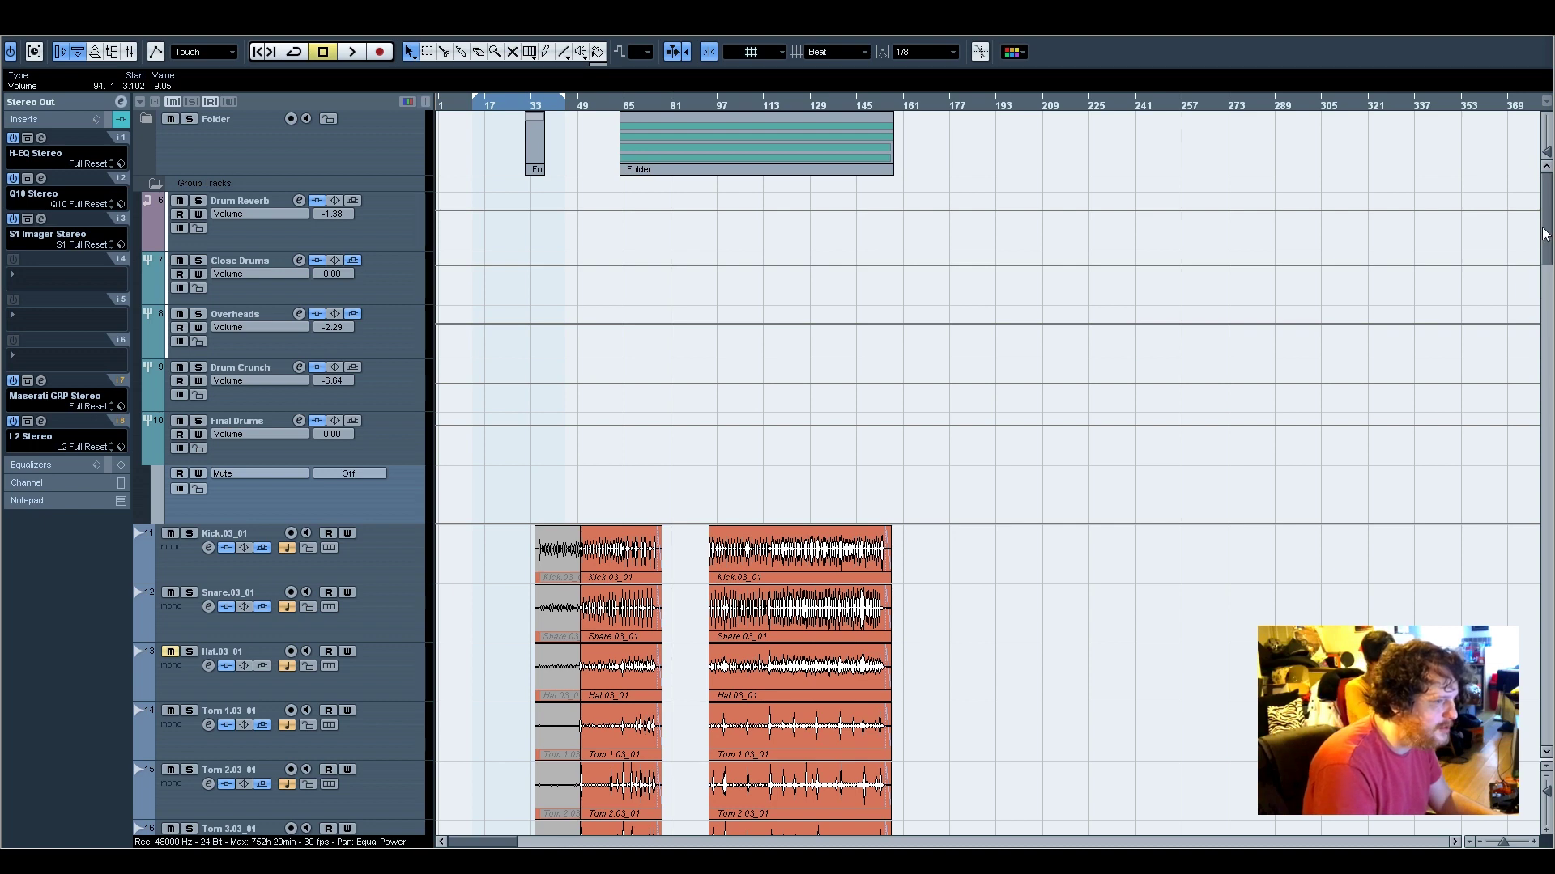
# Look over the whole arrangement, from the group tracks down to the Stereo Out channel and back to the drum tracks
pyautogui.moveTo(1546, 249); pyautogui.dragTo(1511, 195)
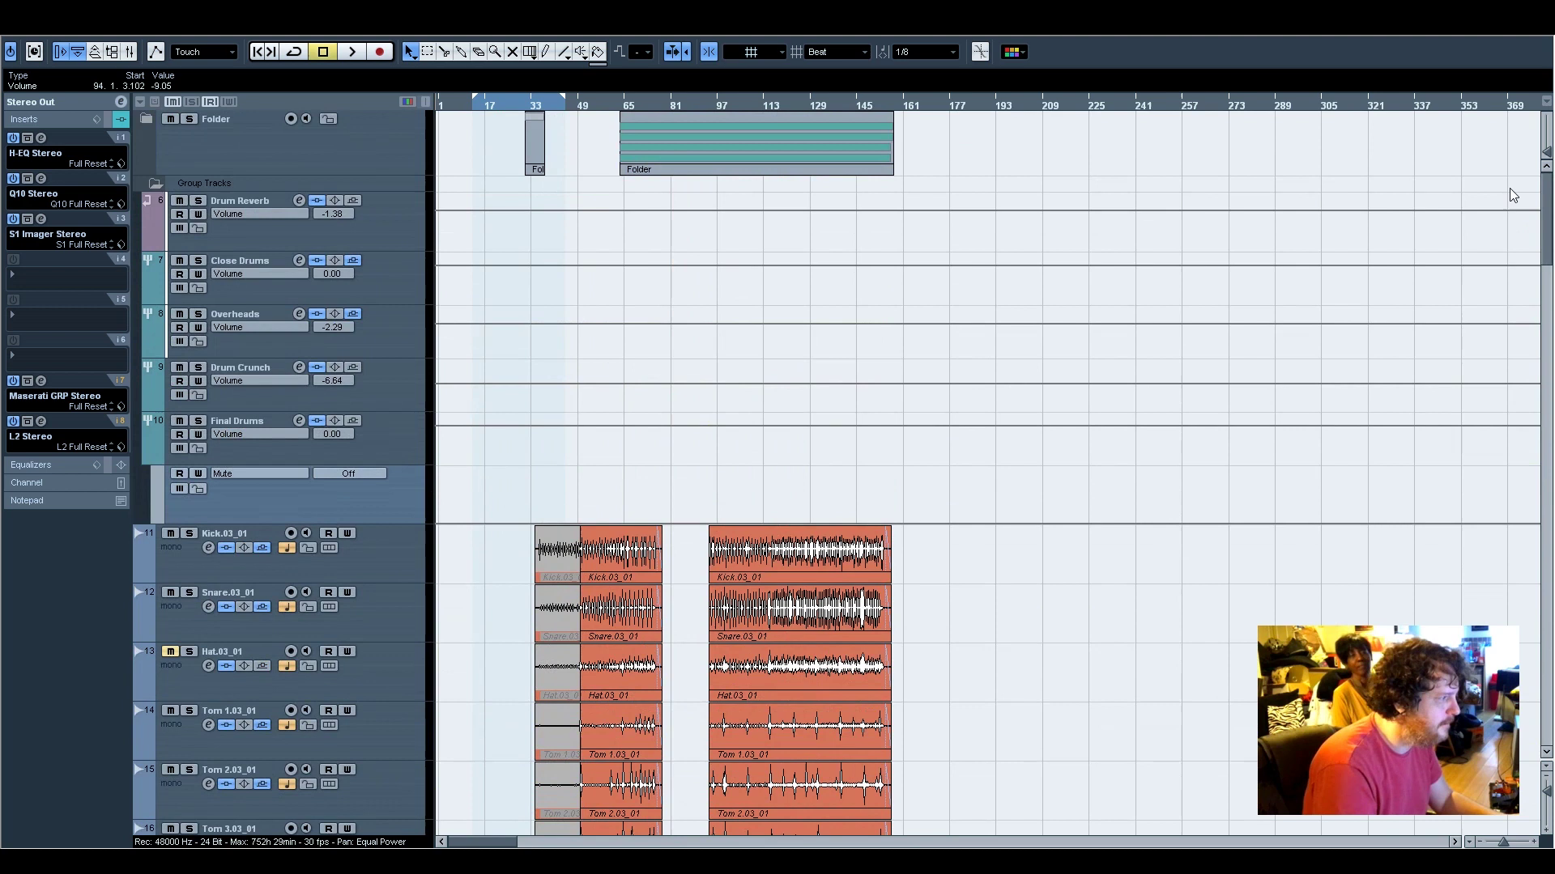
pyautogui.scroll(-15, 1097, 772)
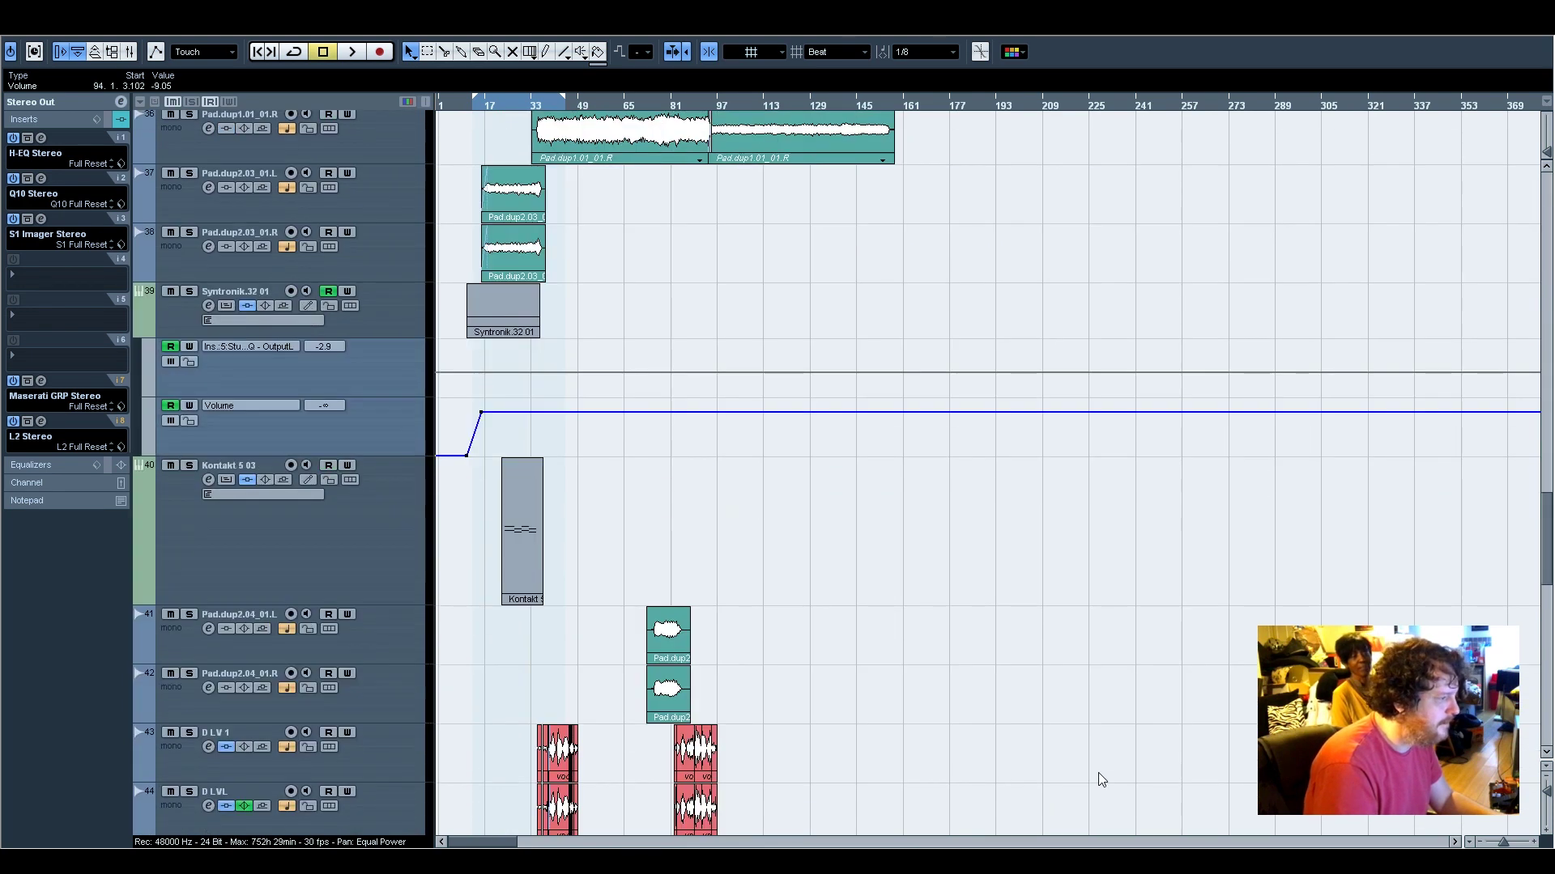
pyautogui.scroll(-6, 1098, 780)
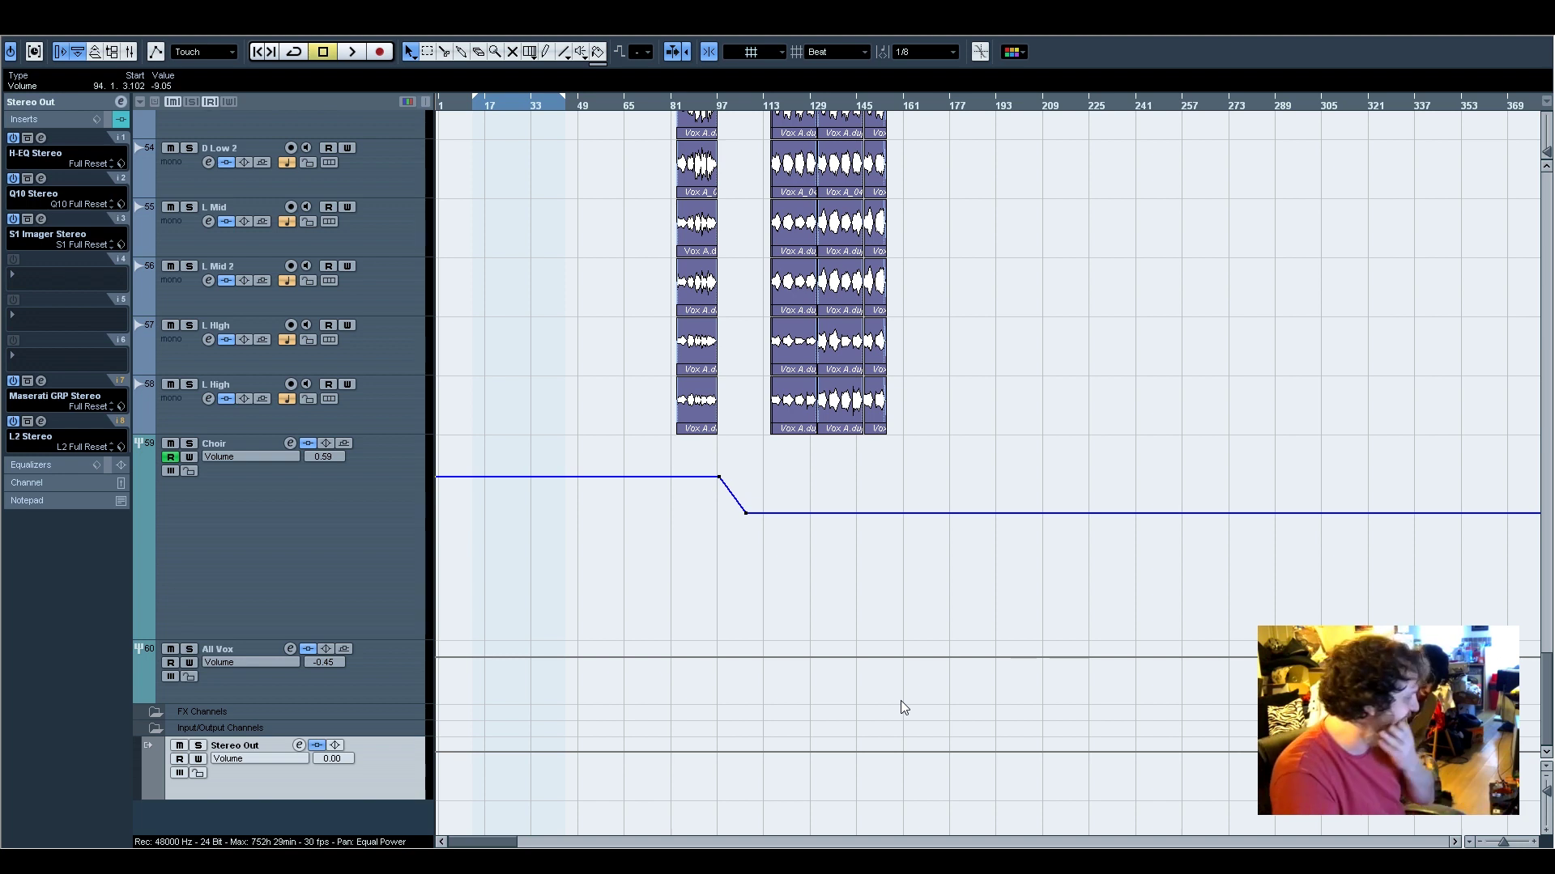
pyautogui.scroll(15, 968, 510)
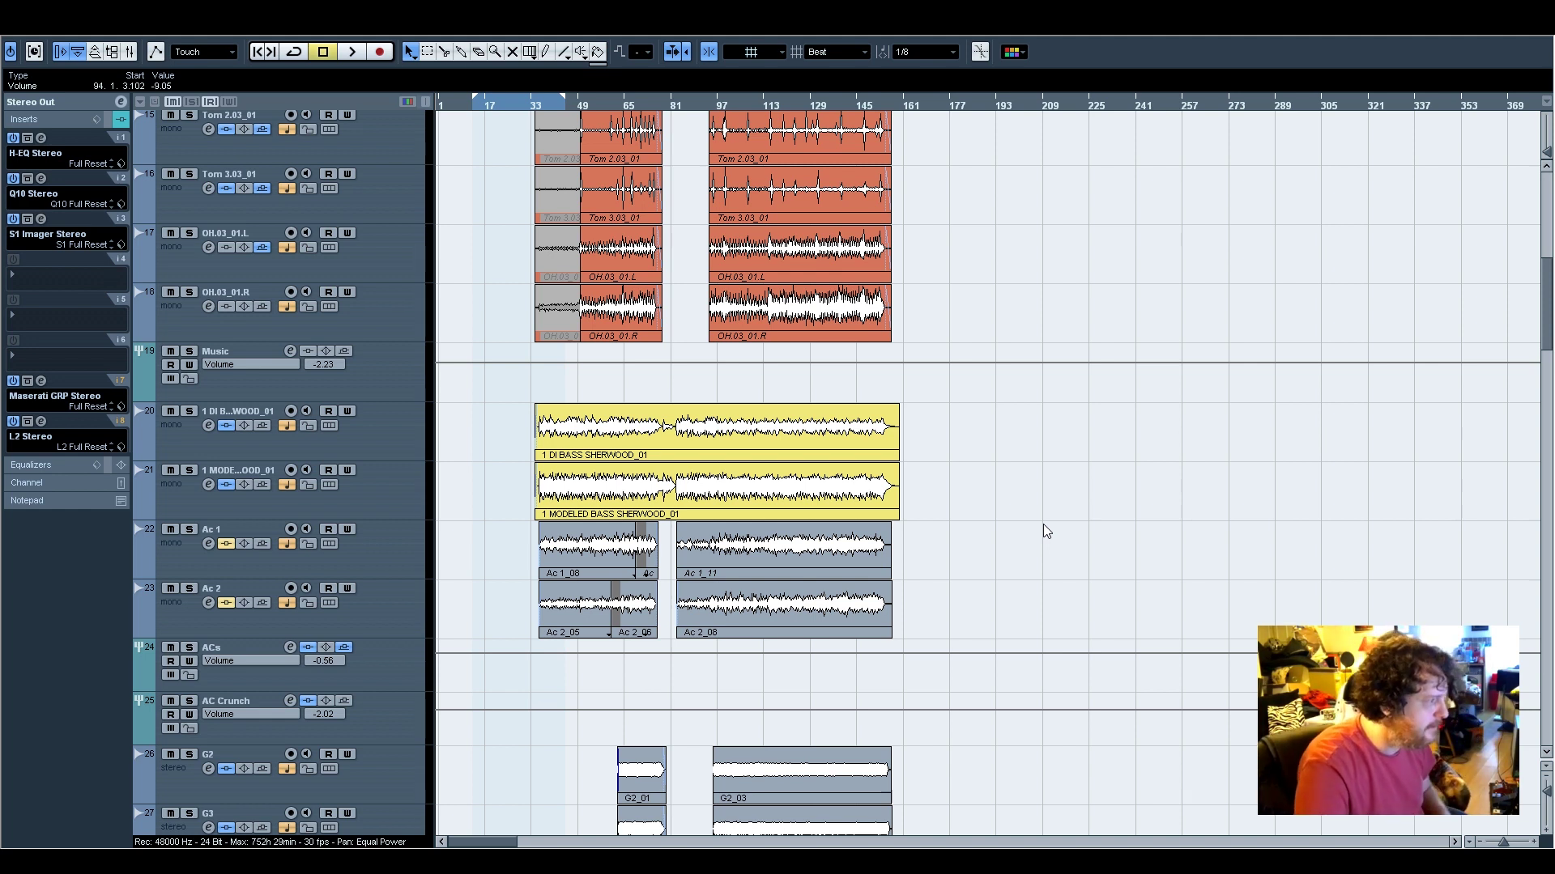
pyautogui.scroll(10, 1077, 583)
pyautogui.scroll(-2, 1104, 648)
pyautogui.scroll(3, 1103, 656)
pyautogui.scroll(-7, 1098, 664)
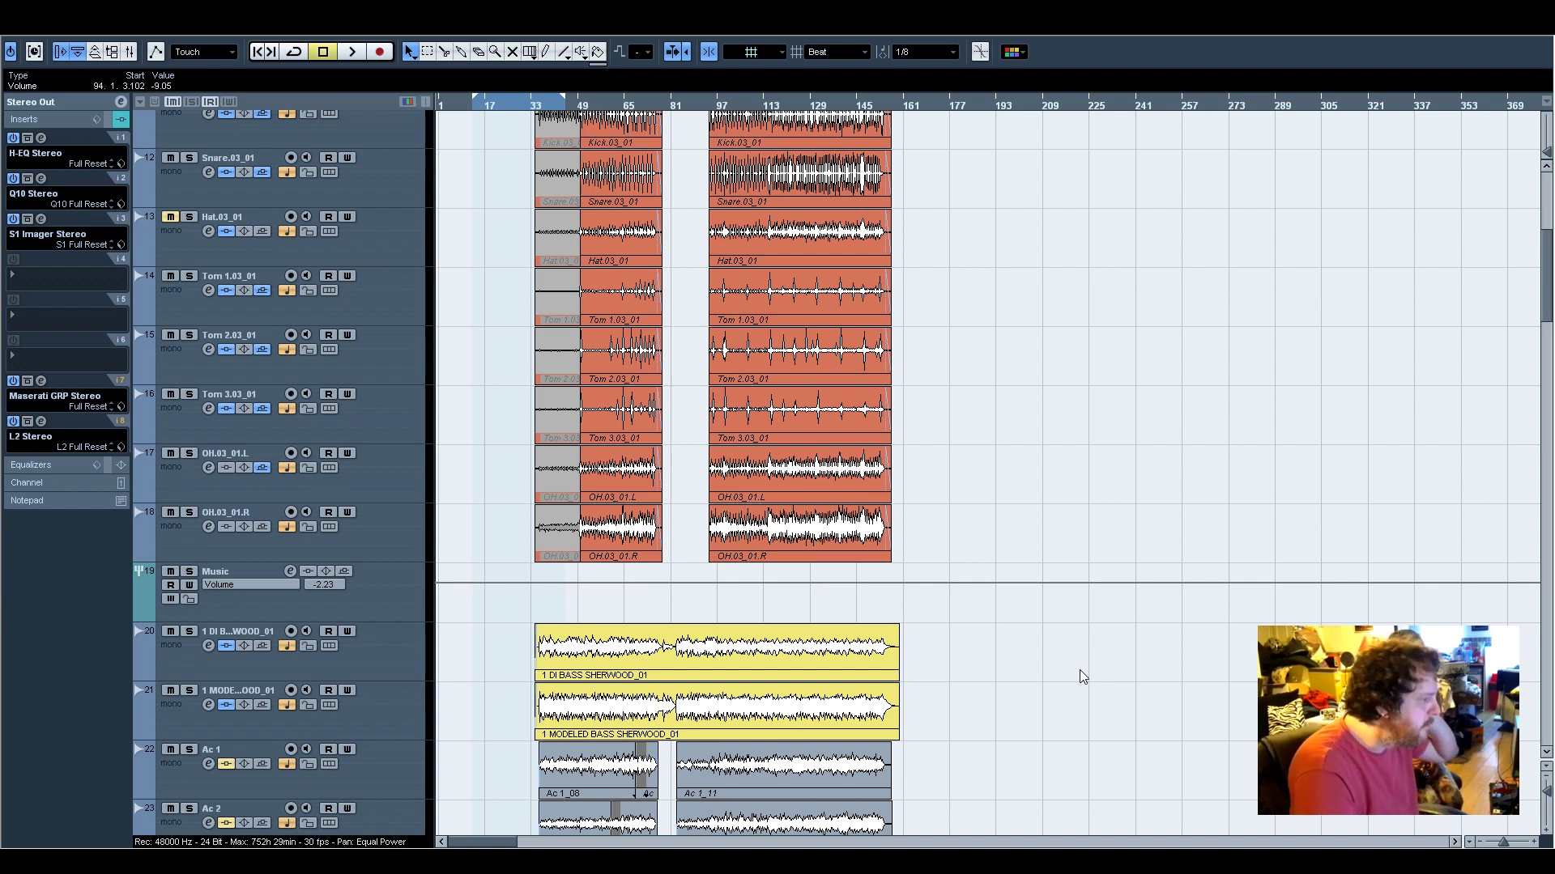
# Examine the tracks around bar 49 at closer range, from the drums and bass down through the Hammond and pad tracks
pyautogui.click(580, 105)
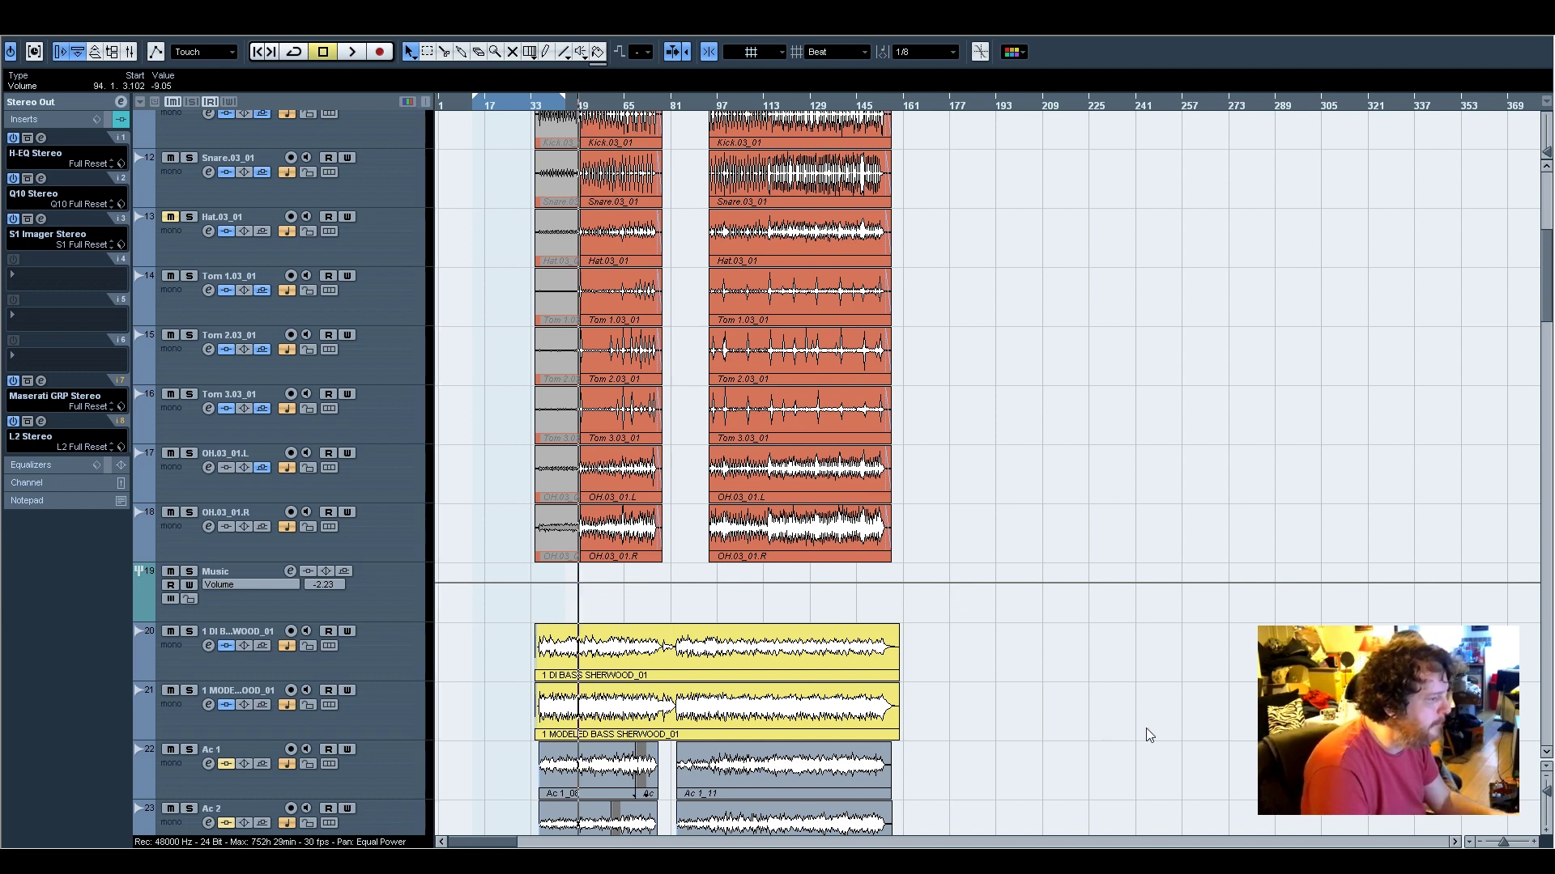
pyautogui.press('h')
pyautogui.press('h')
pyautogui.press('h')
pyautogui.press('h')
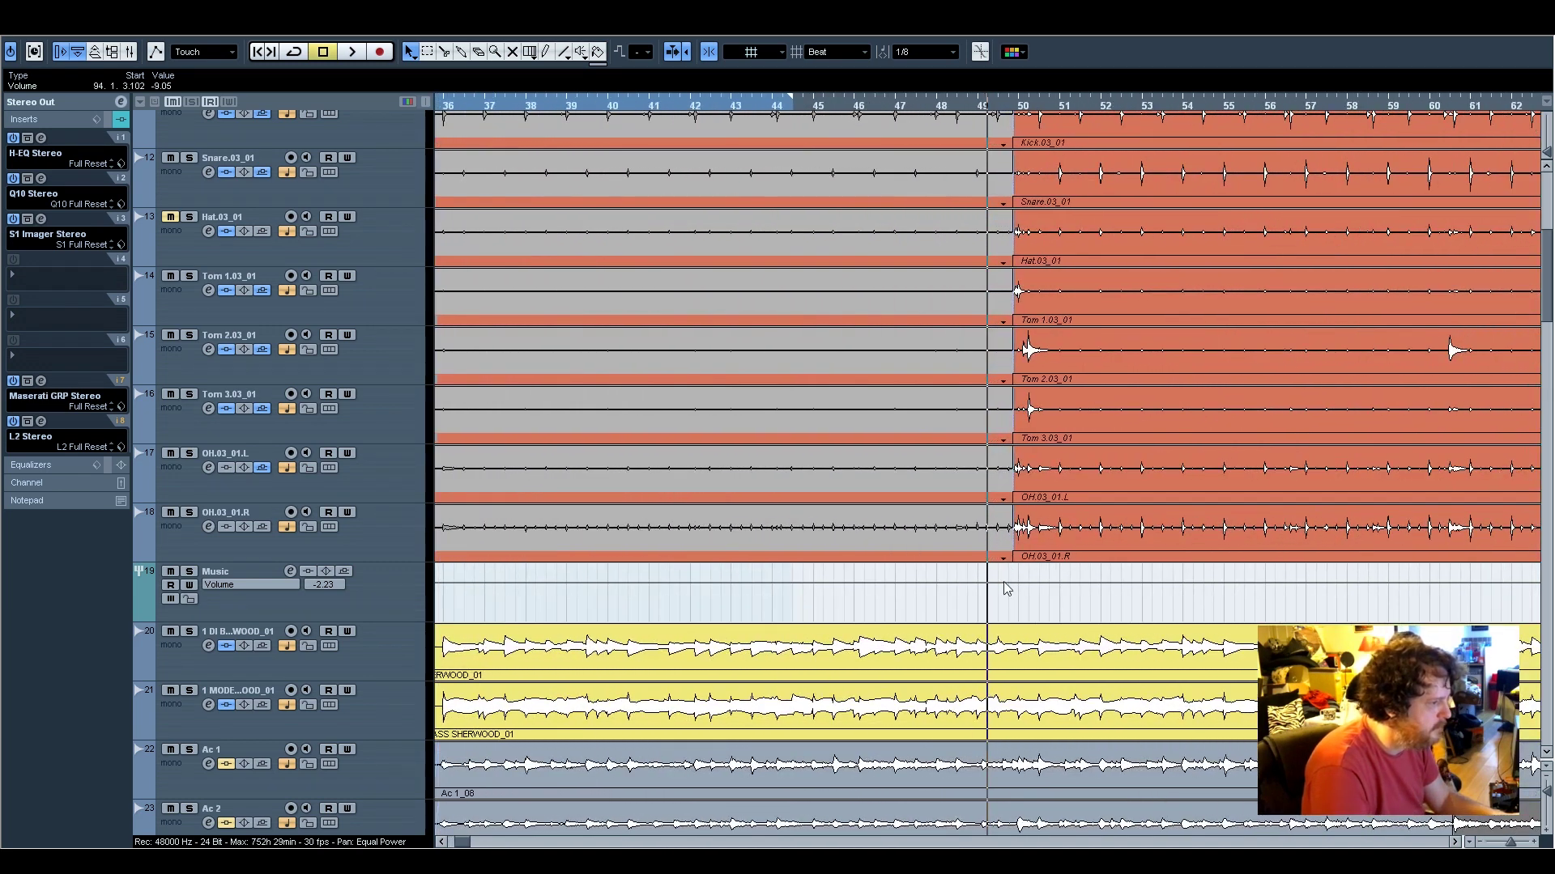
pyautogui.scroll(3, 1005, 590)
pyautogui.scroll(-4, 1014, 601)
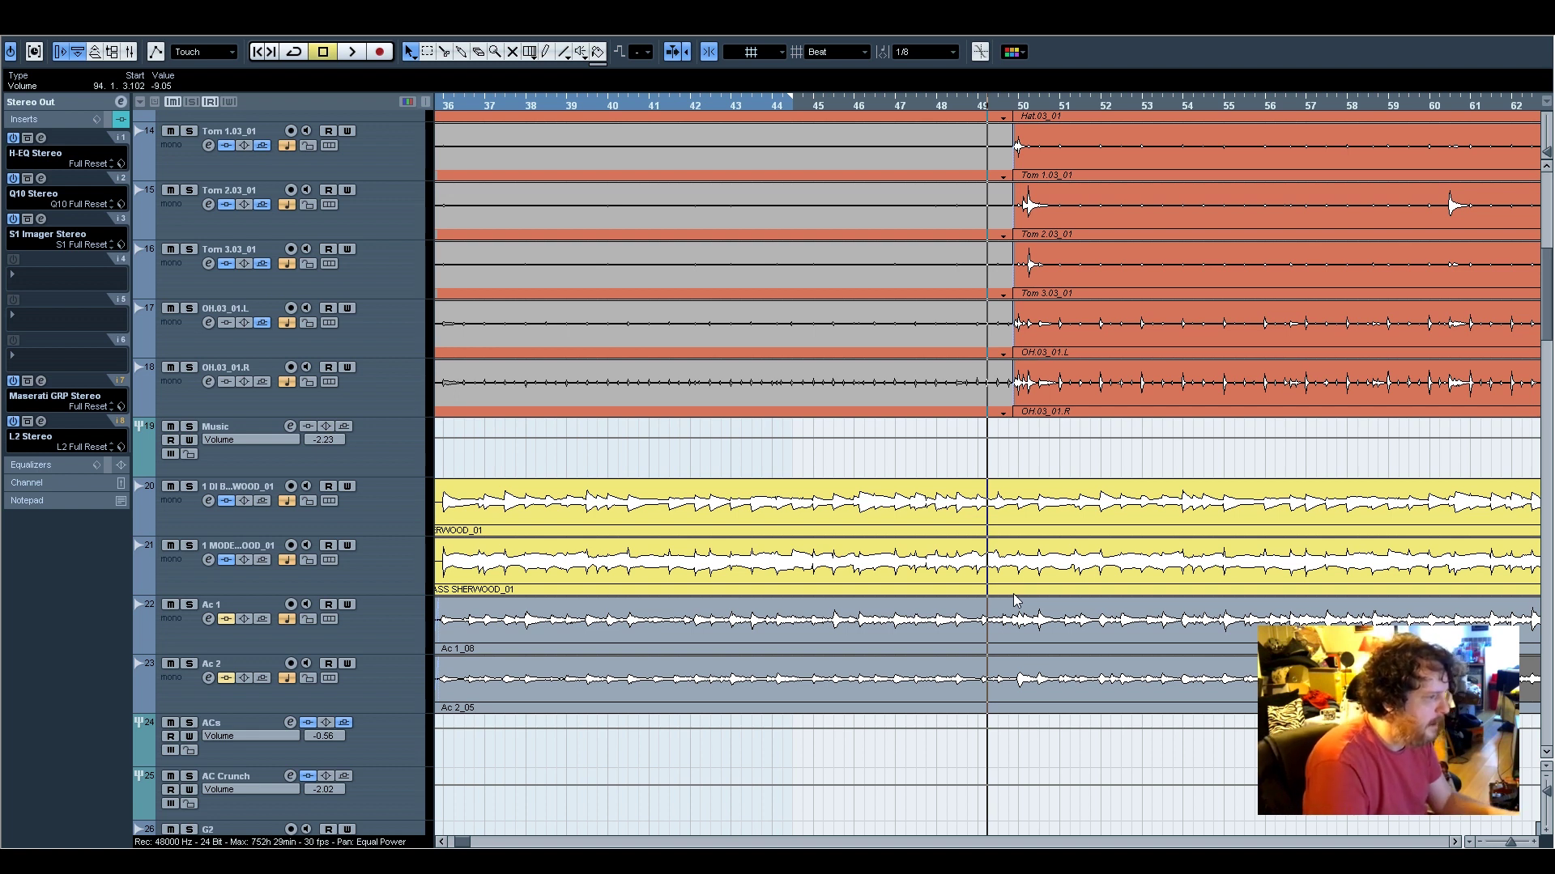
pyautogui.scroll(2, 1016, 601)
pyautogui.scroll(-10, 1058, 632)
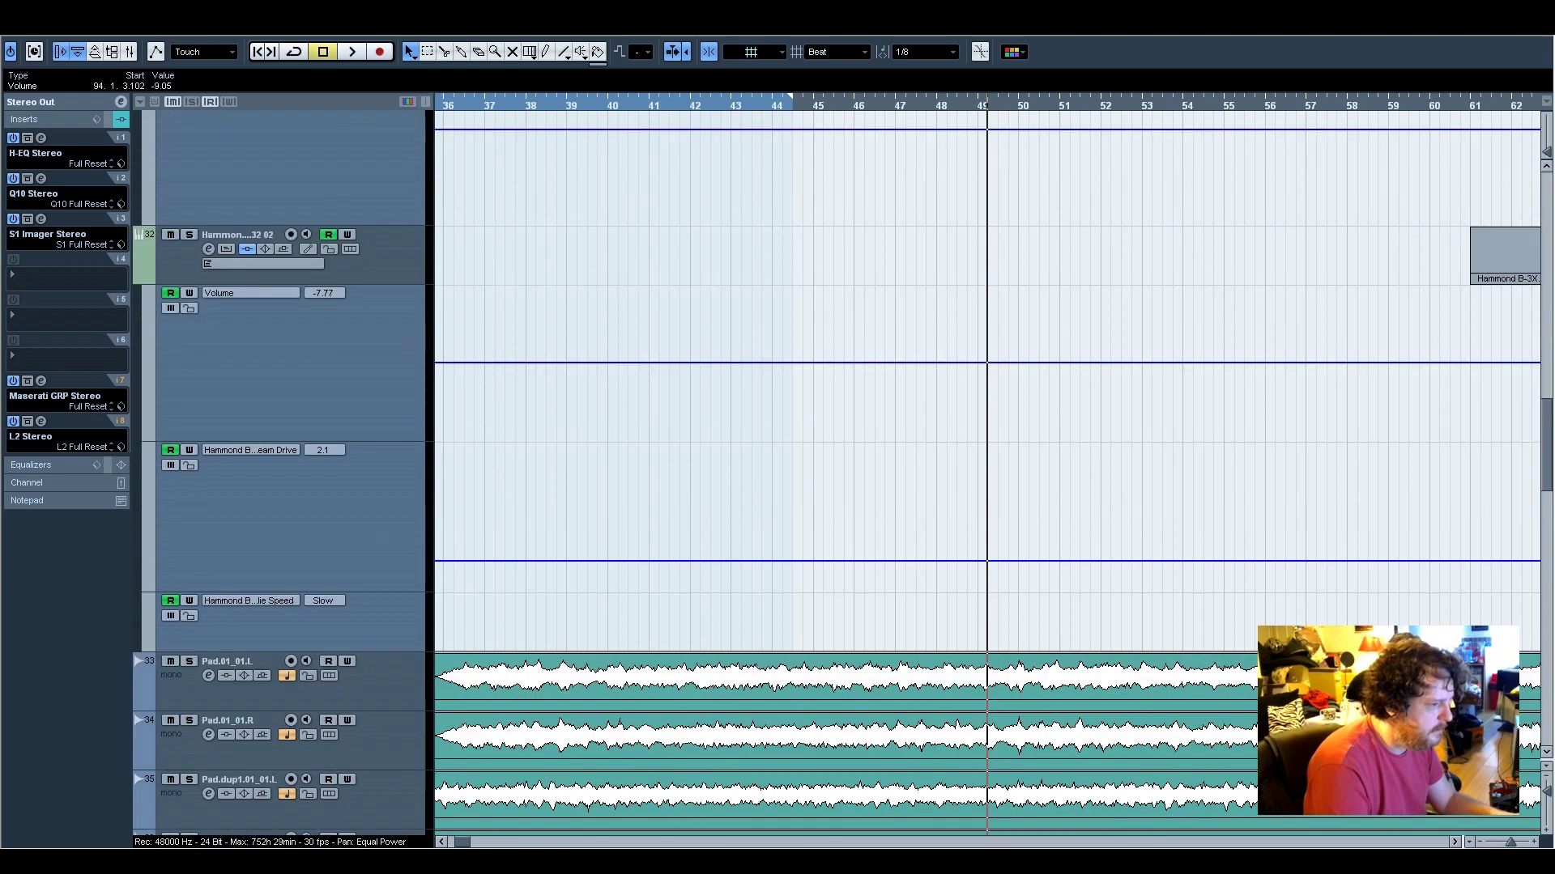
pyautogui.scroll(-7, 1056, 642)
pyautogui.moveTo(1510, 842); pyautogui.dragTo(1505, 842)
pyautogui.scroll(20, 864, 588)
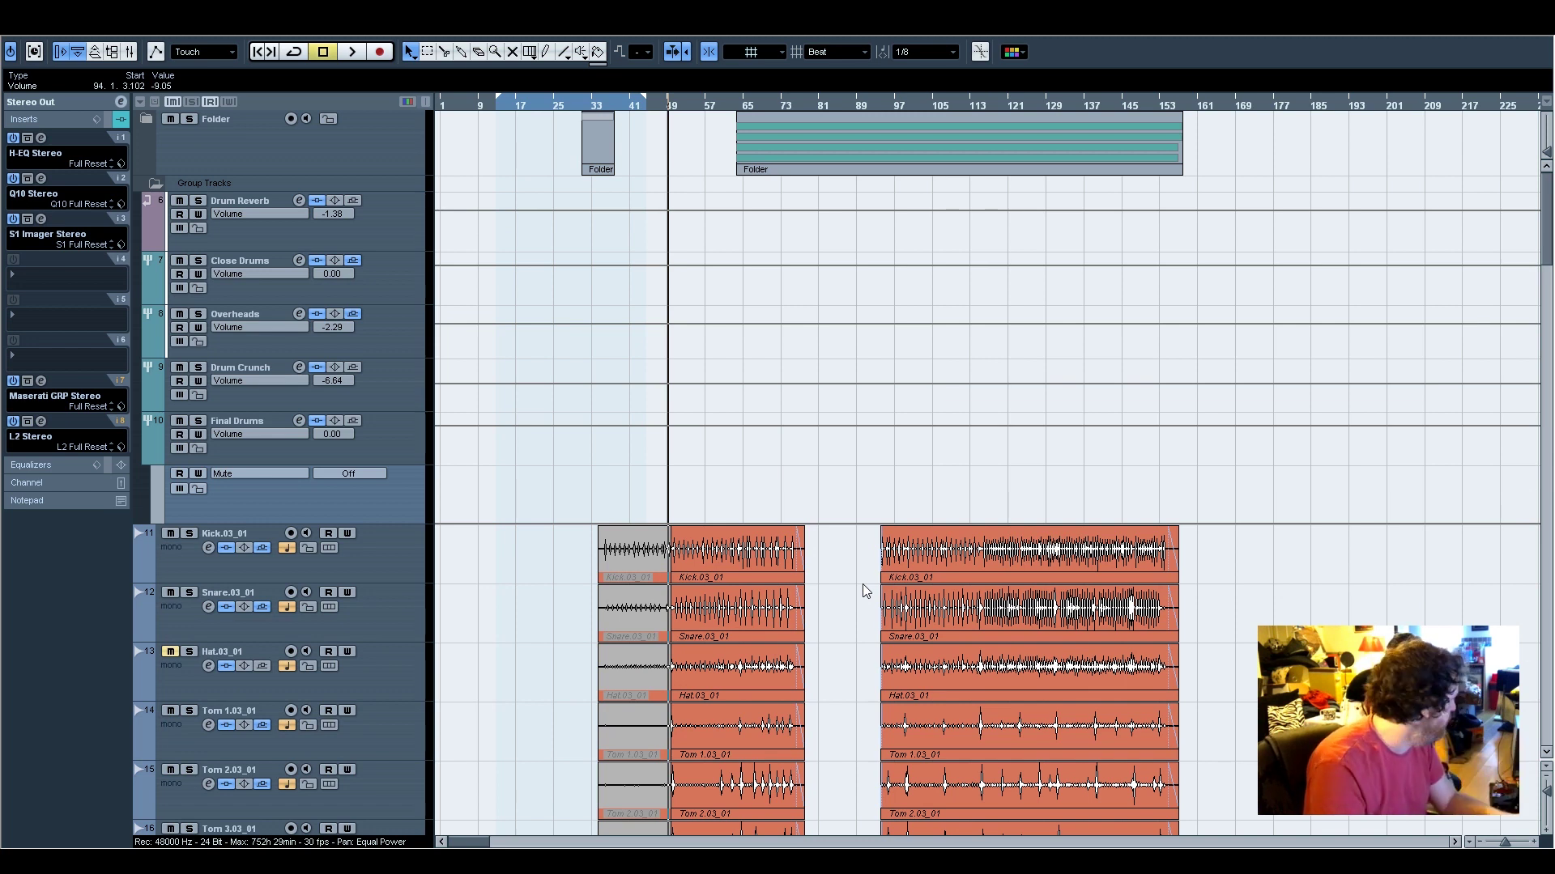
# Move the playback position to bar 11, at the start of the Syntronik clip
pyautogui.click(1533, 842)
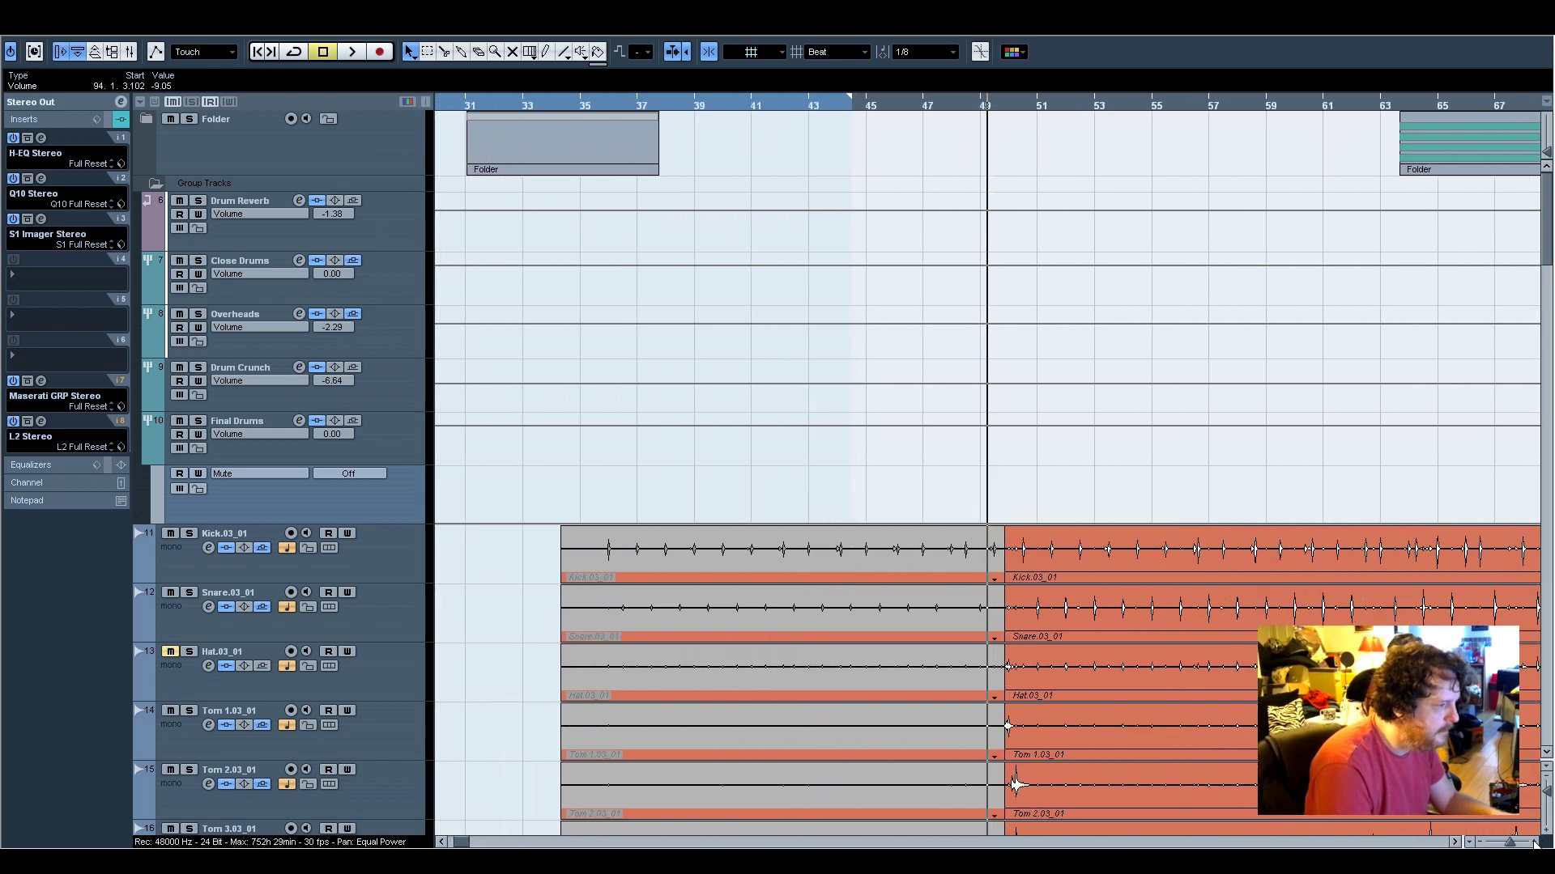
pyautogui.scroll(-3, 1243, 664)
pyautogui.scroll(-15, 1243, 663)
pyautogui.scroll(5, 1240, 669)
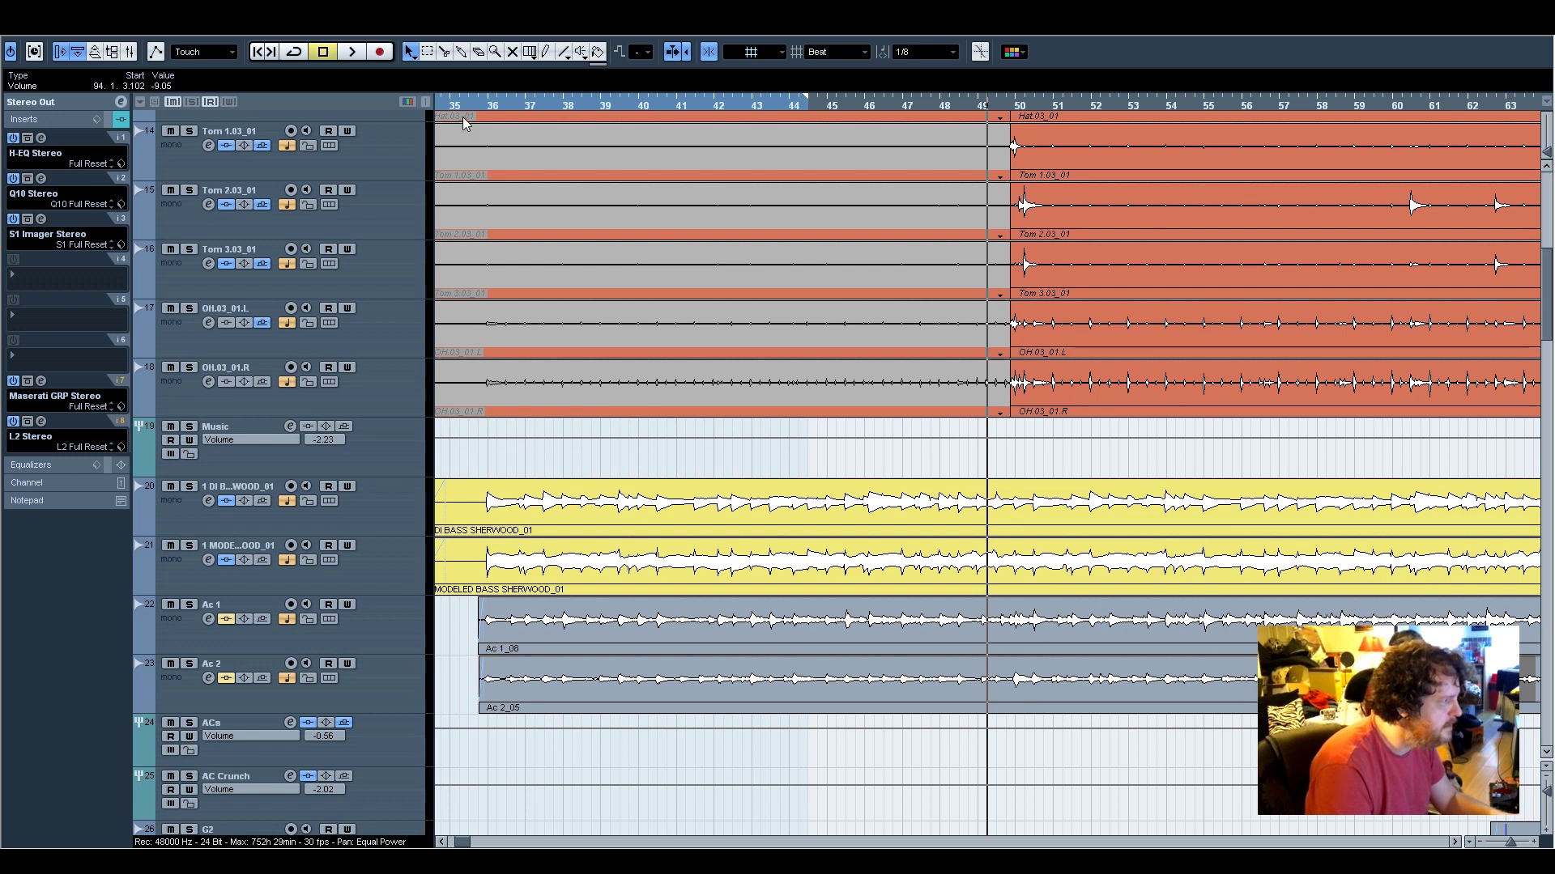
pyautogui.hscroll(-10, 466, 122)
pyautogui.scroll(-15, 1029, 536)
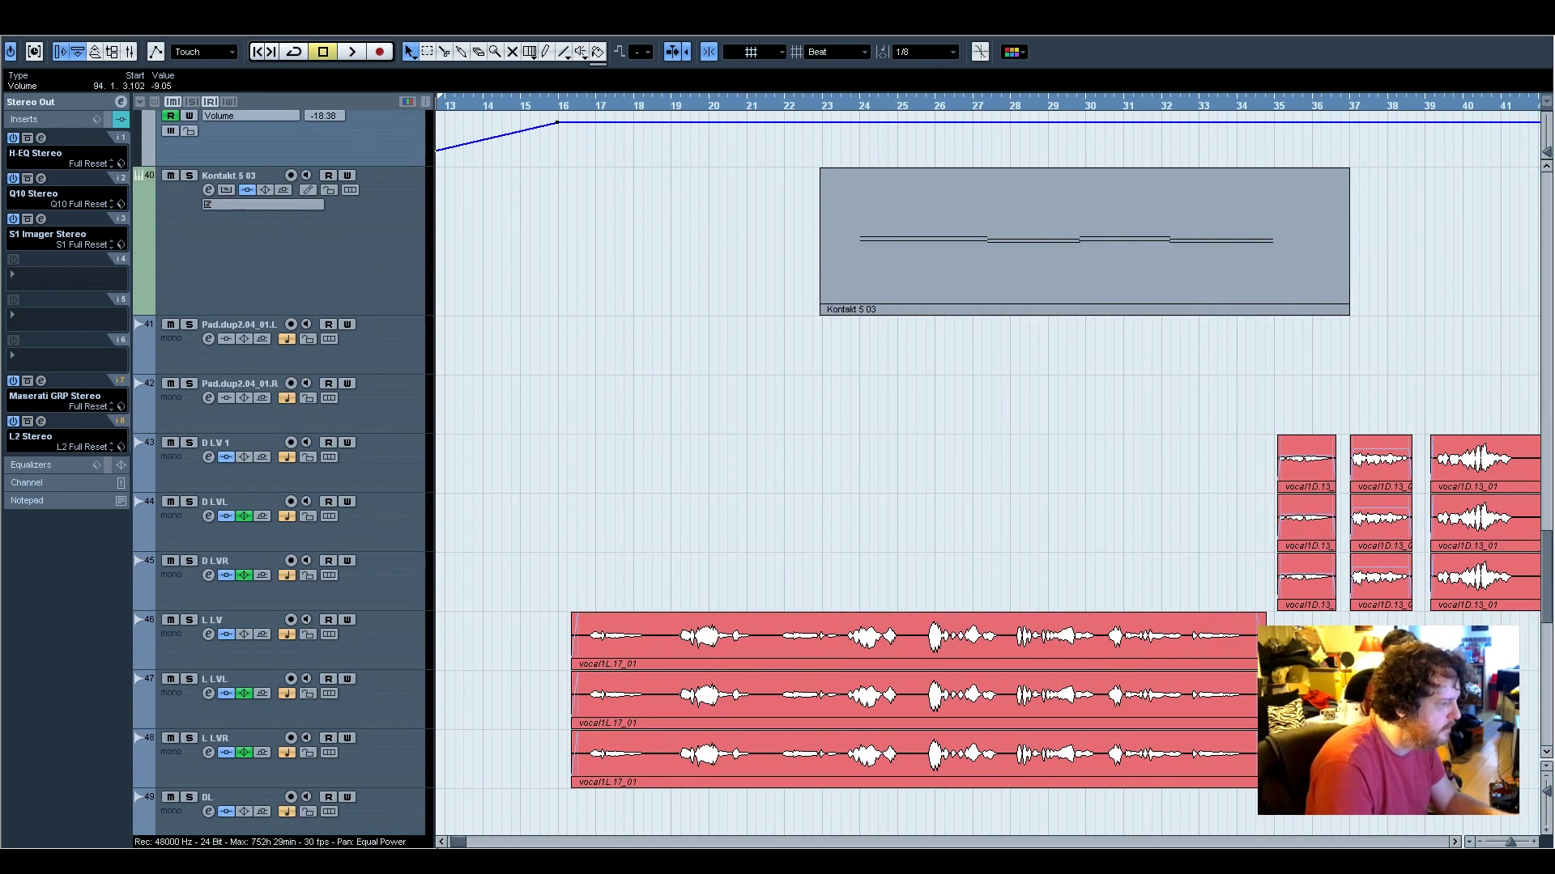
pyautogui.hscroll(-5, 708, 565)
pyautogui.scroll(5, 708, 565)
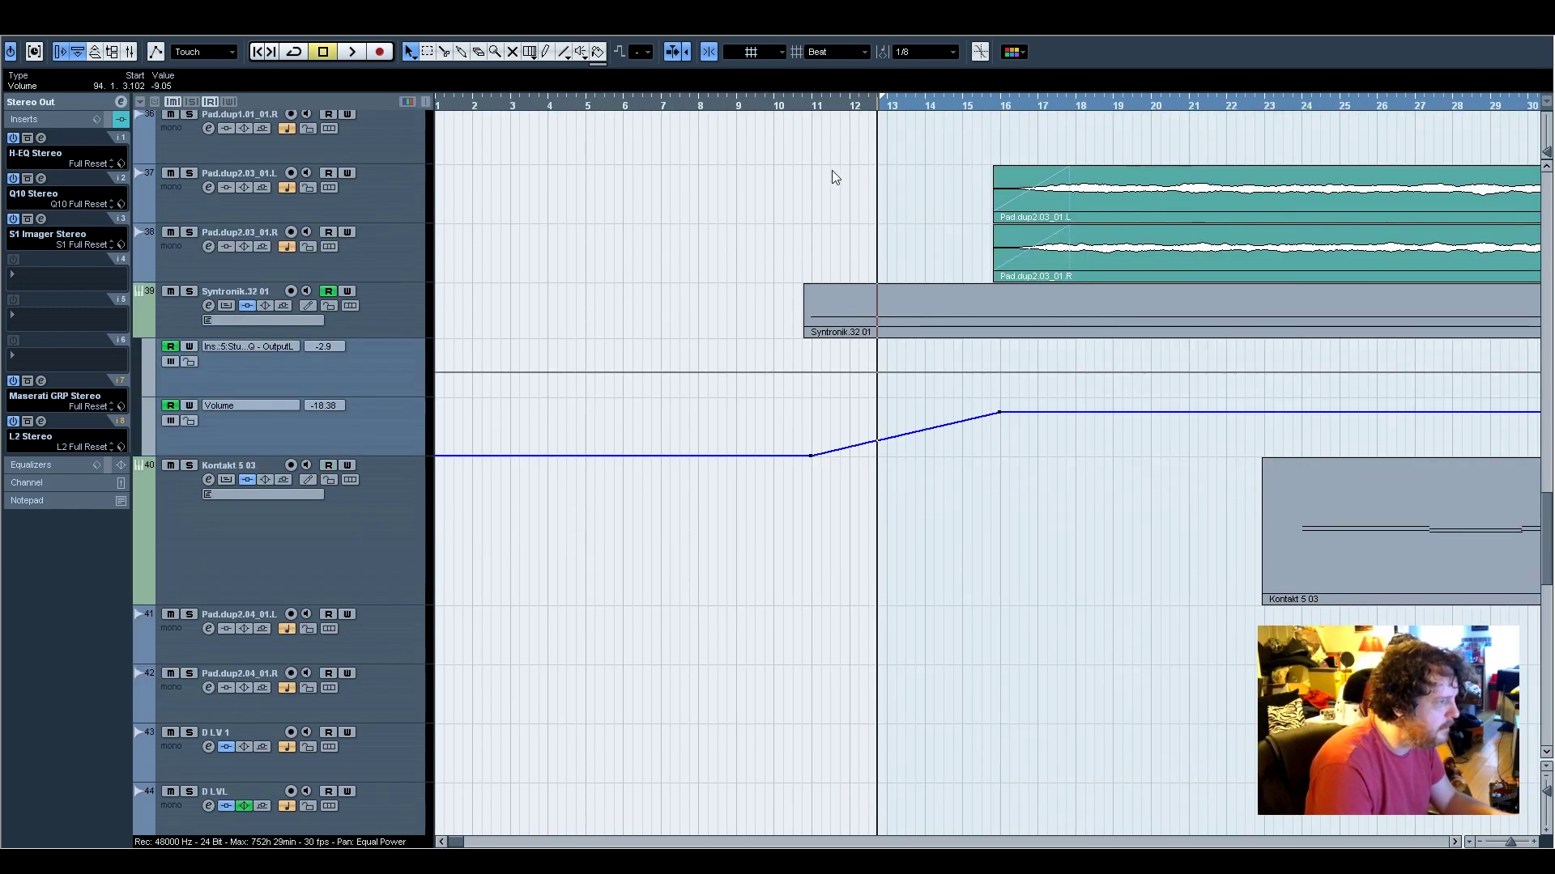
pyautogui.click(810, 101)
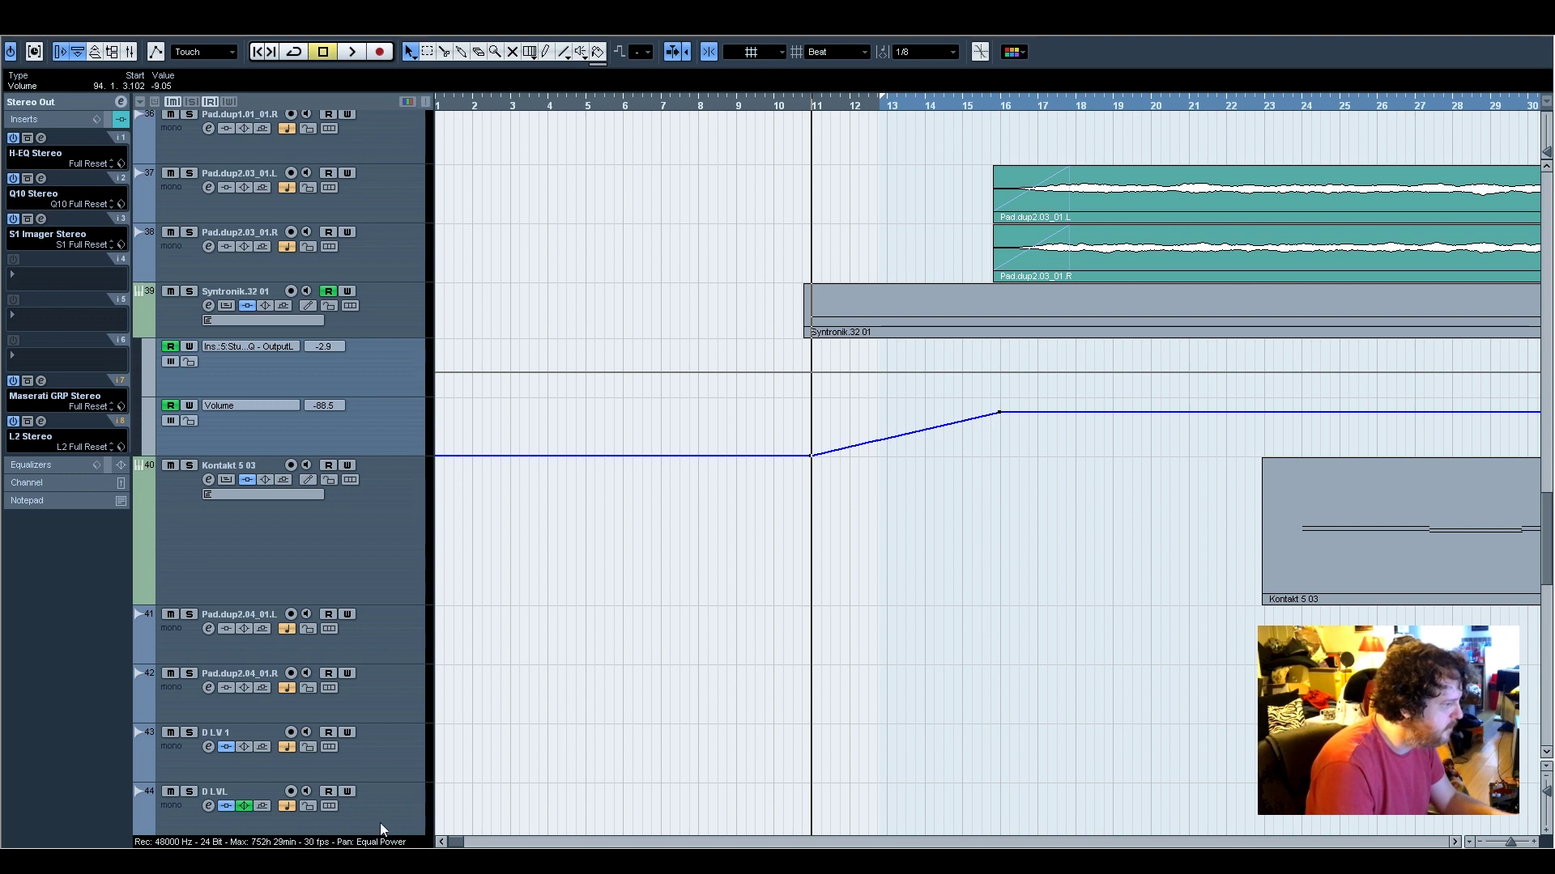
# Switch to the digital mixer's control app, mute channel Ch 32, and return to the Cubase project
pyautogui.hotkey('alt', 'Tab')
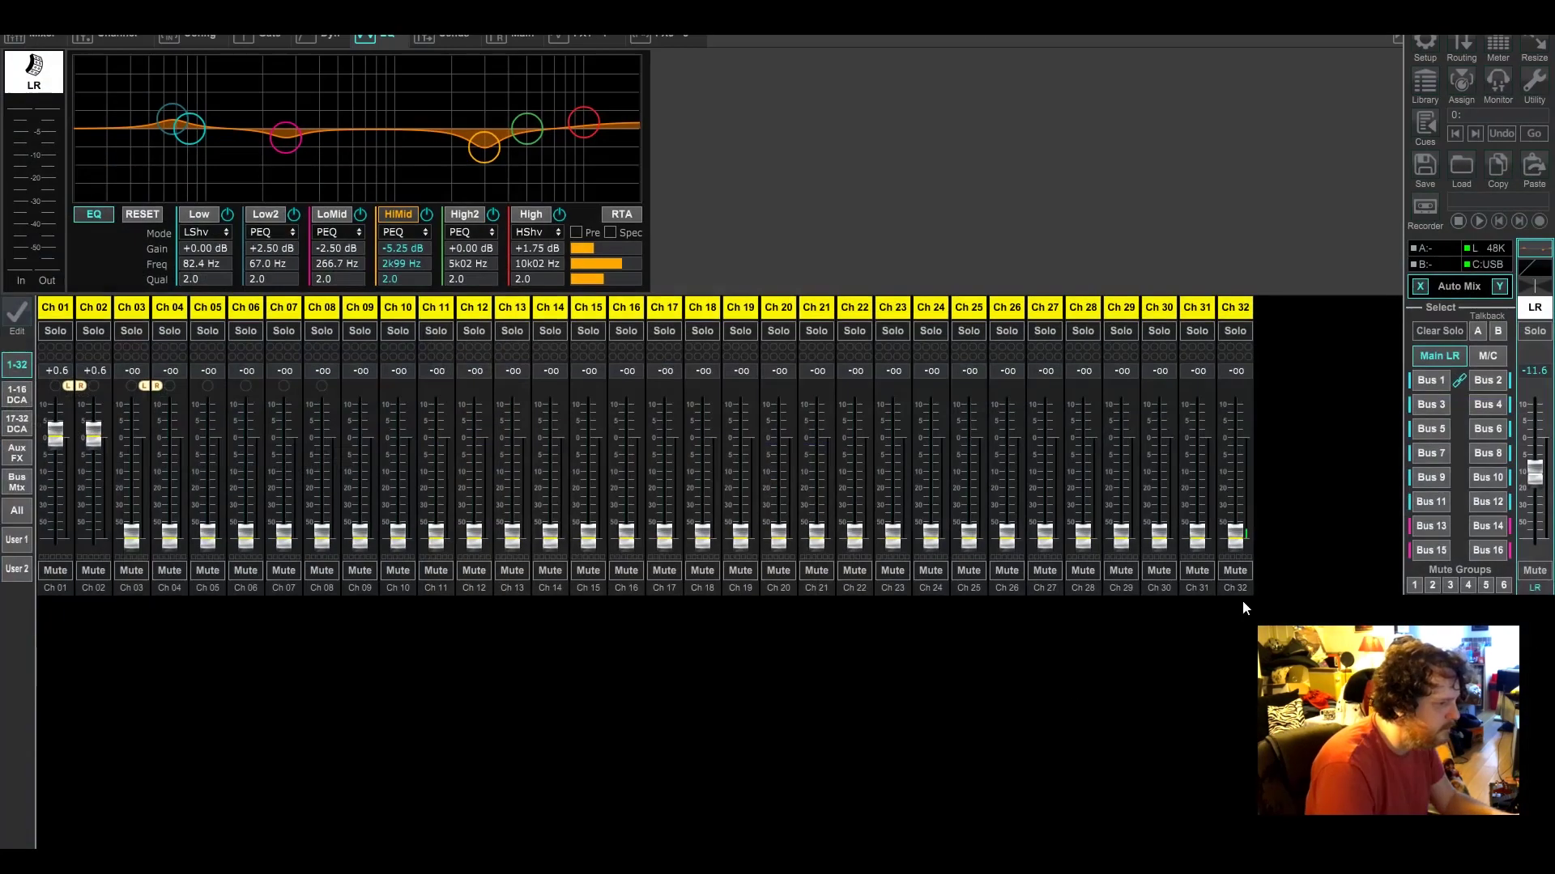
pyautogui.click(1241, 572)
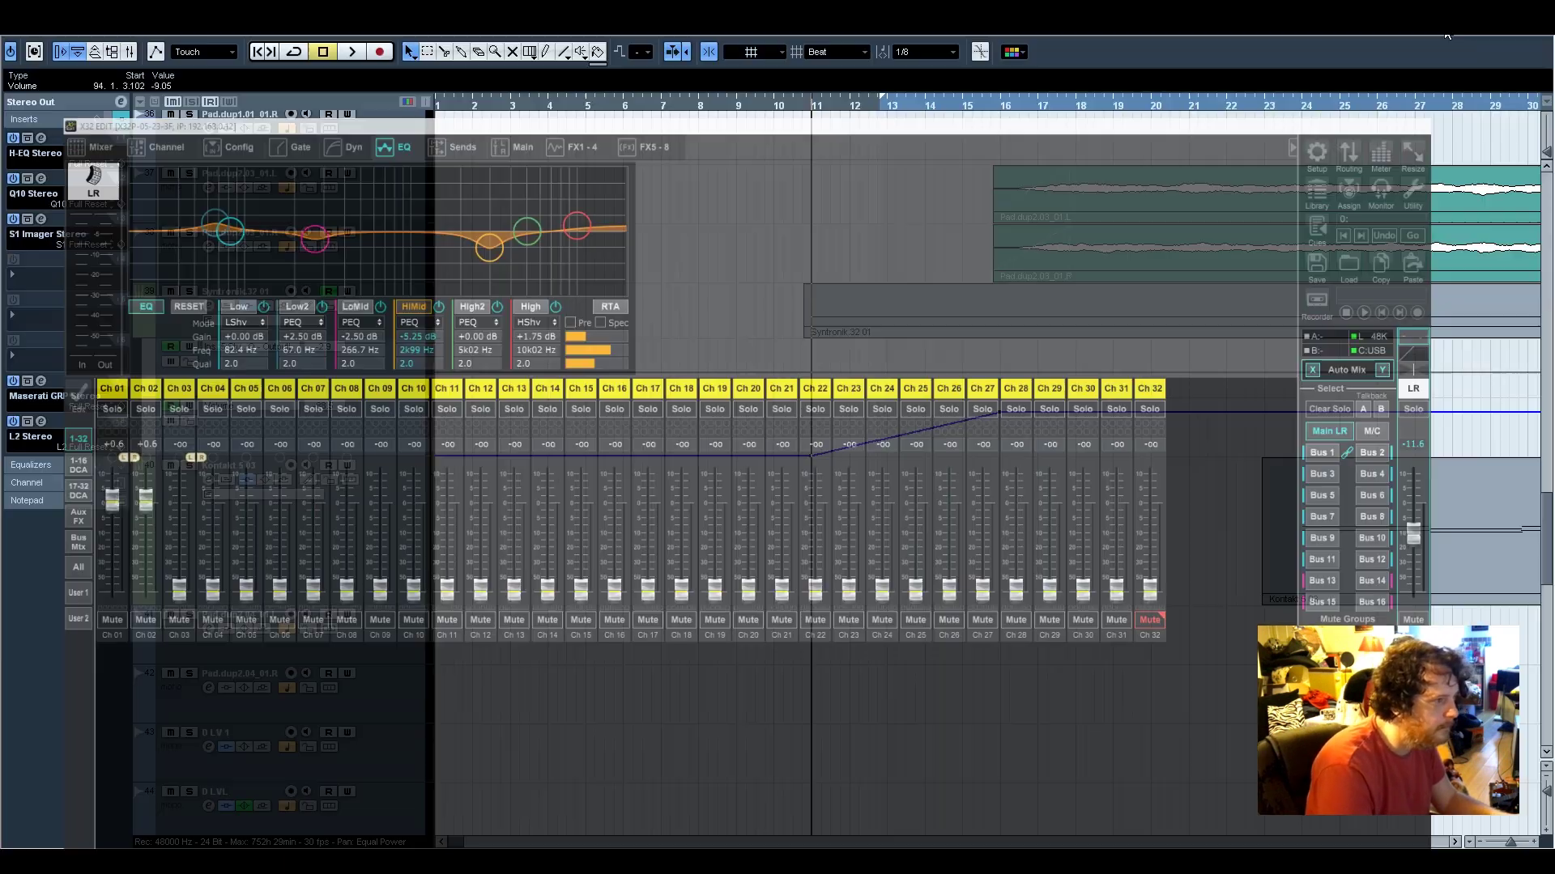
pyautogui.hotkey('alt', 'Tab')
# Play the song from the start of the Syntronik clip and place the transport panel over the lower part of the project window
pyautogui.click(803, 107)
pyautogui.press('space')
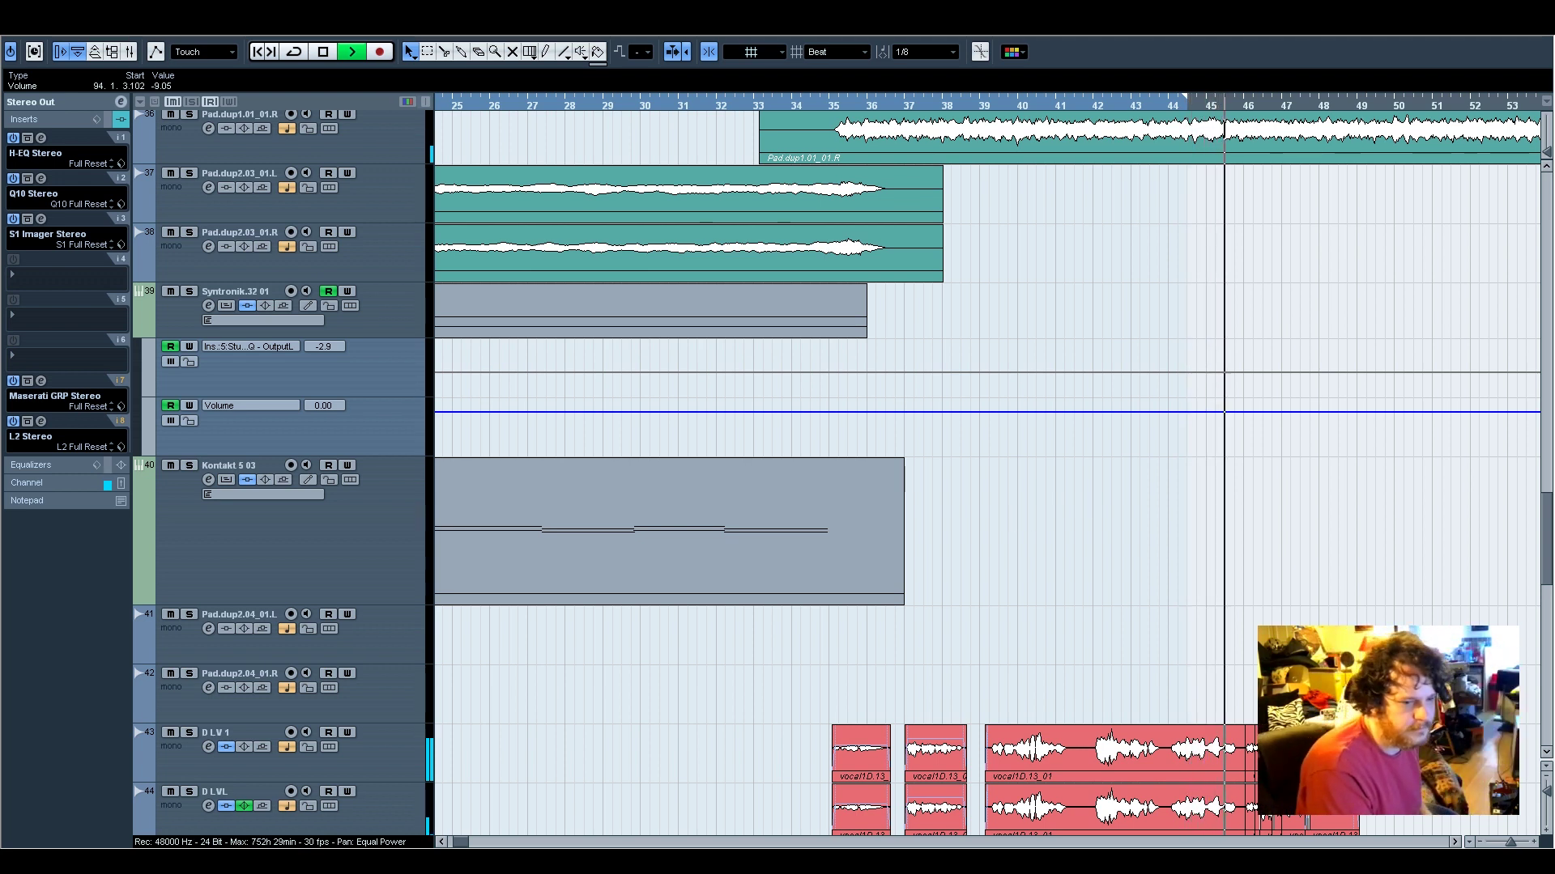
pyautogui.moveTo(1554, 464); pyautogui.dragTo(1201, 484)
pyautogui.moveTo(1554, 495); pyautogui.dragTo(701, 800)
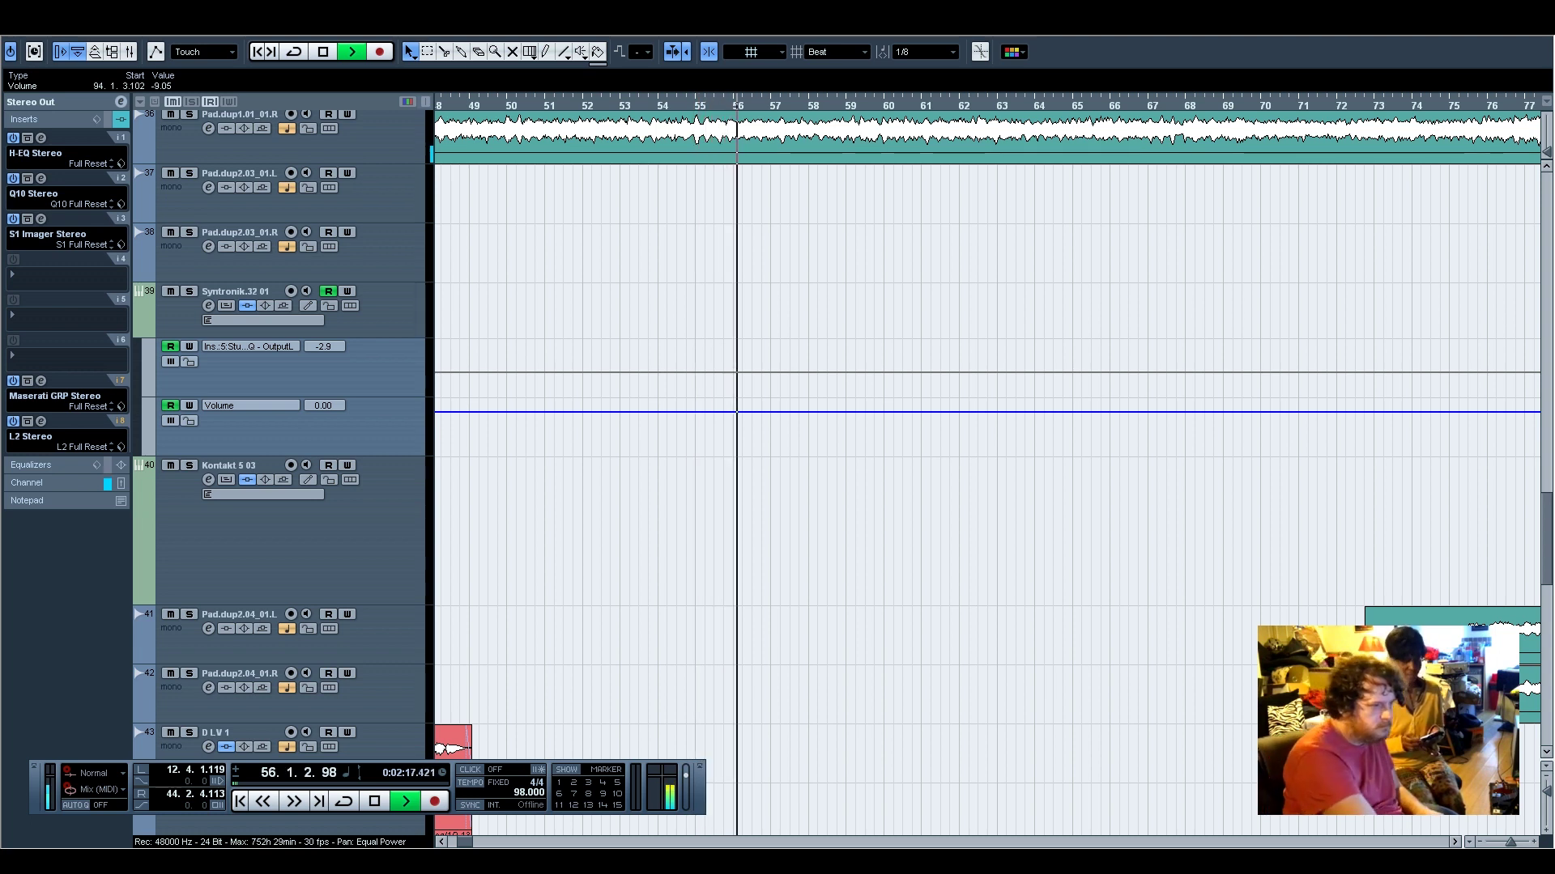
# Select the two L High vocal clips that start at bar 83 while the song keeps playing
pyautogui.scroll(-5, 818, 558)
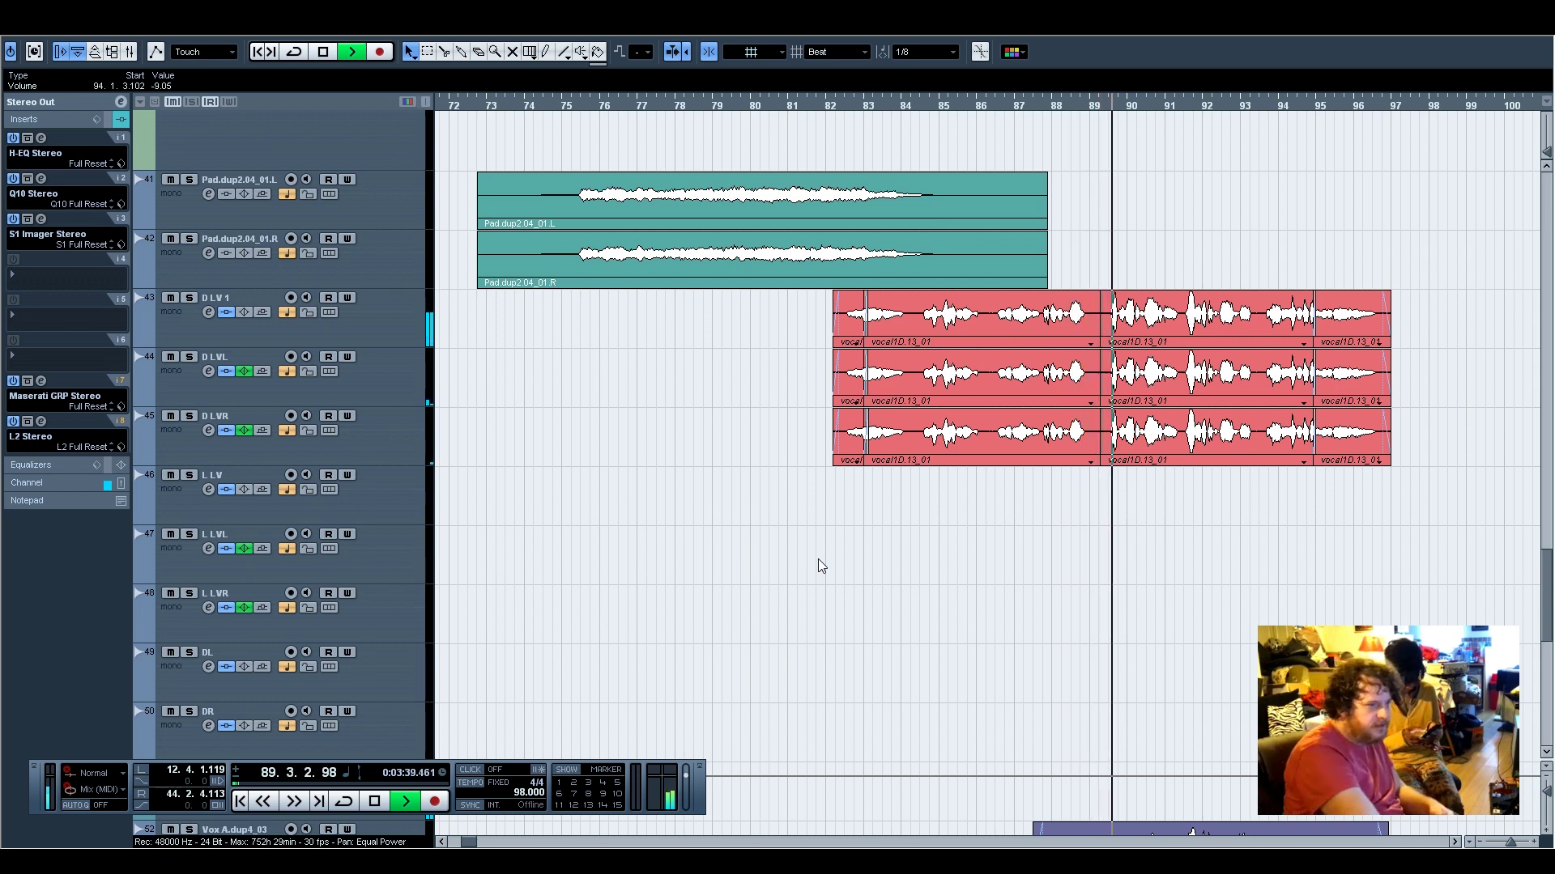
pyautogui.scroll(-5, 1163, 645)
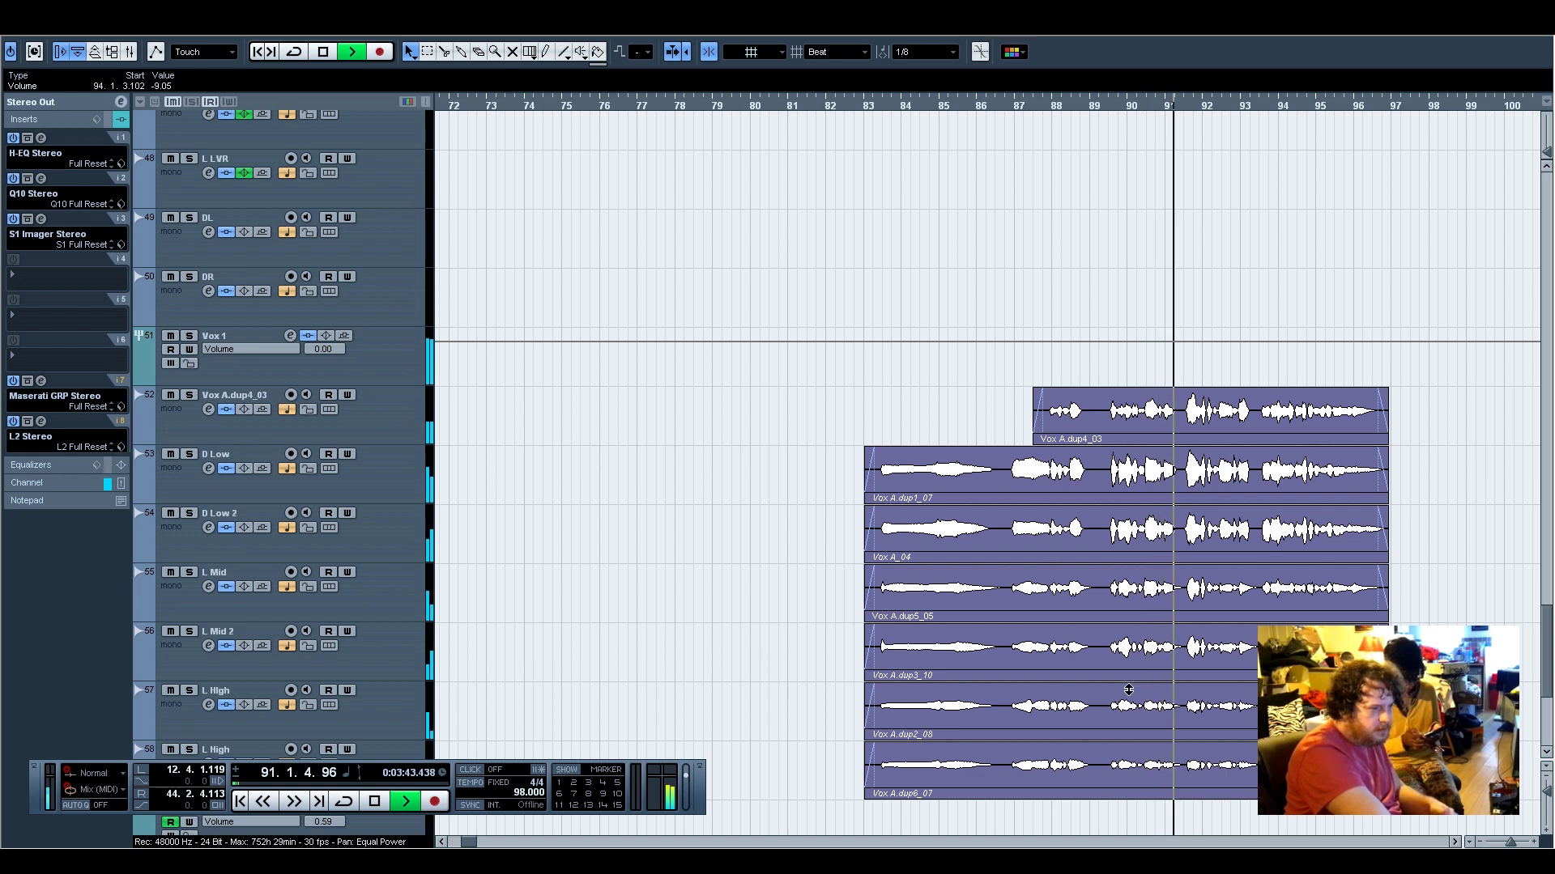
pyautogui.moveTo(816, 792); pyautogui.dragTo(933, 711)
pyautogui.scroll(2, 702, 84)
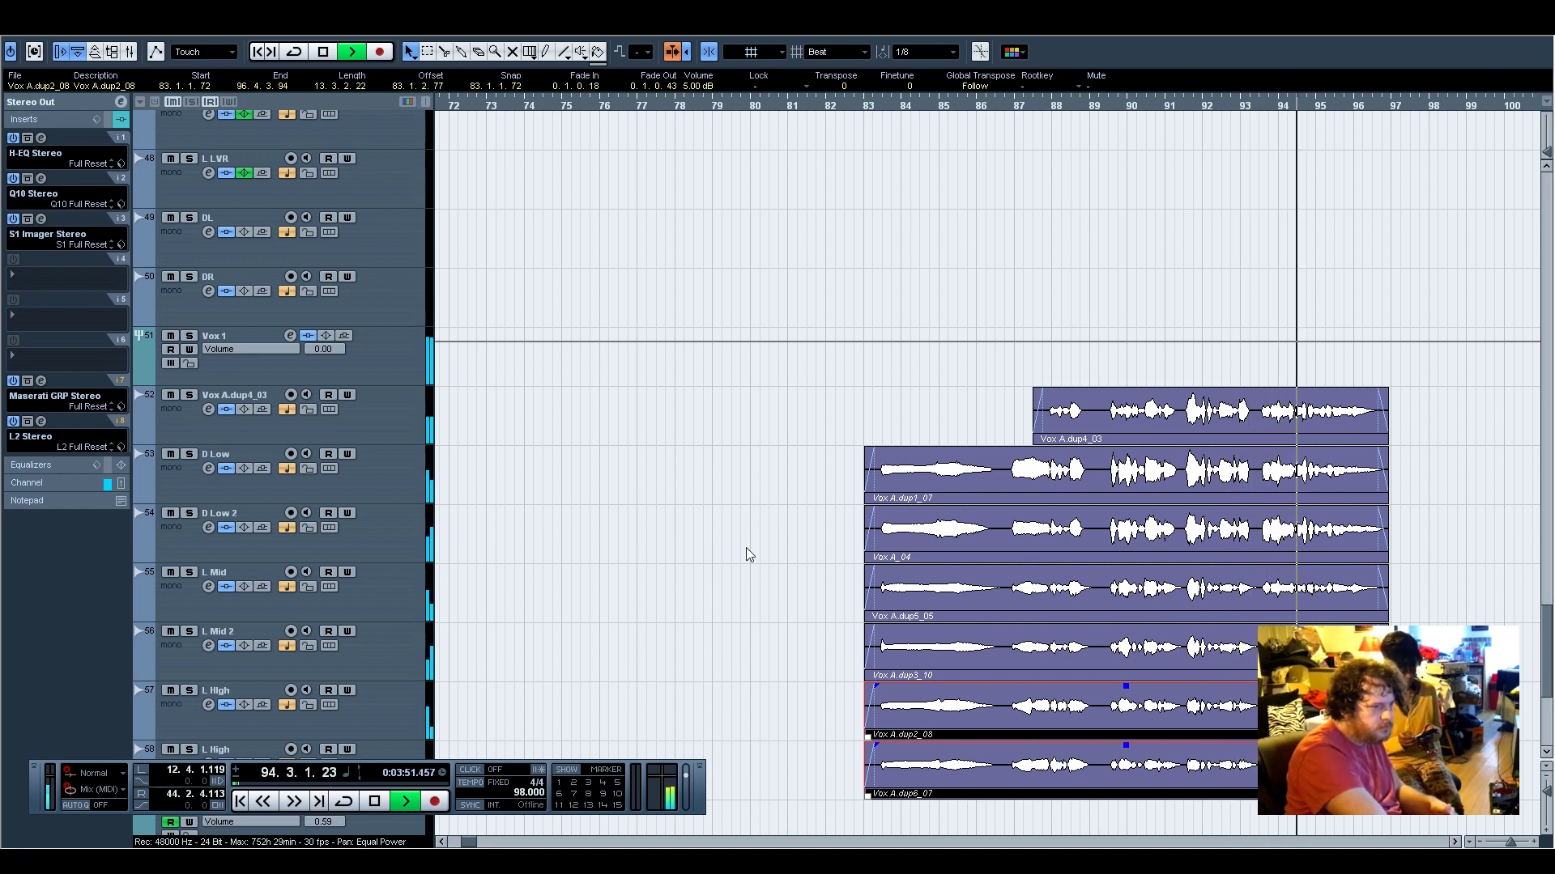
pyautogui.scroll(10, 746, 549)
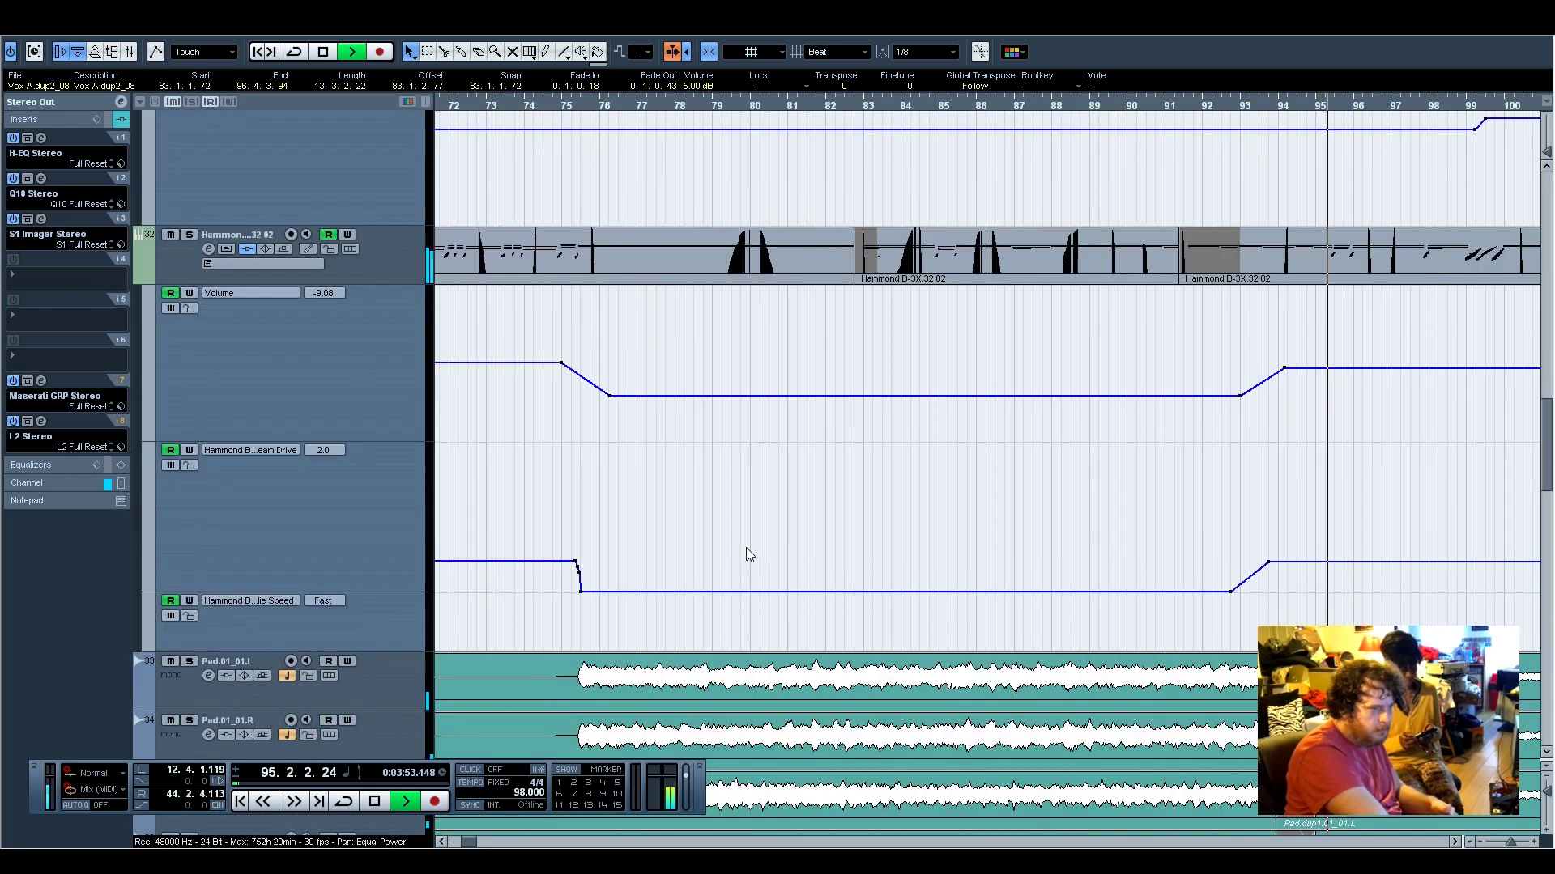
pyautogui.scroll(8, 746, 547)
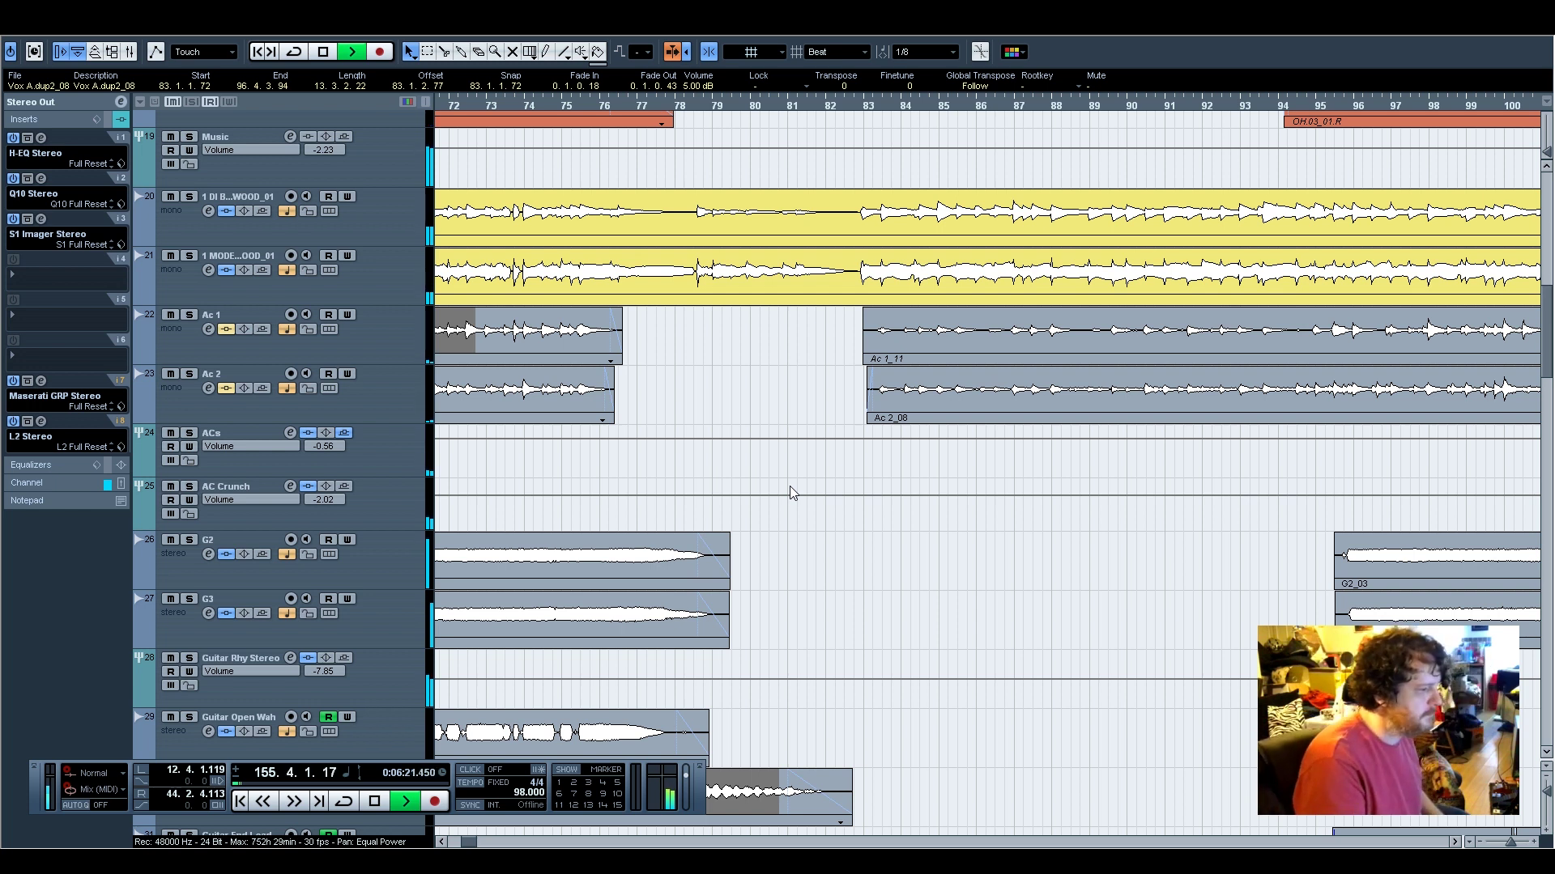
# Switch to the digital mixer's control app, unmute channel Ch 32, and go back to the Cubase project
pyautogui.click(571, 861)
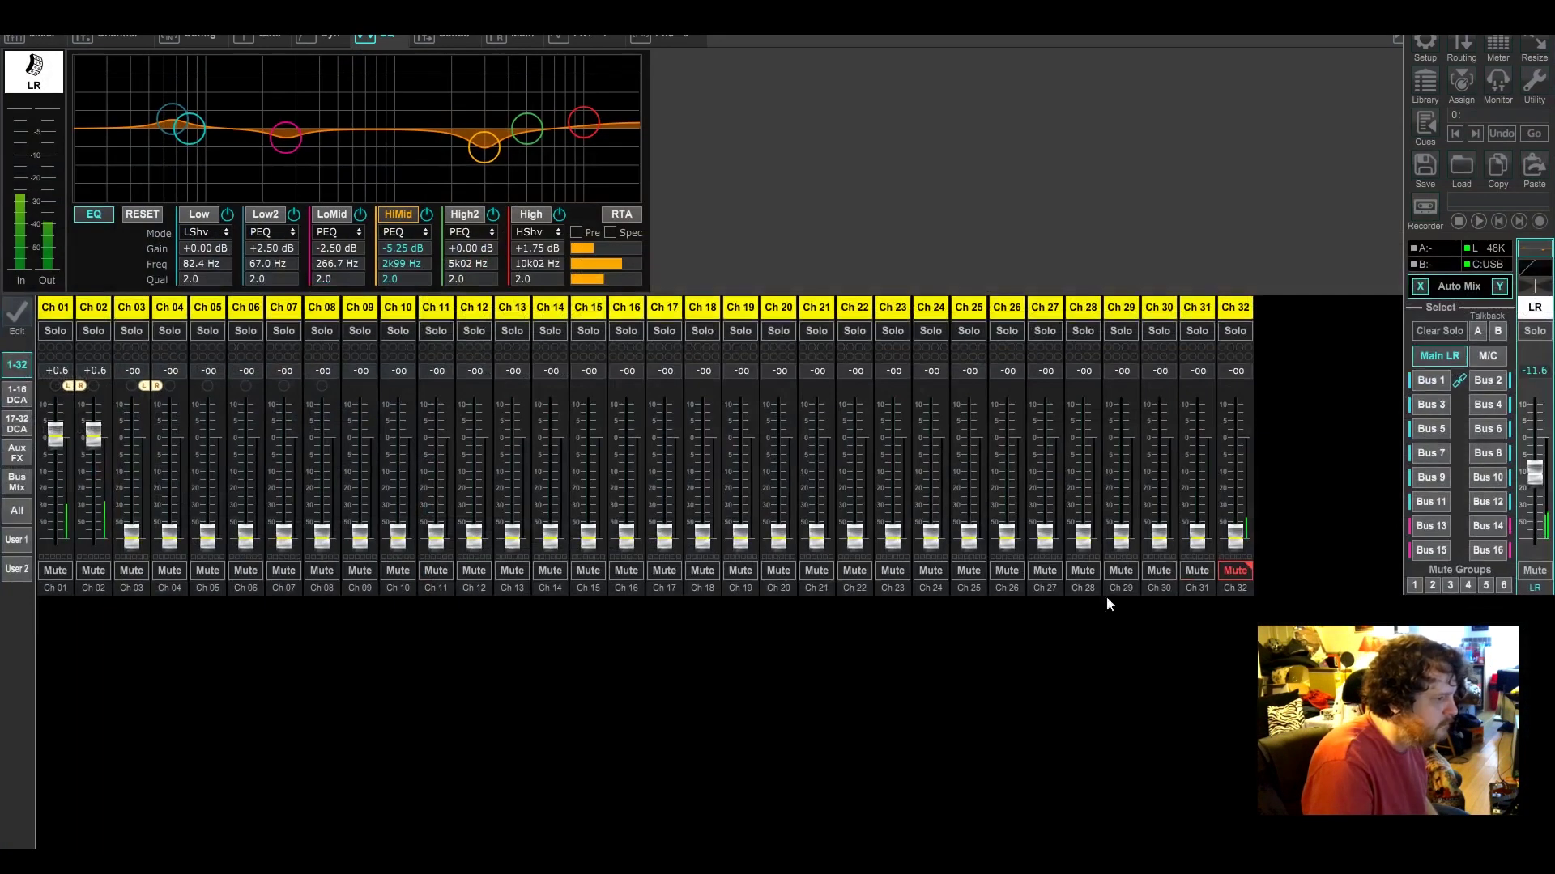
pyautogui.click(1232, 570)
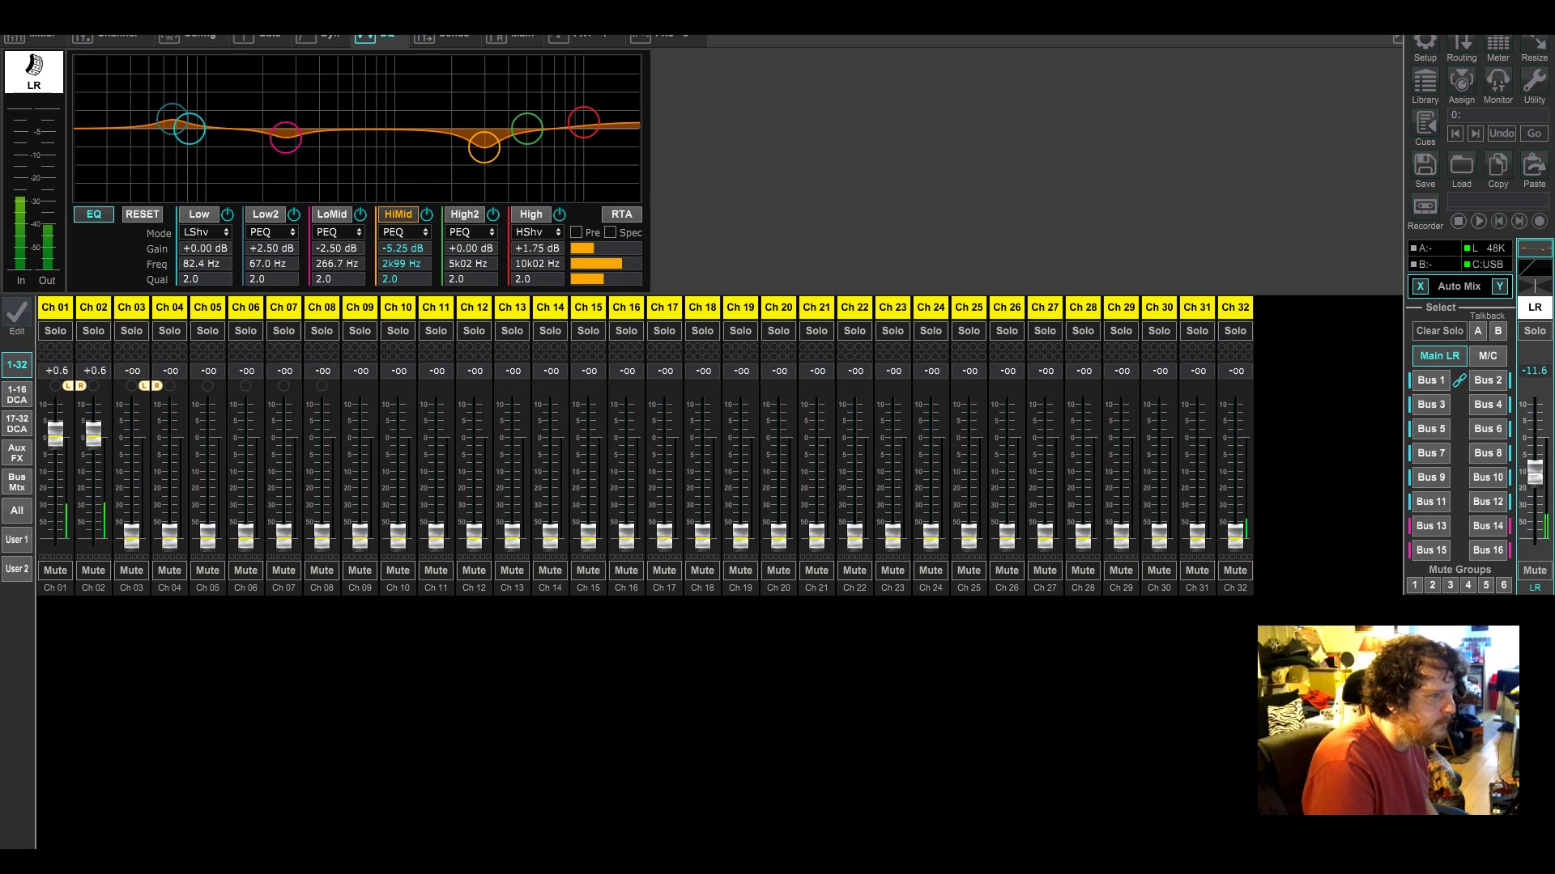
pyautogui.click(1469, 9)
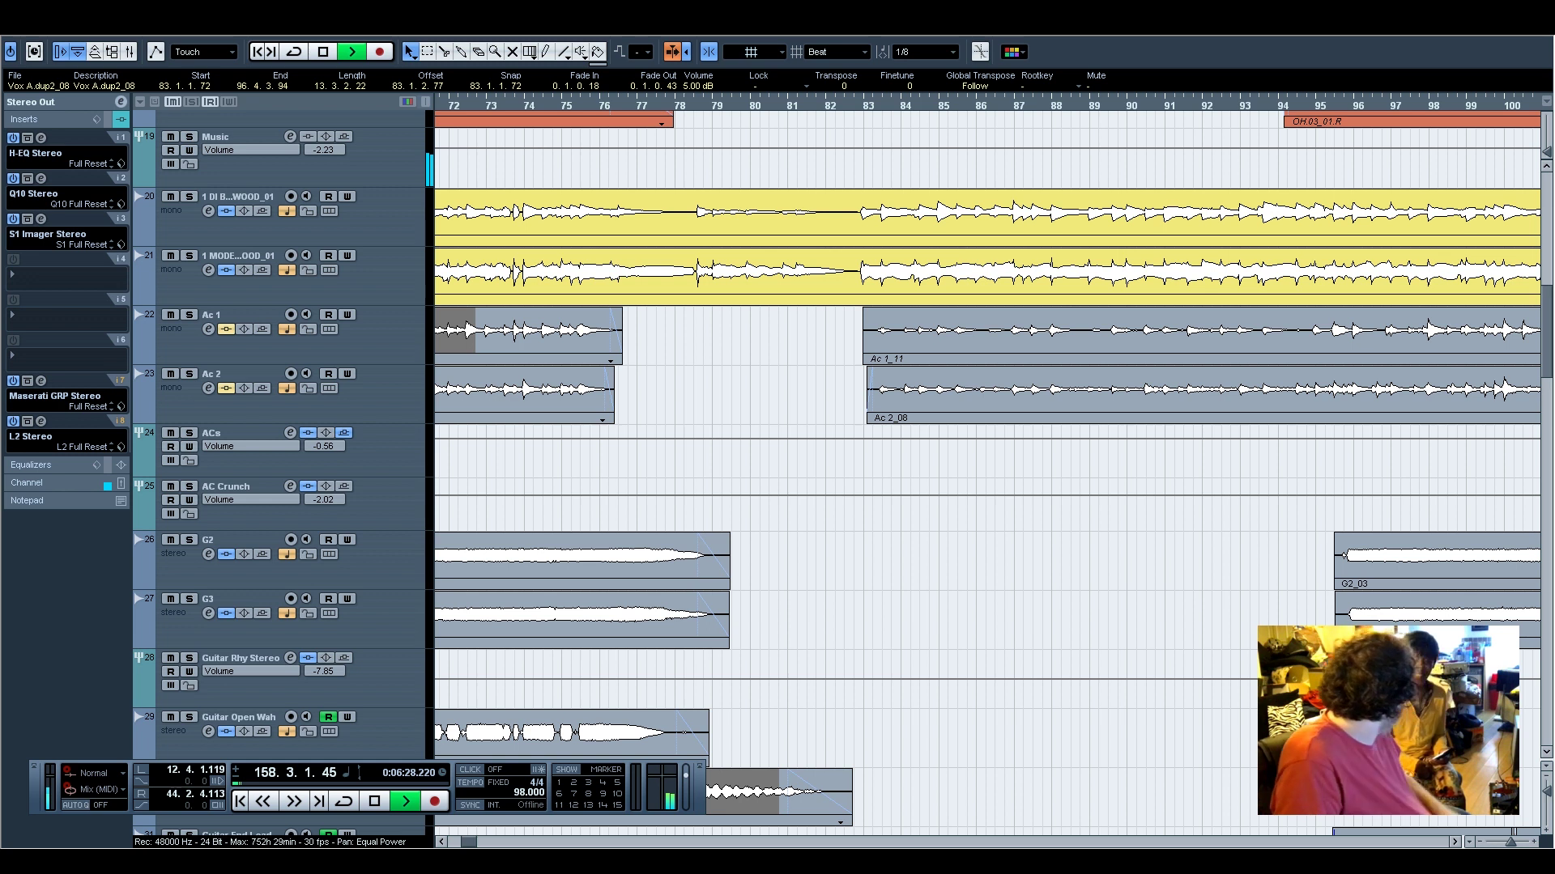
# Stop playback and move the playback position to bar 83, beat 3, near the start of the choir section
pyautogui.press('space')
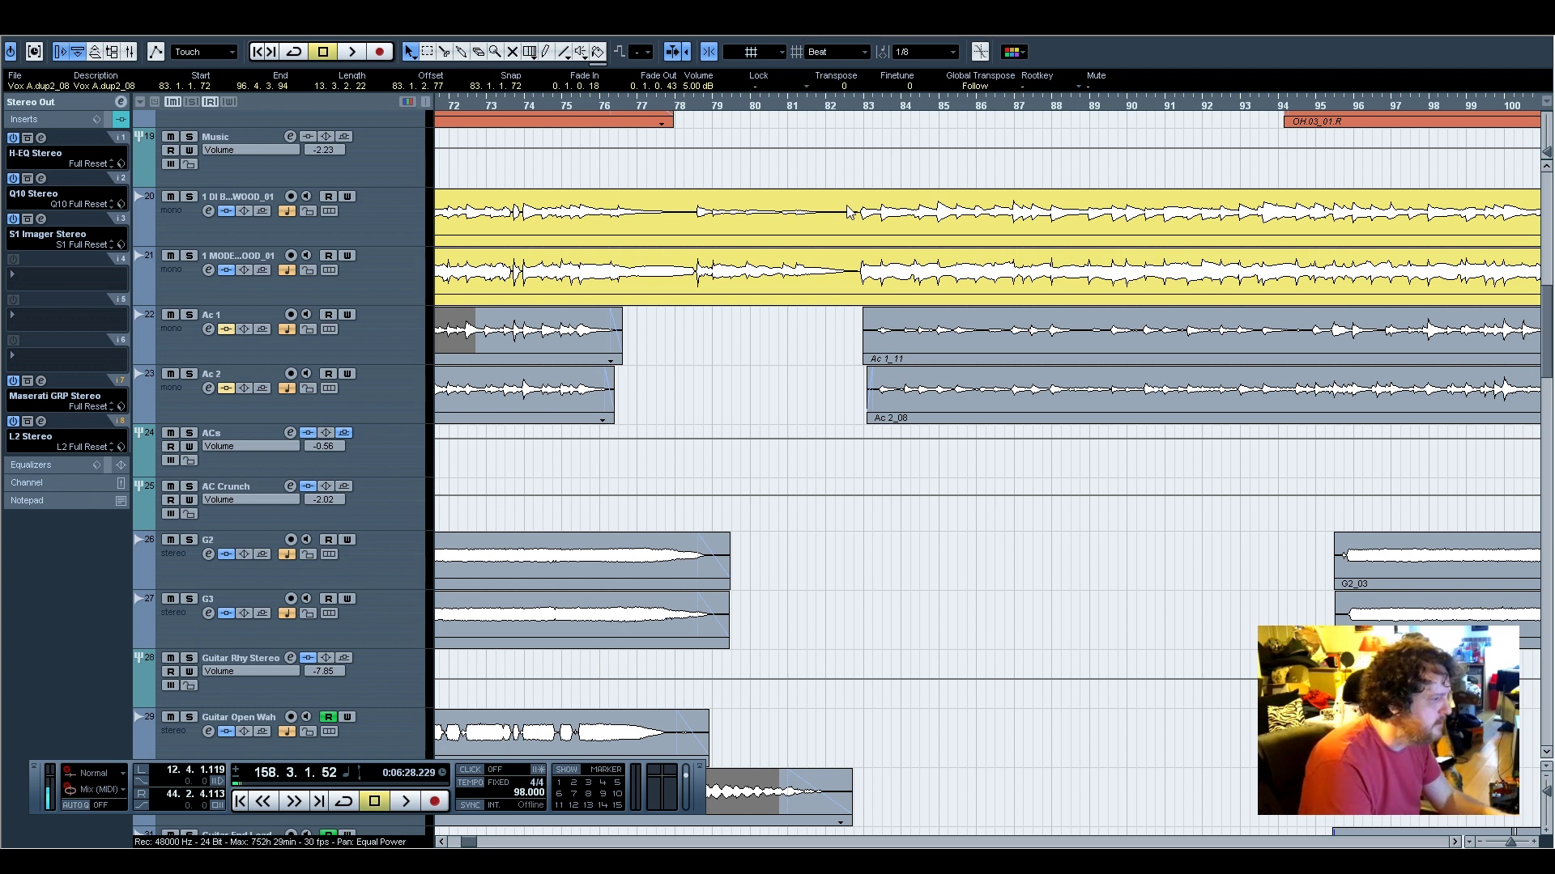
pyautogui.scroll(10, 771, 395)
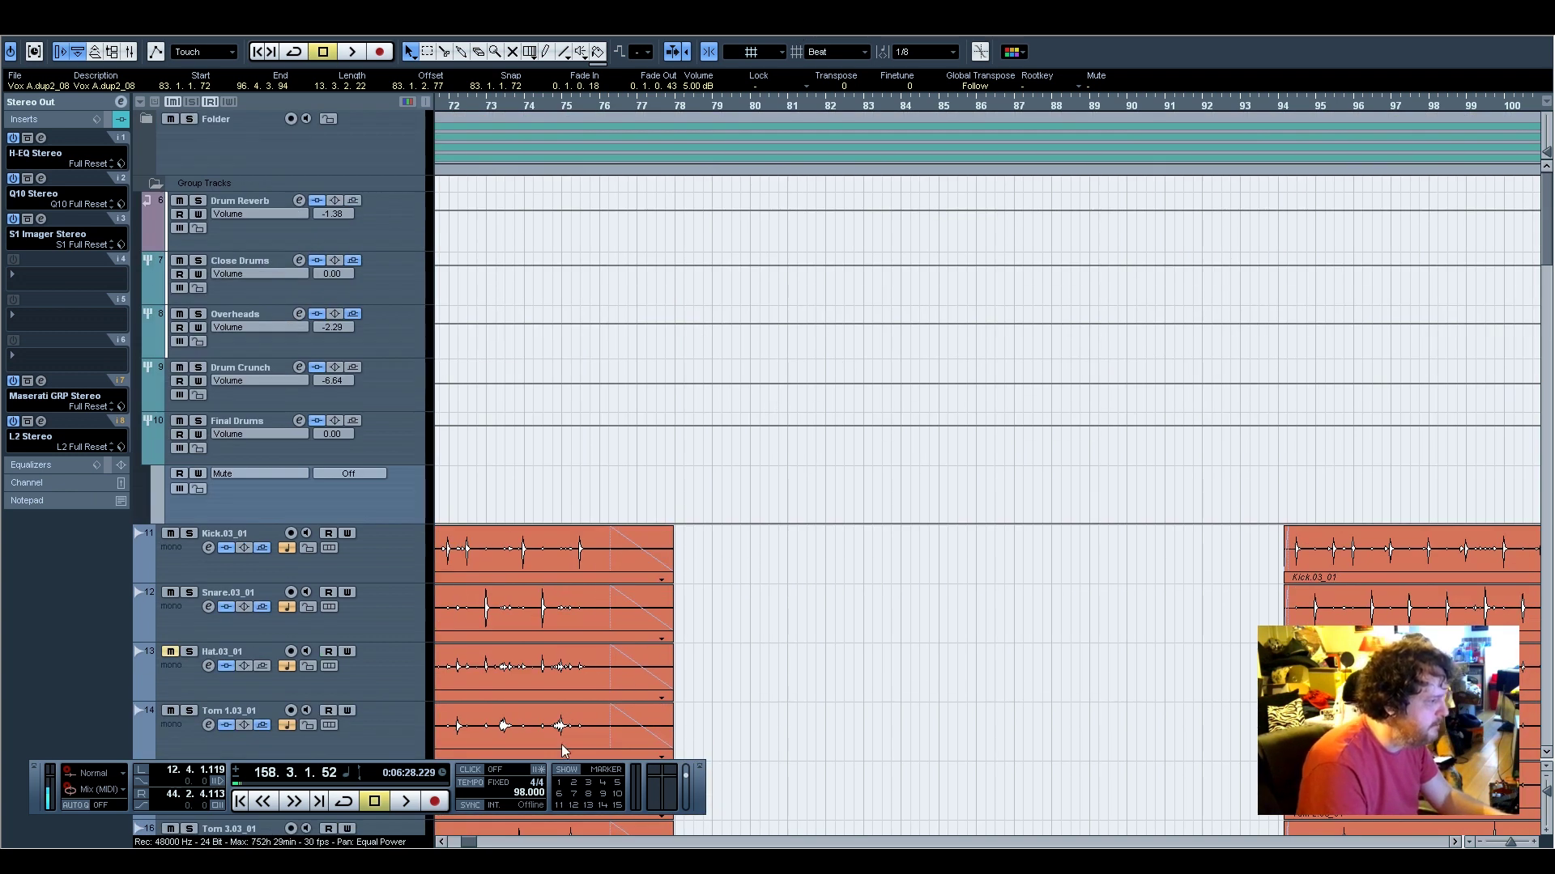
pyautogui.moveTo(469, 845); pyautogui.dragTo(460, 847)
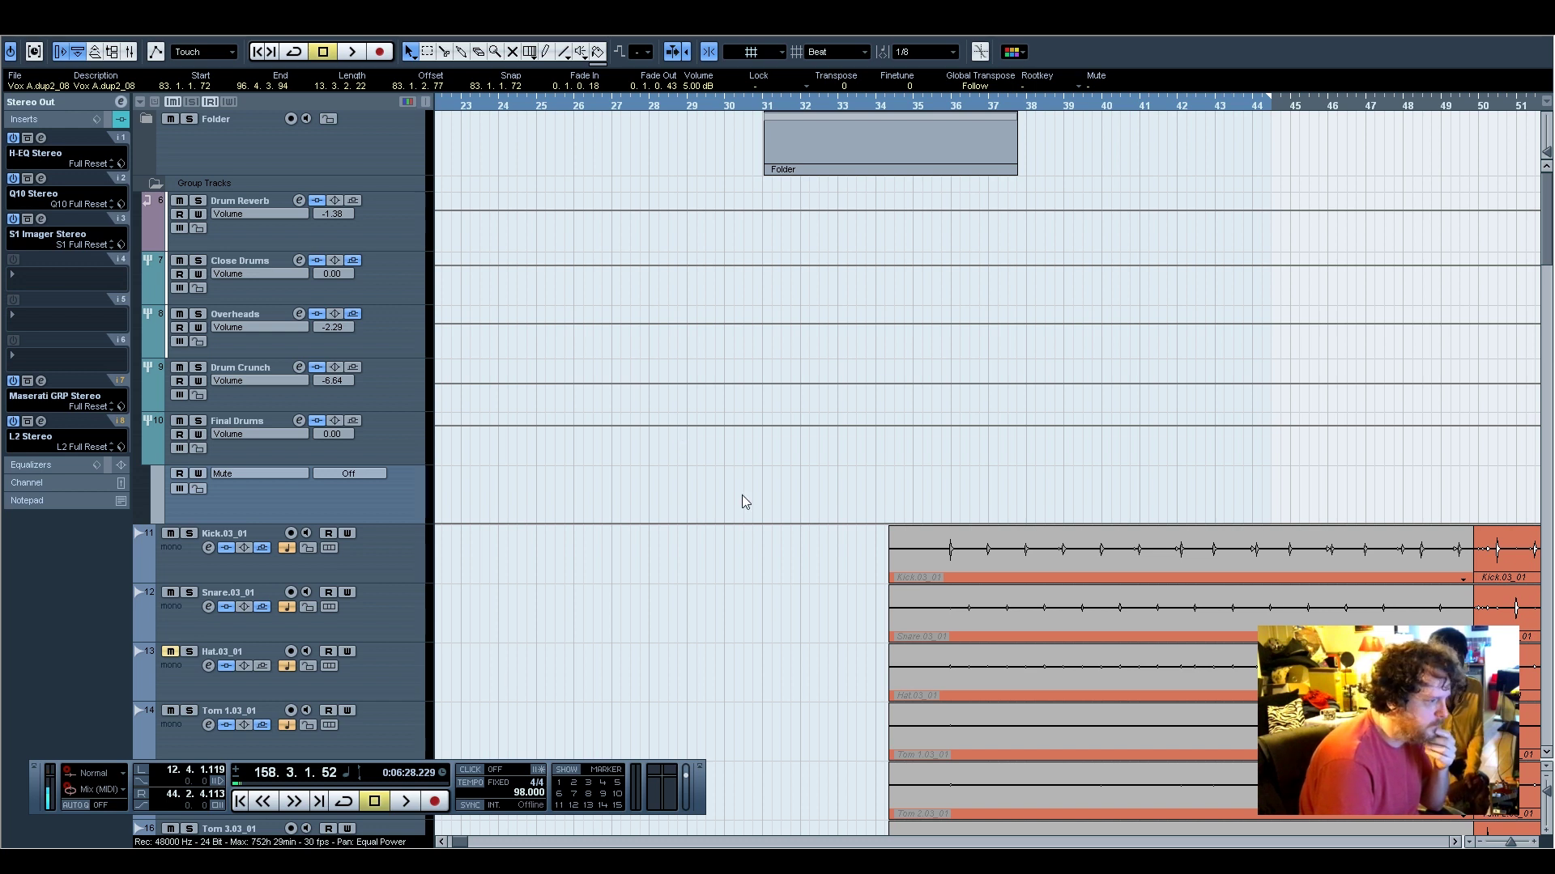
pyautogui.moveTo(1512, 842); pyautogui.dragTo(1510, 843)
pyautogui.moveTo(472, 845); pyautogui.dragTo(459, 846)
pyautogui.scroll(-5, 926, 604)
pyautogui.scroll(-3, 919, 626)
pyautogui.scroll(2, 920, 628)
pyautogui.click(894, 116)
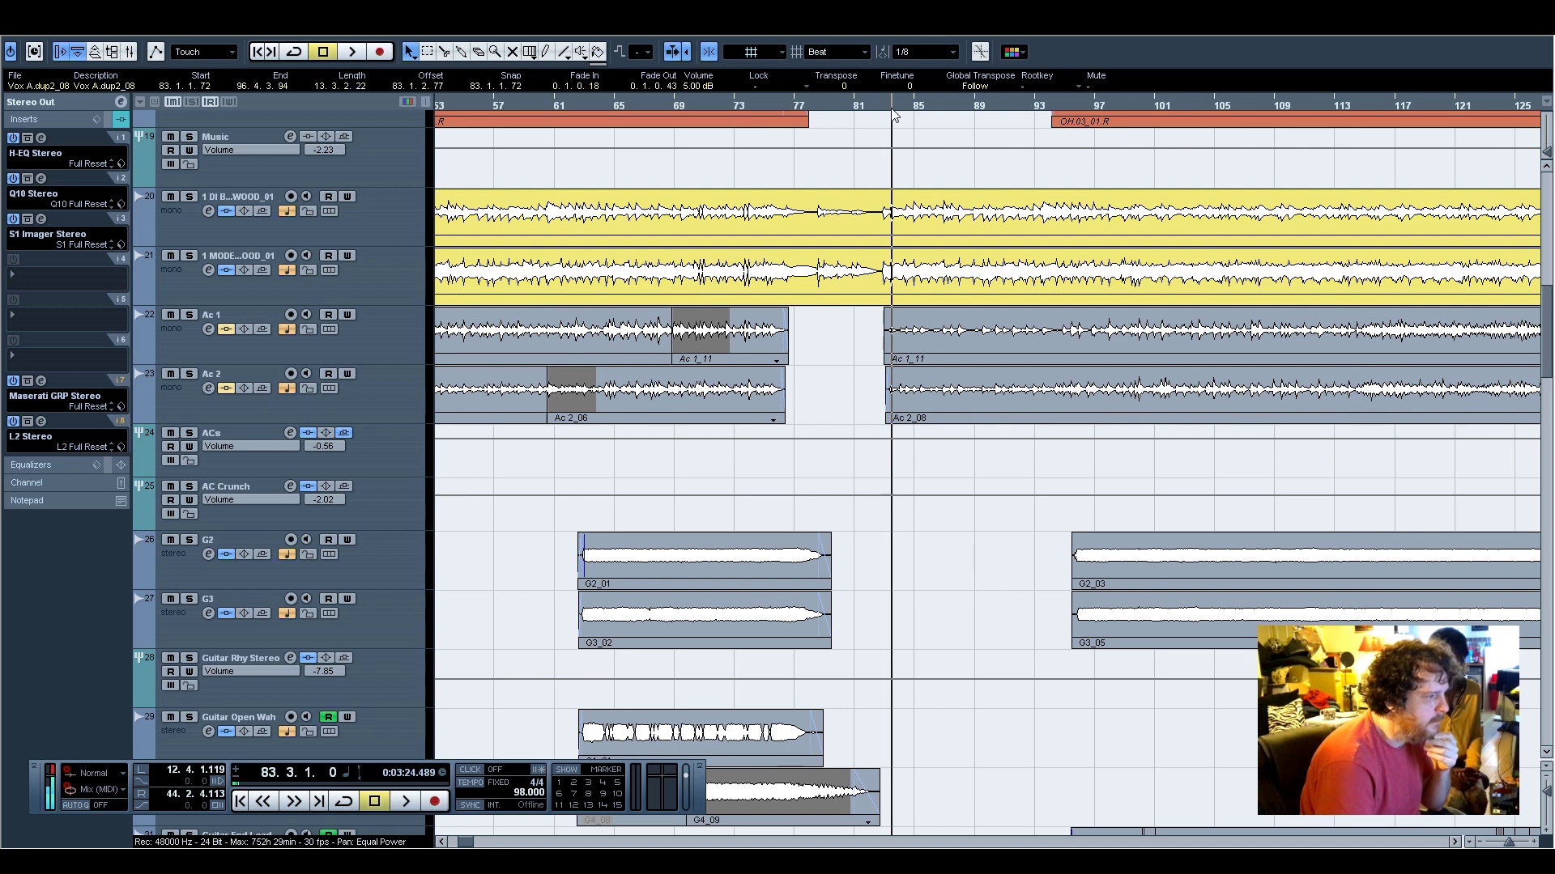
# Play the choir section from bar 83 with the All Vox group soloed and review its vocal tracks
pyautogui.press('space')
pyautogui.scroll(-5, 928, 550)
pyautogui.scroll(-10, 930, 564)
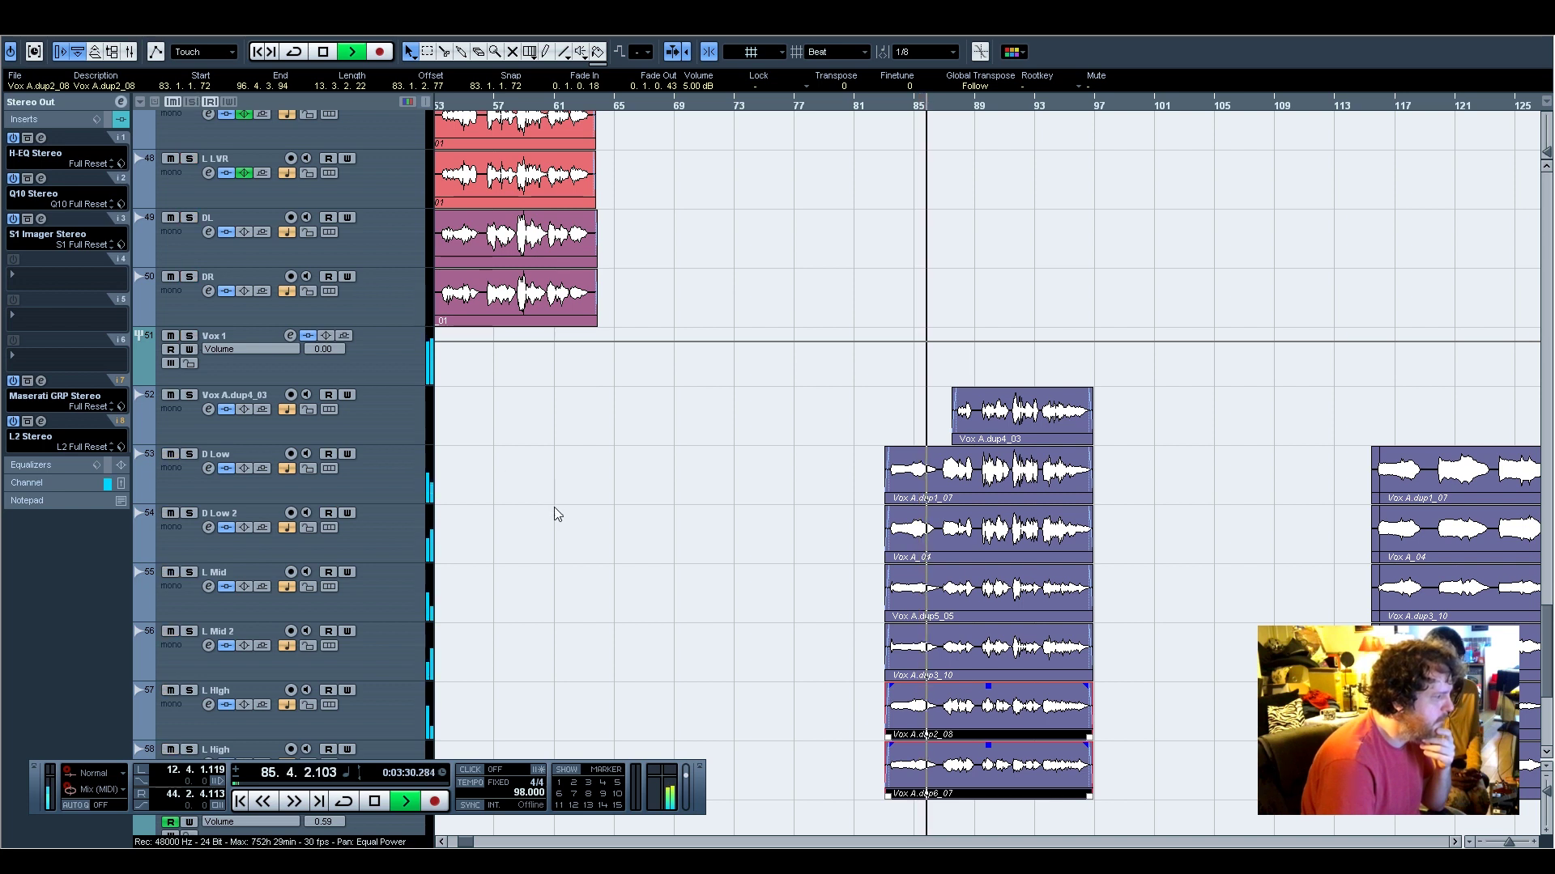
pyautogui.scroll(-5, 554, 507)
pyautogui.click(190, 649)
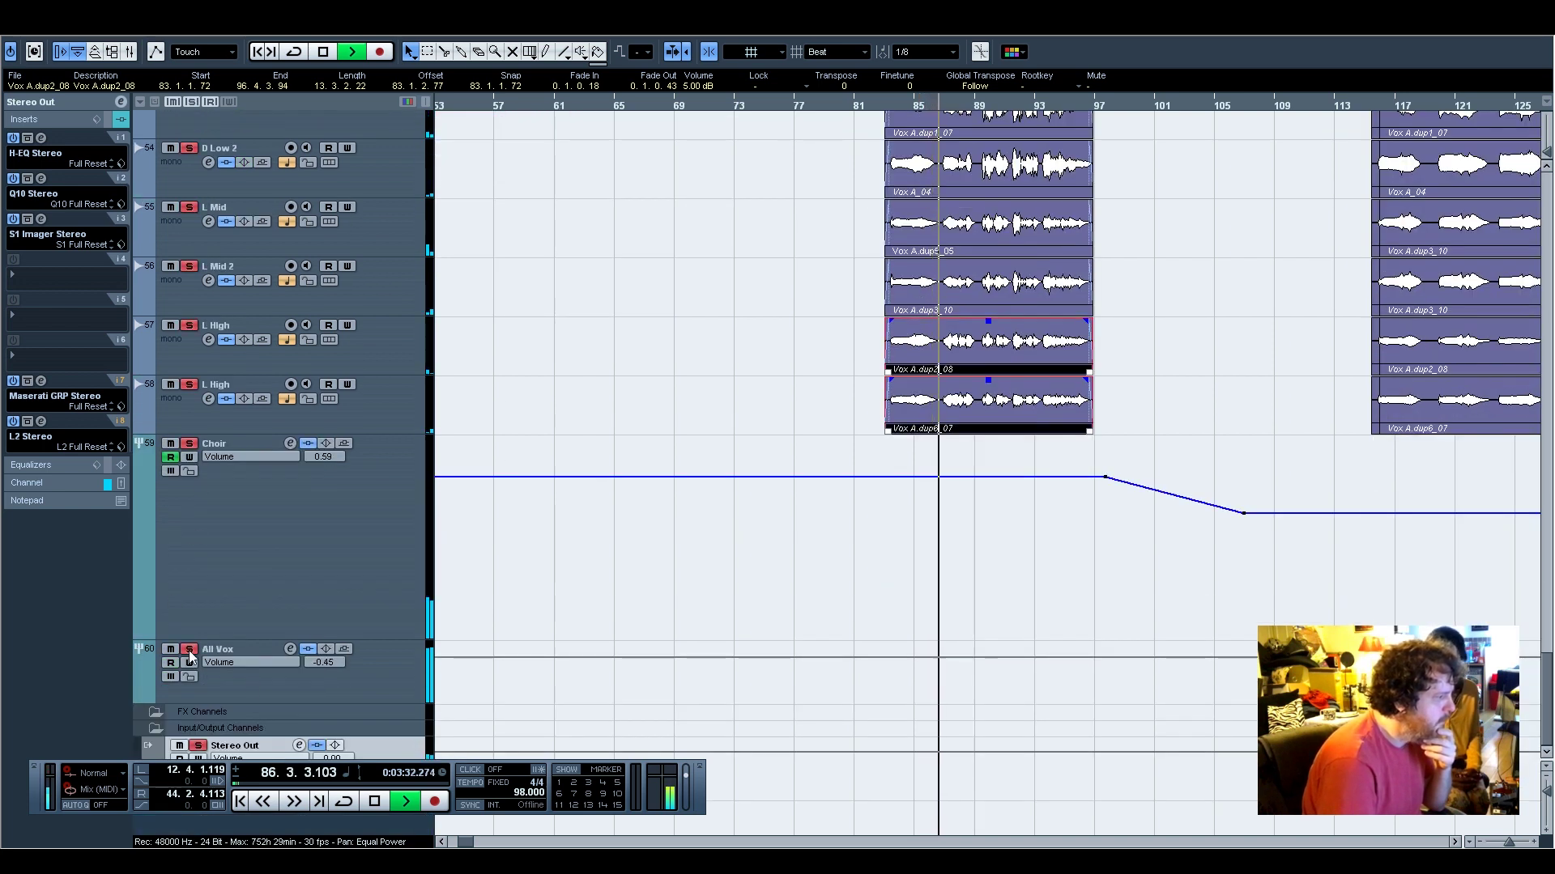
pyautogui.scroll(3, 579, 554)
pyautogui.scroll(3, 578, 552)
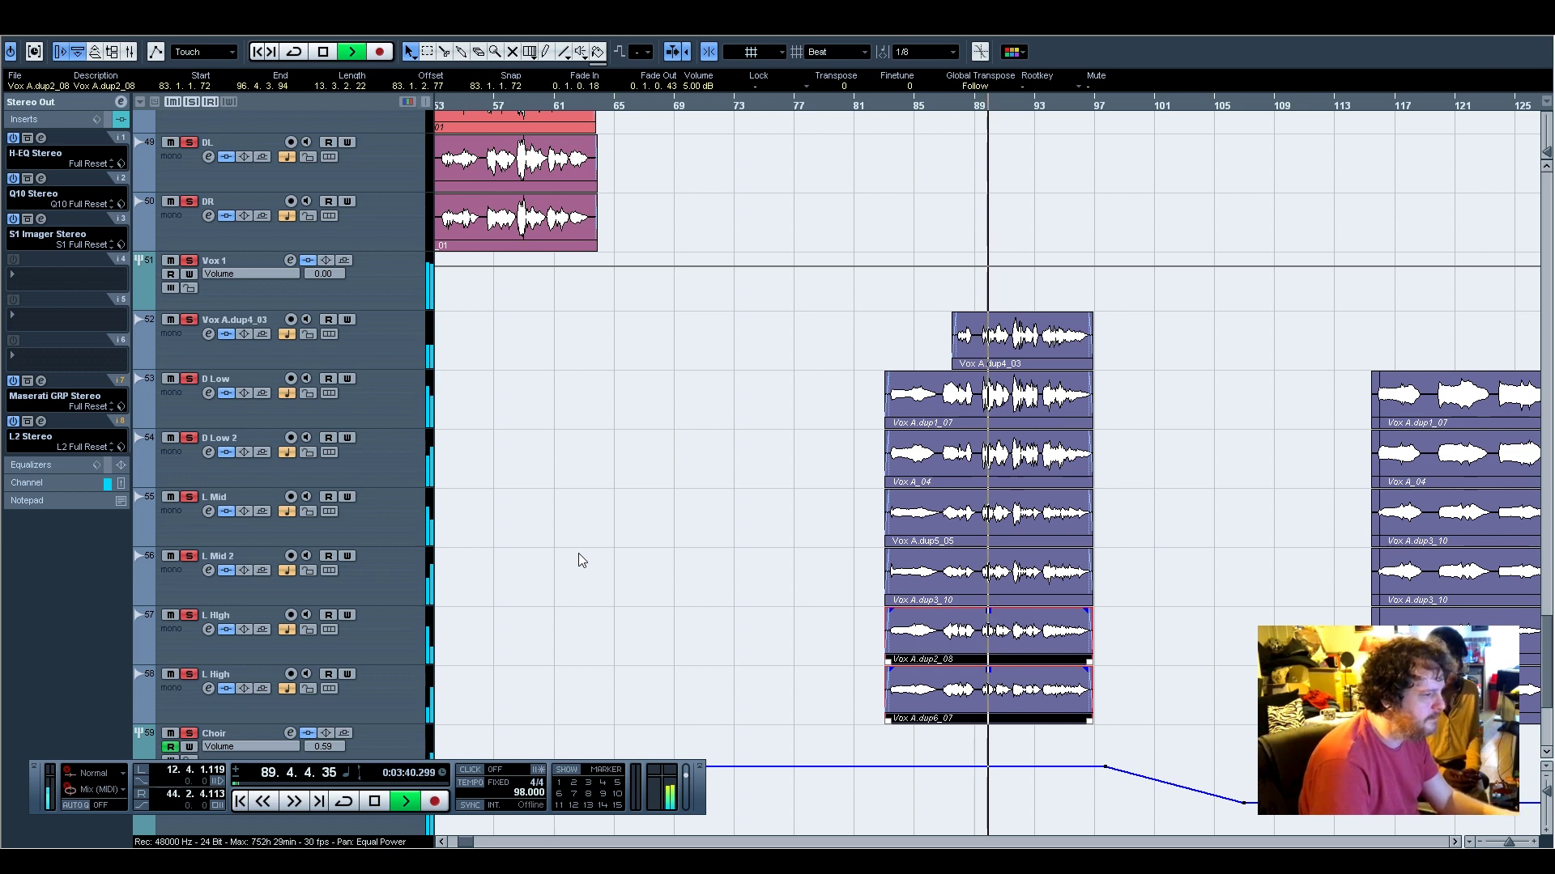
pyautogui.scroll(-3, 578, 552)
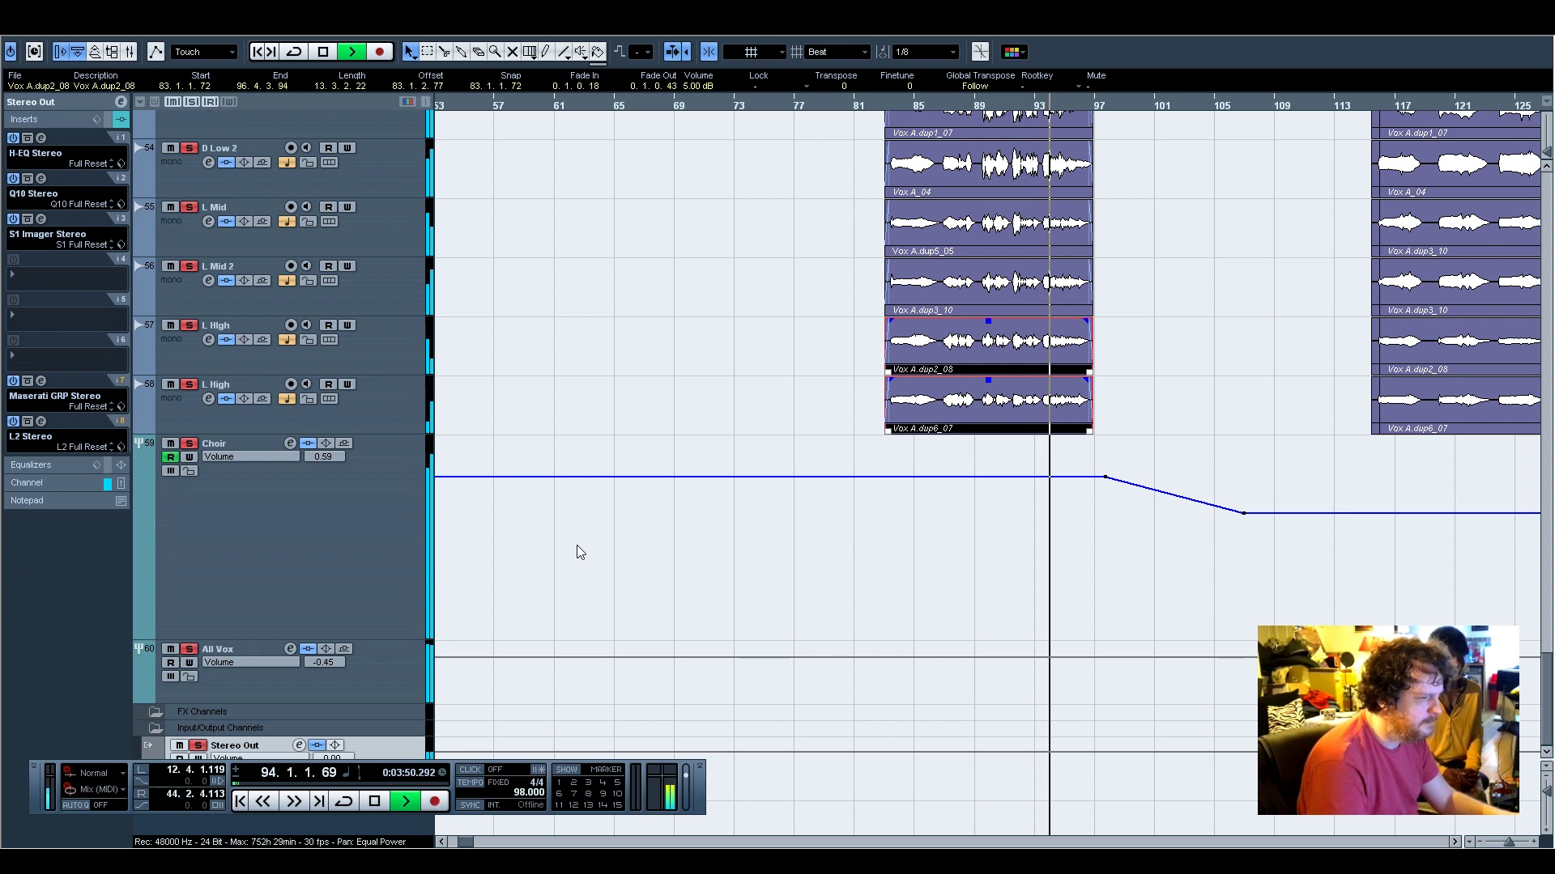
# Stop playback at the end of the choir section and clear the solo state on all tracks
pyautogui.scroll(3, 612, 552)
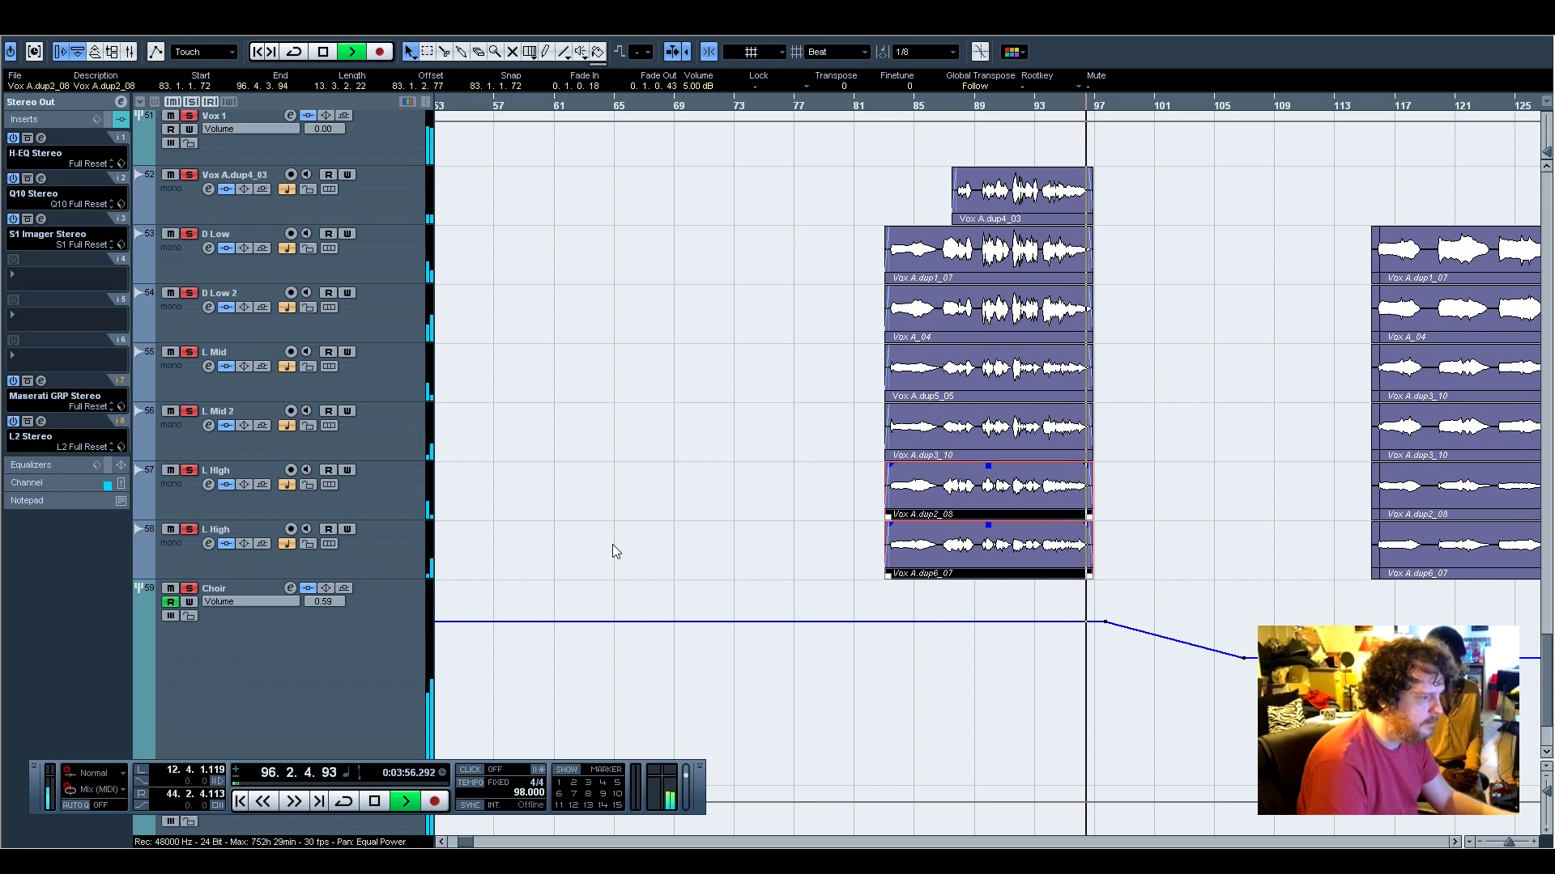
pyautogui.press('space')
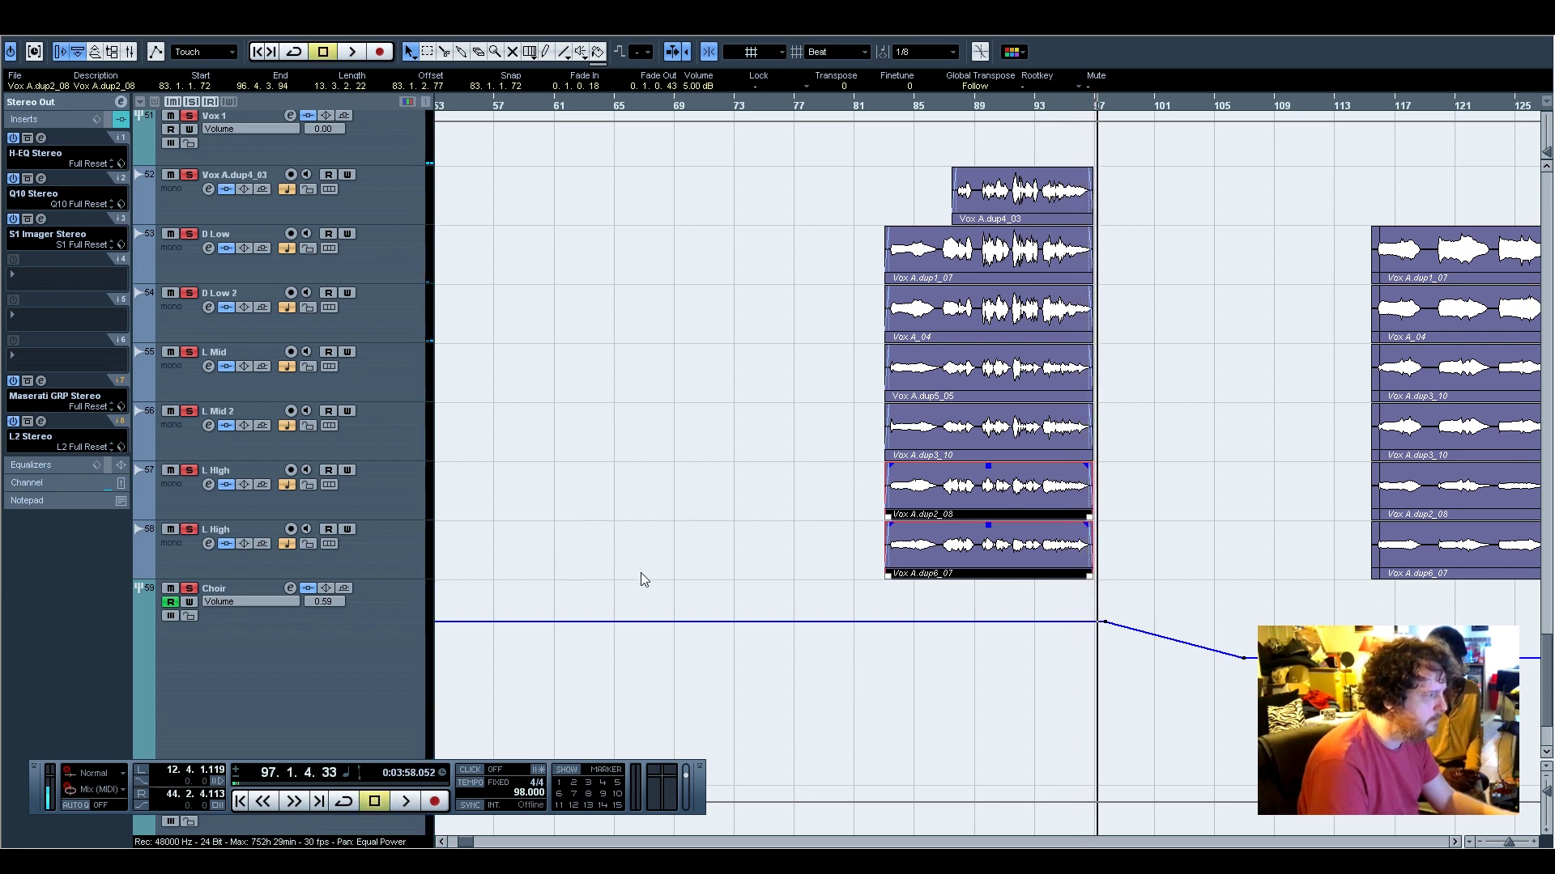
pyautogui.scroll(-3, 642, 579)
pyautogui.click(190, 103)
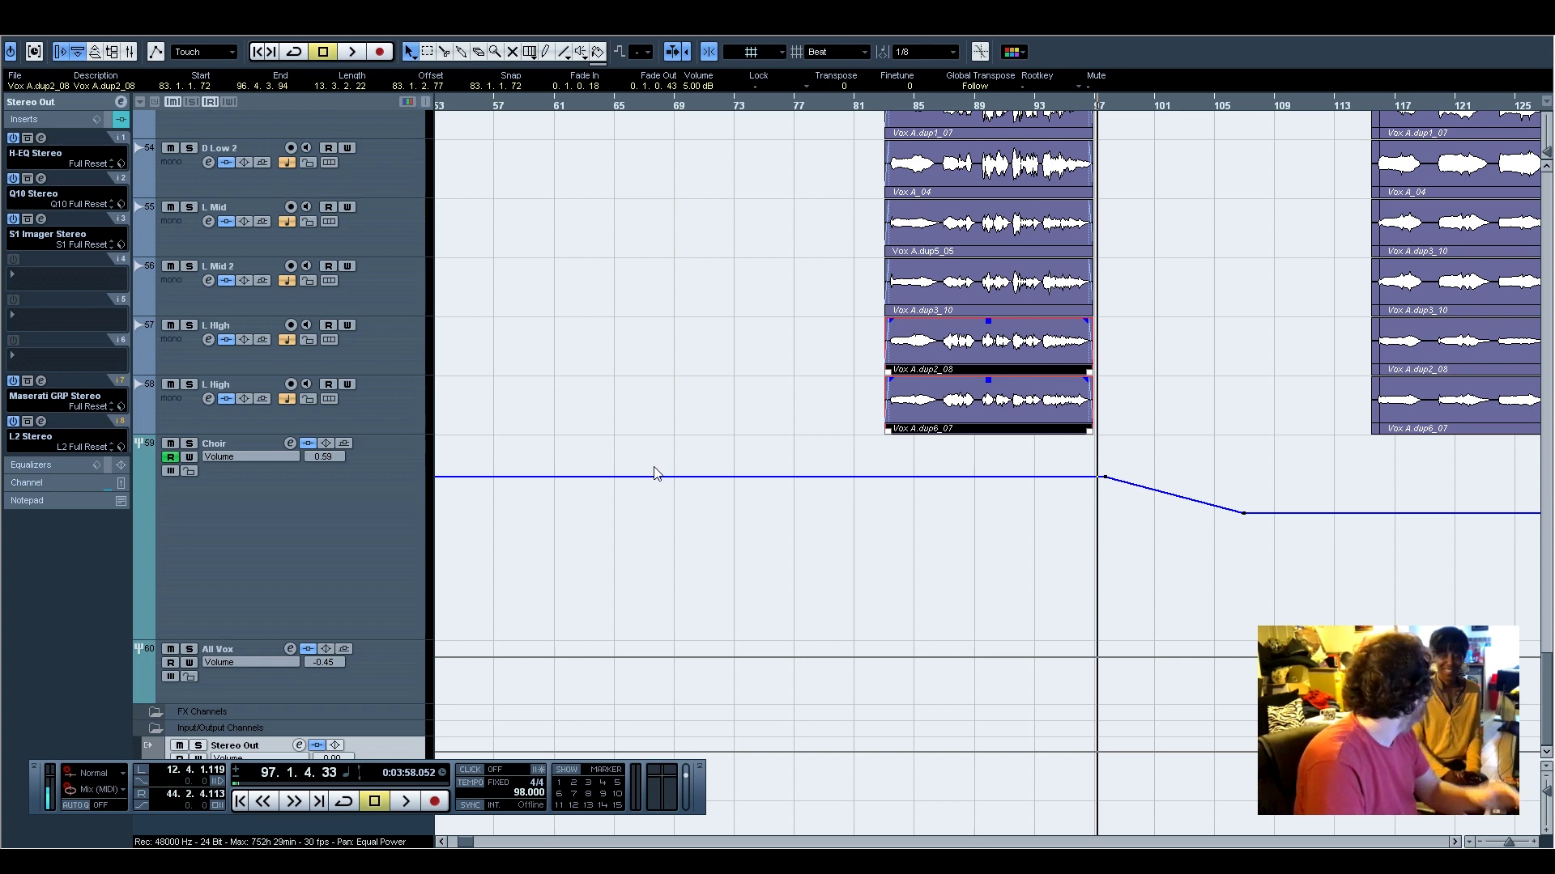
# Examine the drum group tracks and the drum audio tracks around the beginning of the song
pyautogui.scroll(15, 653, 482)
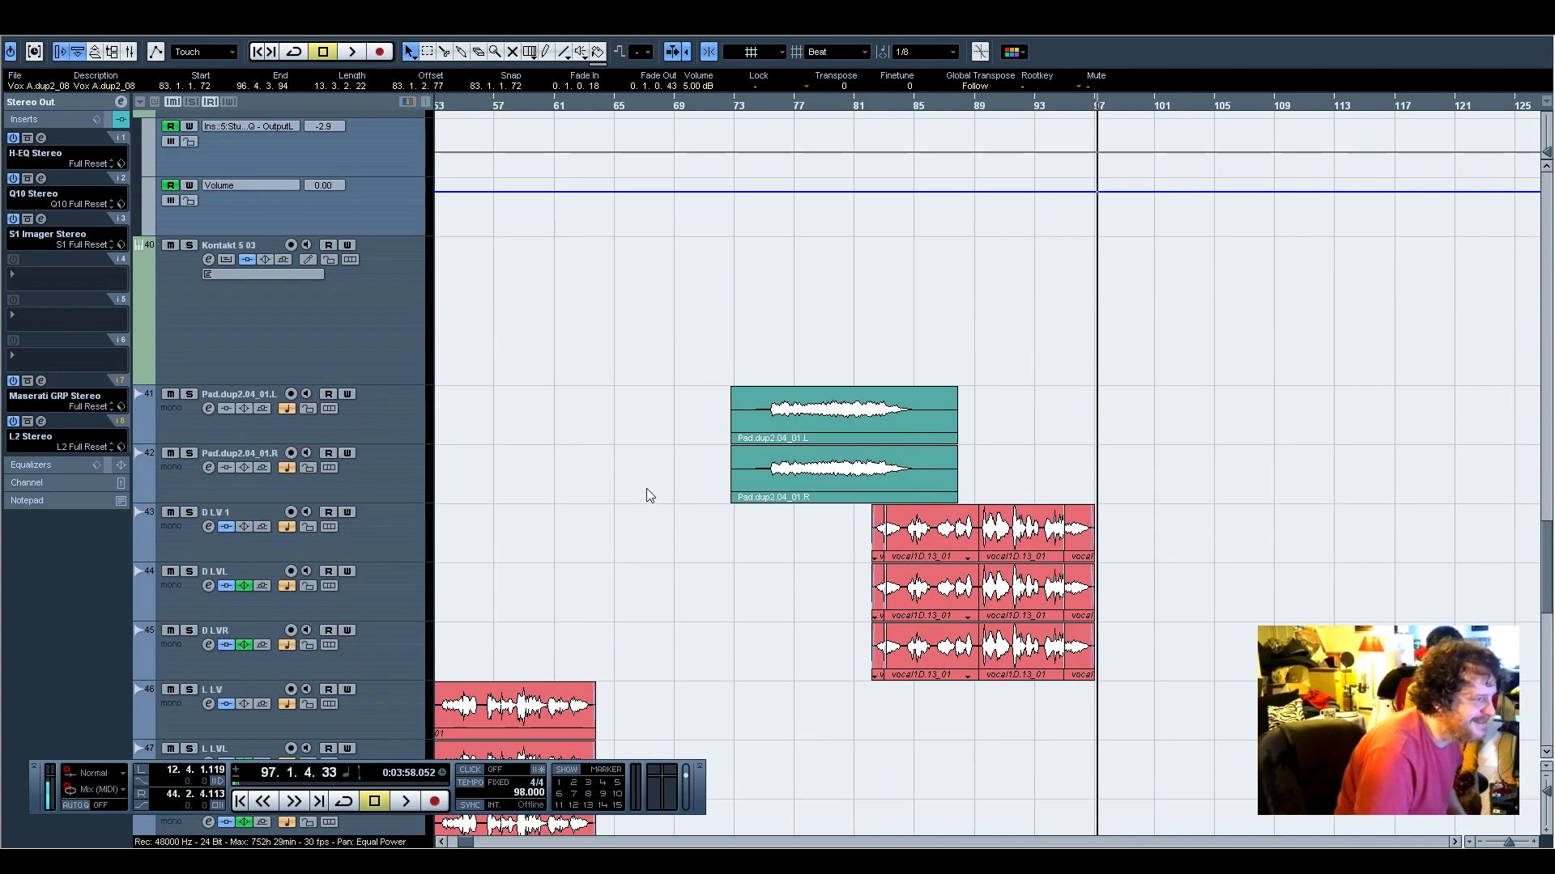
pyautogui.scroll(15, 640, 489)
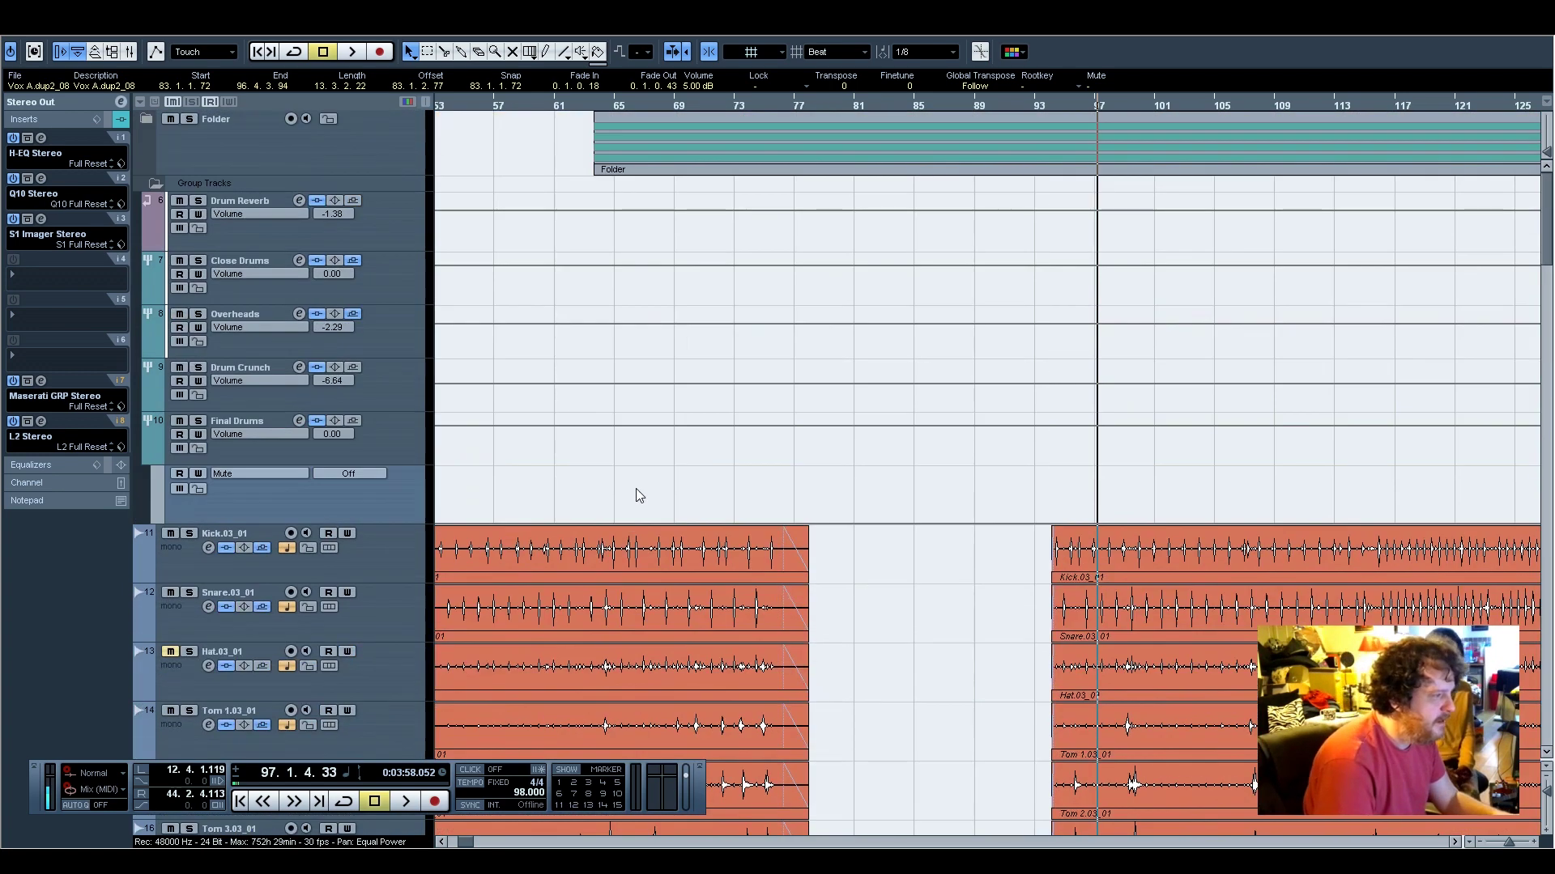
pyautogui.click(455, 859)
pyautogui.click(486, 860)
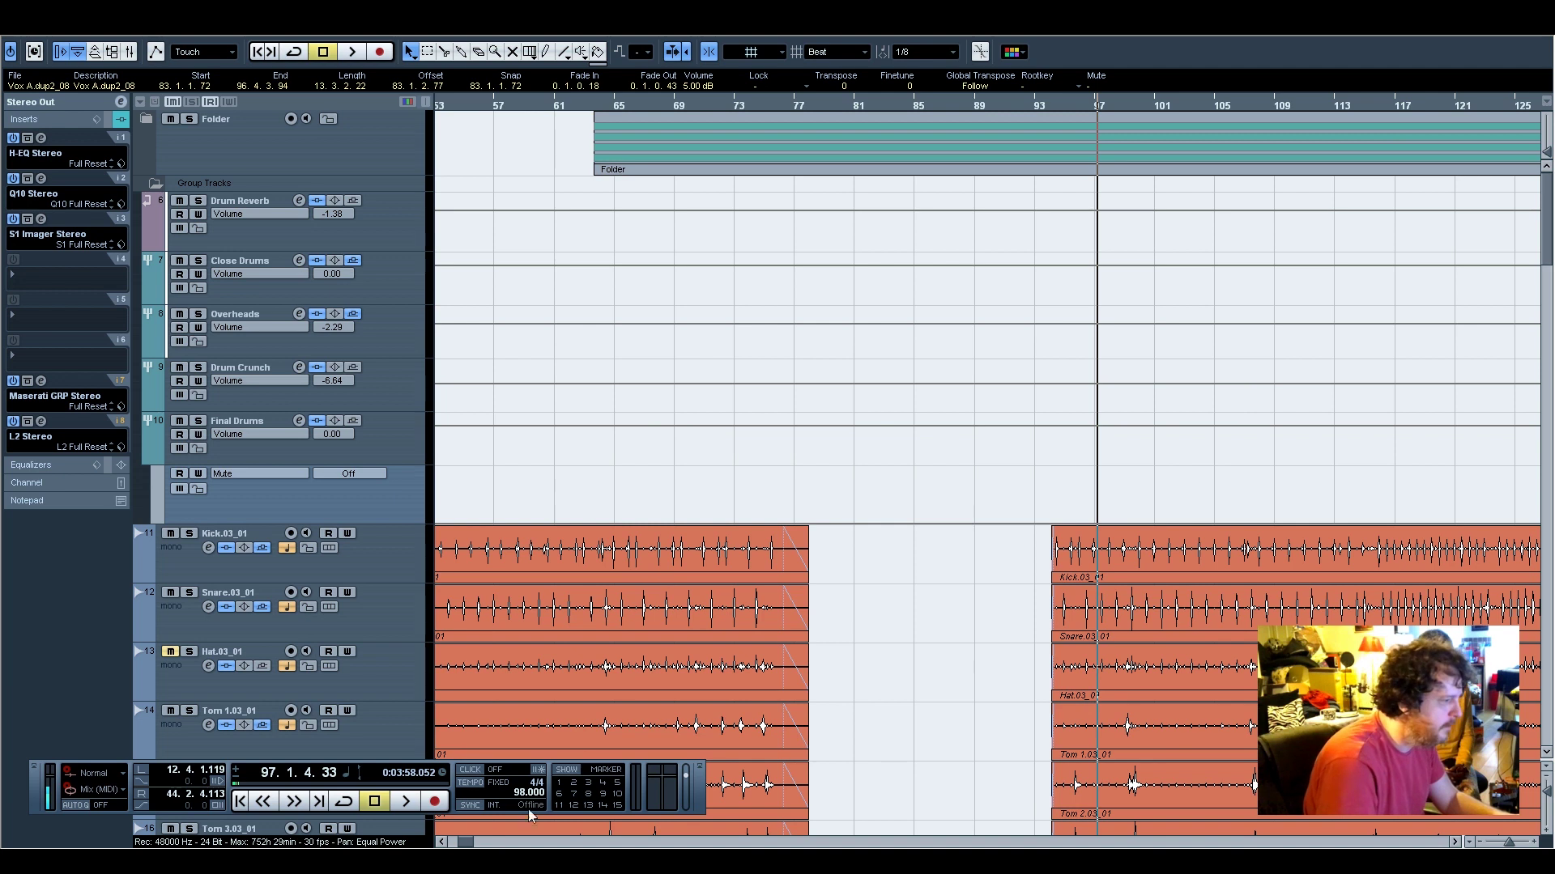
pyautogui.moveTo(465, 844); pyautogui.dragTo(455, 844)
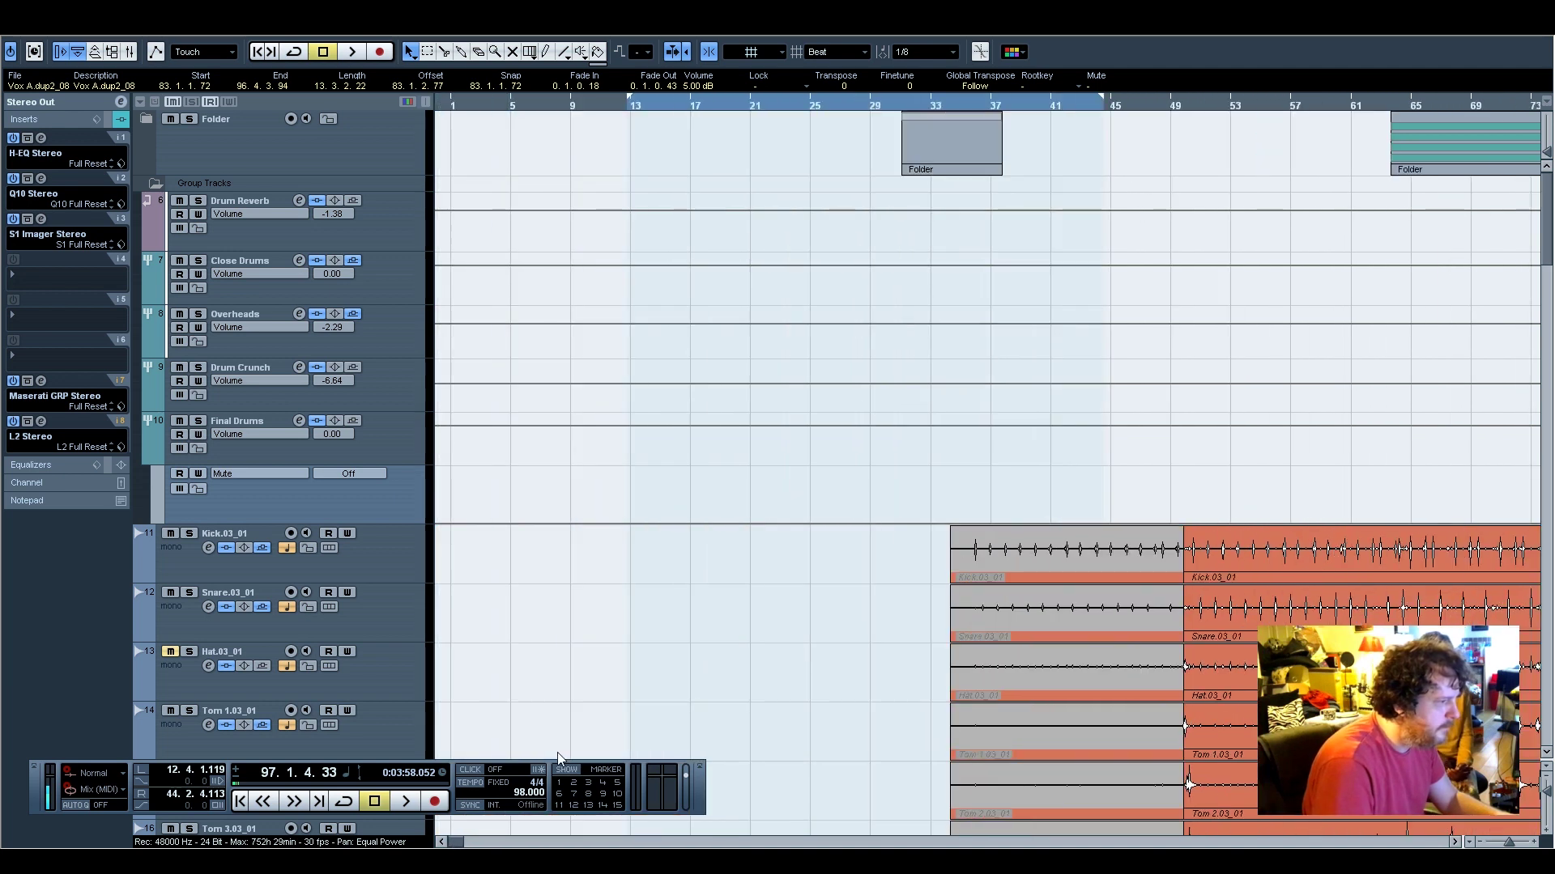
pyautogui.scroll(-6, 975, 383)
pyautogui.scroll(2, 974, 385)
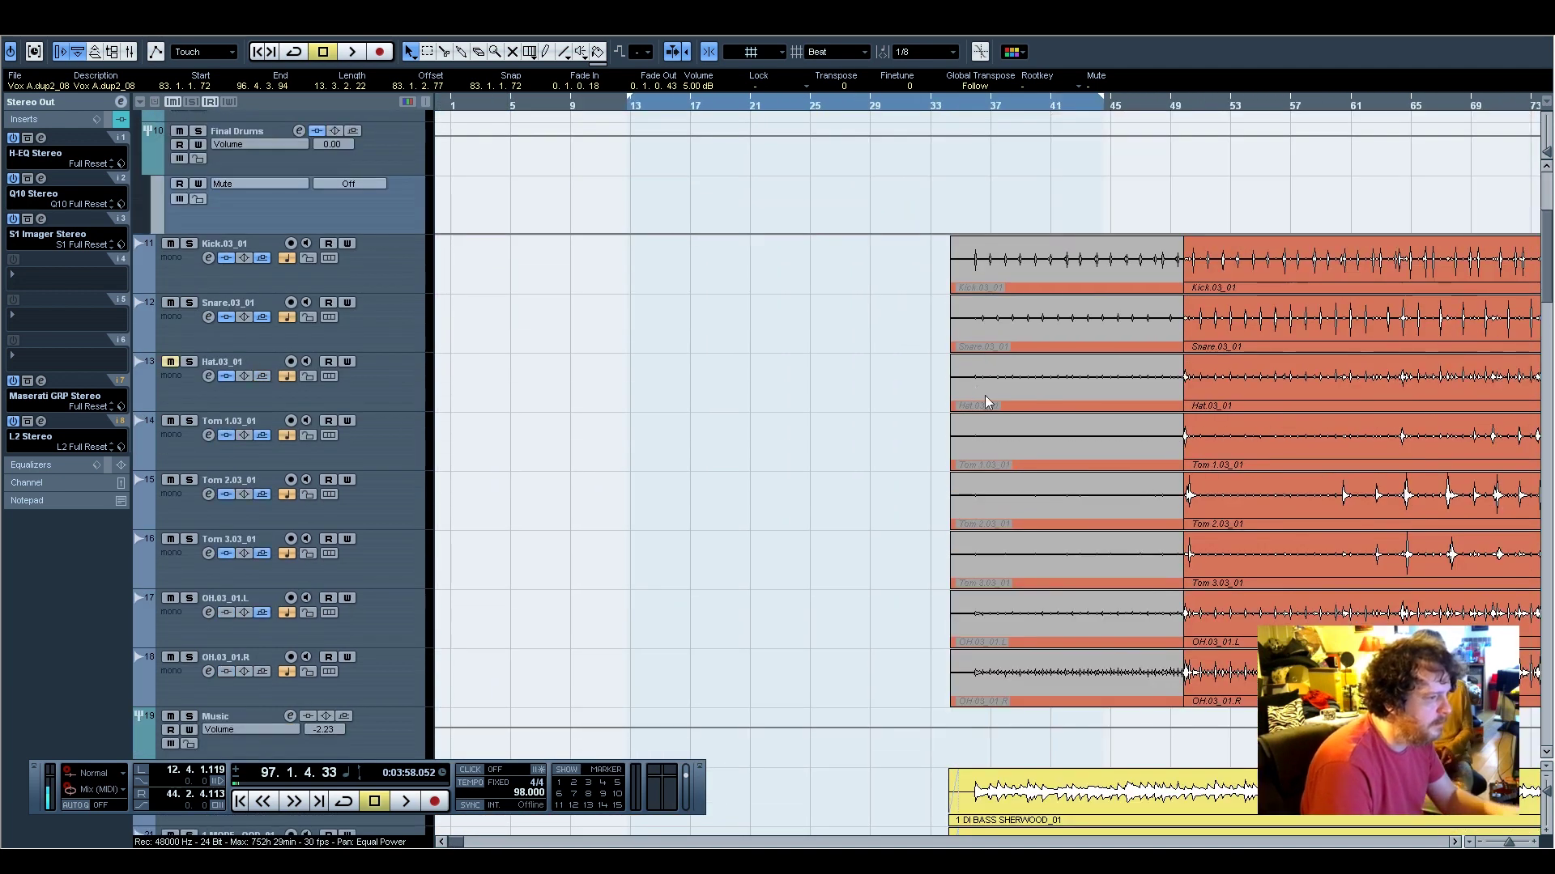
pyautogui.scroll(5, 908, 586)
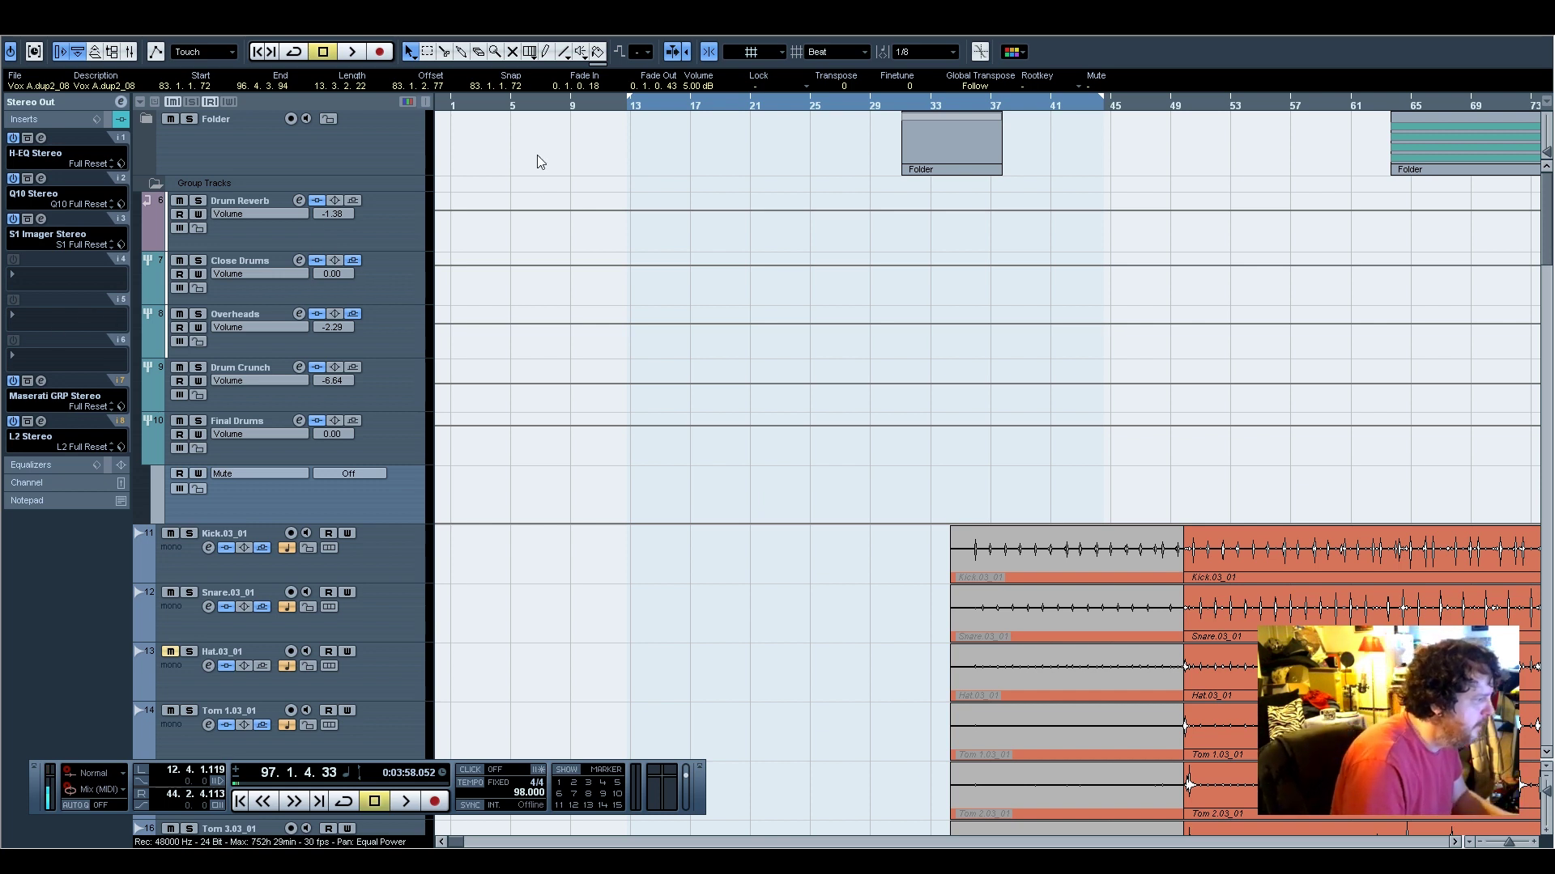
pyautogui.scroll(-5, 567, 599)
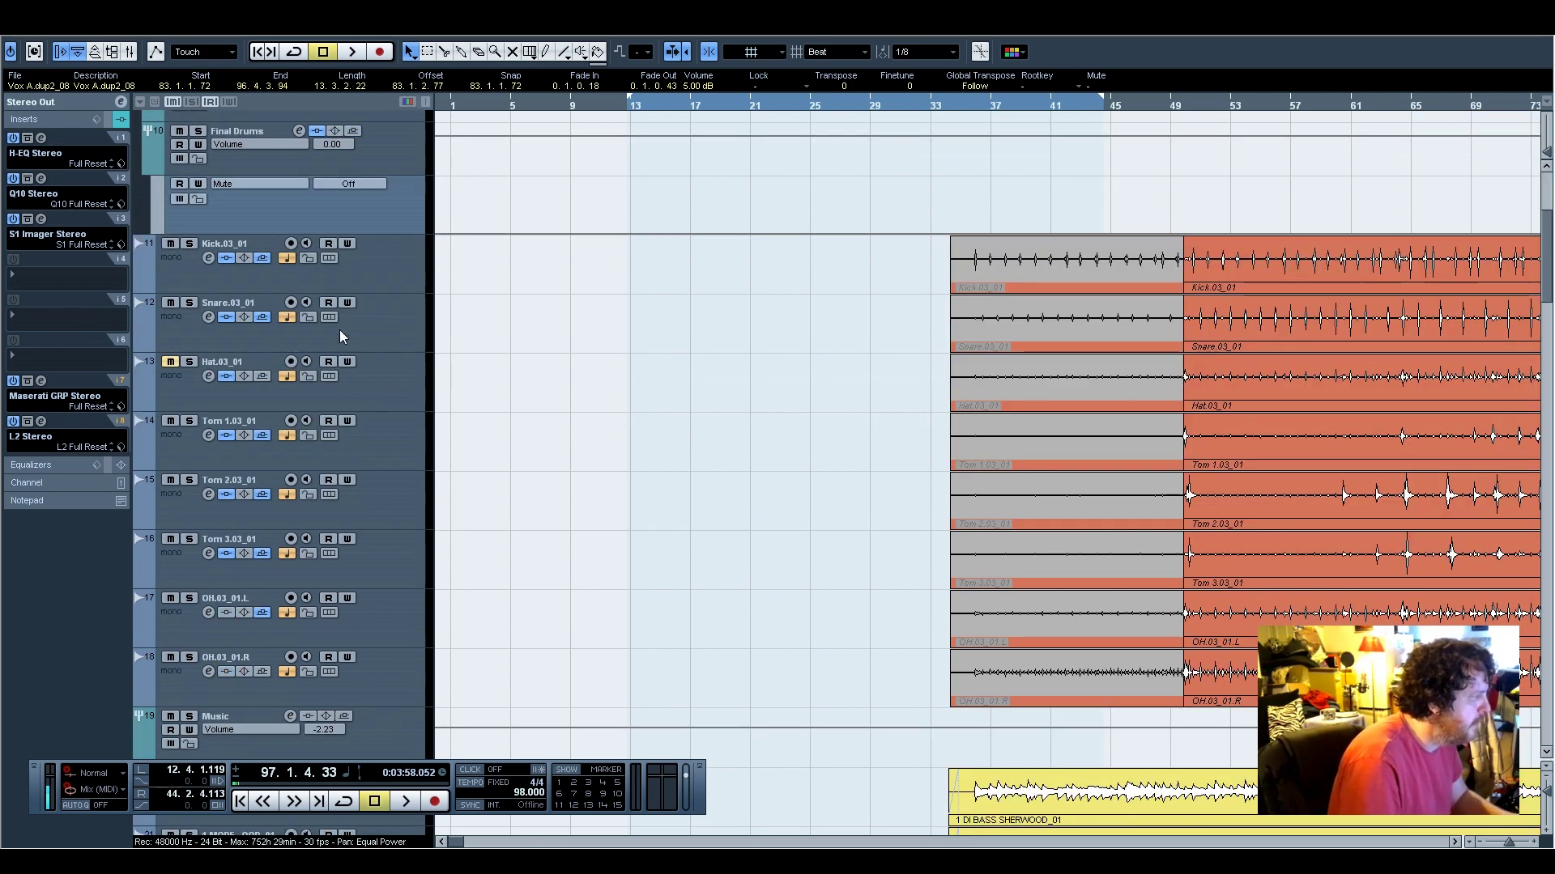
# Go through the Kick, Snare, Hat and Tom tracks one by one, ending with both OH tracks selected together
pyautogui.click(371, 272)
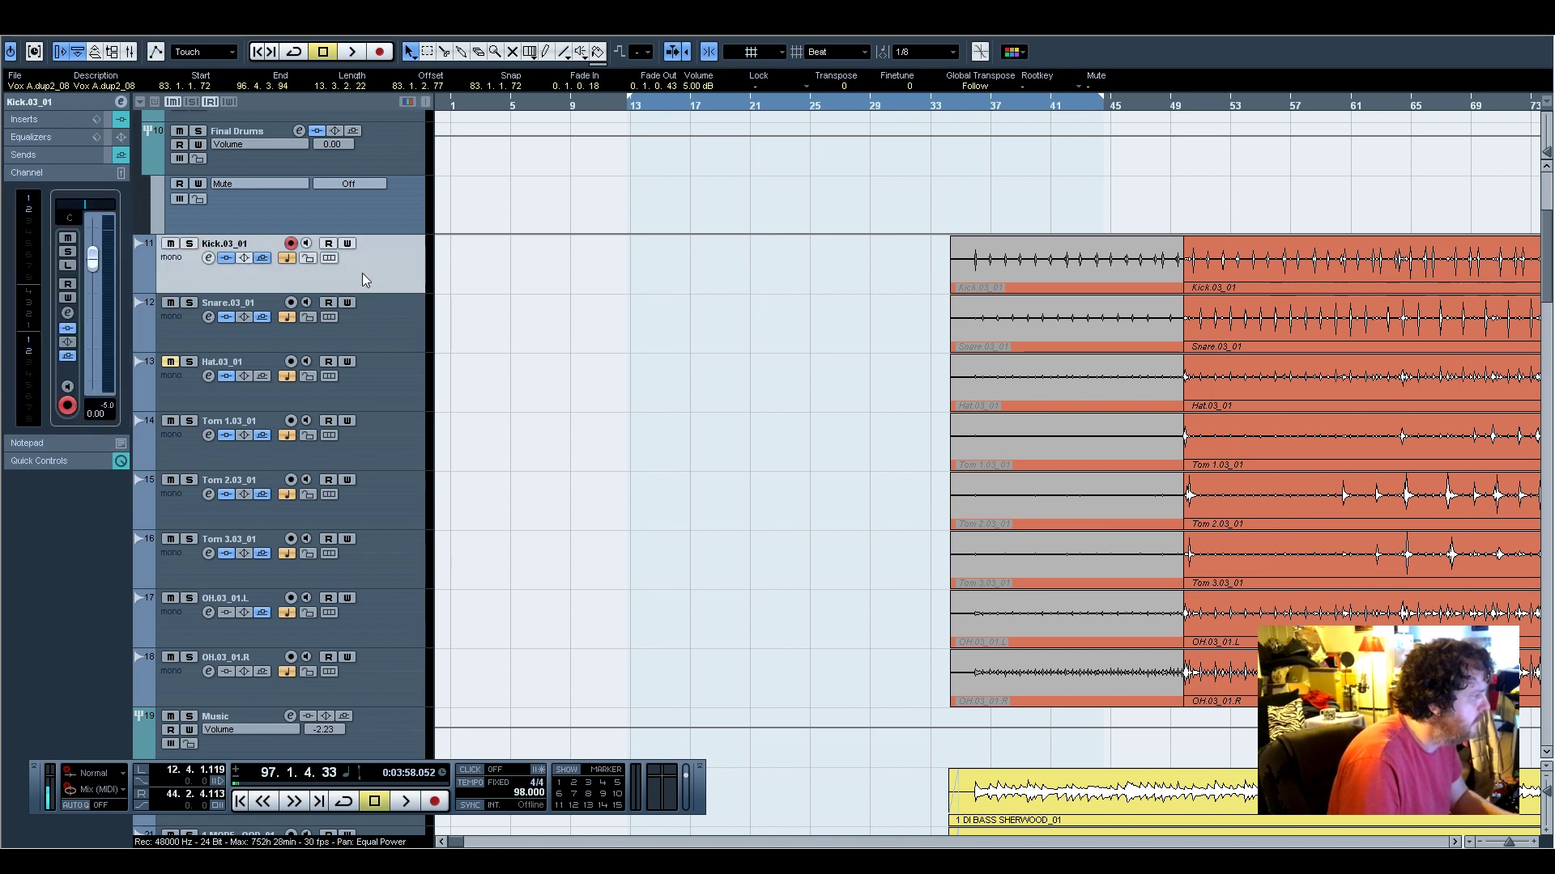
pyautogui.click(376, 324)
pyautogui.click(388, 386)
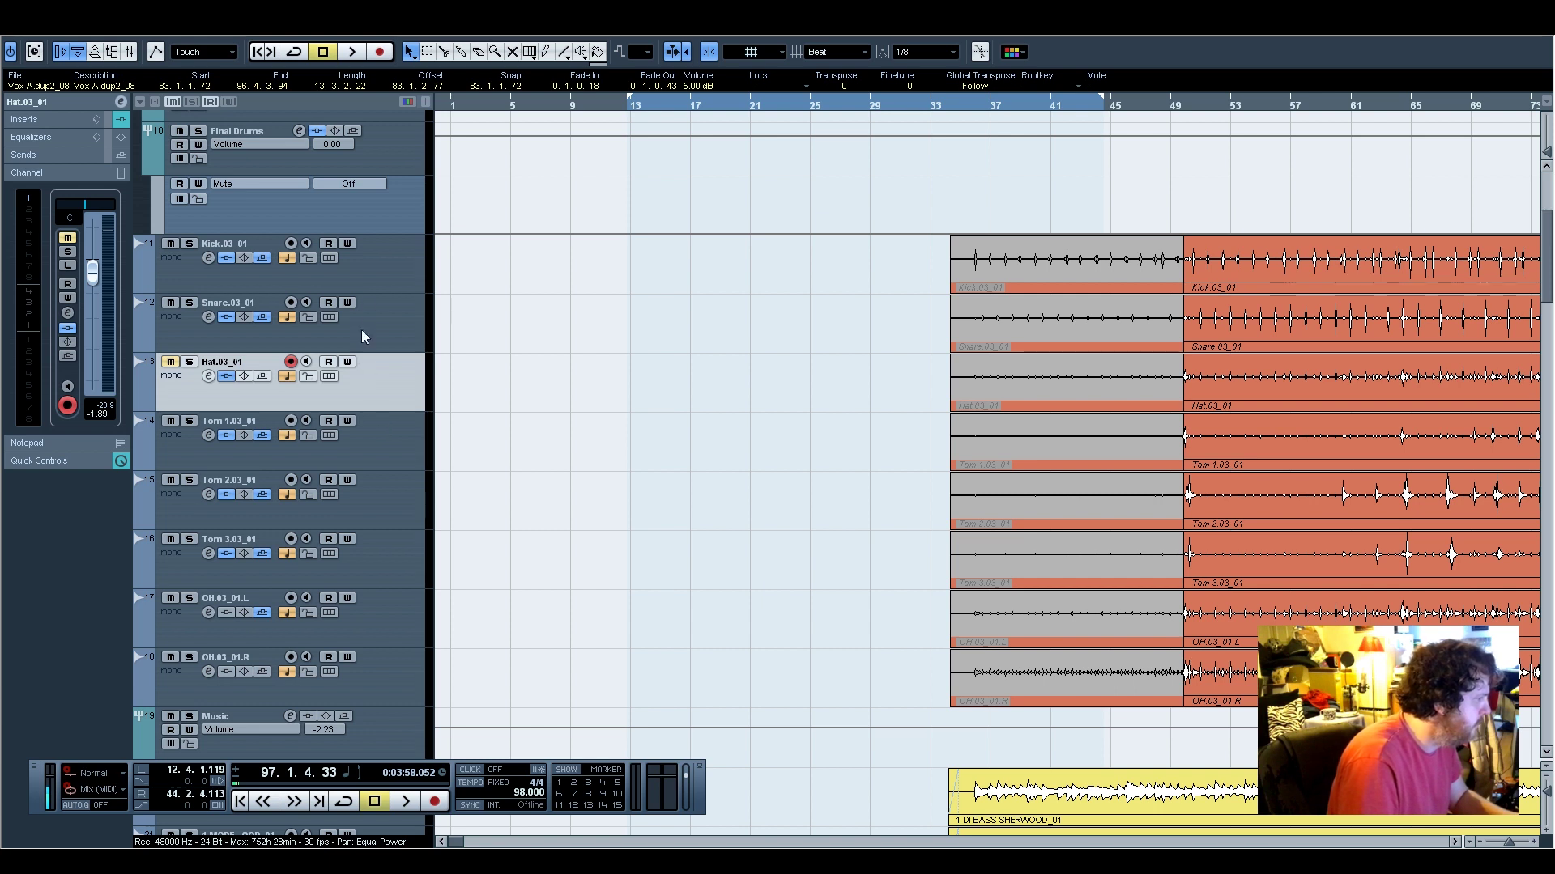
pyautogui.click(386, 438)
pyautogui.click(386, 497)
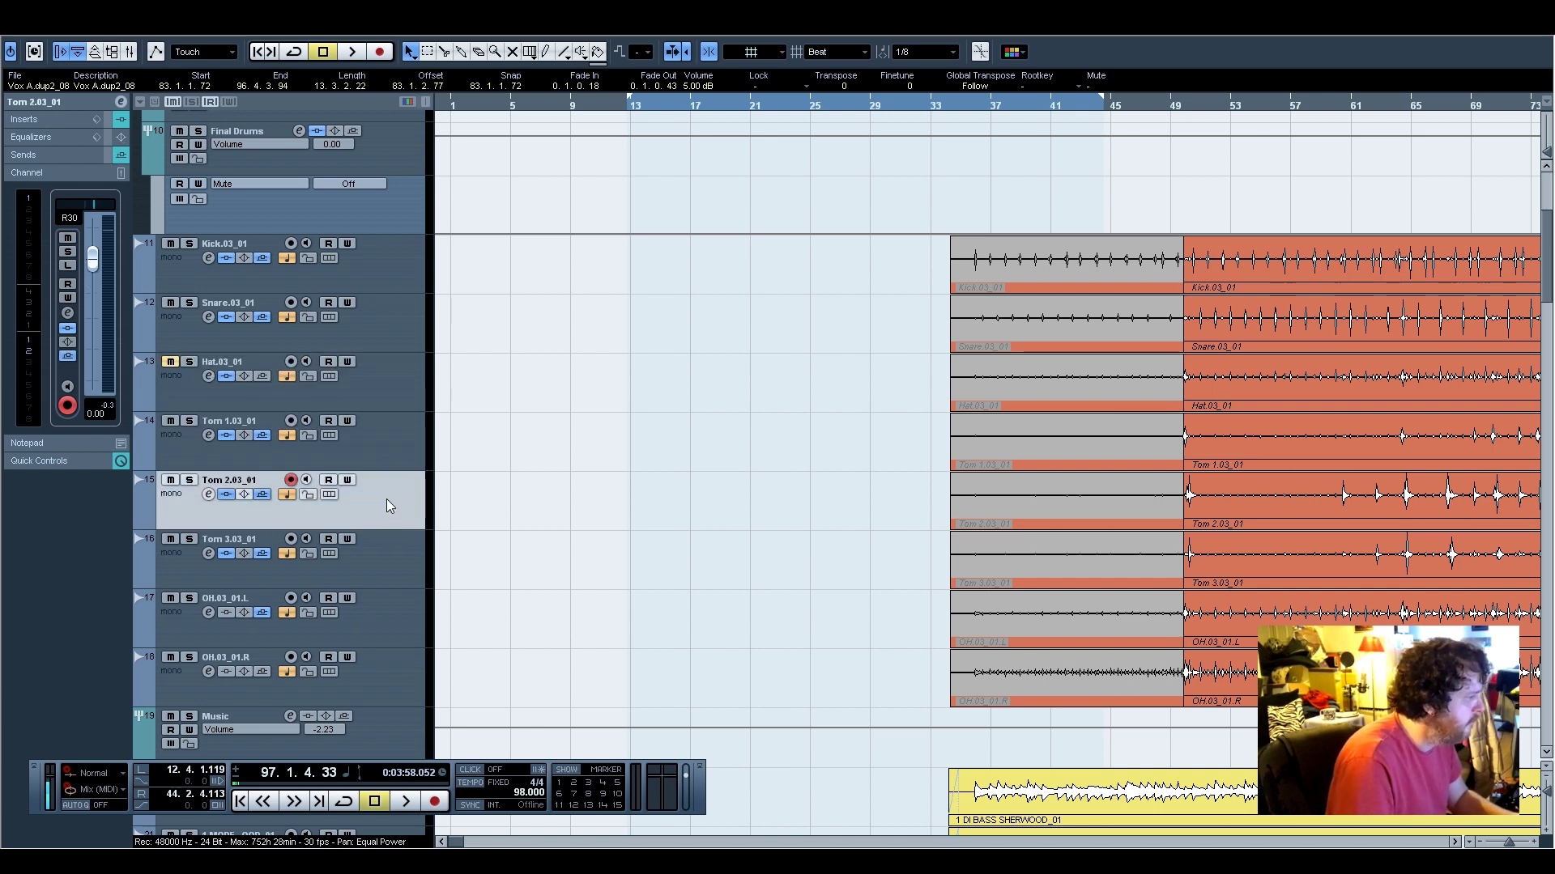
pyautogui.click(402, 538)
pyautogui.click(395, 622)
pyautogui.keyDown('shift'); pyautogui.click(390, 672); pyautogui.keyUp('shift')
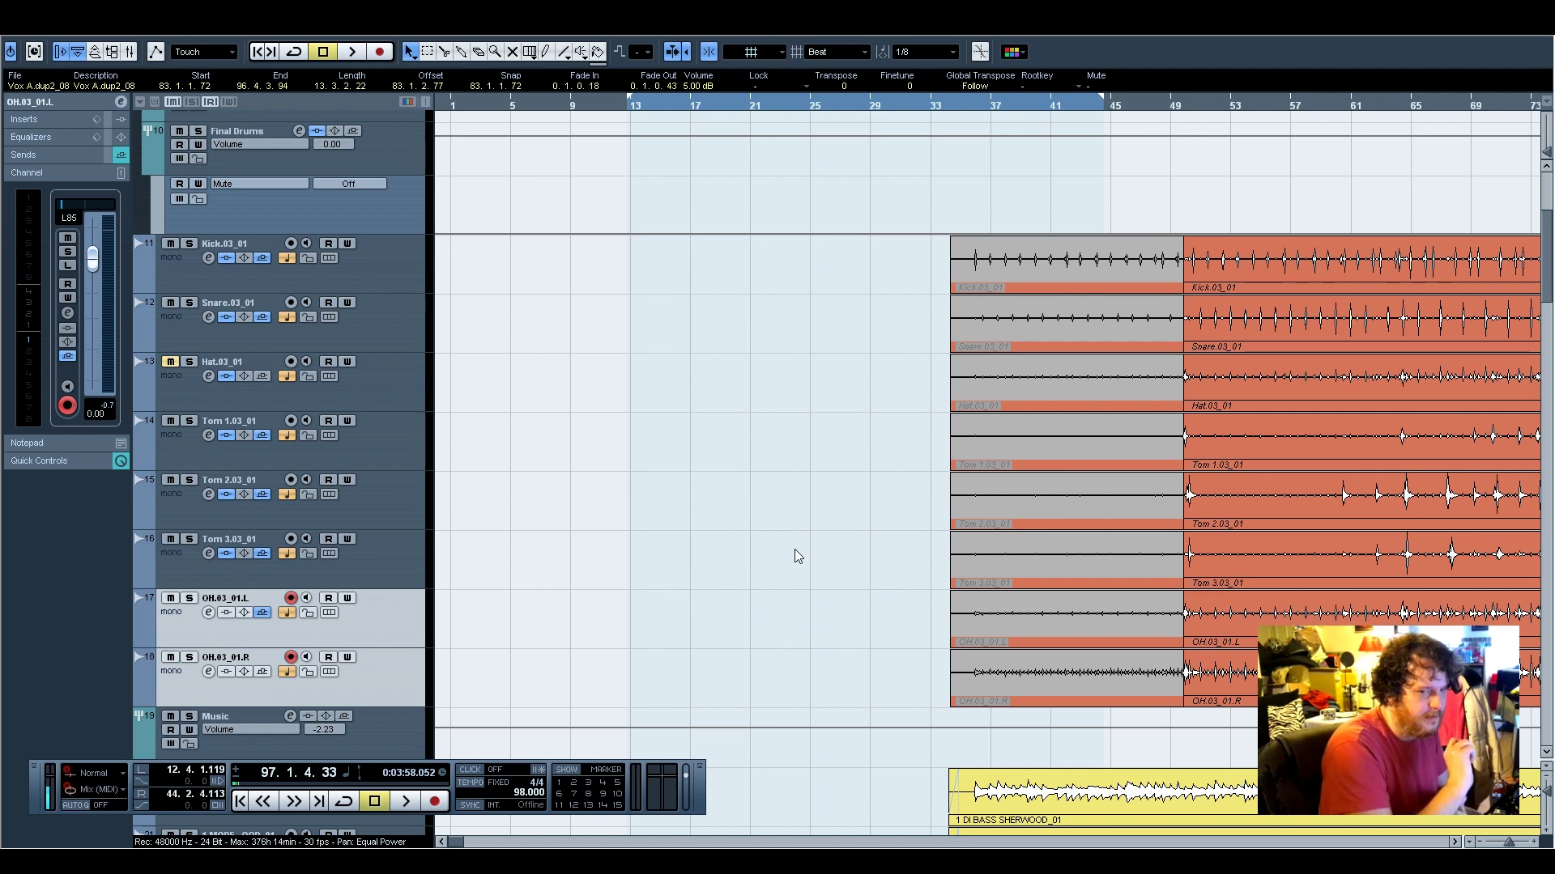
# Review the close-miked drum tracks by selecting Kick, Snare and the three Tom tracks in turn
pyautogui.click(350, 279)
pyautogui.scroll(4, 756, 497)
pyautogui.scroll(-2, 757, 497)
pyautogui.scroll(2, 757, 497)
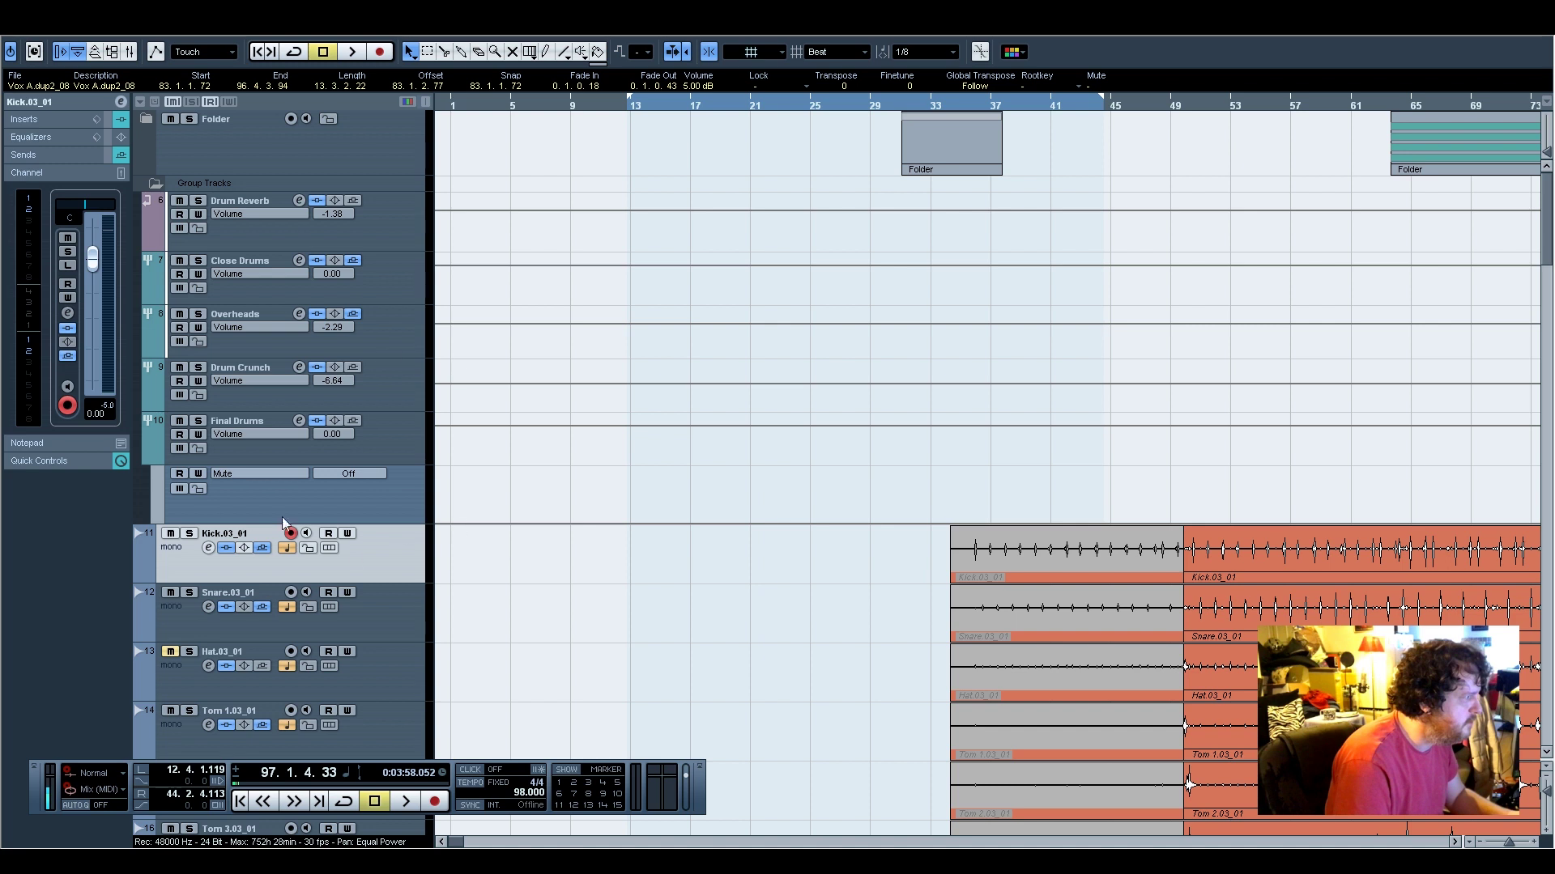
pyautogui.scroll(-3, 584, 571)
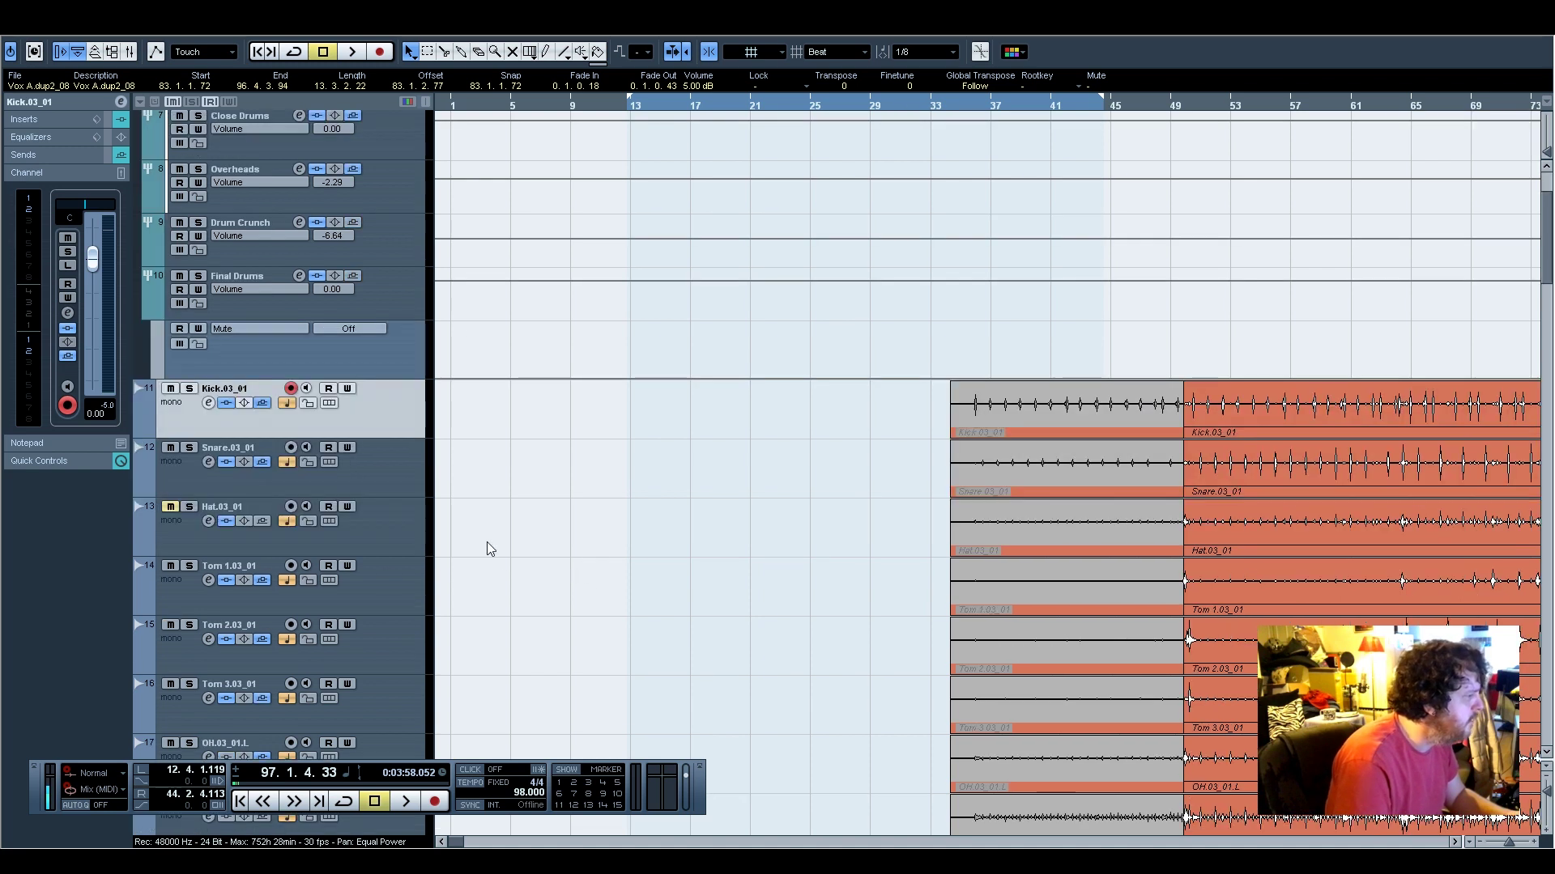
pyautogui.click(376, 464)
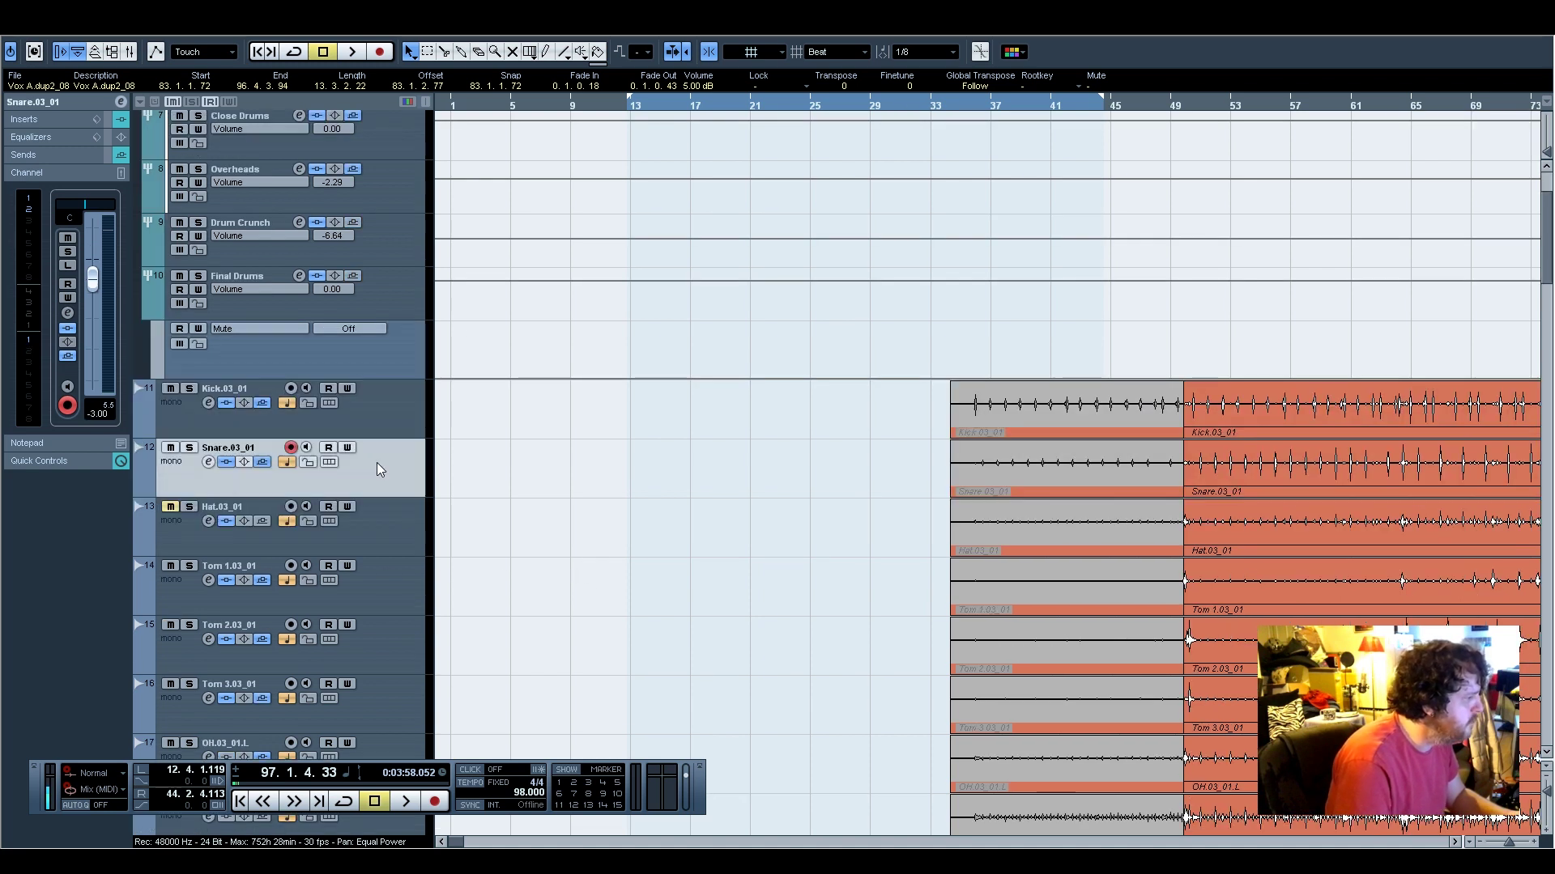
pyautogui.scroll(-3, 394, 570)
pyautogui.click(371, 439)
pyautogui.click(376, 502)
pyautogui.click(380, 576)
pyautogui.scroll(3, 591, 529)
pyautogui.scroll(3, 592, 531)
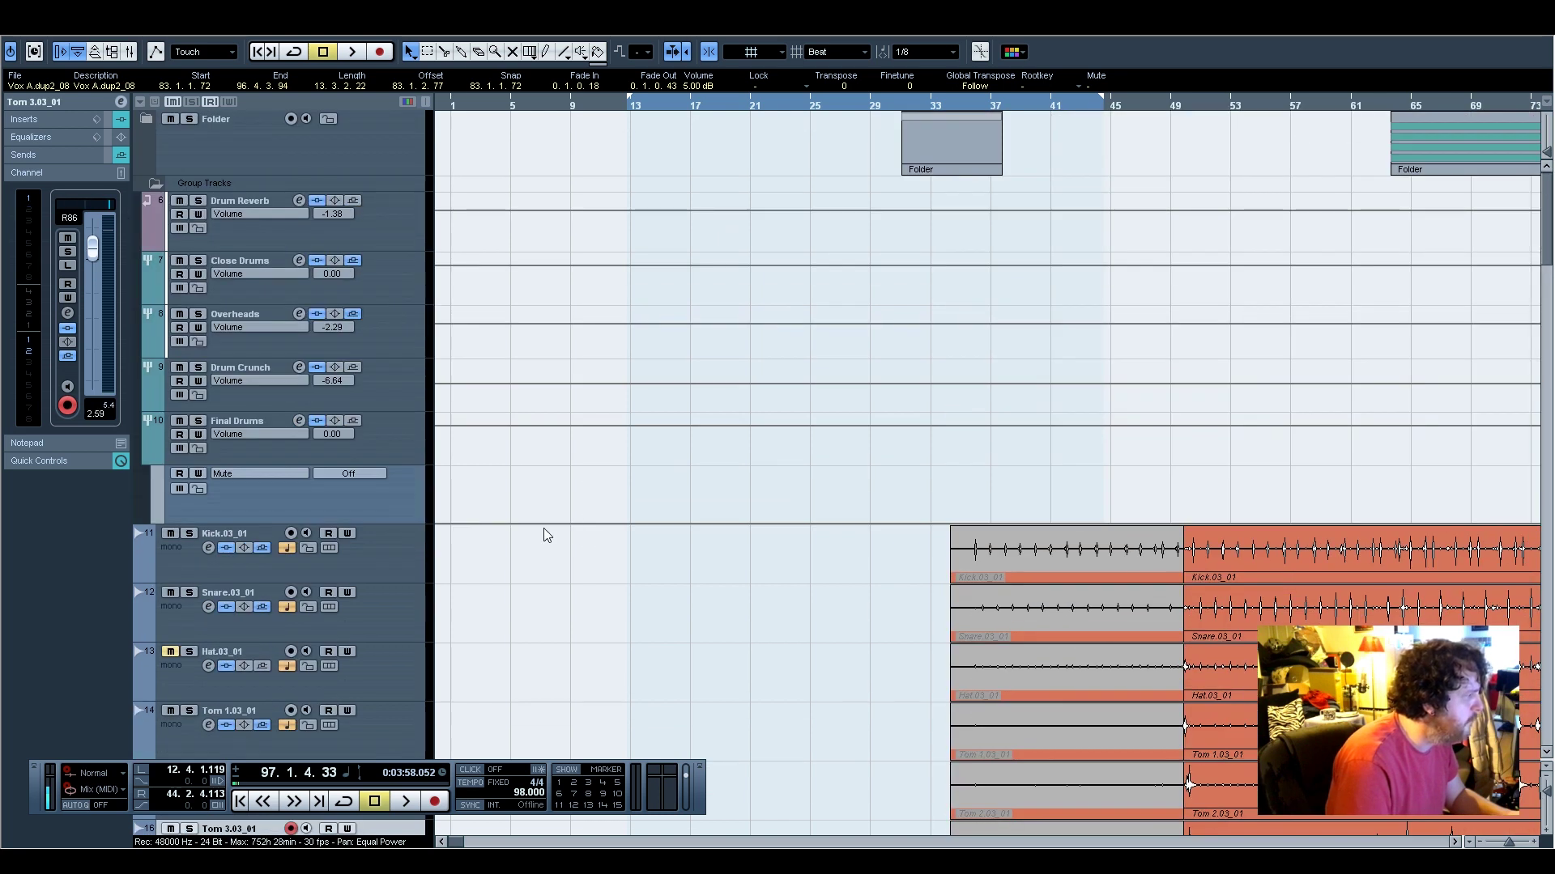
# Solo the Close Drums group and pull the Drum Crunch group's volume all the way down to -∞
pyautogui.click(395, 279)
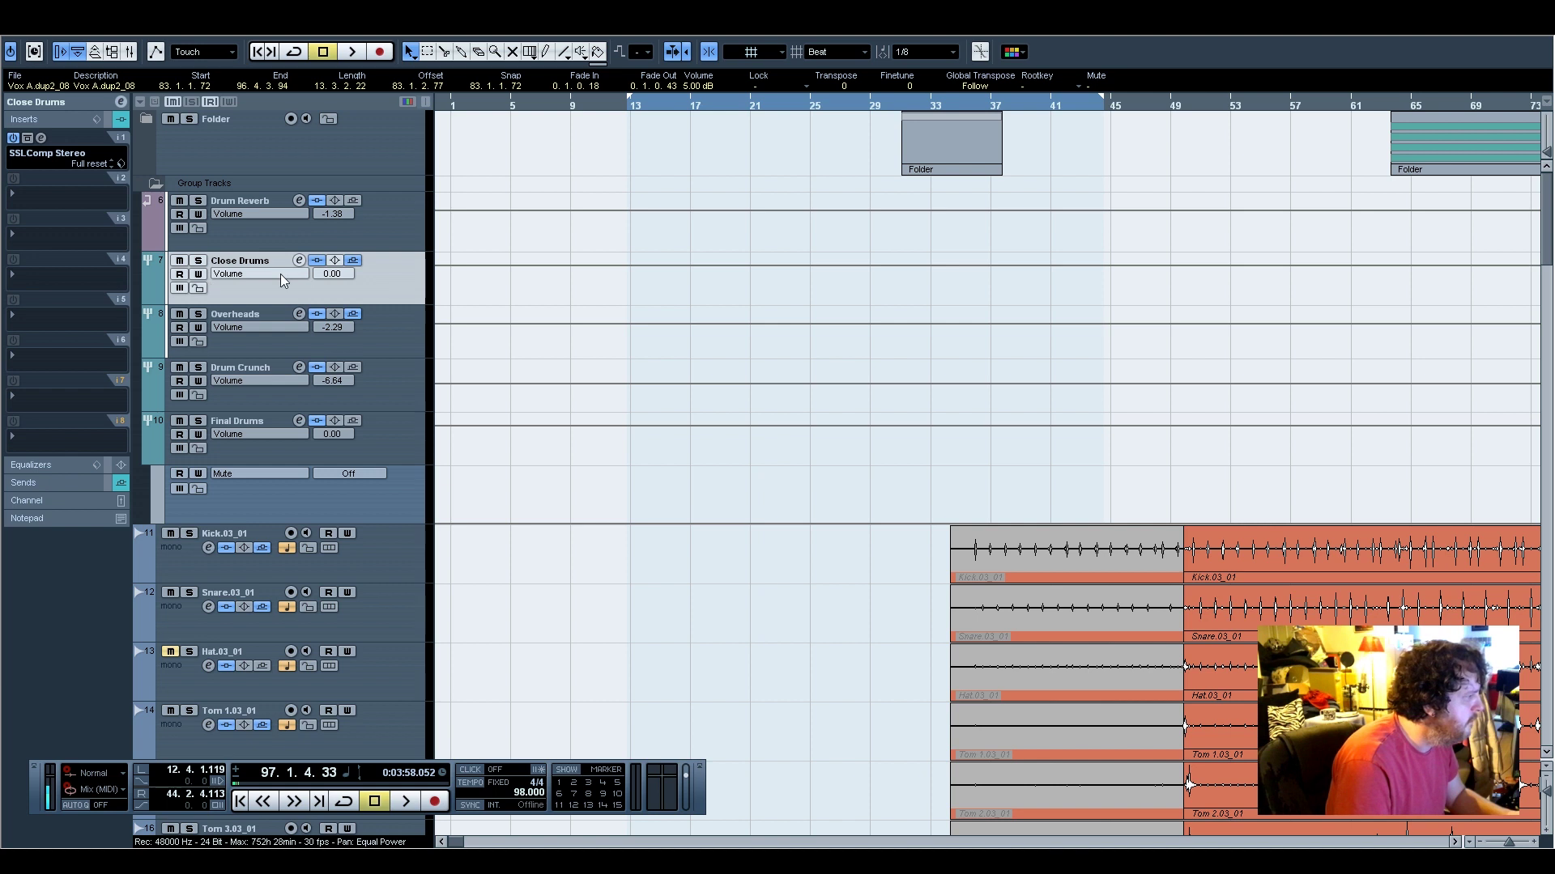
pyautogui.click(198, 261)
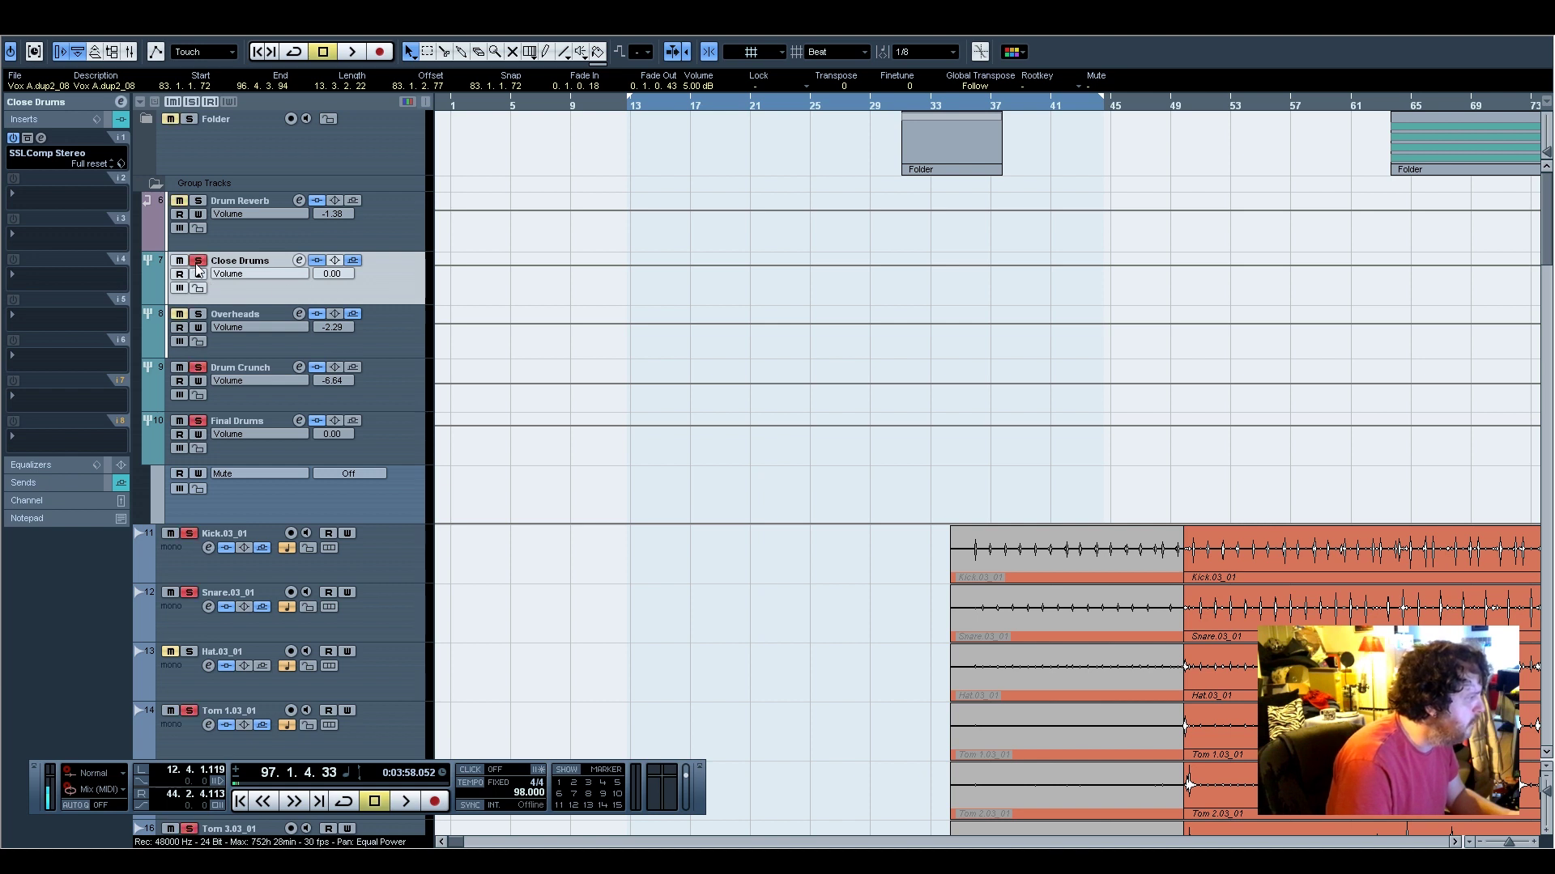
pyautogui.click(335, 407)
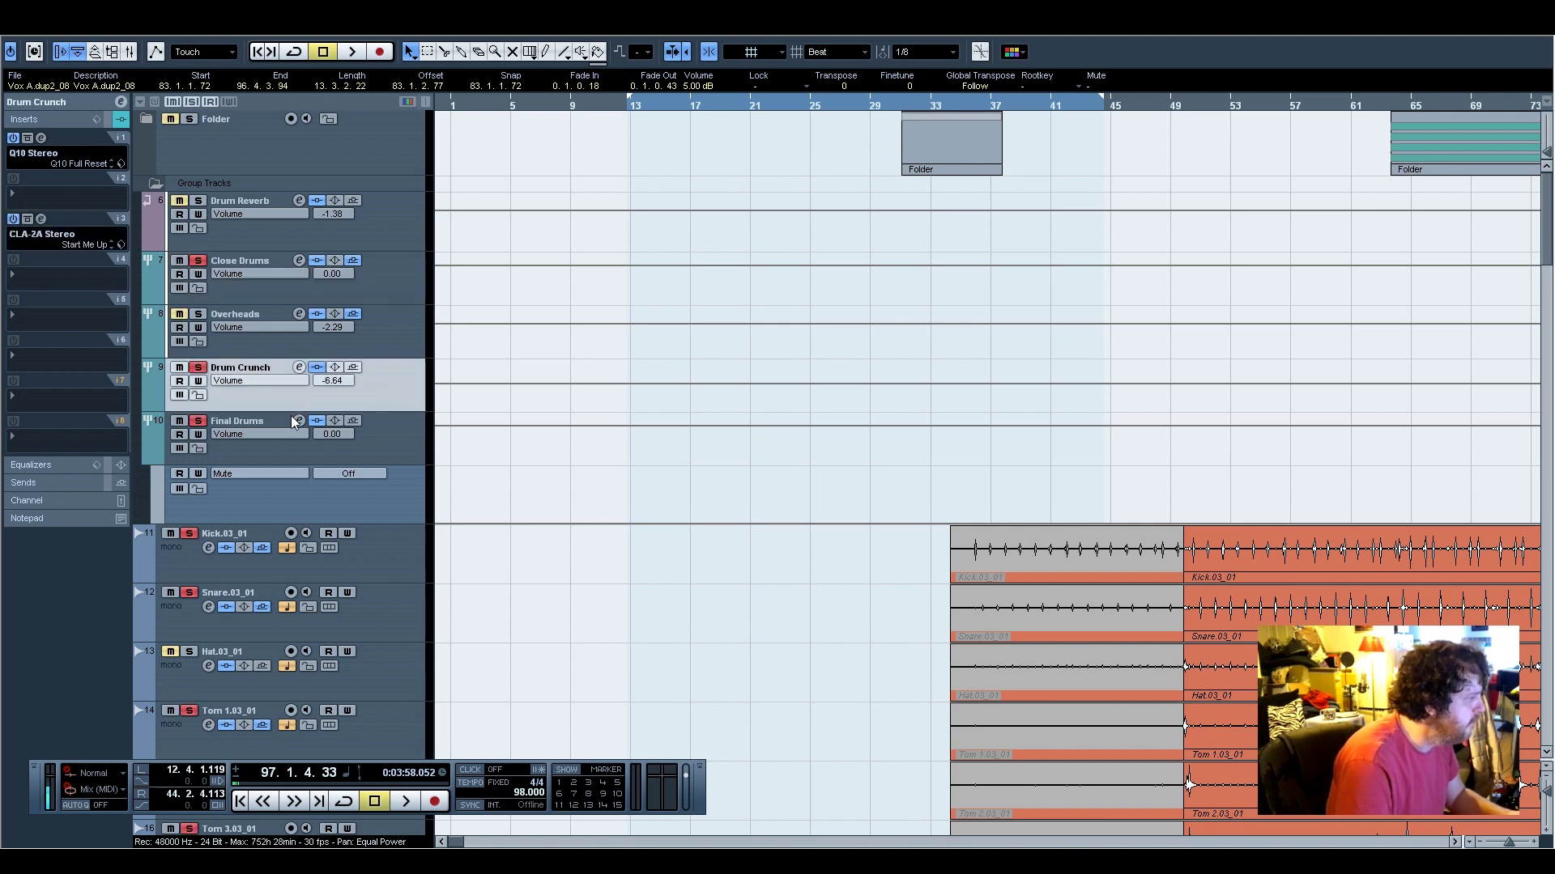
pyautogui.click(69, 486)
pyautogui.click(40, 502)
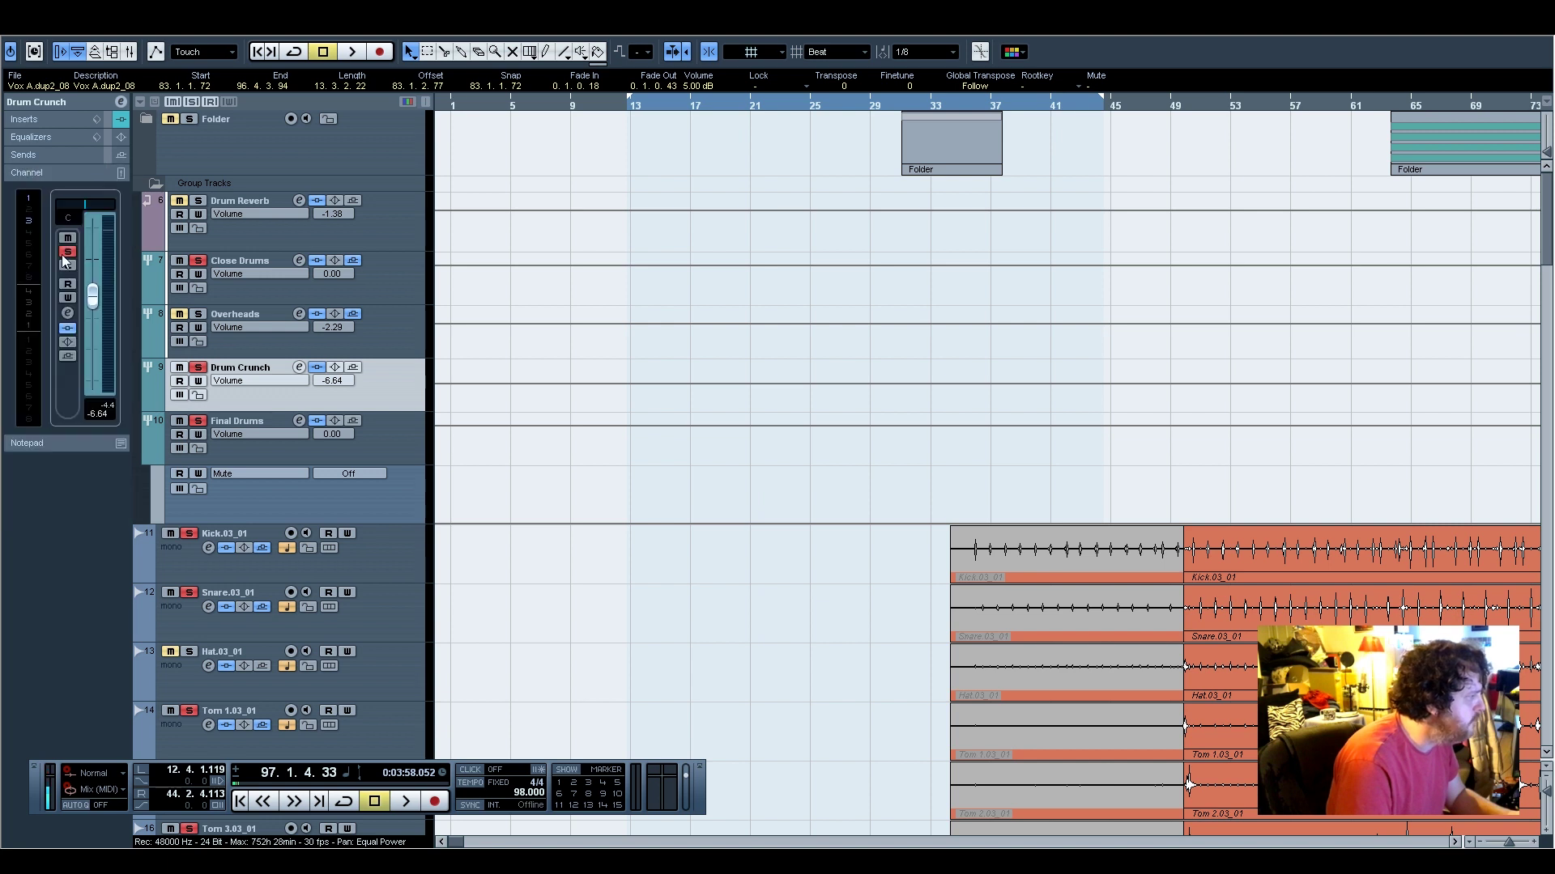
pyautogui.moveTo(92, 304); pyautogui.dragTo(95, 434)
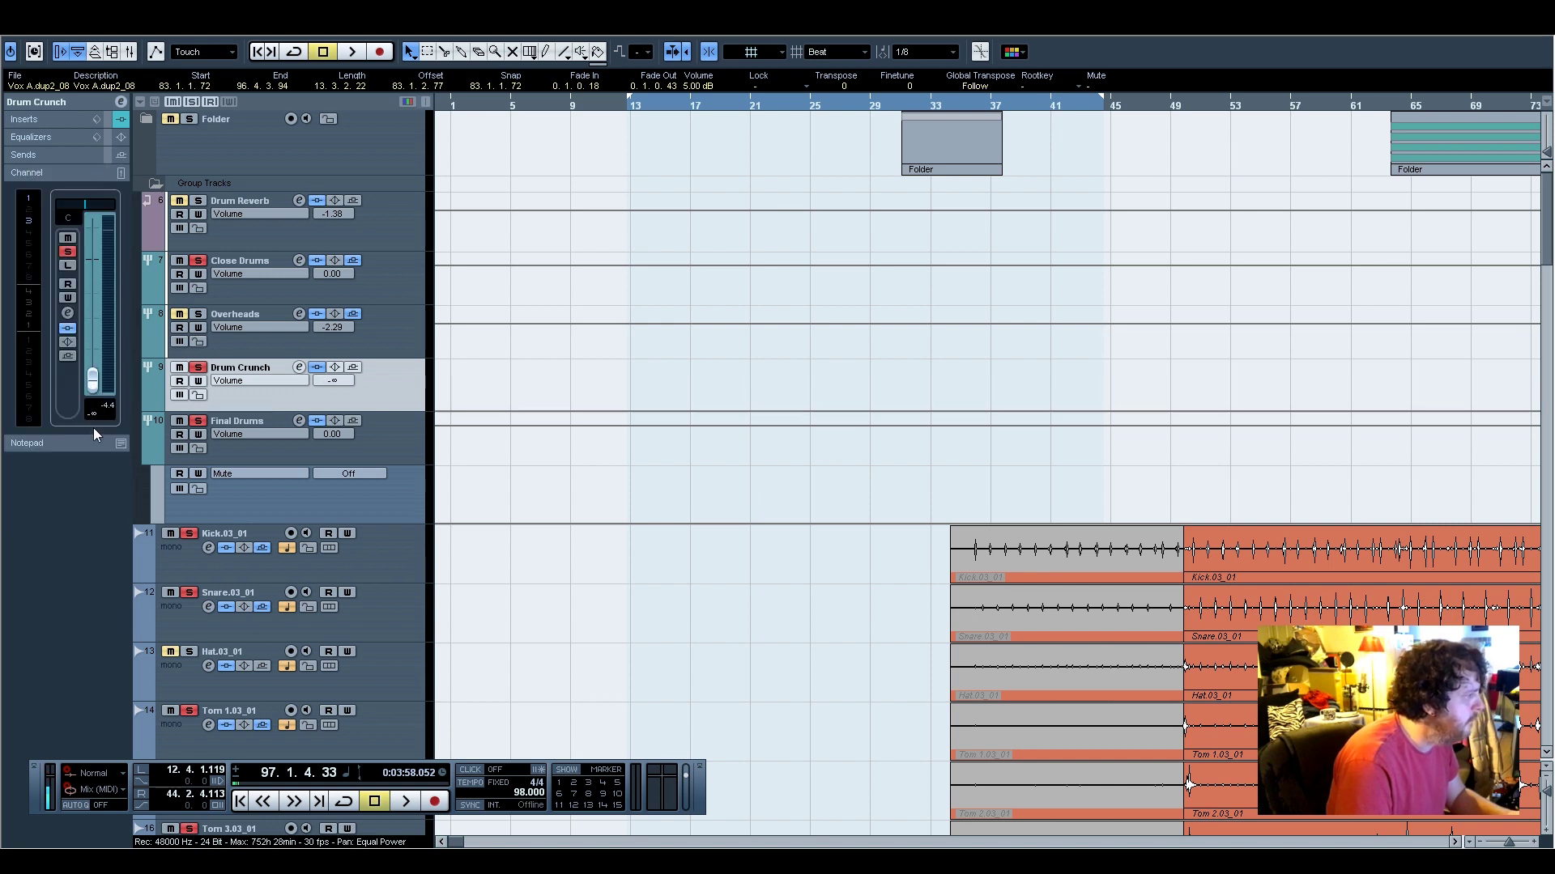
# Select the Close Drums group and play the song from the drum entry near bar 50
pyautogui.click(374, 286)
pyautogui.scroll(-2, 1413, 352)
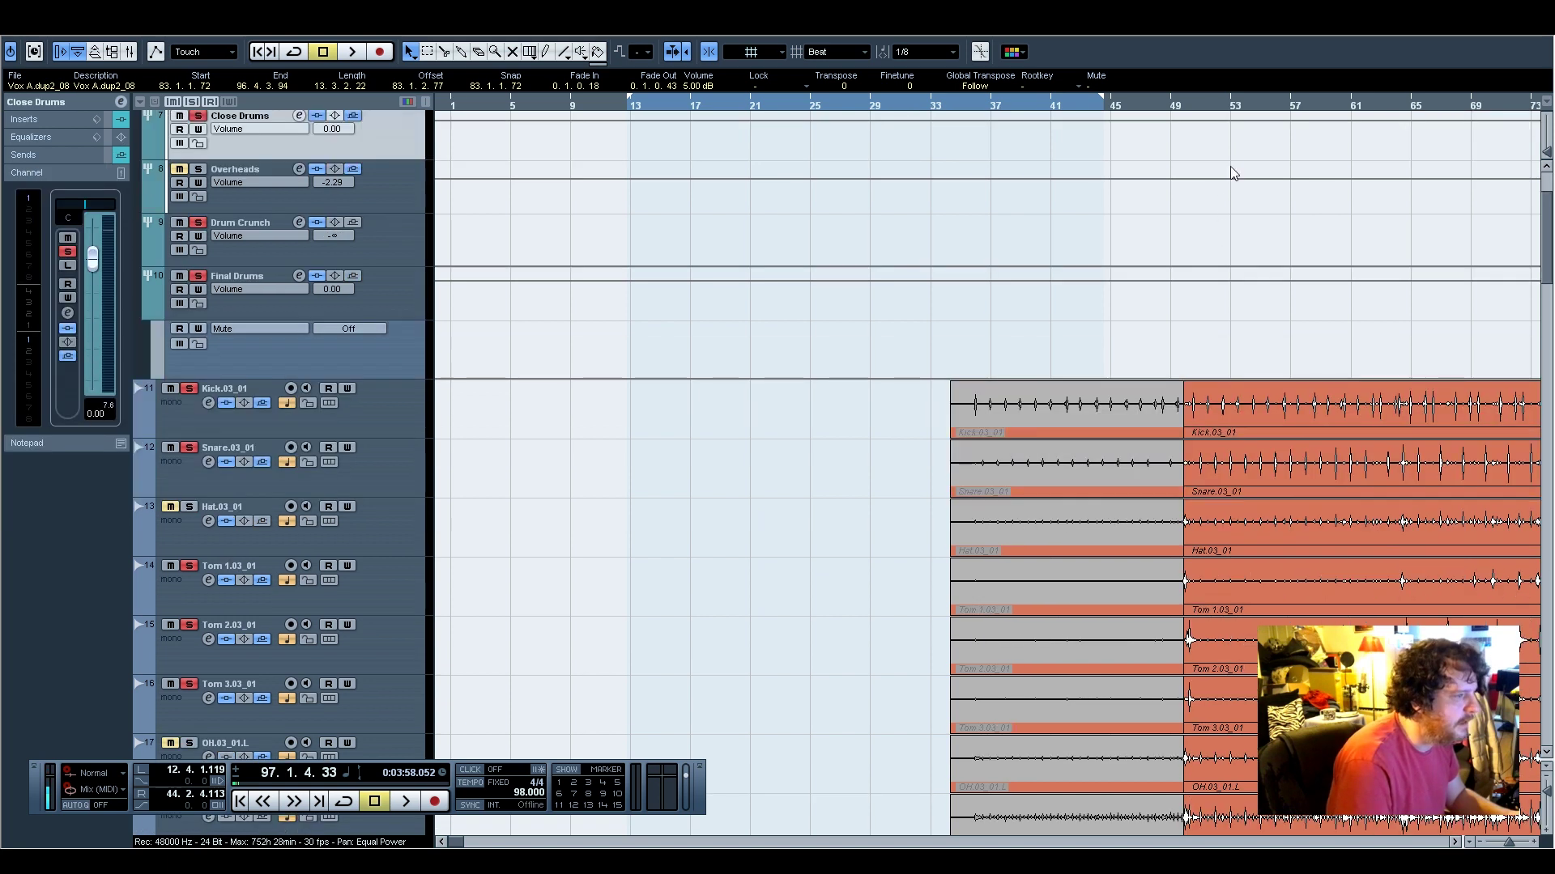
pyautogui.click(1187, 105)
pyautogui.press('space')
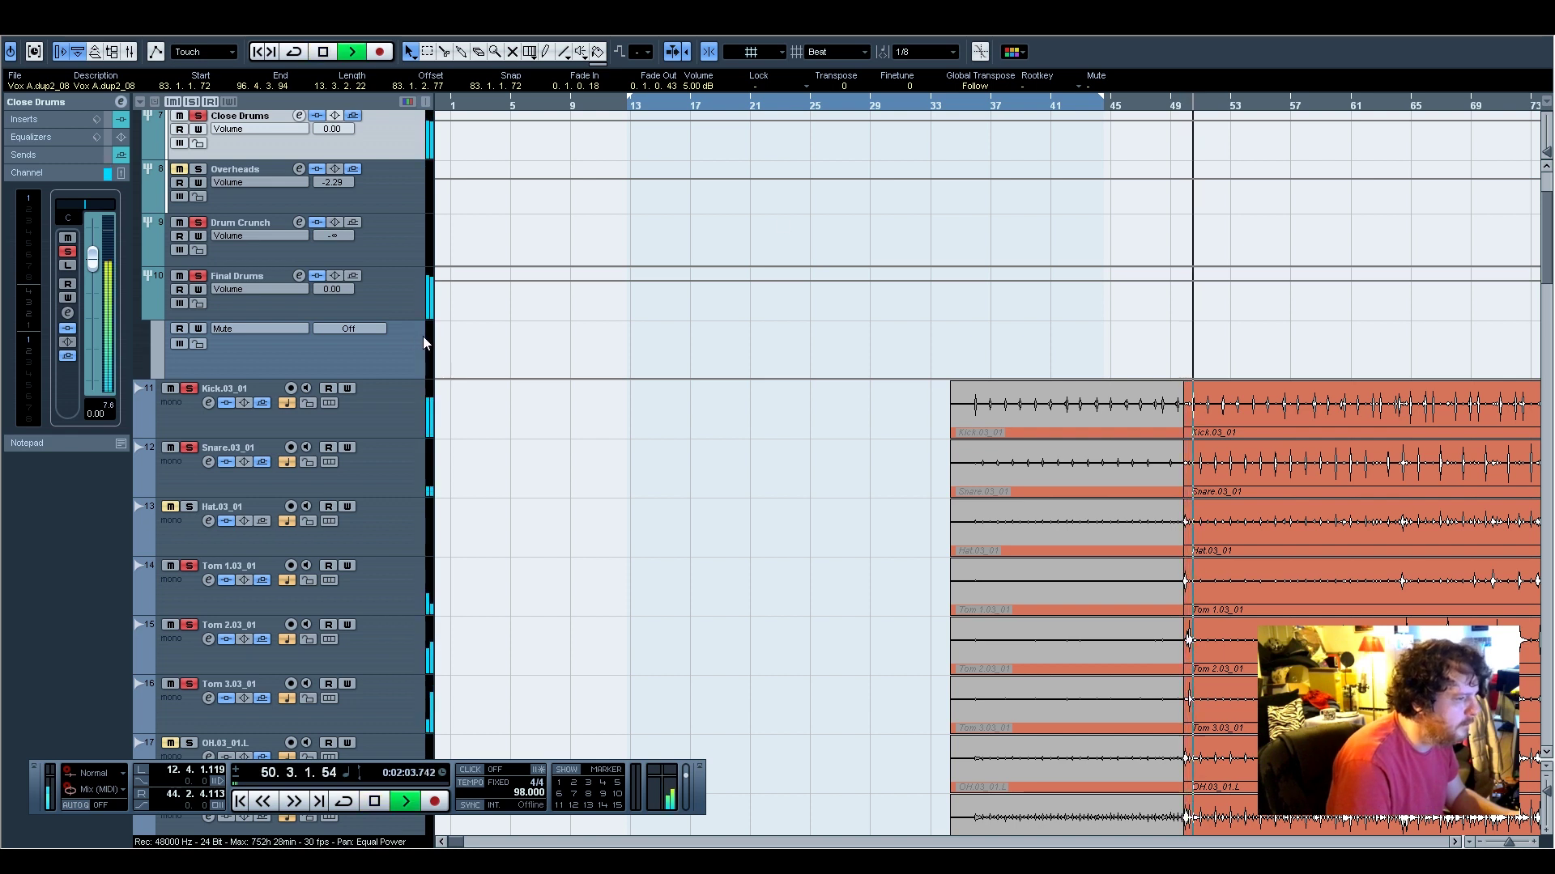
# Skip playback ahead to the final drum section and review the soloed close drum tracks through bar 121
pyautogui.moveTo(455, 842); pyautogui.dragTo(465, 842)
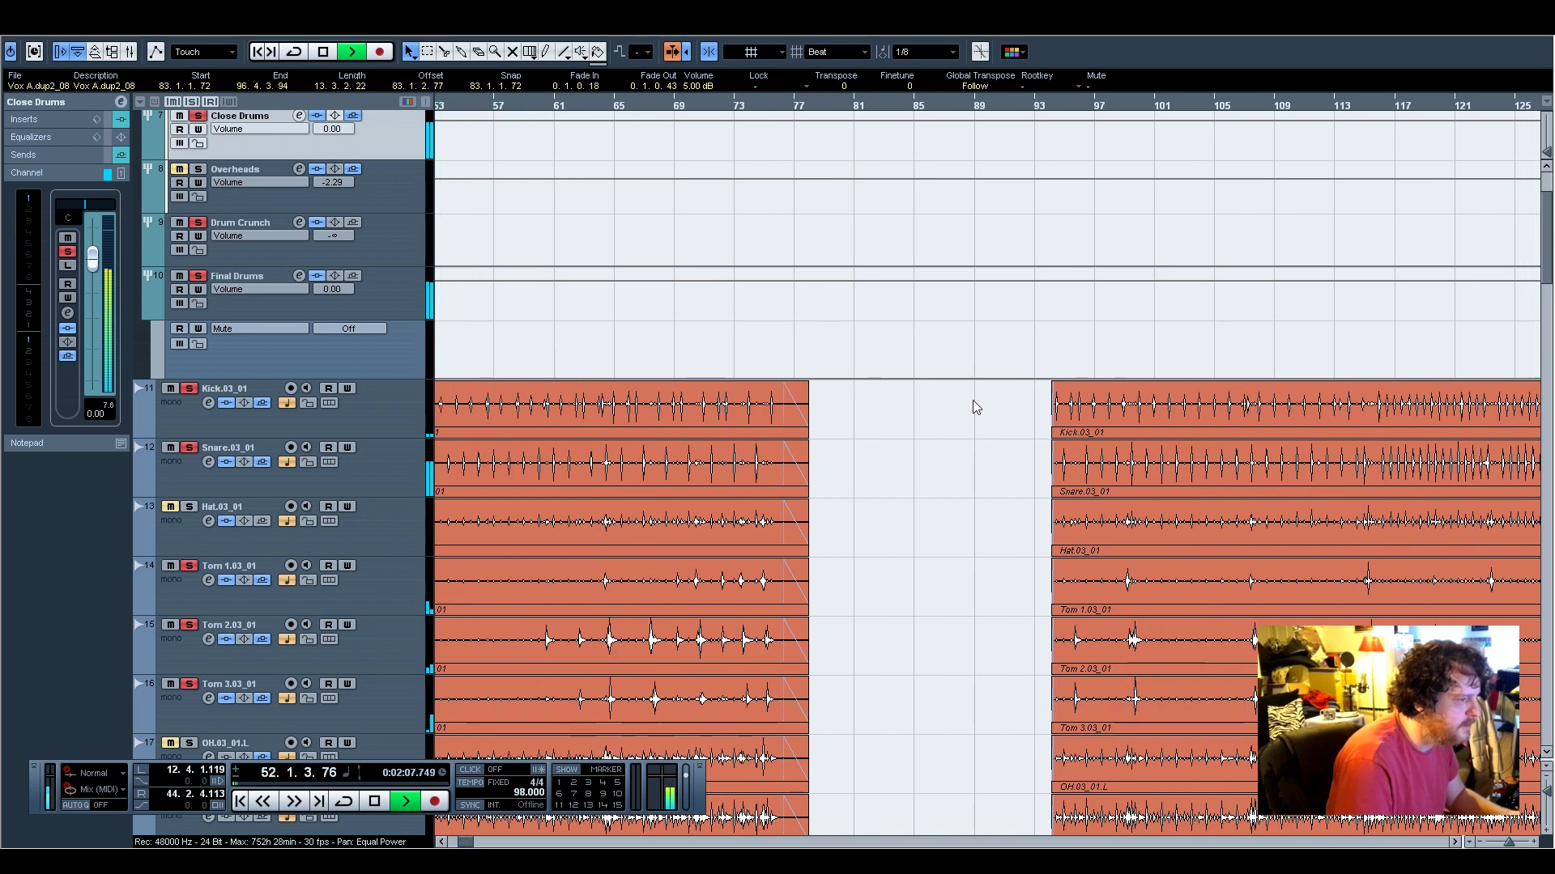
pyautogui.click(1350, 152)
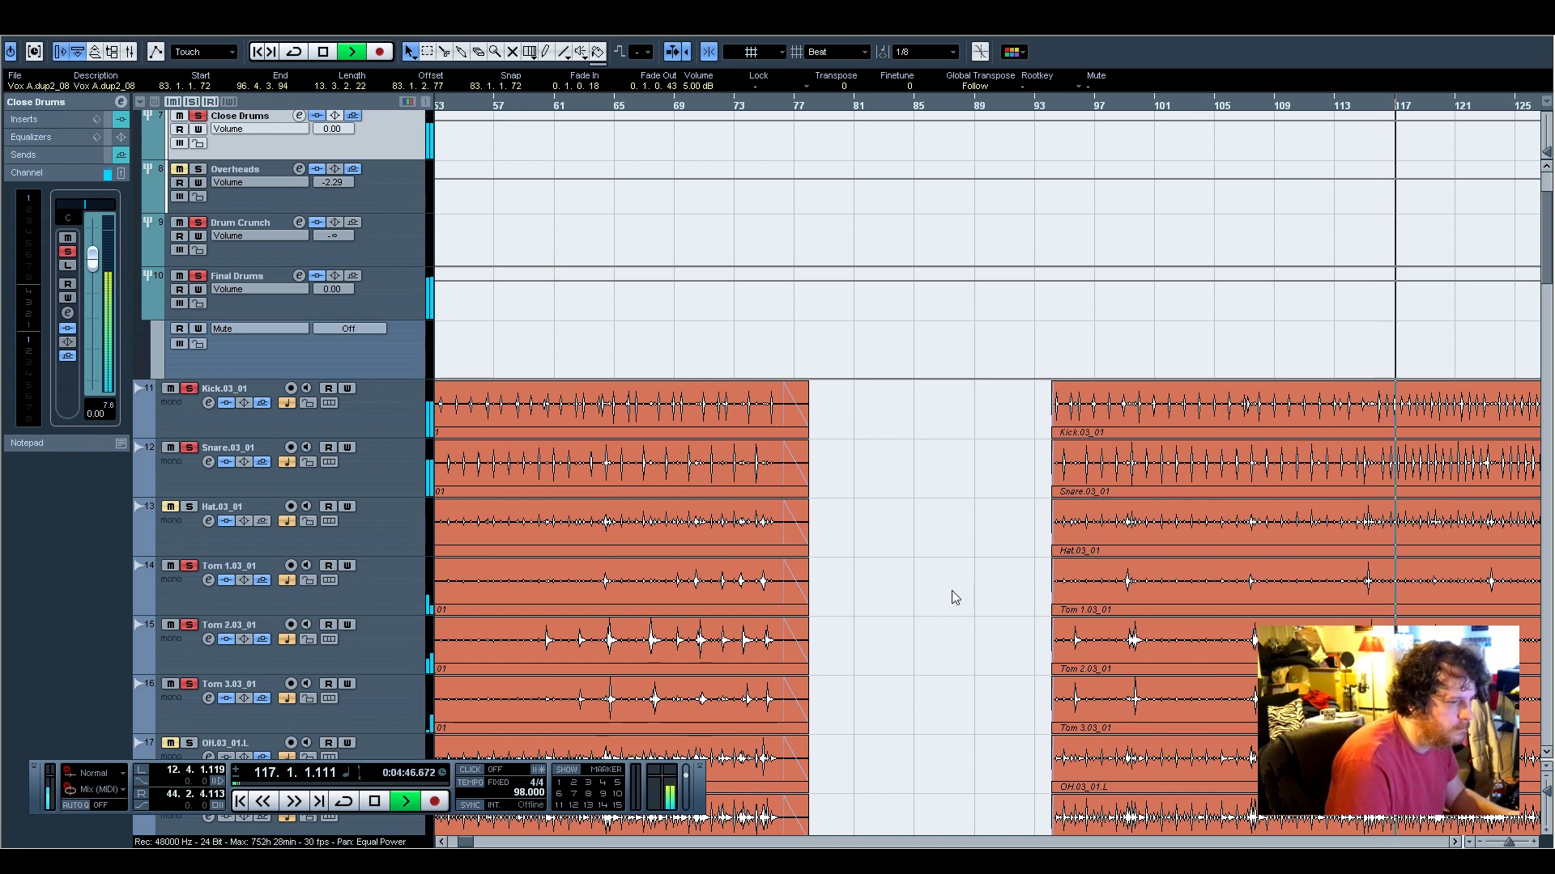
pyautogui.scroll(-5, 954, 597)
pyautogui.scroll(3, 966, 641)
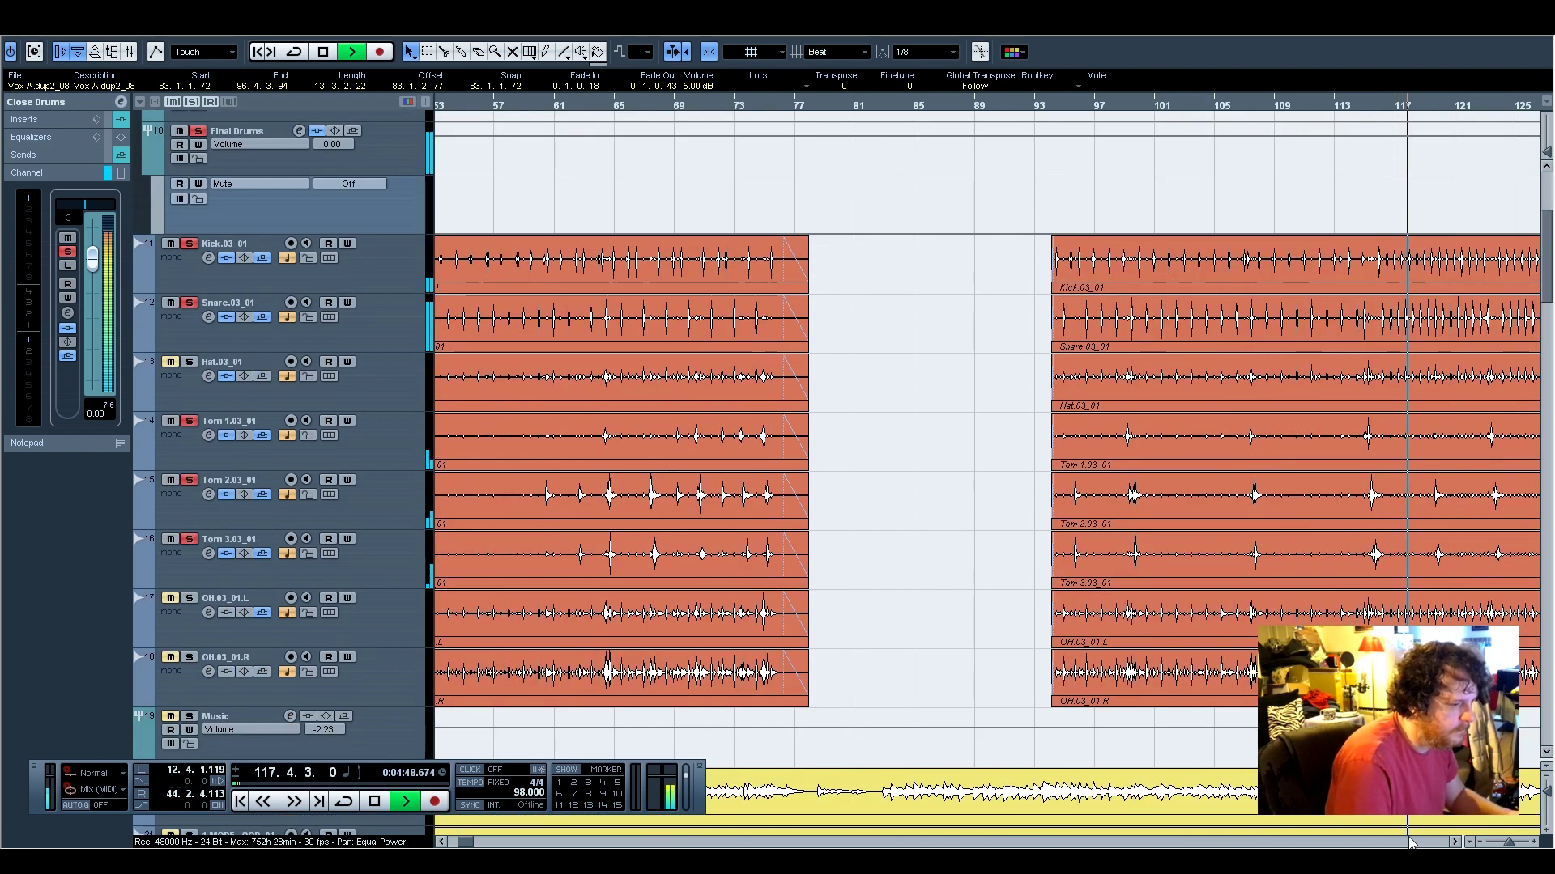
pyautogui.click(1456, 842)
pyautogui.click(1456, 842)
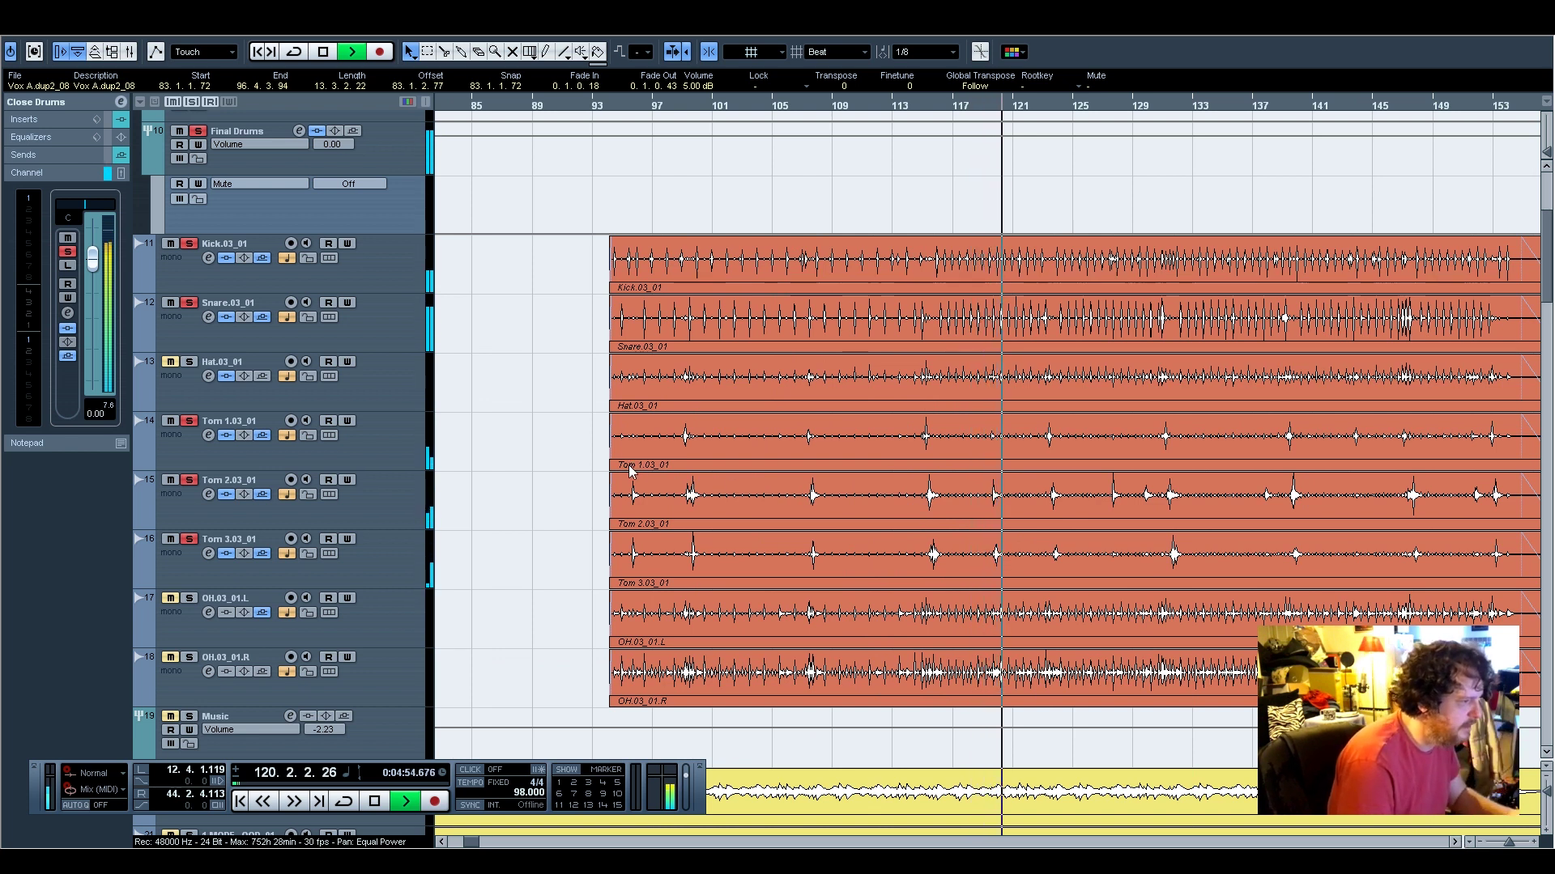
pyautogui.scroll(2, 678, 509)
pyautogui.scroll(-2, 679, 509)
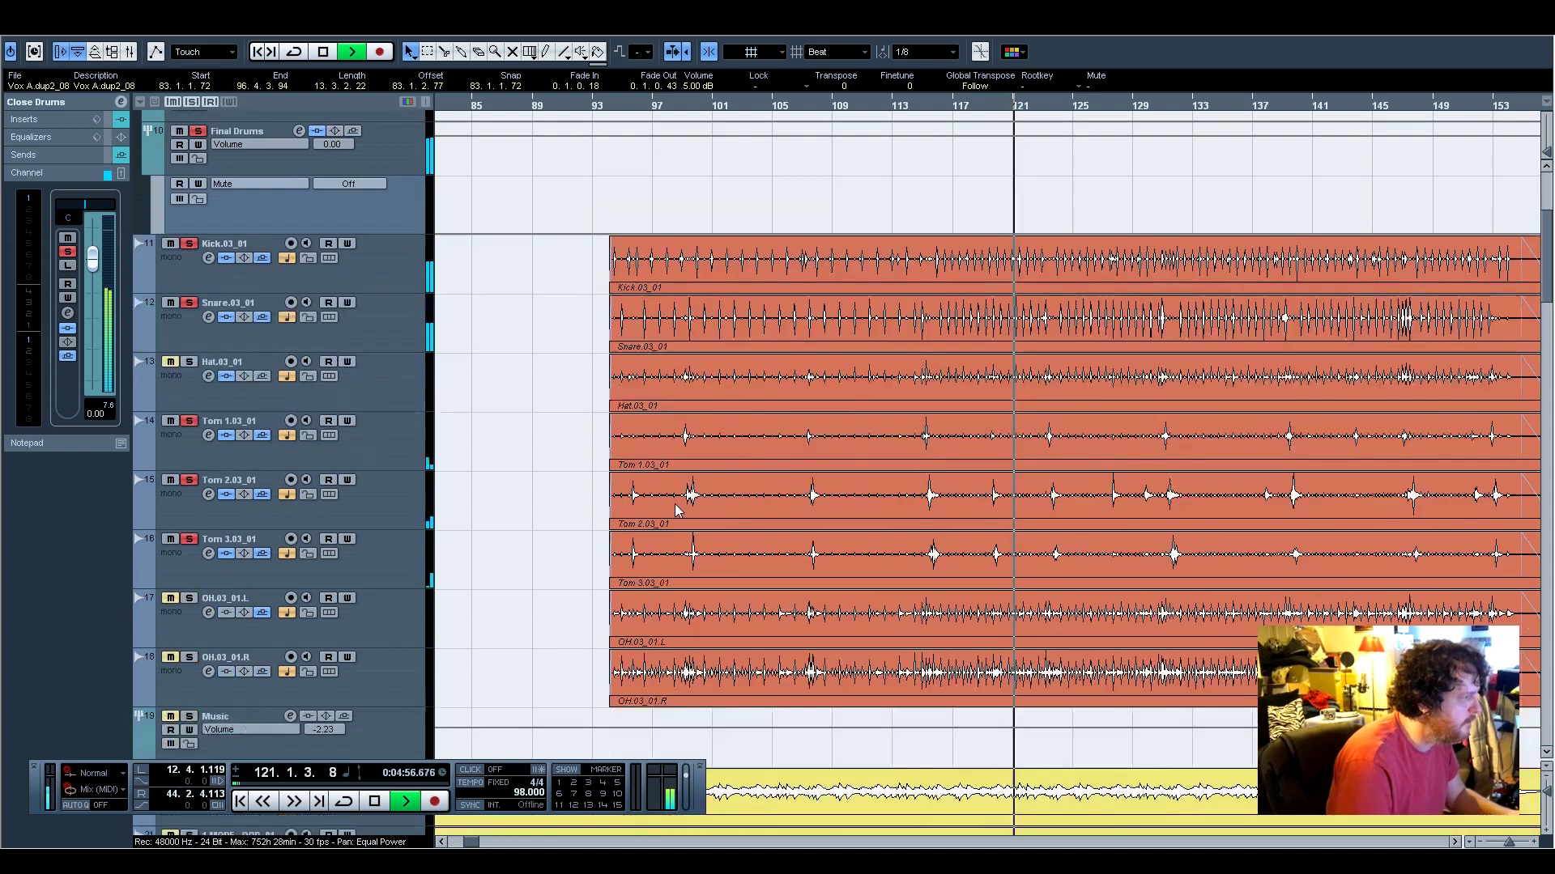
# Switch the solo from Close Drums to the Overheads group during playback and review the two OH tracks
pyautogui.scroll(5, 678, 510)
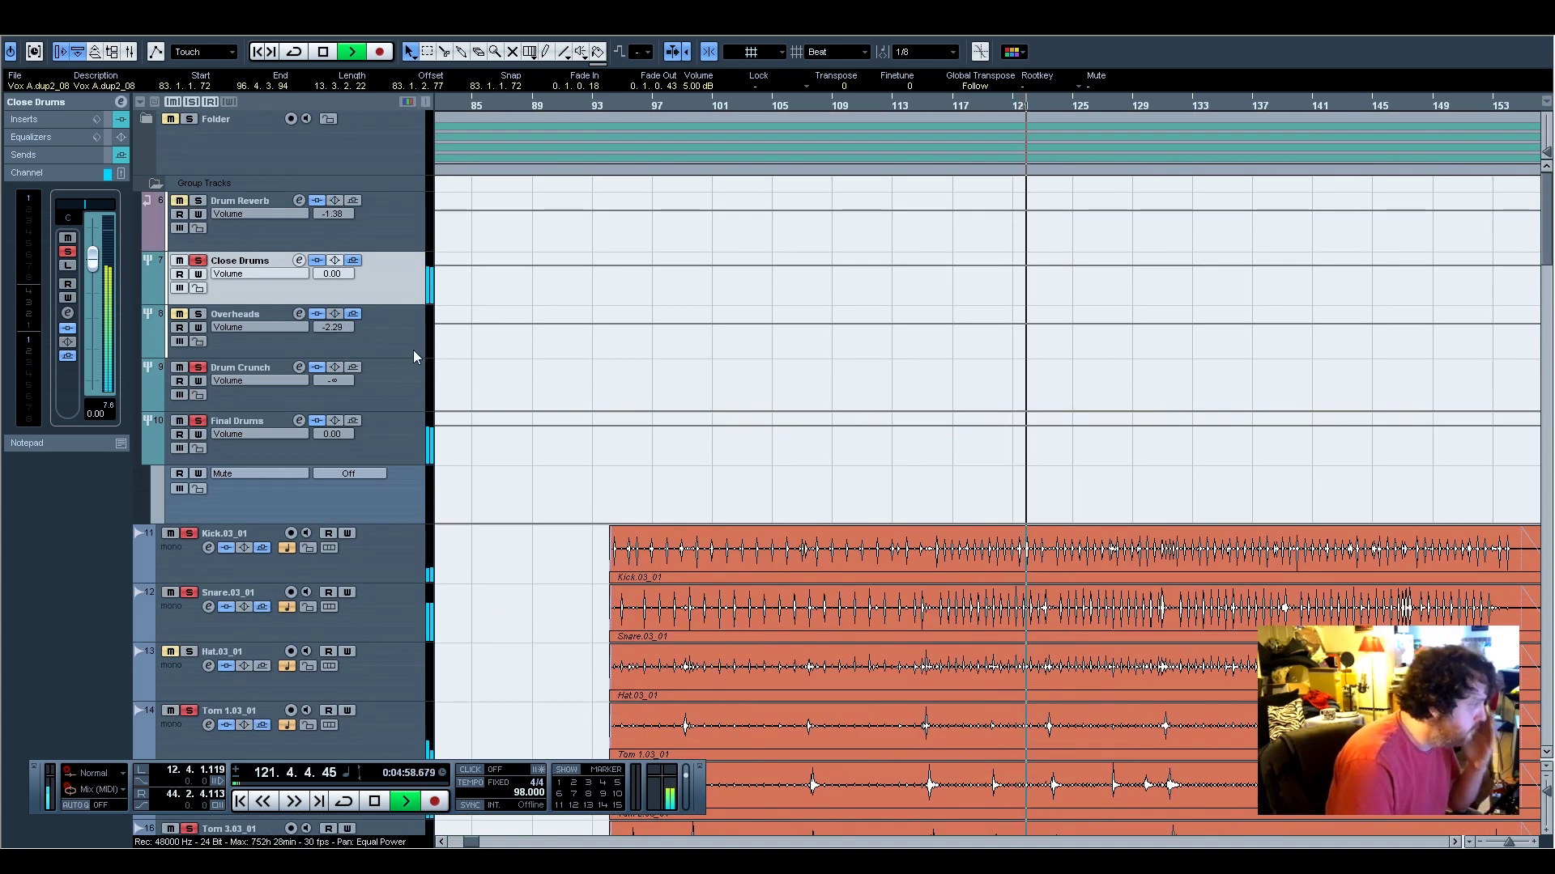
pyautogui.click(198, 315)
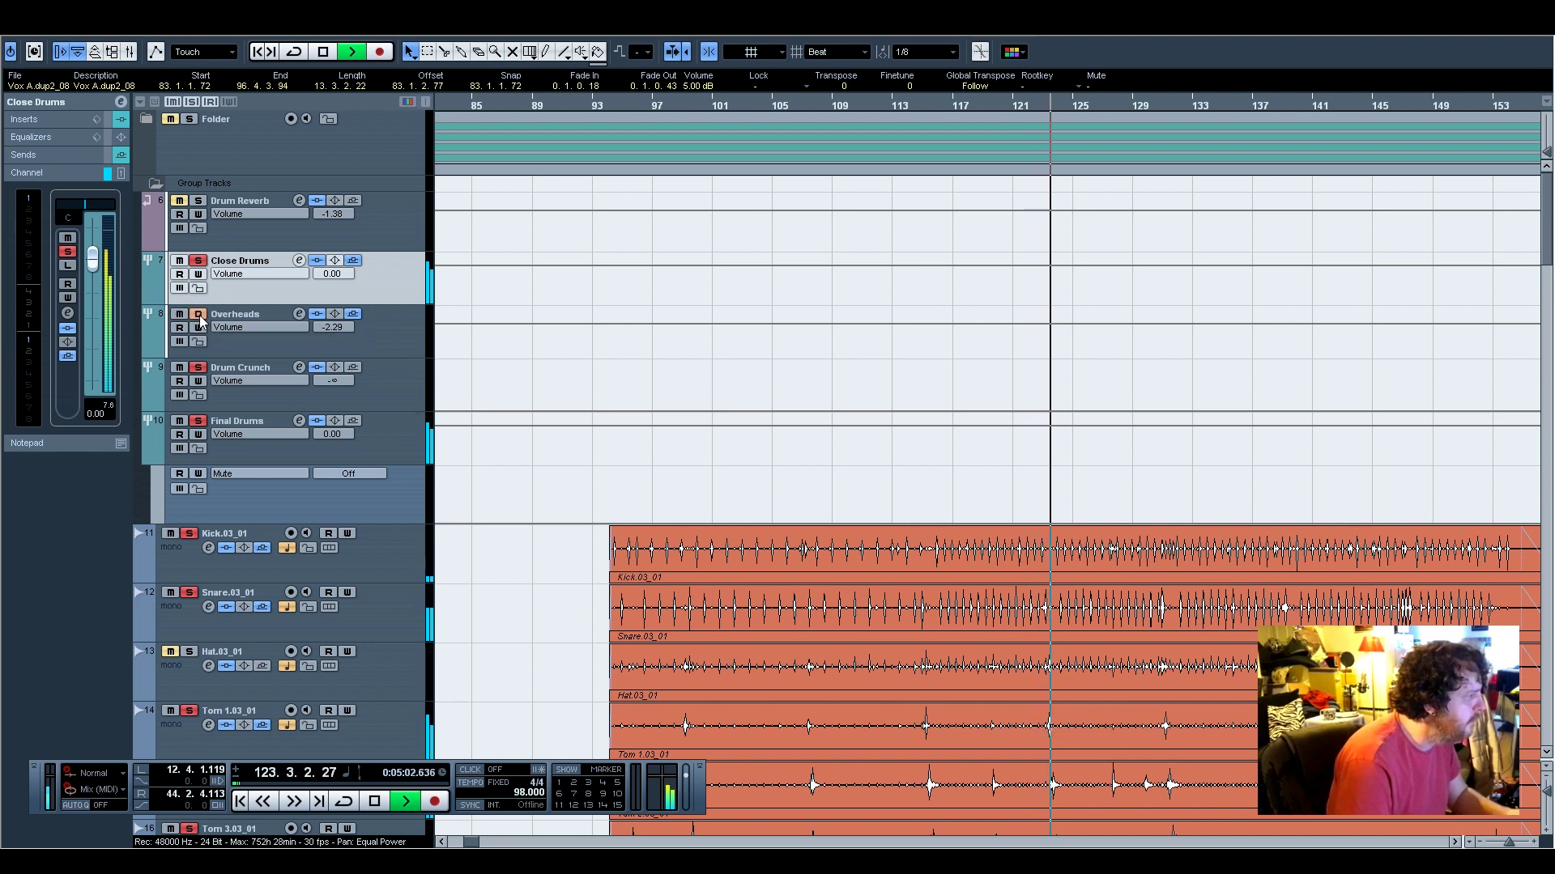
pyautogui.click(198, 315)
pyautogui.click(199, 315)
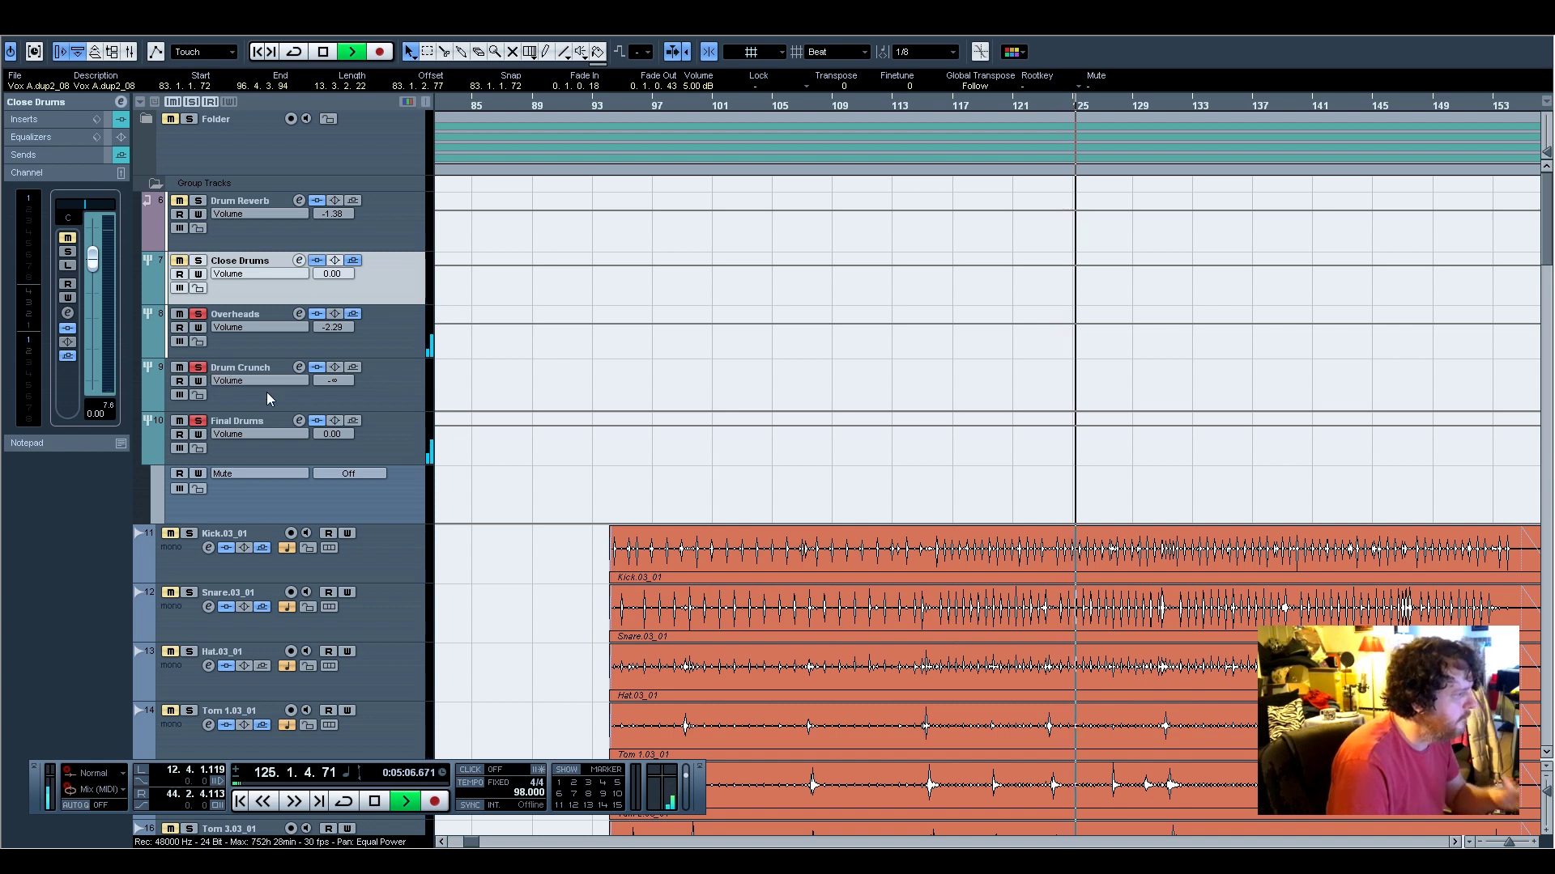
pyautogui.scroll(-4, 738, 587)
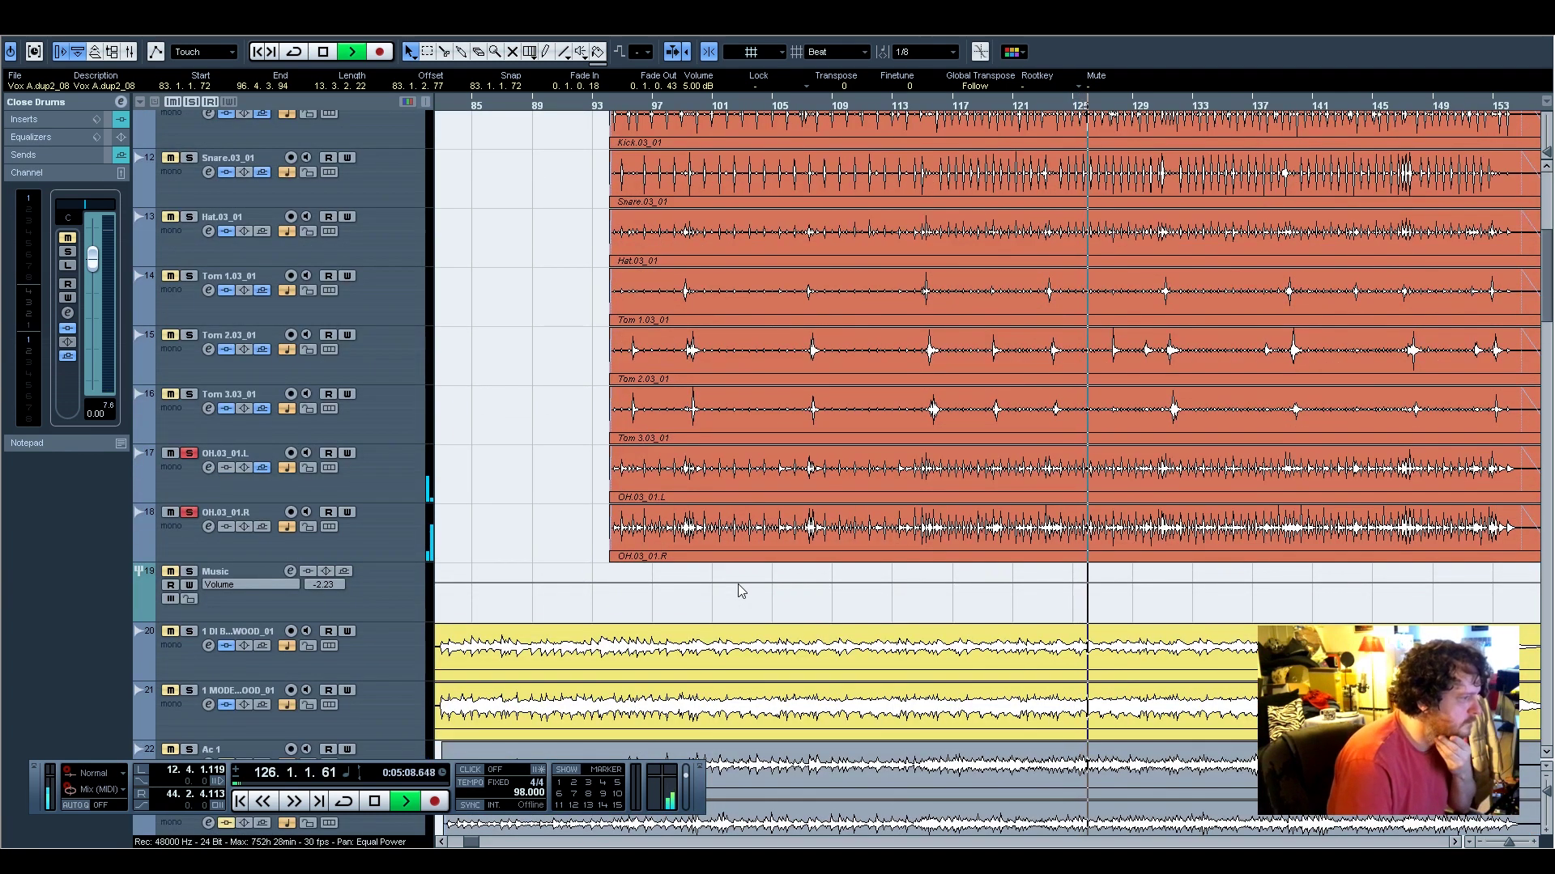
pyautogui.scroll(3, 737, 584)
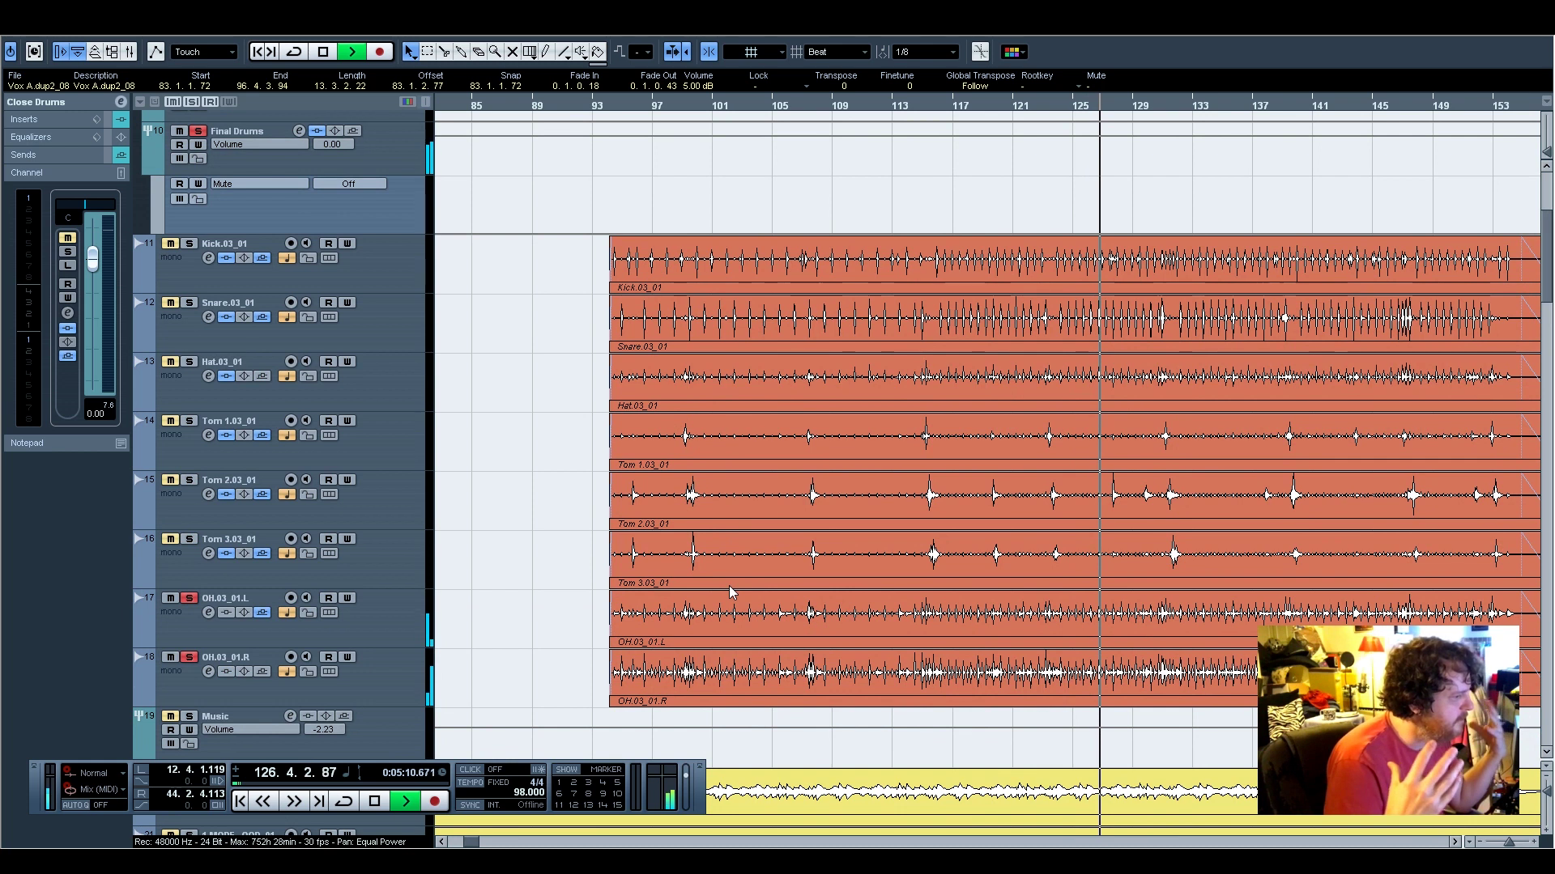
# Stop playback and remove the solo from the Overheads group
pyautogui.scroll(3, 731, 592)
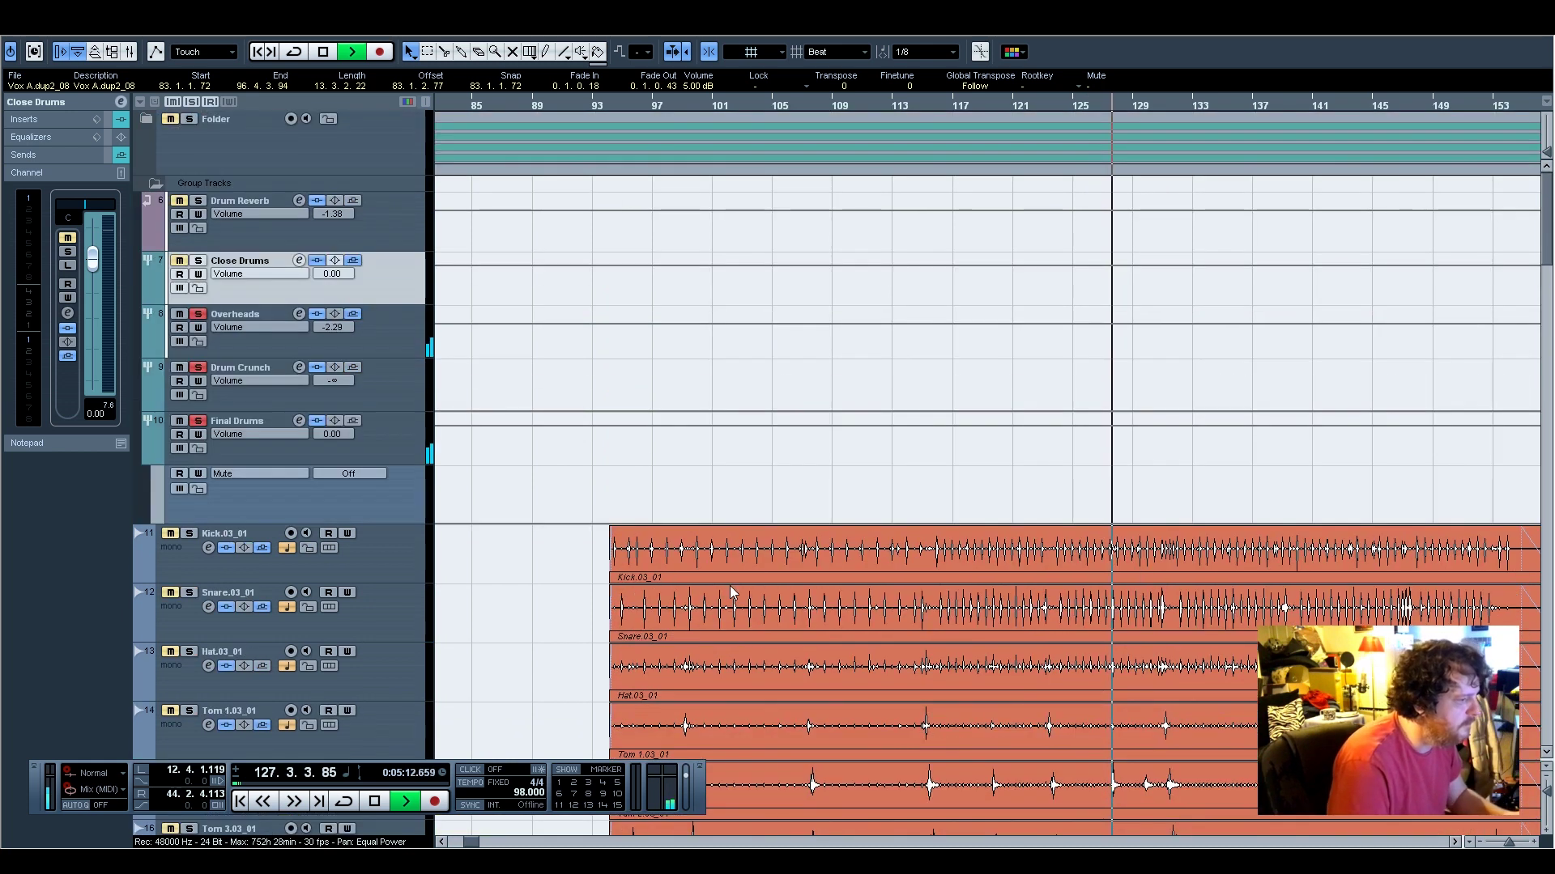
pyautogui.scroll(-3, 731, 592)
pyautogui.scroll(3, 731, 592)
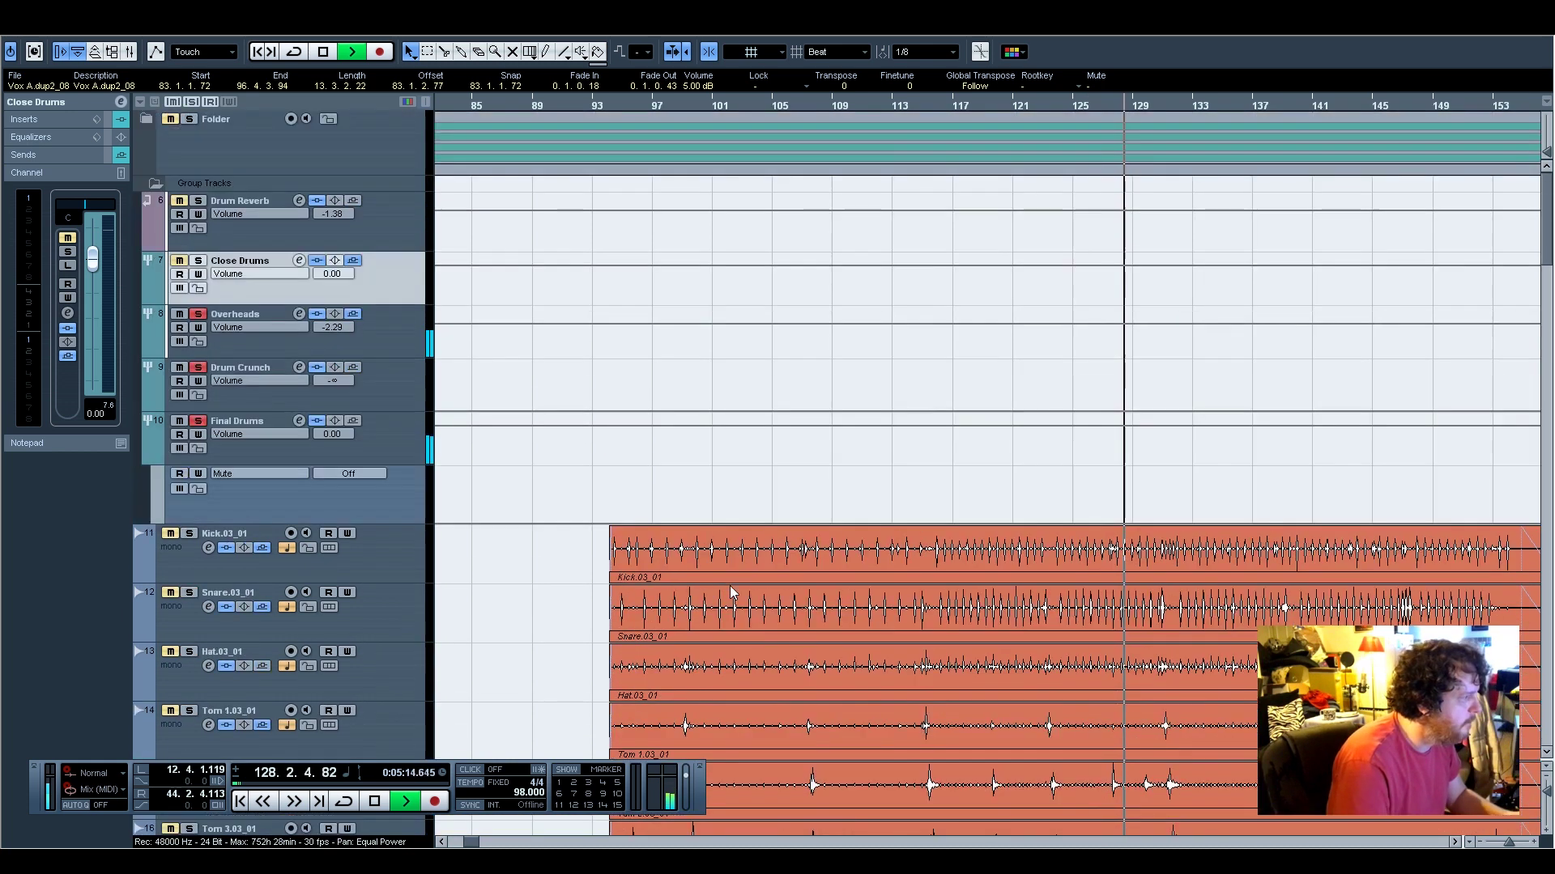
pyautogui.press('space')
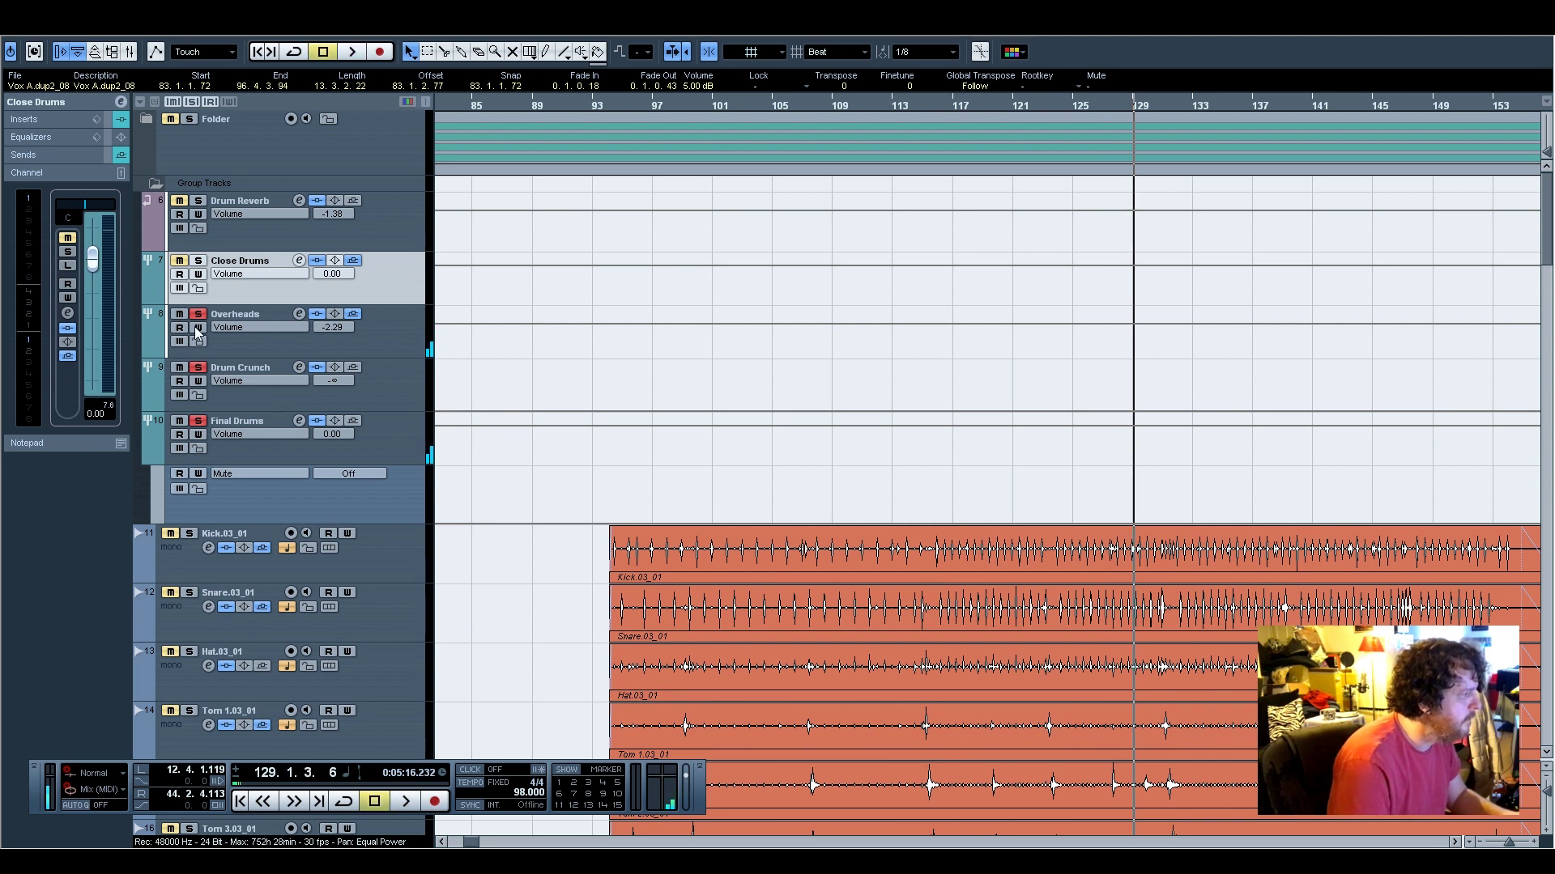
pyautogui.click(199, 315)
# Examine the output routing of the Overheads, Final Drums and Close Drums groups
pyautogui.click(374, 337)
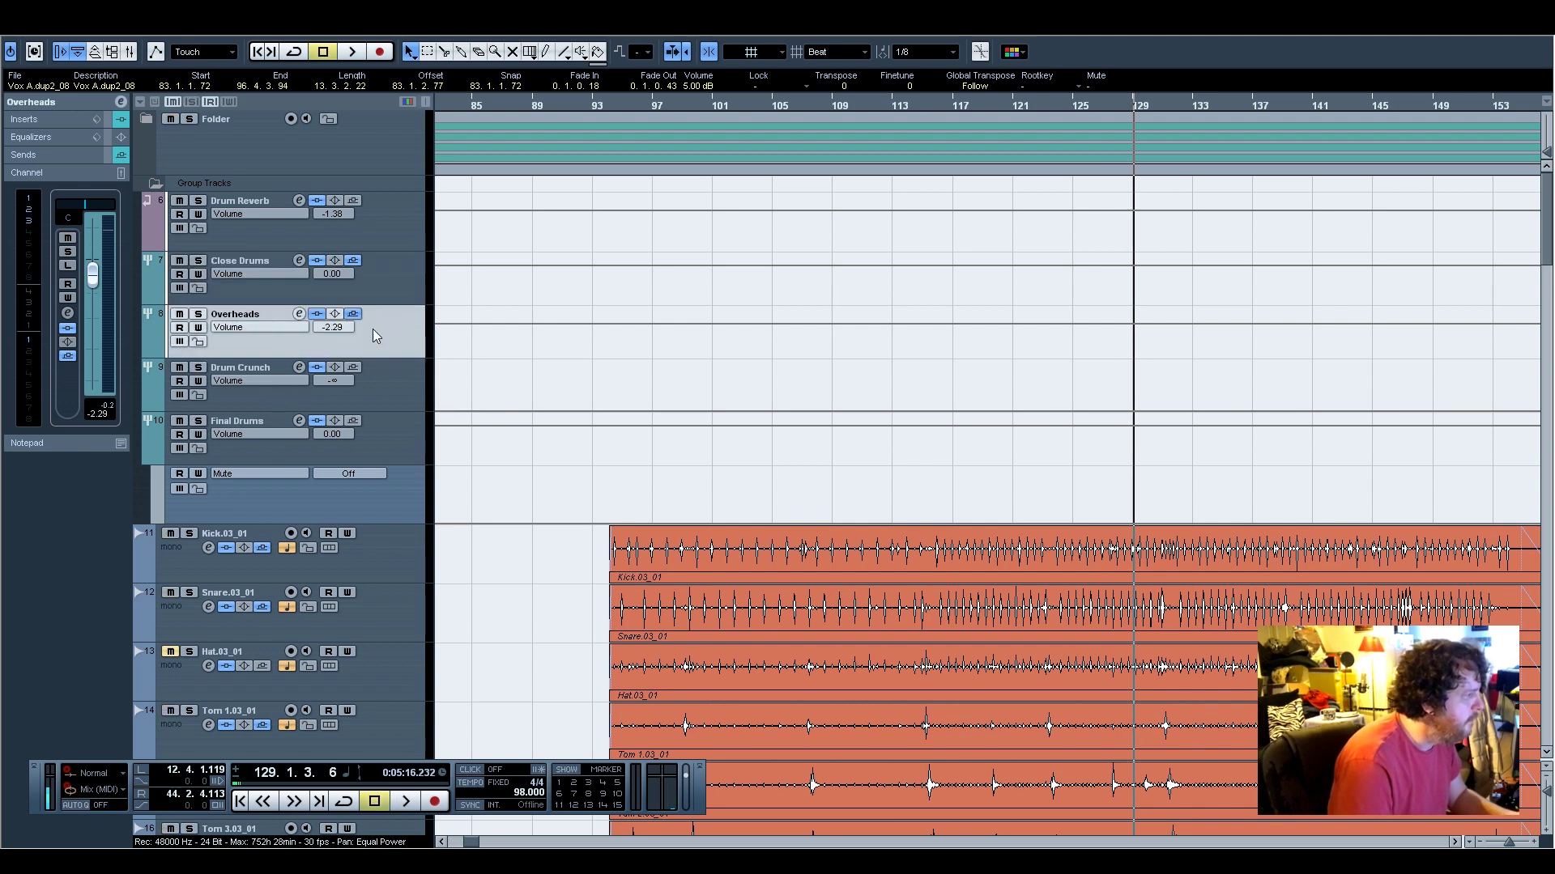
pyautogui.click(65, 102)
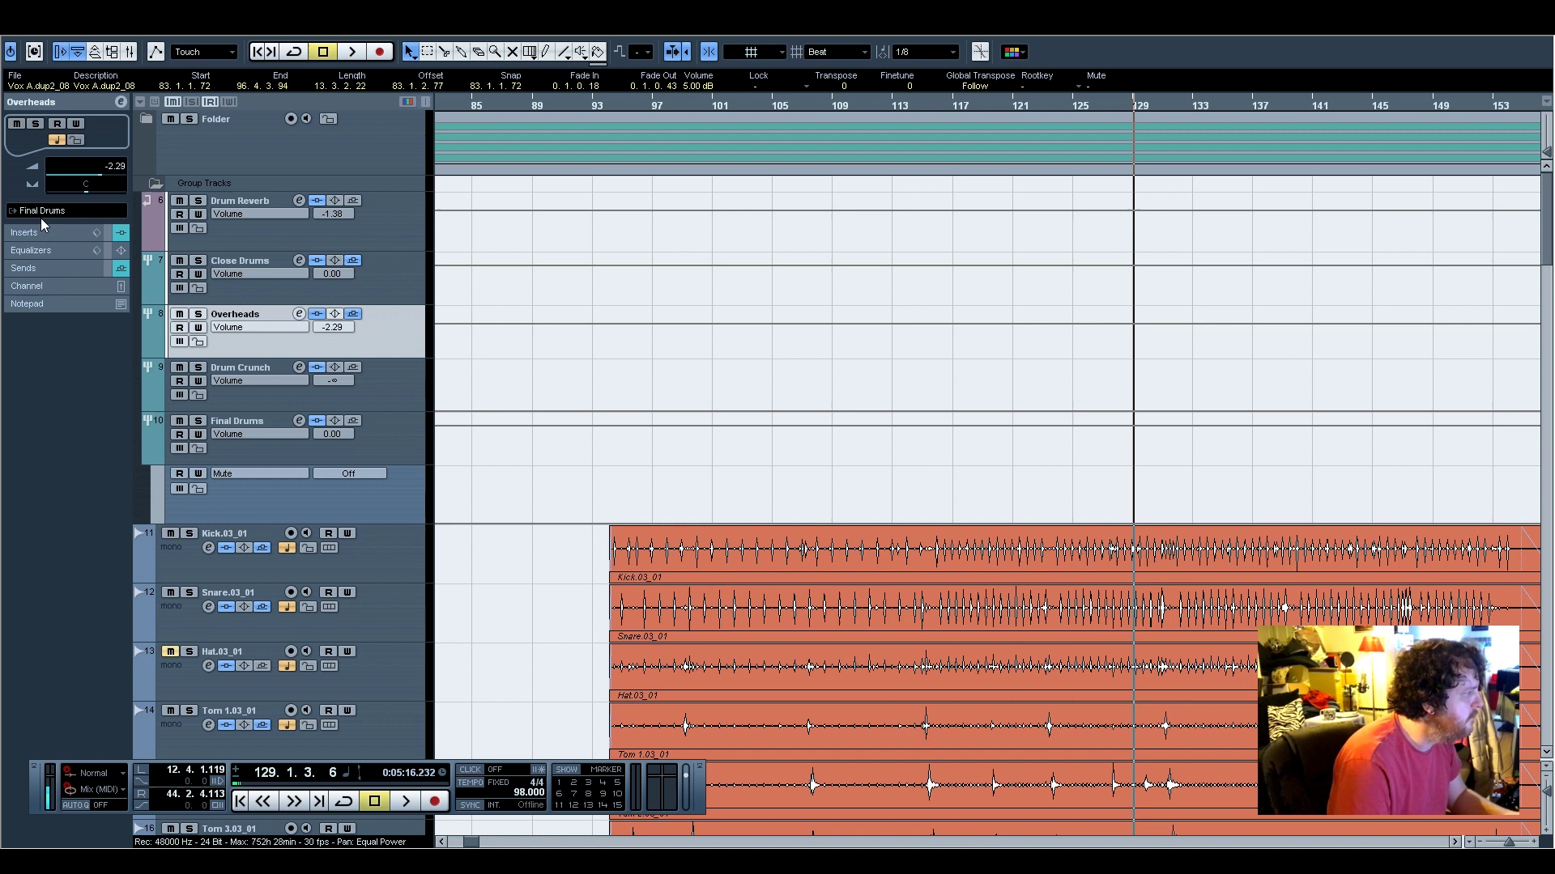
pyautogui.click(406, 450)
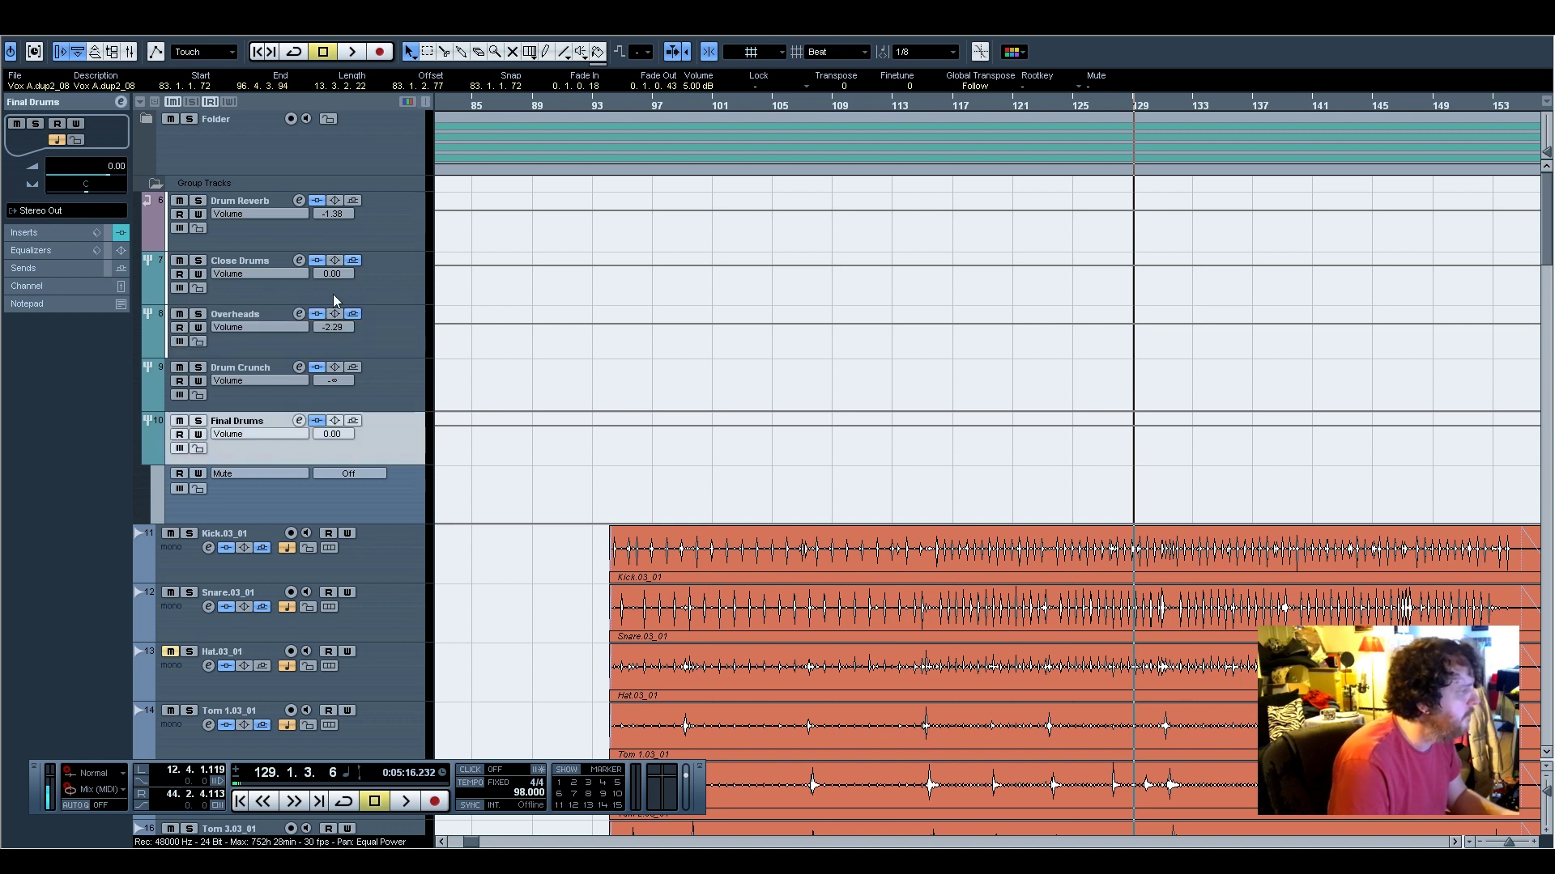
pyautogui.click(374, 291)
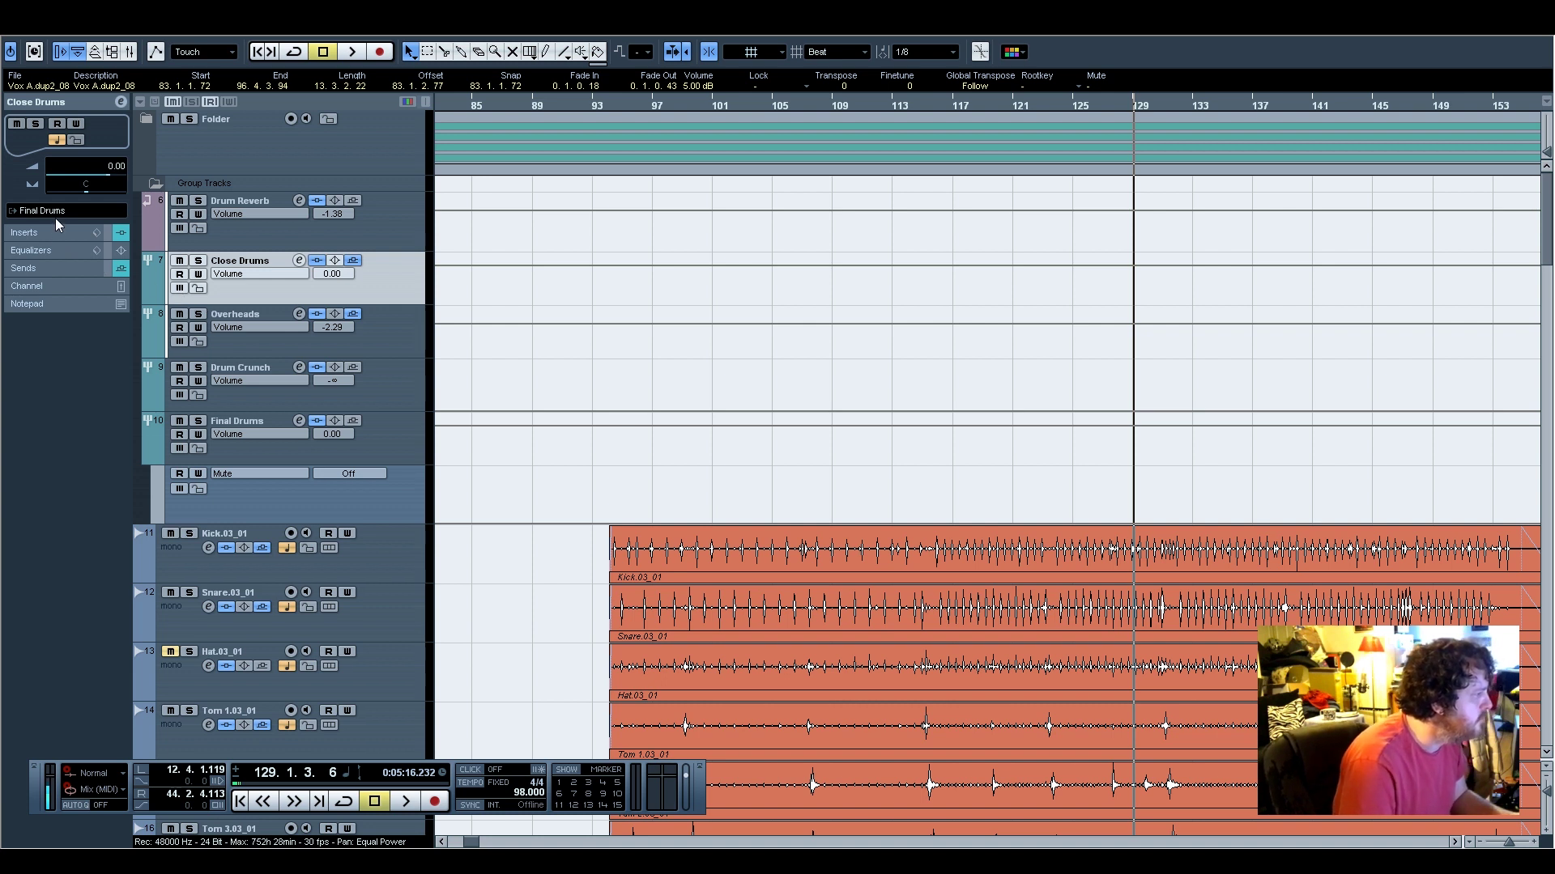
# Inspect the sends of the Close Drums, Overheads and Drum Crunch groups
pyautogui.click(42, 267)
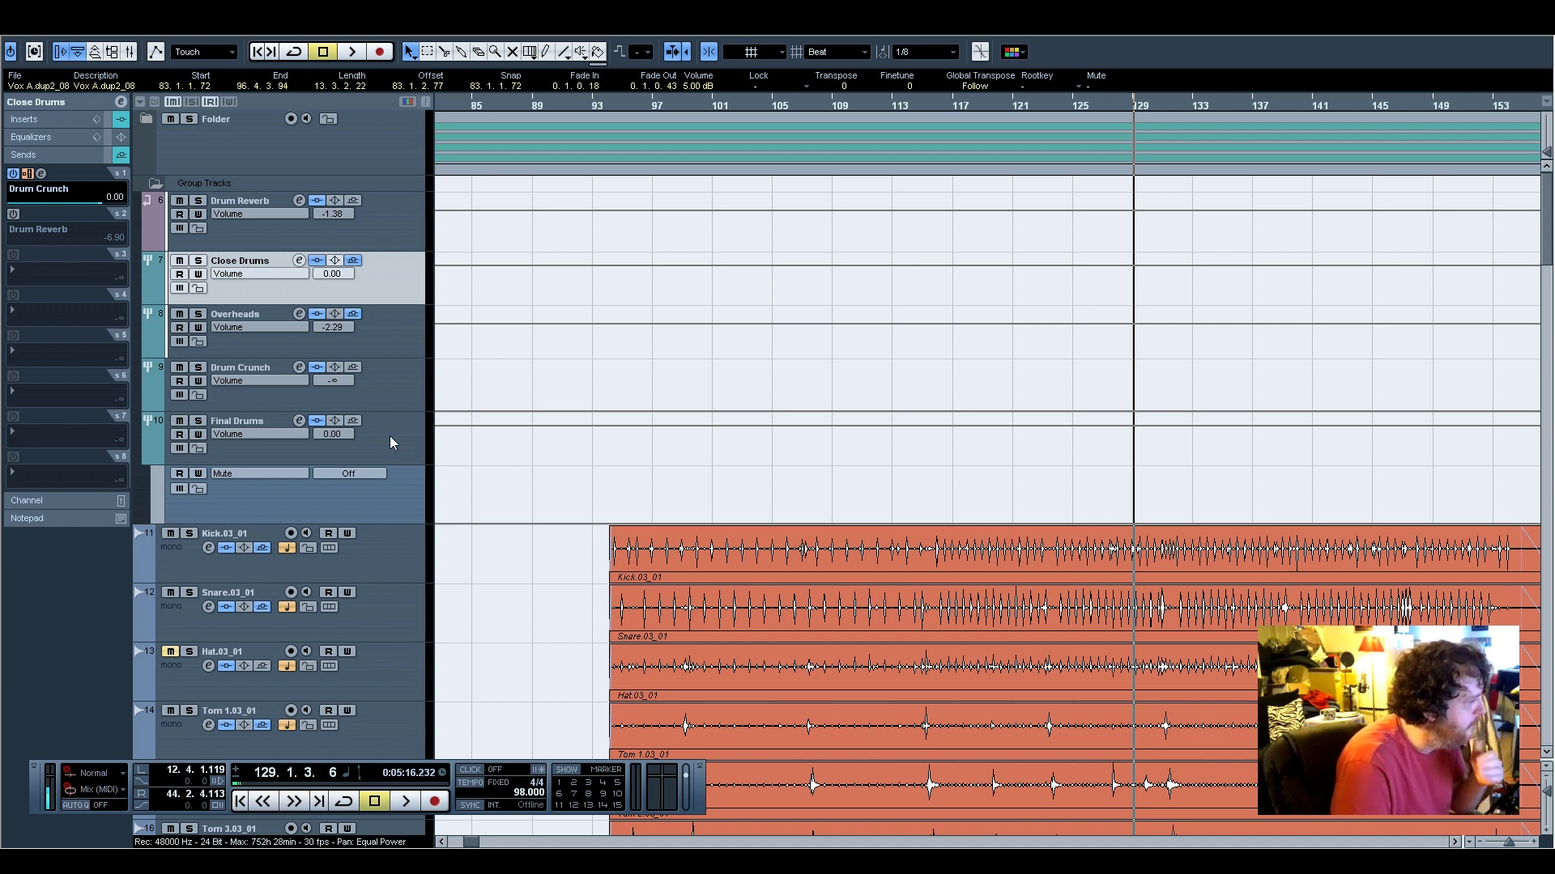
pyautogui.click(381, 335)
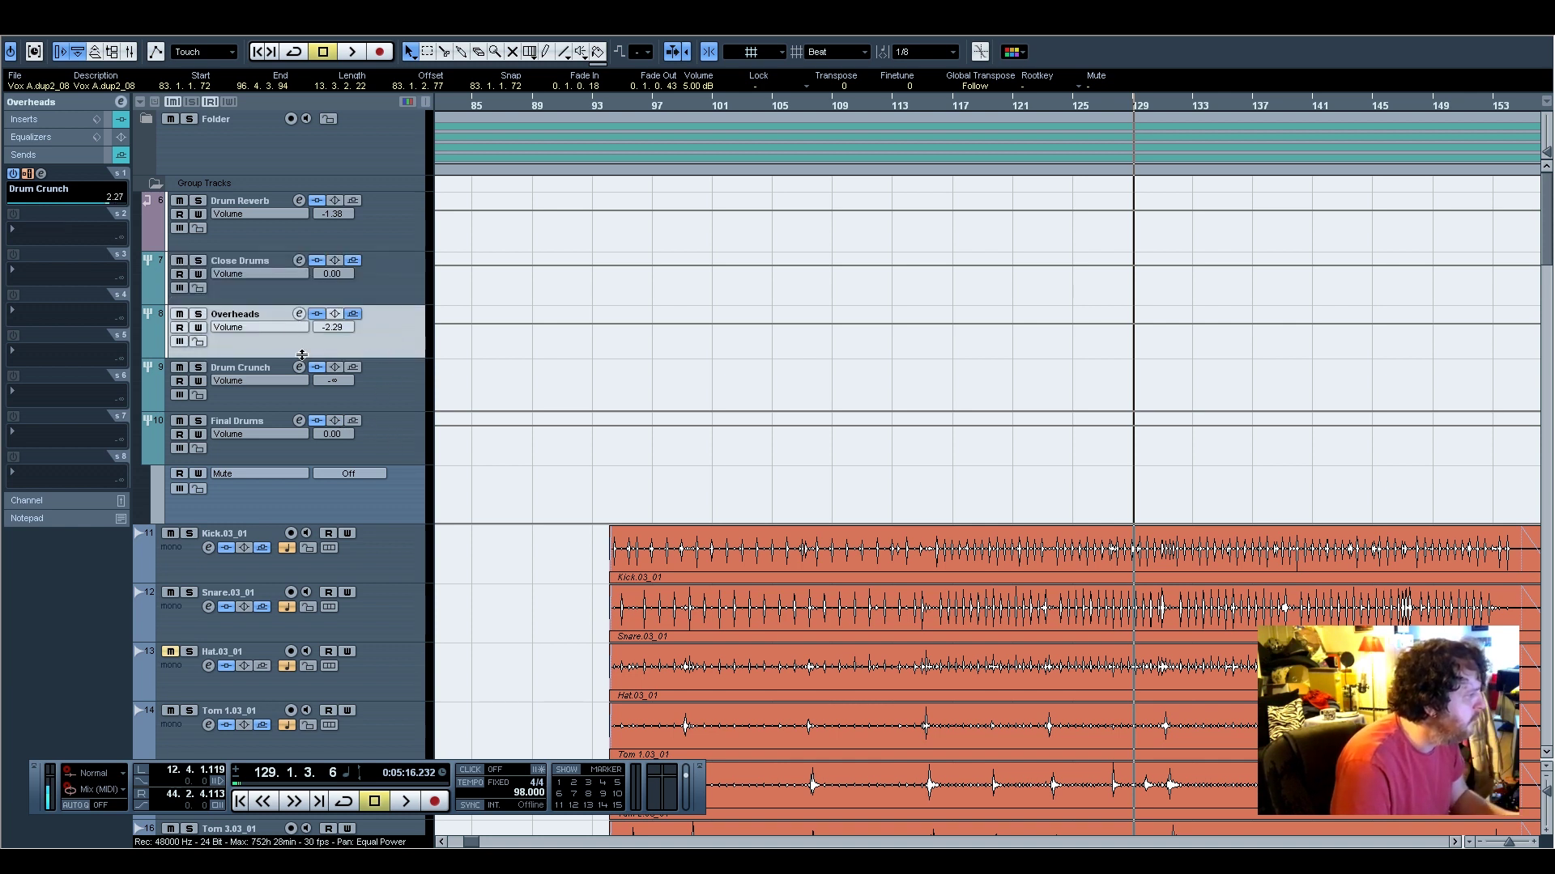
pyautogui.click(380, 395)
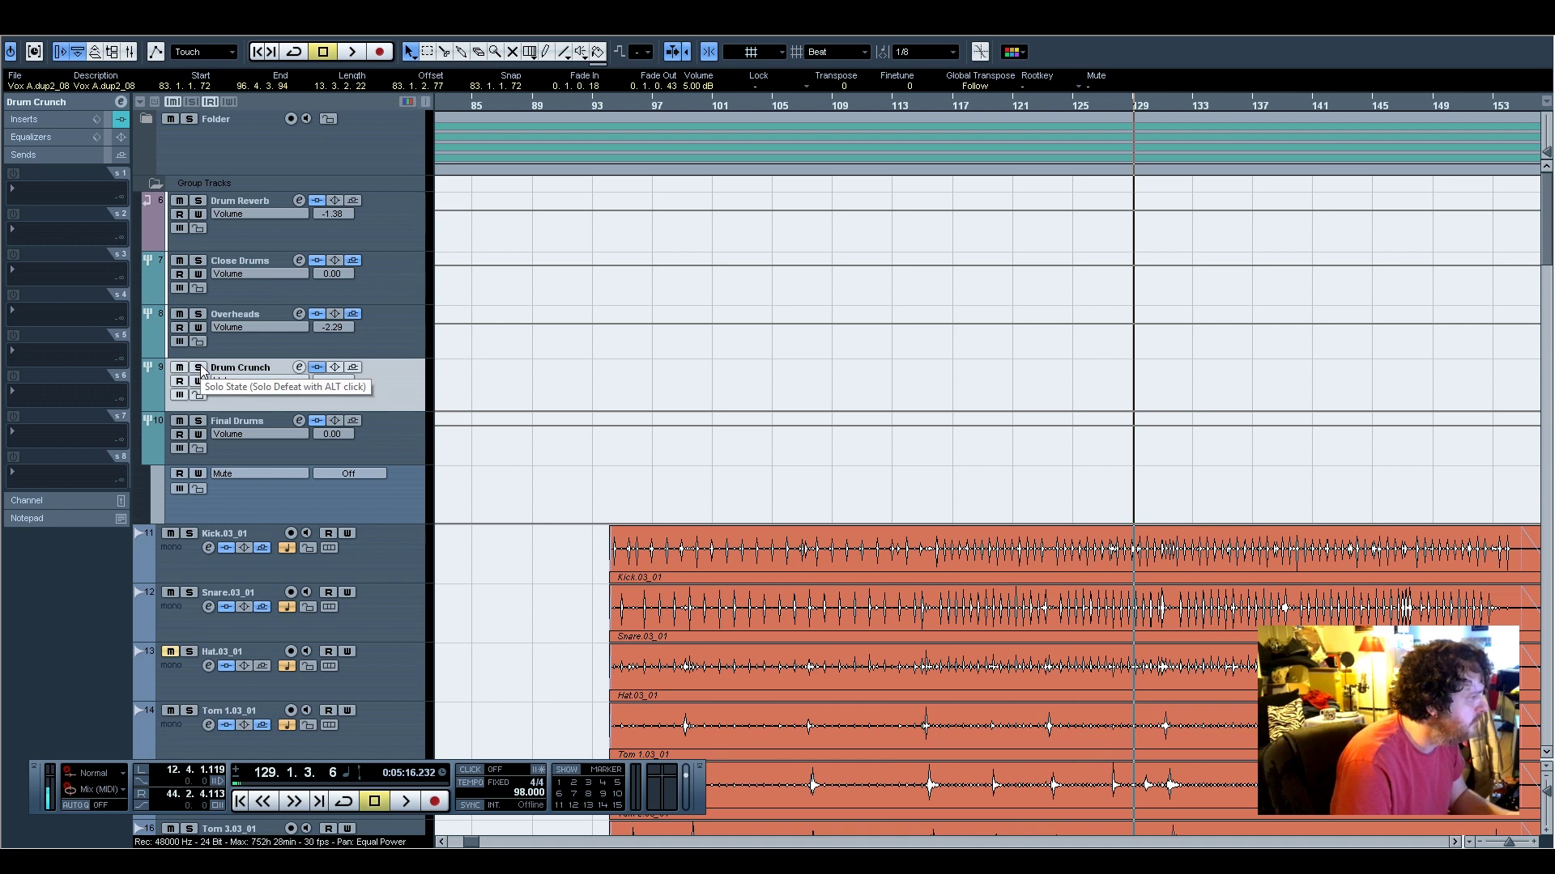
pyautogui.click(198, 368)
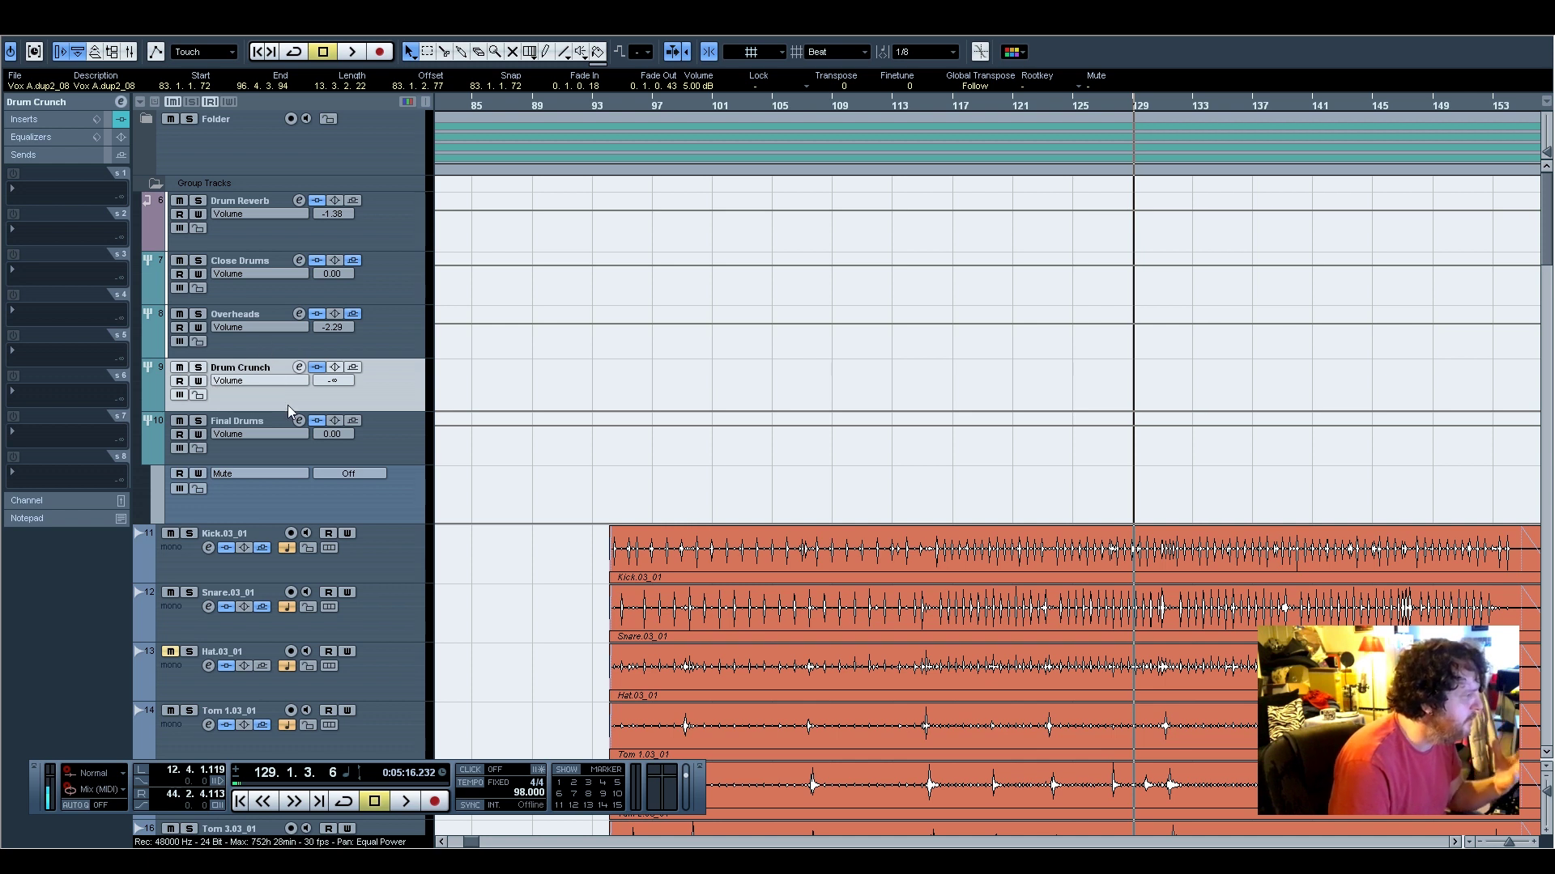
# Pull the Overheads and Close Drums volumes down to -∞ and reset the Drum Crunch volume to 0.00
pyautogui.click(380, 344)
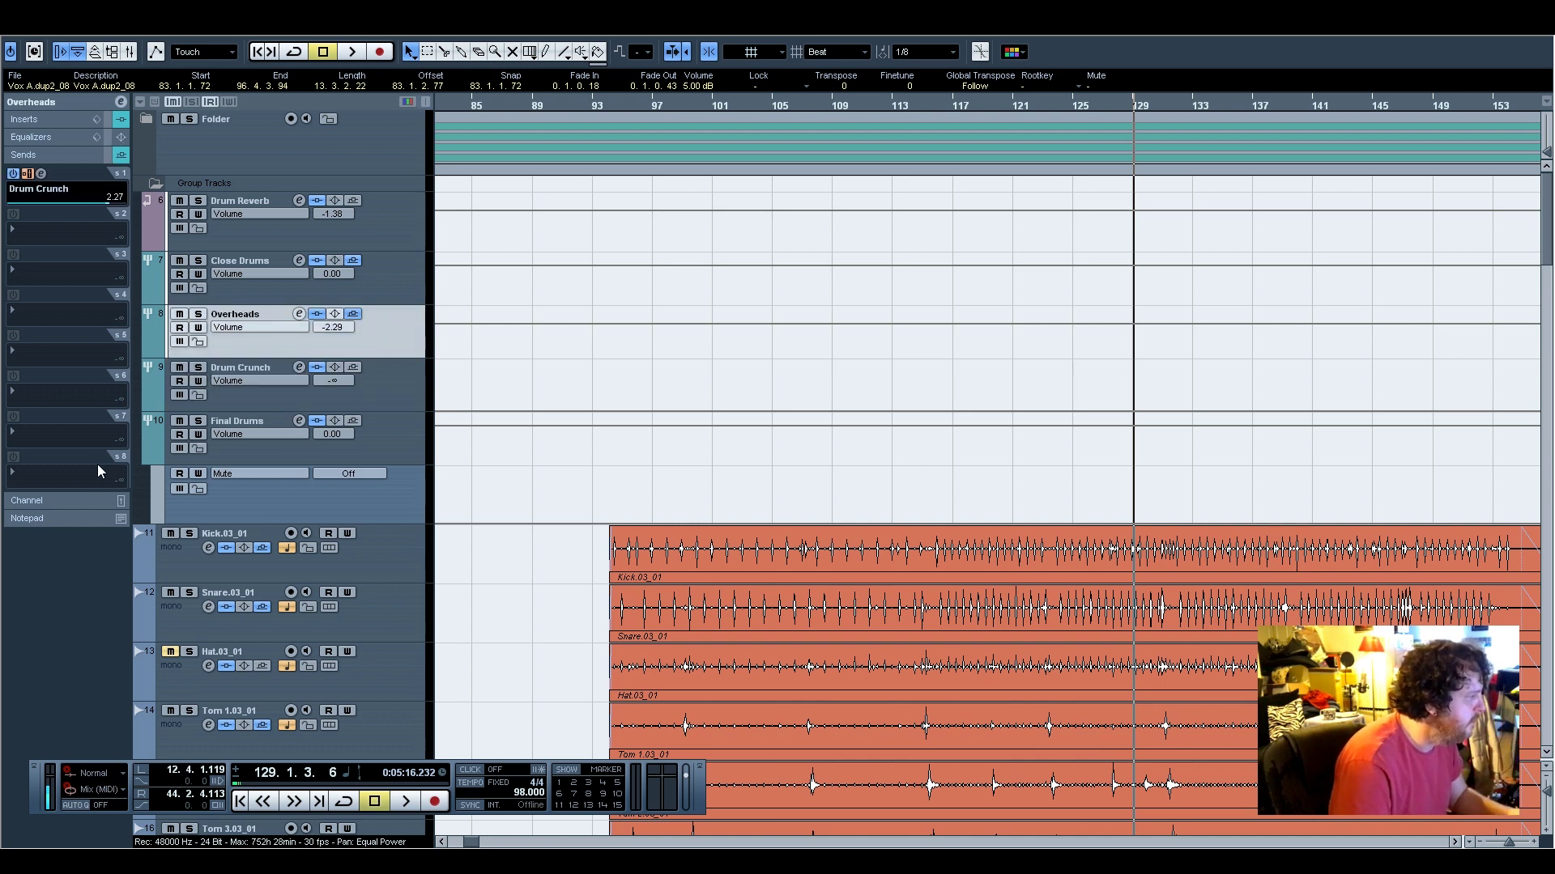
pyautogui.click(74, 500)
pyautogui.moveTo(93, 282); pyautogui.dragTo(94, 397)
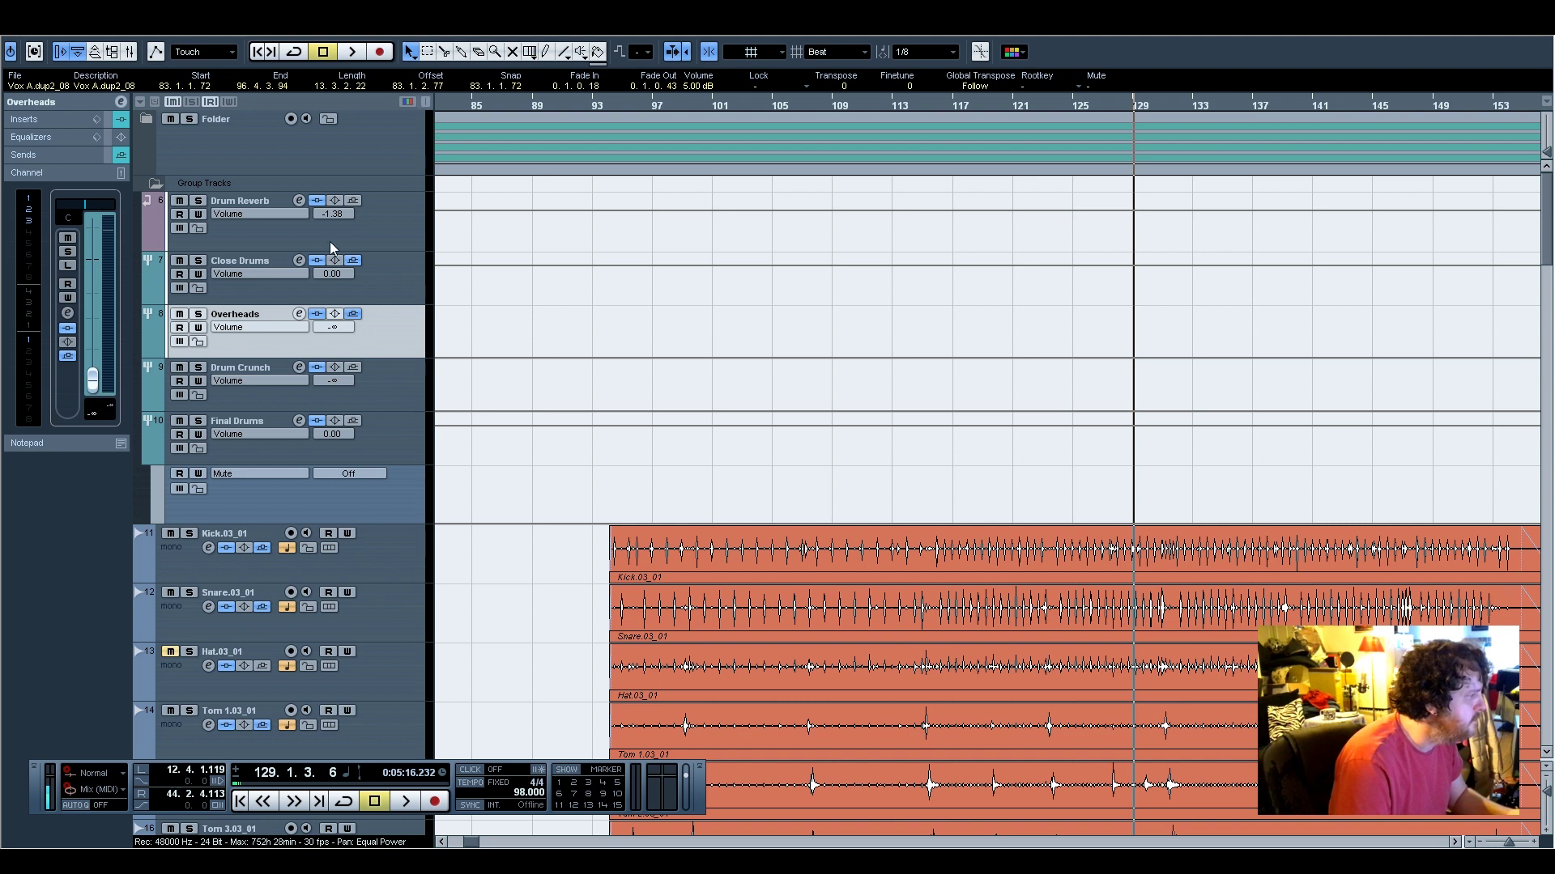
pyautogui.click(384, 286)
pyautogui.moveTo(94, 257); pyautogui.dragTo(112, 414)
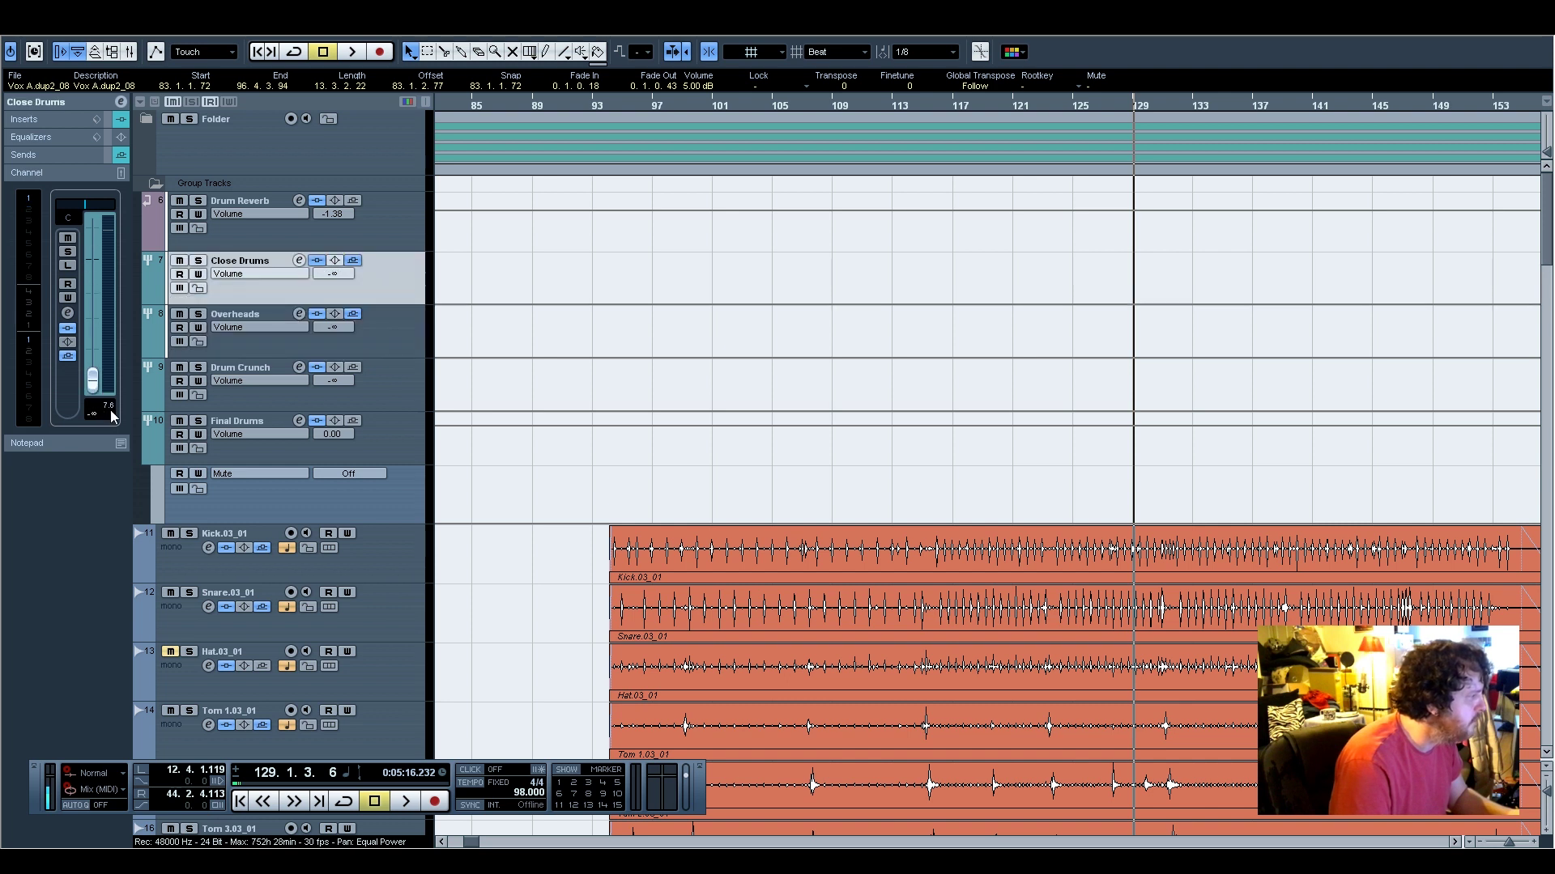
pyautogui.click(363, 396)
pyautogui.keyDown('ctrl'); pyautogui.click(88, 285); pyautogui.keyUp('ctrl')
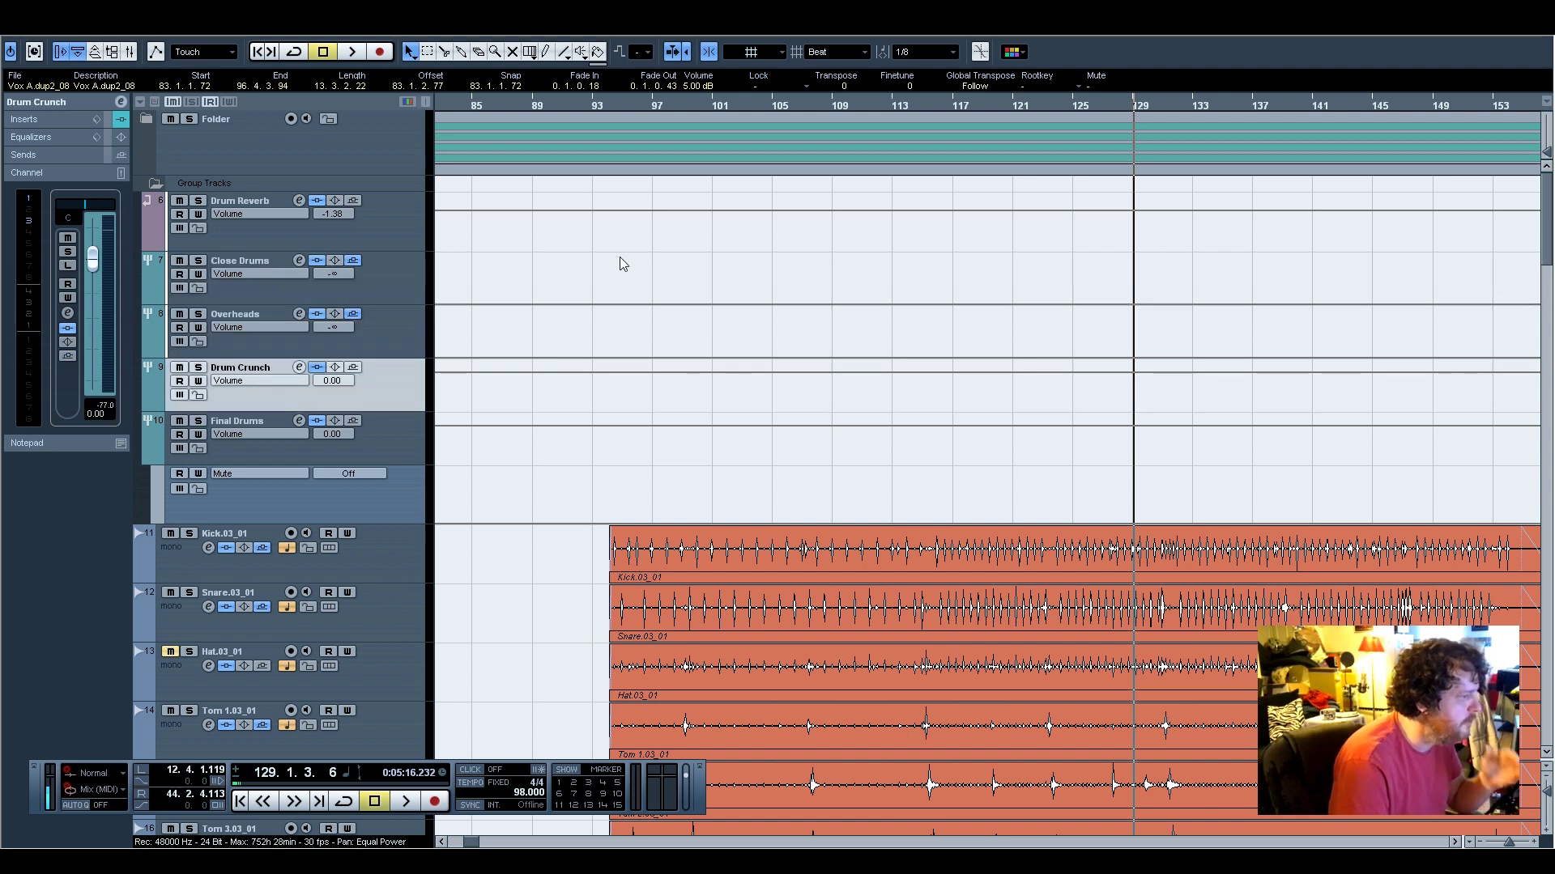
# Play from around bar 117 with Drum Crunch soloed and raise its volume to 3.80
pyautogui.click(963, 103)
pyautogui.press('space')
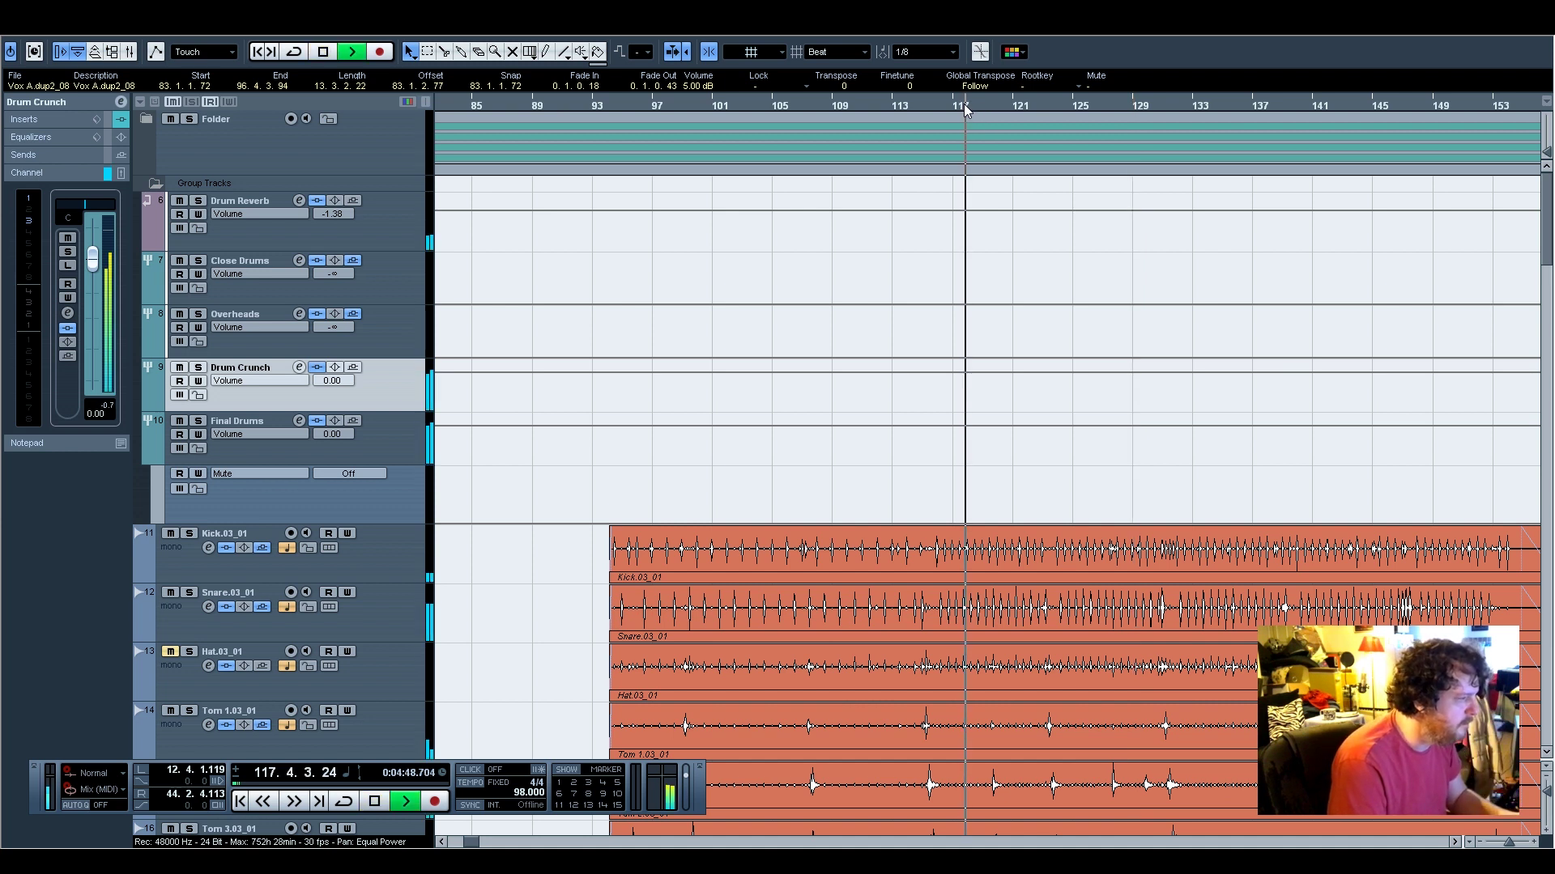
pyautogui.click(199, 370)
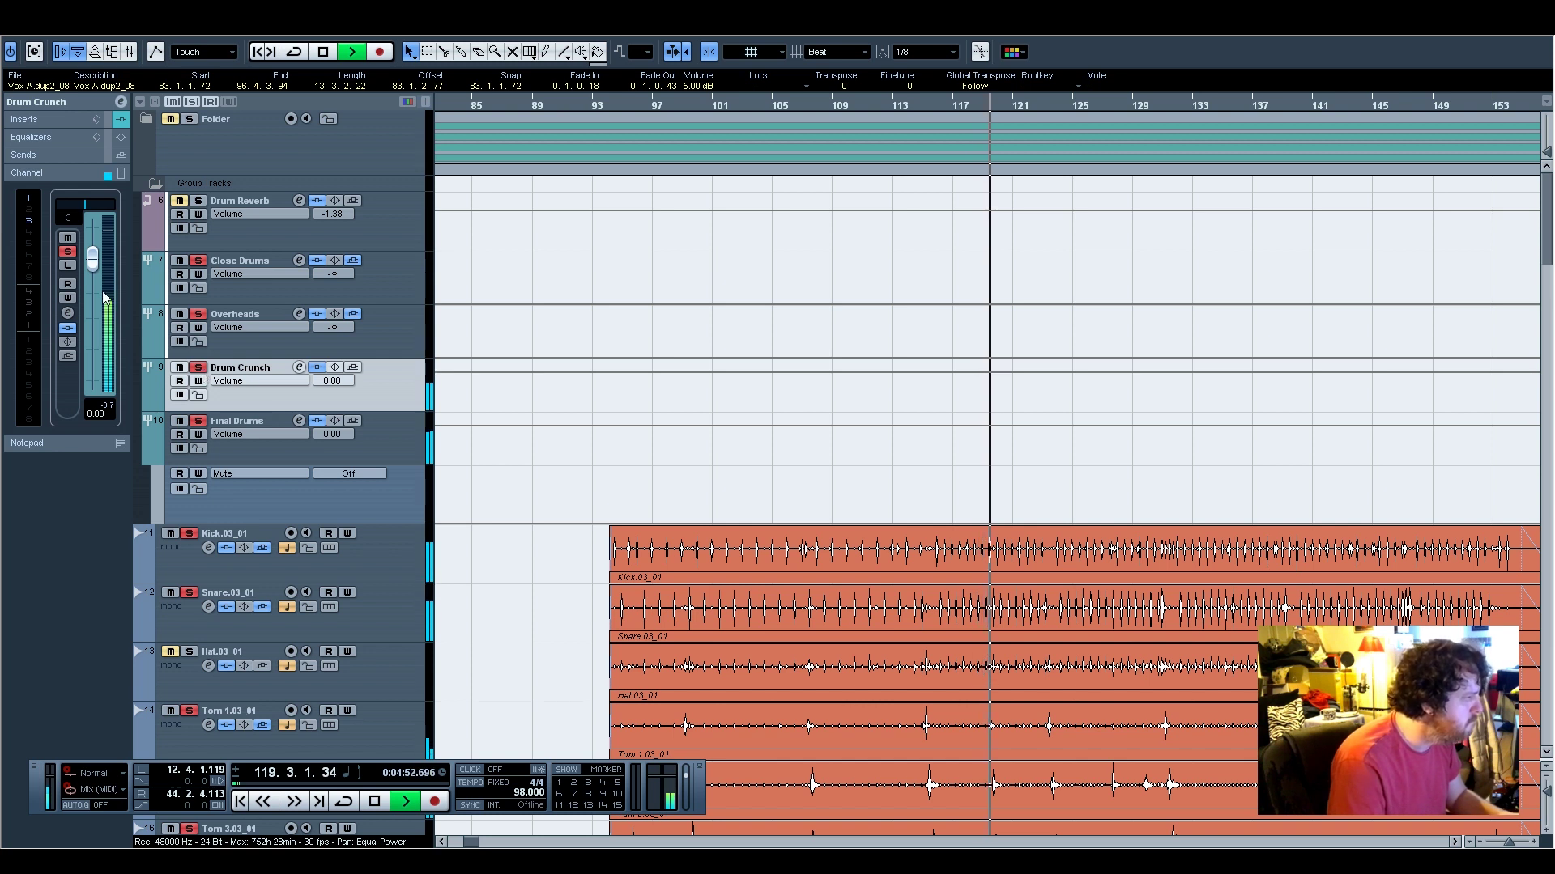
pyautogui.moveTo(93, 258); pyautogui.dragTo(95, 248)
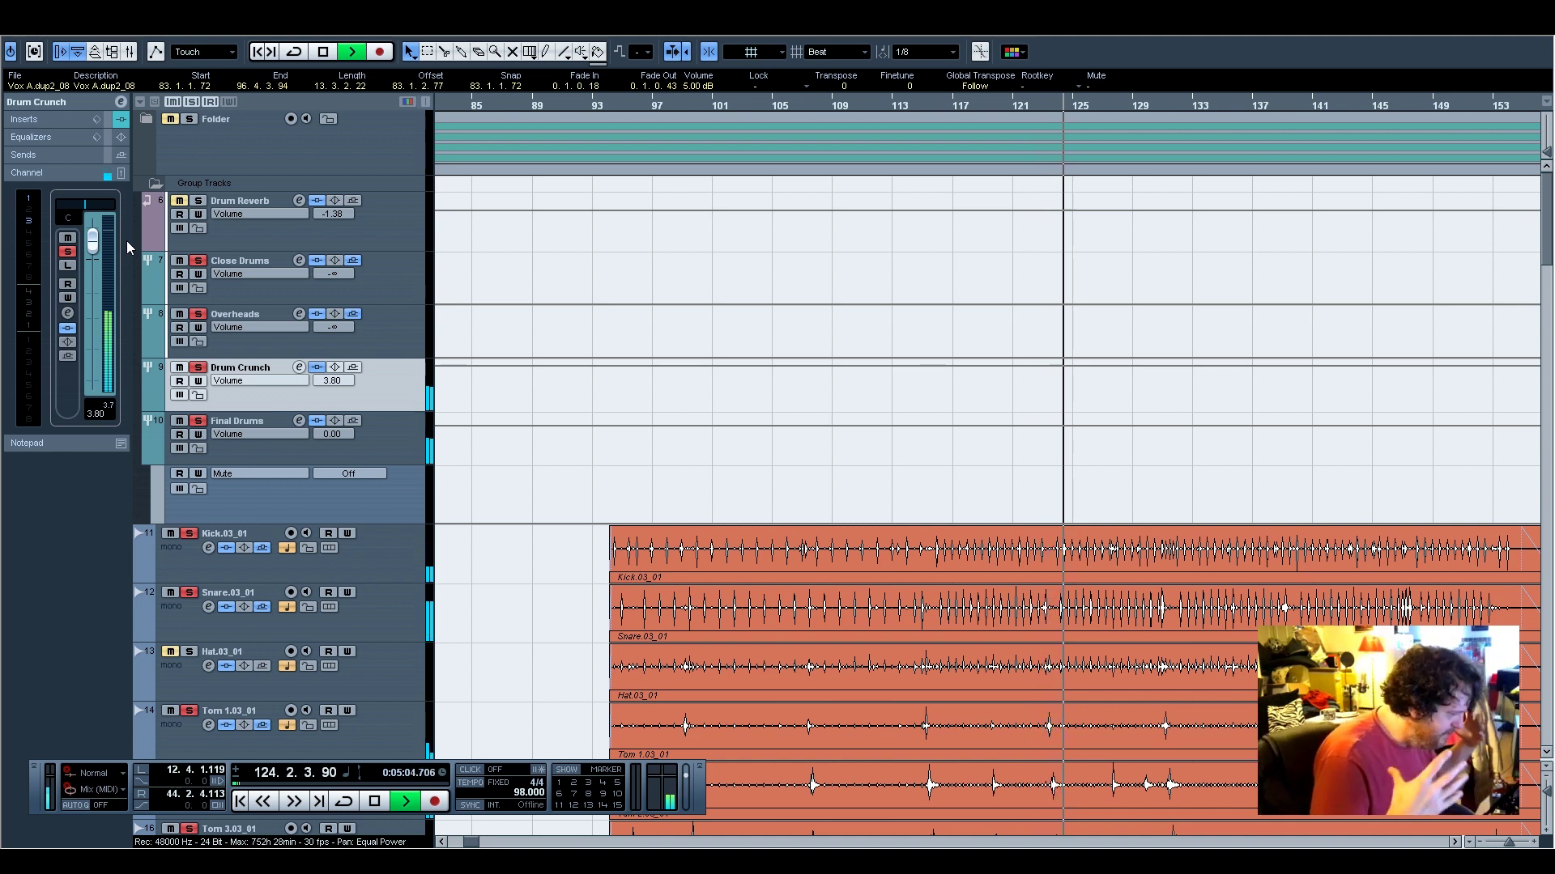
pyautogui.press('space')
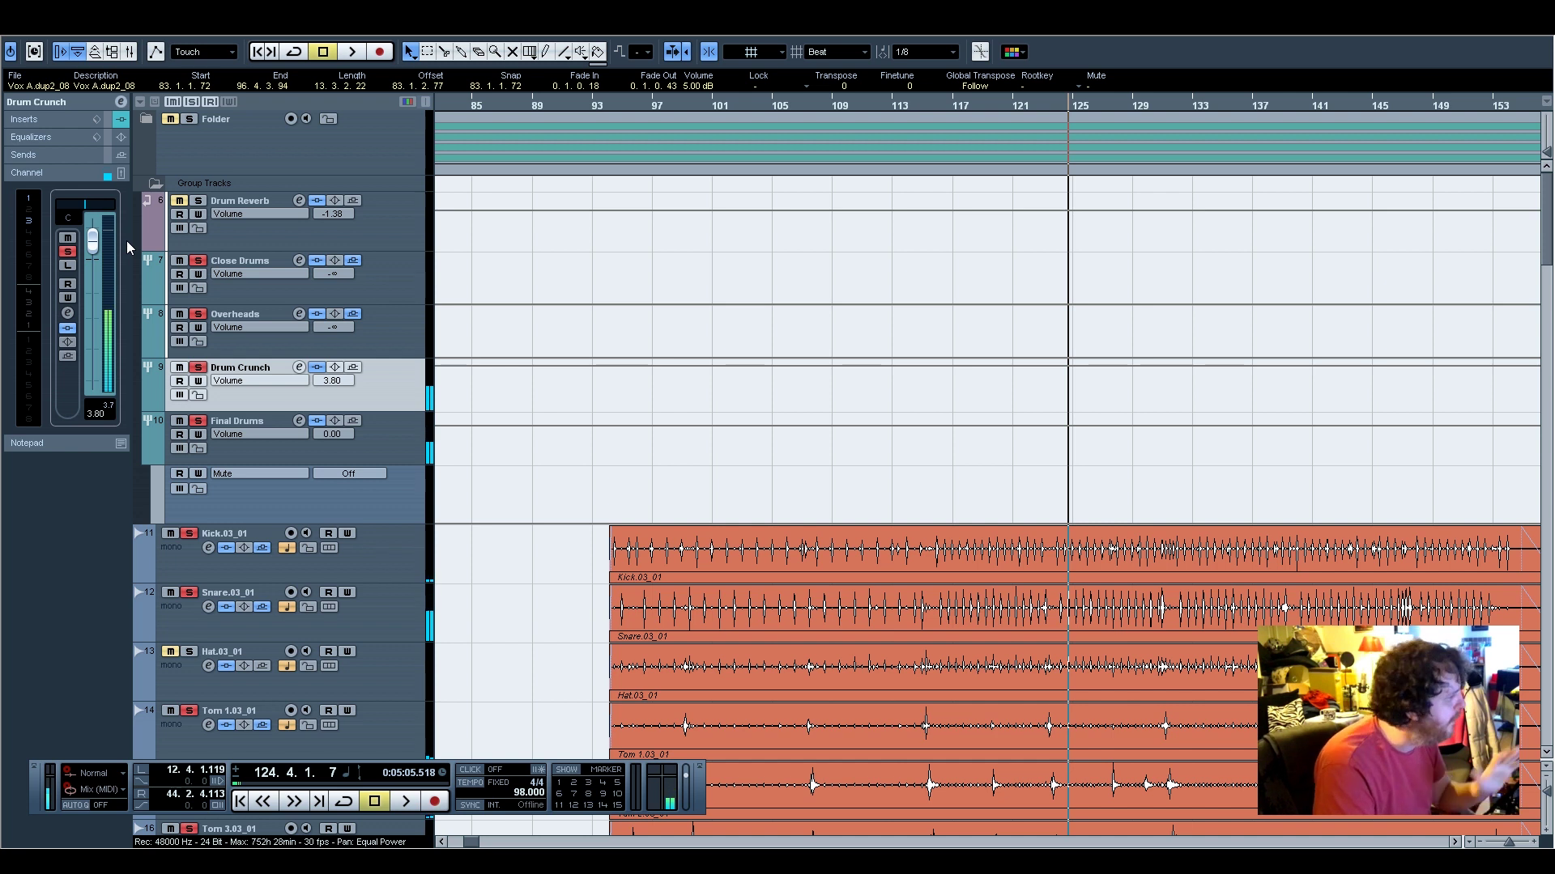
# Pull Drum Crunch down to -∞, reset Close Drums to 0.00 and raise the Overheads volume to about -1.76
pyautogui.moveTo(93, 243); pyautogui.dragTo(100, 395)
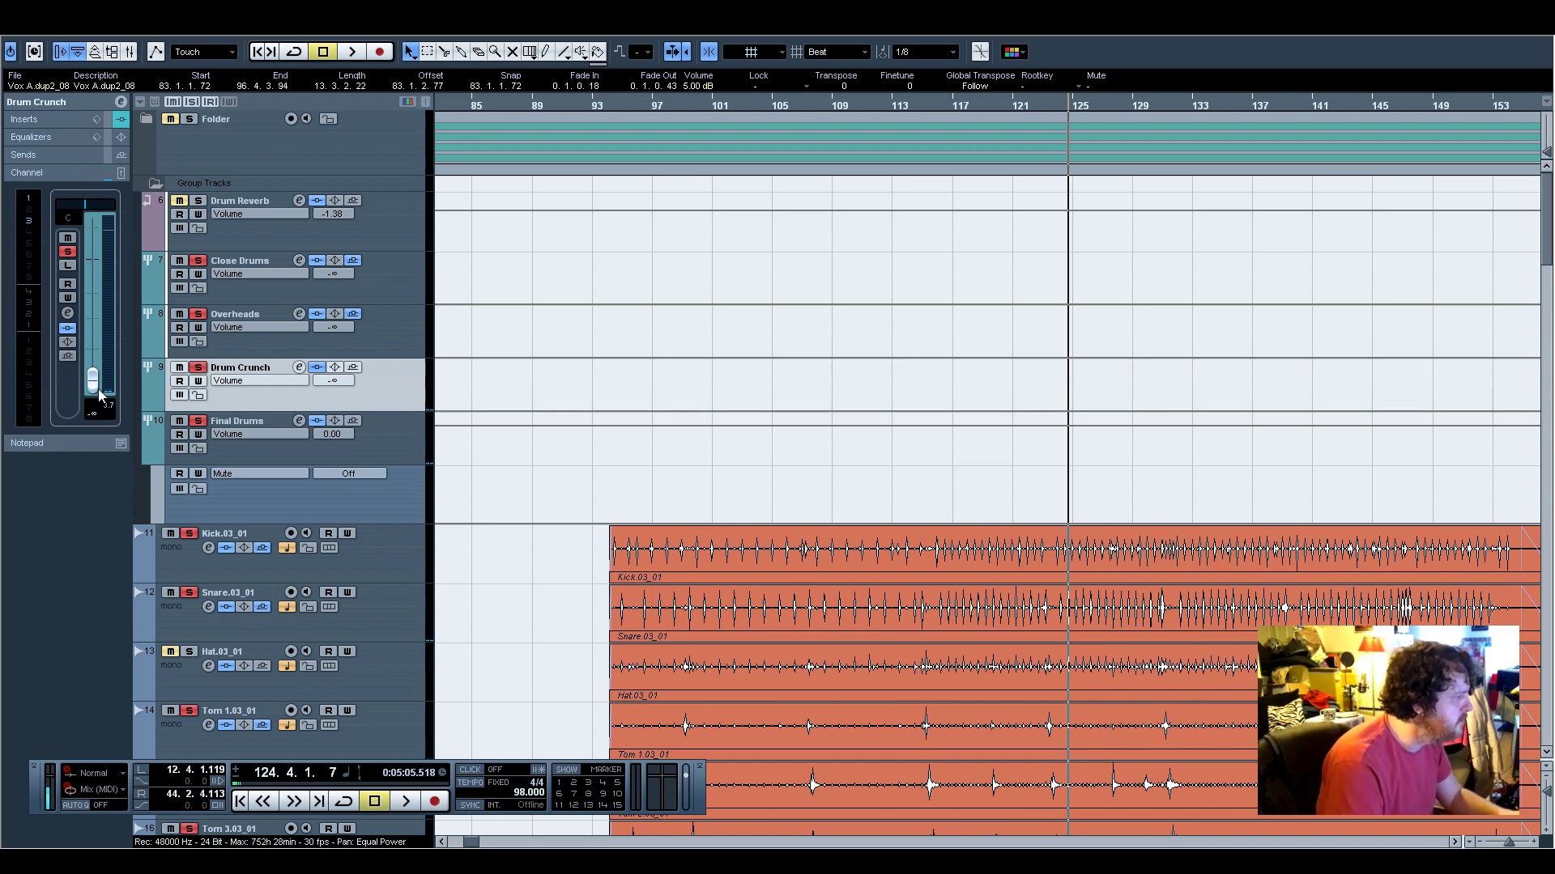
pyautogui.click(386, 285)
pyautogui.keyDown('ctrl'); pyautogui.click(88, 267); pyautogui.keyUp('ctrl')
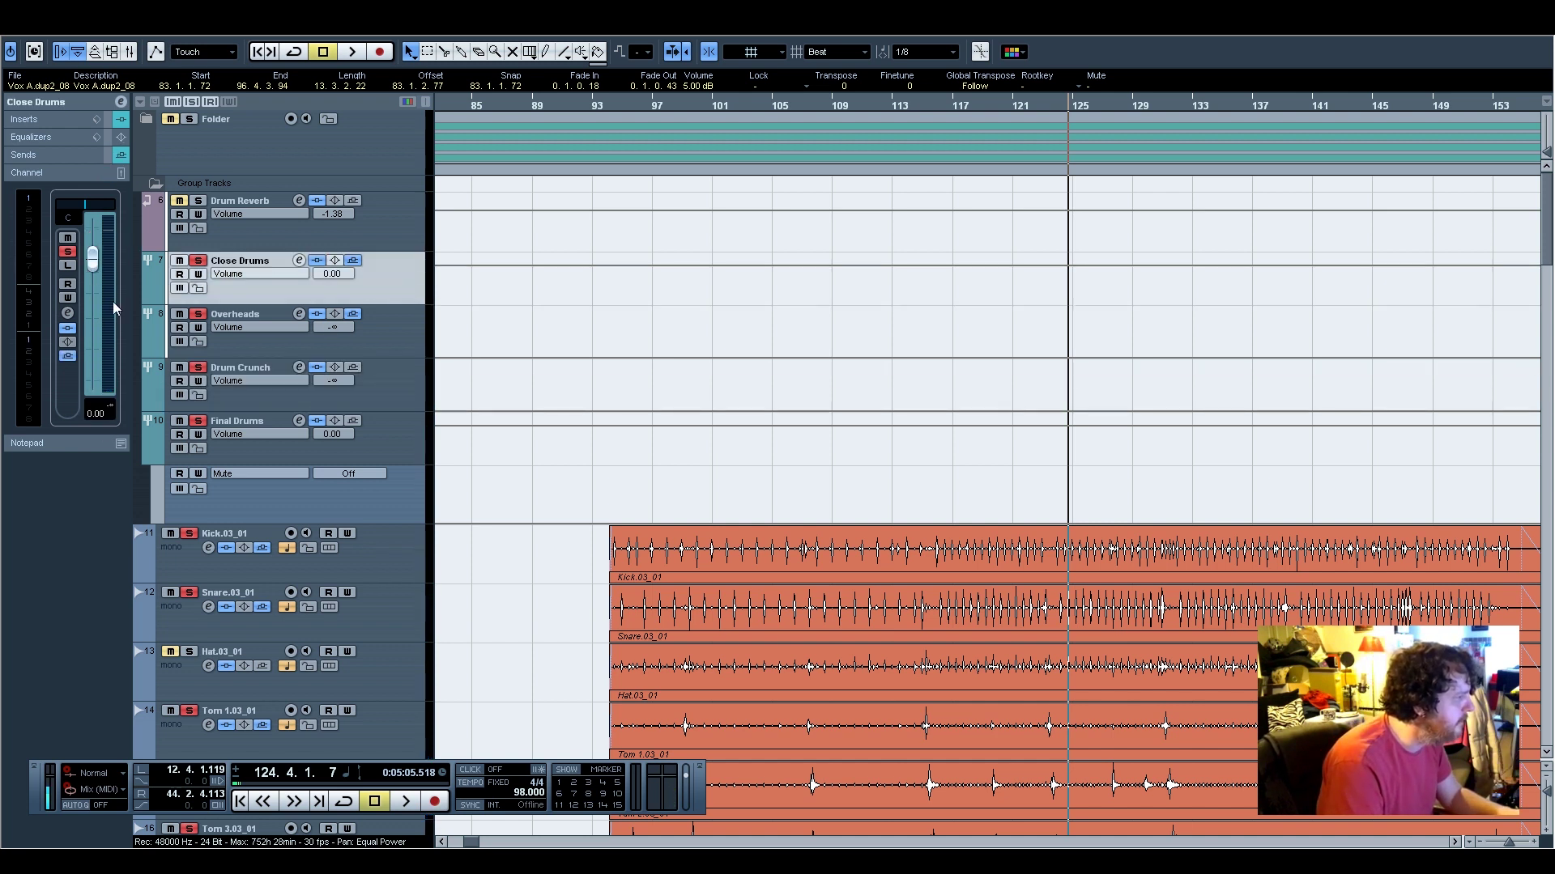
pyautogui.click(361, 338)
pyautogui.moveTo(96, 327); pyautogui.dragTo(93, 269)
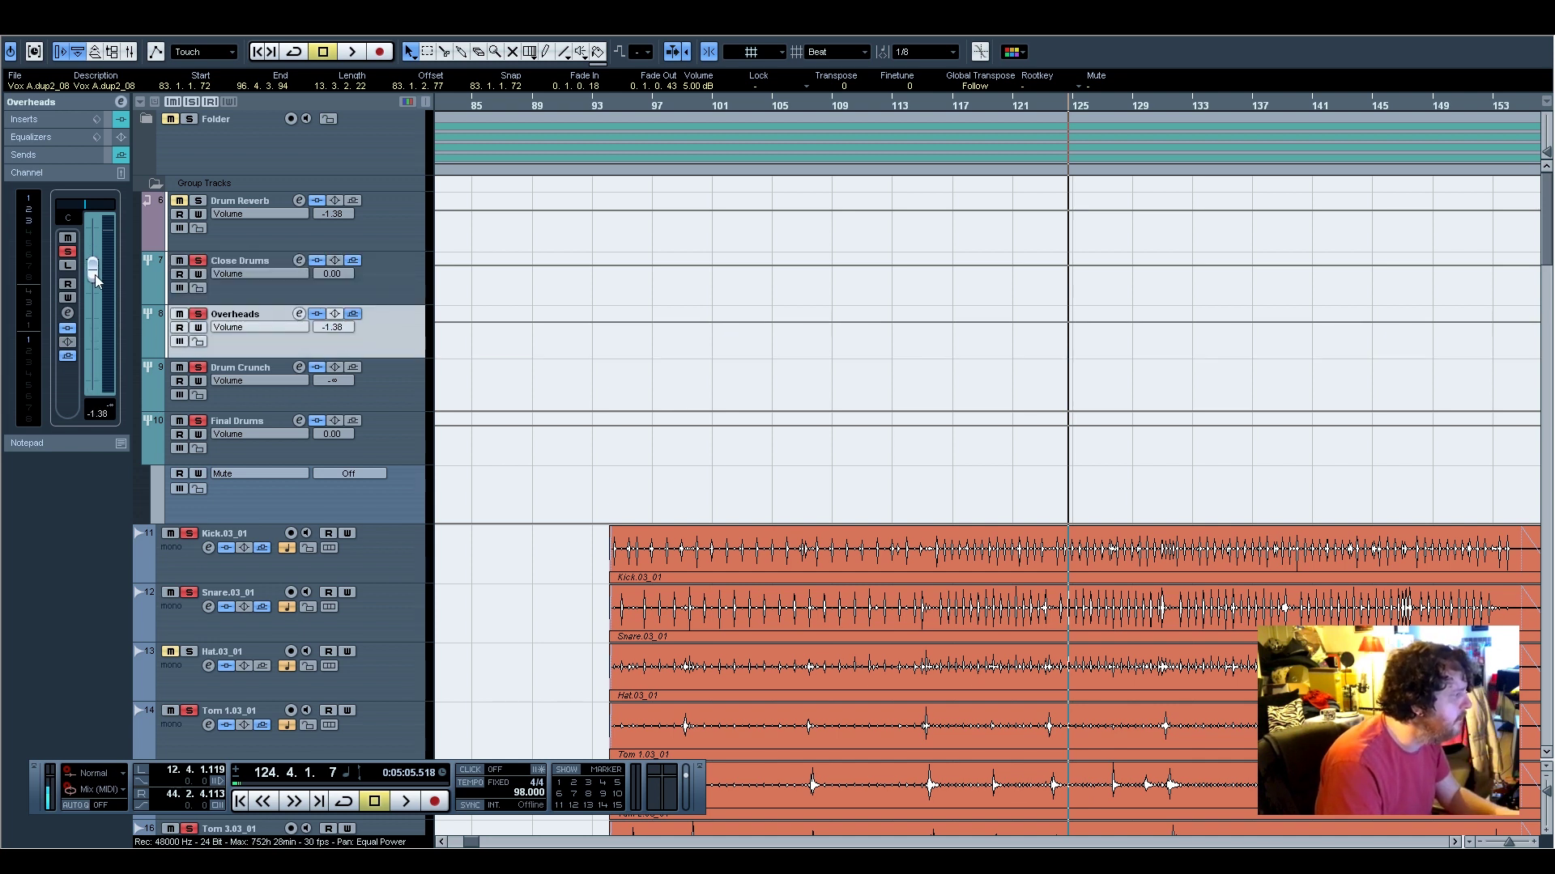
# Resume playback and blend Drum Crunch in under the other drum groups at about -7.68
pyautogui.press('space')
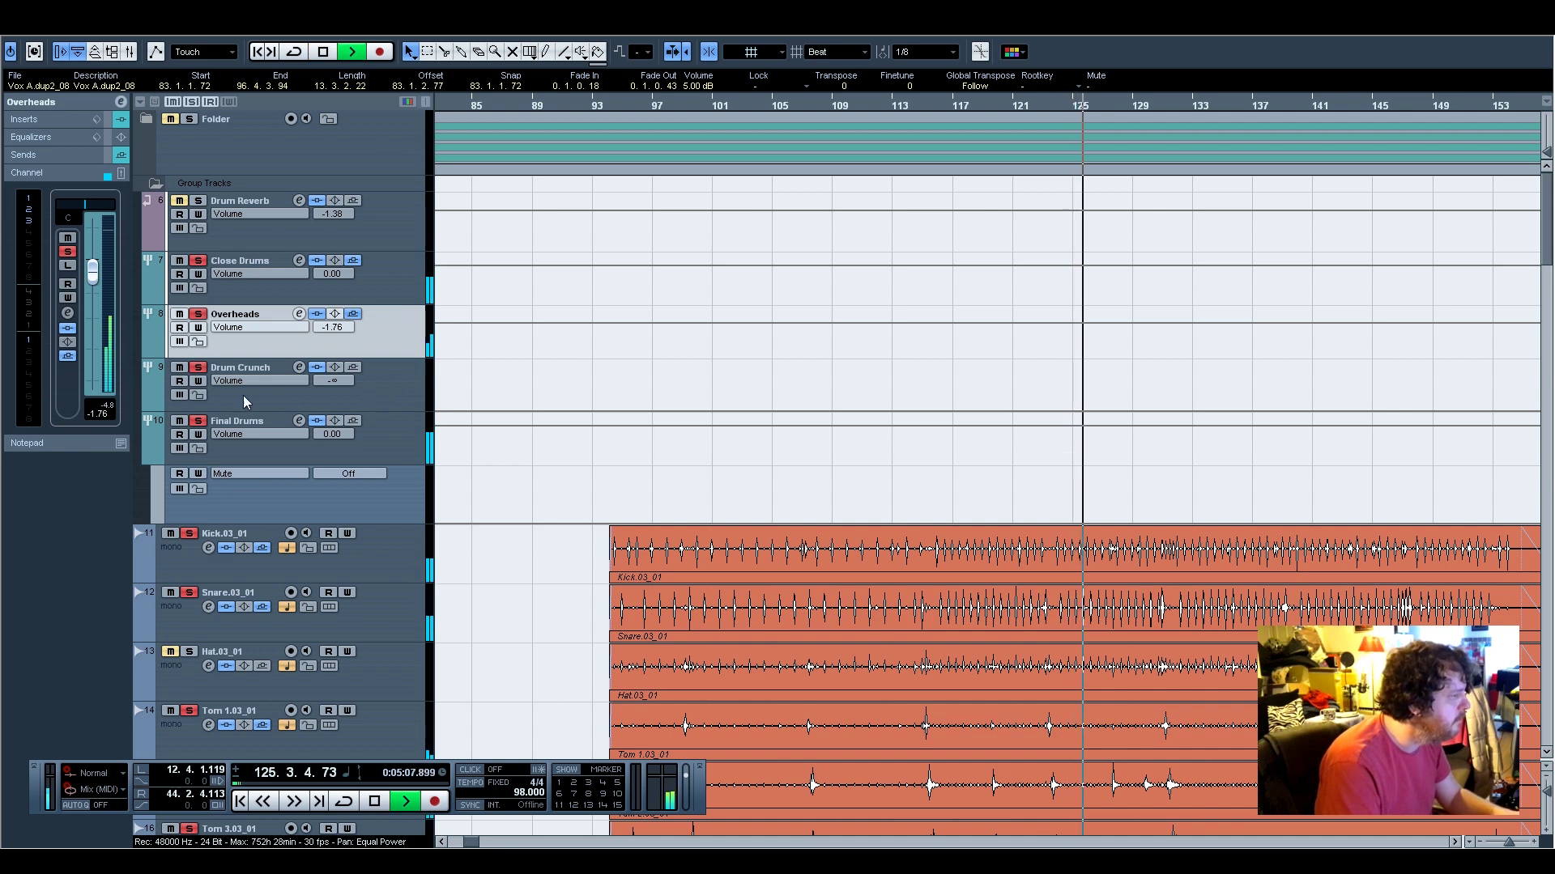
pyautogui.click(403, 396)
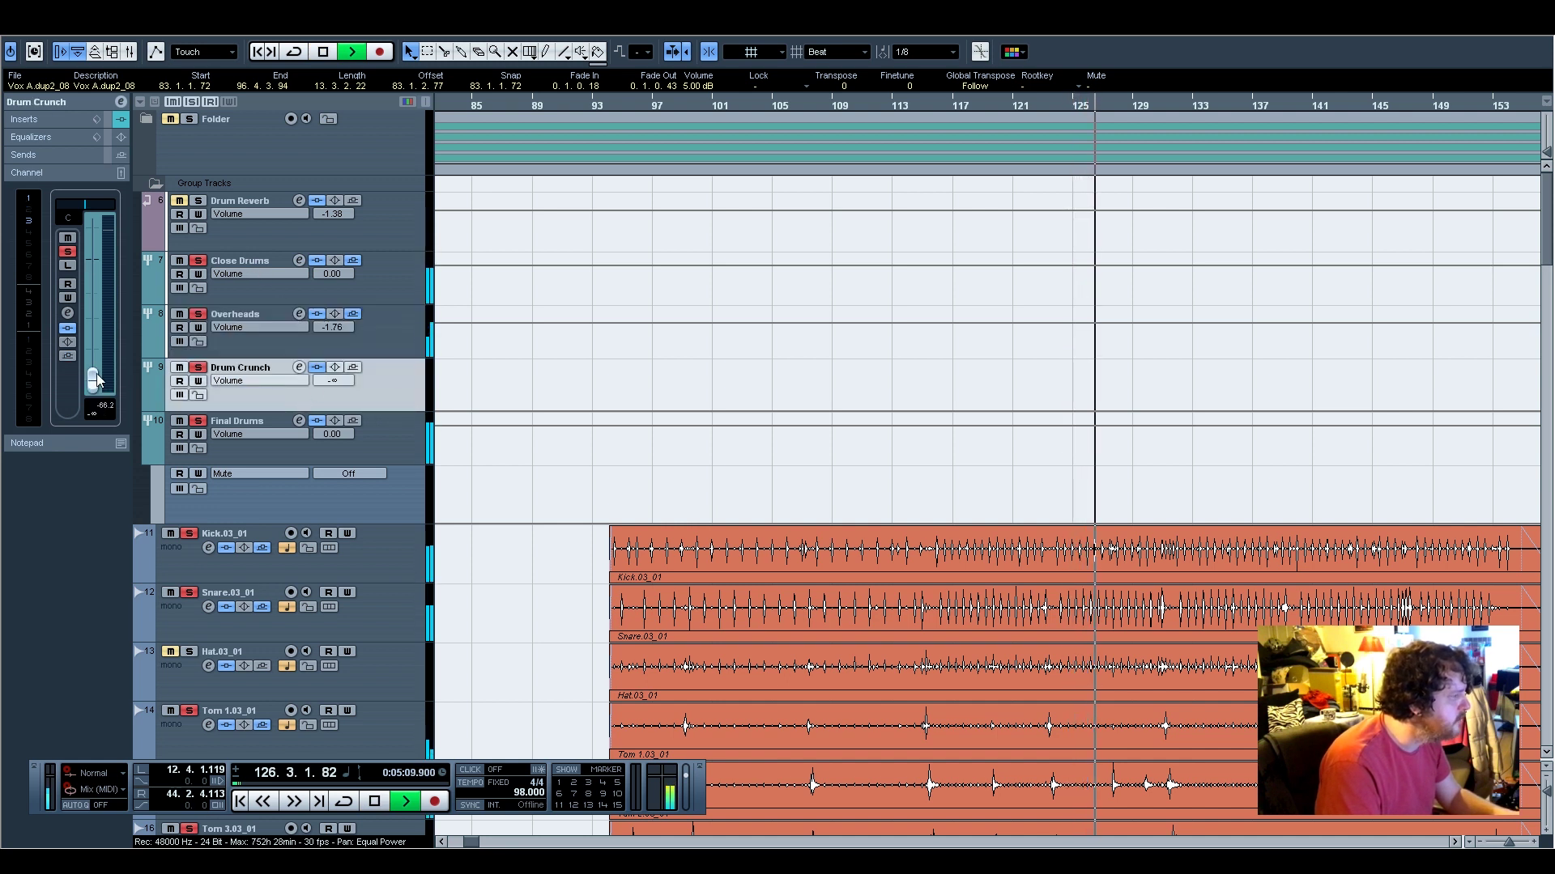
pyautogui.moveTo(93, 384); pyautogui.dragTo(93, 303)
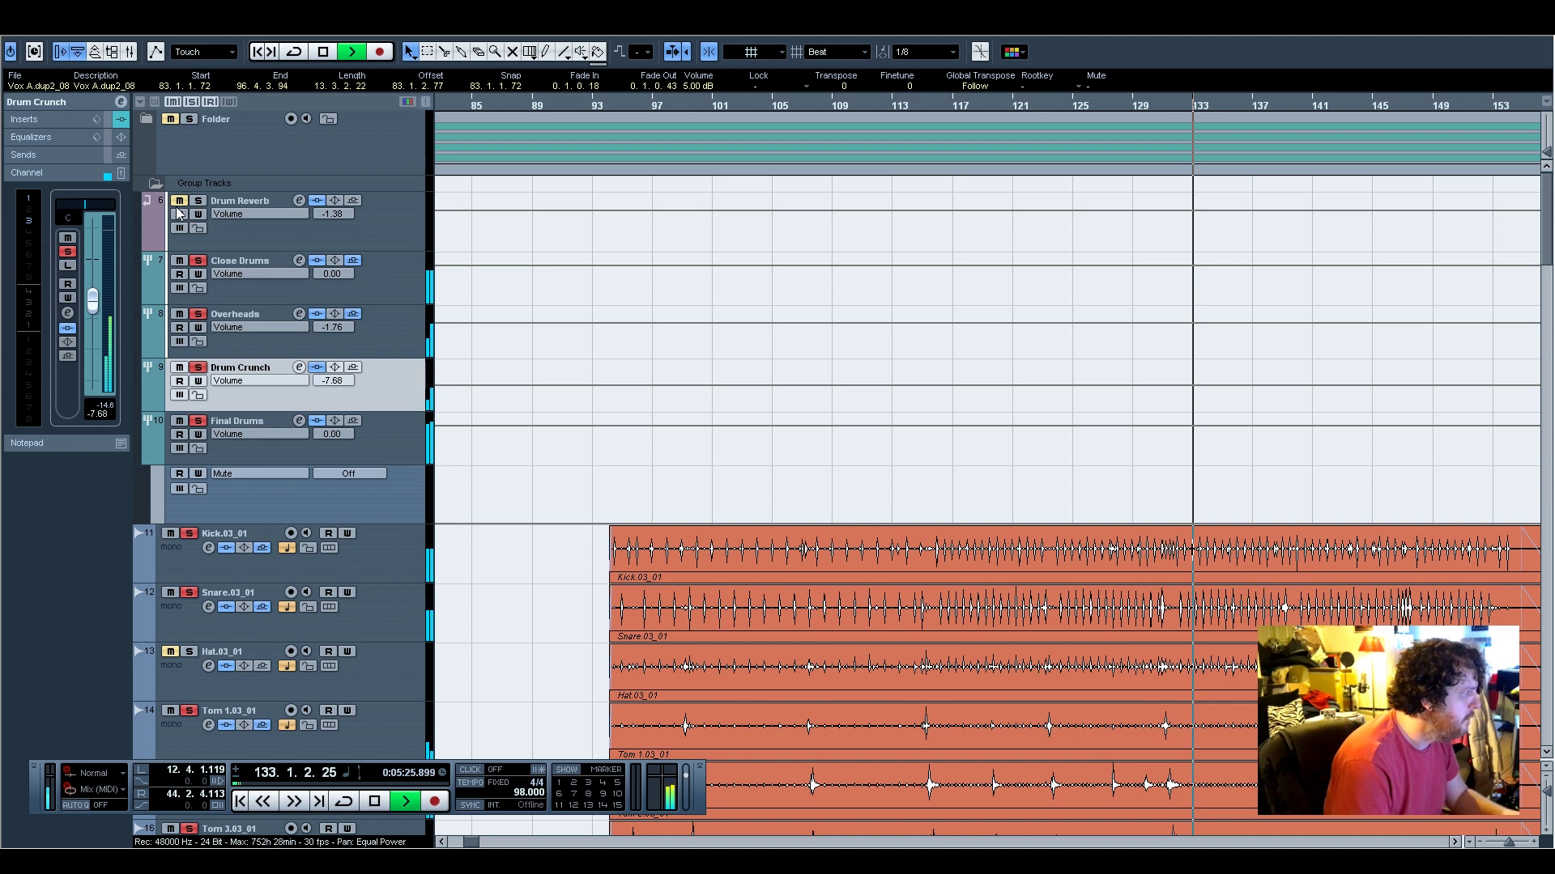
# Inspect the sends of the snare, the three tom tracks and the kick during playback
pyautogui.click(400, 610)
pyautogui.click(54, 155)
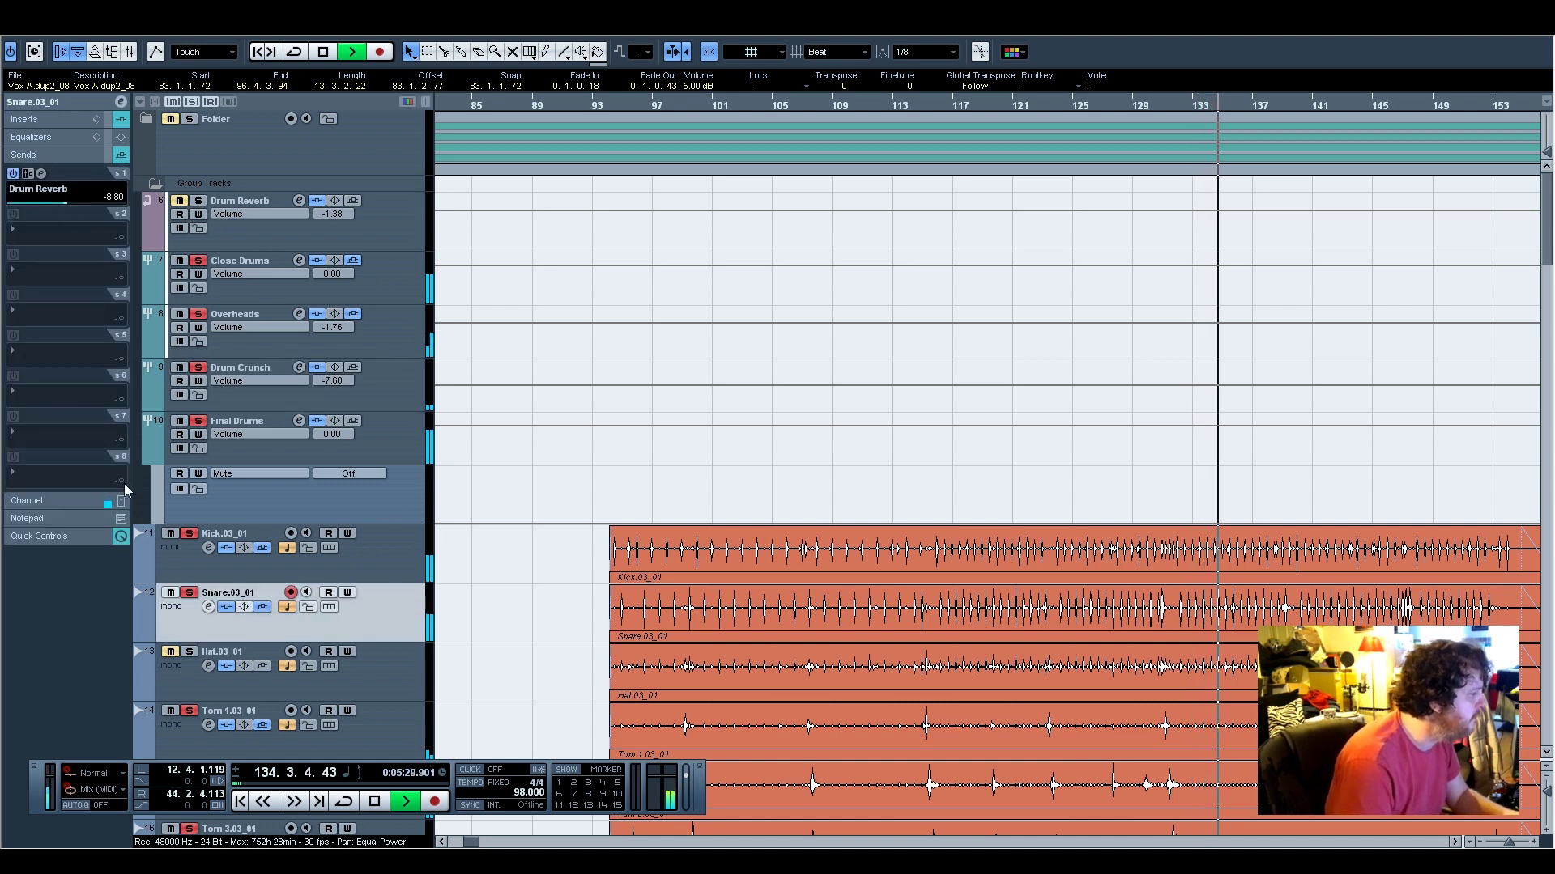
pyautogui.scroll(-3, 386, 722)
pyautogui.click(379, 583)
pyautogui.click(394, 658)
pyautogui.click(389, 711)
pyautogui.click(374, 435)
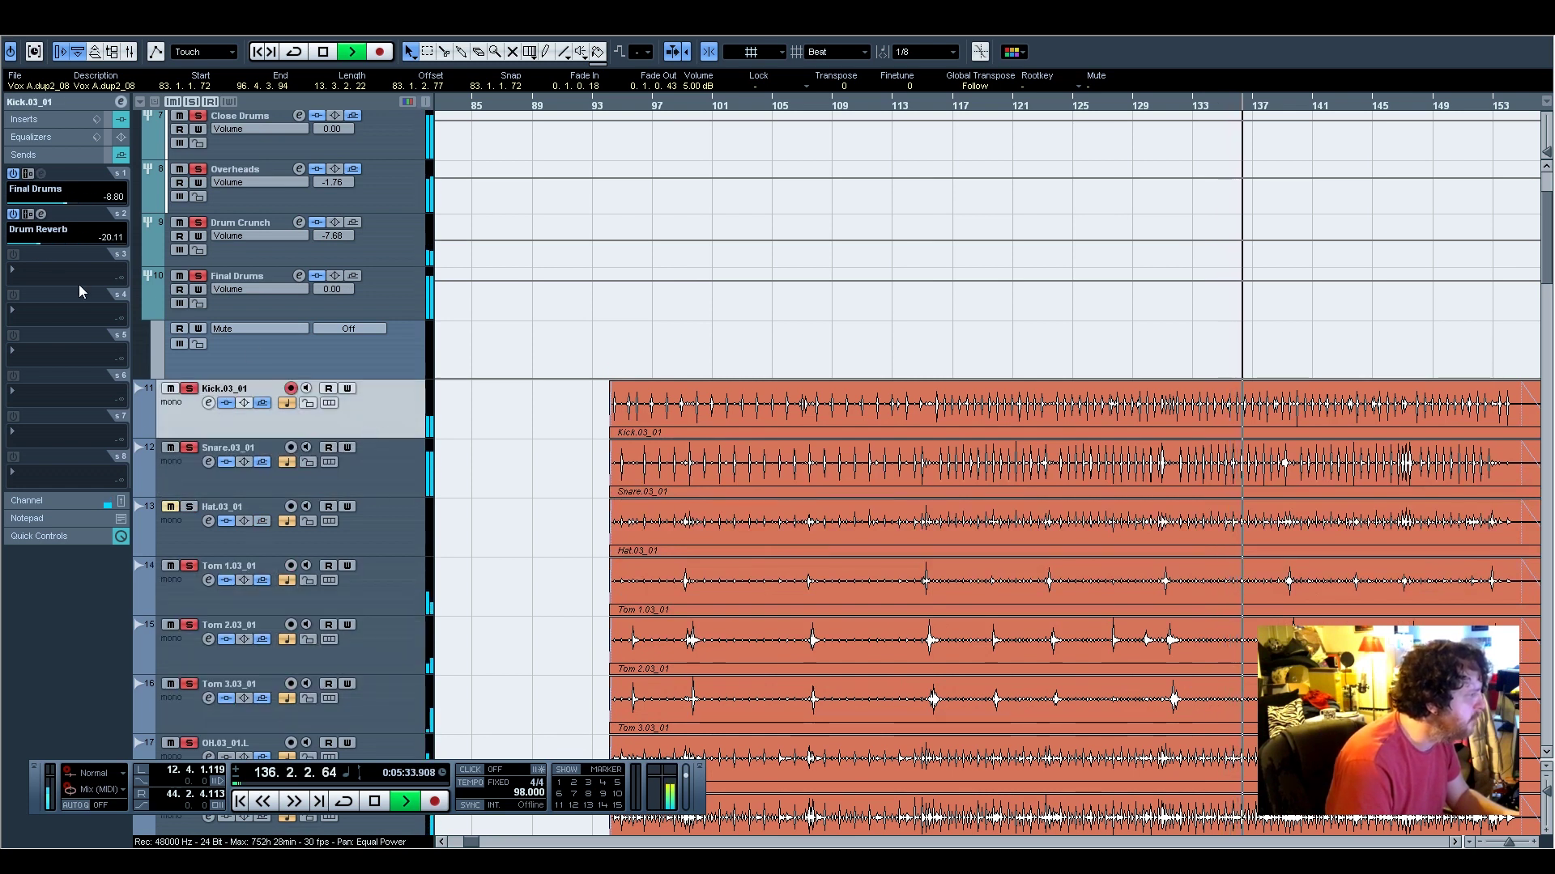
# Toggle the Drum Reverb solo on and off to compare, leaving it soloed without the other drum source groups
pyautogui.scroll(3, 544, 535)
pyautogui.scroll(-3, 544, 534)
pyautogui.scroll(3, 502, 413)
pyautogui.click(199, 202)
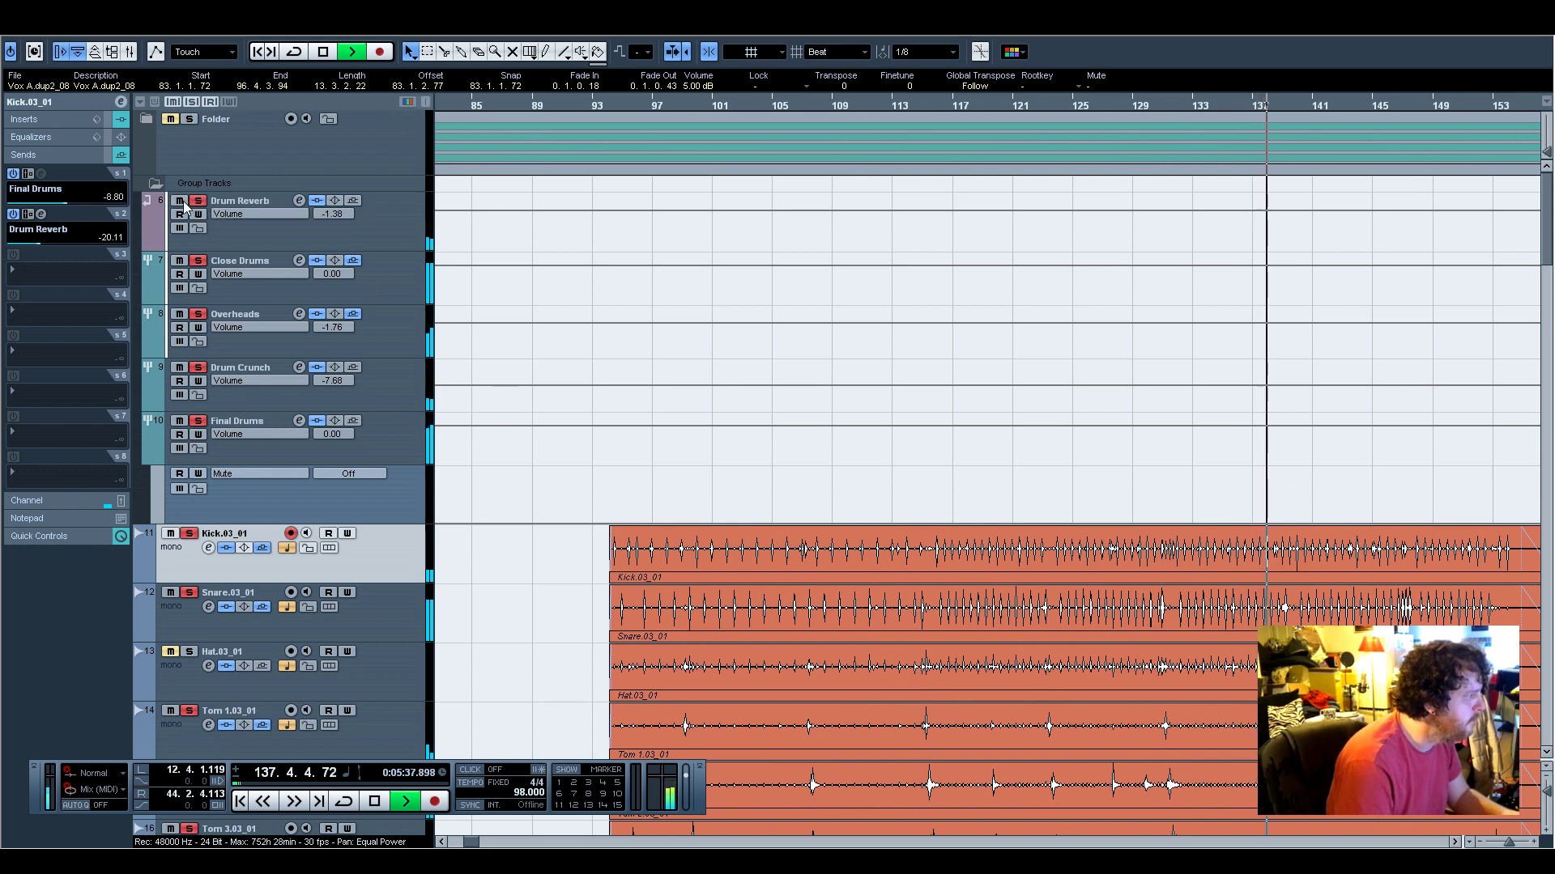
pyautogui.click(202, 203)
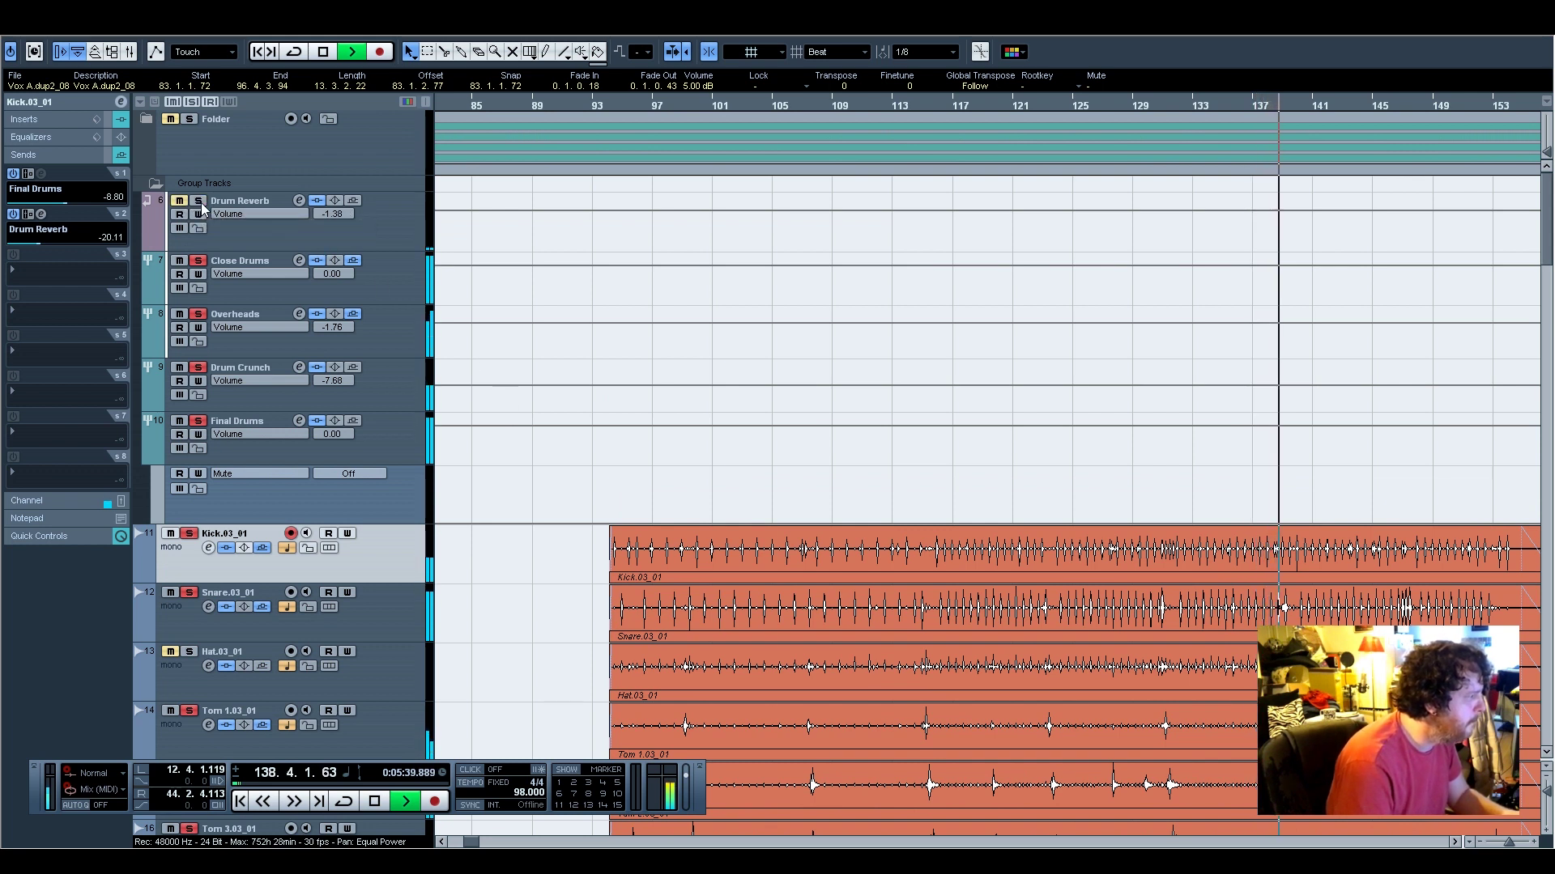
pyautogui.click(201, 203)
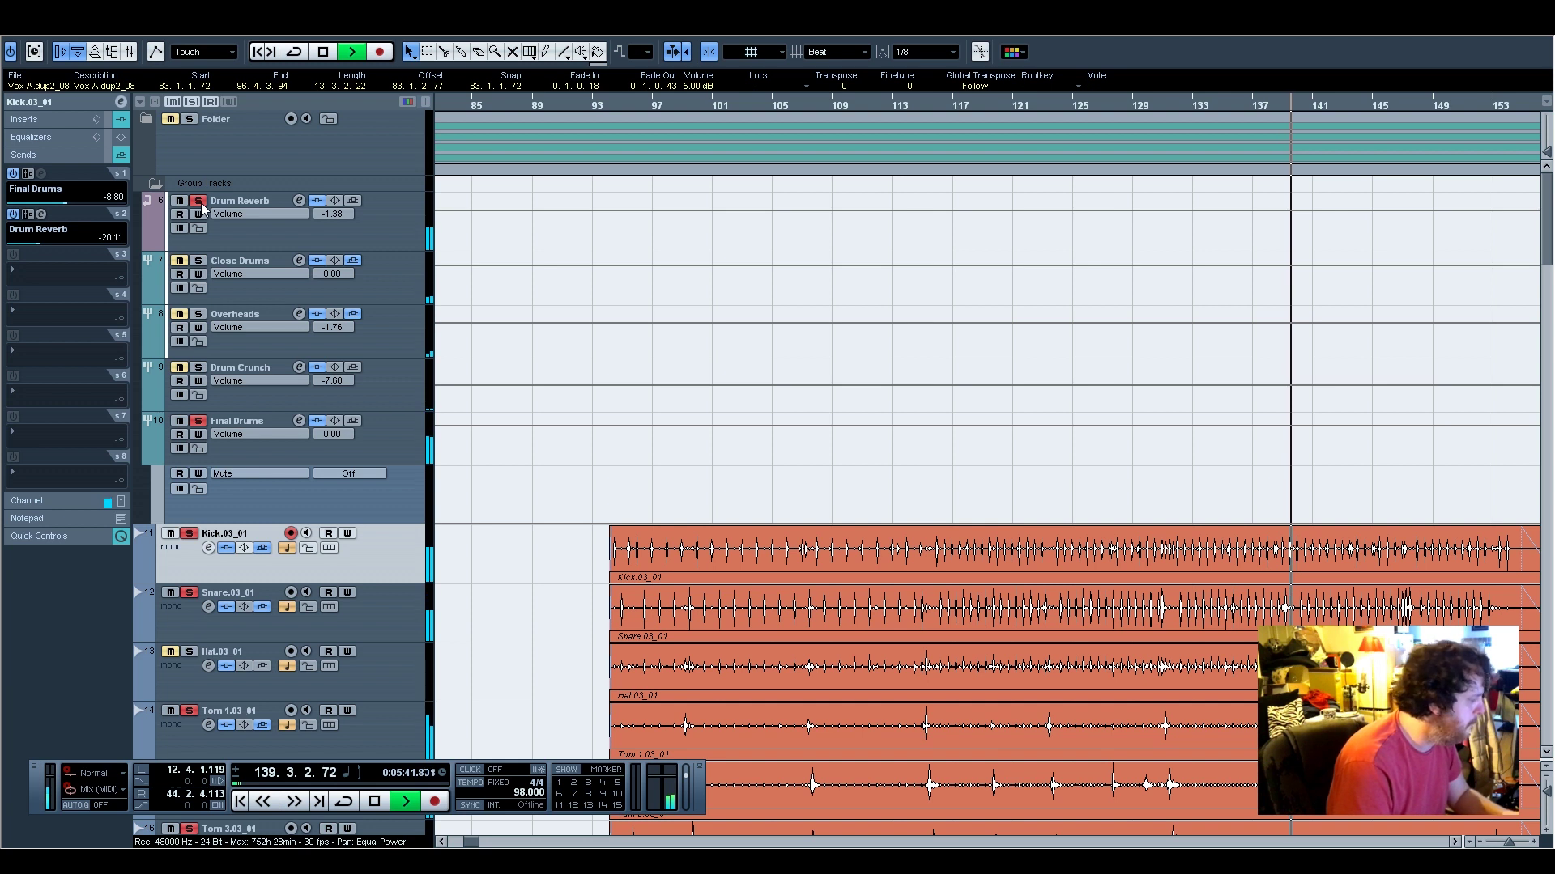
# Open the RVerb Stereo insert on Drum Reverb and listen to the soloed reverb briefly from around bar 120
pyautogui.click(352, 235)
pyautogui.click(45, 116)
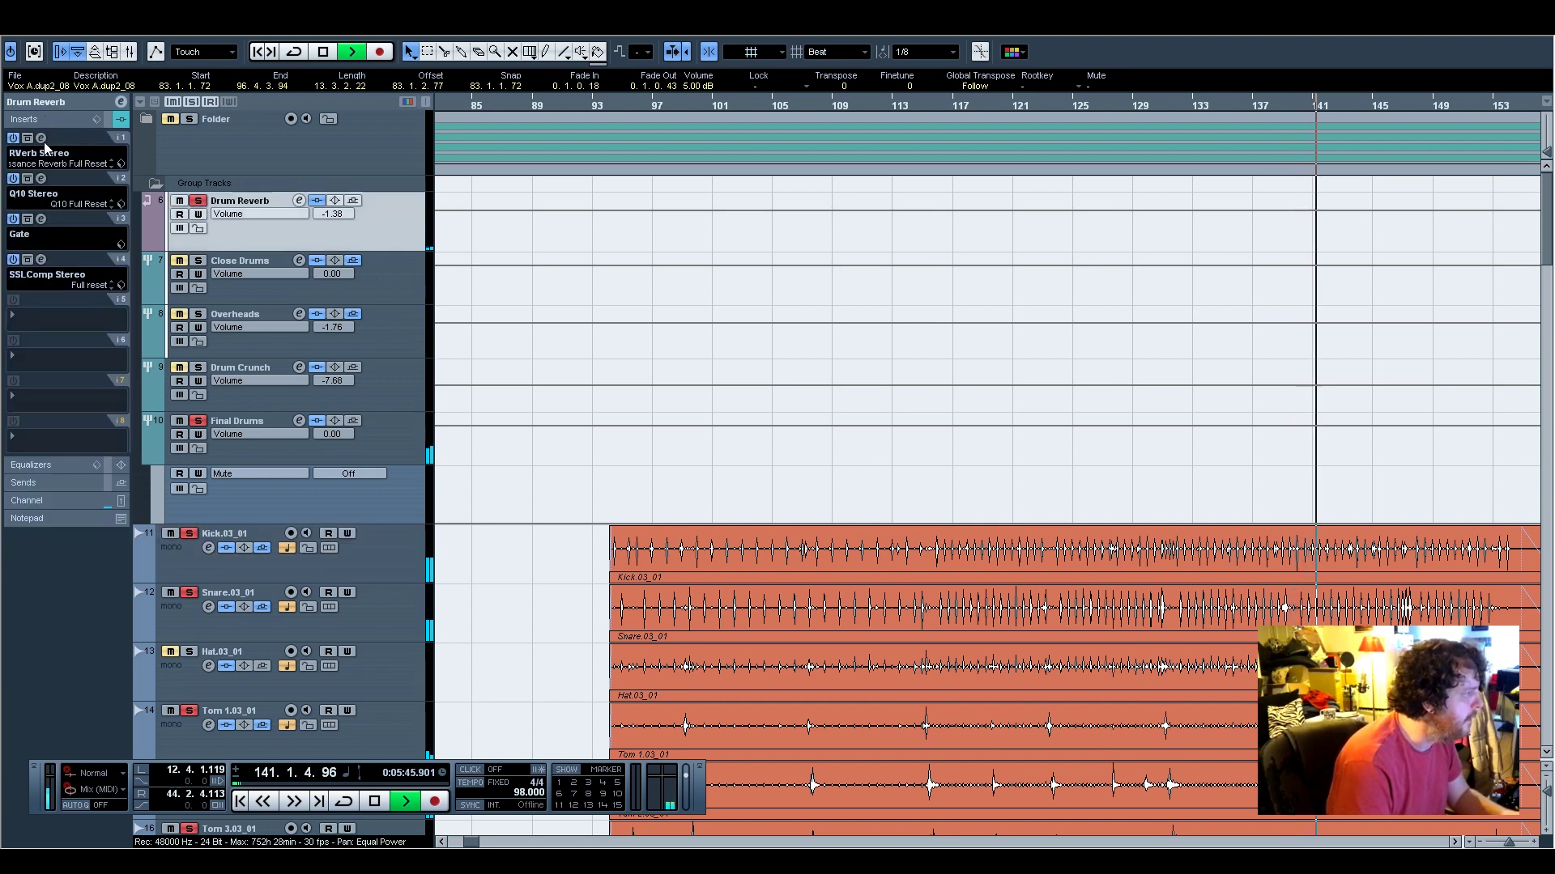
pyautogui.click(41, 138)
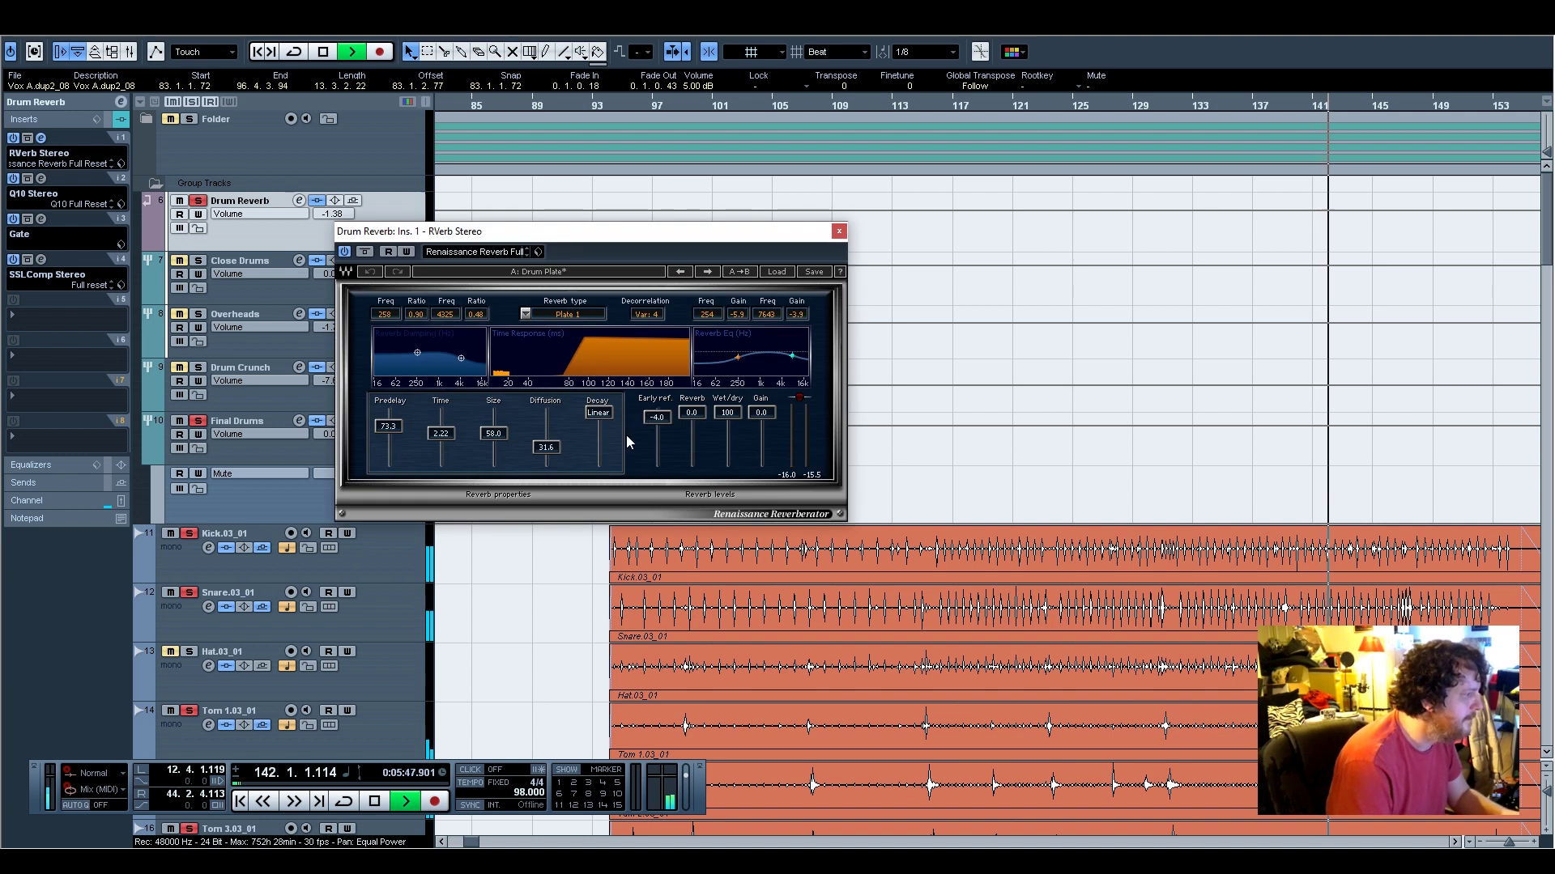
pyautogui.press('space')
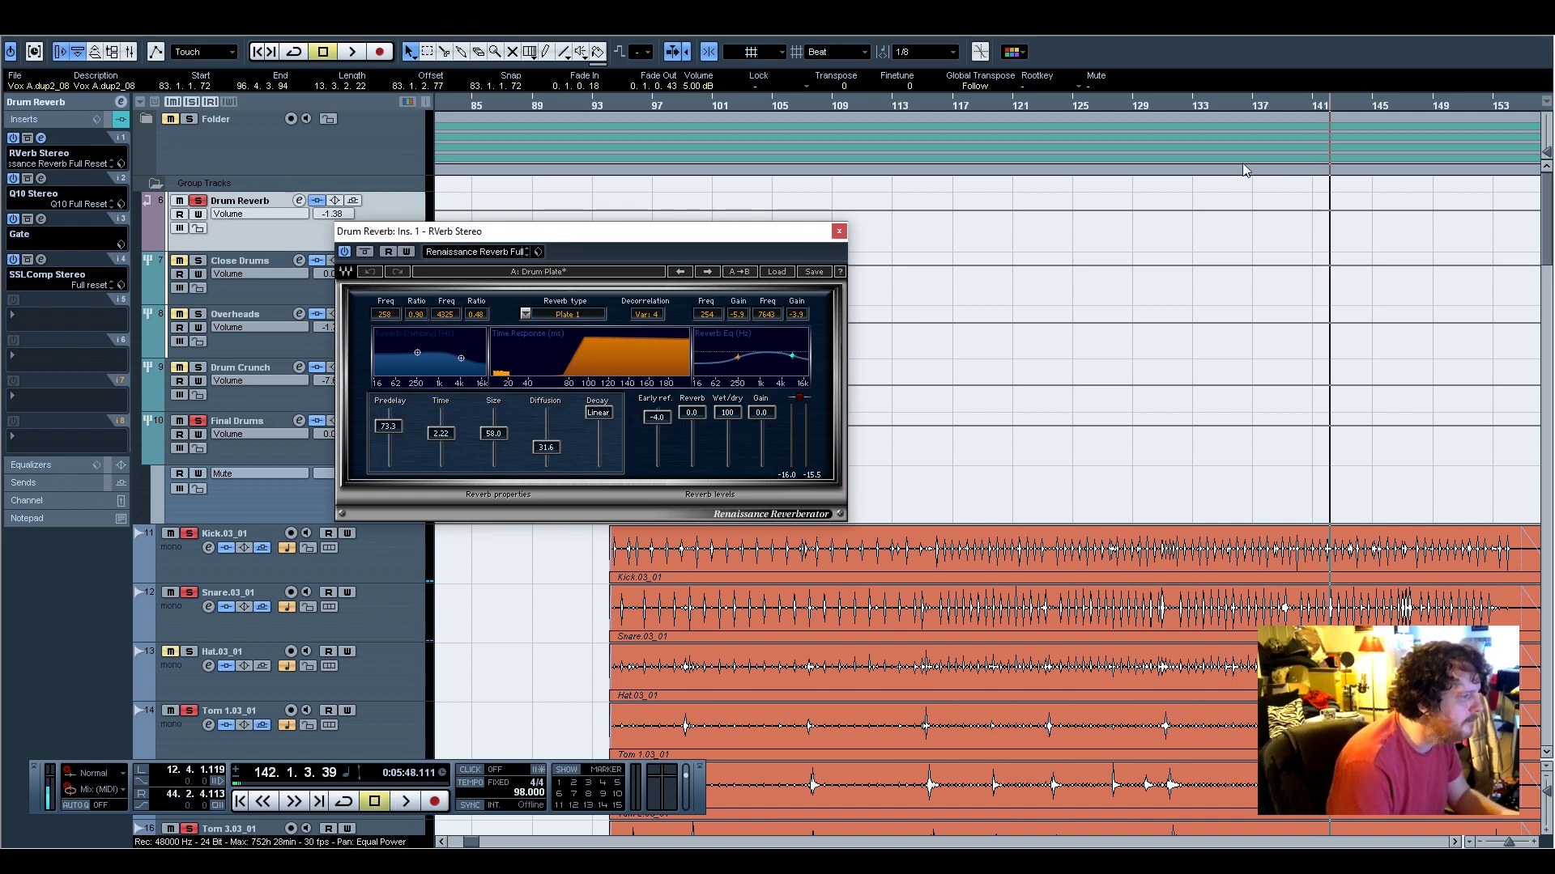
pyautogui.click(998, 105)
pyautogui.press('space')
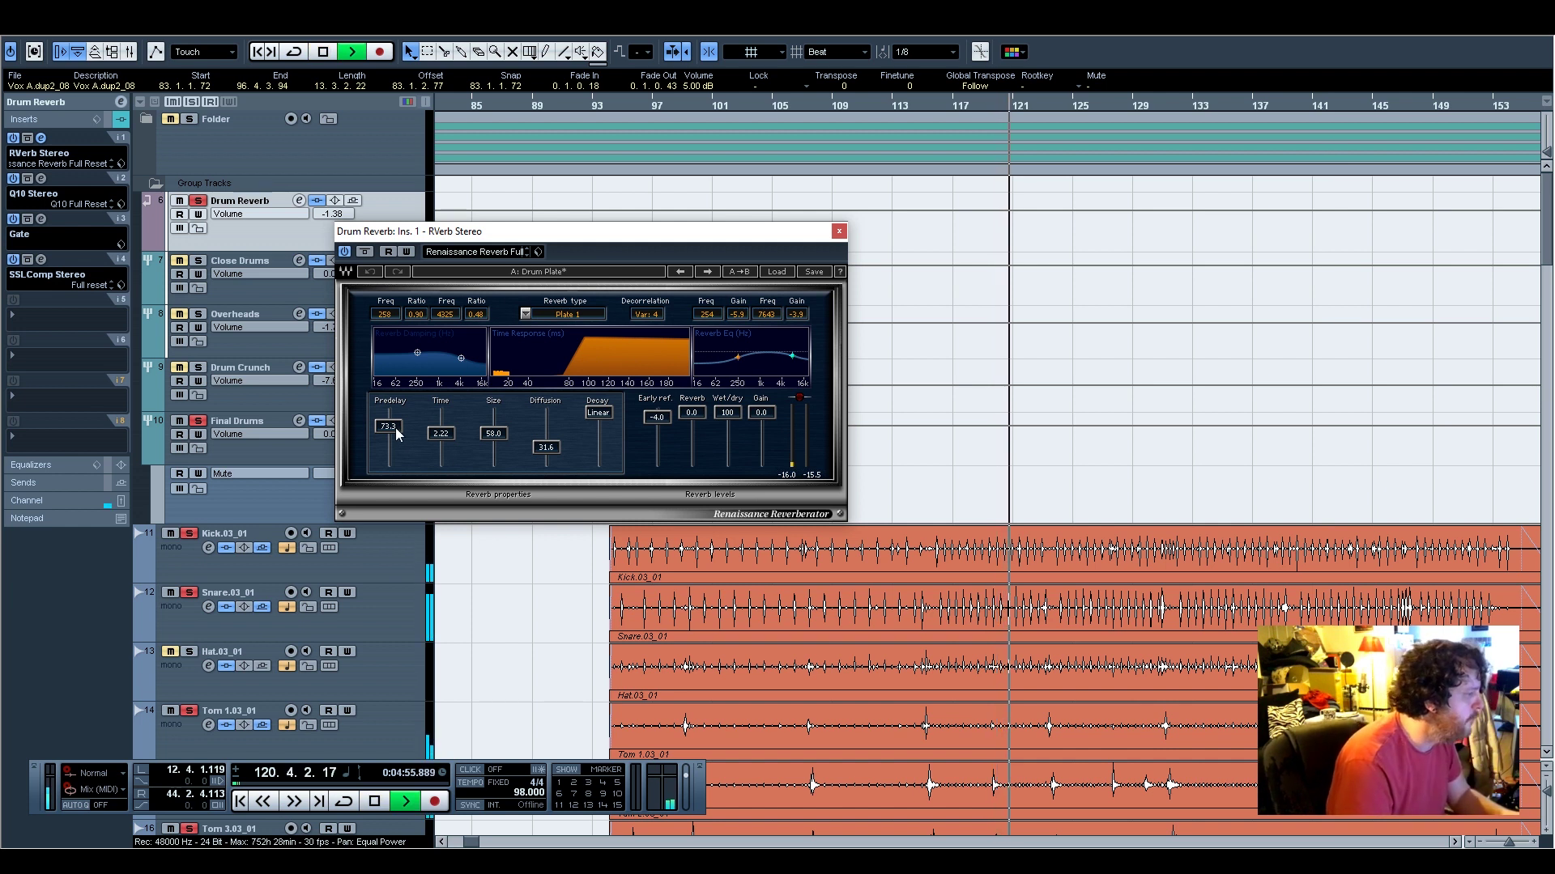
pyautogui.press('space')
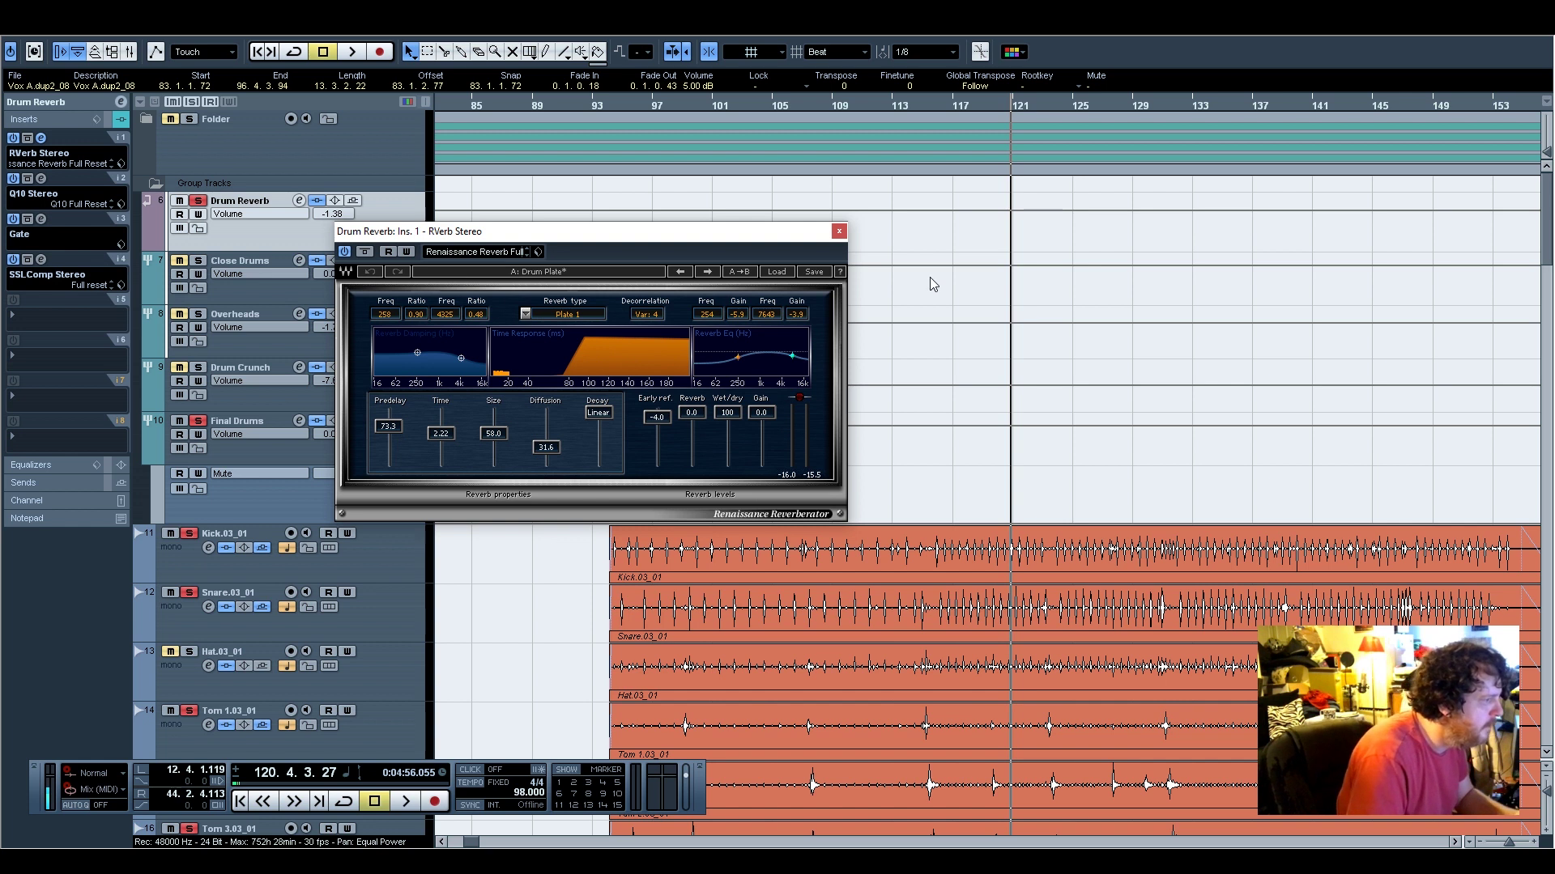
# Close the reverb window, solo Final Drums together with its source groups, and switch off its RVerb Stereo insert
pyautogui.click(839, 231)
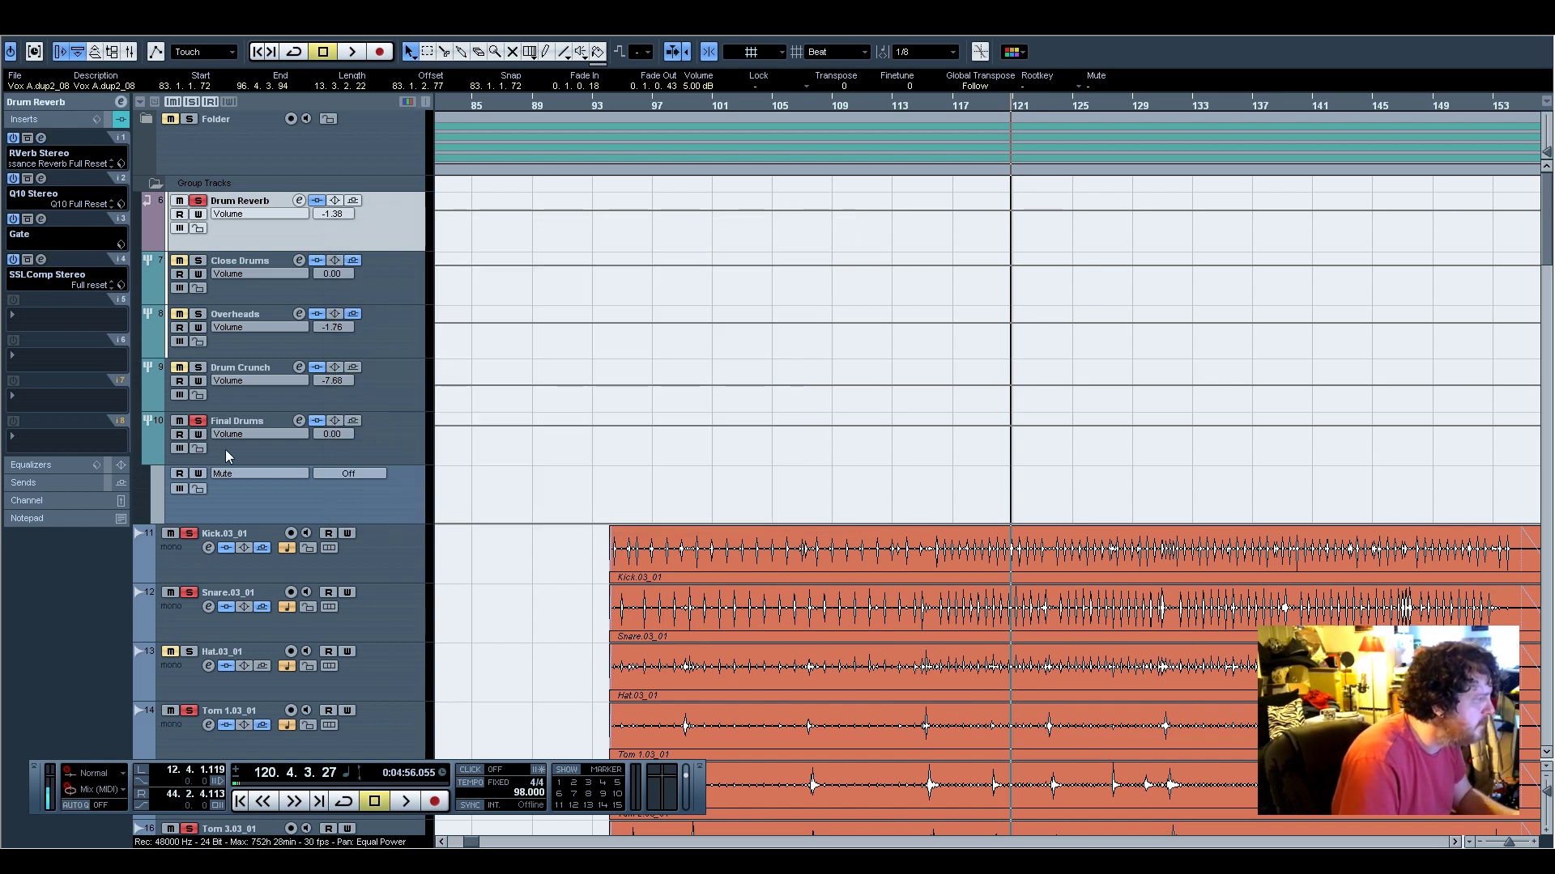
pyautogui.click(376, 439)
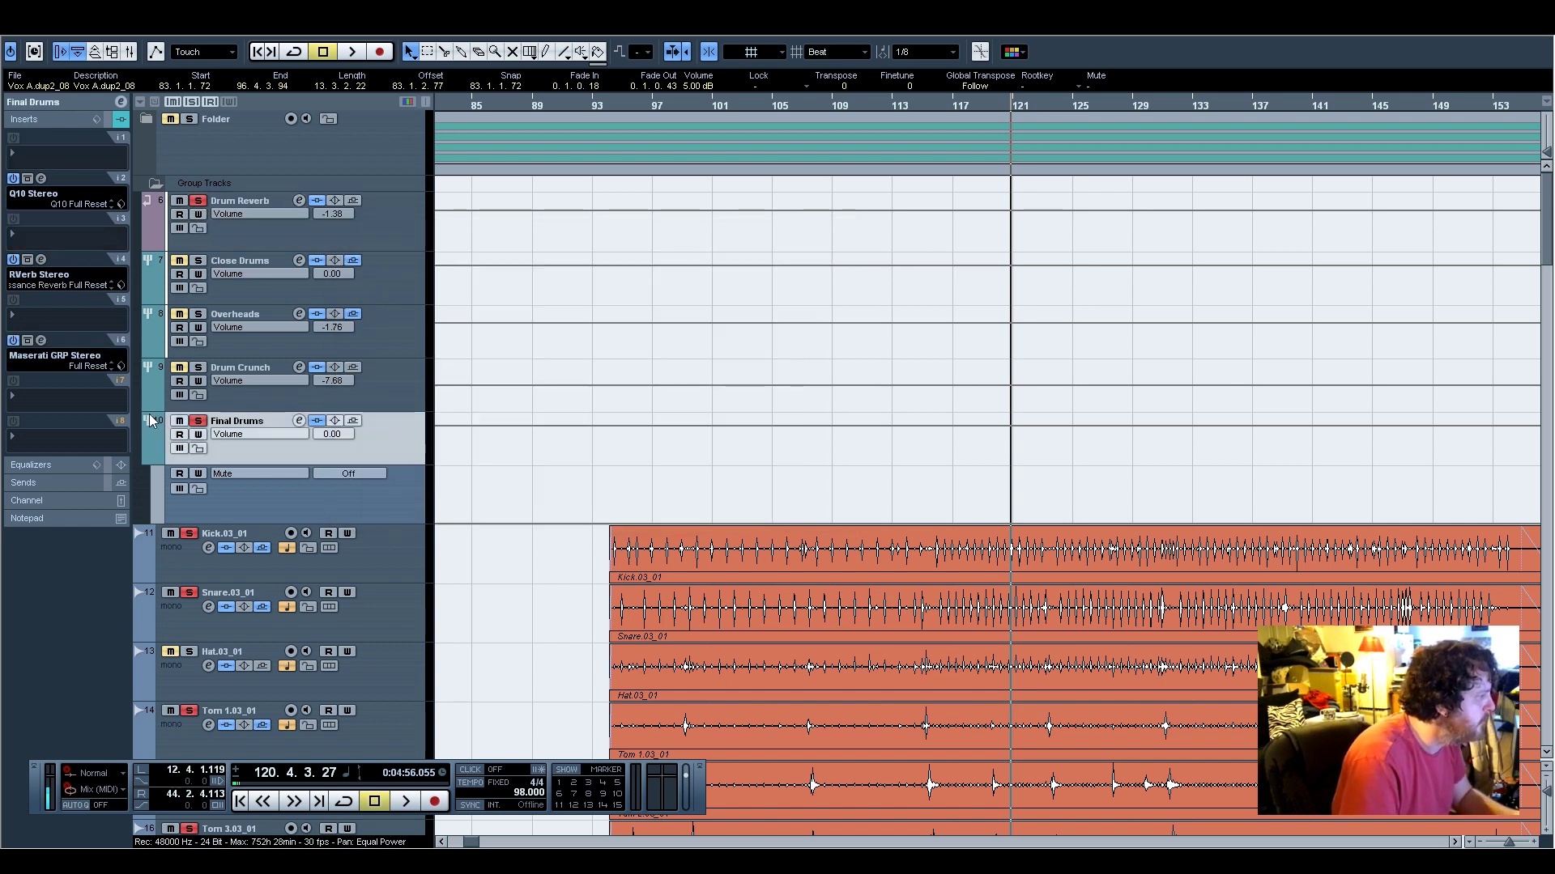
pyautogui.click(196, 422)
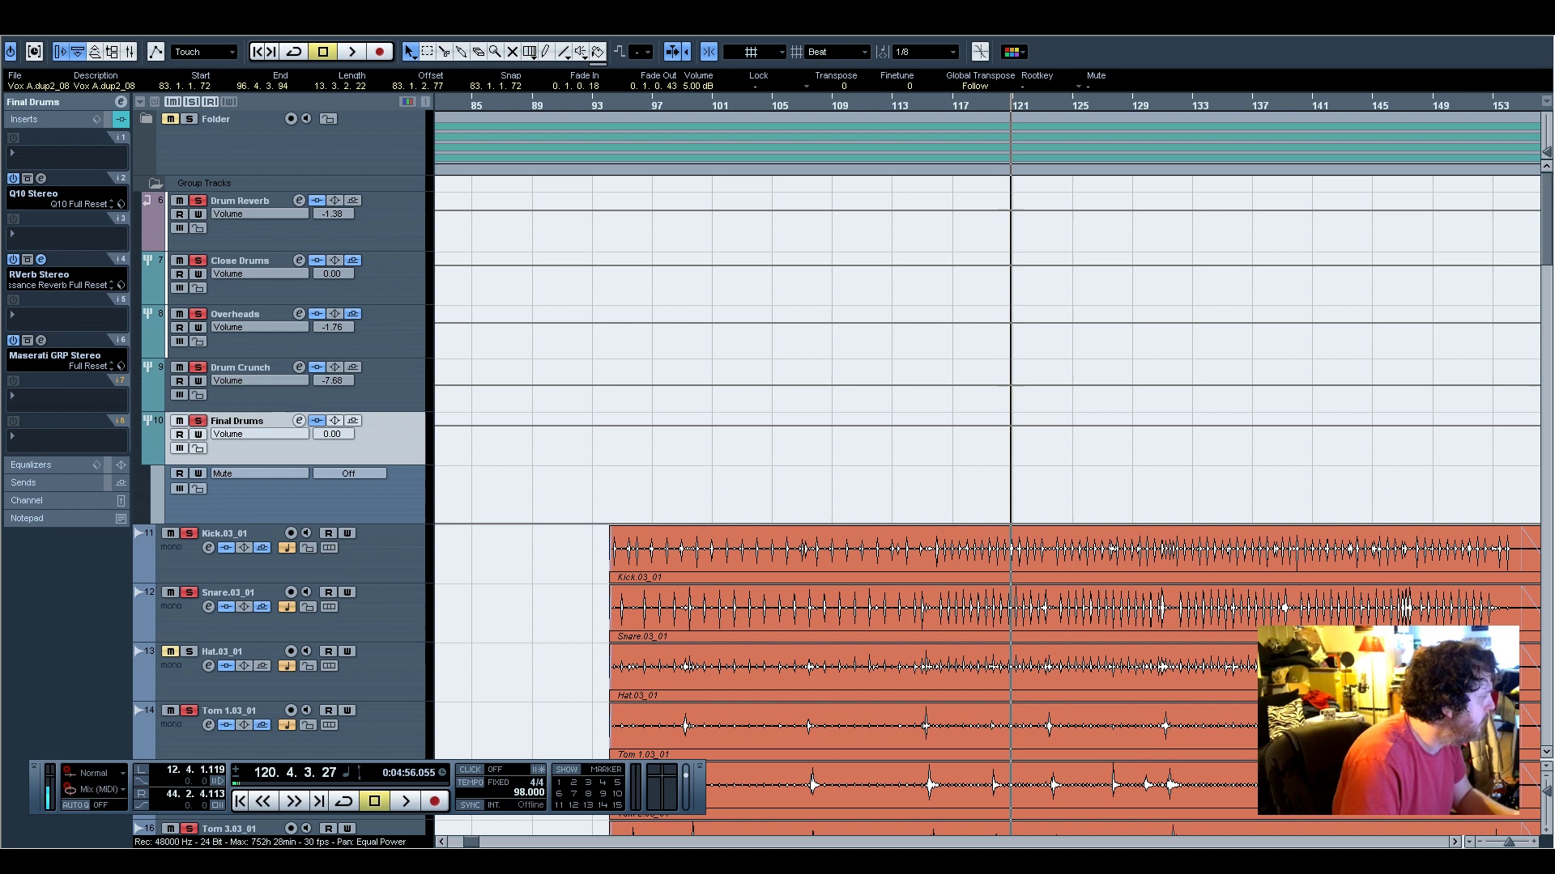
pyautogui.click(13, 260)
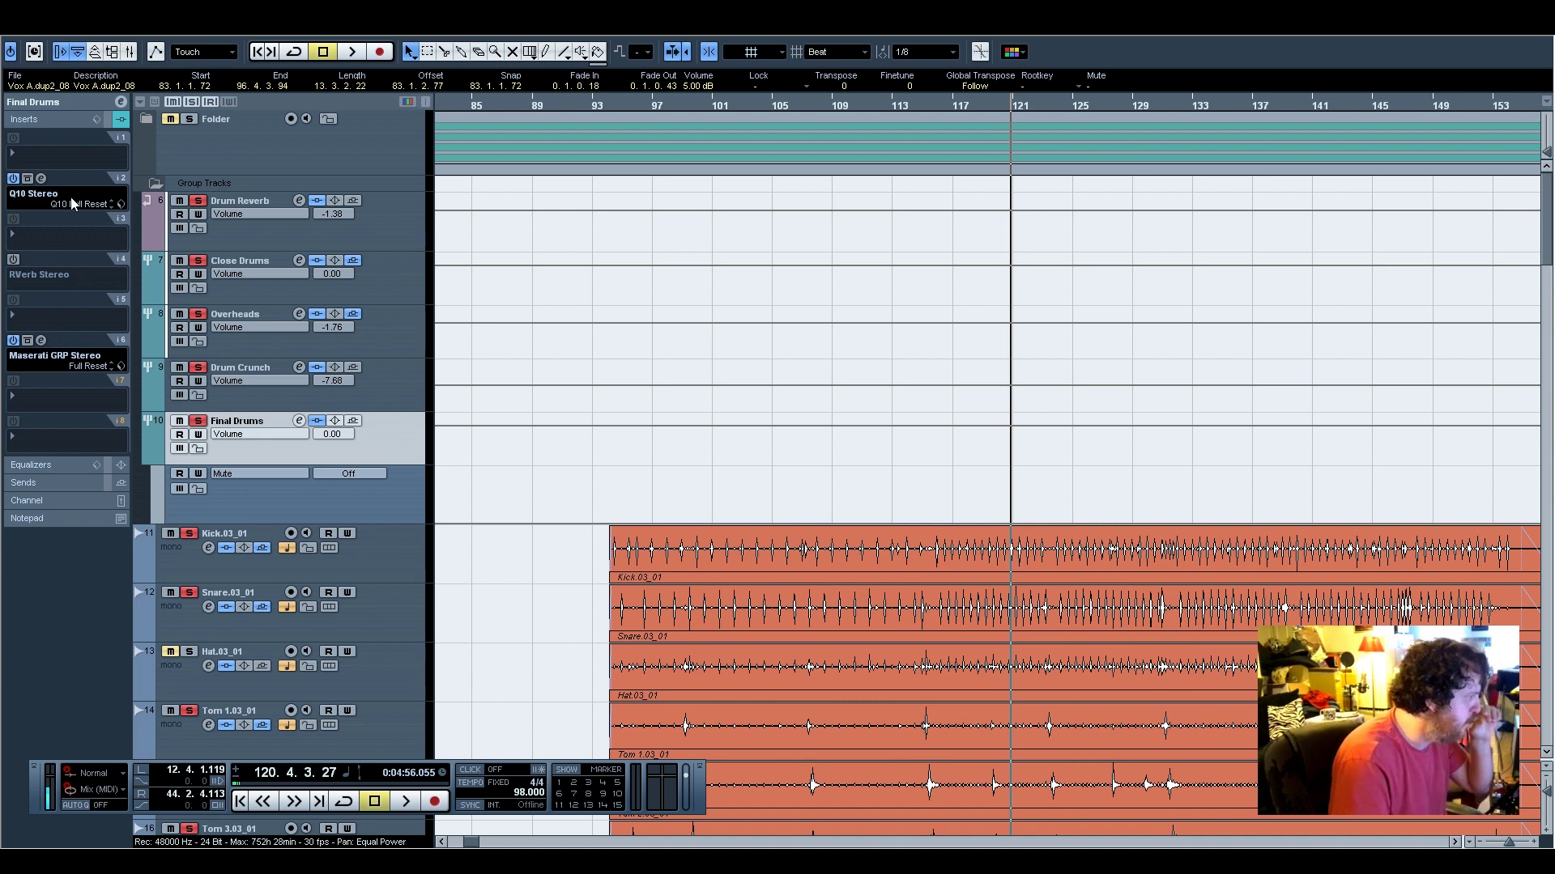
# Inspect the settings of the Q10 Stereo and Maserati GRP Stereo inserts on Final Drums
pyautogui.click(40, 180)
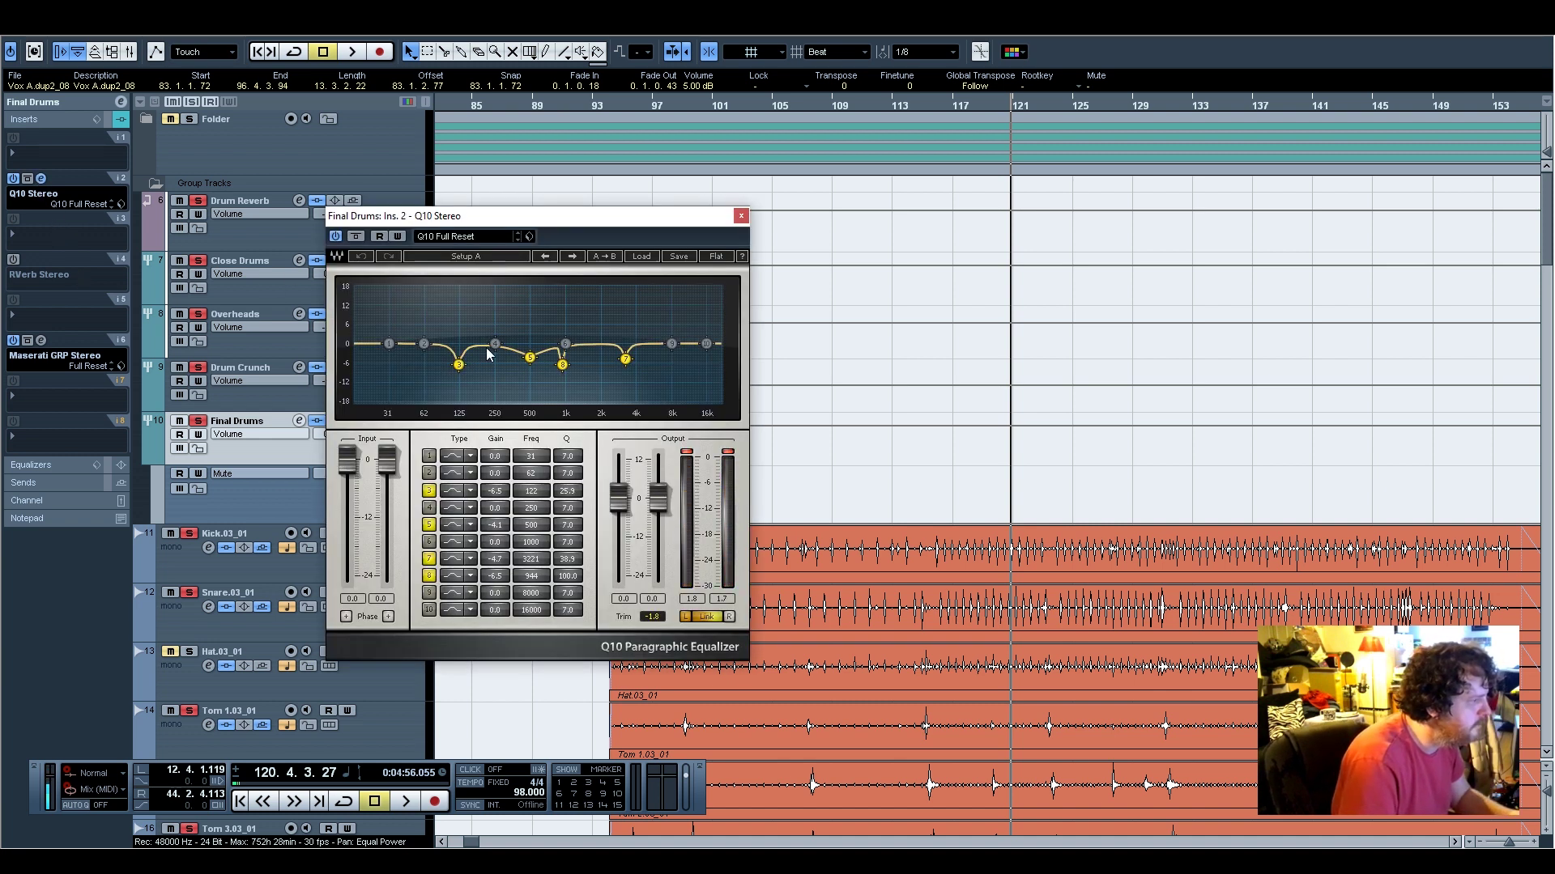
pyautogui.click(741, 216)
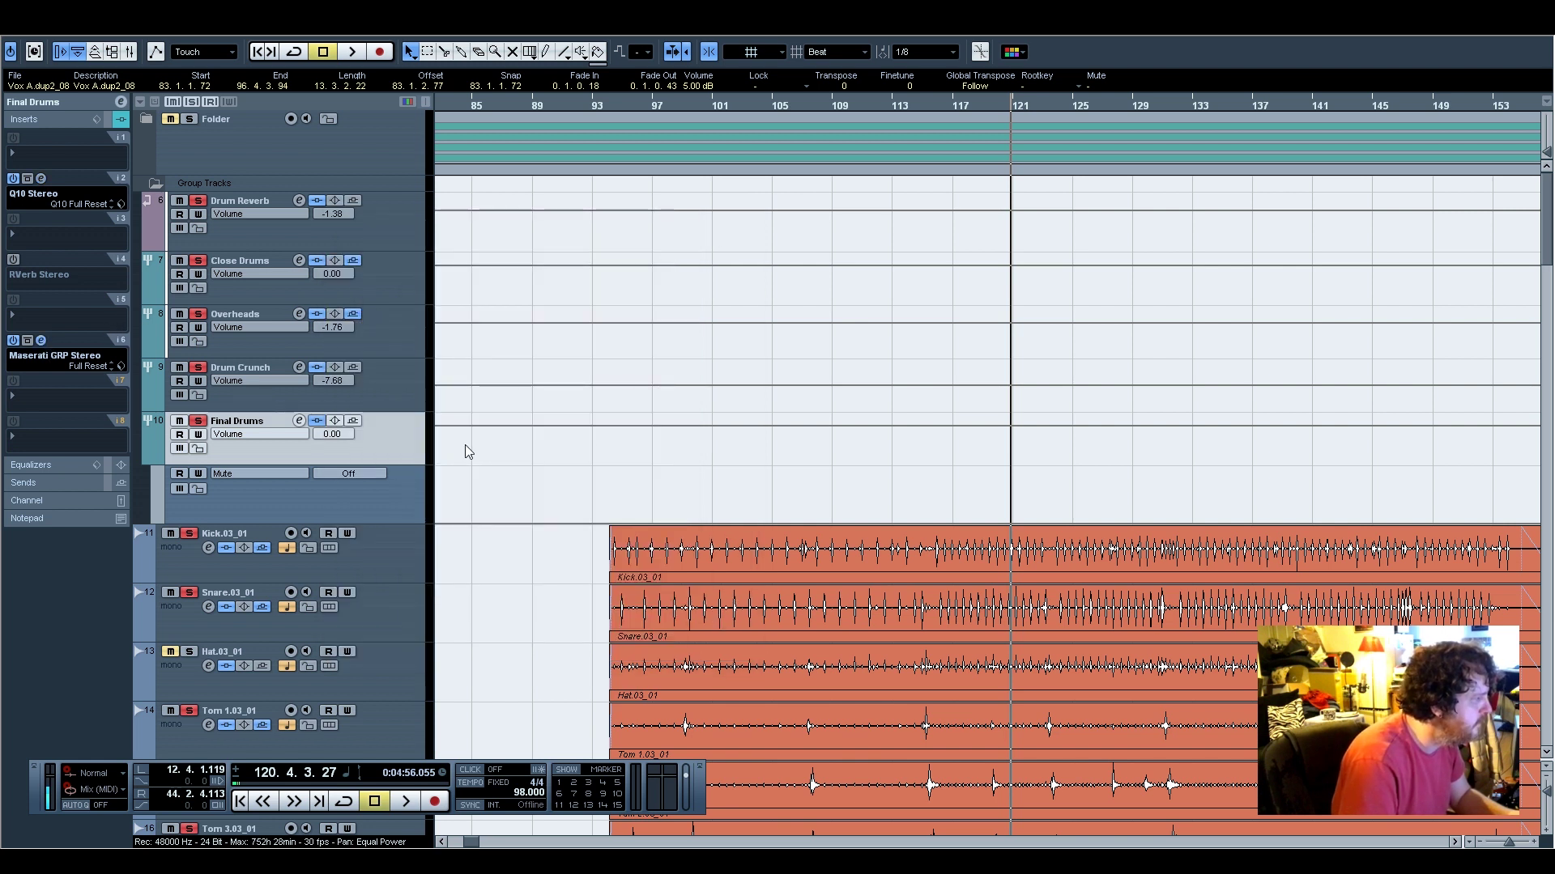
pyautogui.click(41, 341)
pyautogui.moveTo(395, 149); pyautogui.dragTo(504, 201)
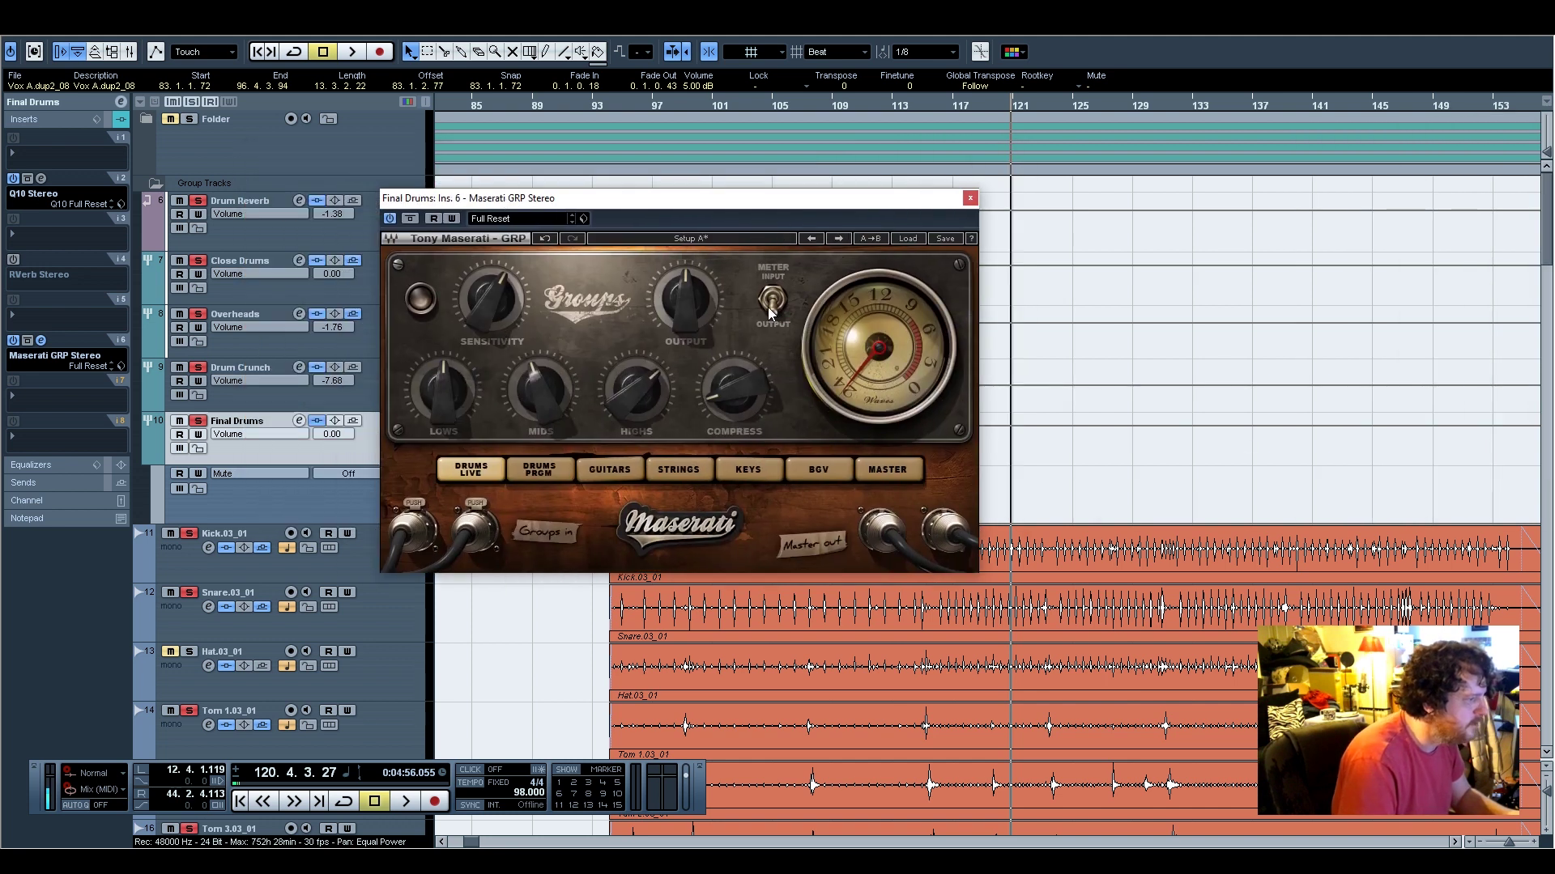
pyautogui.click(969, 199)
pyautogui.scroll(-5, 796, 311)
pyautogui.scroll(5, 797, 314)
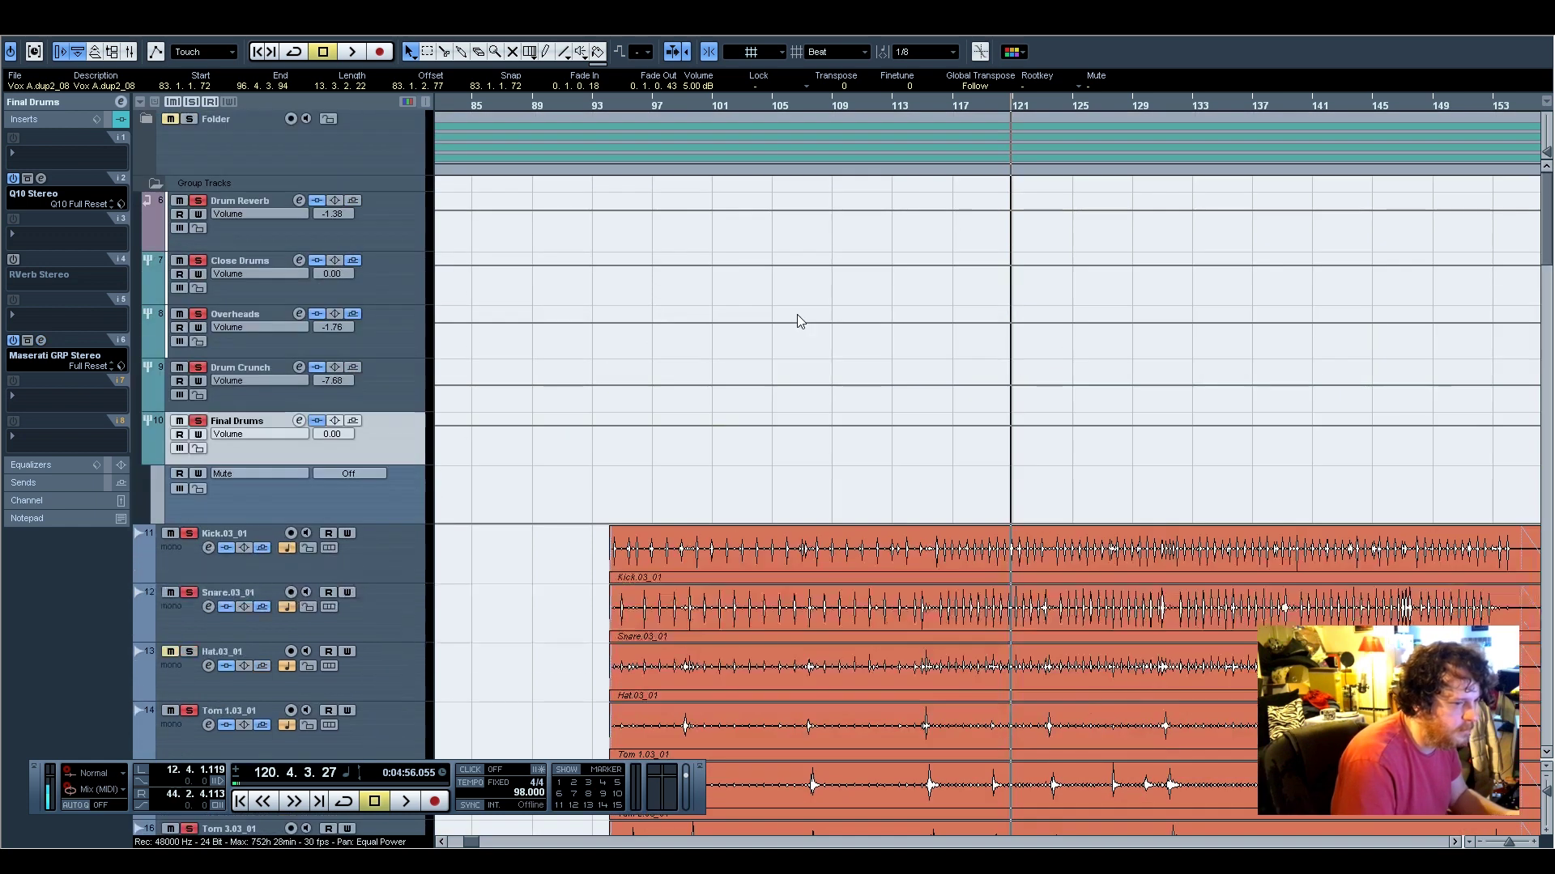
# Play the full soloed drum mix from bar 93 and look over the individual drum tracks
pyautogui.click(600, 106)
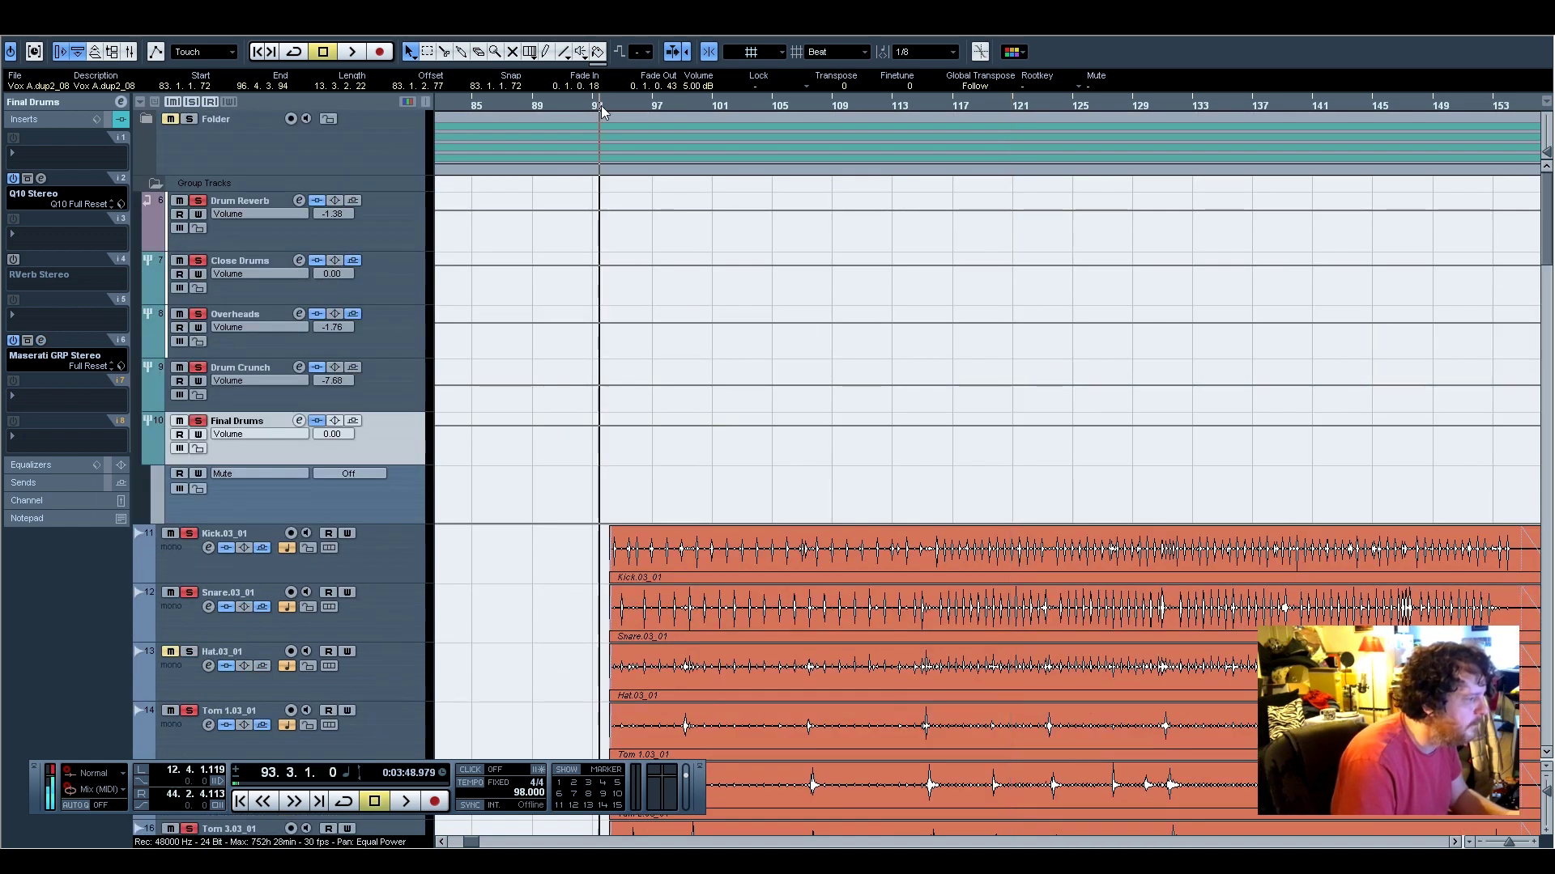
pyautogui.press('space')
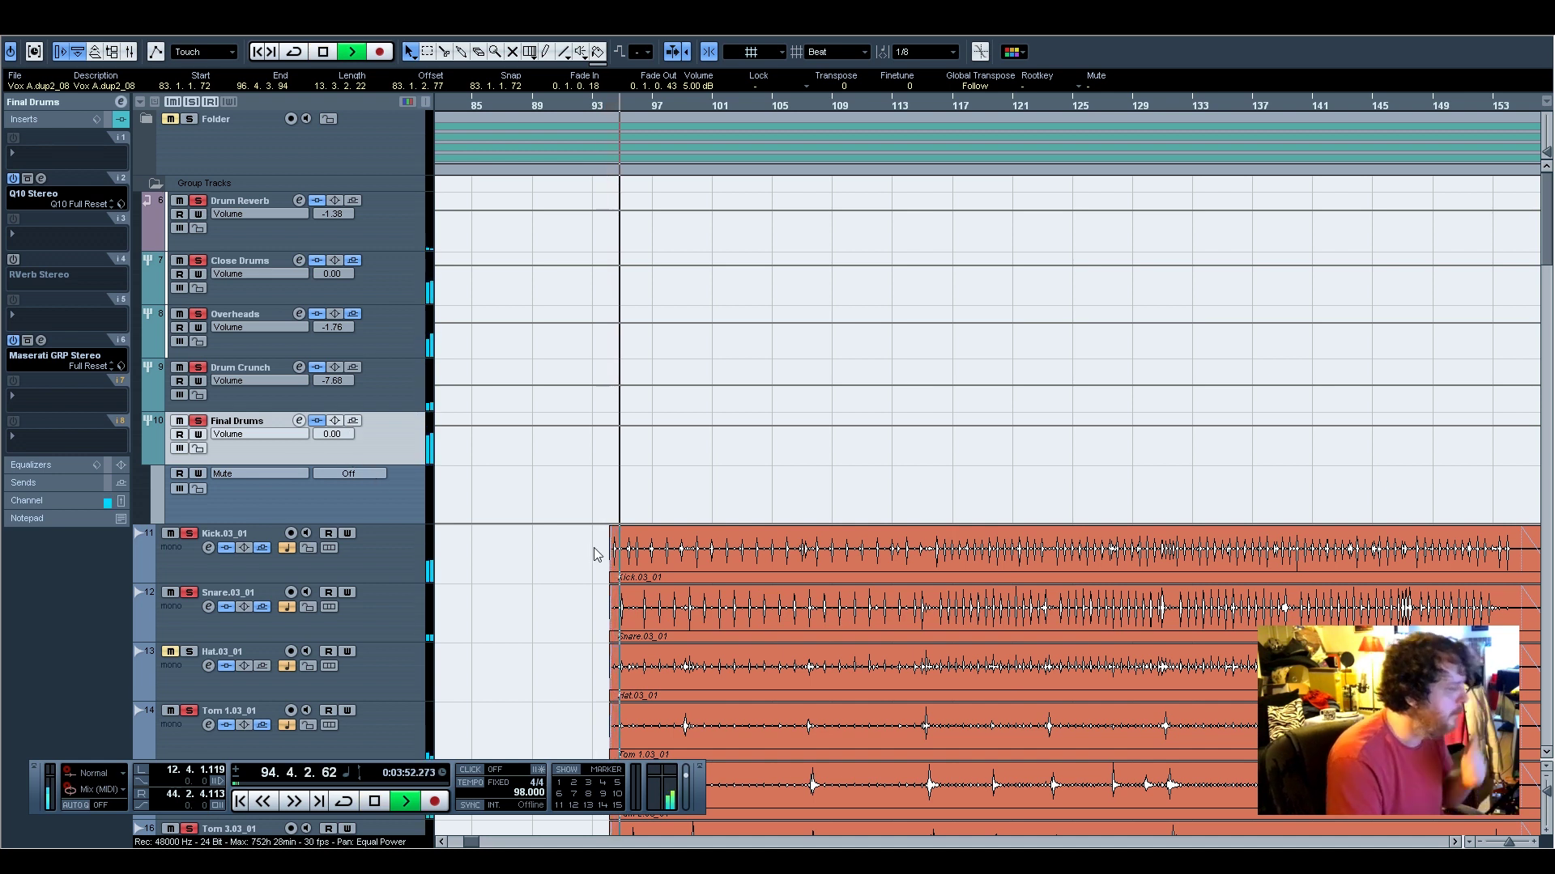
pyautogui.scroll(-5, 590, 548)
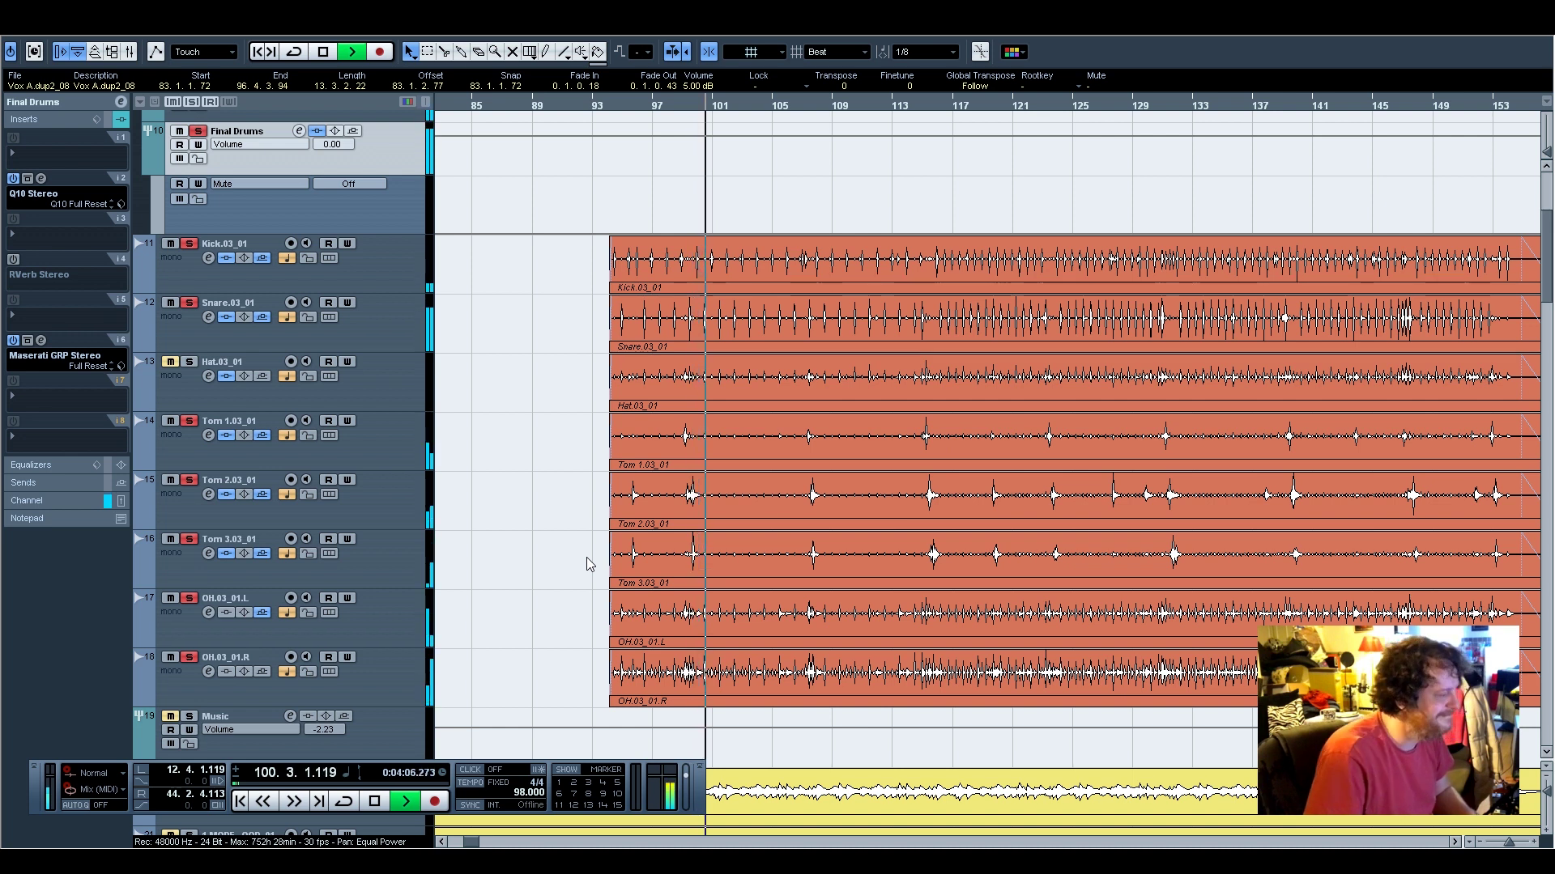
pyautogui.scroll(4, 683, 502)
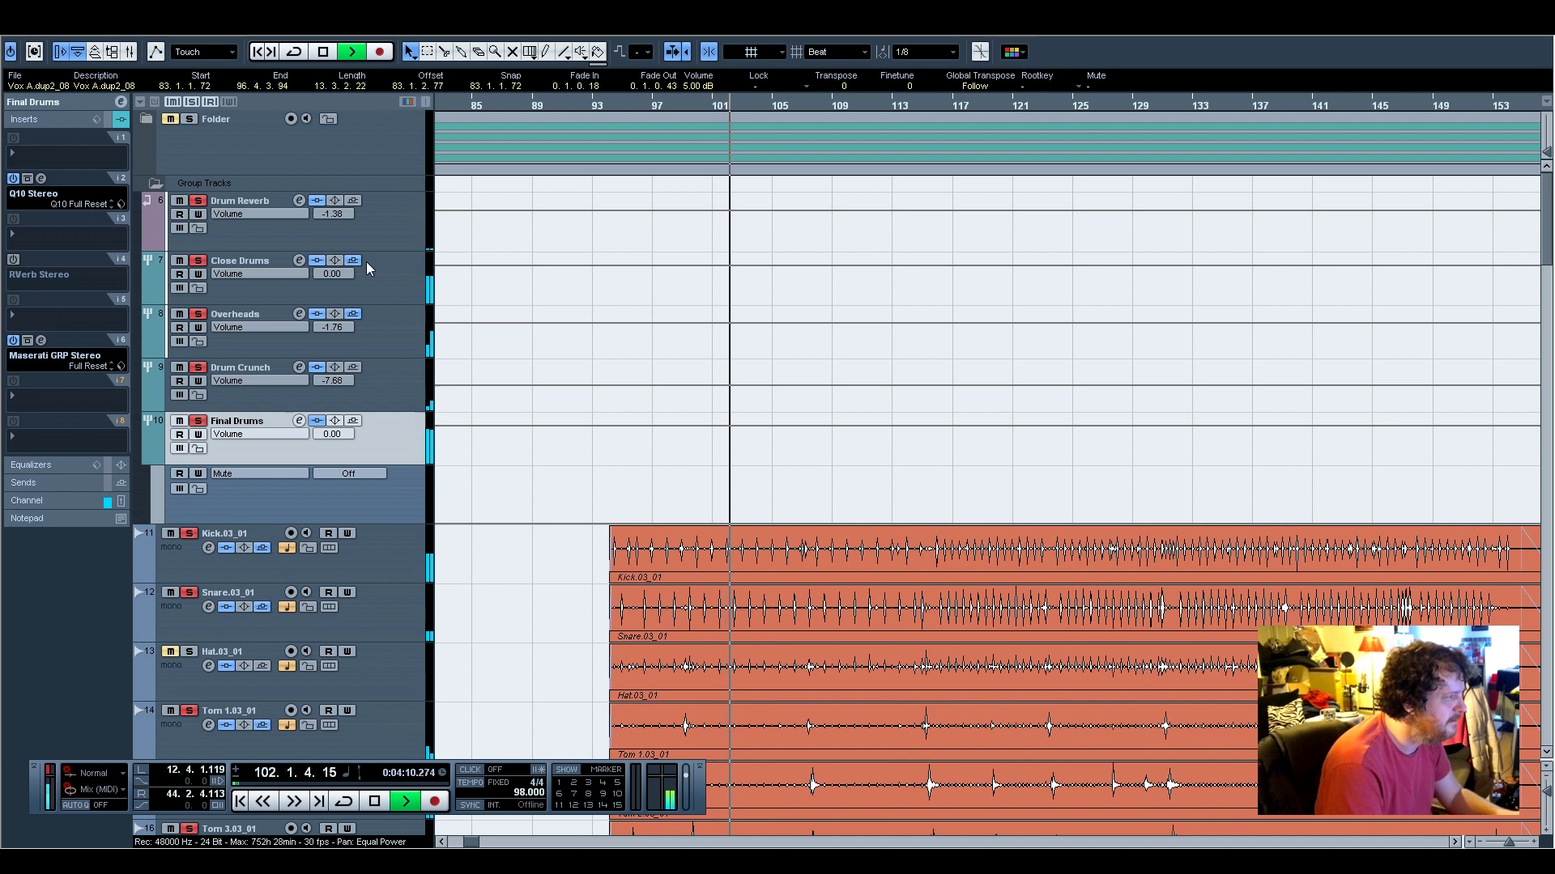
# Set the Drum Reverb Gate's release to 333 and its threshold to -45.8 during playback, and stop after listening
pyautogui.click(387, 240)
pyautogui.click(42, 219)
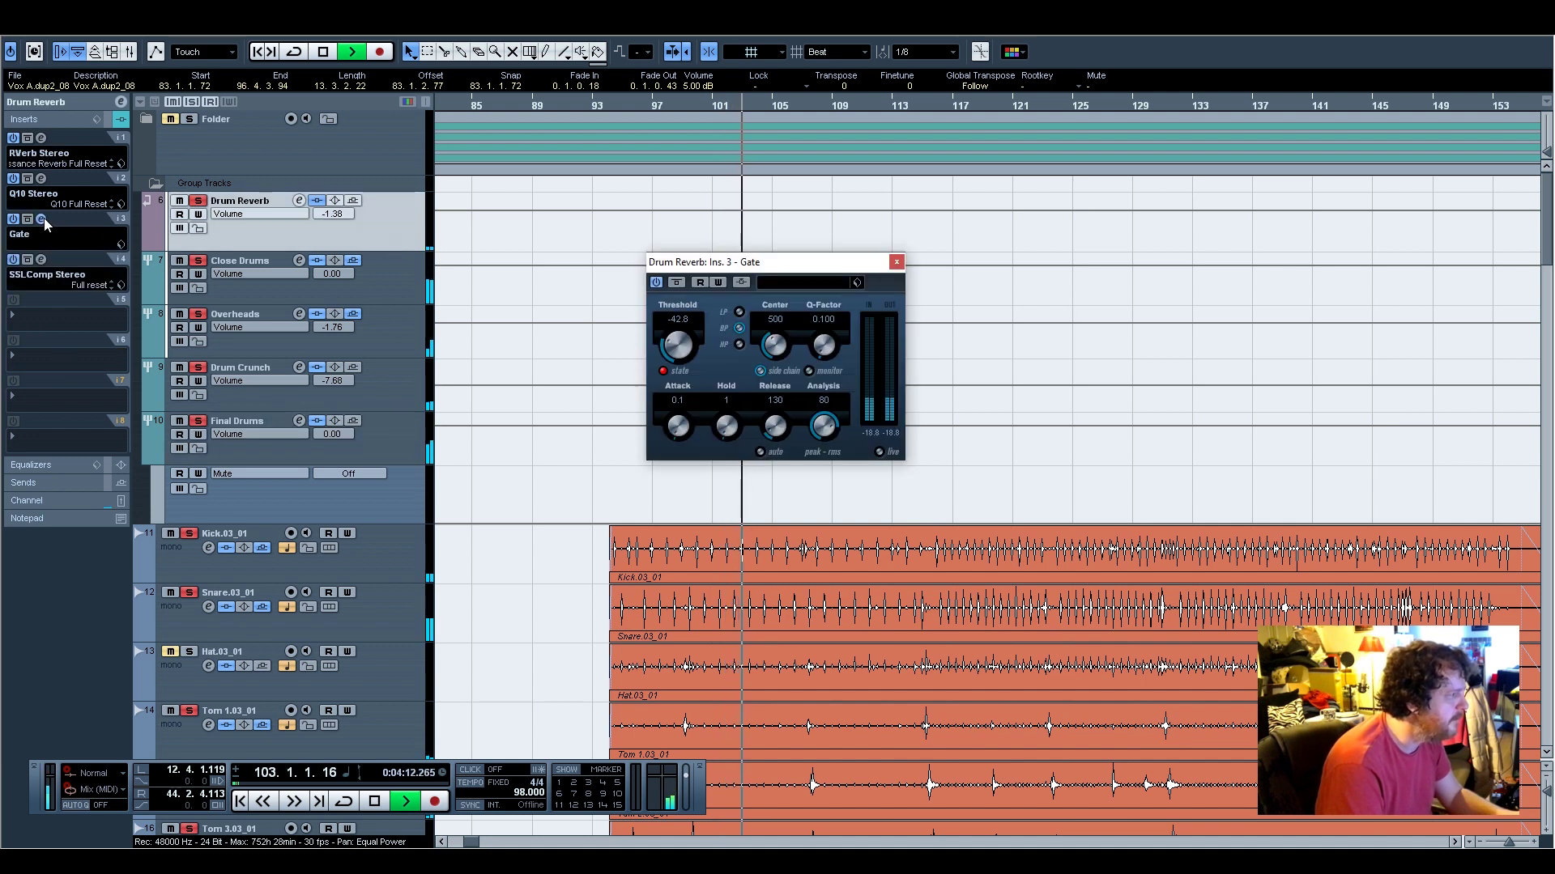
pyautogui.moveTo(751, 437); pyautogui.dragTo(772, 416)
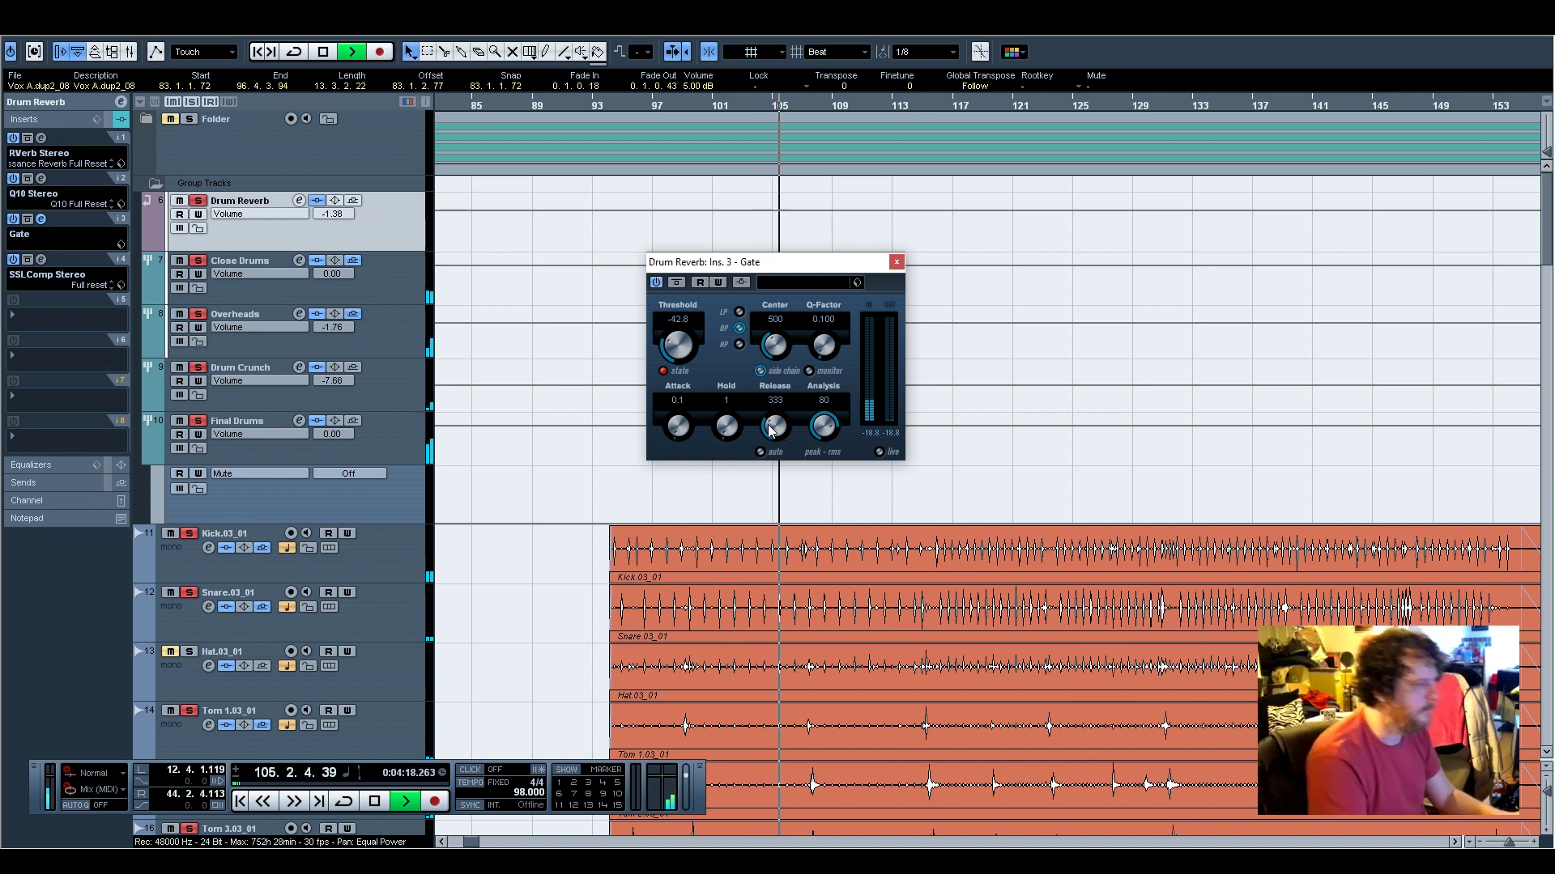
pyautogui.moveTo(679, 346); pyautogui.dragTo(678, 366)
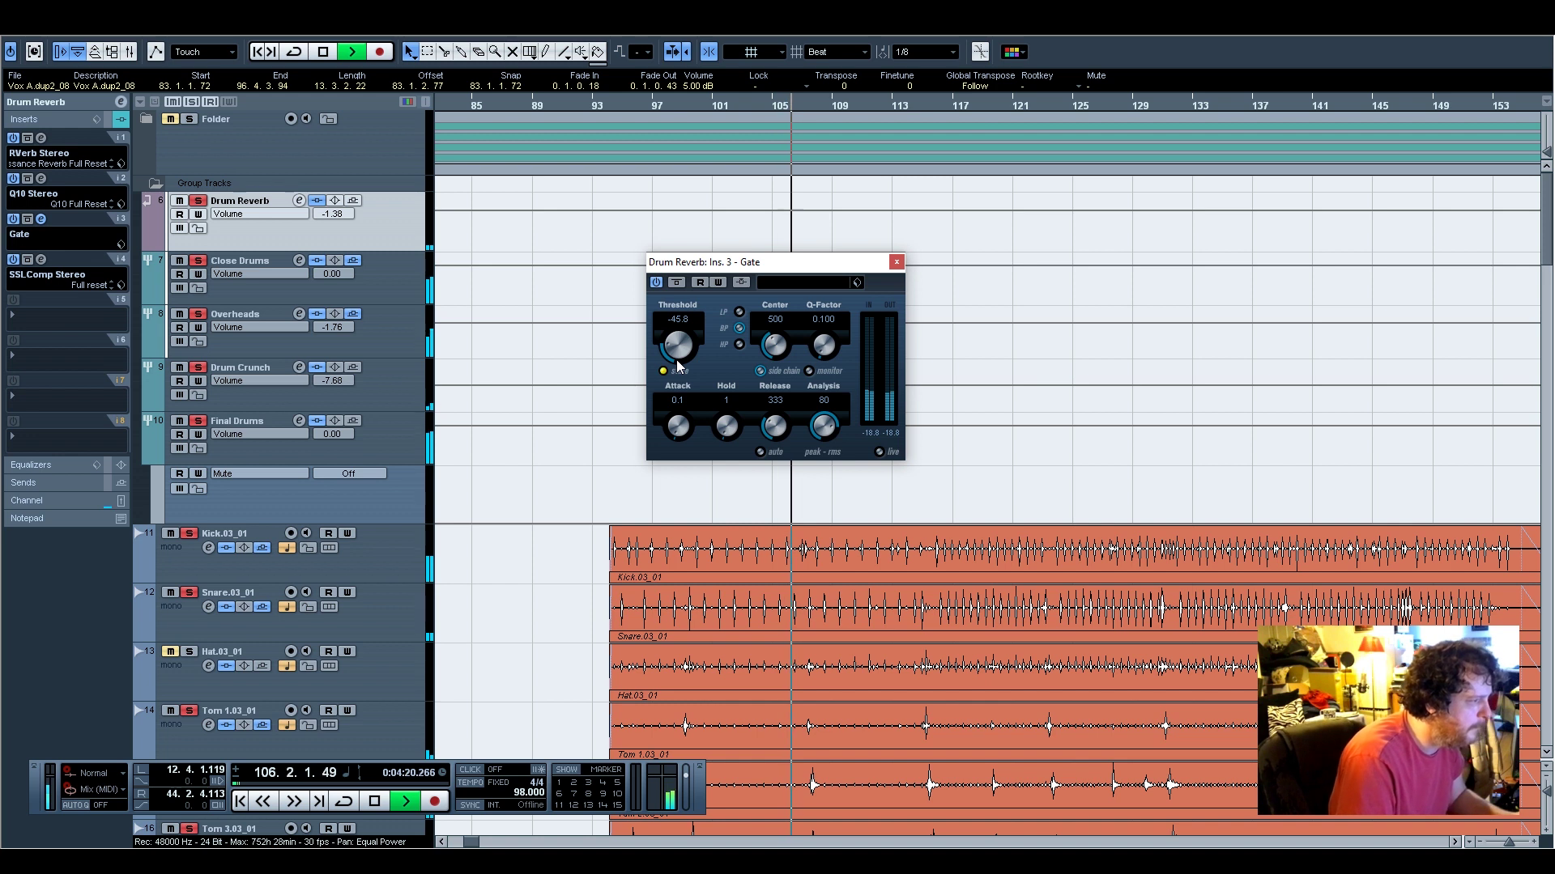
pyautogui.click(897, 263)
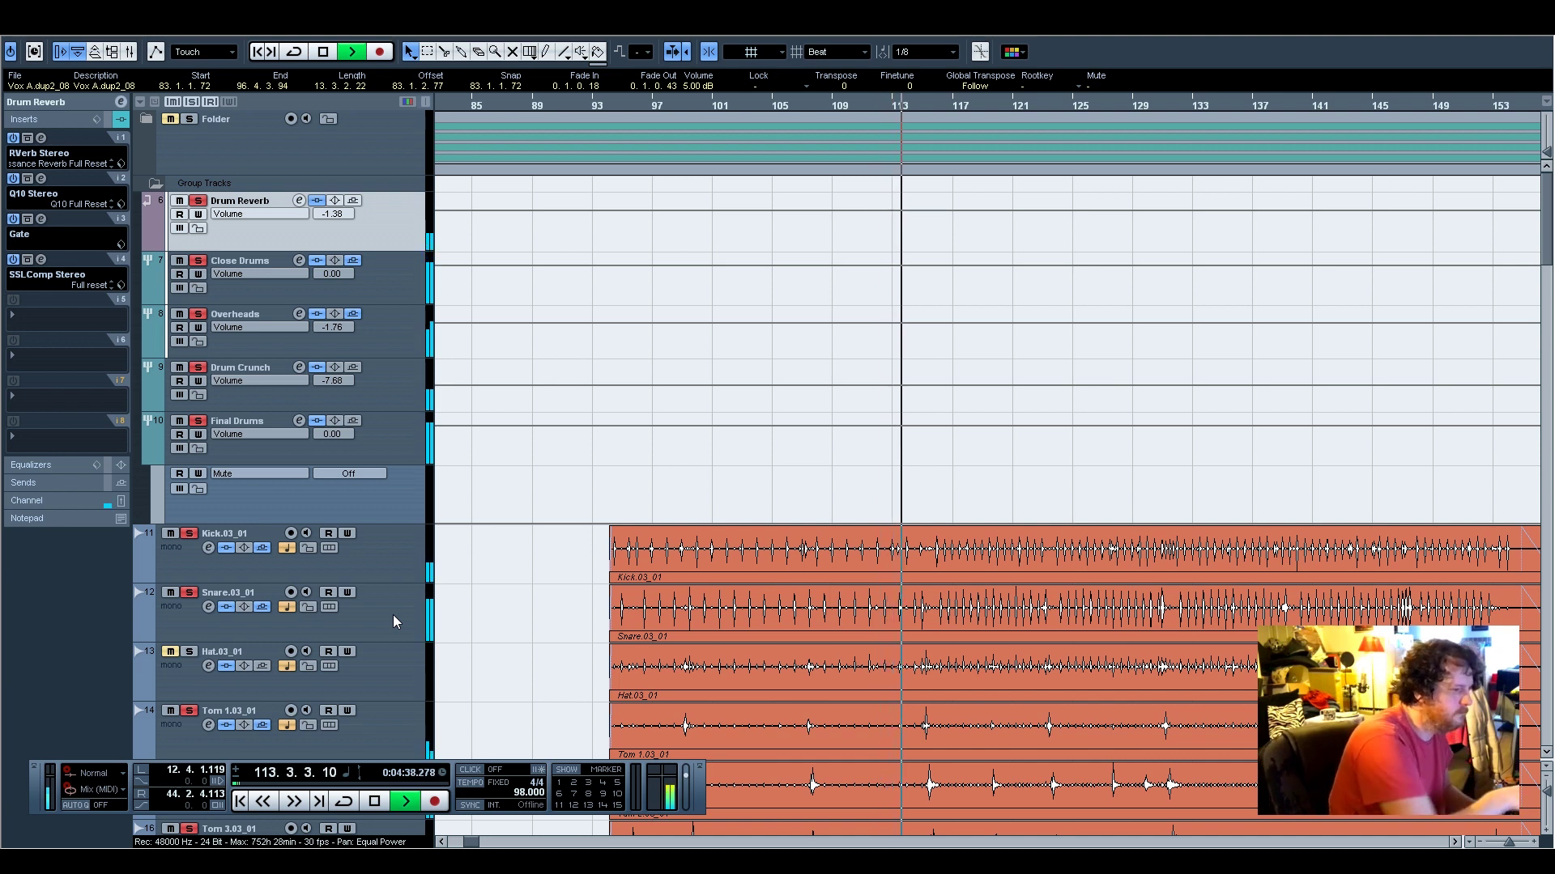
pyautogui.press('space')
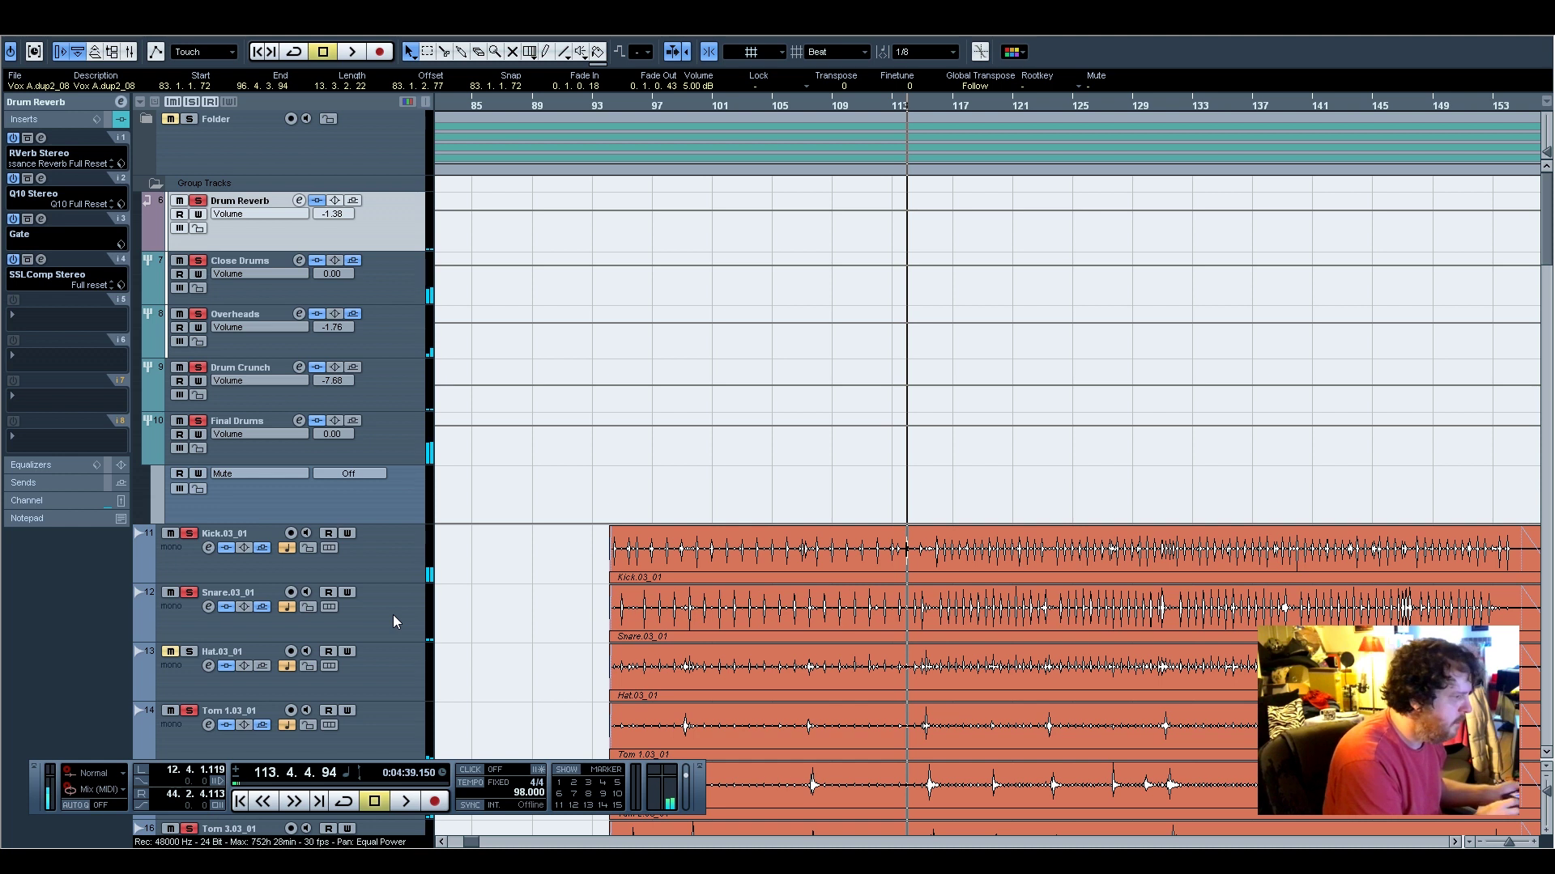
# Start playback from bar 49, where the earlier drum section begins, and solo only the Kick track
pyautogui.scroll(-4, 701, 531)
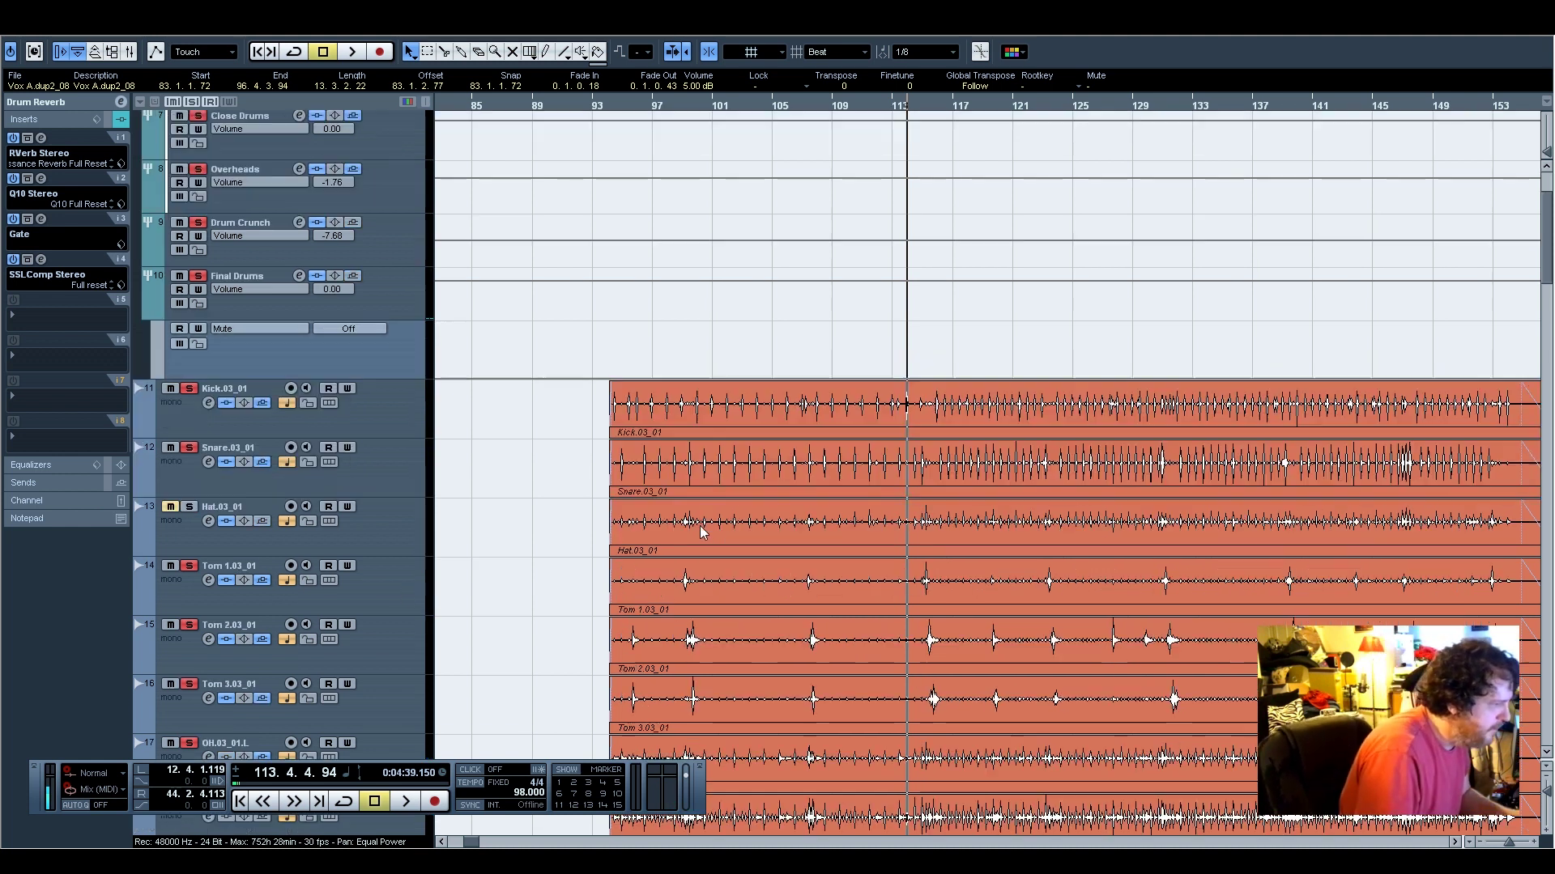
pyautogui.scroll(2, 700, 531)
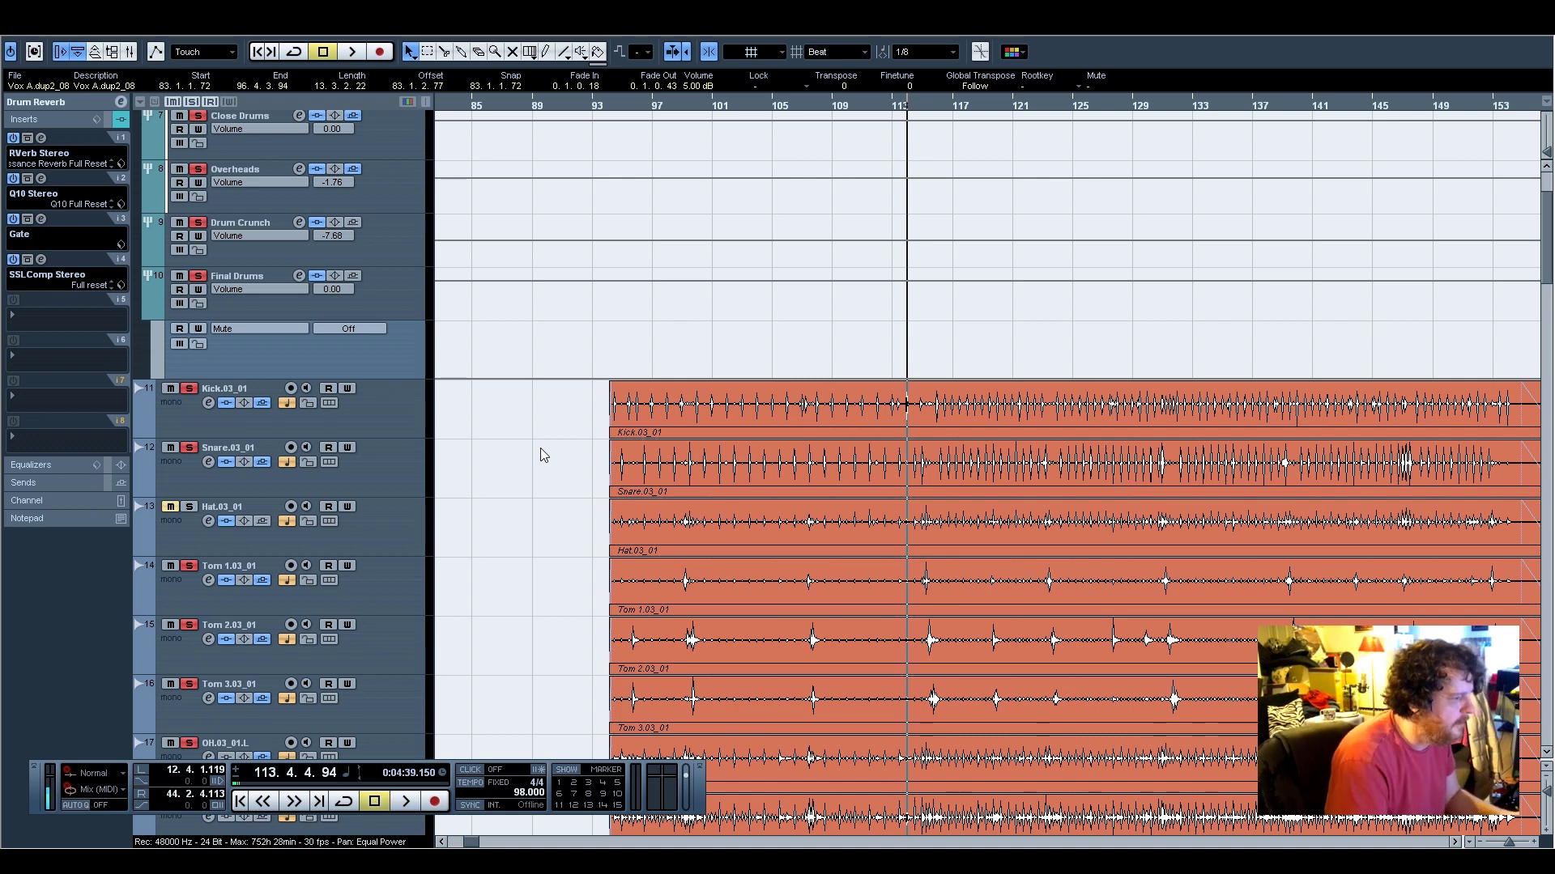
pyautogui.click(443, 842)
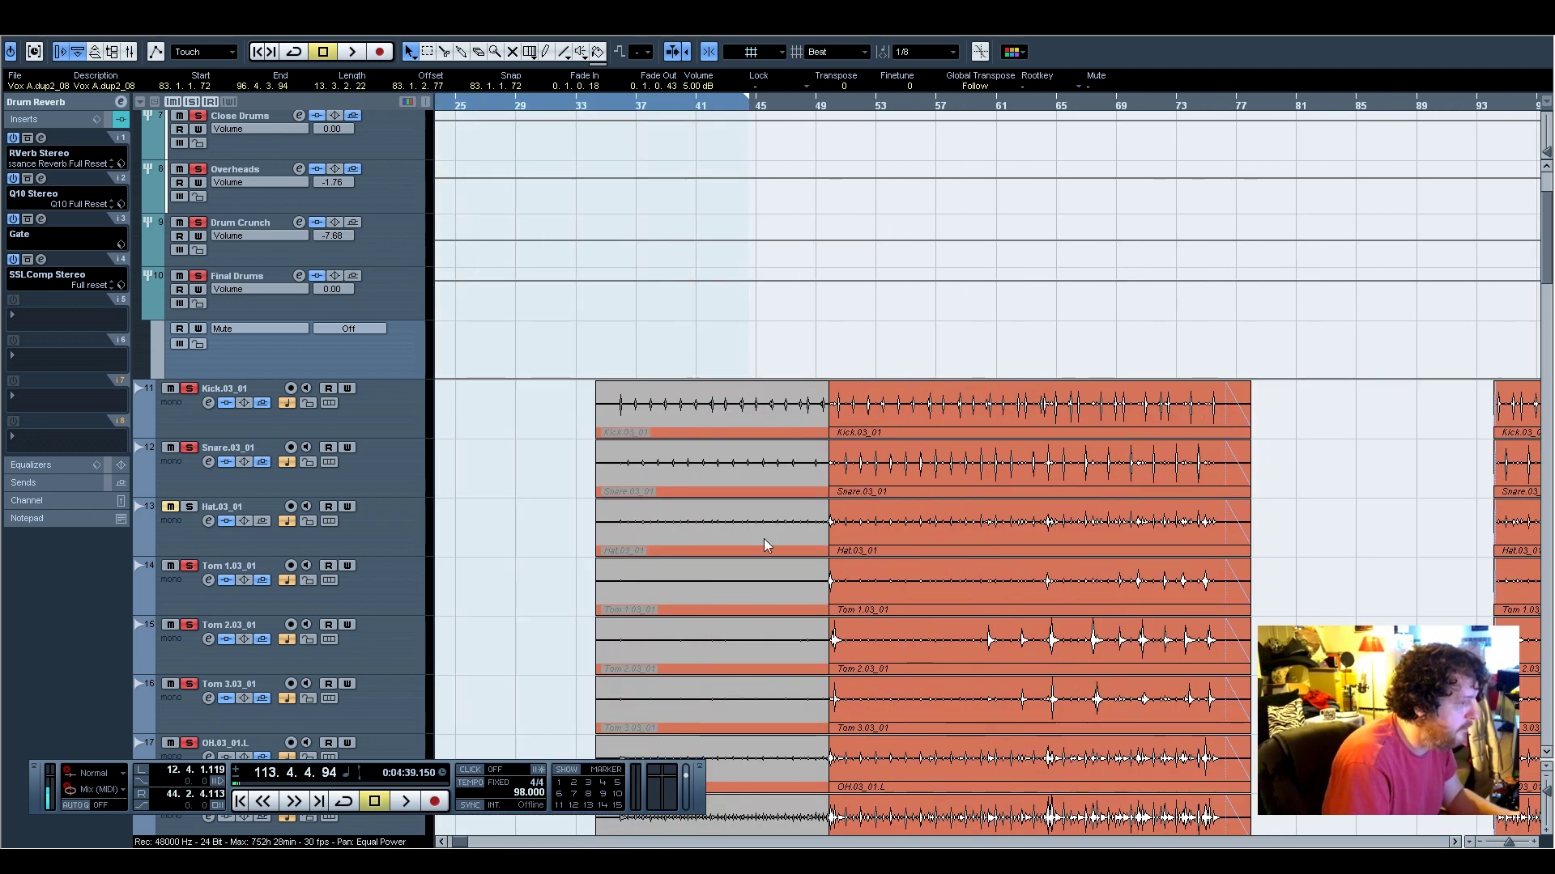
pyautogui.click(819, 106)
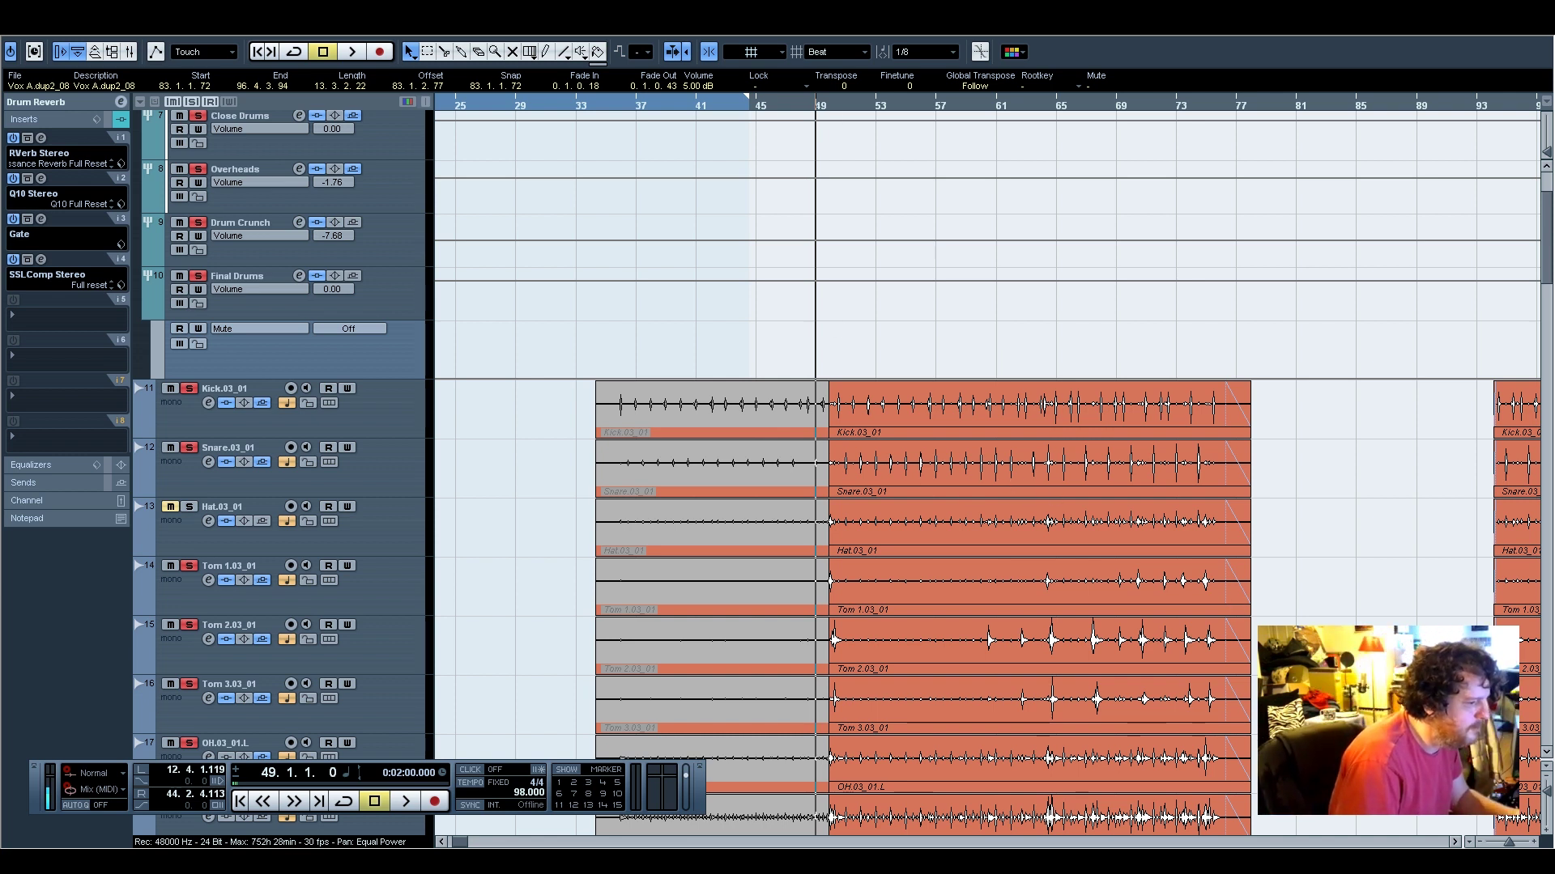
pyautogui.click(1532, 843)
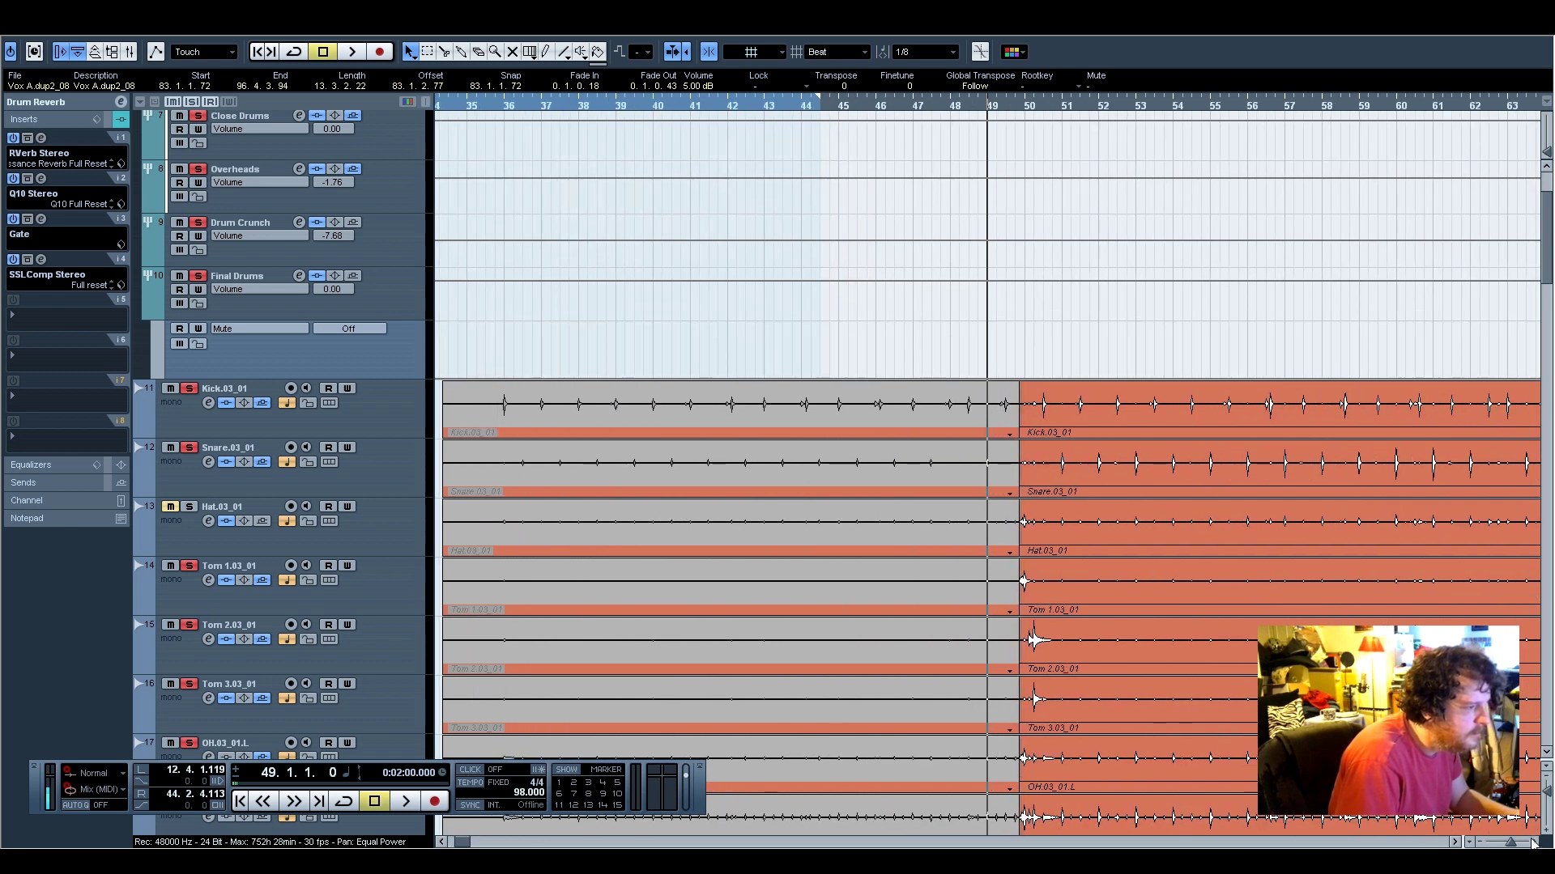
pyautogui.press('space')
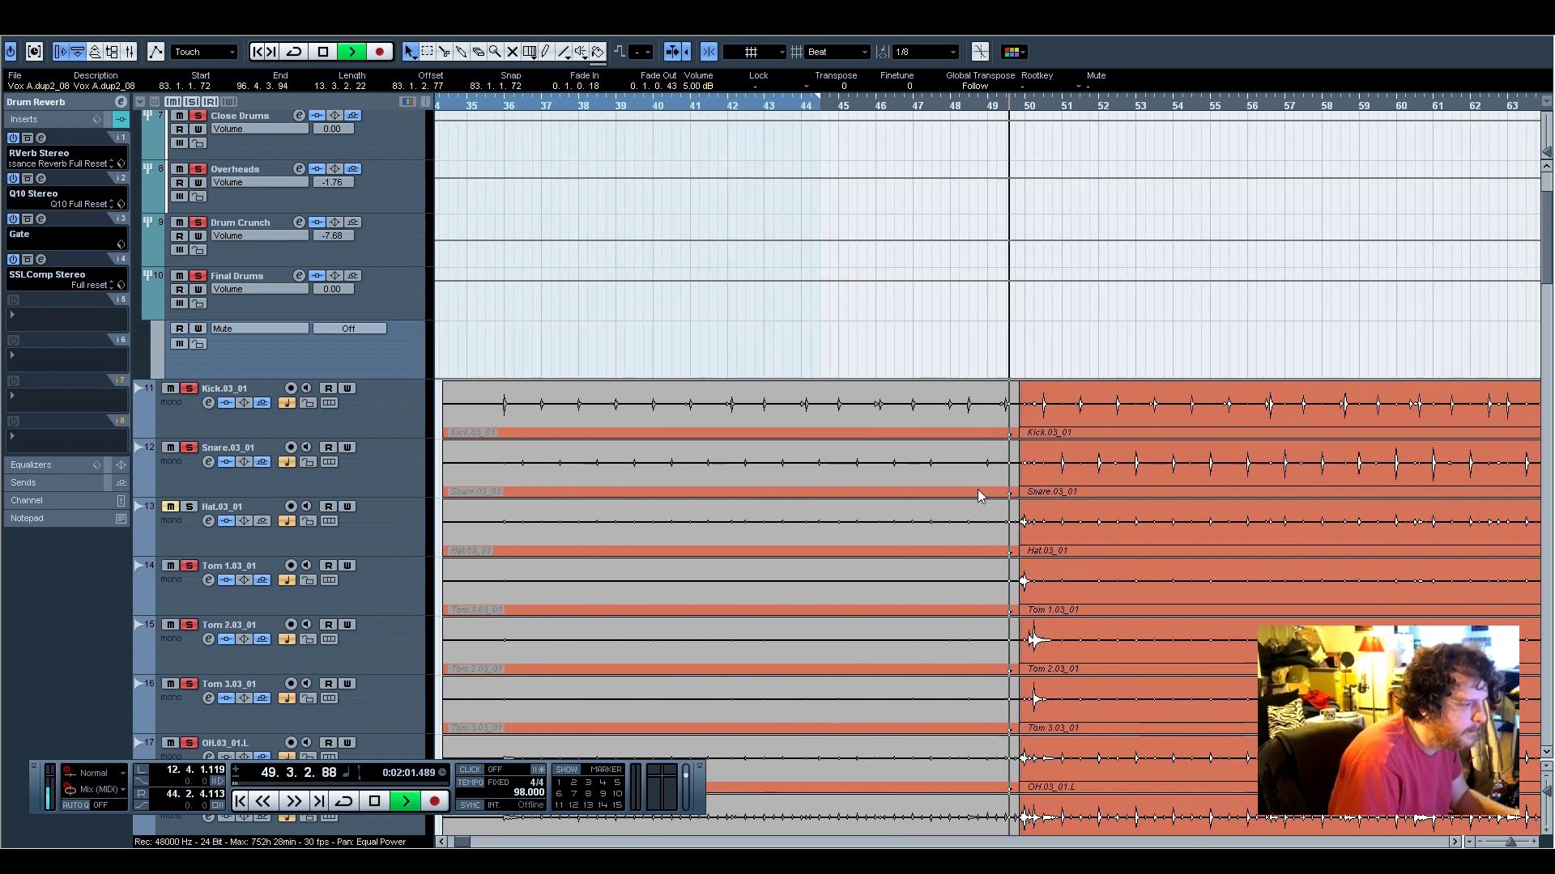
pyautogui.click(189, 390)
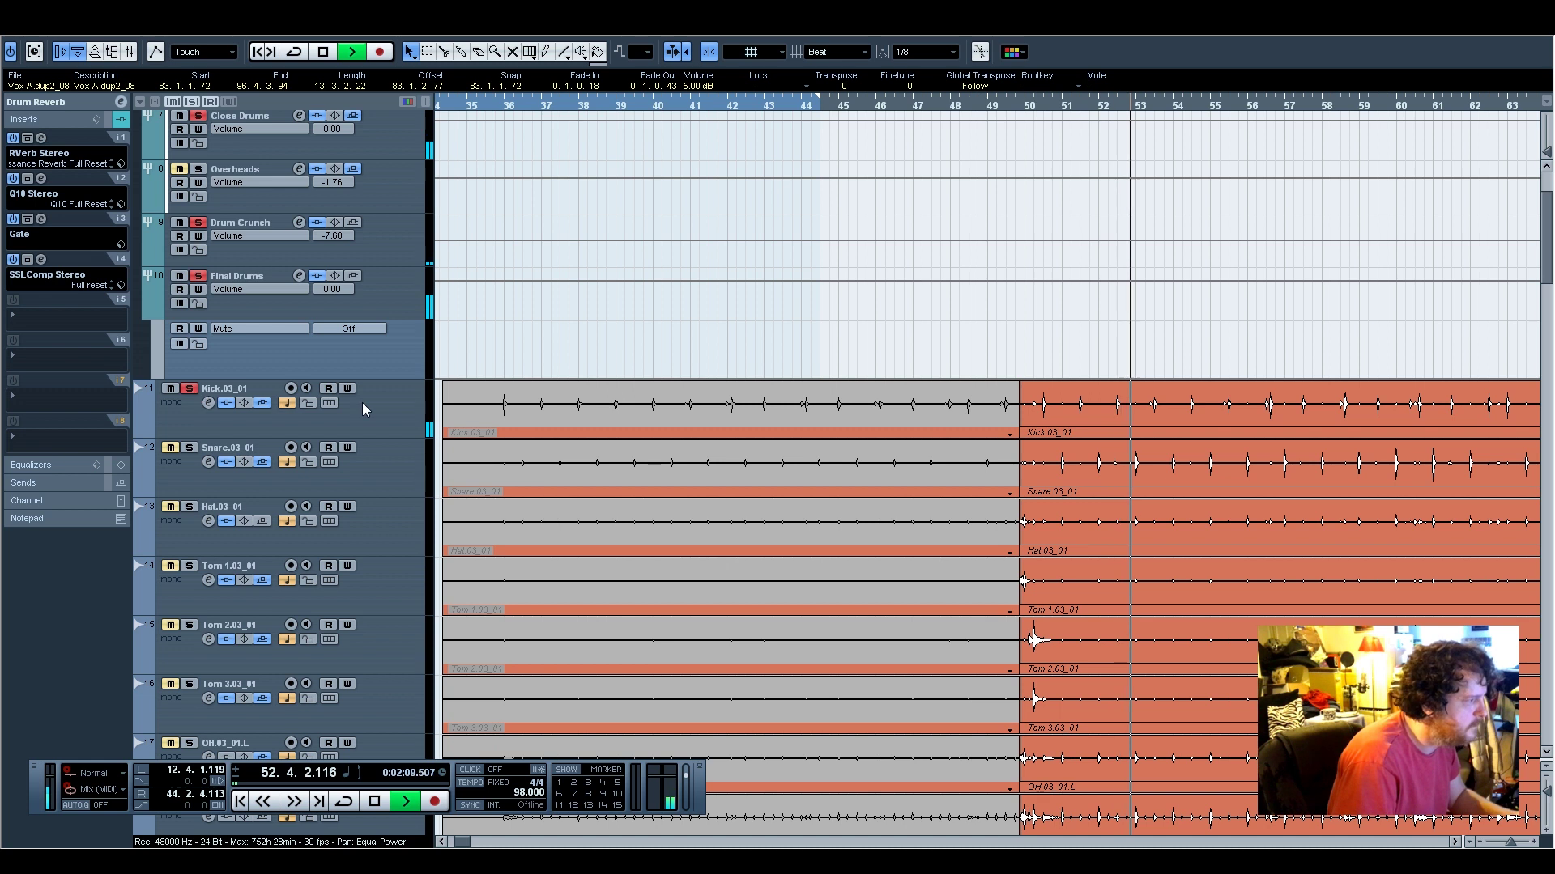
# In the Kick's Q10 Stereo insert, set band 3 to about -9 dB gain at about 70 Hz with a Q of about 9
pyautogui.click(382, 413)
pyautogui.click(42, 119)
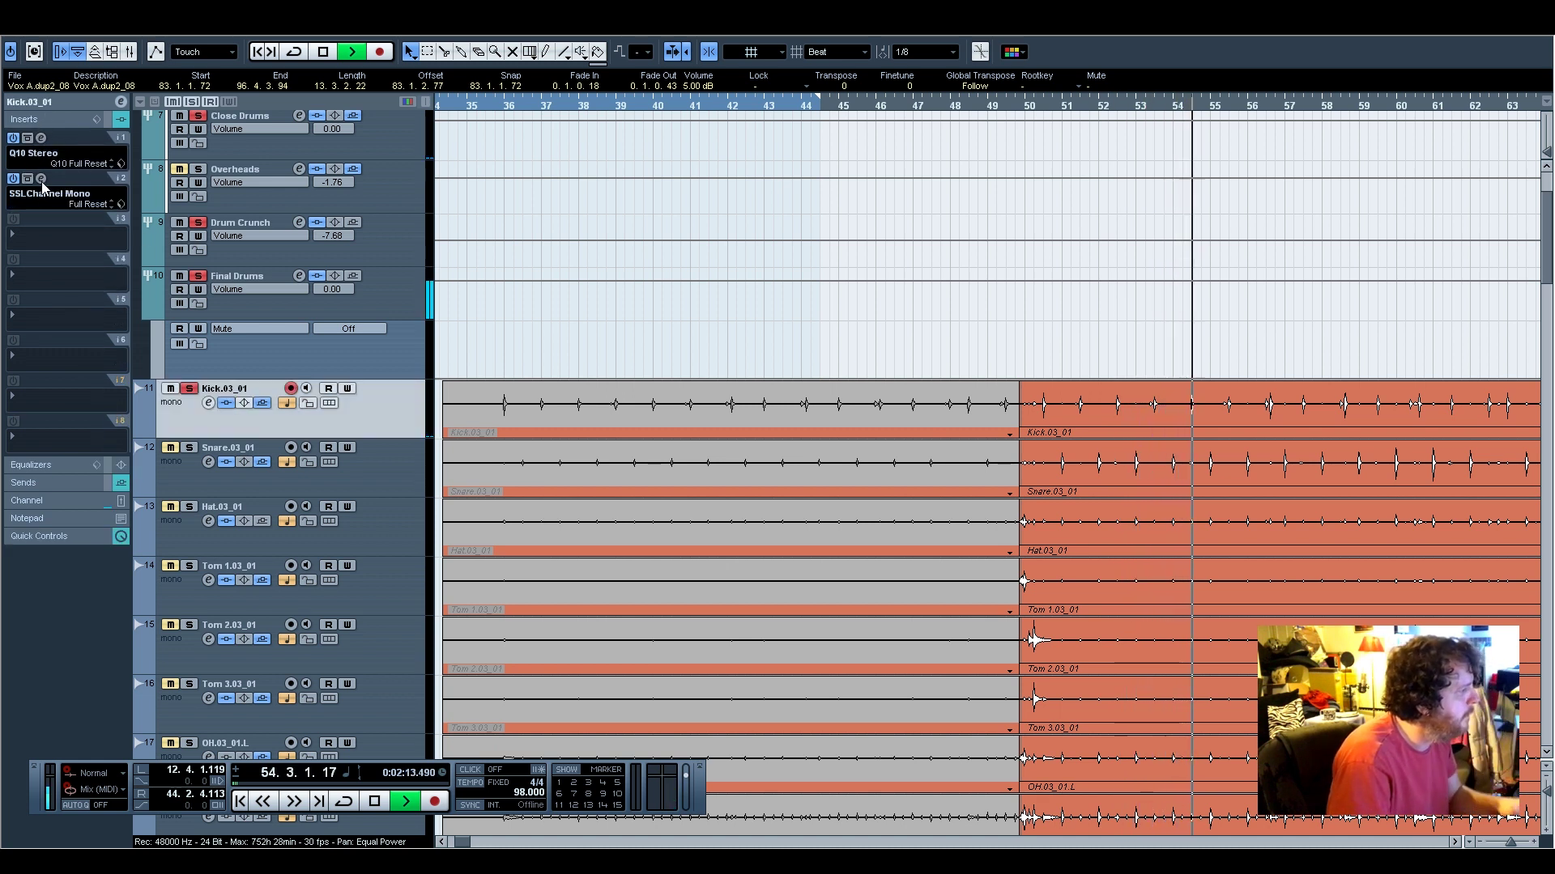
pyautogui.click(40, 150)
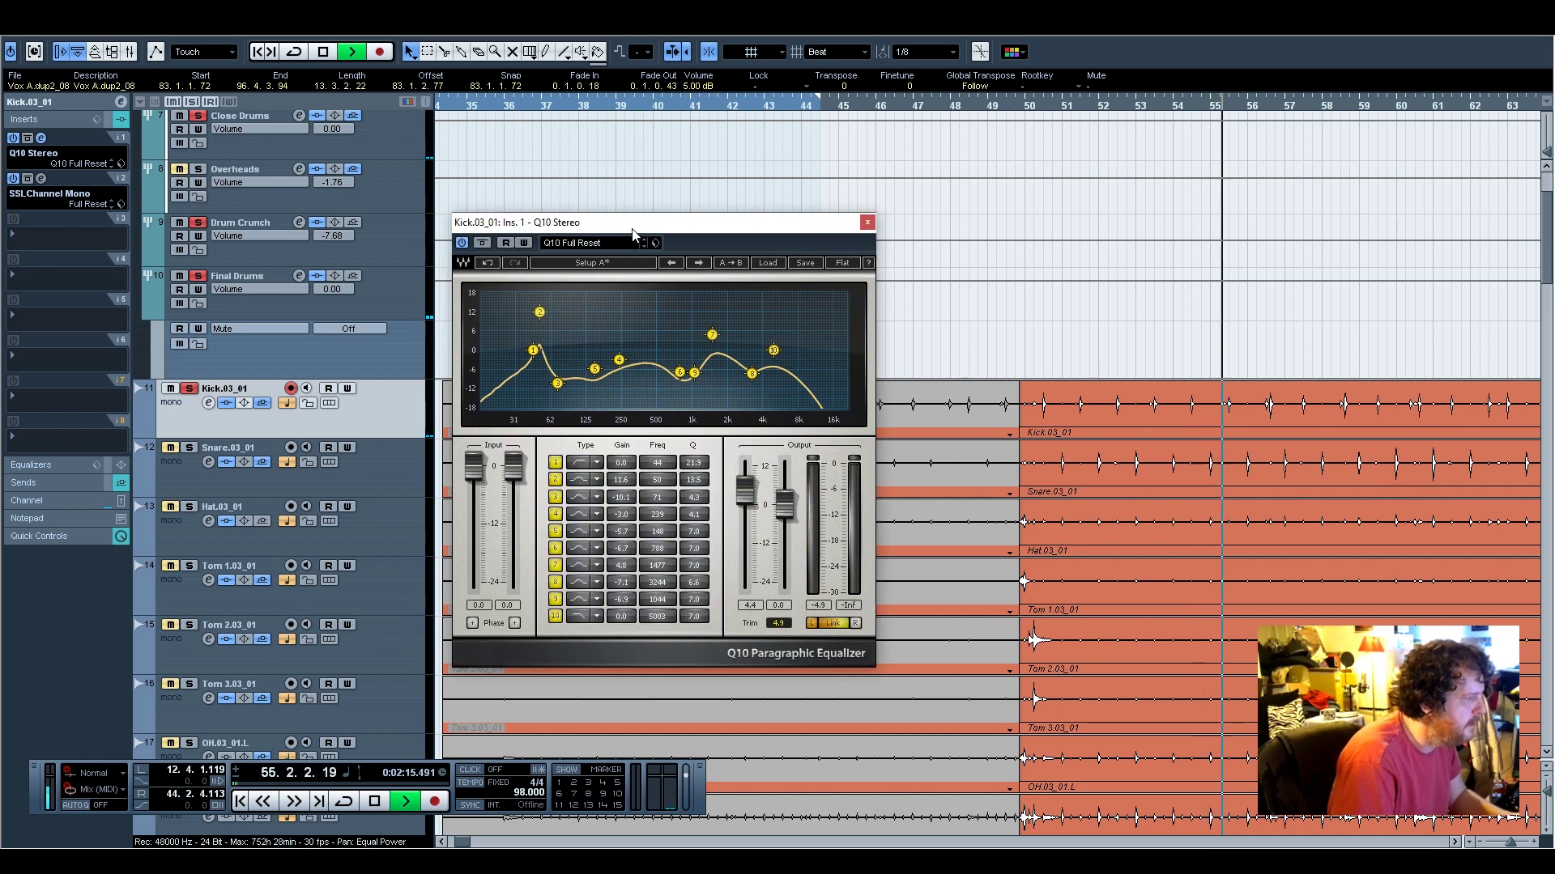
pyautogui.moveTo(631, 224); pyautogui.dragTo(676, 198)
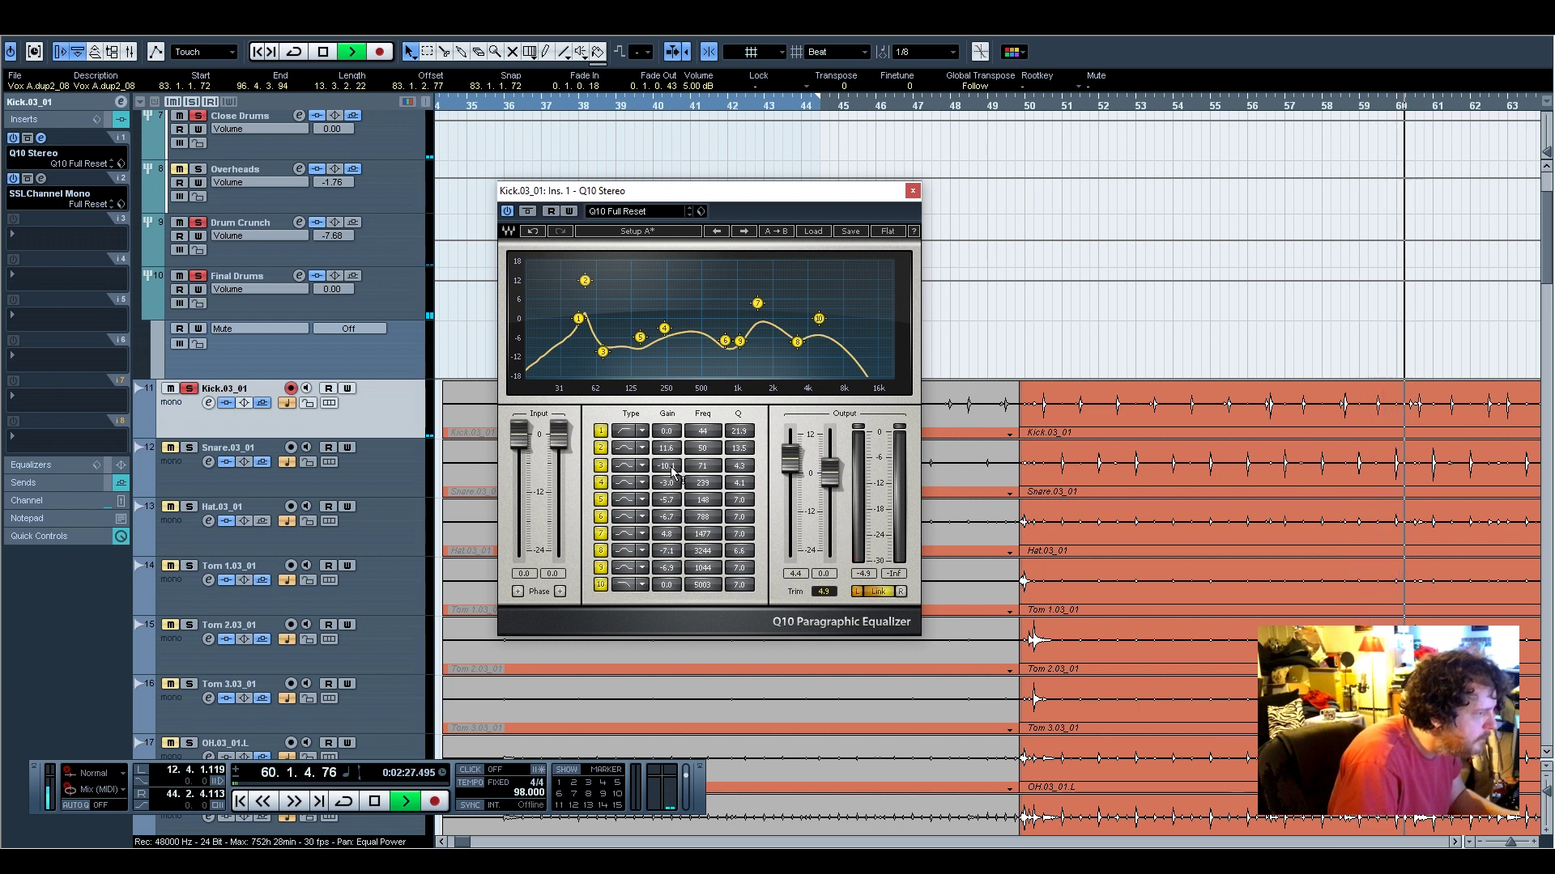
pyautogui.moveTo(671, 468); pyautogui.dragTo(672, 397)
pyautogui.moveTo(668, 466); pyautogui.dragTo(669, 535)
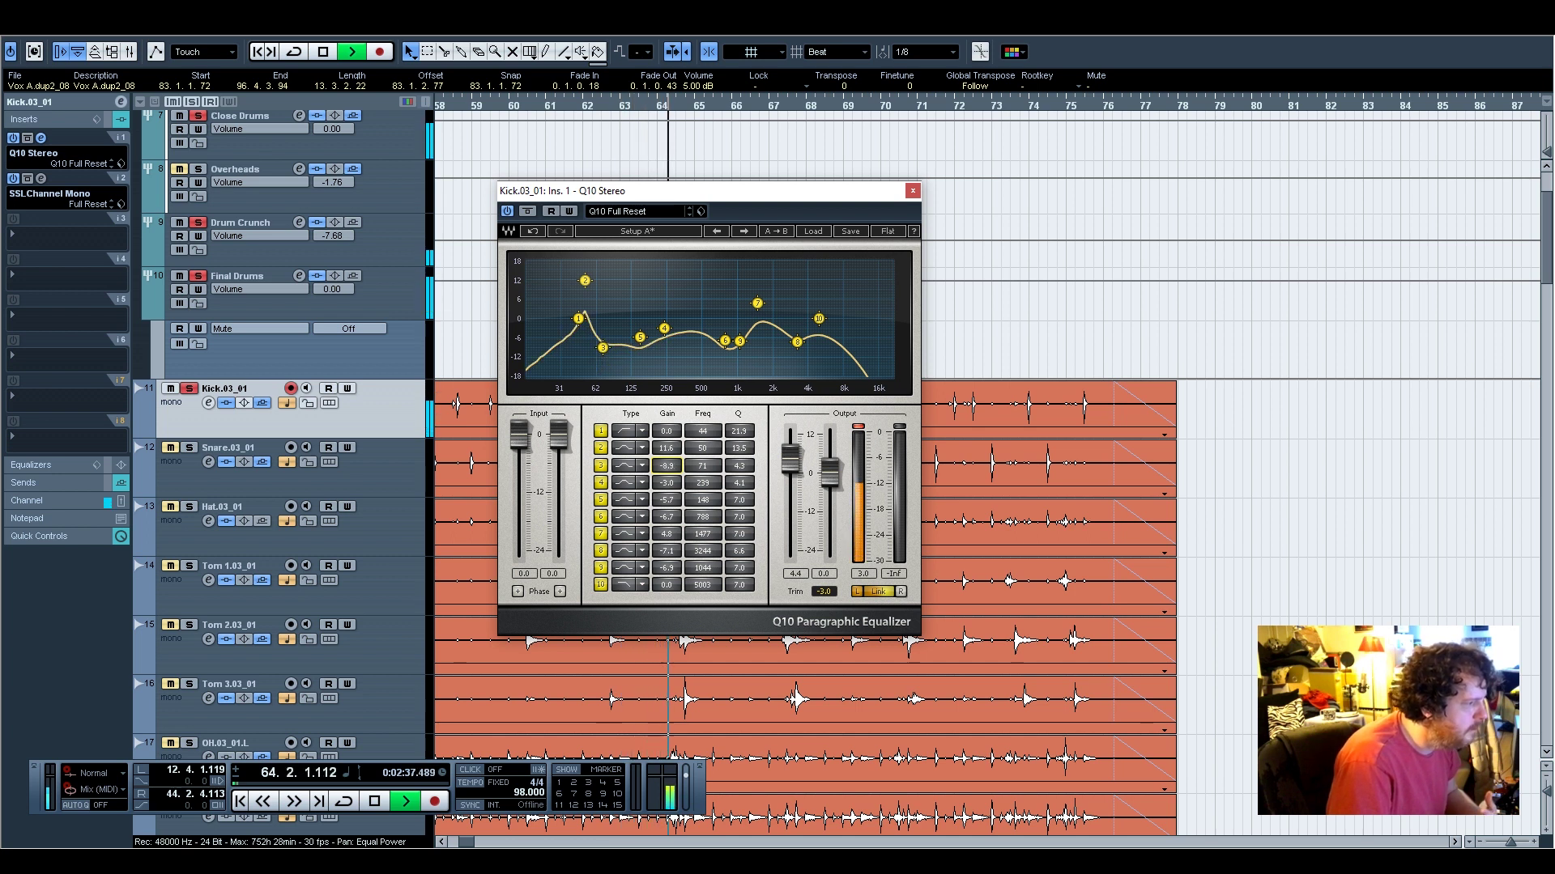
pyautogui.click(739, 466)
pyautogui.moveTo(739, 466); pyautogui.dragTo(702, 470)
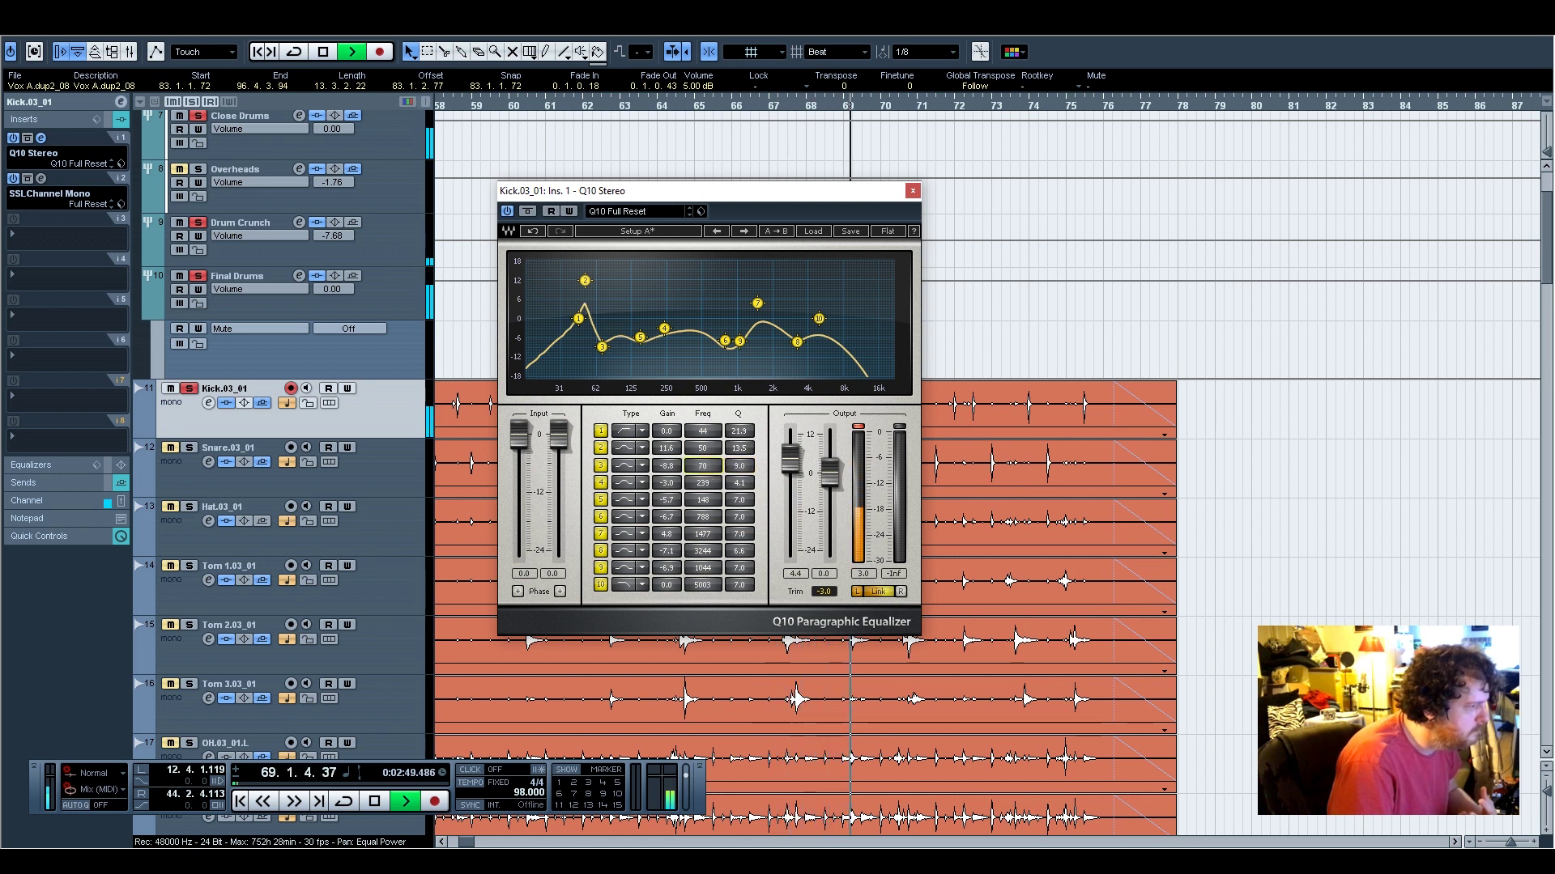
# Set the Kick EQ's band 2 gain to 13.2 and Q to 20.4, clear the output clip indicator, and close the EQ
pyautogui.moveTo(666, 448); pyautogui.dragTo(667, 428)
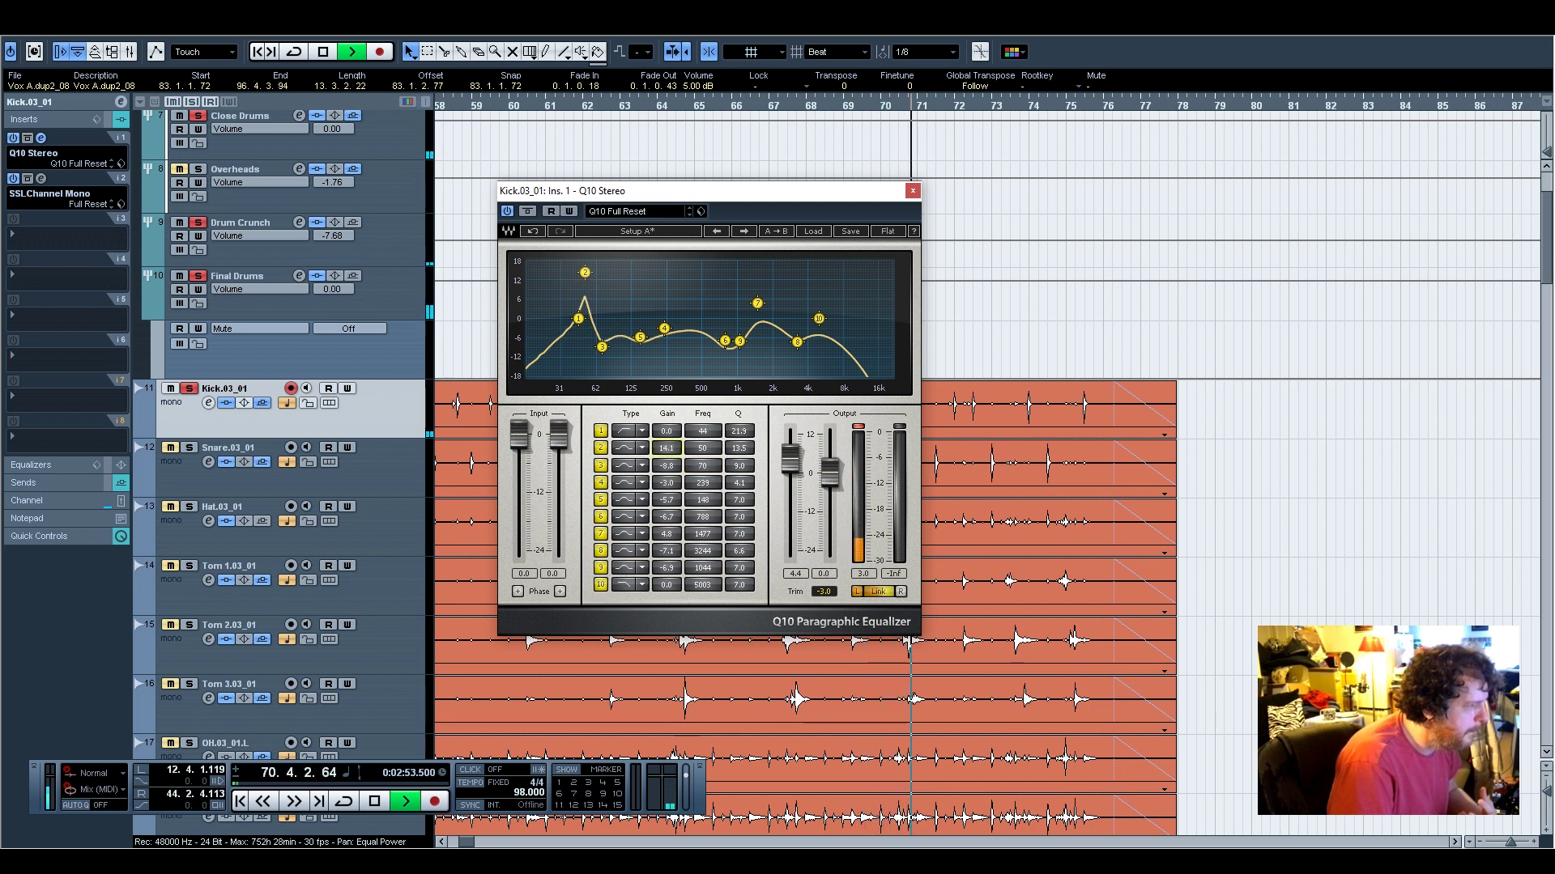
pyautogui.moveTo(739, 451); pyautogui.dragTo(666, 457)
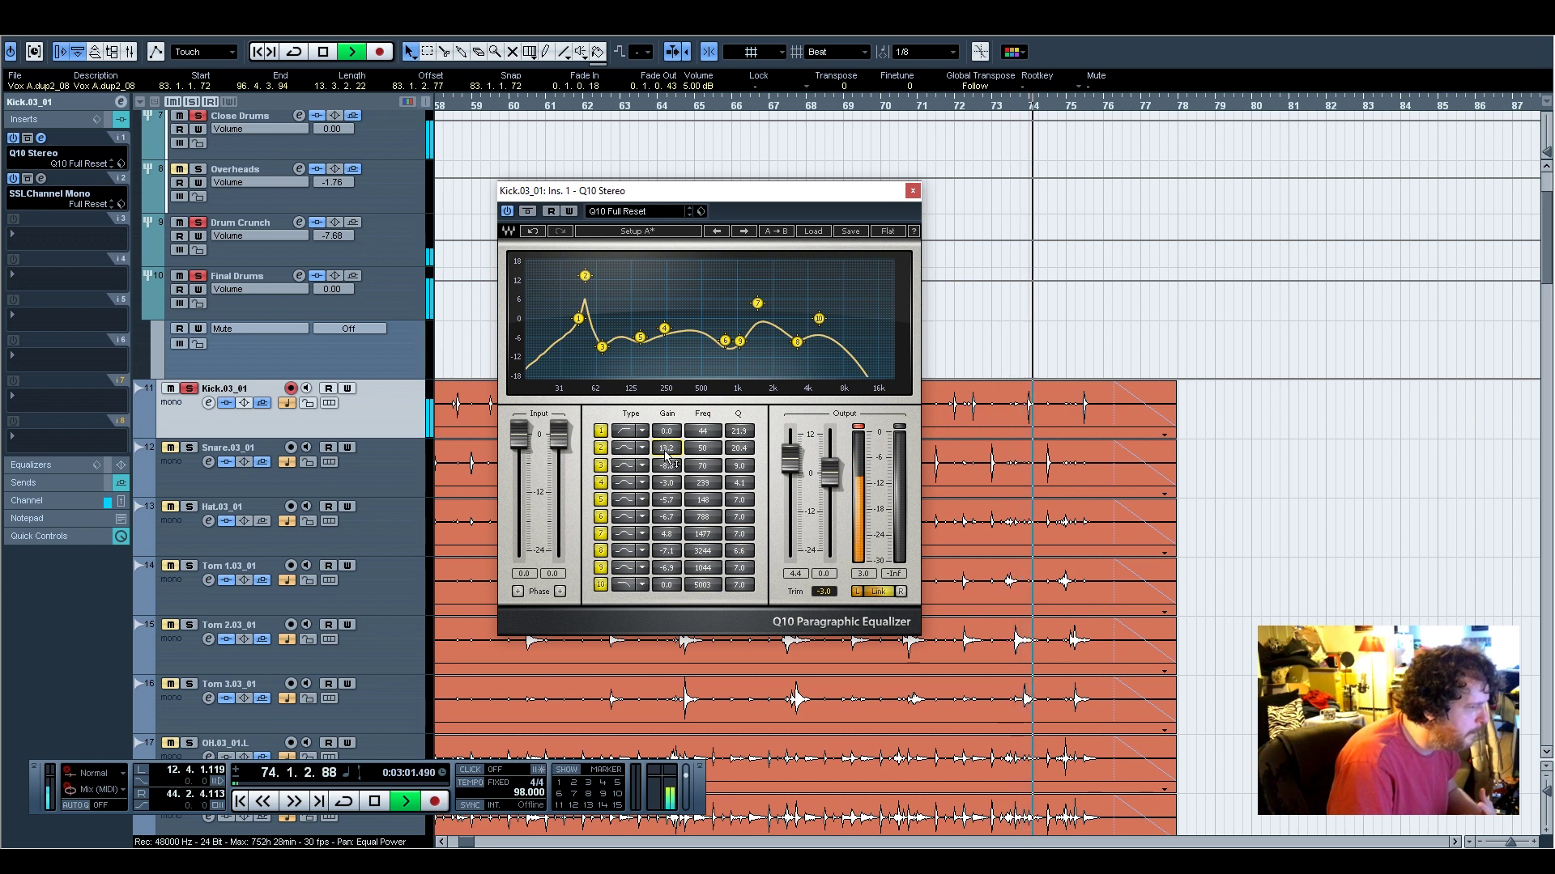
pyautogui.click(860, 427)
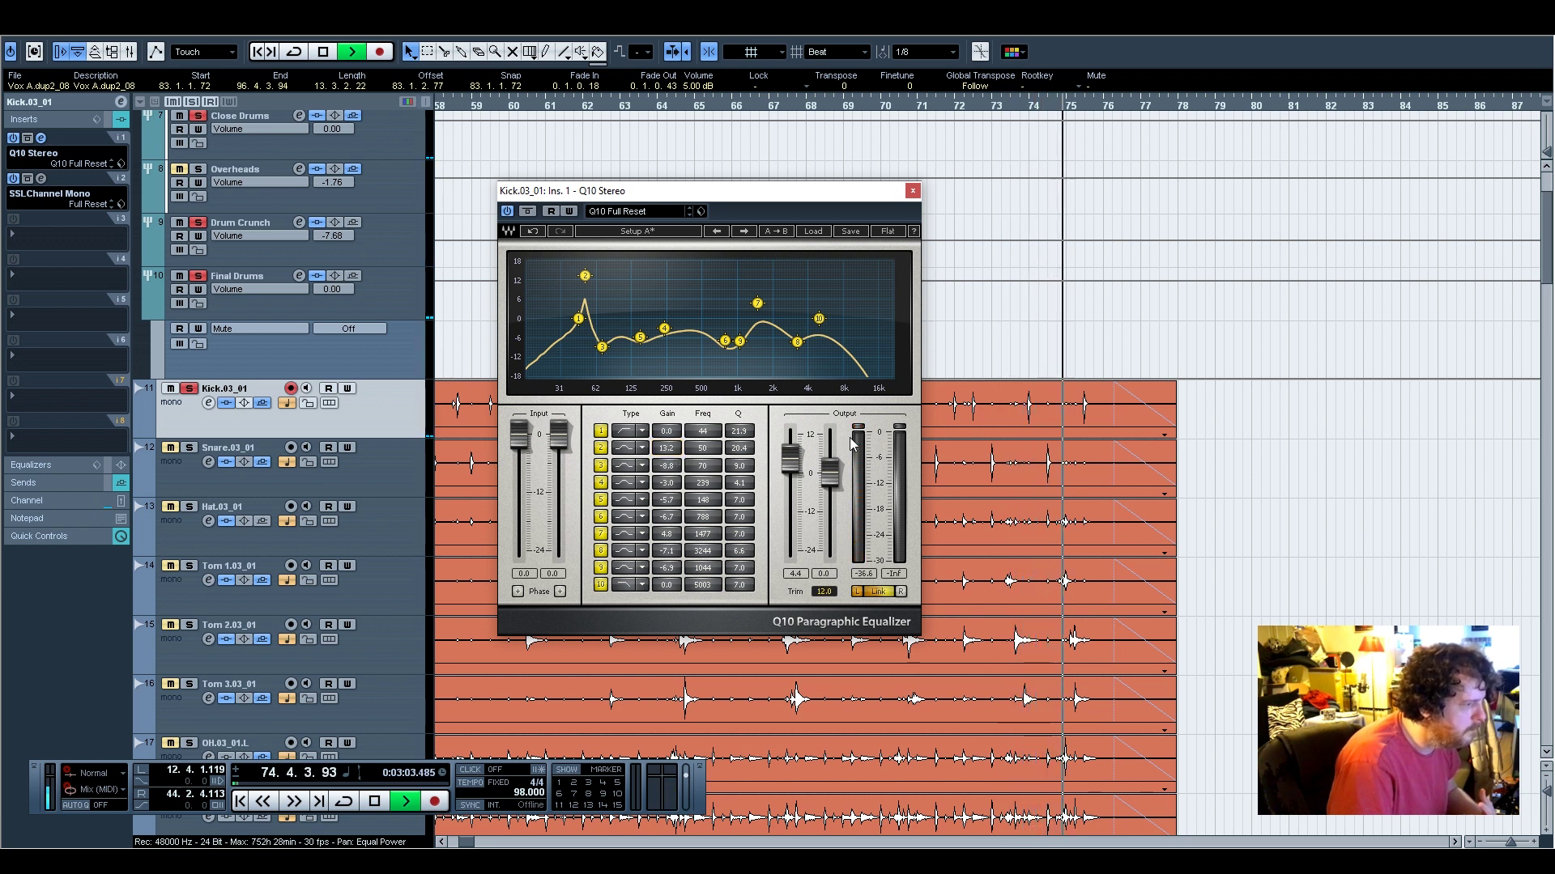
pyautogui.click(912, 192)
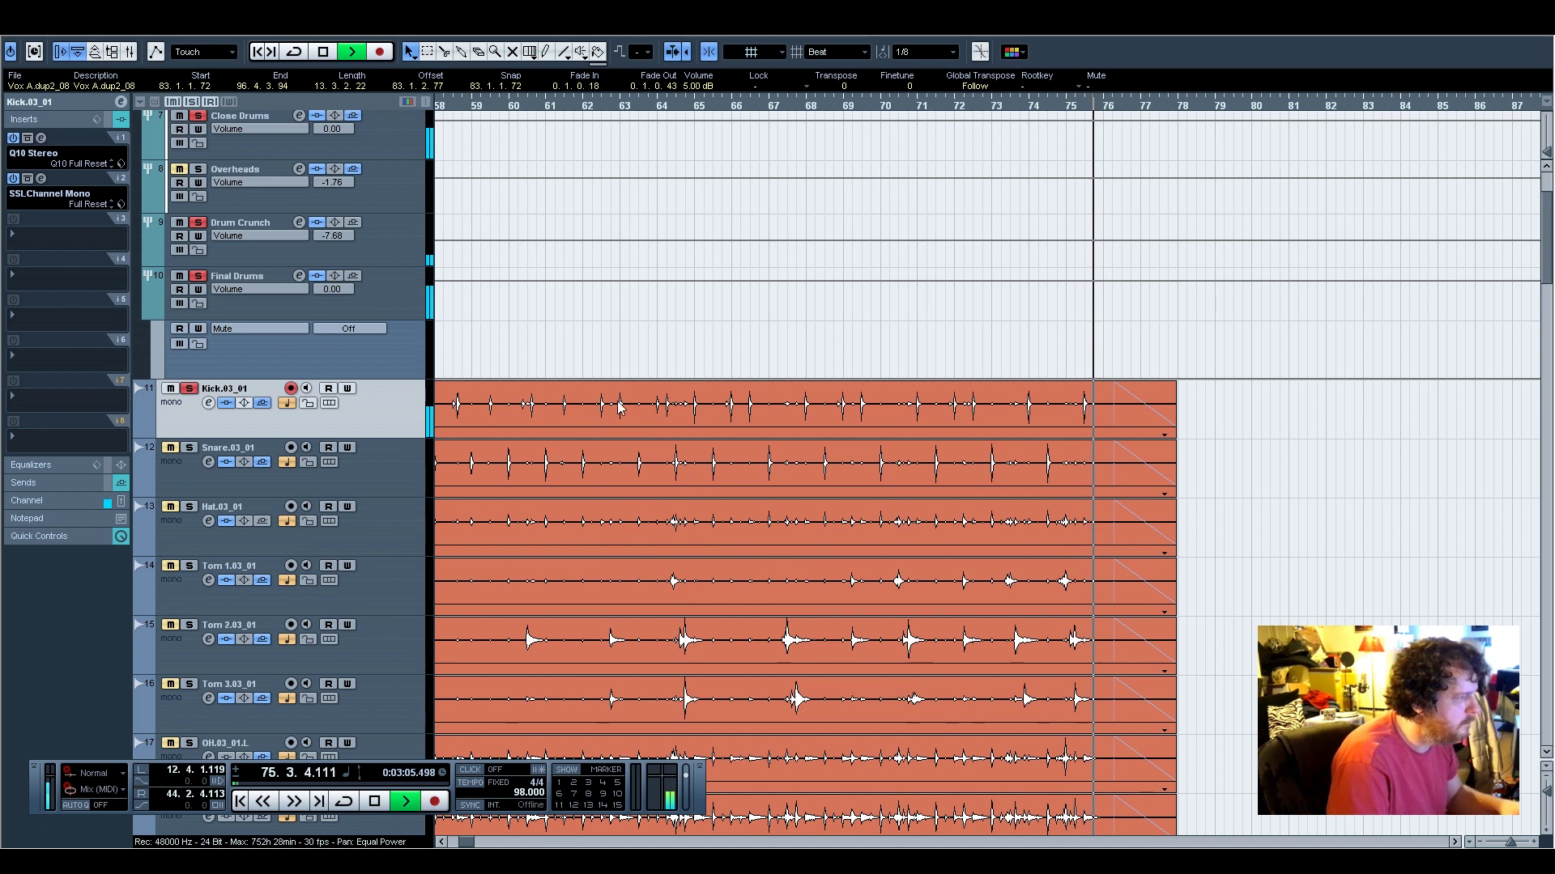
# Solo the Snare track in place of the Kick, play it from bar 50, and open its Q10 Mono insert
pyautogui.press('space')
pyautogui.click(439, 842)
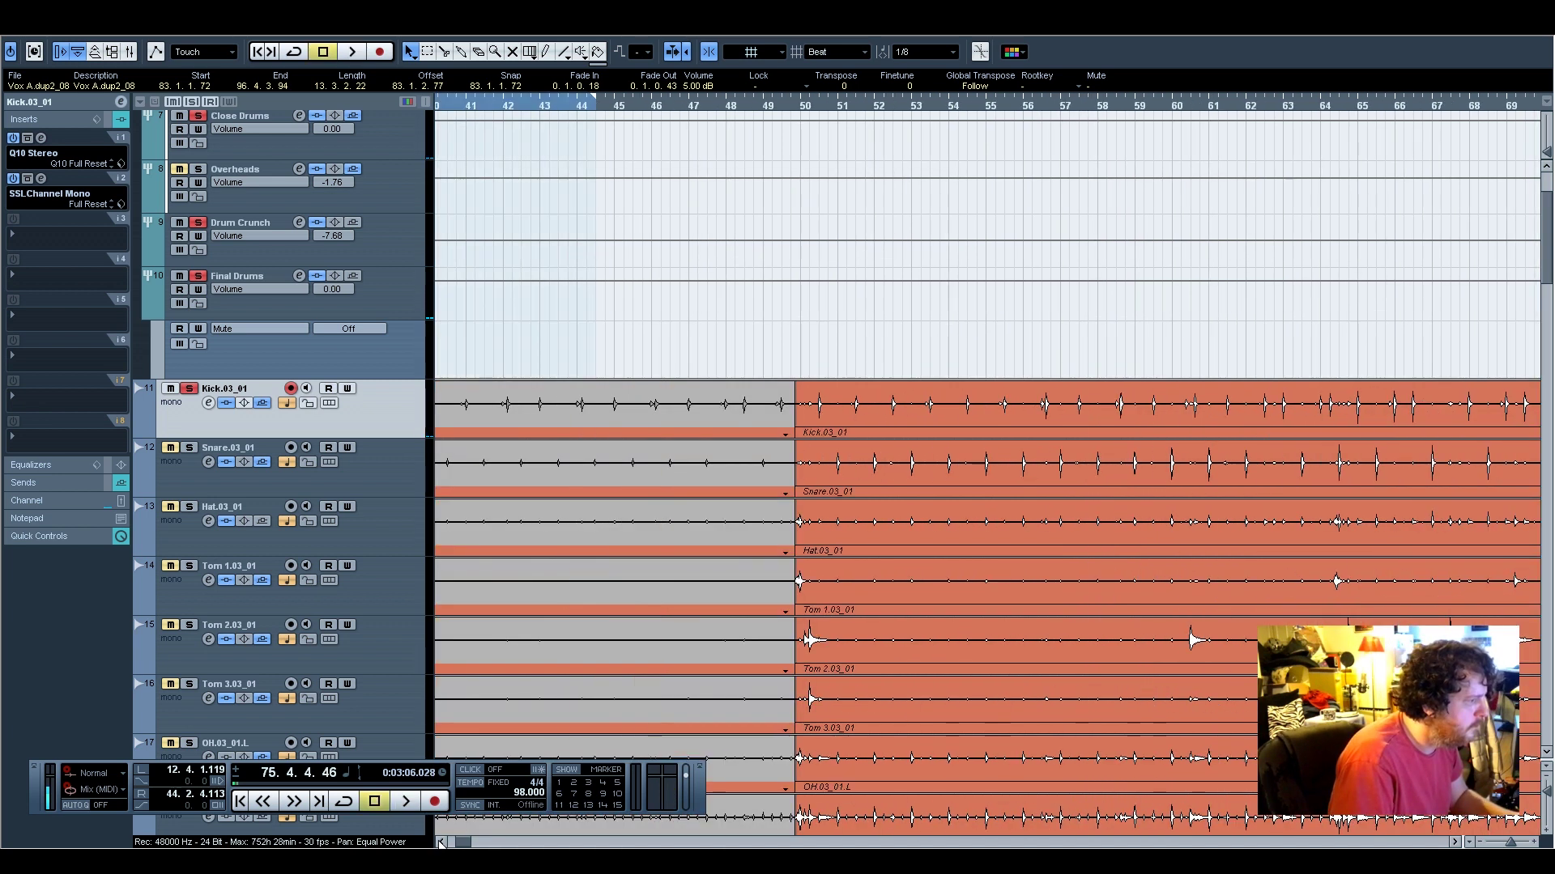
pyautogui.click(441, 843)
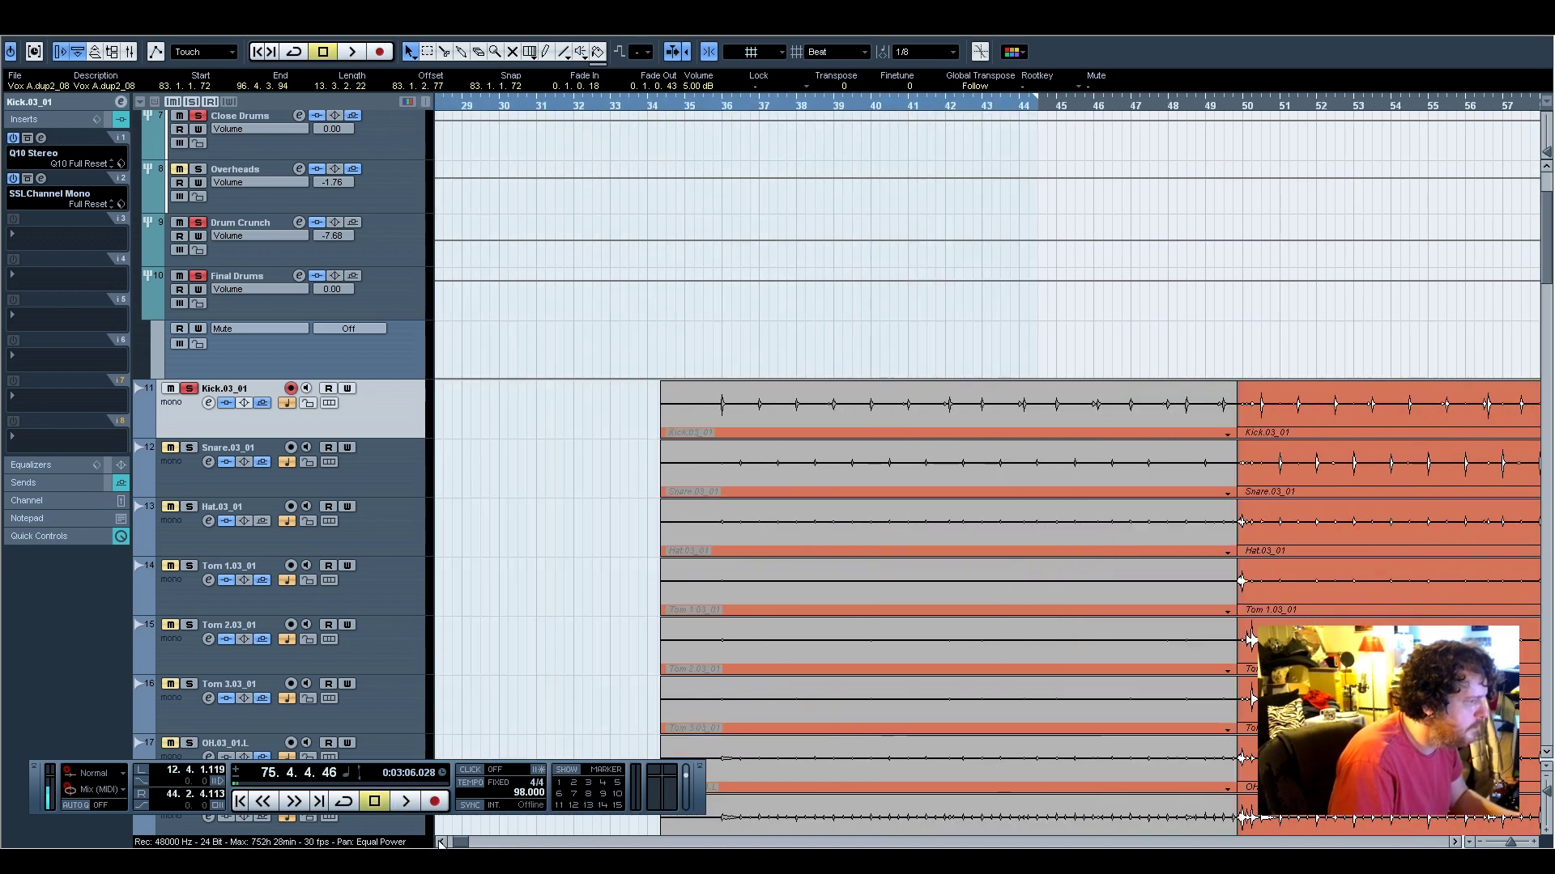
pyautogui.click(1263, 106)
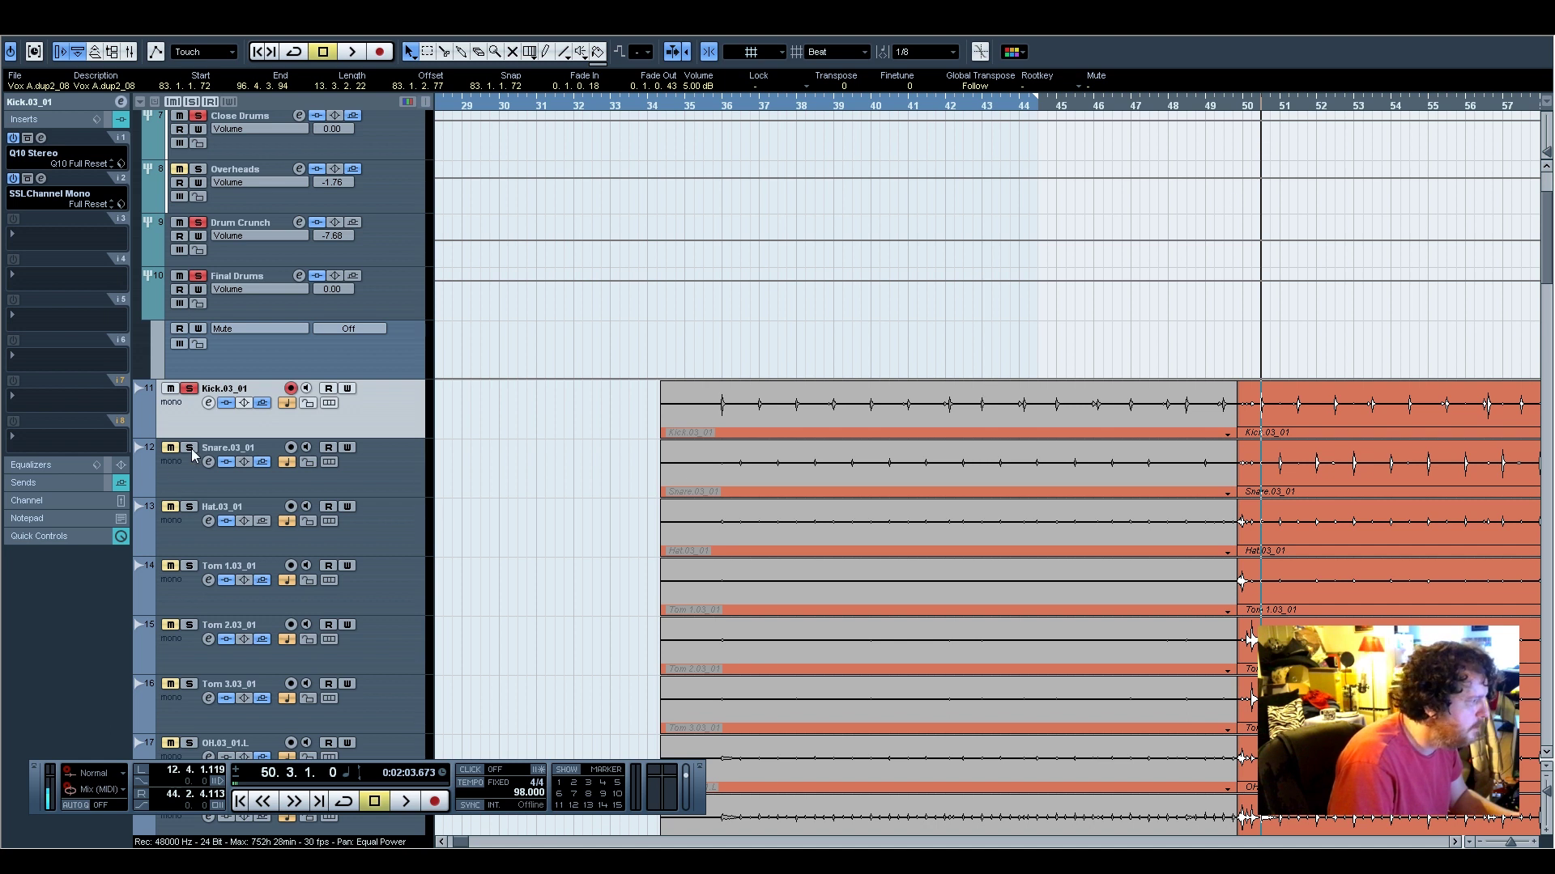
pyautogui.press('space')
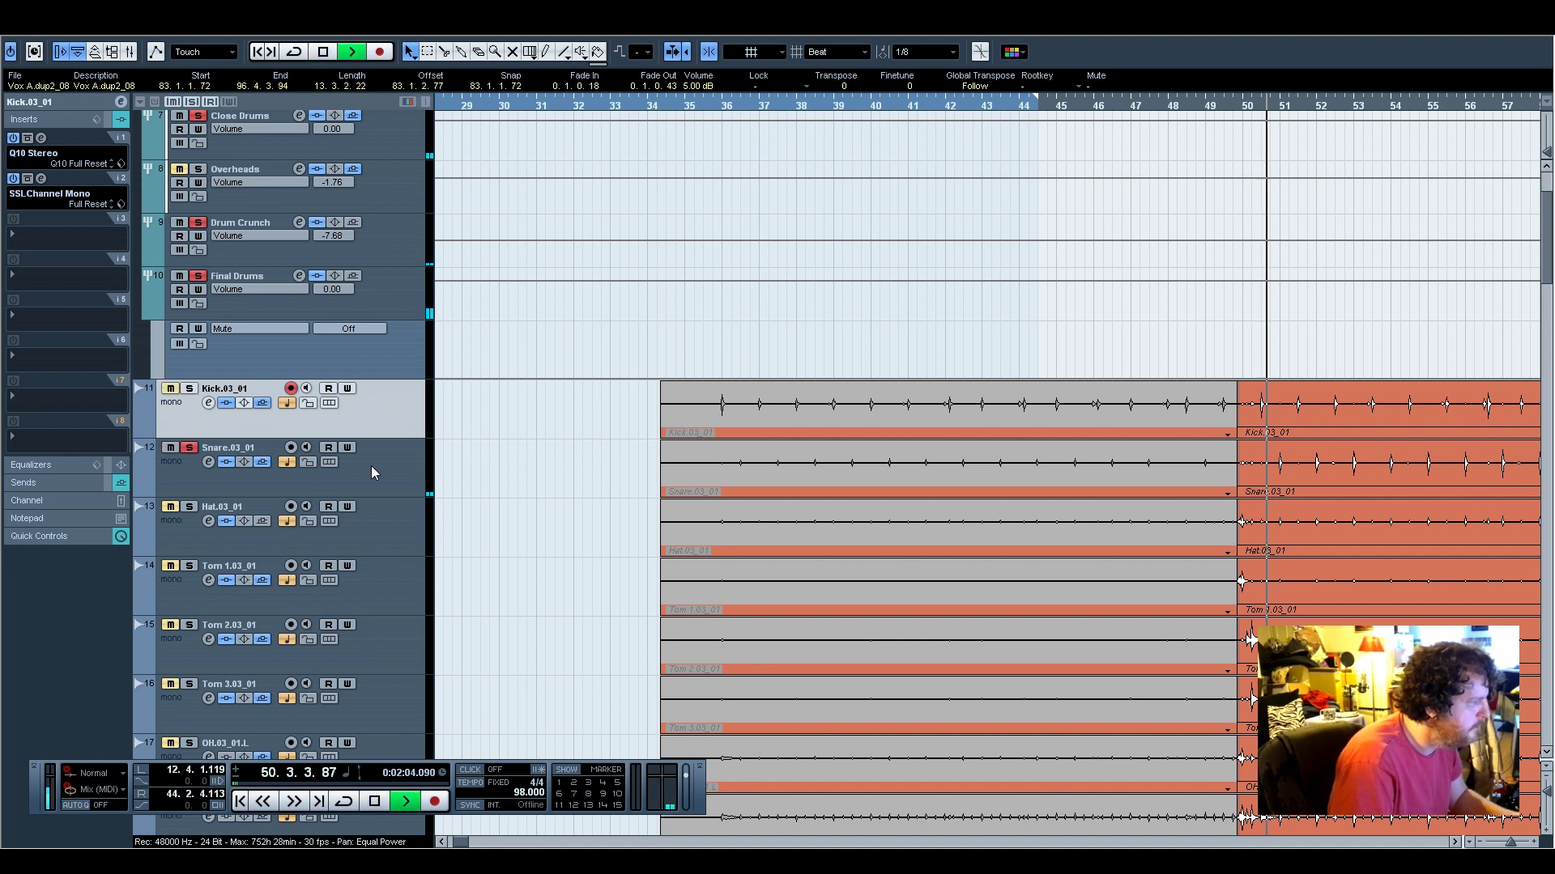
pyautogui.click(372, 467)
pyautogui.click(42, 139)
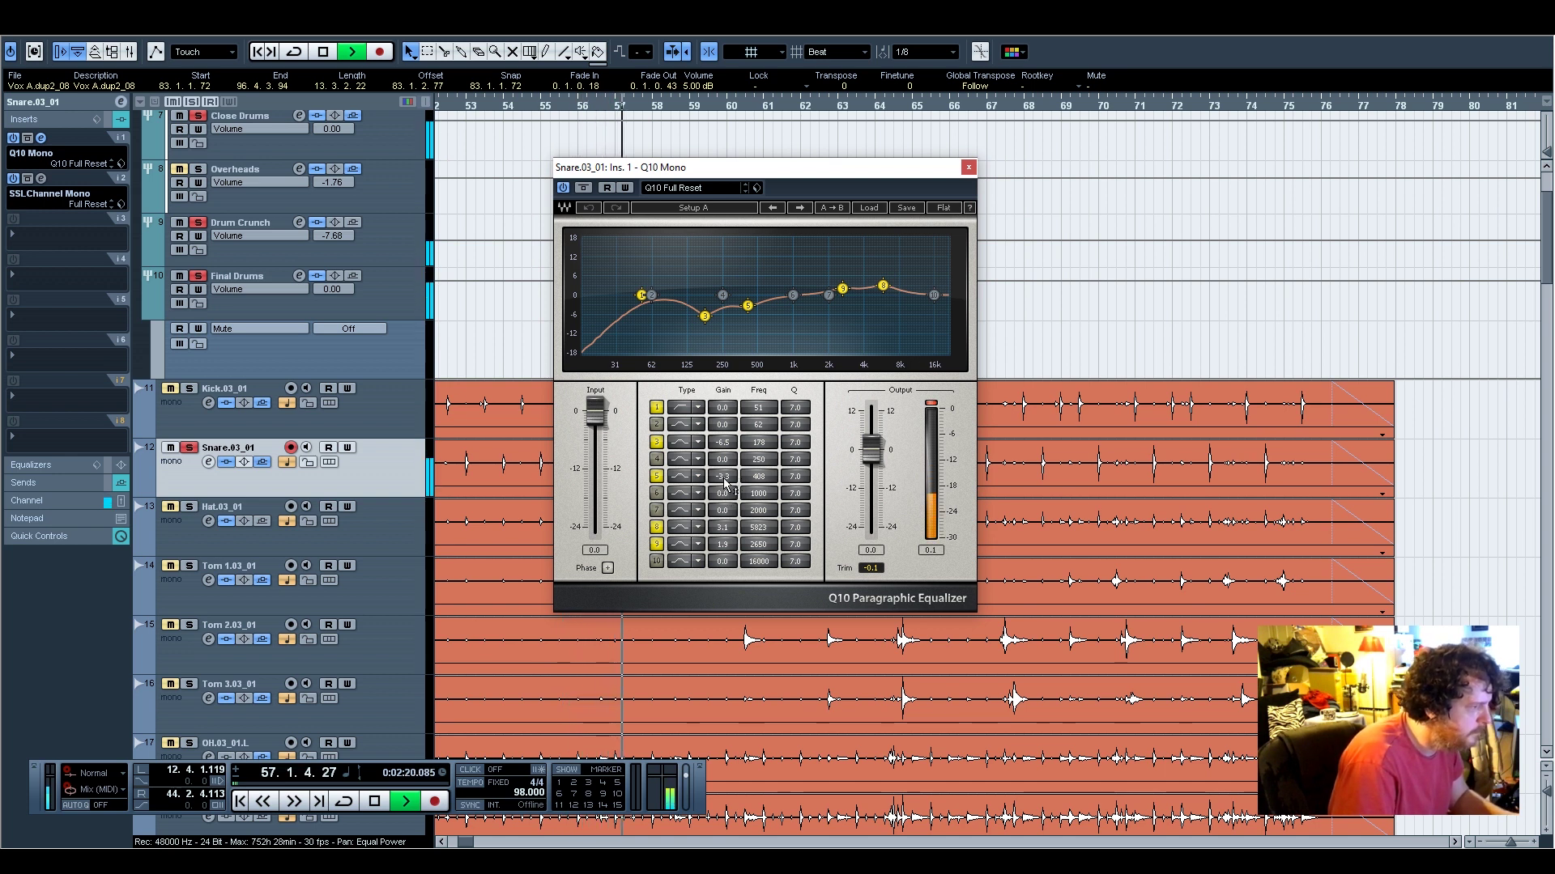
# Audition a strong boost on band 5 of the Snare's Q10 Mono, stop playback, and set that band's gain to -4.0
pyautogui.moveTo(726, 479); pyautogui.dragTo(727, 403)
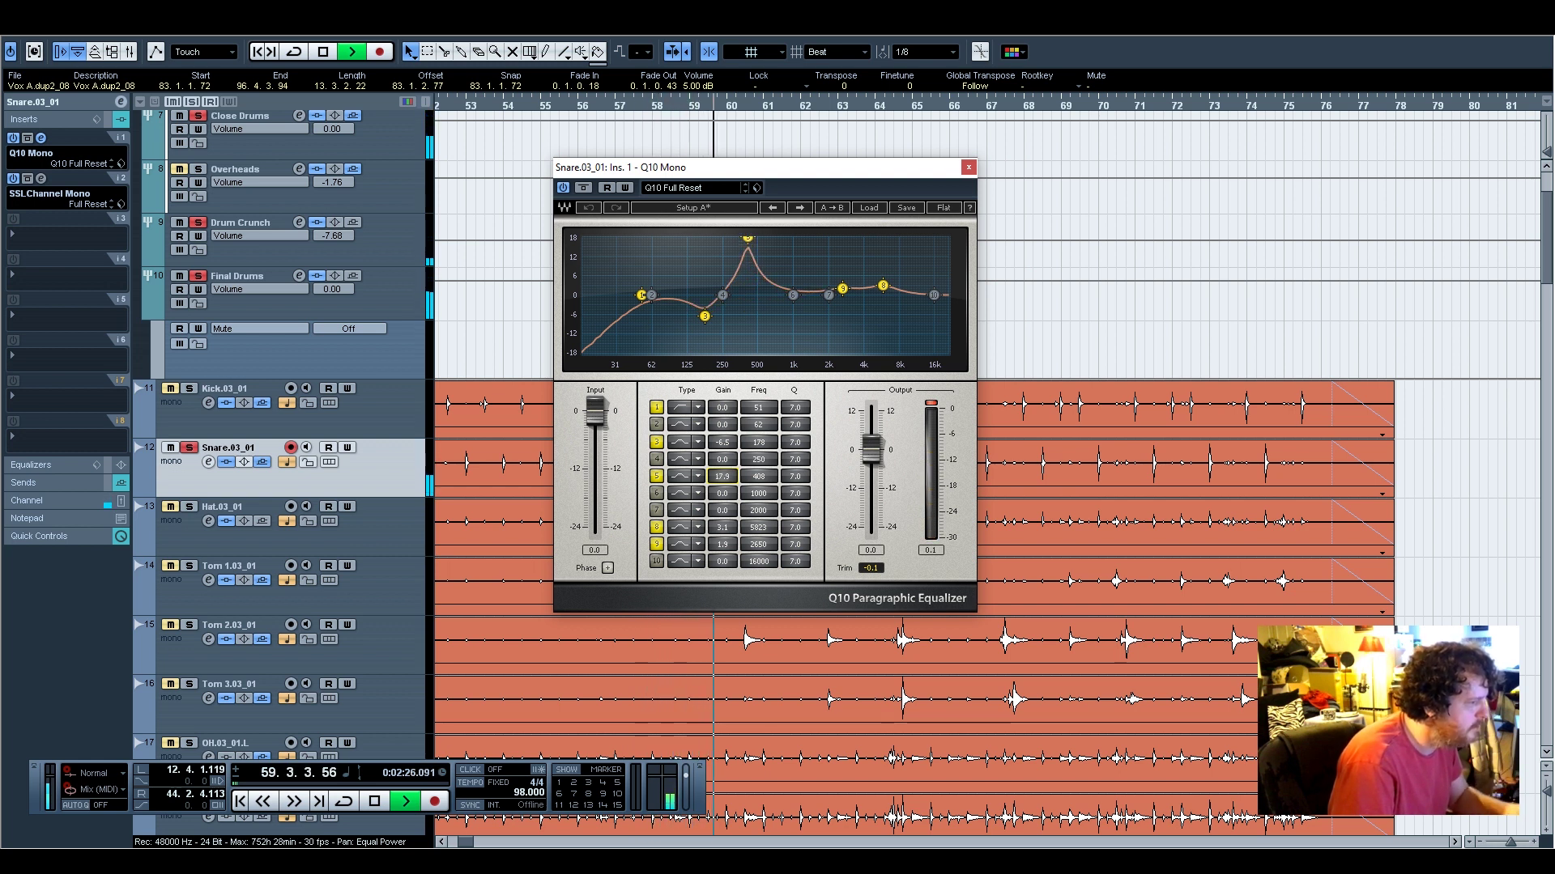
pyautogui.moveTo(727, 403); pyautogui.dragTo(726, 406)
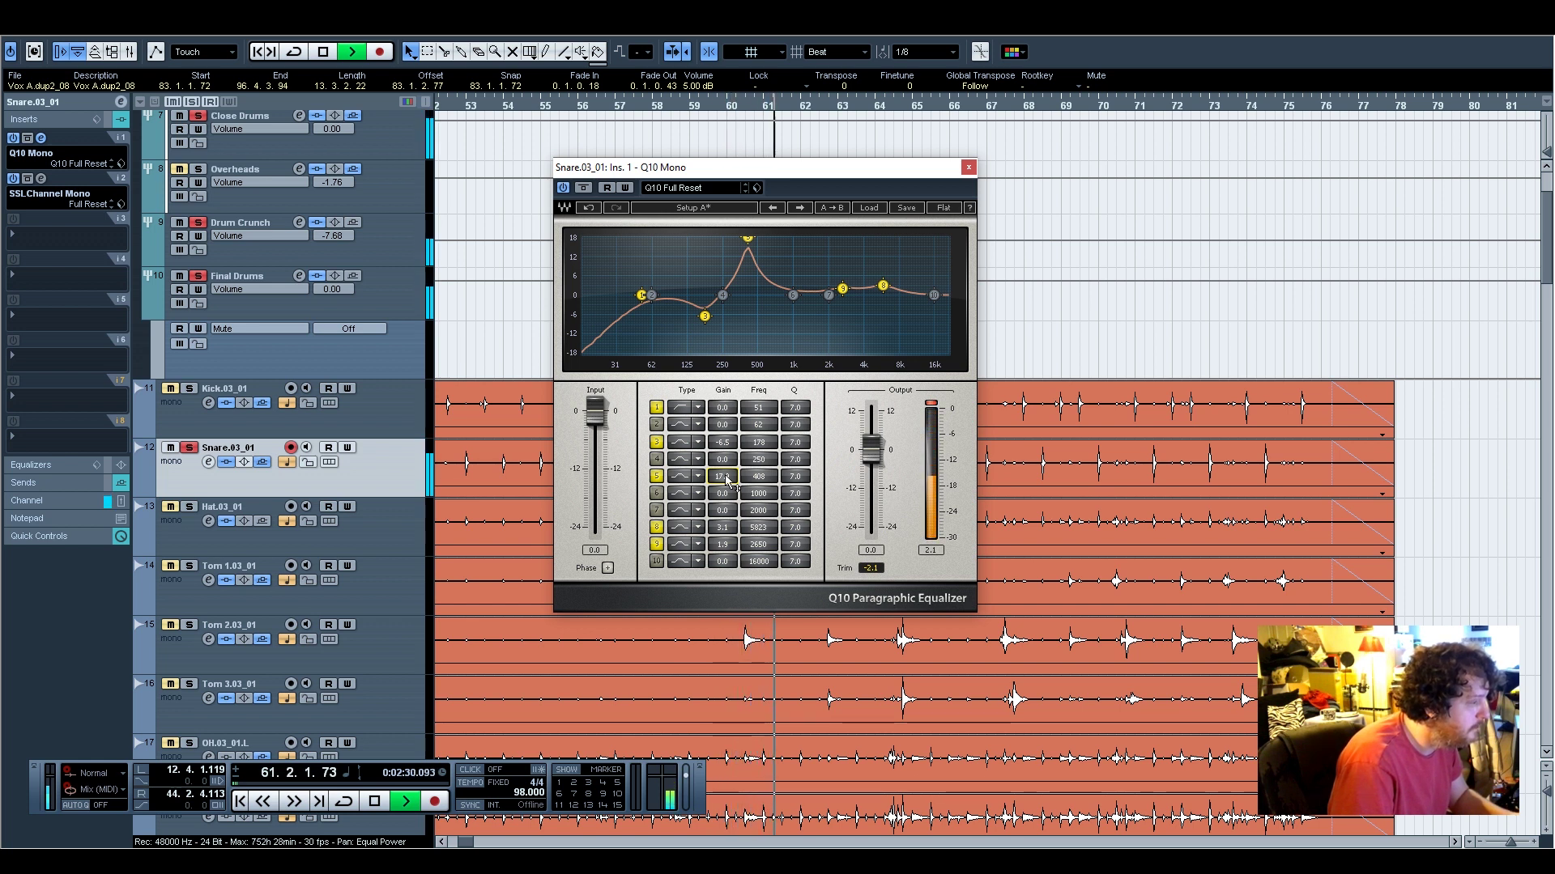
pyautogui.press('space')
pyautogui.moveTo(723, 477); pyautogui.dragTo(723, 535)
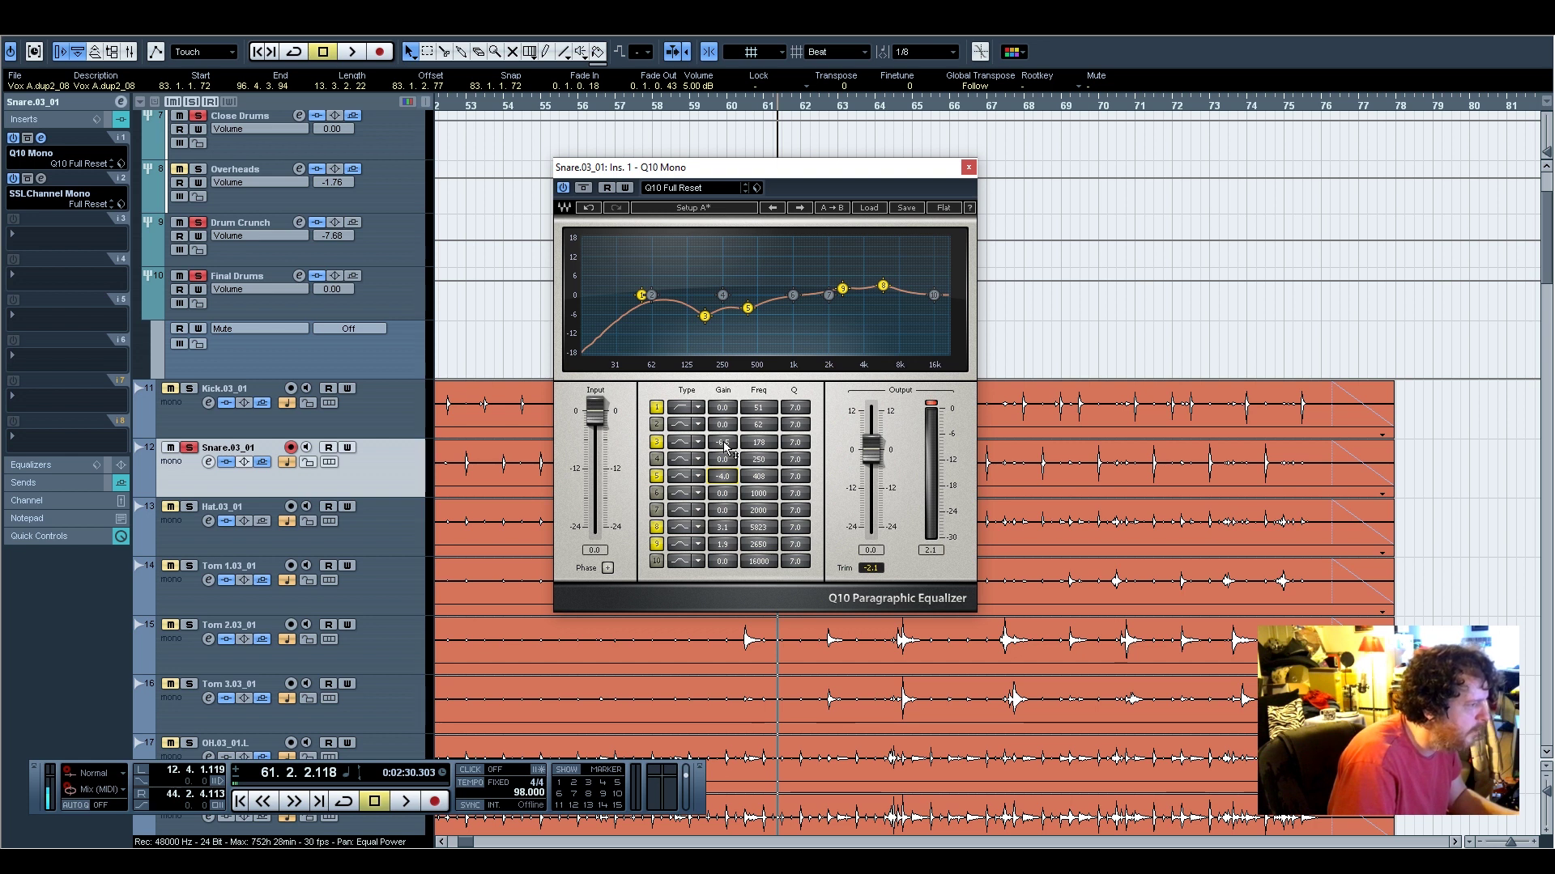
# Boost the Snare EQ's band 3 to 13.1 and, replaying from bar 50, tune it to 177 Hz with a Q of 100.0
pyautogui.press('space')
pyautogui.moveTo(725, 445); pyautogui.dragTo(725, 374)
pyautogui.press('space')
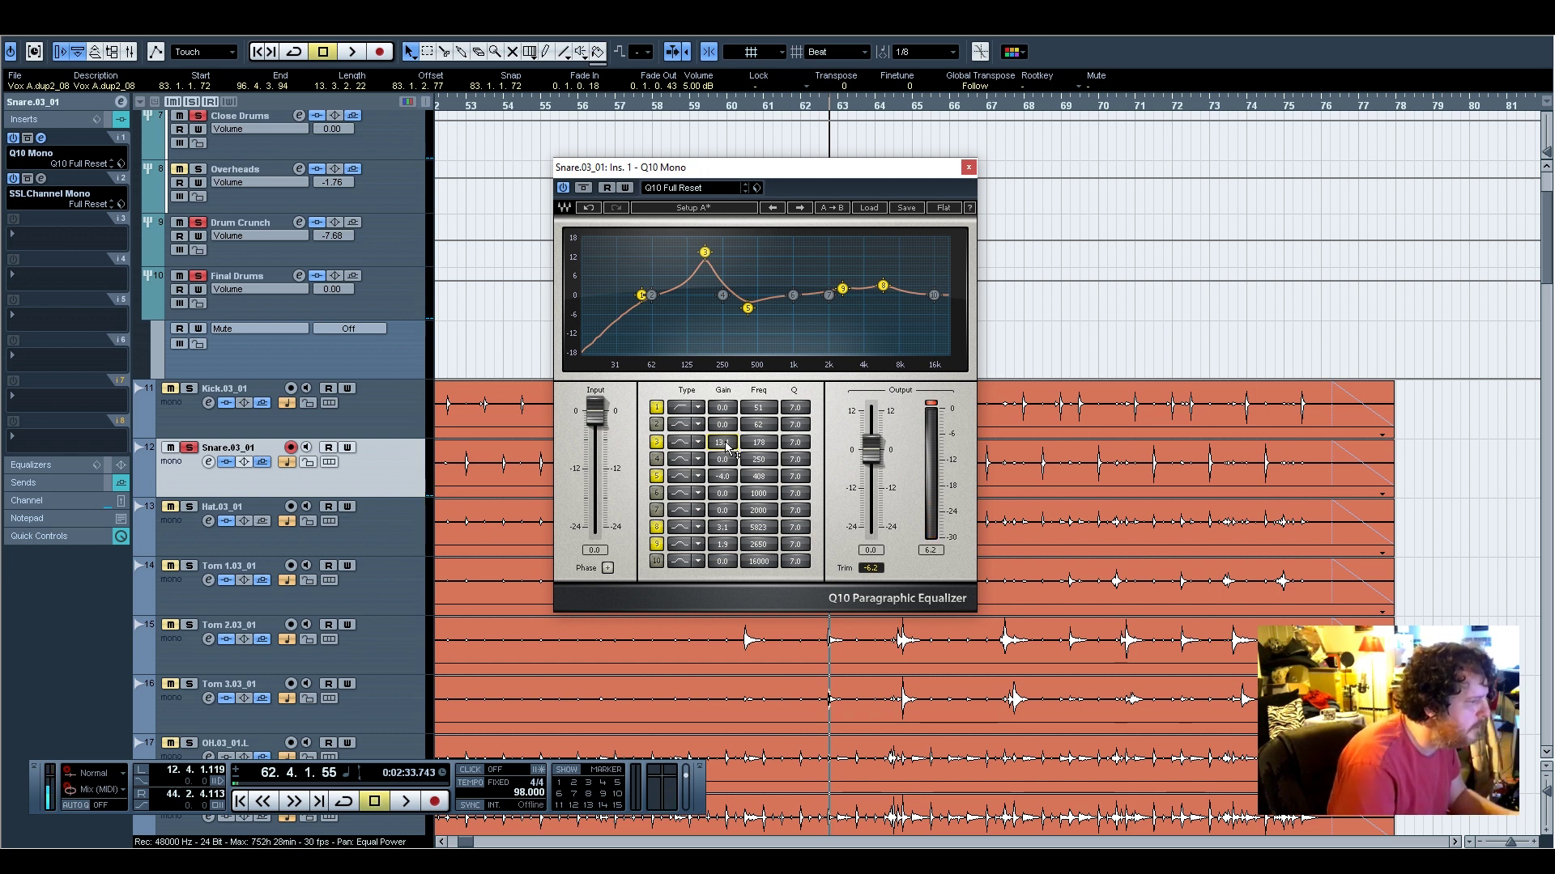
pyautogui.moveTo(808, 176); pyautogui.dragTo(316, 145)
pyautogui.click(442, 842)
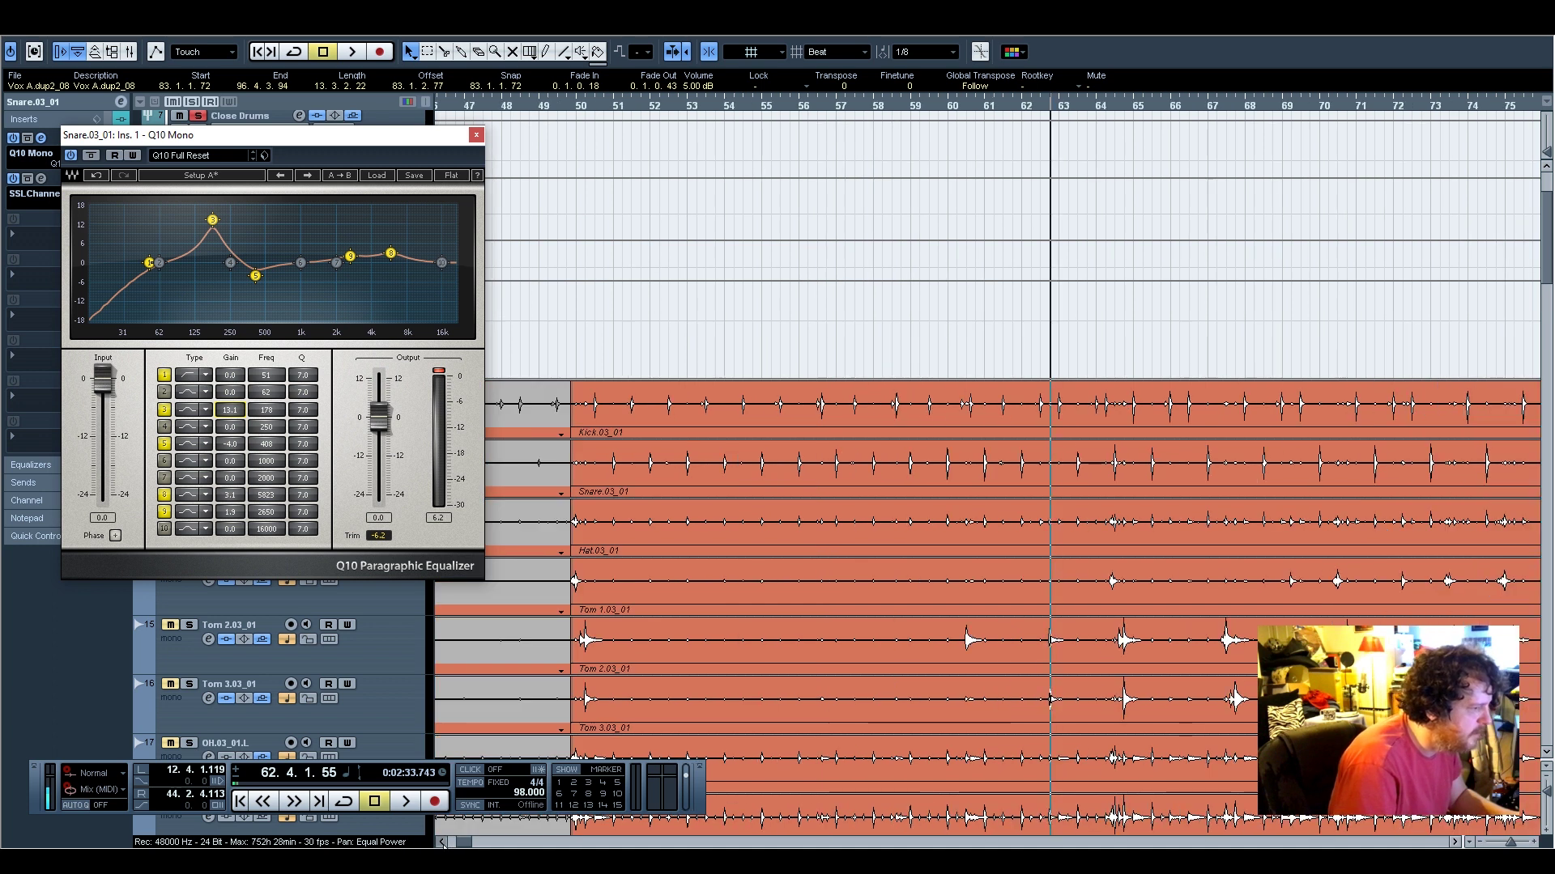
pyautogui.click(821, 118)
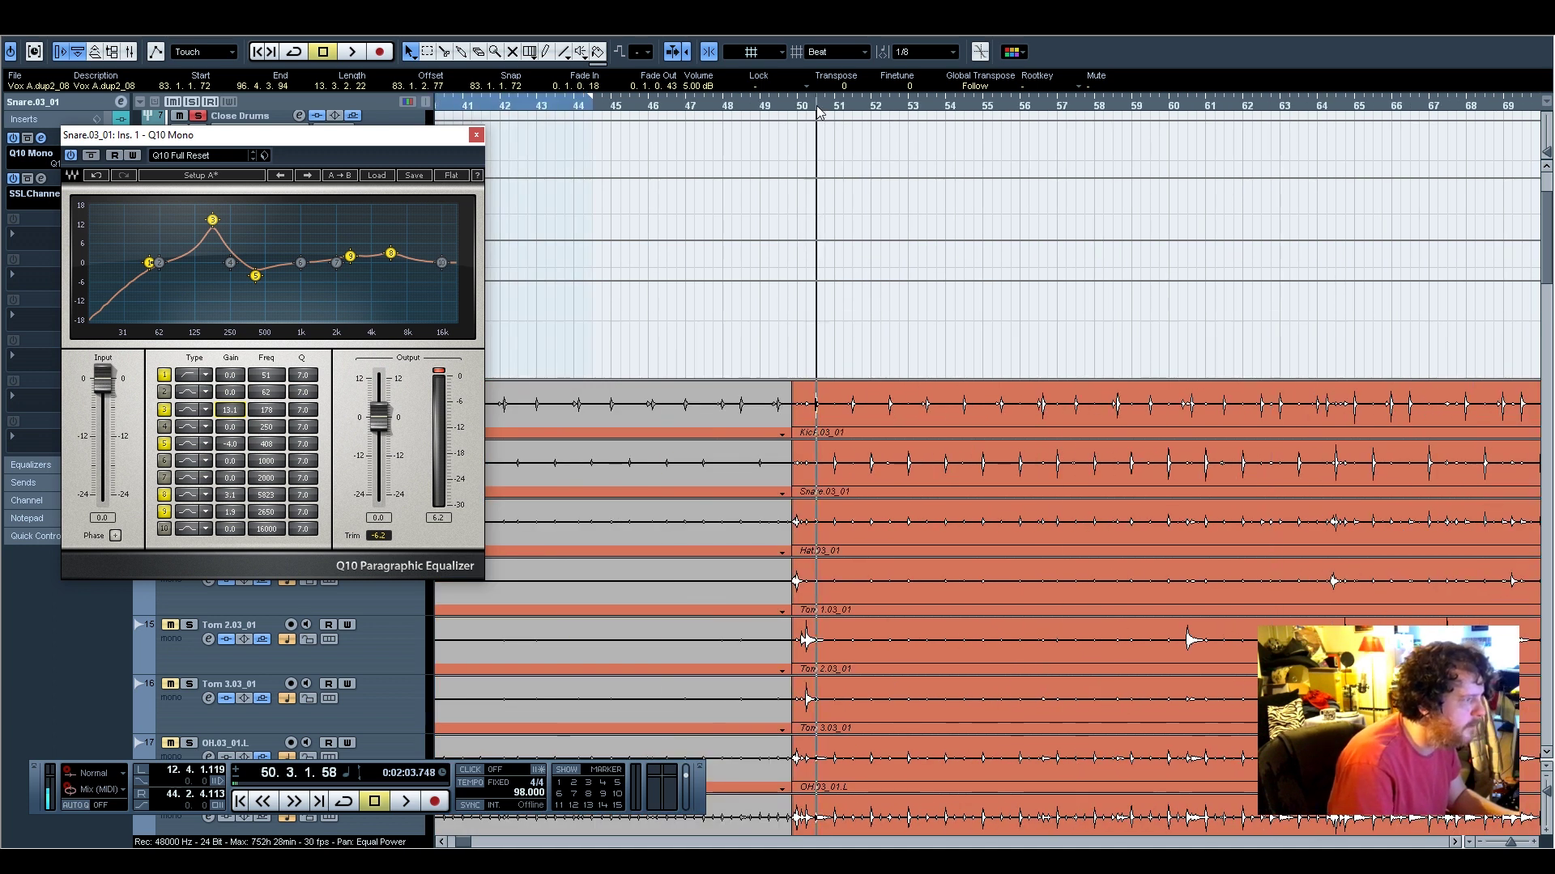
pyautogui.press('space')
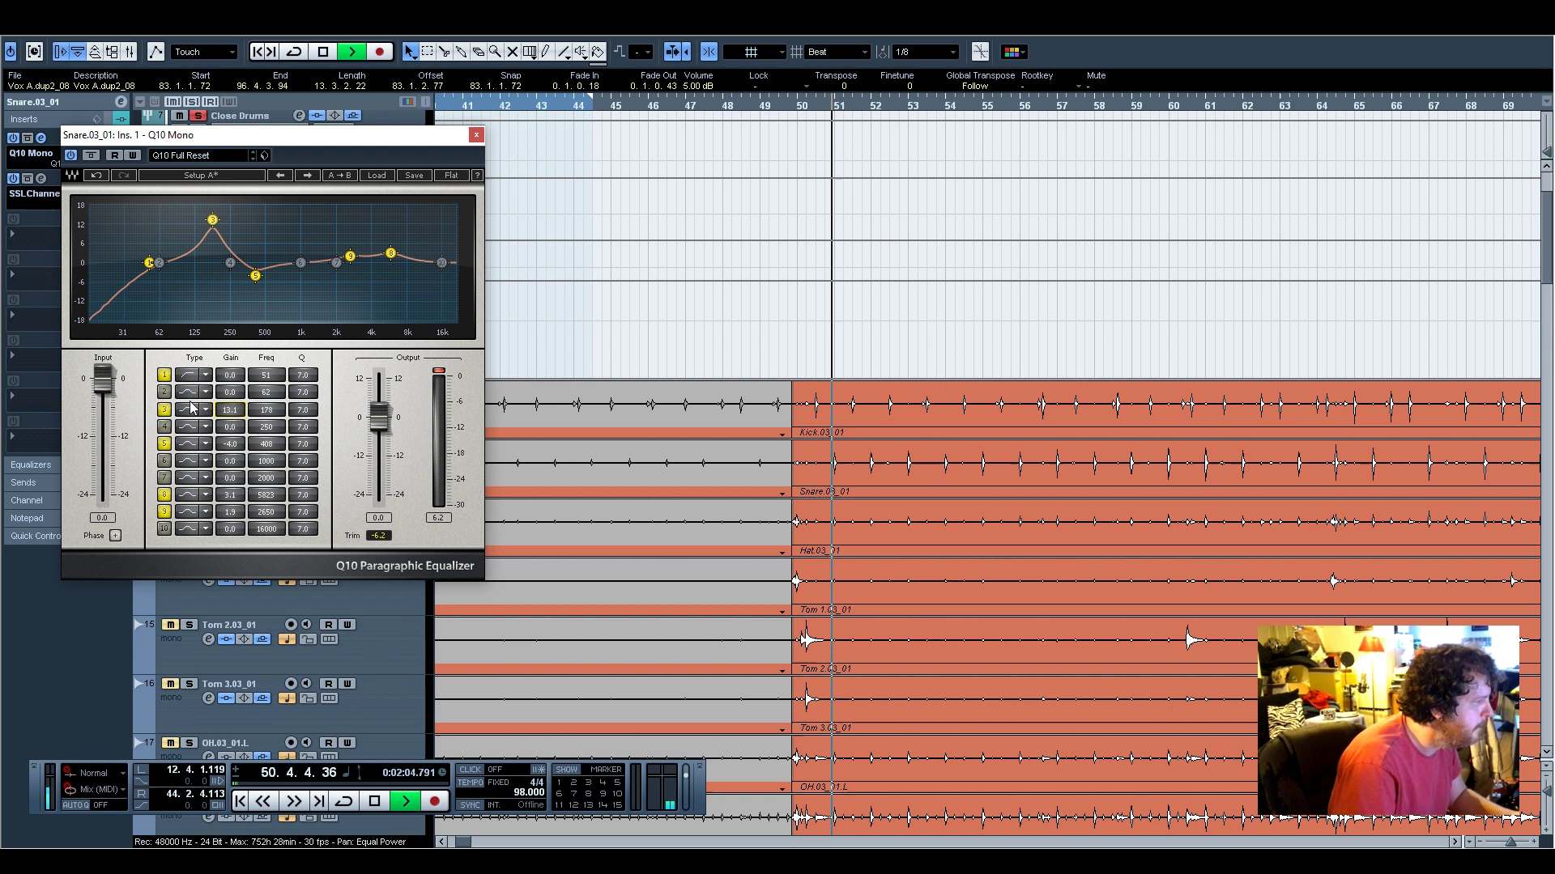
pyautogui.moveTo(302, 409)
pyautogui.mouseDown()
pyautogui.moveTo(353, 409)
pyautogui.moveTo(280, 417)
pyautogui.mouseUp()
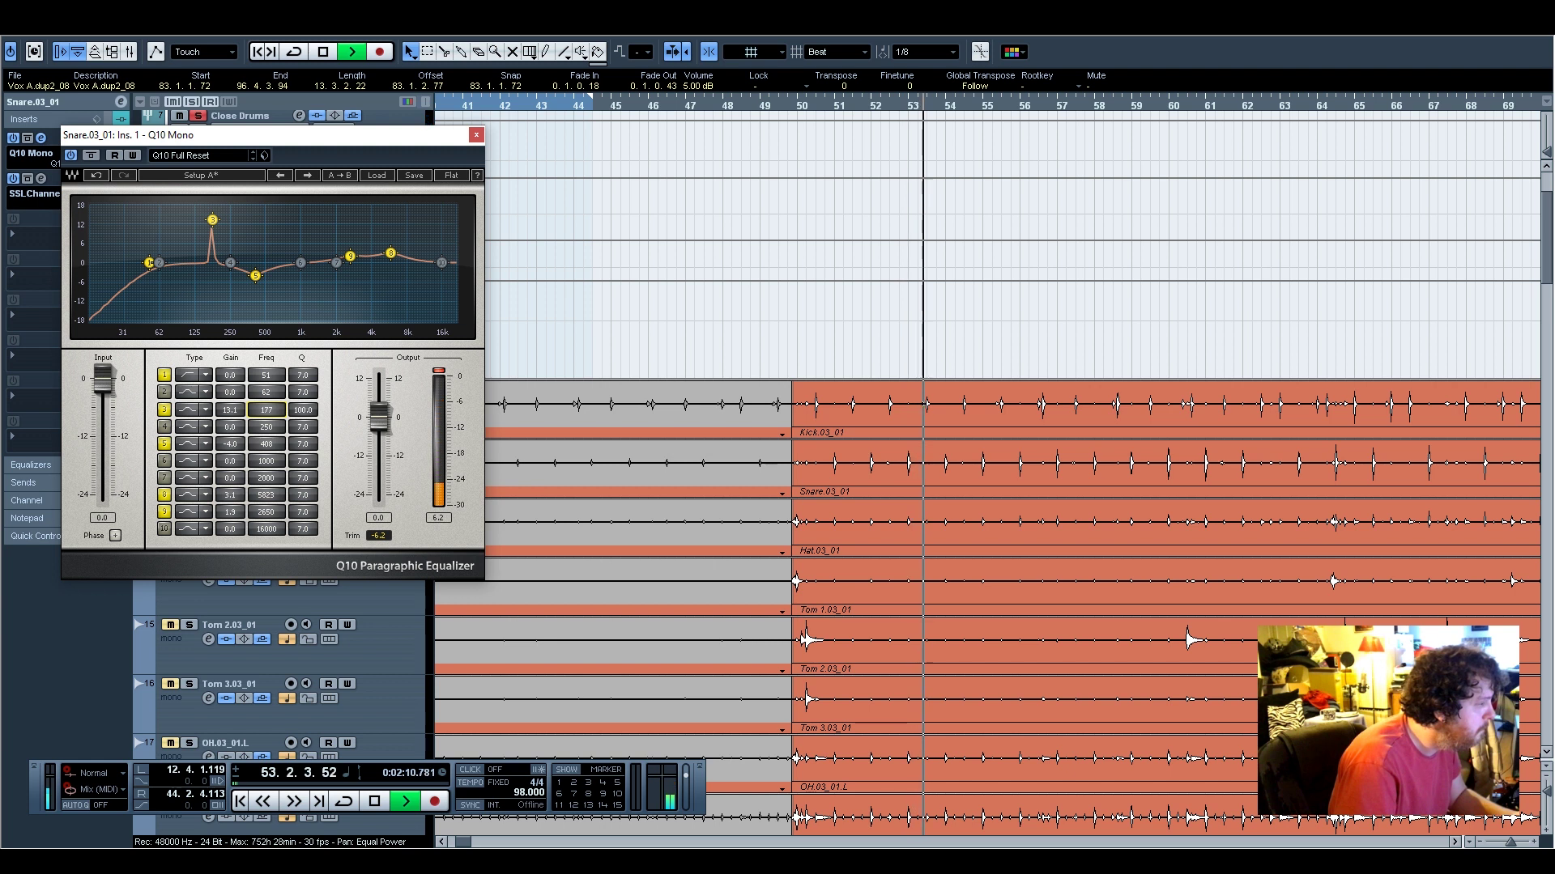
pyautogui.press('space')
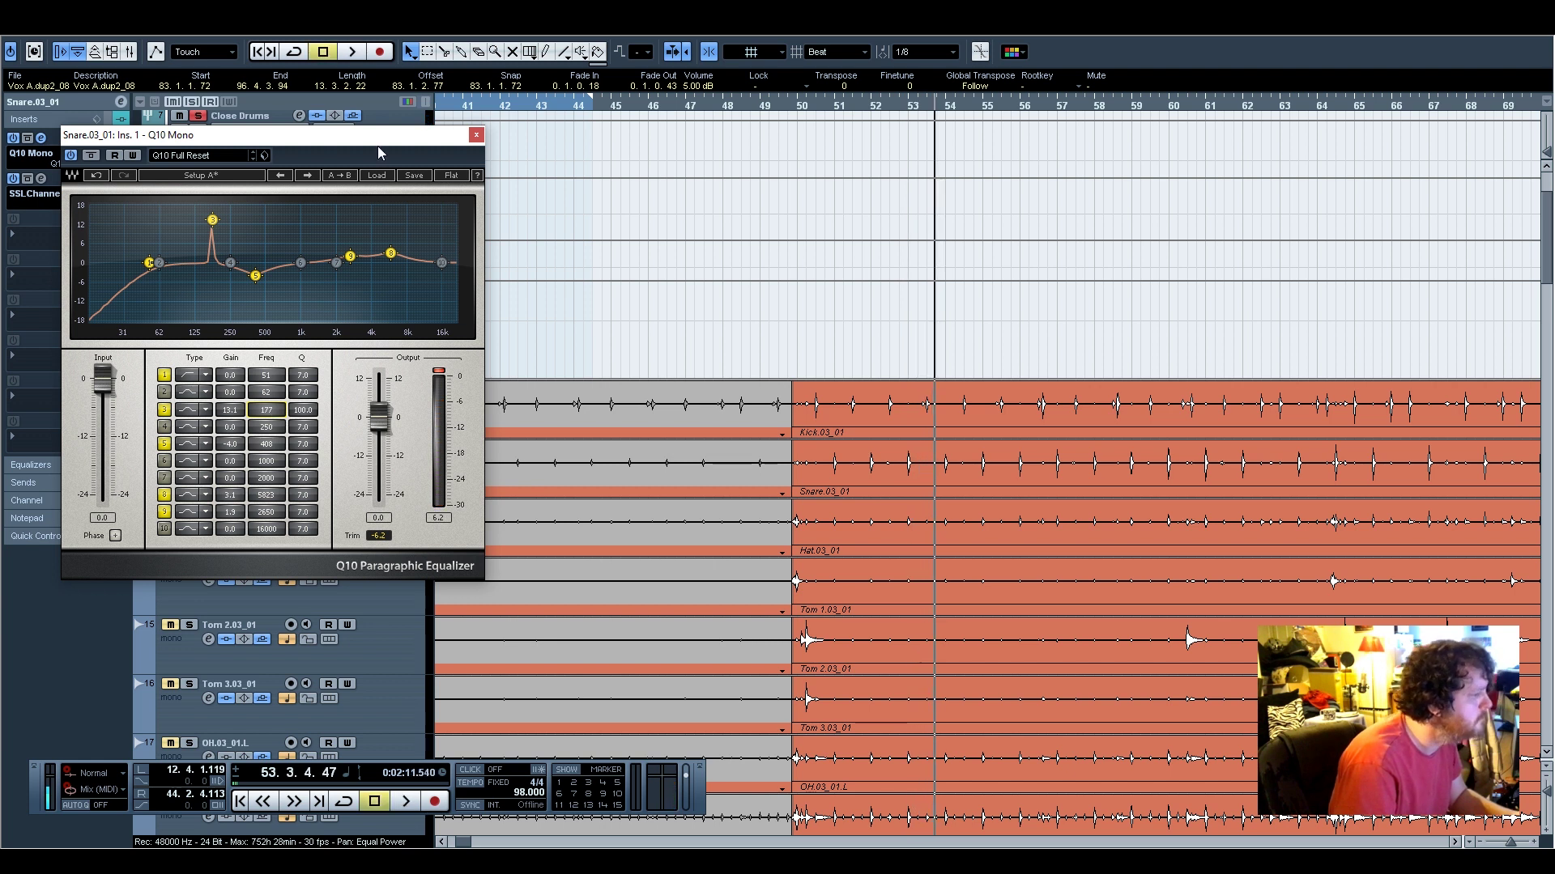
# Set the Snare EQ's band 3 to a Q of 36.2 and a gain of -5.0, comparing boost and cut during playback from bar 50
pyautogui.moveTo(316, 144); pyautogui.dragTo(797, 151)
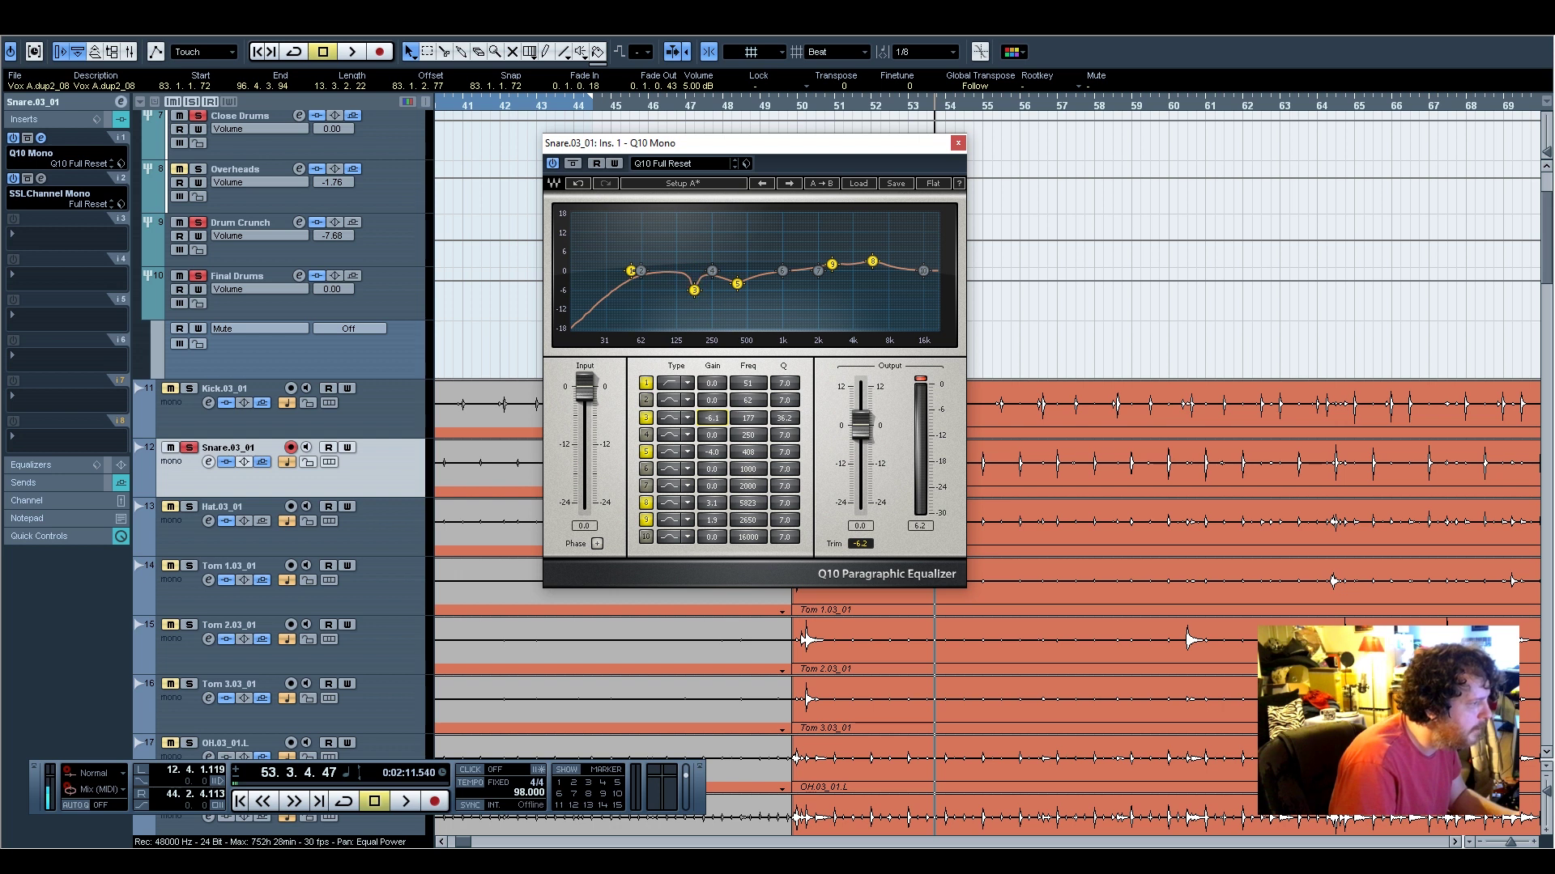
pyautogui.moveTo(790, 147); pyautogui.dragTo(470, 121)
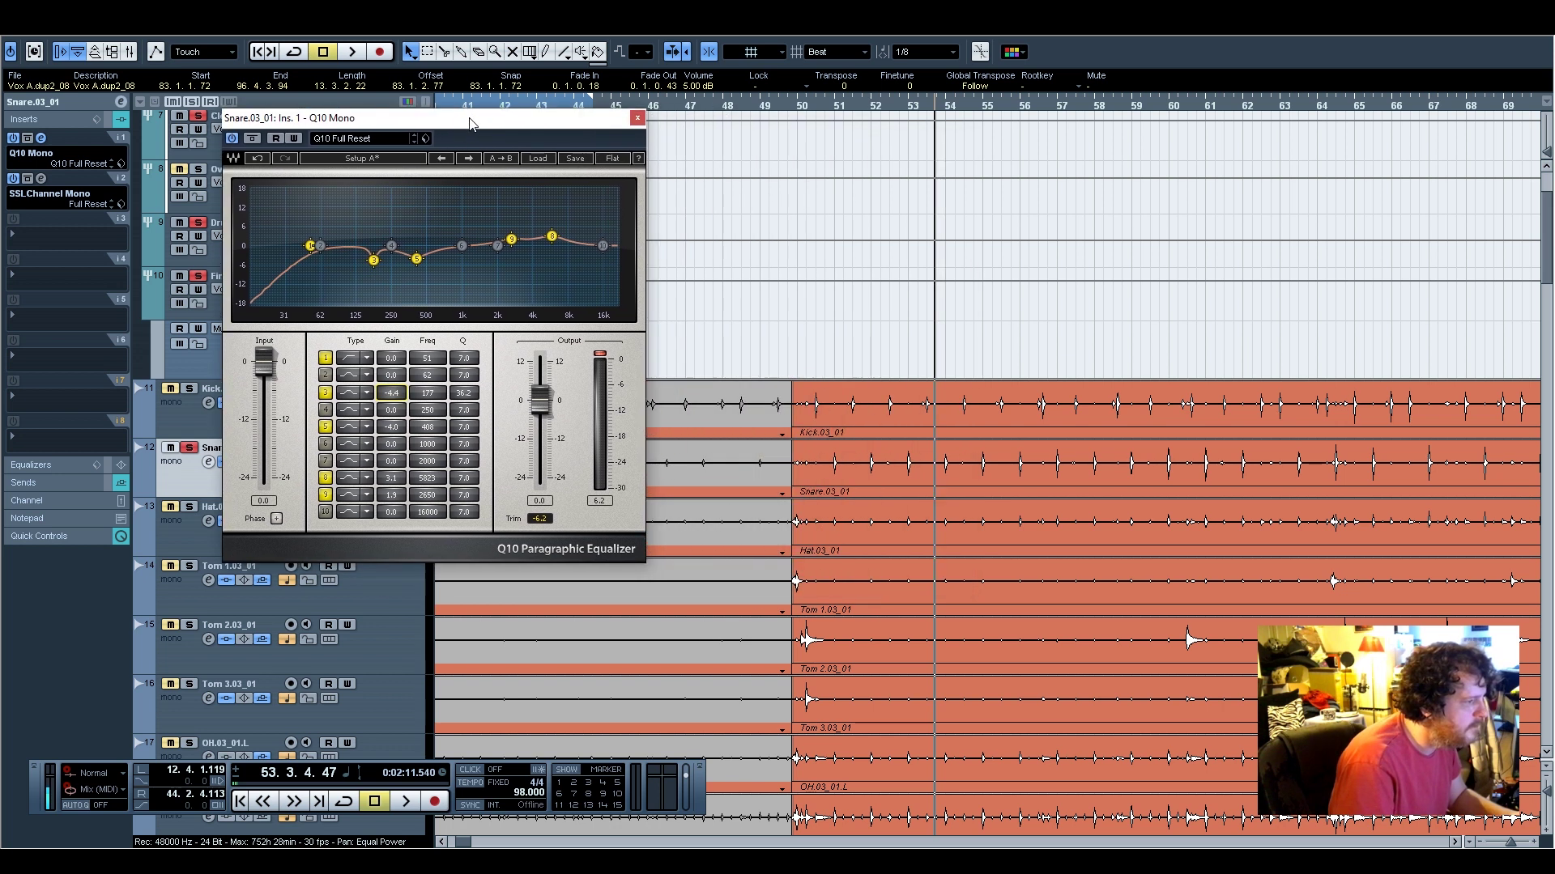
pyautogui.click(800, 105)
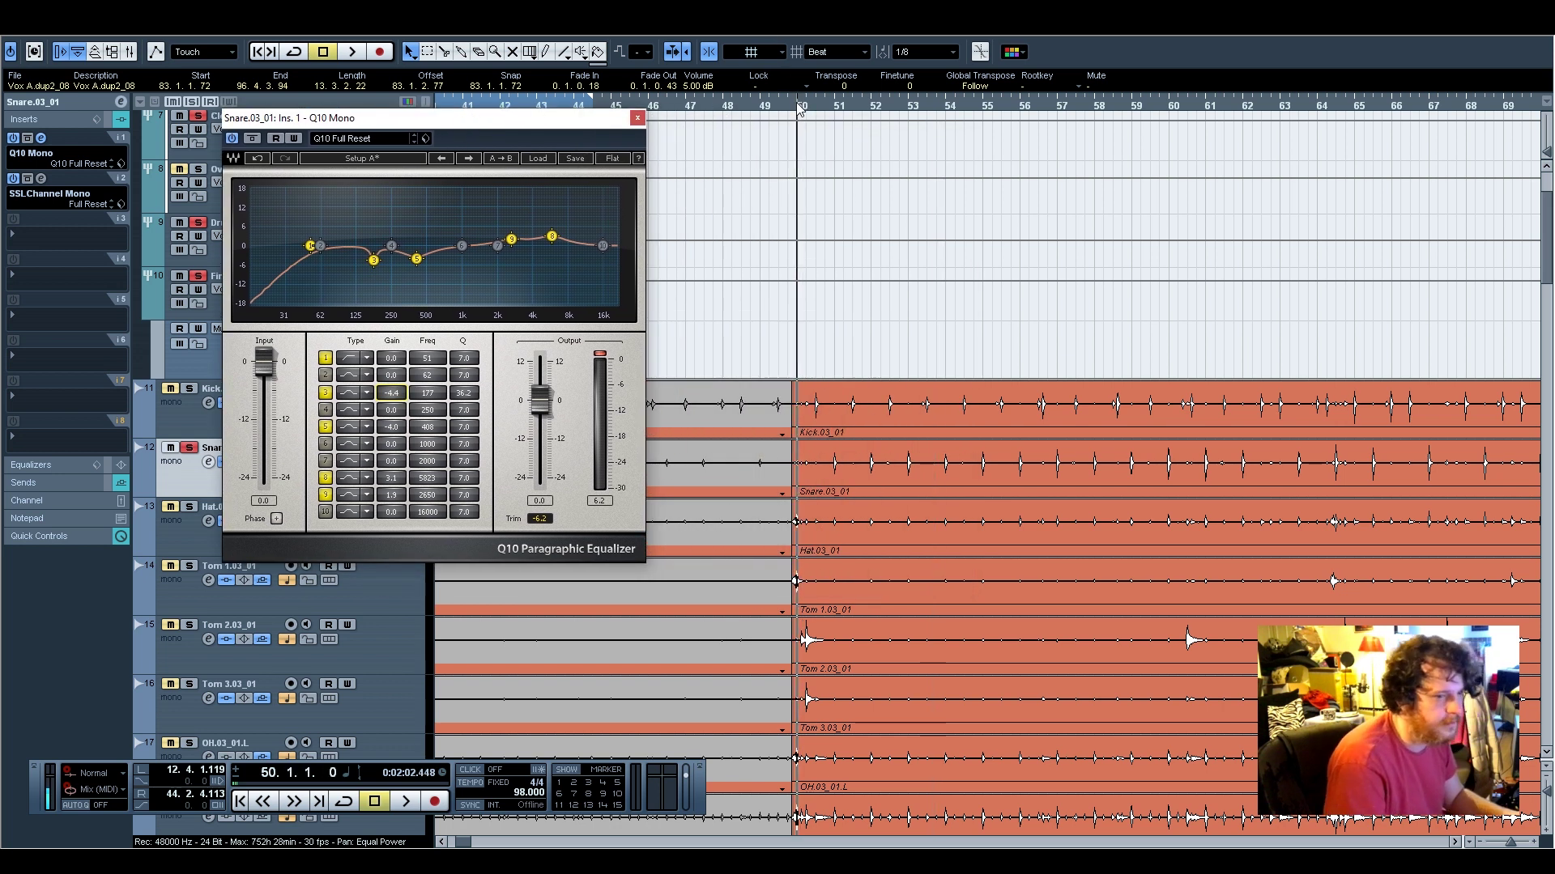
pyautogui.press('space')
pyautogui.moveTo(474, 119); pyautogui.dragTo(547, 137)
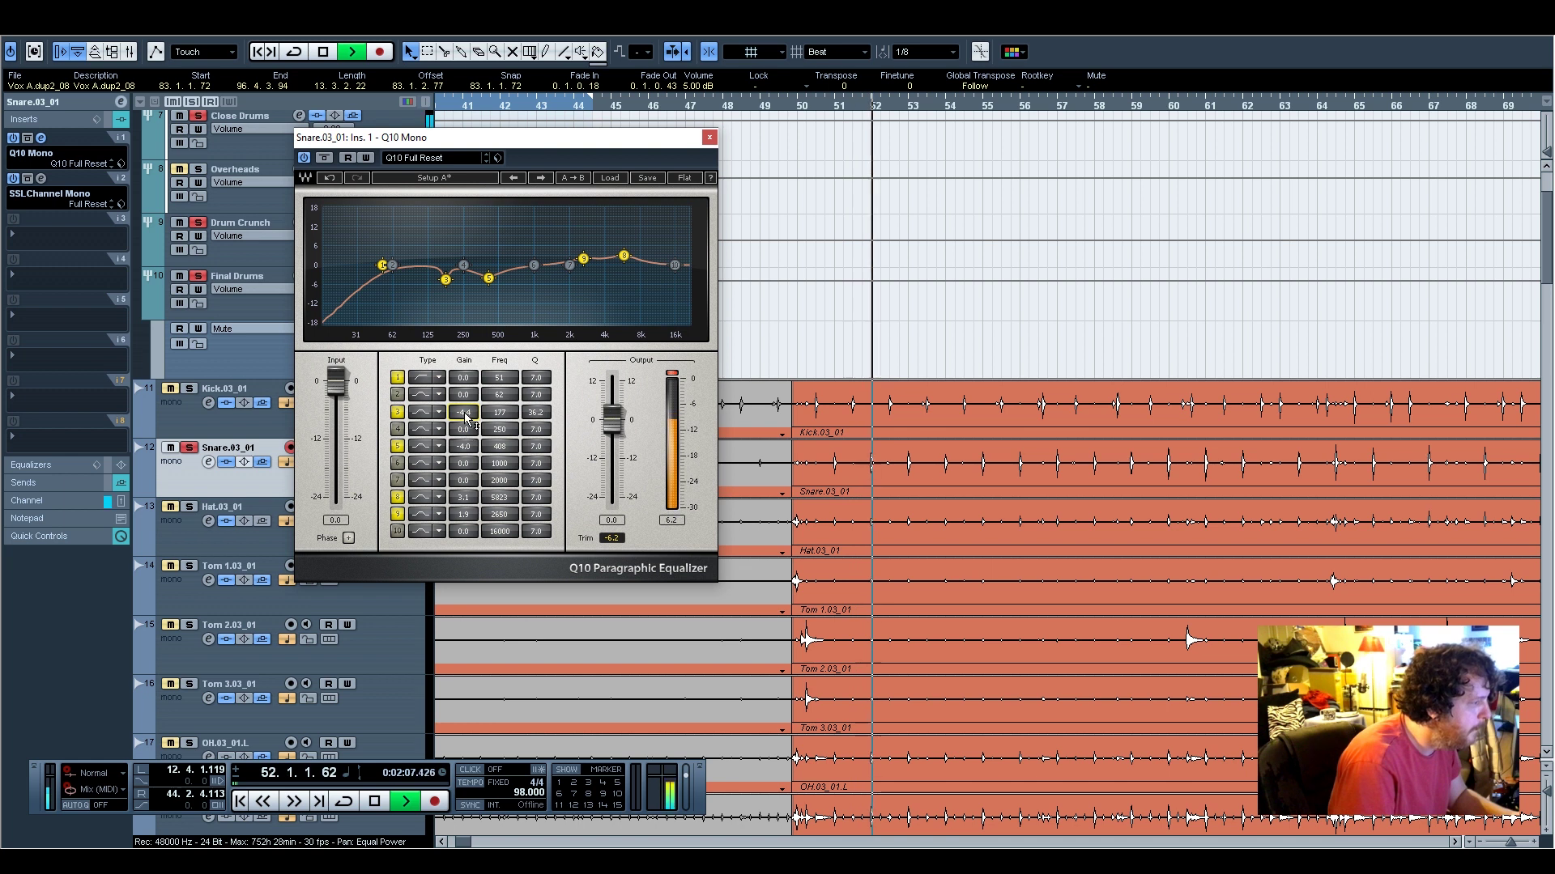
pyautogui.moveTo(464, 412); pyautogui.dragTo(463, 377)
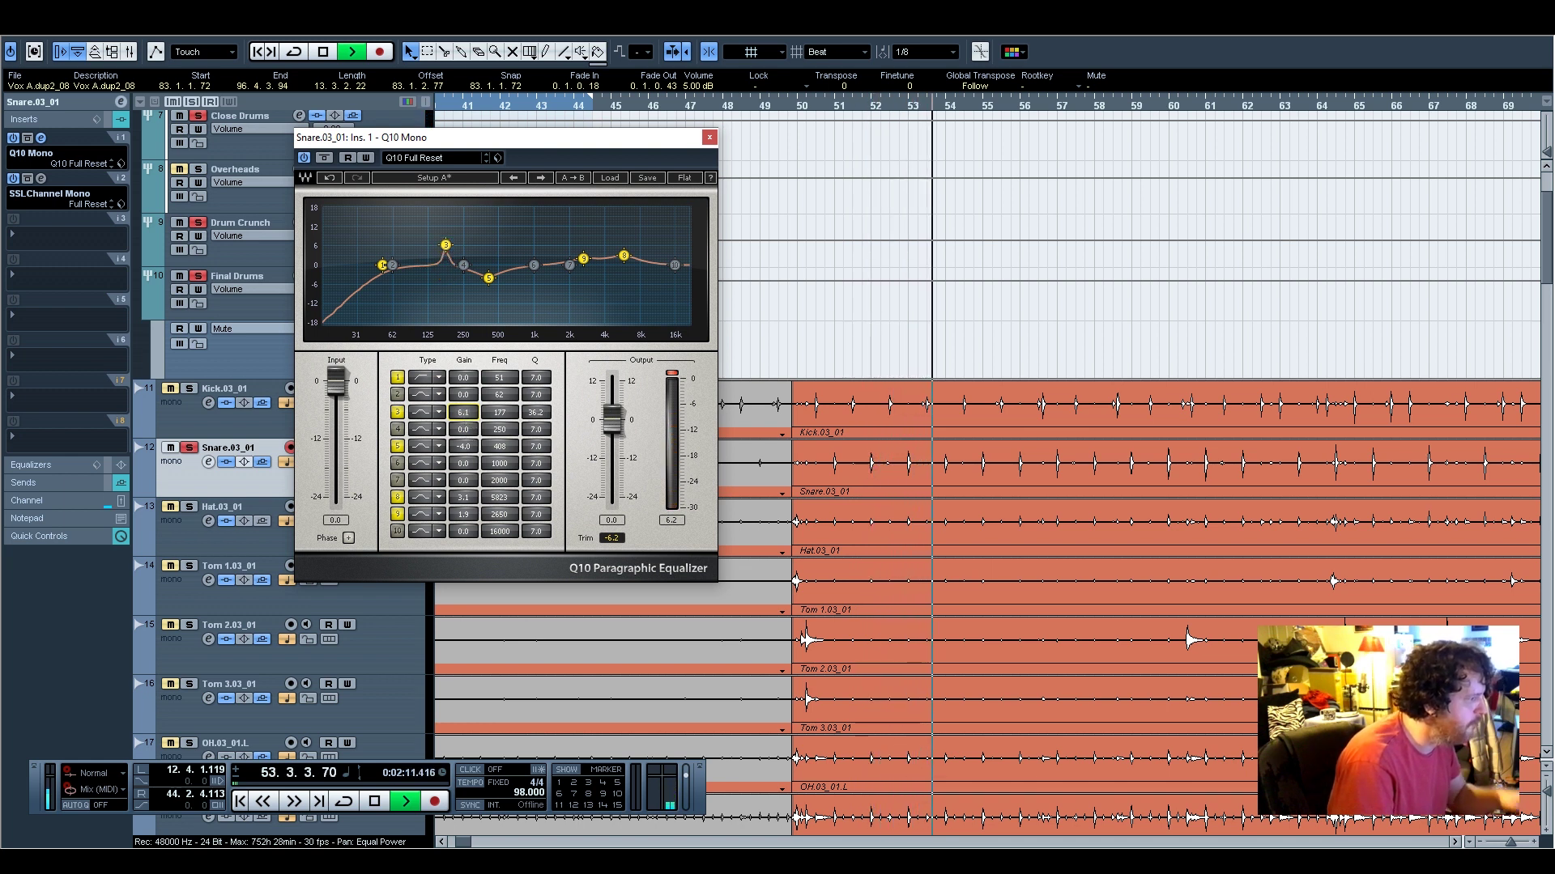
pyautogui.moveTo(463, 412)
pyautogui.mouseDown()
pyautogui.moveTo(464, 459)
pyautogui.moveTo(463, 401)
pyautogui.mouseUp()
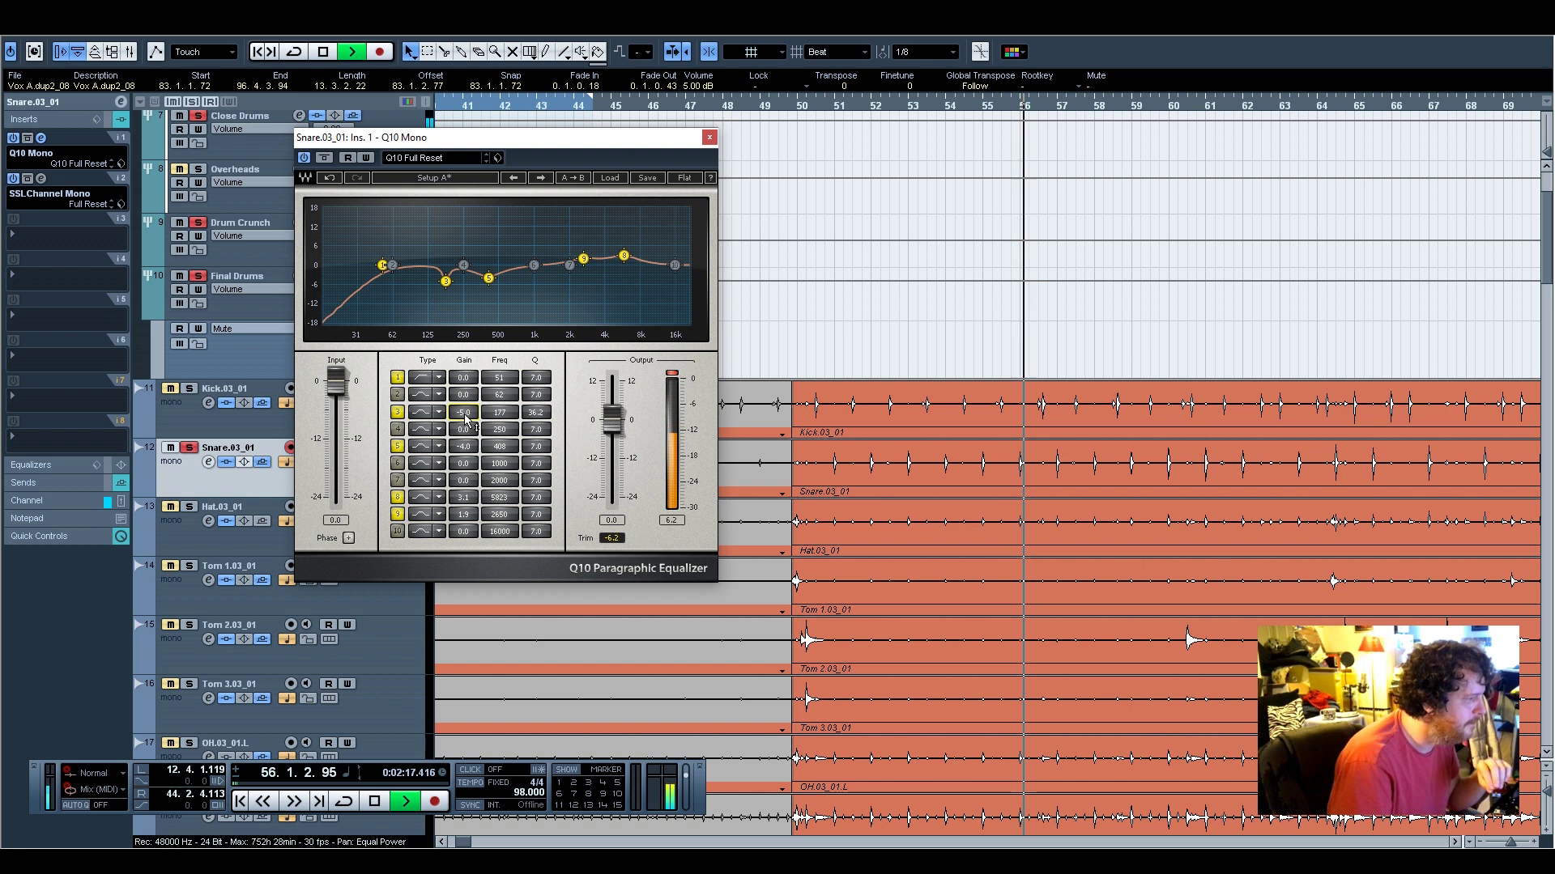
# Enable band 4 of the Snare EQ with 18.0 gain and a Q of 100.0, and sweep its frequency while listening
pyautogui.click(398, 431)
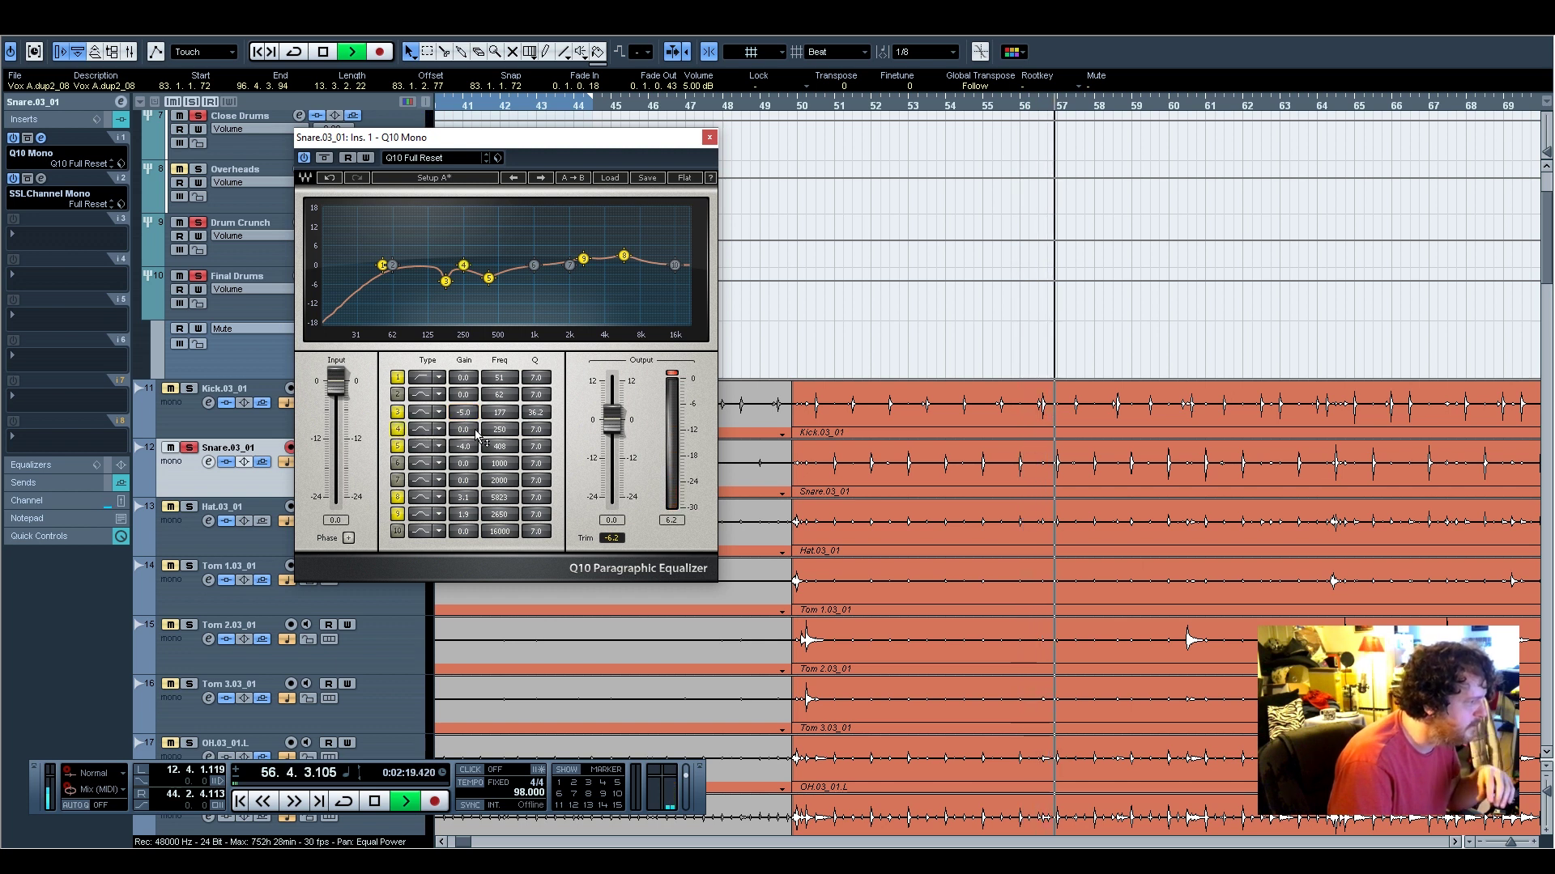
pyautogui.moveTo(534, 429); pyautogui.dragTo(566, 429)
pyautogui.moveTo(464, 430); pyautogui.dragTo(464, 372)
pyautogui.moveTo(500, 431)
pyautogui.mouseDown()
pyautogui.moveTo(453, 431)
pyautogui.moveTo(473, 430)
pyautogui.mouseUp()
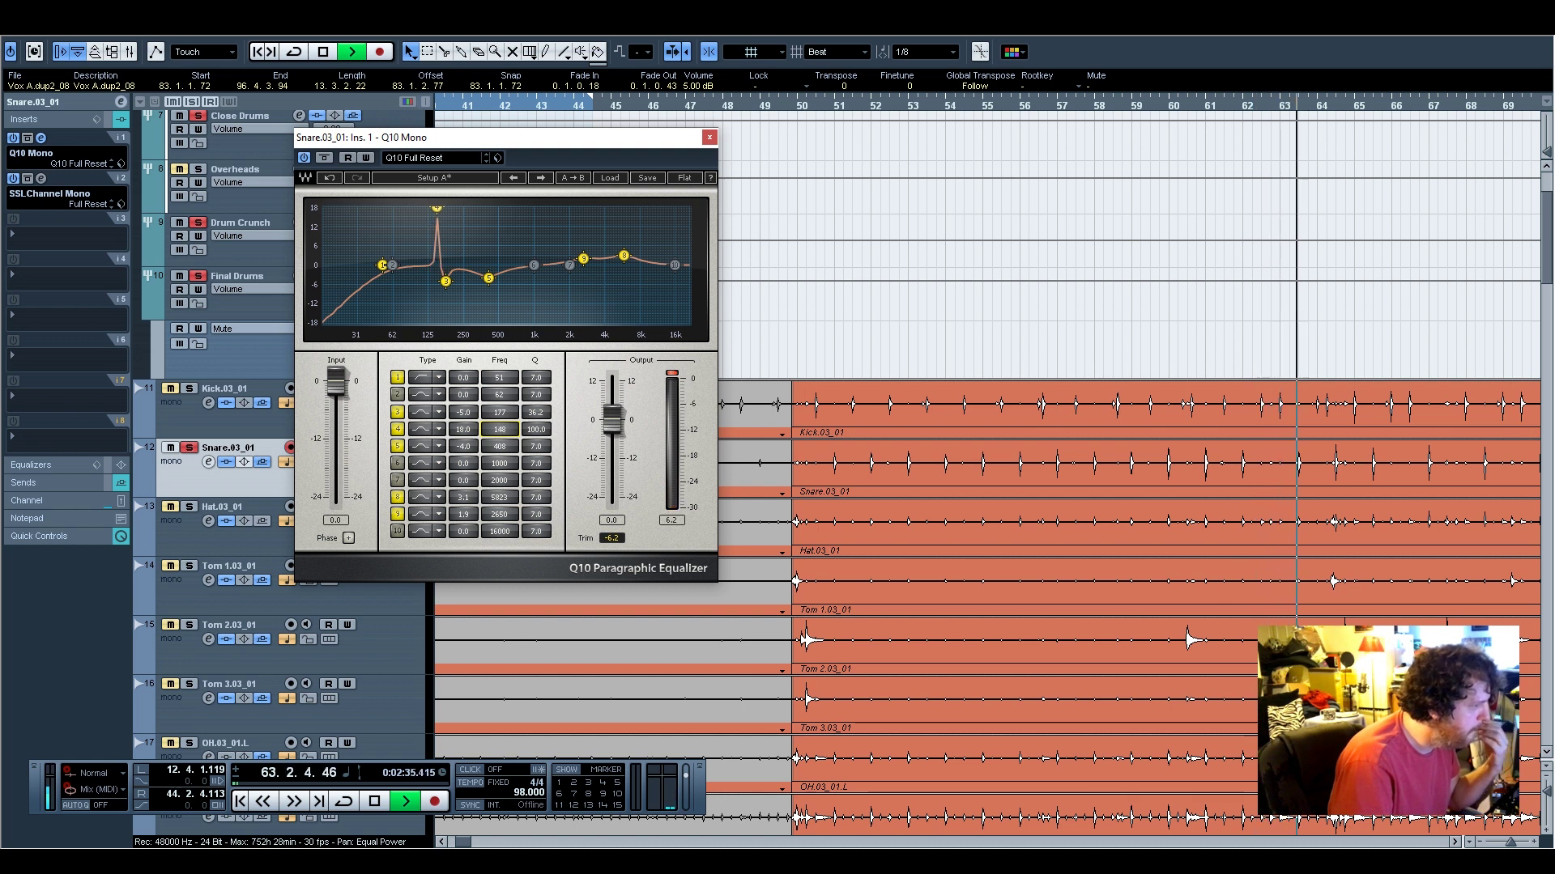
pyautogui.moveTo(474, 431); pyautogui.dragTo(486, 431)
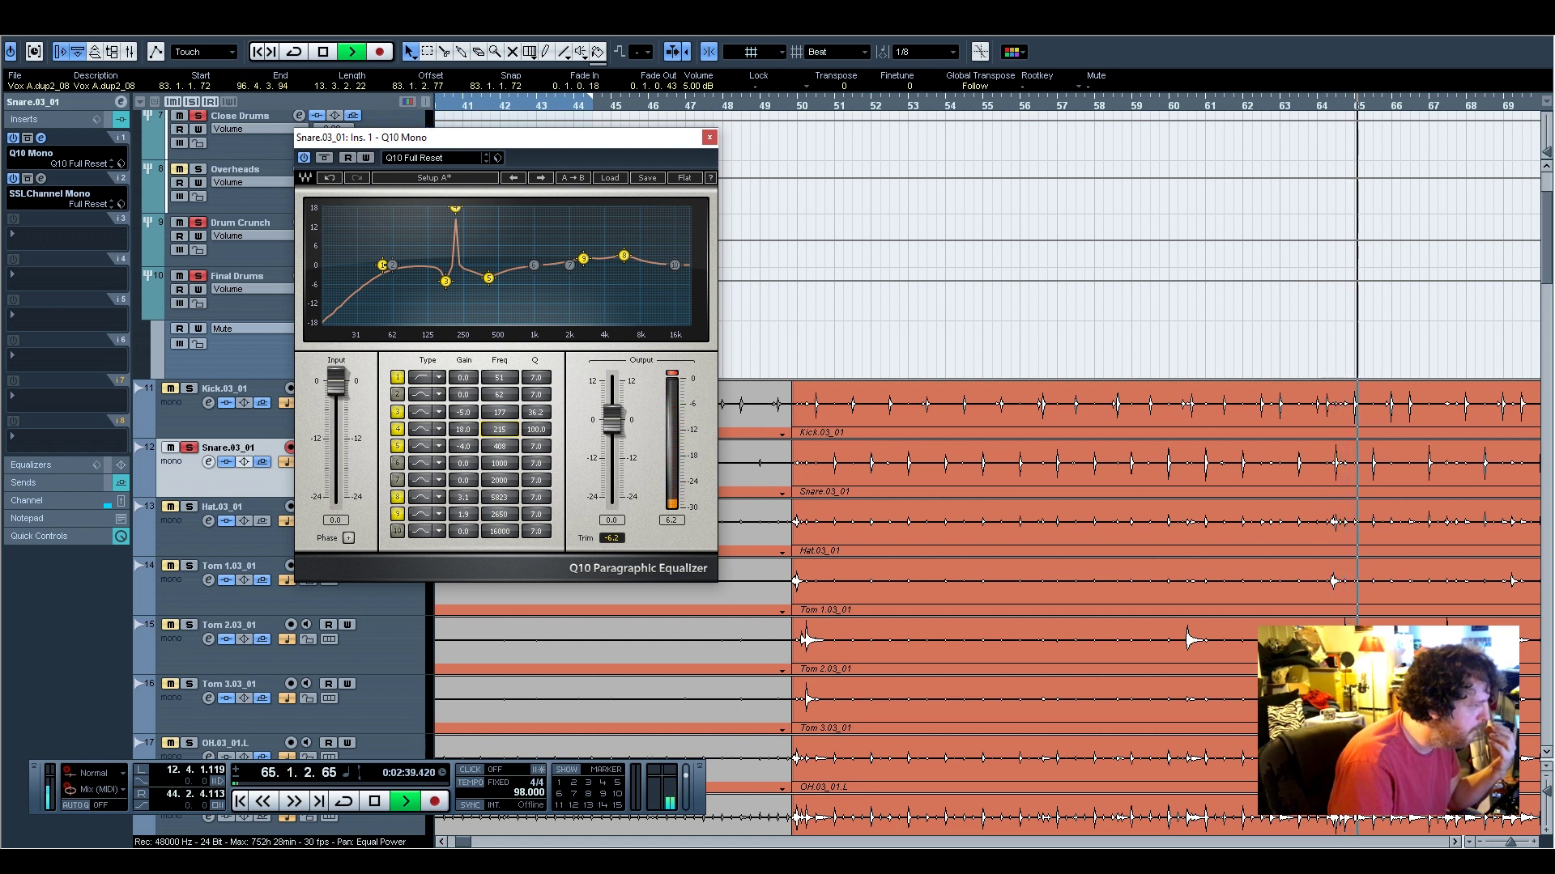
pyautogui.moveTo(487, 431); pyautogui.dragTo(460, 431)
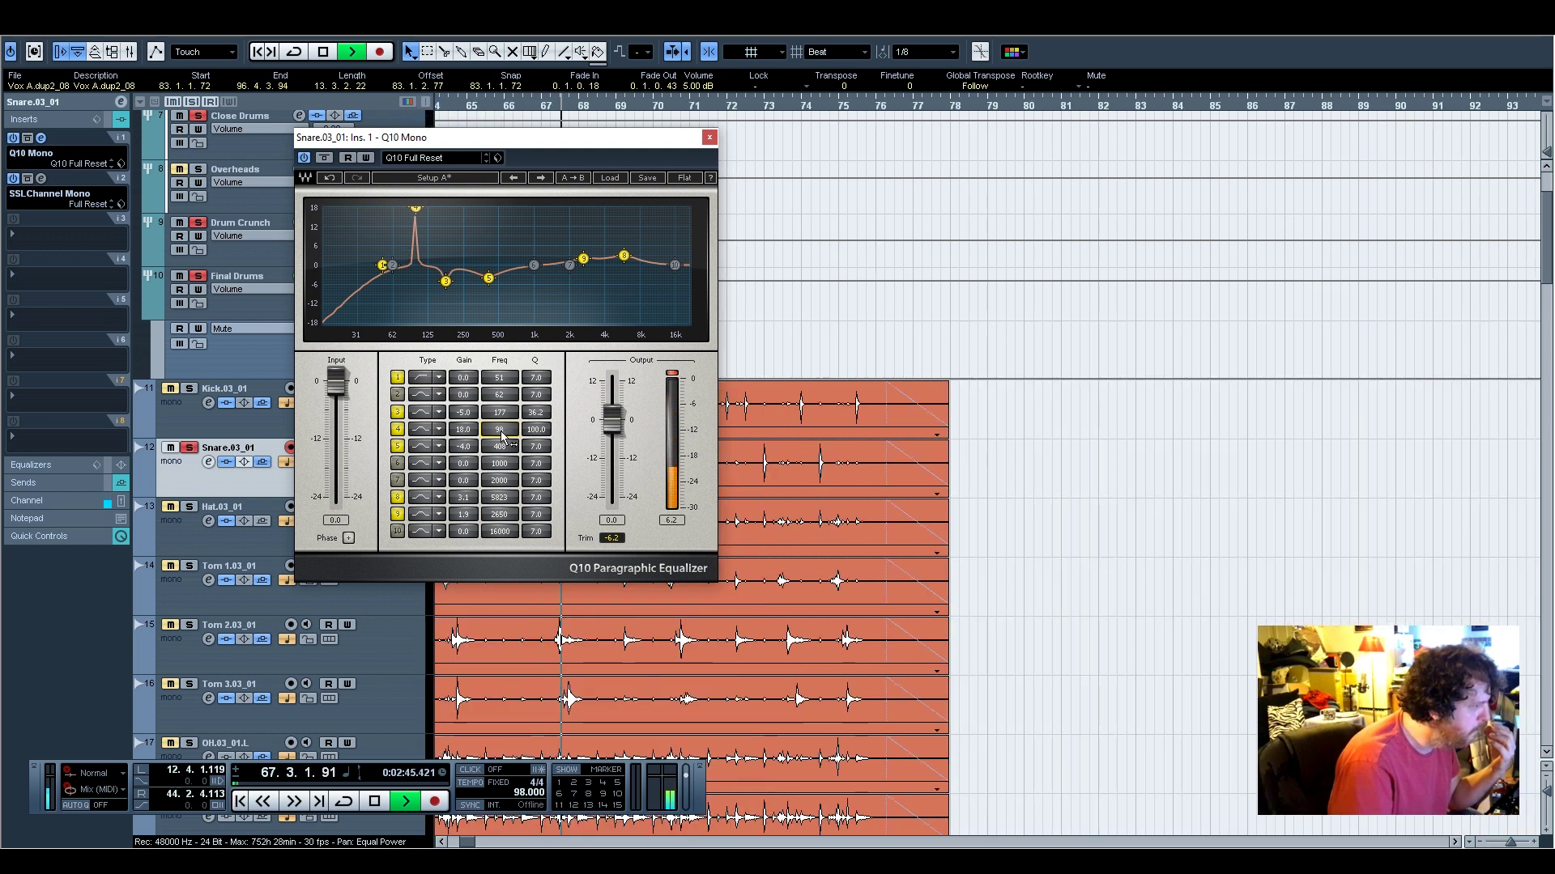
# Set the Snare EQ's band 4 to about 6 dB gain at 106 Hz with a Q of 18.1, close the EQ, and stop playback
pyautogui.moveTo(461, 431); pyautogui.dragTo(471, 465)
pyautogui.moveTo(546, 431); pyautogui.dragTo(546, 463)
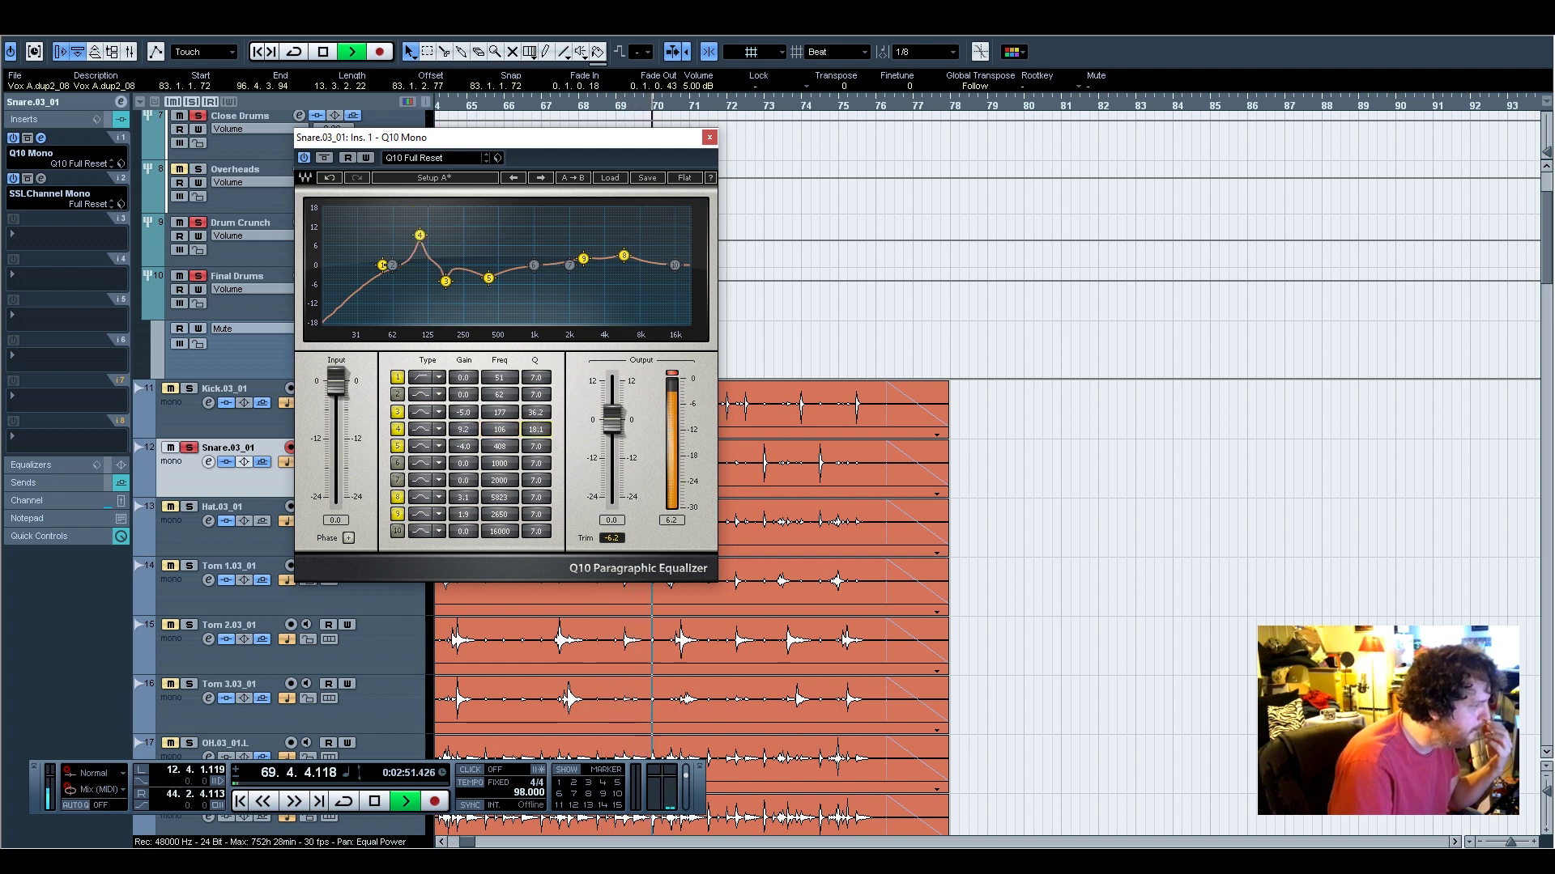
pyautogui.moveTo(468, 431); pyautogui.dragTo(468, 445)
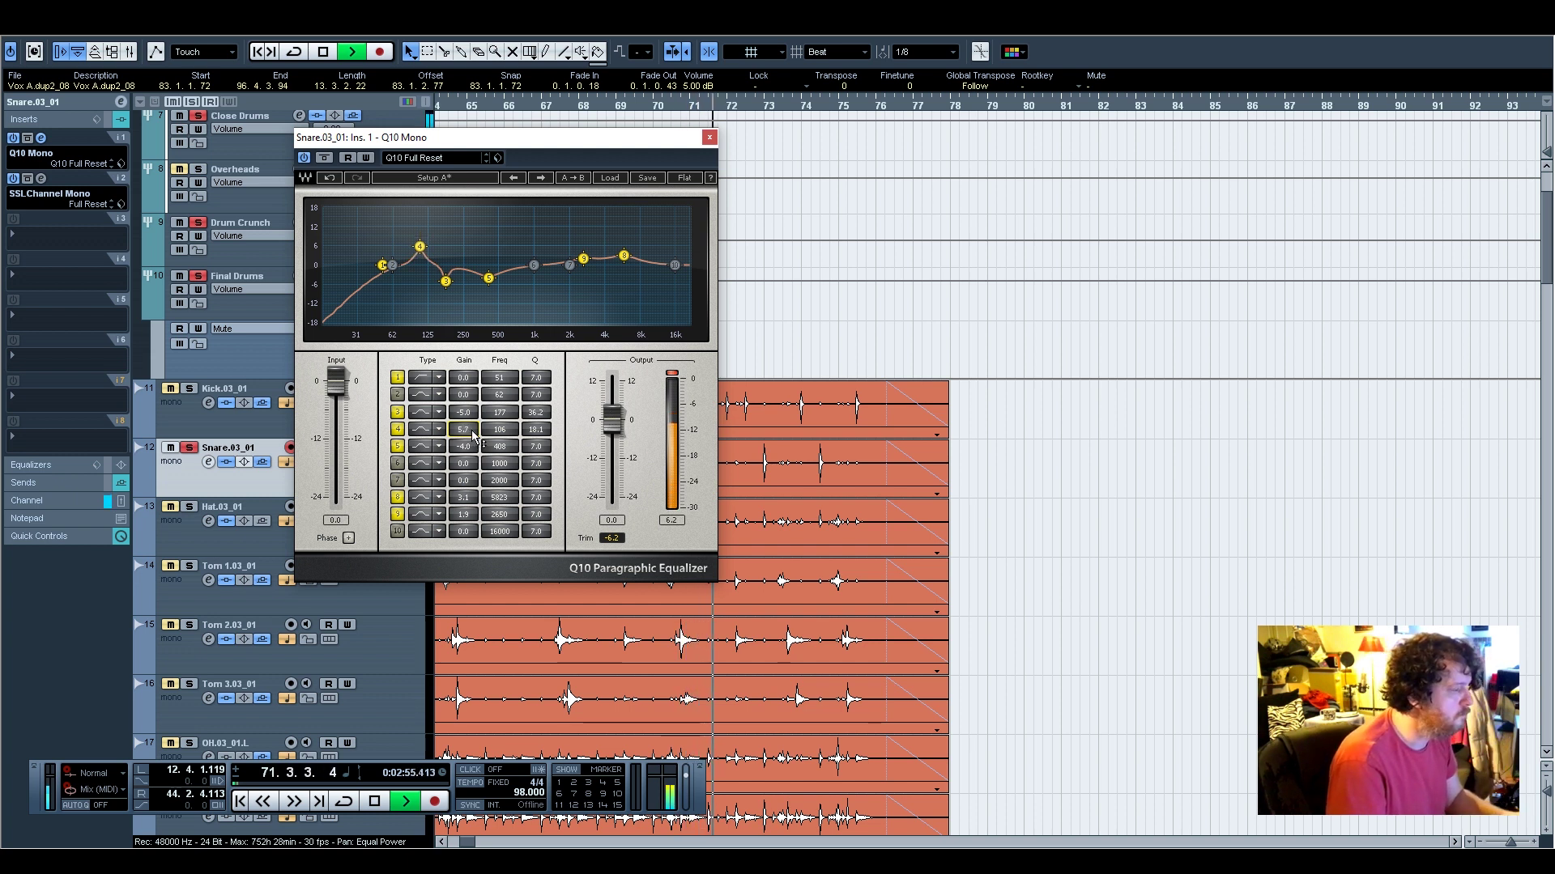
pyautogui.click(709, 136)
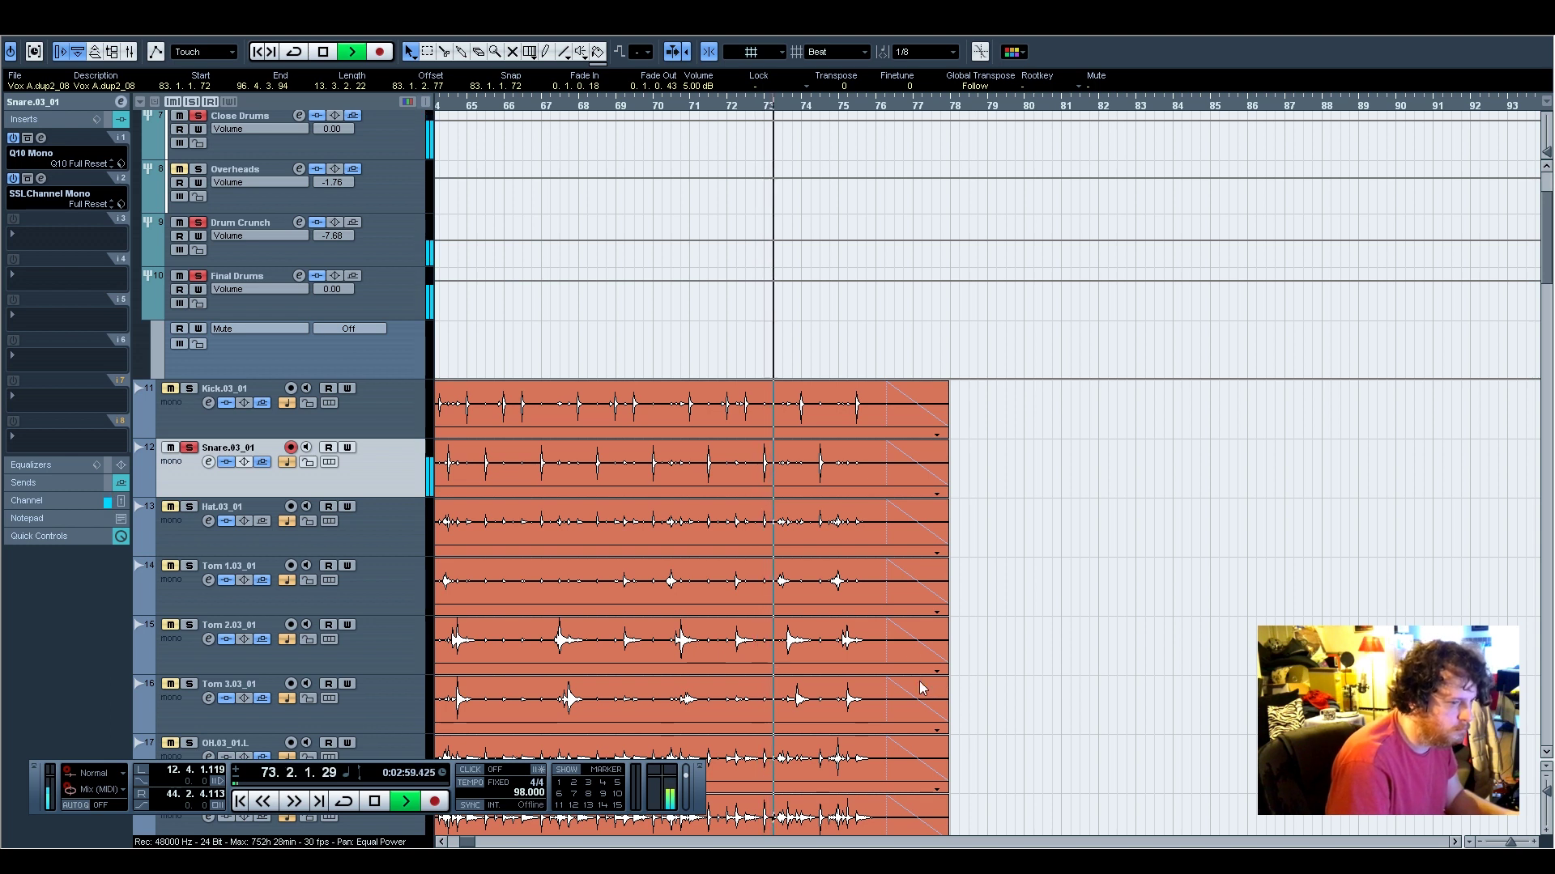
pyautogui.press('space')
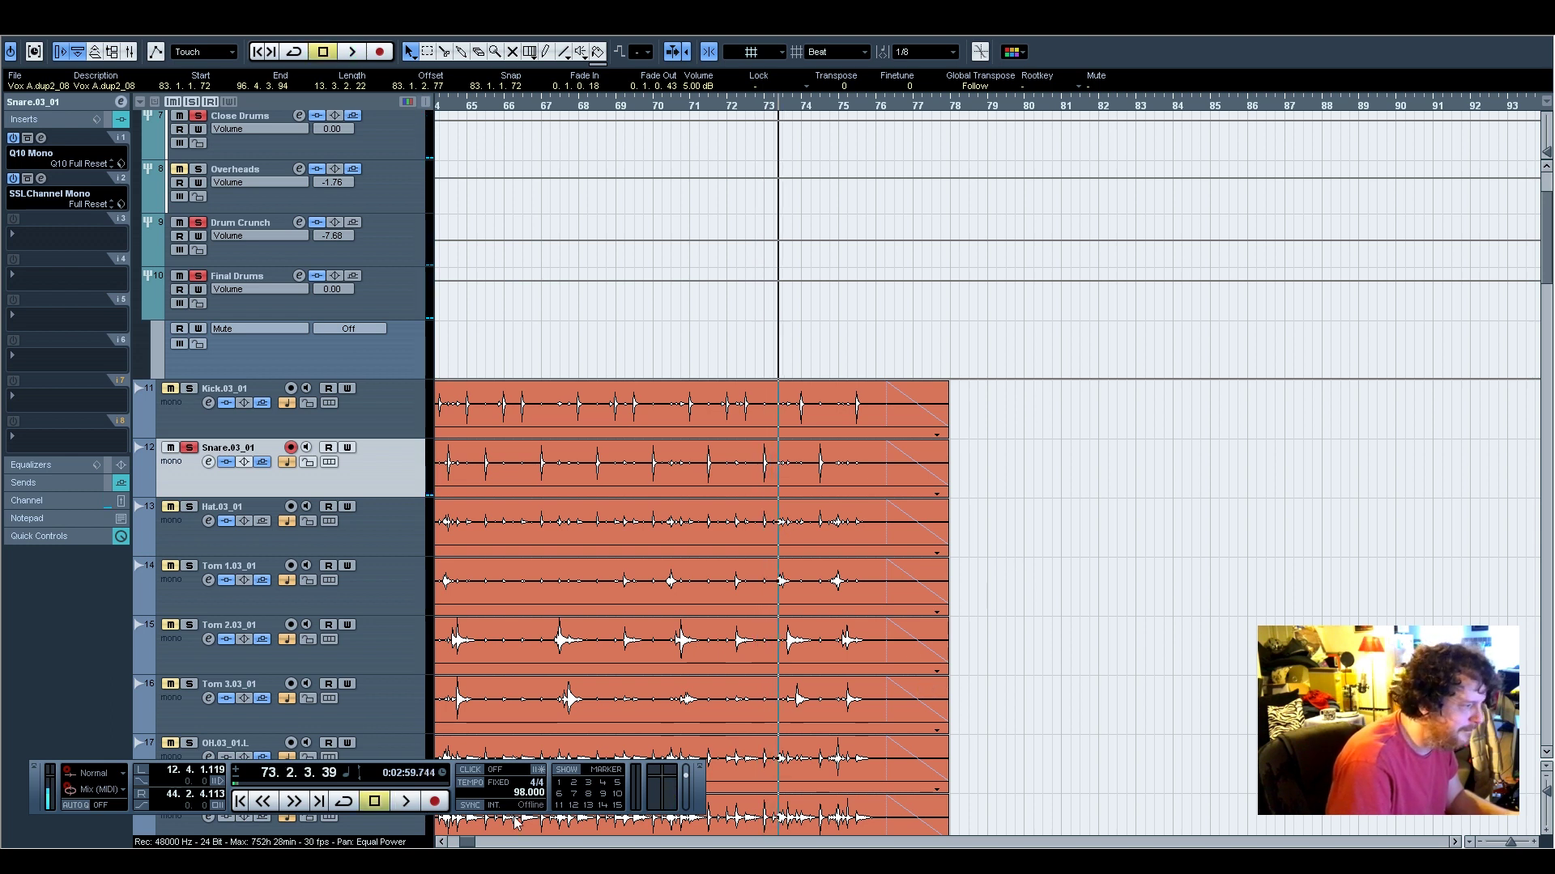
# Return the playback position to bar 50 and look over the drum and music tracks around it
pyautogui.click(444, 842)
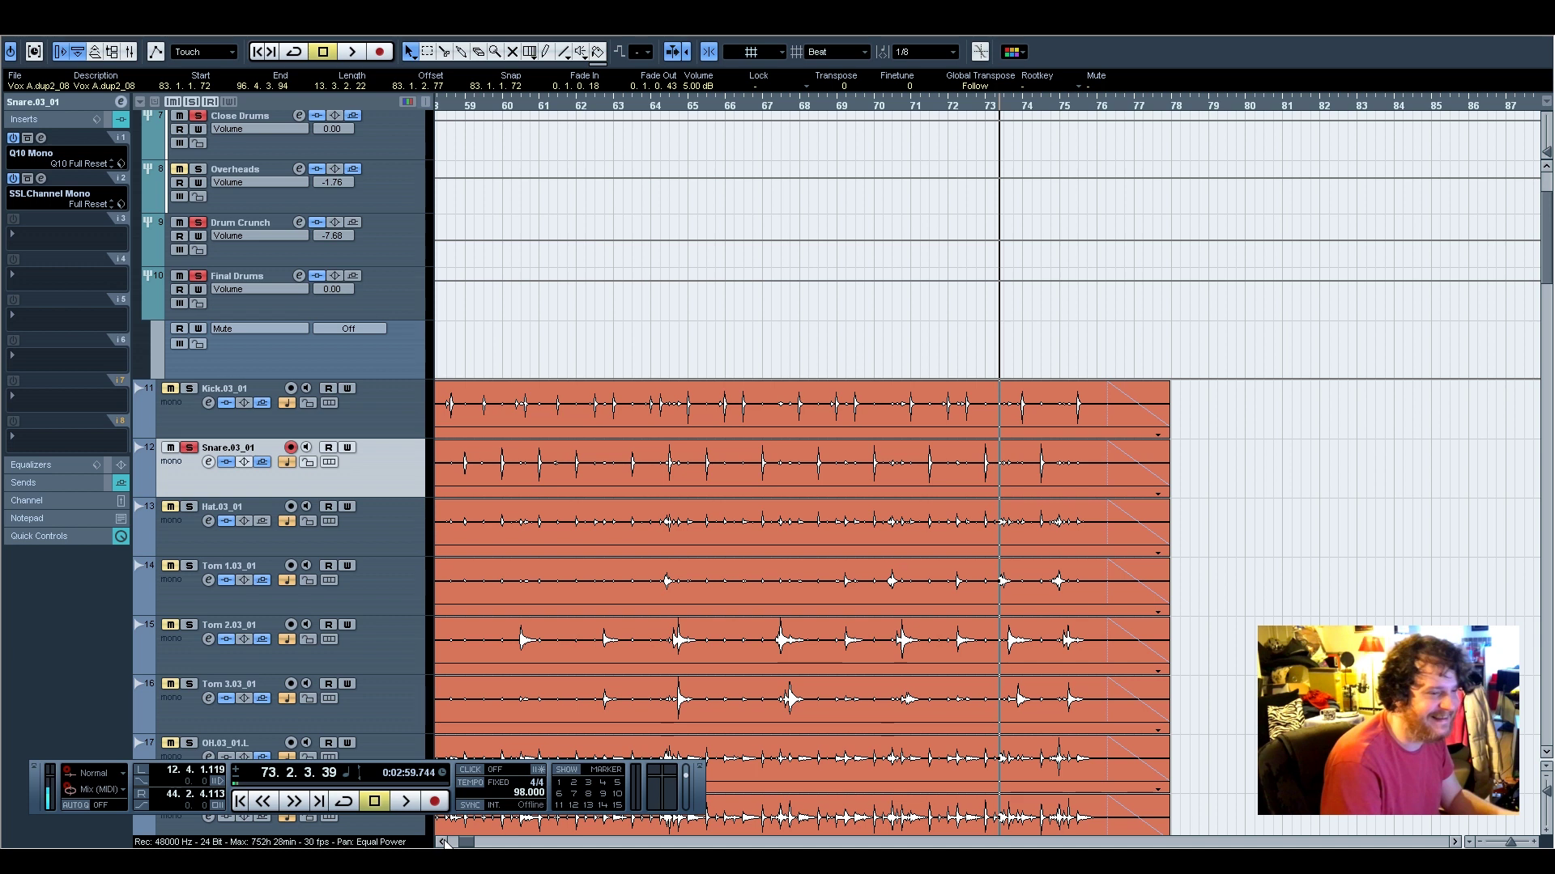
pyautogui.click(445, 842)
pyautogui.click(445, 843)
pyautogui.click(802, 105)
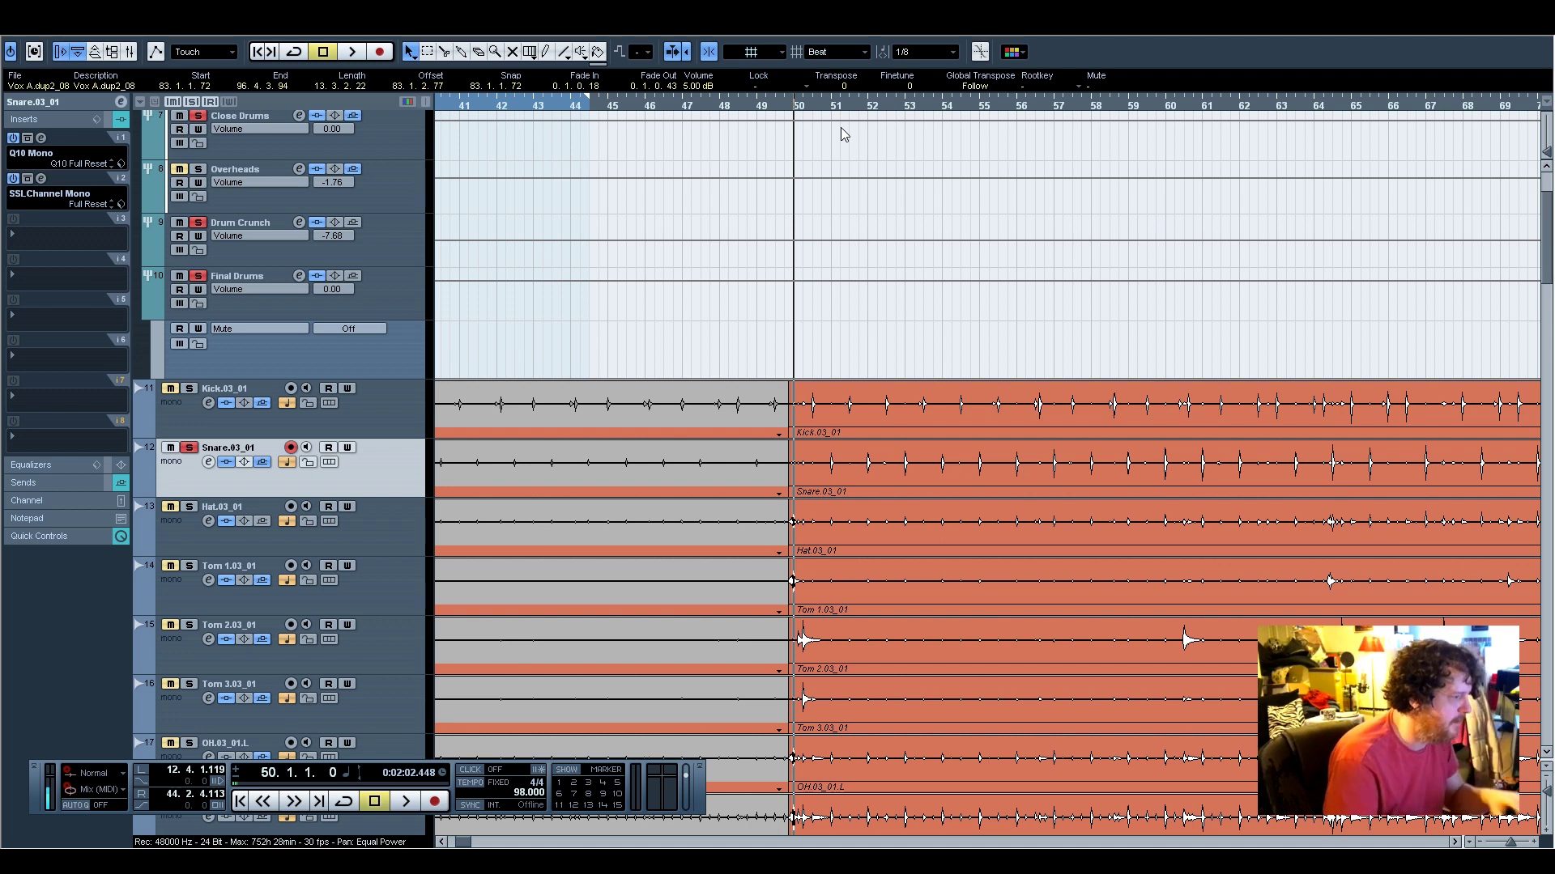
pyautogui.scroll(-3, 954, 506)
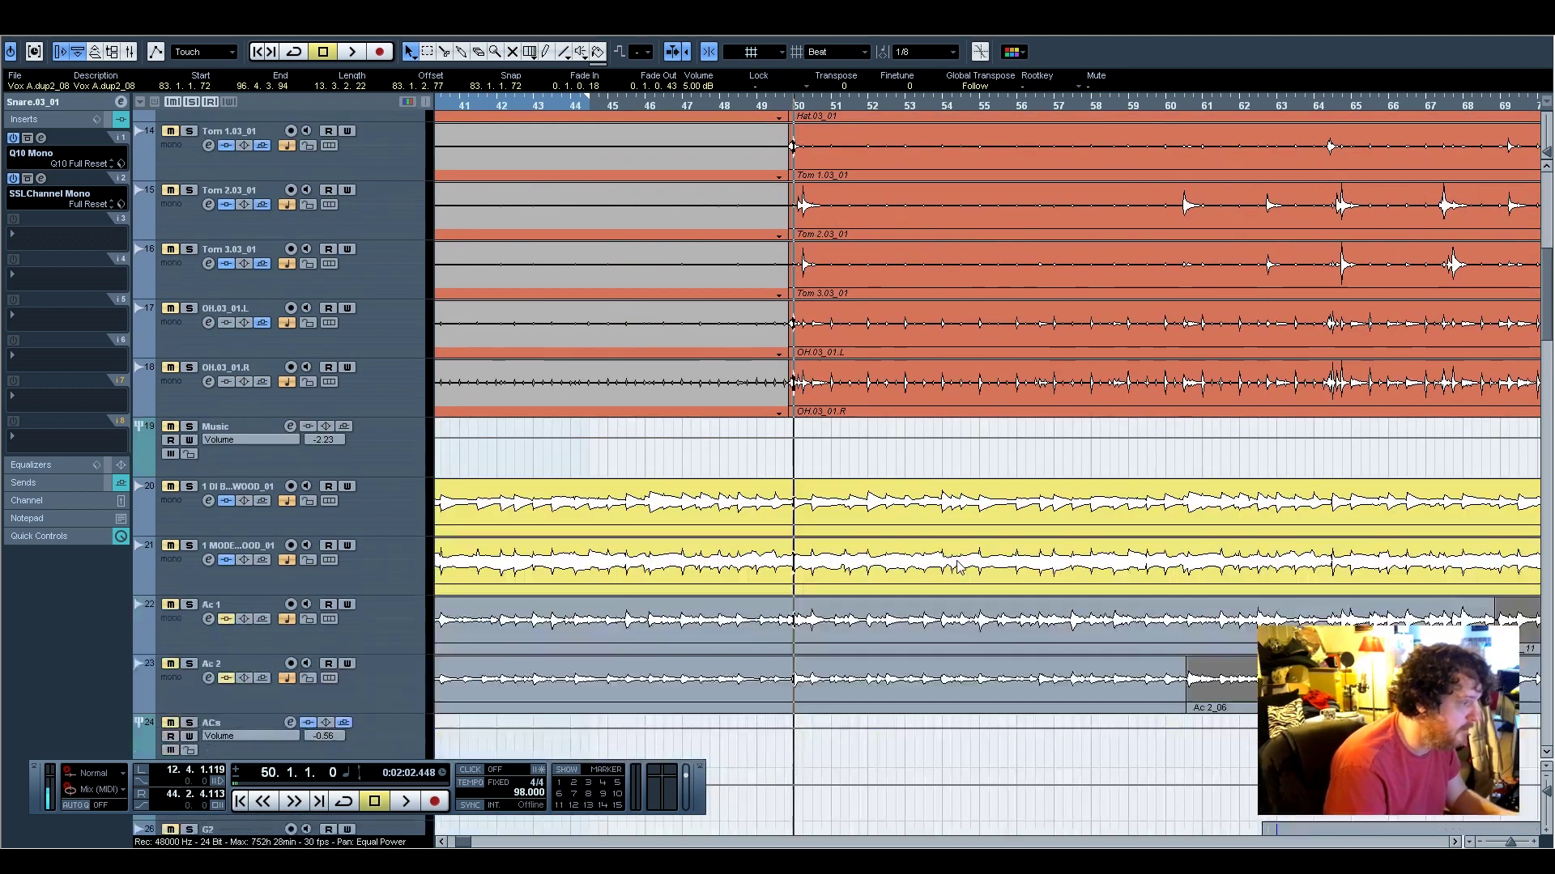
pyautogui.scroll(2, 957, 556)
# Zoom in on the timeline around bar 49.4 and listen briefly to the soloed Snare through the drum entry near bar 50
pyautogui.click(788, 110)
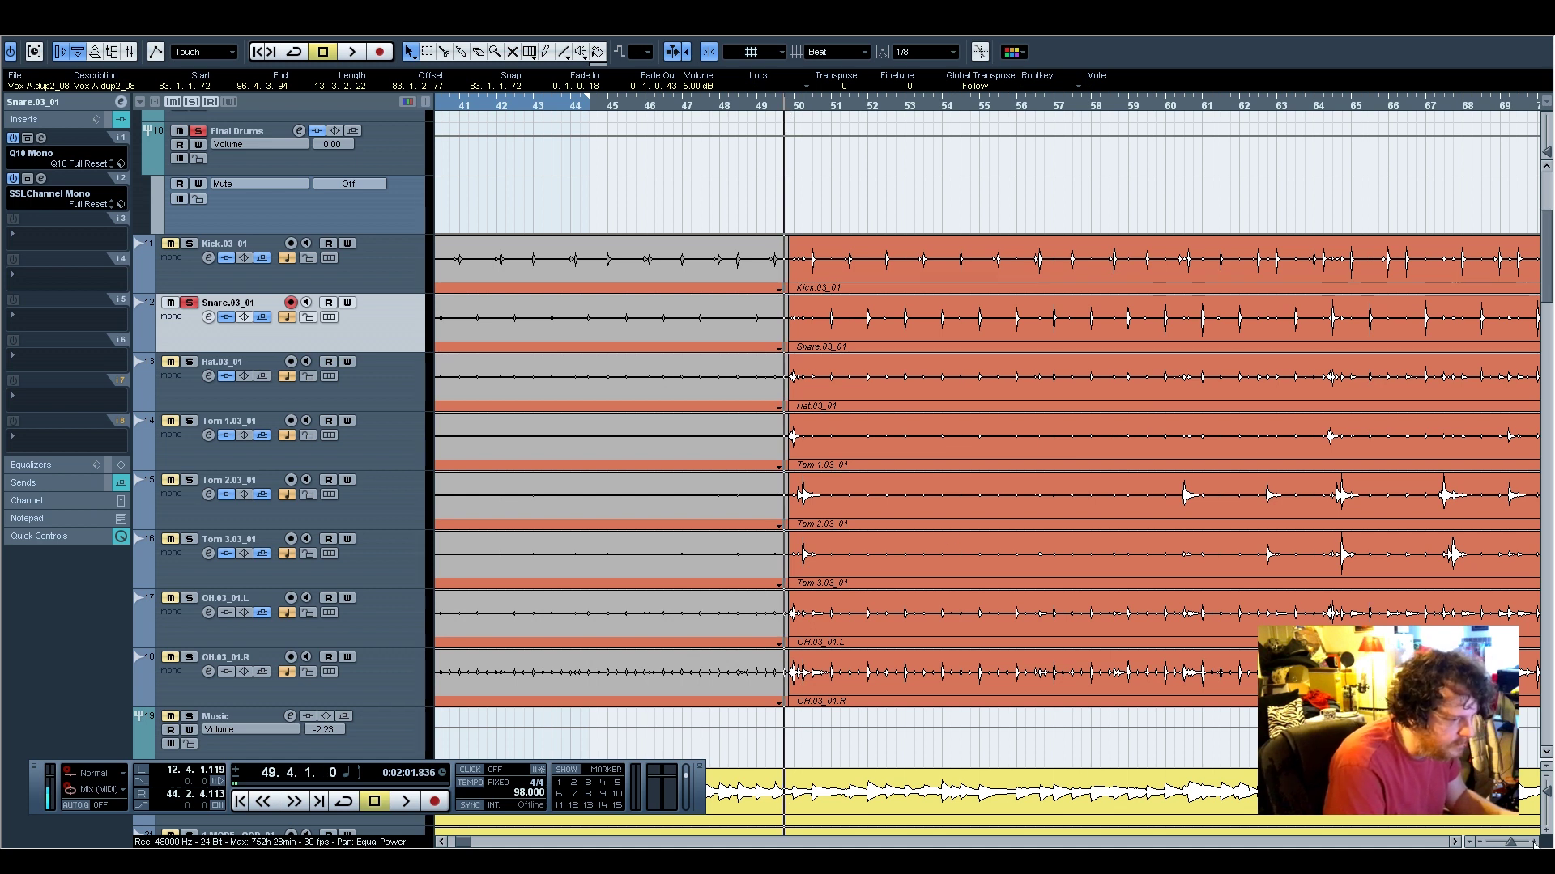
pyautogui.click(1534, 843)
pyautogui.click(1534, 842)
pyautogui.click(1534, 843)
pyautogui.click(1533, 843)
pyautogui.click(1534, 843)
pyautogui.scroll(-1, 879, 428)
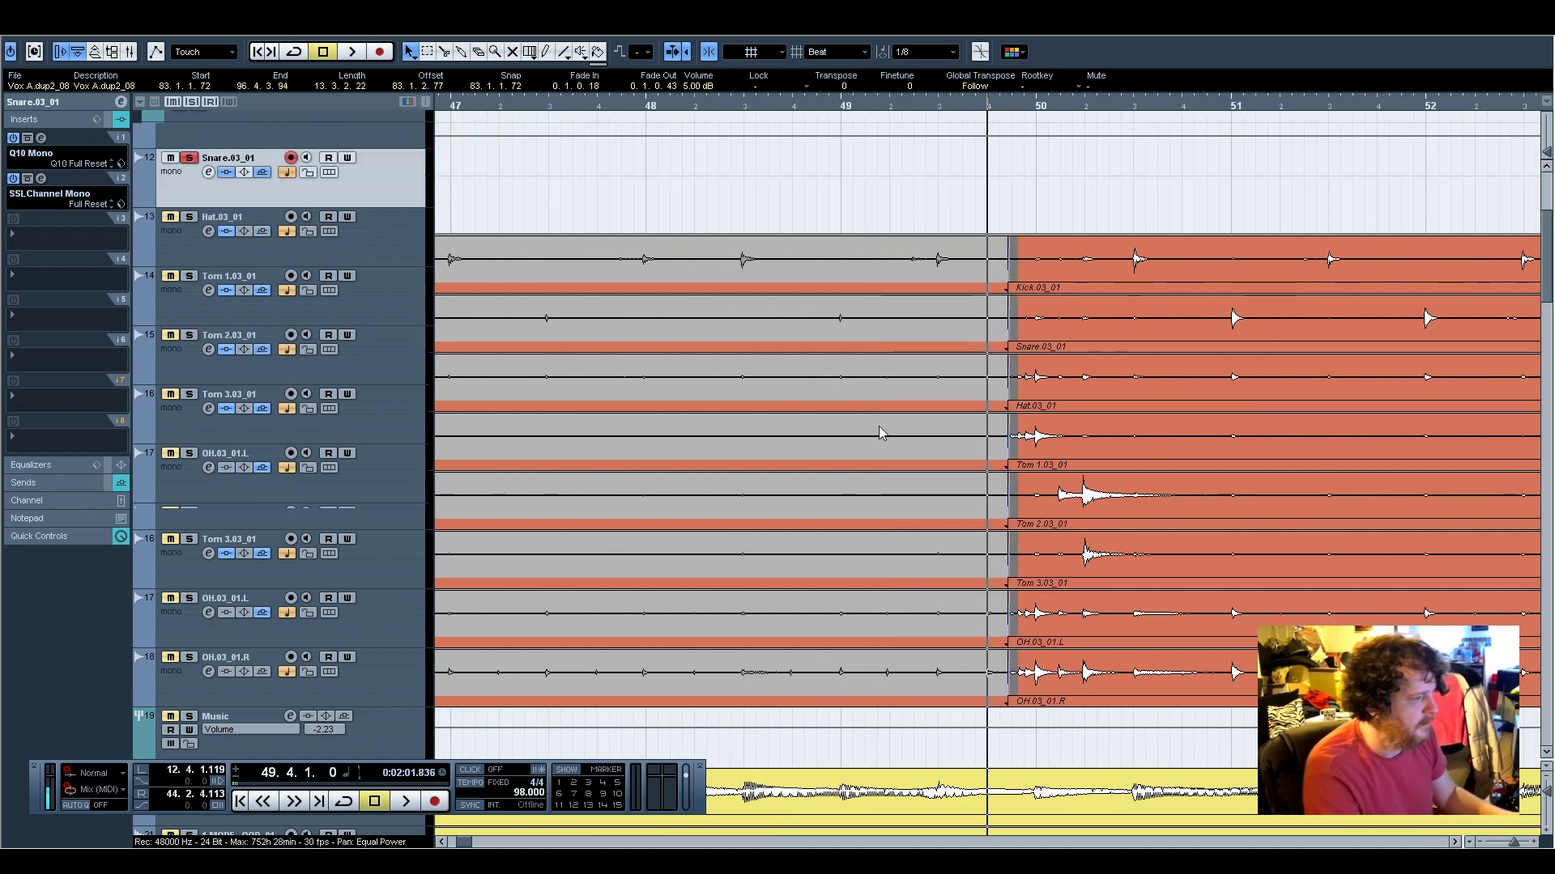
pyautogui.press('space')
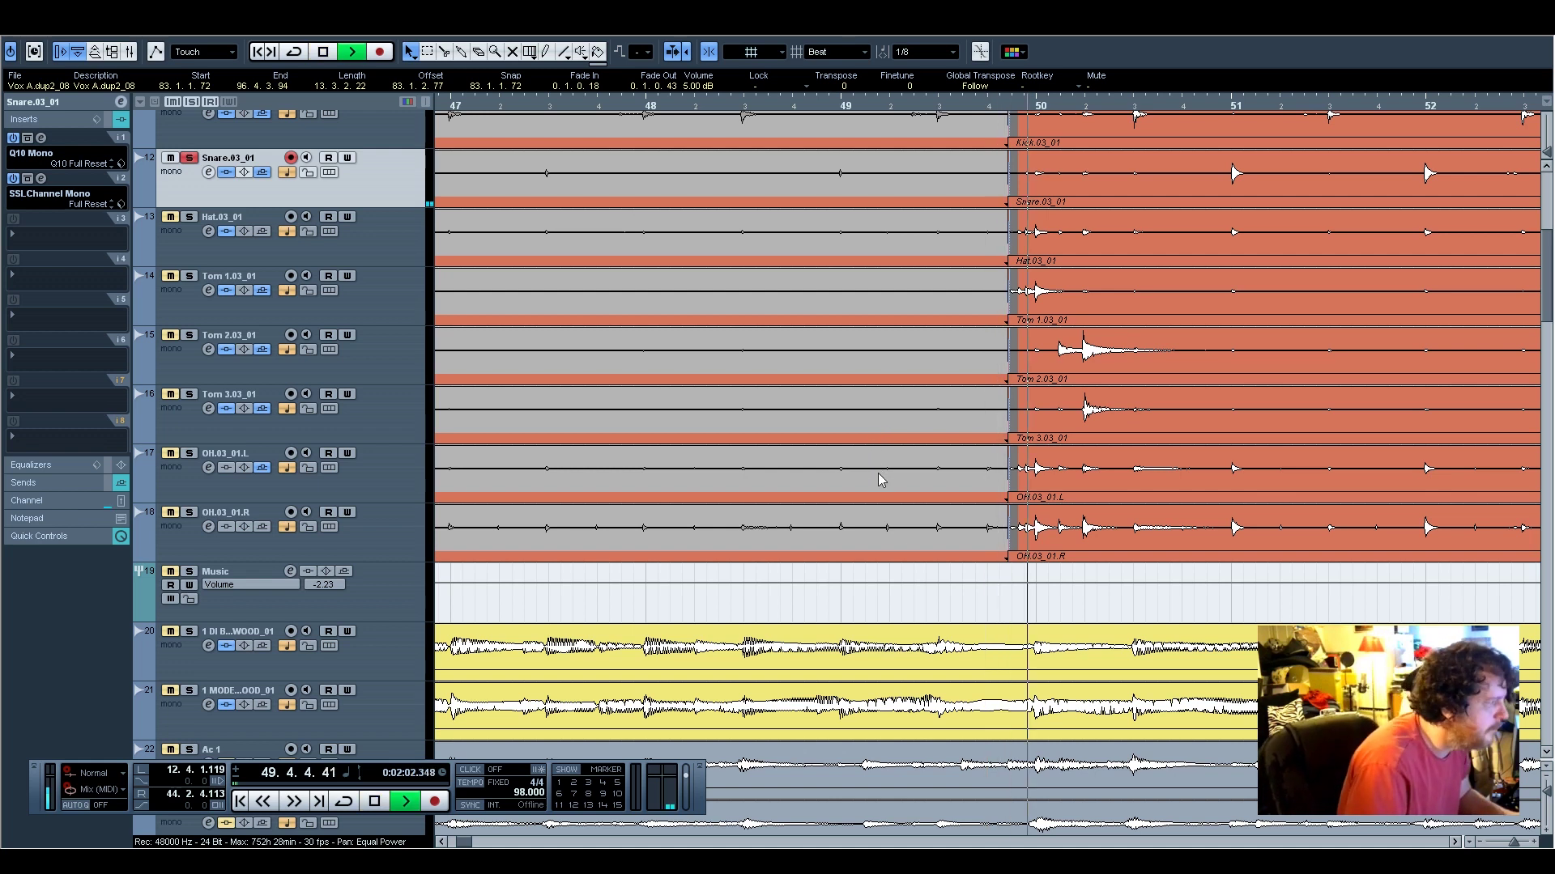
pyautogui.press('space')
pyautogui.scroll(3, 684, 518)
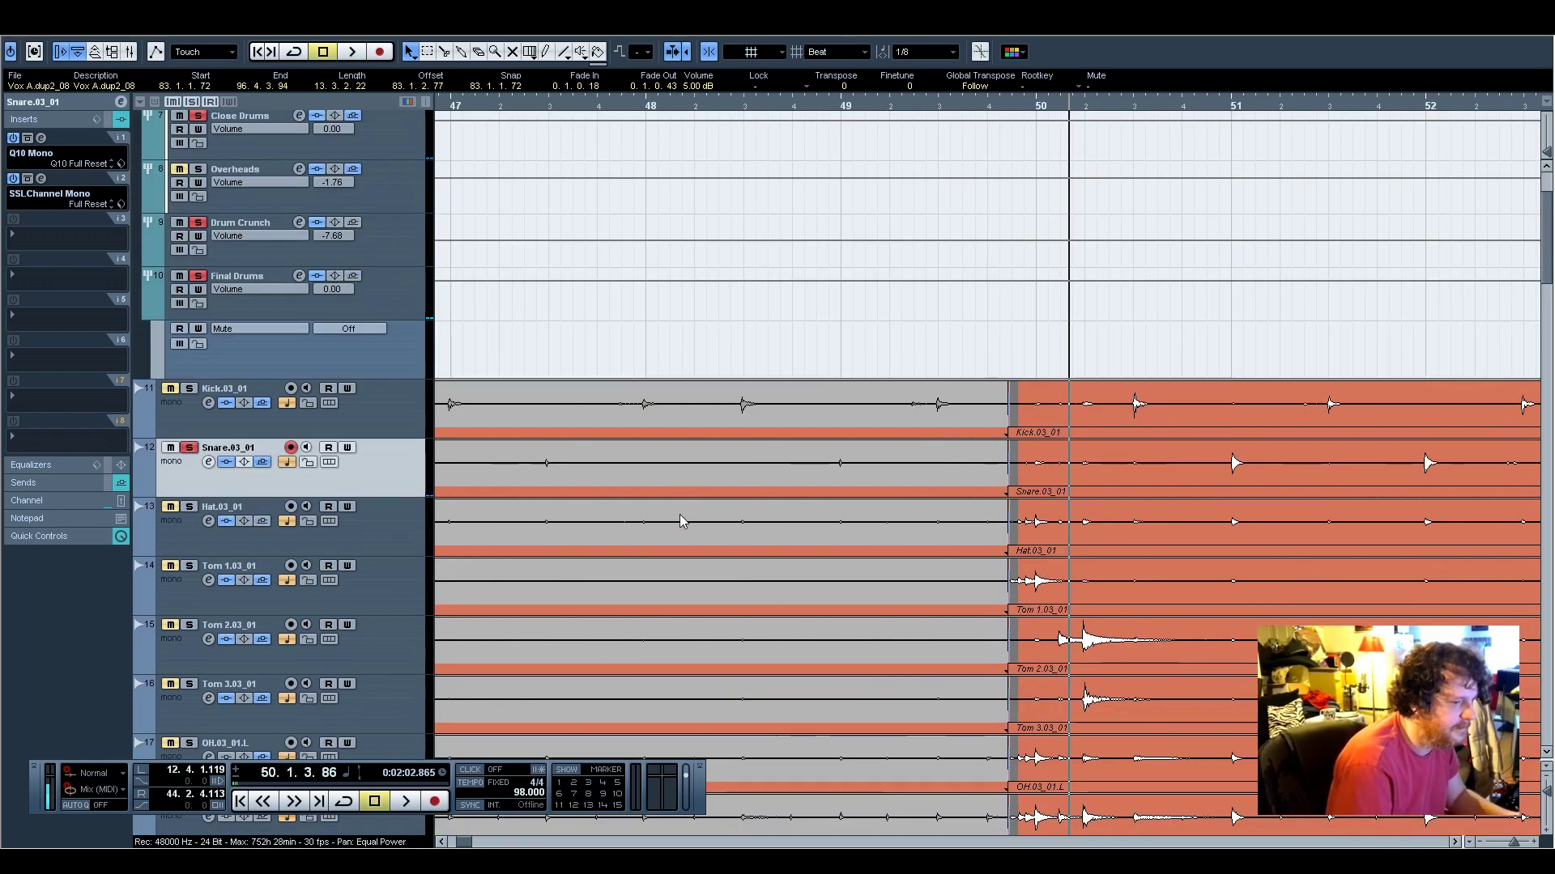
# Listen to the soloed Snare from bar 50 to about bar 54, stop playback, and turn off the Snare's solo
pyautogui.press('space')
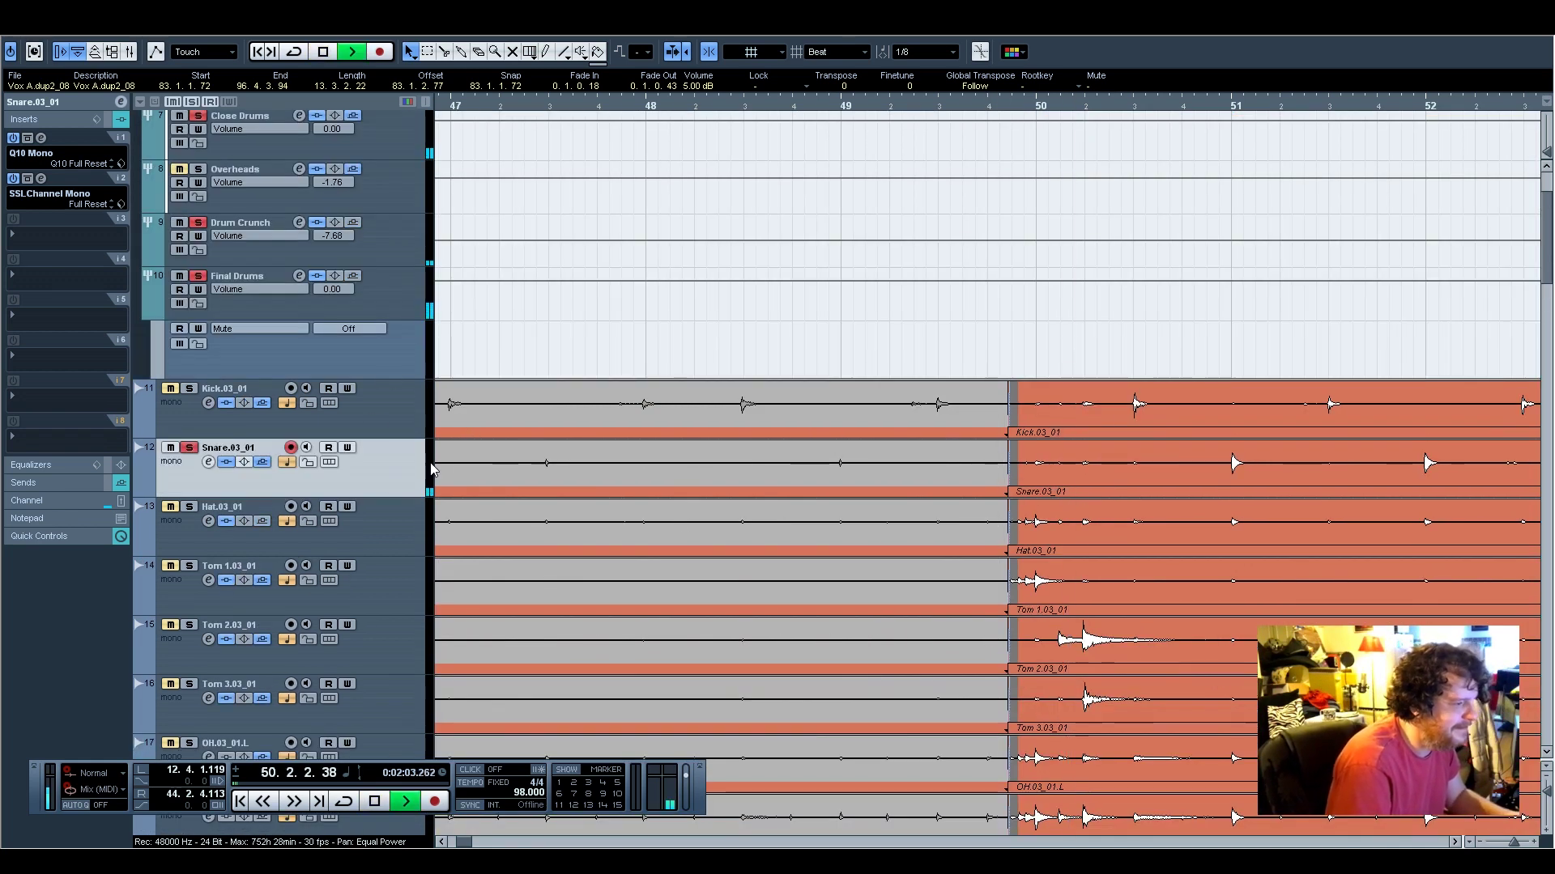
pyautogui.press('space')
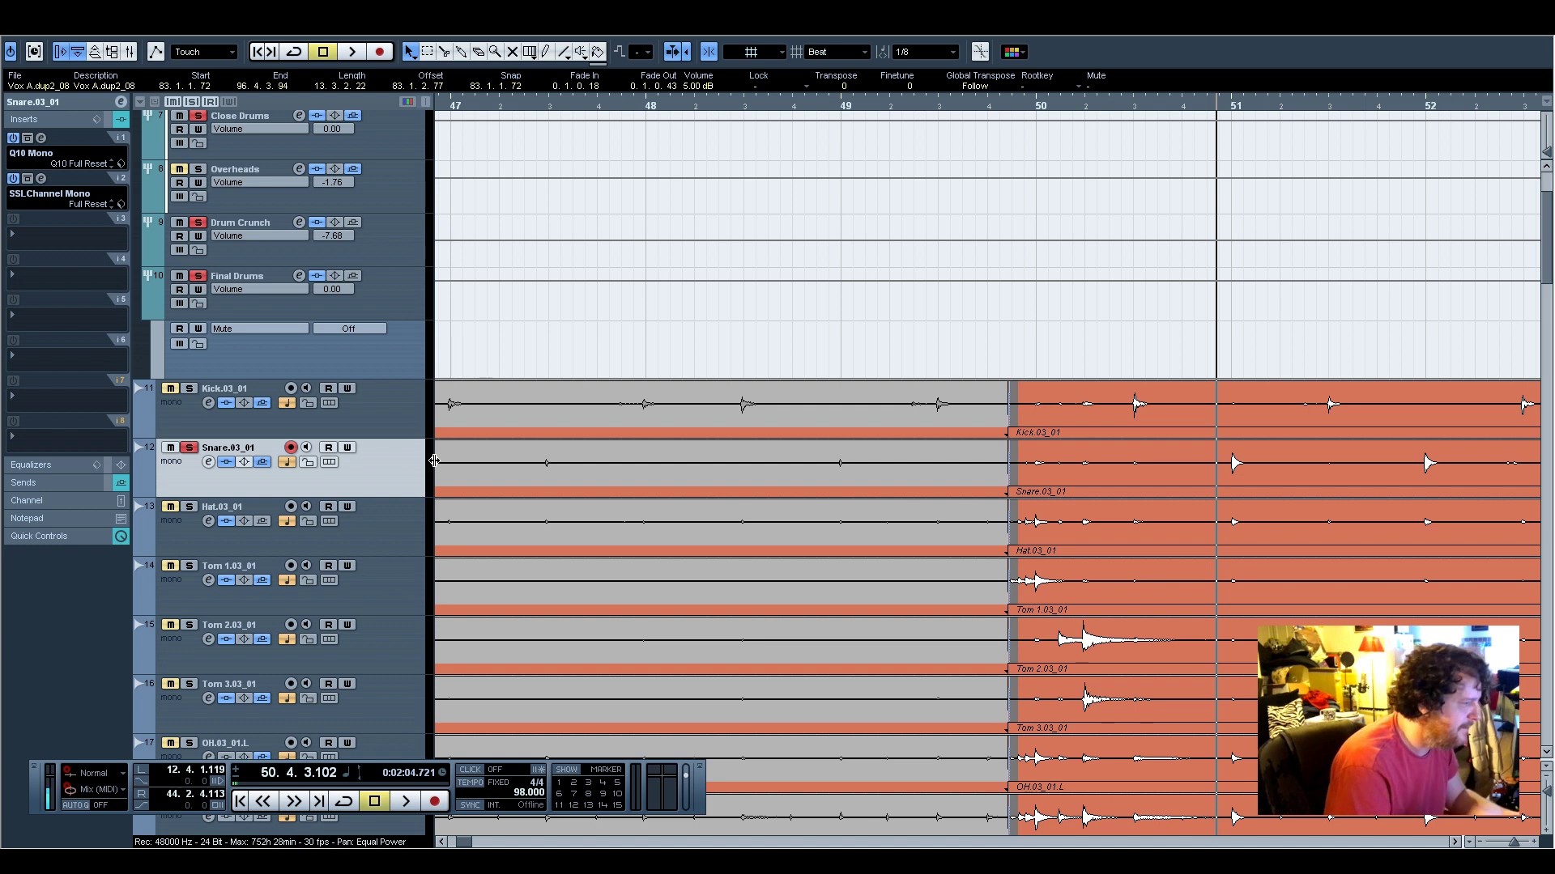
pyautogui.press('space')
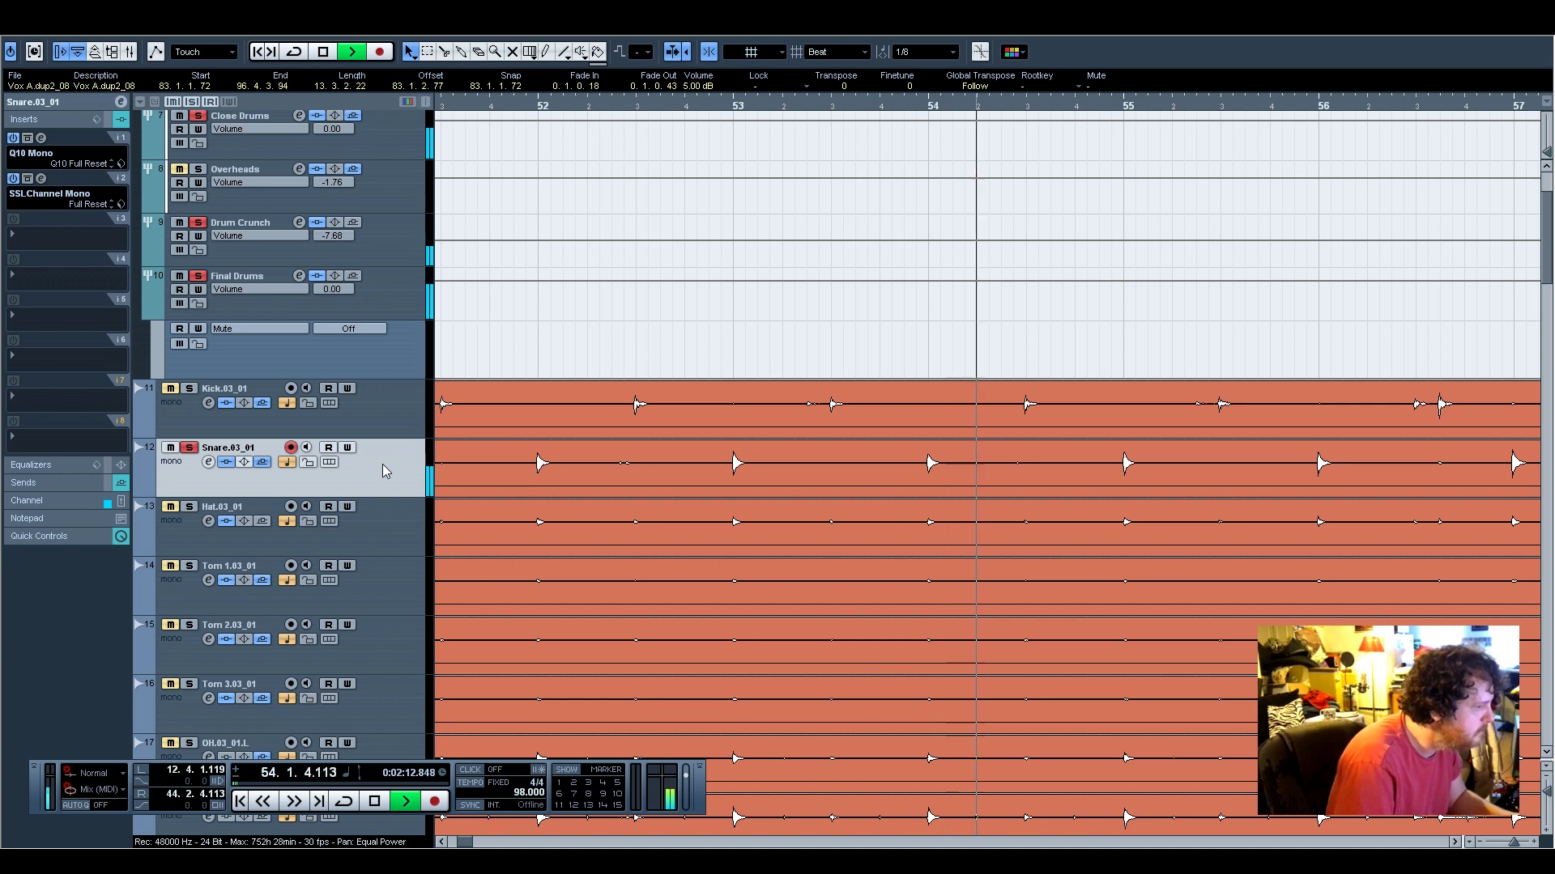
pyautogui.press('space')
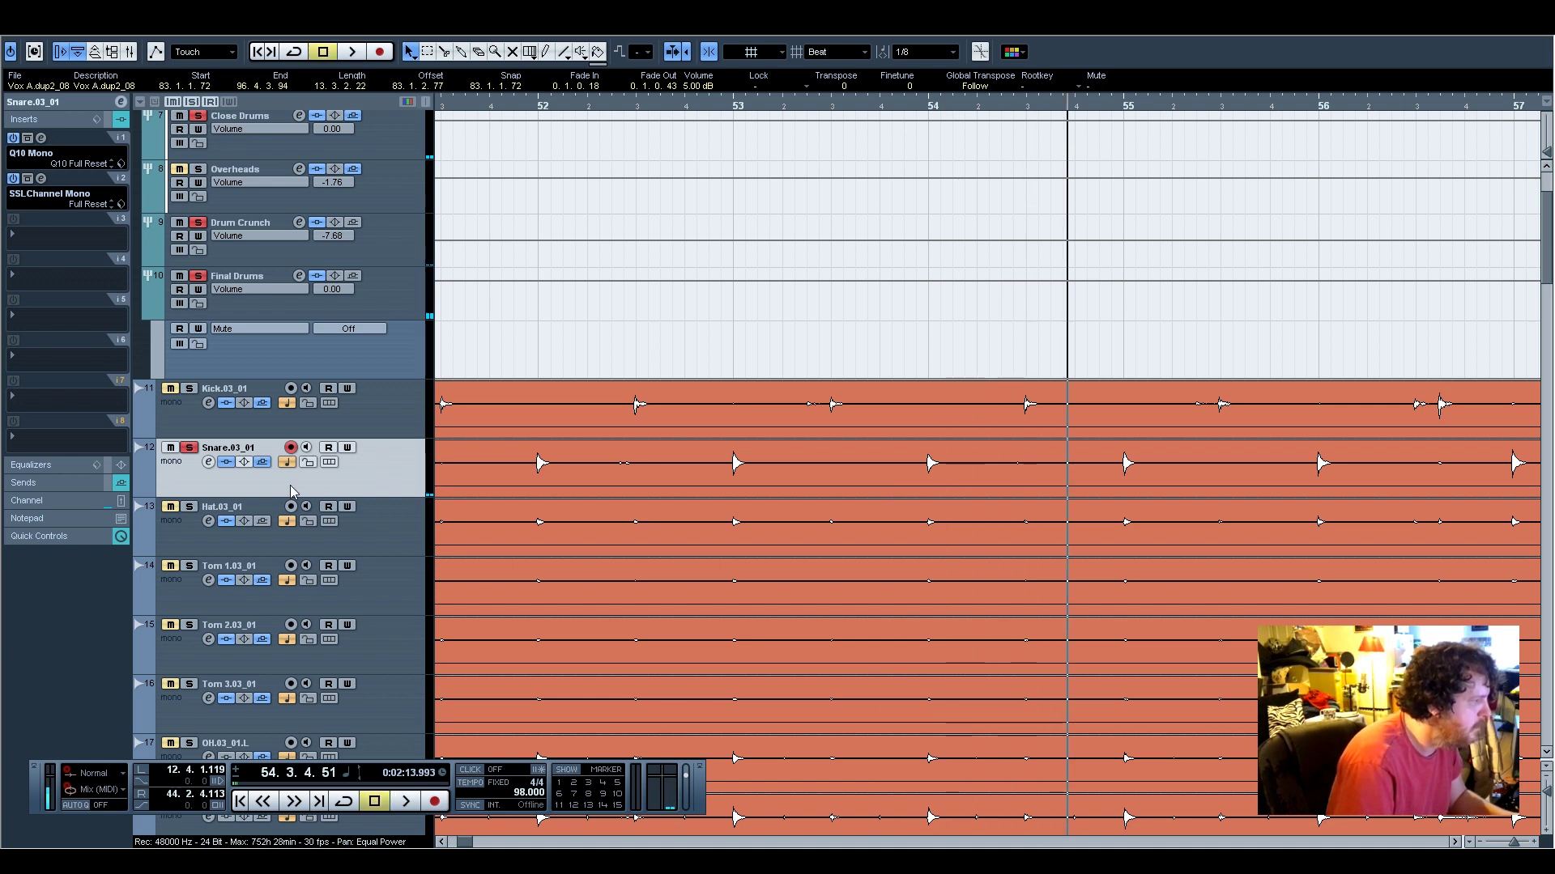
pyautogui.click(188, 448)
# Set the cycle range from bar 70 to bar 71 around the tom fill, enable cycle mode, and play the loop briefly
pyautogui.scroll(-5, 443, 574)
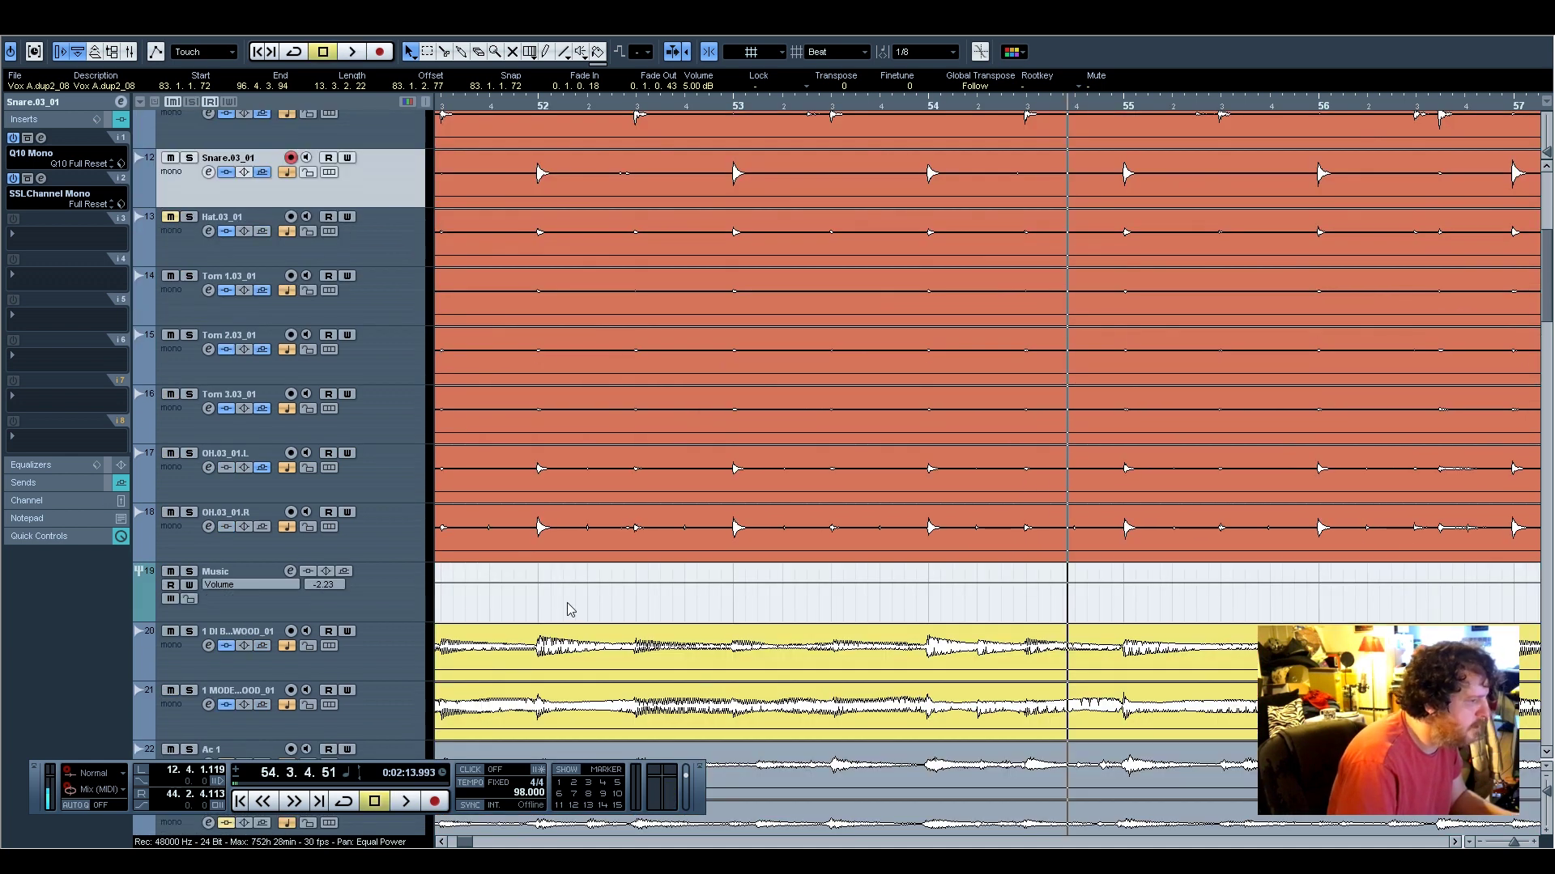
pyautogui.moveTo(452, 843); pyautogui.dragTo(470, 843)
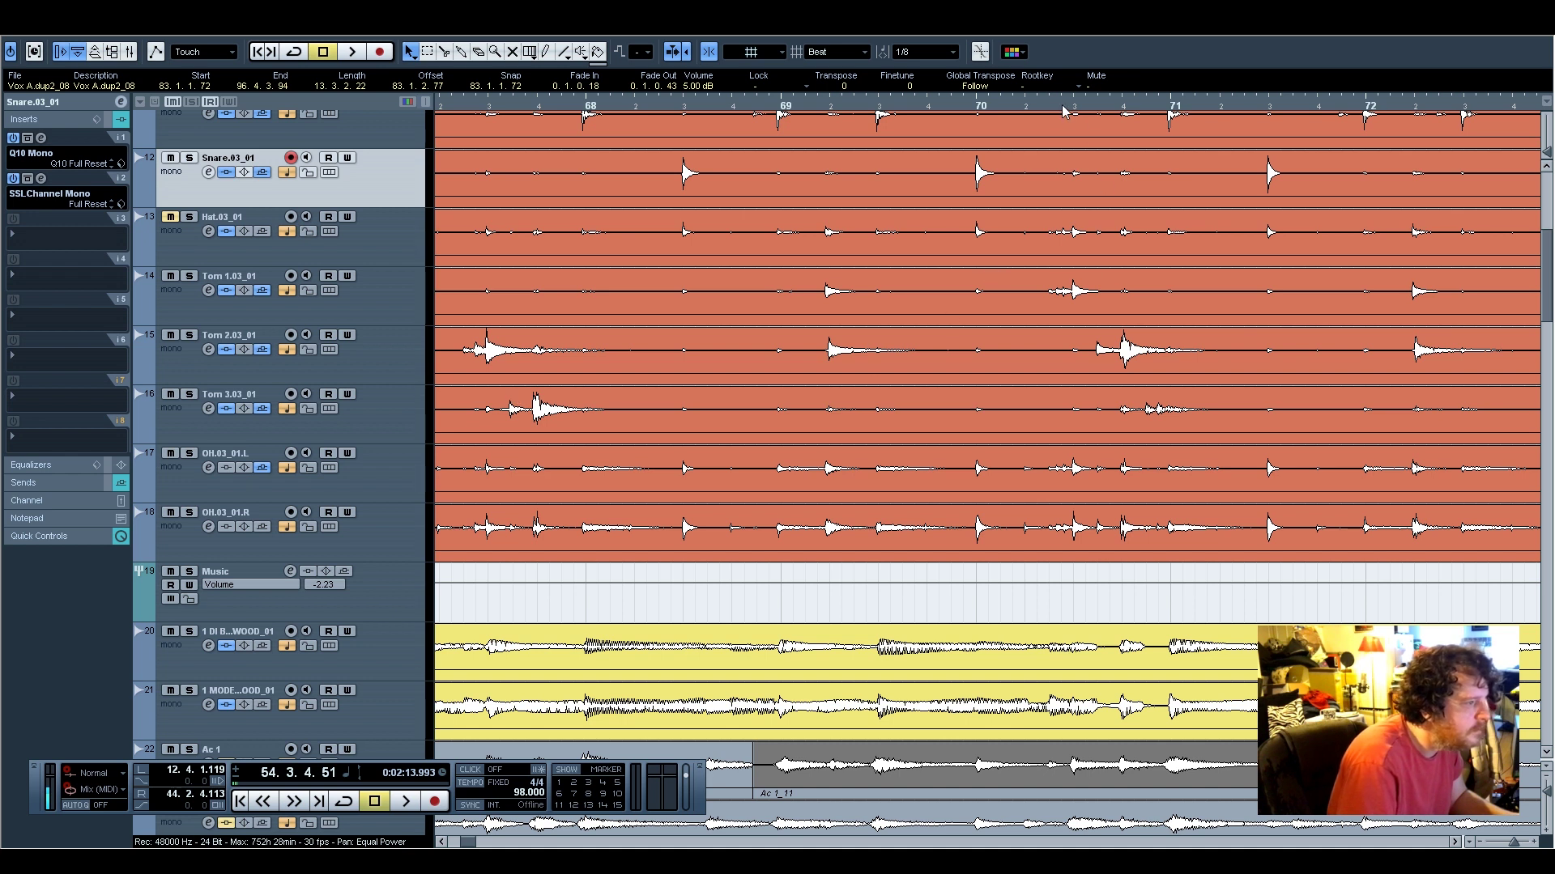
pyautogui.moveTo(979, 104); pyautogui.dragTo(1113, 101)
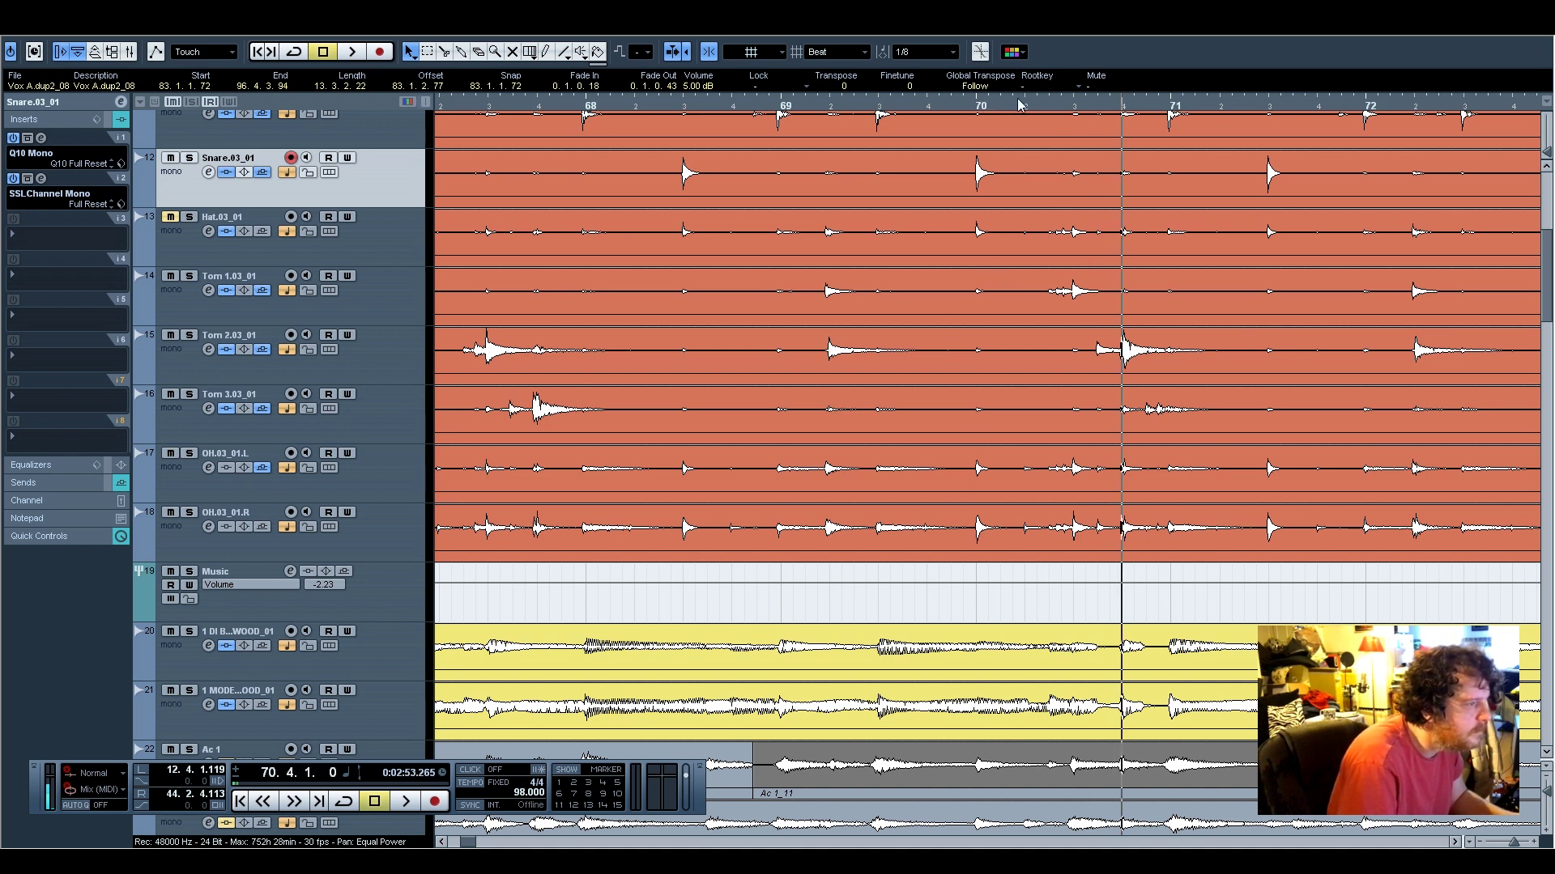
pyautogui.moveTo(979, 101); pyautogui.dragTo(1172, 106)
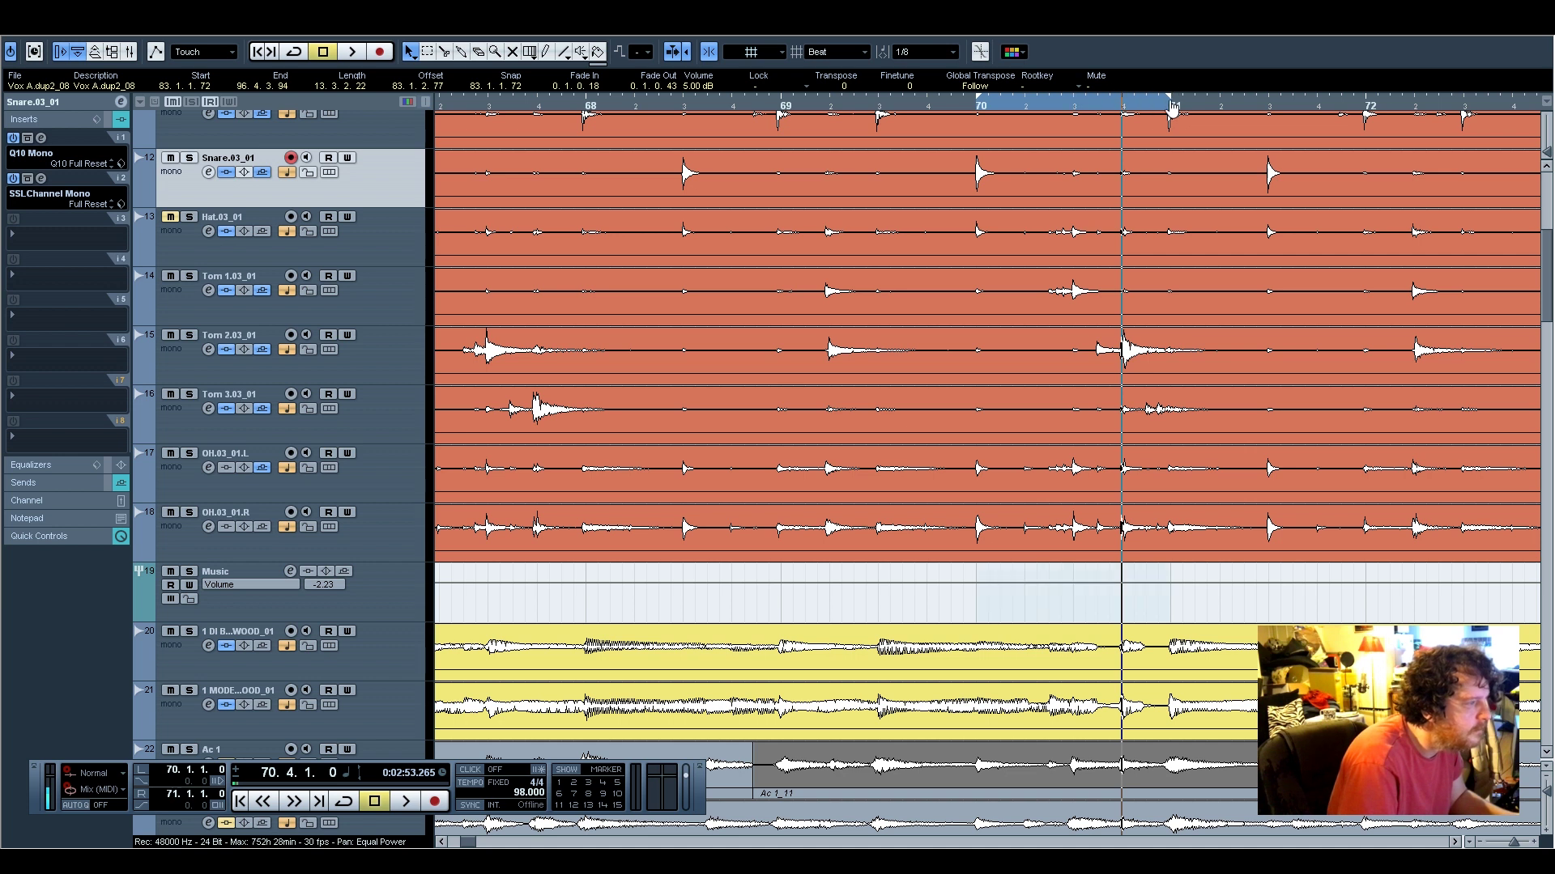
pyautogui.click(294, 51)
pyautogui.press('space')
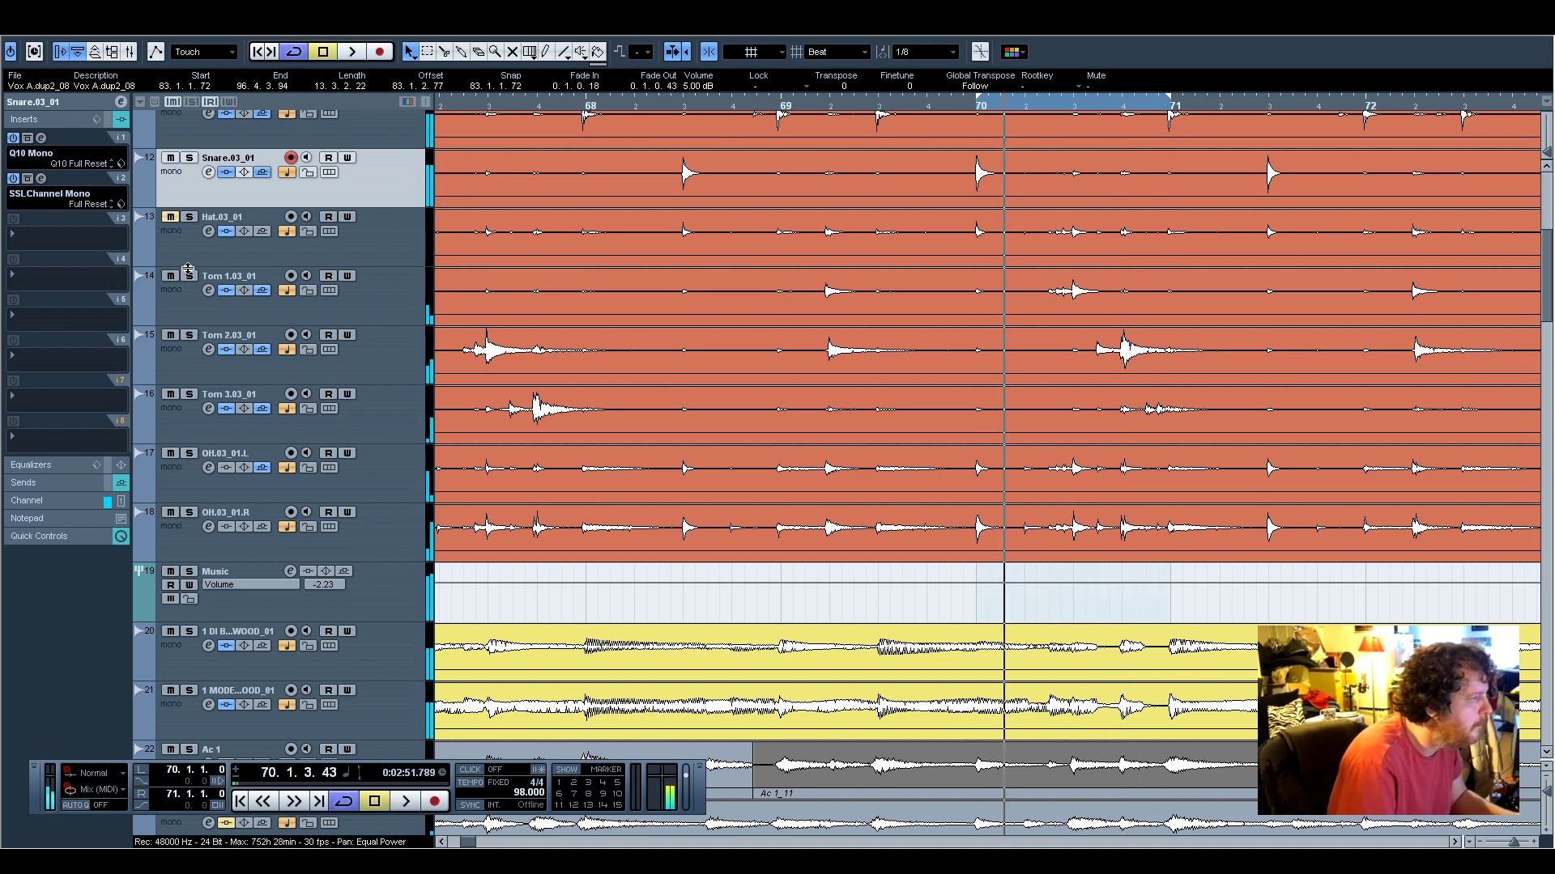
# Solo Tom 1, Tom 2 and Tom 3 and listen to their looped fill in bar 70
pyautogui.click(188, 276)
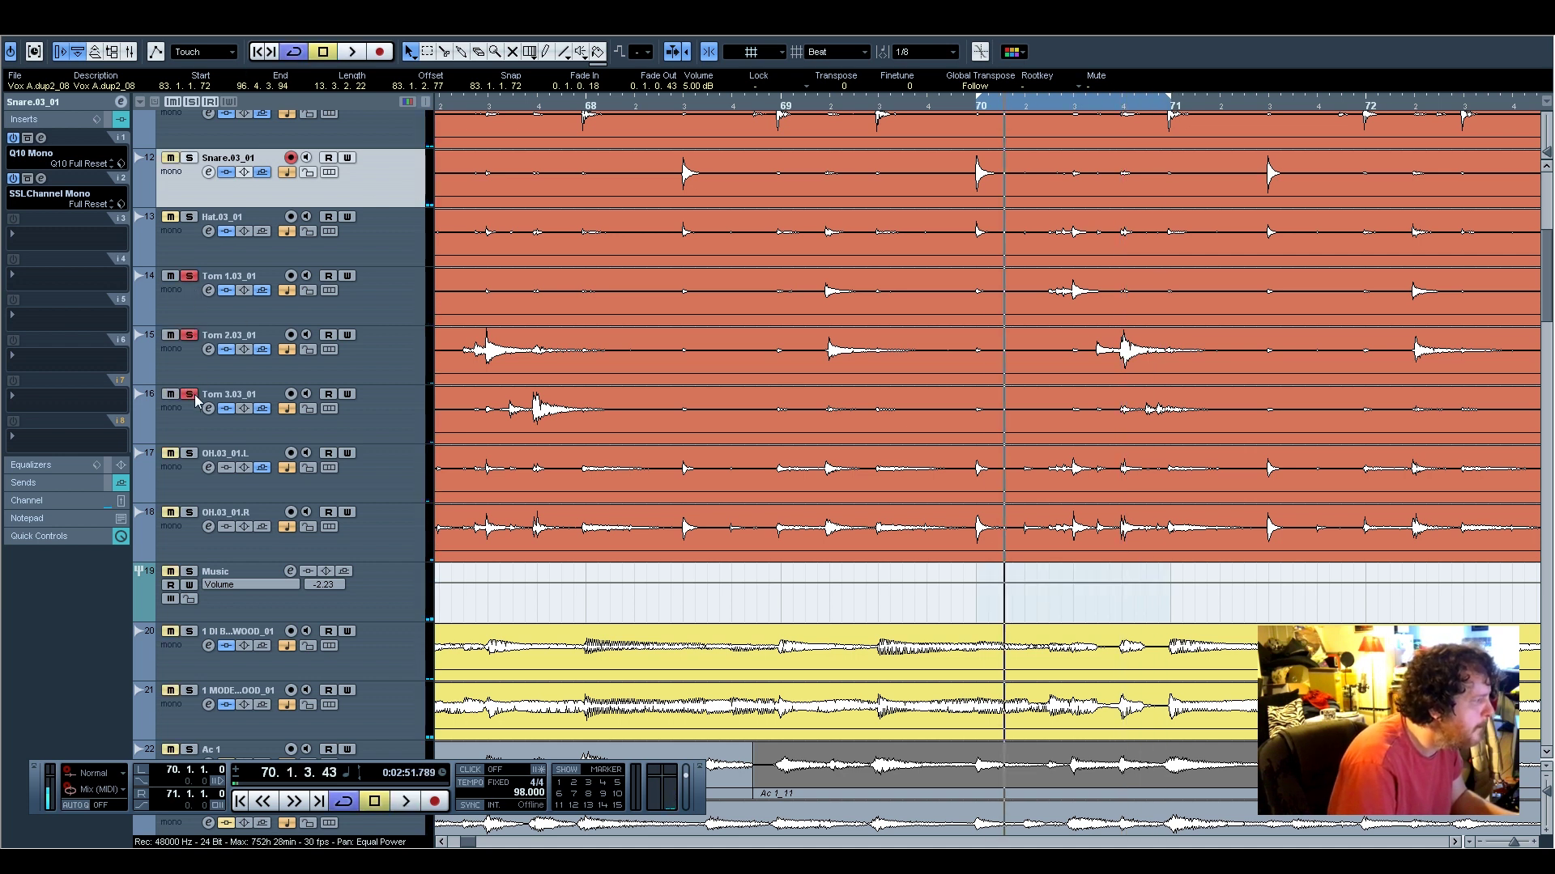
pyautogui.click(988, 101)
pyautogui.press('space')
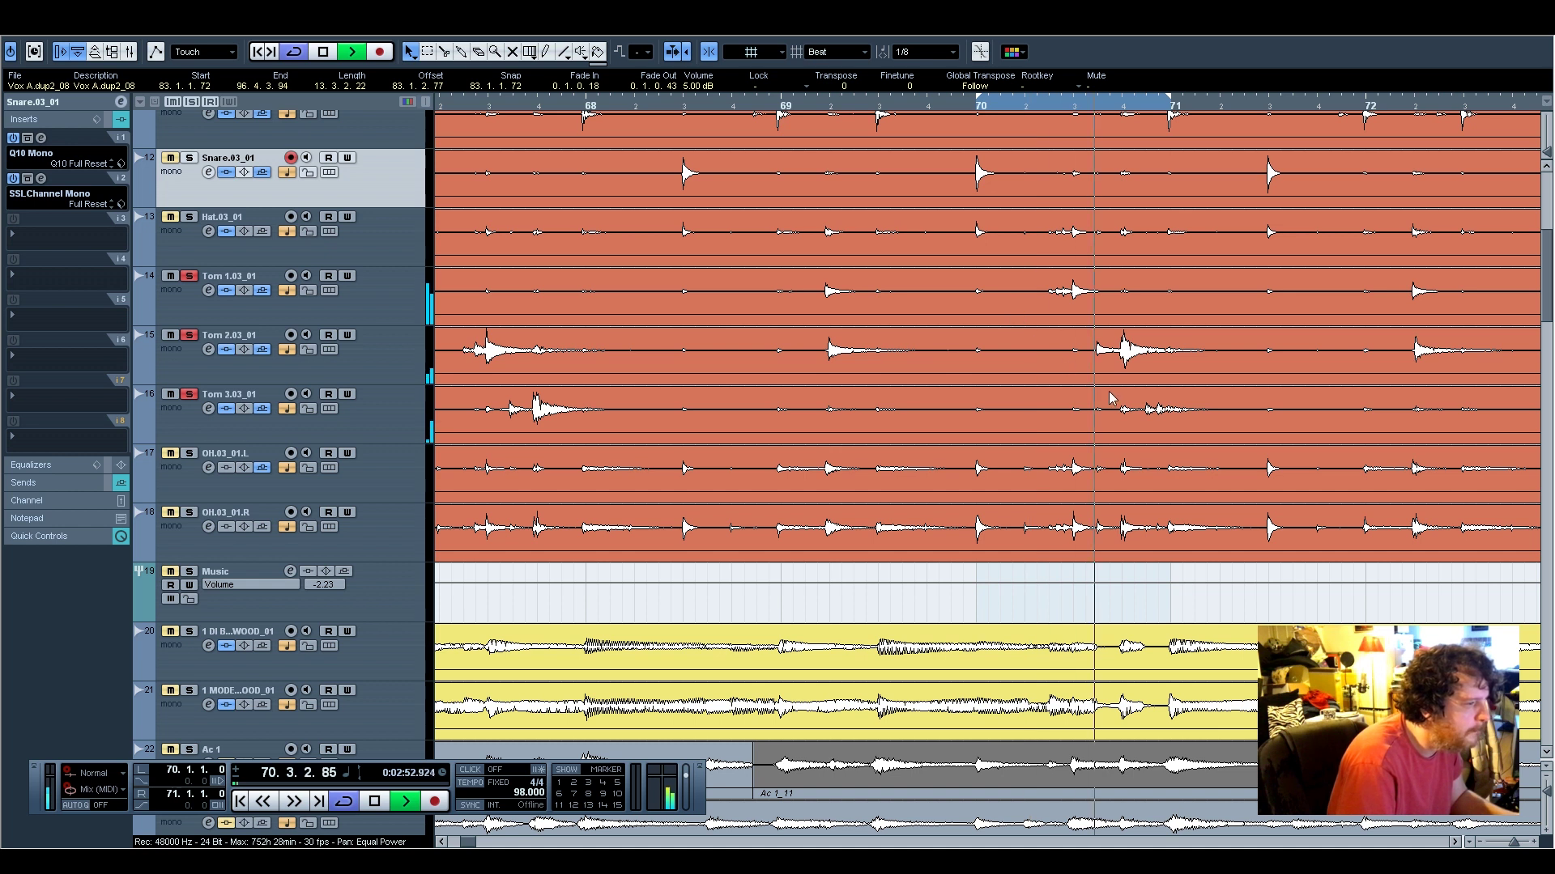
pyautogui.press('space')
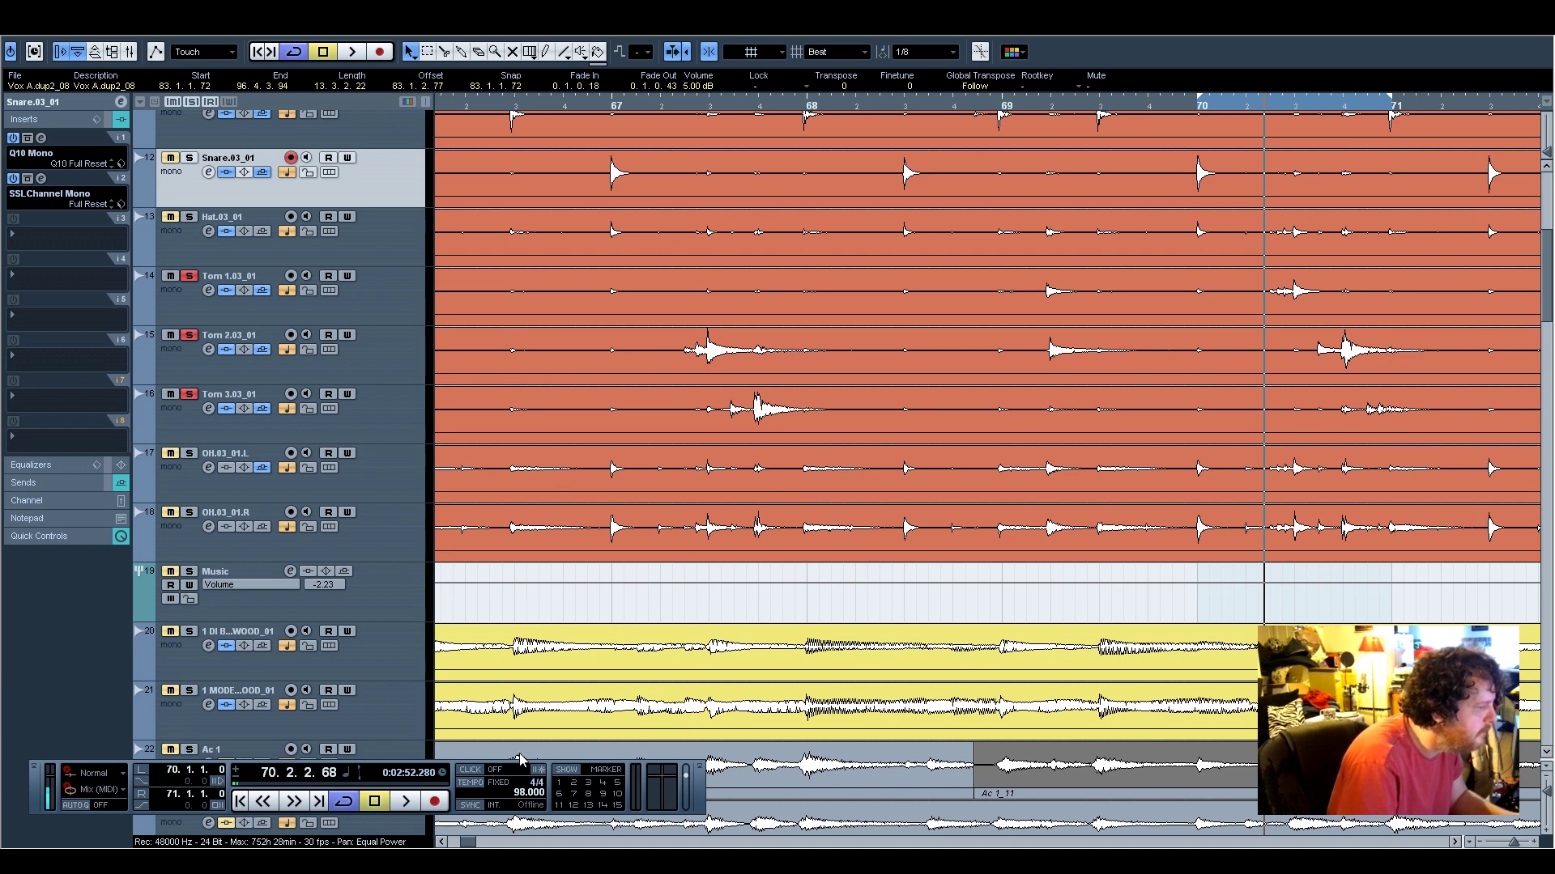
# Set the cycle range from bar 115 to bar 116 around the larger tom fill and play the soloed toms there
pyautogui.click(441, 842)
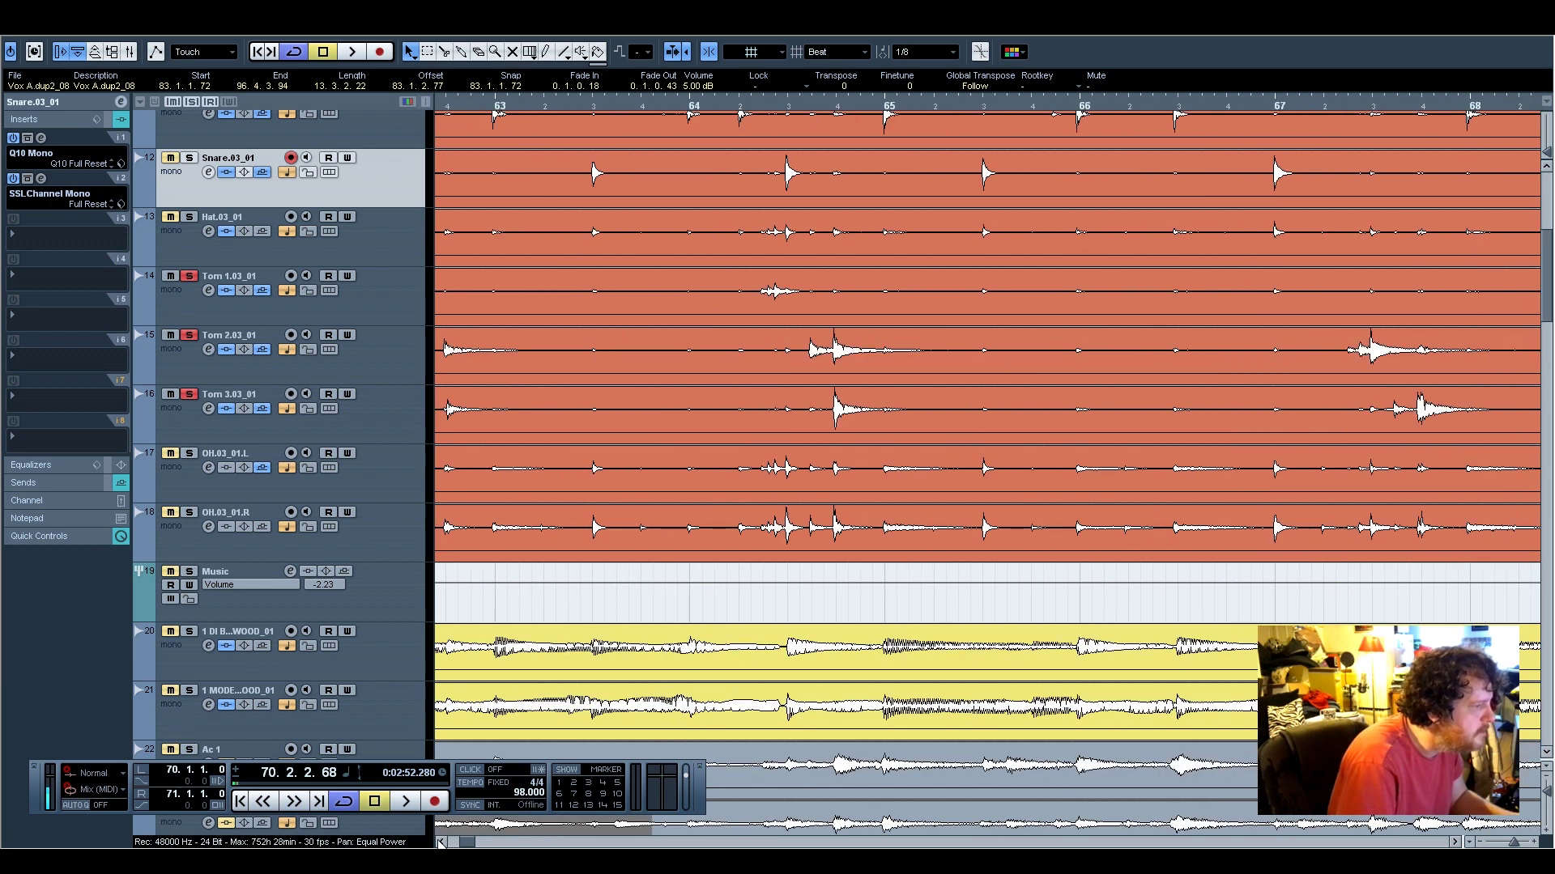
pyautogui.moveTo(442, 842); pyautogui.dragTo(441, 842)
pyautogui.click(1306, 843)
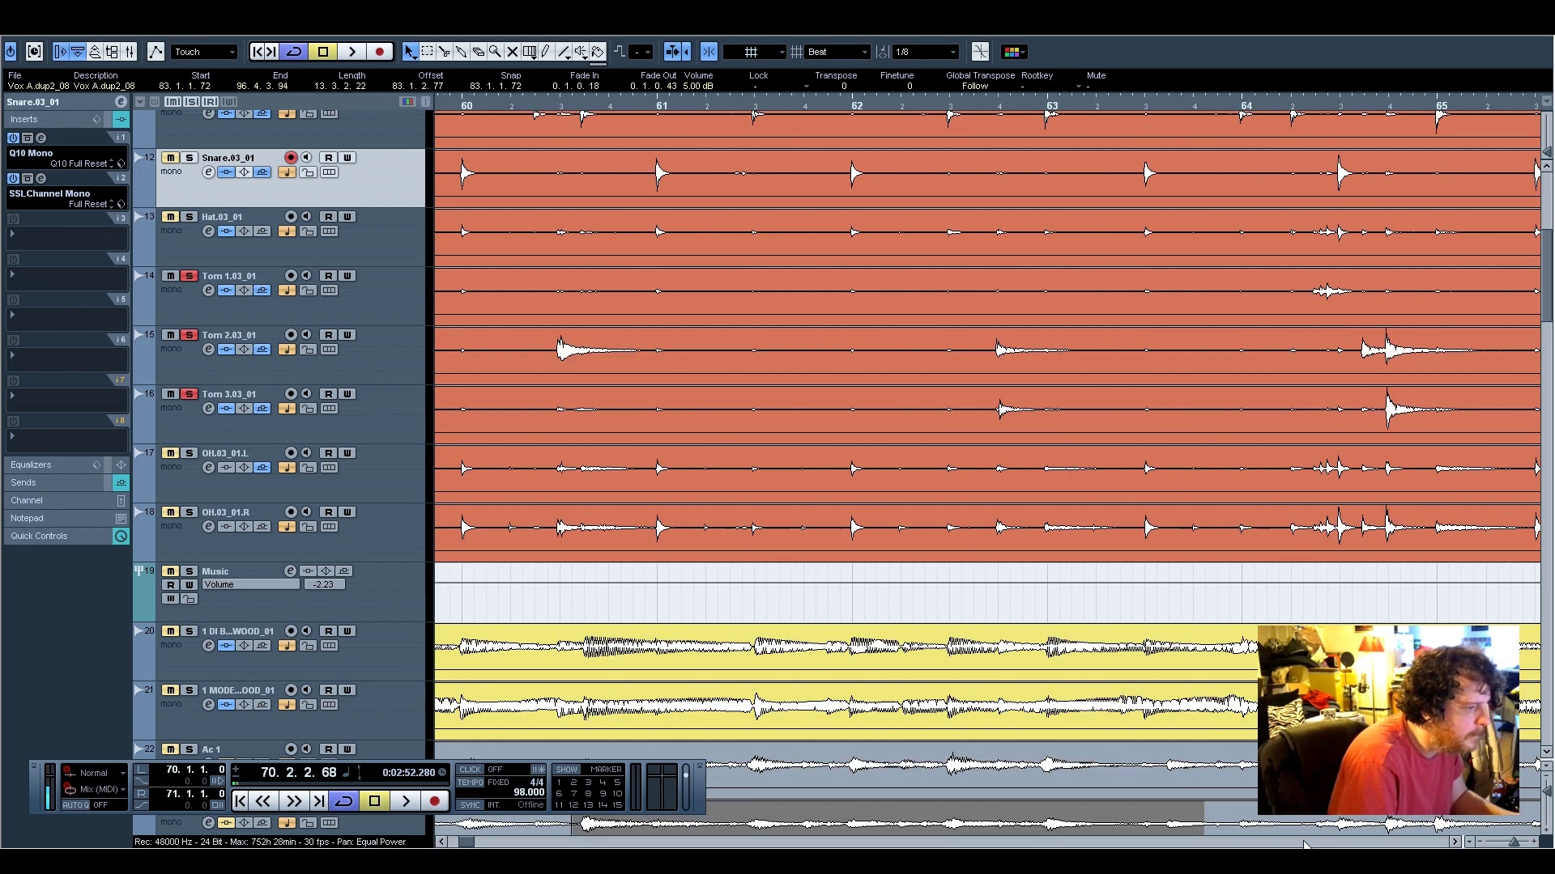
pyautogui.click(1307, 843)
pyautogui.click(1306, 843)
pyautogui.click(1307, 843)
pyautogui.click(1306, 843)
pyautogui.moveTo(1257, 844); pyautogui.dragTo(1259, 845)
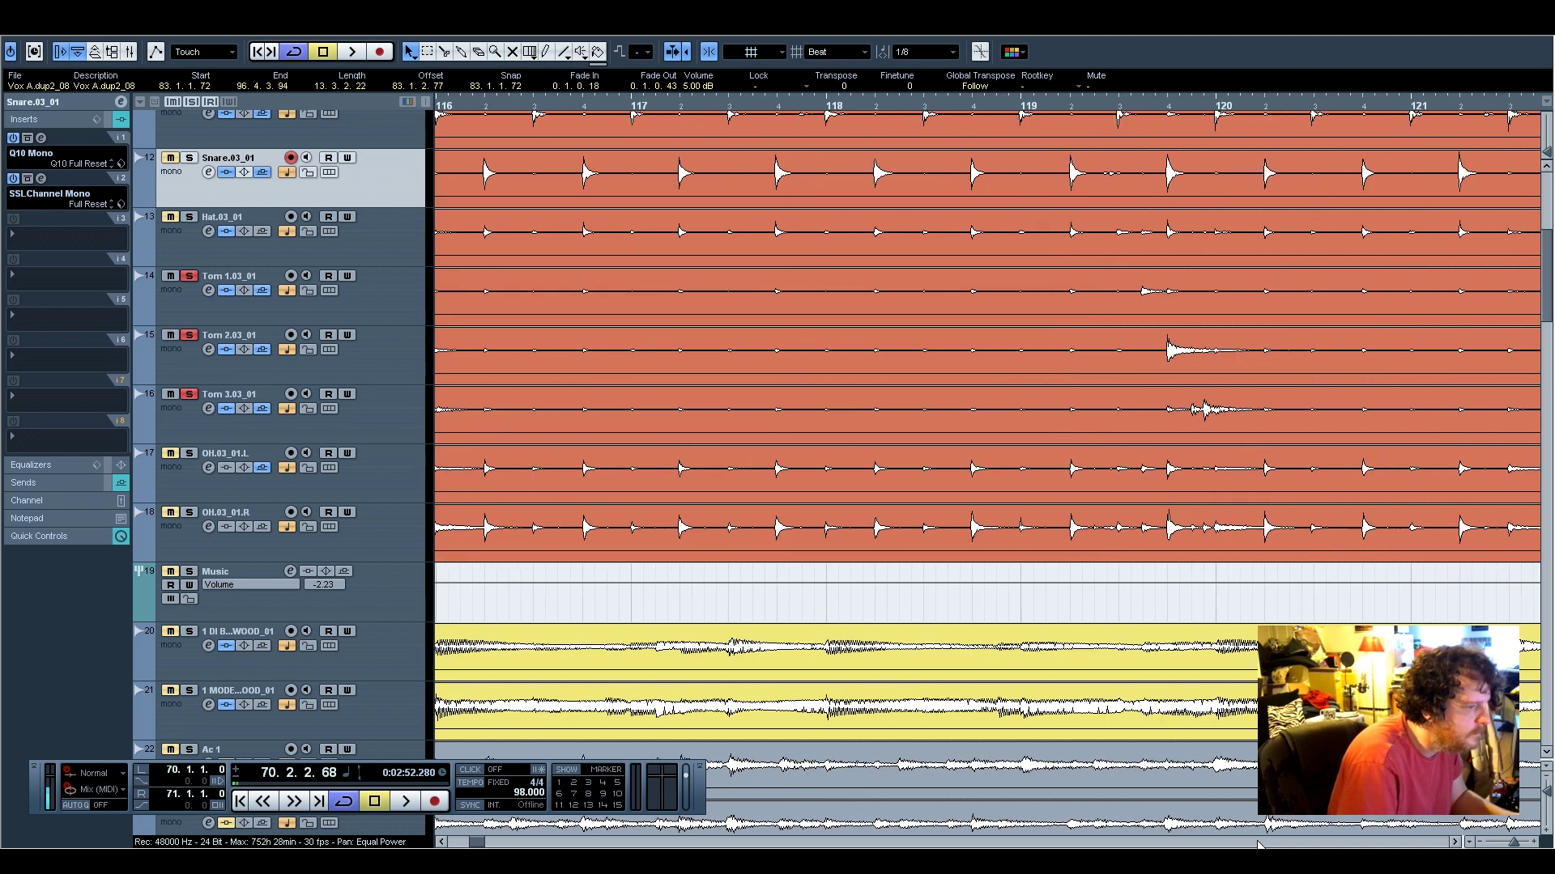
pyautogui.click(460, 842)
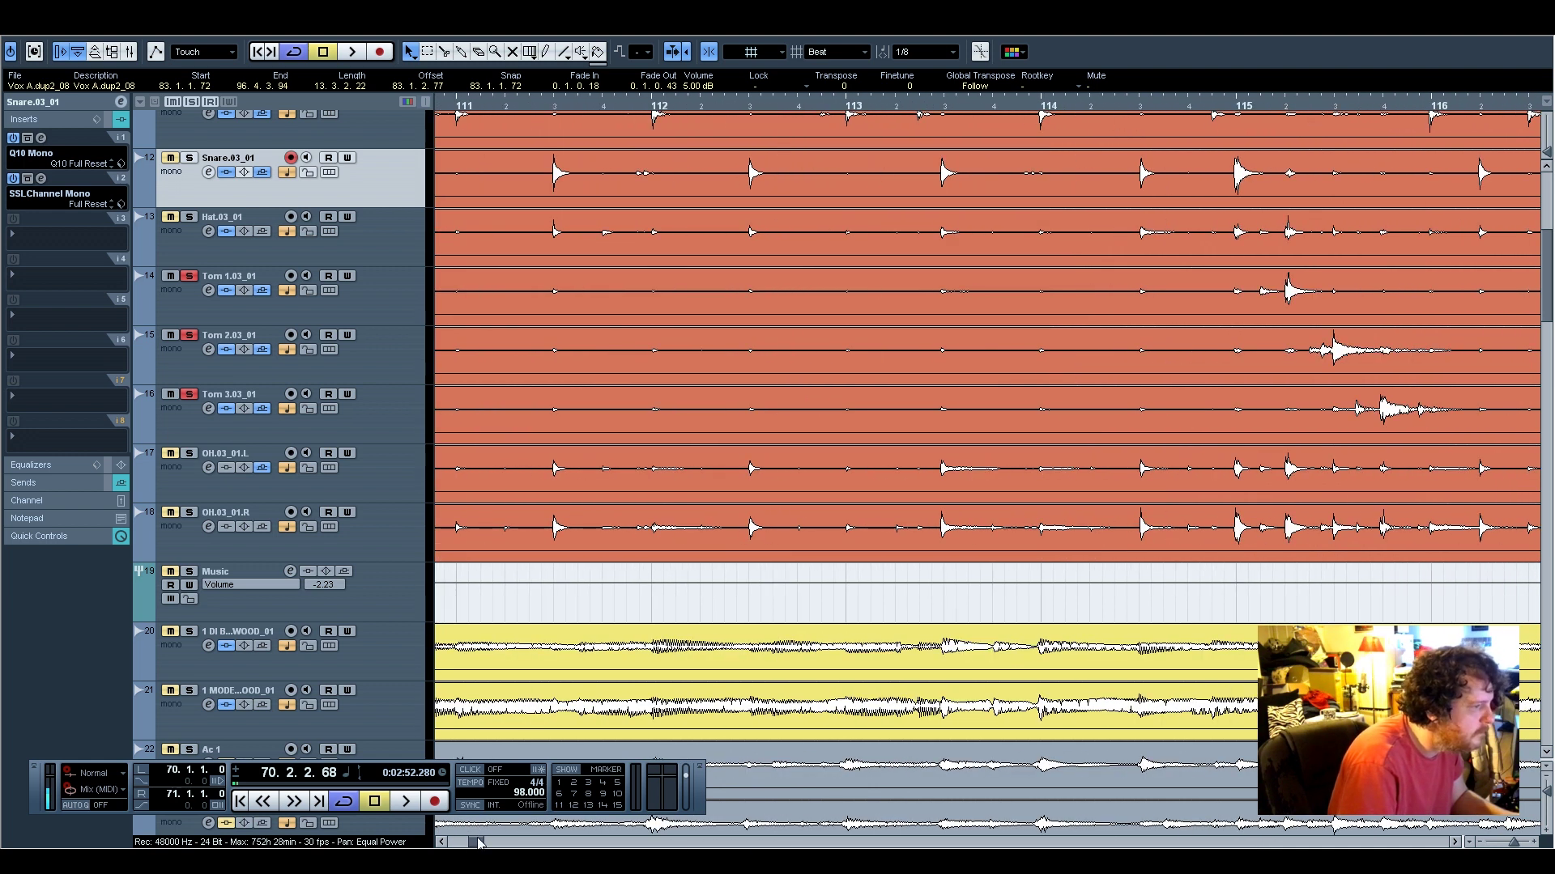
pyautogui.click(1286, 103)
pyautogui.moveTo(1239, 99); pyautogui.dragTo(1430, 105)
pyautogui.press('space')
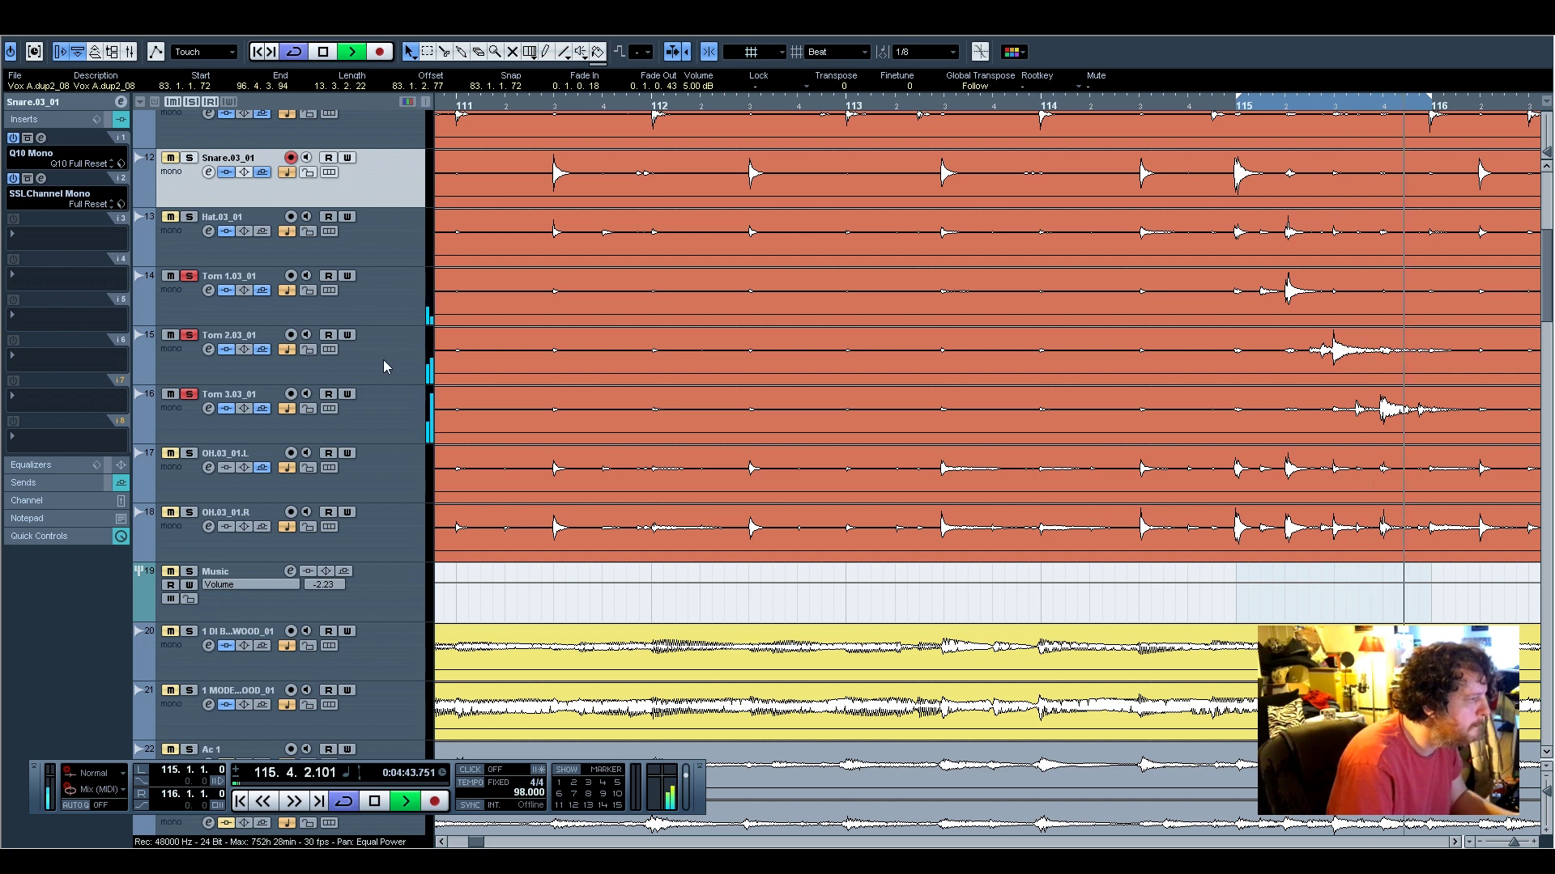
# Solo only Tom 2 and turn off the Drum Reverb send on the selected Snare track
pyautogui.click(190, 335)
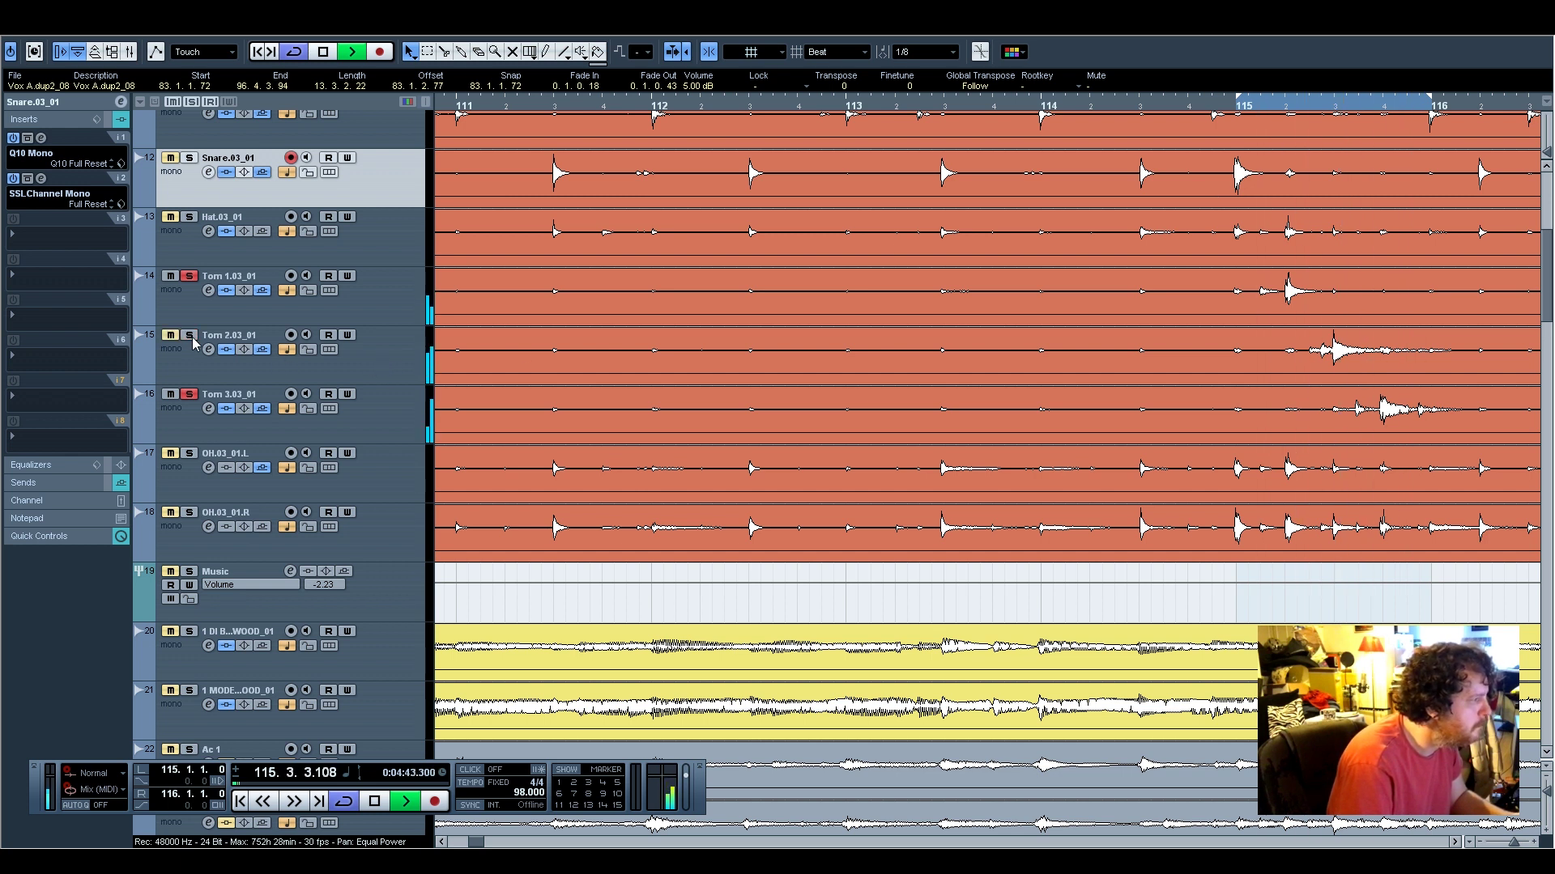
pyautogui.keyDown('ctrl'); pyautogui.click(192, 337); pyautogui.keyUp('ctrl')
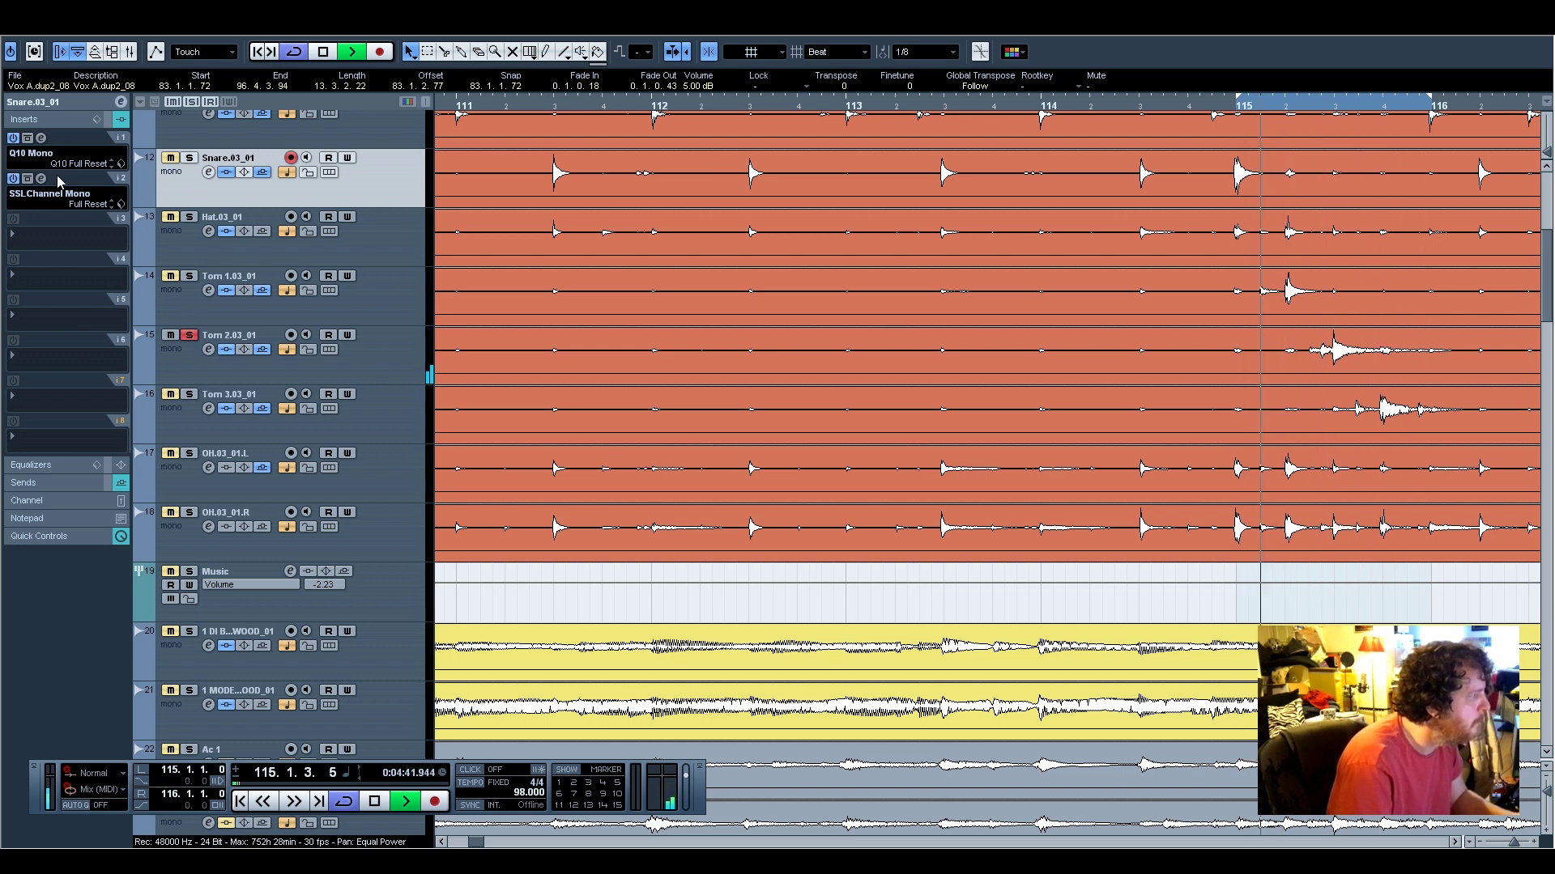
pyautogui.click(59, 485)
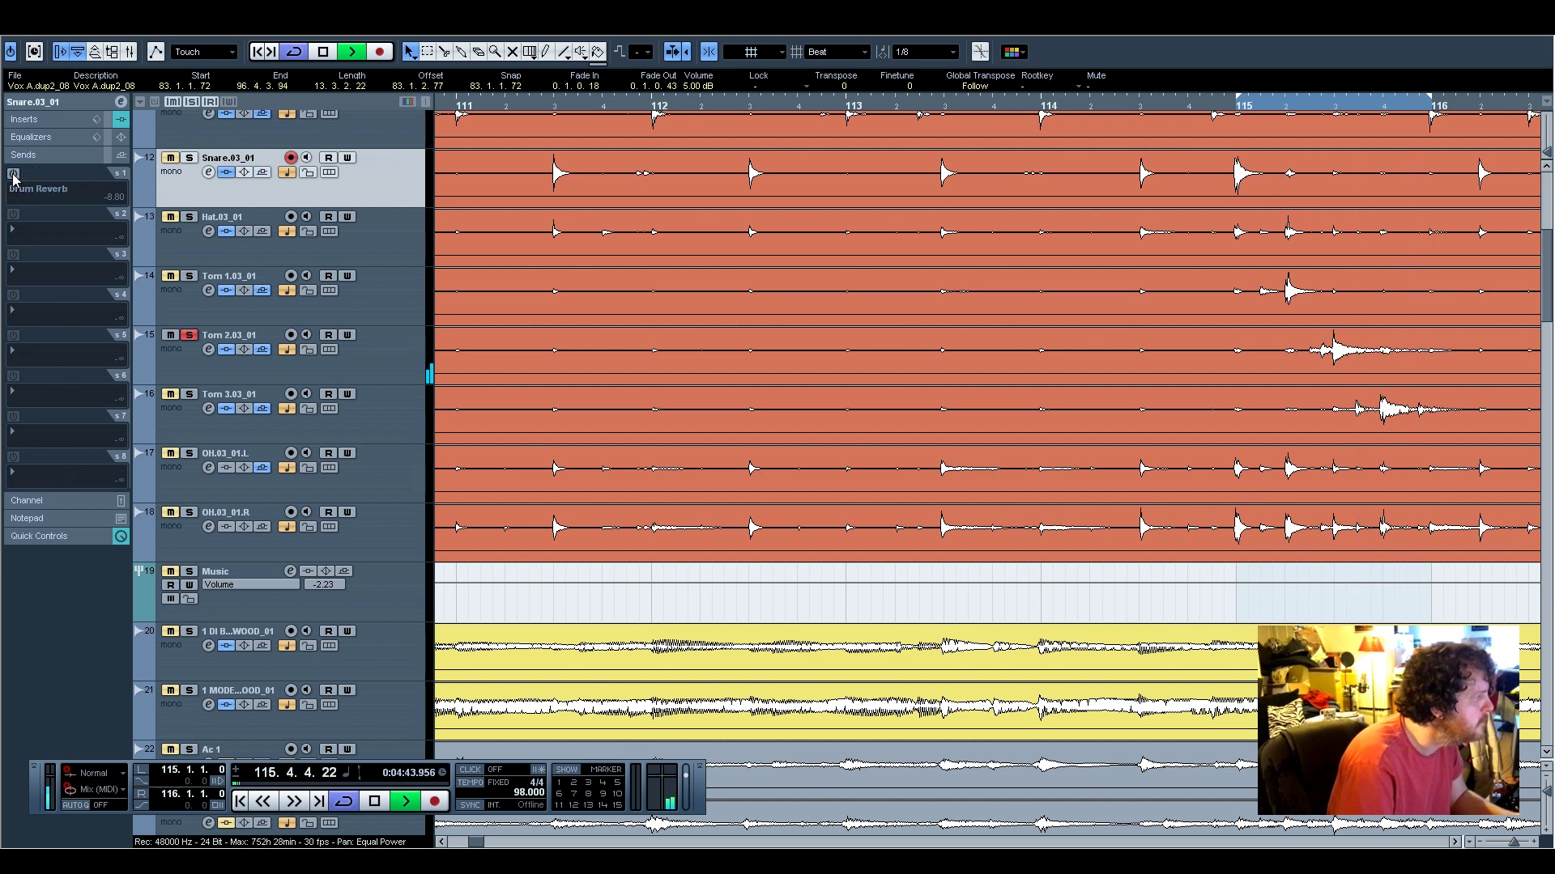
pyautogui.click(47, 121)
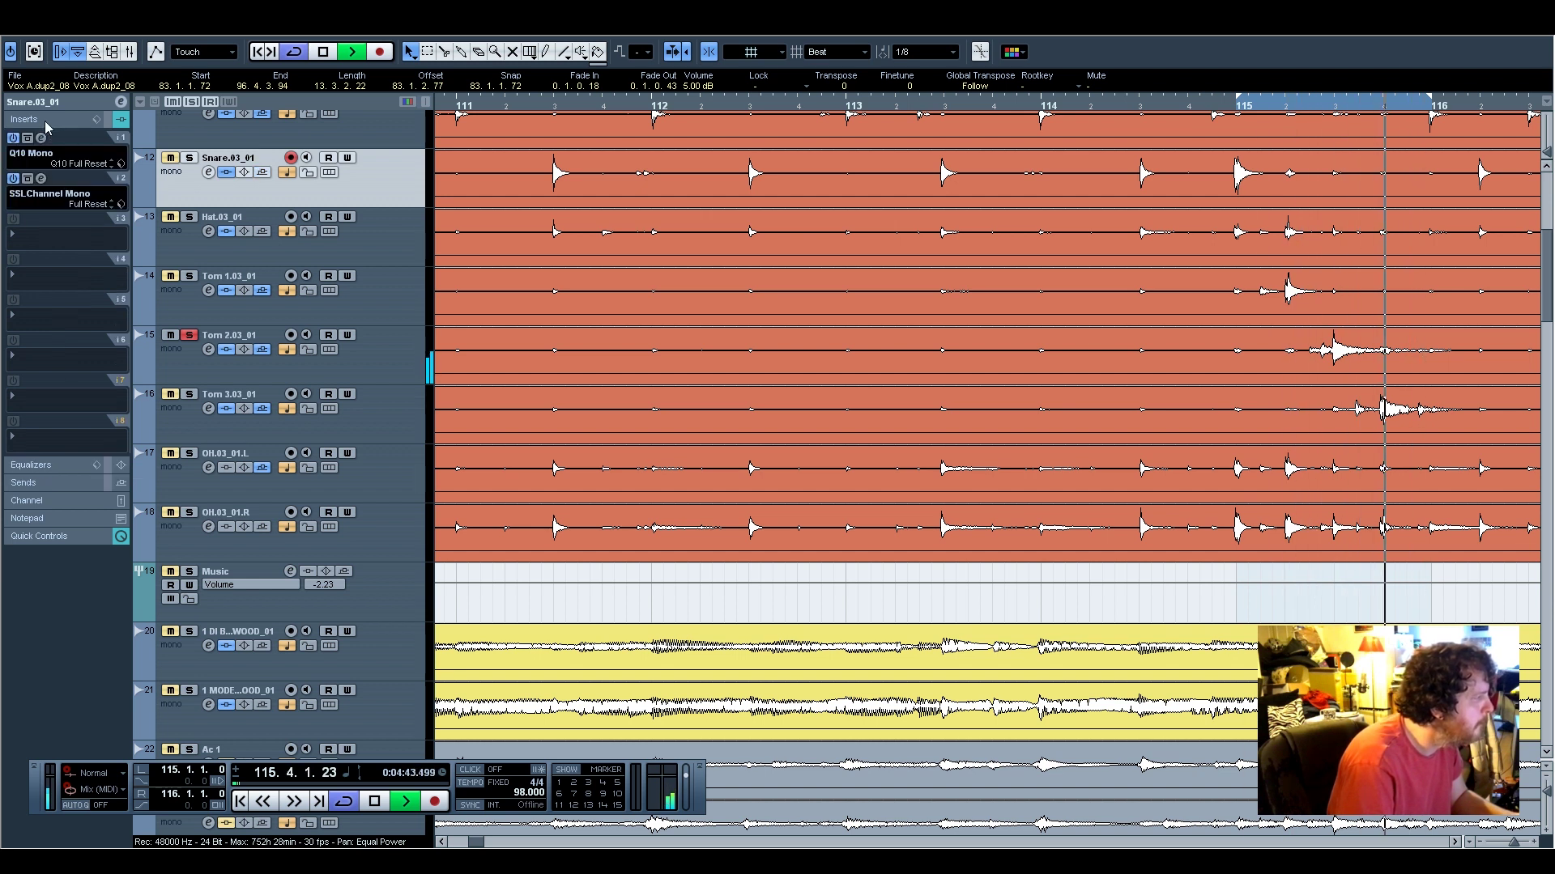
pyautogui.click(50, 482)
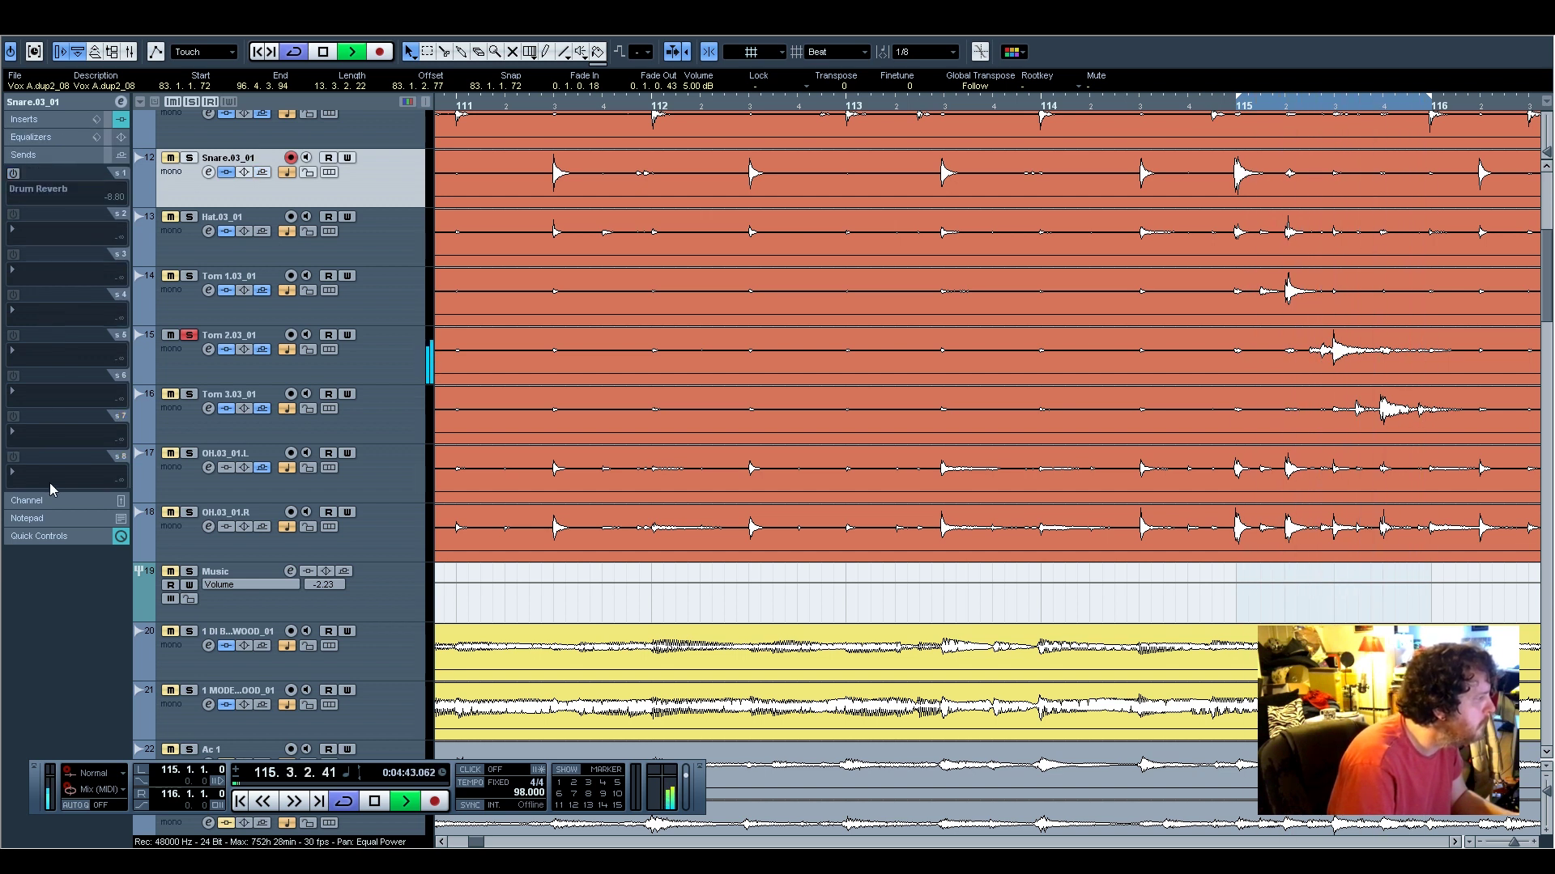
pyautogui.click(12, 175)
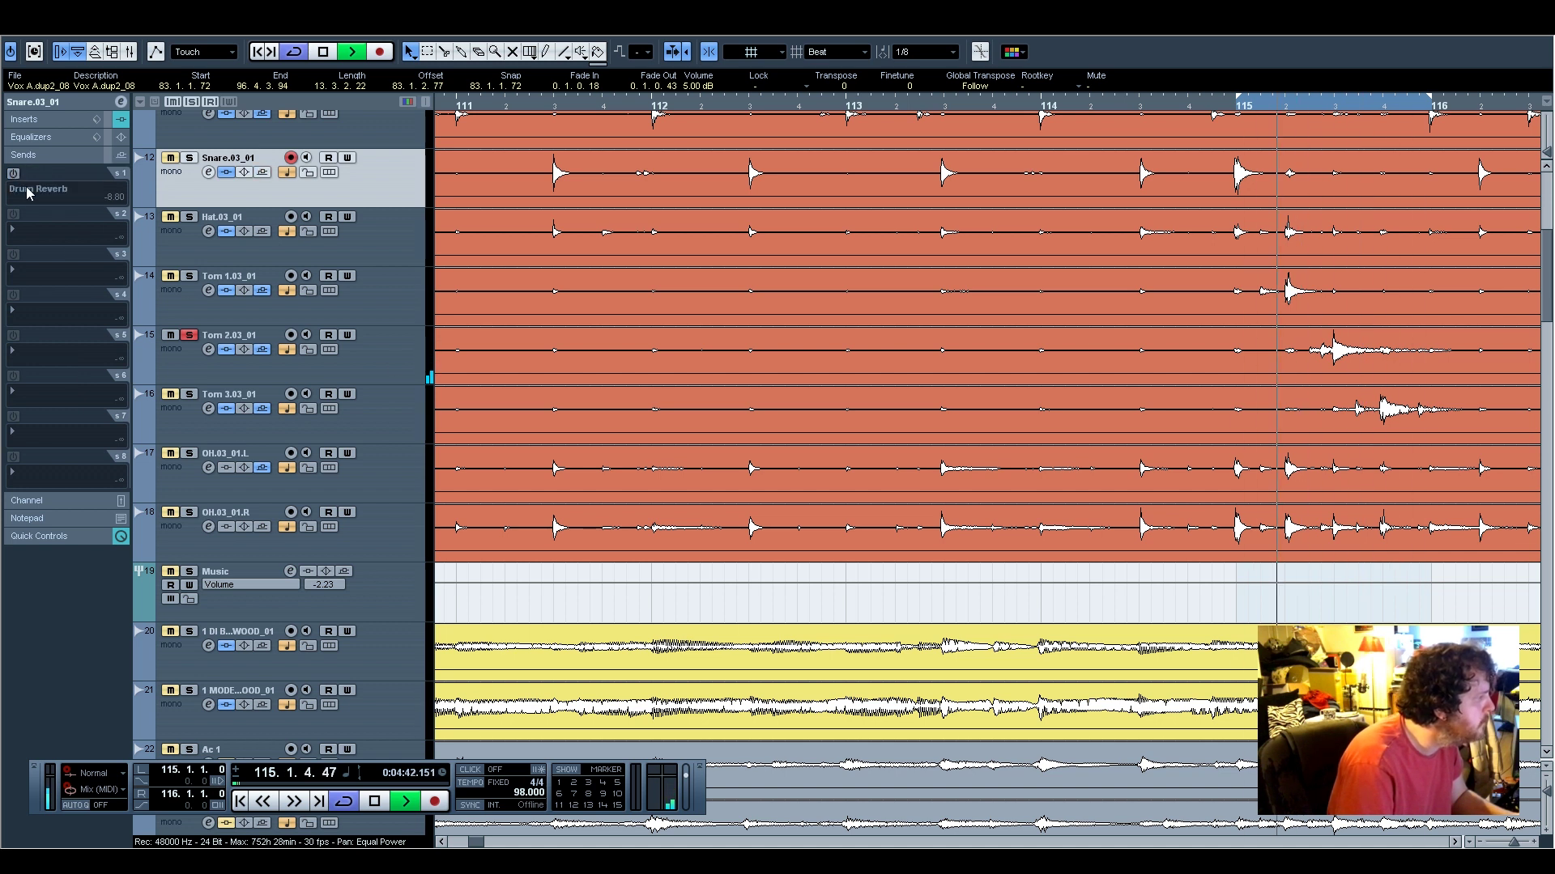
# Select the Tom 2 track and turn off its Drum Reverb send
pyautogui.scroll(5, 340, 402)
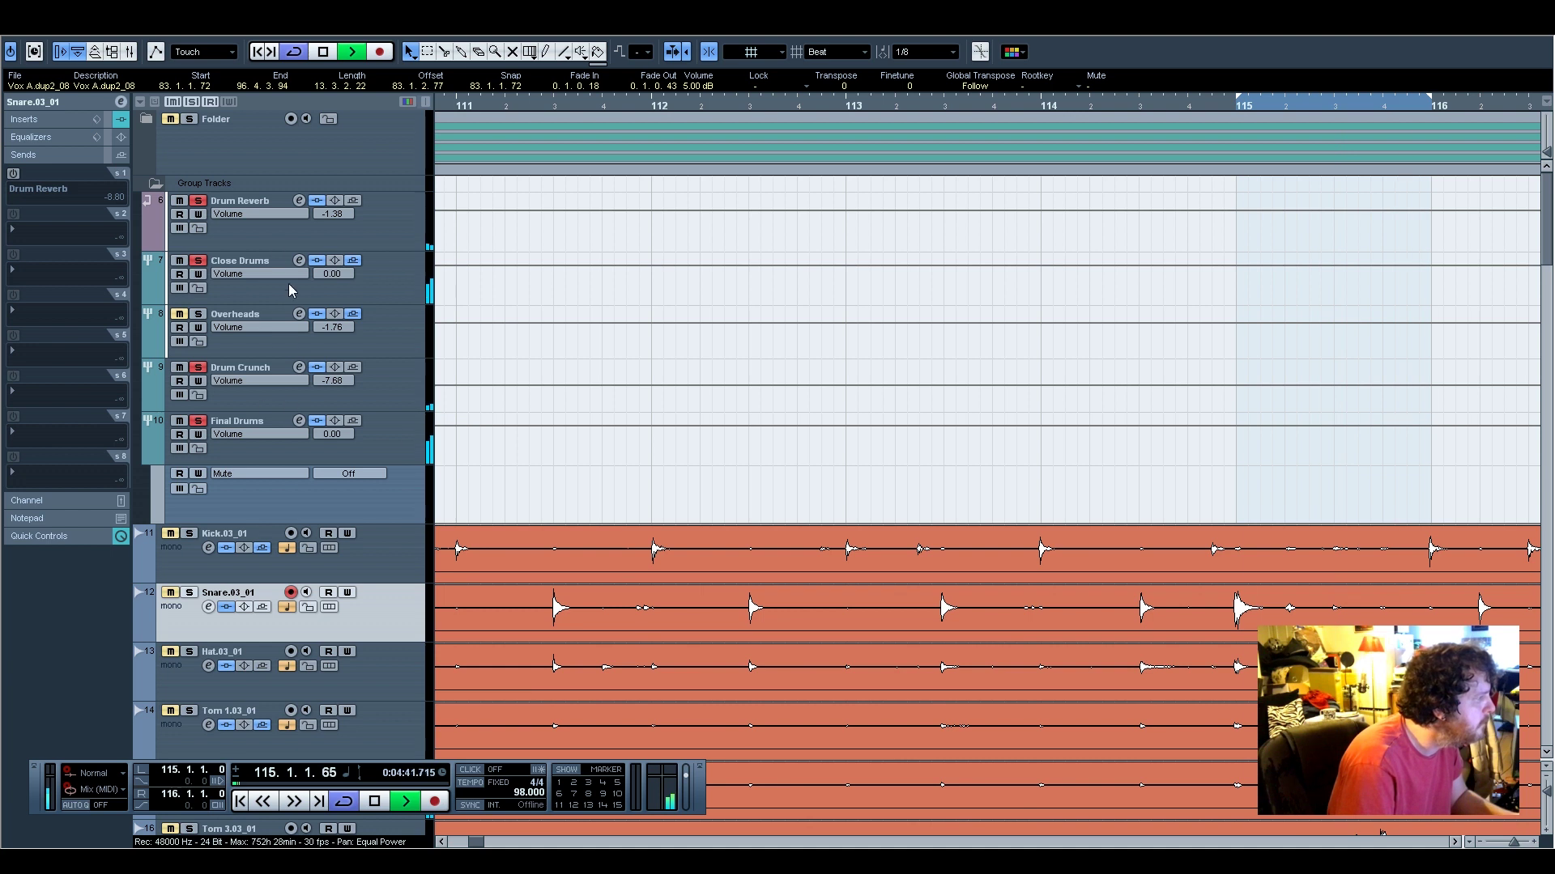
pyautogui.scroll(-5, 590, 552)
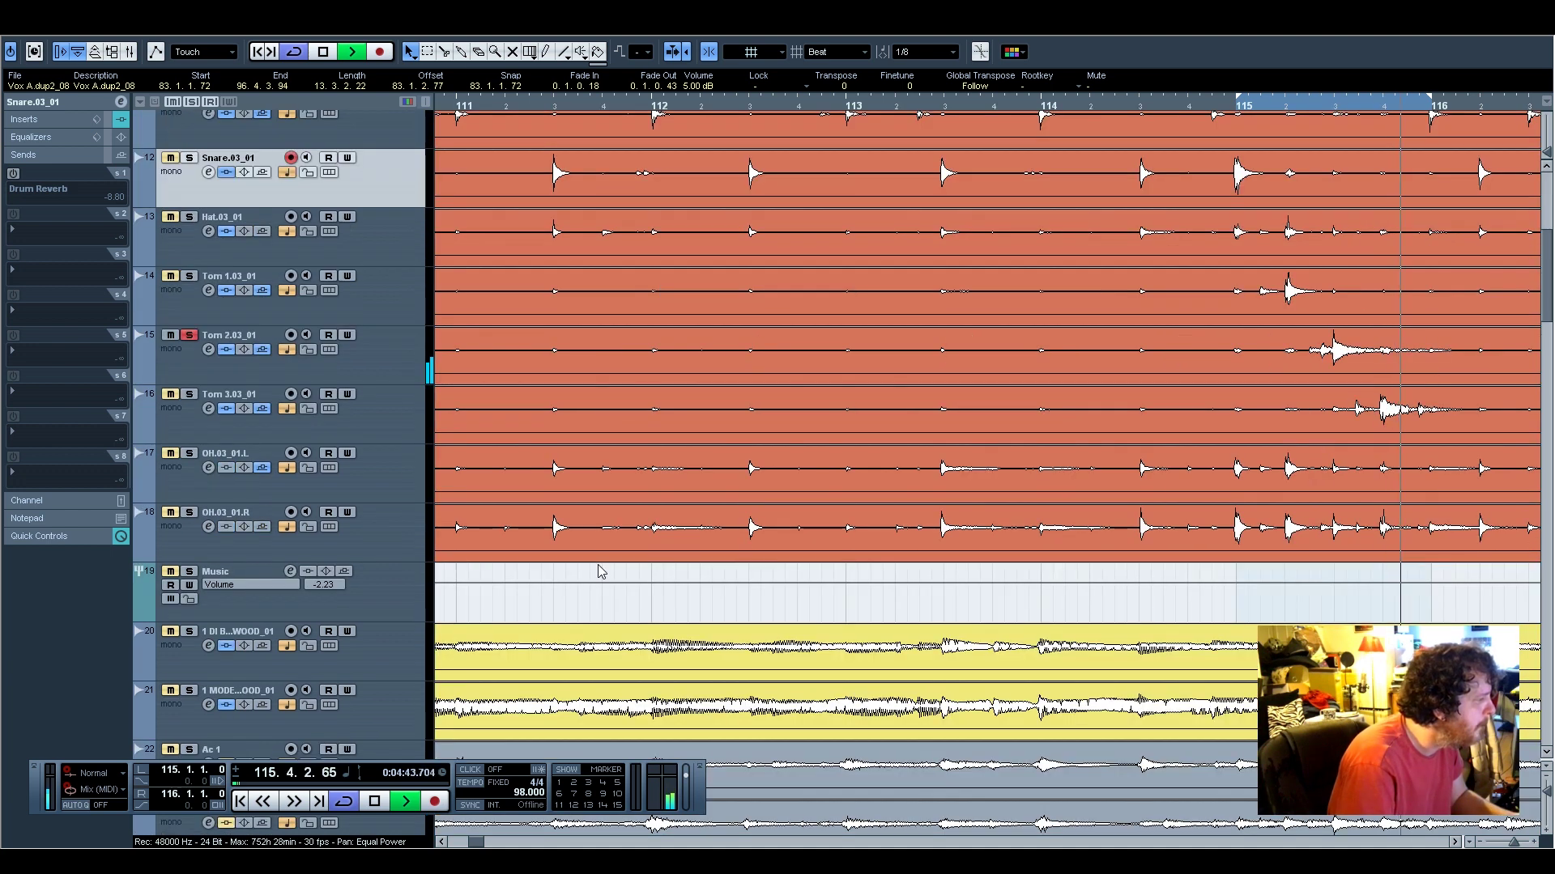
pyautogui.scroll(2, 485, 518)
pyautogui.click(365, 489)
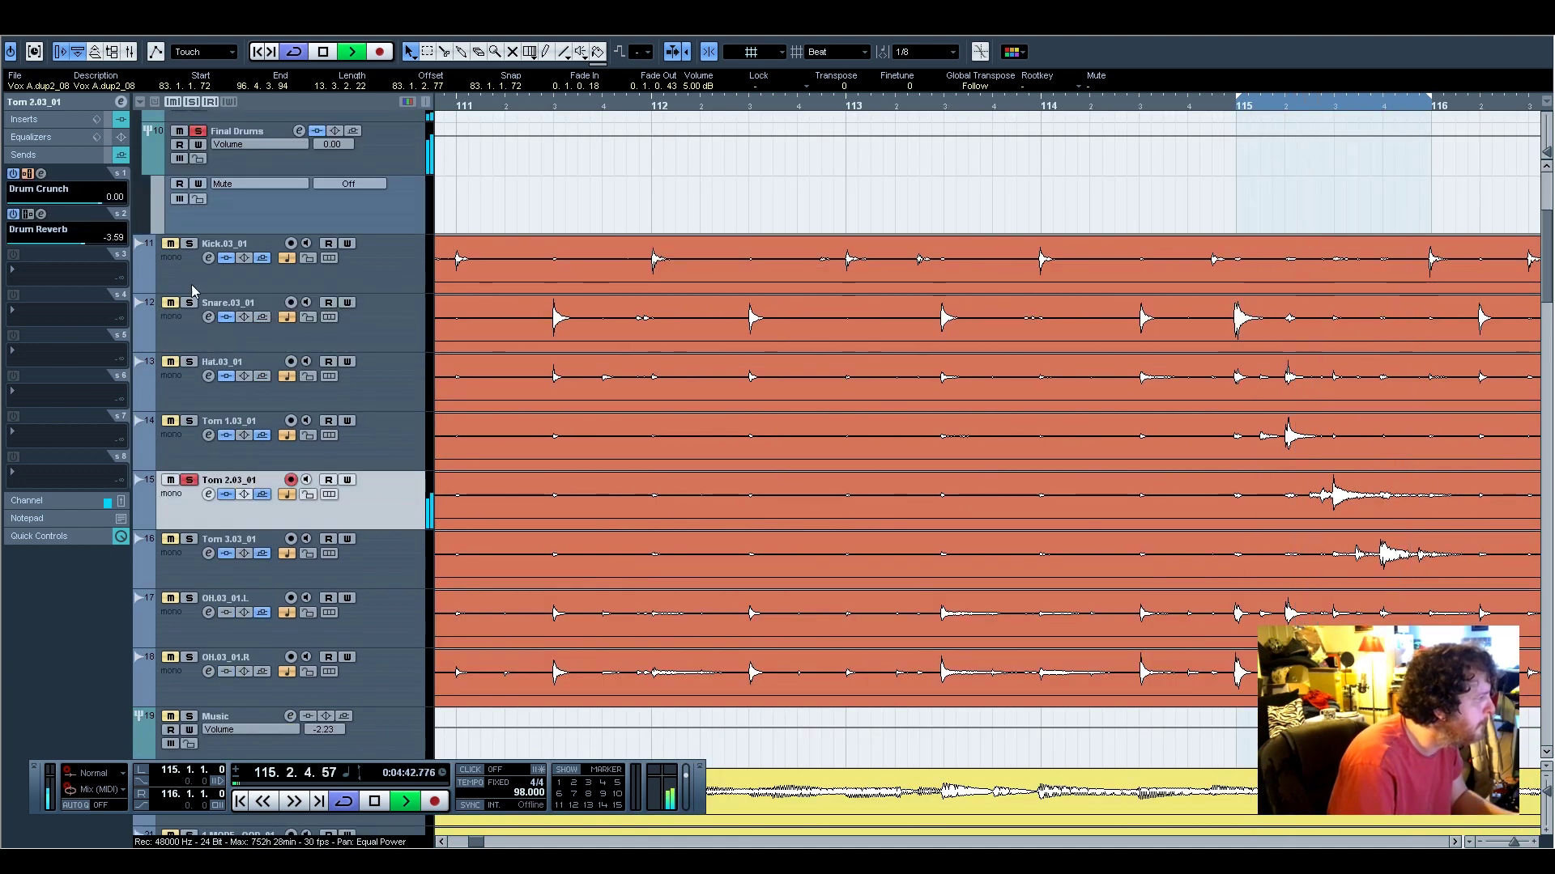
pyautogui.click(14, 215)
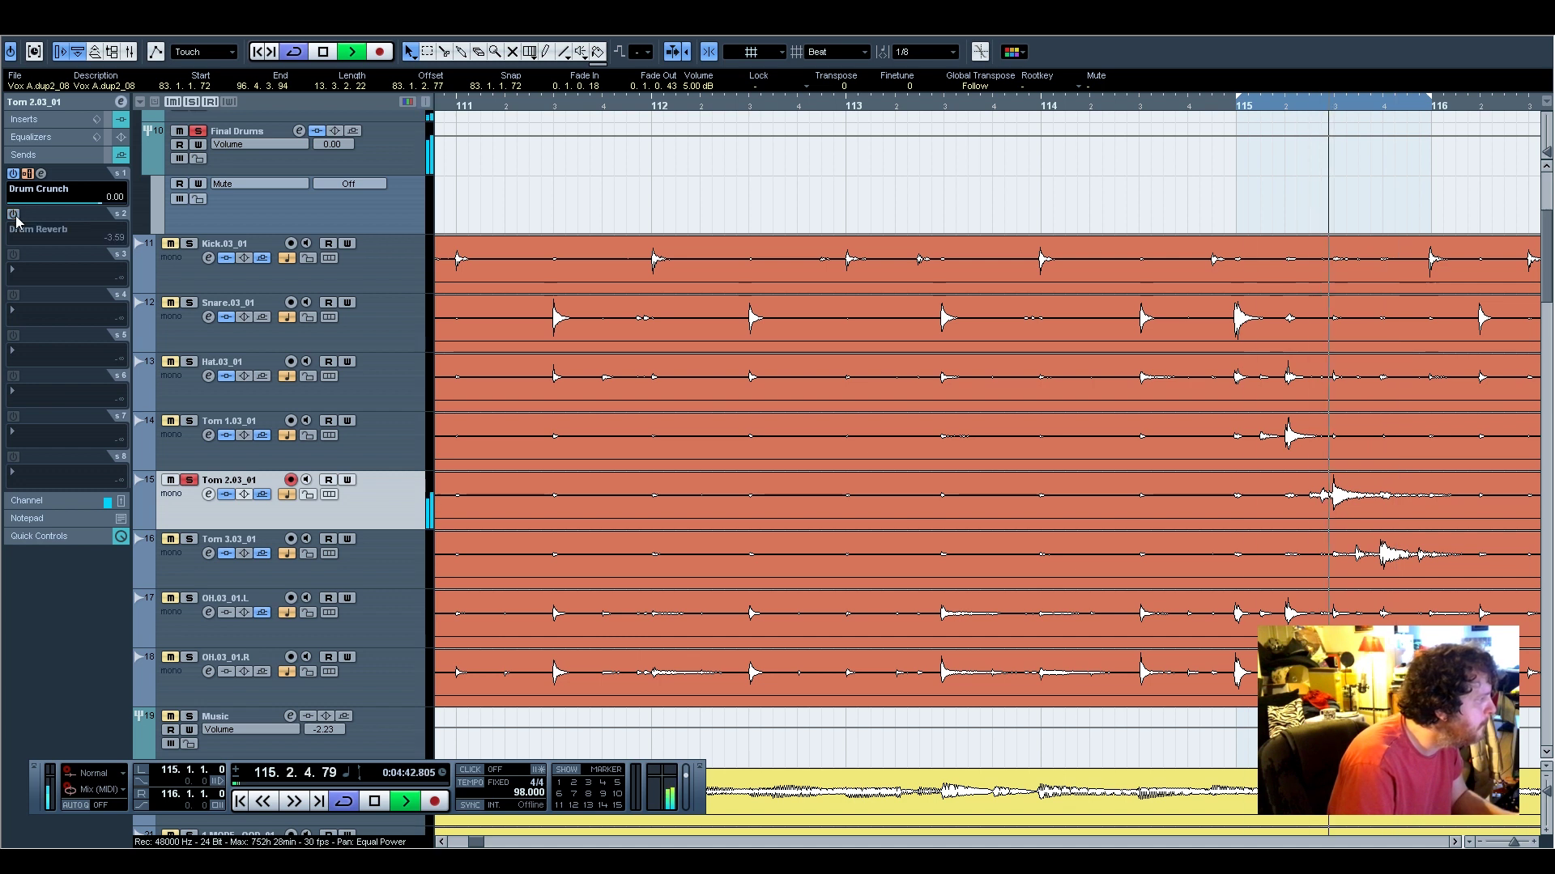
# In Tom 2's Q10 EQ, set band 3 to about -9 dB at 129 Hz with a Q of 54.4 and band 2 to about -2 dB
pyautogui.click(48, 119)
pyautogui.click(42, 138)
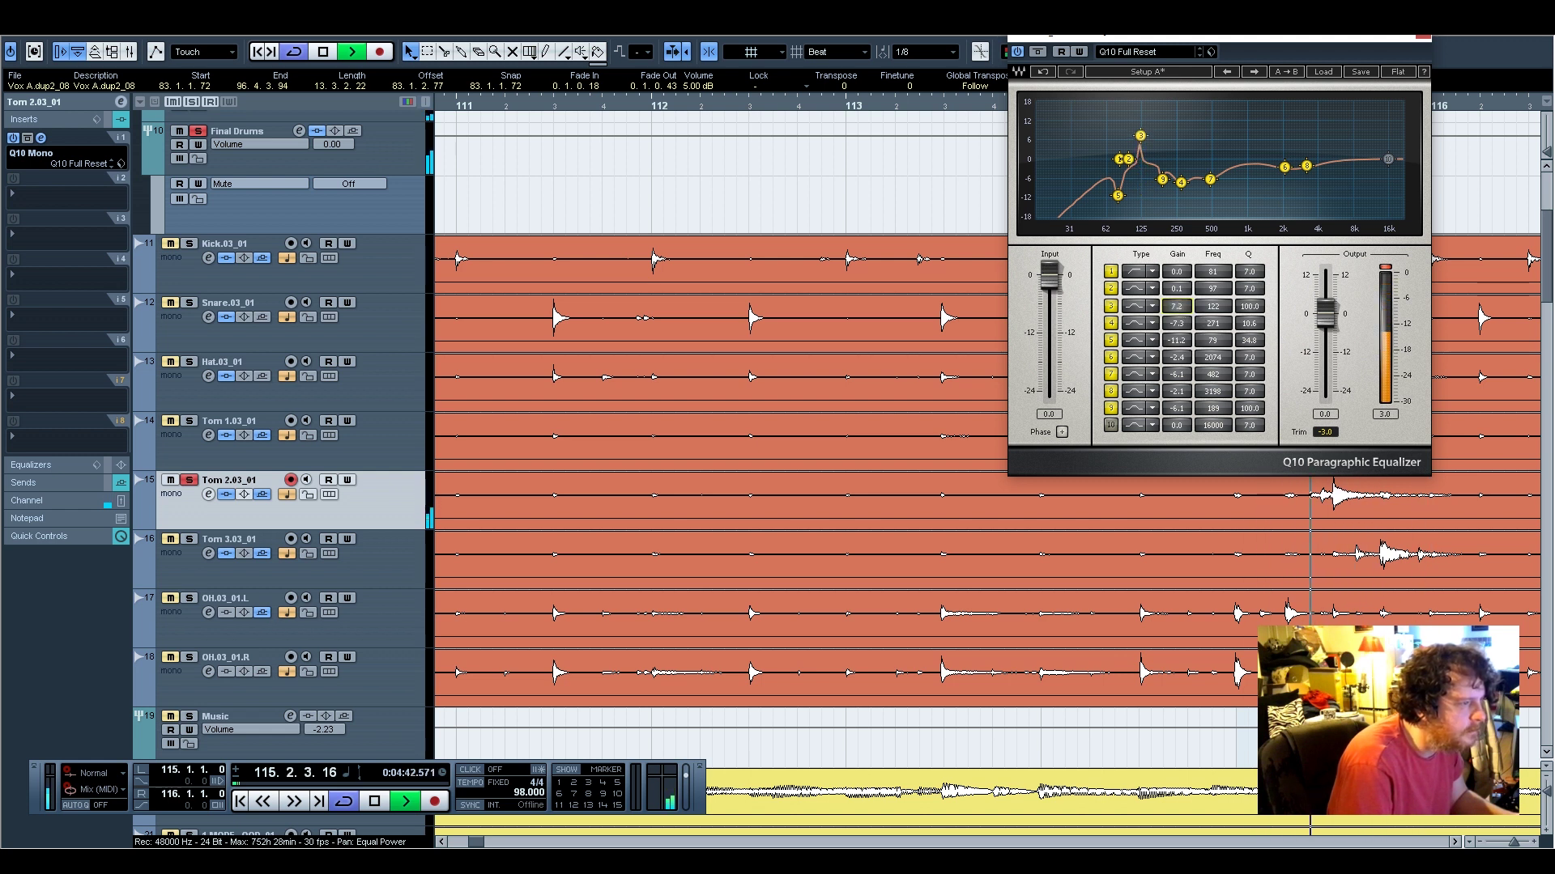
pyautogui.moveTo(1178, 307); pyautogui.dragTo(1178, 283)
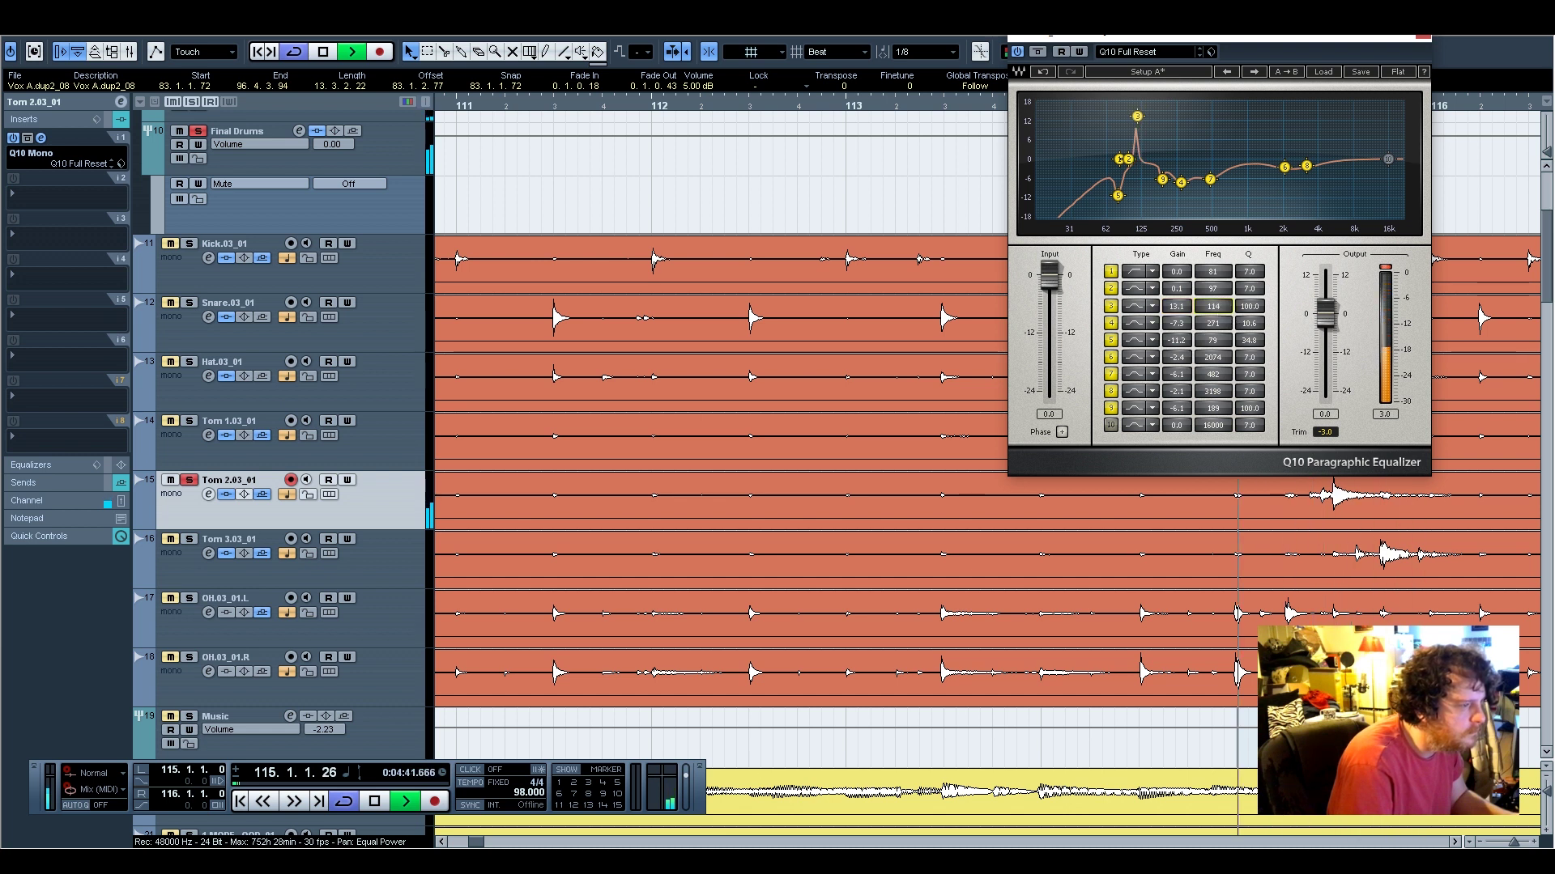
pyautogui.moveTo(1213, 306); pyautogui.dragTo(1177, 364)
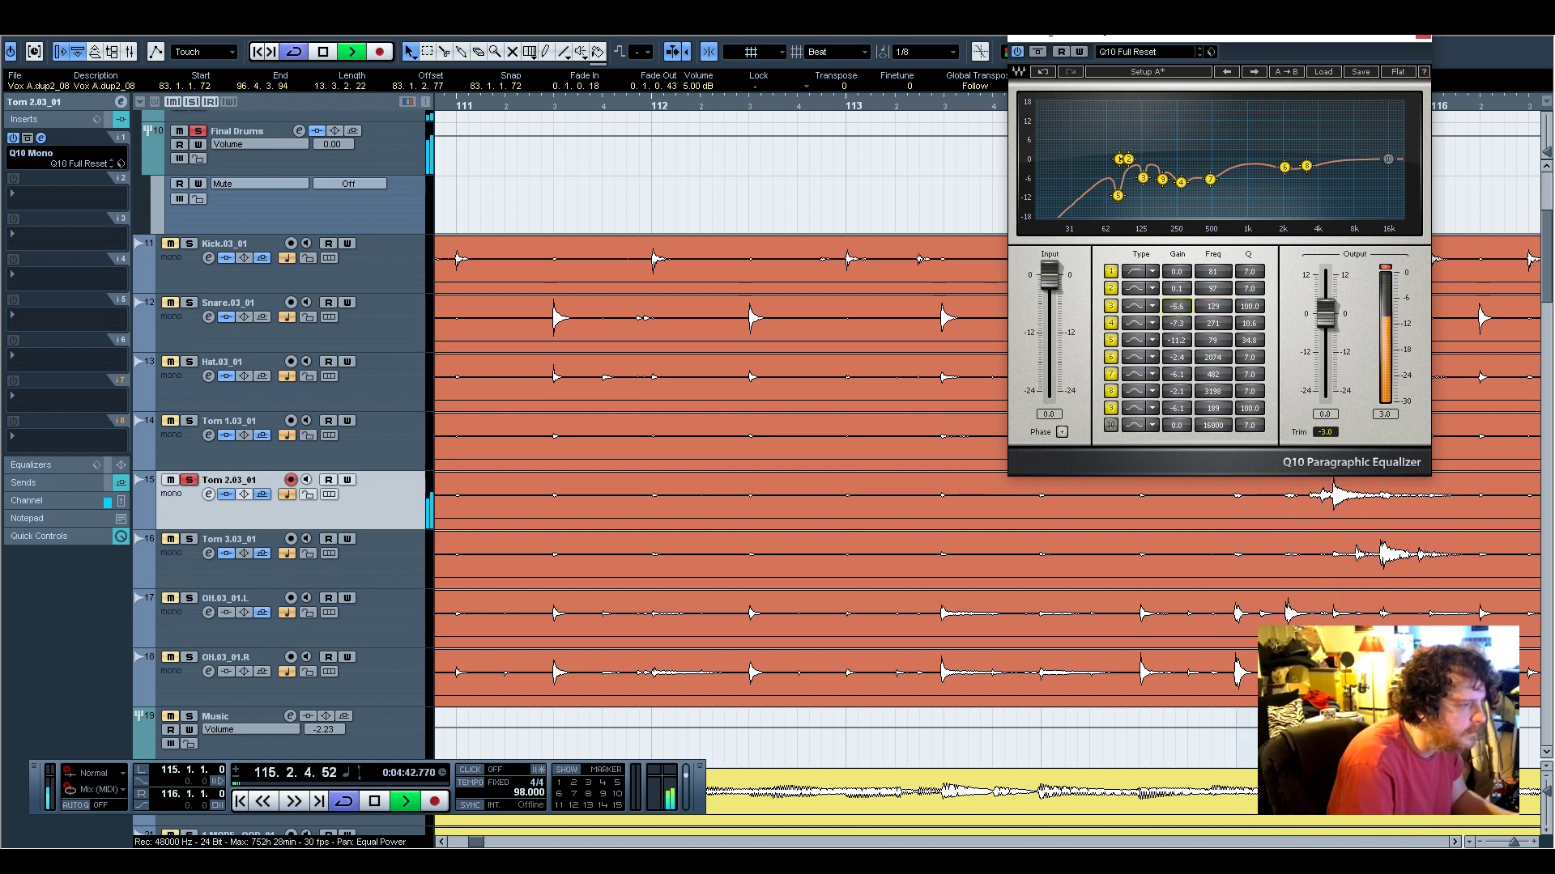
pyautogui.moveTo(1257, 310); pyautogui.dragTo(1257, 328)
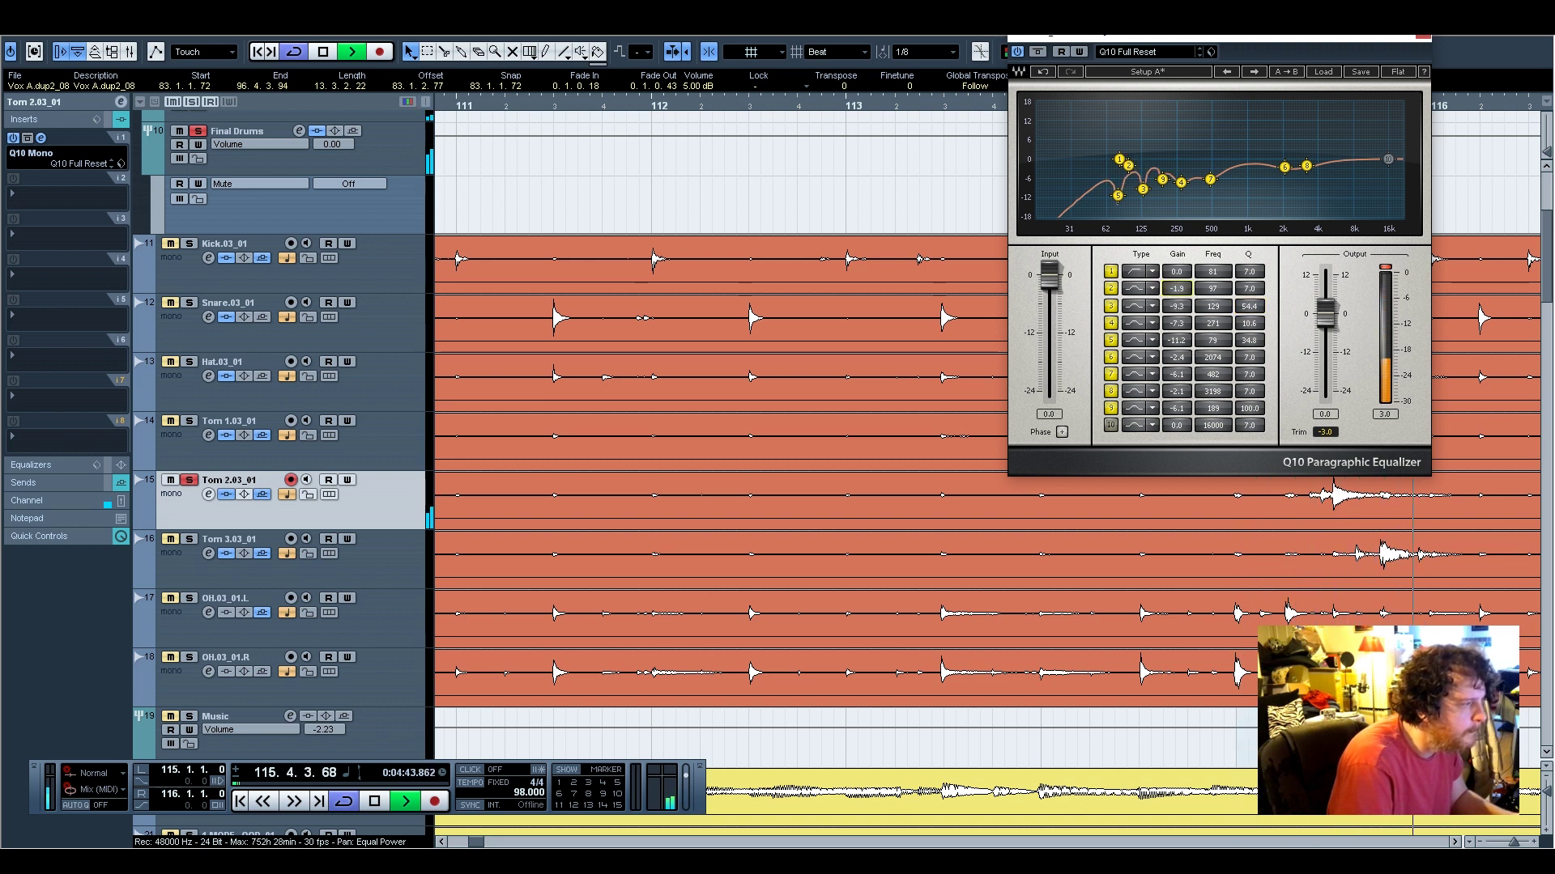
# Switch the solo from Tom 2 to Tom 3, move the Tom 2 EQ window aside, and select the Tom 3 track
pyautogui.click(188, 542)
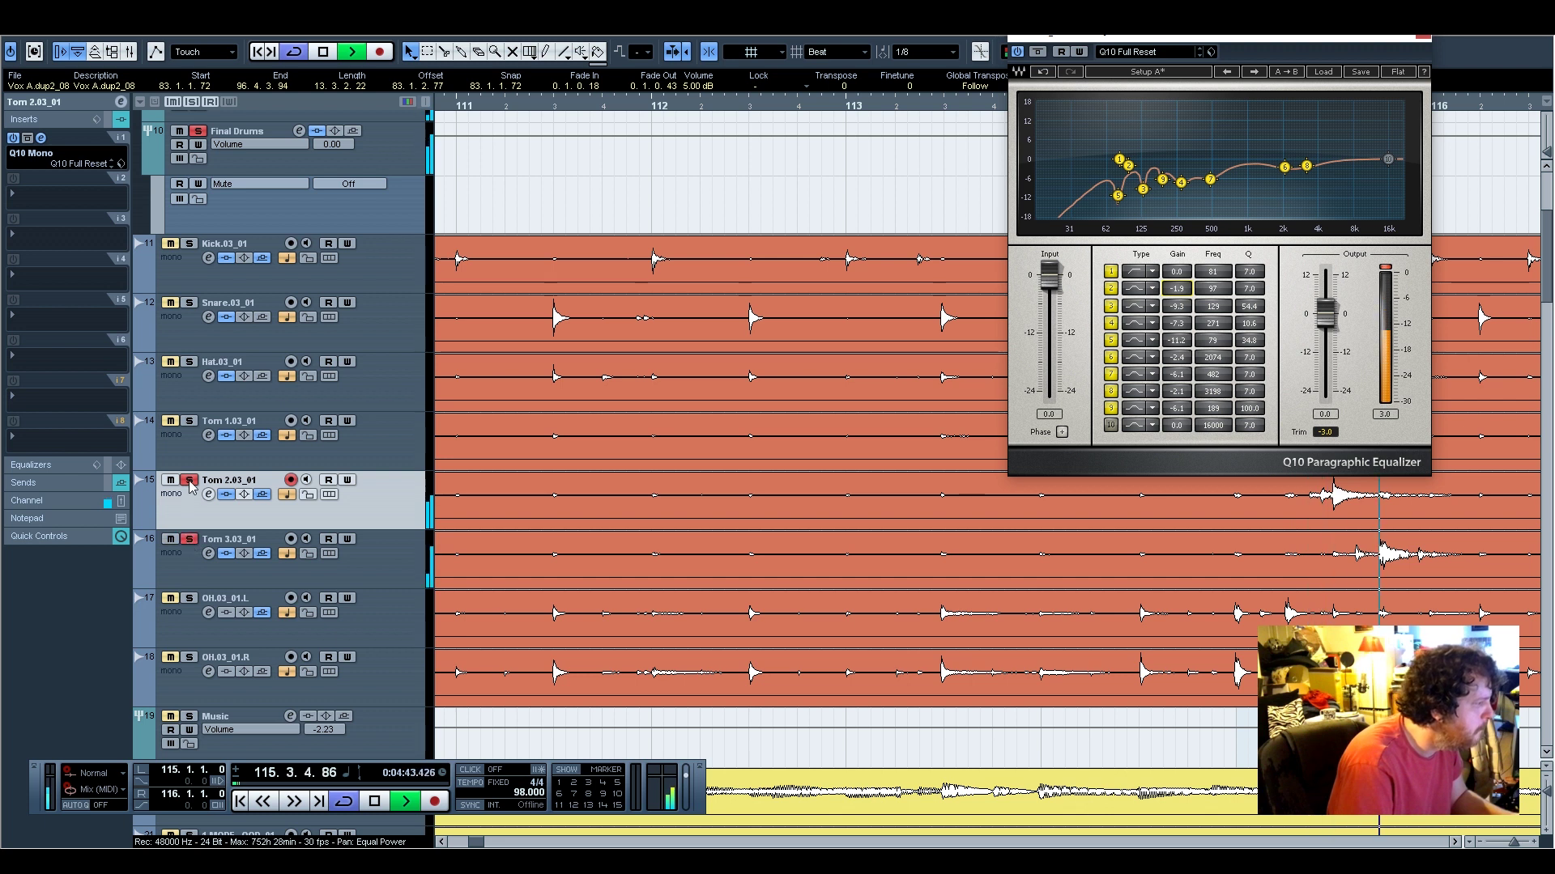
pyautogui.scroll(4, 396, 253)
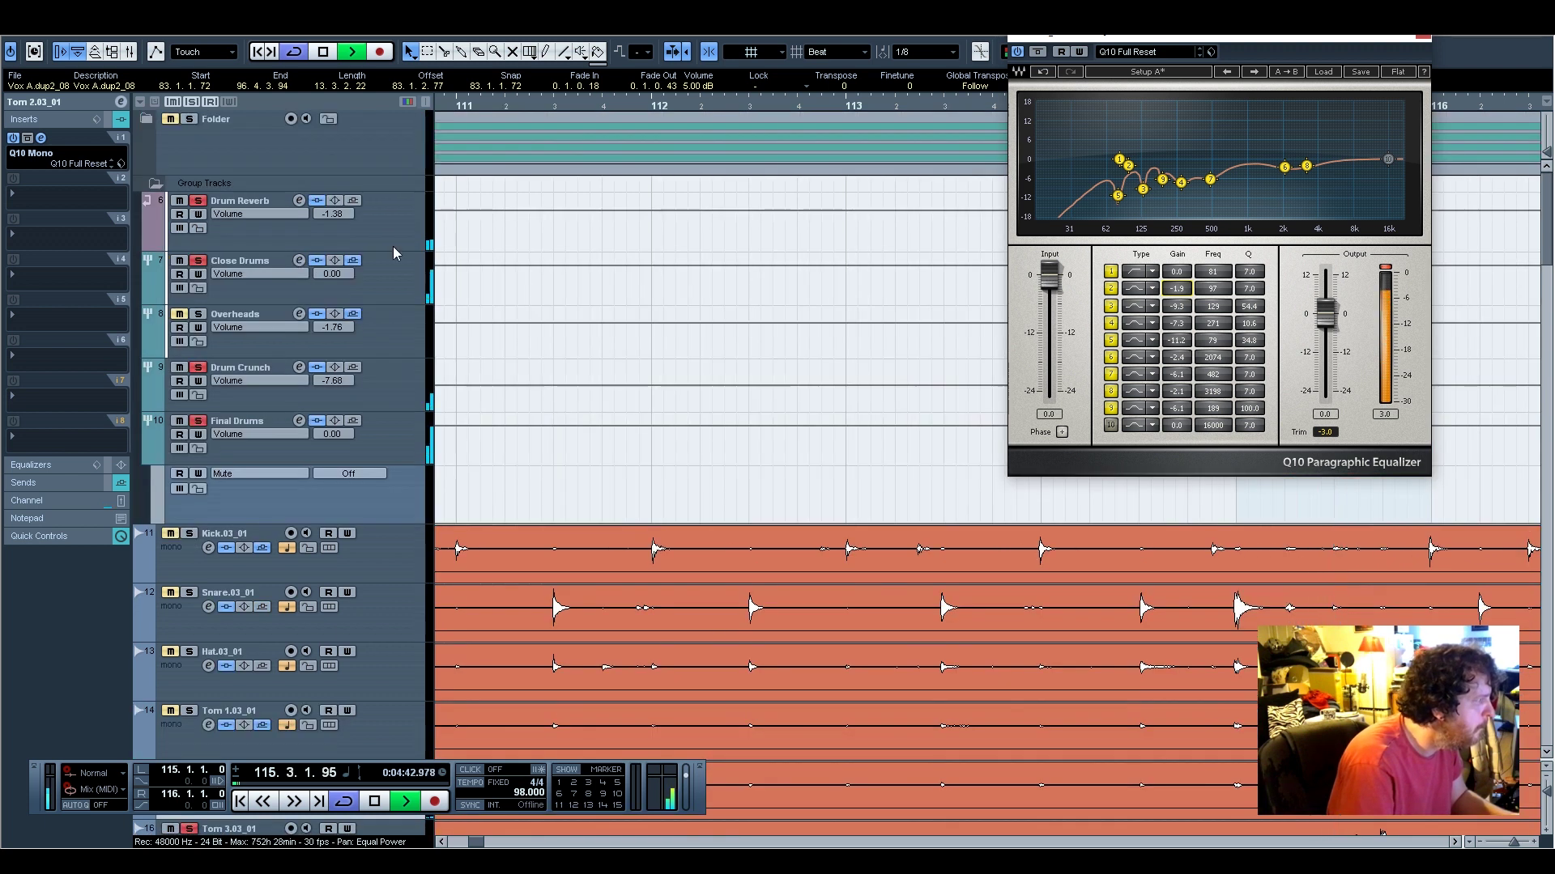
pyautogui.scroll(-6, 732, 473)
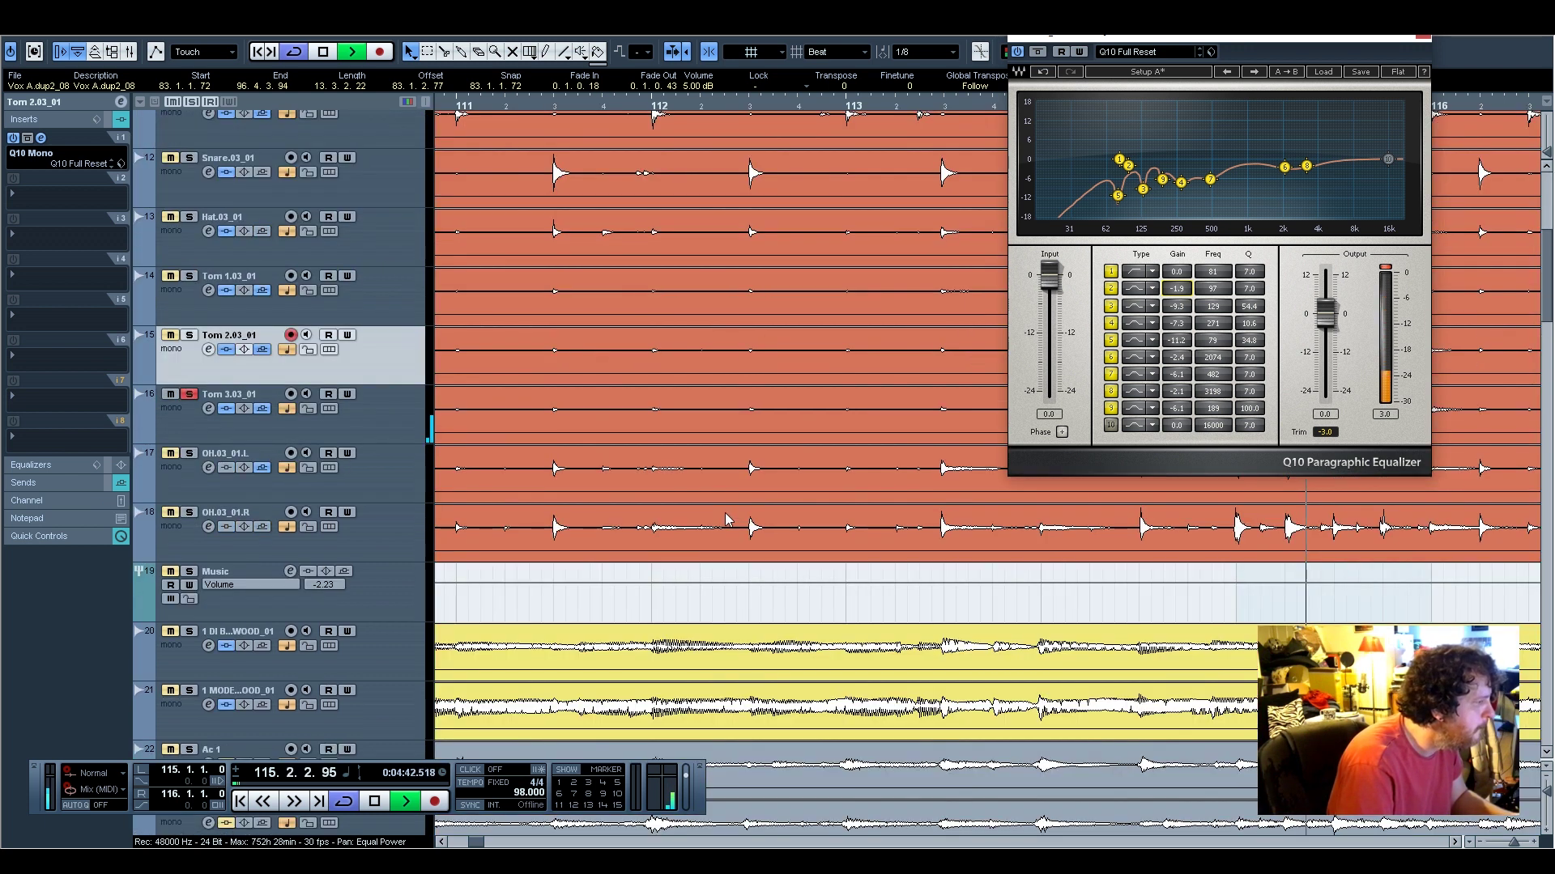
pyautogui.moveTo(1191, 40); pyautogui.dragTo(732, 65)
pyautogui.click(366, 423)
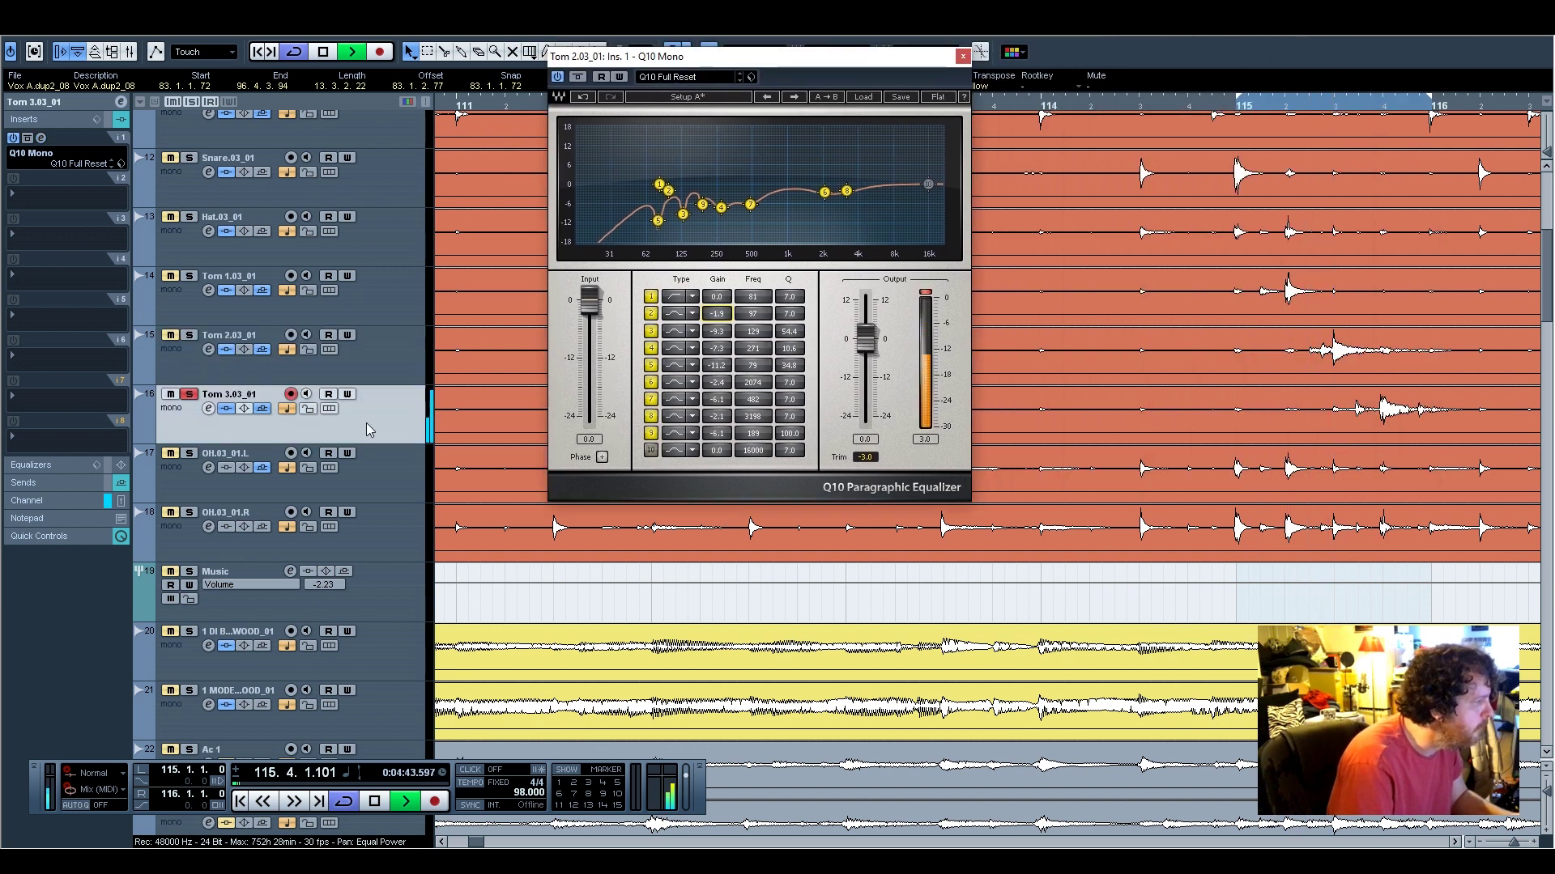
# In Tom 3's Q10 EQ, set band 1's frequency to about 89 Hz and close the plug-in window
pyautogui.click(39, 143)
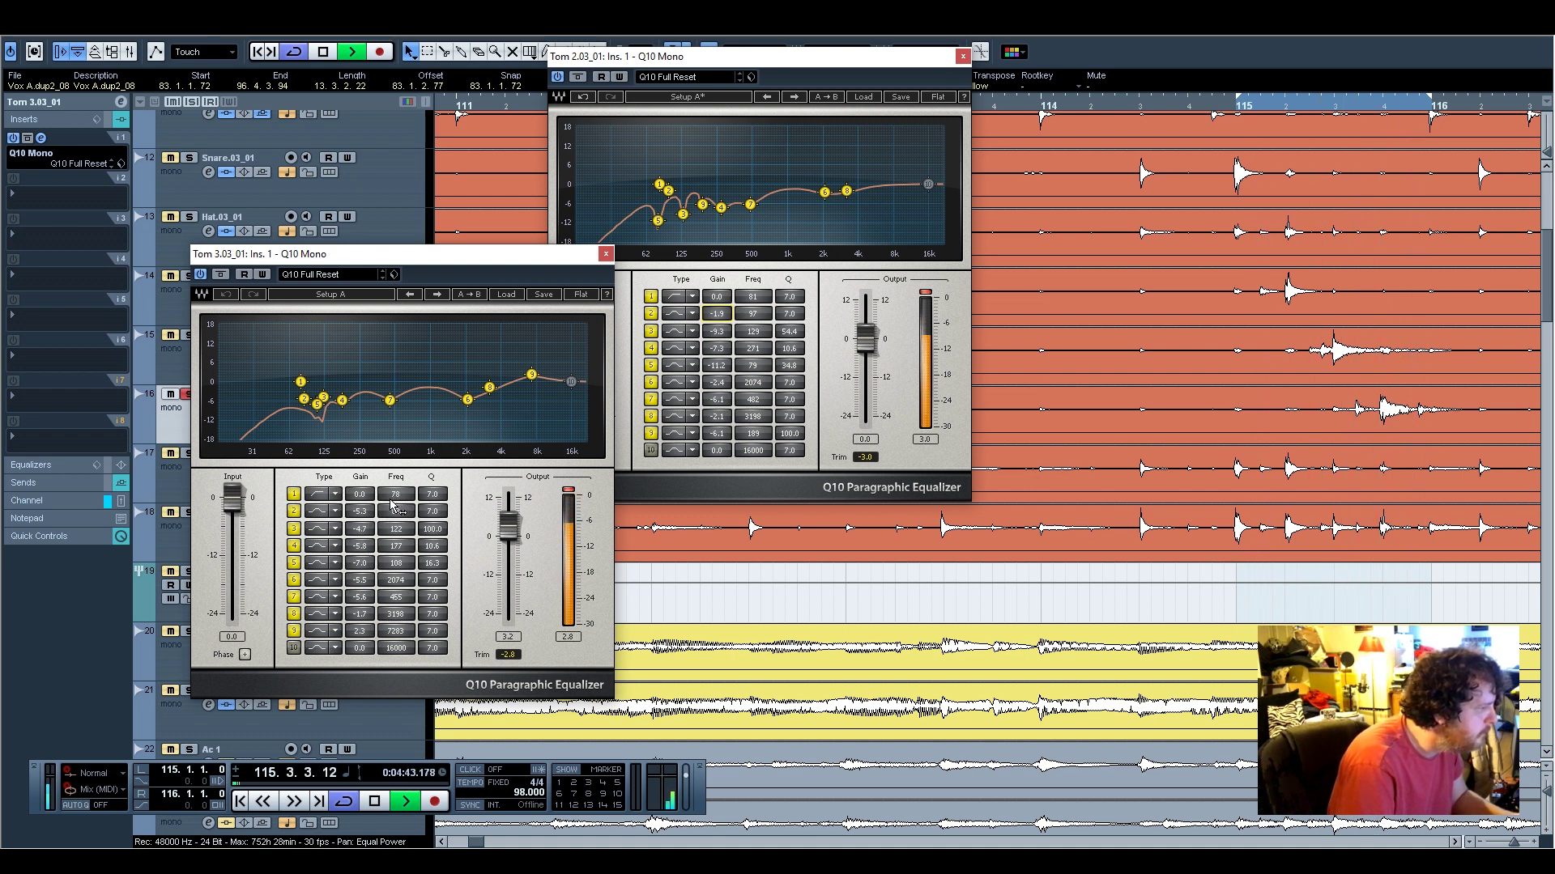
pyautogui.moveTo(393, 494); pyautogui.dragTo(396, 490)
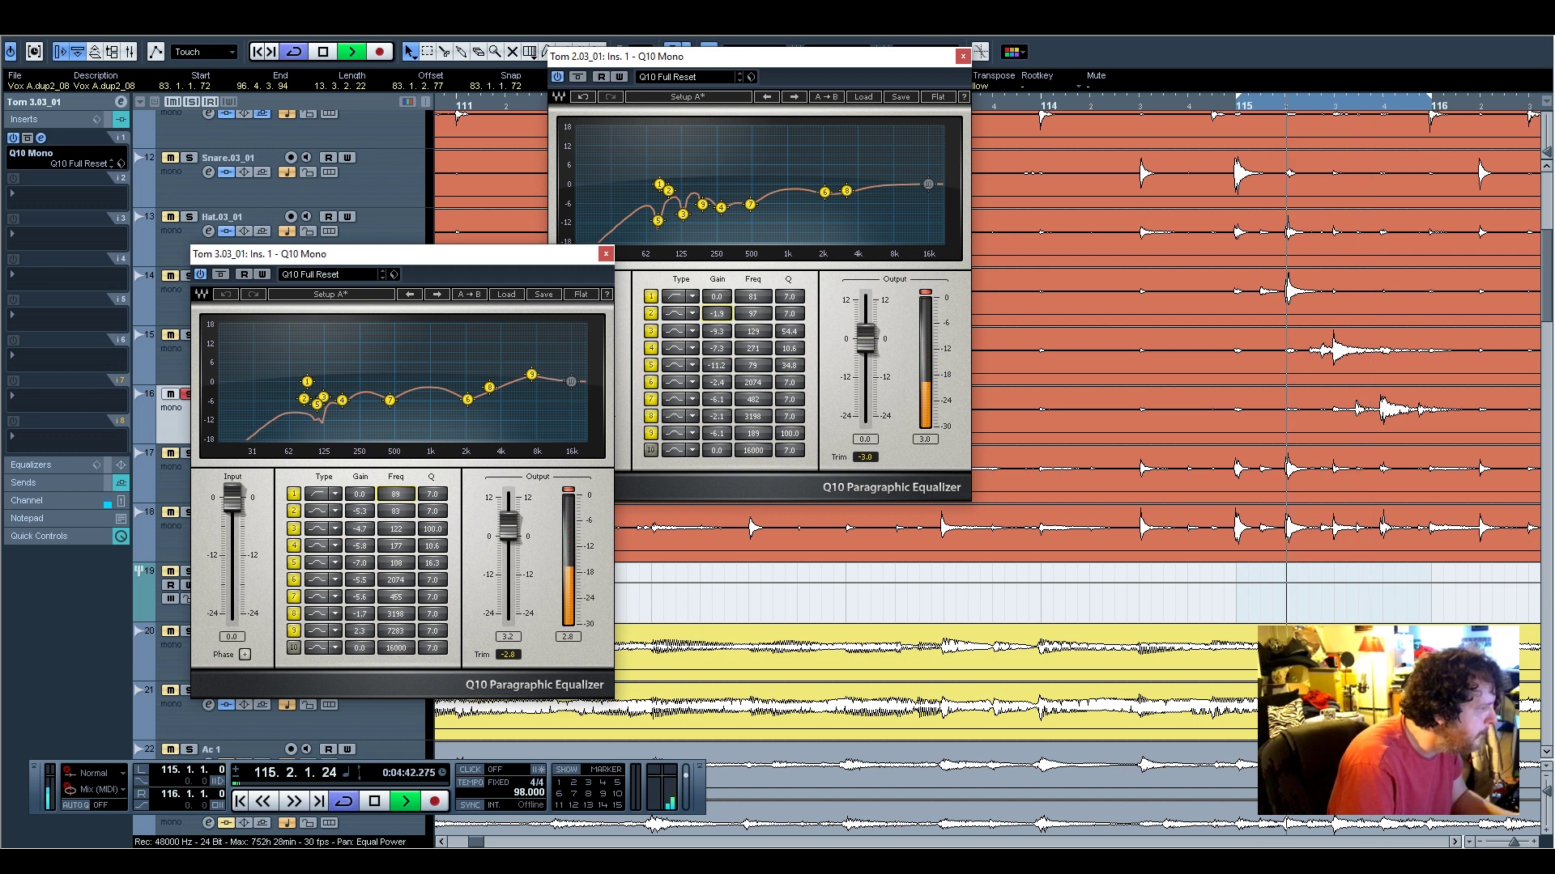
pyautogui.click(605, 254)
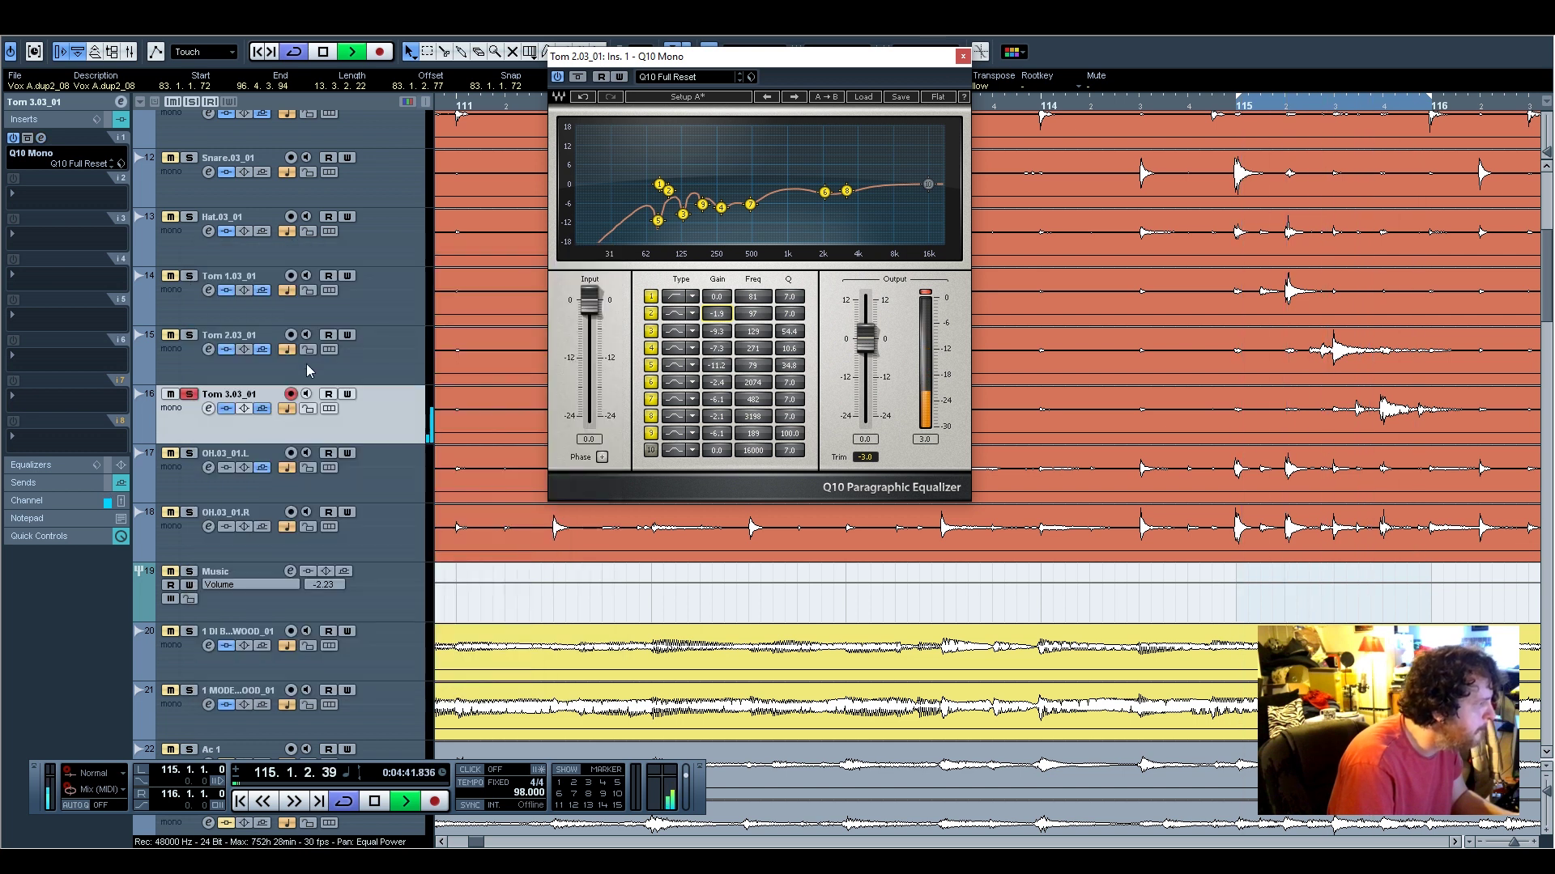
# Solo Tom 2 and Tom 1 along with Tom 3, and take the Drum Reverb out of solo
pyautogui.click(190, 335)
pyautogui.click(189, 276)
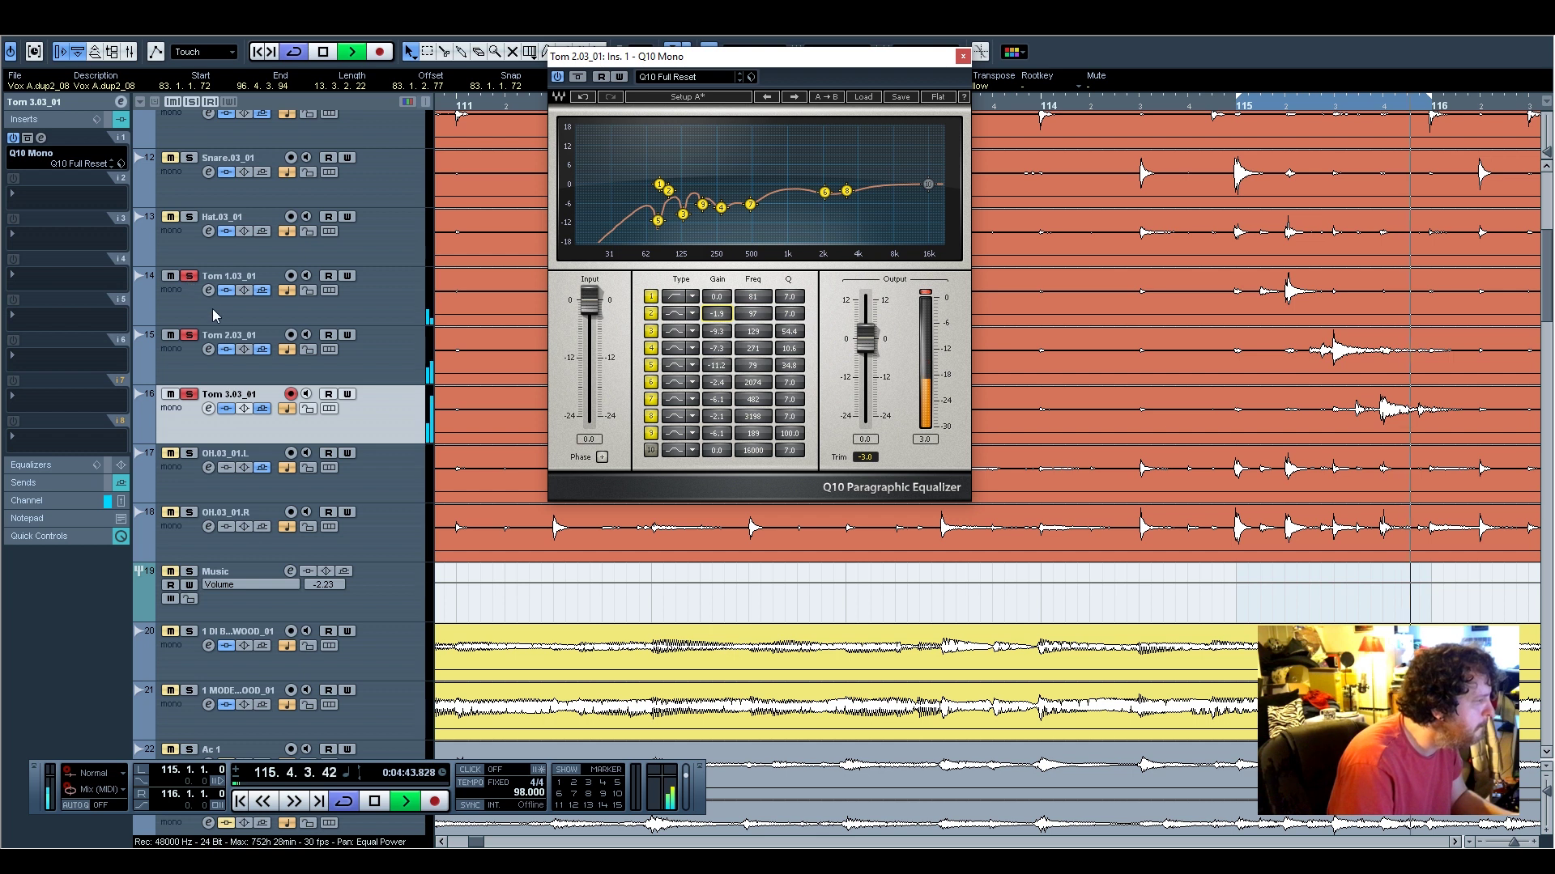
pyautogui.scroll(5, 327, 300)
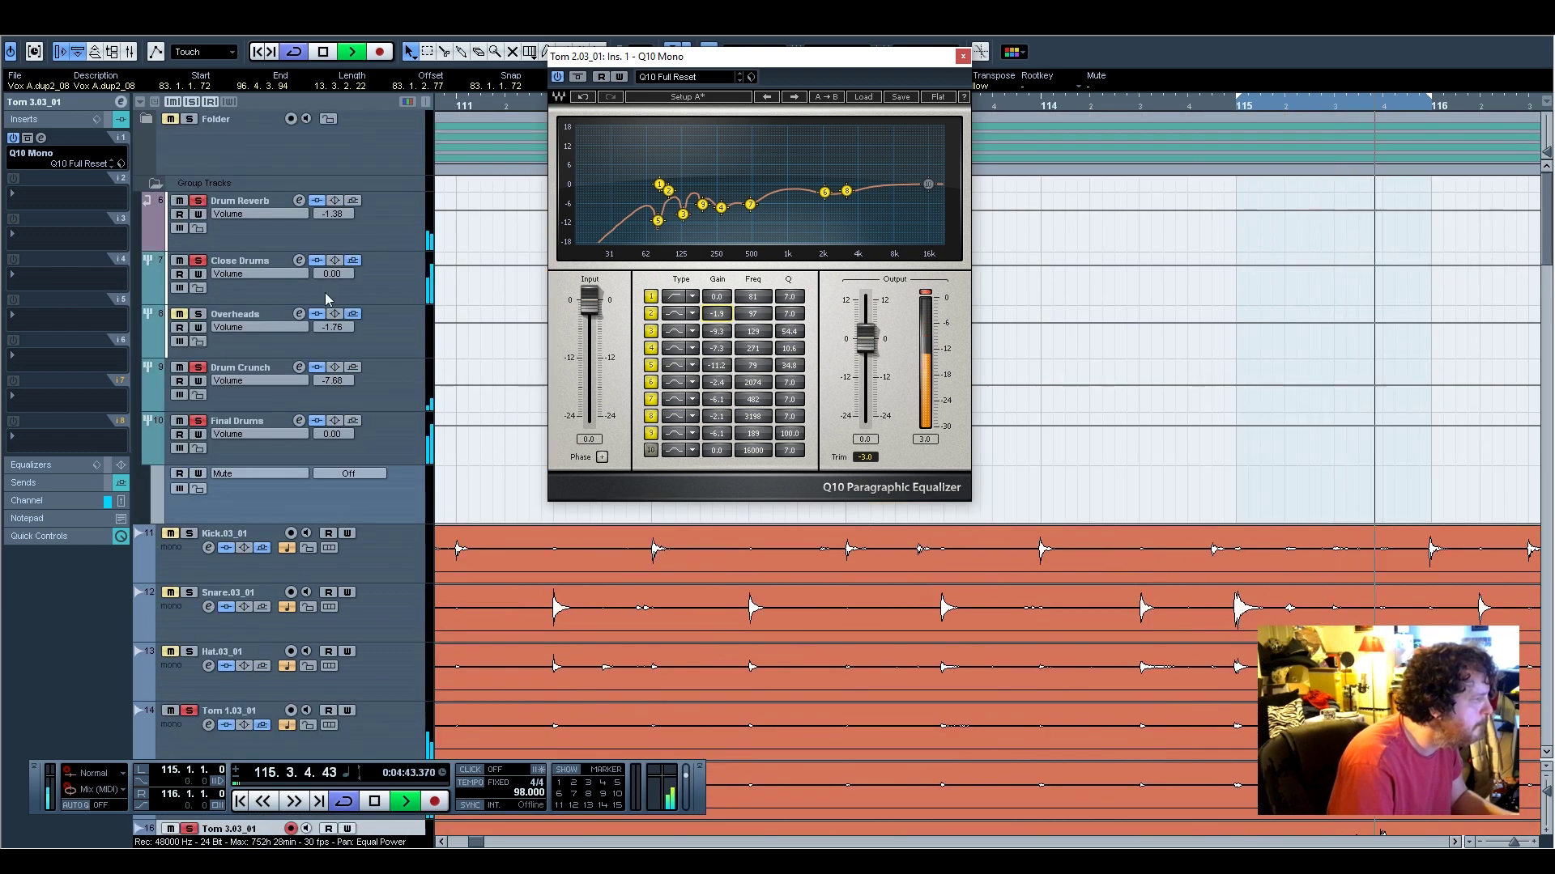
pyautogui.click(198, 202)
pyautogui.scroll(-5, 215, 148)
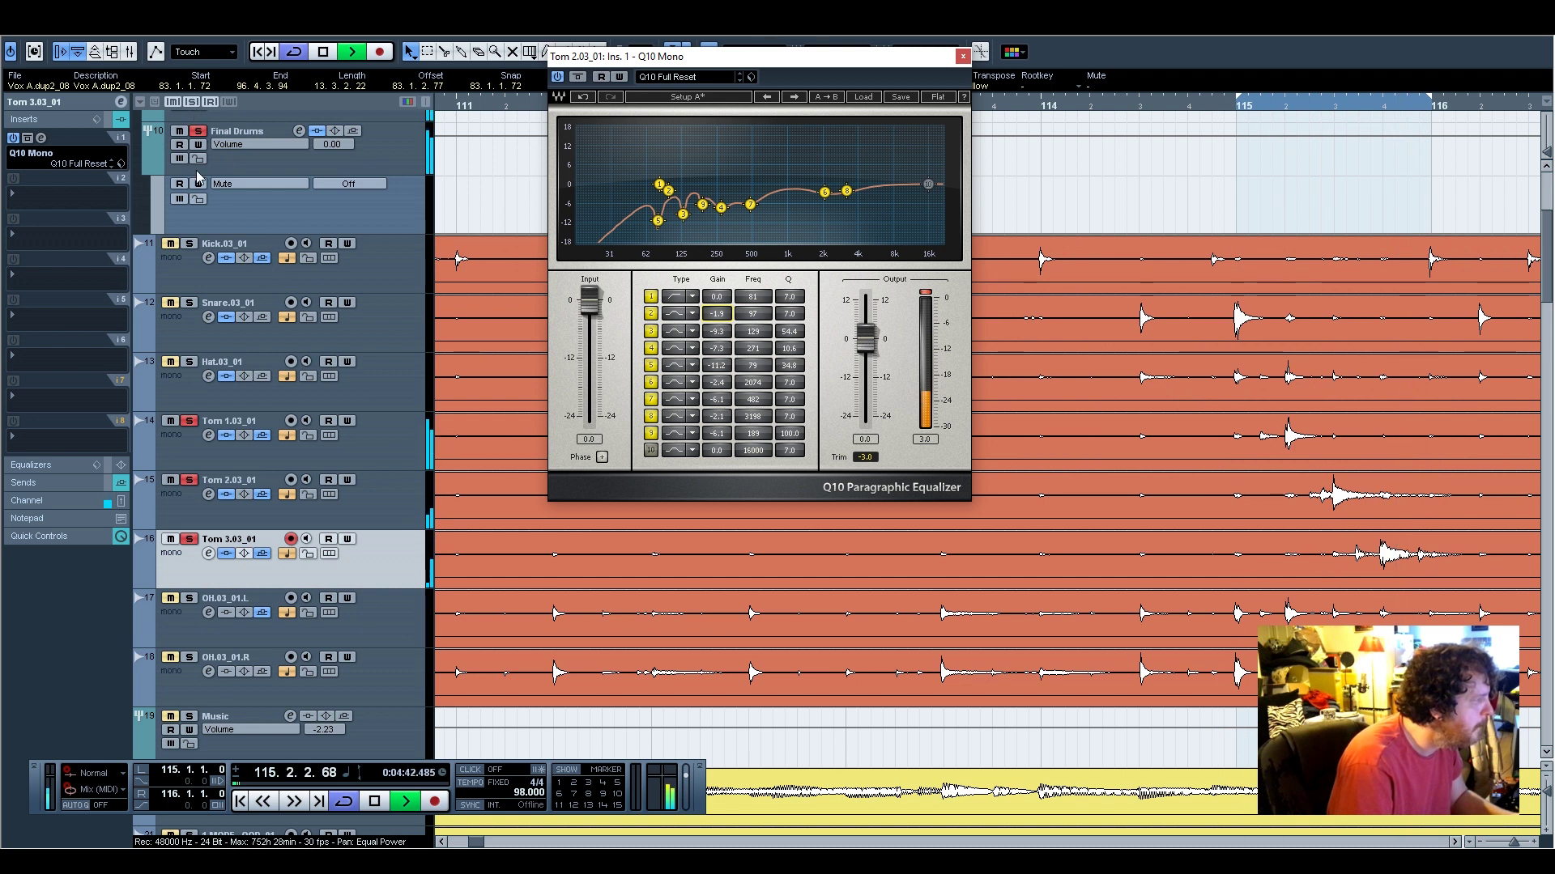
# Re-solo the Final Drums group to hear the full kit, and close the Tom 2 EQ window
pyautogui.click(199, 132)
pyautogui.click(199, 132)
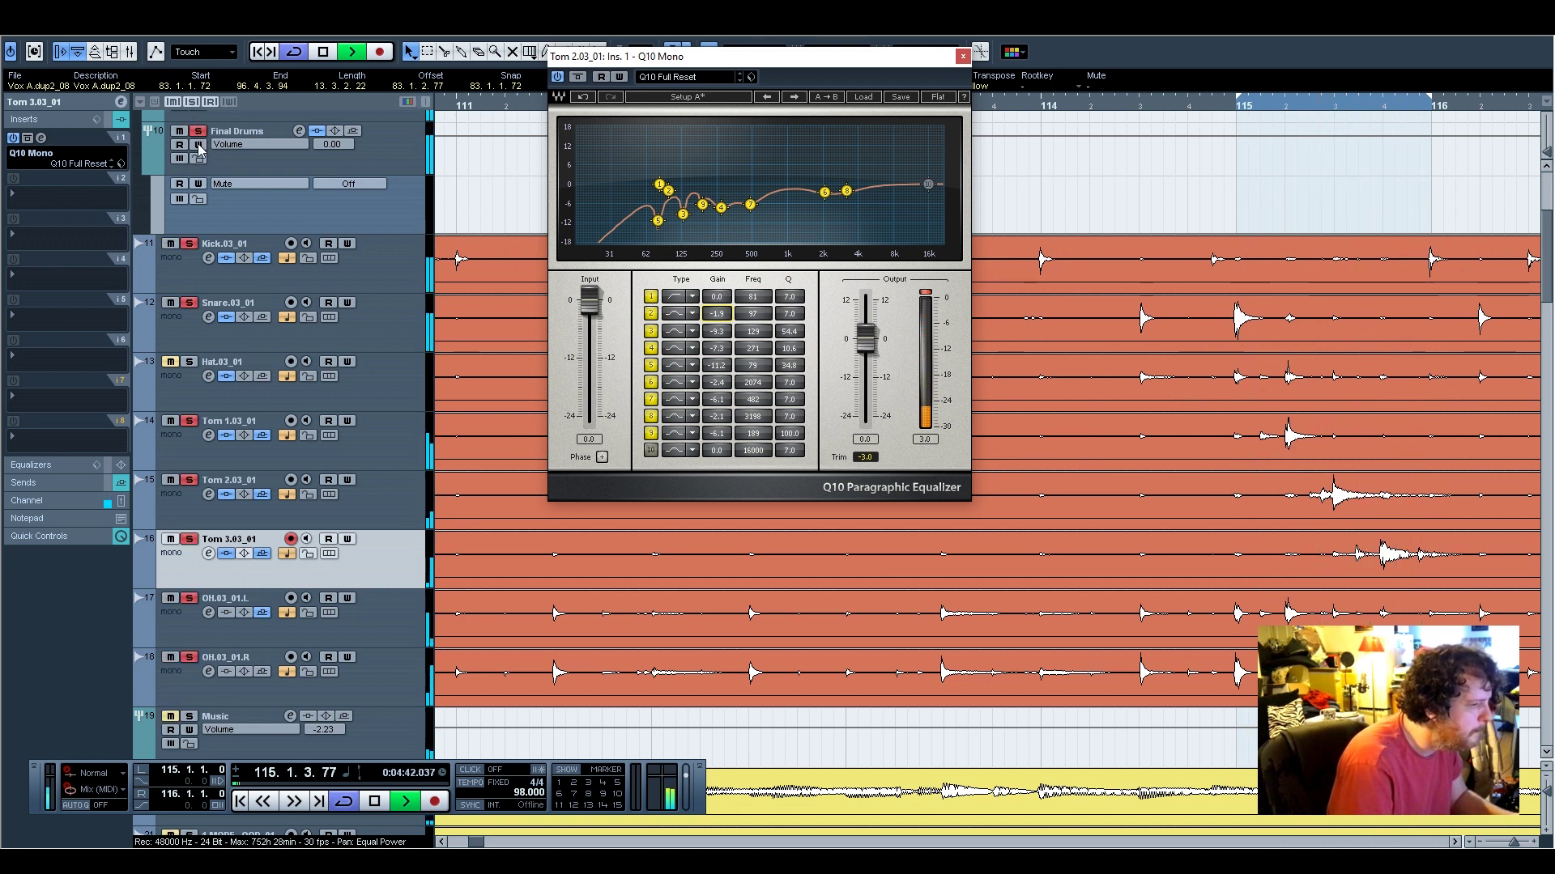
pyautogui.click(963, 56)
pyautogui.scroll(5, 629, 445)
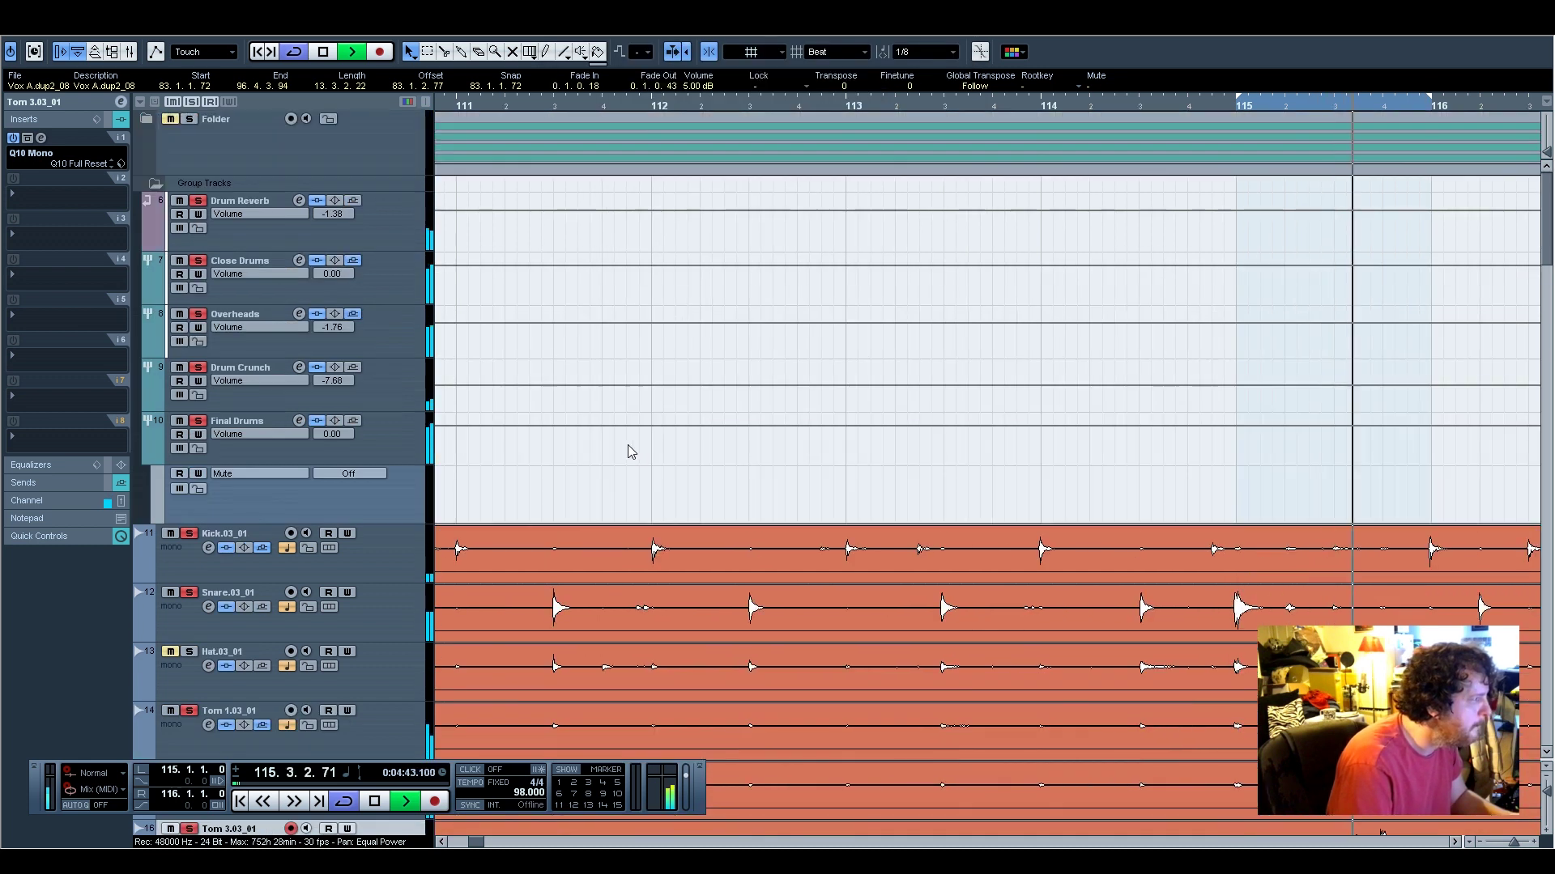
pyautogui.click(381, 230)
pyautogui.click(45, 492)
pyautogui.moveTo(93, 269); pyautogui.dragTo(95, 449)
pyautogui.scroll(-6, 850, 522)
pyautogui.scroll(6, 848, 521)
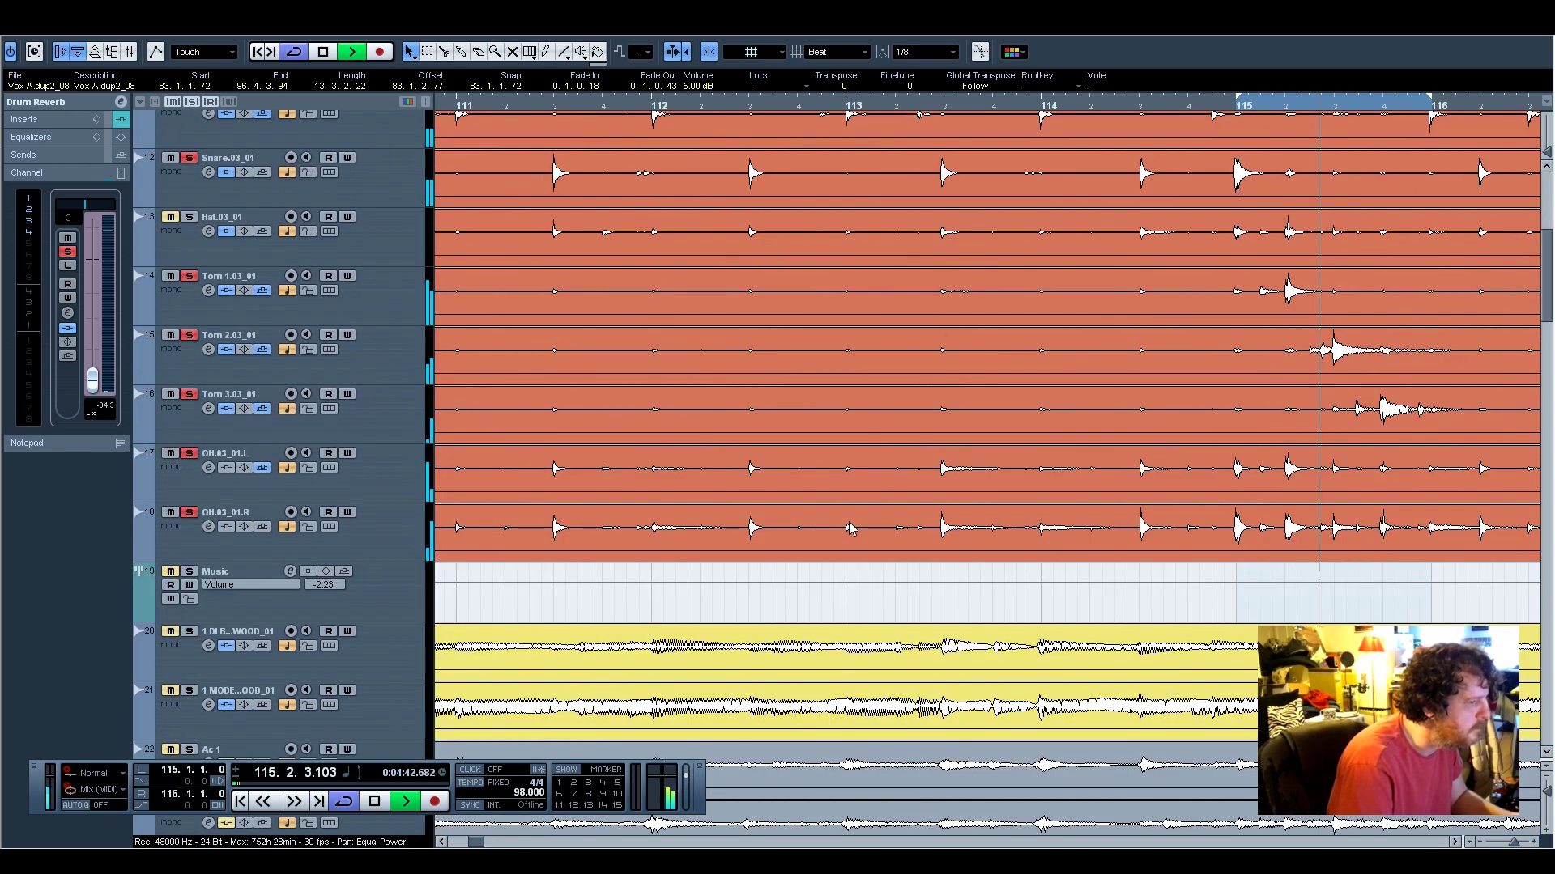
pyautogui.scroll(-3, 848, 521)
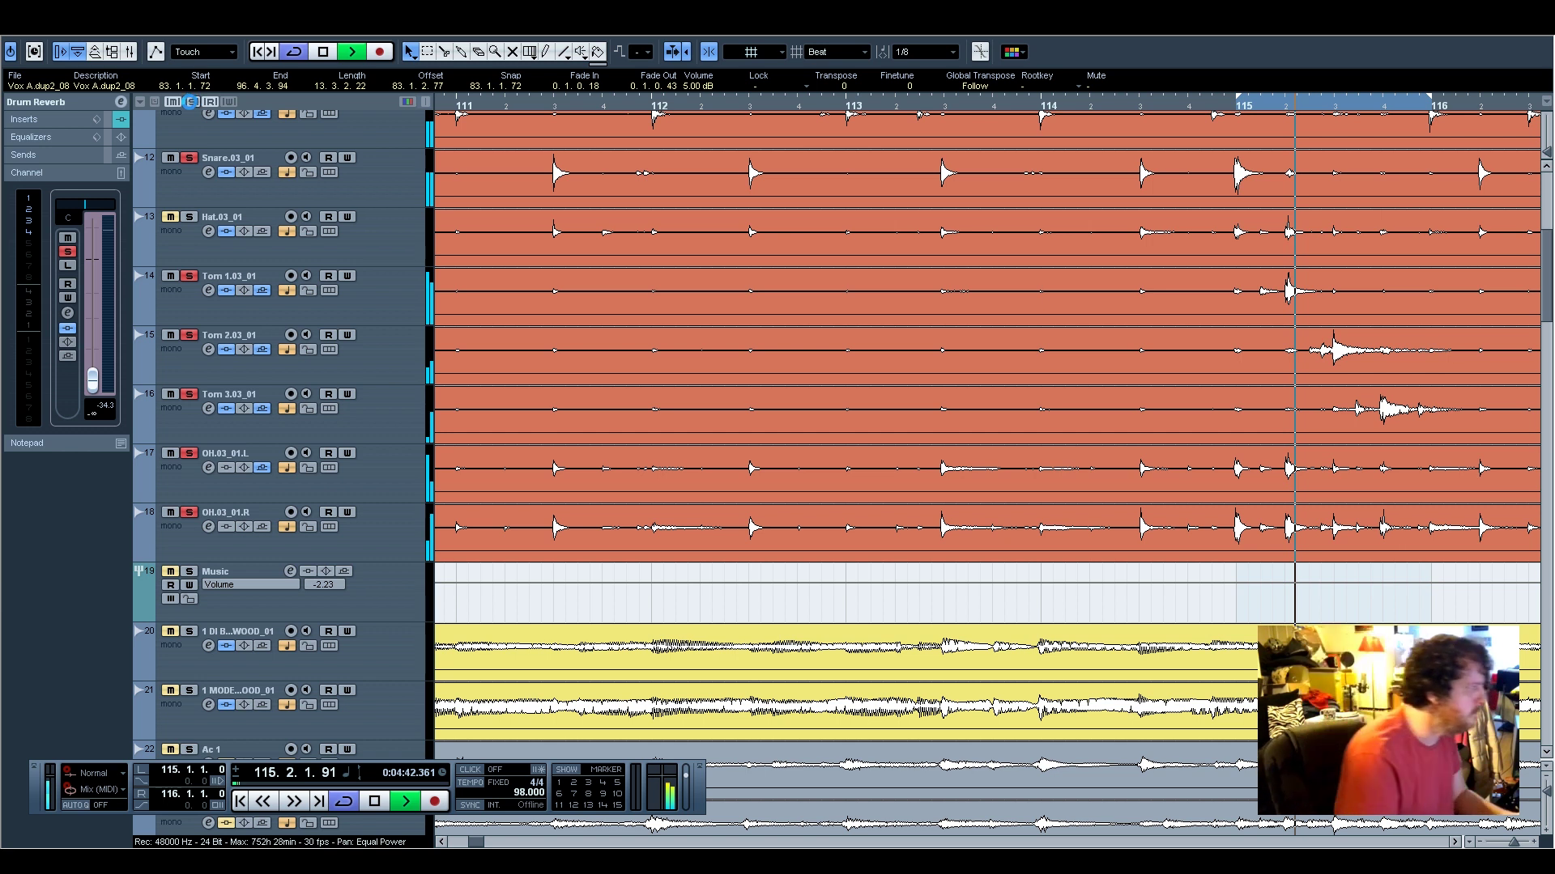
# Stop playback, clear all solos, and play the full mix from about bar 112
pyautogui.press('space')
pyautogui.click(190, 102)
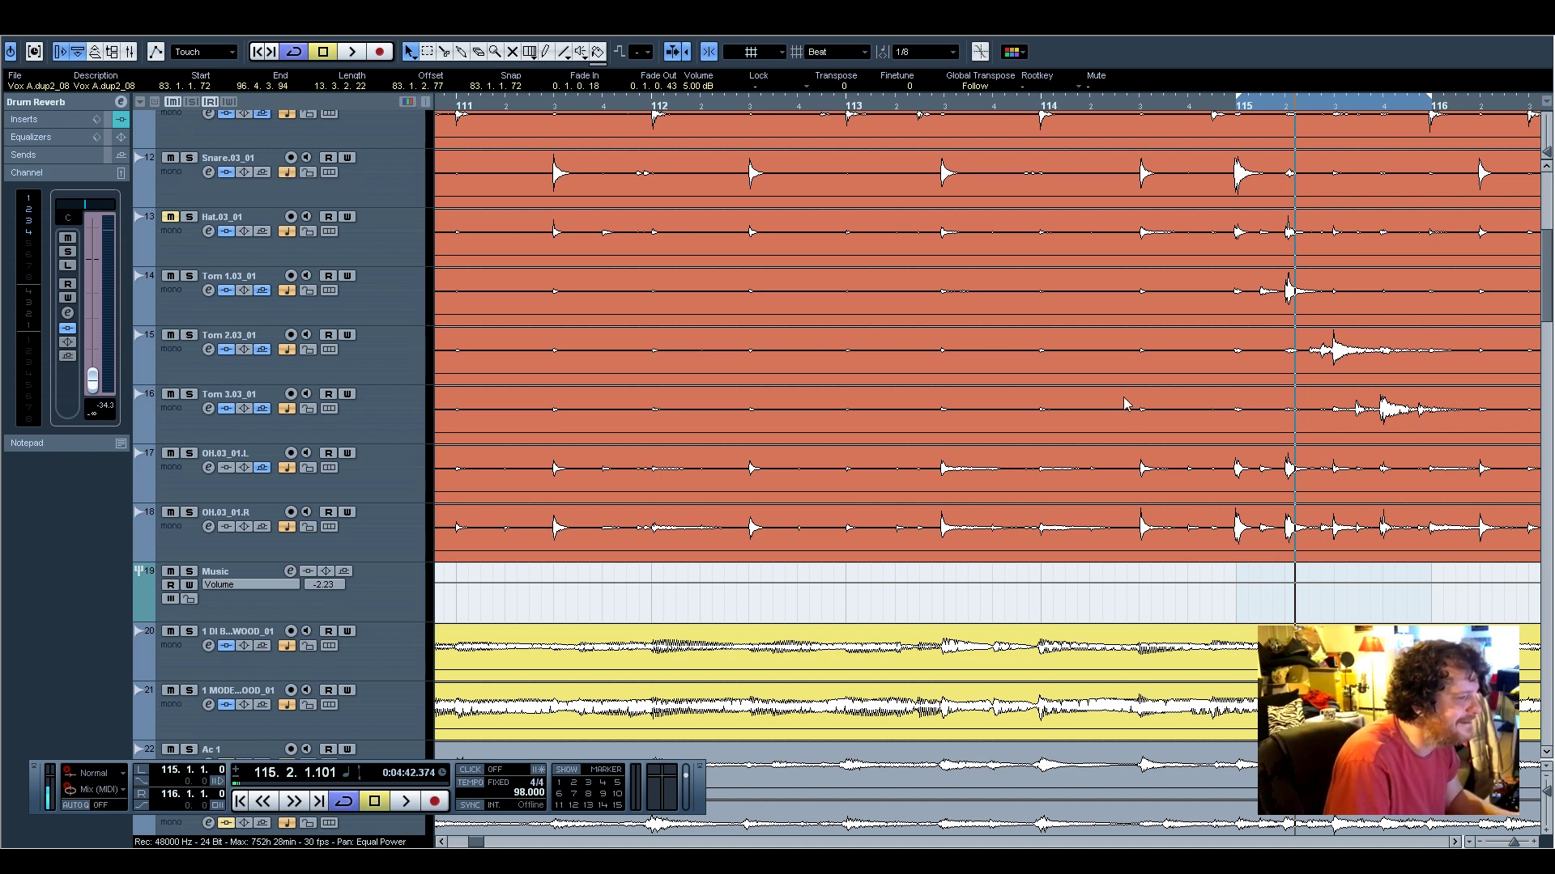
pyautogui.scroll(3, 1124, 403)
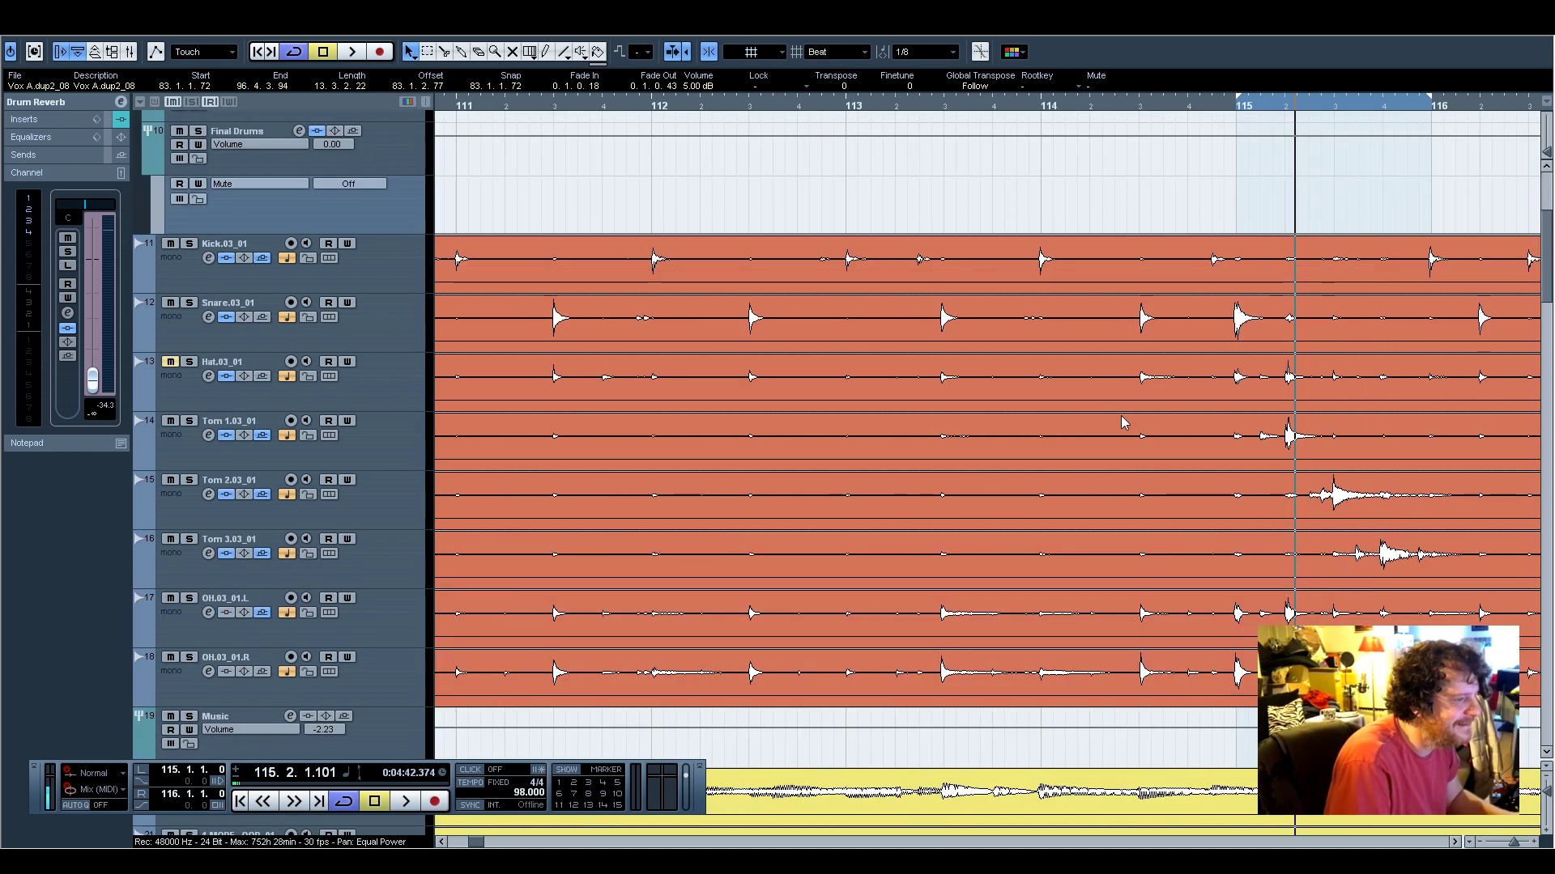
pyautogui.click(636, 108)
pyautogui.press('space')
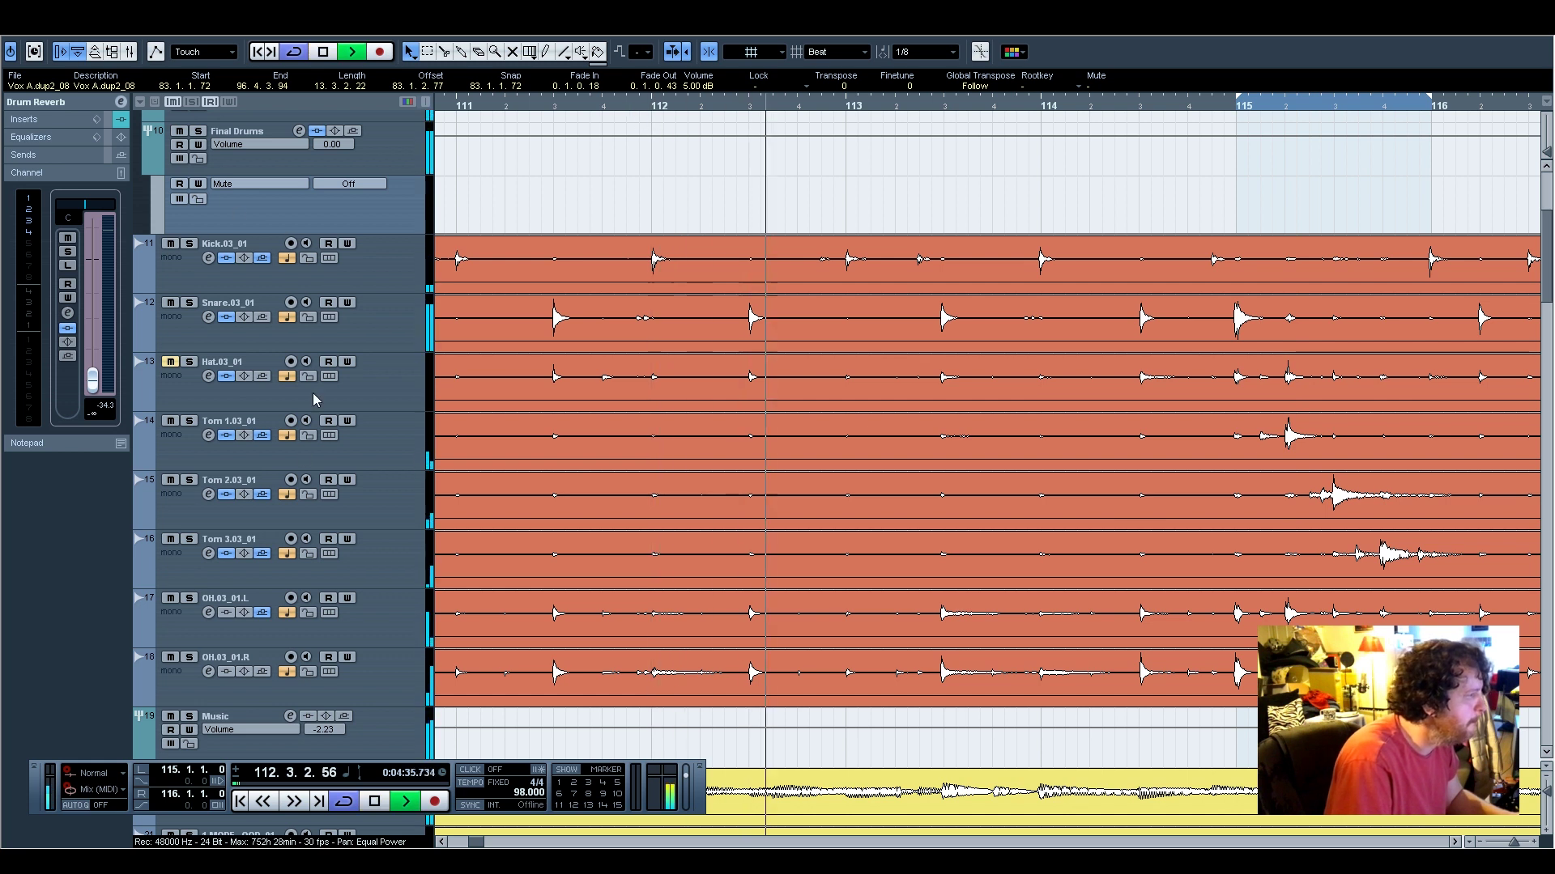
# Solo the Final Drums group and turn off cycle playback so the song runs past the loop
pyautogui.scroll(3, 313, 400)
pyautogui.click(198, 276)
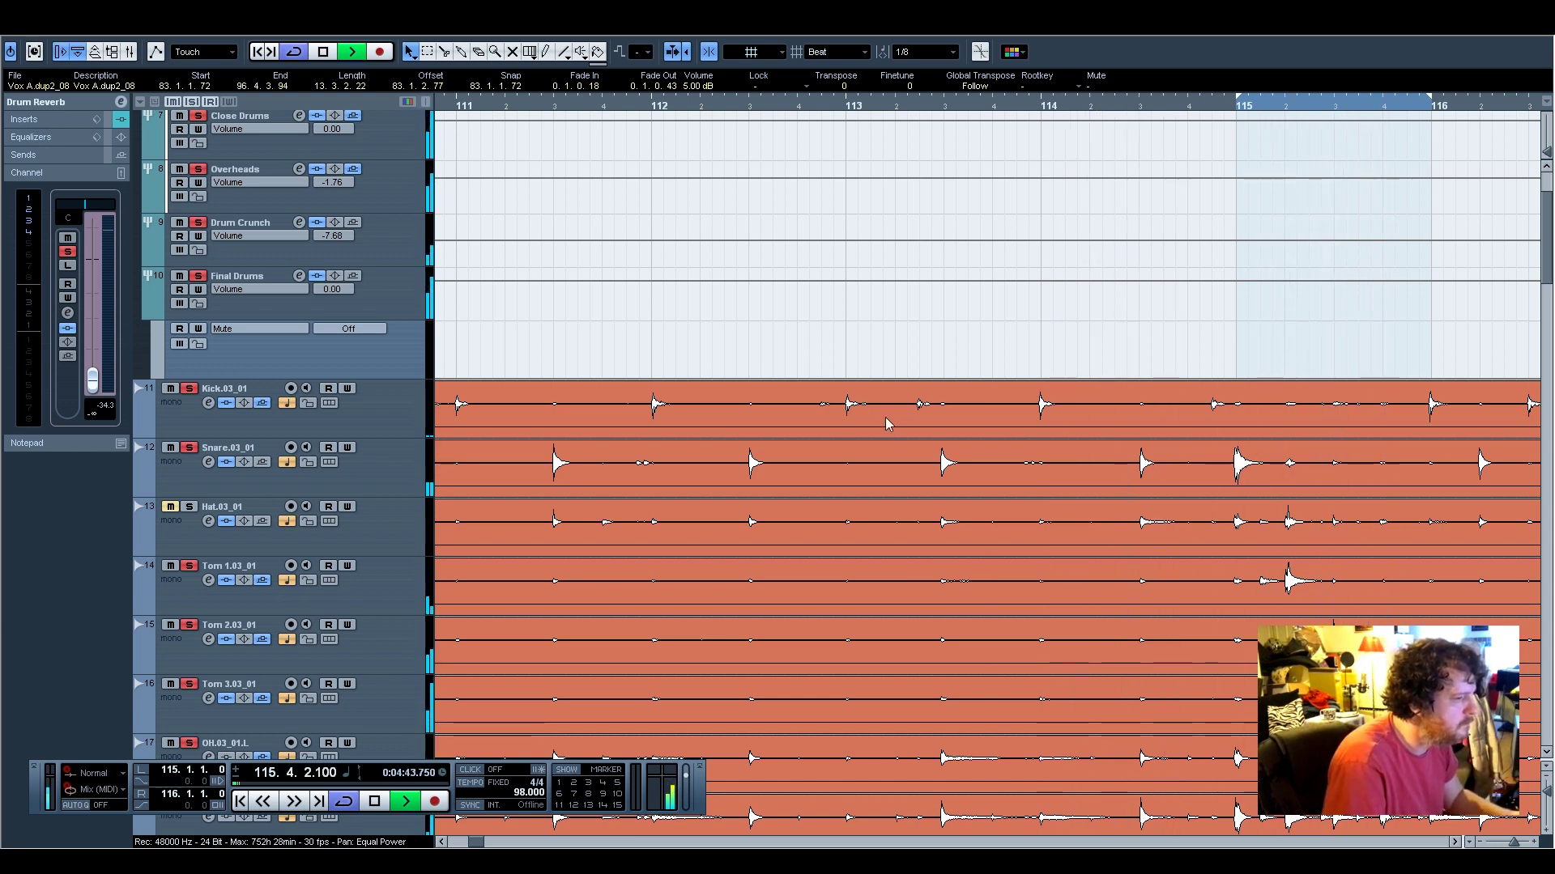
pyautogui.click(305, 55)
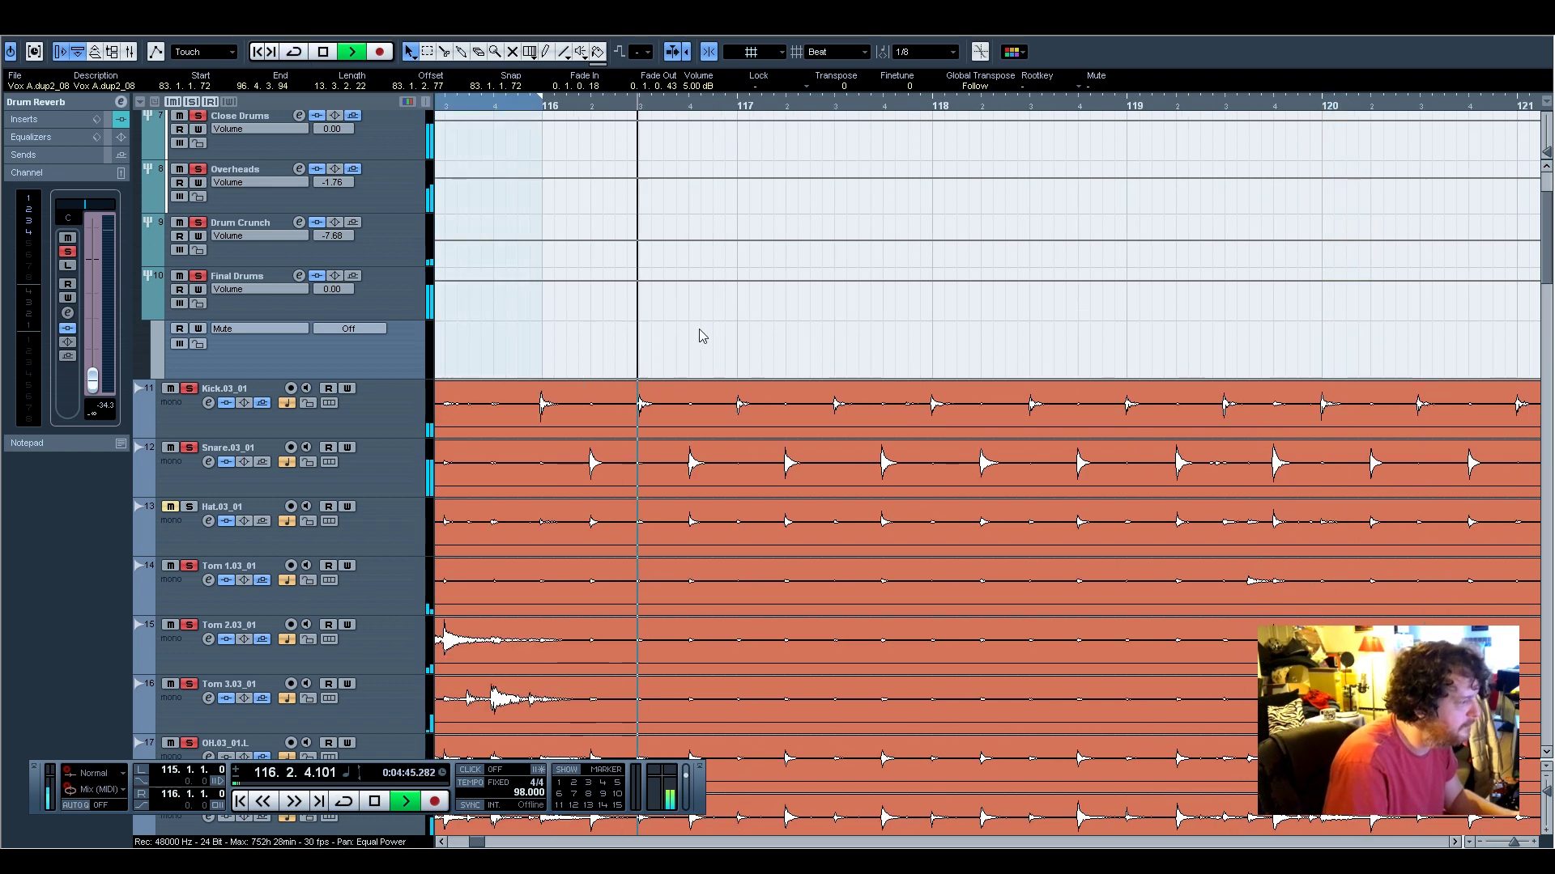
# Check the Kick track's channel fader, and bring the Drum Reverb's volume up to about -3.15 dB
pyautogui.click(397, 420)
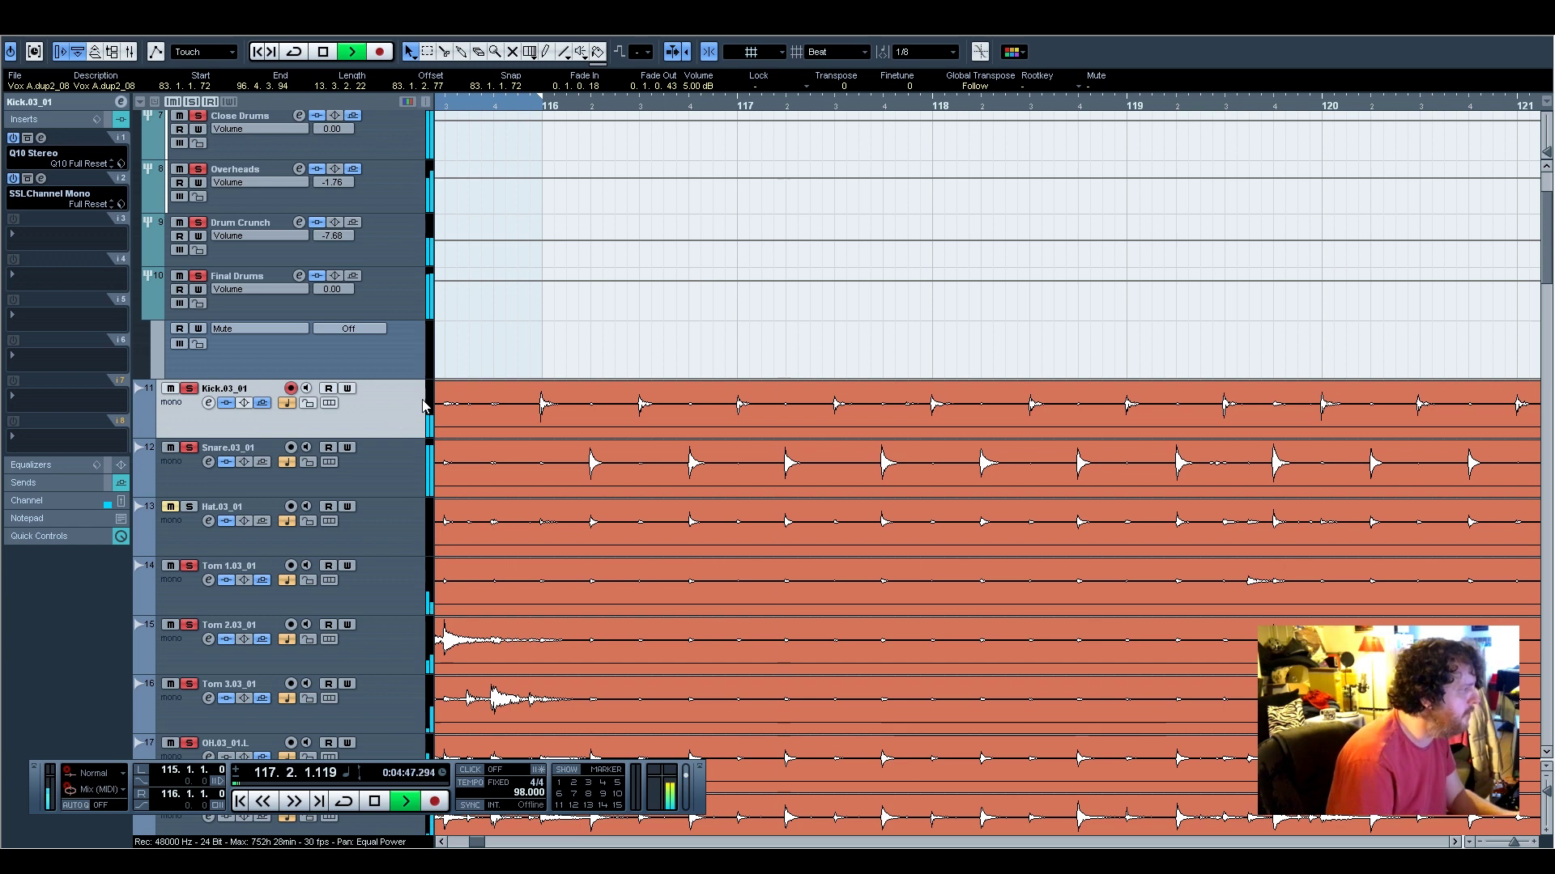
pyautogui.click(48, 500)
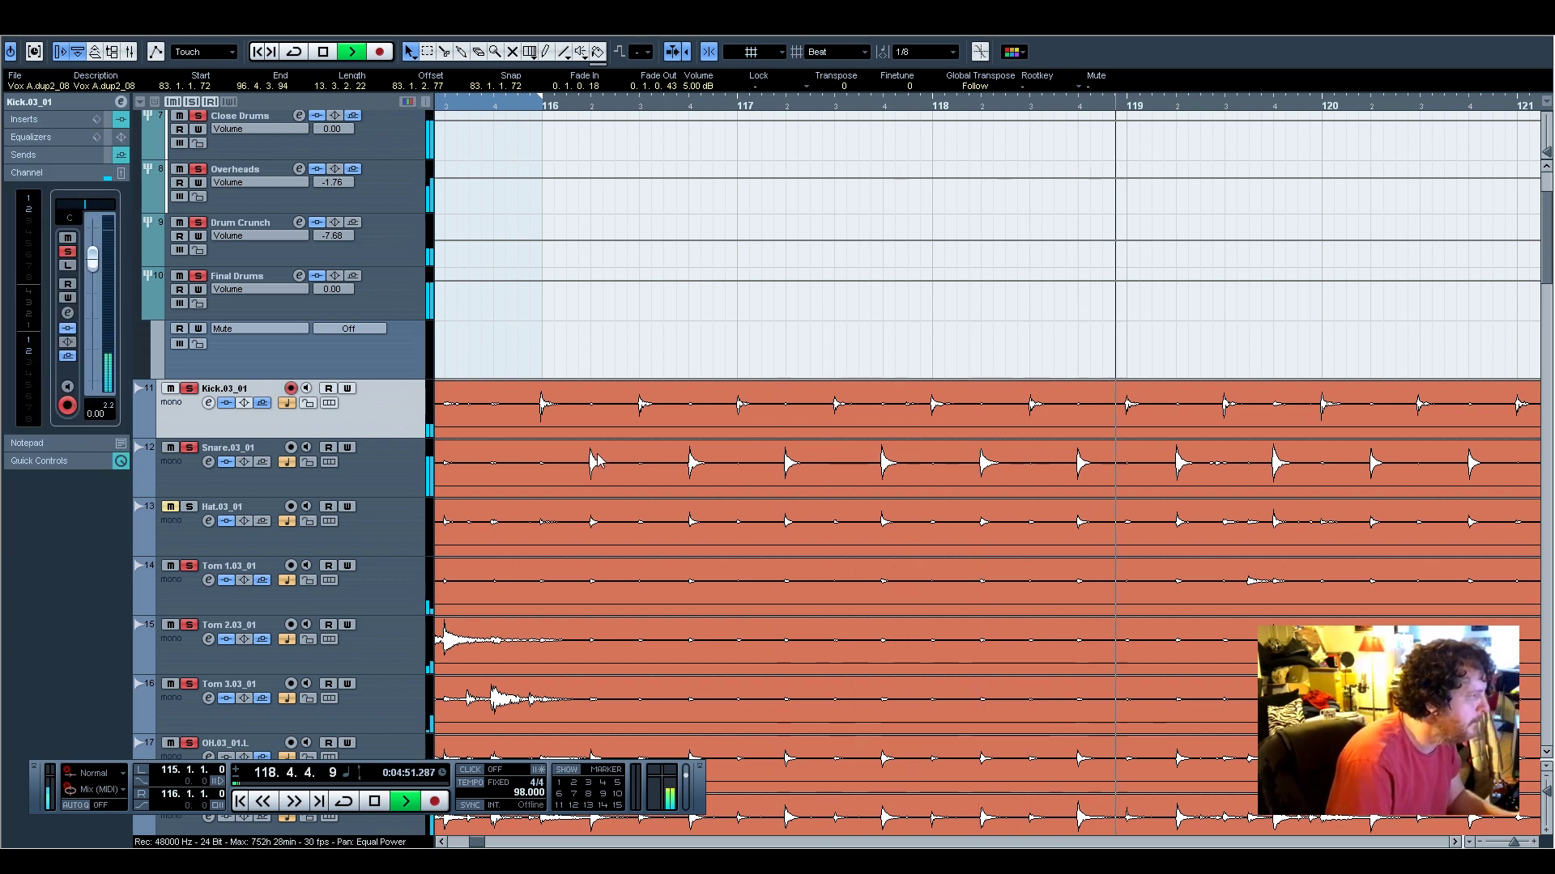
pyautogui.scroll(3, 735, 488)
pyautogui.click(392, 227)
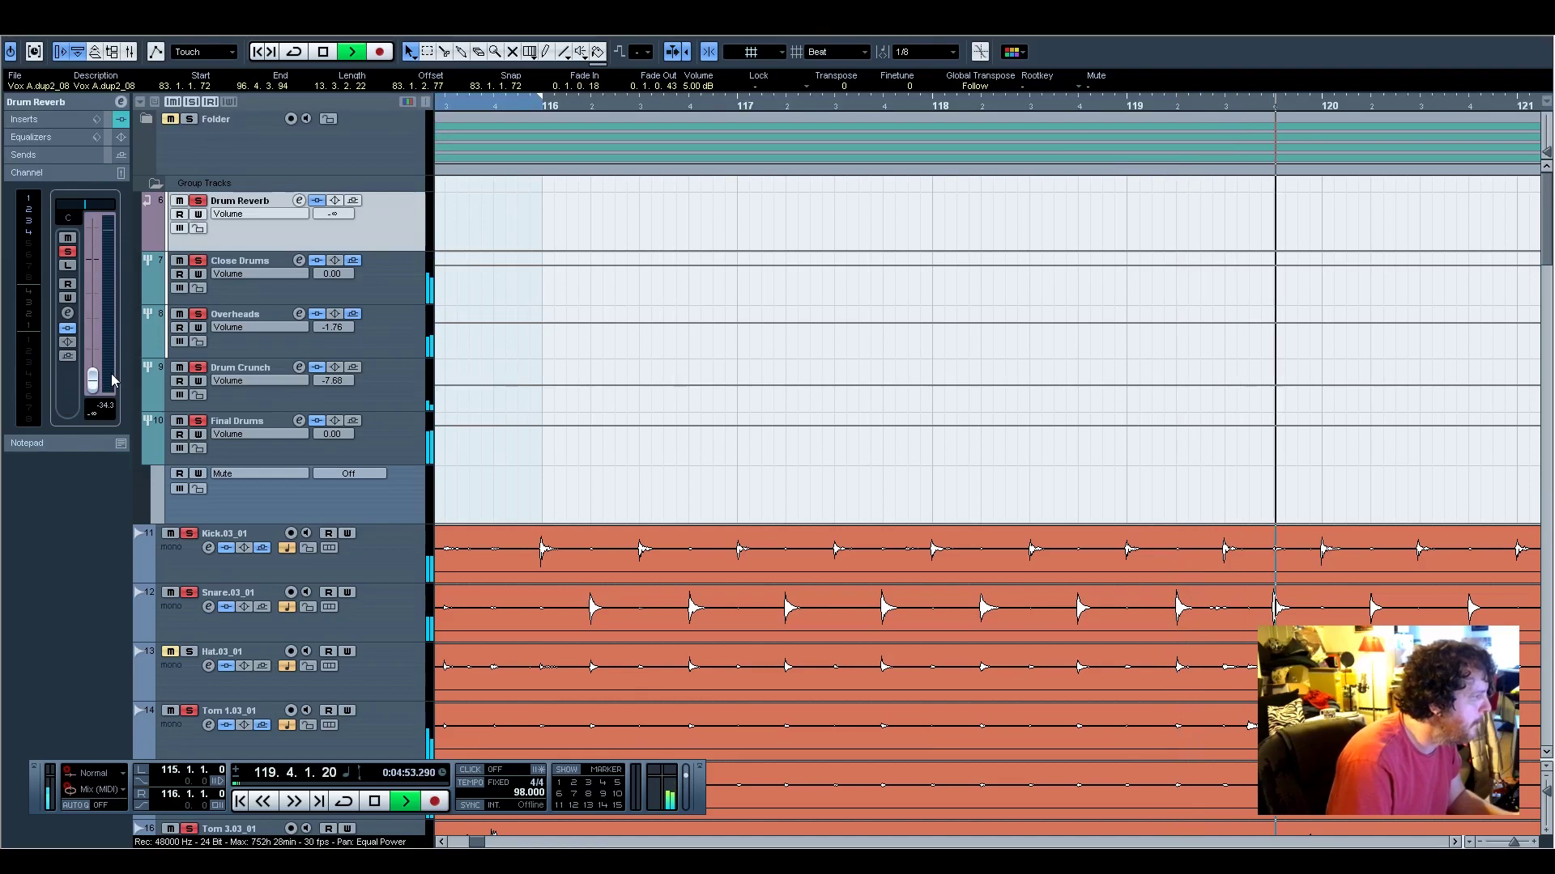
pyautogui.moveTo(94, 379); pyautogui.dragTo(94, 282)
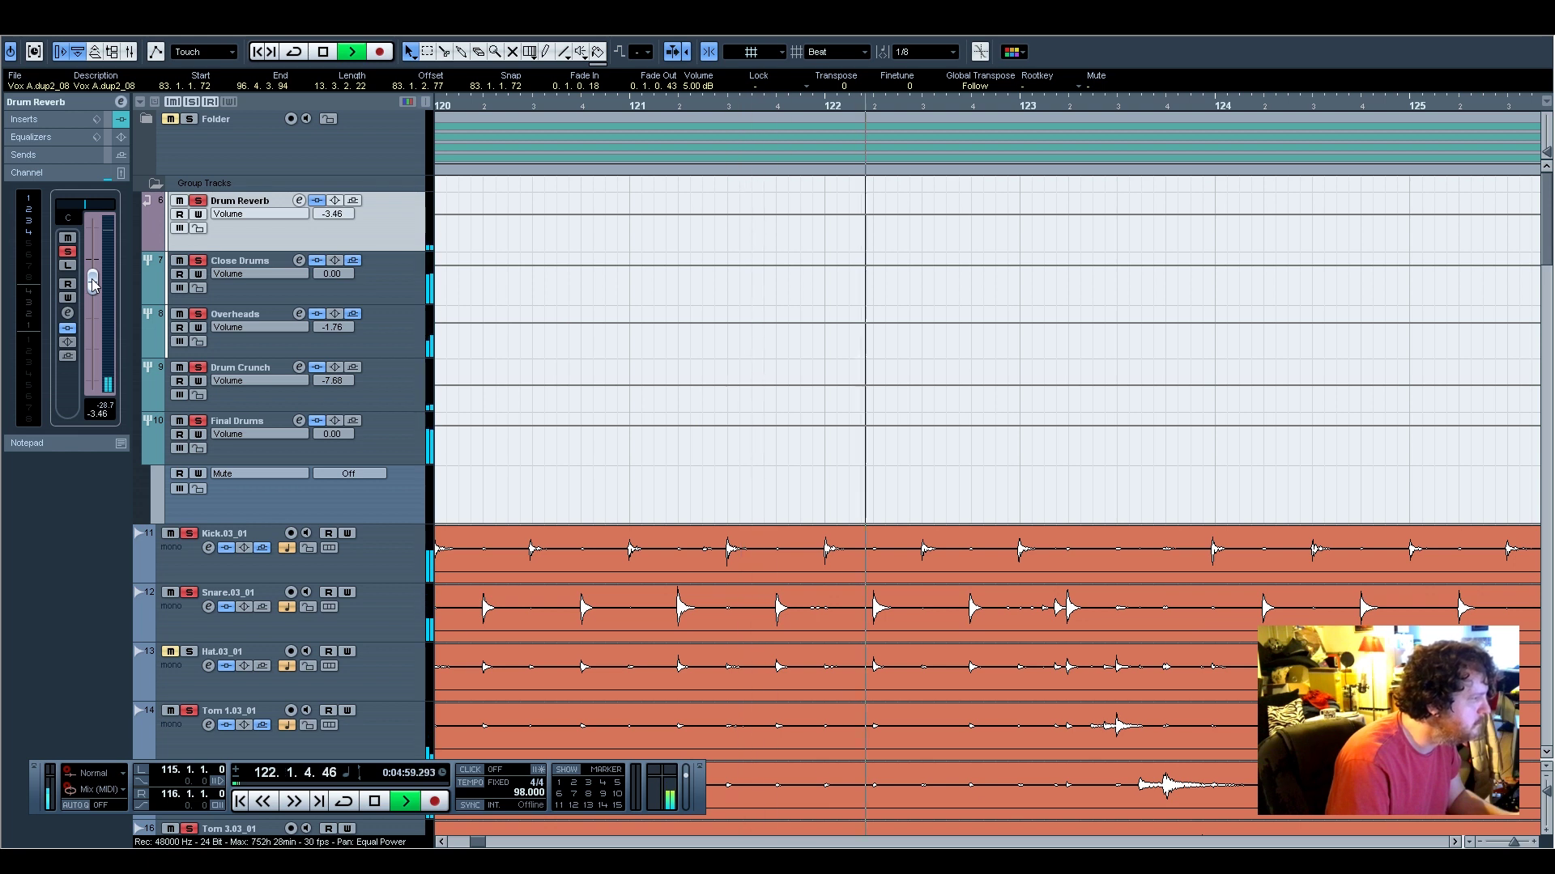
pyautogui.moveTo(94, 281); pyautogui.dragTo(93, 284)
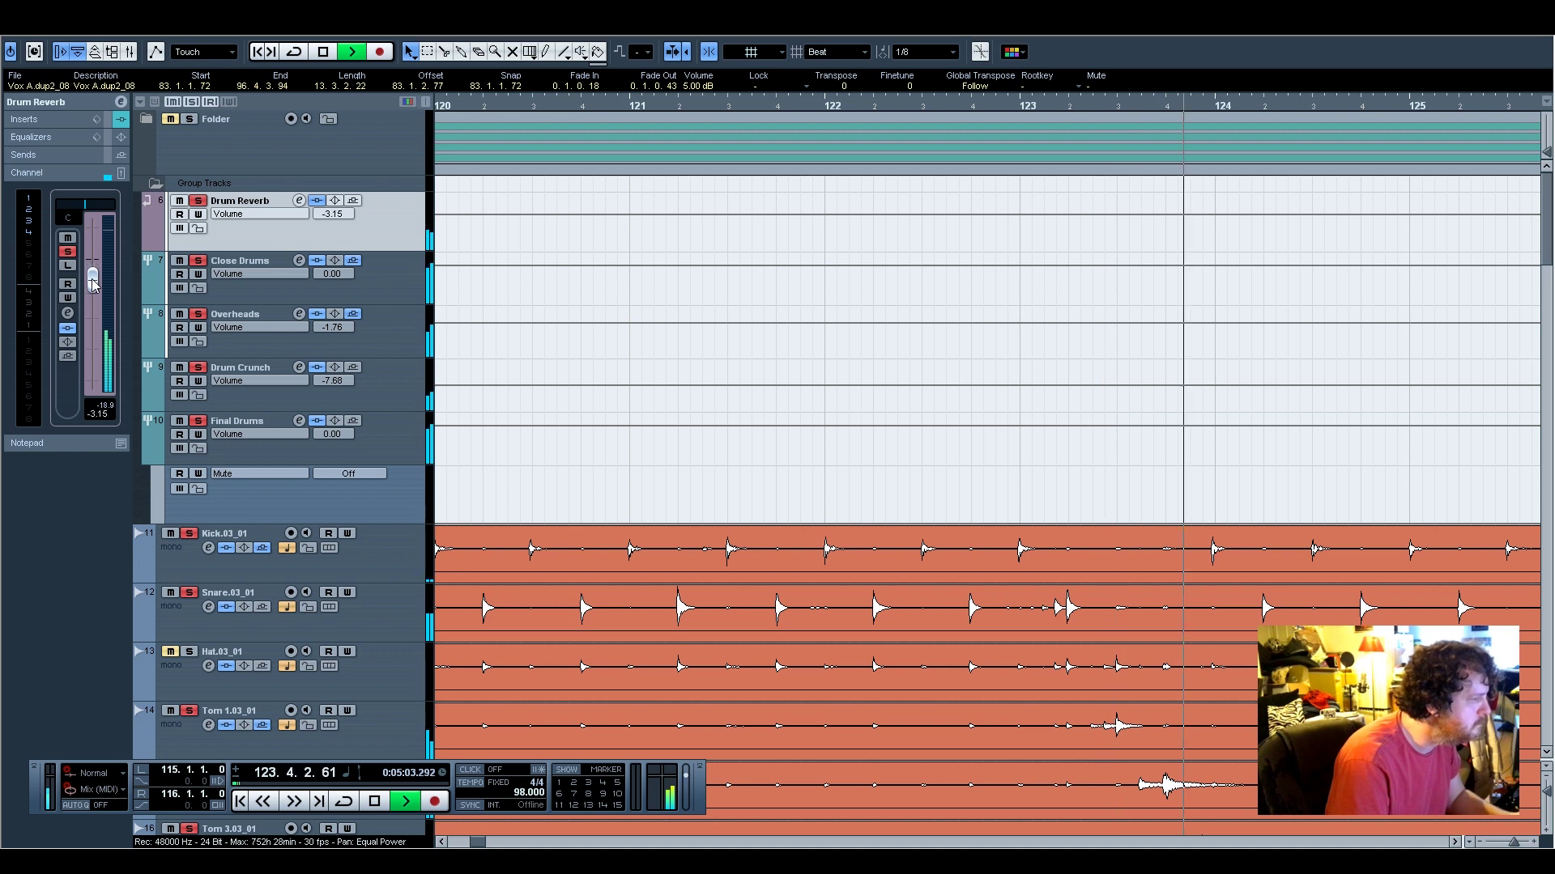
# Set the Snare track's Drum Reverb send to about -7.12 dB, listen to the drums, and stop playback
pyautogui.click(372, 623)
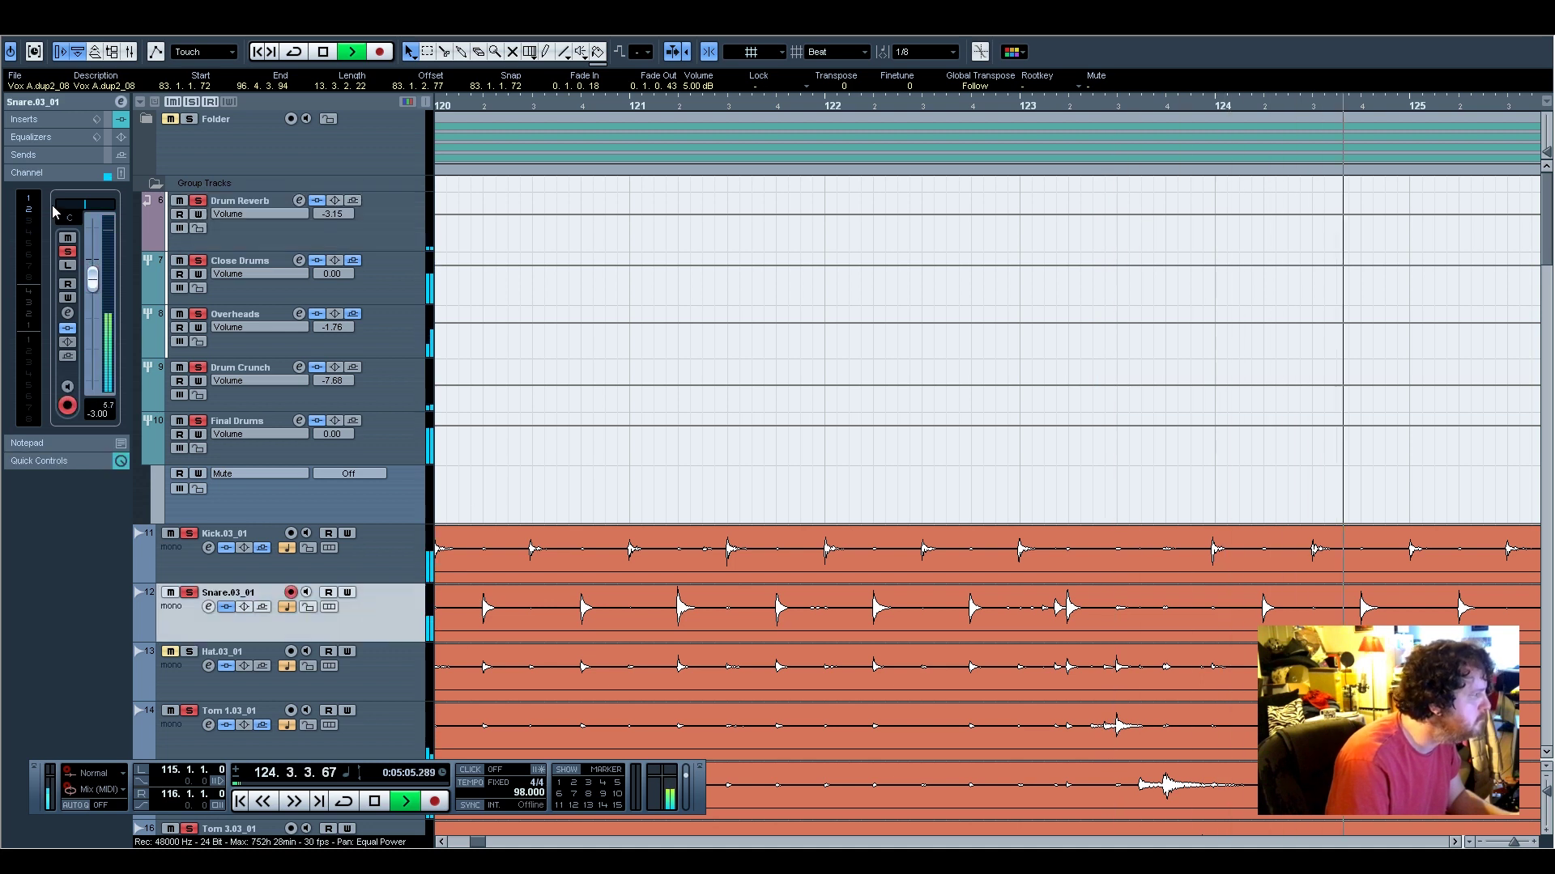
pyautogui.click(46, 154)
pyautogui.moveTo(59, 196); pyautogui.dragTo(74, 200)
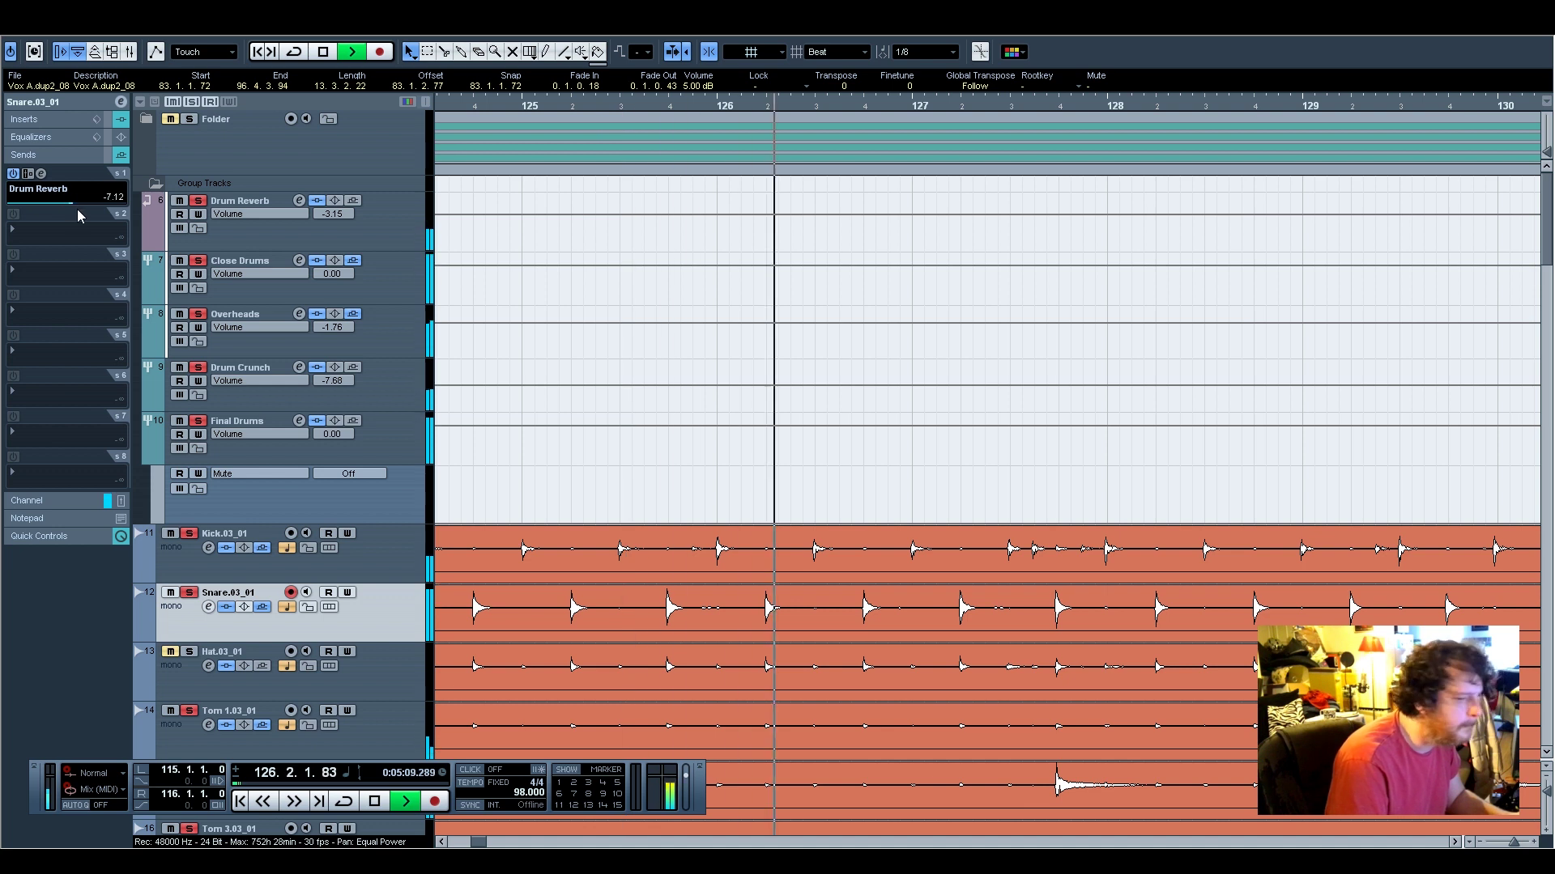
pyautogui.scroll(-6, 717, 517)
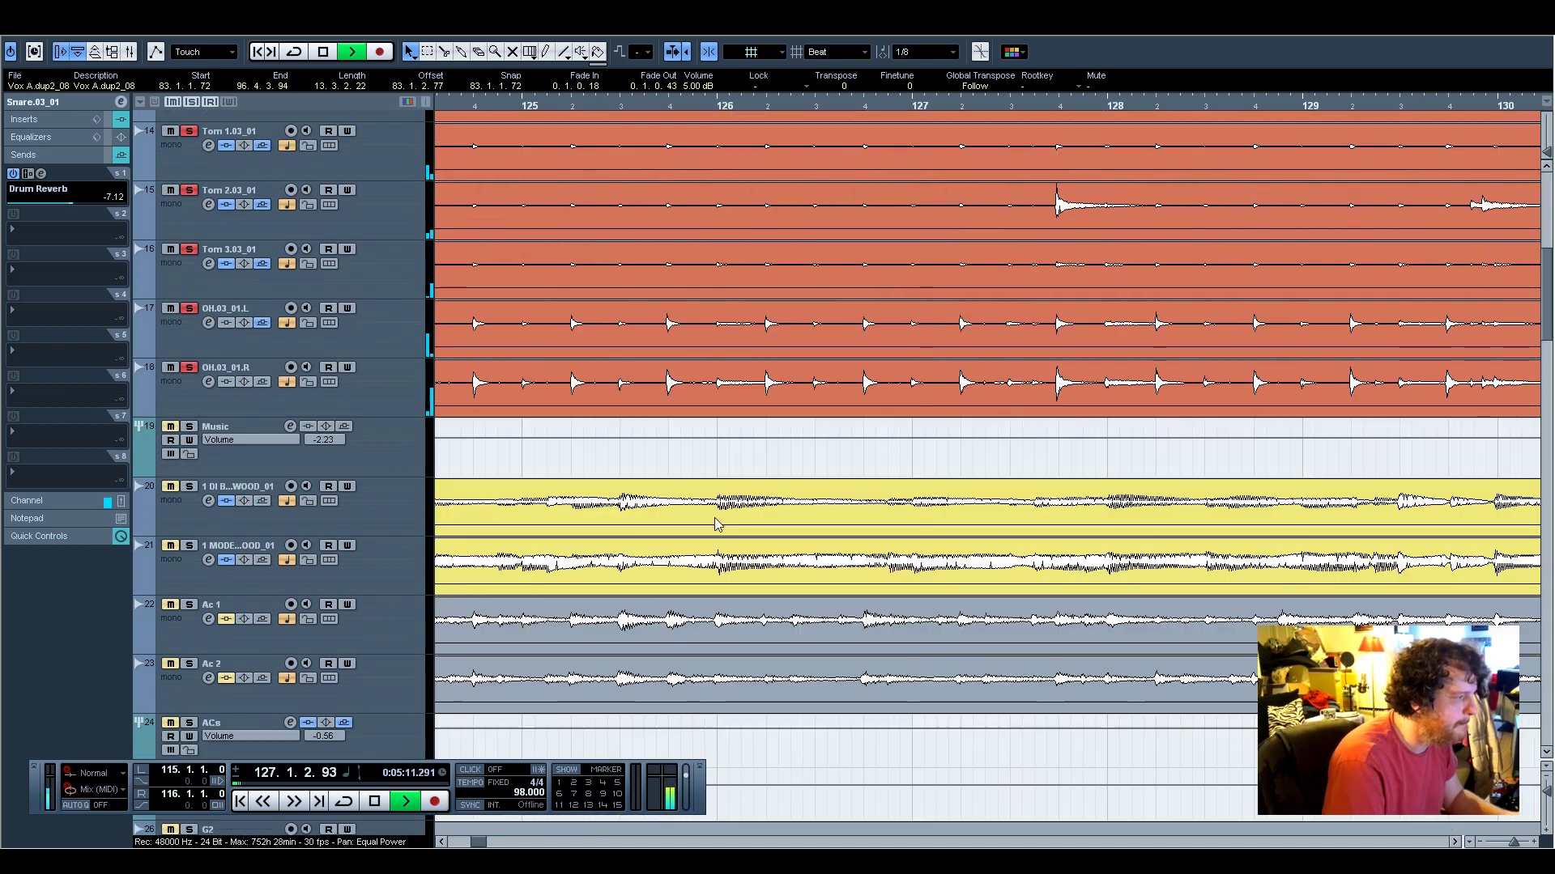
pyautogui.scroll(3, 716, 523)
pyautogui.press('space')
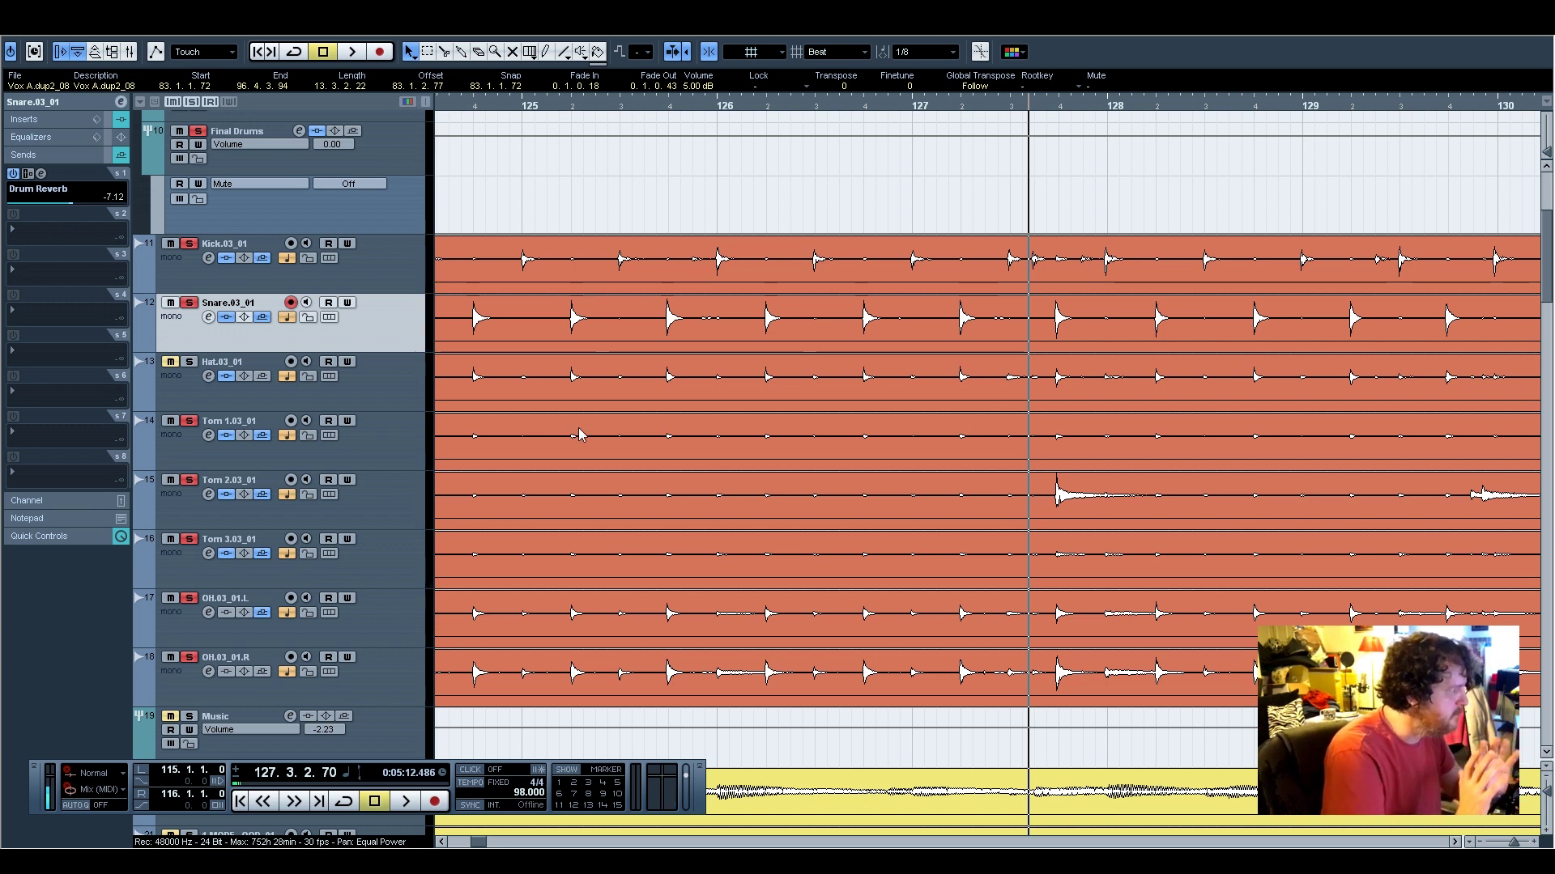
# Clear all solos and select the Final Drums group to show its channel fader
pyautogui.scroll(4, 530, 393)
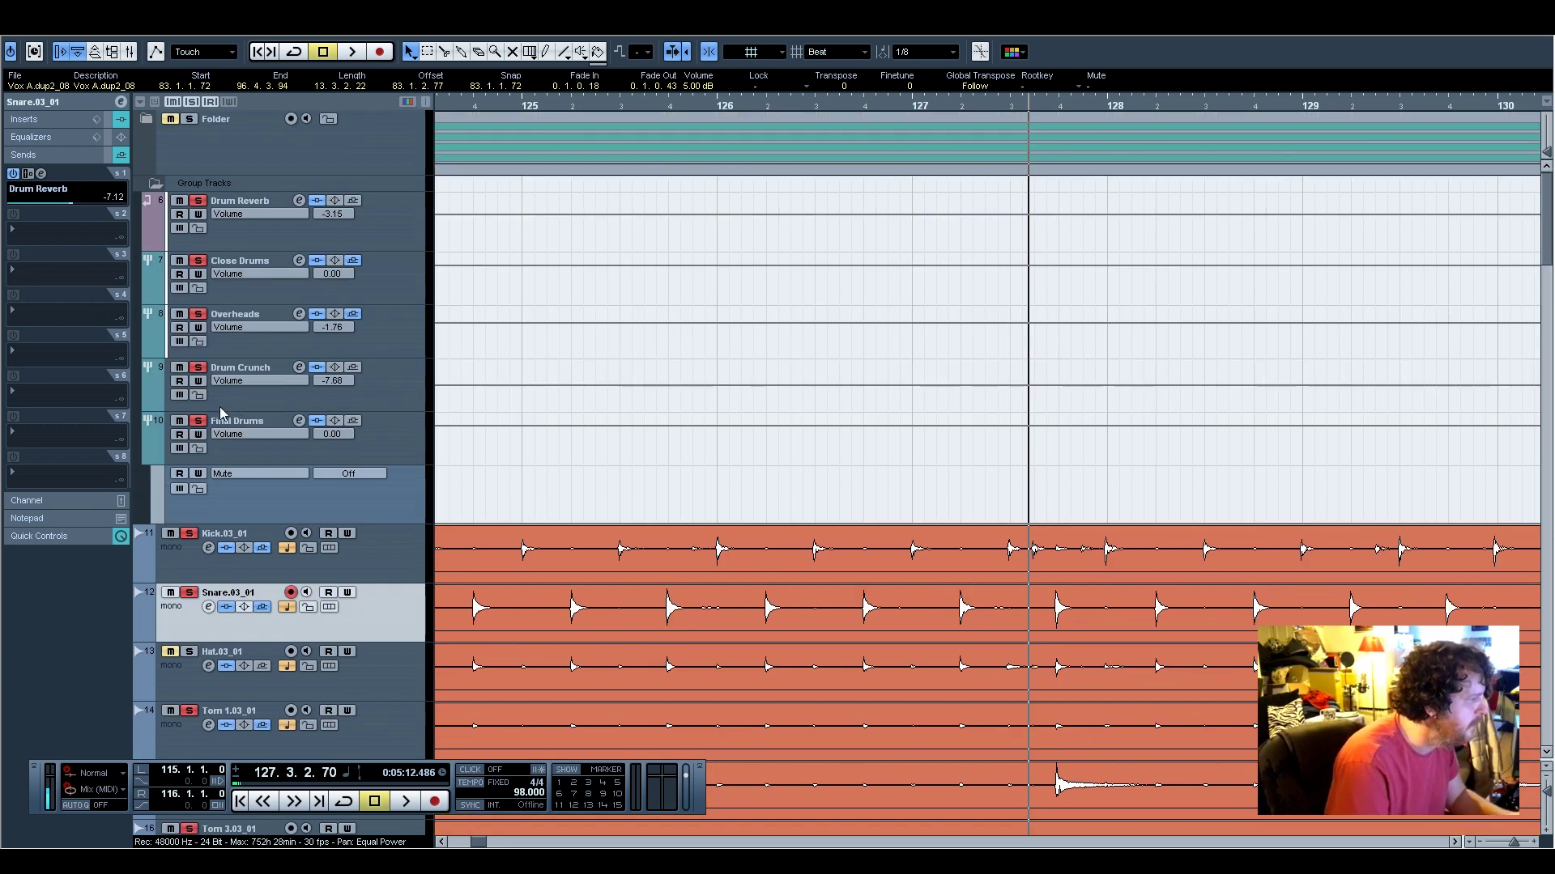
pyautogui.click(190, 118)
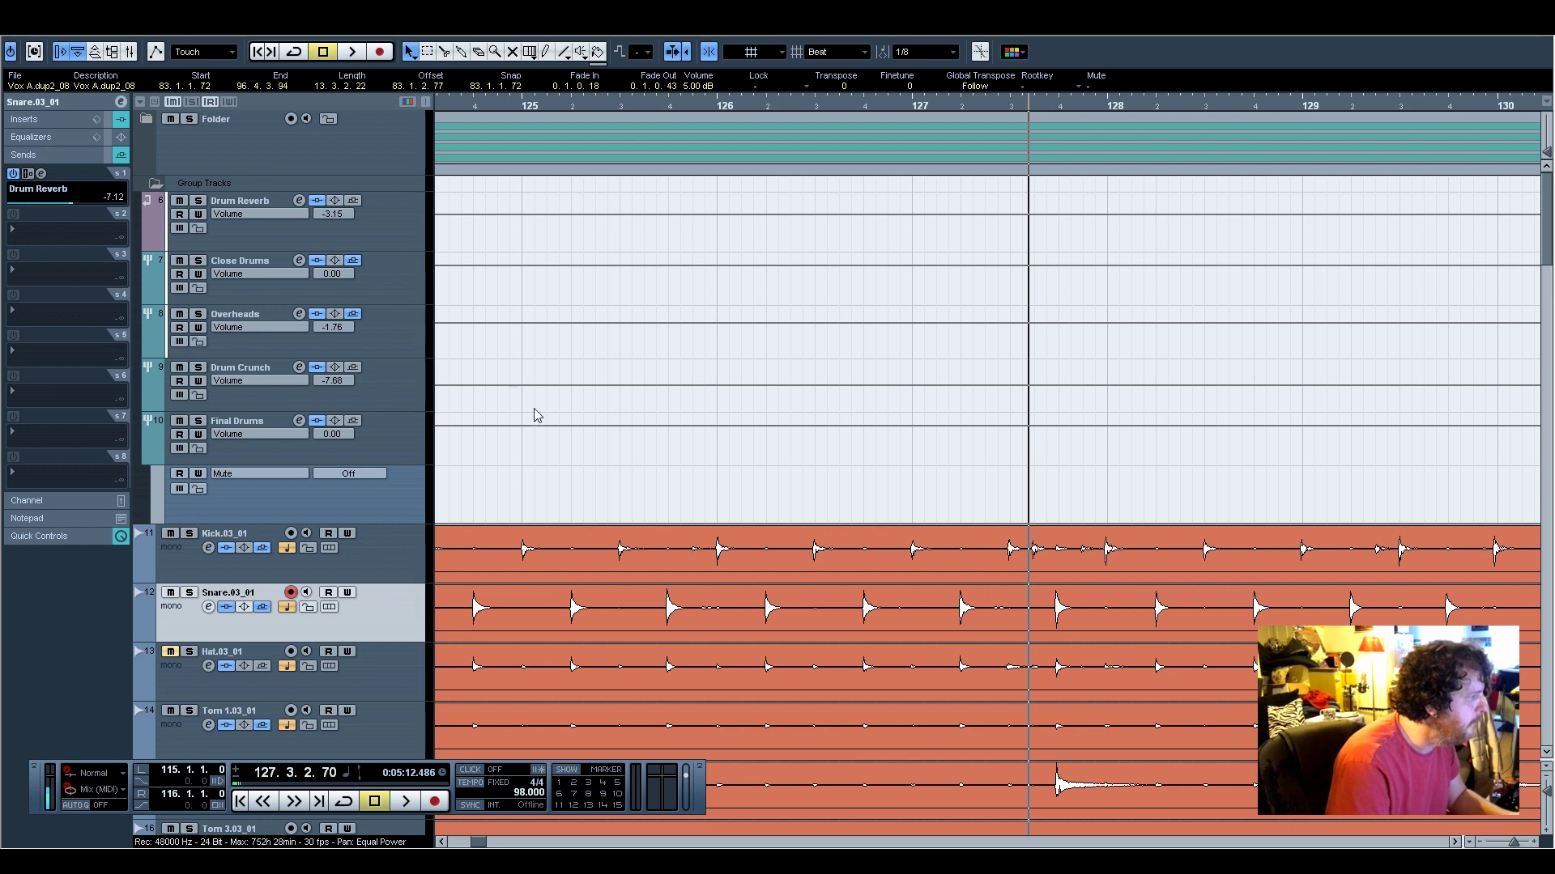
pyautogui.scroll(-3, 600, 484)
pyautogui.scroll(3, 486, 469)
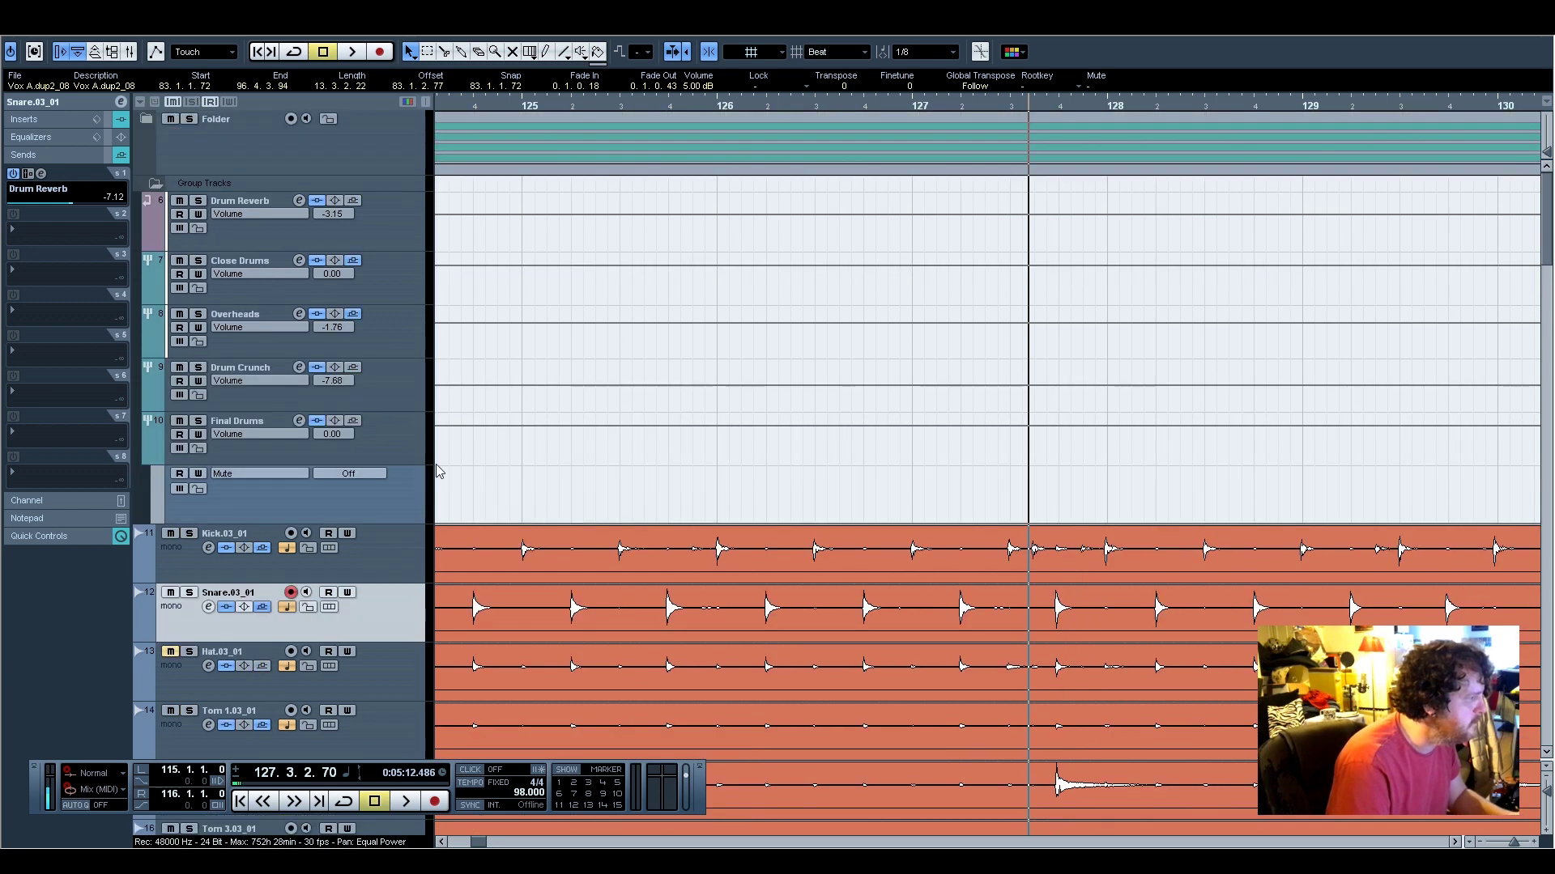
pyautogui.click(373, 449)
# Select the Music group and play the full mix from about bar 106
pyautogui.scroll(-6, 644, 534)
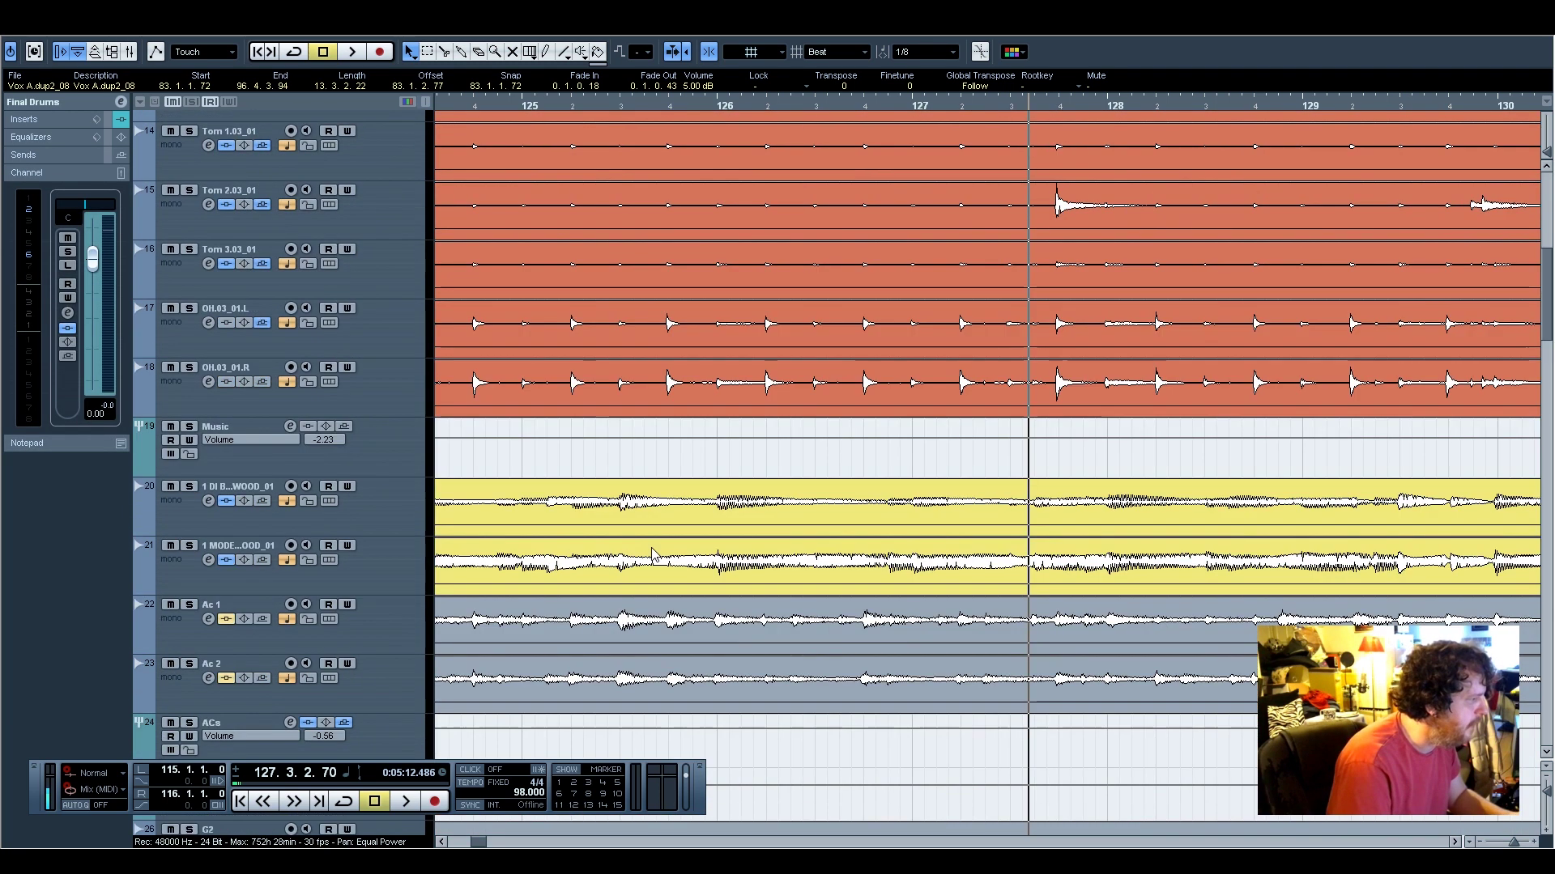
pyautogui.click(404, 459)
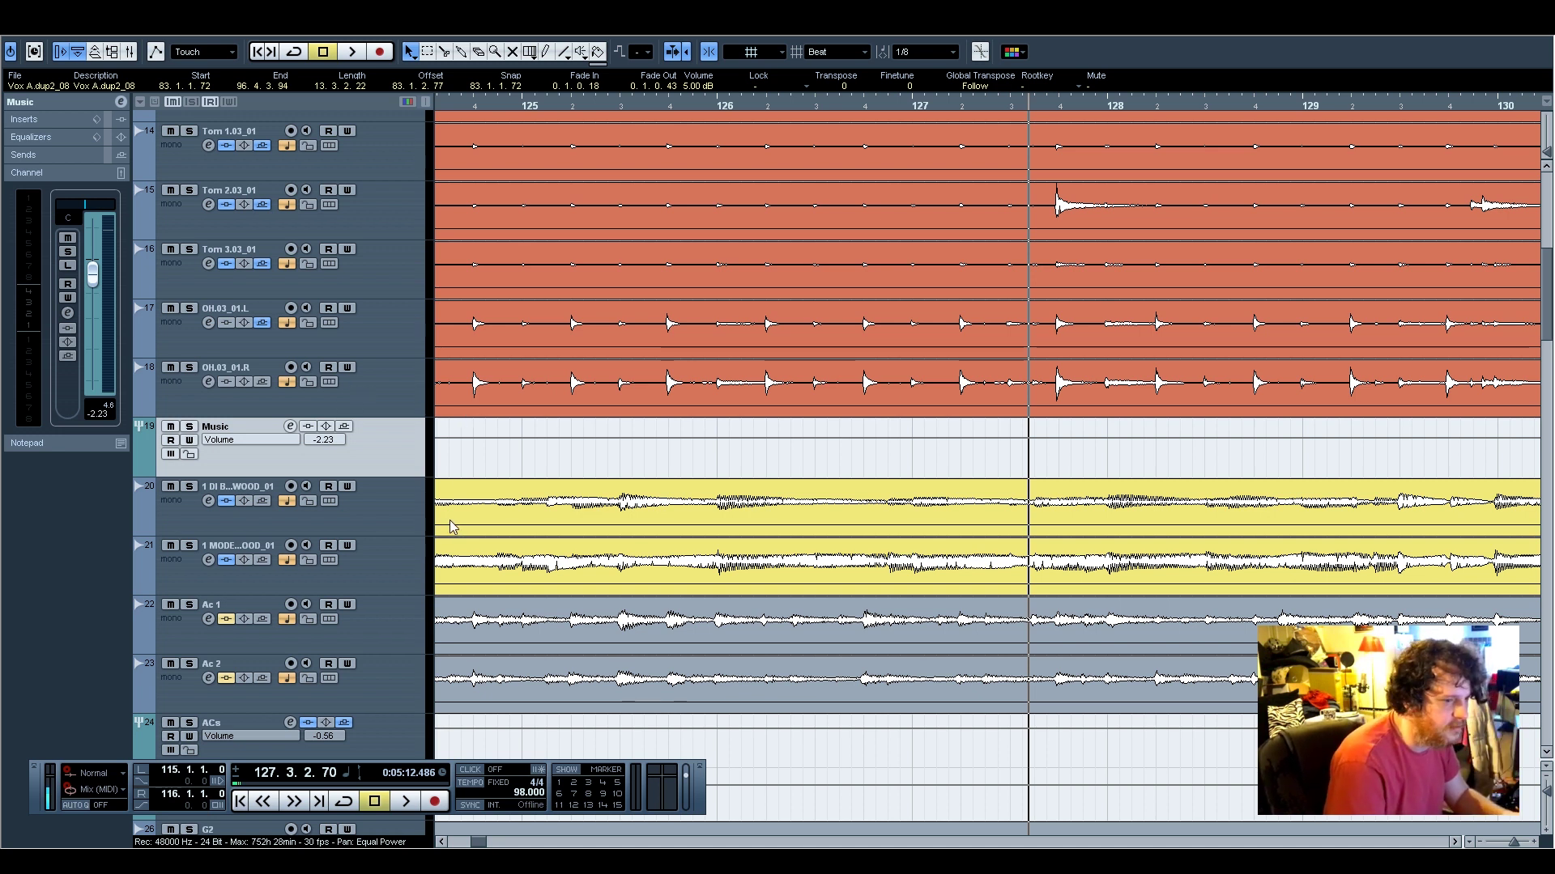
pyautogui.click(441, 842)
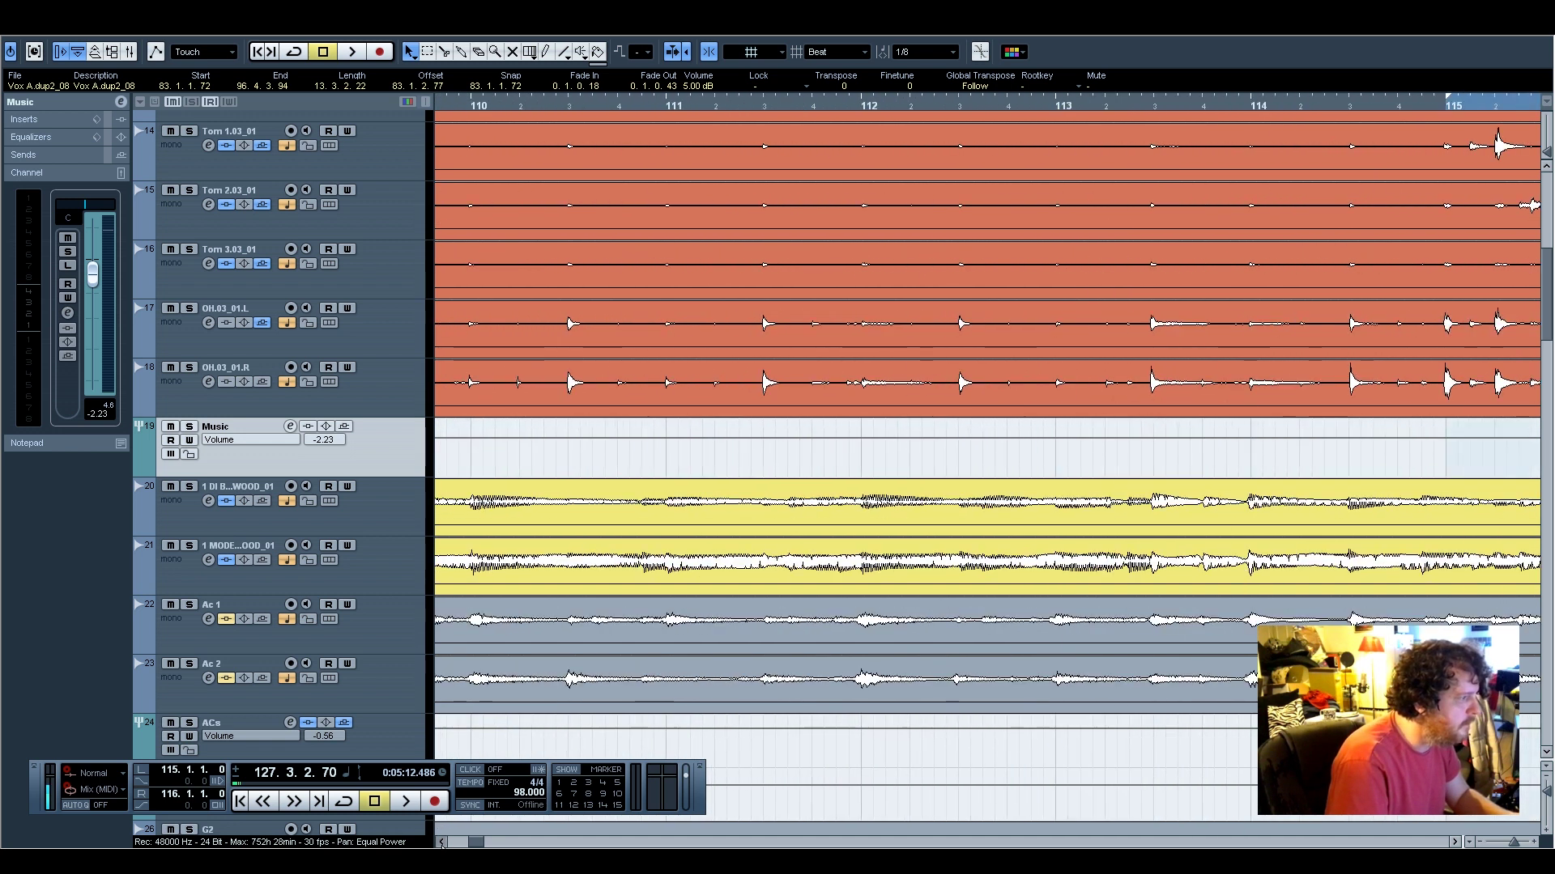
pyautogui.click(508, 106)
pyautogui.press('space')
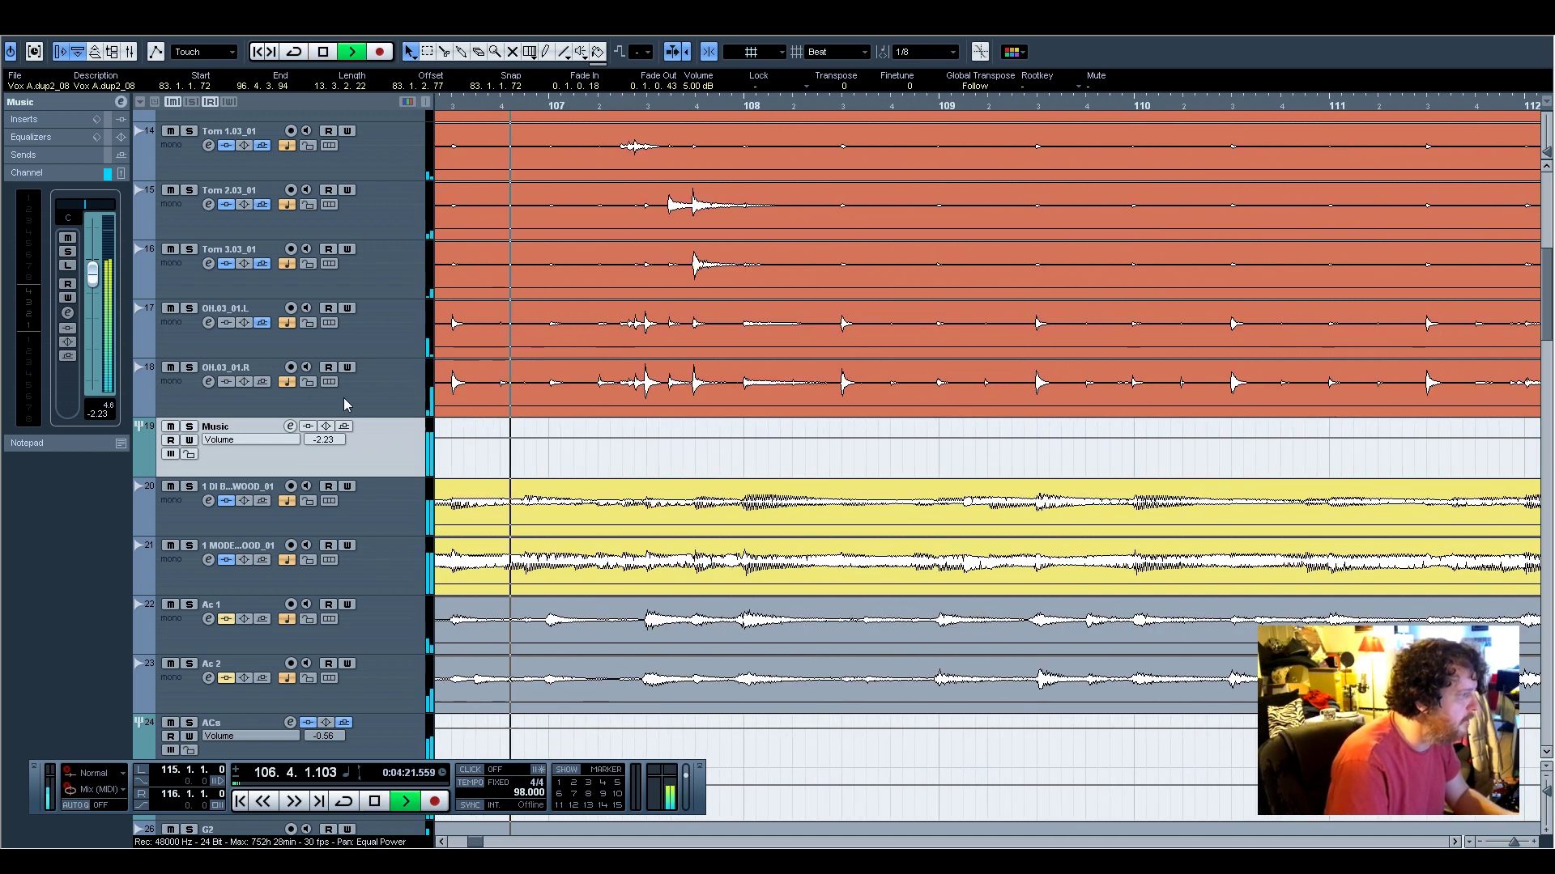
# Audition the Music group's volume fully down and at 1.74 dB, and settle it at about -2.29 dB
pyautogui.moveTo(94, 285); pyautogui.dragTo(102, 415)
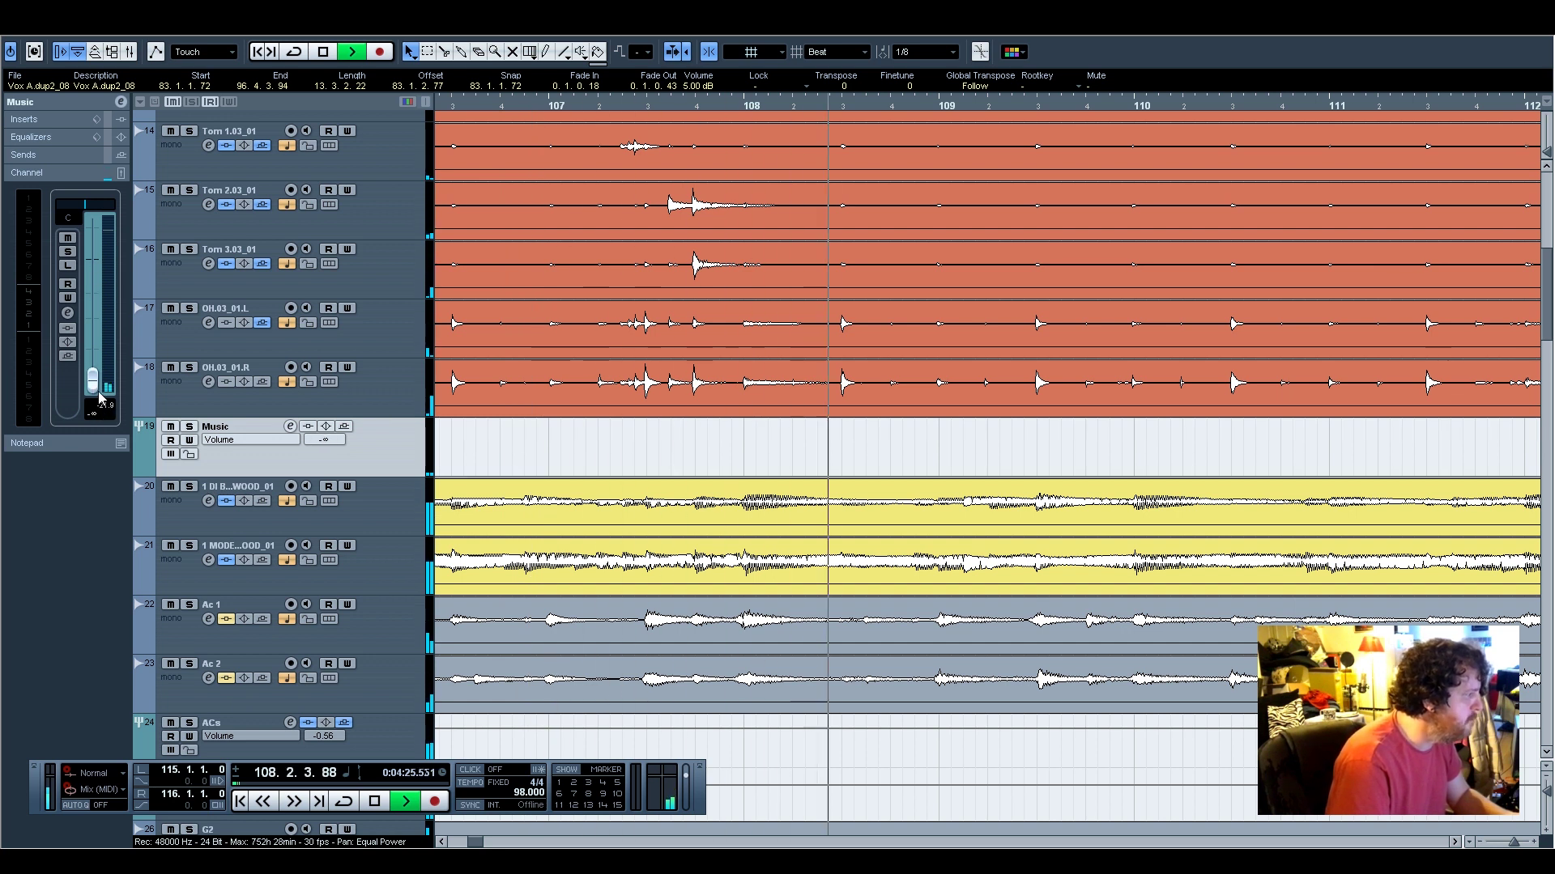
pyautogui.moveTo(95, 382); pyautogui.dragTo(93, 259)
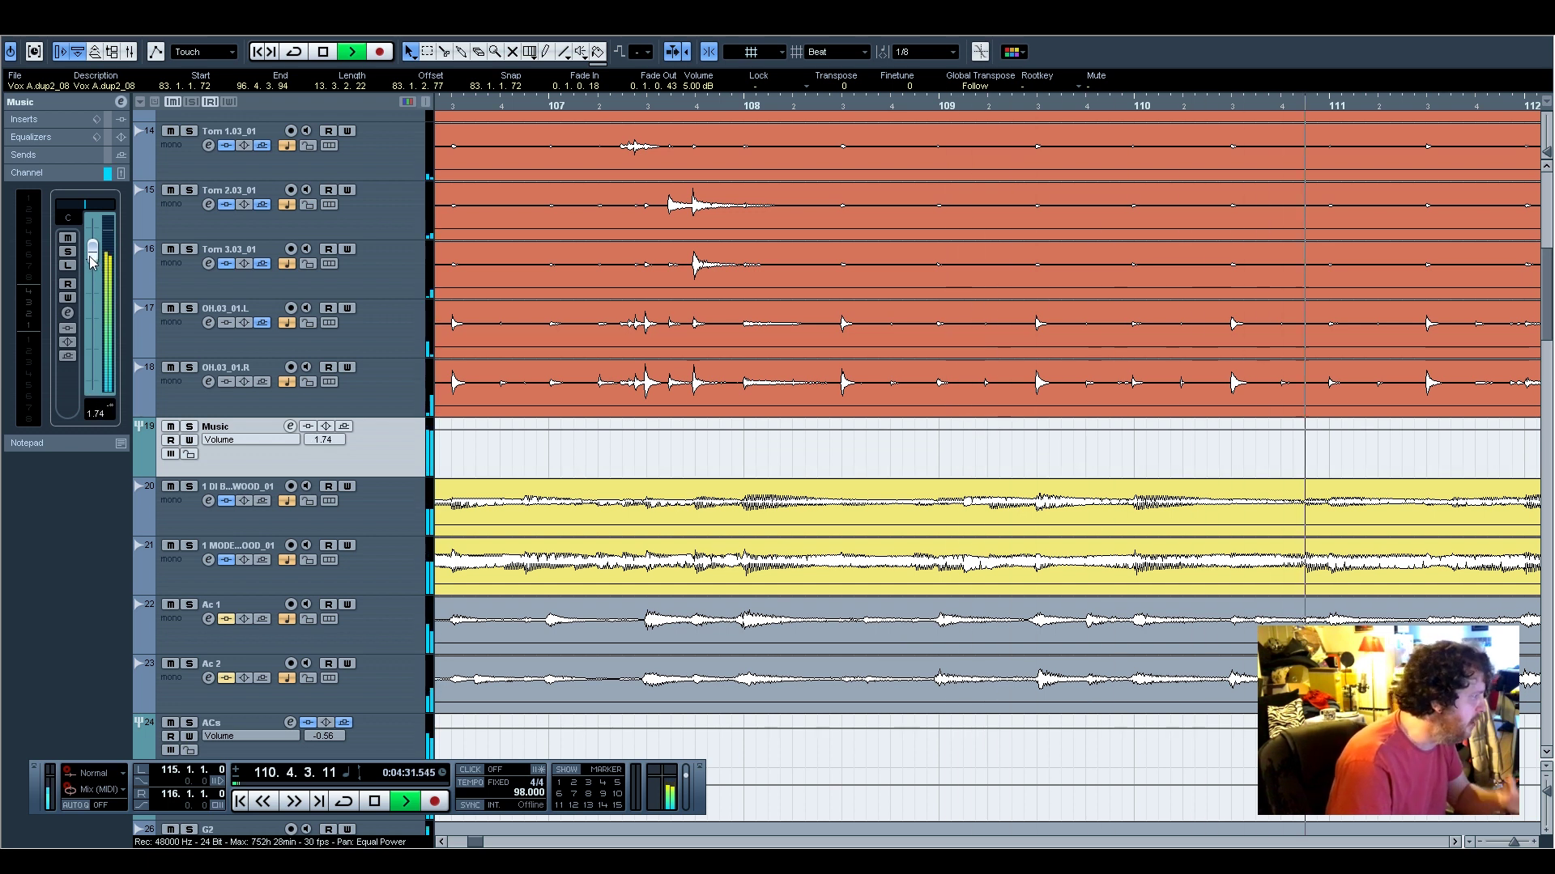
pyautogui.moveTo(94, 260); pyautogui.dragTo(93, 281)
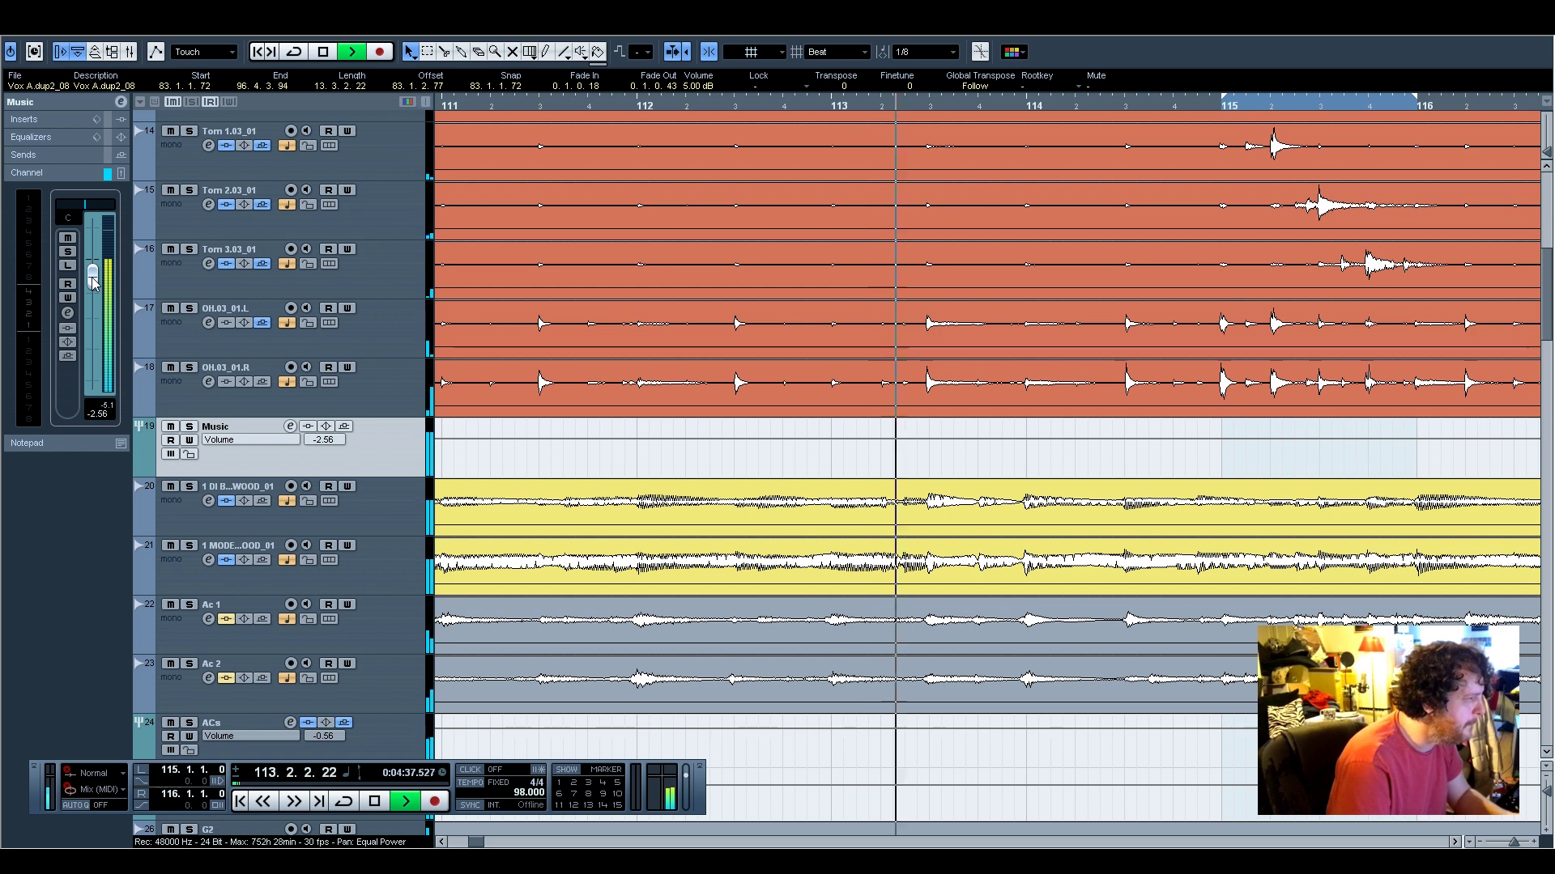
pyautogui.moveTo(93, 282); pyautogui.dragTo(93, 281)
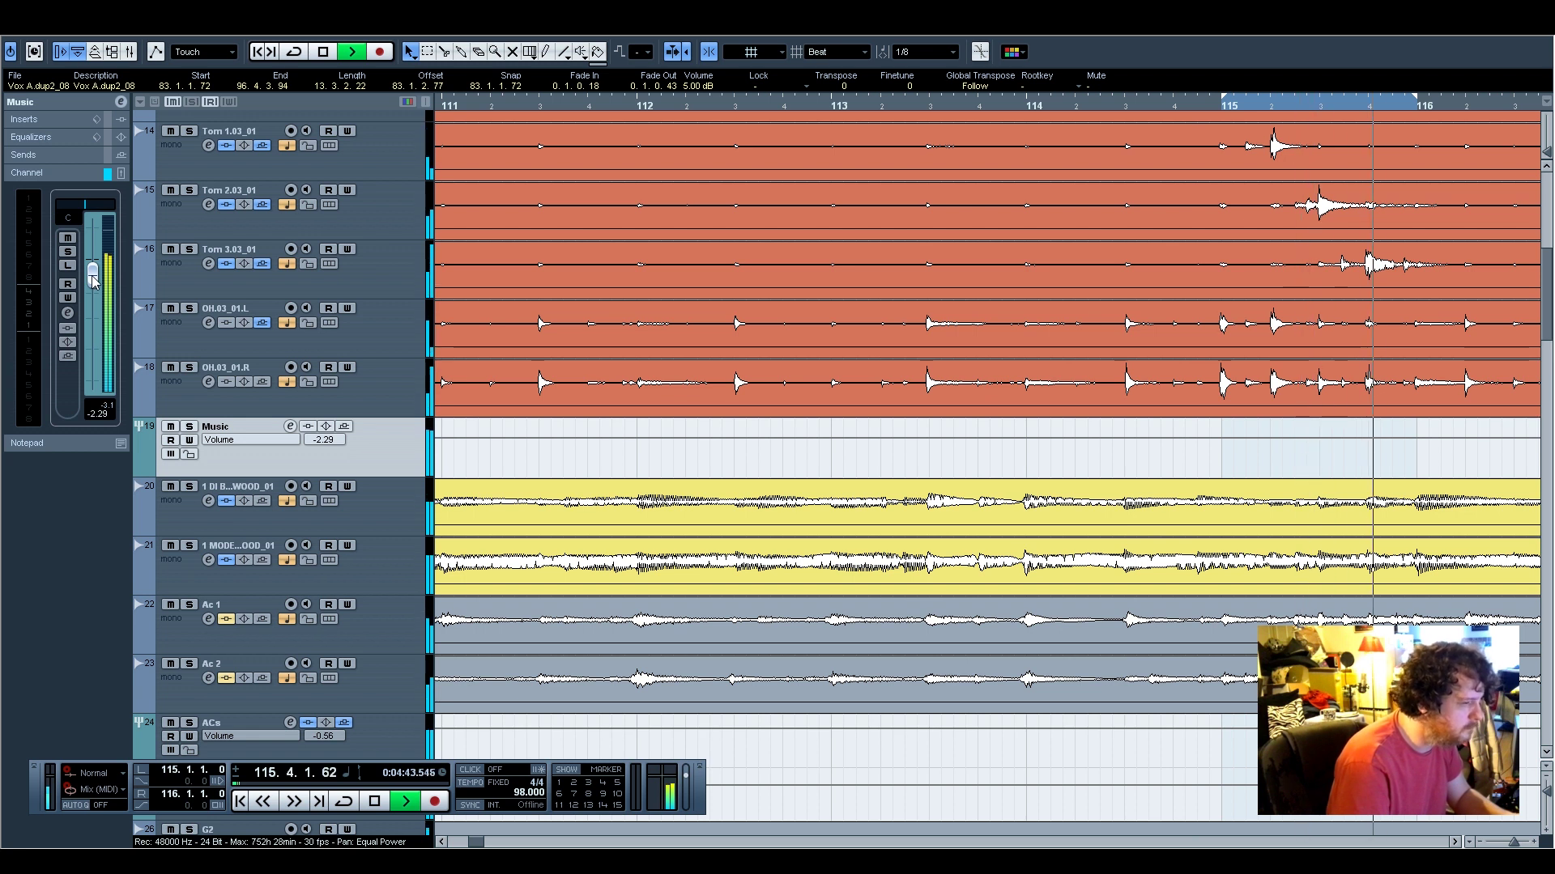
# Lower the Music group's volume to -2.85 dB and stop playback
pyautogui.moveTo(94, 280)
pyautogui.mouseDown()
pyautogui.moveTo(101, 402)
pyautogui.moveTo(93, 289)
pyautogui.mouseUp()
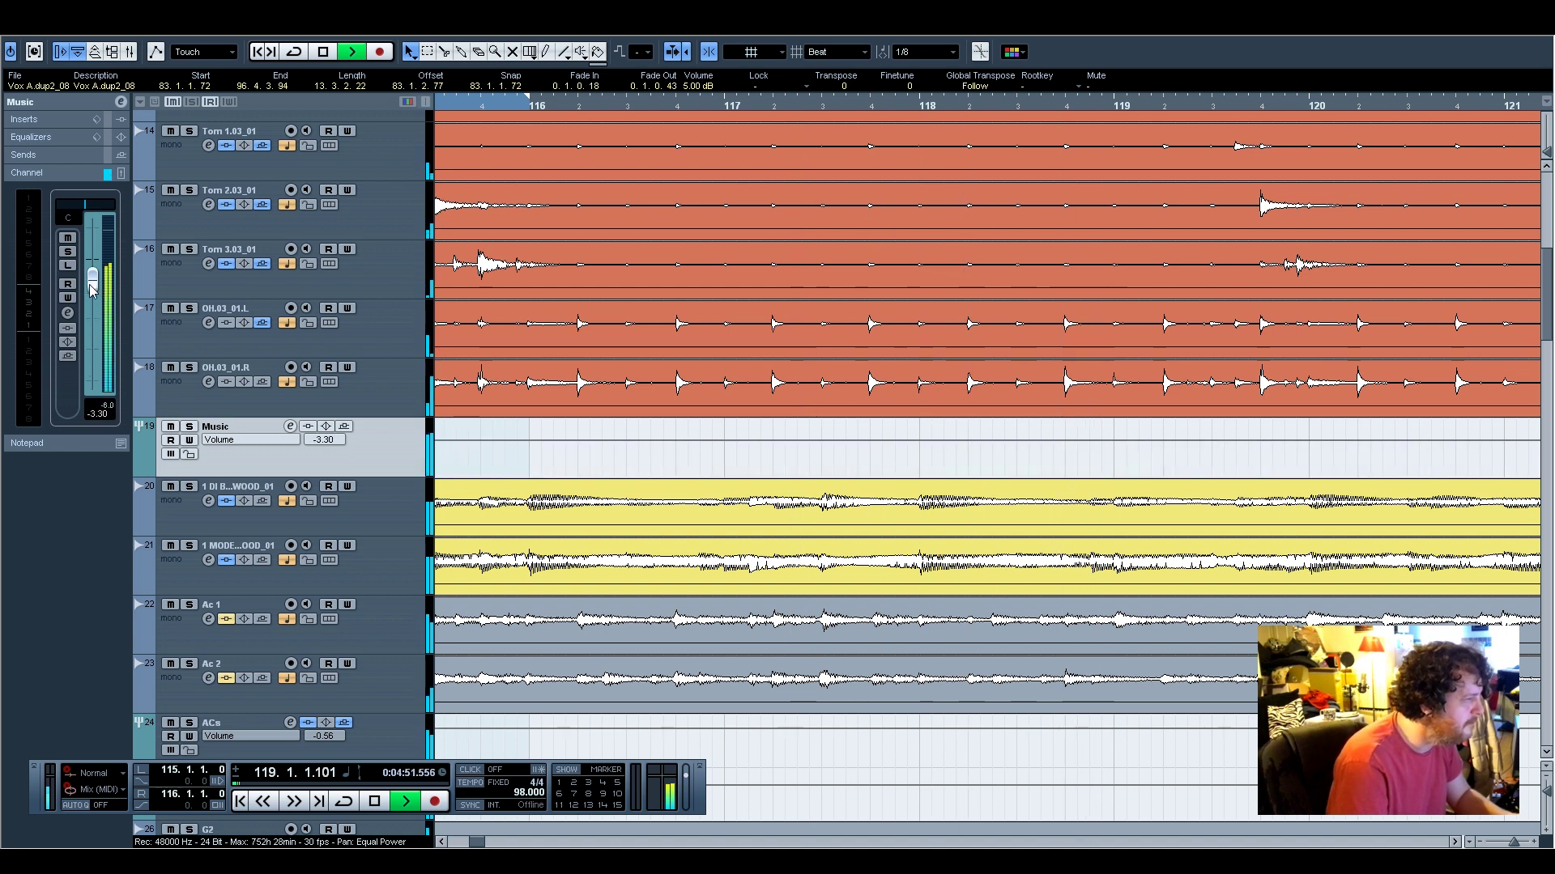
pyautogui.click(380, 808)
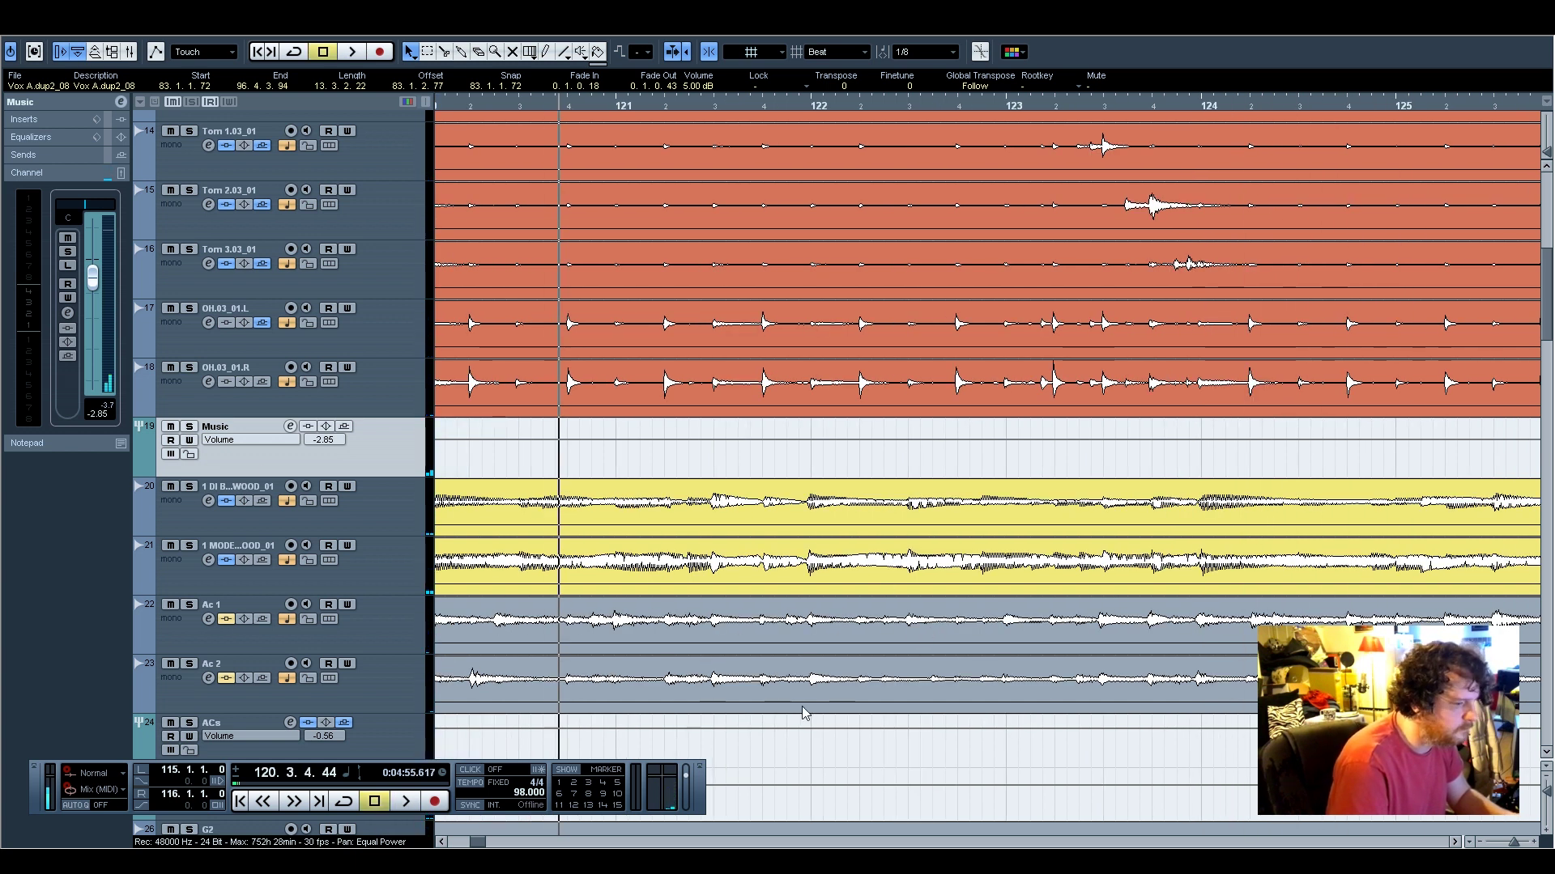
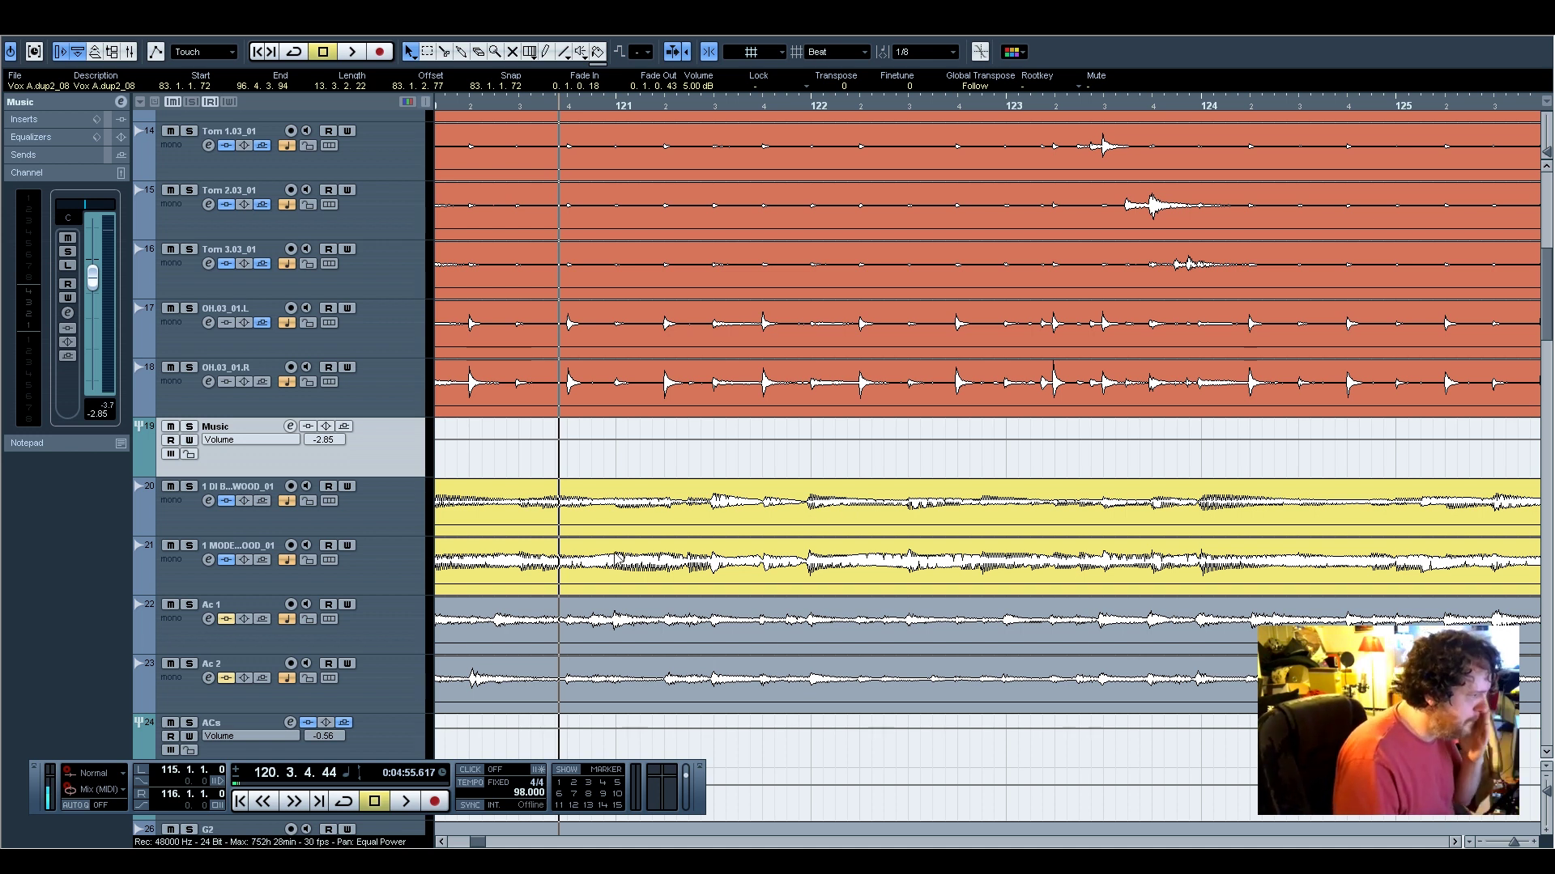
# Move the playback position back to bar 94, beat 2, near the start of the drum clips
pyautogui.scroll(5, 684, 544)
pyautogui.scroll(-7, 486, 700)
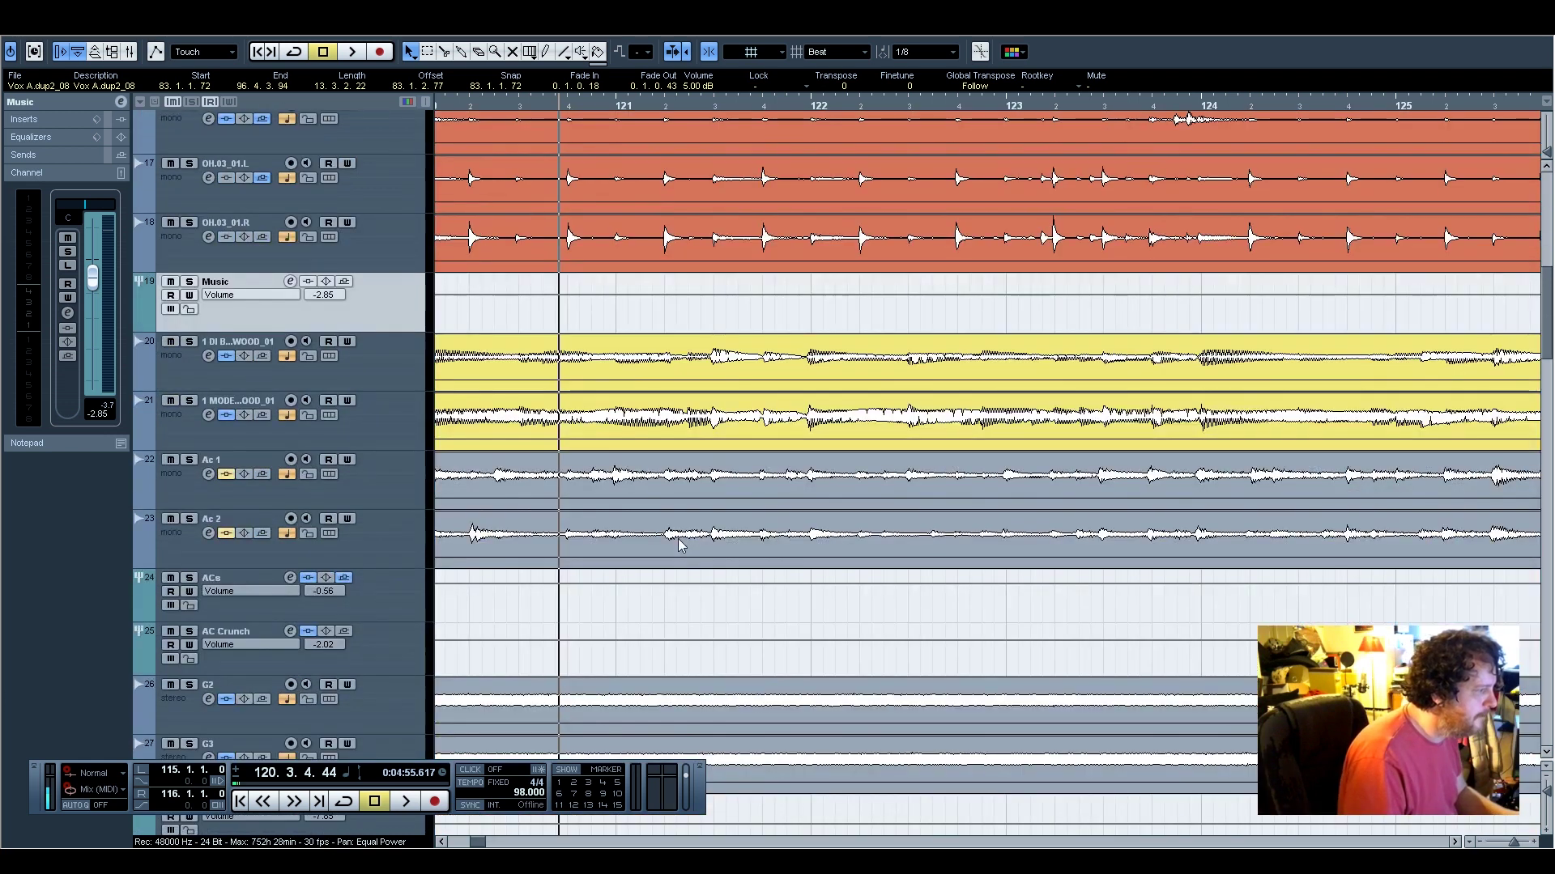
pyautogui.click(440, 842)
pyautogui.click(440, 842)
pyautogui.click(441, 842)
pyautogui.click(441, 842)
pyautogui.scroll(4, 572, 580)
pyautogui.click(441, 843)
pyautogui.click(441, 843)
pyautogui.click(441, 843)
pyautogui.click(441, 843)
pyautogui.click(441, 843)
pyautogui.click(441, 843)
pyautogui.click(441, 843)
pyautogui.click(441, 843)
pyautogui.click(441, 843)
pyautogui.click(441, 843)
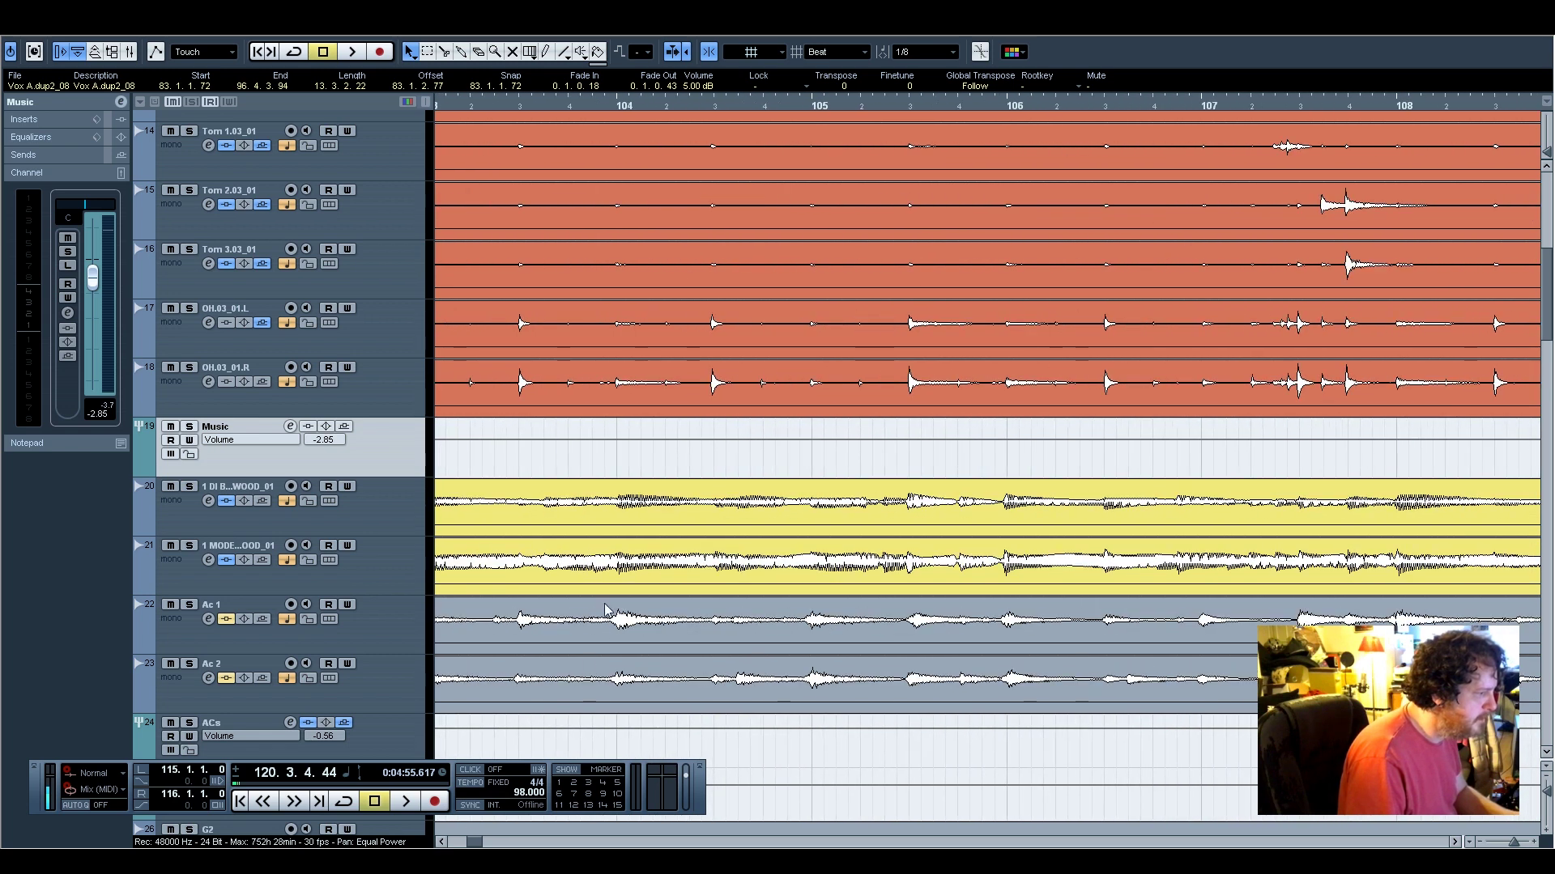
pyautogui.scroll(-5, 608, 613)
pyautogui.scroll(3, 607, 613)
pyautogui.moveTo(473, 844); pyautogui.dragTo(471, 847)
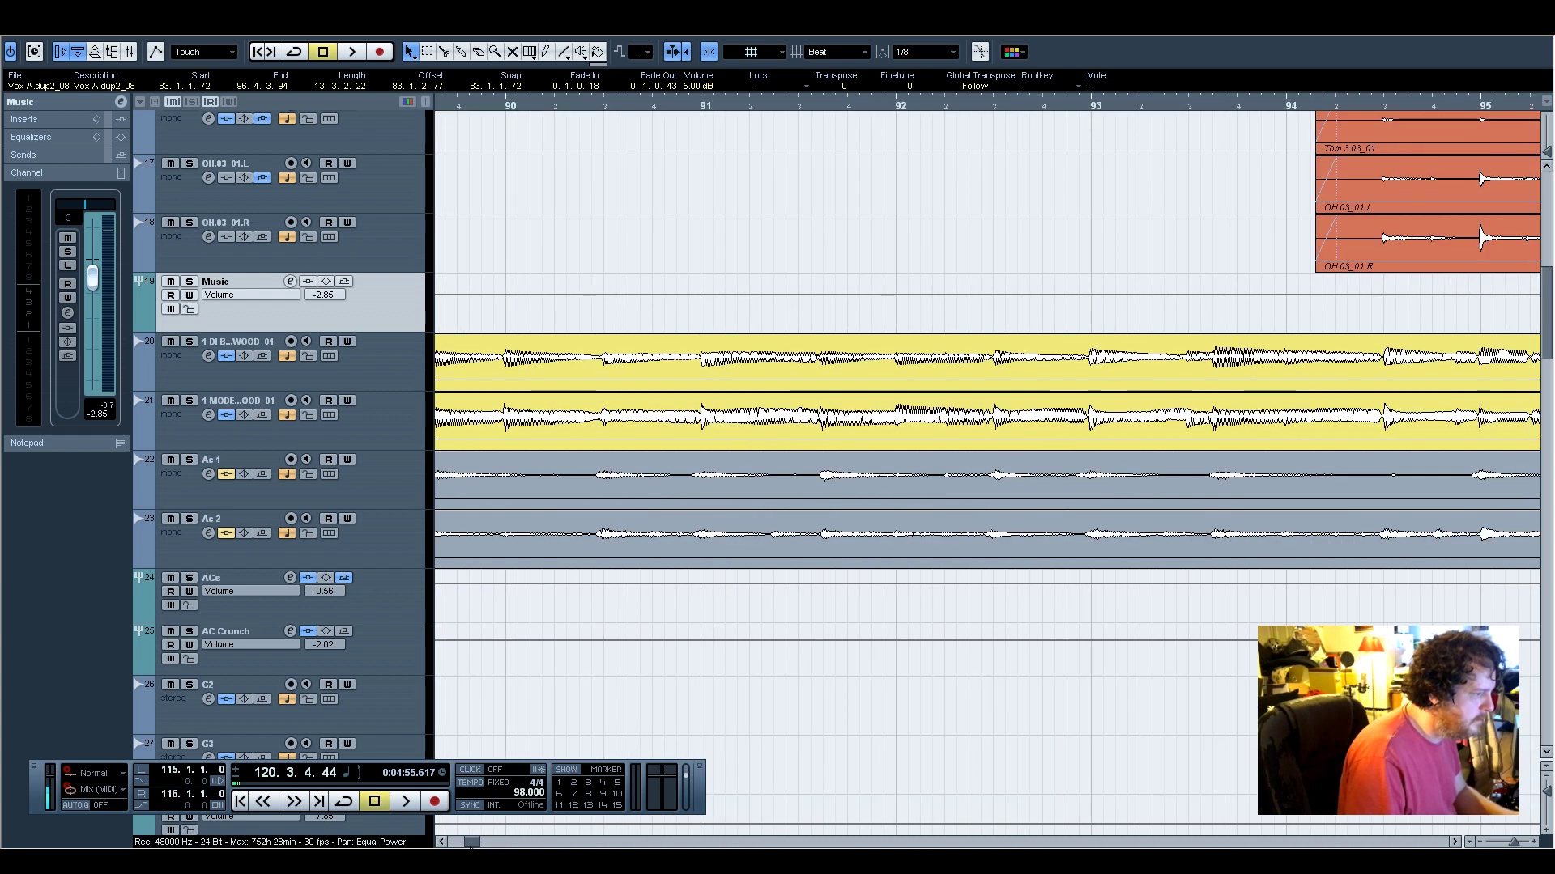
pyautogui.click(1317, 106)
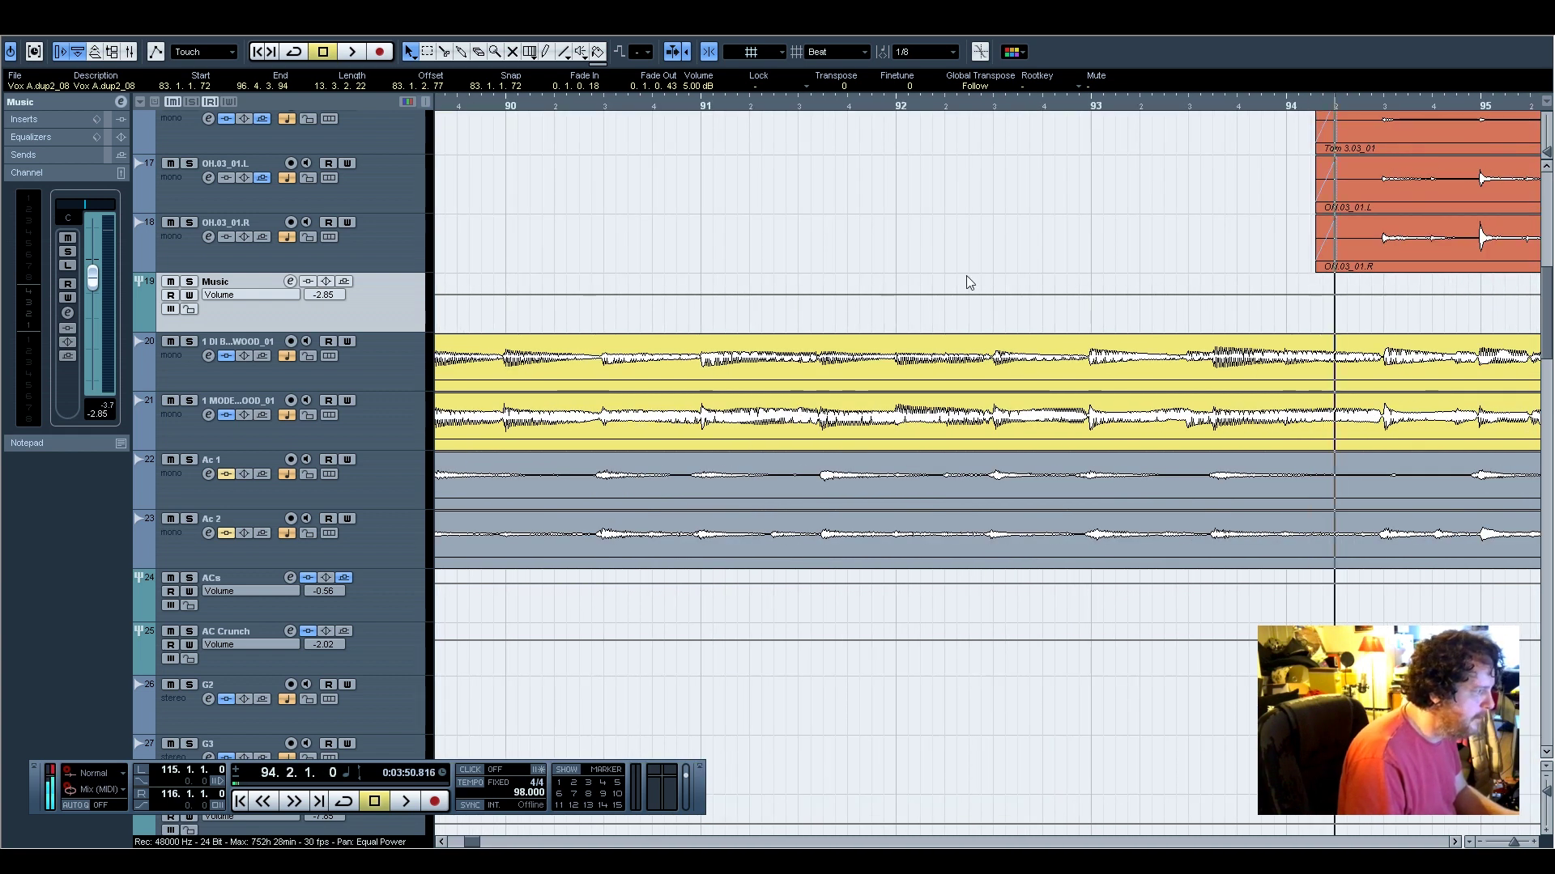
# Solo the Ac 1 acoustic guitar track and play it from bar 94, beat 2
pyautogui.click(385, 489)
pyautogui.click(386, 559)
pyautogui.click(189, 460)
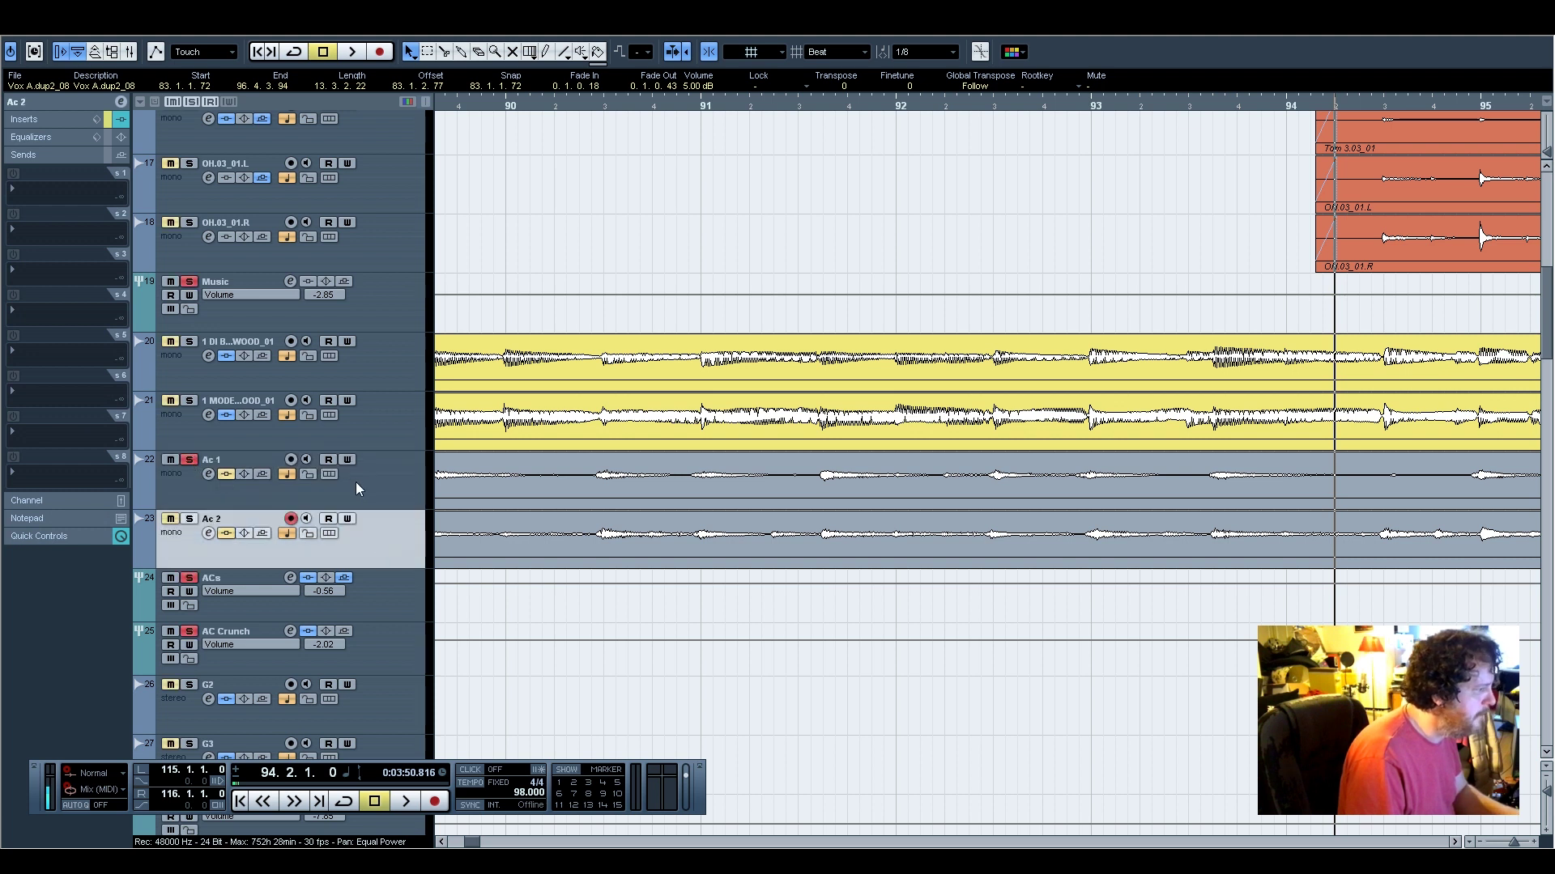
pyautogui.press('space')
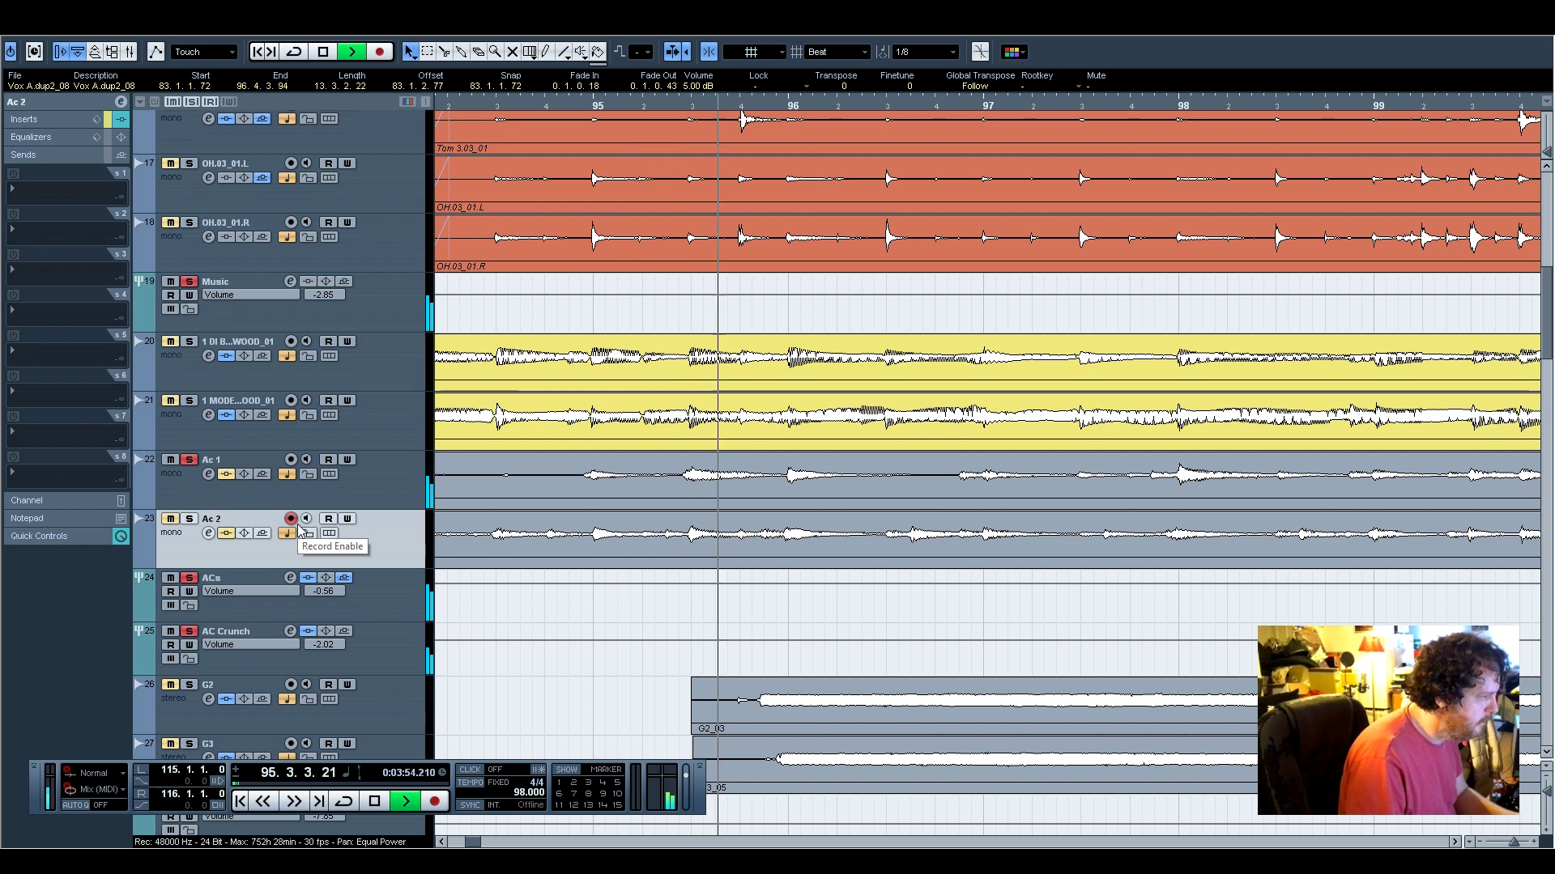
# Solo Ac 2 instead of Ac 1 and listen to it again from bar 97, beat 3
pyautogui.click(189, 519)
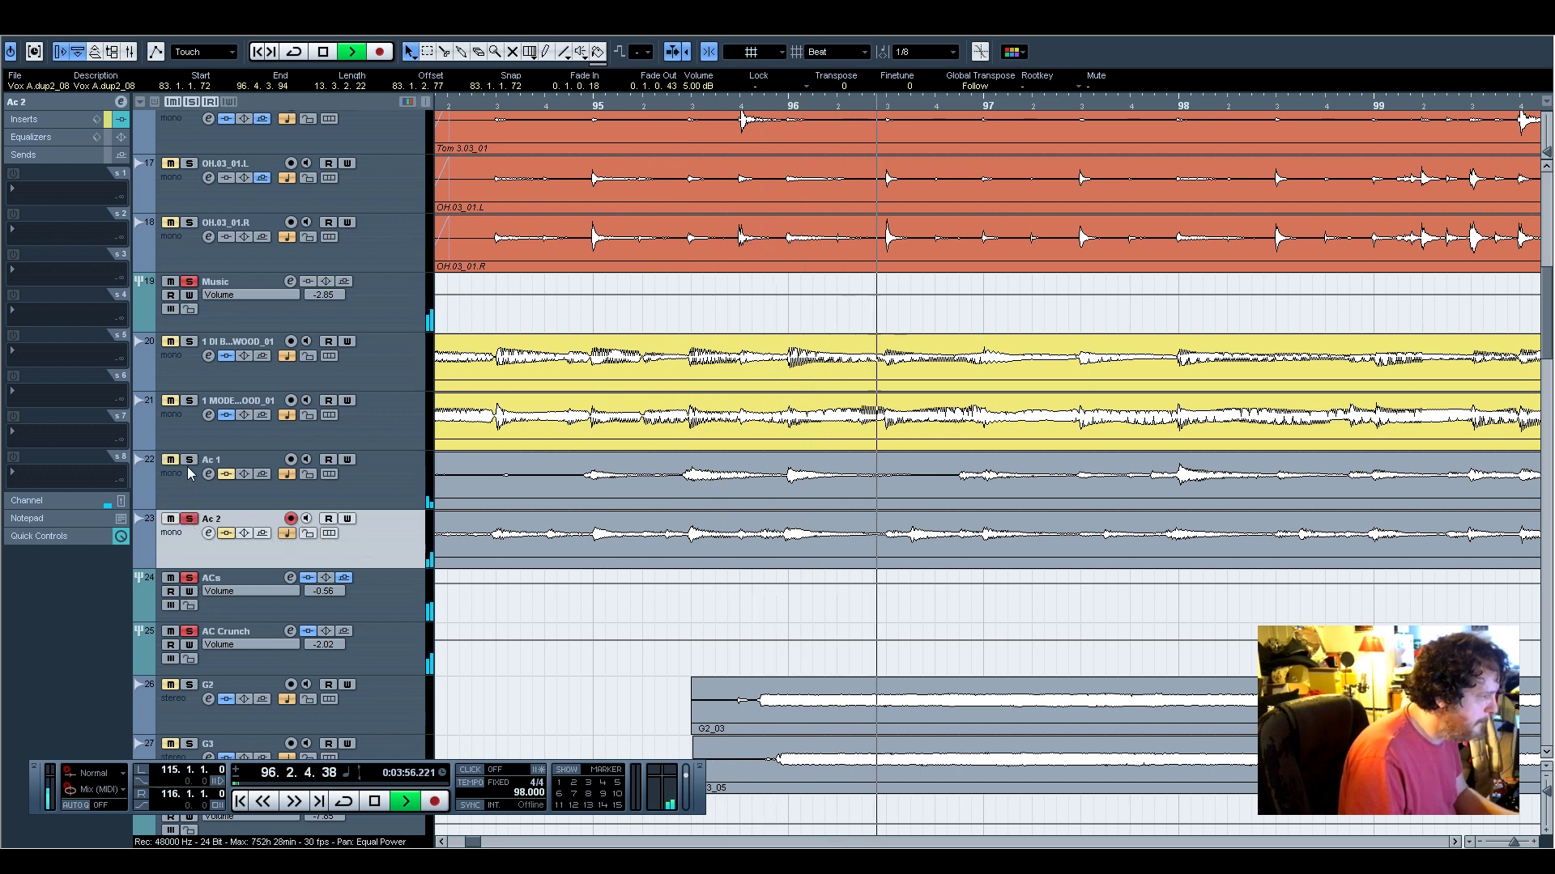
pyautogui.press('space')
pyautogui.click(1095, 111)
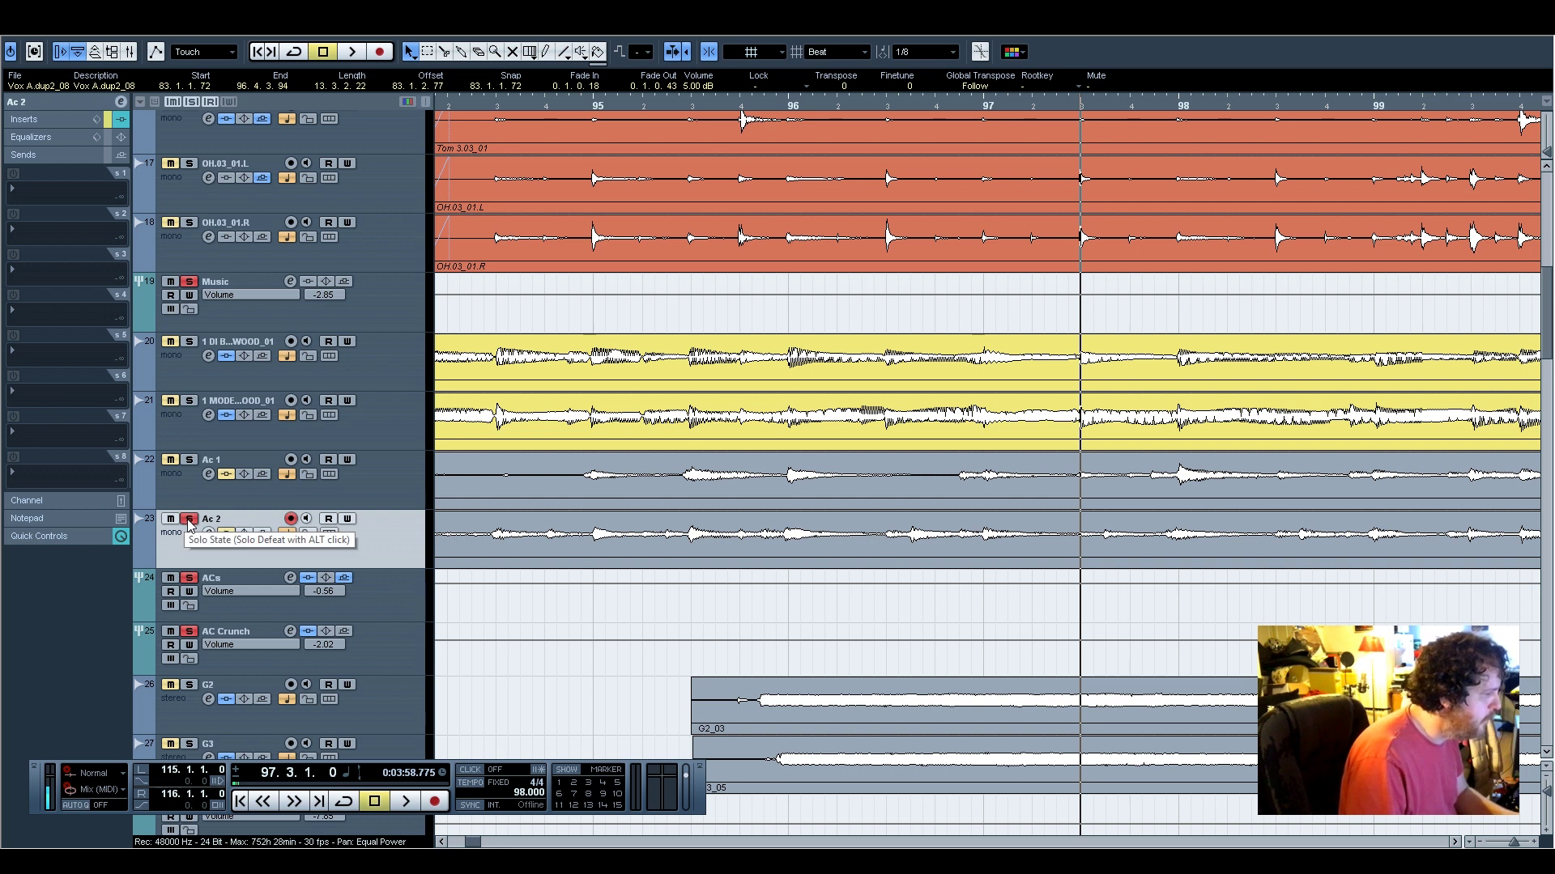
pyautogui.press('space')
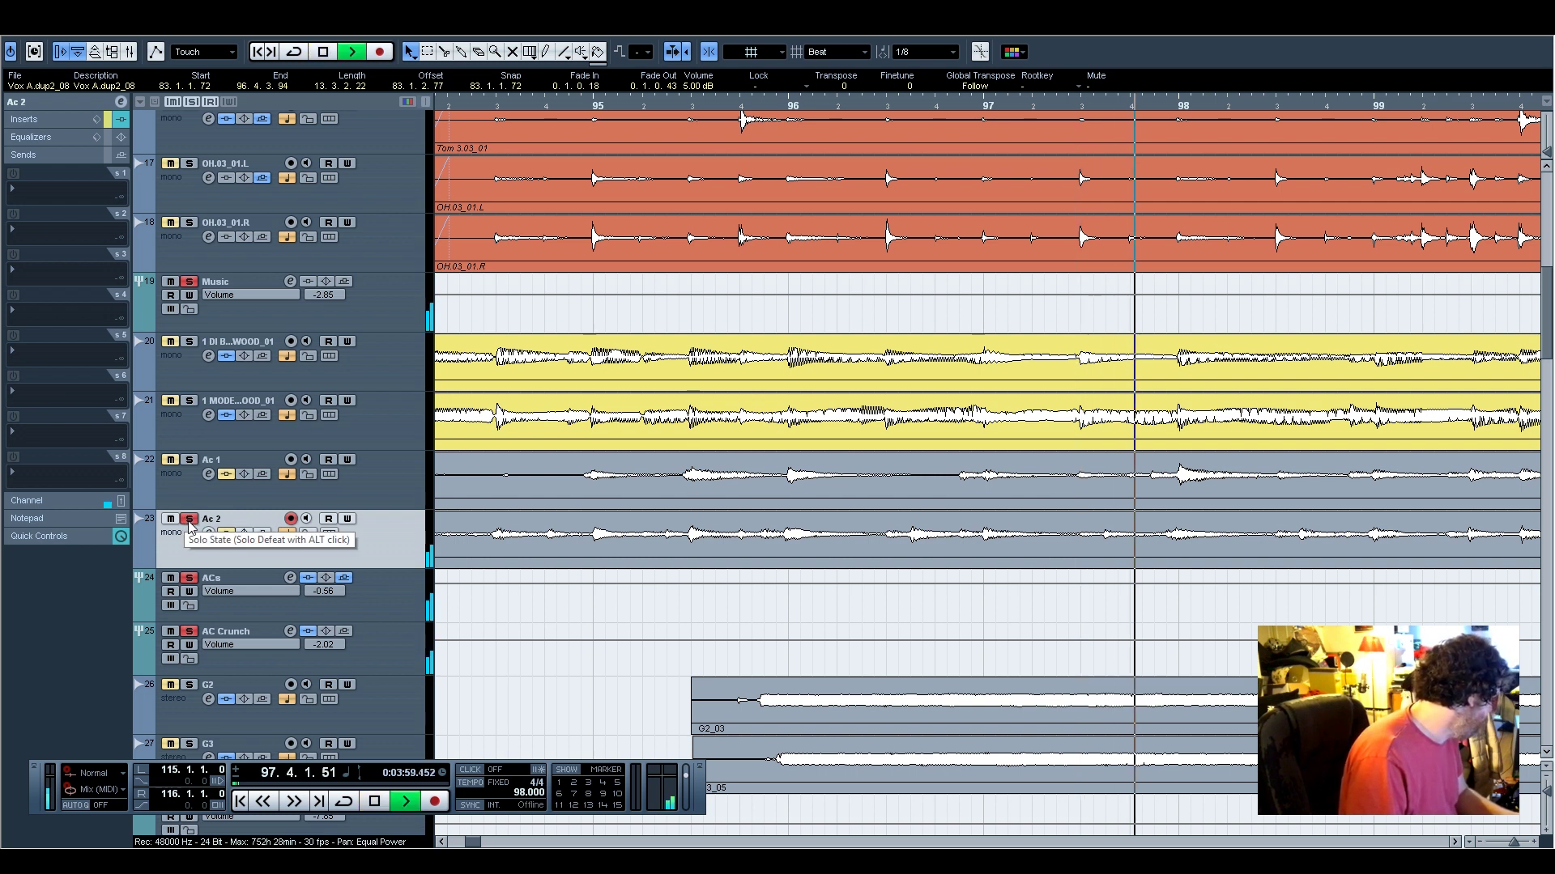
# Listen to Ac 1 and Ac 2 soloed together, stop playback and clear both solos
pyautogui.click(189, 460)
pyautogui.press('space')
pyautogui.click(189, 519)
pyautogui.click(189, 460)
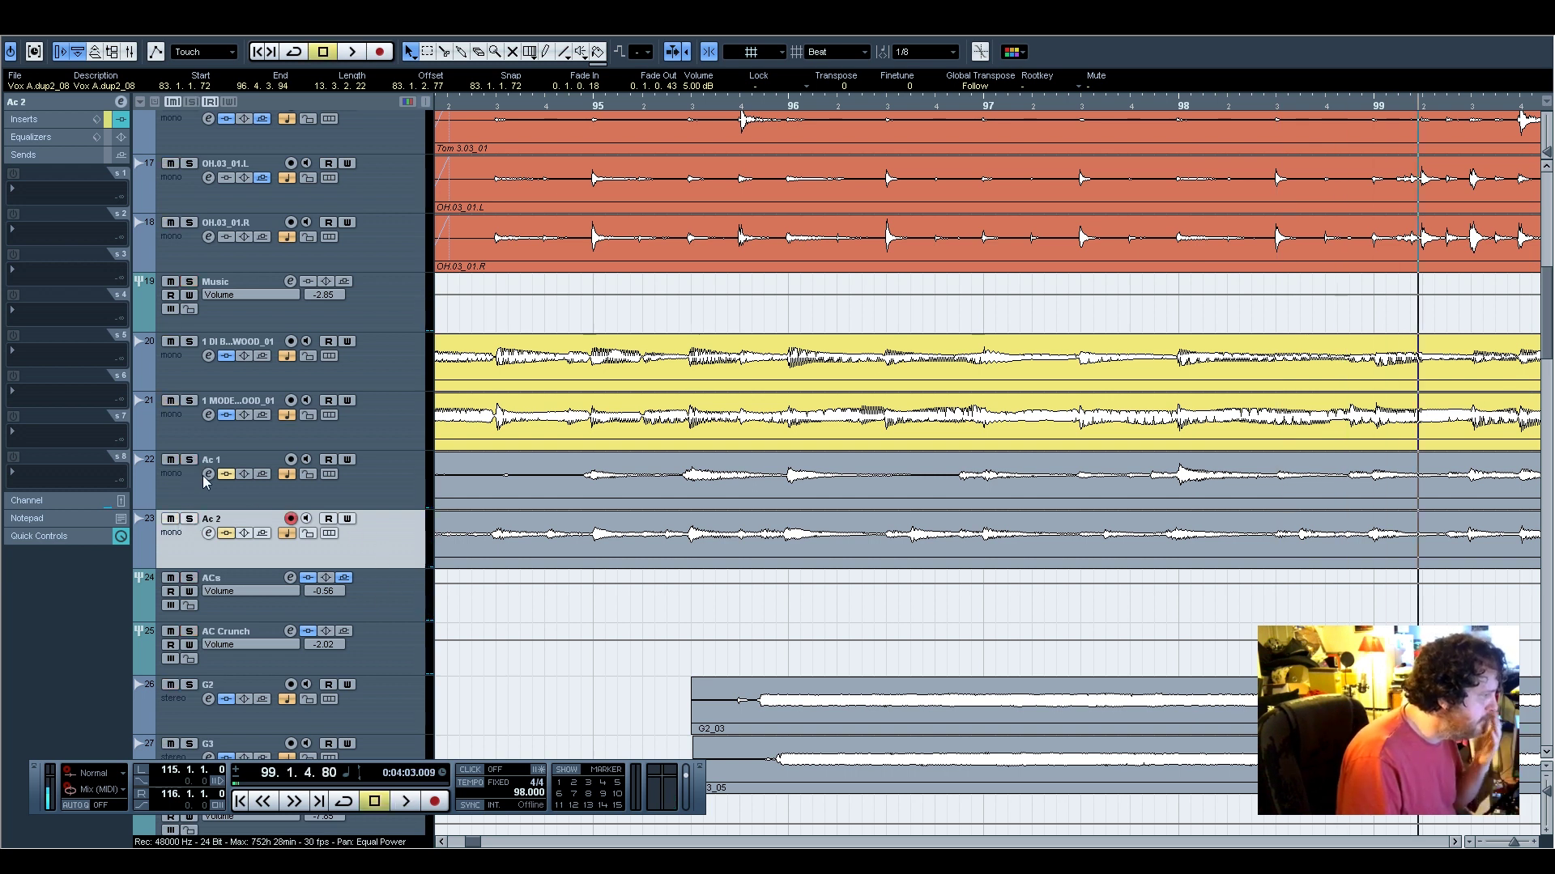
# Select Ac 1, Ac 2 and the ACs group in turn to compare the source tracks with their group
pyautogui.click(388, 606)
pyautogui.click(397, 481)
pyautogui.click(391, 546)
pyautogui.click(395, 487)
pyautogui.click(391, 541)
pyautogui.click(387, 588)
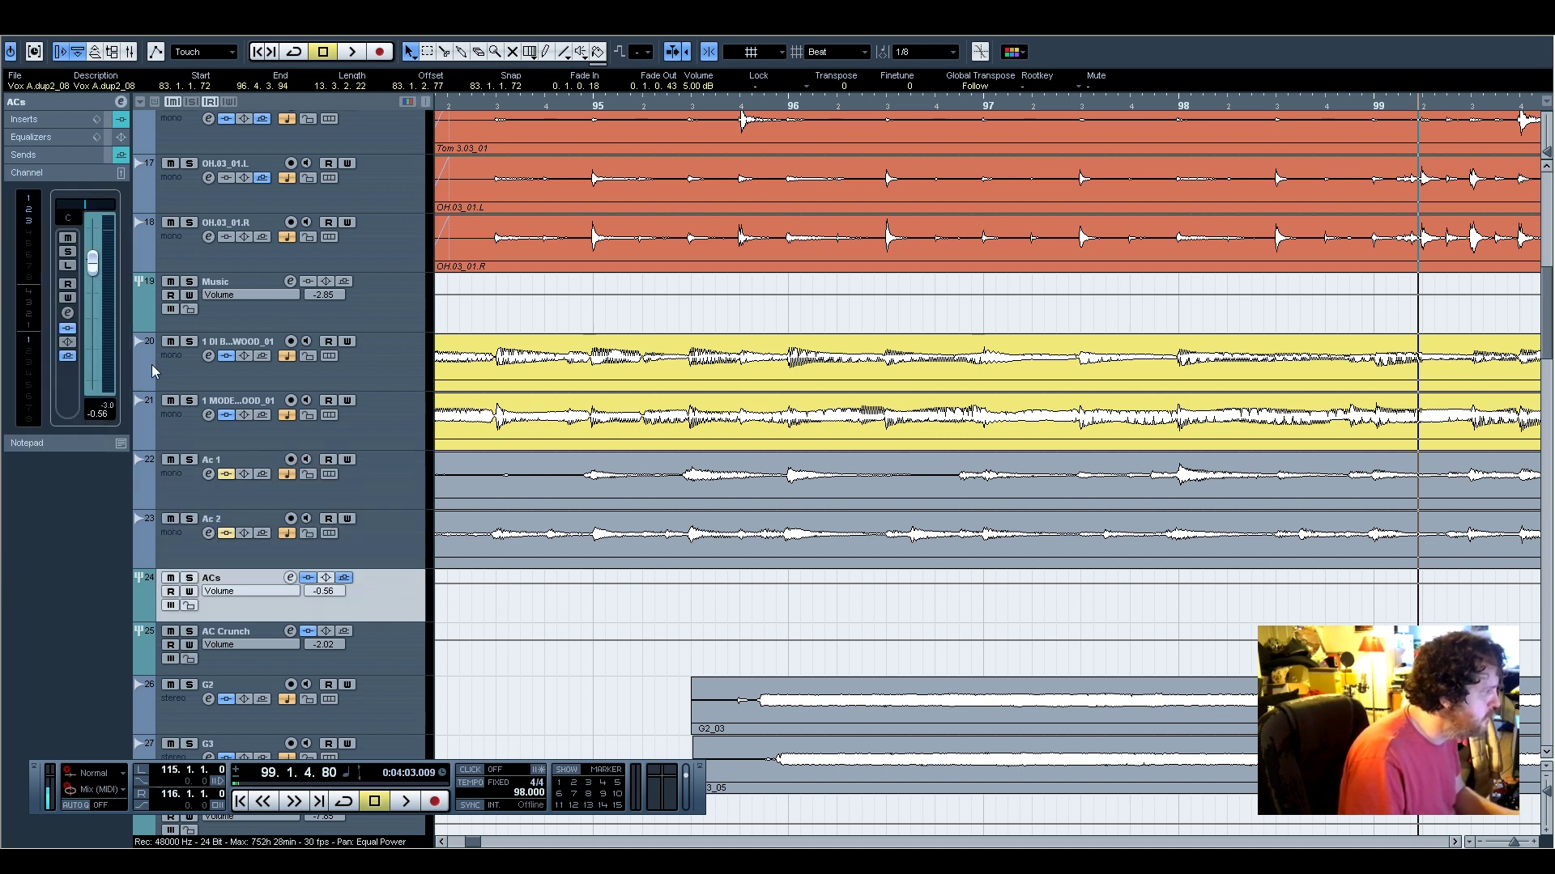
# Show the basic track settings of Ac 1 and Ac 2 to check their panning and output routing
pyautogui.click(377, 479)
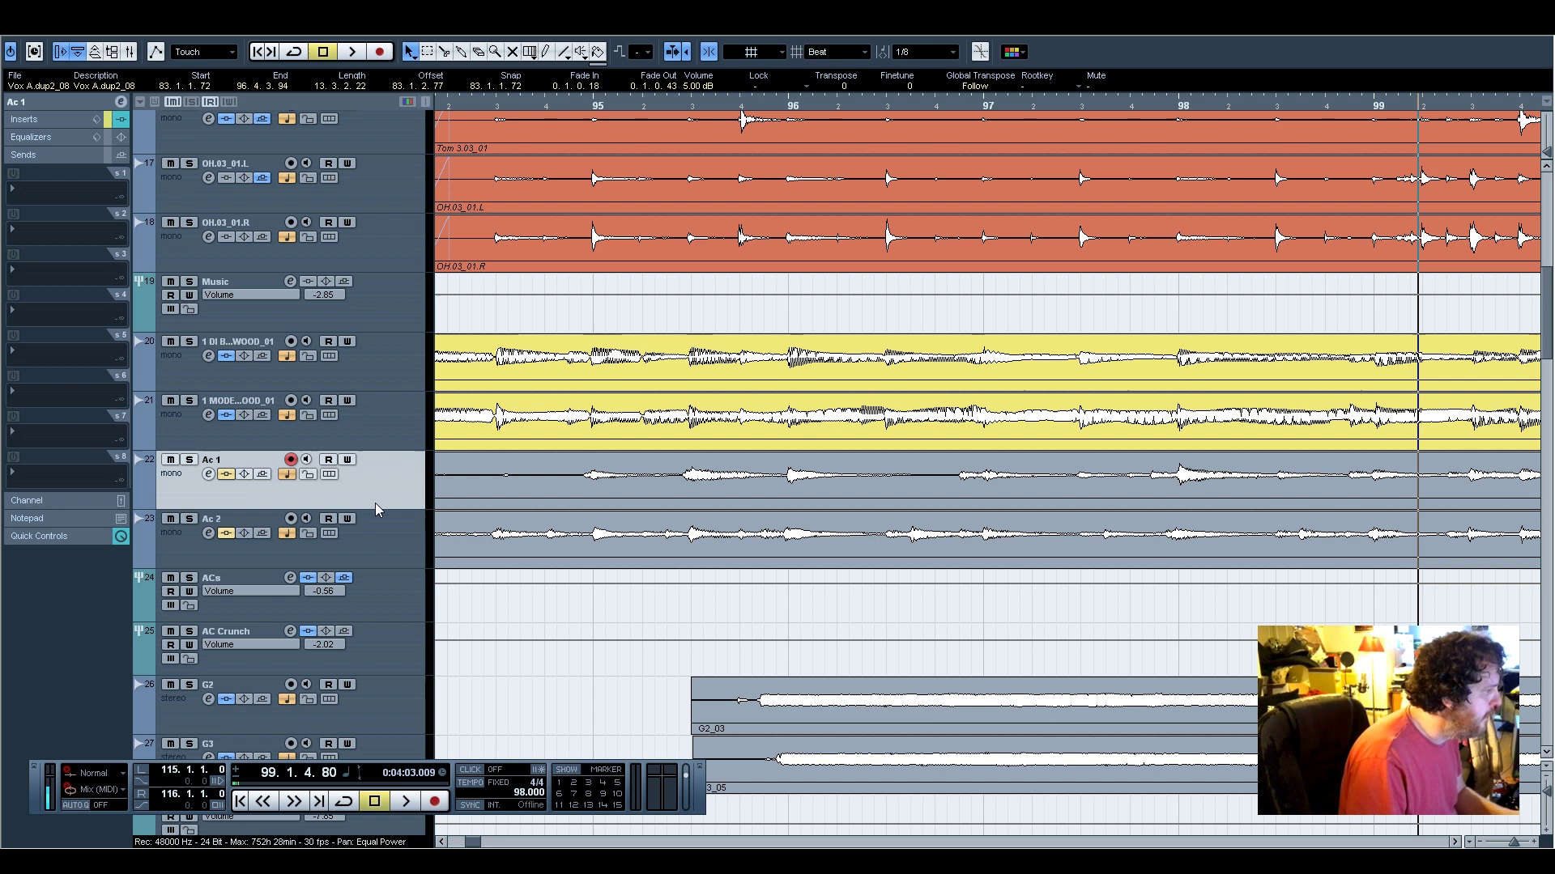
pyautogui.click(42, 119)
pyautogui.click(54, 104)
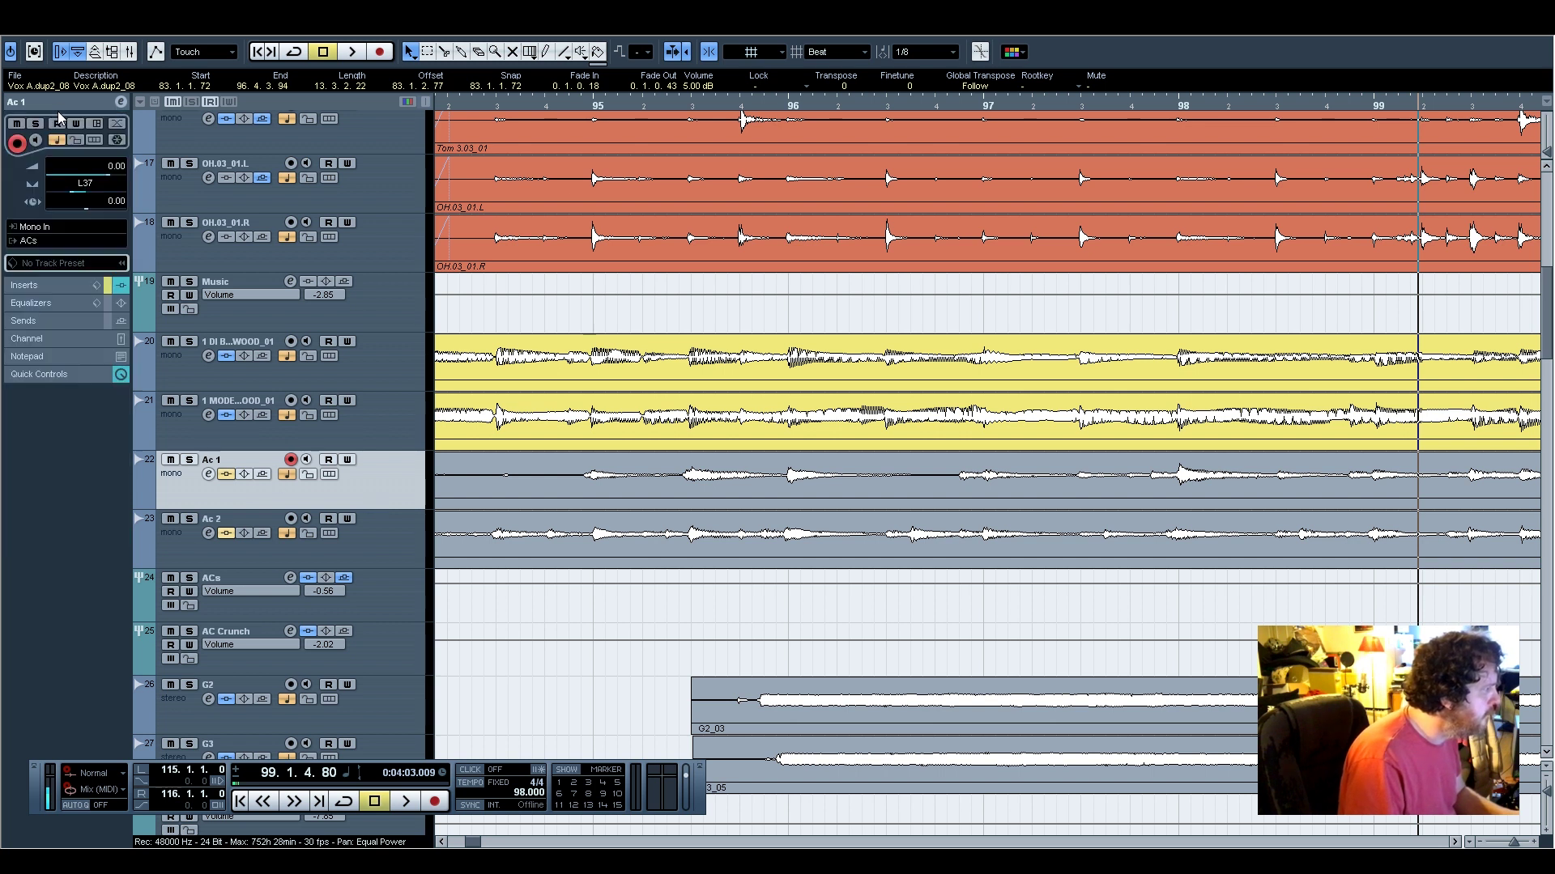
pyautogui.click(379, 534)
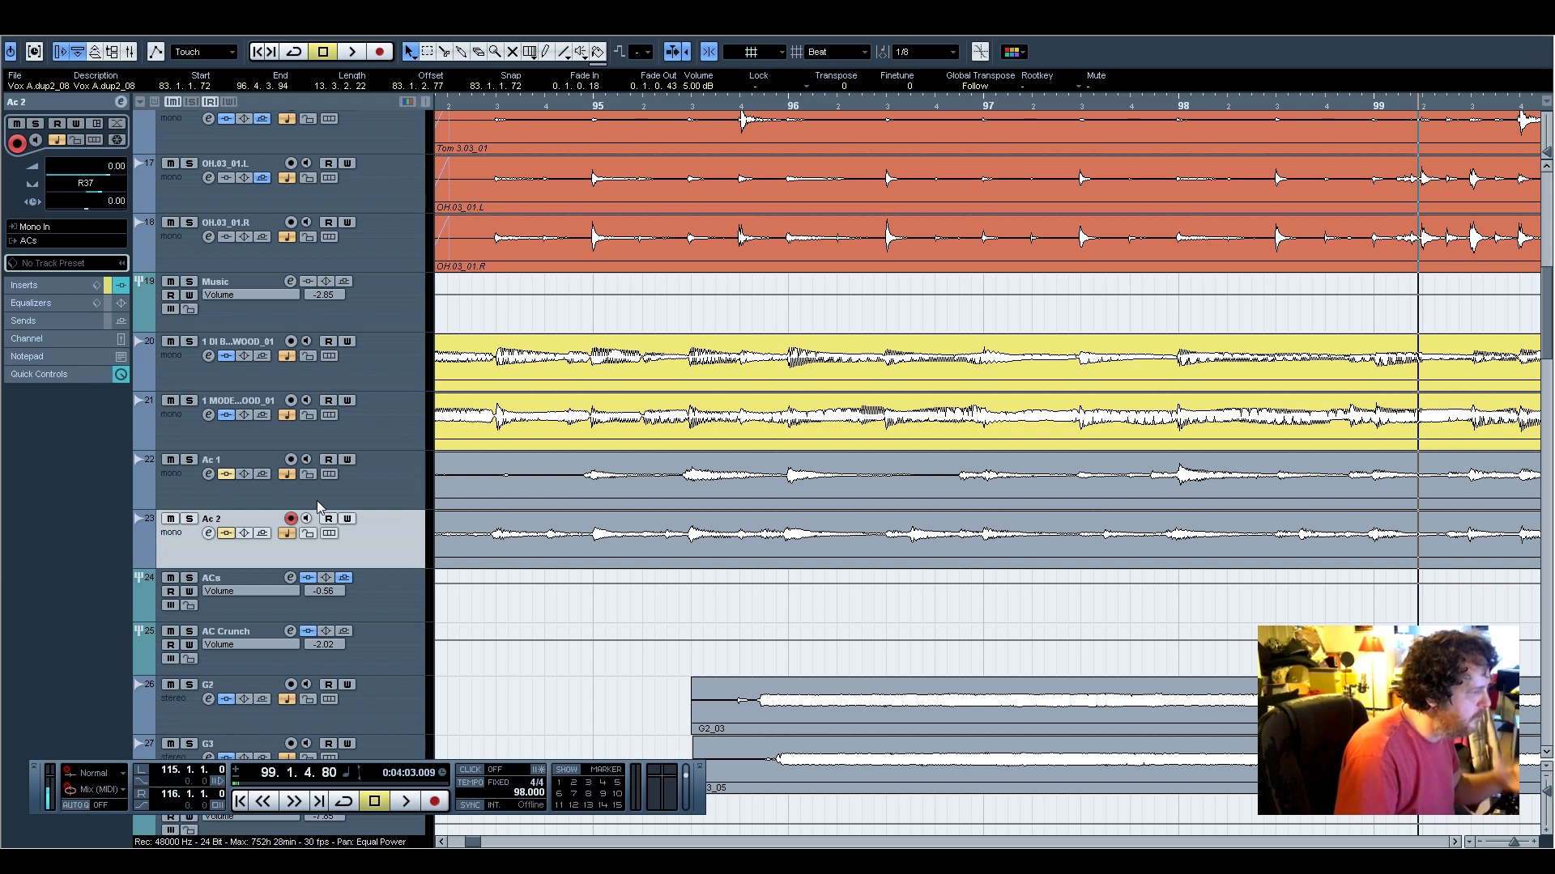
pyautogui.click(397, 487)
# Inspect the Q10 Stereo equalizer insert on the ACs group and close its window
pyautogui.click(396, 599)
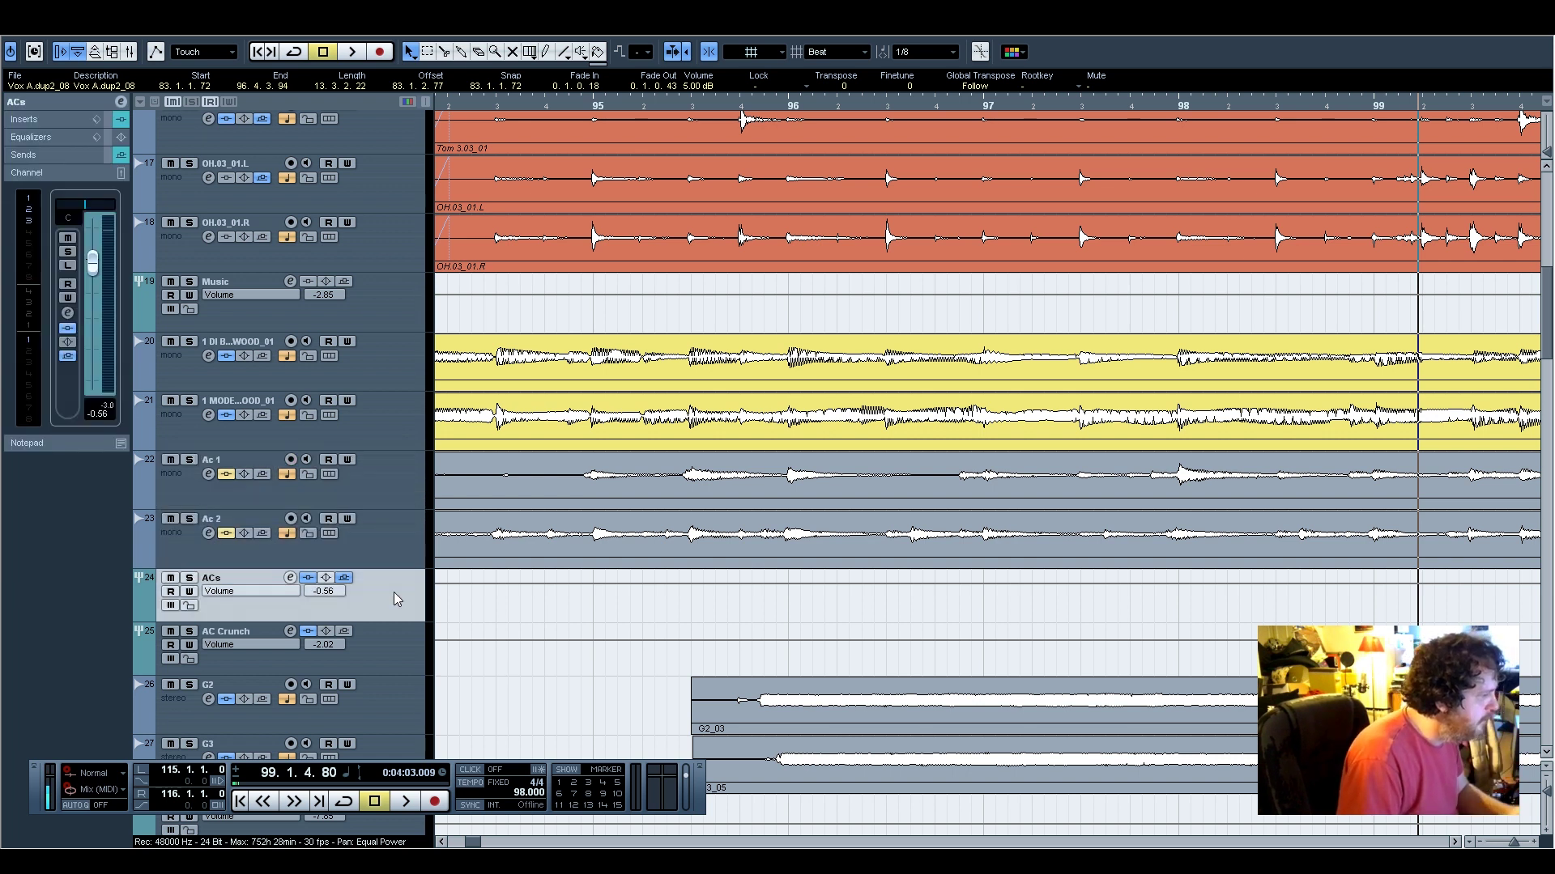
pyautogui.click(53, 119)
pyautogui.click(41, 138)
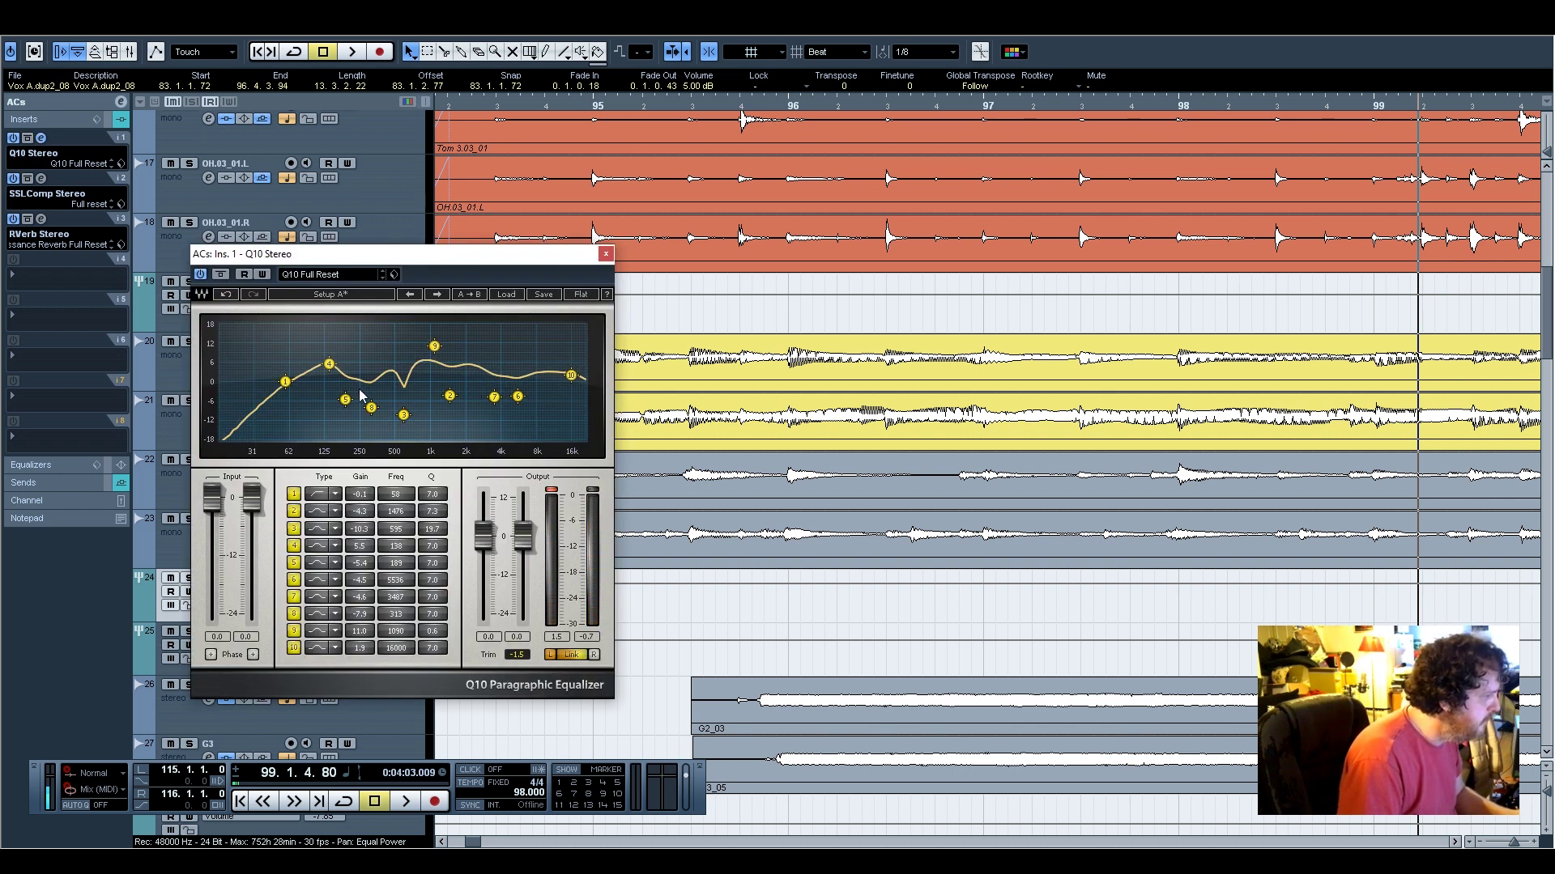
pyautogui.click(606, 253)
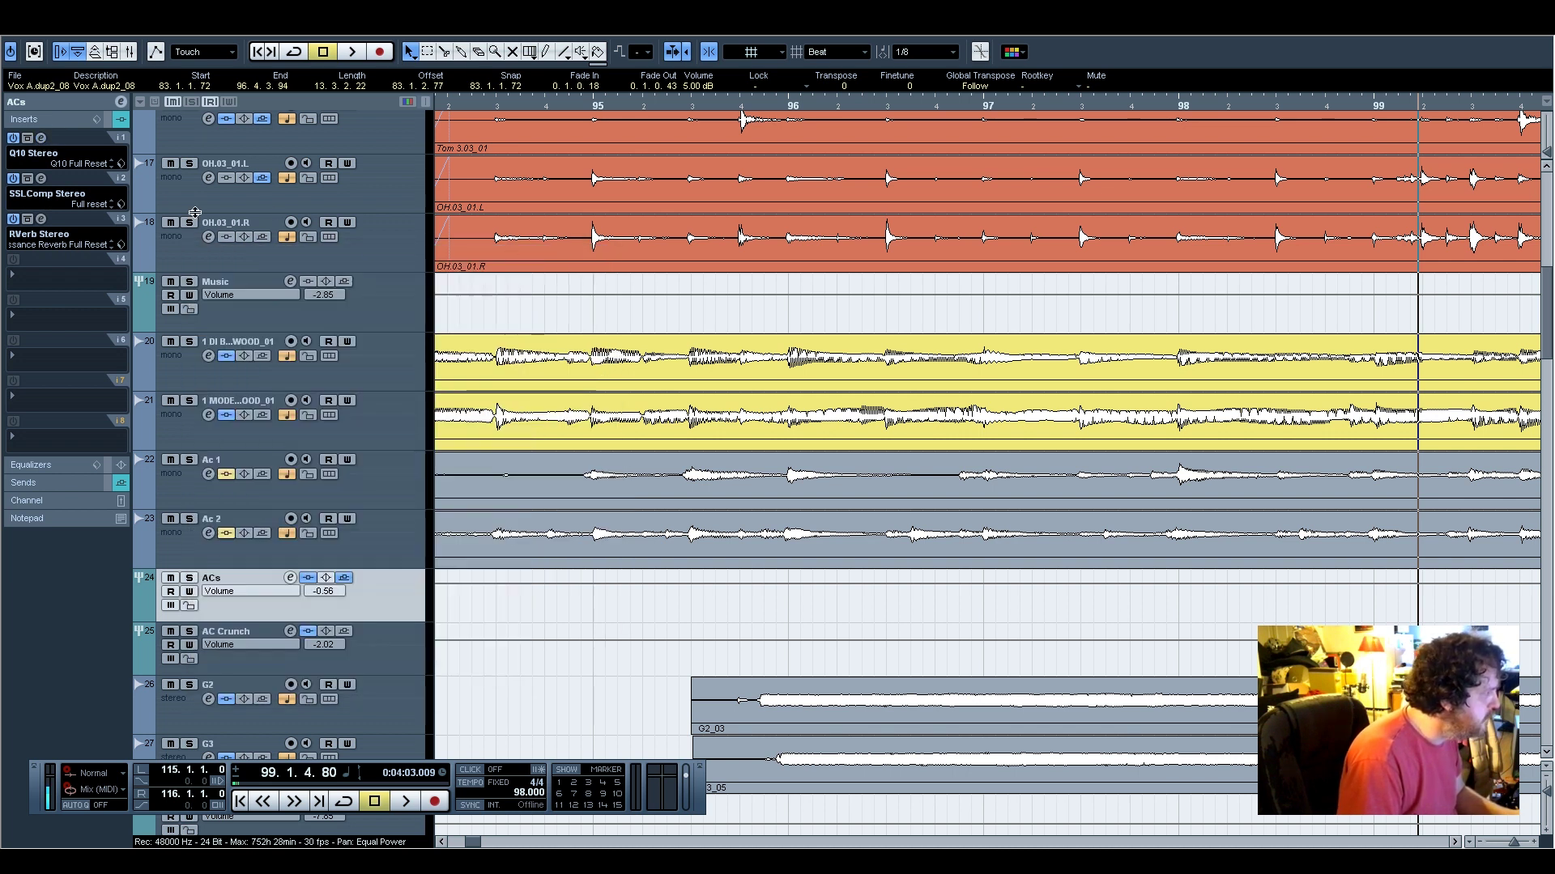
# Inspect the SSLComp Stereo insert on the ACs group, close it, and bypass the group's RVerb Stereo insert
pyautogui.click(44, 178)
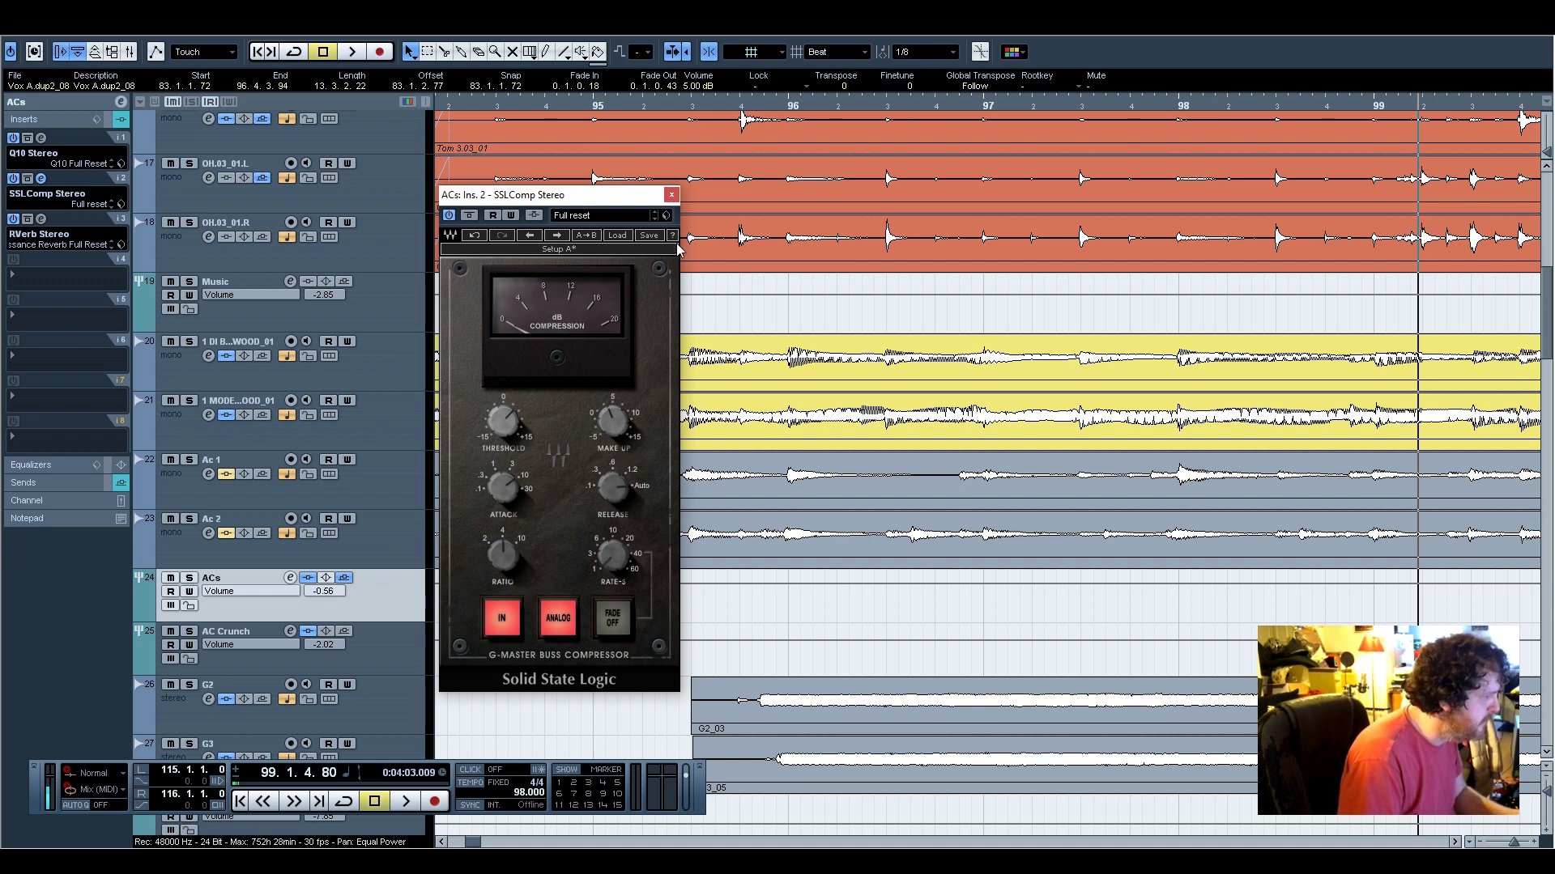
pyautogui.click(672, 195)
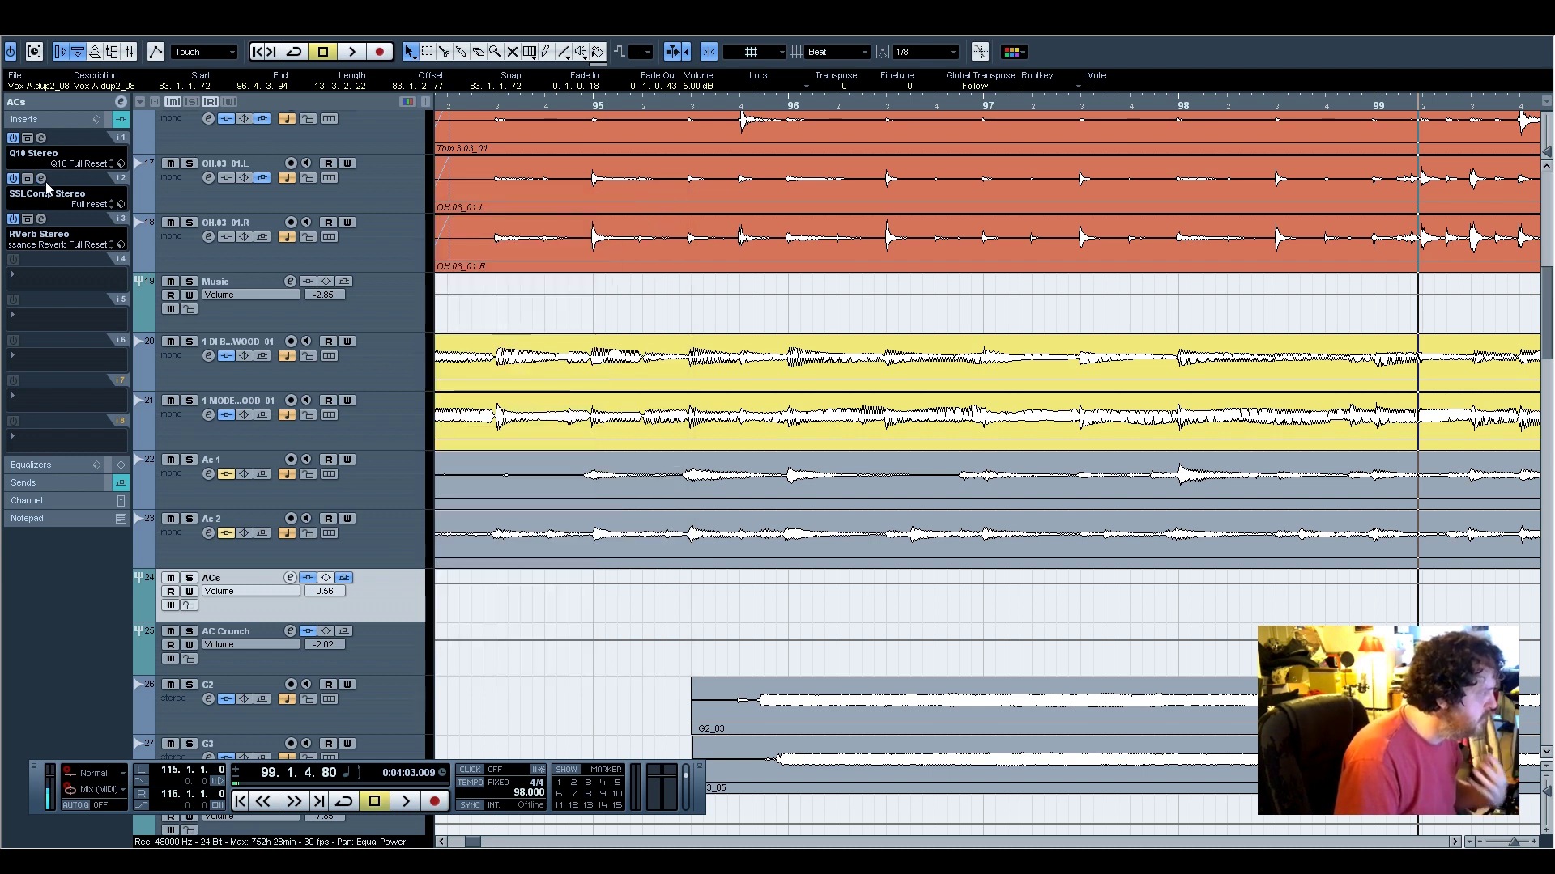
pyautogui.click(42, 217)
pyautogui.click(41, 217)
# Place the playback position at bar 87 and solo the AC Crunch group
pyautogui.scroll(-3, 538, 518)
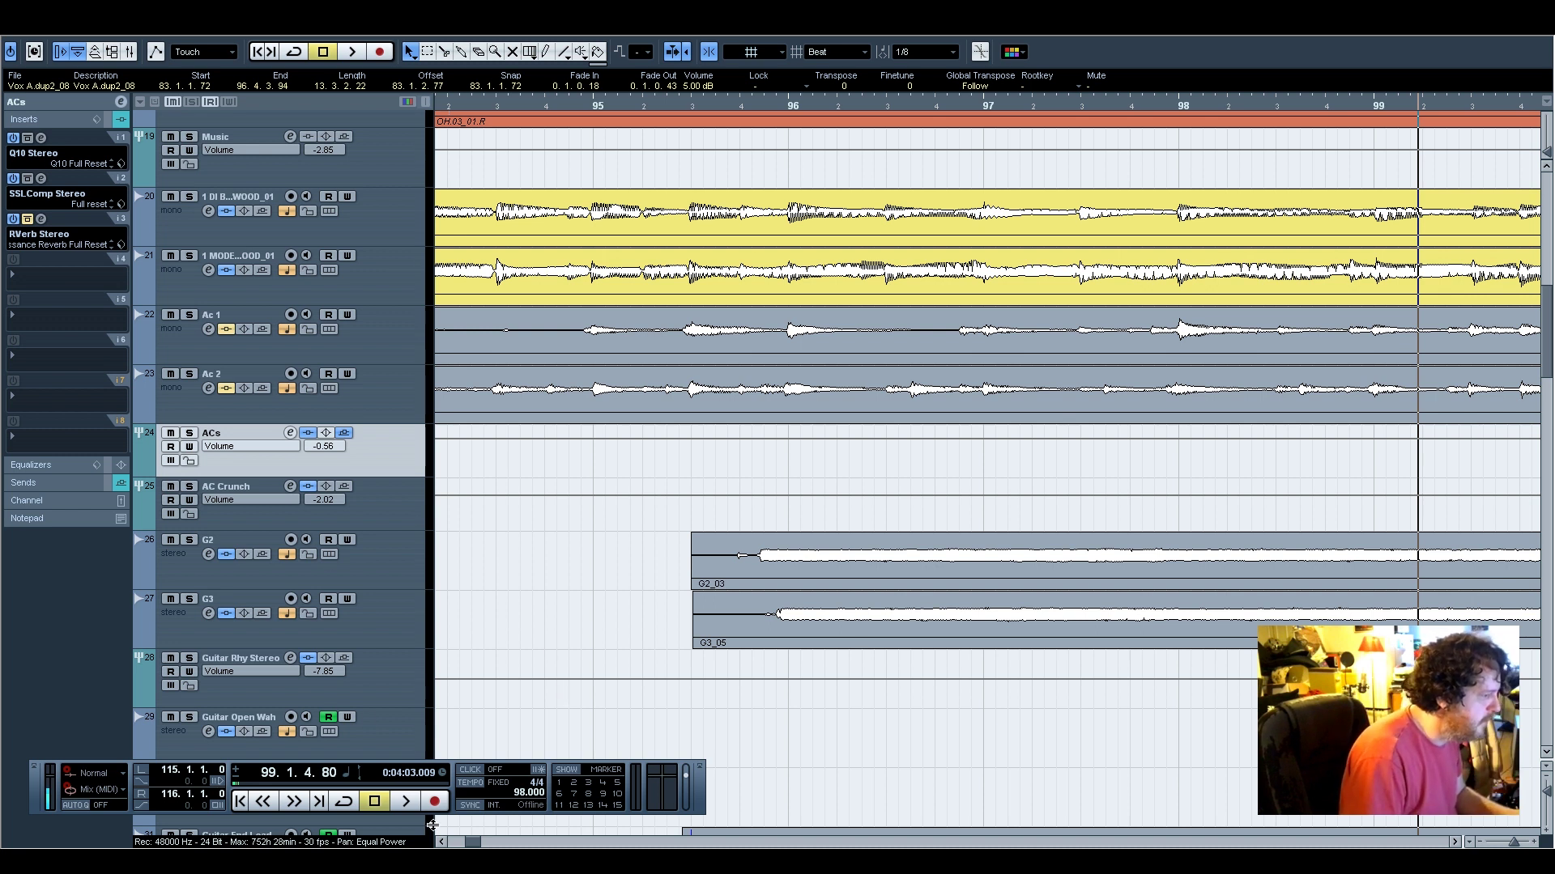
pyautogui.click(443, 842)
pyautogui.click(442, 842)
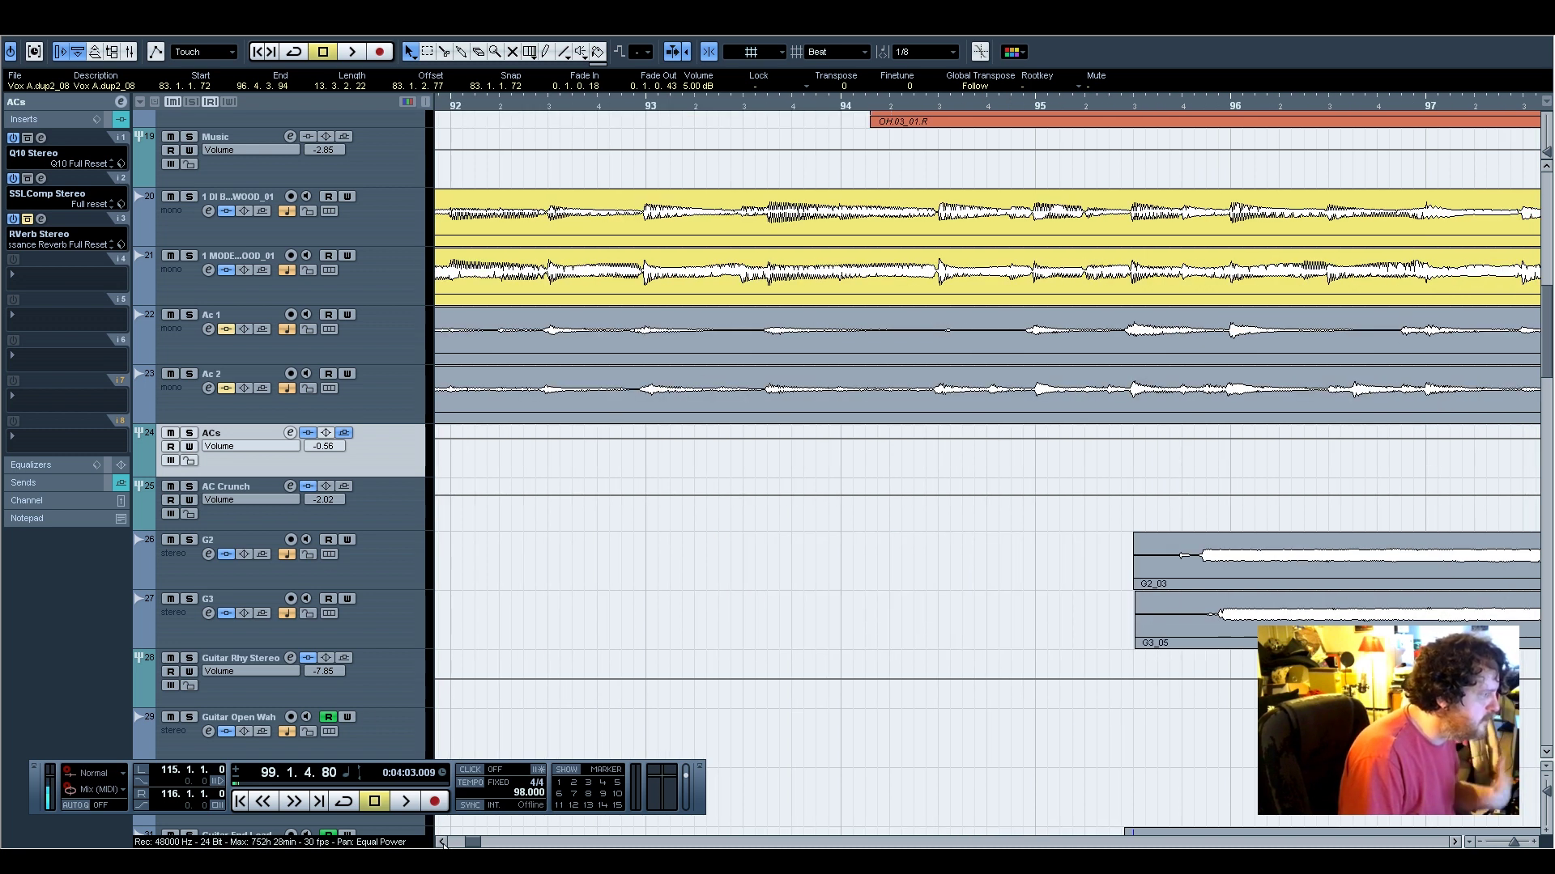
pyautogui.click(442, 842)
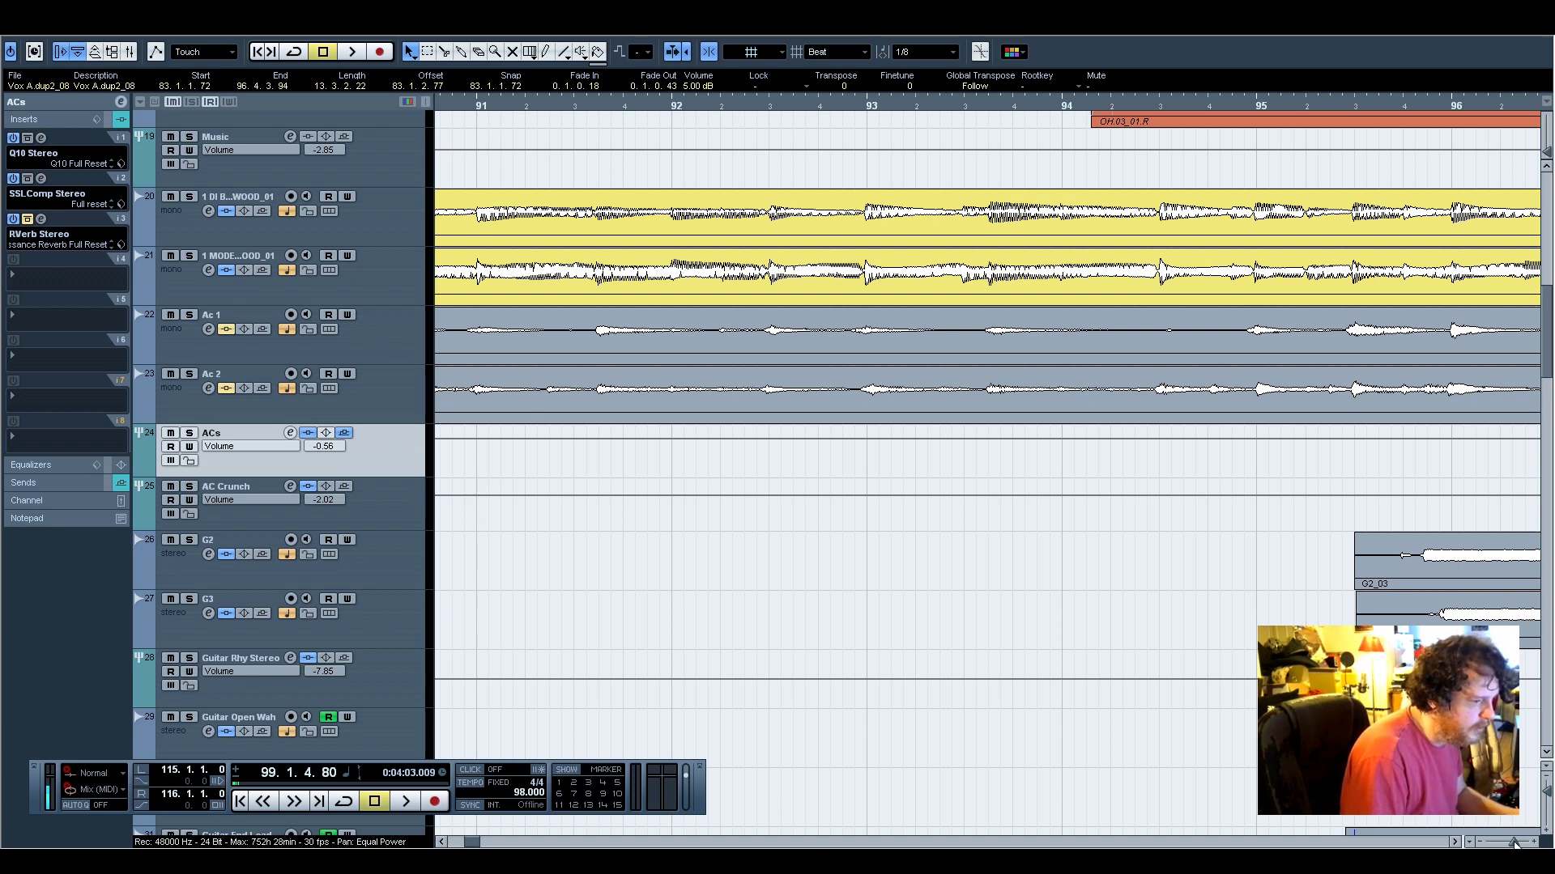
pyautogui.moveTo(1515, 844); pyautogui.dragTo(1513, 844)
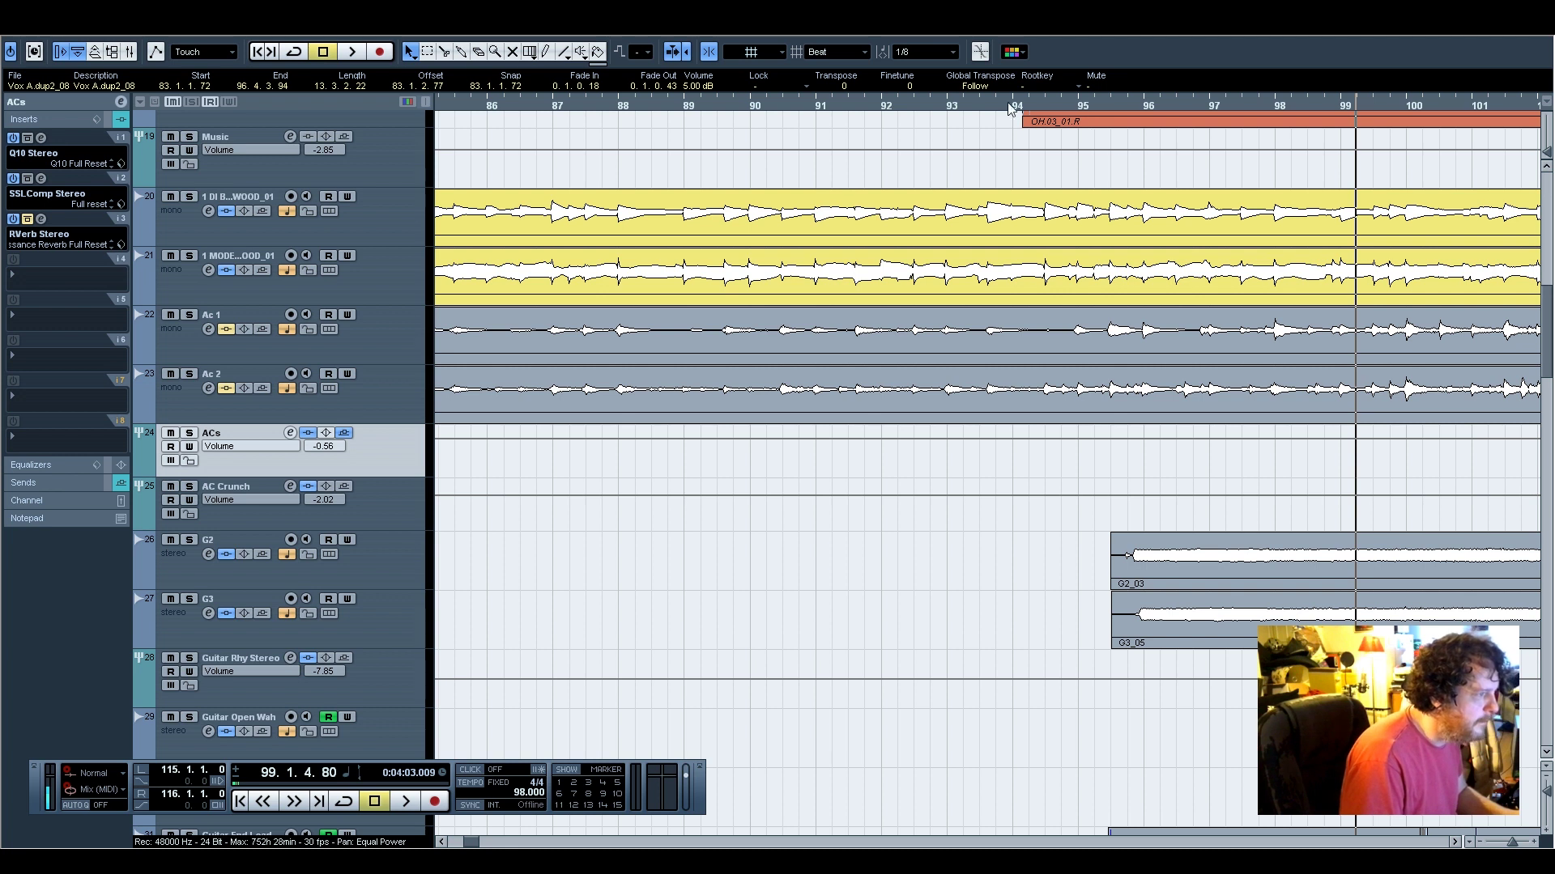
pyautogui.click(557, 103)
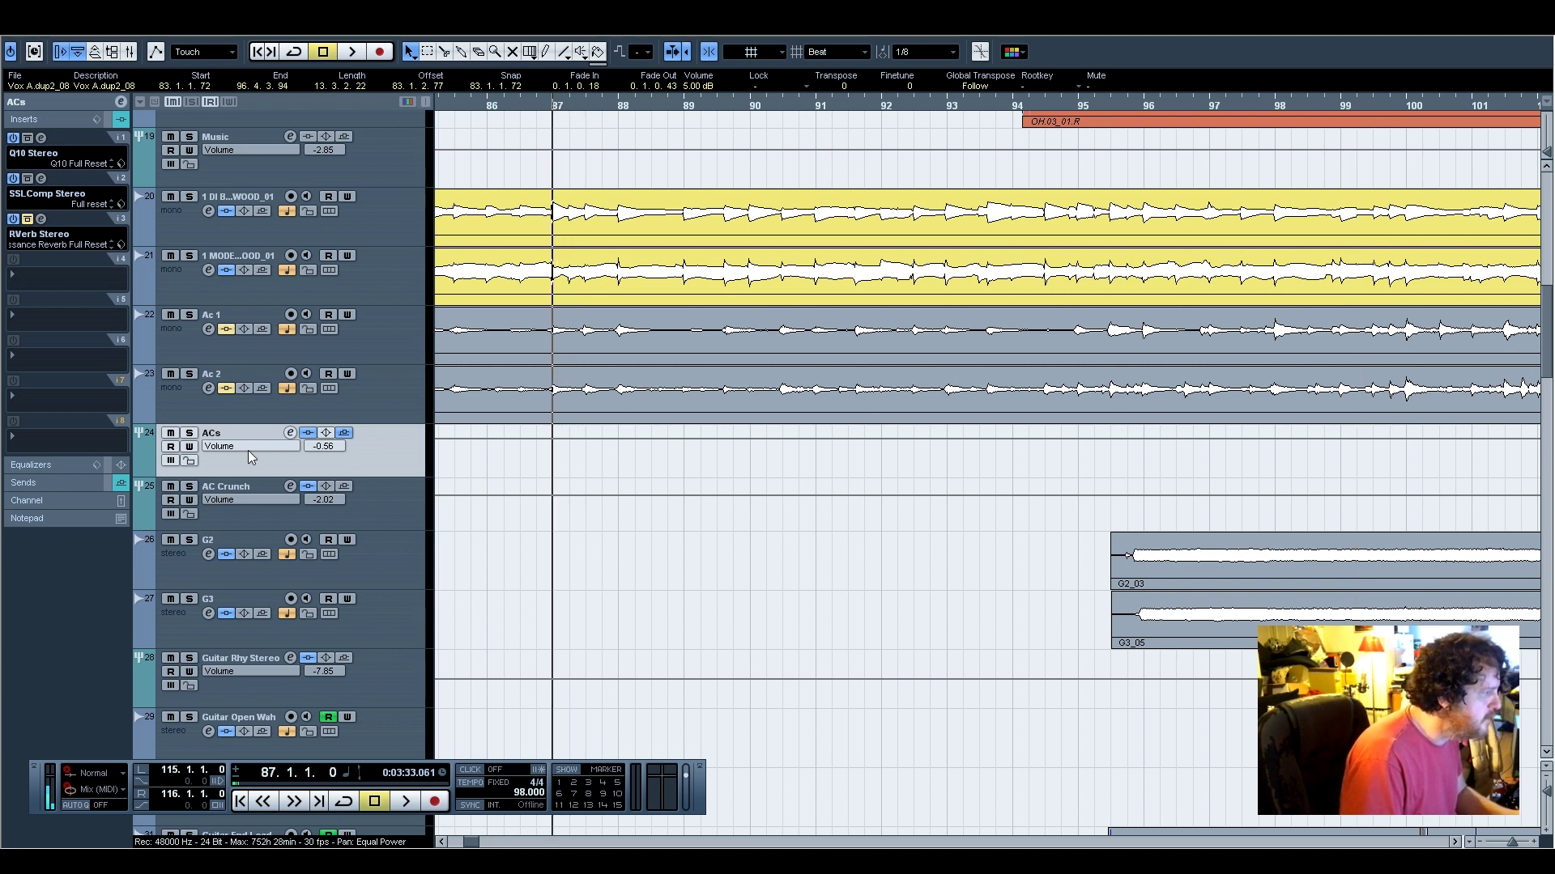
pyautogui.click(272, 517)
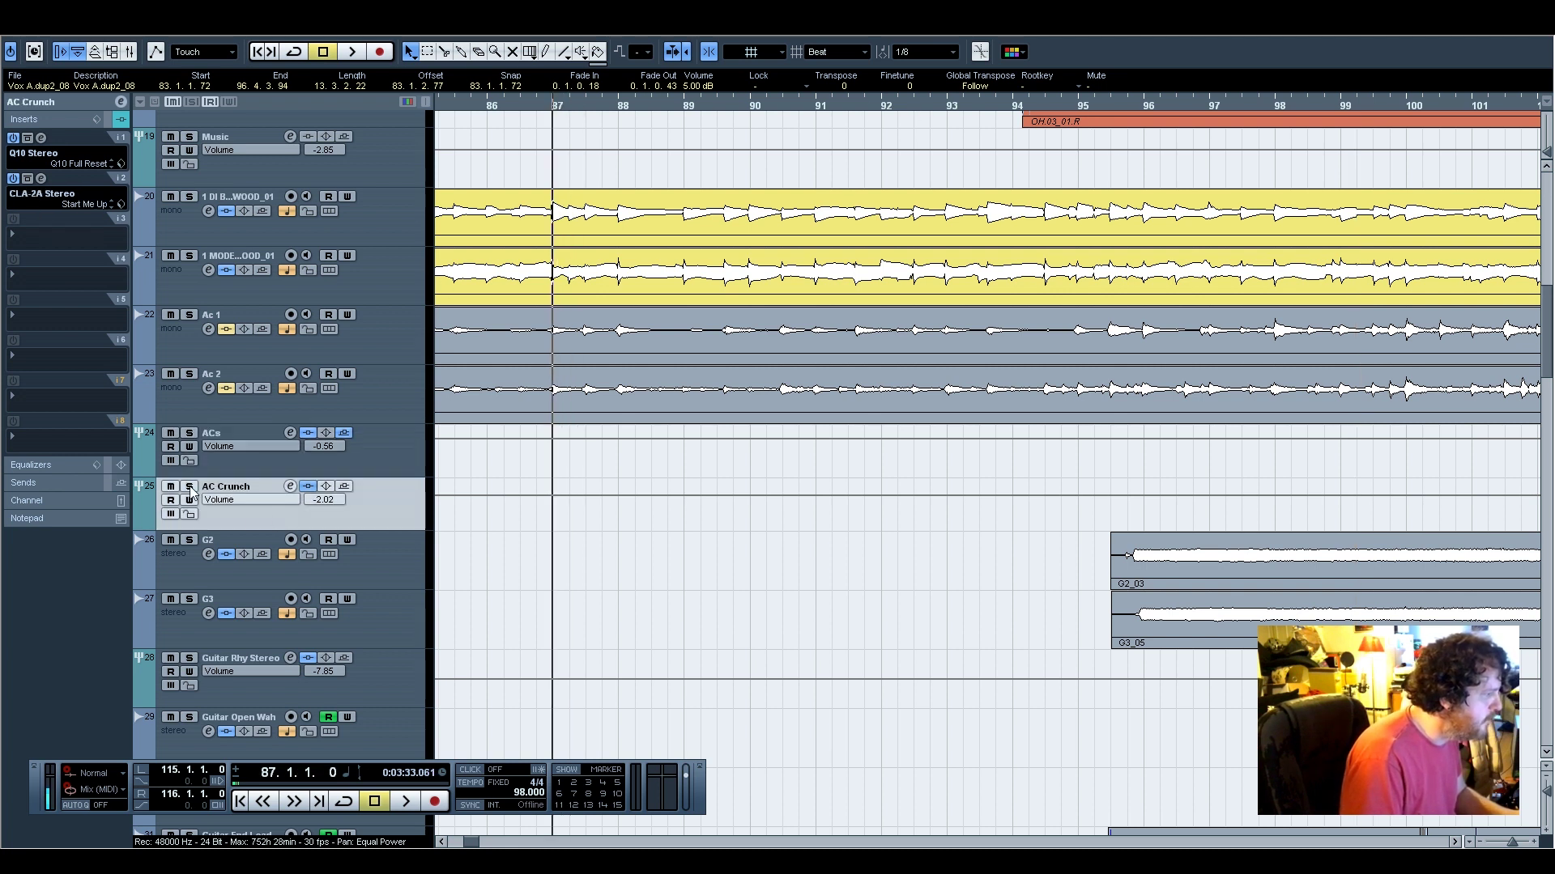
pyautogui.click(189, 486)
# Check the ACs group's send to AC Crunch and pull the ACs volume all the way down
pyautogui.click(240, 469)
pyautogui.click(84, 485)
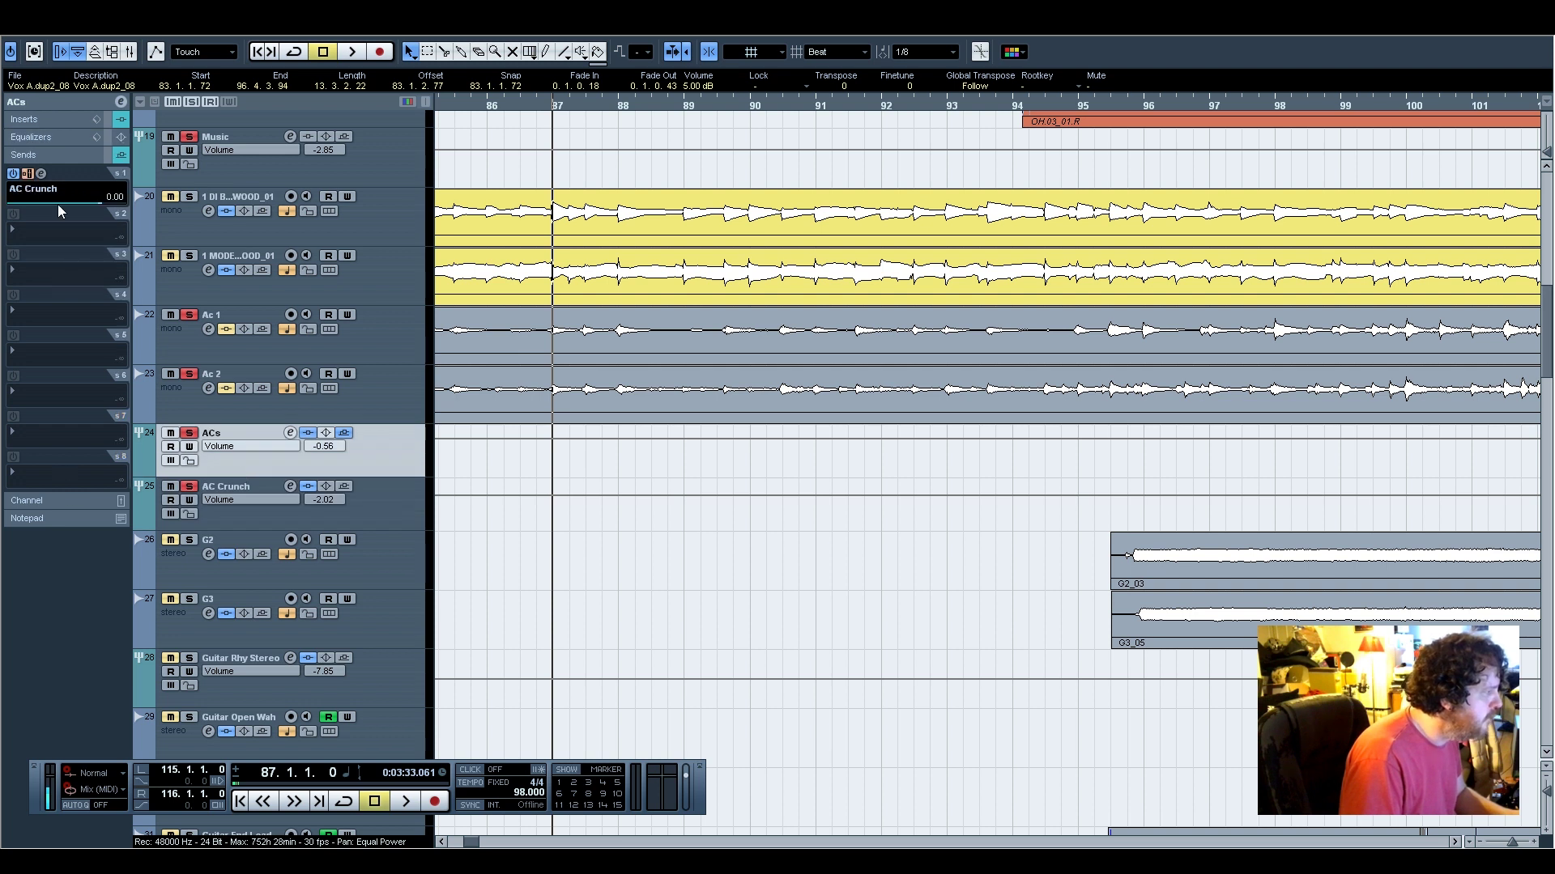
pyautogui.click(38, 502)
pyautogui.moveTo(93, 261); pyautogui.dragTo(99, 437)
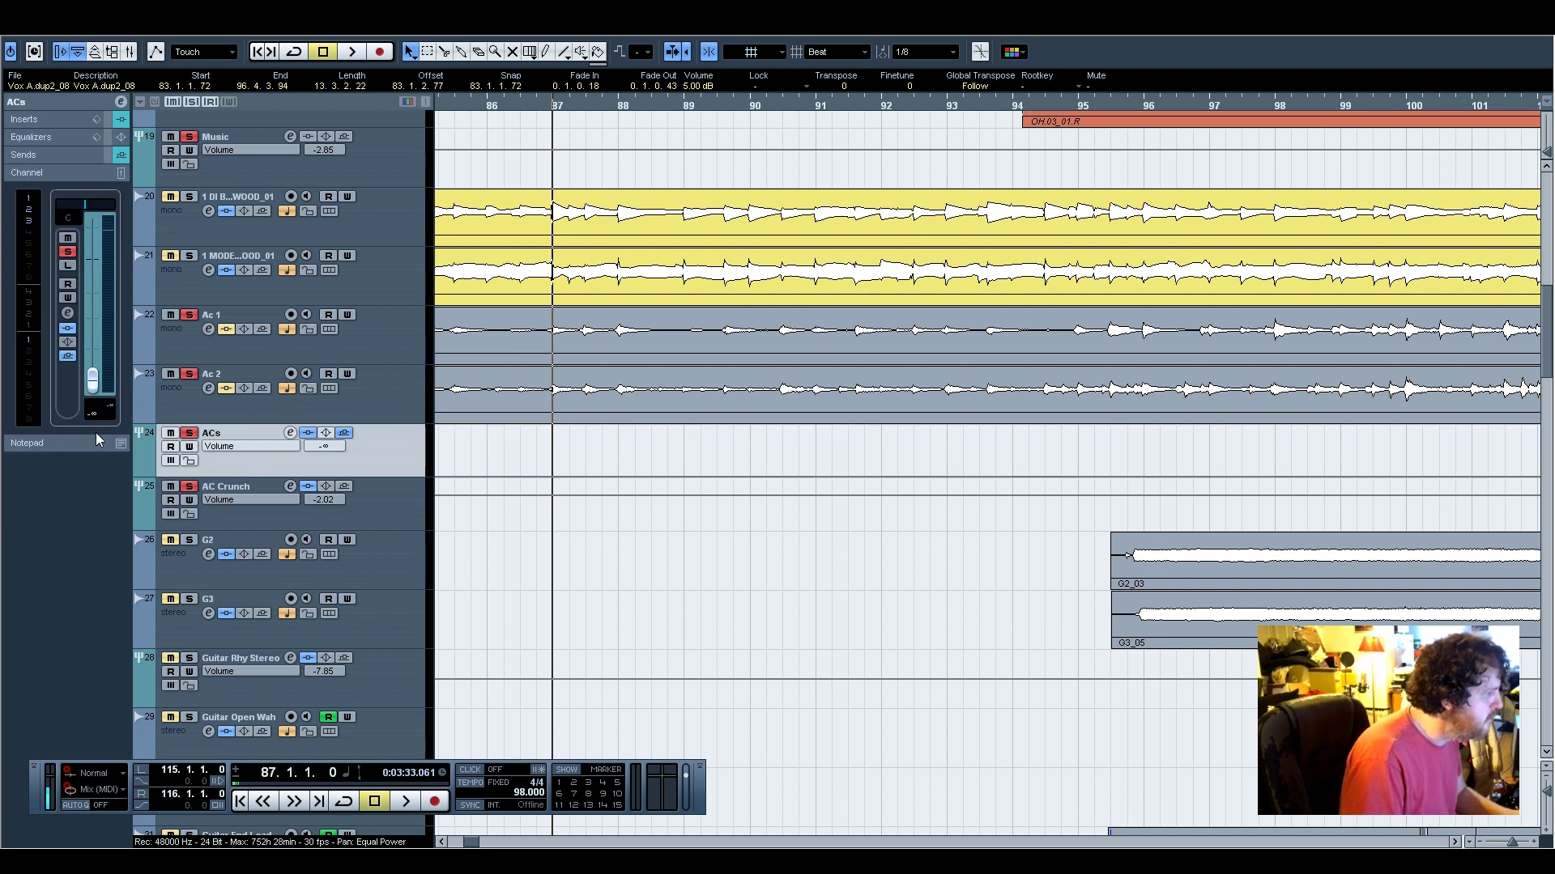
# Open the CLA-2A Stereo compressor on the AC Crunch group and play from bar 83, beat 2
pyautogui.click(441, 842)
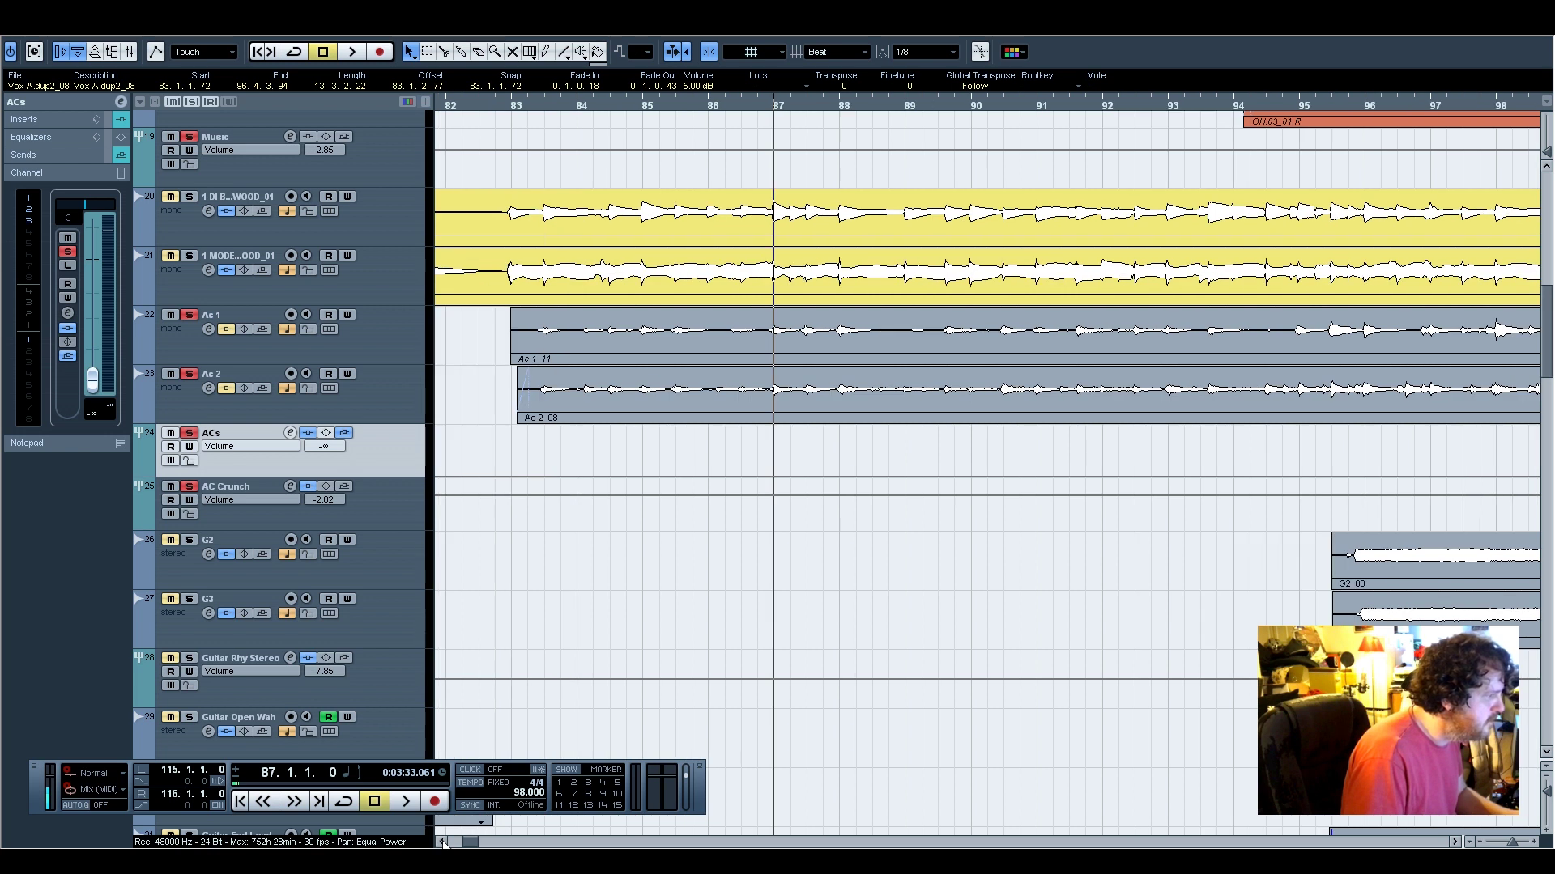
pyautogui.click(441, 842)
pyautogui.click(748, 109)
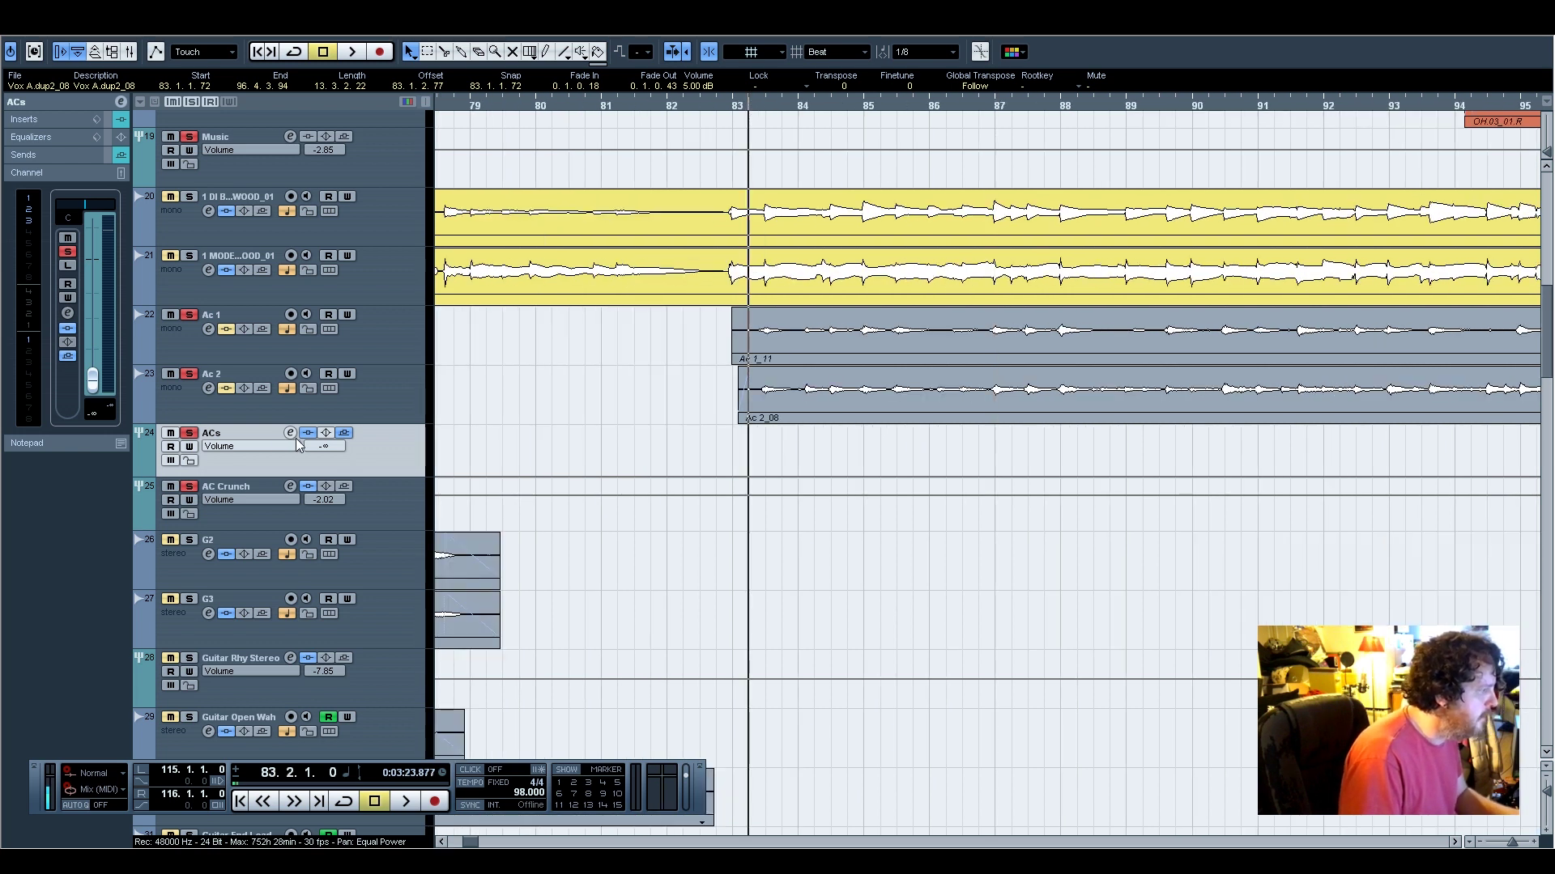
pyautogui.click(377, 519)
pyautogui.click(35, 120)
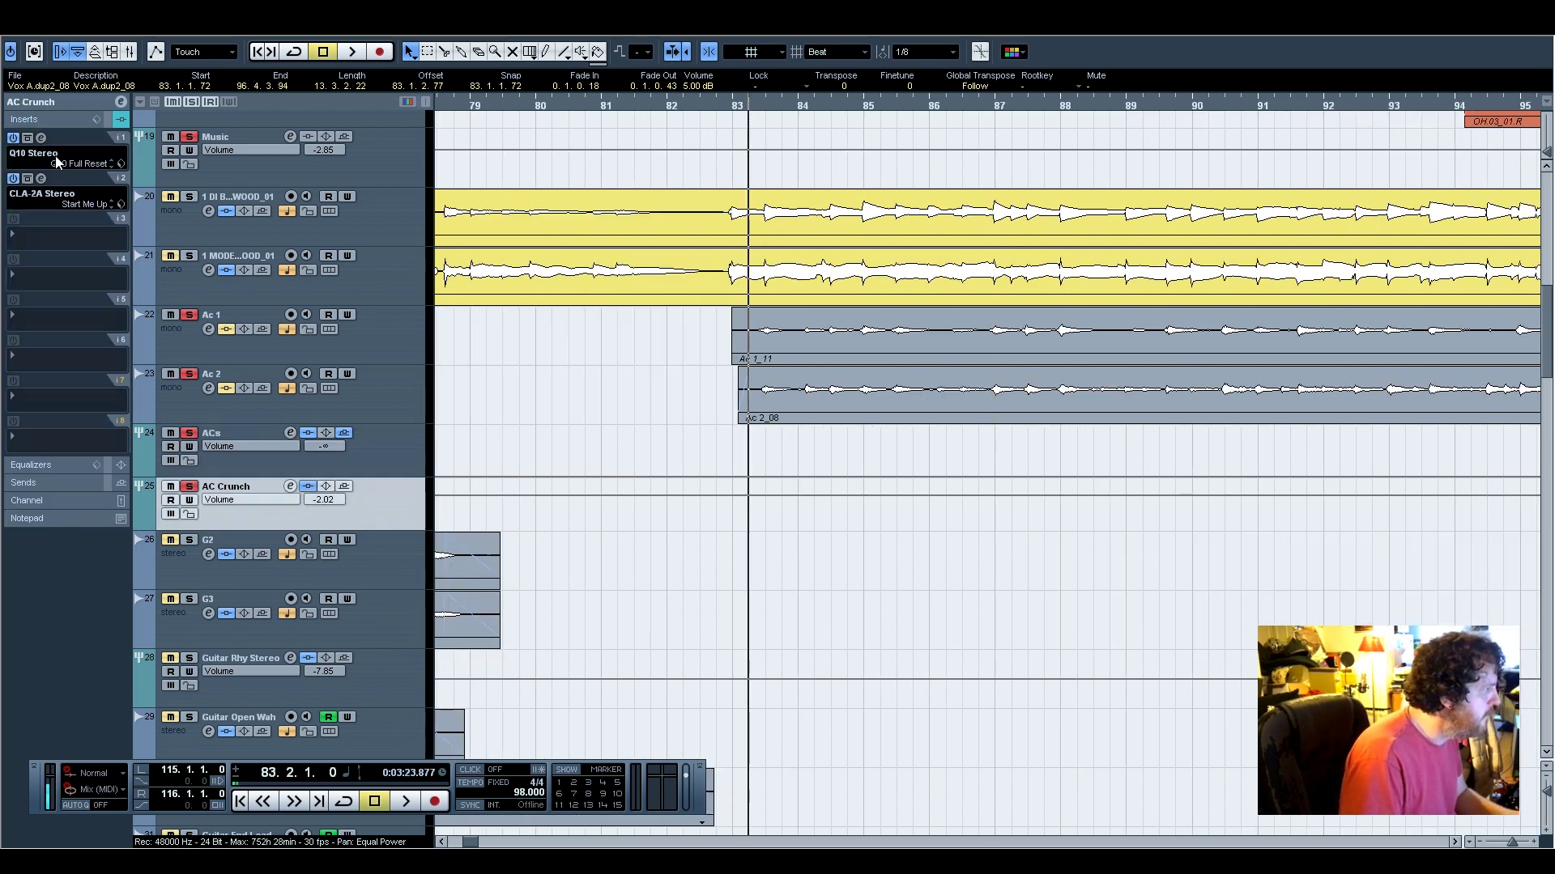
pyautogui.click(42, 179)
pyautogui.moveTo(429, 368); pyautogui.dragTo(425, 116)
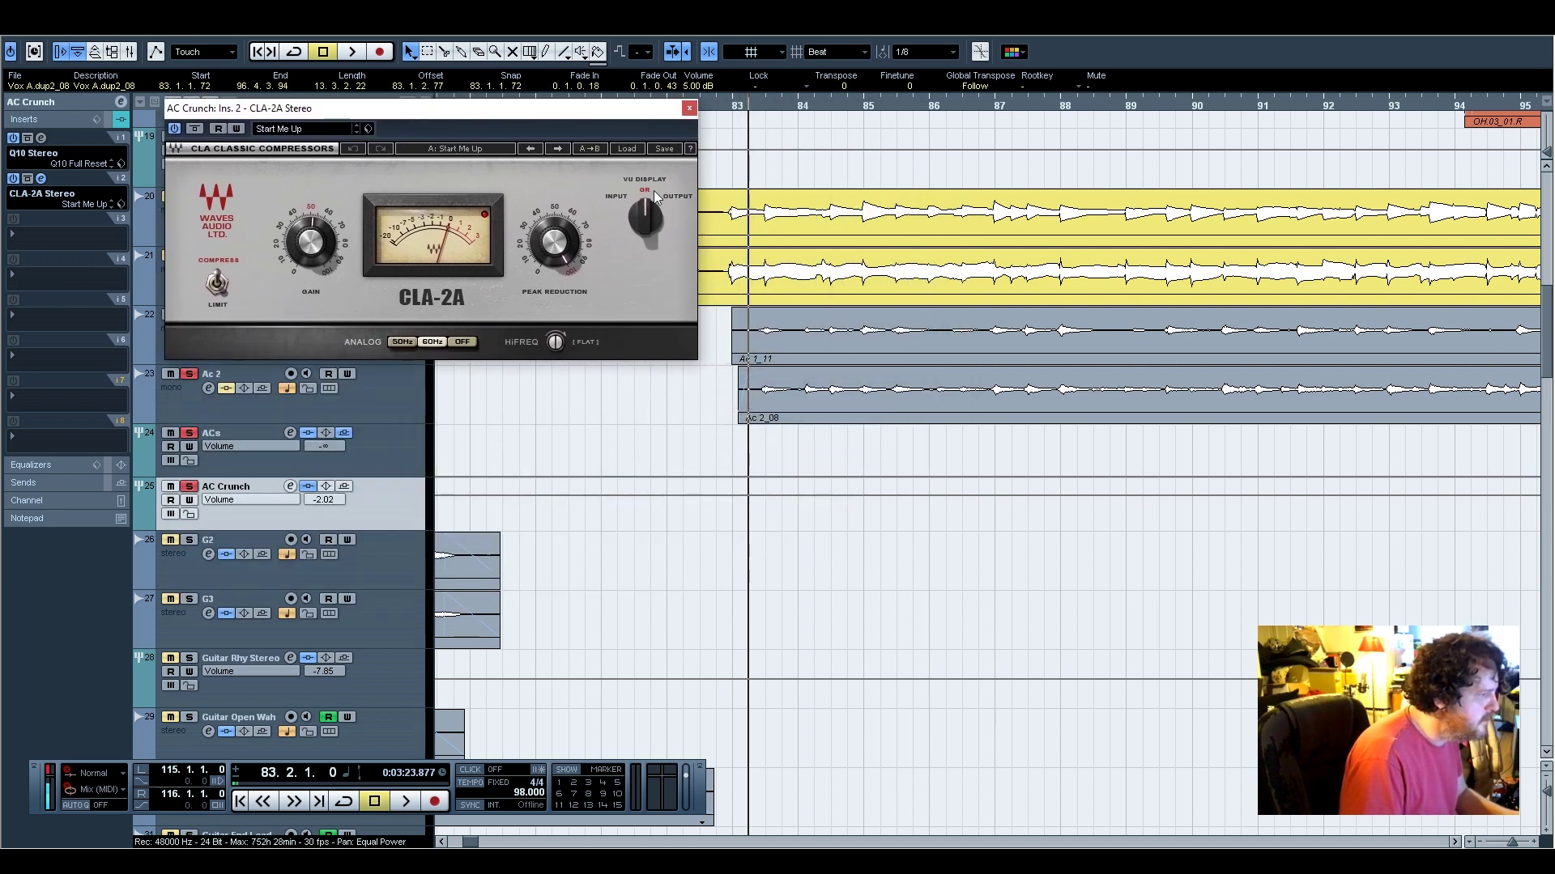
pyautogui.press('space')
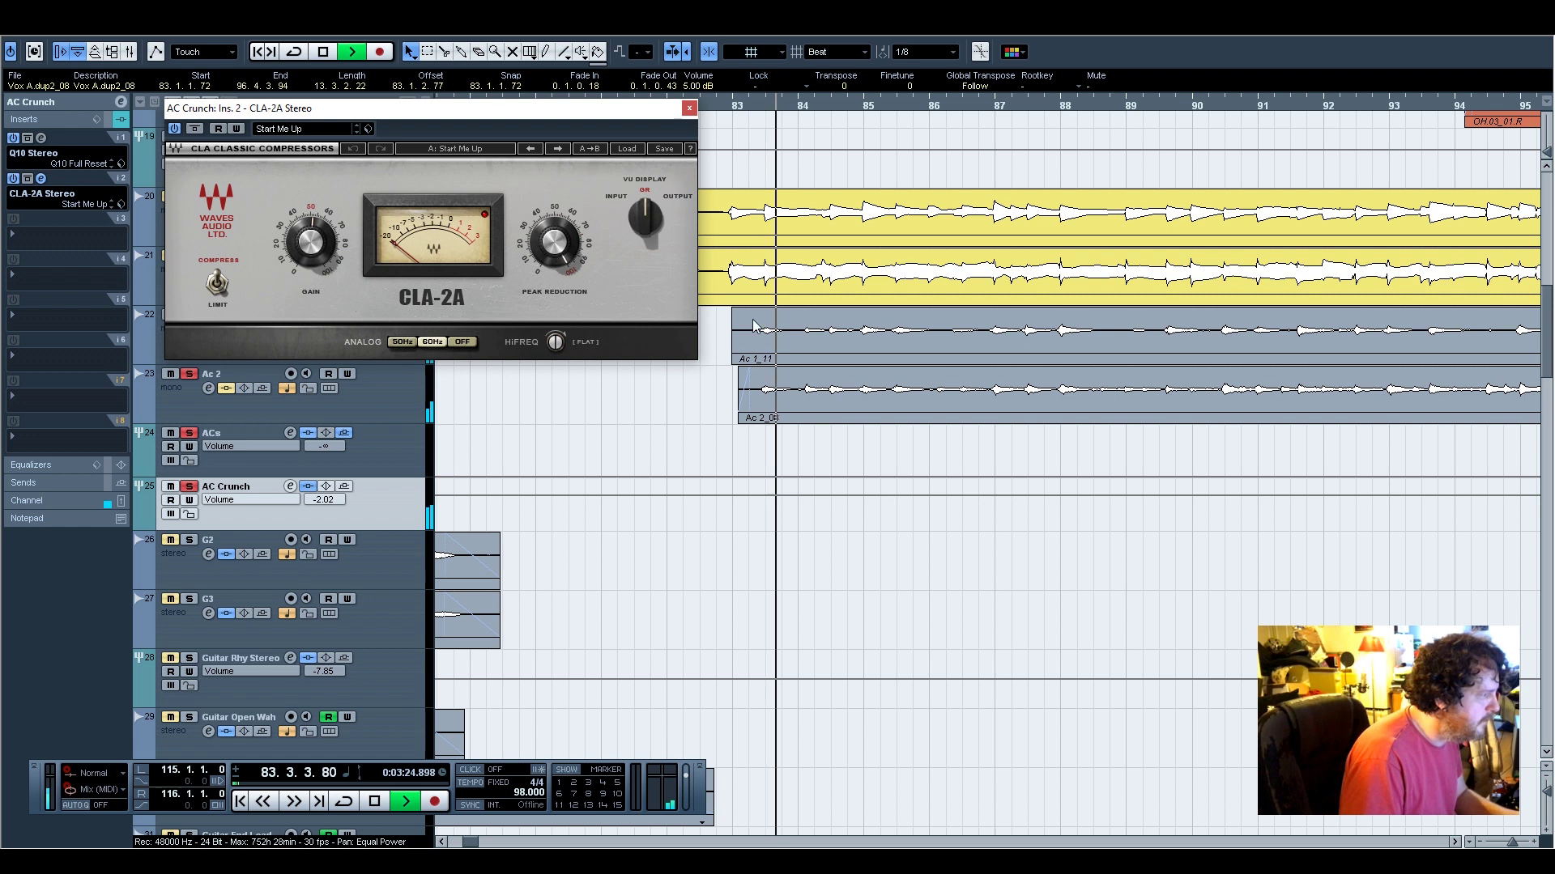
# Check the gain and peak reduction of the CLA-2A compressor on AC Crunch and close the plug-in
pyautogui.click(554, 250)
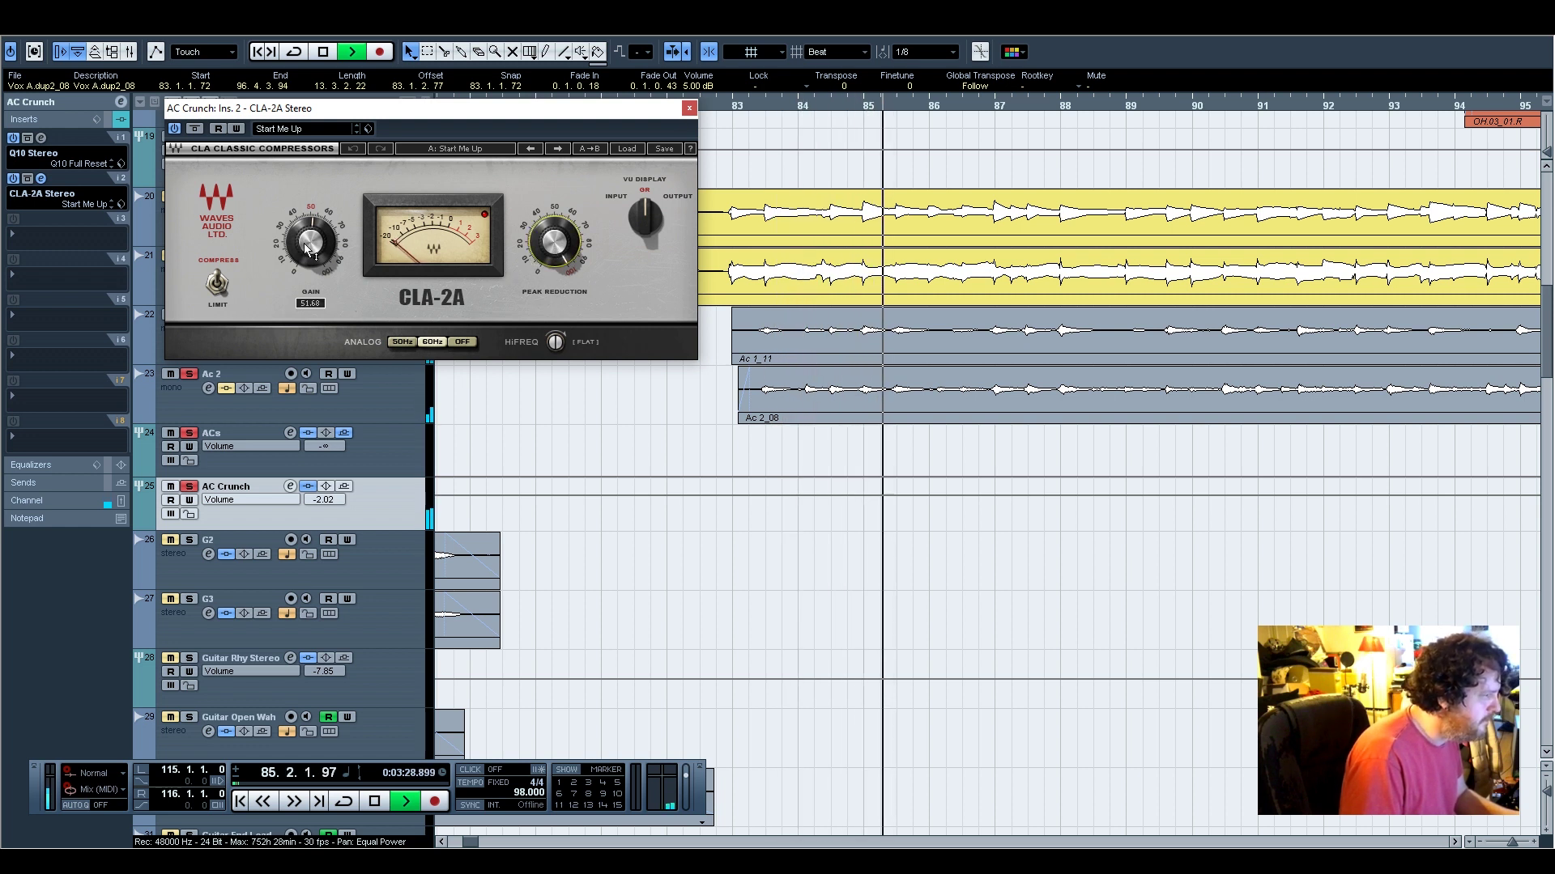
pyautogui.click(689, 109)
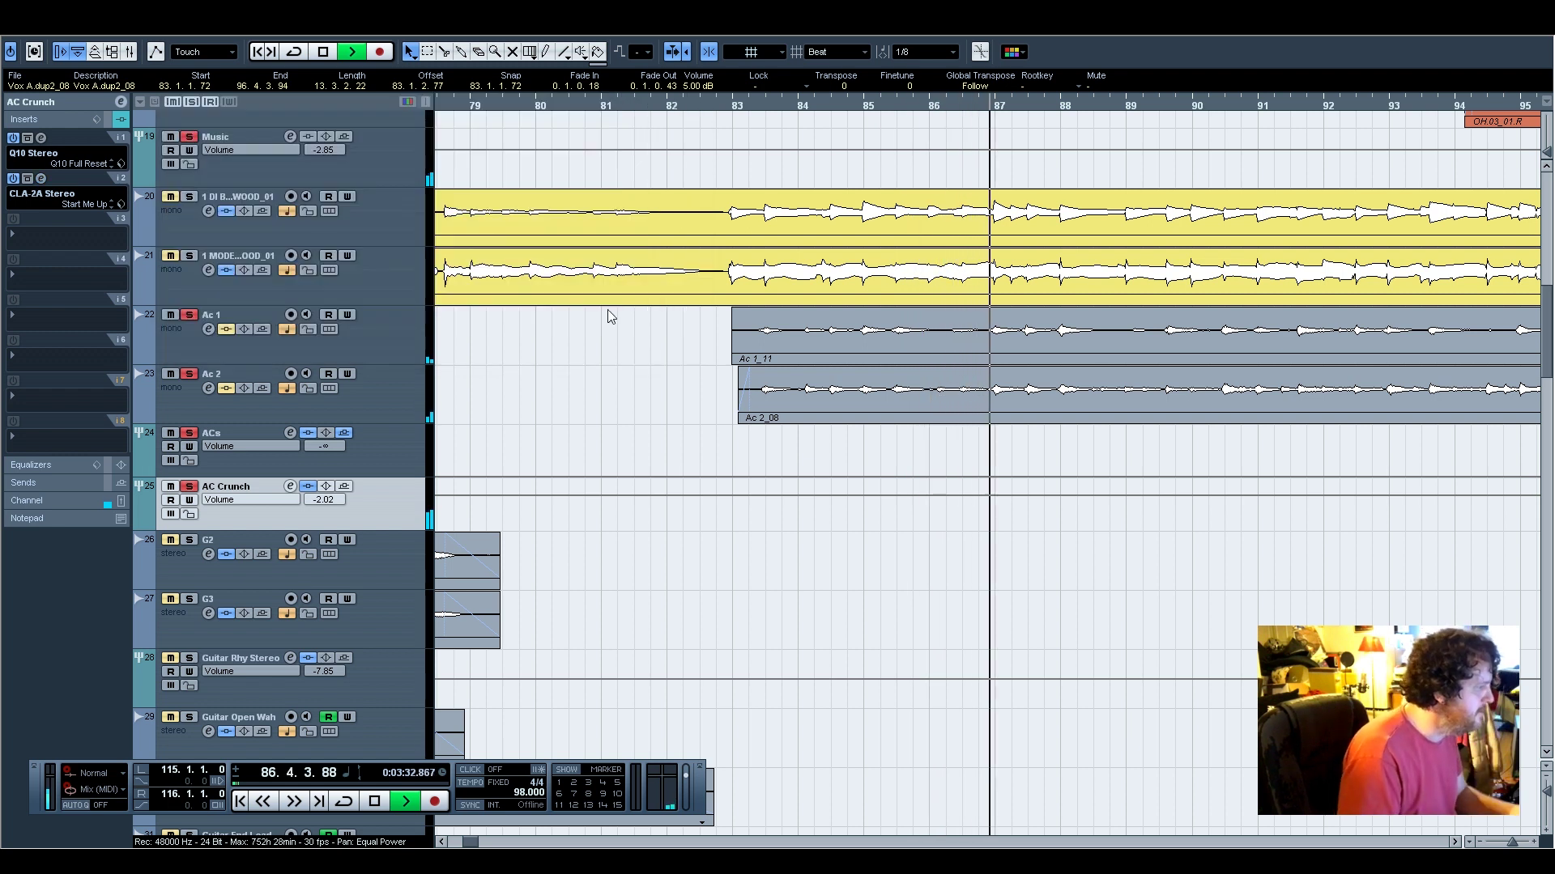
# Pull the AC Crunch group's volume all the way down and reset the ACs group's volume to 0.00
pyautogui.click(391, 453)
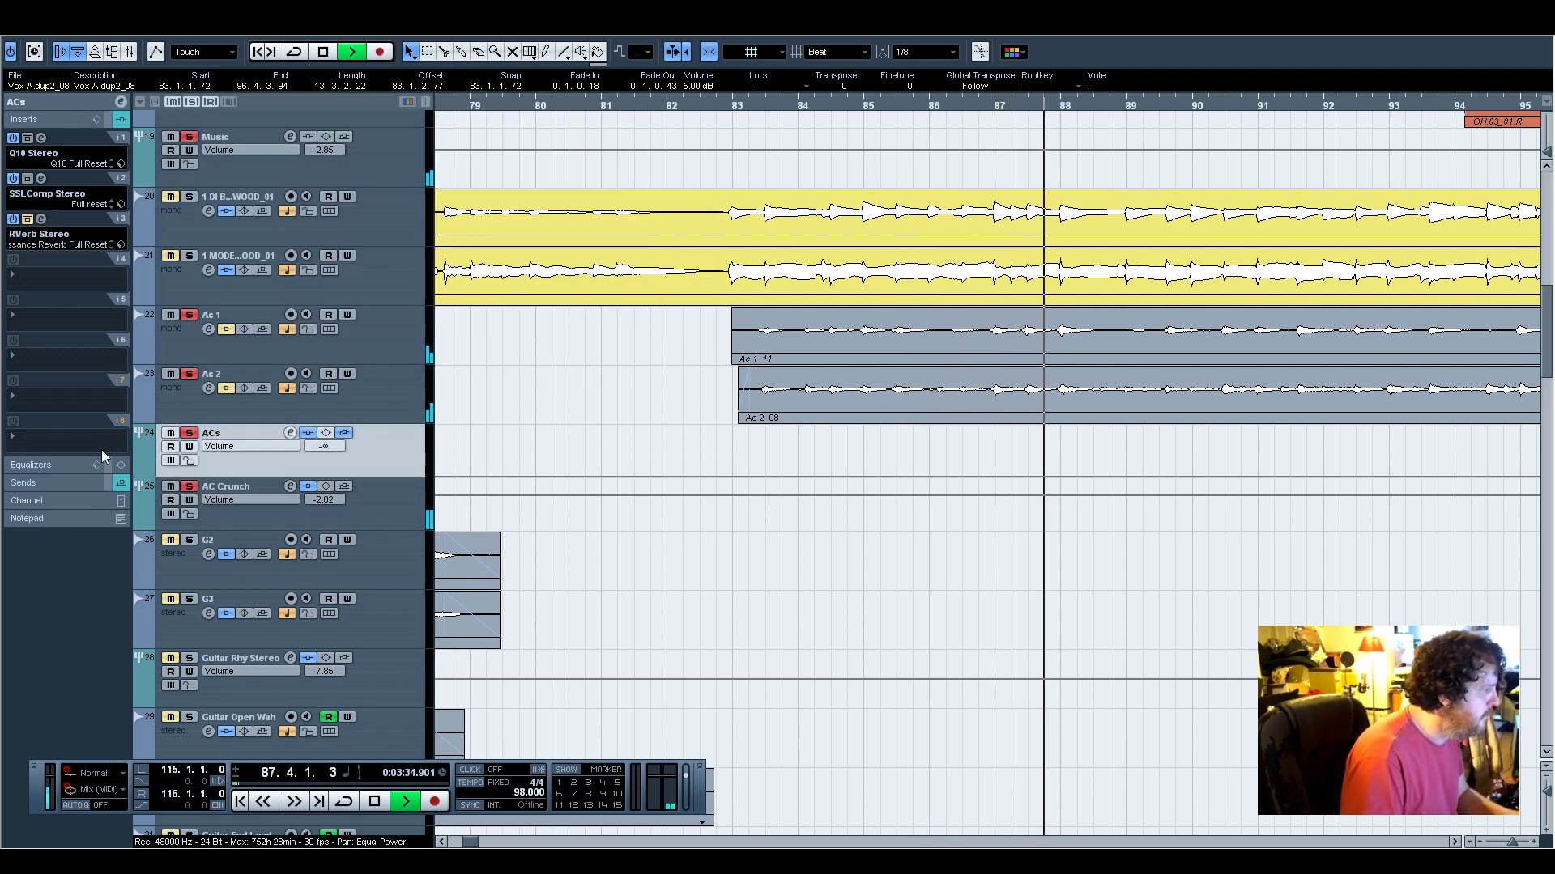
pyautogui.press('Down')
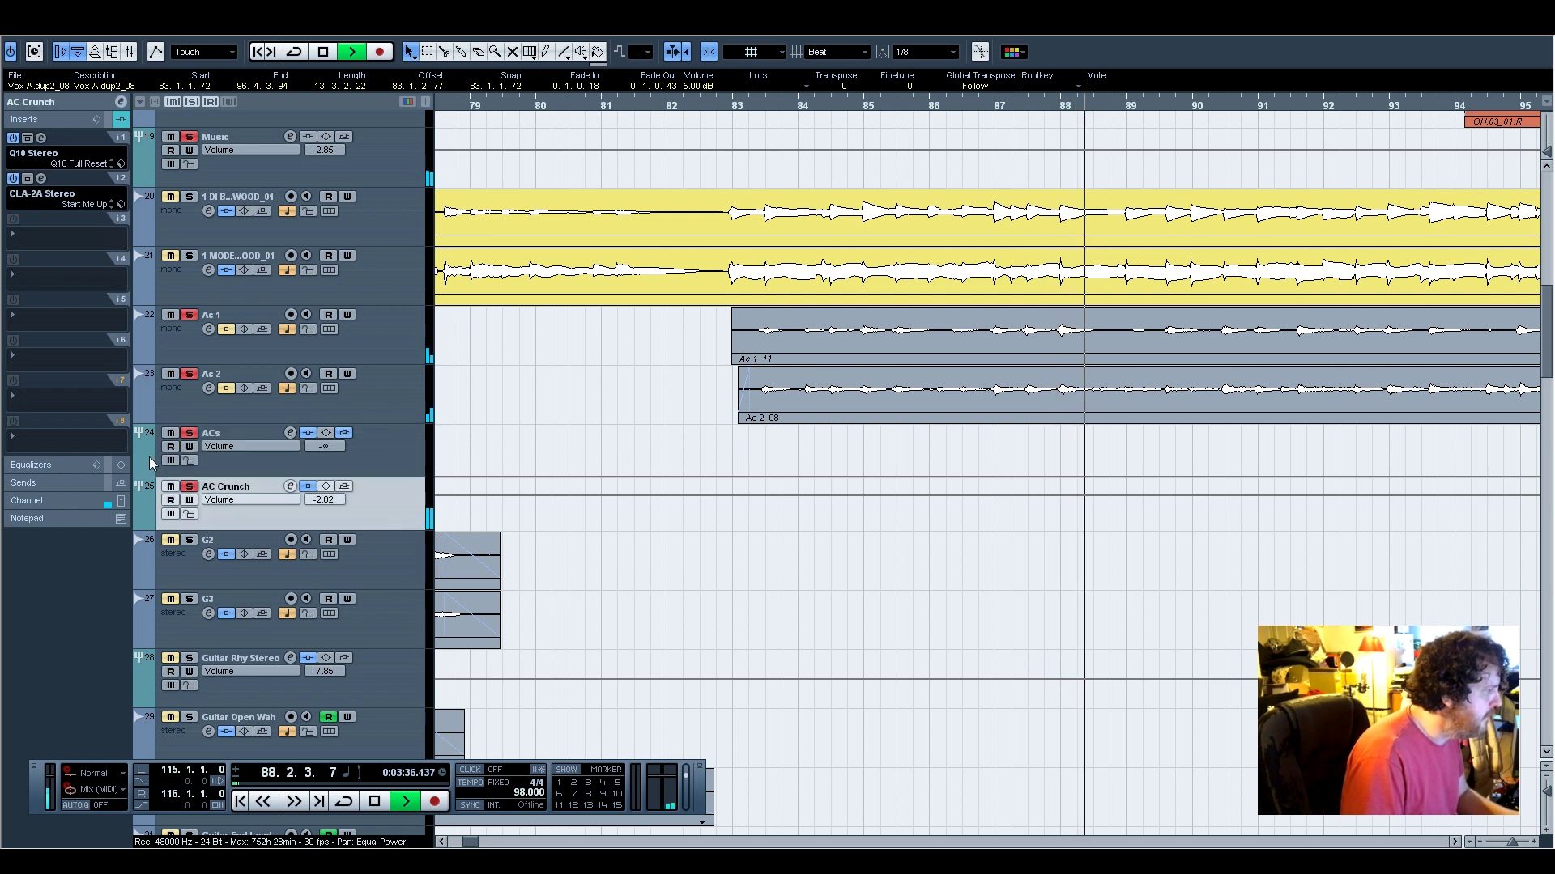
pyautogui.click(65, 499)
pyautogui.click(354, 451)
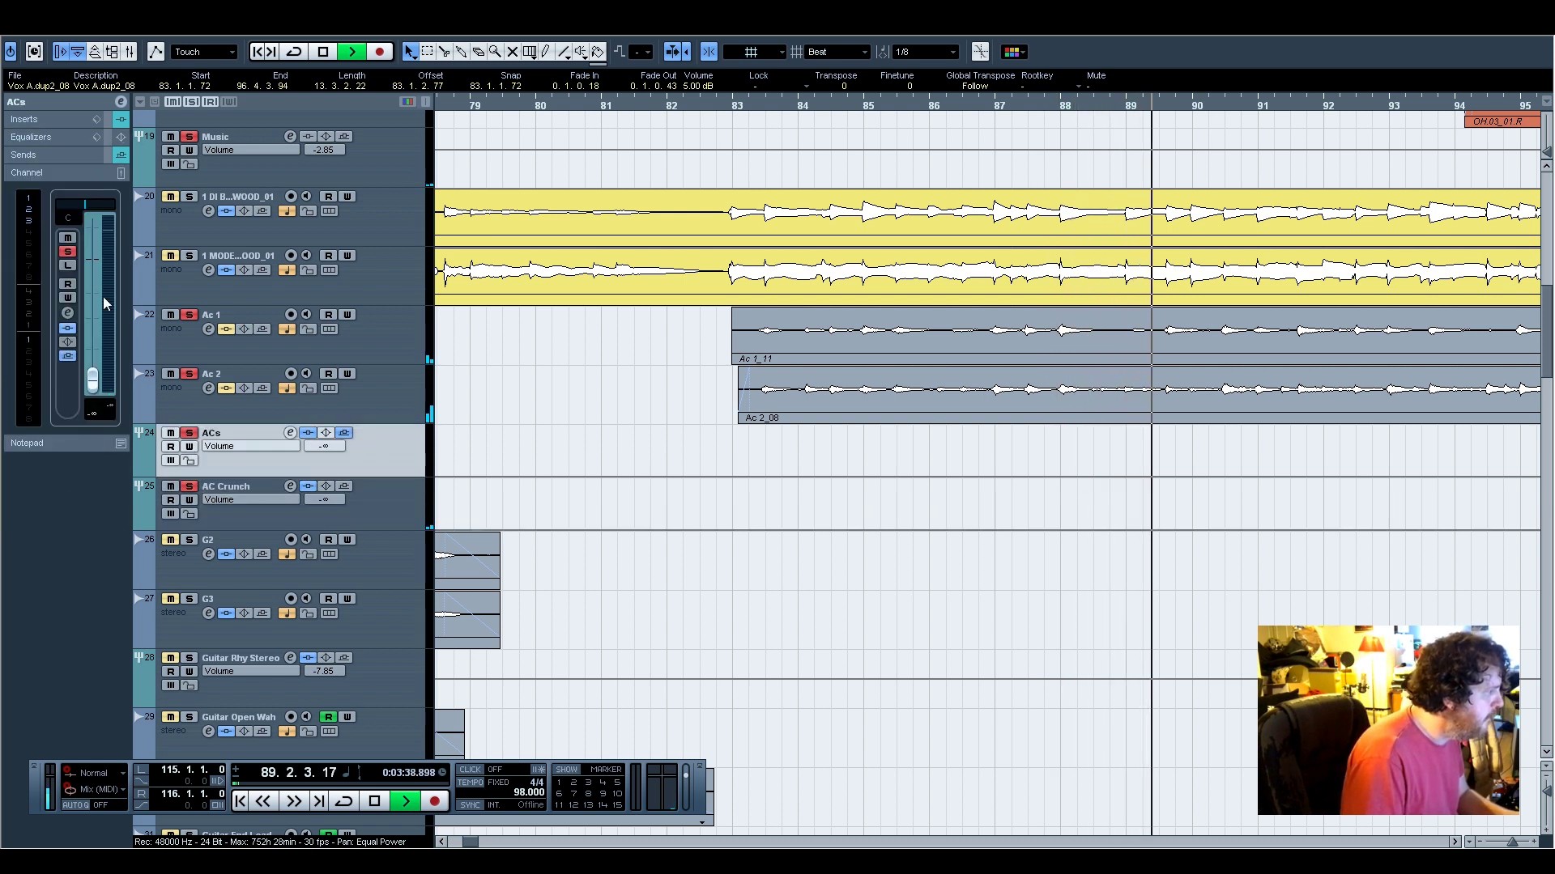
pyautogui.keyDown('ctrl'); pyautogui.click(99, 265); pyautogui.keyUp('ctrl')
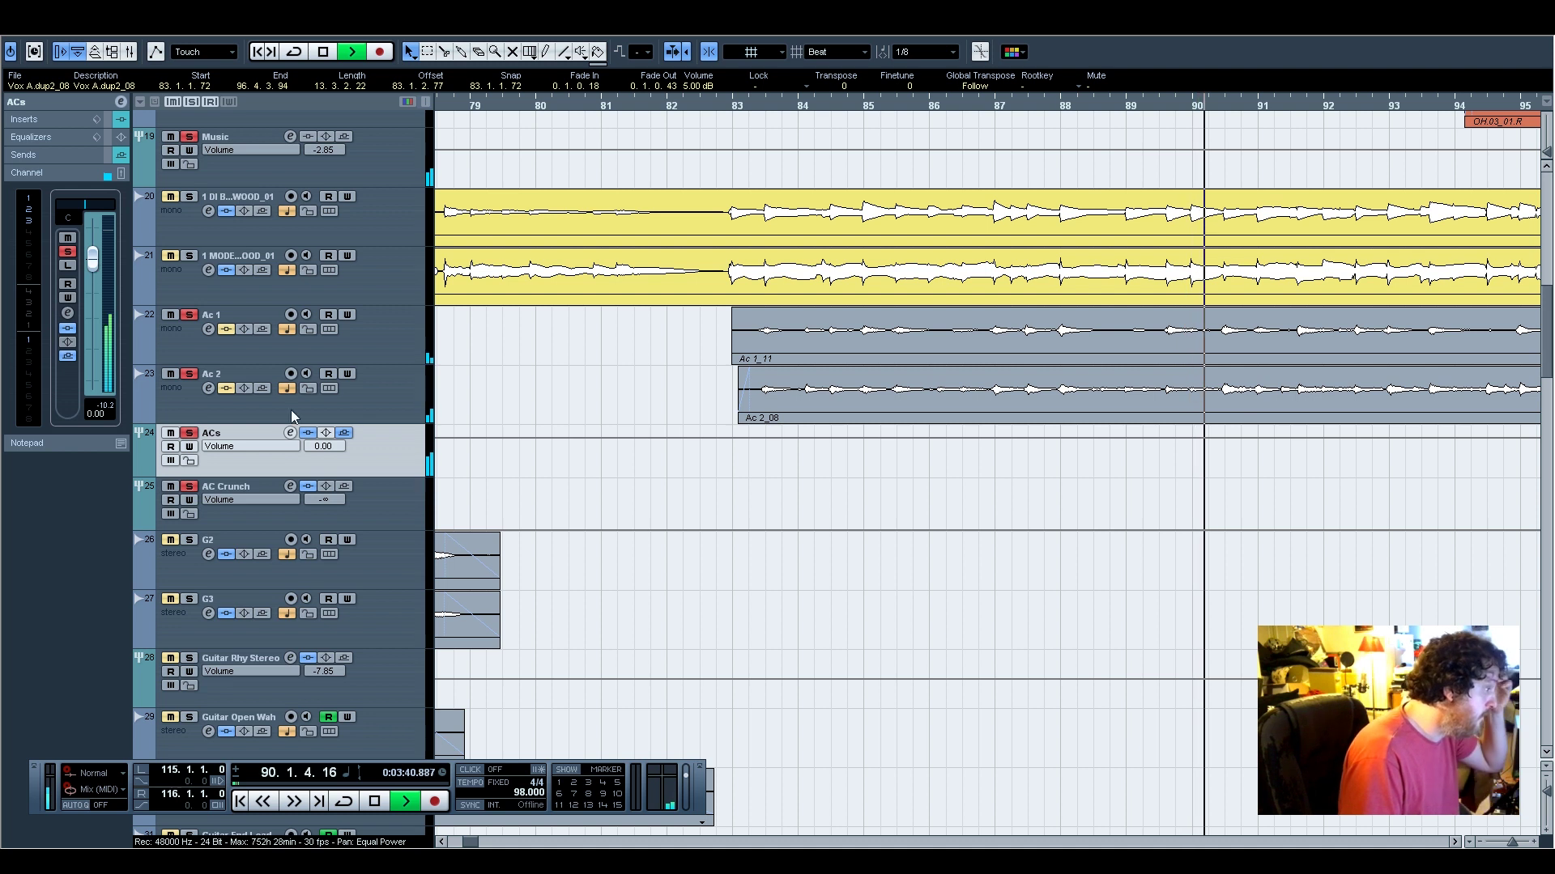
# Raise the AC Crunch group's volume to -5.57 during playback and stop playback
pyautogui.click(374, 513)
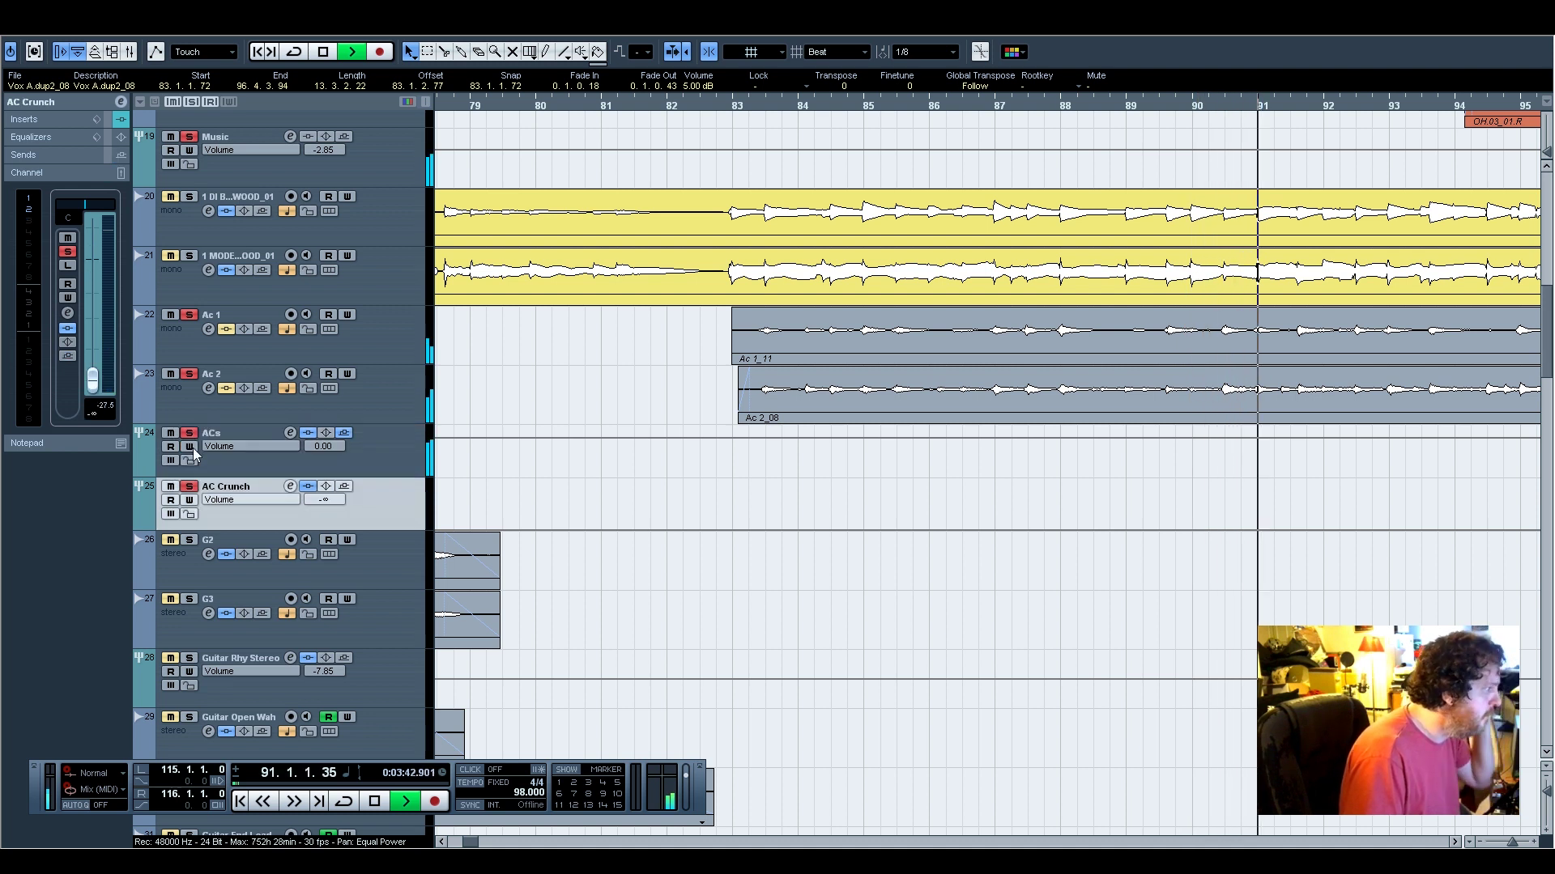
pyautogui.moveTo(94, 389); pyautogui.dragTo(93, 294)
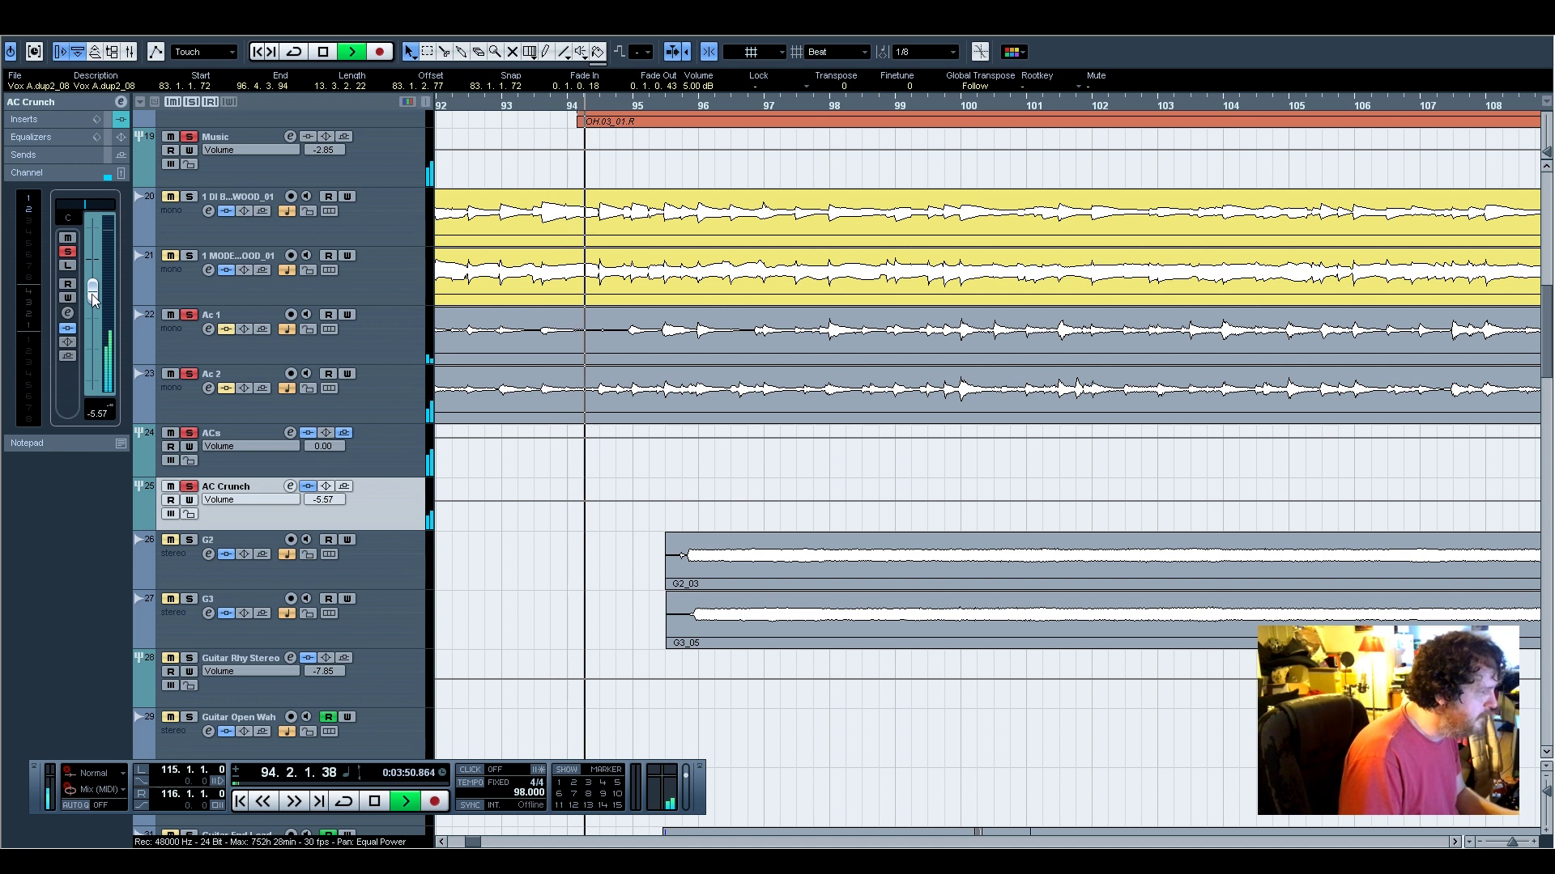
pyautogui.press('space')
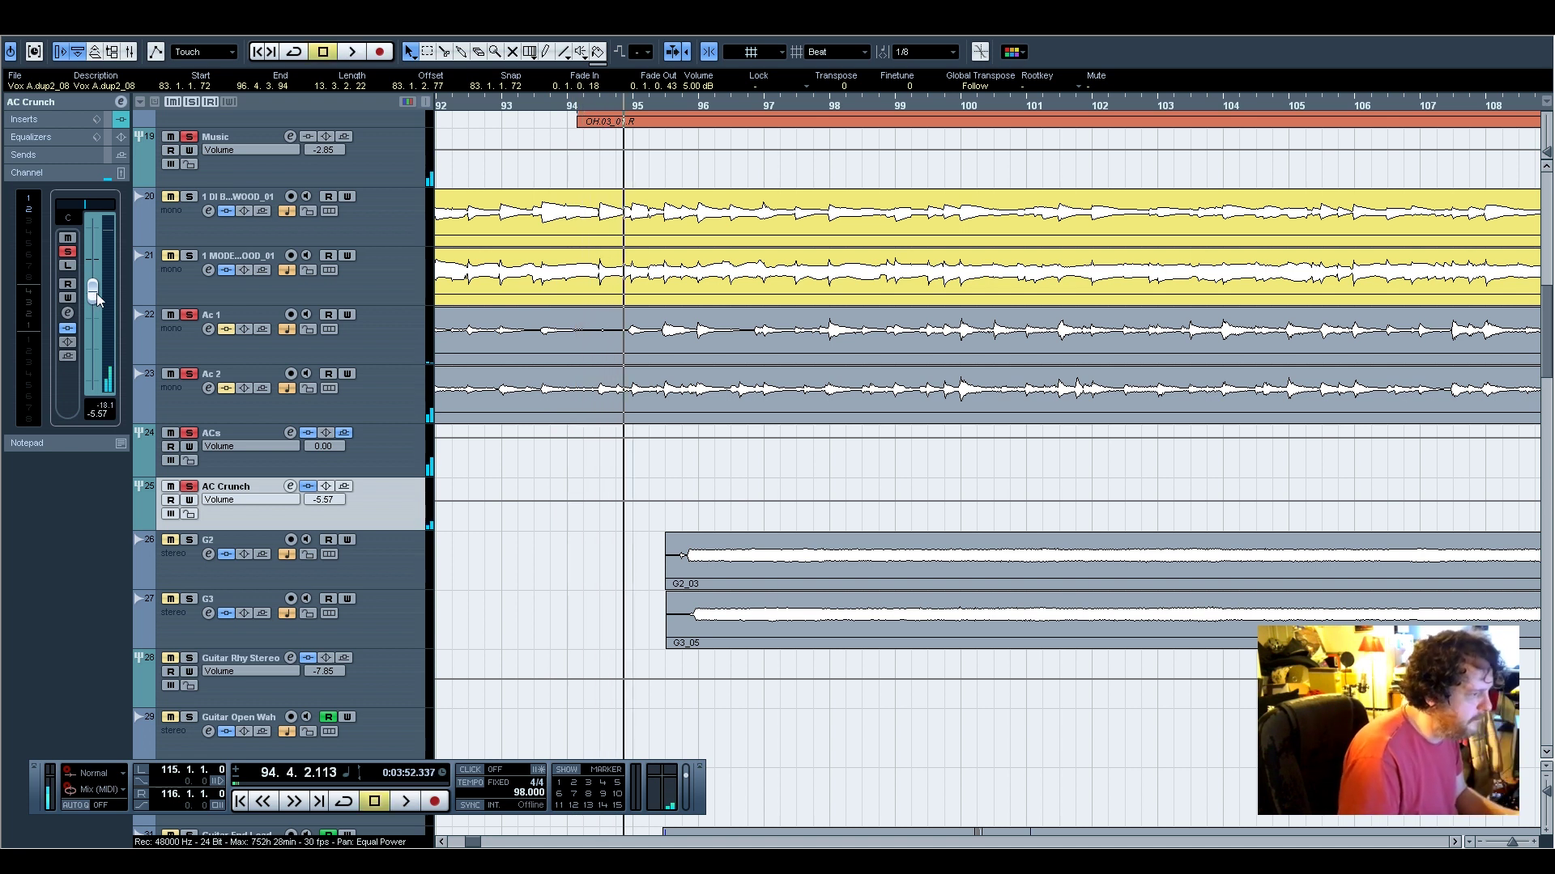
# Place the playback position at bar 103, beat 3, and play the louder acoustic guitar section
pyautogui.moveTo(1510, 843); pyautogui.dragTo(1508, 843)
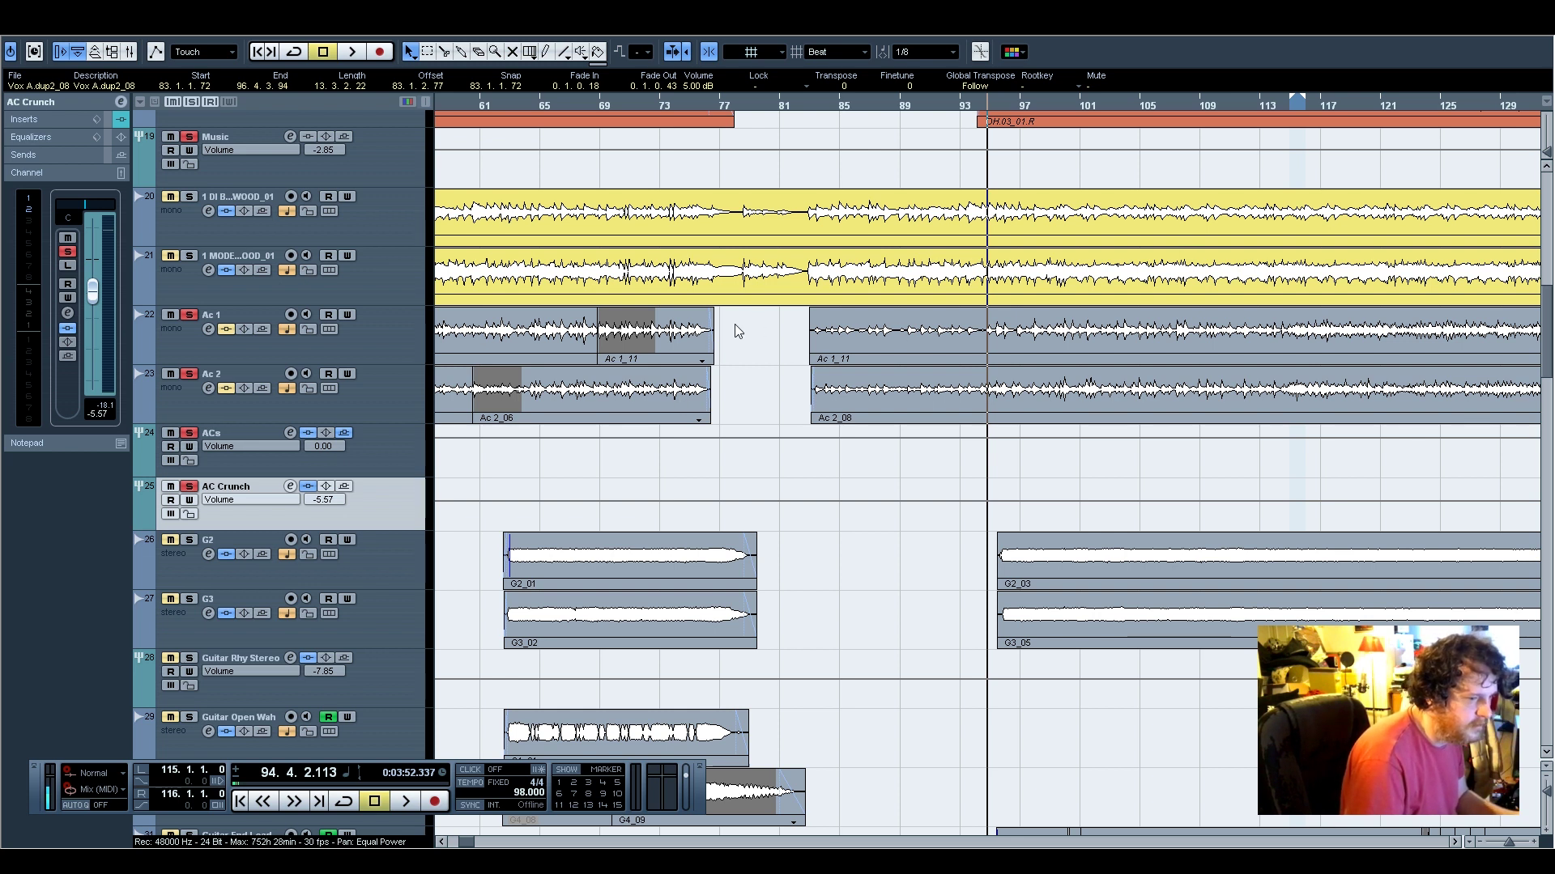
pyautogui.click(1120, 102)
pyautogui.scroll(5, 1136, 494)
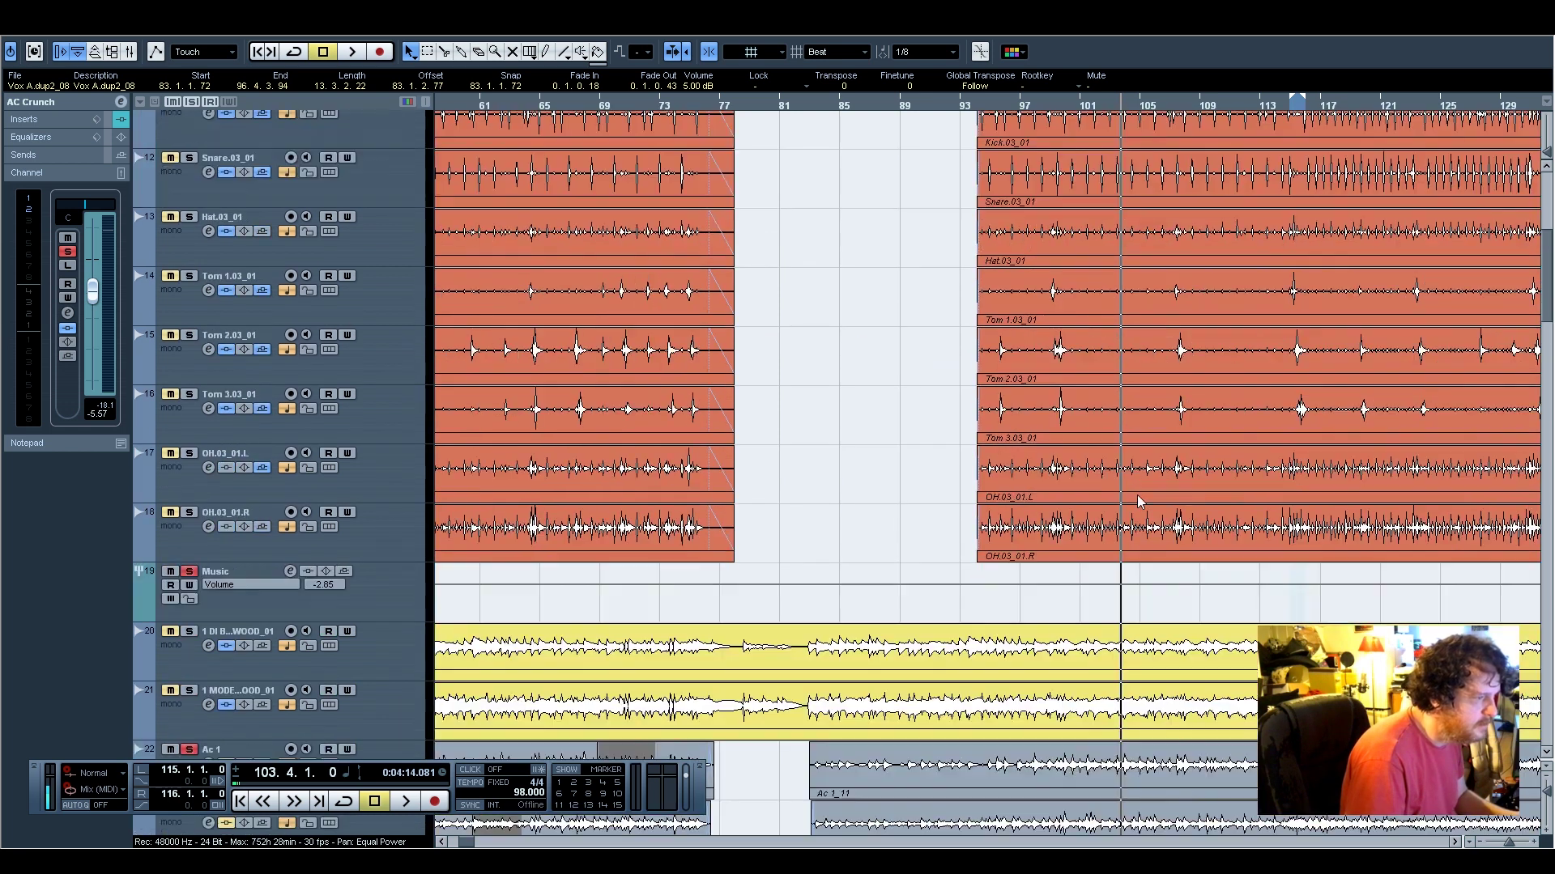
pyautogui.click(984, 109)
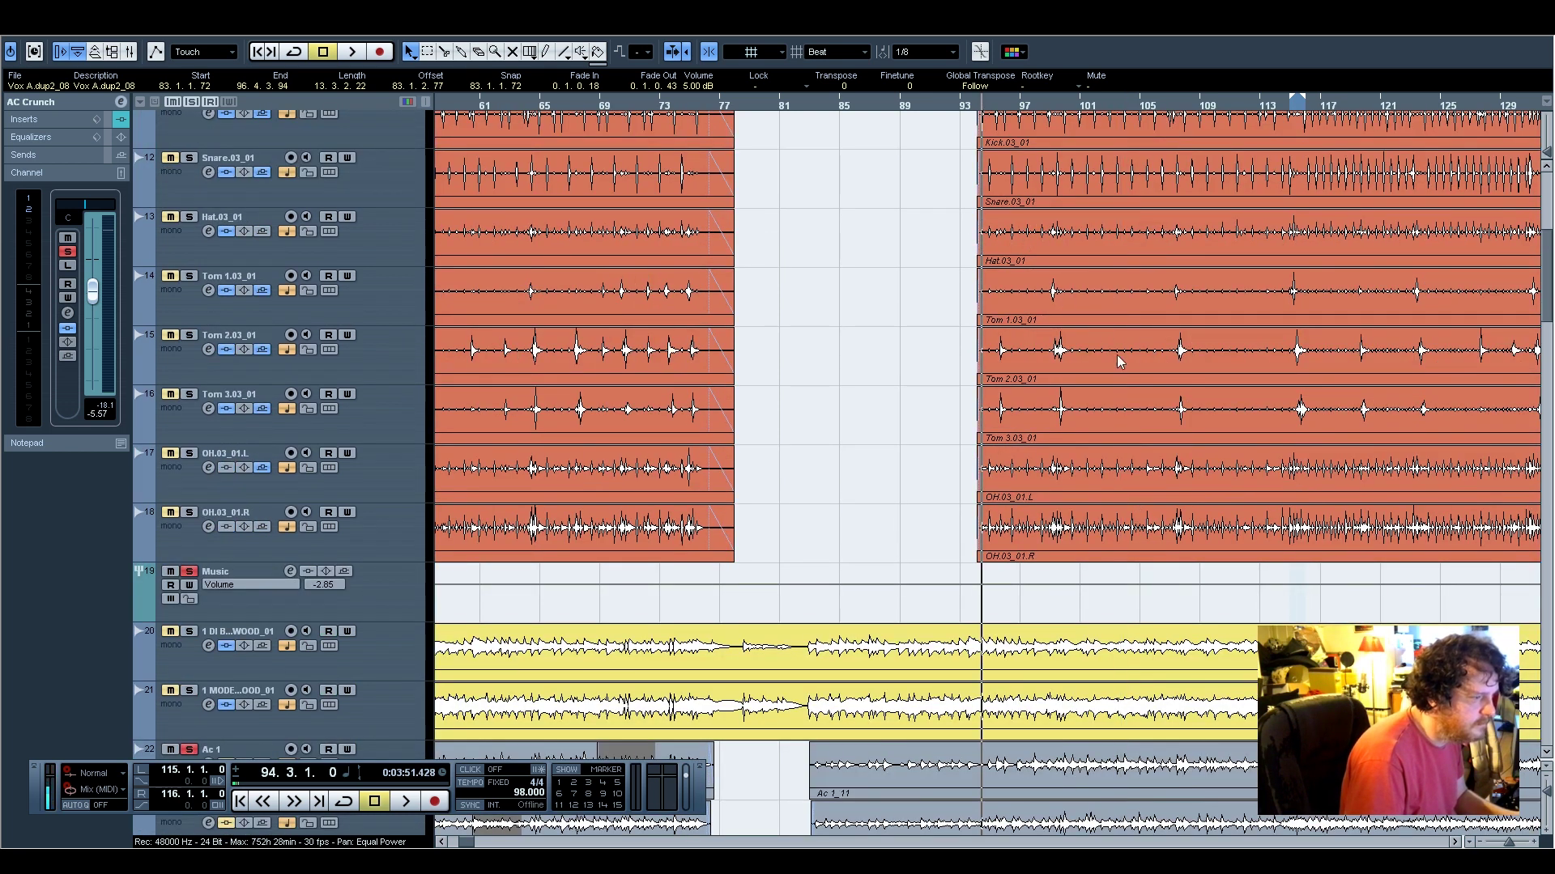
pyautogui.click(1117, 108)
pyautogui.scroll(-5, 1094, 210)
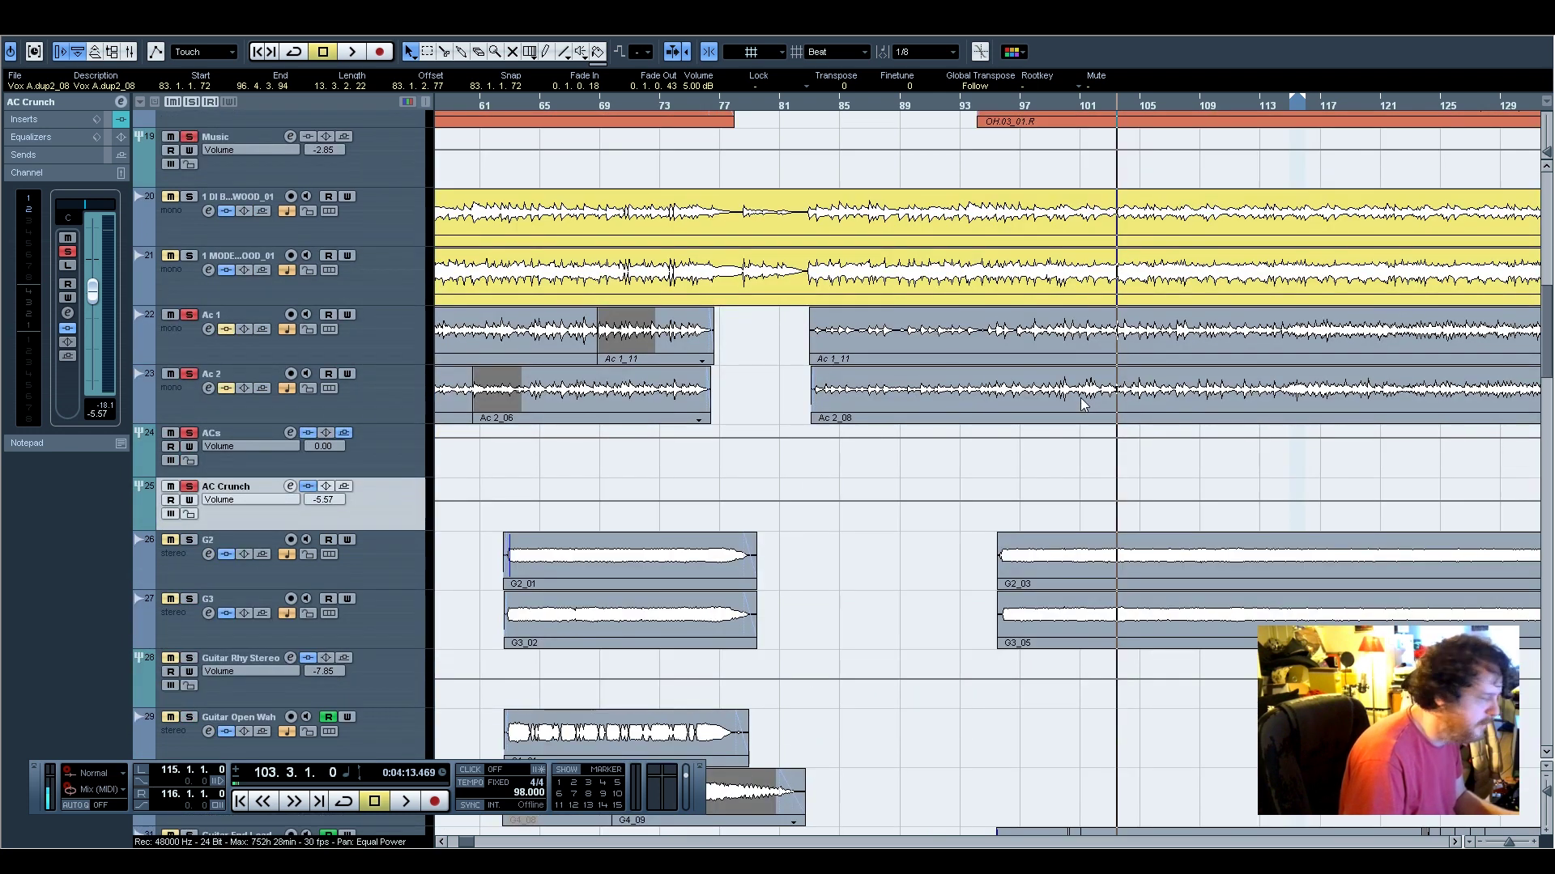
pyautogui.press('space')
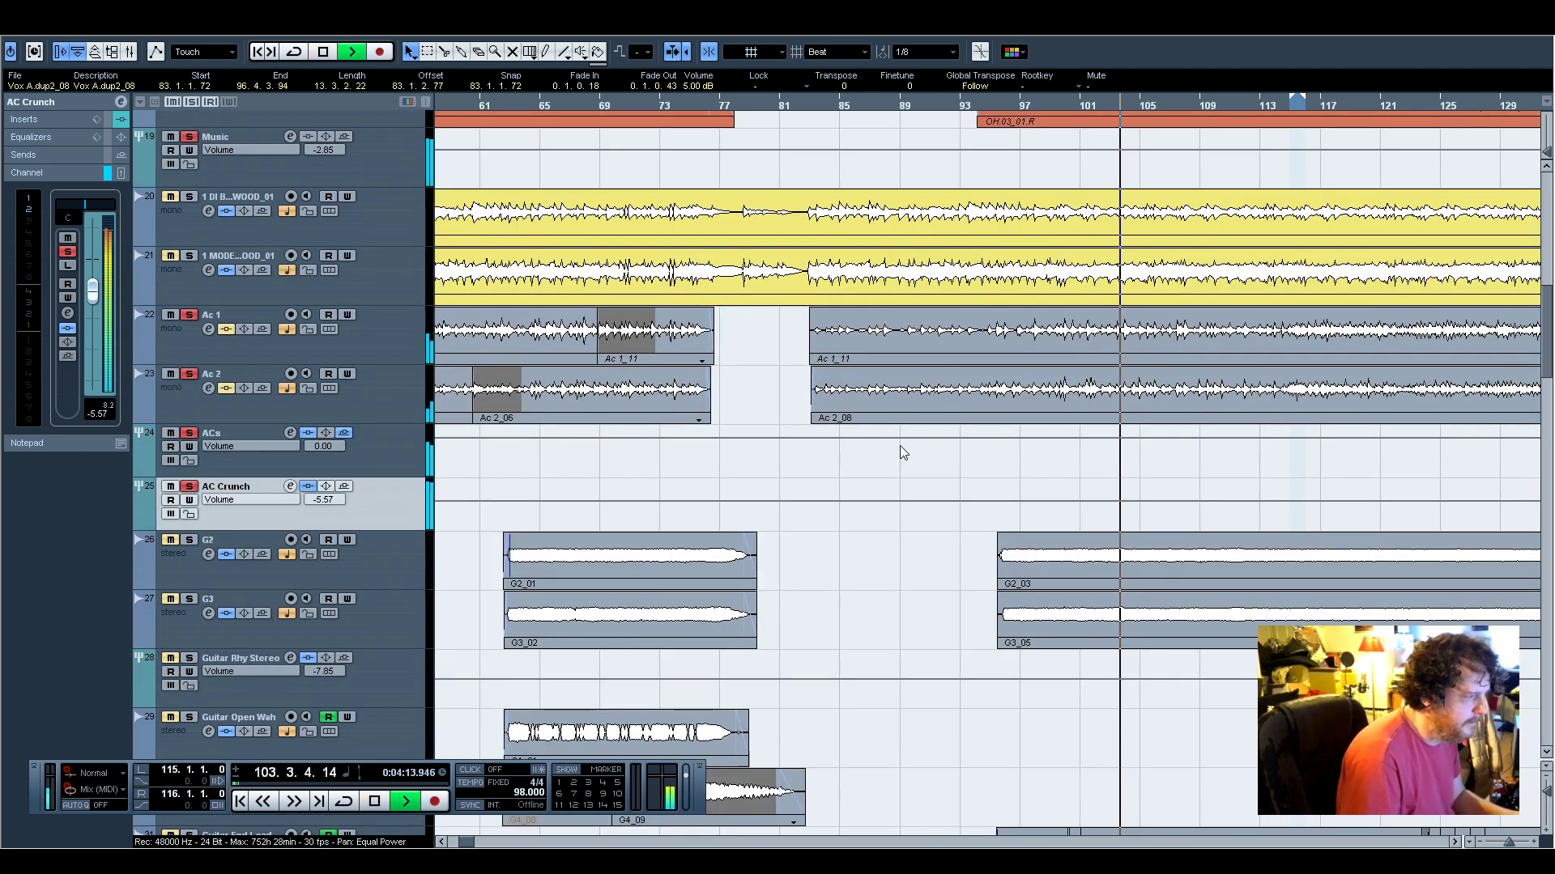
# Lower the AC Crunch group's volume to -10.15, compare with the ACs level, and readjust AC Crunch to -8.96
pyautogui.moveTo(92, 291)
pyautogui.mouseDown()
pyautogui.moveTo(93, 325)
pyautogui.moveTo(90, 311)
pyautogui.mouseUp()
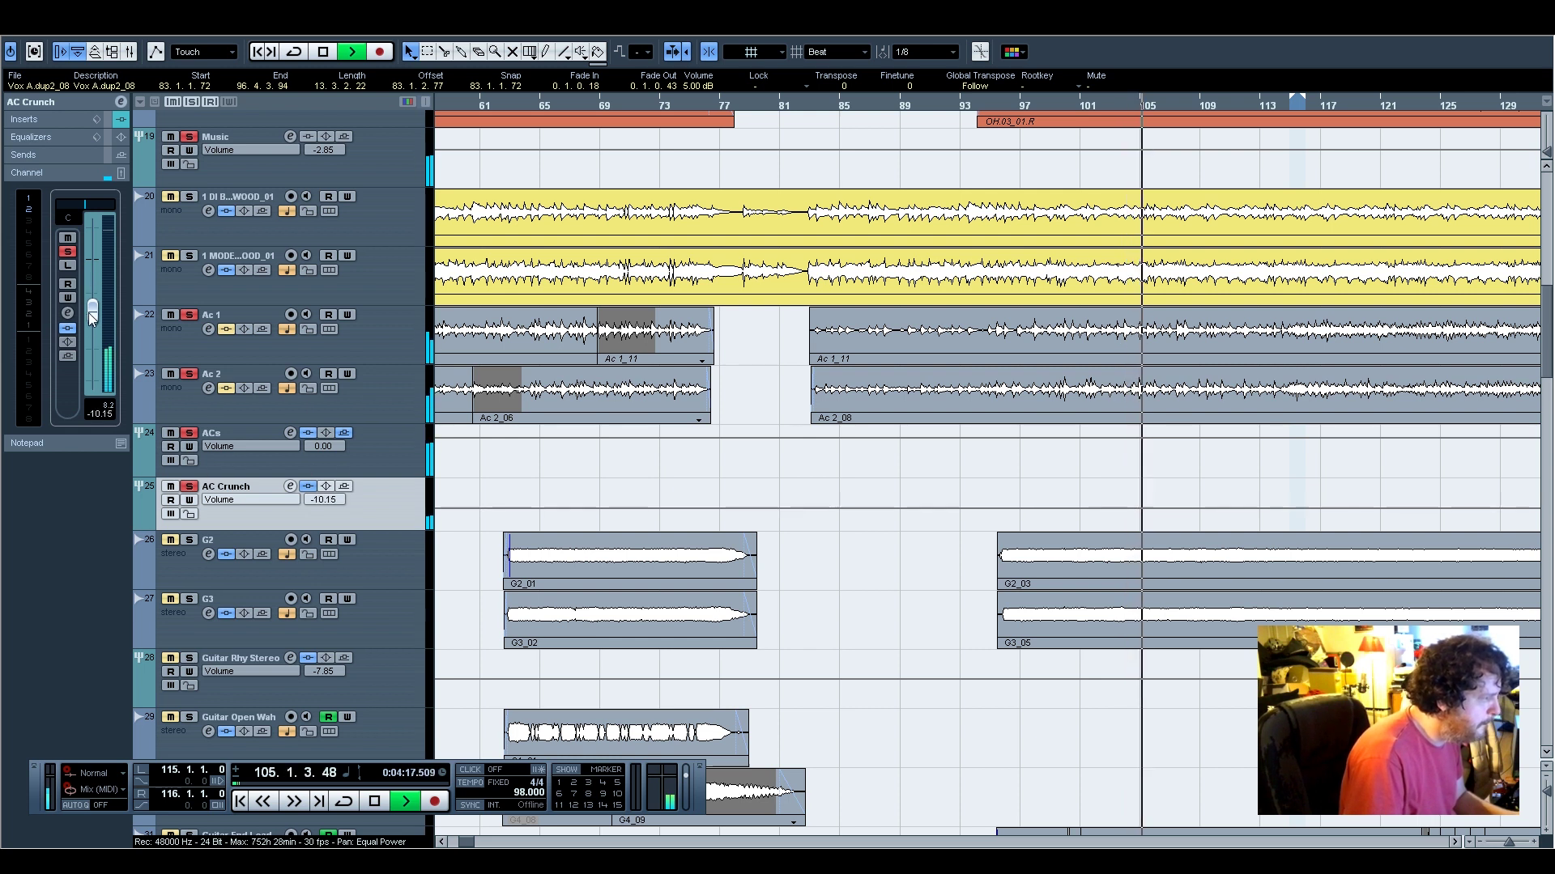
pyautogui.click(406, 455)
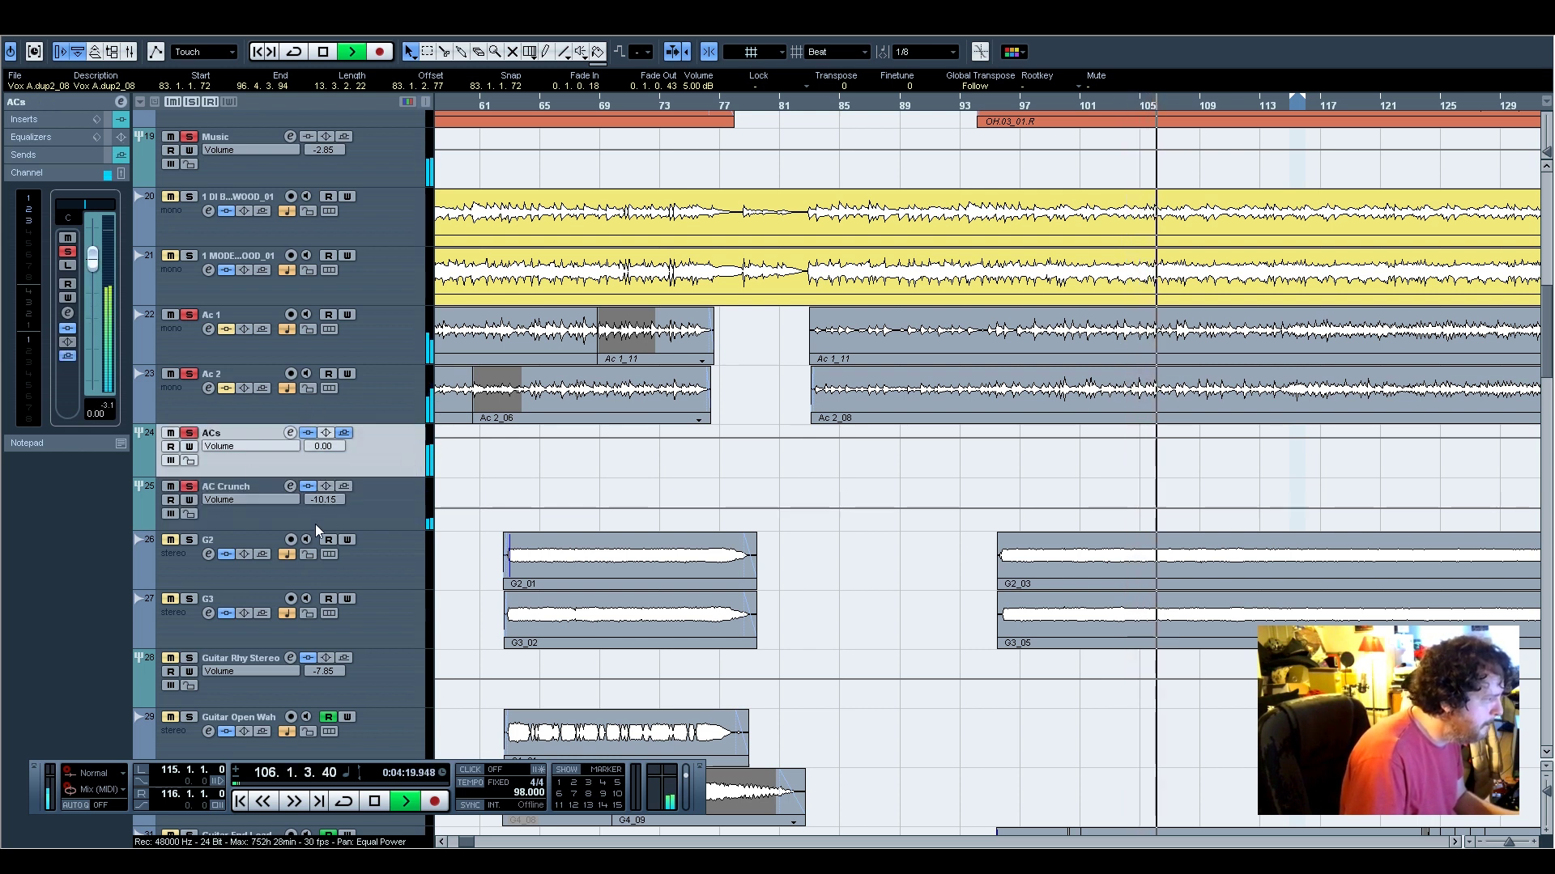
pyautogui.click(377, 511)
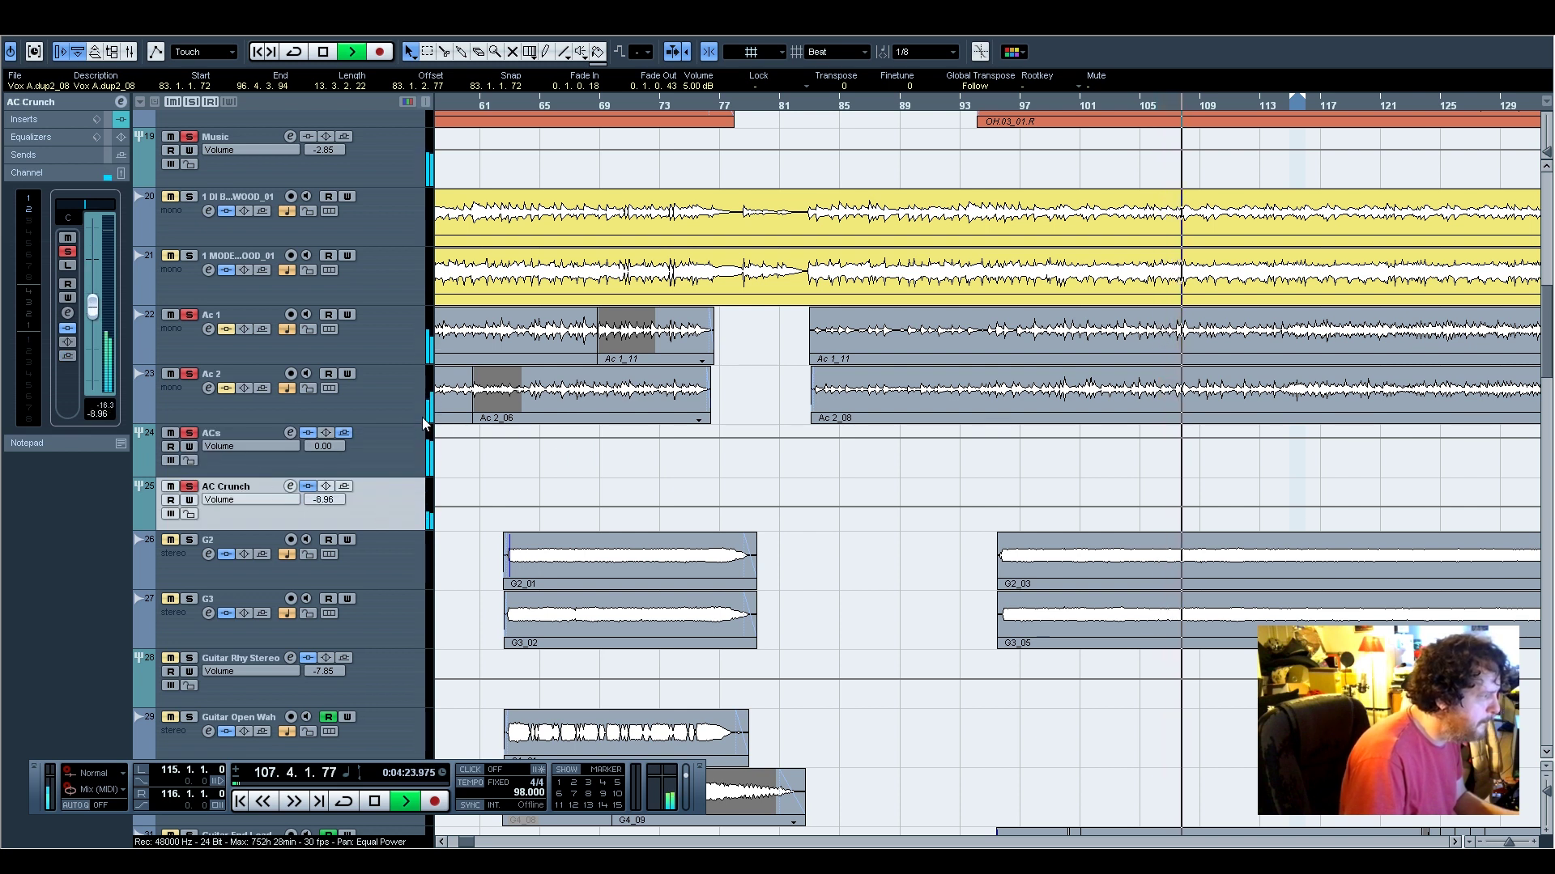
# Solo the Final Drums group with the guitars, fine-tune the AC Crunch volume to -7.85, and stop playback
pyautogui.scroll(3, 475, 444)
pyautogui.scroll(15, 586, 472)
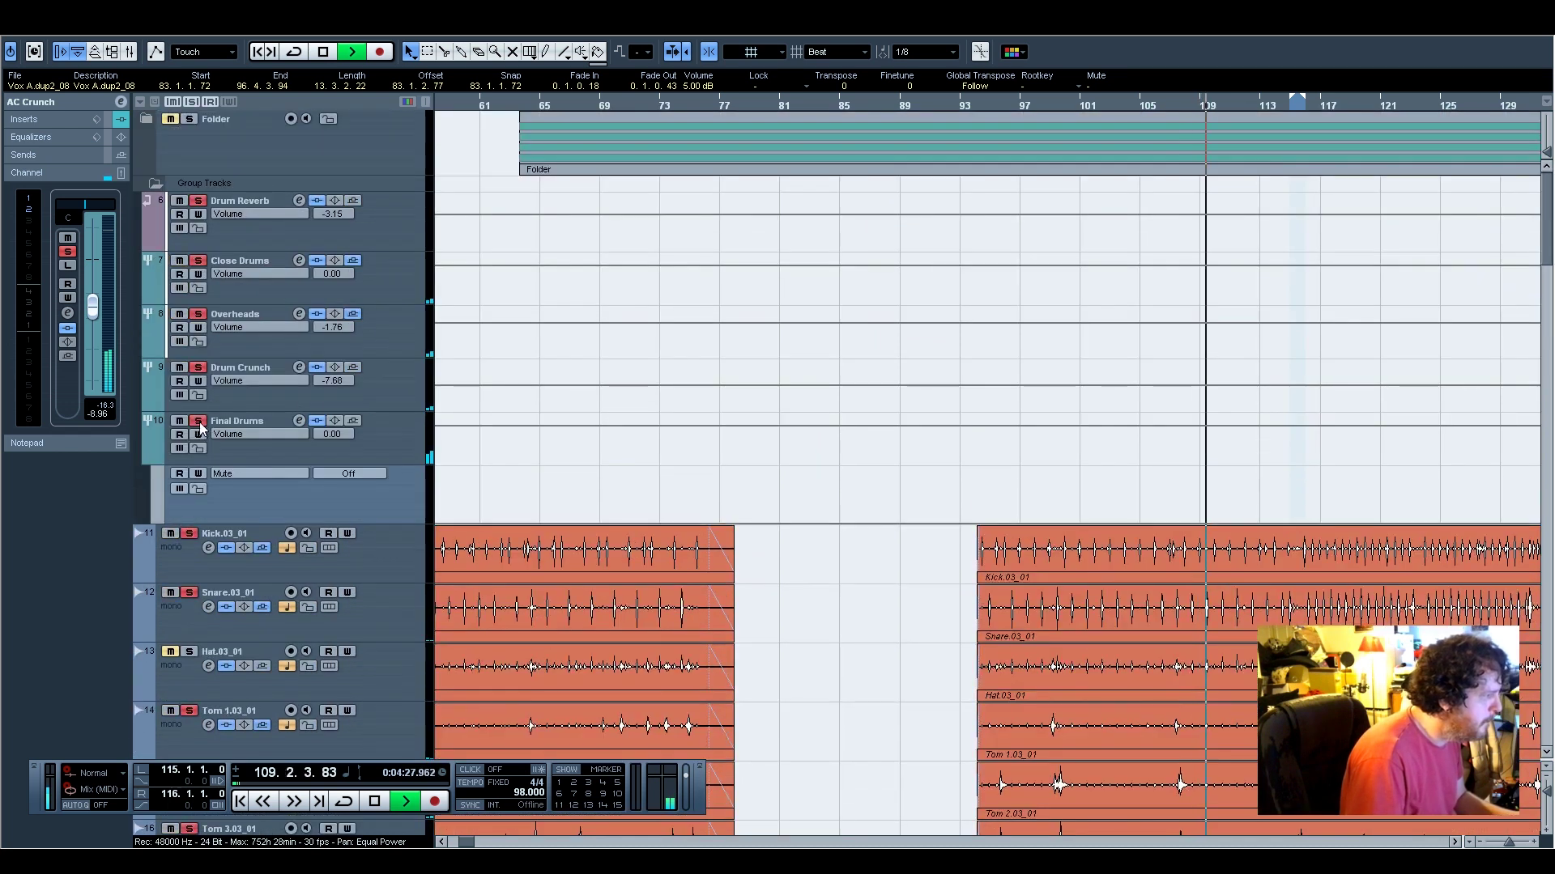
pyautogui.scroll(-12, 636, 476)
pyautogui.scroll(-3, 636, 476)
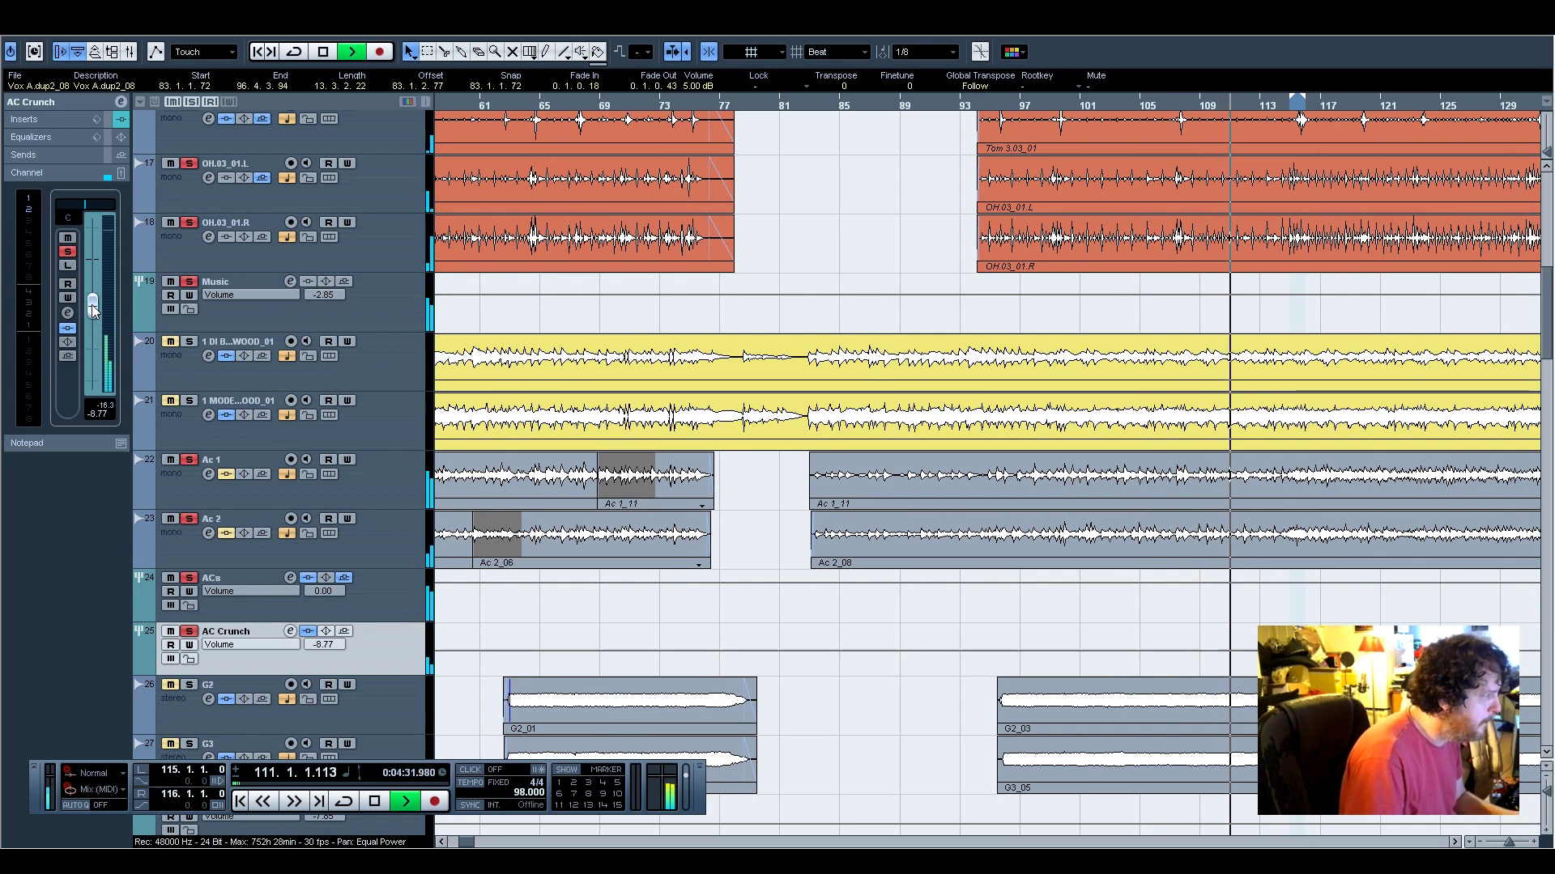
pyautogui.press('space')
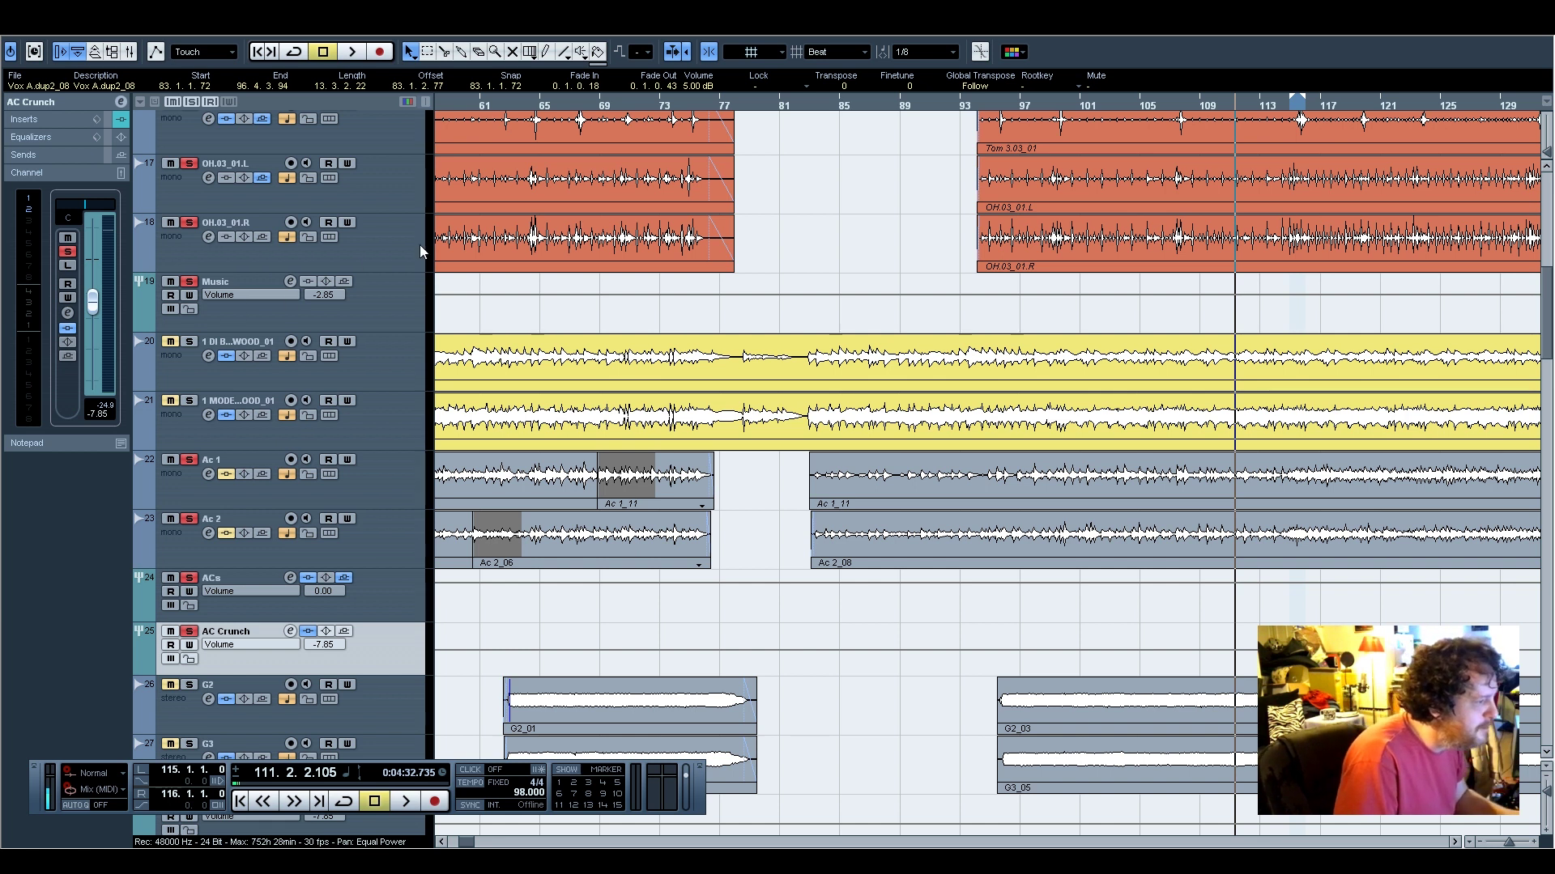
# Play briefly from bar 83 and again from bar 101 to compare the acoustic guitars in both sections
pyautogui.click(970, 107)
pyautogui.moveTo(792, 104); pyautogui.dragTo(810, 97)
pyautogui.press('space')
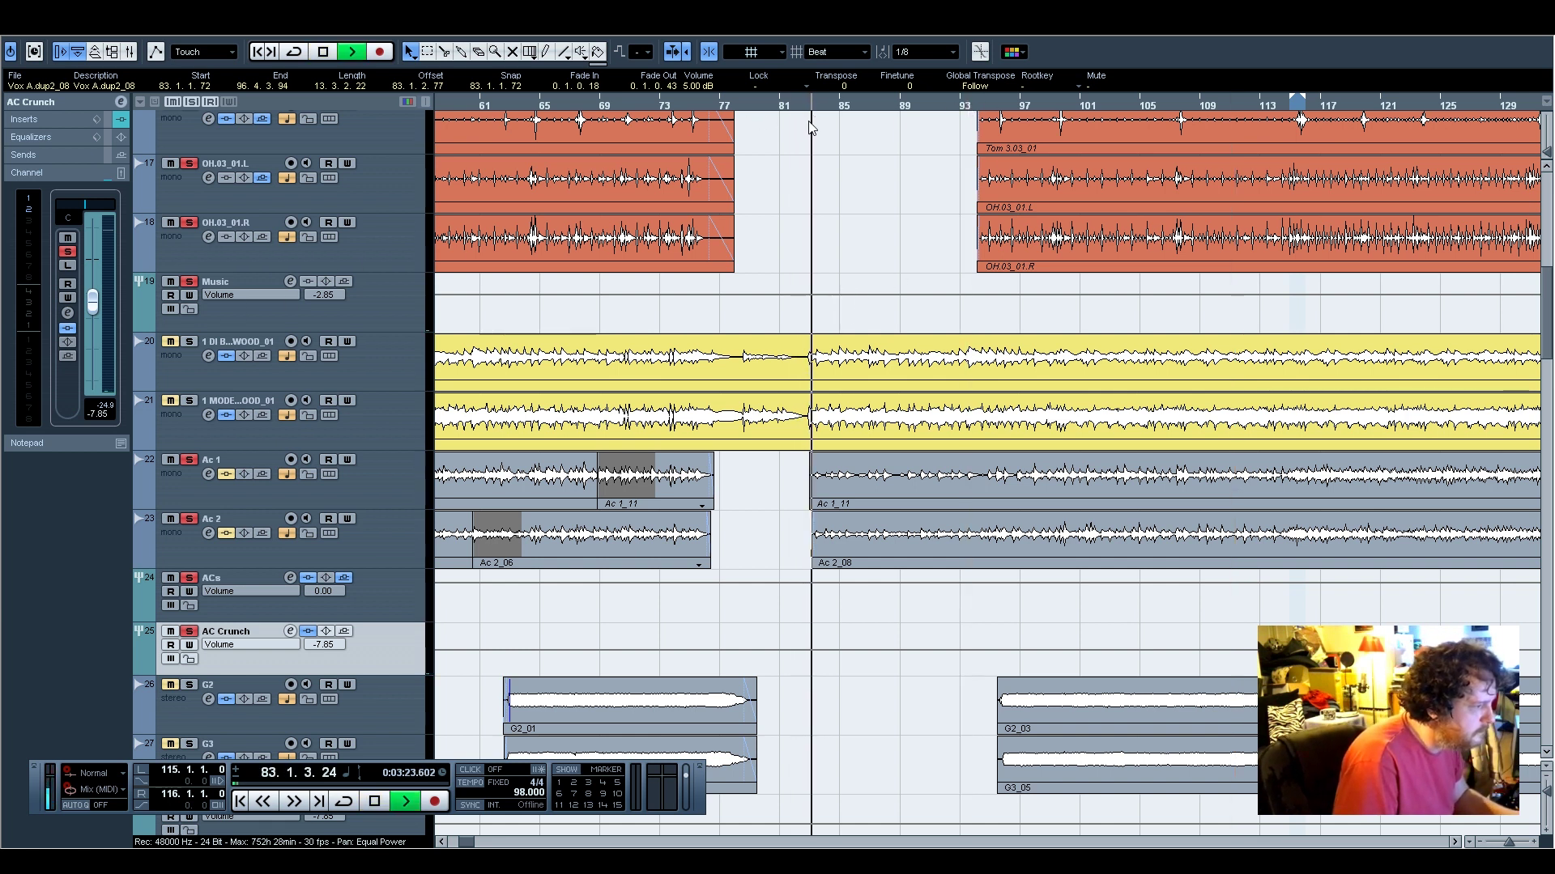
pyautogui.press('space')
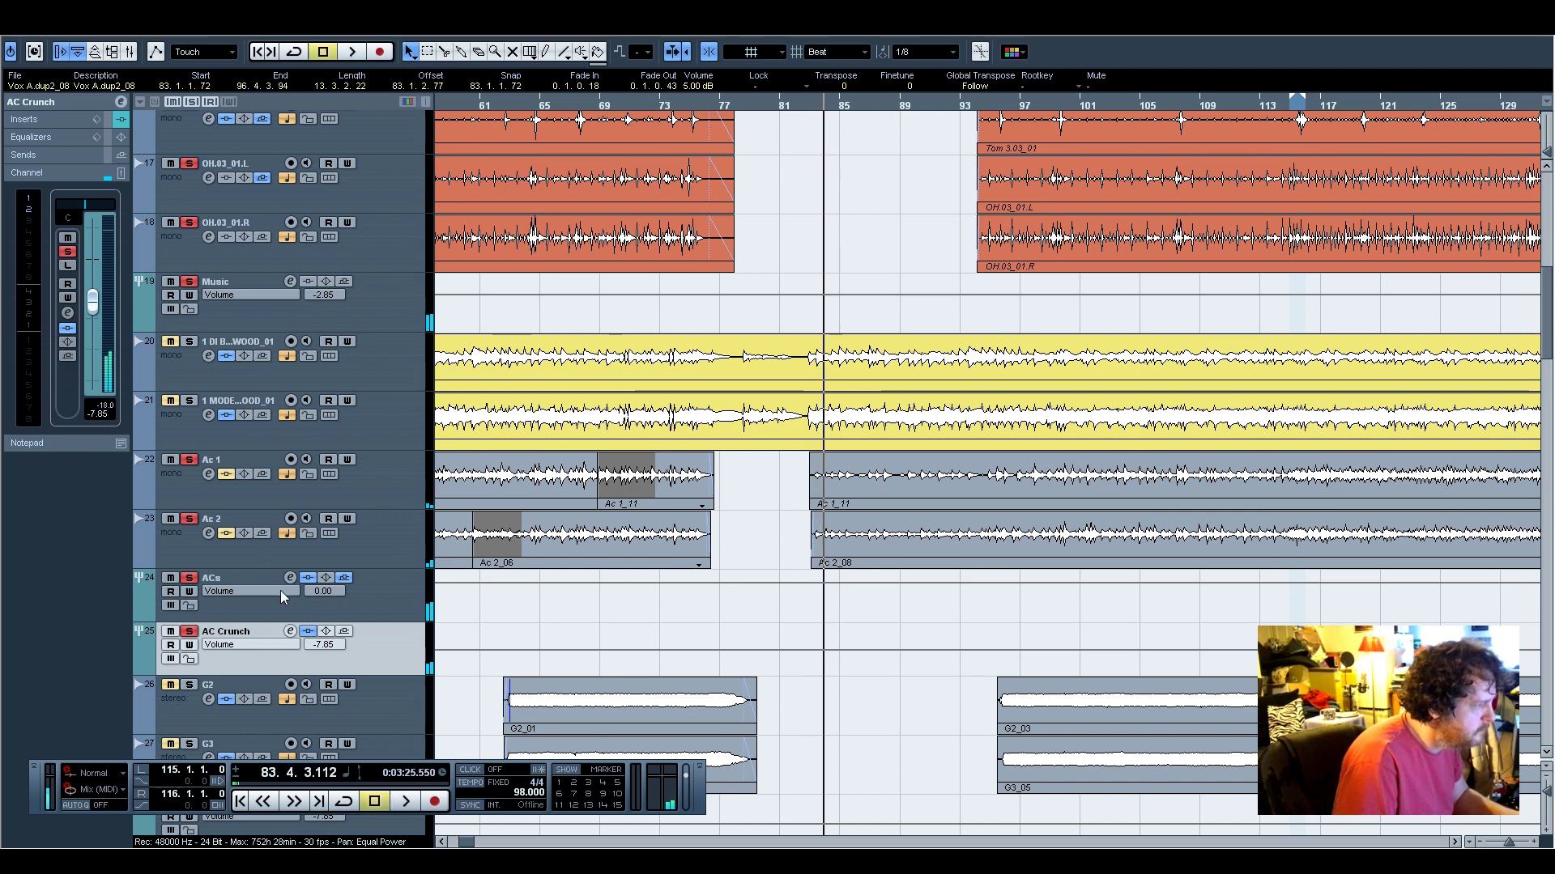
pyautogui.click(1083, 104)
pyautogui.press('space')
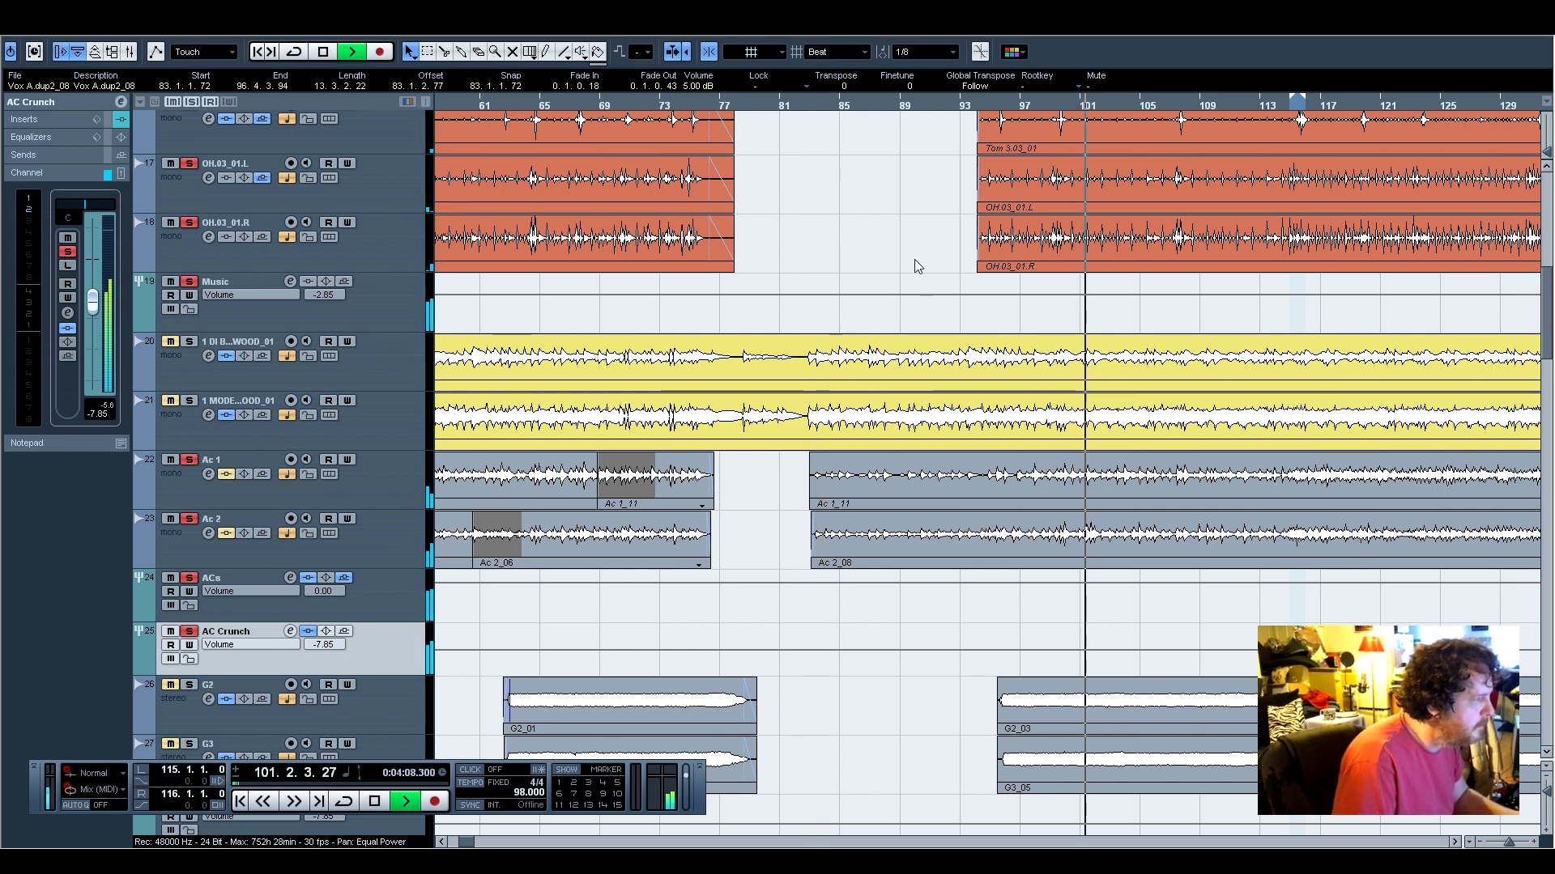
# Check the ACs group's channel level during playback, return to the song's earlier section, and stop playback
pyautogui.click(392, 595)
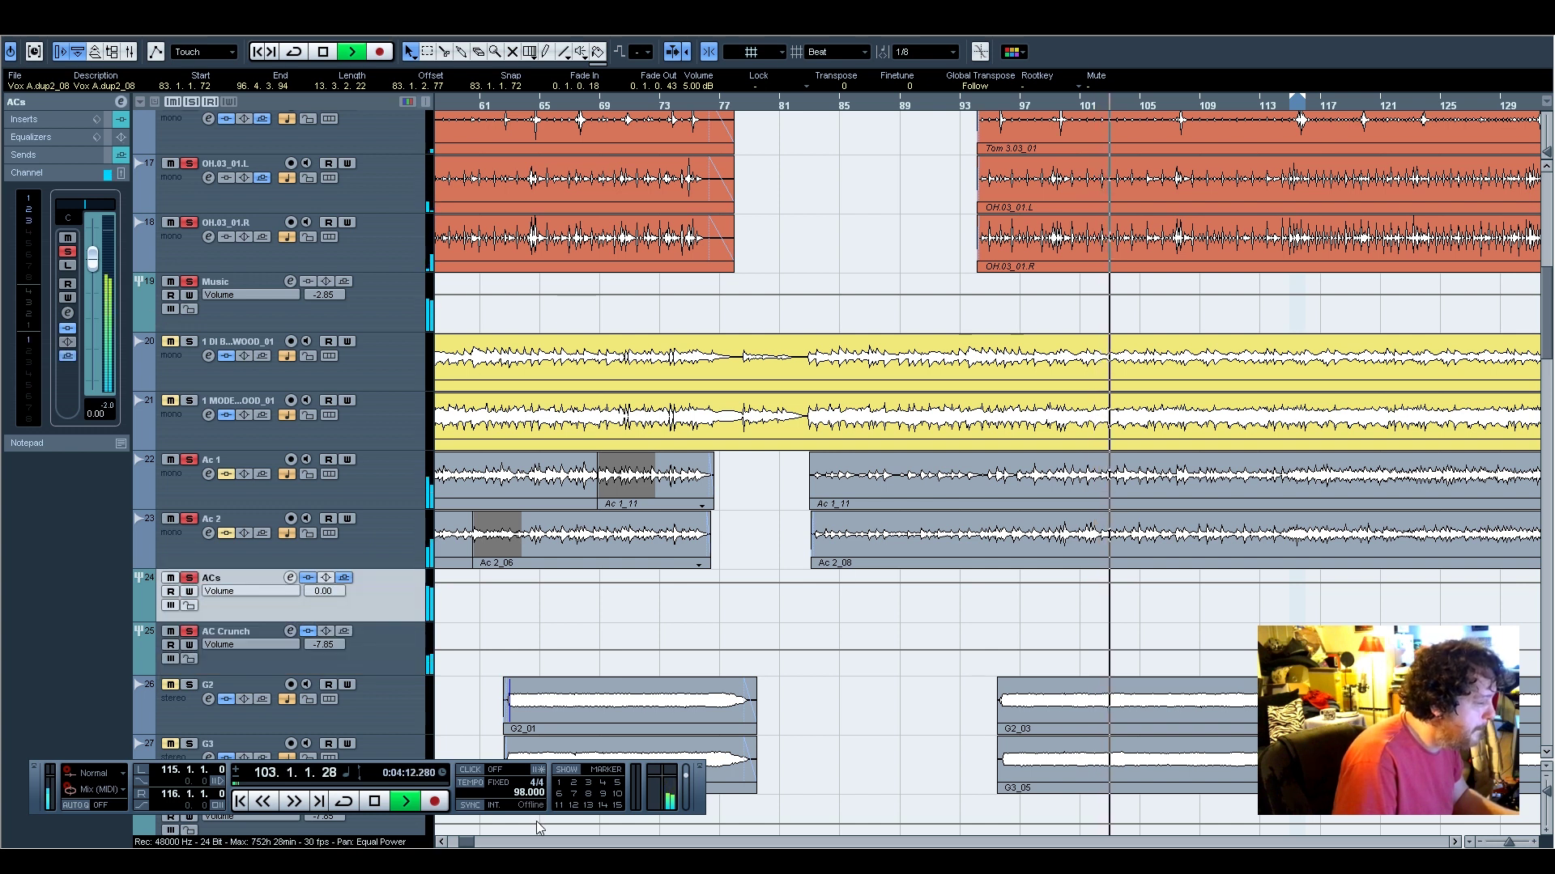
pyautogui.click(442, 842)
pyautogui.click(442, 842)
pyautogui.click(442, 842)
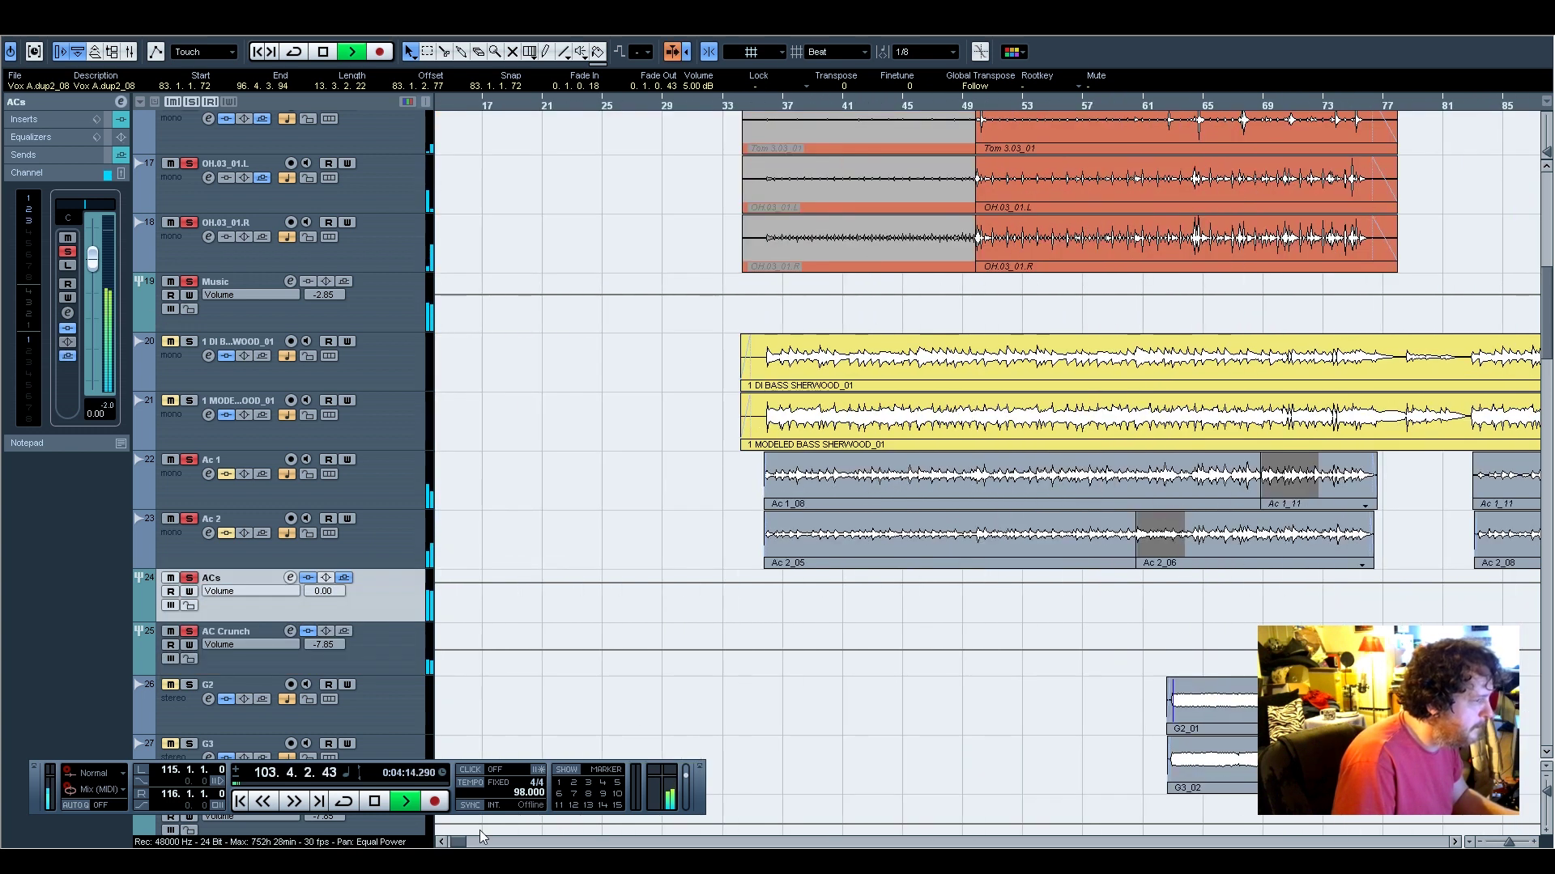
pyautogui.press('space')
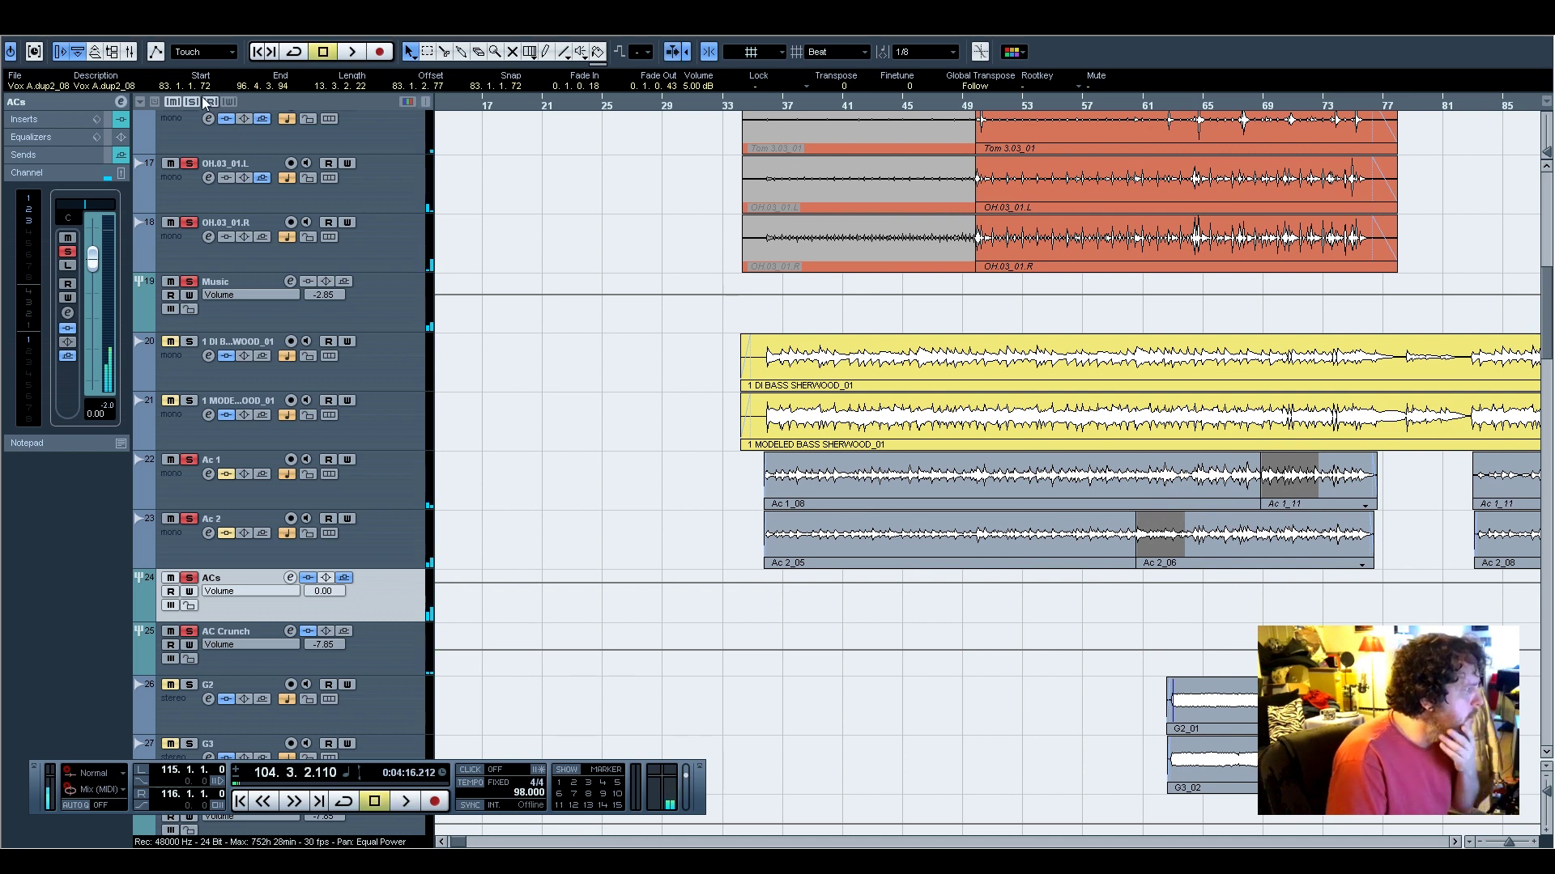
# Clear all solos, review the DI and modeled bass tracks, and select the 1 DI BASS SHERWOOD_01 clip
pyautogui.click(379, 357)
pyautogui.click(372, 436)
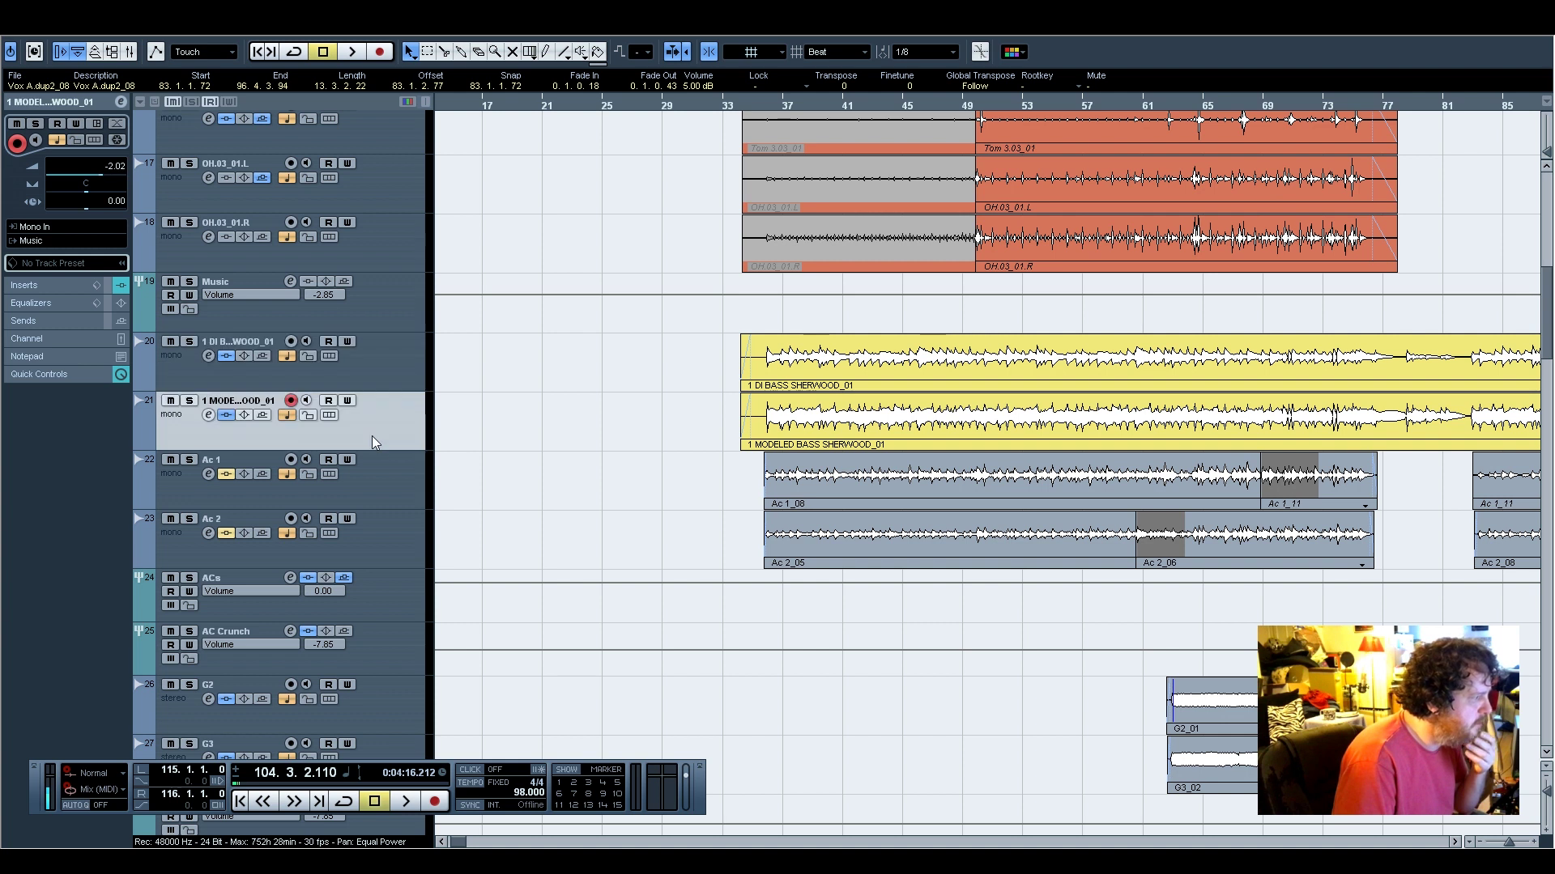
pyautogui.click(377, 382)
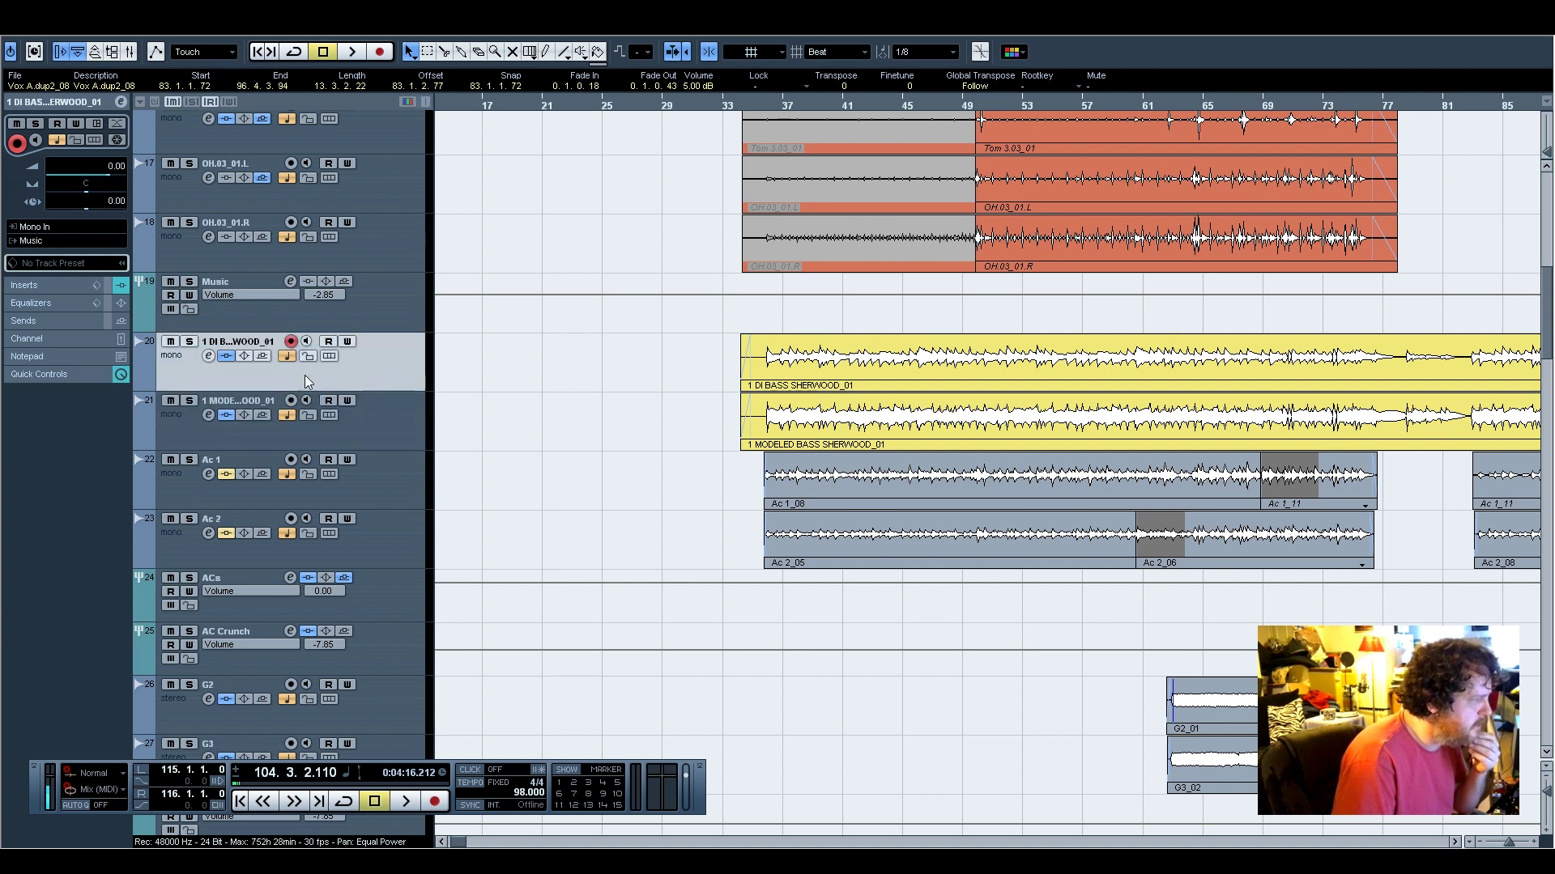
pyautogui.click(913, 368)
pyautogui.click(844, 428)
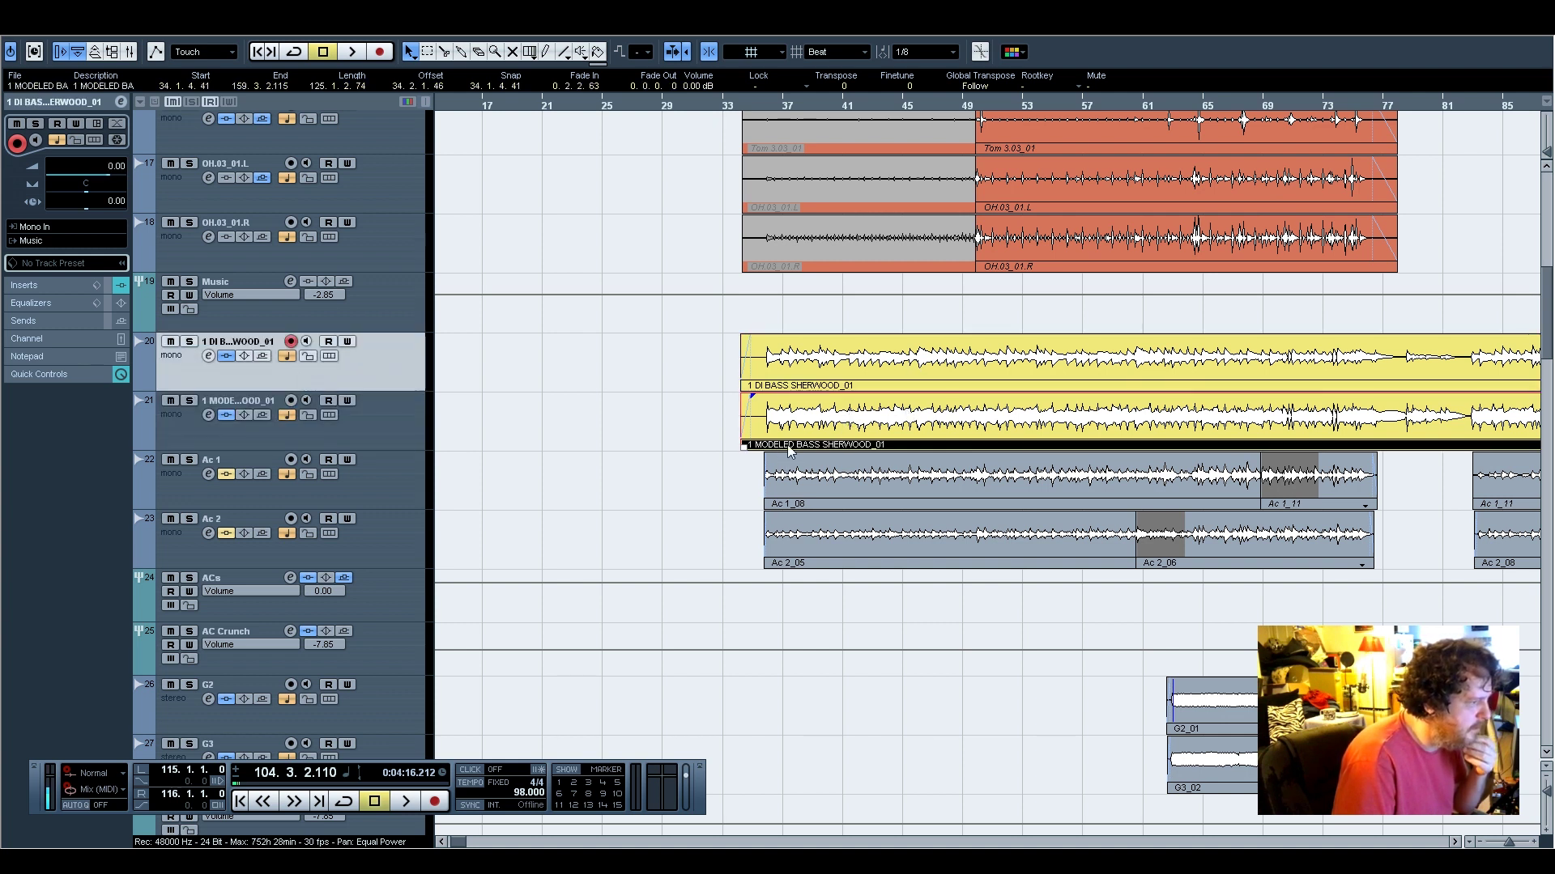
pyautogui.click(844, 386)
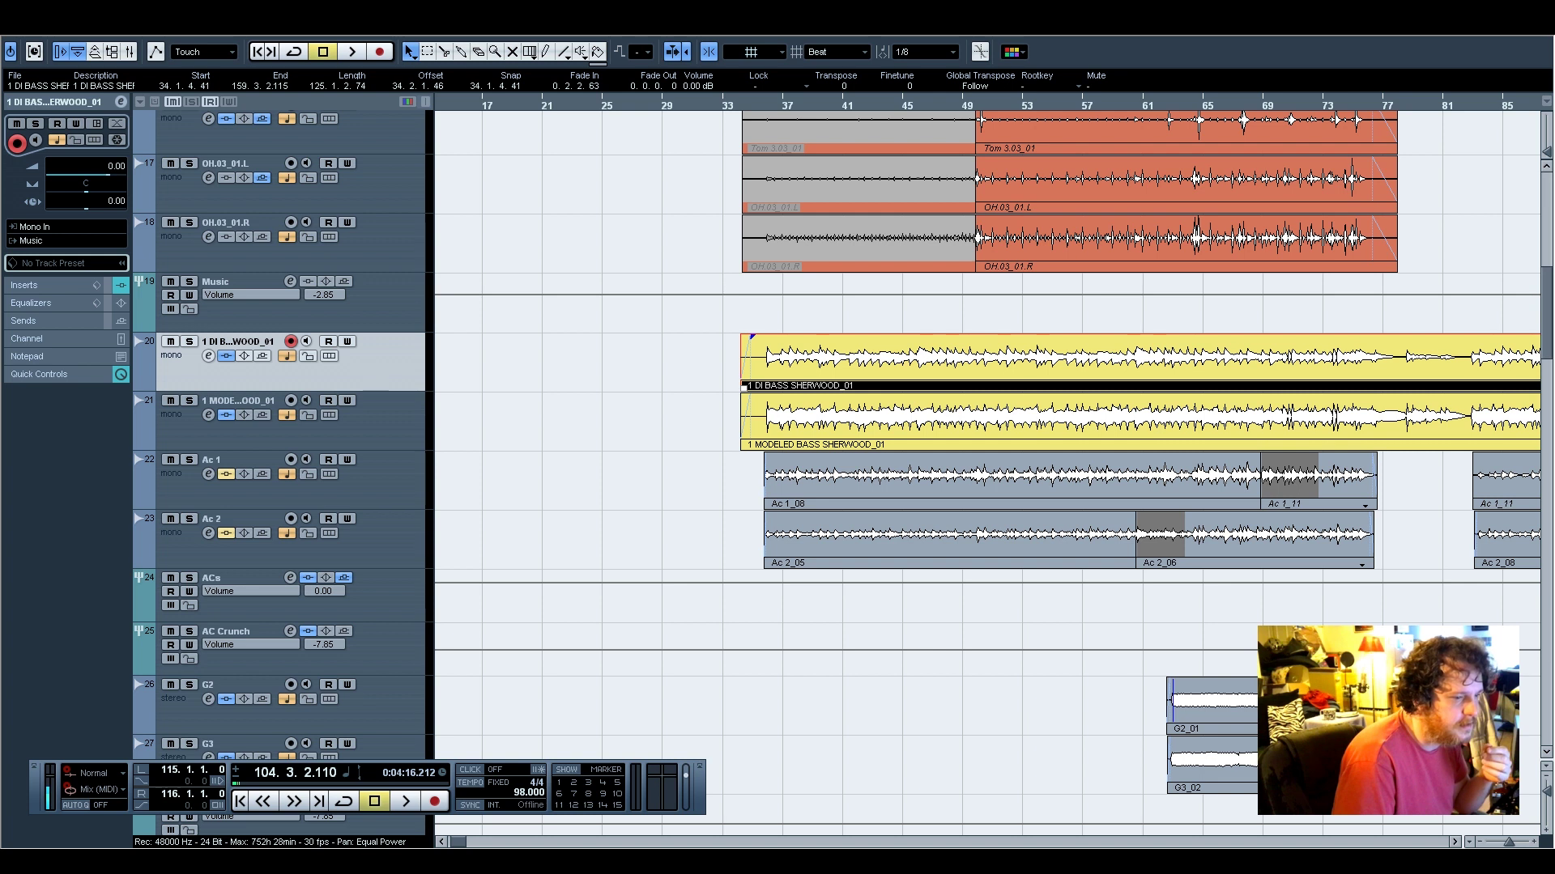
# Place the playback position at bar 35, beat 3, near the start of the bass clips
pyautogui.press('F2')
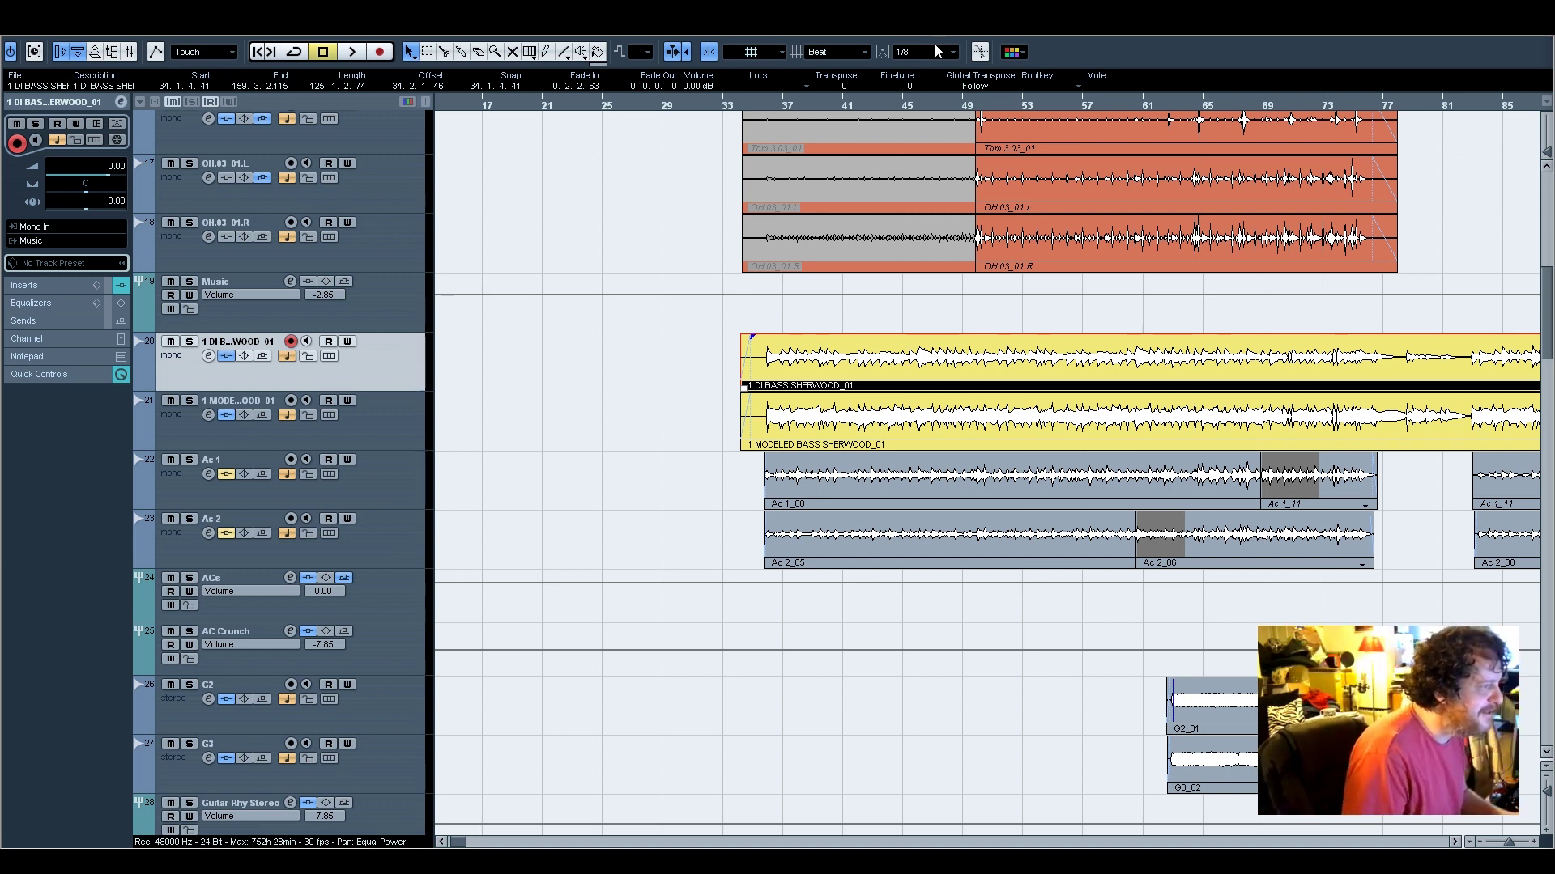
pyautogui.press('F2')
pyautogui.click(761, 104)
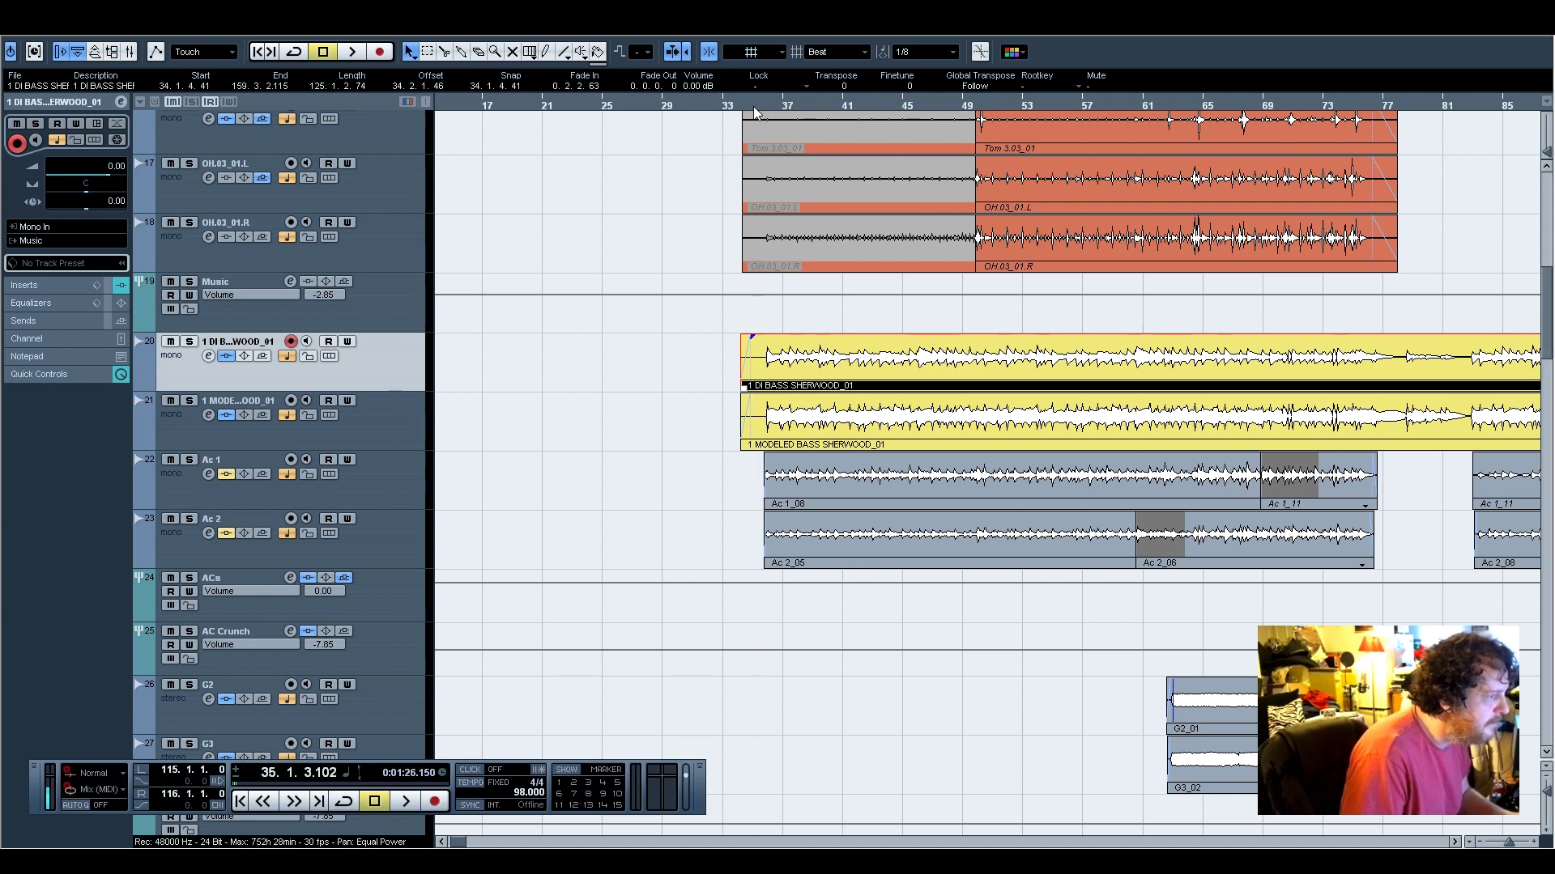
# Toggle solo on the DI bass and modeled bass tracks in turn, ending with both unsoloed
pyautogui.click(189, 341)
pyautogui.click(191, 400)
pyautogui.click(191, 342)
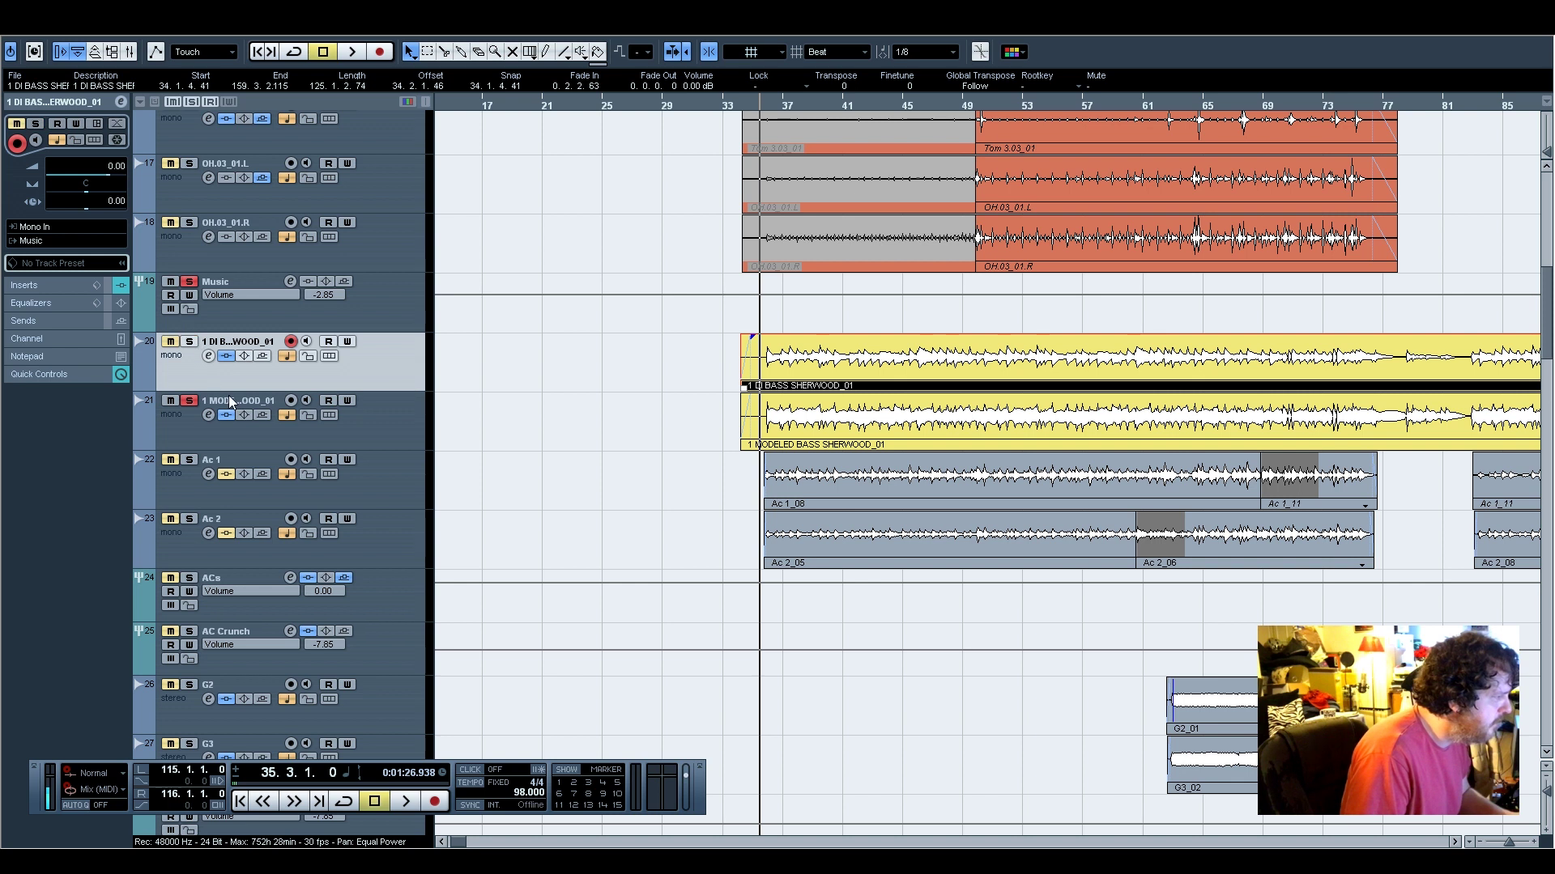
pyautogui.click(191, 401)
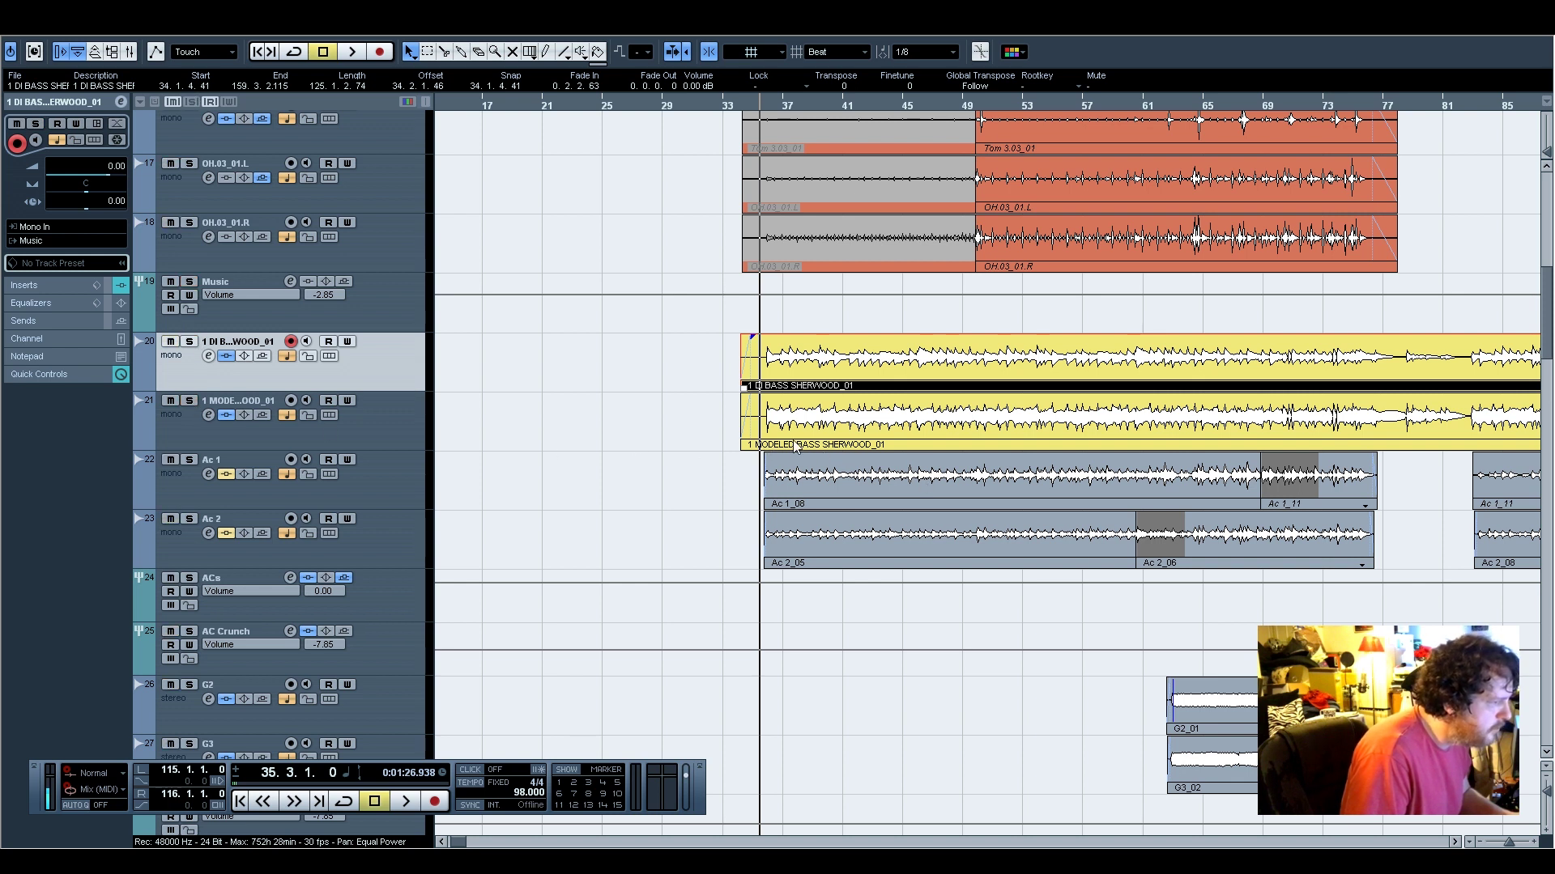
pyautogui.click(189, 401)
pyautogui.click(191, 399)
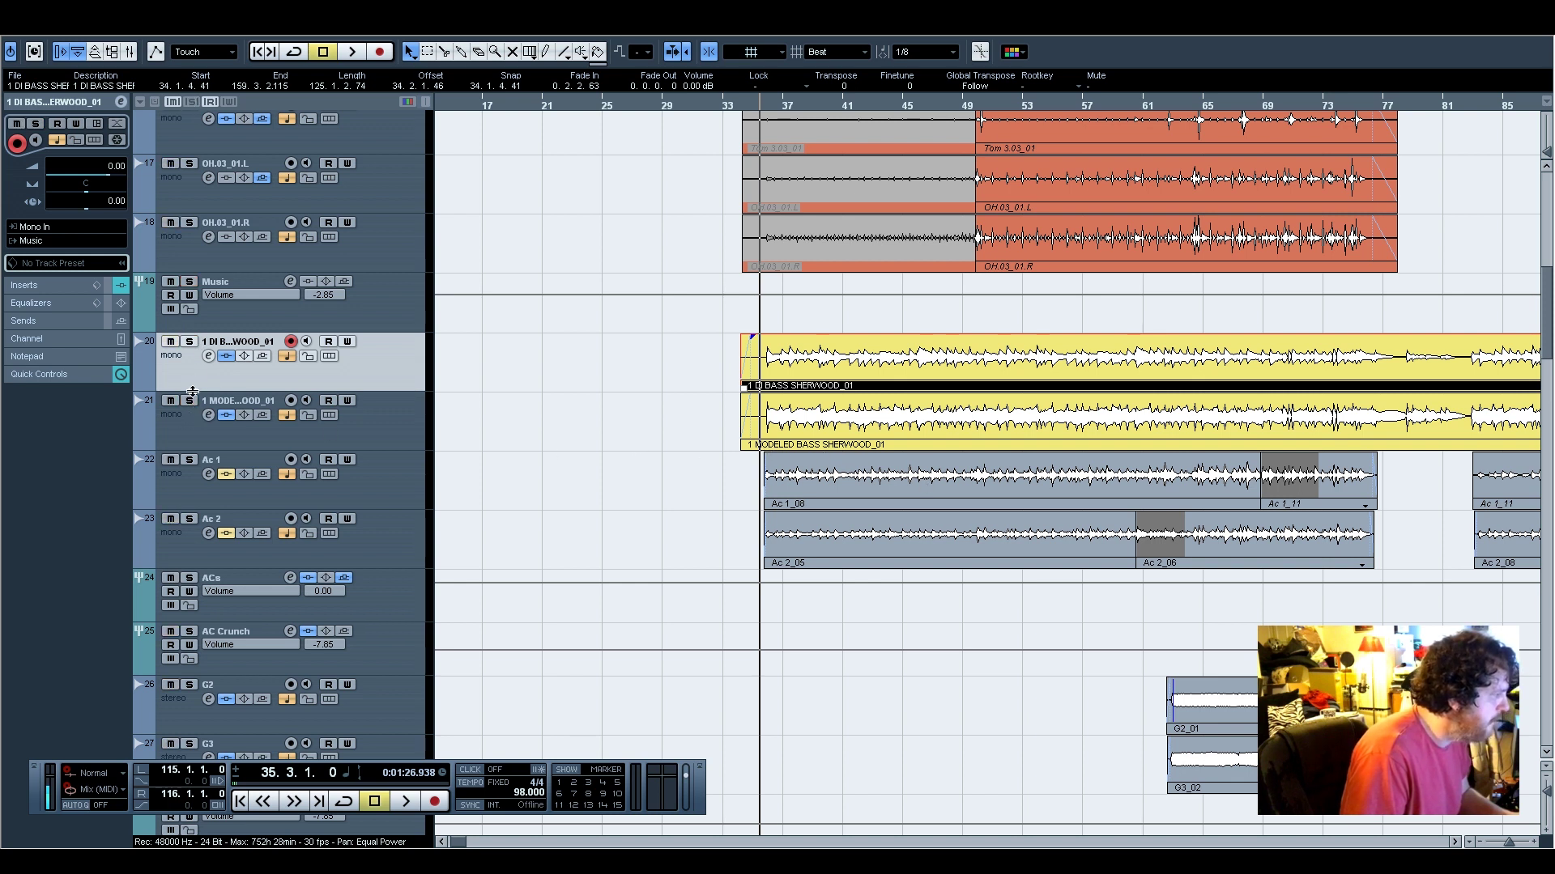
# Solo the DI bass track, open its Q2 Mono equalizer insert, and review the EQ curve during playback
pyautogui.click(192, 342)
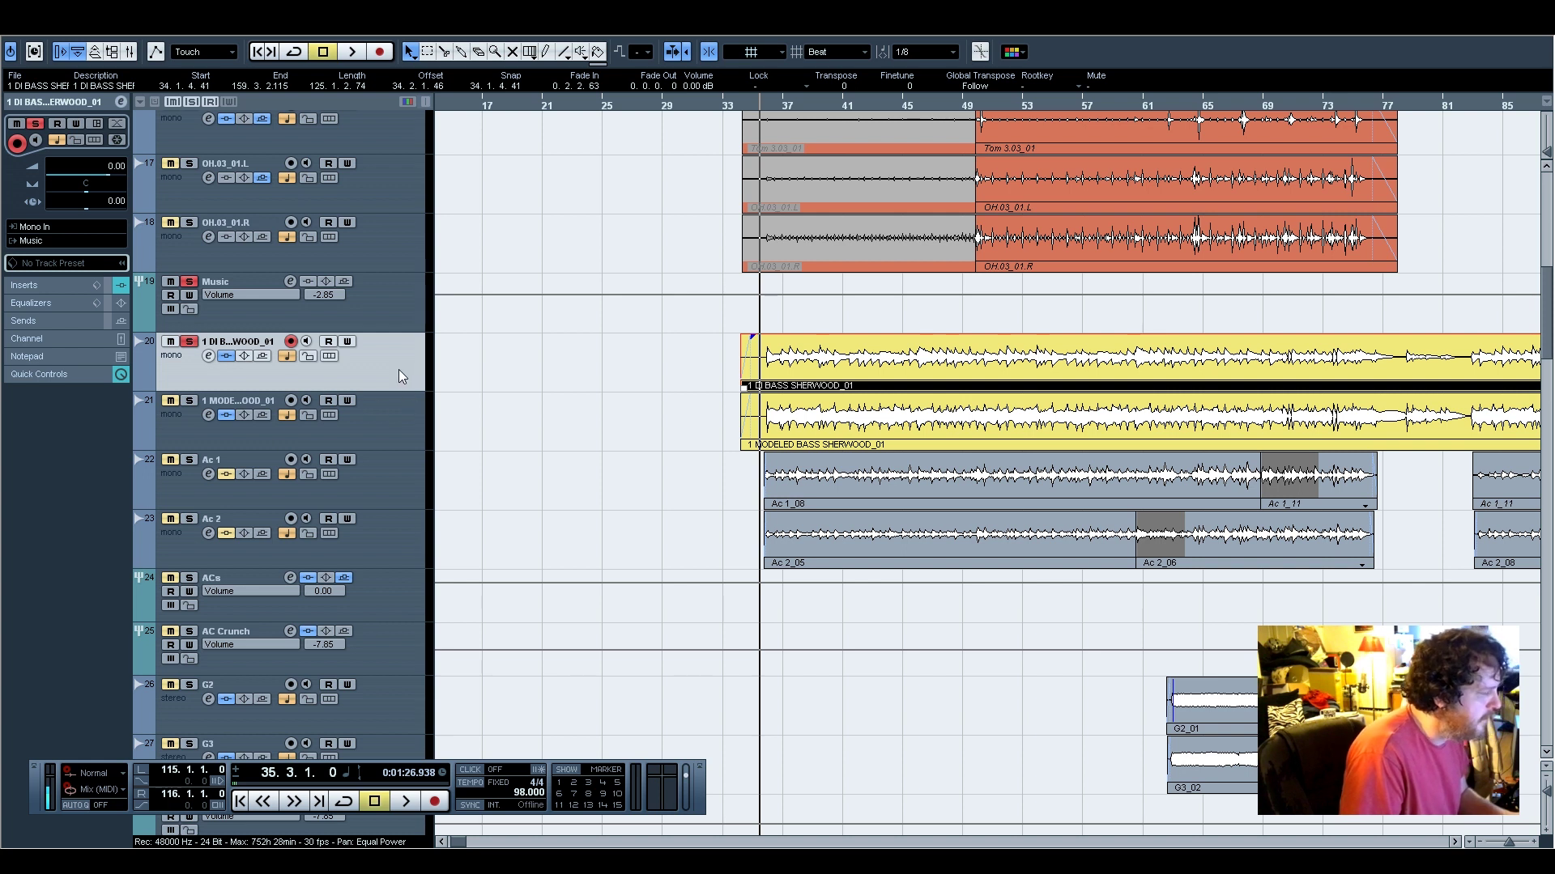
pyautogui.click(45, 285)
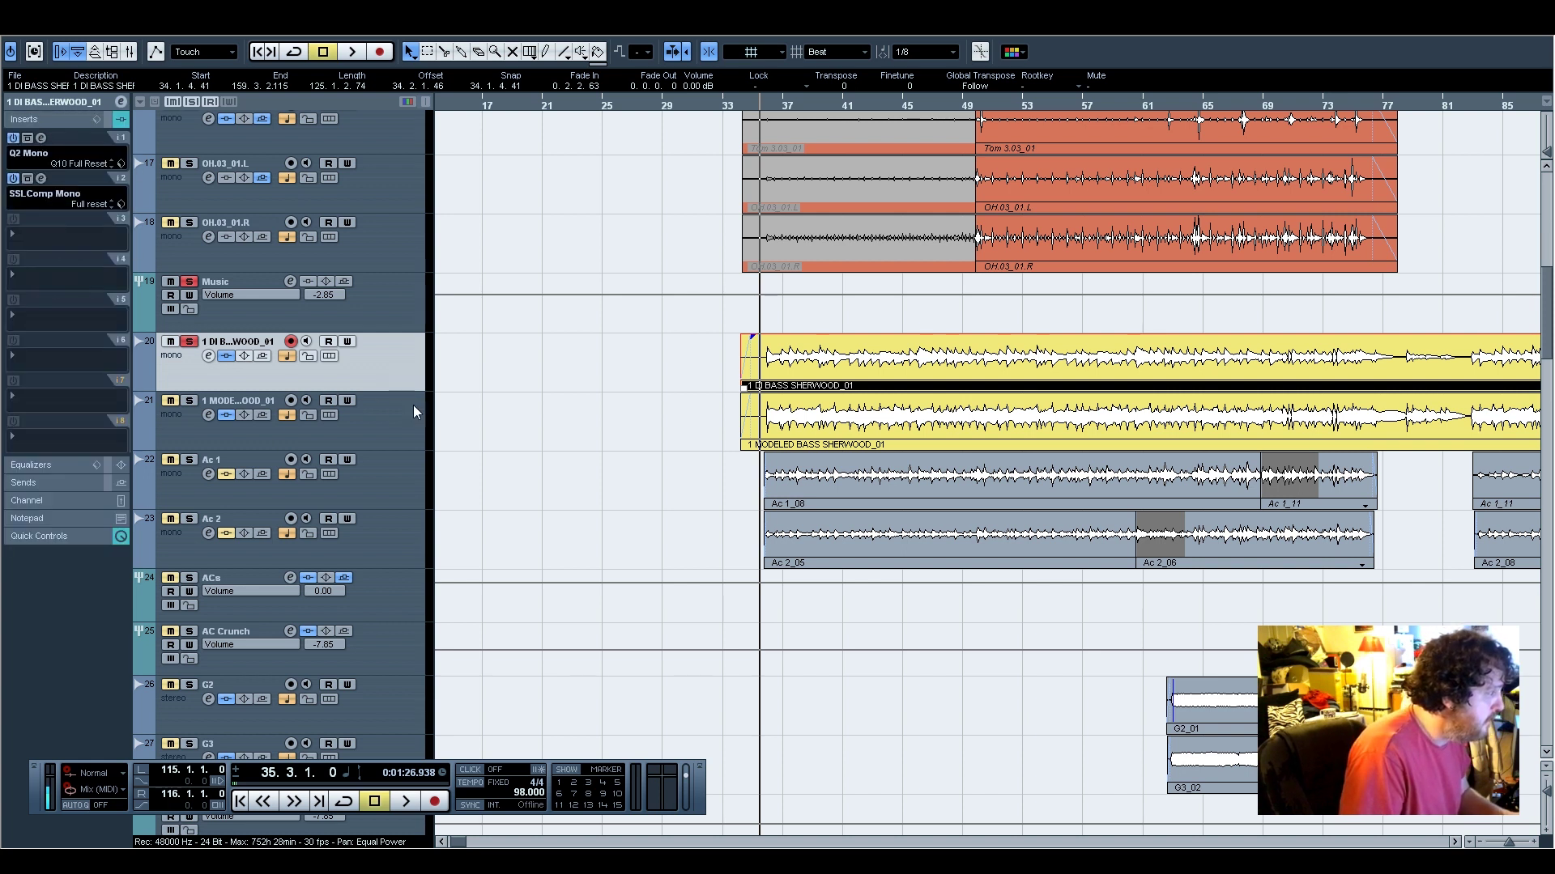
pyautogui.click(40, 138)
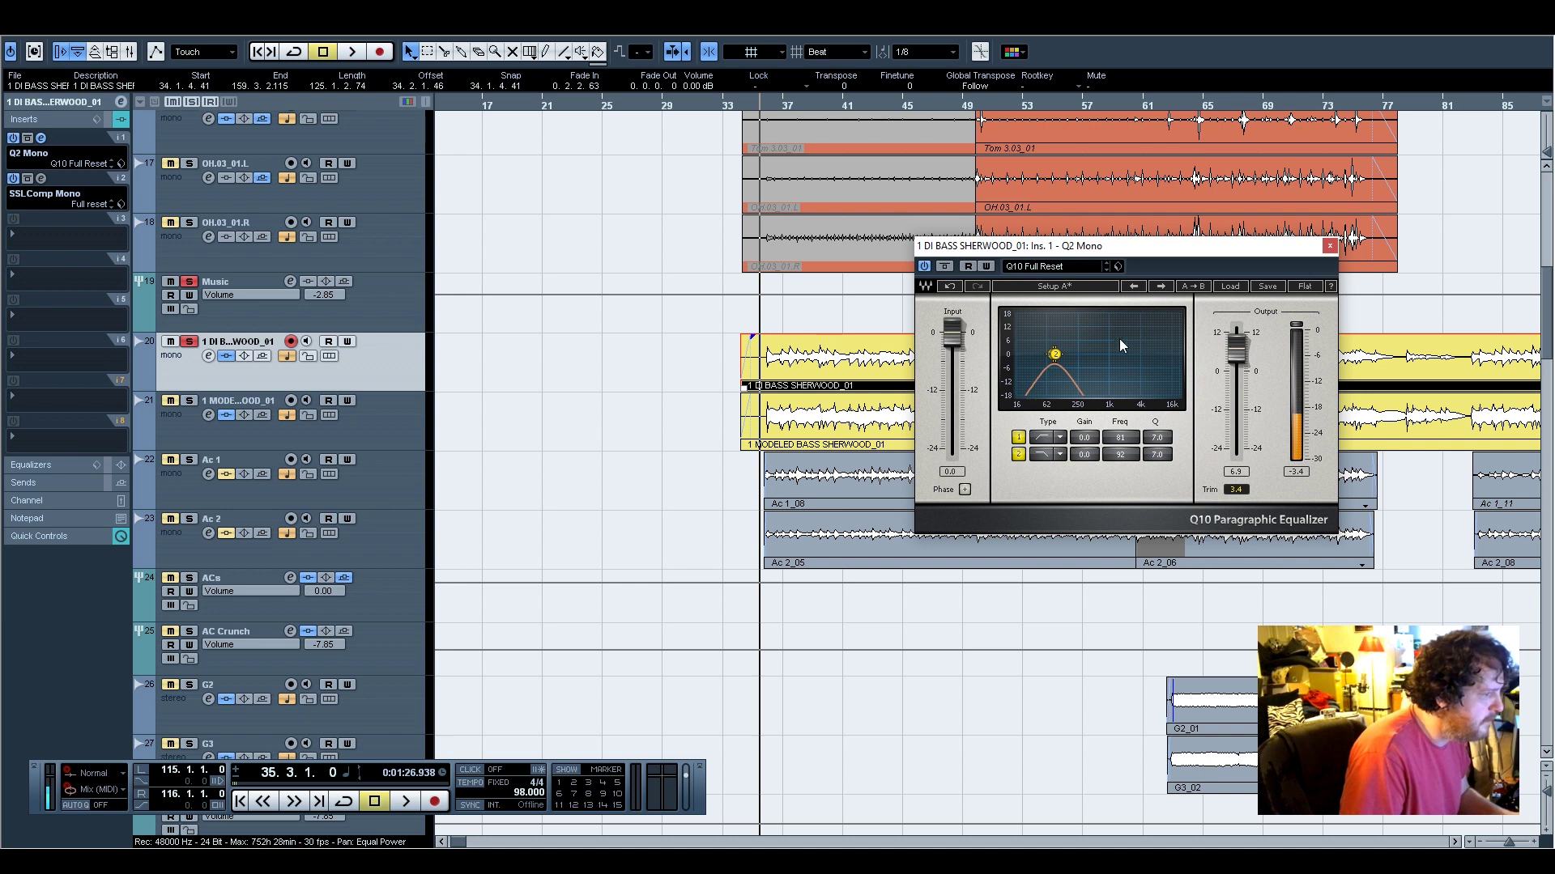
pyautogui.moveTo(1119, 242); pyautogui.dragTo(519, 224)
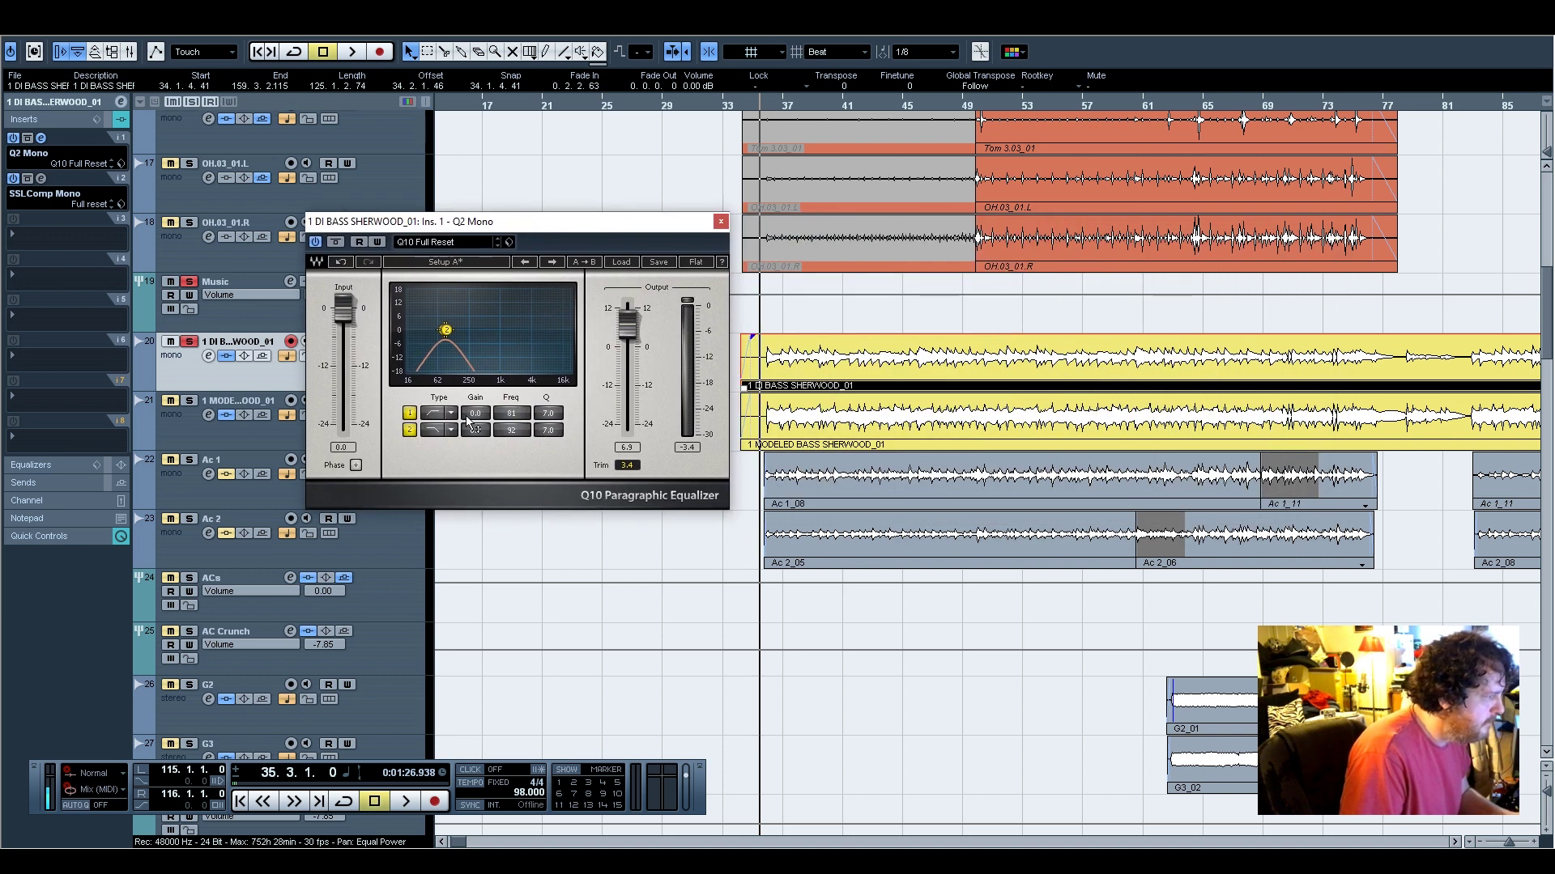
pyautogui.moveTo(541, 234); pyautogui.dragTo(439, 368)
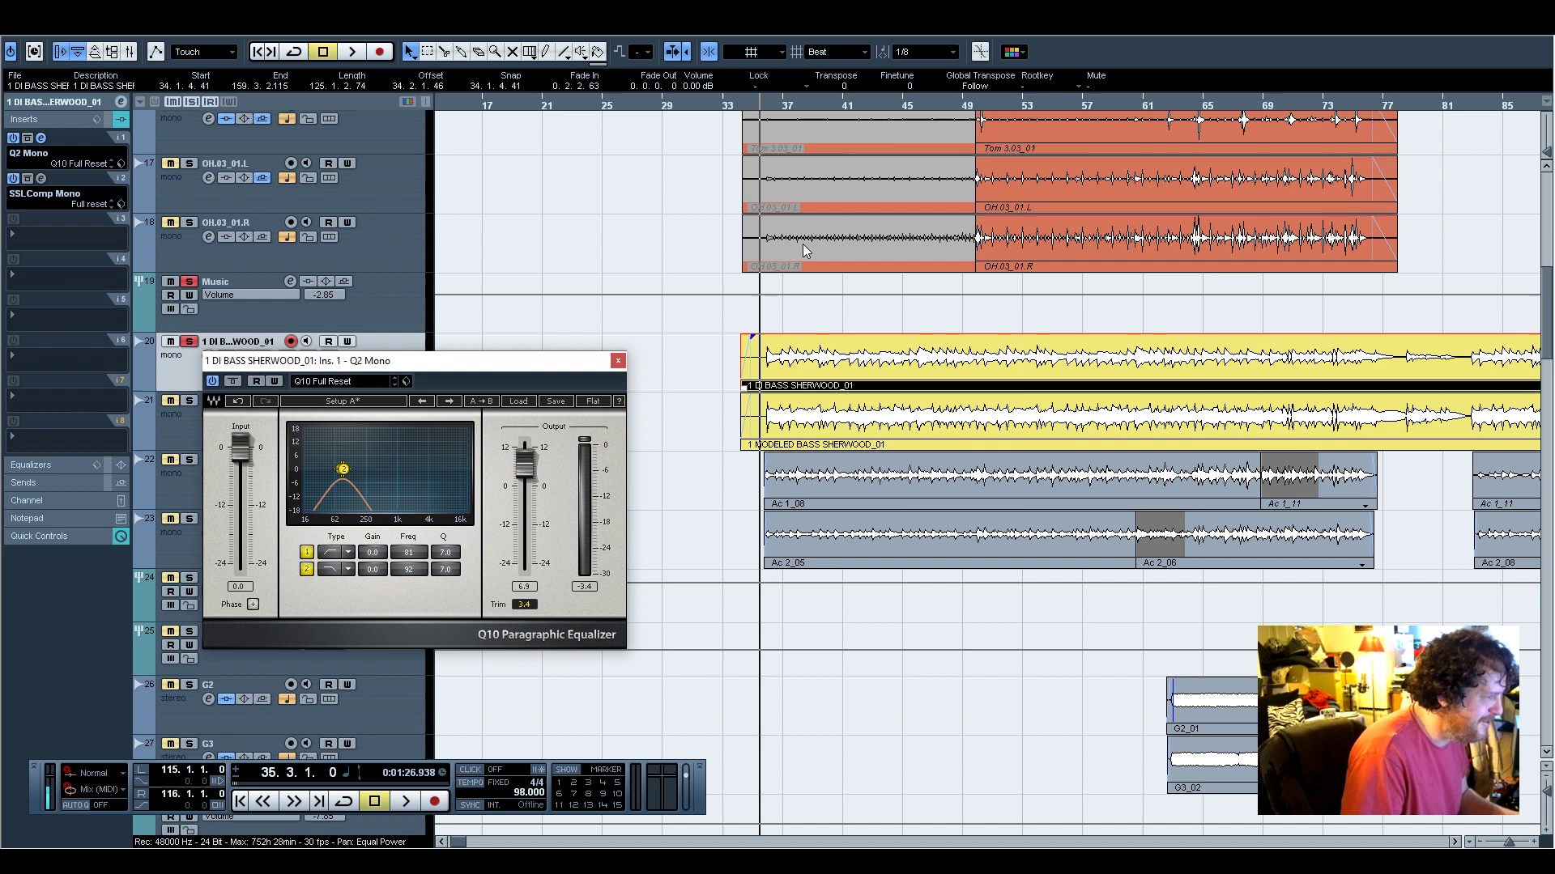
pyautogui.press('space')
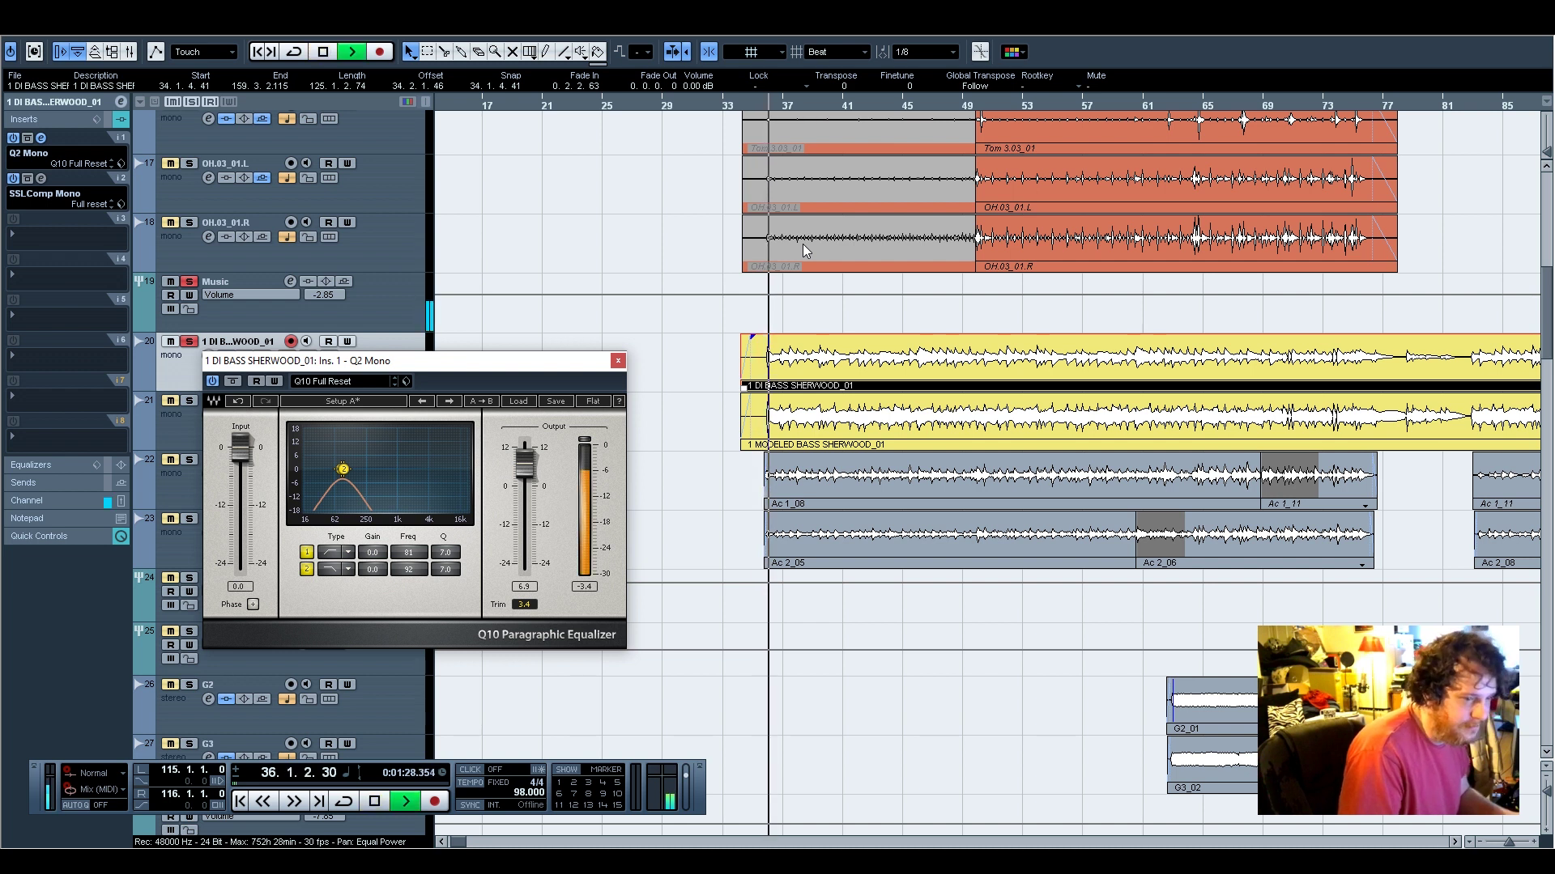
pyautogui.moveTo(481, 369); pyautogui.dragTo(489, 428)
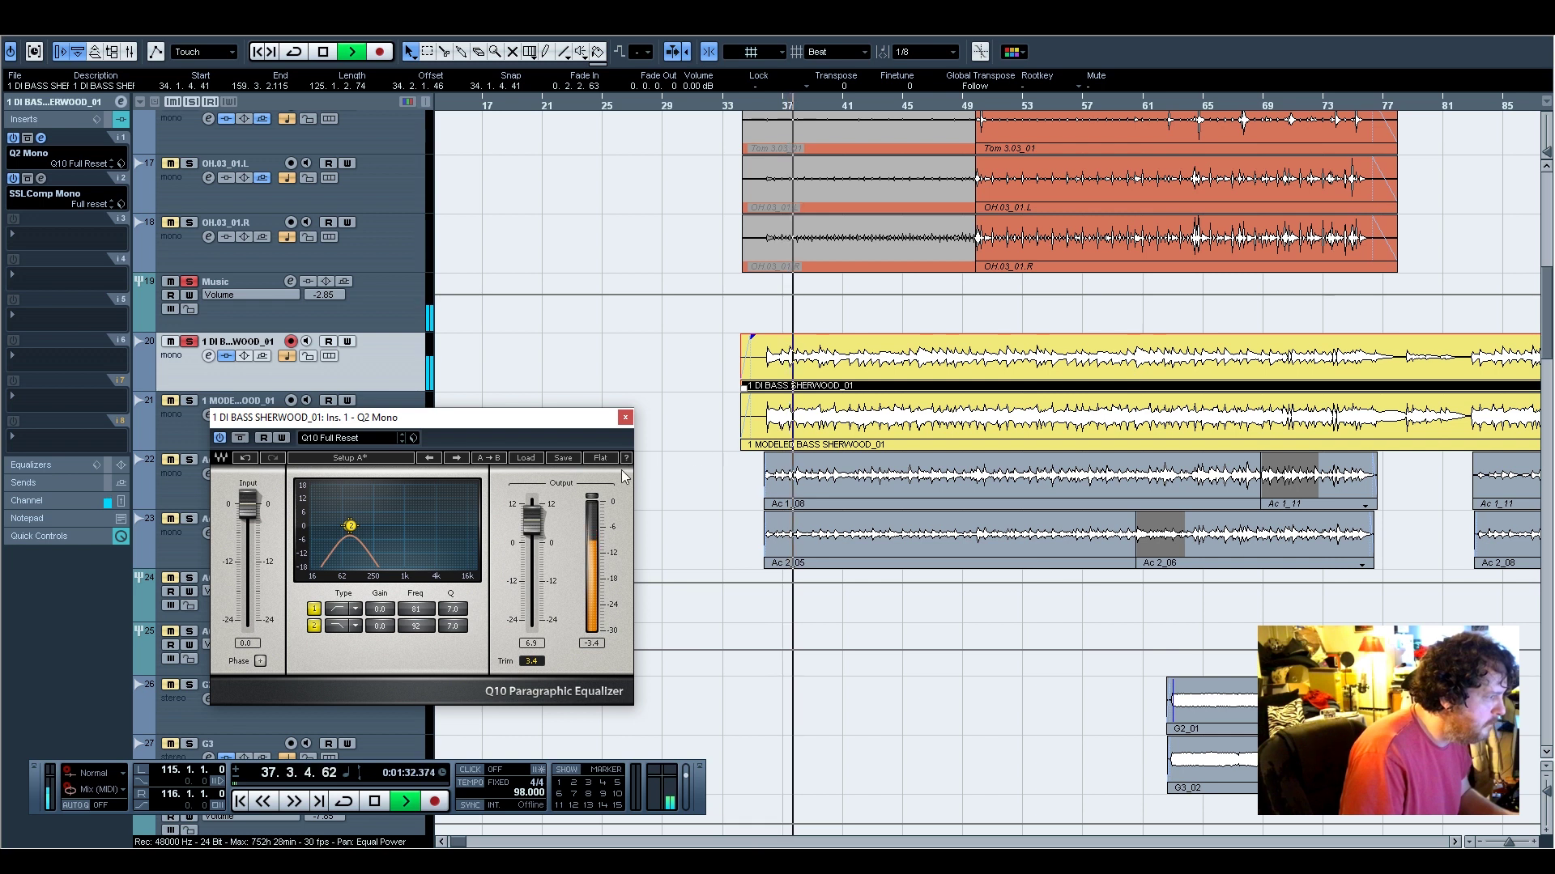
# Inspect the DI bass track's SSLComp Mono settings during playback, then stop playback and close both plug-in windows
pyautogui.click(40, 179)
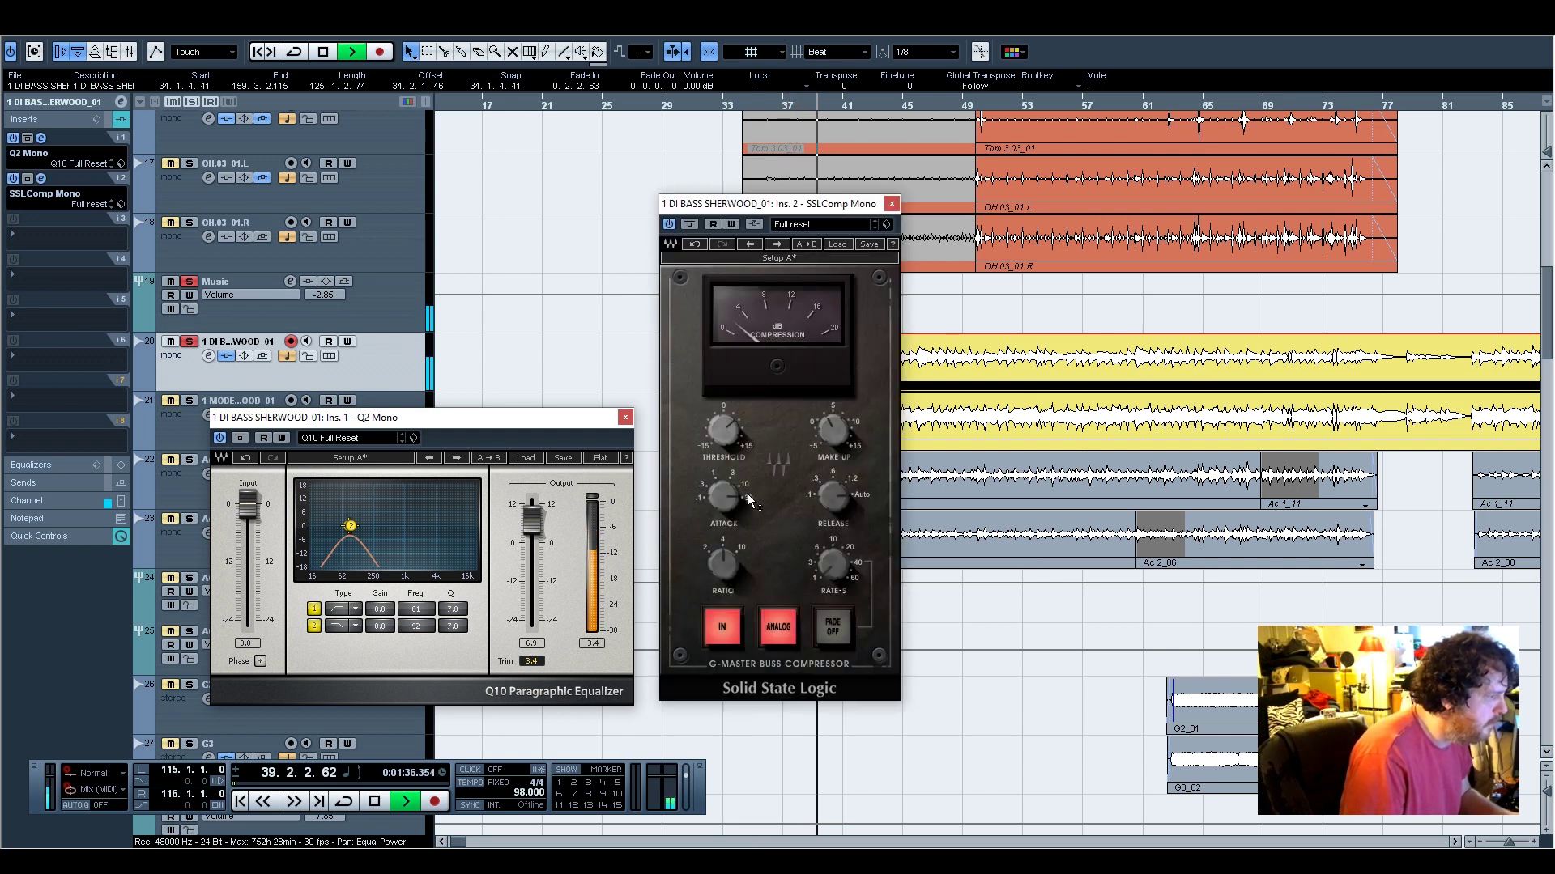
pyautogui.moveTo(737, 495)
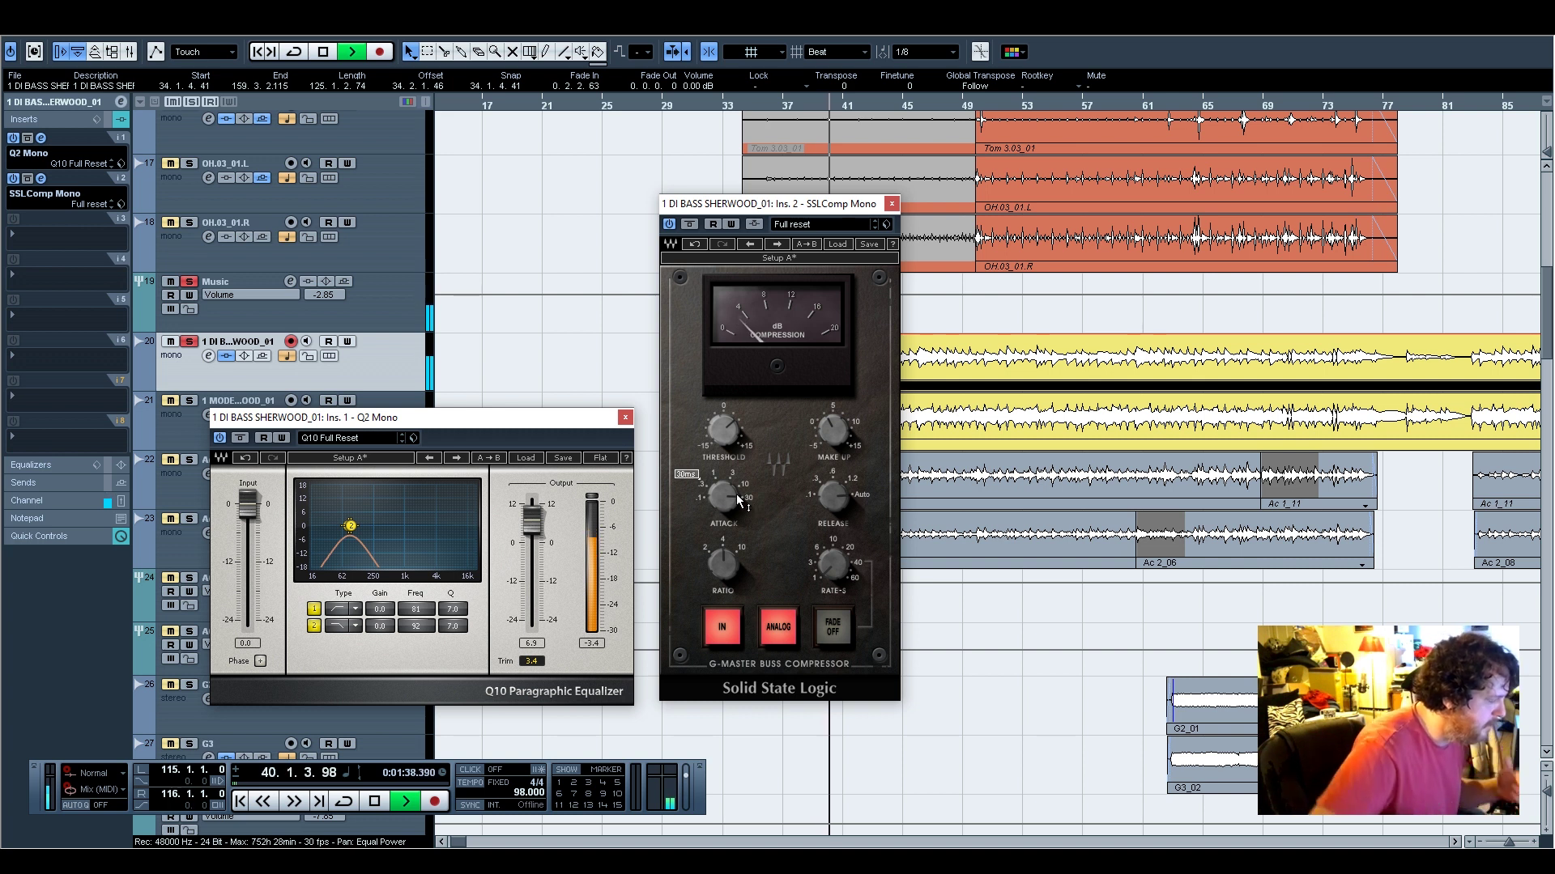
pyautogui.press('space')
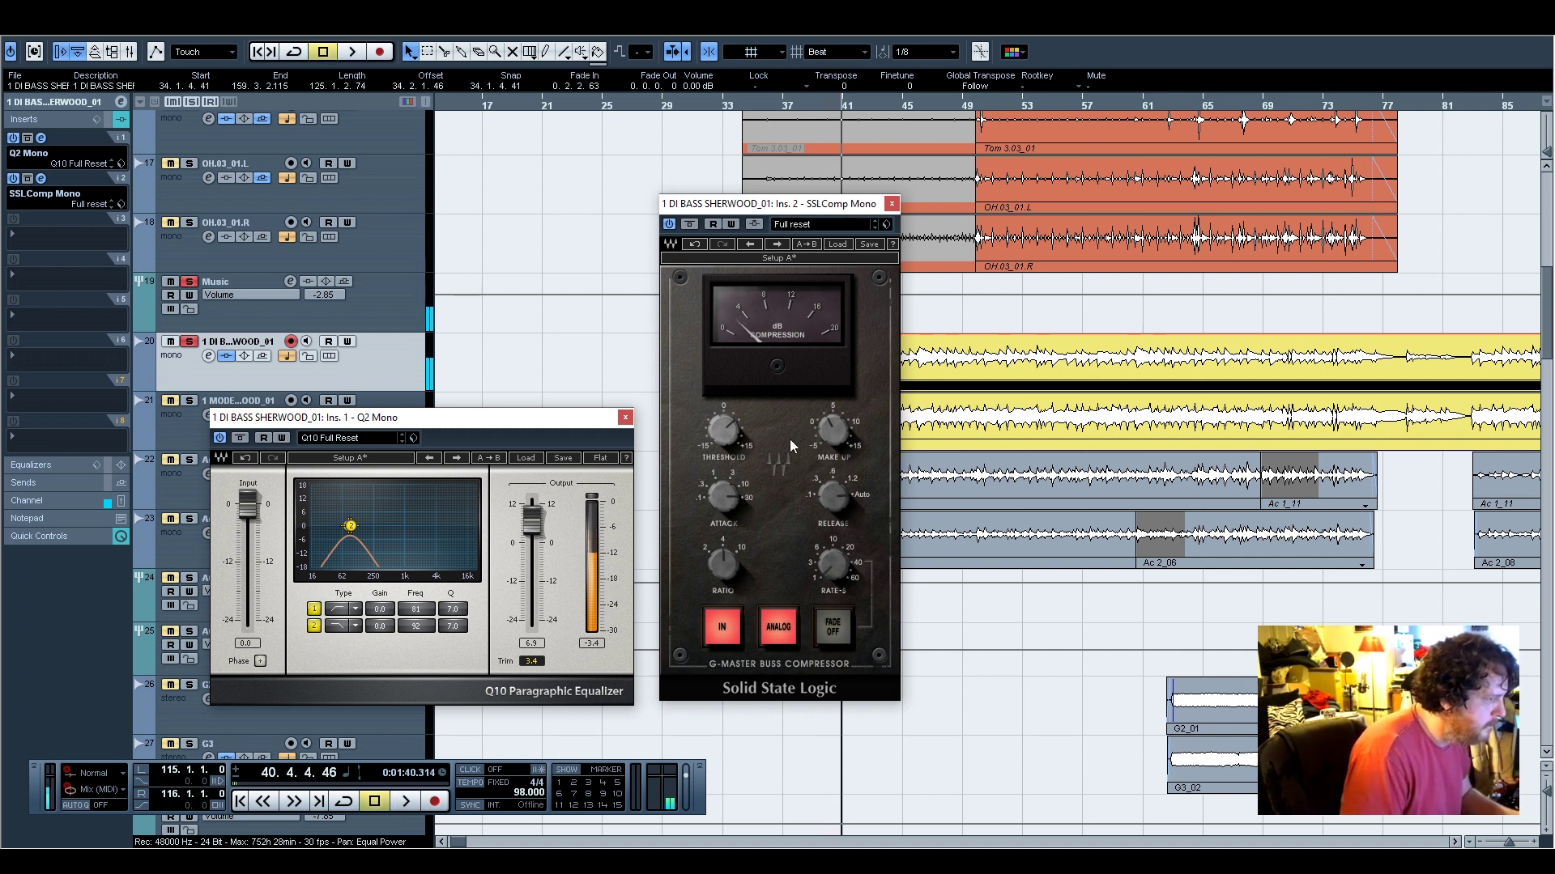
pyautogui.click(891, 204)
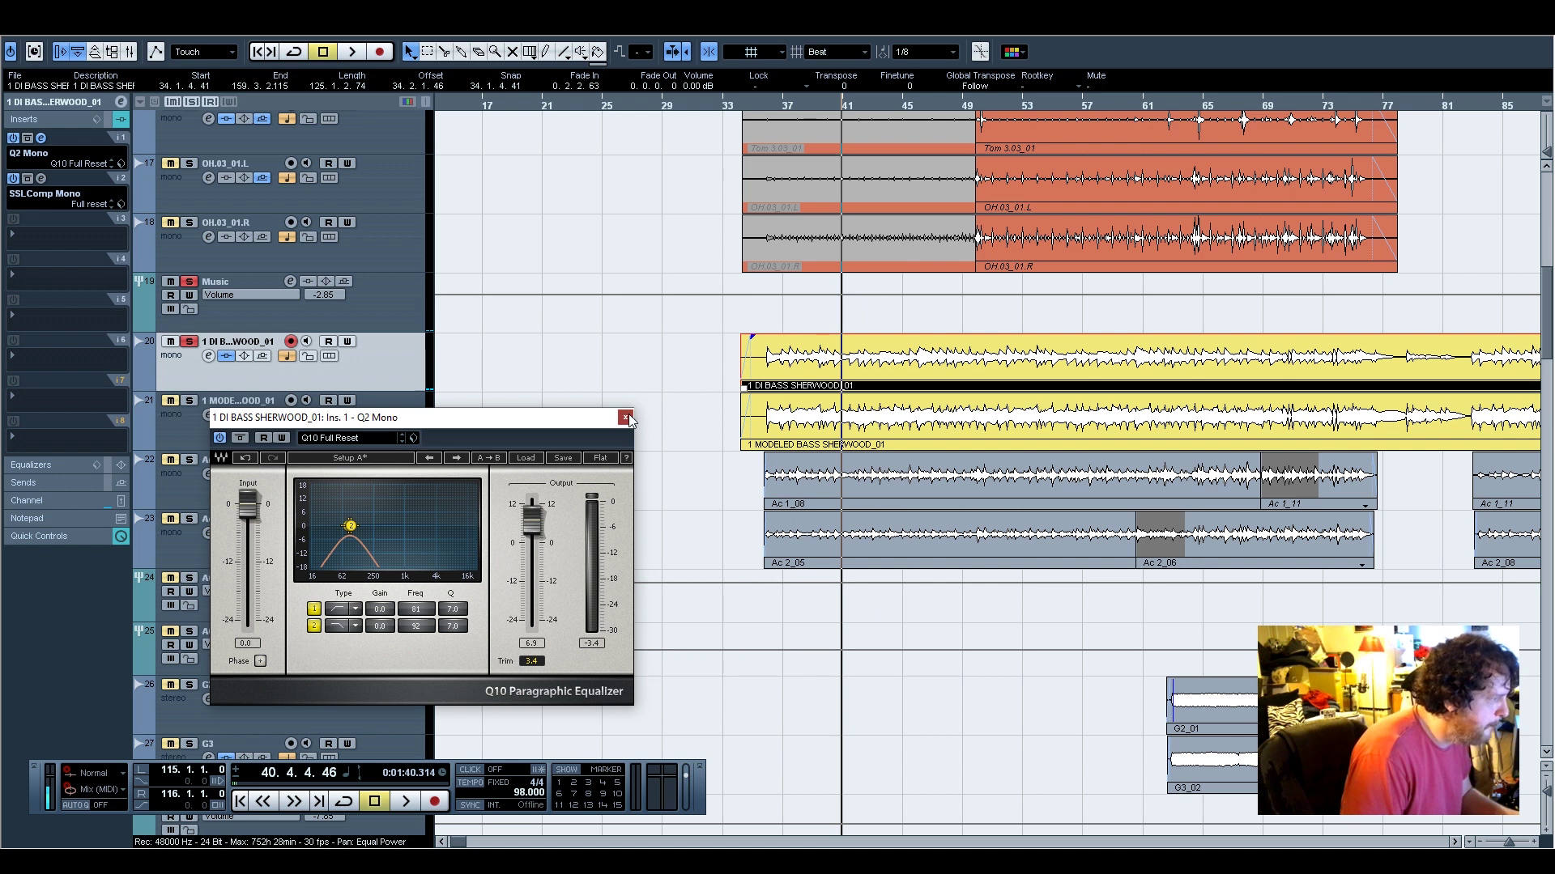
pyautogui.click(626, 418)
# Solo the modeled bass track and open its Q10 Mono equalizer insert, placing its window clear of the bass clips
pyautogui.click(383, 421)
pyautogui.click(190, 401)
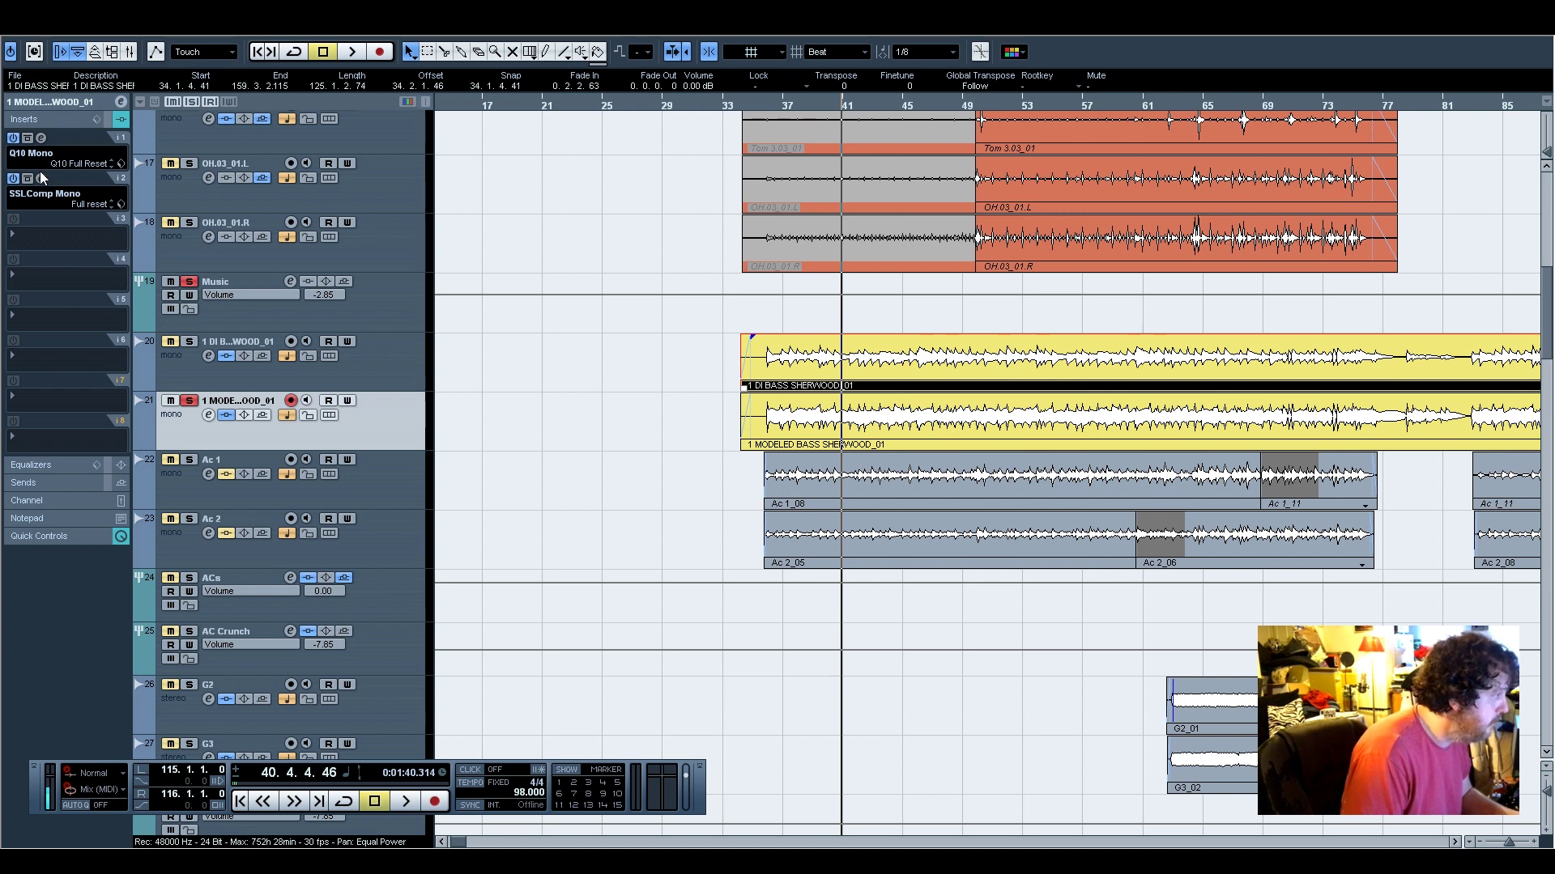
pyautogui.click(42, 138)
pyautogui.moveTo(704, 398); pyautogui.dragTo(595, 126)
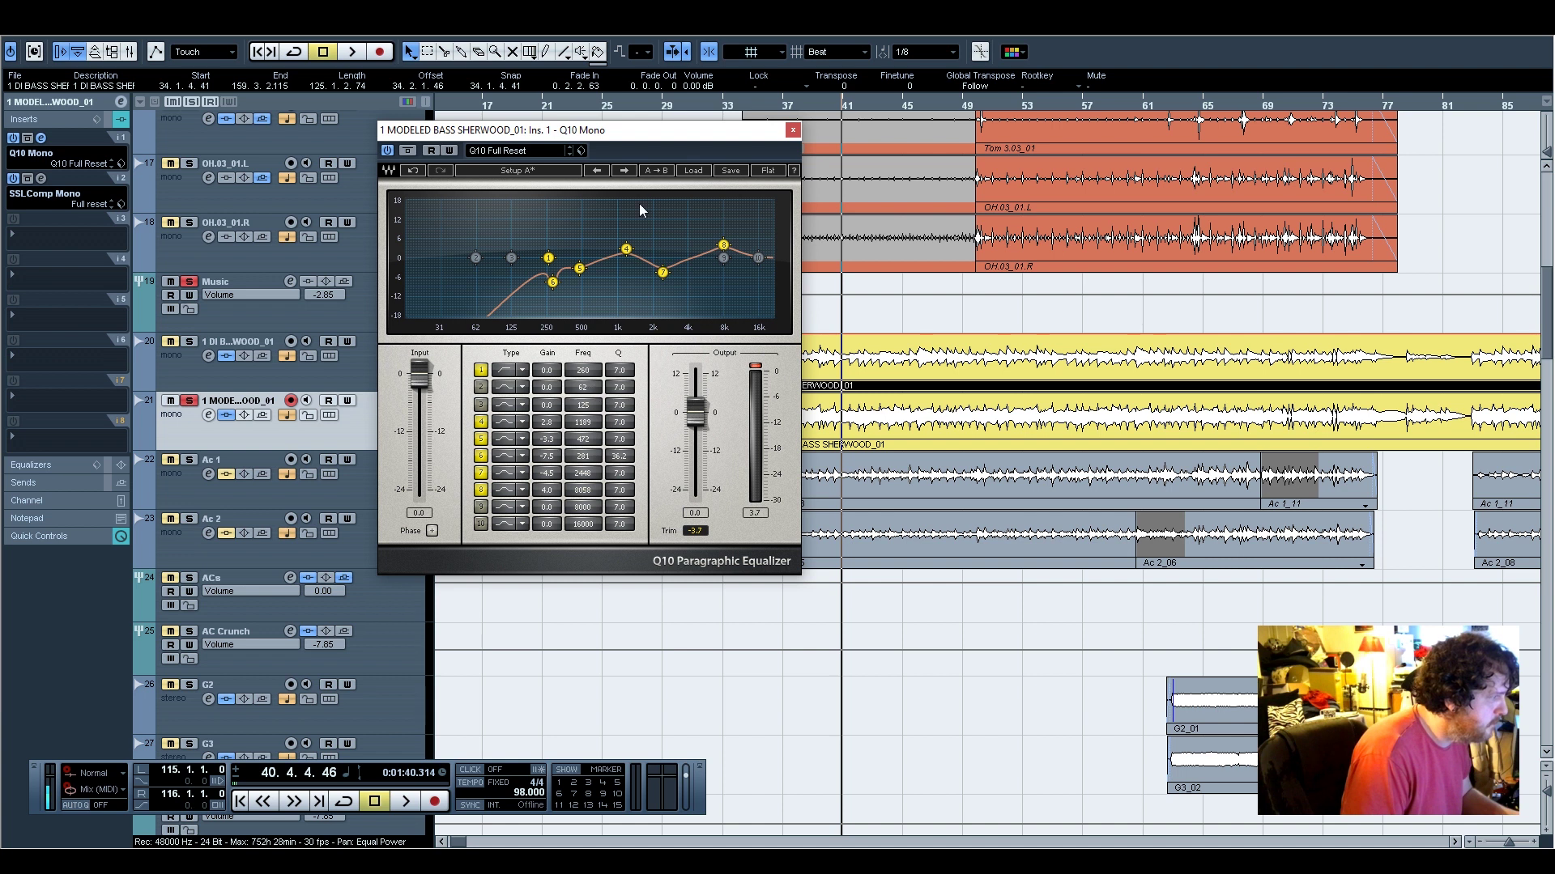
pyautogui.moveTo(628, 134); pyautogui.dragTo(373, 94)
# Play from near the start of the bass clips and lower the modeled bass Q10 output level to -2.6
pyautogui.click(766, 103)
pyautogui.press('space')
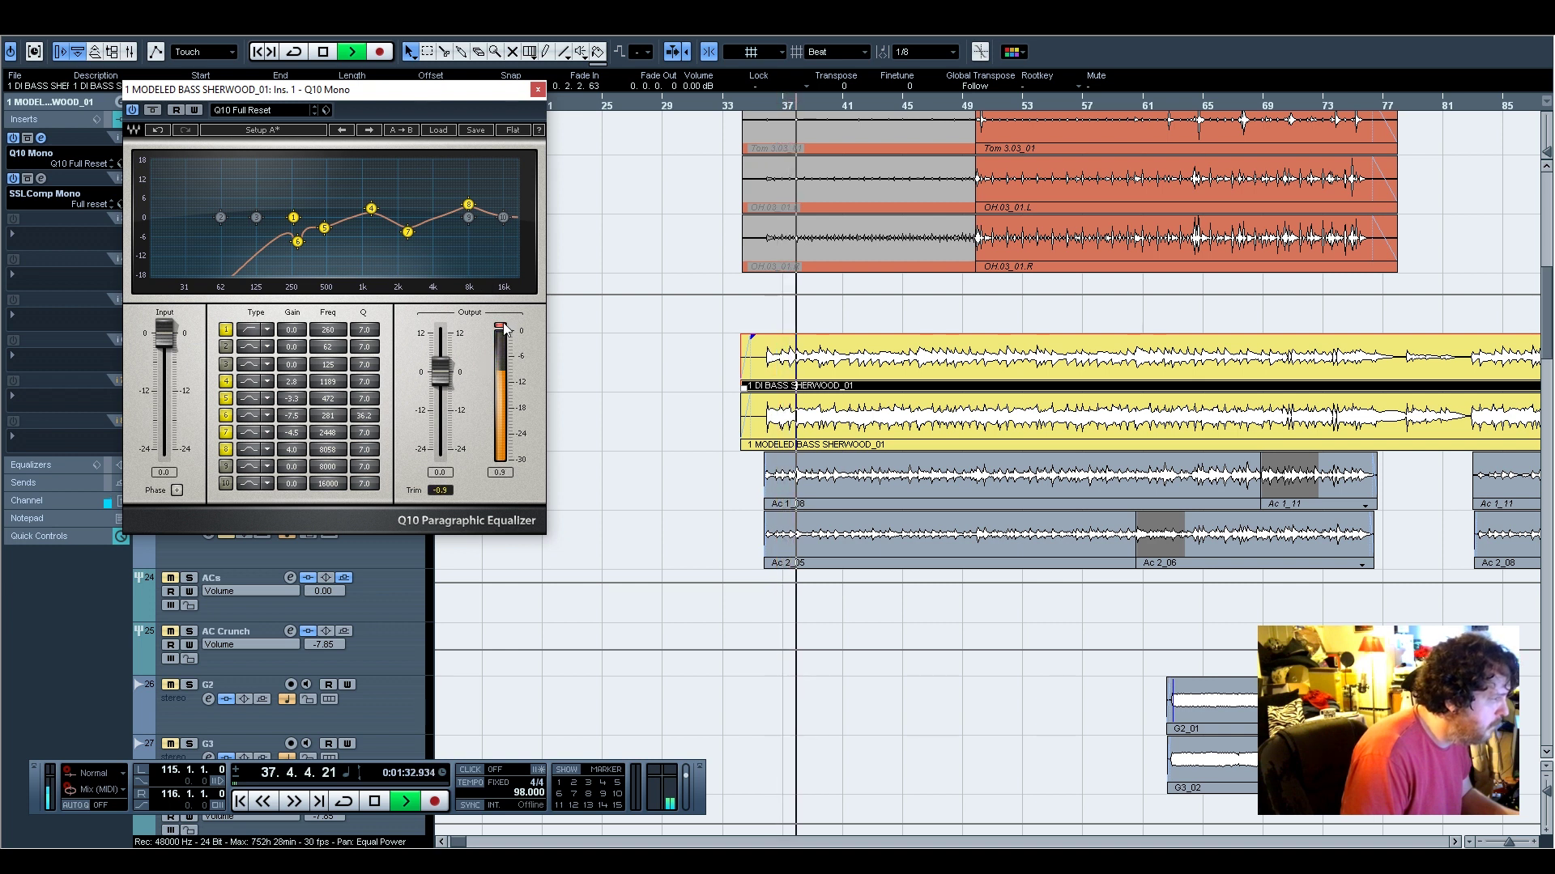
pyautogui.moveTo(441, 372); pyautogui.dragTo(441, 382)
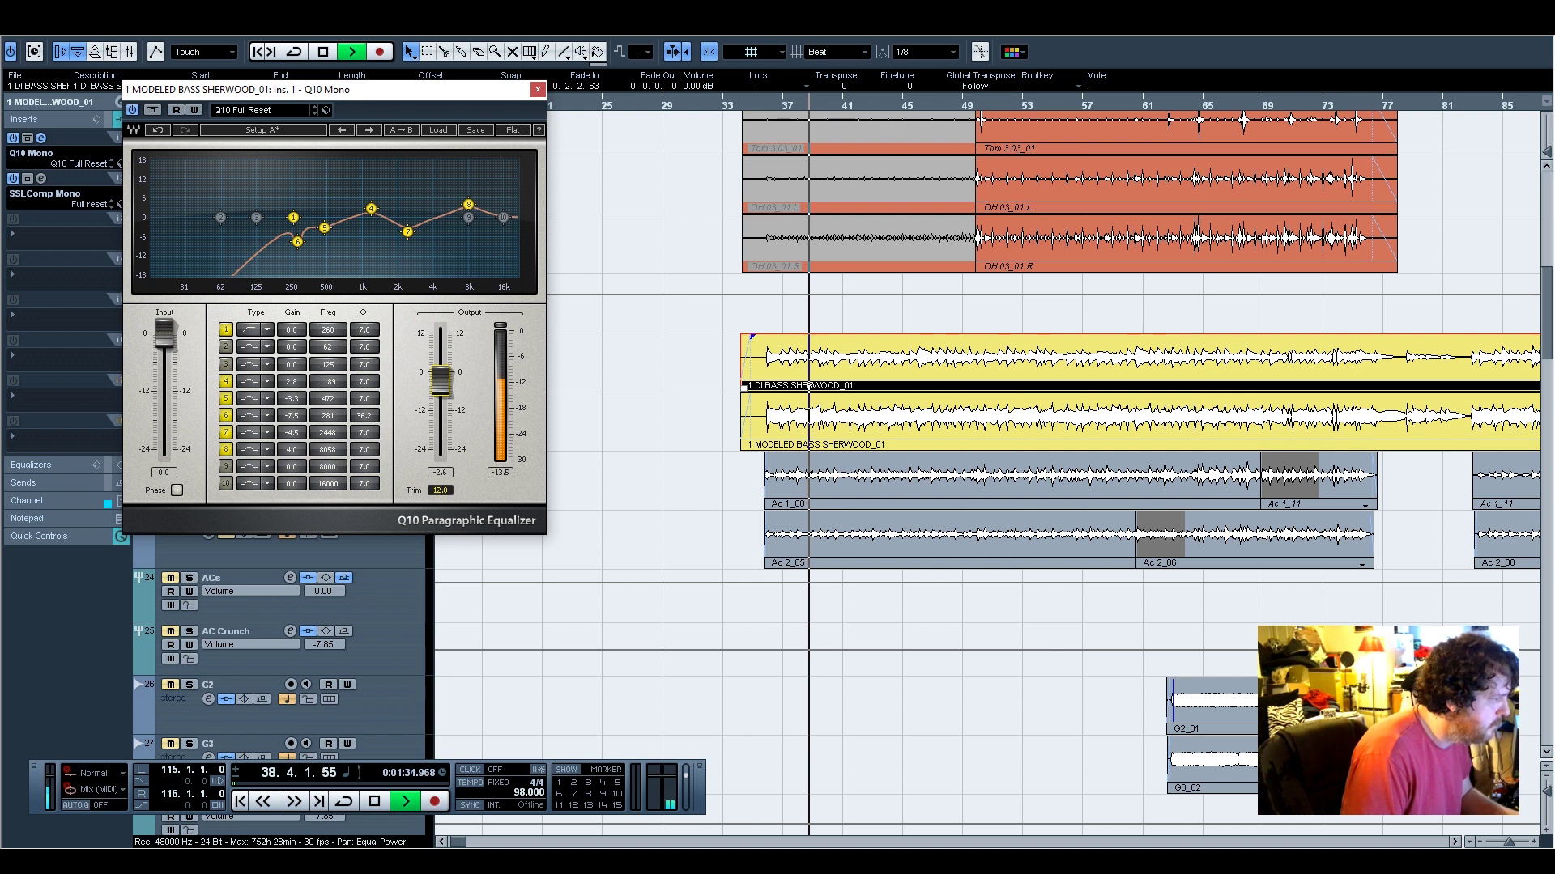
# Lower the Q10 equalizer's input level to -1.1 on the modeled bass track and close the plug-in window
pyautogui.moveTo(165, 334); pyautogui.dragTo(164, 338)
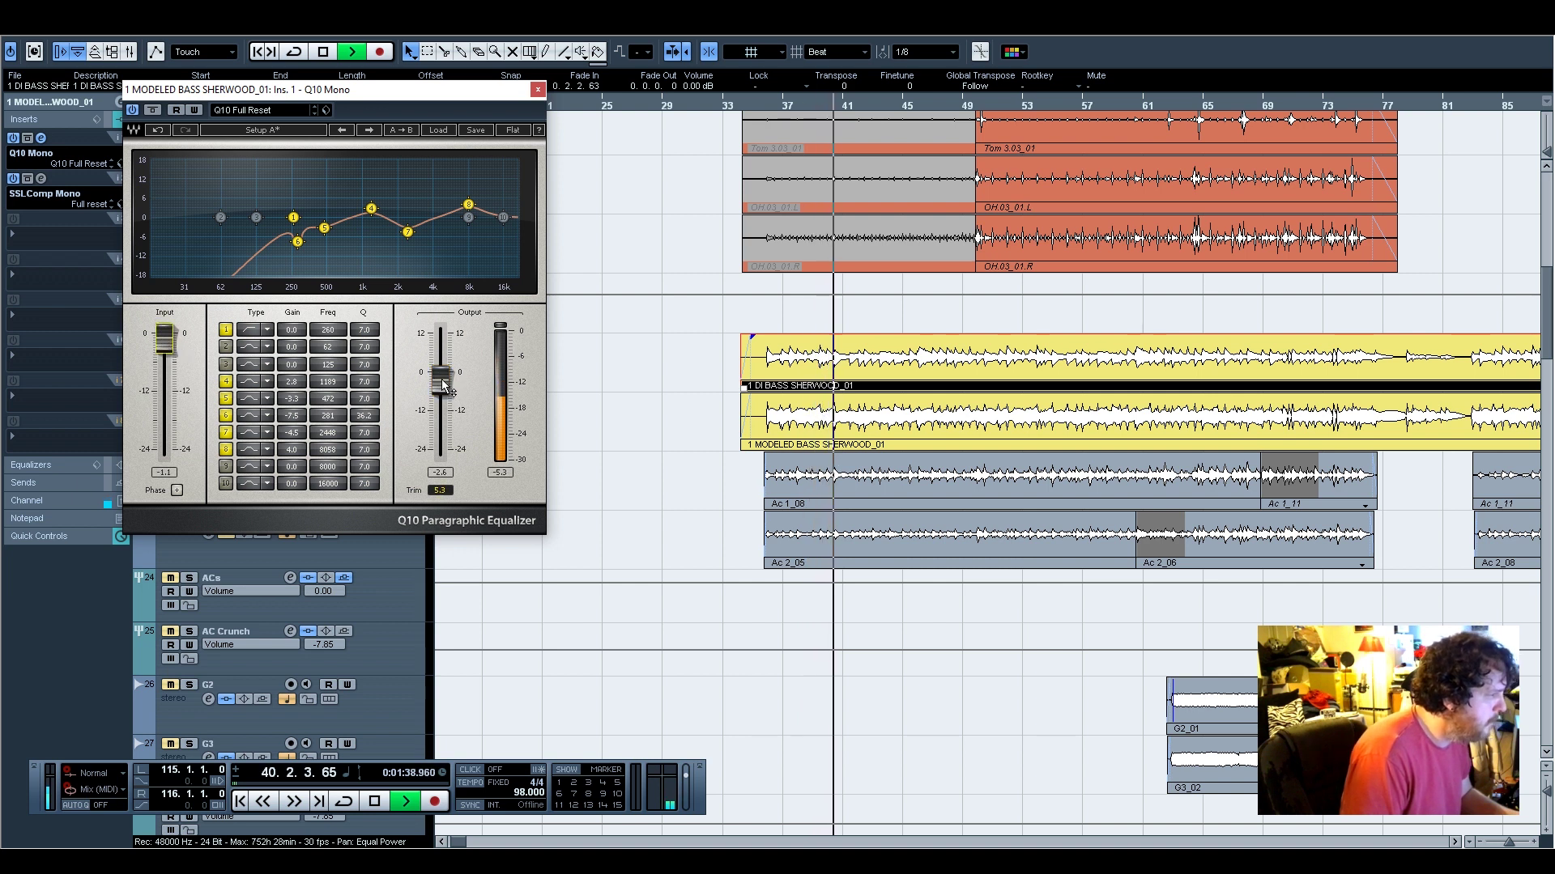
pyautogui.click(537, 89)
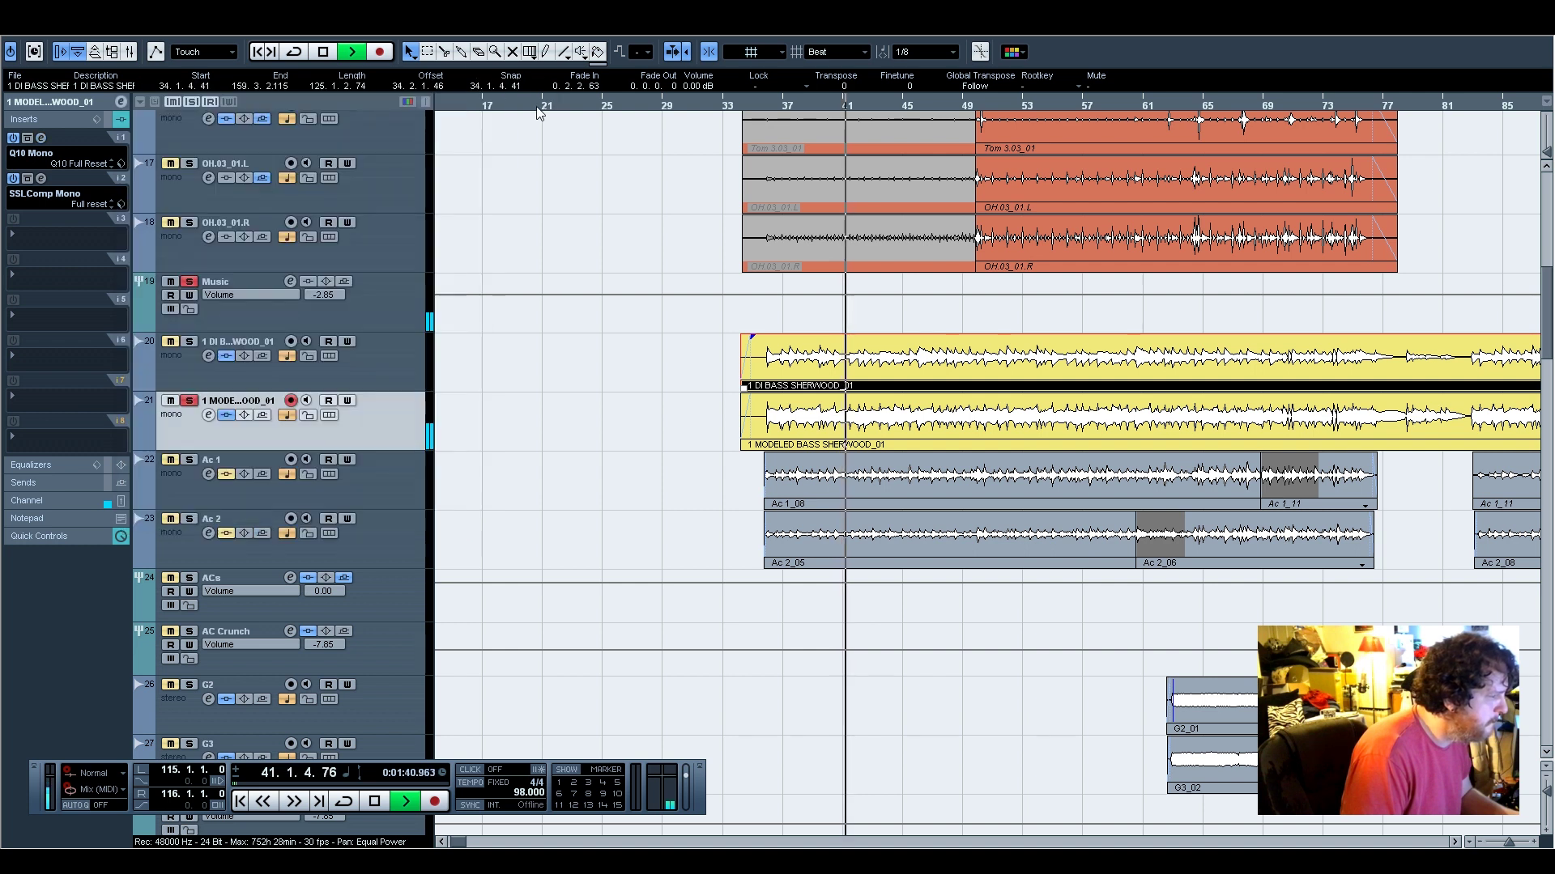
# Solo the DI bass track along with the modeled bass and play both from just before bar 36
pyautogui.click(189, 341)
pyautogui.press('space')
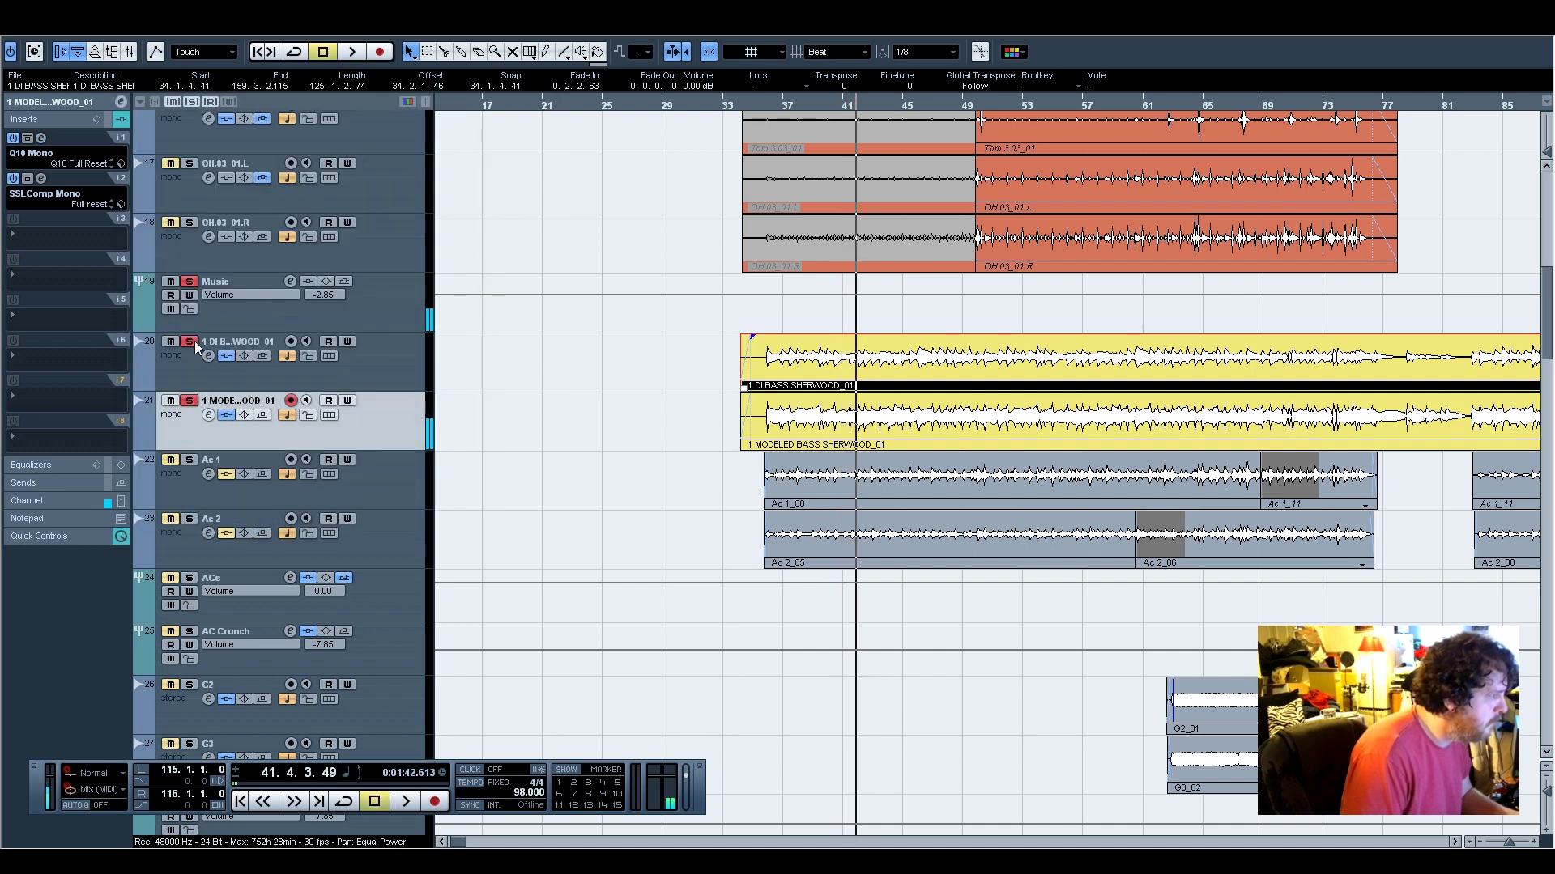
pyautogui.click(766, 104)
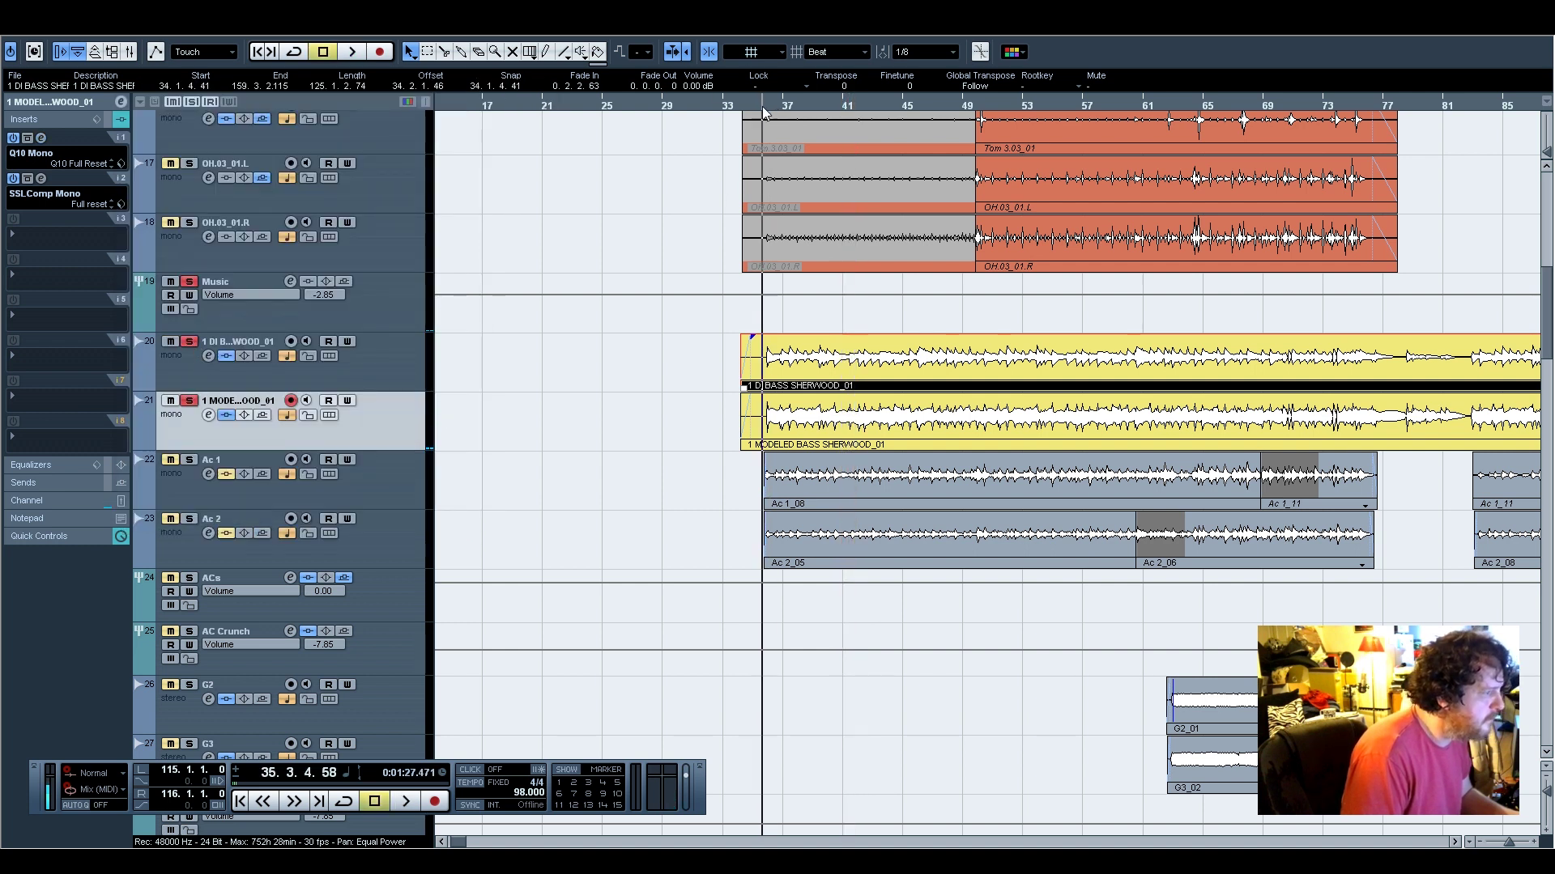
pyautogui.press('space')
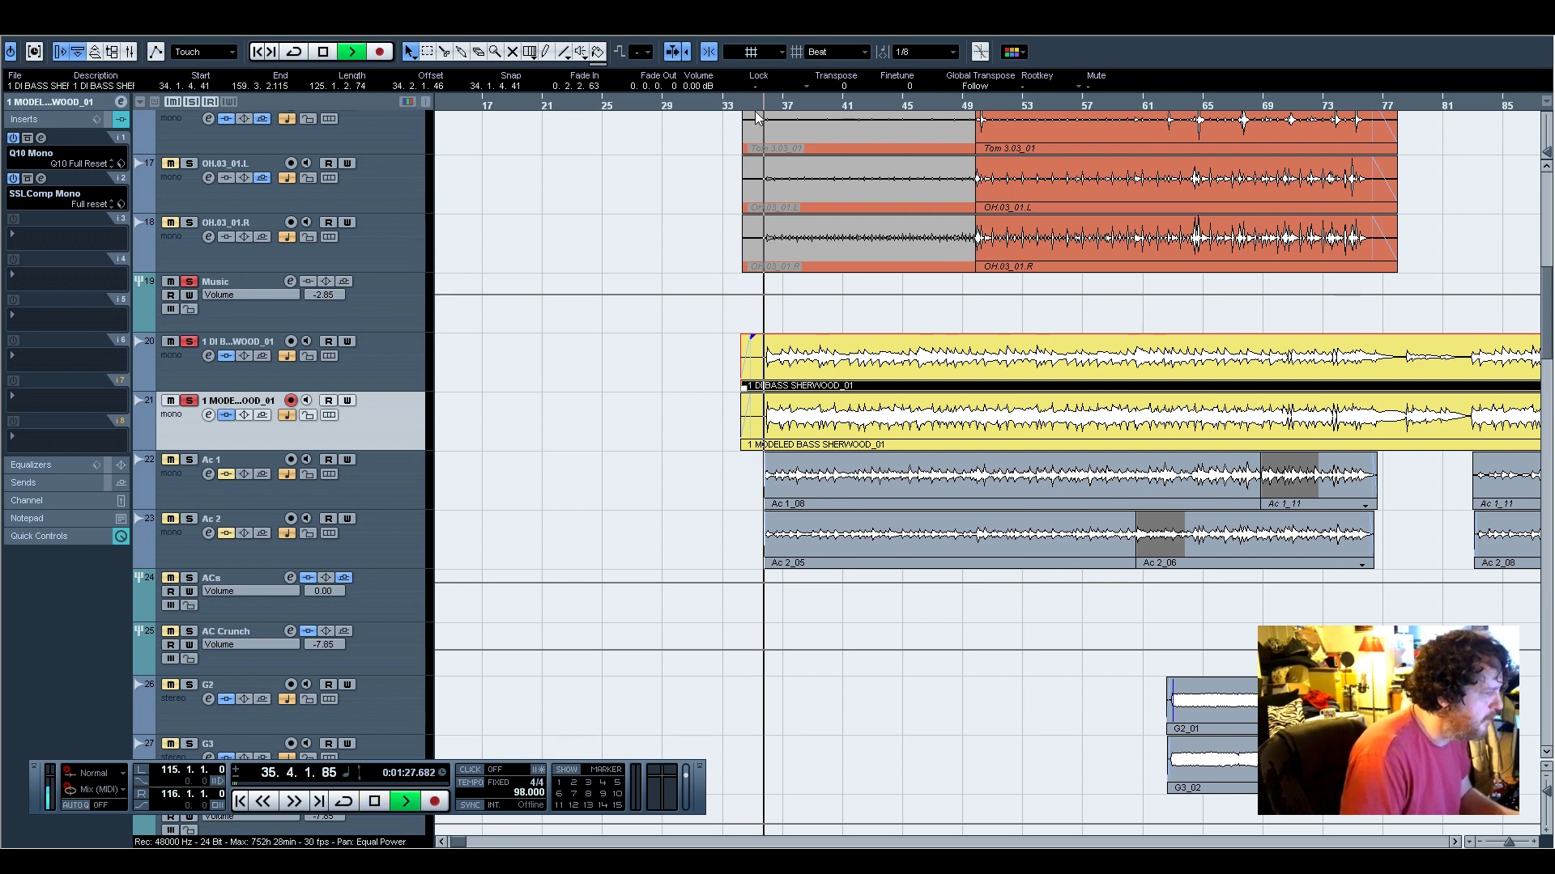
# Show the two bass channels in the mixer while they play, and stop playback
pyautogui.click(131, 55)
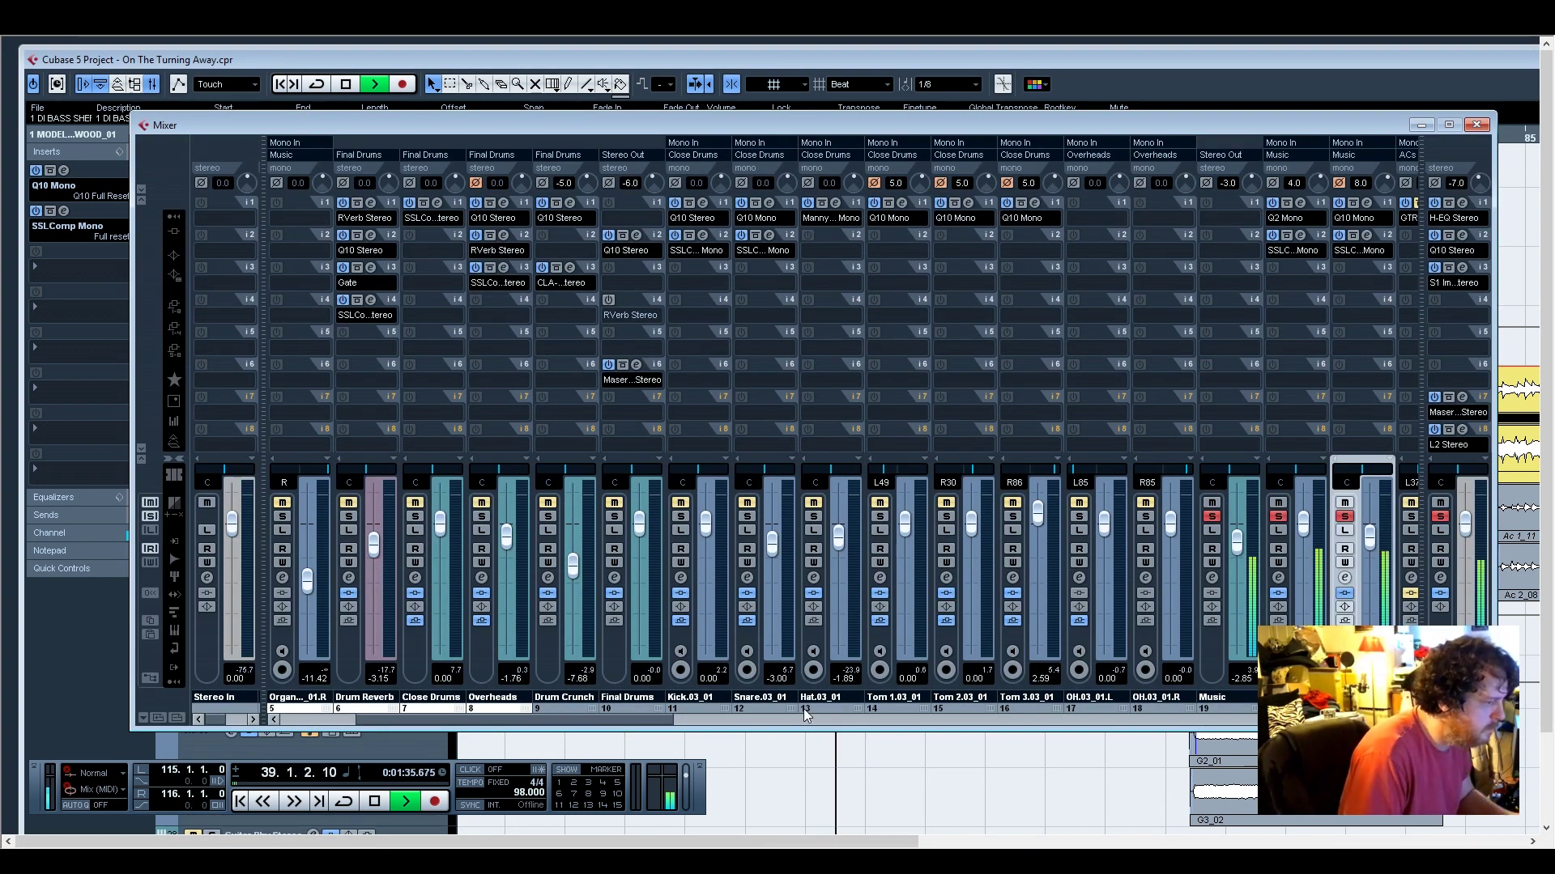
pyautogui.moveTo(625, 717); pyautogui.dragTo(804, 716)
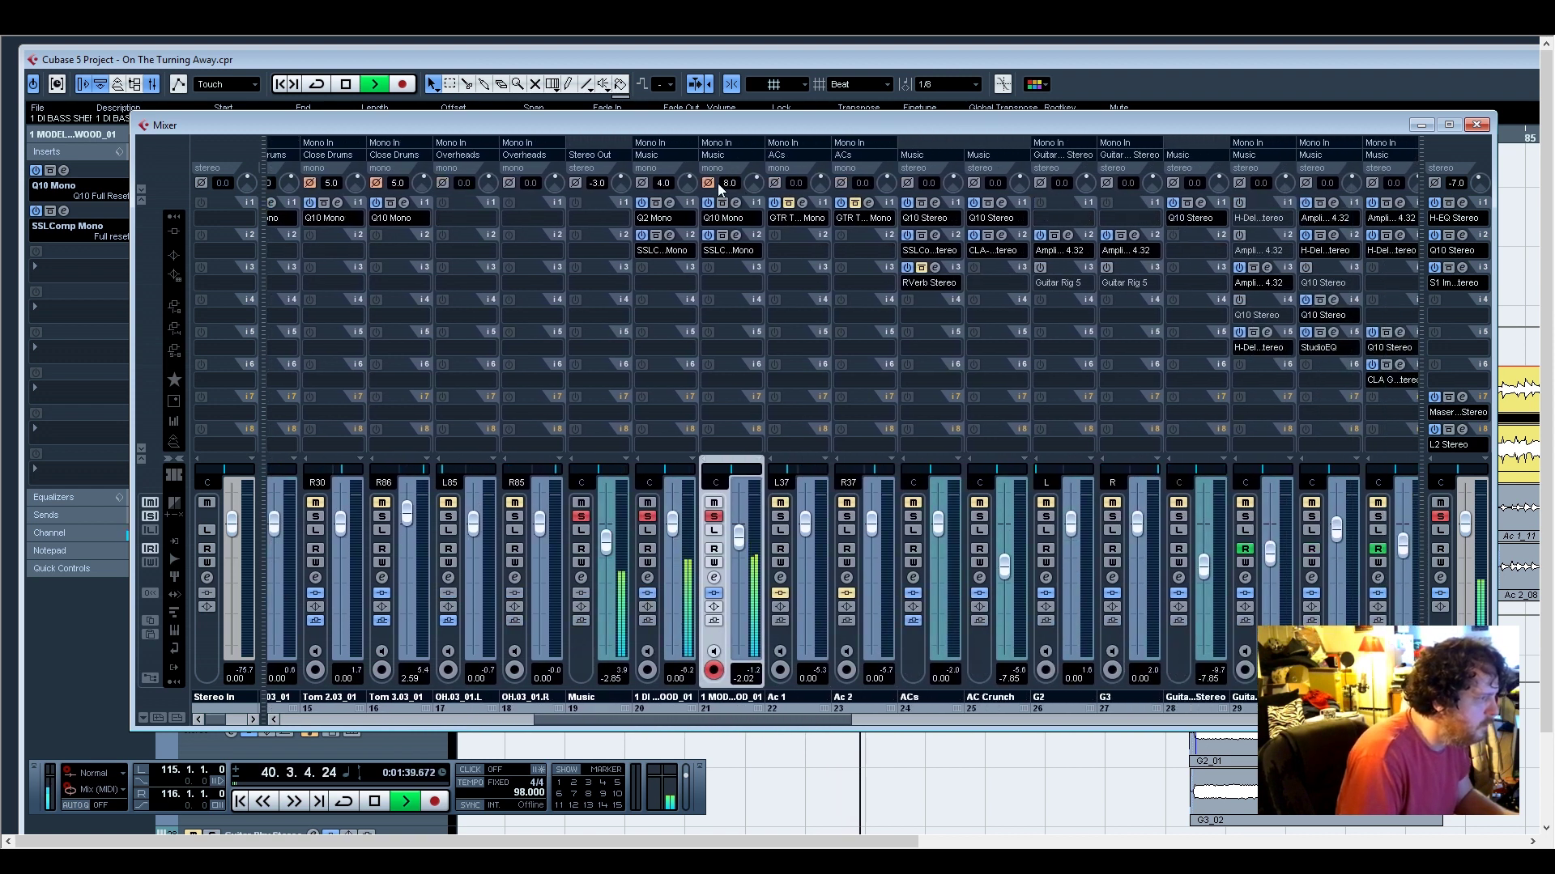
pyautogui.press('space')
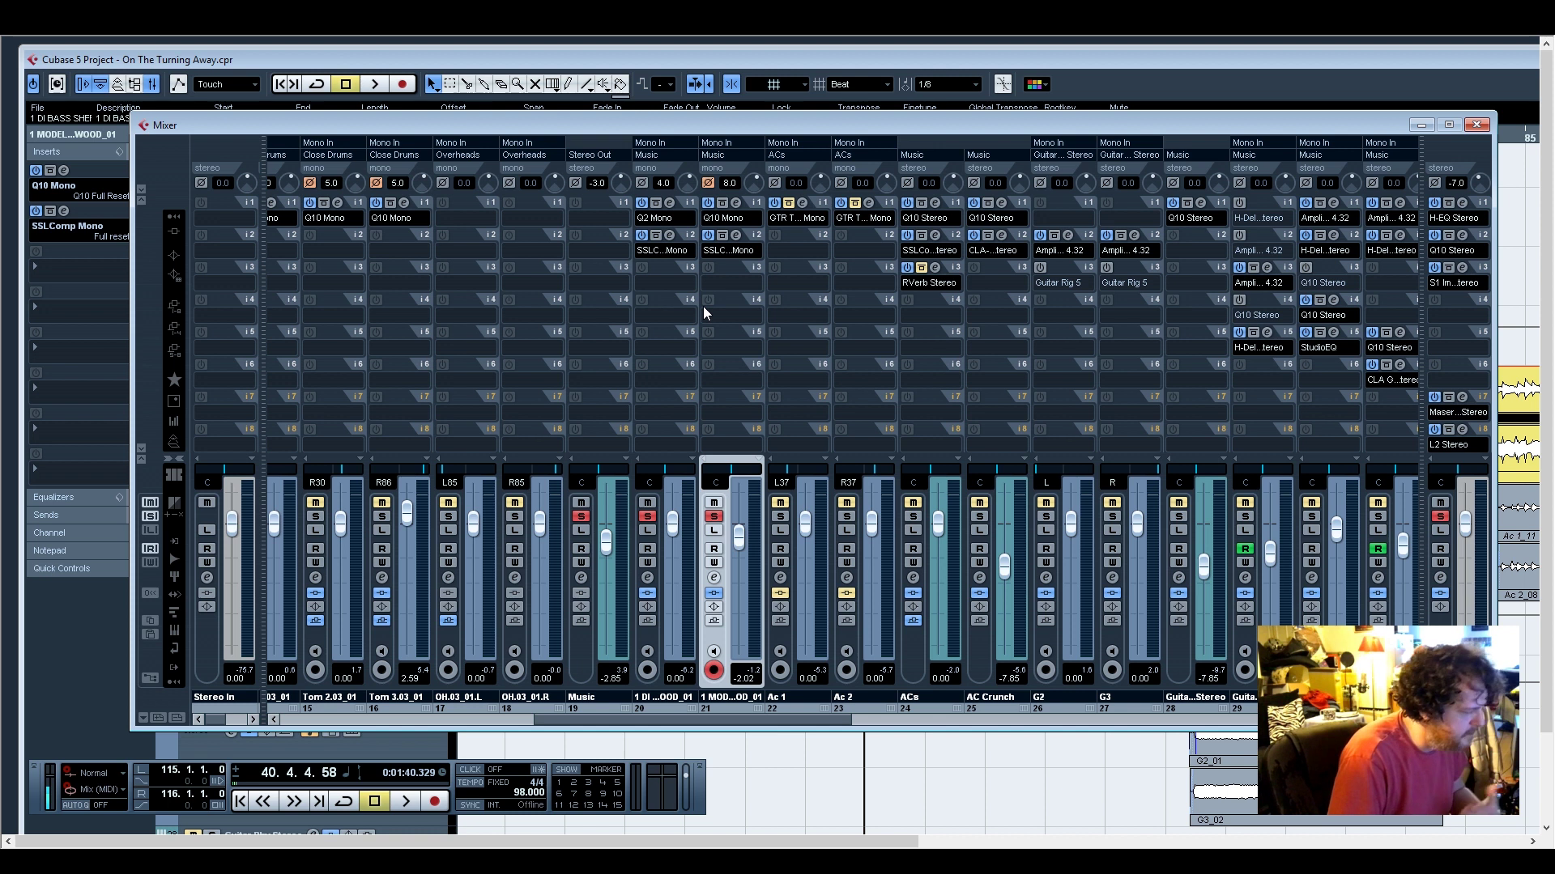
# Compare the modeled bass with its phase inversion off and on during playback, and return to the full project window
pyautogui.click(709, 184)
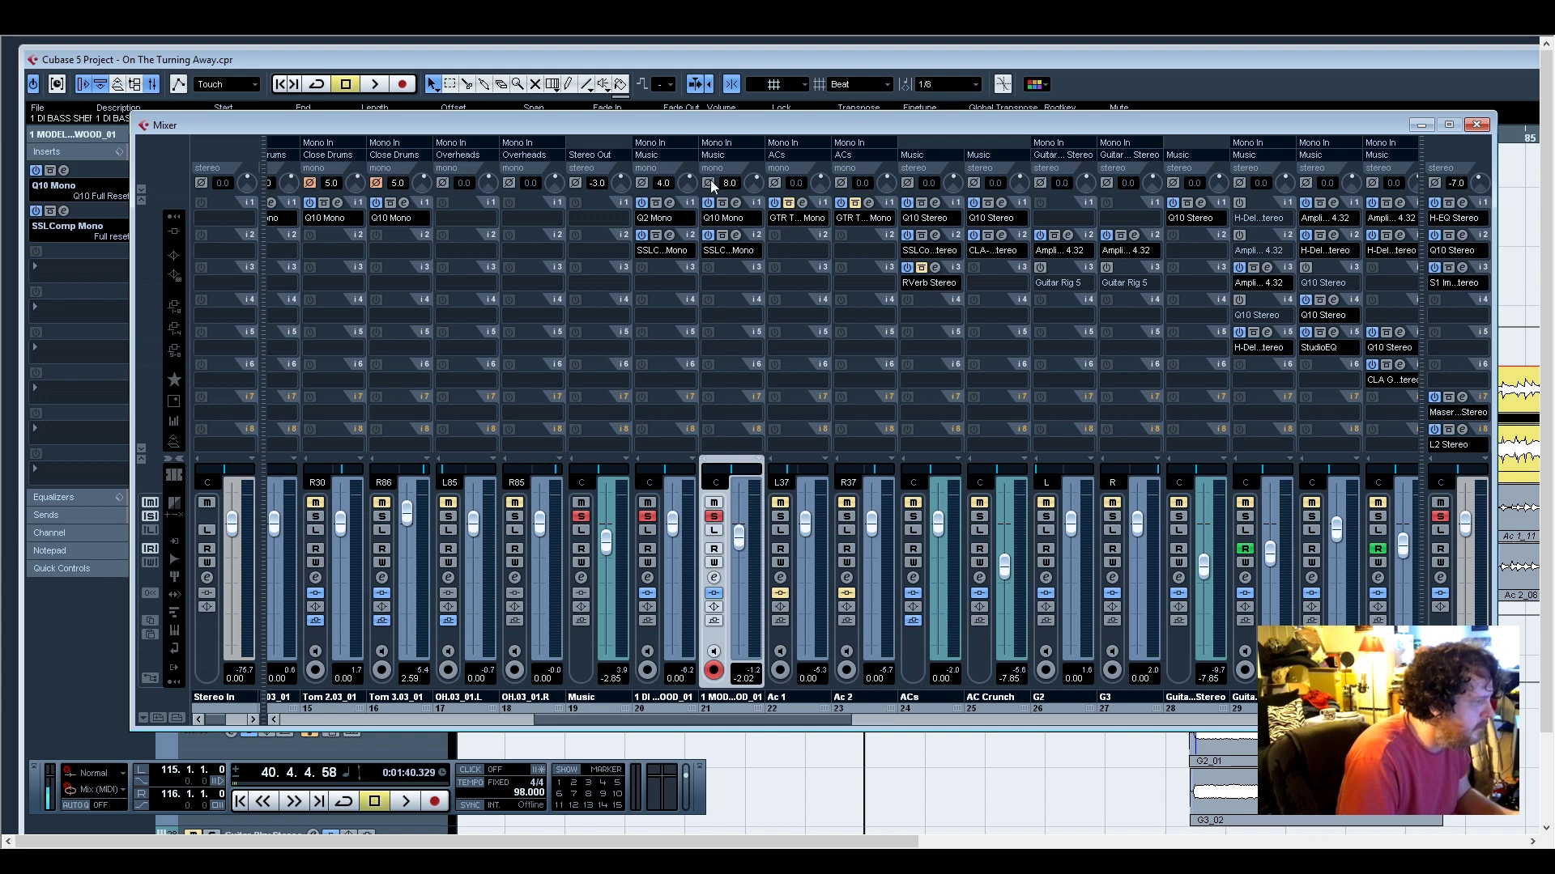
pyautogui.click(709, 185)
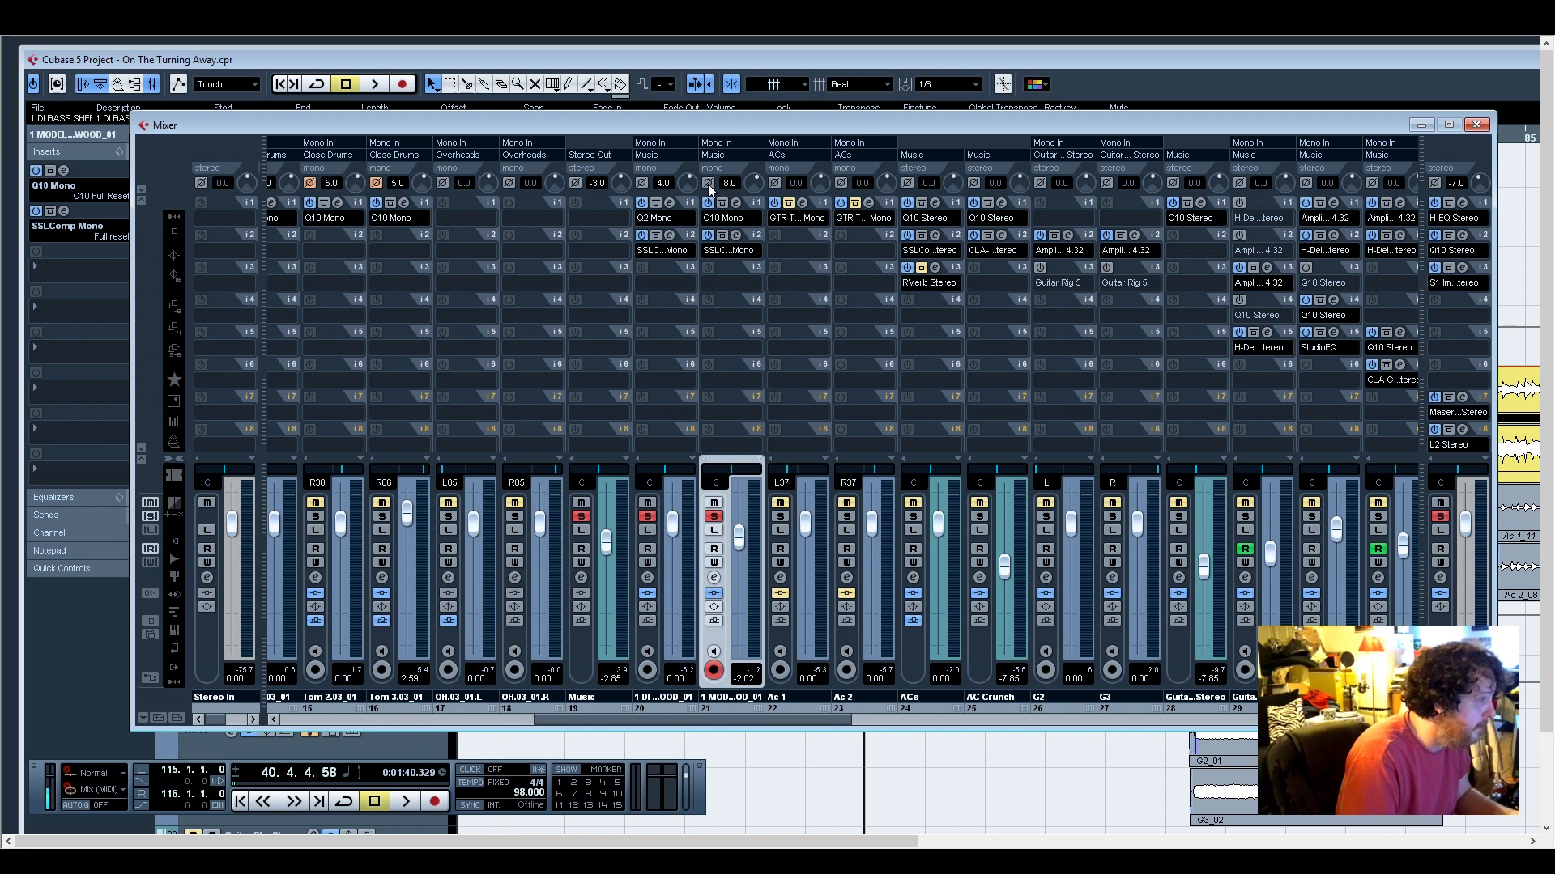
pyautogui.press('space')
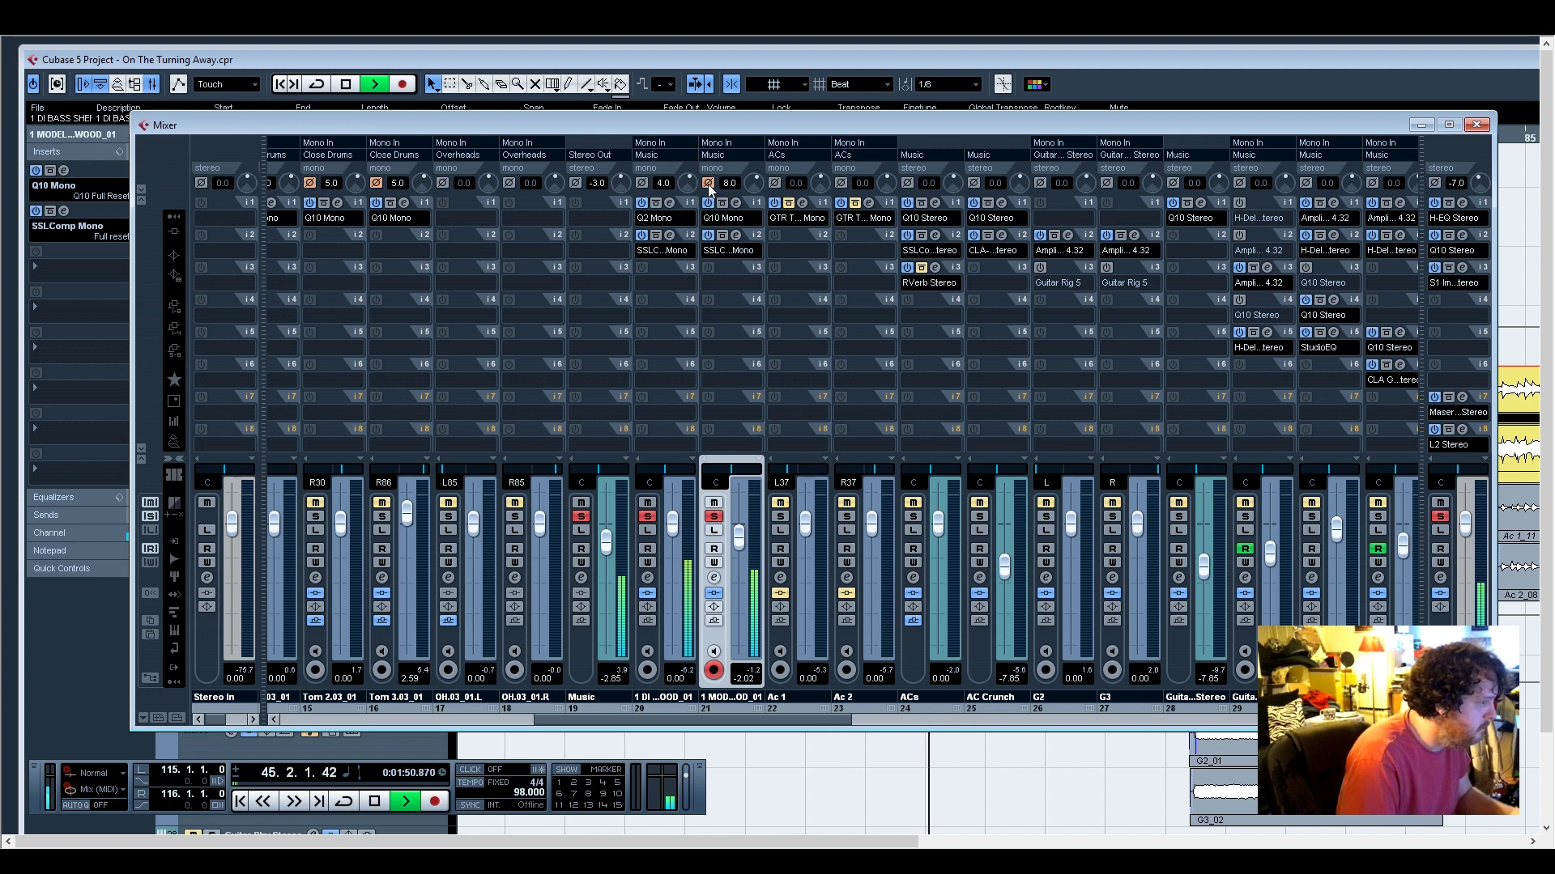
pyautogui.press('space')
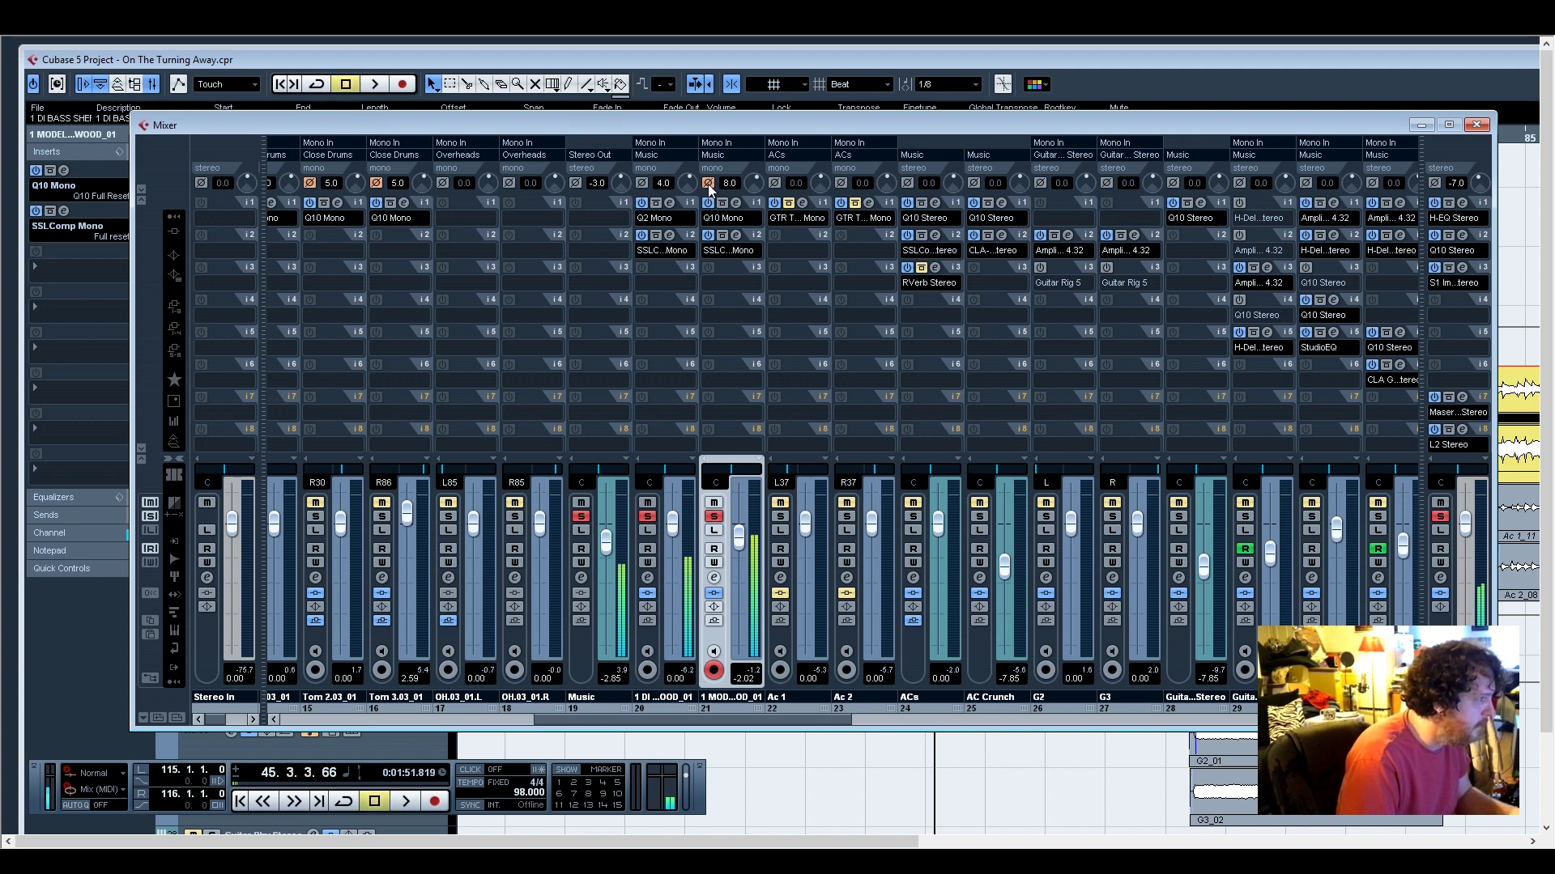
pyautogui.click(1476, 125)
pyautogui.doubleClick(1368, 55)
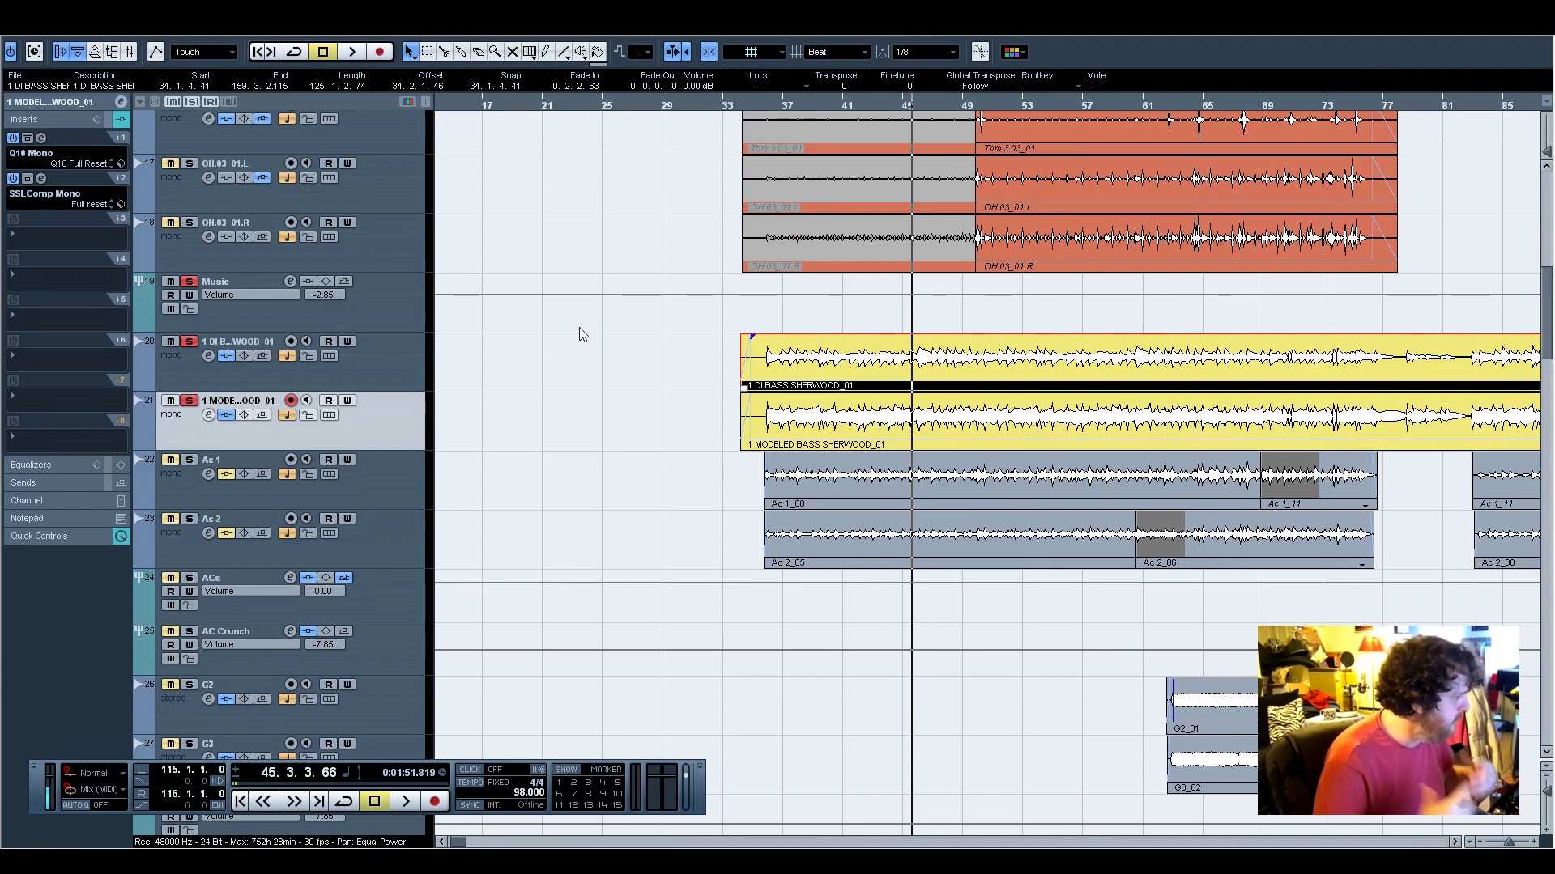
# Solo the Final Drums group and play the drums with both basses from bar 50
pyautogui.scroll(5, 534, 356)
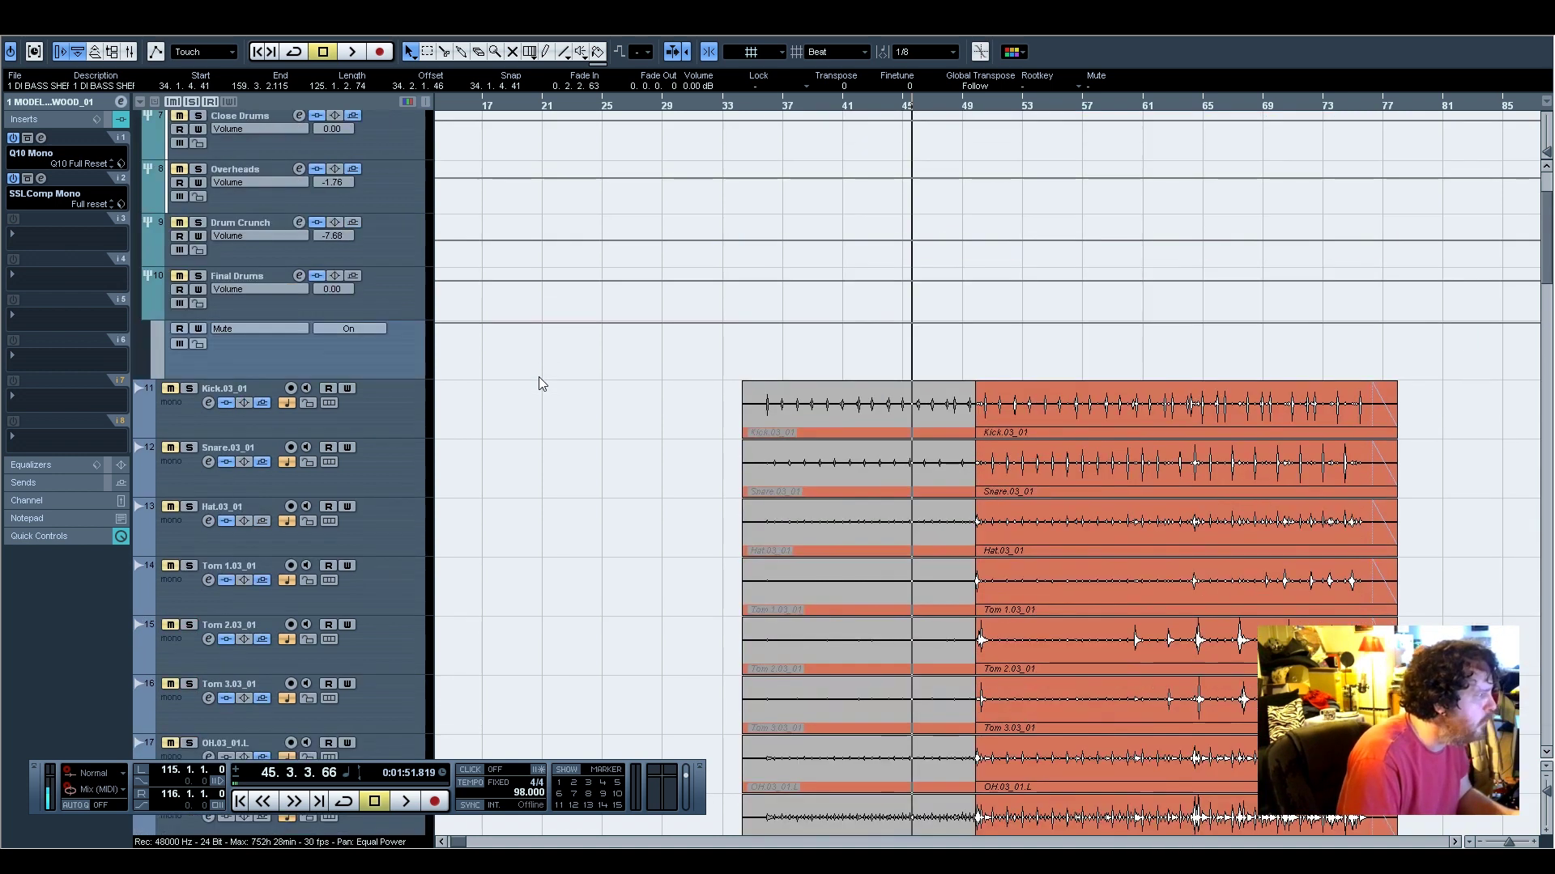
pyautogui.click(198, 276)
pyautogui.scroll(-4, 655, 455)
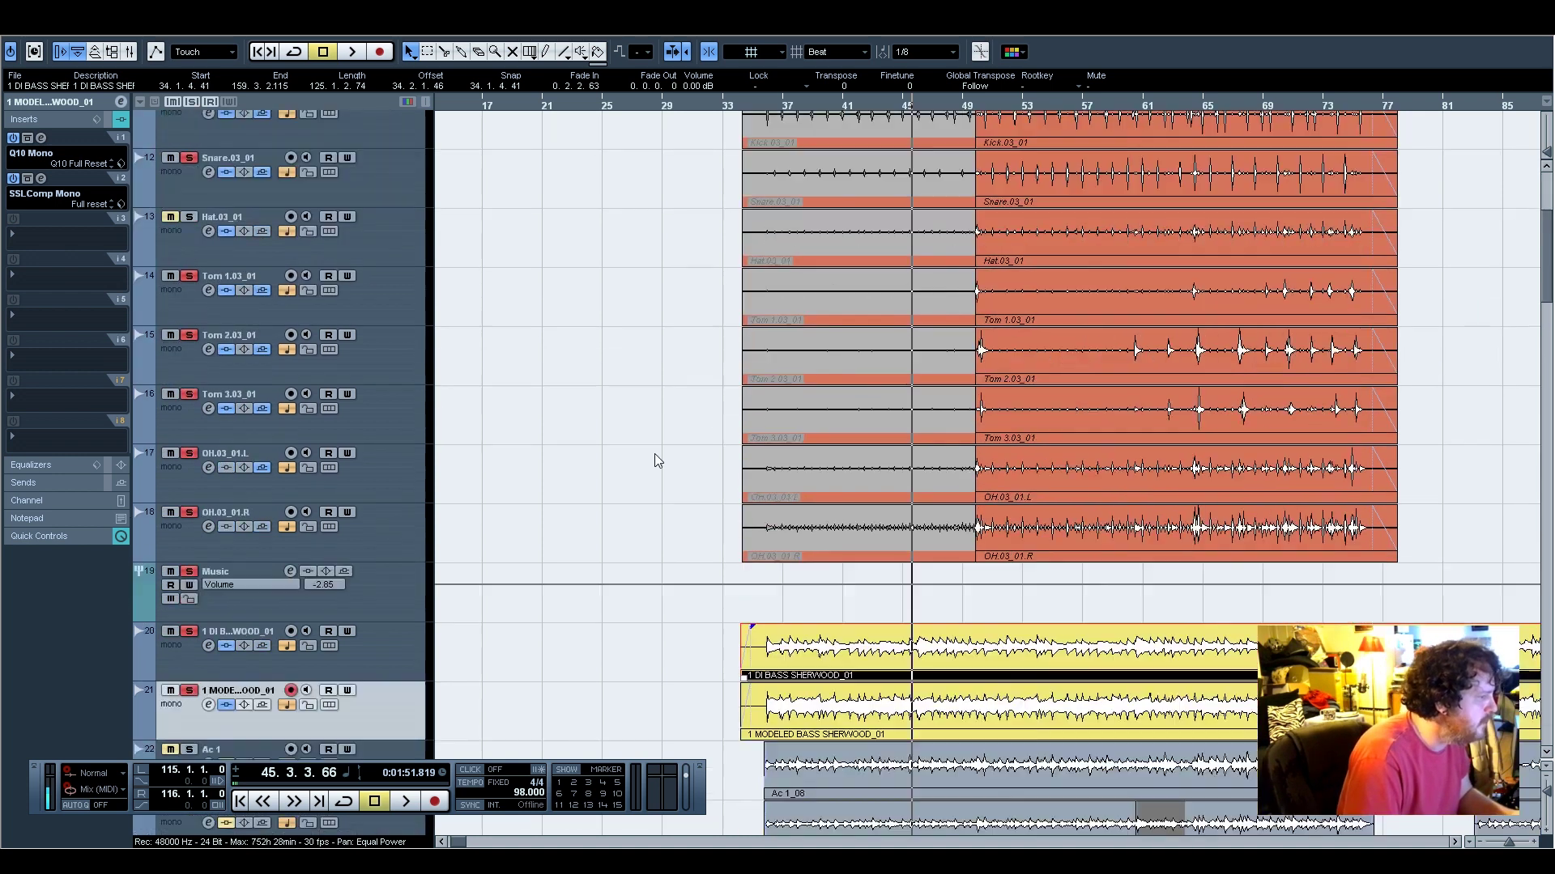
pyautogui.scroll(-4, 657, 460)
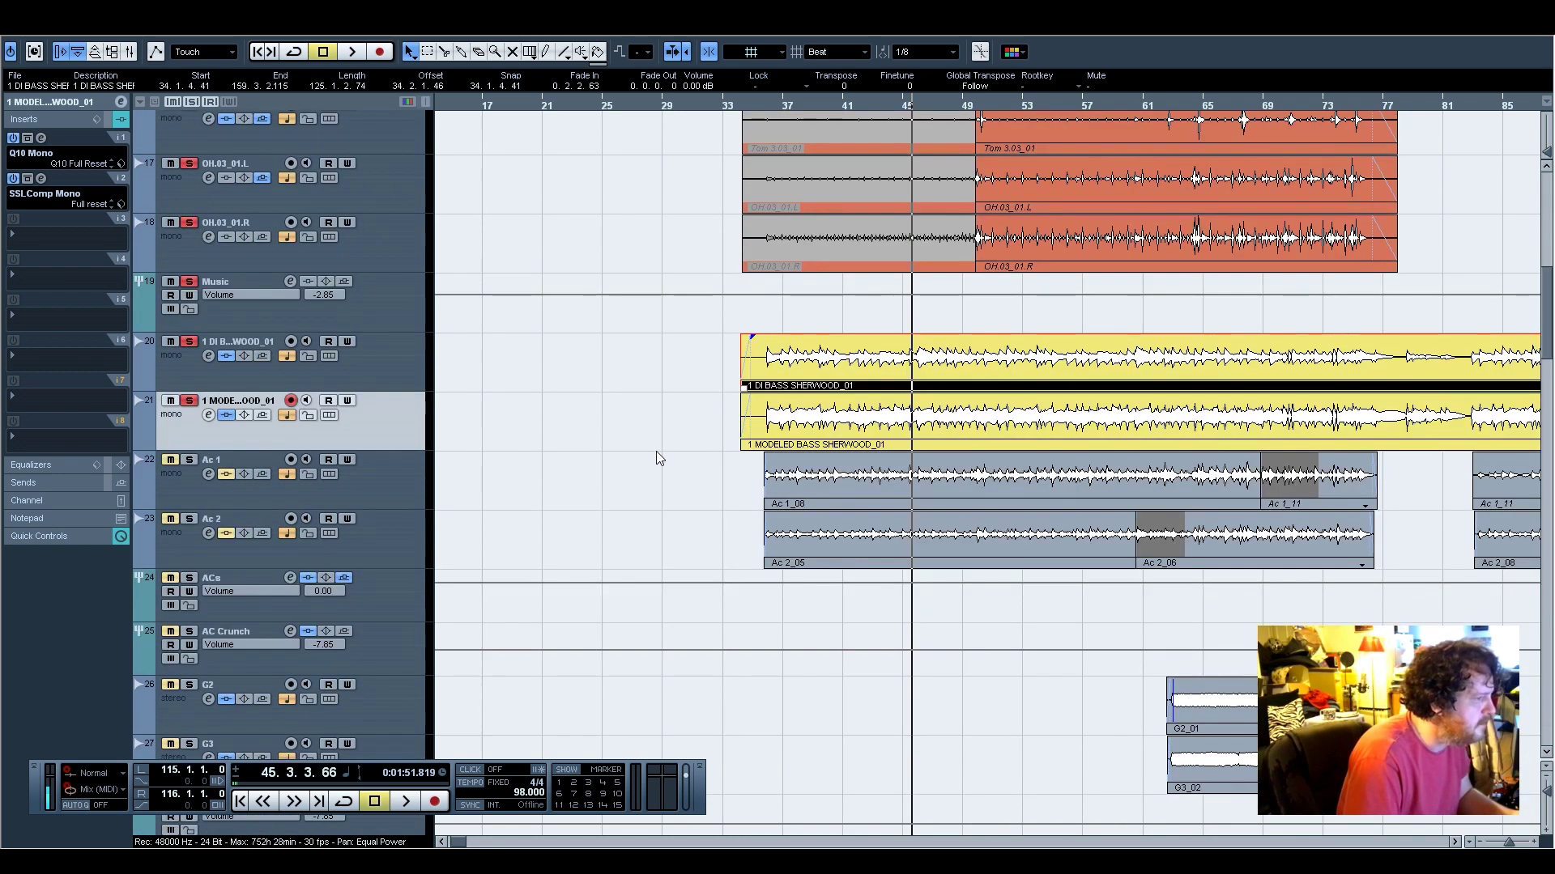
pyautogui.click(979, 107)
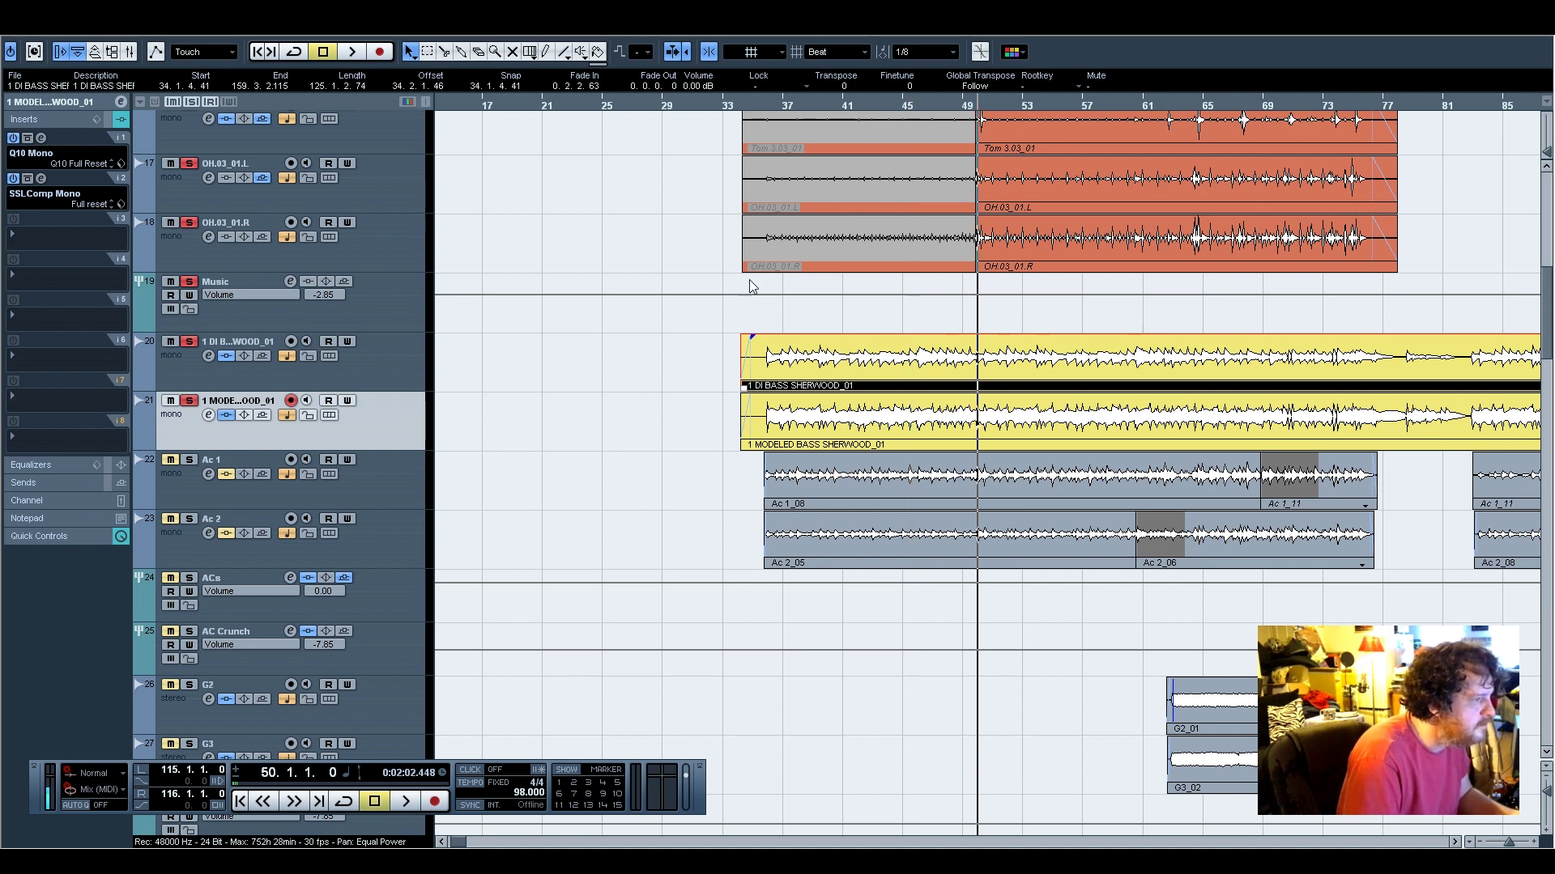
pyautogui.press('space')
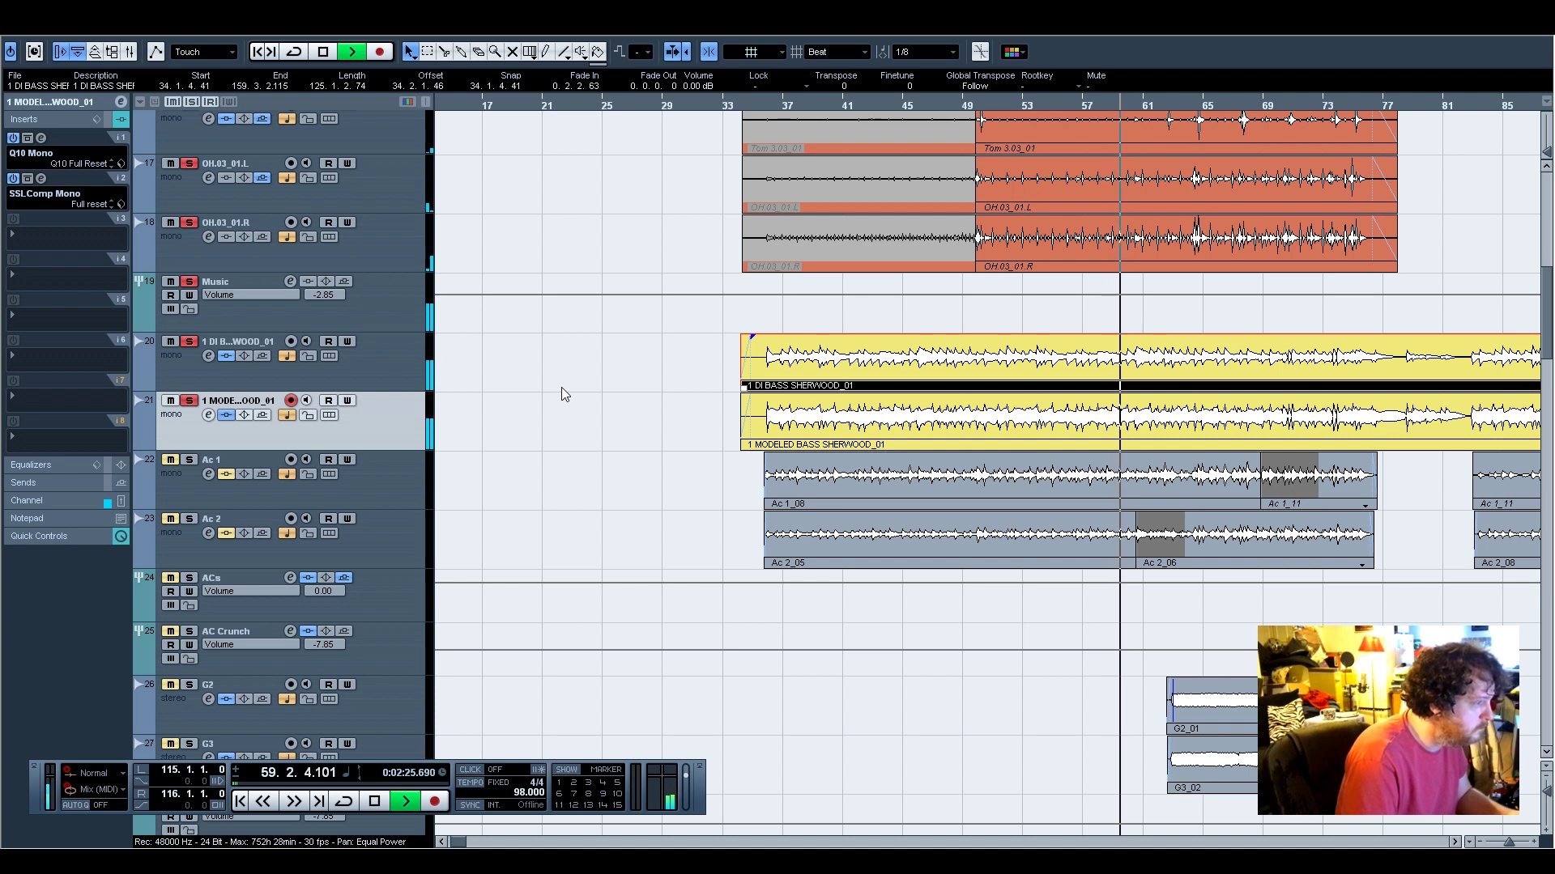
# Solo the ACs group during playback, listen to the acoustics with the drums and basses, and stop playback
pyautogui.scroll(5, 561, 387)
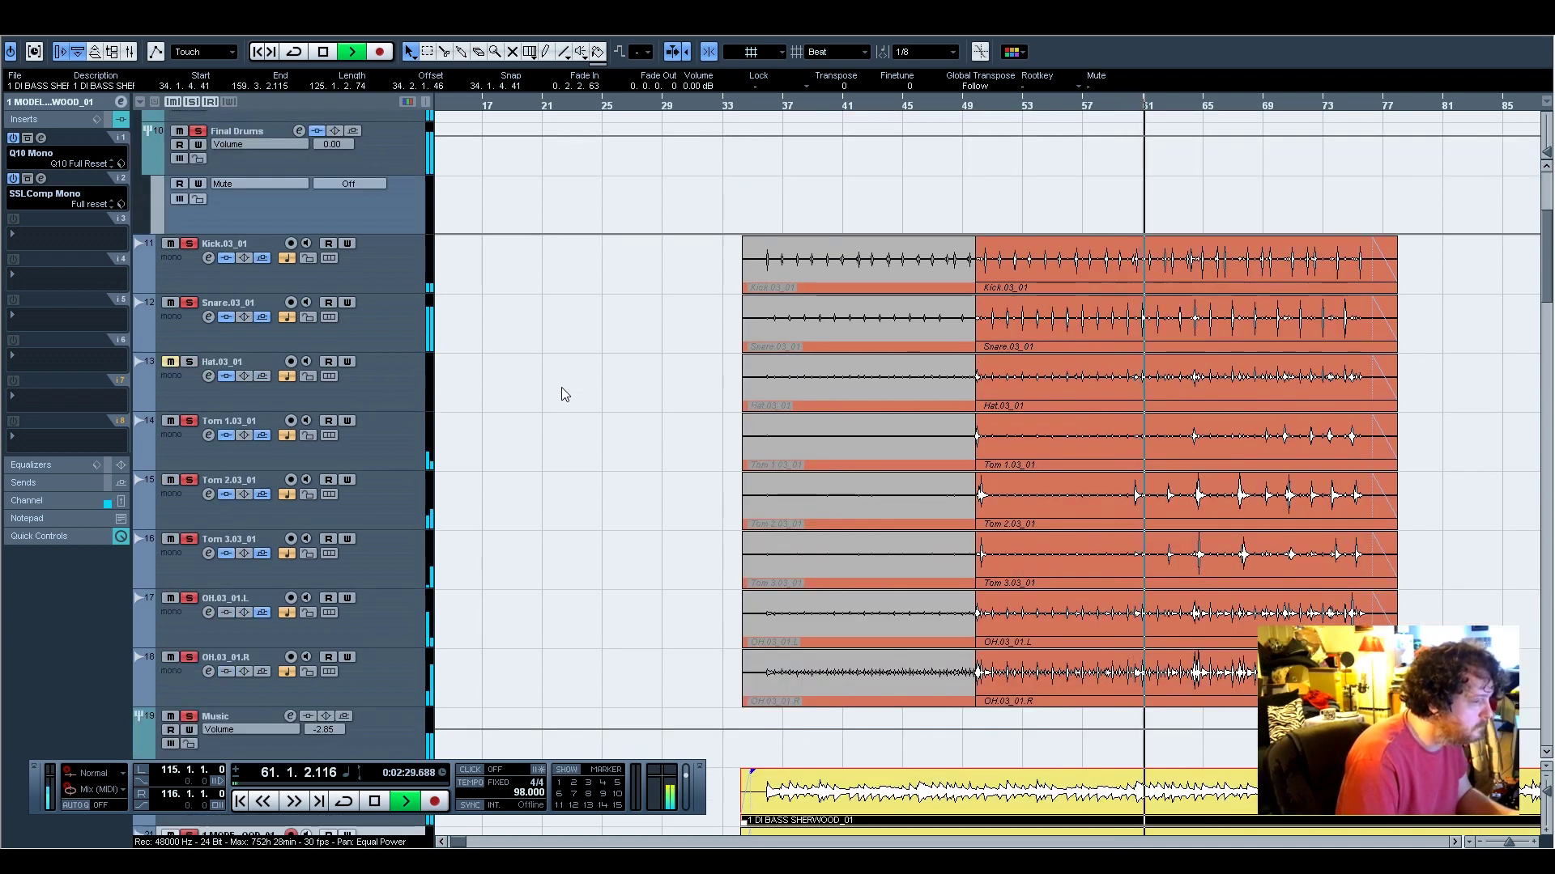
pyautogui.scroll(-2, 561, 388)
pyautogui.scroll(-4, 564, 394)
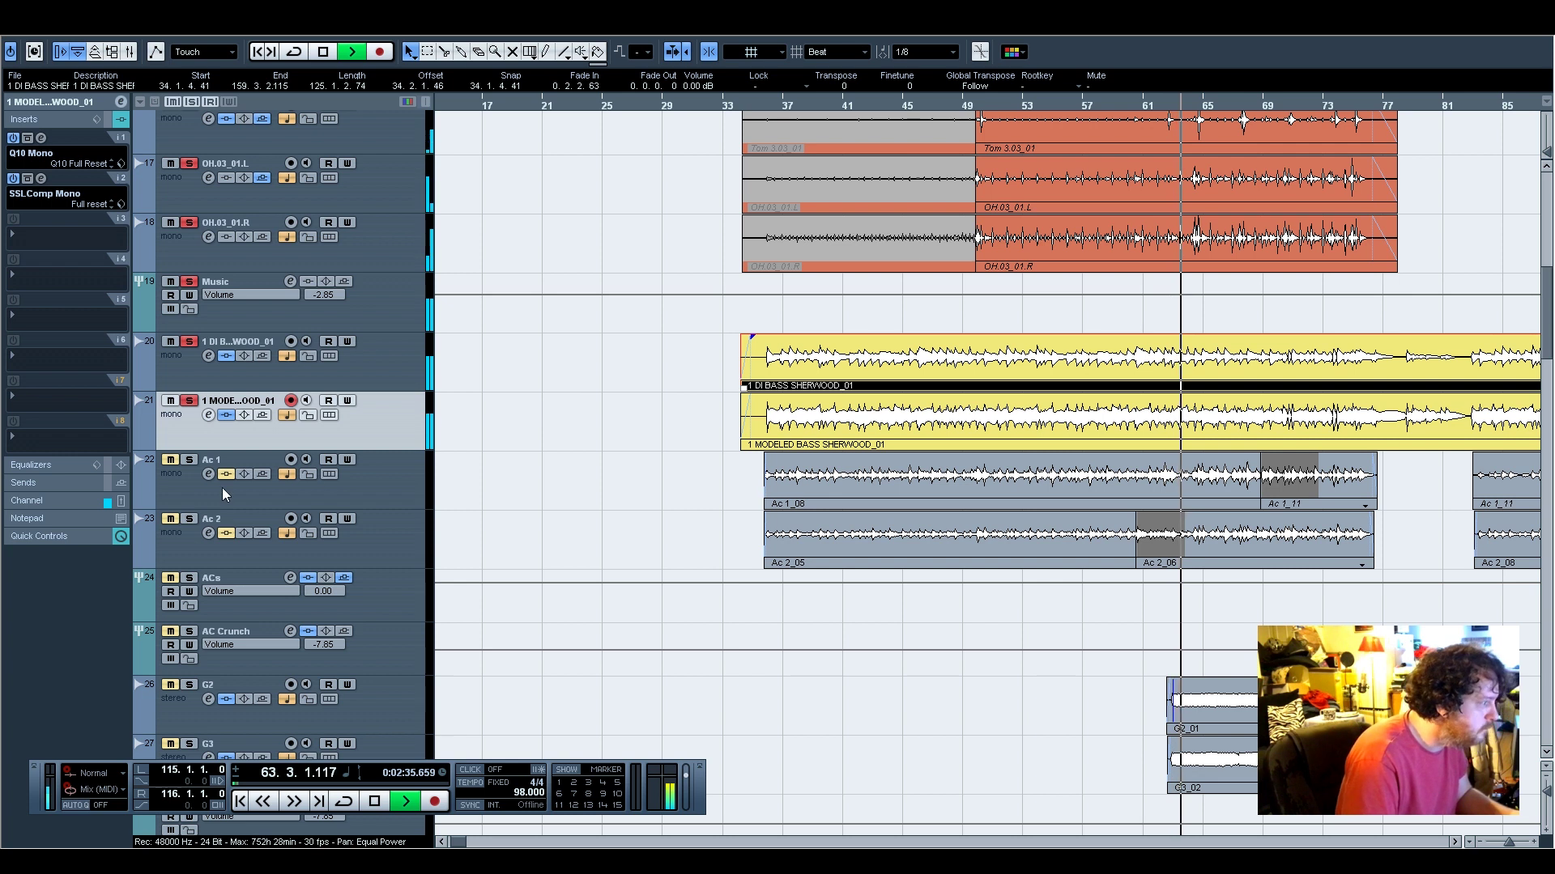
pyautogui.click(190, 577)
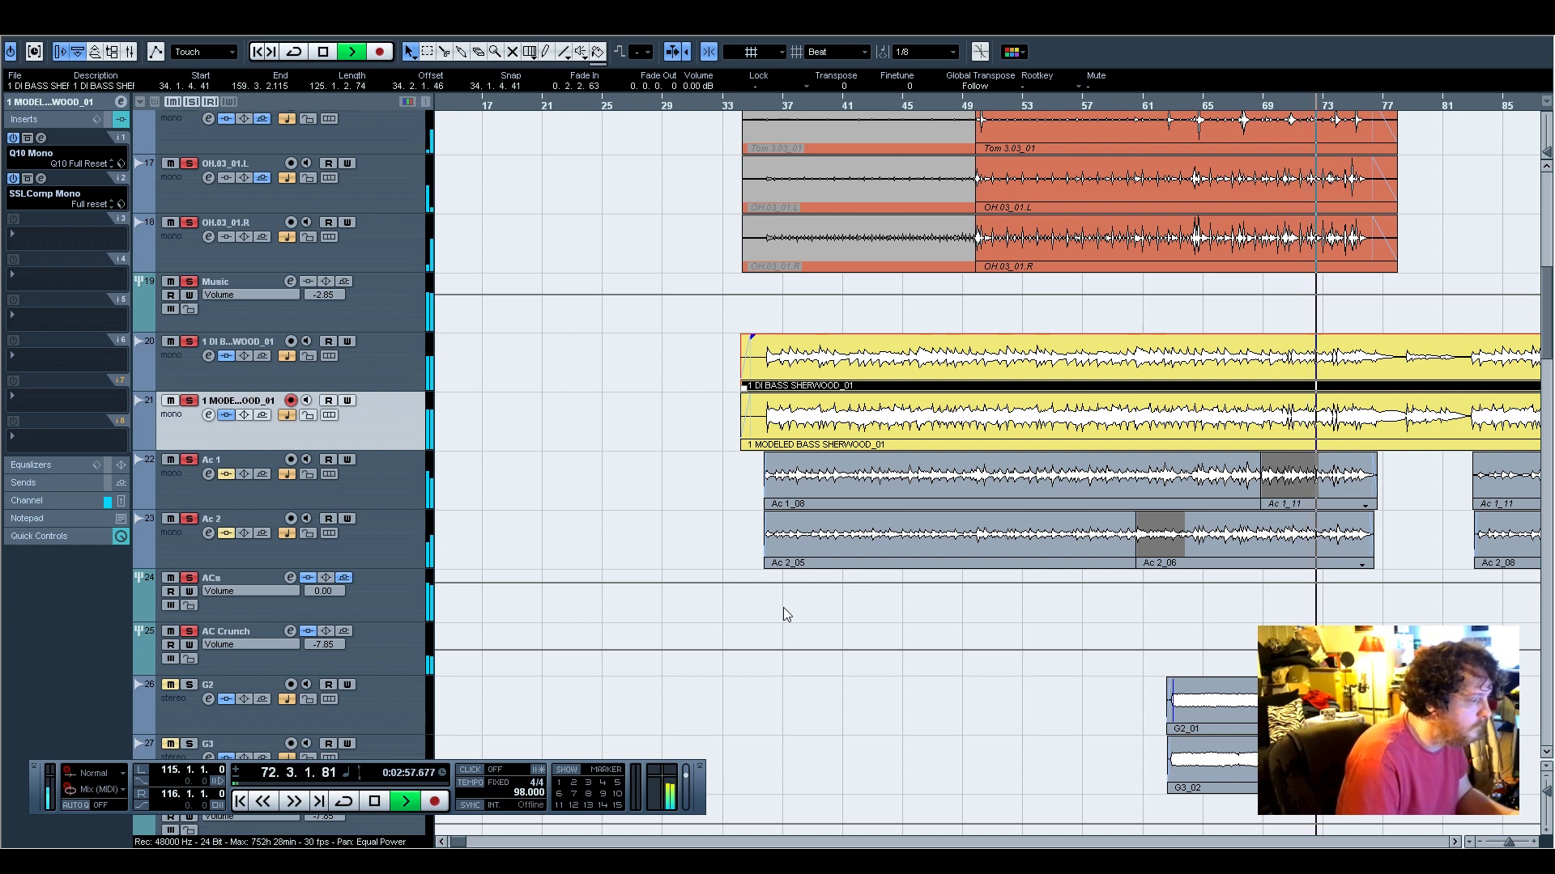
pyautogui.scroll(-3, 774, 623)
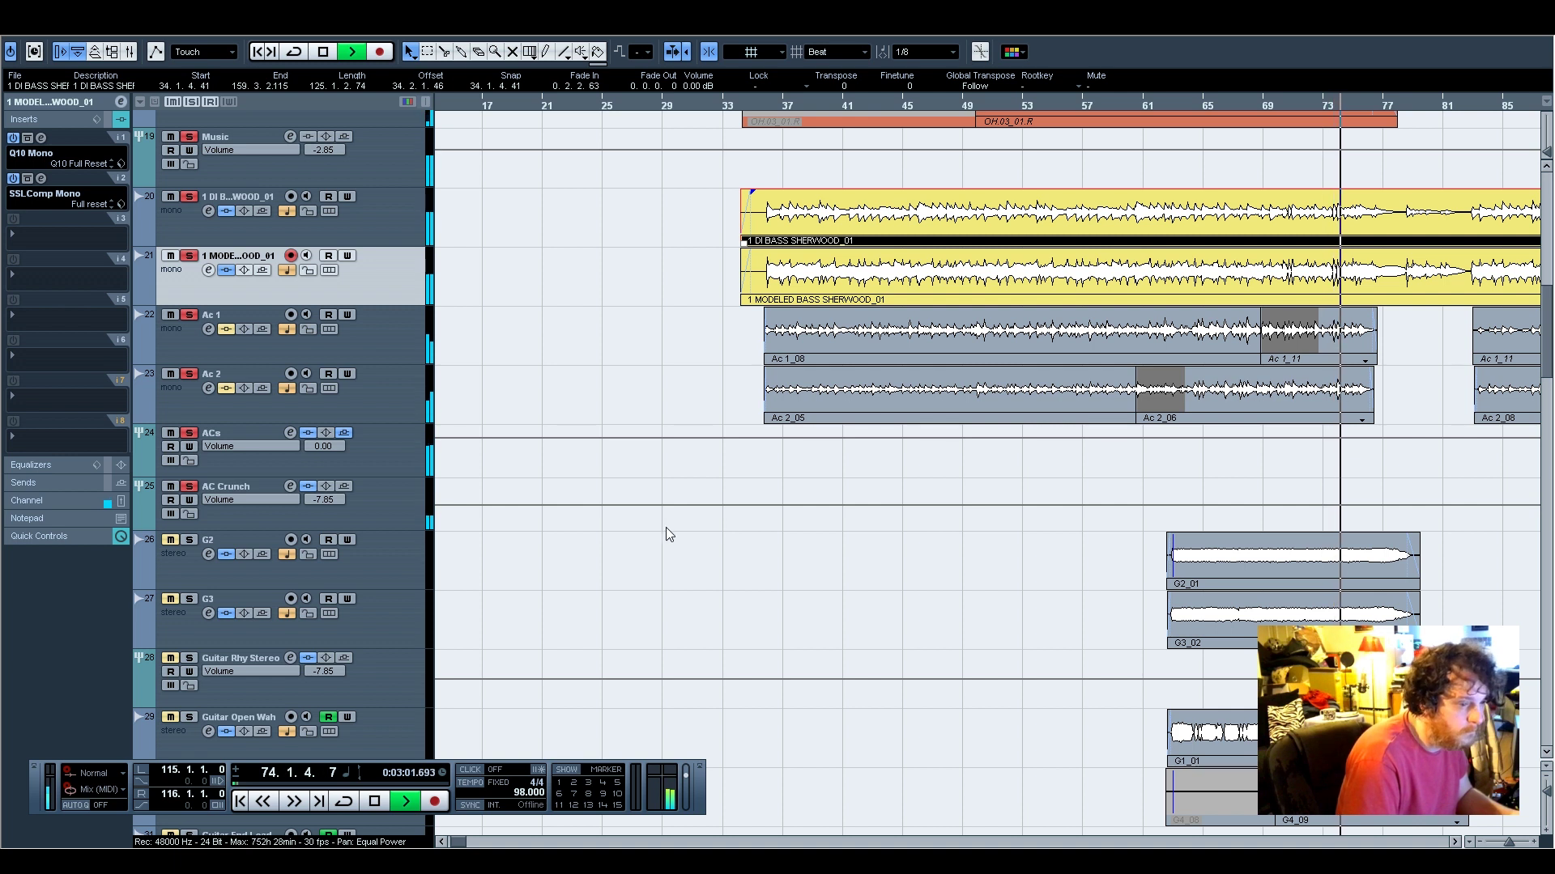
pyautogui.scroll(3, 788, 533)
pyautogui.scroll(6, 788, 534)
pyautogui.scroll(-6, 788, 535)
pyautogui.scroll(3, 788, 534)
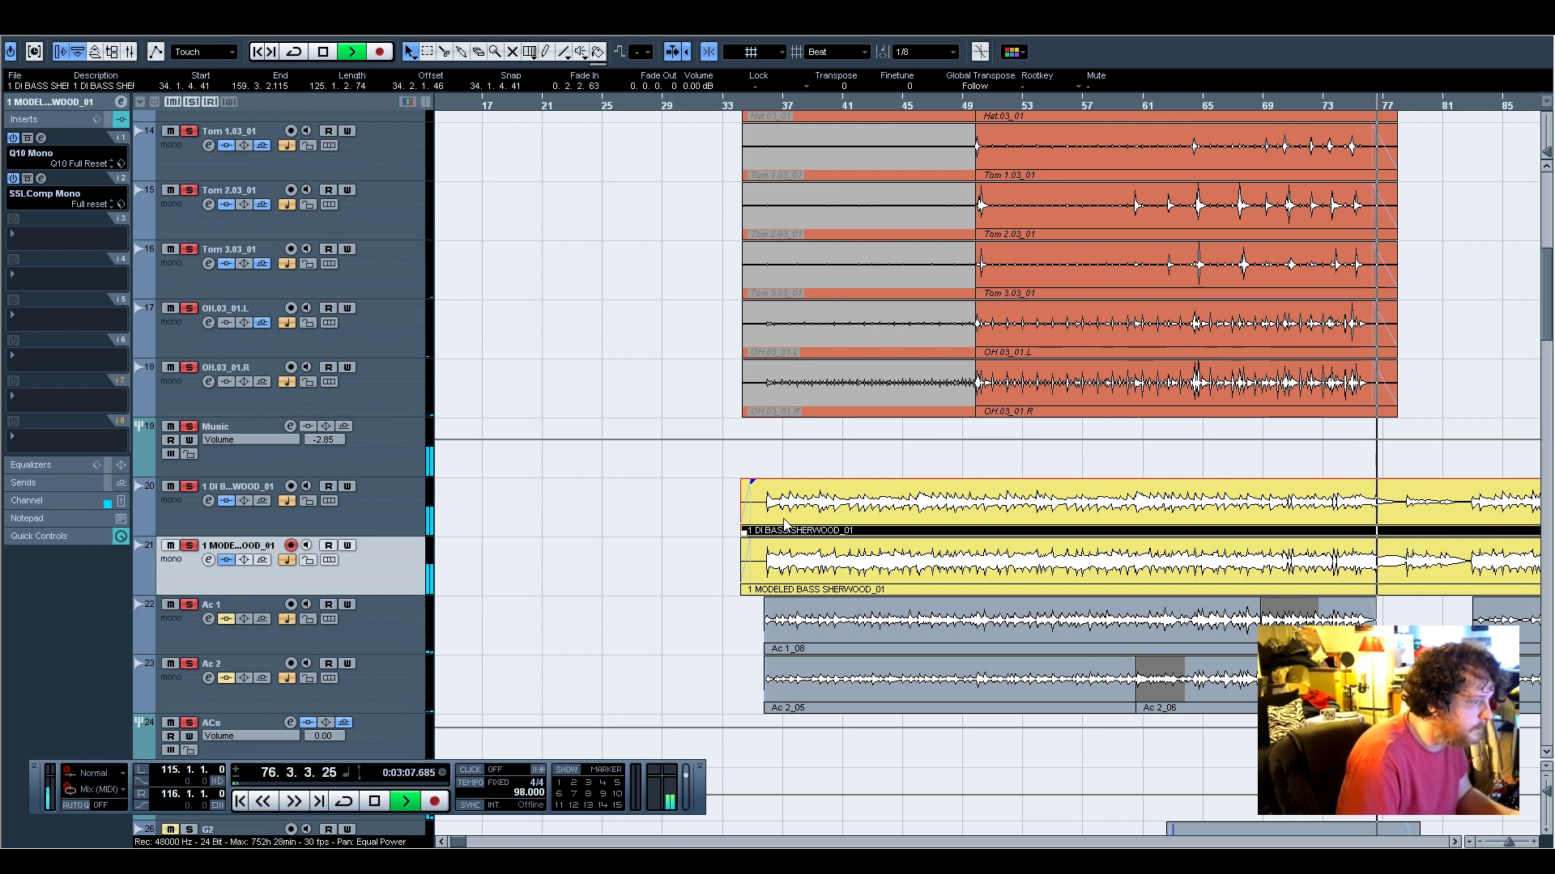
pyautogui.press('space')
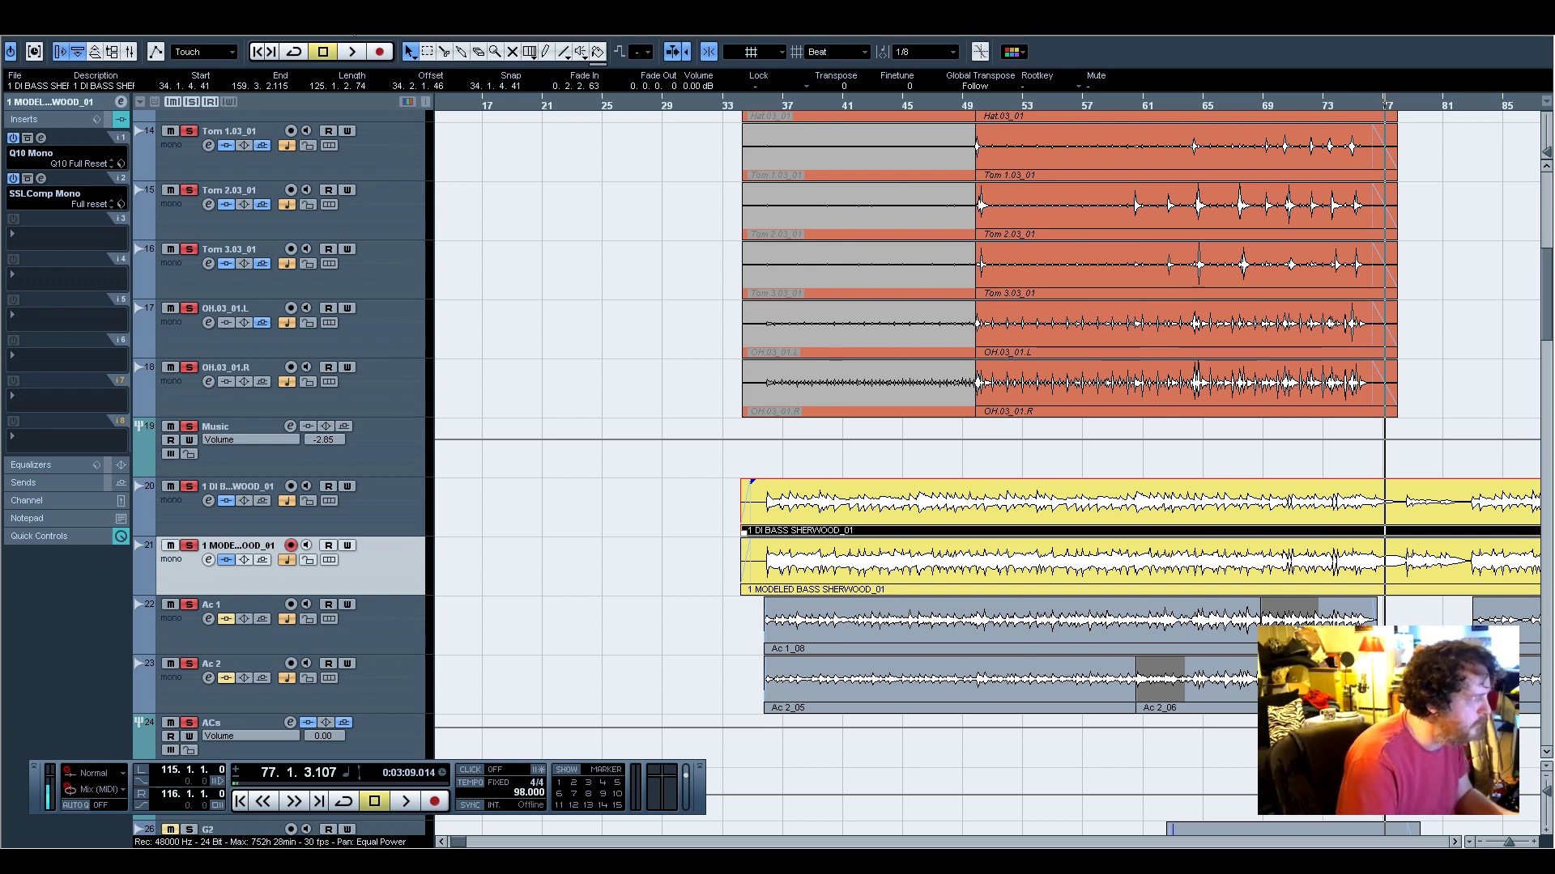
# Set the X-USB ASIO driver's preferred buffer size to 1024 samples and confirm the device setup
pyautogui.click(348, 21)
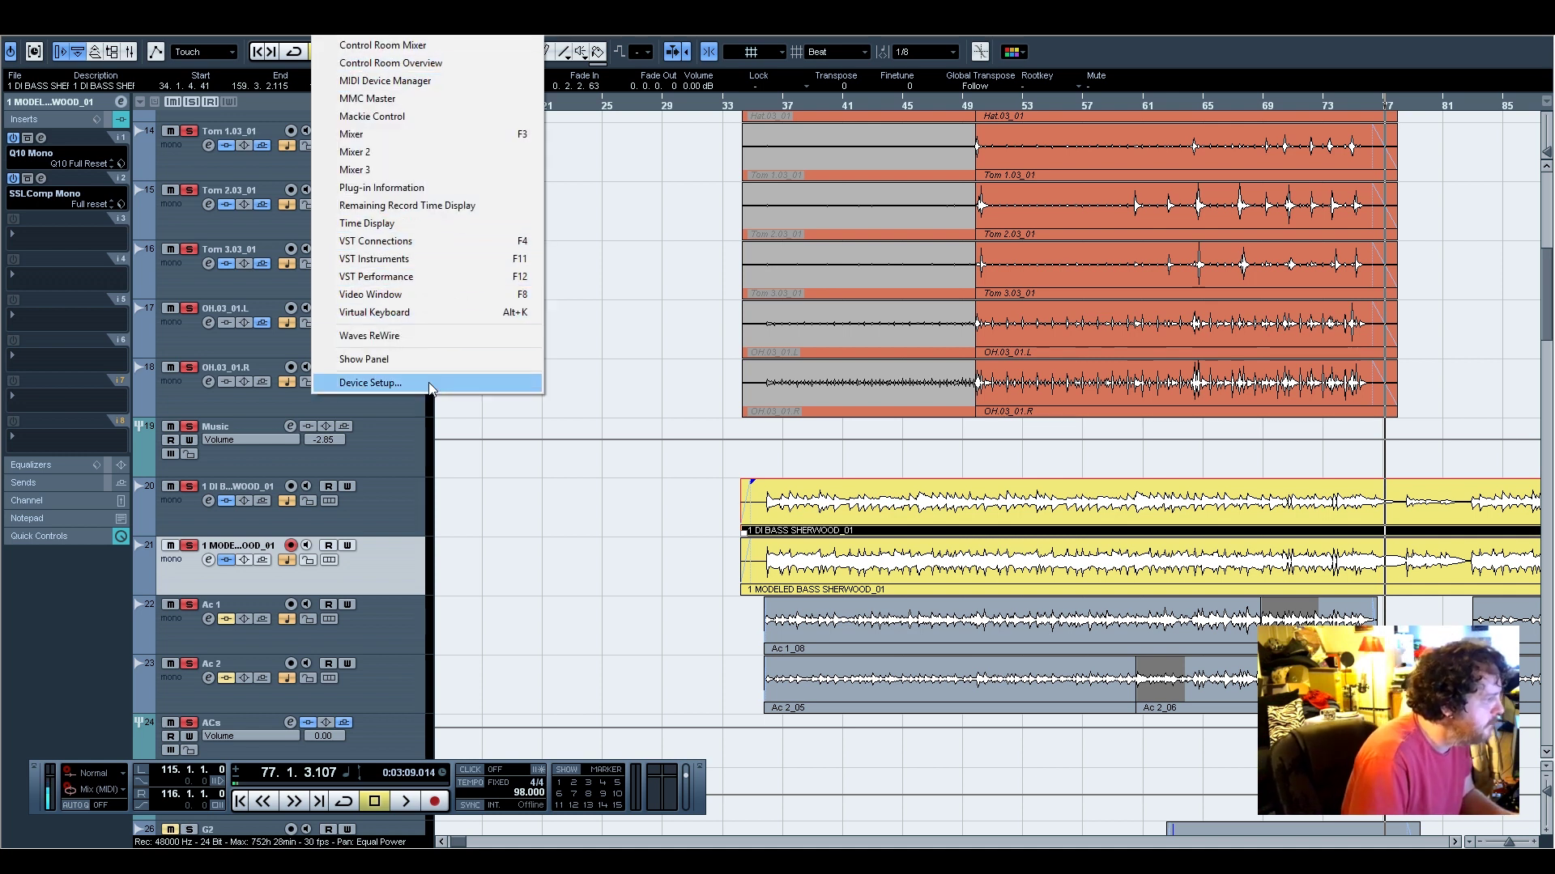
pyautogui.click(389, 382)
pyautogui.click(837, 314)
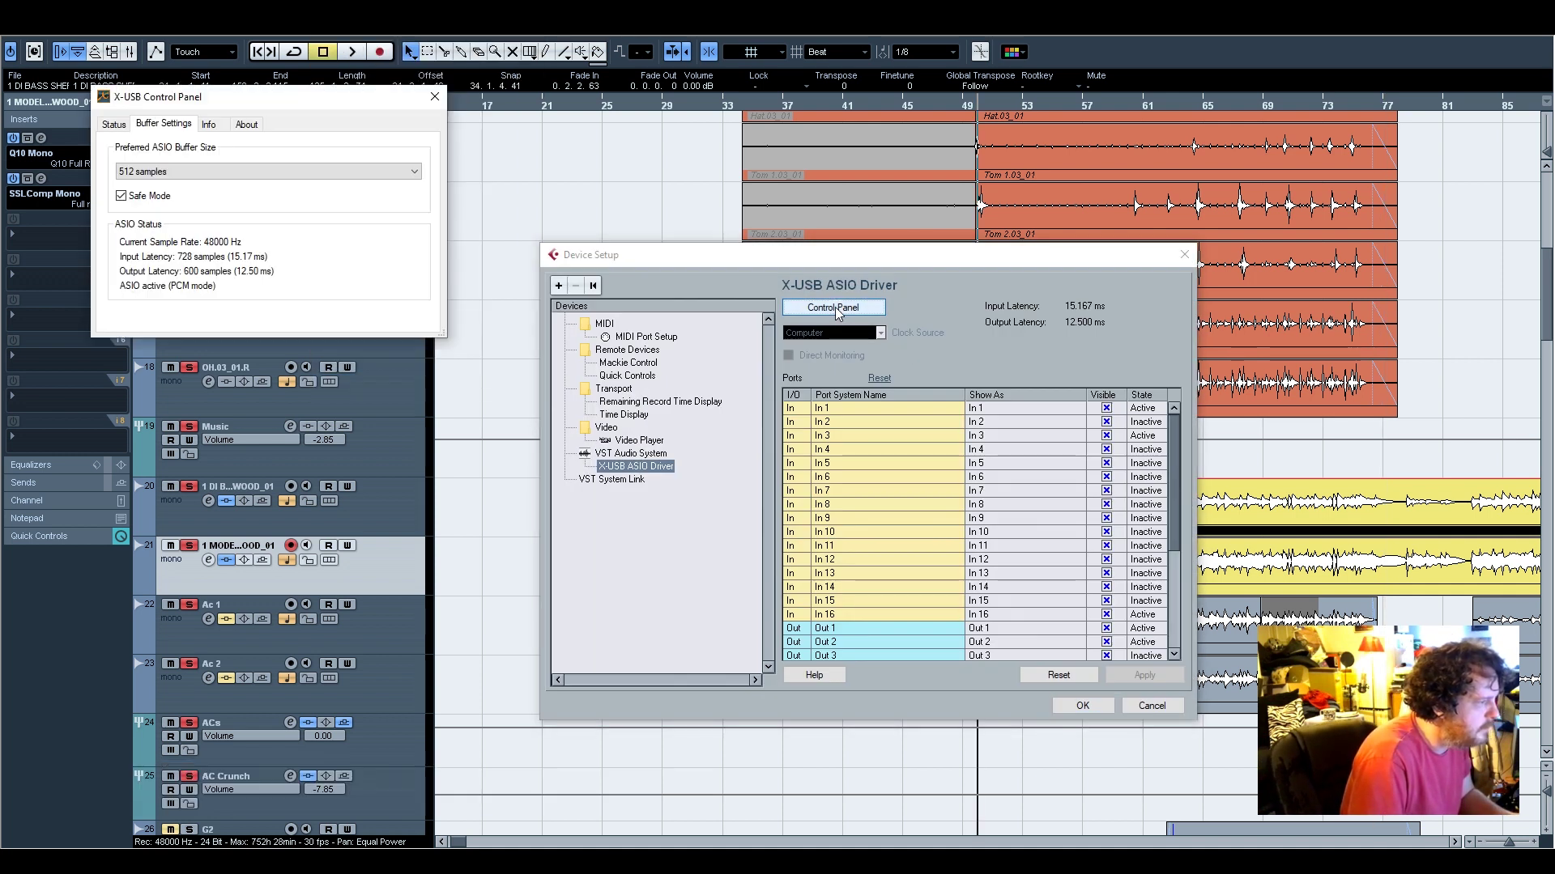
pyautogui.moveTo(247, 91); pyautogui.dragTo(723, 127)
pyautogui.click(733, 209)
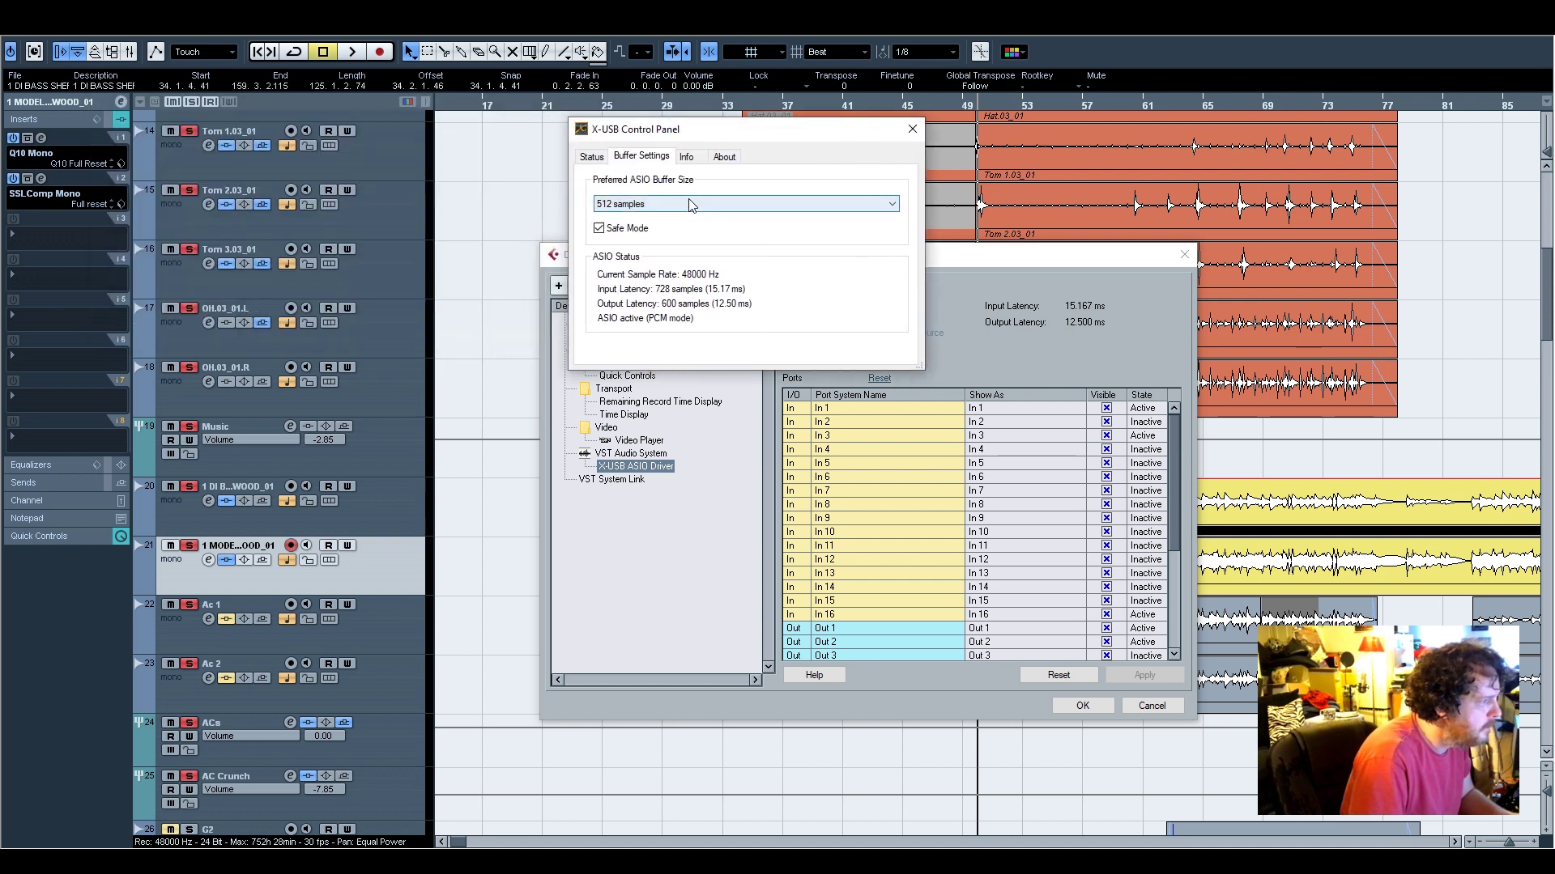
pyautogui.click(658, 296)
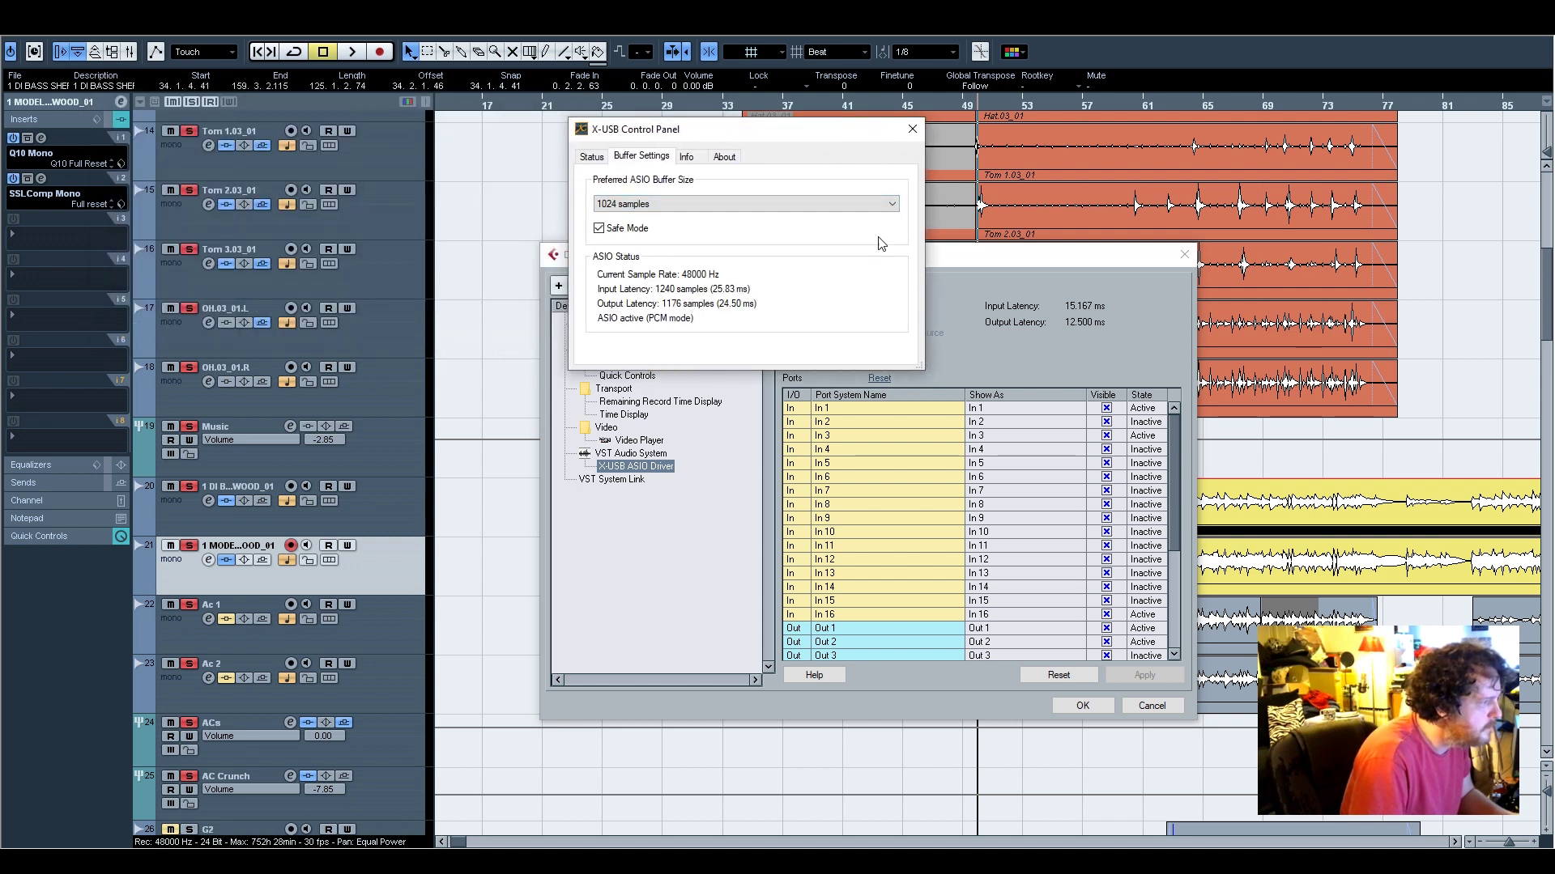
pyautogui.click(911, 128)
pyautogui.click(1083, 706)
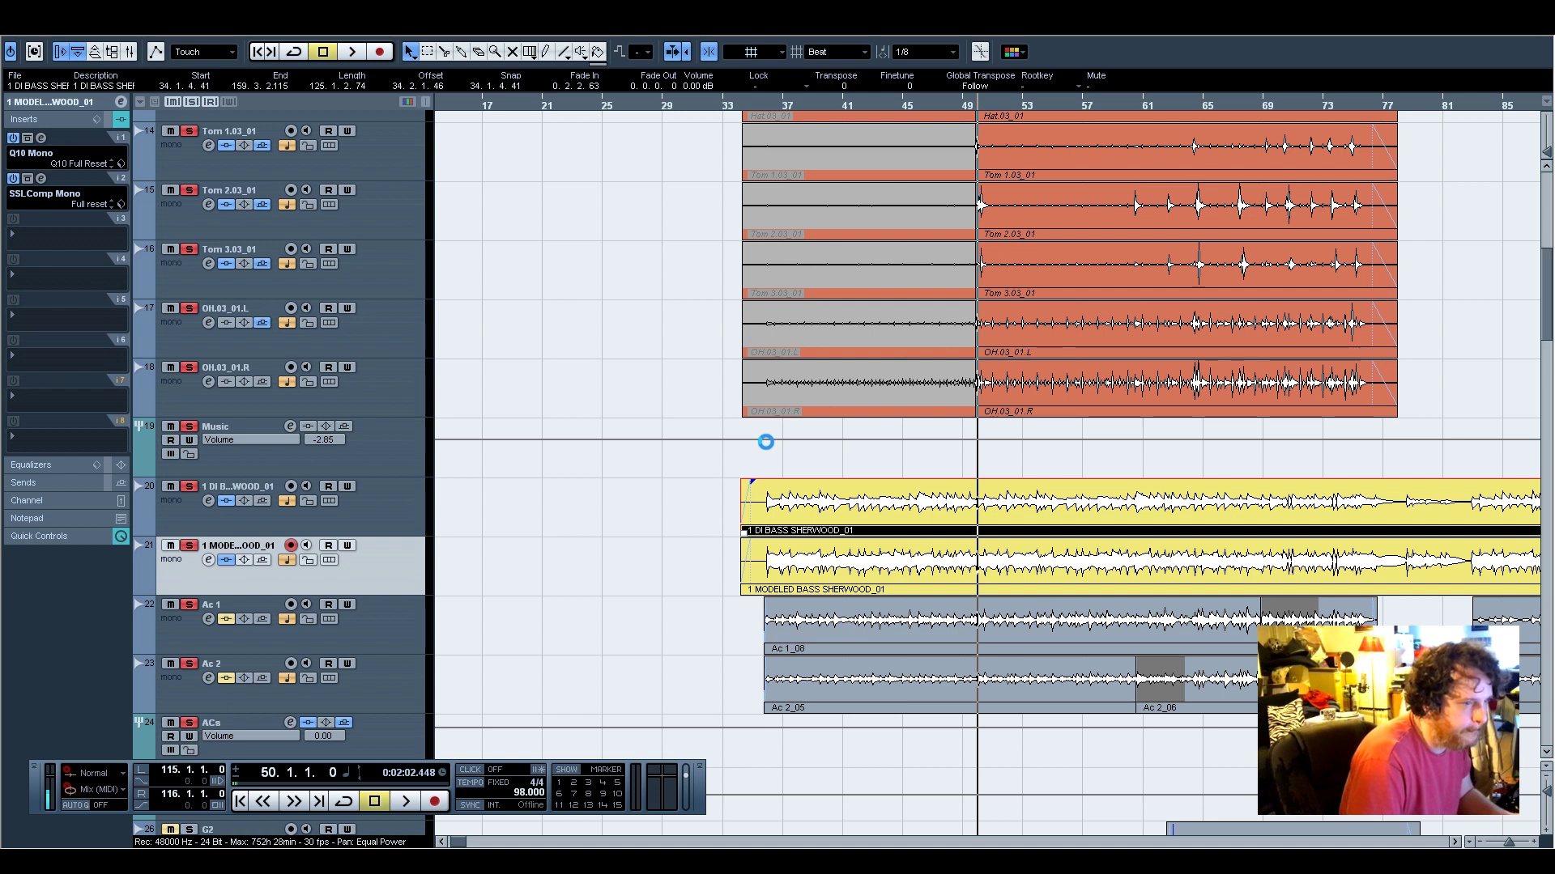
# Look over the project's tracks and the drum channels' phase and input gain settings in the mixer
pyautogui.scroll(10, 767, 445)
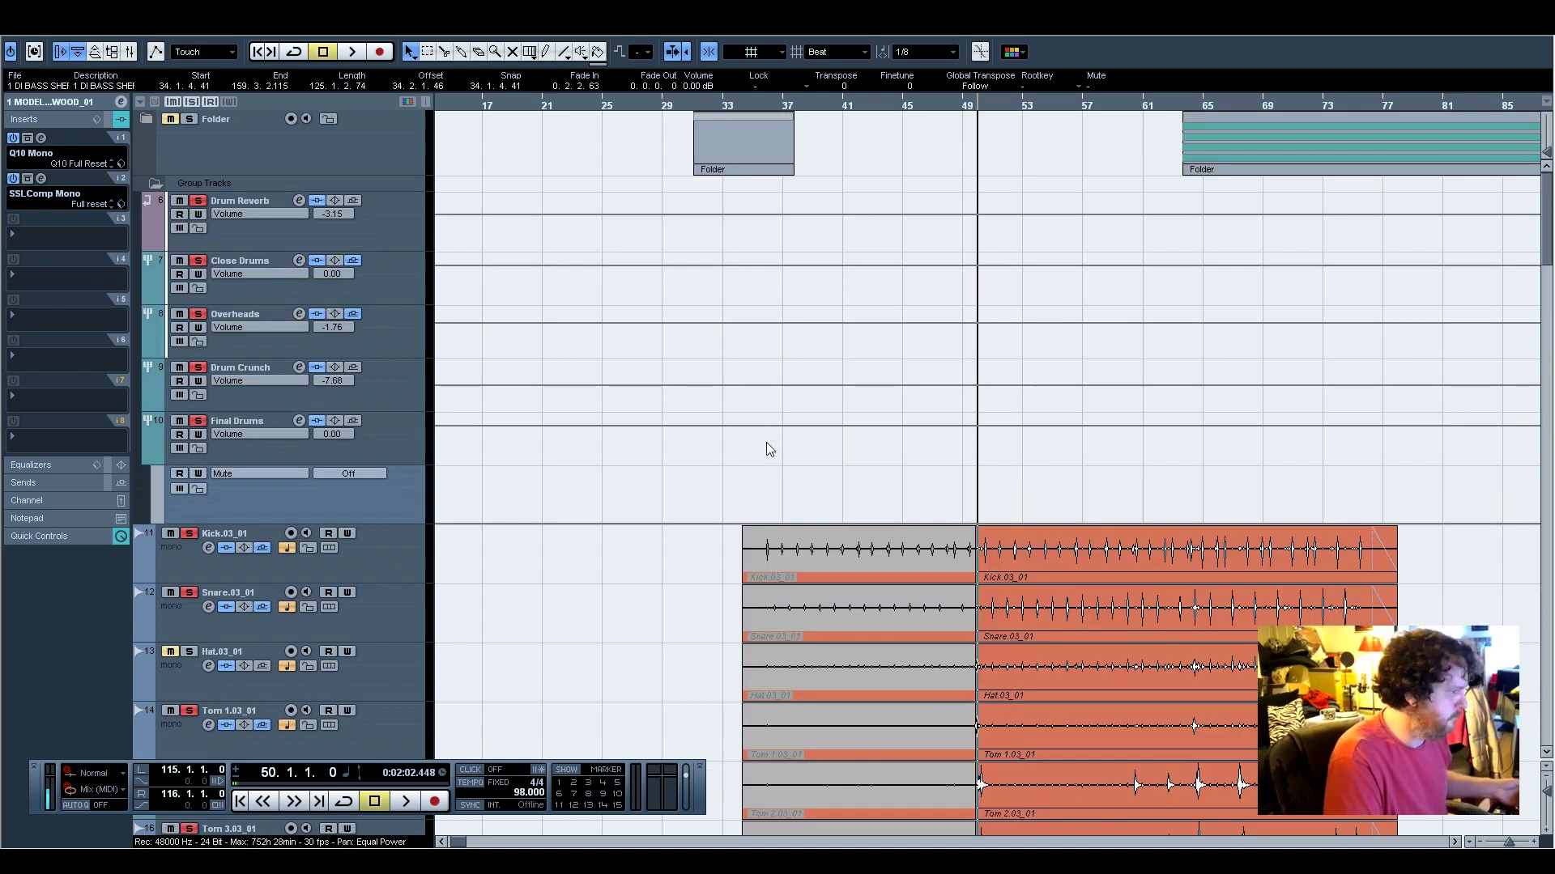
pyautogui.scroll(-20, 766, 446)
pyautogui.scroll(20, 765, 452)
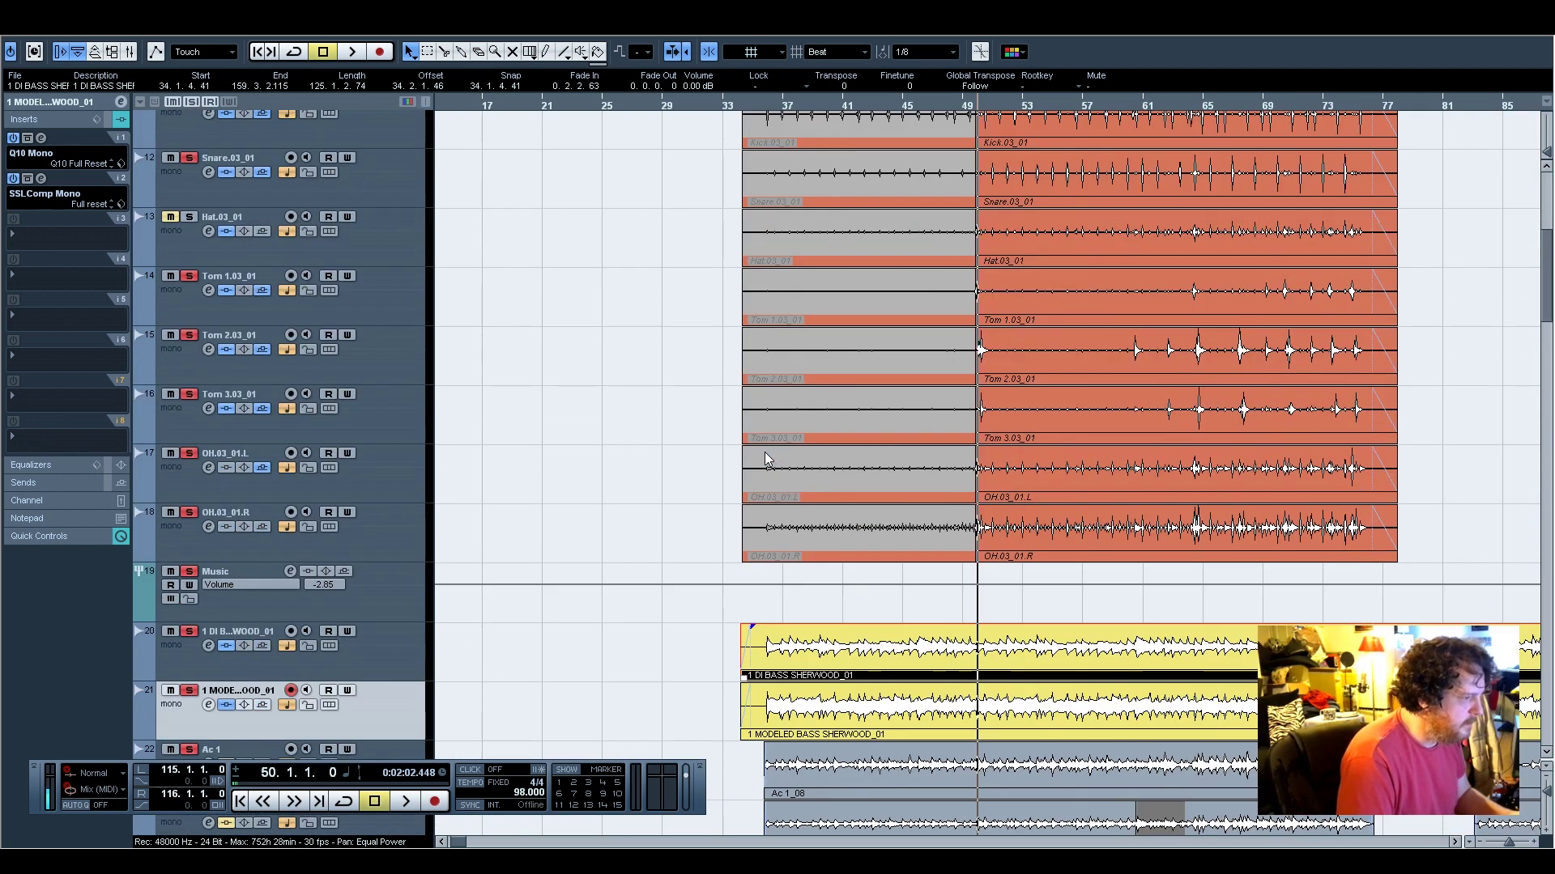
pyautogui.scroll(2, 920, 306)
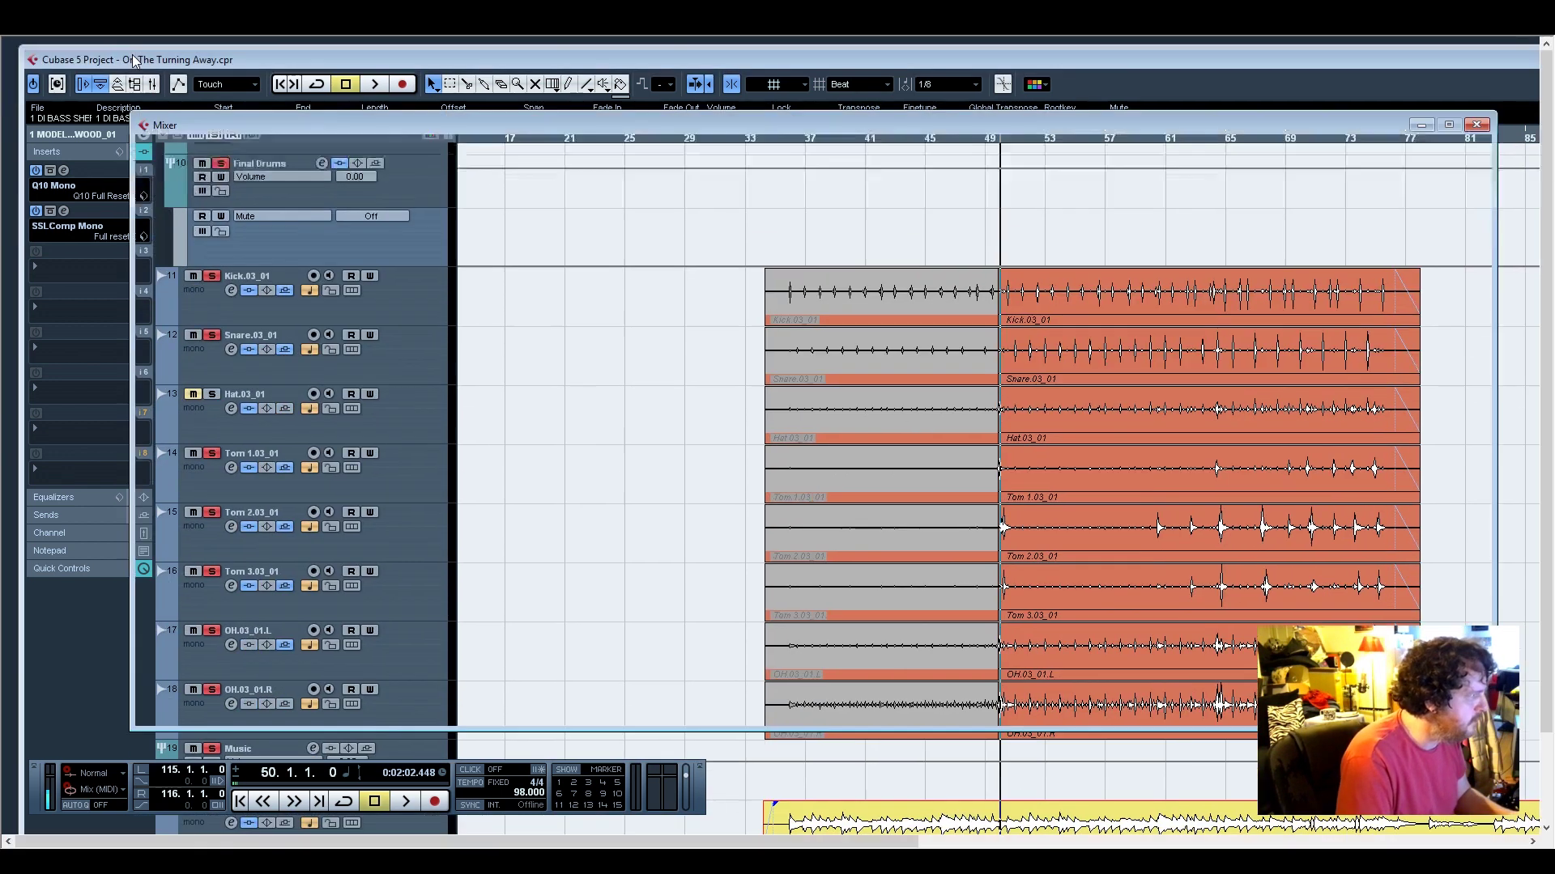
pyautogui.press('F3')
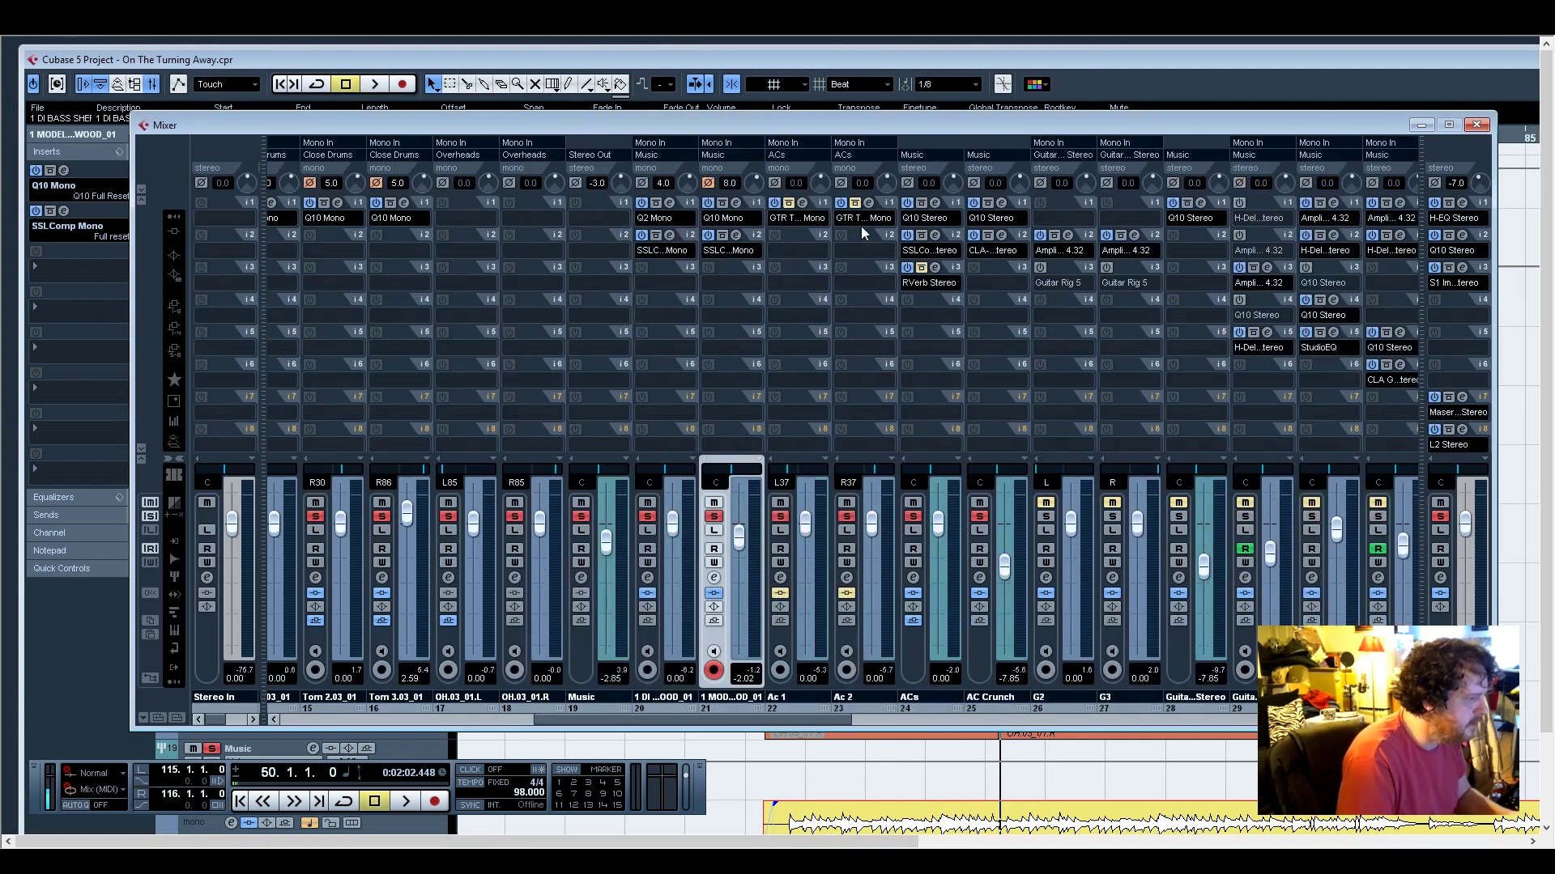
pyautogui.moveTo(787, 717); pyautogui.dragTo(455, 712)
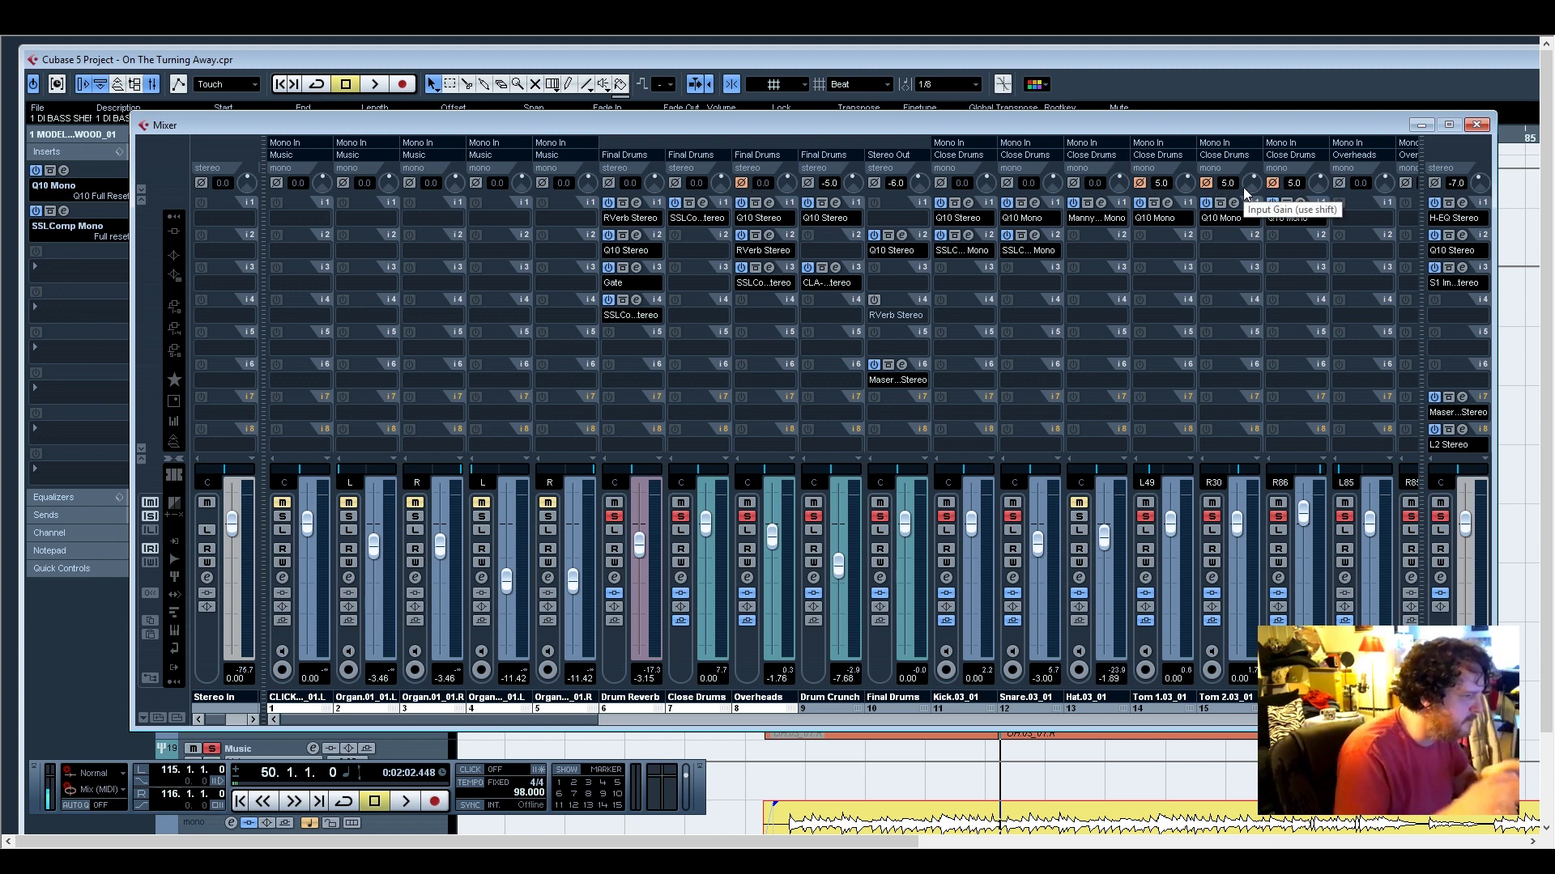
pyautogui.click(1473, 126)
pyautogui.doubleClick(1405, 59)
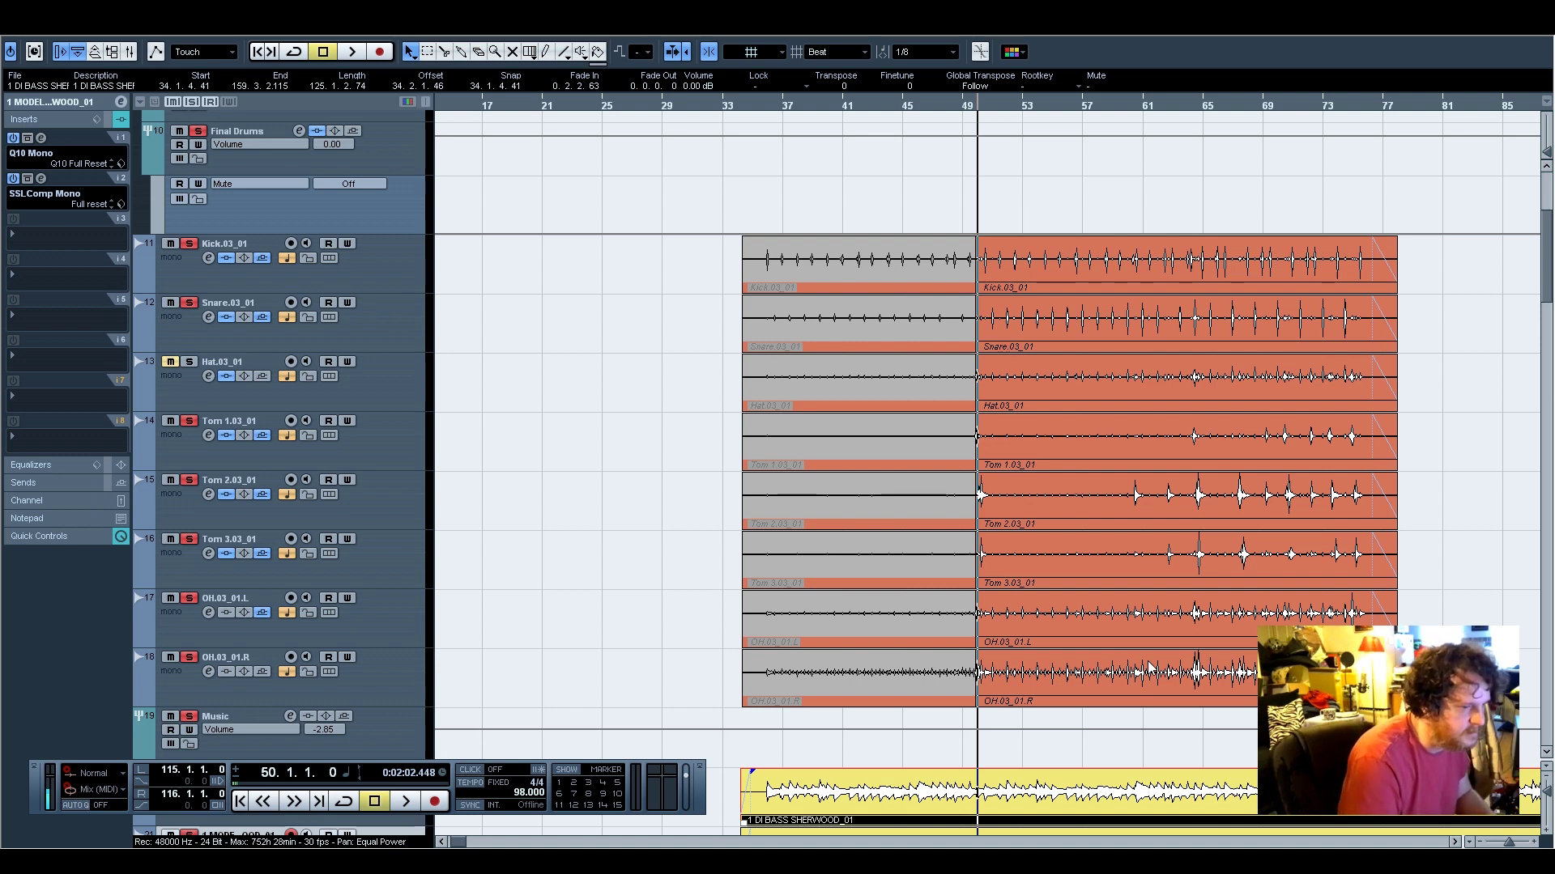
# Clear the active solos, solo only the Guitar Rhy Stereo group, and set the playback position to 62.3.1 before the guitar clips
pyautogui.scroll(5, 1095, 626)
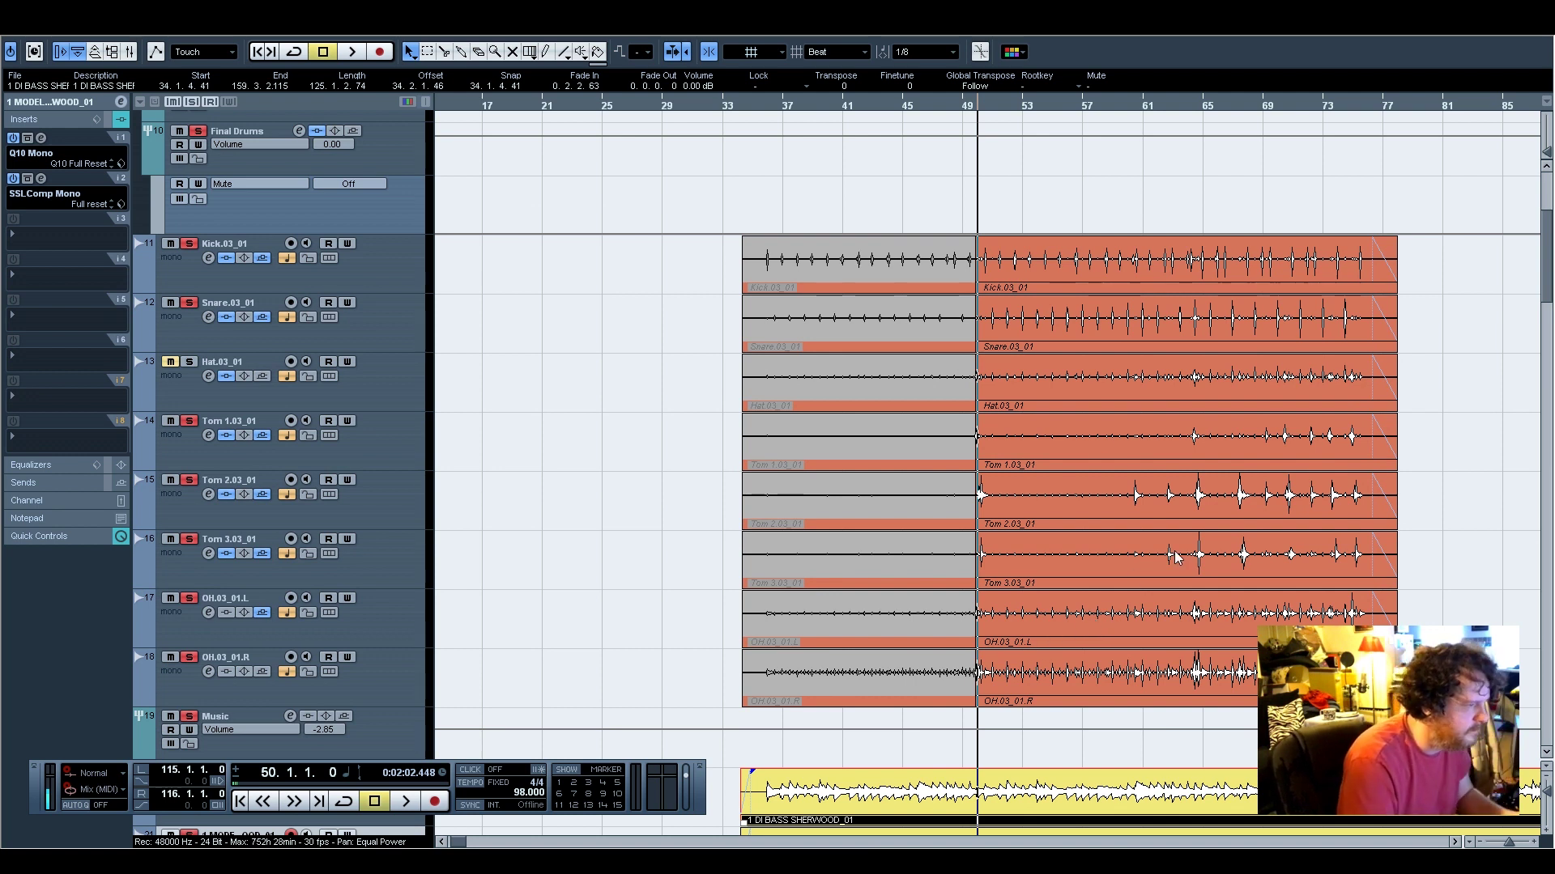
pyautogui.scroll(-2, 1177, 557)
pyautogui.scroll(-8, 1176, 554)
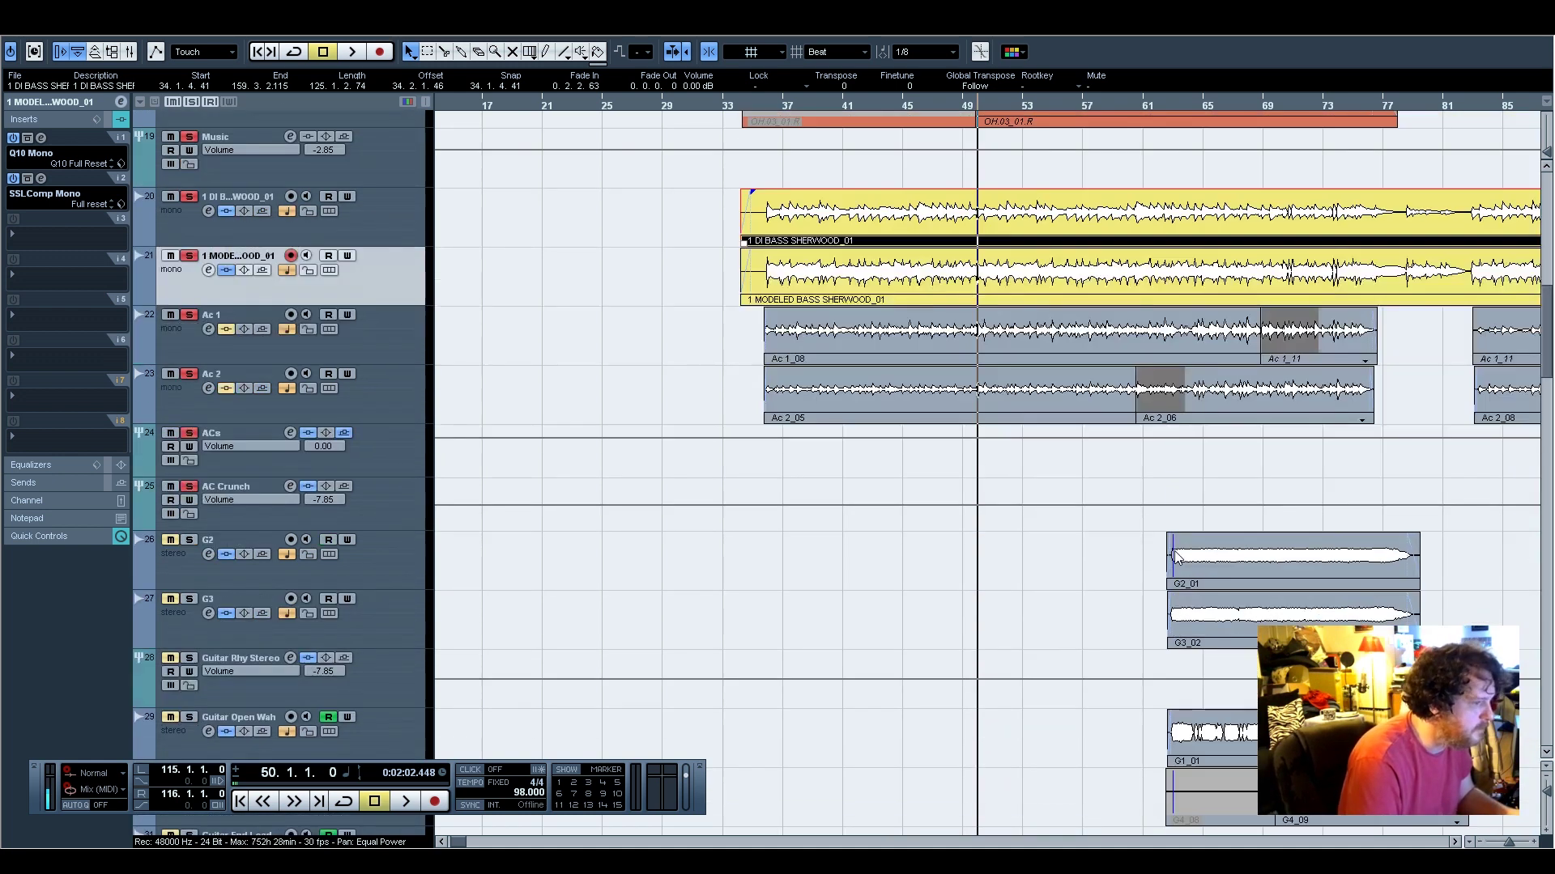
pyautogui.scroll(-1, 1176, 553)
pyautogui.scroll(3, 1176, 553)
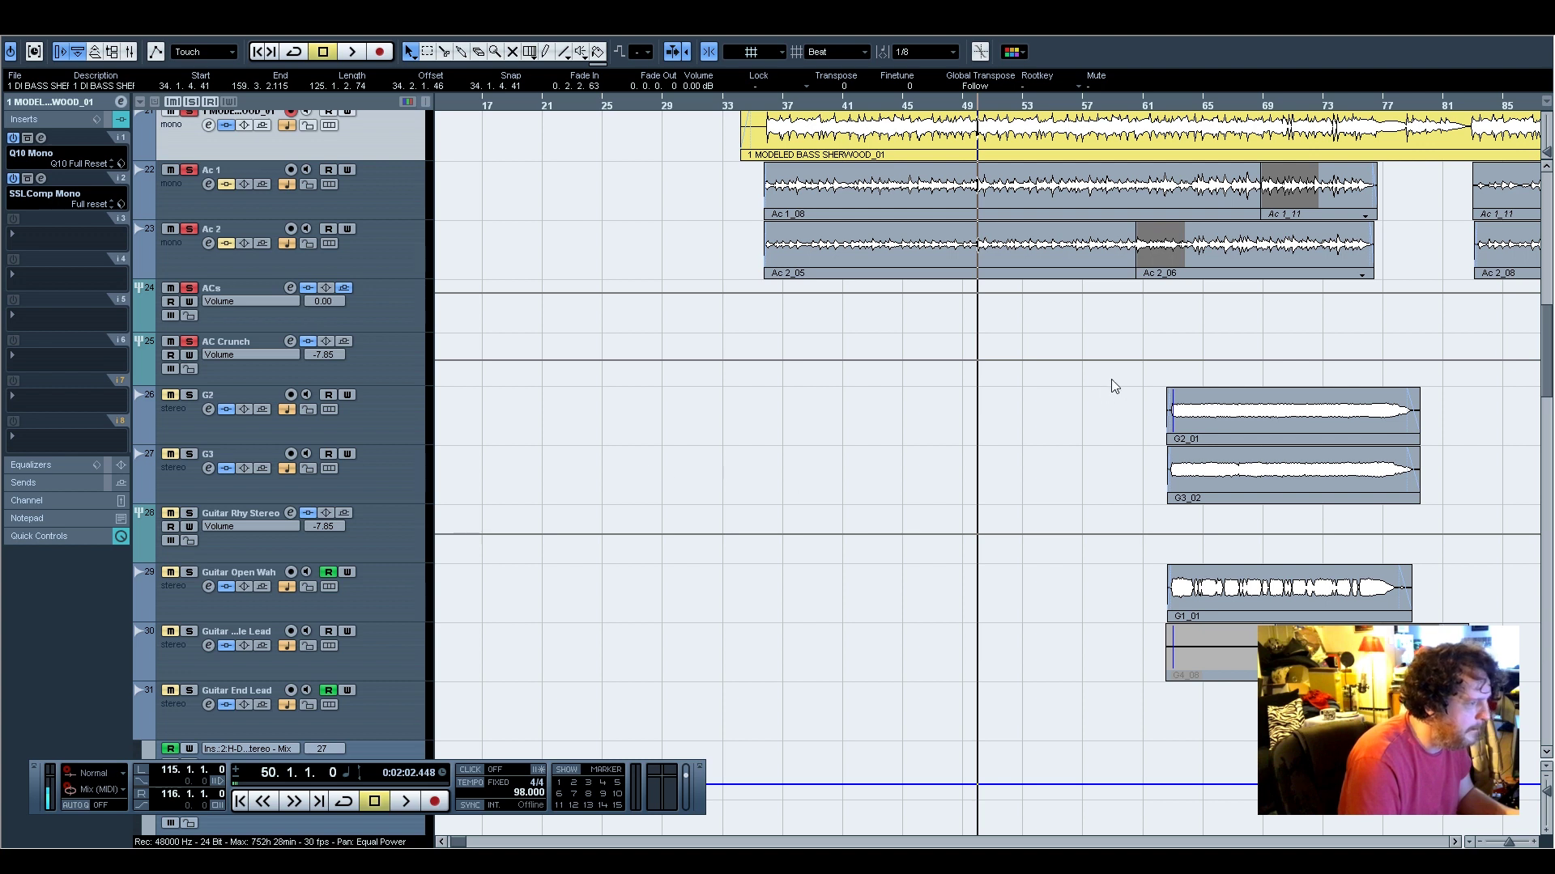
pyautogui.click(367, 528)
pyautogui.click(189, 513)
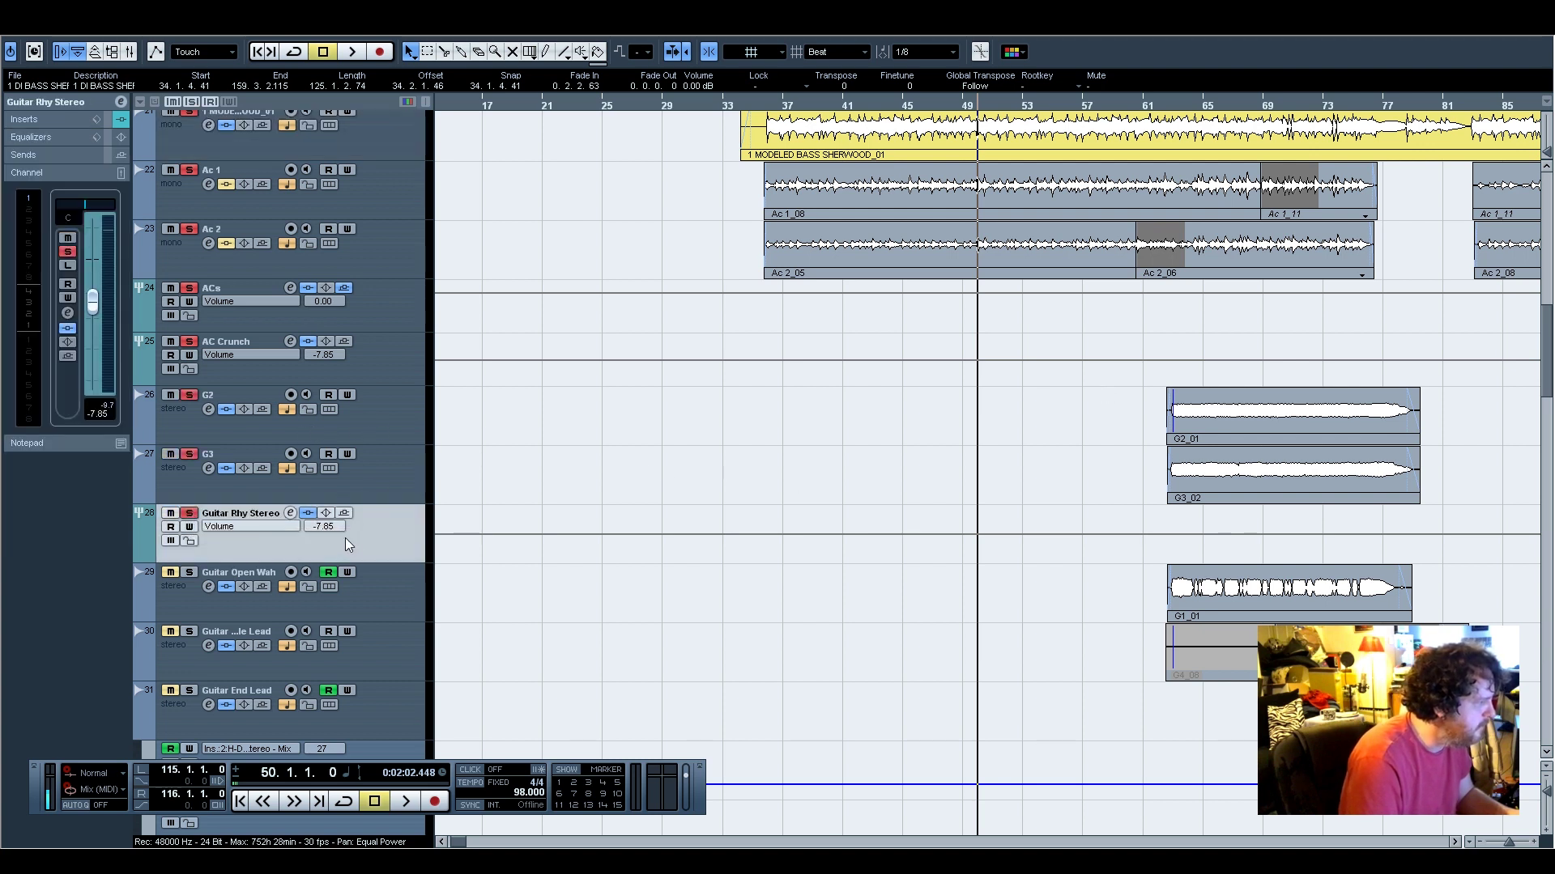
pyautogui.click(191, 102)
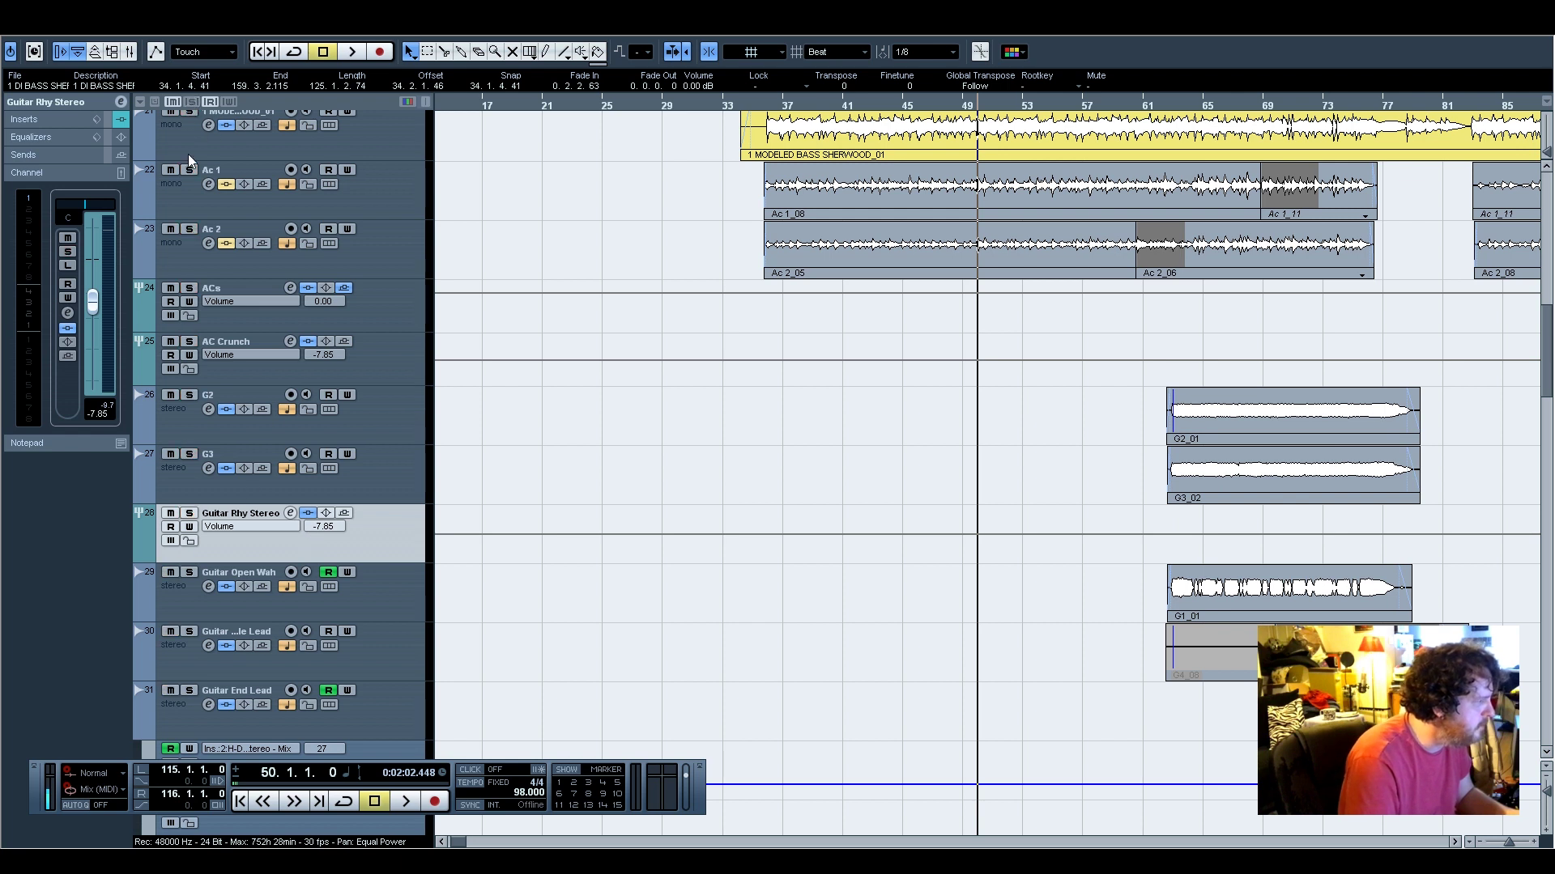
pyautogui.click(190, 513)
pyautogui.click(1166, 105)
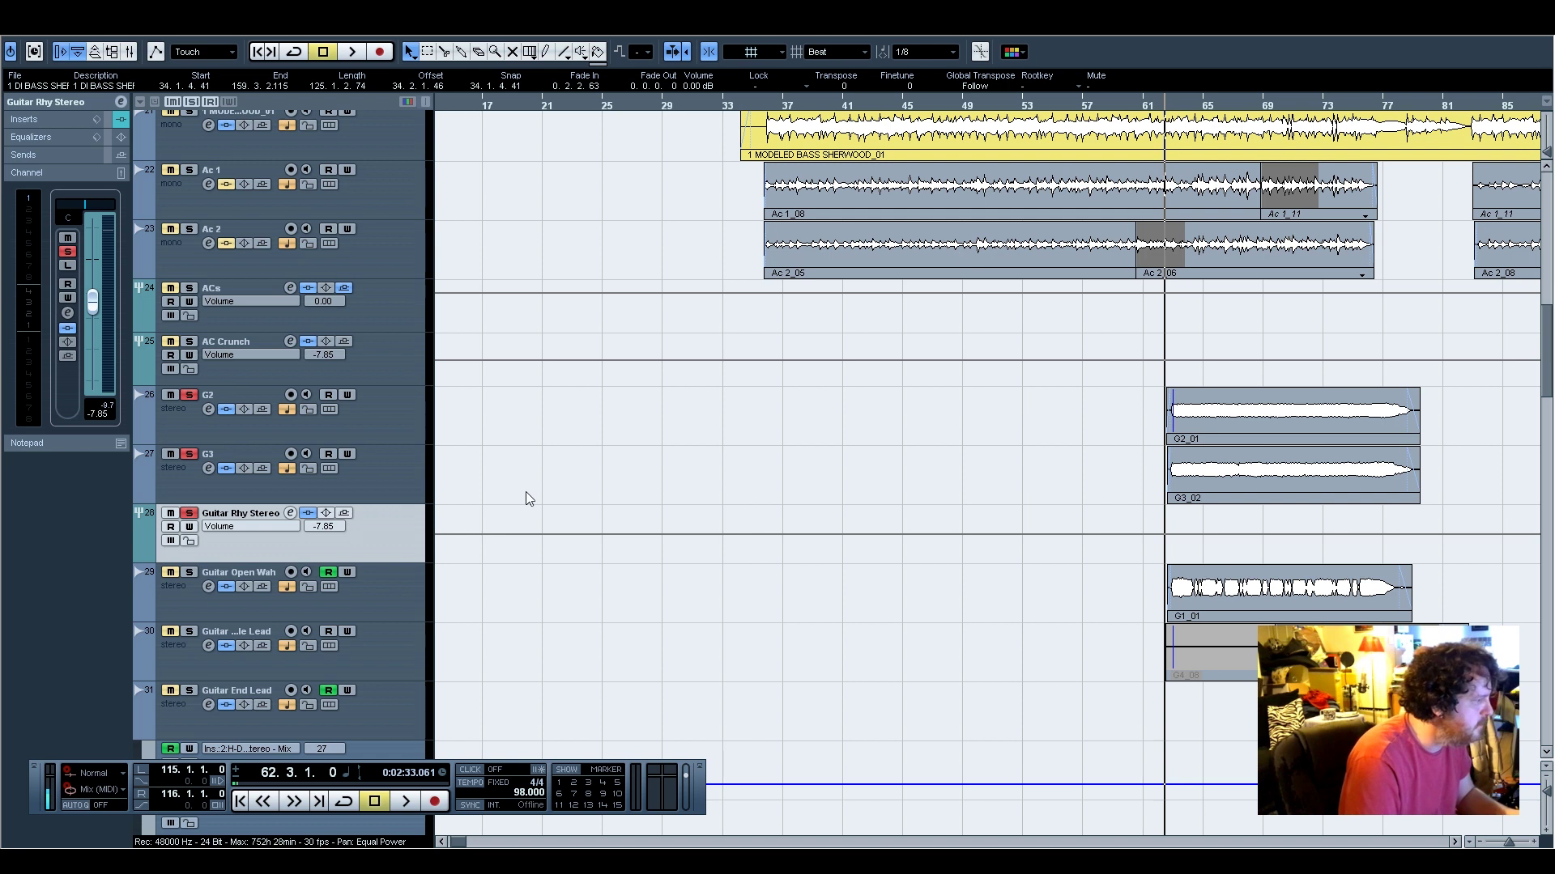
# Check the inserts on Guitar Rhy Stereo and G2, and view the Clean amp preset in G2's AmpliTube
pyautogui.click(45, 120)
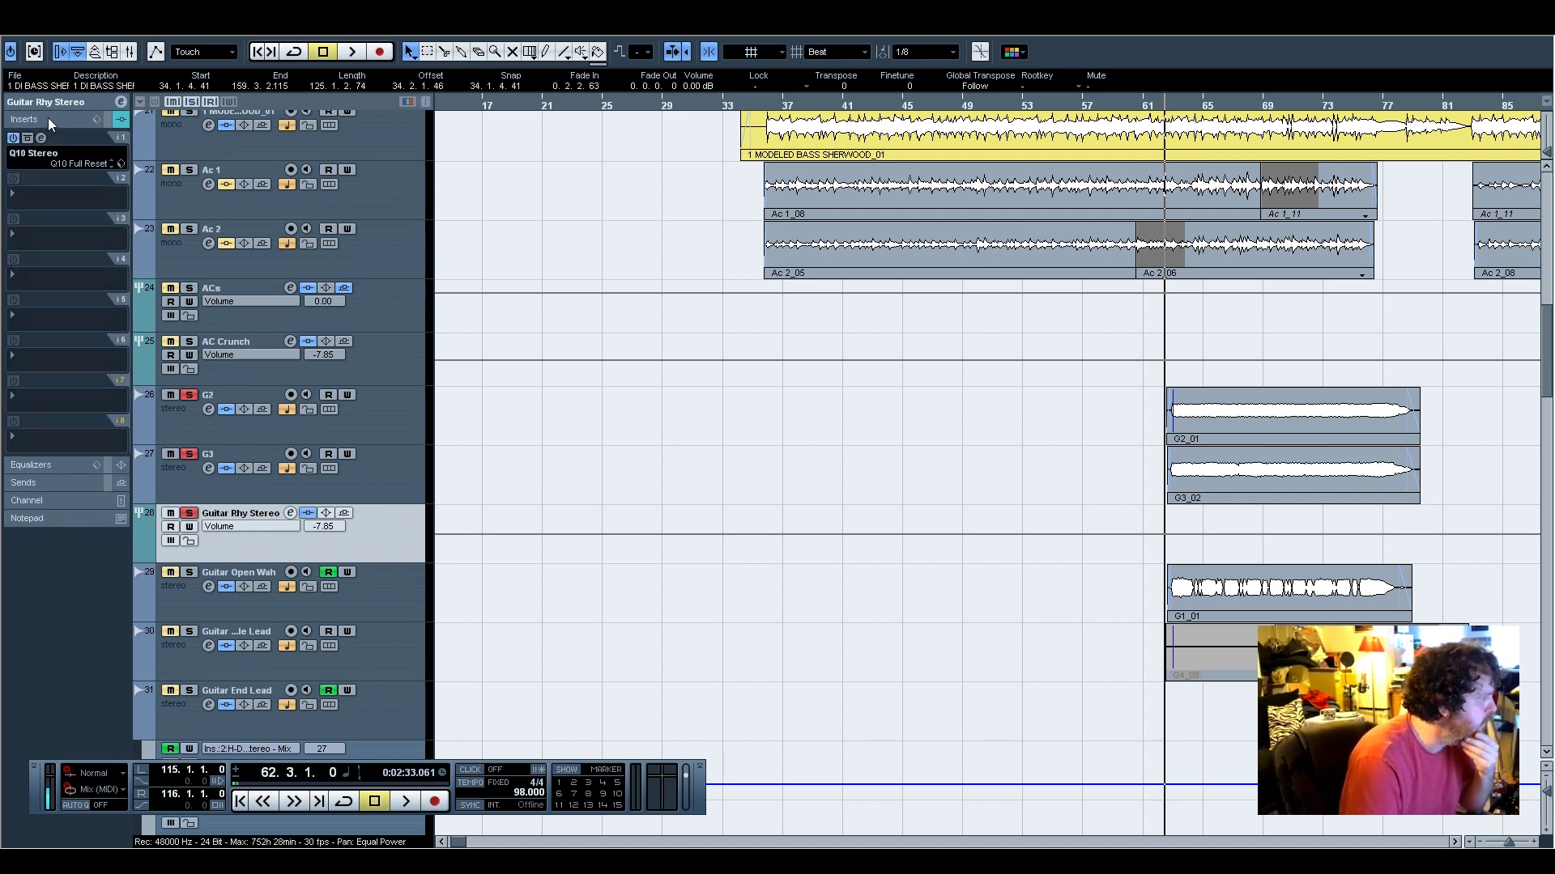
pyautogui.click(376, 410)
pyautogui.click(379, 412)
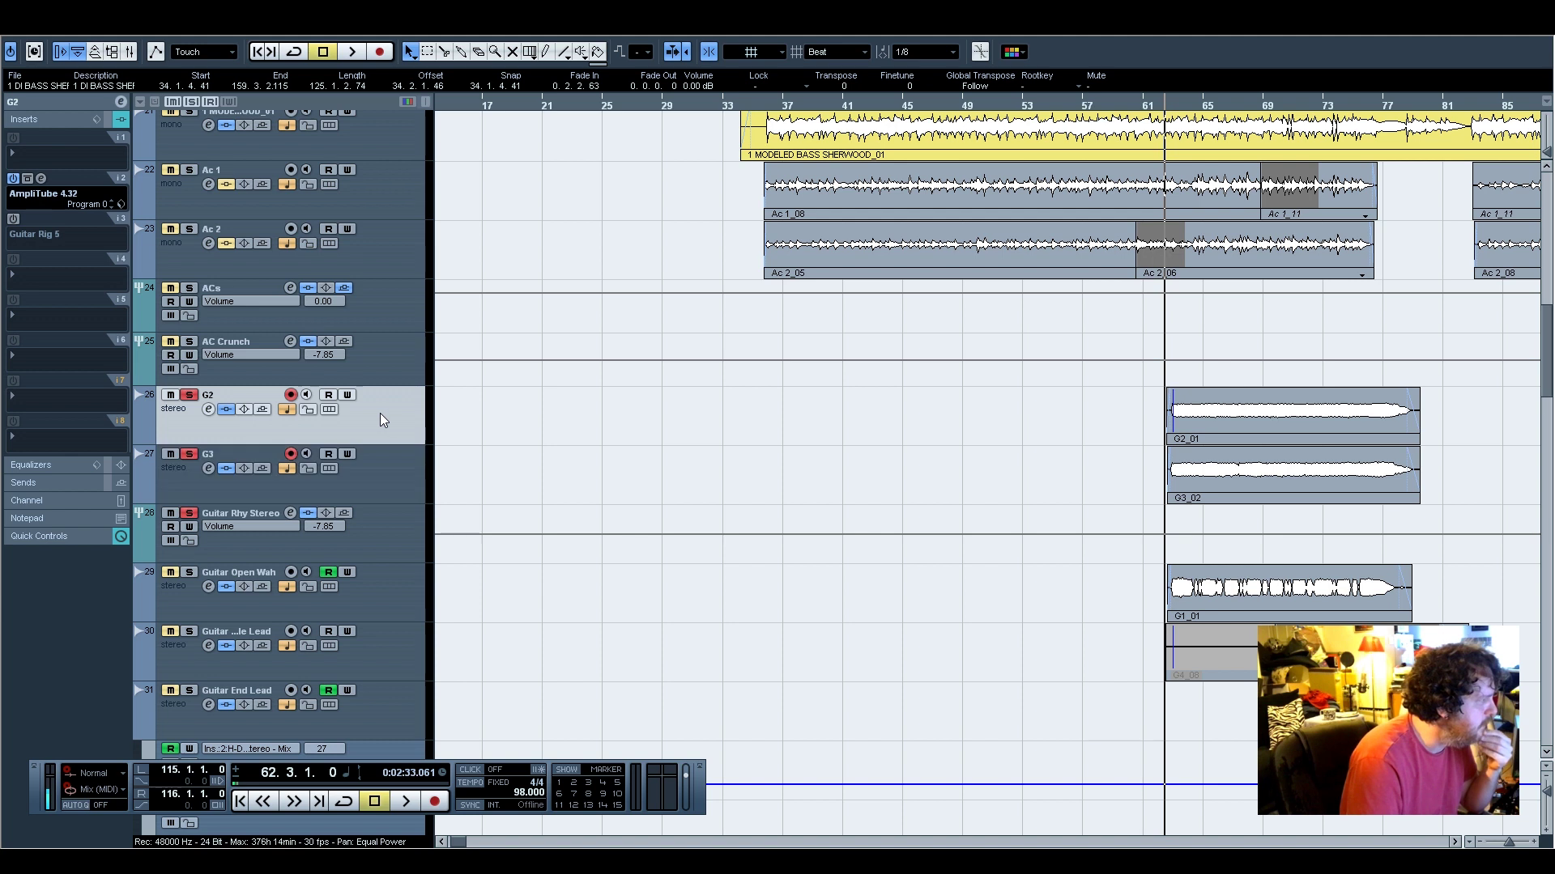
pyautogui.click(40, 177)
pyautogui.moveTo(573, 180); pyautogui.dragTo(509, 150)
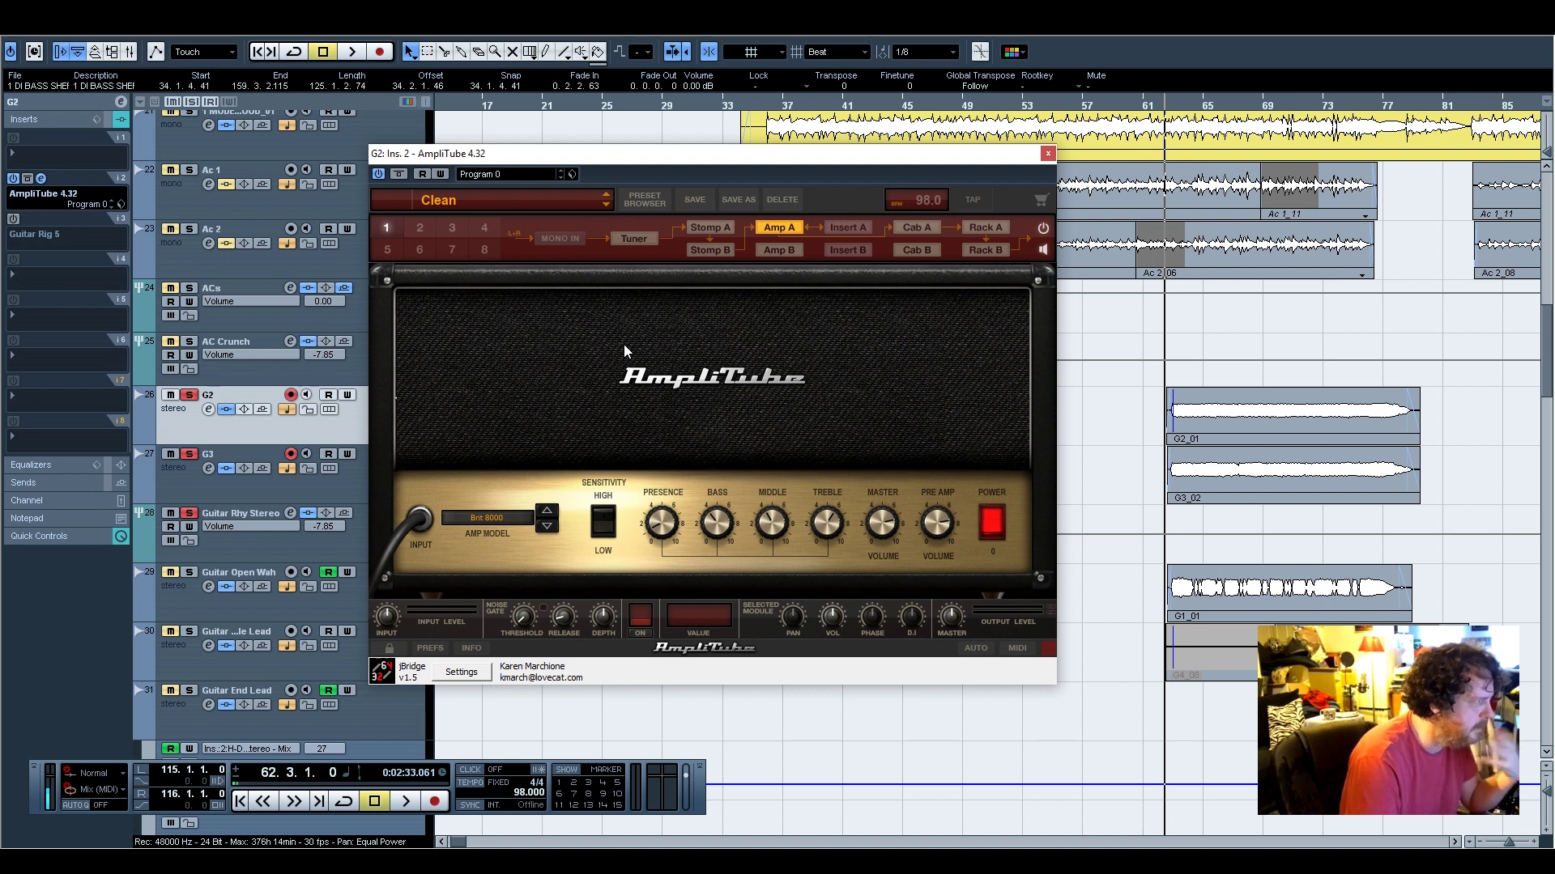
pyautogui.moveTo(778, 160); pyautogui.dragTo(610, 134)
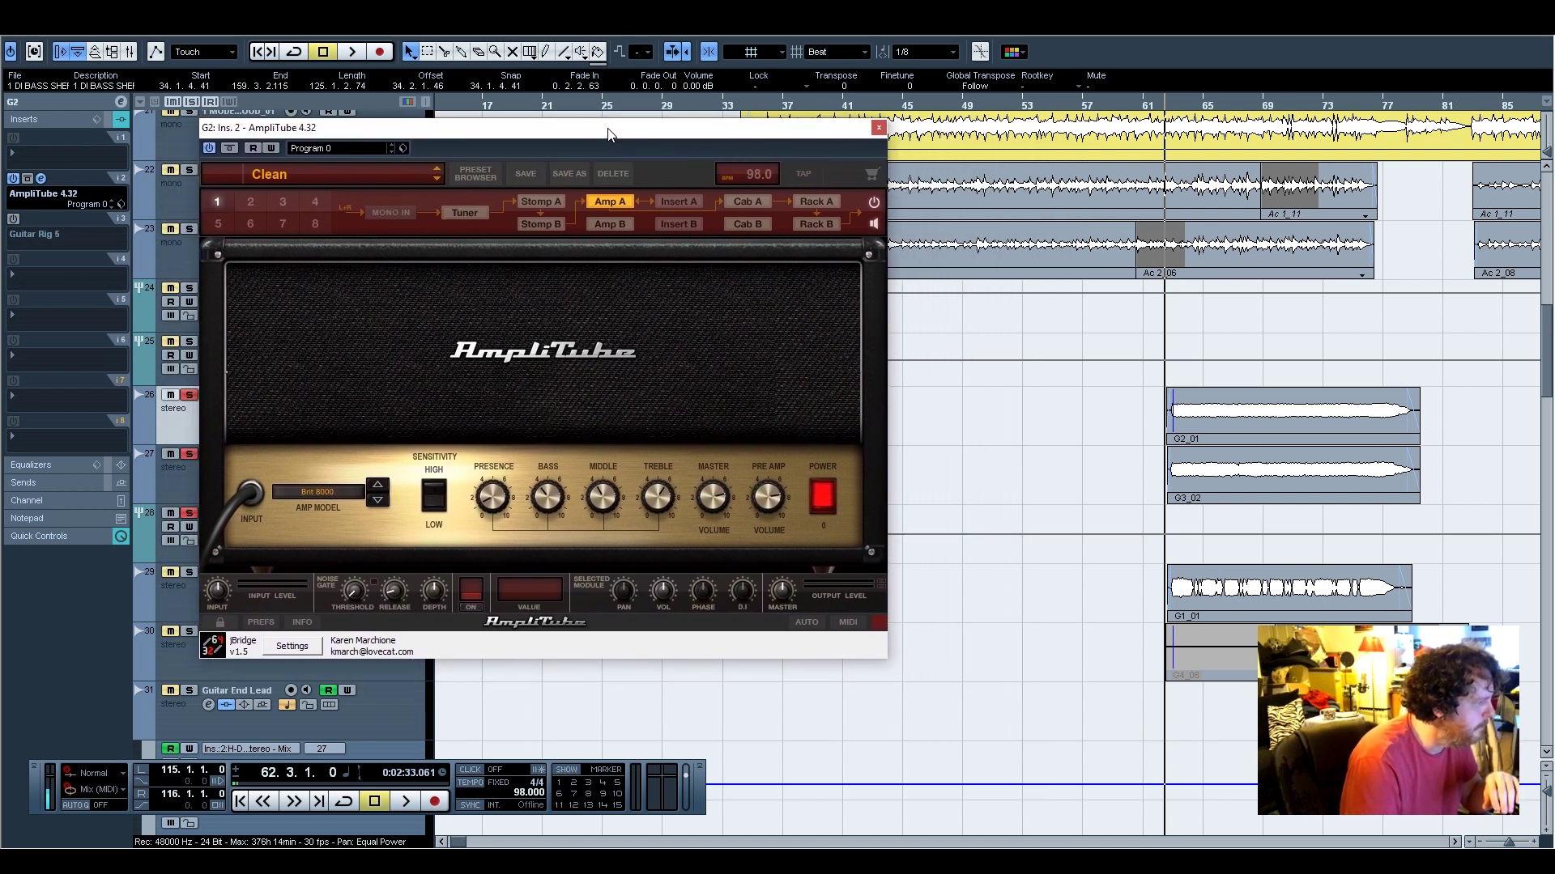
pyautogui.click(878, 127)
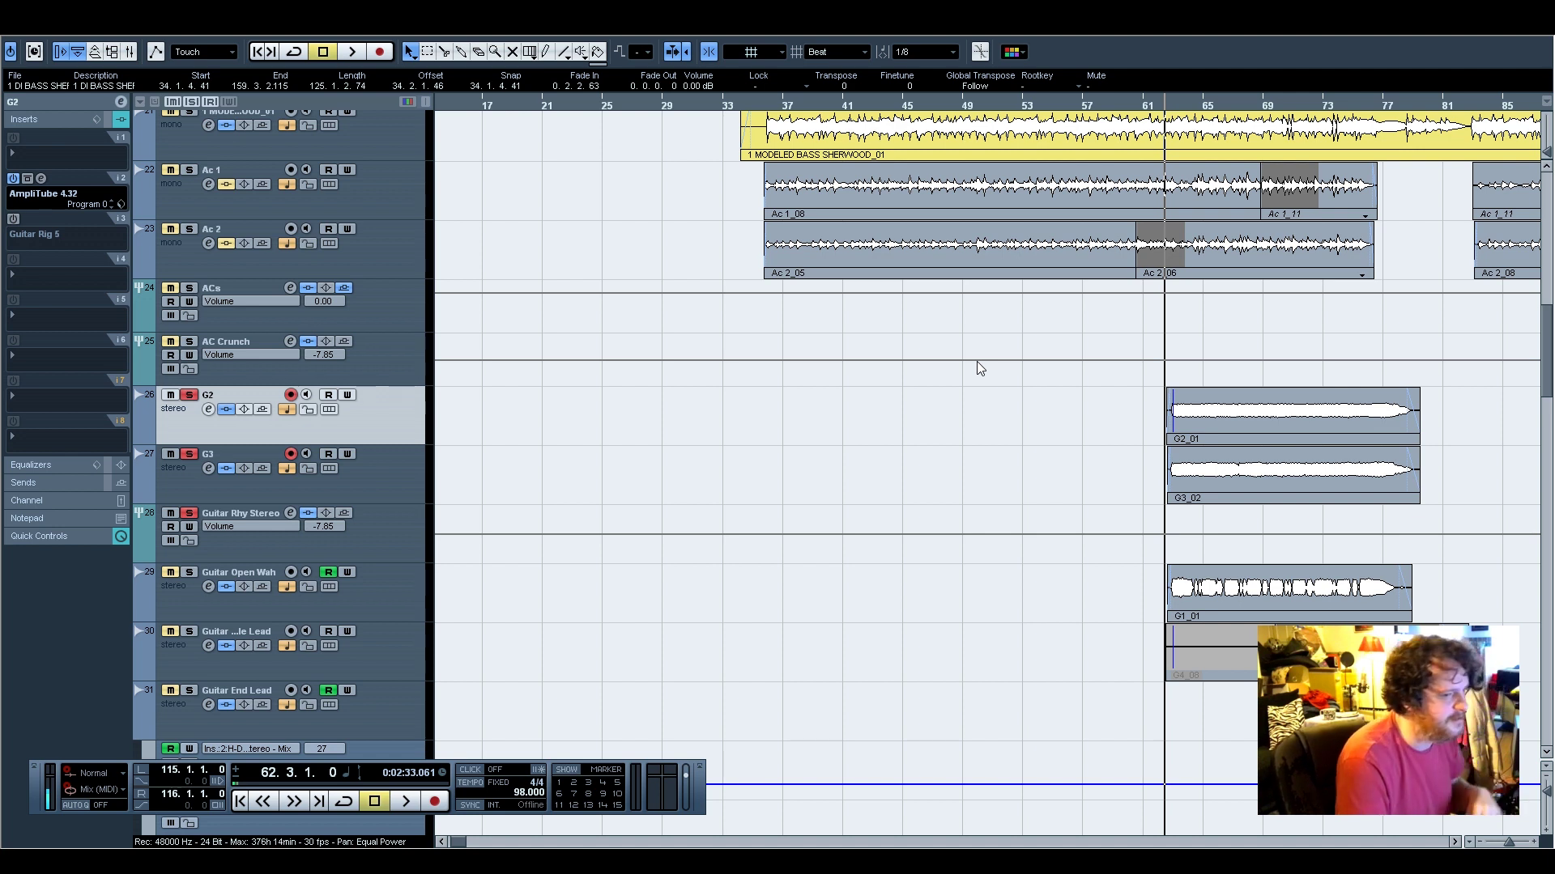
# Select the G2 and G3 guitar tracks, review G2's AmpliTube amp settings again, and close the plug-in
pyautogui.click(315, 508)
pyautogui.click(380, 431)
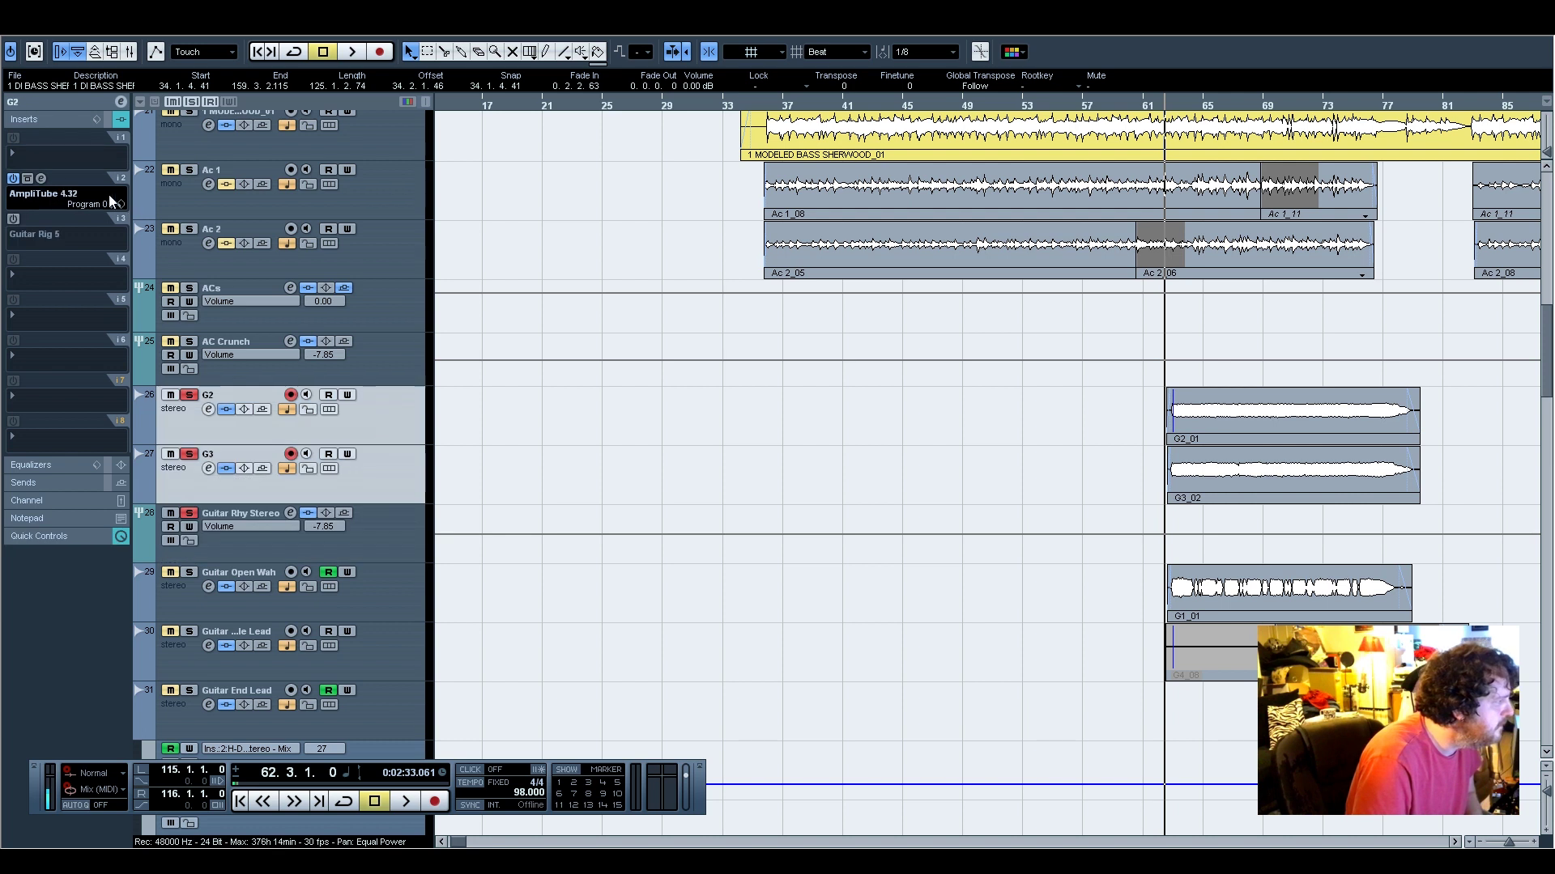
pyautogui.click(41, 178)
pyautogui.moveTo(548, 130); pyautogui.dragTo(790, 136)
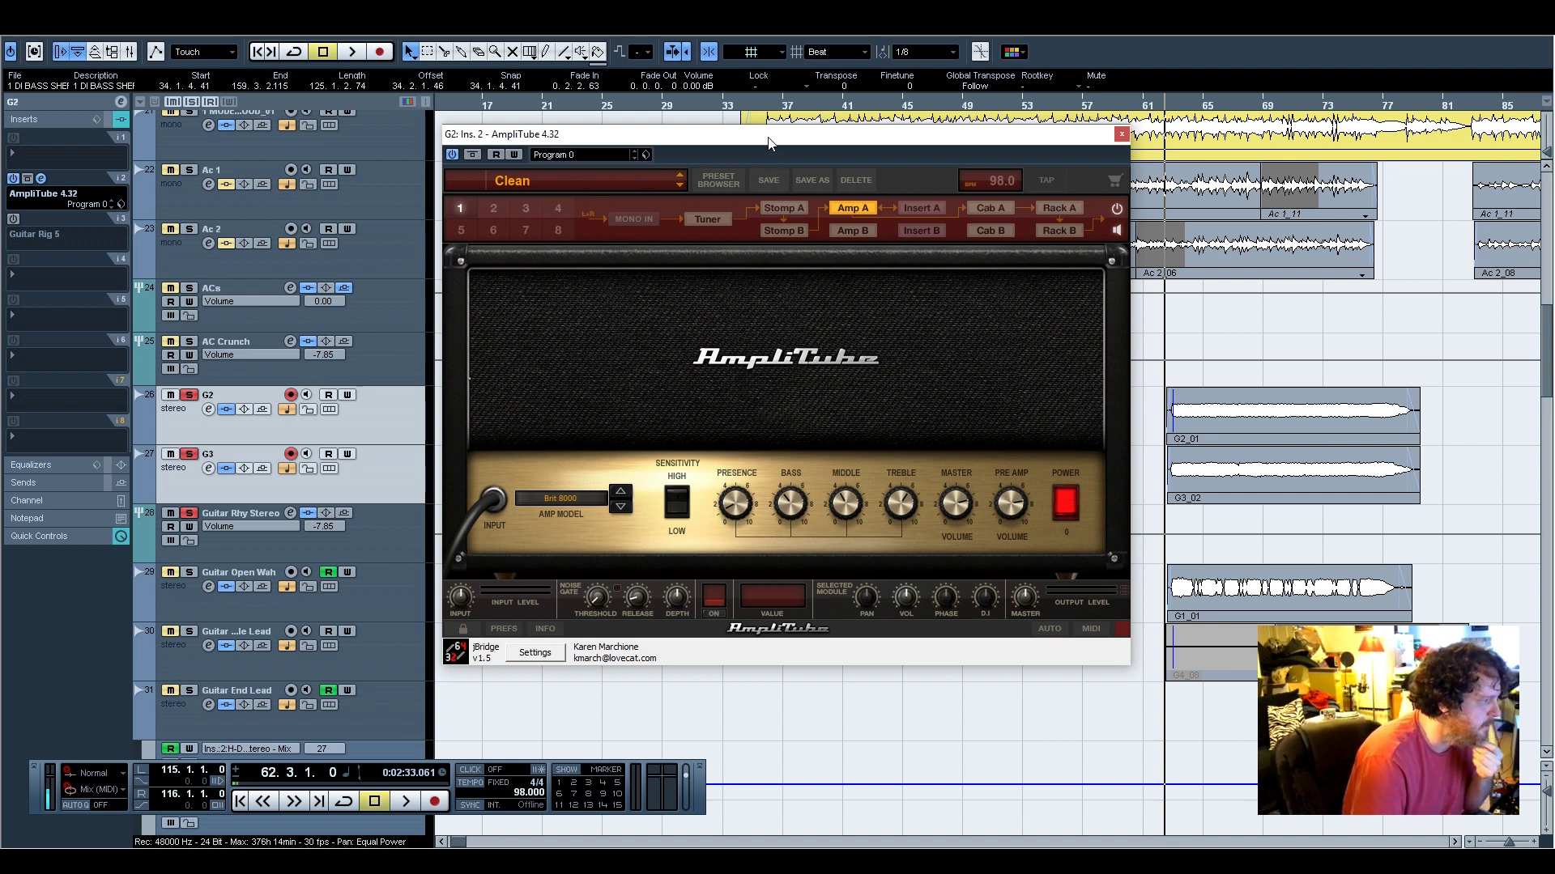
pyautogui.moveTo(739, 143)
pyautogui.mouseDown()
pyautogui.moveTo(720, 147)
pyautogui.moveTo(736, 133)
pyautogui.mouseUp()
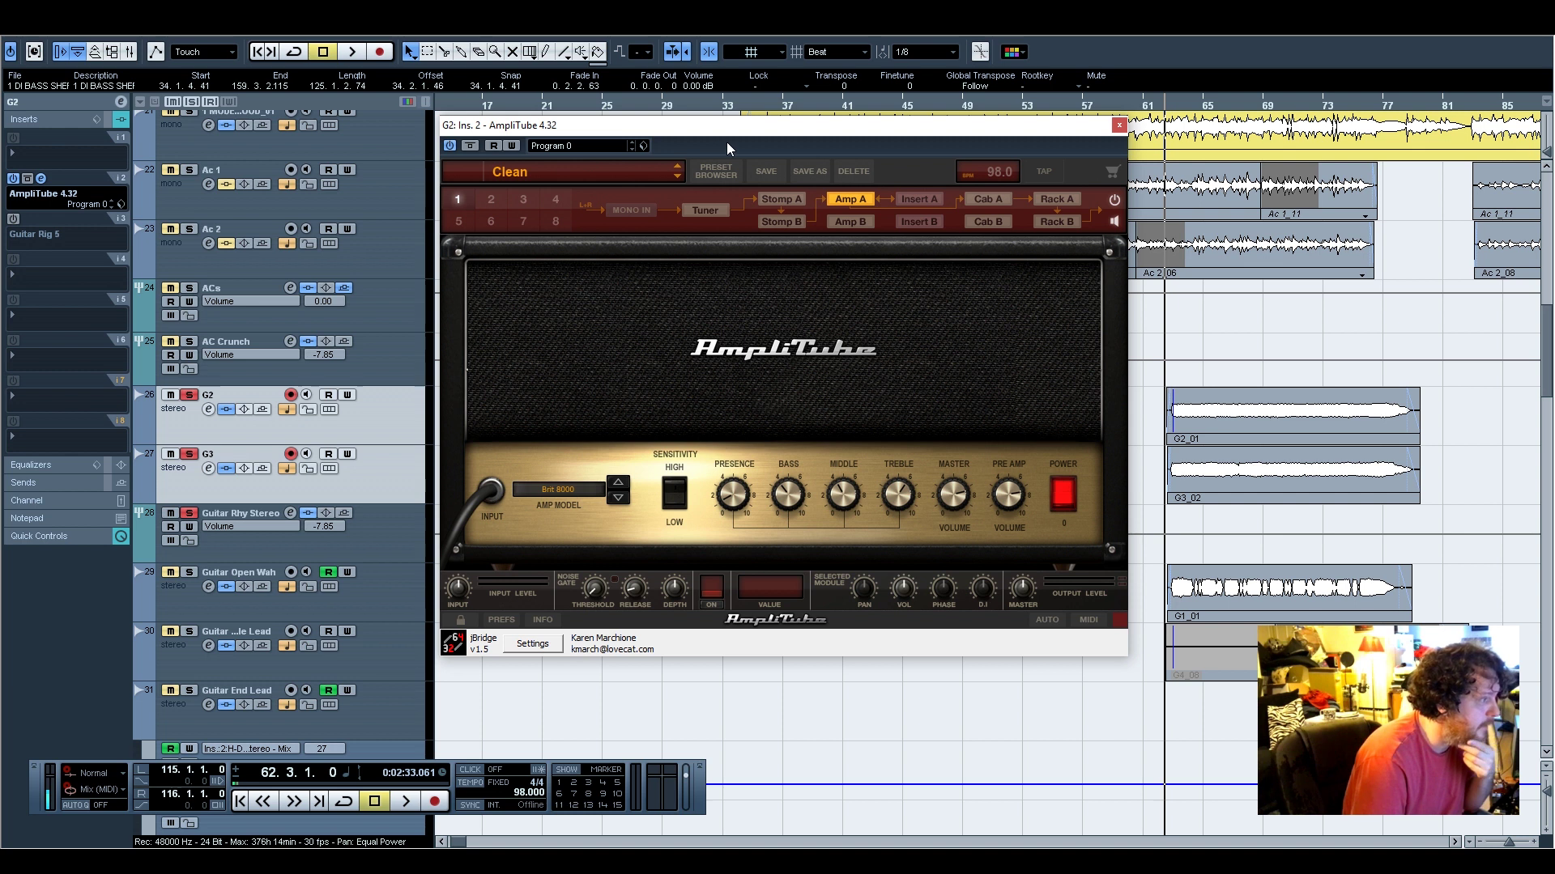
pyautogui.click(1119, 126)
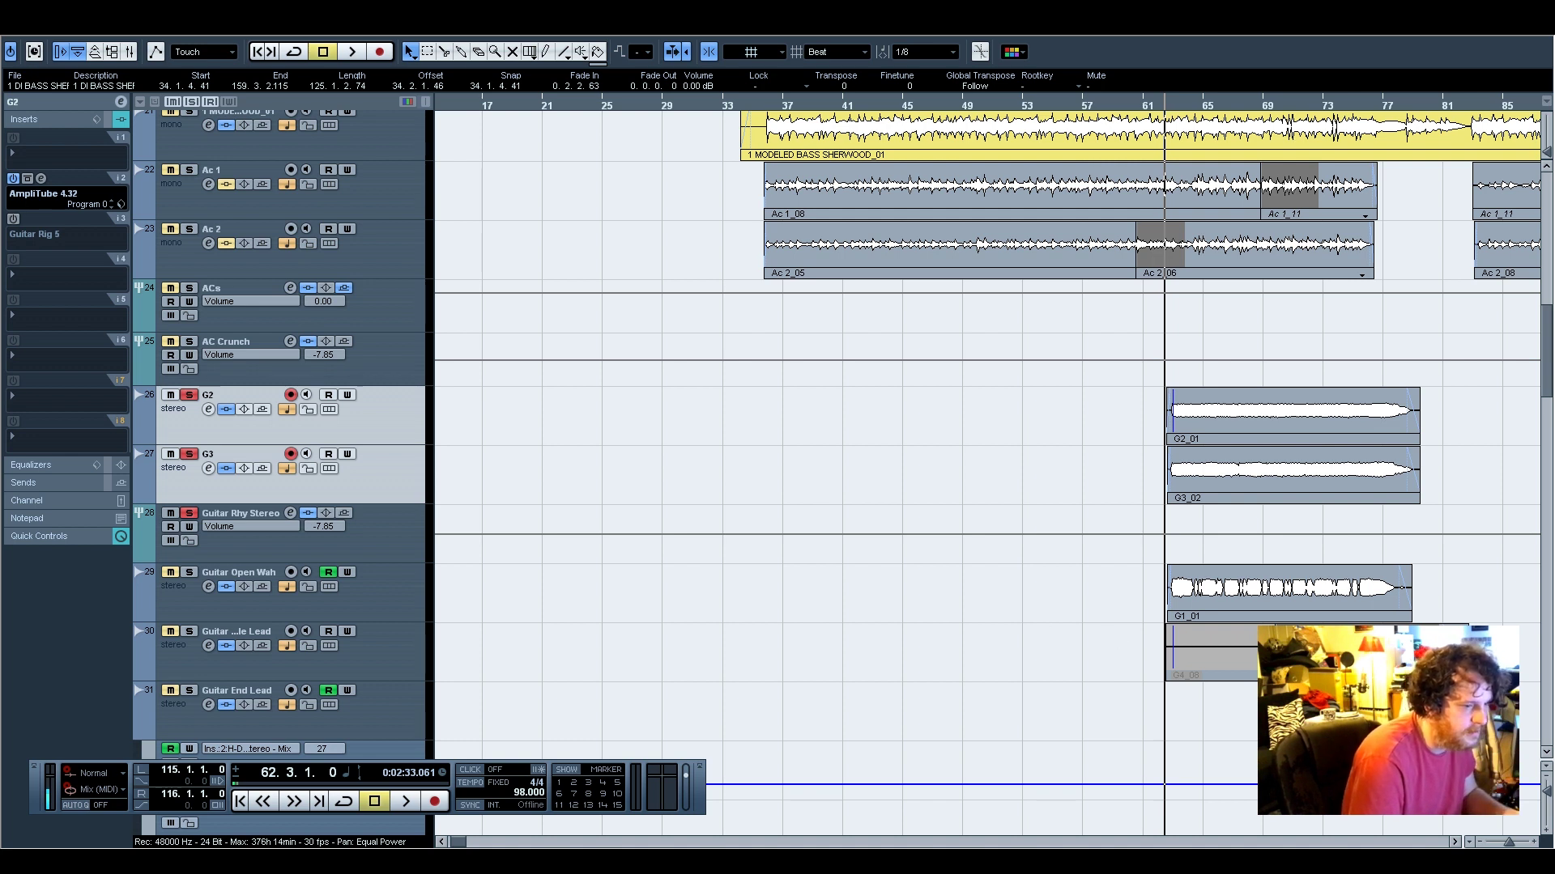
# Zoom in on the start of the G2 and G3 clips and play the soloed rhythm guitars from 62.3.1
pyautogui.press('F2')
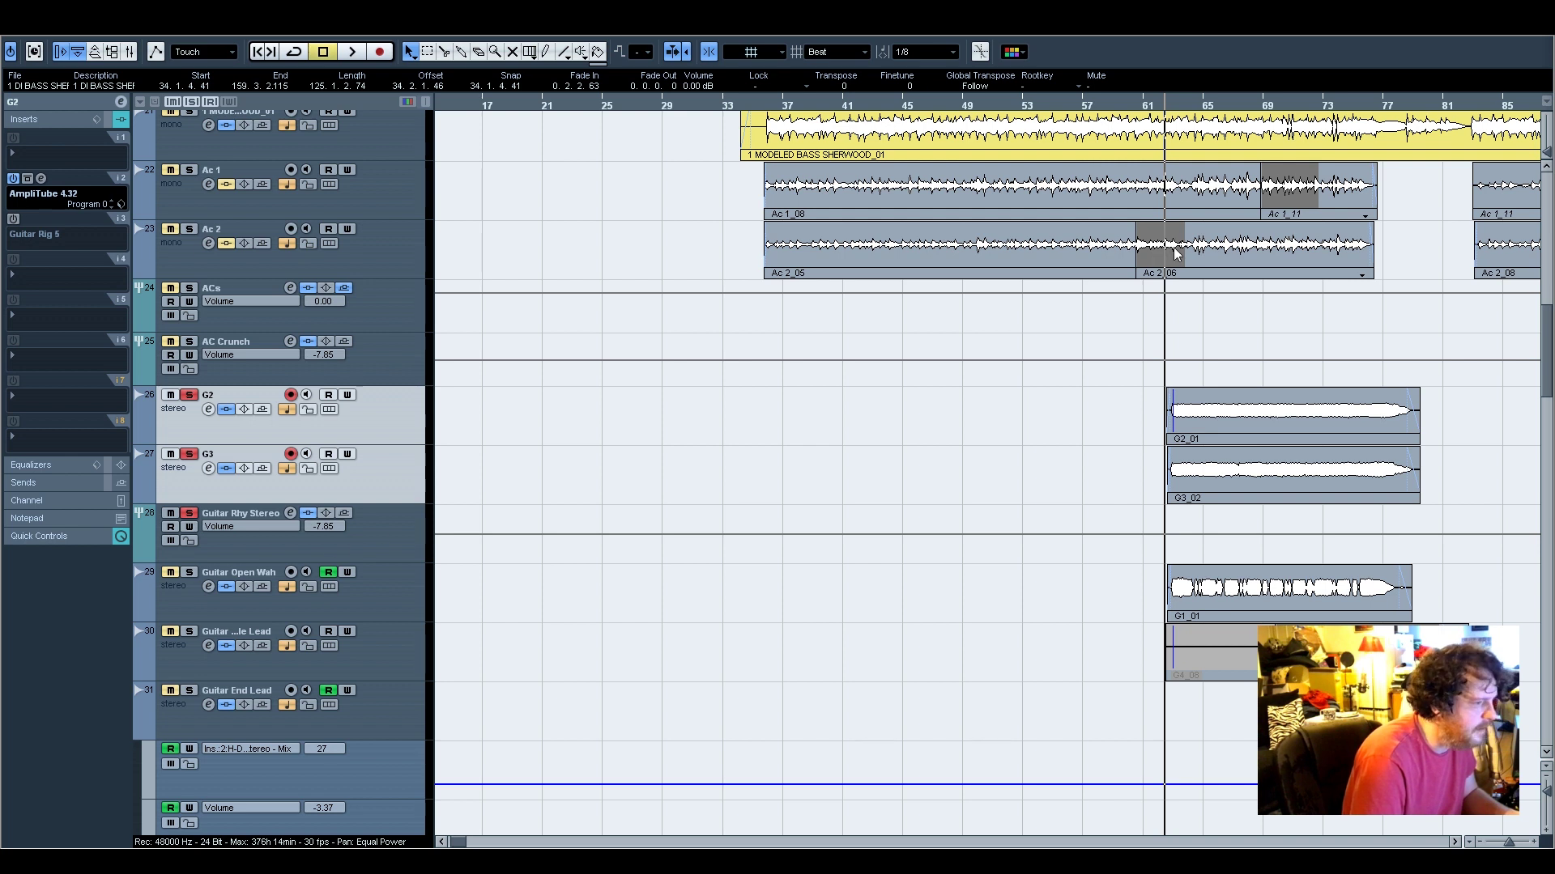
pyautogui.press('F2')
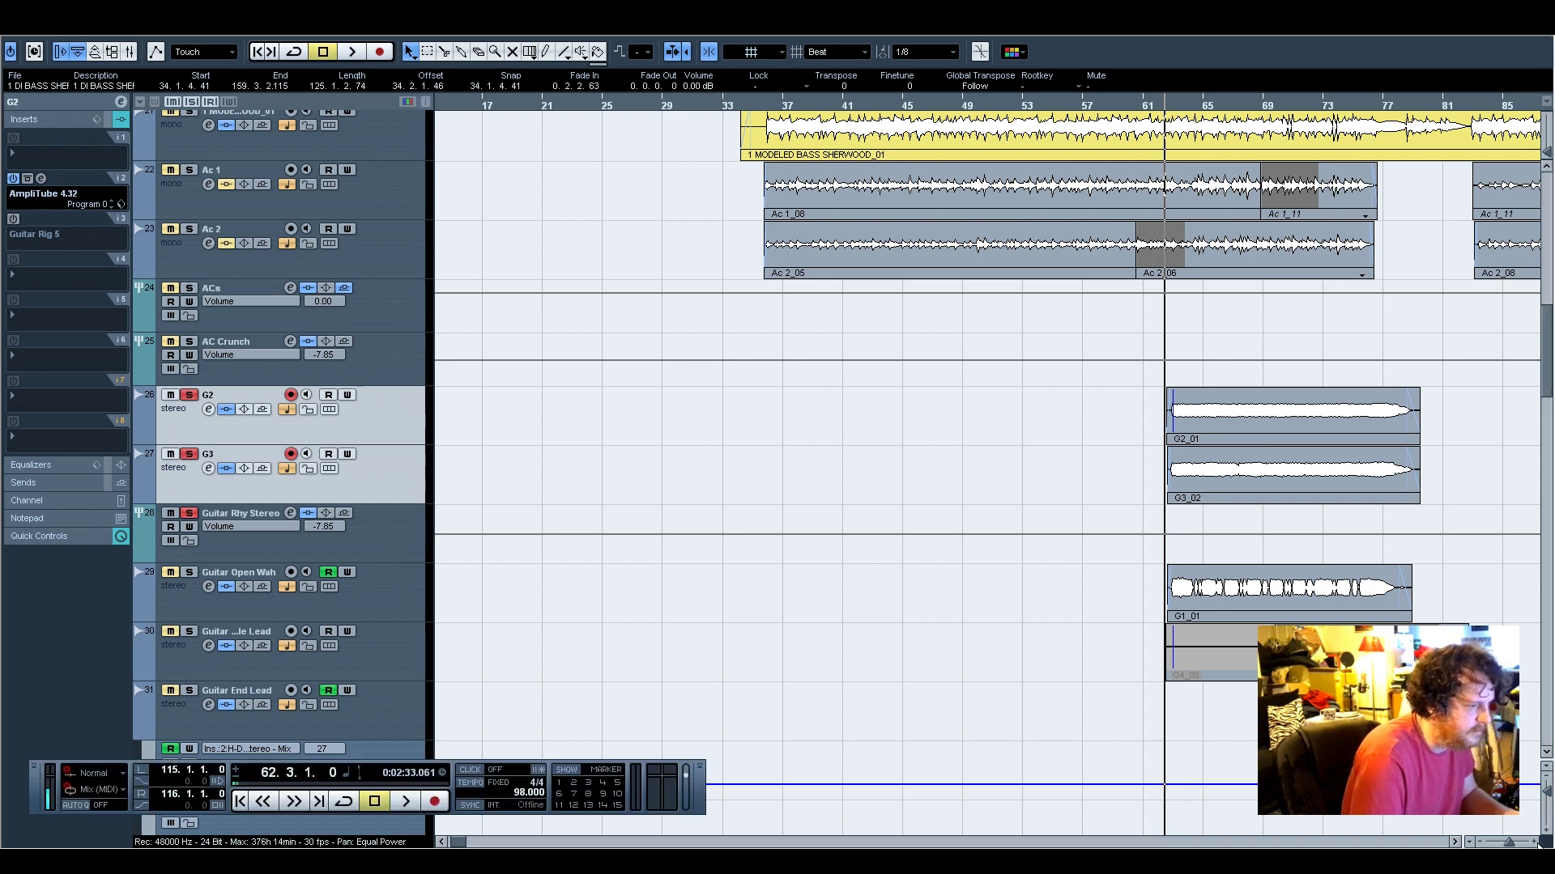
pyautogui.click(1535, 842)
pyautogui.click(1535, 843)
pyautogui.click(1534, 843)
pyautogui.click(1534, 843)
pyautogui.click(1534, 843)
pyautogui.click(1535, 843)
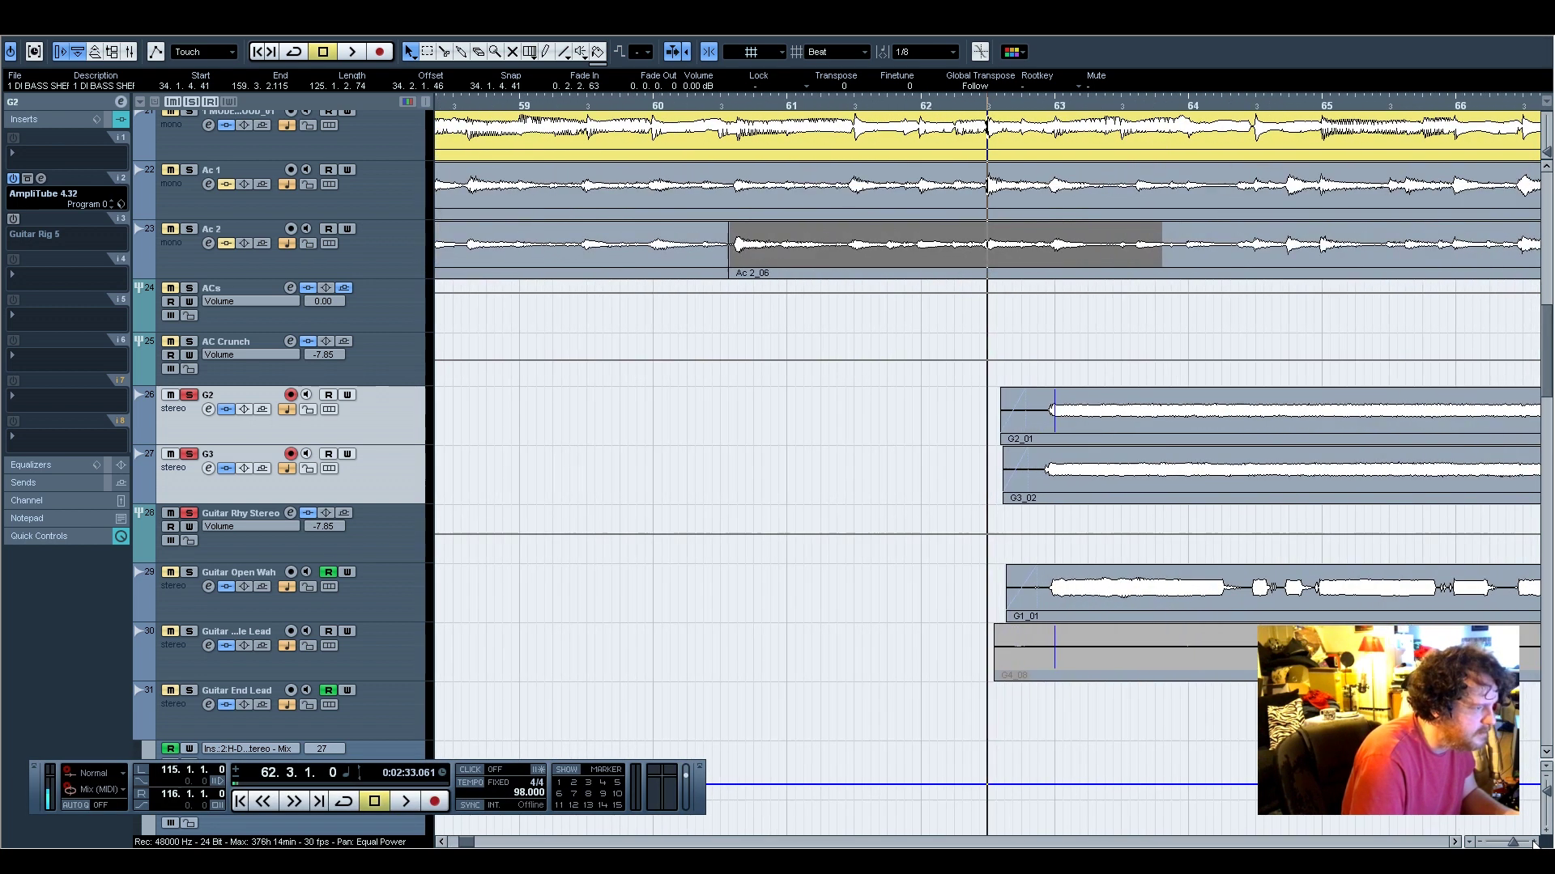
pyautogui.click(1534, 843)
pyautogui.press('space')
# In Guitar Rhy Stereo's Q10 equalizer, set band 10 to 11233 Hz, band 8 to -4.2 and band 9 to -4.5, then stop playback
pyautogui.click(393, 525)
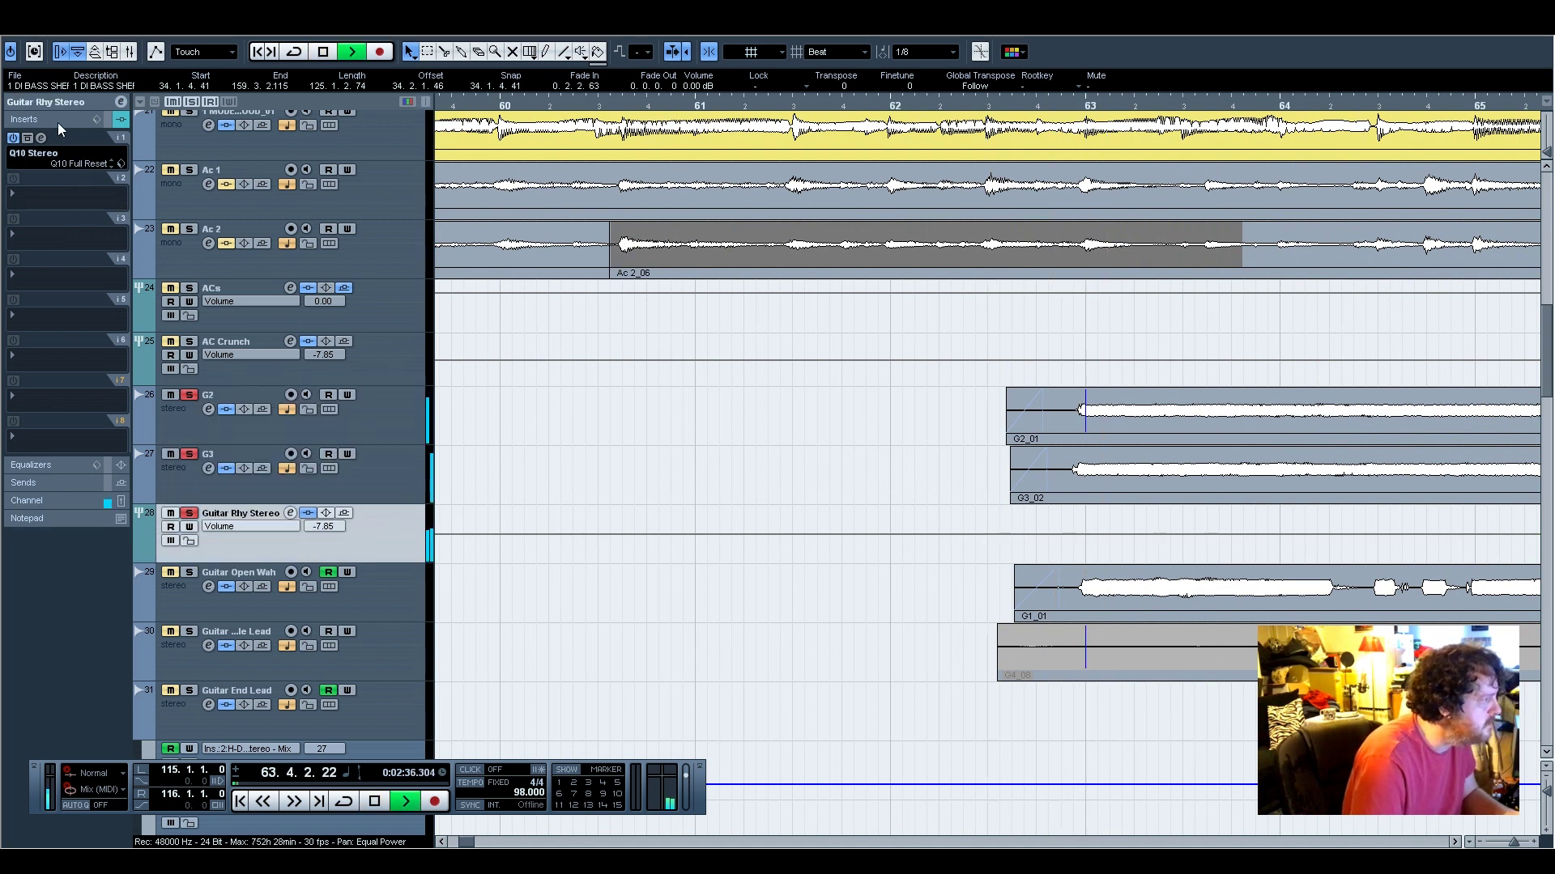
pyautogui.click(41, 138)
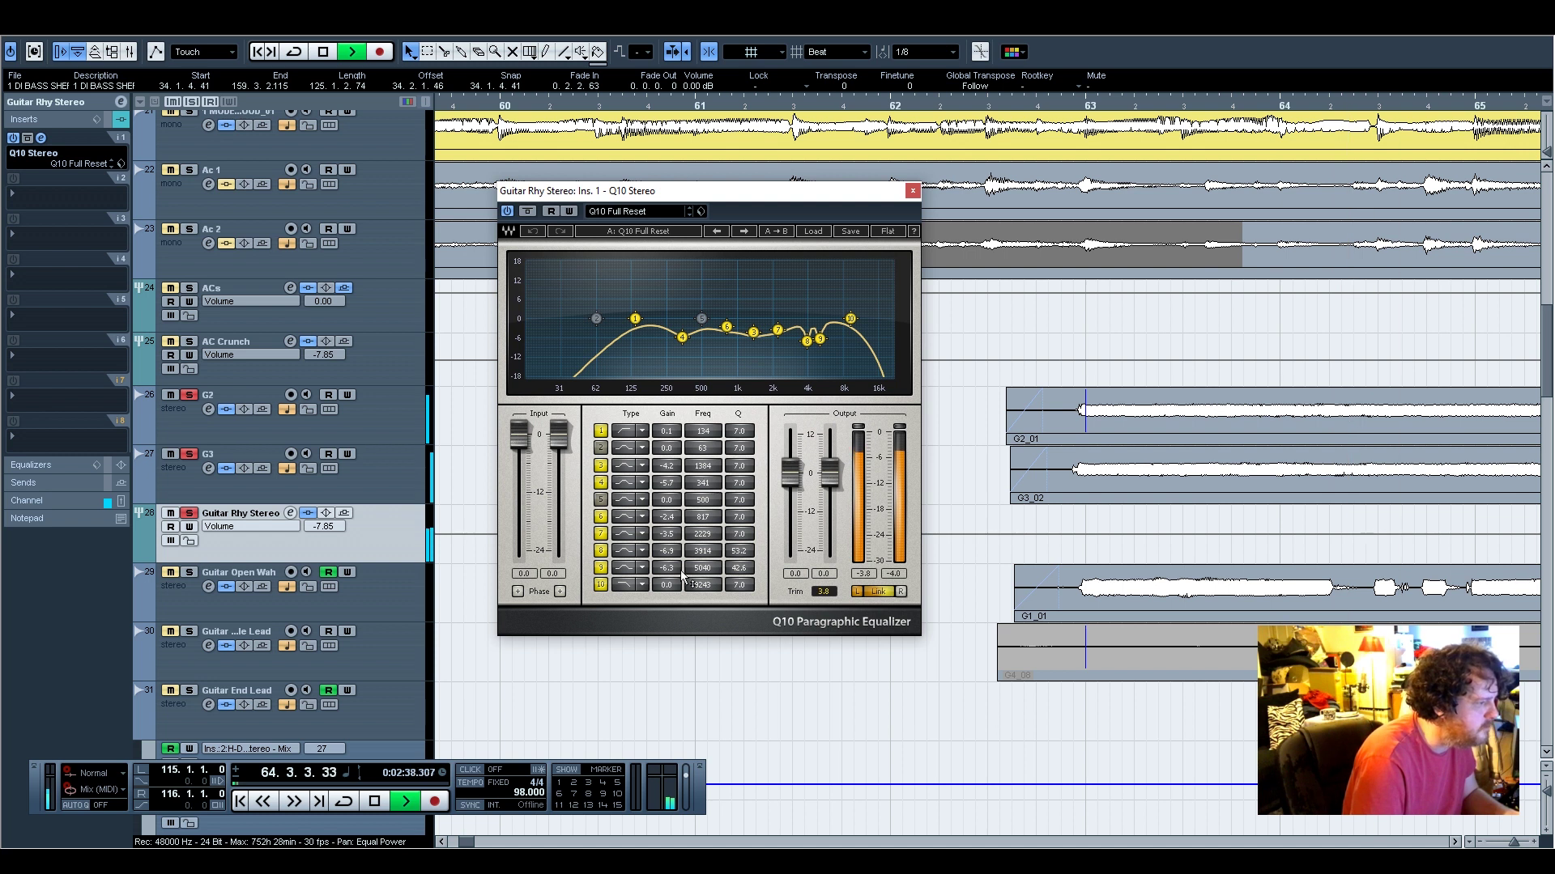
pyautogui.moveTo(701, 586); pyautogui.dragTo(669, 553)
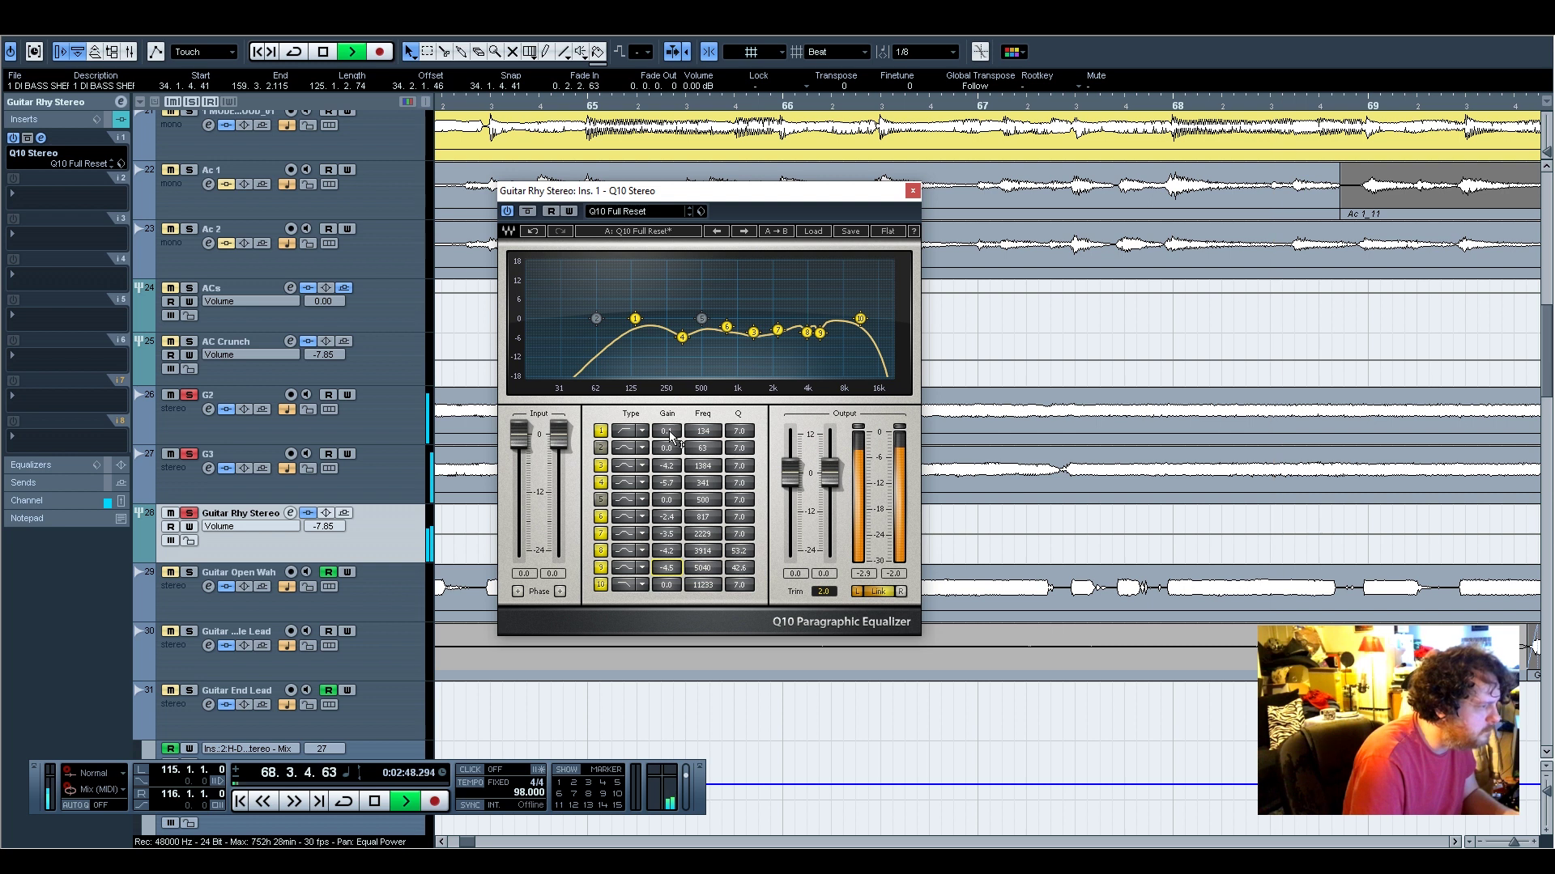
pyautogui.click(912, 192)
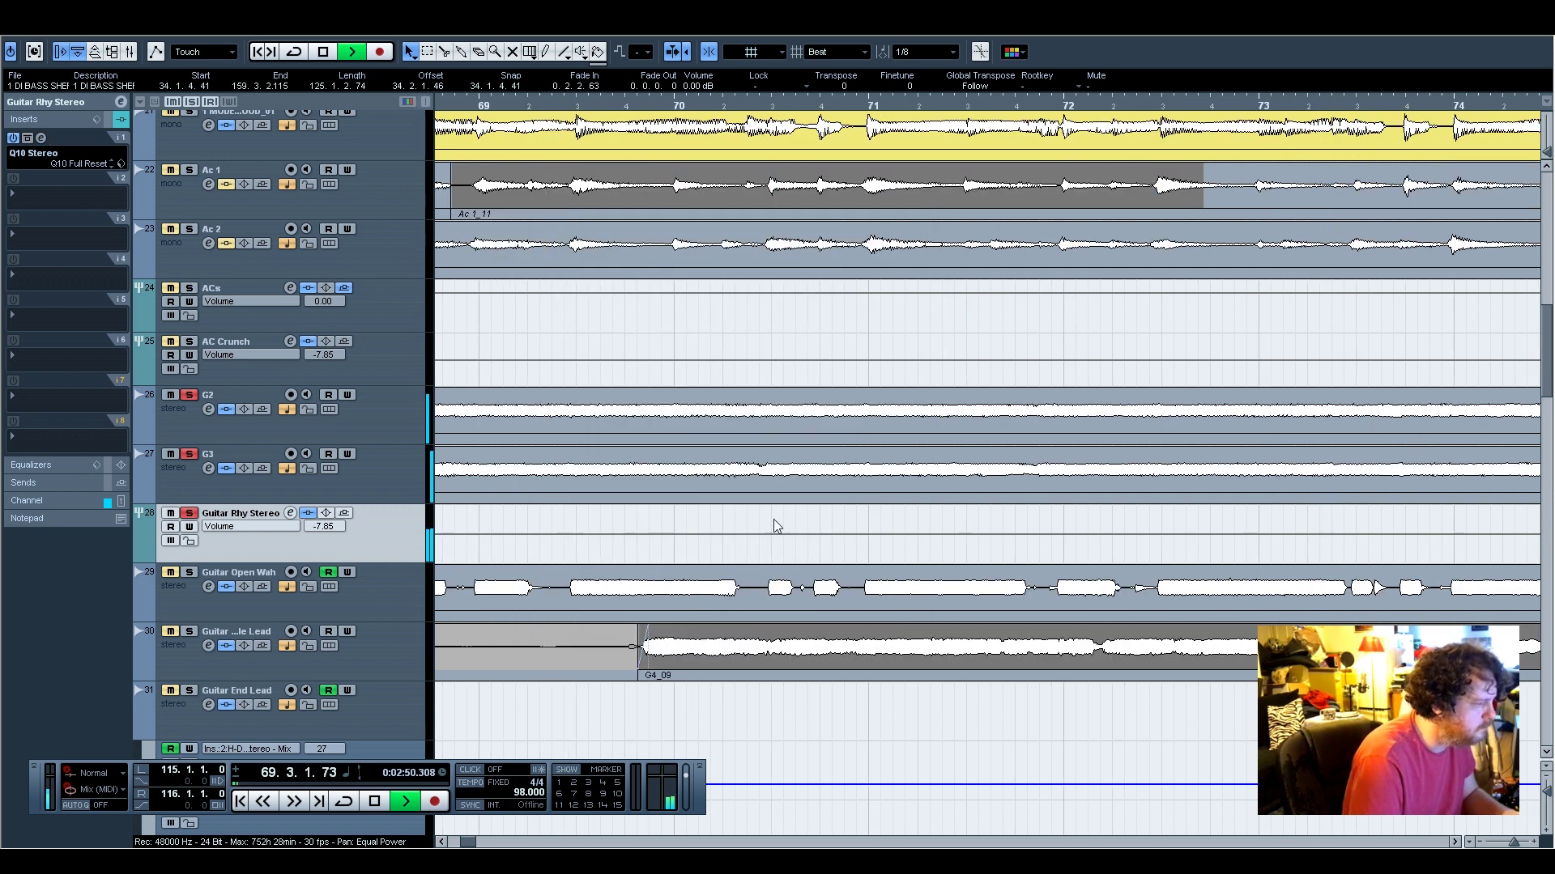
pyautogui.press('space')
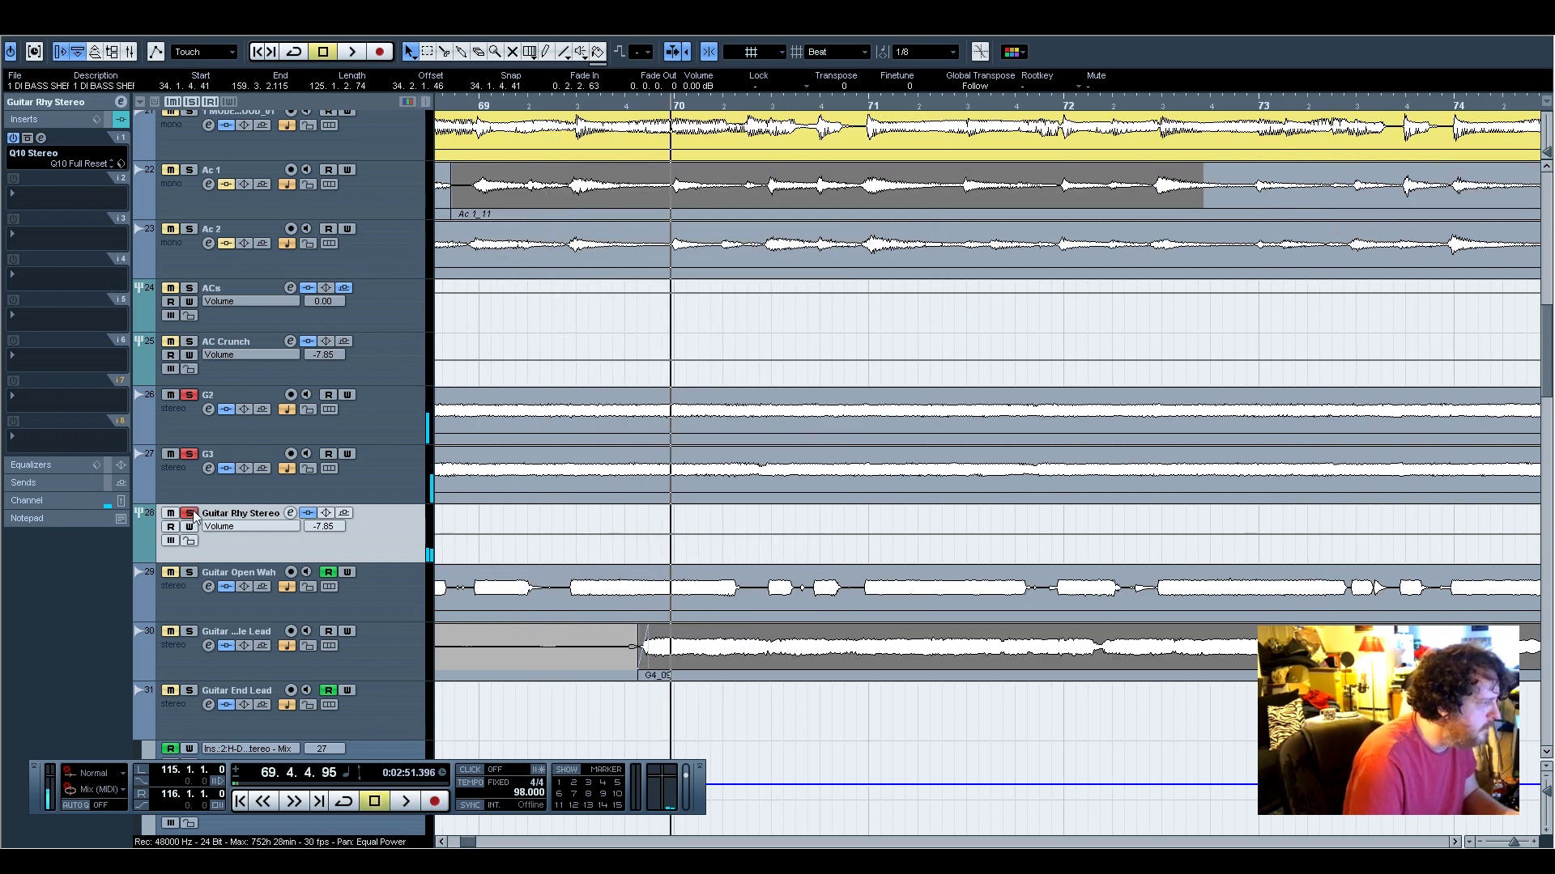
# Turn off the Guitar Rhy Stereo group's solo and check the panning and output routing of tracks G2 and G3
pyautogui.moveTo(469, 840); pyautogui.dragTo(465, 840)
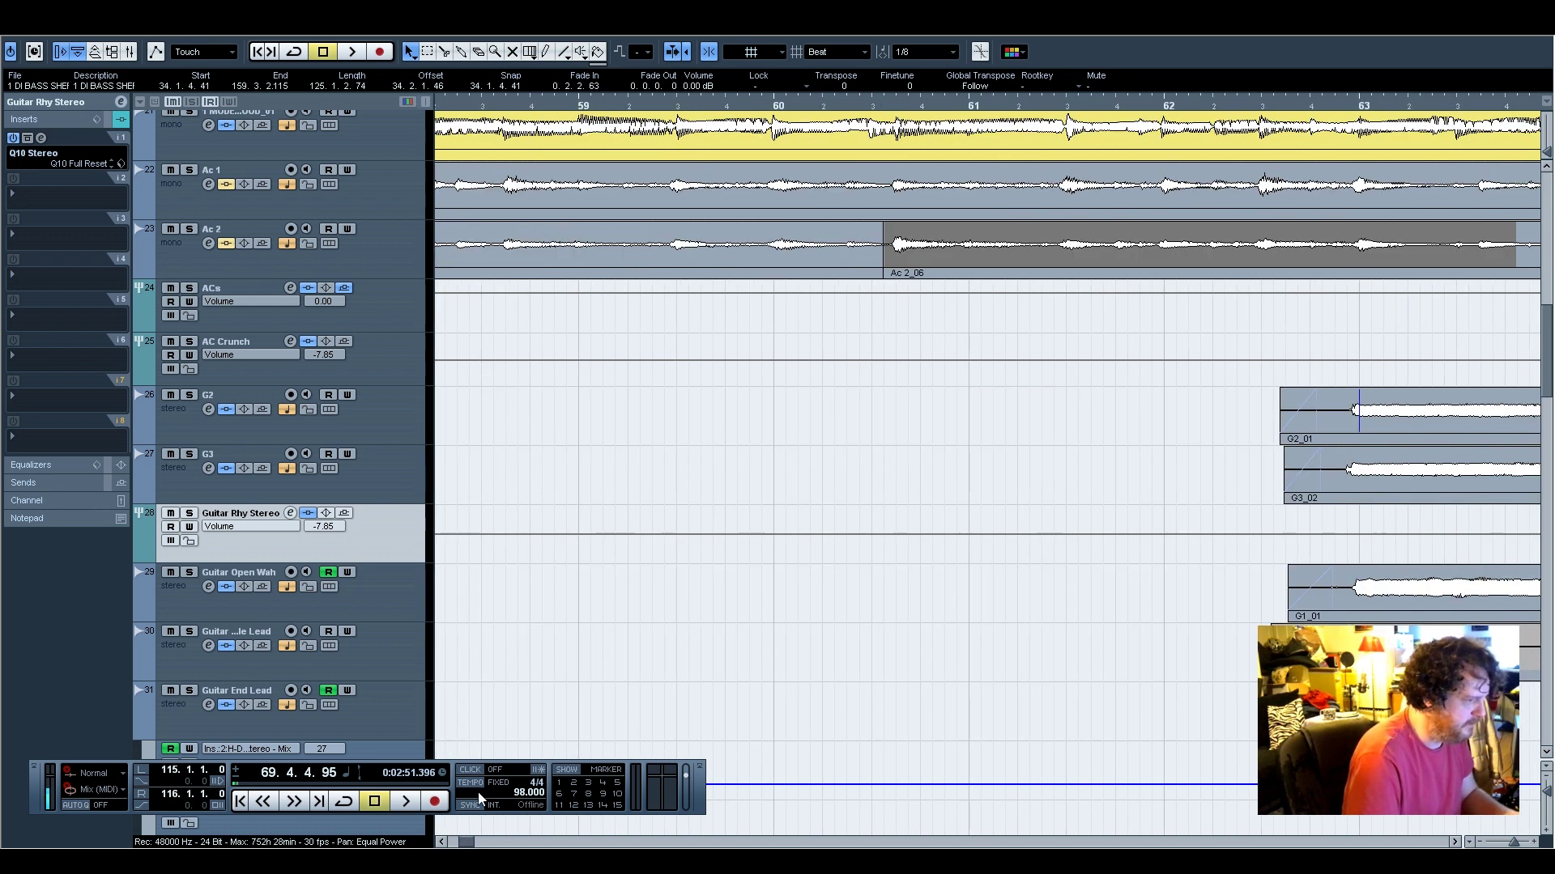
pyautogui.click(1479, 842)
pyautogui.click(1480, 842)
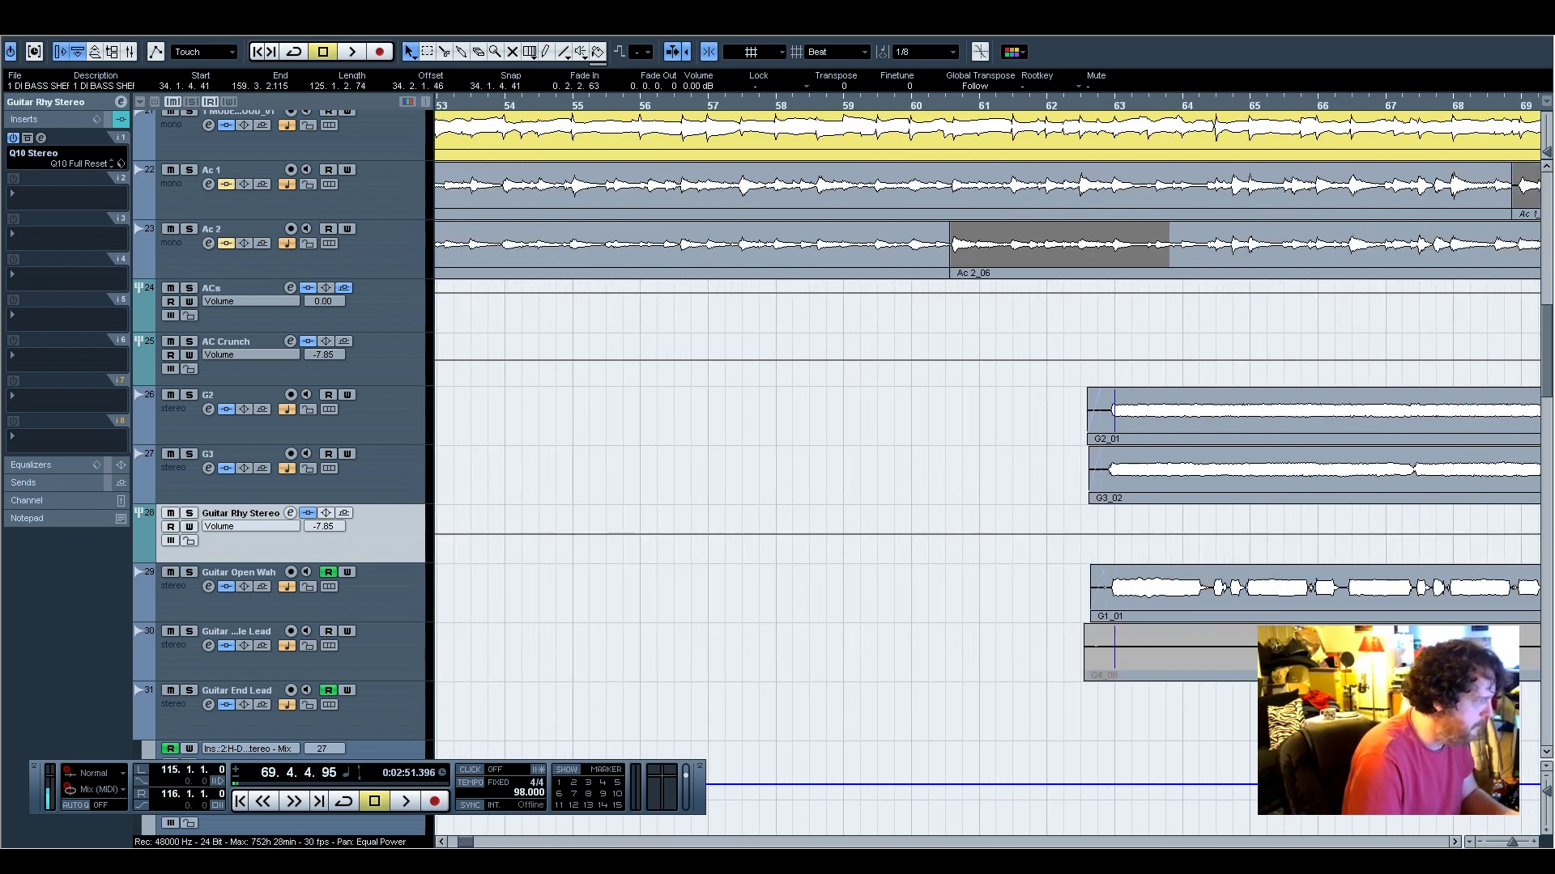
pyautogui.click(376, 401)
pyautogui.click(57, 101)
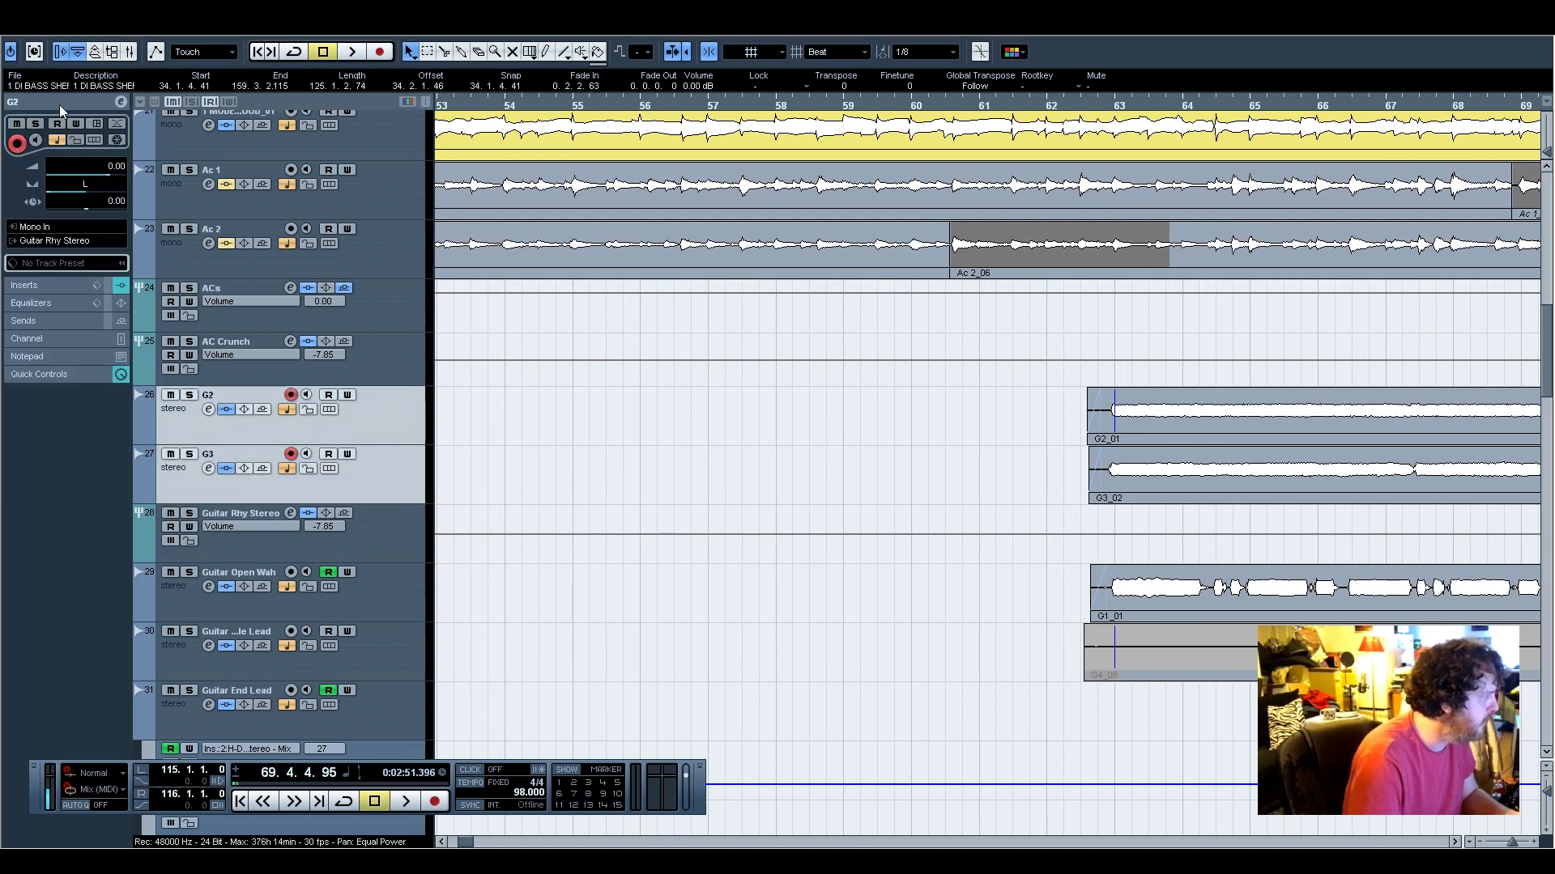
pyautogui.click(391, 479)
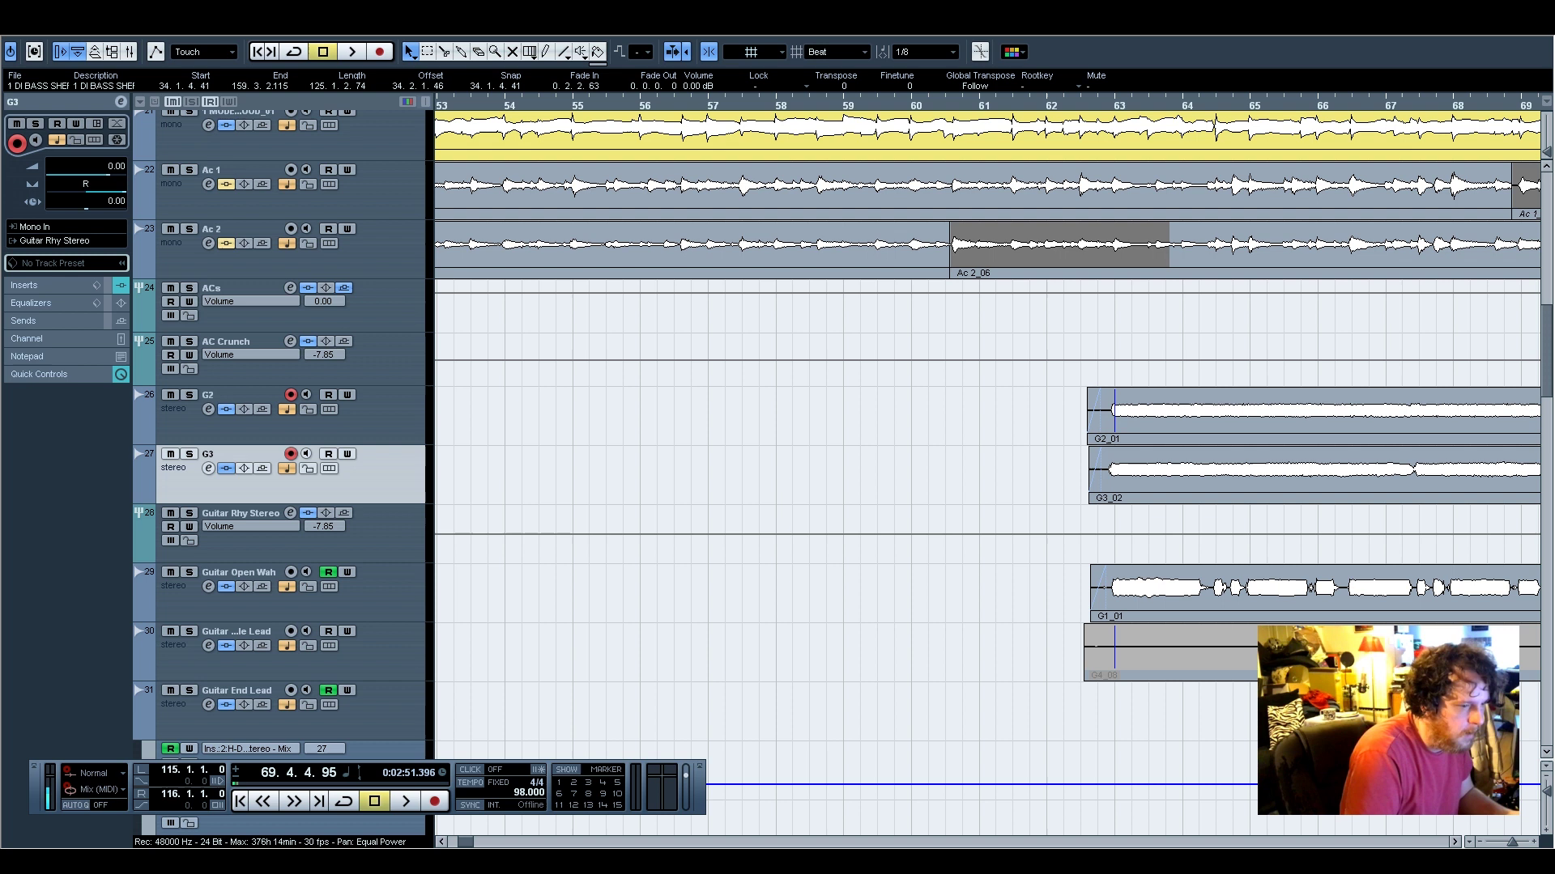
pyautogui.press('F2')
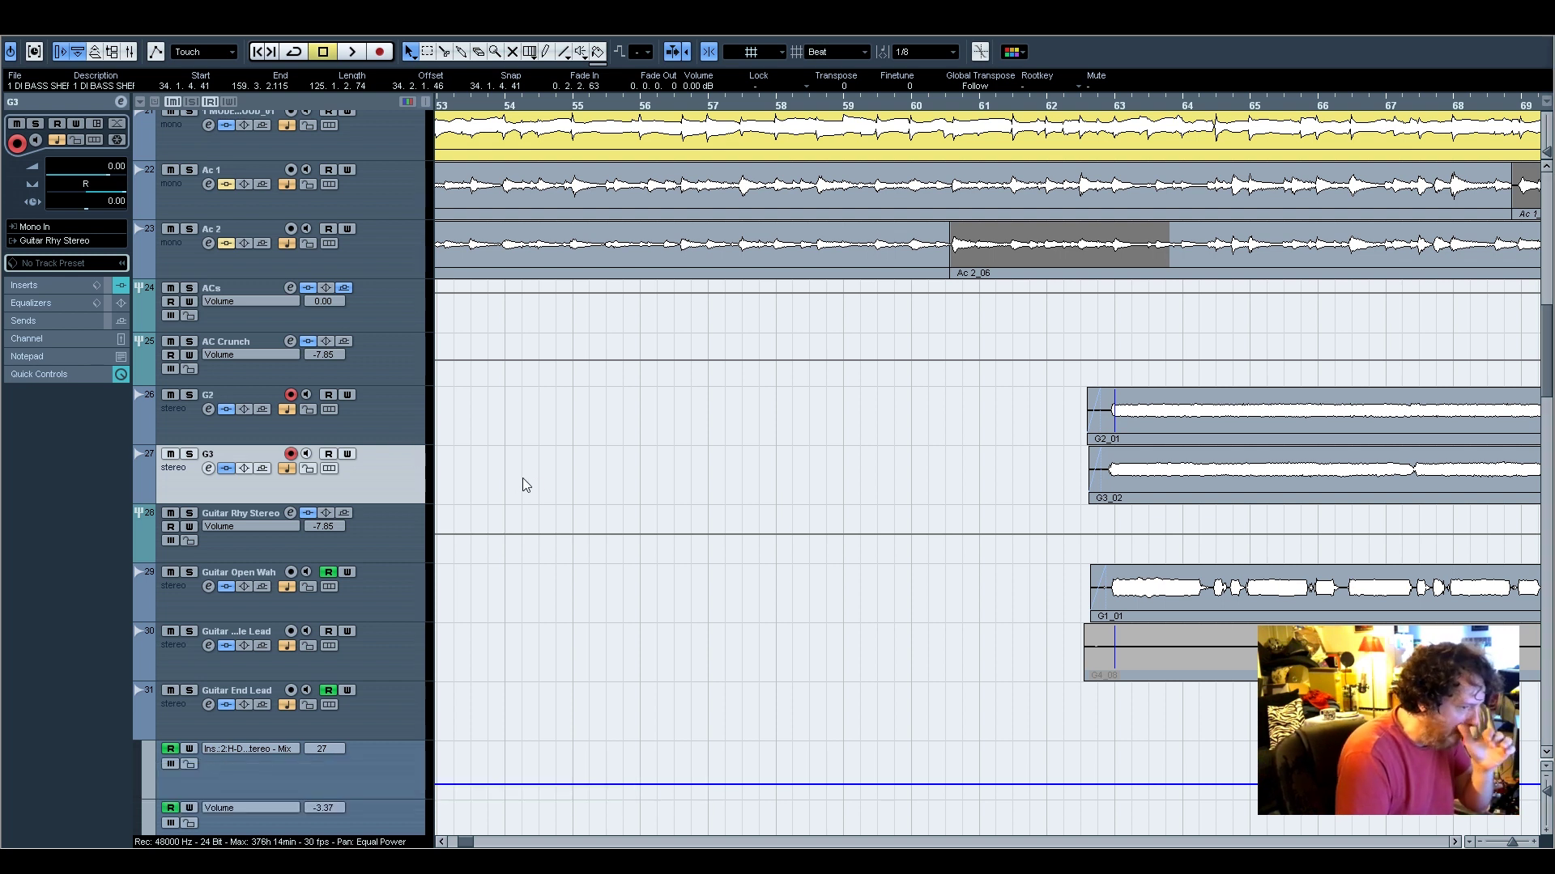
pyautogui.scroll(-5, 702, 400)
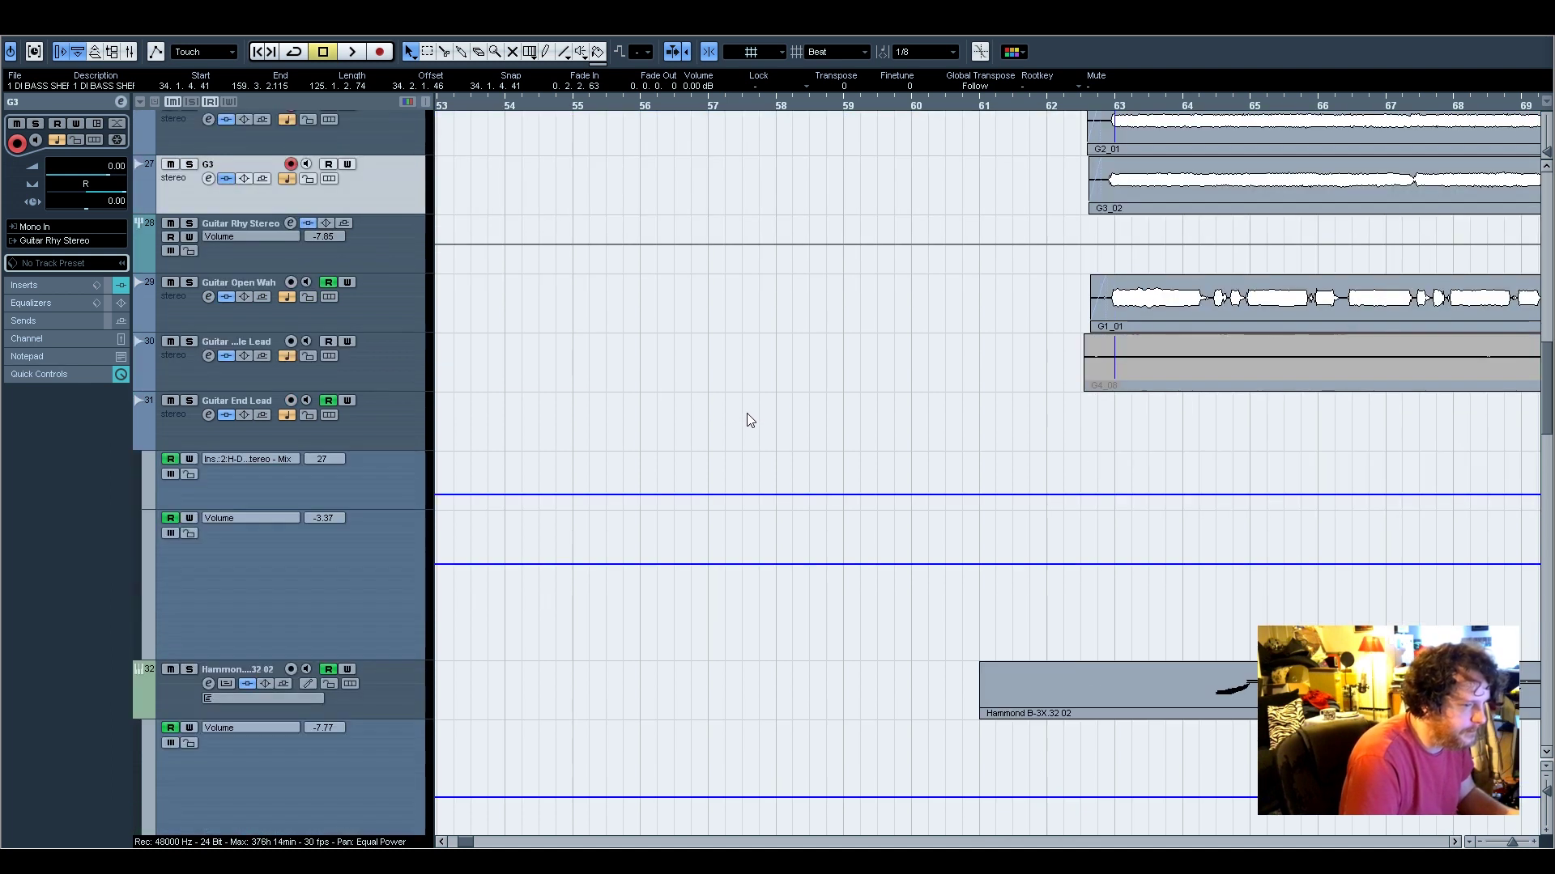
pyautogui.scroll(7, 746, 421)
pyautogui.scroll(-2, 747, 422)
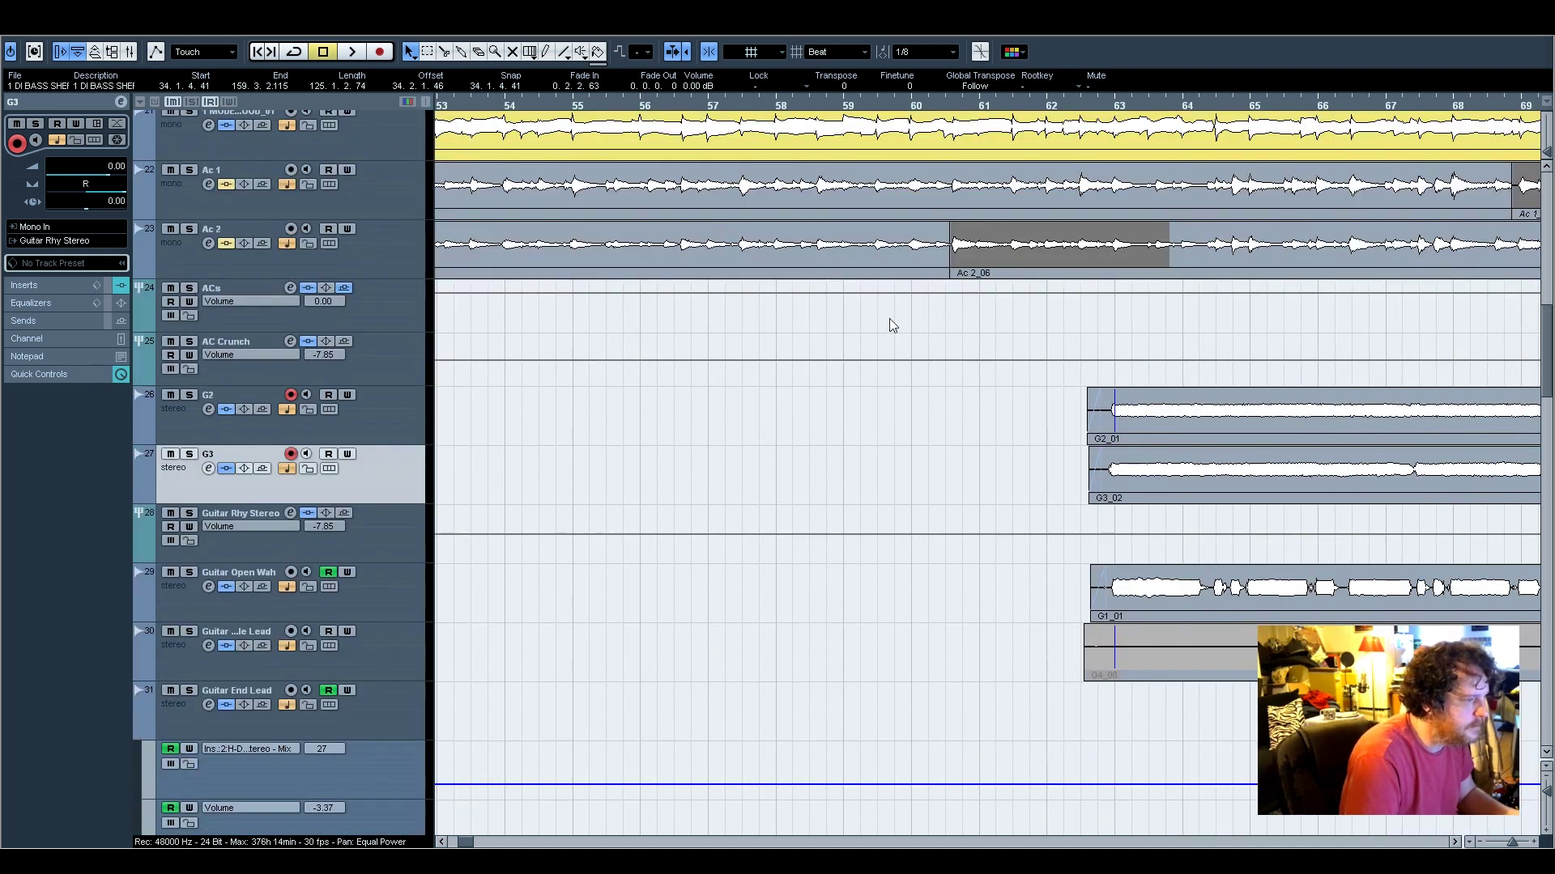
pyautogui.press('F2')
# Set the playback position to 62.3.1 and solo the Guitar Open Wah track, keeping its G1_01 clip in view
pyautogui.click(1081, 105)
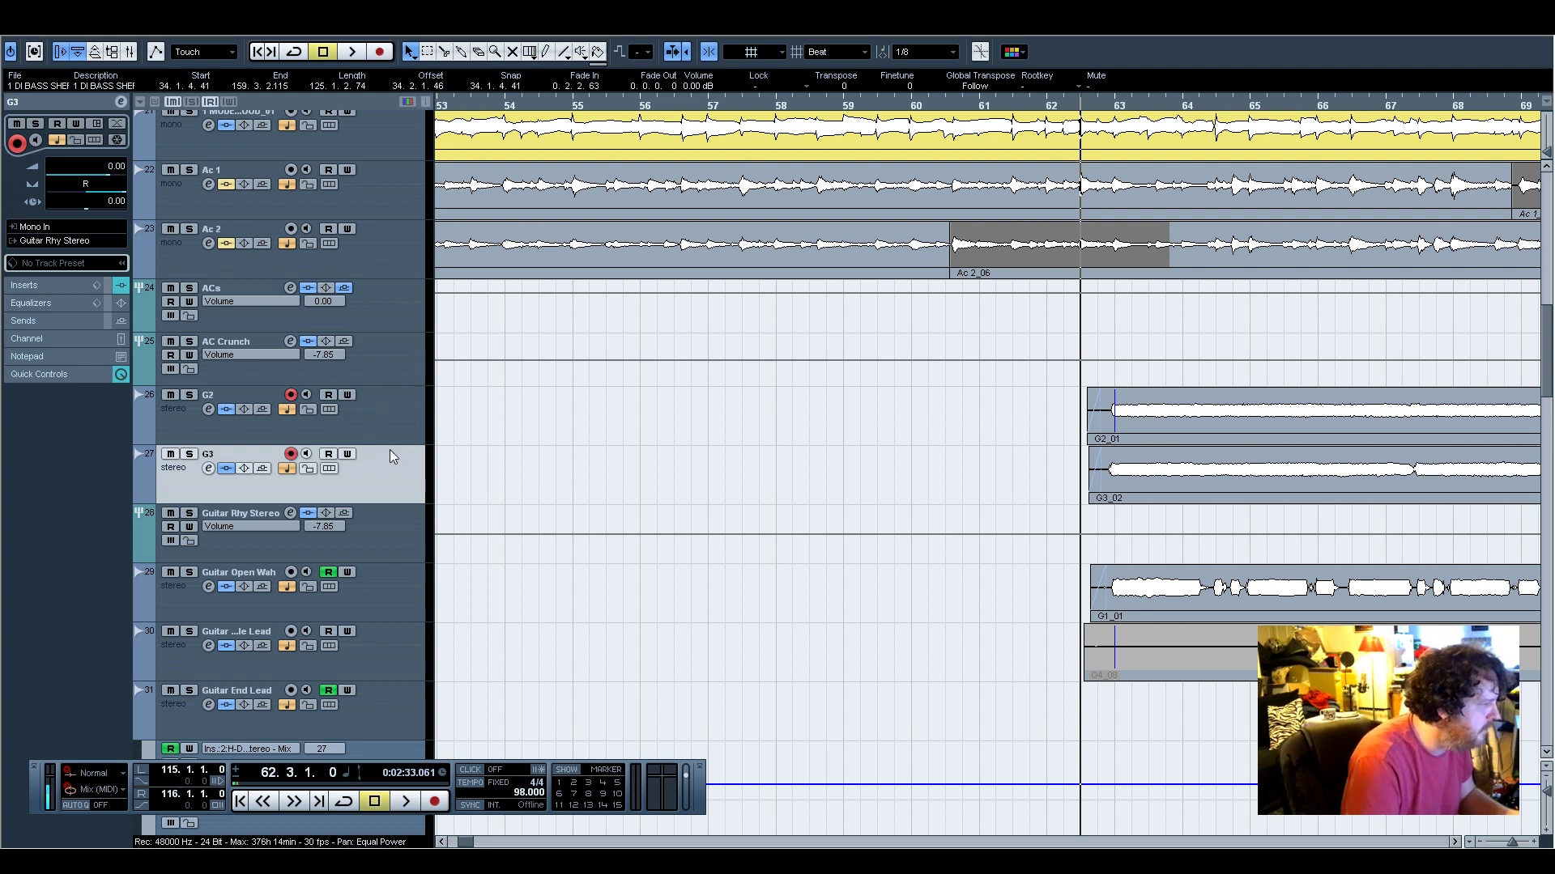
pyautogui.click(396, 421)
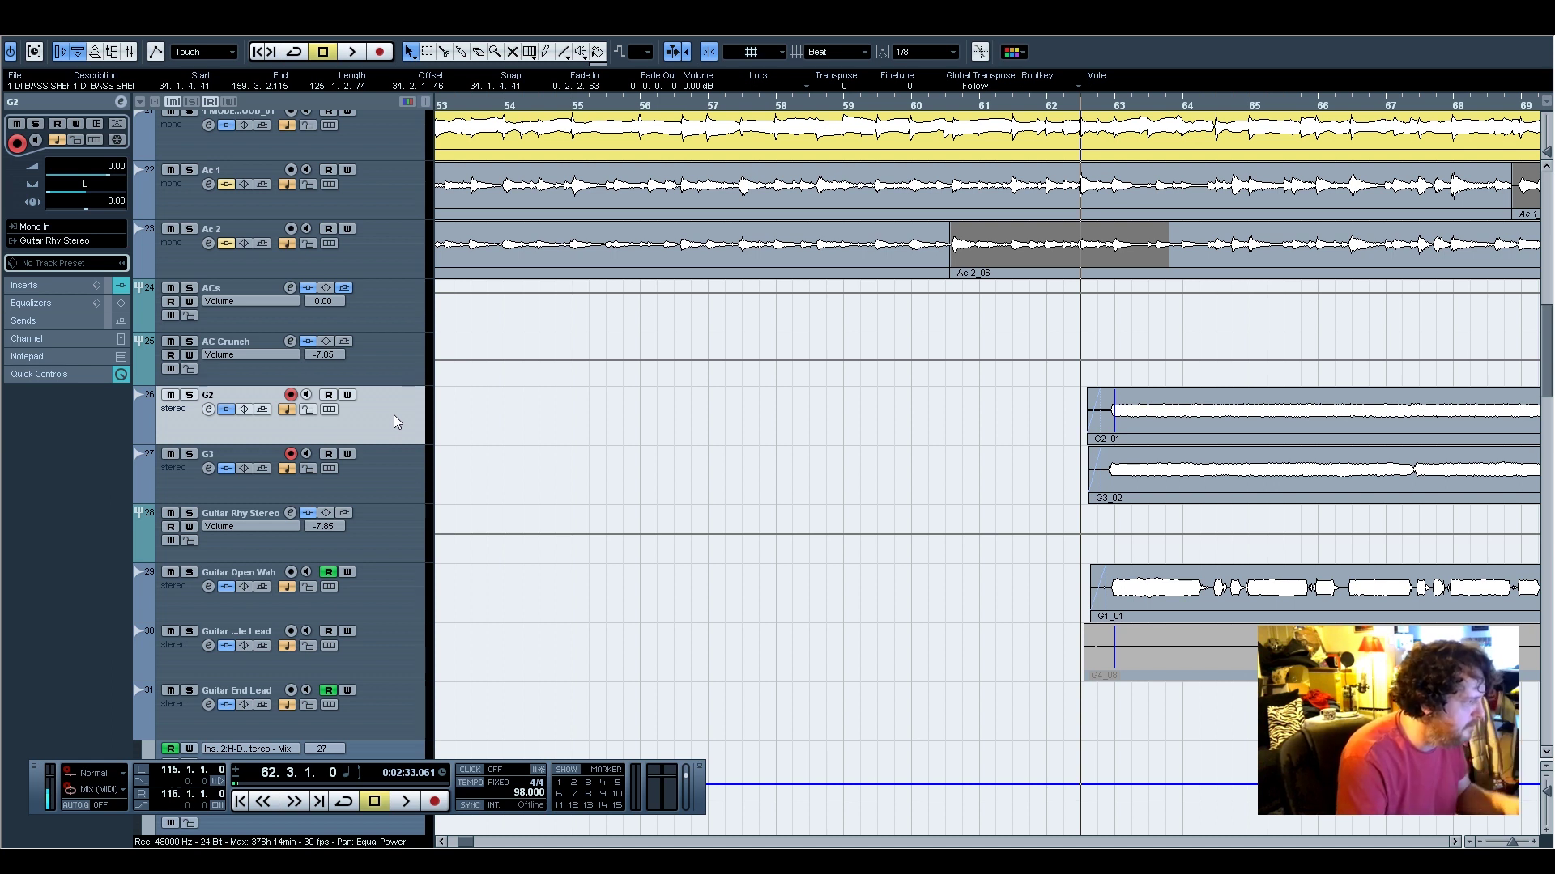
pyautogui.click(371, 519)
pyautogui.click(381, 588)
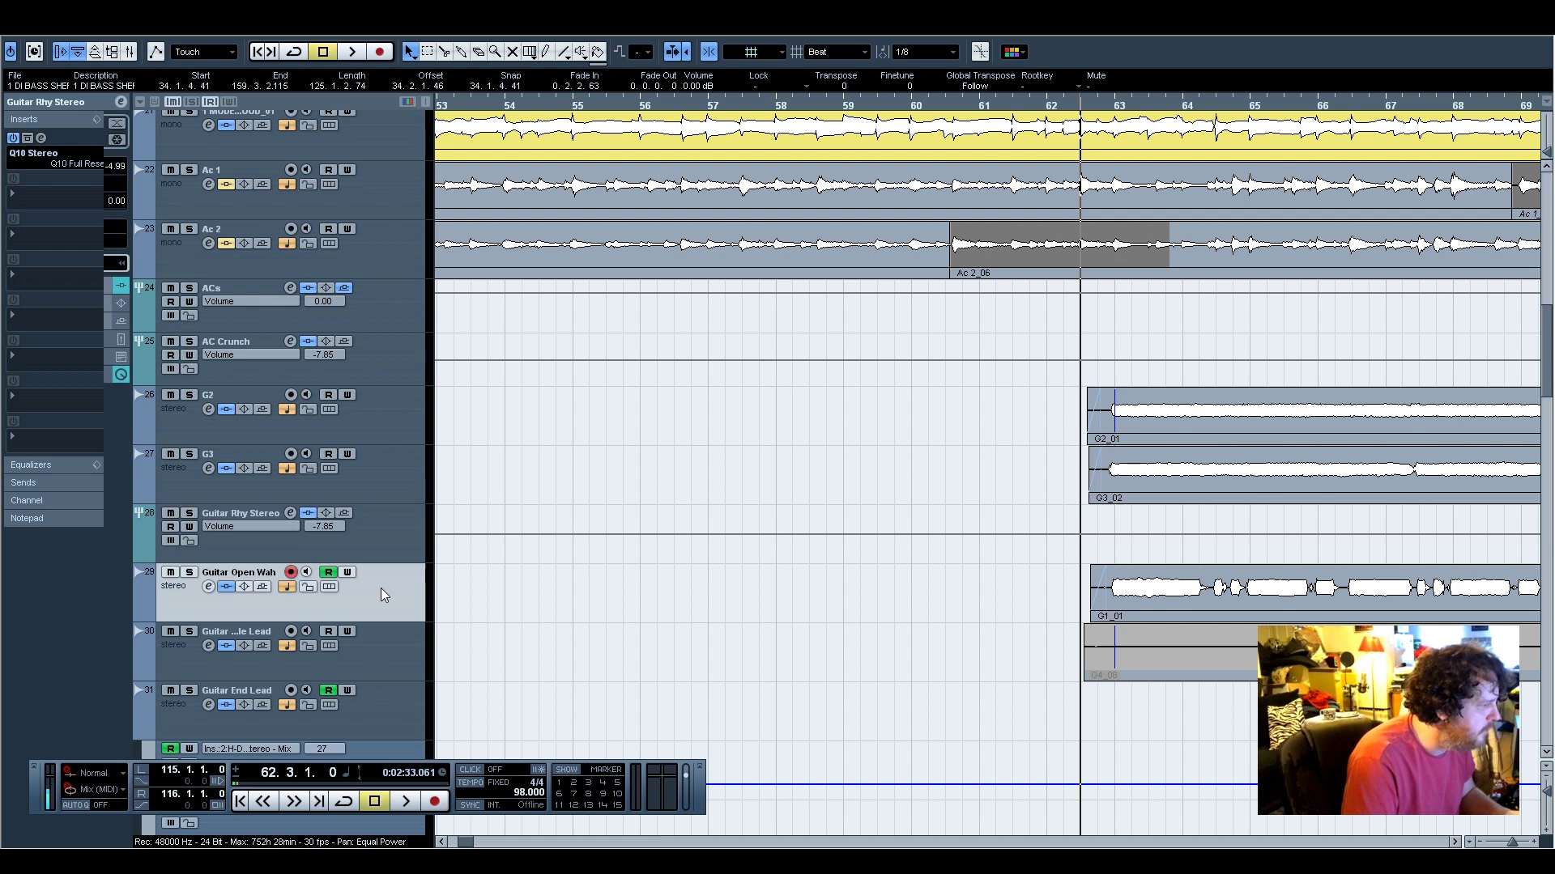
pyautogui.click(190, 574)
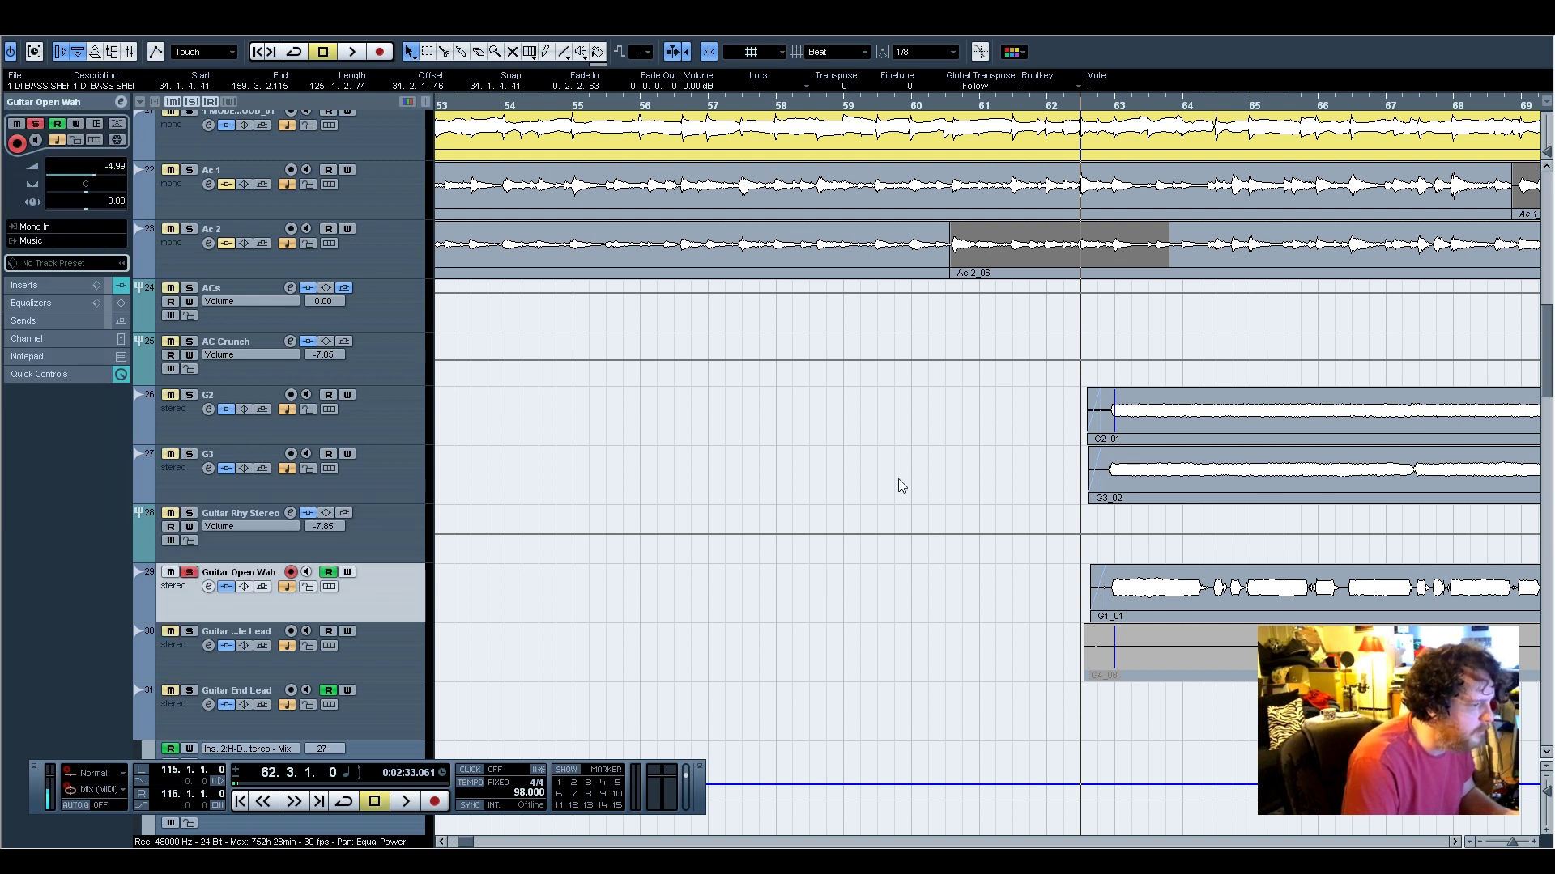
pyautogui.hscroll(8, 931, 768)
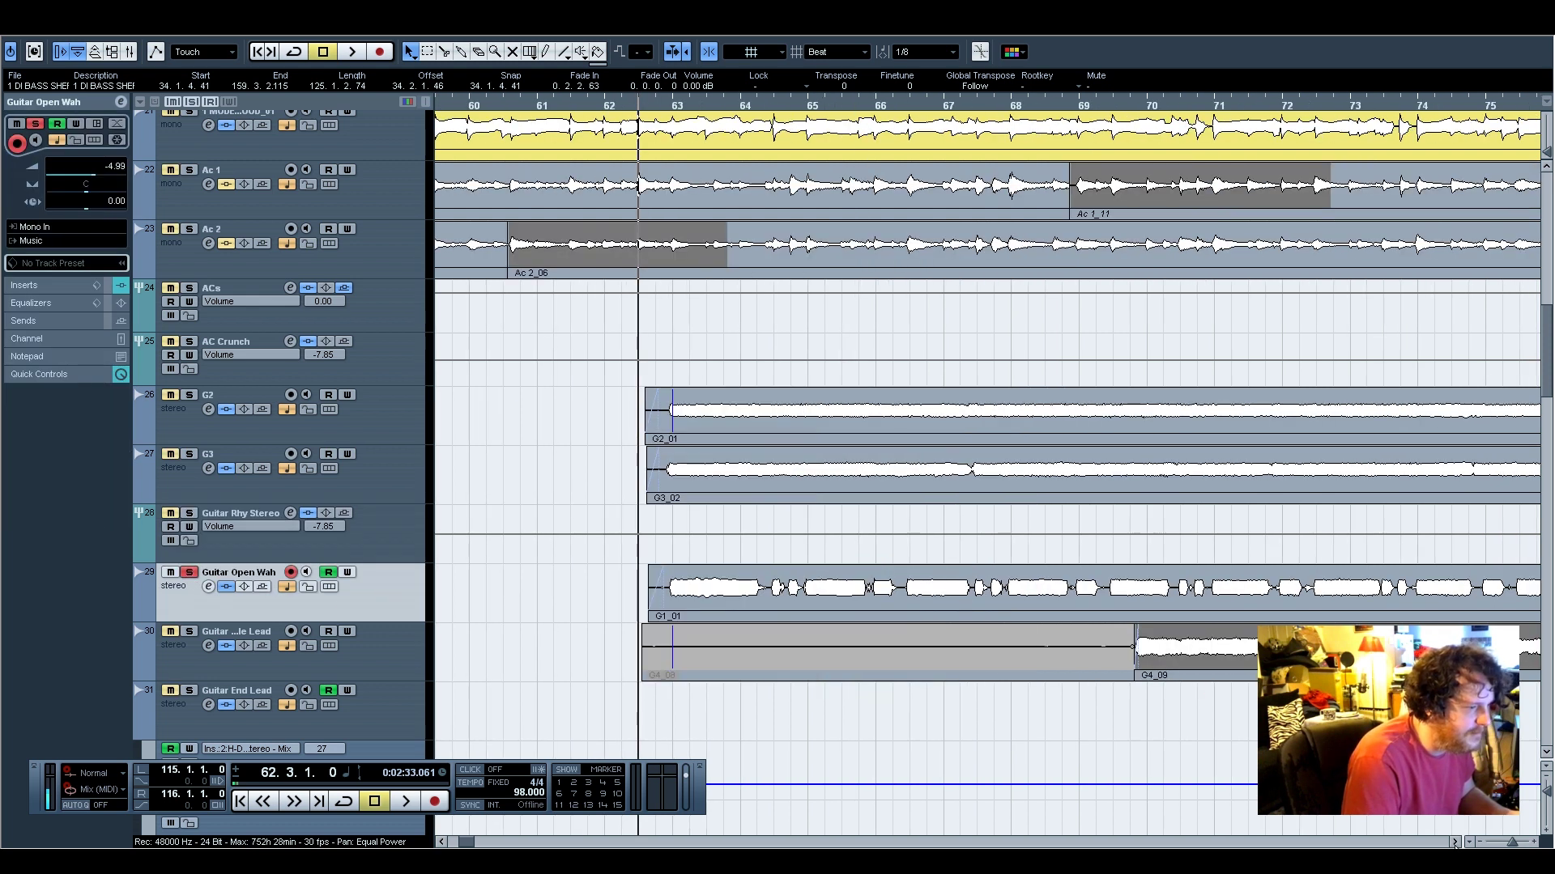
# Select the G1_01 clip on the Guitar Open Wah track and set its fade-in to 0.0.2.60
pyautogui.click(443, 842)
pyautogui.scroll(-3, 559, 714)
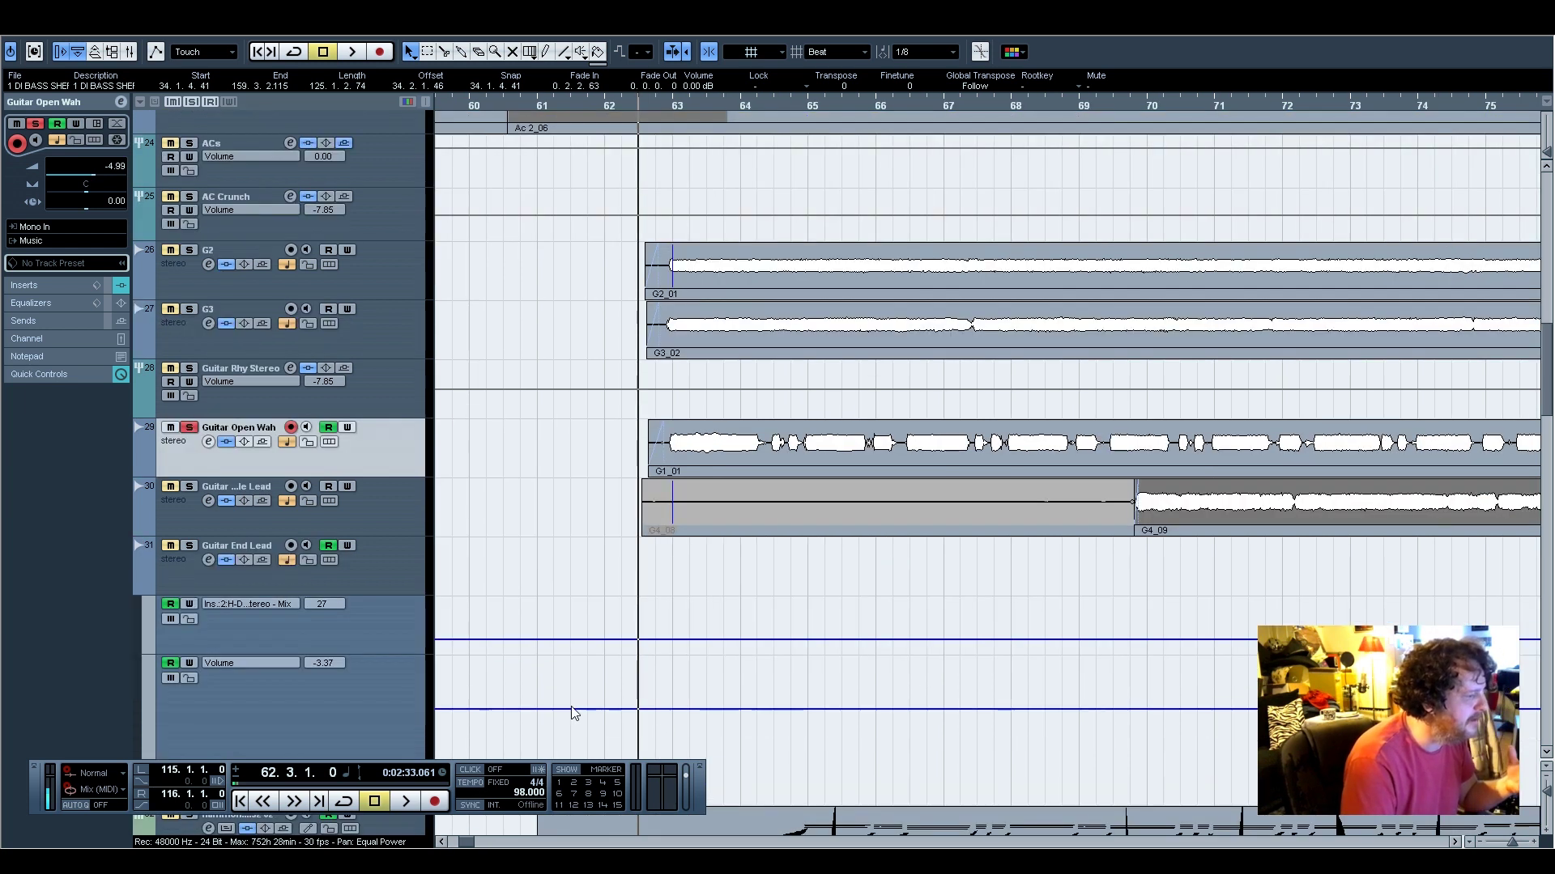
pyautogui.click(694, 431)
pyautogui.moveTo(664, 421); pyautogui.dragTo(660, 421)
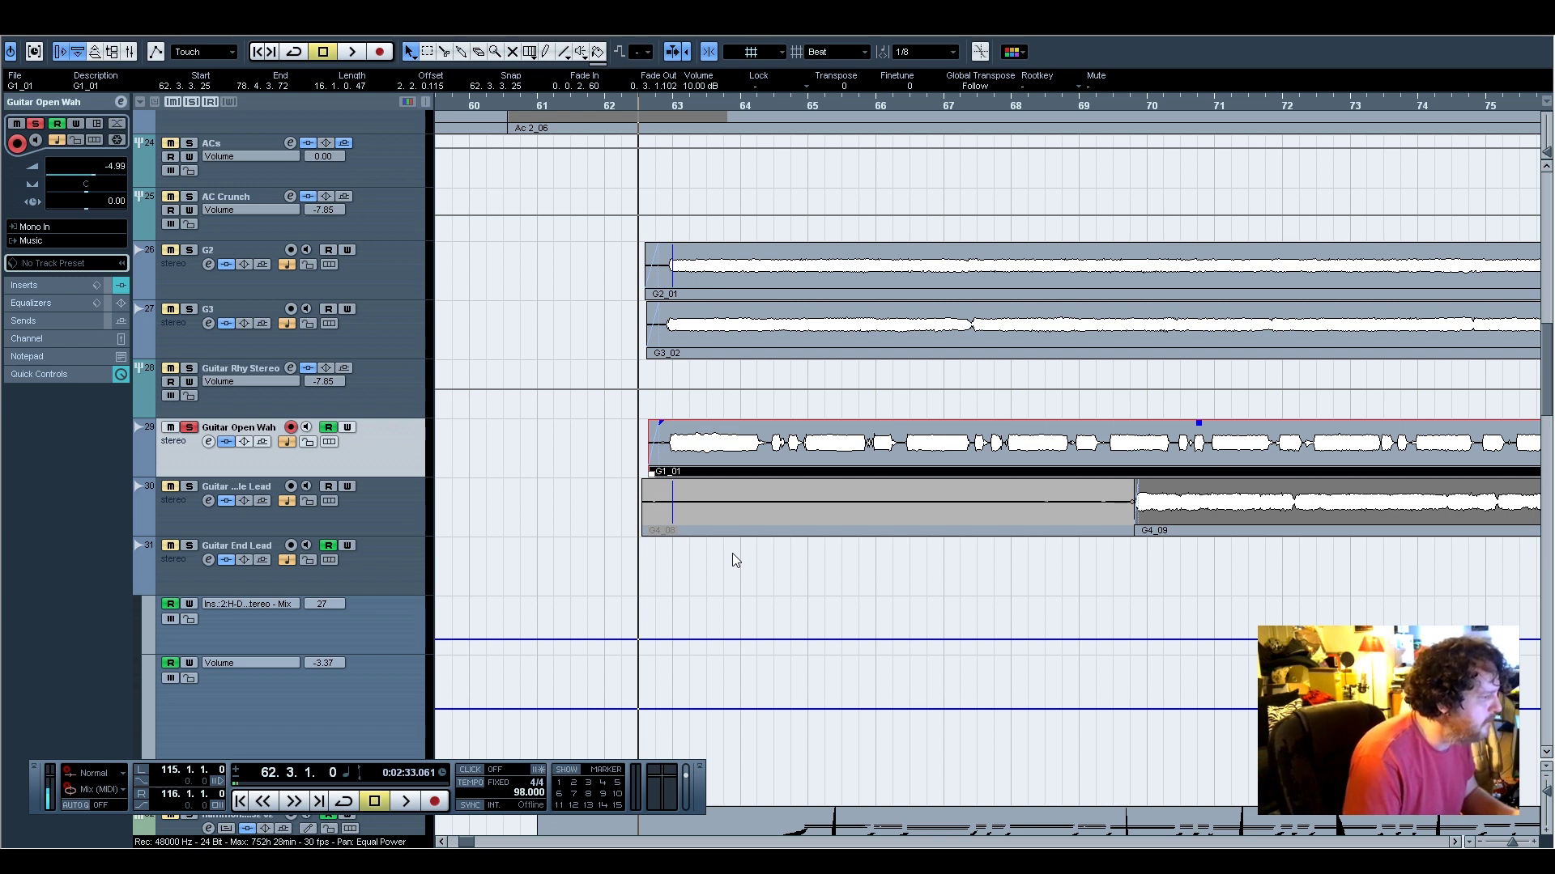
# Play the soloed Guitar Open Wah track from 62.3.1 with the whole G1_01 clip in view
pyautogui.click(1481, 843)
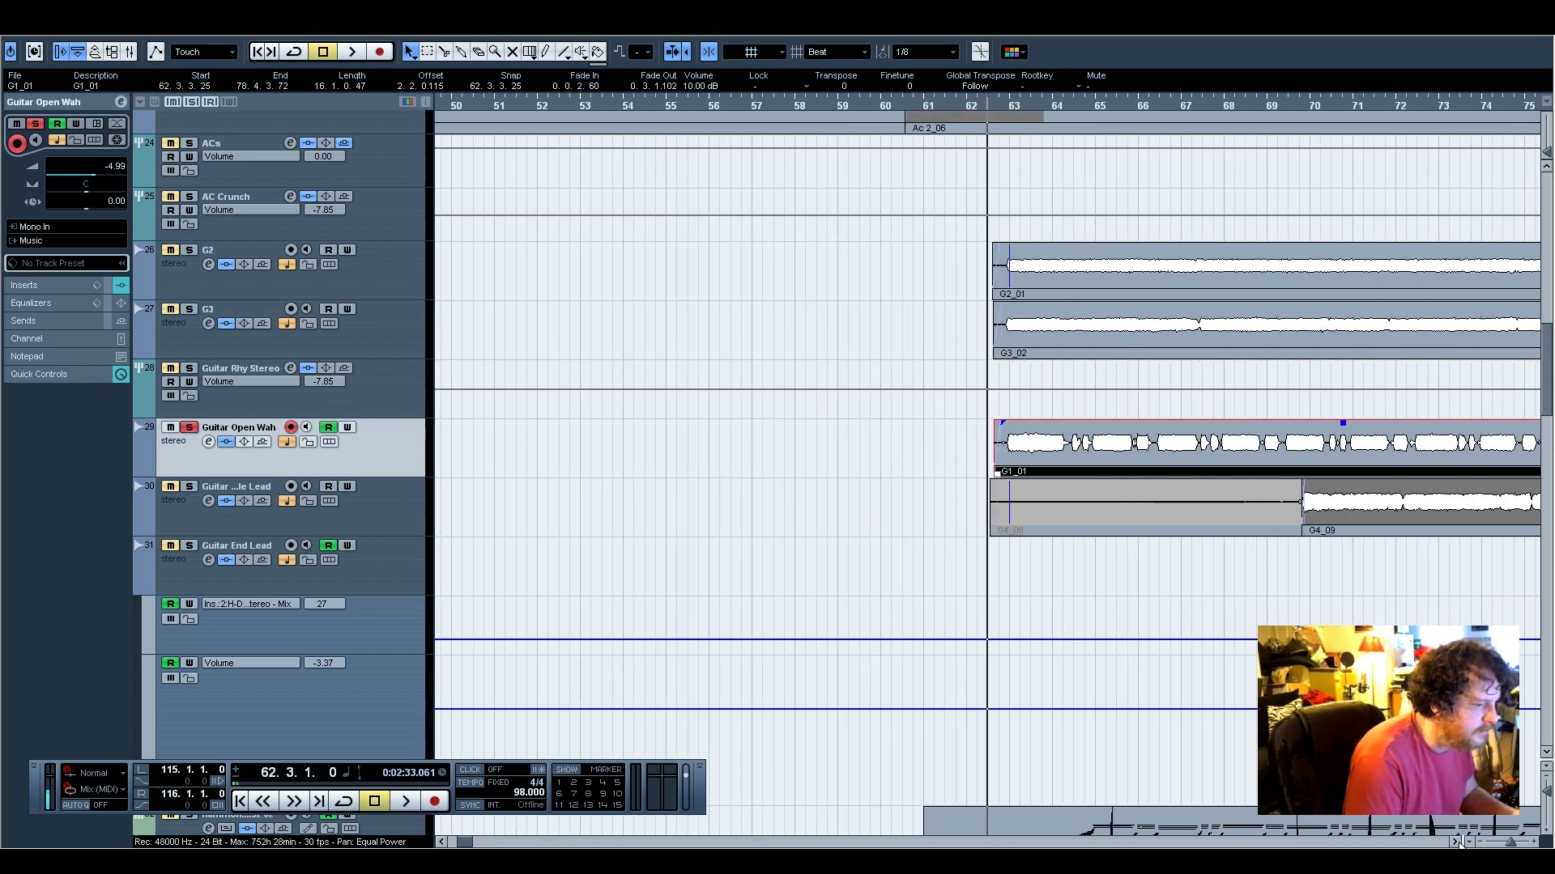
pyautogui.click(1455, 842)
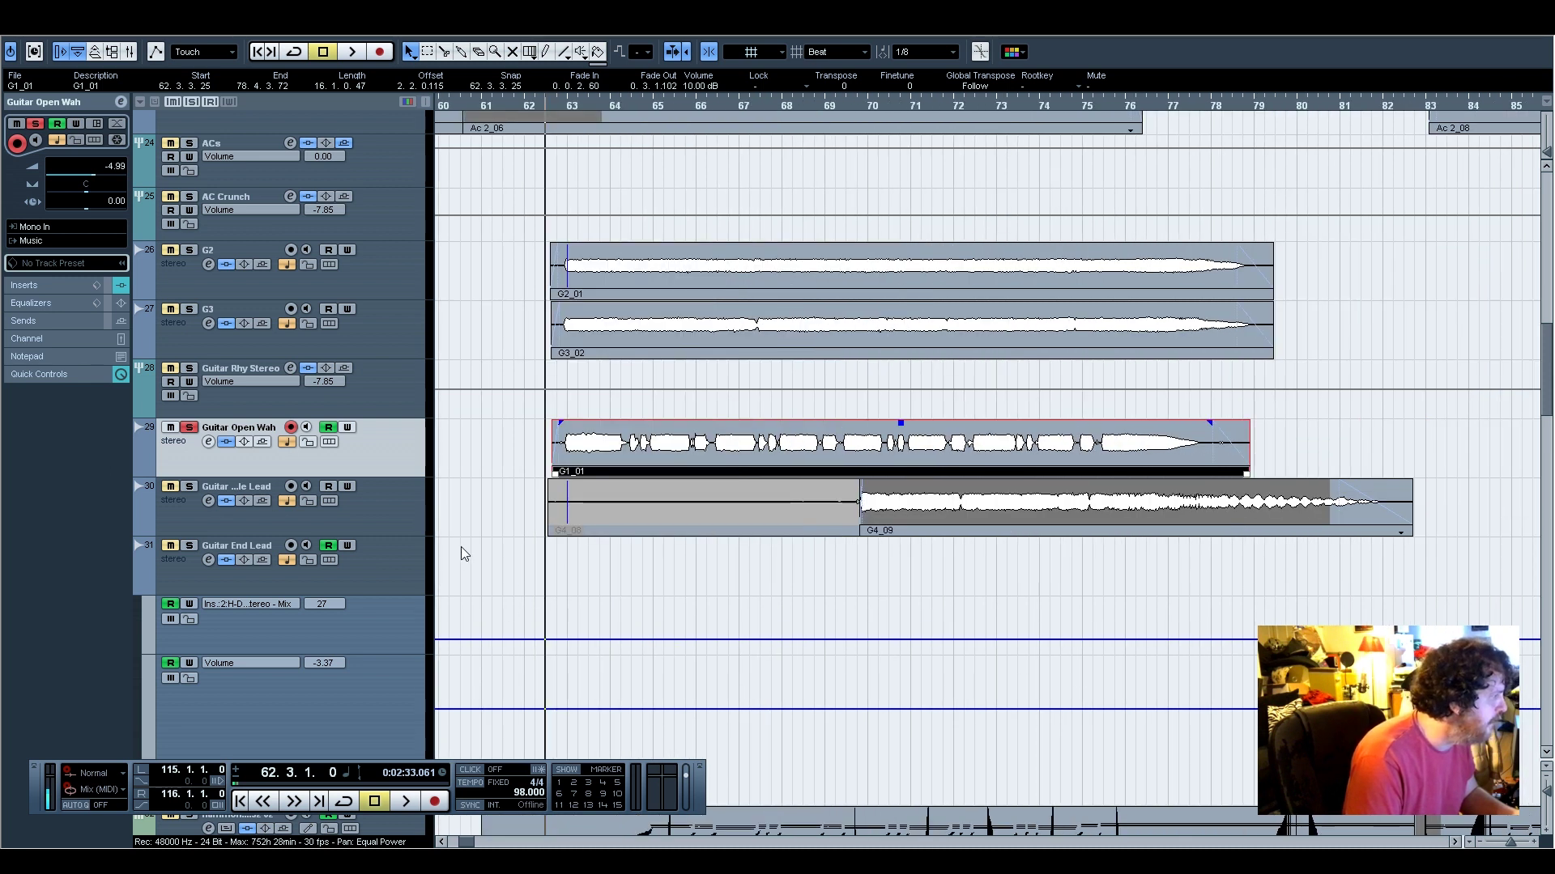
pyautogui.press('space')
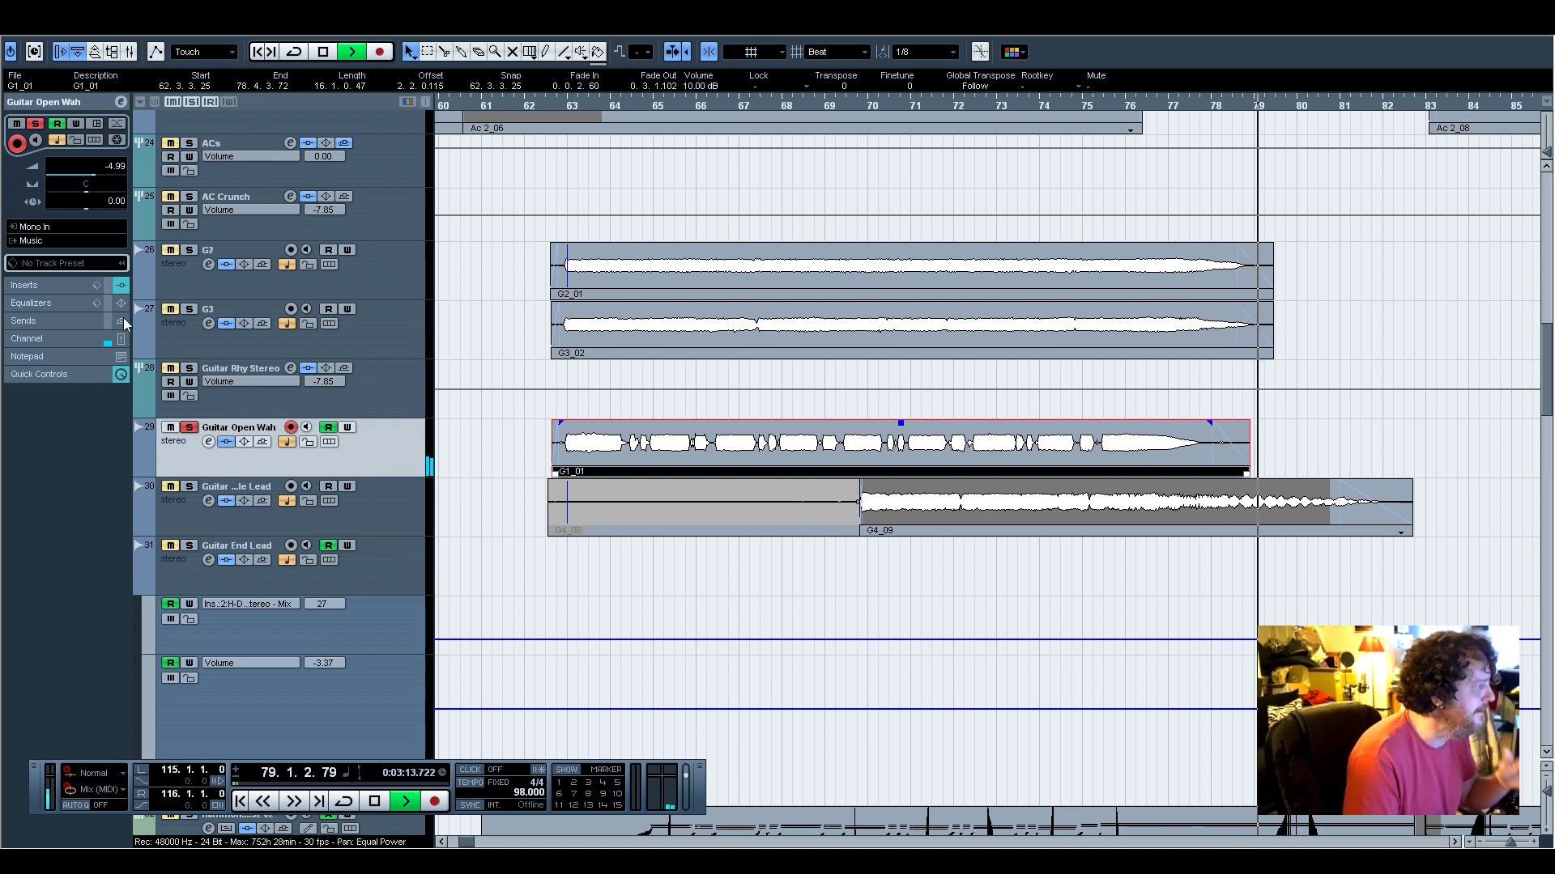
# Check the H-Delay Stereo settings among Guitar Open Wah's inserts, close the plug-in, stop playback and turn off the track's solo
pyautogui.click(38, 283)
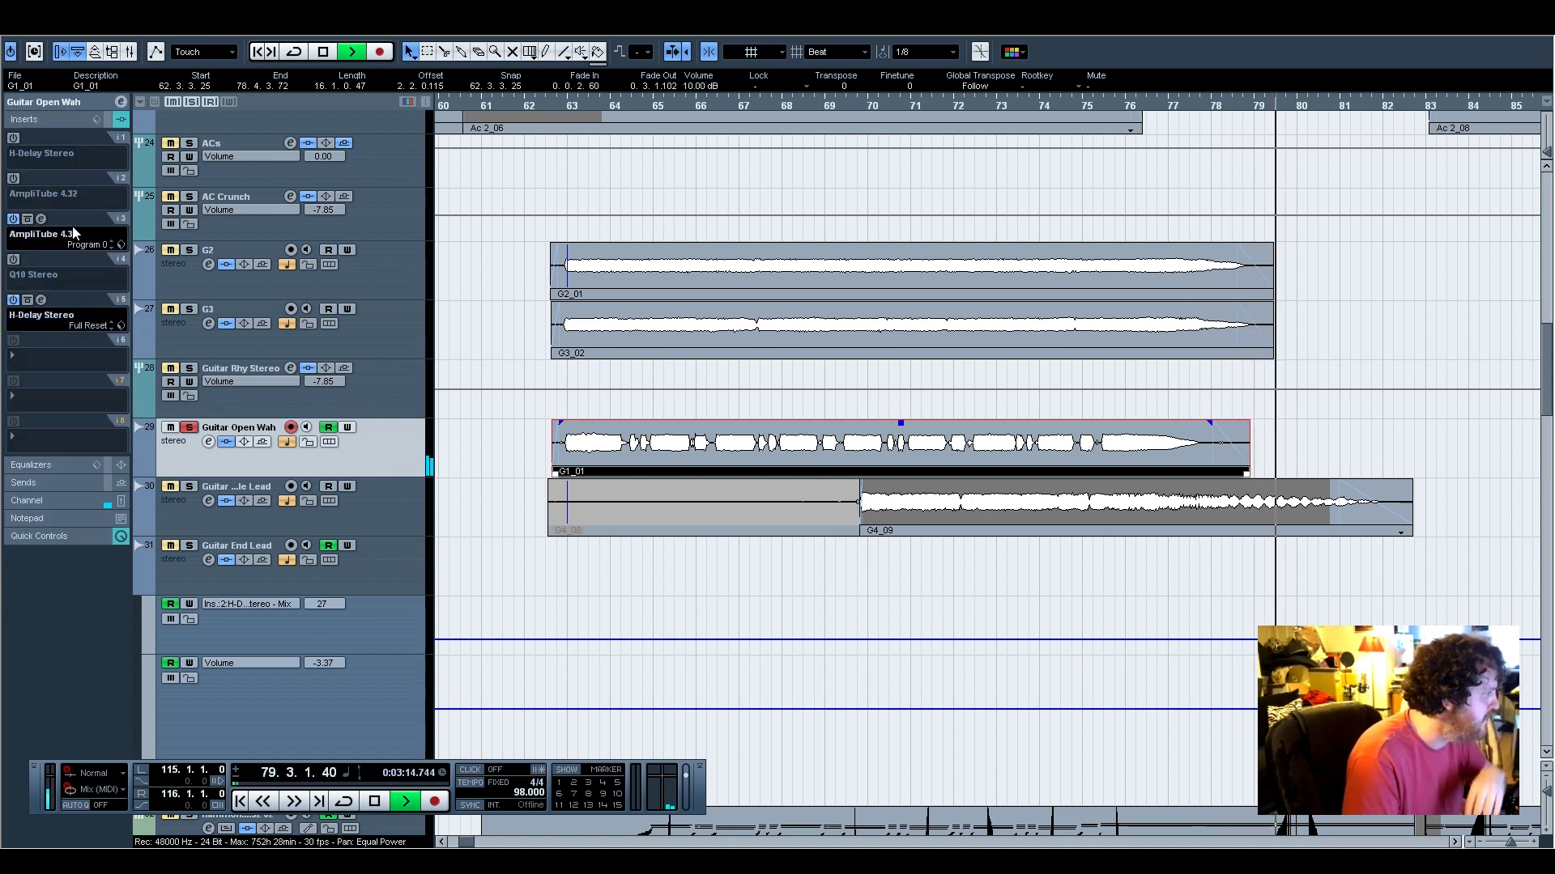
pyautogui.click(40, 301)
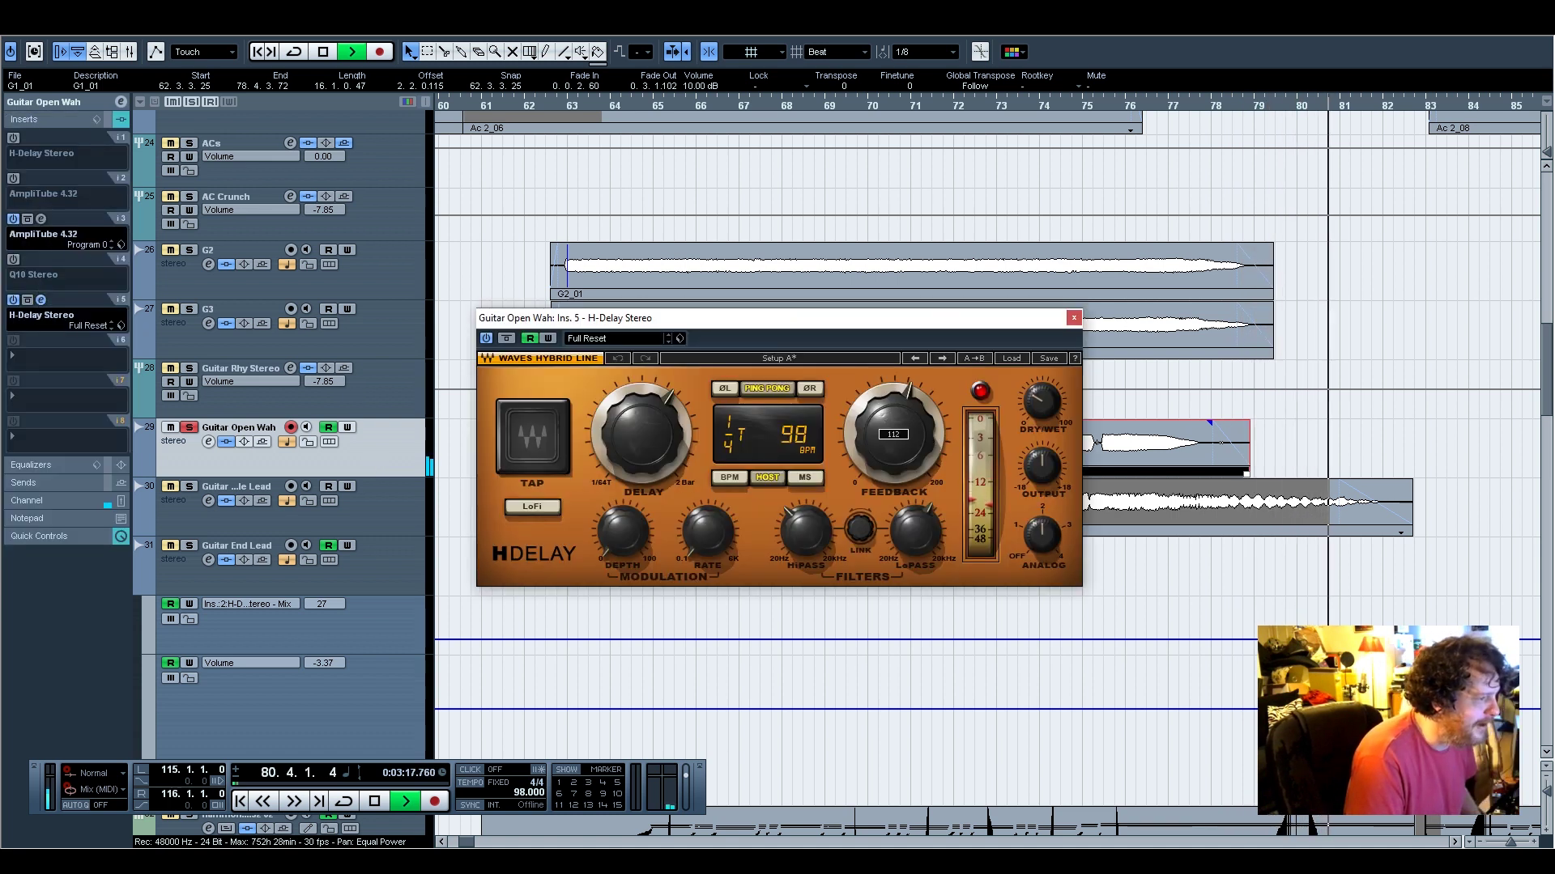
pyautogui.click(1075, 318)
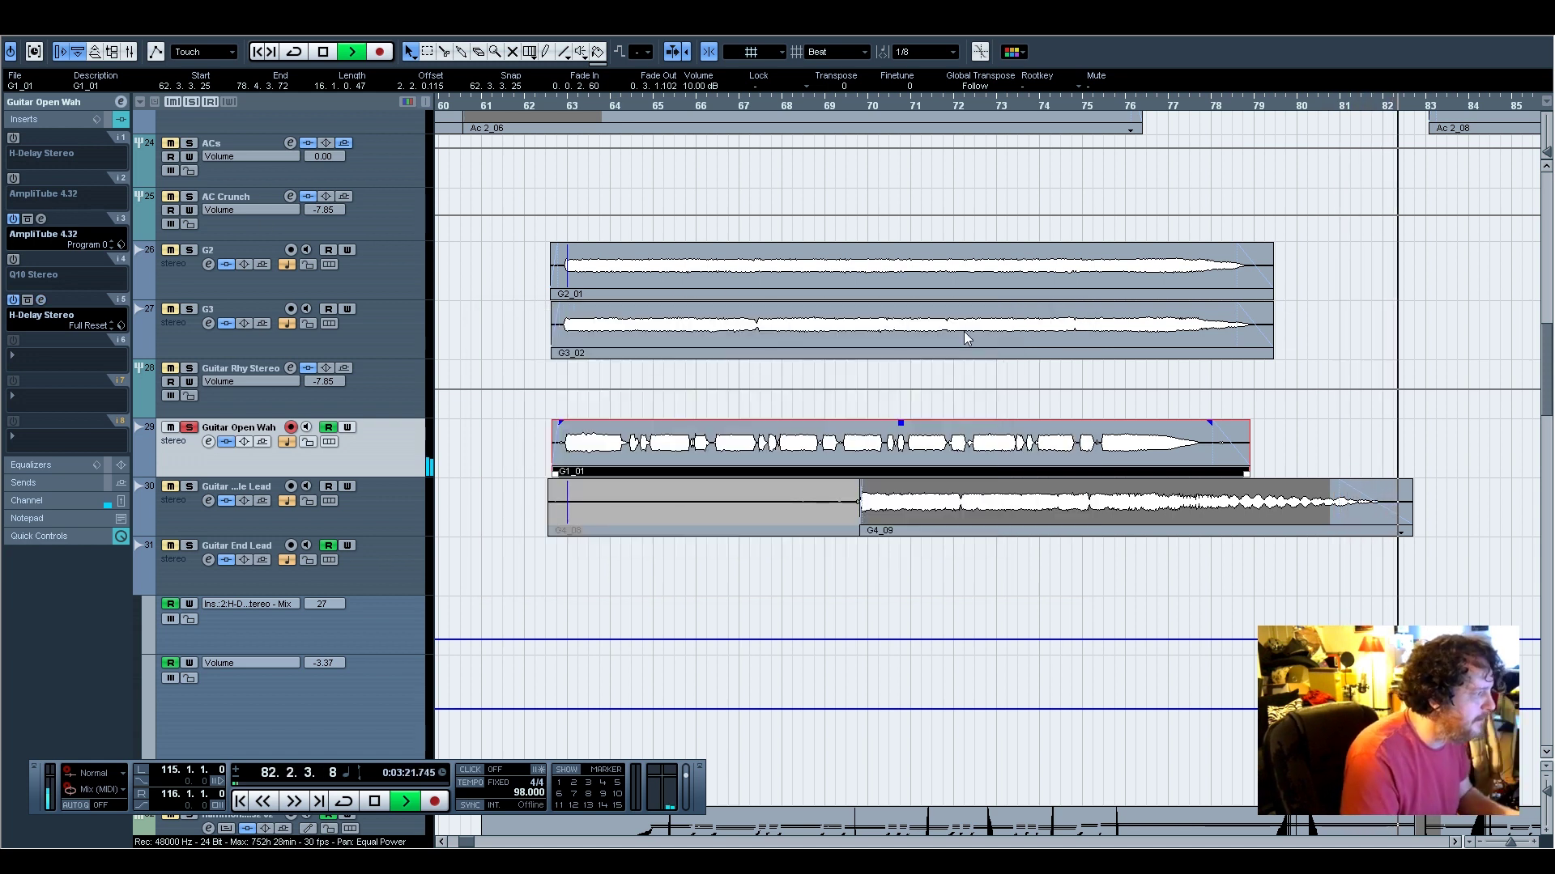
pyautogui.press('space')
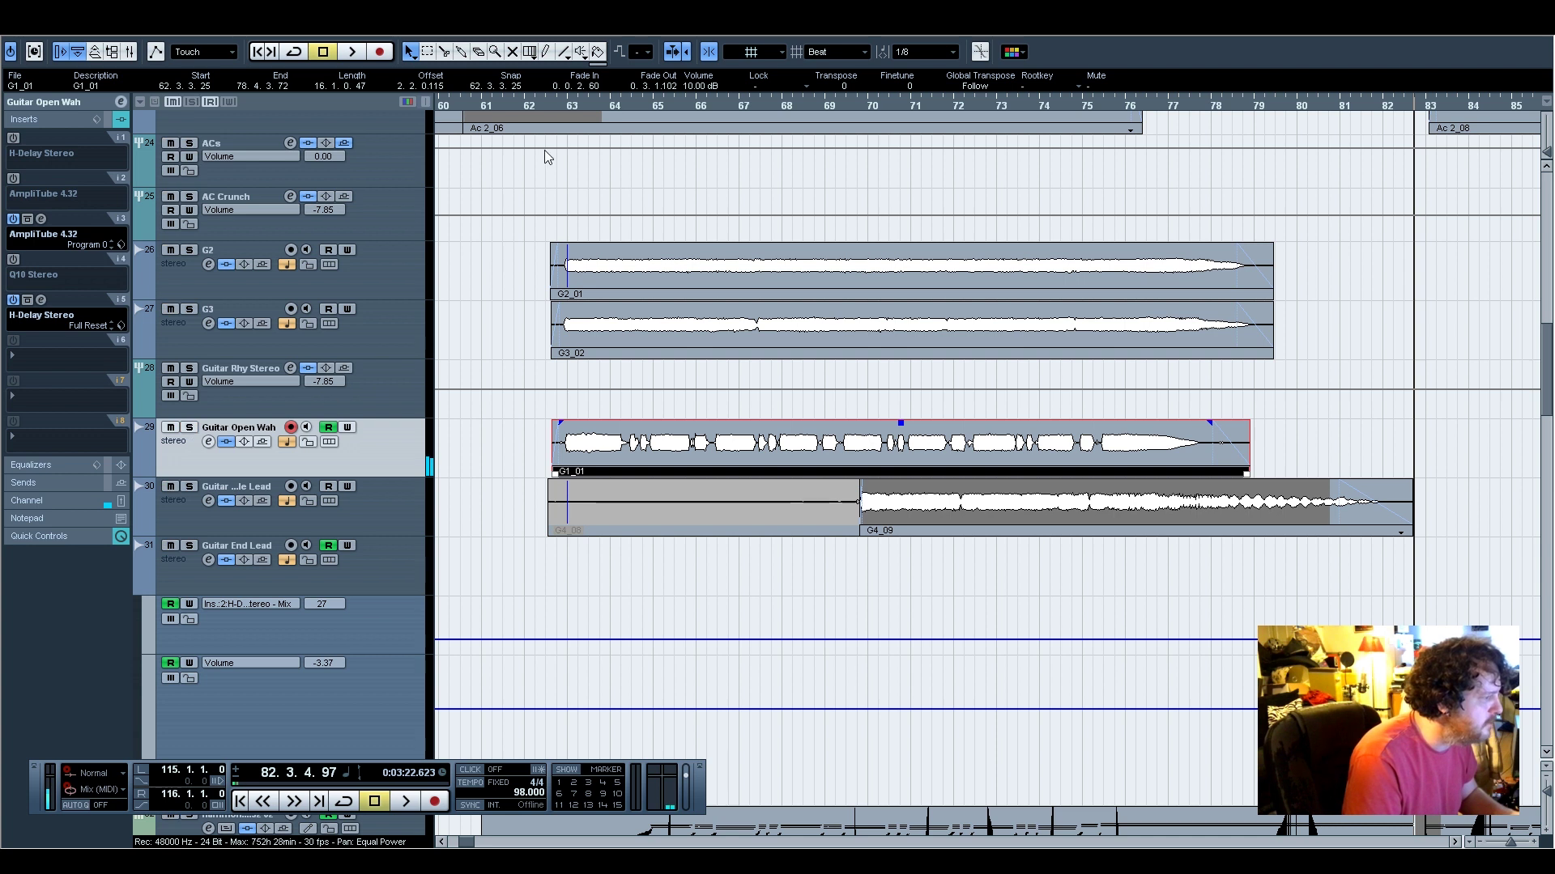
# Solo the Guitar Middle Lead track and play it from 69.2.1, just before its G4_09 clip
pyautogui.click(536, 107)
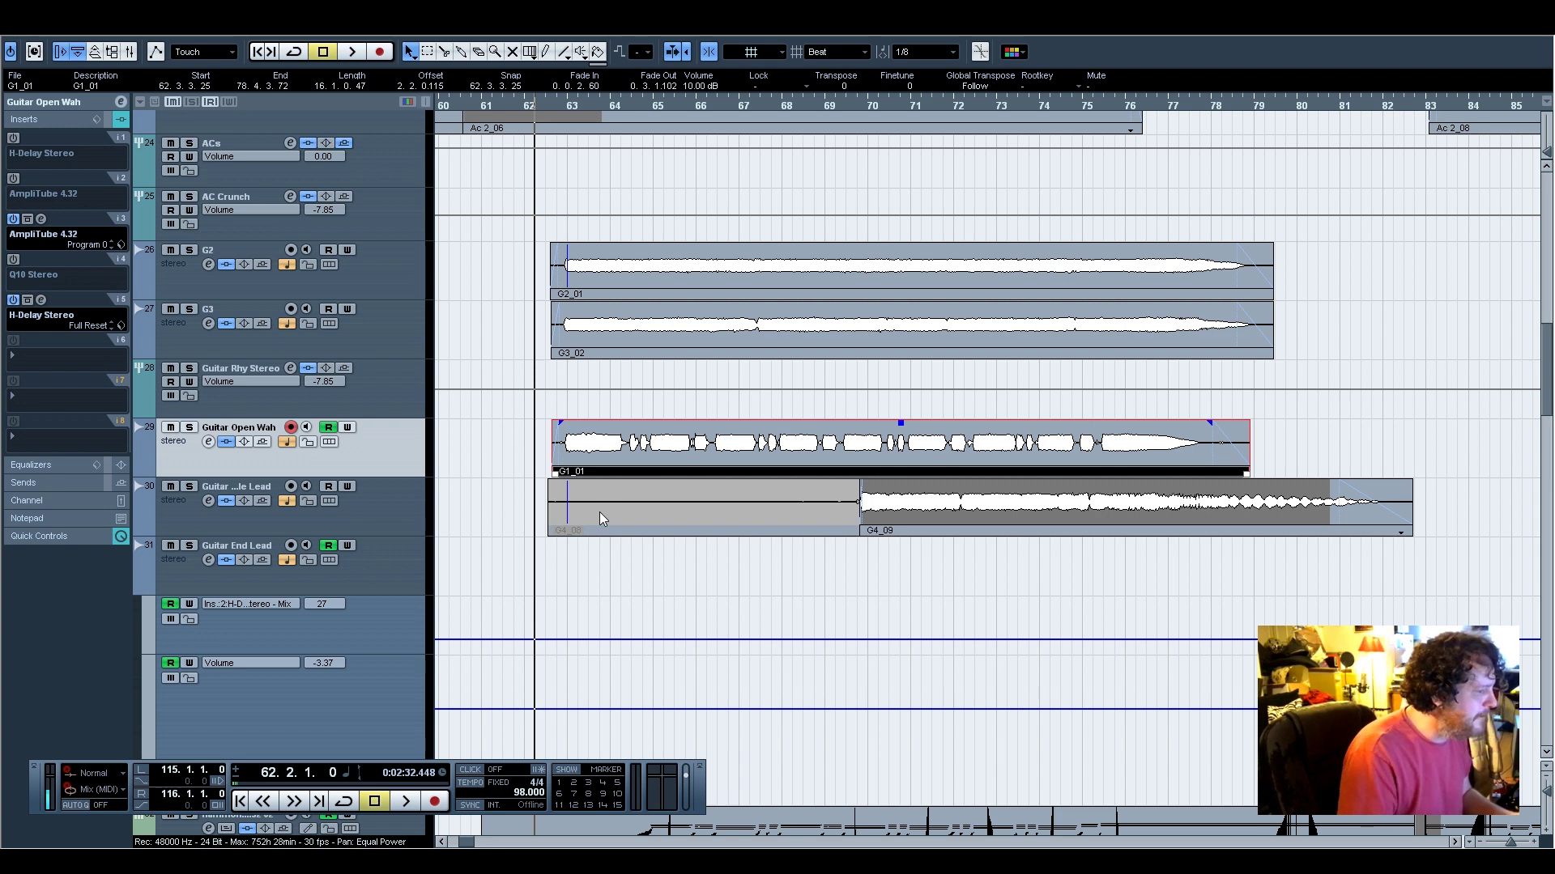
pyautogui.click(876, 106)
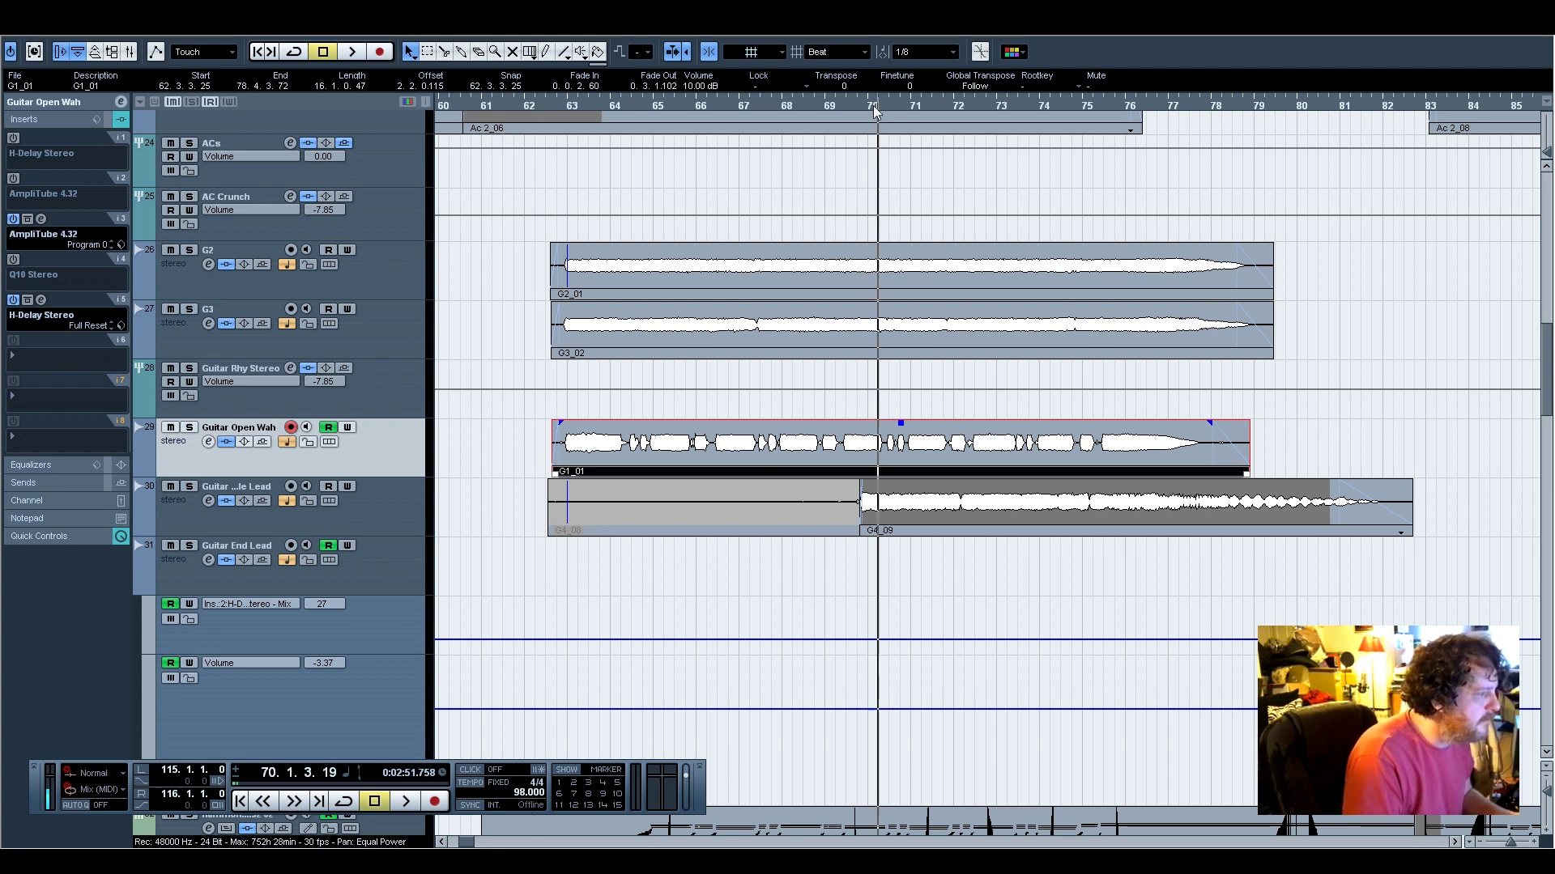
pyautogui.click(834, 105)
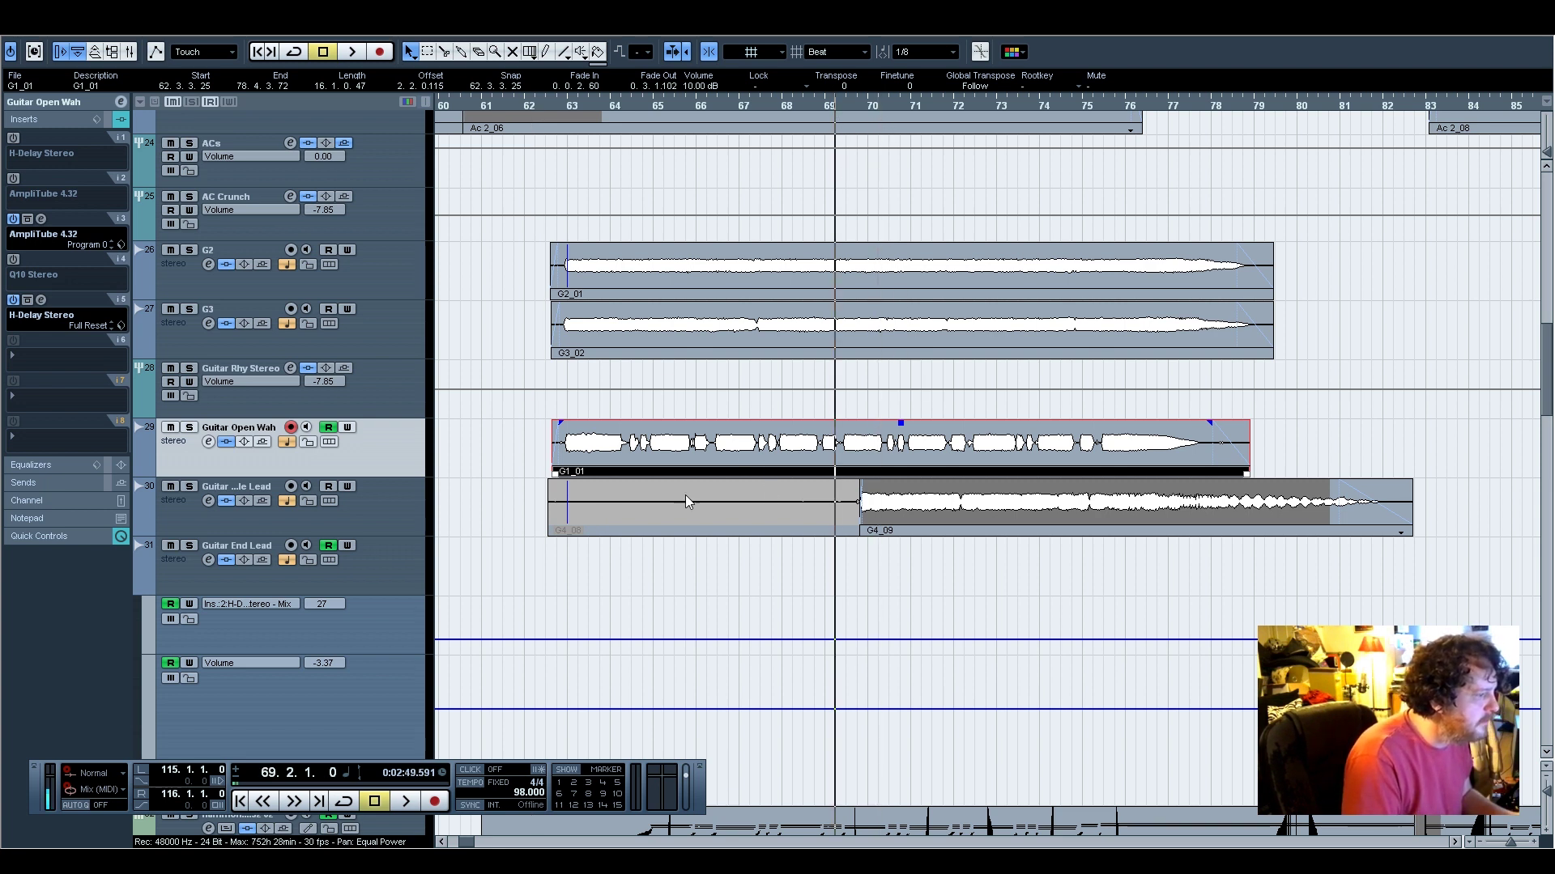
pyautogui.press('space')
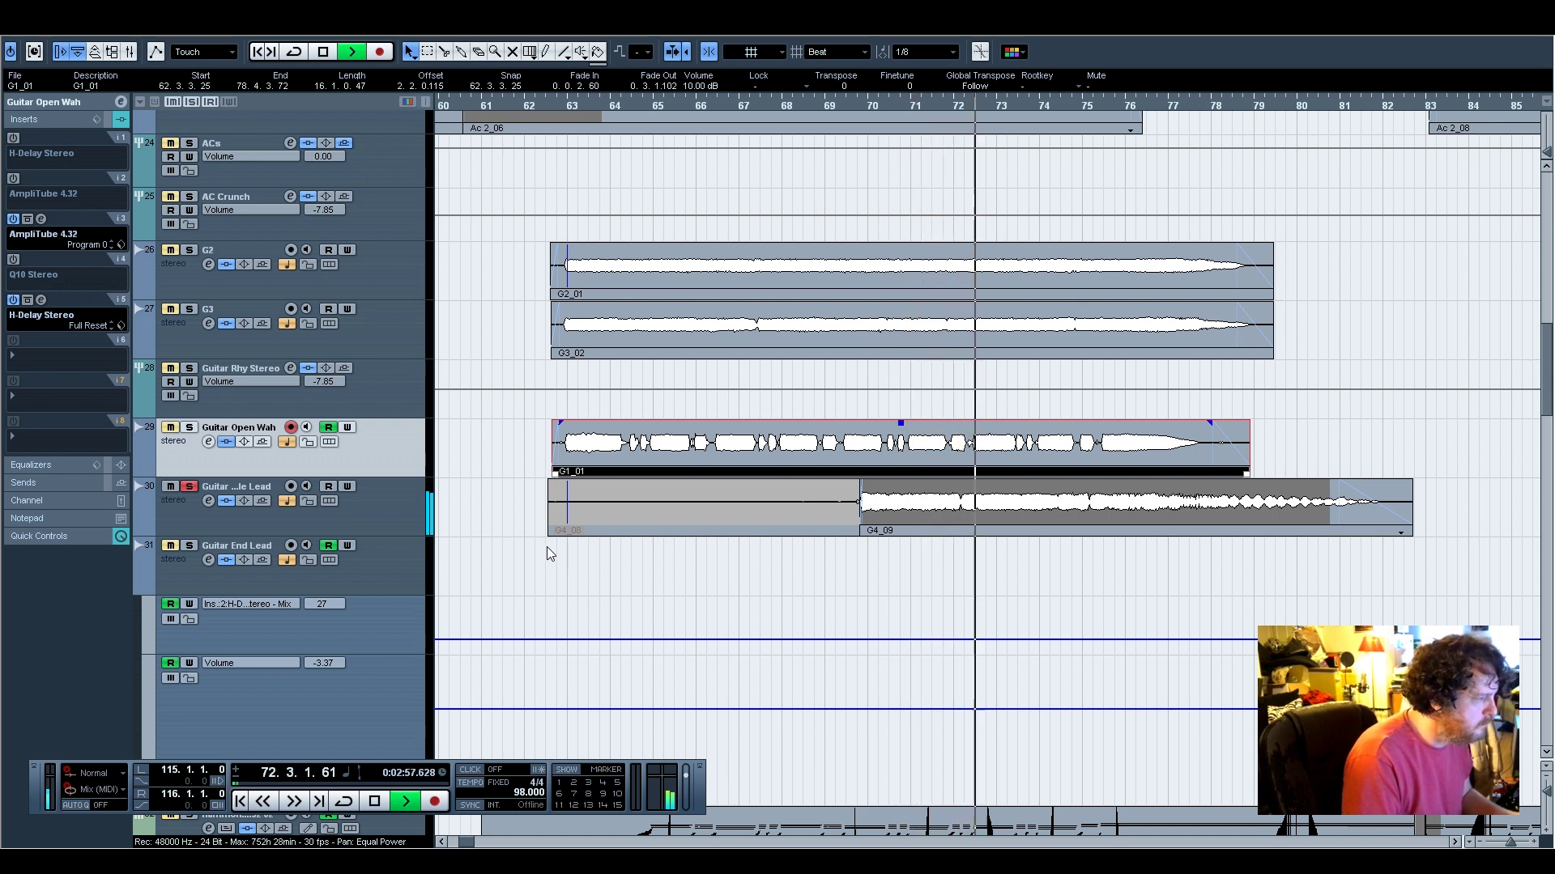
# Show Guitar Middle Lead's automation lanes, enlarge the StudioEQ output lane, then stop playback and turn off the track's solo
pyautogui.click(366, 509)
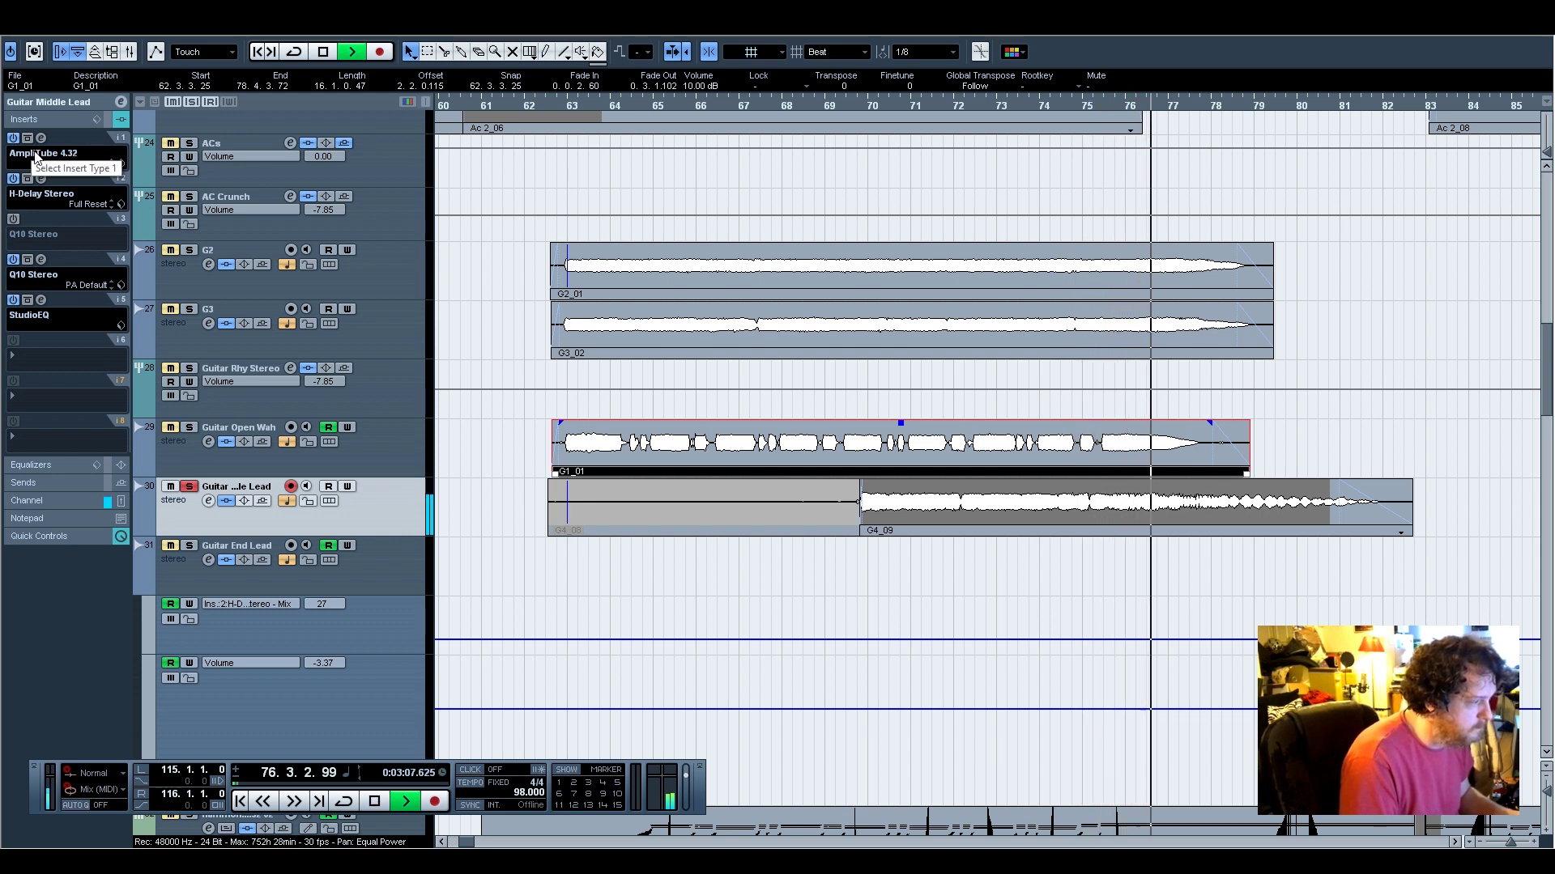
pyautogui.click(142, 531)
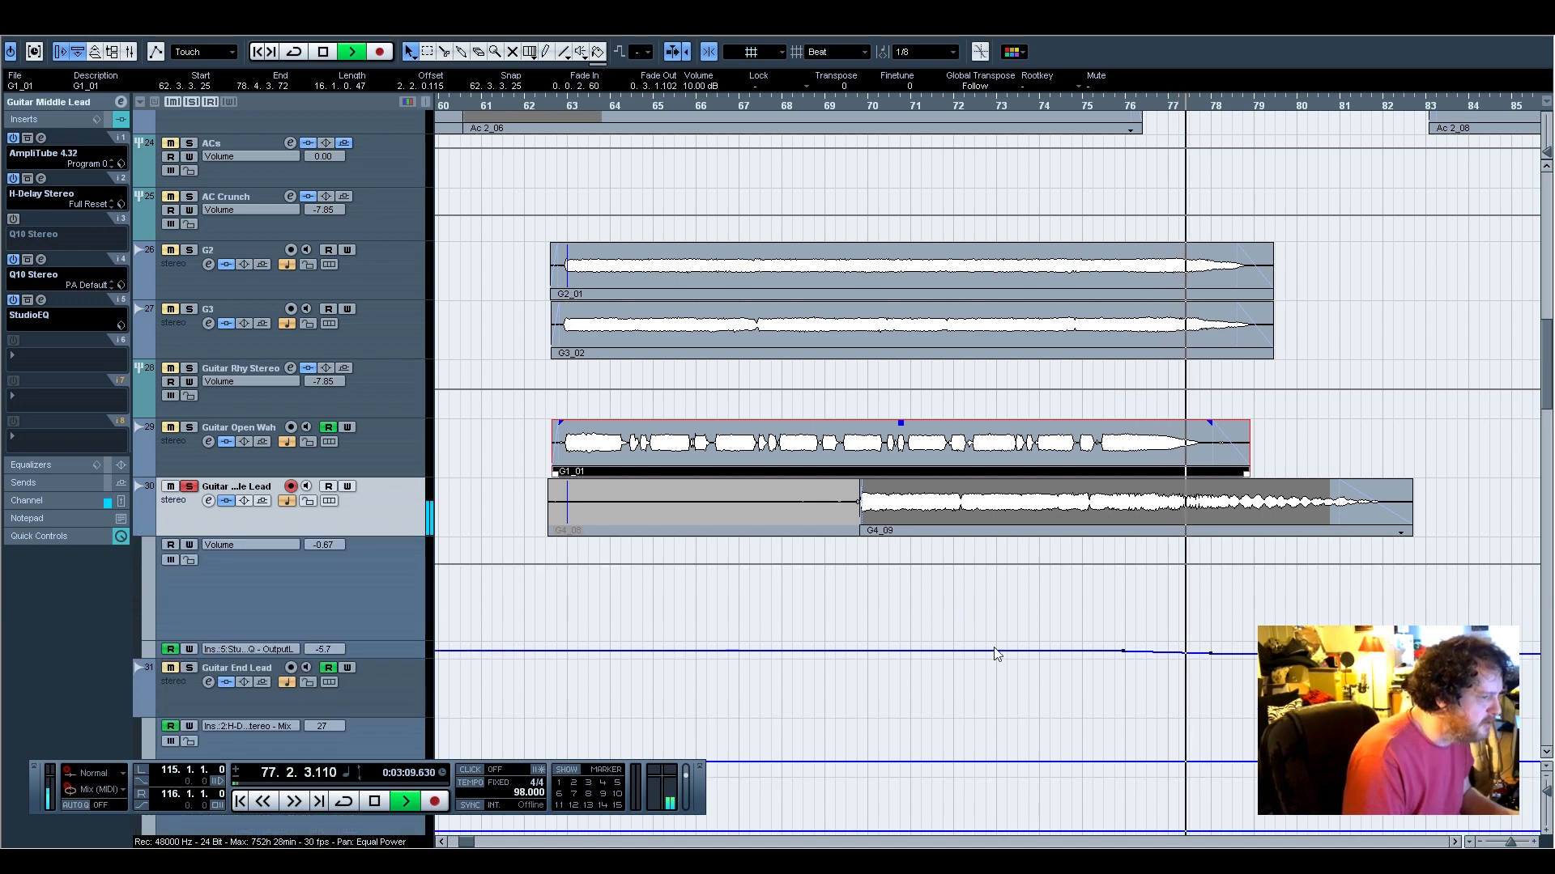
pyautogui.click(413, 651)
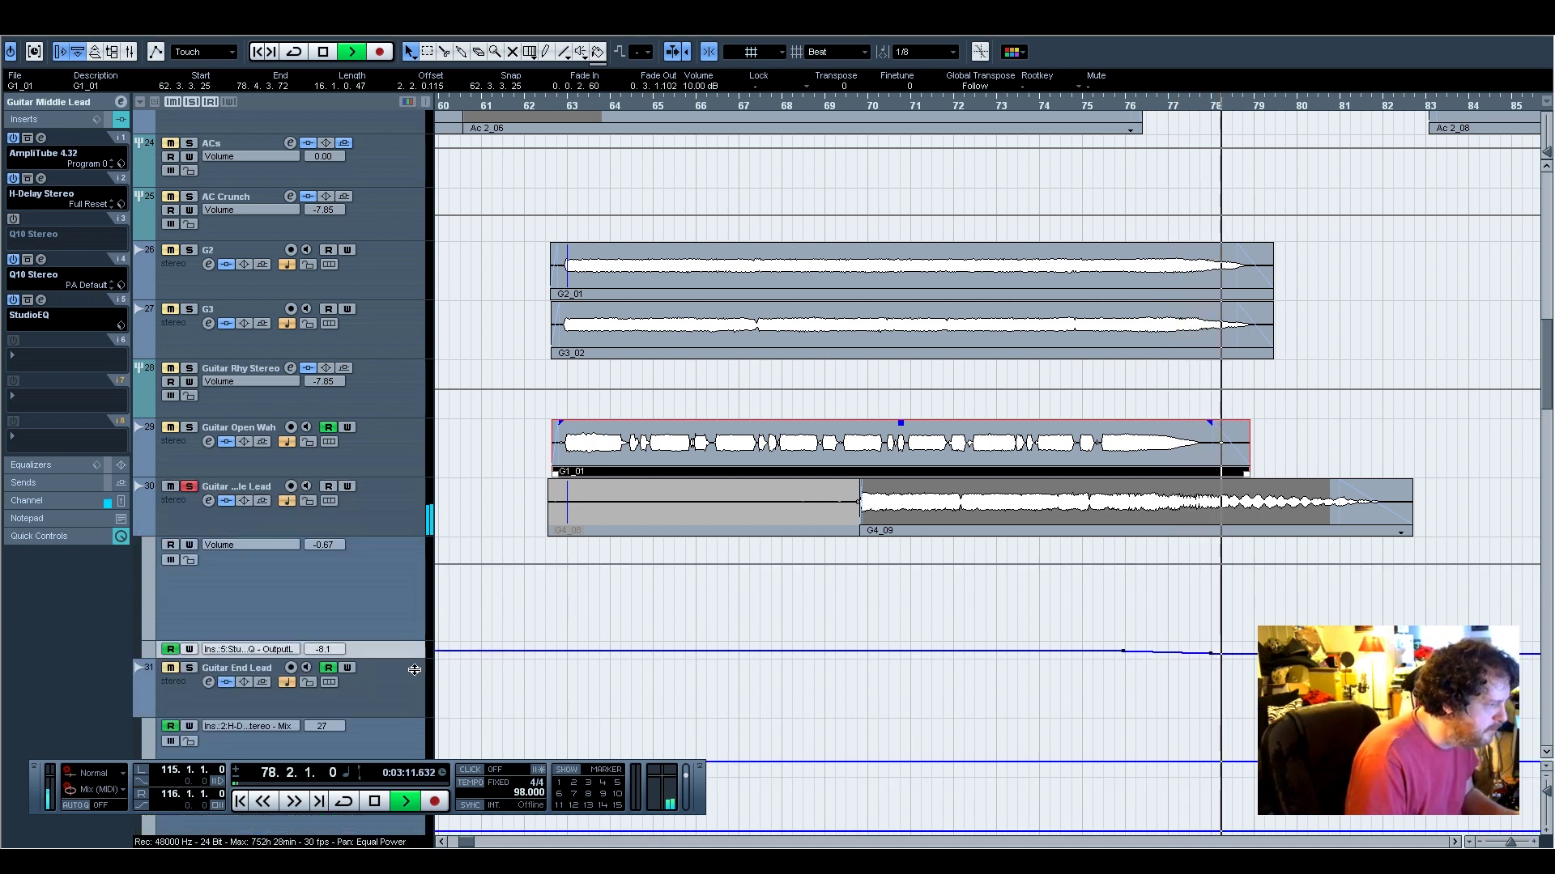
pyautogui.moveTo(414, 670); pyautogui.dragTo(413, 758)
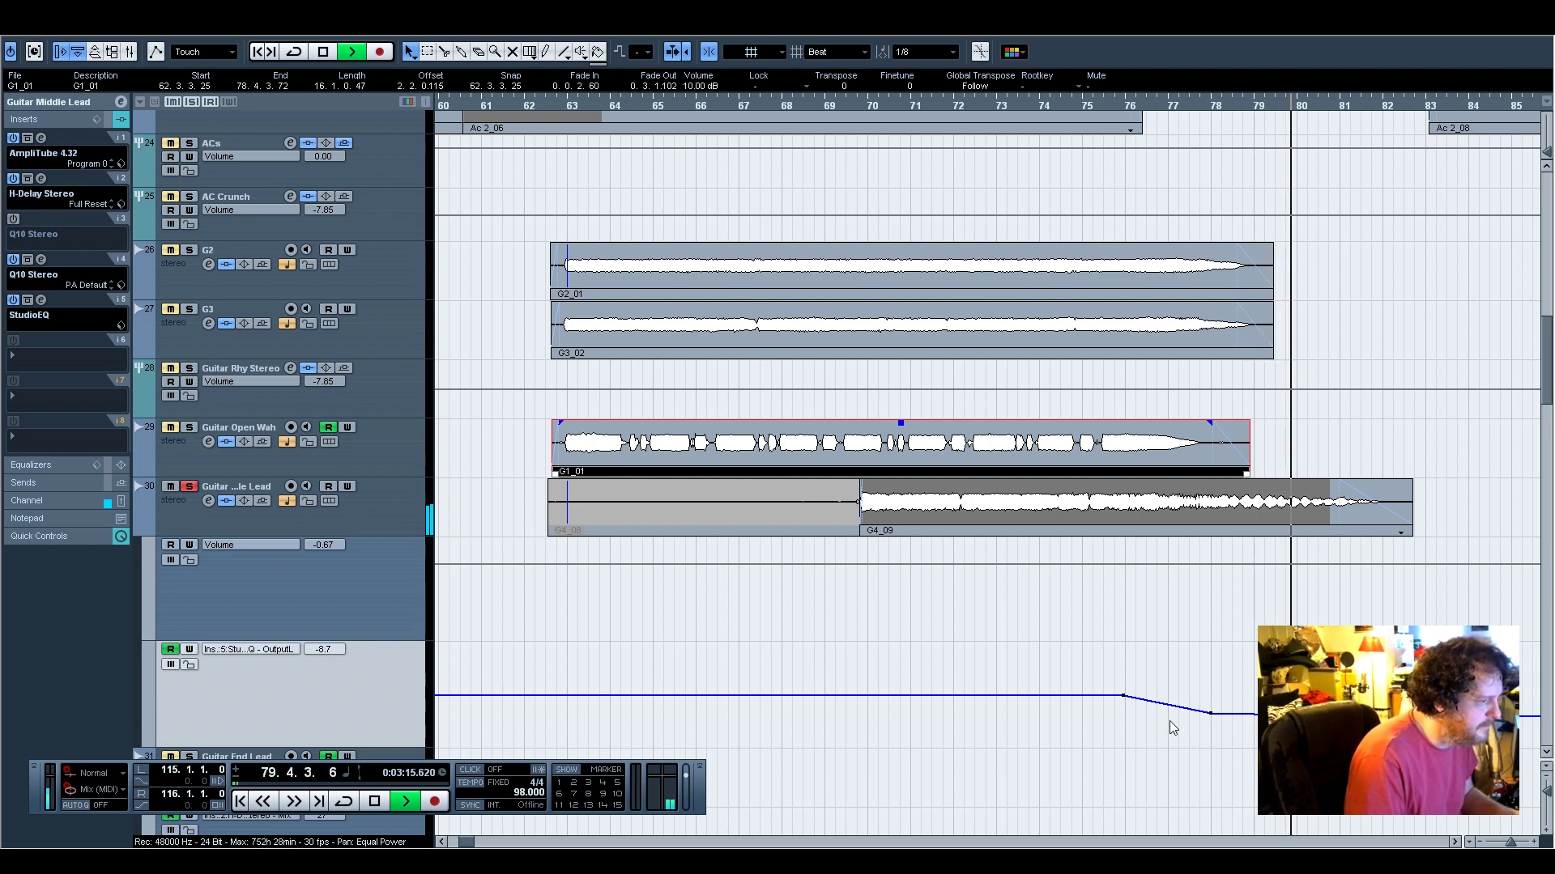
pyautogui.press('space')
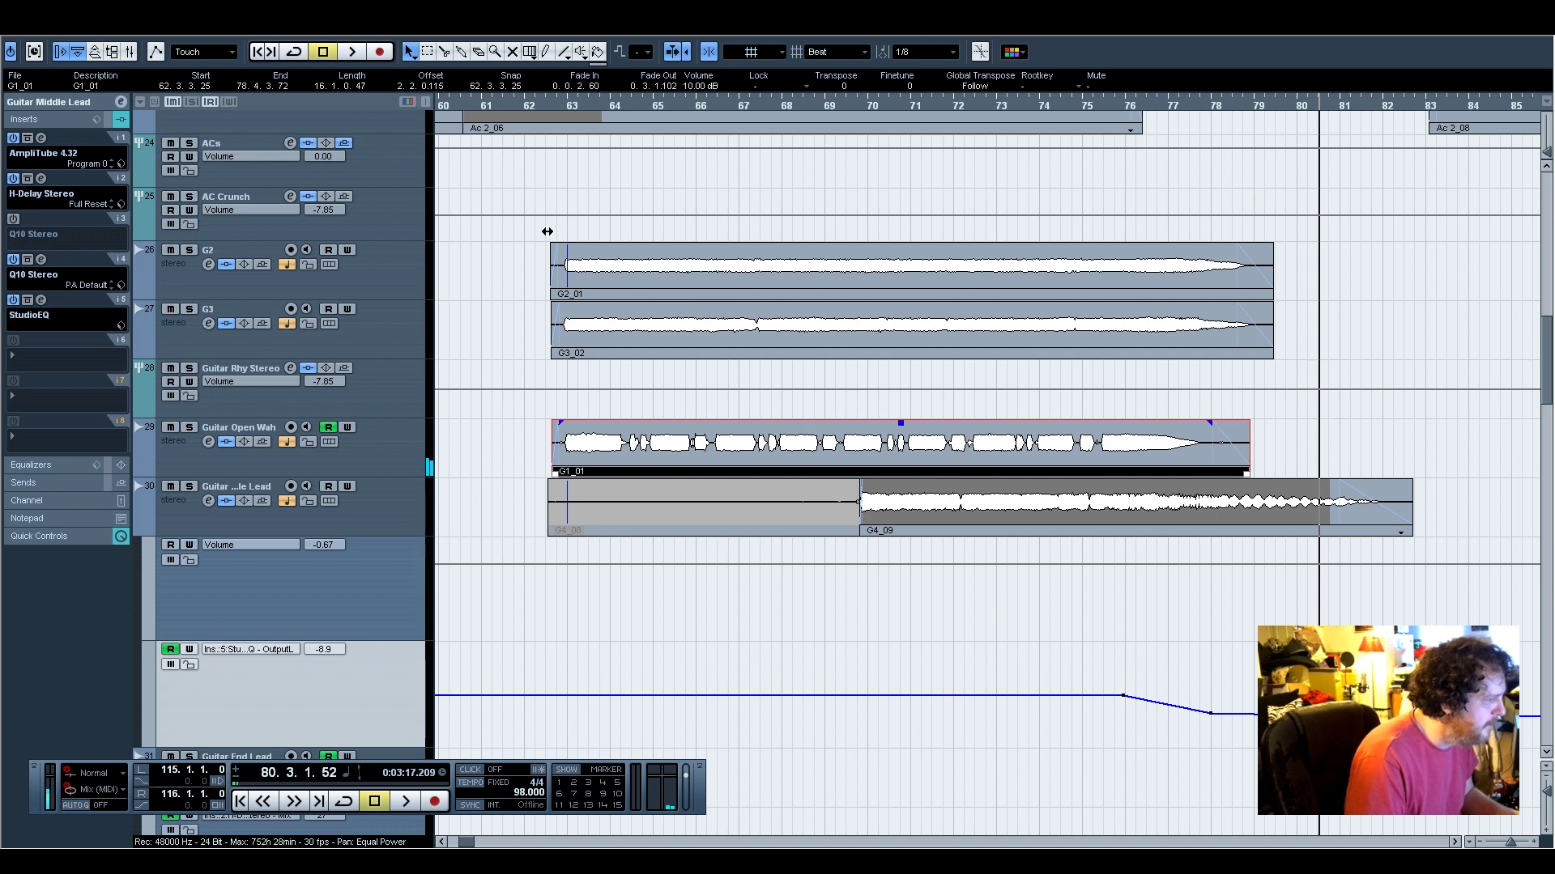
# Play the full mix from just before bar 62 and show the channel fader of the ACs group
pyautogui.click(521, 103)
pyautogui.press('space')
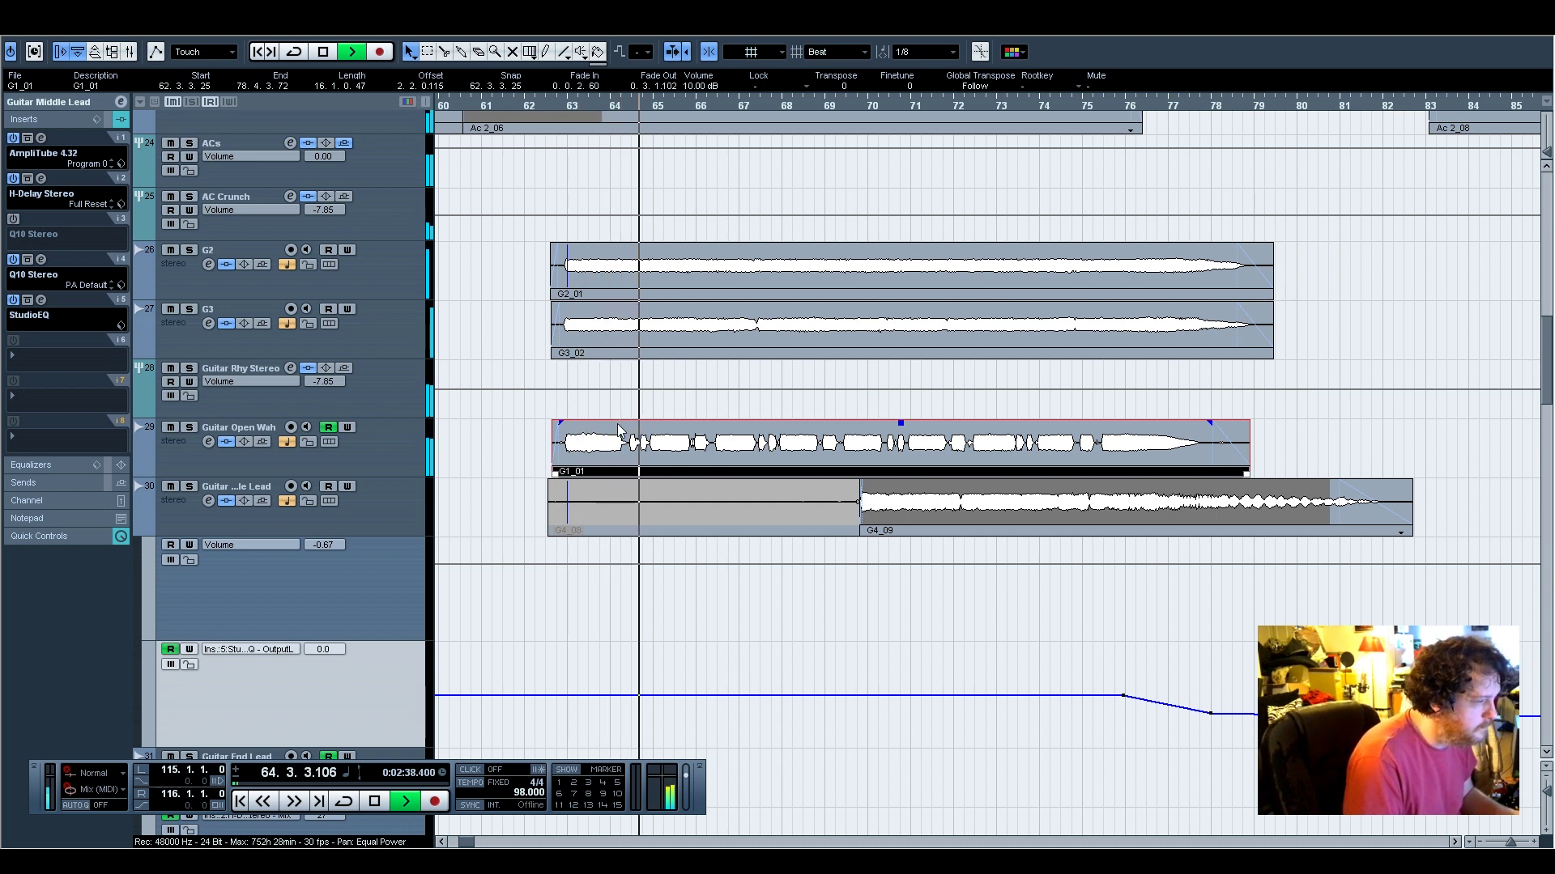
pyautogui.scroll(5, 596, 459)
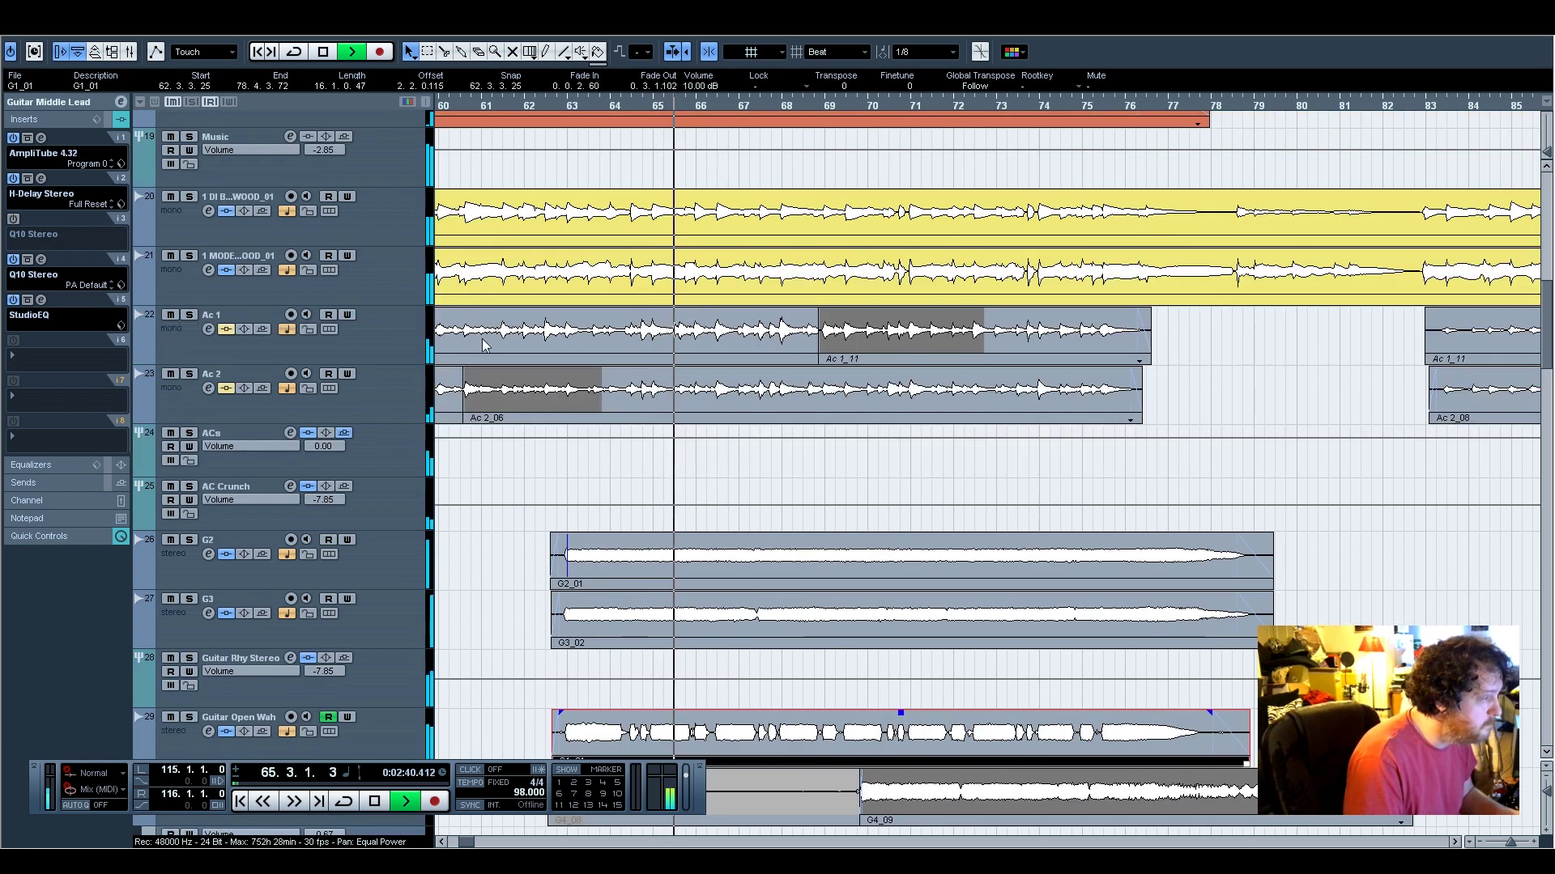
pyautogui.click(405, 457)
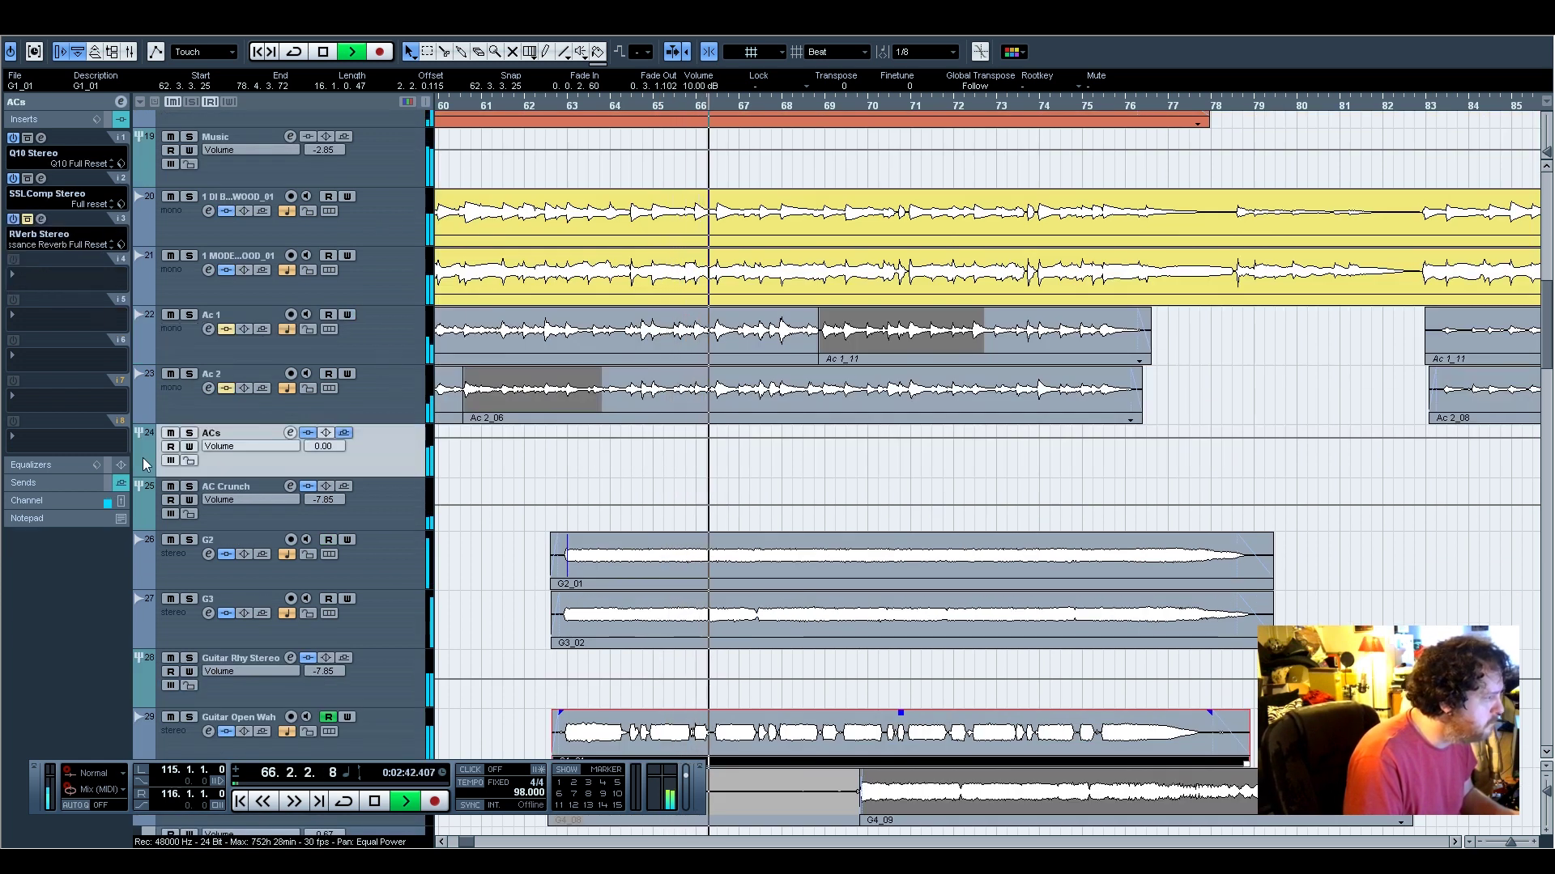
pyautogui.click(33, 172)
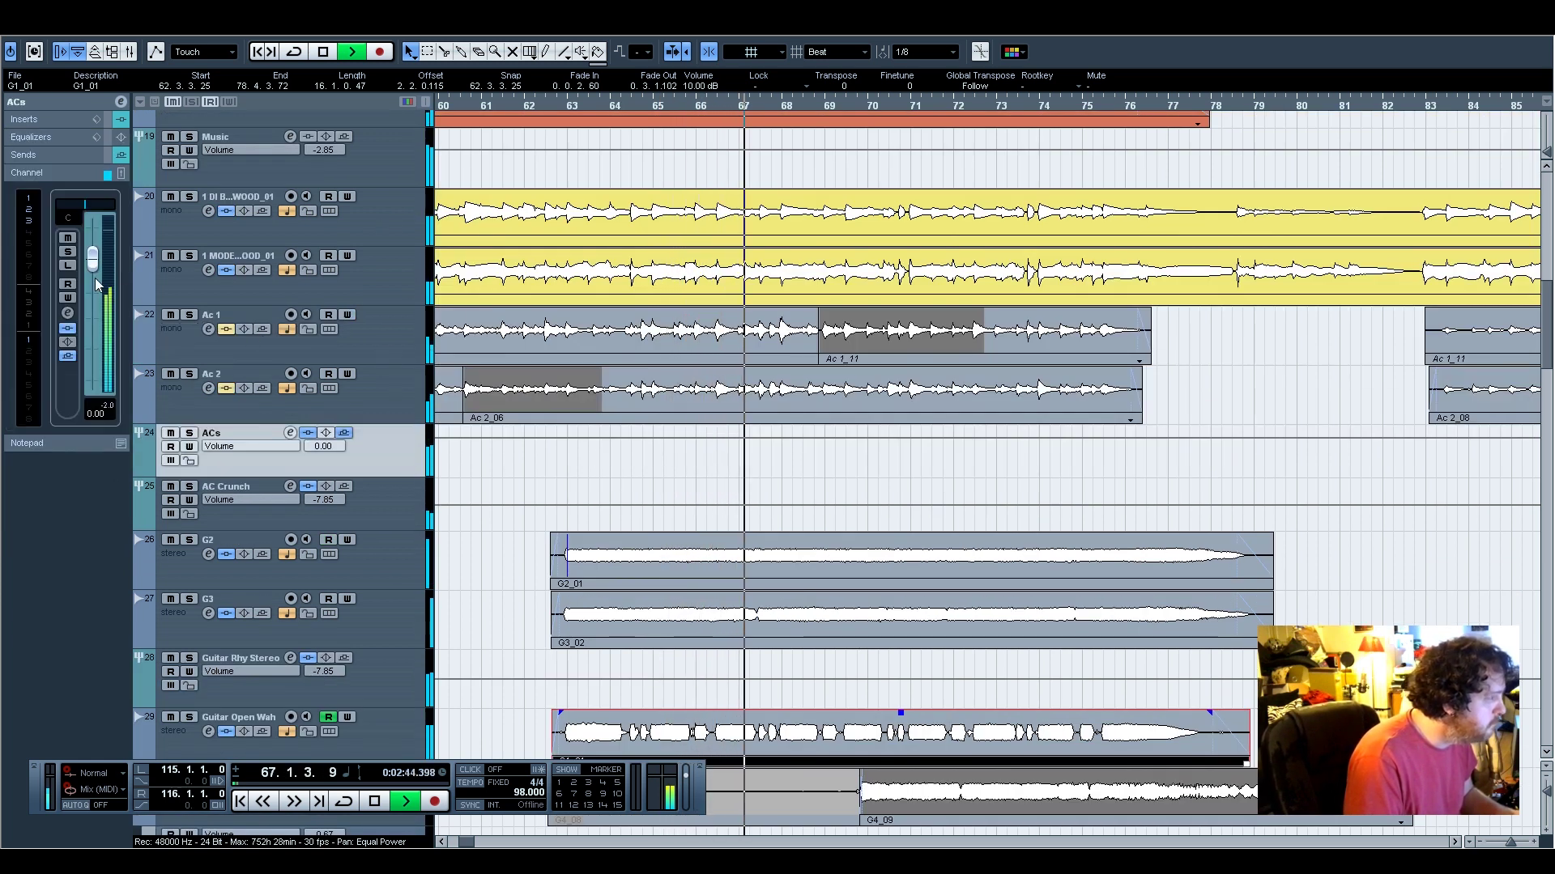
# Raise the AC Crunch group's volume to -5.98 during playback, then reselect the ACs group
pyautogui.click(365, 492)
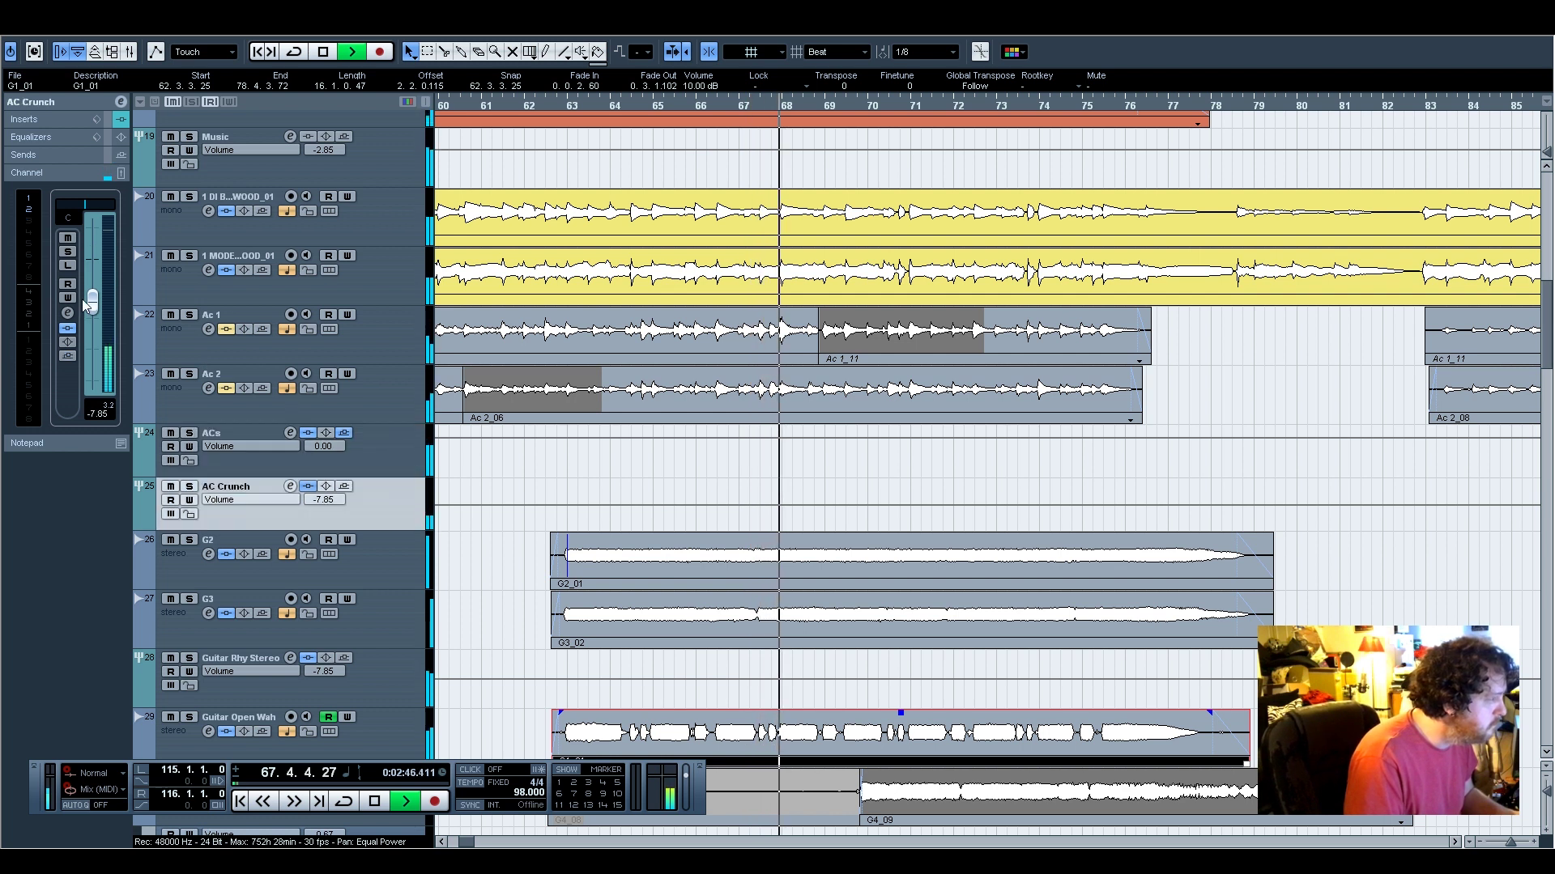
pyautogui.moveTo(93, 310); pyautogui.dragTo(95, 297)
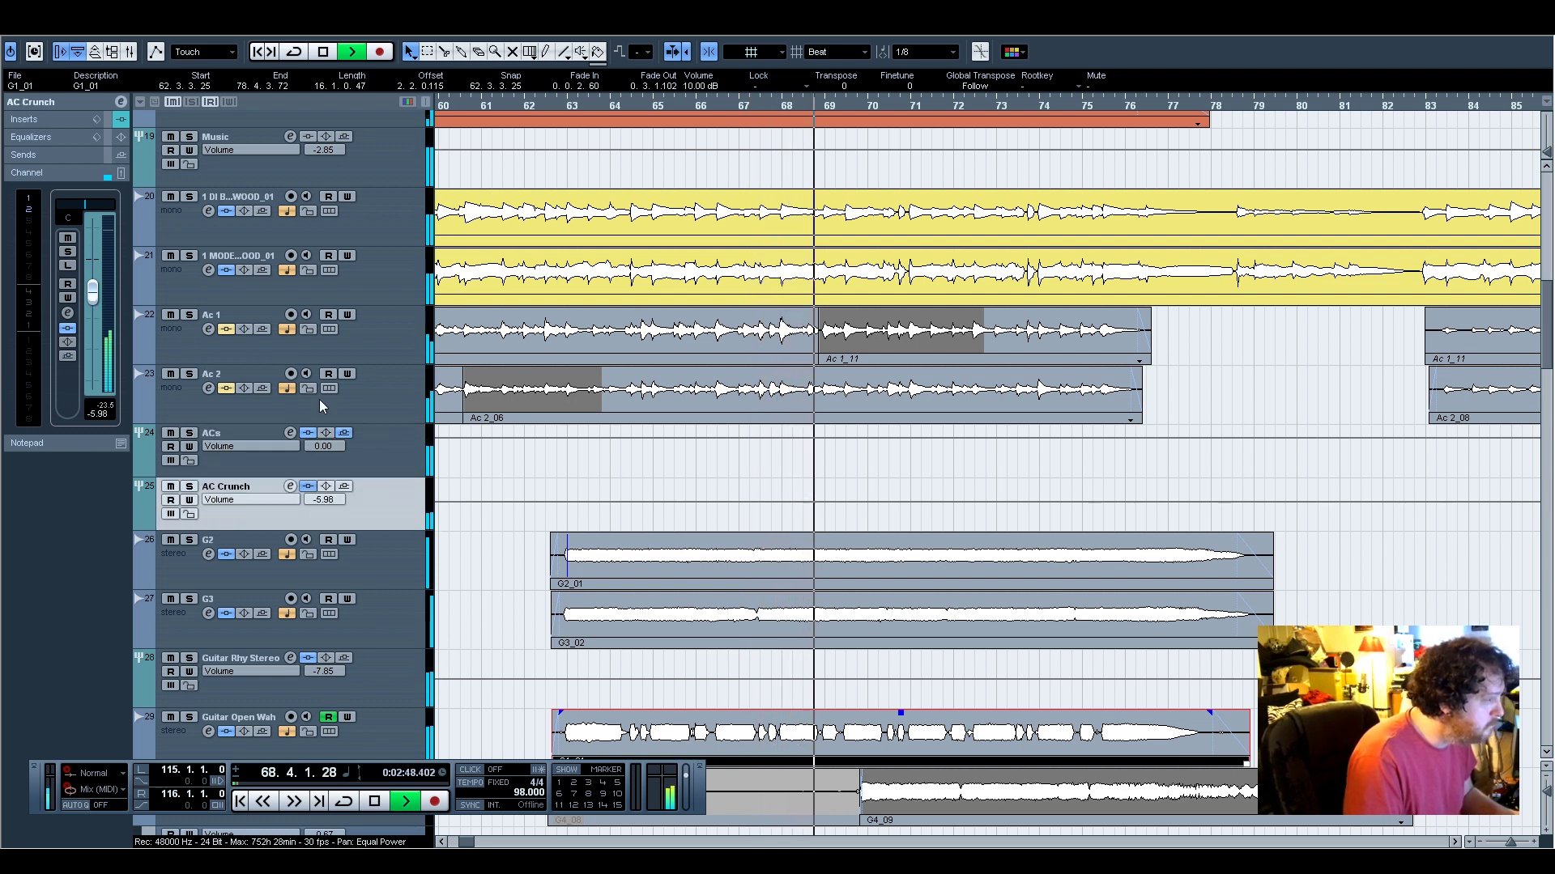
pyautogui.click(395, 446)
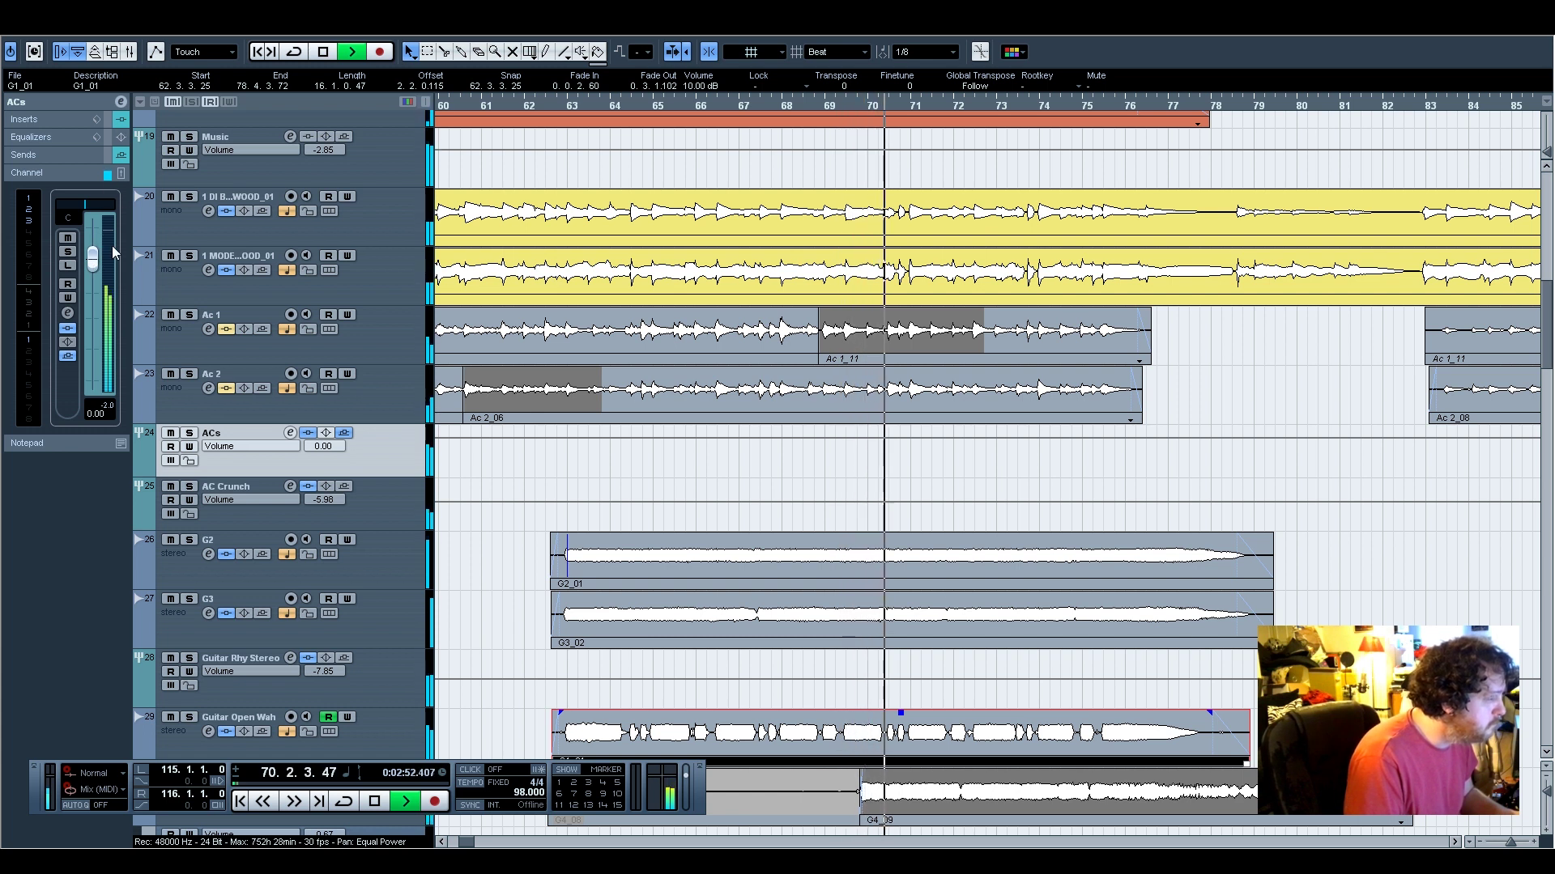
# Raise the Guitar Middle Lead track's volume to 0.00 while the full mix plays
pyautogui.scroll(-3, 756, 480)
pyautogui.click(400, 662)
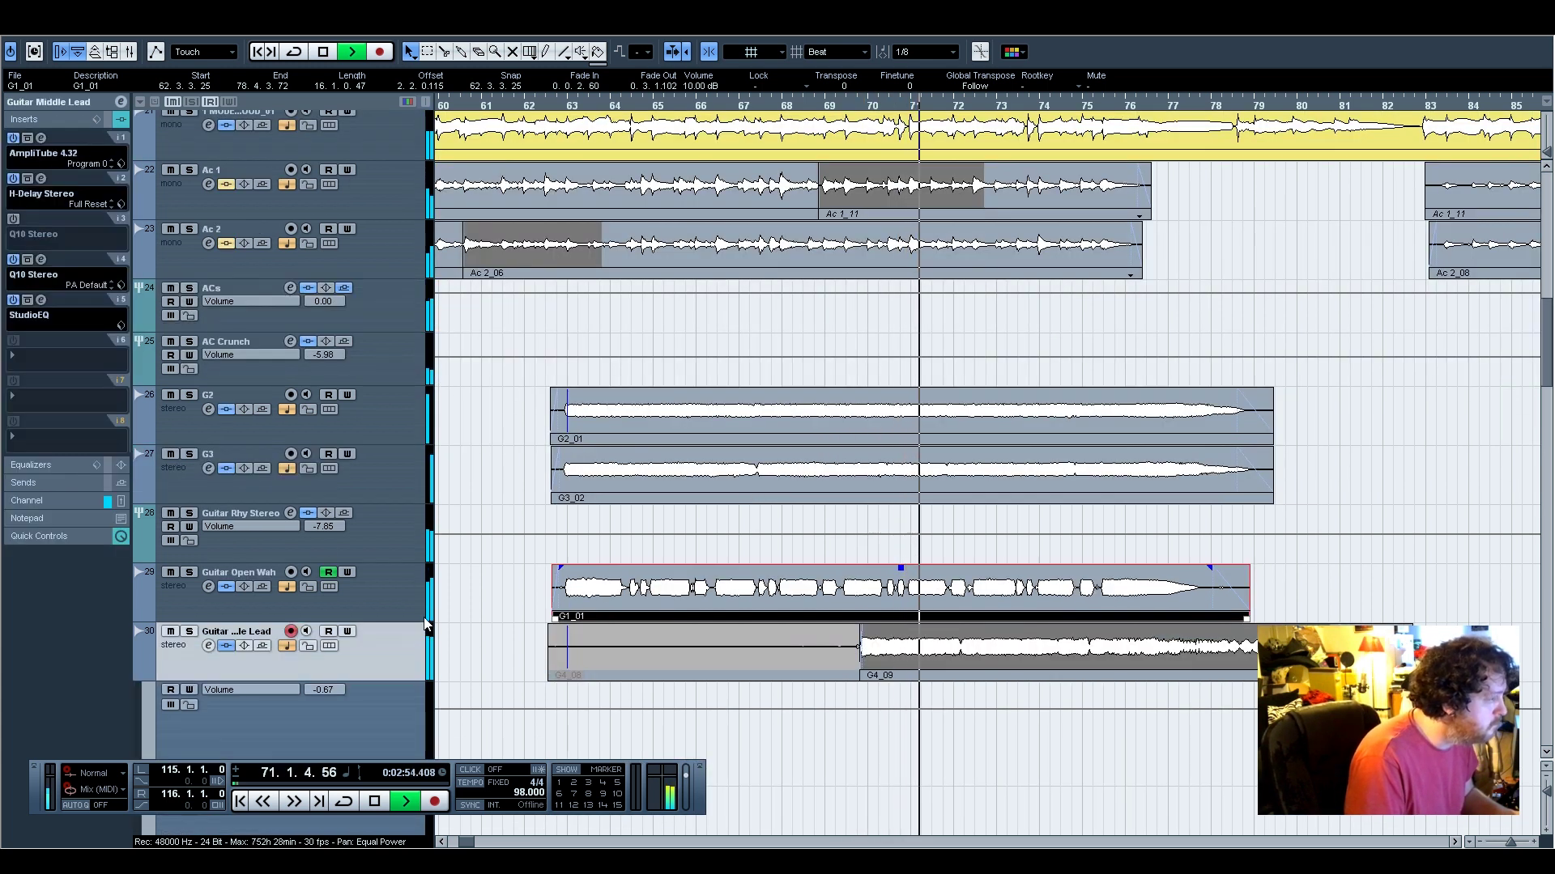
pyautogui.click(95, 269)
pyautogui.moveTo(95, 265); pyautogui.dragTo(92, 261)
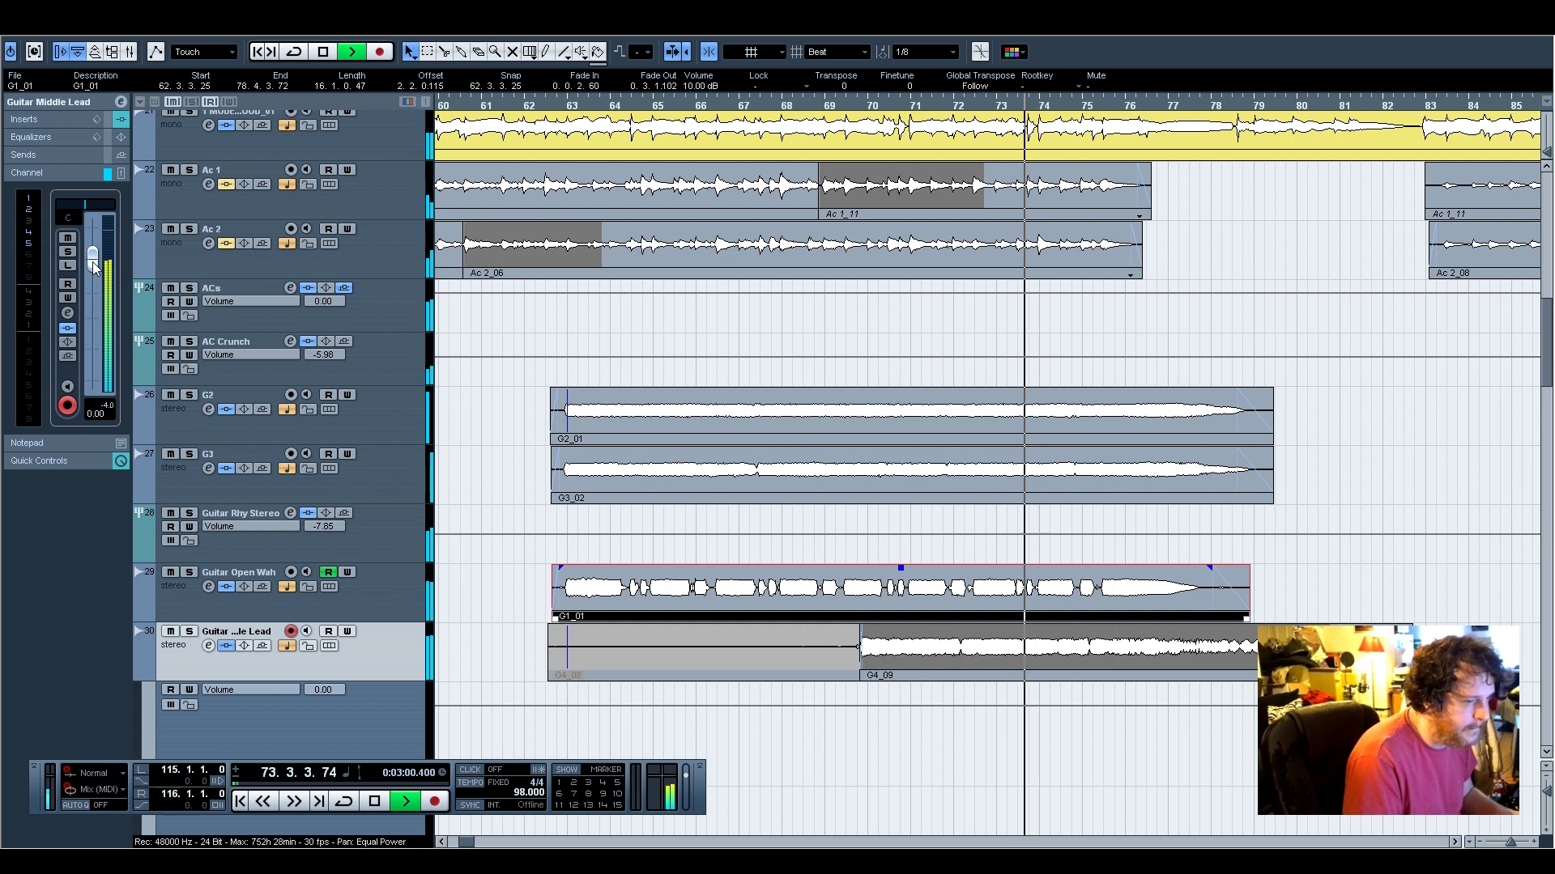
# Review the automation lanes from Guitar Middle Lead down to the Hammond track during playback, then stop the mix
pyautogui.scroll(-4, 952, 651)
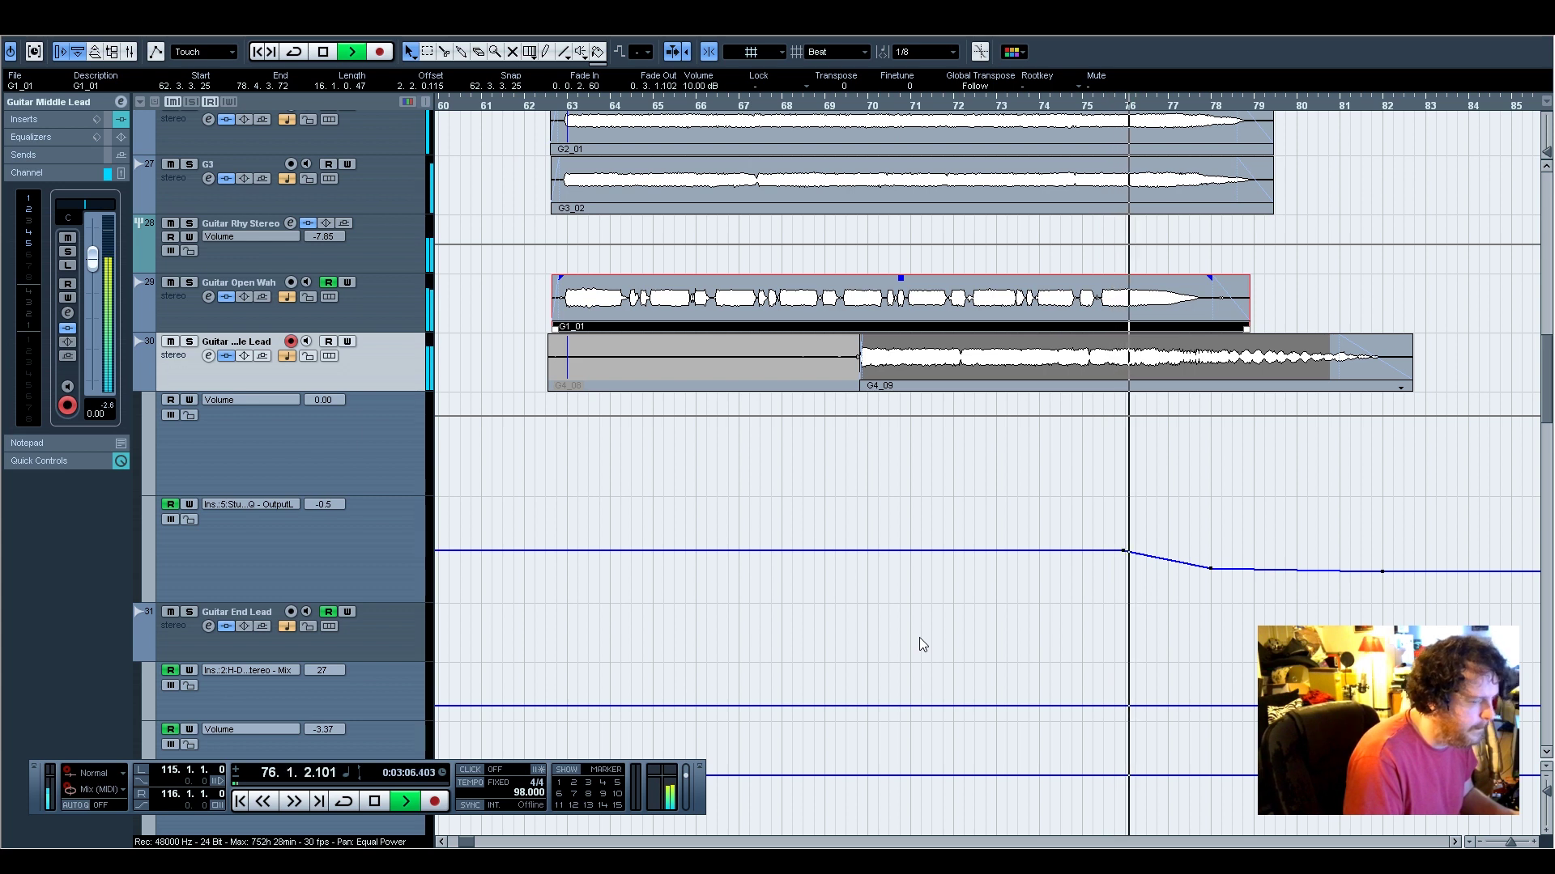
pyautogui.scroll(-2, 912, 633)
pyautogui.scroll(-2, 912, 633)
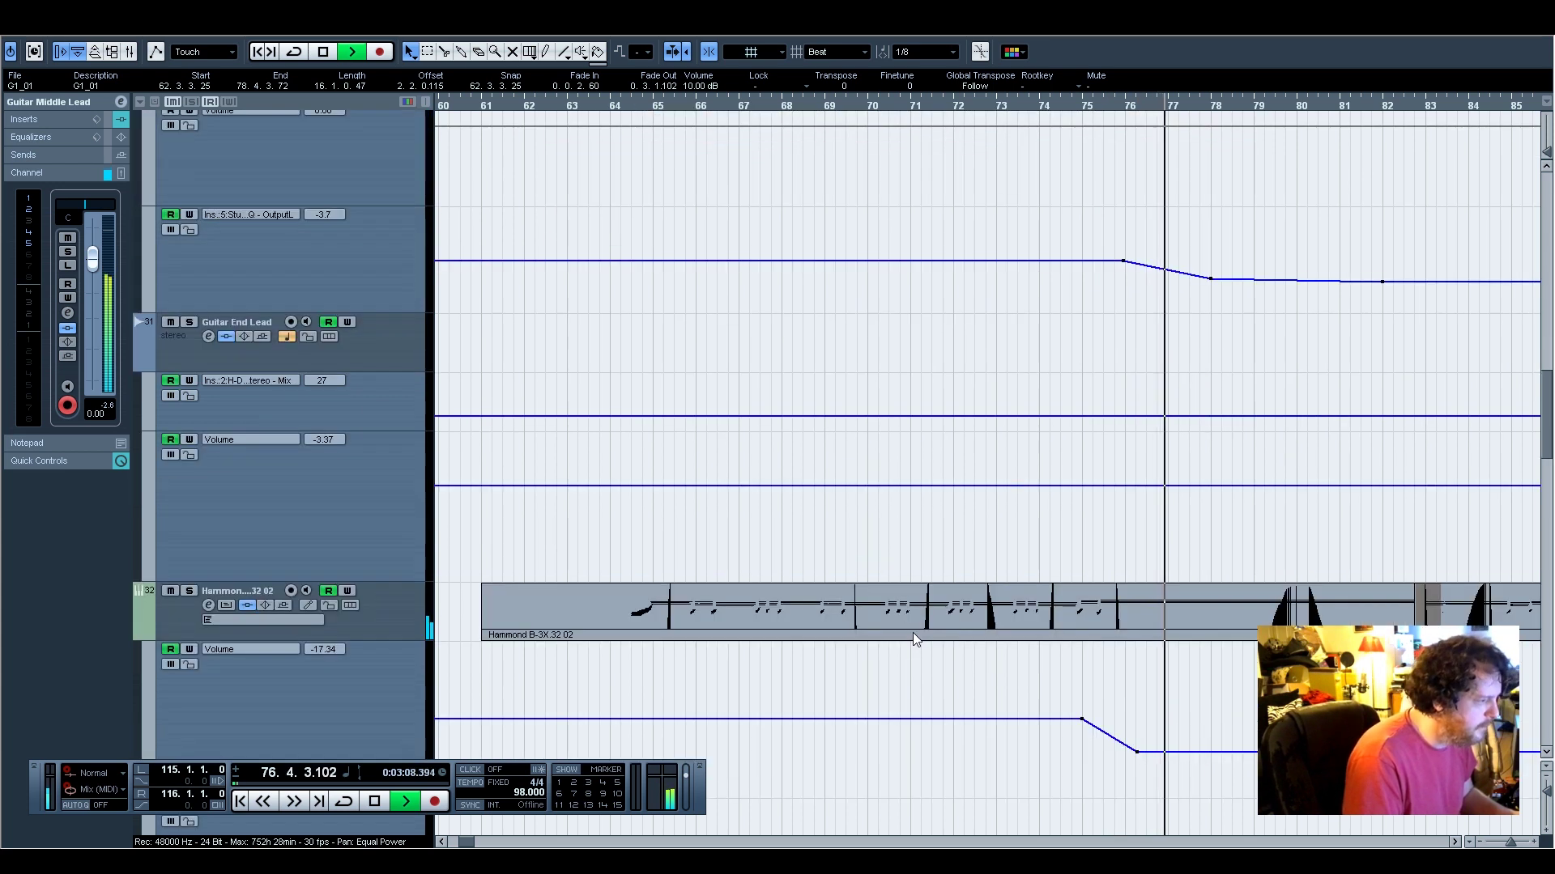
pyautogui.scroll(2, 911, 633)
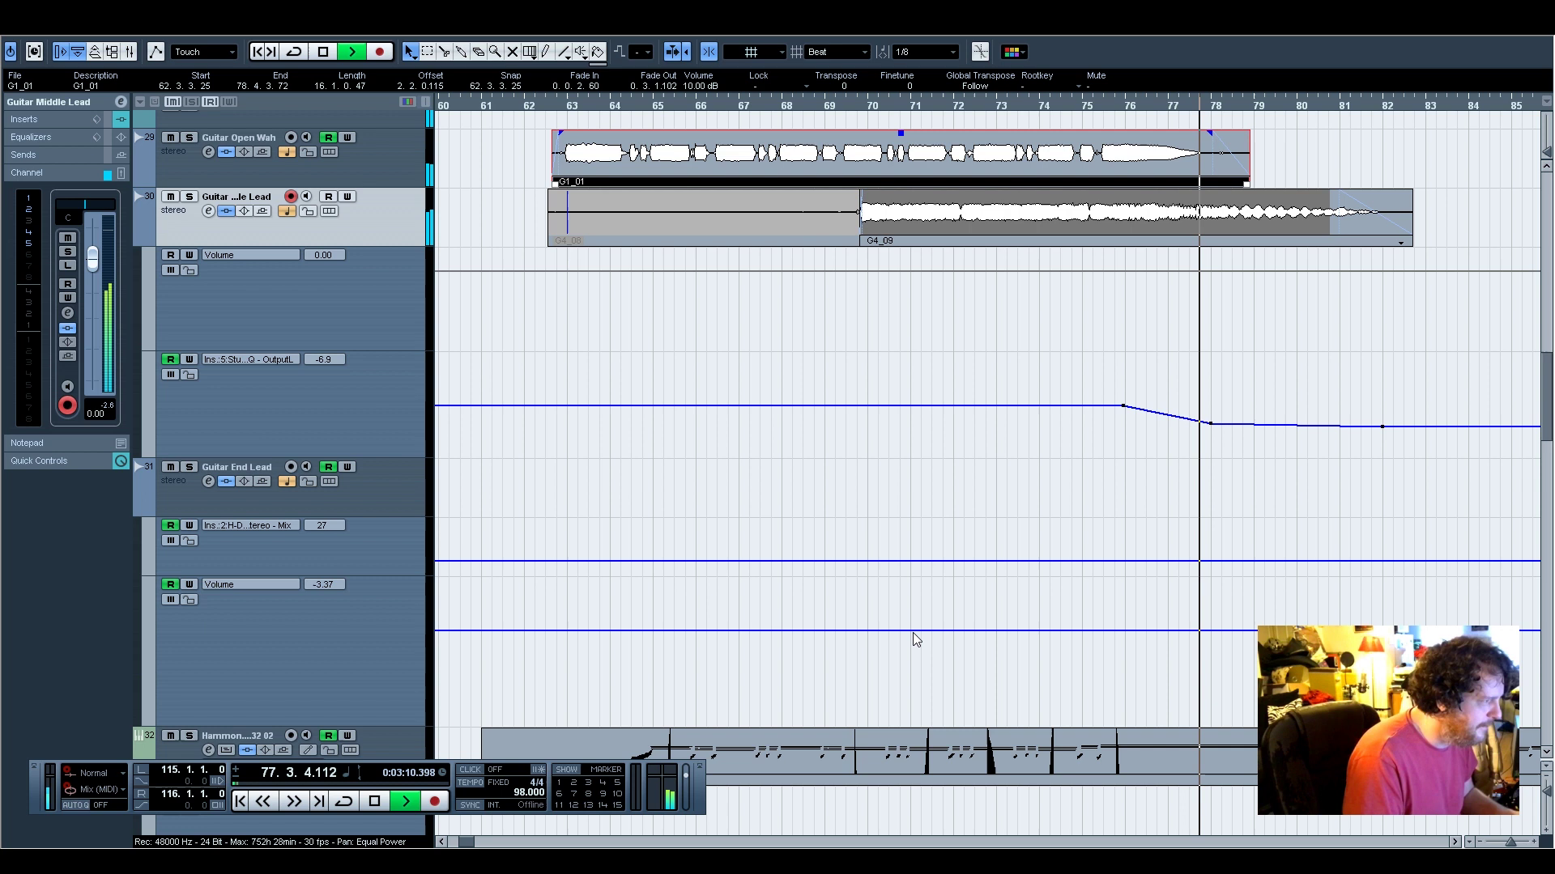
pyautogui.press('space')
# Set the playback position to 62.2.1, solo the Hammond B-3X.32 02 track and show its basic track settings
pyautogui.click(538, 104)
pyautogui.scroll(-6, 723, 631)
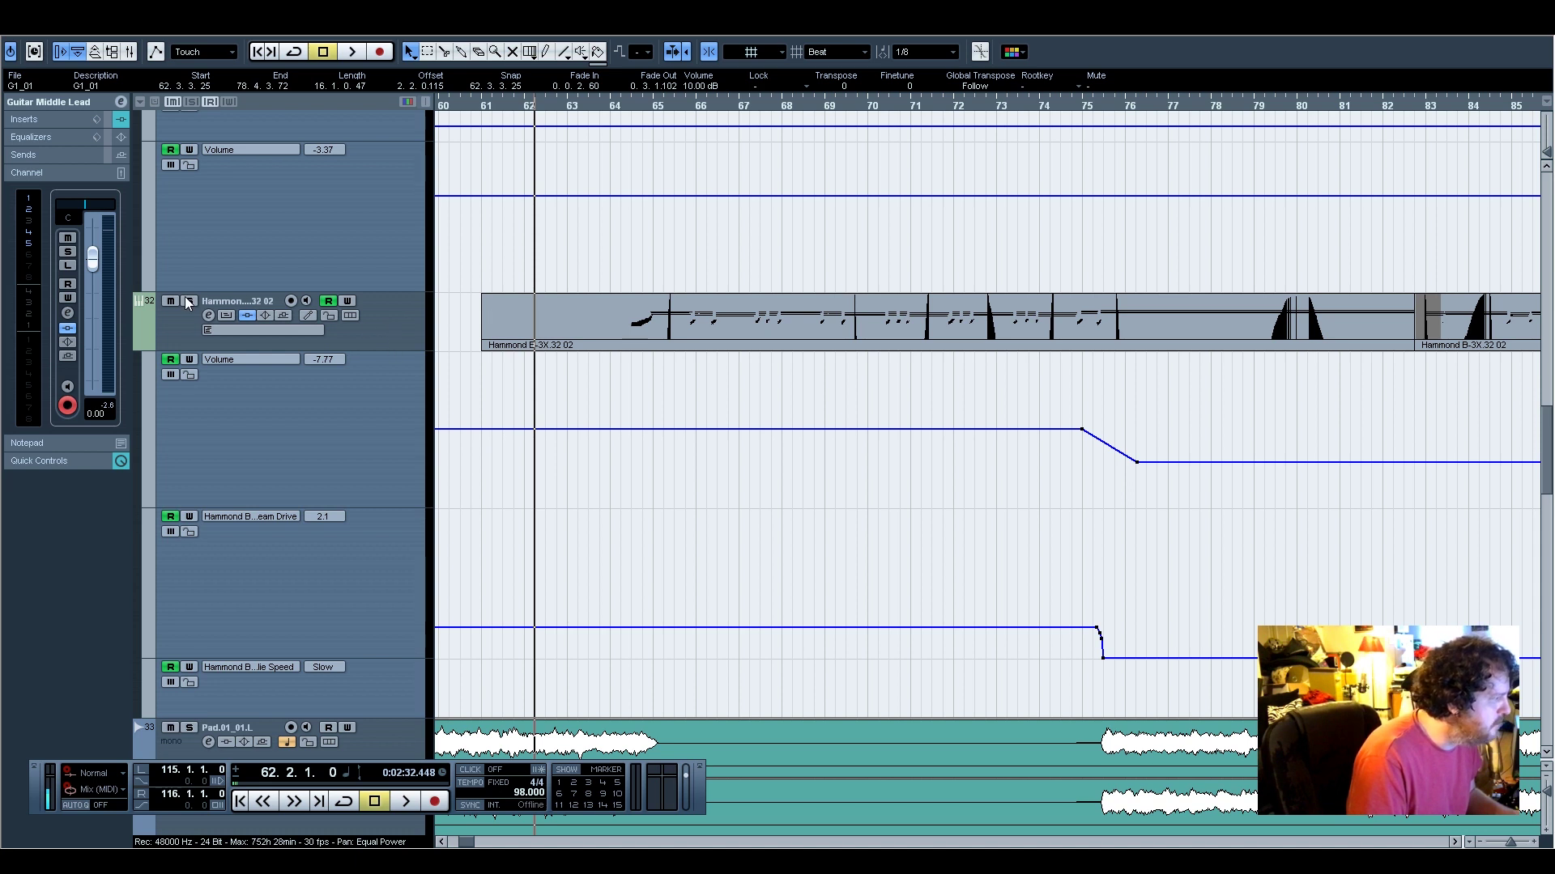
pyautogui.click(65, 104)
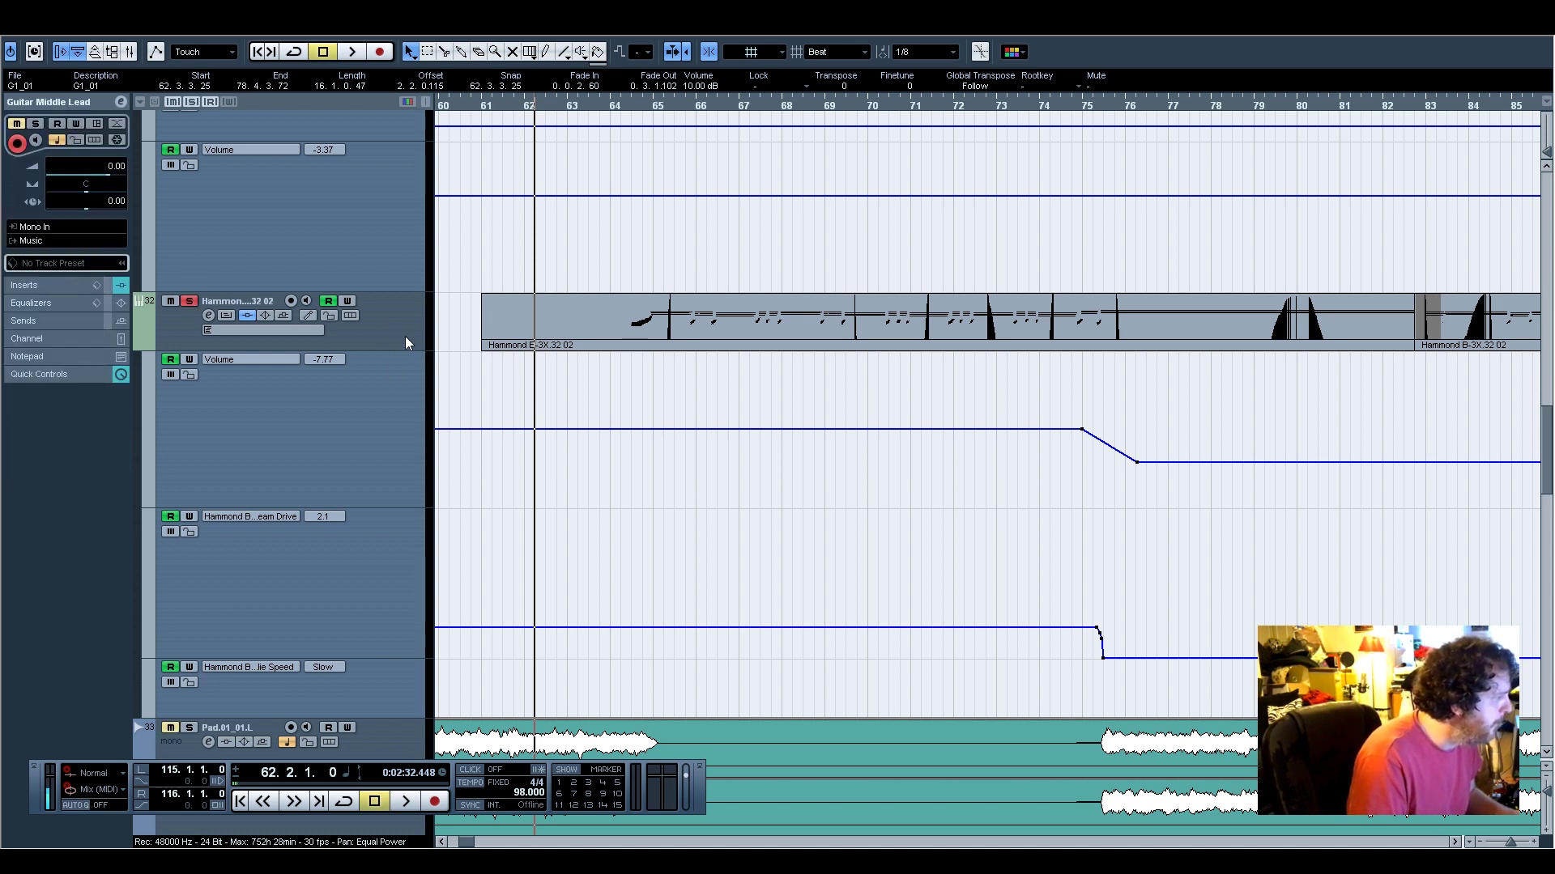
pyautogui.click(405, 340)
pyautogui.click(65, 209)
pyautogui.click(74, 103)
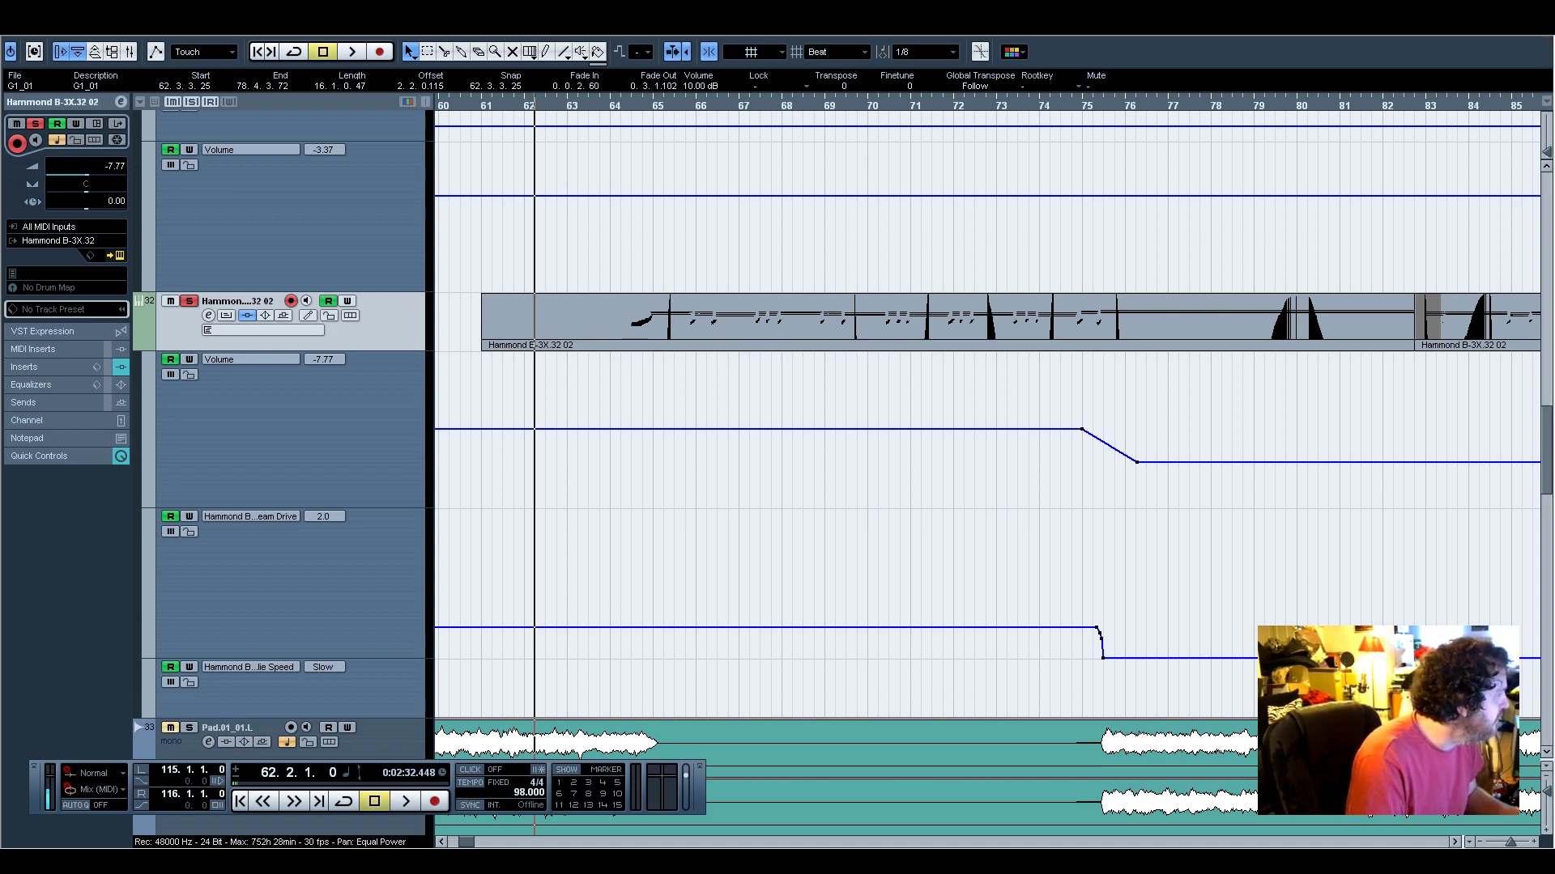
# Open the Hammond B-3X instrument on its Organ page and reposition its window clear of the track controls
pyautogui.moveTo(0, 136); pyautogui.dragTo(833, 127)
pyautogui.click(283, 175)
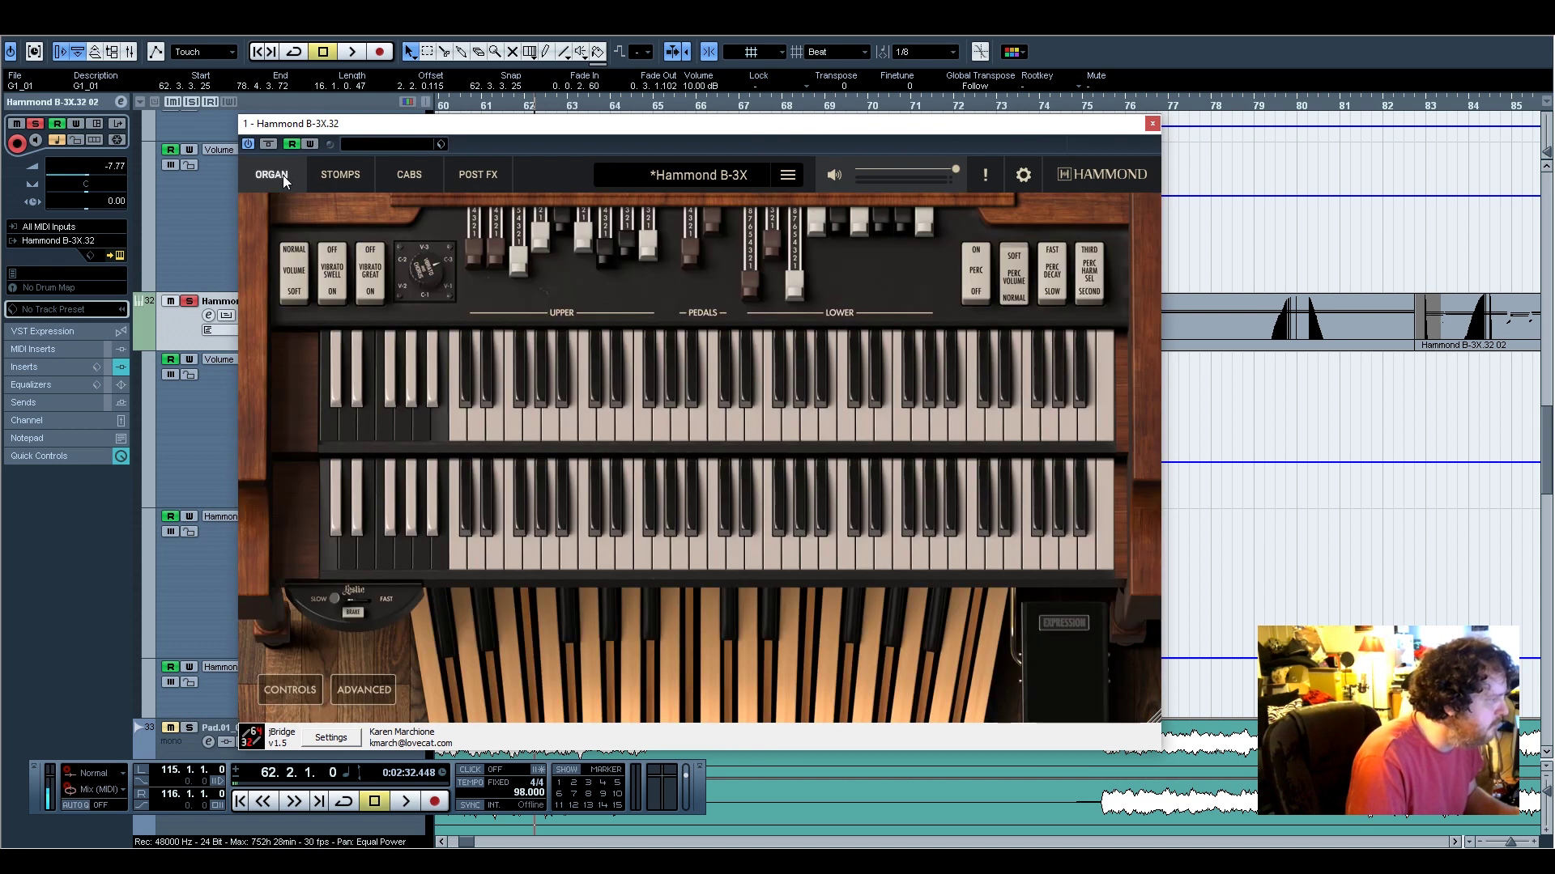
pyautogui.moveTo(375, 130); pyautogui.dragTo(474, 84)
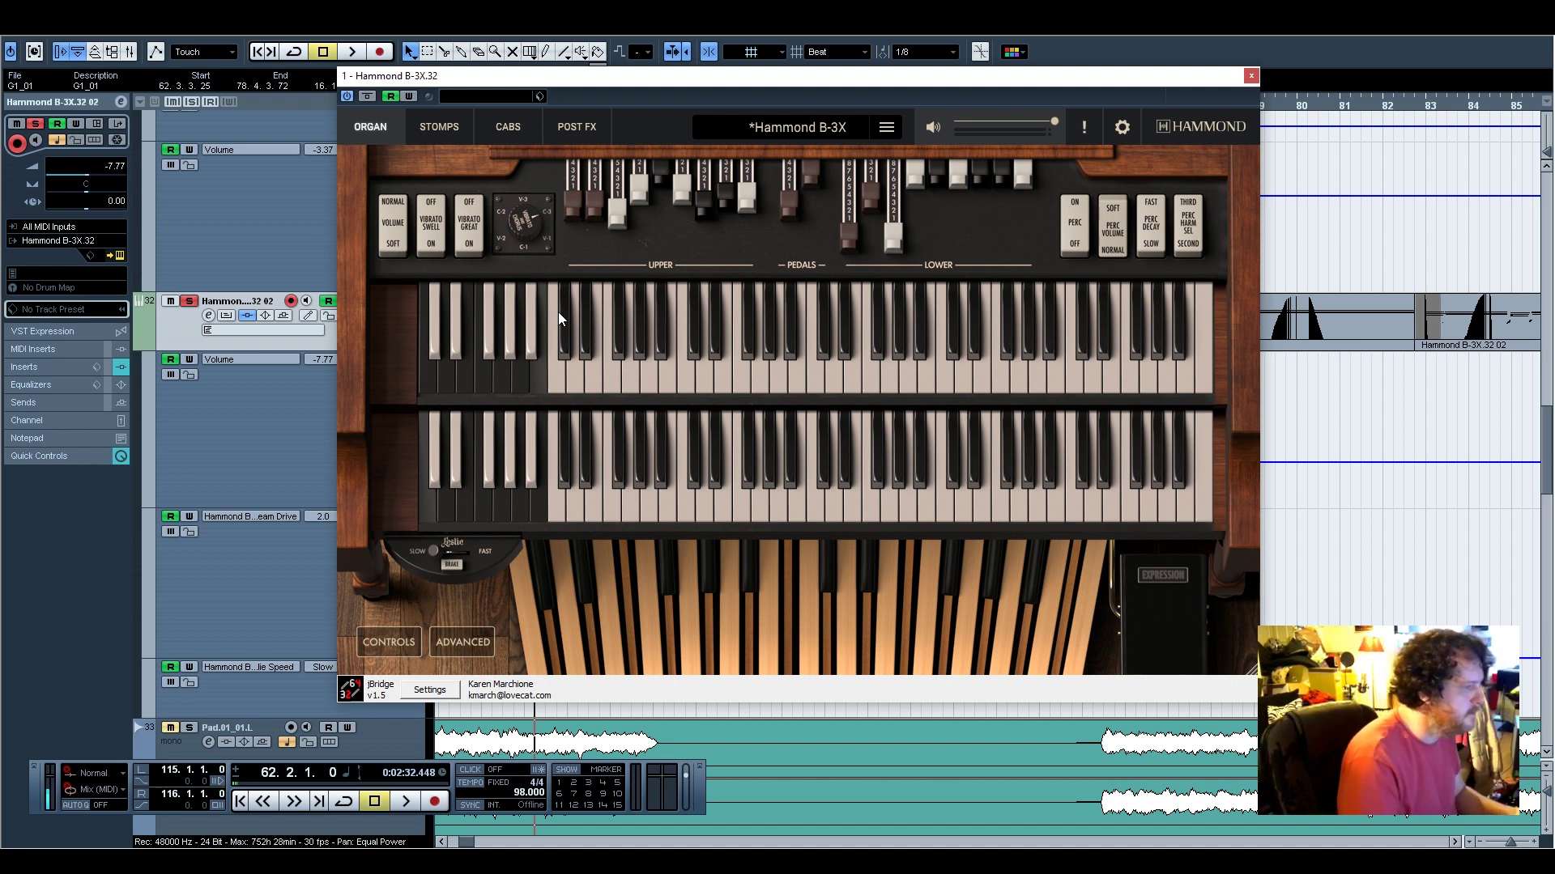
# Close the Hammond instrument, open the track's RoomMachine844 insert and place its window clear of the organ part
pyautogui.click(1251, 75)
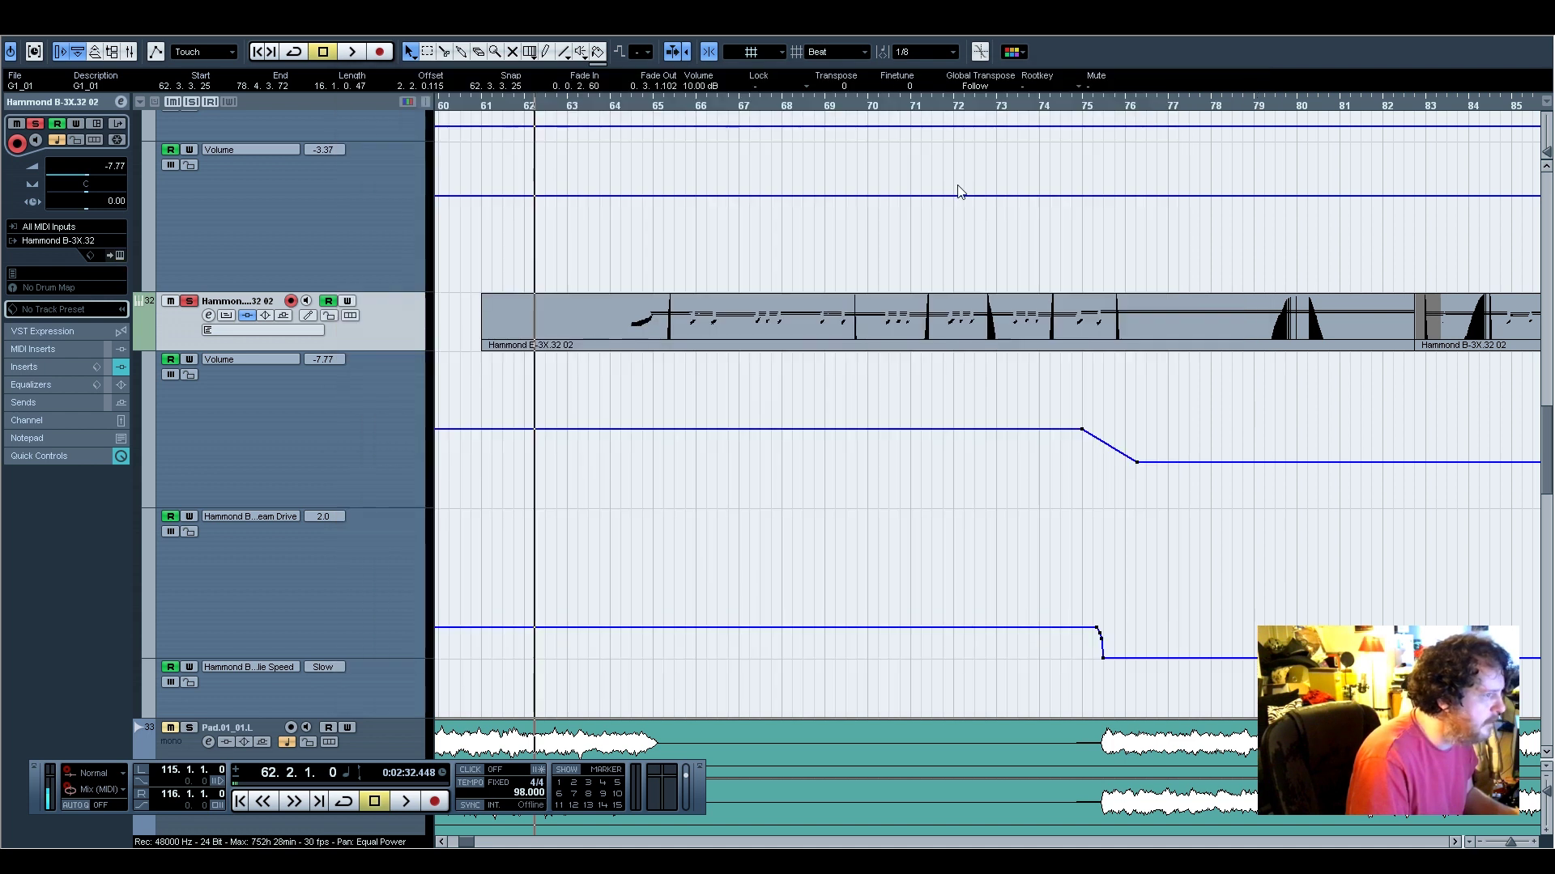
pyautogui.click(30, 366)
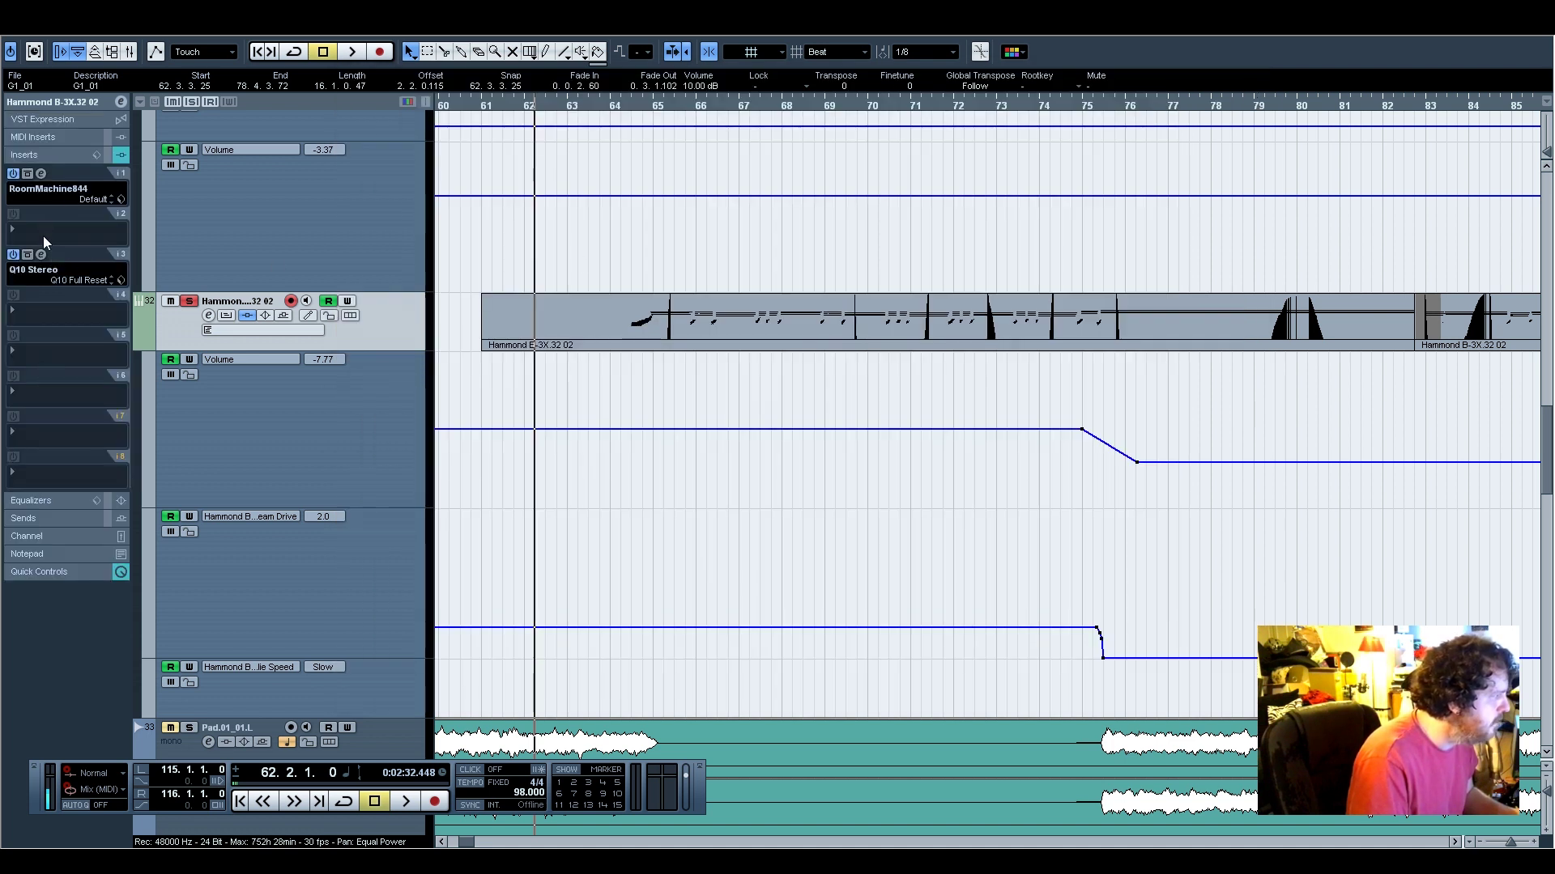
pyautogui.click(40, 173)
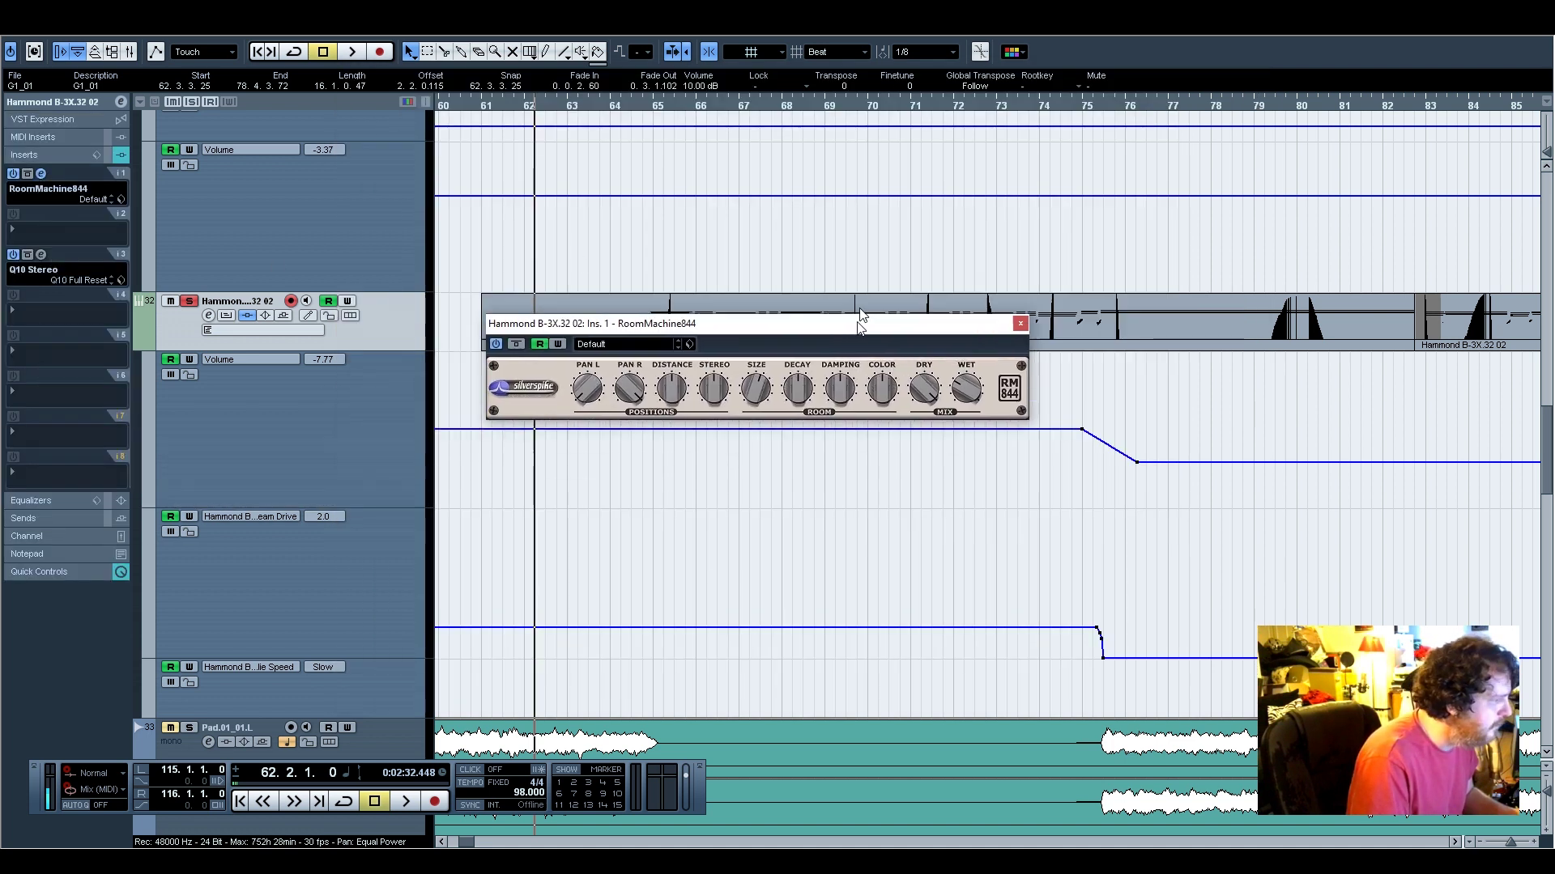
pyautogui.moveTo(861, 319); pyautogui.dragTo(812, 184)
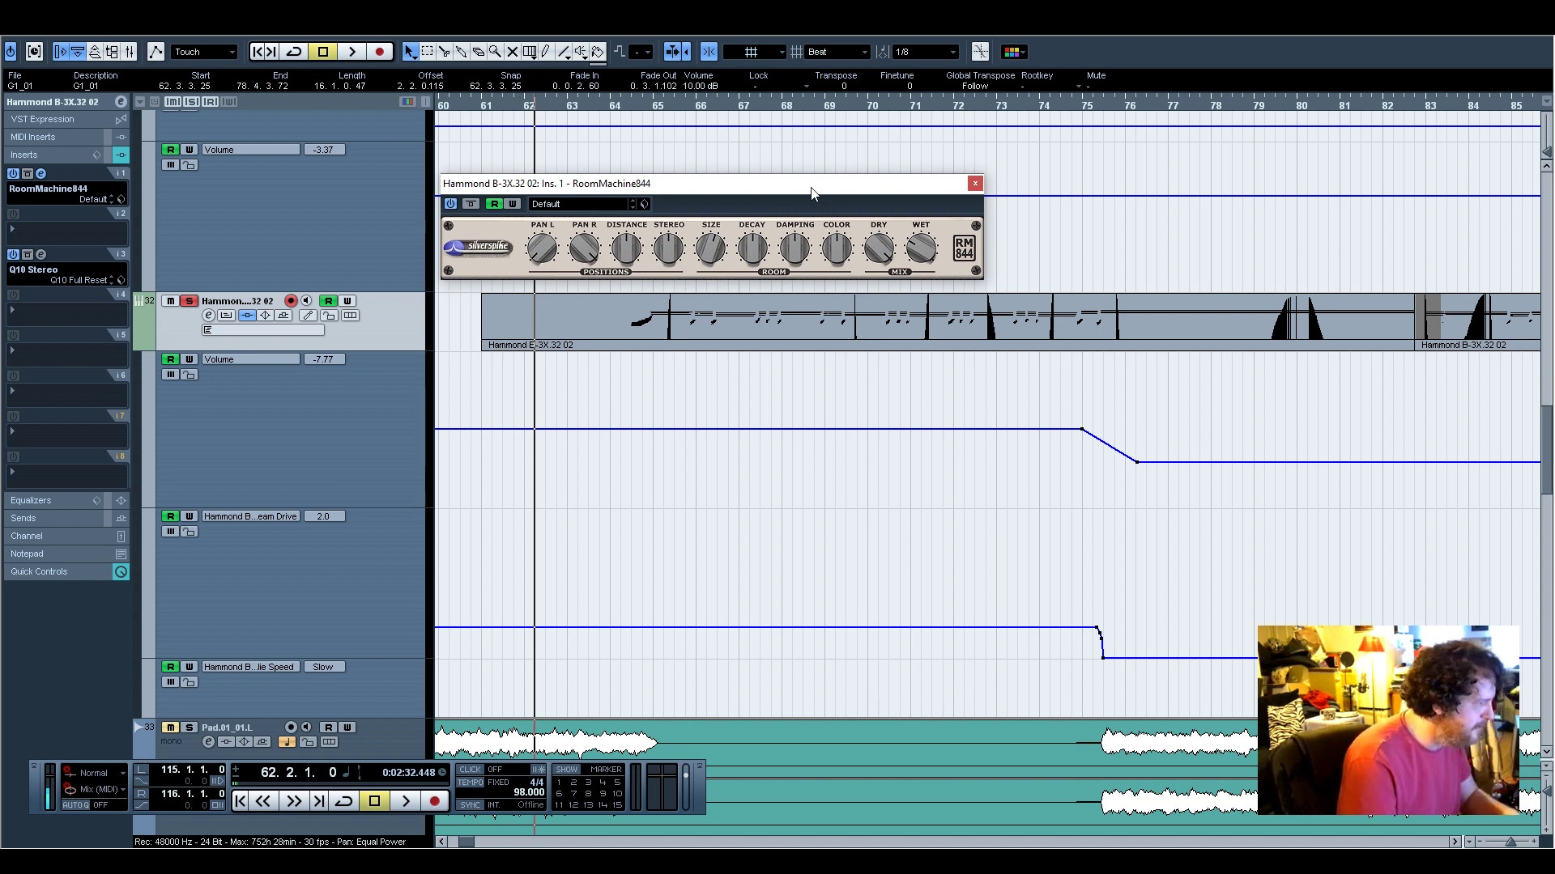
pyautogui.moveTo(790, 196); pyautogui.dragTo(687, 179)
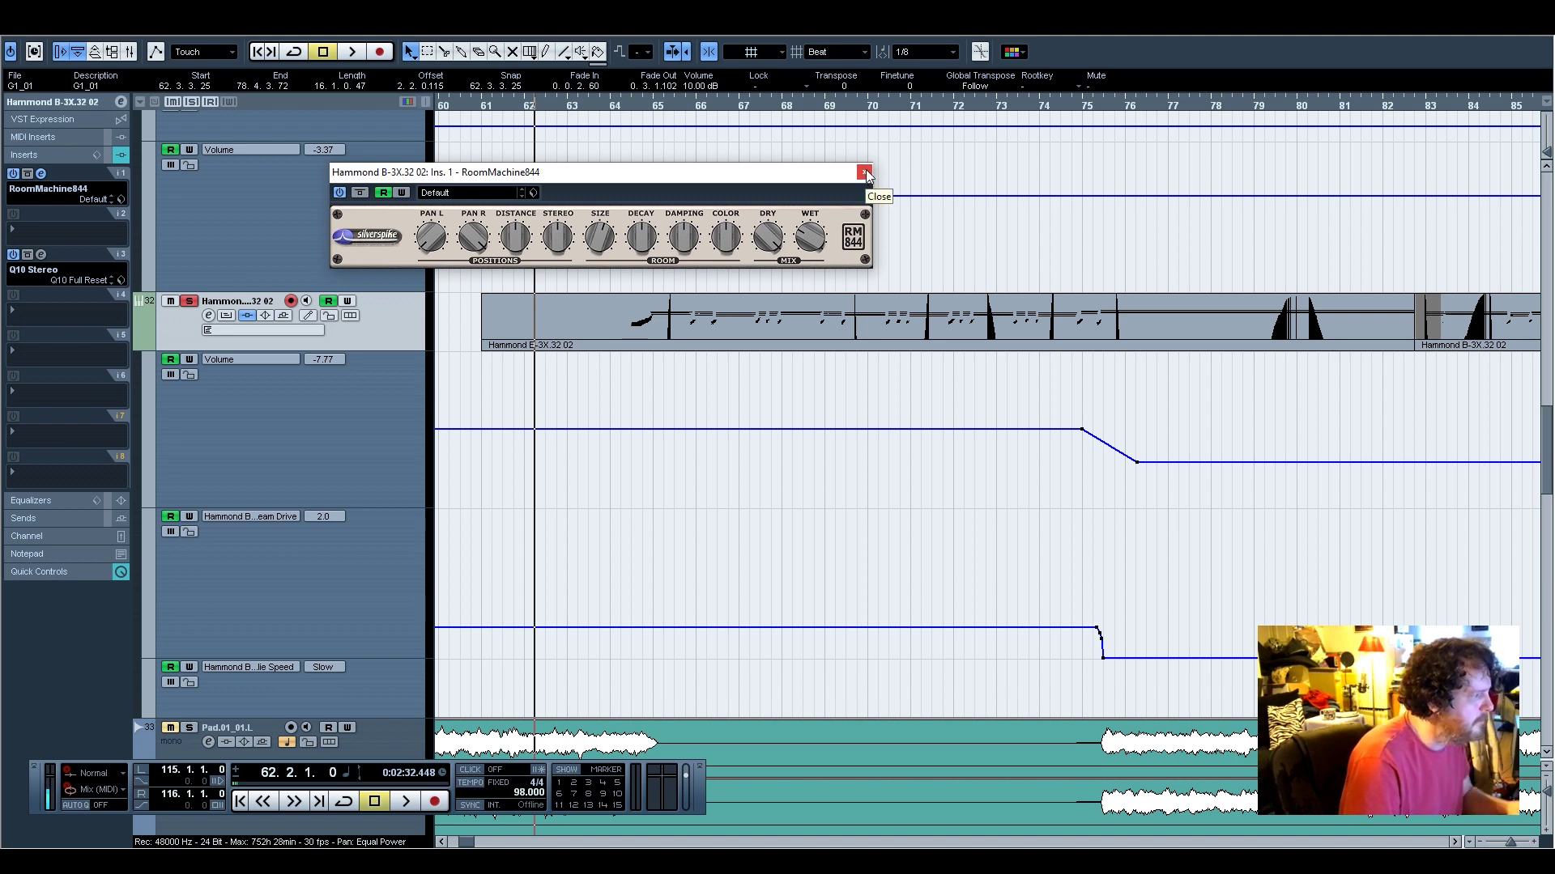
pyautogui.moveTo(815, 175); pyautogui.dragTo(786, 493)
# Play the soloed Hammond from 64.3.1, compare RoomMachine844 bypassed and active, and close the plug-in window
pyautogui.click(630, 111)
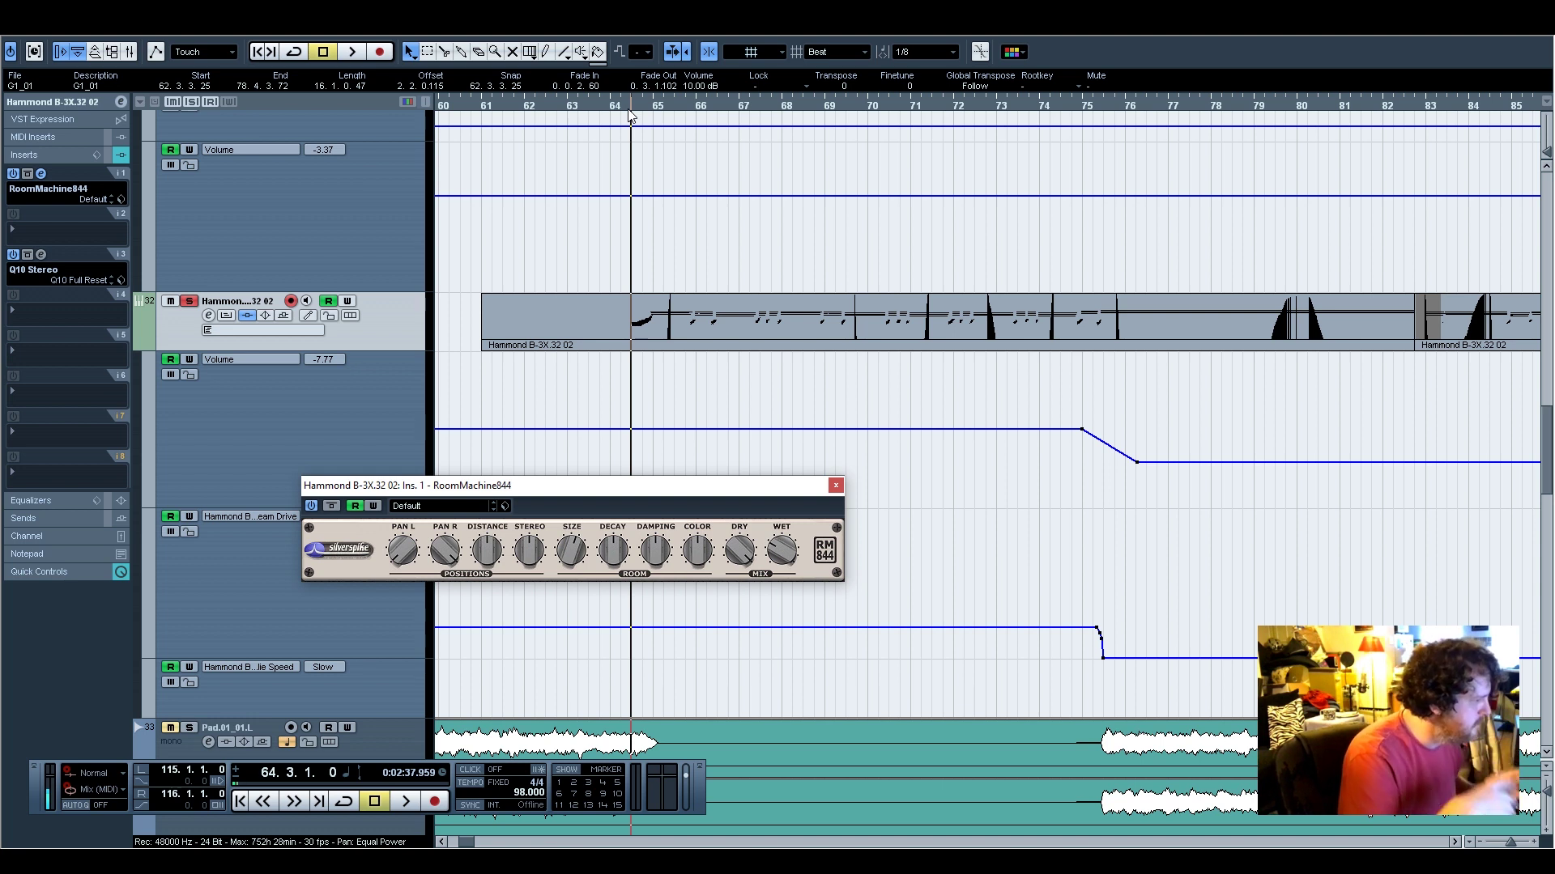
pyautogui.moveTo(558, 489); pyautogui.dragTo(521, 173)
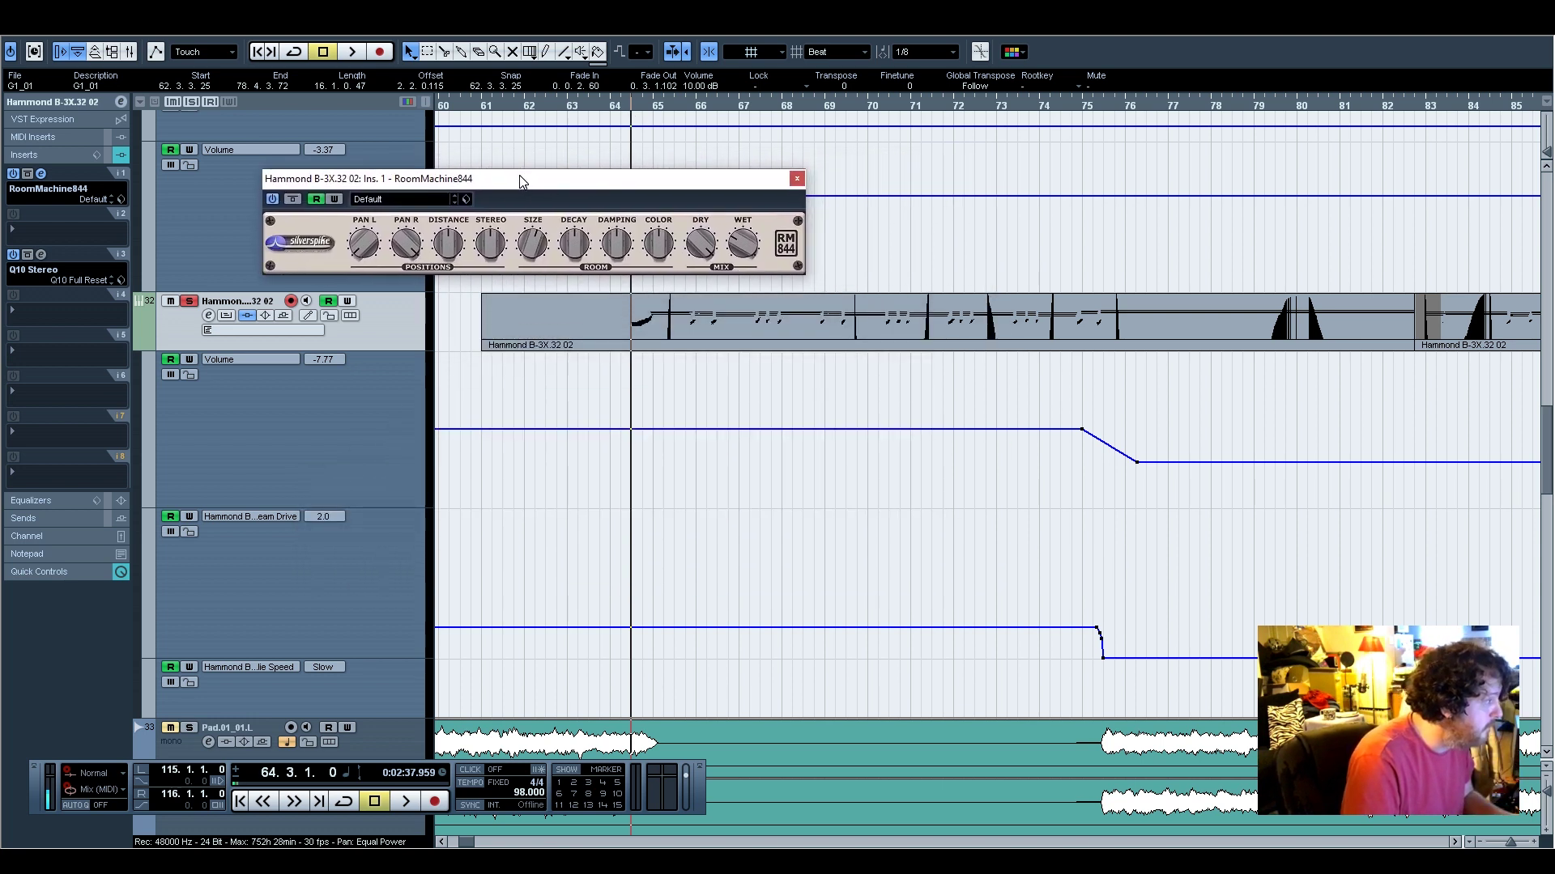
pyautogui.moveTo(654, 181); pyautogui.dragTo(594, 479)
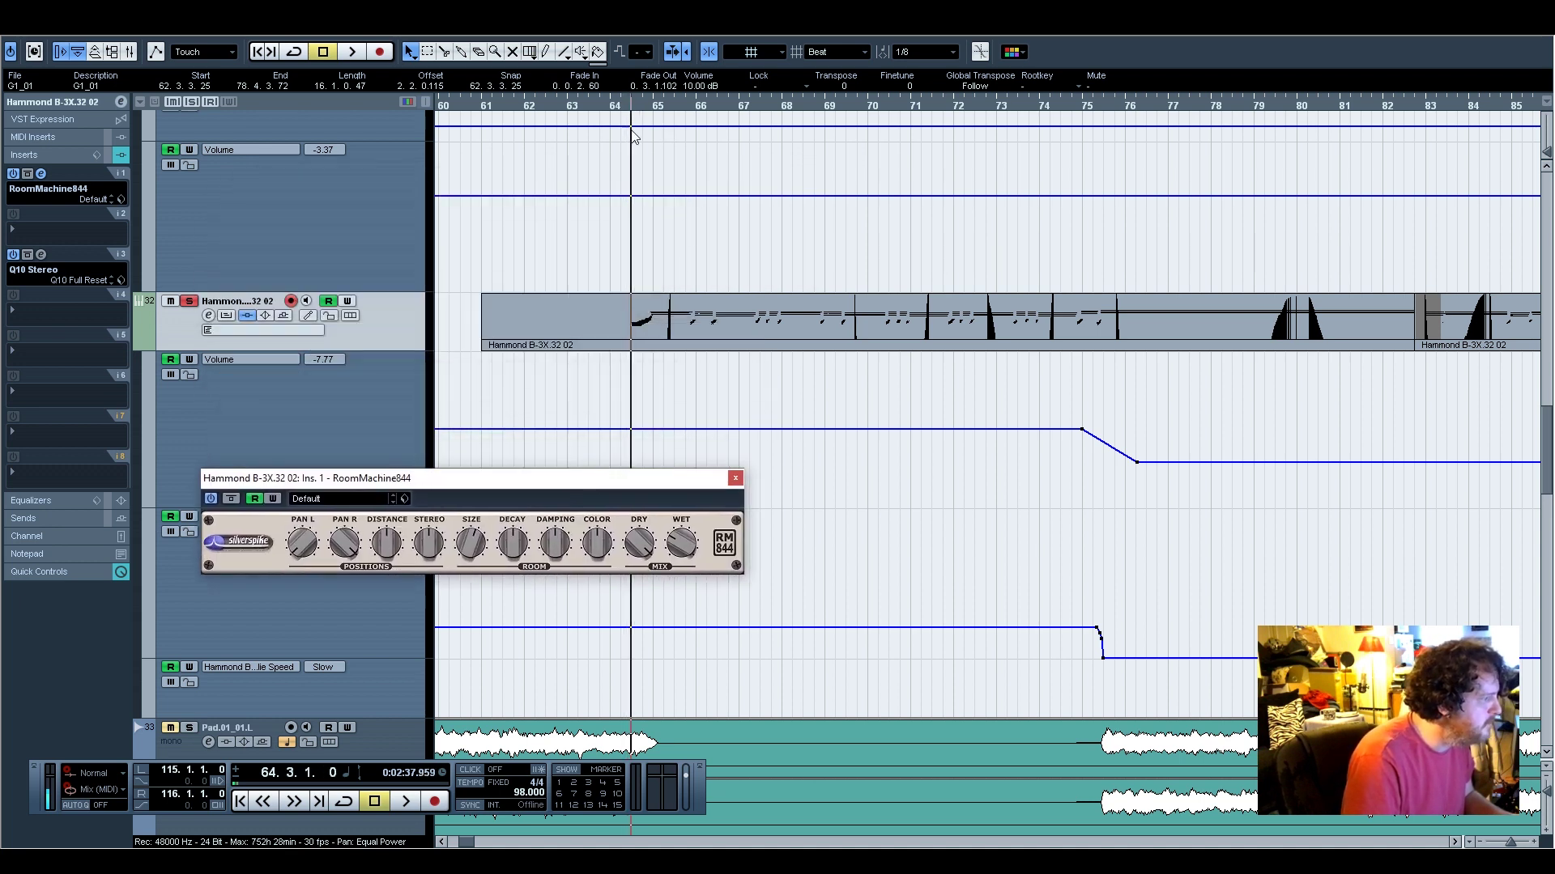
pyautogui.press('space')
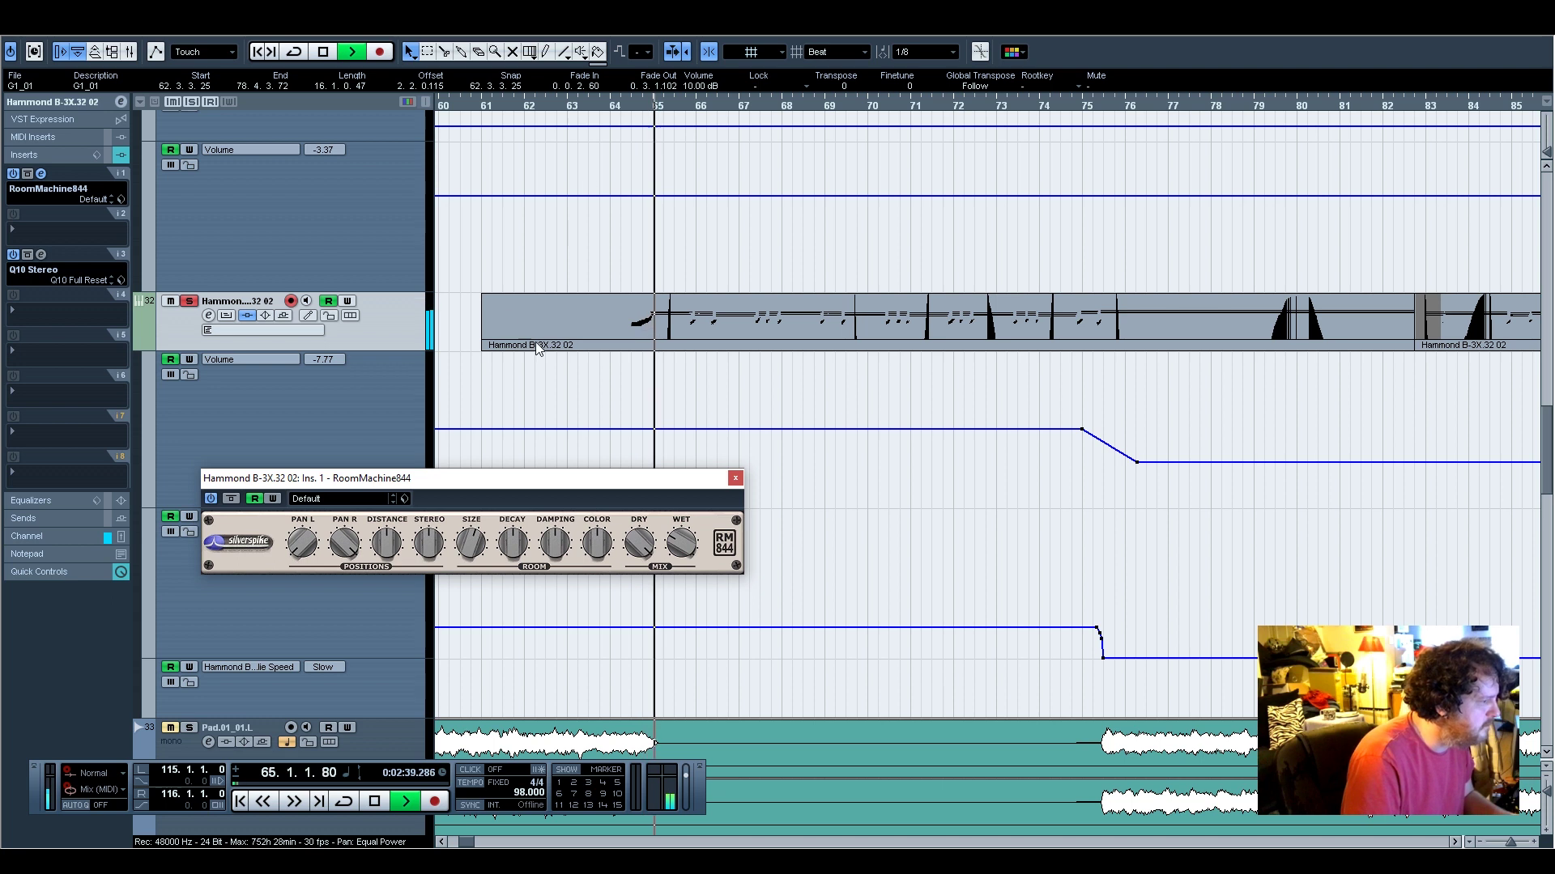
pyautogui.click(233, 500)
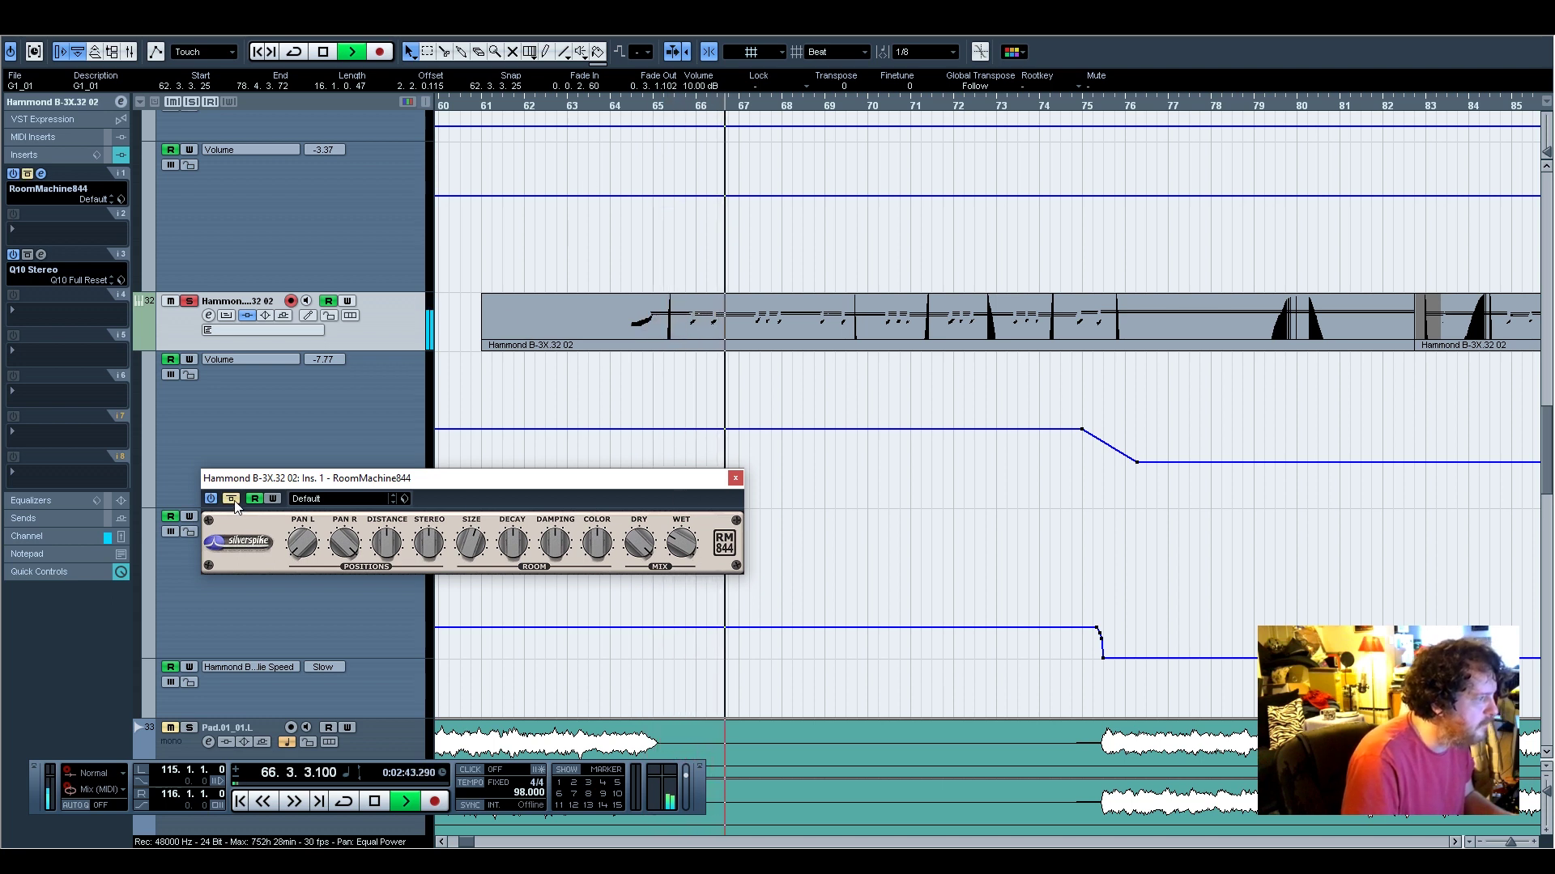
pyautogui.click(234, 501)
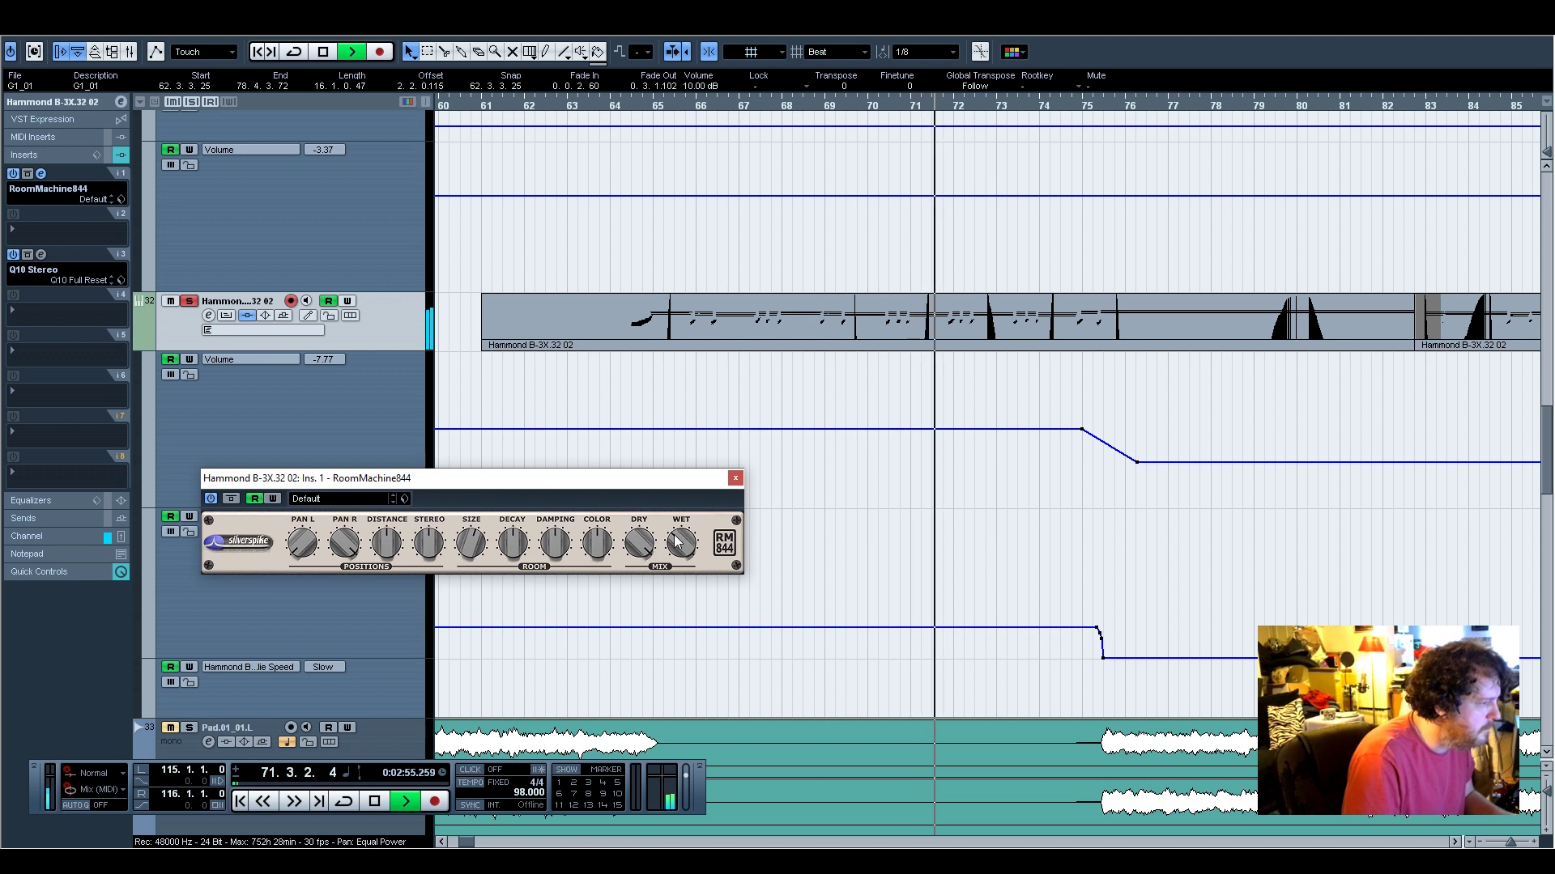
pyautogui.click(737, 478)
# Unsolo the Hammond track, play the full mix again from bar 64 while checking the tracks below, and stop playback
pyautogui.click(189, 301)
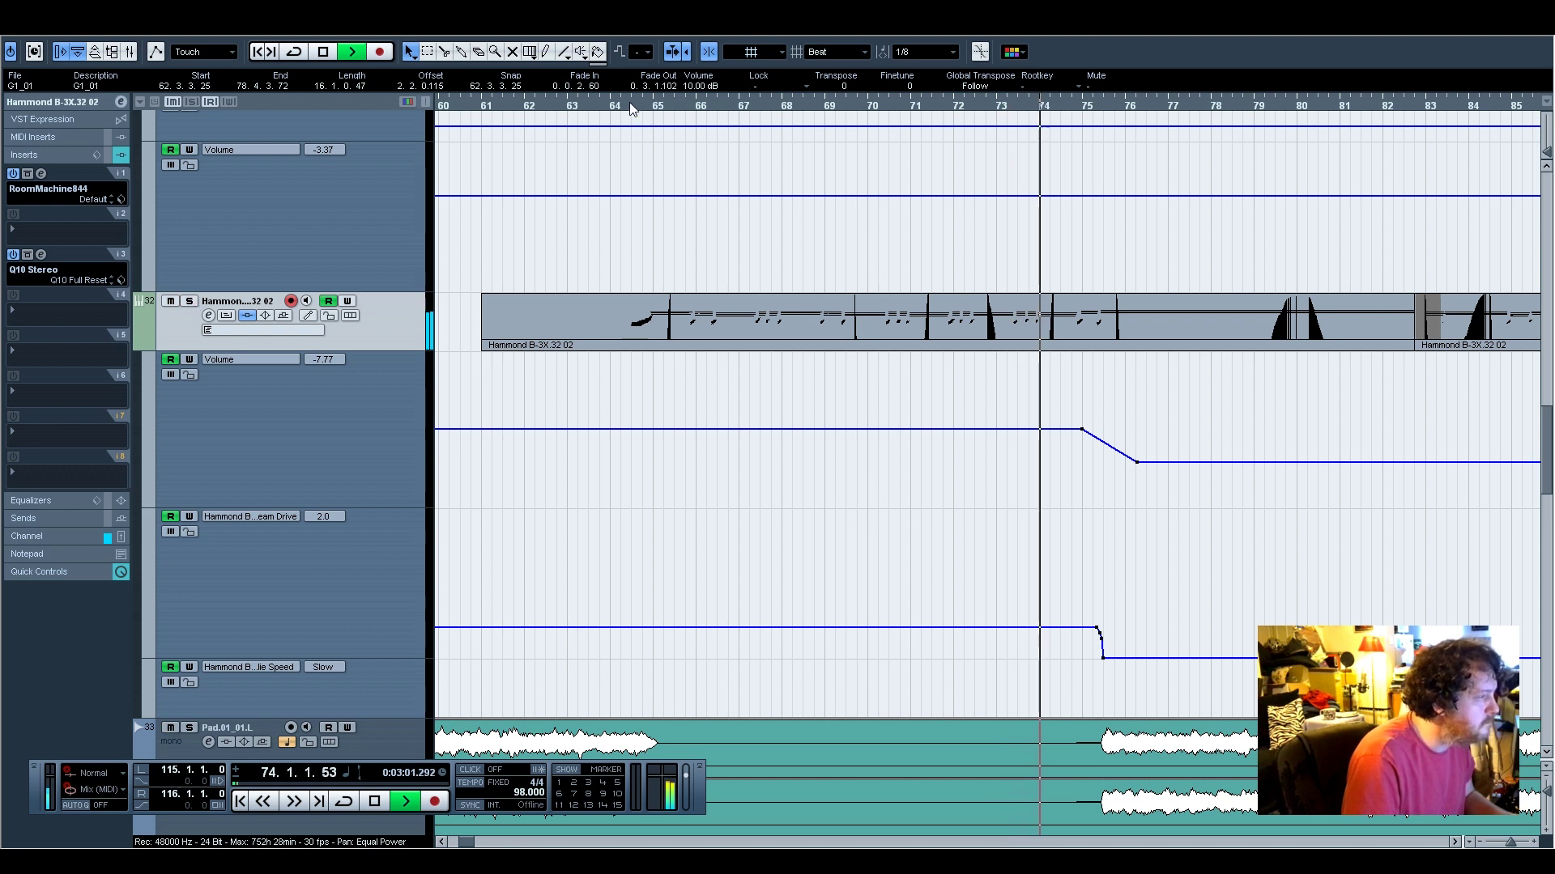
pyautogui.click(632, 106)
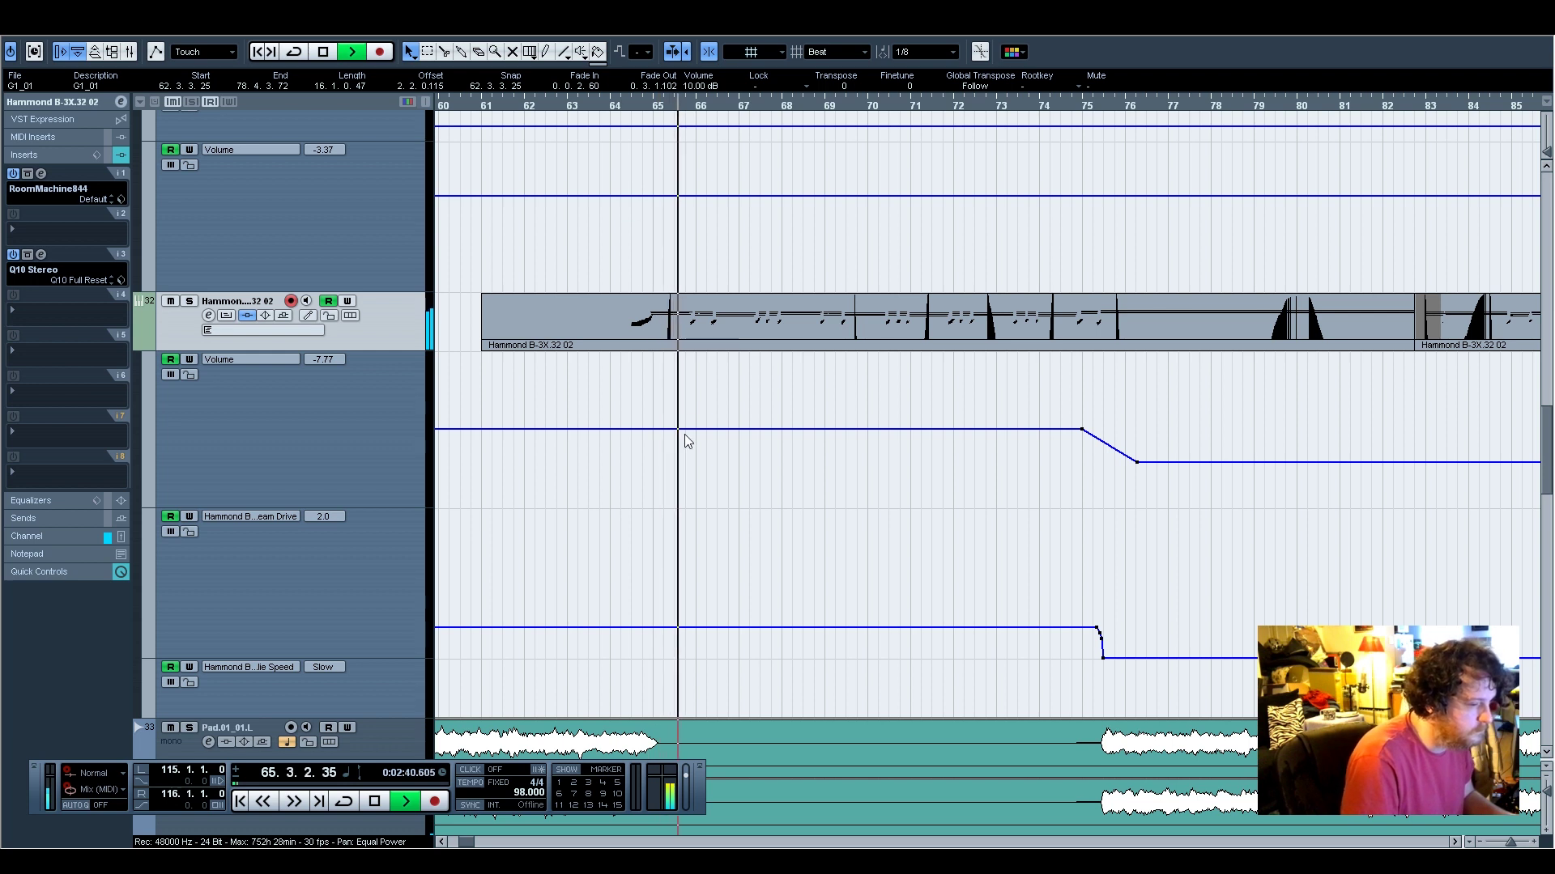
pyautogui.scroll(-4, 930, 513)
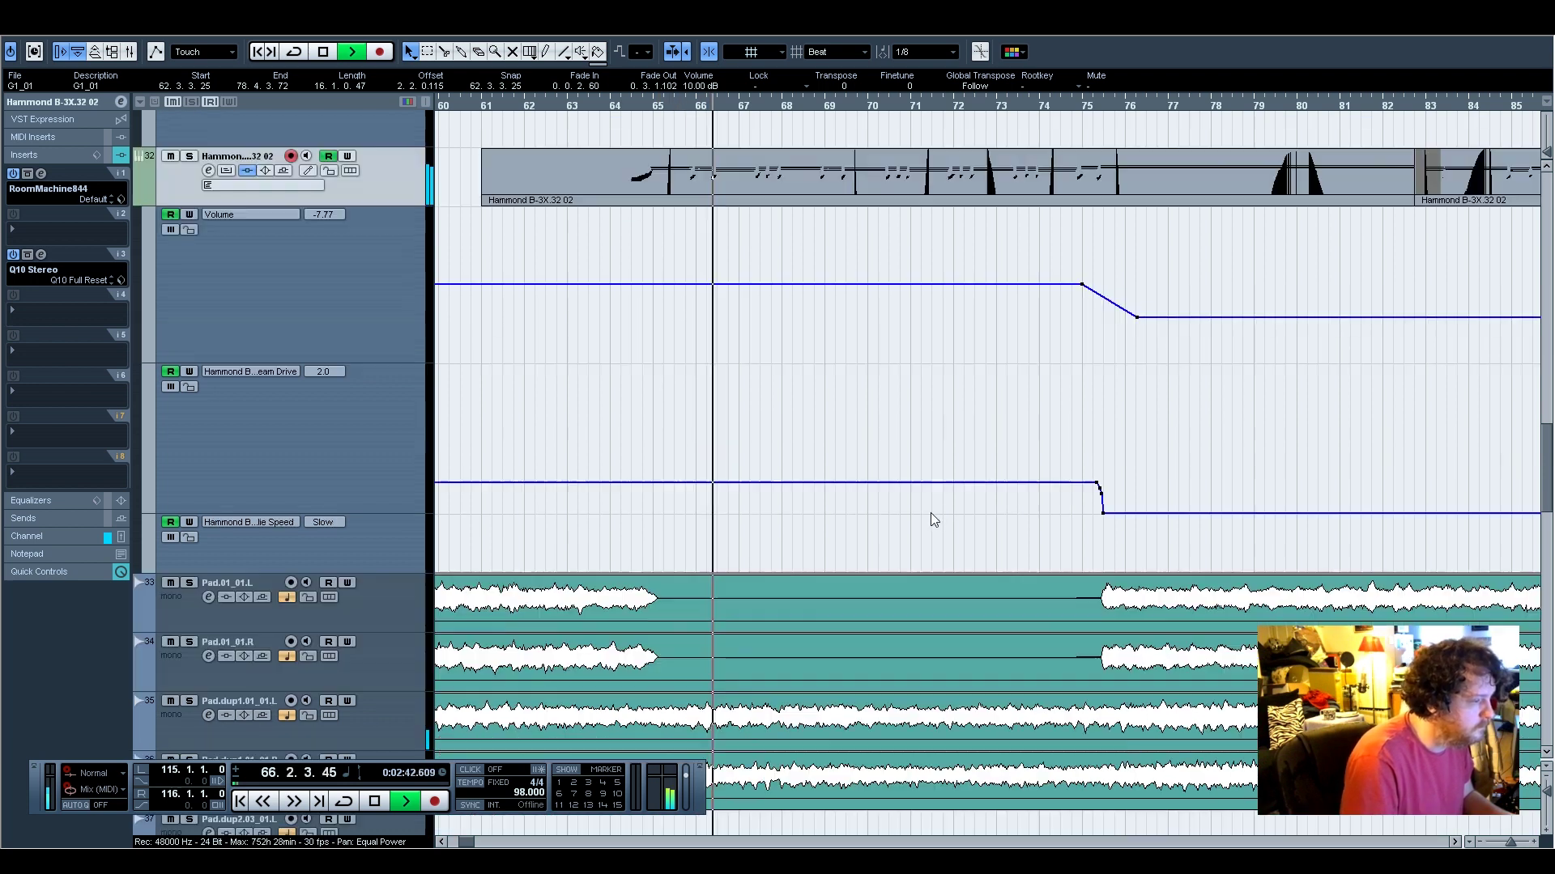
pyautogui.scroll(4, 931, 513)
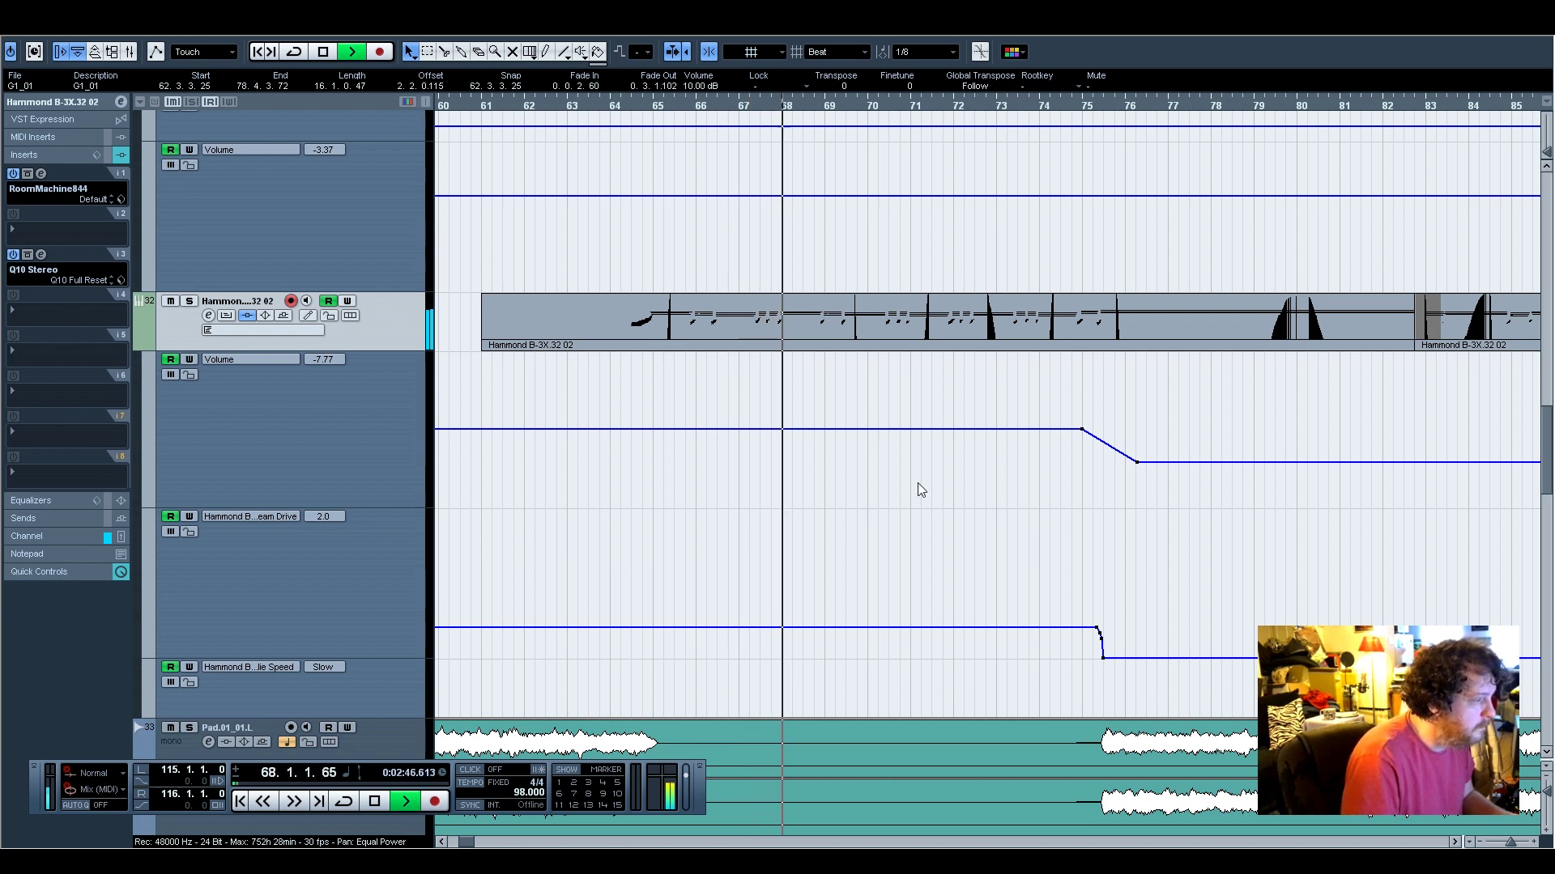
pyautogui.press('space')
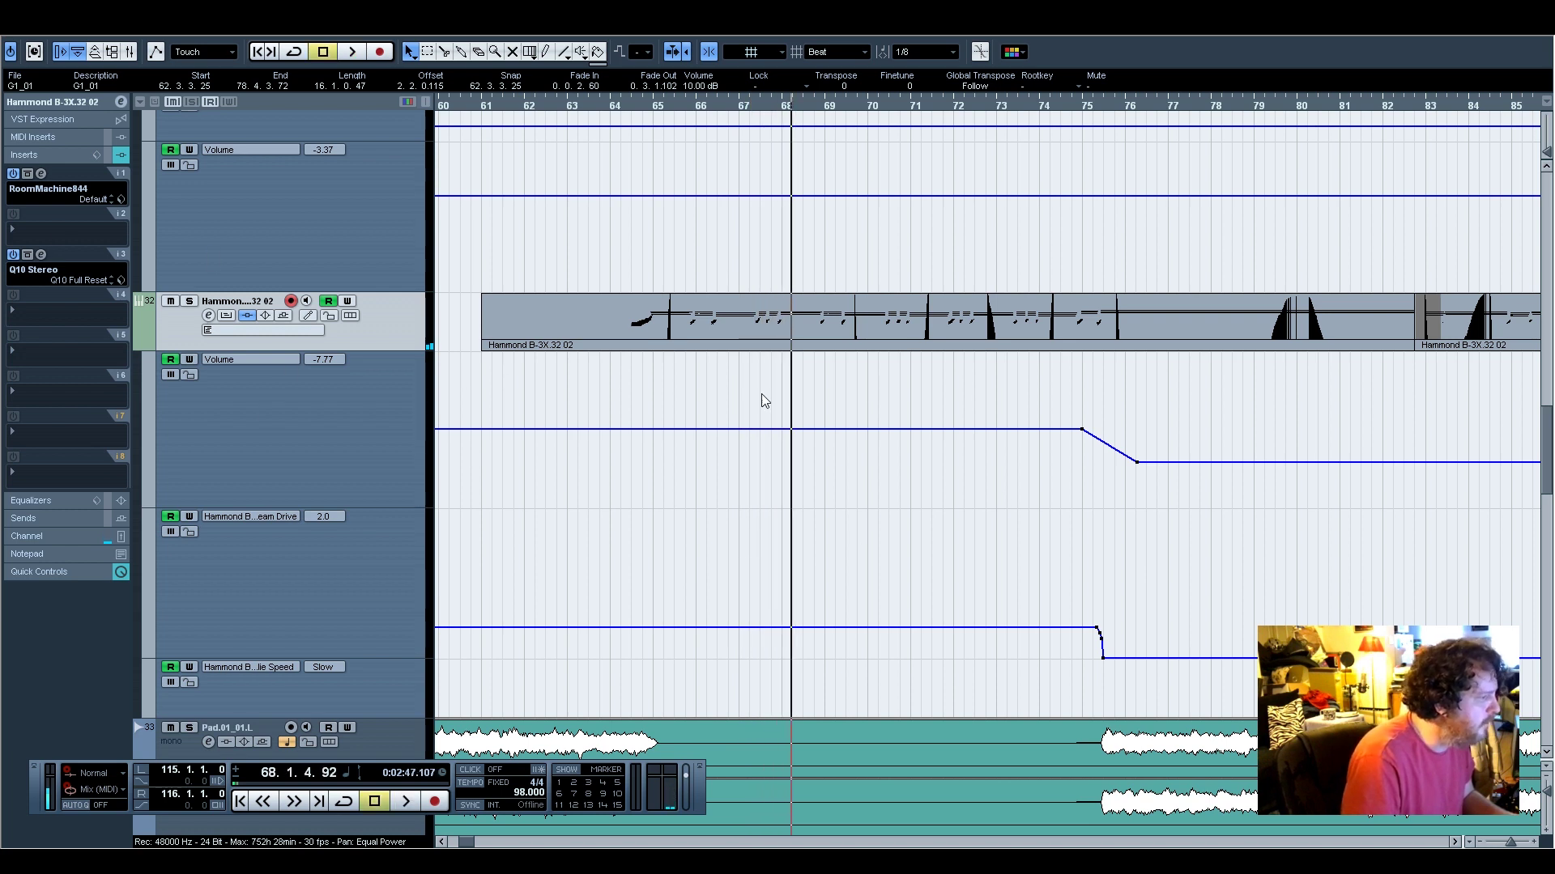
# Play from 74.3.1 to check the Hammond's volume and drive automation change, soloing the organ briefly before returning to the full mix
pyautogui.click(1062, 100)
pyautogui.scroll(-3, 823, 605)
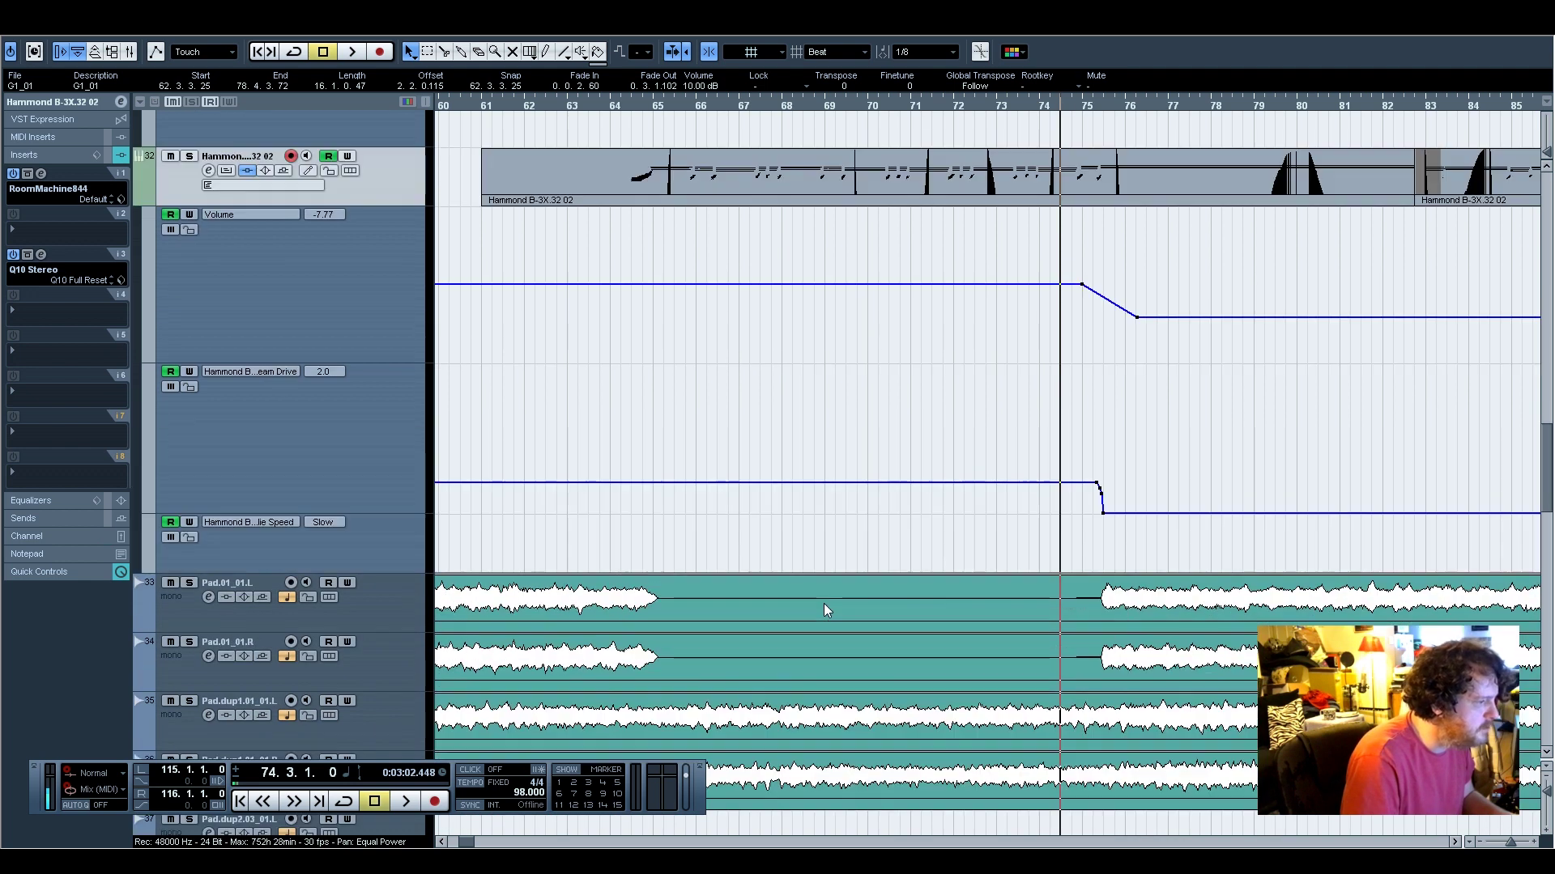
pyautogui.click(399, 484)
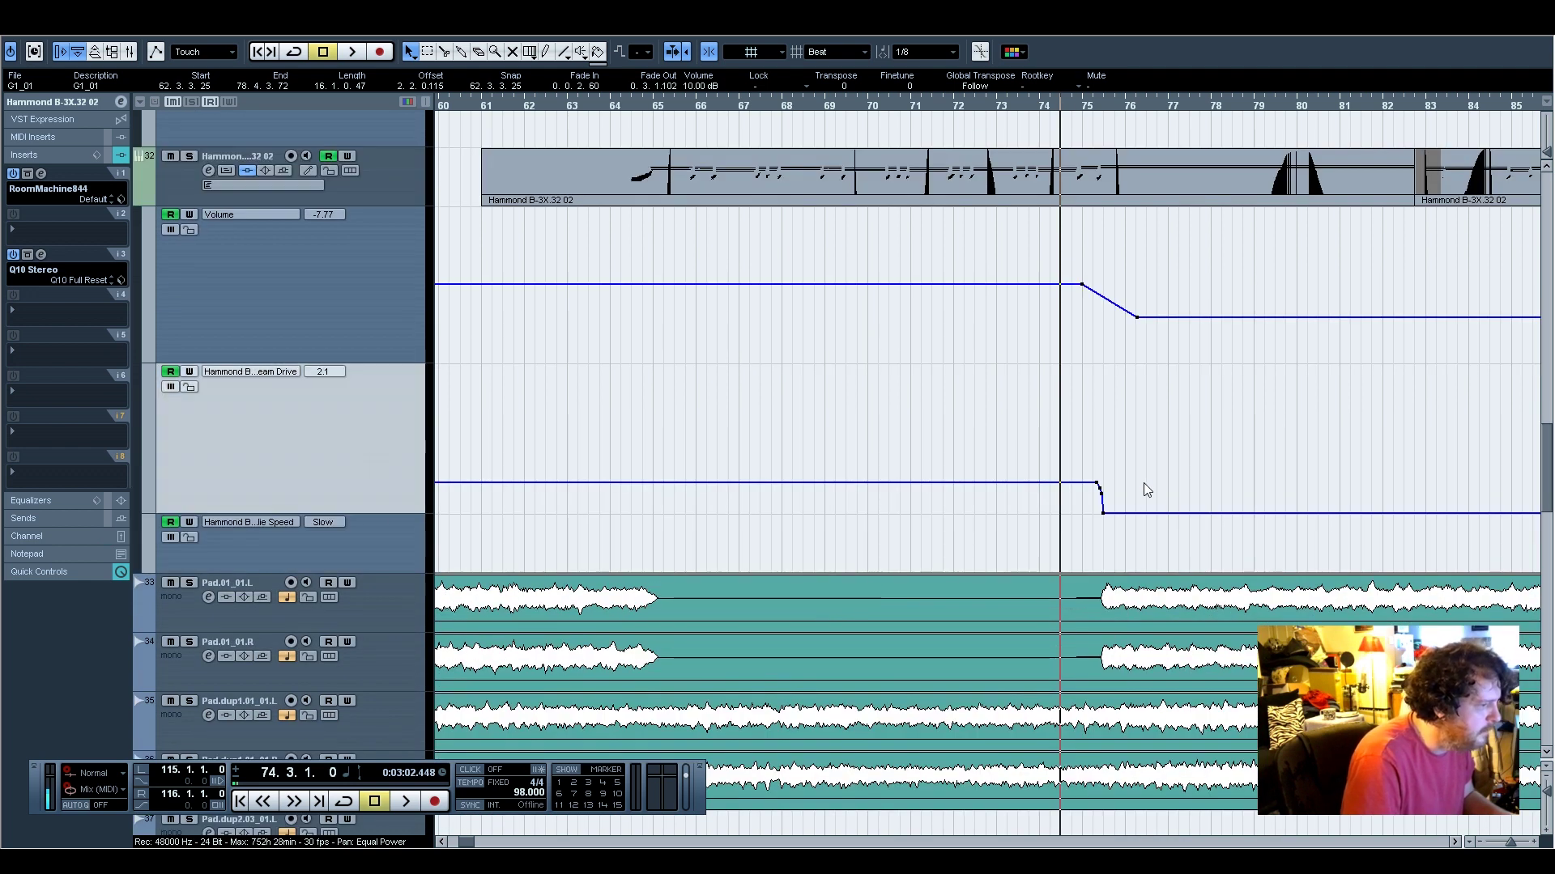
pyautogui.press('space')
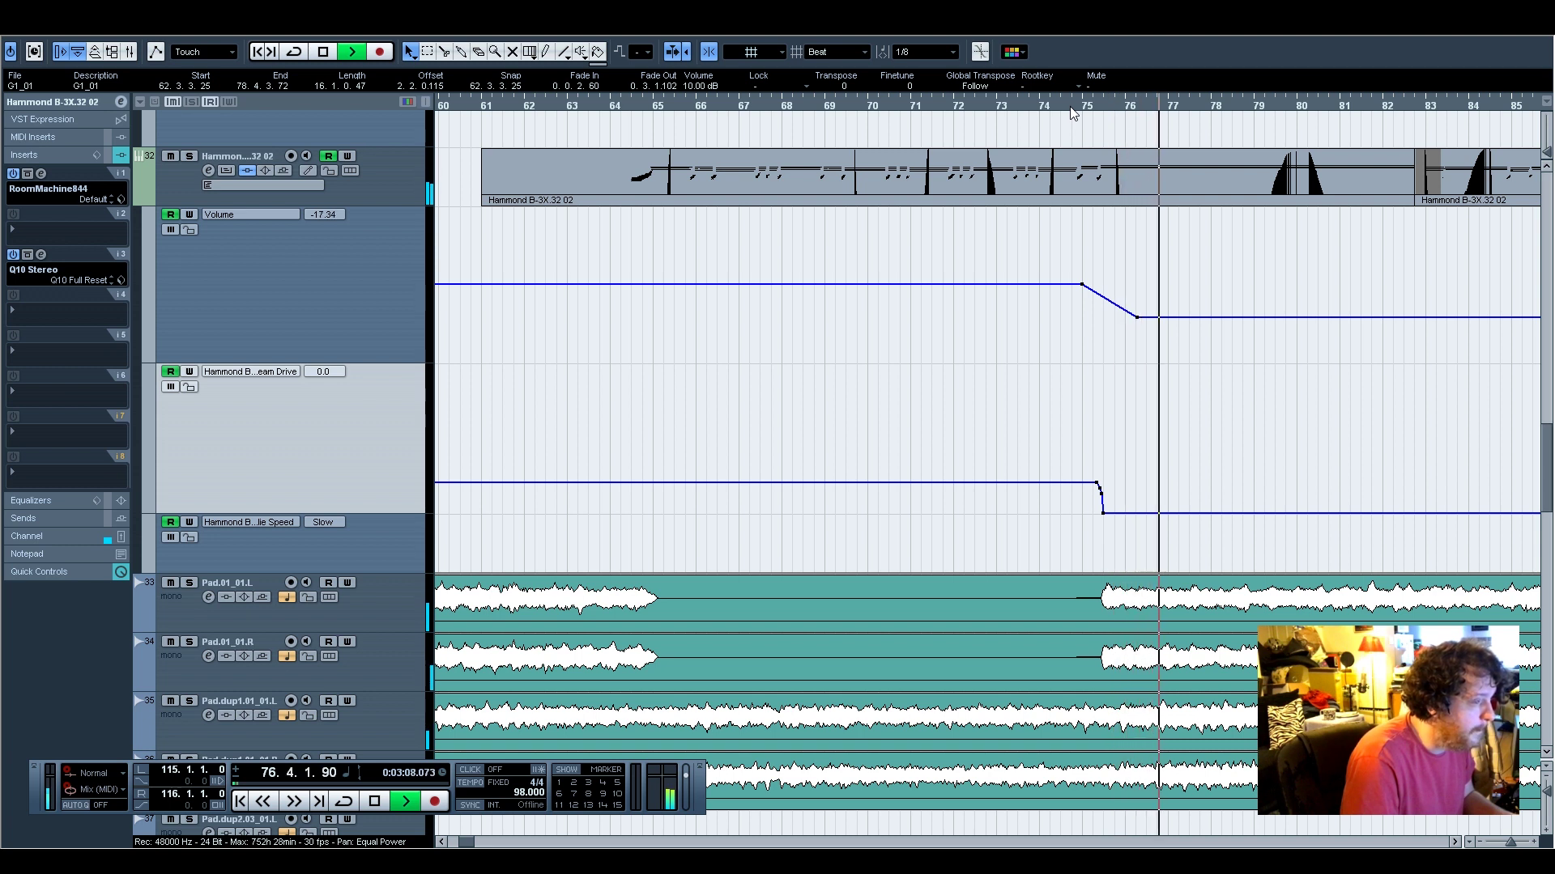
pyautogui.click(189, 155)
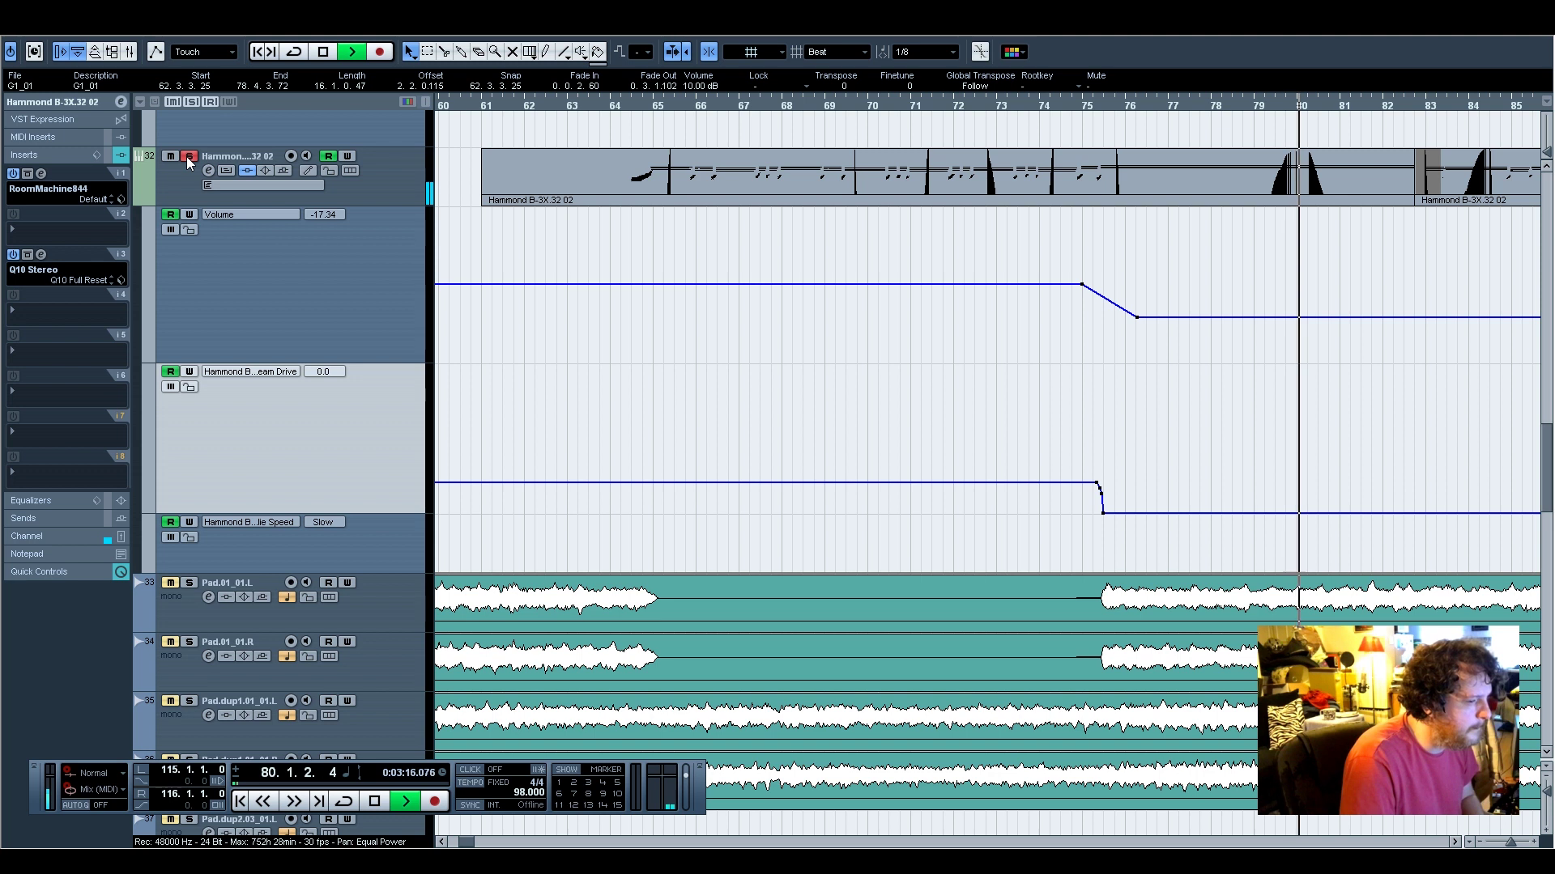
pyautogui.click(189, 156)
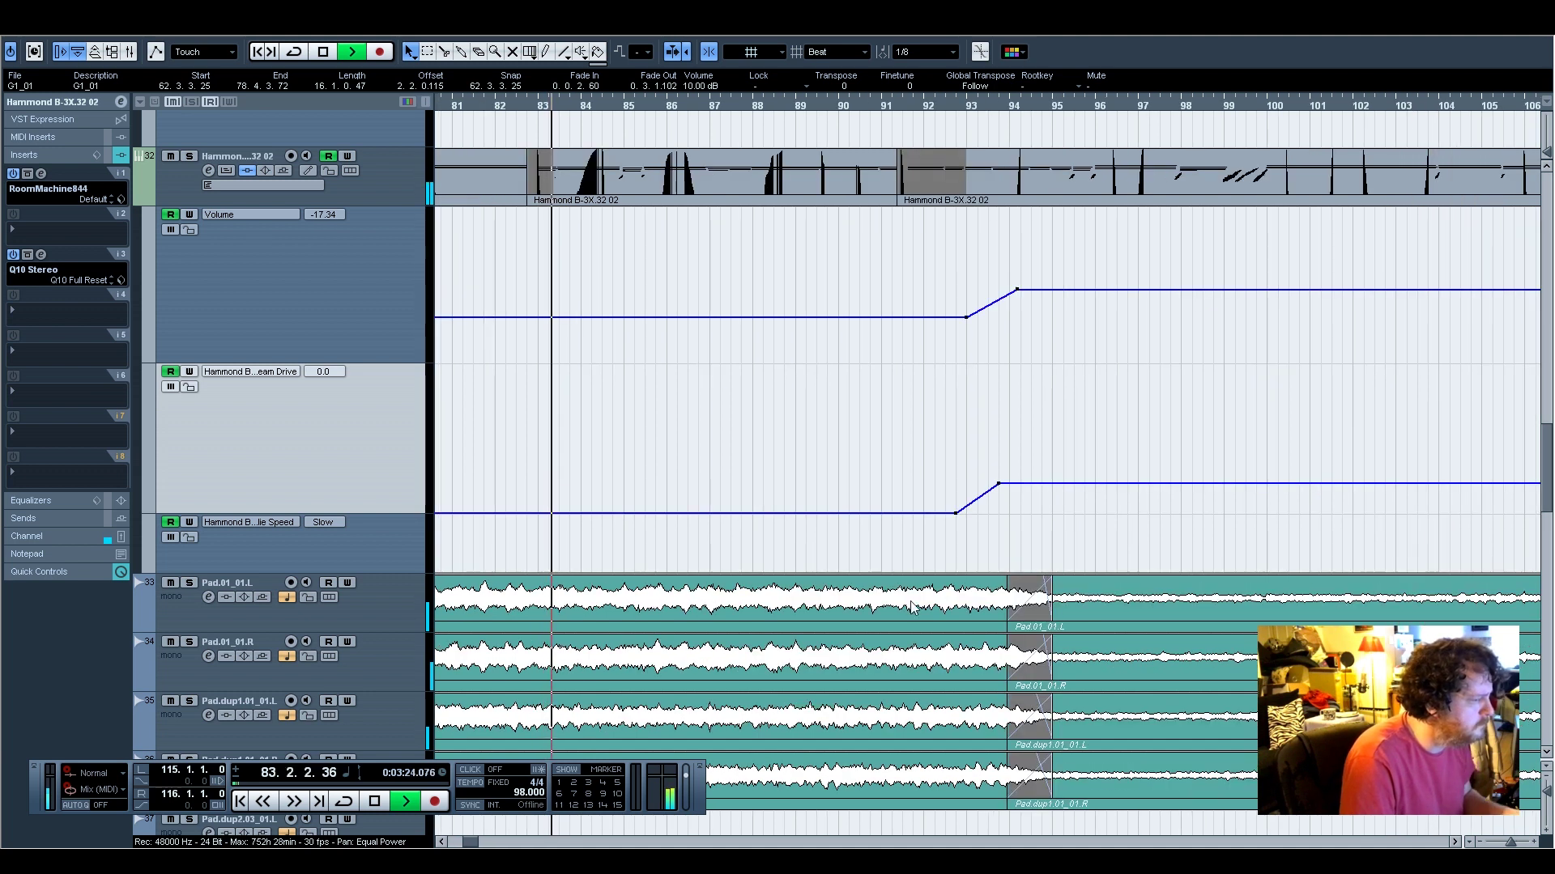
# Examine the arrangement from the drum groups through the guitars and Hammond to the pad and synth tracks, and stop playback
pyautogui.moveTo(464, 846); pyautogui.dragTo(456, 847)
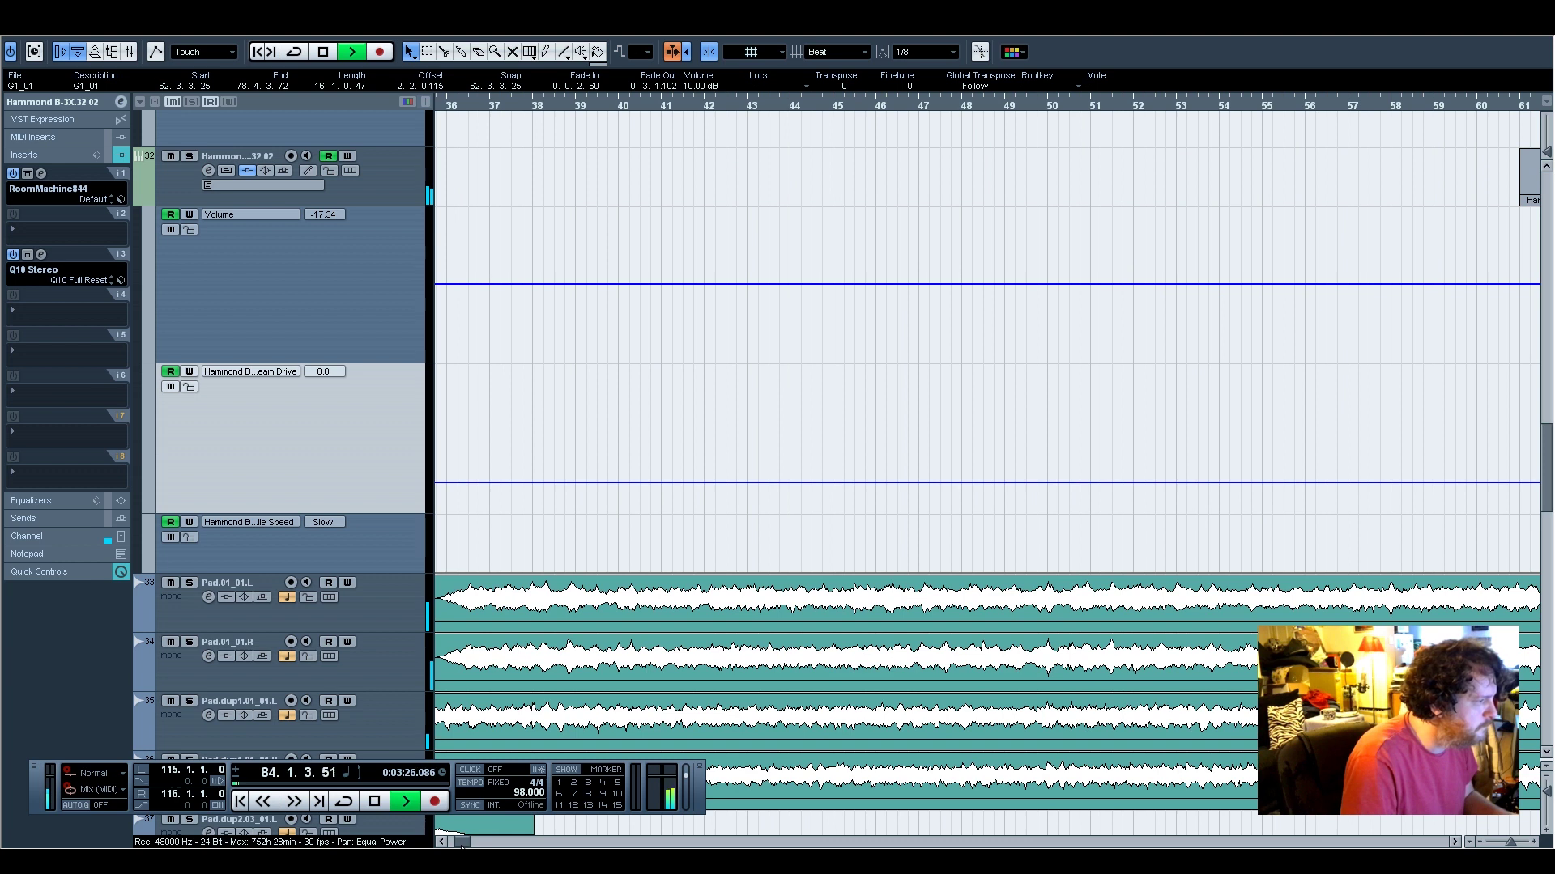
pyautogui.scroll(5, 971, 520)
pyautogui.scroll(-4, 968, 527)
pyautogui.scroll(2, 968, 527)
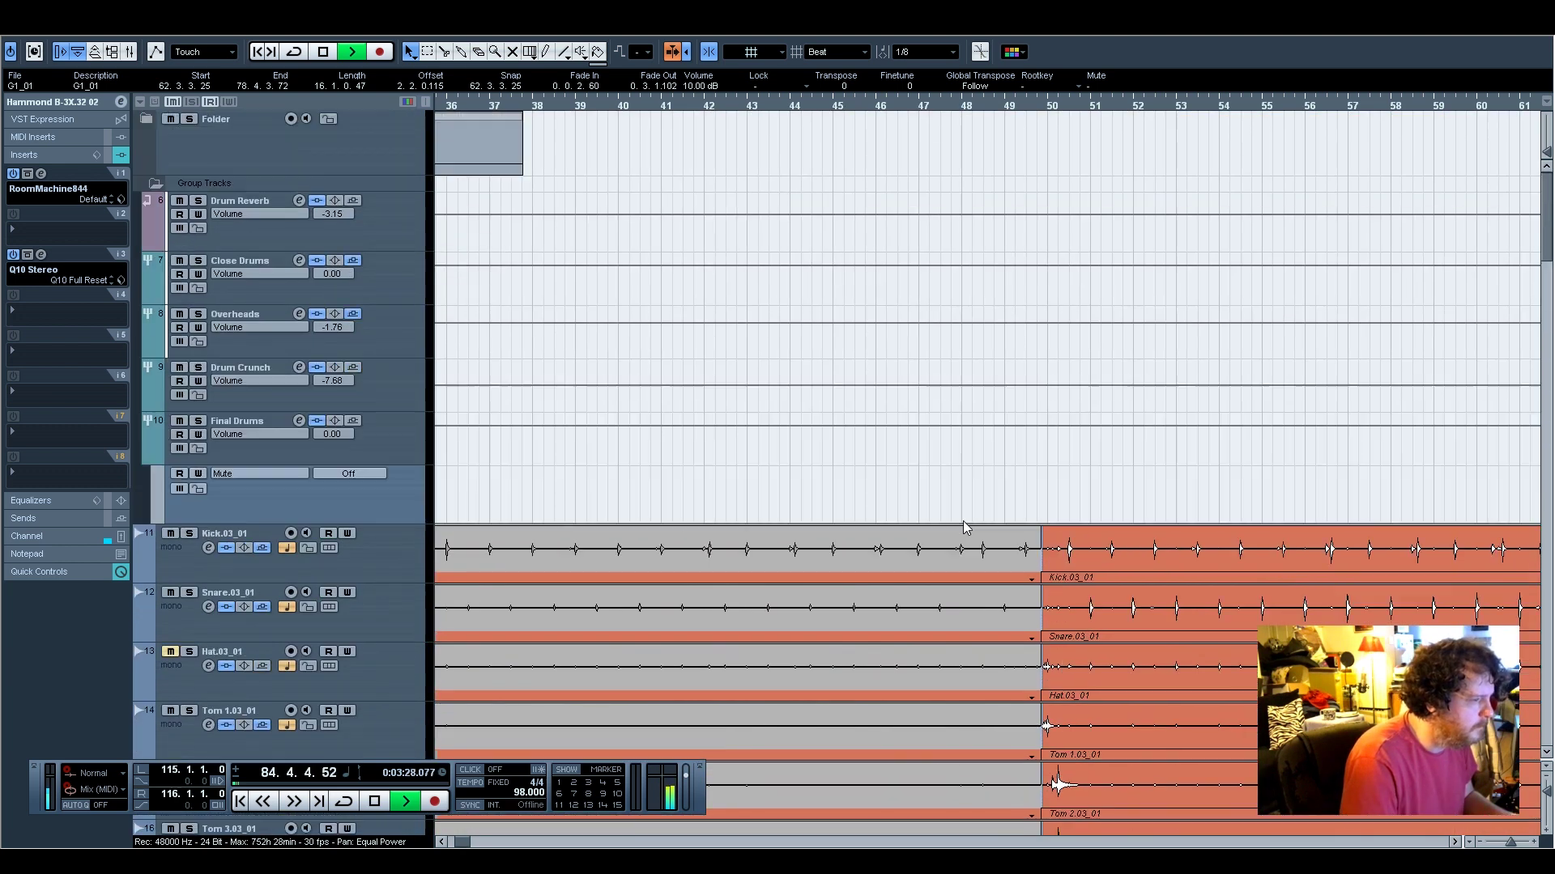
pyautogui.scroll(6, 968, 528)
pyautogui.scroll(-2, 962, 533)
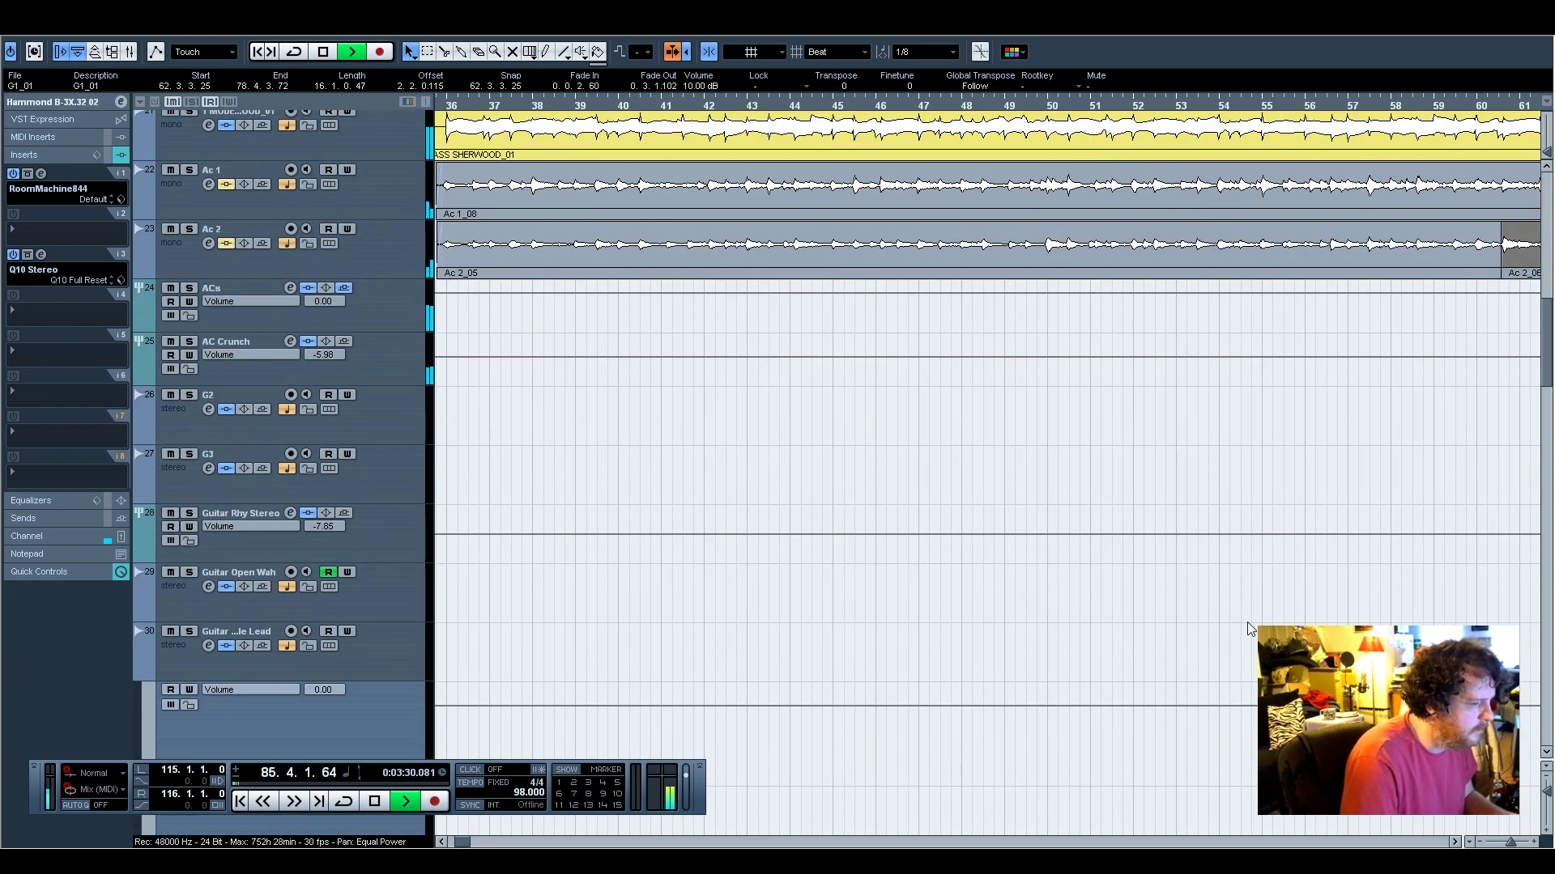
pyautogui.moveTo(1512, 842); pyautogui.dragTo(1508, 842)
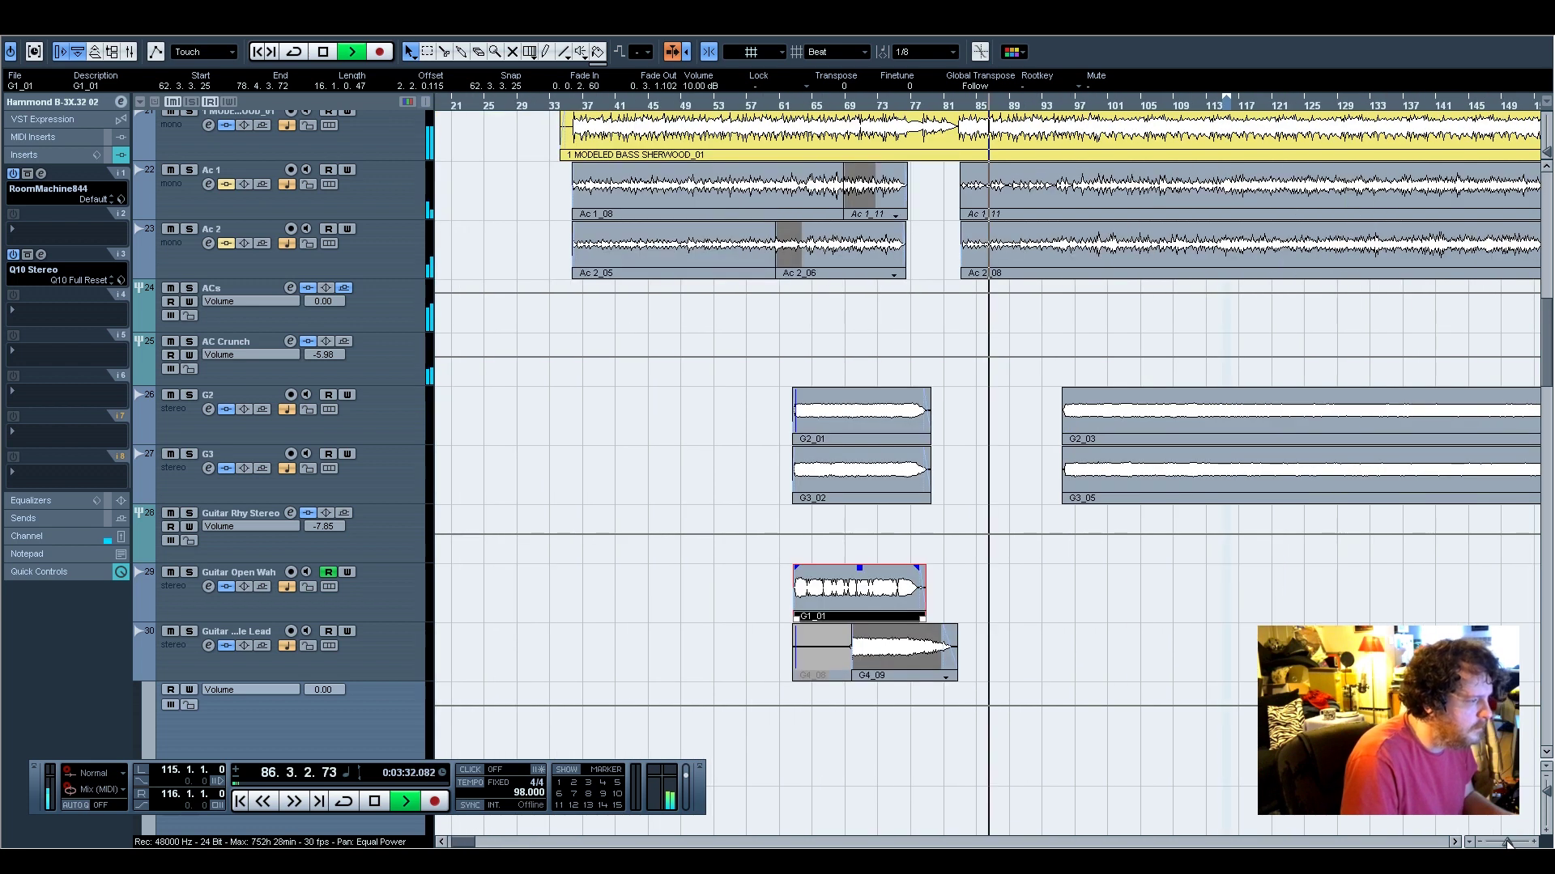
pyautogui.scroll(-4, 931, 596)
pyautogui.scroll(-6, 930, 597)
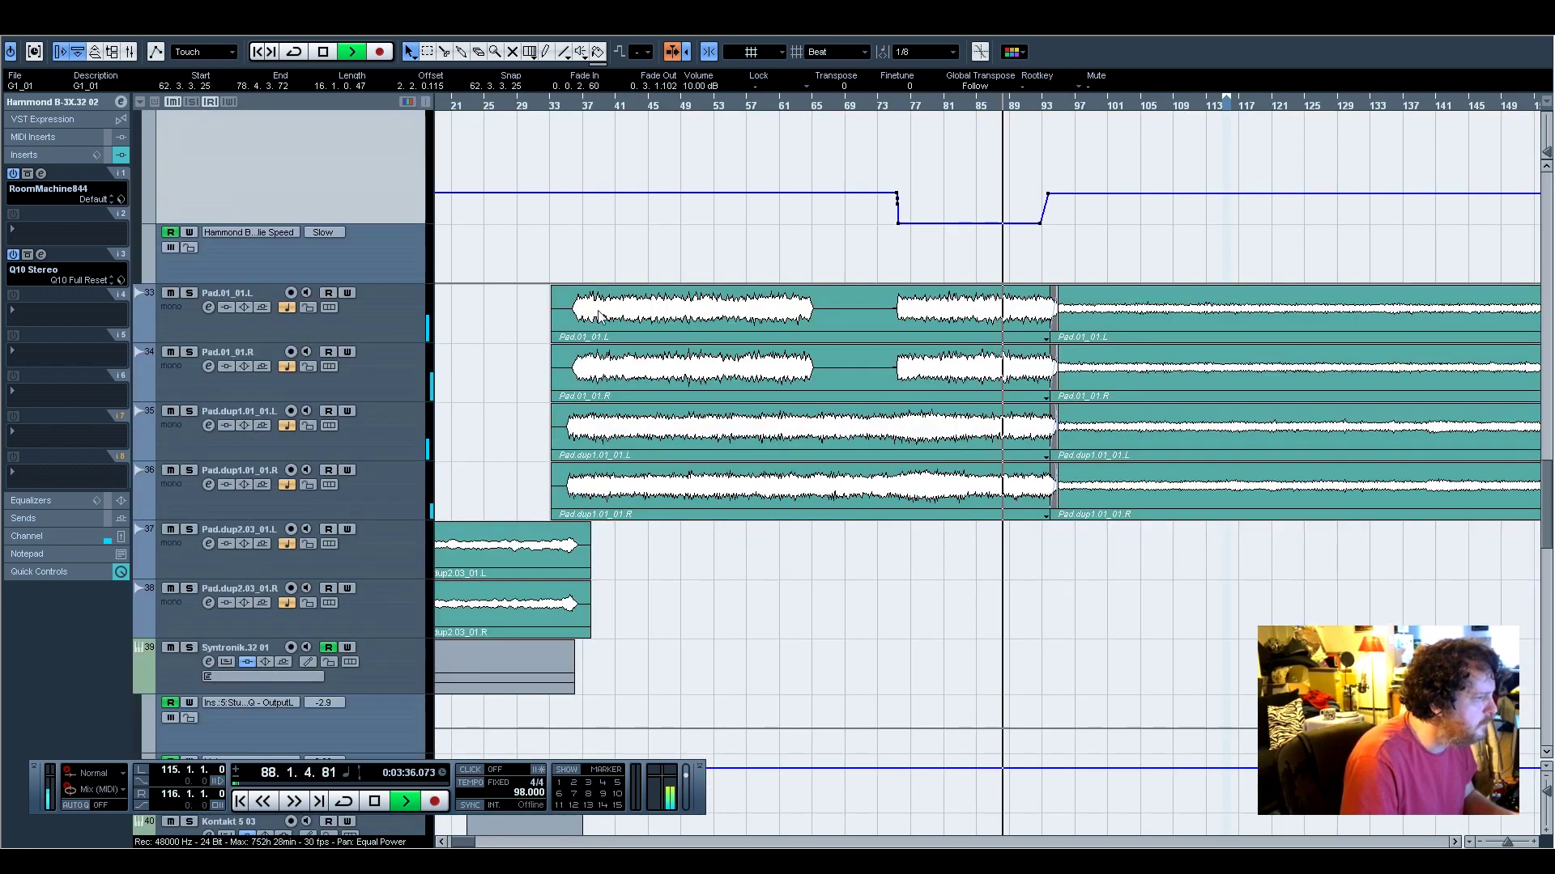
pyautogui.press('space')
pyautogui.hscroll(-3, 464, 845)
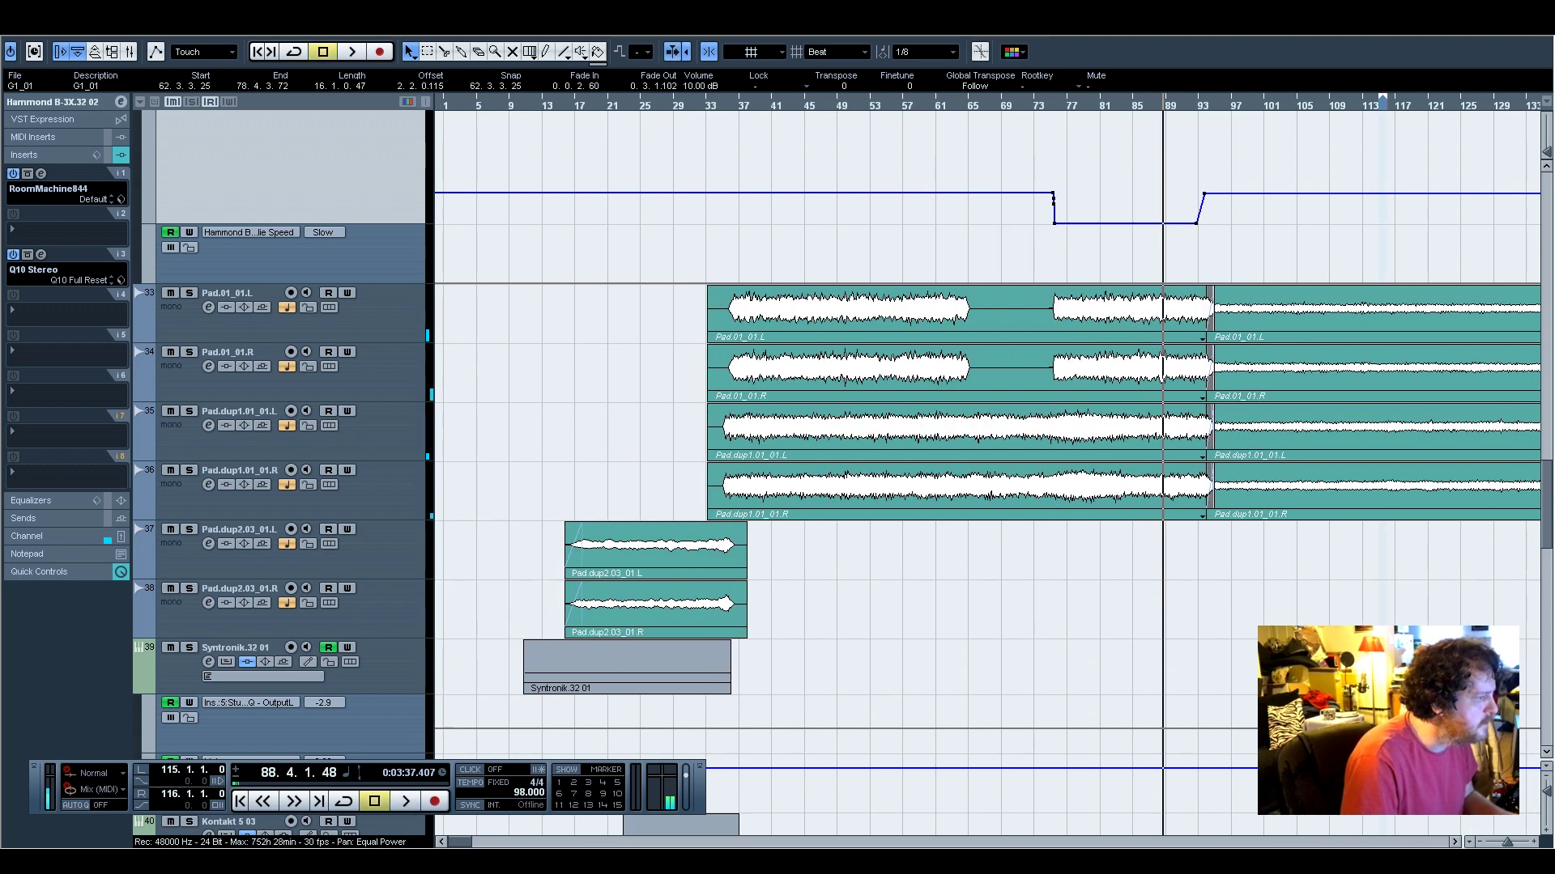
pyautogui.scroll(12, 800, 571)
pyautogui.scroll(-12, 800, 571)
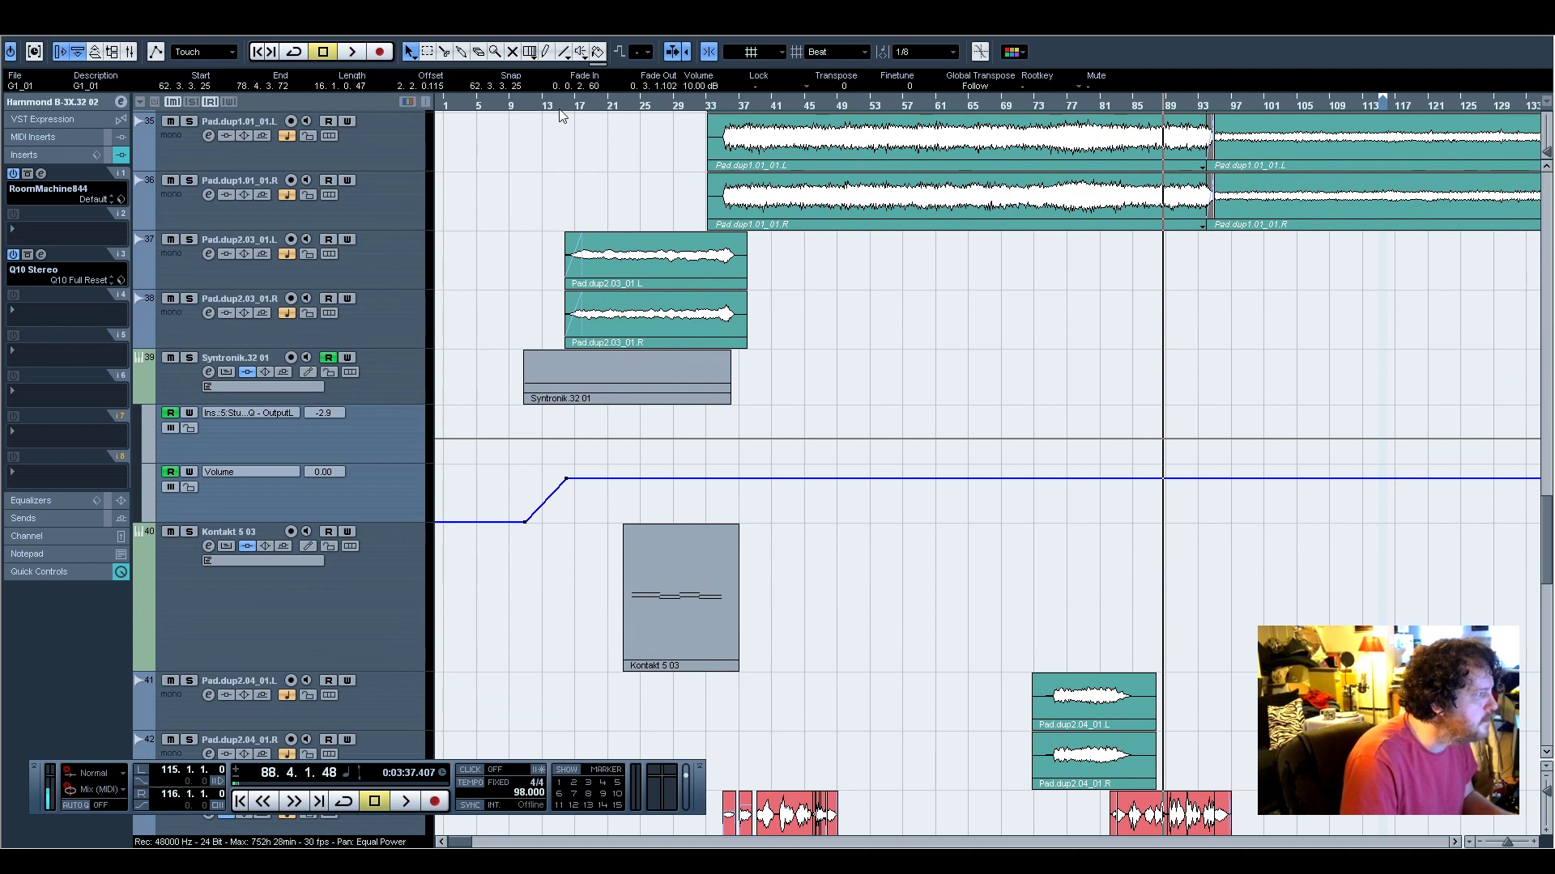
# Solo the Pad.dup2.03 left and right tracks and play them from 16.3.1
pyautogui.click(563, 106)
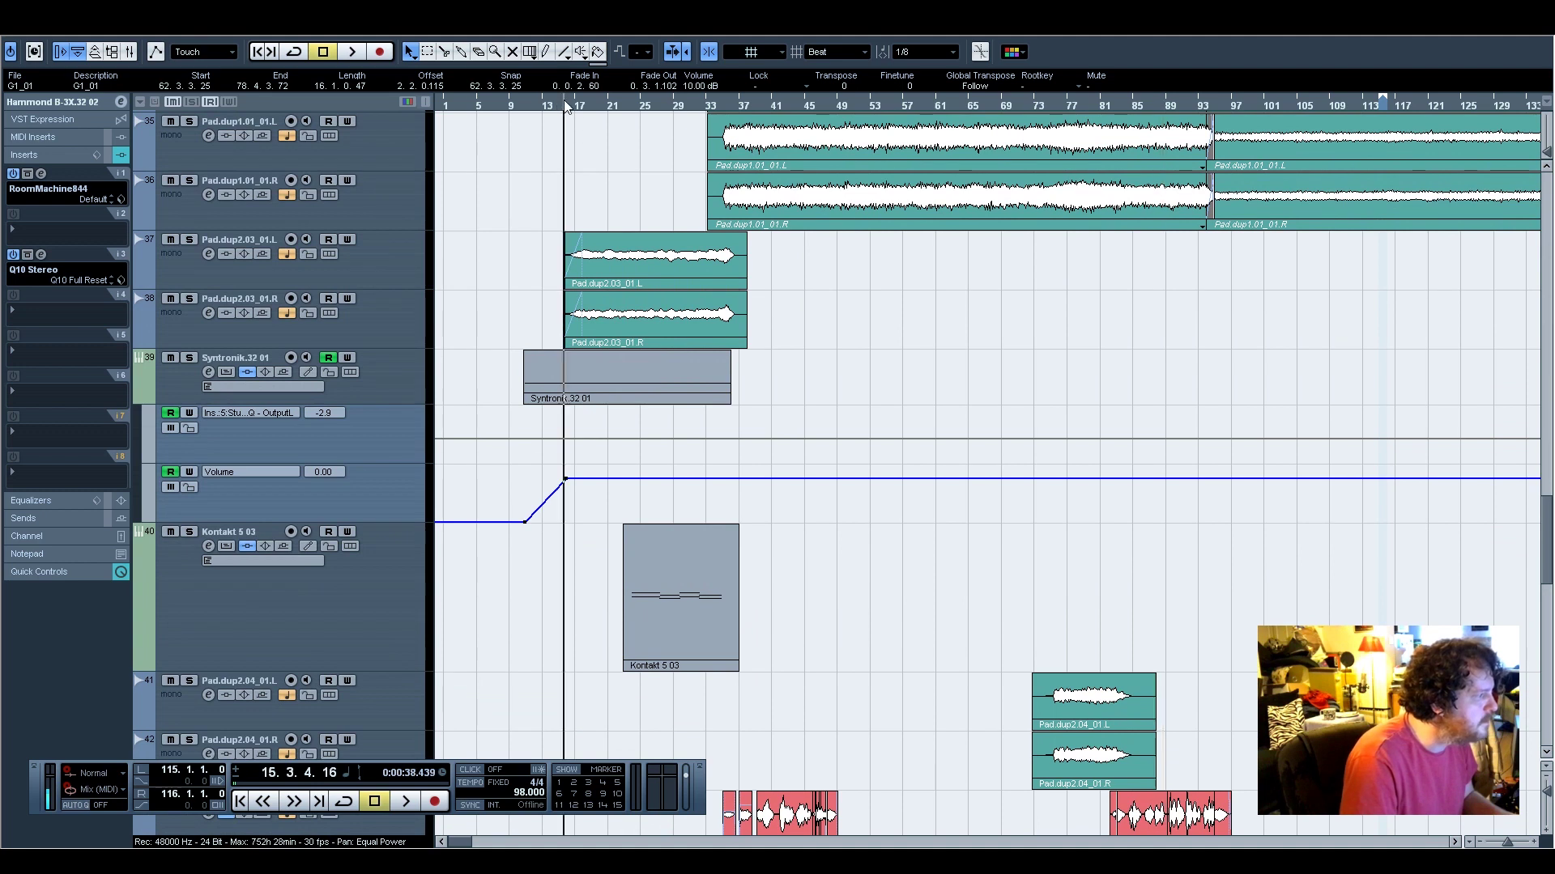
pyautogui.click(191, 243)
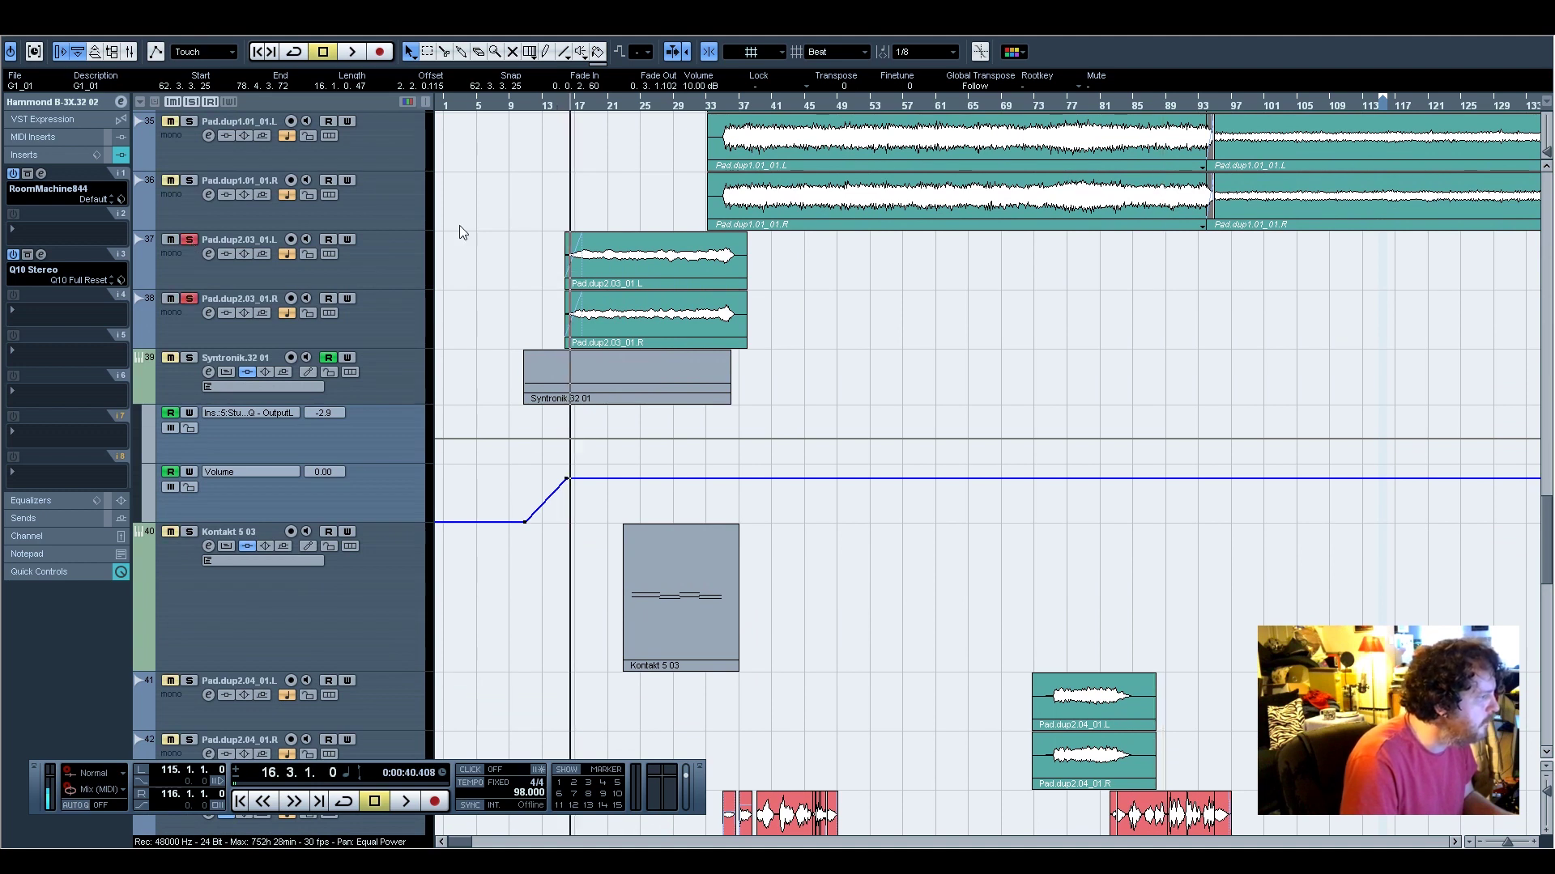
pyautogui.press('space')
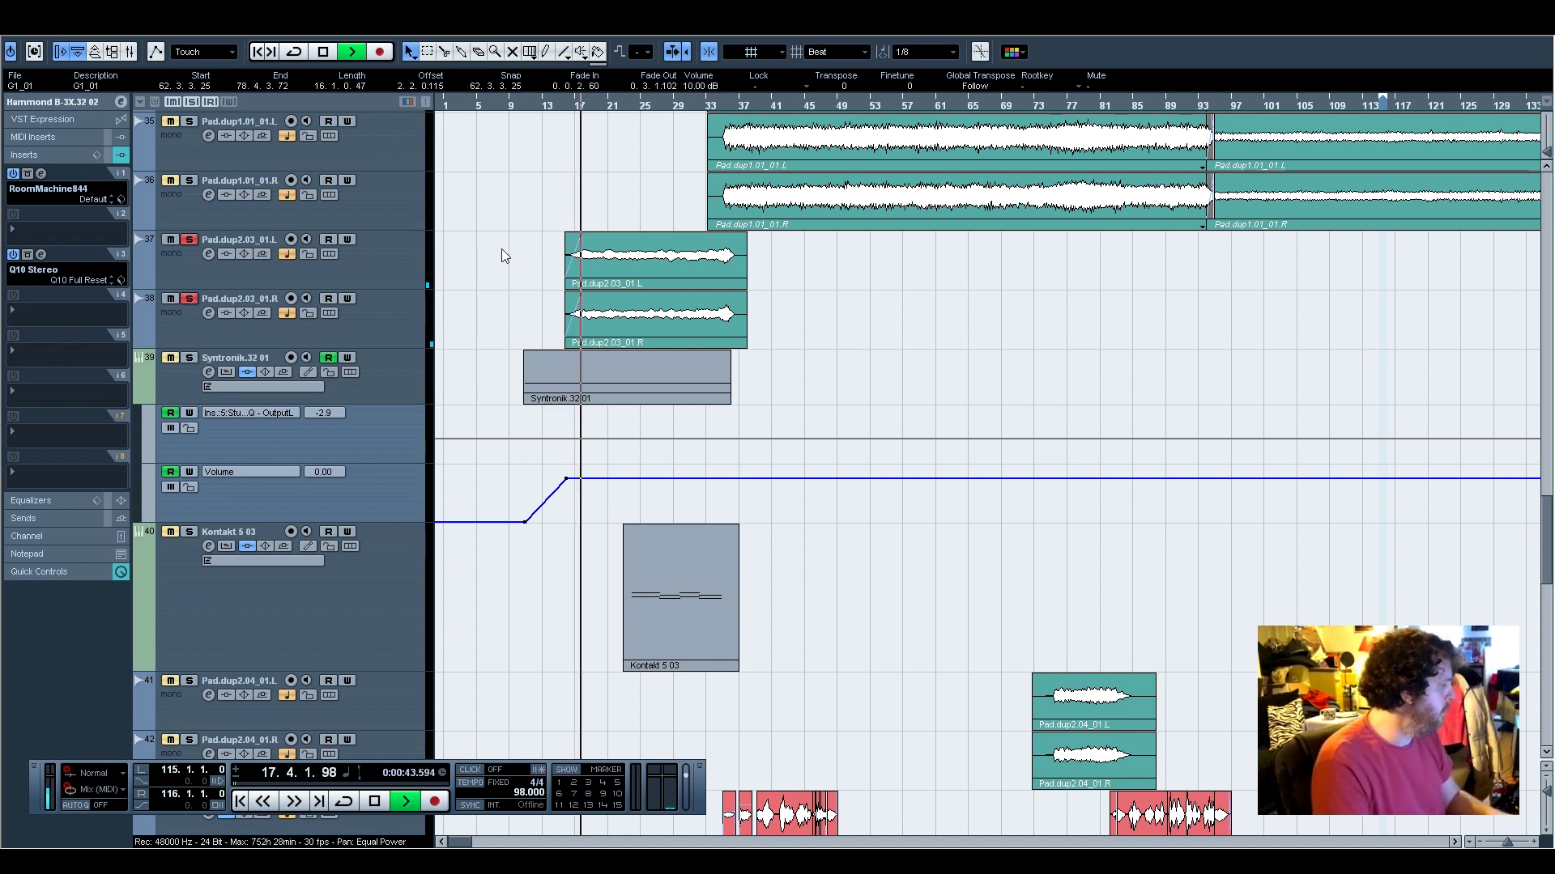
# Audition the Pad.dup2.03 pair with its volume raised to 1.19, return the volume to -18.35 and stop playback
pyautogui.click(392, 315)
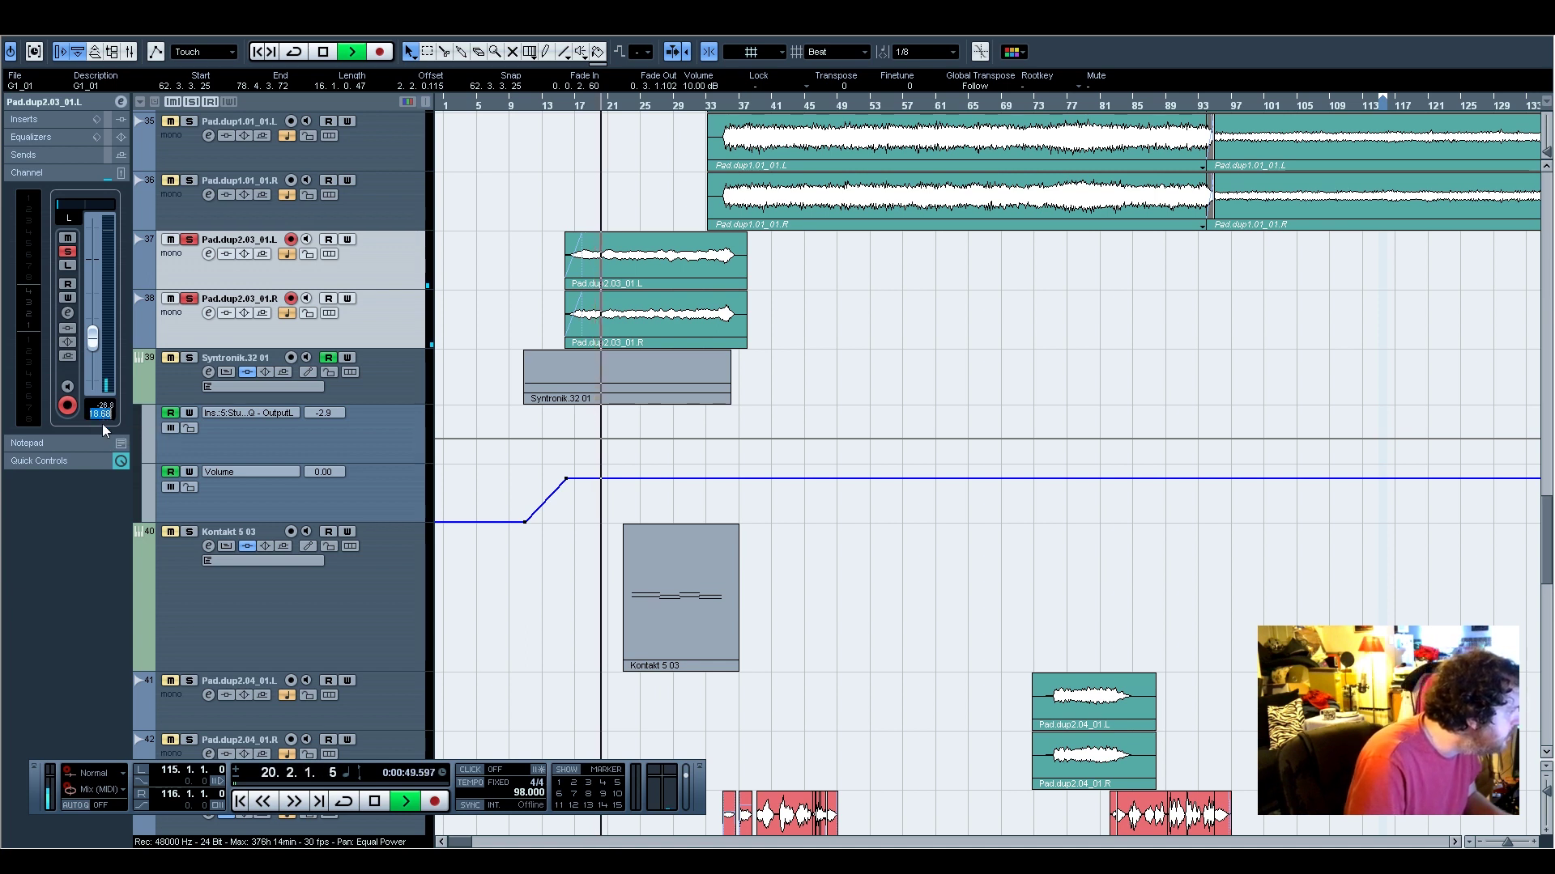
pyautogui.moveTo(109, 340); pyautogui.dragTo(104, 256)
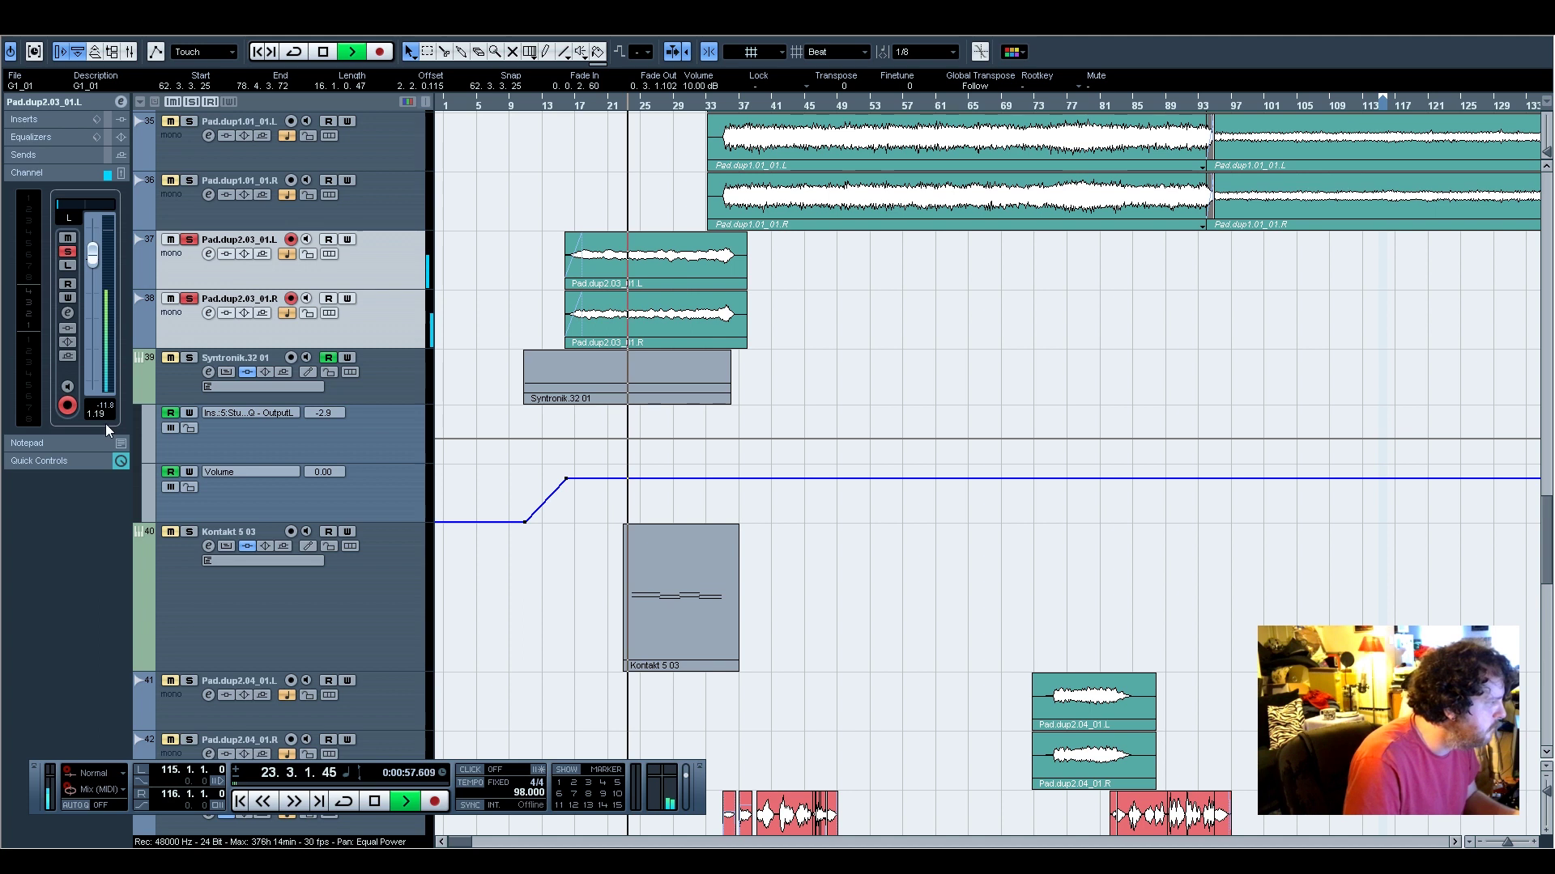
pyautogui.moveTo(94, 267); pyautogui.dragTo(94, 328)
pyautogui.press('space')
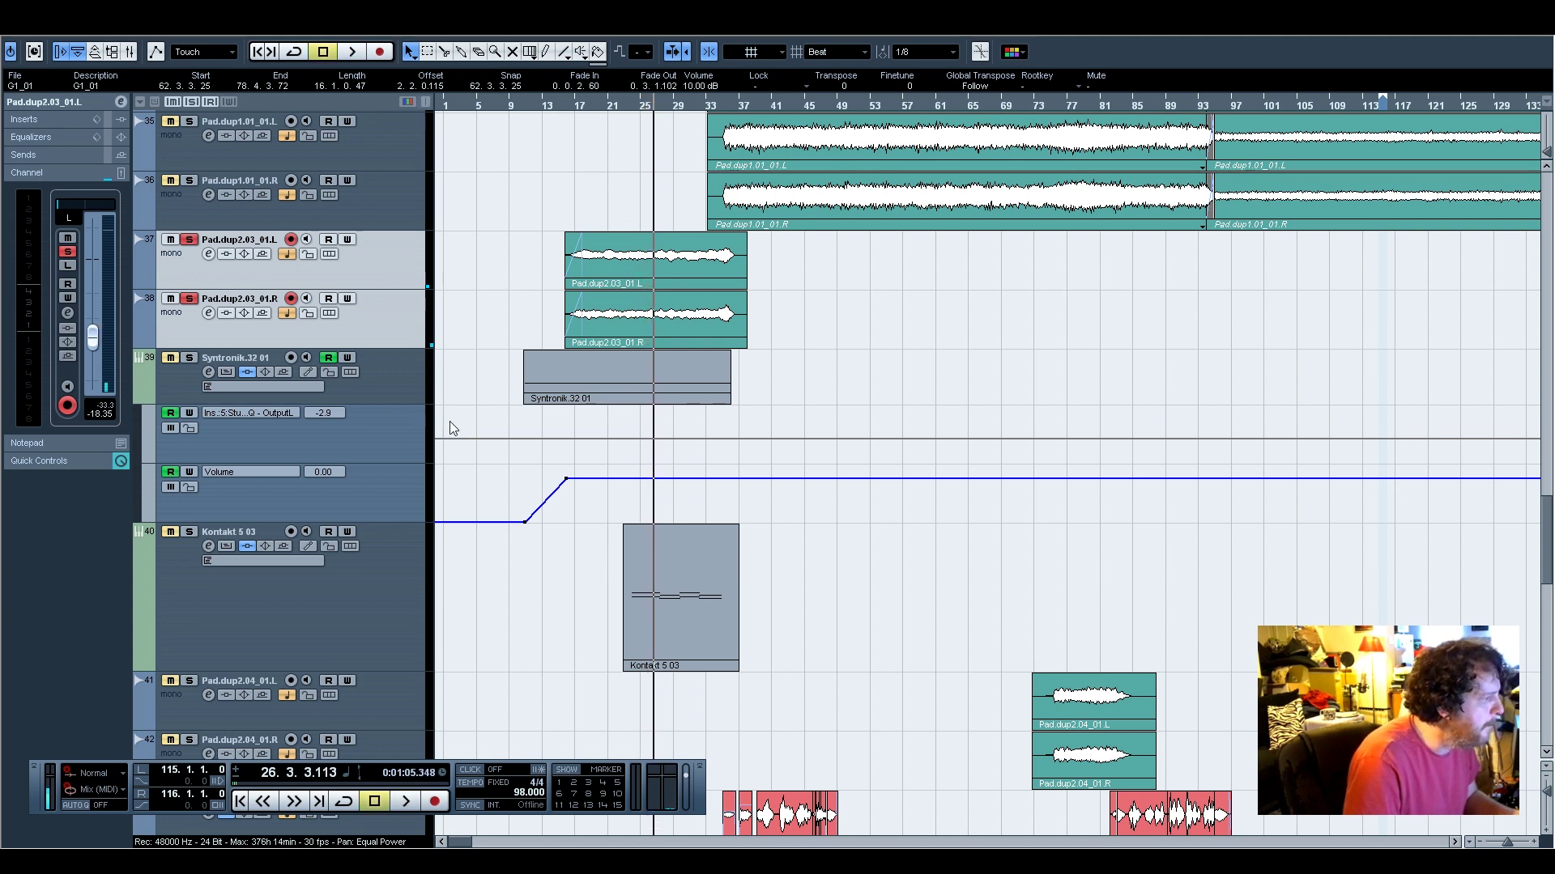
# Clear all solos and set the playback position to 10.2.1, just before the Syntronik part
pyautogui.click(191, 102)
pyautogui.click(519, 102)
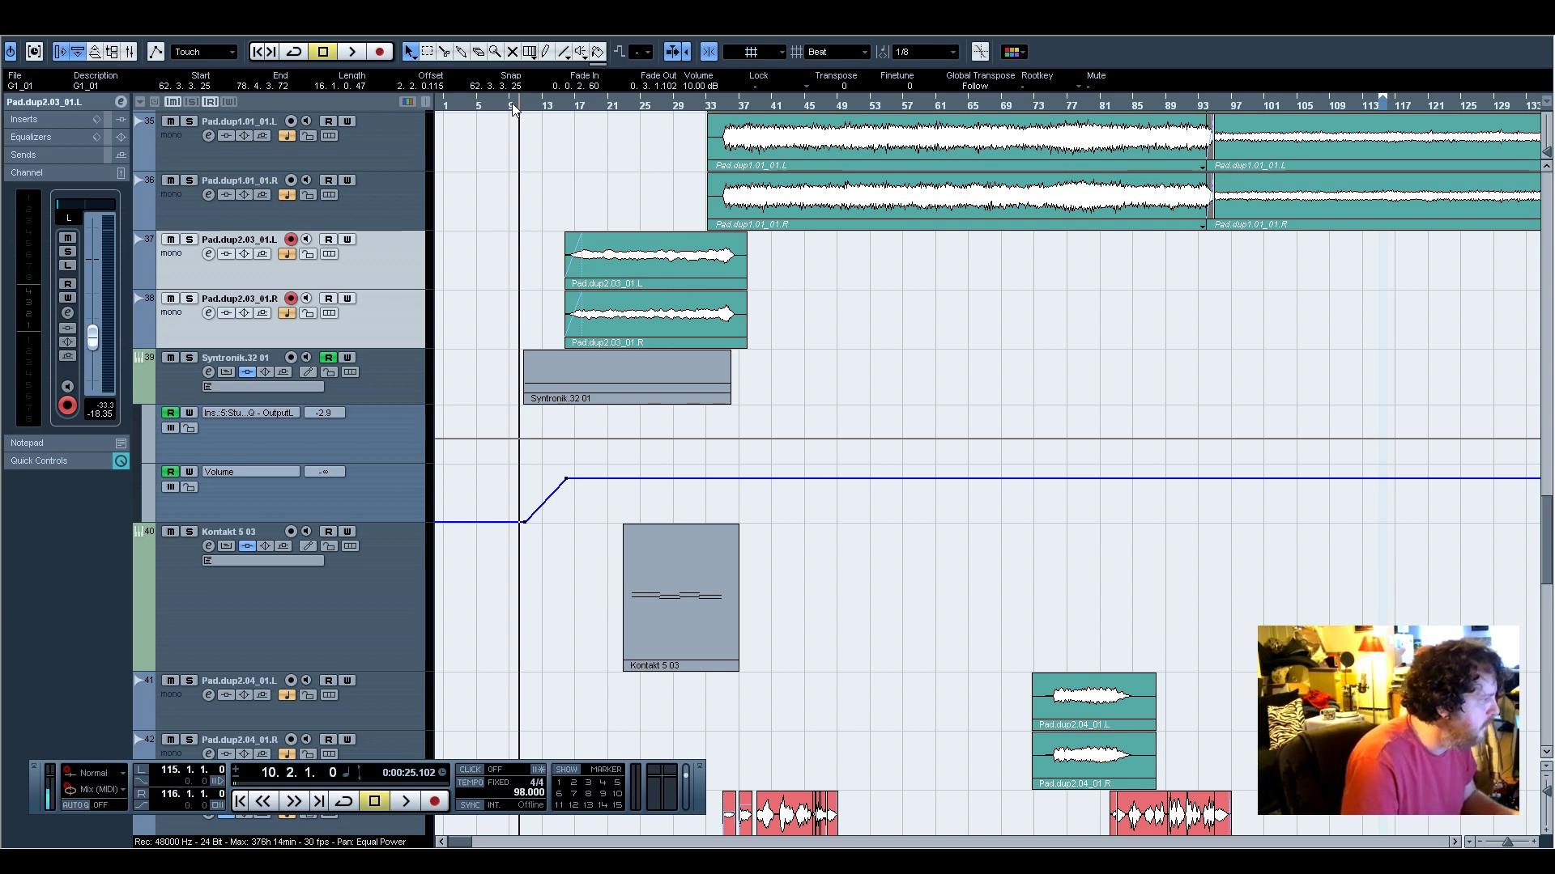
# Open the instrument on the Syntronik.32 01 track to examine its preset browser, and close it again
pyautogui.click(375, 379)
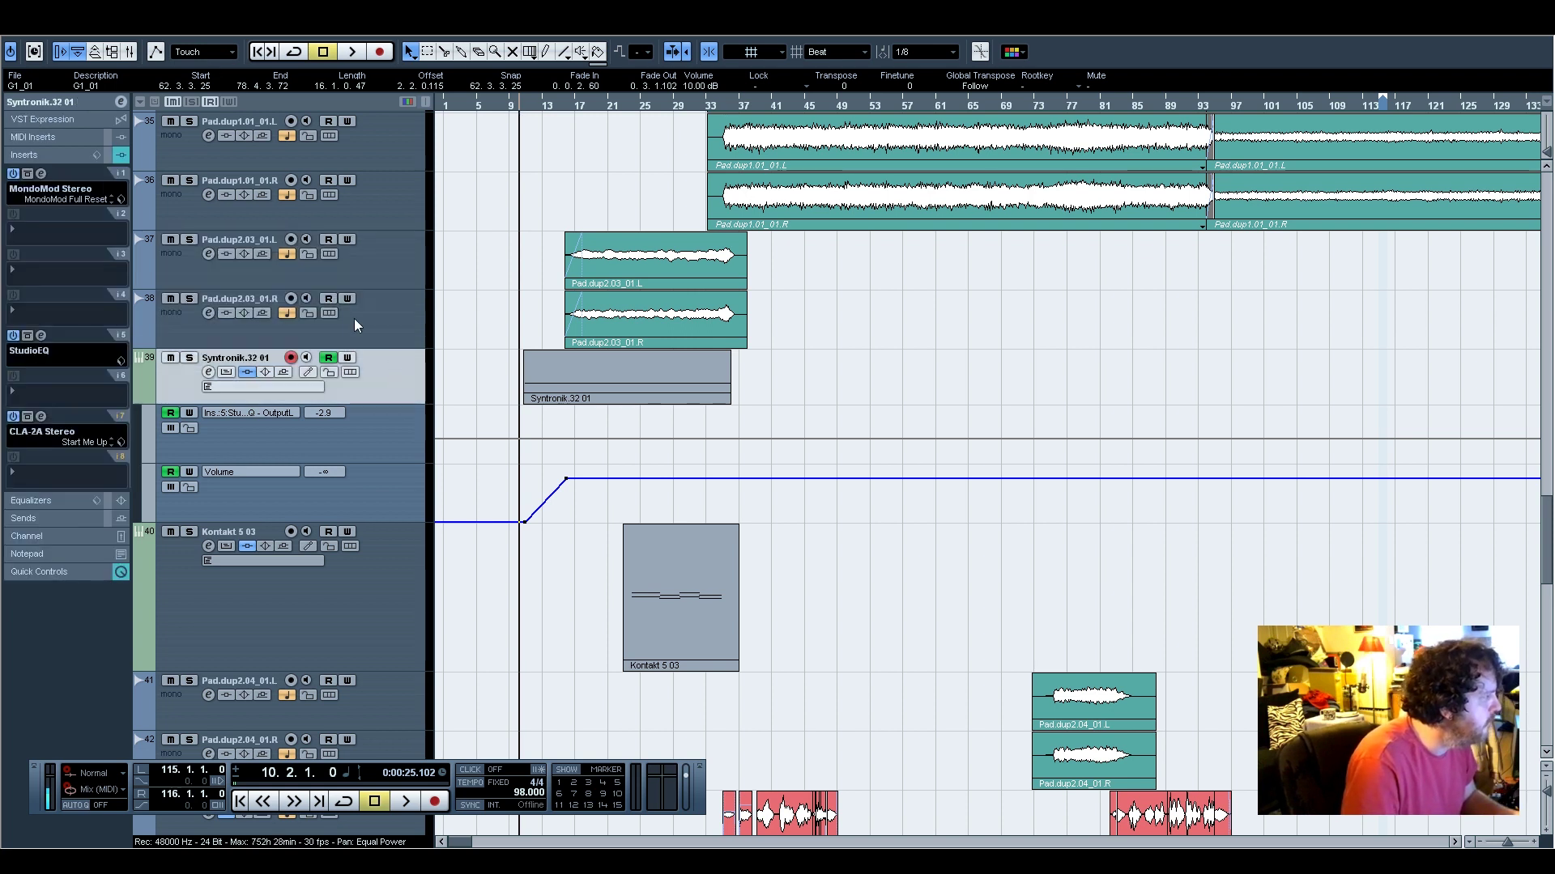
pyautogui.click(49, 102)
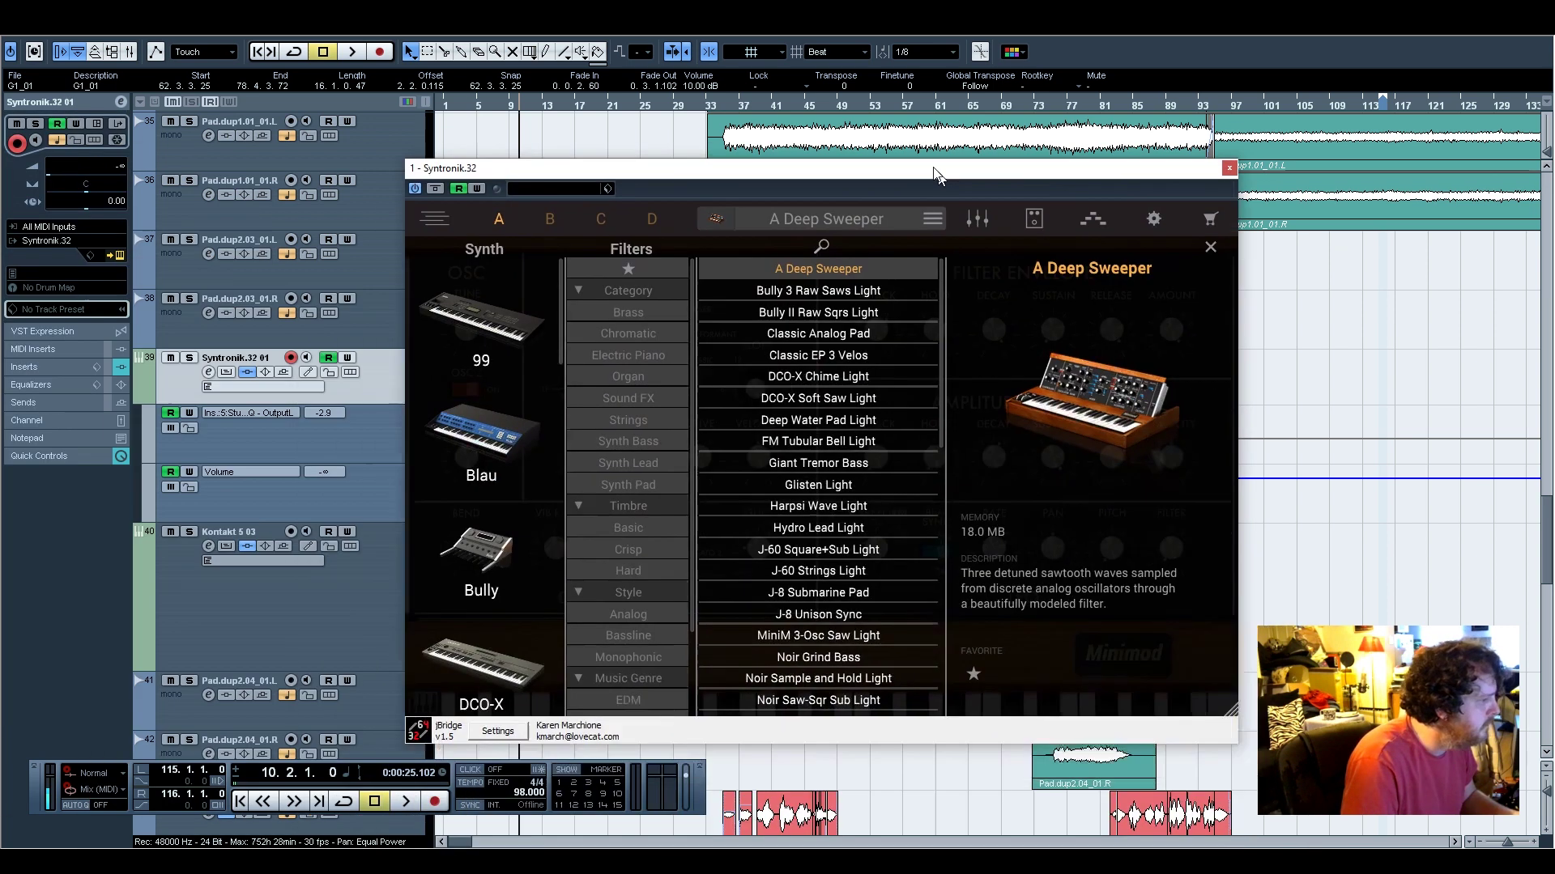
pyautogui.moveTo(941, 175); pyautogui.dragTo(917, 127)
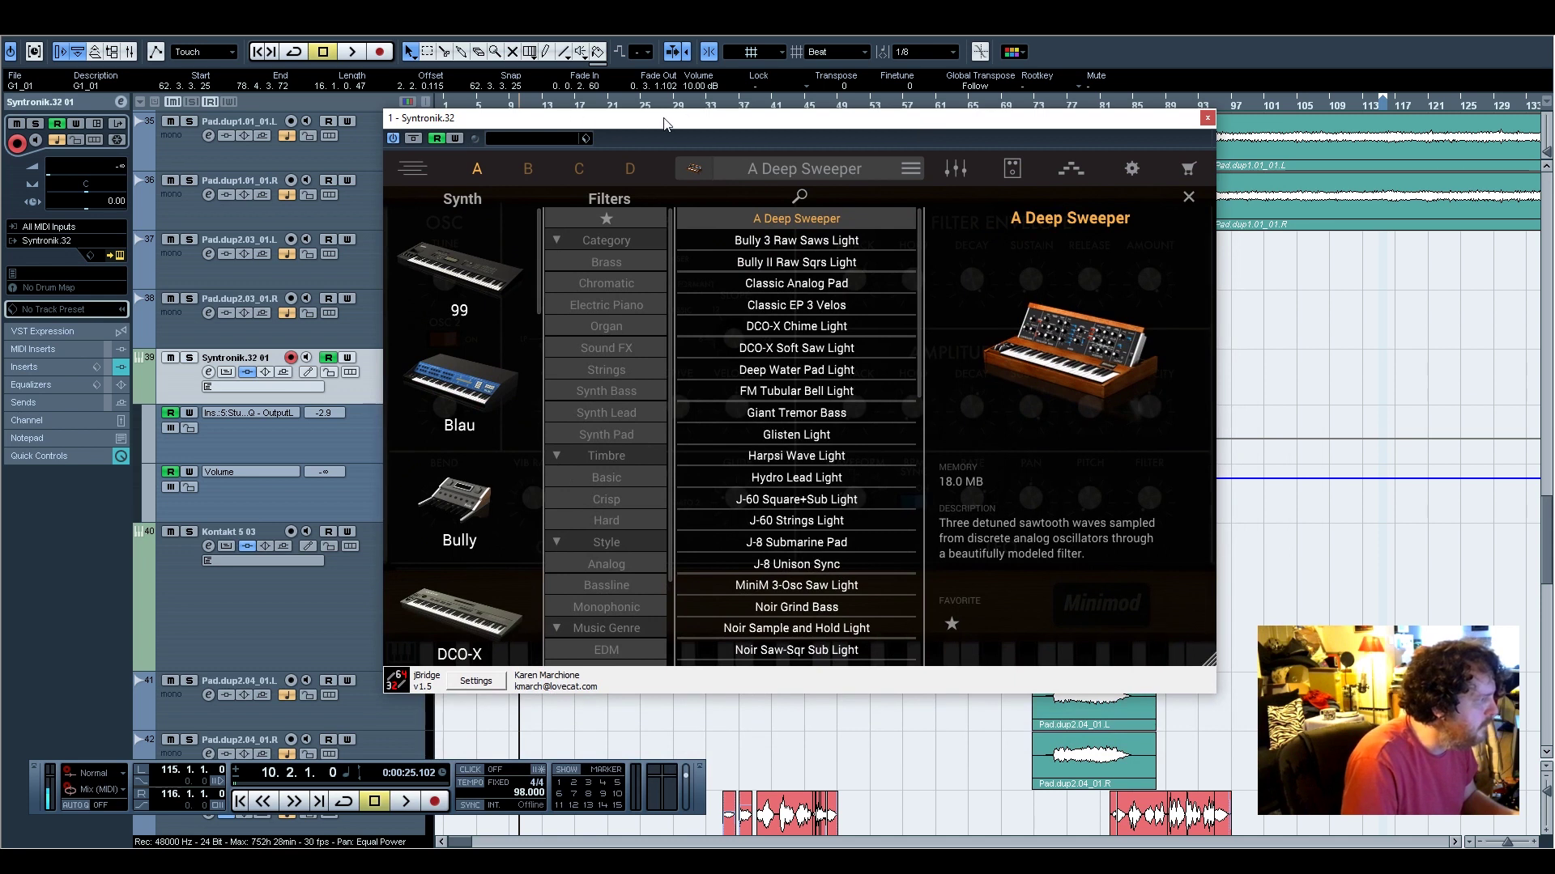
pyautogui.click(1208, 118)
# Play the Syntronik.32 01 part from 10.2.1, briefly solo its track during playback, and stop
pyautogui.press('space')
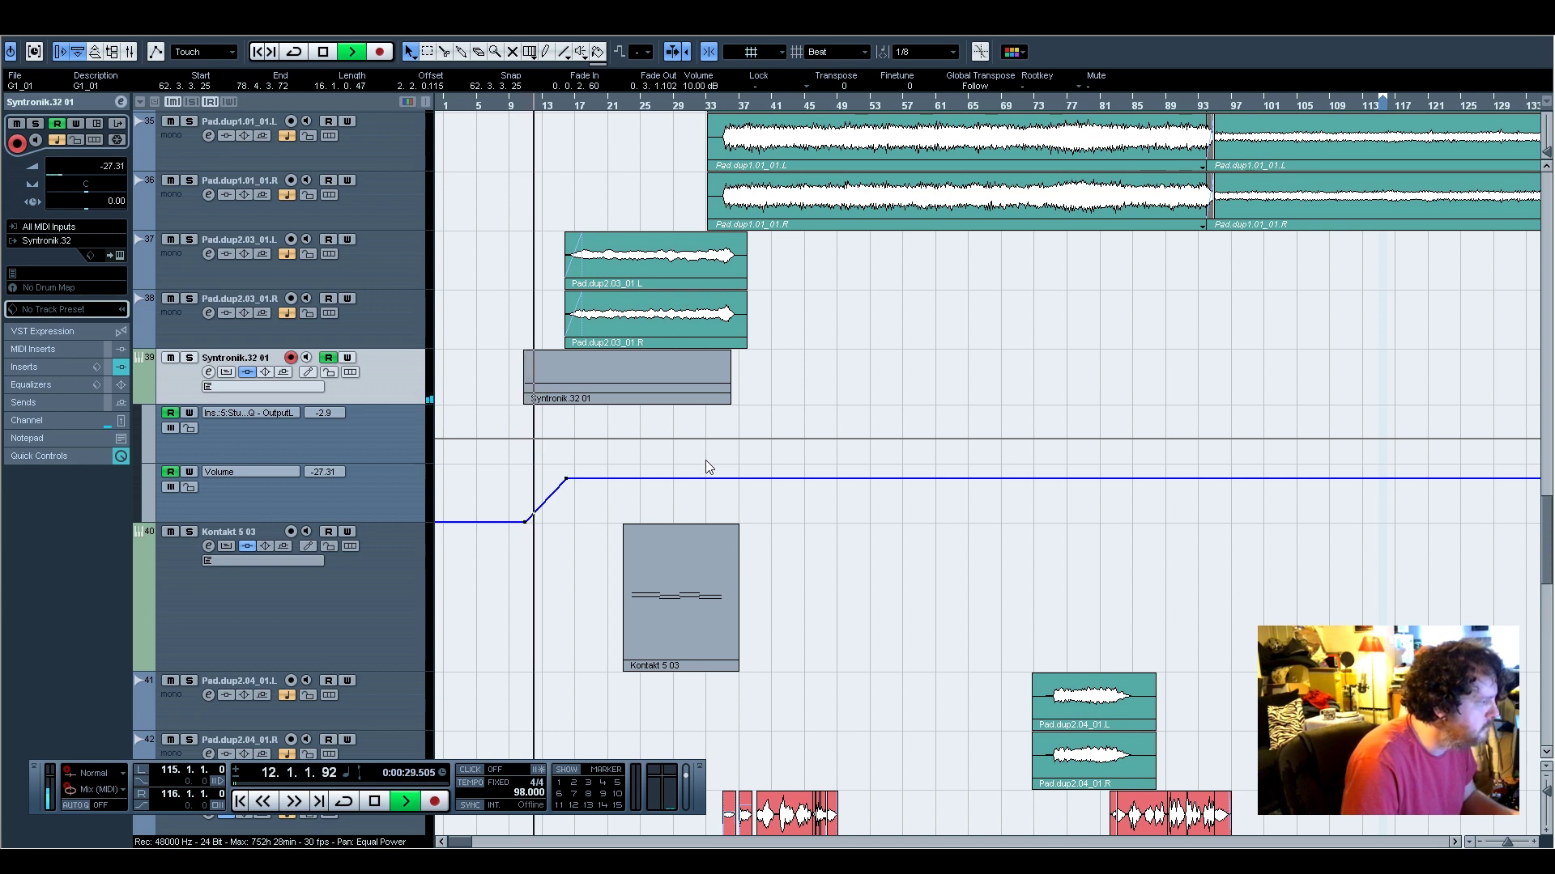
pyautogui.click(189, 357)
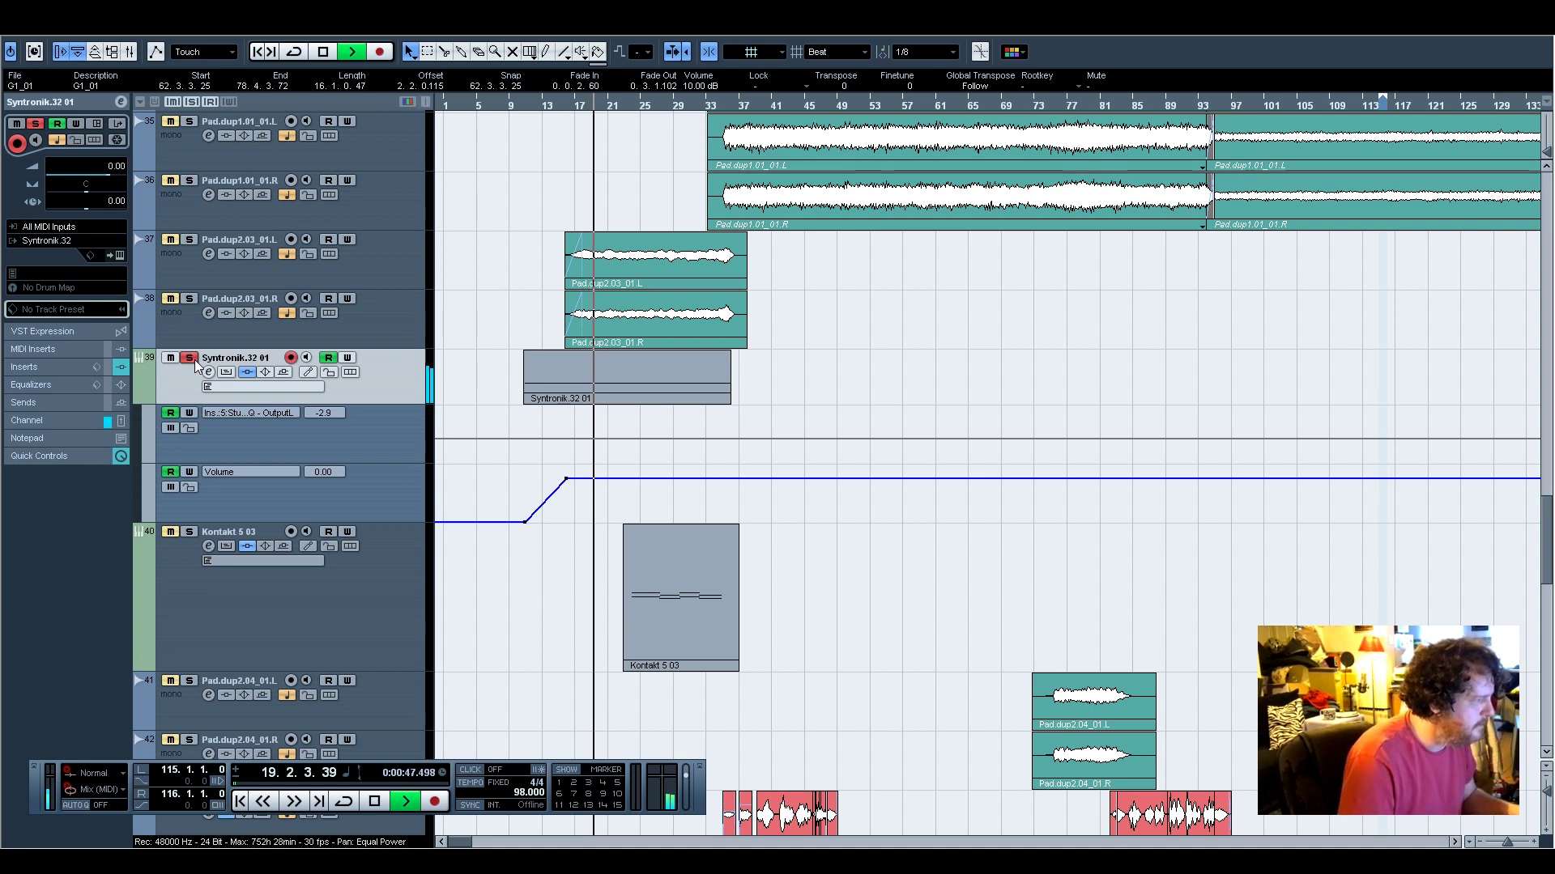
pyautogui.click(189, 358)
pyautogui.press('space')
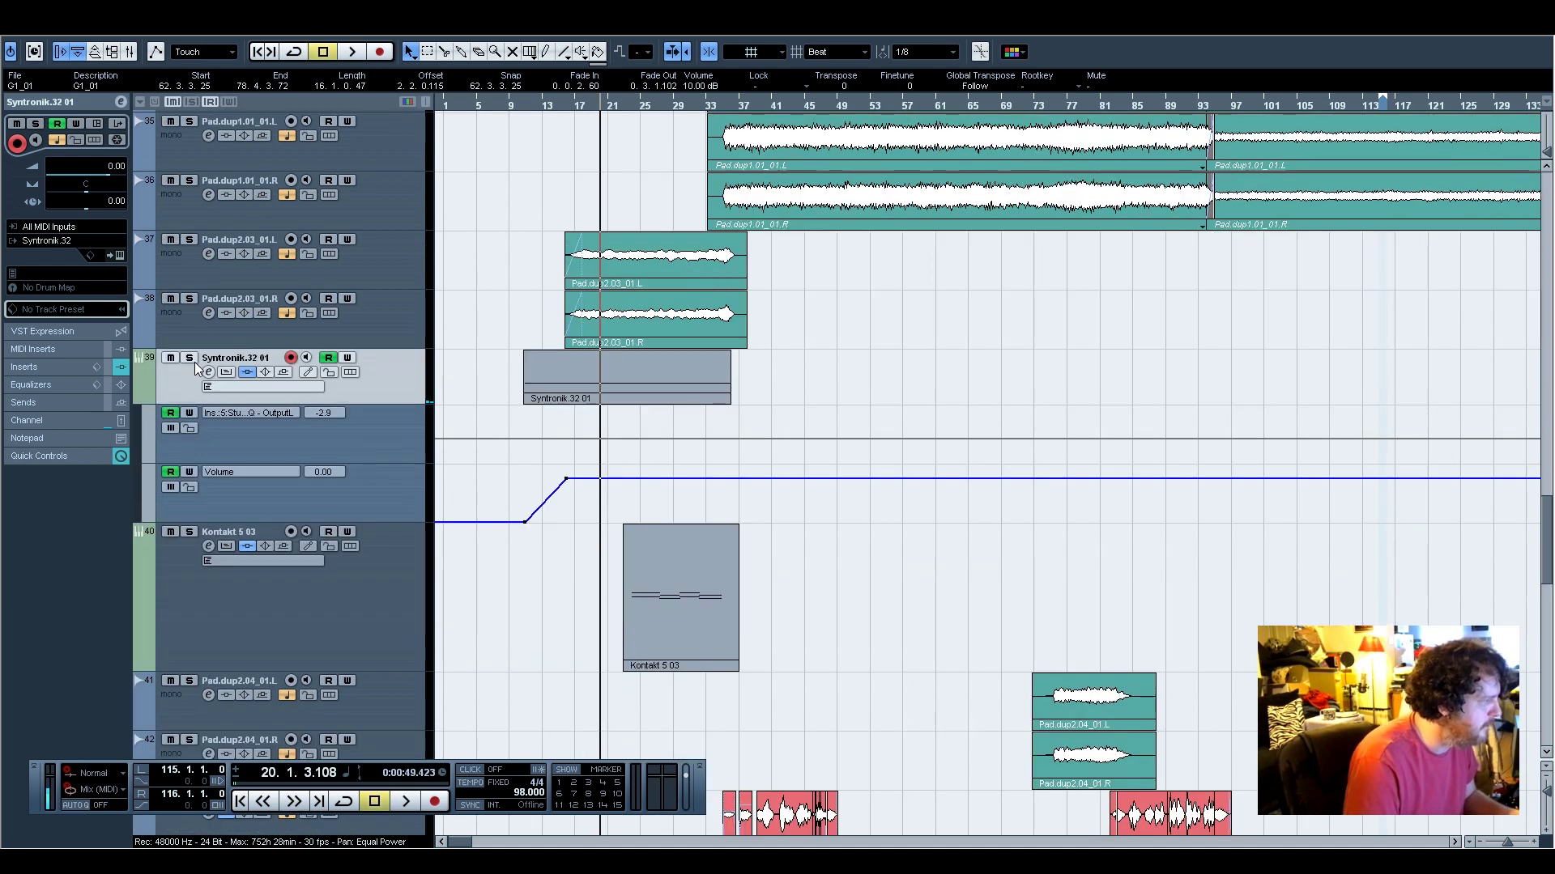
# Solo the Kontakt 5 03 track and rename it "Intro Synth chord"
pyautogui.scroll(-2, 505, 643)
pyautogui.scroll(1, 508, 643)
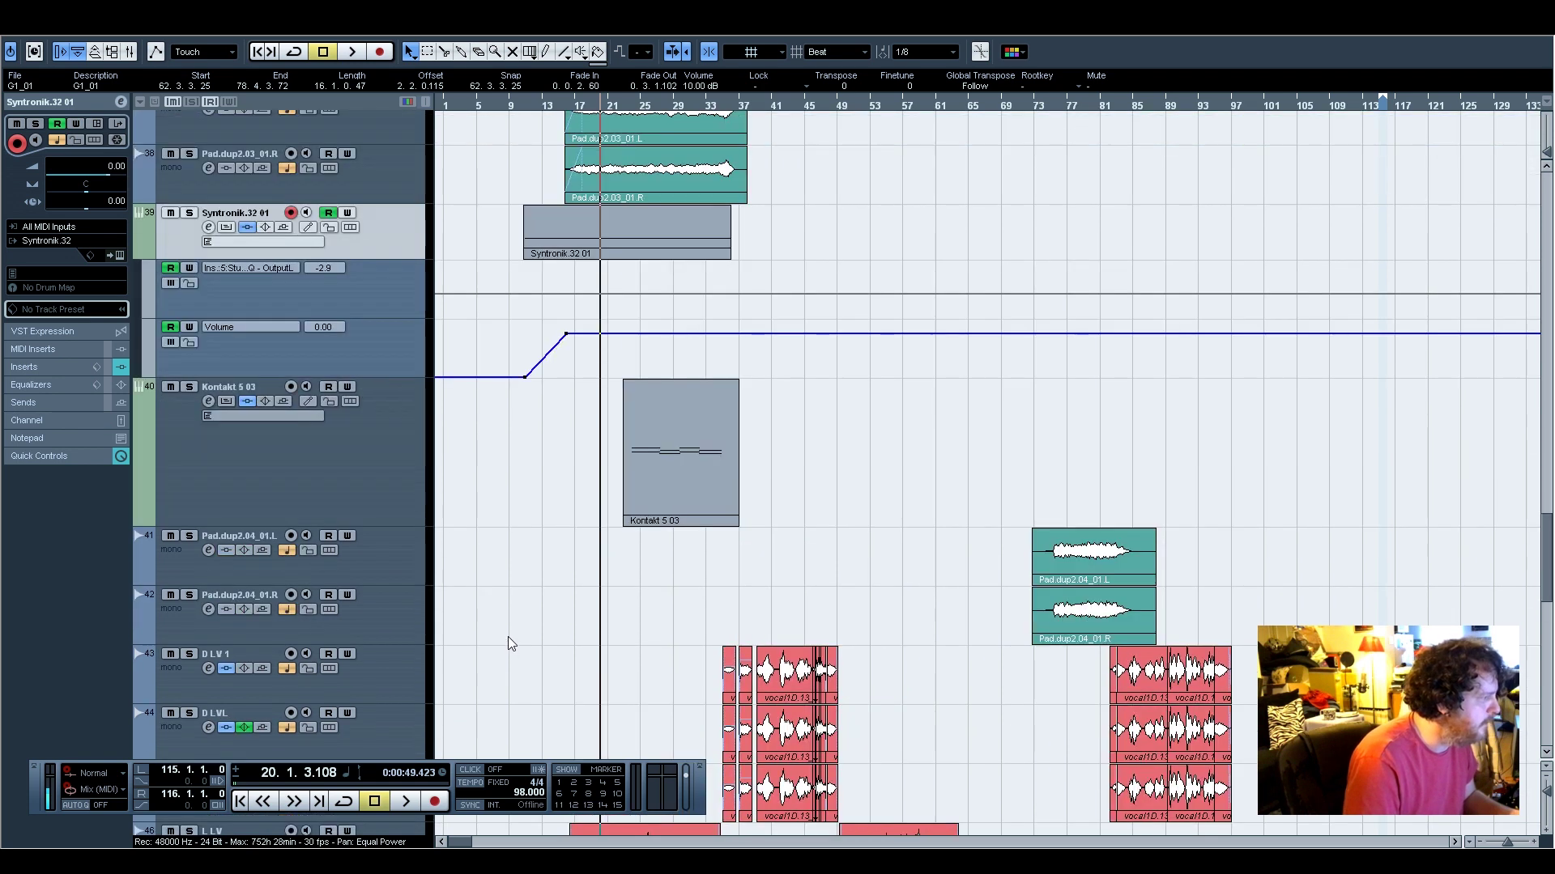
pyautogui.click(320, 457)
pyautogui.click(189, 386)
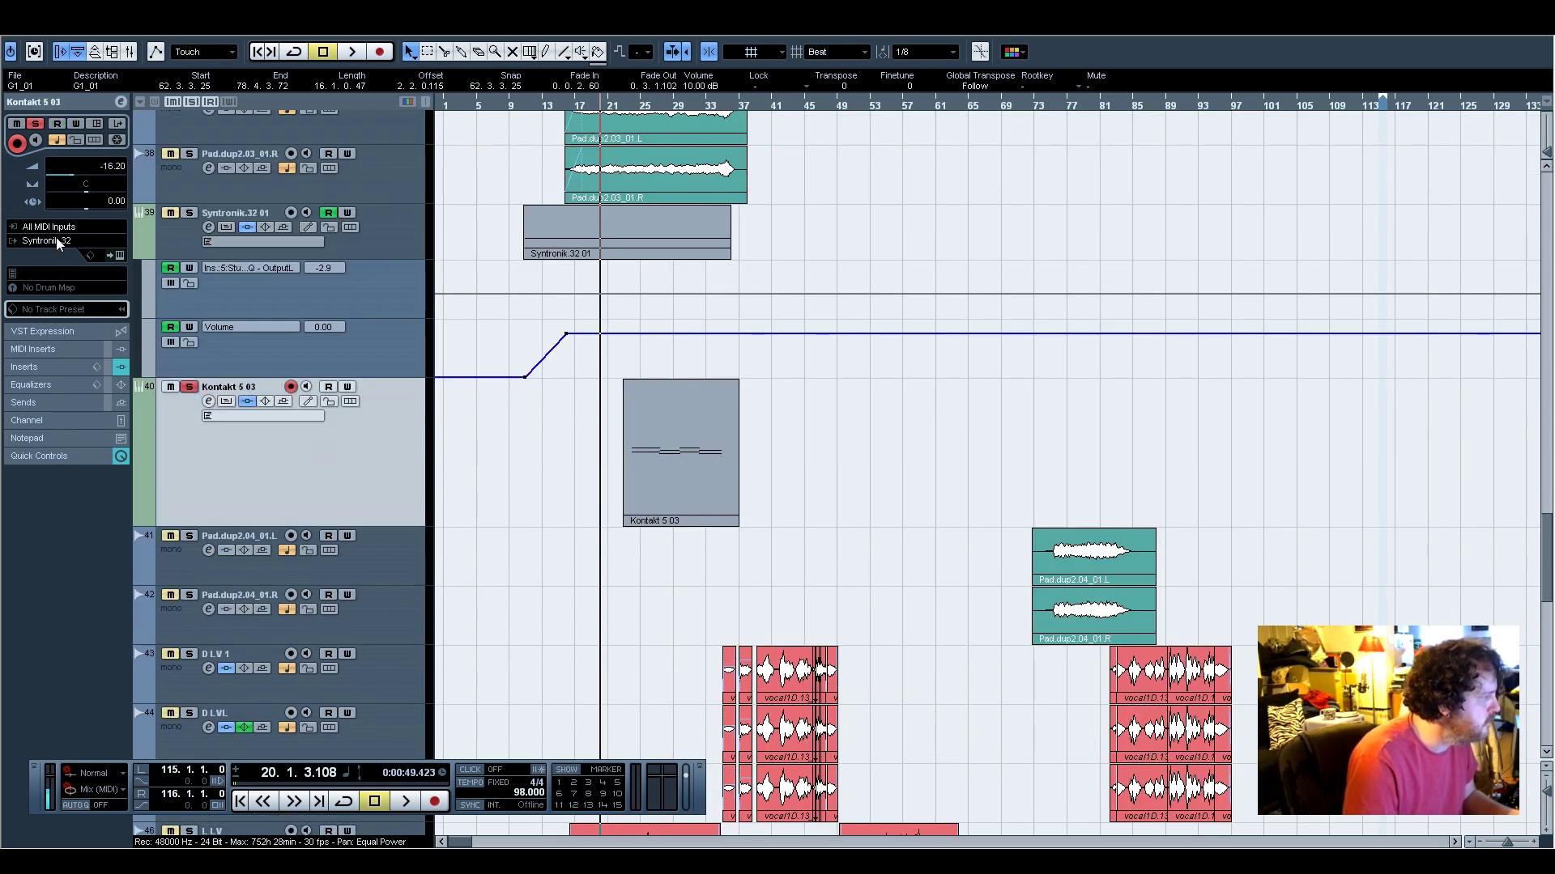
pyautogui.doubleClick(230, 387)
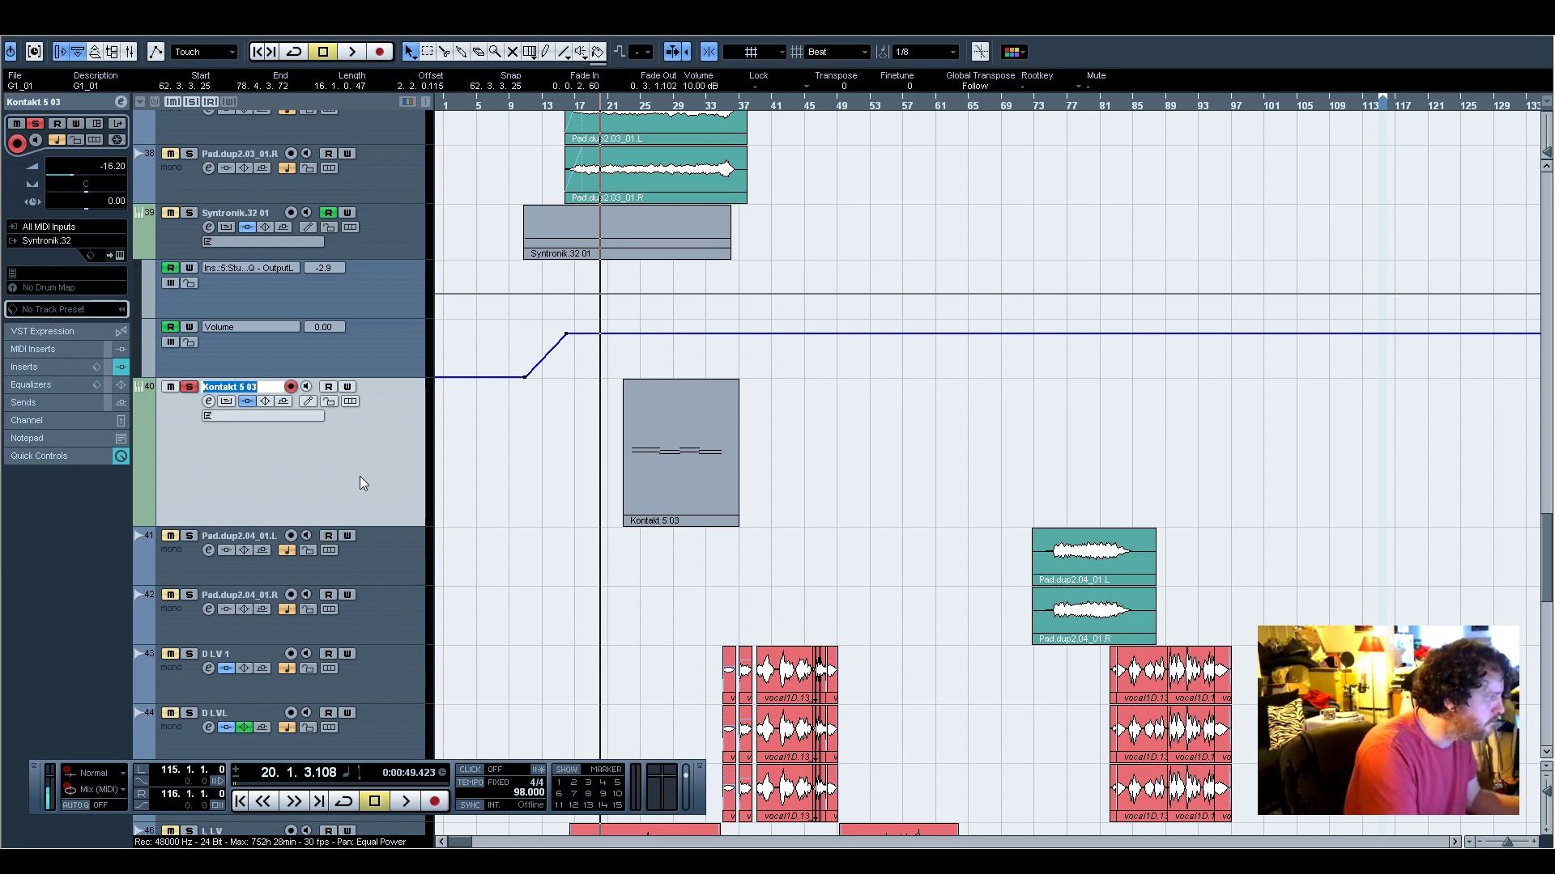
pyautogui.press('BackSpace')
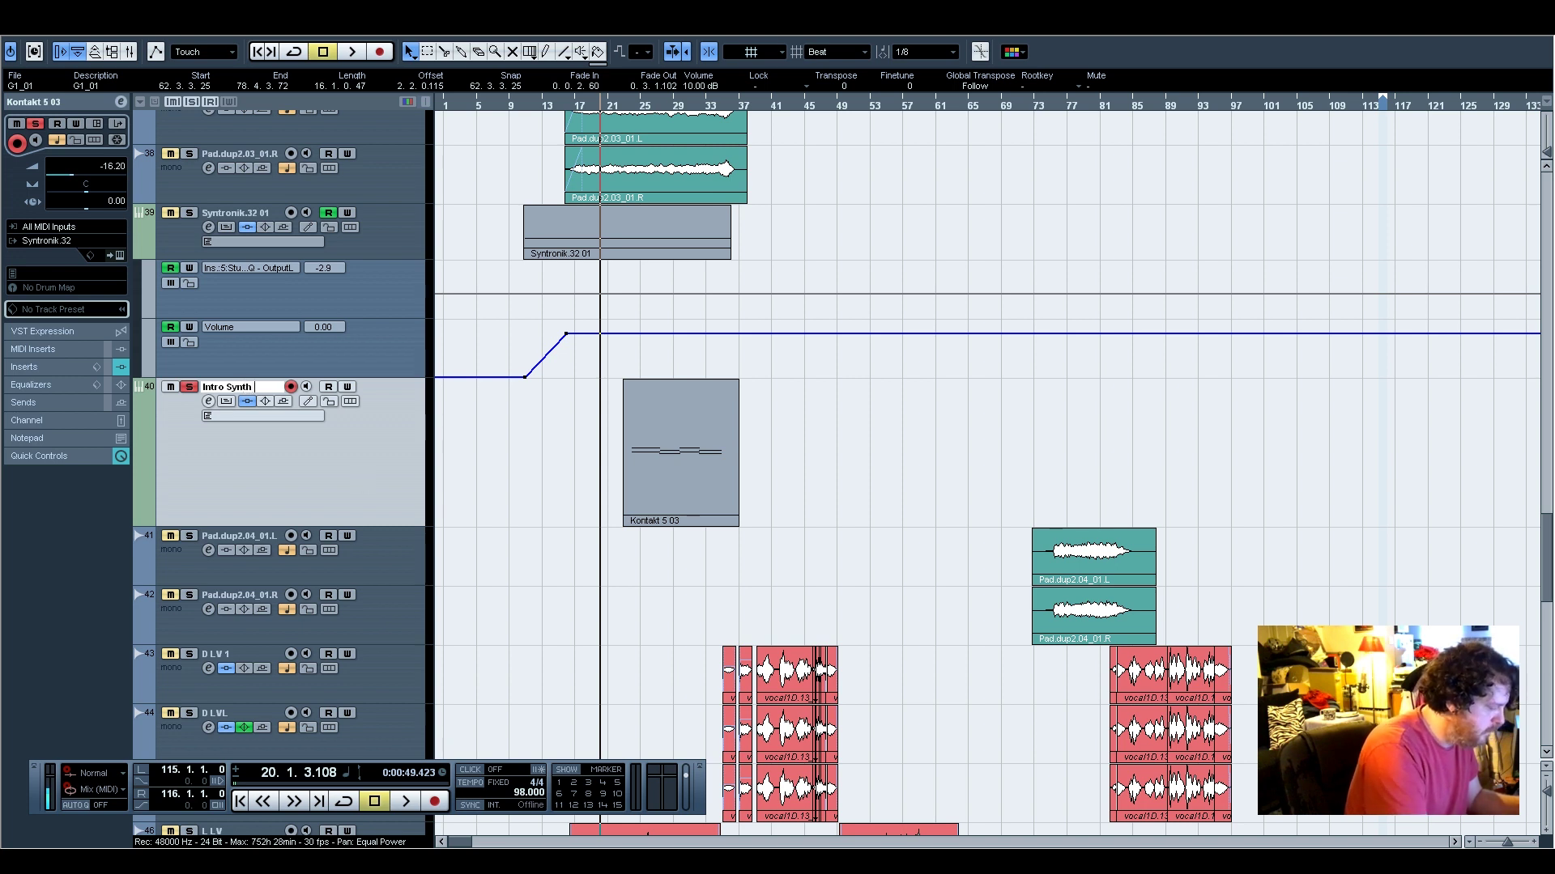
pyautogui.press('Return')
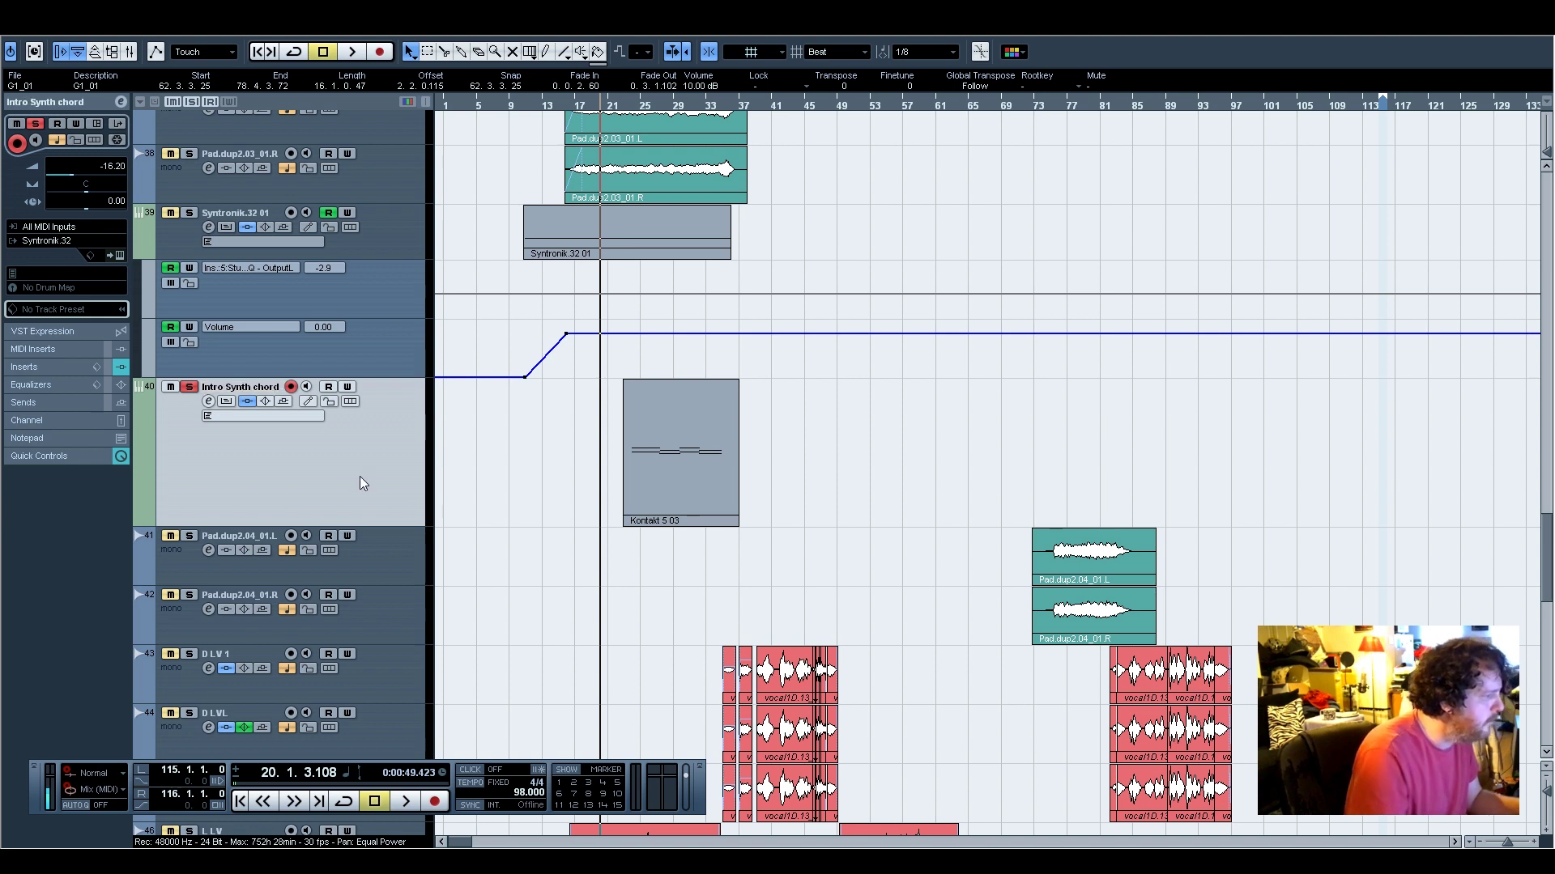
# Audition the soloed Intro Synth chord track from 23.3.1 and stop playback
pyautogui.click(631, 106)
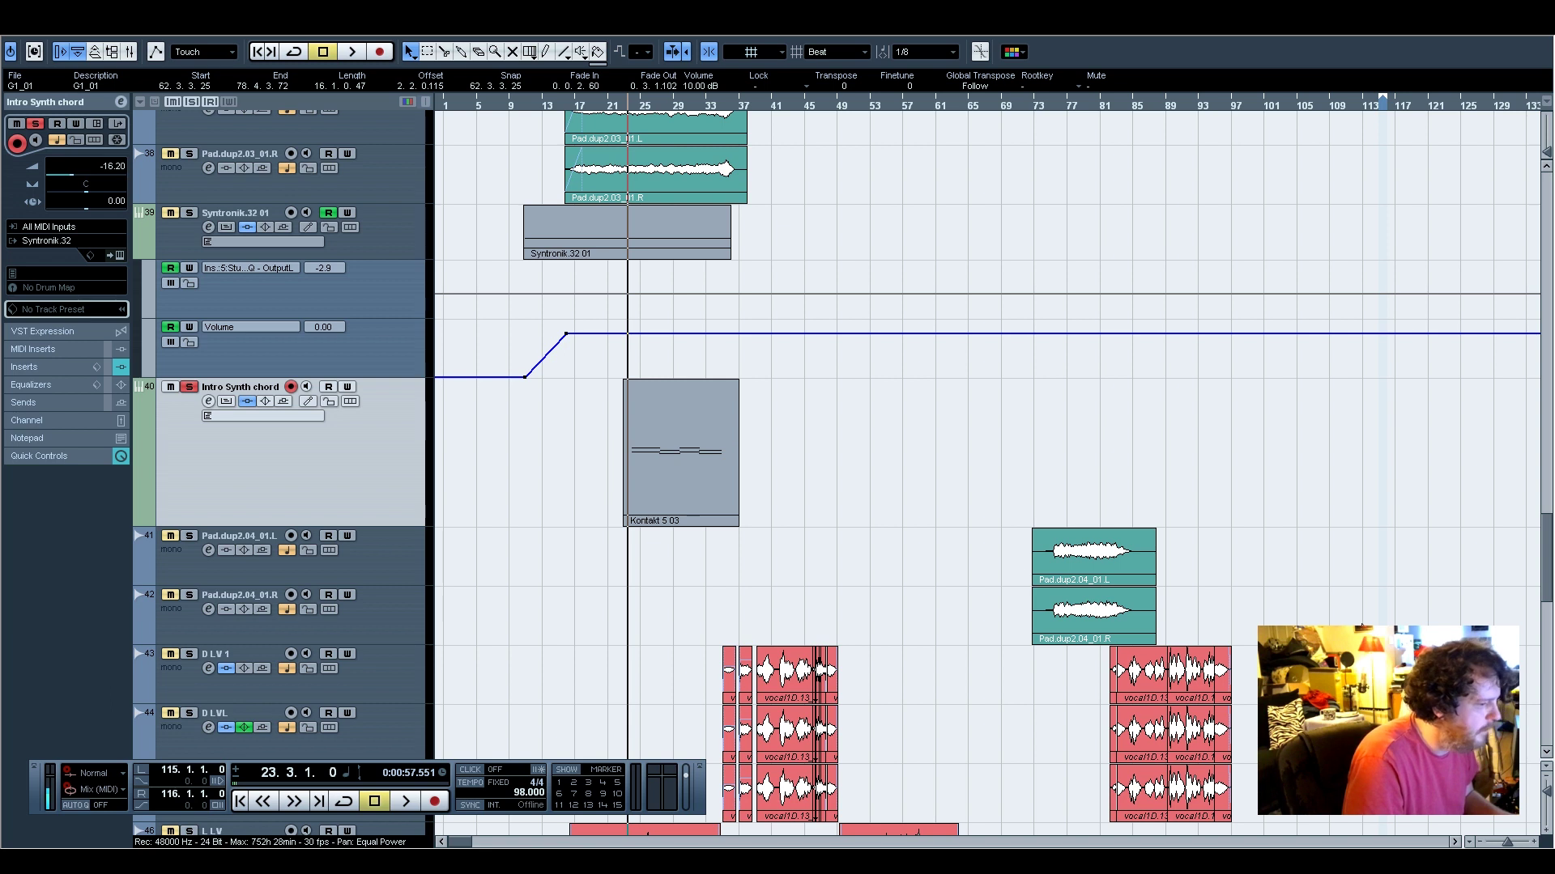
pyautogui.press('h')
pyautogui.press('h')
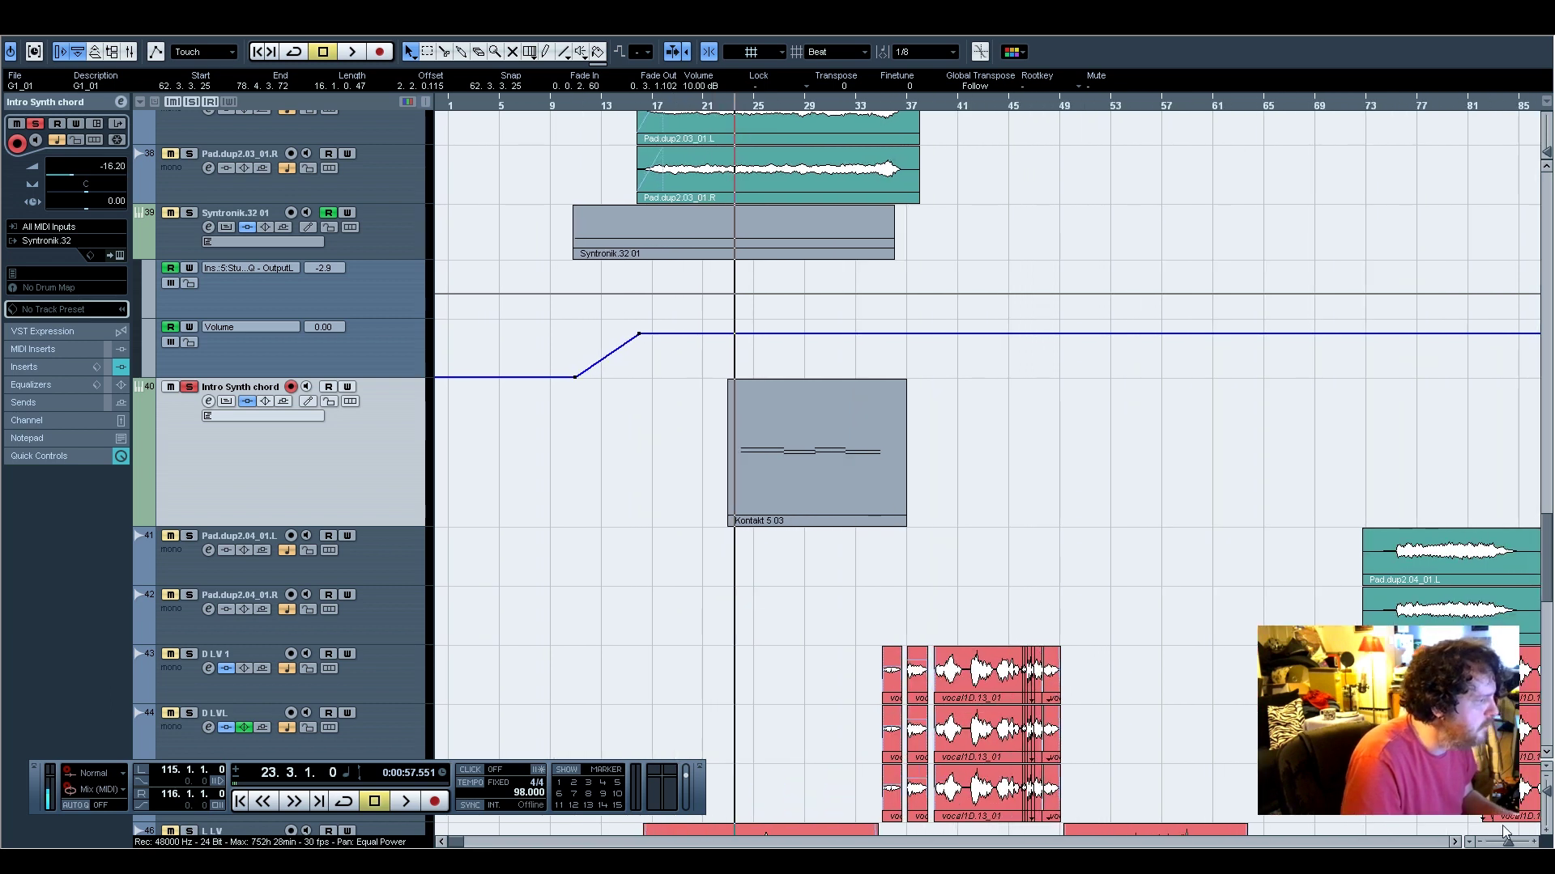
pyautogui.press('space')
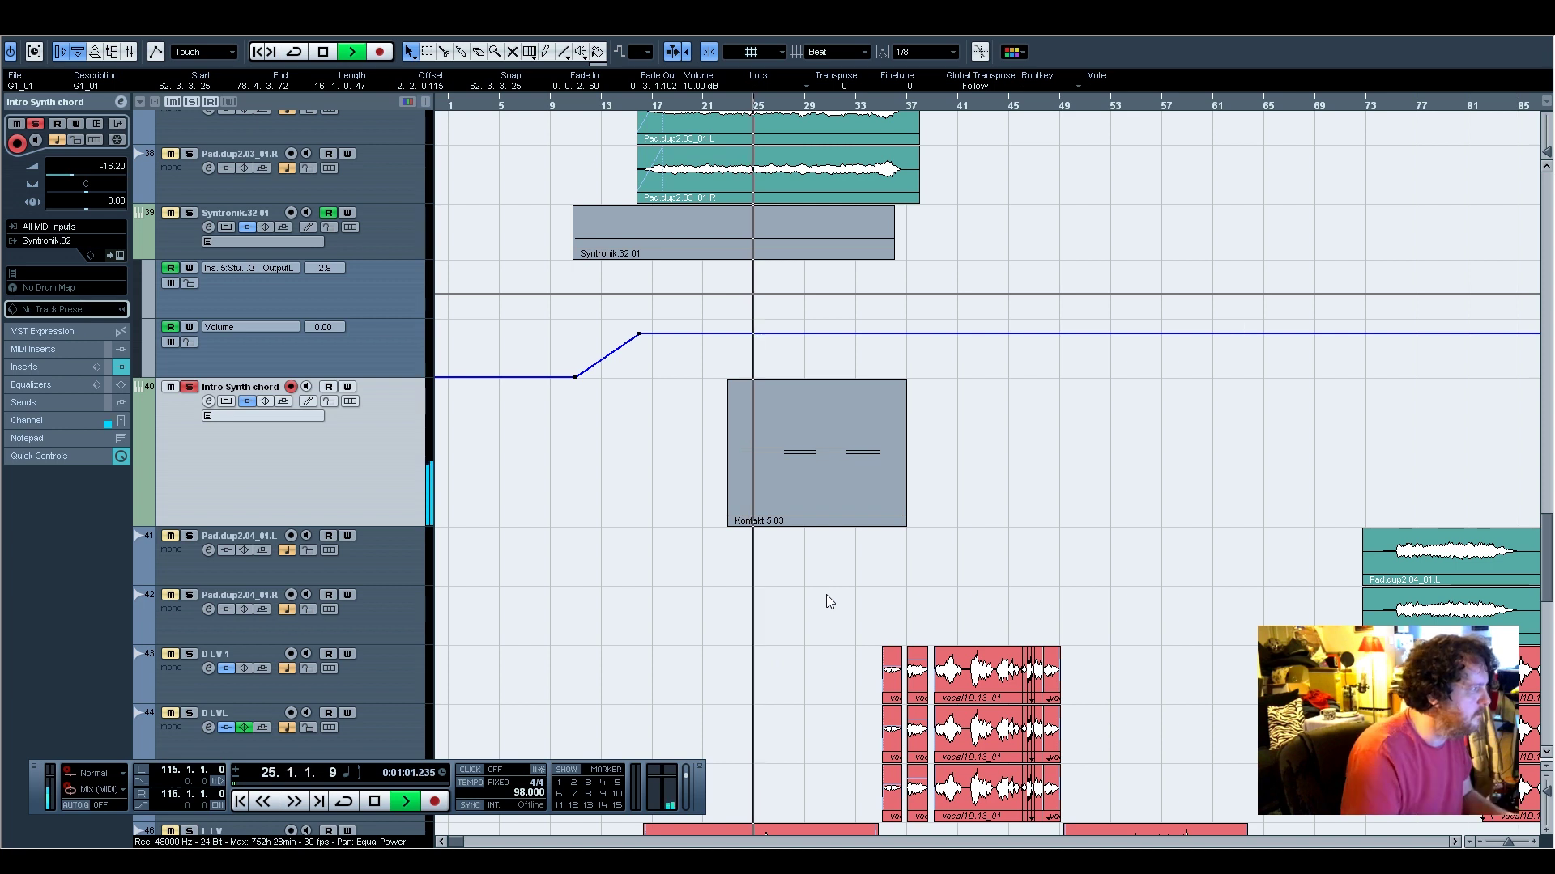
pyautogui.press('space')
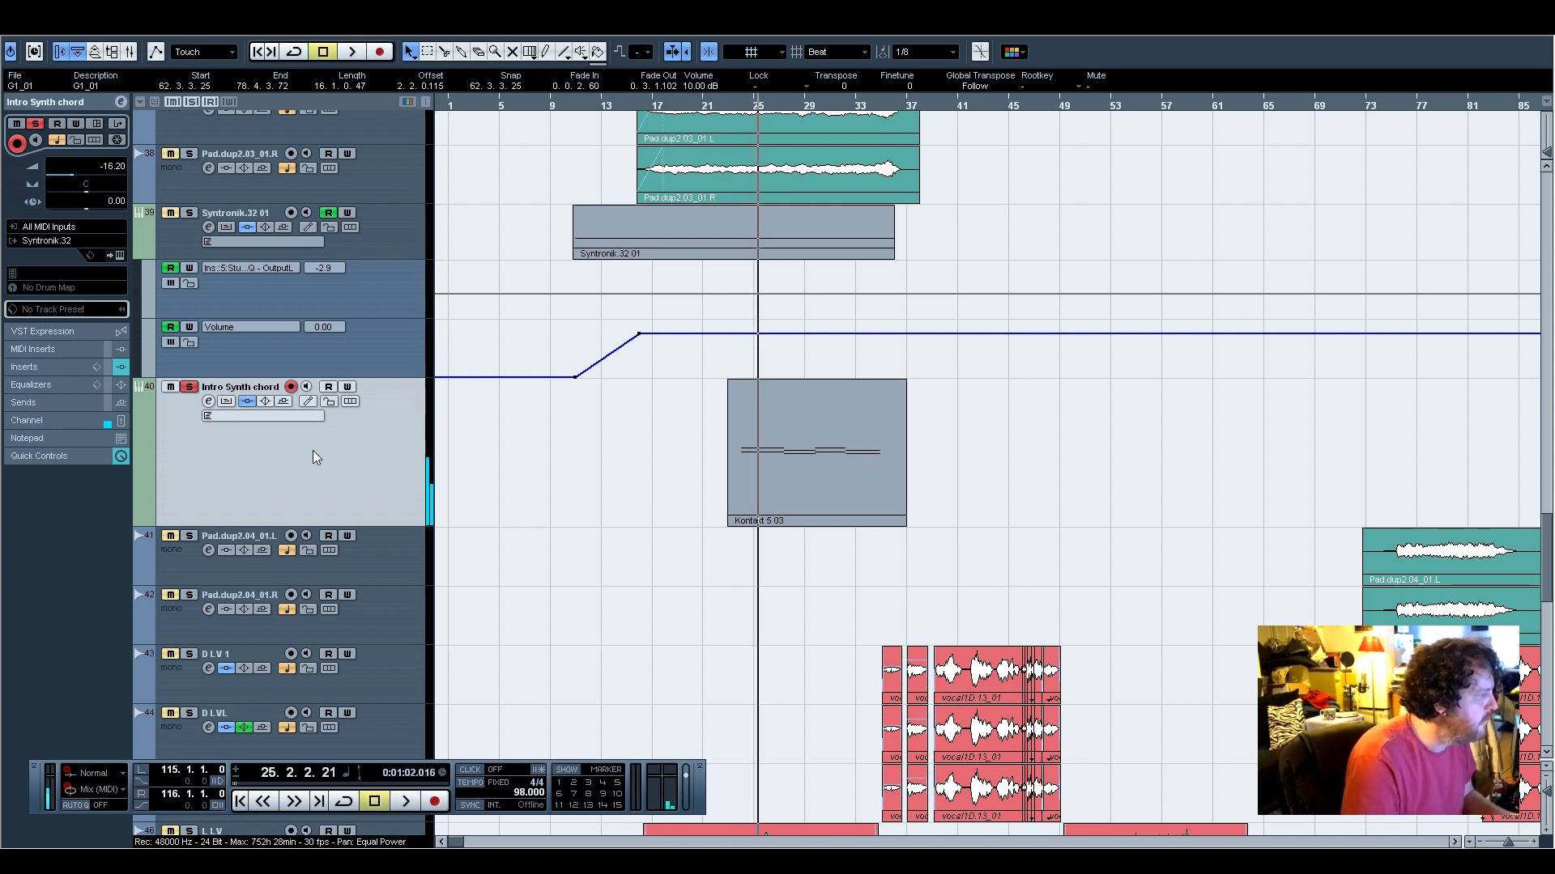
# Clear the solo and examine the insert effects on the Syntronik.32 01 and Intro Synth chord tracks
pyautogui.click(407, 237)
pyautogui.click(44, 367)
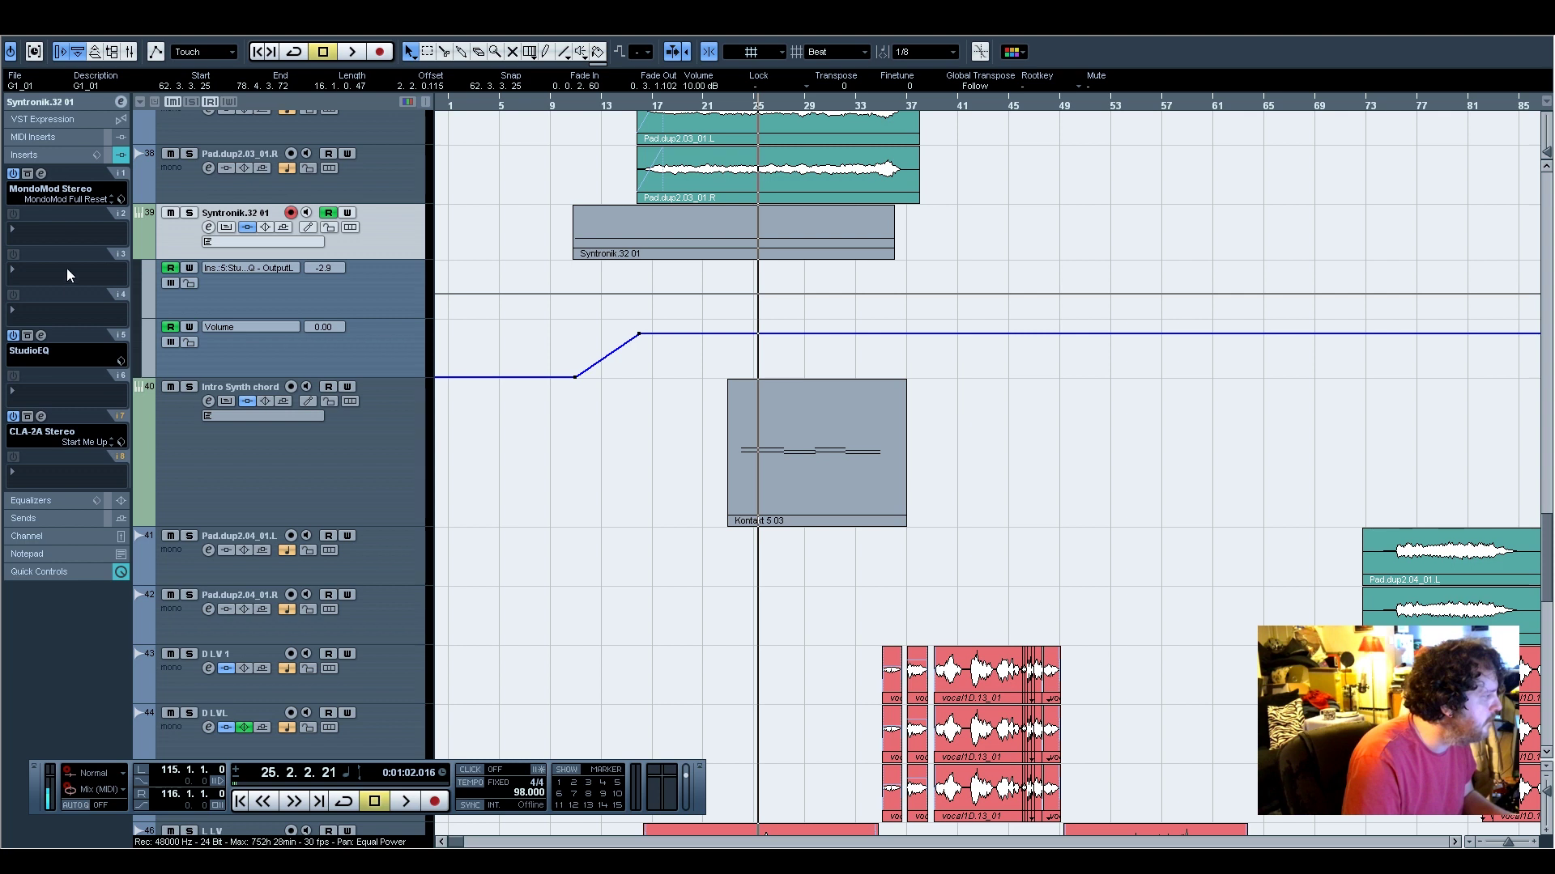
pyautogui.click(358, 464)
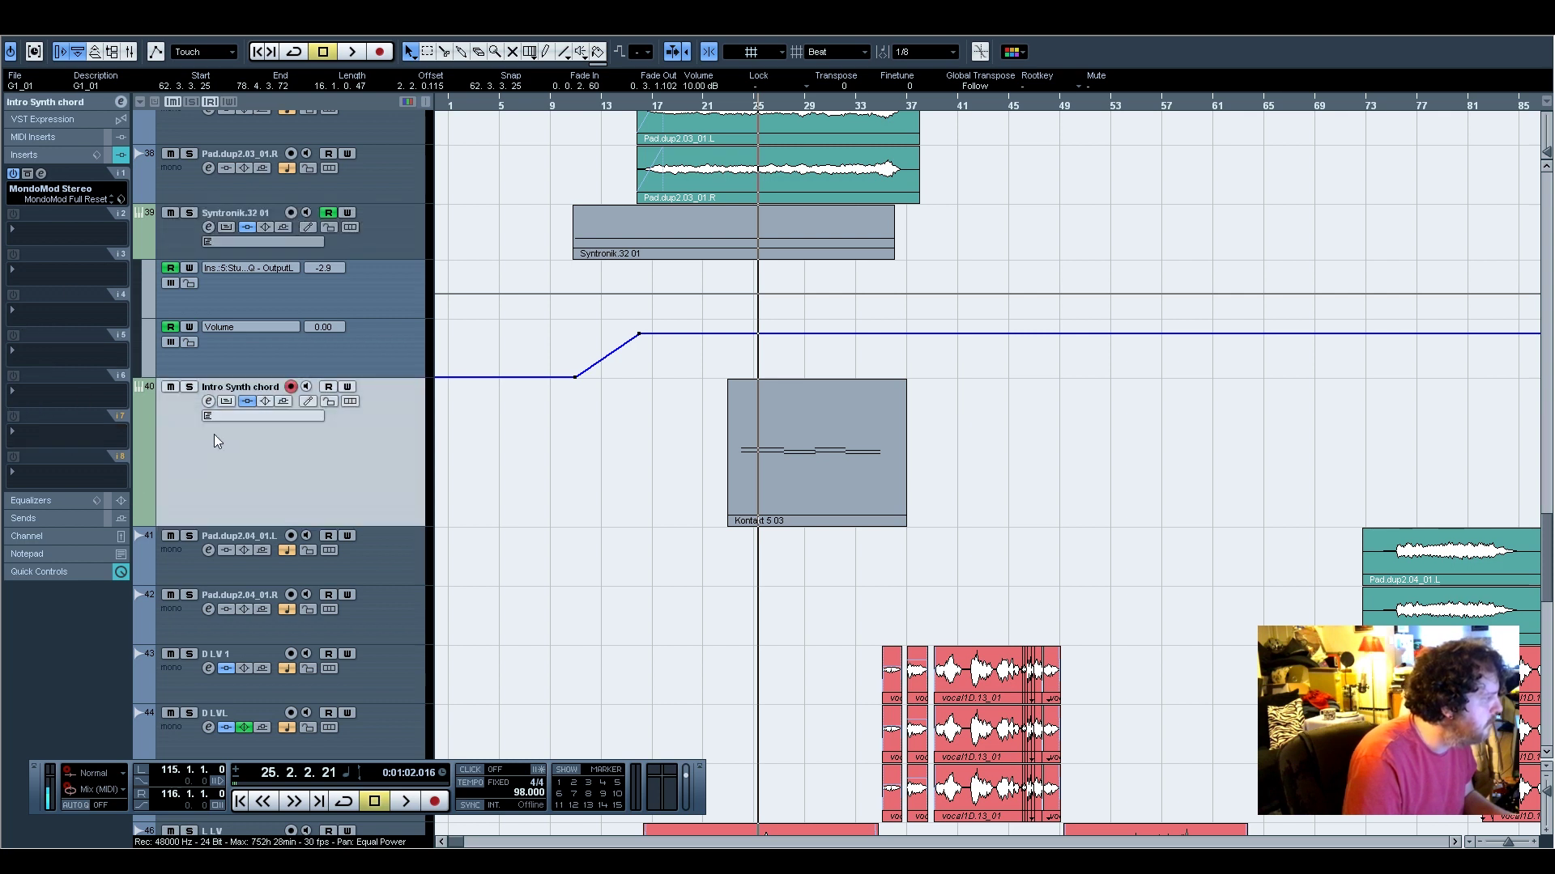
# Solo the Syntronik, Intro Synth chord and Pad.dup2.03 tracks, audition them together from about bar 21, and stop playback
pyautogui.click(188, 213)
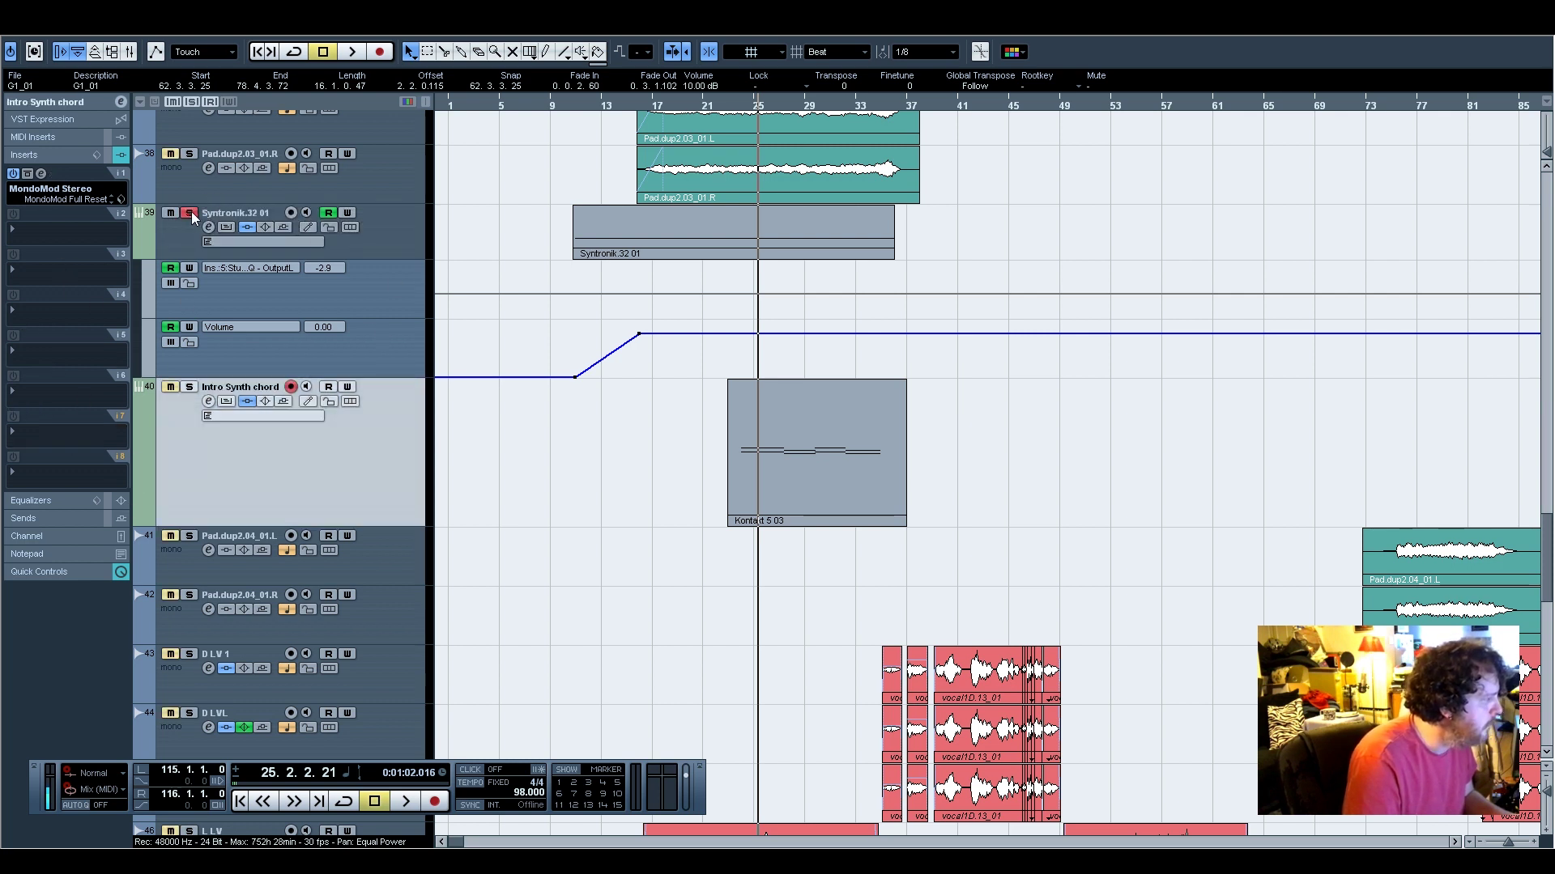
pyautogui.click(188, 387)
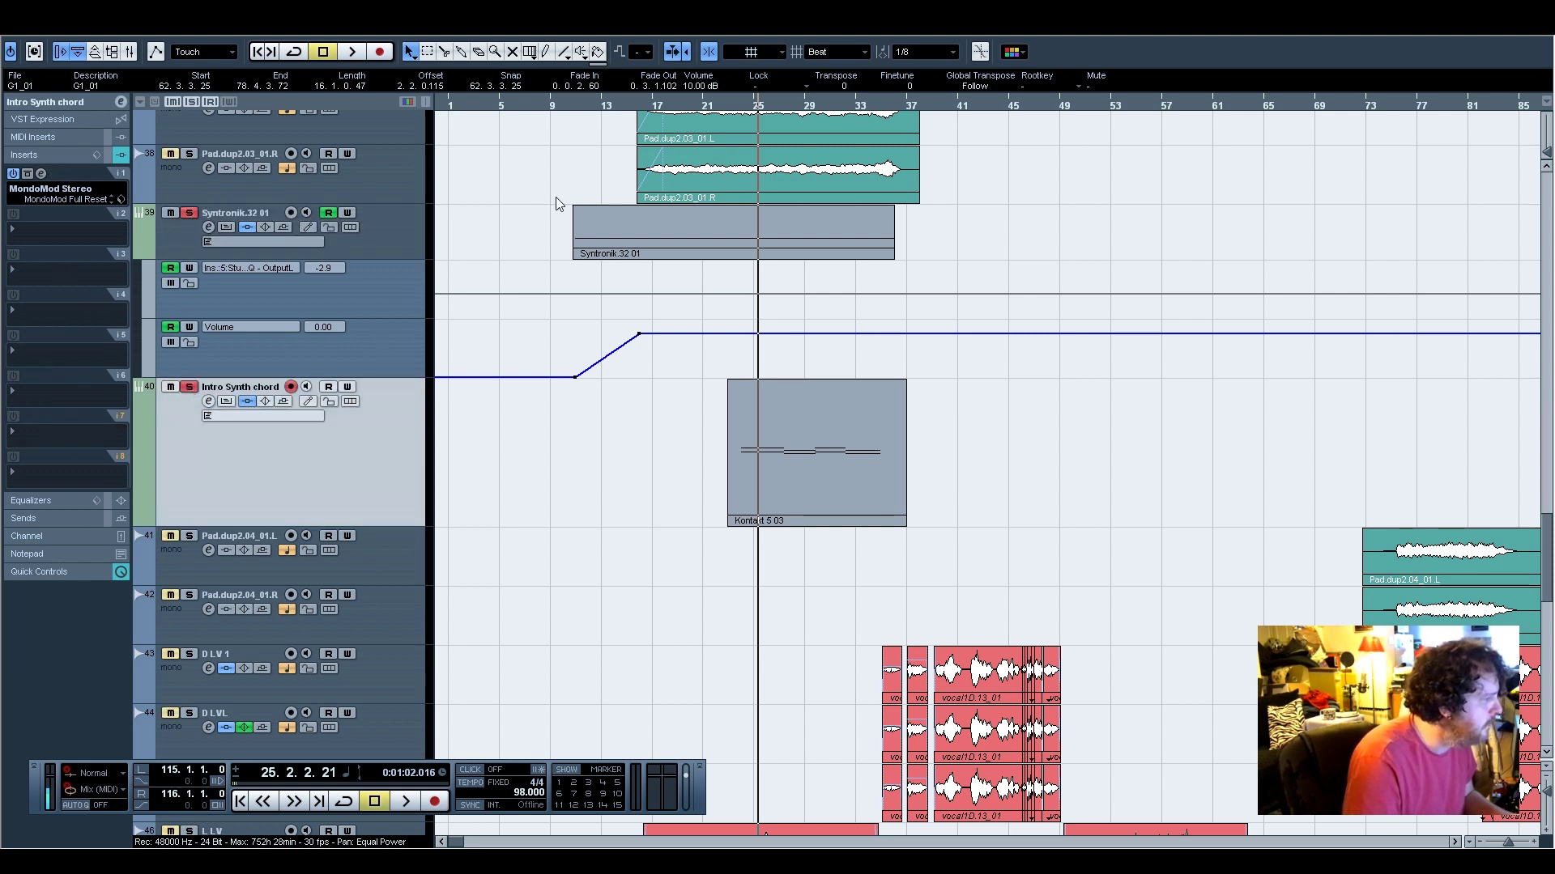
pyautogui.click(705, 108)
pyautogui.press('space')
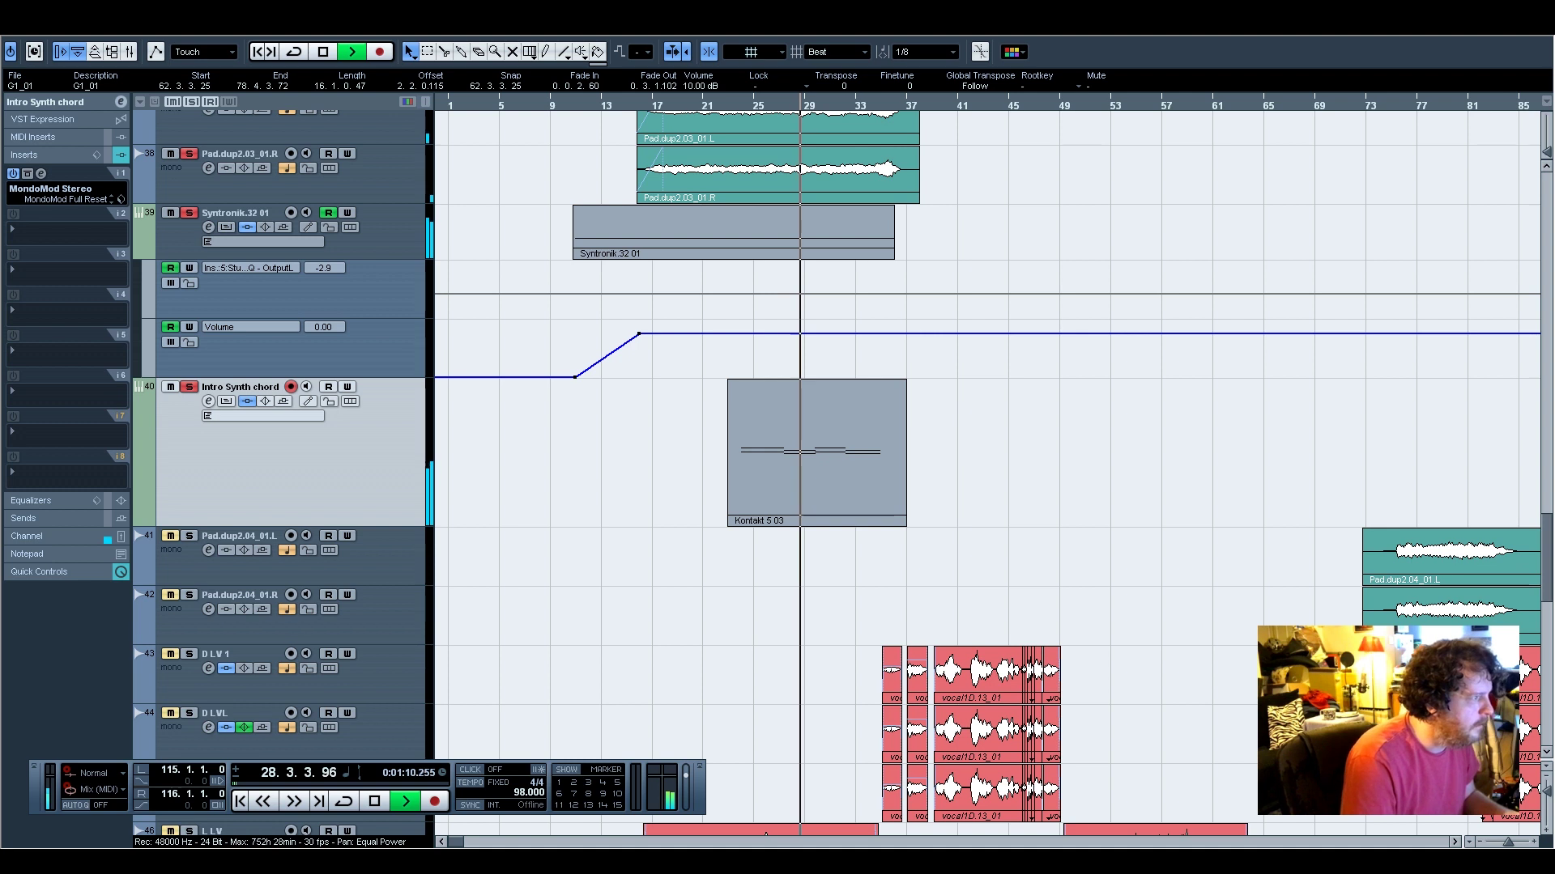
pyautogui.press('space')
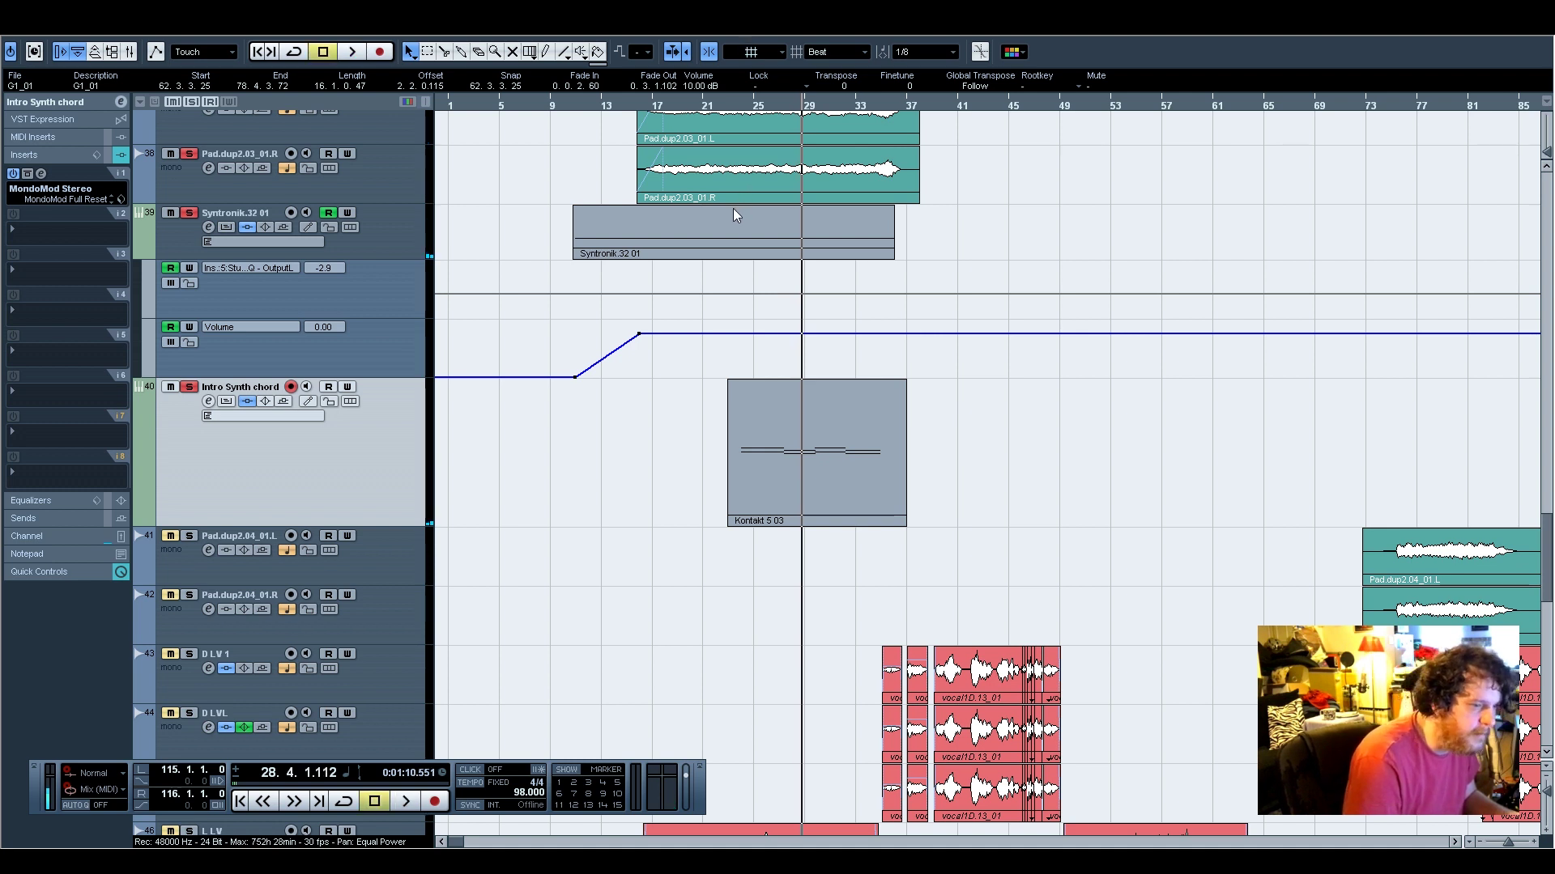
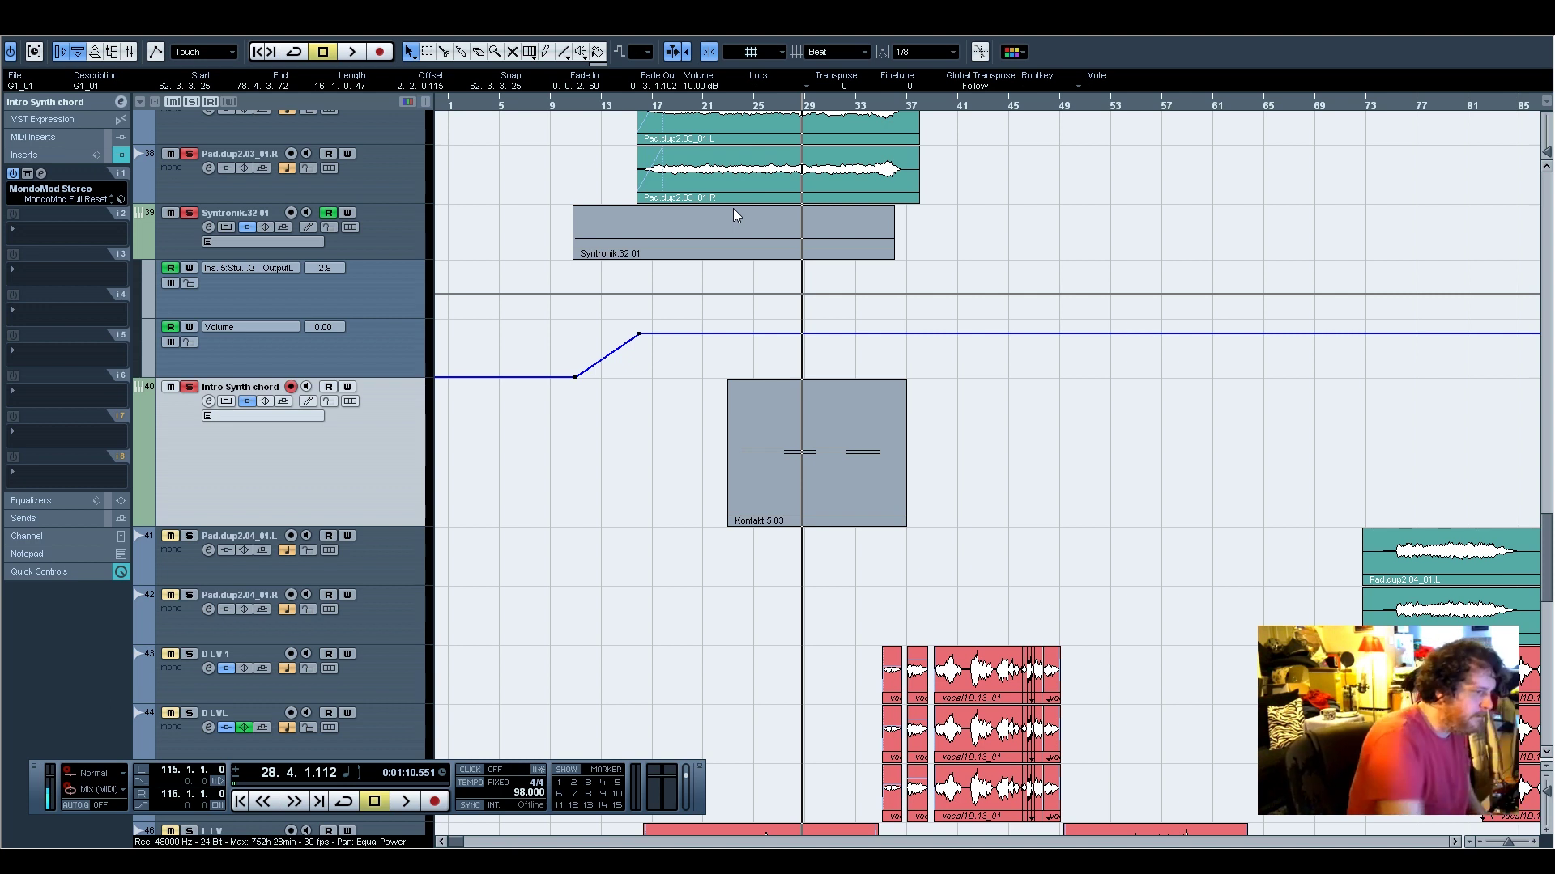
# Clear all solos and pull the All Vox group's volume all the way down, ready to play from 11.2.1
pyautogui.click(578, 105)
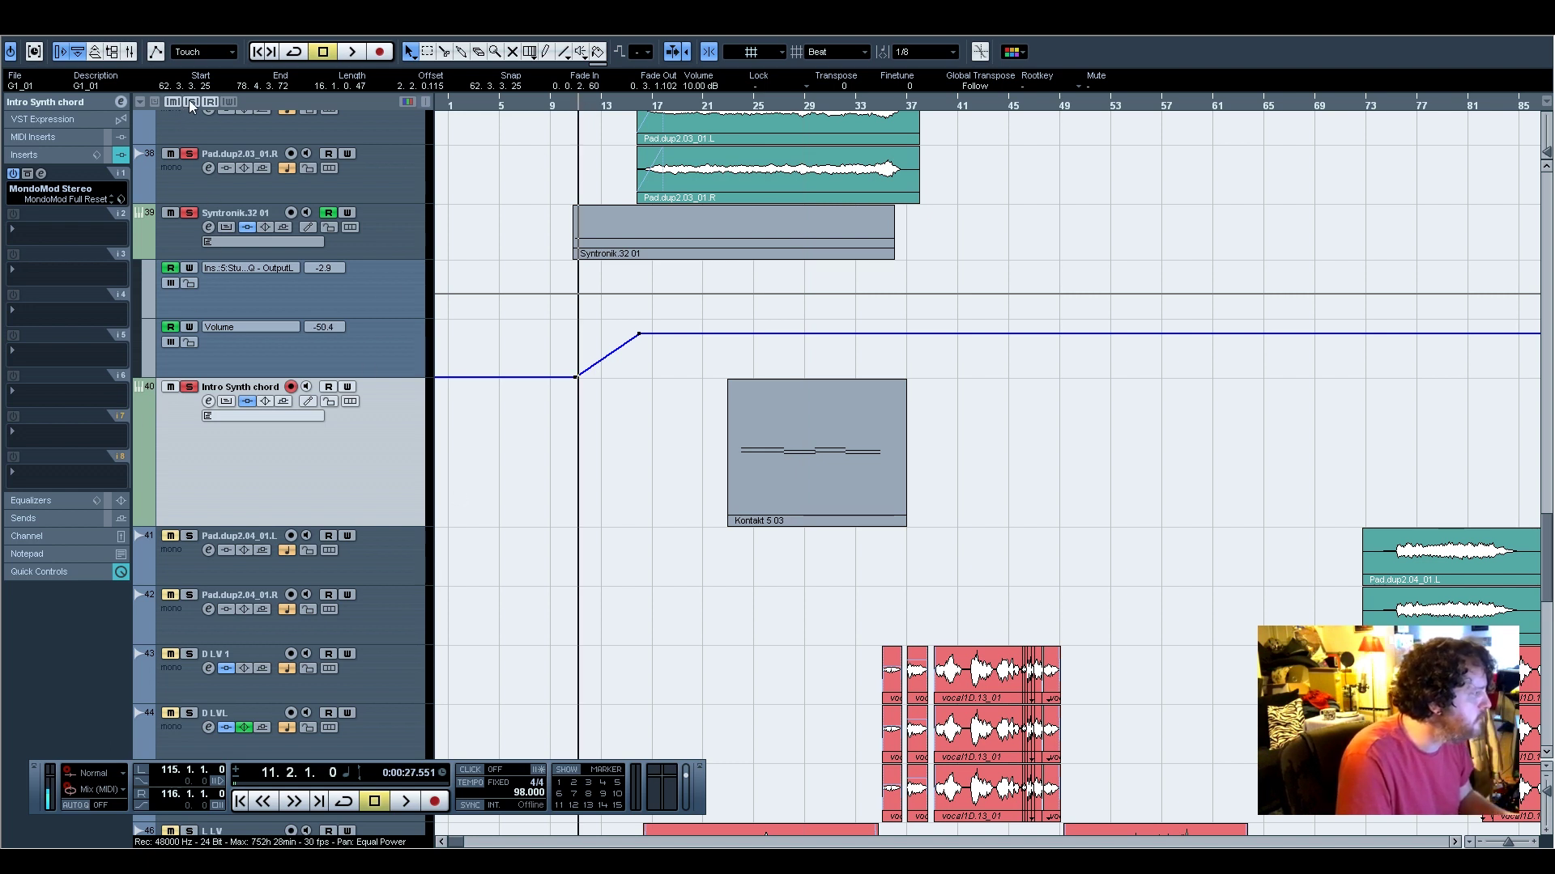
pyautogui.scroll(-10, 788, 608)
pyautogui.scroll(-3, 806, 622)
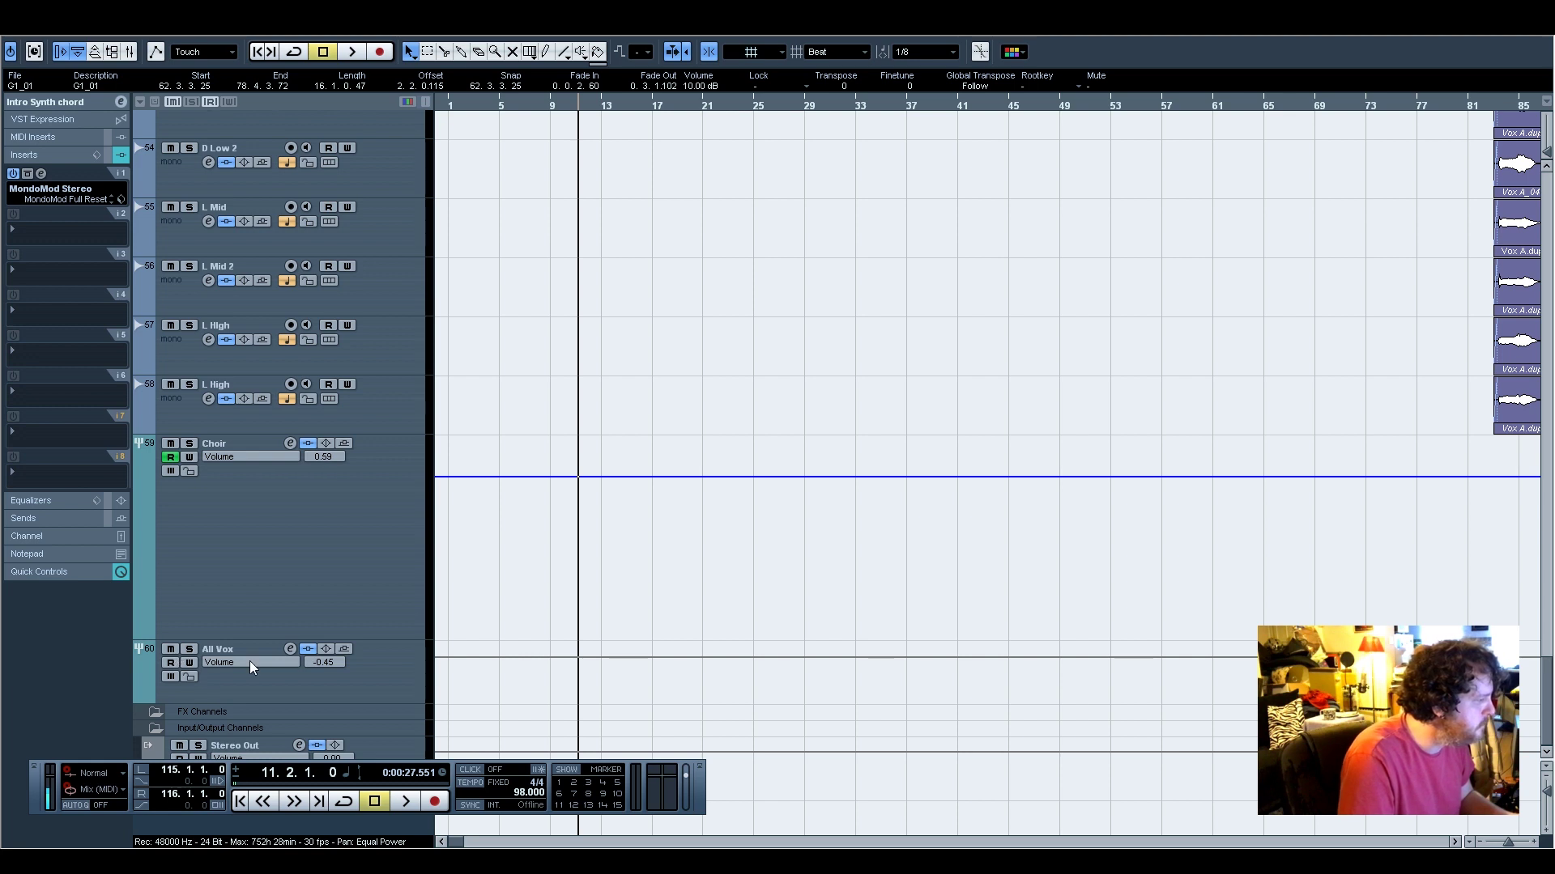
pyautogui.click(275, 673)
pyautogui.moveTo(99, 278); pyautogui.dragTo(100, 396)
# Play the mix from 11.2.1 without the vocals while examining the vocal, synth and pad tracks
pyautogui.scroll(10, 955, 589)
pyautogui.scroll(-5, 958, 594)
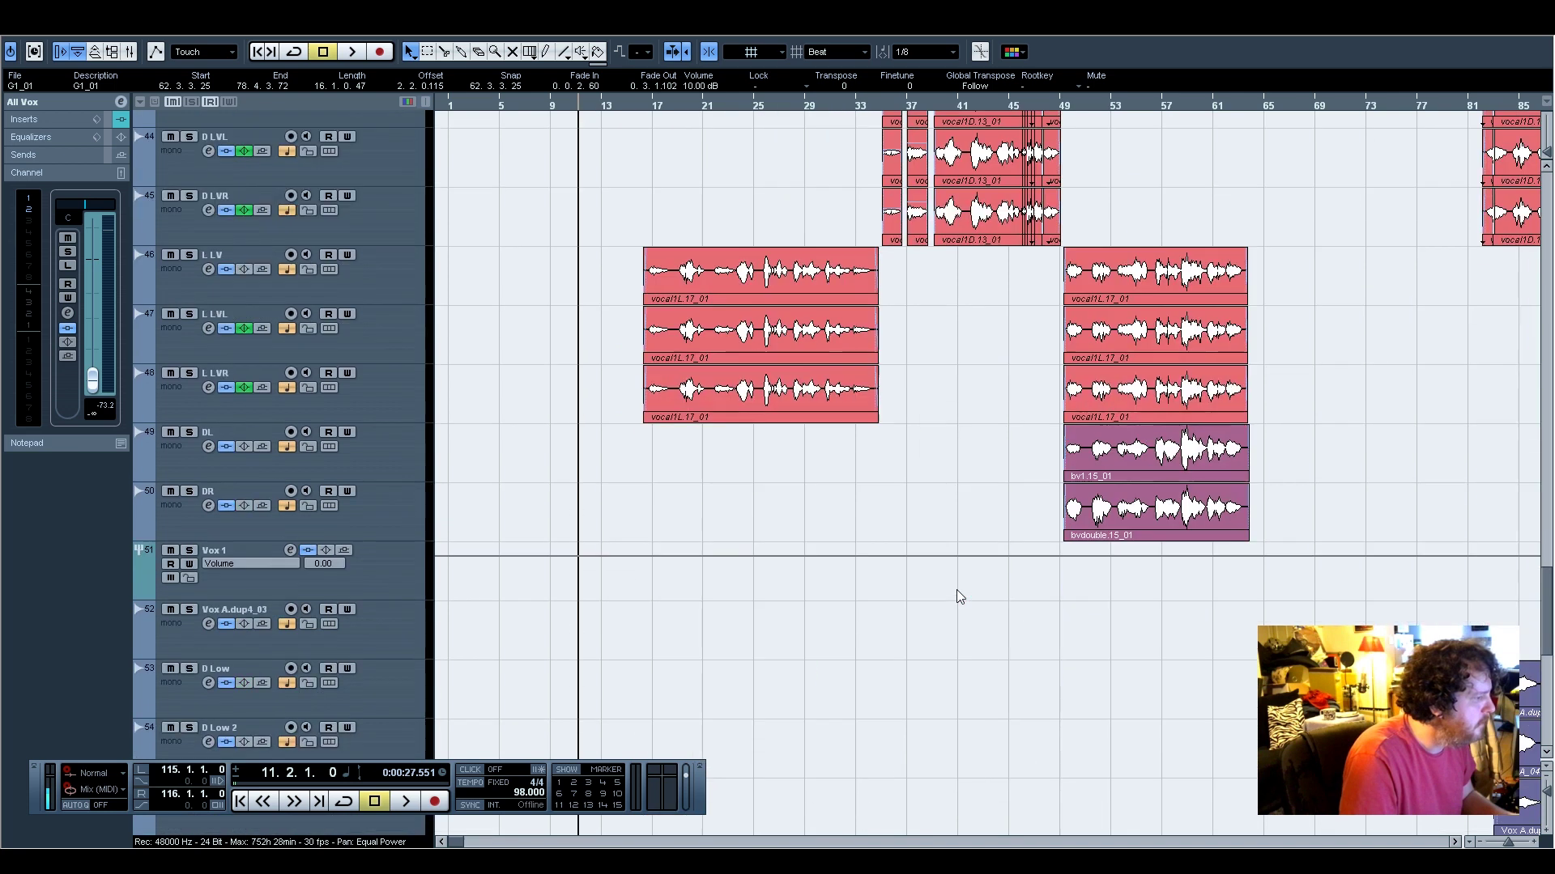
pyautogui.scroll(5, 883, 500)
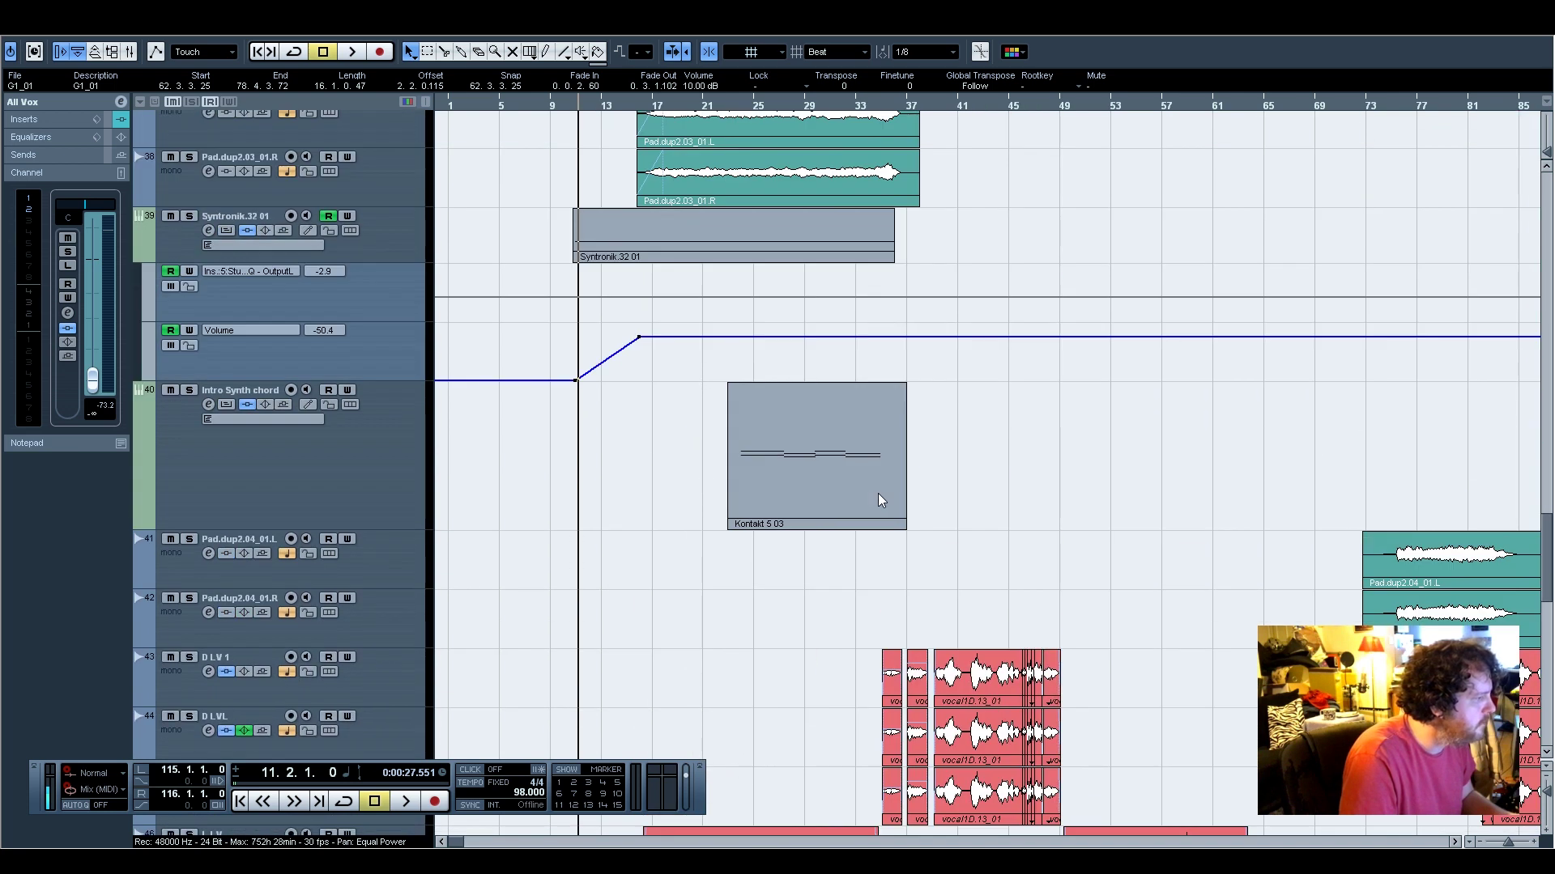
pyautogui.press('space')
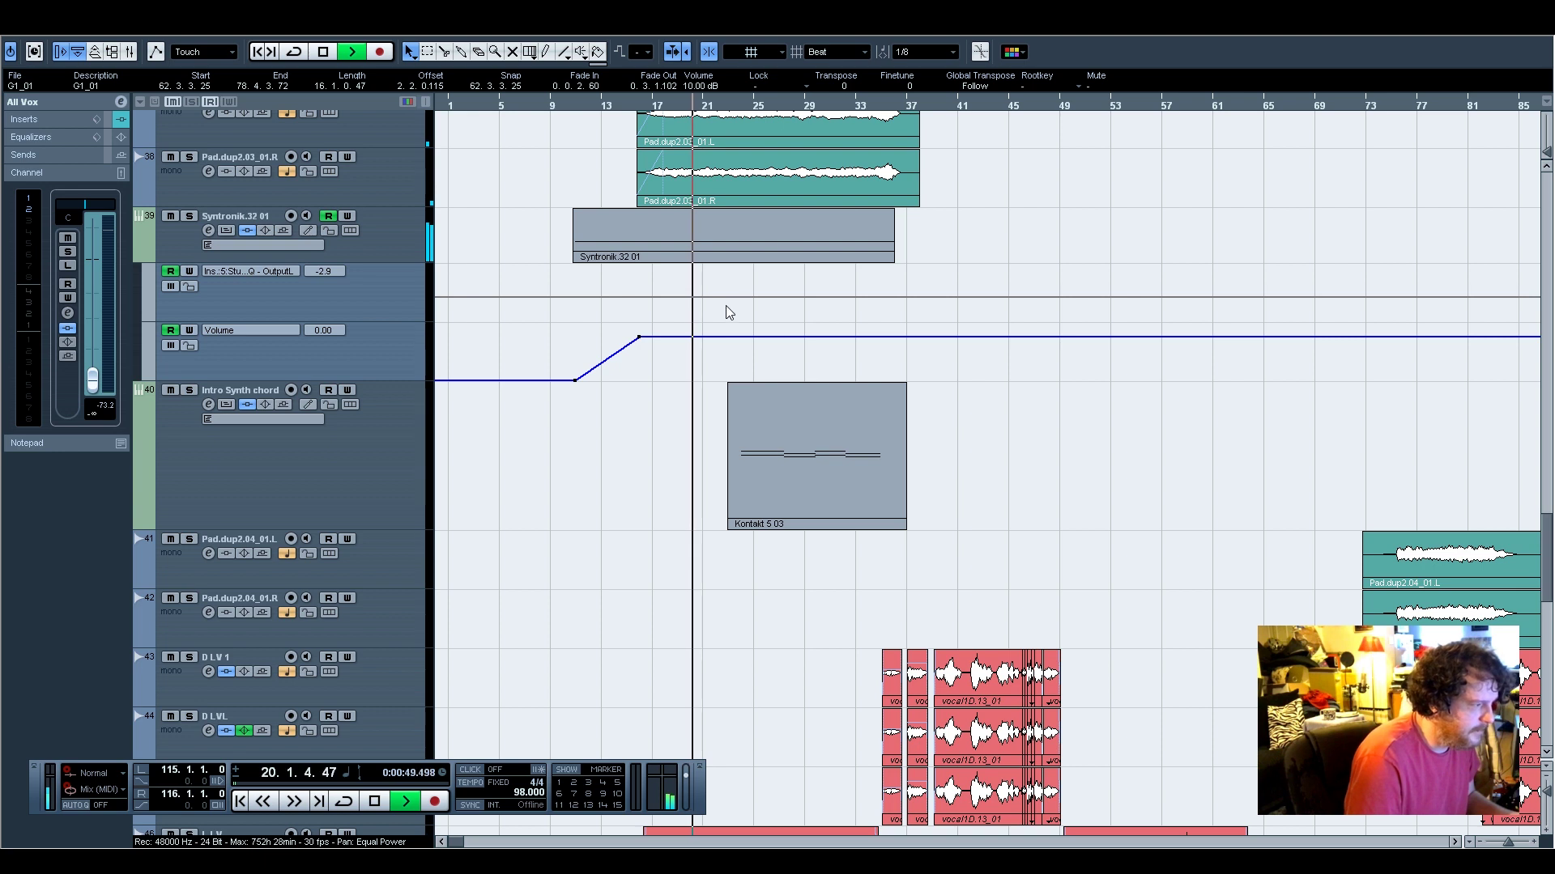
pyautogui.scroll(-10, 774, 635)
pyautogui.scroll(5, 772, 634)
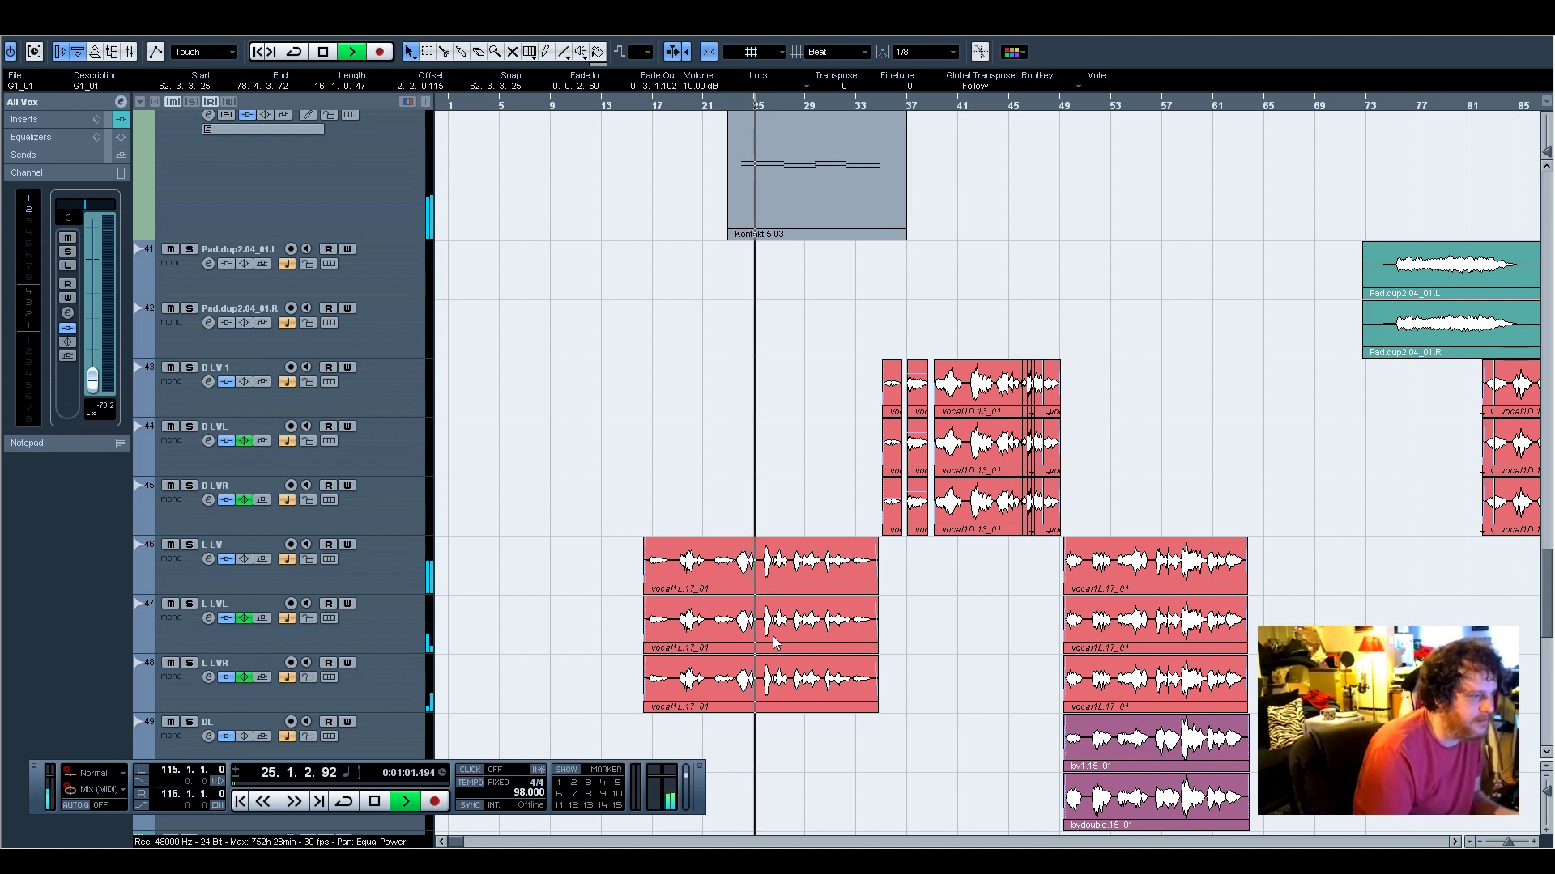
pyautogui.scroll(5, 916, 406)
pyautogui.scroll(2, 915, 407)
pyautogui.scroll(-2, 916, 407)
pyautogui.scroll(2, 916, 406)
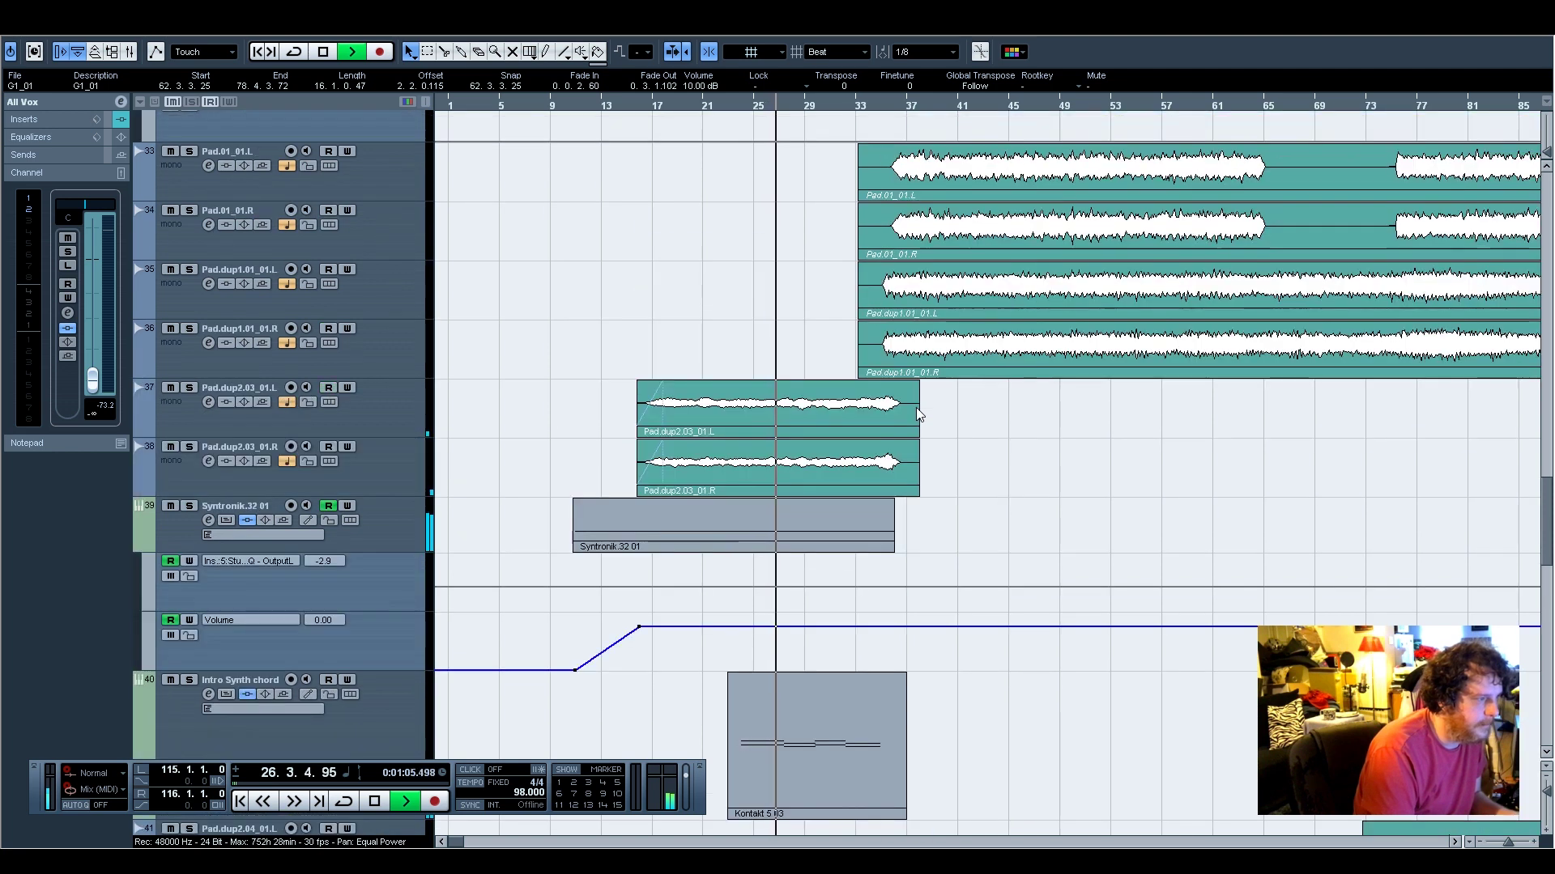
pyautogui.scroll(2, 915, 406)
# Jump playback to 33.3.1, audition the Pad.dup1.01 and Pad.01 stereo pairs in solo, and stop
pyautogui.click(863, 108)
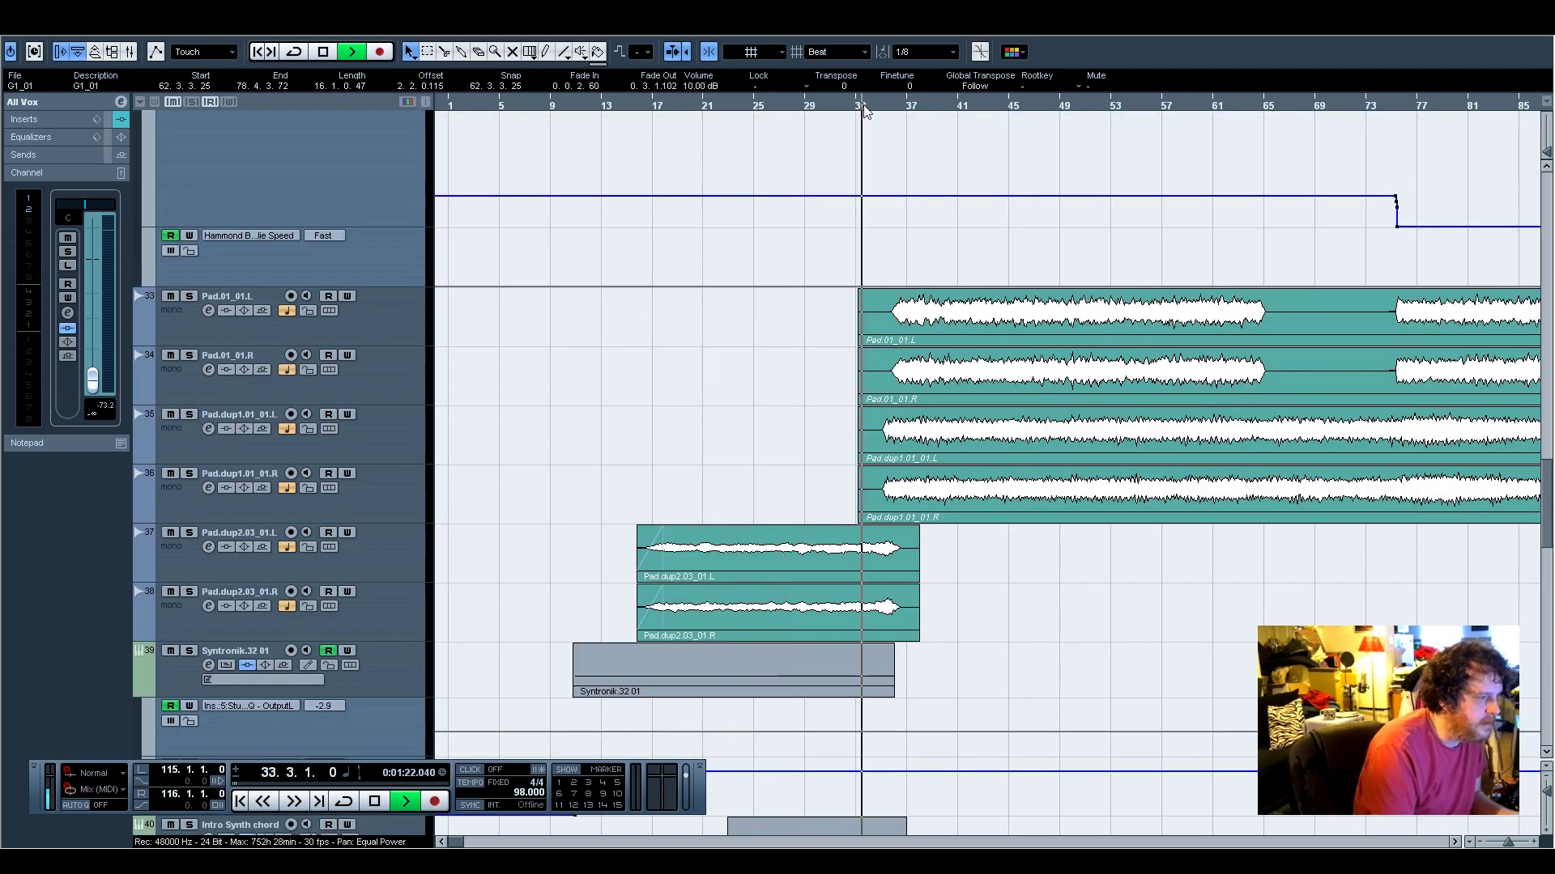
pyautogui.click(188, 414)
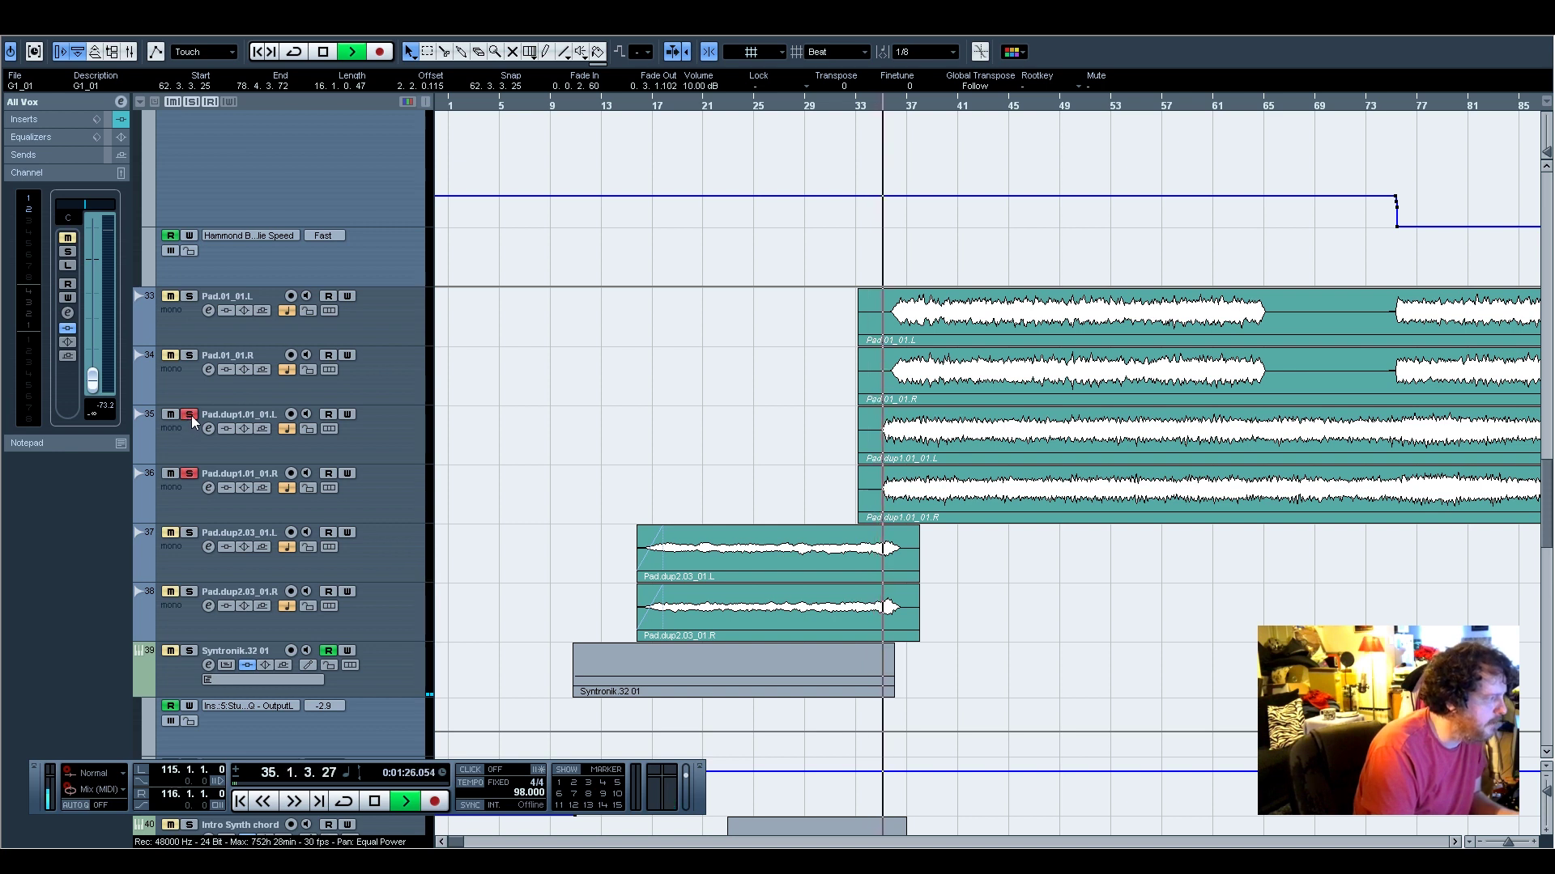
pyautogui.click(190, 356)
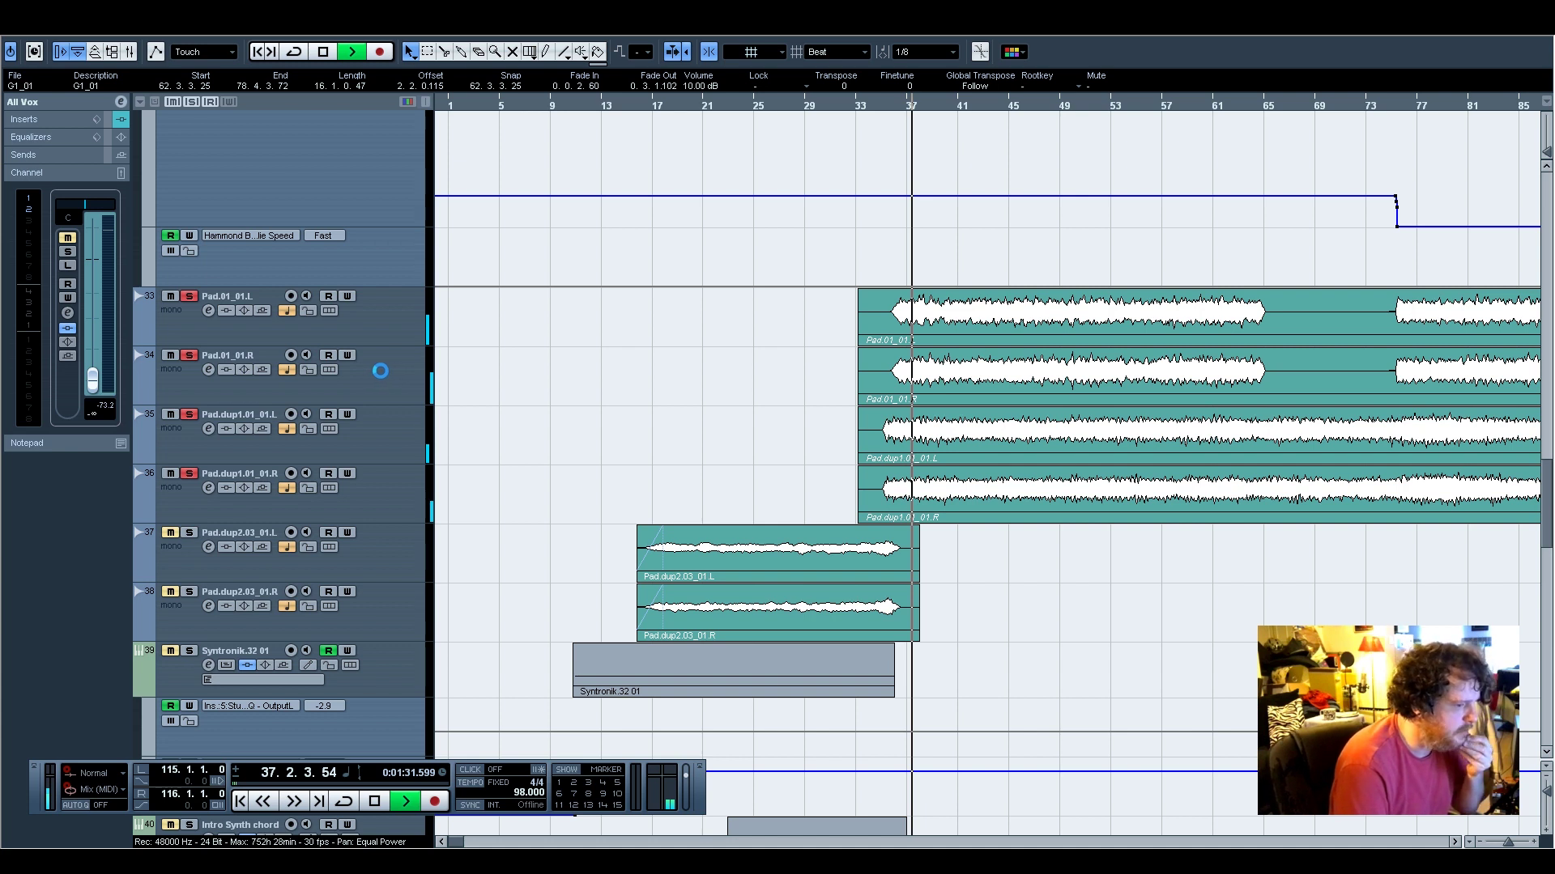
pyautogui.press('space')
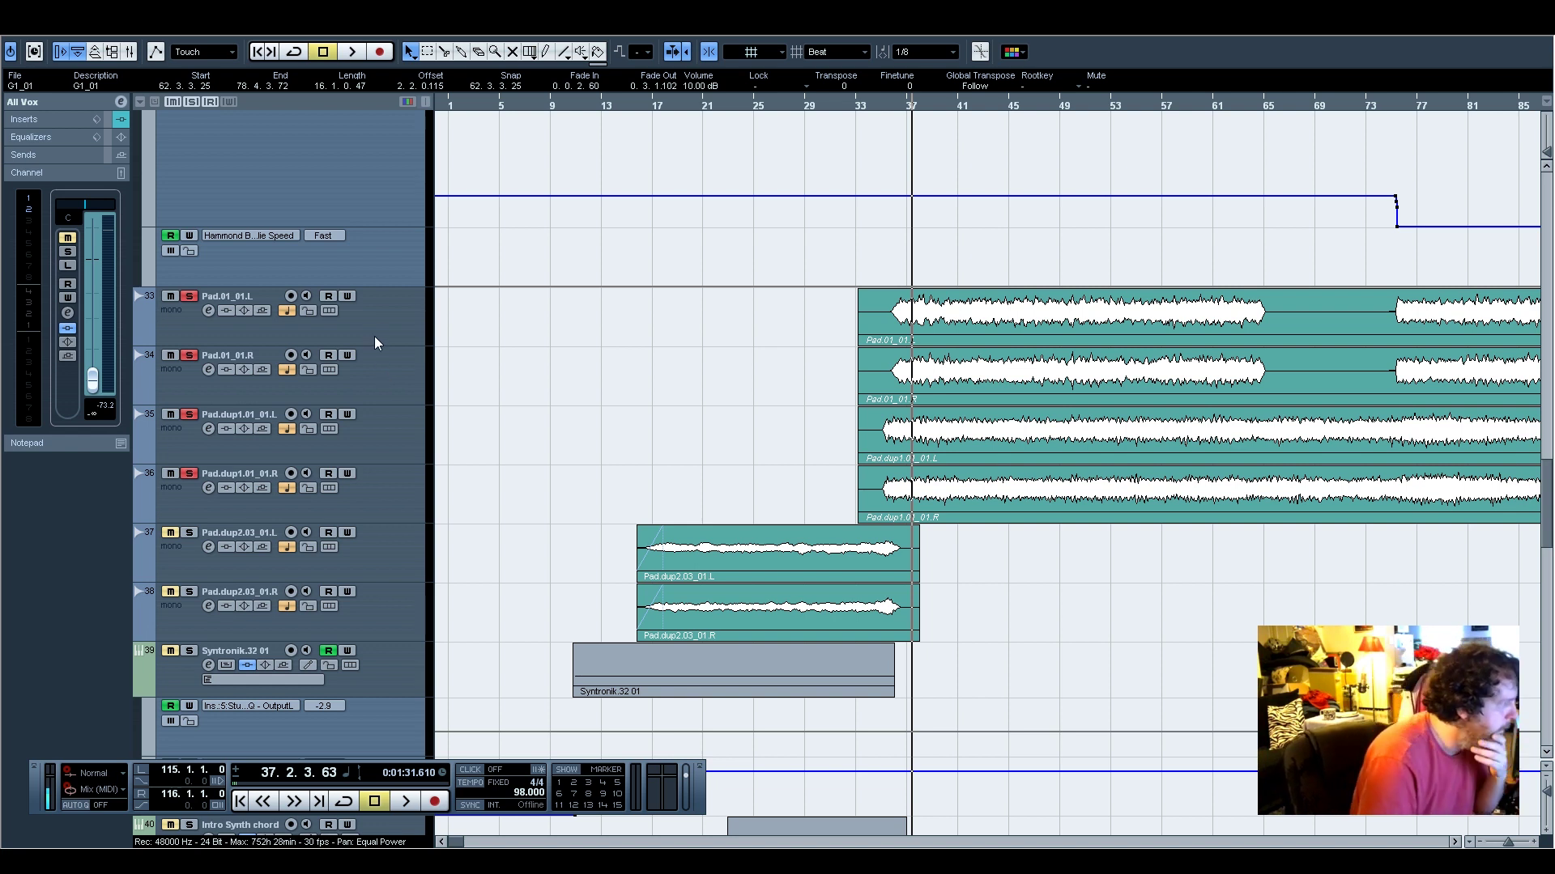
# Select only the Pad.01_01.R track and show its basic track settings to examine the track delay
pyautogui.click(385, 332)
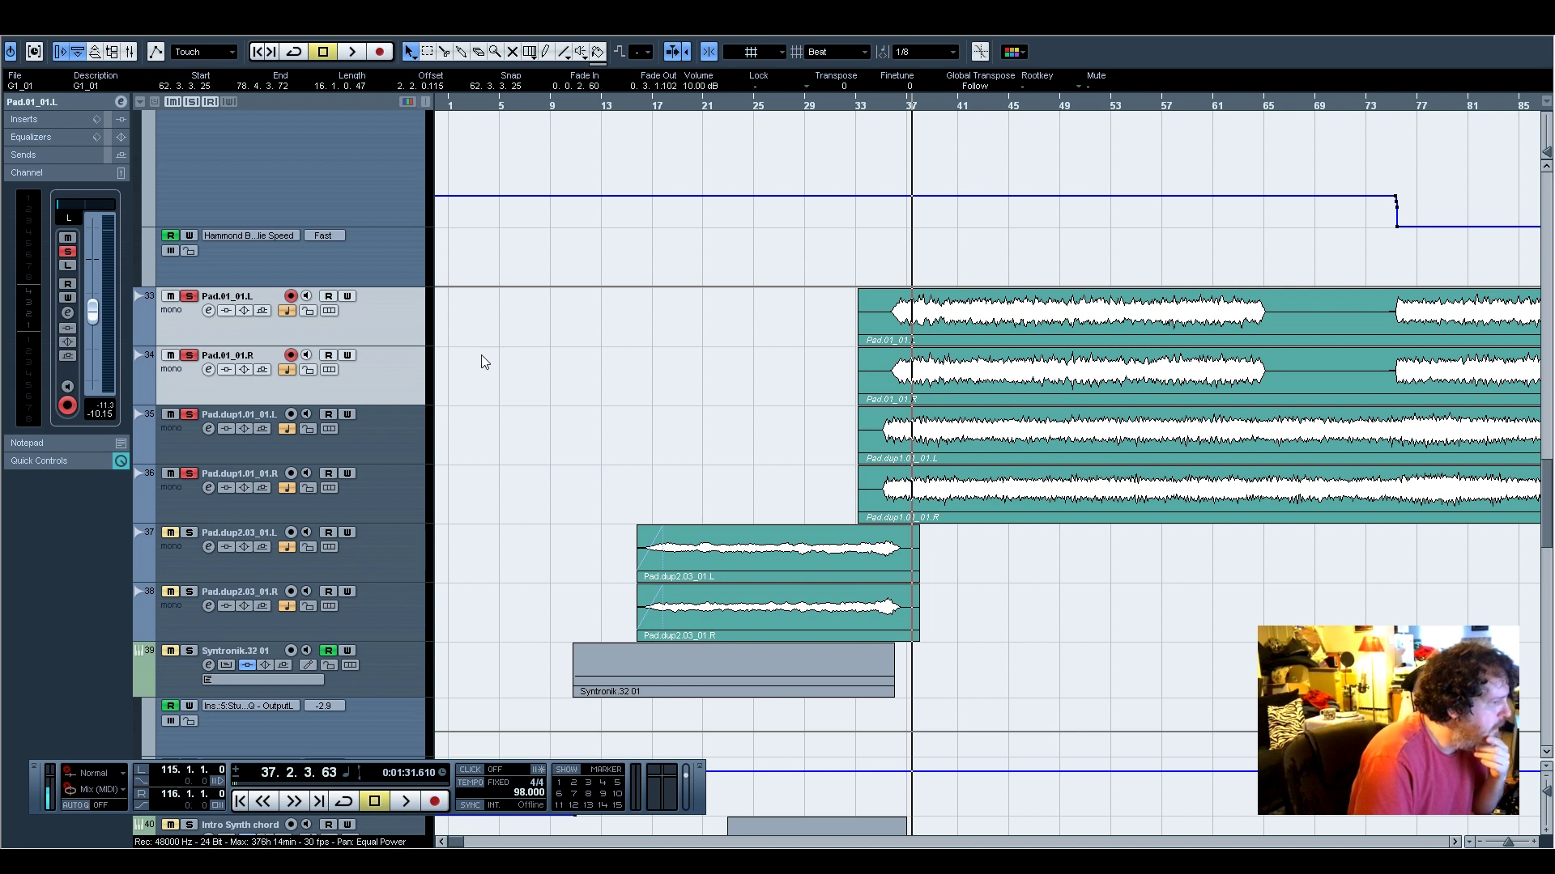
pyautogui.click(379, 385)
pyautogui.click(68, 102)
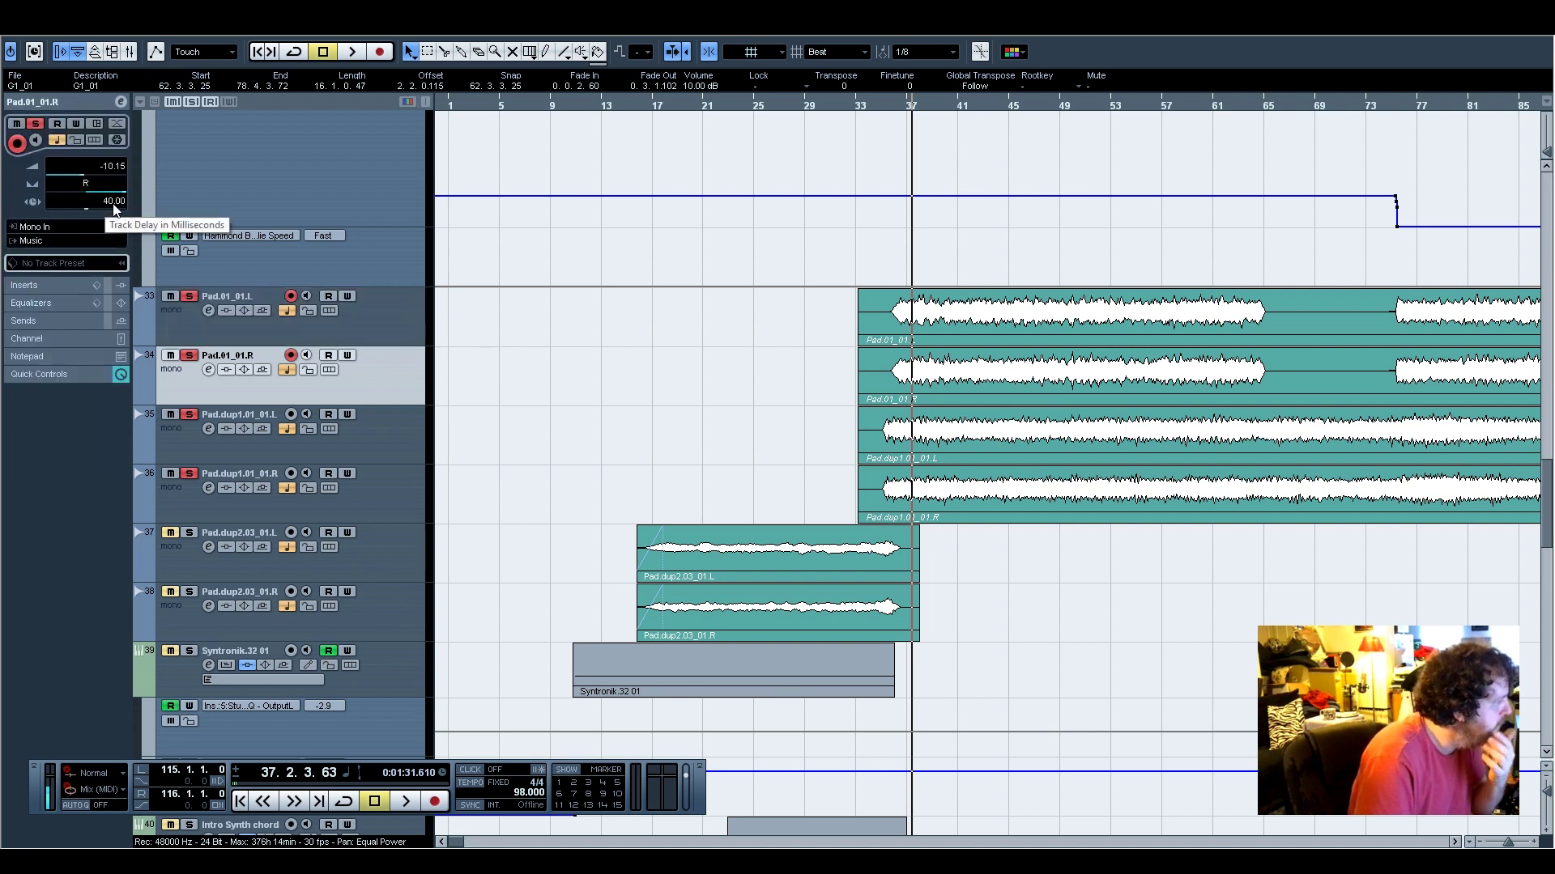
# Play the soloed pads briefly, then select the Pad.dup1.01 and Pad.01 tracks in turn to compare their track delays
pyautogui.press('space')
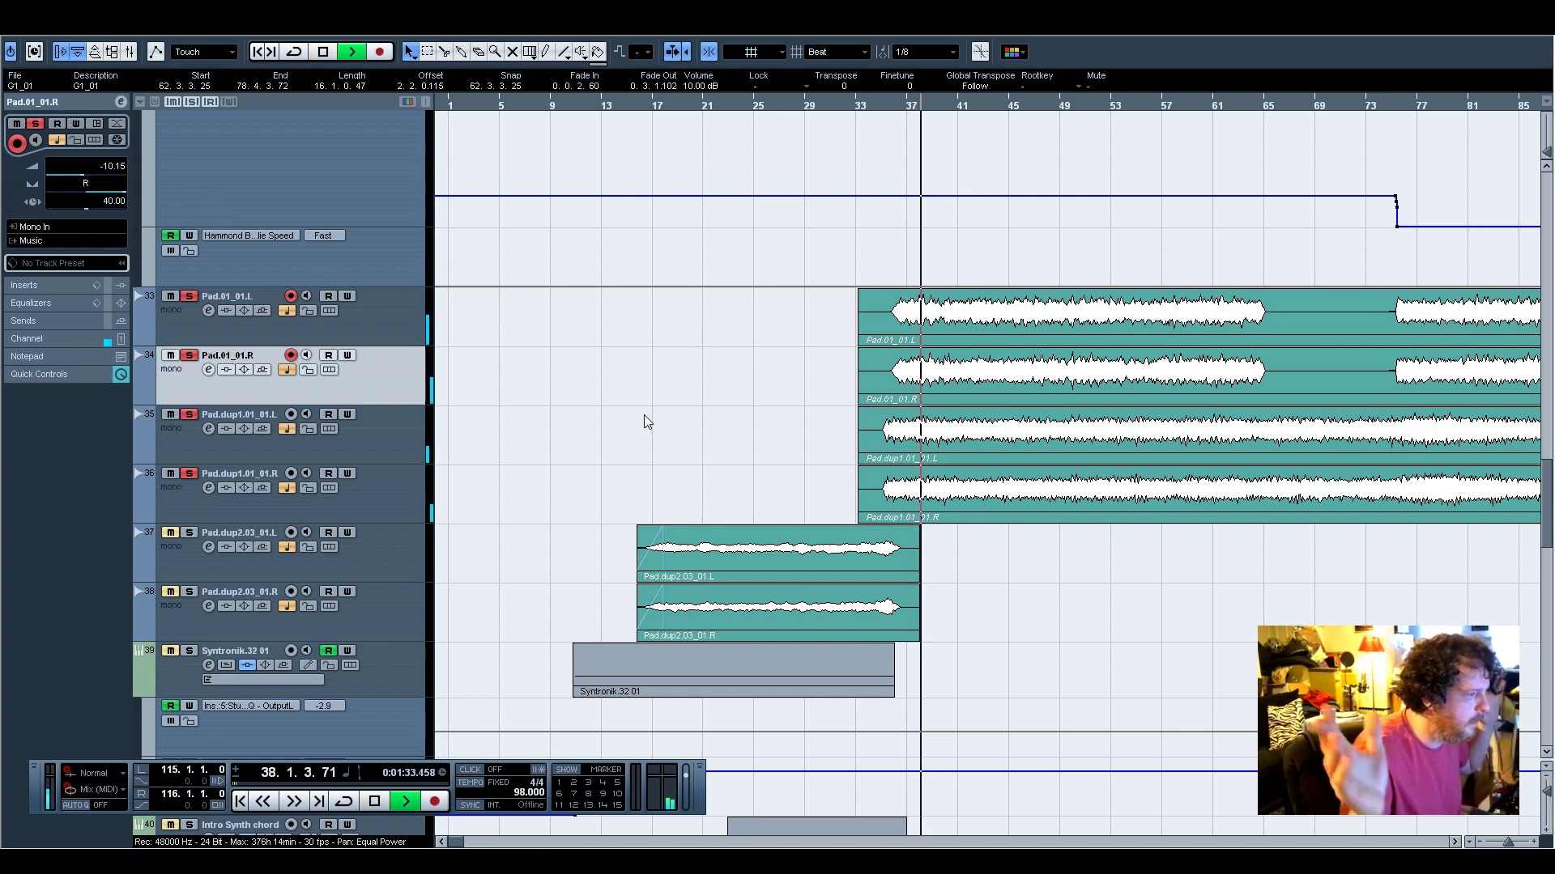
pyautogui.press('space')
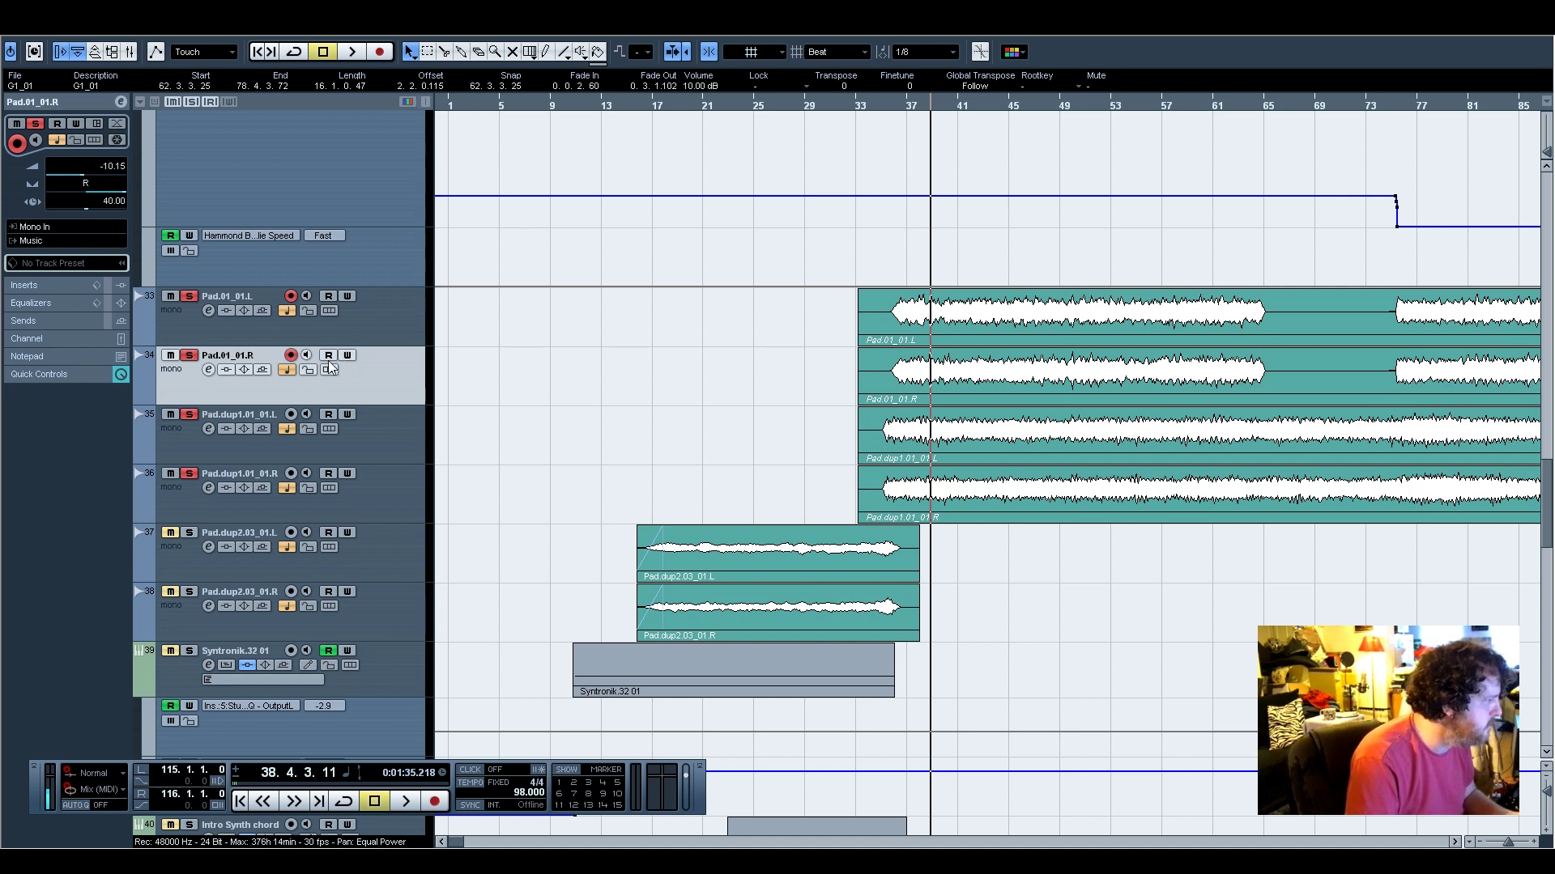
pyautogui.click(387, 439)
pyautogui.click(382, 492)
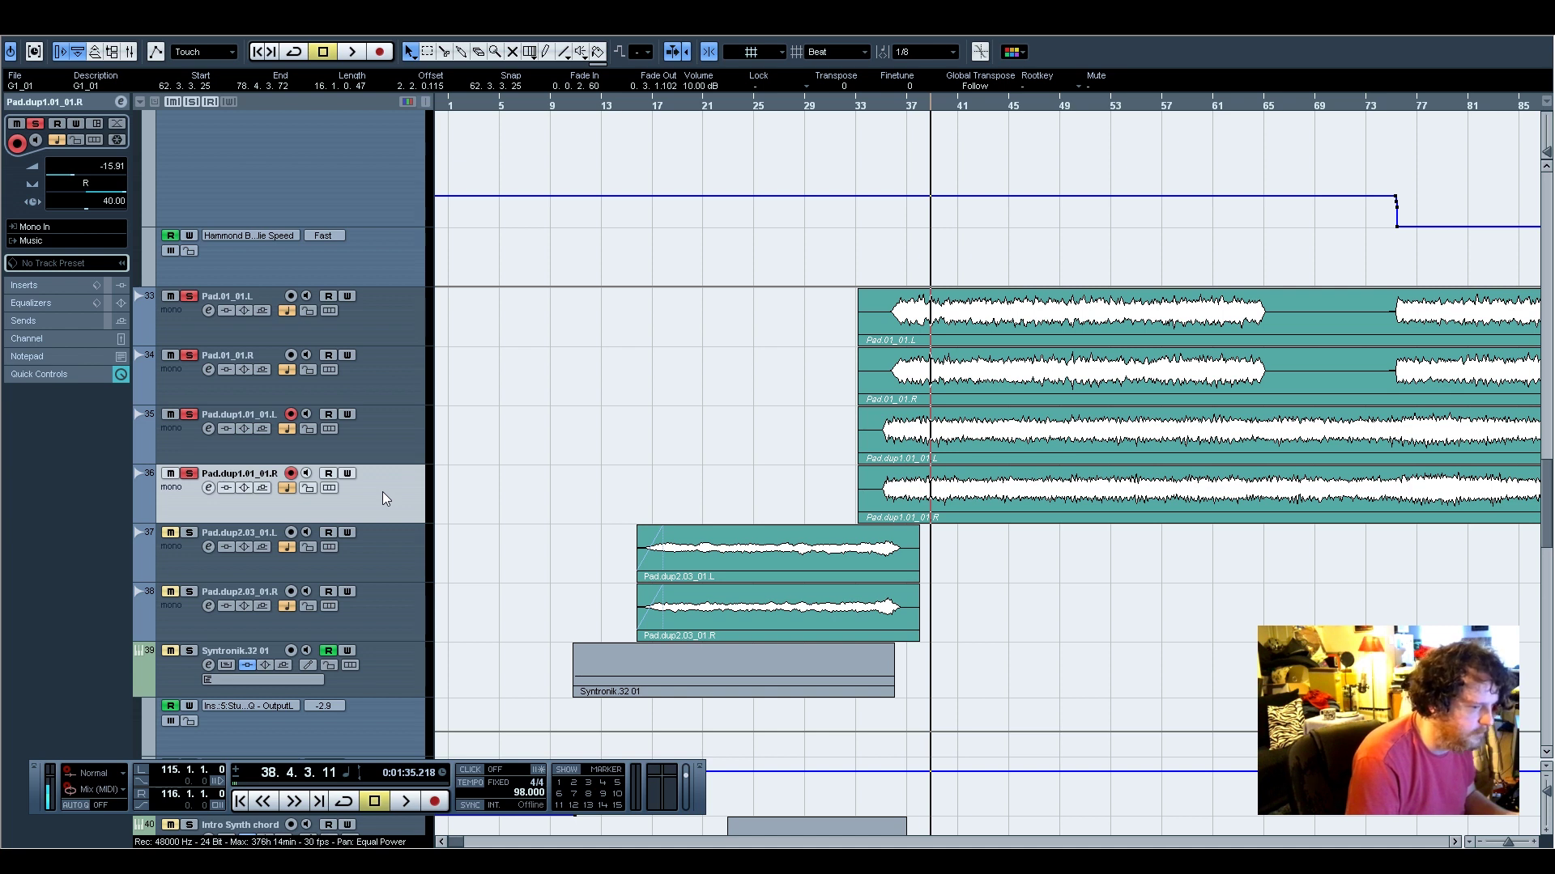
pyautogui.click(385, 385)
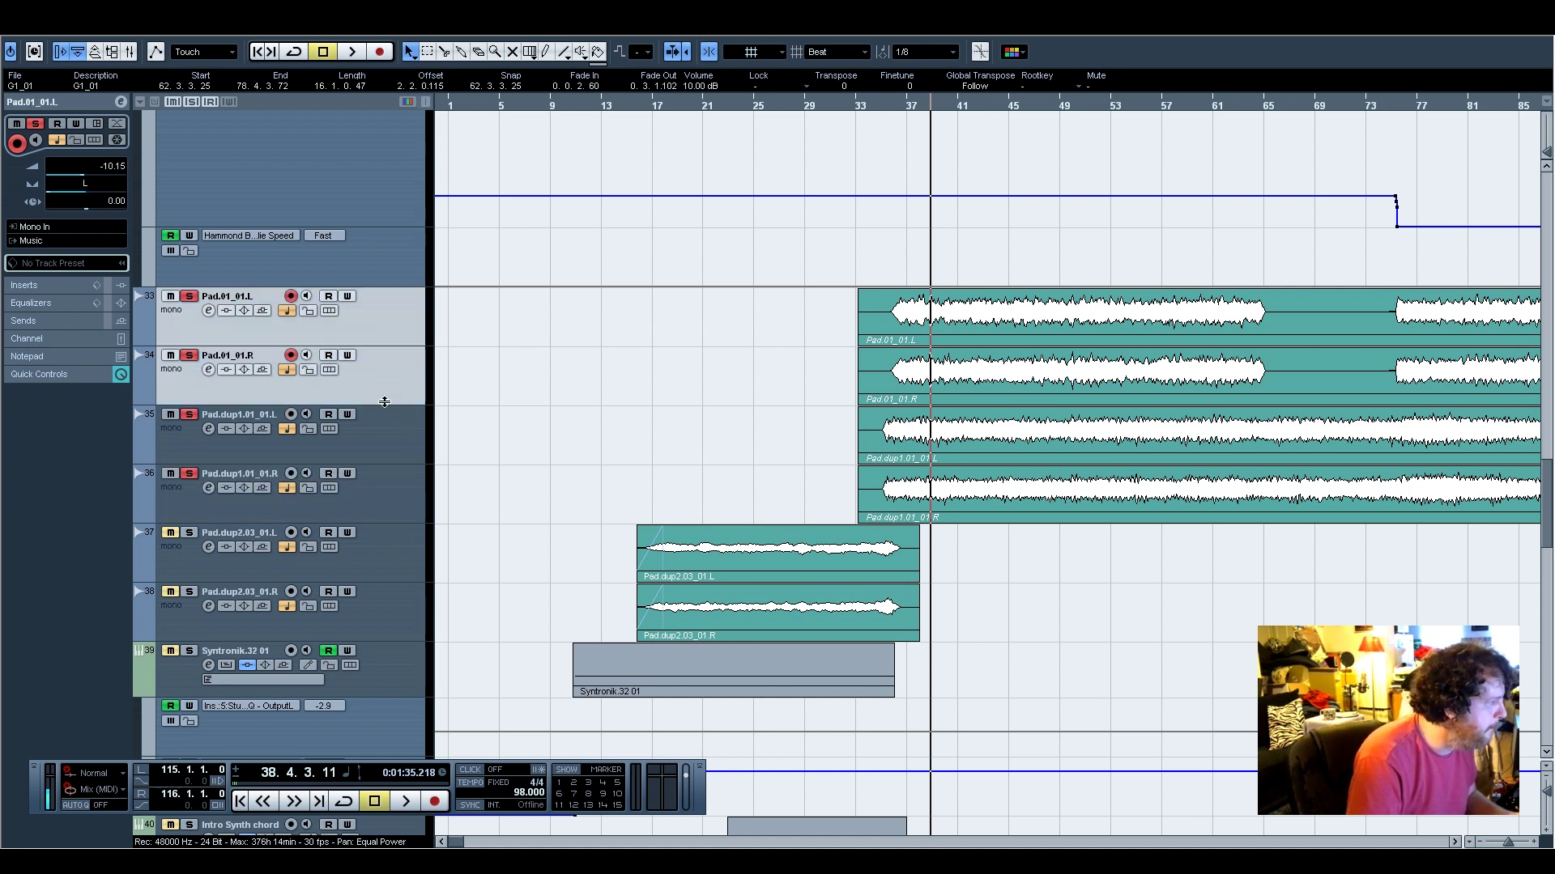
# Audition the soloed pad tracks again from 35.1.1 and stop playback
pyautogui.click(882, 108)
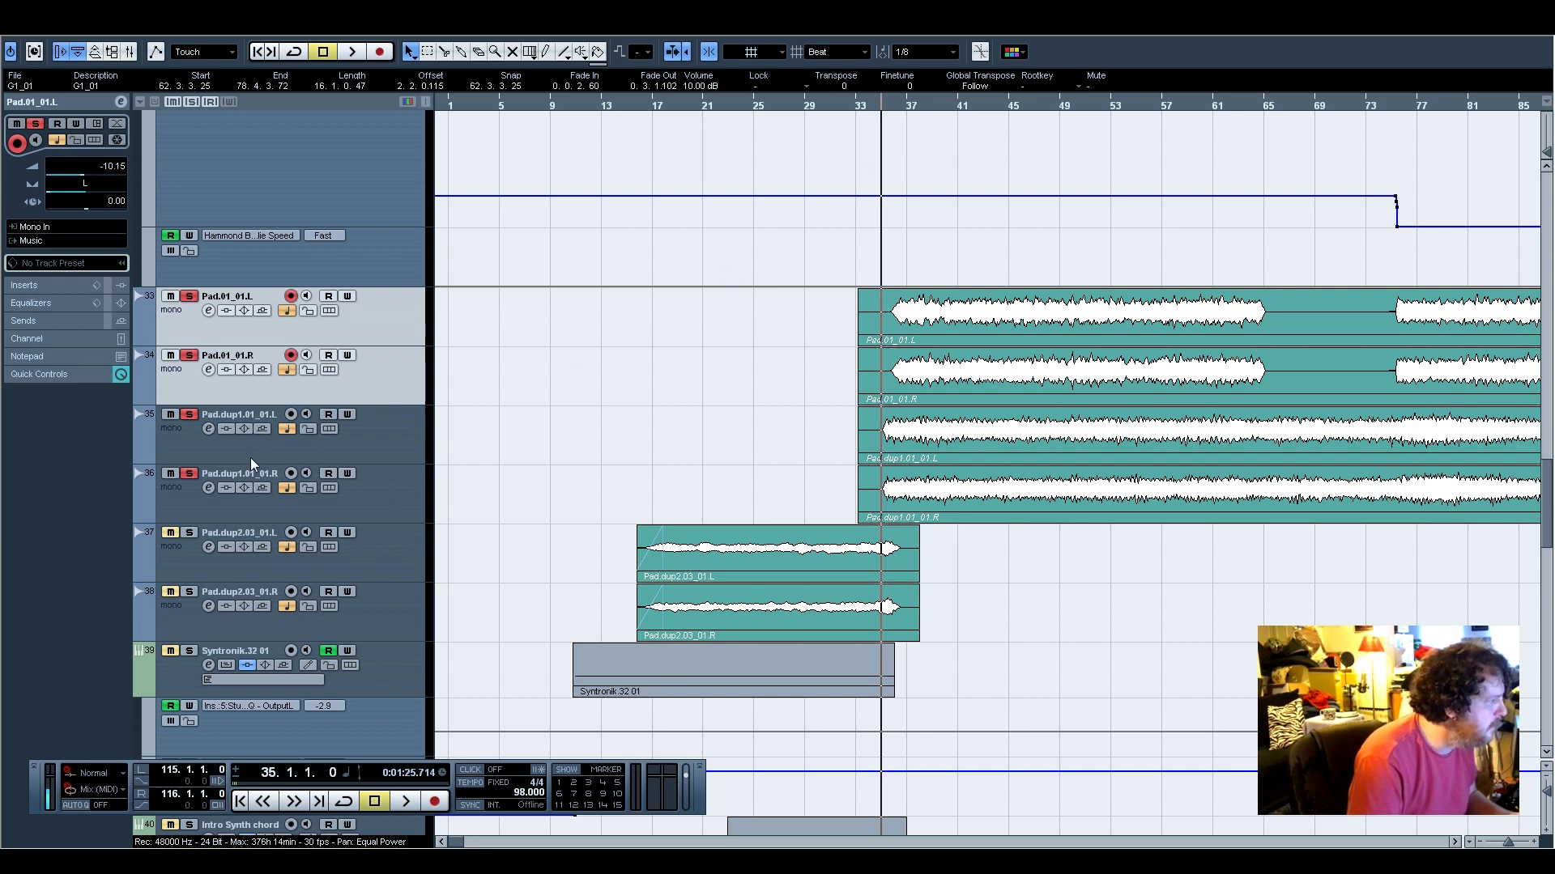
pyautogui.press('space')
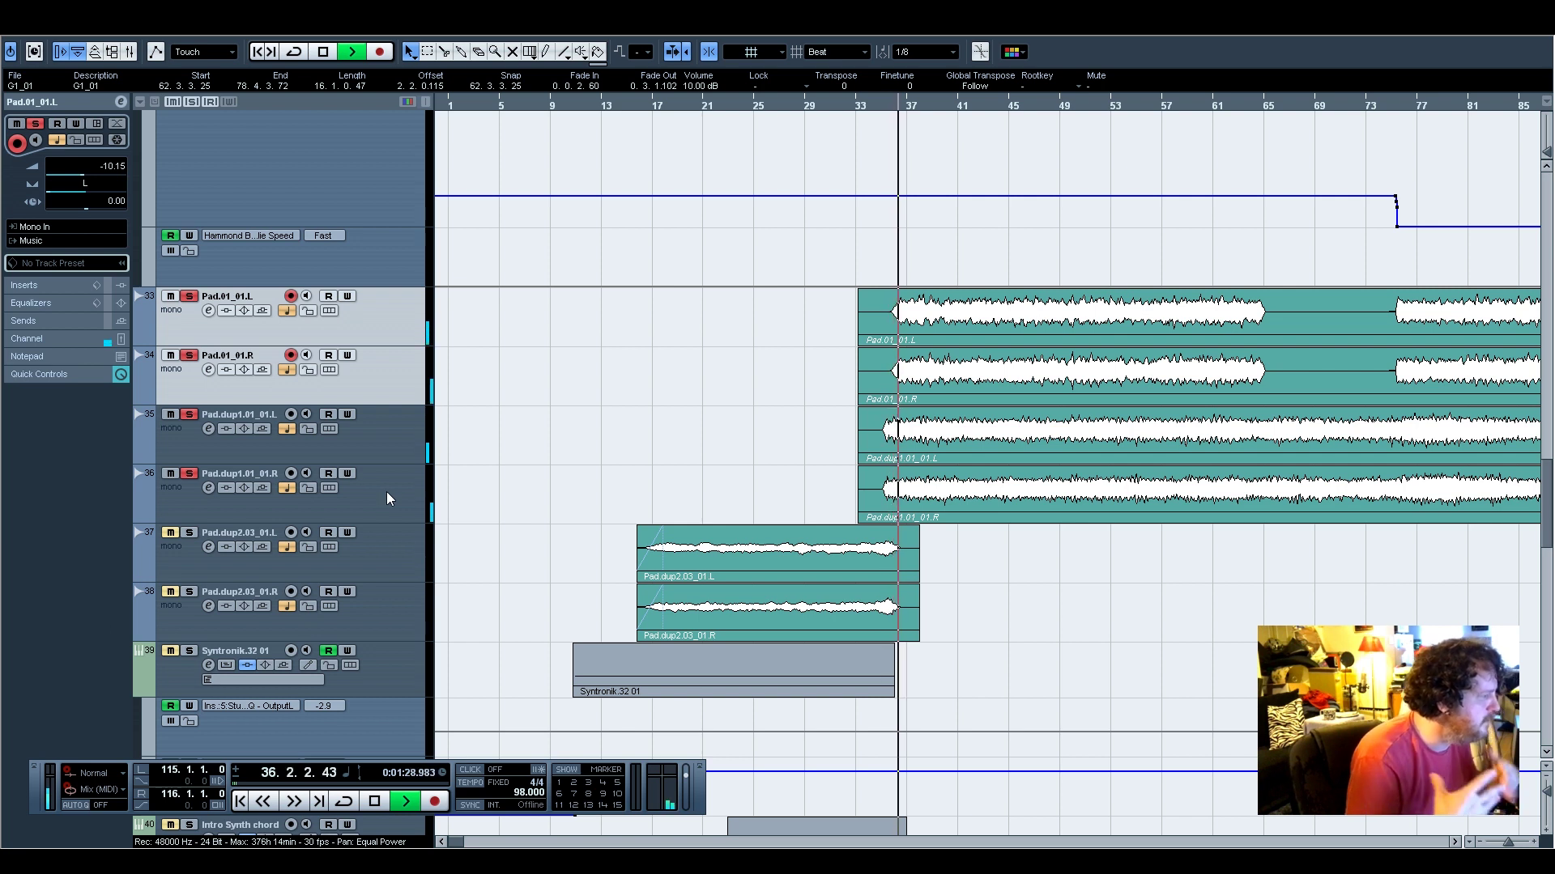
pyautogui.press('space')
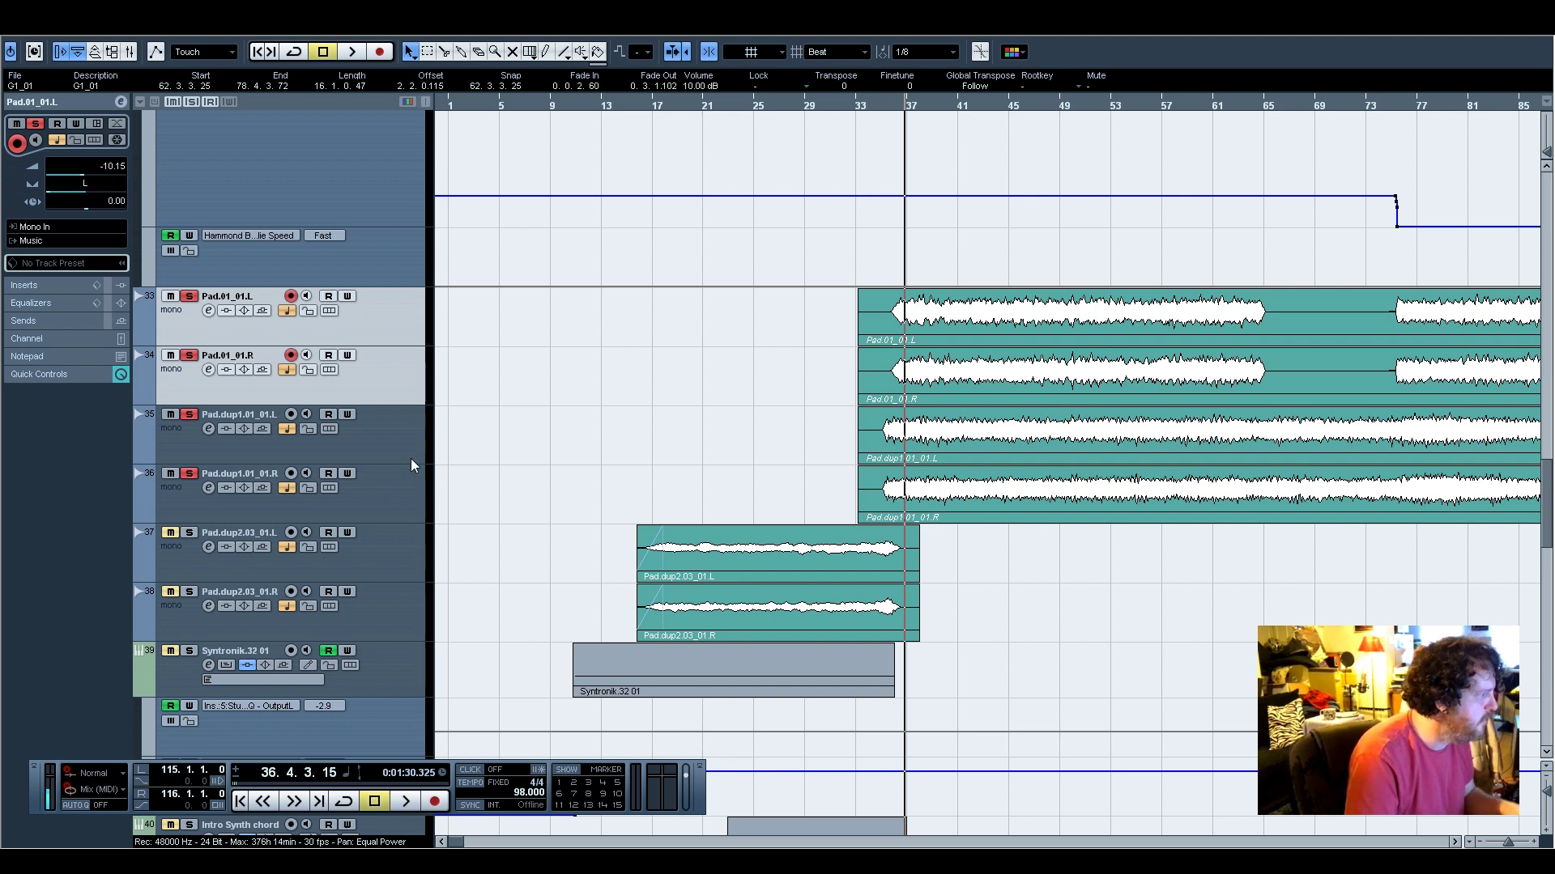
# Add one stereo group channel track to the project
pyautogui.rightClick(400, 372)
pyautogui.moveTo(453, 387)
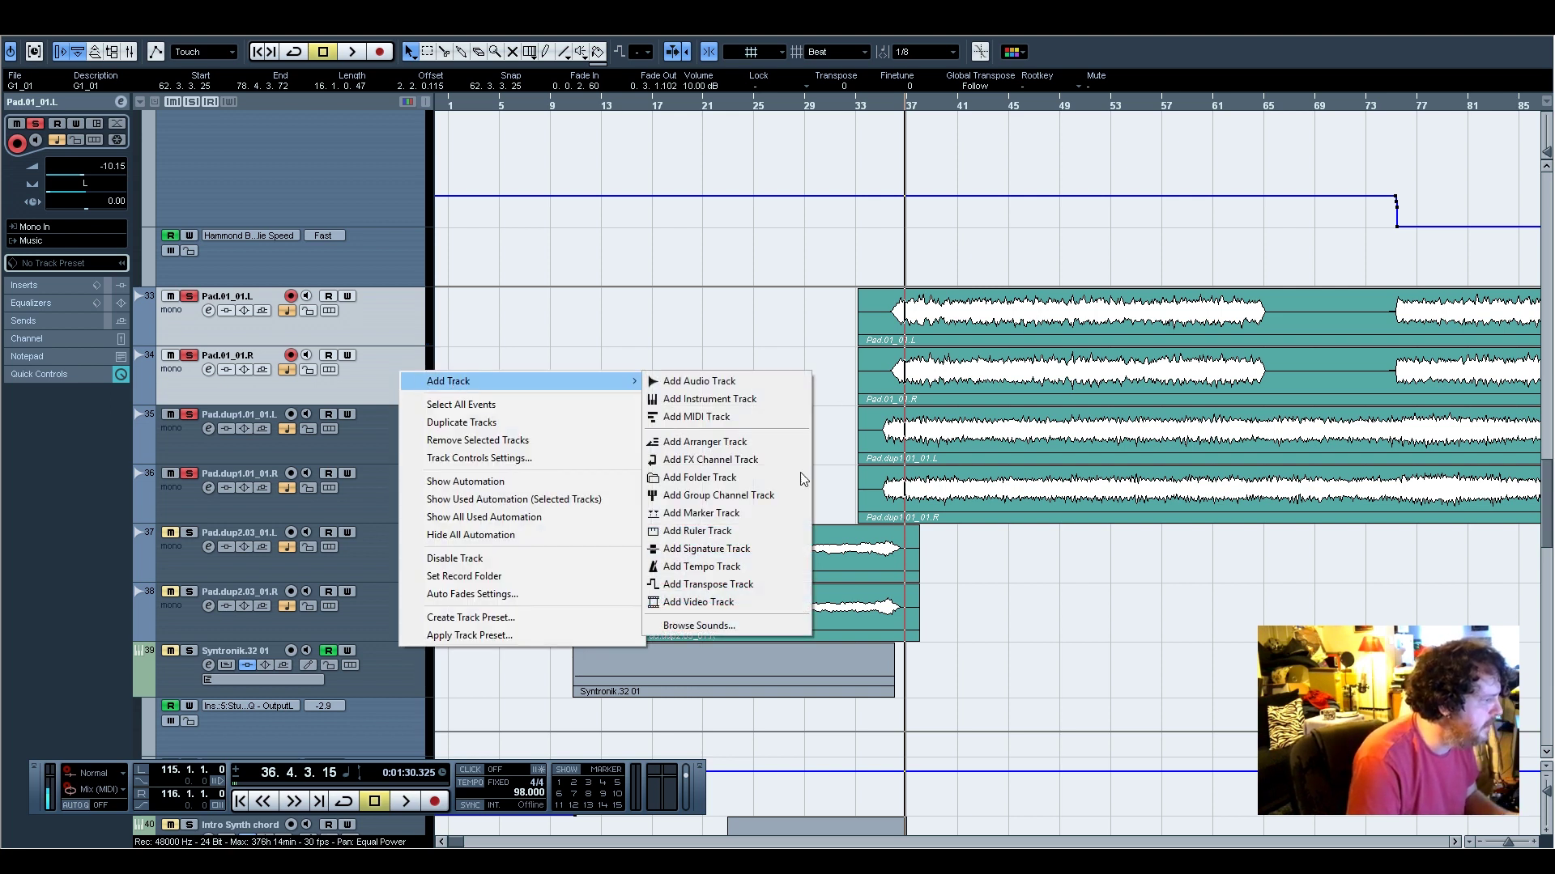
pyautogui.click(732, 495)
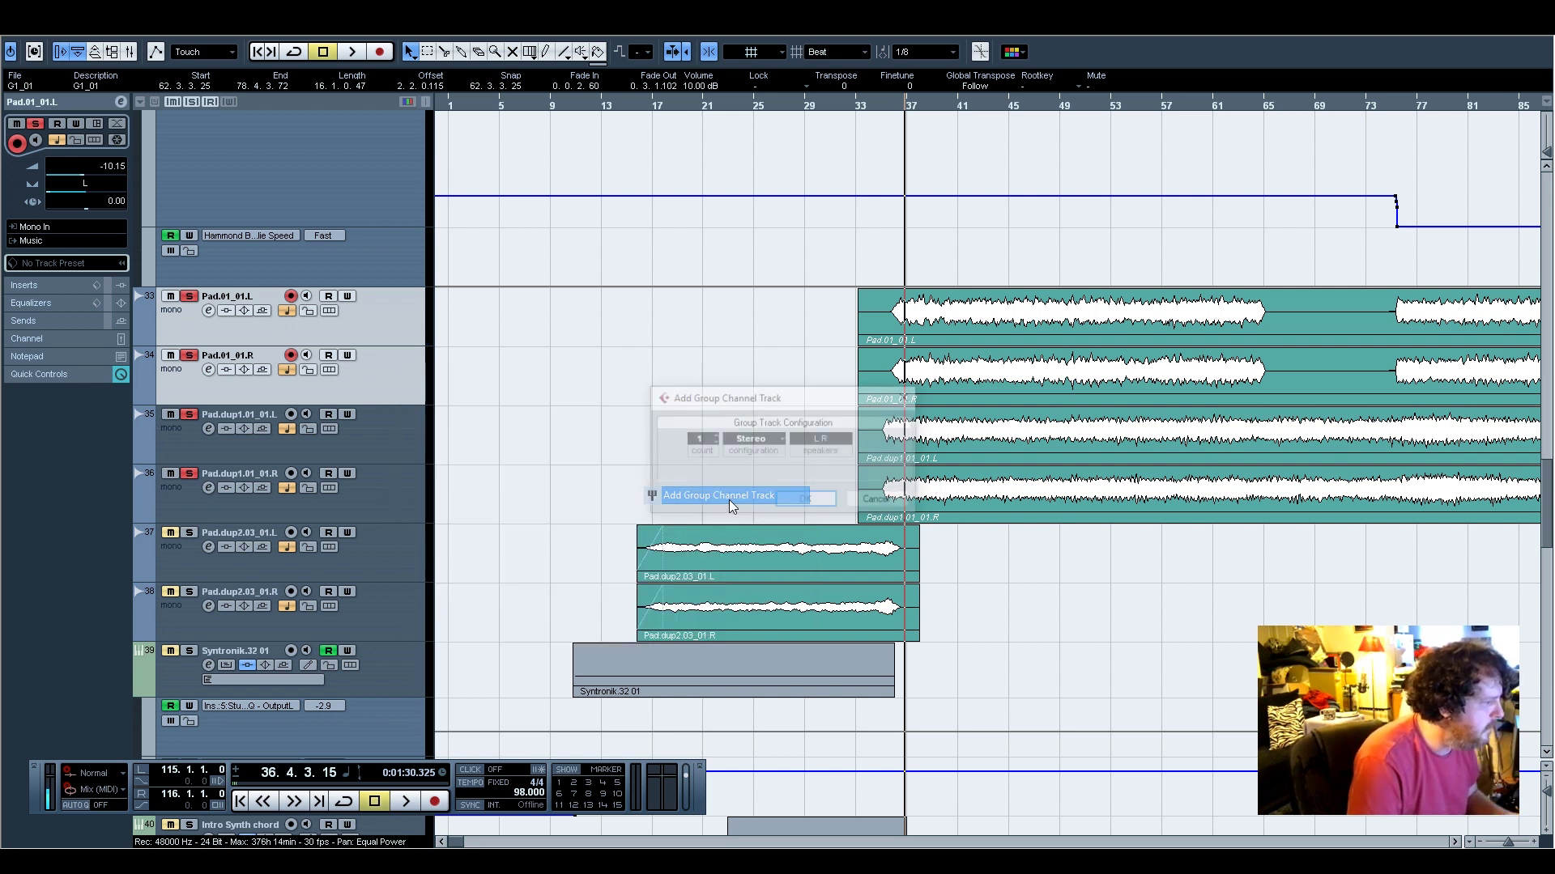
pyautogui.click(802, 502)
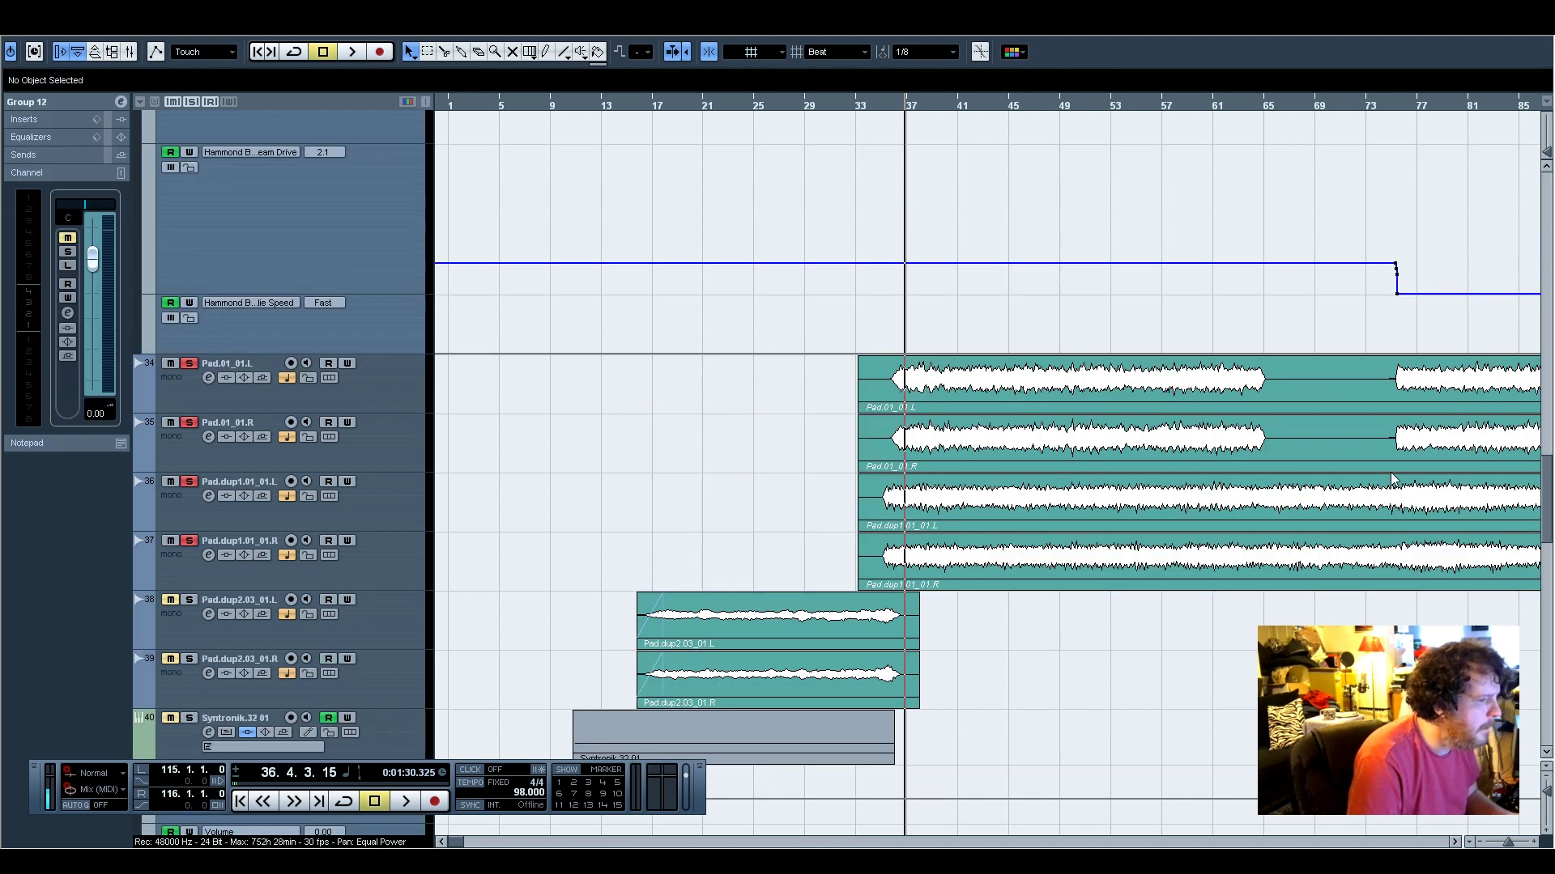
# Rename the new group track as Pads and move it directly below the Pad.dup1.01_01.R track
pyautogui.moveTo(1544, 500); pyautogui.dragTo(1531, 212)
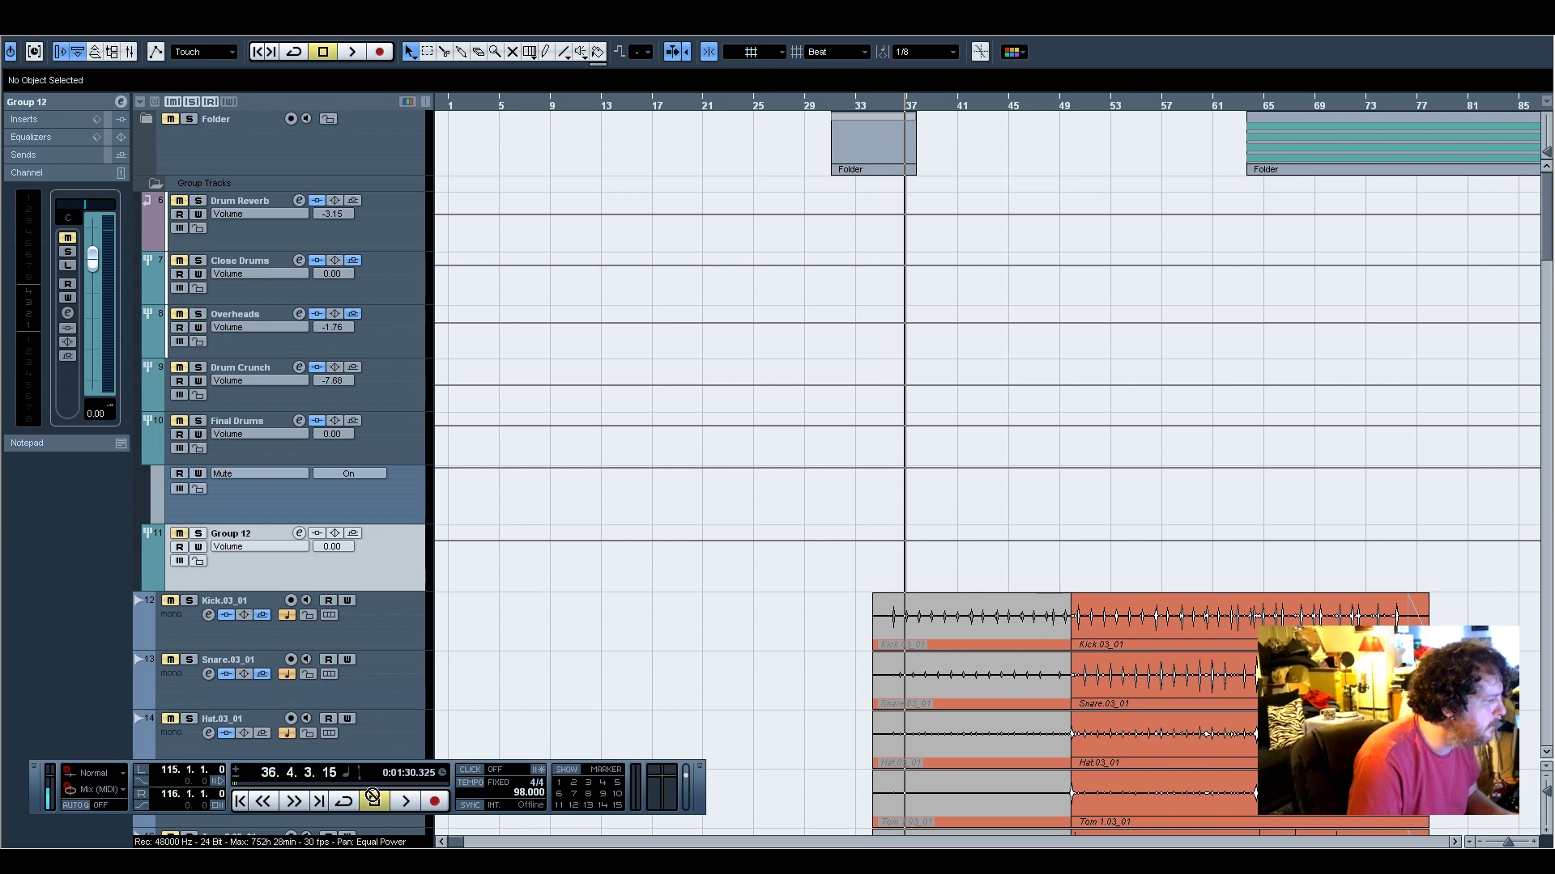
pyautogui.scroll(-15, 371, 828)
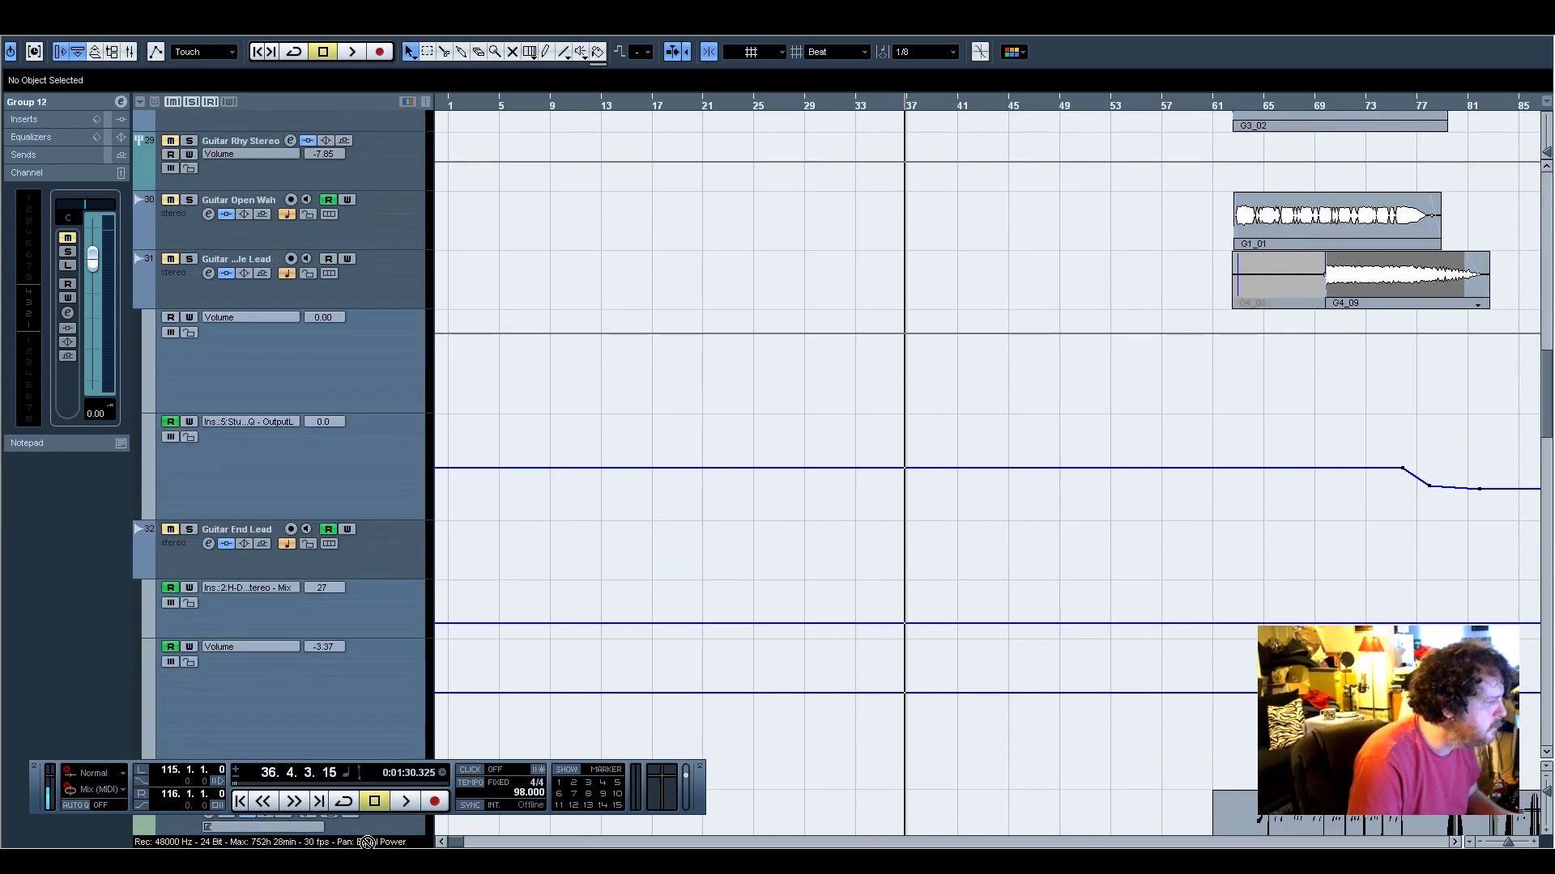
pyautogui.scroll(-4, 356, 834)
pyautogui.moveTo(350, 572); pyautogui.dragTo(357, 524)
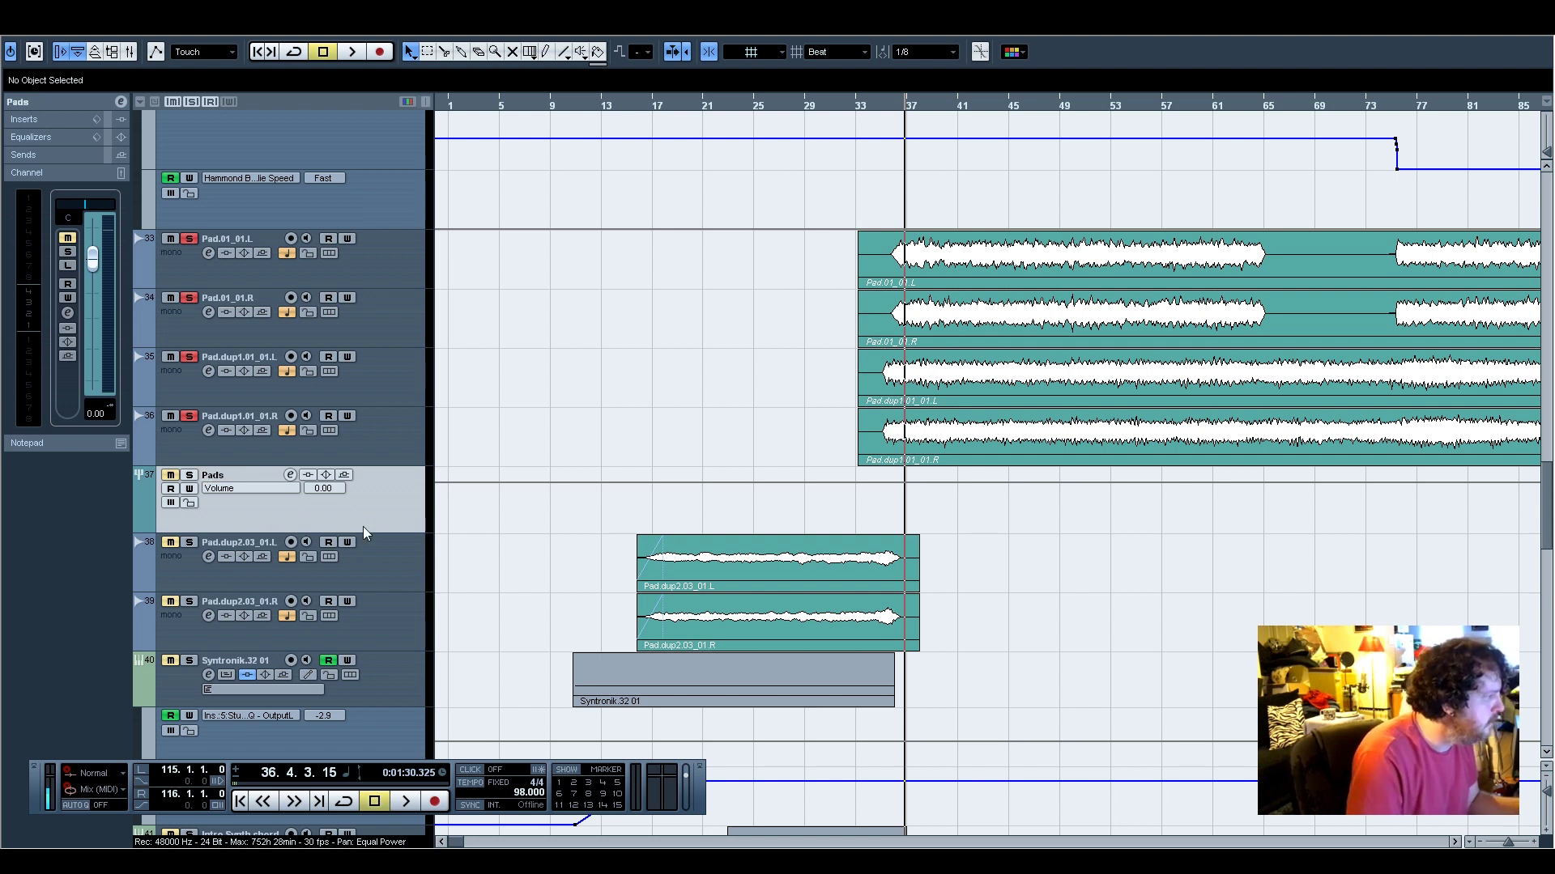
# Route the outputs of the four Pad.01 and Pad.dup1.01 left and right tracks to the Pads group in the mixer
pyautogui.click(407, 257)
pyautogui.keyDown('shift'); pyautogui.click(415, 311); pyautogui.keyUp('shift')
pyautogui.keyDown('shift'); pyautogui.click(390, 438); pyautogui.keyUp('shift')
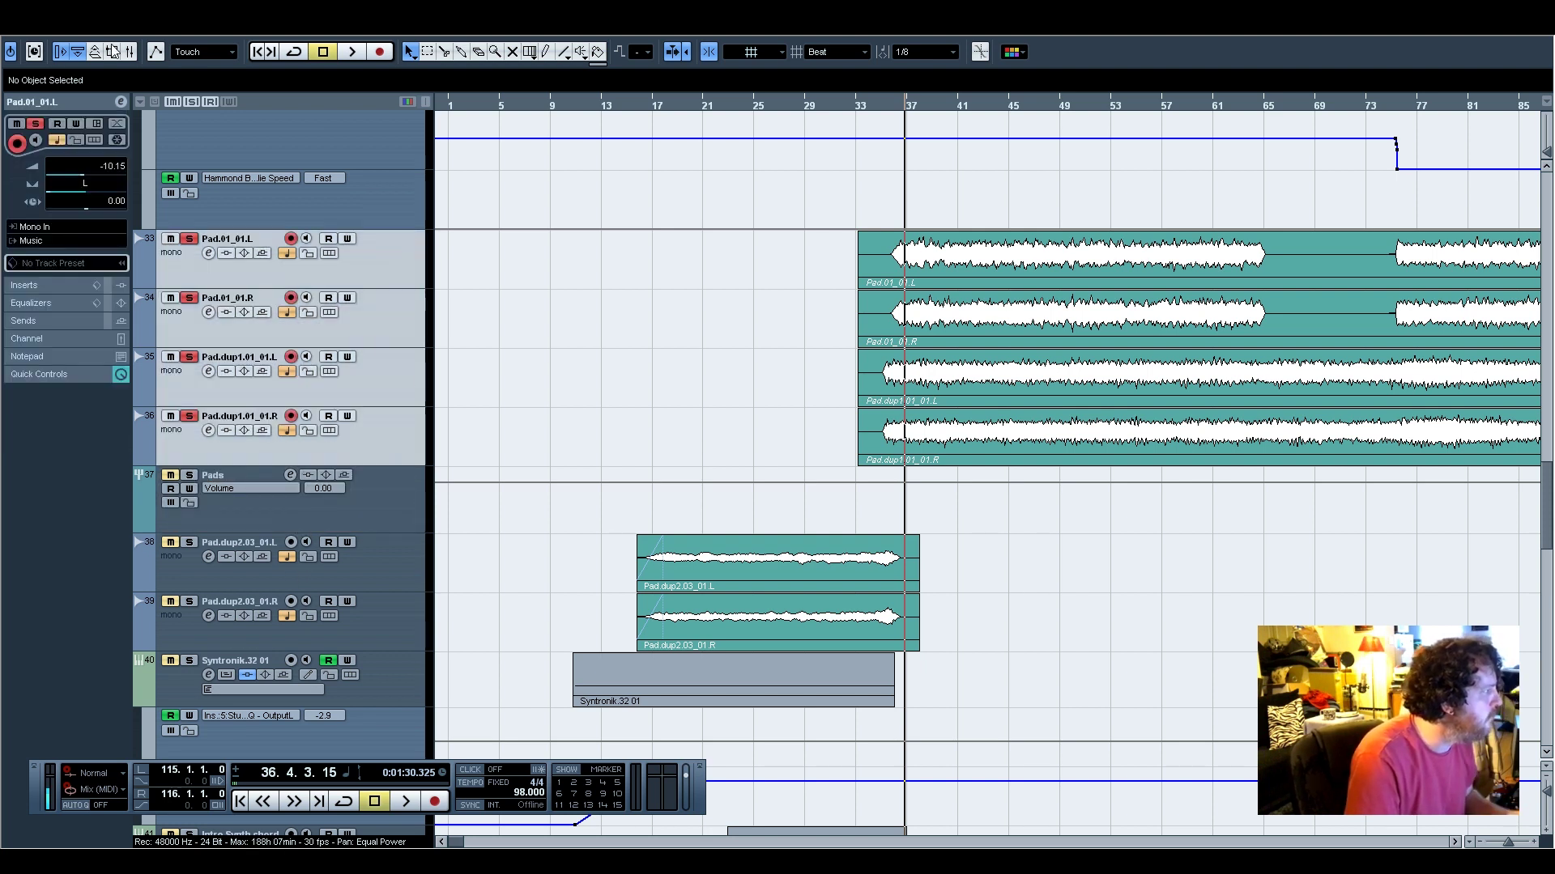
pyautogui.click(130, 51)
pyautogui.moveTo(551, 716); pyautogui.dragTo(1062, 733)
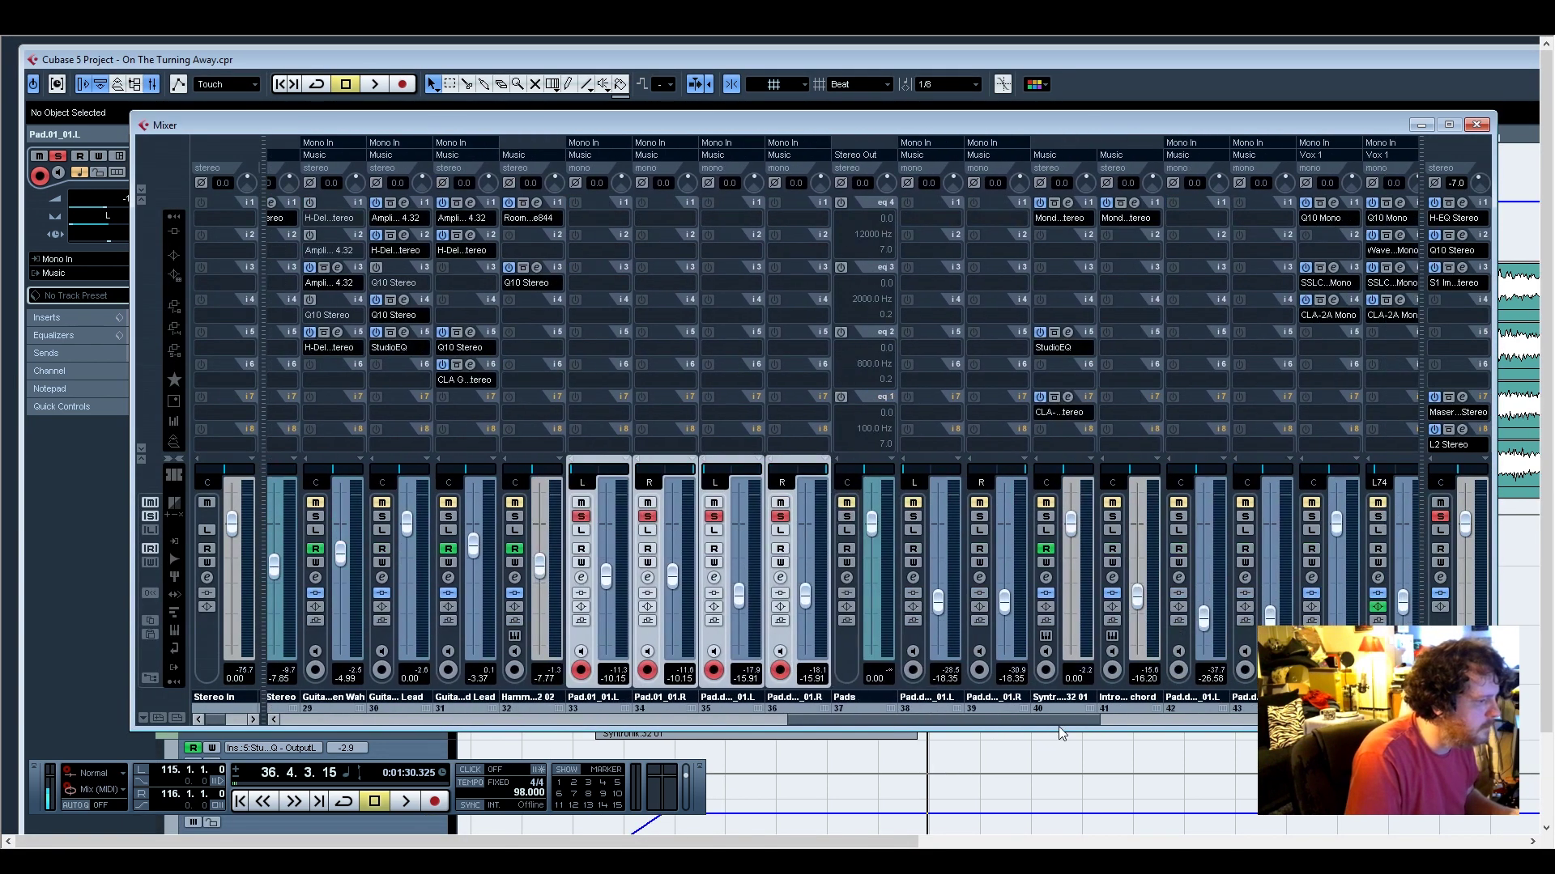
pyautogui.click(591, 155)
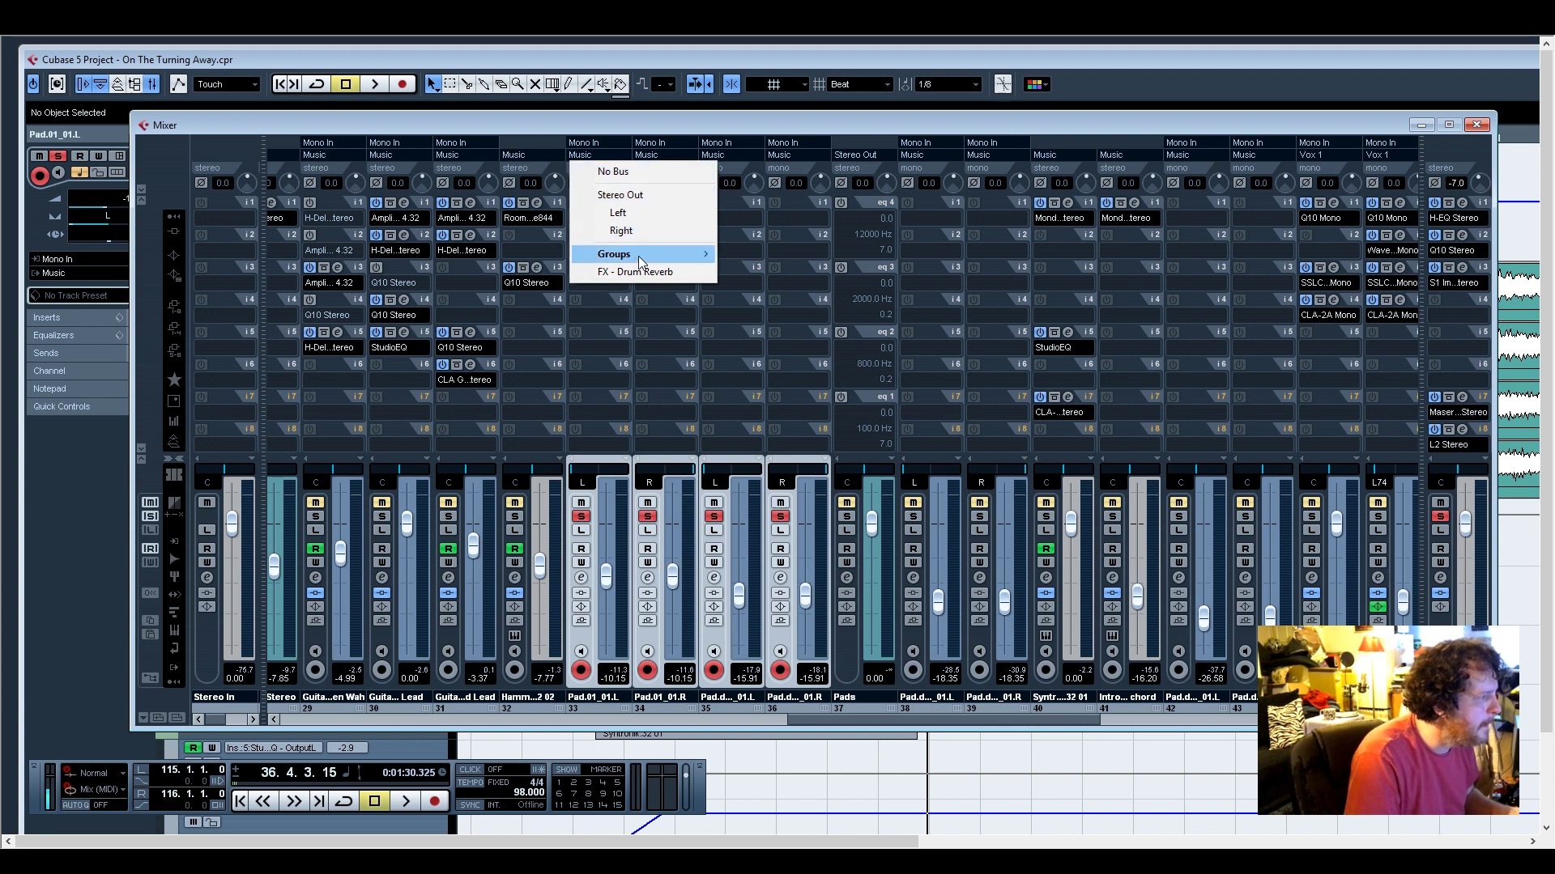
pyautogui.moveTo(640, 255)
pyautogui.click(745, 454)
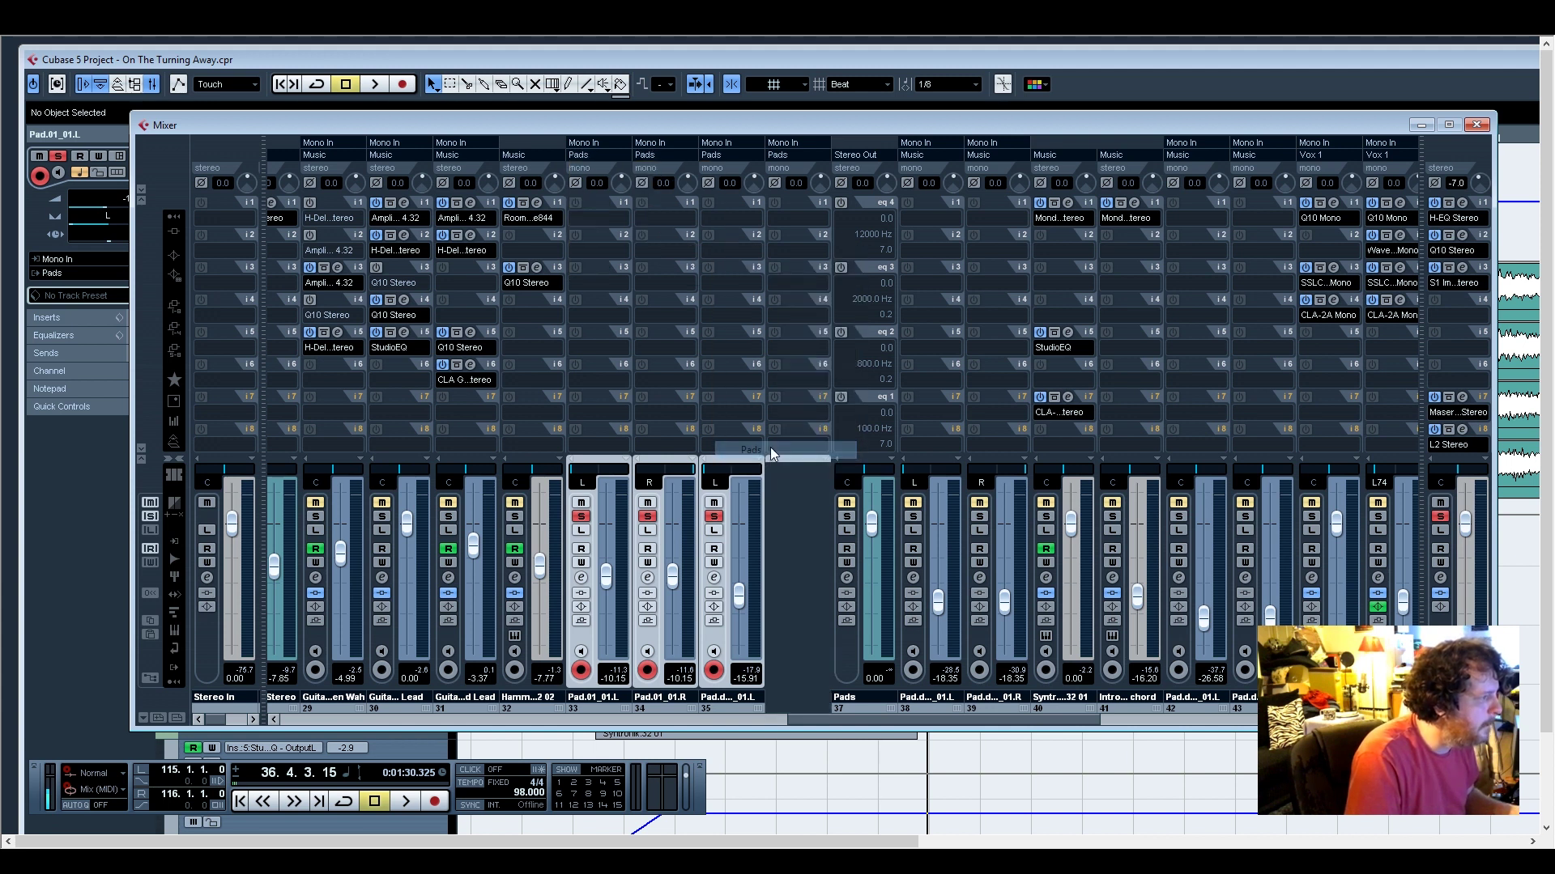
# Route the Pads group's output to the Music group, then close the mixer and return to the pad tracks
pyautogui.click(865, 164)
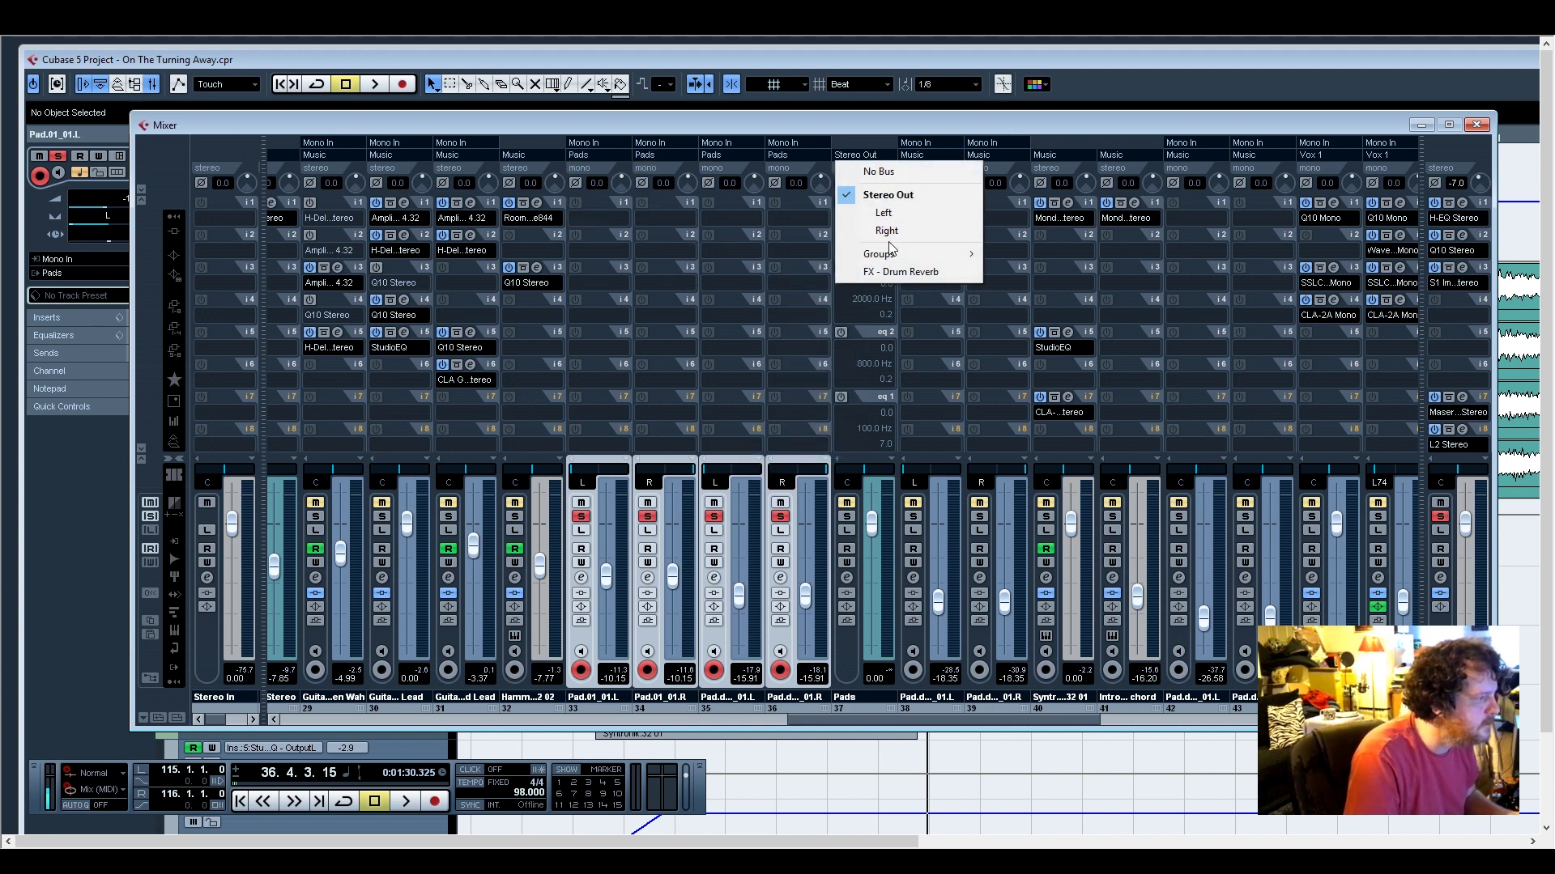
pyautogui.moveTo(892, 254)
pyautogui.click(1081, 341)
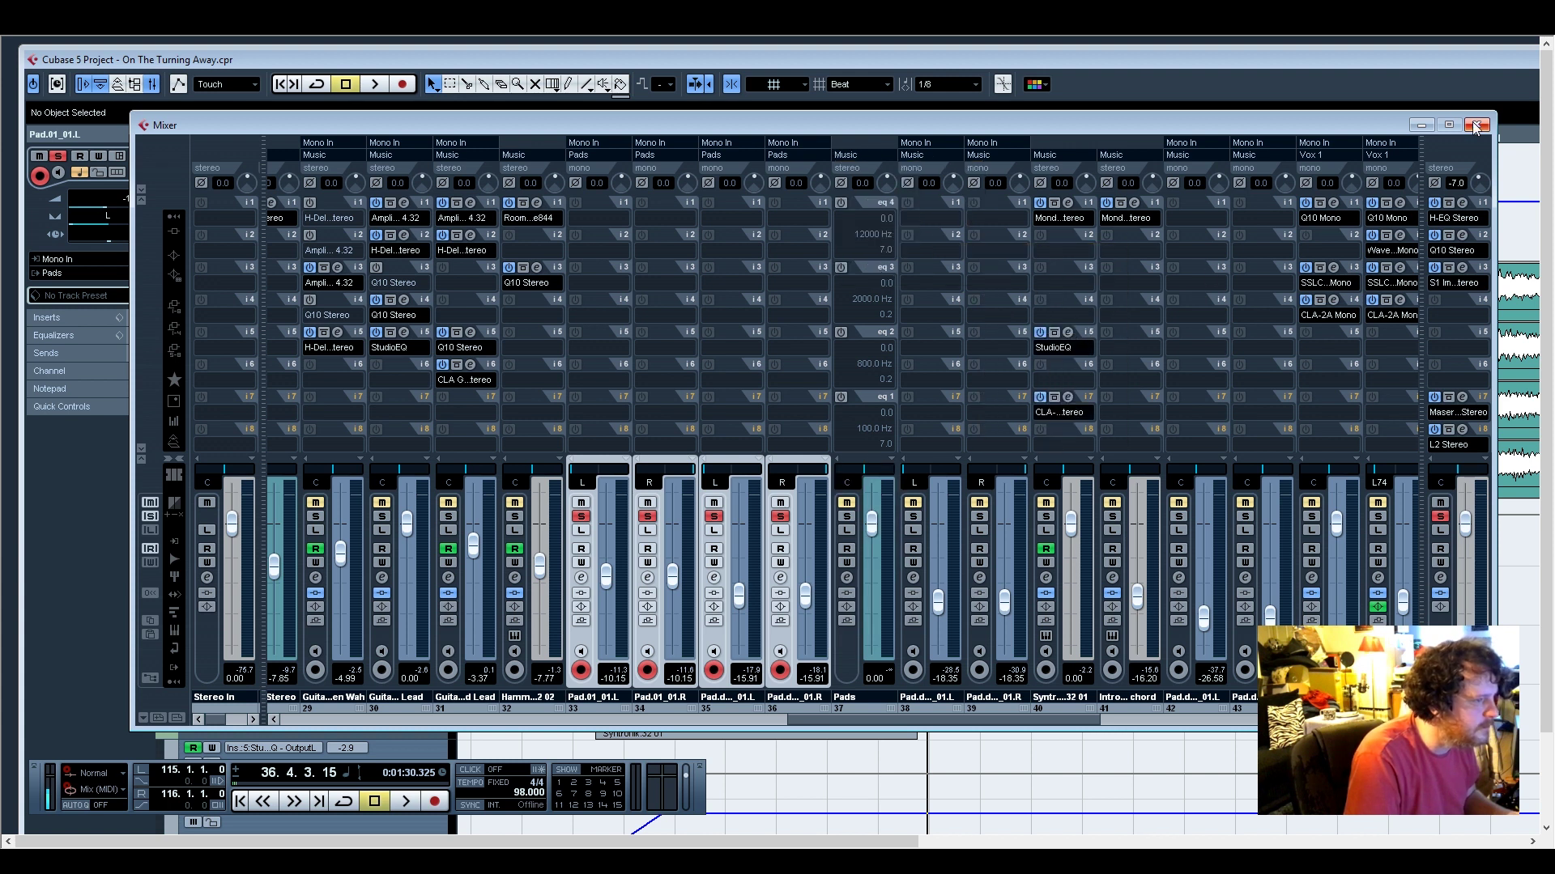
pyautogui.click(1477, 125)
pyautogui.doubleClick(1378, 61)
pyautogui.scroll(-1, 1075, 605)
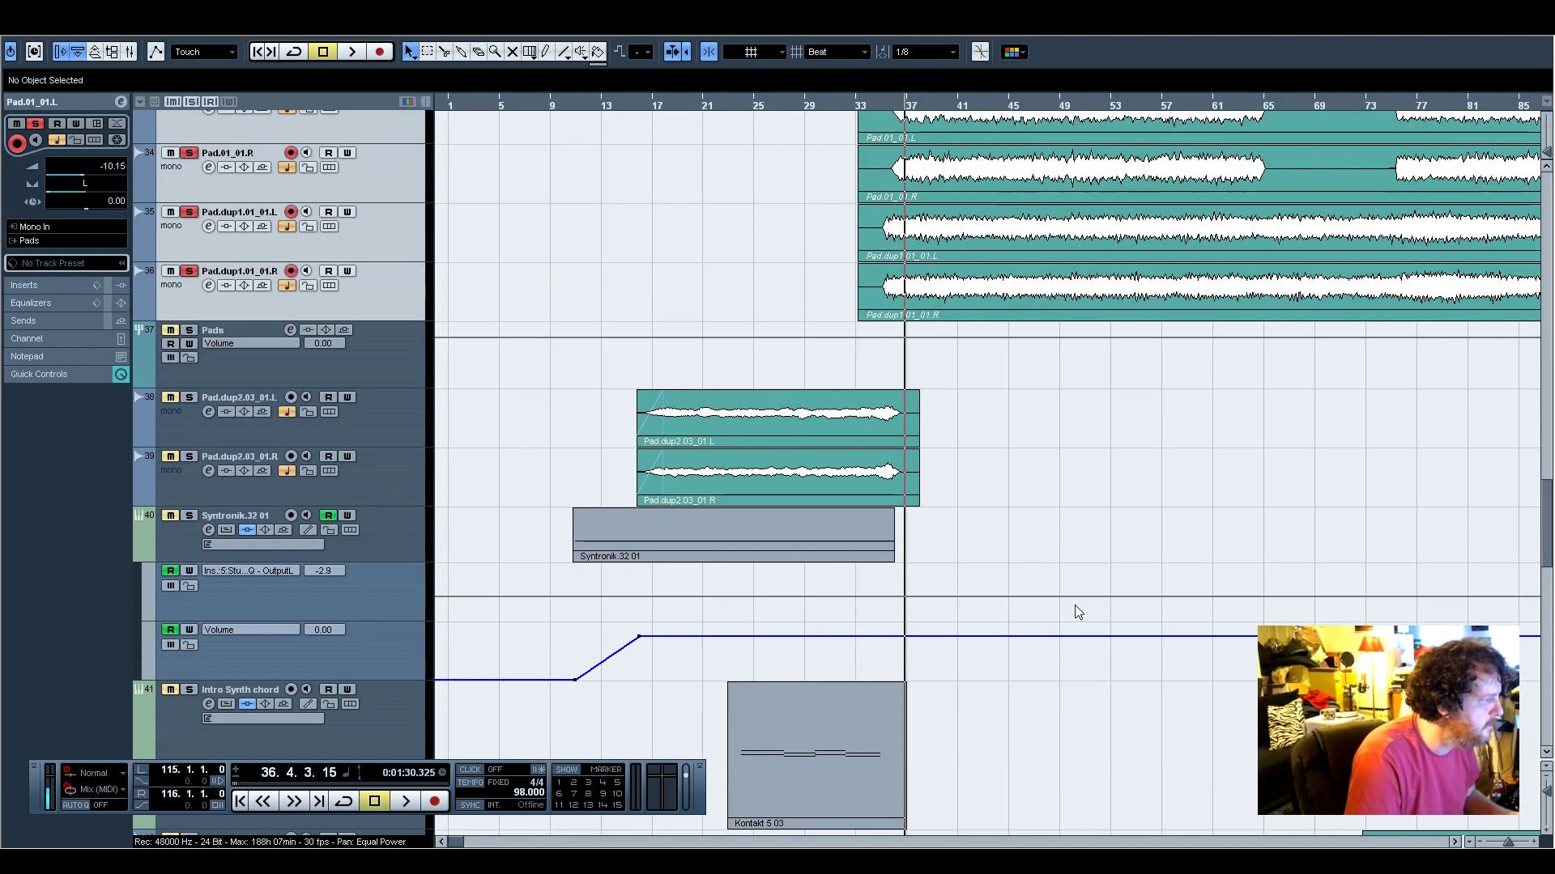
pyautogui.scroll(1, 1075, 605)
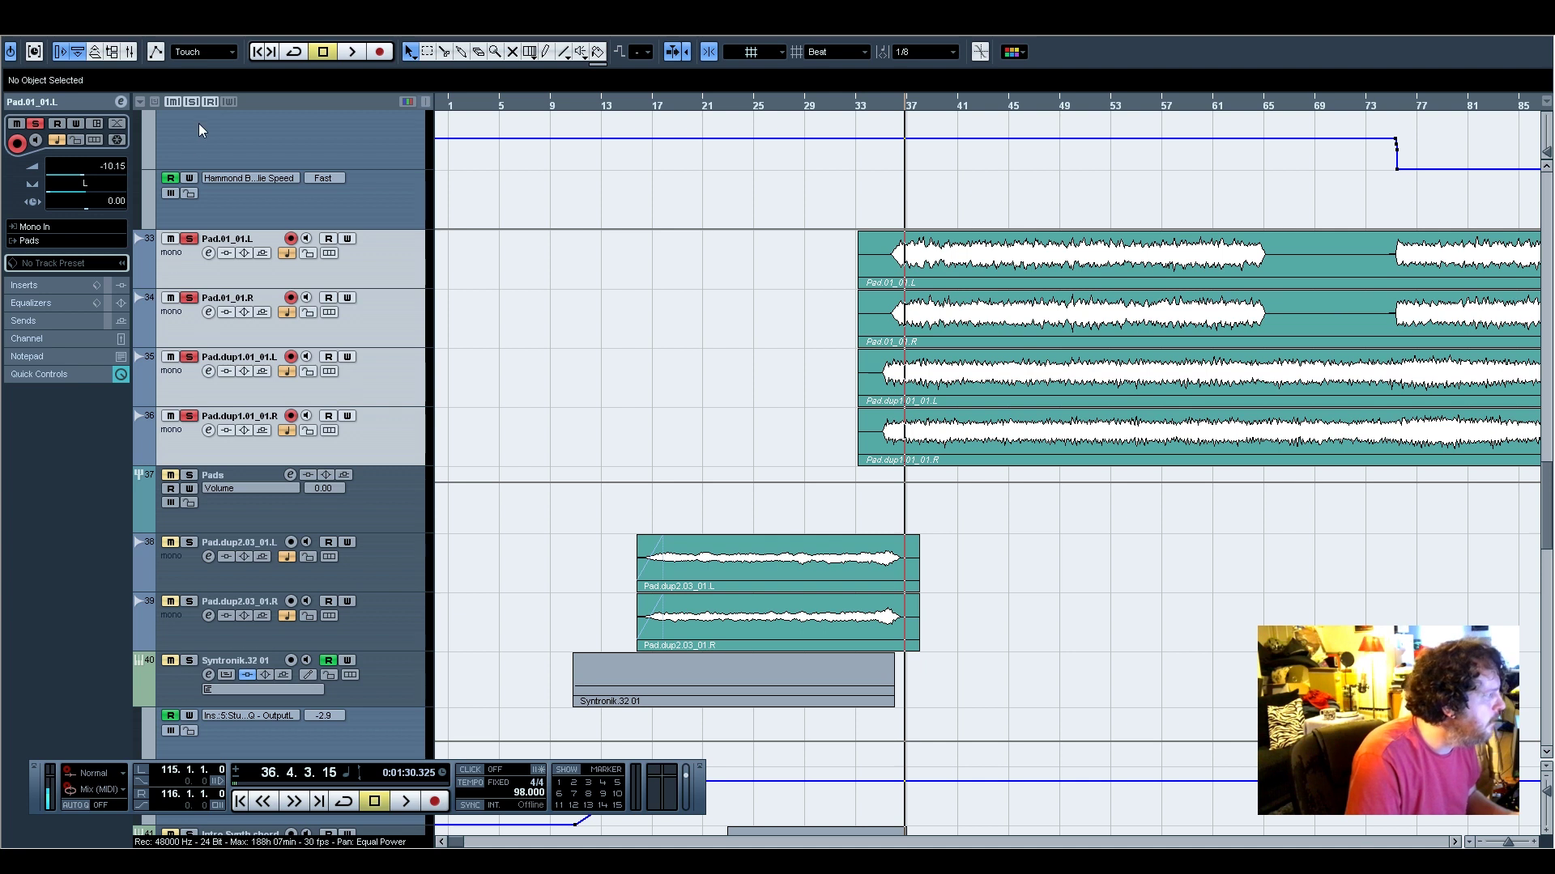
# Clear all solos, solo the Pads group and start playback from 35.3.1
pyautogui.click(191, 102)
pyautogui.click(888, 107)
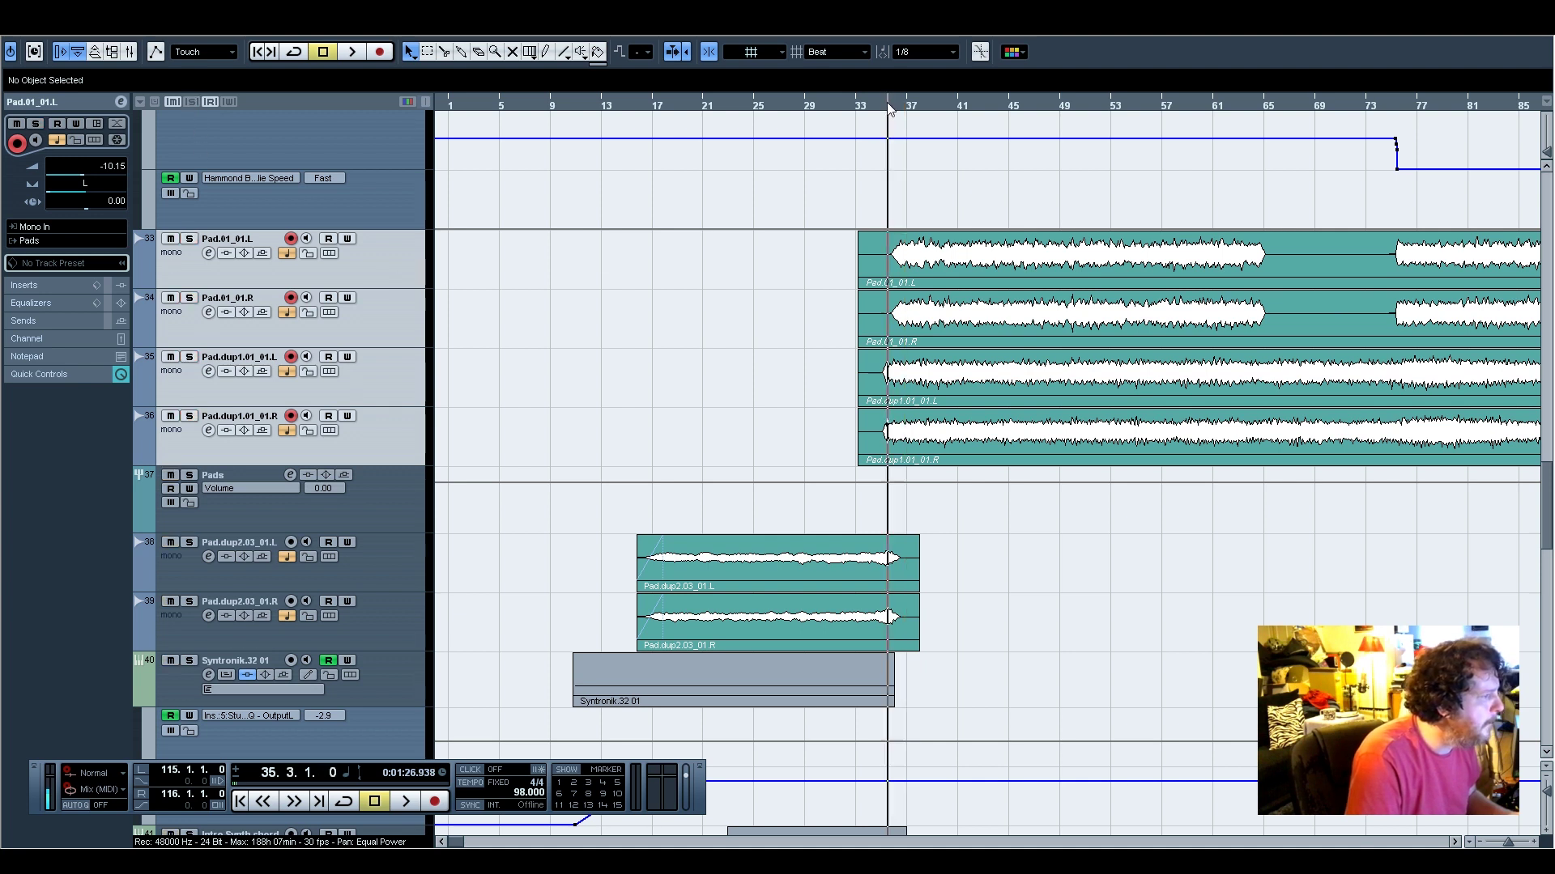
pyautogui.click(189, 478)
pyautogui.press('space')
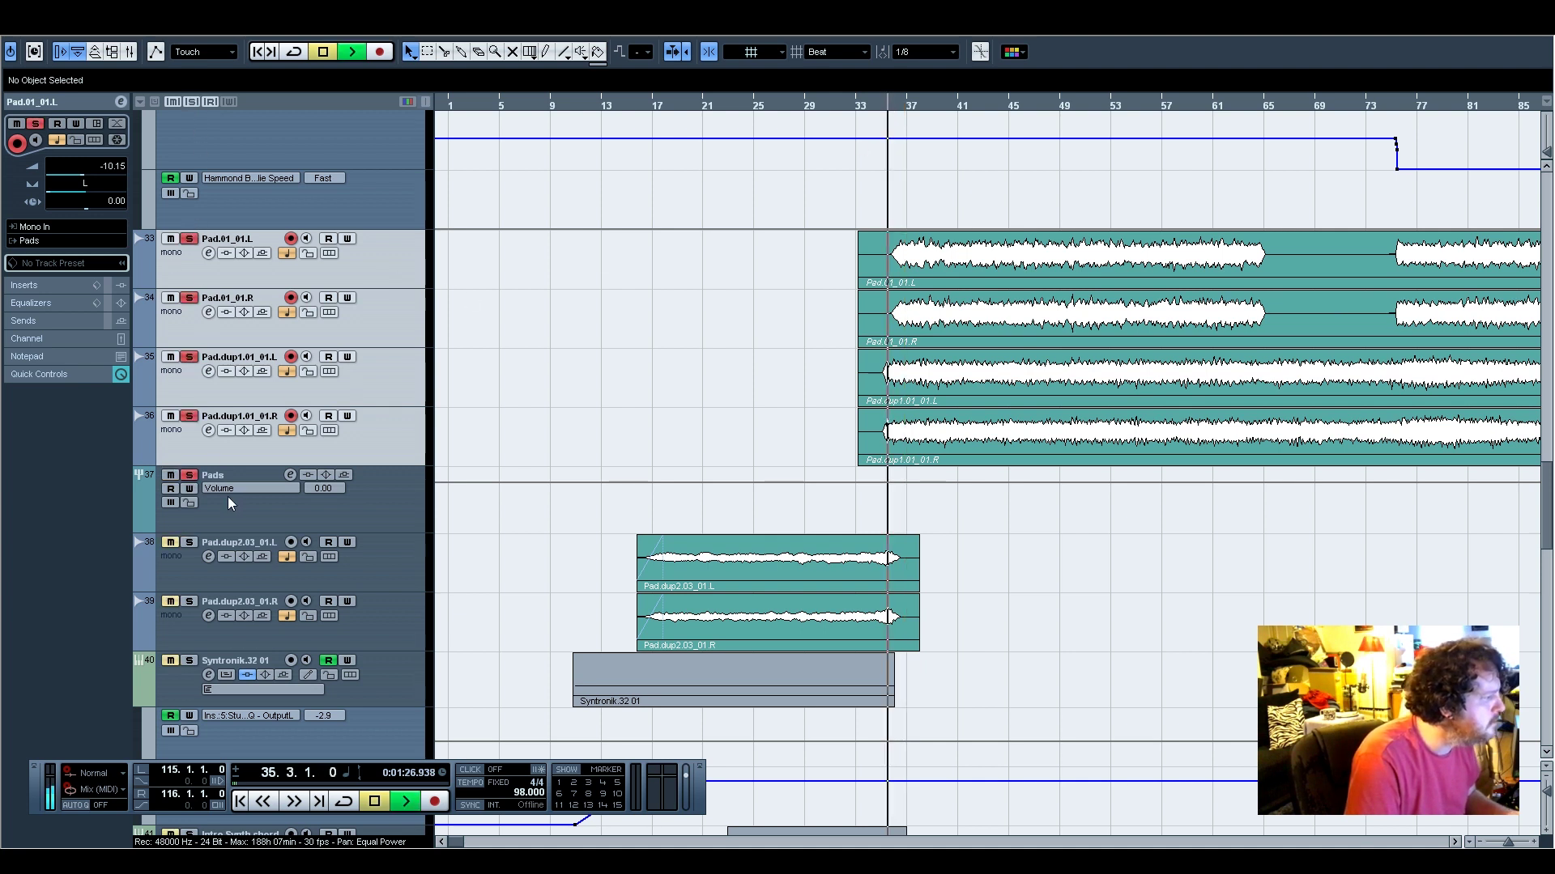
# Insert the Q10 Stereo equalizer in the Pads group's first insert slot and place its window clear of the pad waveforms
pyautogui.click(311, 503)
pyautogui.click(45, 119)
pyautogui.click(34, 152)
pyautogui.moveTo(120, 362)
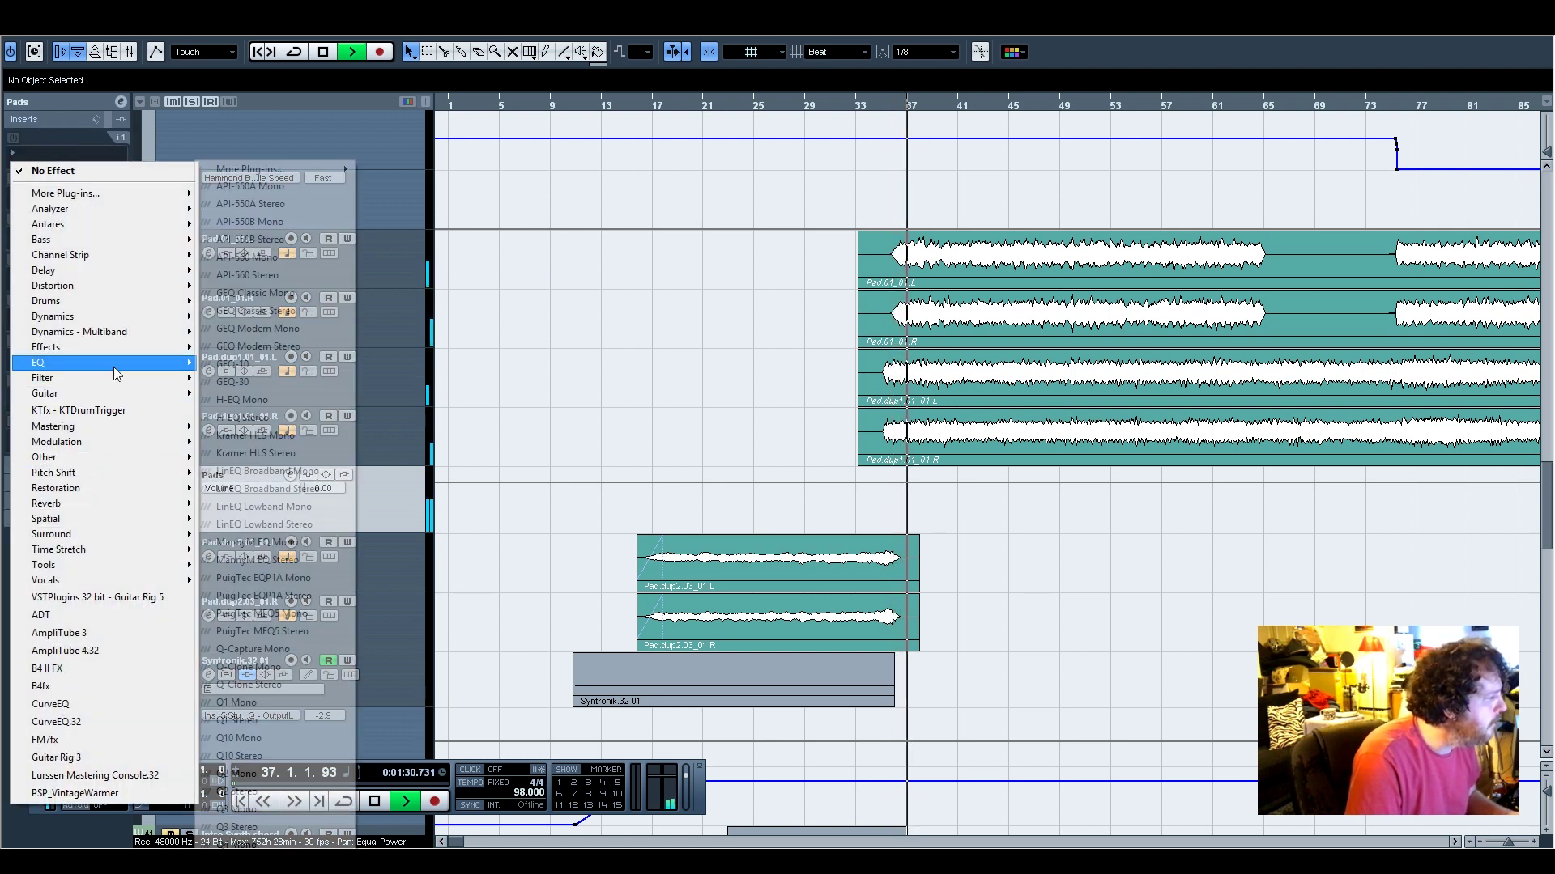
pyautogui.click(264, 758)
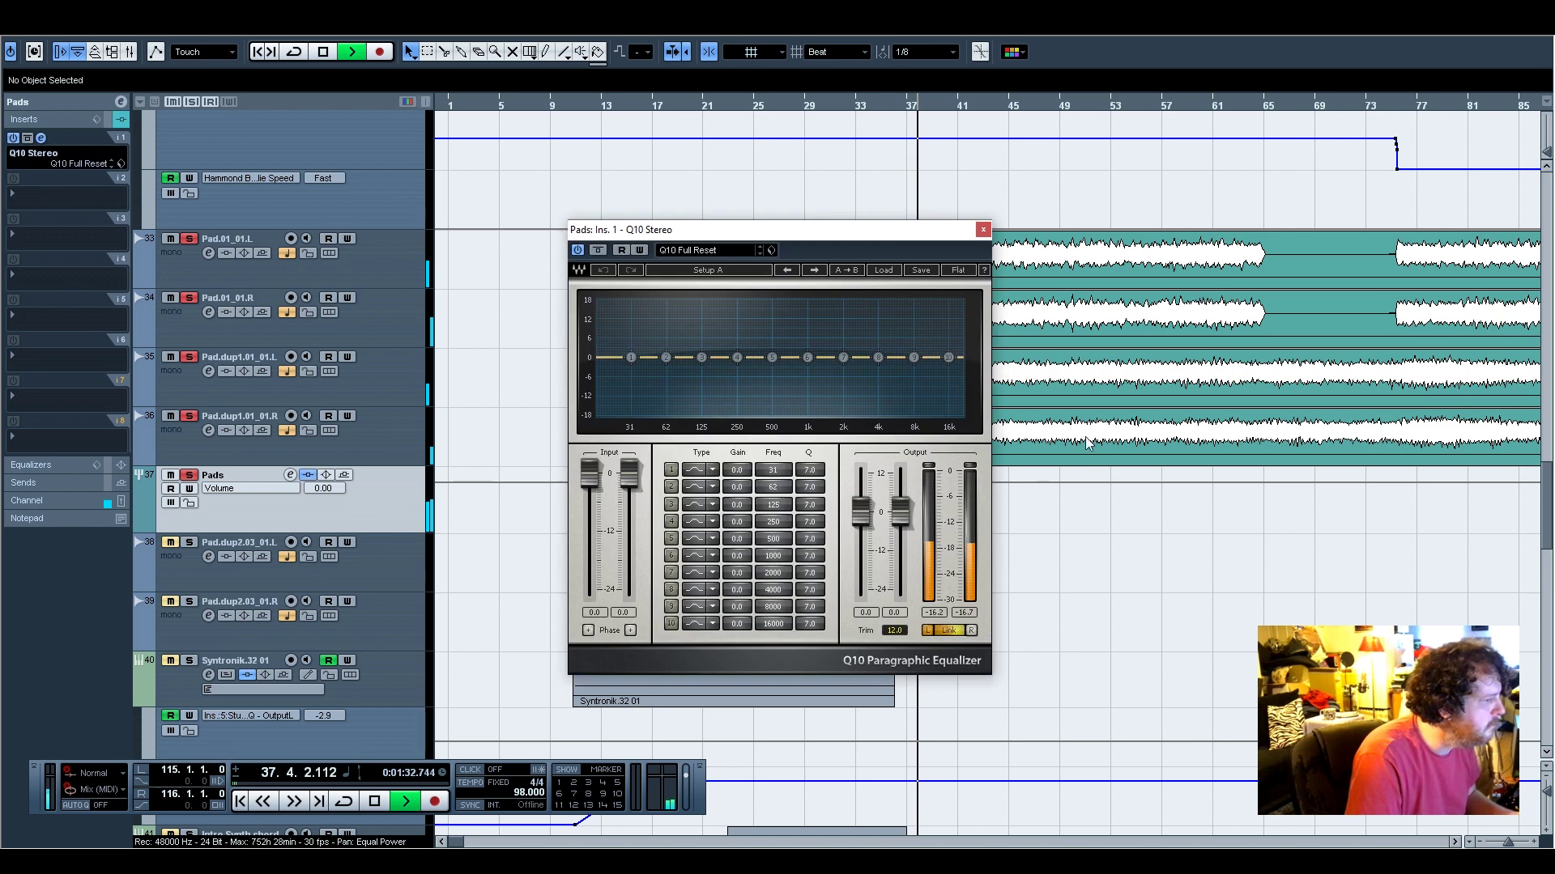
pyautogui.moveTo(761, 232); pyautogui.dragTo(614, 185)
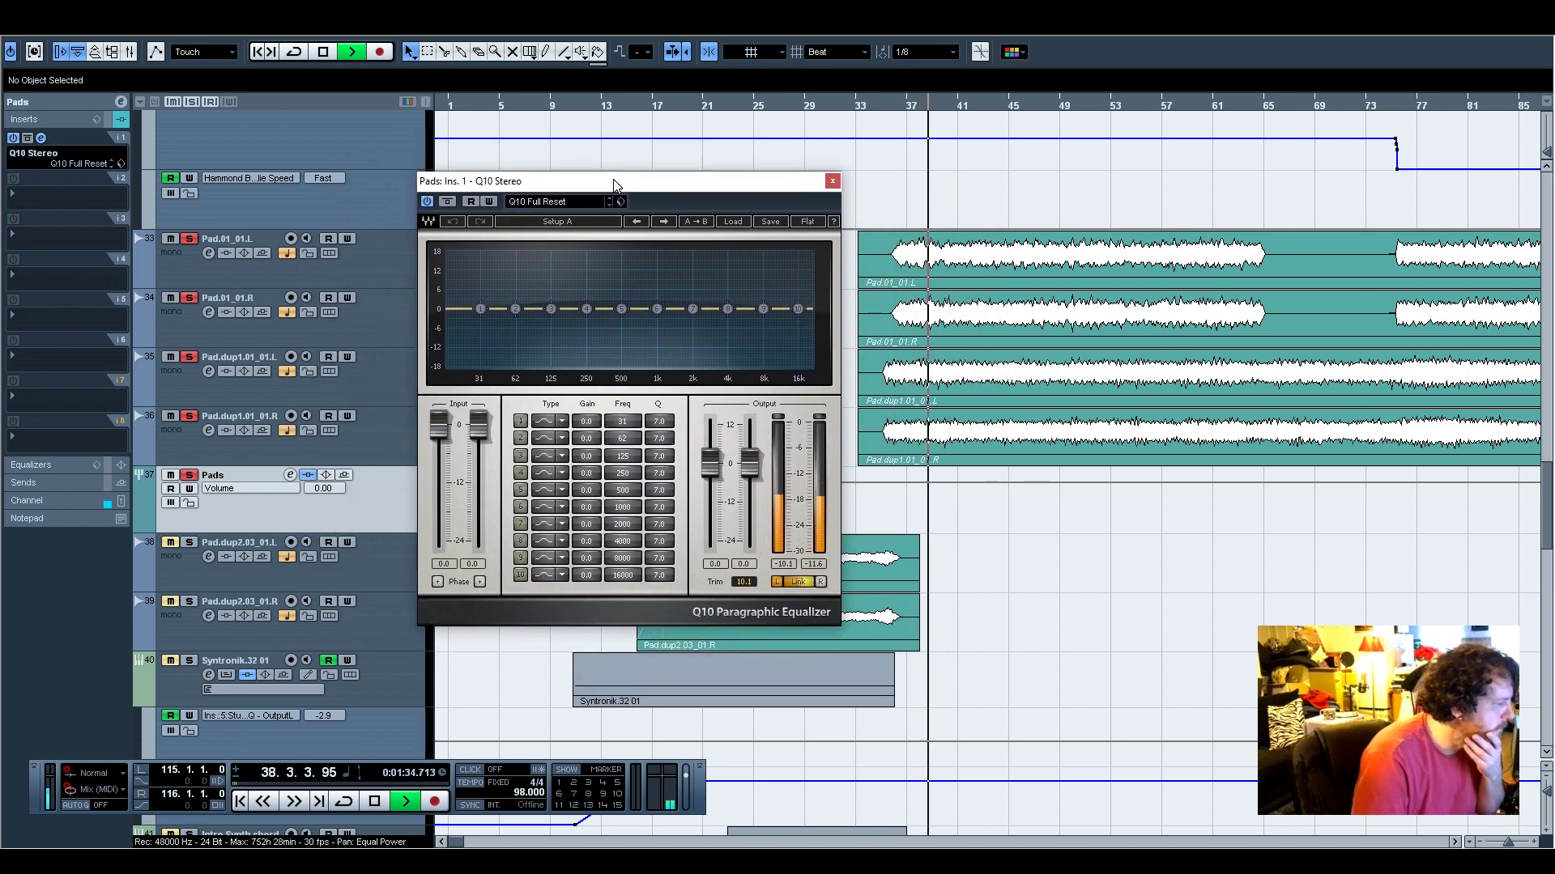
# Enable Q10 band 4, sweep the pads with a narrow boost, and set the band to -5.3 dB at 201 Hz
pyautogui.click(520, 473)
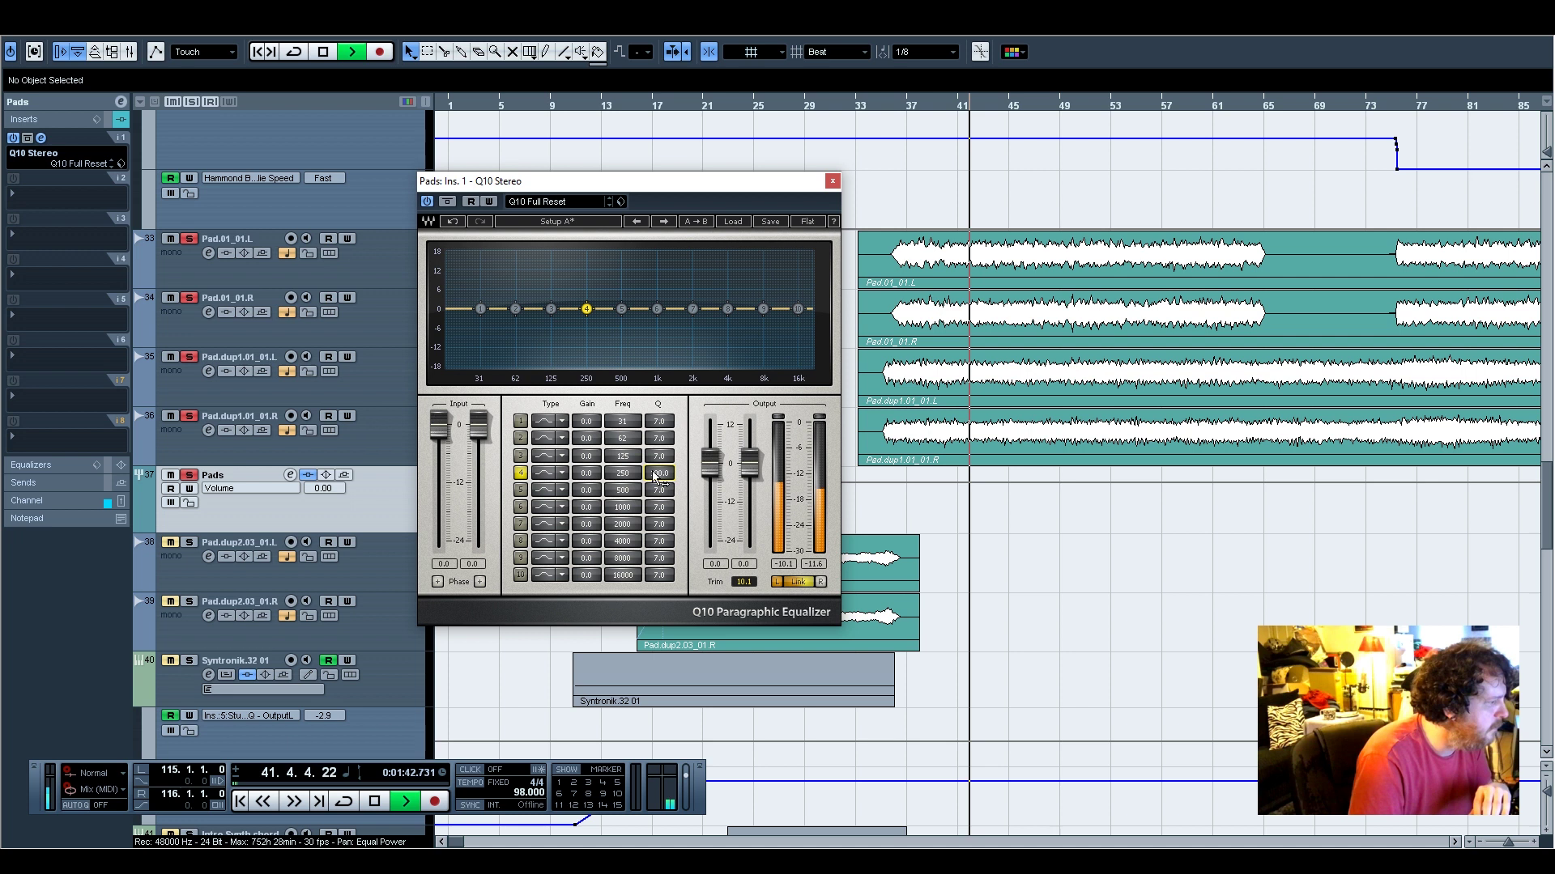
pyautogui.moveTo(653, 474); pyautogui.dragTo(697, 475)
pyautogui.moveTo(590, 474); pyautogui.dragTo(628, 478)
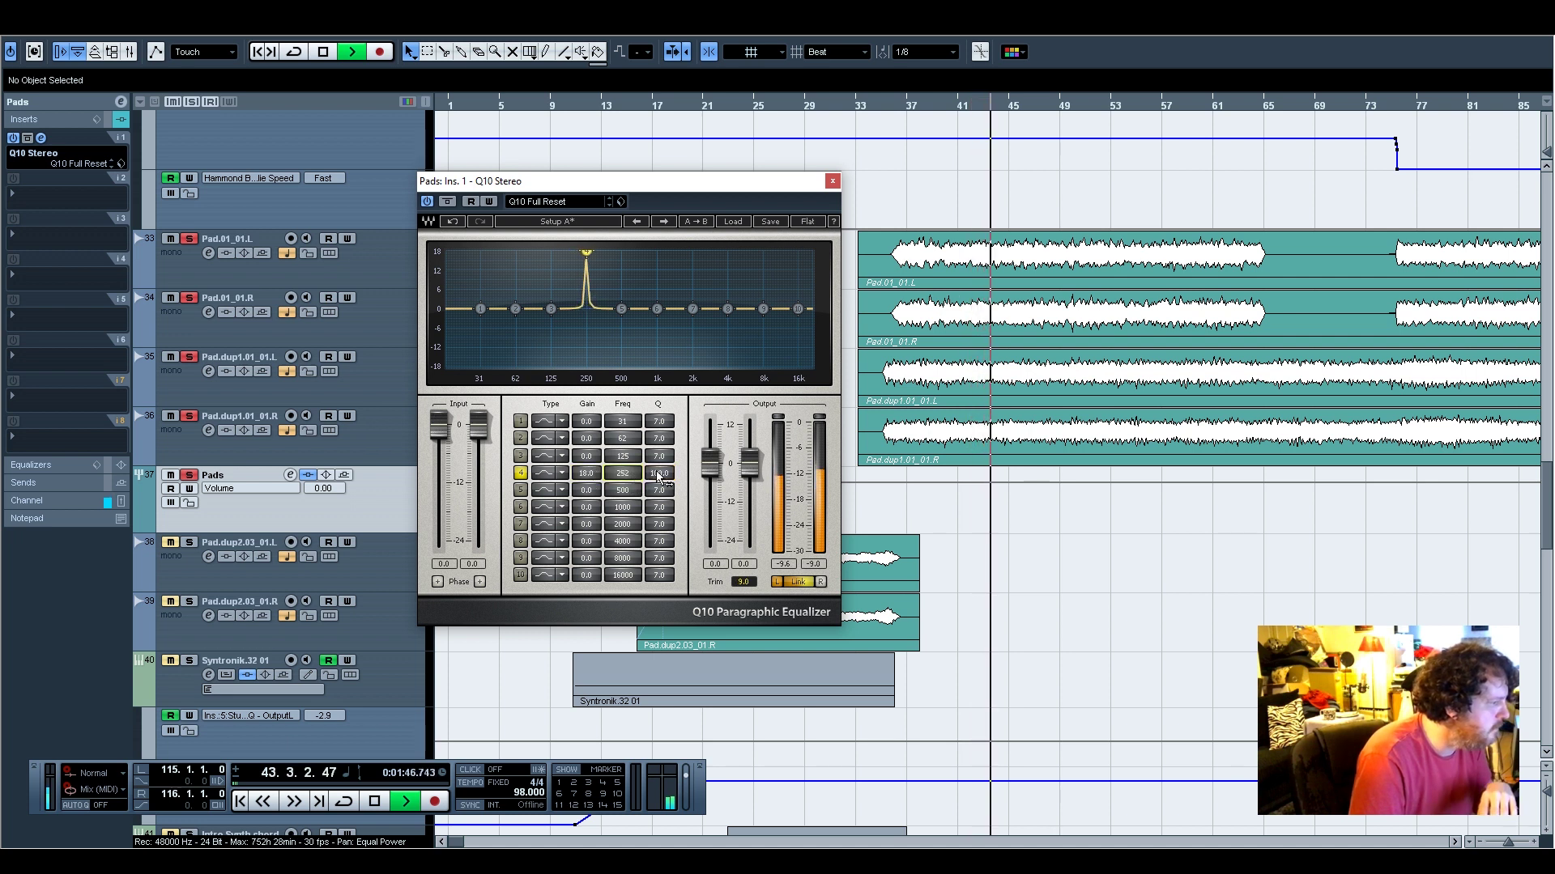
pyautogui.moveTo(660, 474); pyautogui.dragTo(658, 470)
pyautogui.moveTo(571, 252)
pyautogui.mouseDown()
pyautogui.moveTo(600, 252)
pyautogui.moveTo(575, 252)
pyautogui.mouseUp()
pyautogui.moveTo(661, 474); pyautogui.dragTo(554, 477)
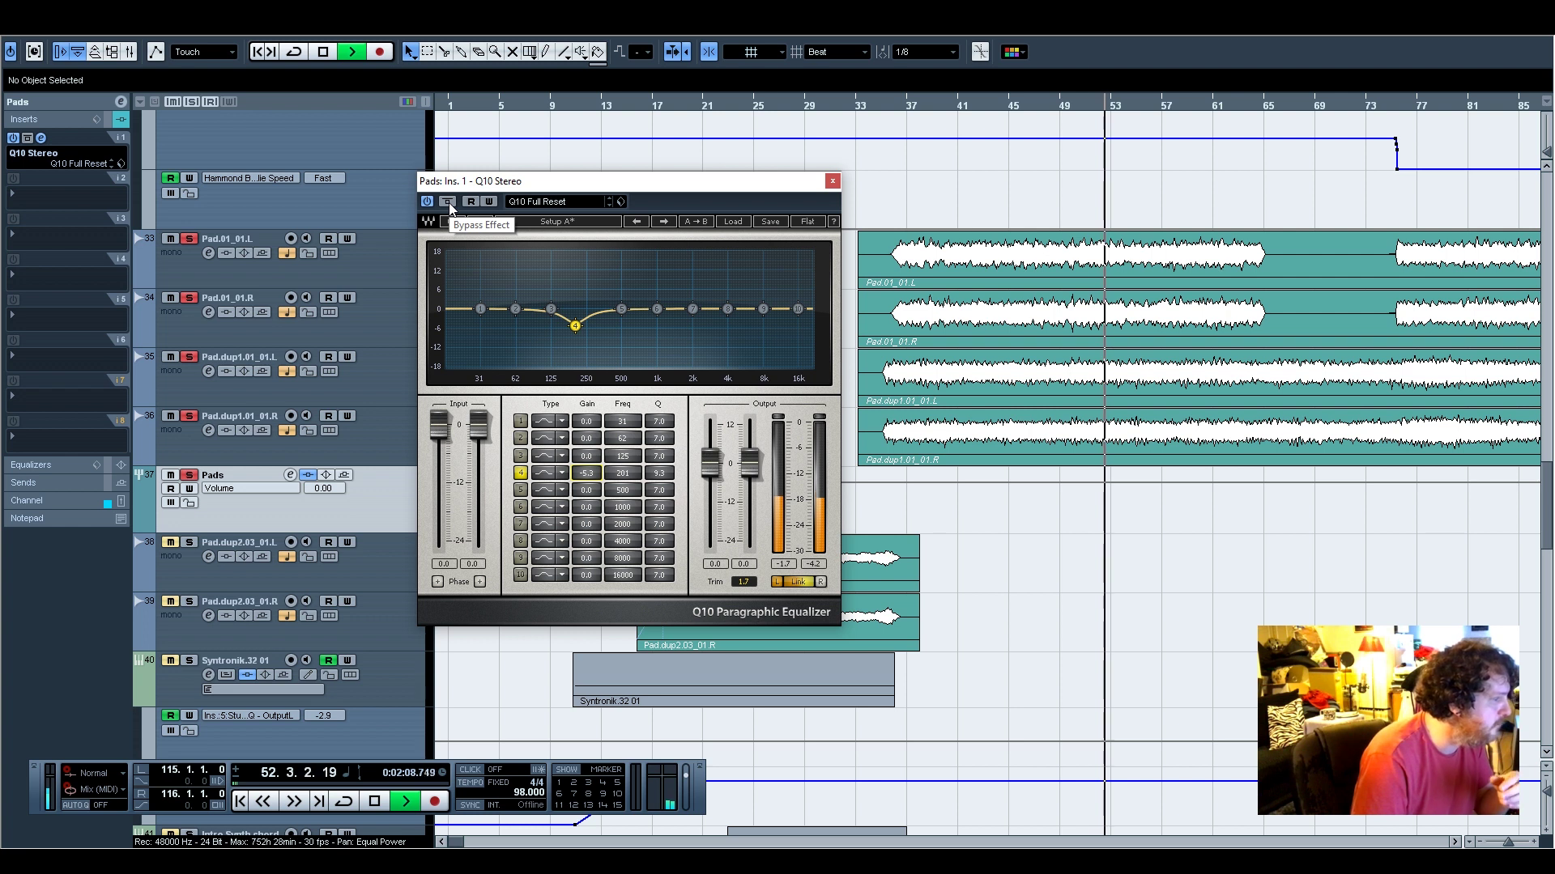
# Replay the pads from about bar 35 and compare the sound with the Q10 bypassed and active
pyautogui.click(885, 108)
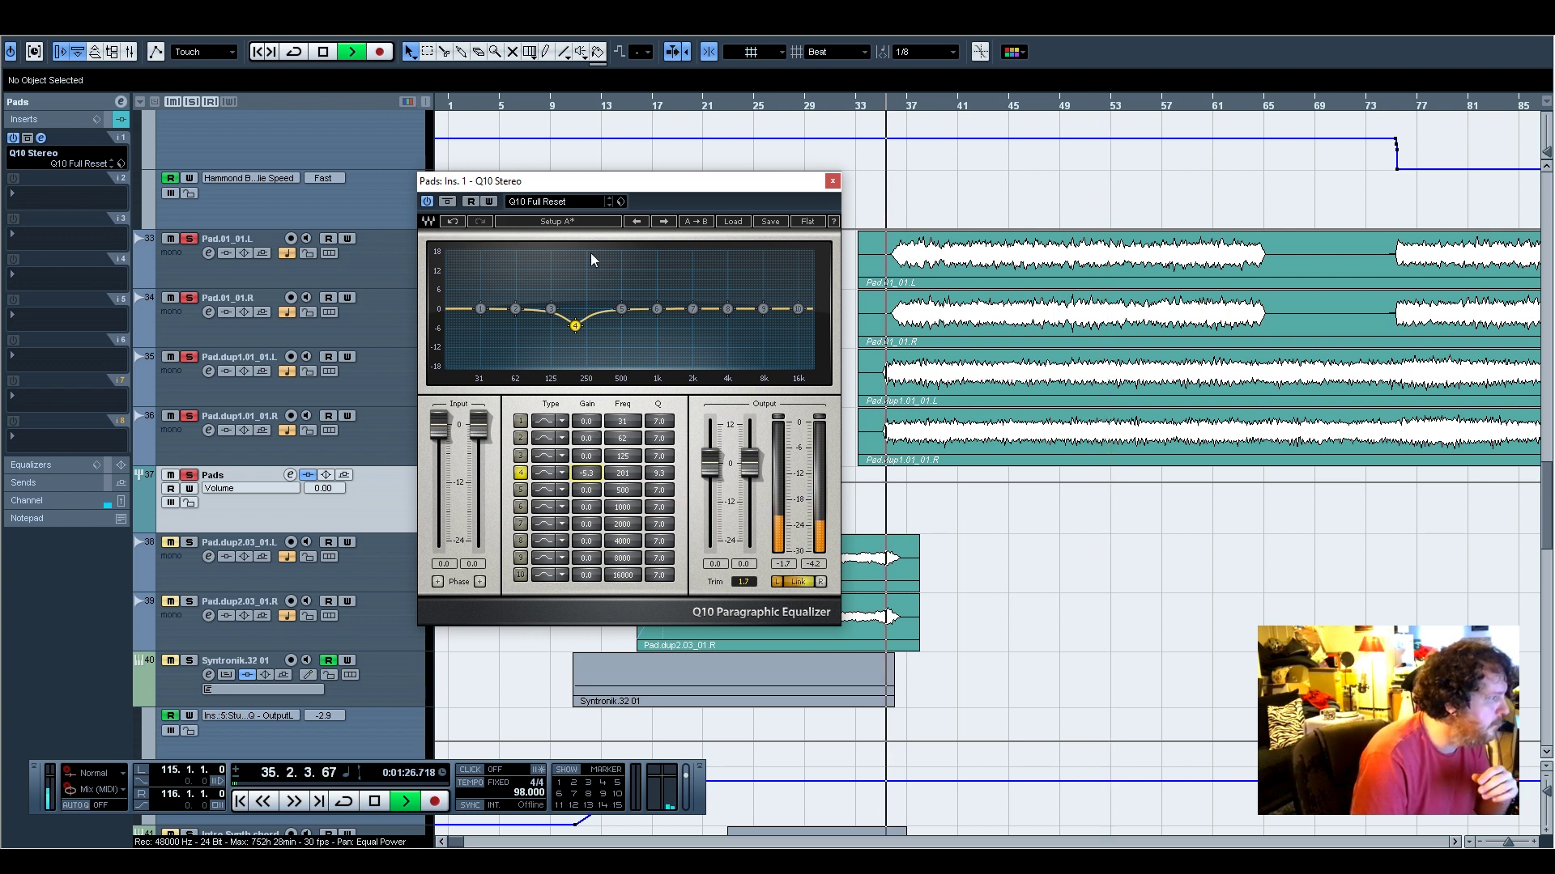
pyautogui.click(448, 202)
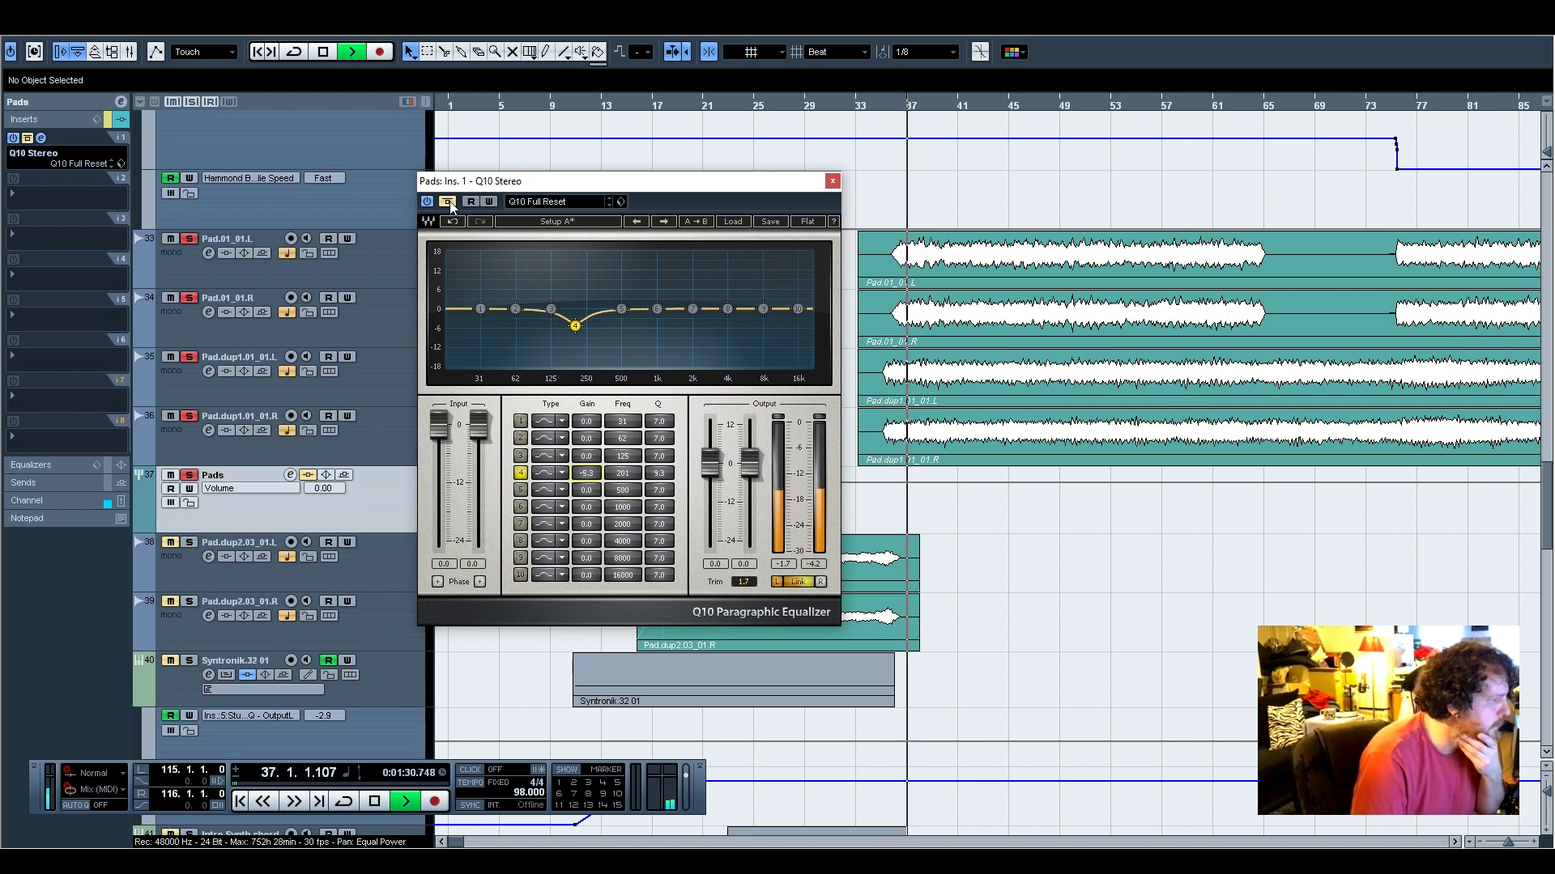
pyautogui.click(447, 202)
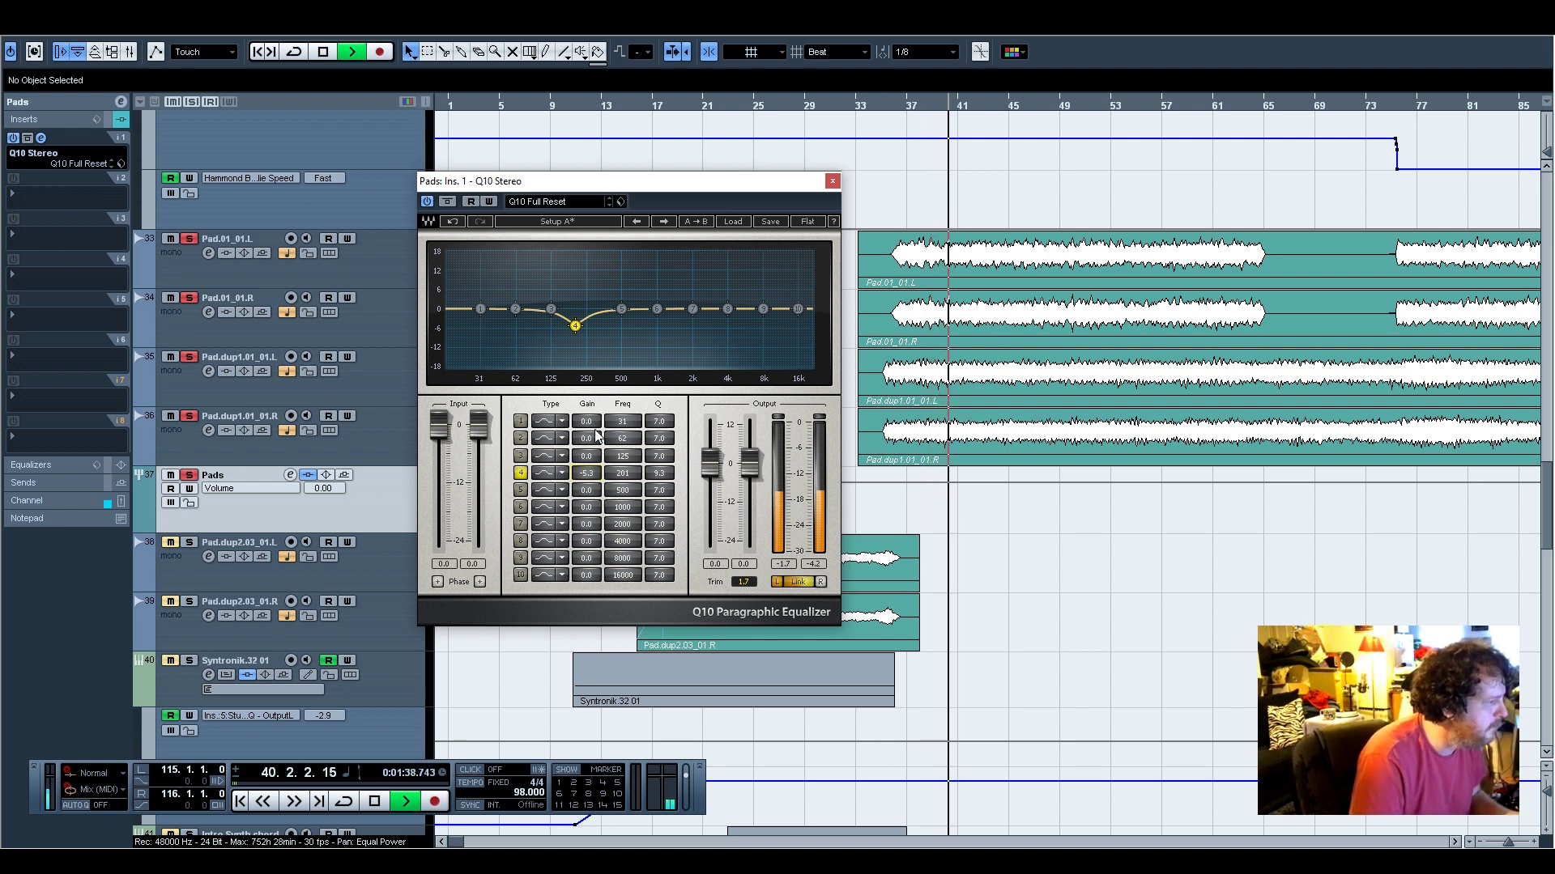
# Set Q10 band 1 to a Hi Pass filter at 54 Hz
pyautogui.click(562, 421)
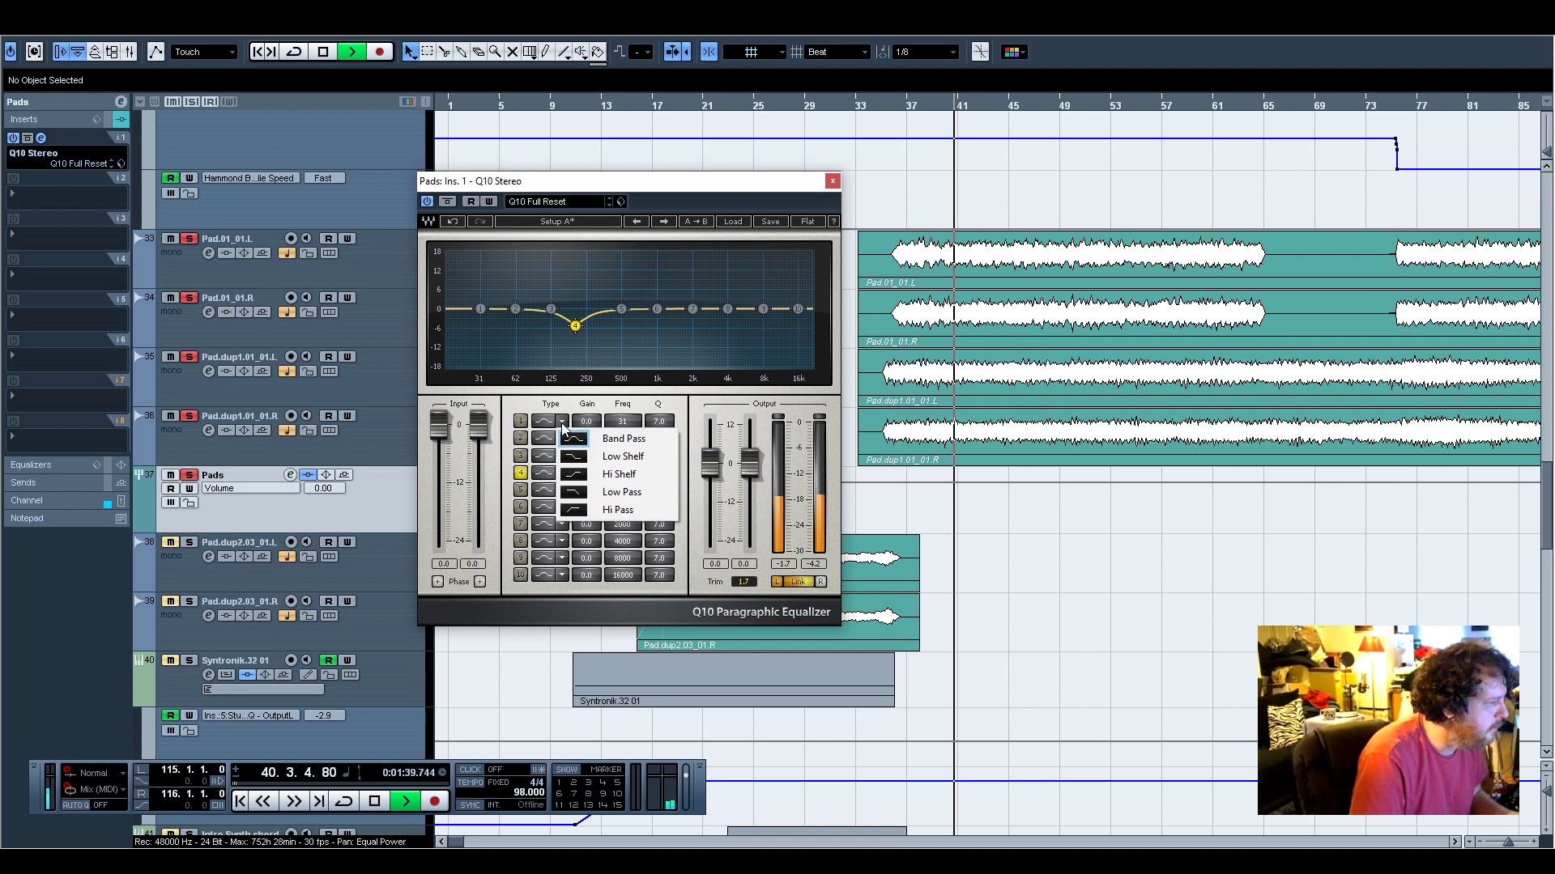
pyautogui.click(607, 510)
pyautogui.moveTo(623, 423); pyautogui.dragTo(640, 422)
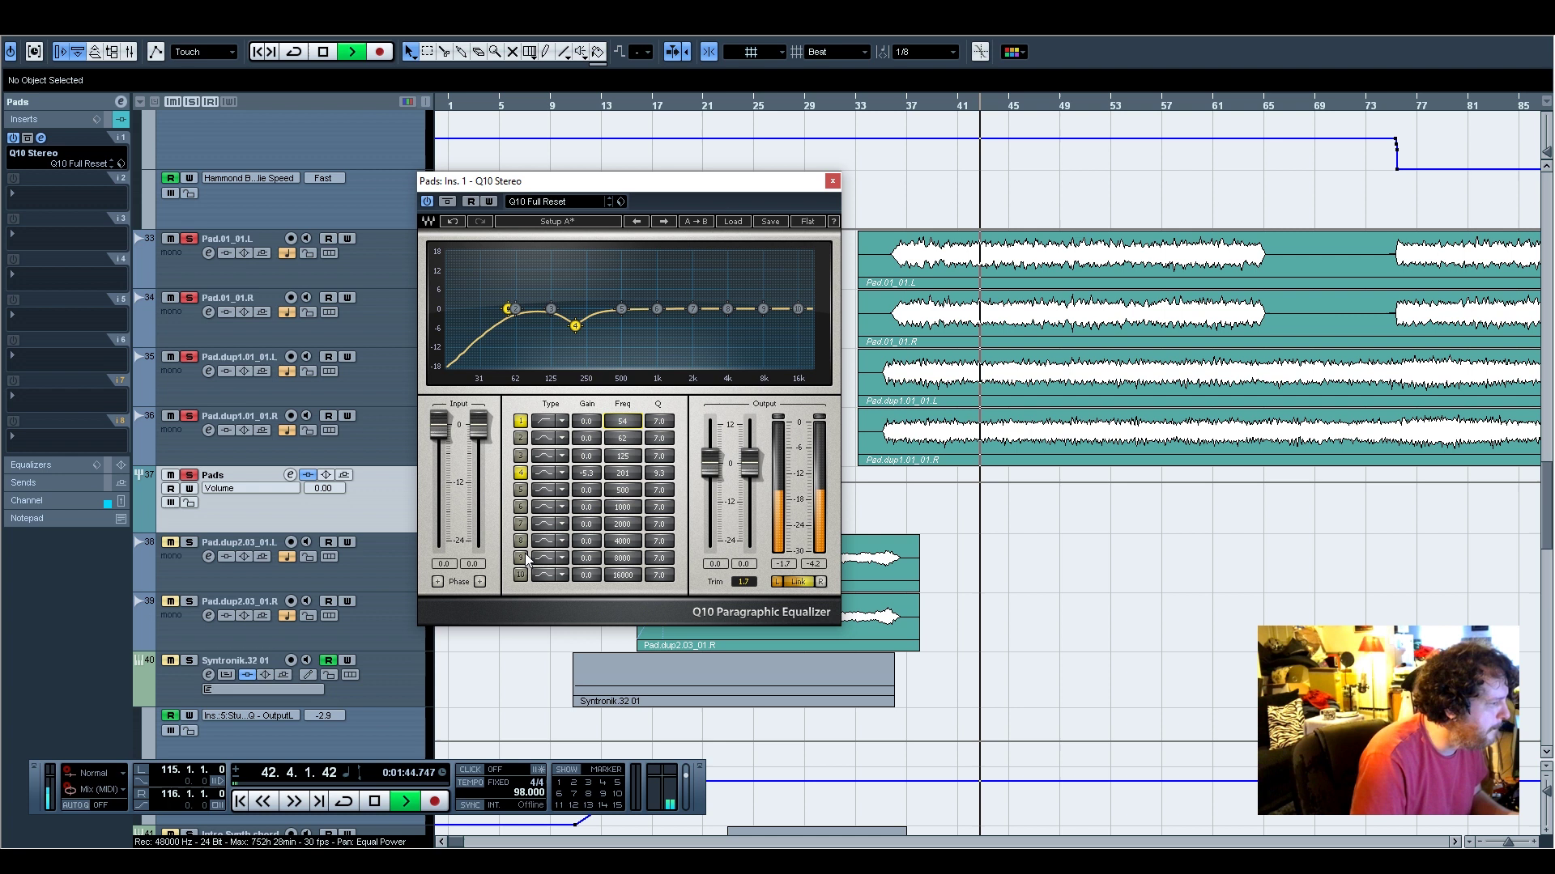
# Enable Q10 band 5 and set it to a -3.6 dB cut at 486 Hz
pyautogui.click(521, 491)
pyautogui.moveTo(586, 491); pyautogui.dragTo(587, 434)
pyautogui.moveTo(659, 490); pyautogui.dragTo(586, 551)
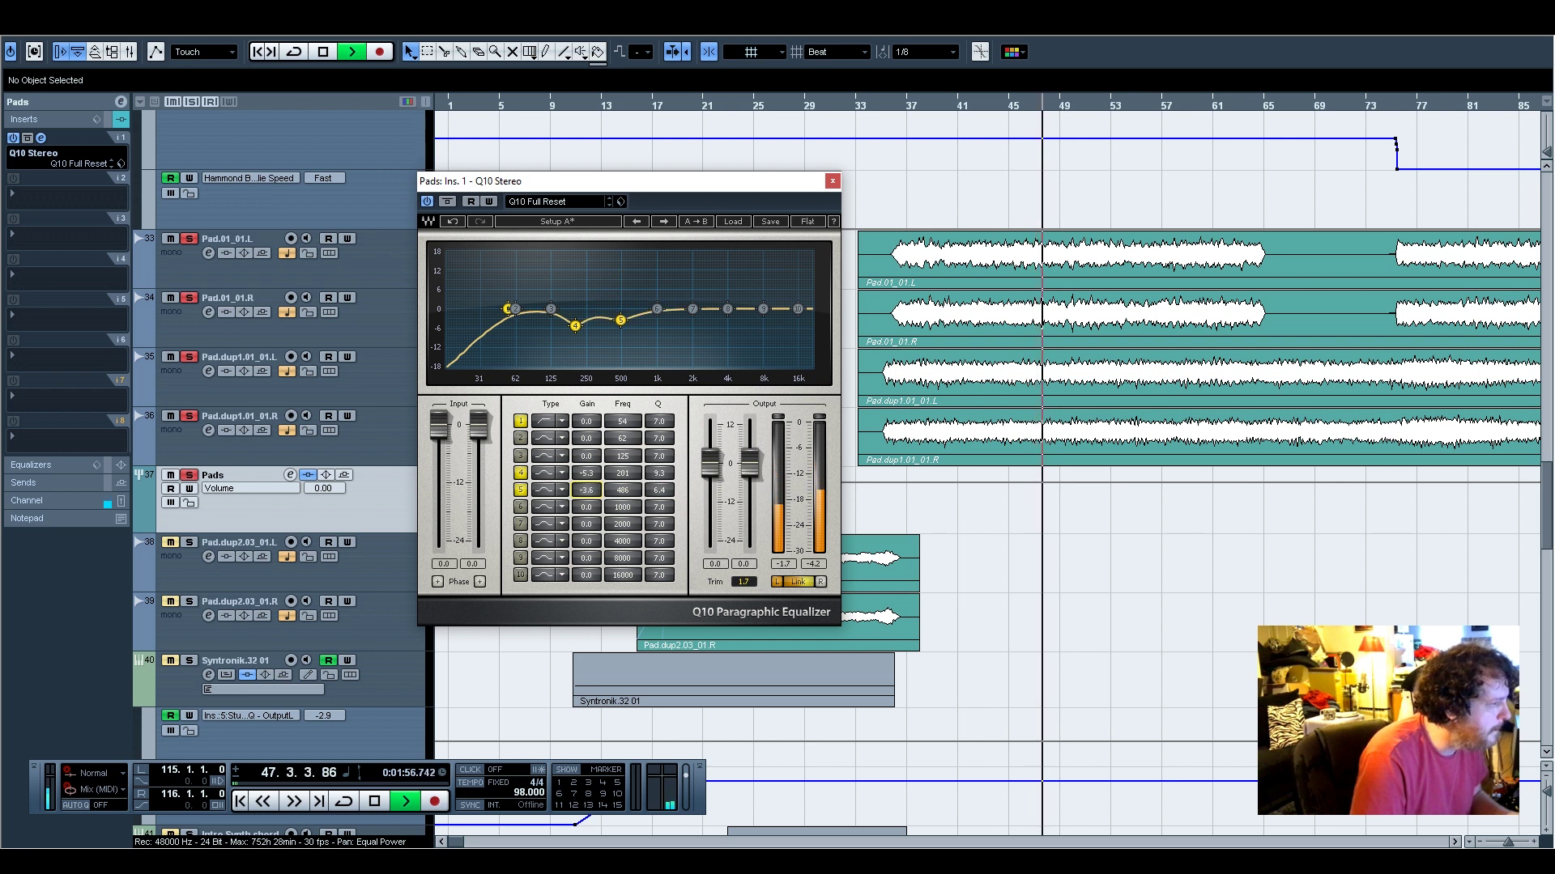
# Close the Q10 equalizer and replay the full mix with the pads from bar 34
pyautogui.click(832, 180)
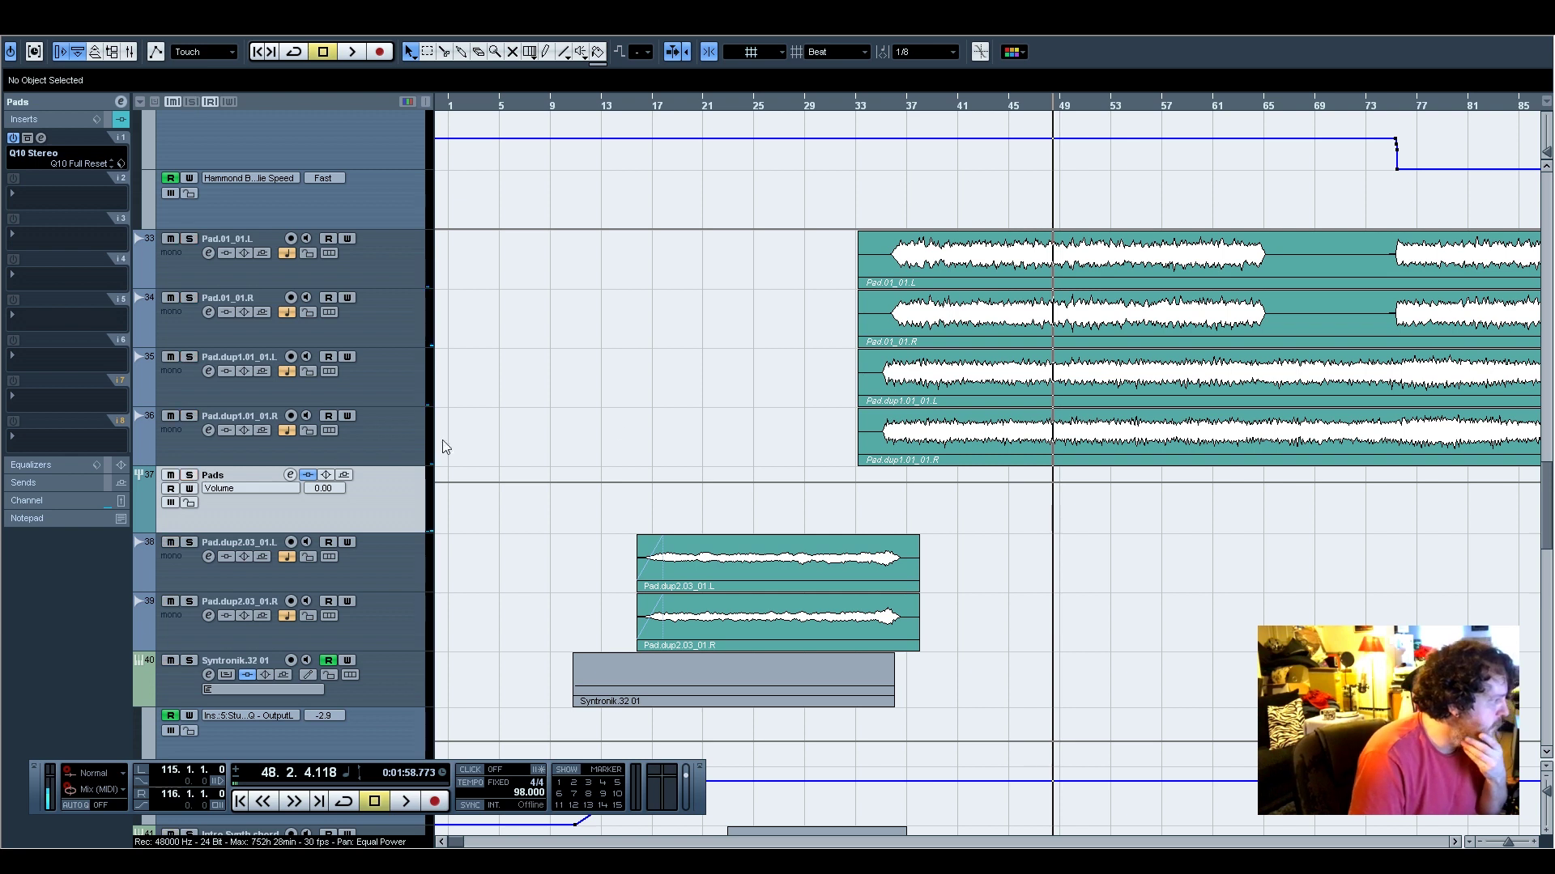
pyautogui.click(879, 106)
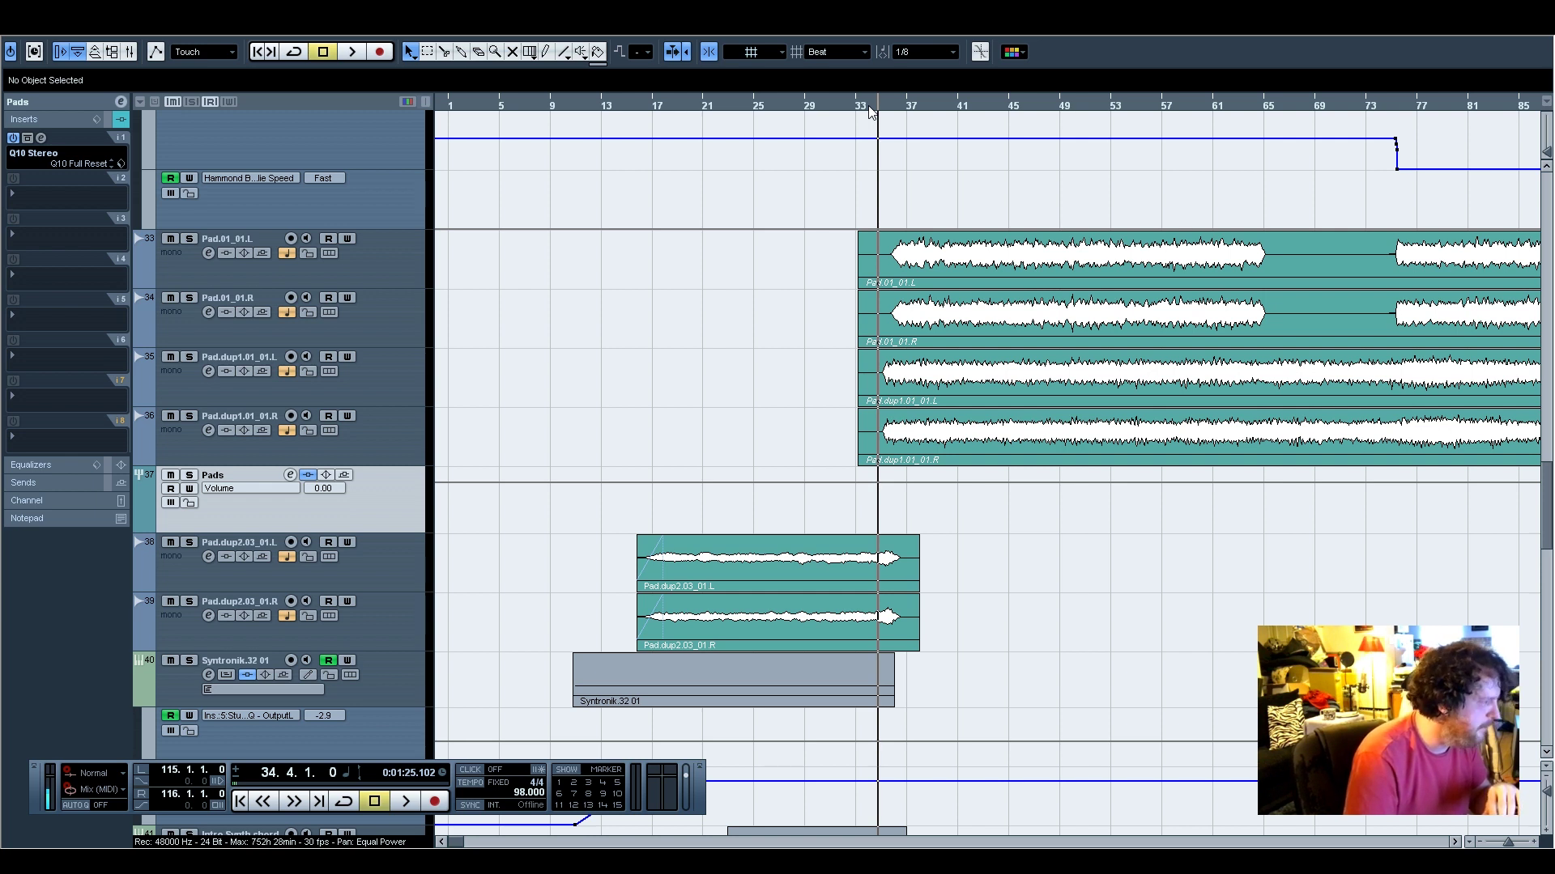
pyautogui.click(875, 109)
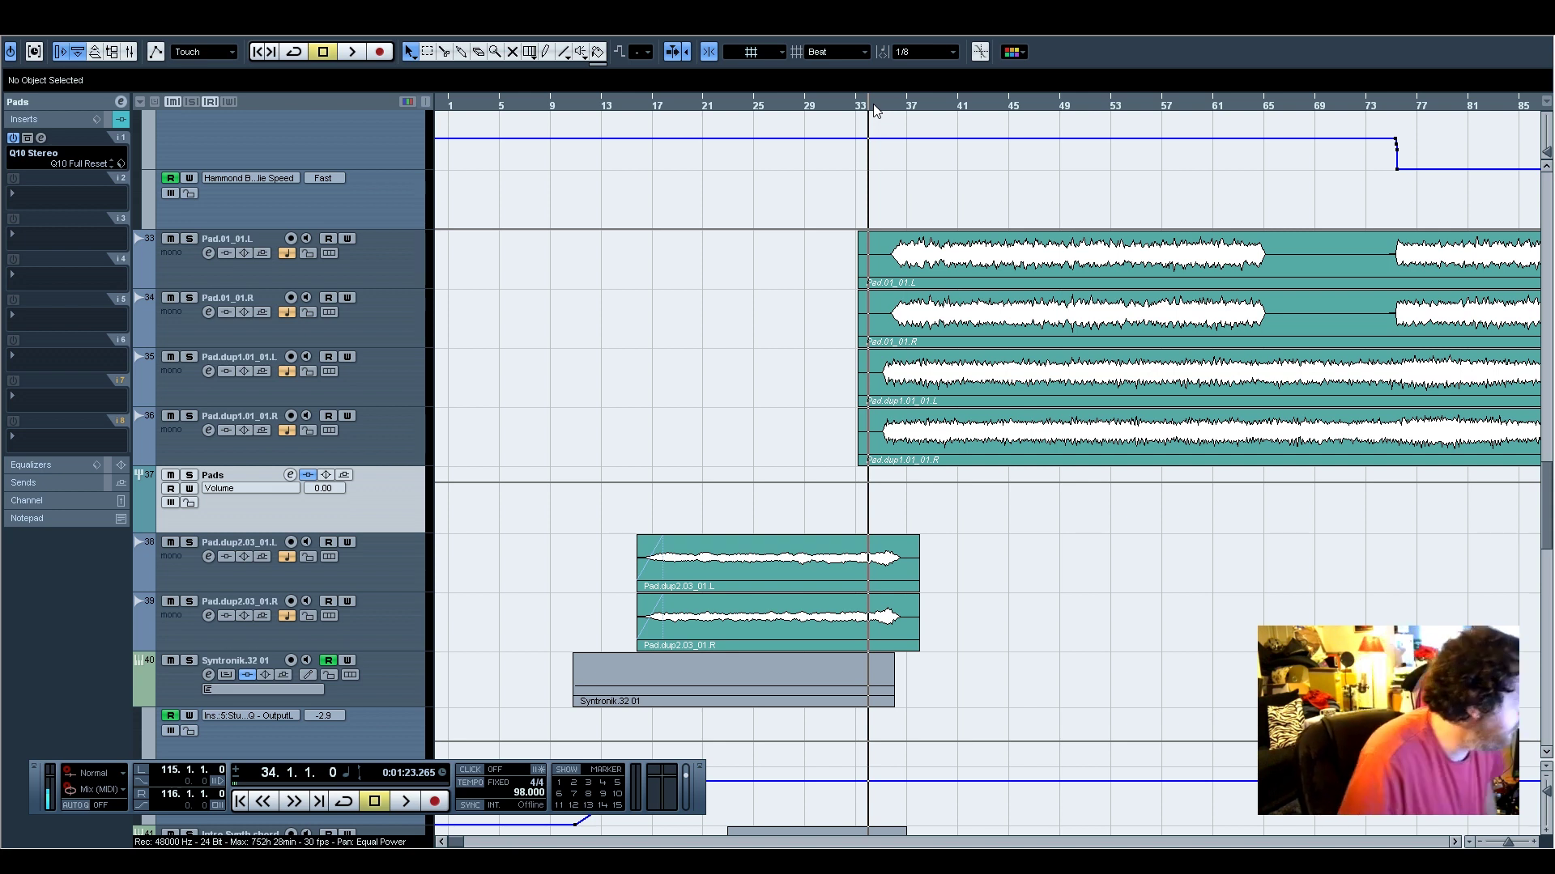
pyautogui.press('space')
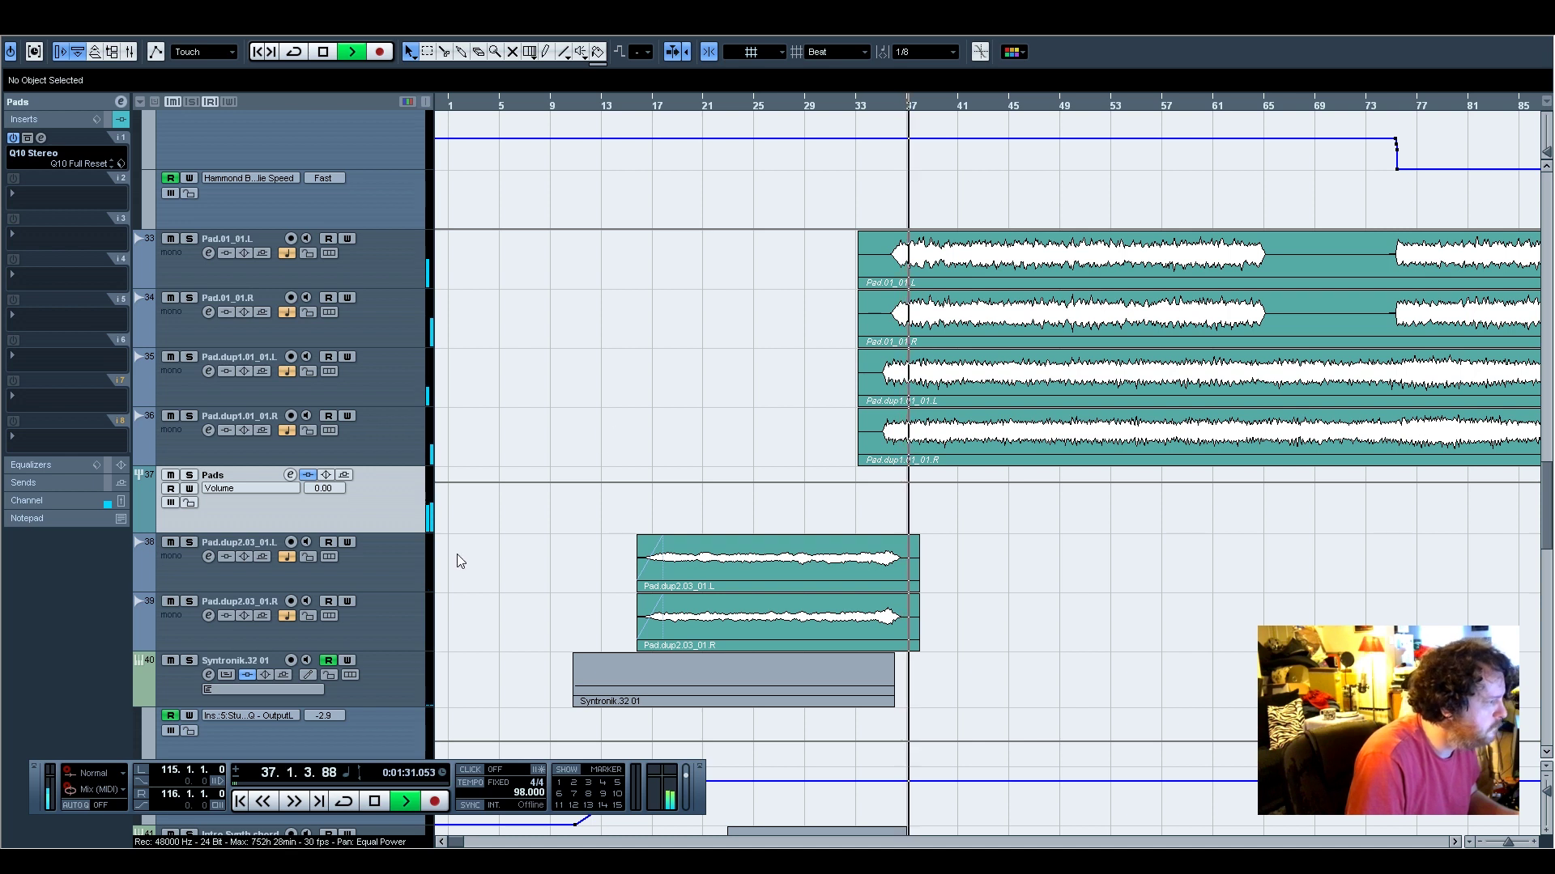
# Lower the Pads group's volume to -3.00 dB while the mix plays
pyautogui.click(63, 498)
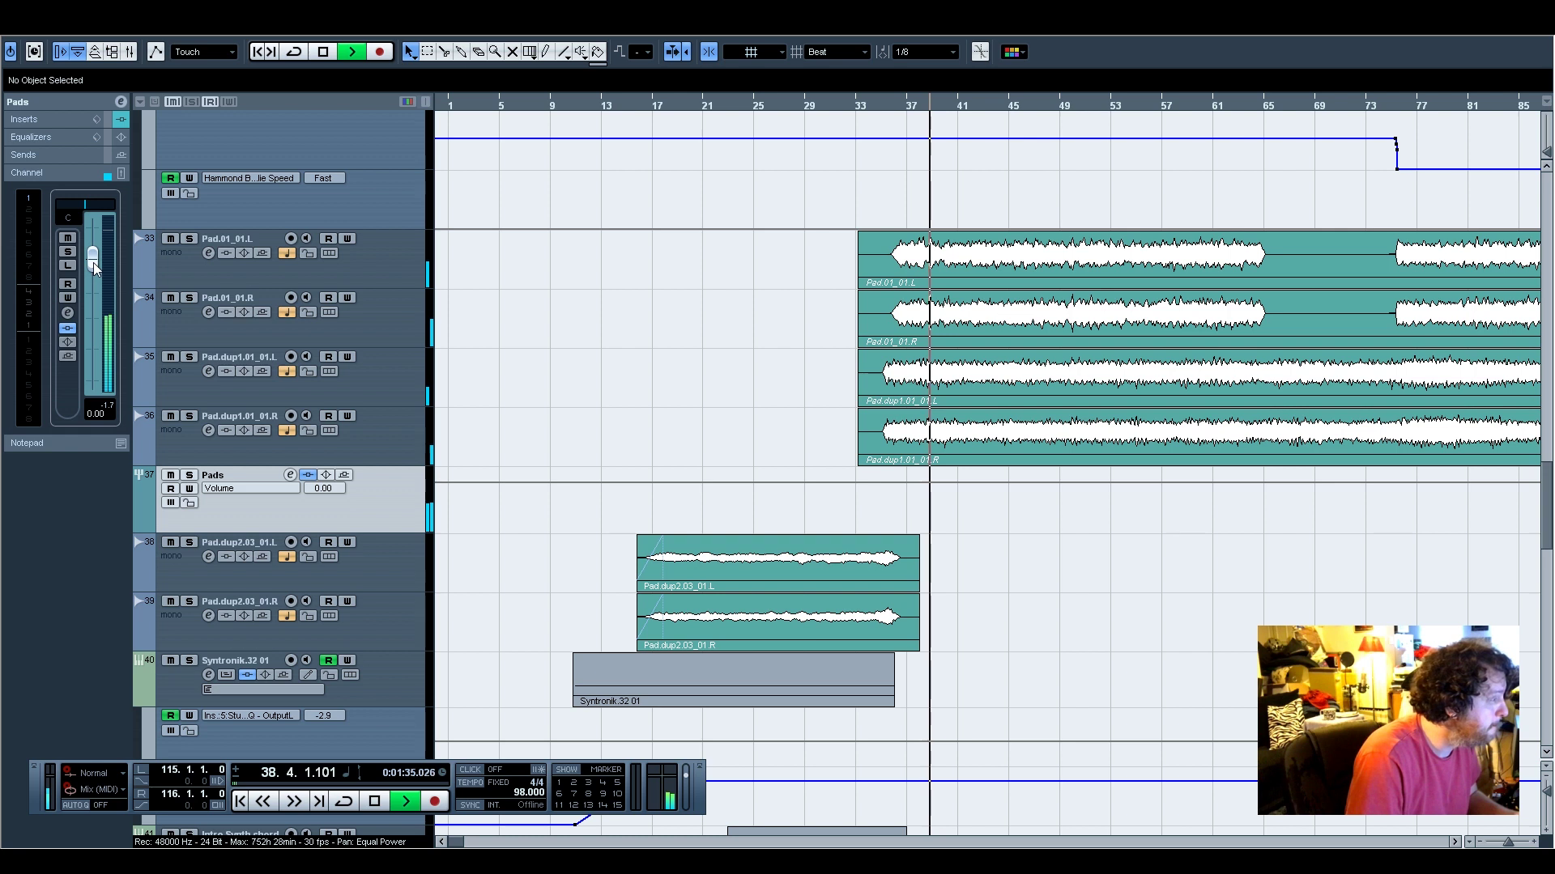
pyautogui.click(131, 53)
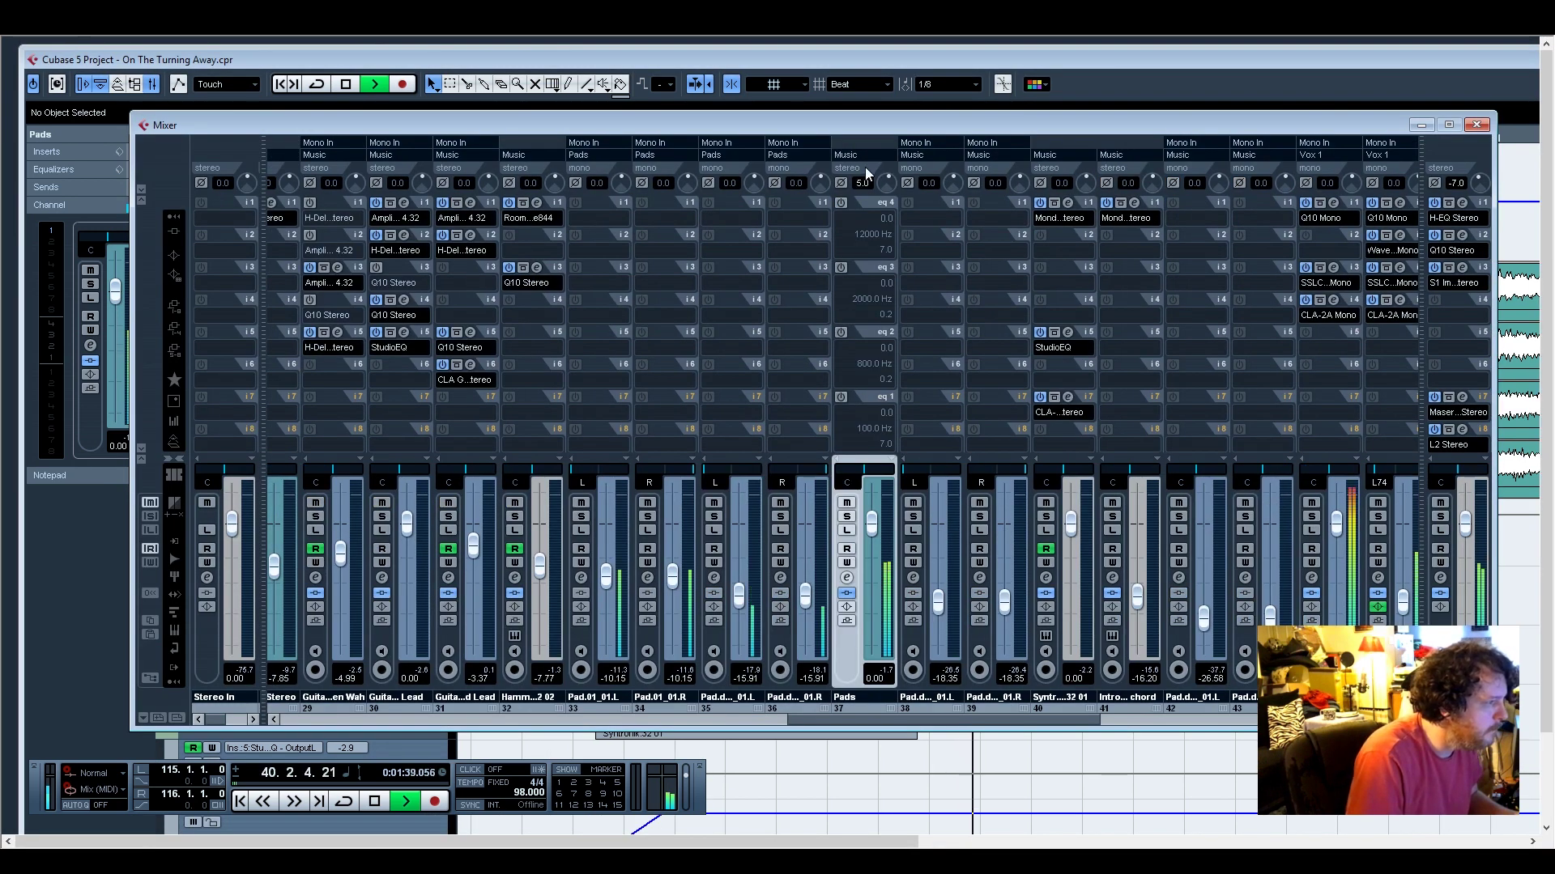
pyautogui.click(1476, 125)
pyautogui.doubleClick(1434, 59)
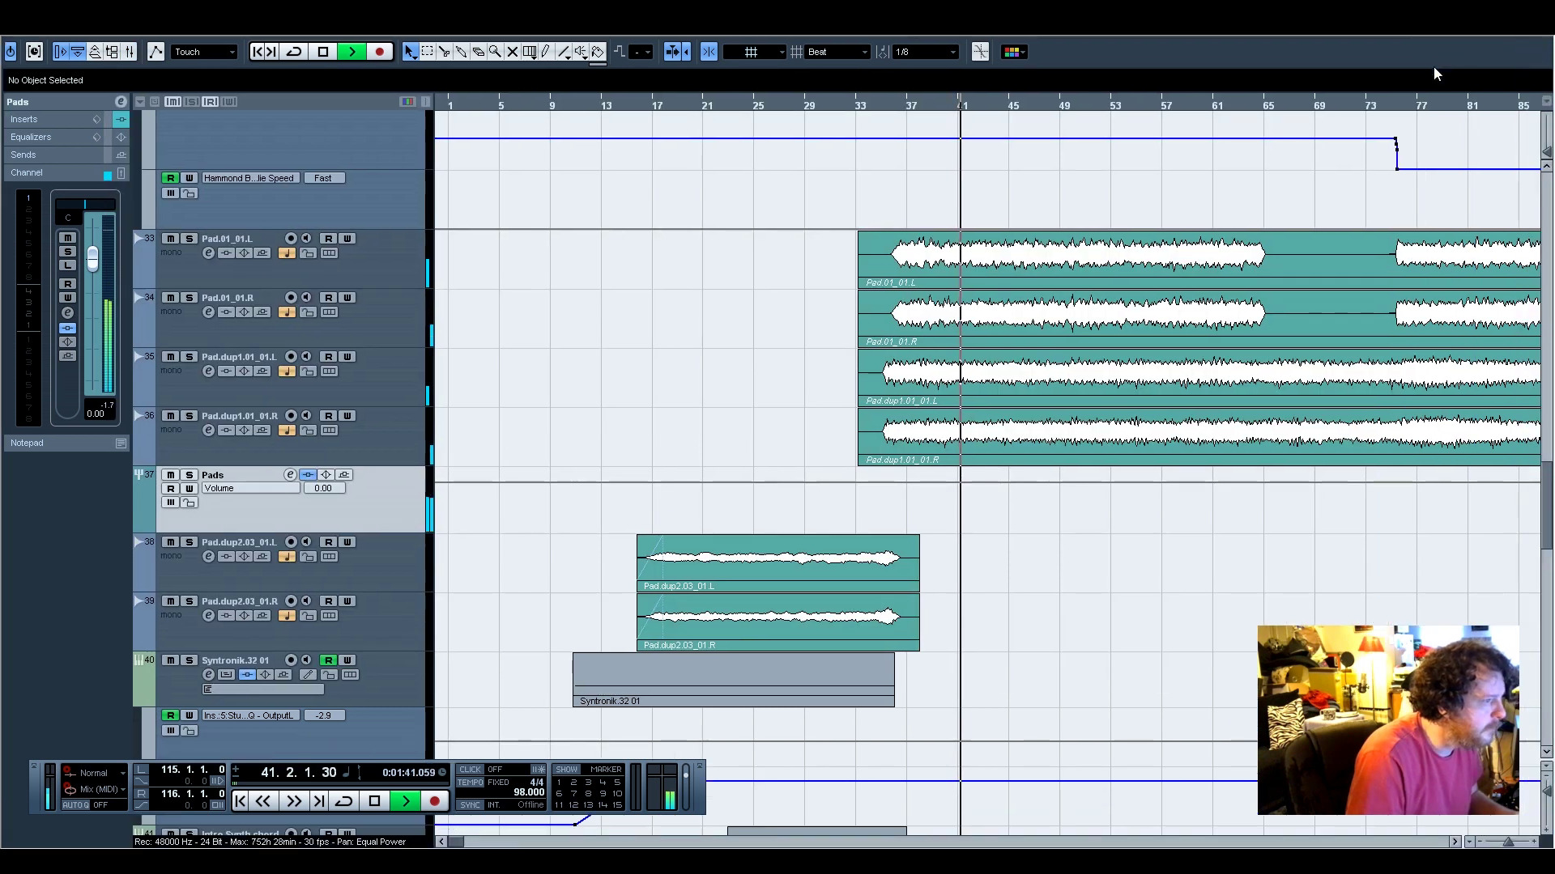
pyautogui.moveTo(92, 257); pyautogui.dragTo(89, 289)
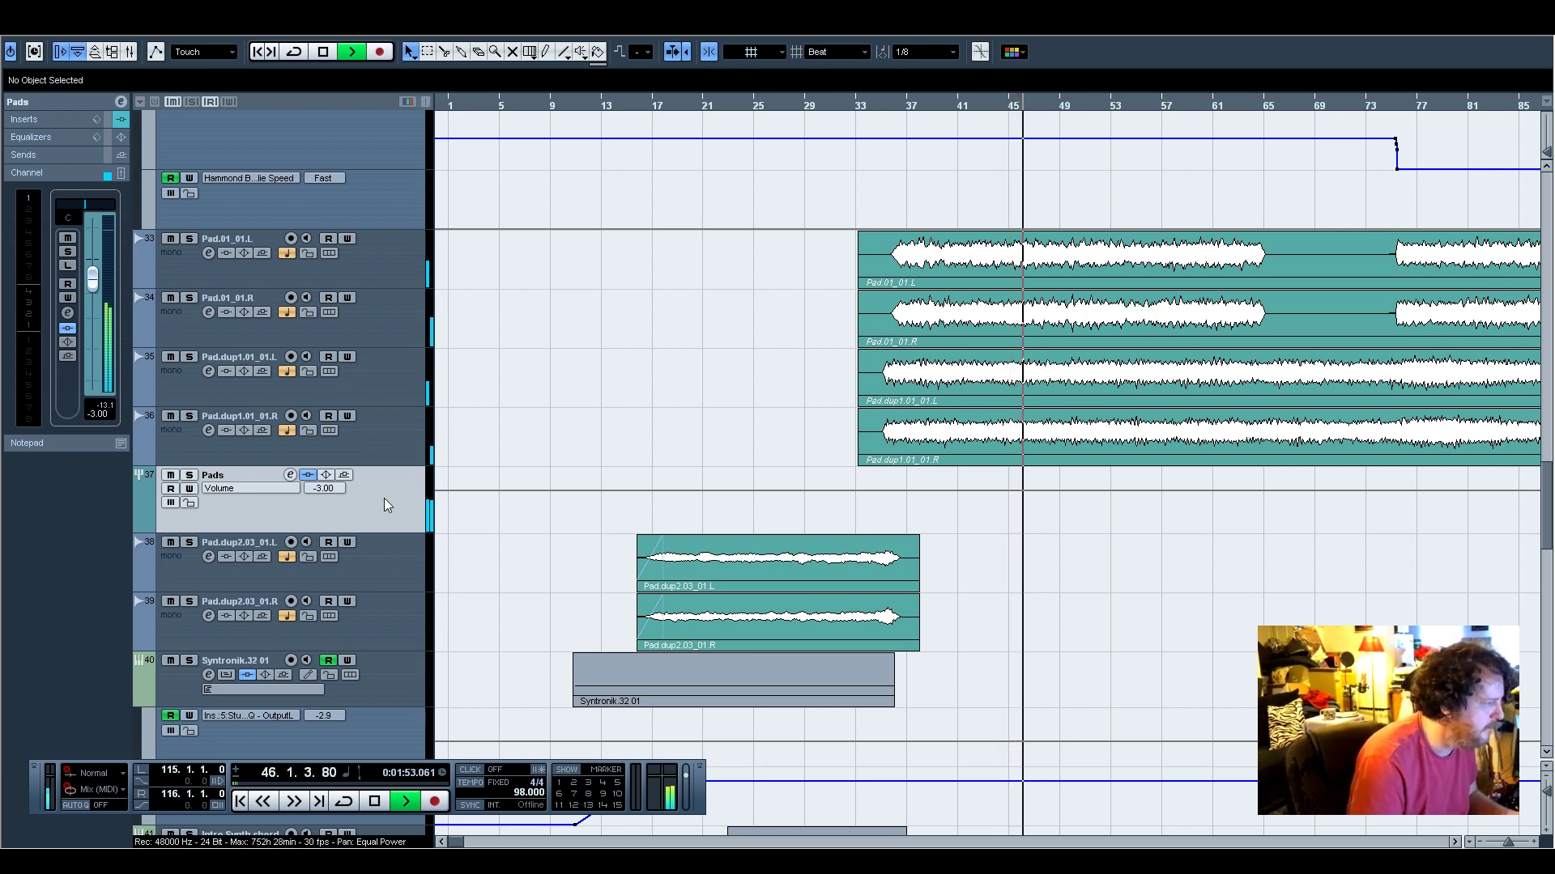
# Set the Snare.03_01 track's send to Drum Reverb to -4.72 dB
pyautogui.scroll(-10, 963, 539)
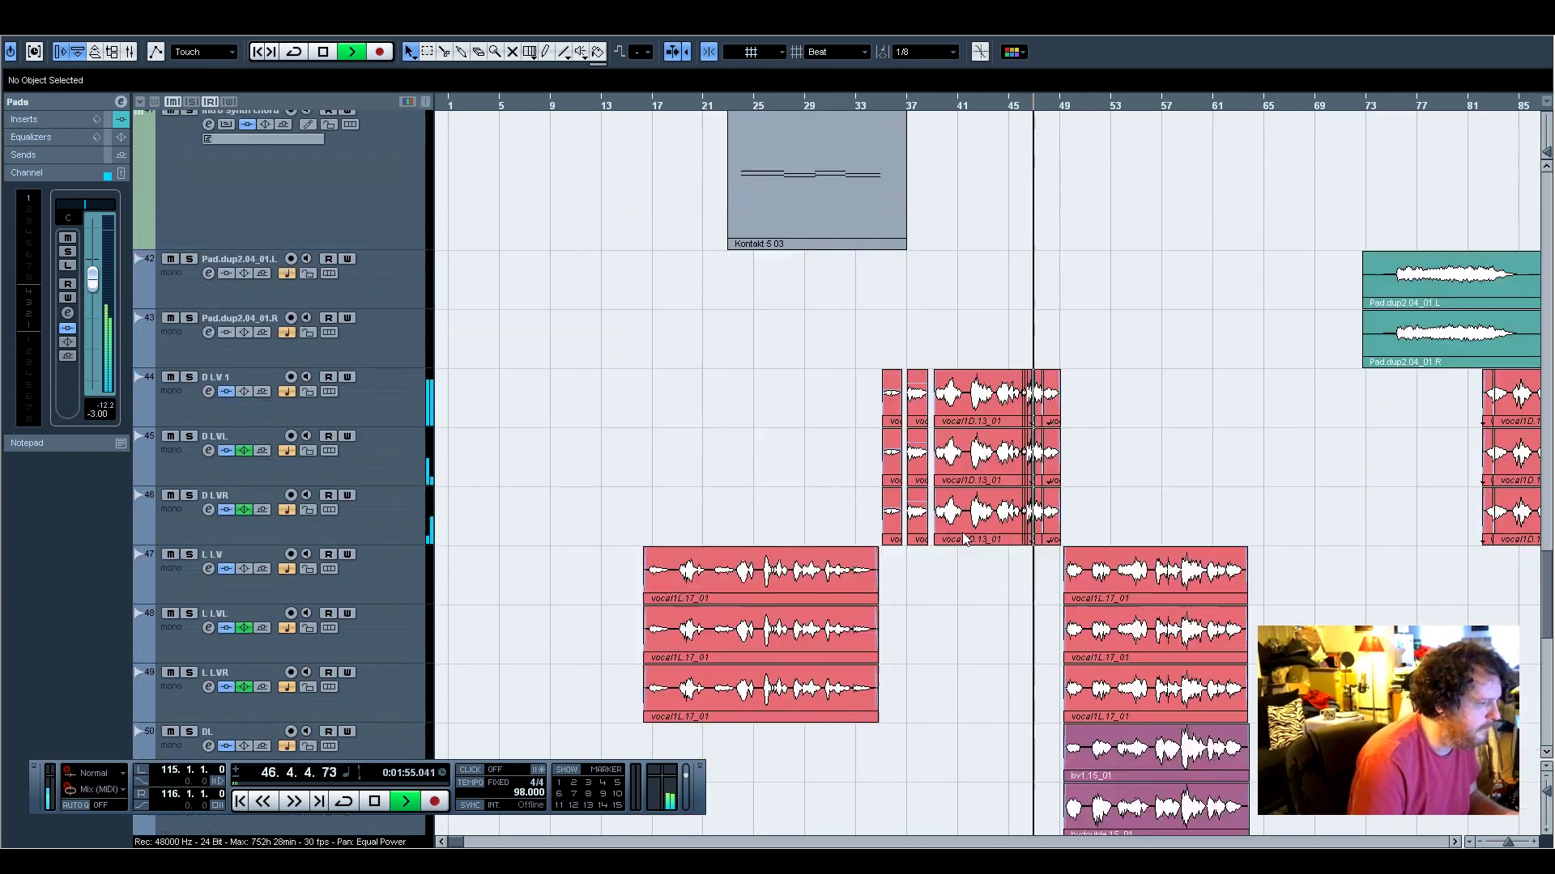
pyautogui.scroll(6, 964, 539)
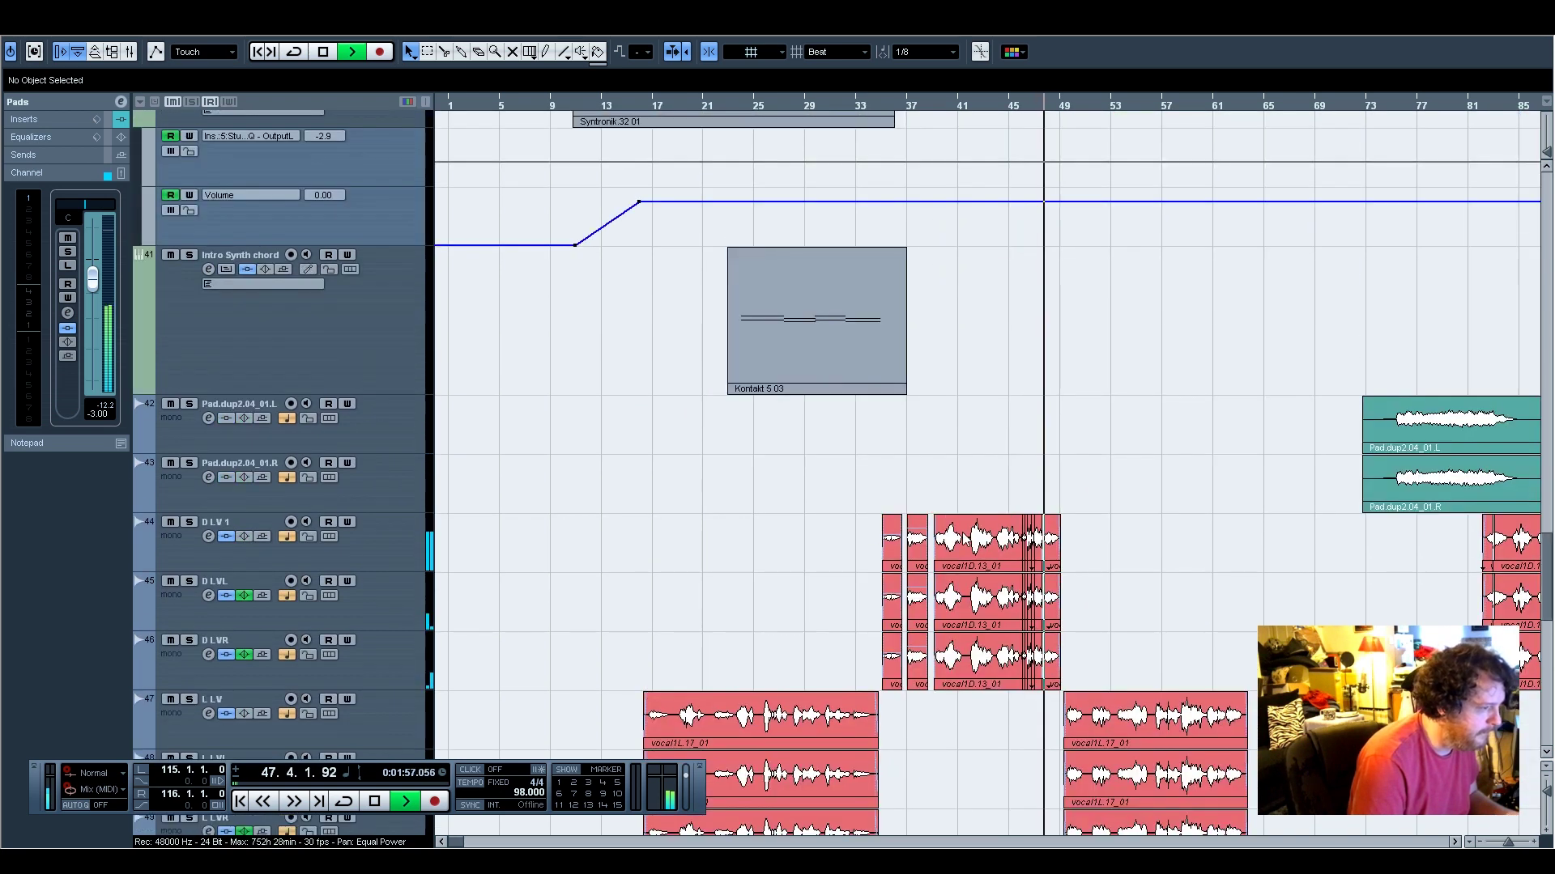
pyautogui.scroll(-6, 963, 539)
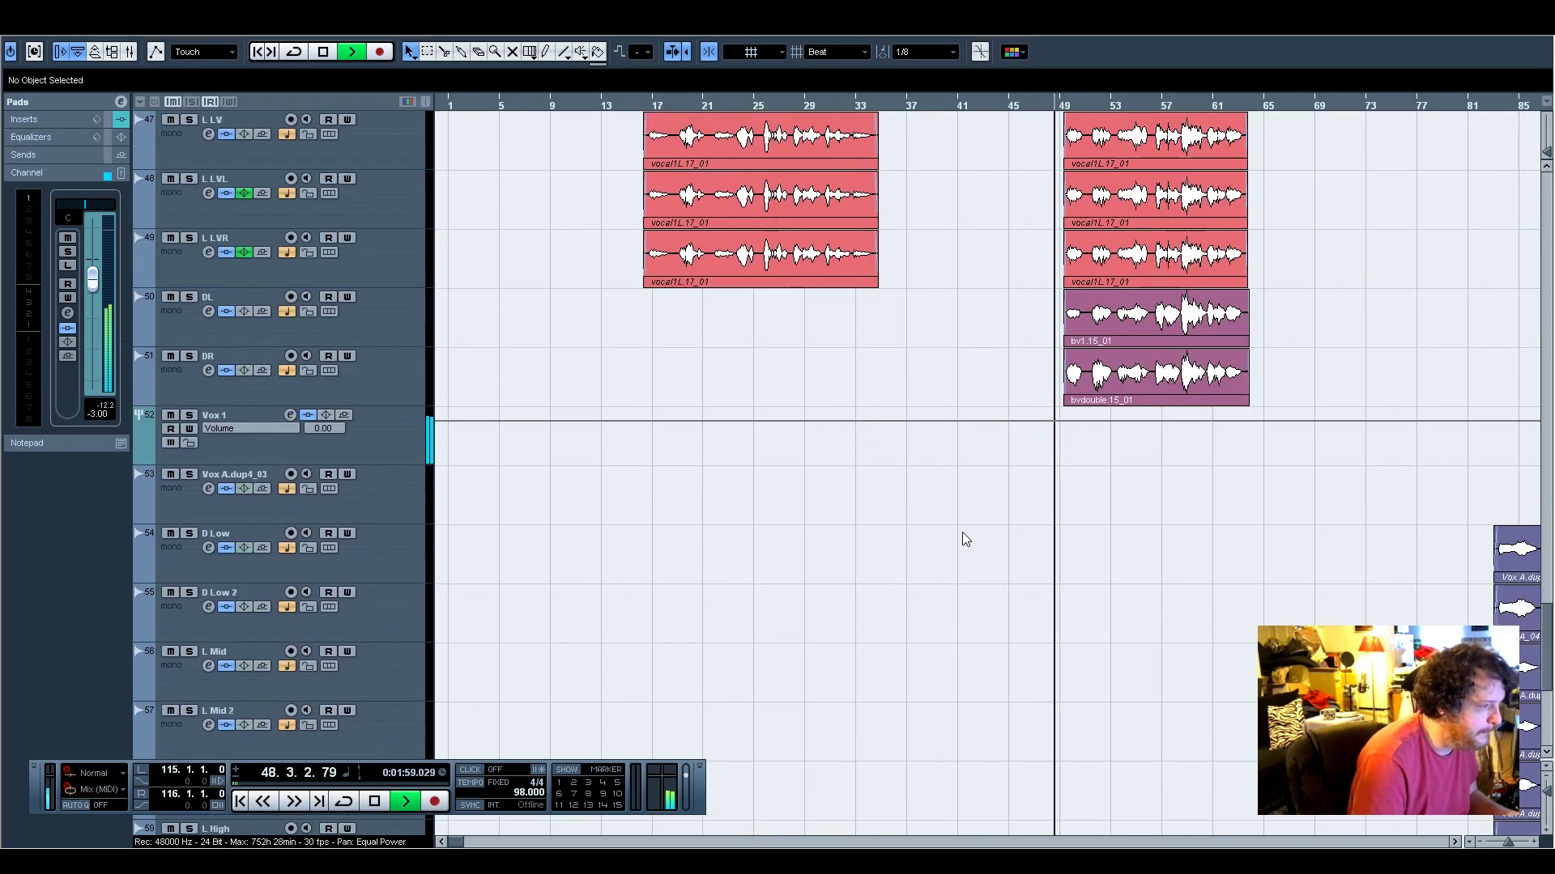
pyautogui.scroll(2, 964, 539)
pyautogui.scroll(12, 963, 537)
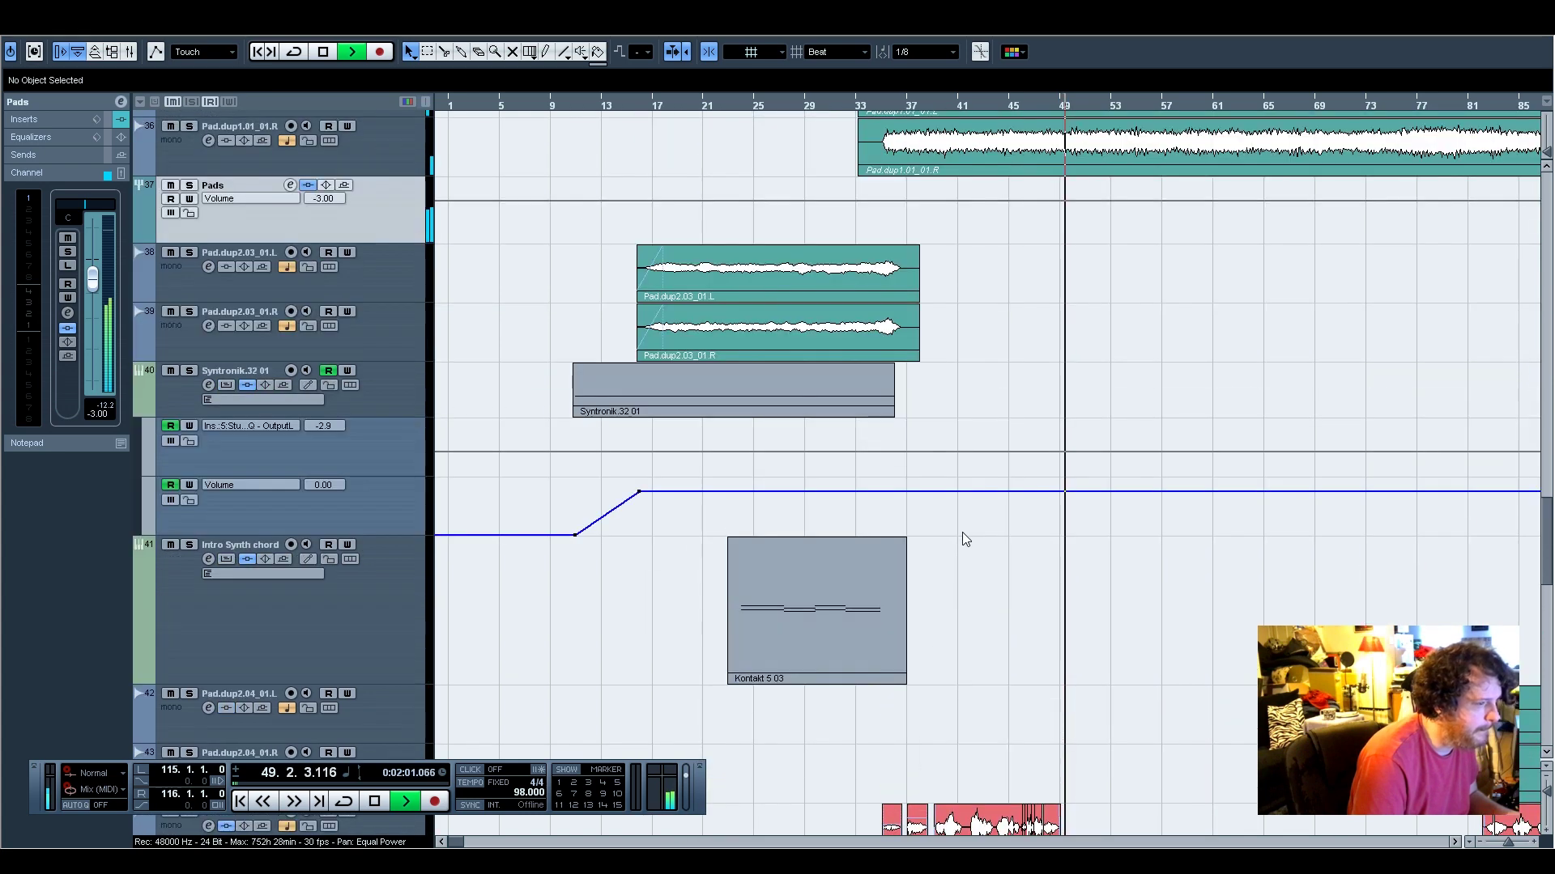
pyautogui.scroll(14, 962, 532)
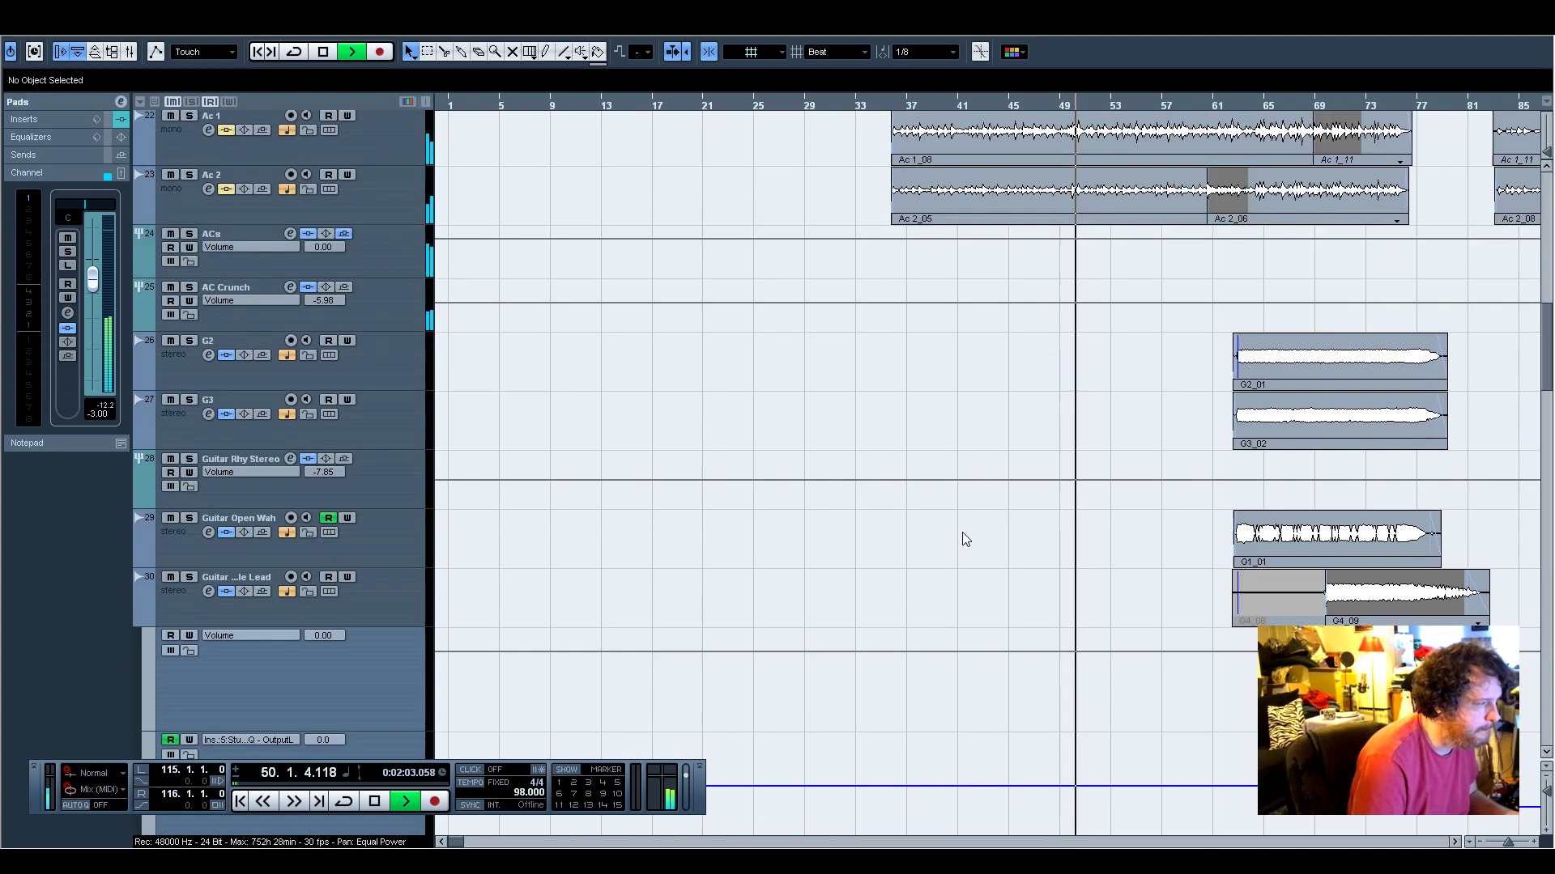
pyautogui.scroll(10, 962, 532)
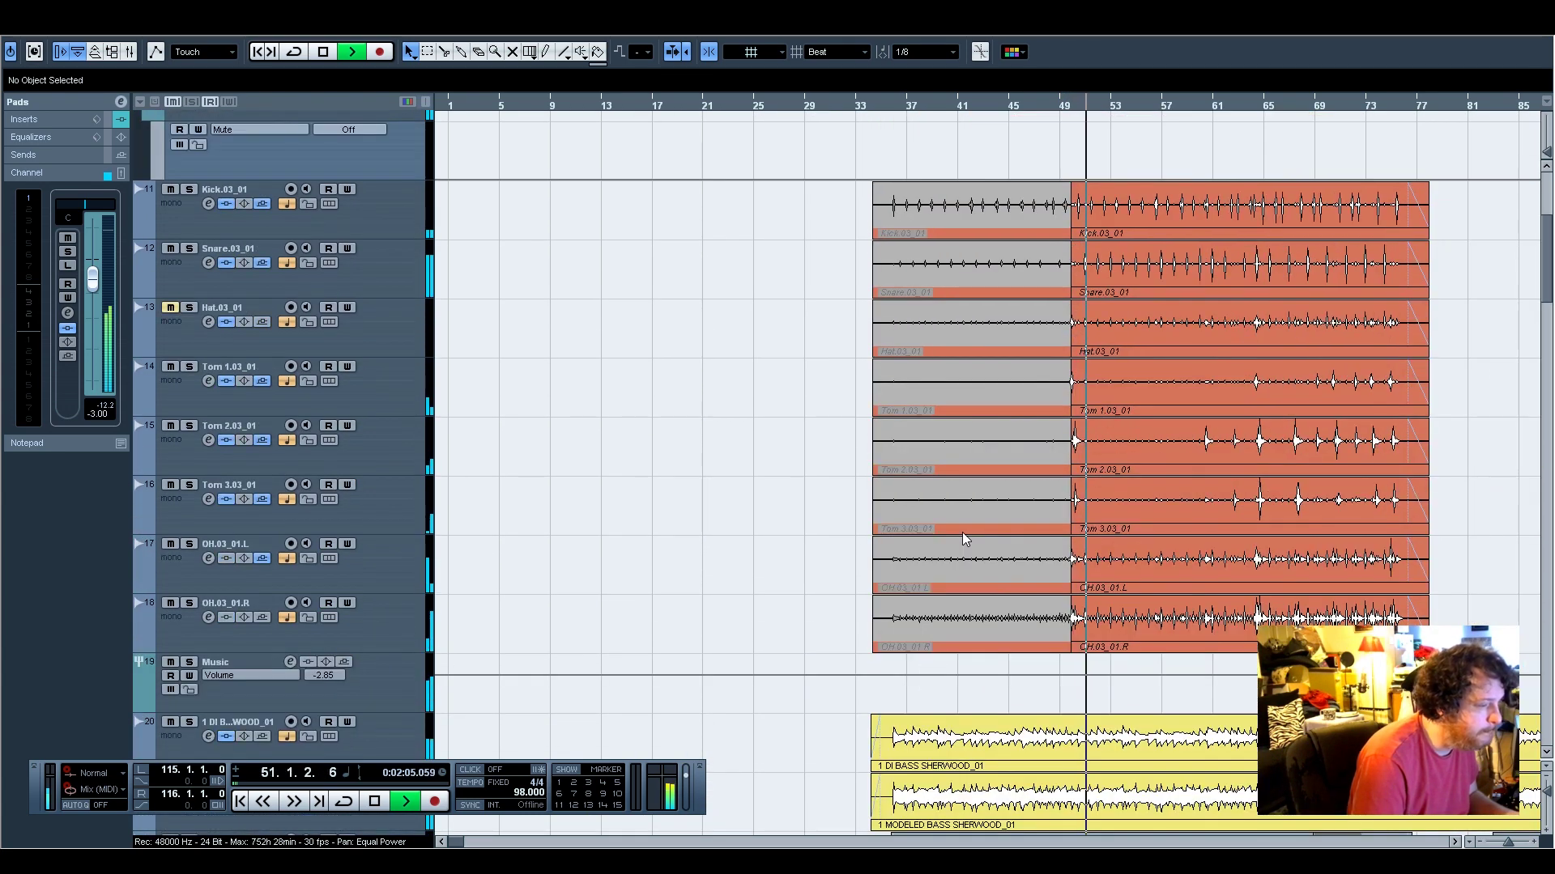
pyautogui.scroll(1, 962, 532)
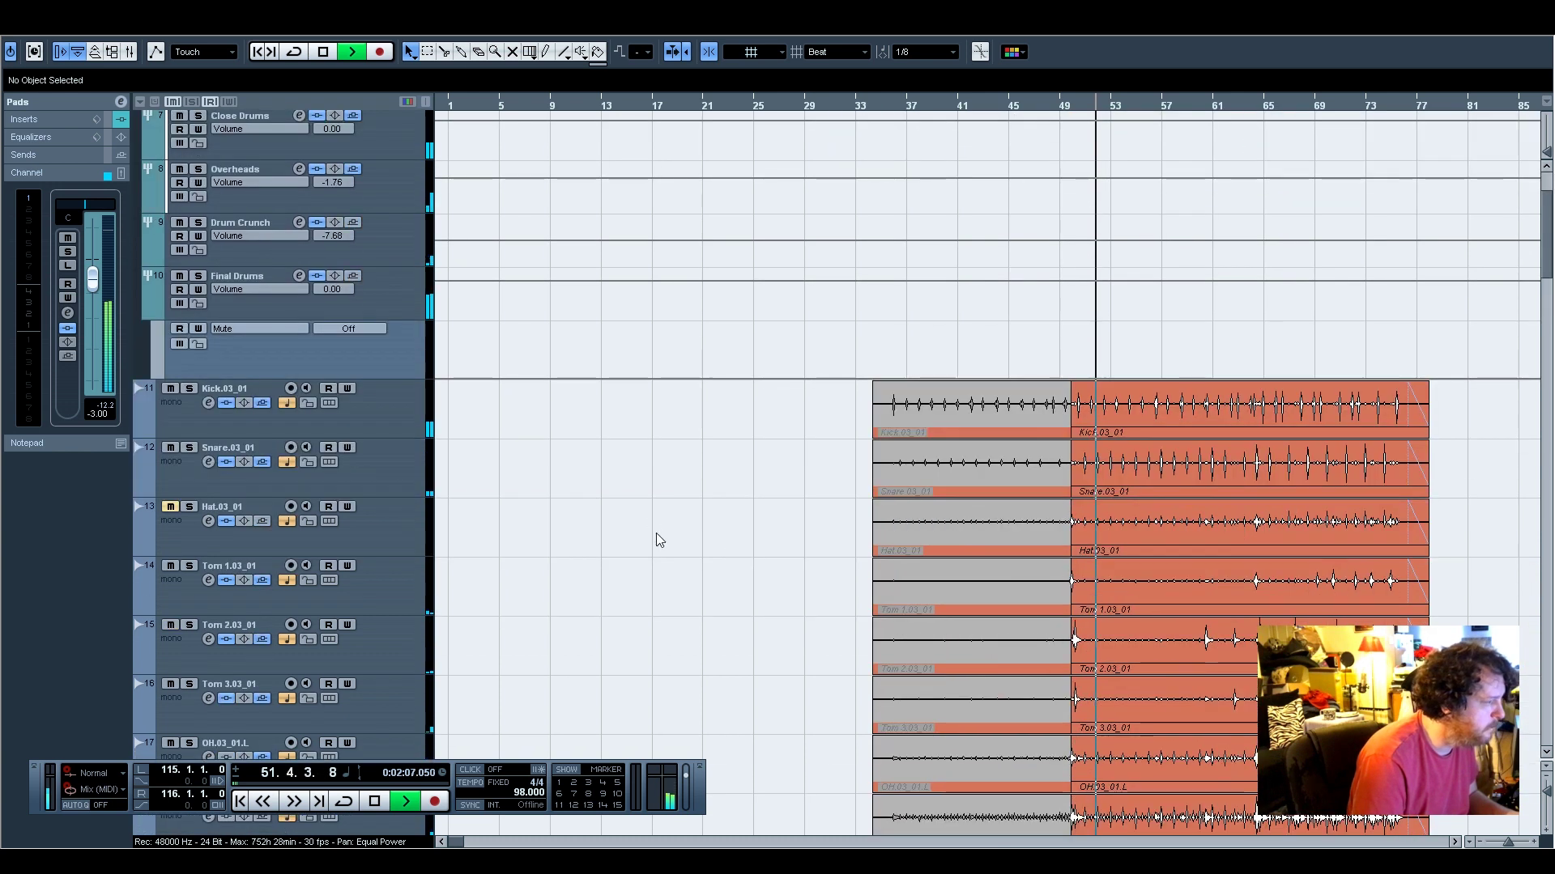
pyautogui.click(387, 485)
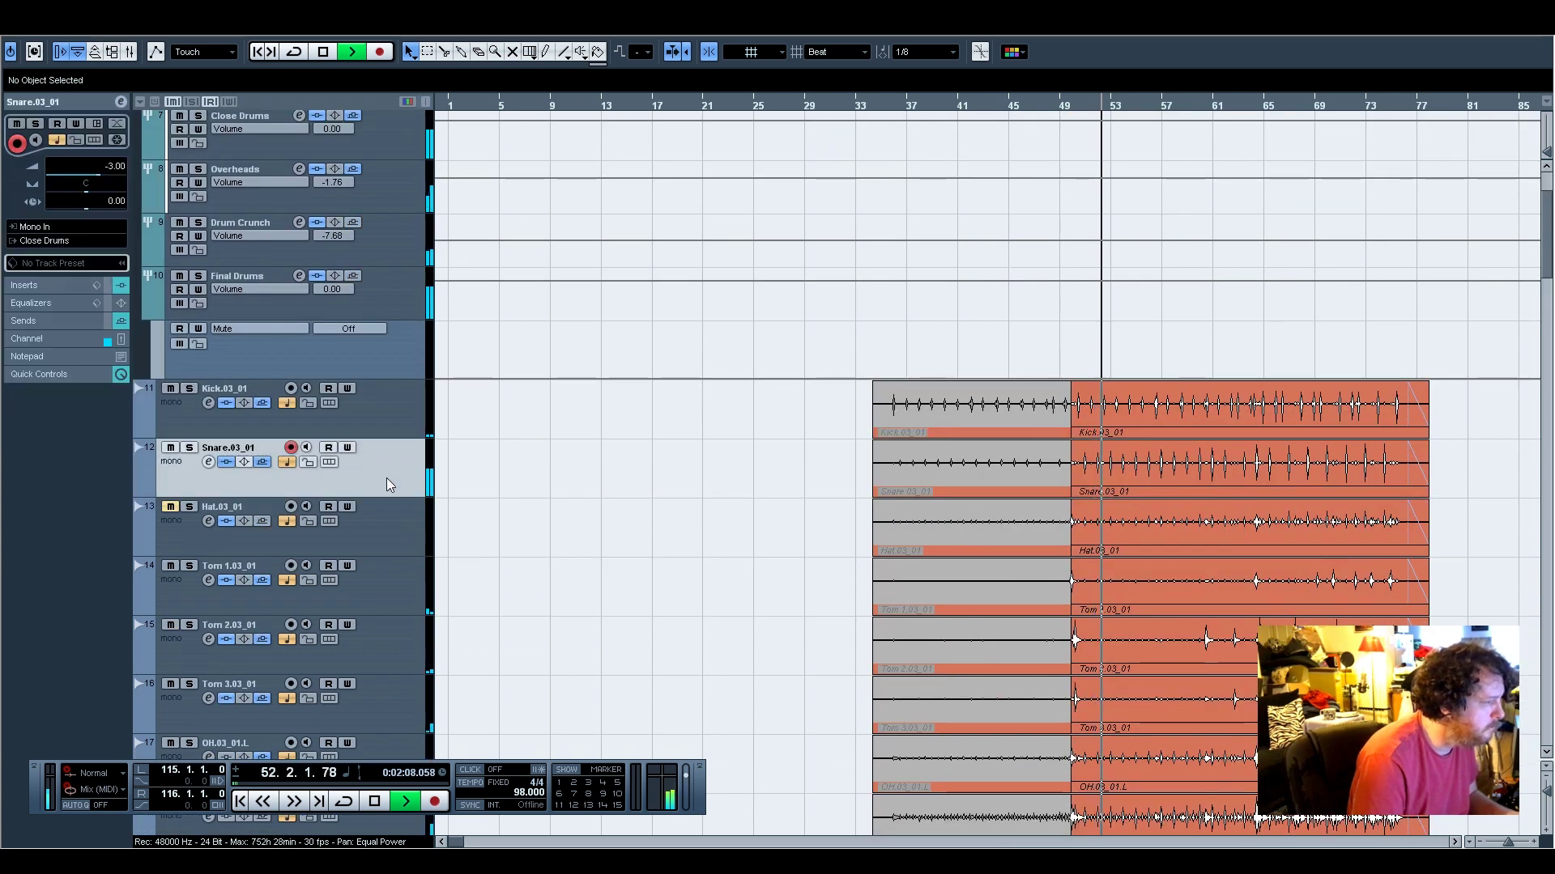
pyautogui.click(43, 324)
pyautogui.click(82, 206)
pyautogui.moveTo(82, 205); pyautogui.dragTo(78, 205)
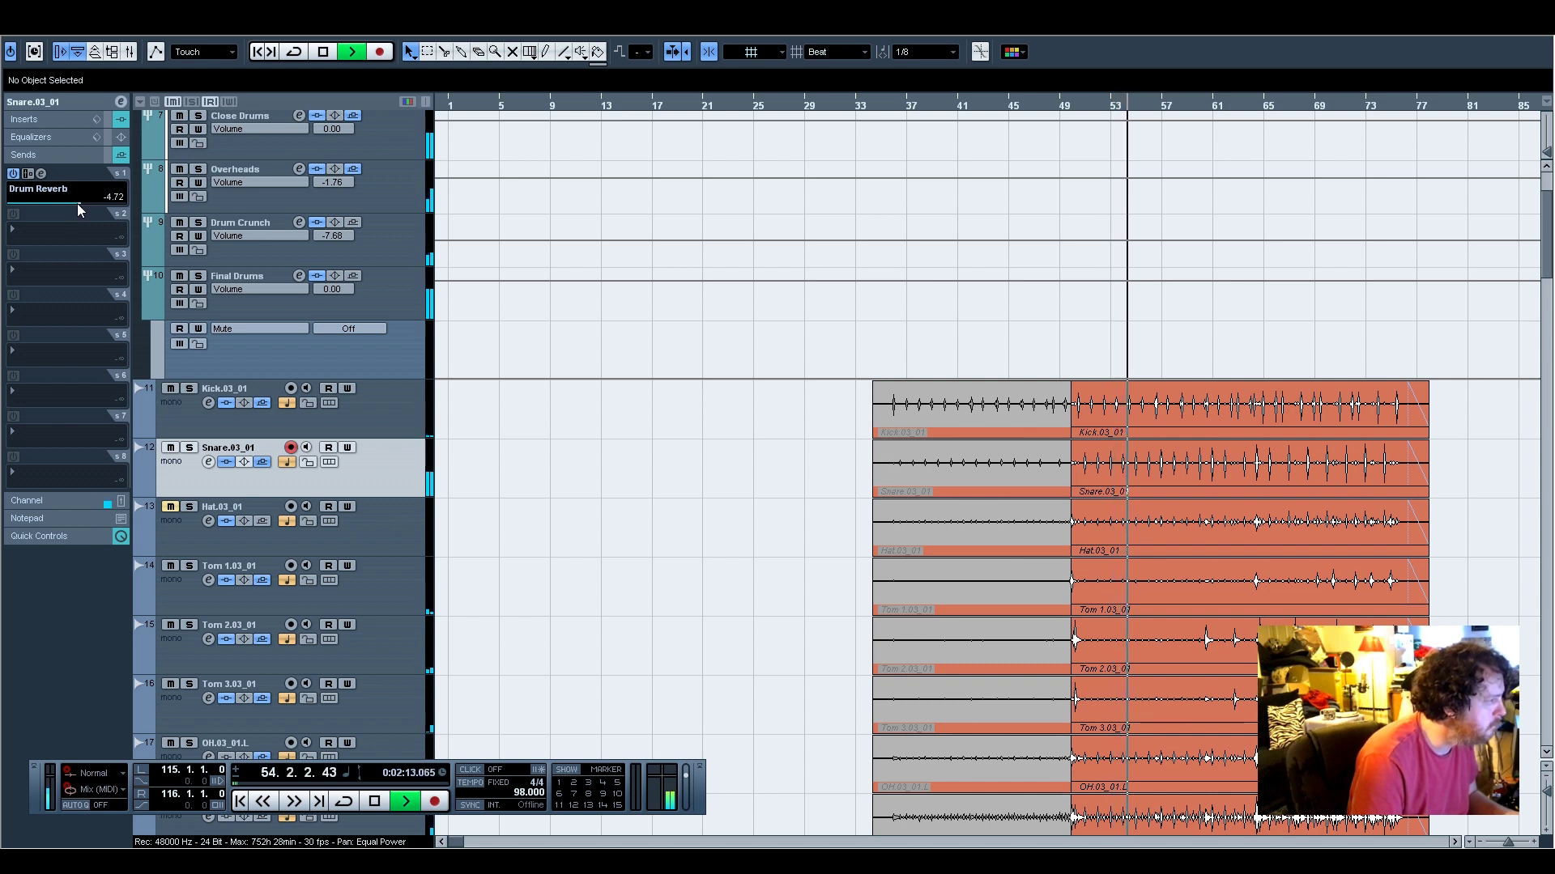
# Raise the Drum Reverb channel's volume to -2.71 dB
pyautogui.scroll(3, 599, 534)
pyautogui.click(392, 235)
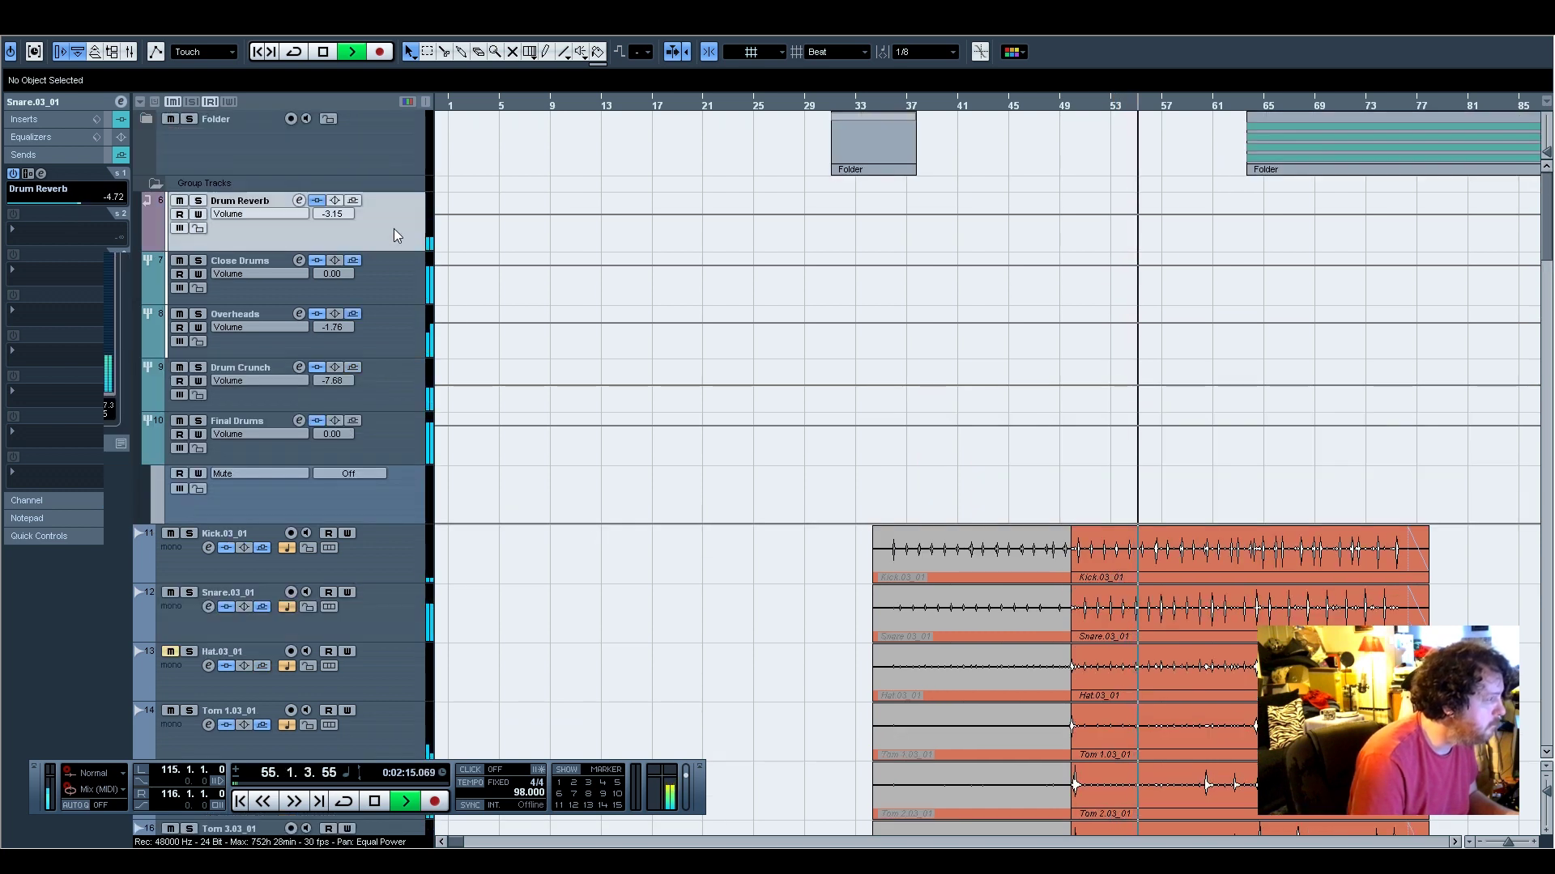
pyautogui.moveTo(92, 289); pyautogui.dragTo(92, 284)
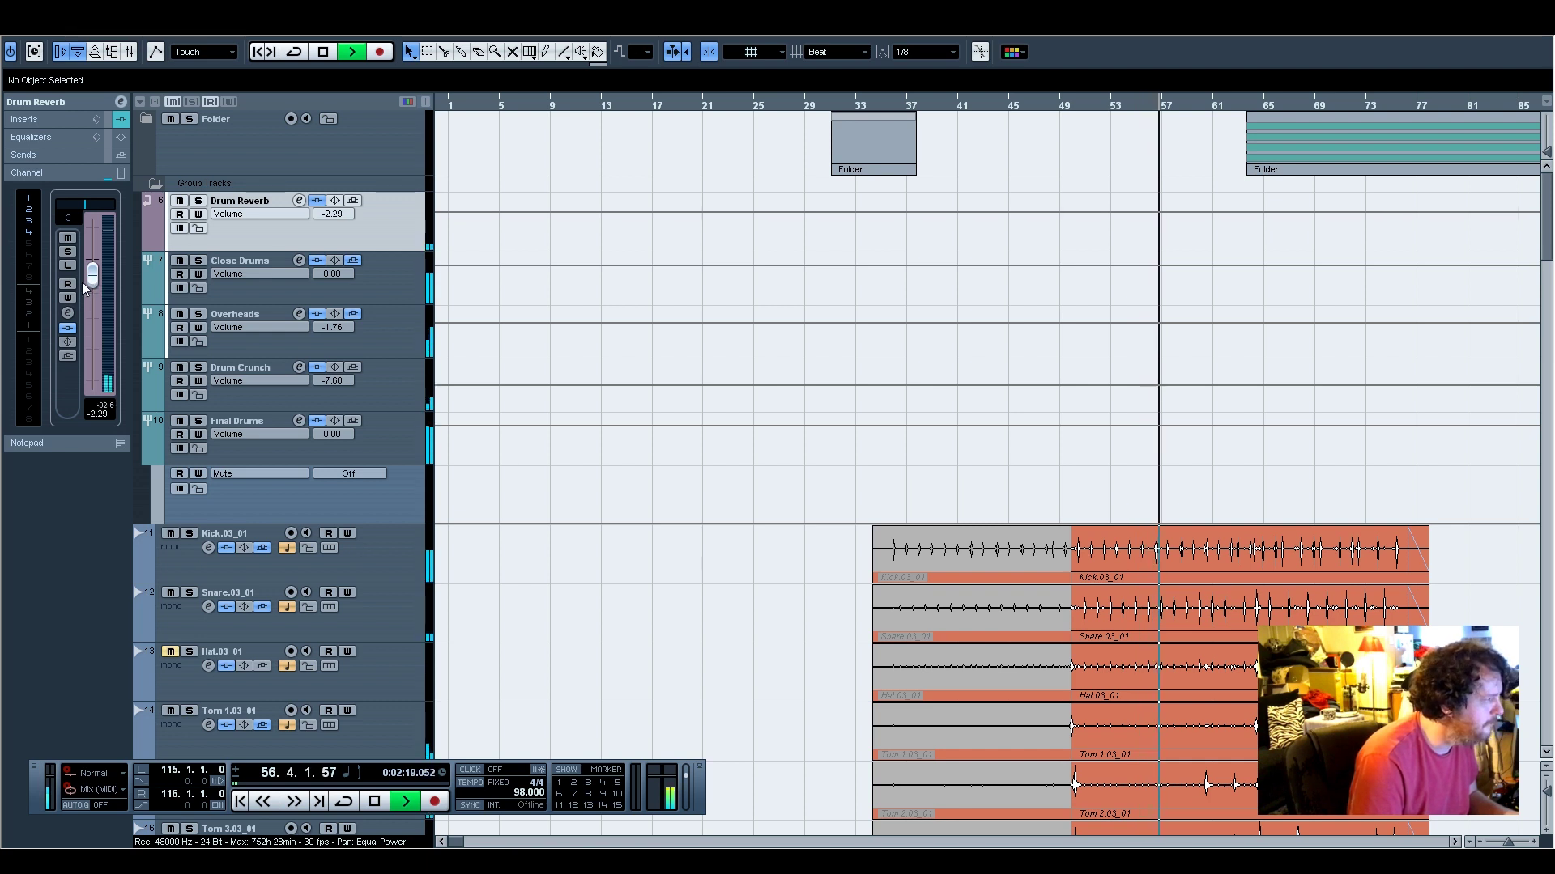
pyautogui.moveTo(91, 281); pyautogui.dragTo(92, 286)
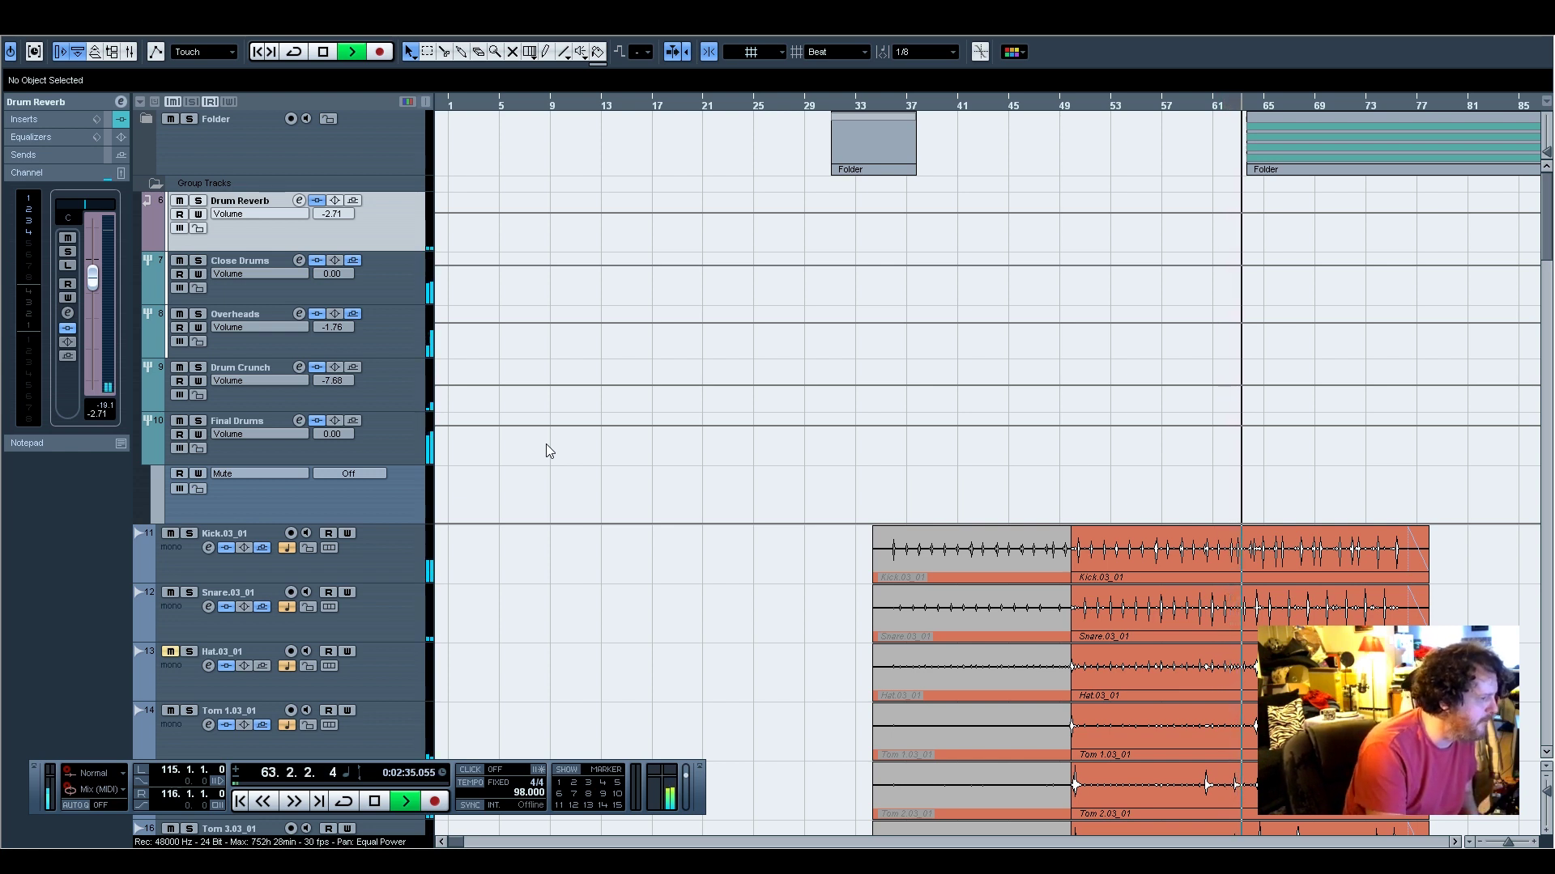
# Raise the DI bass track's volume to 2.91 dB and select the modeled bass track below it
pyautogui.scroll(-15, 707, 437)
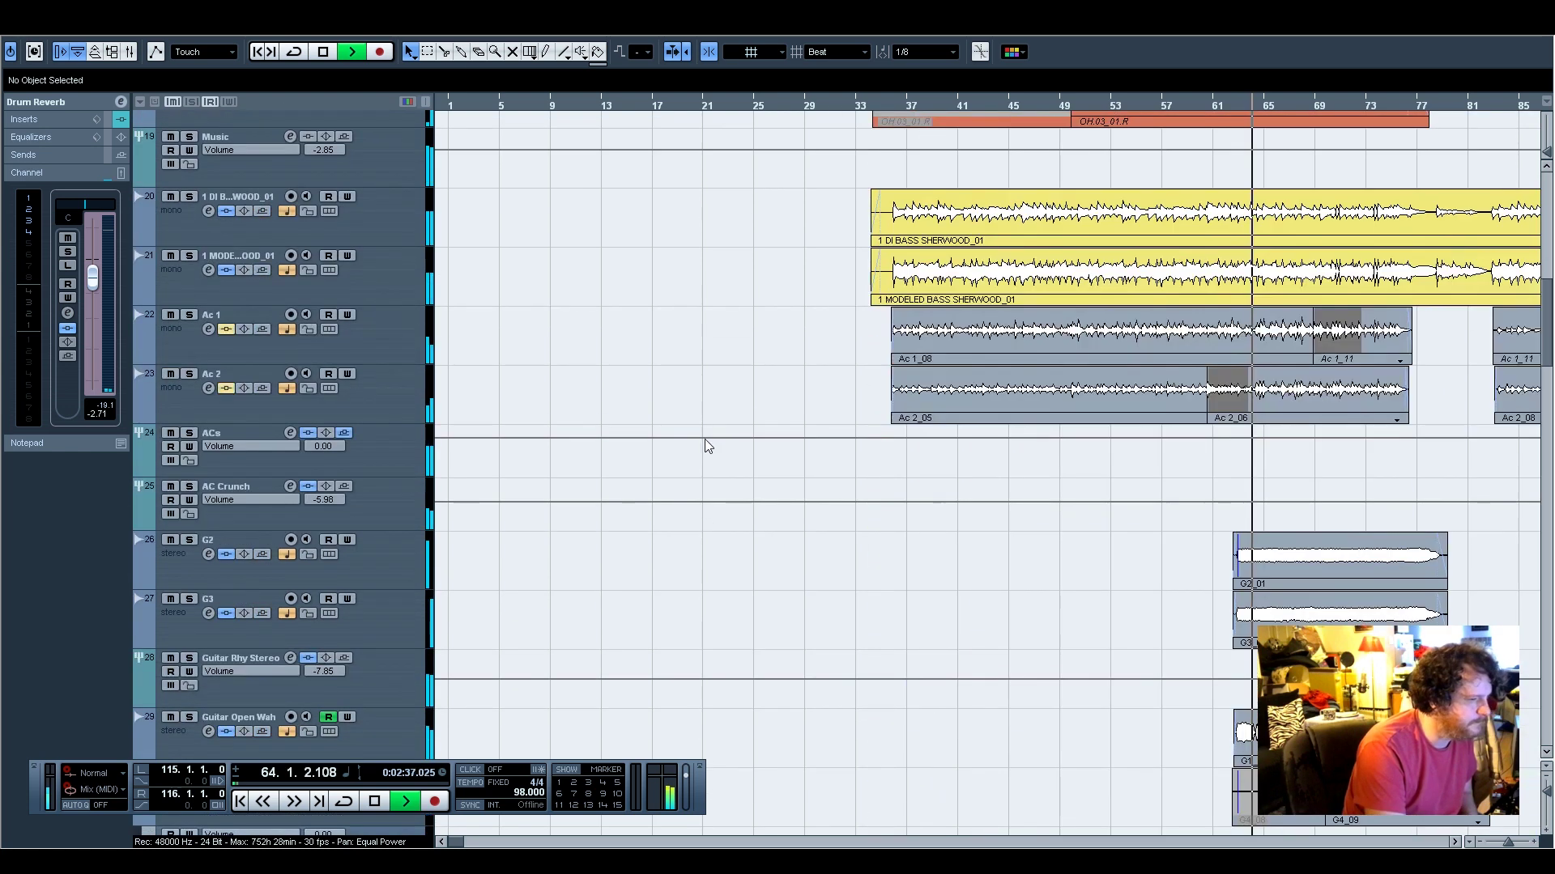
pyautogui.scroll(3, 702, 439)
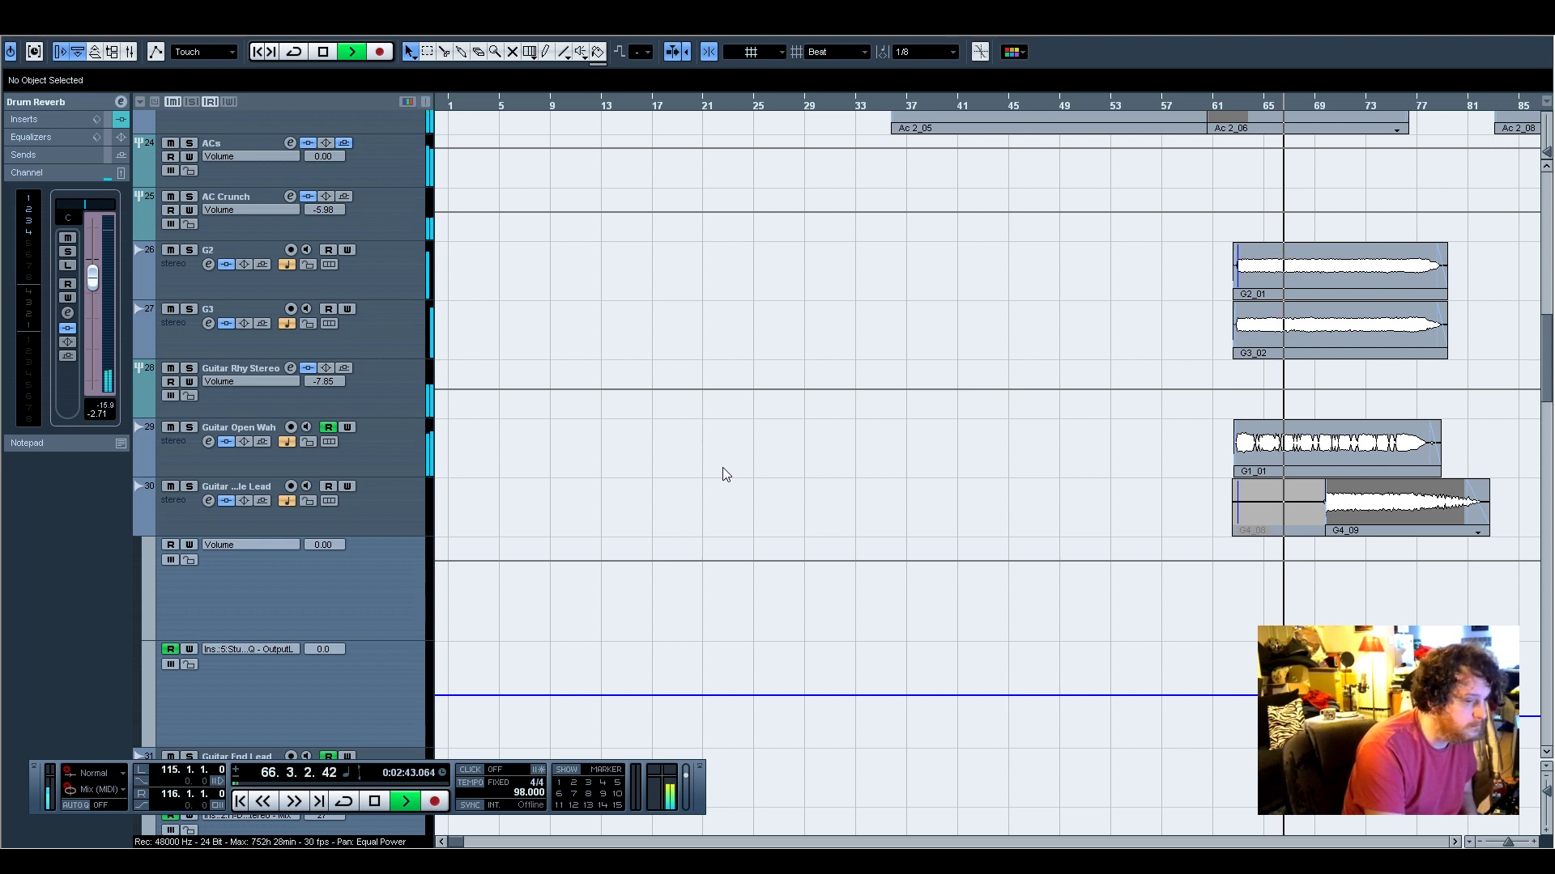
pyautogui.scroll(9, 721, 469)
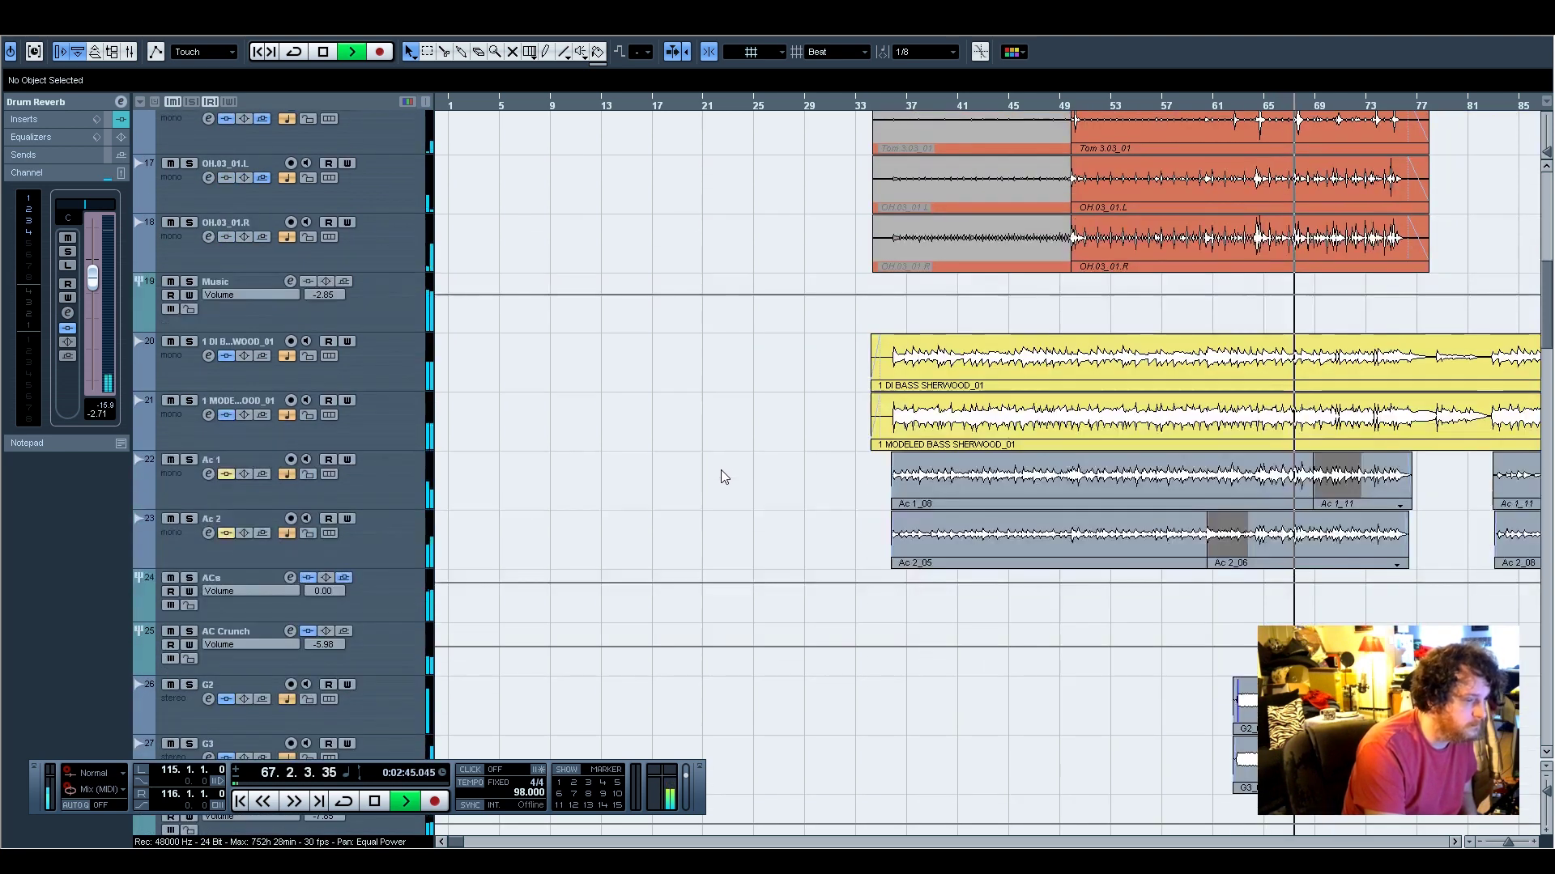
pyautogui.click(367, 372)
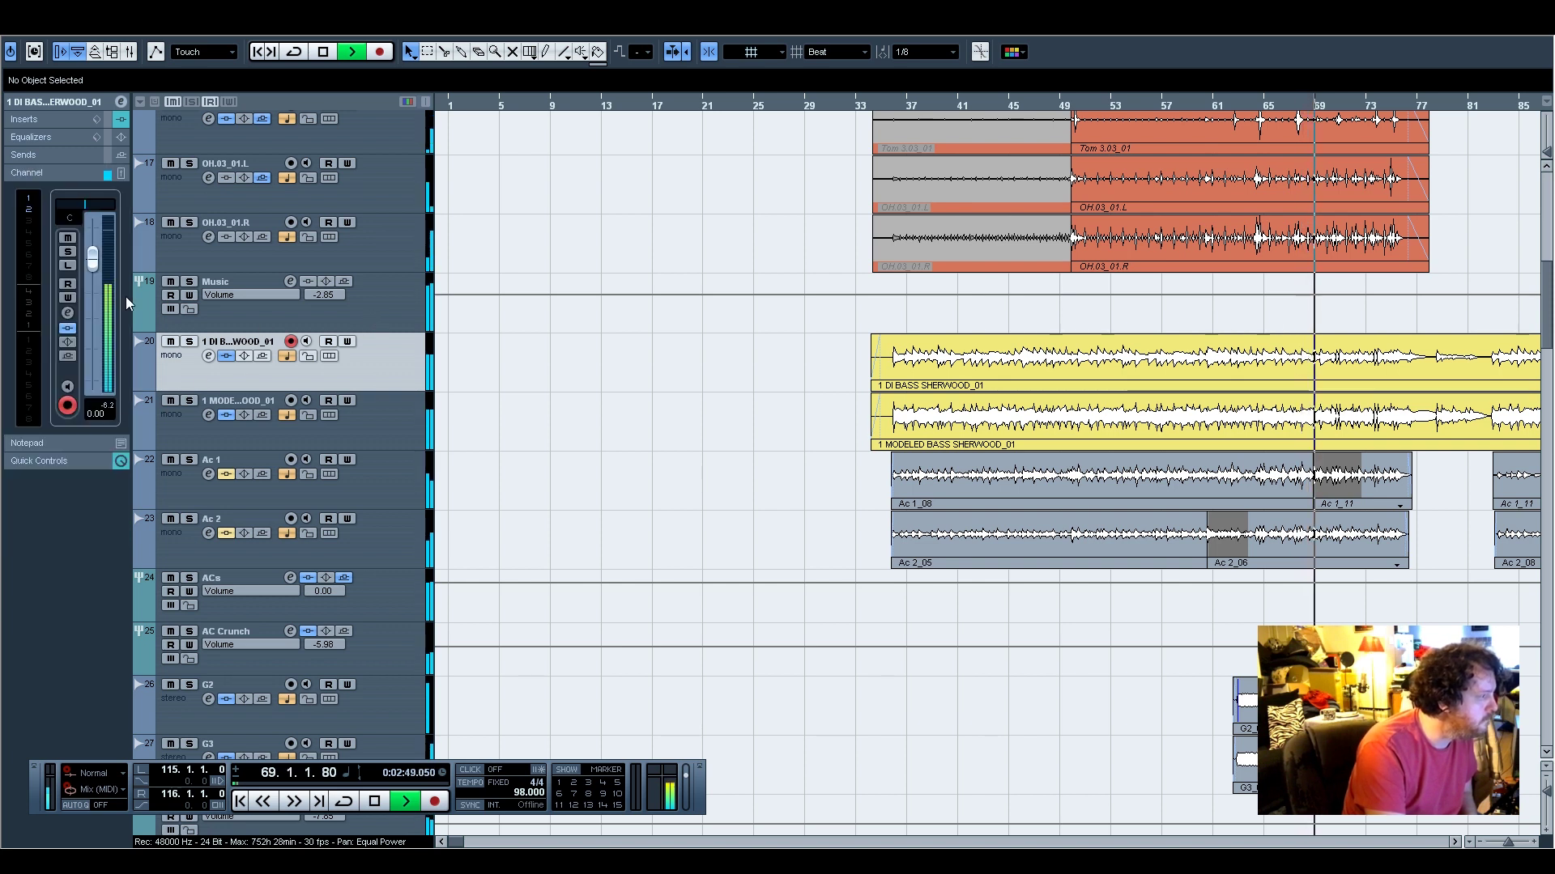
pyautogui.moveTo(96, 266); pyautogui.dragTo(95, 254)
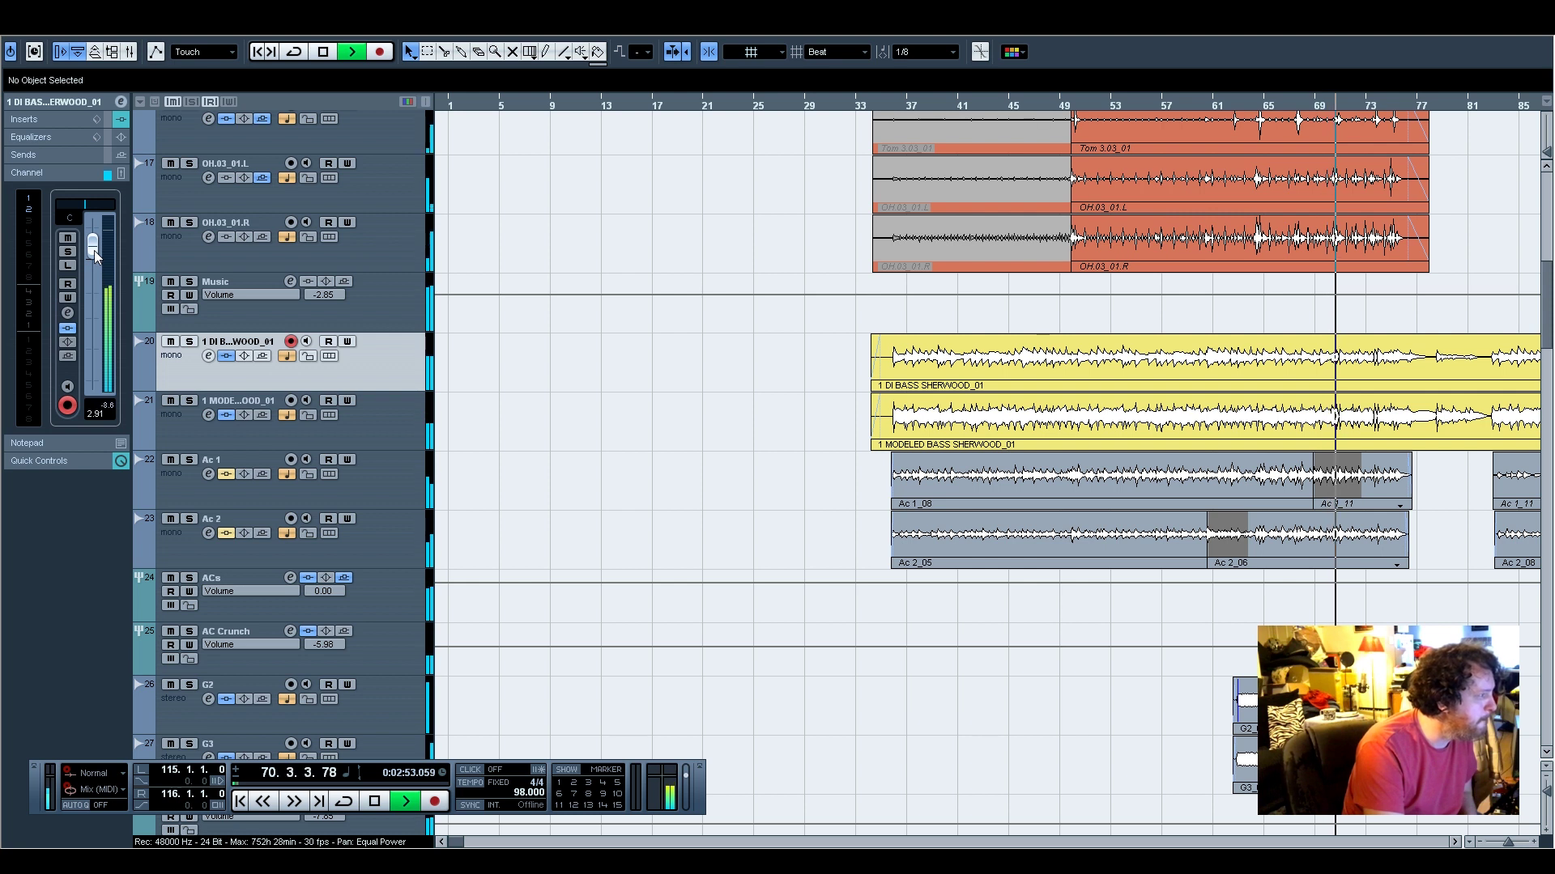
pyautogui.click(386, 441)
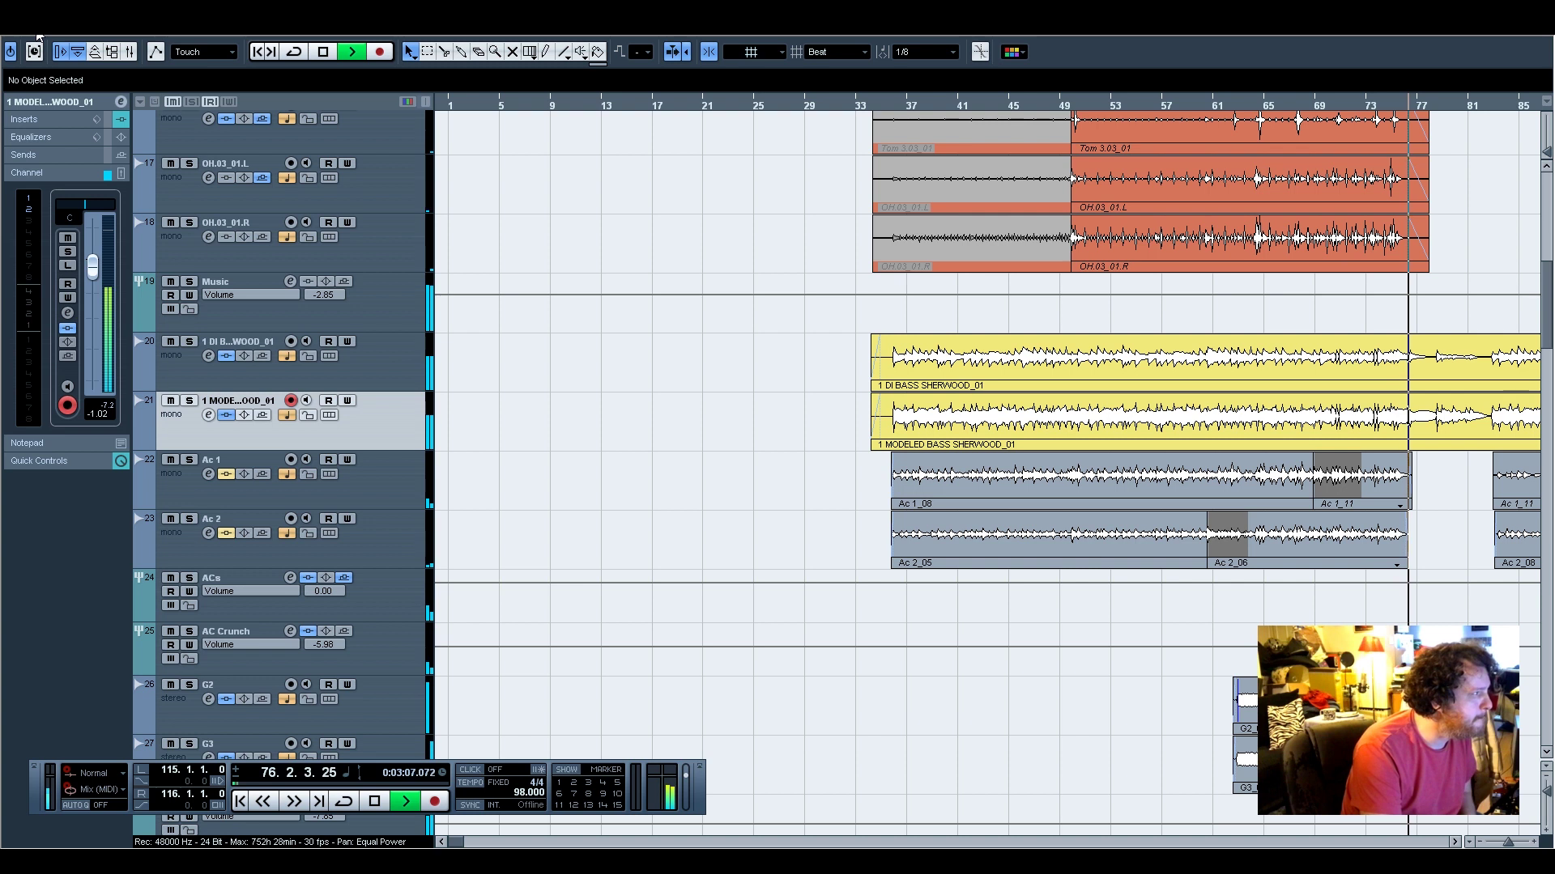
# Save the project under the new name On The Turning Away Live Stream Mix.cpr
pyautogui.click(38, 36)
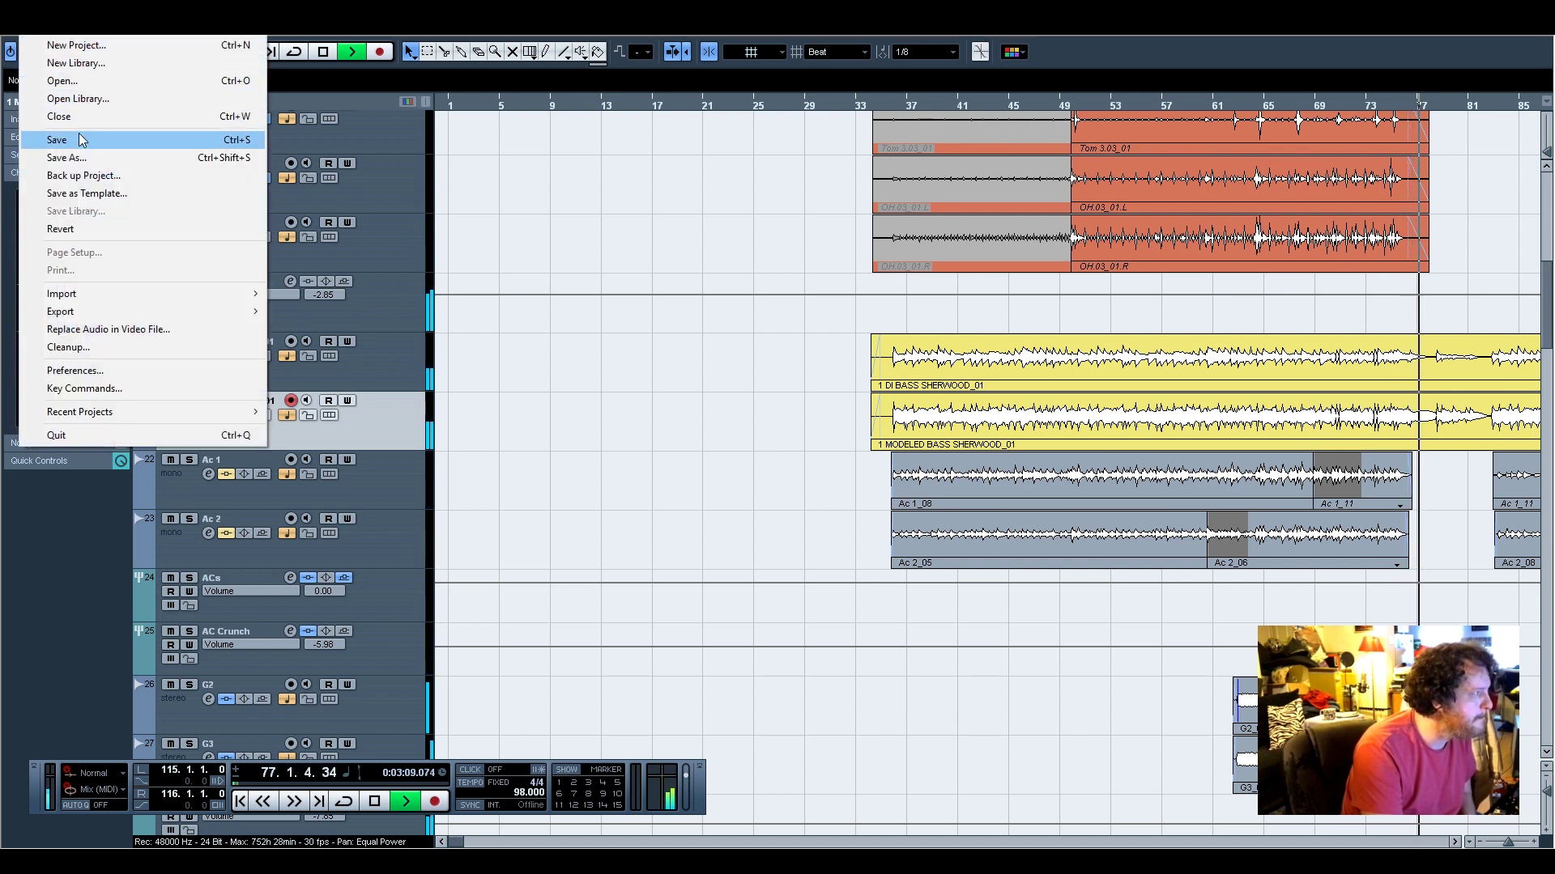
pyautogui.click(65, 157)
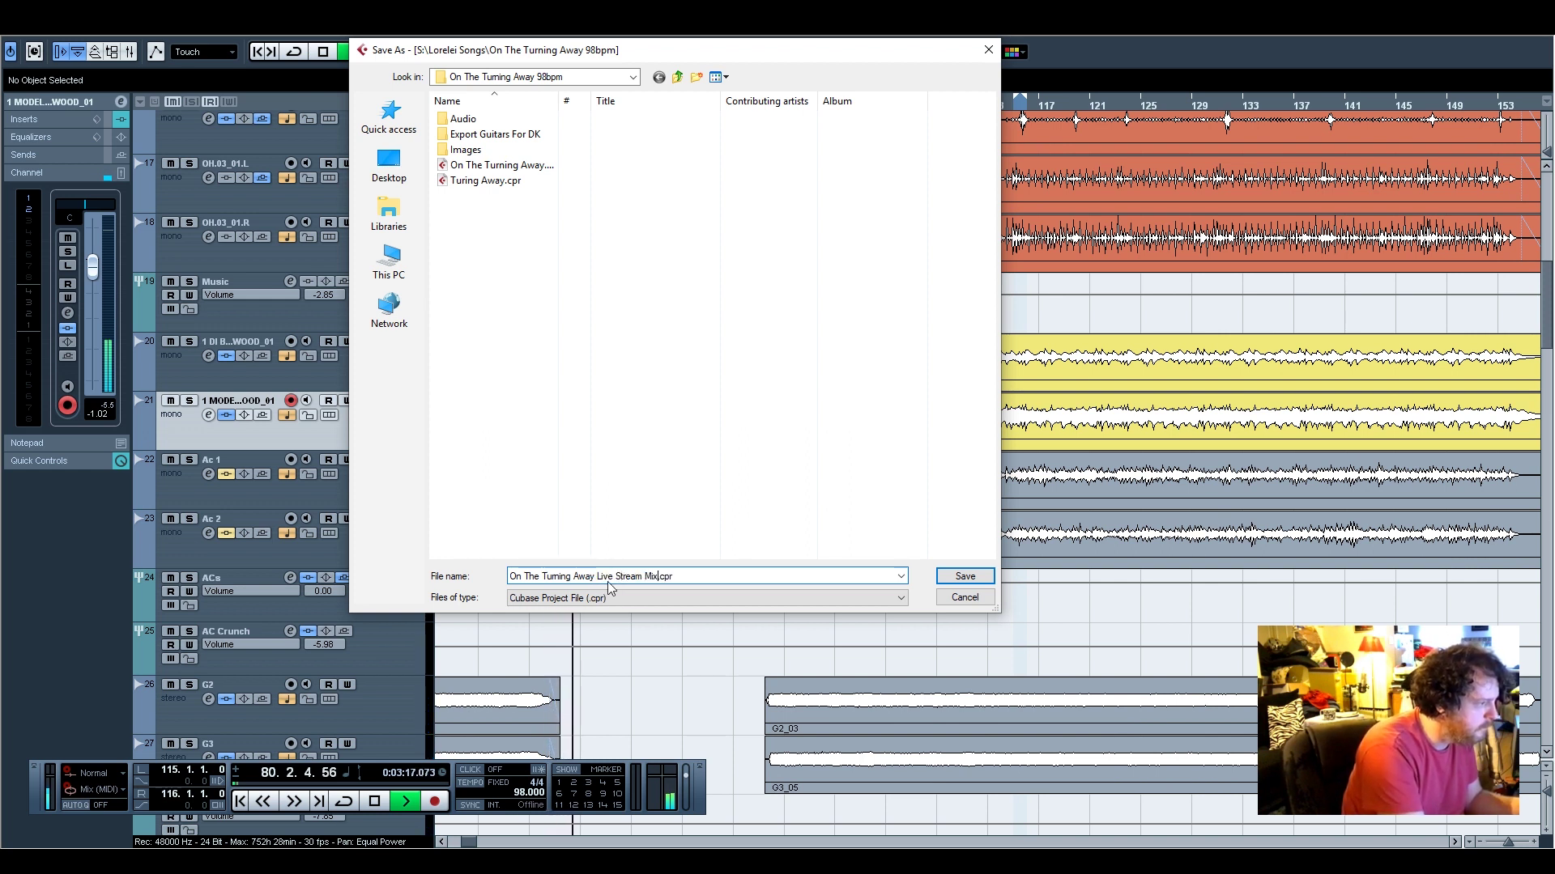
pyautogui.press('Return')
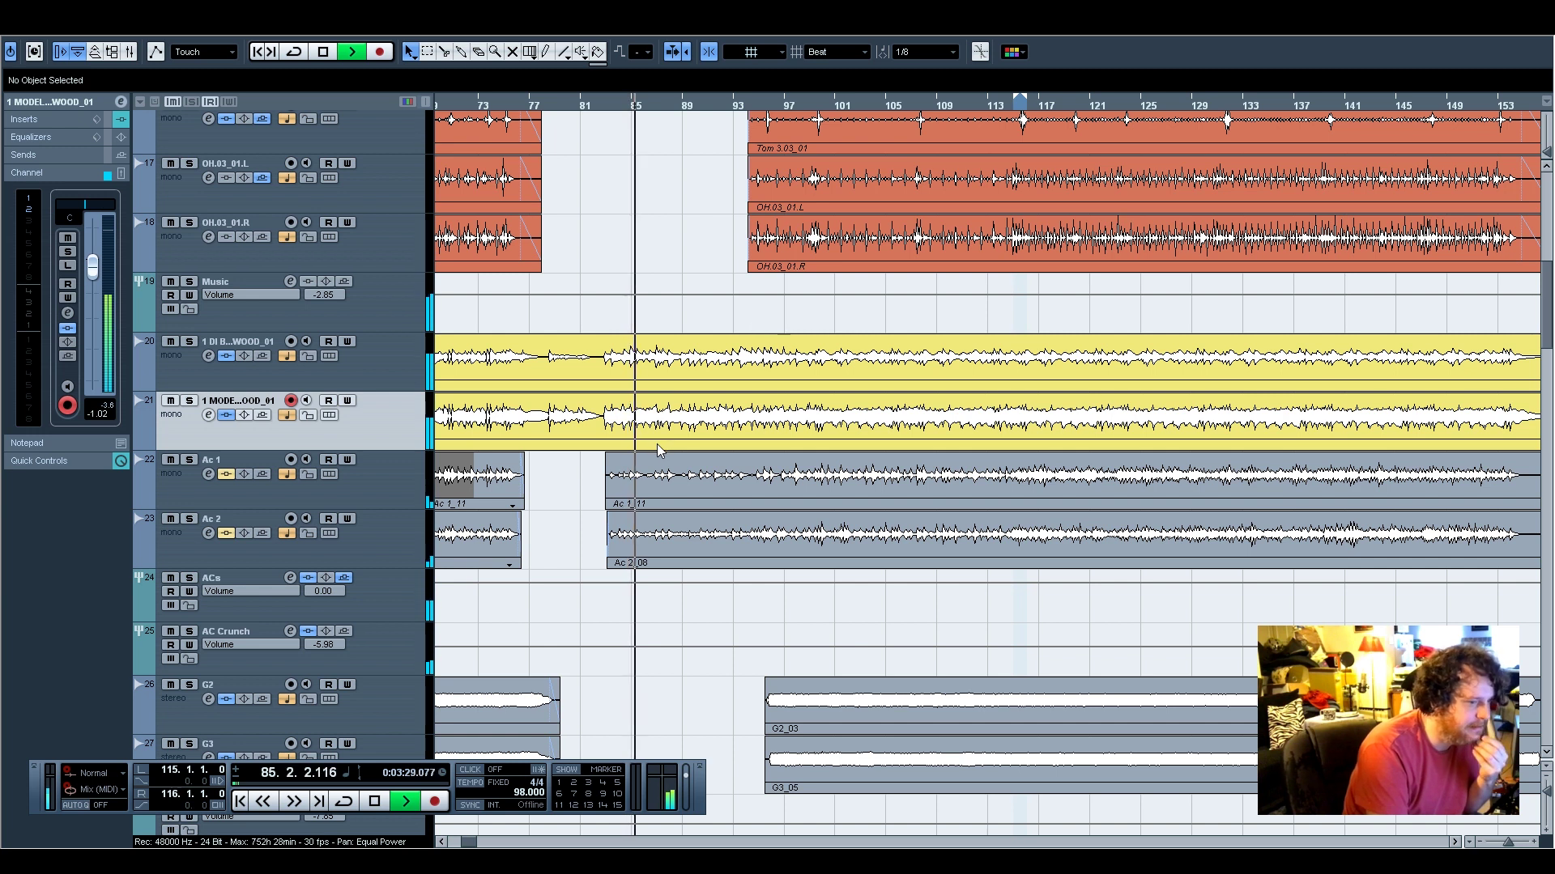
# Stop playback and replay the mix from about bar 95, where the end guitars enter
pyautogui.press('space')
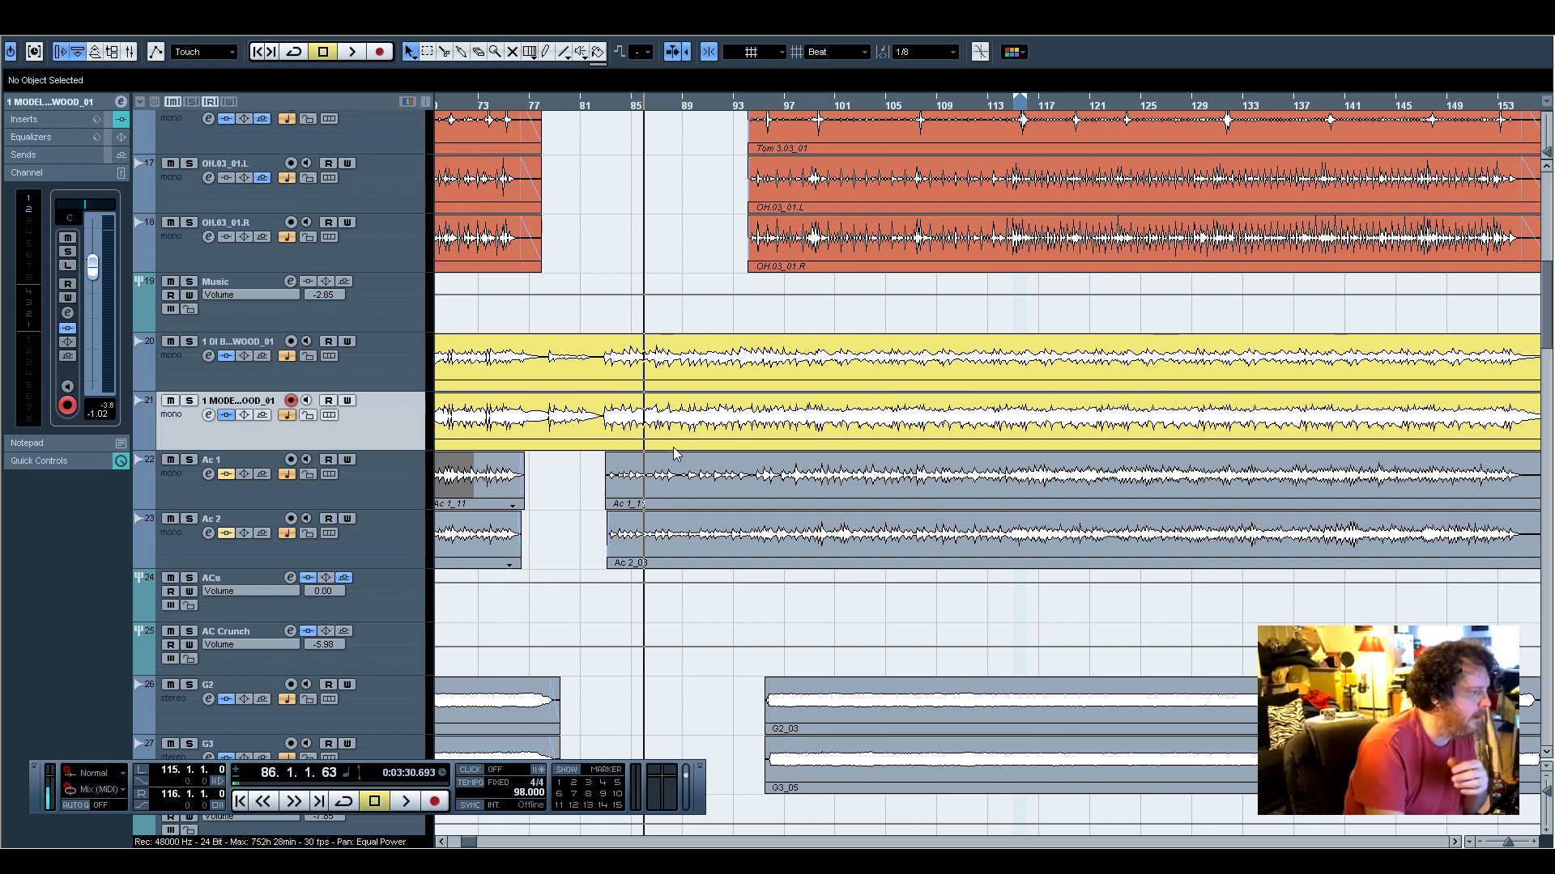
pyautogui.scroll(-9, 722, 494)
pyautogui.scroll(6, 722, 494)
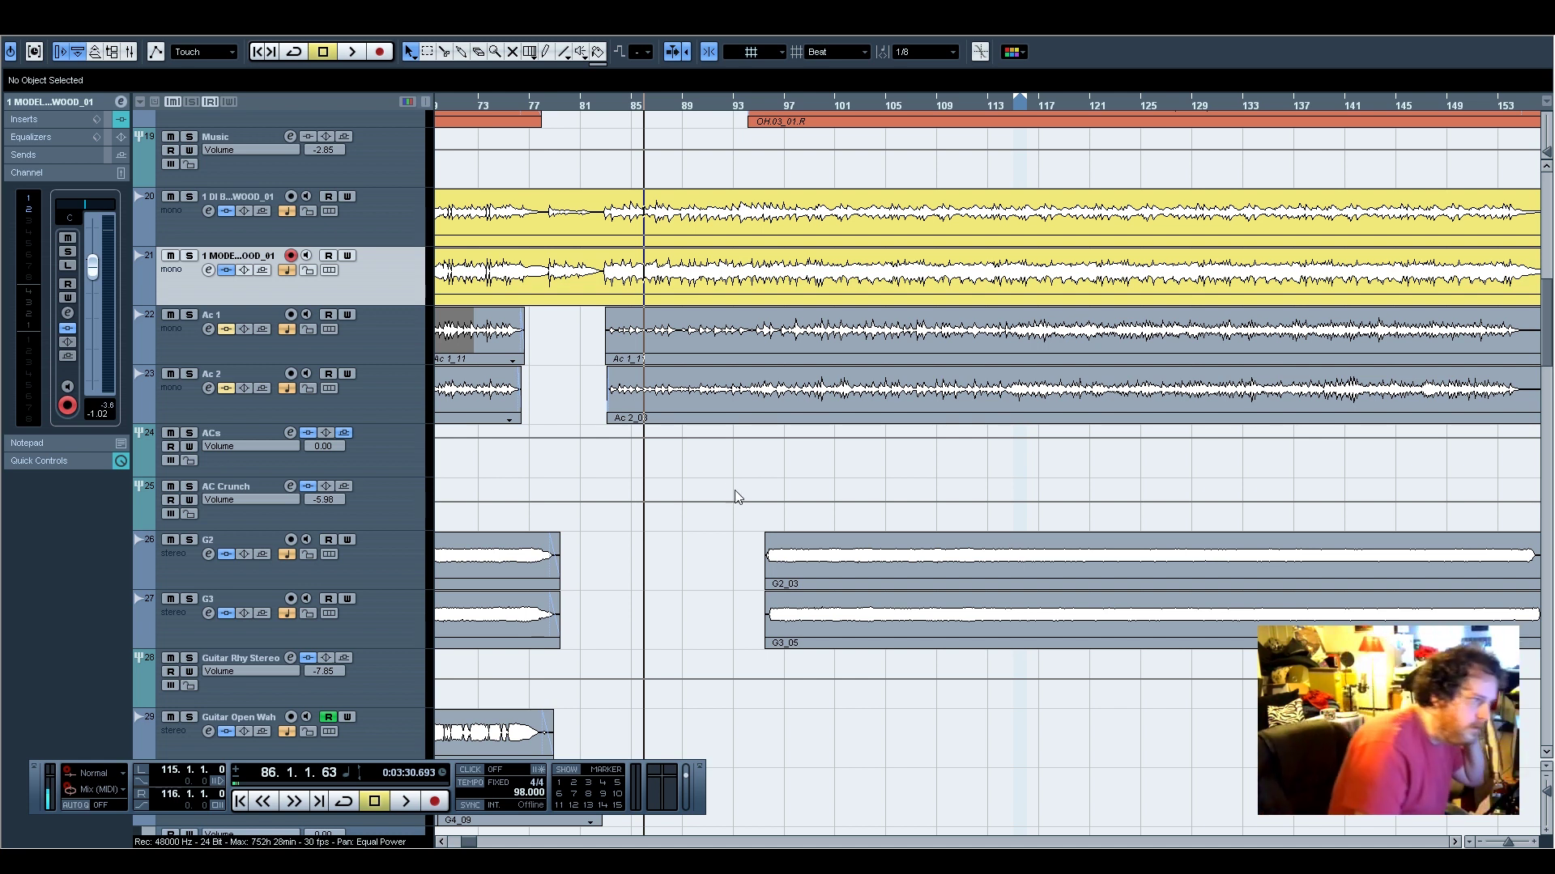
pyautogui.click(761, 102)
pyautogui.press('space')
# Set the Hammond track's volume automation point at bar 114 to -9.25 dB
pyautogui.scroll(-5, 827, 701)
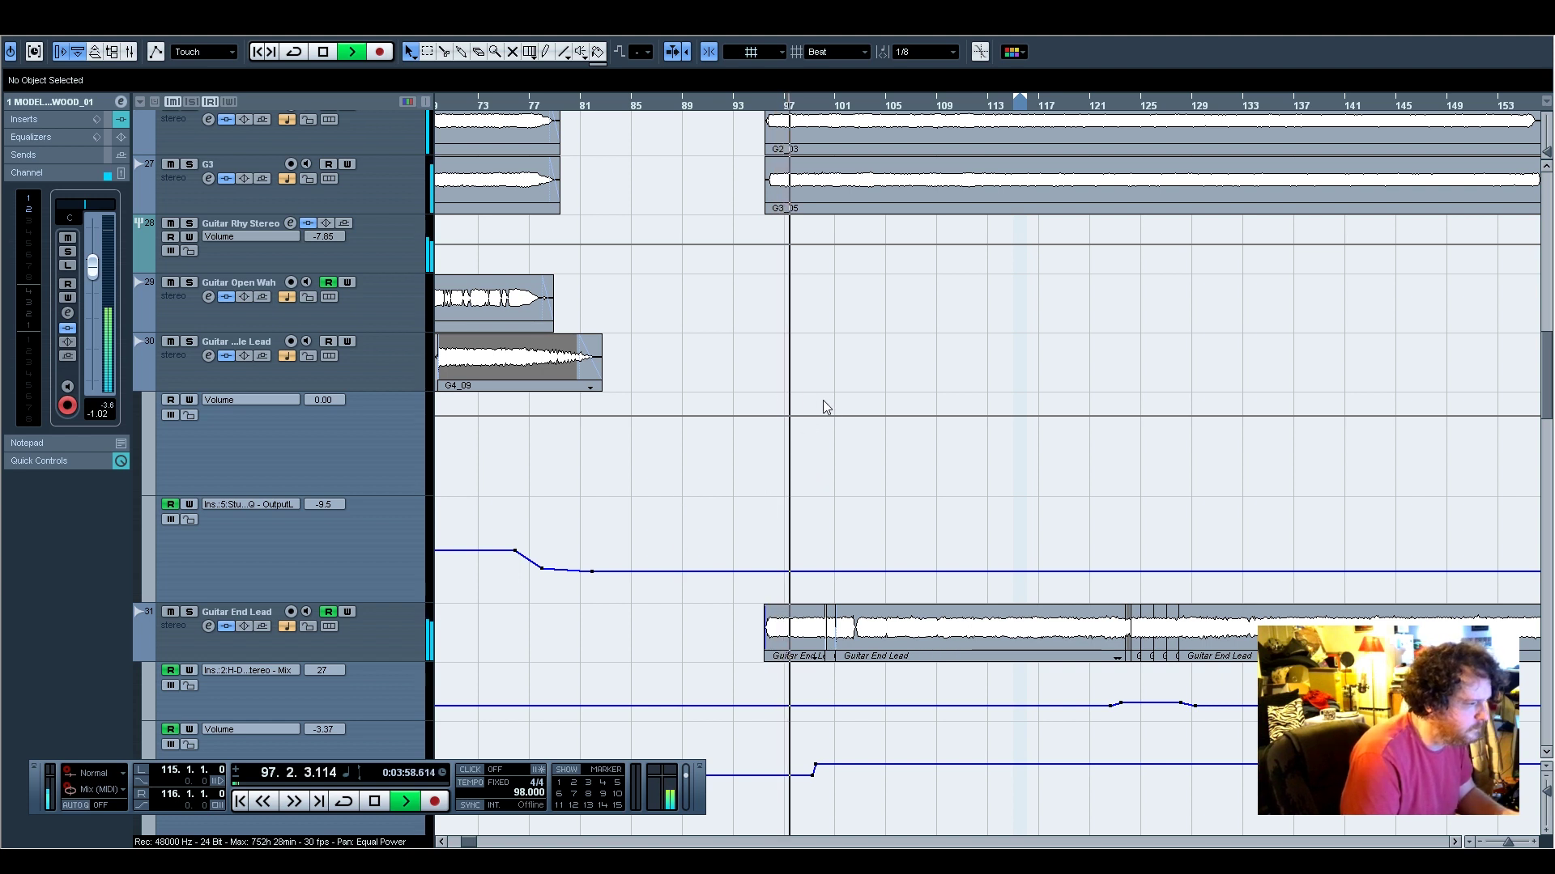
pyautogui.scroll(-4, 827, 413)
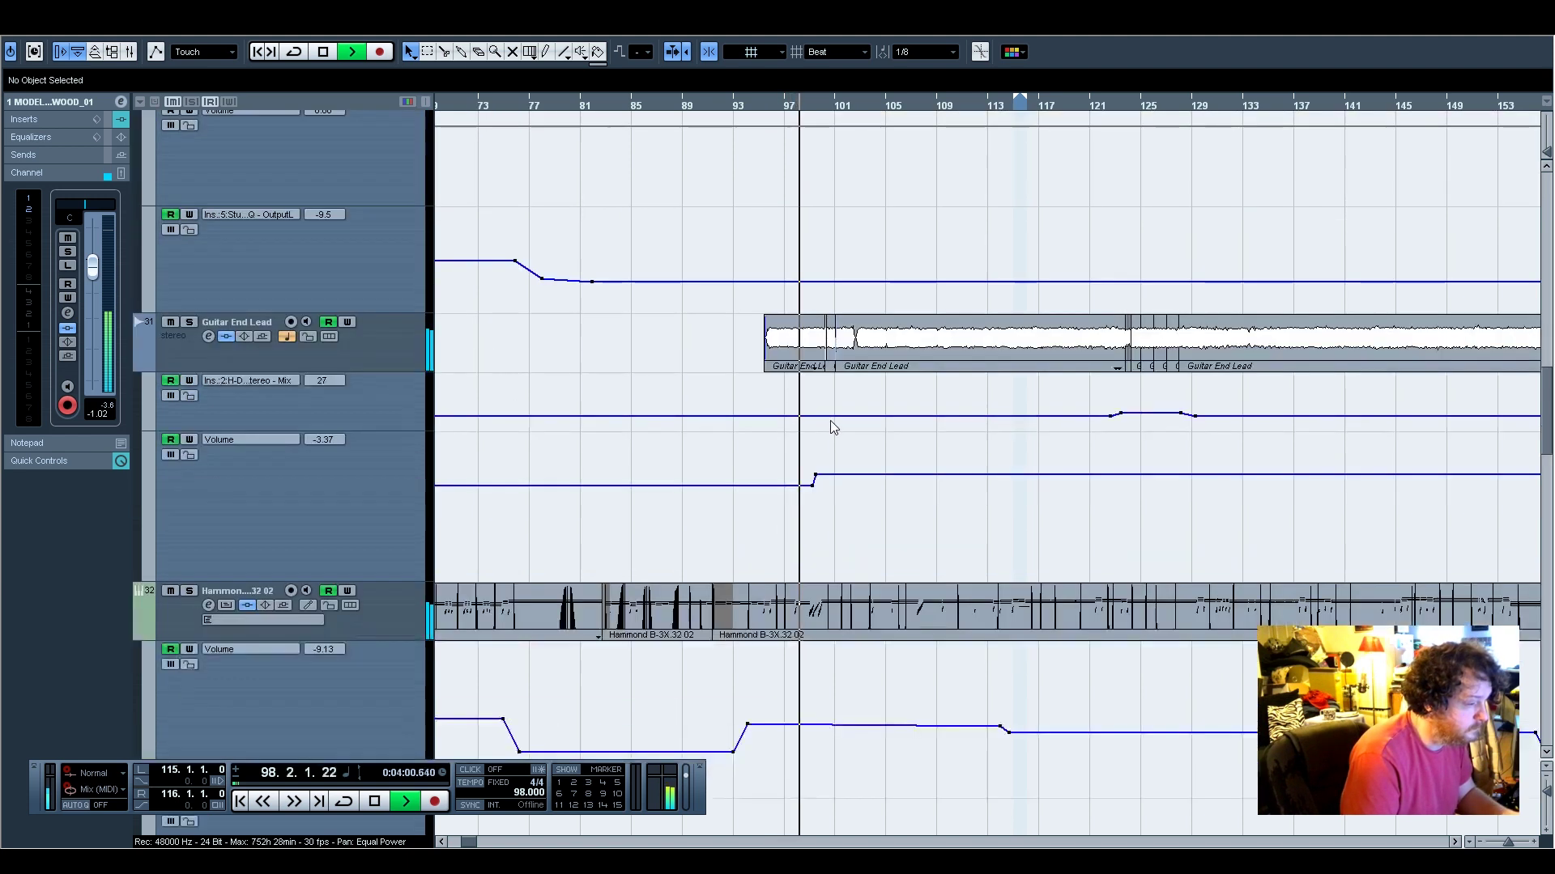
pyautogui.scroll(-2, 833, 427)
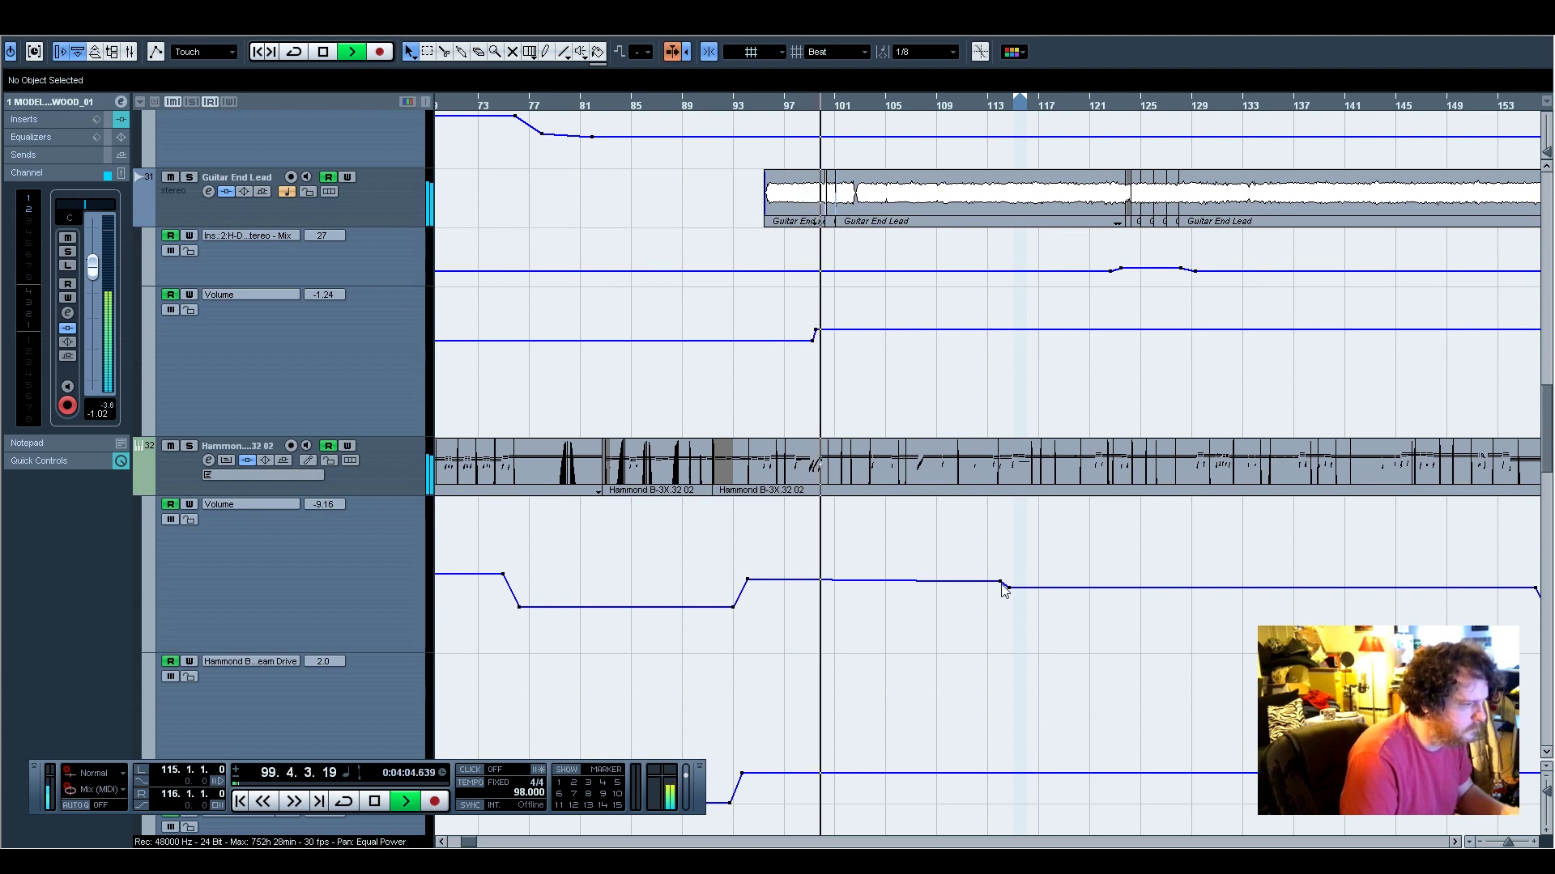
pyautogui.moveTo(1004, 588); pyautogui.dragTo(1002, 584)
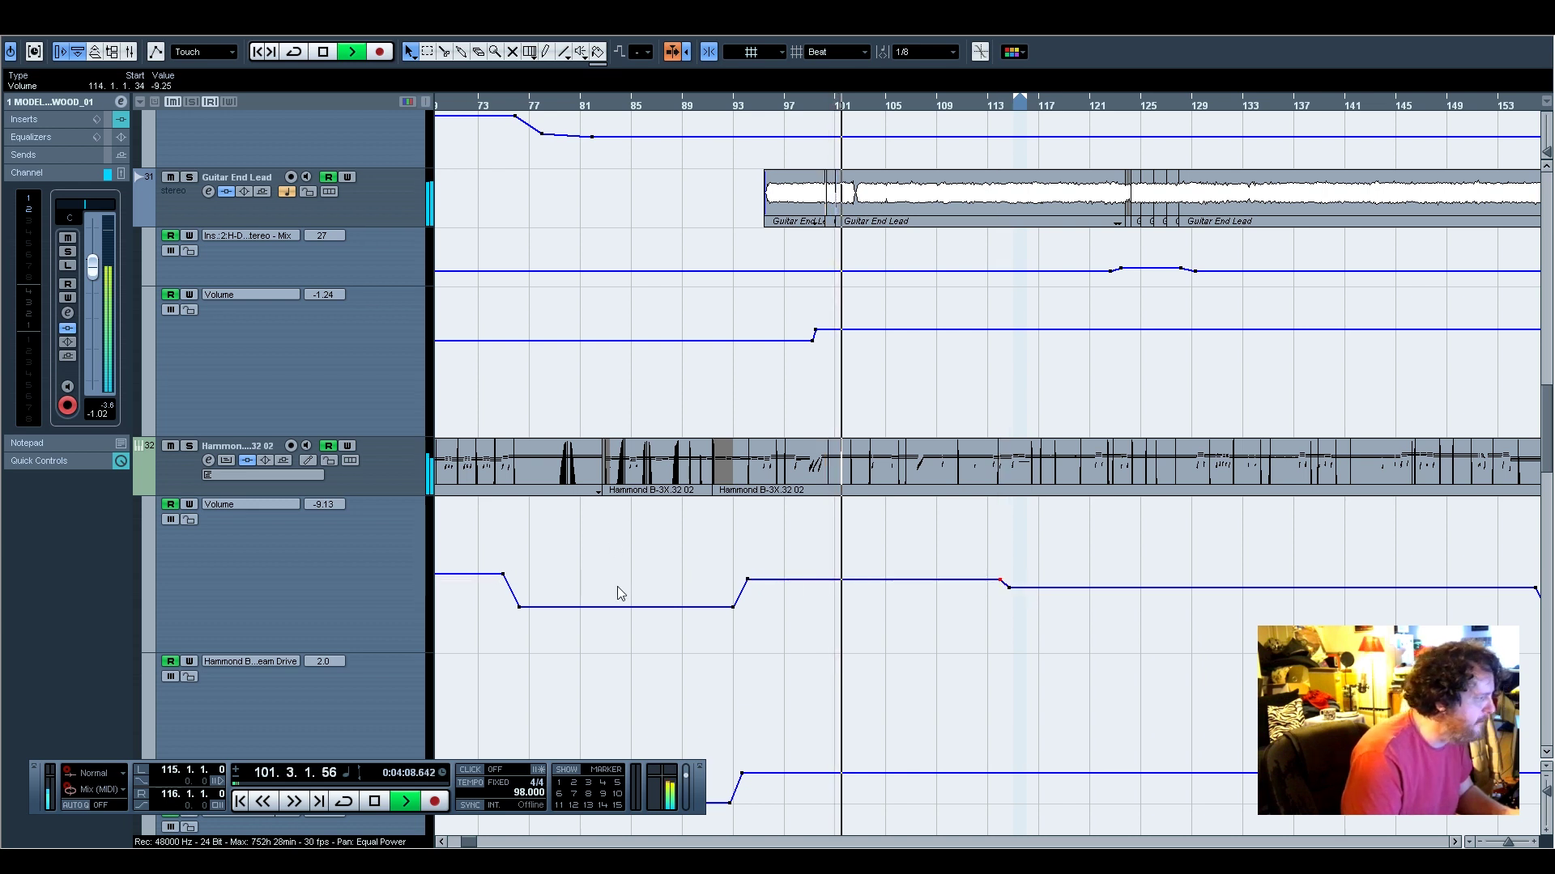
# Lower the Hammond volume automation between bars 94 and 114 slightly, to about -10 dB
pyautogui.moveTo(734, 564); pyautogui.dragTo(1003, 592)
pyautogui.click(999, 598)
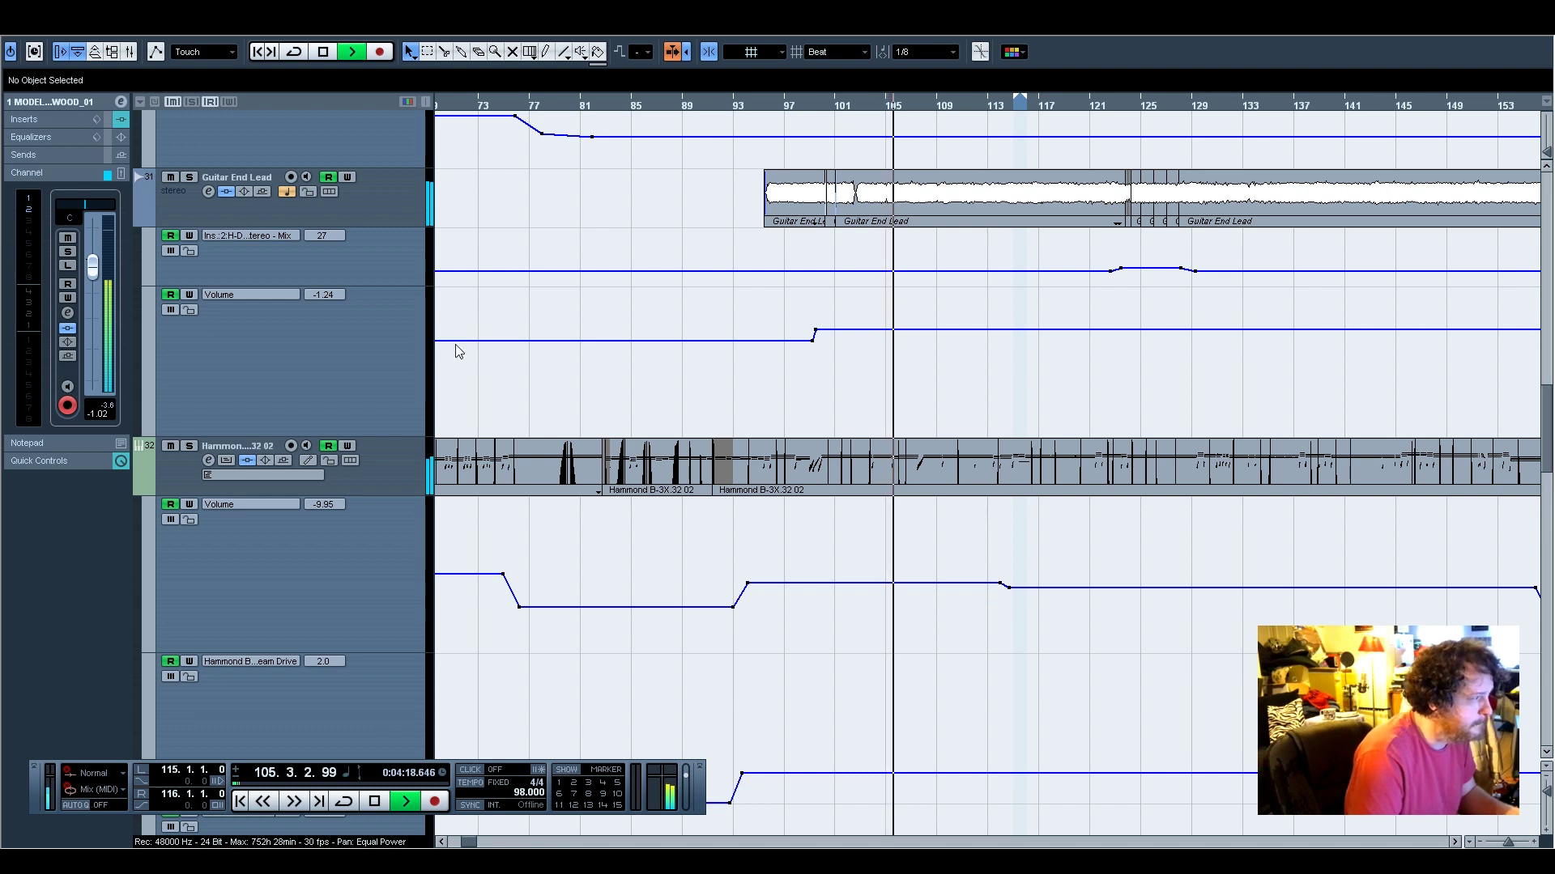
# Solo the Guitar End Lead track, examine its AmpliTube insert while the song plays, and stop playback
pyautogui.click(352, 212)
pyautogui.click(187, 178)
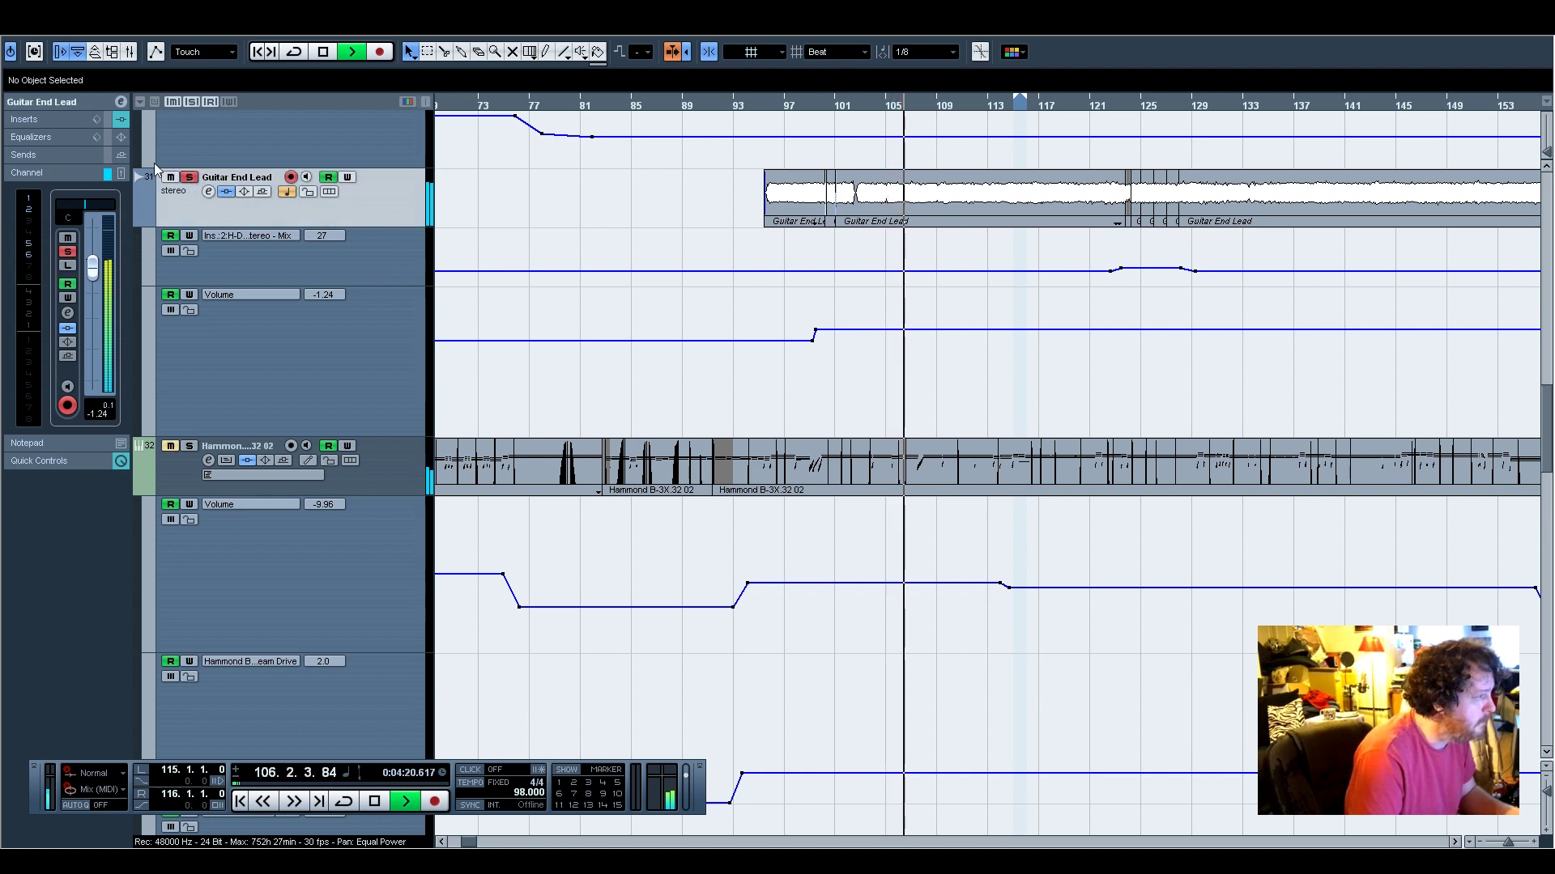
pyautogui.click(41, 119)
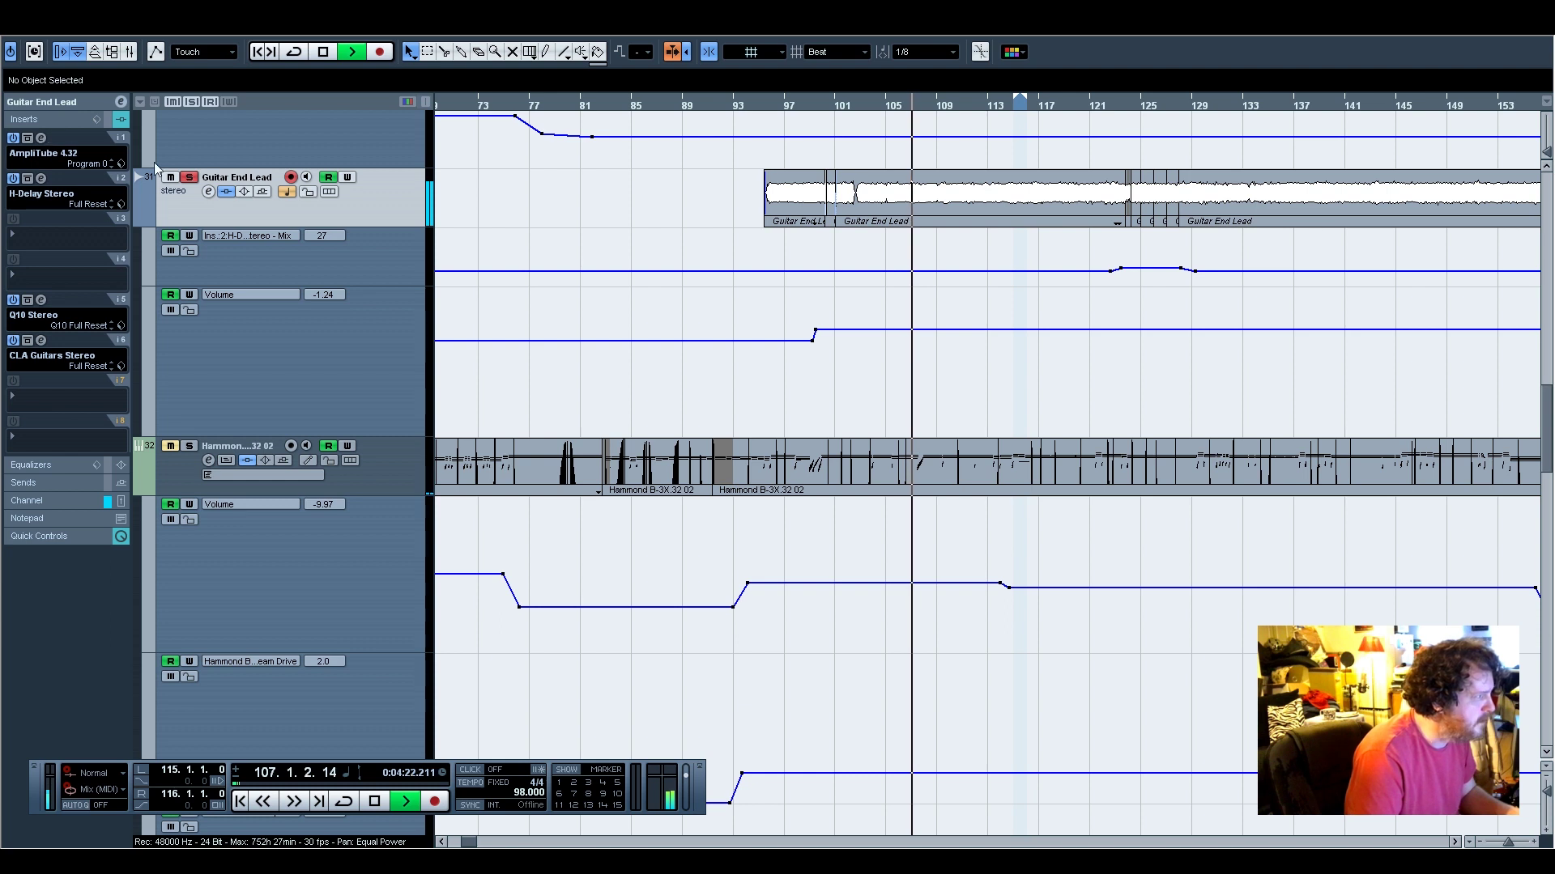
pyautogui.click(41, 138)
pyautogui.moveTo(442, 129); pyautogui.dragTo(862, 106)
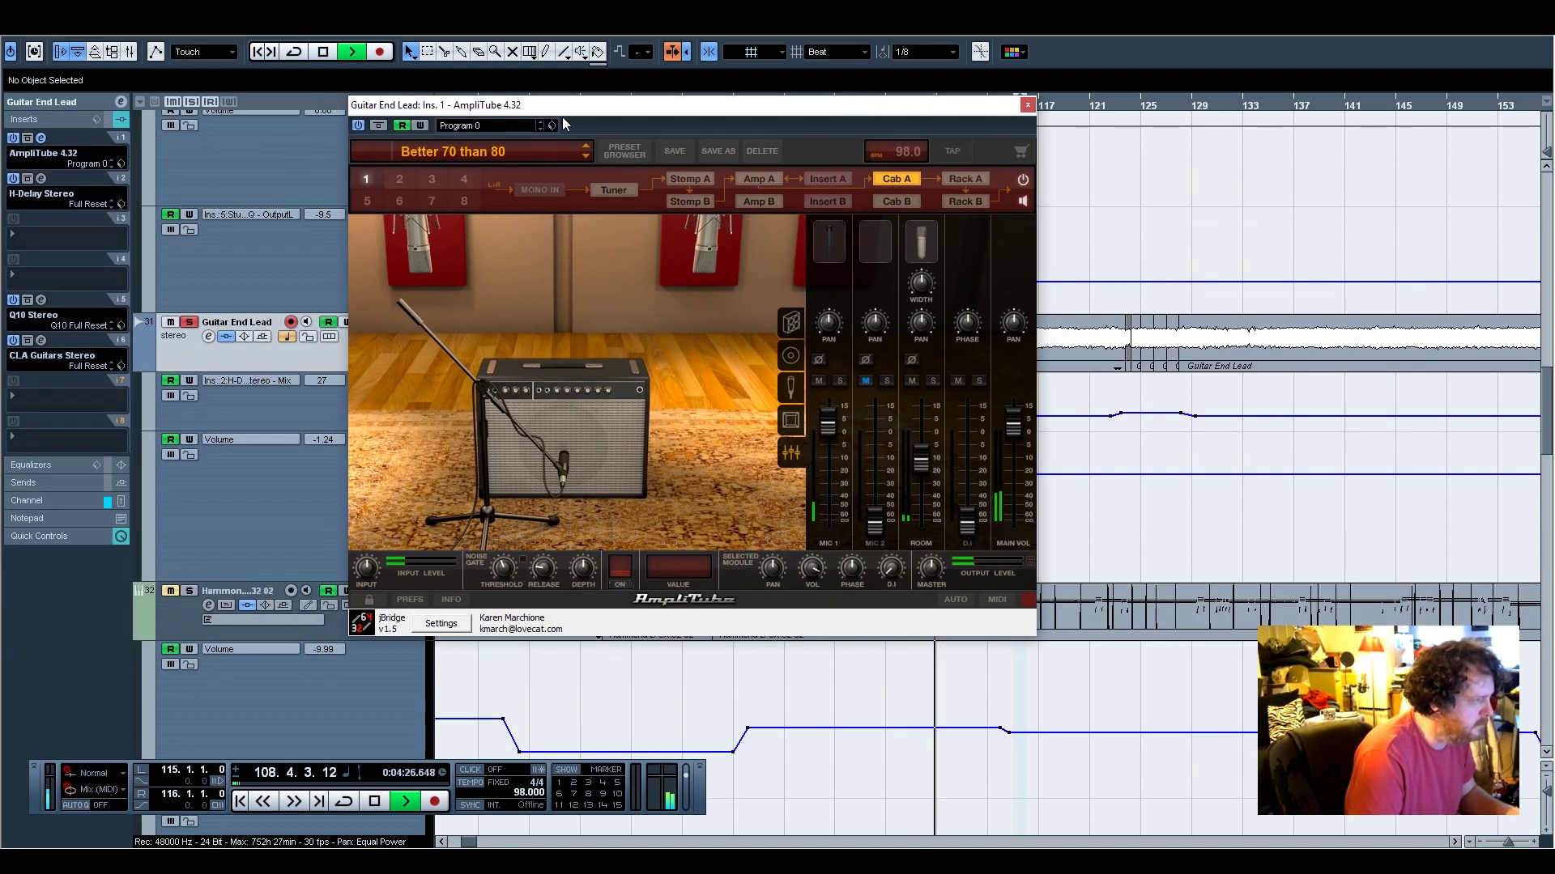
pyautogui.moveTo(577, 106); pyautogui.dragTo(625, 170)
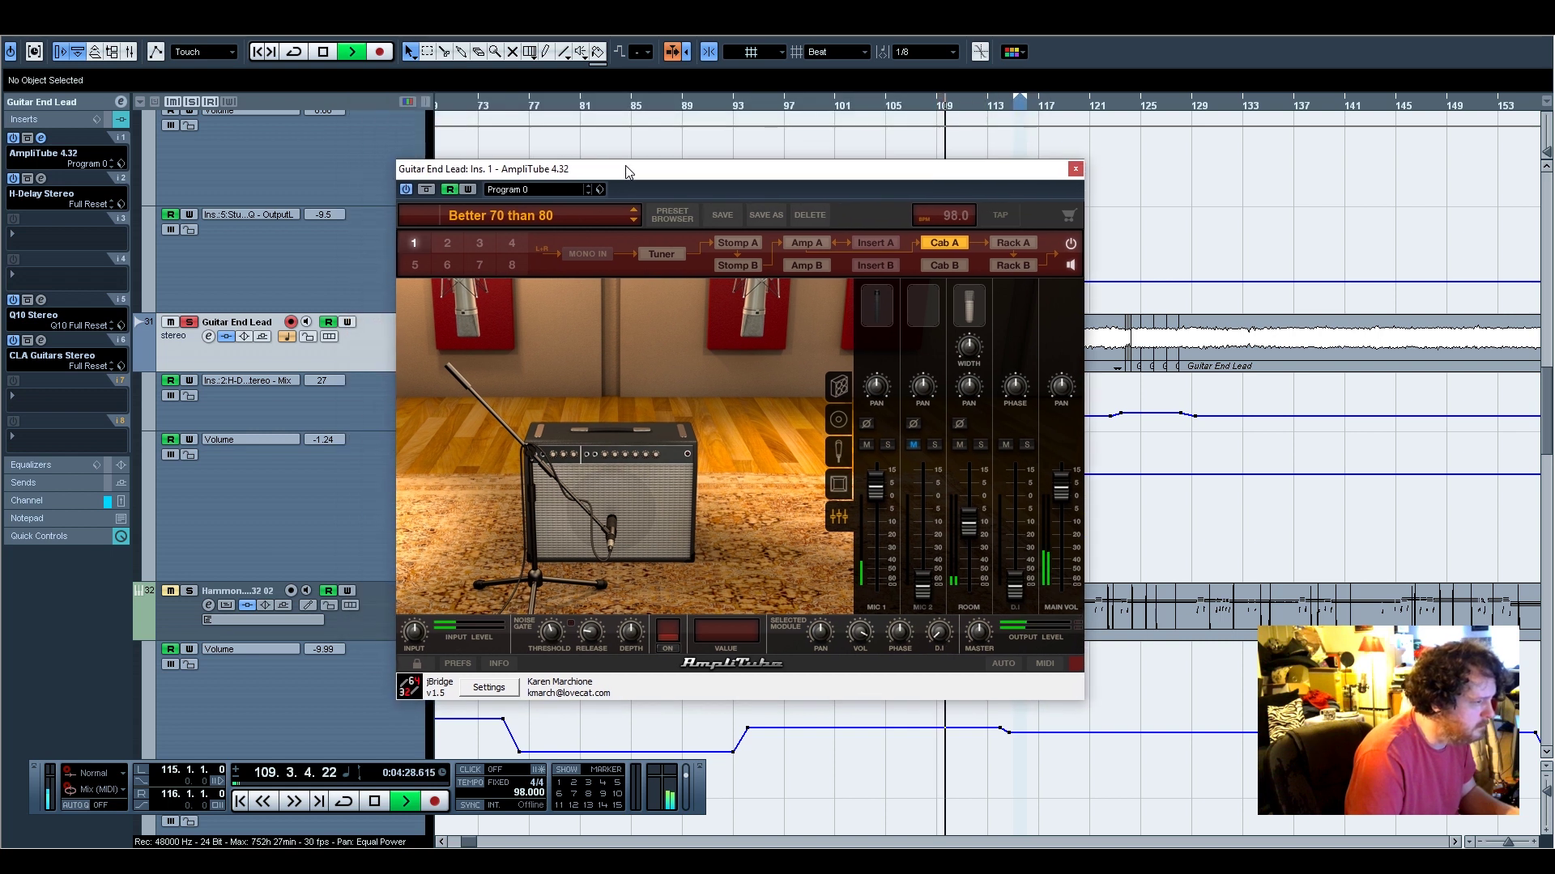
pyautogui.press('space')
pyautogui.click(1075, 169)
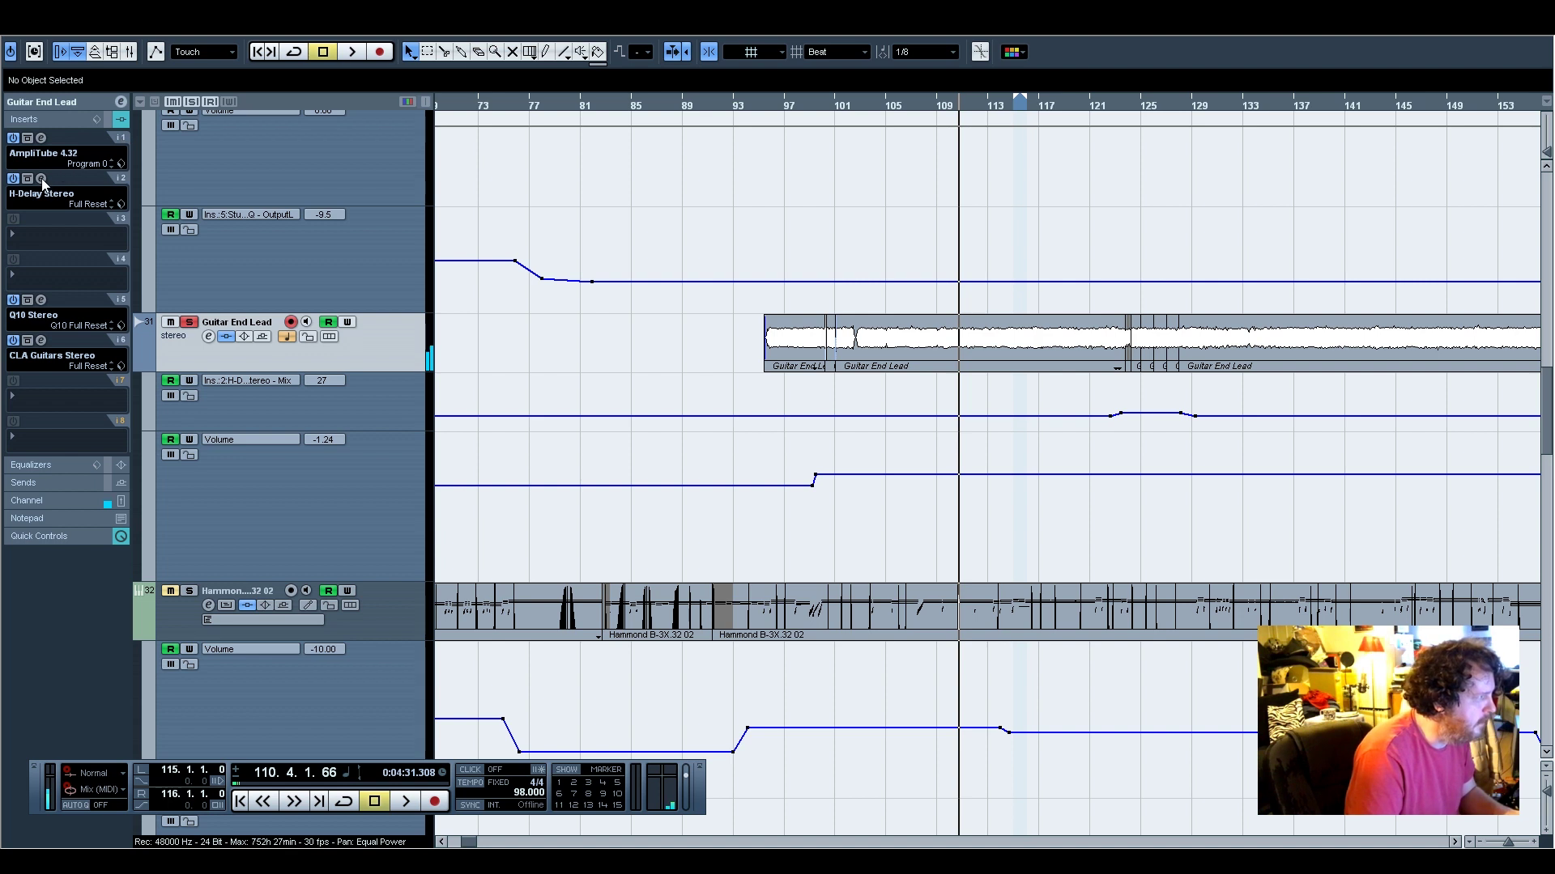
# Examine the settings of the H-Delay, Q10 and CLA Guitars inserts on the Guitar End Lead track
pyautogui.click(41, 179)
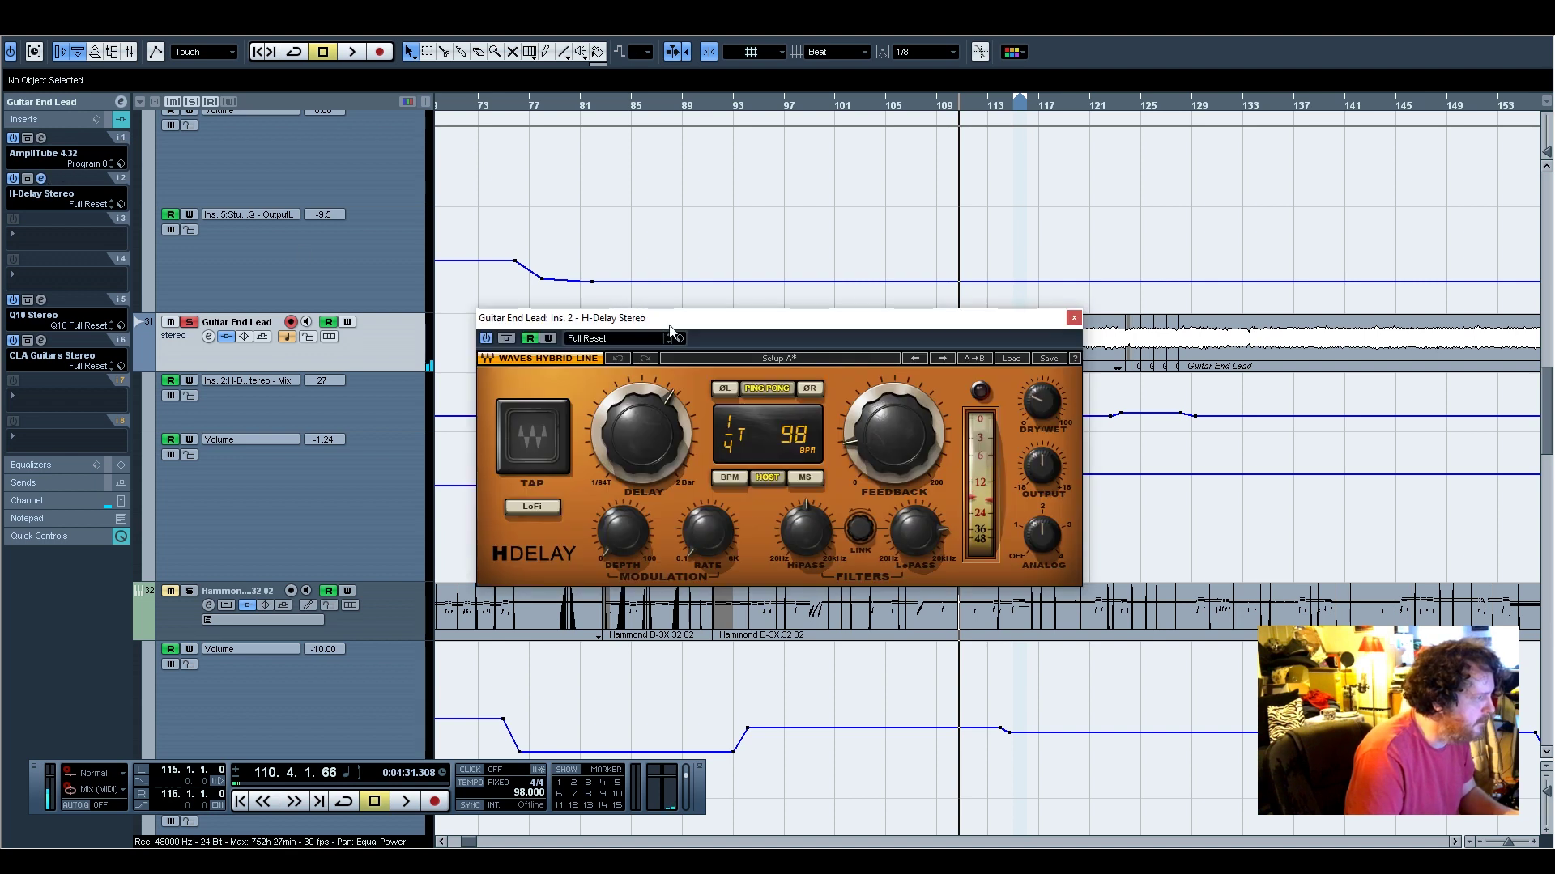
pyautogui.click(1075, 318)
pyautogui.click(42, 300)
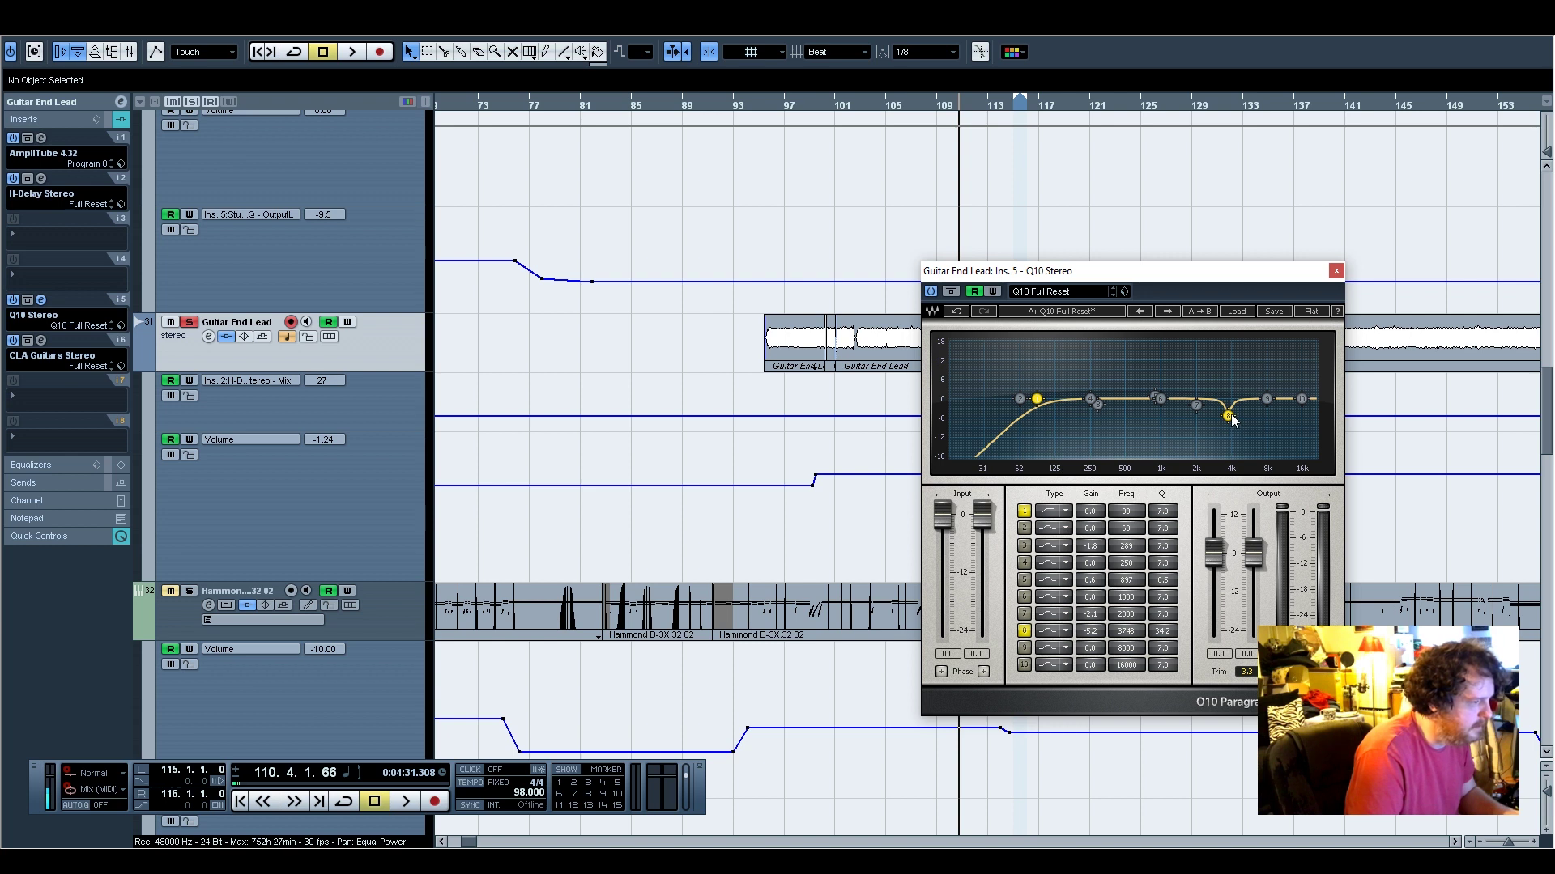
pyautogui.click(1337, 271)
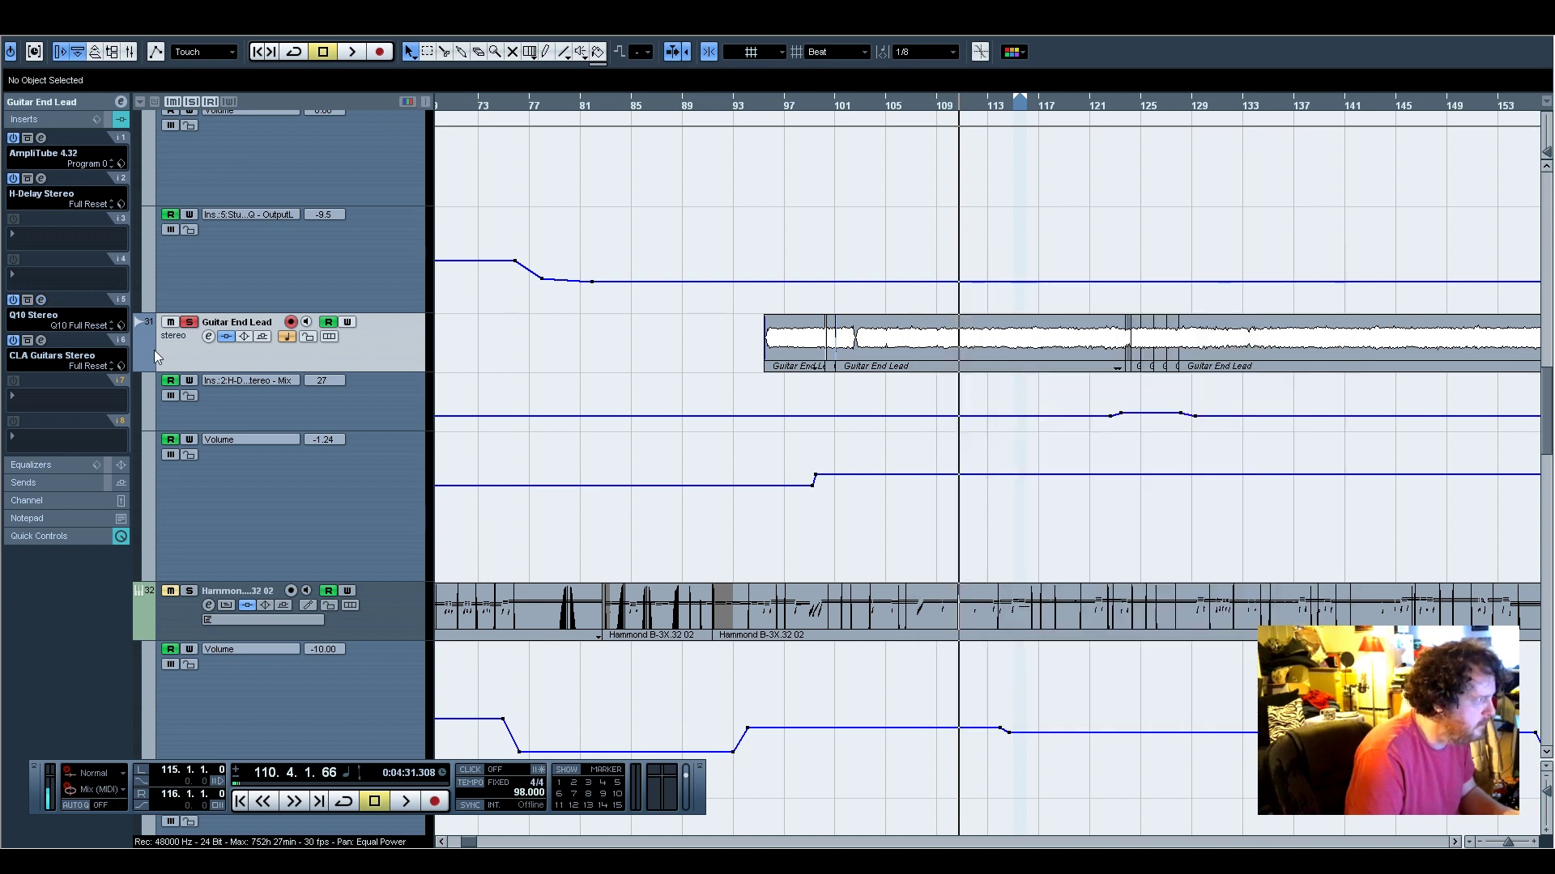
pyautogui.click(42, 341)
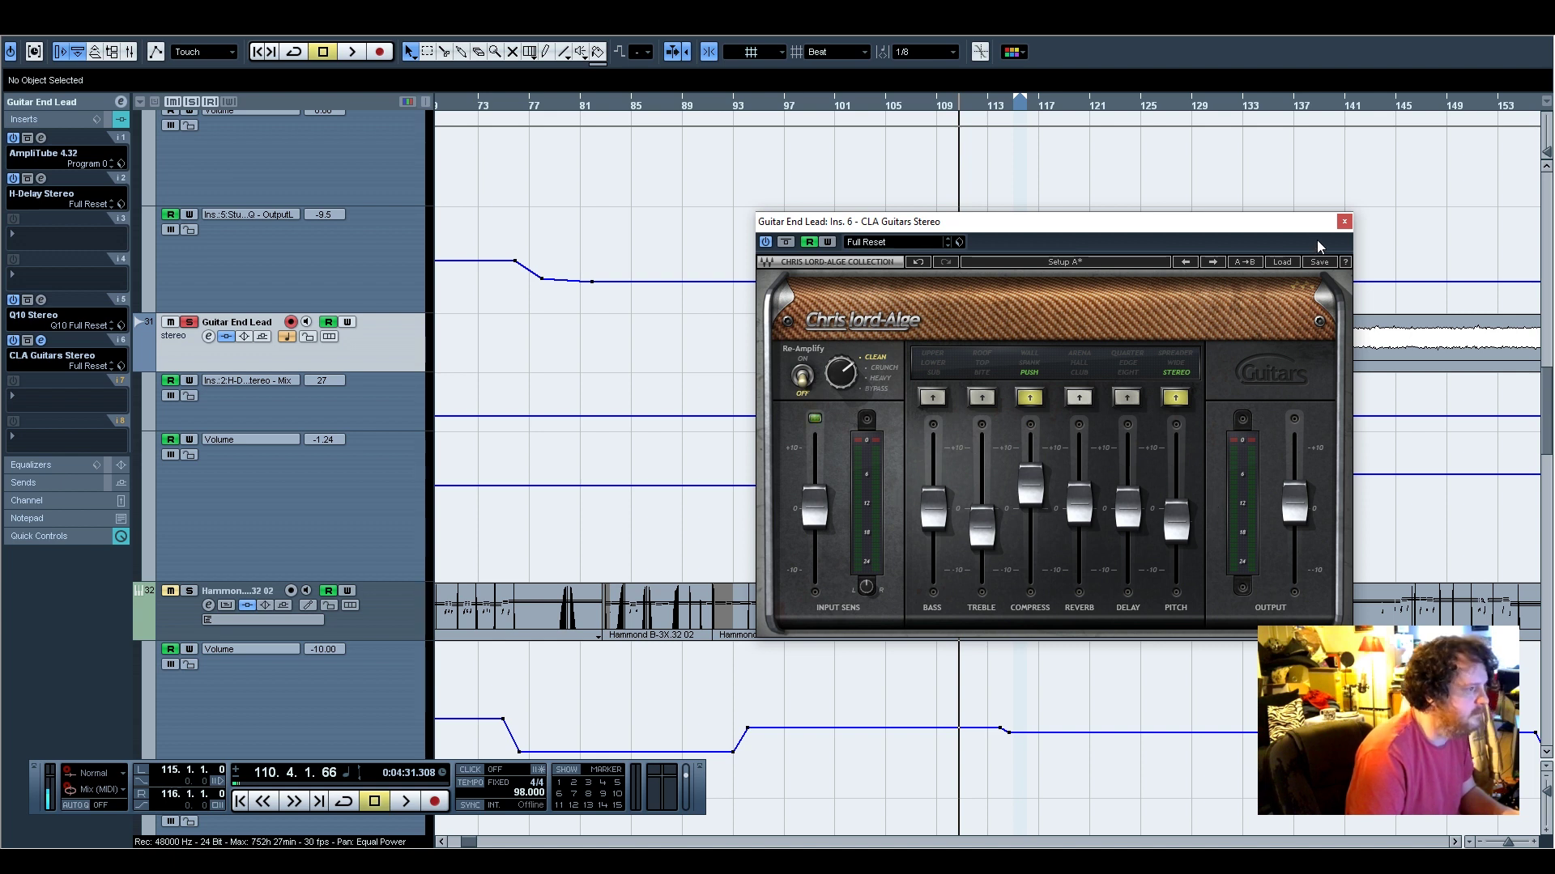
pyautogui.click(1344, 221)
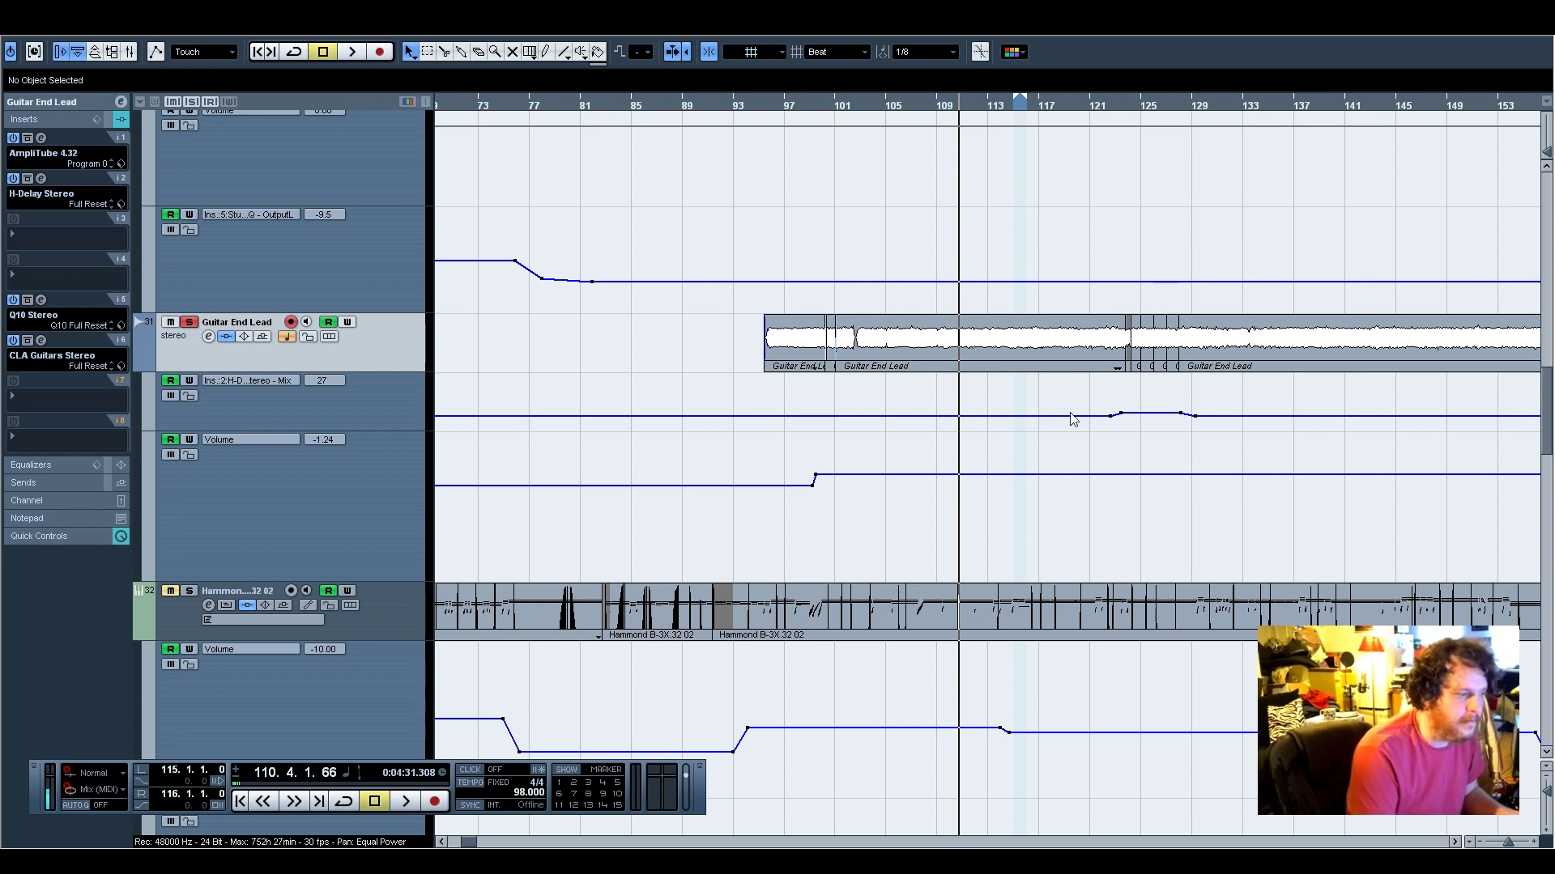
# Move the playback position to bar 93 and examine the effect settings in the lead guitar's CLA Guitars insert
pyautogui.scroll(-4, 996, 575)
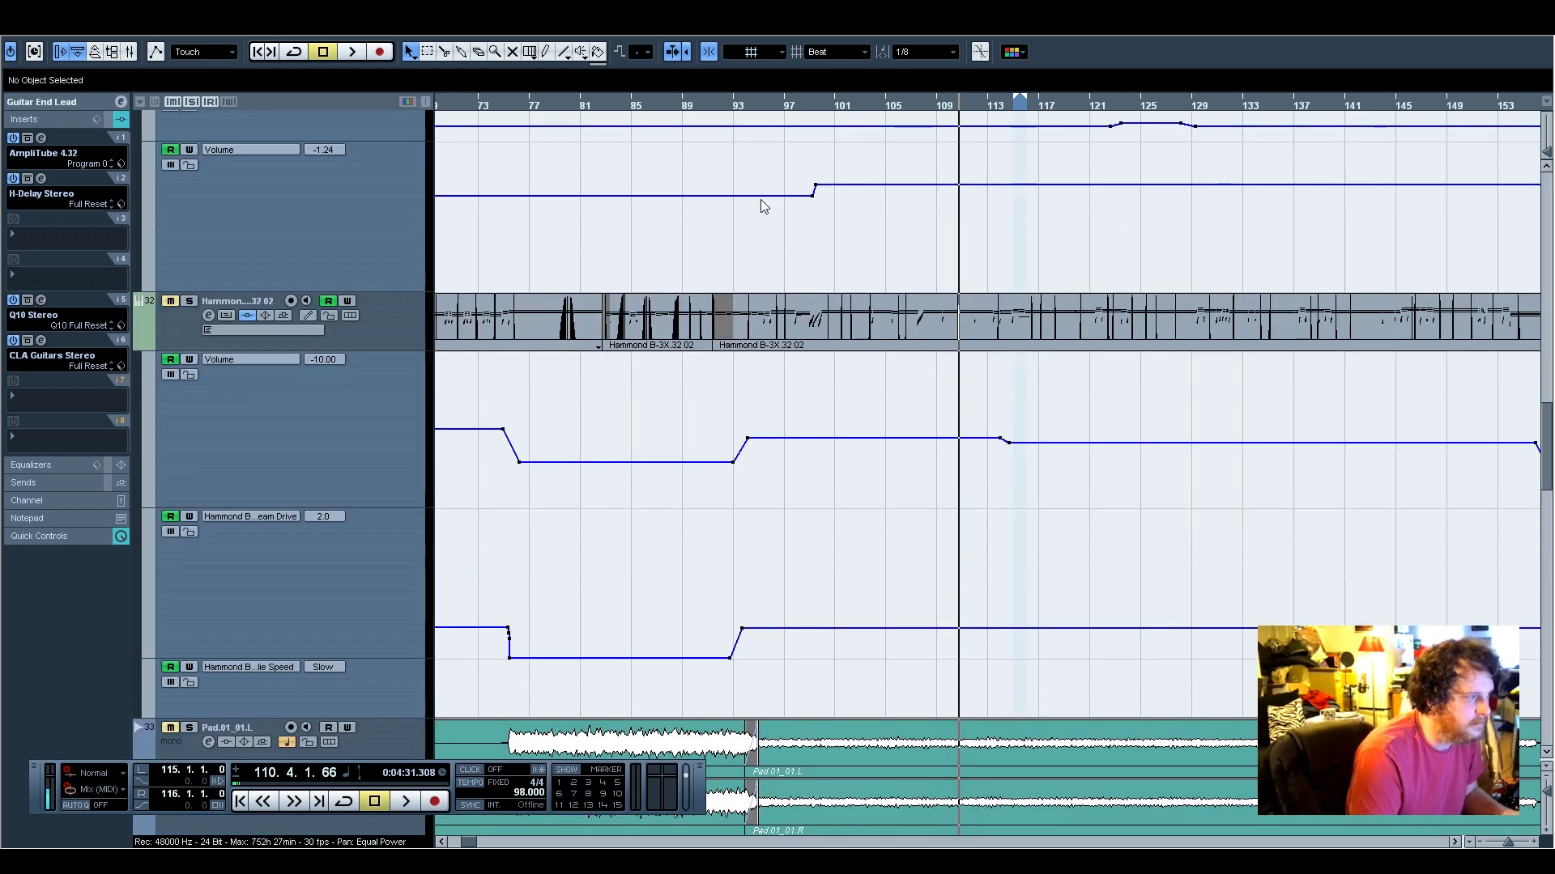
pyautogui.click(737, 106)
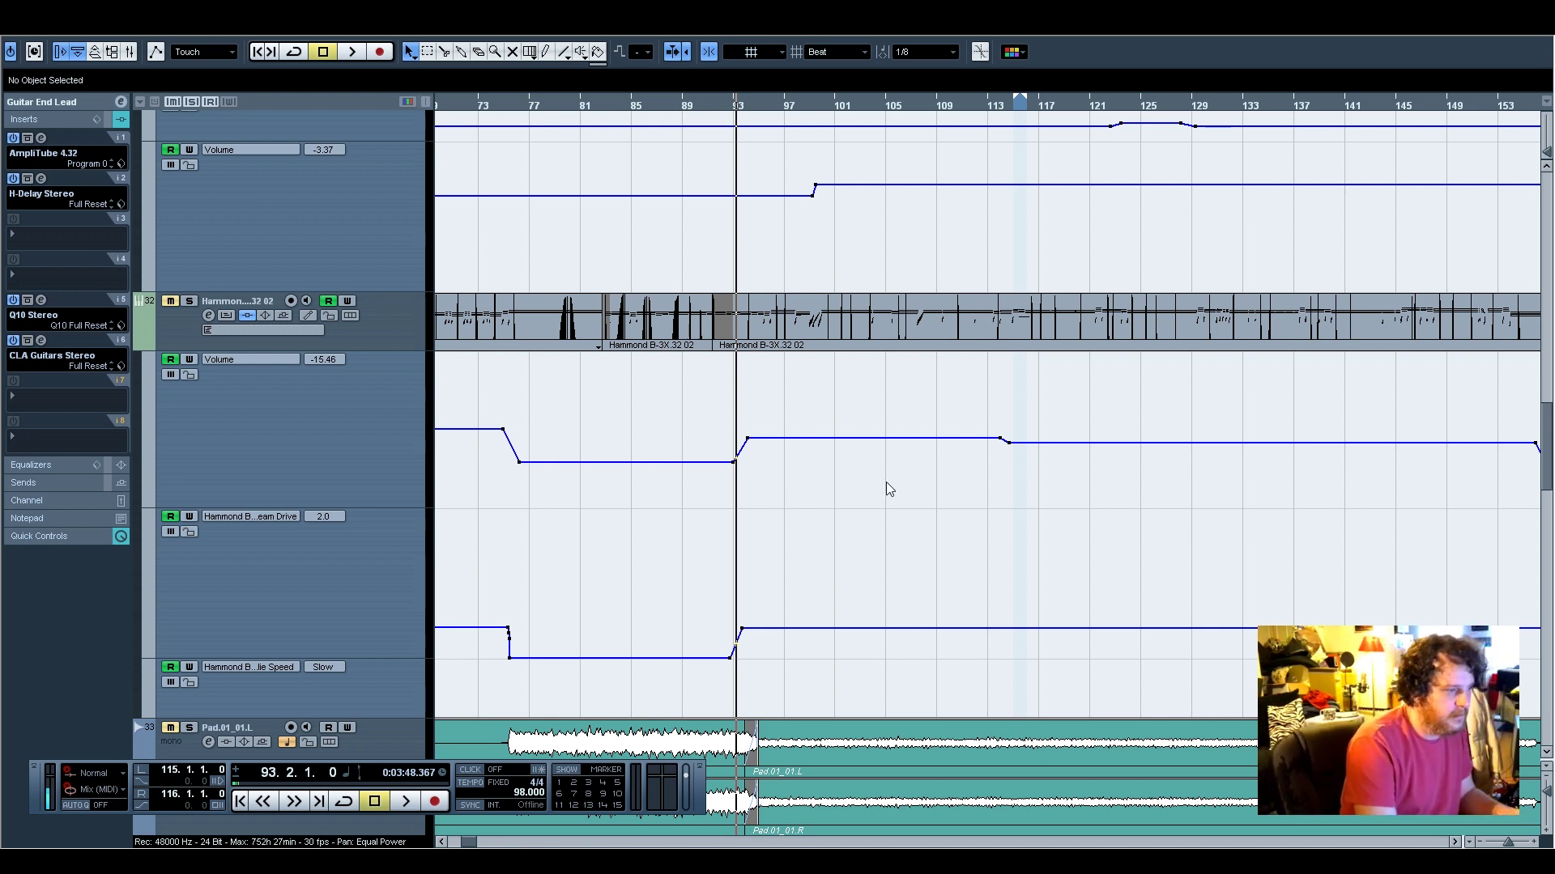
pyautogui.scroll(2, 887, 486)
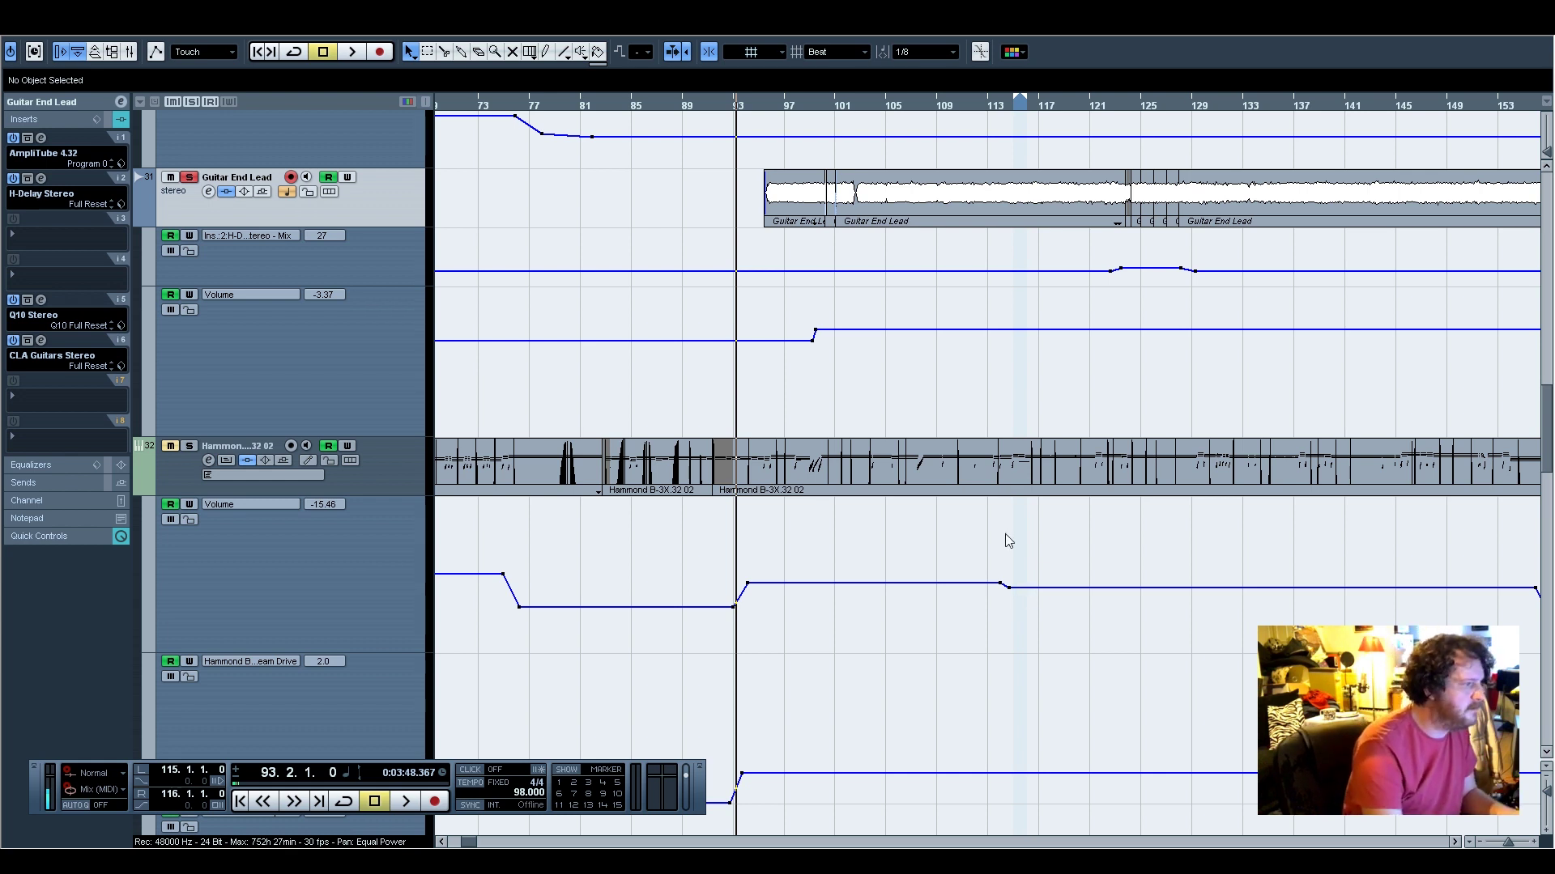
pyautogui.scroll(3, 866, 451)
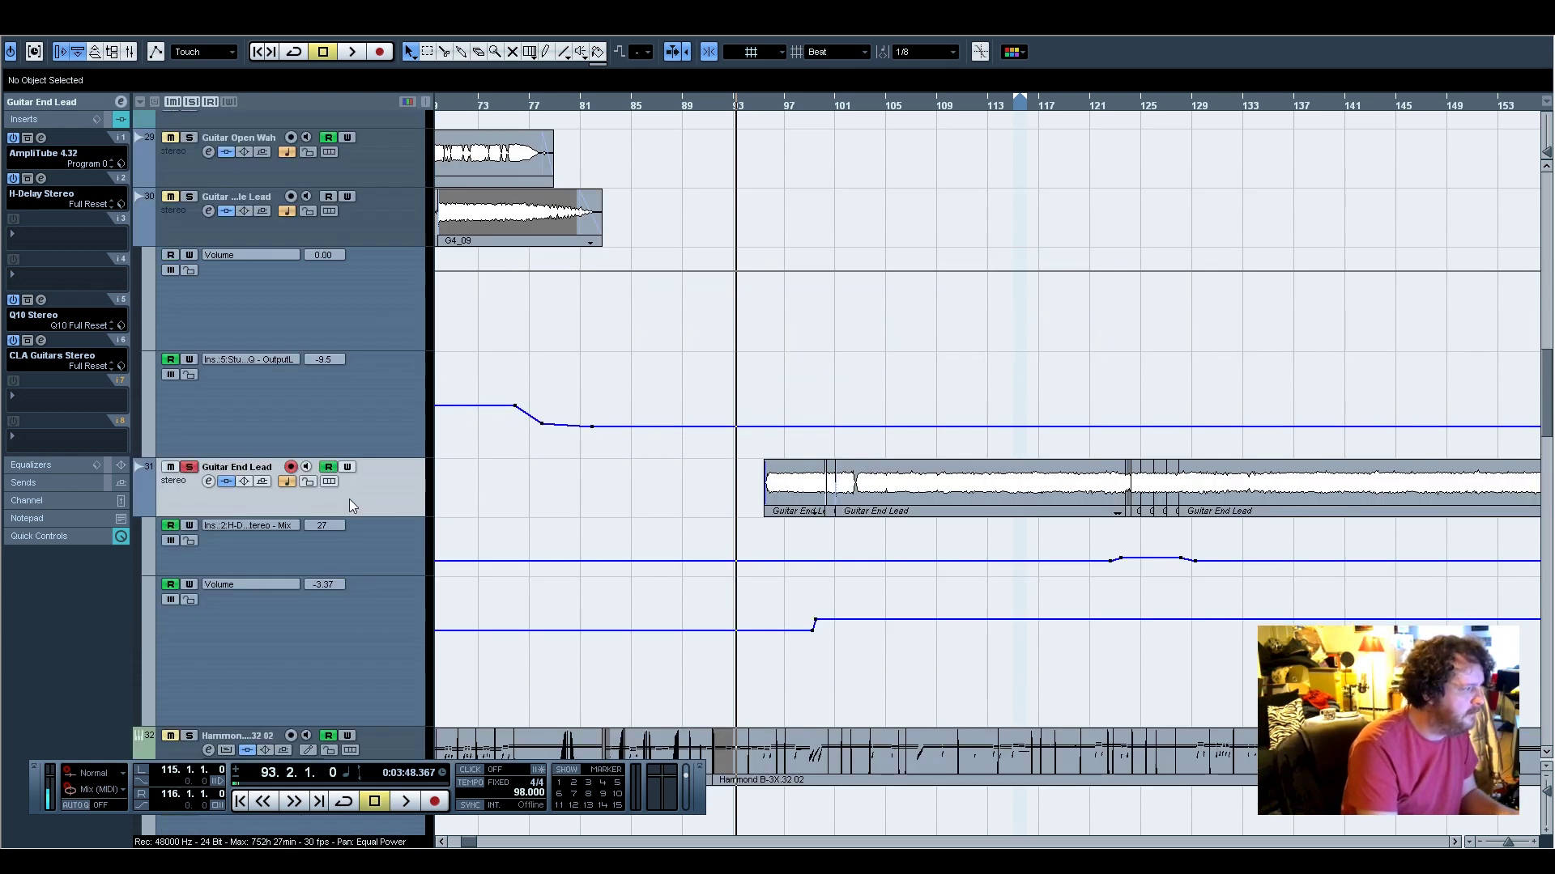
pyautogui.click(41, 343)
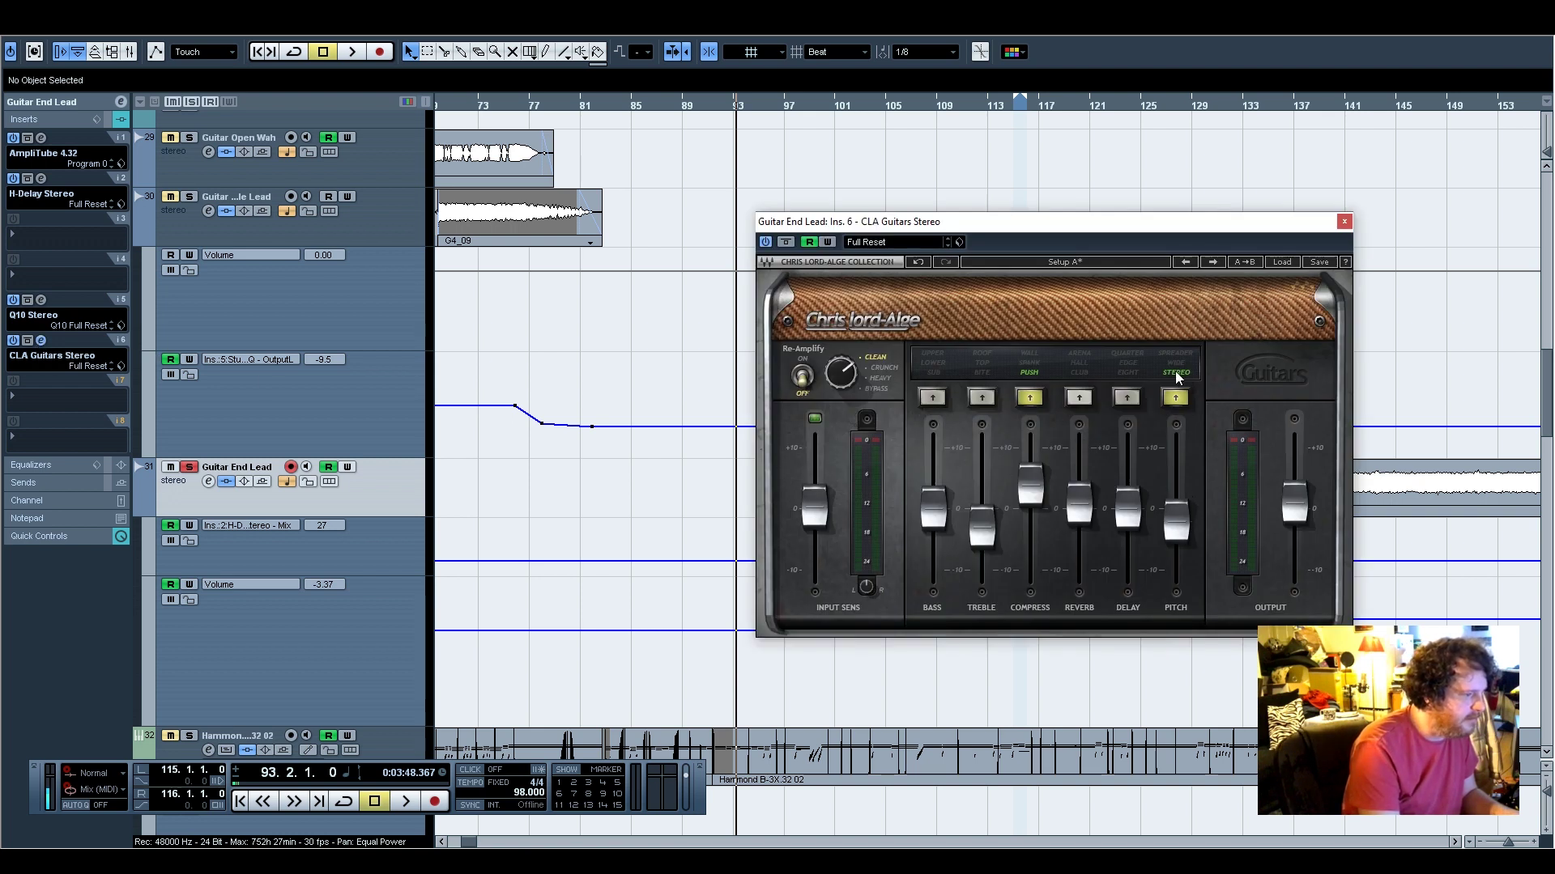
pyautogui.click(1344, 221)
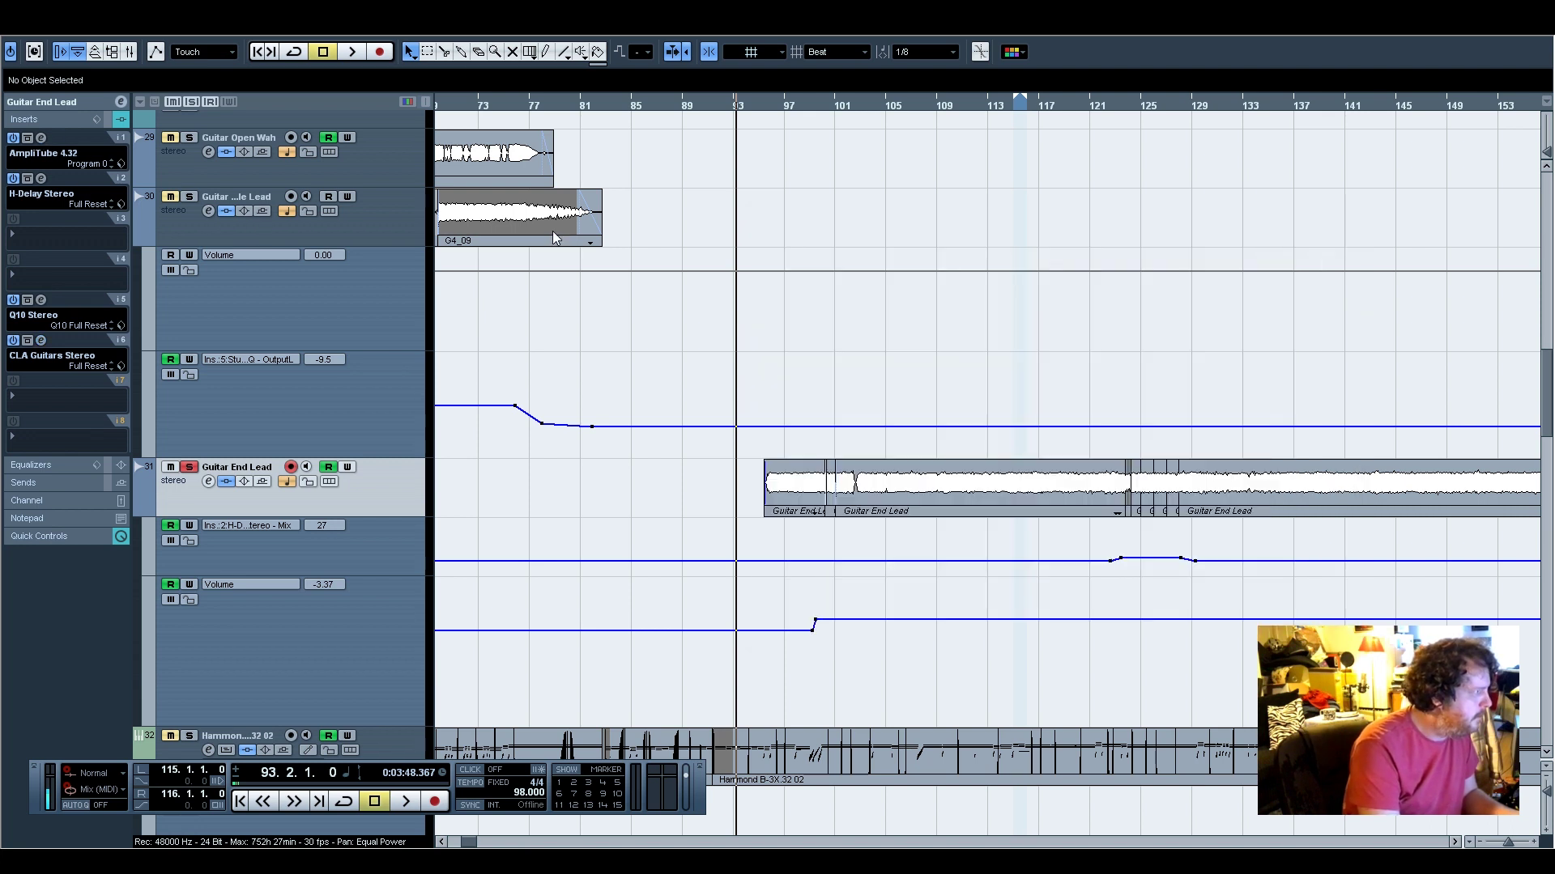
# Examine the Stomp A, Amp A, Cab A and Rack A sections of the lead guitar's AmpliTube insert
pyautogui.moveTo(570, 173); pyautogui.dragTo(671, 139)
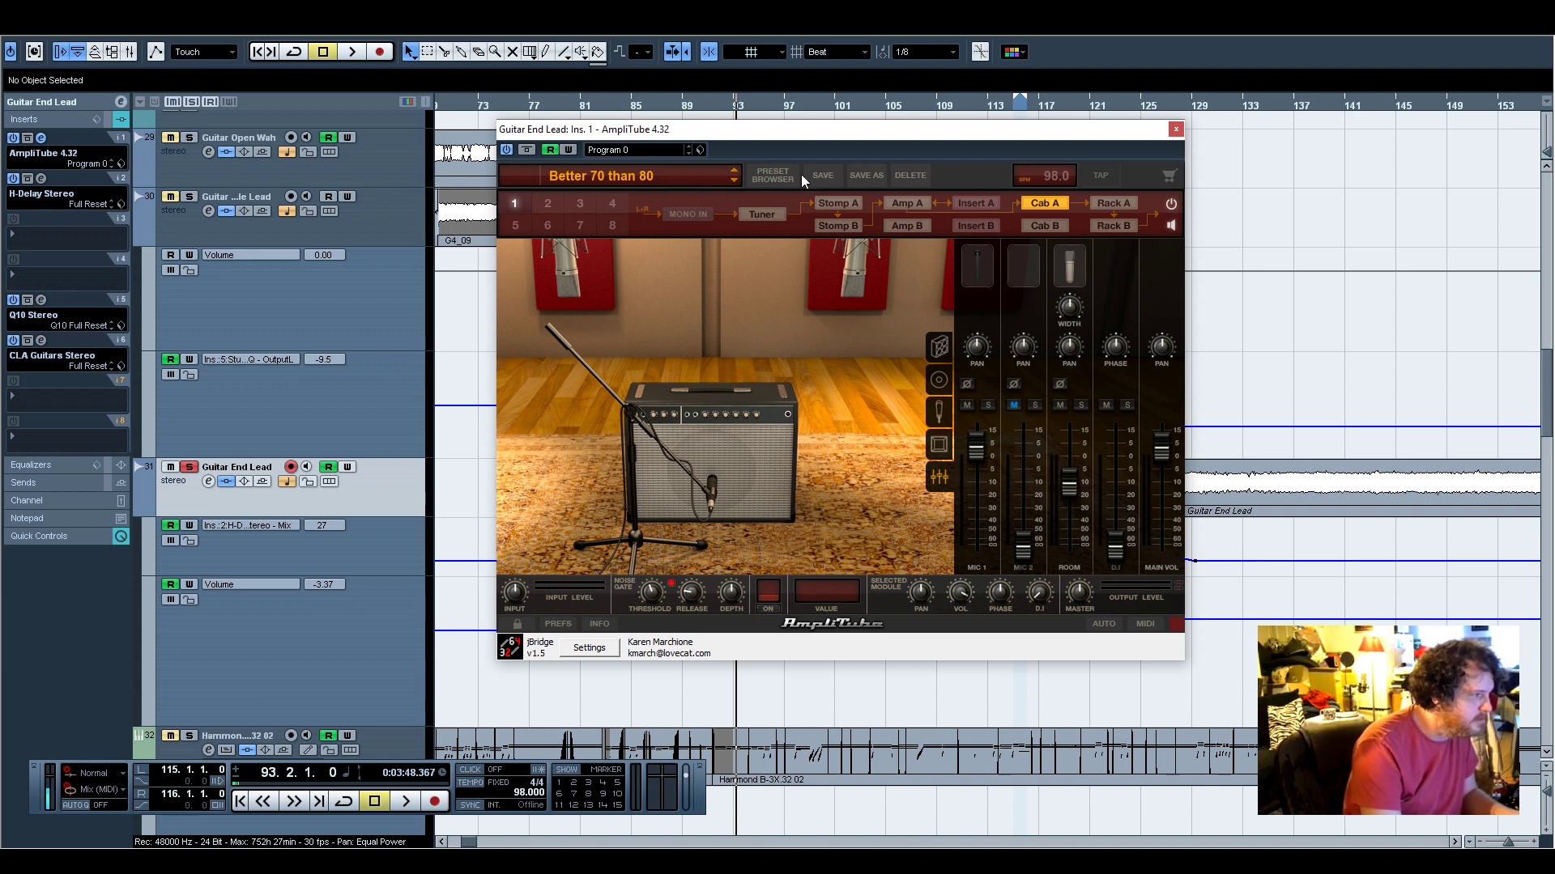
pyautogui.click(848, 204)
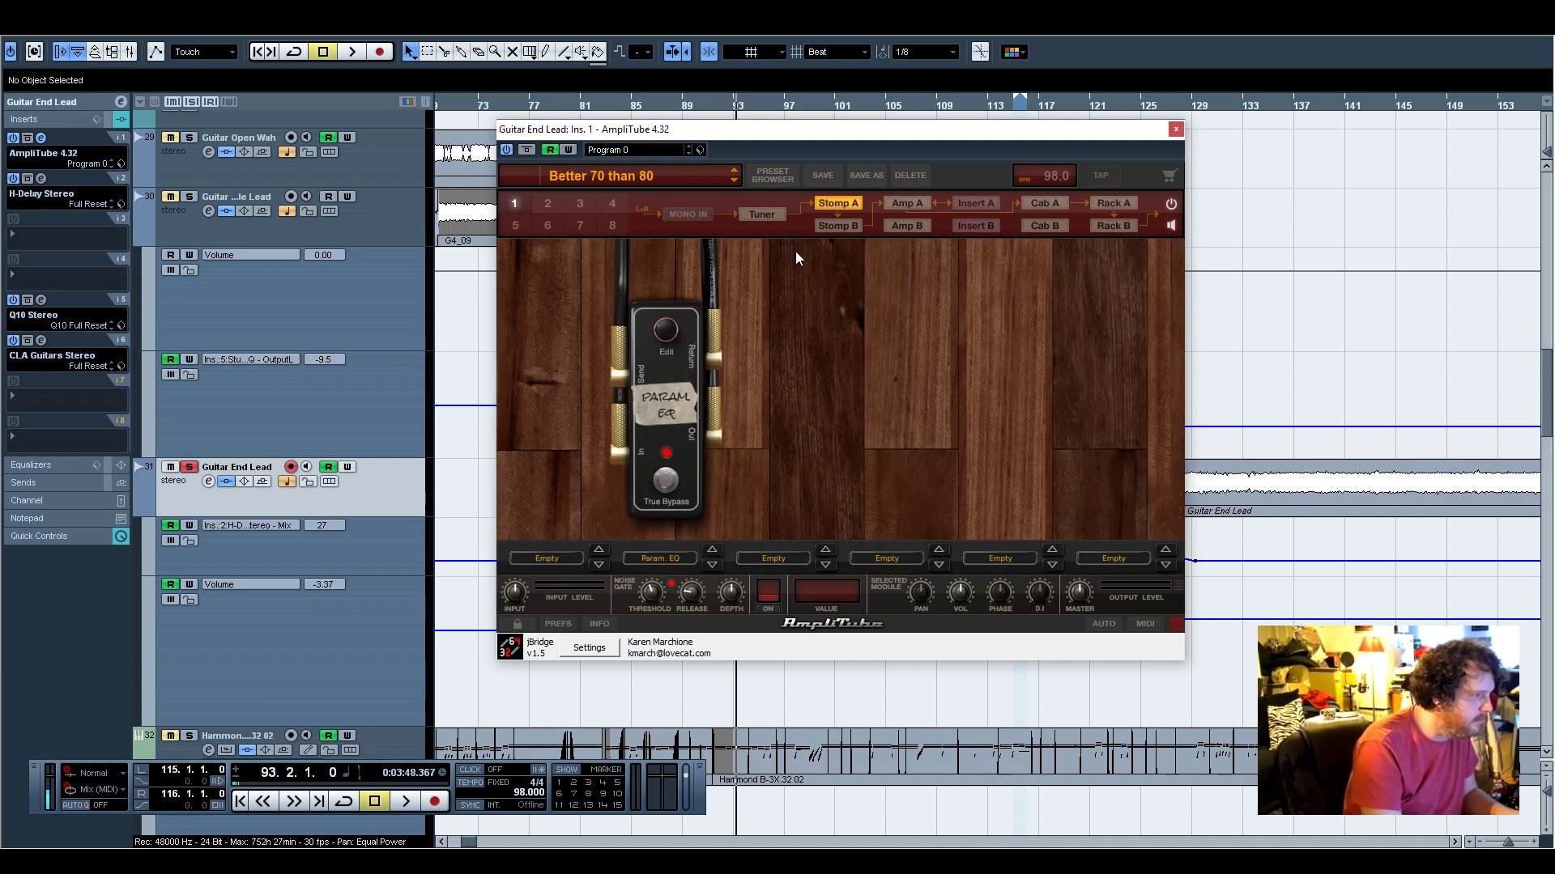
pyautogui.click(915, 203)
pyautogui.click(1045, 203)
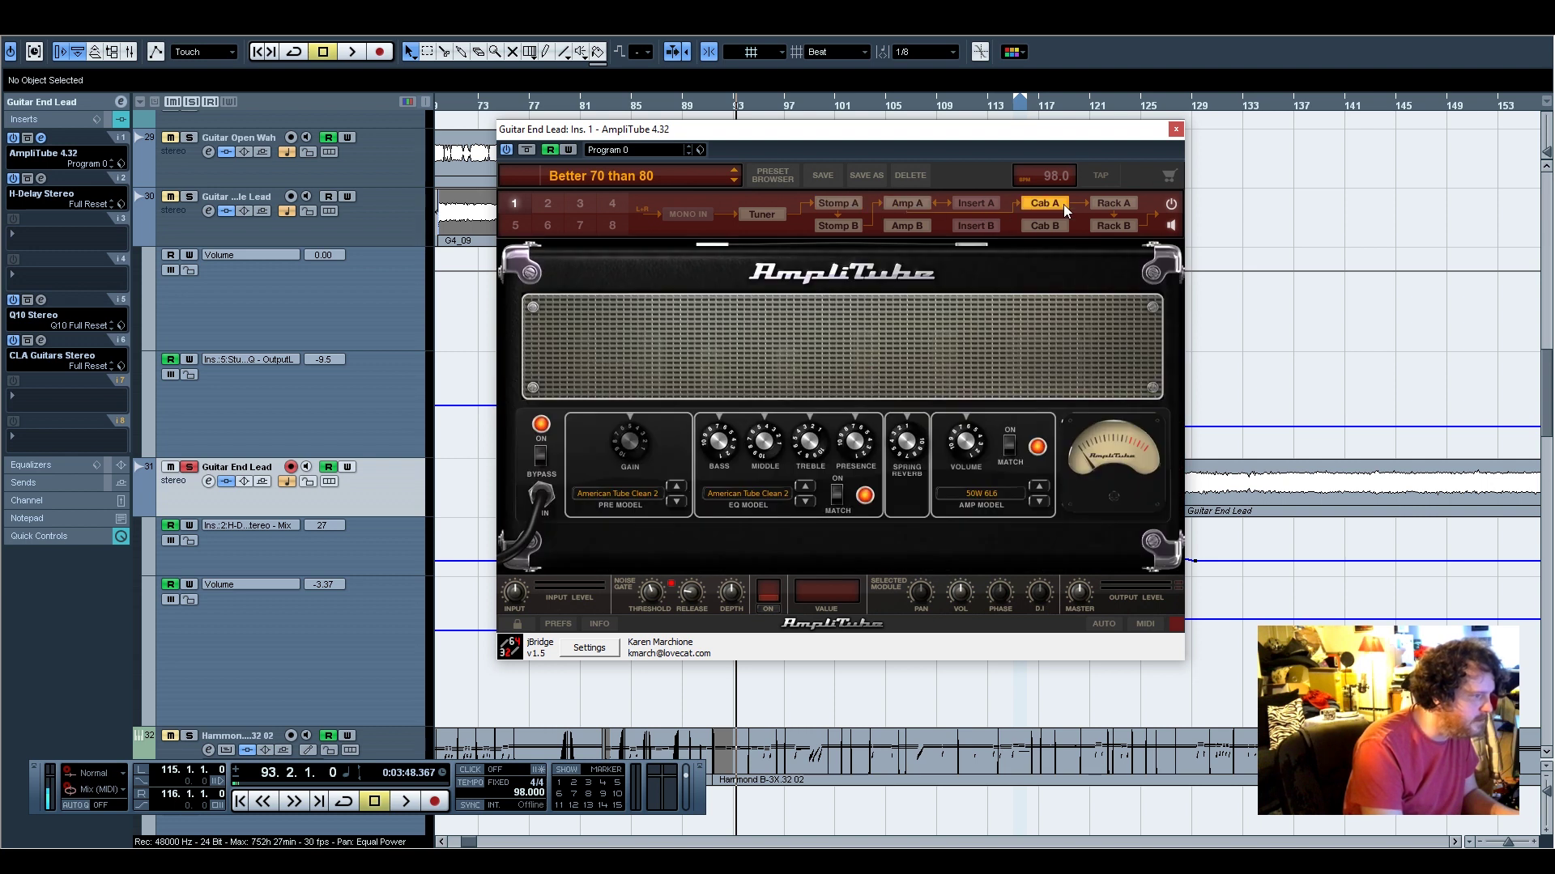
pyautogui.click(1115, 203)
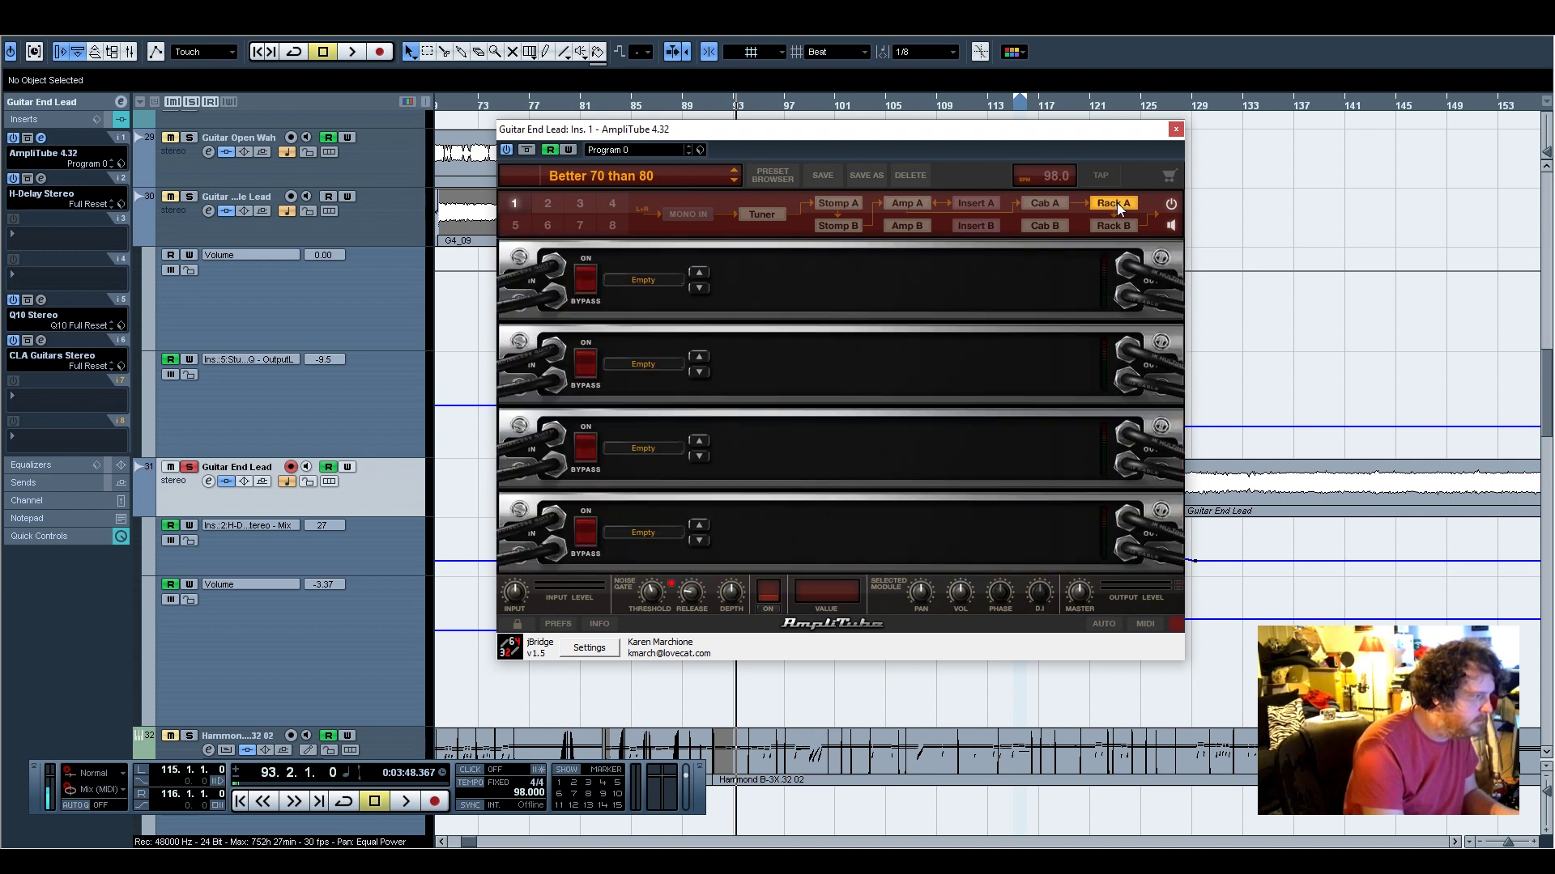
pyautogui.click(1176, 129)
# Play the soloed end lead guitar from bar 95 and unsolo it to hear it within the full mix
pyautogui.scroll(-5, 791, 143)
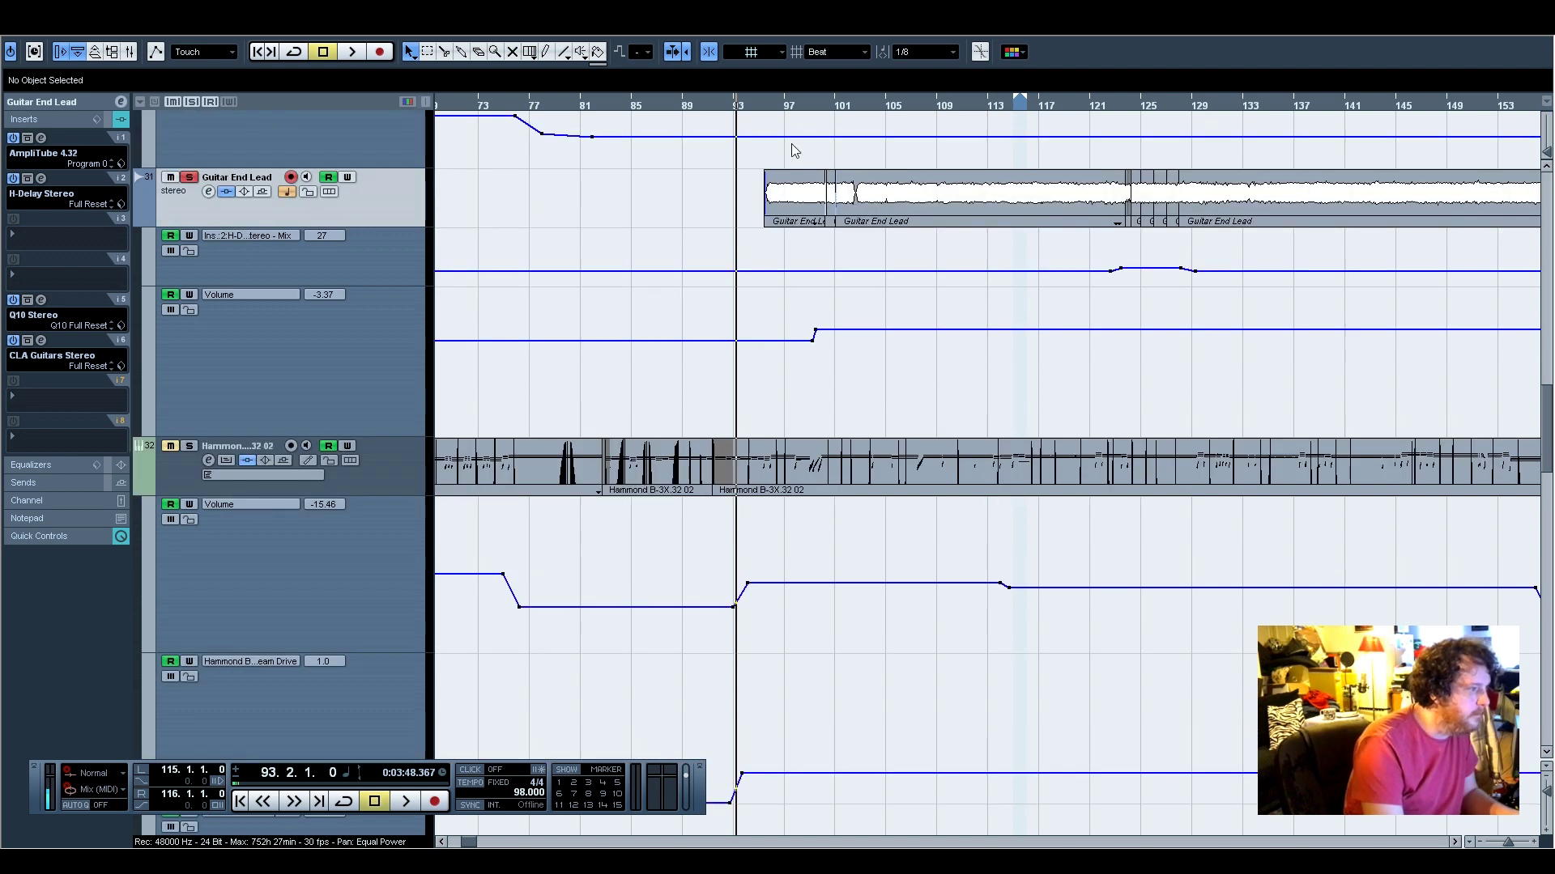
pyautogui.click(768, 108)
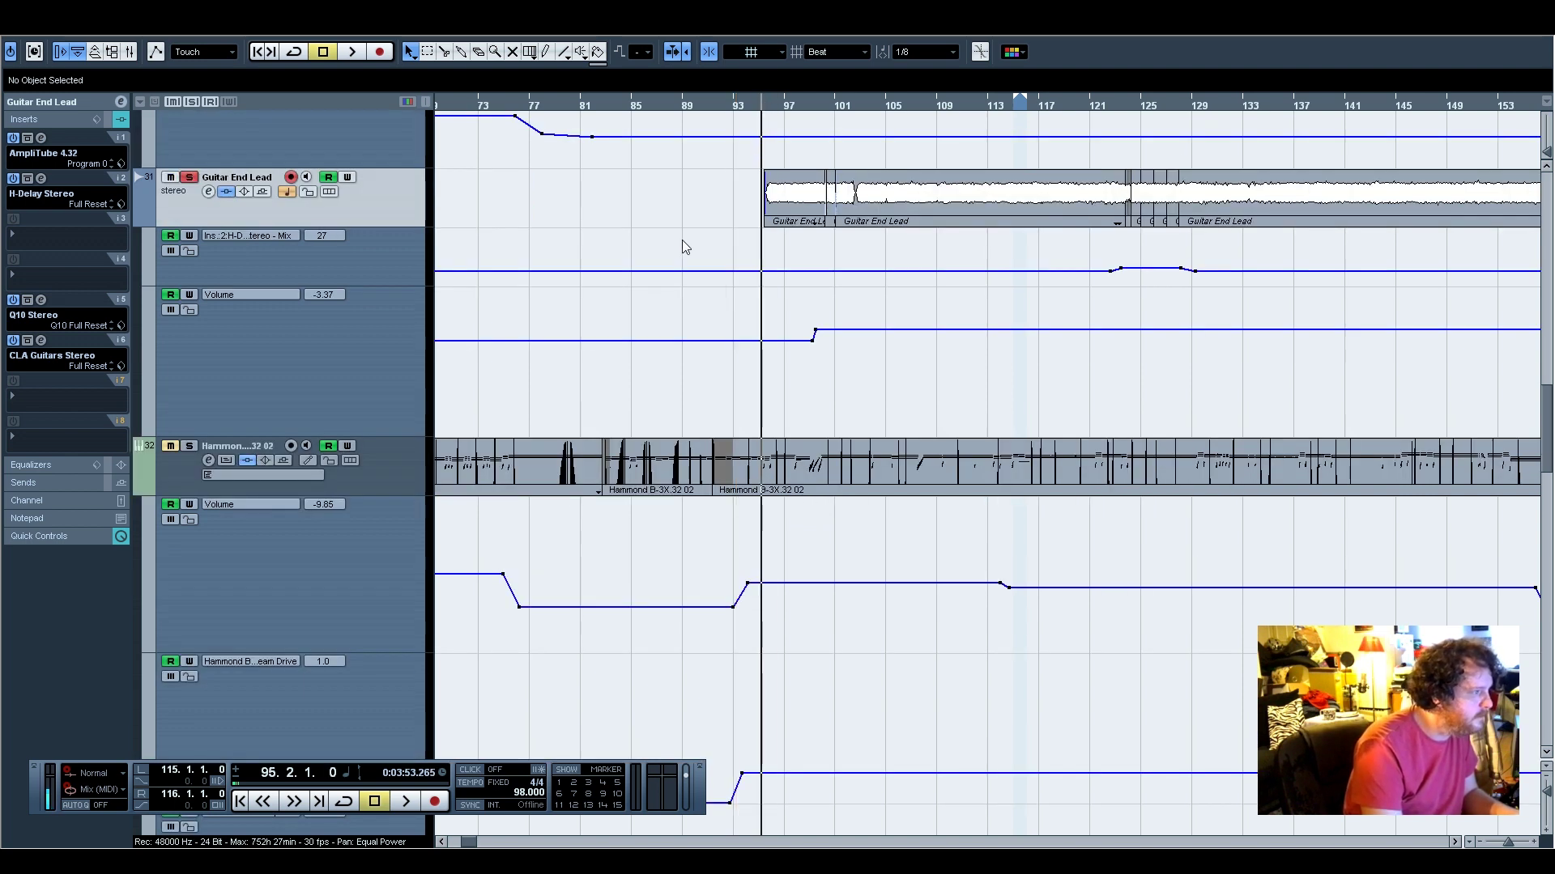
pyautogui.press('space')
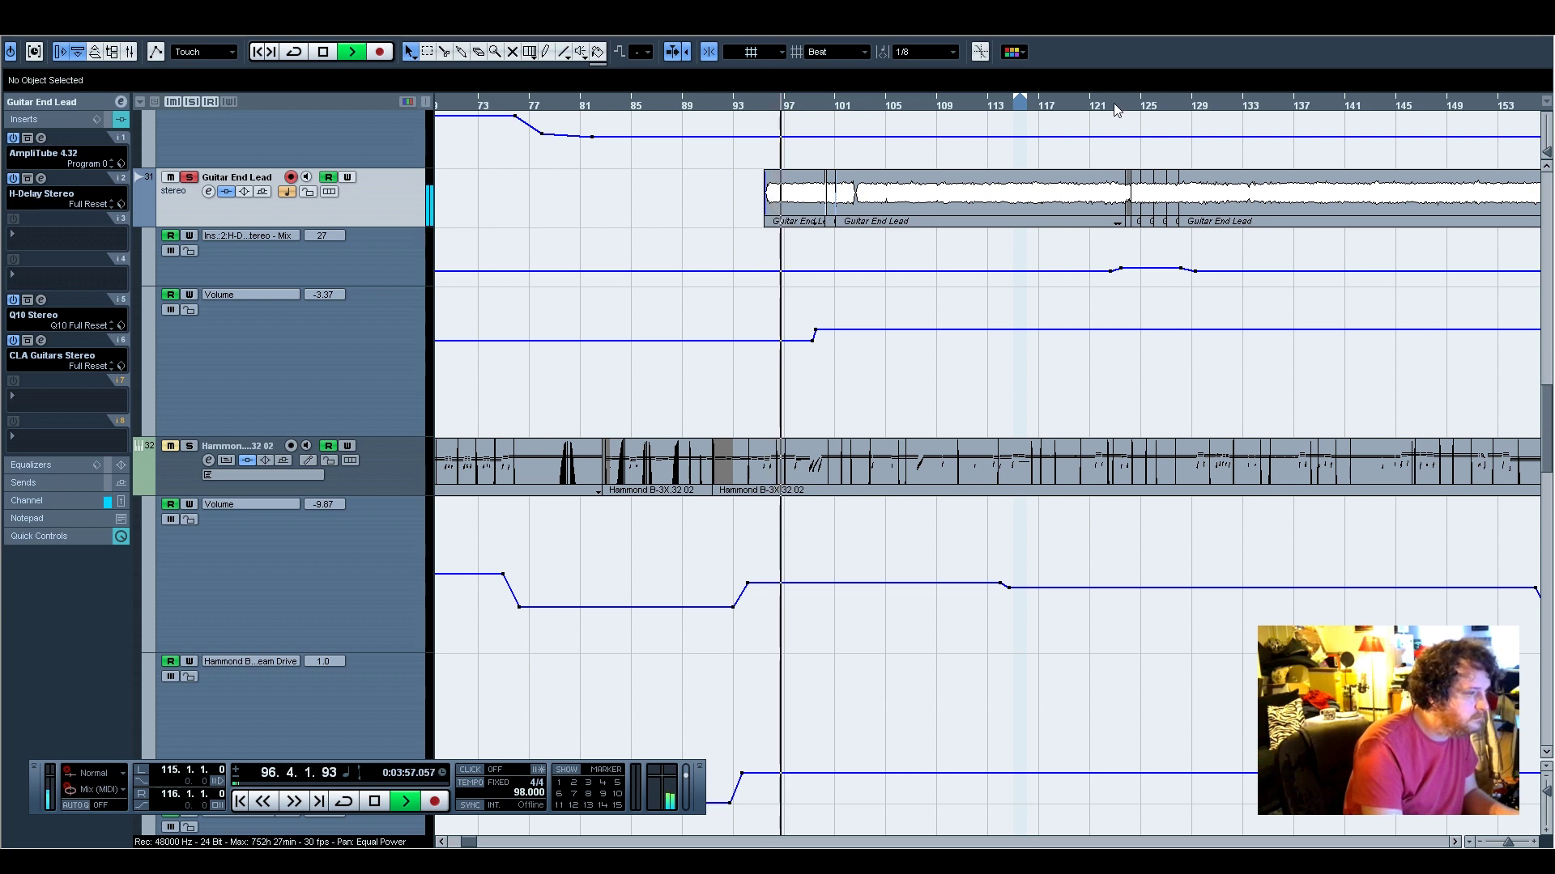
pyautogui.click(189, 178)
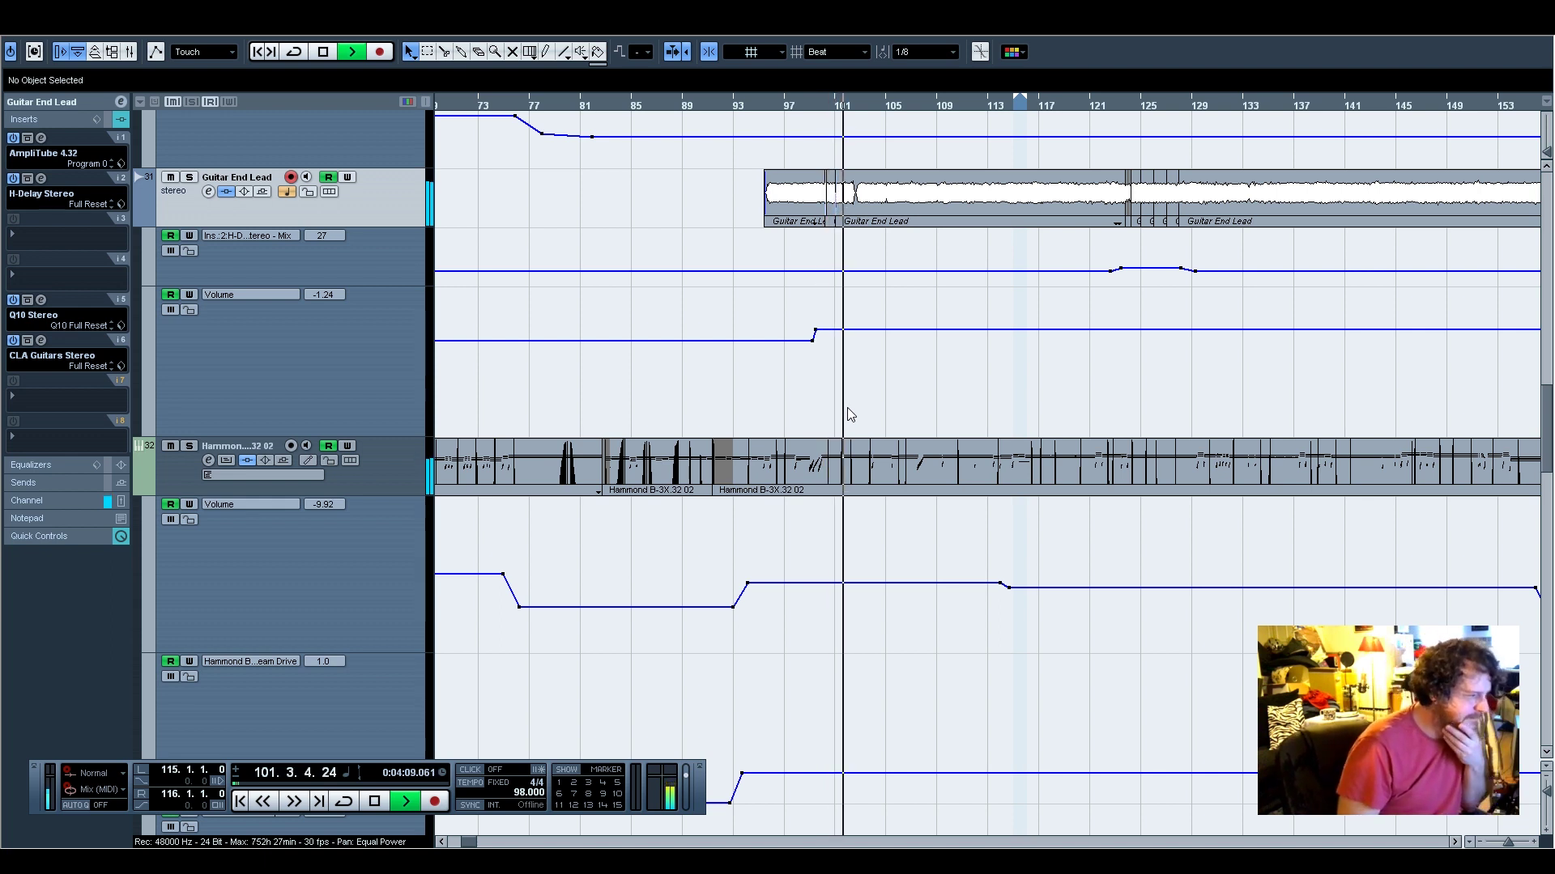
# Check the Guitar End Lead channel level and raise the output of its CLA Guitars insert slightly
pyautogui.click(65, 501)
pyautogui.moveTo(91, 272); pyautogui.dragTo(93, 274)
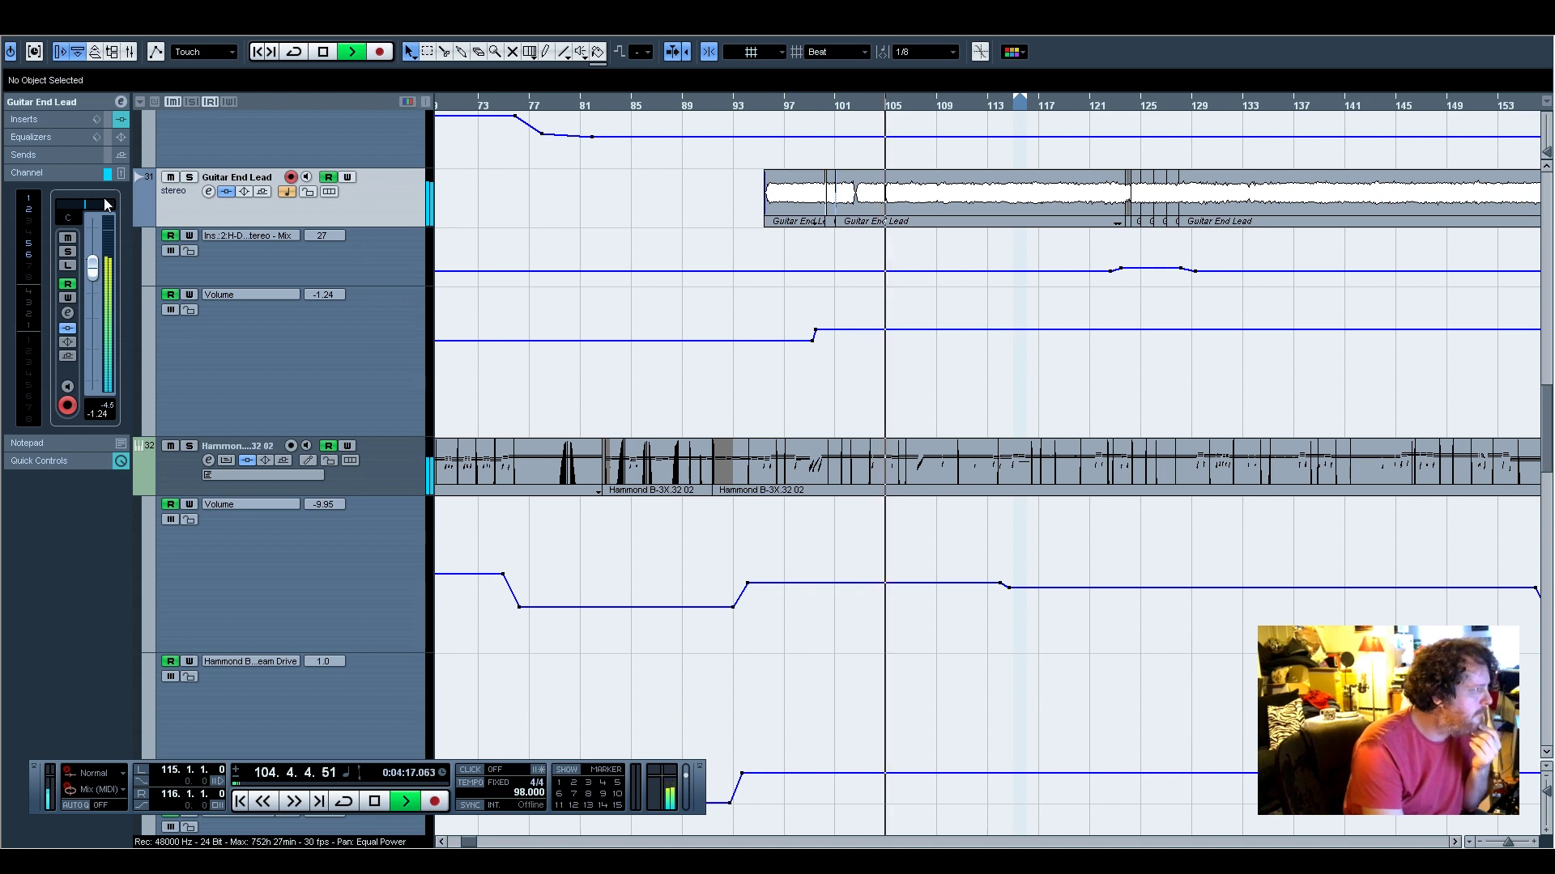
pyautogui.click(51, 121)
pyautogui.click(42, 341)
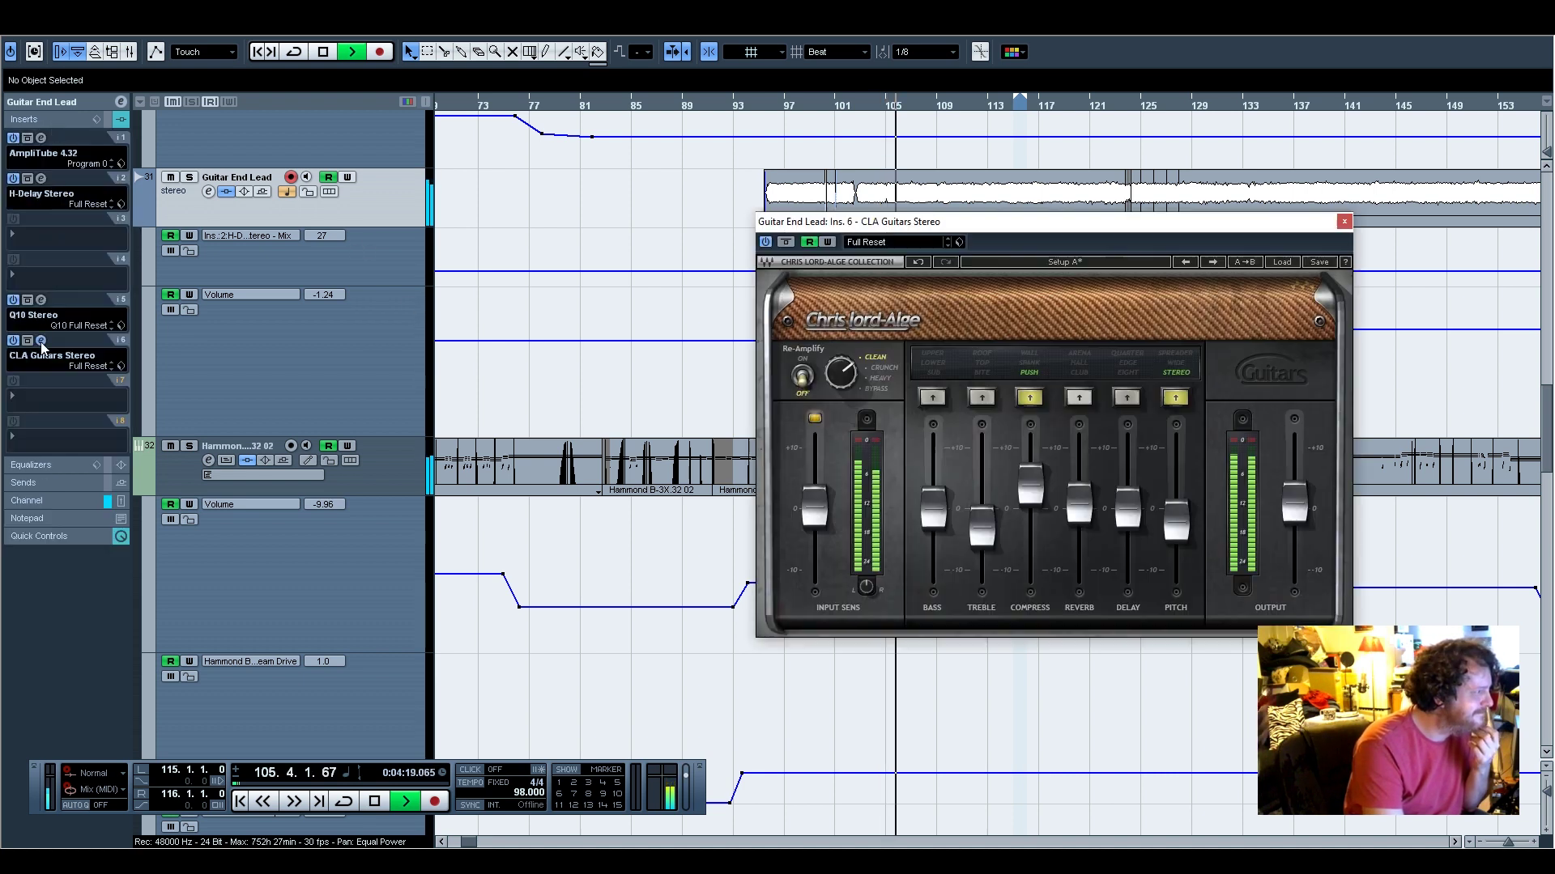
pyautogui.moveTo(1293, 506); pyautogui.dragTo(1294, 502)
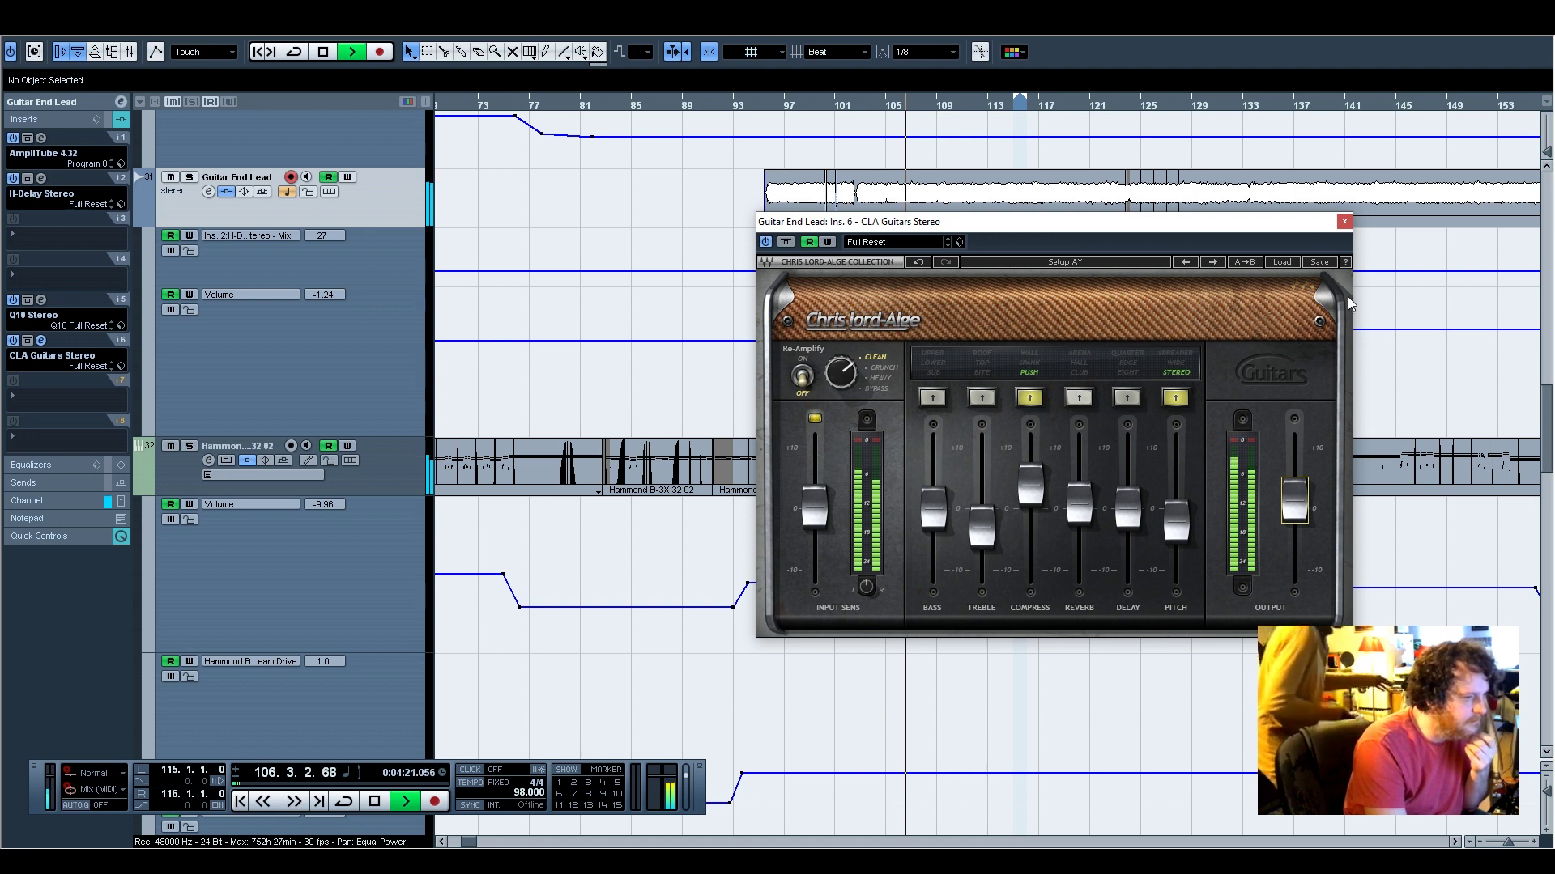
pyautogui.click(1344, 222)
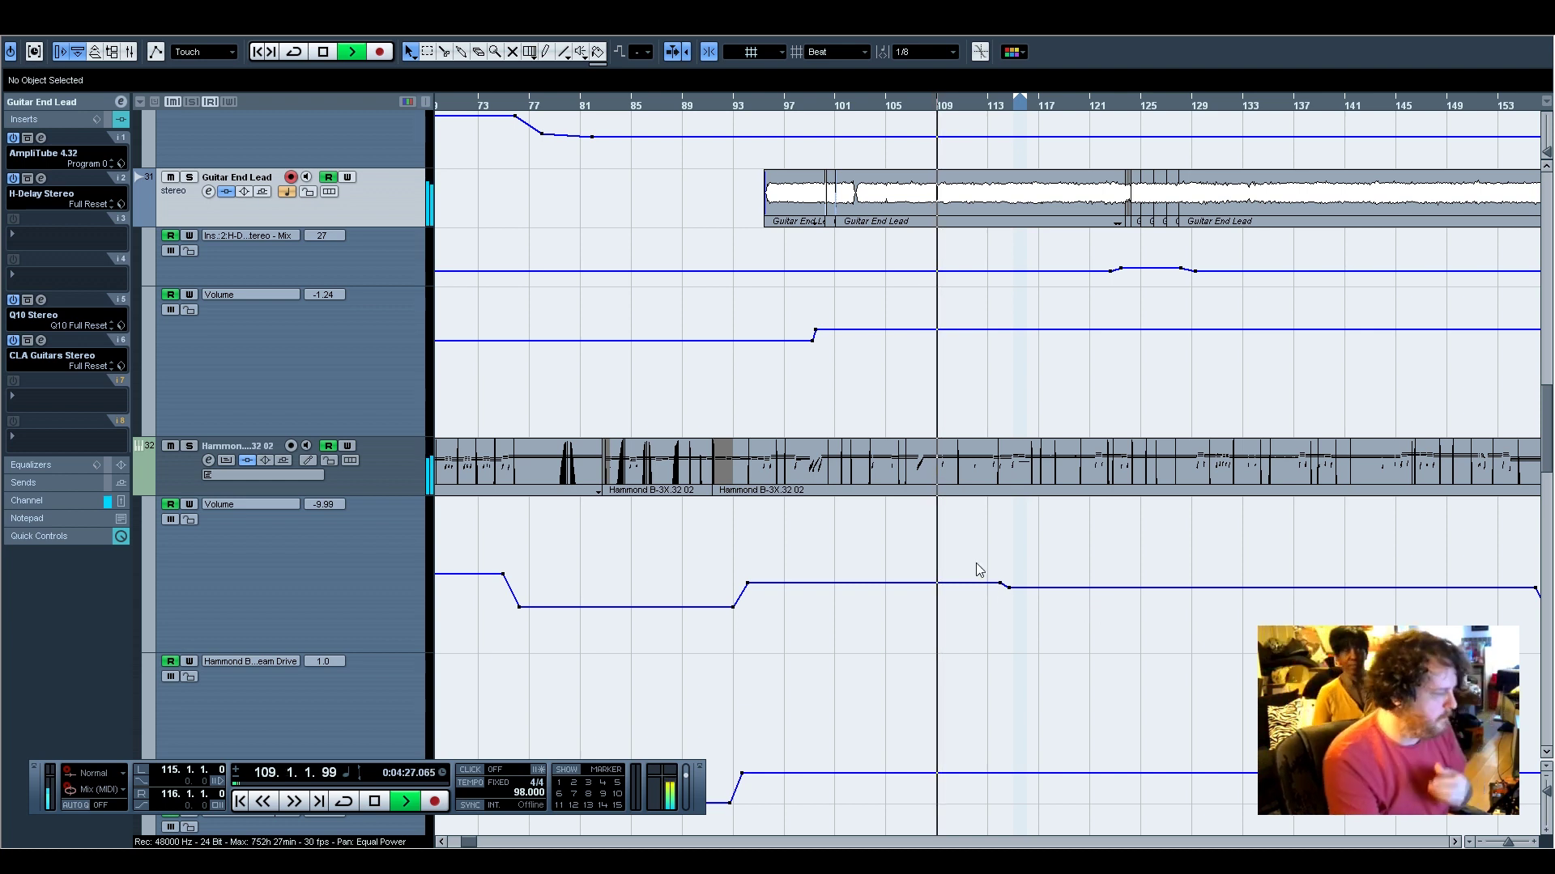
# Look over the drum, bass and guitar tracks during playback and recheck the lead guitar's CLA Guitars levels
pyautogui.scroll(5, 958, 604)
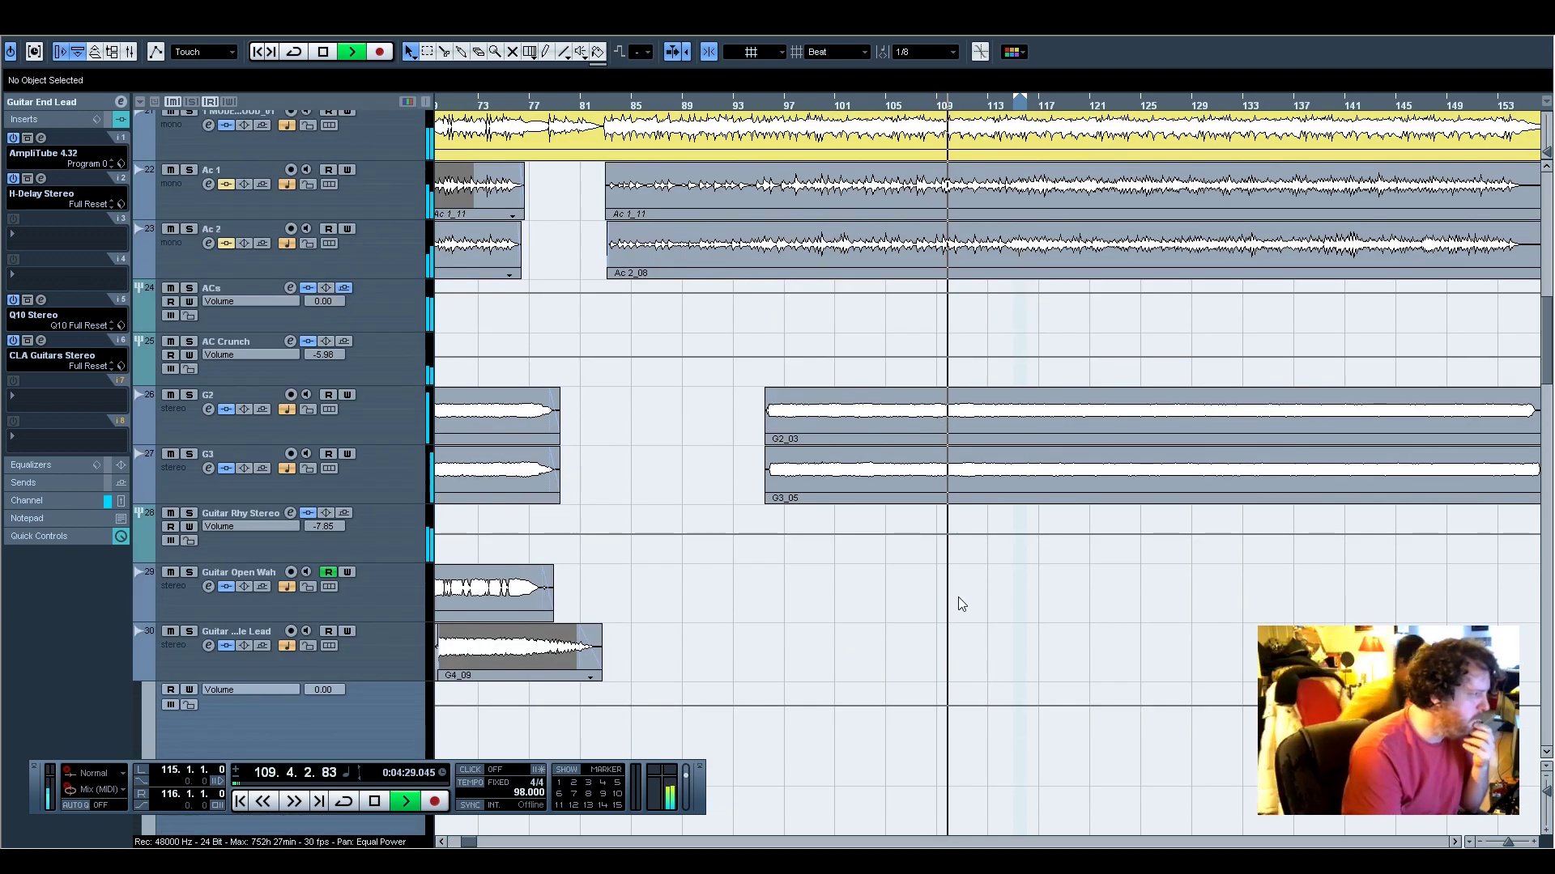
pyautogui.scroll(5, 958, 596)
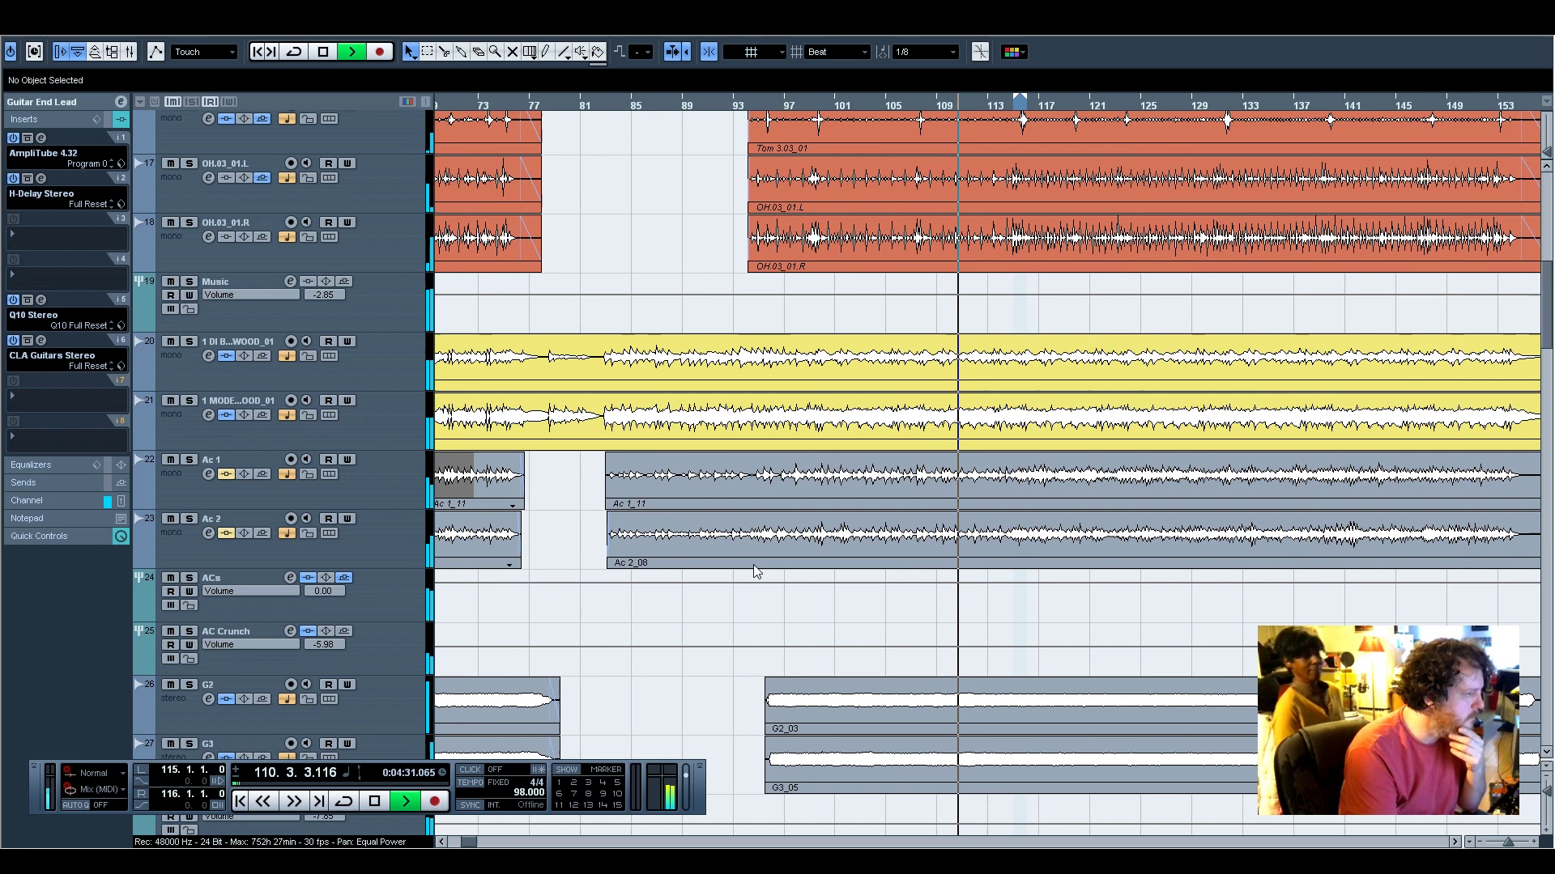
pyautogui.scroll(-10, 776, 579)
pyautogui.click(41, 340)
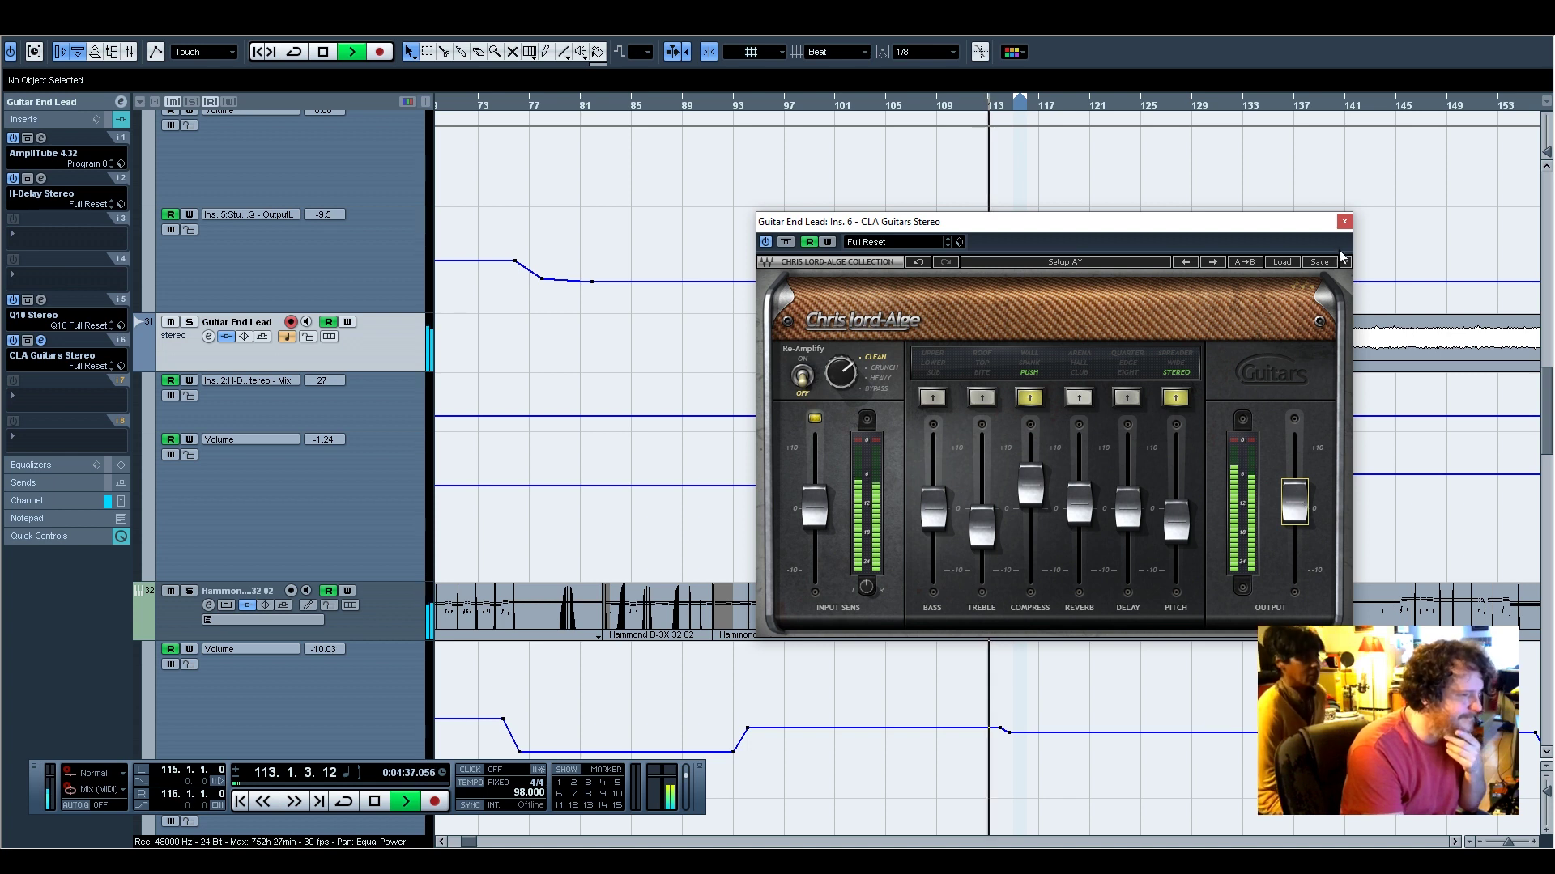
pyautogui.click(1344, 222)
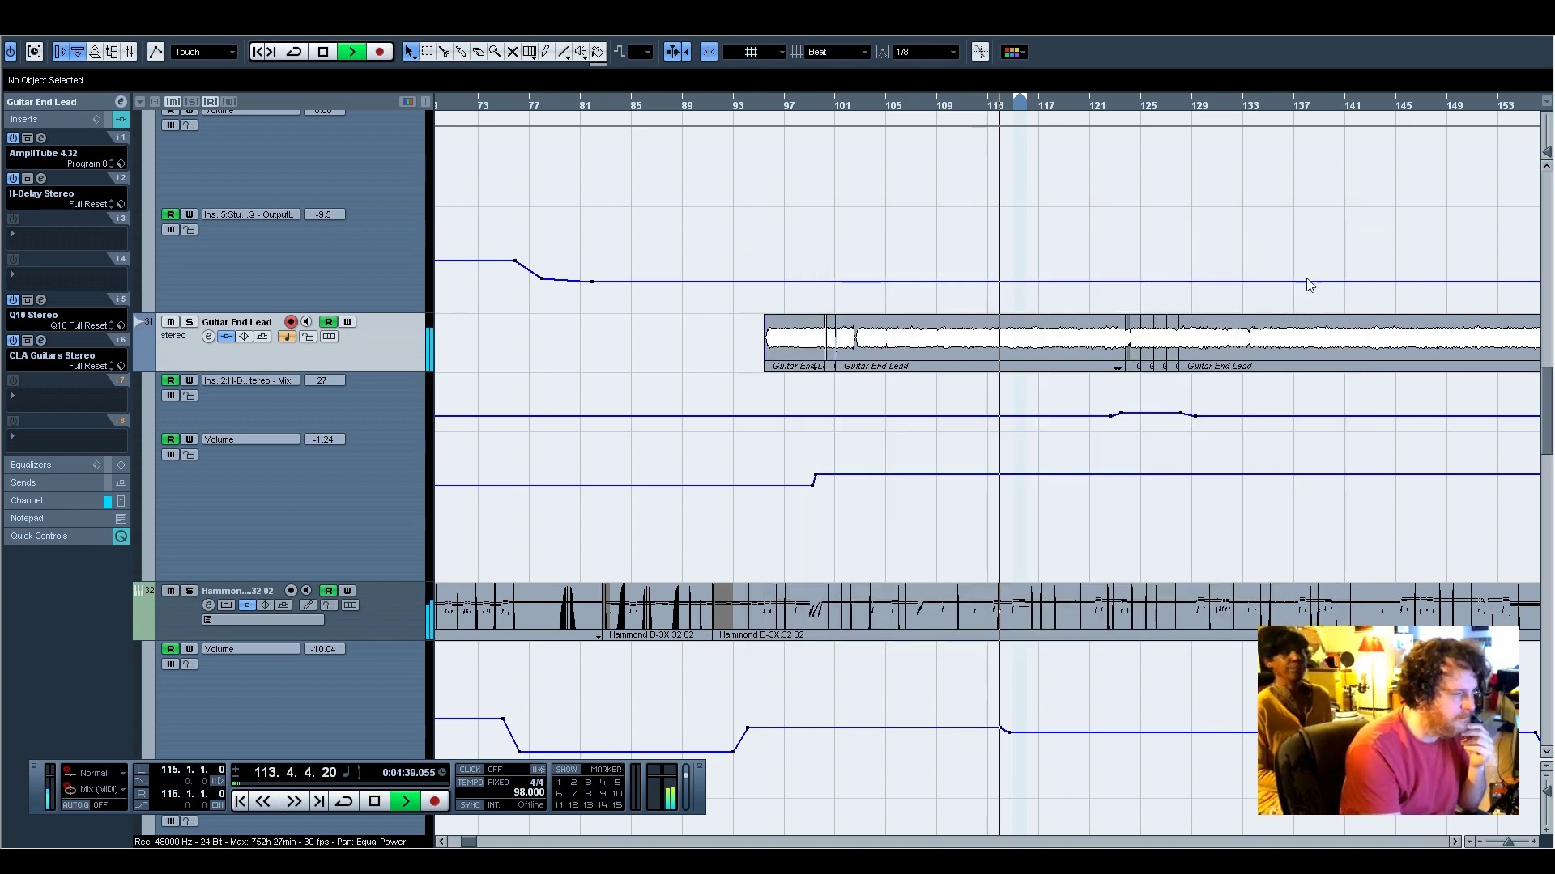
# Sweep a narrow boost with band 9 of the lead guitar's Q10 insert, then turn it into a narrow cut at 2294 Hz
pyautogui.click(40, 299)
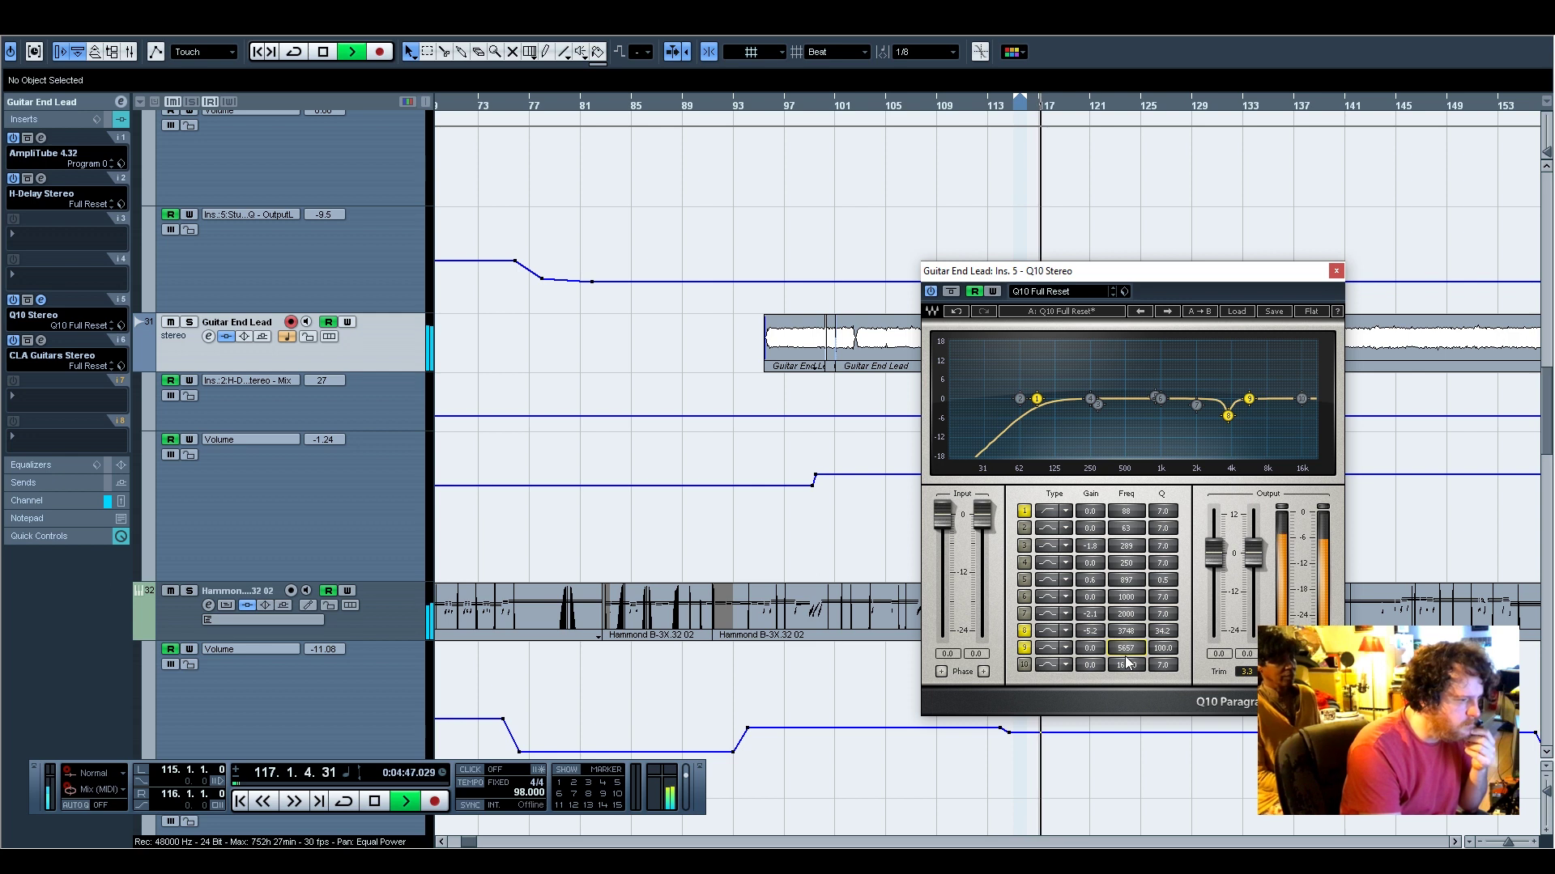
pyautogui.moveTo(1099, 651); pyautogui.dragTo(1131, 663)
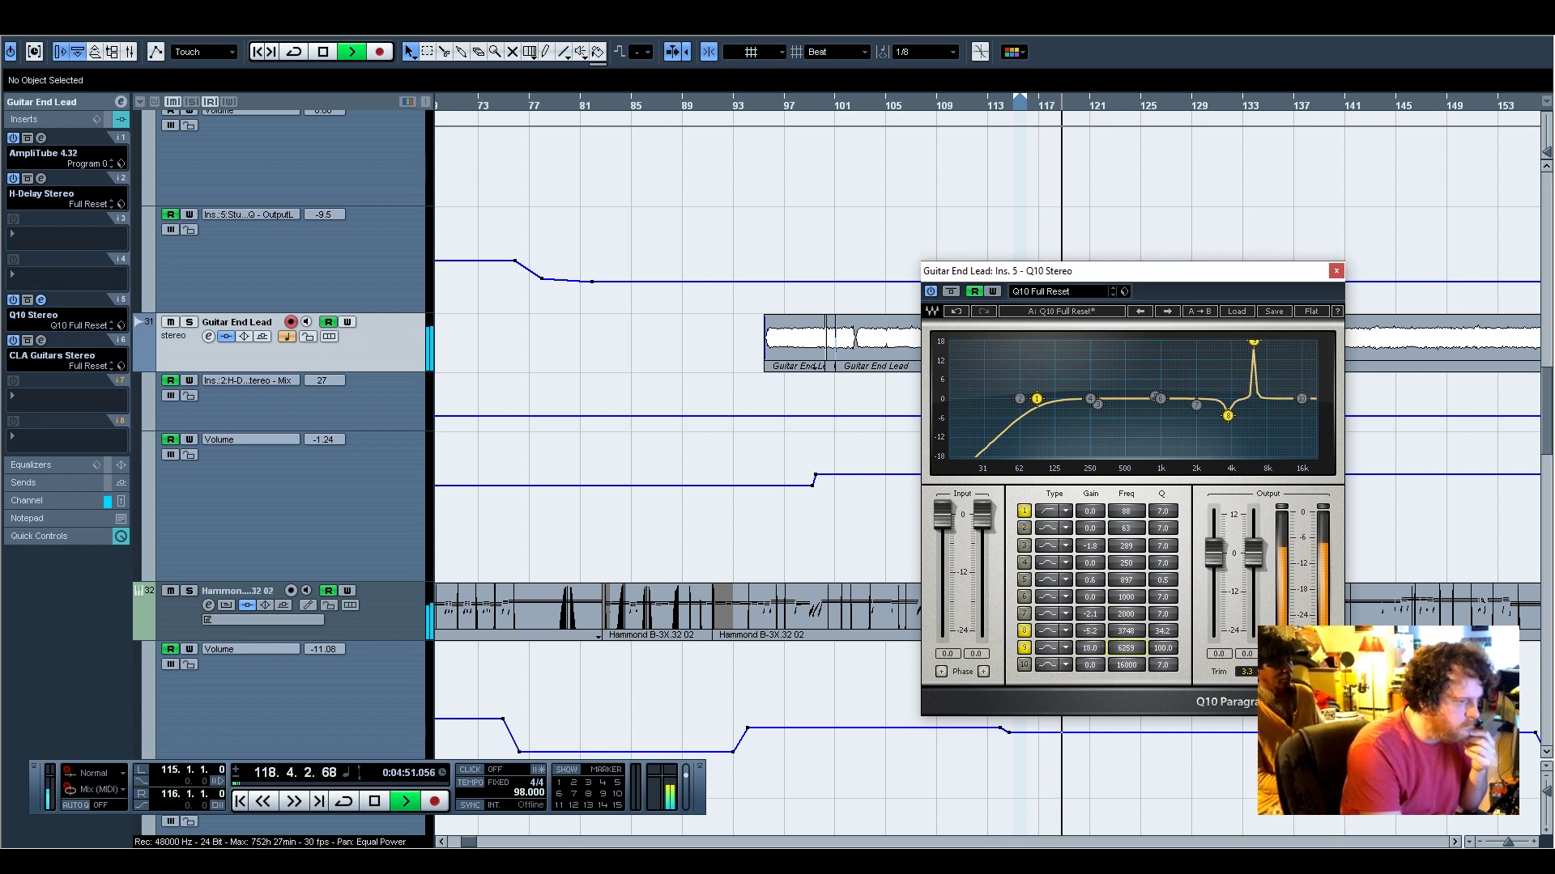
pyautogui.moveTo(1125, 648); pyautogui.dragTo(1126, 657)
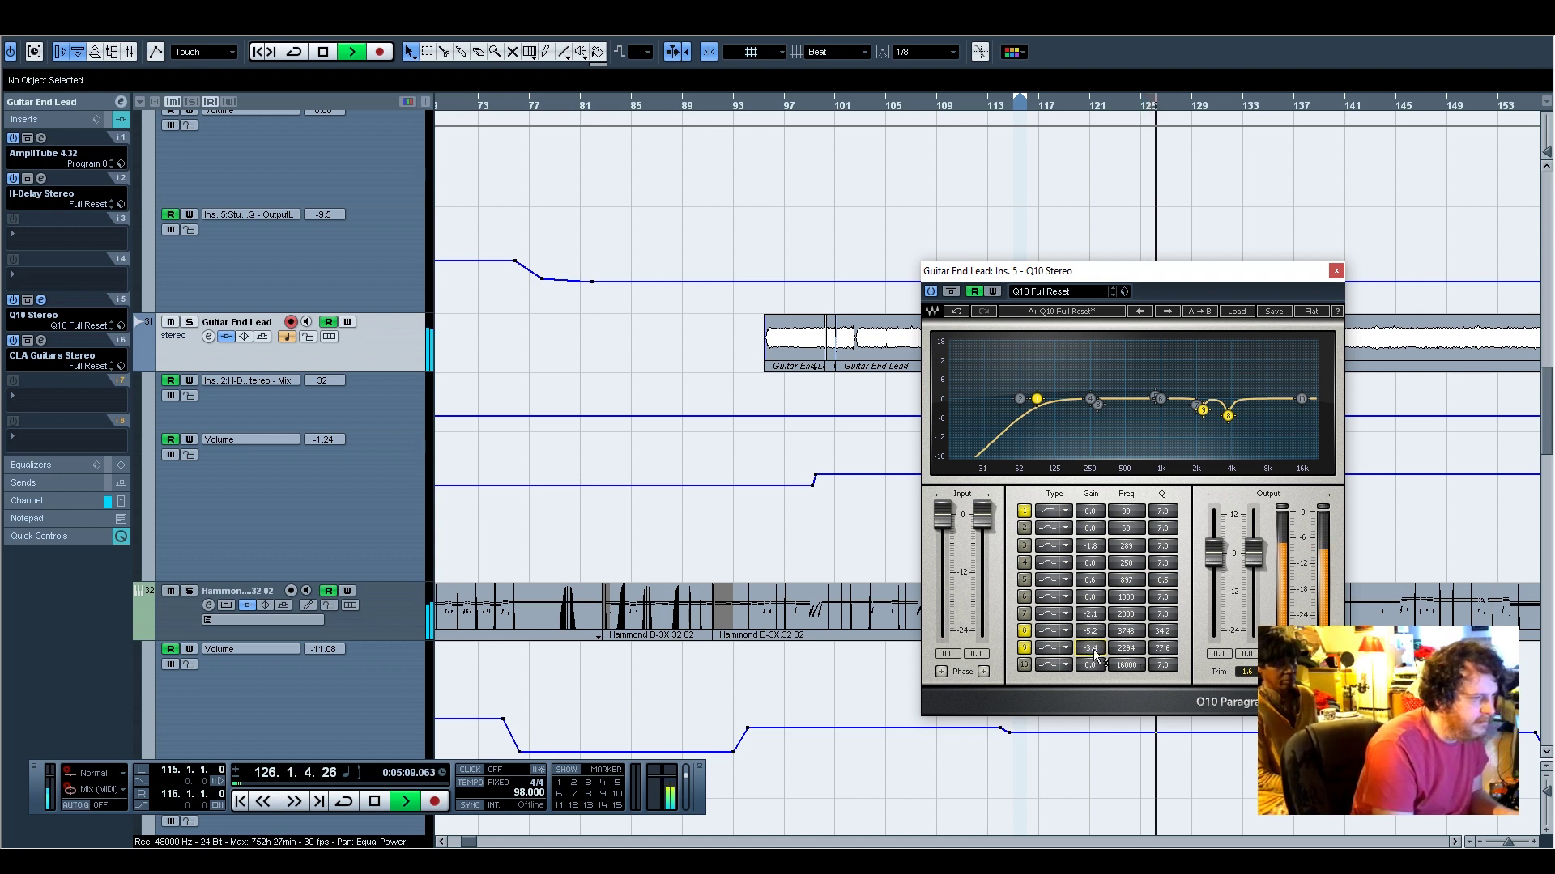
pyautogui.click(1337, 272)
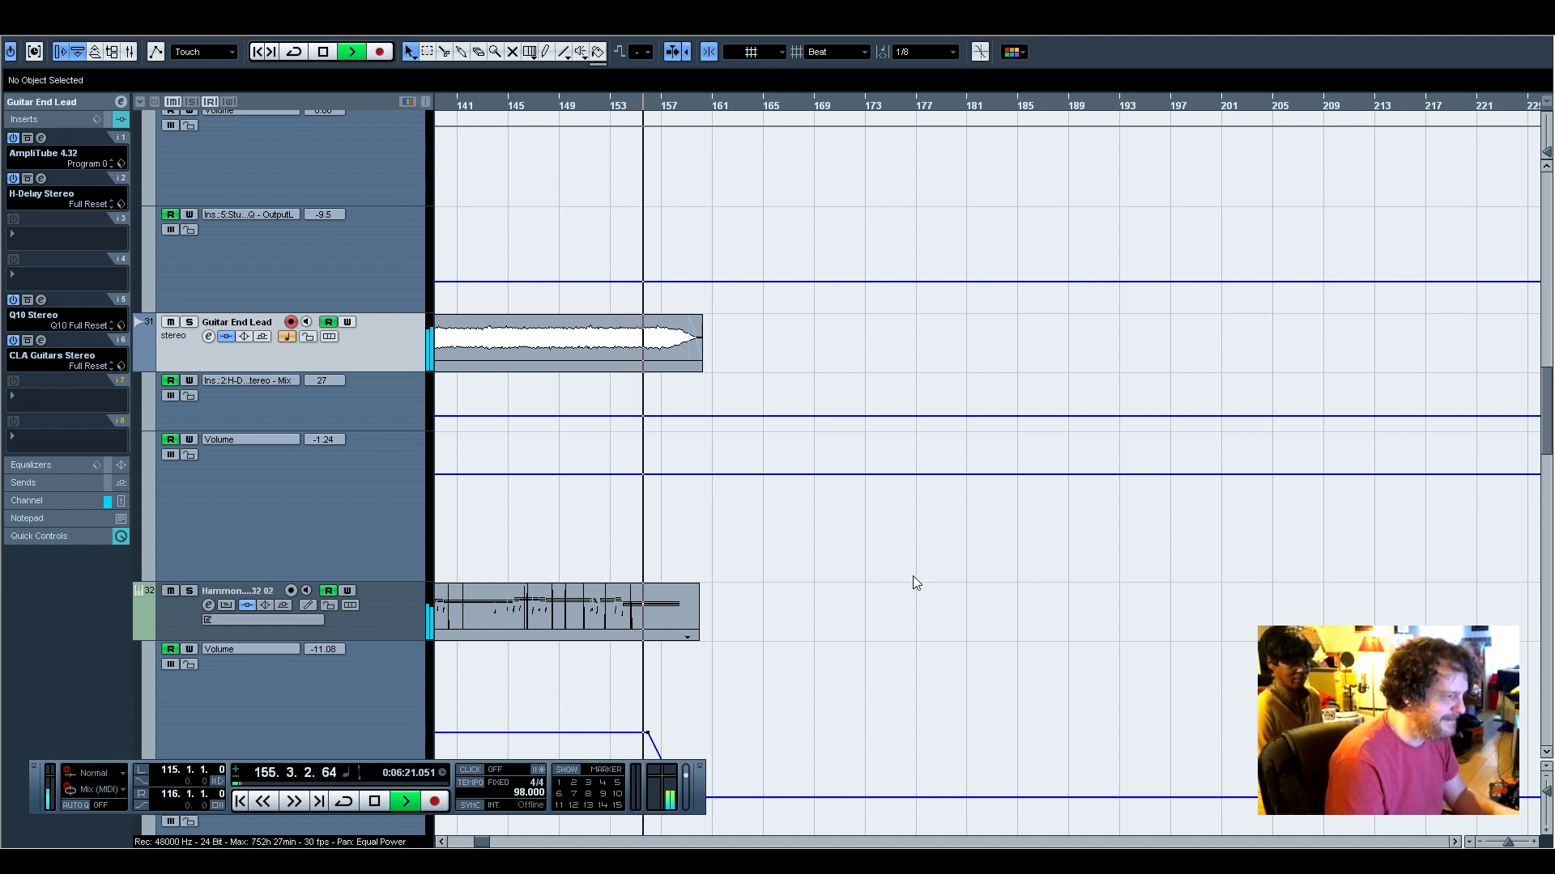
# Play the soloed end lead guitar from bar 152 to check how the song's ending sounds
pyautogui.click(598, 106)
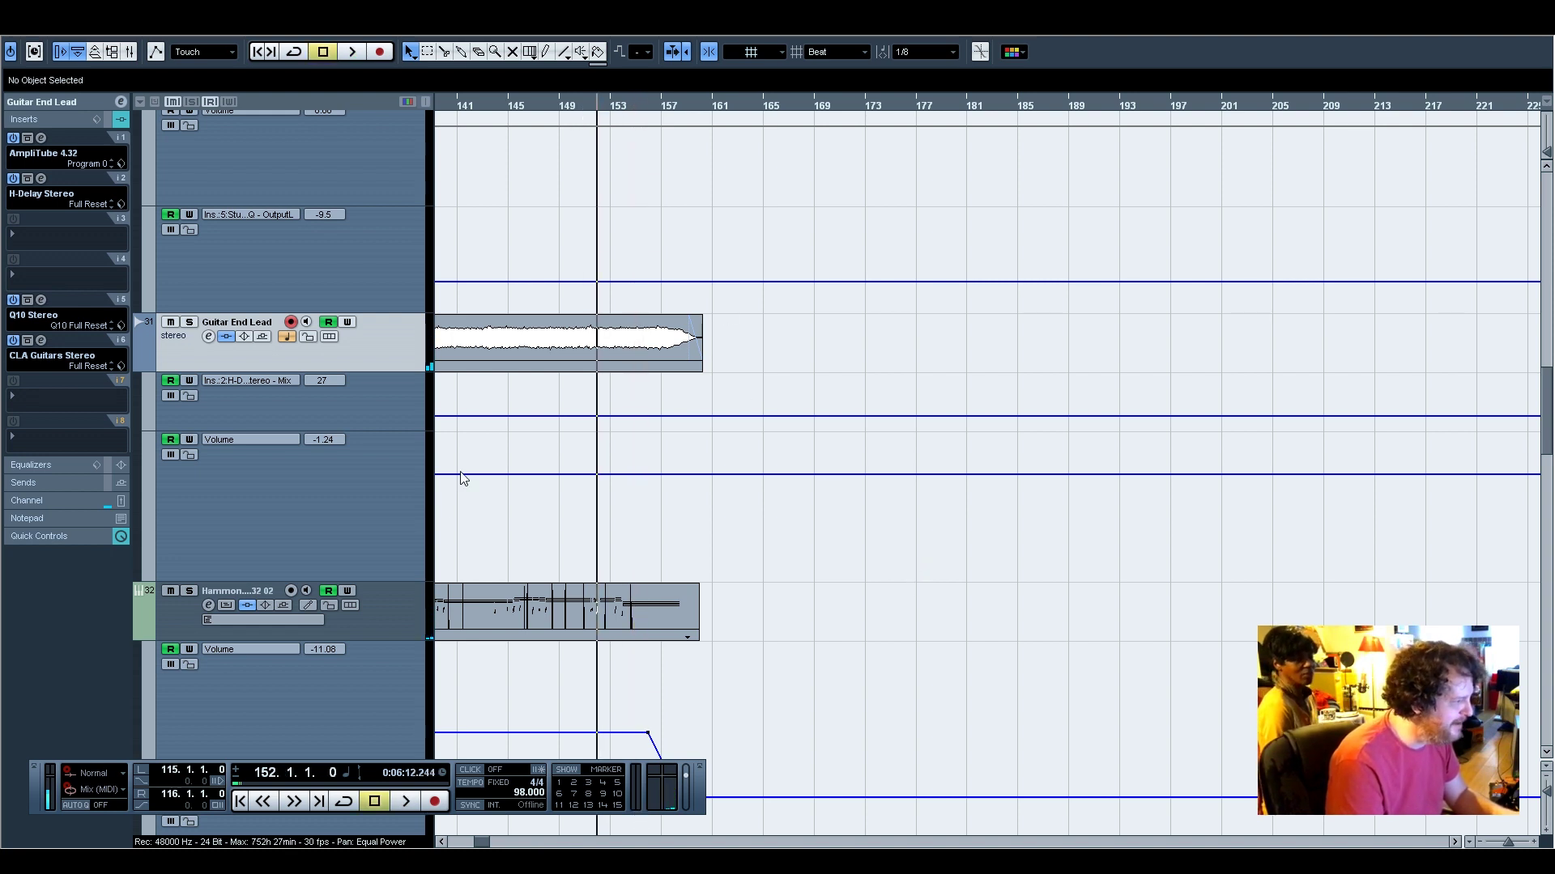
pyautogui.press('space')
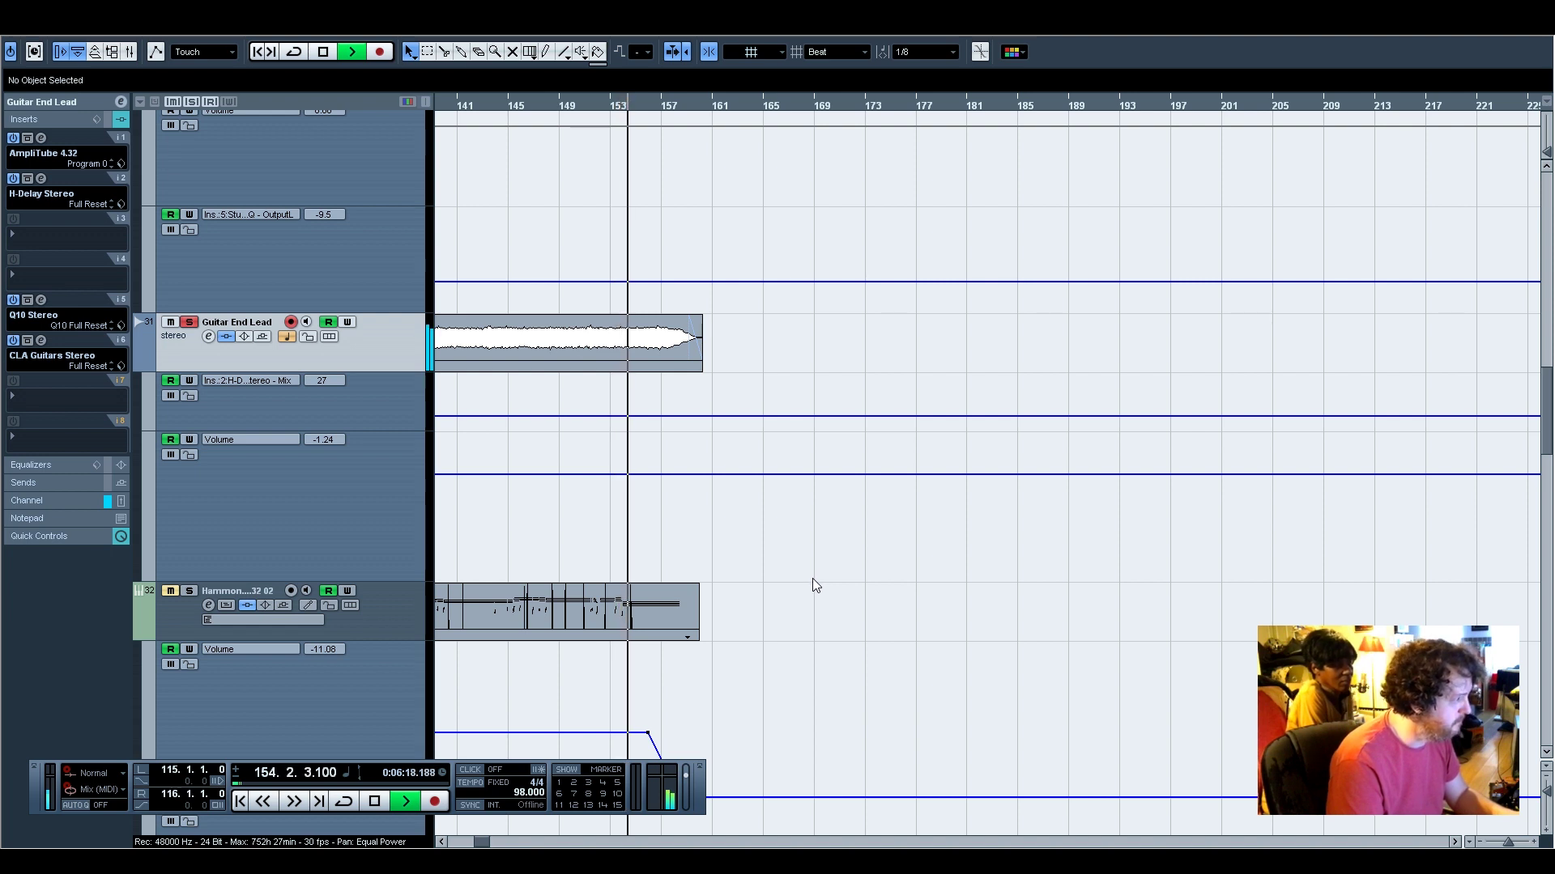
pyautogui.scroll(-2, 813, 578)
pyautogui.scroll(4, 813, 580)
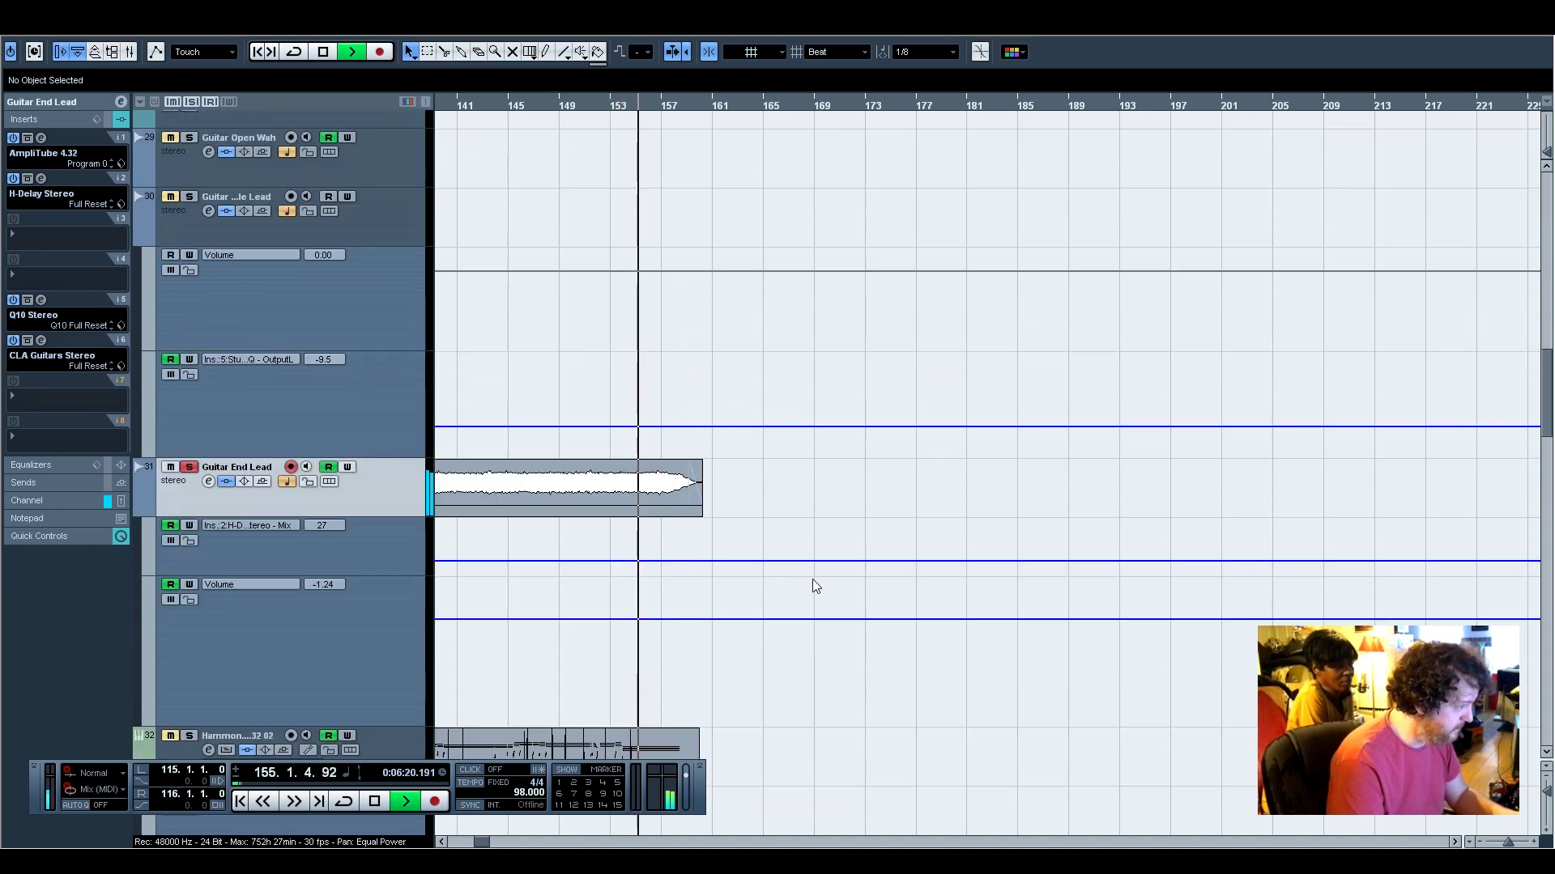
pyautogui.scroll(2, 813, 579)
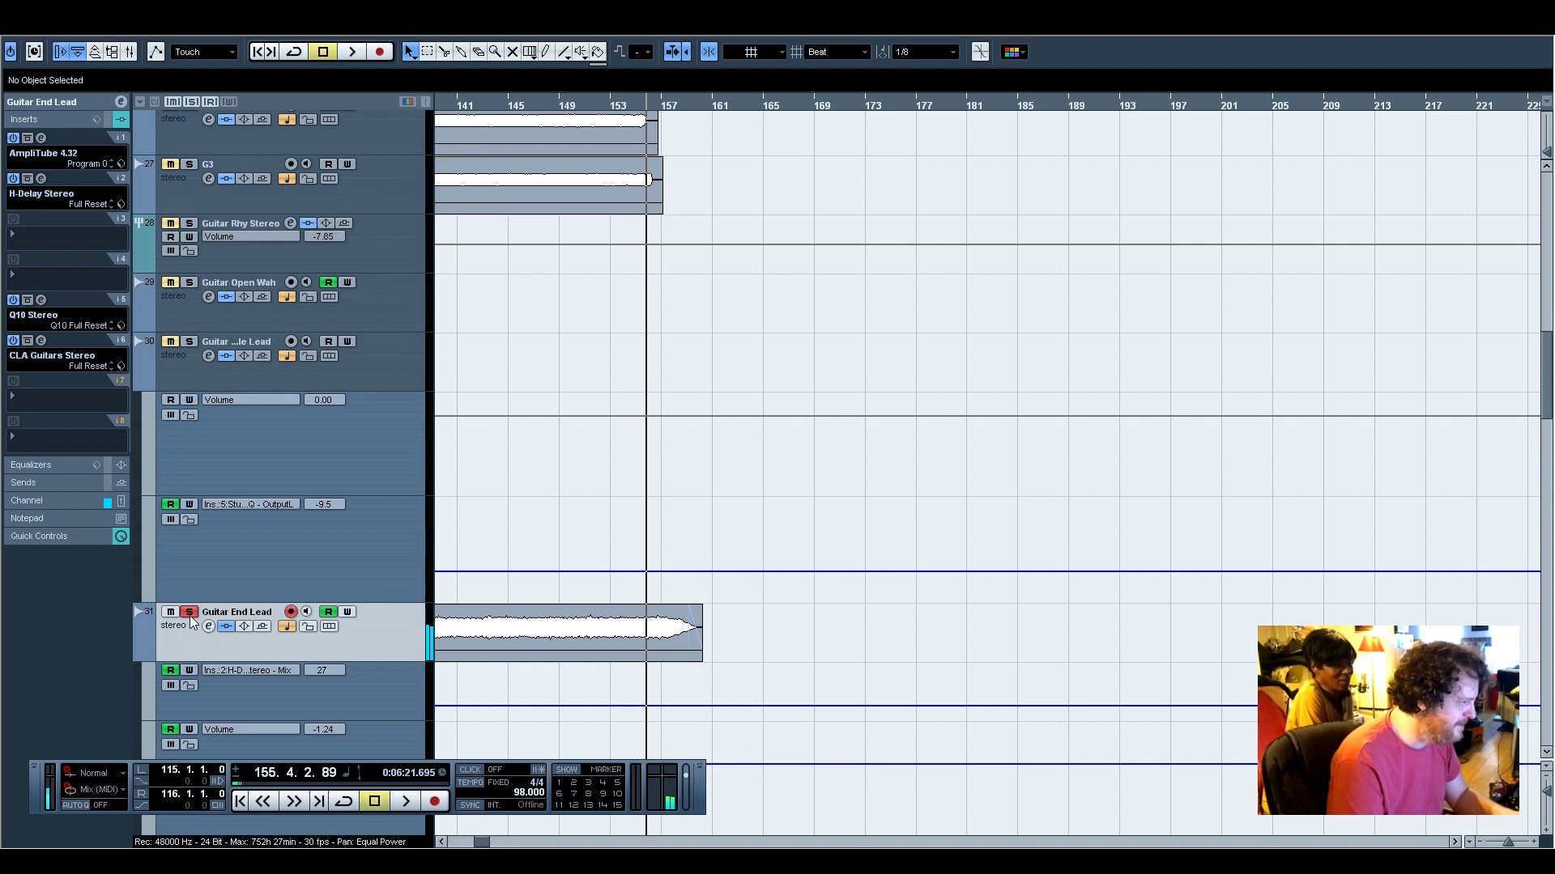
# Replay the unsoloed mix from bar 154, briefly soloing the Guitar Rhy Stereo group
pyautogui.click(623, 106)
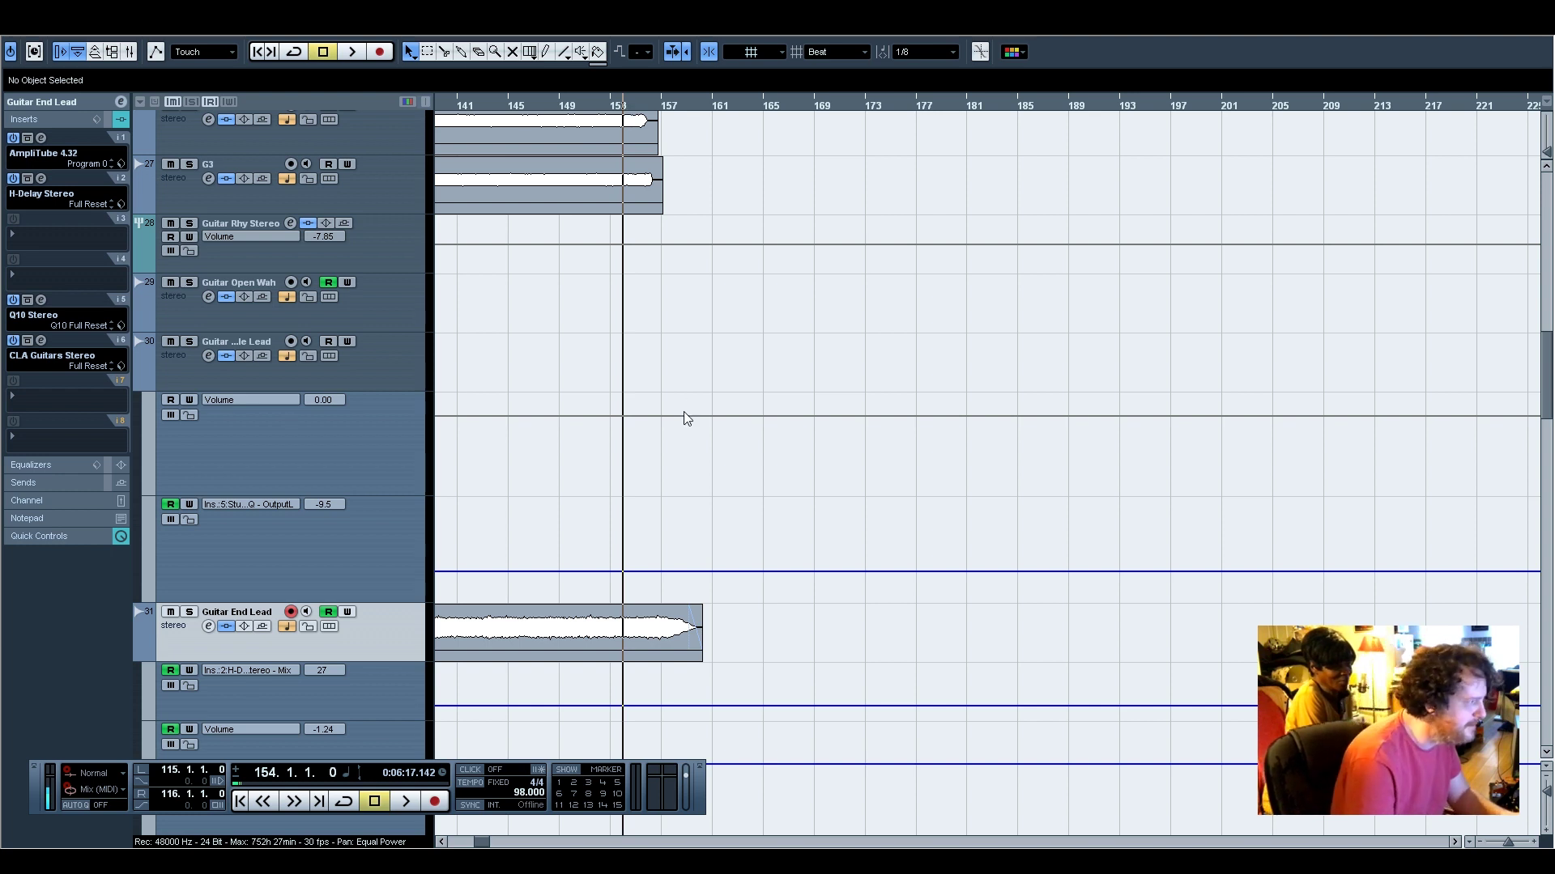
pyautogui.press('space')
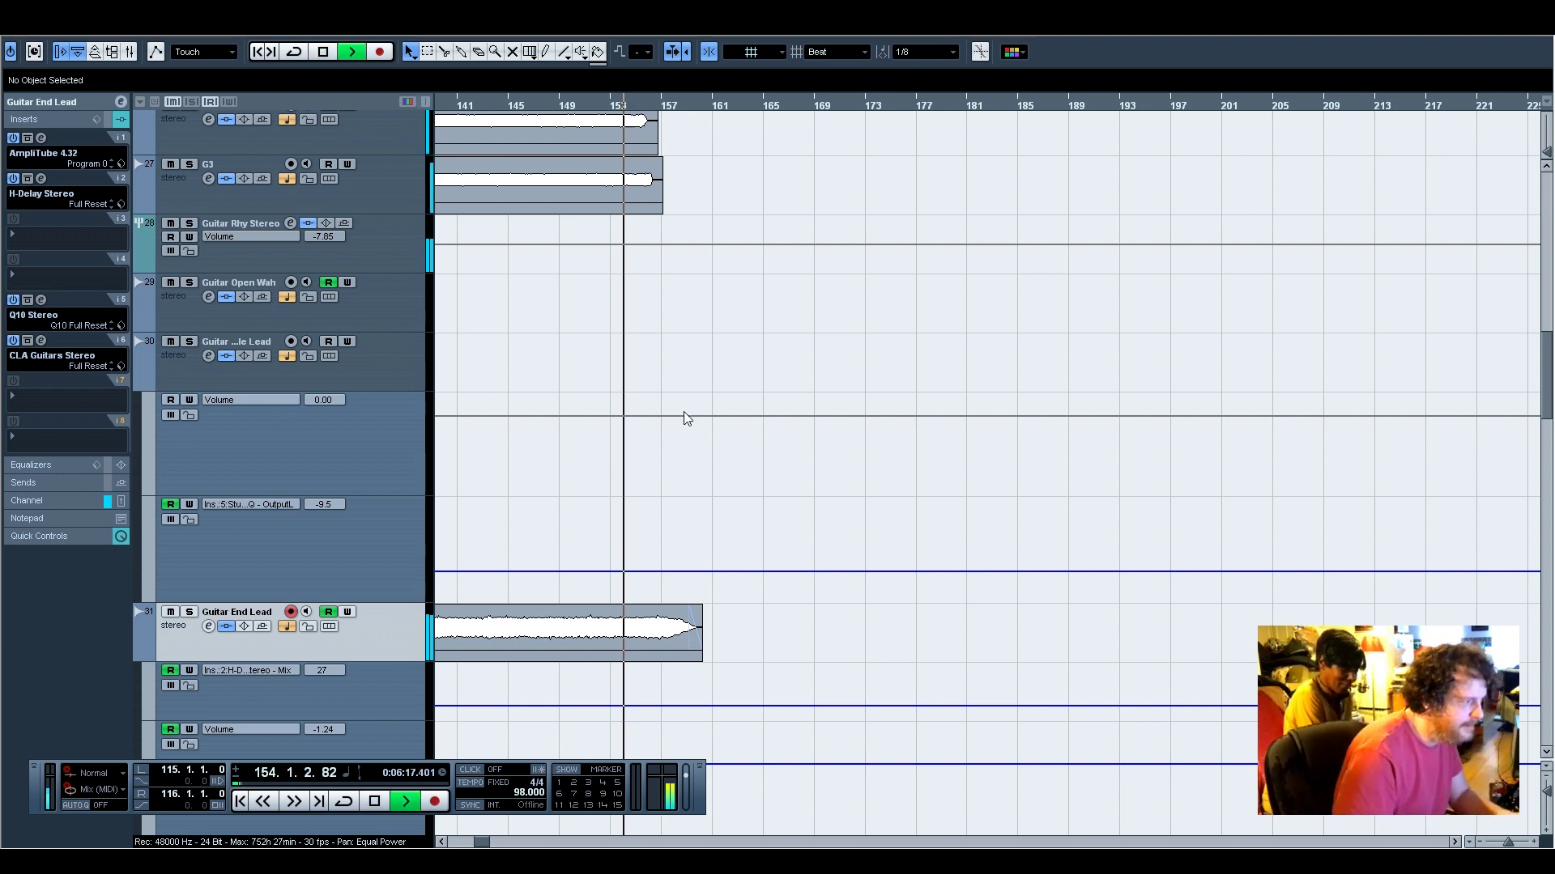
pyautogui.click(190, 223)
pyautogui.click(190, 223)
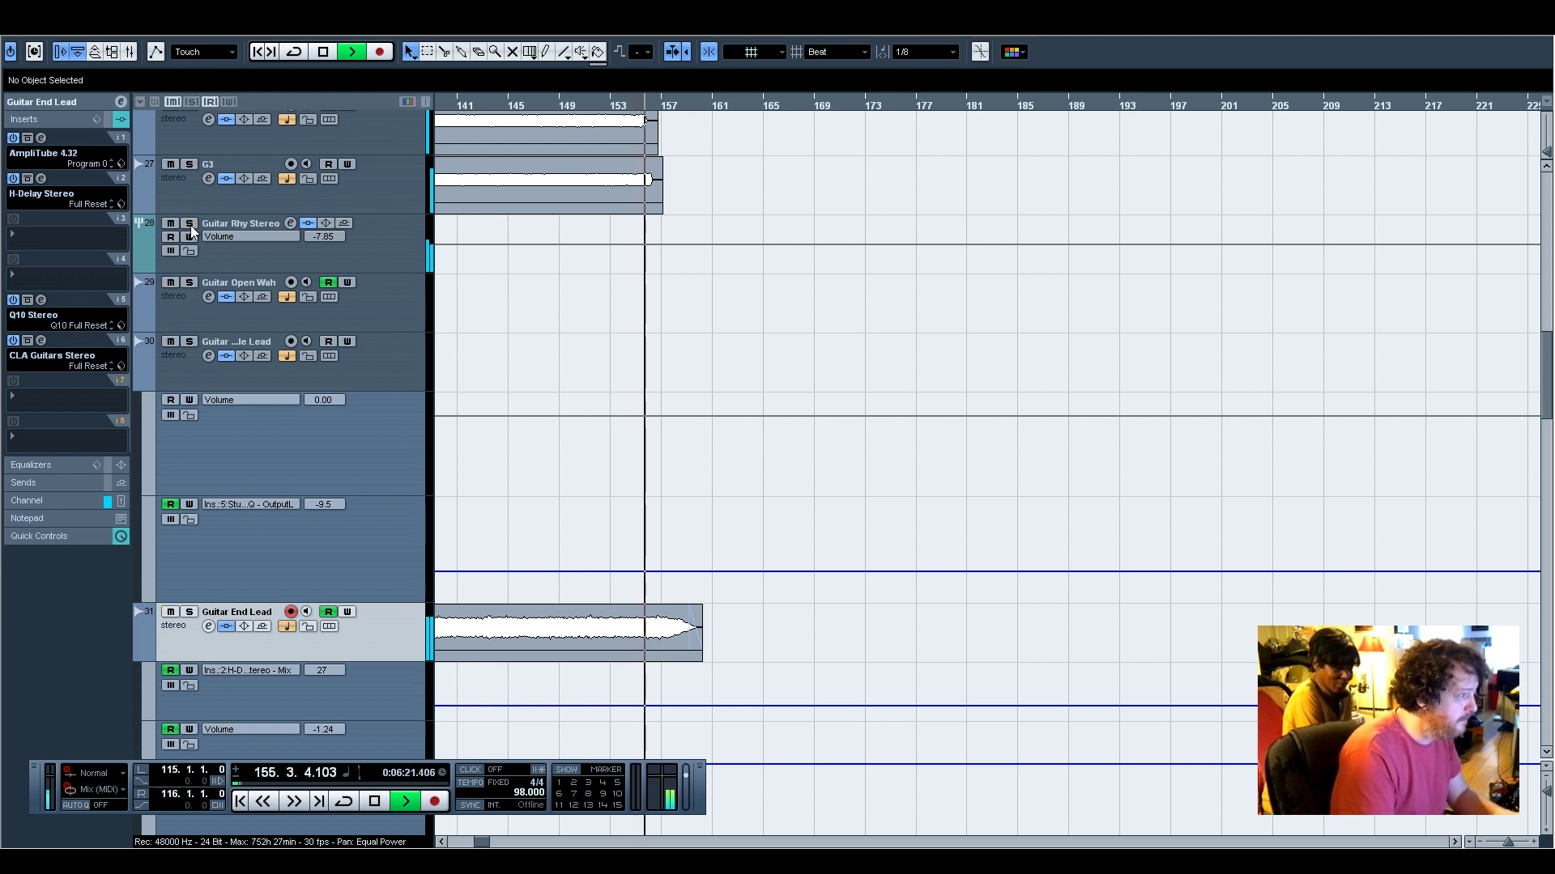
# Look over the Hammond, pad, synth and vocal tracks across the song's arrangement
pyautogui.scroll(-6, 910, 621)
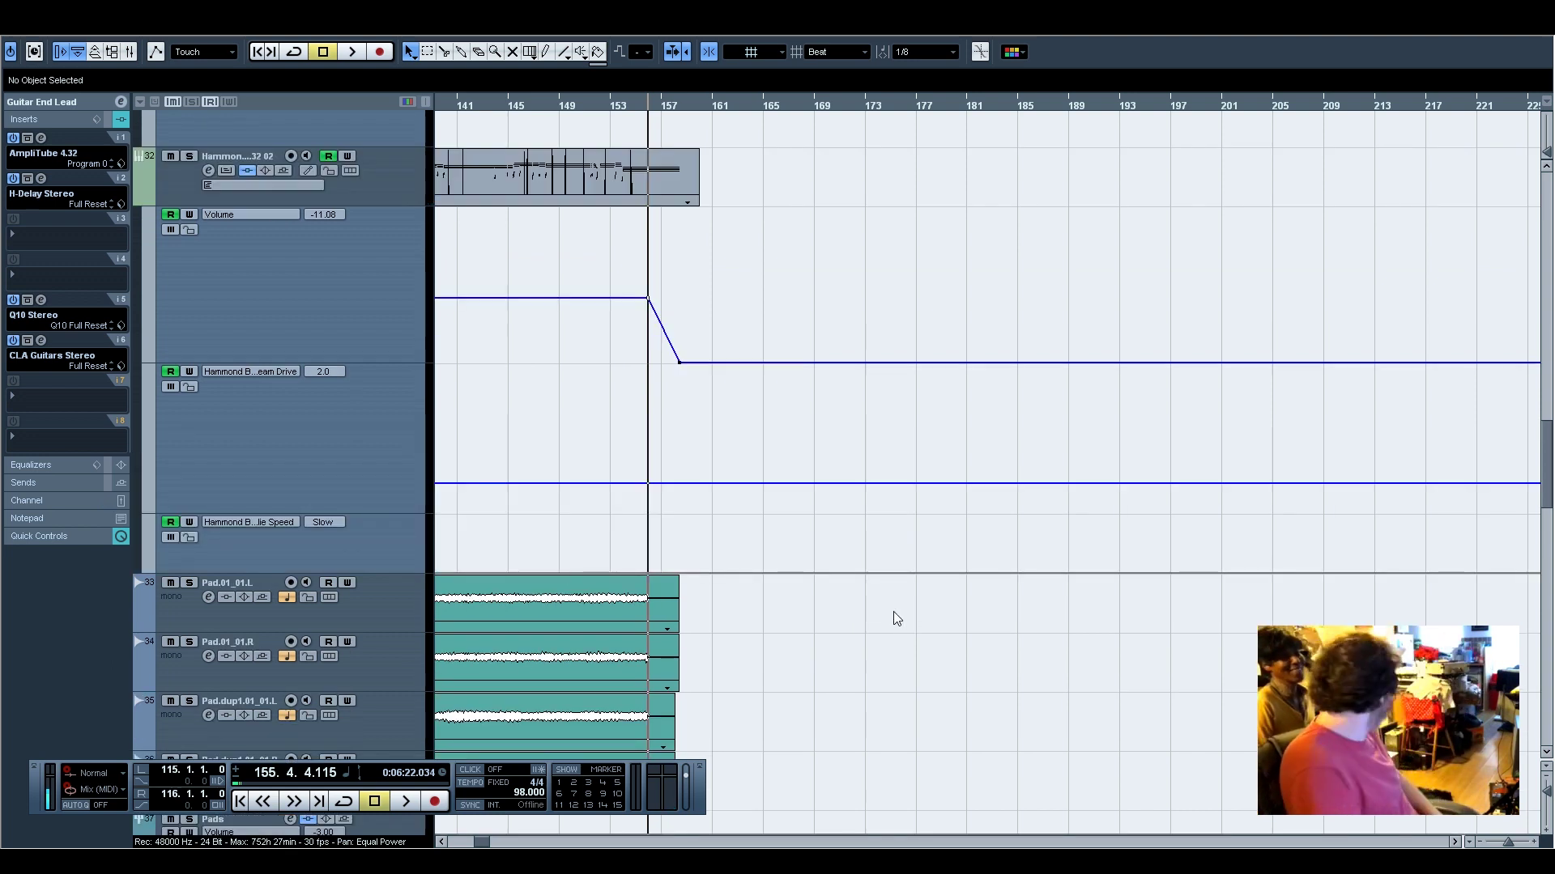
pyautogui.moveTo(482, 841); pyautogui.dragTo(454, 841)
pyautogui.scroll(-8, 1016, 516)
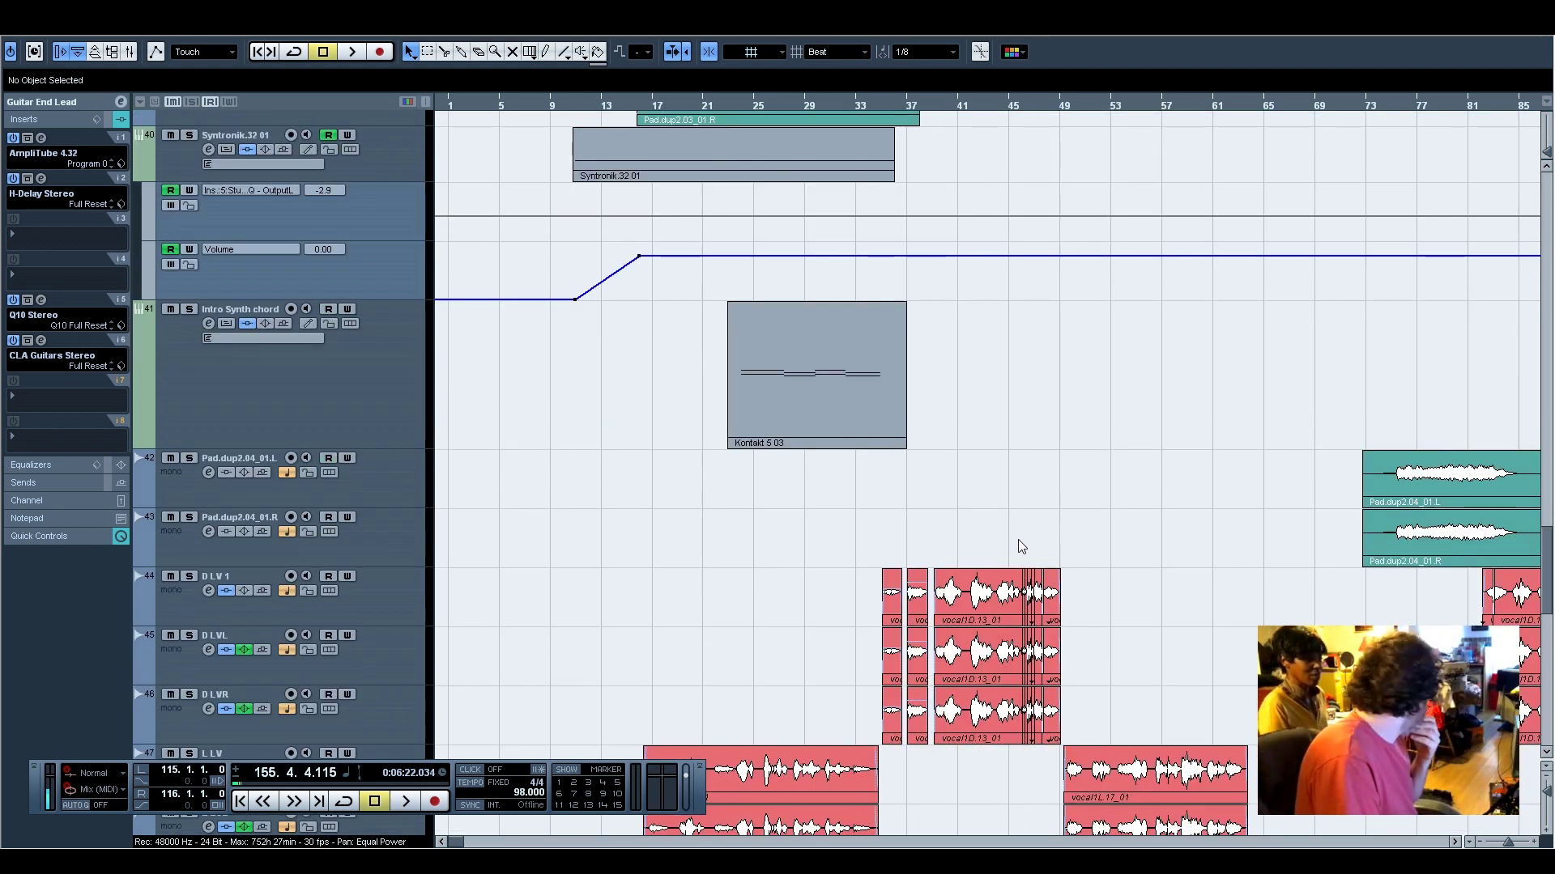
pyautogui.moveTo(1509, 841); pyautogui.dragTo(1507, 842)
pyautogui.hscroll(-10, 923, 526)
pyautogui.scroll(6, 923, 526)
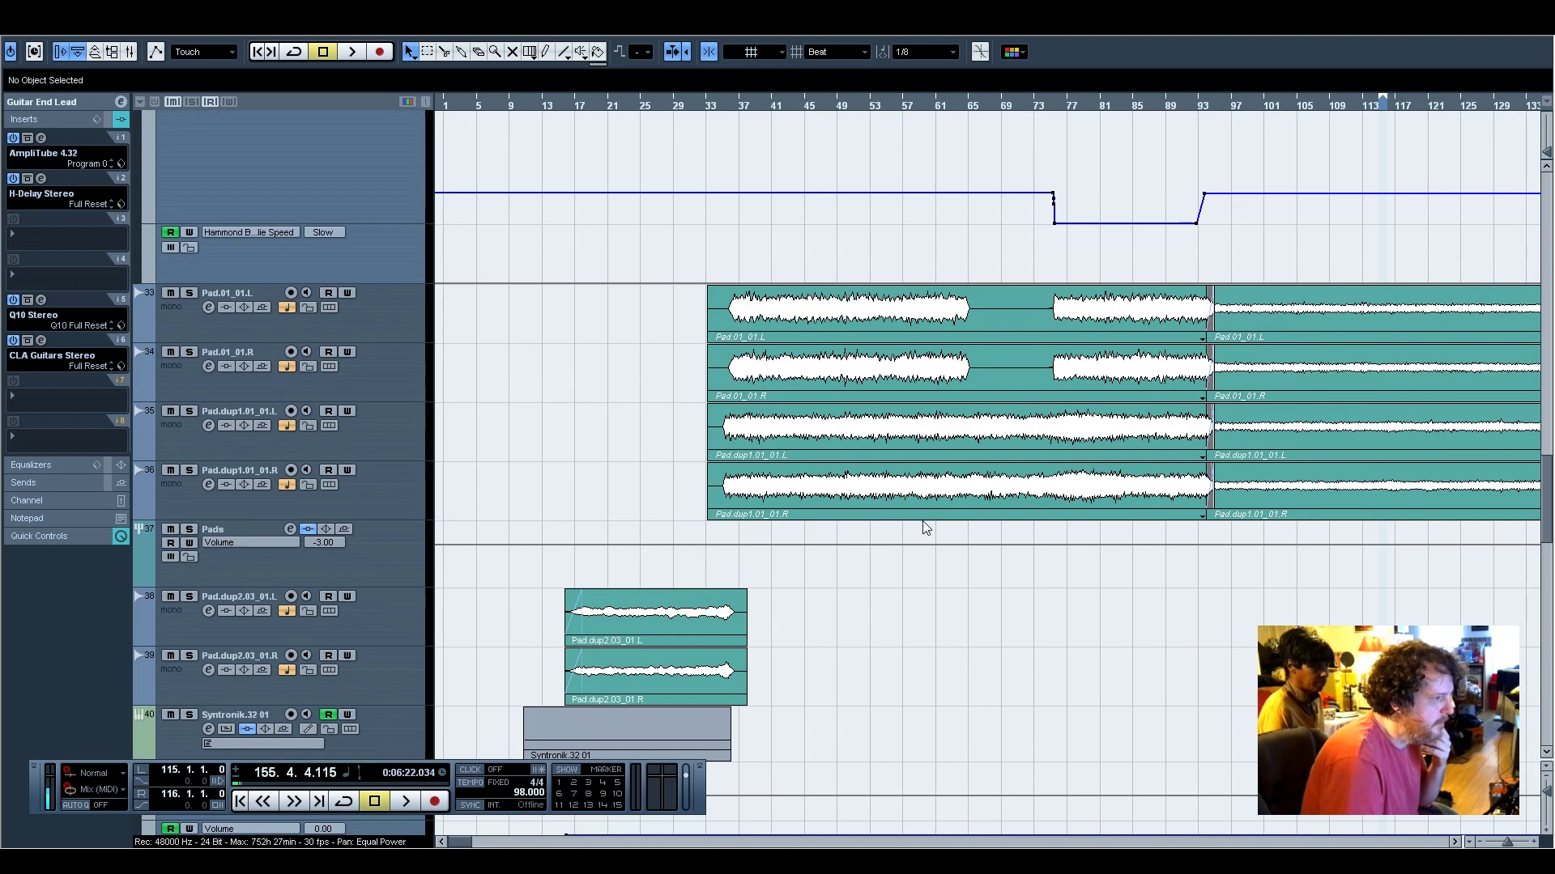
pyautogui.scroll(5, 923, 525)
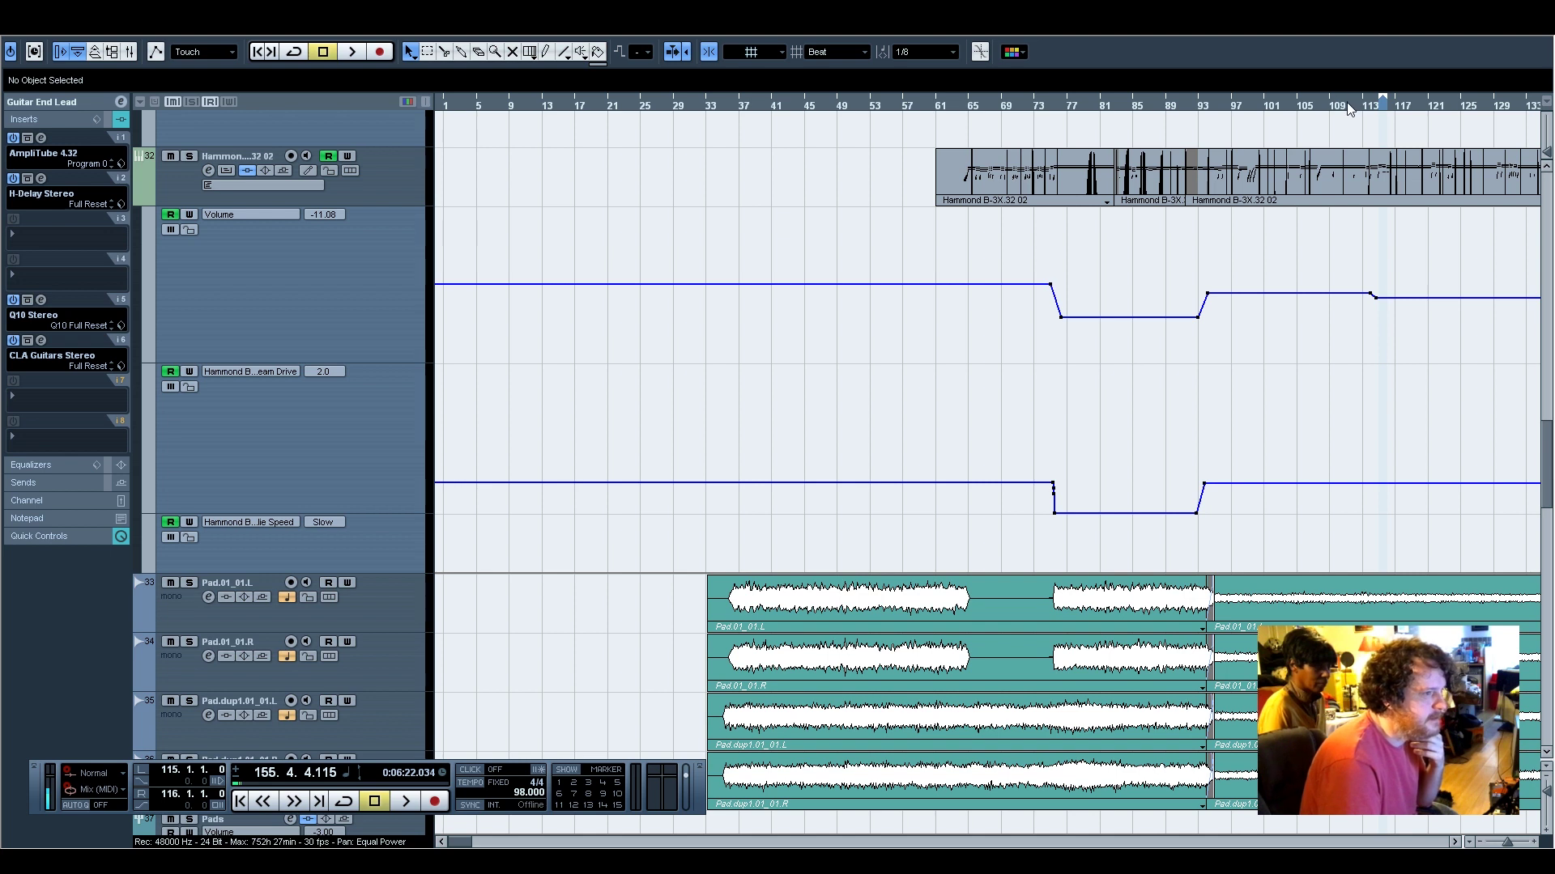
# Play the mix from bar 115 and reset the All Vox group's volume to 0.00
pyautogui.press('space')
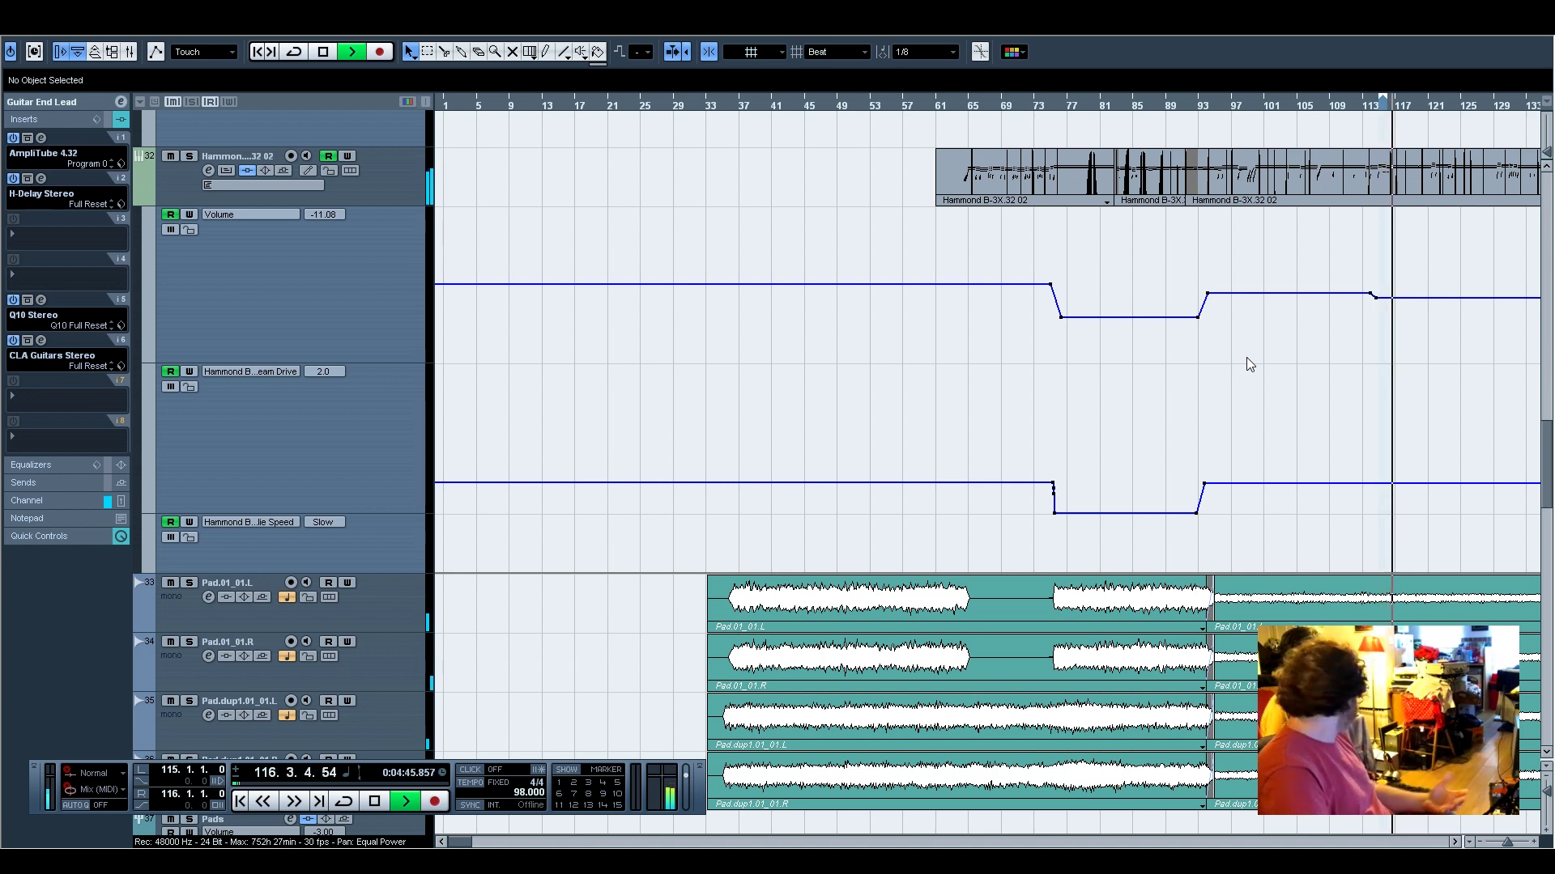
pyautogui.scroll(-5, 907, 526)
pyautogui.scroll(-10, 897, 571)
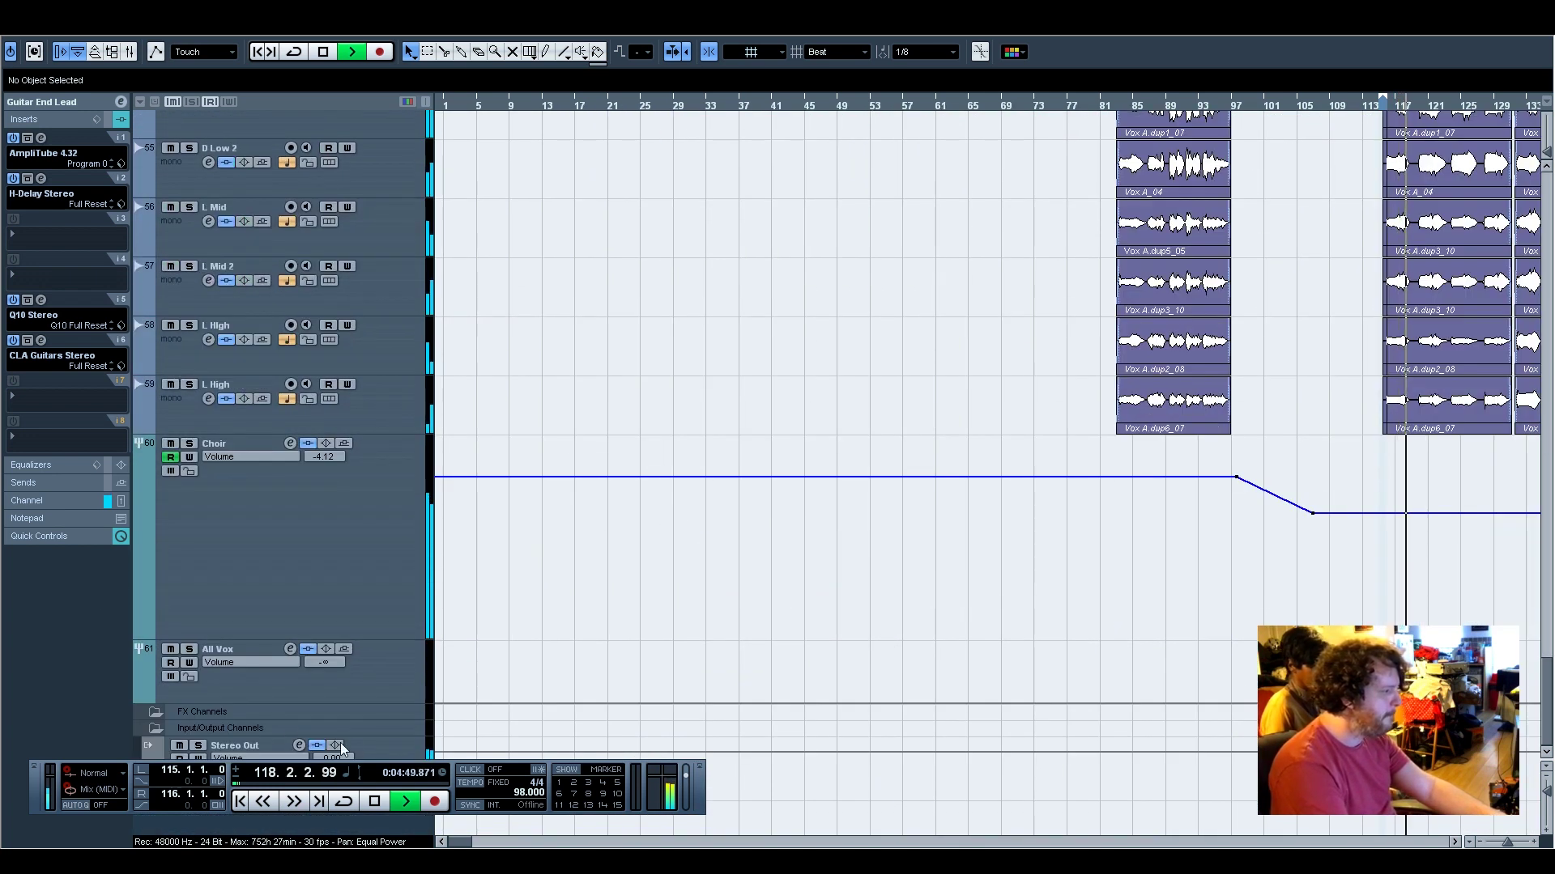
pyautogui.click(326, 688)
pyautogui.keyDown('ctrl'); pyautogui.click(90, 322); pyautogui.keyUp('ctrl')
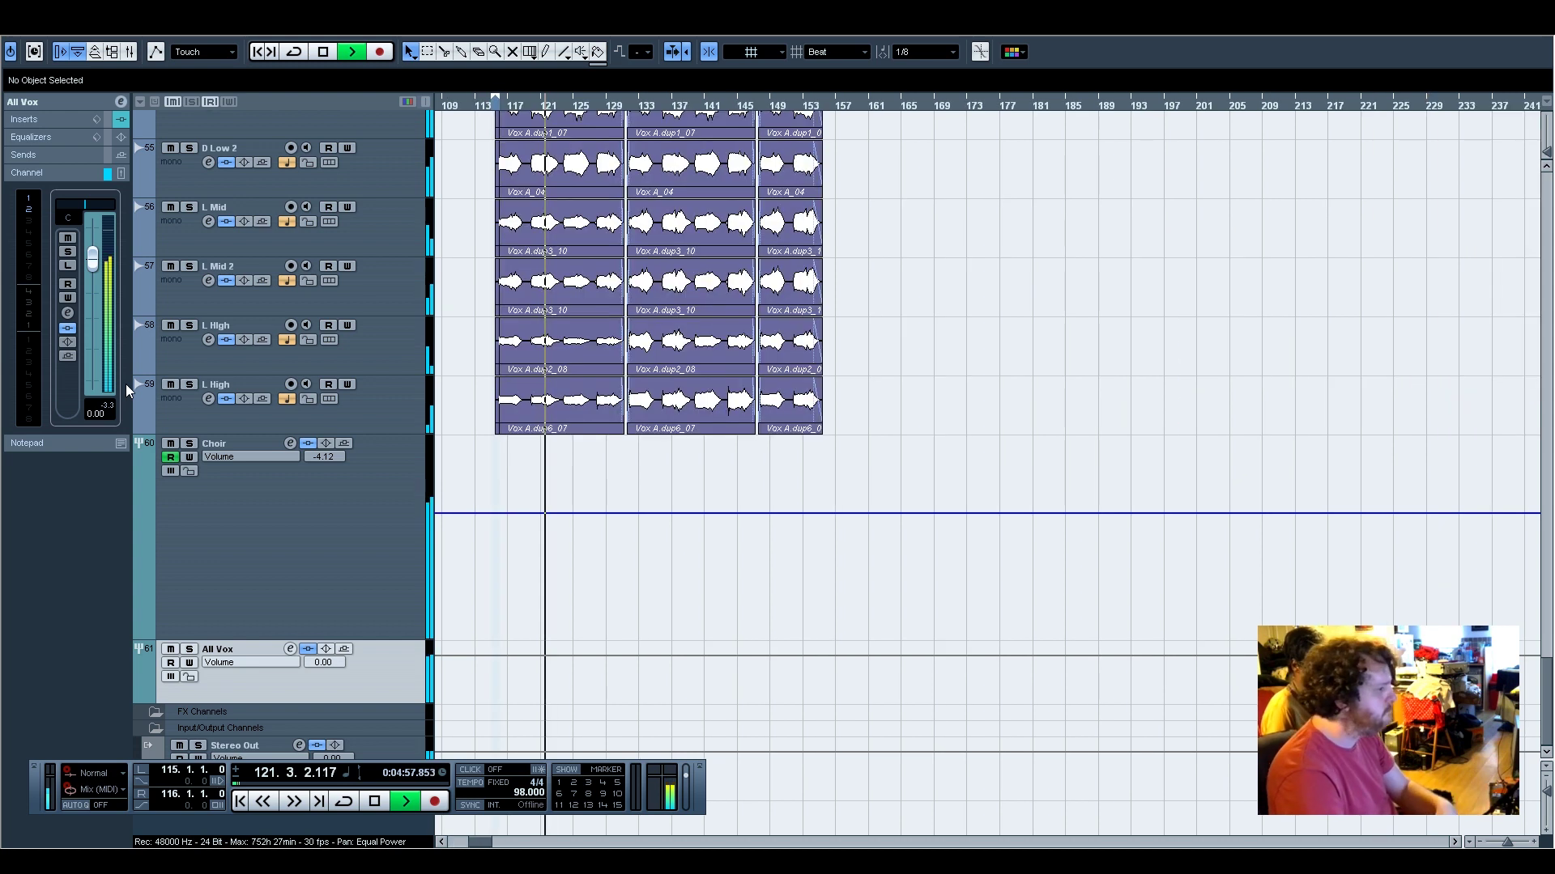
# Stop playback while reviewing the vocal, end lead guitar, Hammond, pad and synth tracks from the ending back to the intro
pyautogui.scroll(10, 753, 653)
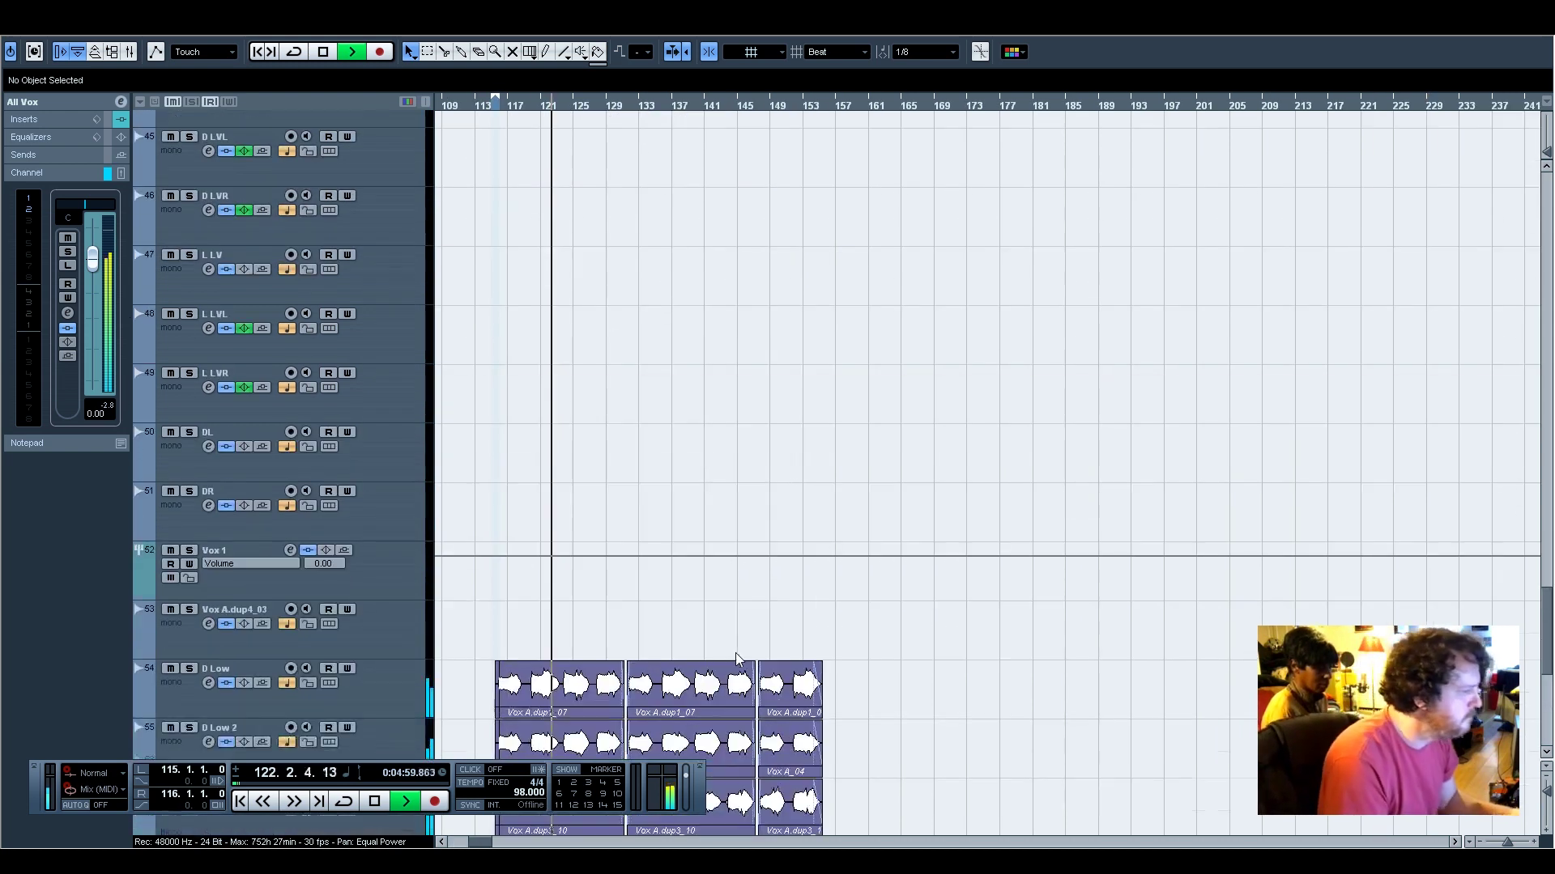
pyautogui.scroll(4, 714, 591)
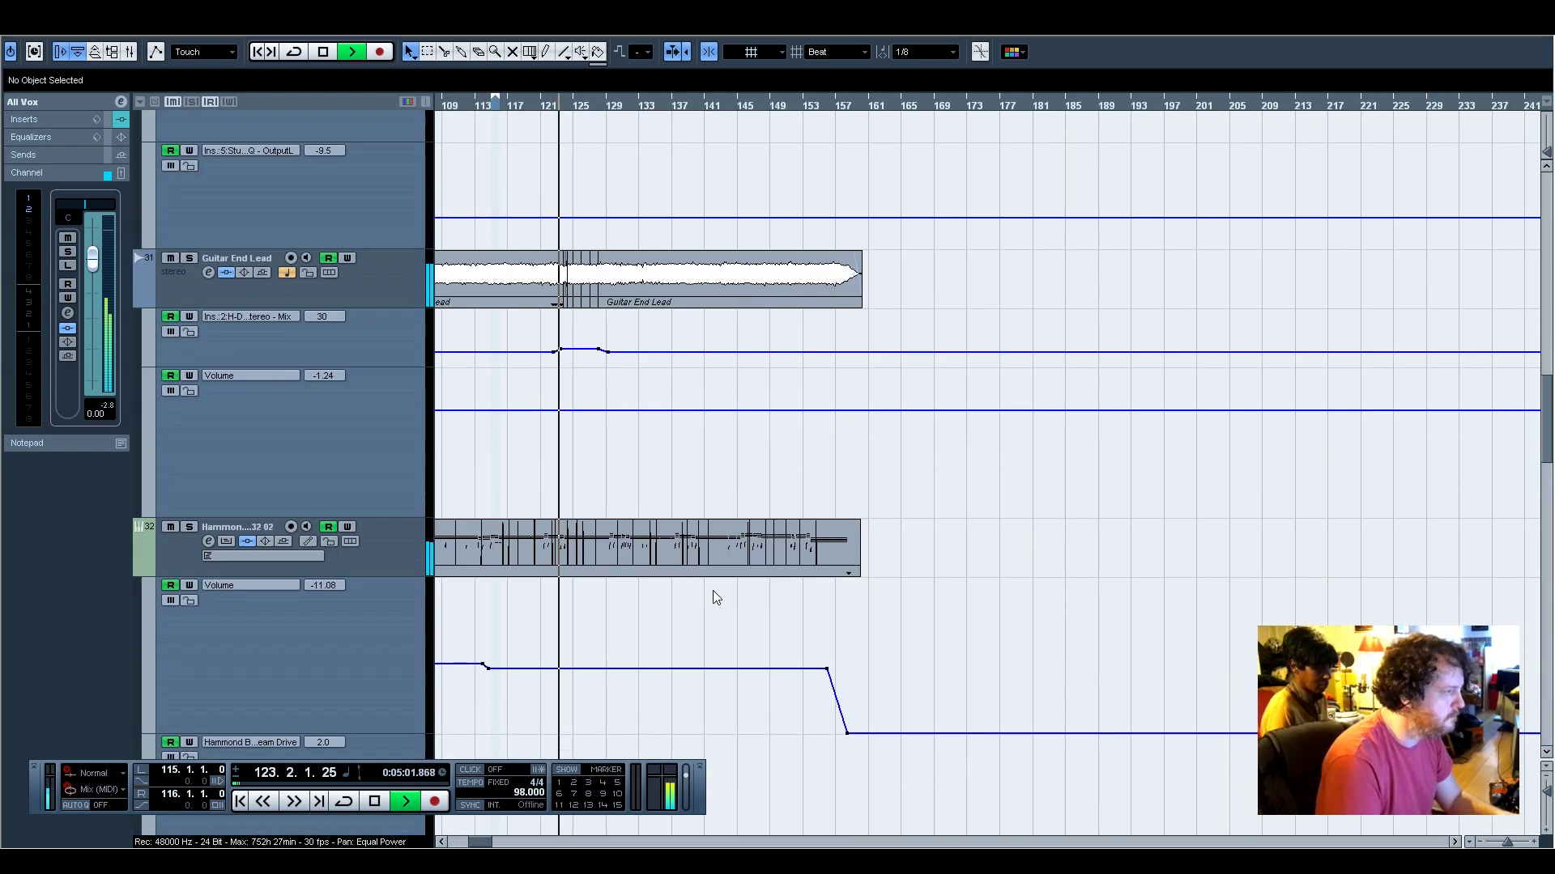
pyautogui.scroll(-7, 707, 596)
pyautogui.press('space')
pyautogui.scroll(-4, 743, 654)
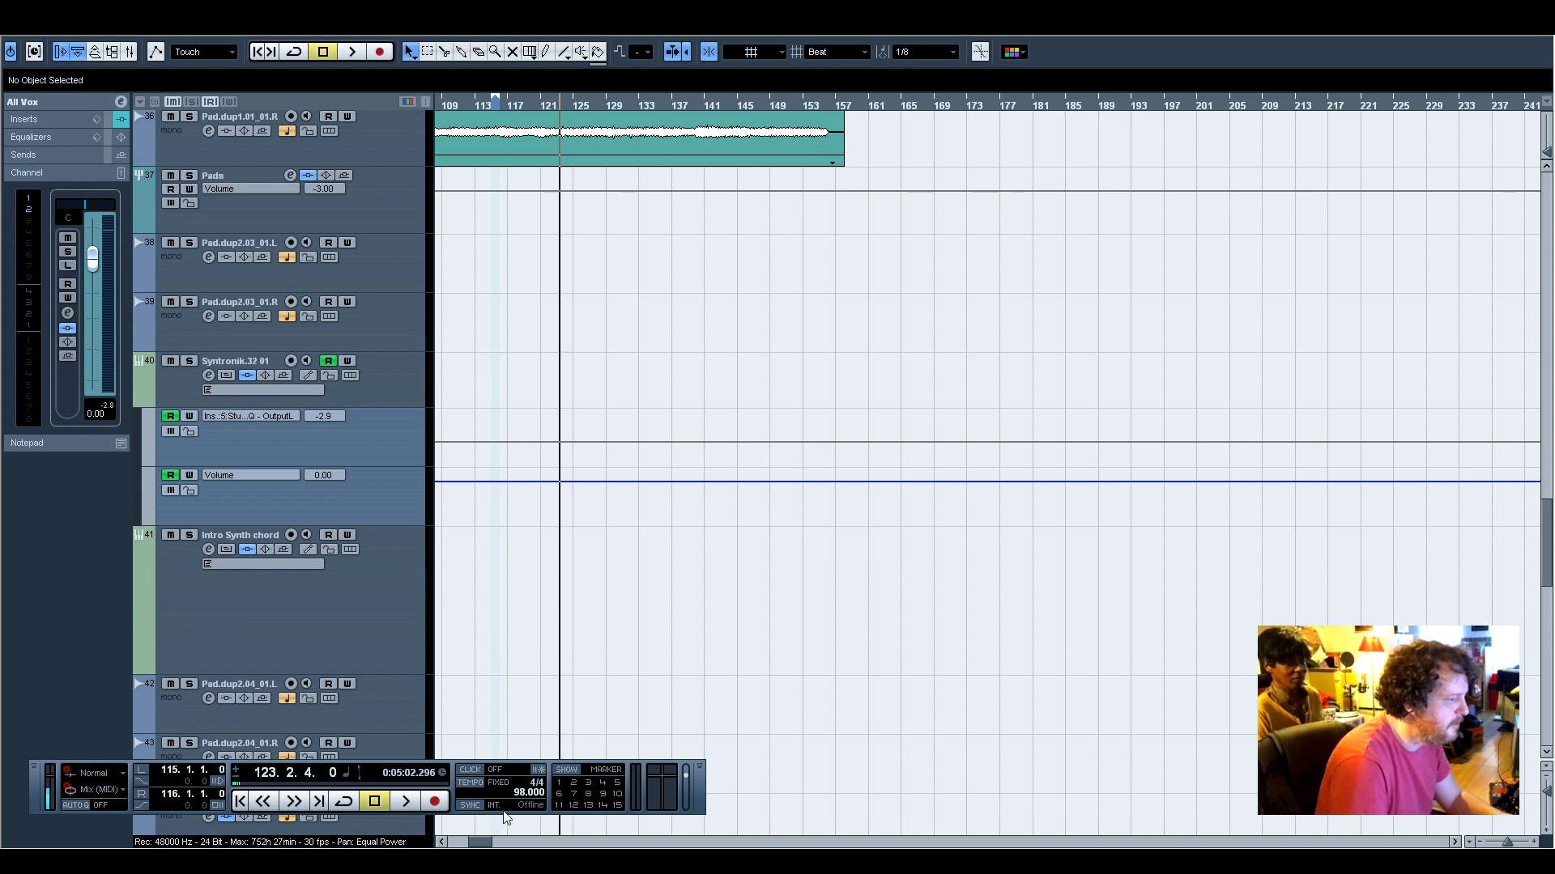
pyautogui.moveTo(487, 844); pyautogui.dragTo(468, 845)
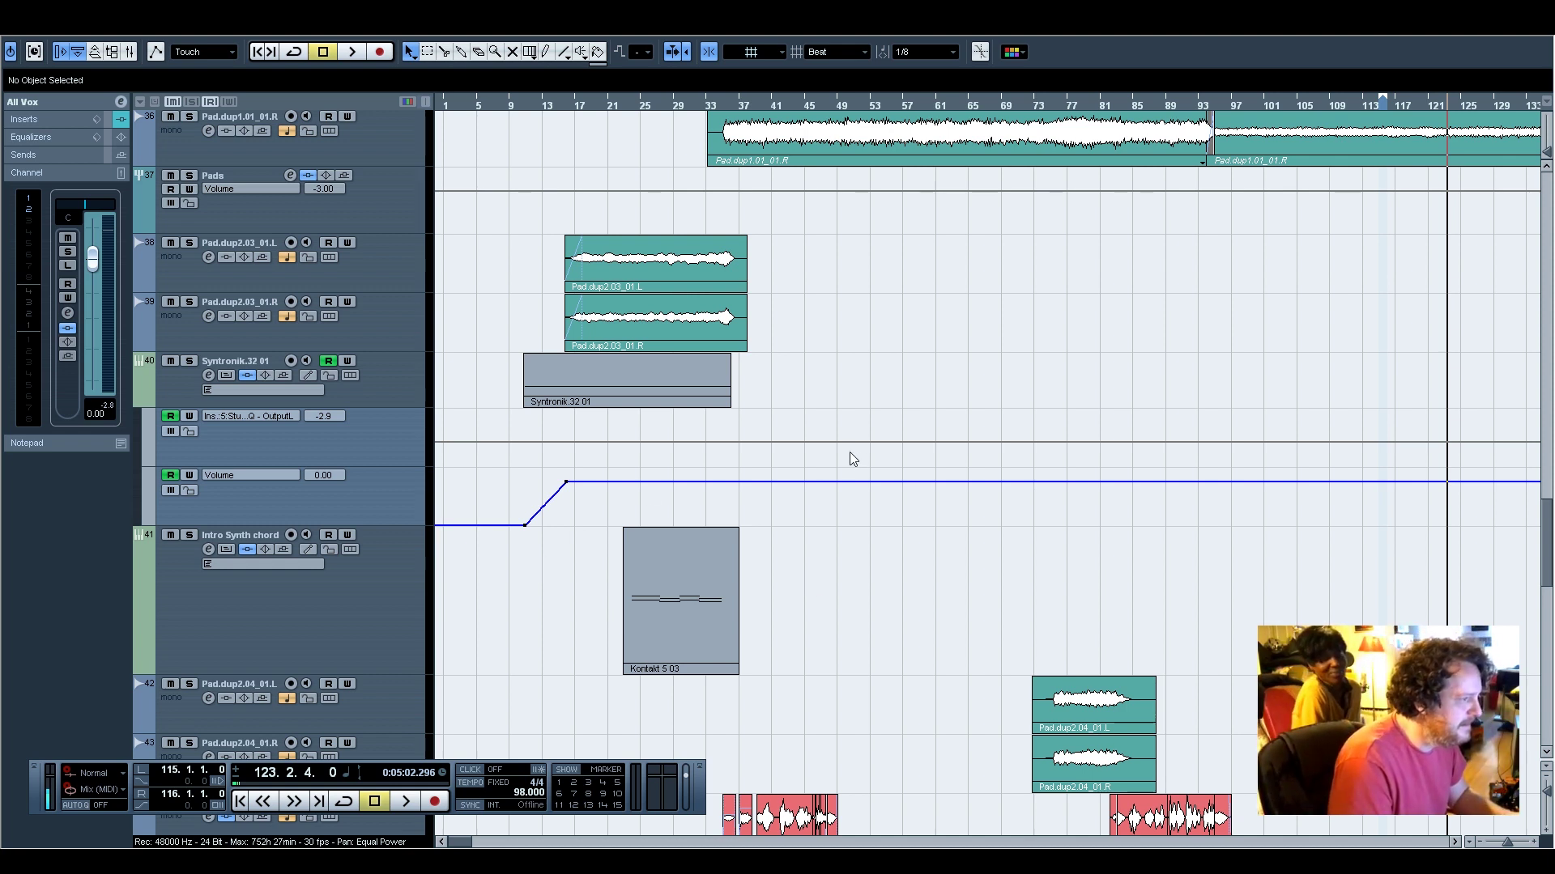
pyautogui.scroll(3, 850, 458)
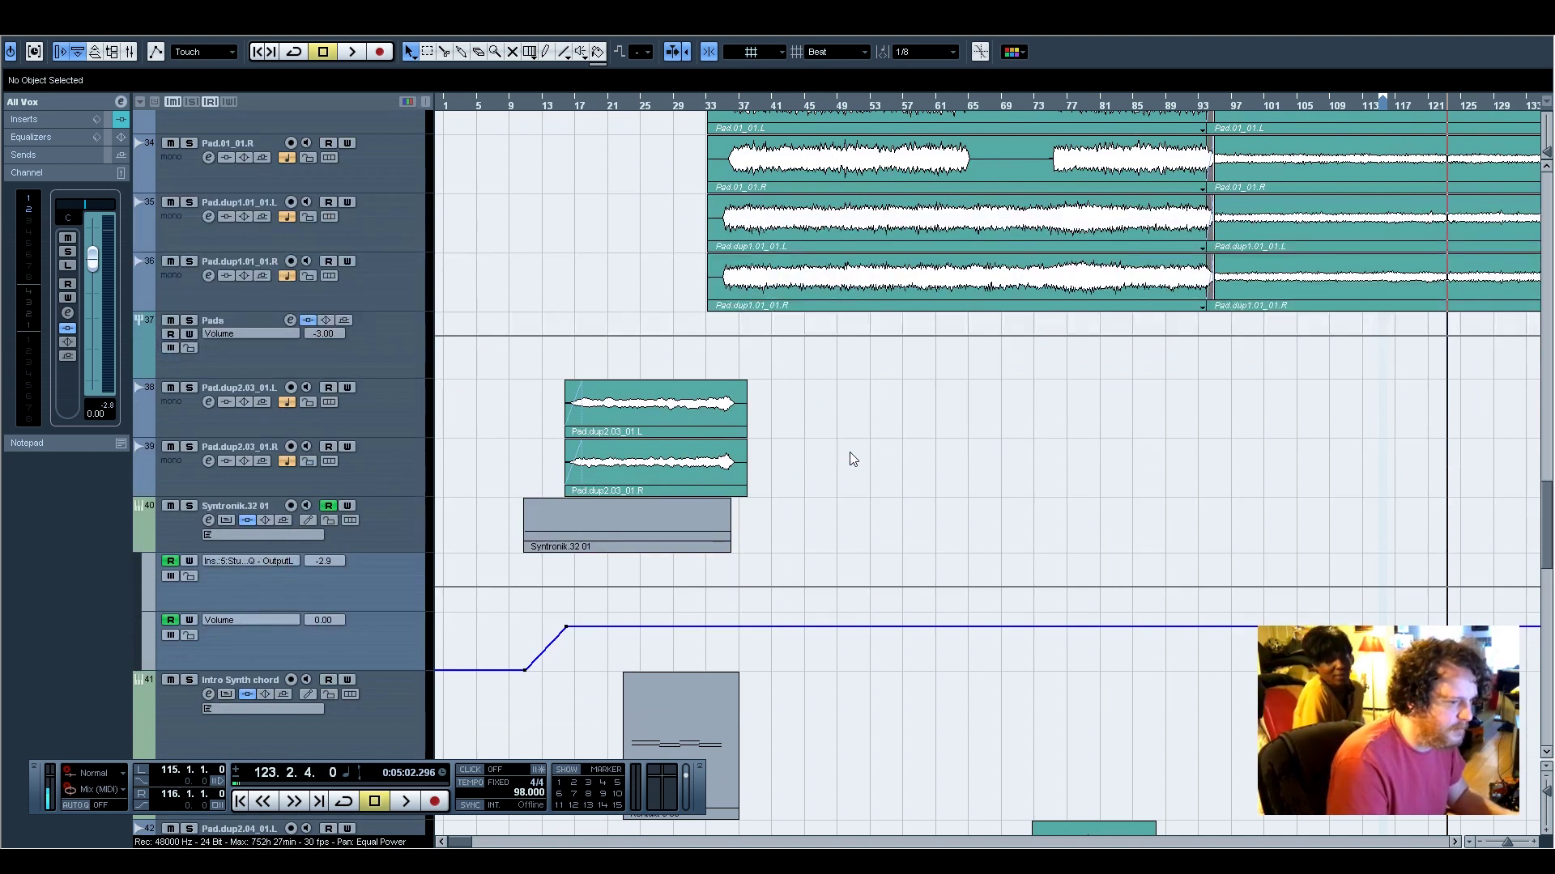
pyautogui.scroll(5, 851, 458)
pyautogui.scroll(-8, 848, 455)
pyautogui.scroll(-3, 848, 452)
pyautogui.scroll(3, 849, 452)
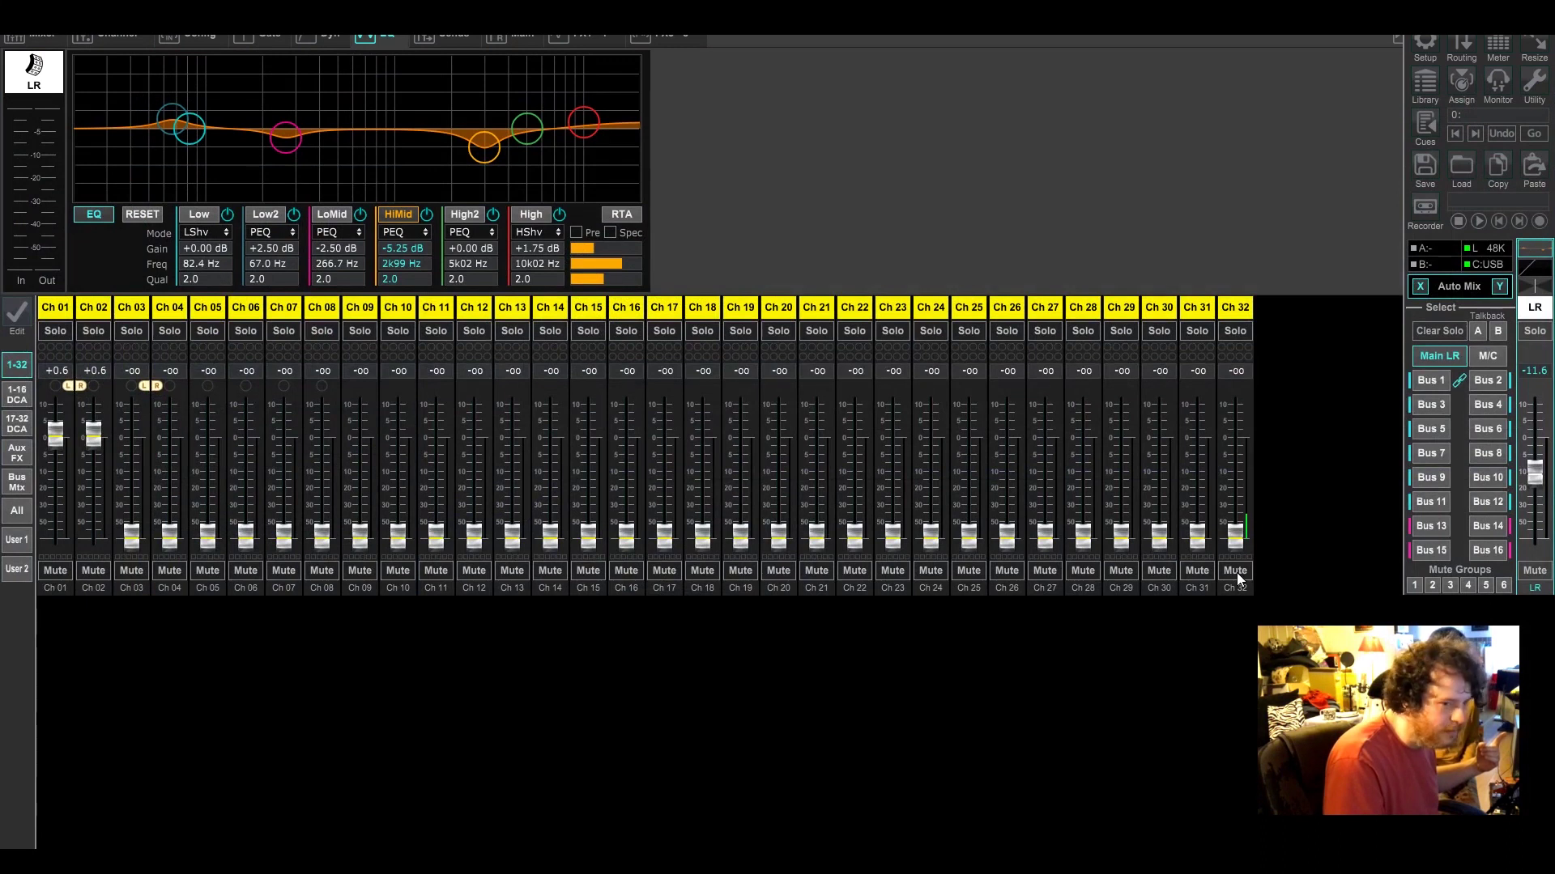
# Switch to the digital mixer's control app and mute channel 32
pyautogui.click(1237, 572)
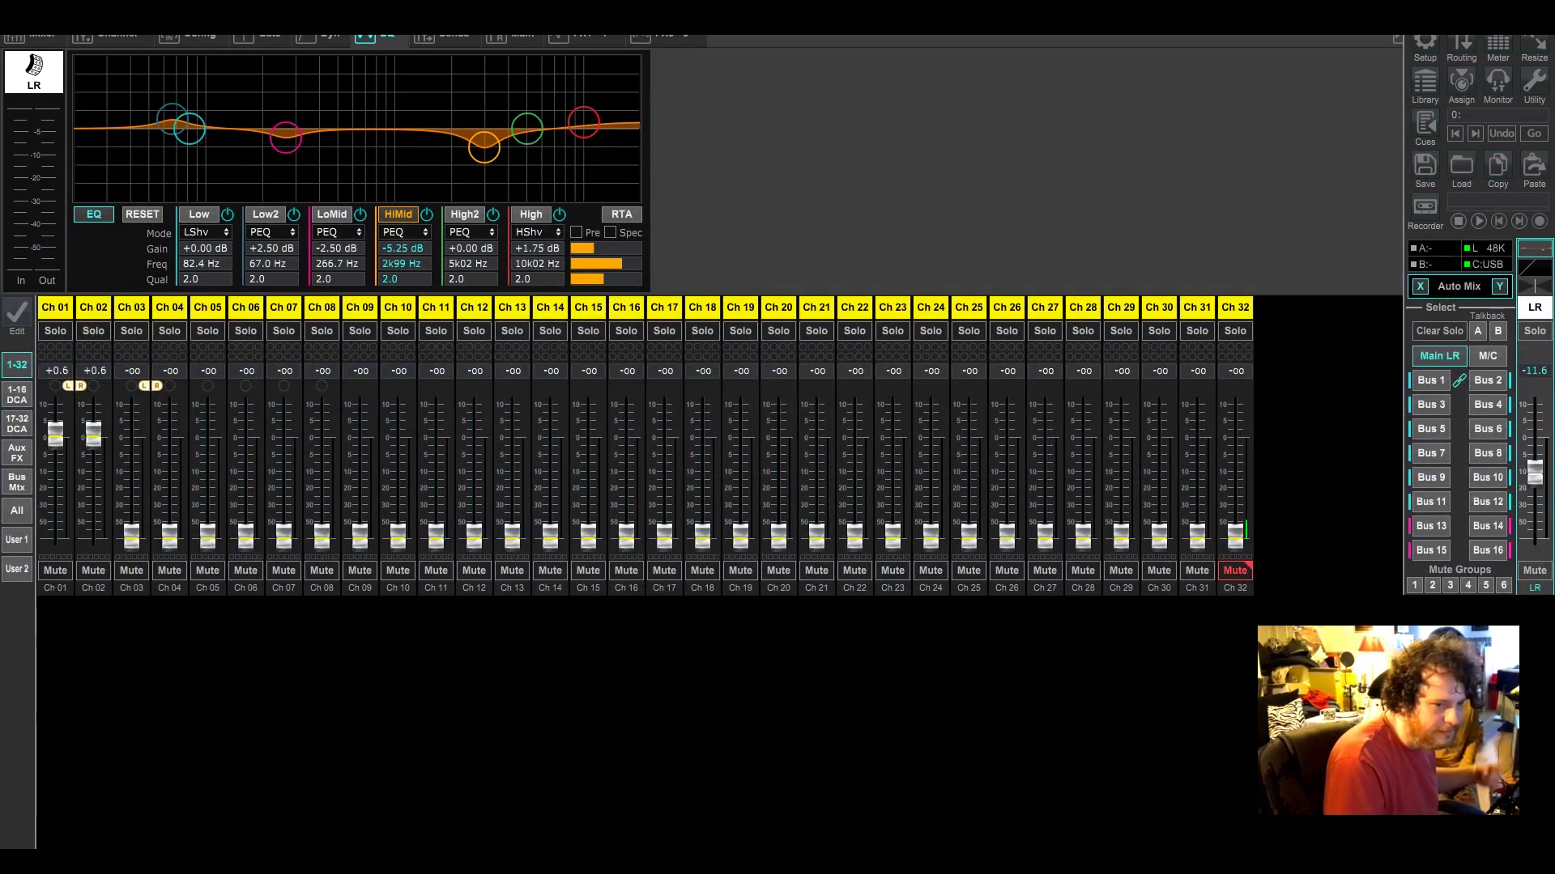
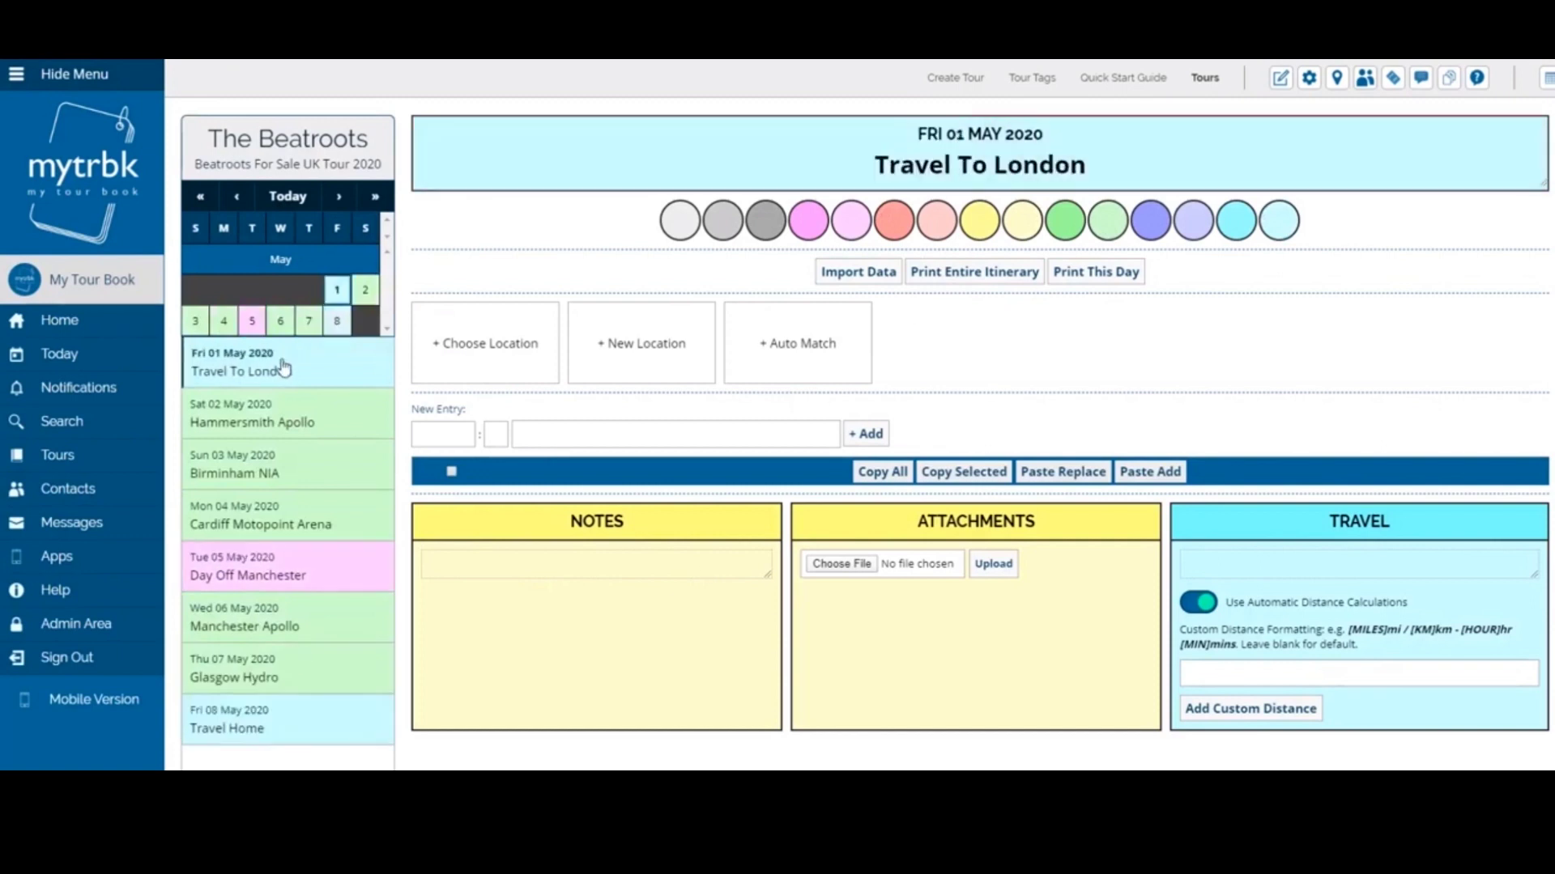
# Switch to the At Home - Need Work site and examine the profile editor, including its first and last name fields
pyautogui.click(485, 544)
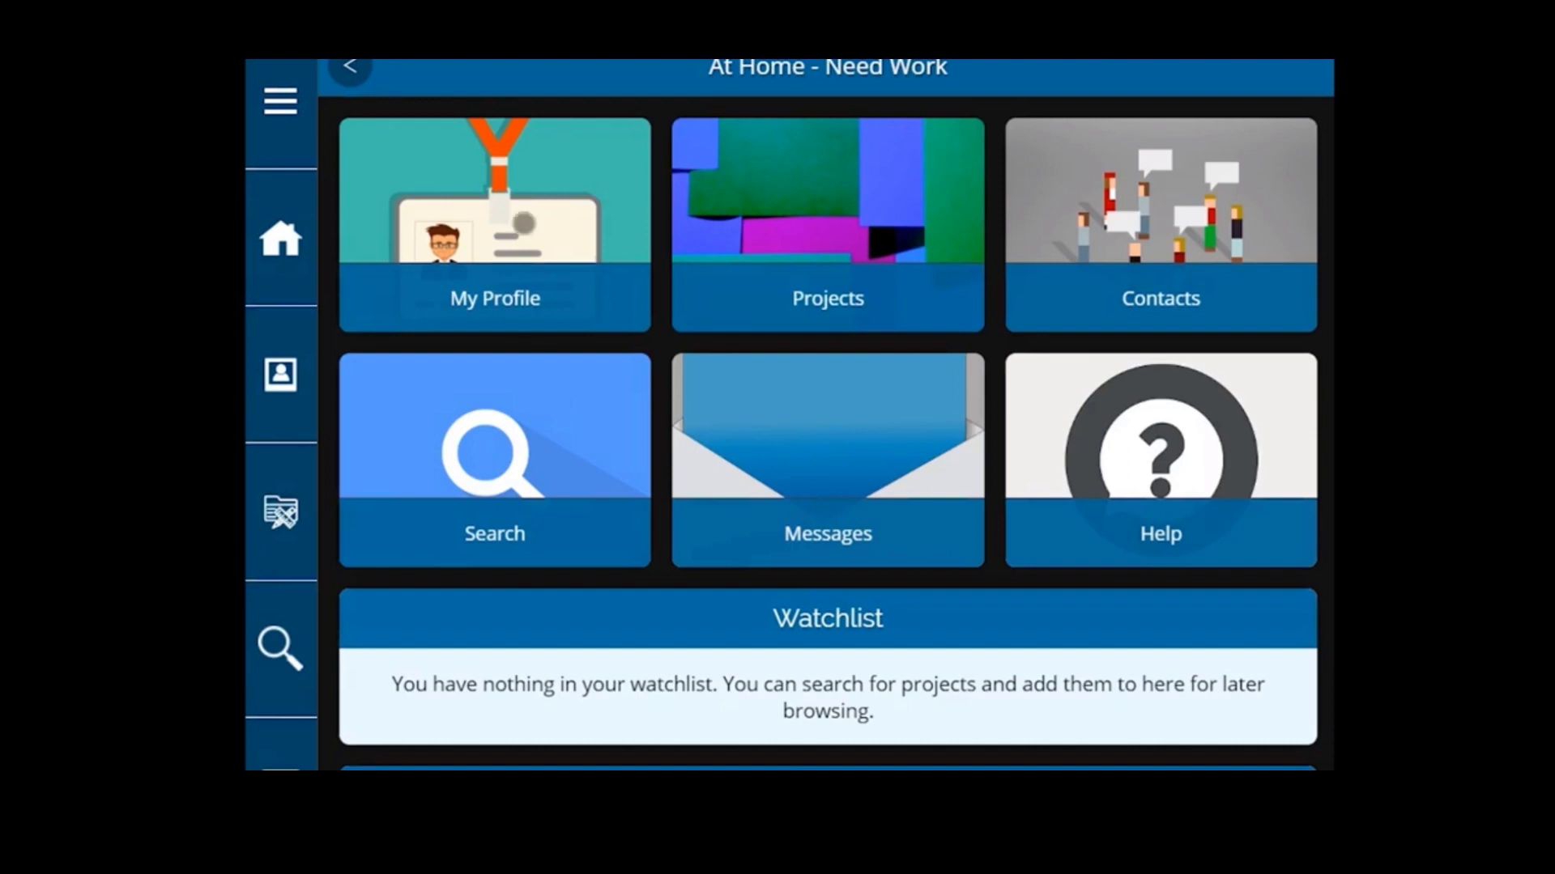
pyautogui.click(496, 293)
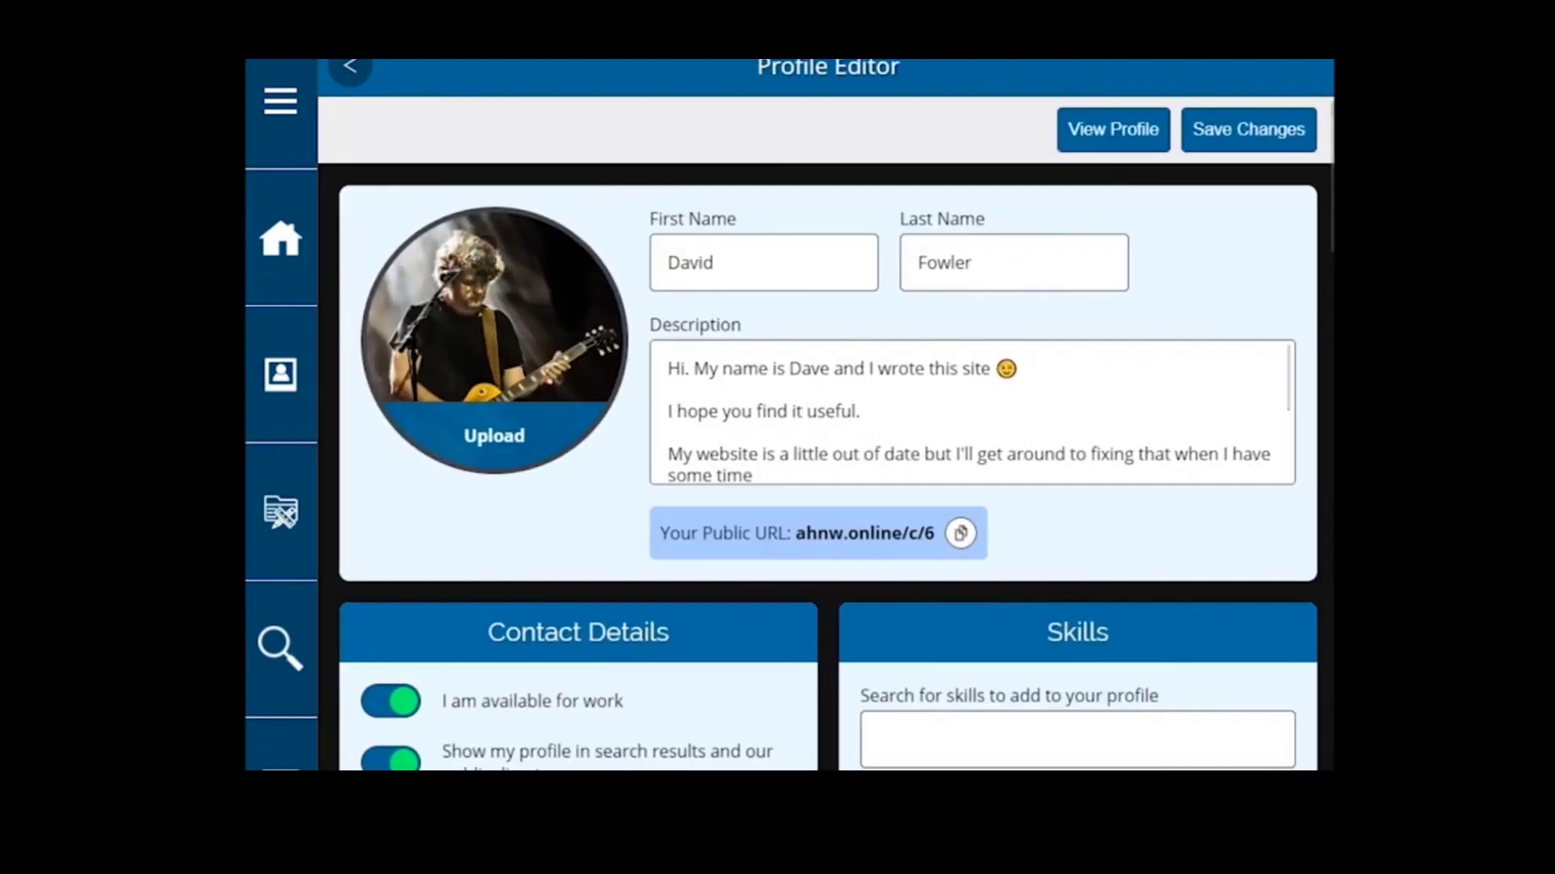
pyautogui.scroll(-3, 1212, 386)
pyautogui.scroll(3, 1211, 385)
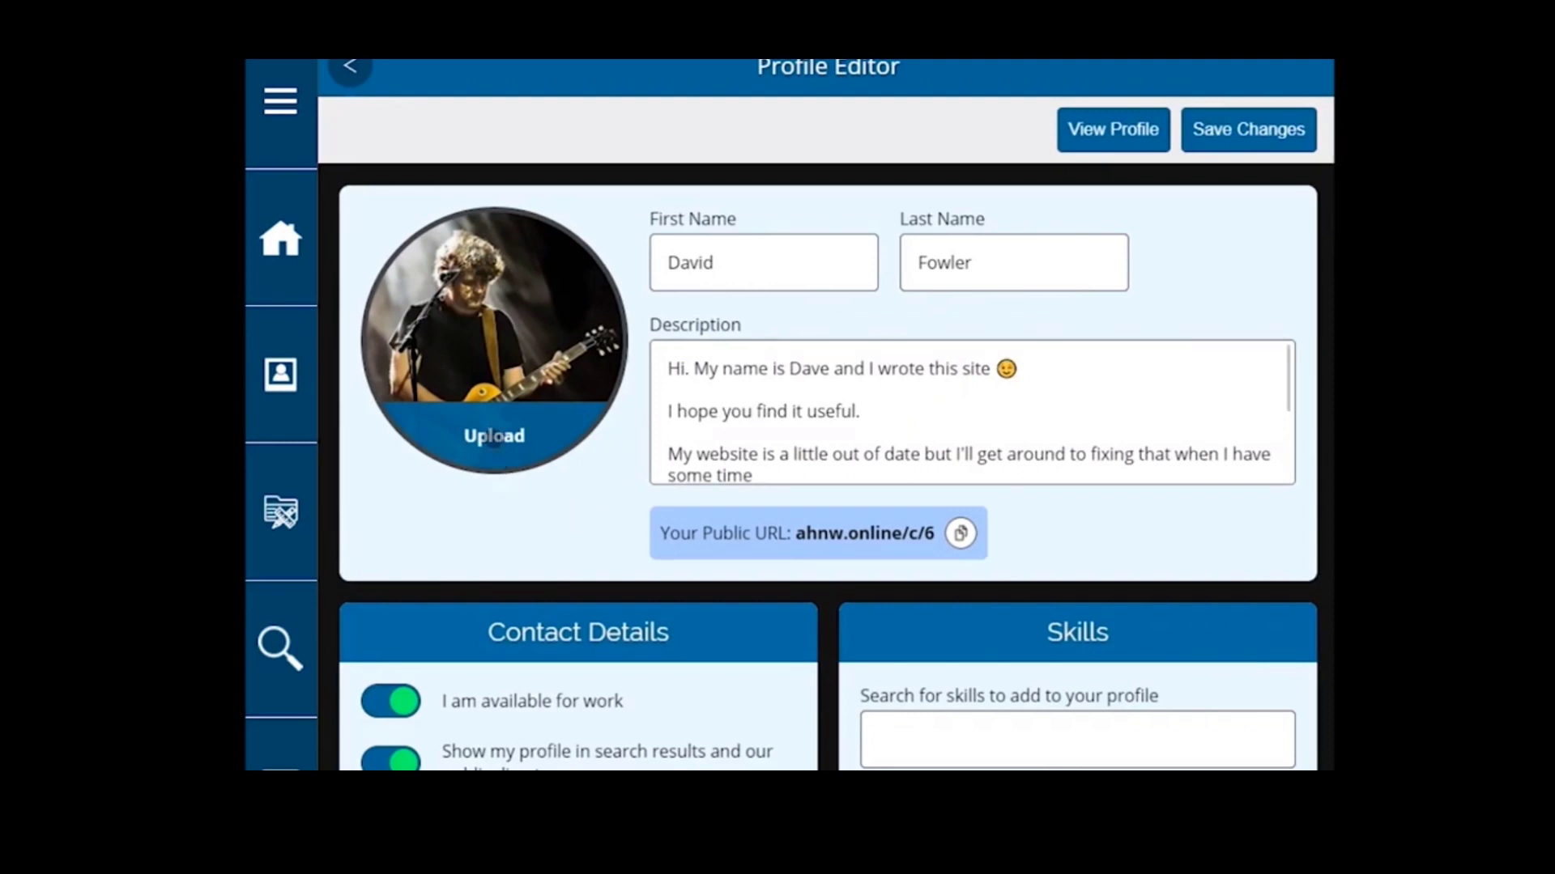
pyautogui.click(806, 259)
pyautogui.click(1008, 258)
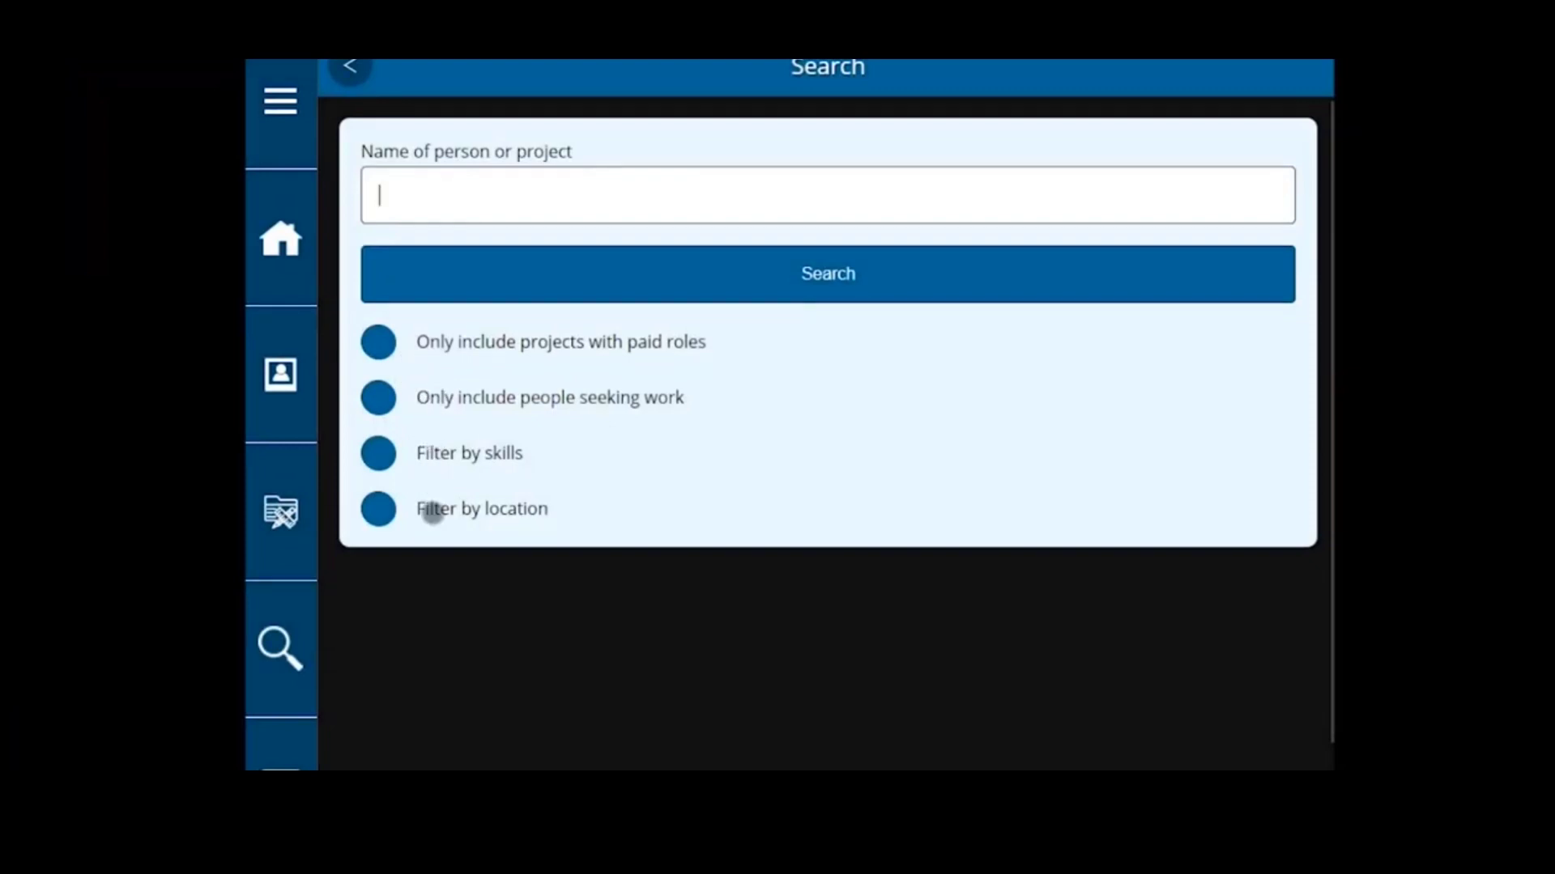
# Run a search with no name entered and add the guitar project from the results to the watchlist
pyautogui.click(616, 276)
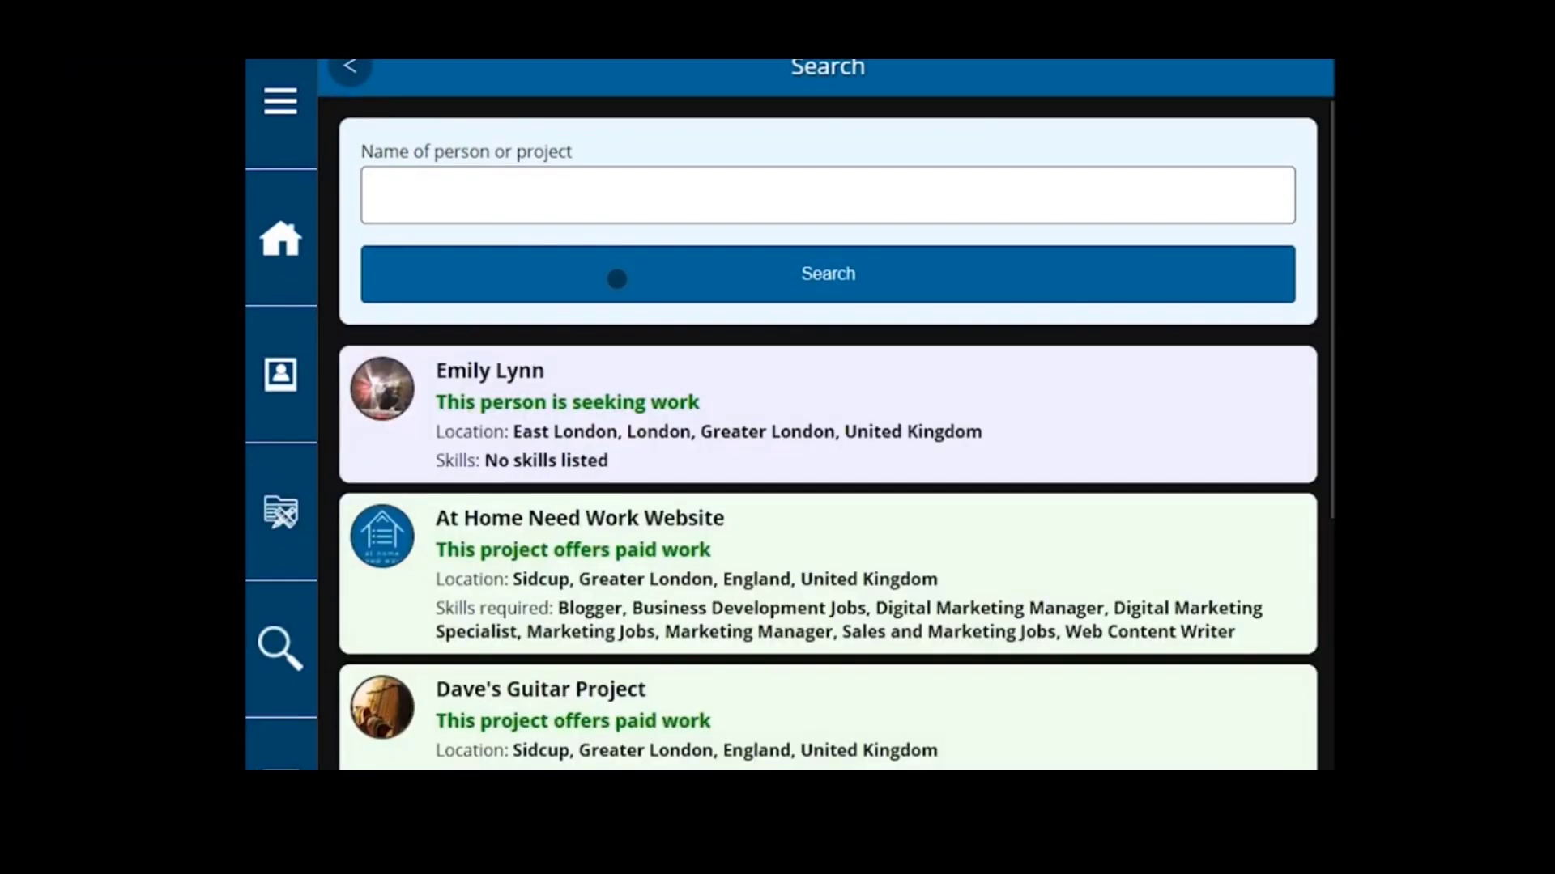
pyautogui.scroll(-5, 640, 486)
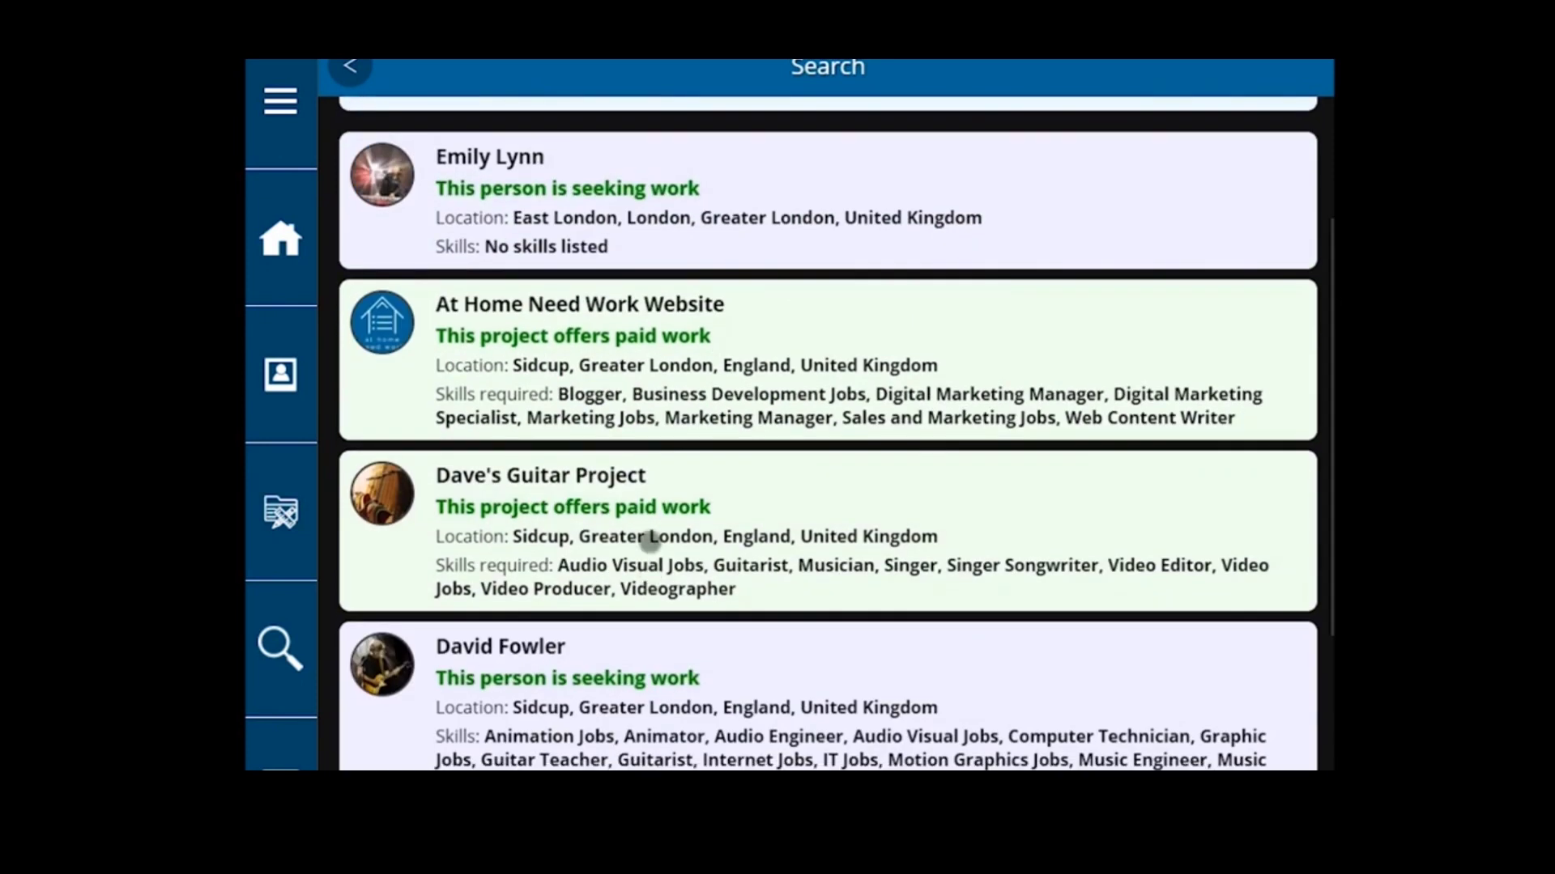
pyautogui.click(646, 540)
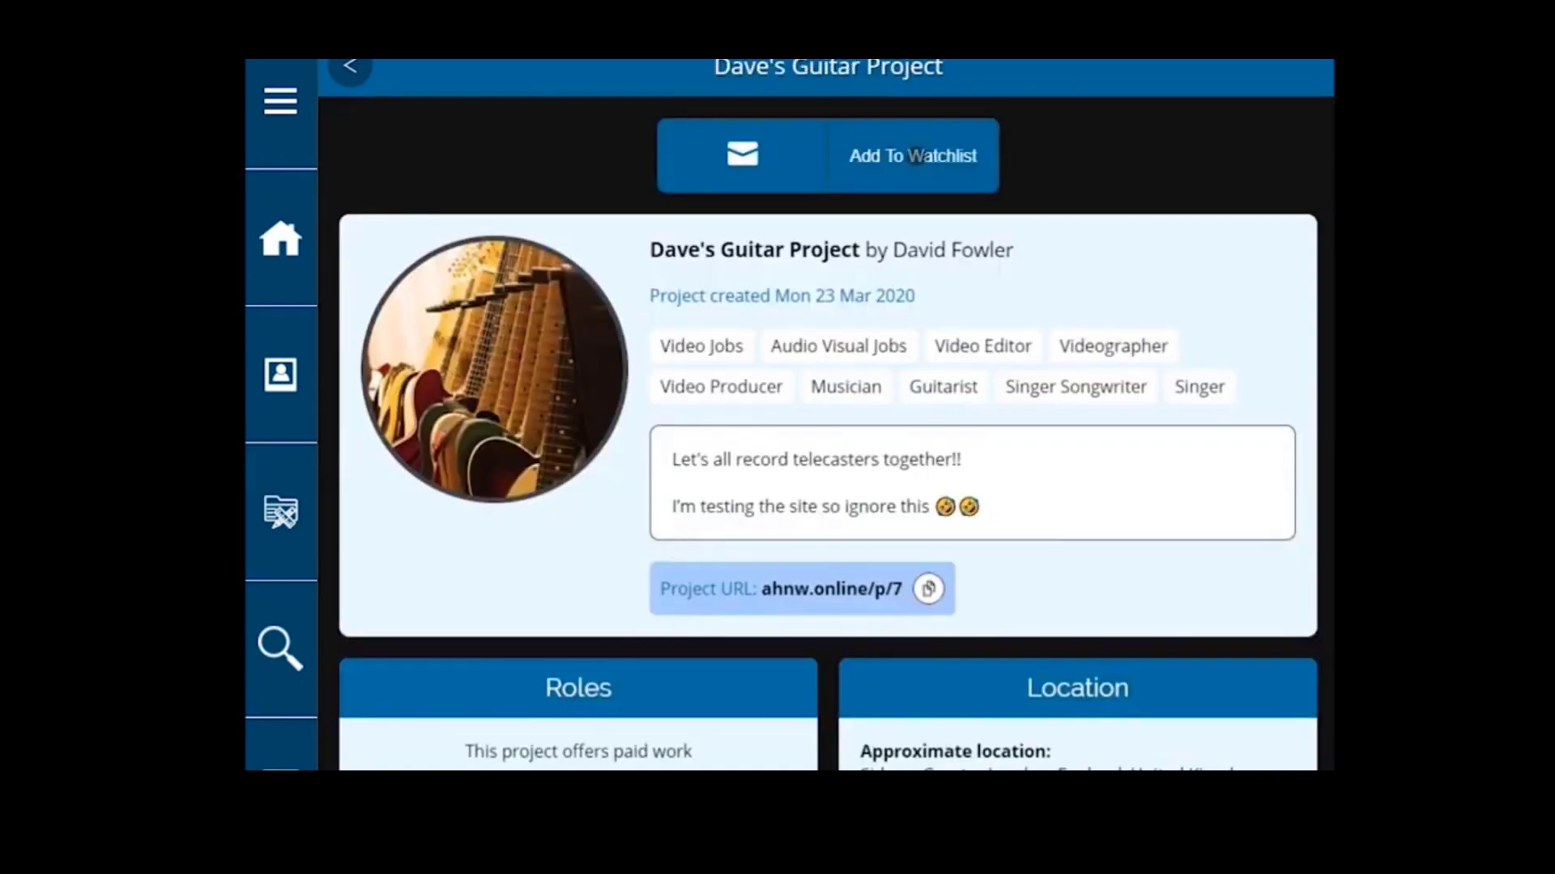
pyautogui.click(913, 155)
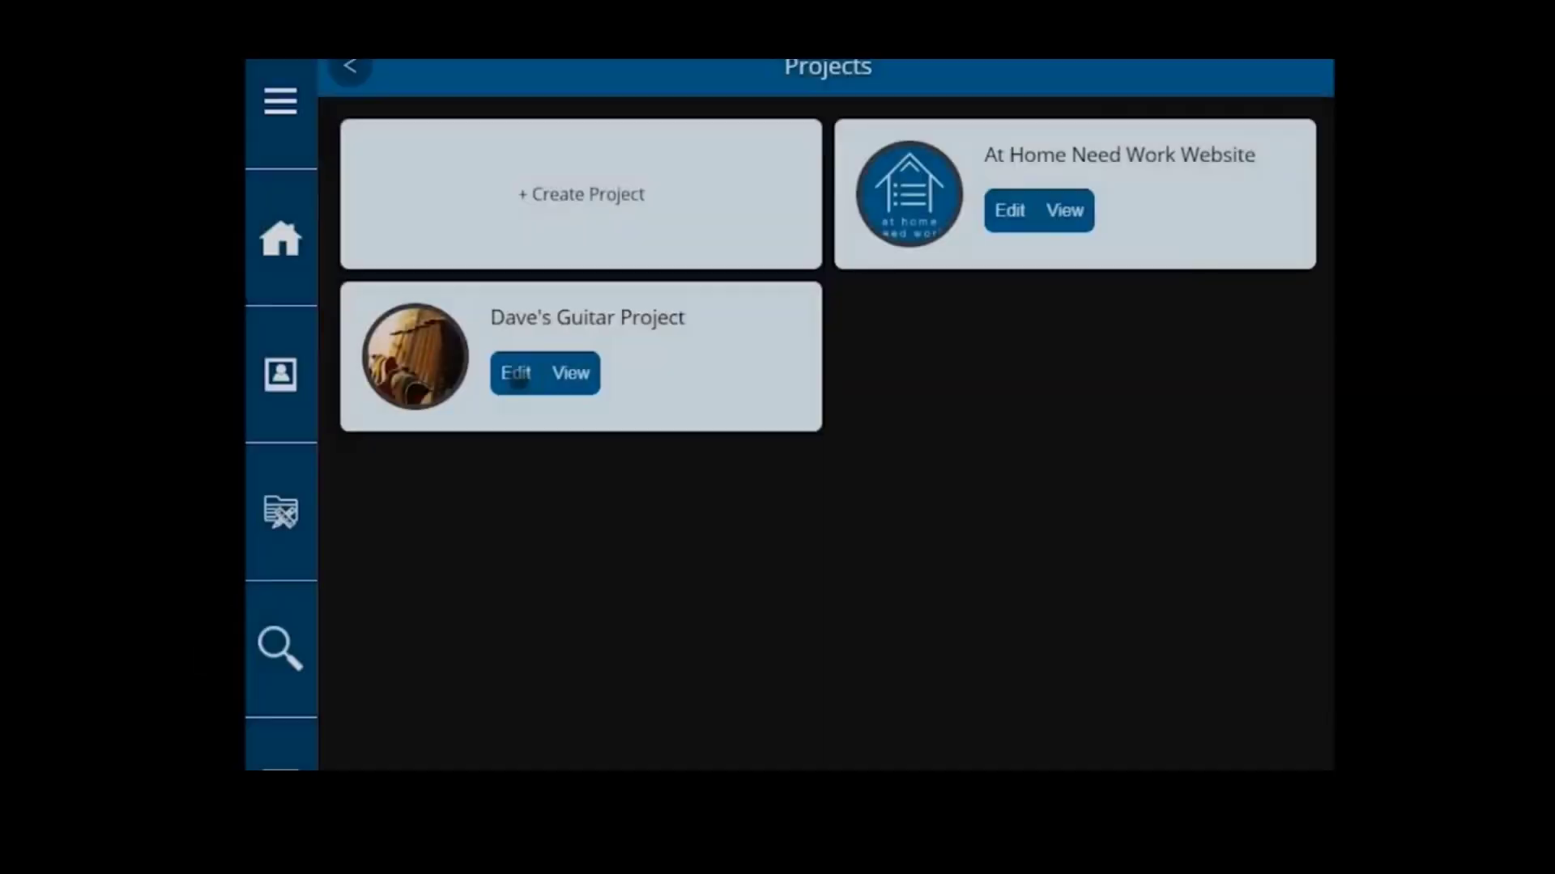
# Open the guitar project from the Projects list for editing
pyautogui.click(515, 371)
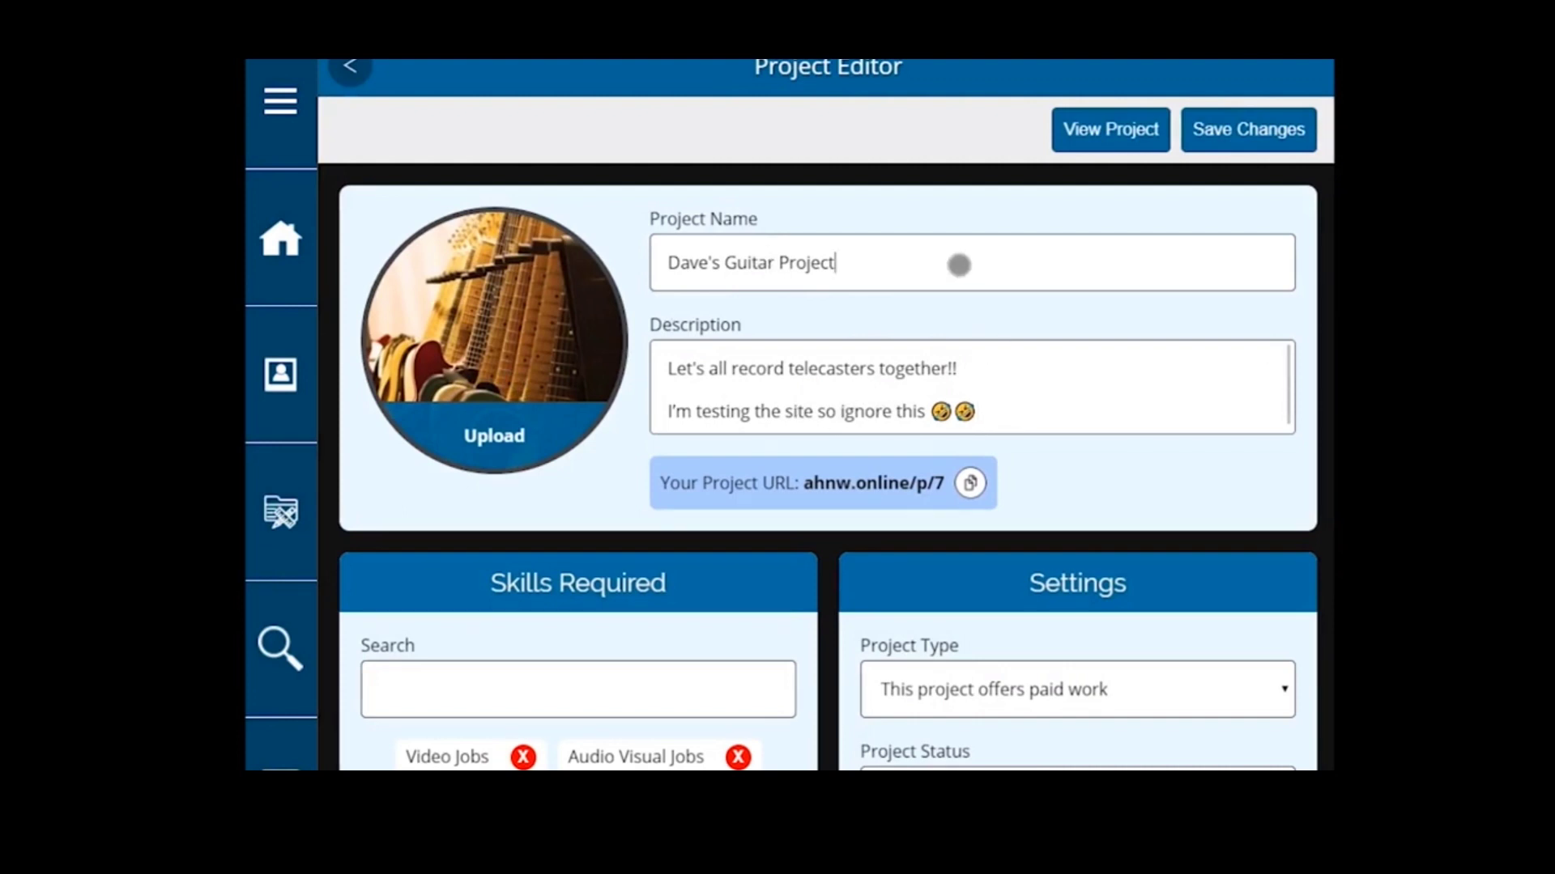
# Review the guitar project's settings in the editor and search its required skills for "singe"
pyautogui.scroll(-2, 1052, 429)
pyautogui.scroll(-1, 1079, 384)
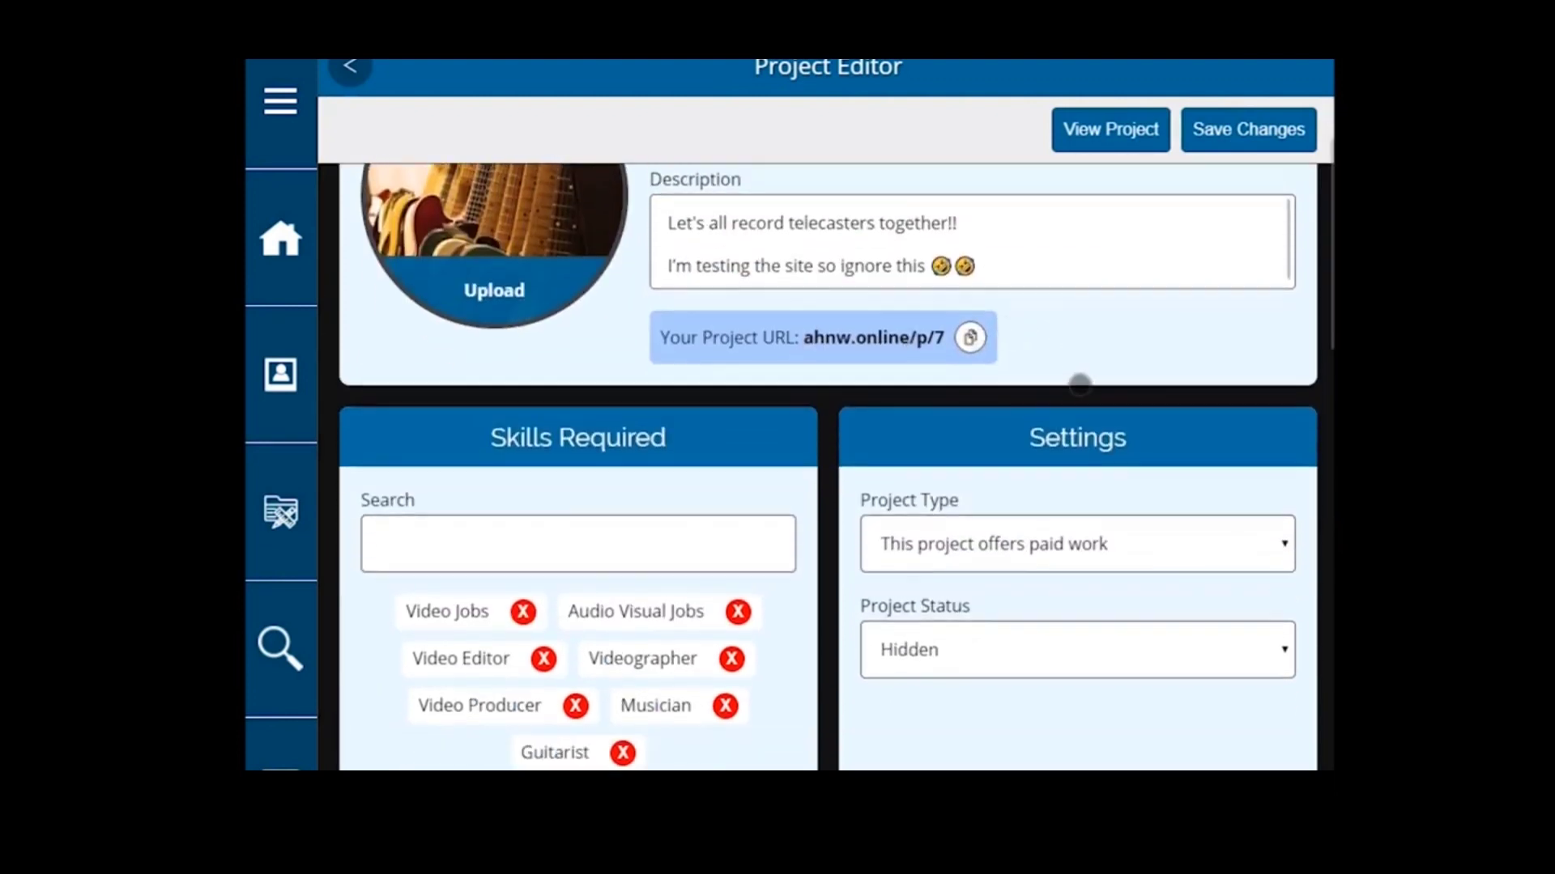
pyautogui.scroll(-5, 1080, 384)
pyautogui.click(547, 266)
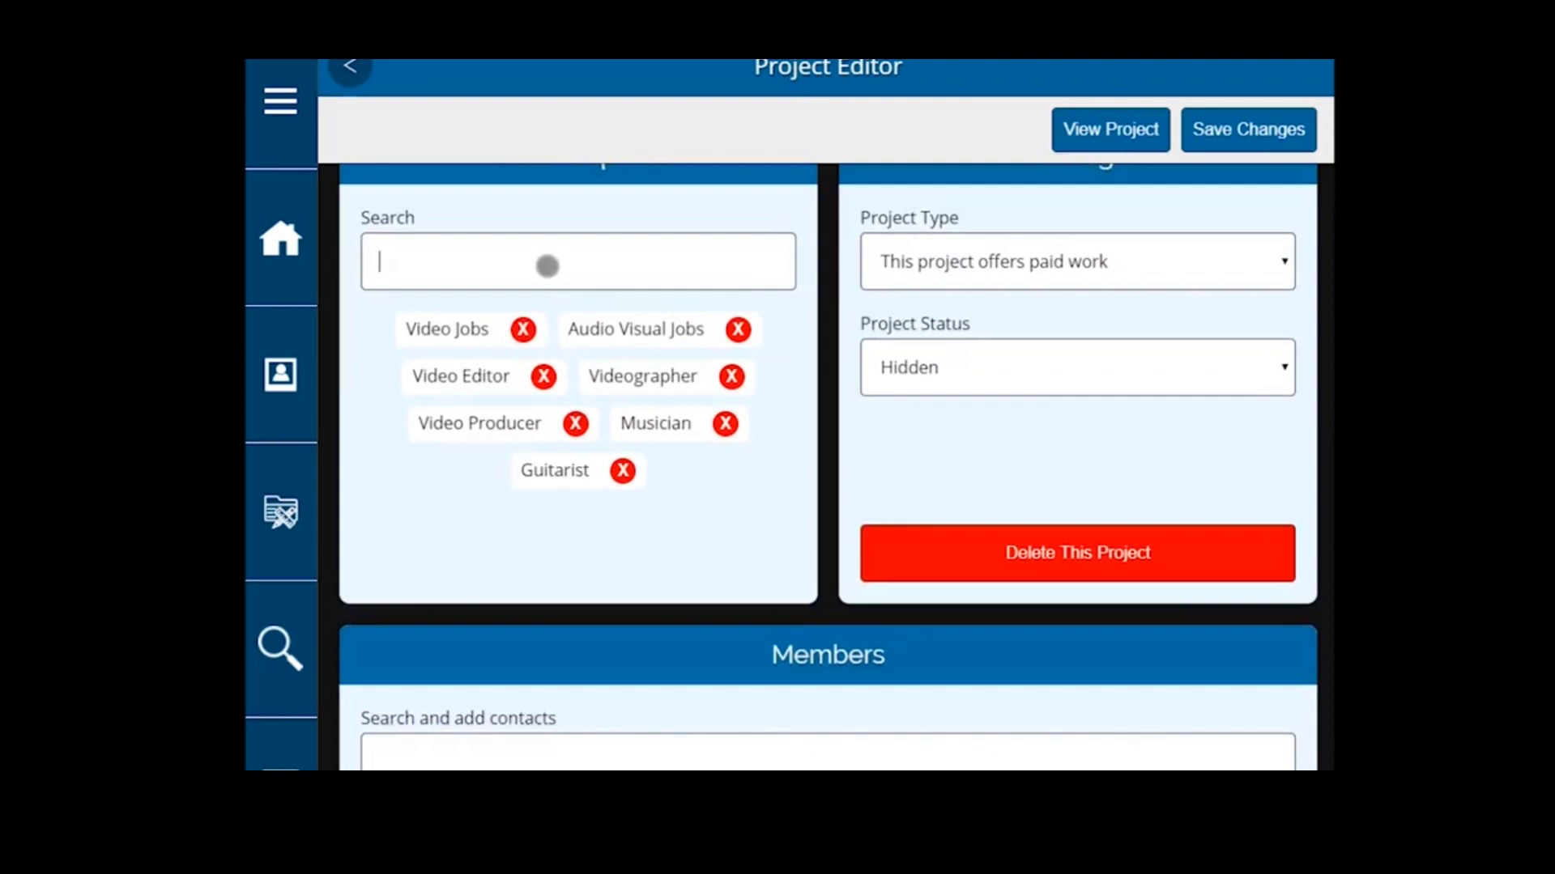
pyautogui.write('singe')
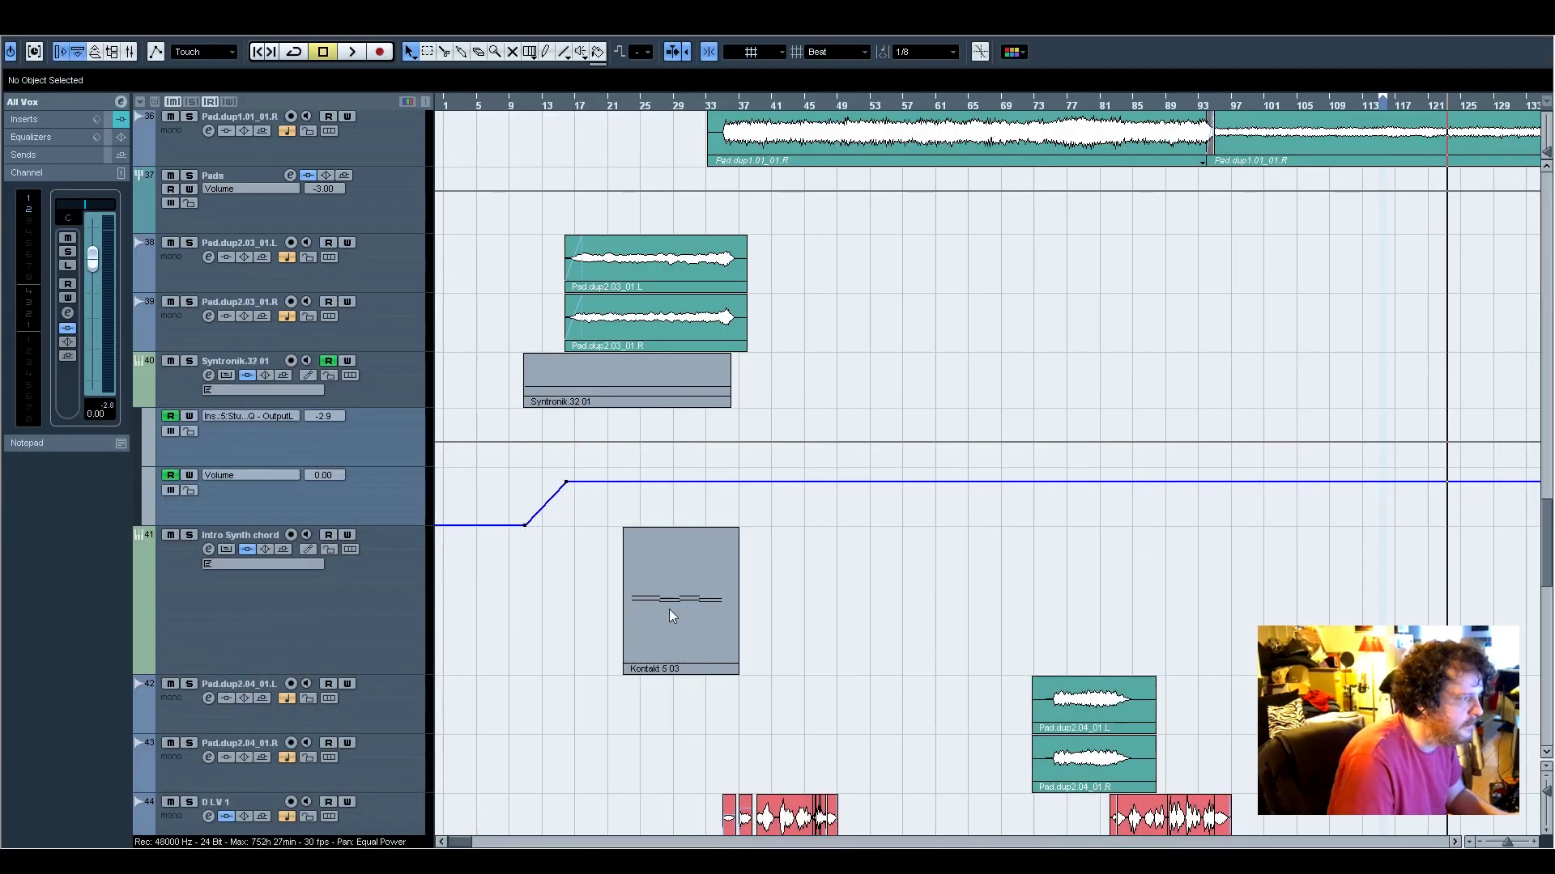
# Switch to the Cubase project, show the transport and place the playhead at the start of the first L LV vocal clip
pyautogui.scroll(-5, 939, 624)
pyautogui.scroll(2, 935, 625)
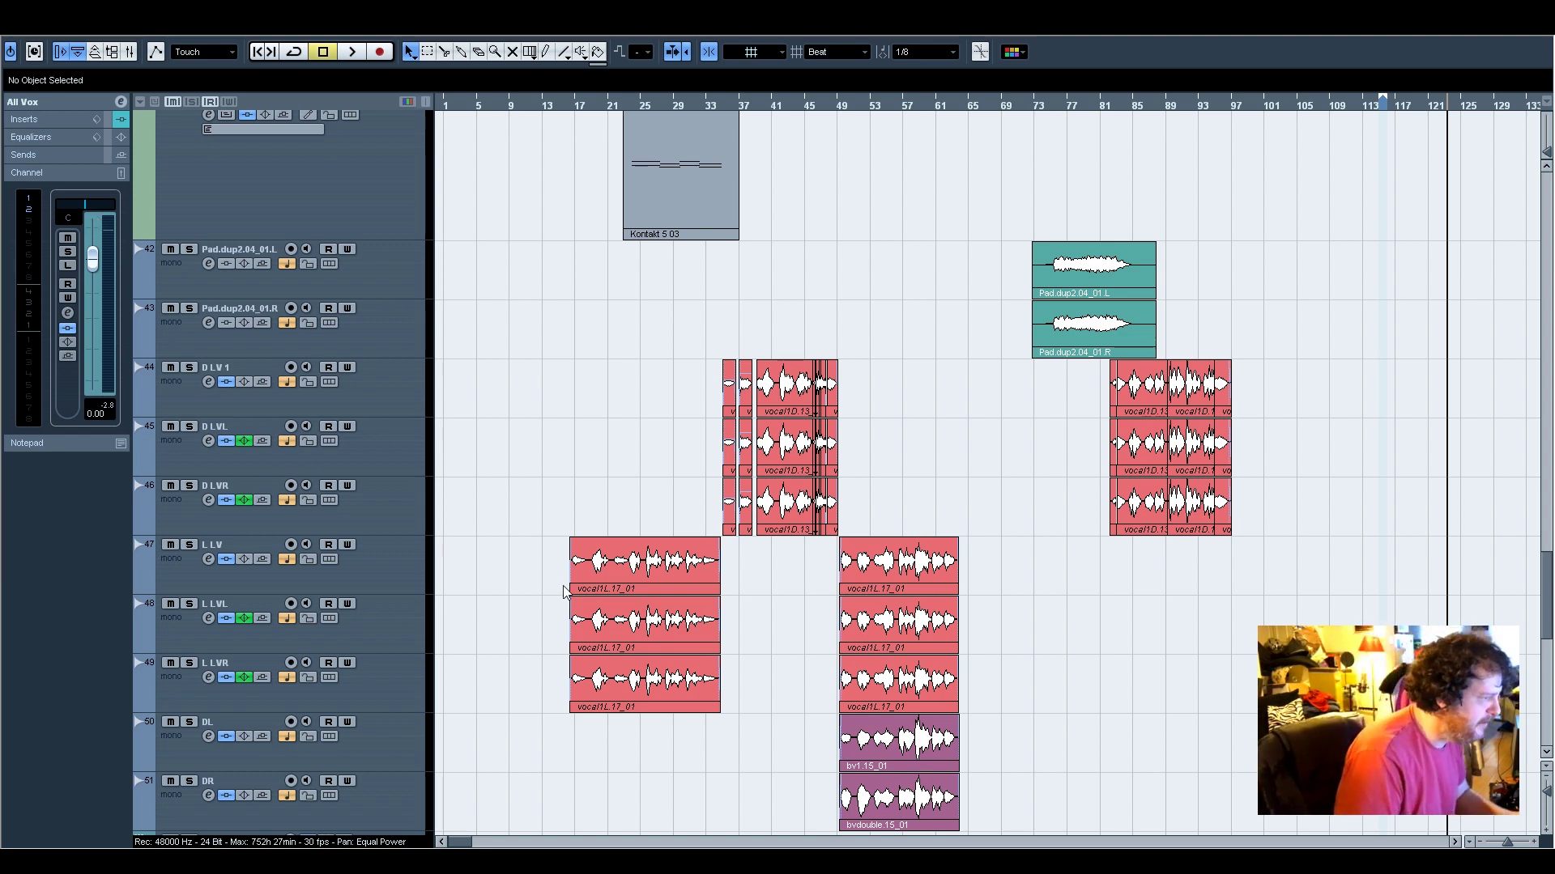
pyautogui.scroll(-5, 706, 497)
pyautogui.scroll(7, 706, 498)
pyautogui.scroll(-5, 704, 497)
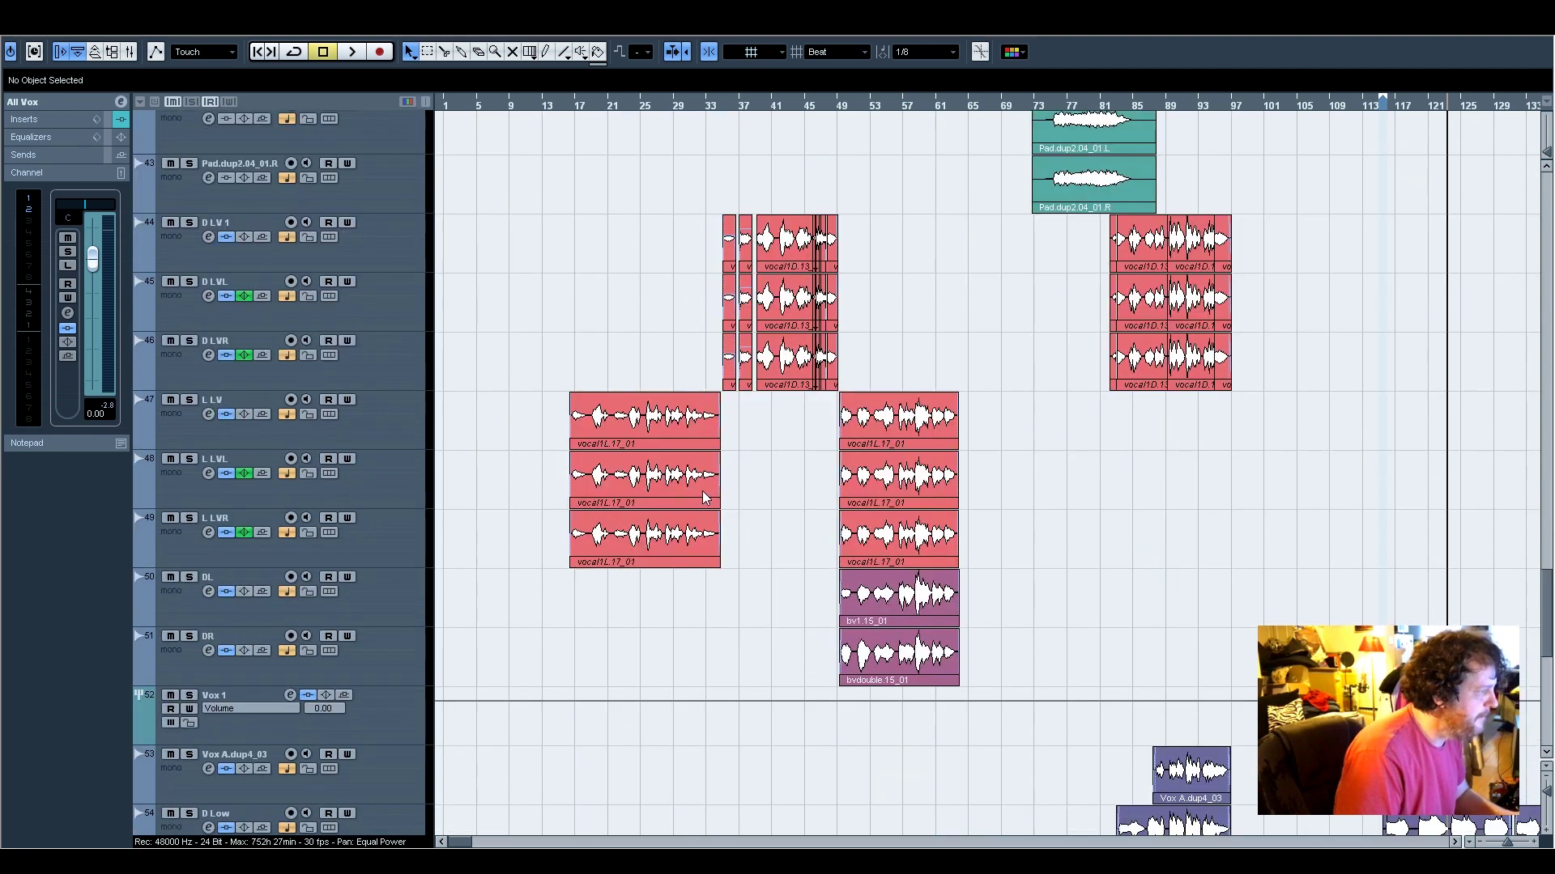
pyautogui.press('F2')
pyautogui.moveTo(559, 106); pyautogui.dragTo(570, 105)
# Solo the L LV vocal track without its L LVL and L LVR doubles
pyautogui.click(190, 400)
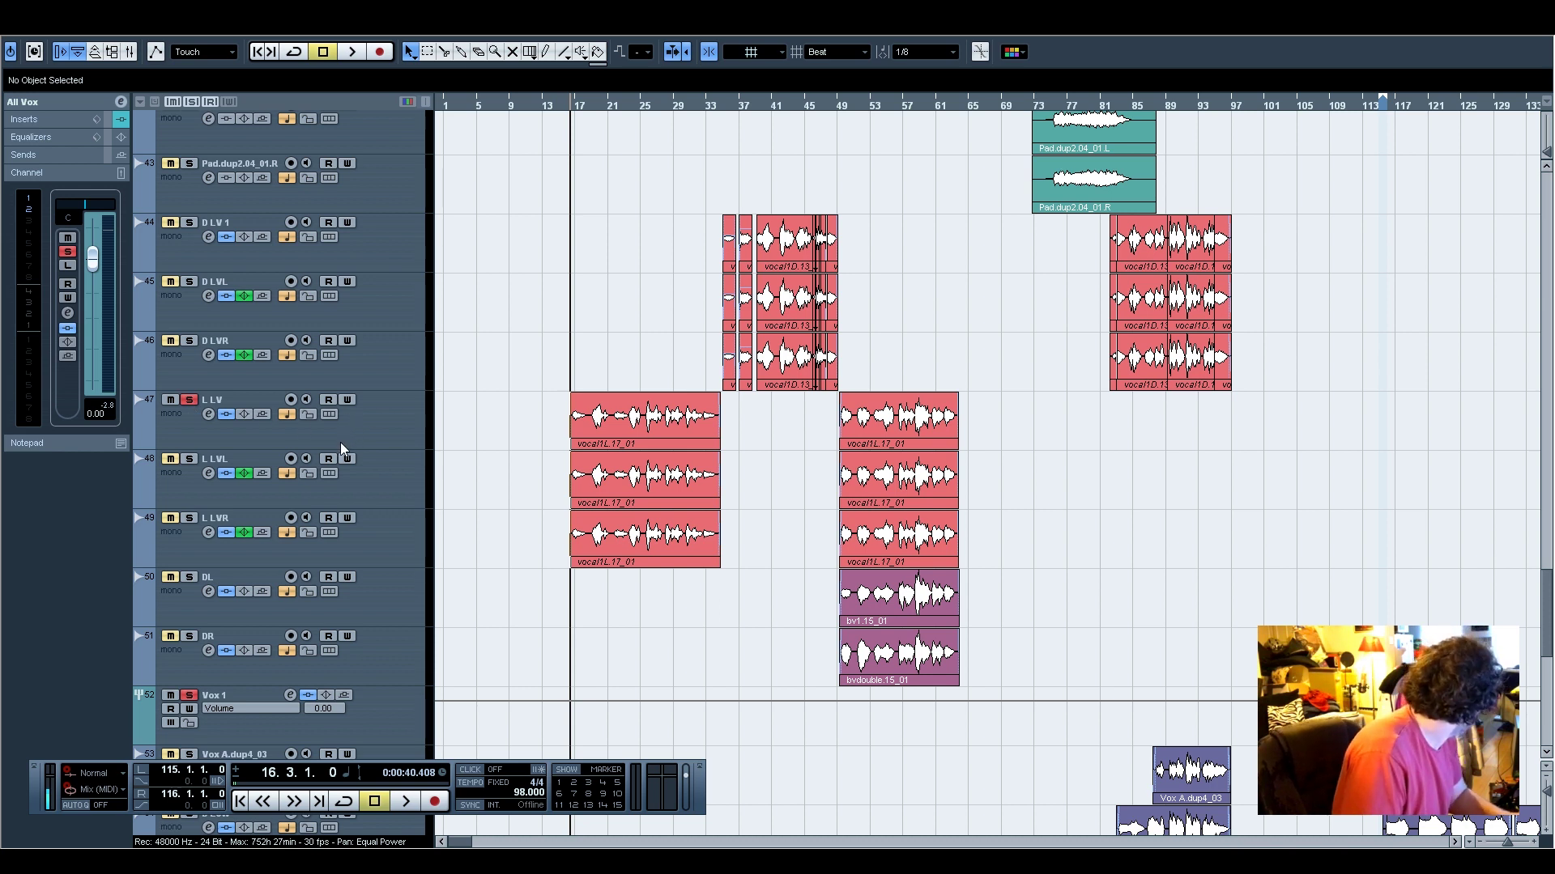
pyautogui.click(190, 459)
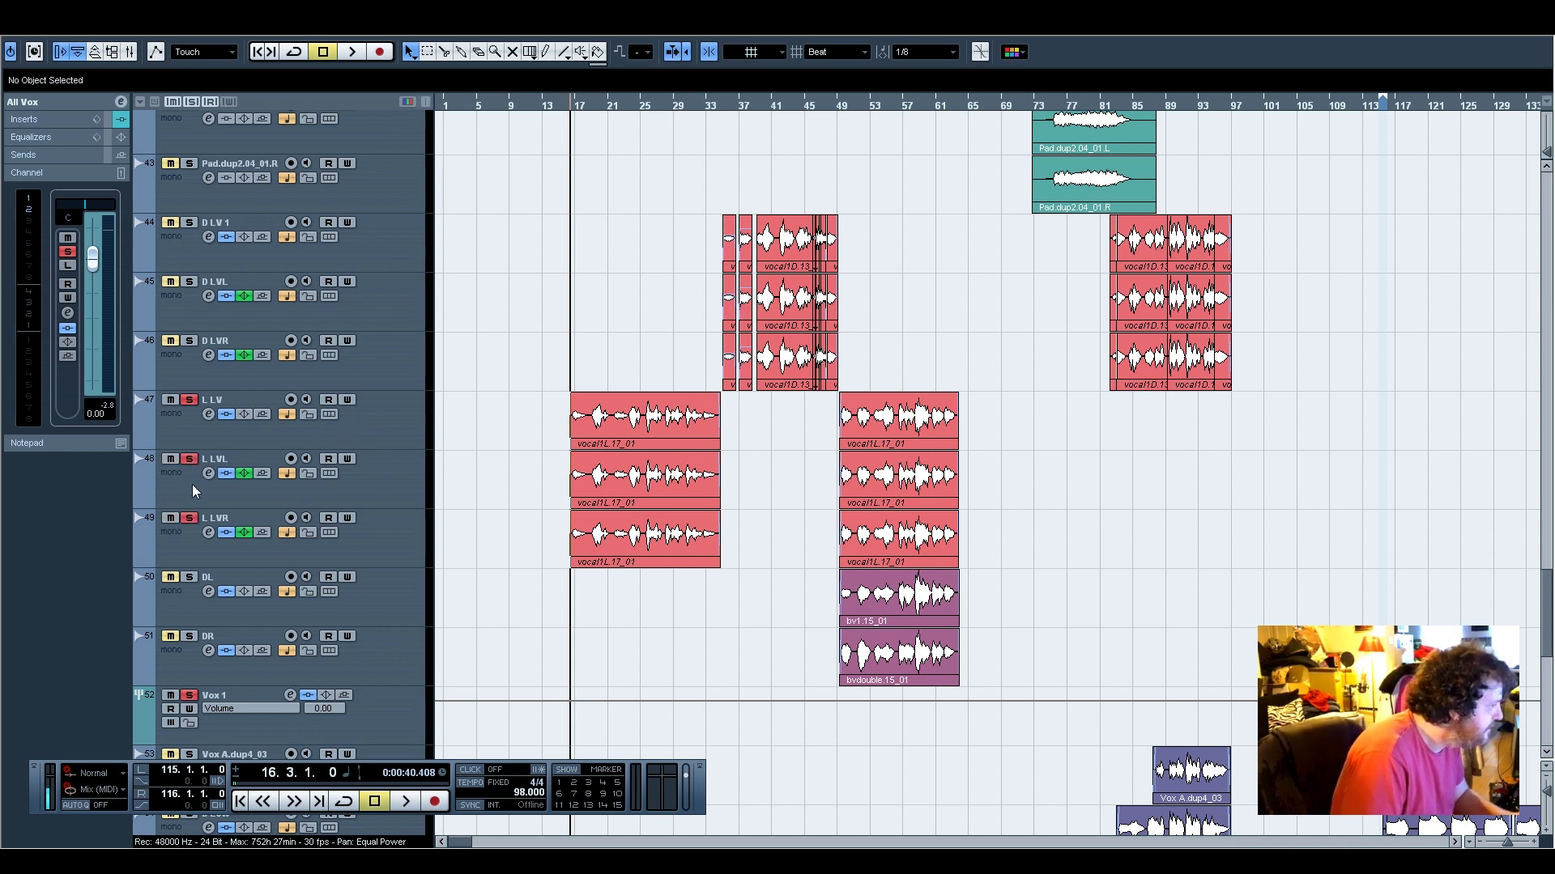
pyautogui.click(190, 460)
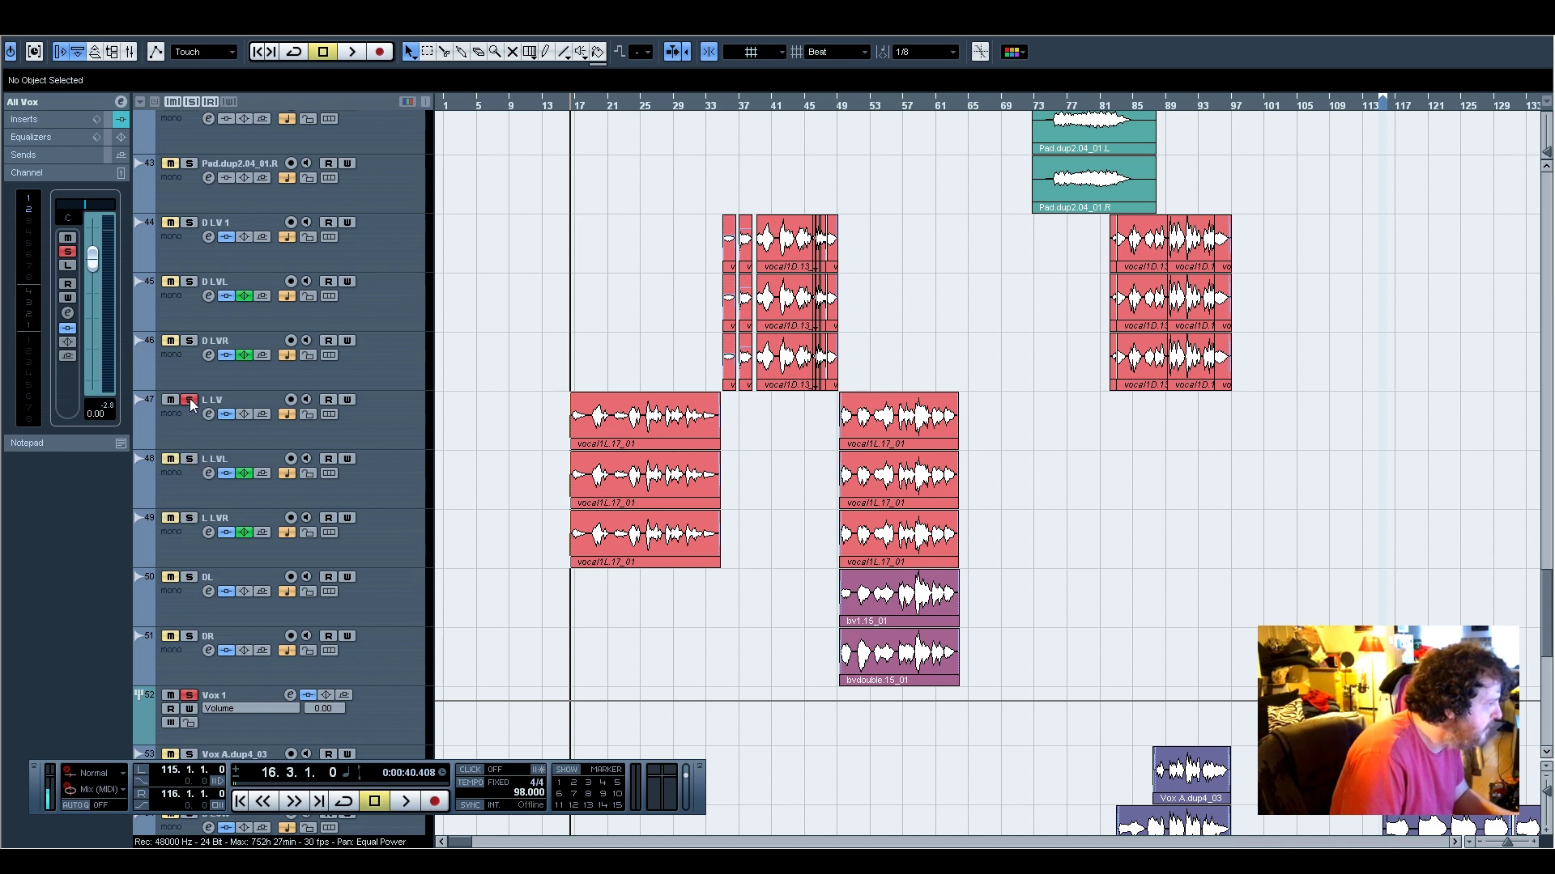
# Play the soloed L LV vocal through its first clip, showing the All Vox group's insert effects, and stop near bar 34
pyautogui.press('h')
pyautogui.press('h')
pyautogui.press('h')
pyautogui.press('h')
pyautogui.press('h')
pyautogui.press('h')
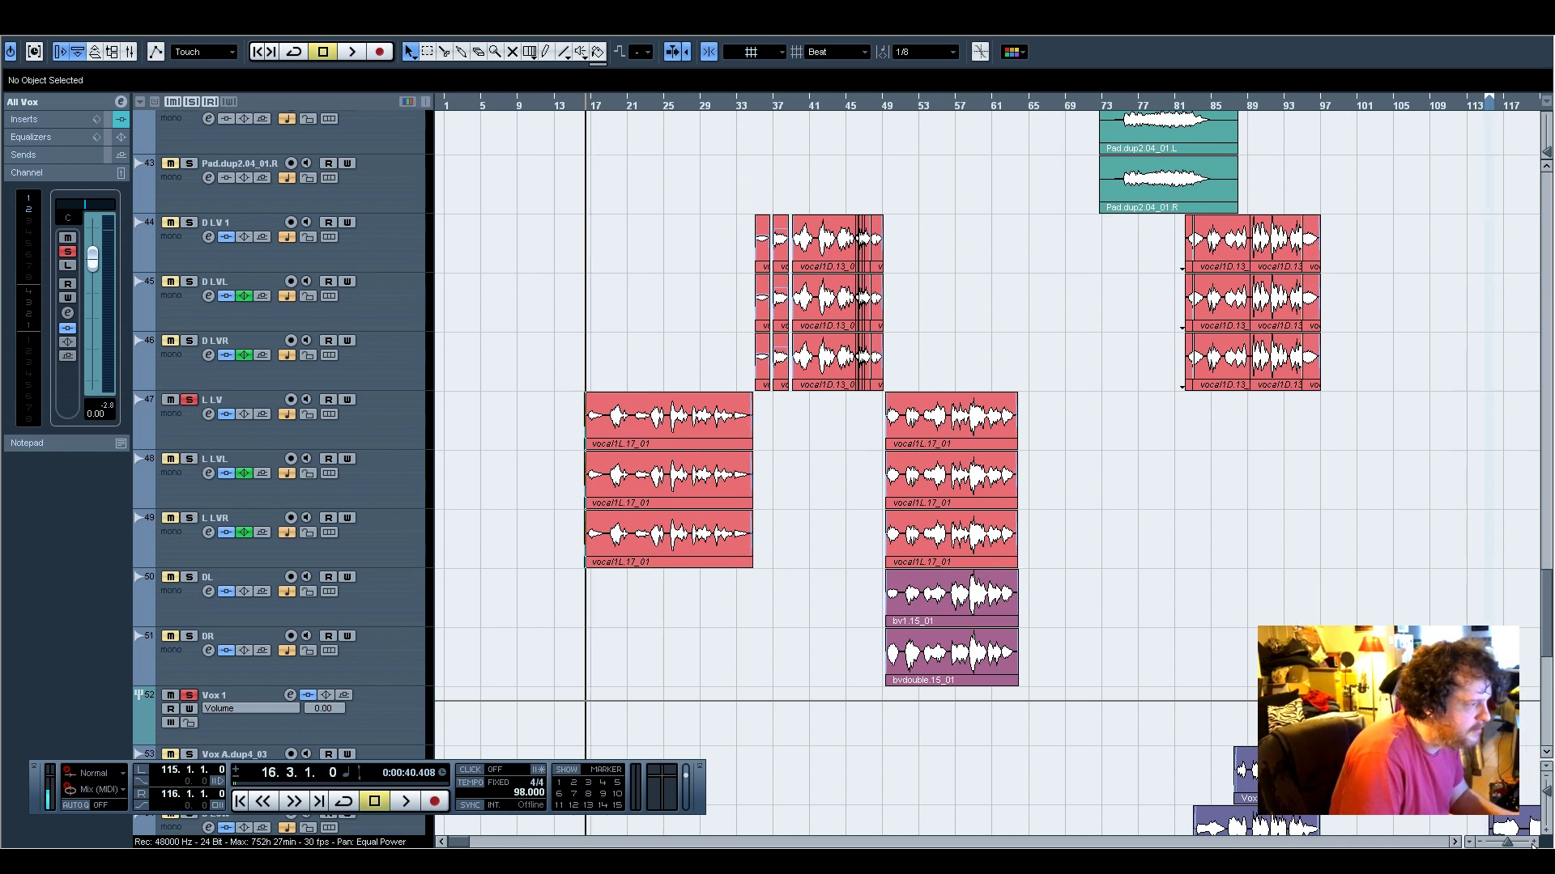
pyautogui.press('space')
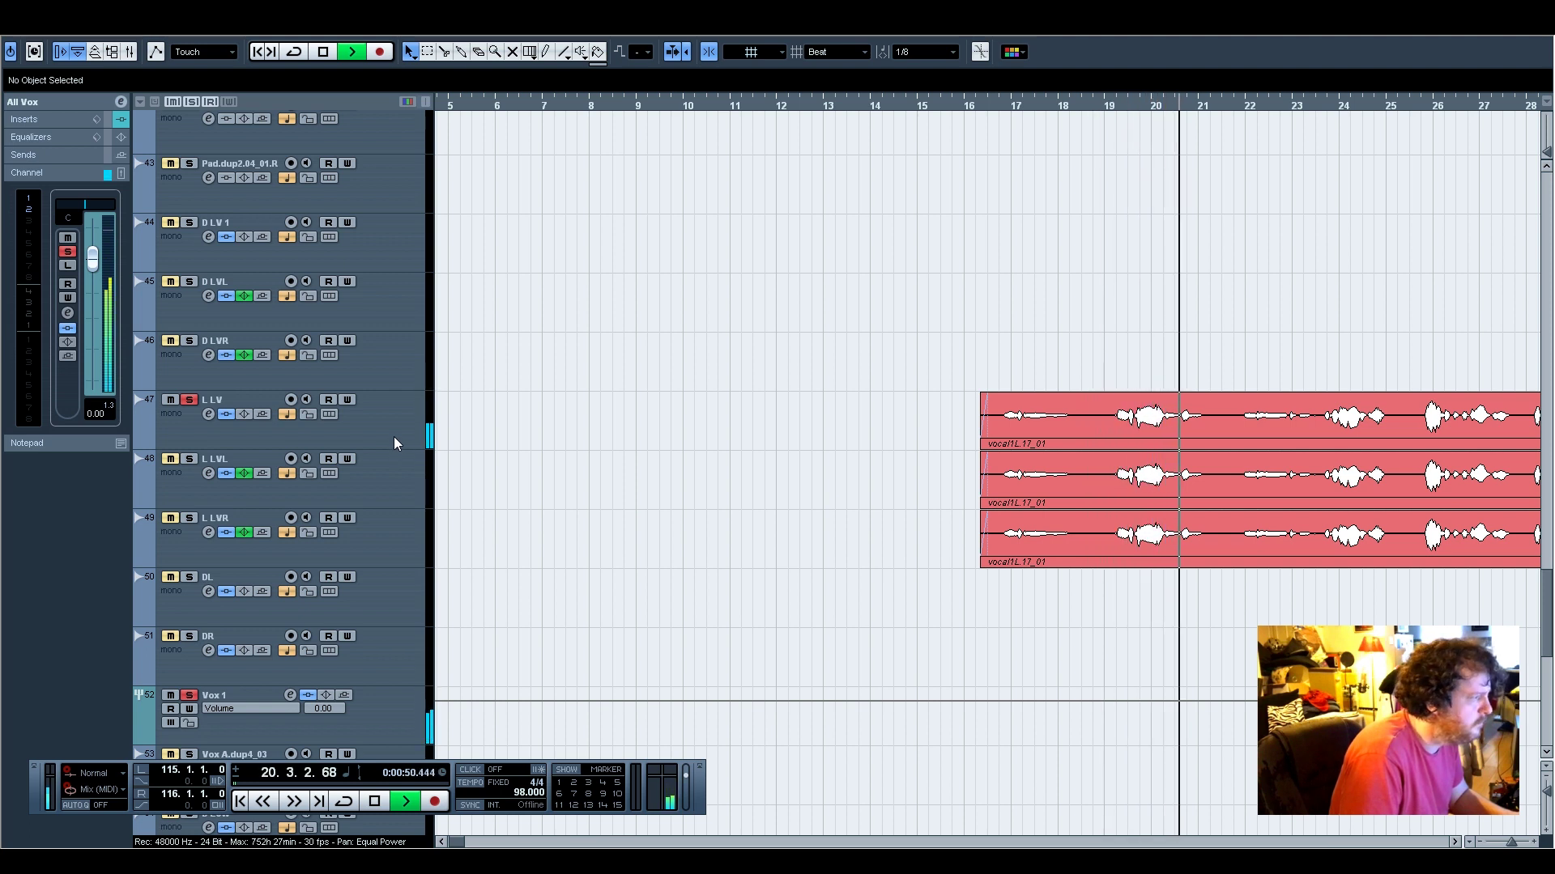
pyautogui.click(37, 120)
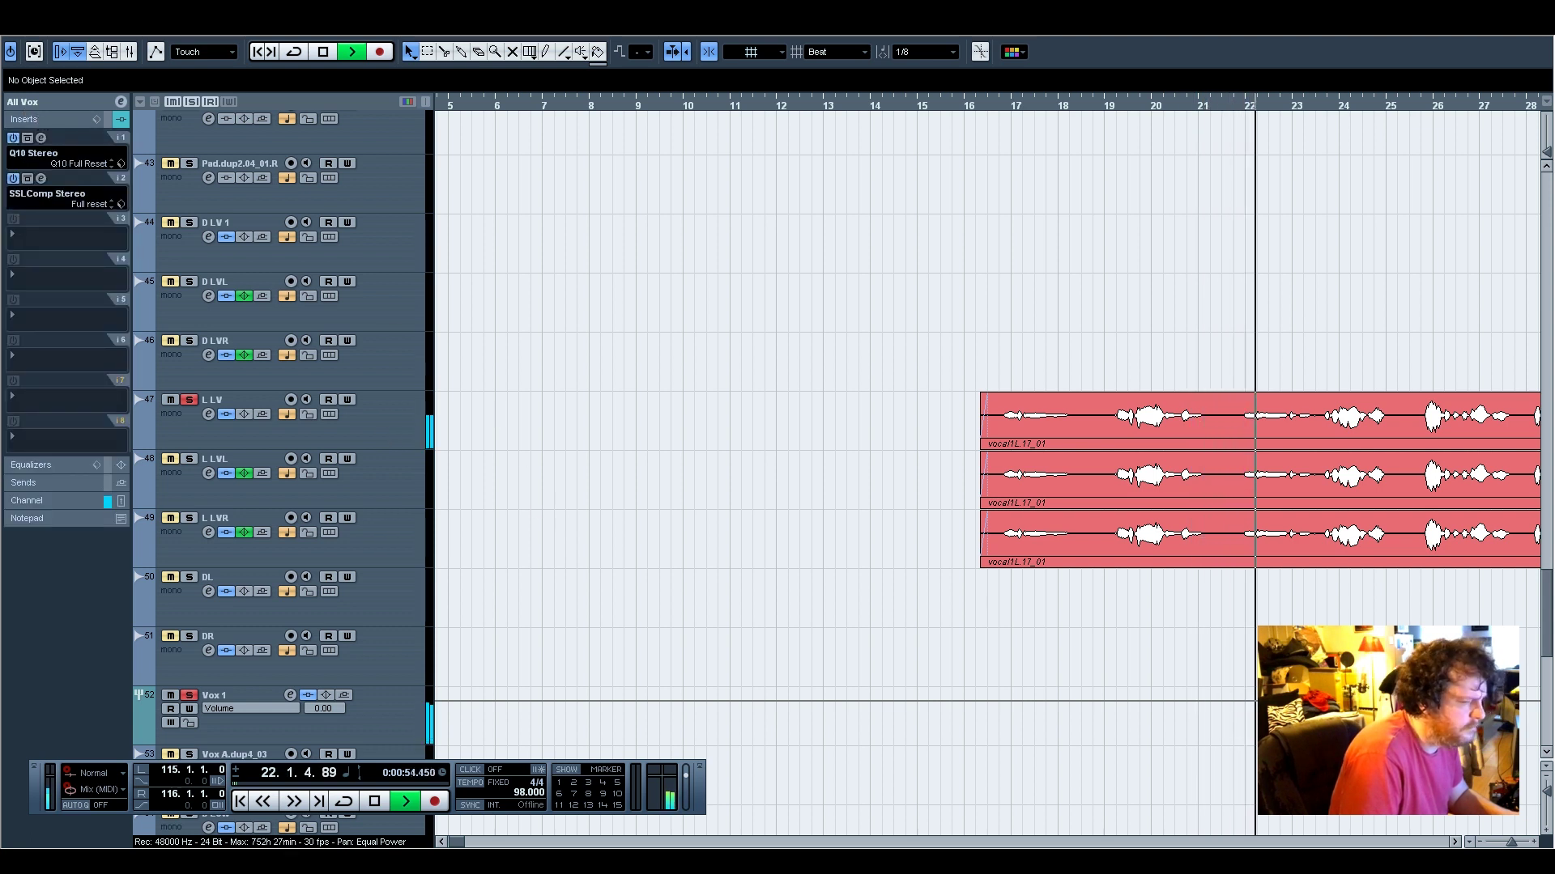
pyautogui.click(1481, 843)
pyautogui.click(1480, 843)
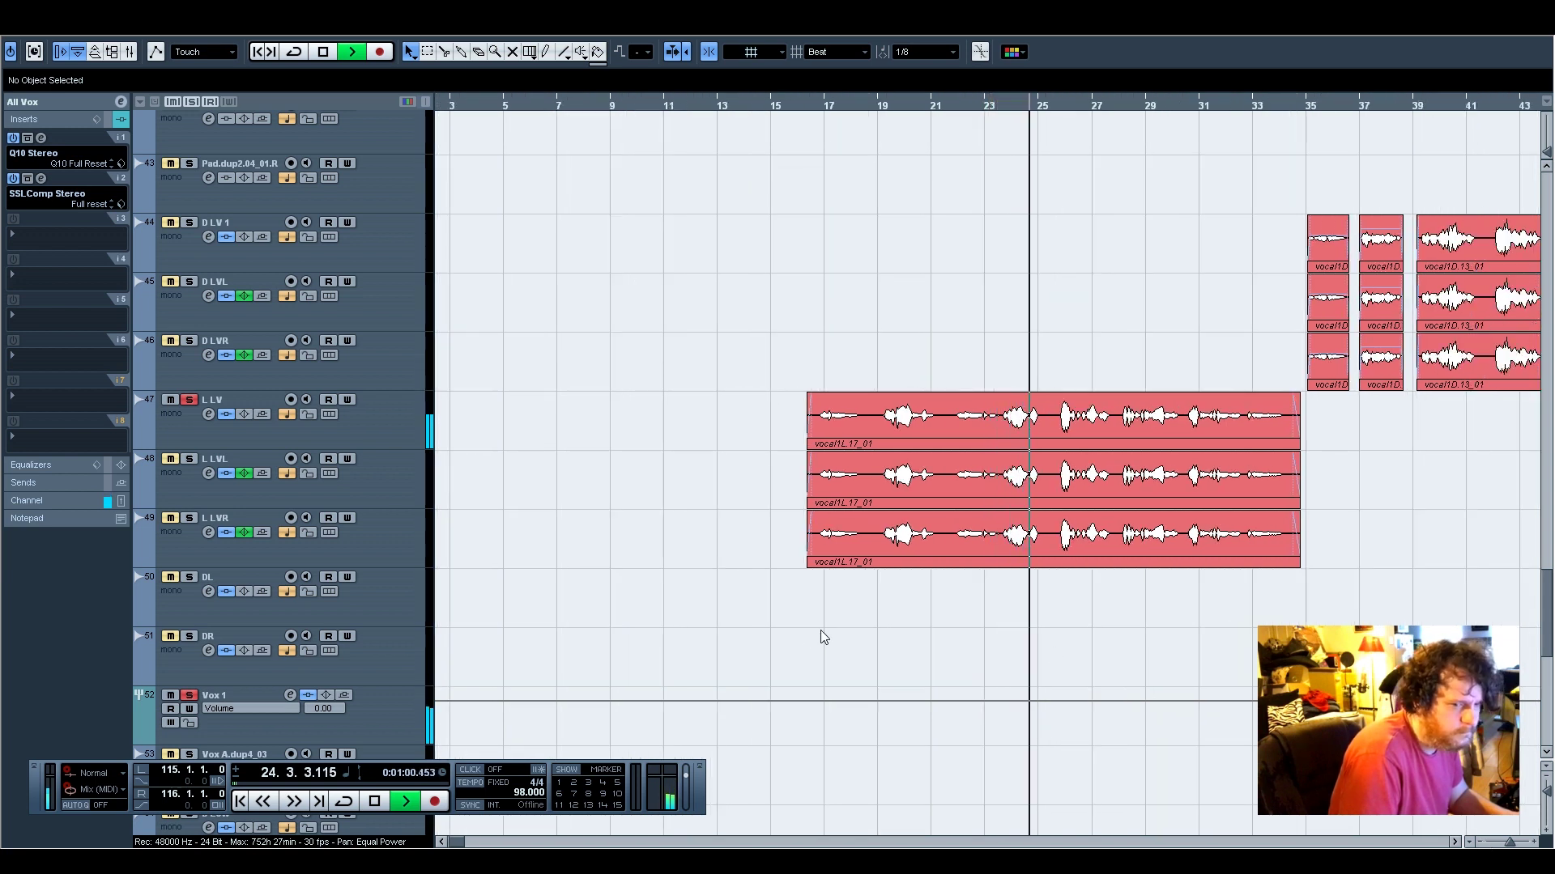
pyautogui.scroll(3, 819, 630)
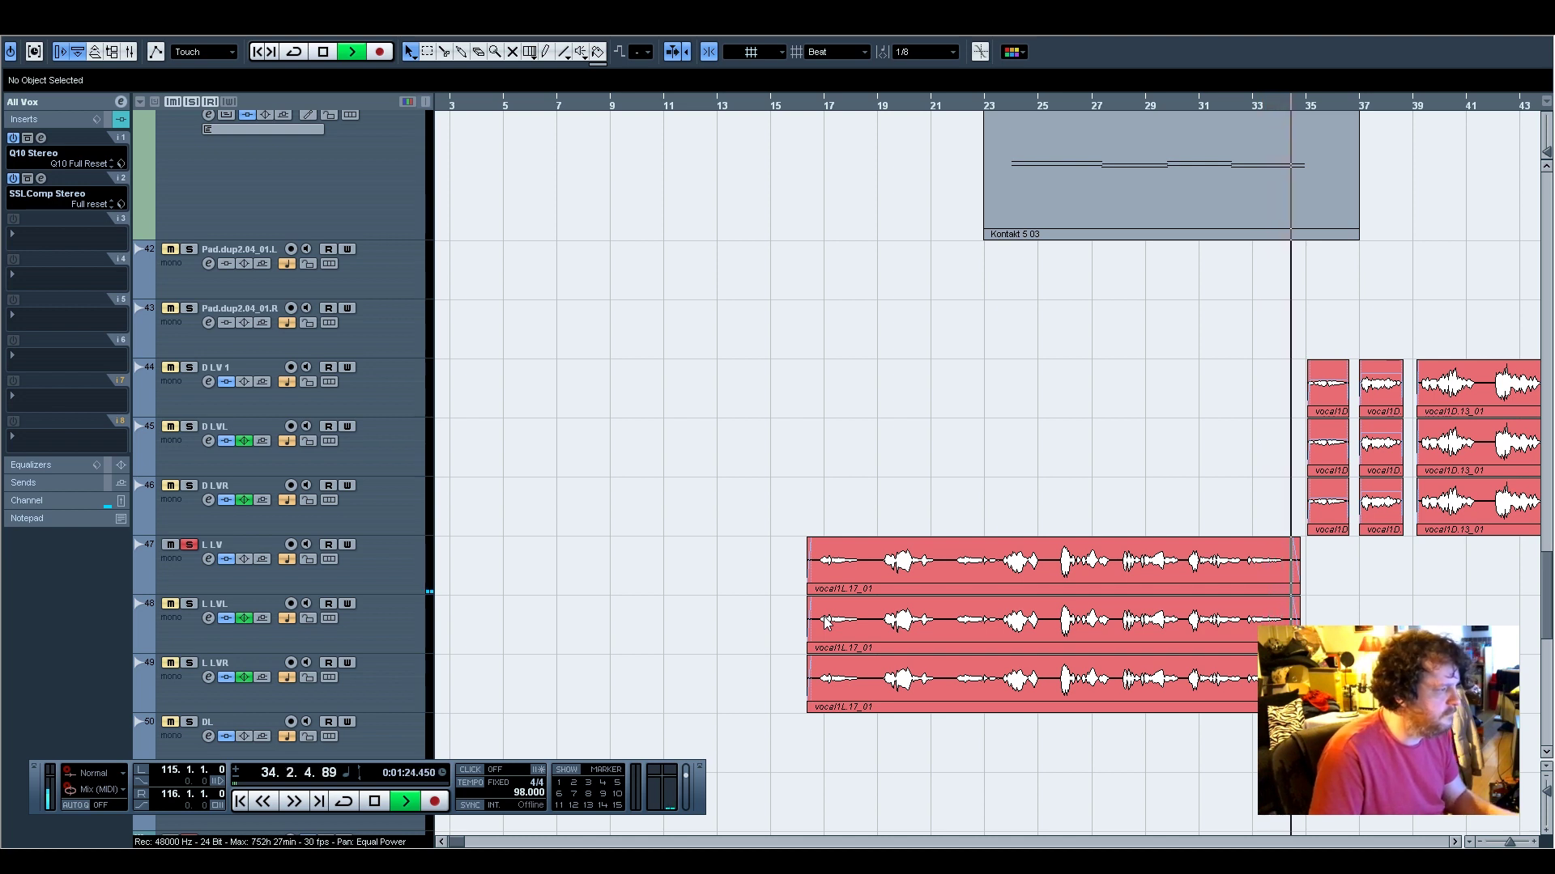
pyautogui.press('space')
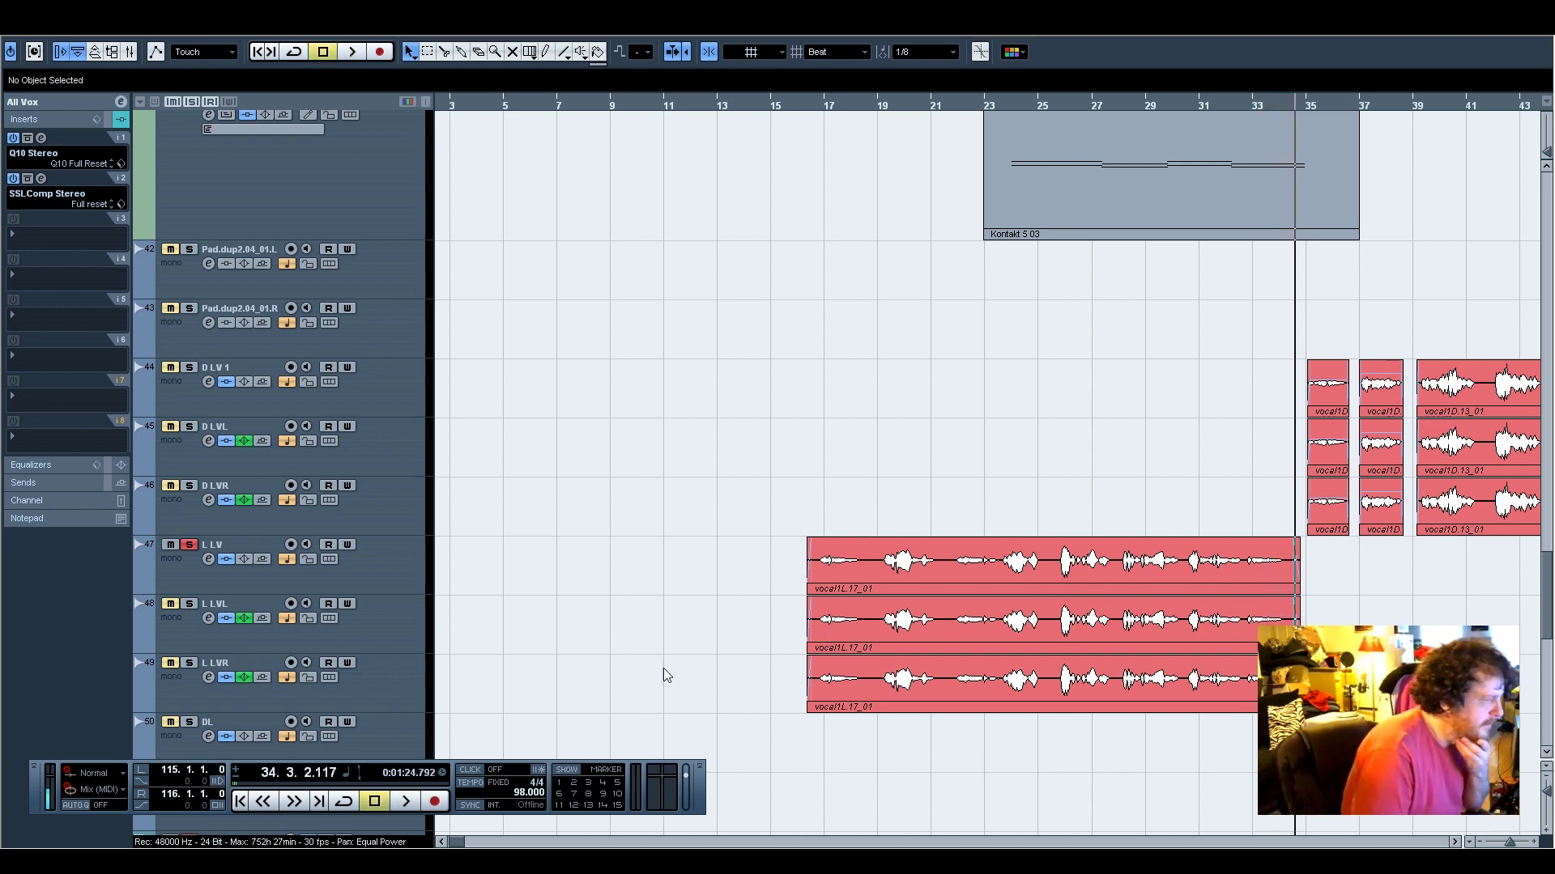
# Select the L LV track and open its Q10 Mono equalizer insert to examine the band settings
pyautogui.click(375, 574)
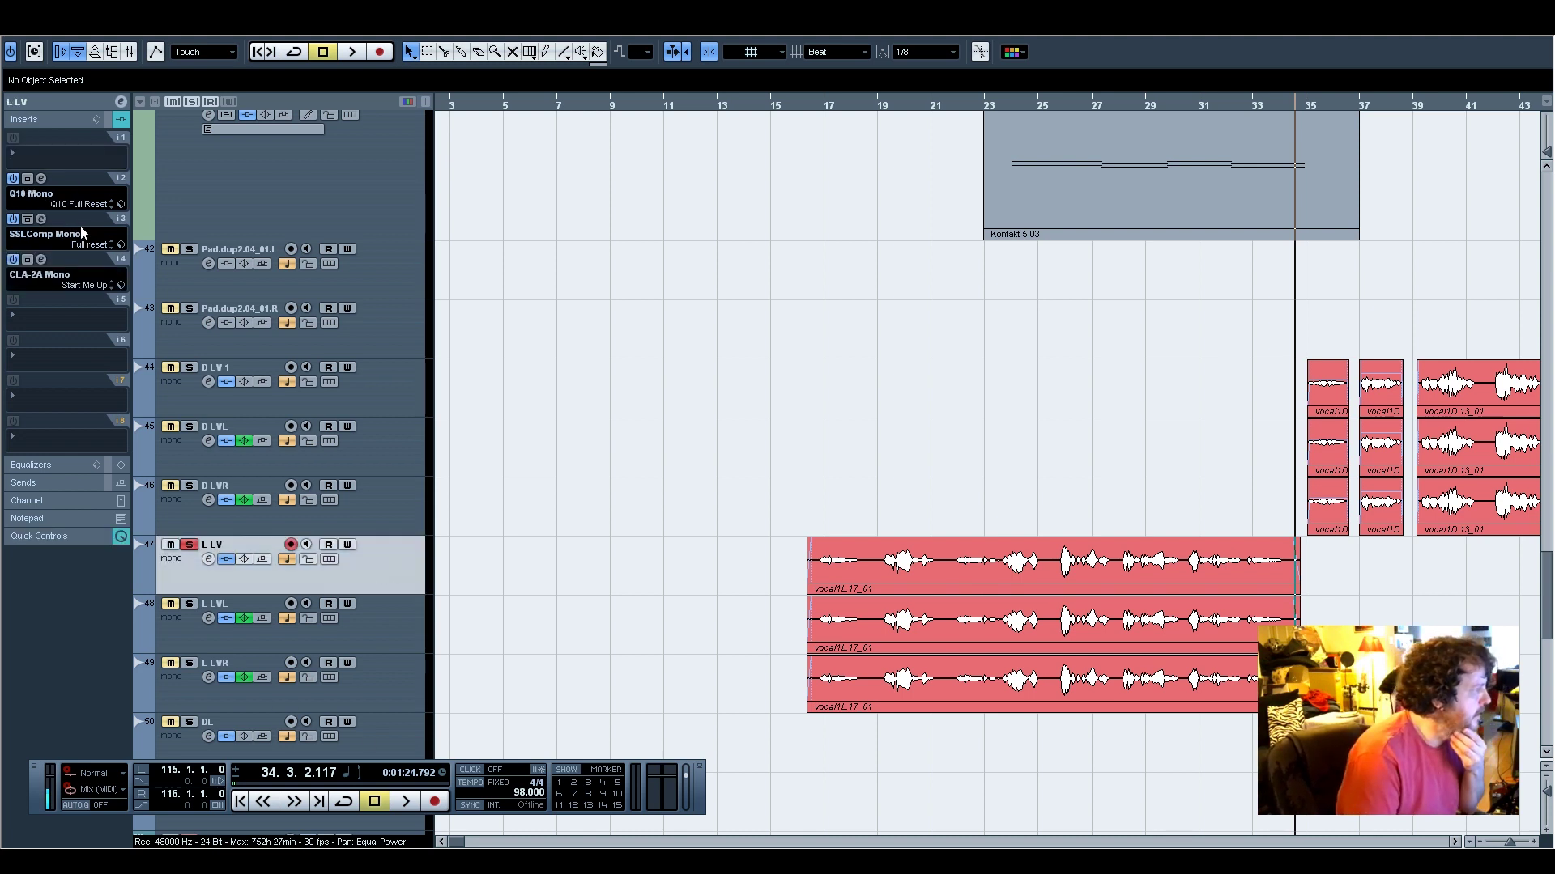
pyautogui.click(41, 179)
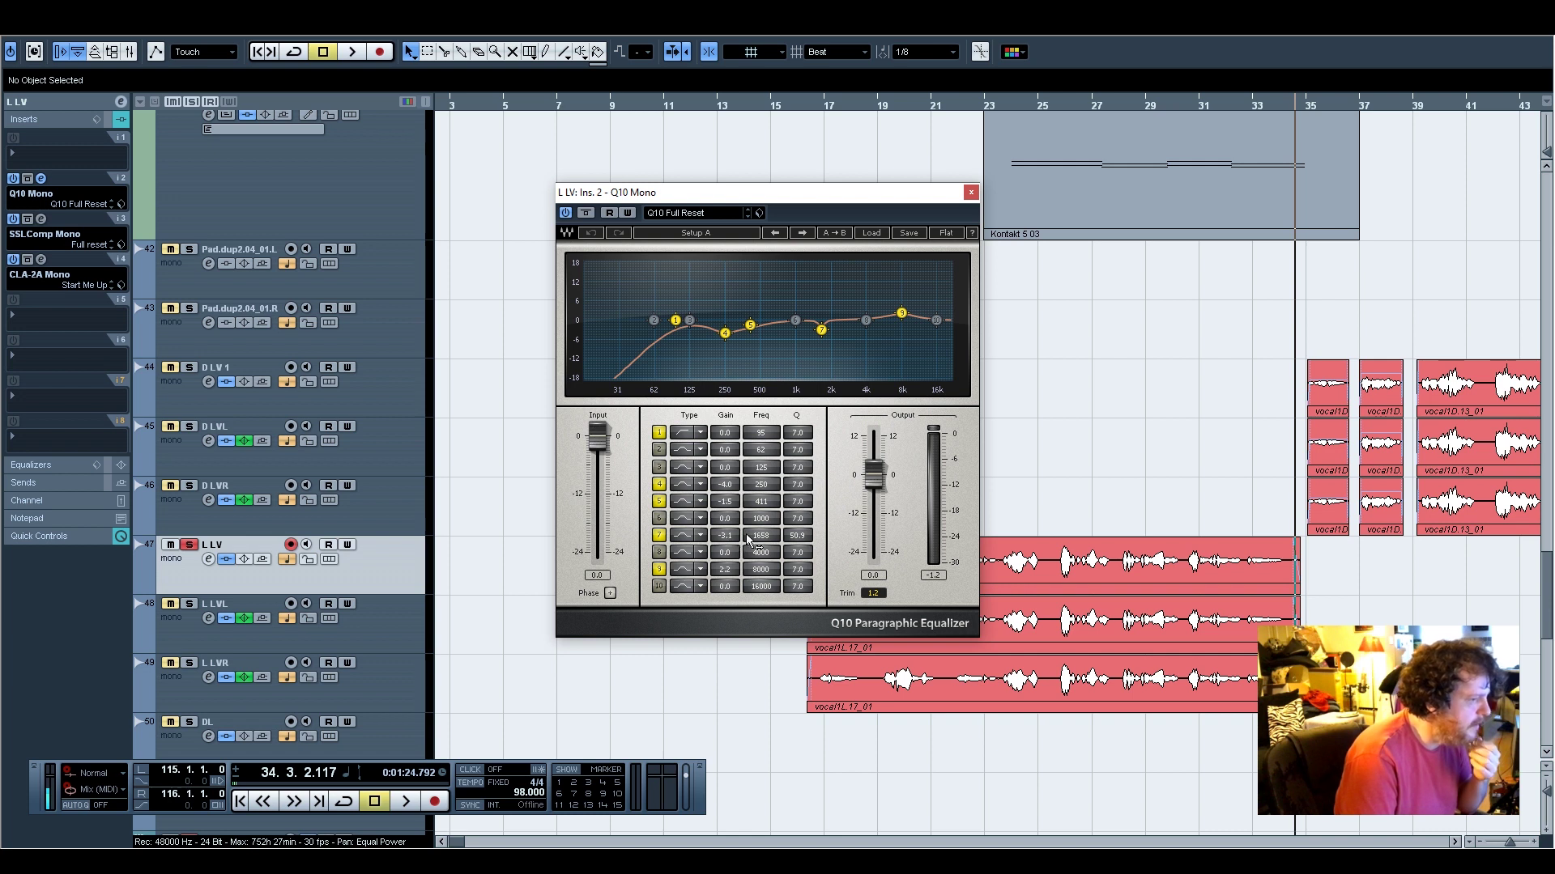
# On L LV's Q10, boost band 7 to 18 dB while playing from bar 17, and cut it to about -3.9 dB
pyautogui.moveTo(729, 192); pyautogui.dragTo(455, 176)
pyautogui.moveTo(844, 106); pyautogui.dragTo(823, 120)
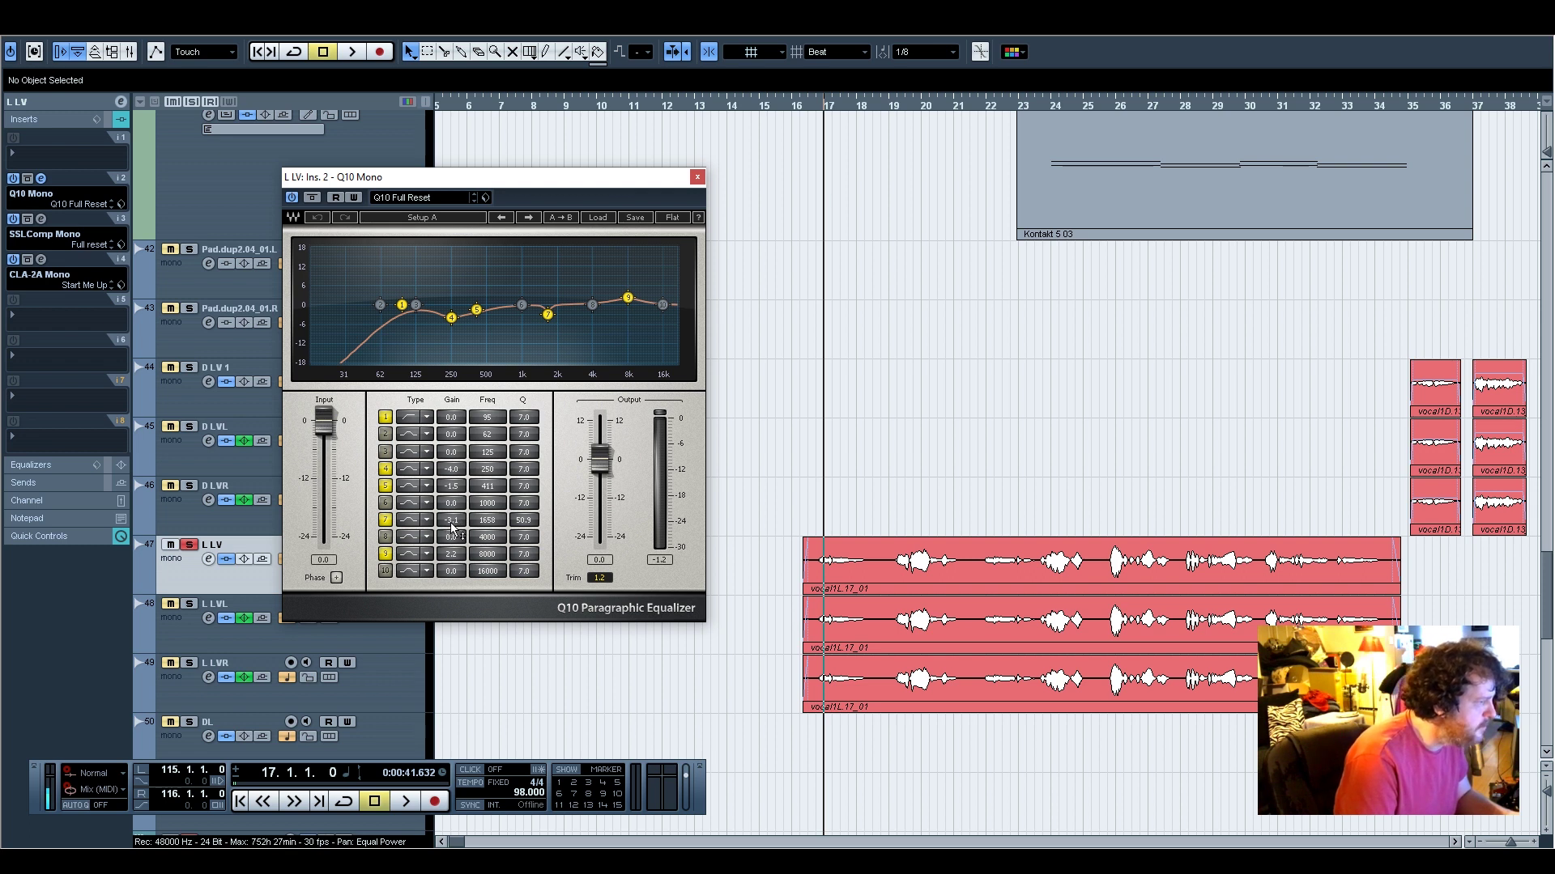
pyautogui.press('space')
pyautogui.moveTo(451, 522); pyautogui.dragTo(452, 405)
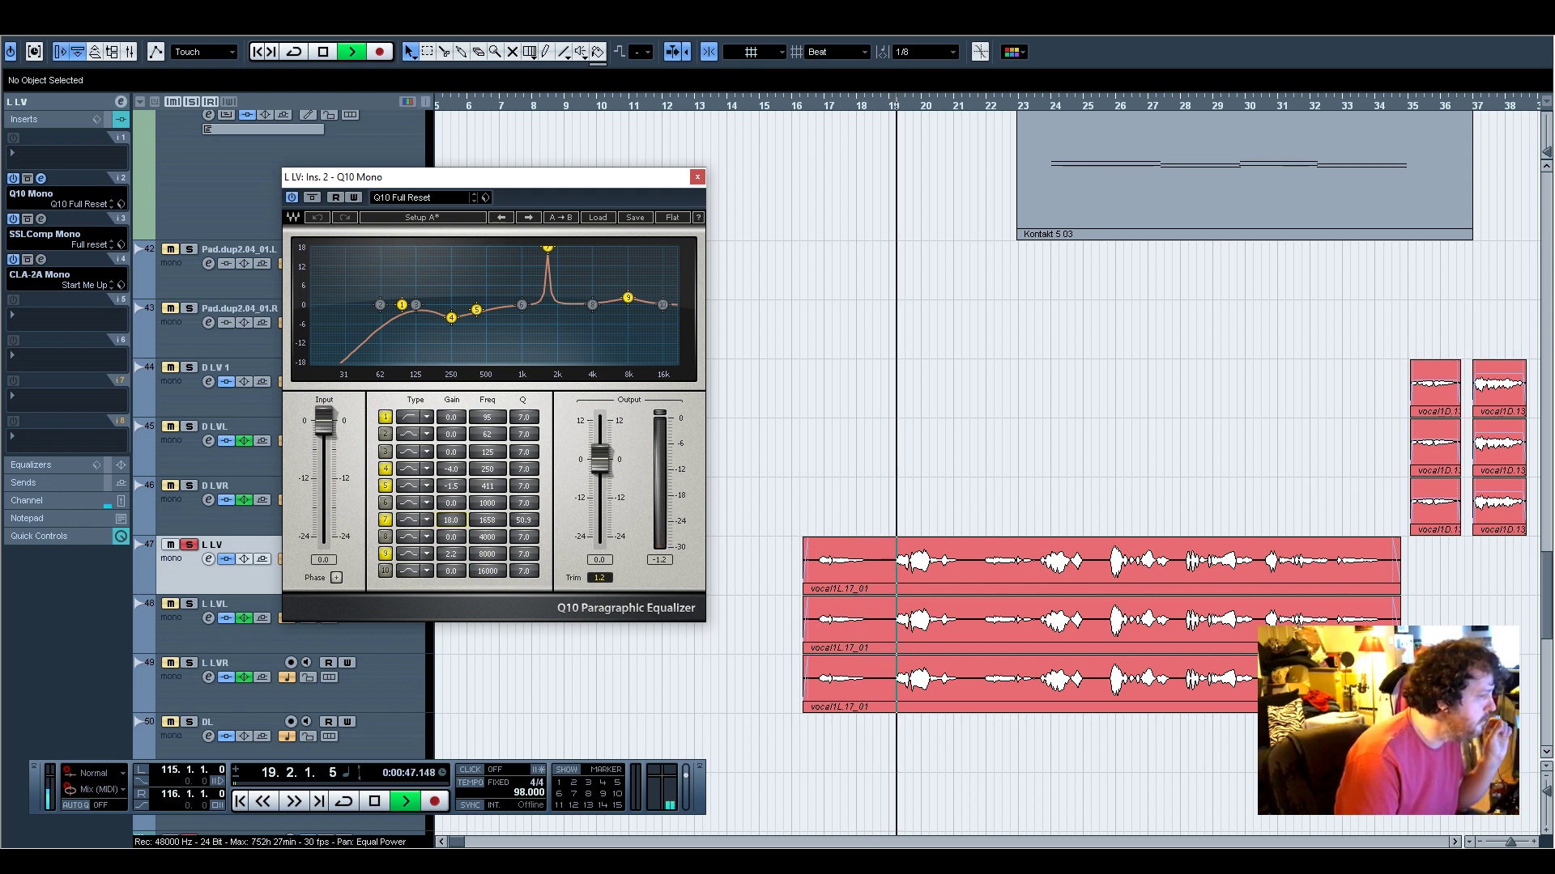
pyautogui.moveTo(451, 519); pyautogui.dragTo(451, 689)
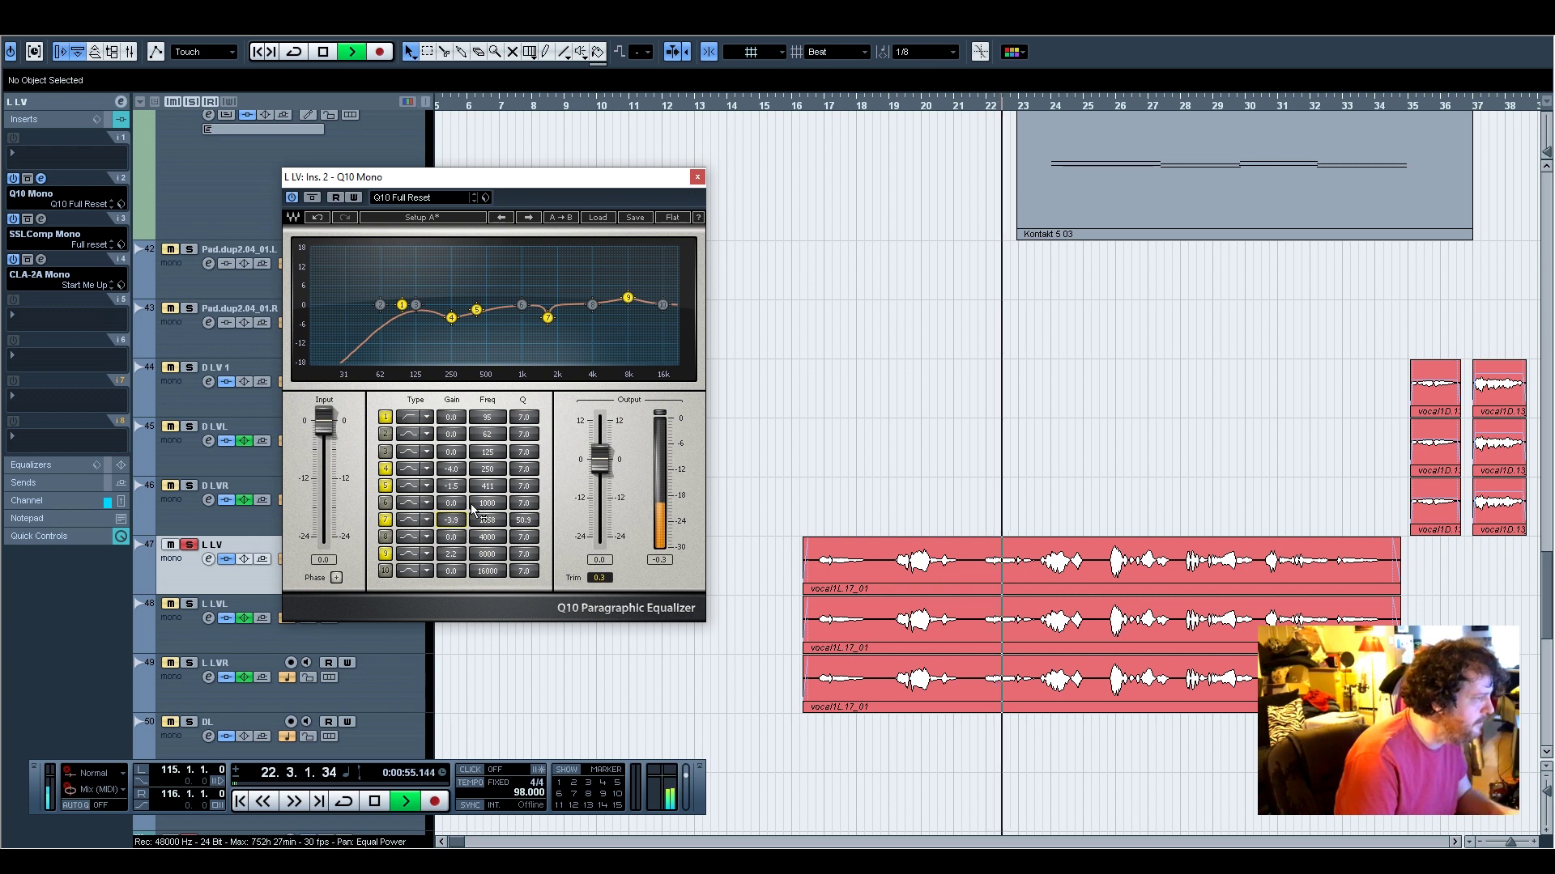
pyautogui.click(697, 176)
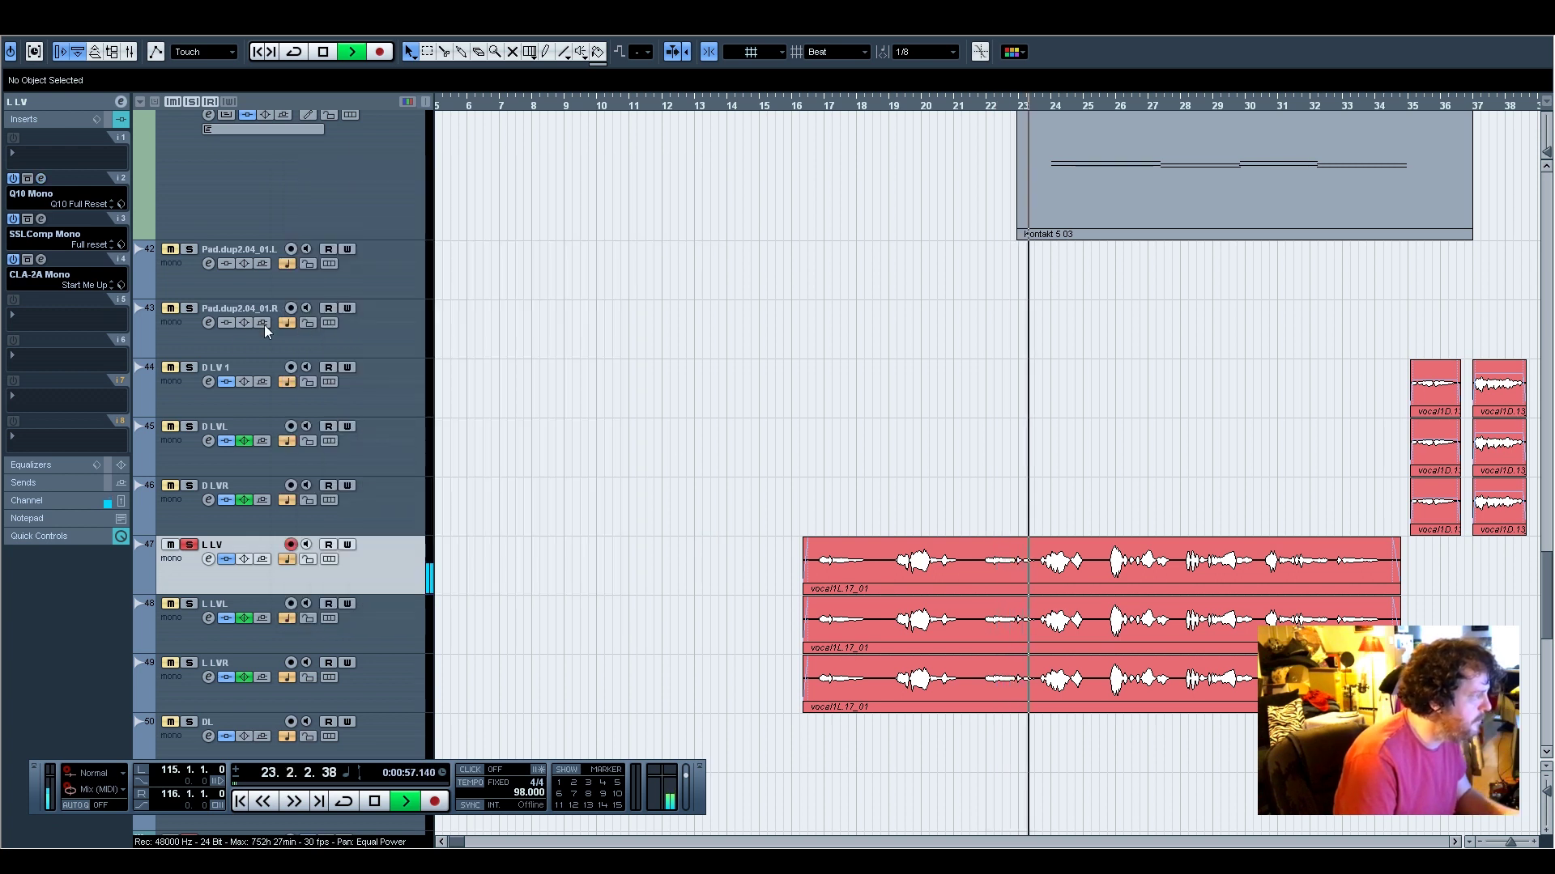
pyautogui.press('space')
# Examine the SSLComp and CLA-2A compressor settings on the L LV track
pyautogui.click(40, 218)
pyautogui.moveTo(1003, 211); pyautogui.dragTo(565, 174)
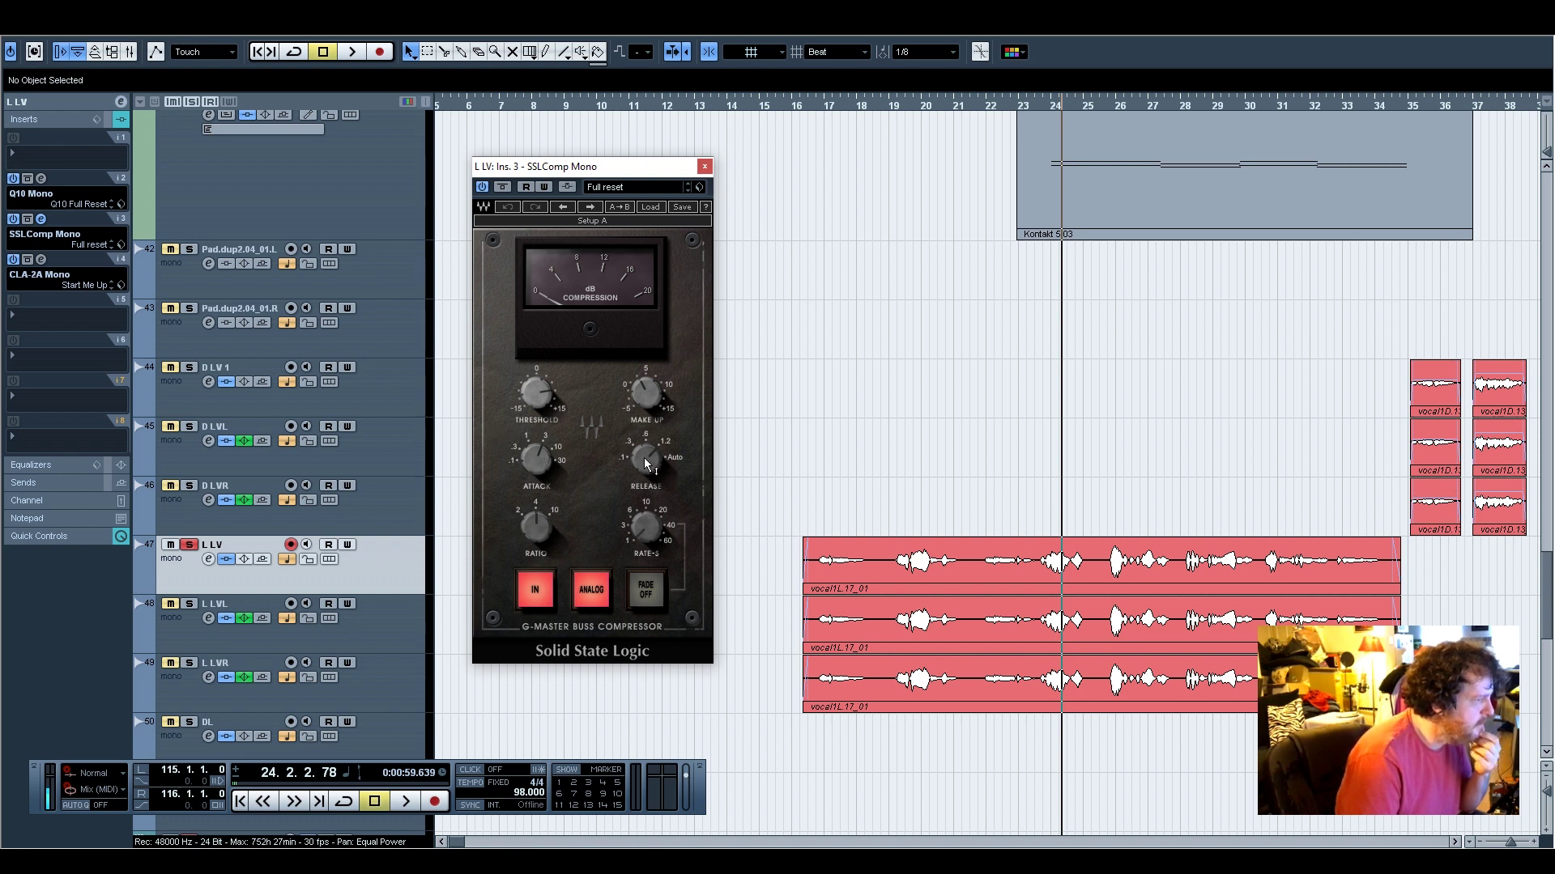
pyautogui.moveTo(657, 465)
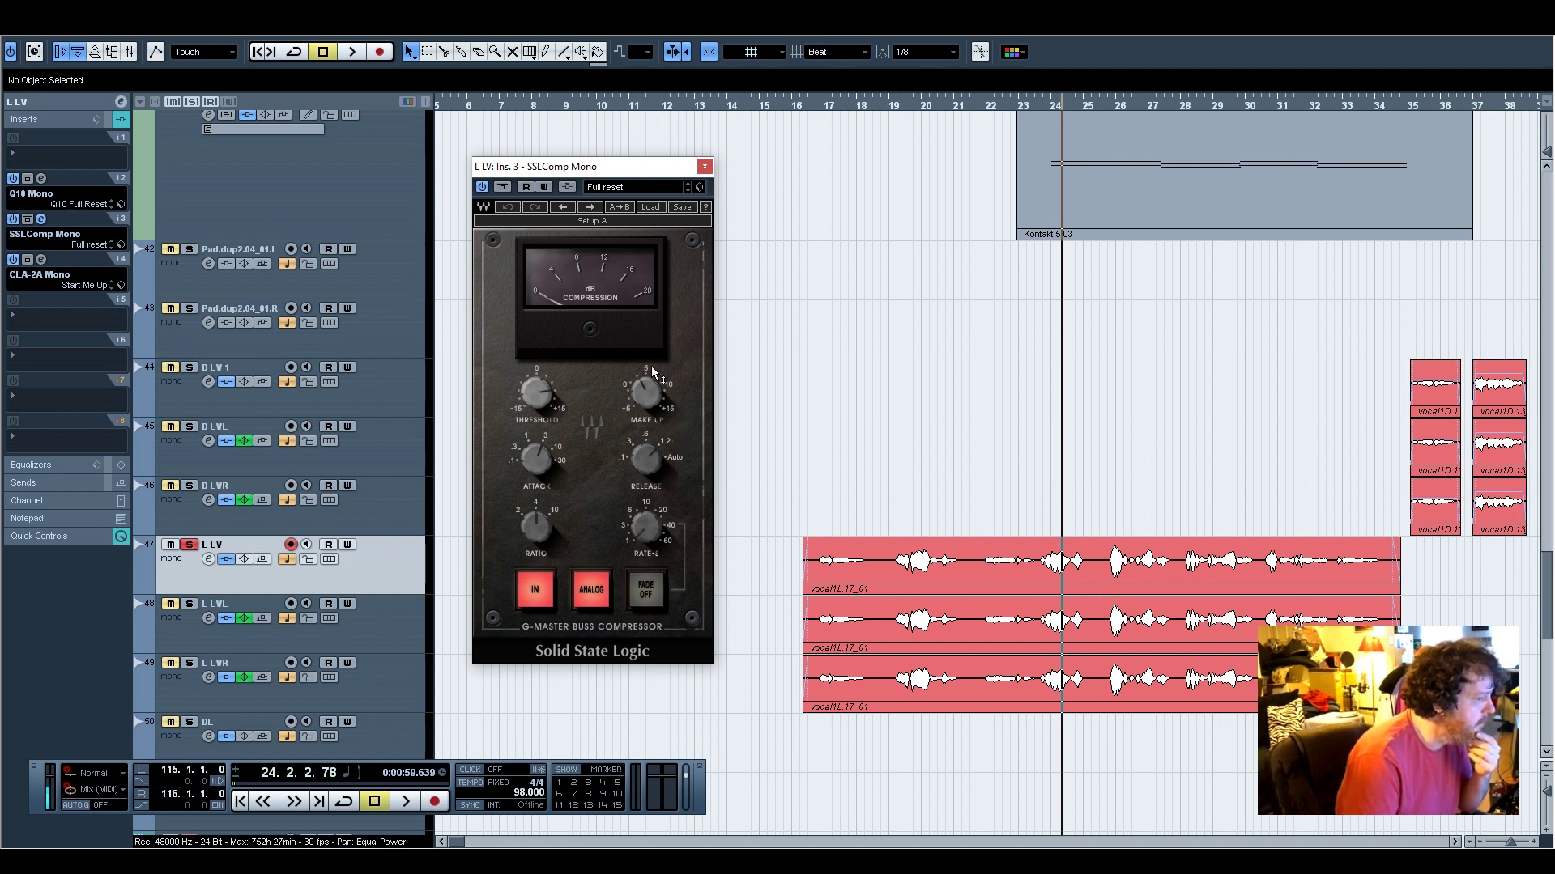
pyautogui.click(41, 260)
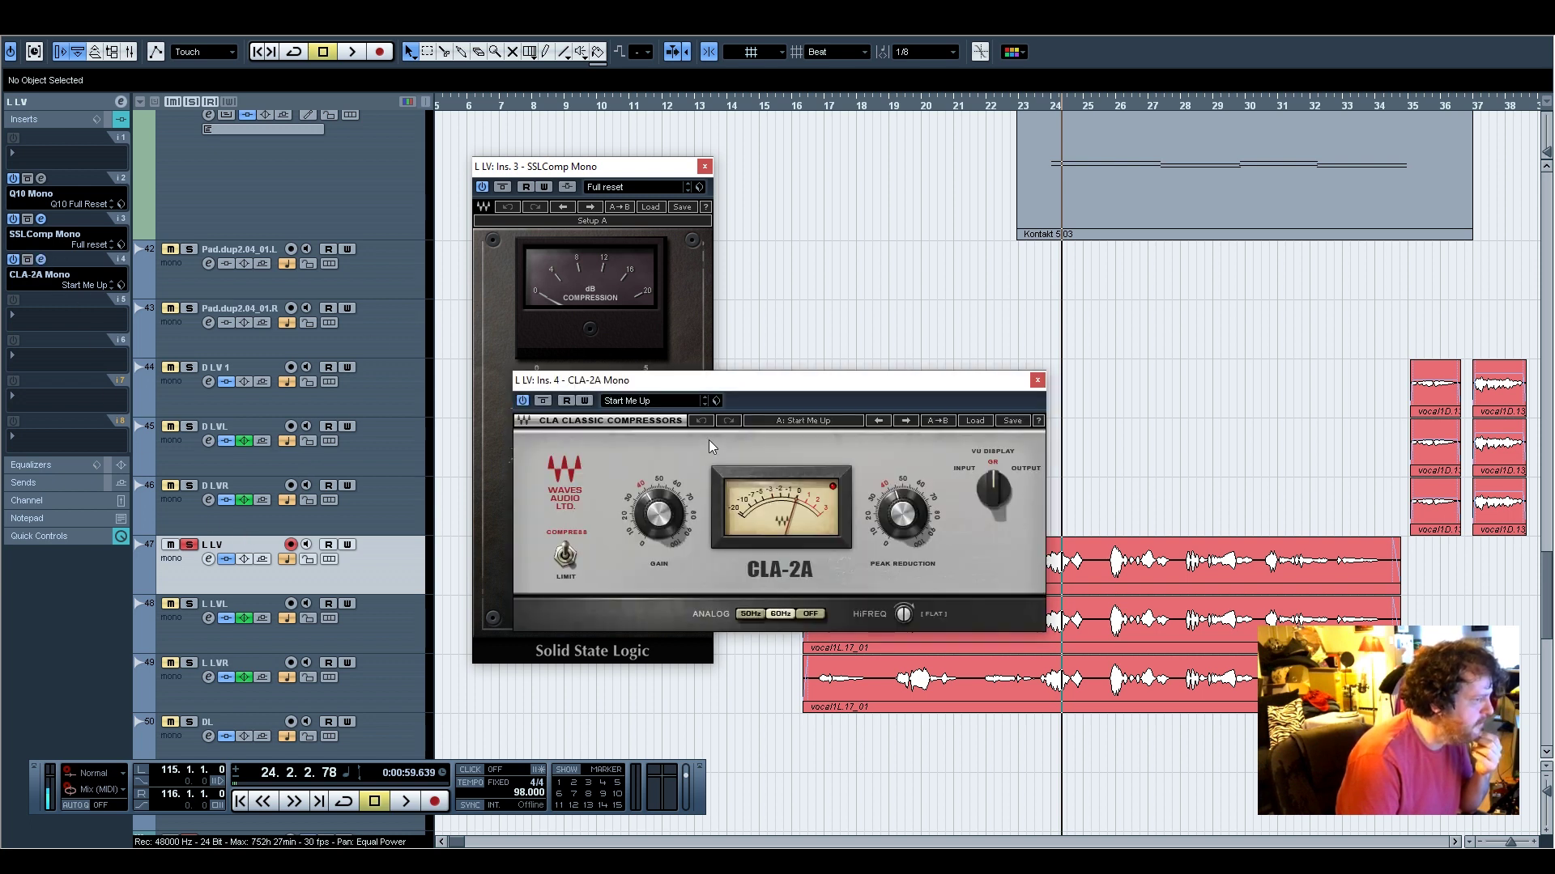
pyautogui.moveTo(1000, 383); pyautogui.dragTo(609, 434)
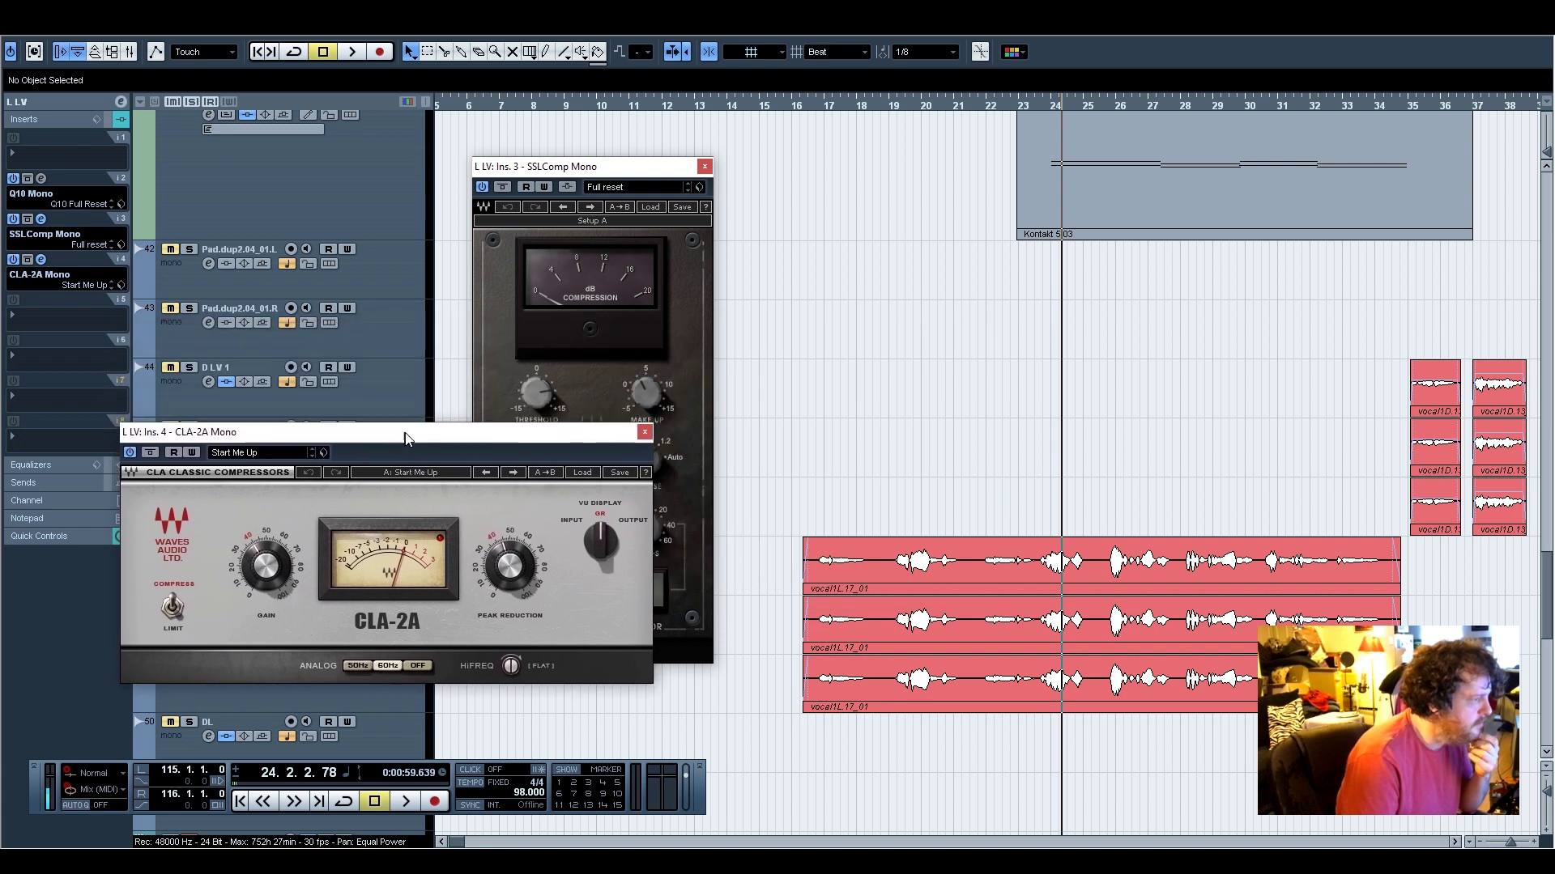
pyautogui.click(646, 432)
pyautogui.click(704, 166)
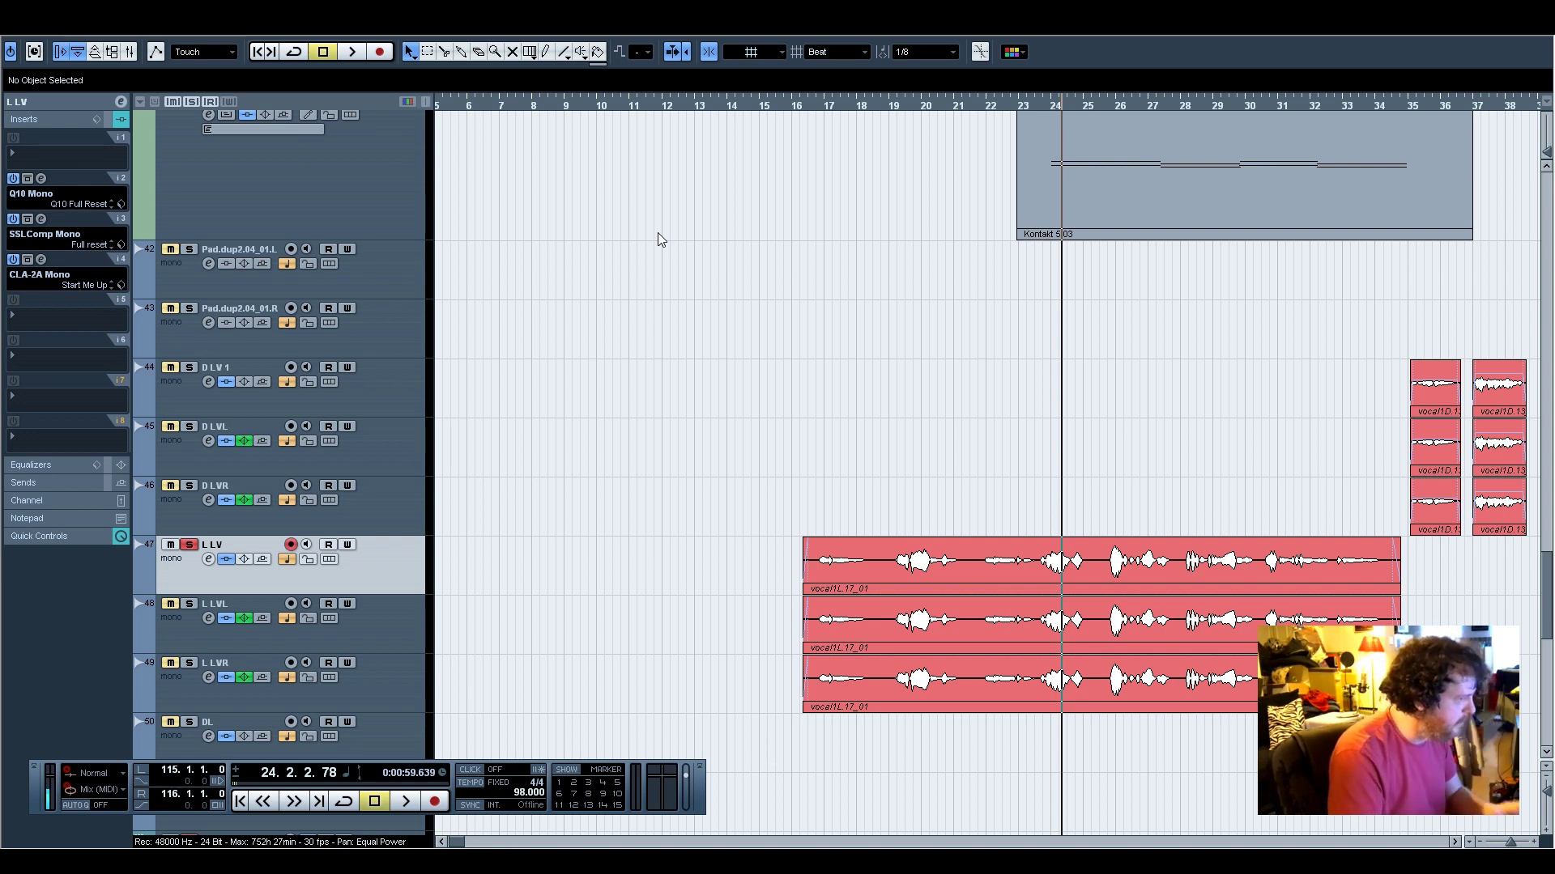
# Examine the Q10, SSLComp and CLA-76 insert settings on the Vox 1 group track
pyautogui.click(797, 105)
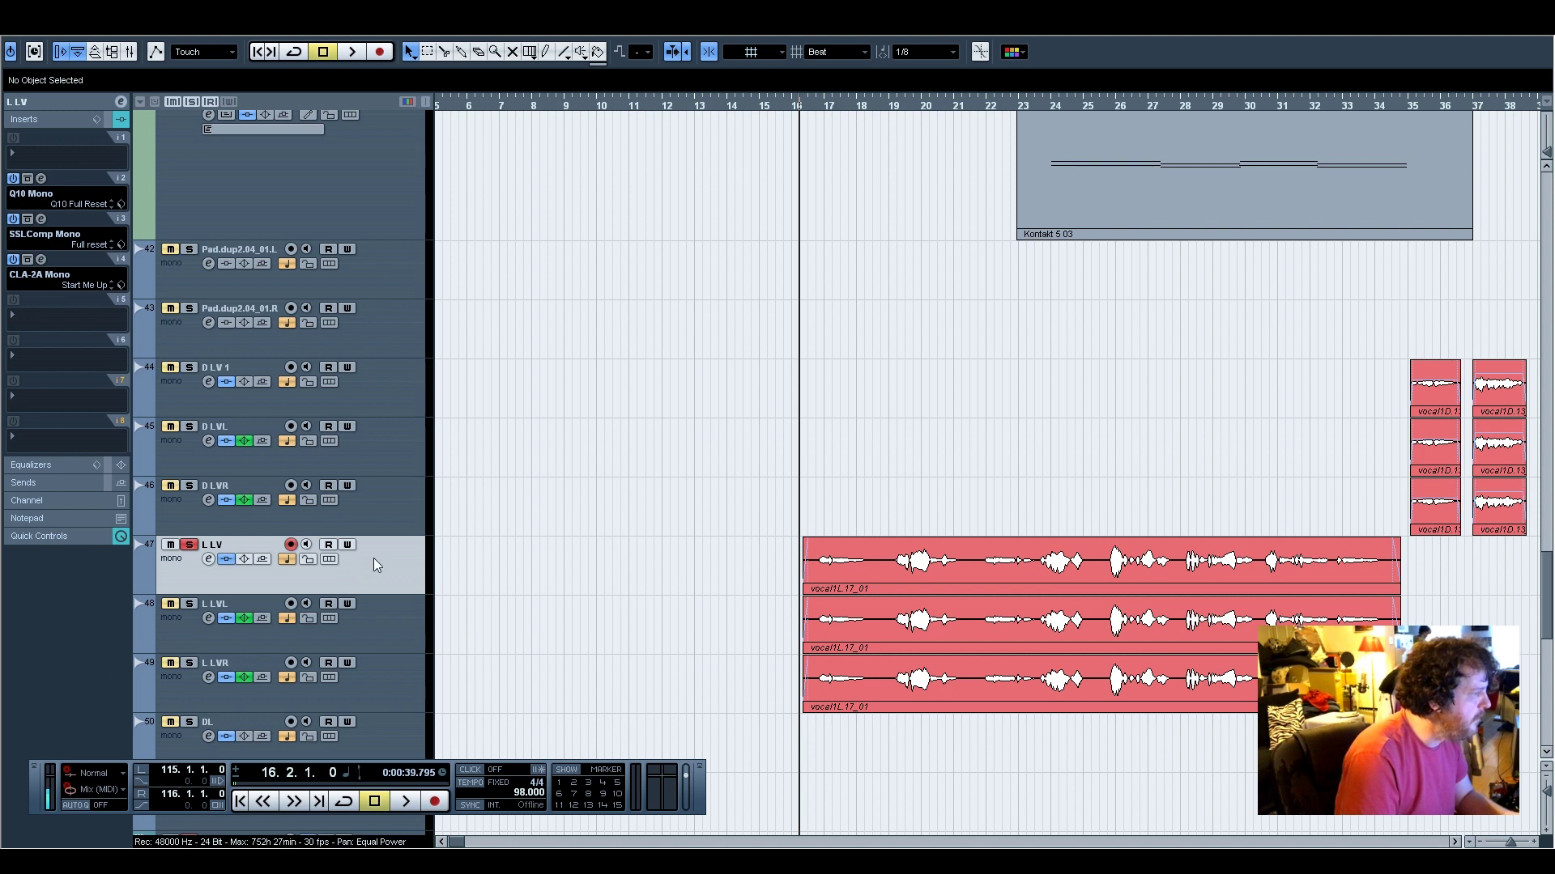
pyautogui.scroll(3, 571, 560)
pyautogui.scroll(-6, 572, 561)
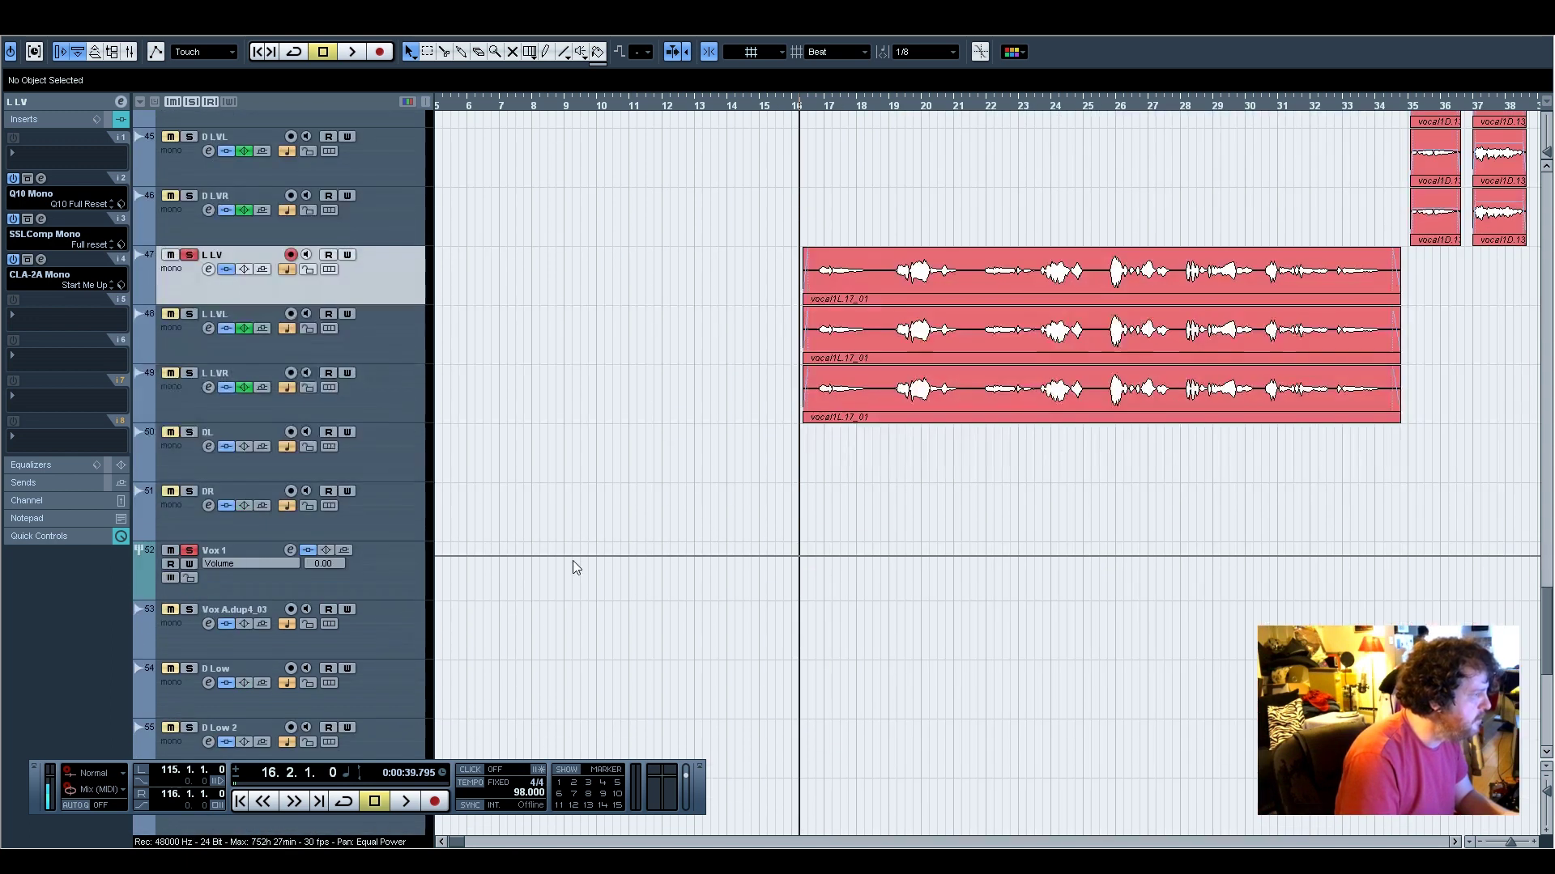
pyautogui.click(414, 571)
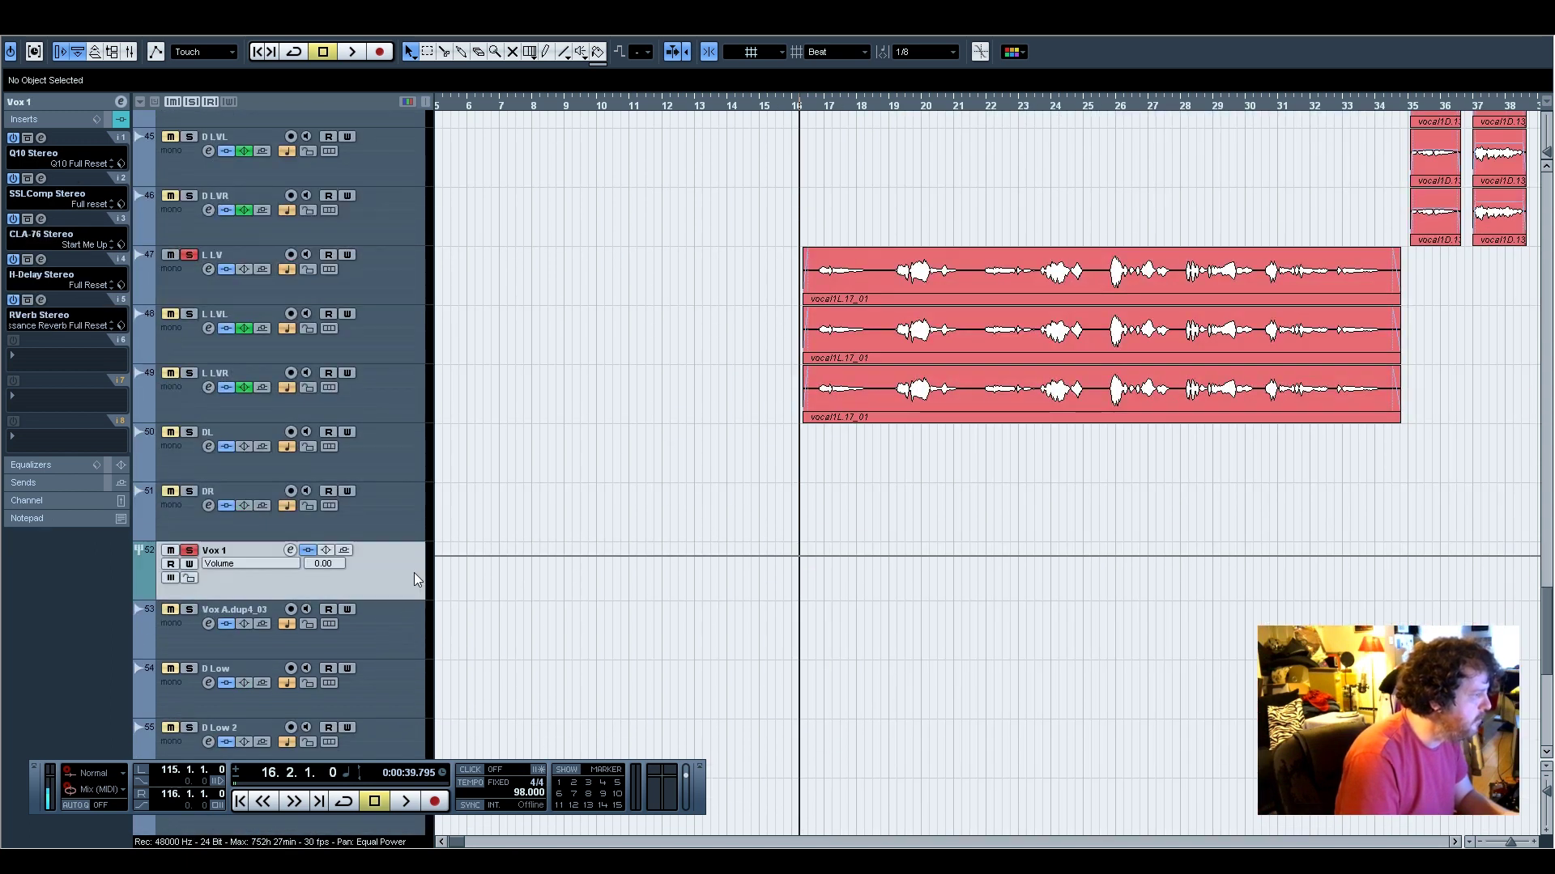
pyautogui.click(41, 138)
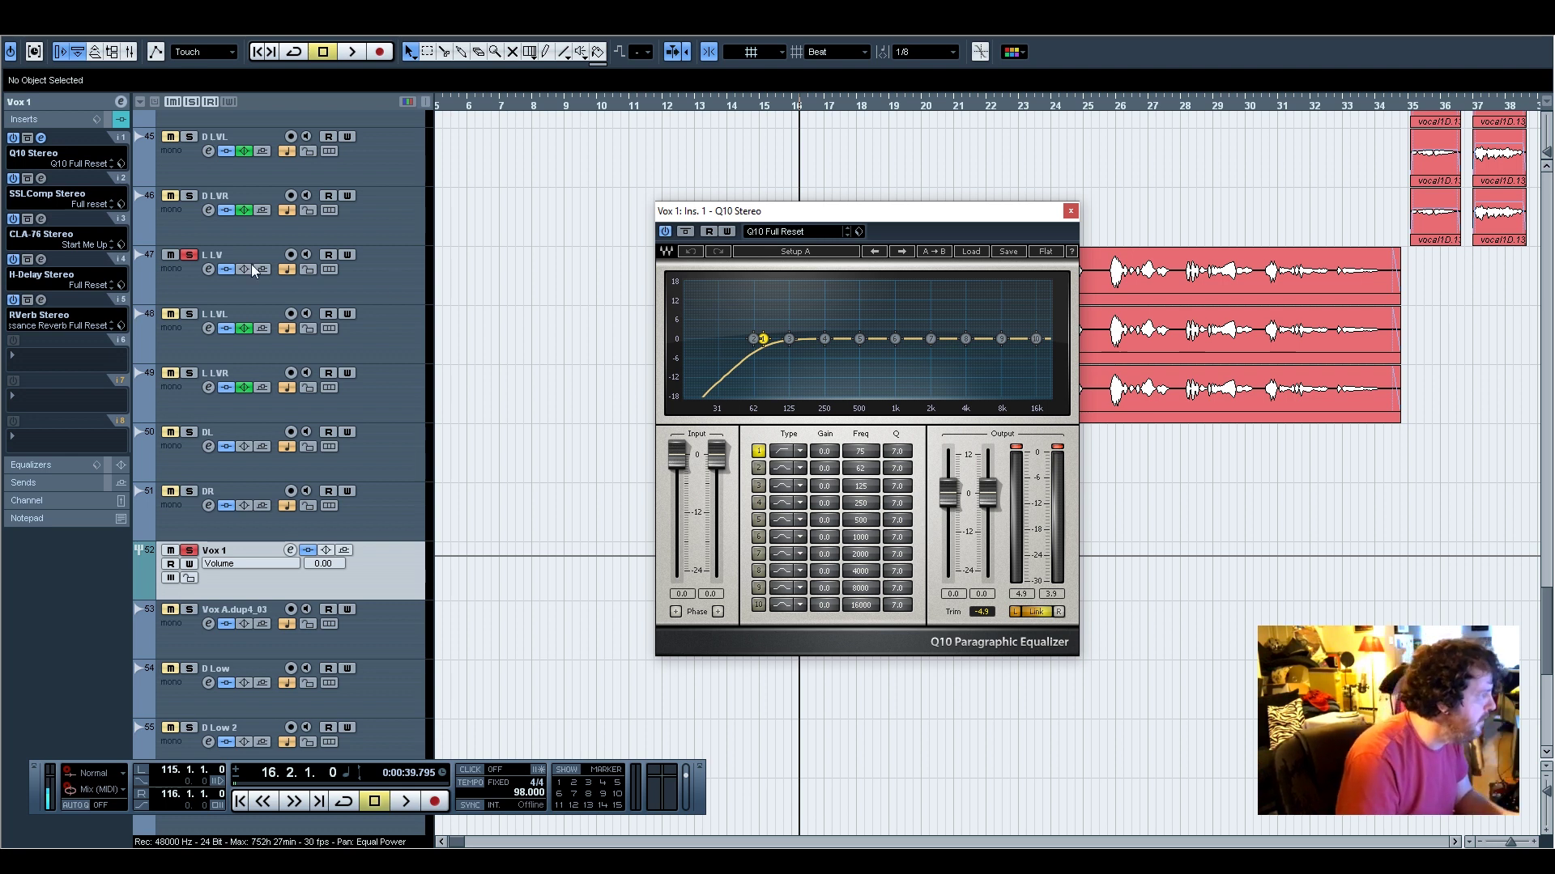
pyautogui.click(40, 179)
pyautogui.moveTo(290, 216); pyautogui.dragTo(530, 192)
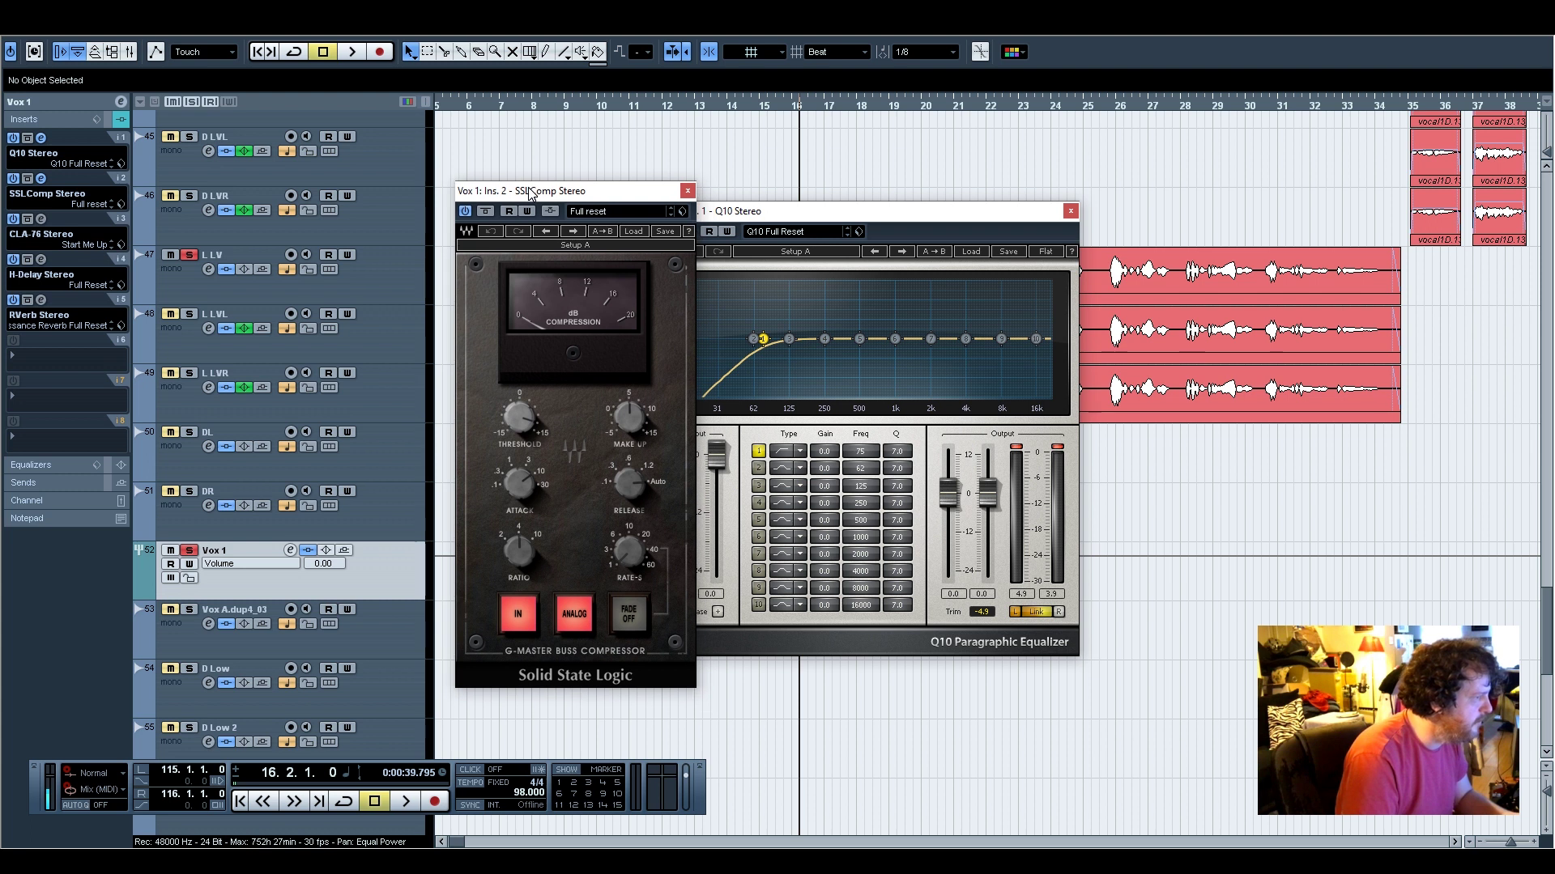
pyautogui.click(41, 220)
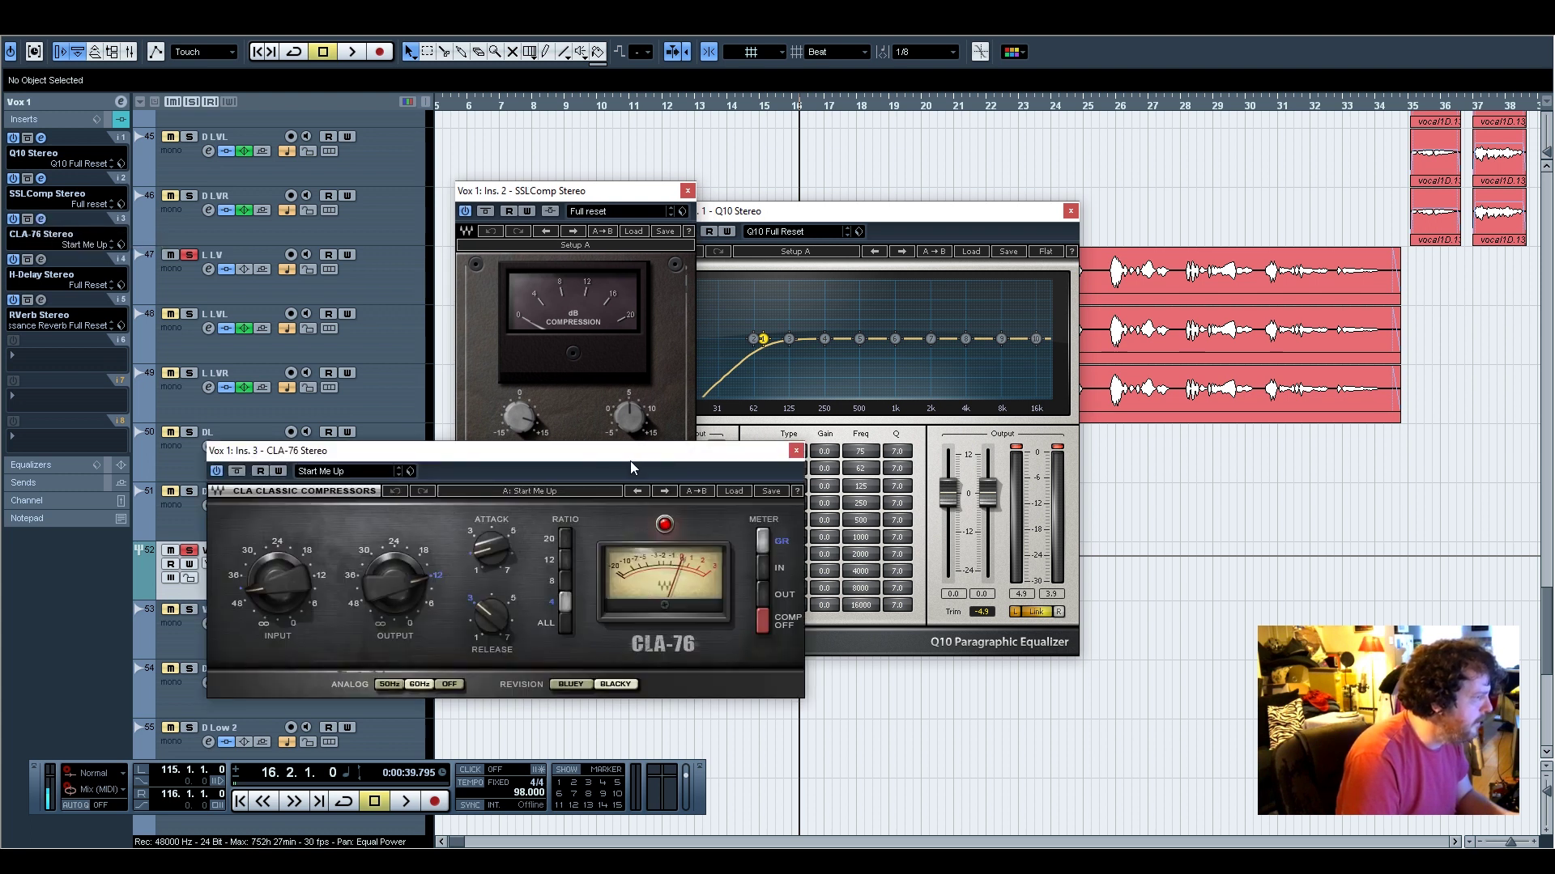
pyautogui.click(796, 451)
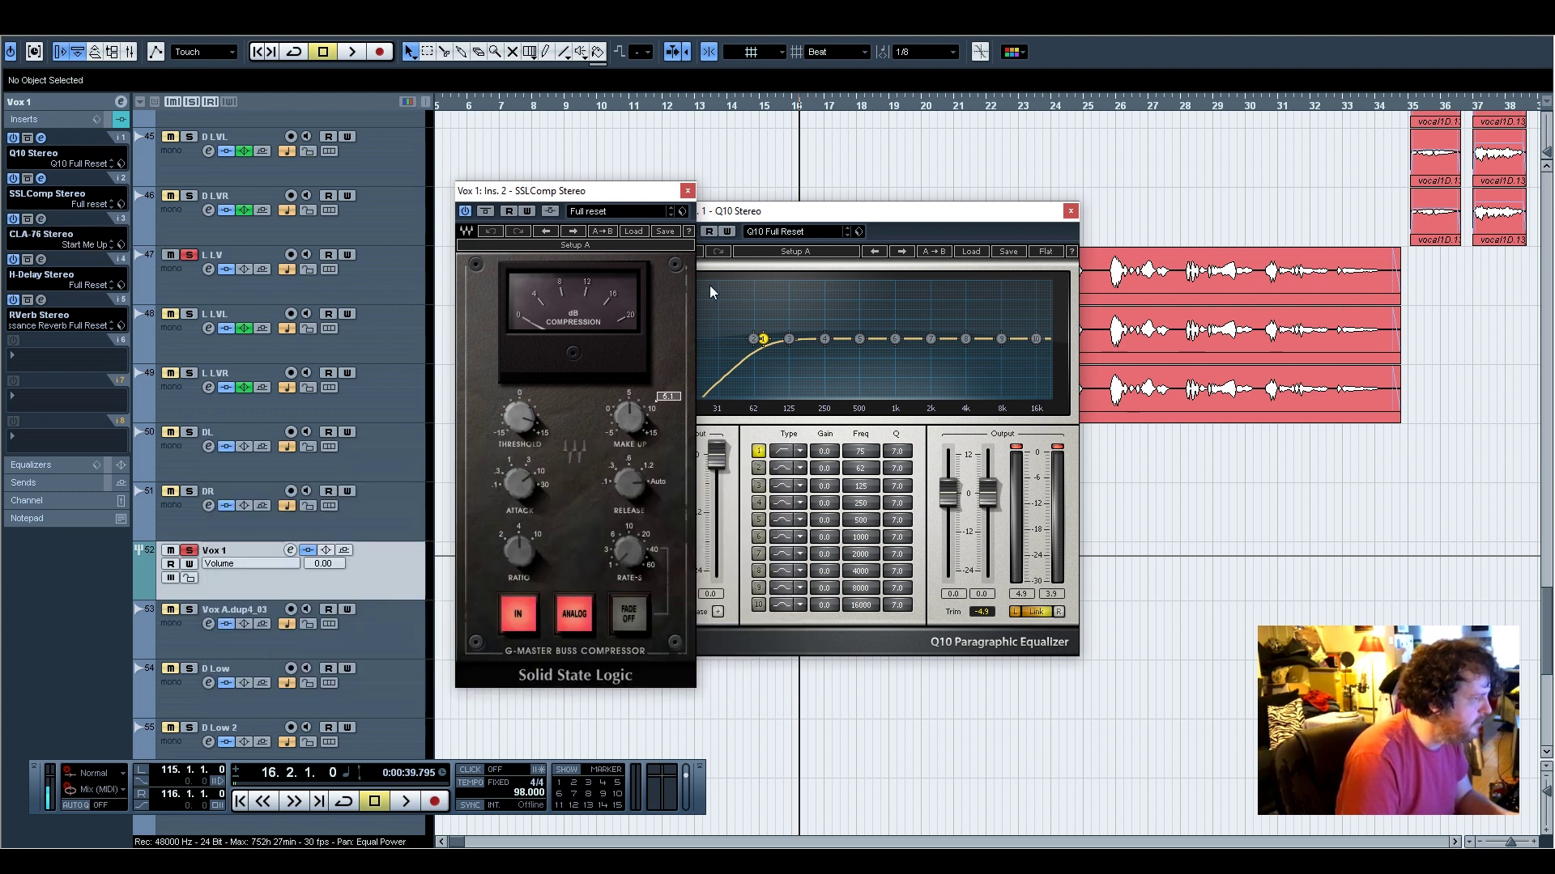
pyautogui.click(687, 190)
pyautogui.click(1070, 211)
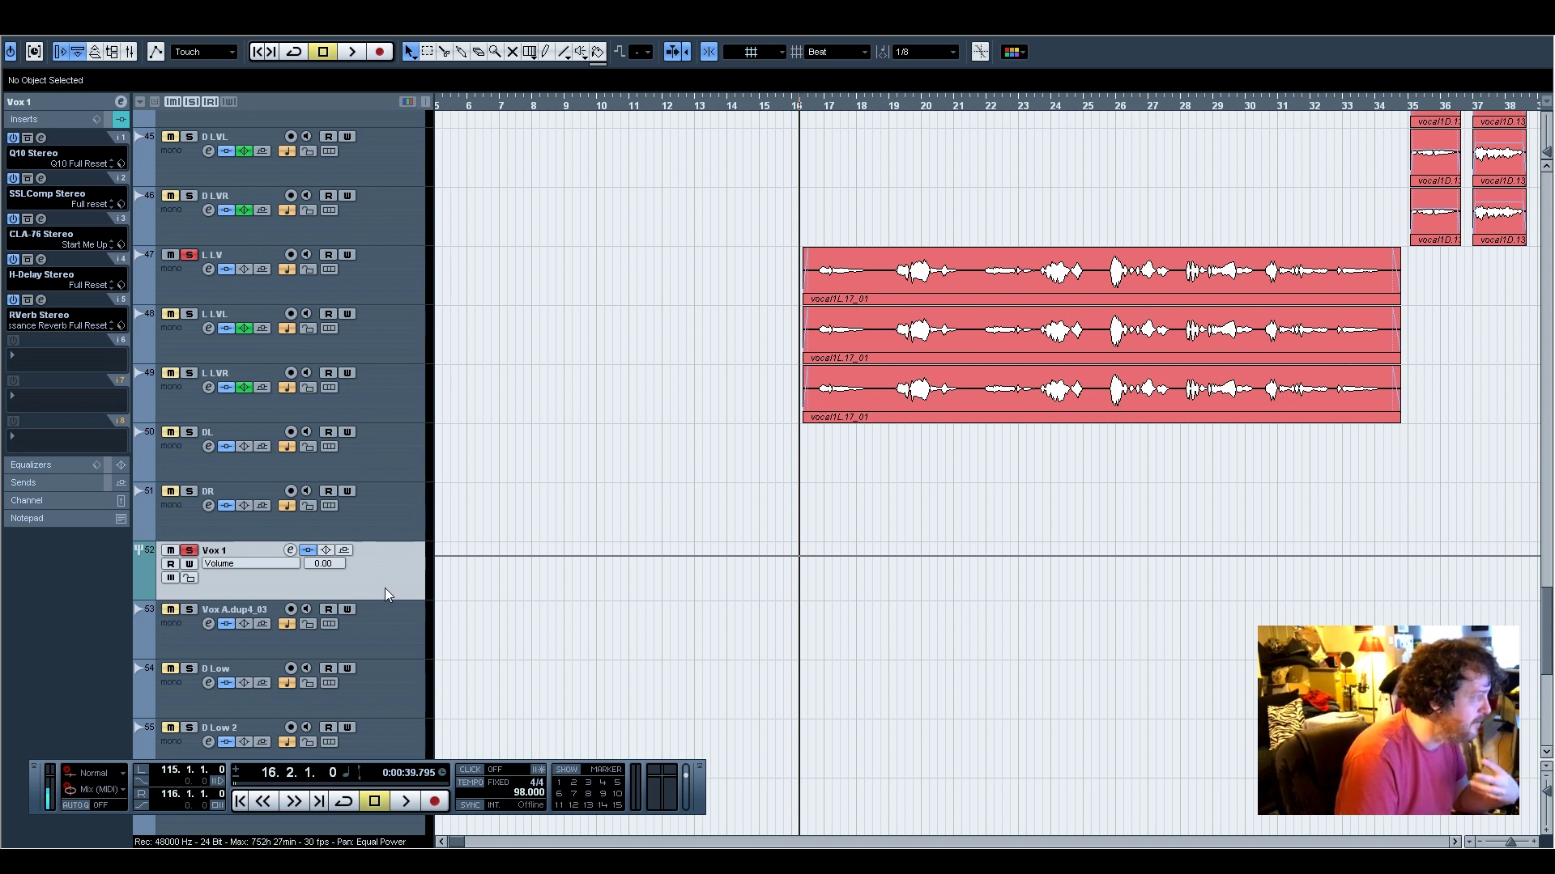
# Examine the H-Delay and RVerb insert settings on the Vox 1 group track
pyautogui.click(42, 260)
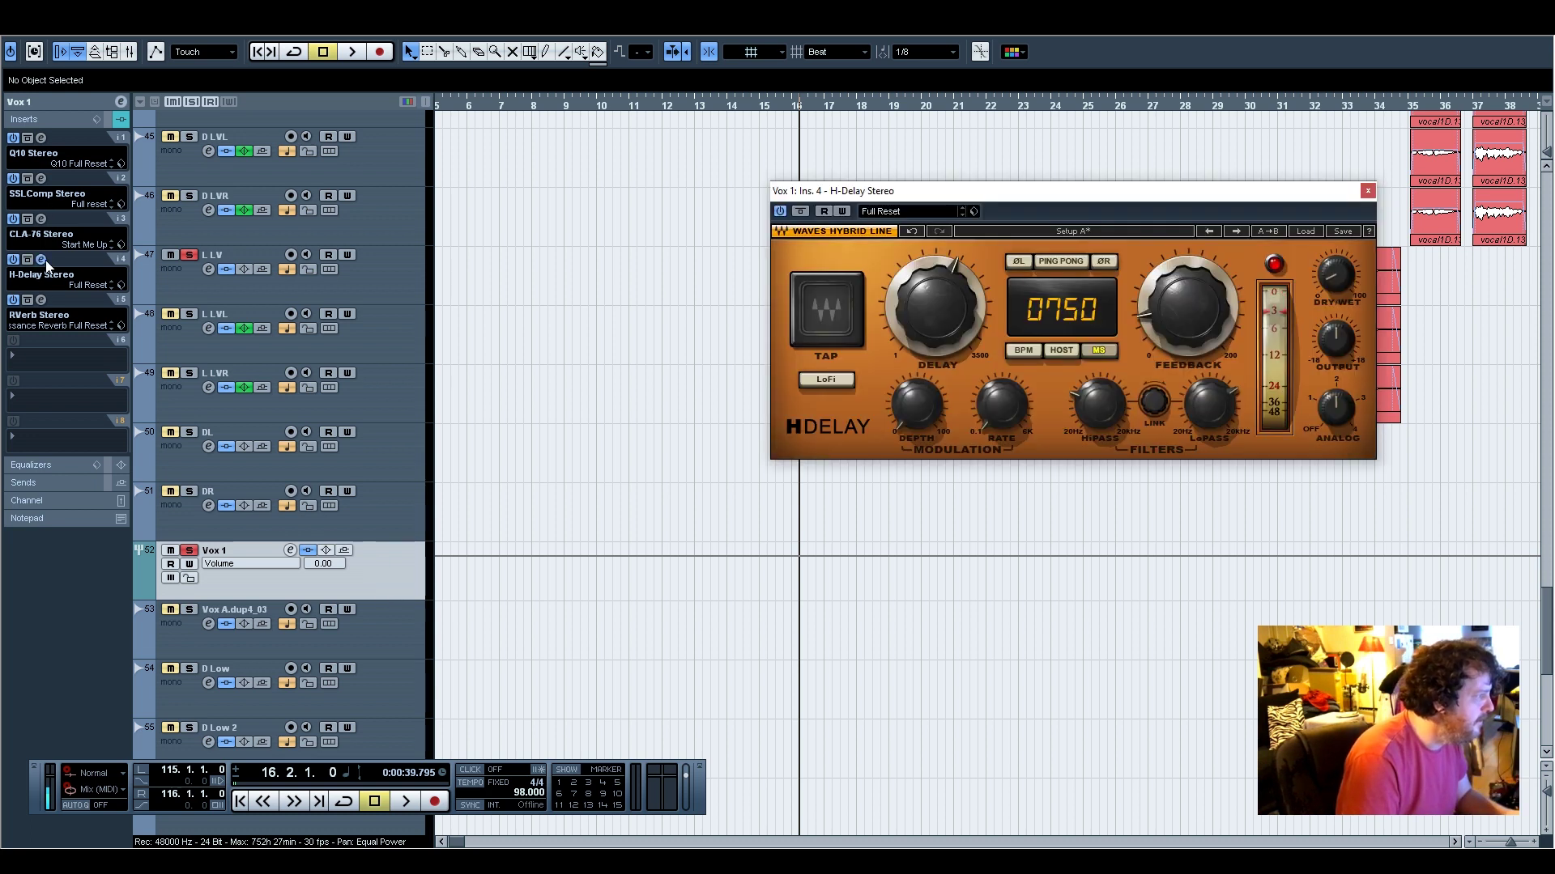
pyautogui.click(1367, 192)
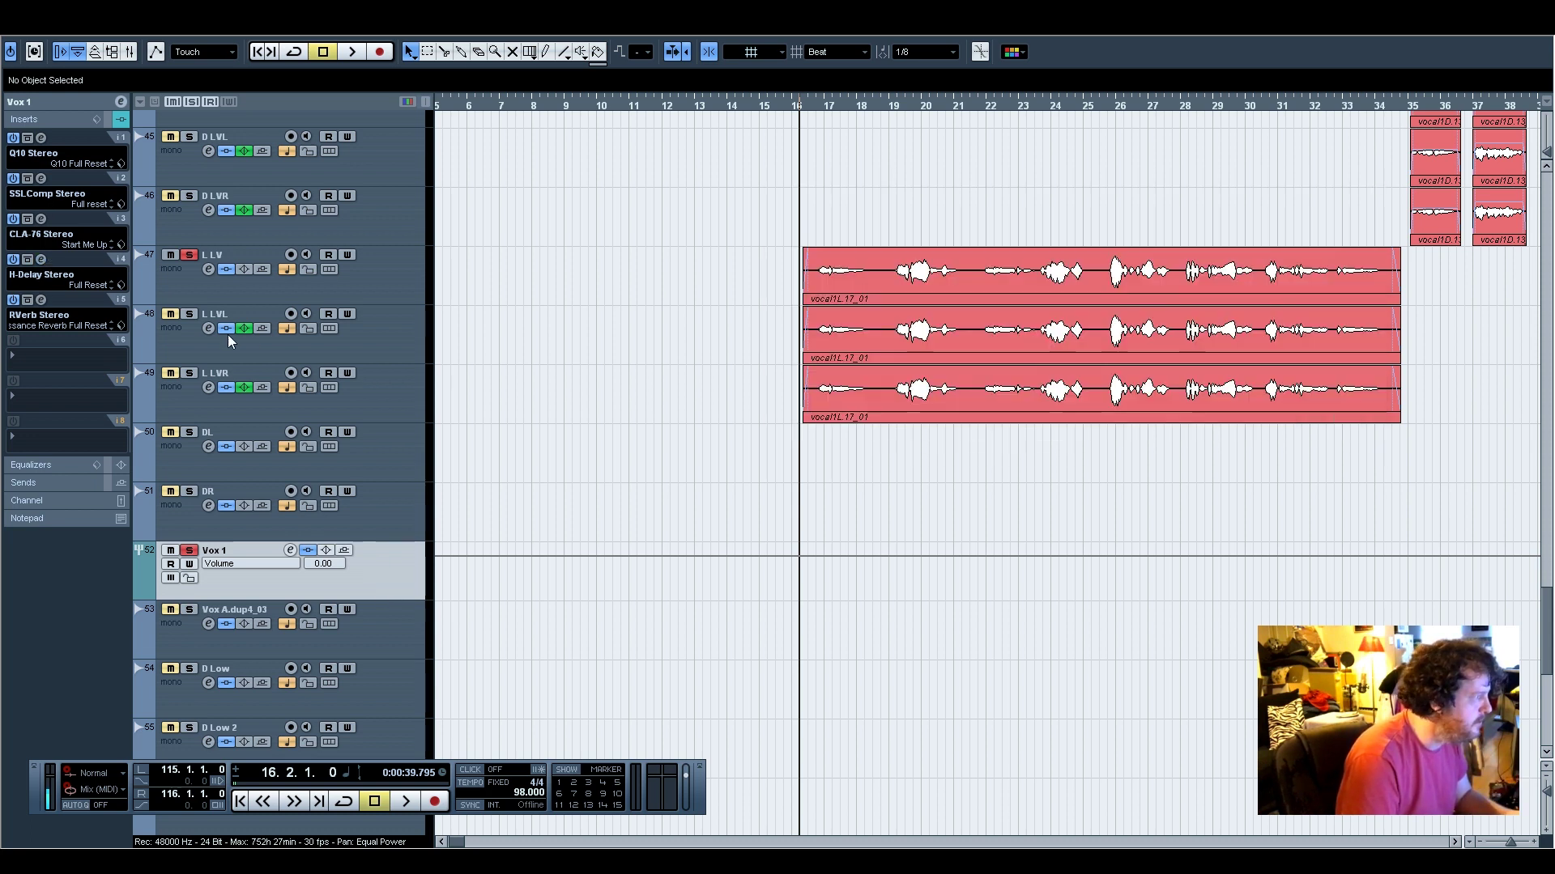
pyautogui.click(42, 300)
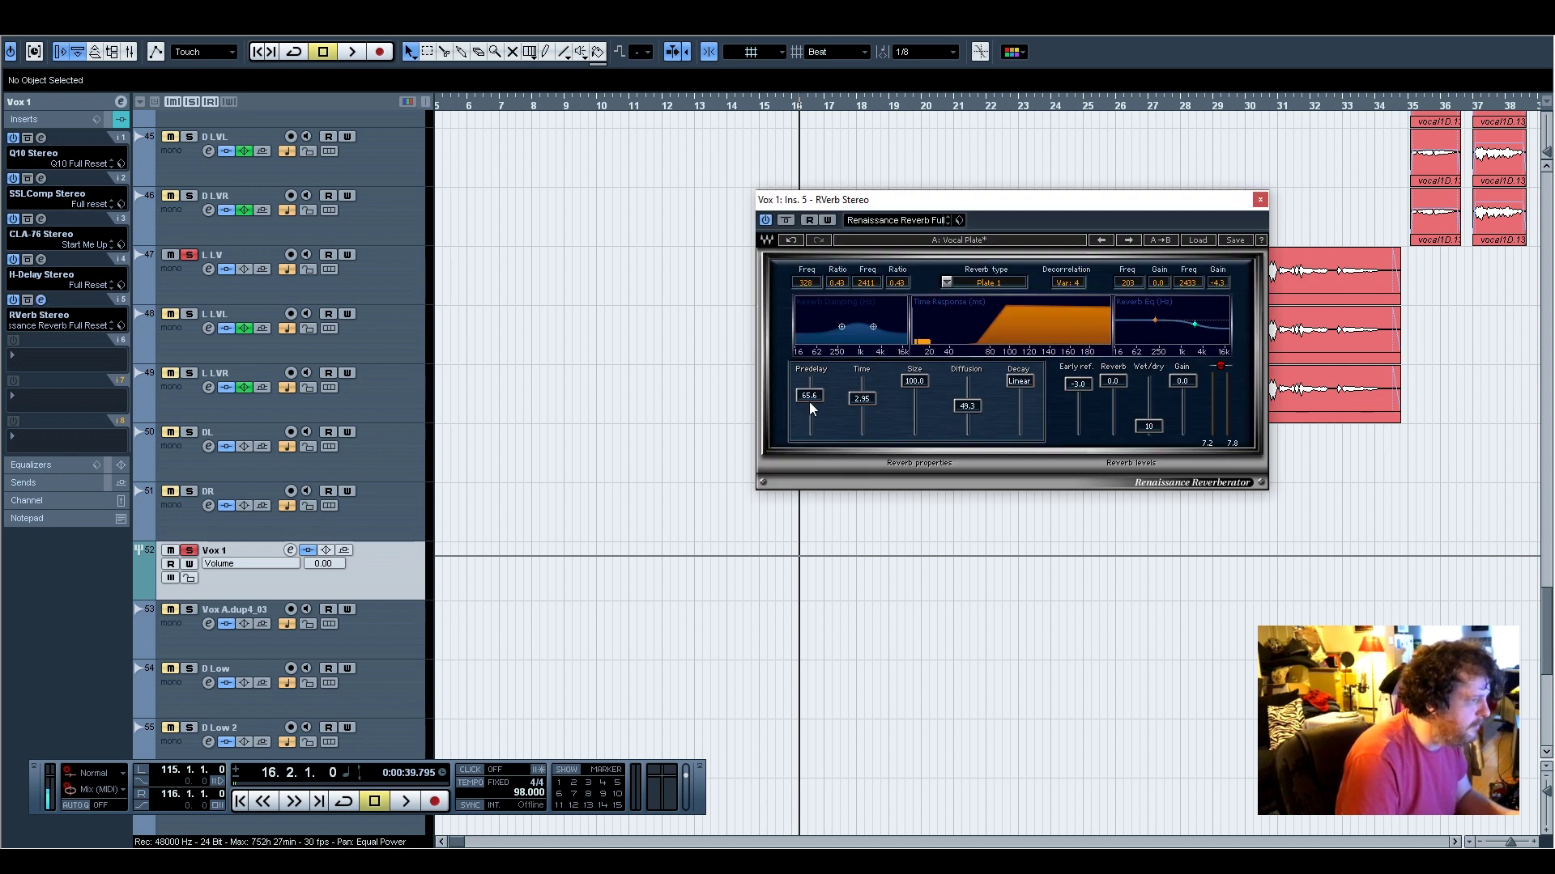
pyautogui.click(1261, 201)
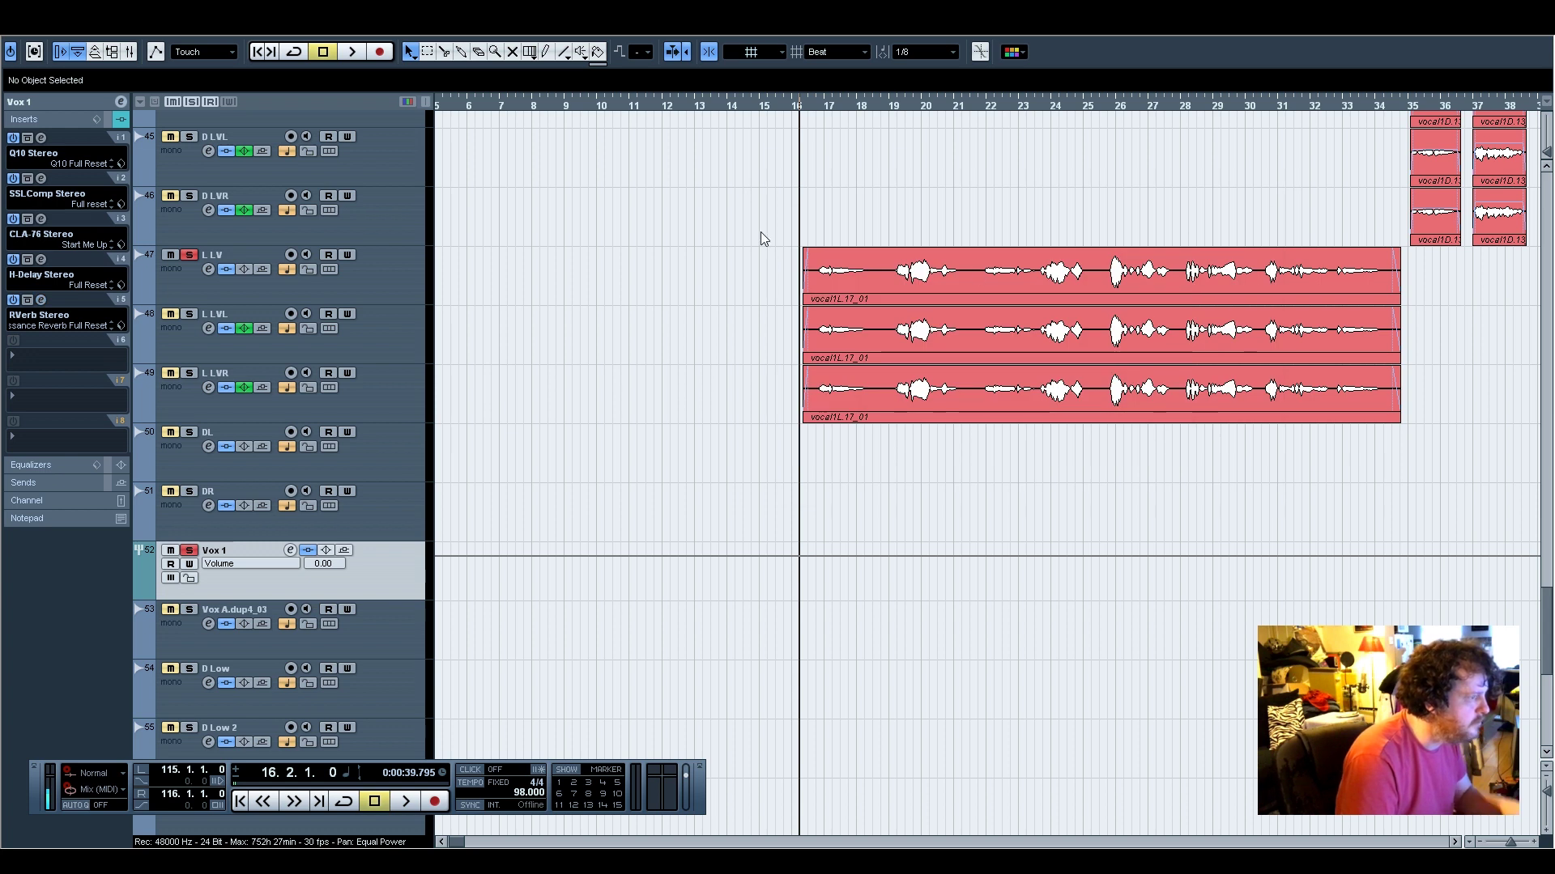
# Play the lead vocal from 16.3 and trim the starts of the three vocal1L.17_01 events to 16.3.3.13
pyautogui.click(810, 103)
pyautogui.click(812, 104)
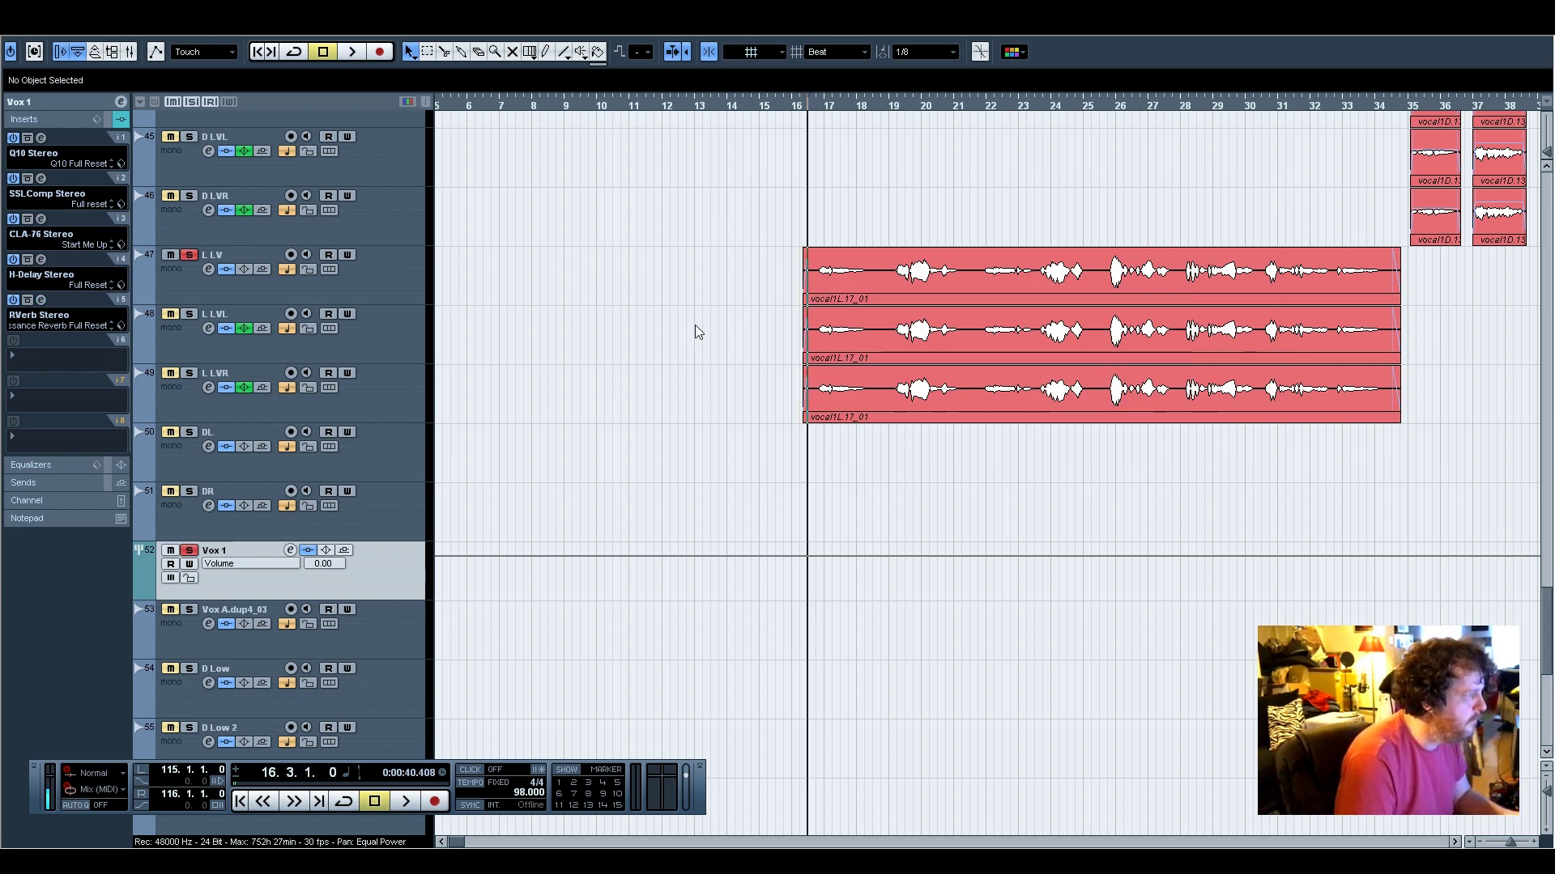
pyautogui.press('space')
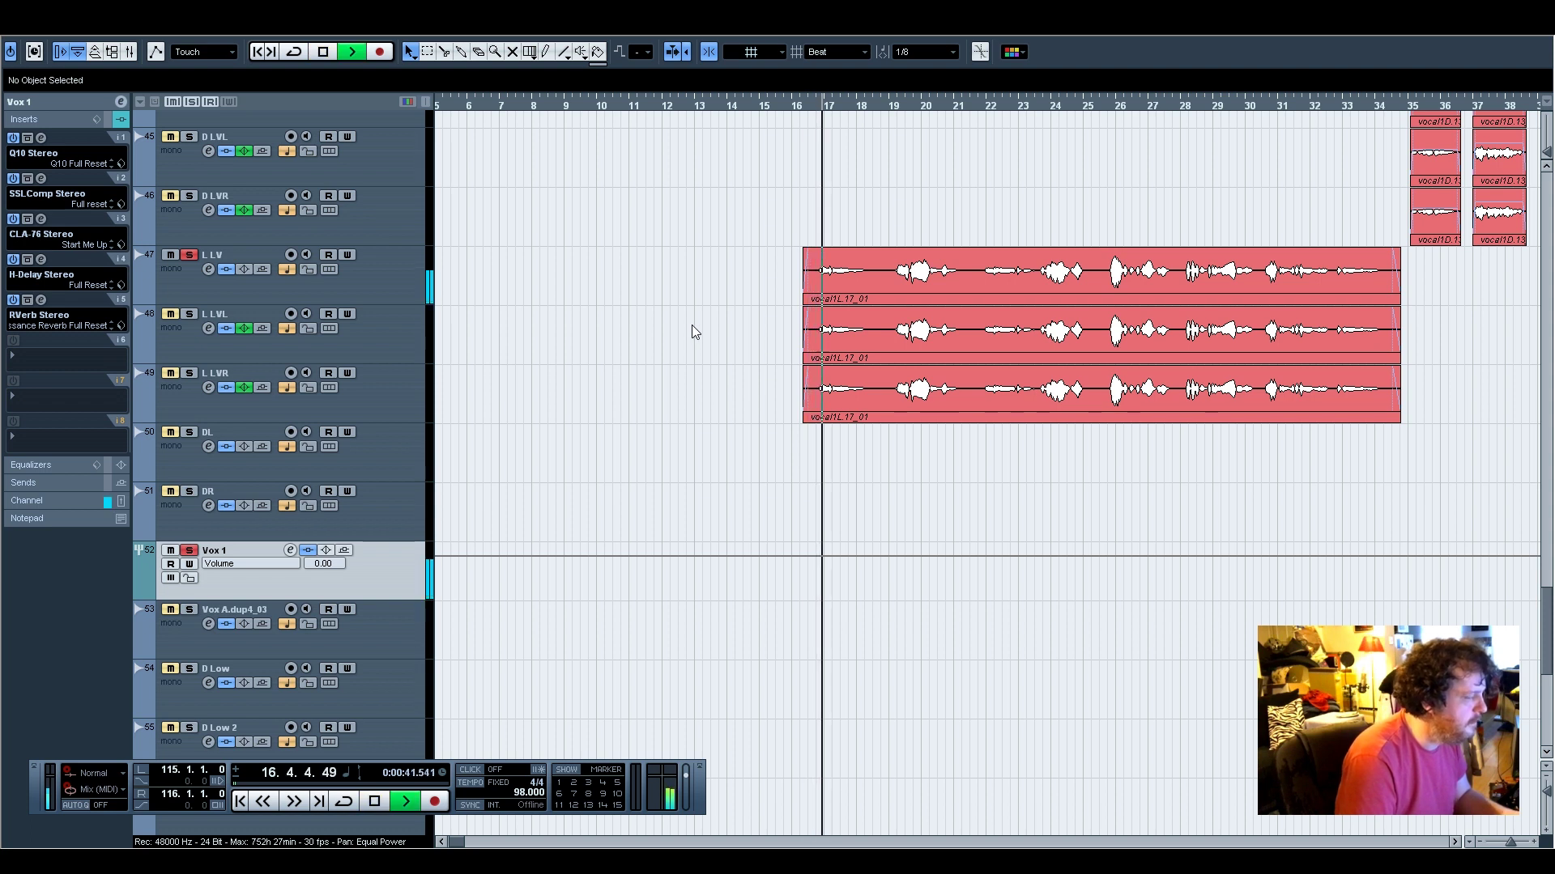
pyautogui.moveTo(972, 481); pyautogui.dragTo(815, 301)
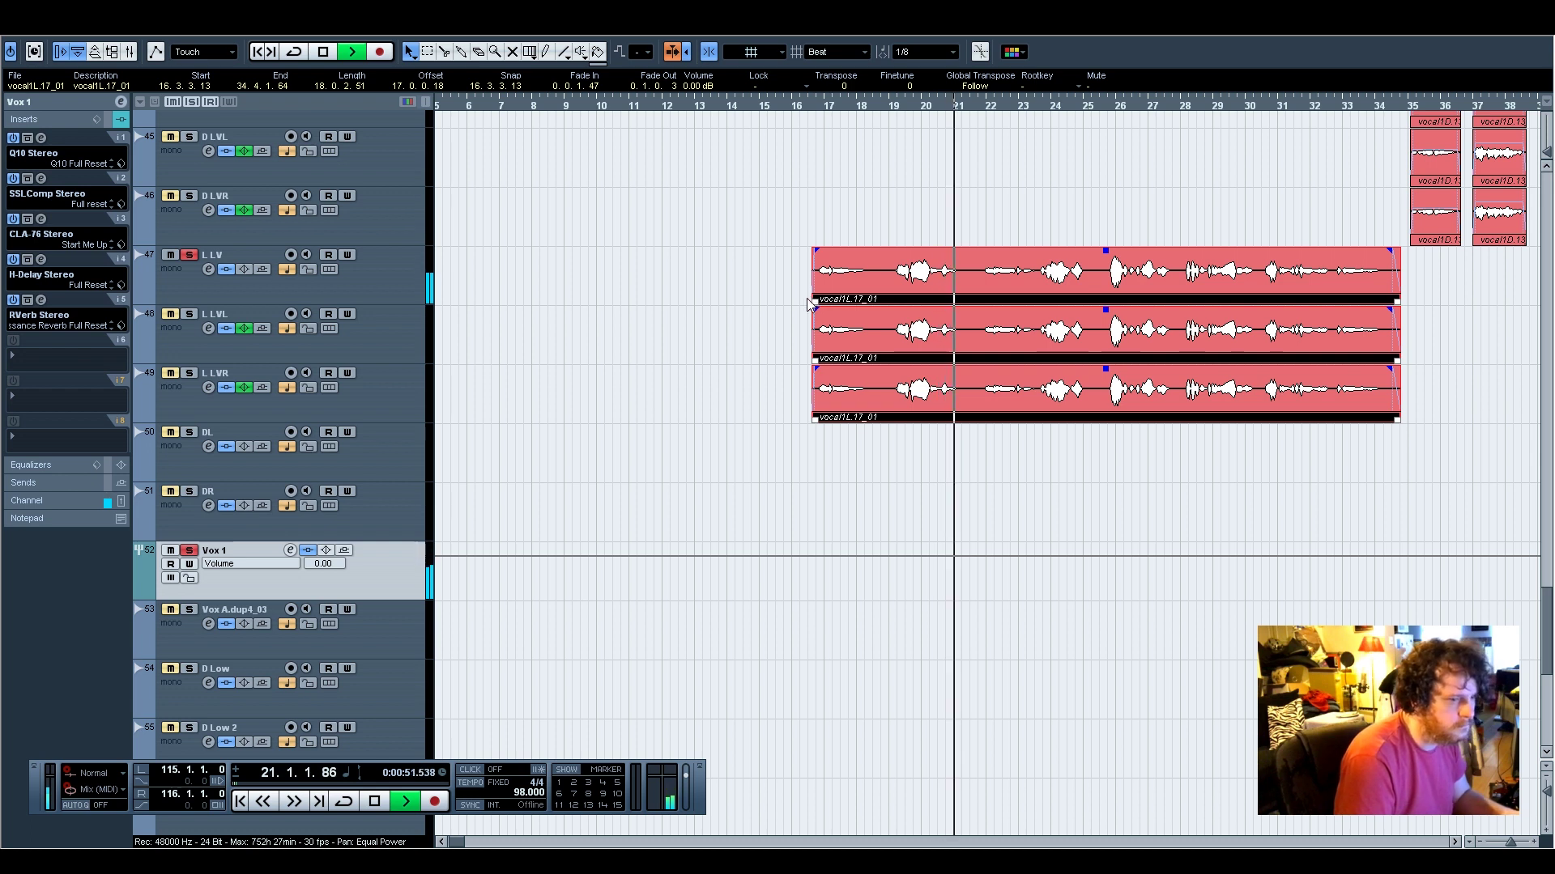
pyautogui.press('space')
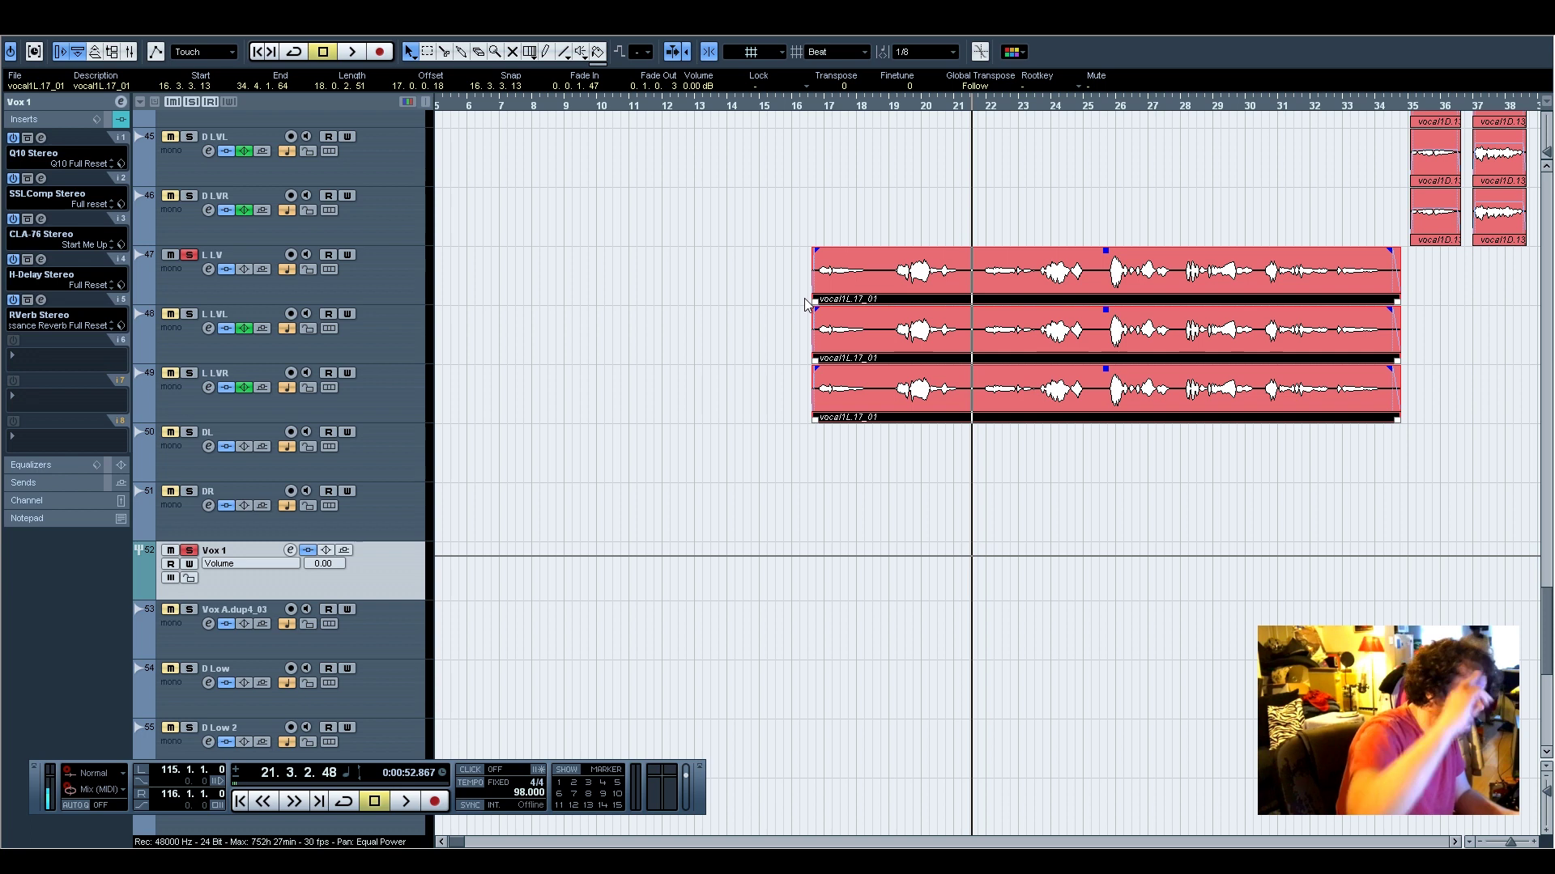
# Clear solo on all tracks and select the L LVL and L LVR tracks, highlighting the stacked vocal events one by one
pyautogui.click(191, 102)
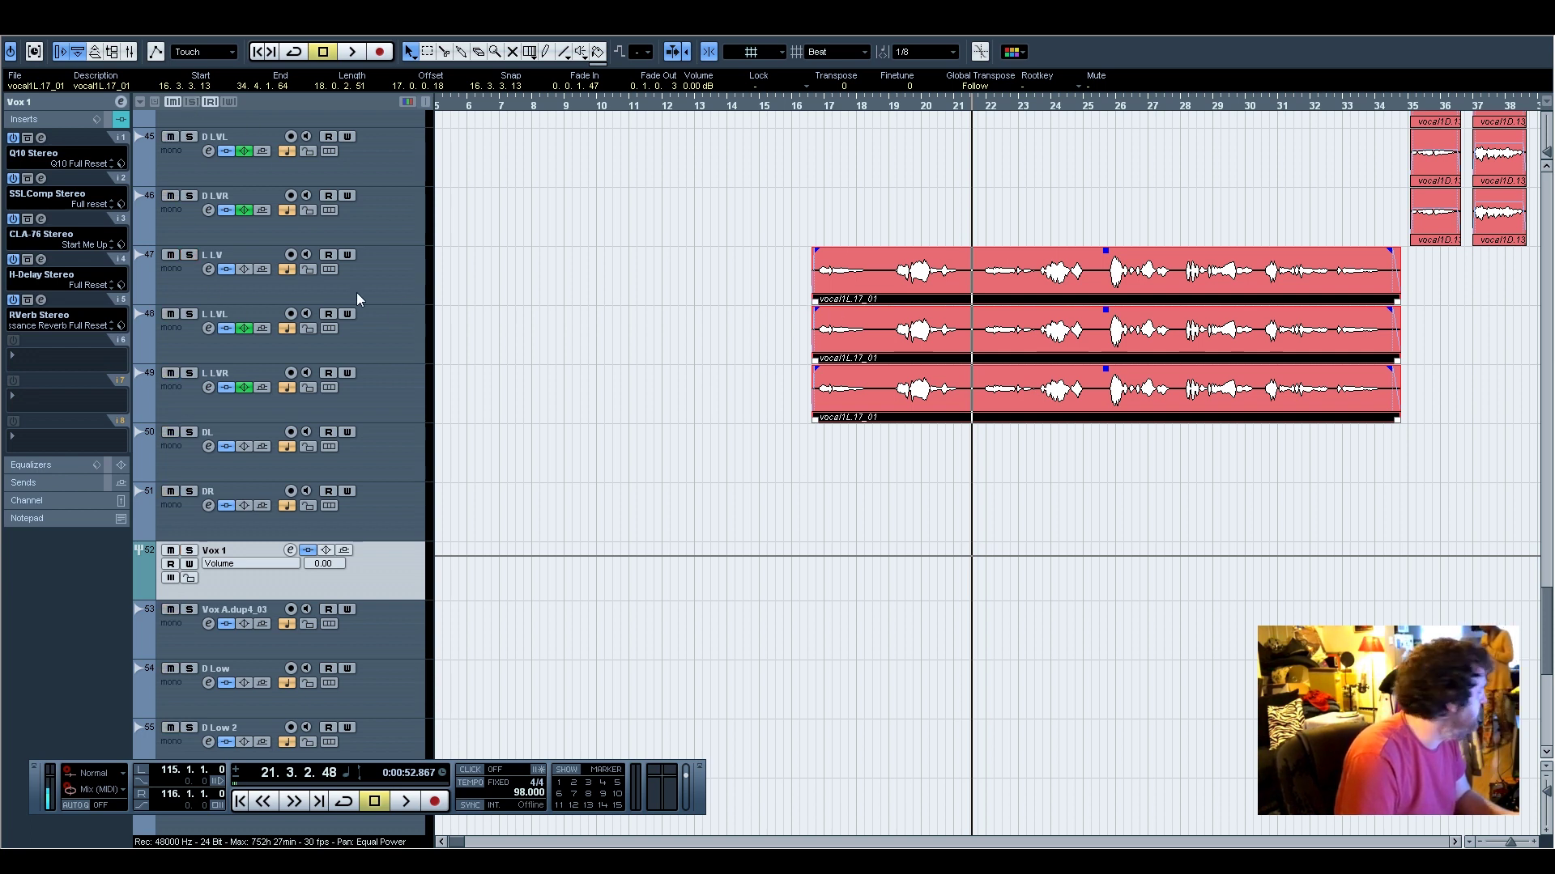
pyautogui.click(387, 288)
pyautogui.click(385, 340)
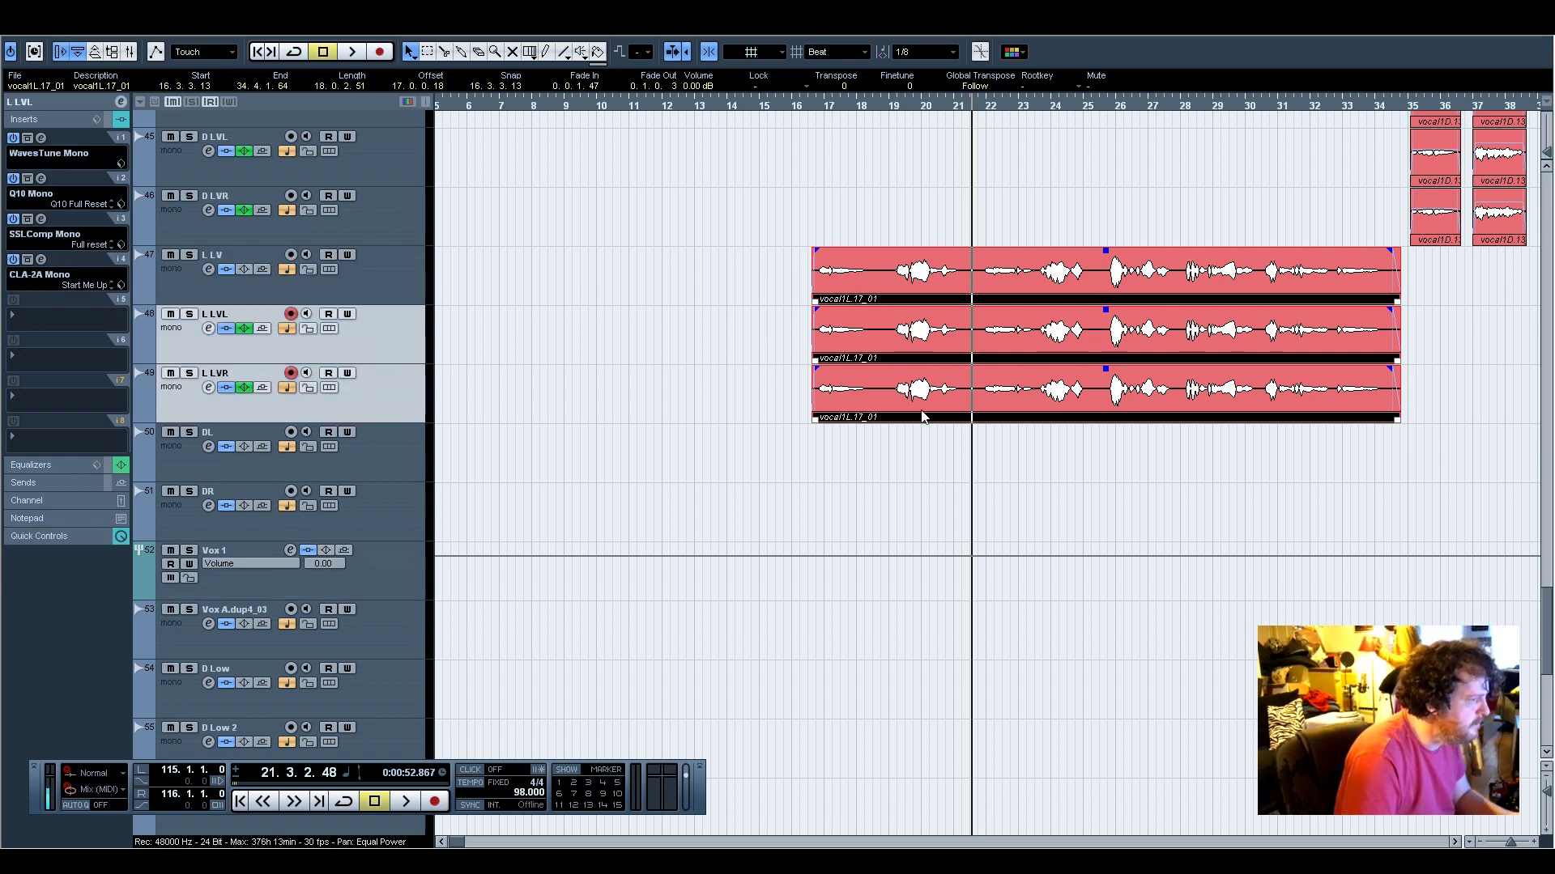
pyautogui.click(865, 301)
pyautogui.click(863, 344)
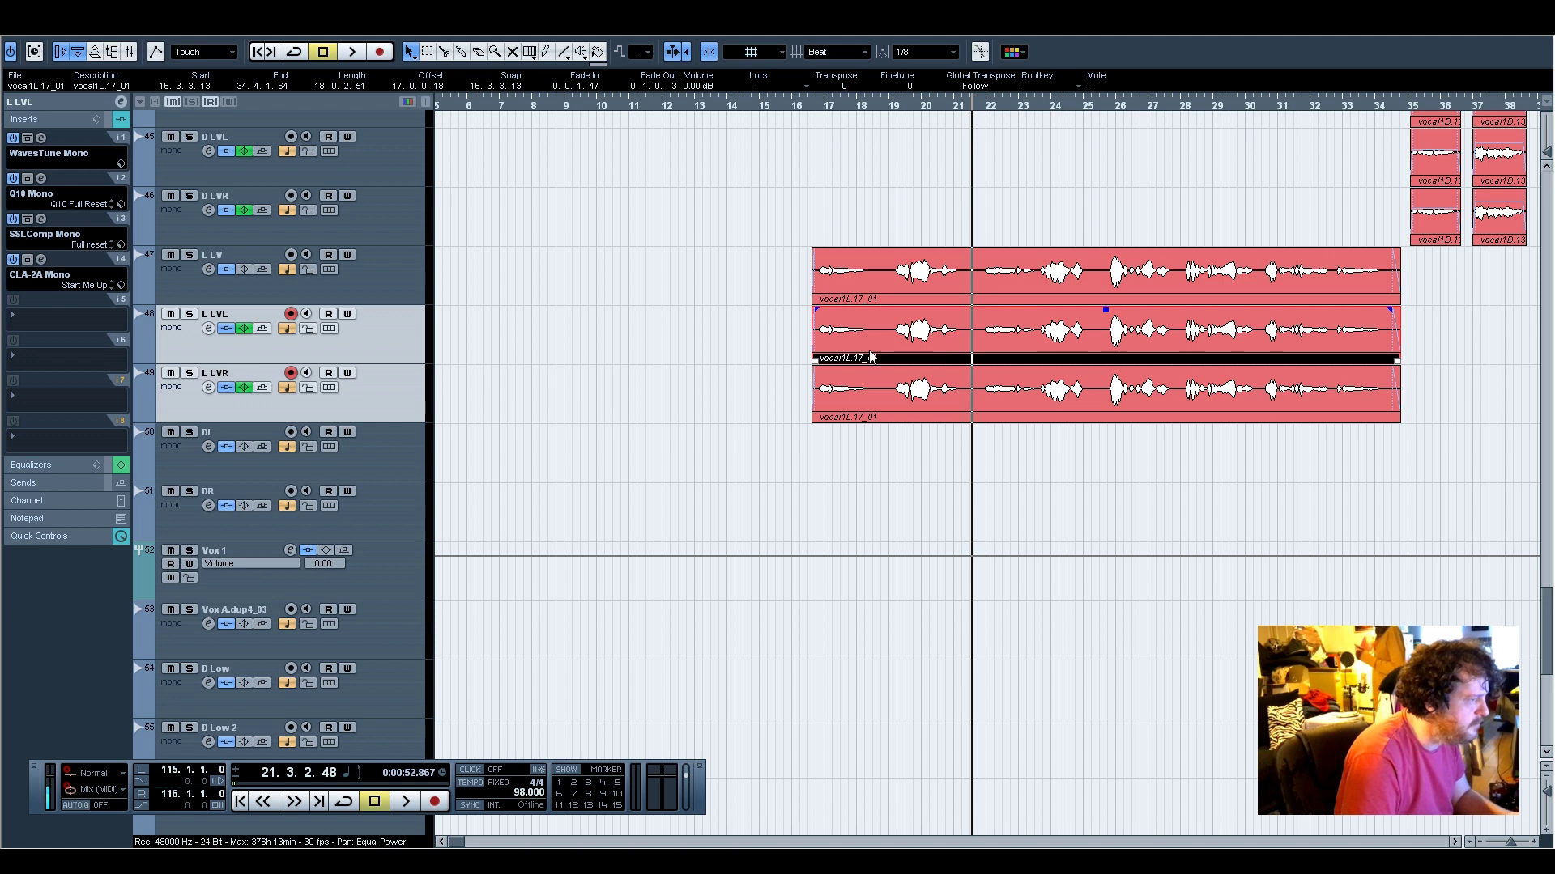
pyautogui.click(861, 387)
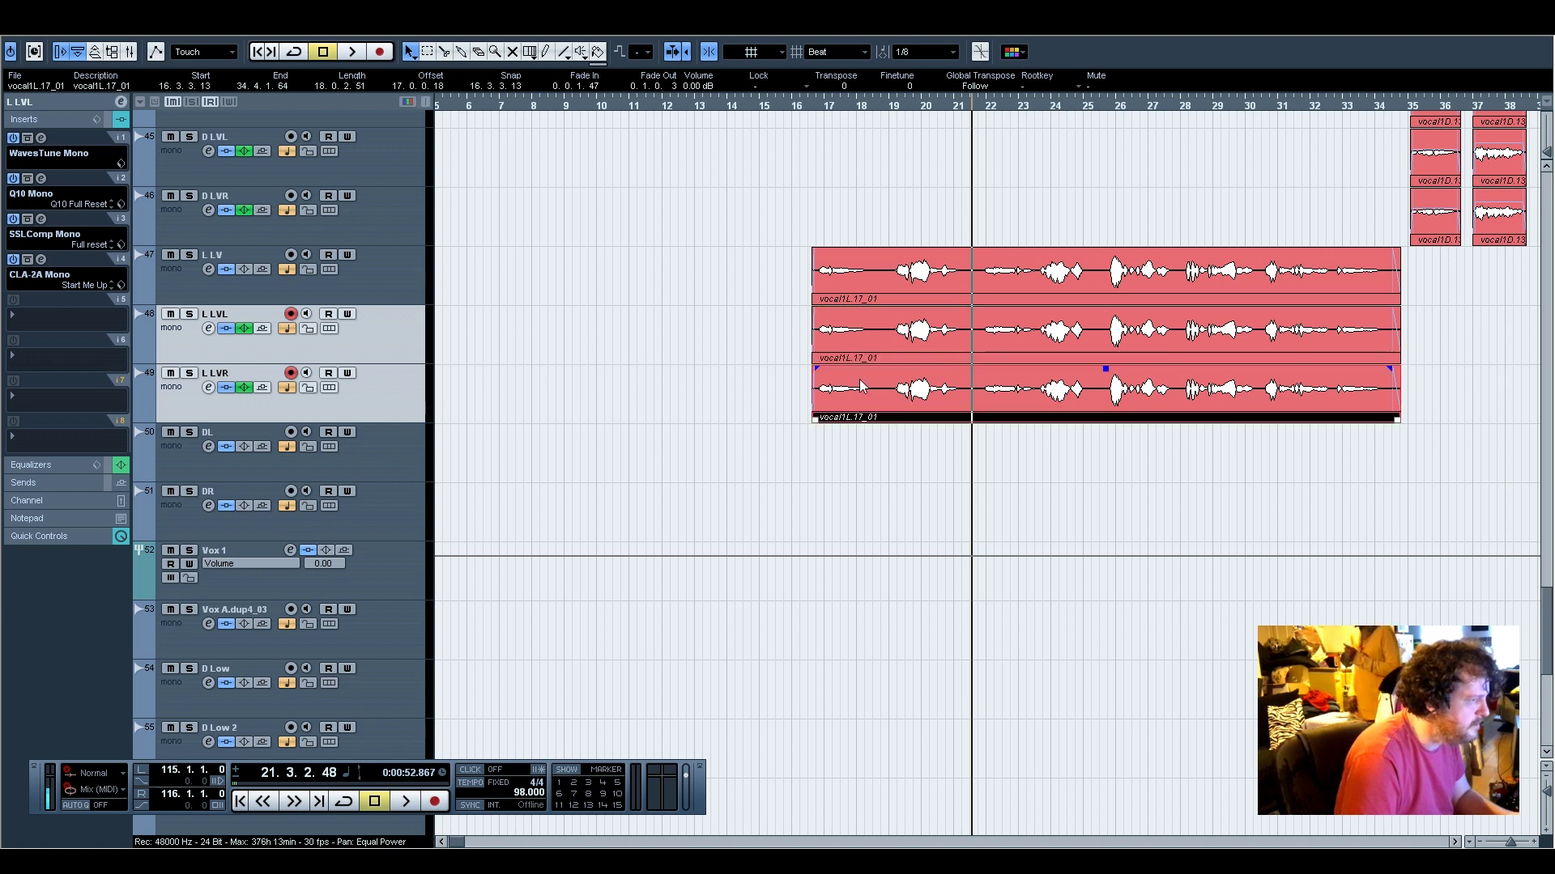
pyautogui.click(507, 369)
# Select the L LVL and L LVR tracks and examine the Q10 equalizer settings on L LVL
pyautogui.click(373, 332)
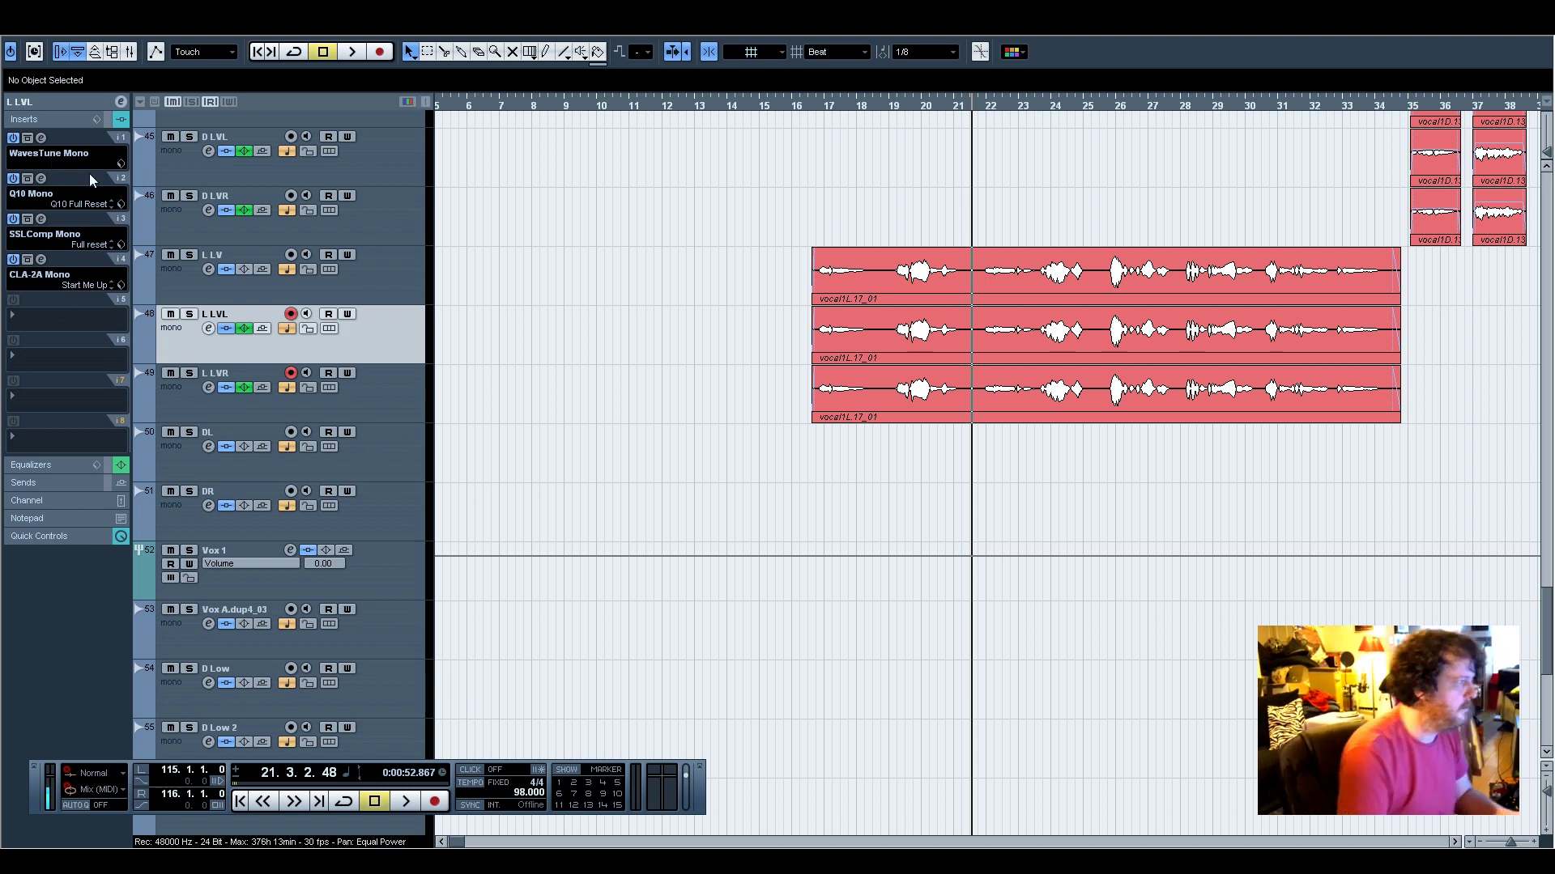
pyautogui.keyDown('shift'); pyautogui.click(377, 381); pyautogui.keyUp('shift')
pyautogui.click(382, 384)
pyautogui.click(391, 337)
pyautogui.keyDown('shift'); pyautogui.click(393, 373); pyautogui.keyUp('shift')
pyautogui.click(396, 337)
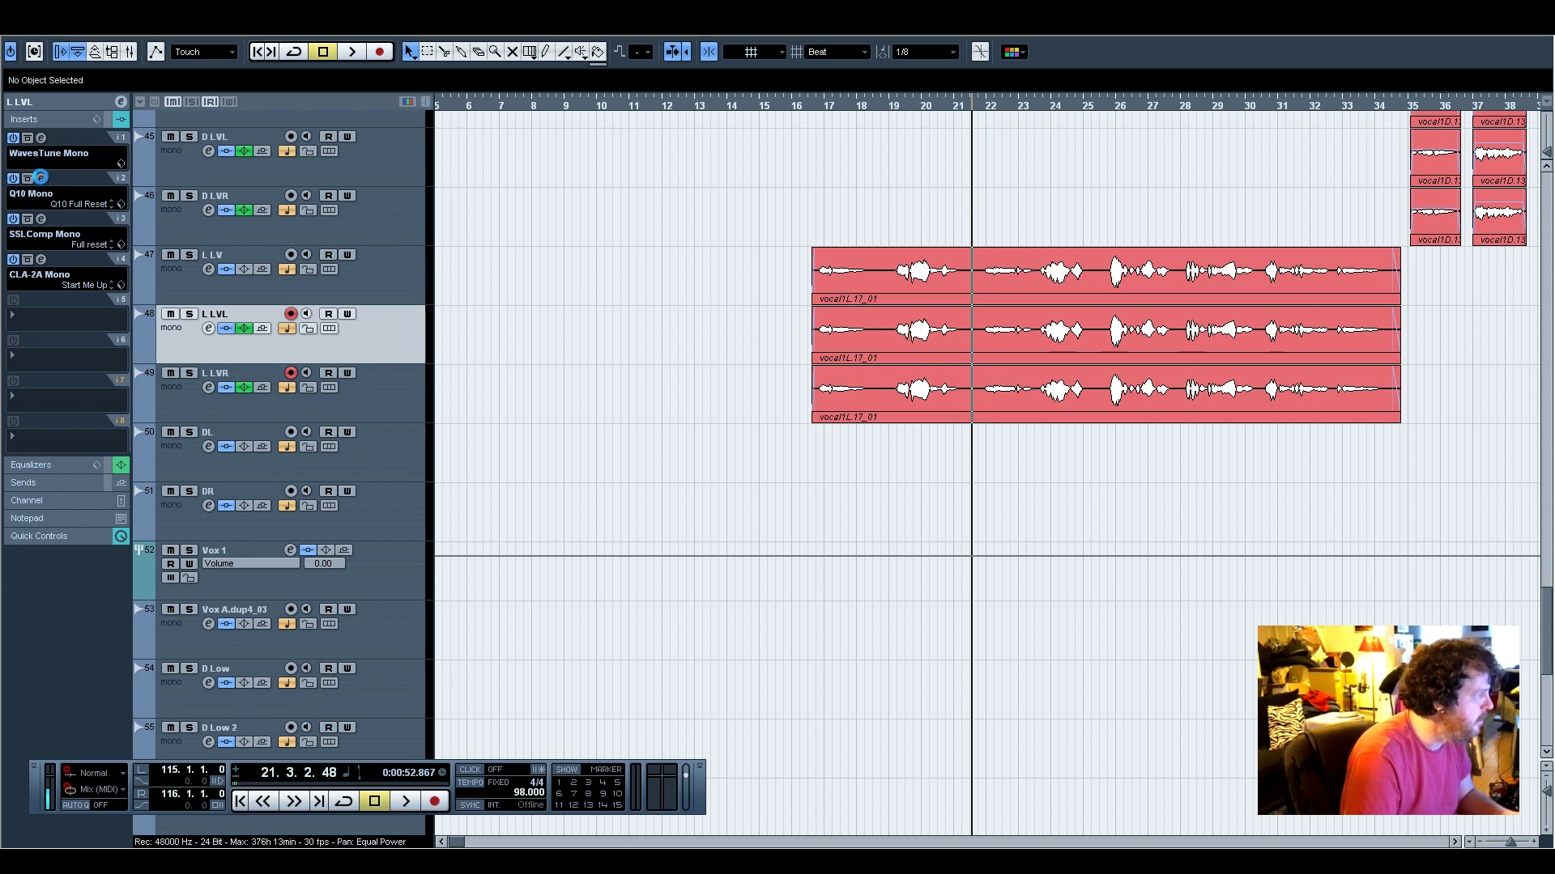
pyautogui.click(41, 179)
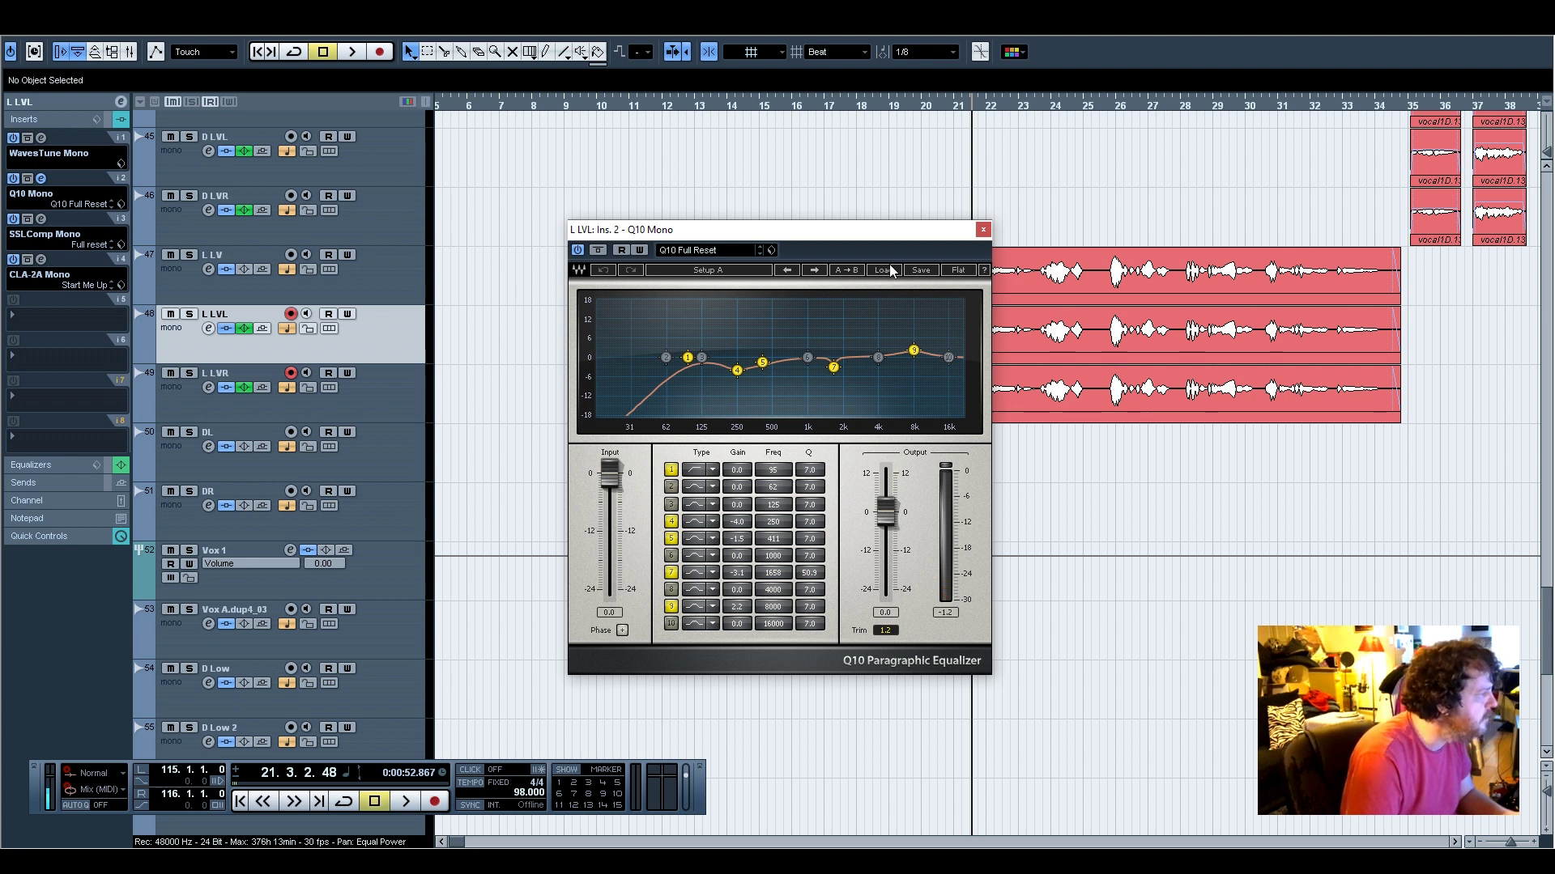
pyautogui.click(983, 230)
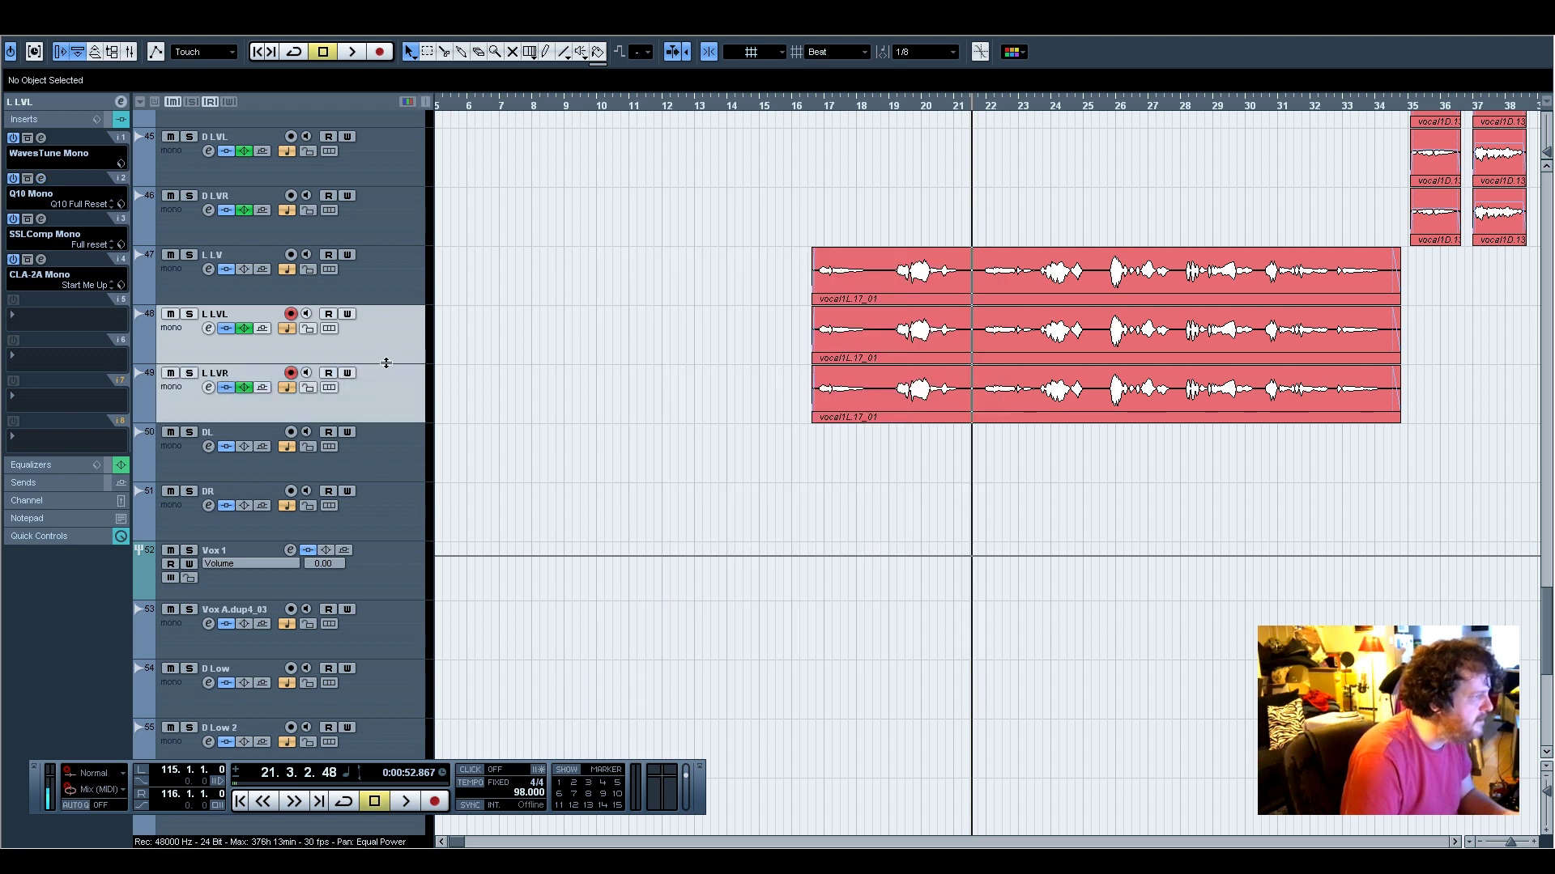
# Solo the L LVL and L LVR tracks, play them from the start of their events and show L LVL's volume and pan settings
pyautogui.click(188, 313)
pyautogui.moveTo(834, 107); pyautogui.dragTo(815, 108)
pyautogui.press('space')
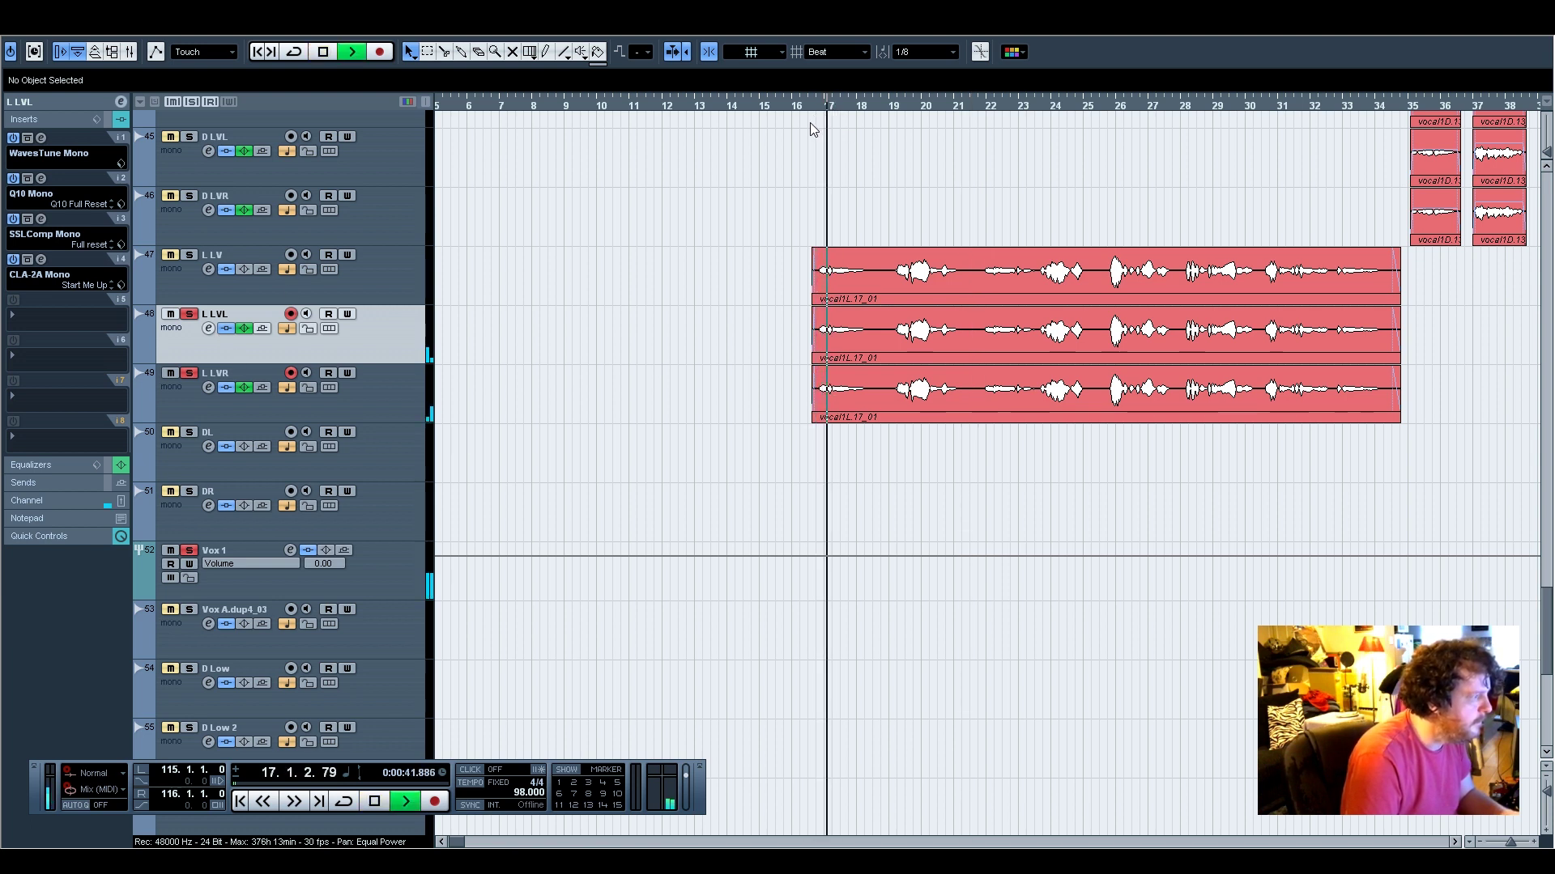
pyautogui.click(56, 103)
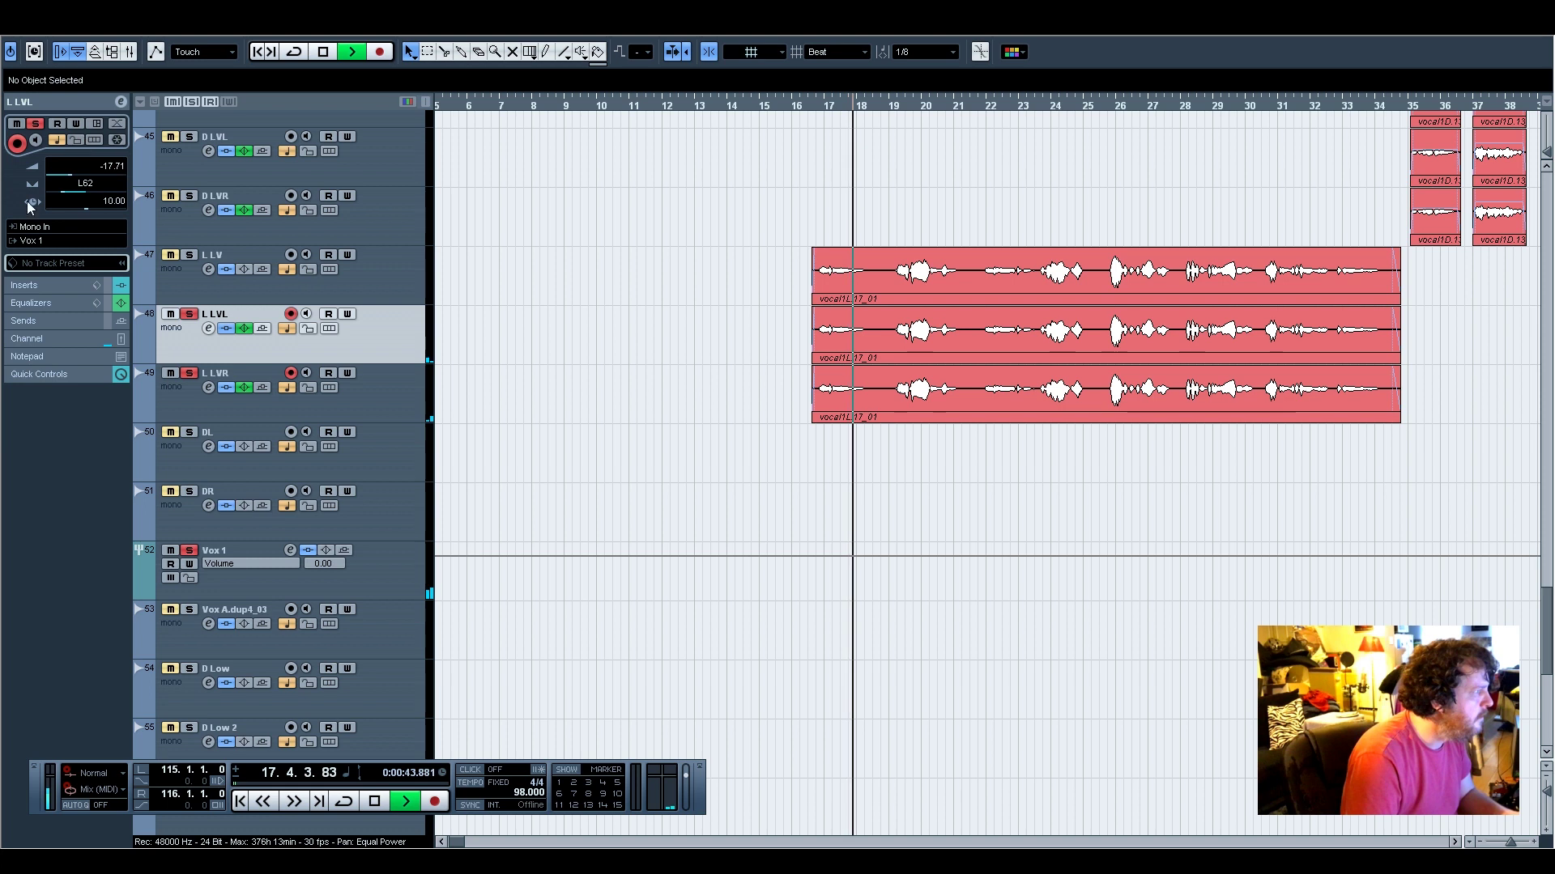
# Show L LVL's insert effects, add L LV to the soloed tracks and play the three layers from 16.4
pyautogui.click(52, 285)
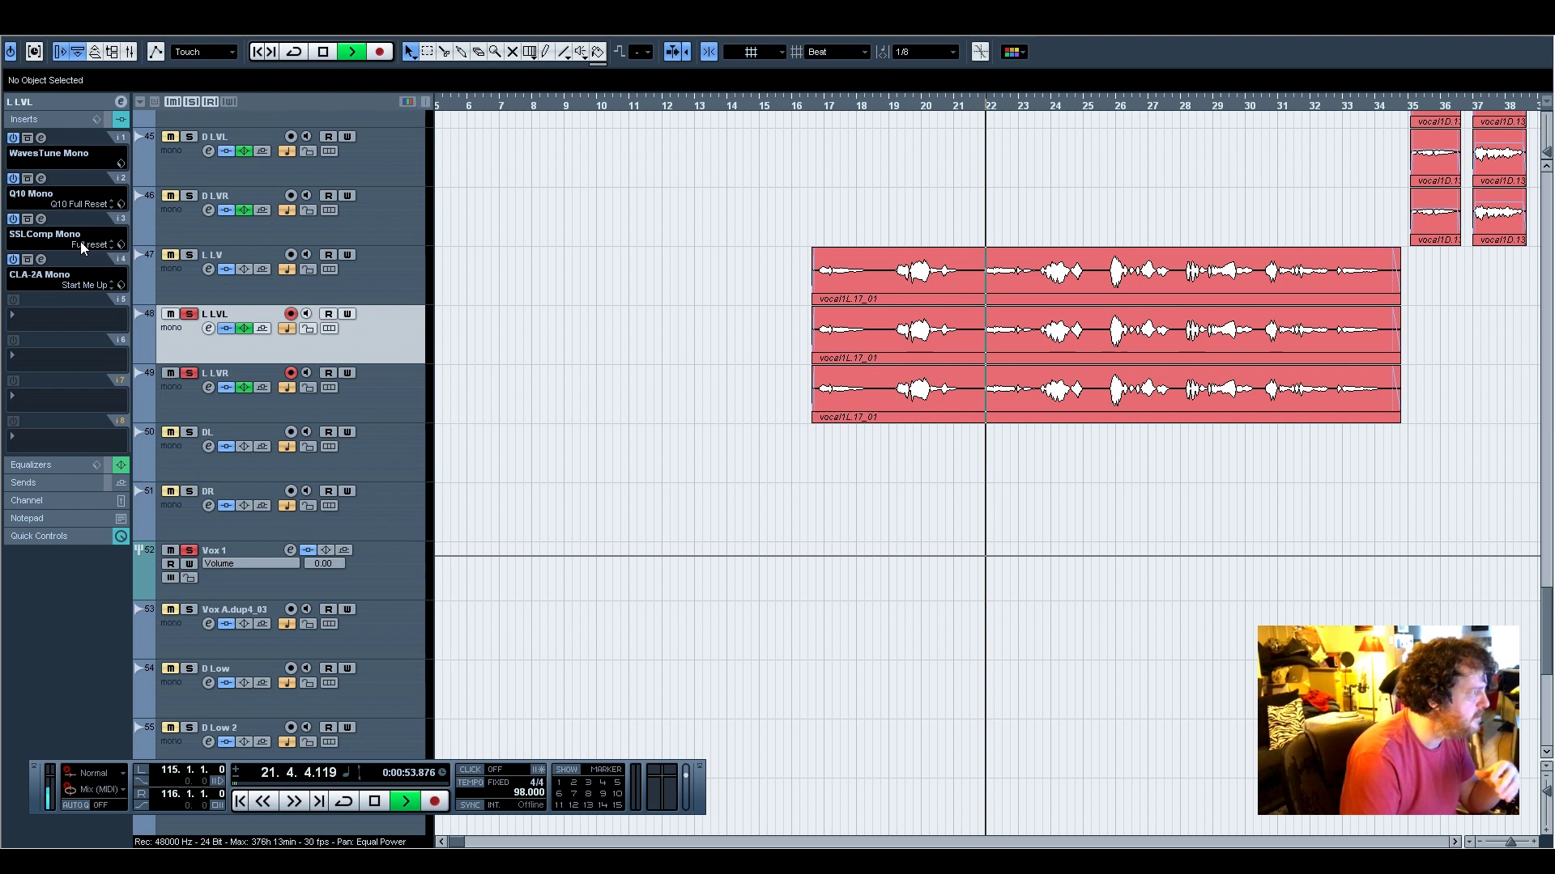
pyautogui.press('space')
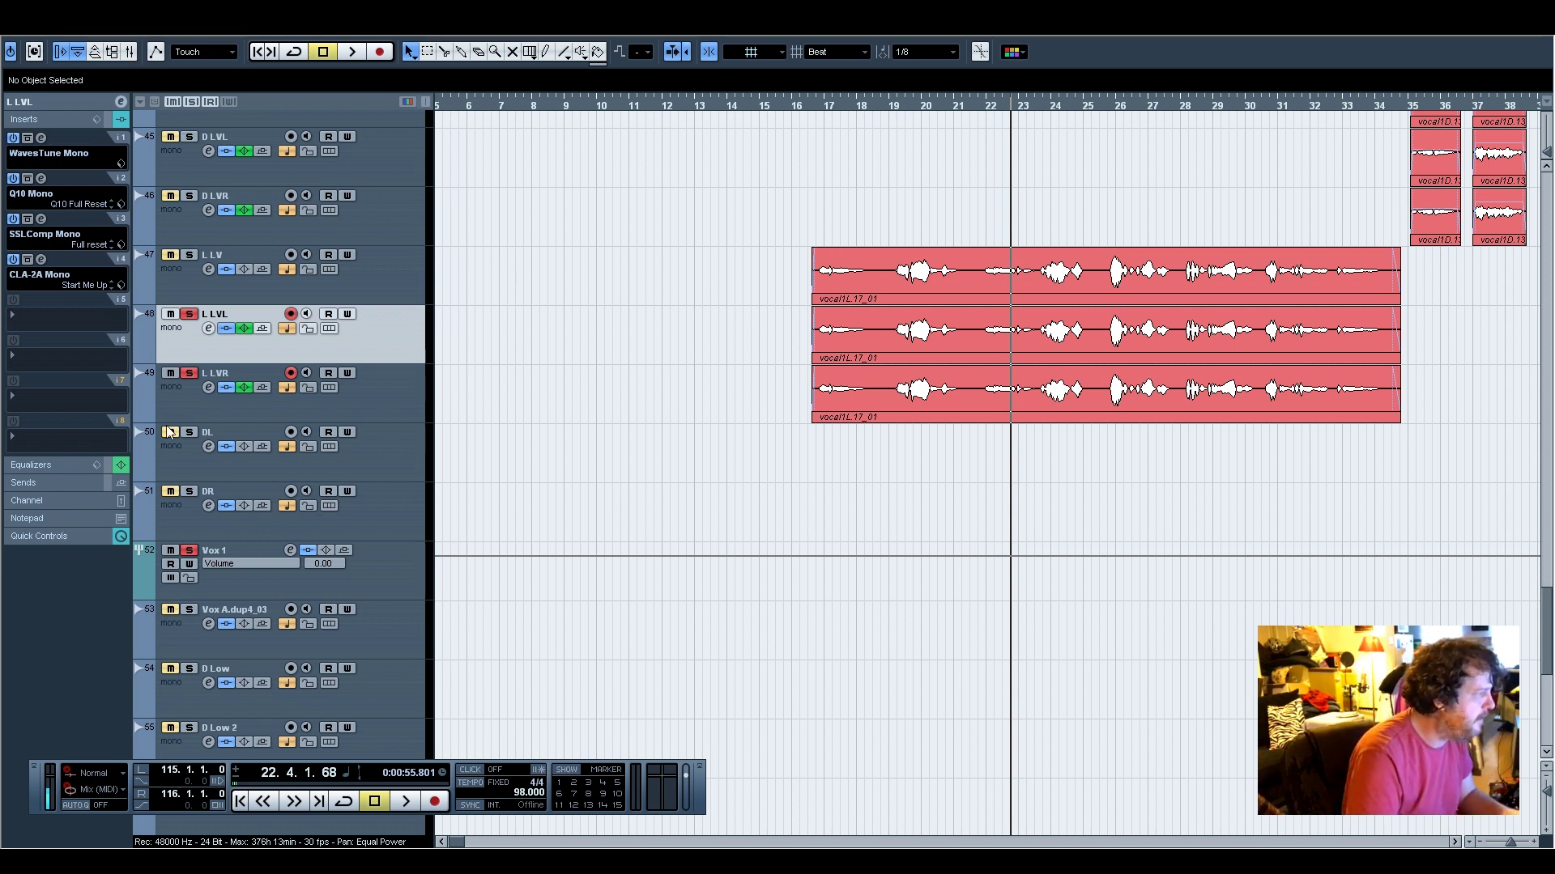
pyautogui.click(189, 254)
pyautogui.click(819, 106)
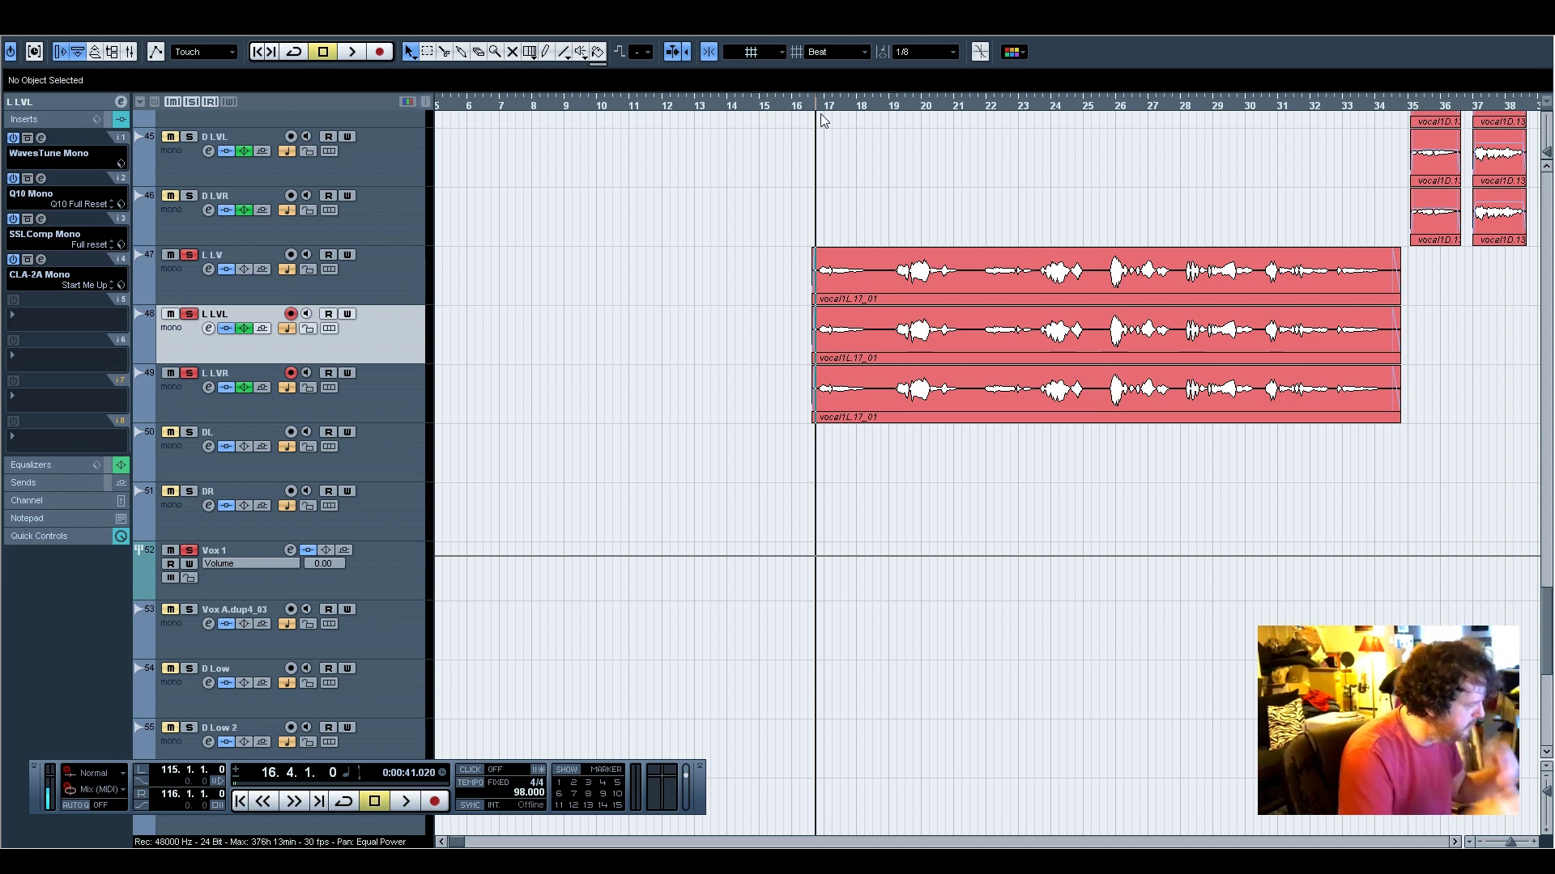
pyautogui.press('space')
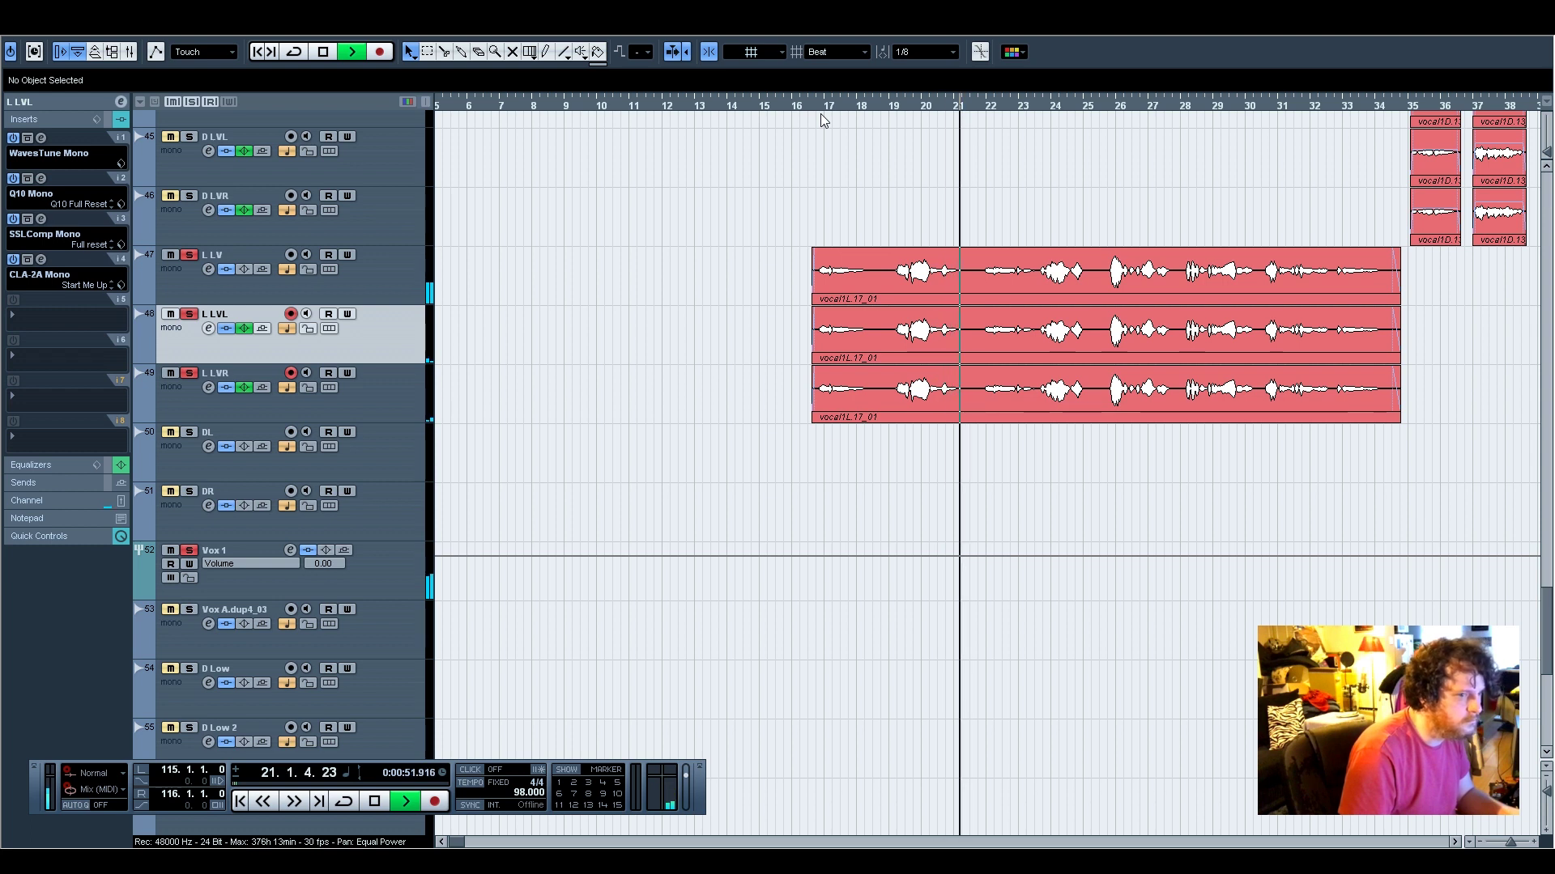
pyautogui.press('space')
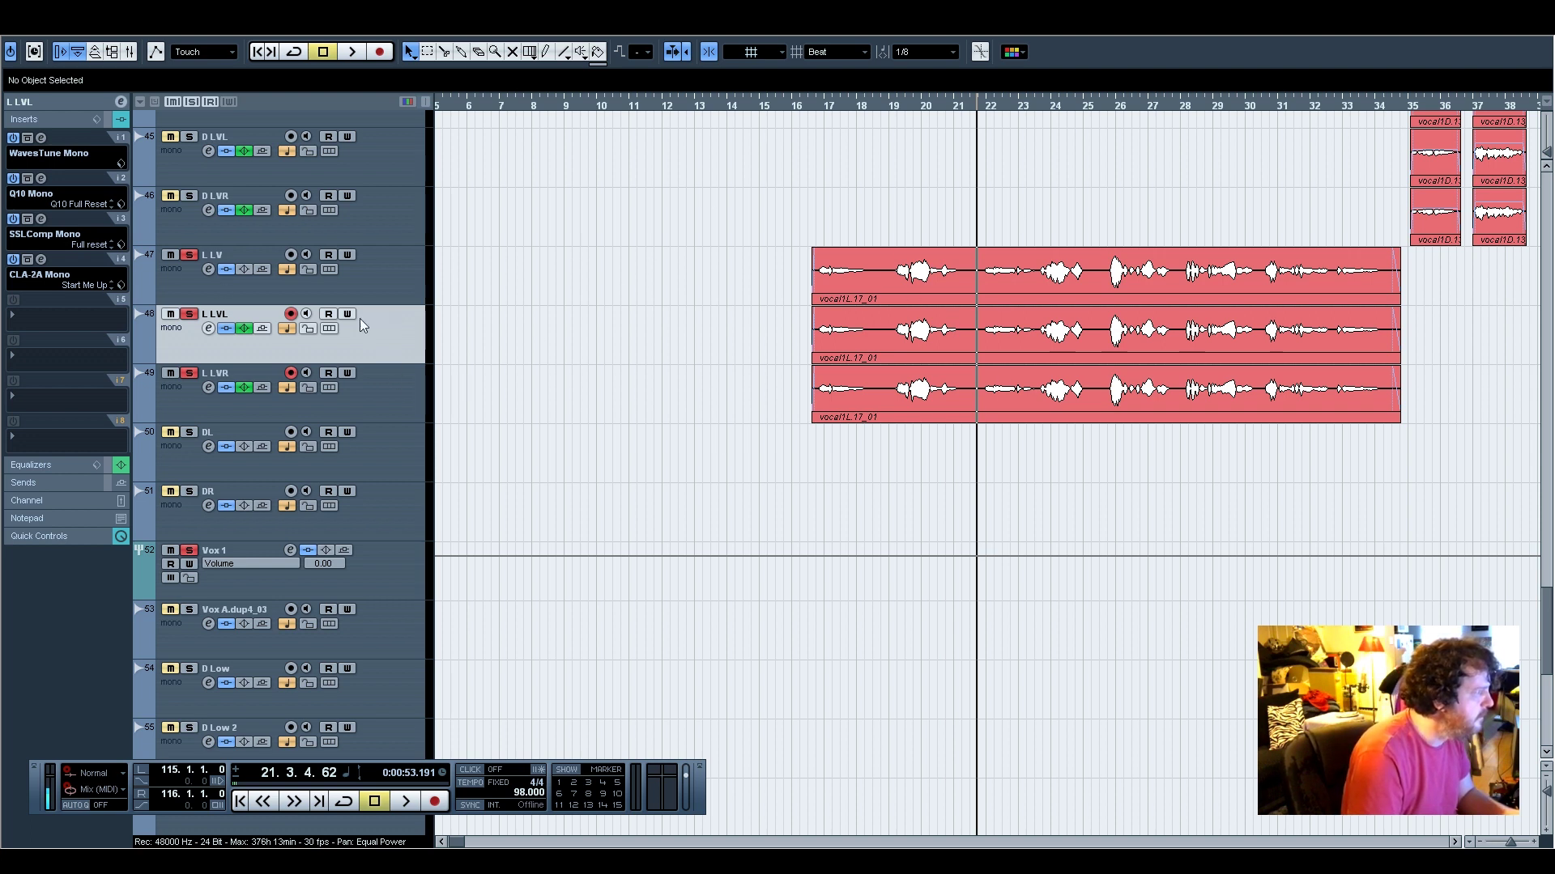
# Check the track delay of L LVL and L LVR, and play the three layers again from 16.4
pyautogui.click(47, 104)
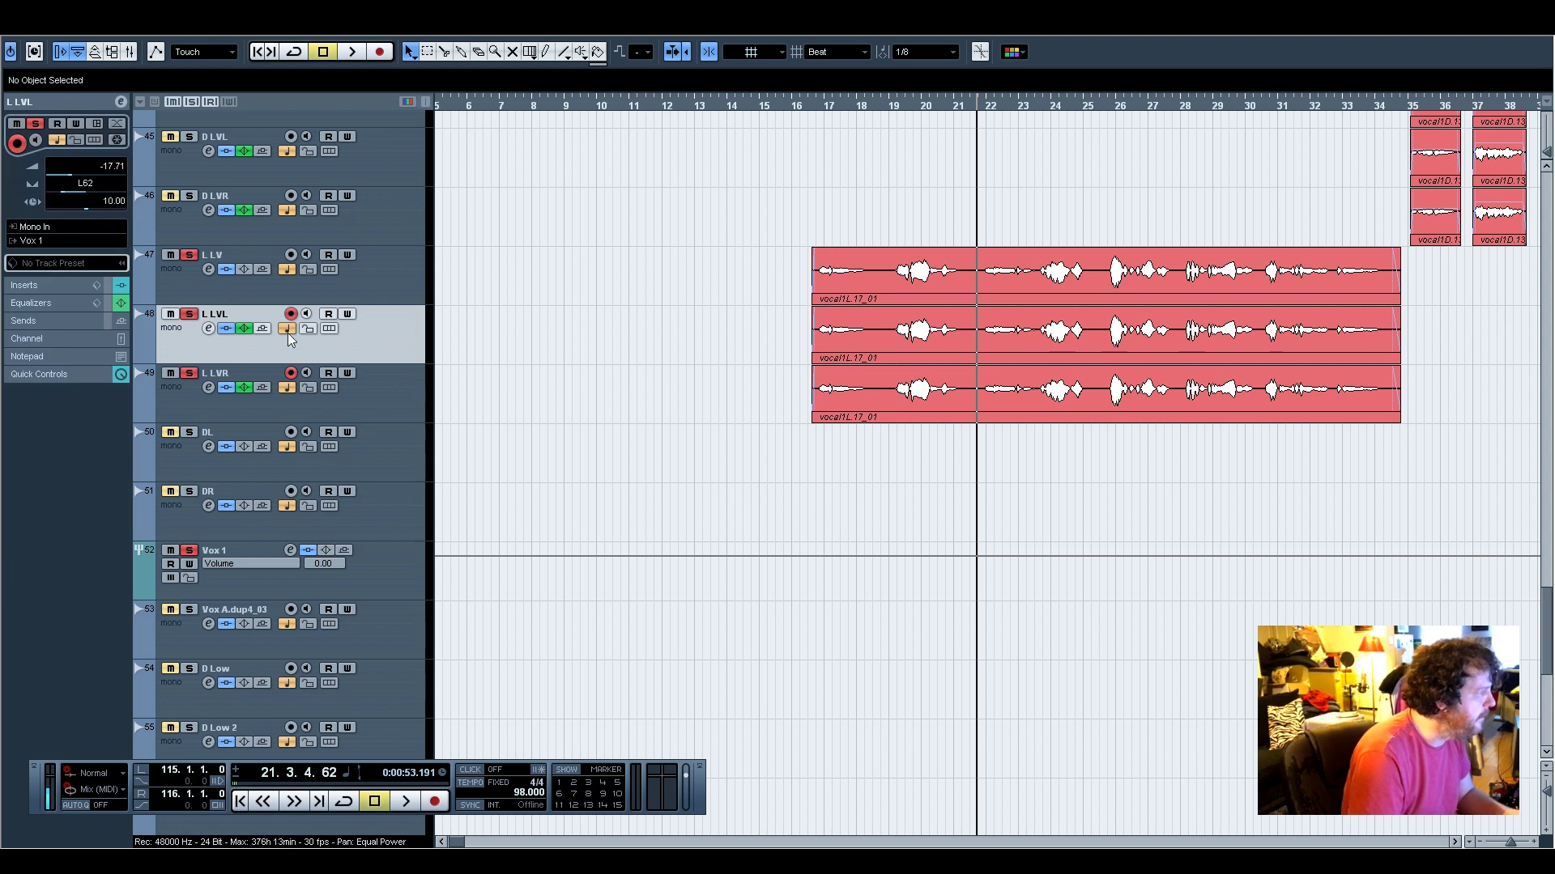
pyautogui.click(384, 392)
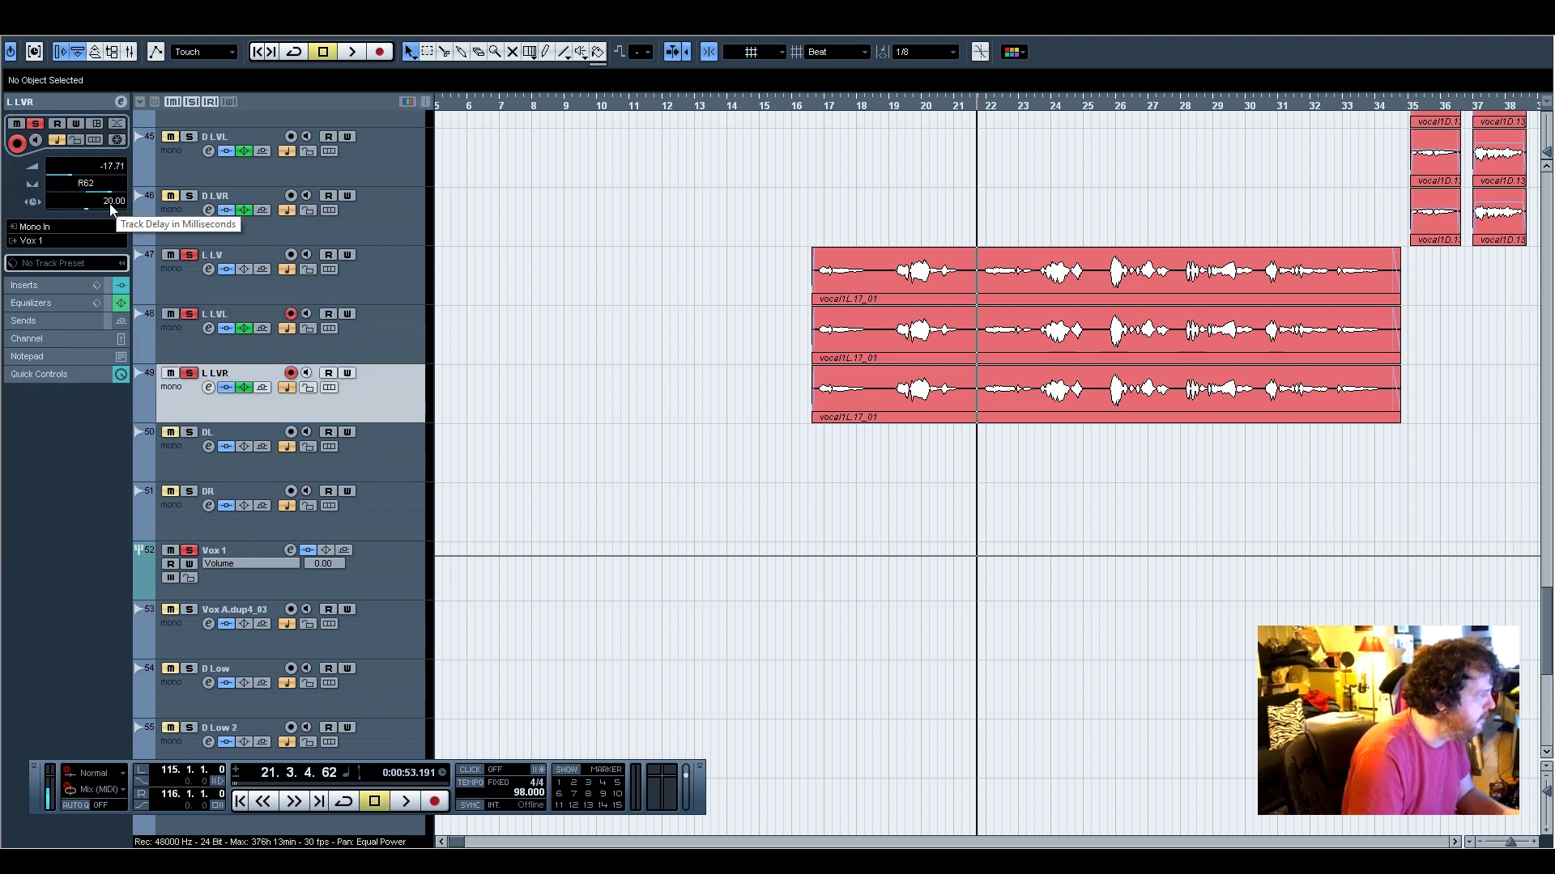
pyautogui.click(816, 105)
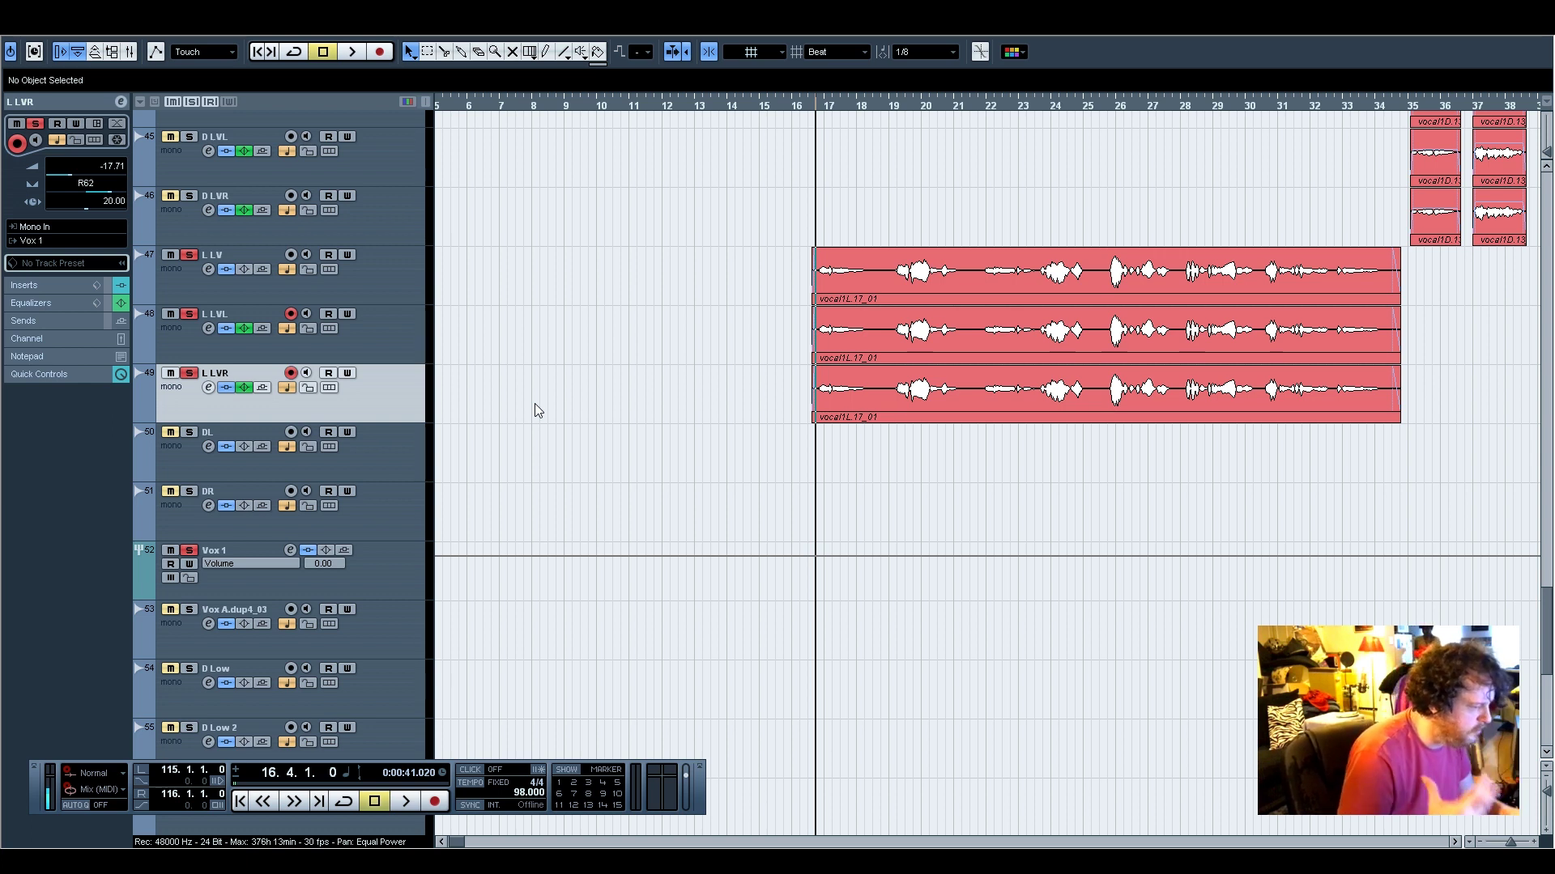
pyautogui.press('space')
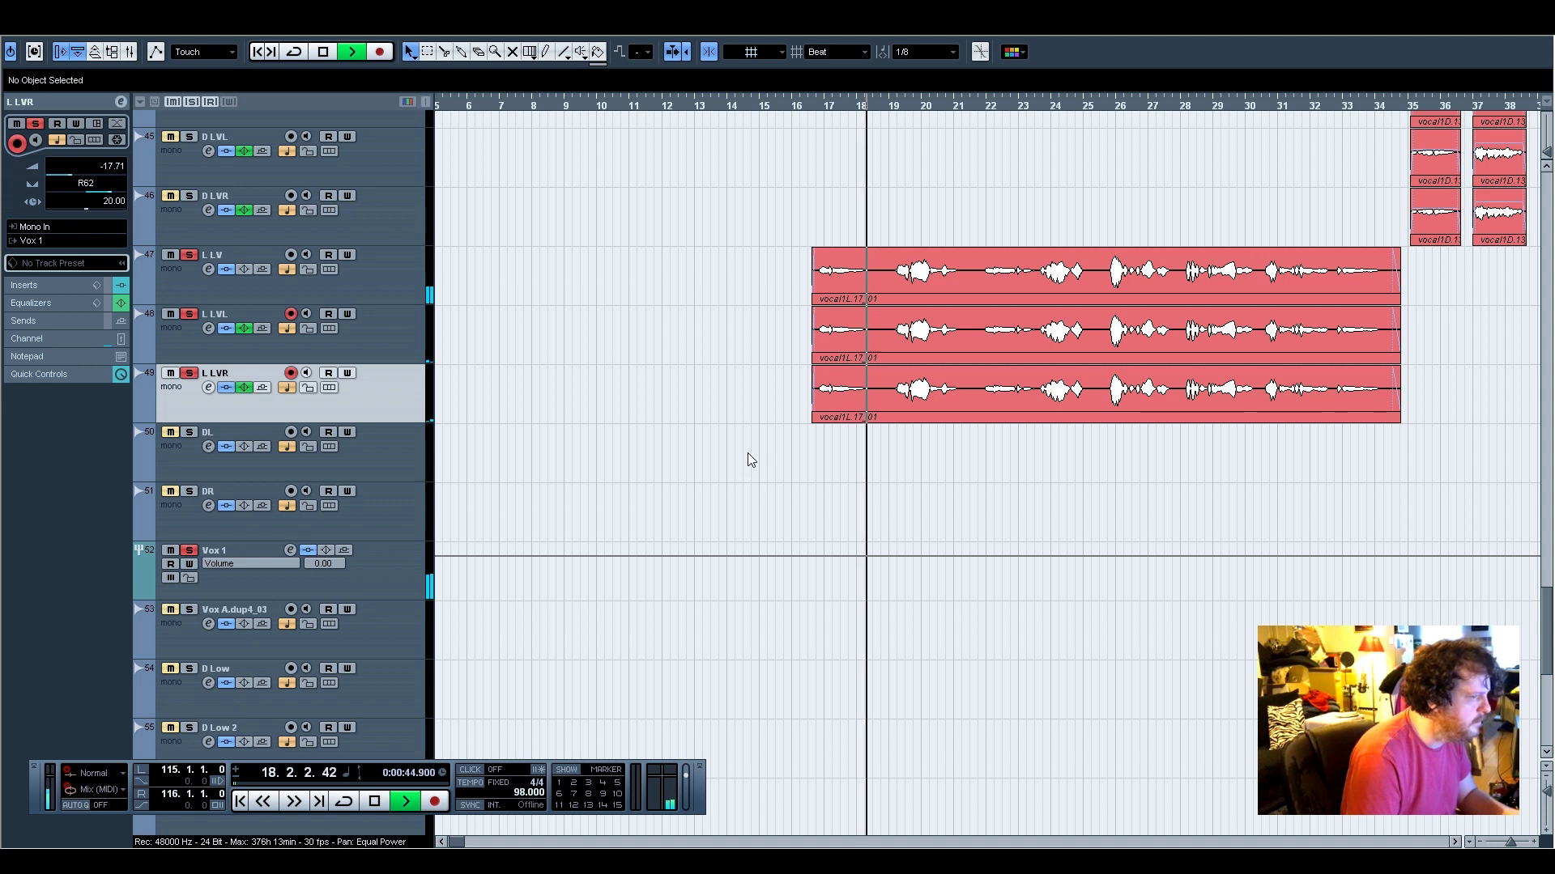
# Solo the Vox 1 group with its source tracks, play the D LV layers from bar 35 and select D LV 1
pyautogui.scroll(3, 747, 457)
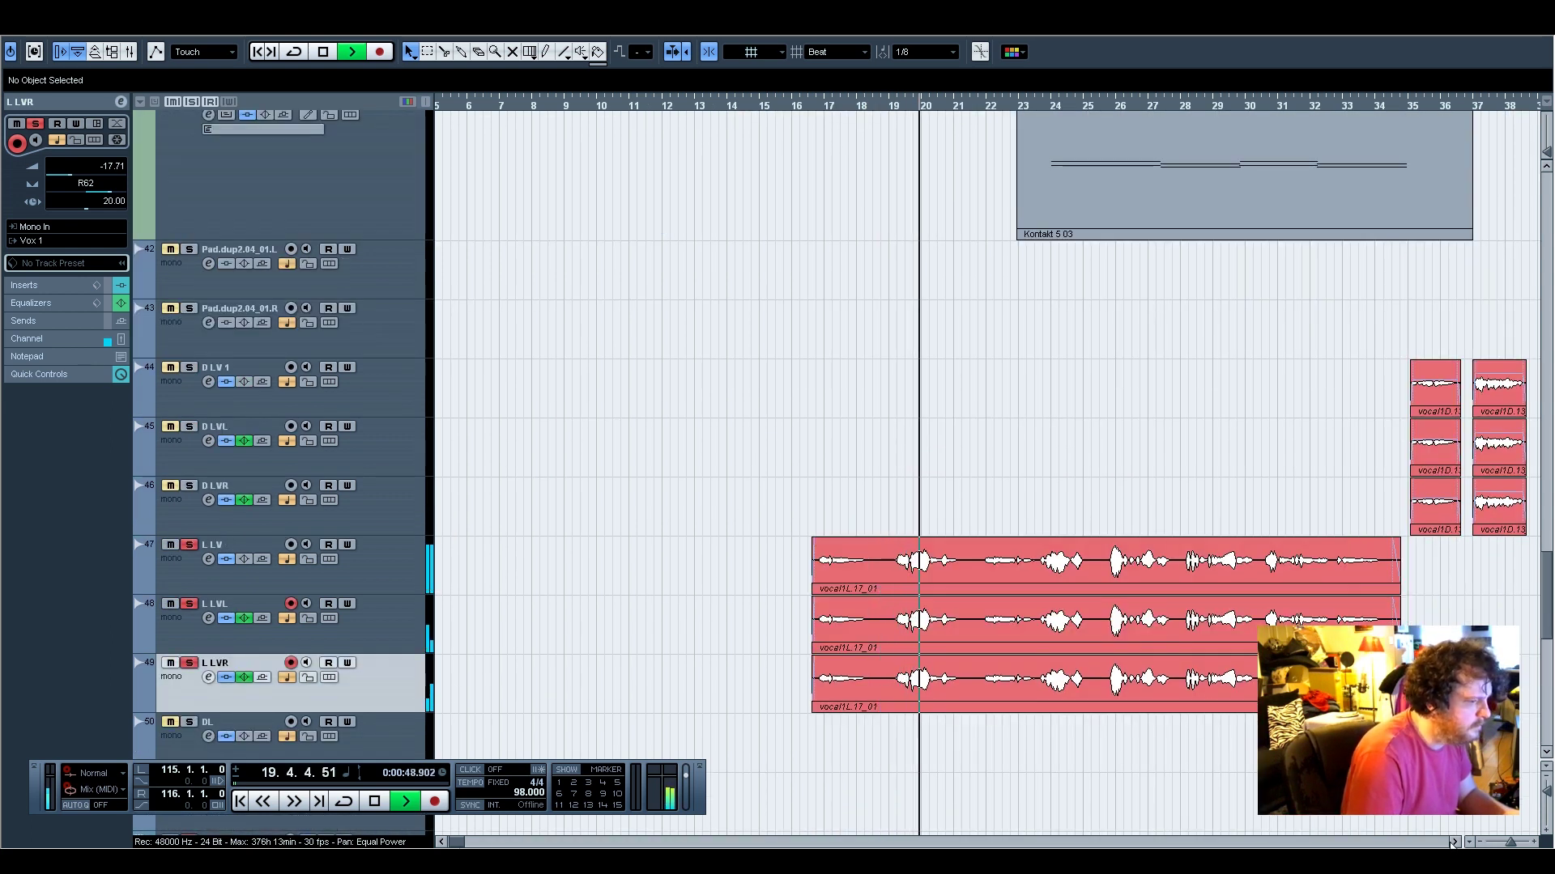
pyautogui.click(1455, 842)
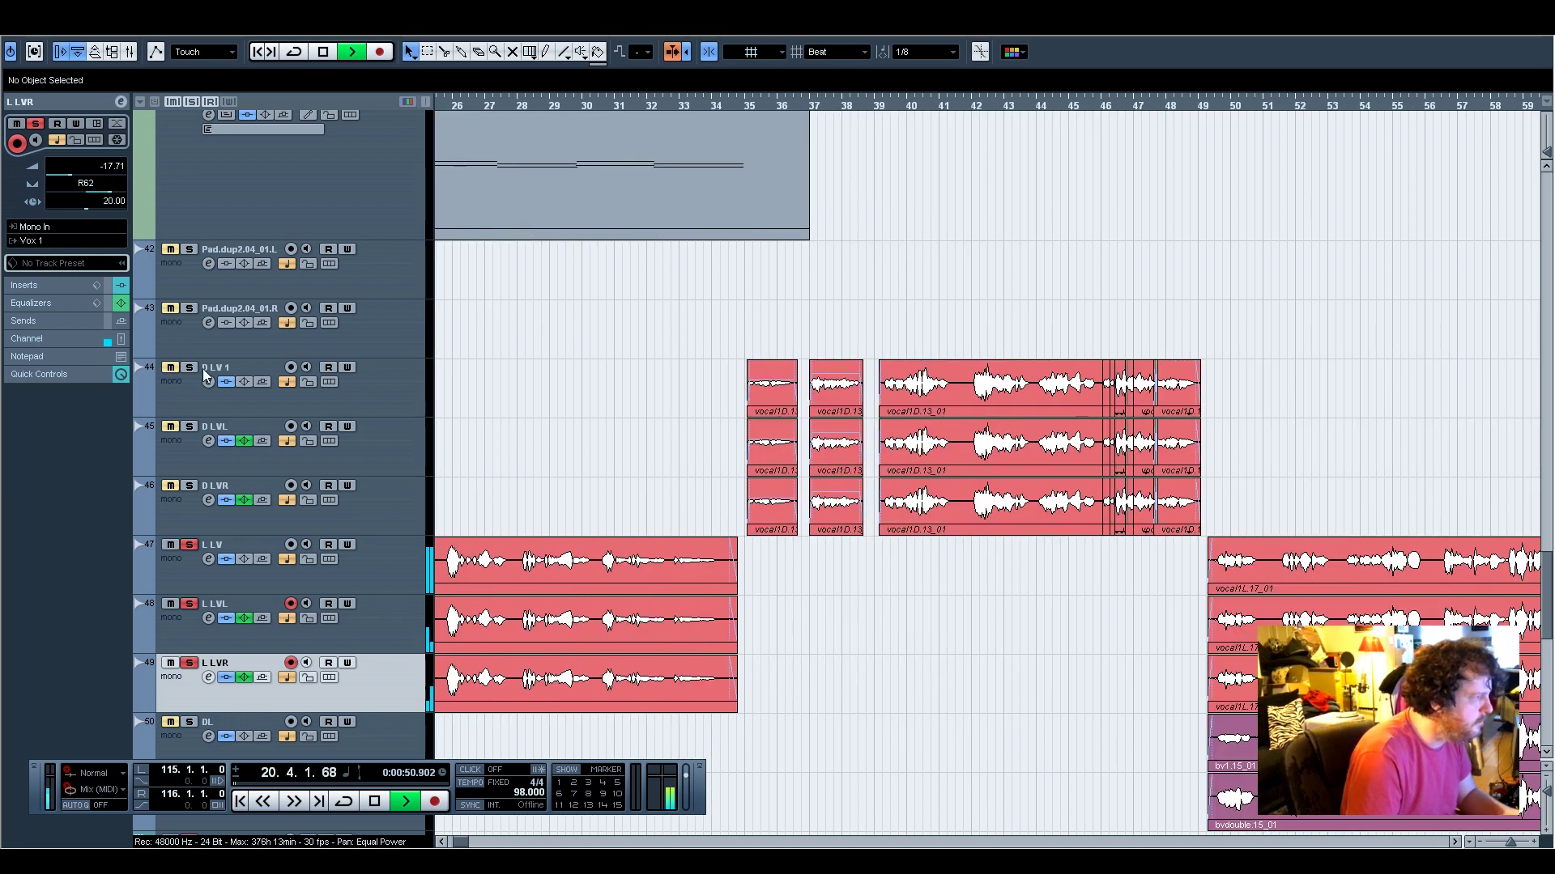
pyautogui.press('space')
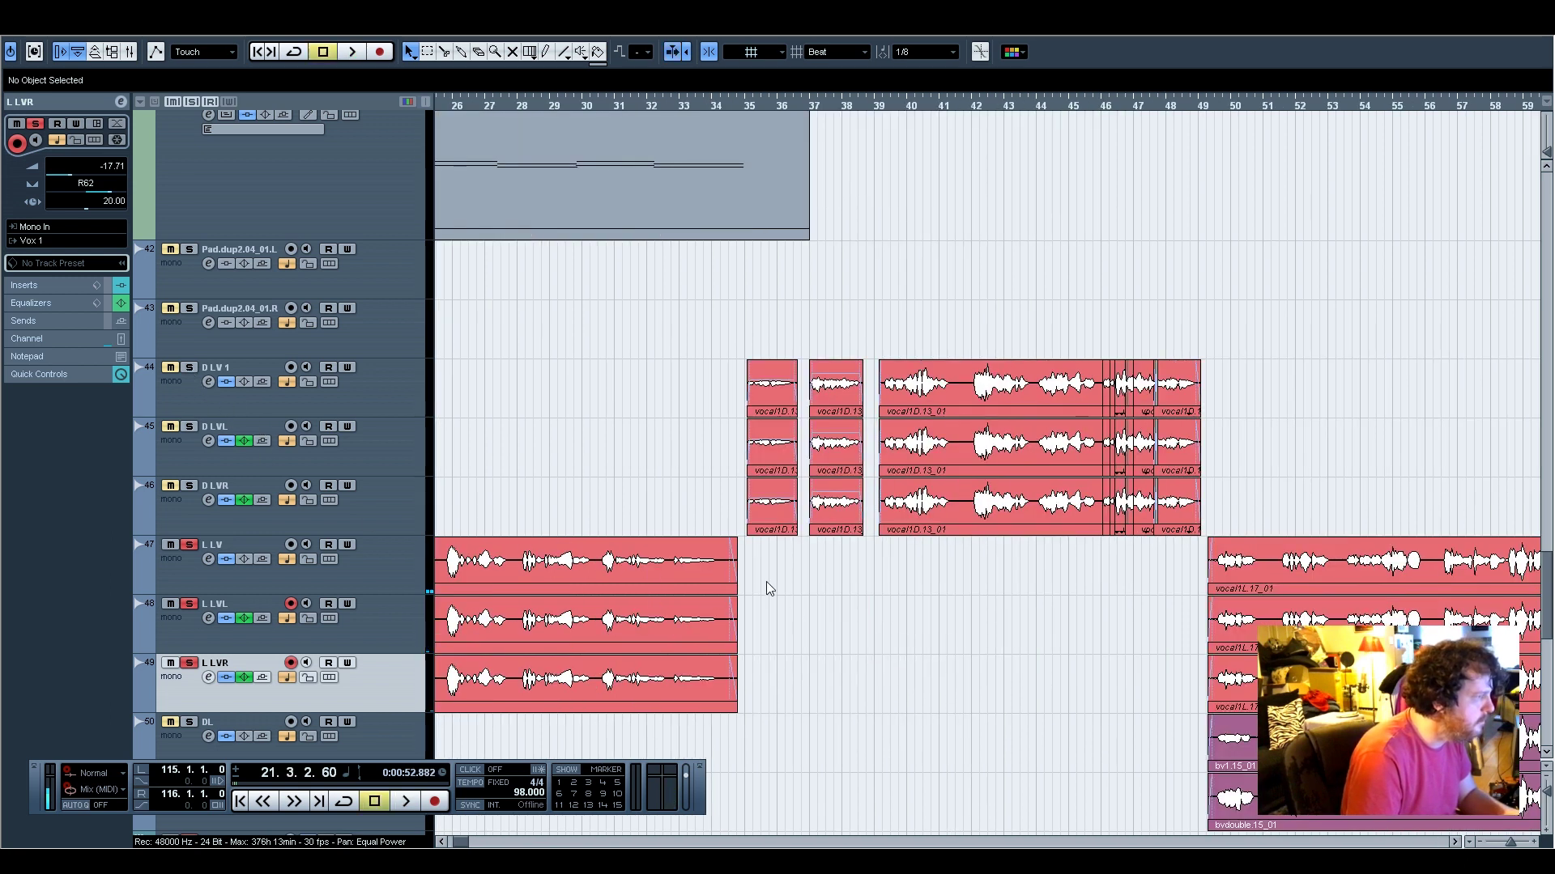
pyautogui.scroll(-4, 830, 602)
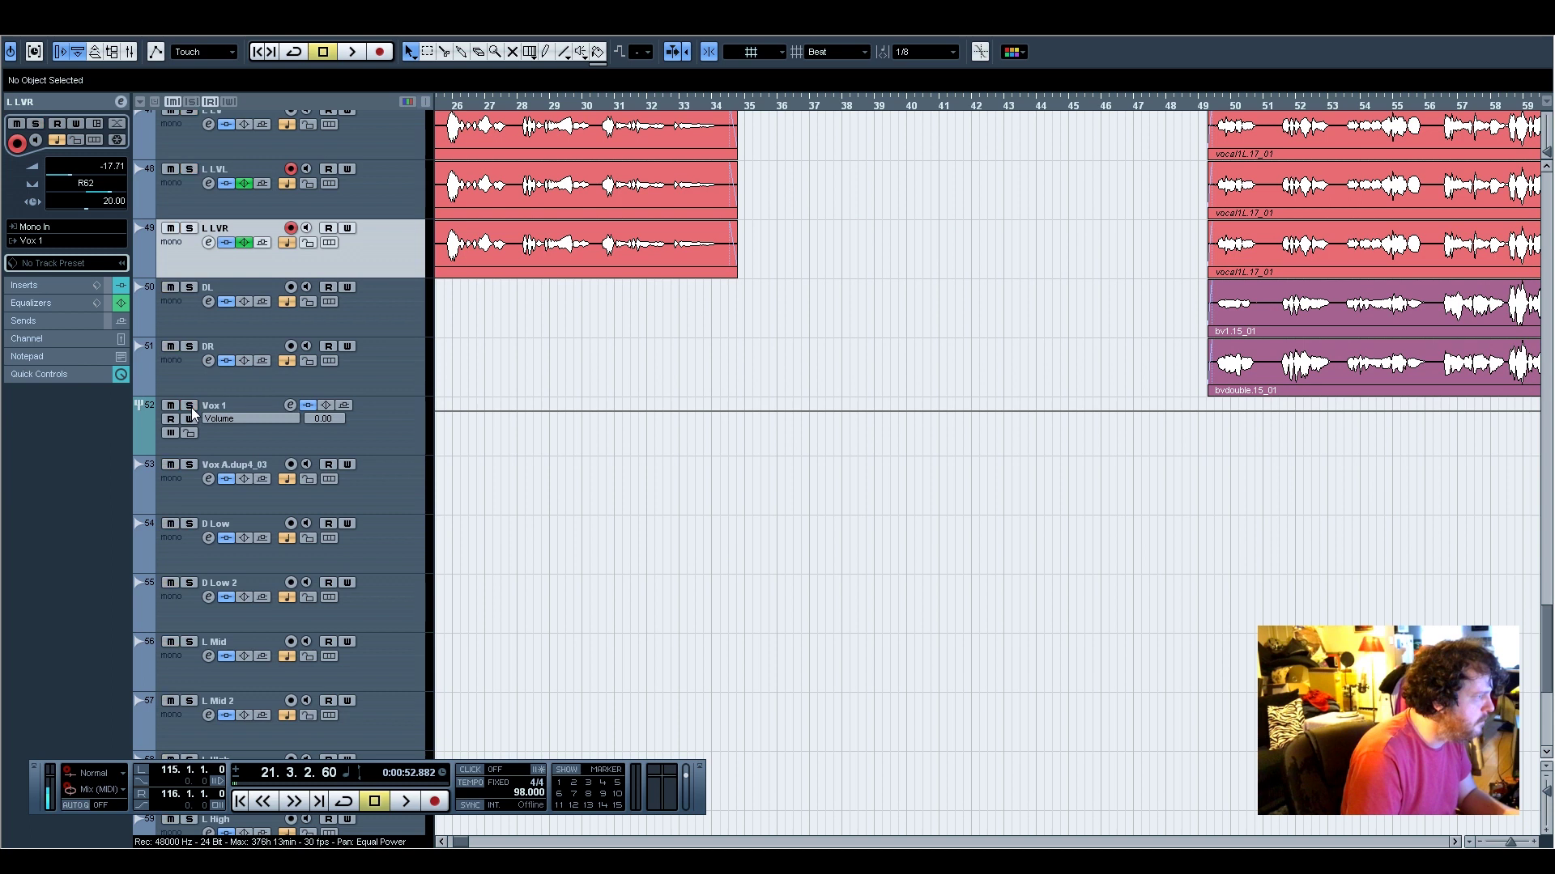
pyautogui.scroll(4, 1062, 586)
pyautogui.click(749, 106)
pyautogui.press('space')
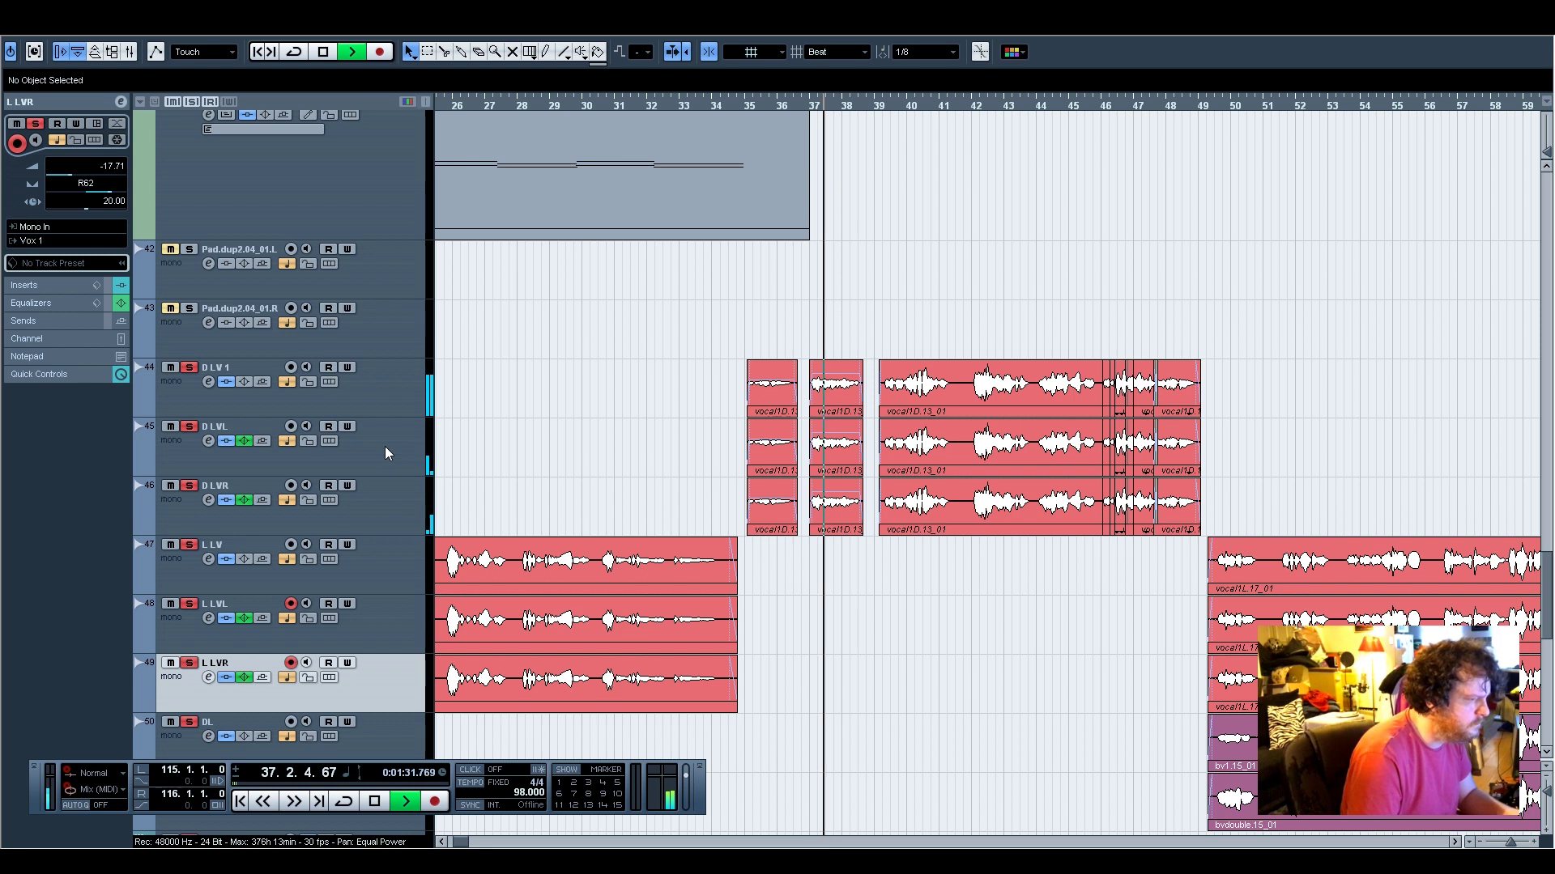
pyautogui.click(395, 391)
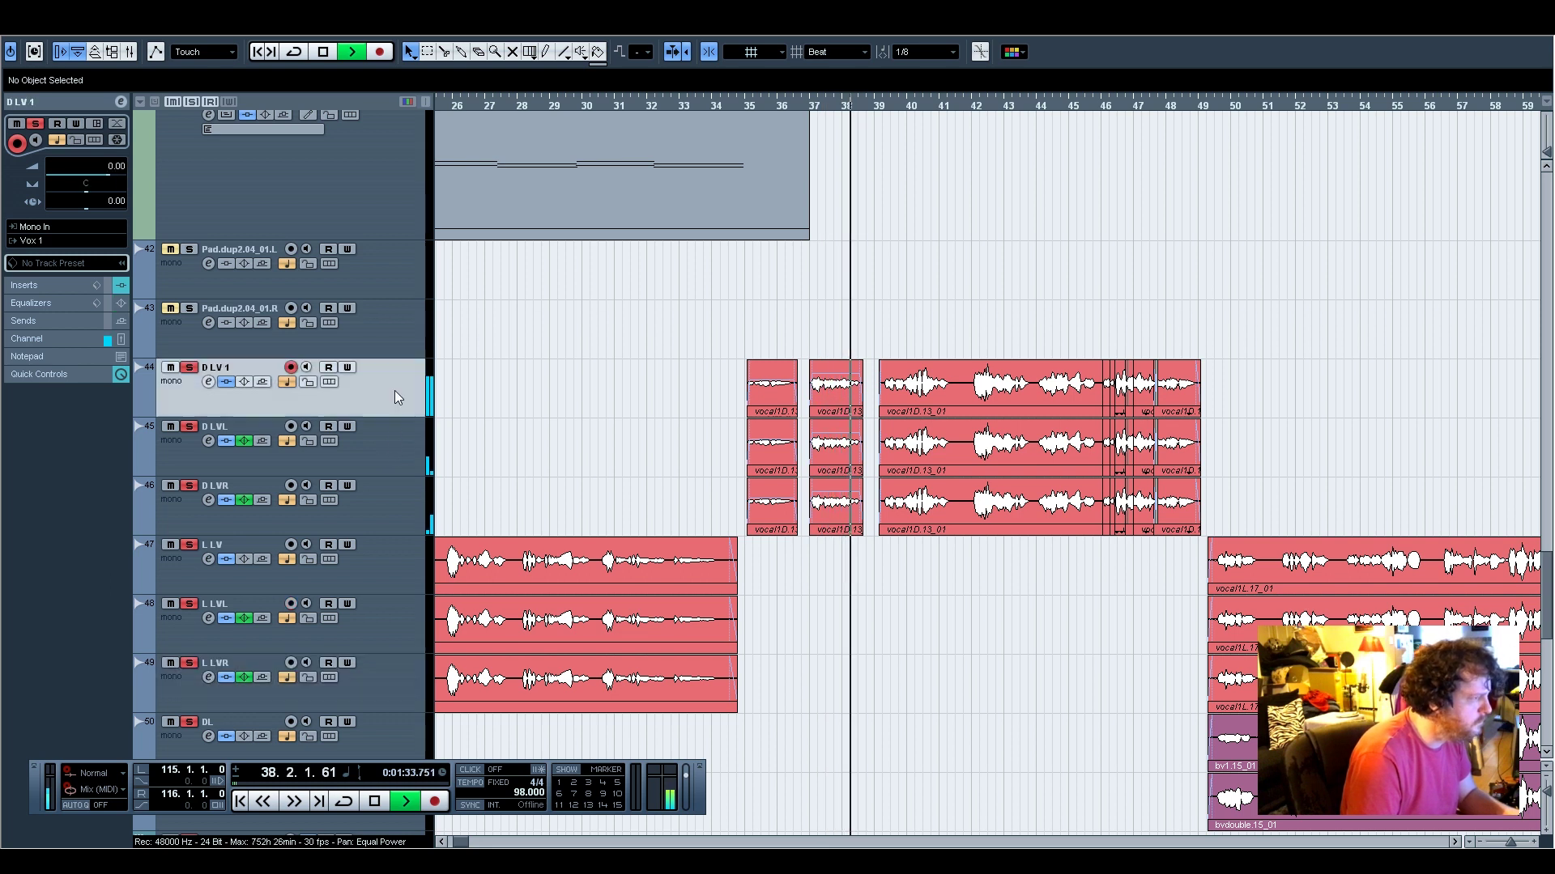
pyautogui.press('space')
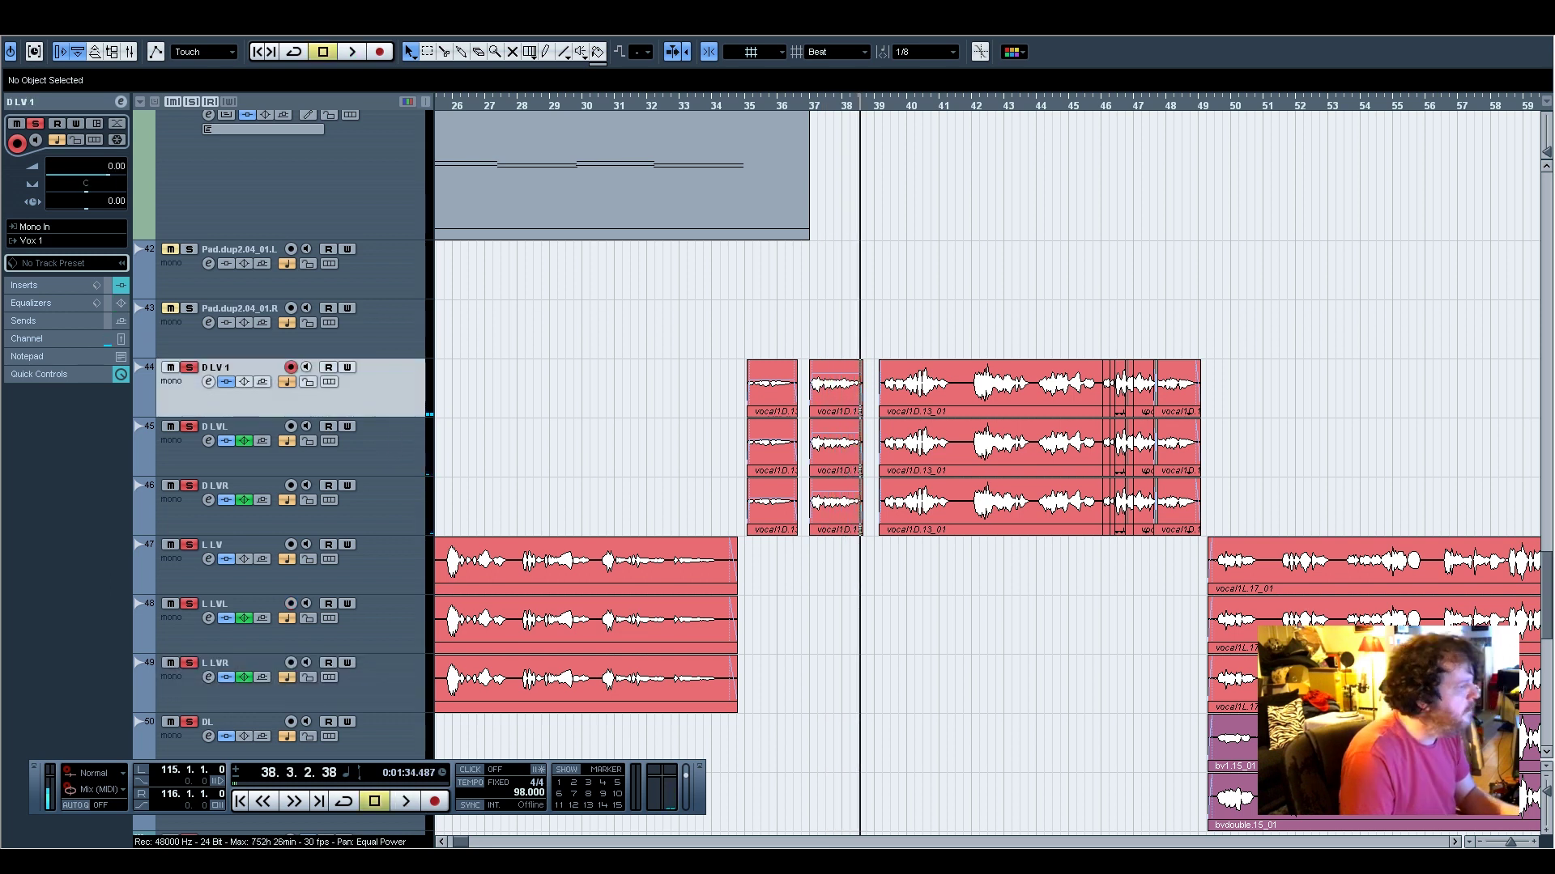
# Show D LV 1's insert effects and examine its Q10 equalizer settings
pyautogui.click(27, 285)
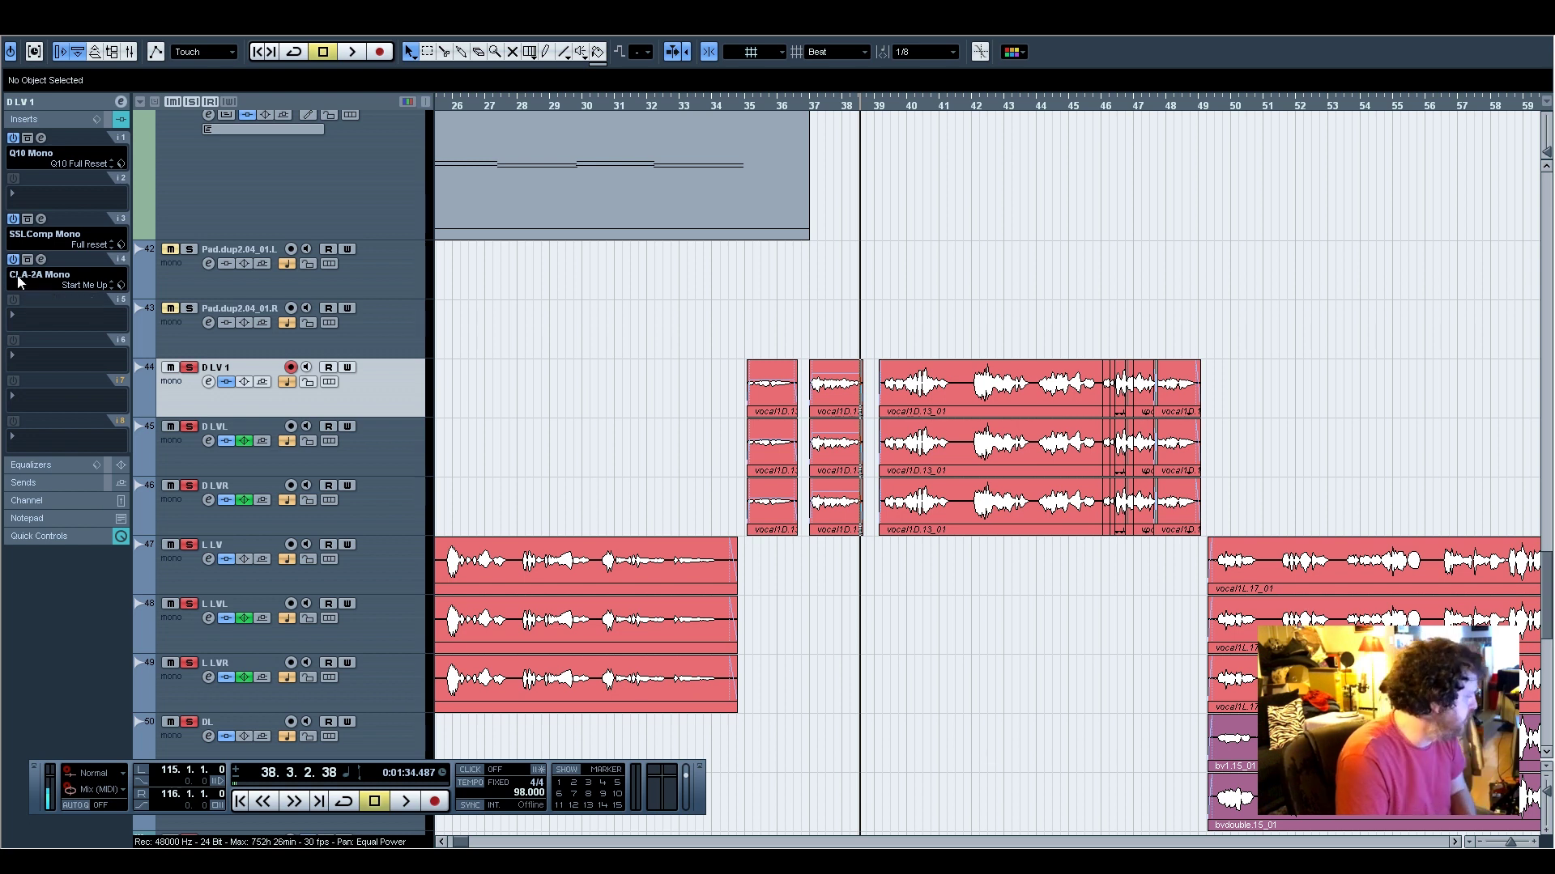
pyautogui.click(41, 154)
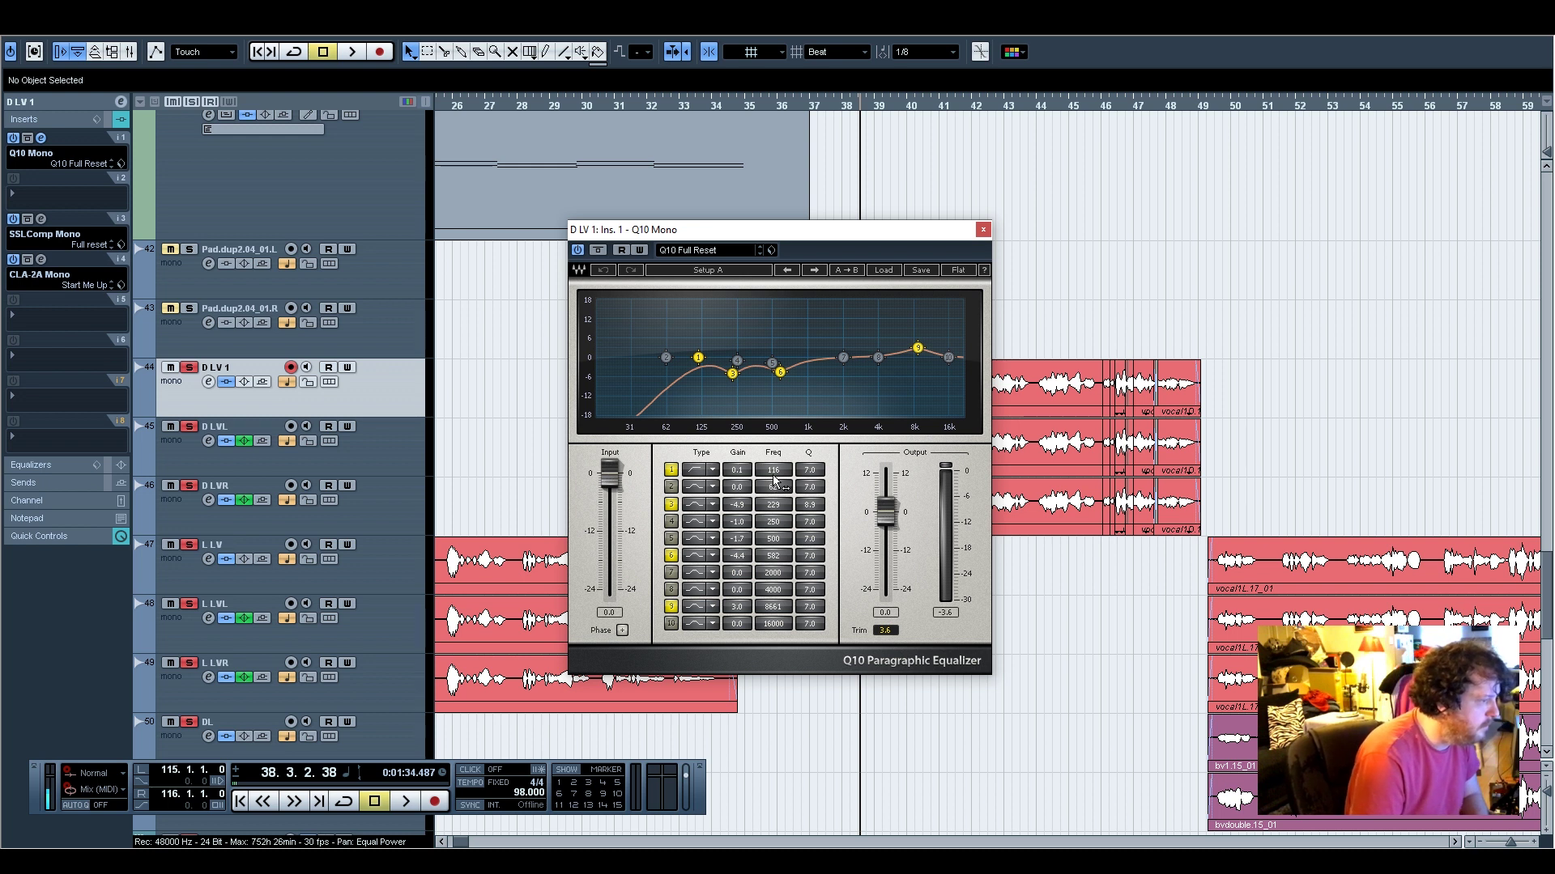
pyautogui.click(982, 231)
# Examine the cuts and crossfades in the stacked D LV events around bar 46 up close
pyautogui.click(744, 108)
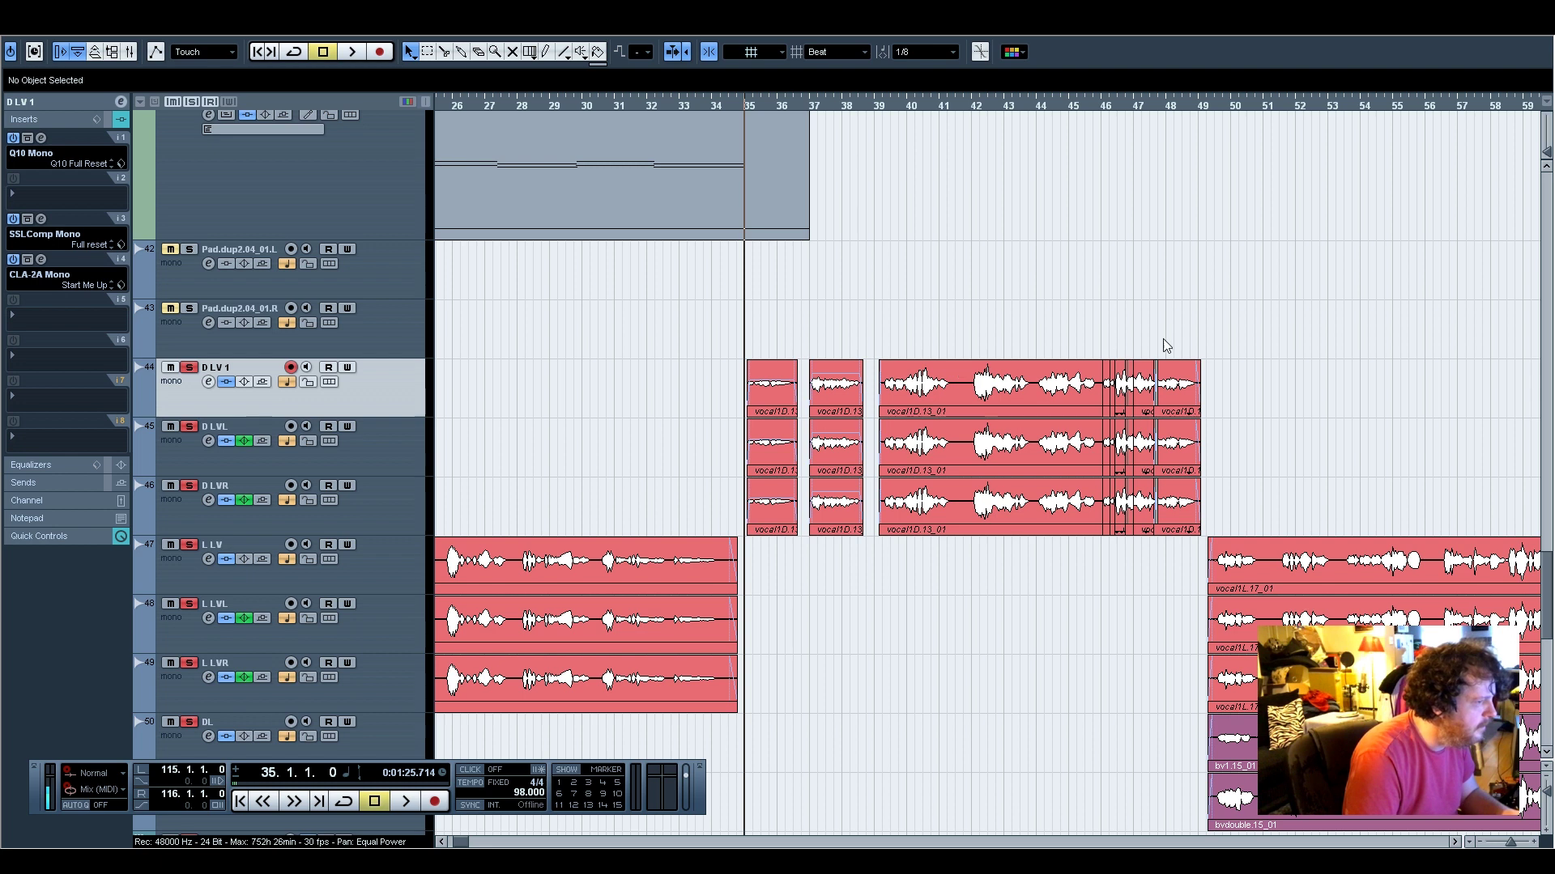
pyautogui.click(1101, 107)
pyautogui.click(1533, 843)
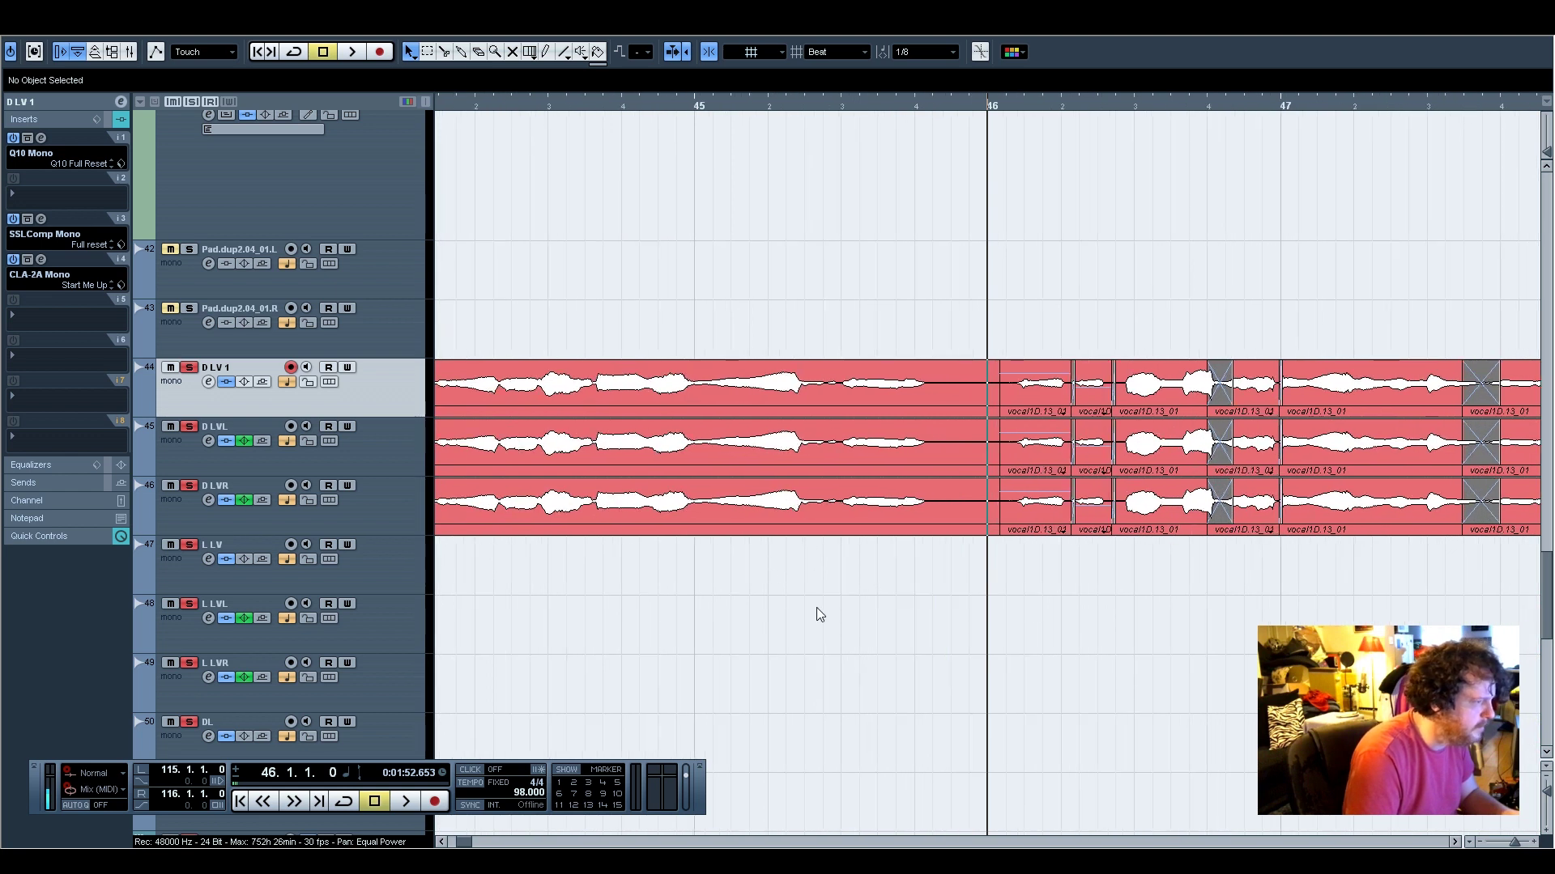
pyautogui.moveTo(820, 615); pyautogui.dragTo(784, 252)
pyautogui.click(1117, 585)
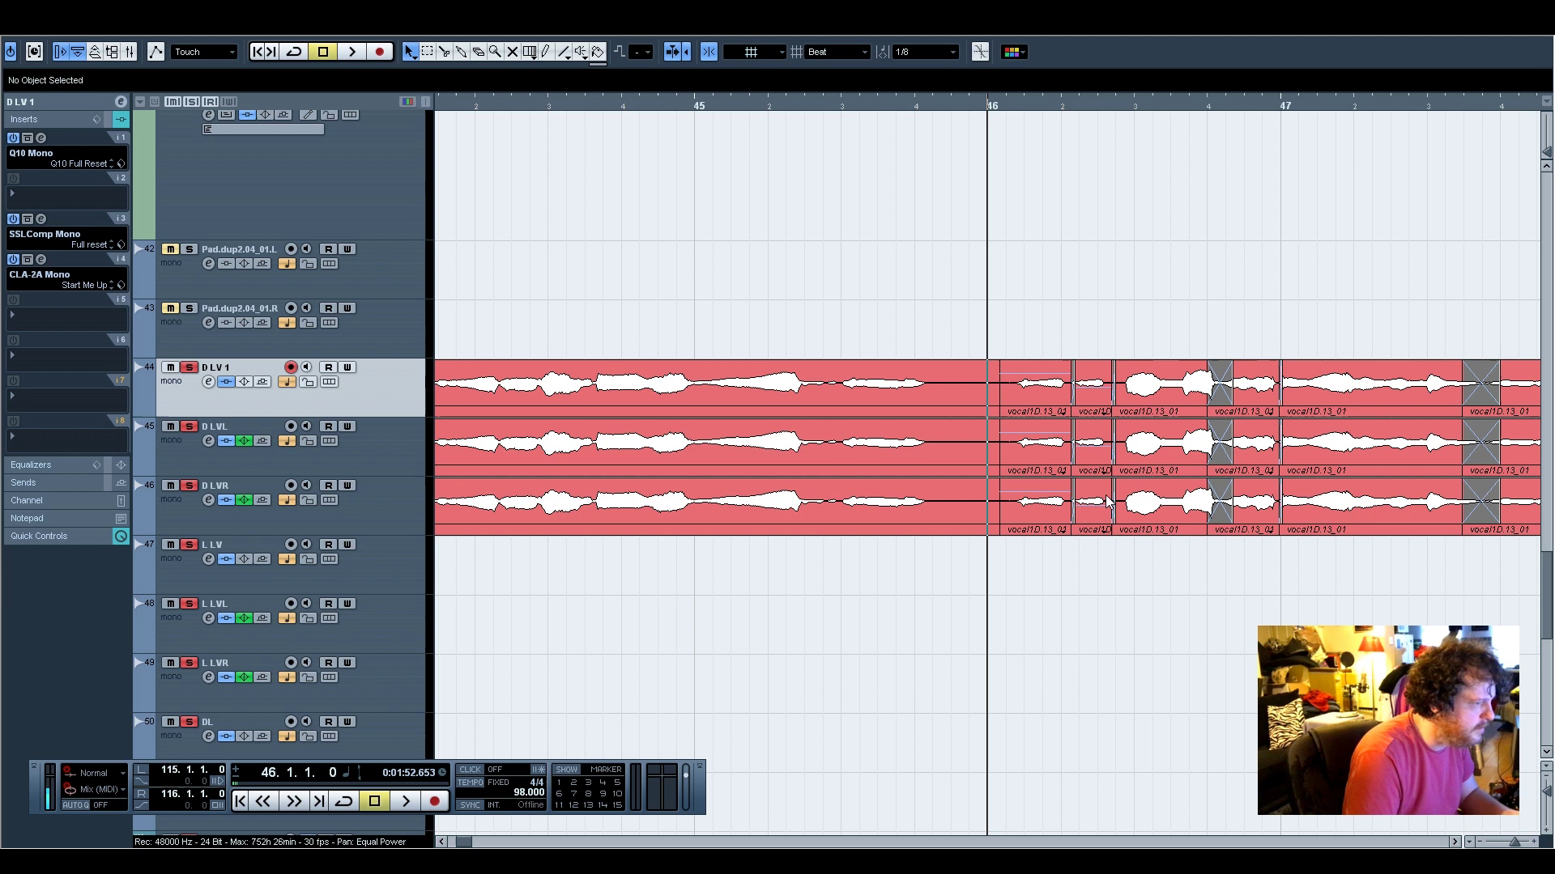
pyautogui.click(1511, 840)
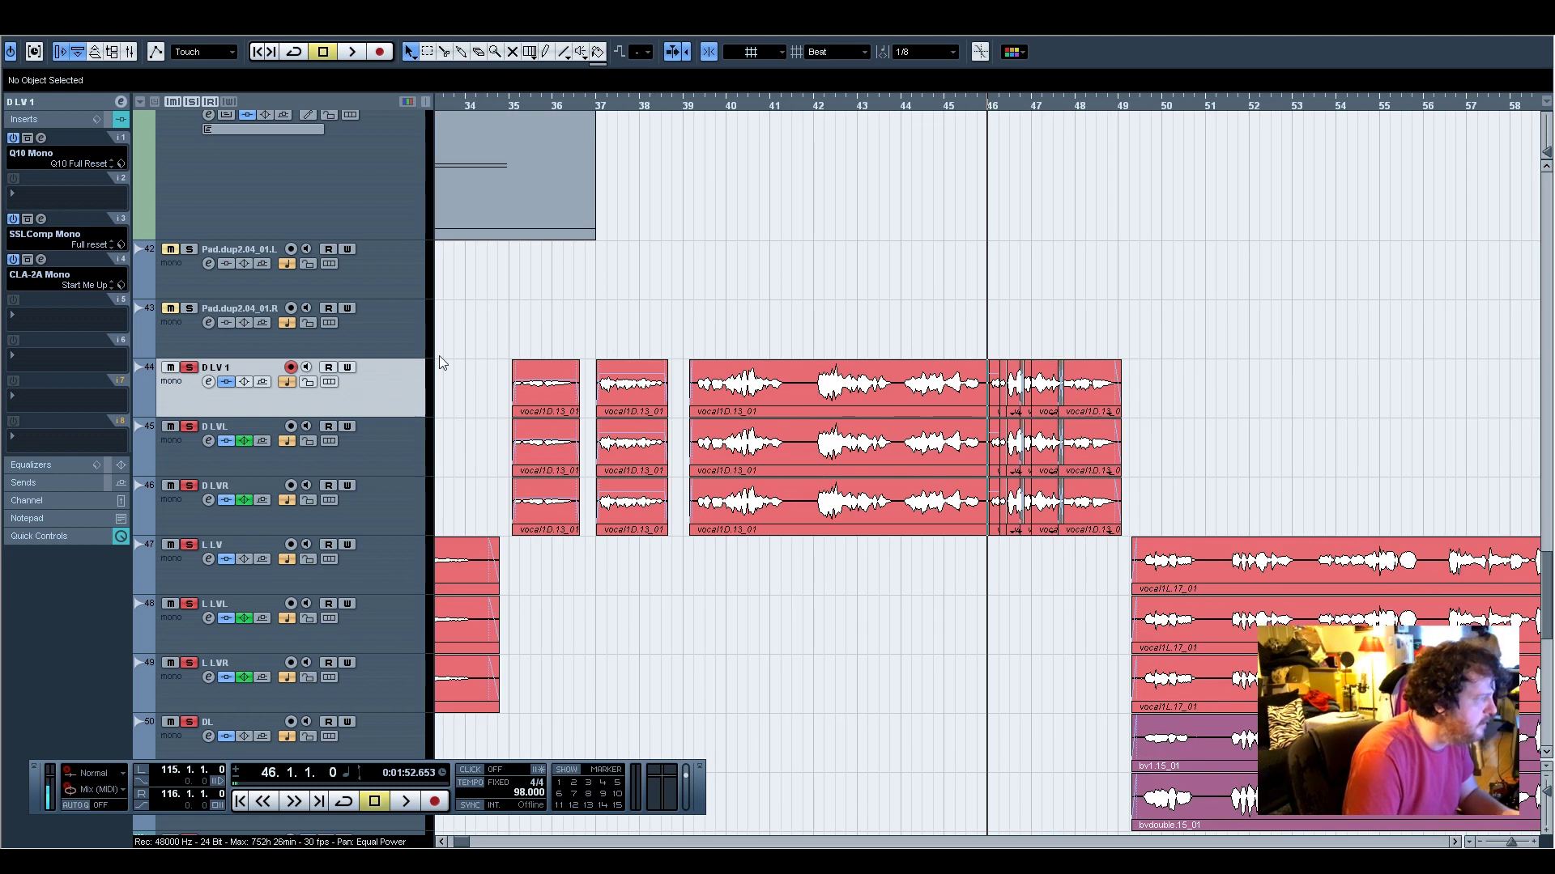
# Examine the SSLComp and CLA-2A compressor settings on D LV 1
pyautogui.click(45, 222)
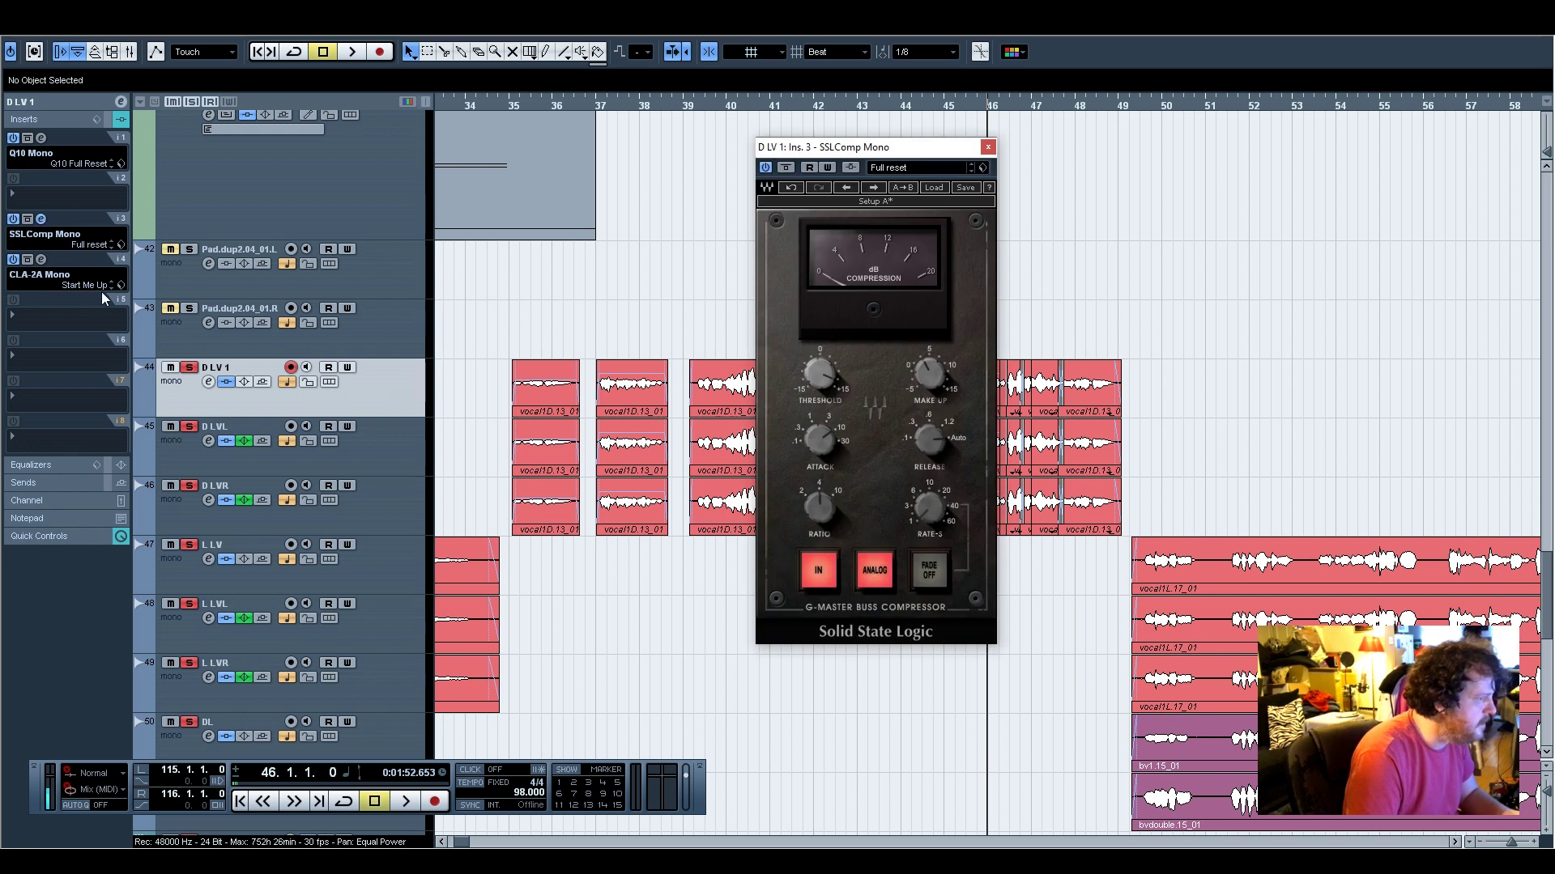
pyautogui.click(42, 260)
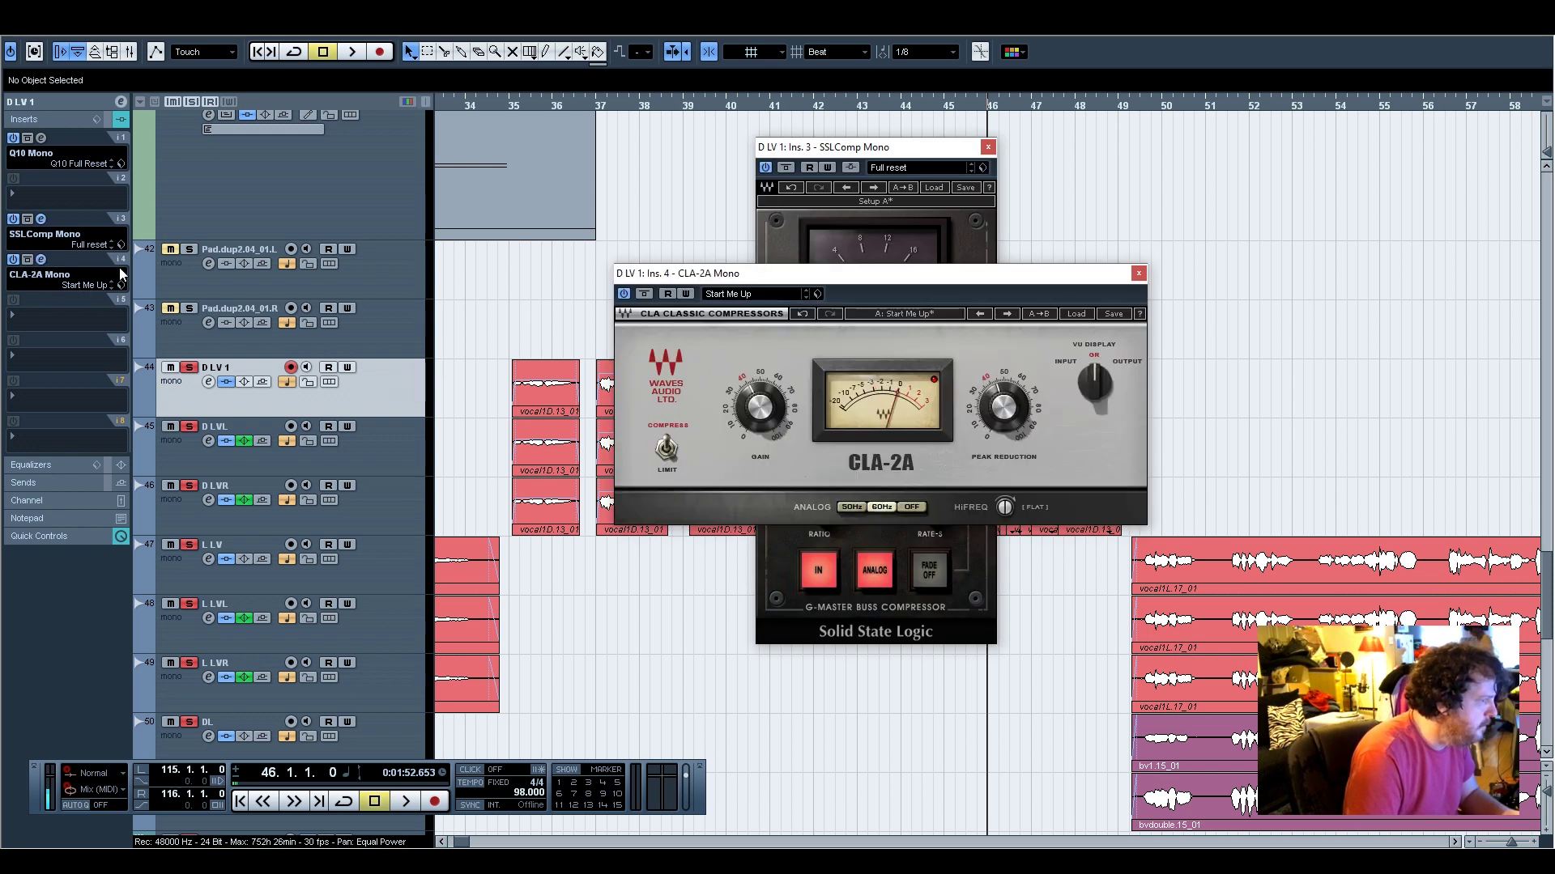
pyautogui.click(1139, 274)
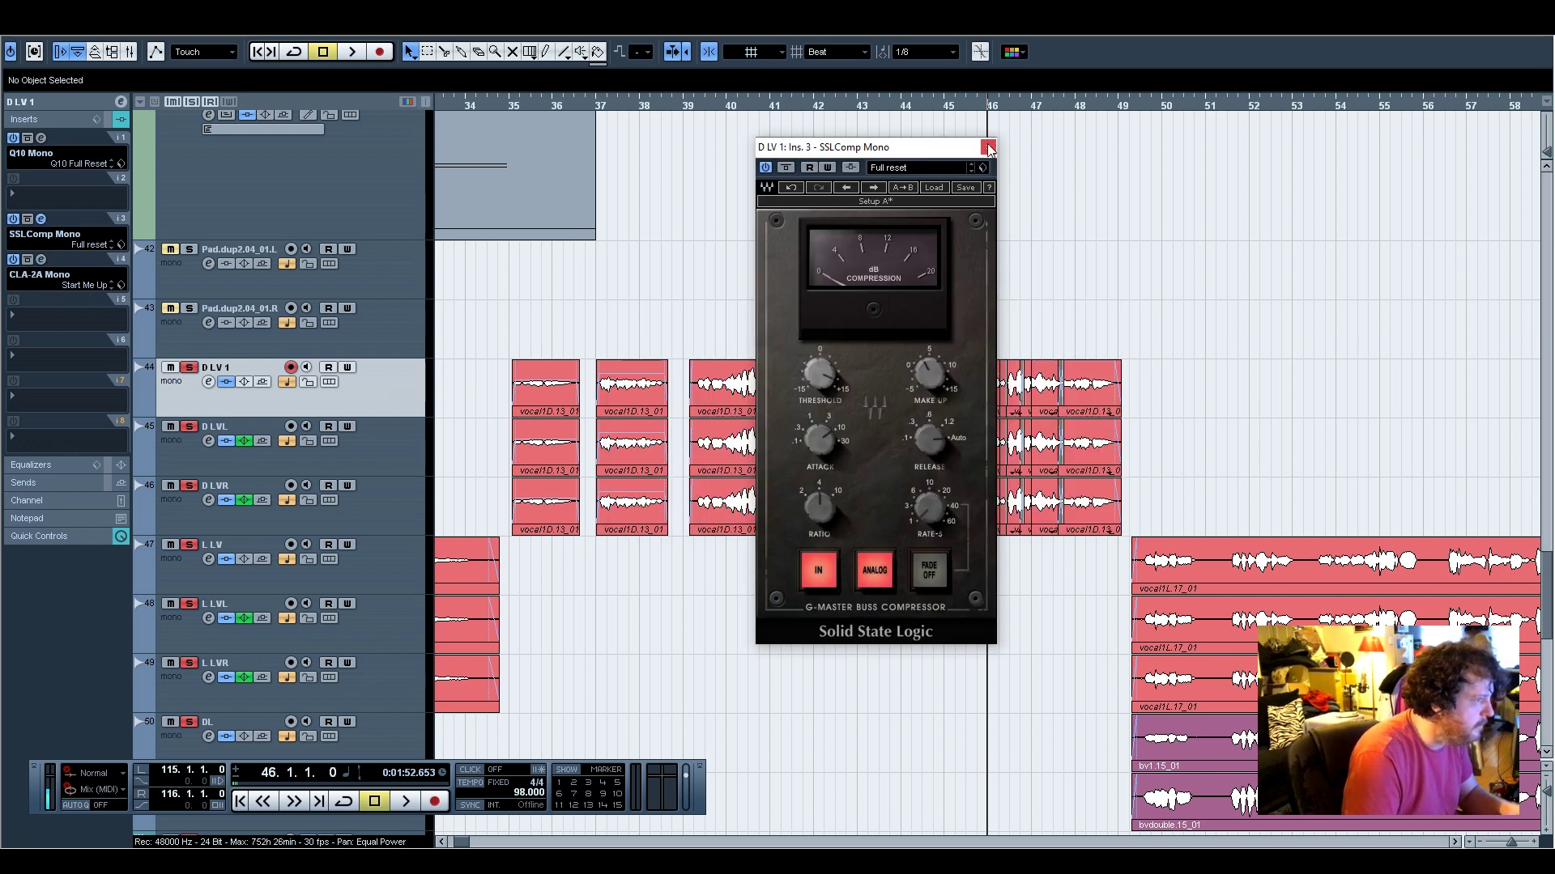
pyautogui.click(987, 147)
# Set the playback position to 35.2, select the D LVL and D LVR tracks and examine D LVL's Q10 equalizer settings
pyautogui.click(517, 108)
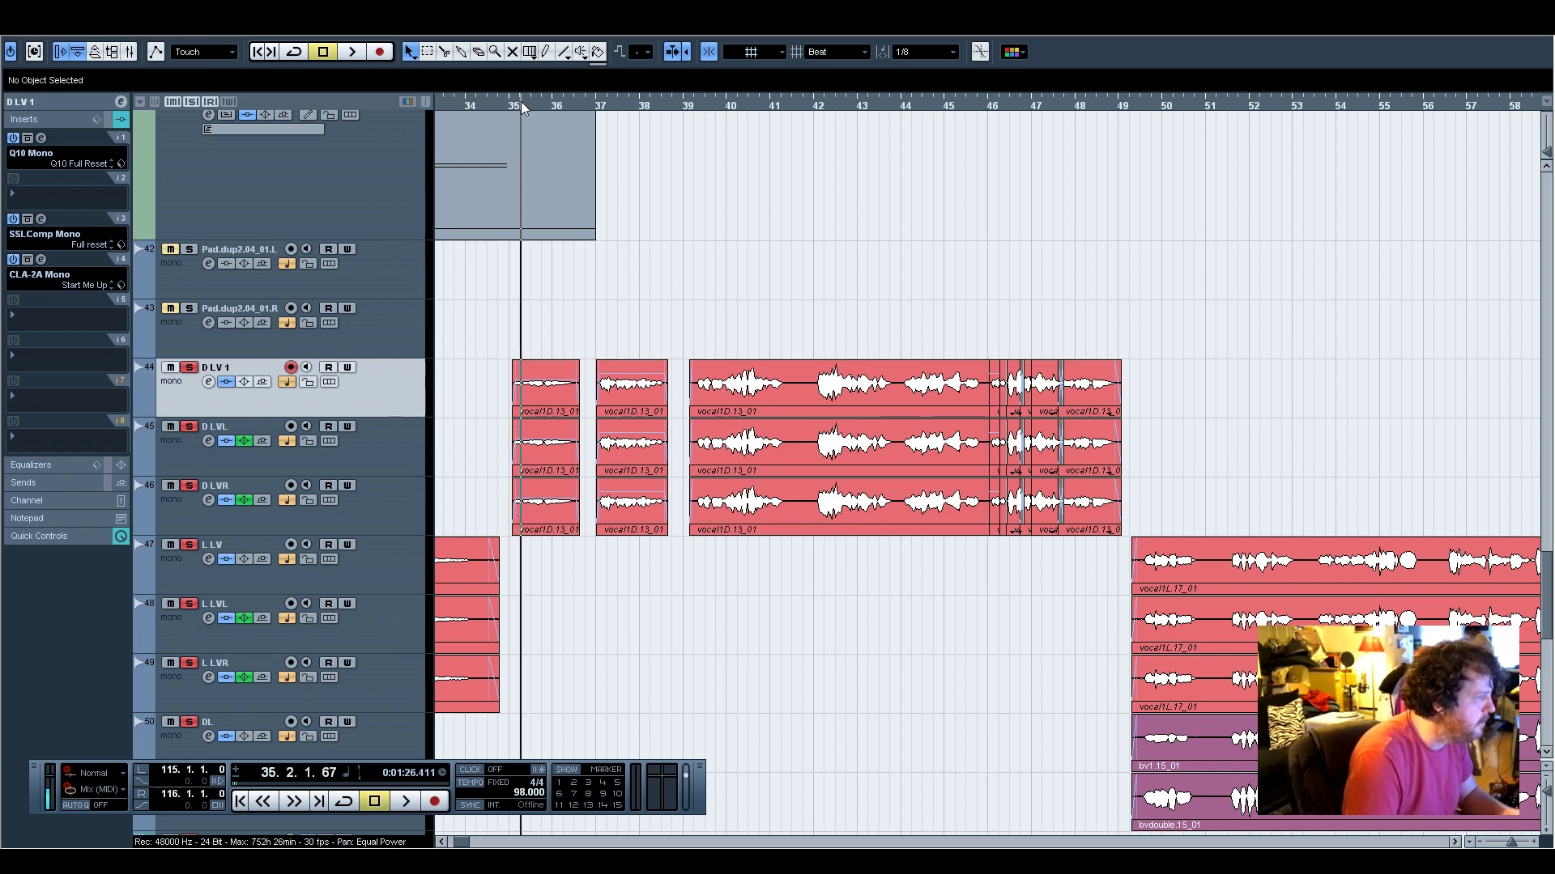
pyautogui.click(383, 473)
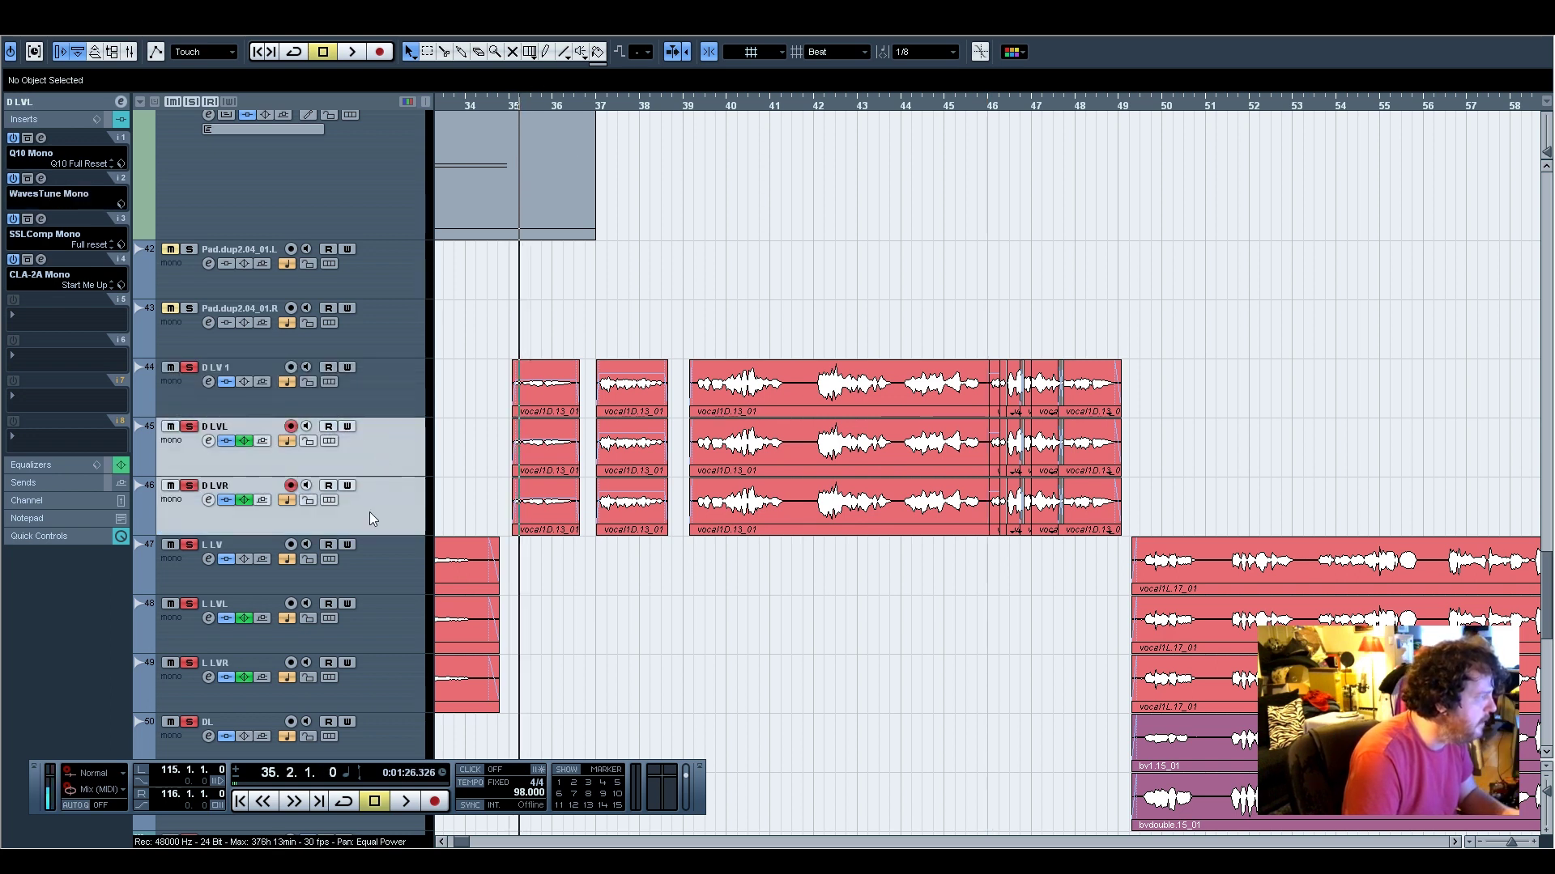
pyautogui.click(41, 138)
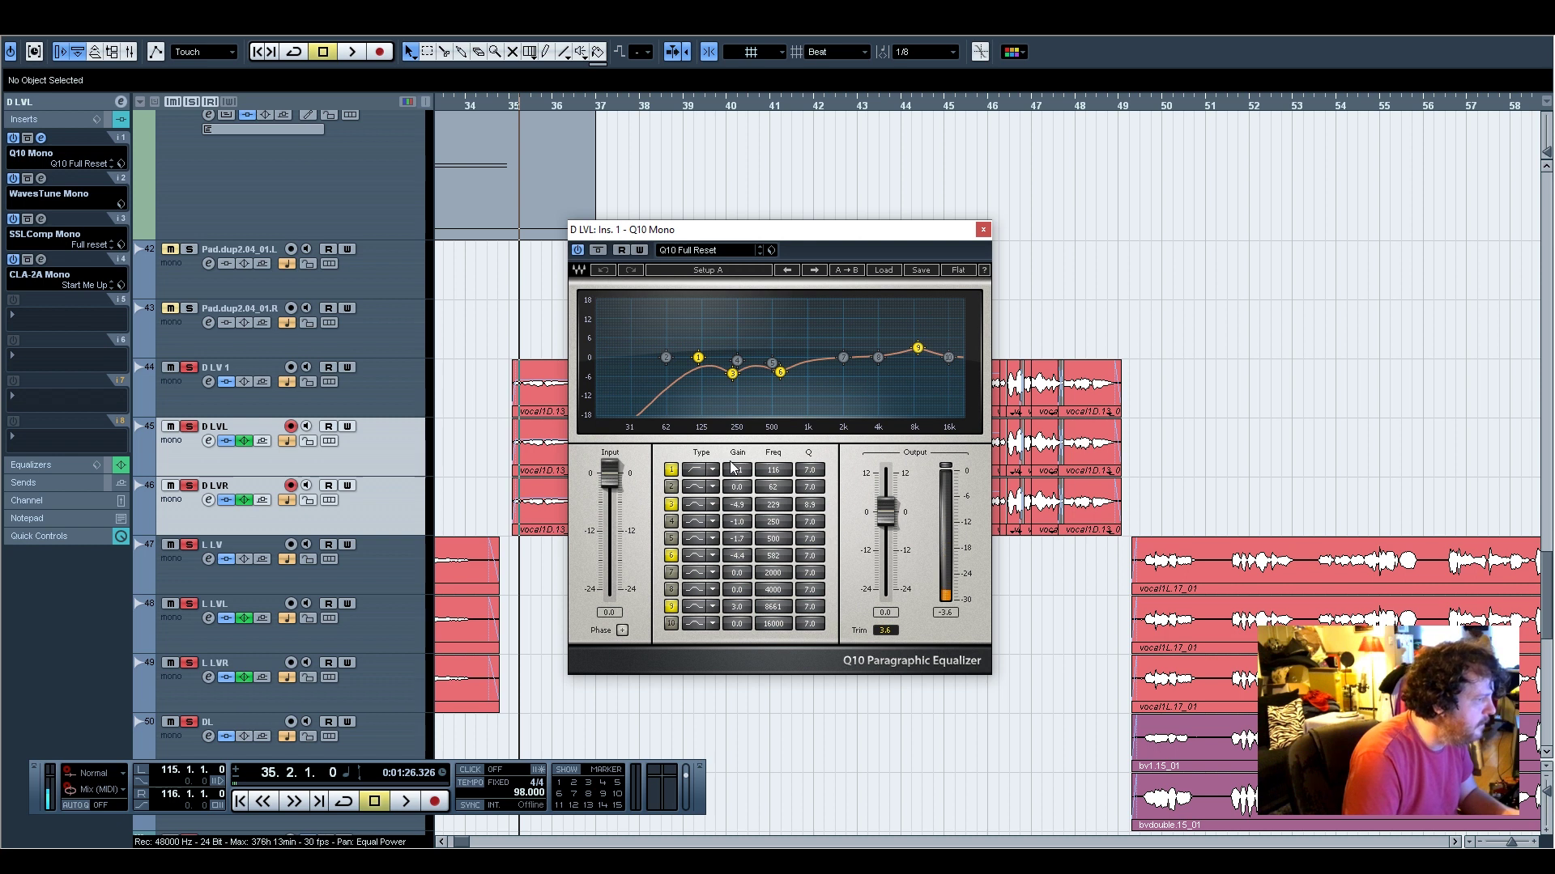
pyautogui.click(983, 230)
# Play the three D LV layers from 35.2 to about 48.3, pausing once around 42.3
pyautogui.scroll(-3, 526, 526)
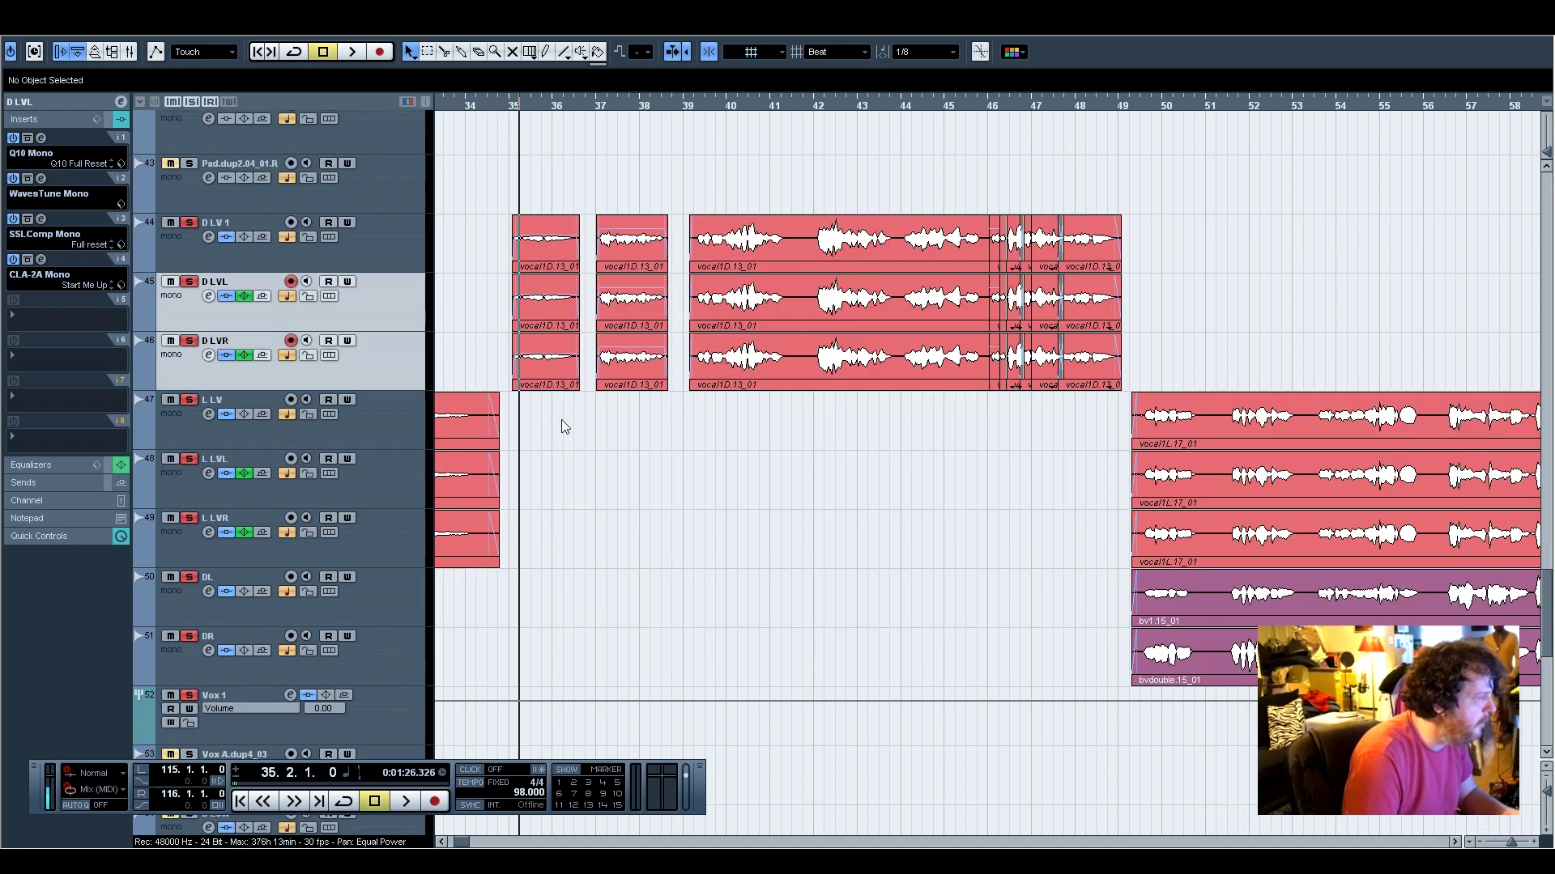
pyautogui.press('space')
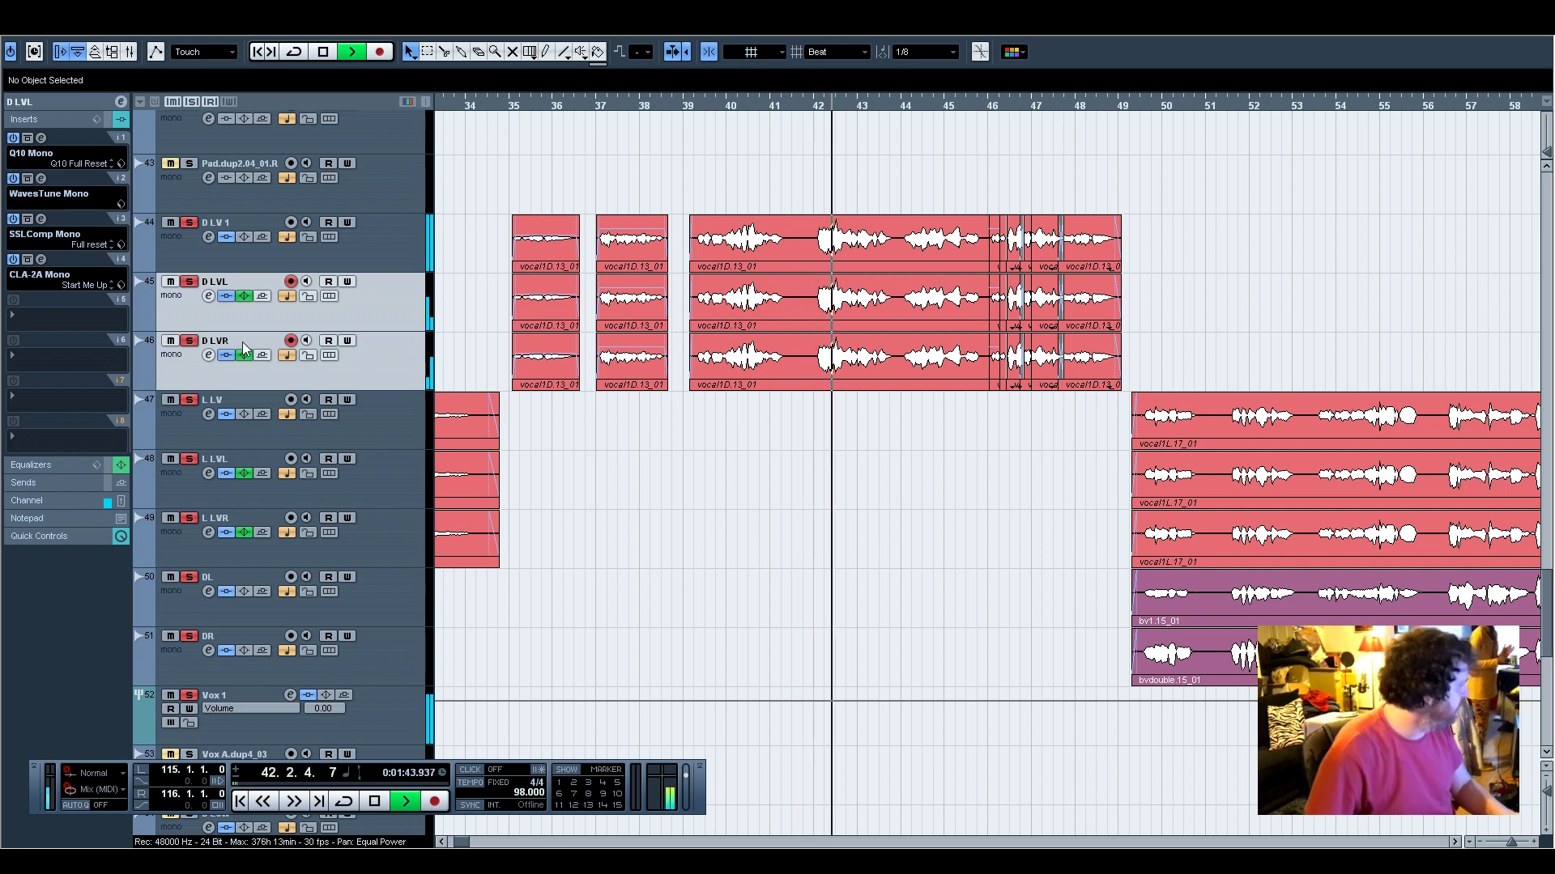
pyautogui.press('space')
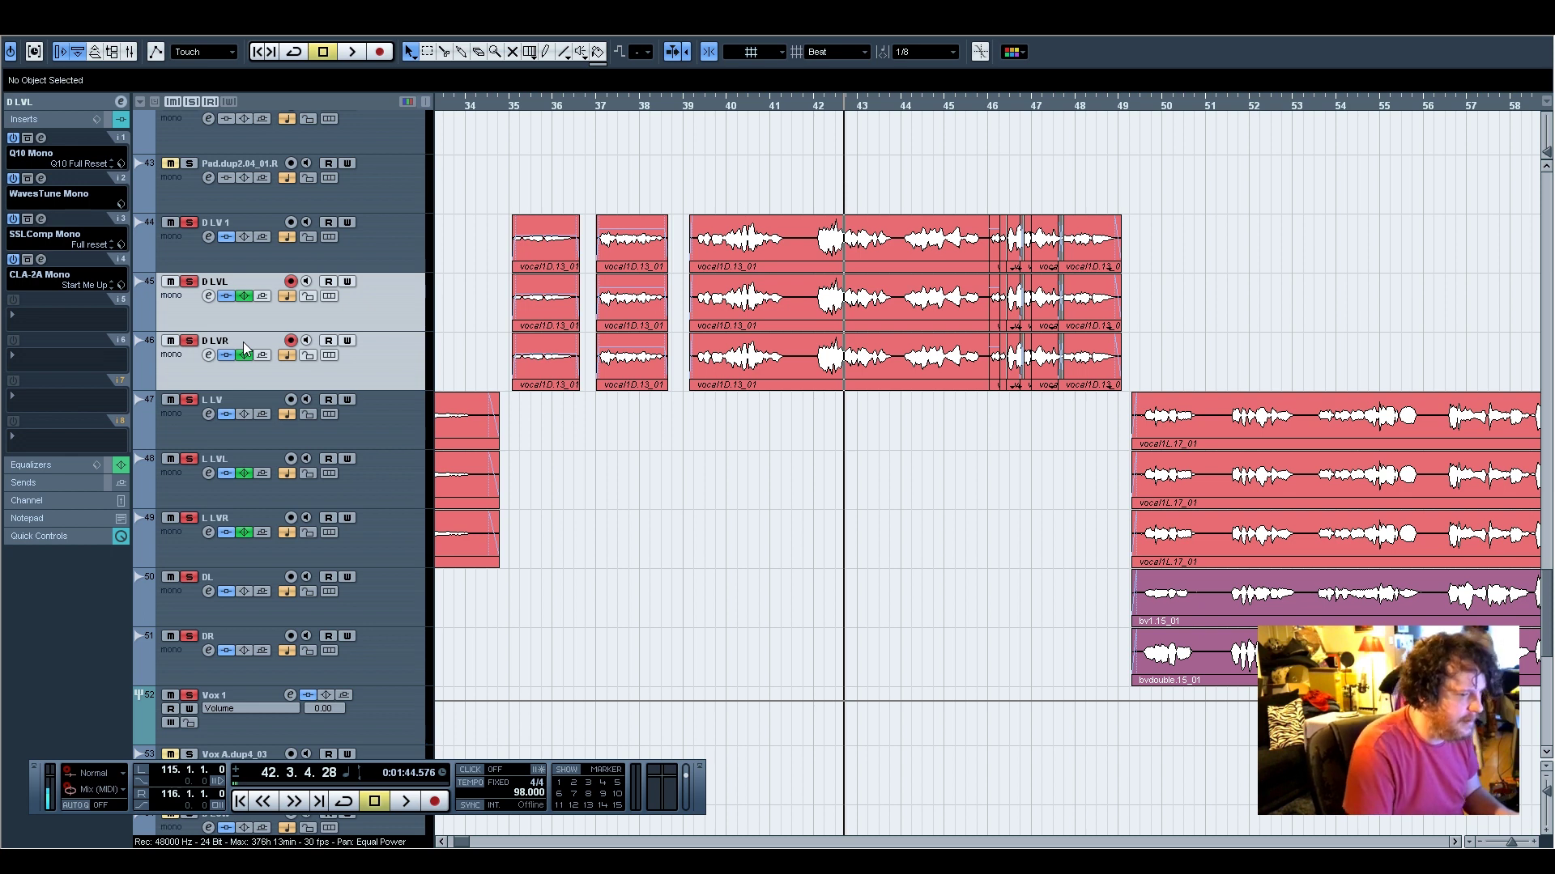
pyautogui.press('space')
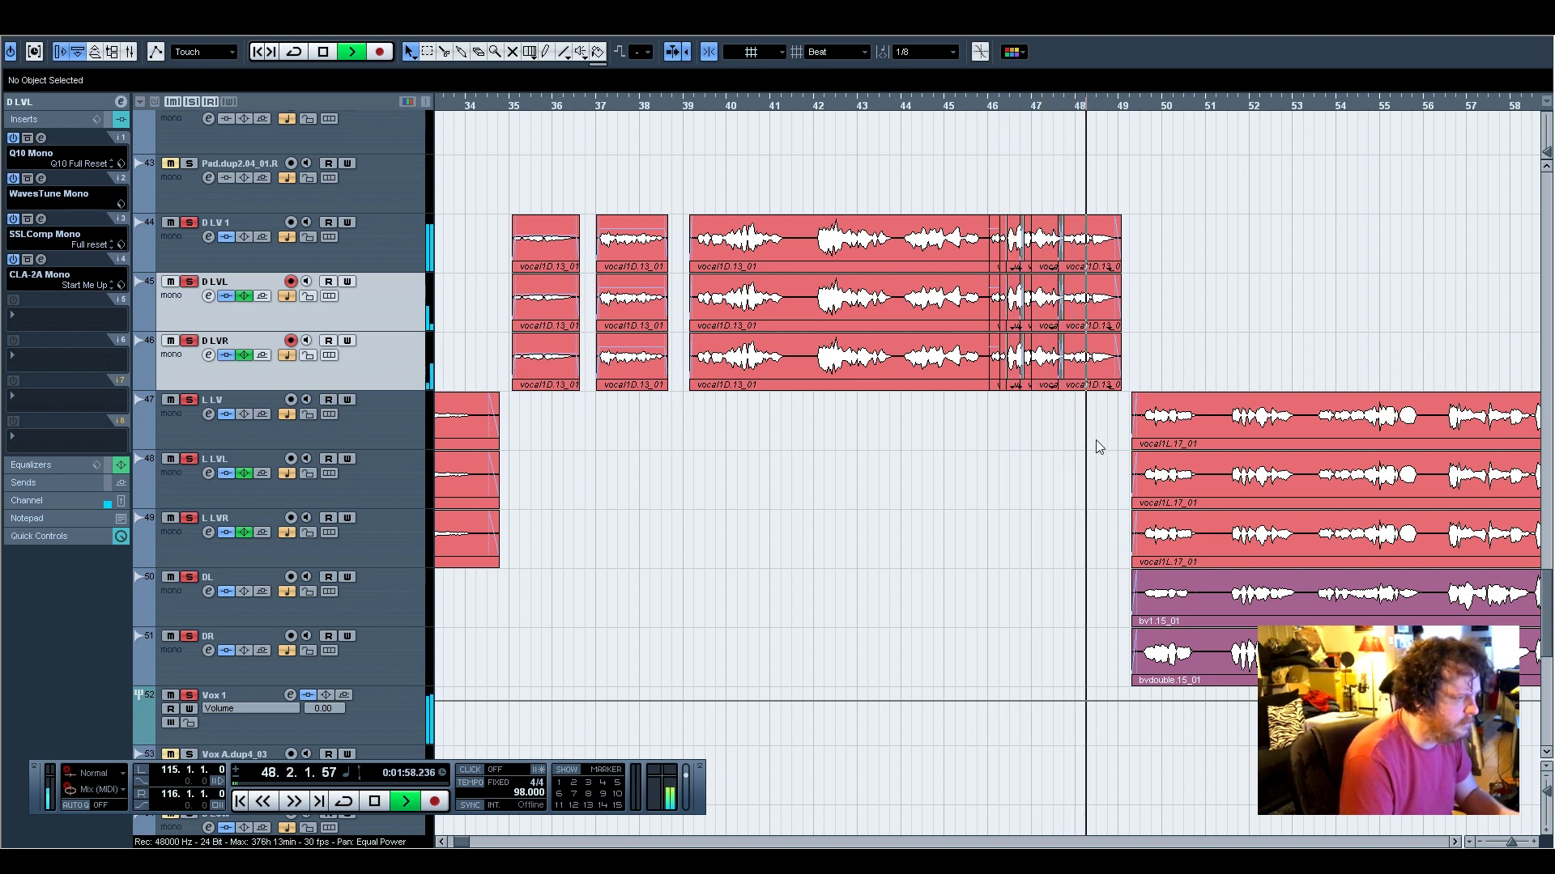
pyautogui.press('space')
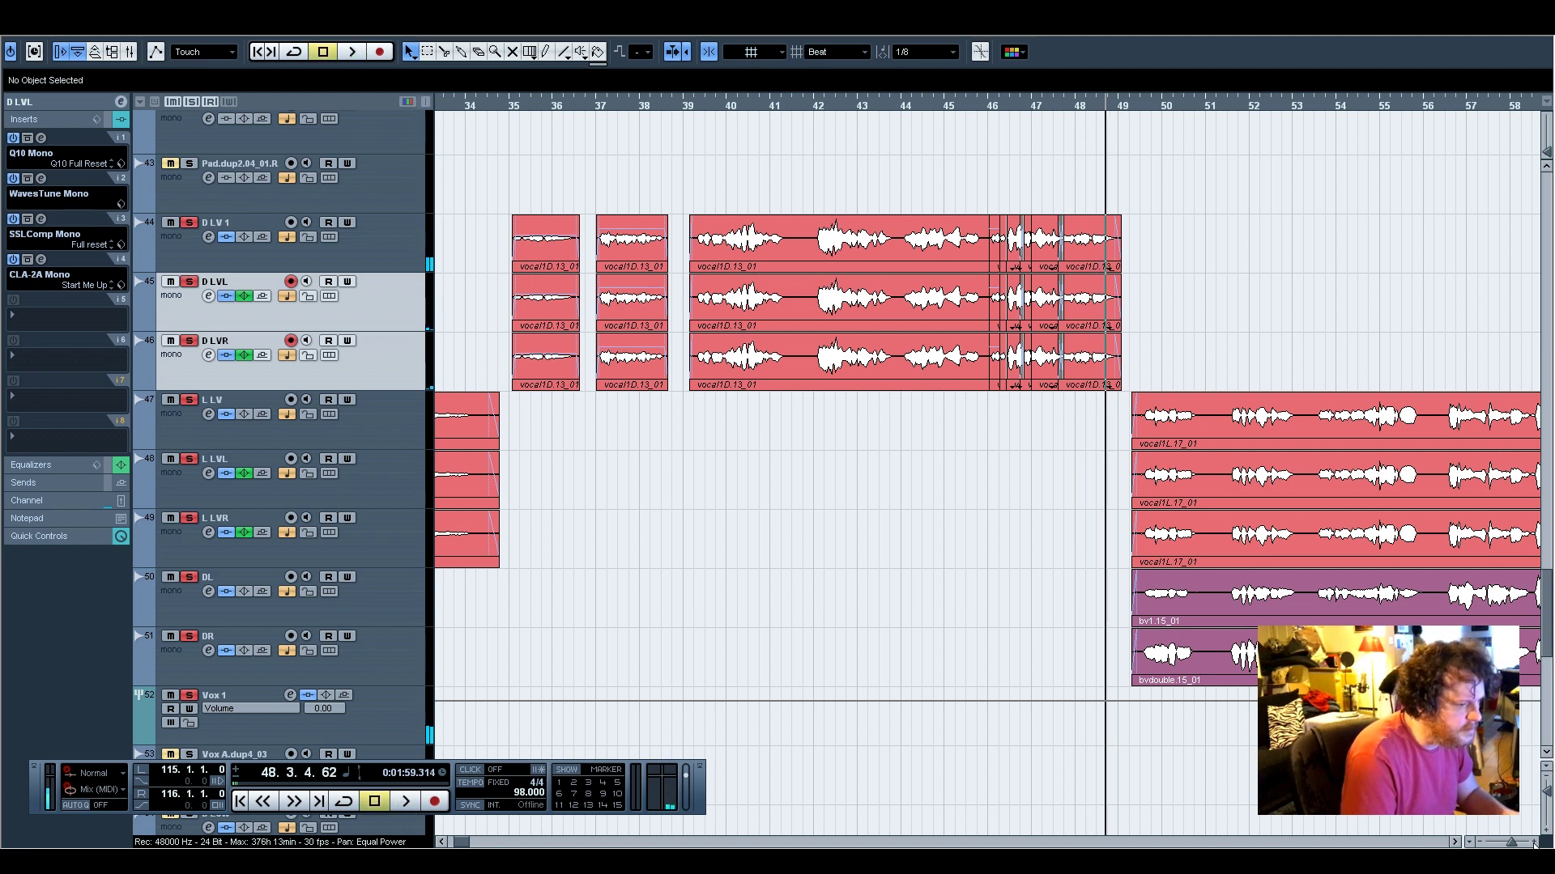
# Play the closely cut D LV events from just before bar 46 in an enlarged view
pyautogui.click(1533, 843)
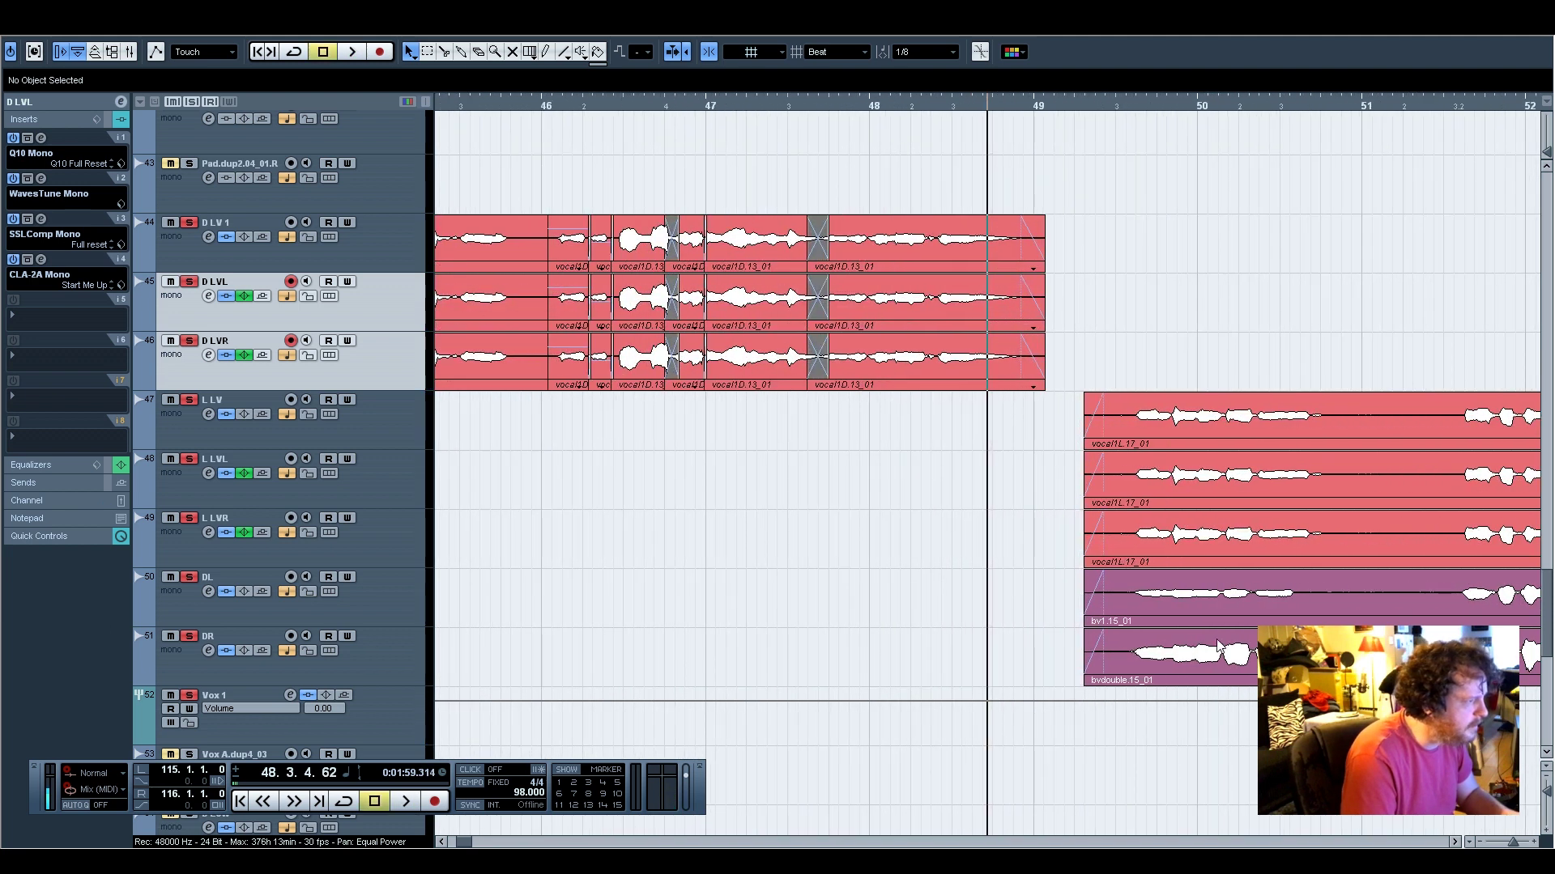
pyautogui.click(495, 111)
pyautogui.press('space')
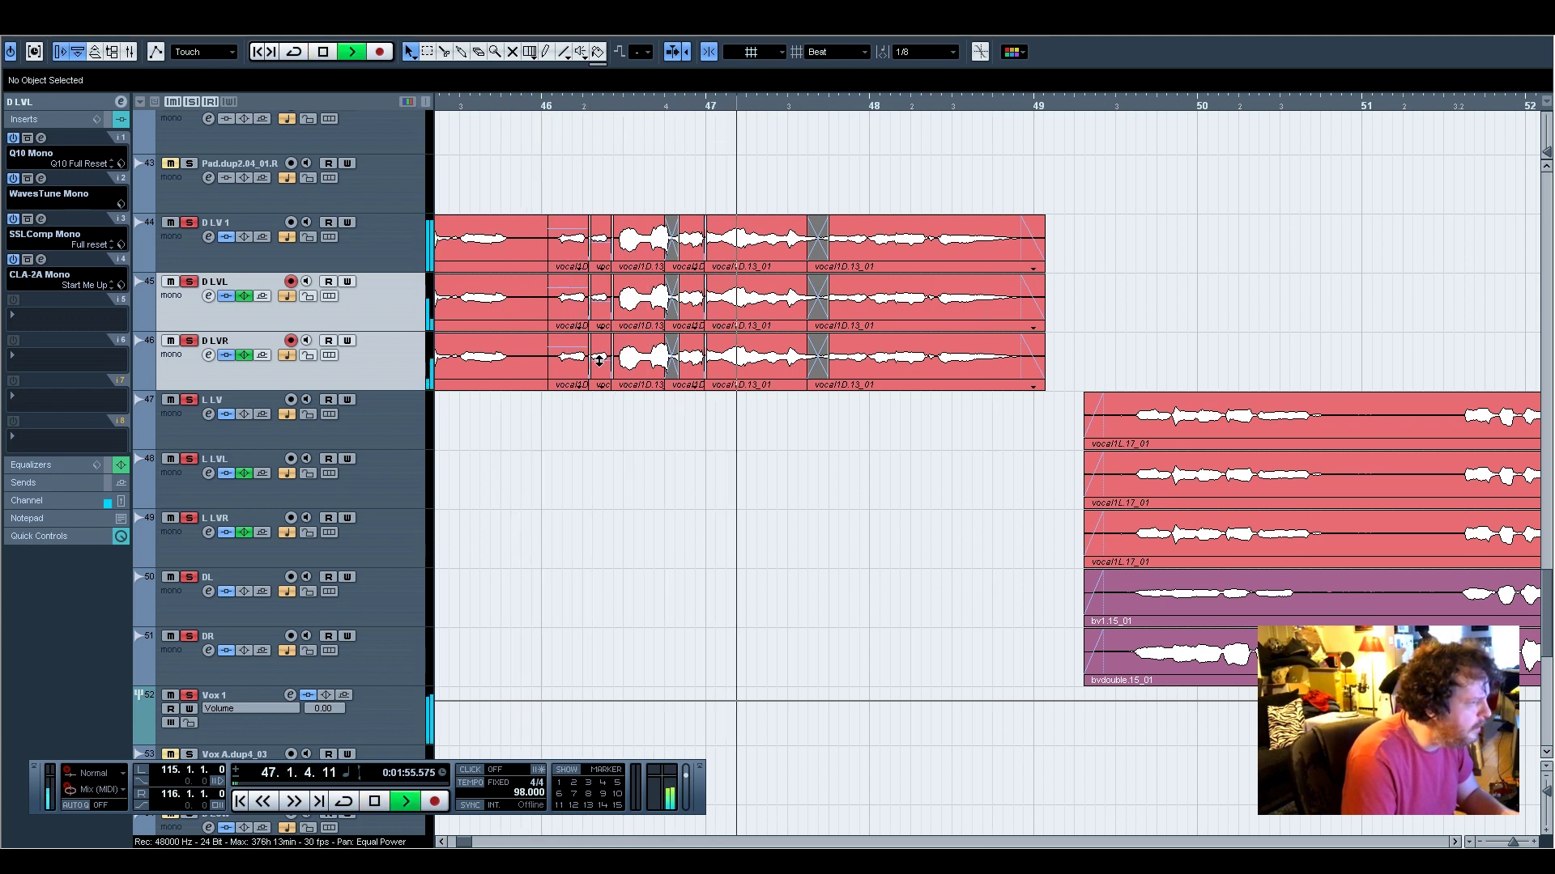
# Stop playback, move the cut near bar 47 slightly later on all three D LV layers and crossfade the adjoining events
pyautogui.press('space')
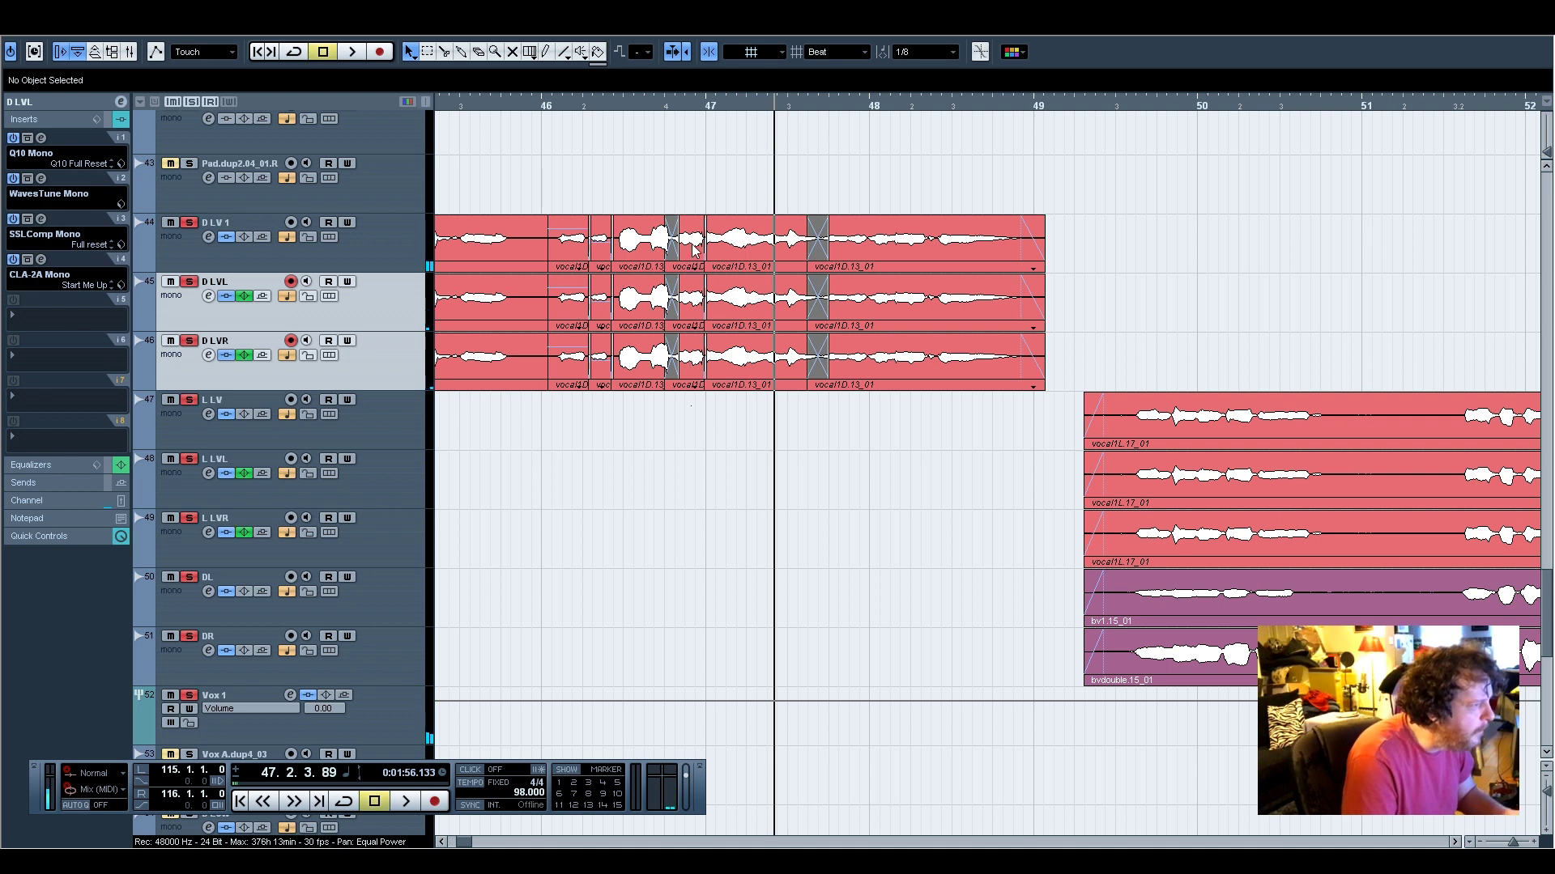
pyautogui.click(691, 282)
pyautogui.moveTo(705, 268); pyautogui.dragTo(720, 271)
pyautogui.click(754, 414)
pyautogui.click(726, 251)
pyautogui.click(678, 421)
pyautogui.click(698, 249)
pyautogui.moveTo(715, 425); pyautogui.dragTo(754, 217)
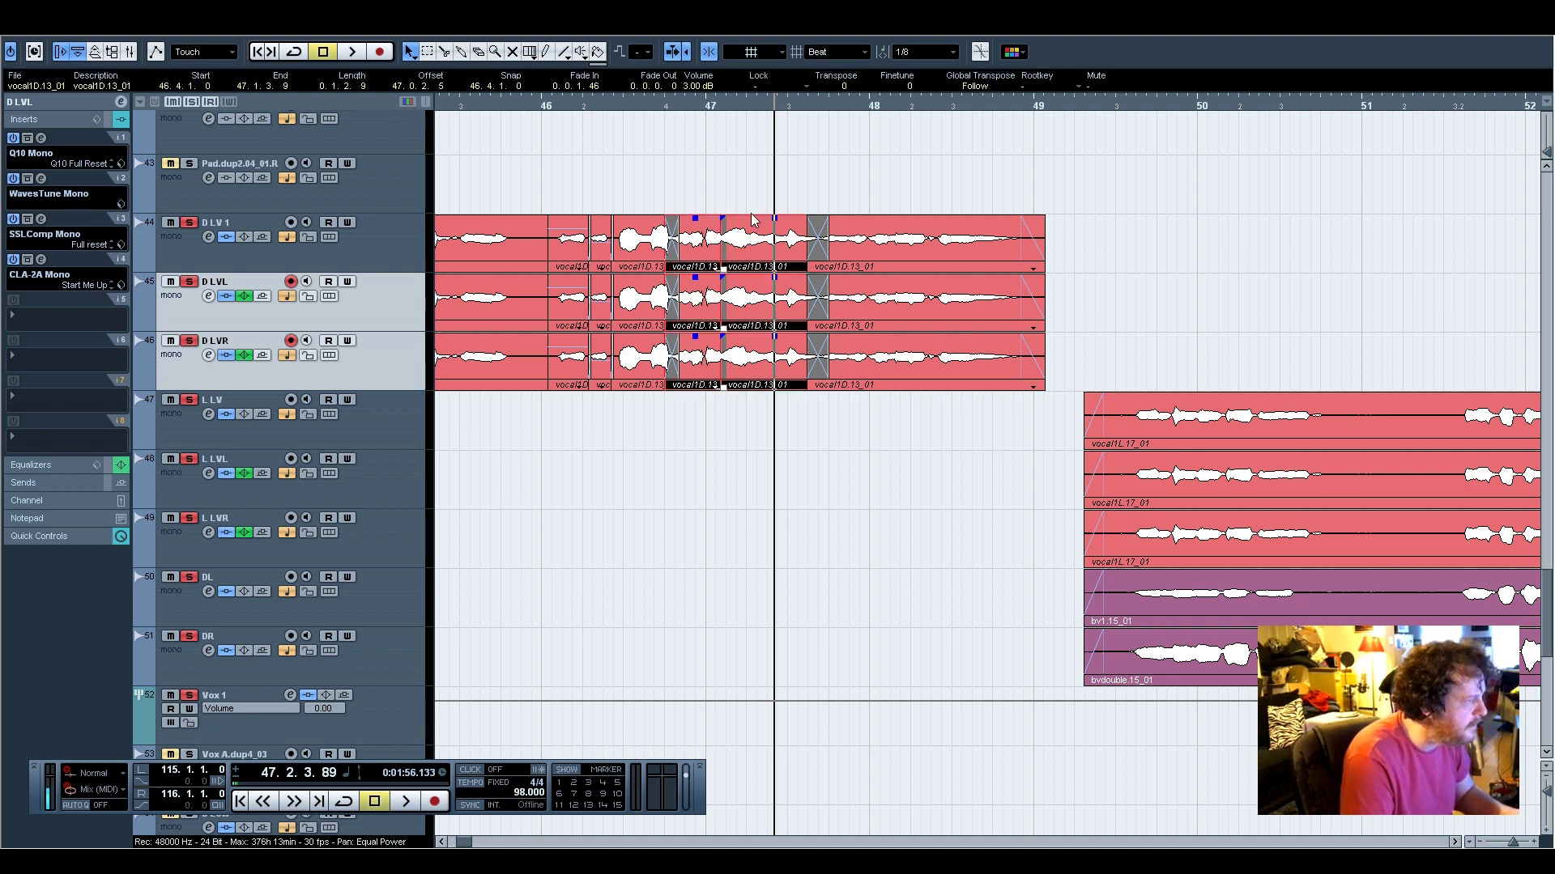
# Play the revised D LV edit from just before bar 46 to about 48.3 and clear the event selection
pyautogui.click(502, 105)
pyautogui.press('space')
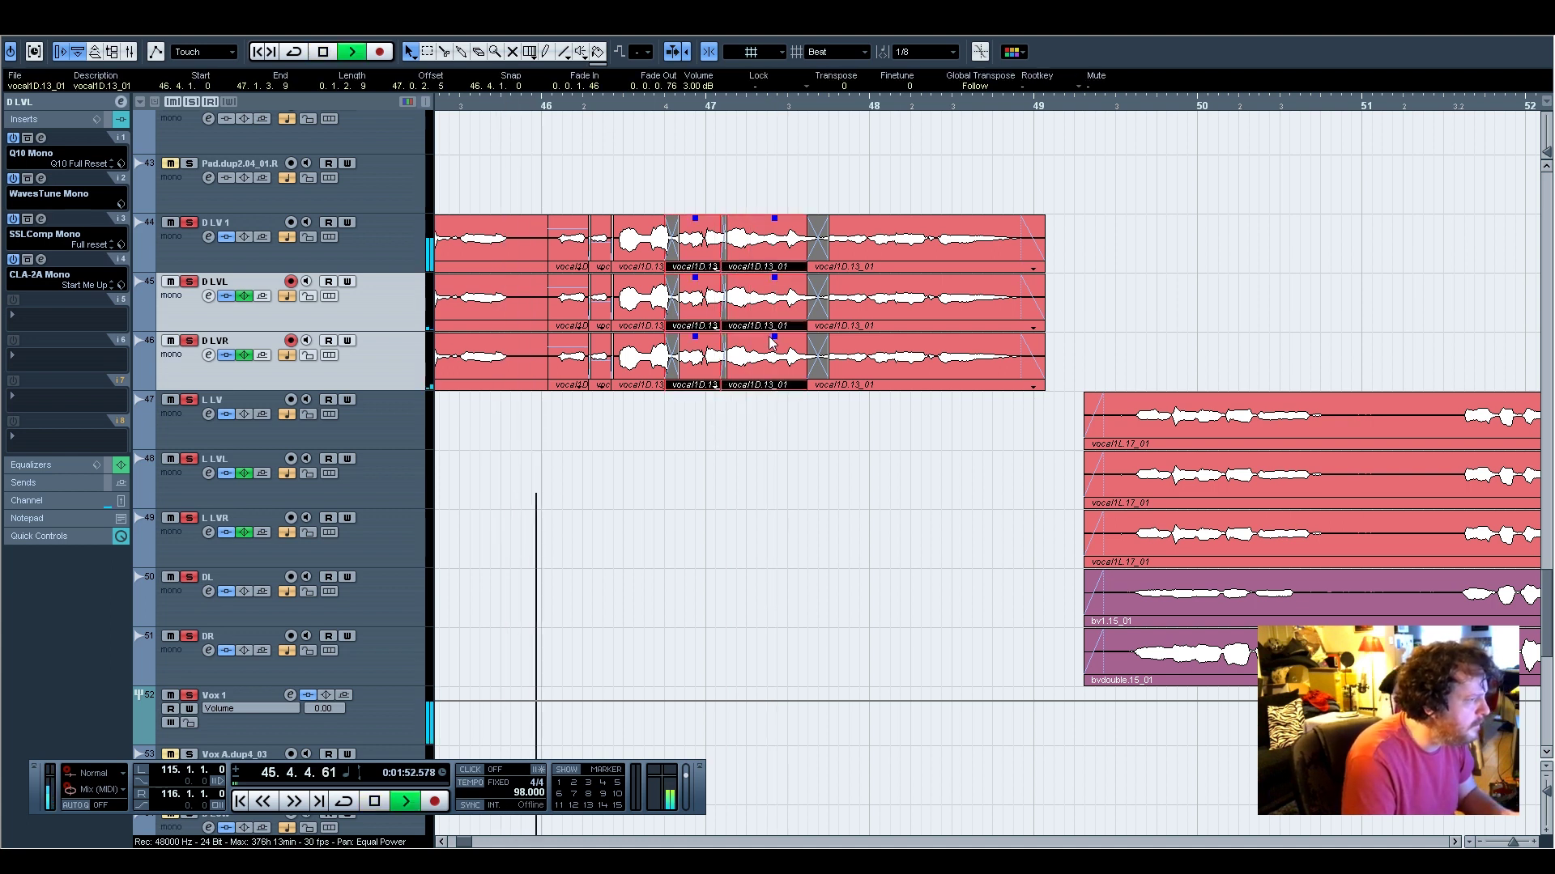
pyautogui.click(736, 429)
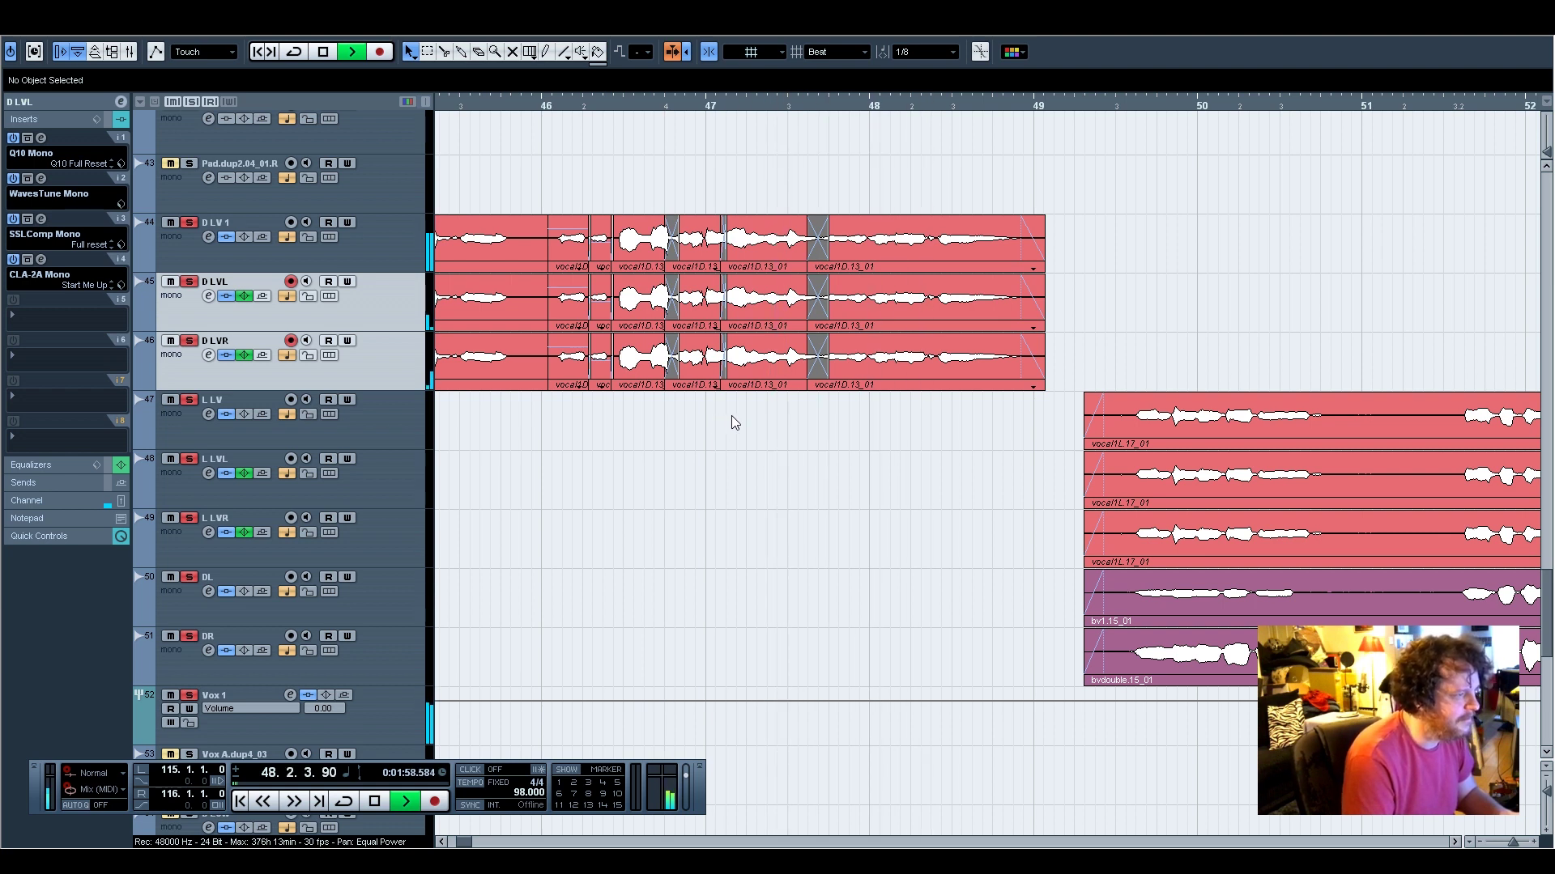
pyautogui.press('space')
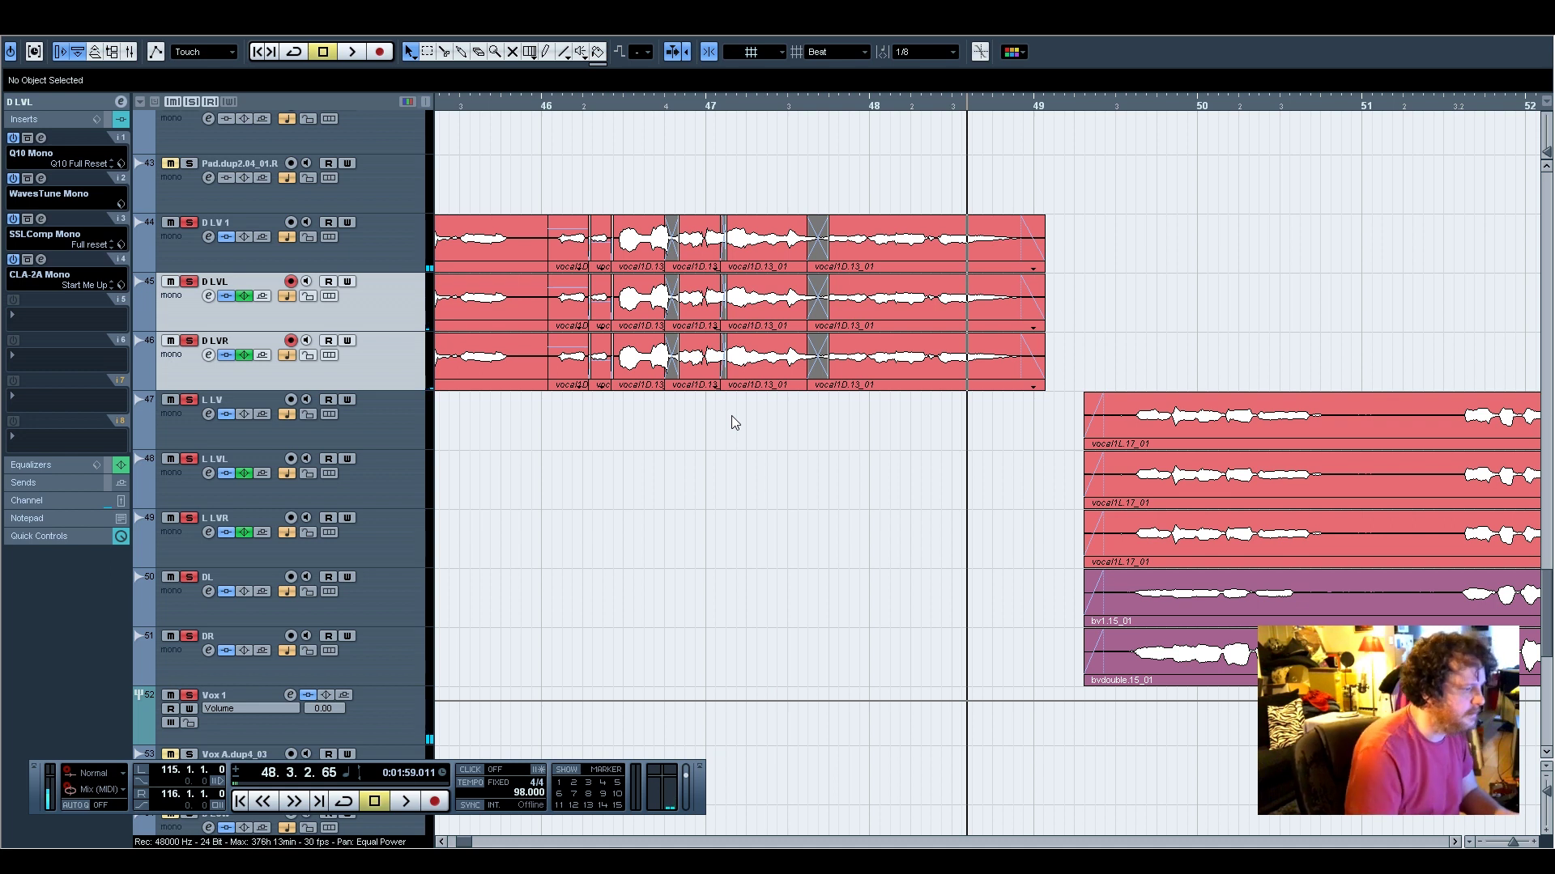
# Set the playback position to 15.4 and clear all track solos
pyautogui.moveTo(1515, 843); pyautogui.dragTo(1511, 843)
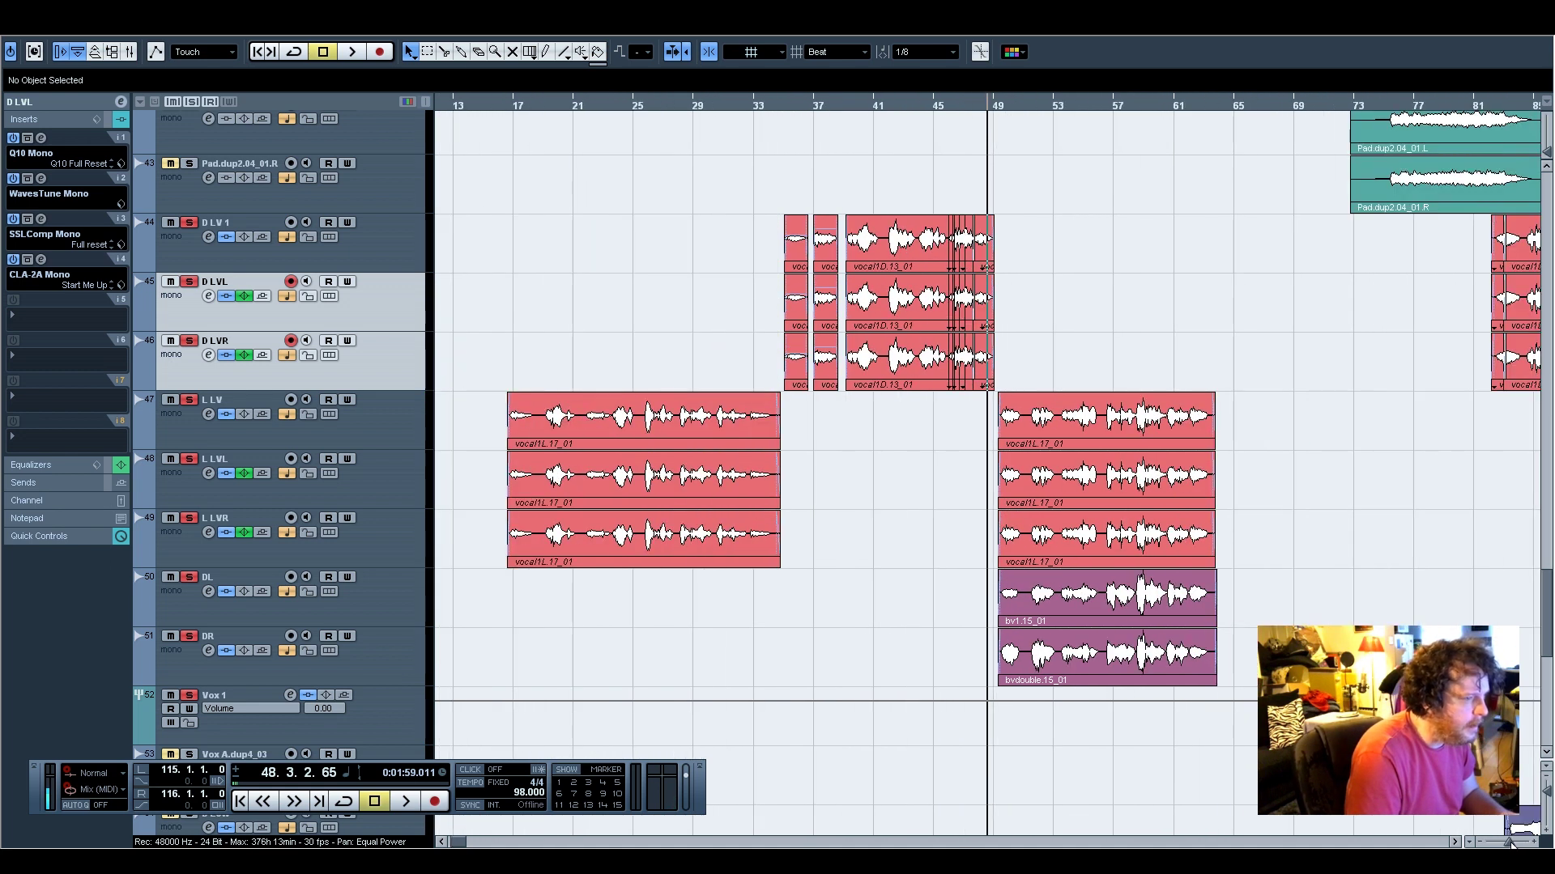
pyautogui.click(1456, 842)
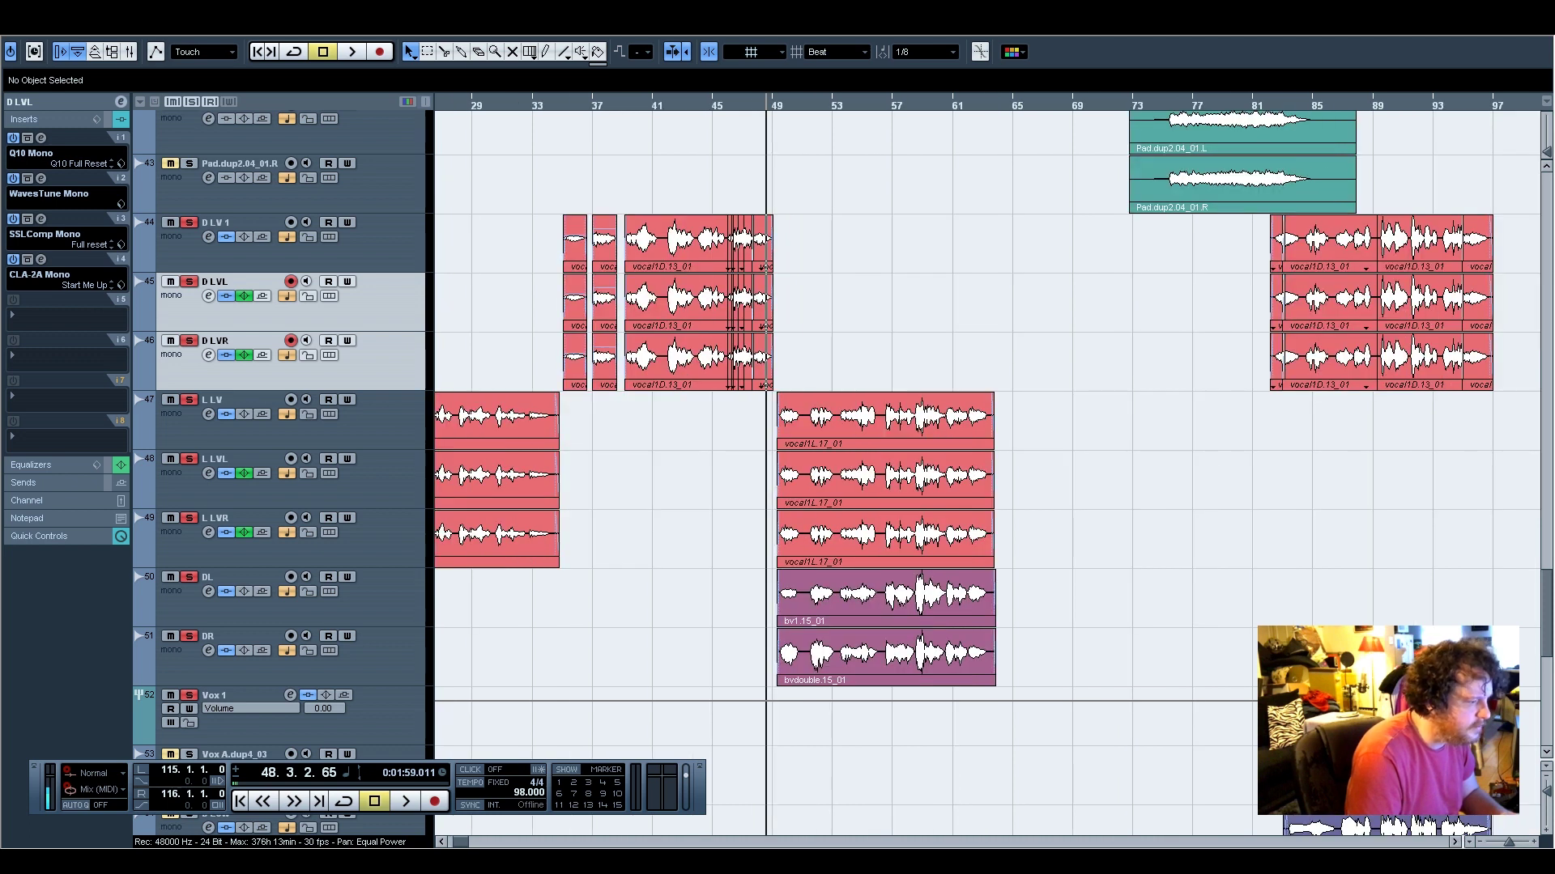
pyautogui.click(451, 843)
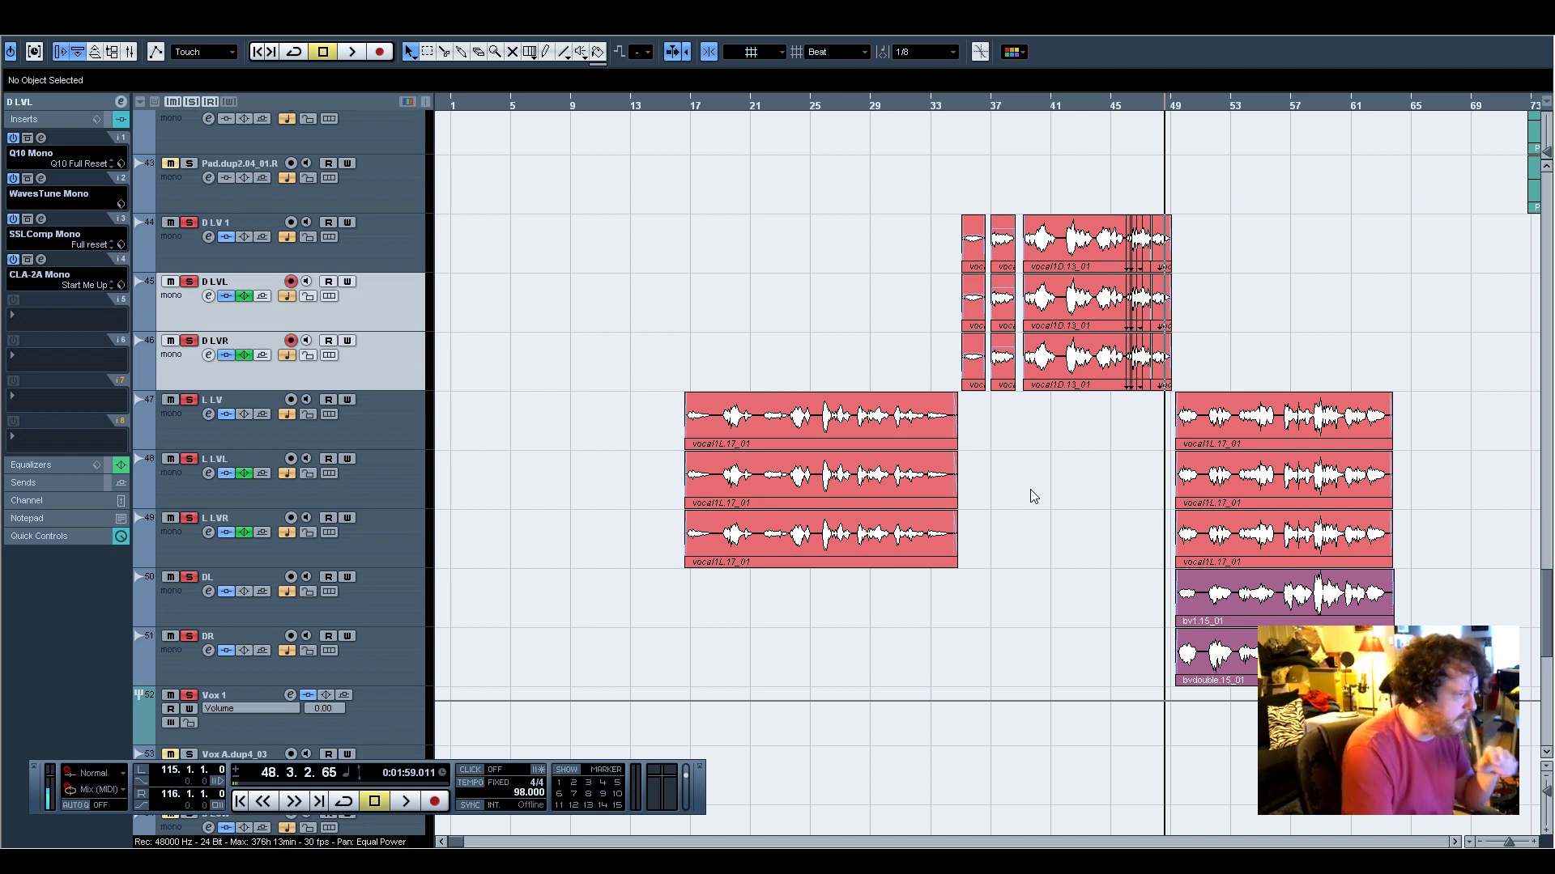
pyautogui.moveTo(678, 107); pyautogui.dragTo(671, 107)
pyautogui.click(192, 102)
pyautogui.scroll(-5, 902, 571)
pyautogui.scroll(5, 901, 572)
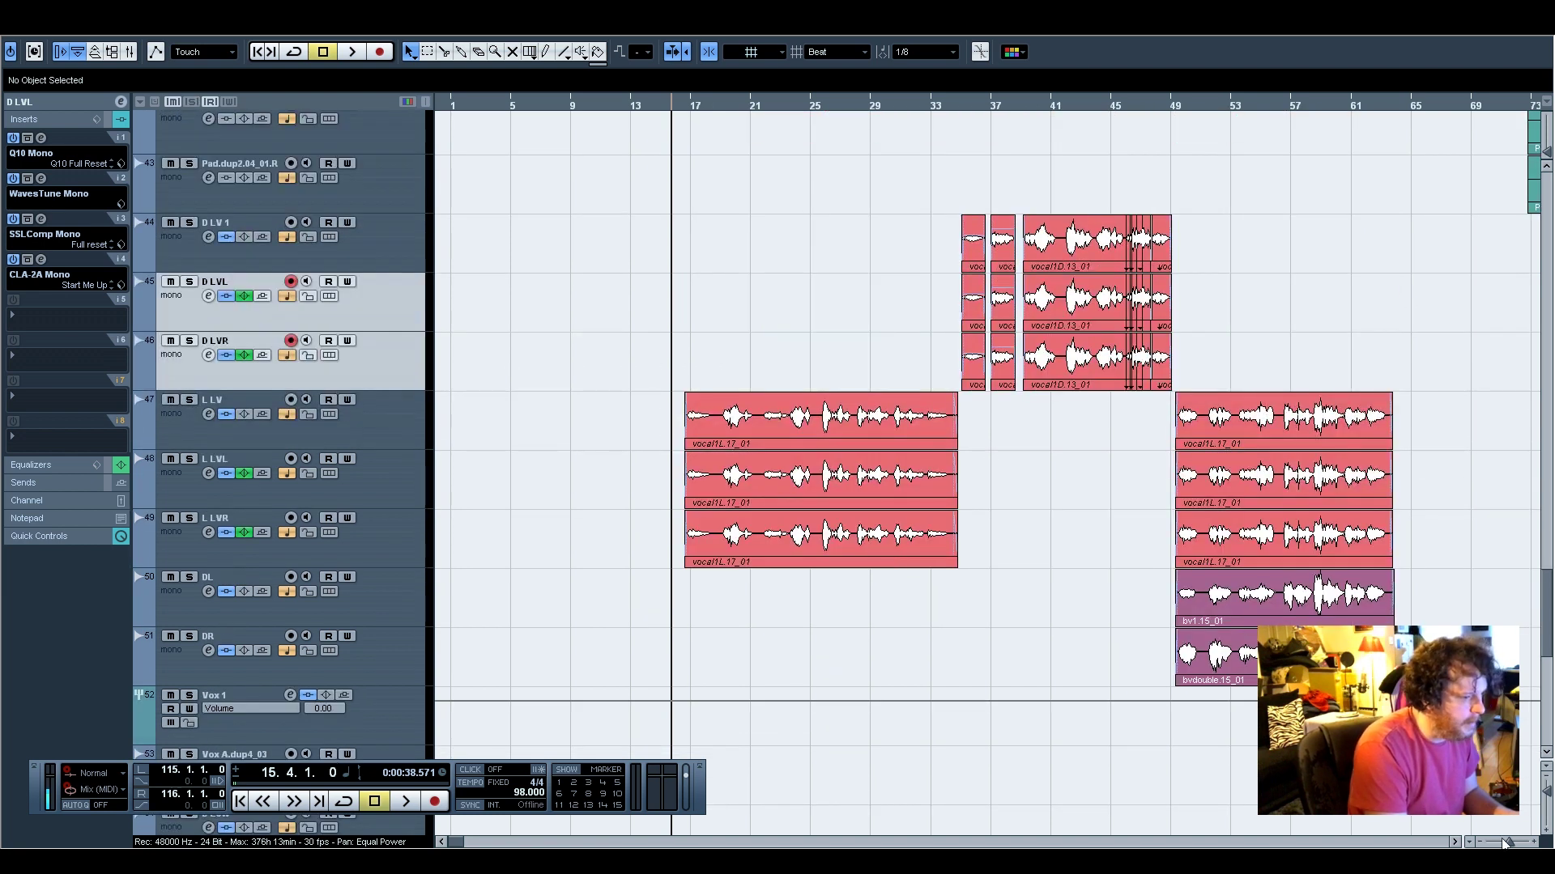
# Locate the D LV section following the first L LV section and select its three layered events at bar 37
pyautogui.moveTo(1506, 844); pyautogui.dragTo(1513, 844)
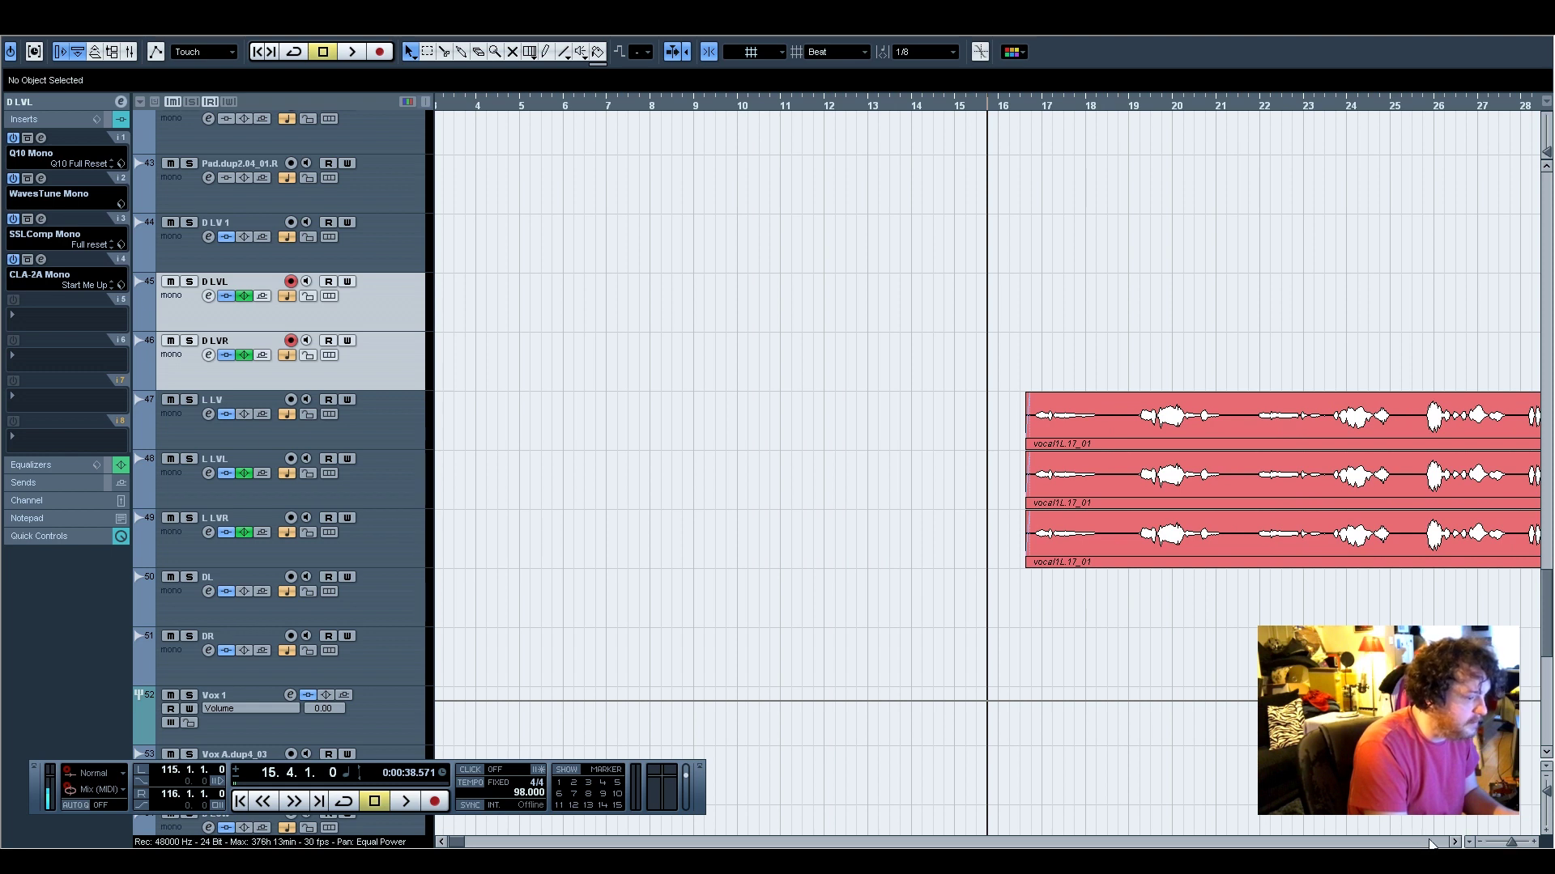
pyautogui.click(1455, 843)
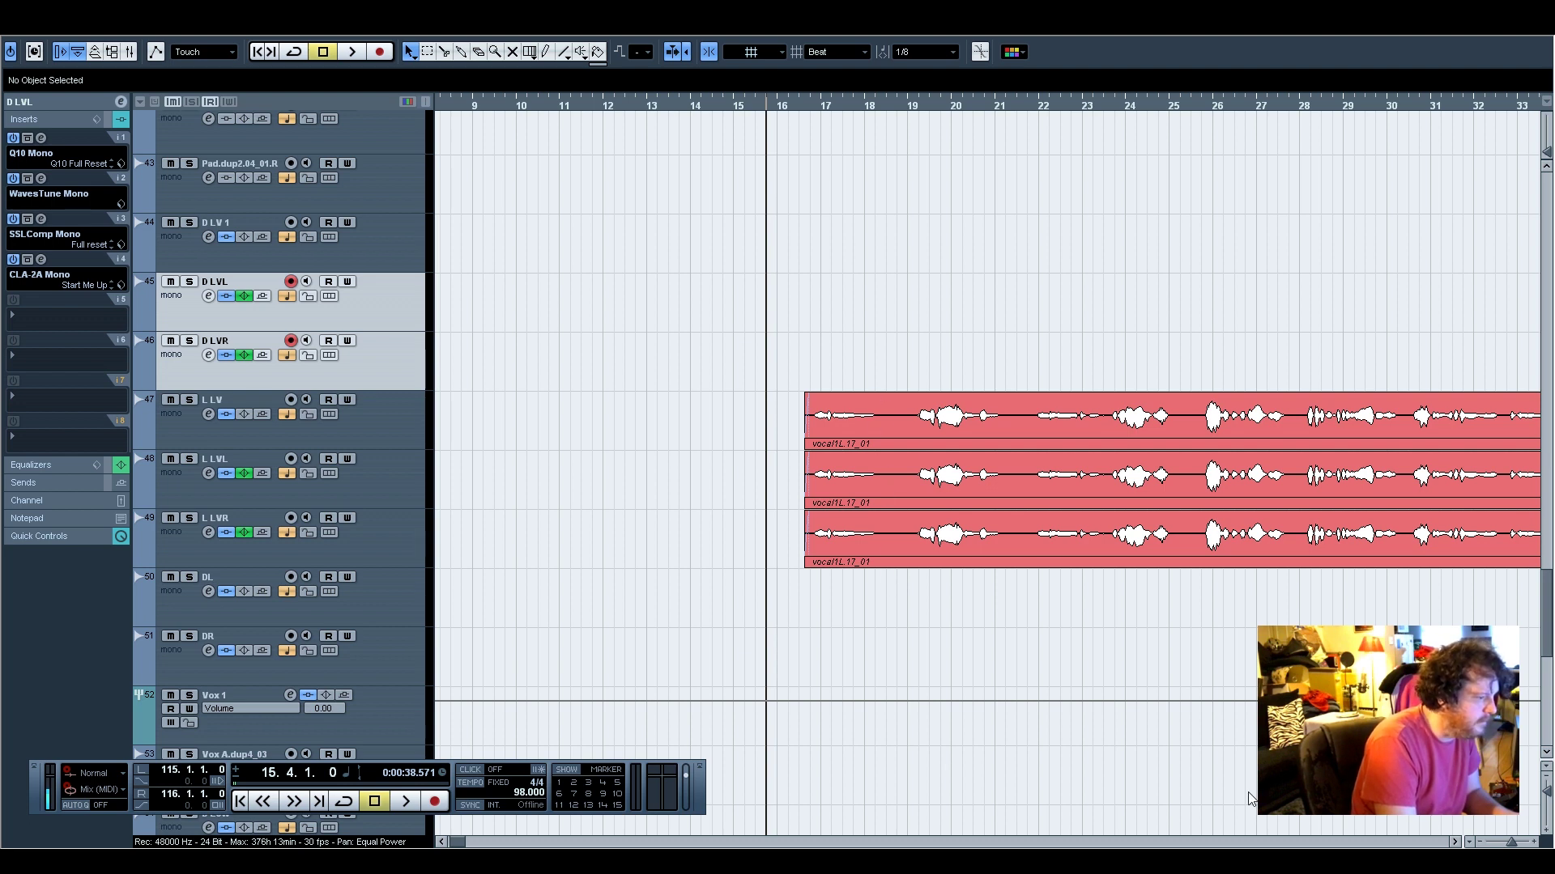
pyautogui.click(1454, 843)
pyautogui.click(1454, 843)
pyautogui.click(1454, 843)
pyautogui.click(1455, 843)
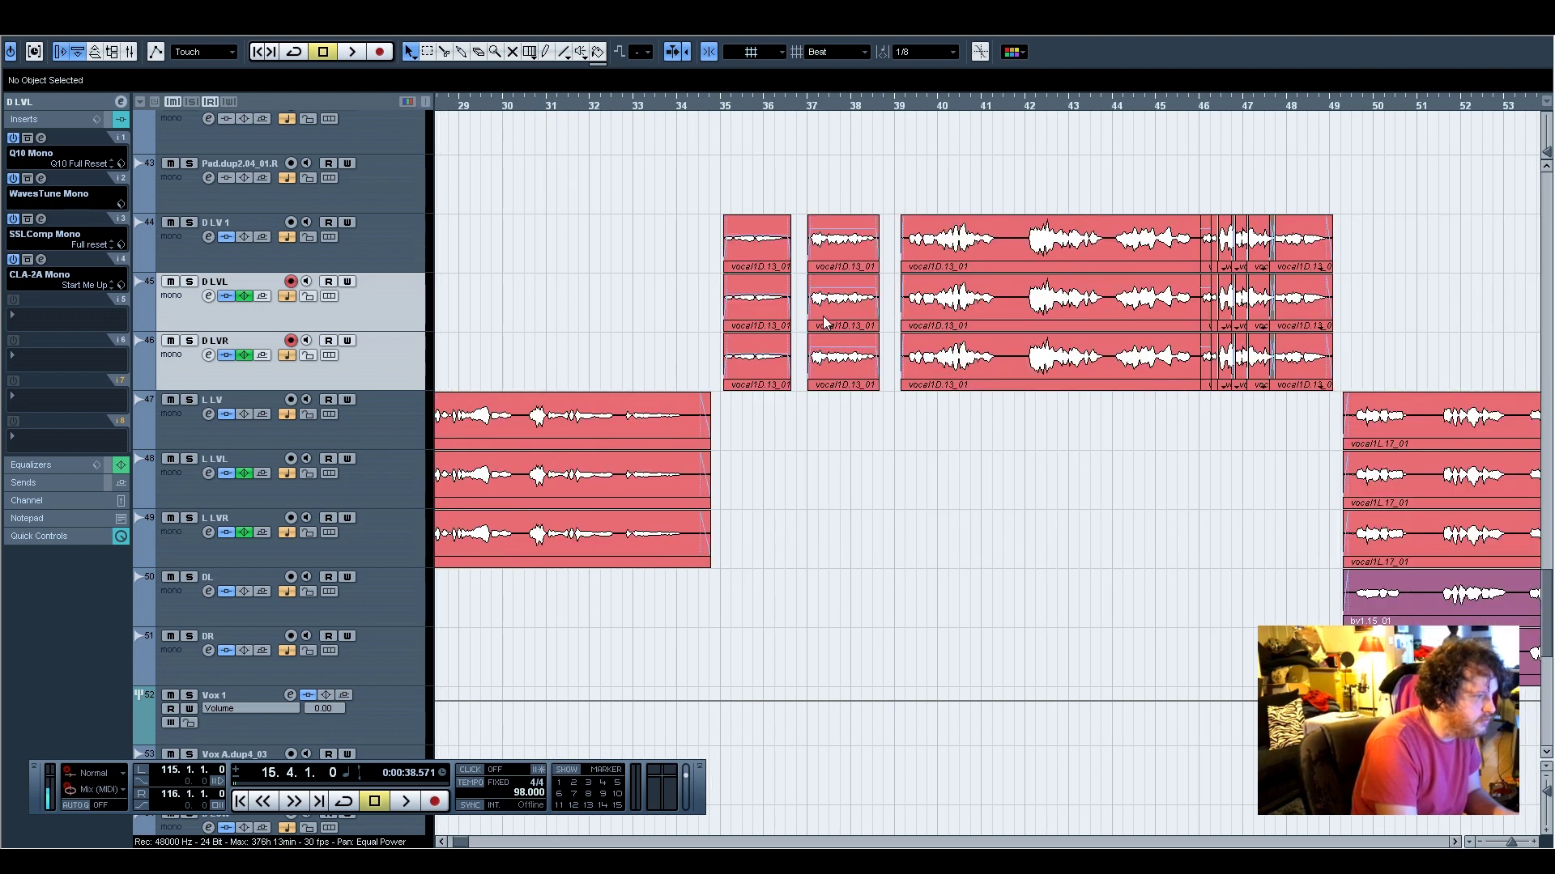
pyautogui.moveTo(779, 419); pyautogui.dragTo(747, 386)
pyautogui.moveTo(867, 400); pyautogui.dragTo(808, 206)
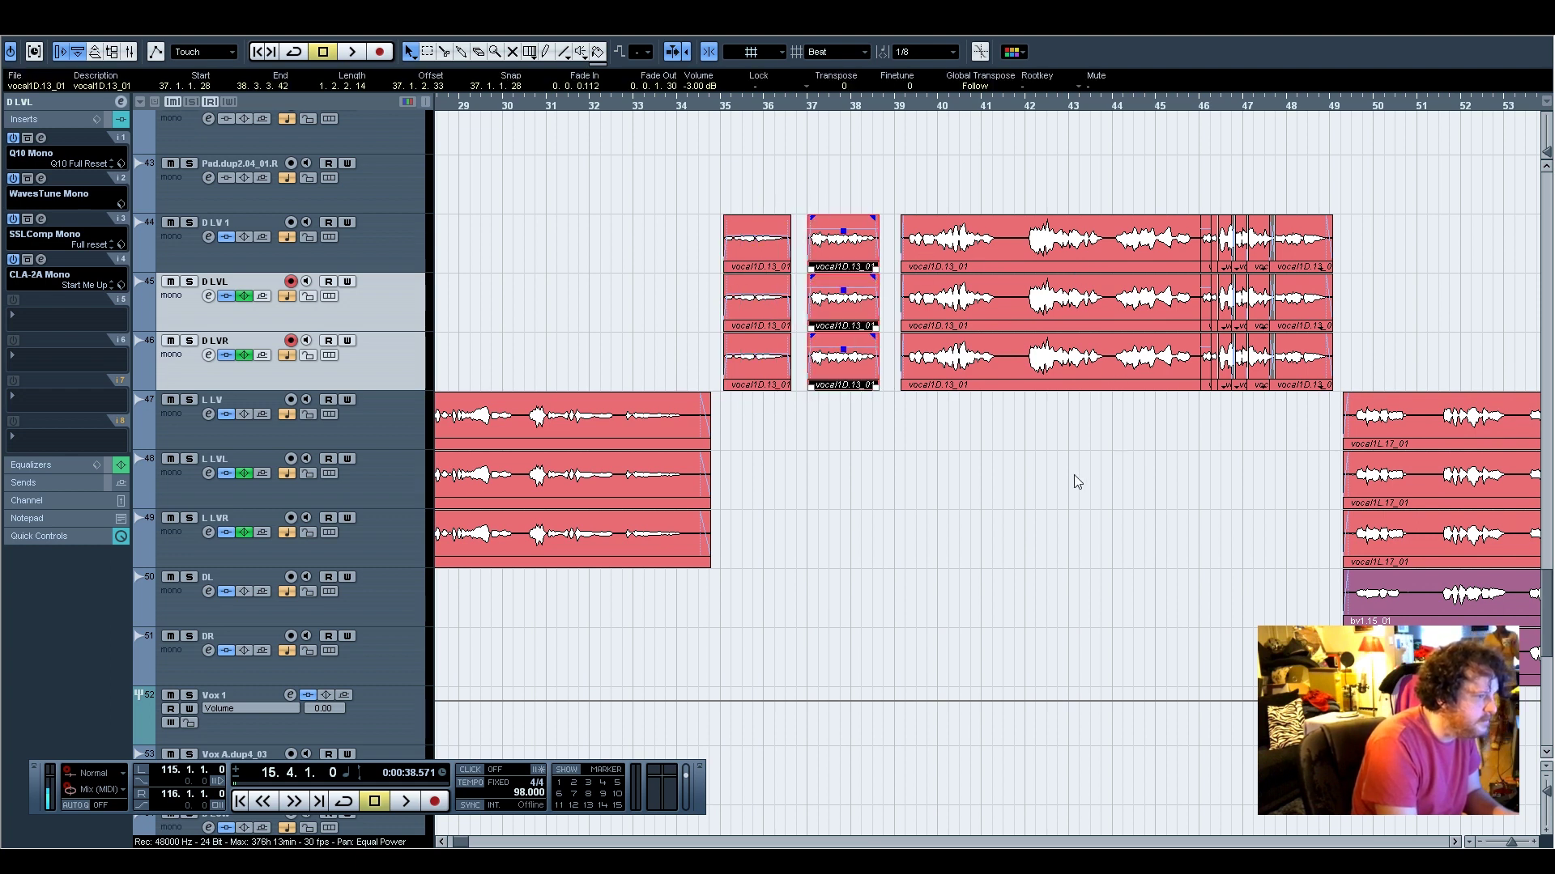
# Survey the L LV, D LV and doubled vocal events across the arrangement
pyautogui.click(442, 842)
pyautogui.click(442, 843)
pyautogui.click(442, 843)
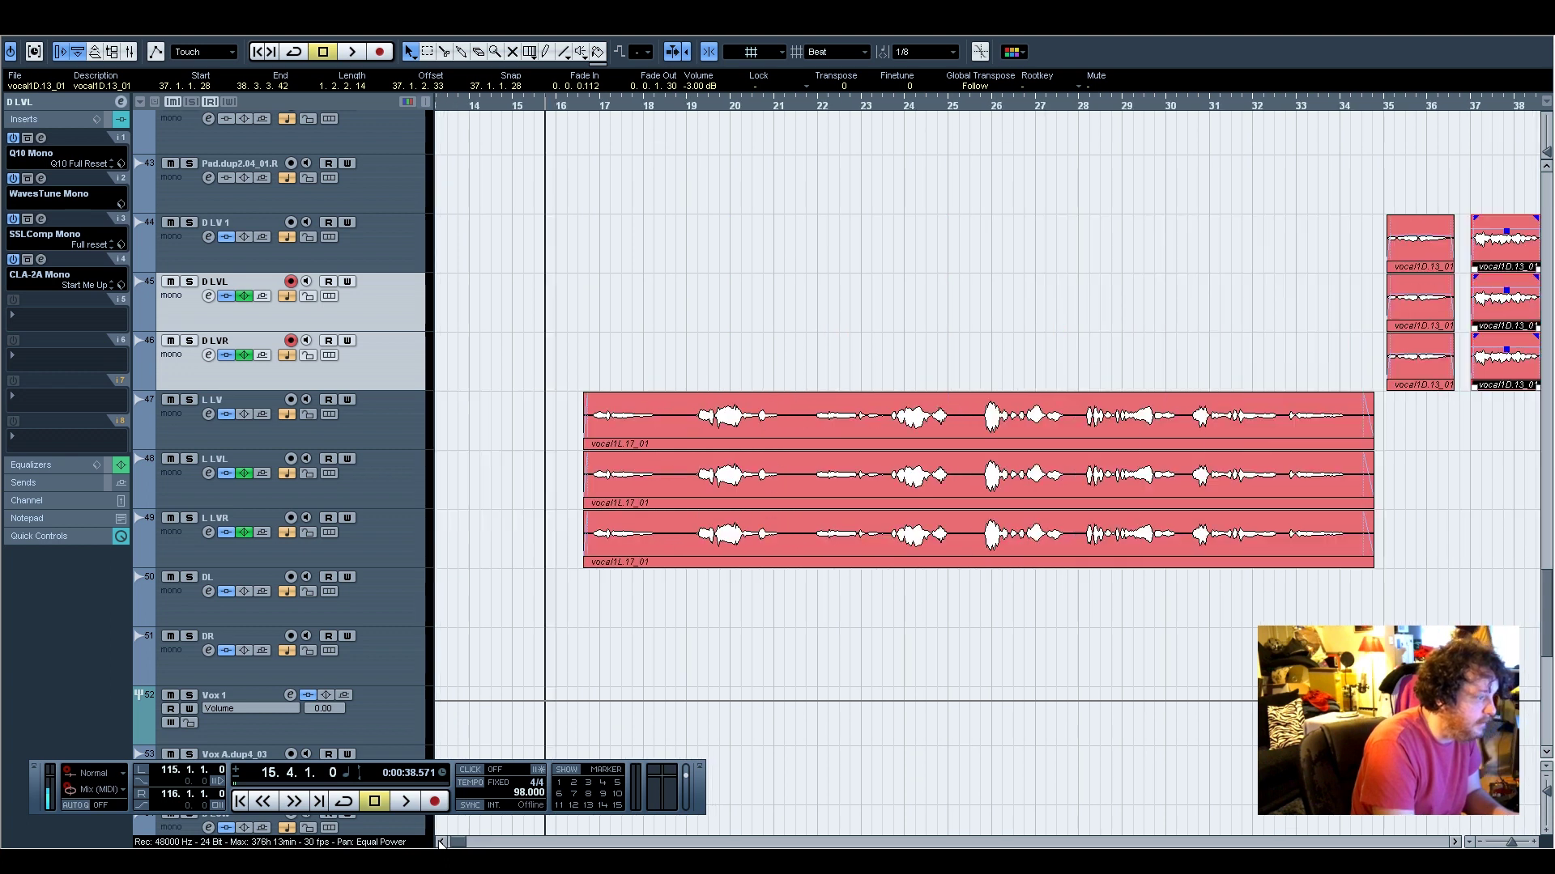
pyautogui.click(442, 842)
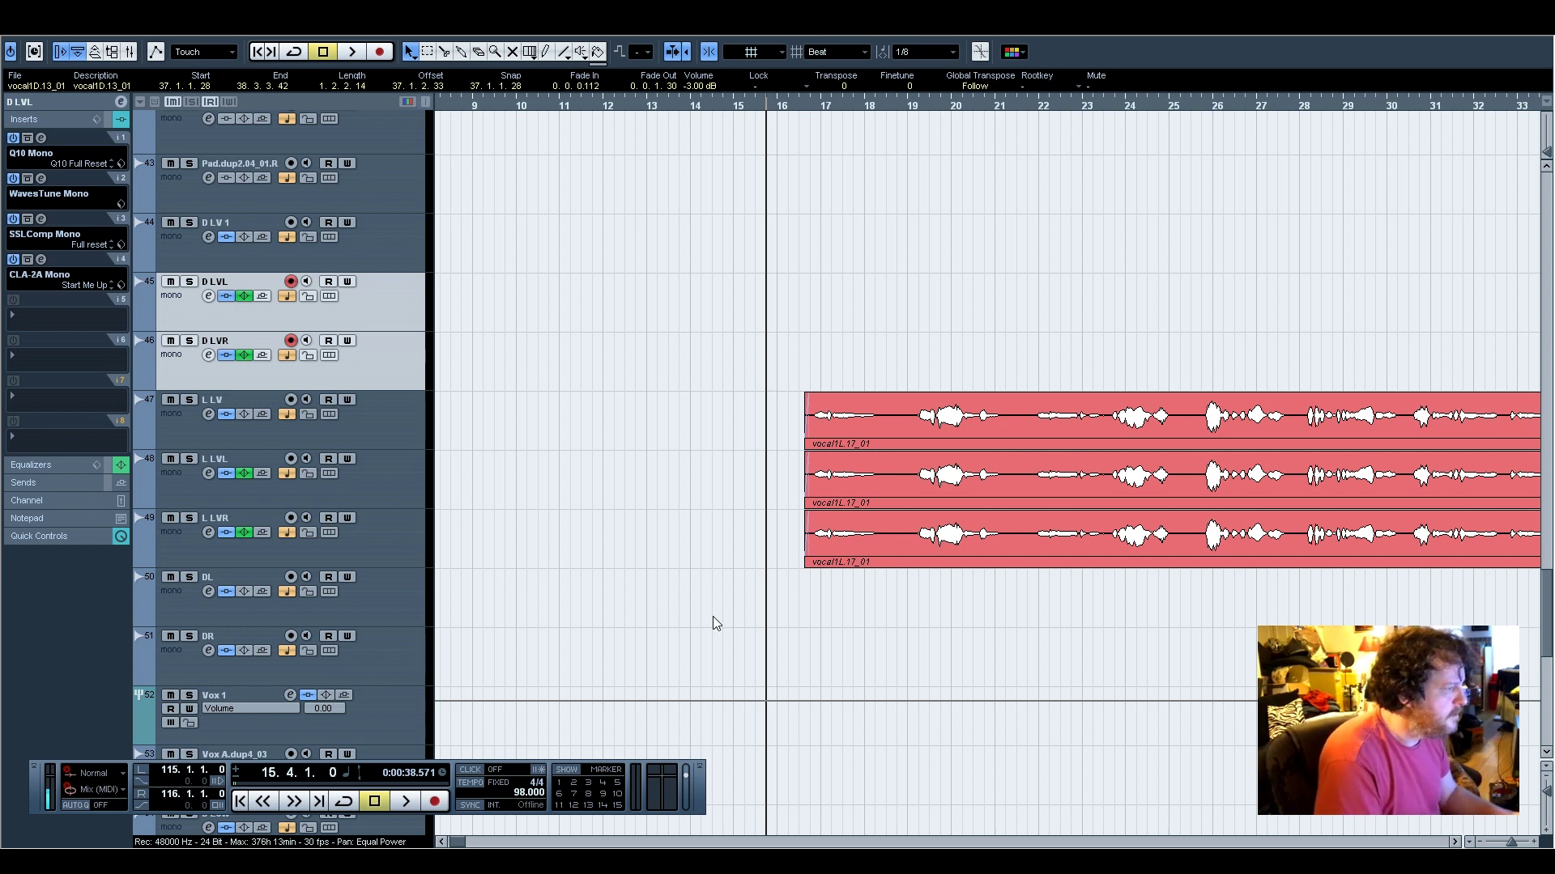
pyautogui.scroll(-2, 1092, 535)
pyautogui.scroll(1, 1100, 559)
pyautogui.moveTo(1512, 843); pyautogui.dragTo(1510, 845)
pyautogui.scroll(2, 1231, 706)
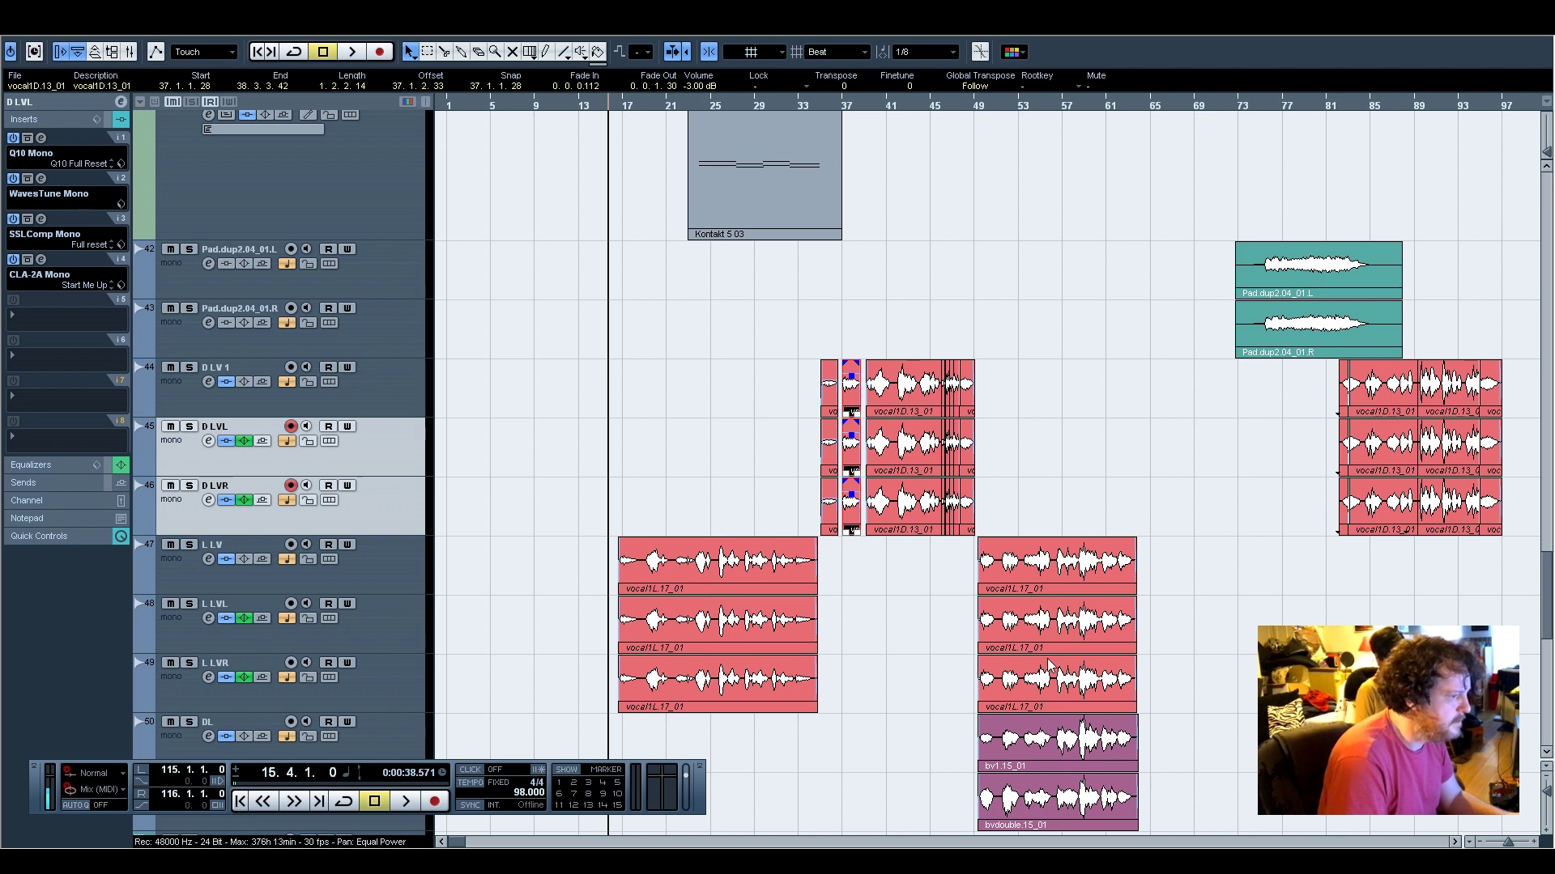
pyautogui.scroll(-1, 1085, 646)
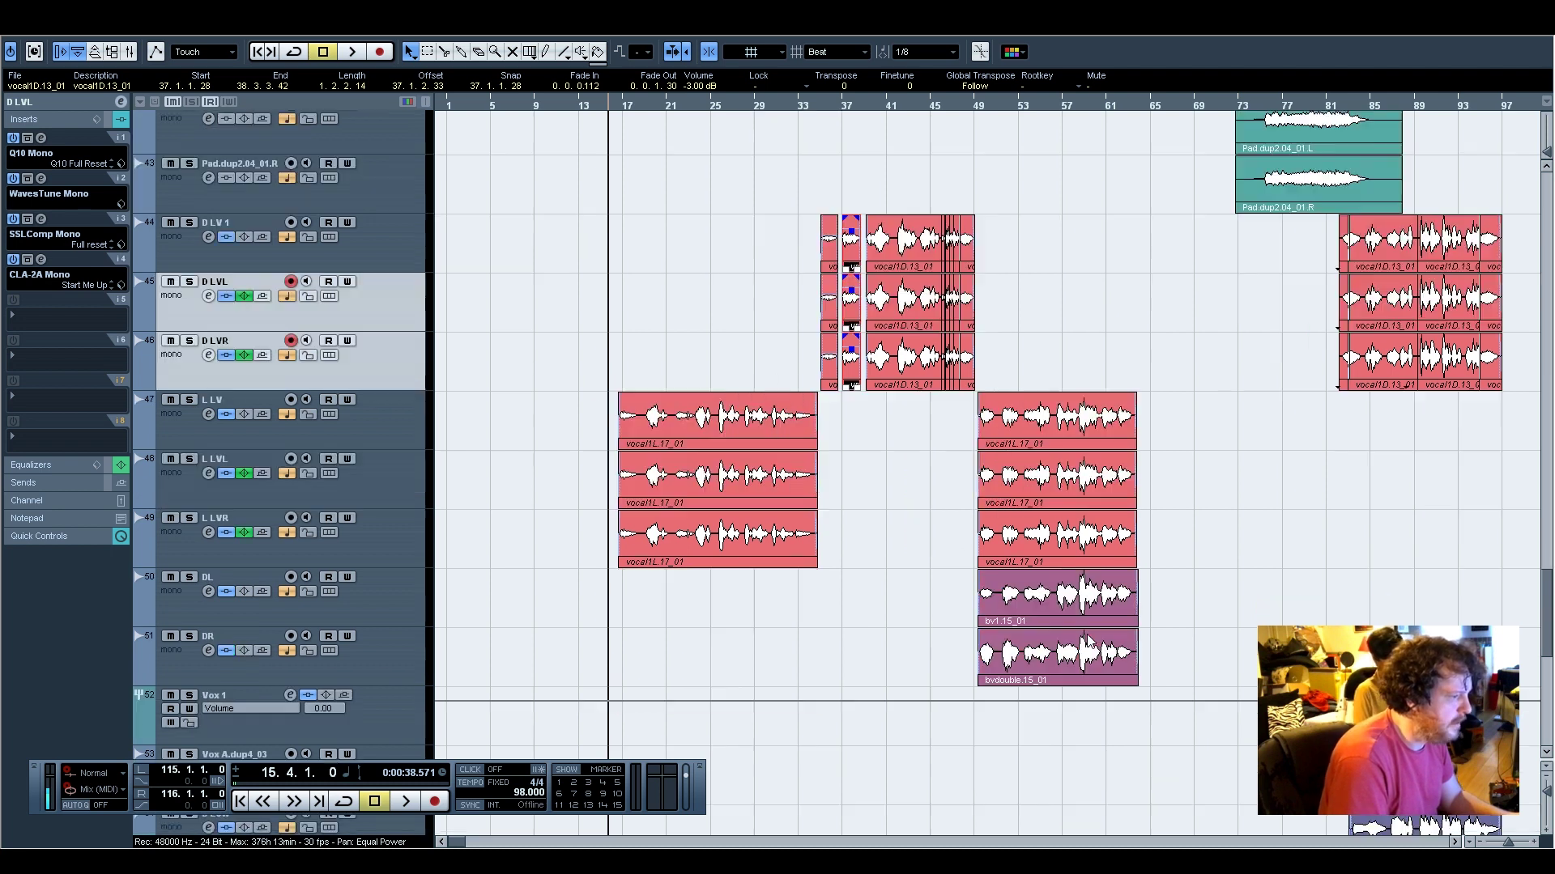
# Select the DL and DR tracks, solo the Vox 1 folder and play the layered vocals from 49.3 to about 50.4
pyautogui.click(400, 613)
pyautogui.moveTo(991, 109); pyautogui.dragTo(979, 108)
pyautogui.click(189, 696)
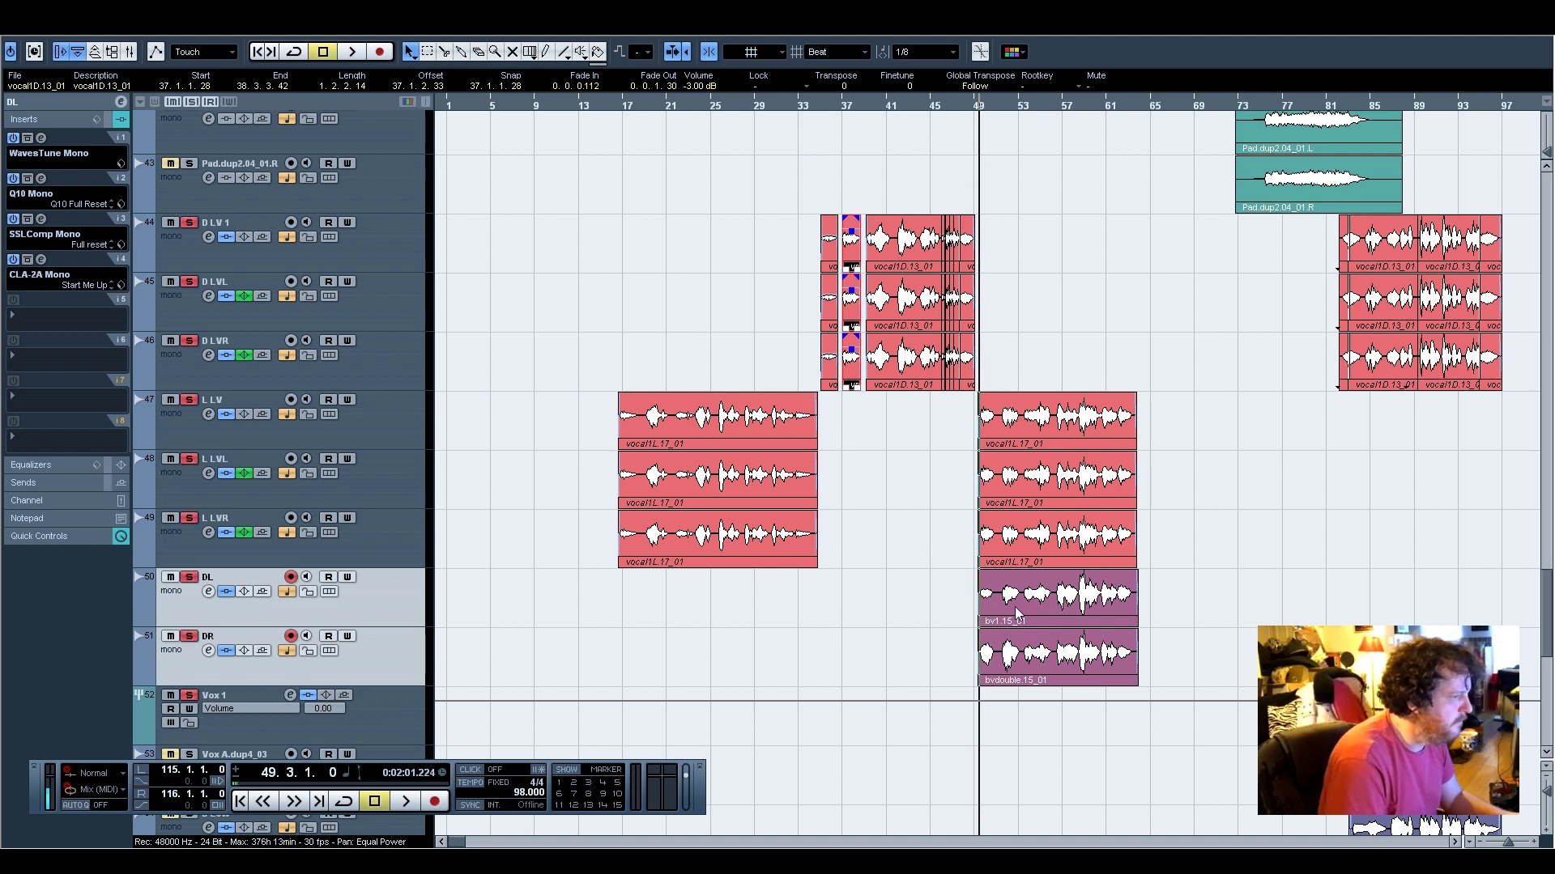
pyautogui.press('space')
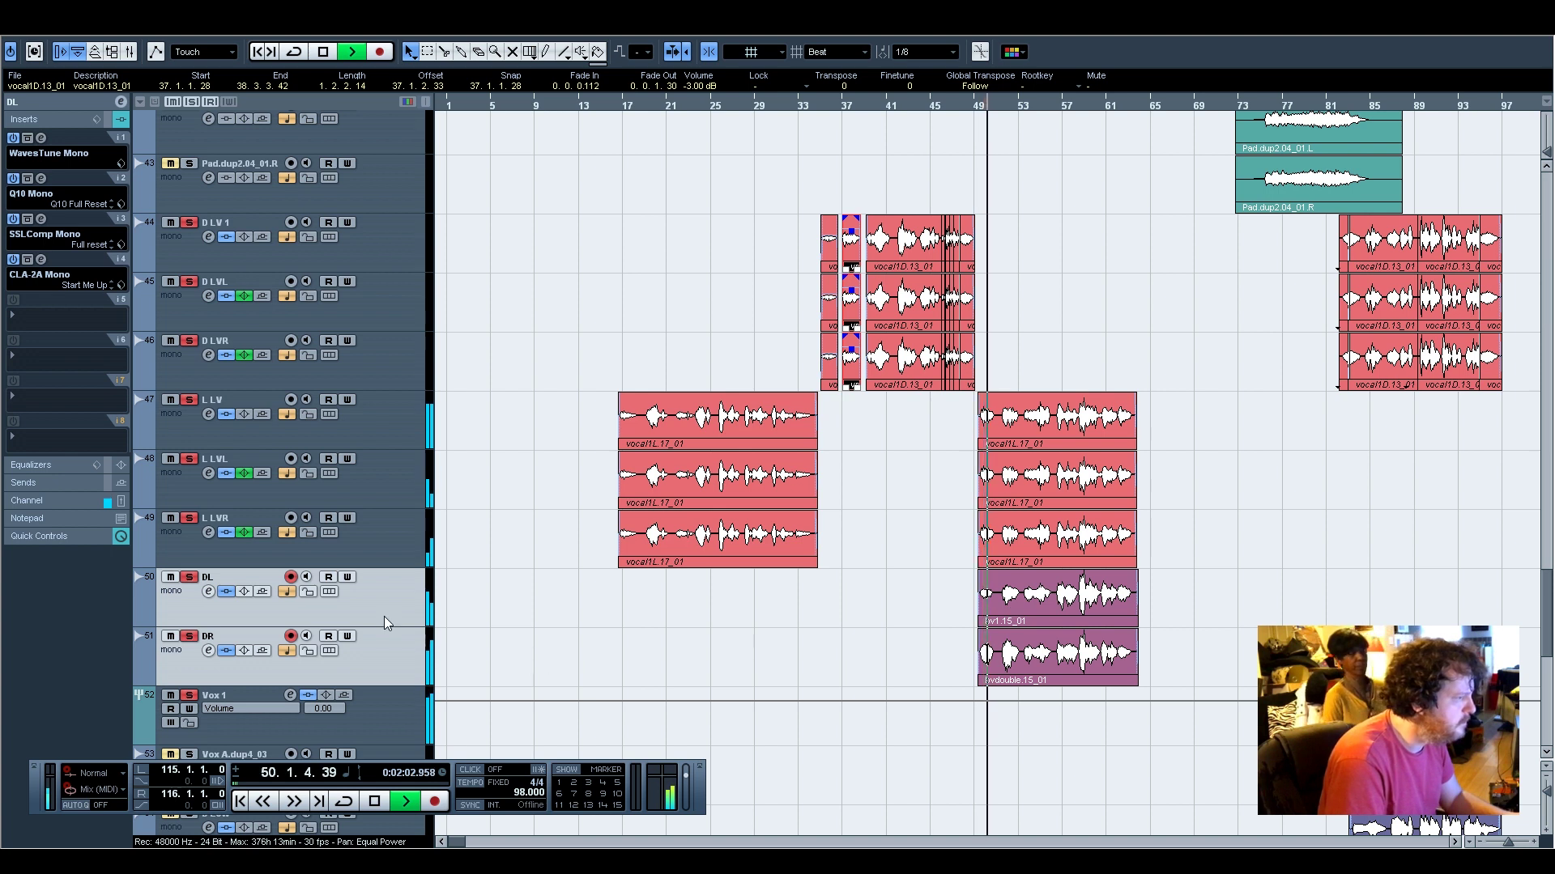
pyautogui.press('space')
# Select the doubled vocal events one after the other, ending with bv1.15_01 on DL
pyautogui.click(660, 630)
pyautogui.click(1017, 587)
pyautogui.click(1036, 672)
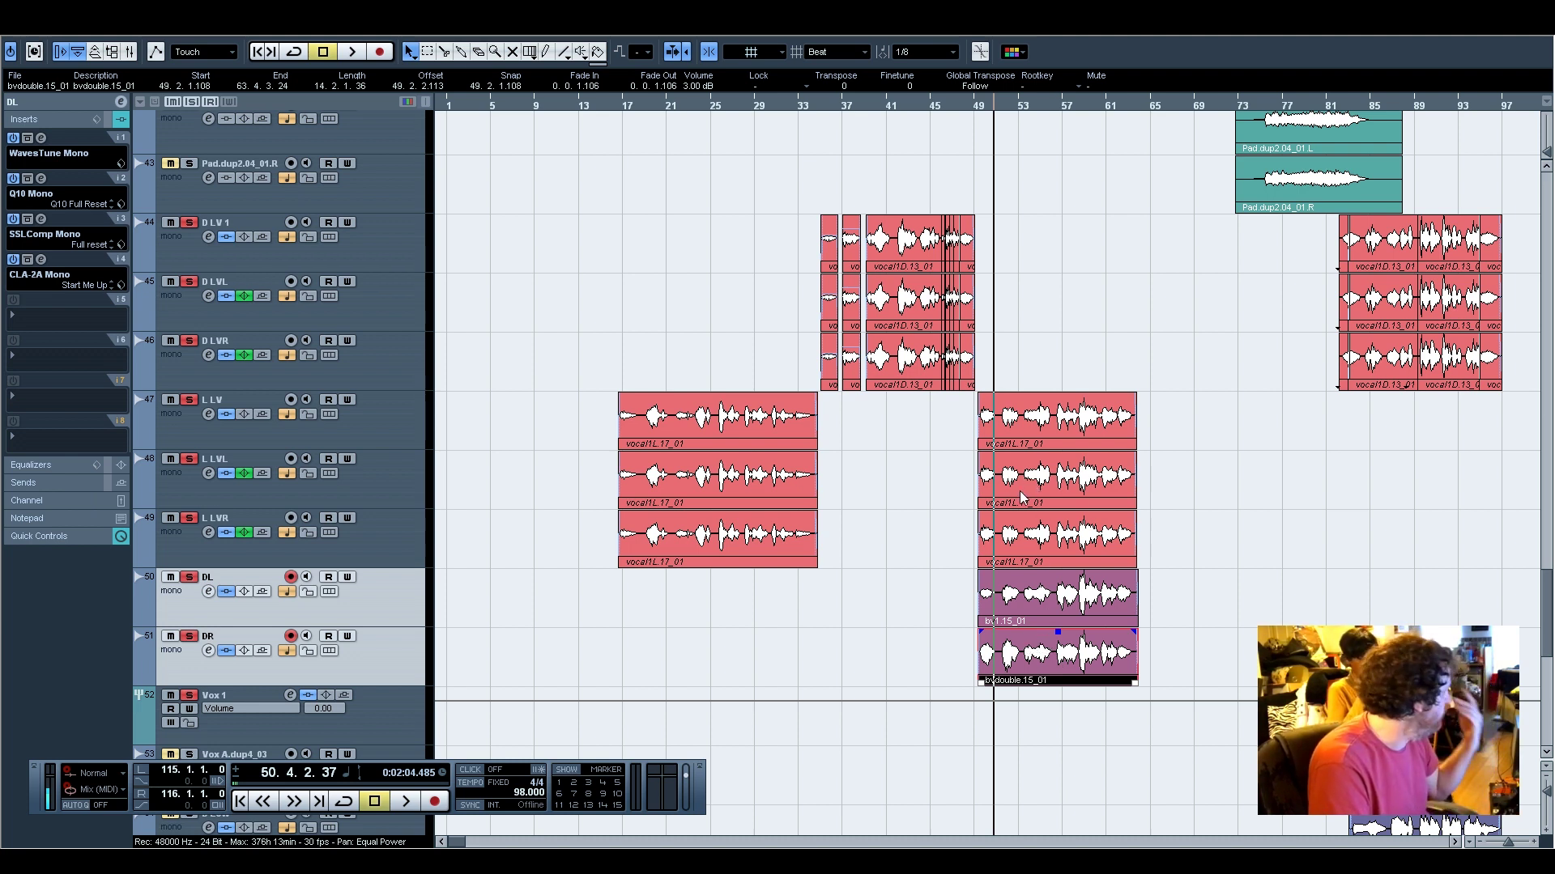
pyautogui.click(1050, 600)
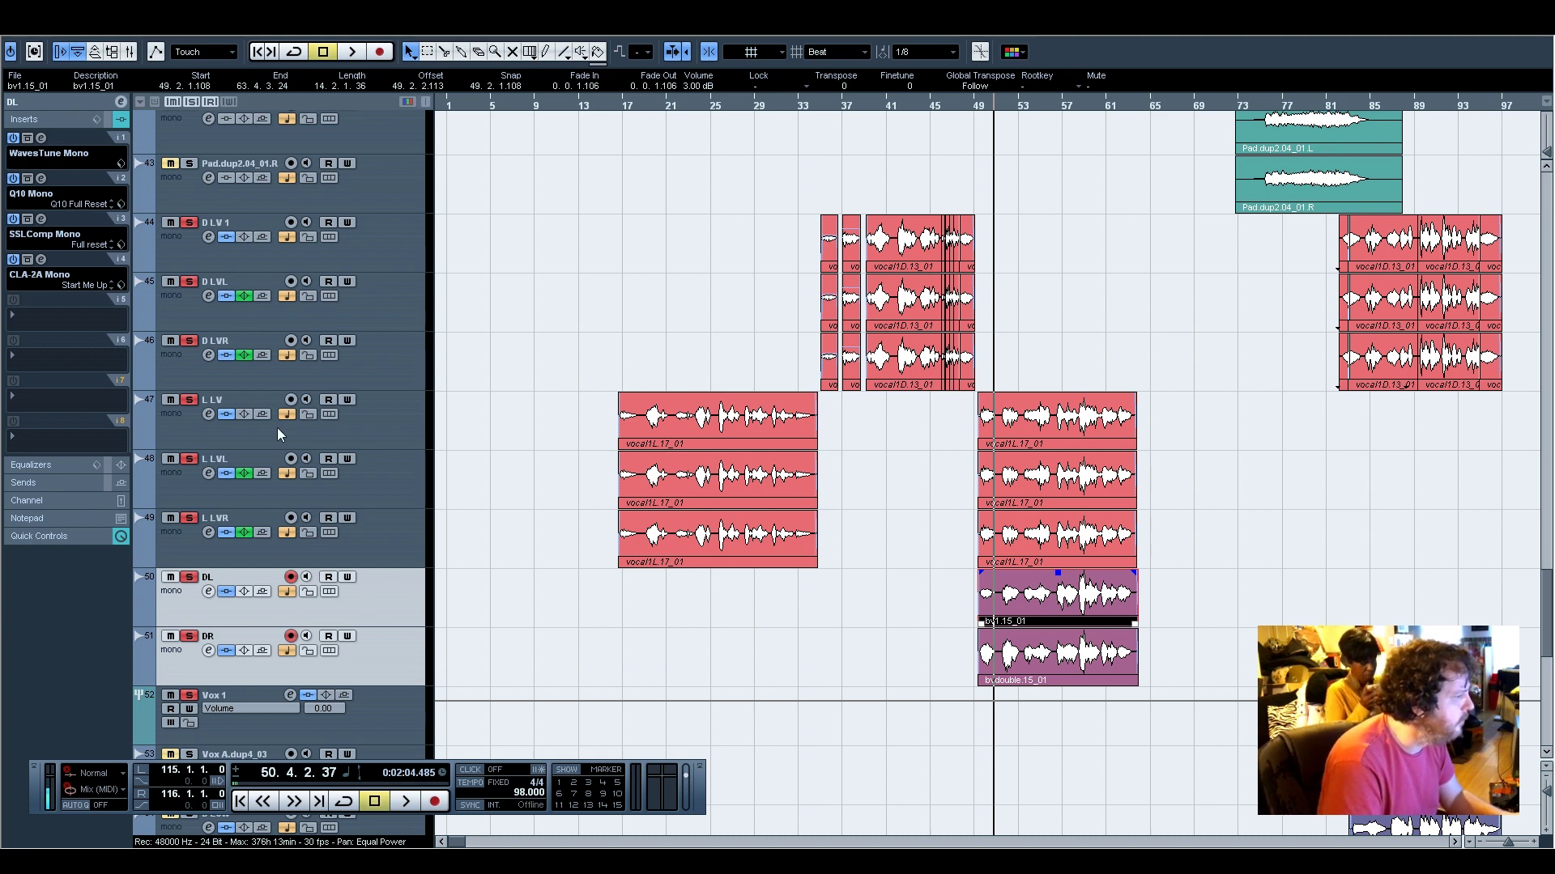
# Examine the Q10 equalizer settings on the DL track
pyautogui.click(40, 178)
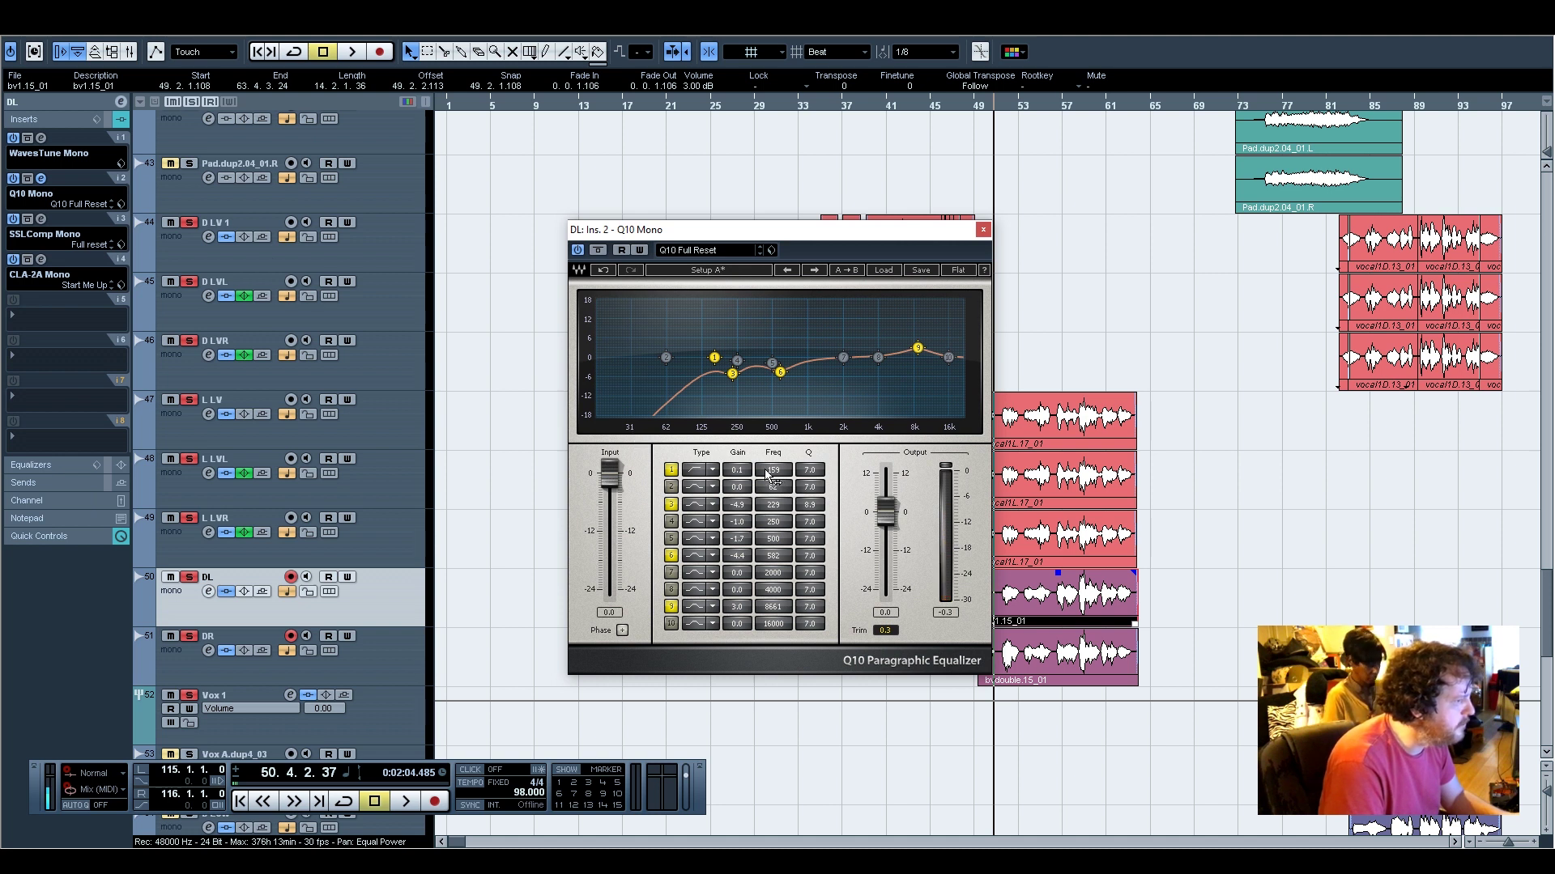
pyautogui.click(983, 230)
pyautogui.scroll(-3, 824, 566)
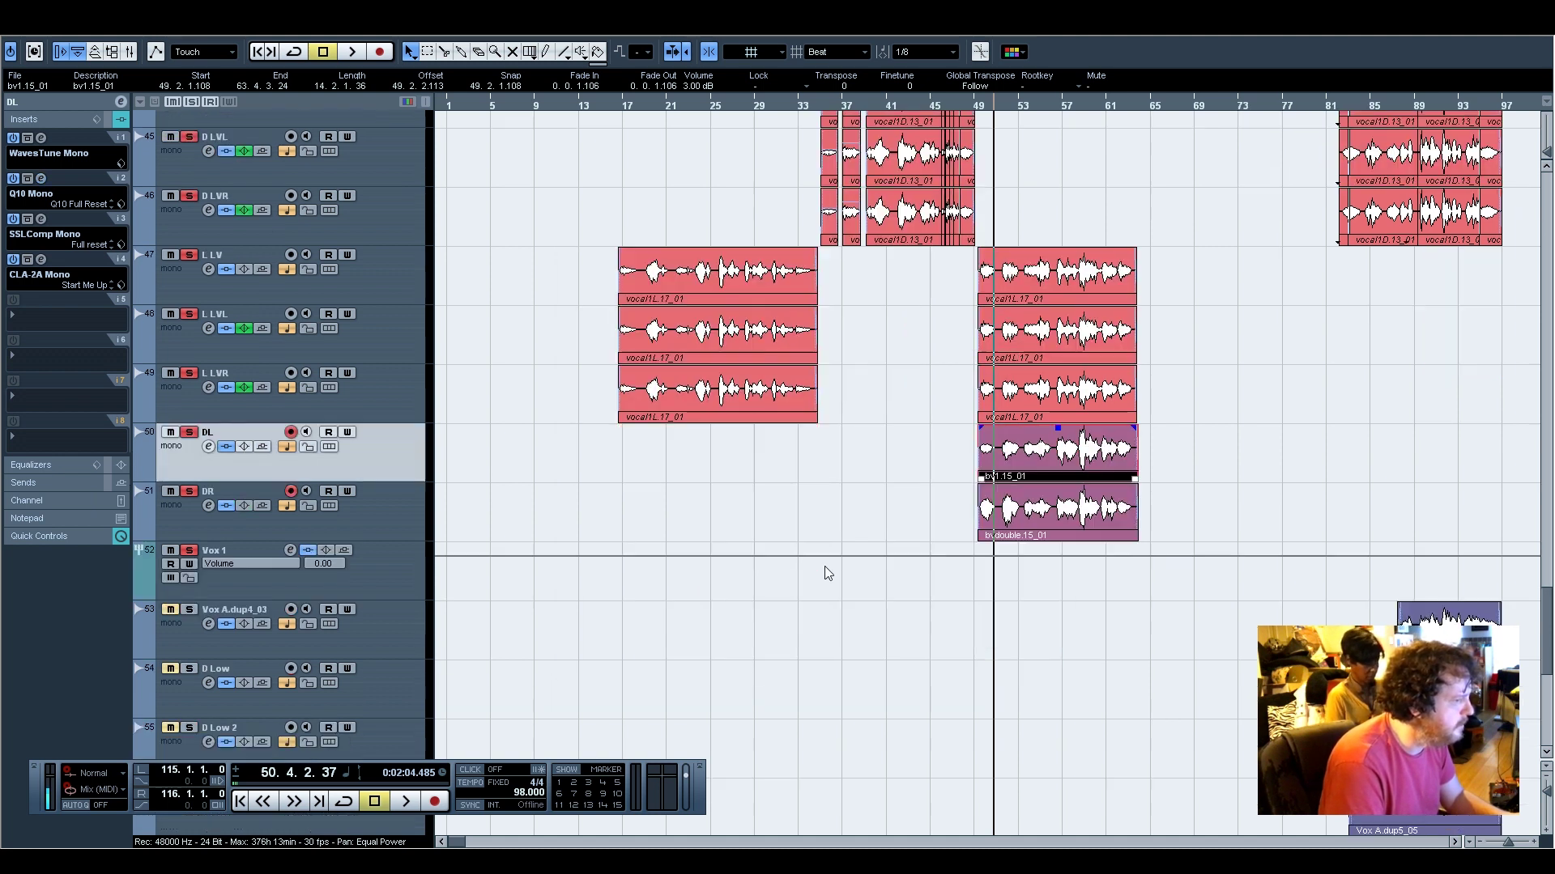
pyautogui.scroll(3, 824, 566)
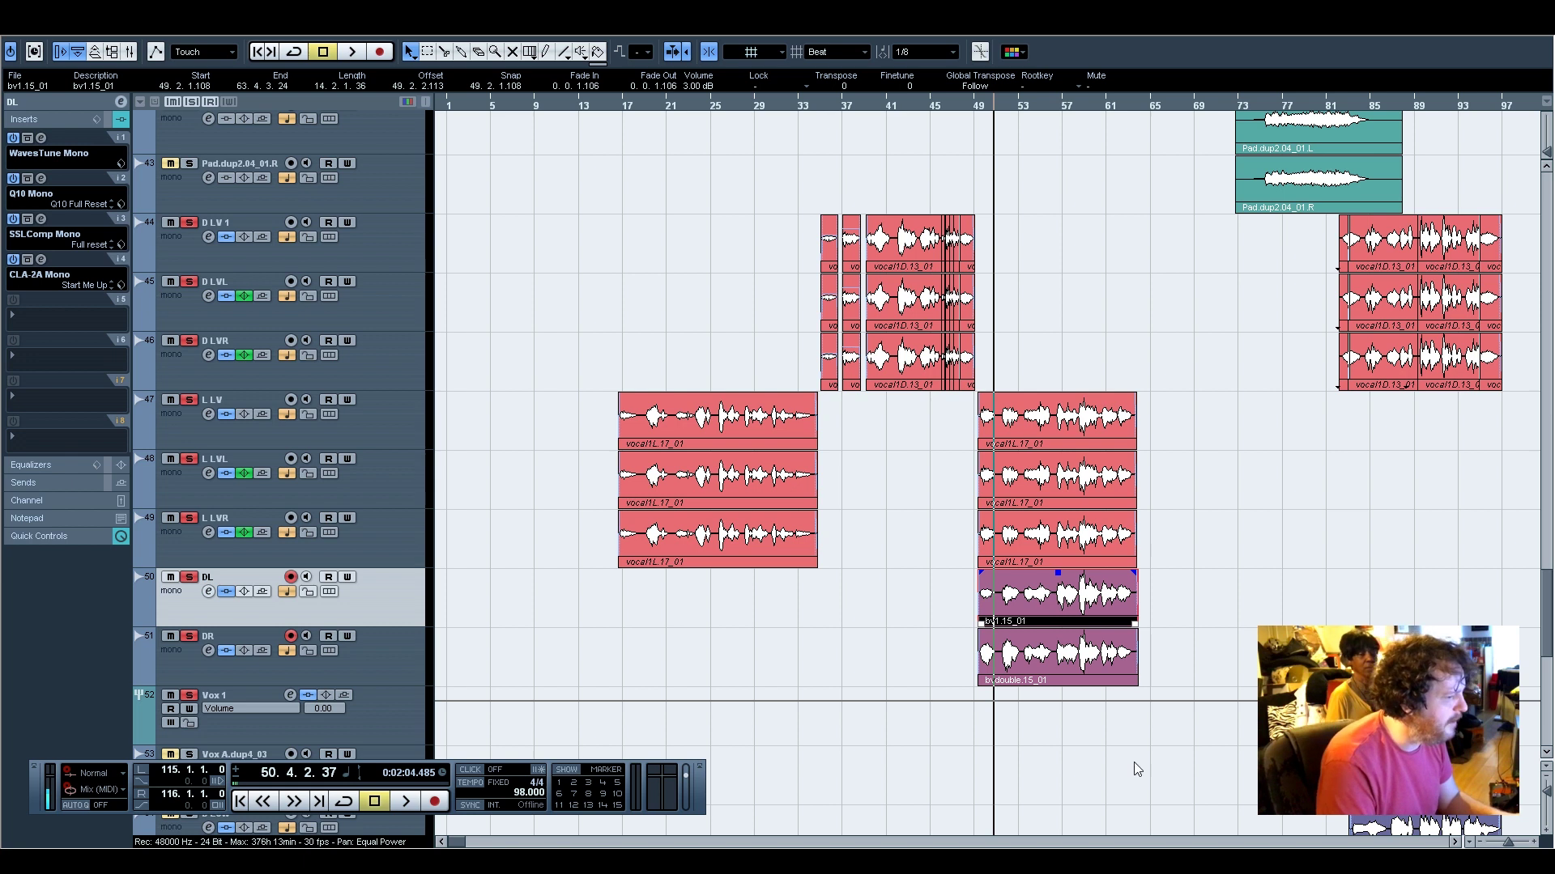
# Set the playback position to 49.3 and examine the volume and pan settings of DL and DR
pyautogui.click(1534, 841)
pyautogui.click(1534, 840)
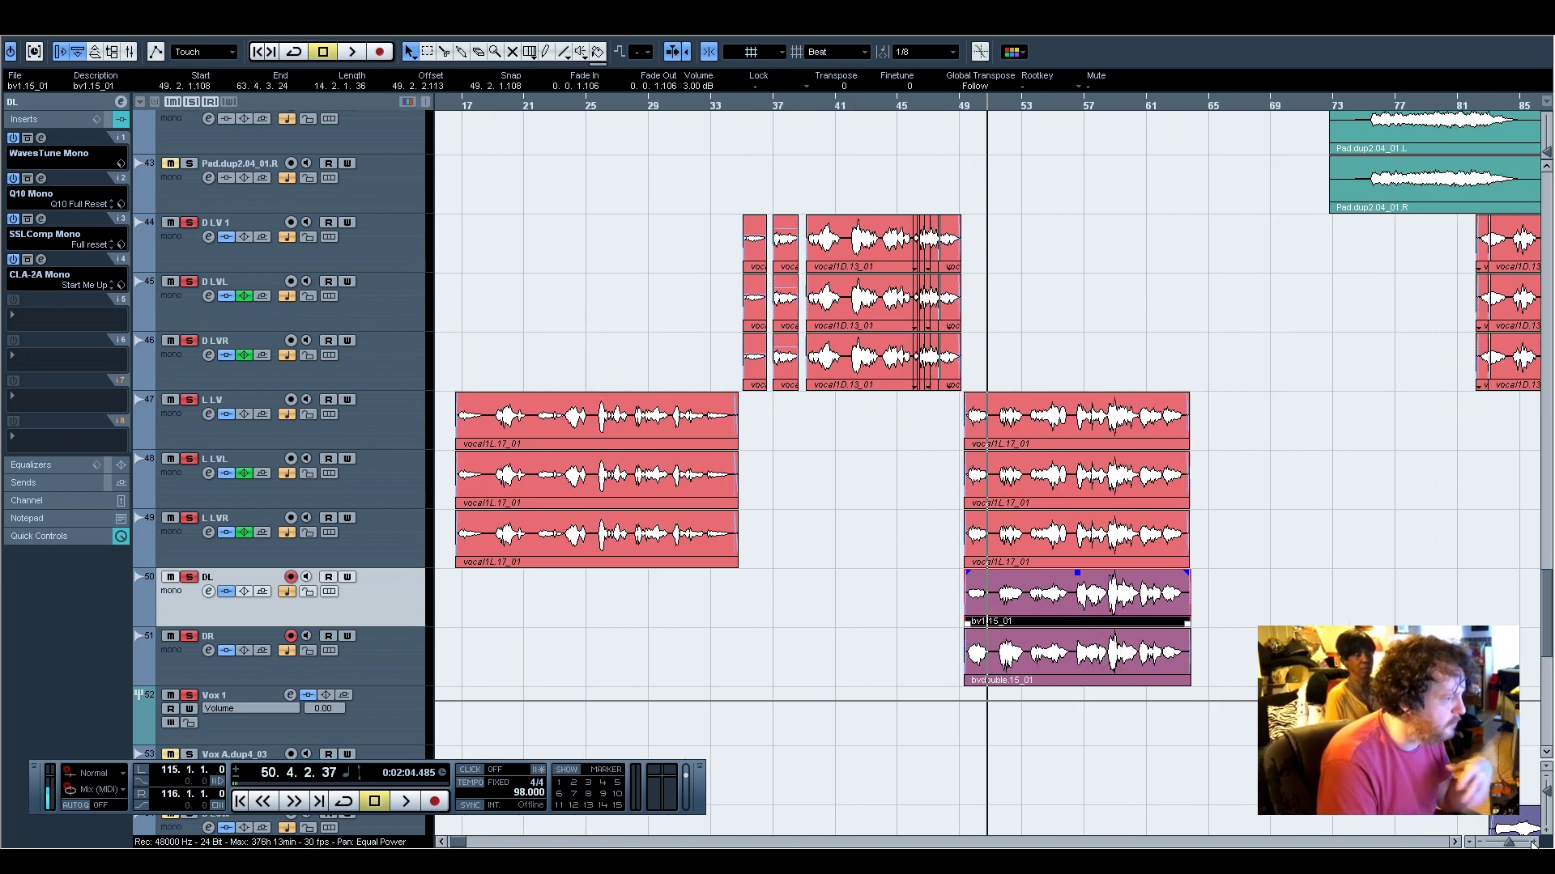
pyautogui.click(1533, 840)
pyautogui.click(1533, 841)
pyautogui.click(1534, 840)
pyautogui.click(922, 111)
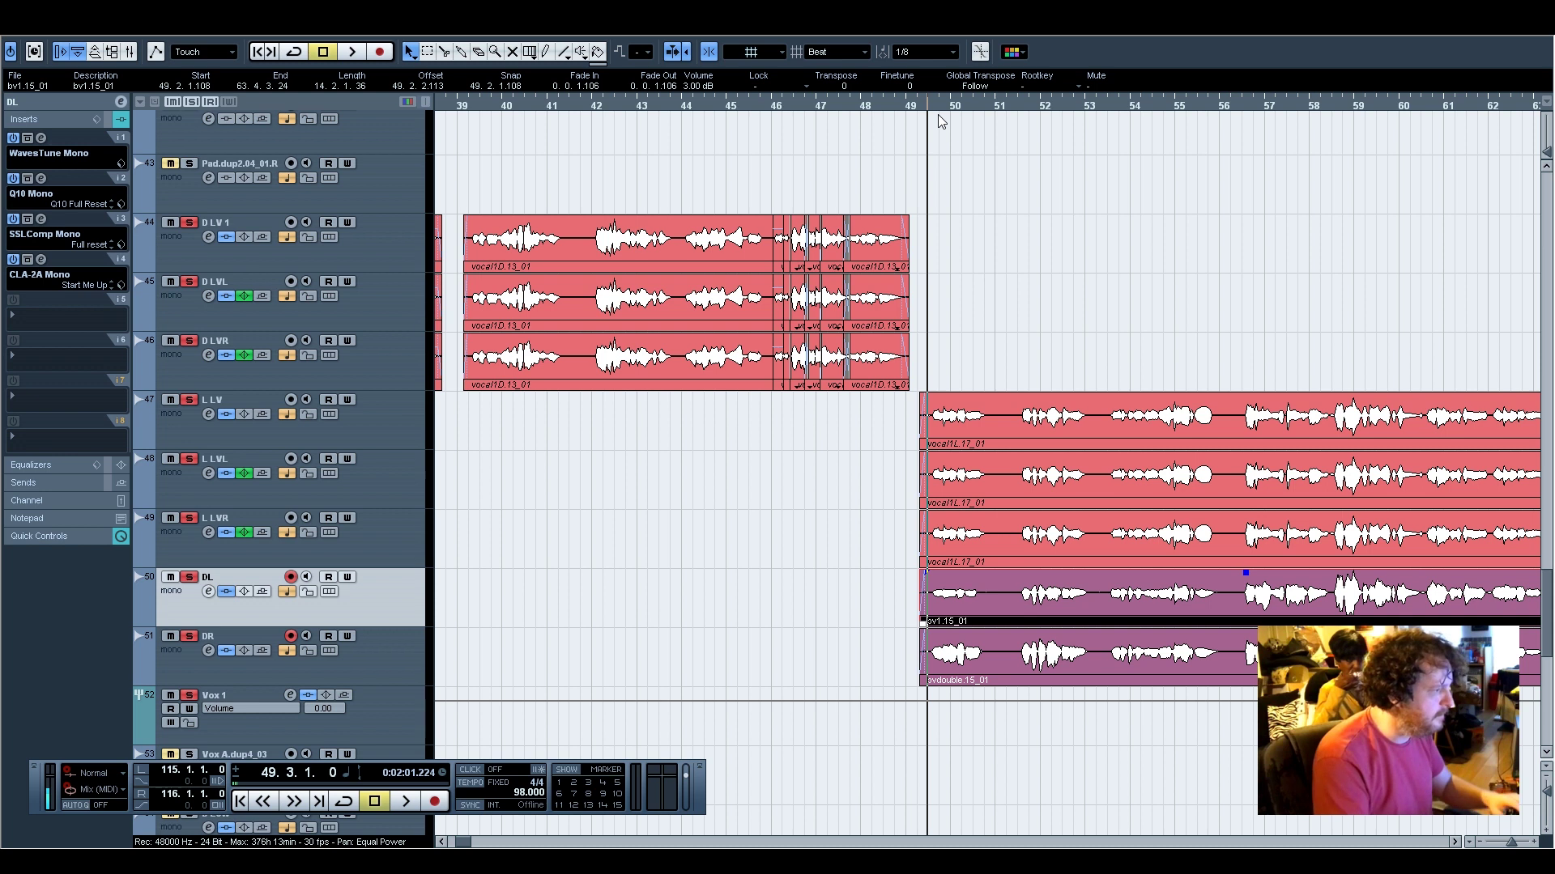
pyautogui.click(44, 106)
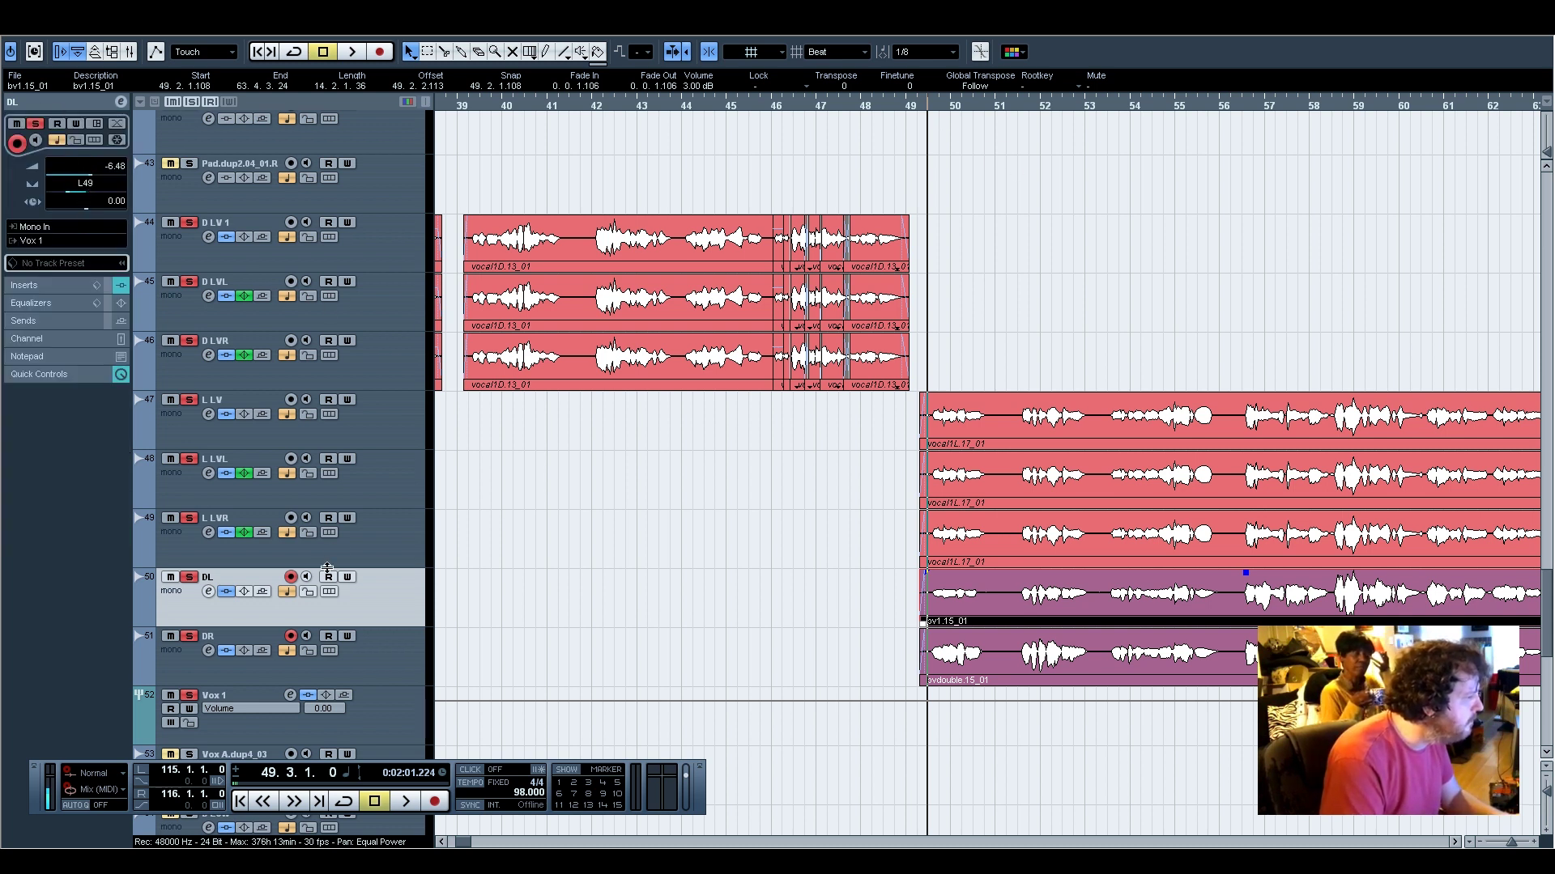
pyautogui.click(374, 656)
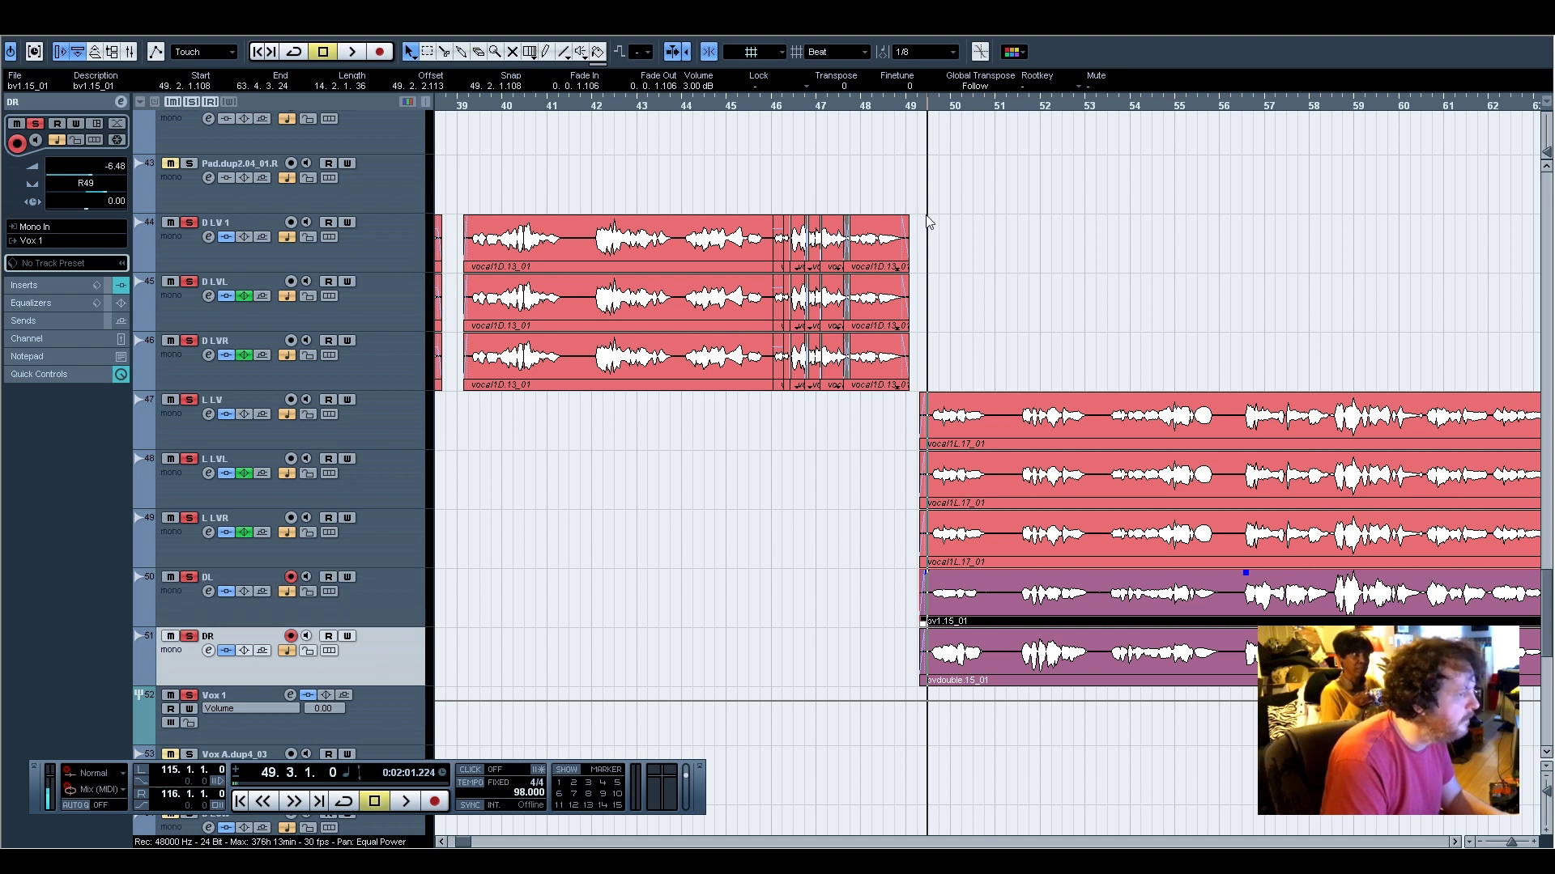
# Play the layered L LV, DL and DR vocals from 49.2 to about 52.4 in an enlarged view
pyautogui.click(917, 111)
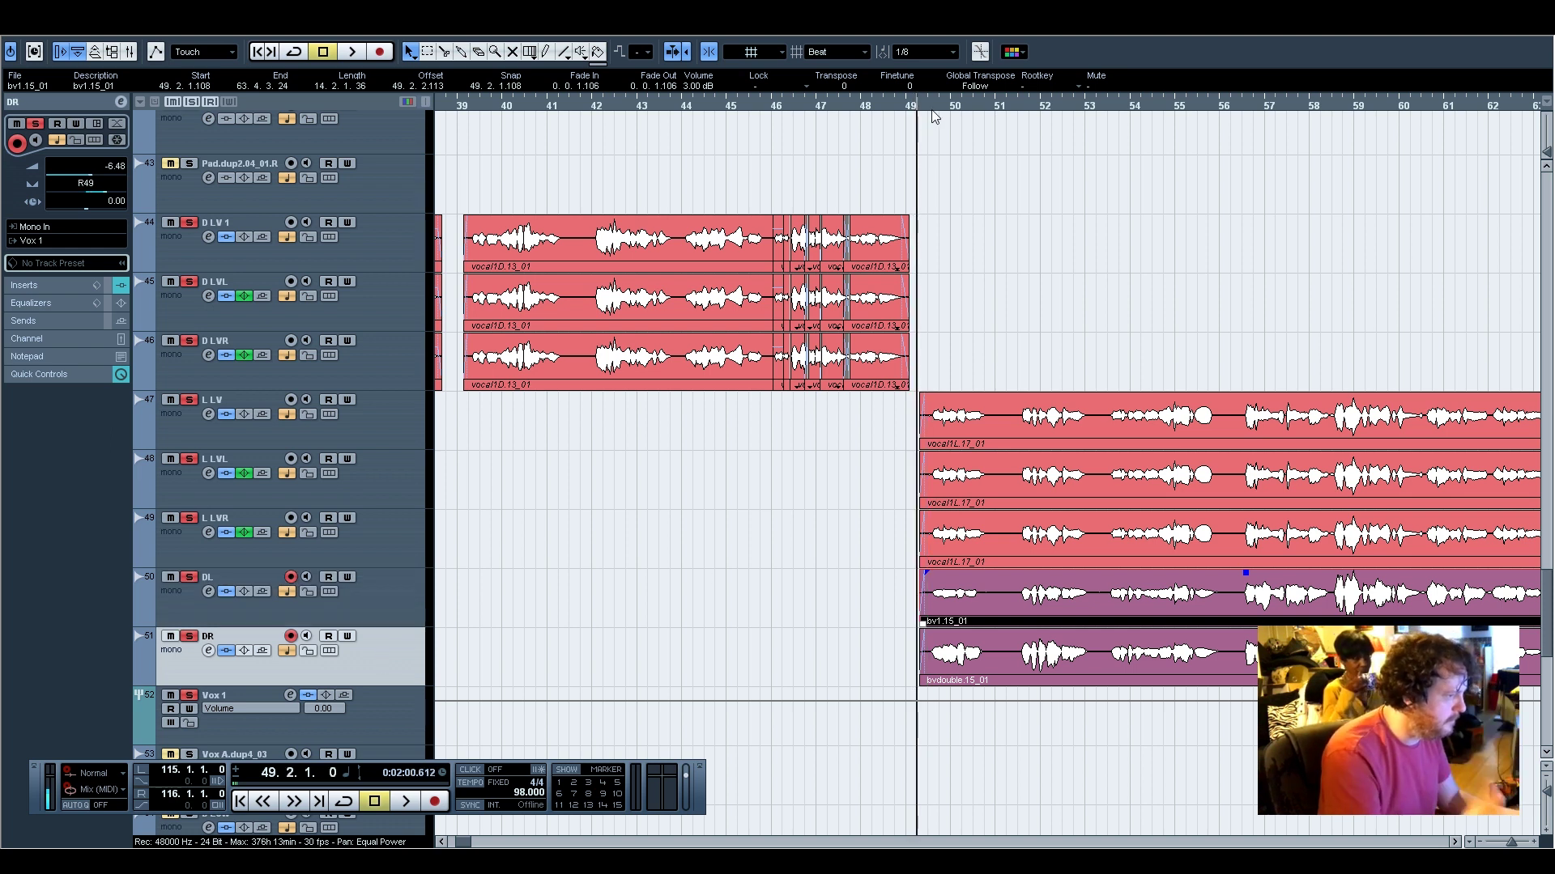
pyautogui.press('space')
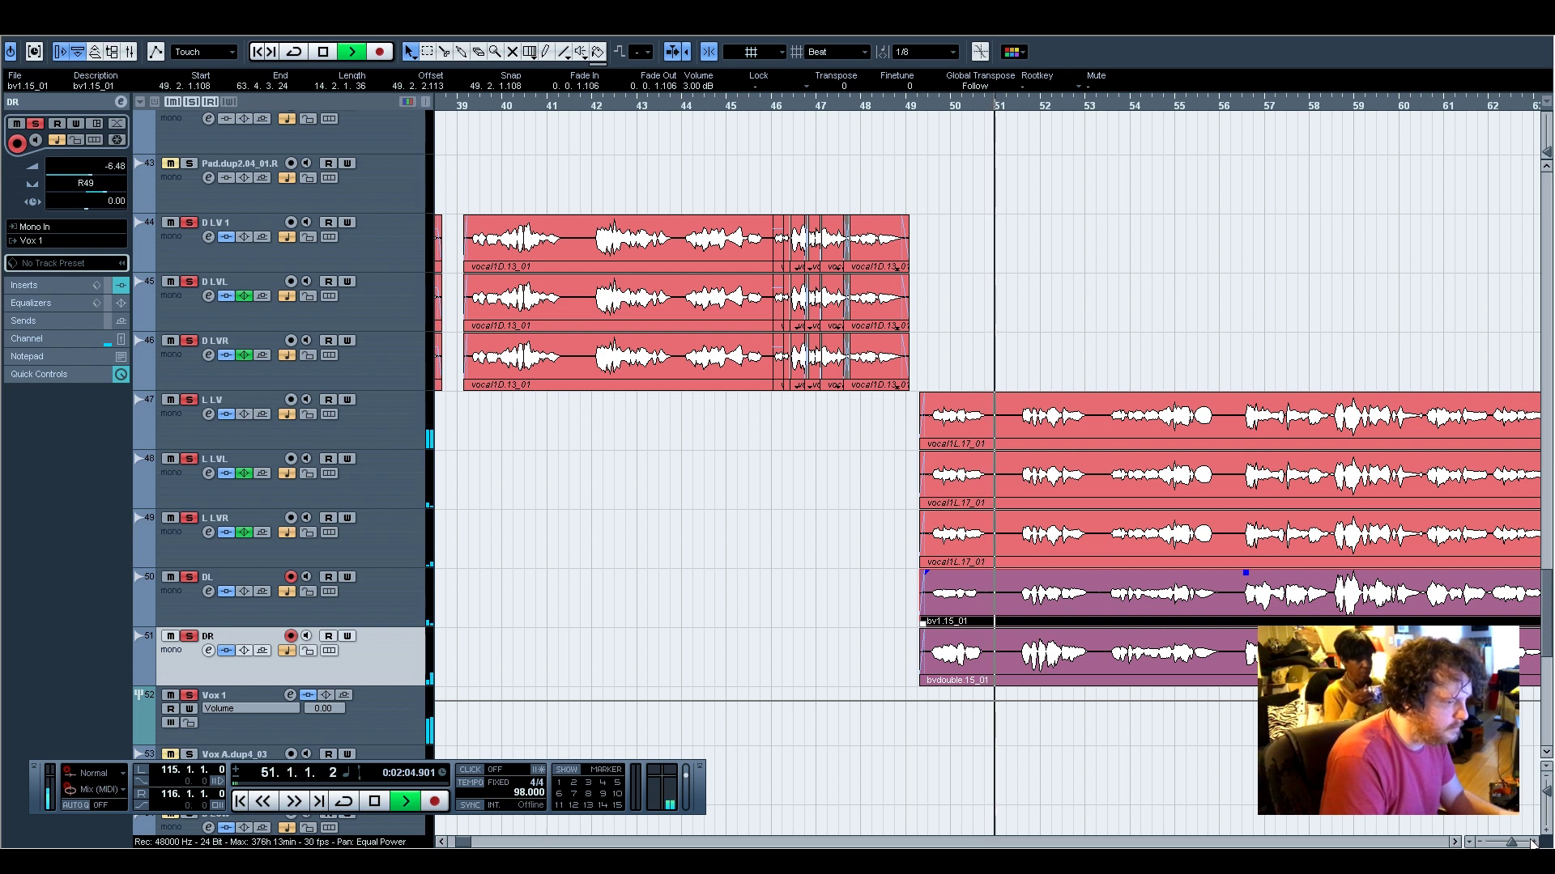
pyautogui.click(1532, 842)
pyautogui.click(1533, 842)
pyautogui.click(1533, 843)
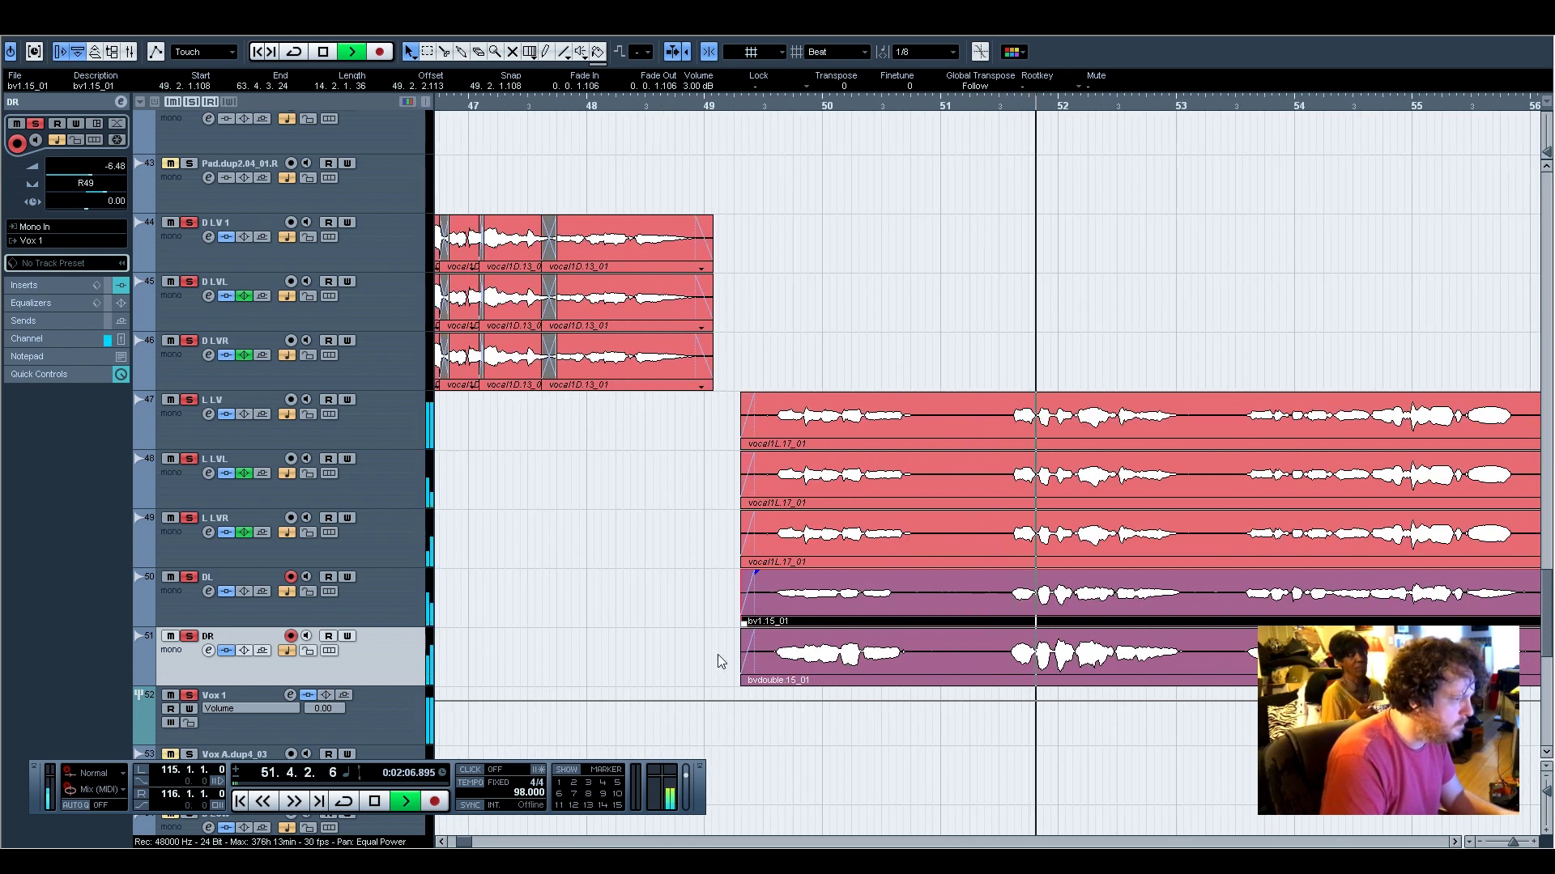
pyautogui.press('space')
# Trim the start of the five L LV, DL and DR events to 49.3.1.25 and play the entry from bar 49
pyautogui.click(703, 634)
pyautogui.moveTo(703, 634); pyautogui.dragTo(769, 445)
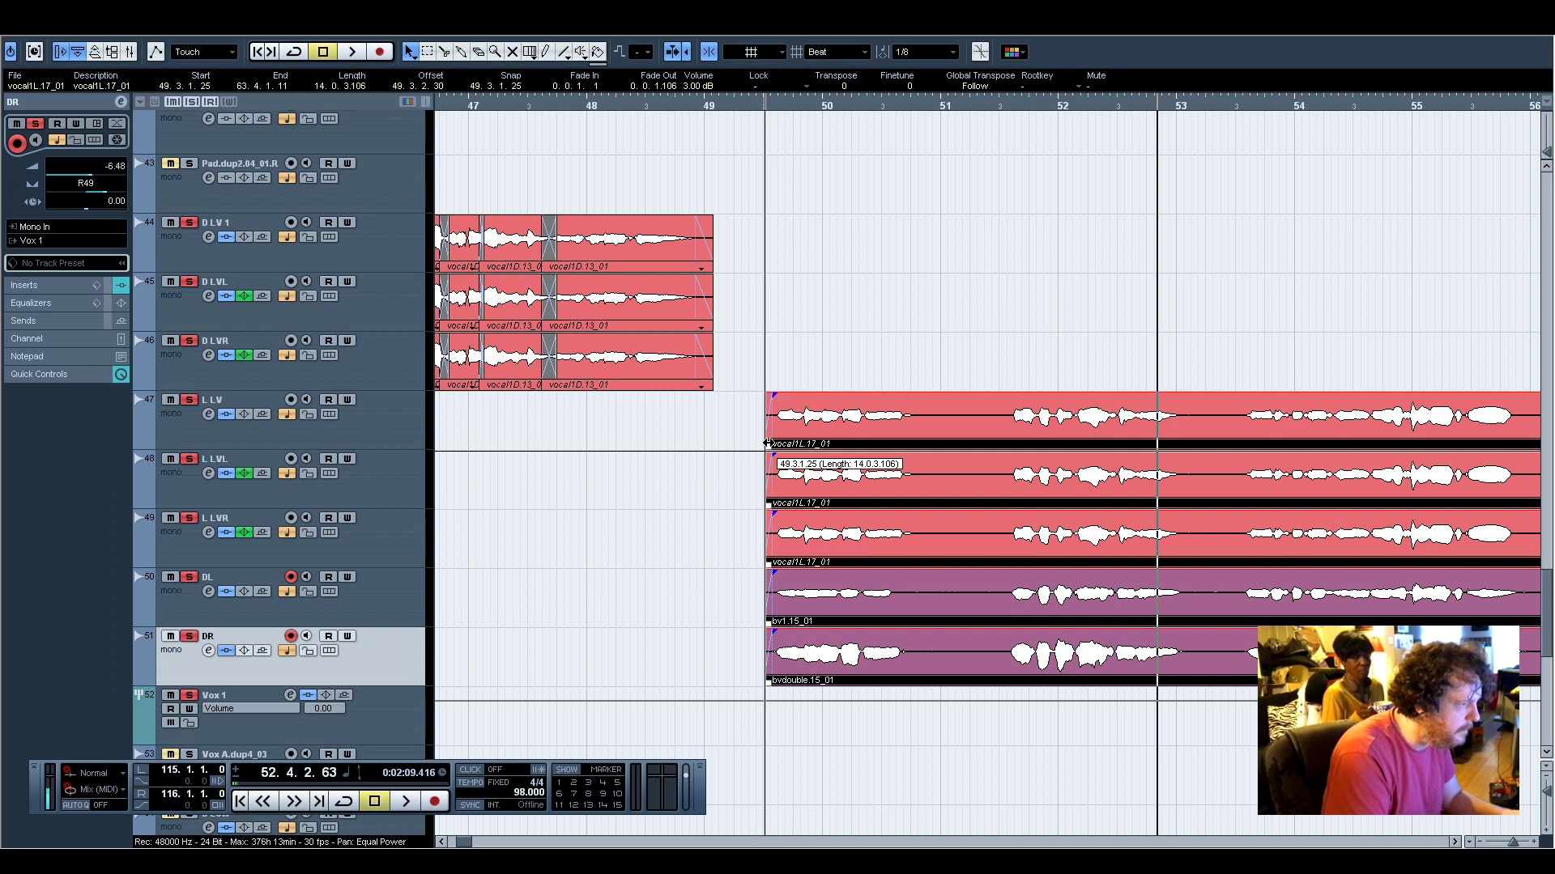
pyautogui.click(710, 108)
pyautogui.press('space')
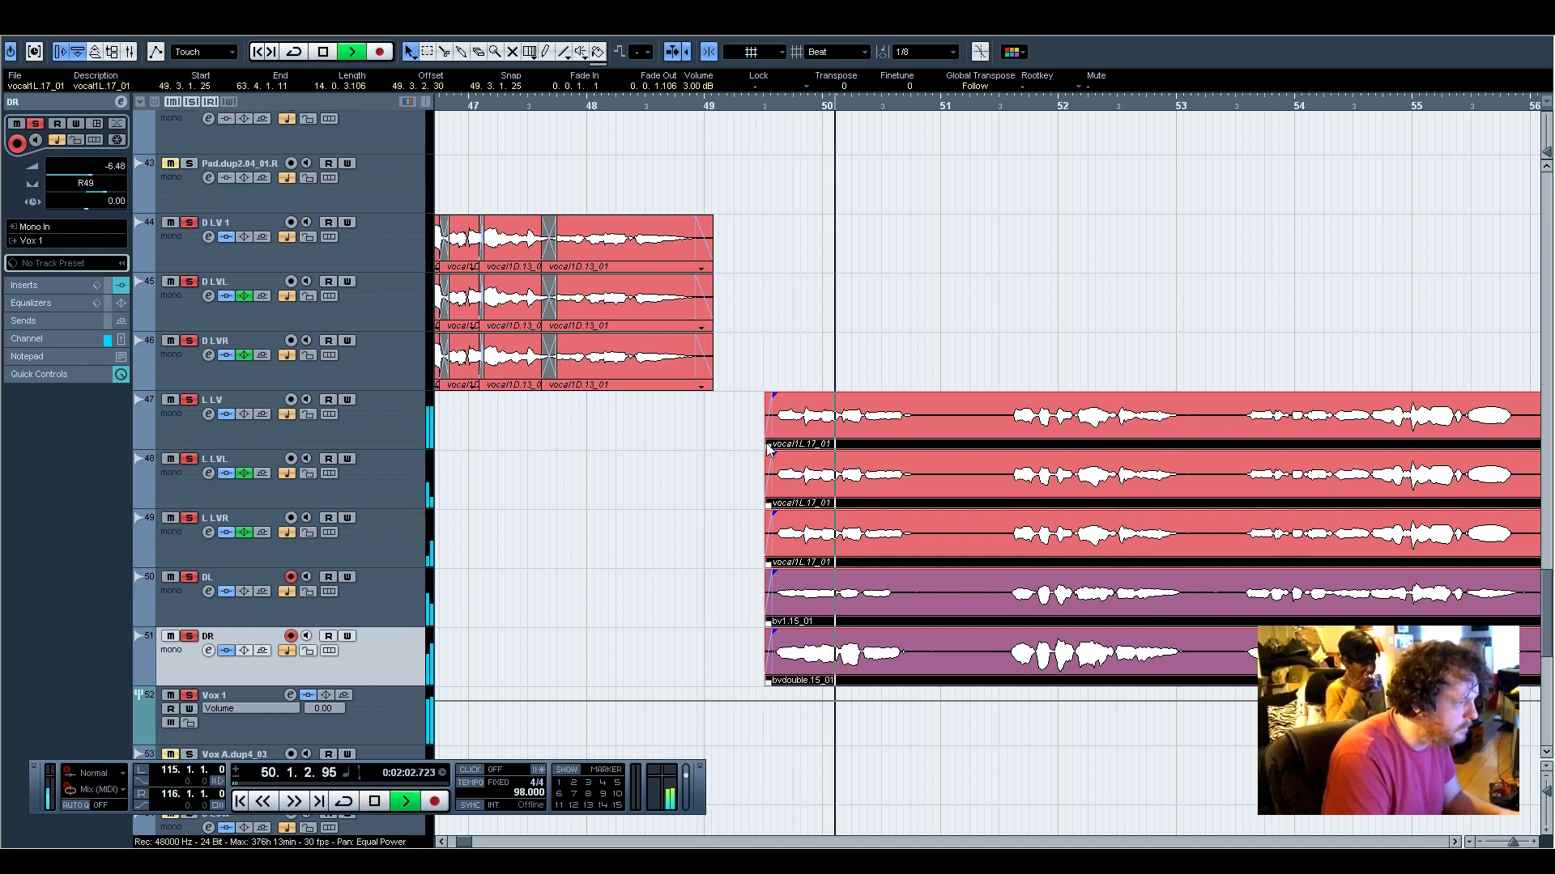
pyautogui.press('space')
# Extend the start of the five layered L LV, DL and DR events back to 49.2.3.94 with a fade-in
pyautogui.moveTo(766, 444); pyautogui.dragTo(755, 444)
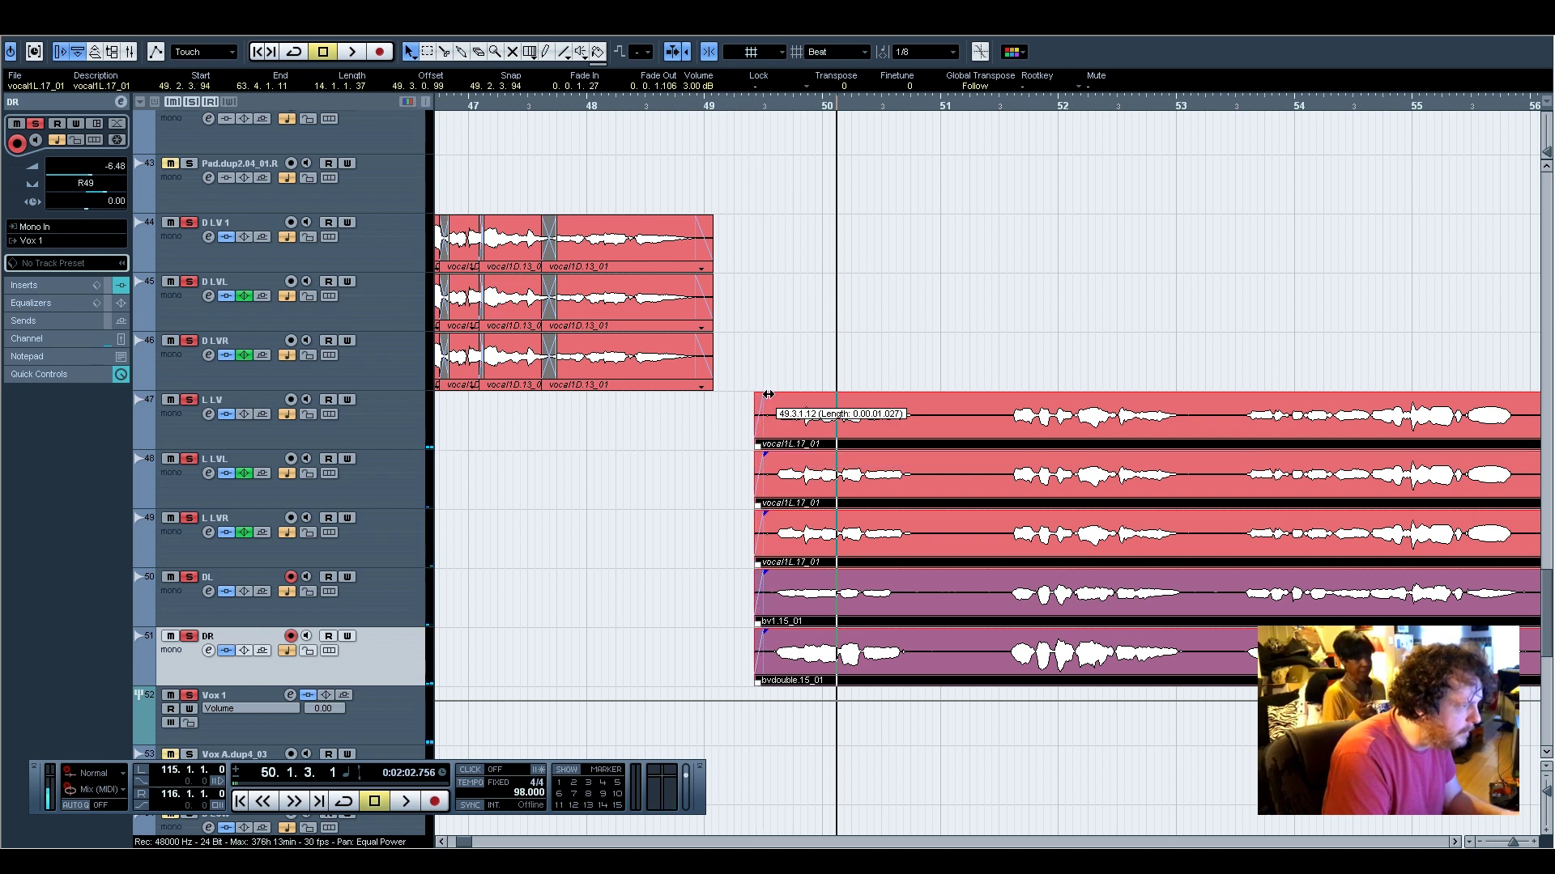
# Turn snap off and split the five layered events between phrases at about 50.4, 53.1.2.26 and 55.4.4.16
pyautogui.click(444, 52)
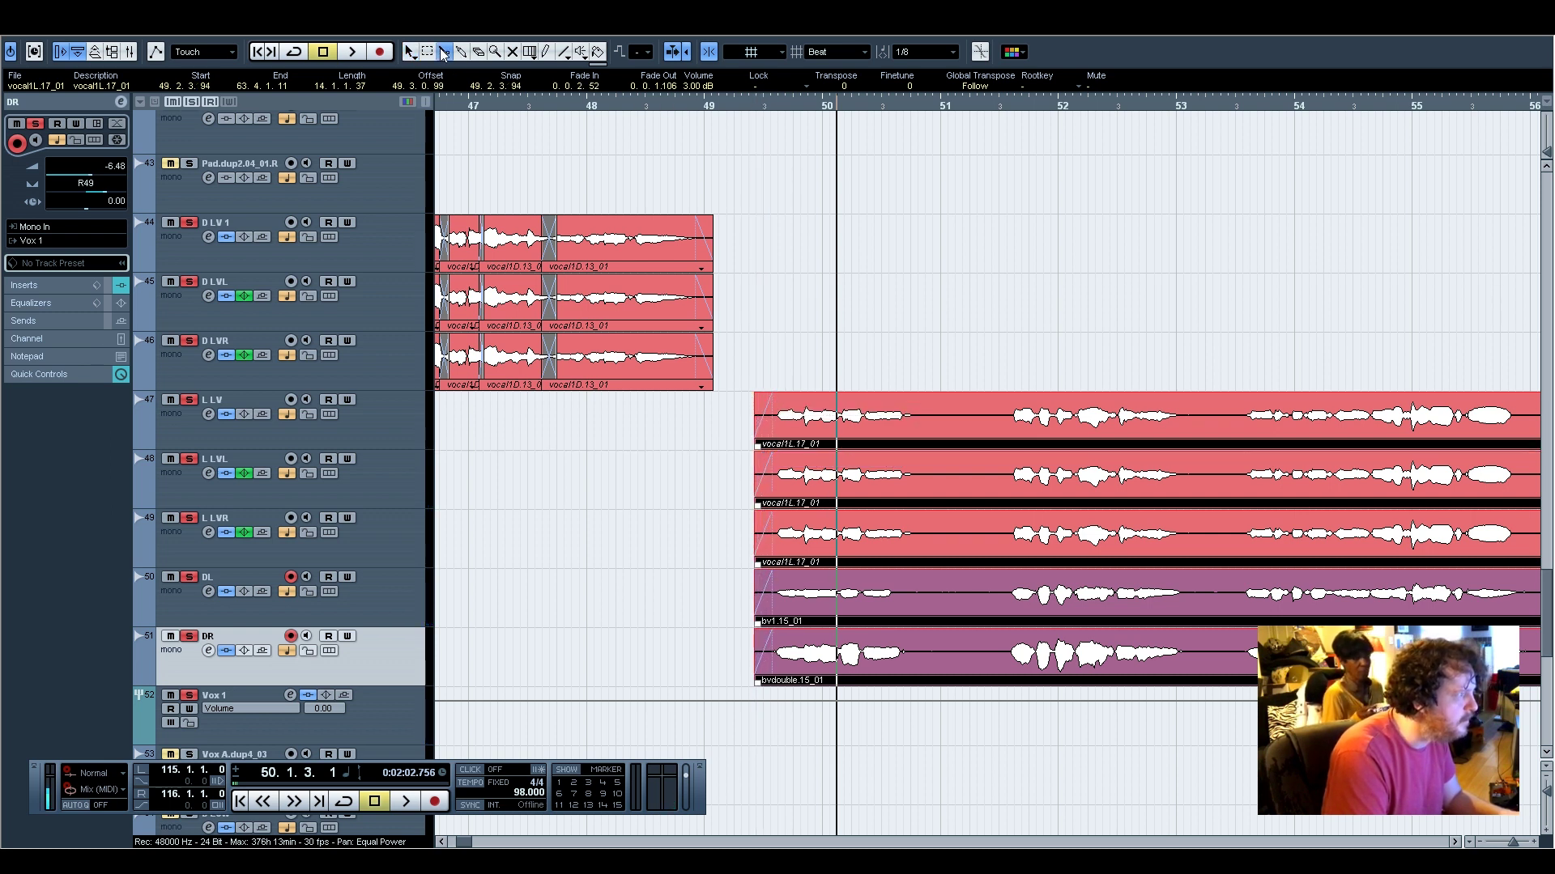
pyautogui.click(943, 668)
pyautogui.hotkey('ctrl', 'z')
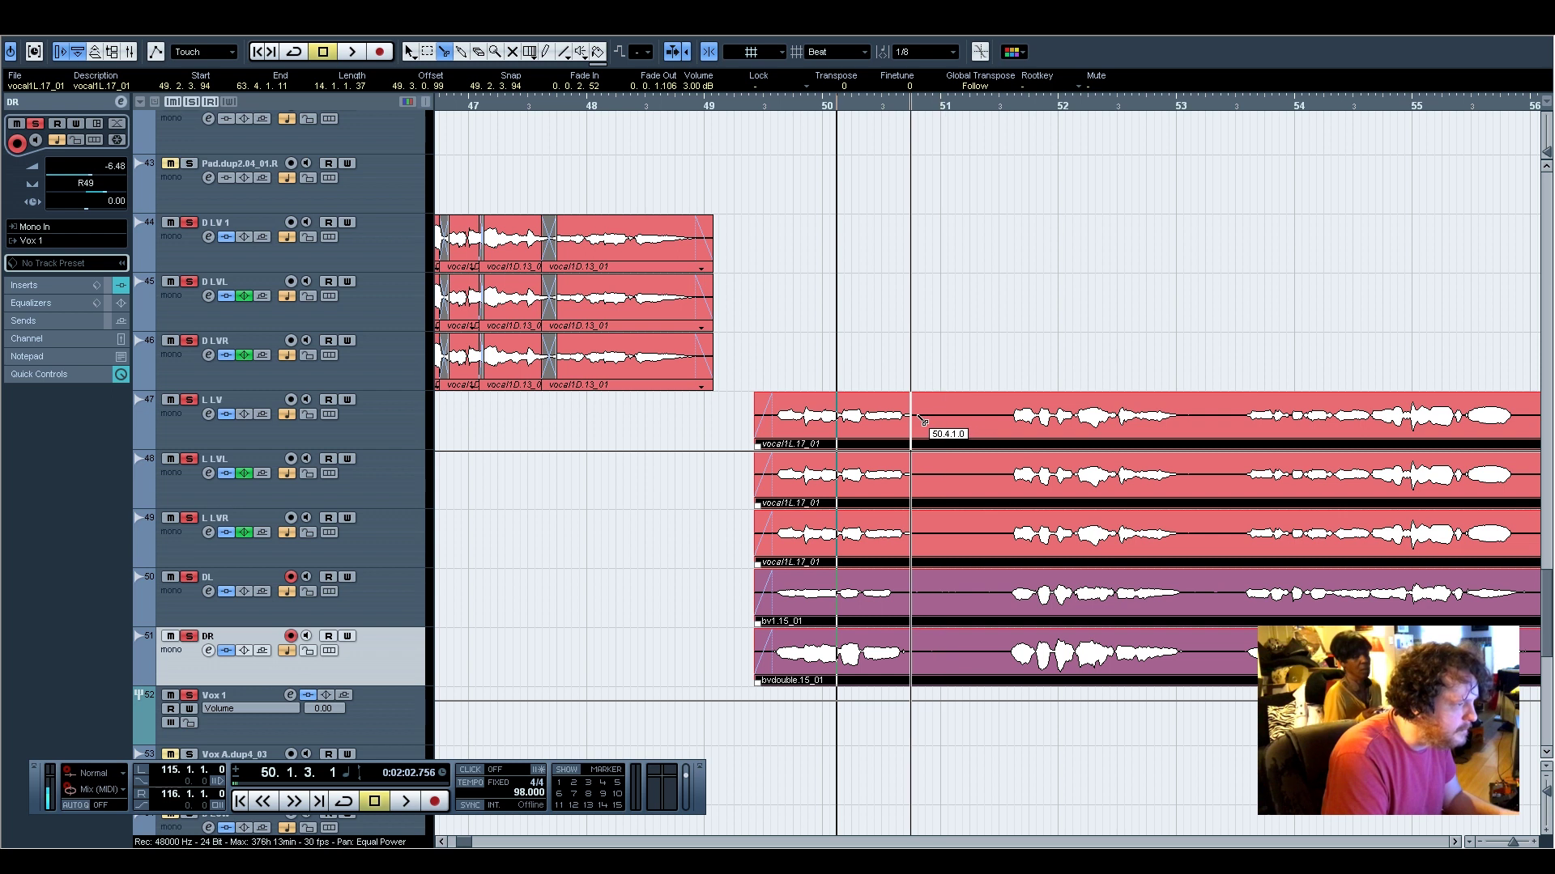
pyautogui.click(709, 52)
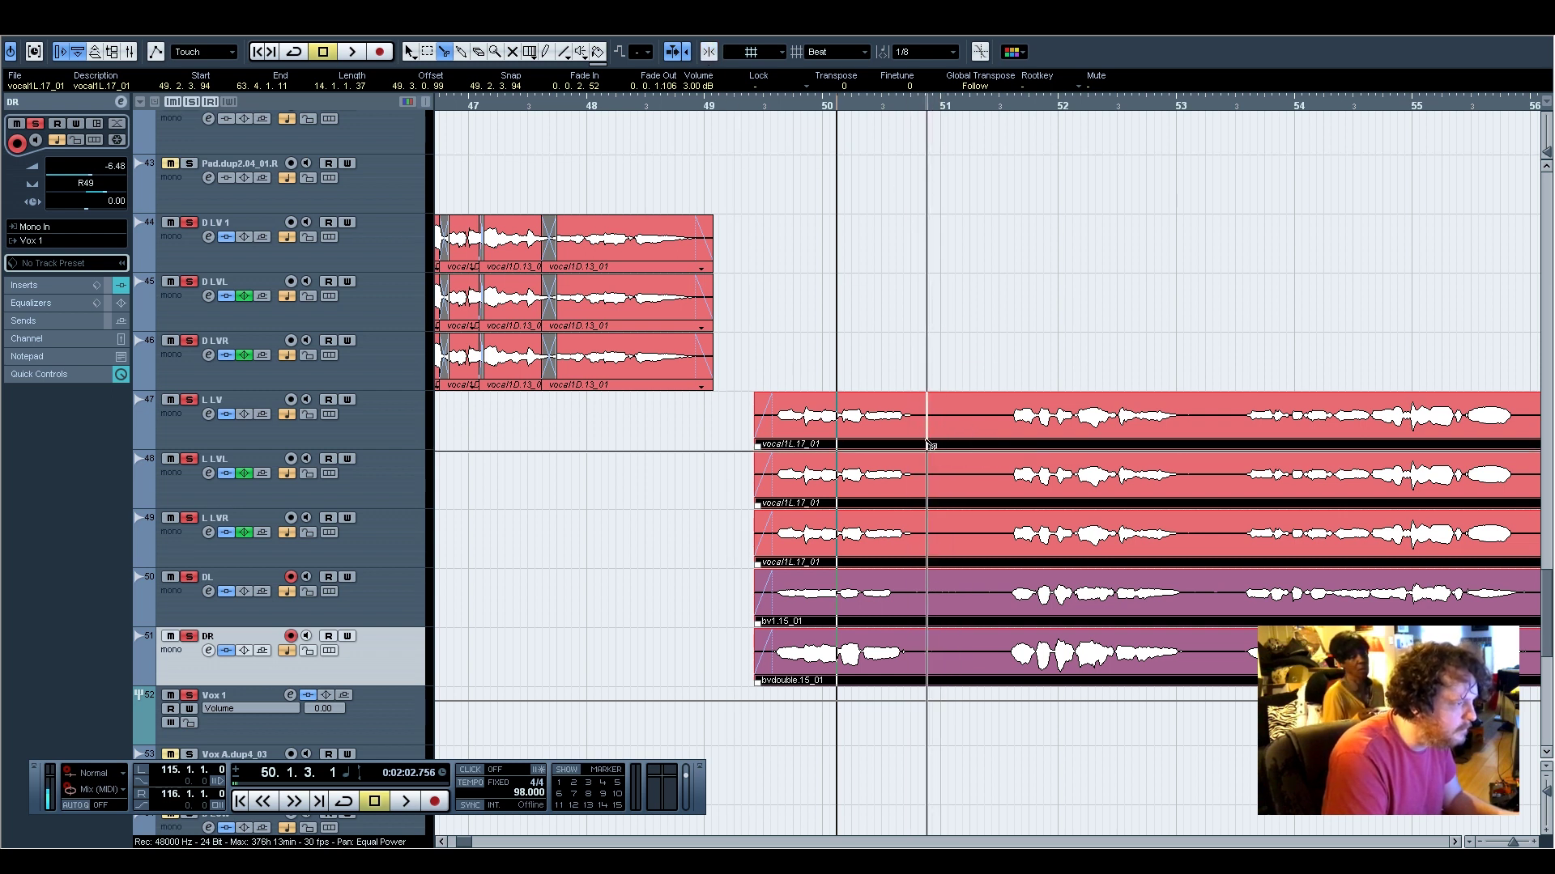
pyautogui.click(918, 452)
pyautogui.click(1187, 470)
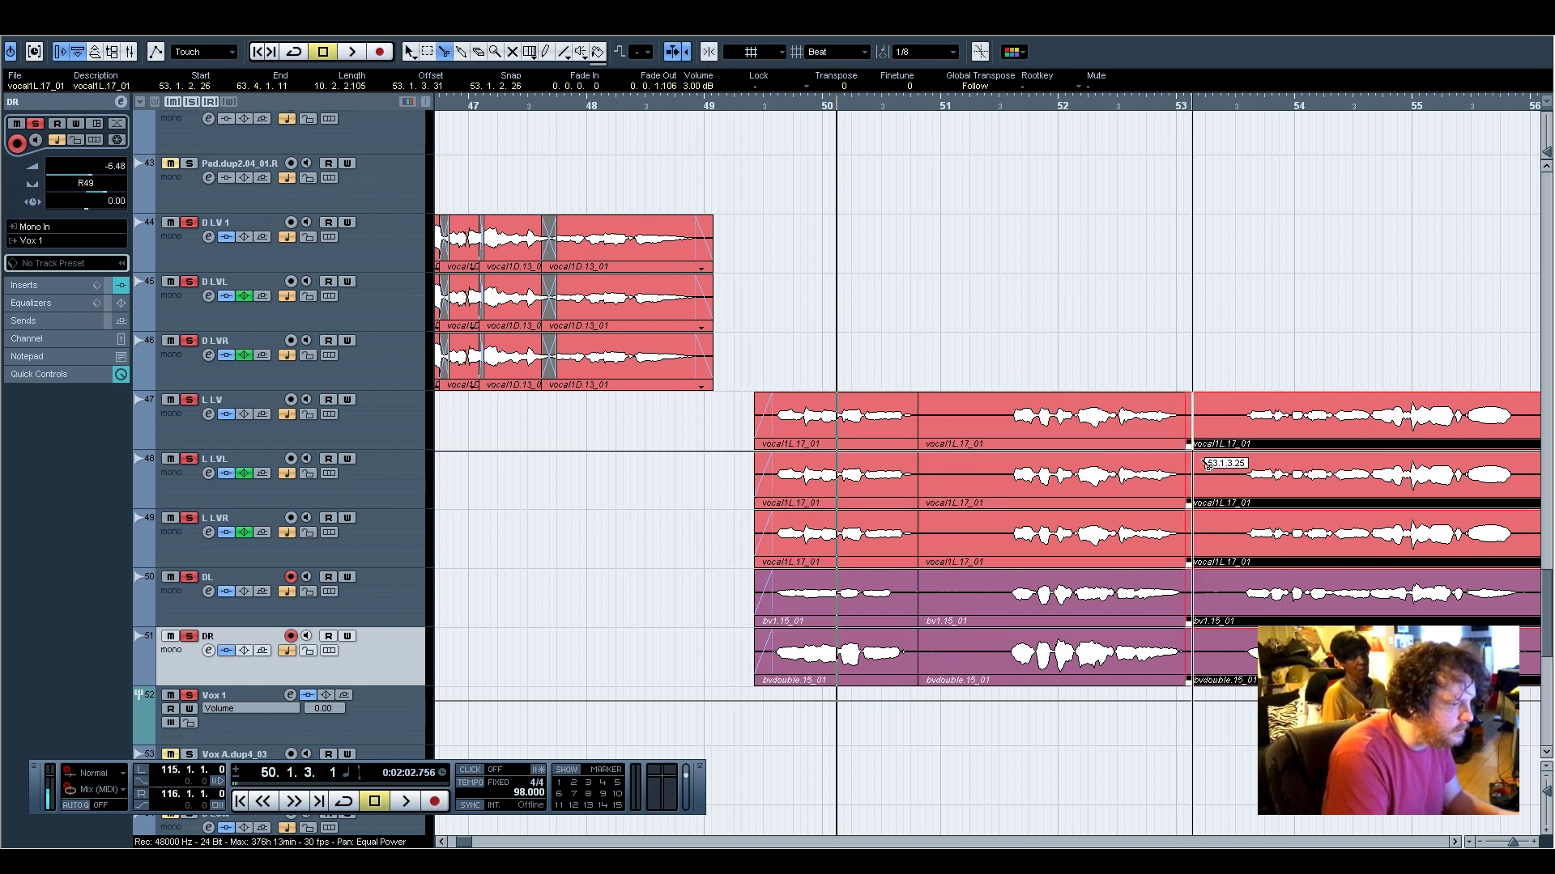
pyautogui.click(1453, 842)
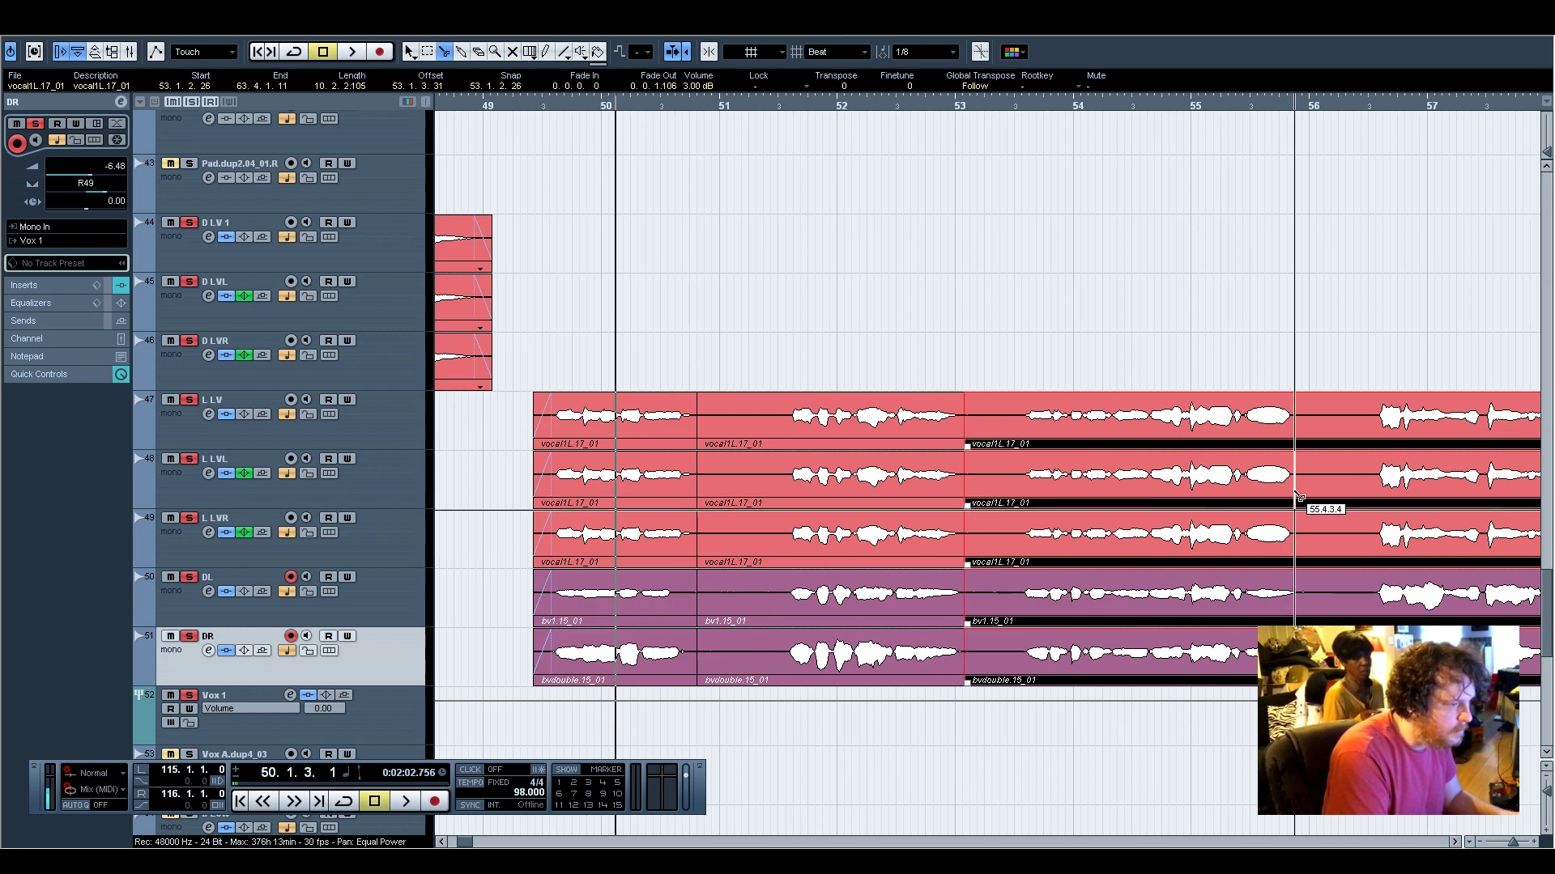
pyautogui.click(1303, 491)
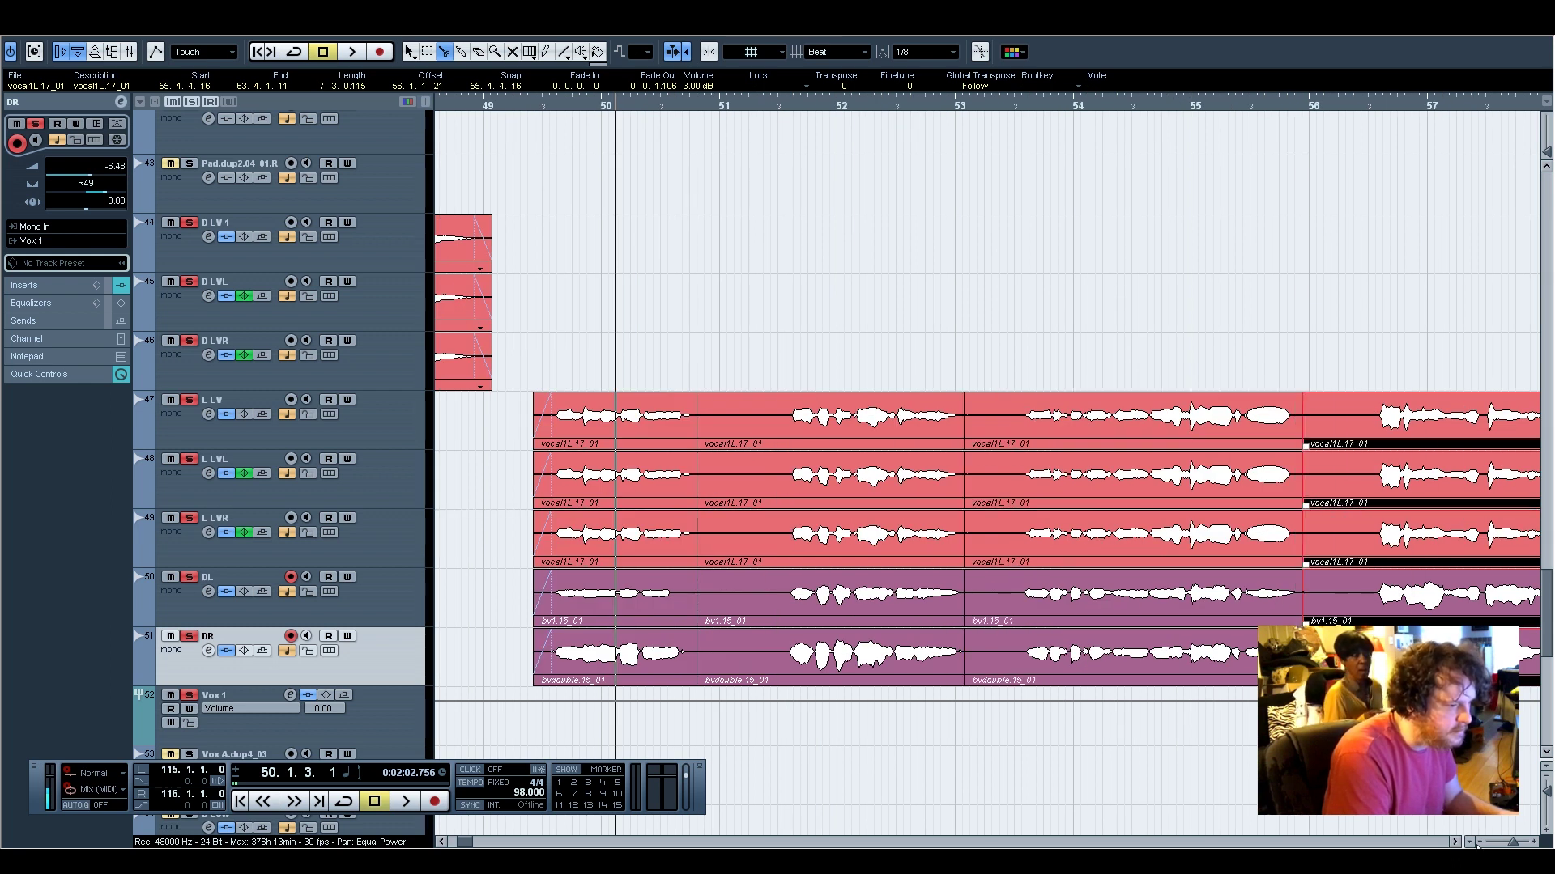
# Trim the second phrase's five events to start at 51.3.1.114 with fade-ins, and add short fade-outs to the first phrase
pyautogui.click(1480, 845)
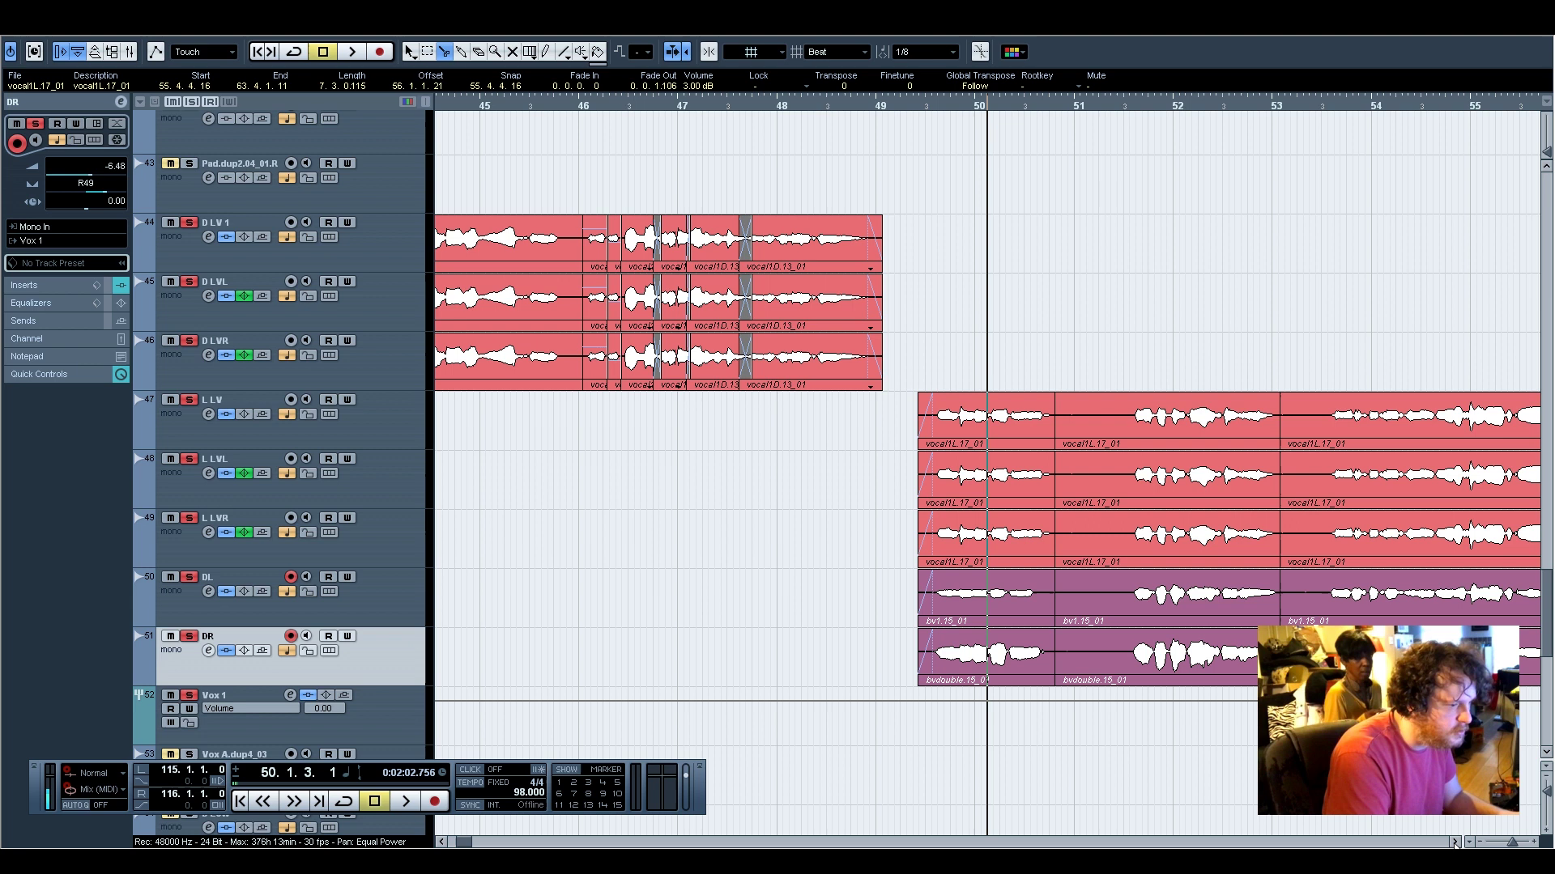
pyautogui.click(1455, 843)
pyautogui.click(1455, 843)
pyautogui.click(1455, 842)
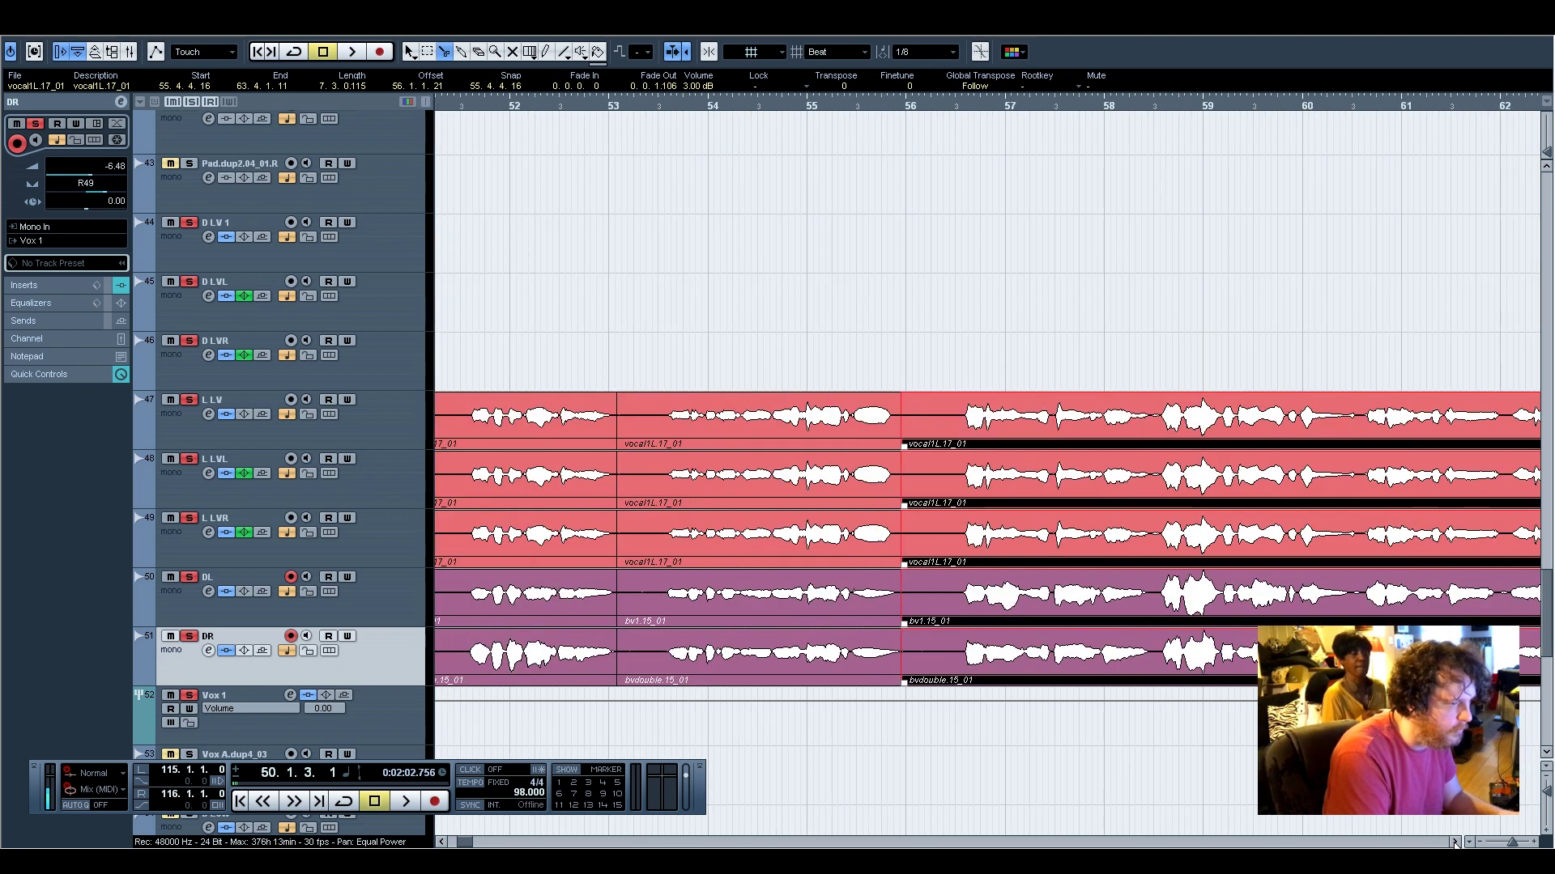
pyautogui.click(1455, 843)
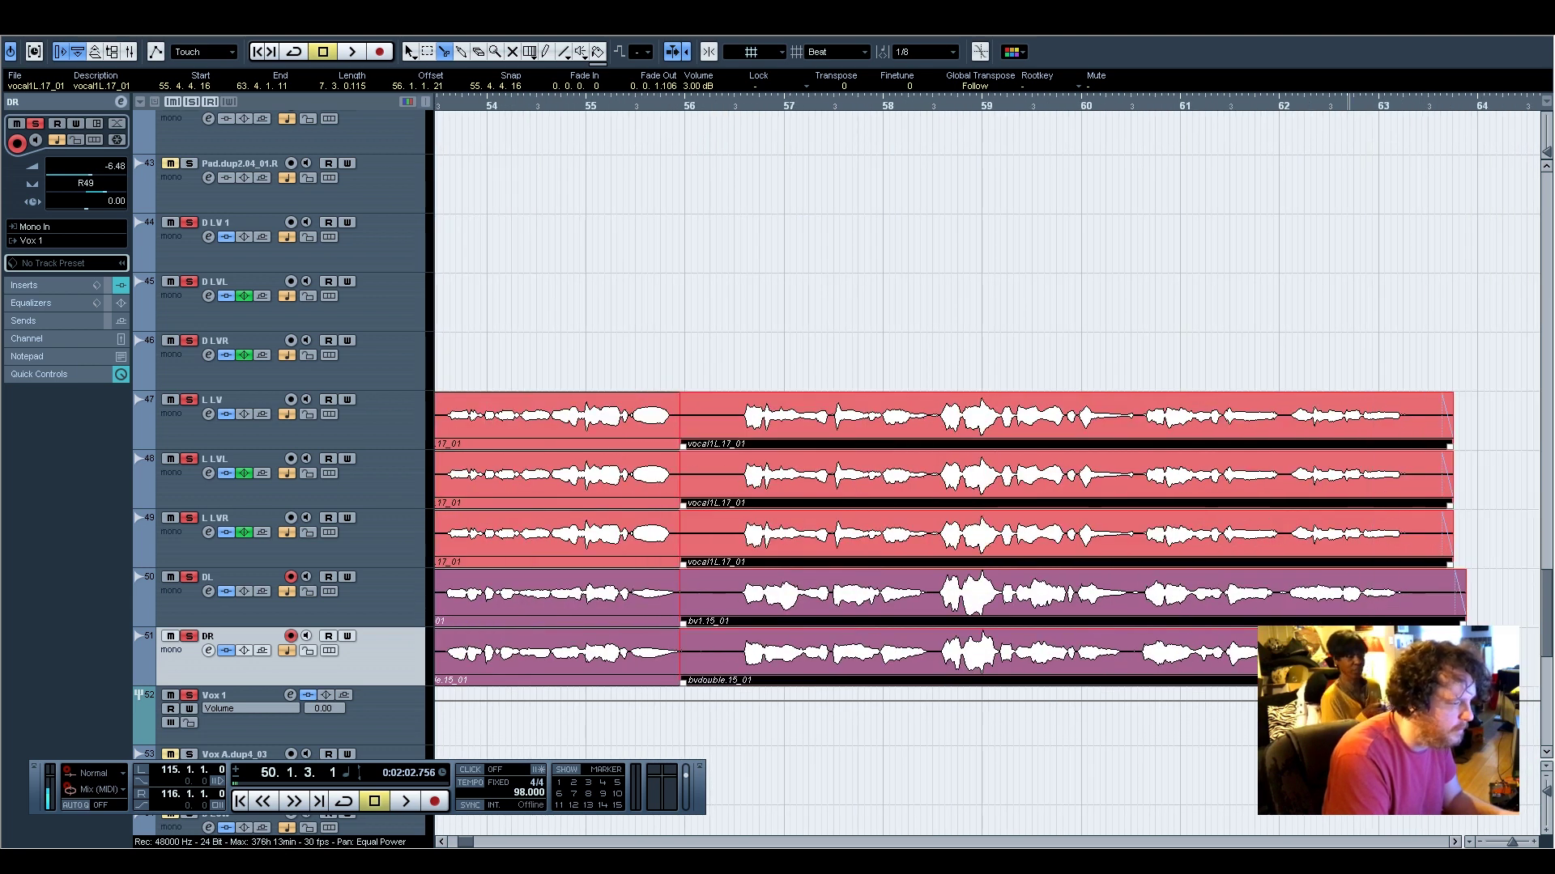
pyautogui.click(442, 842)
pyautogui.click(442, 842)
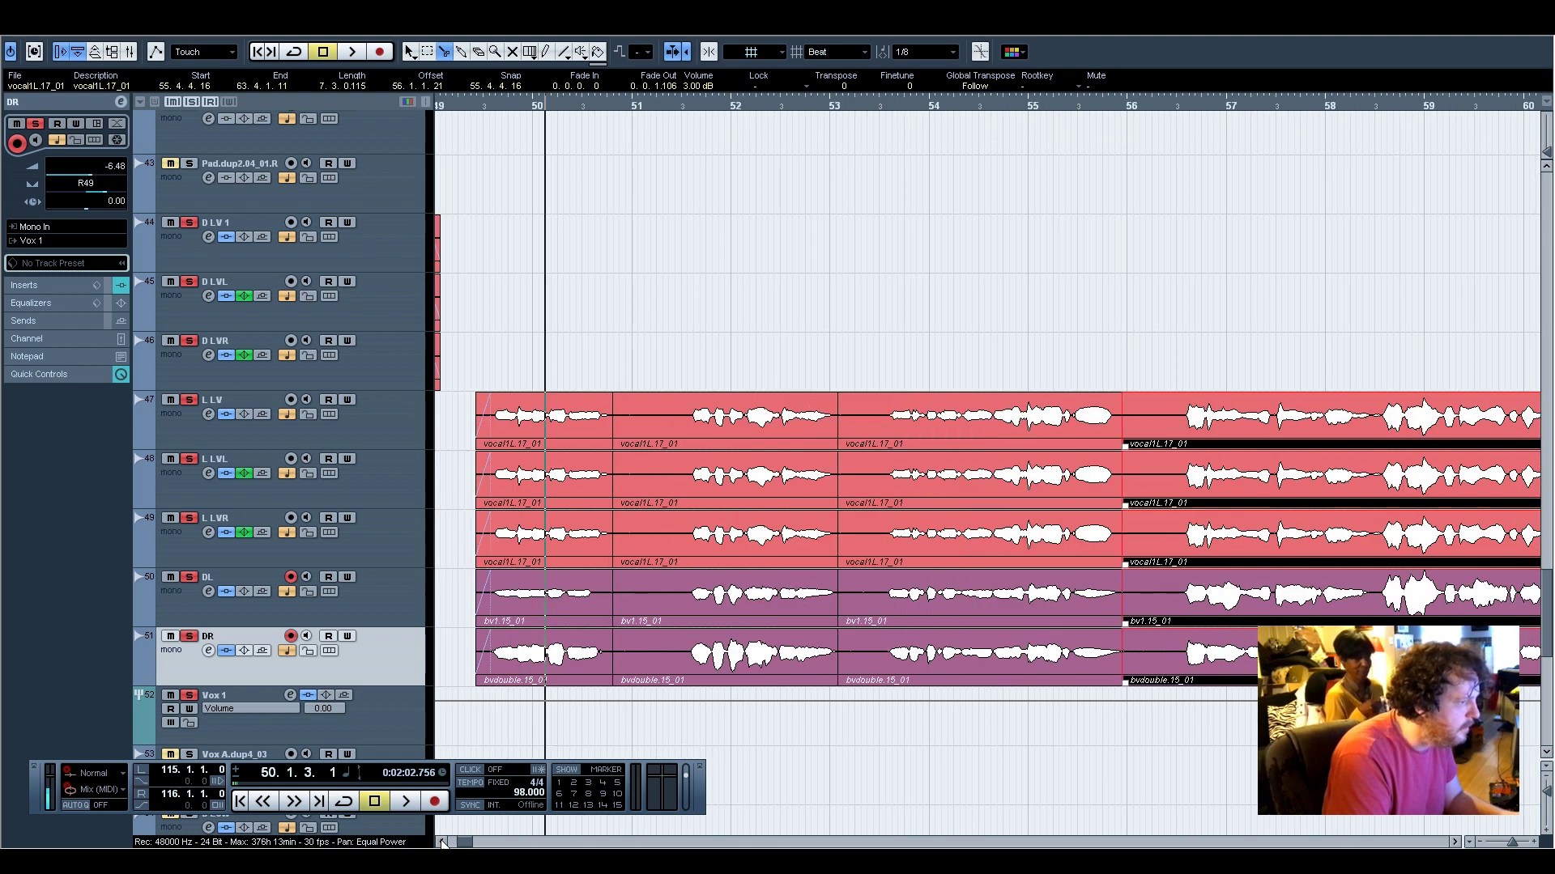
pyautogui.click(410, 52)
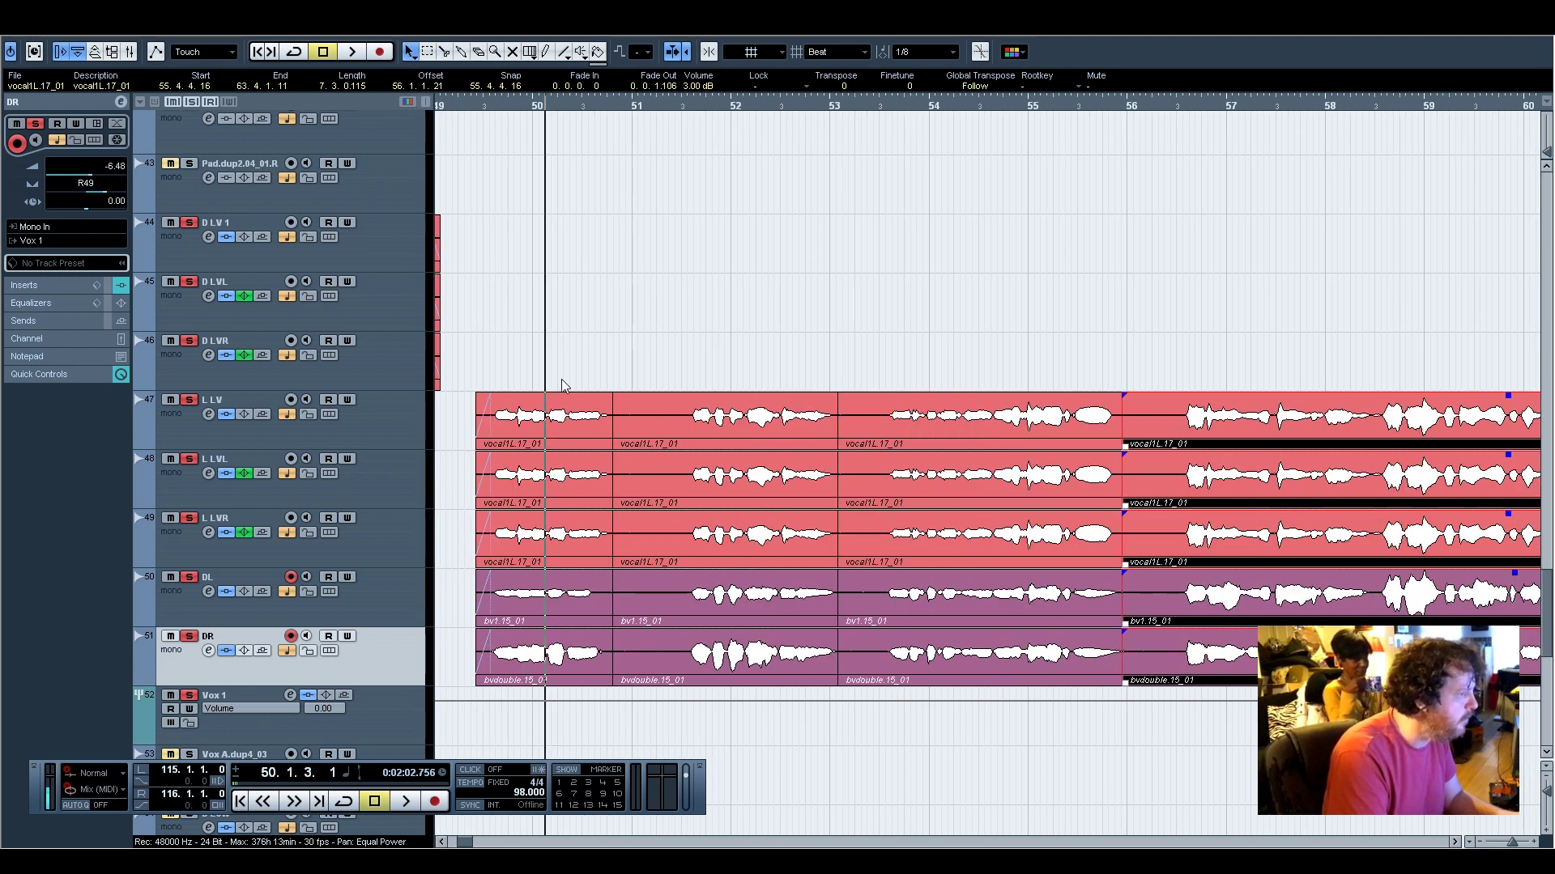
pyautogui.moveTo(683, 710); pyautogui.dragTo(684, 447)
pyautogui.moveTo(691, 446); pyautogui.dragTo(694, 394)
pyautogui.moveTo(627, 658); pyautogui.dragTo(611, 396)
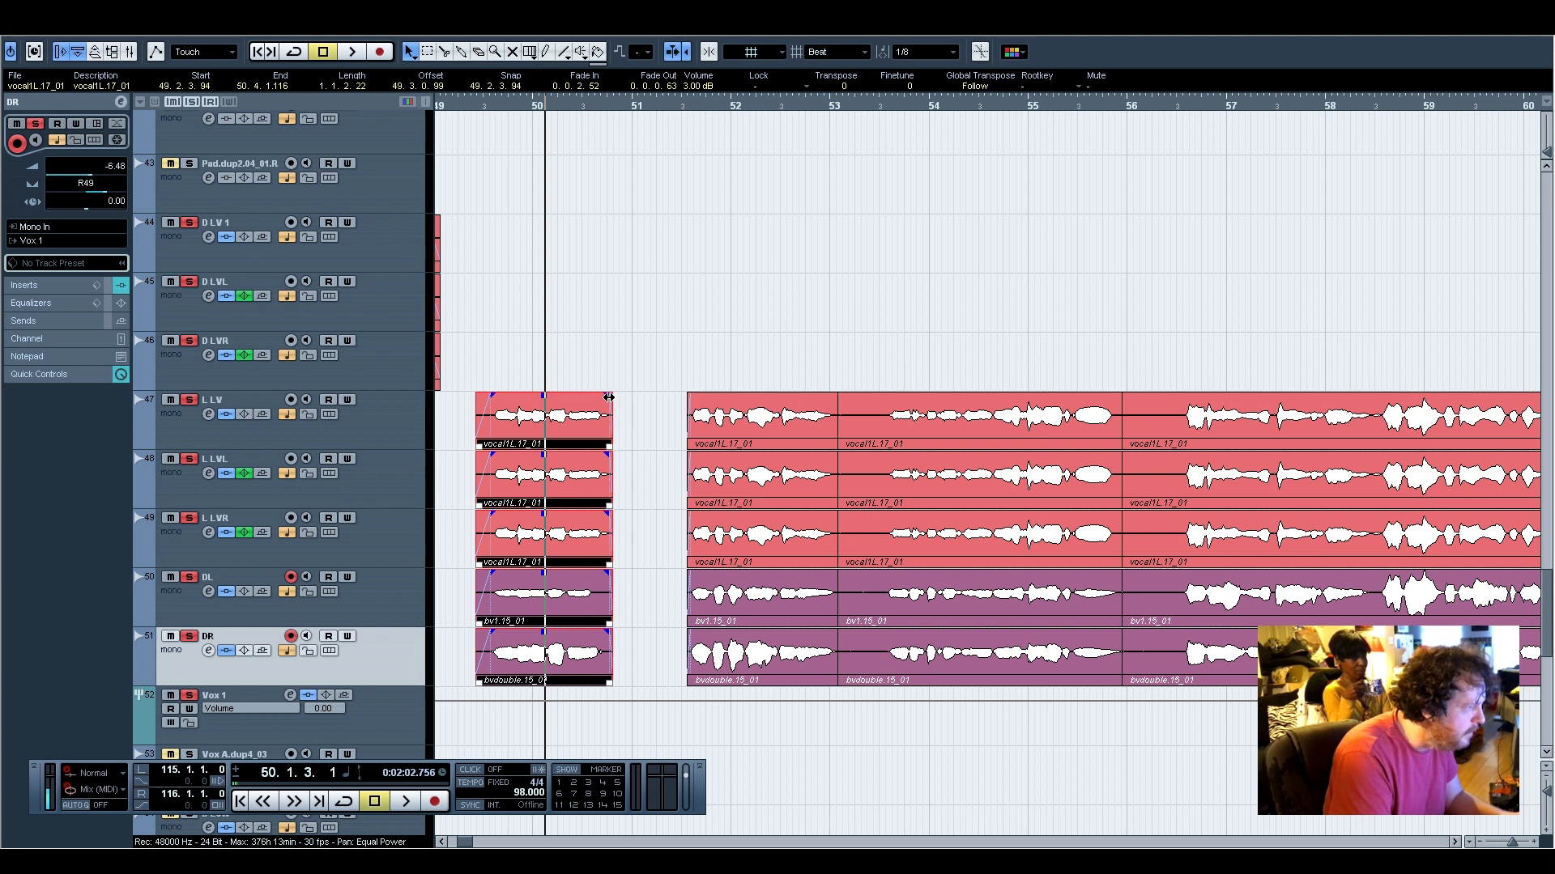
# Trim the third phrase's events to start at 53.3.1.103 and the fourth phrase's to start at 56.3.1.102, with short fade-ins
pyautogui.moveTo(890, 729); pyautogui.dragTo(885, 446)
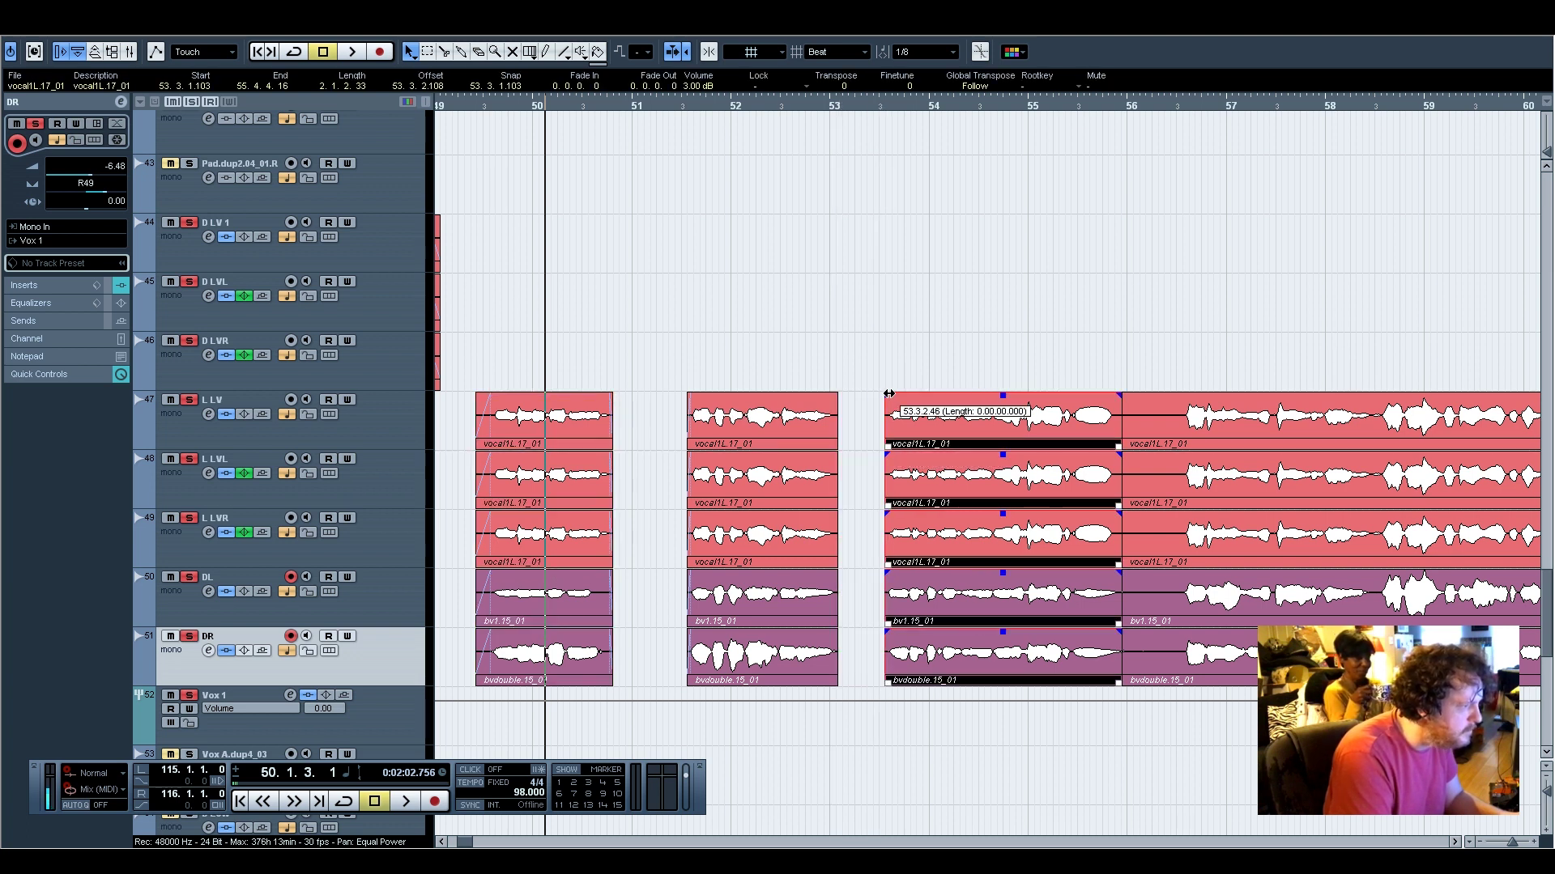
pyautogui.moveTo(1197, 737); pyautogui.dragTo(1187, 396)
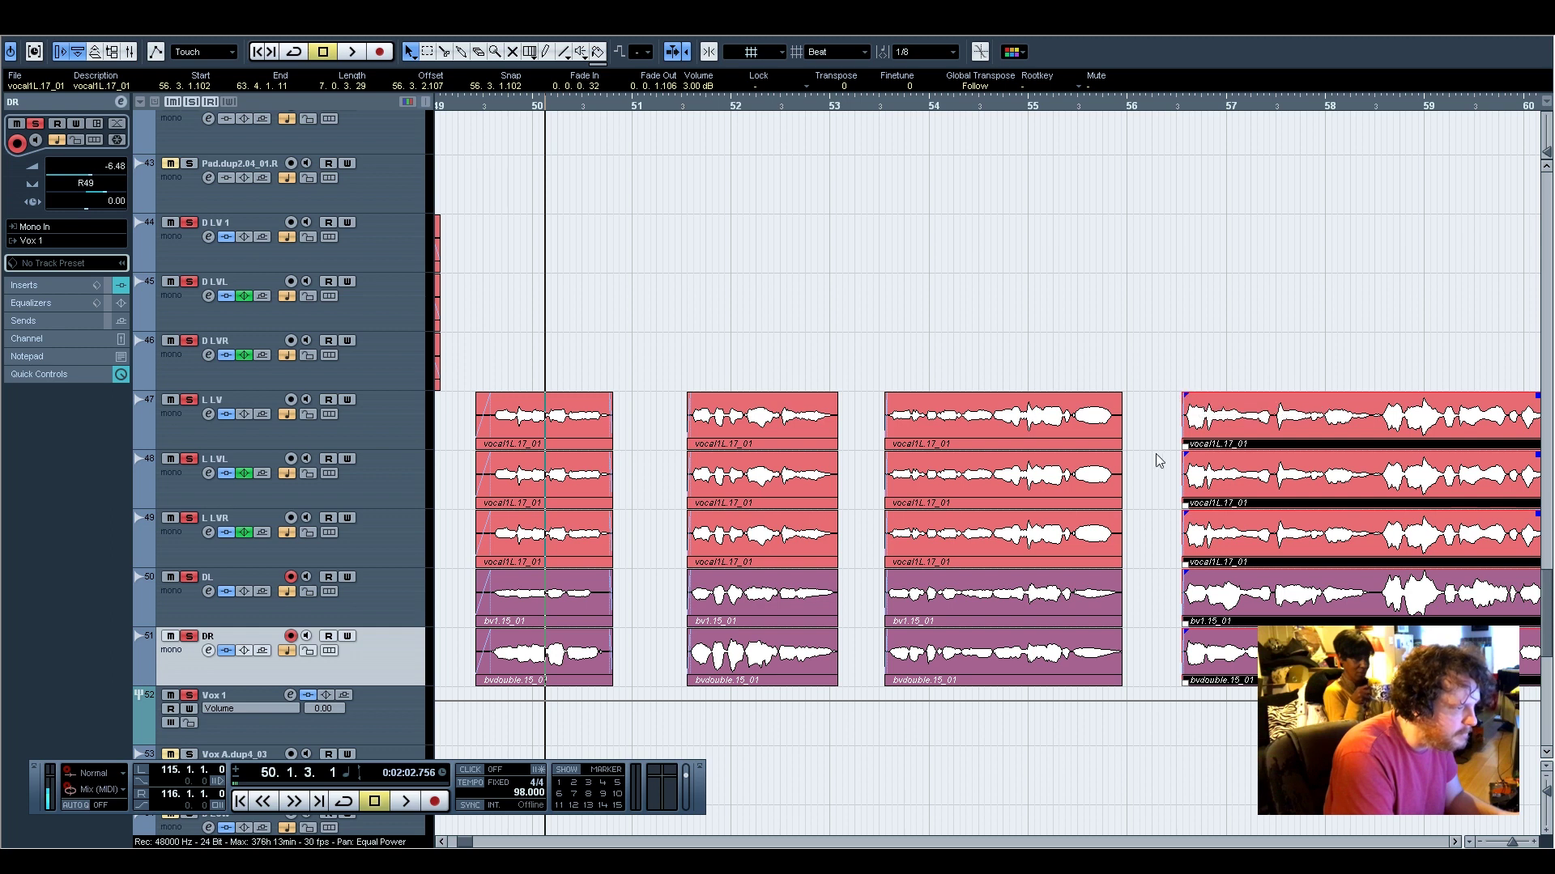
# Tighten the ends of the third phrase's L LV events, and add short fade-outs to its DL and DR events and the second phrase
pyautogui.moveTo(1140, 567); pyautogui.dragTo(1115, 446)
pyautogui.moveTo(1145, 677); pyautogui.dragTo(1122, 586)
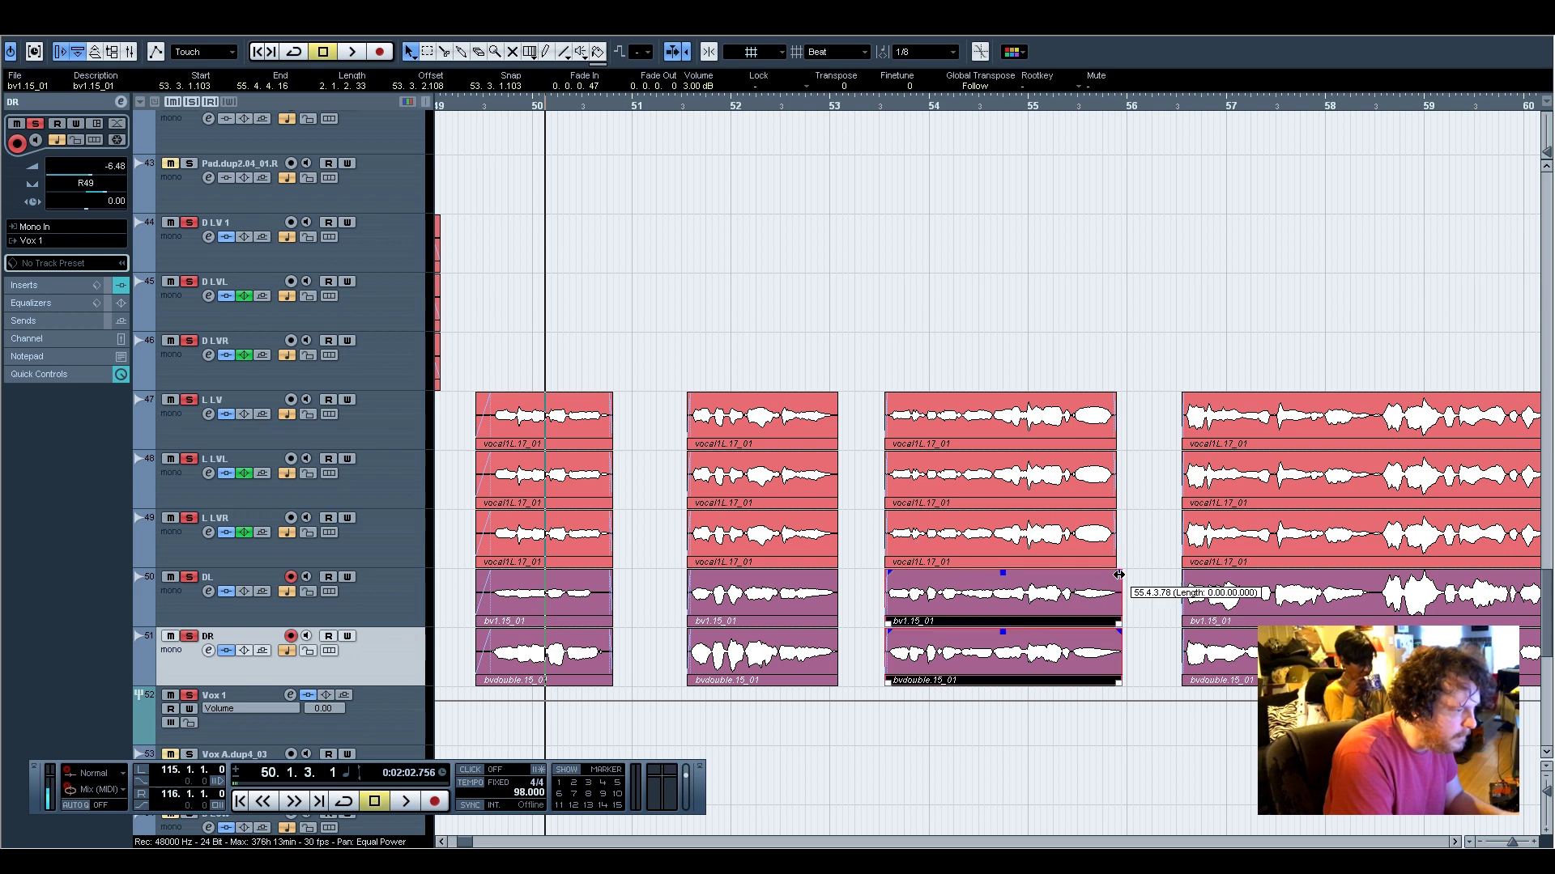
pyautogui.moveTo(863, 655); pyautogui.dragTo(827, 397)
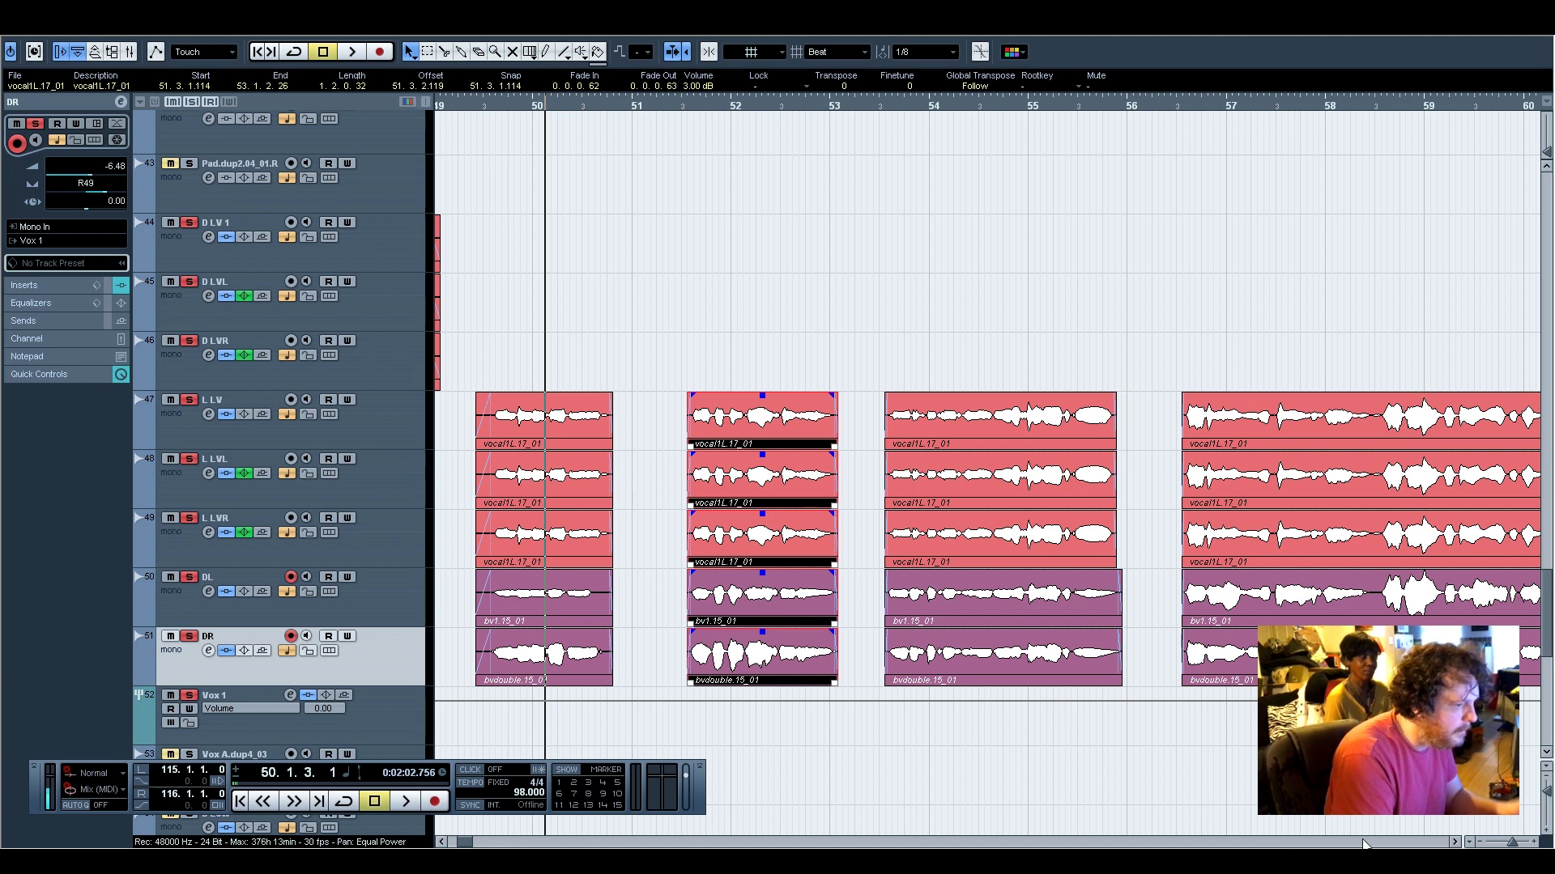
# Trim the ends of the last phrase's L LV events and end its DL and DR events at 63.2.2.79
pyautogui.click(1455, 843)
pyautogui.click(1455, 842)
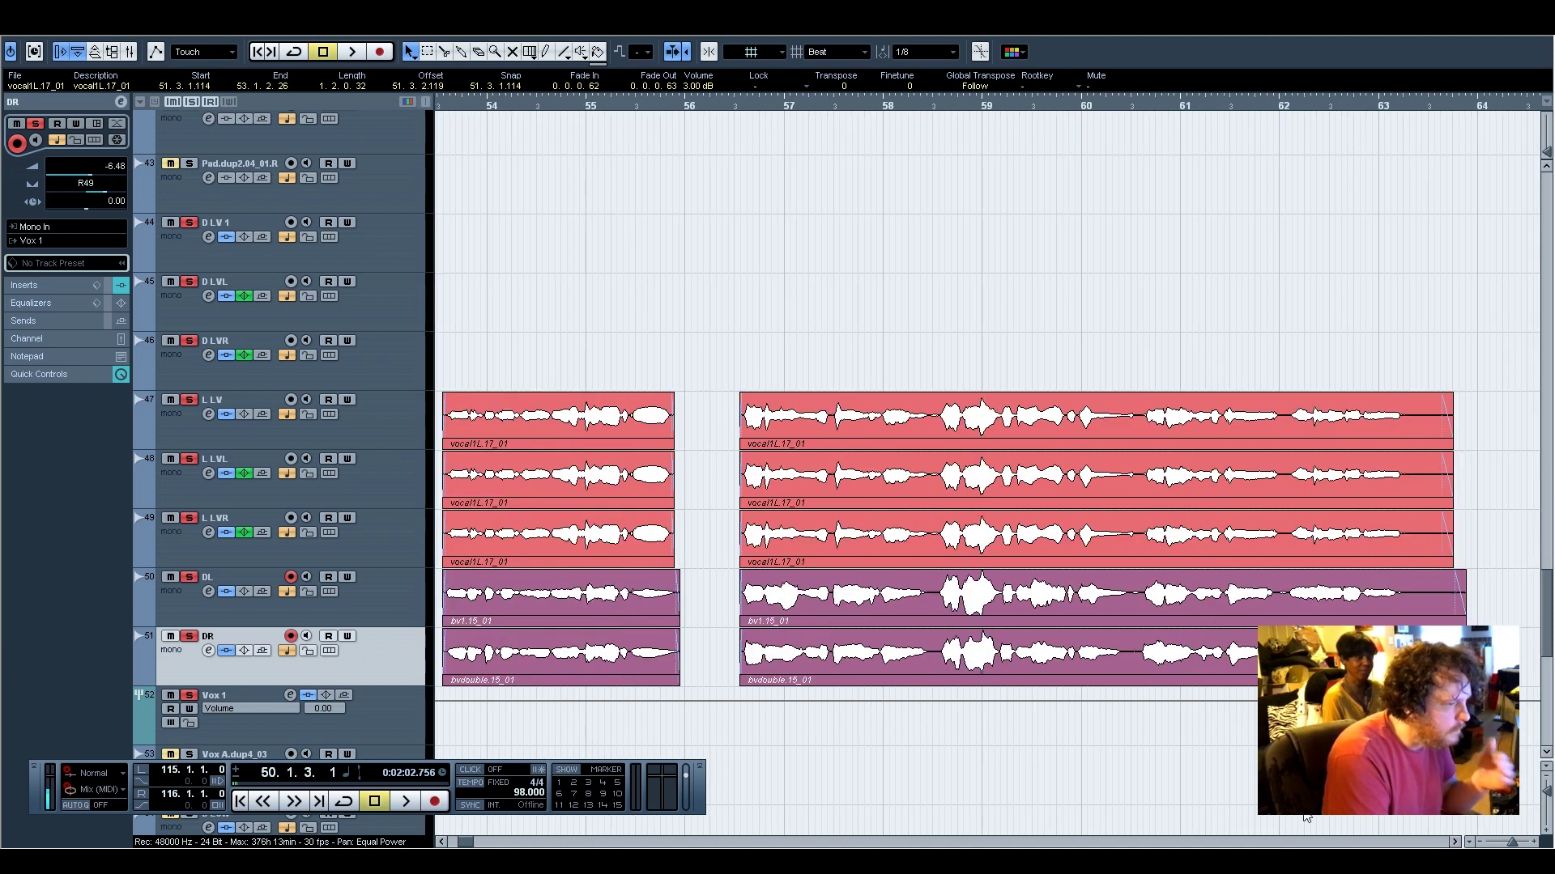
pyautogui.moveTo(1486, 544); pyautogui.dragTo(1414, 444)
pyautogui.moveTo(1499, 586); pyautogui.dragTo(1413, 626)
# Play the cleaned-up layered vocals from the start of the first phrase to about 63.4
pyautogui.click(443, 842)
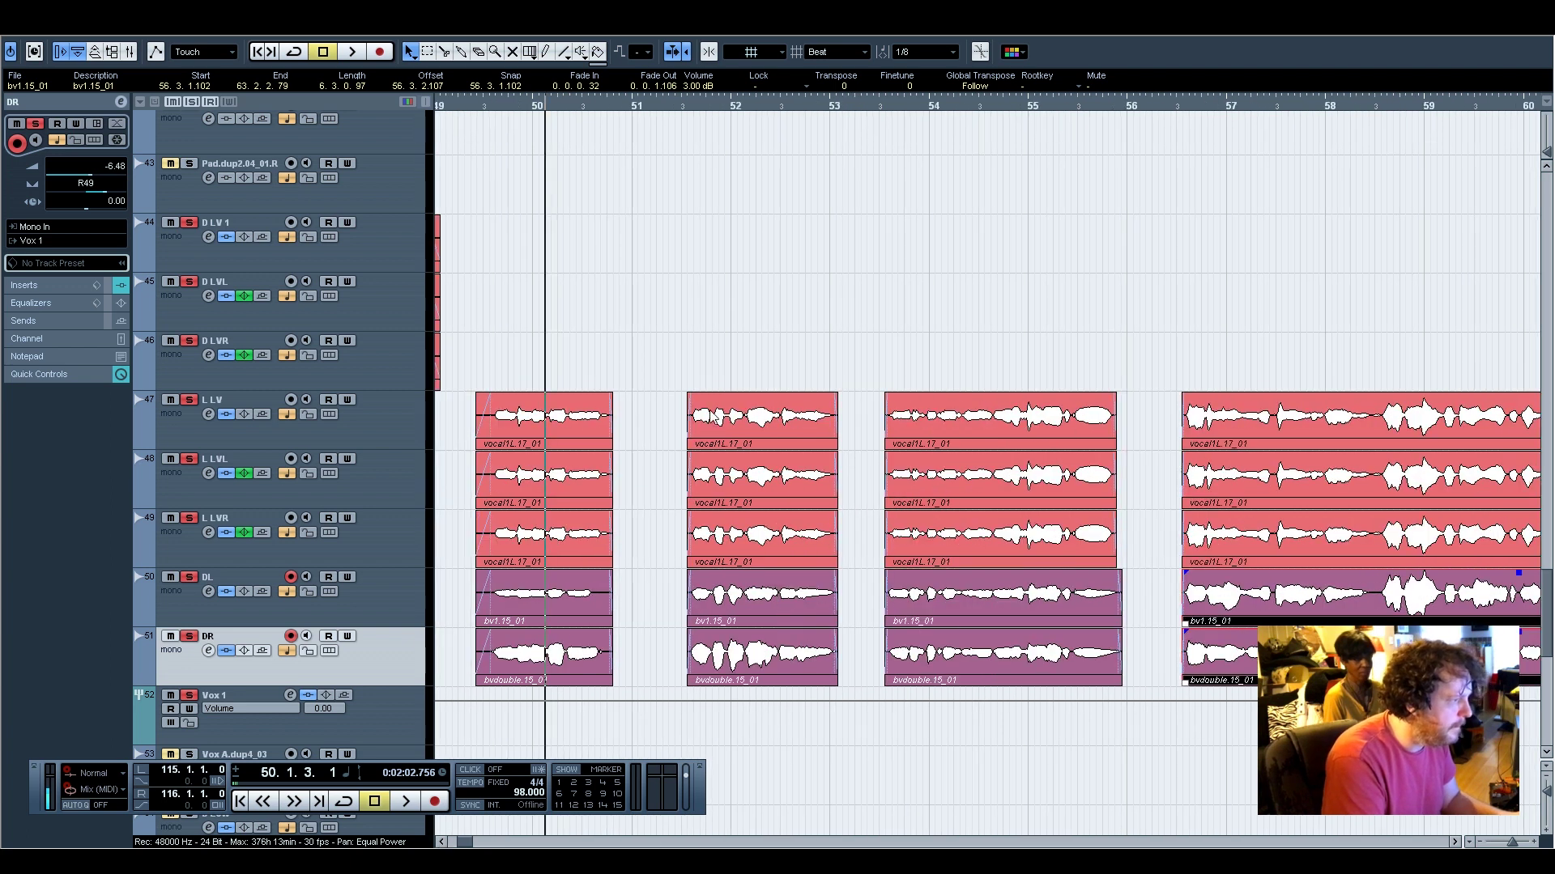
pyautogui.click(474, 105)
pyautogui.press('space')
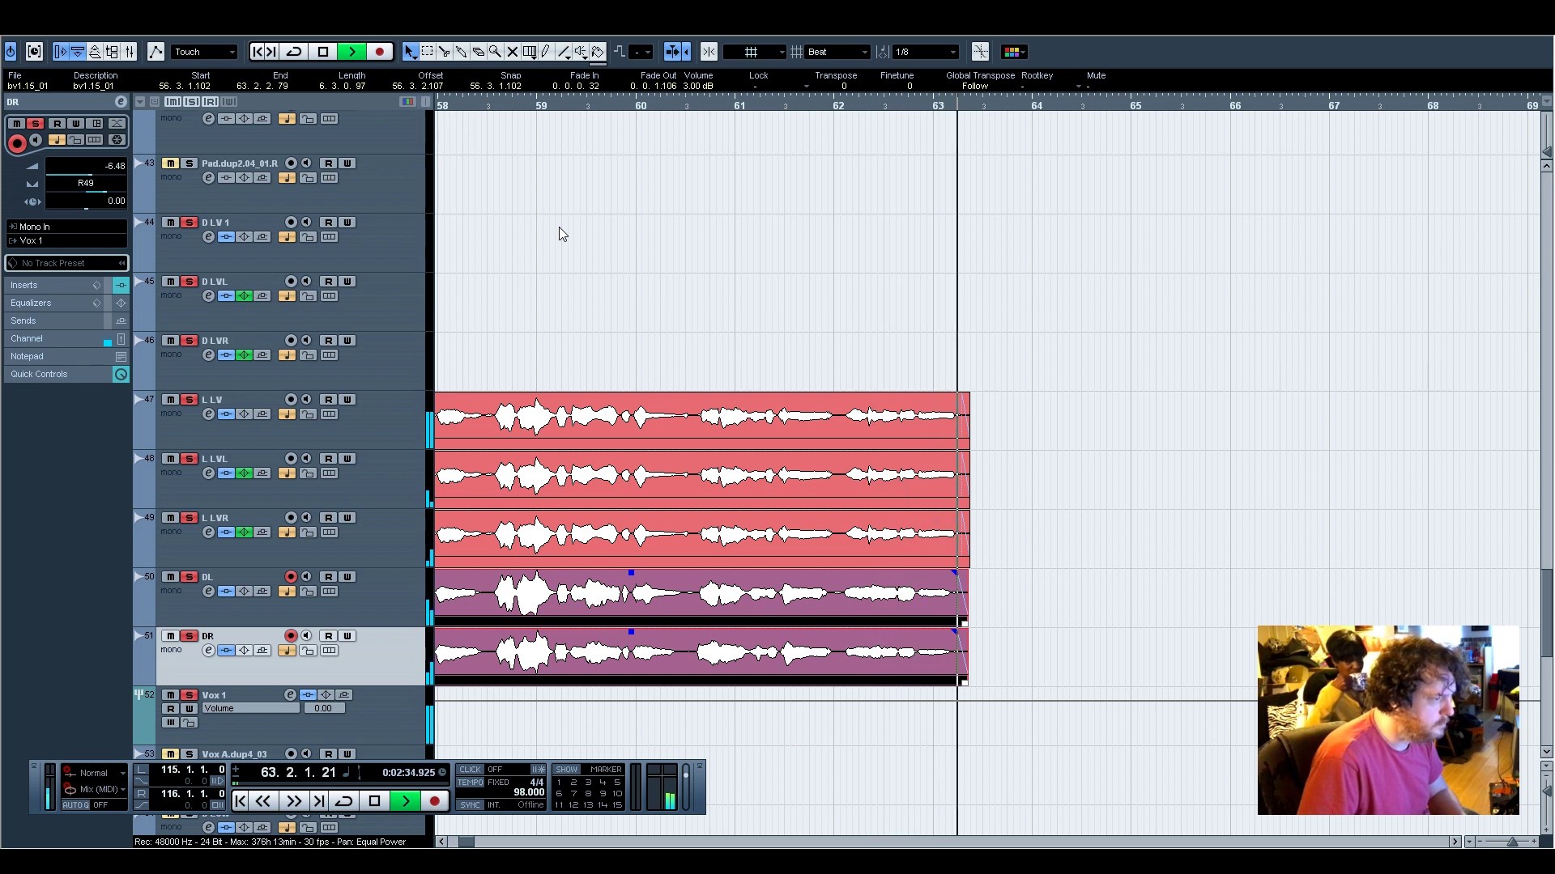
pyautogui.press('space')
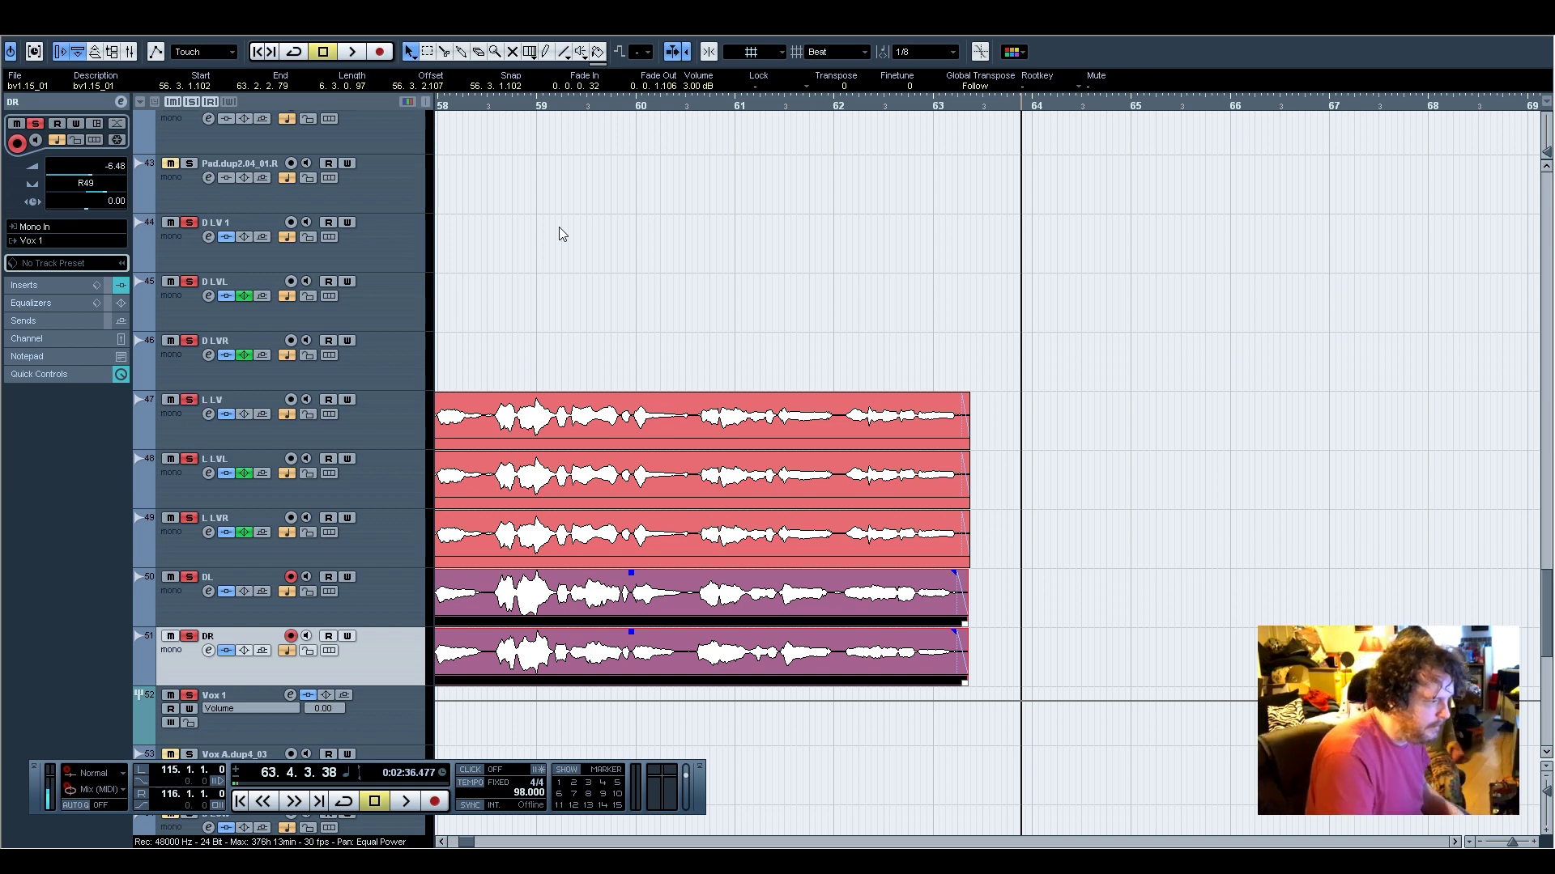
# Turn off solo on the Vox 1 group and solo the Choir group
pyautogui.scroll(-5, 891, 624)
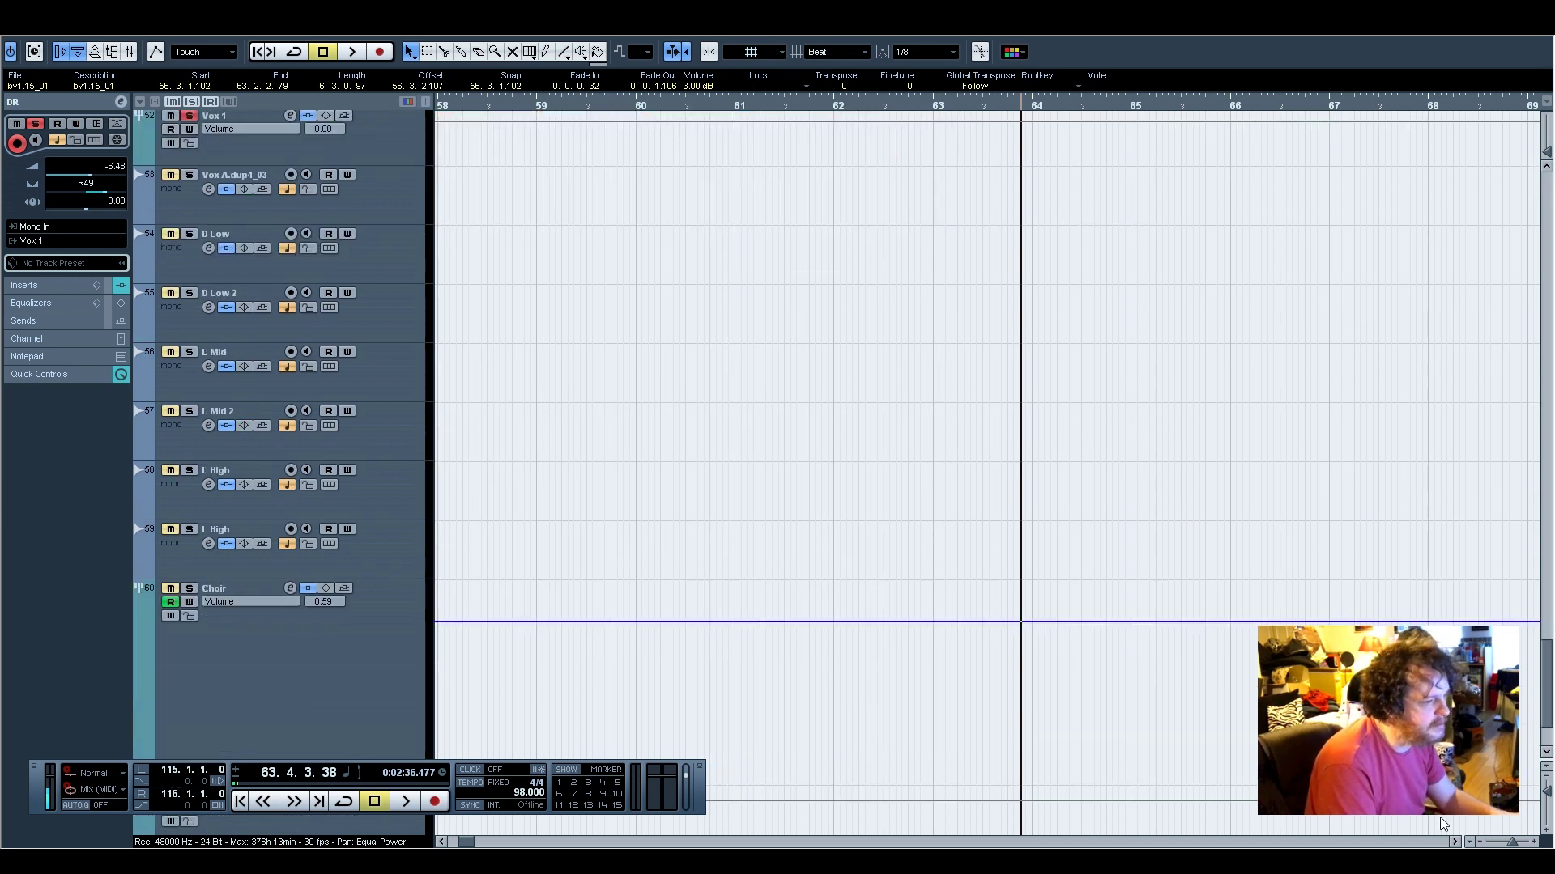
pyautogui.moveTo(1516, 846); pyautogui.dragTo(1511, 845)
pyautogui.scroll(5, 965, 645)
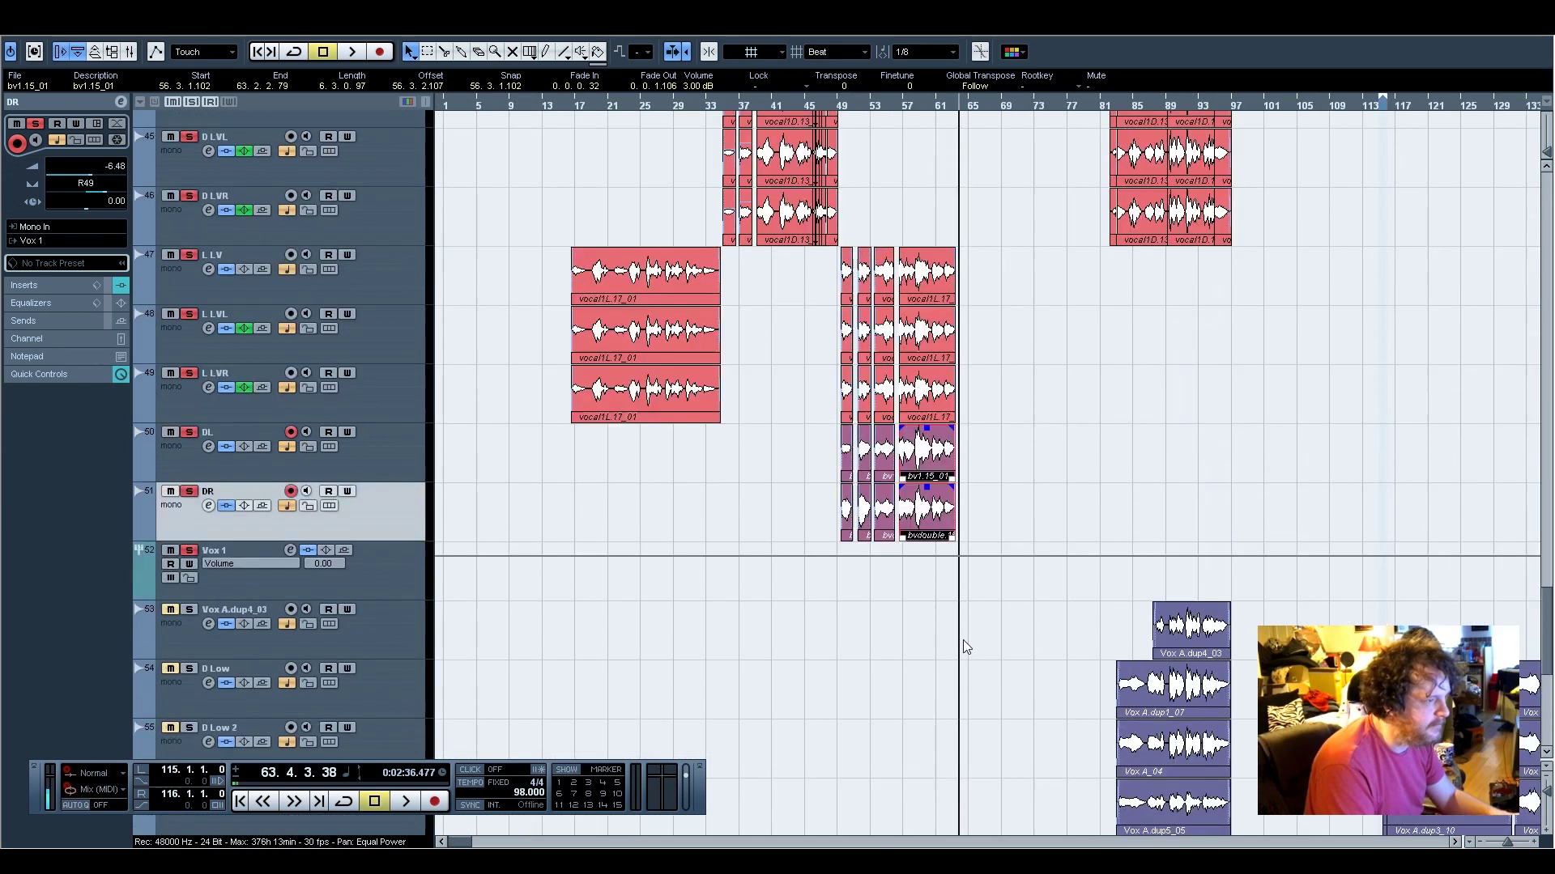
pyautogui.scroll(-2, 964, 646)
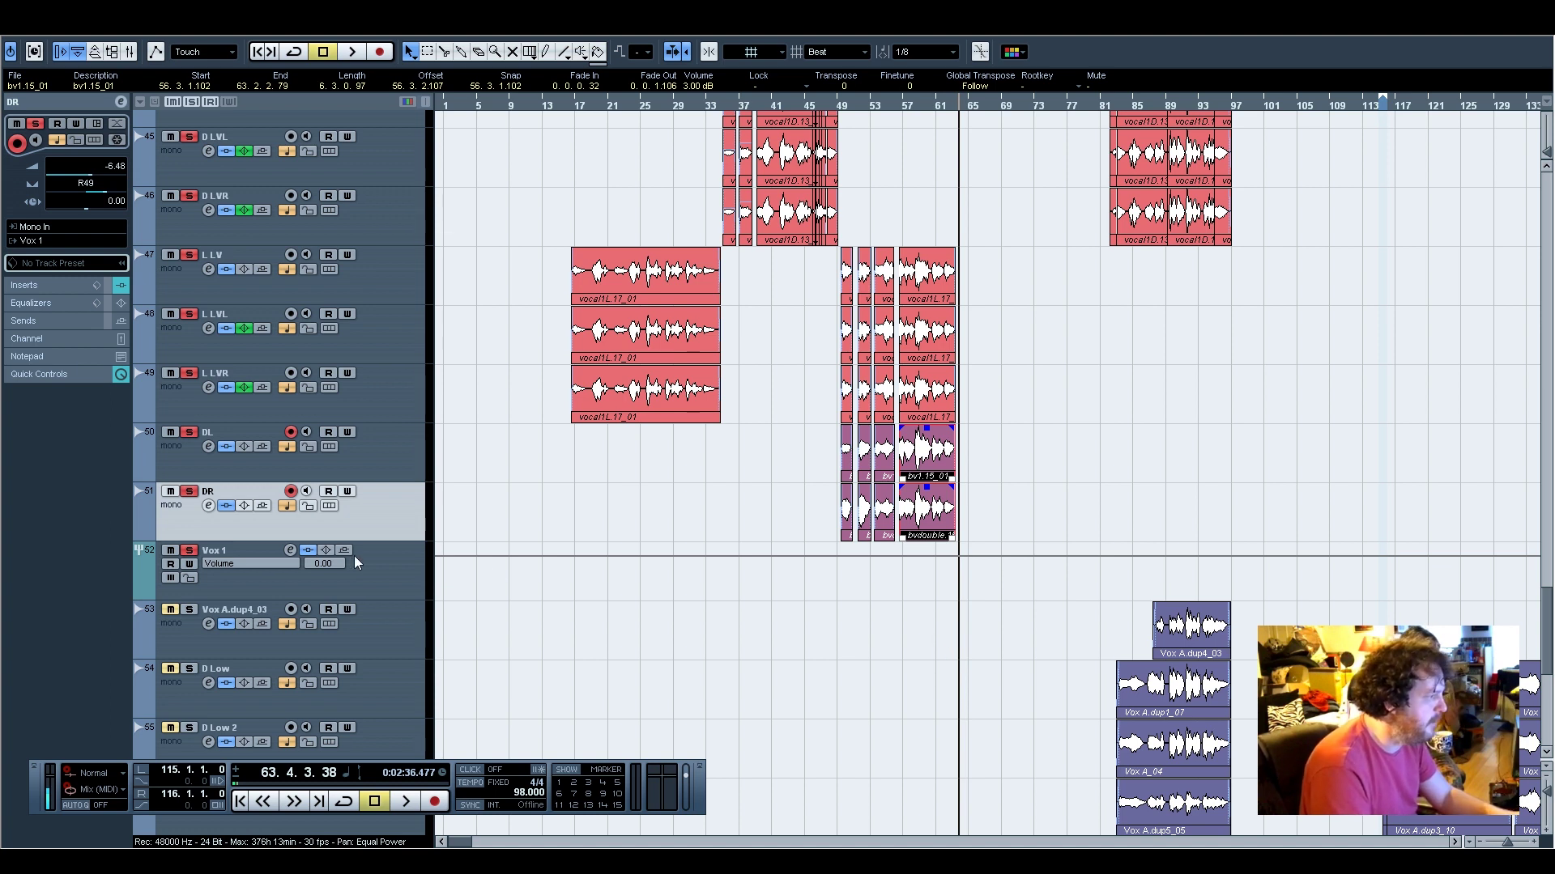
pyautogui.click(190, 550)
pyautogui.scroll(-5, 933, 632)
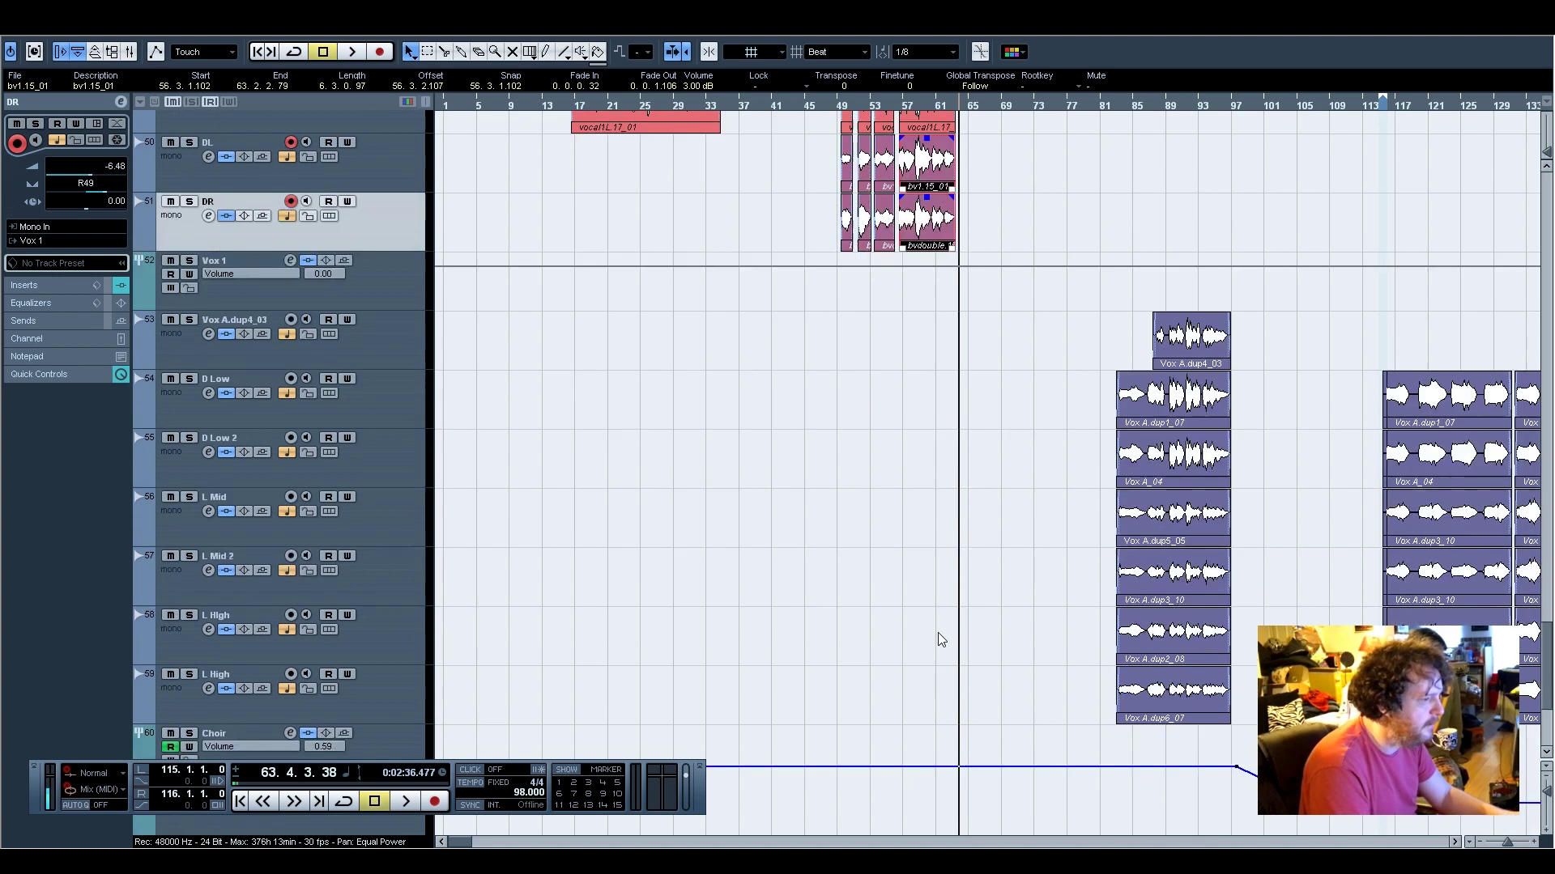
pyautogui.scroll(-3, 843, 479)
pyautogui.scroll(3, 843, 479)
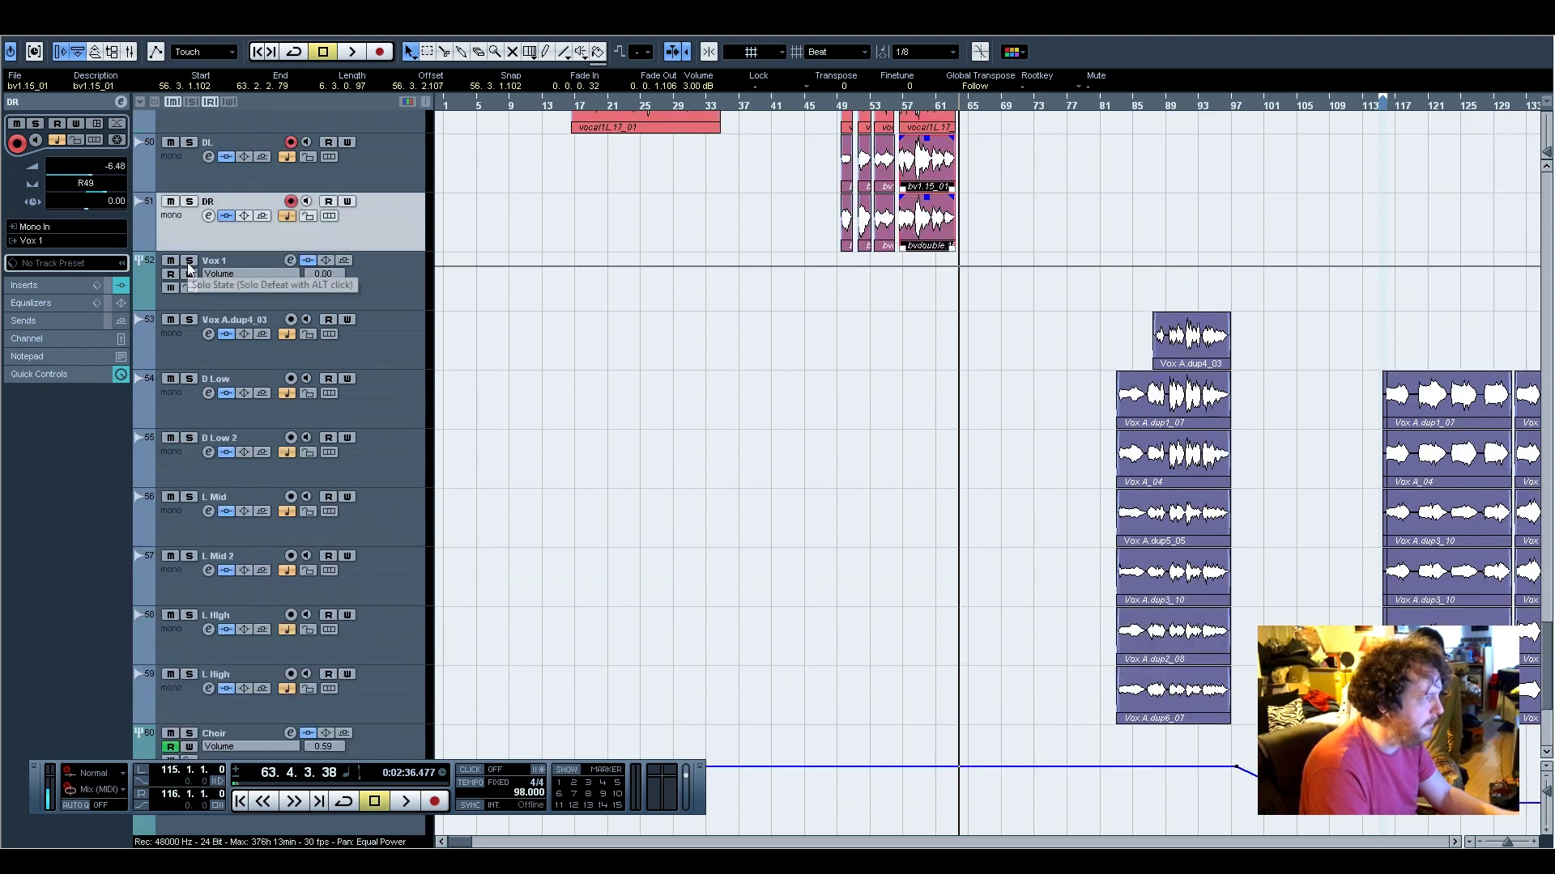
pyautogui.scroll(-5, 637, 559)
pyautogui.click(190, 445)
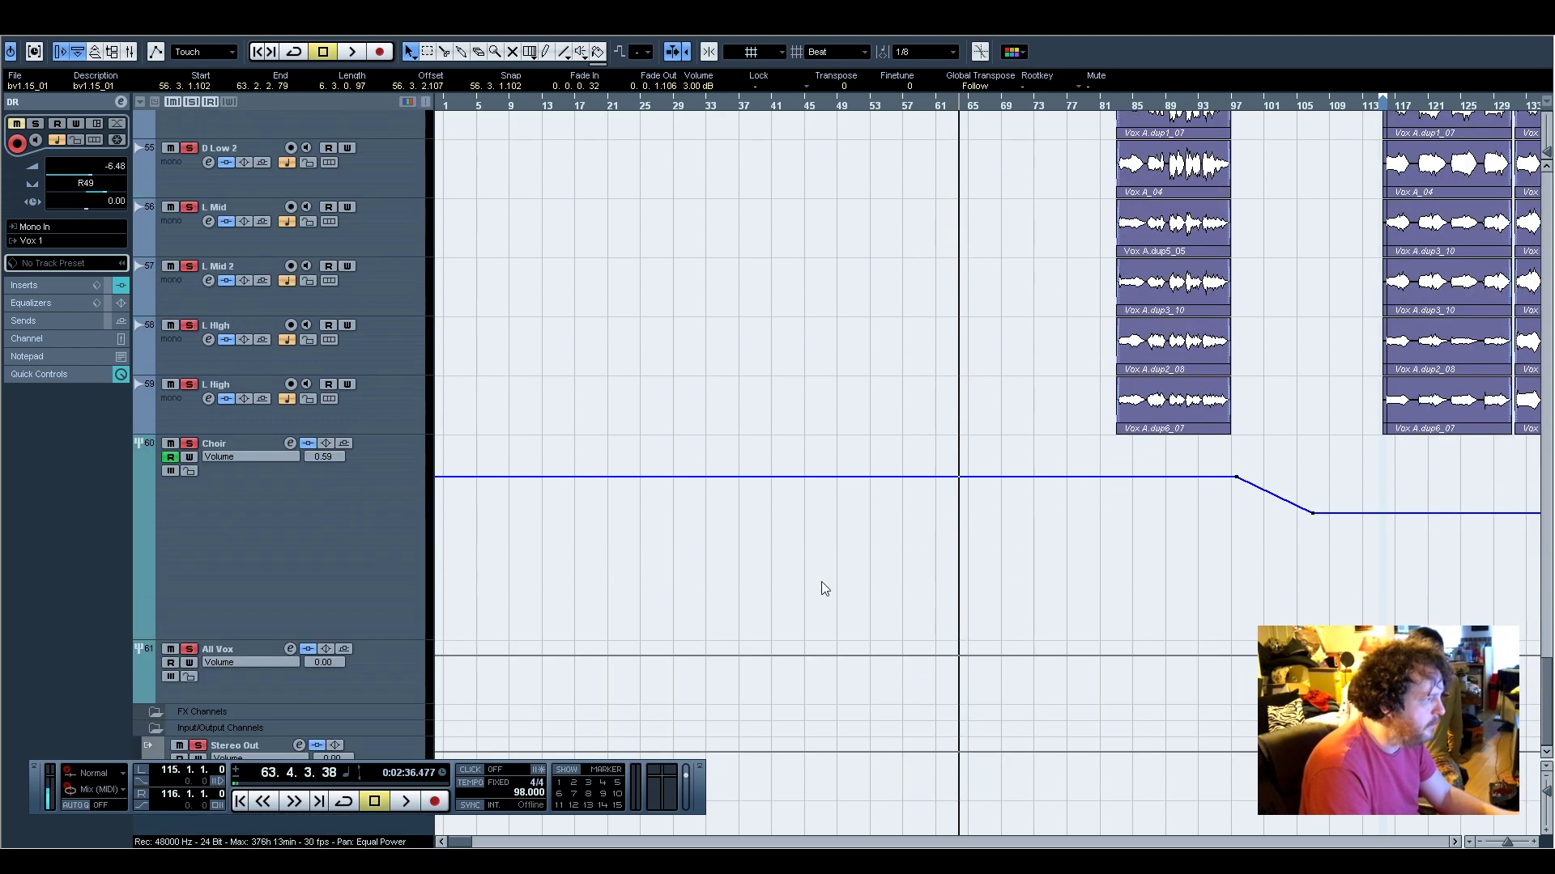
# Examine the volume and pan settings of the choir tracks, from D Low through L High, and of Vox A.dup4_03
pyautogui.scroll(5, 842, 592)
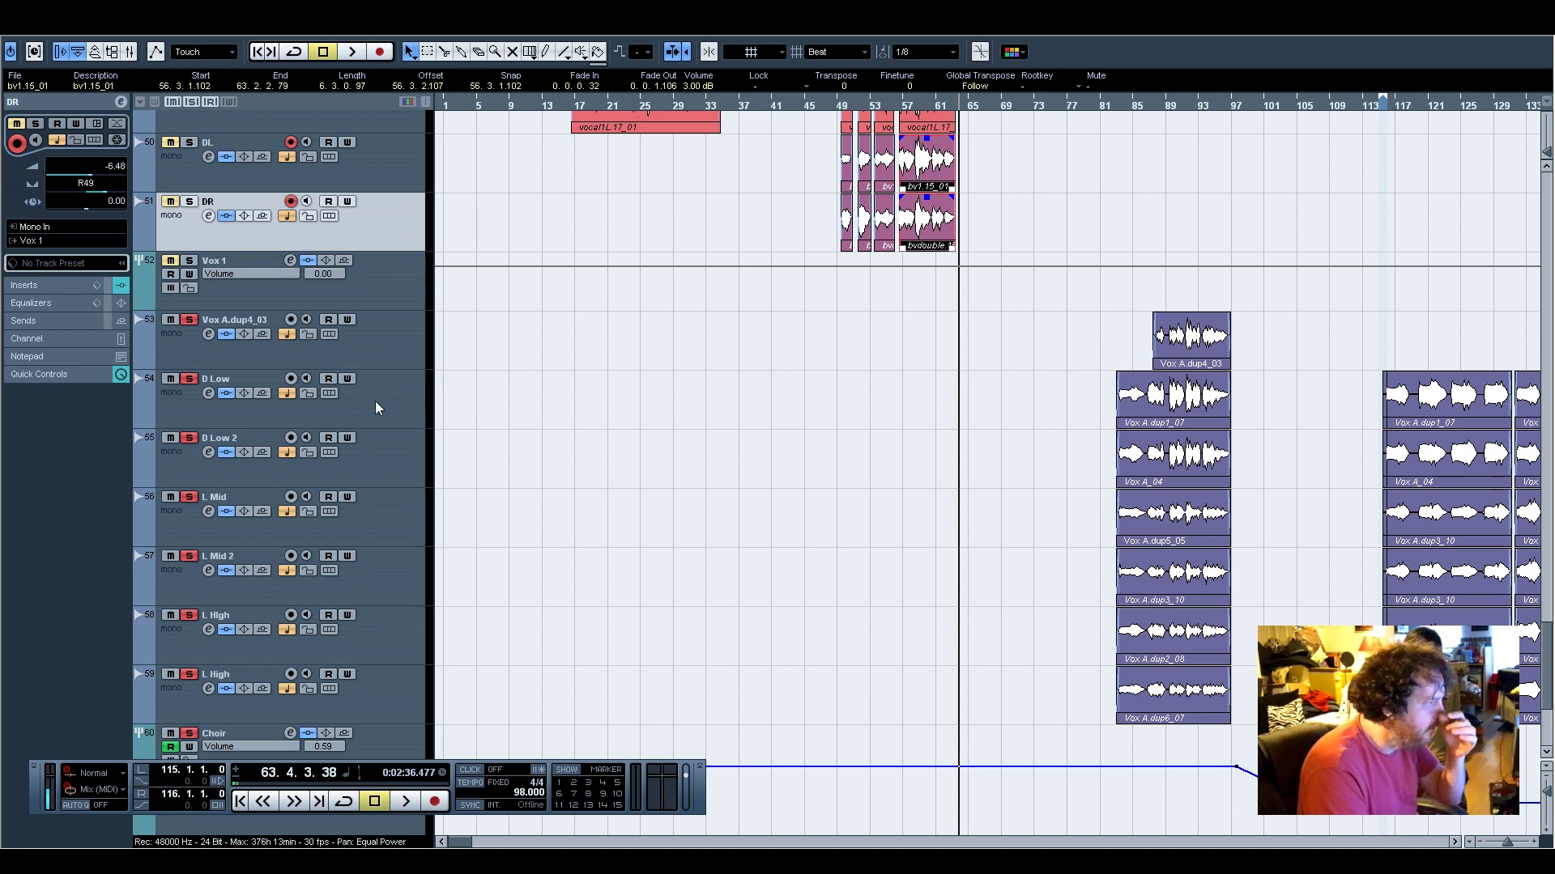
pyautogui.click(395, 412)
pyautogui.click(396, 452)
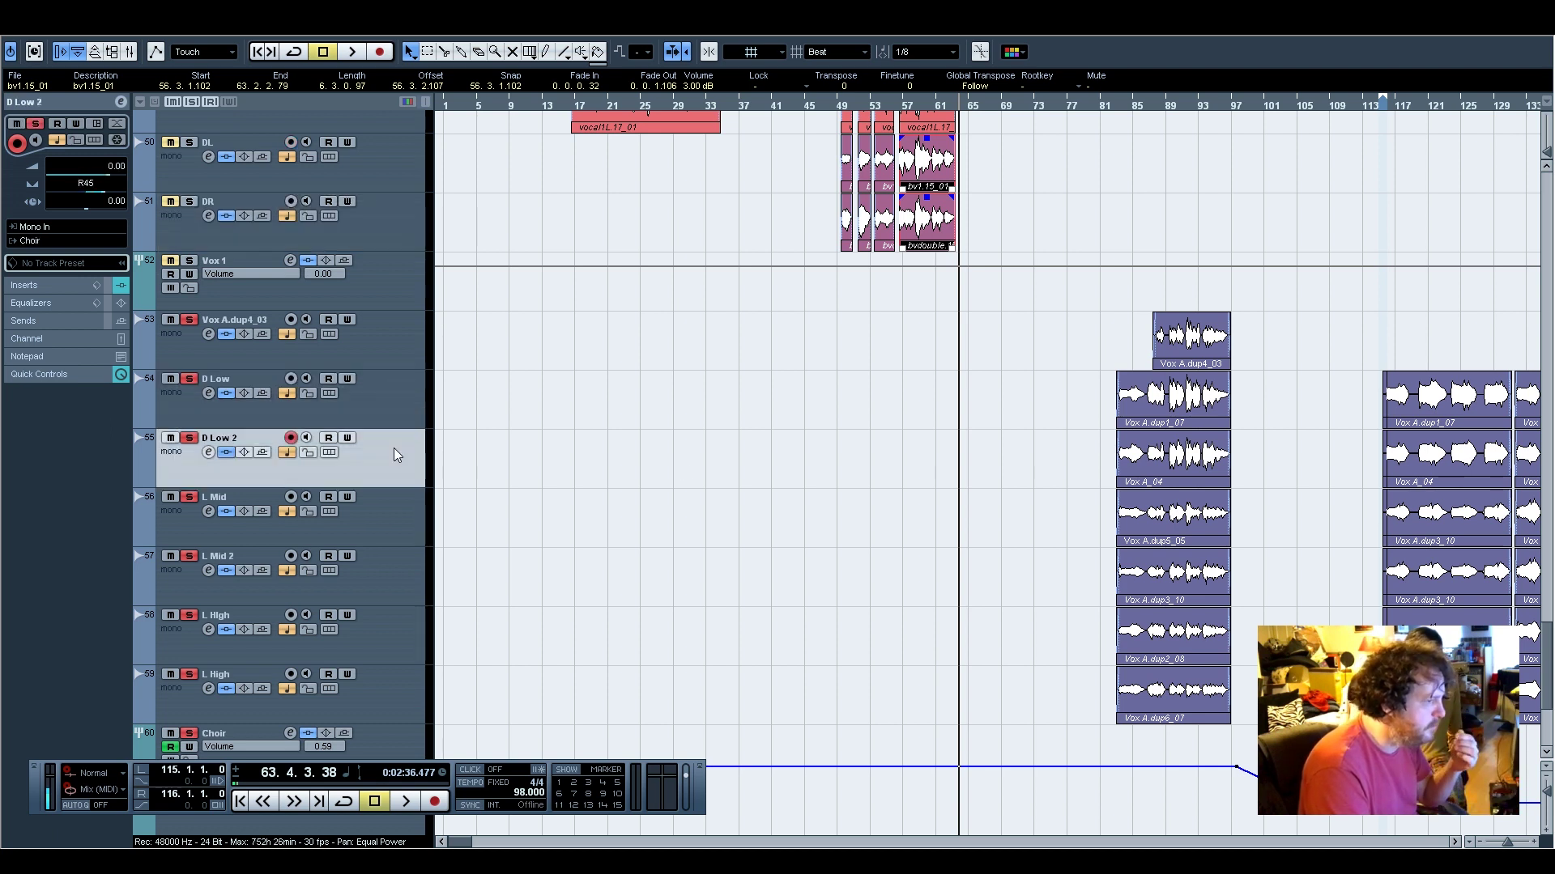
pyautogui.click(405, 515)
pyautogui.click(396, 567)
pyautogui.click(401, 644)
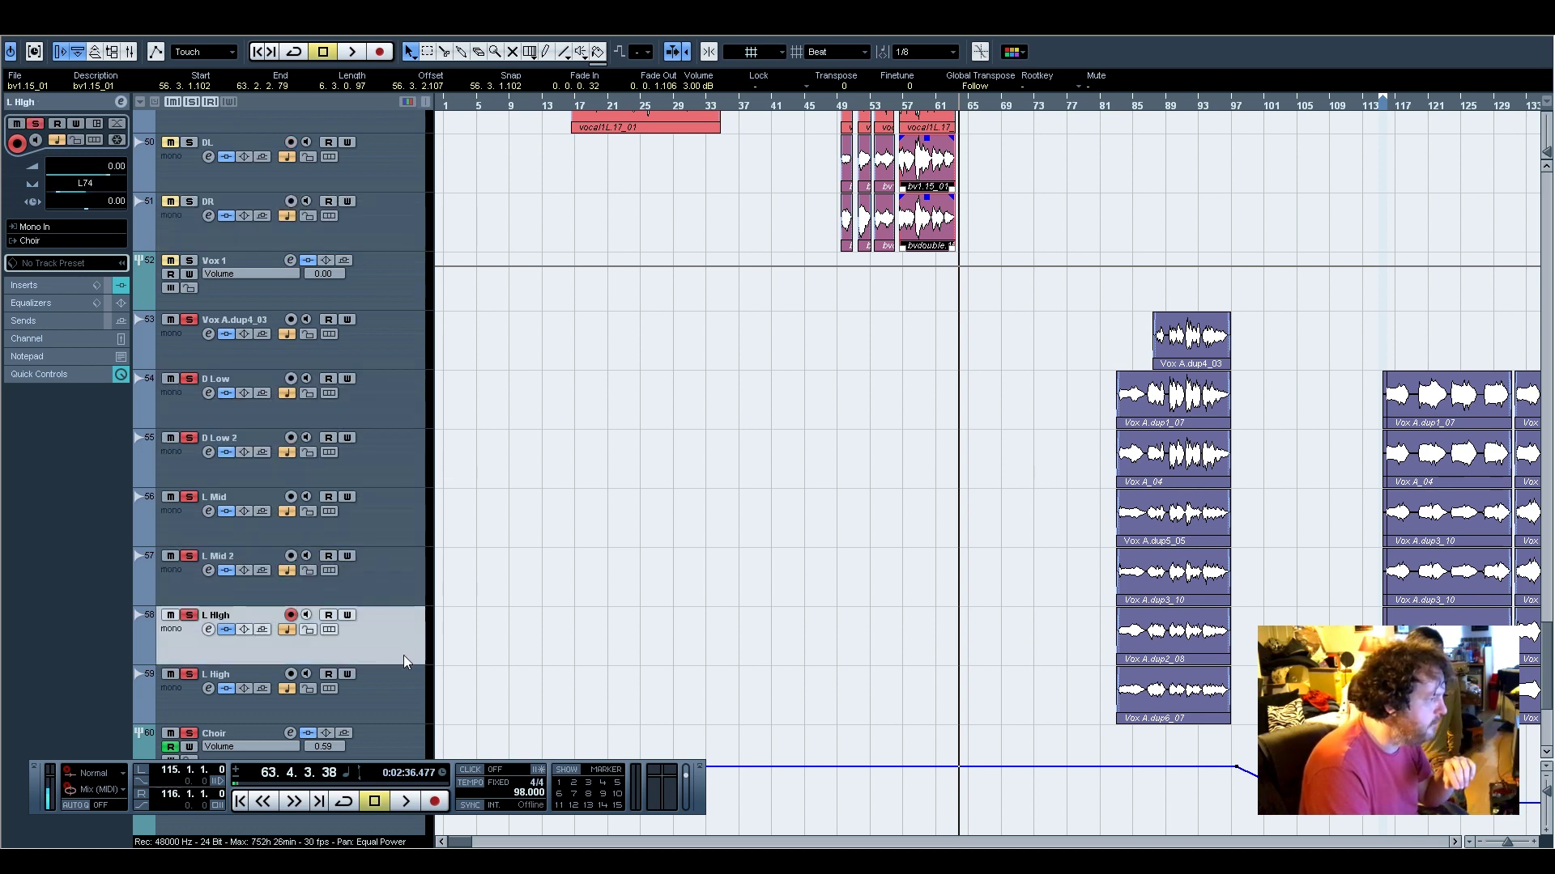
pyautogui.click(408, 702)
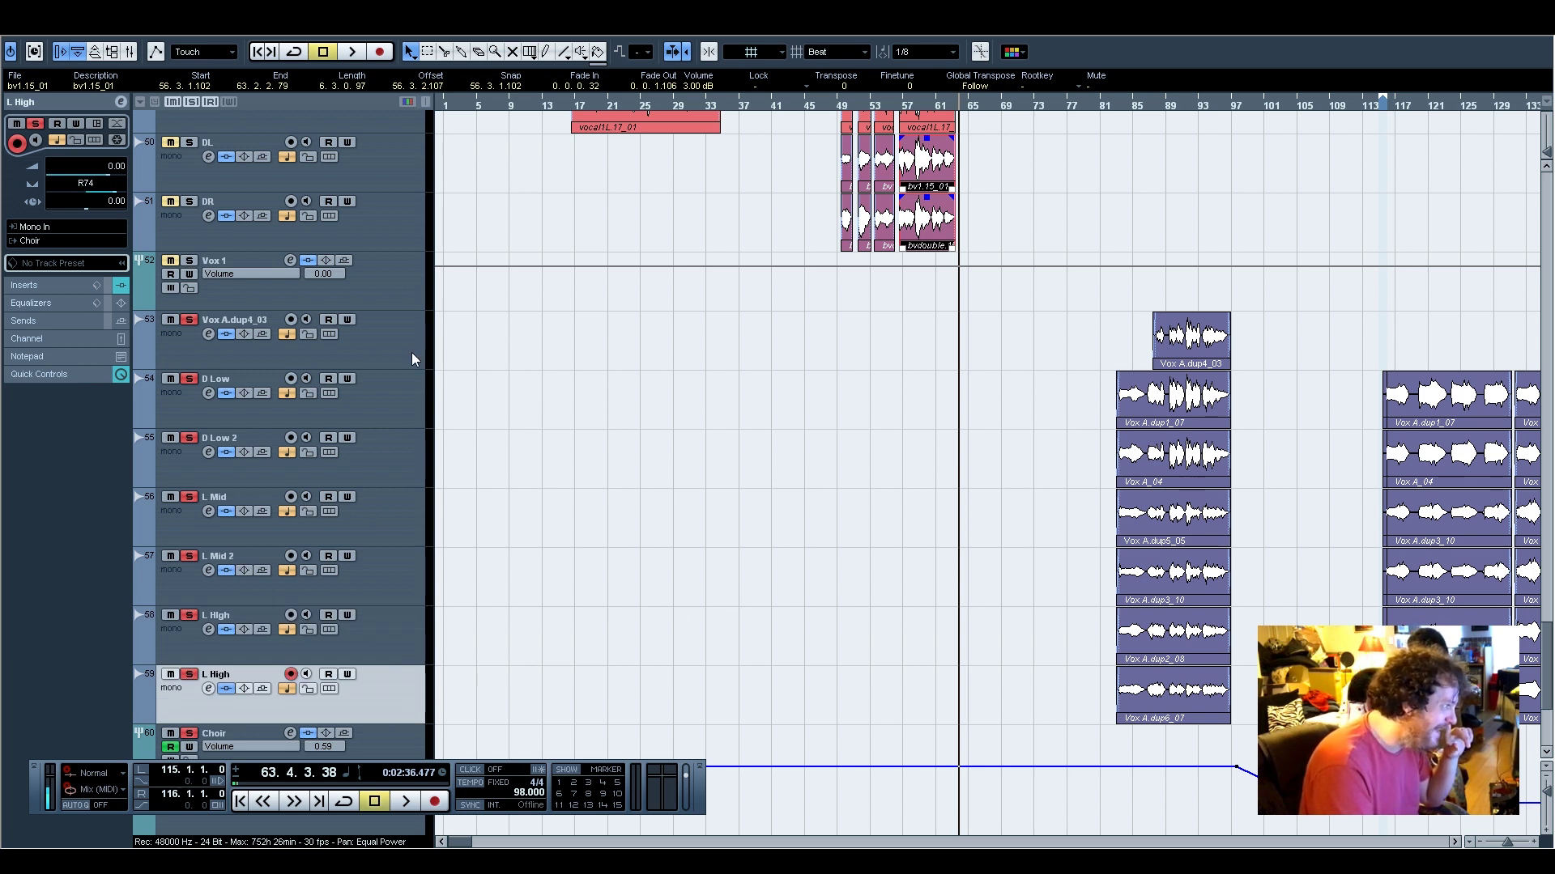
pyautogui.click(385, 336)
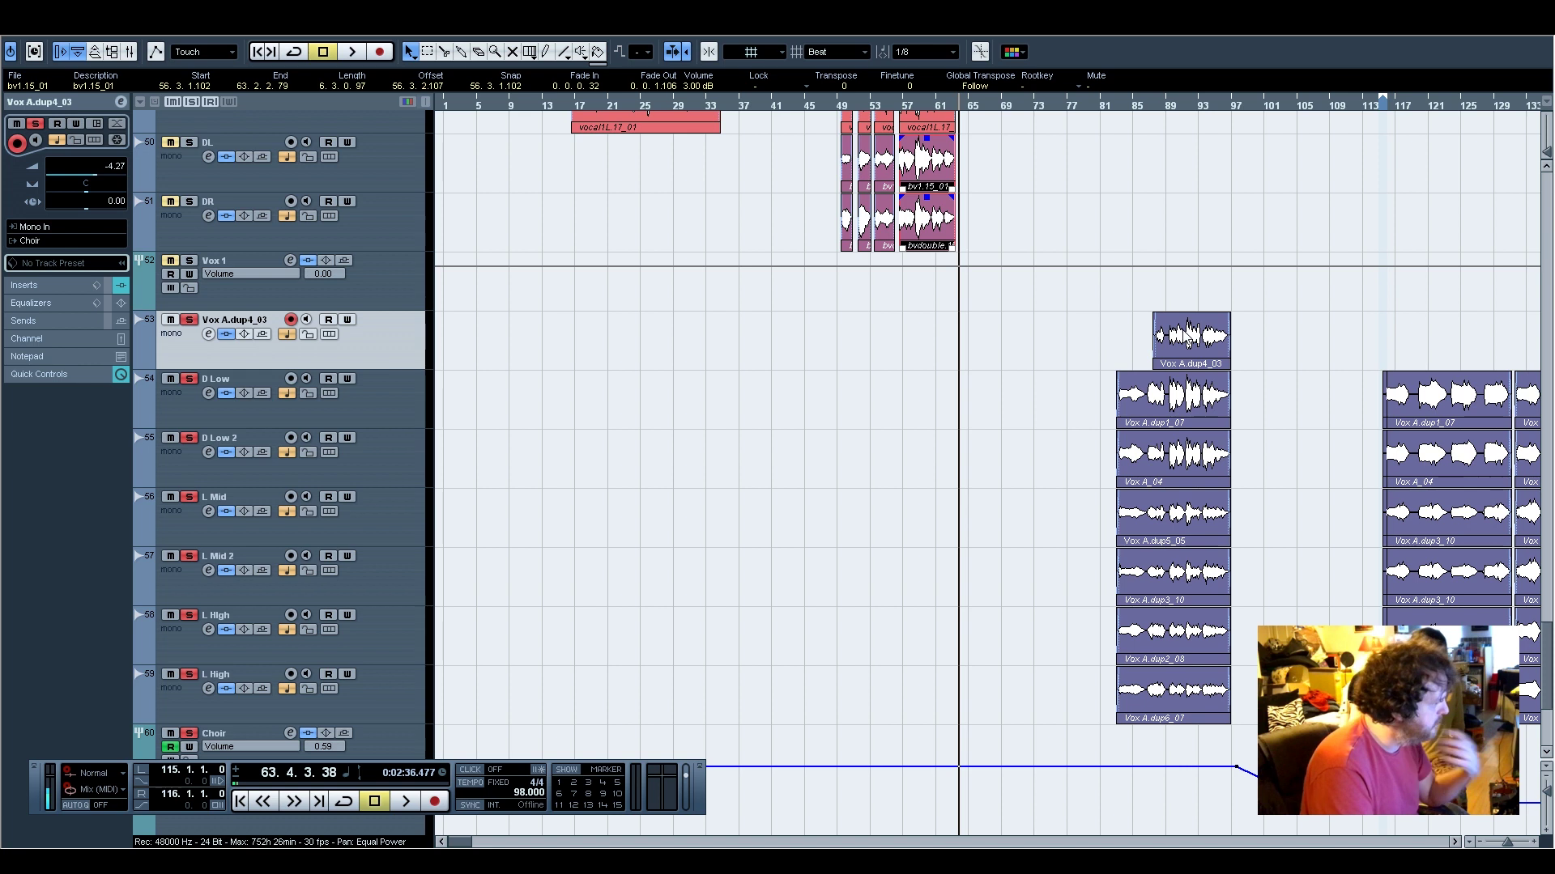
# Set the playback position to 83.1.2.109 at the first choir entry and turn off solo on the Choir group
pyautogui.click(1113, 106)
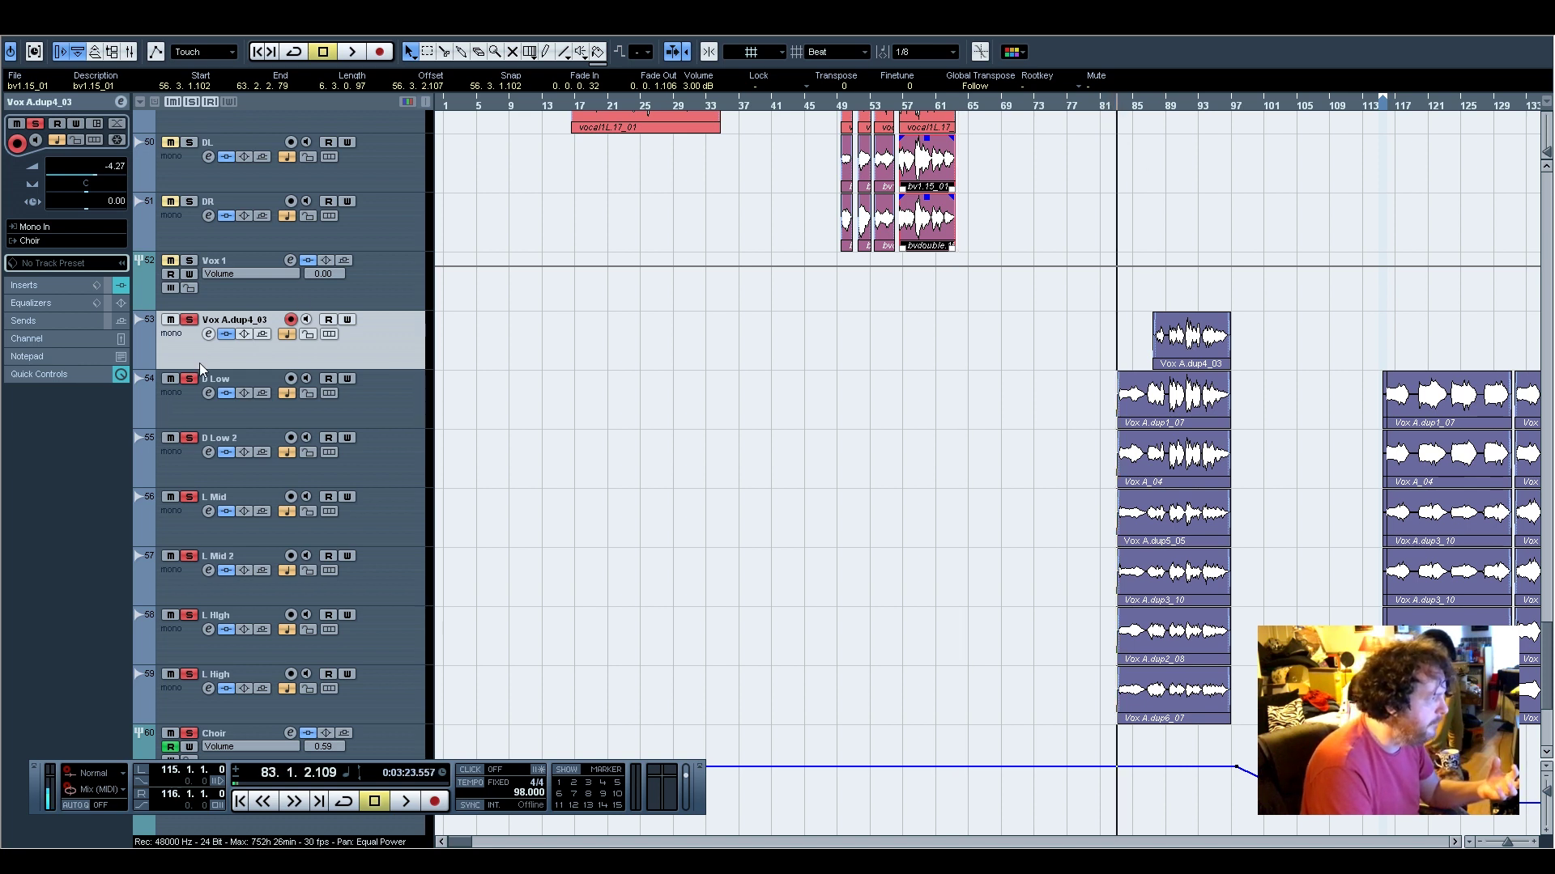
pyautogui.click(192, 322)
pyautogui.click(192, 322)
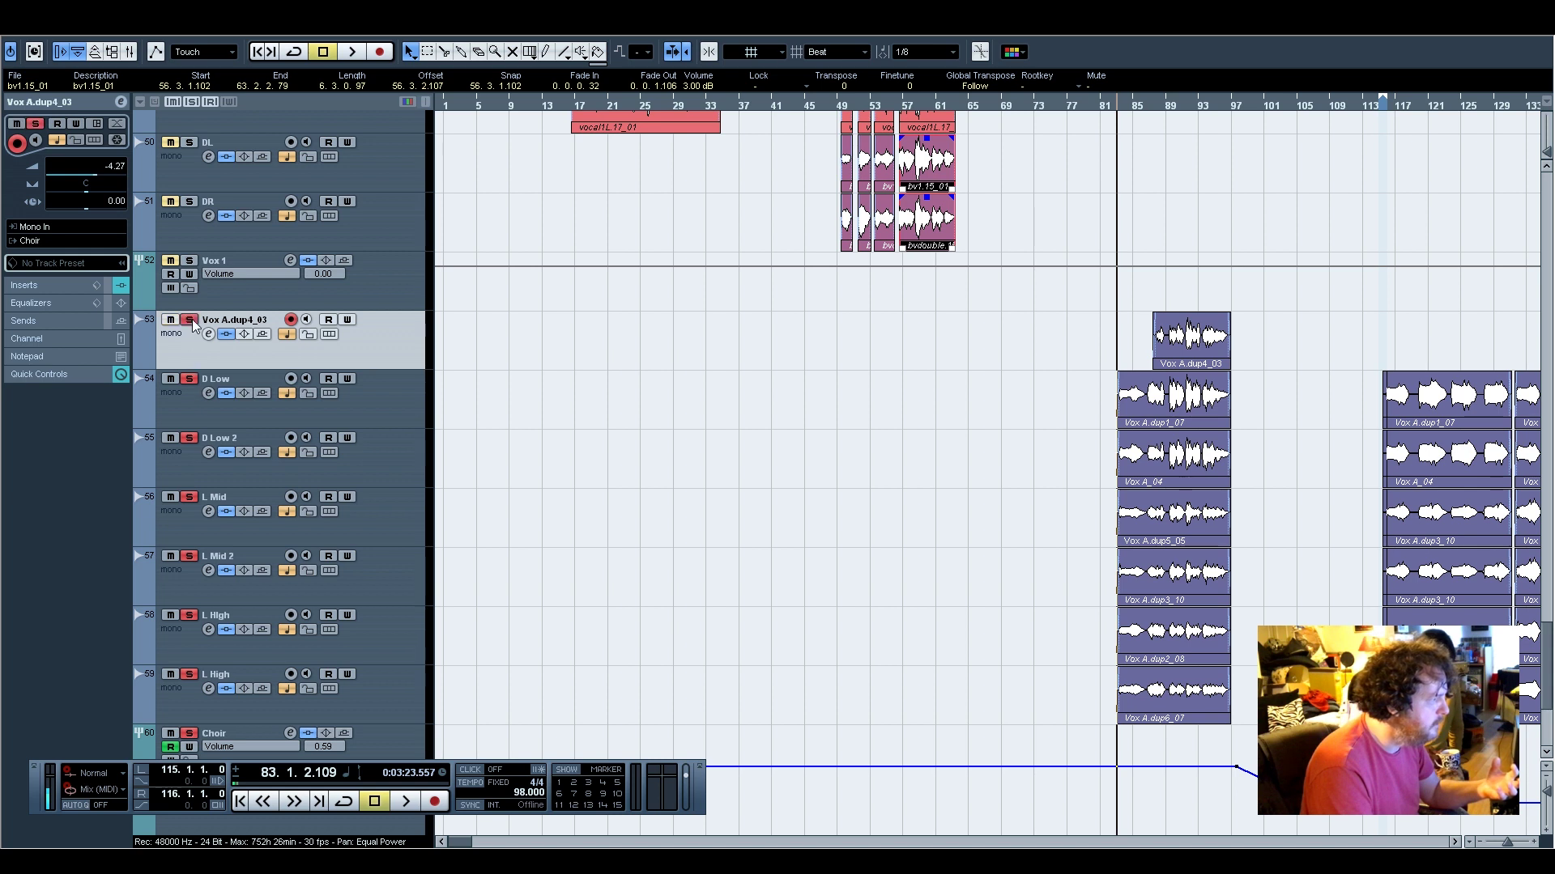
pyautogui.click(193, 736)
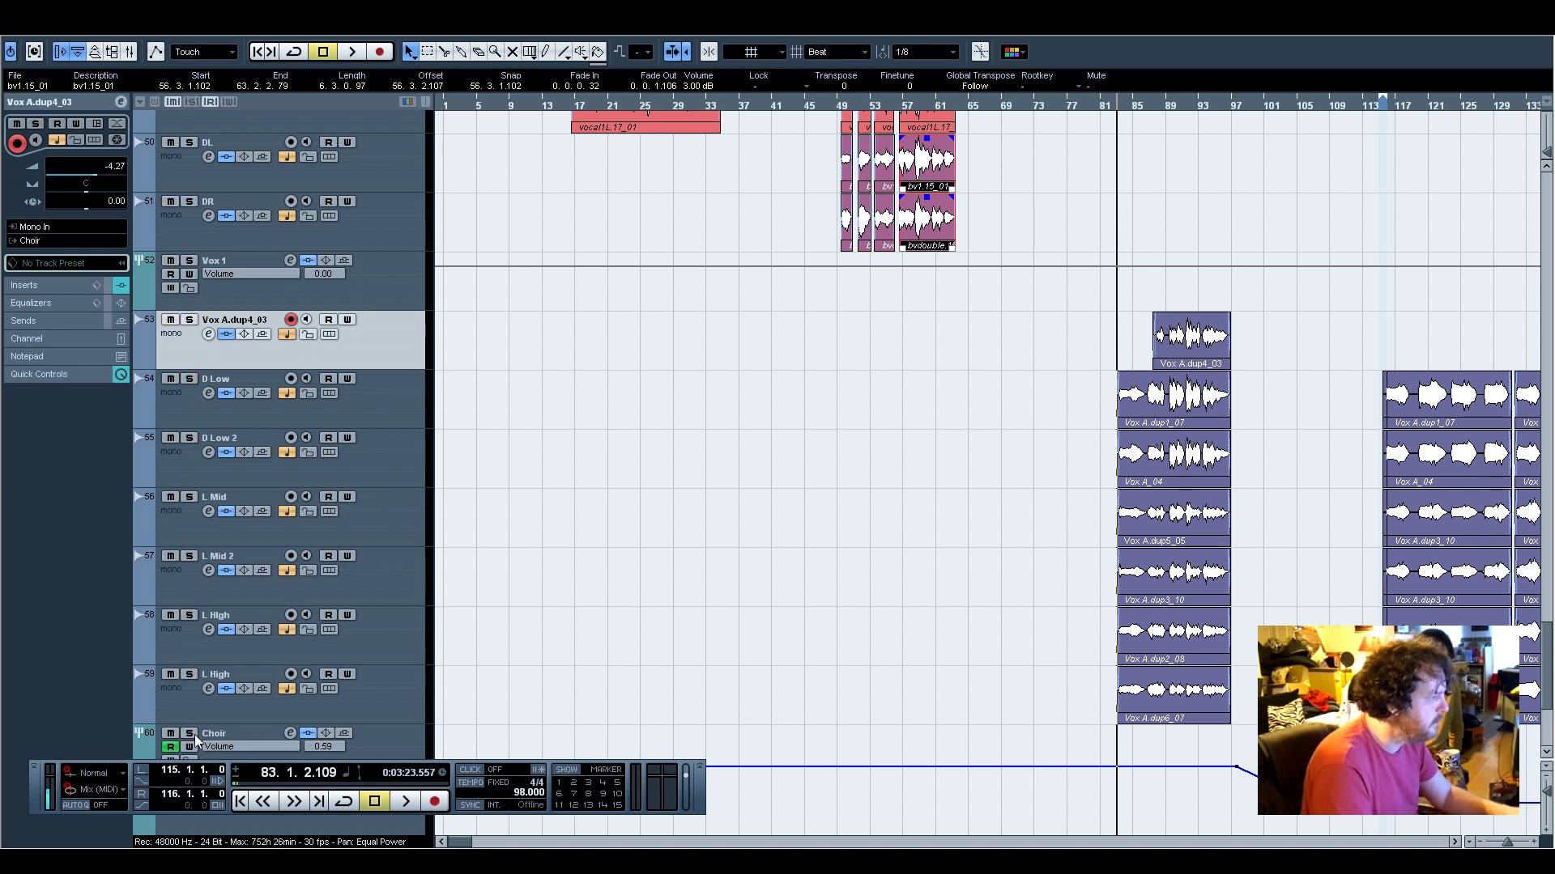
# Solo the D Low and D Low 2 tracks and play the opening of the first choir entry
pyautogui.click(188, 379)
pyautogui.click(188, 438)
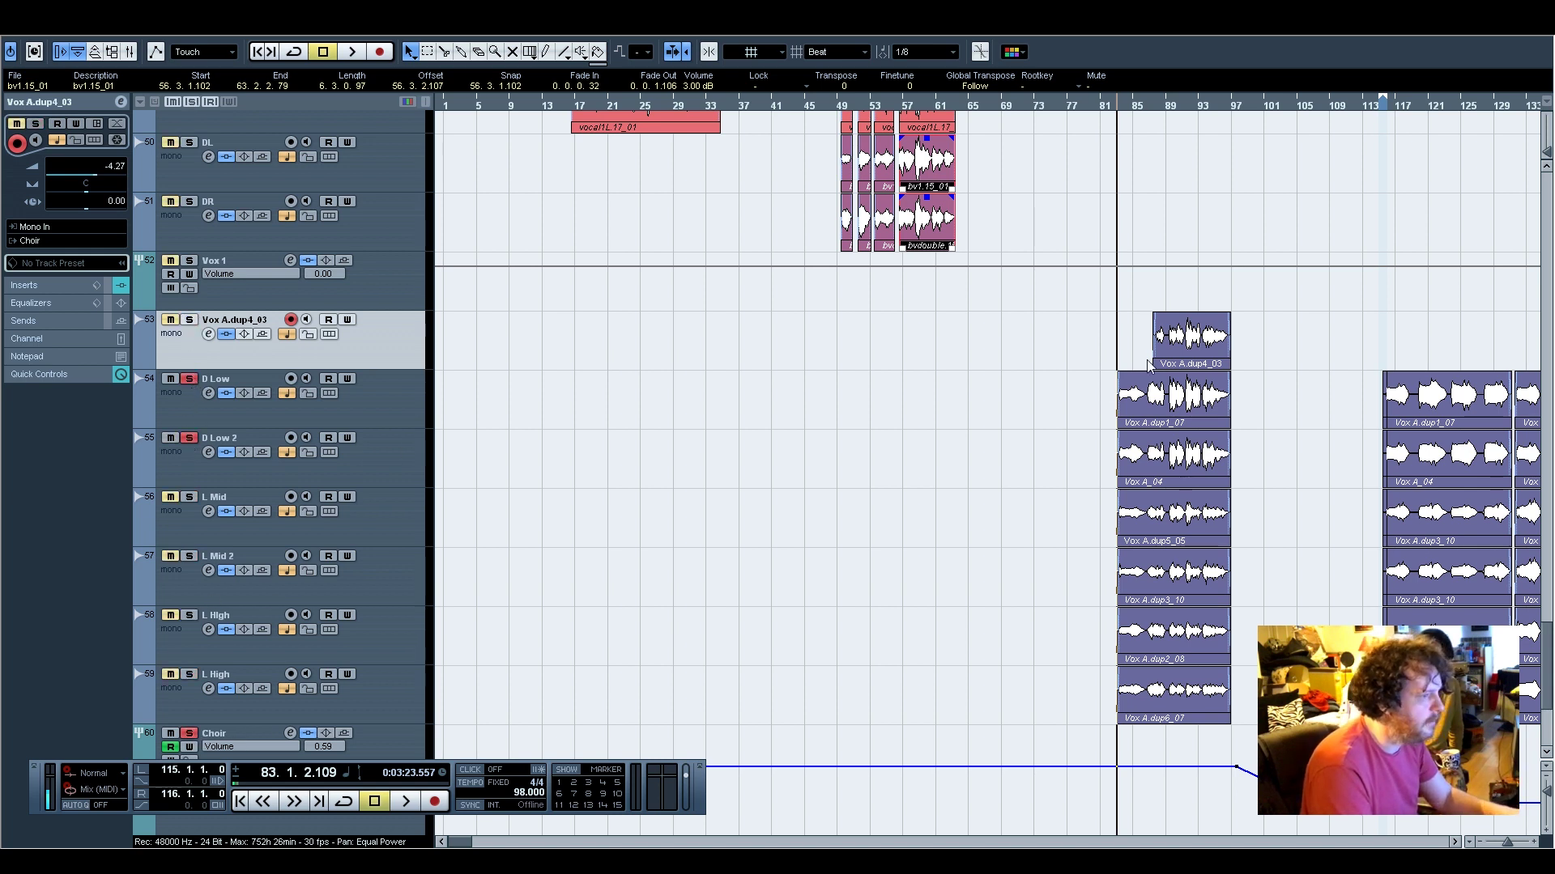
pyautogui.press('space')
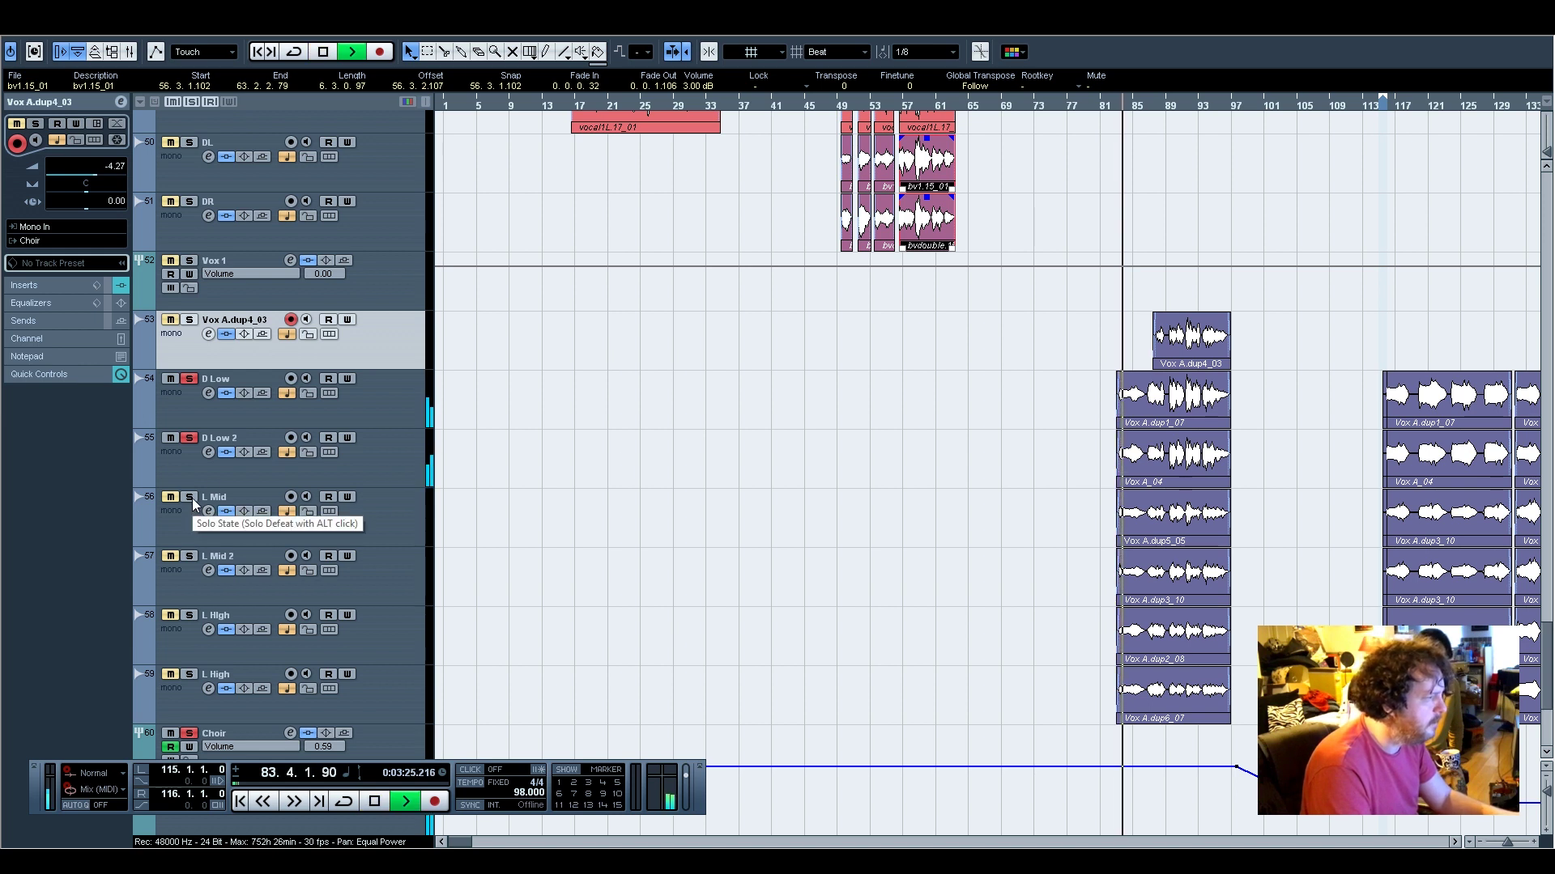
pyautogui.press('space')
# Examine the pan settings of the choir tracks one by one, from D Low through the second L High and back to L Mid
pyautogui.click(380, 409)
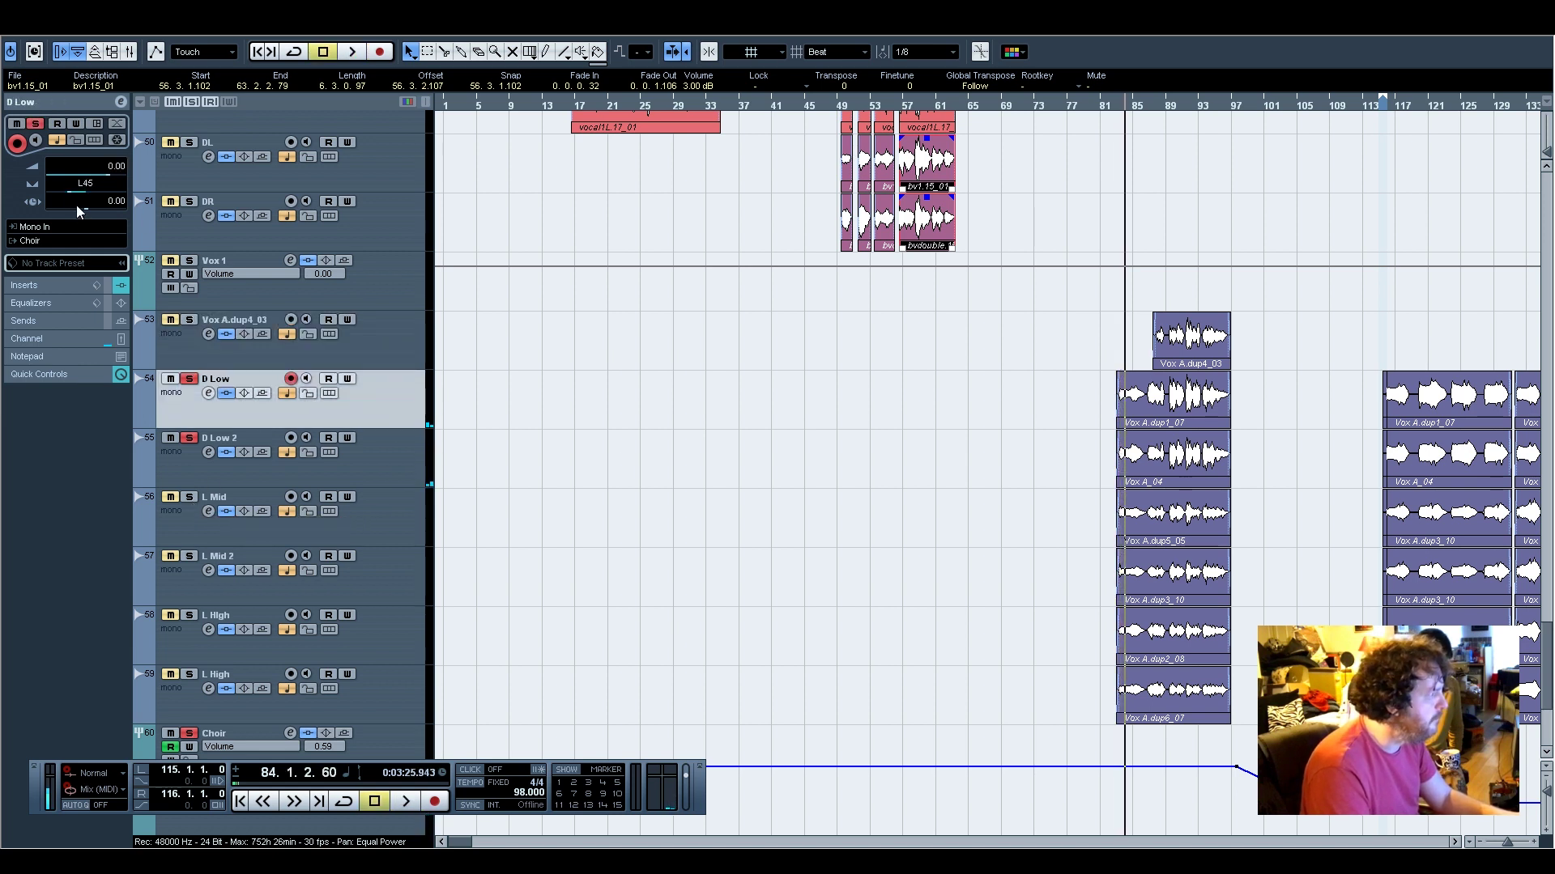
pyautogui.click(370, 464)
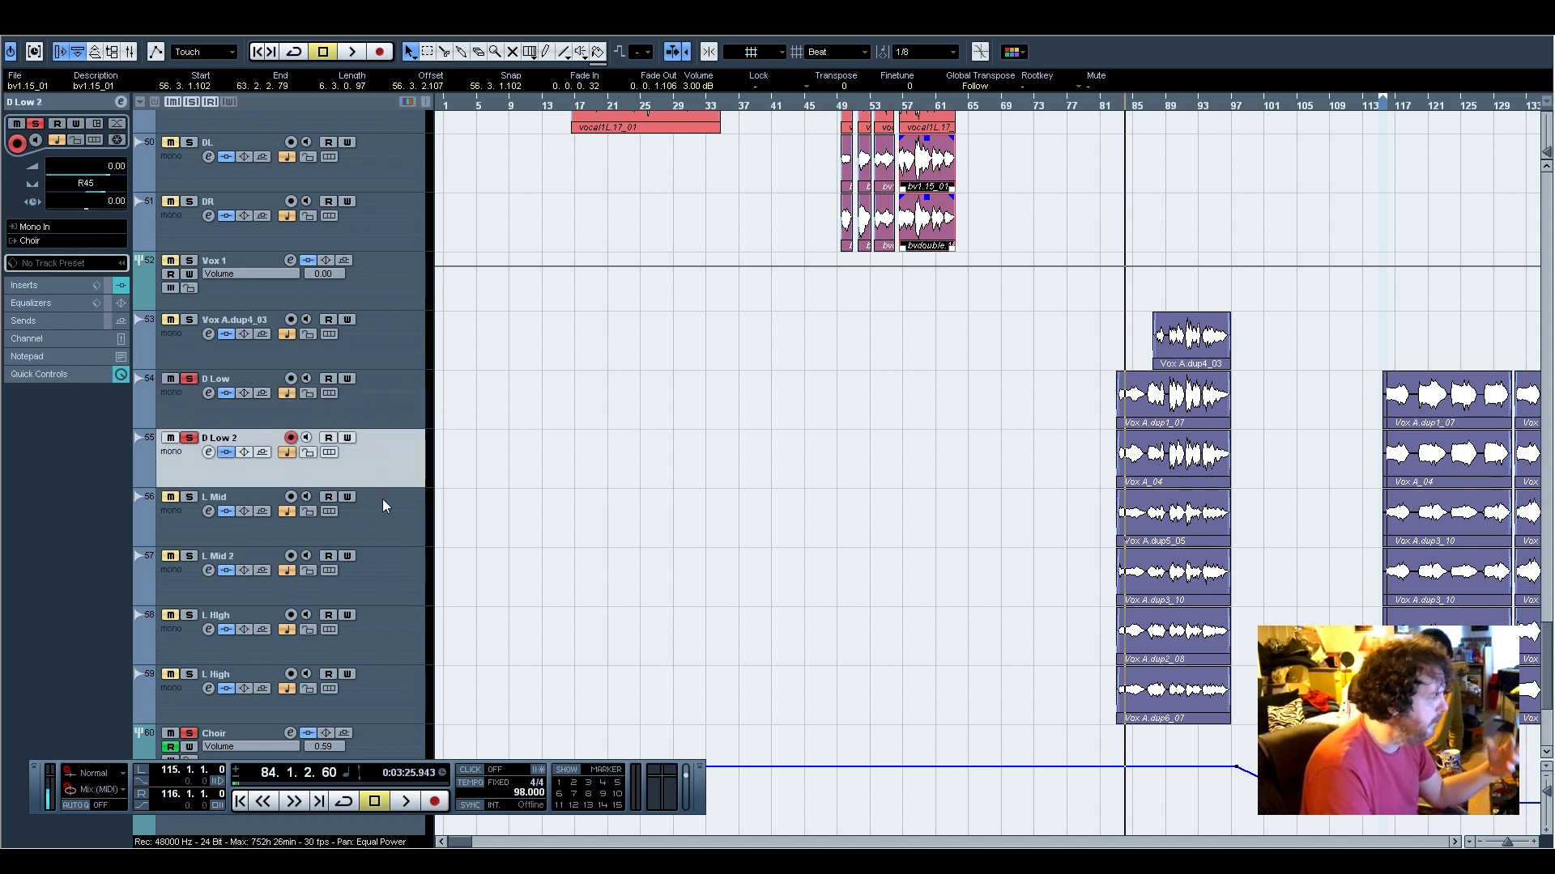
pyautogui.click(383, 521)
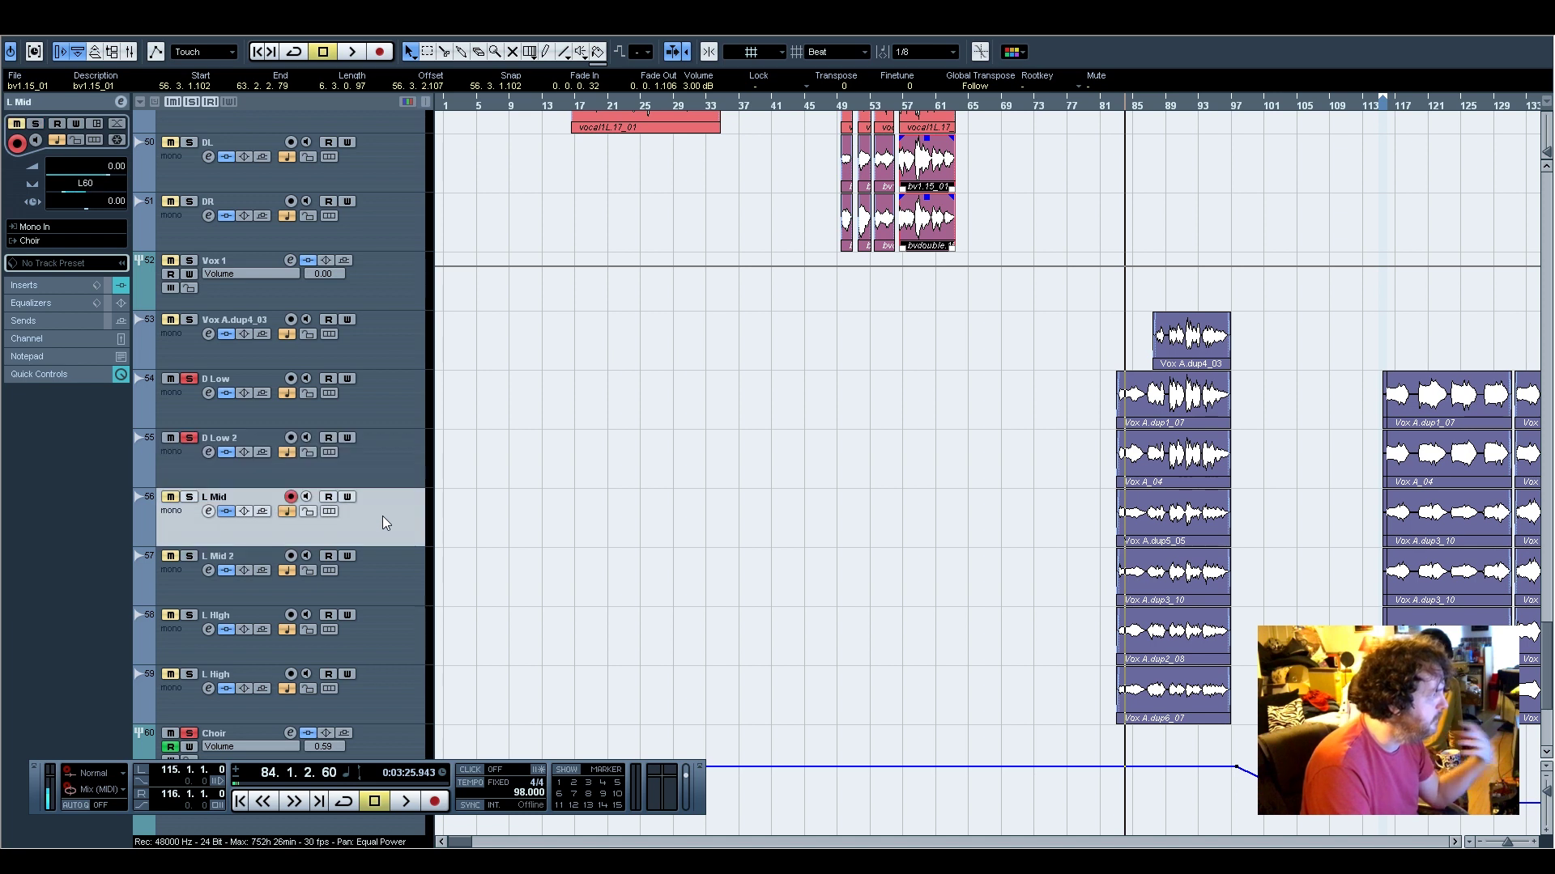
pyautogui.click(382, 579)
pyautogui.click(377, 633)
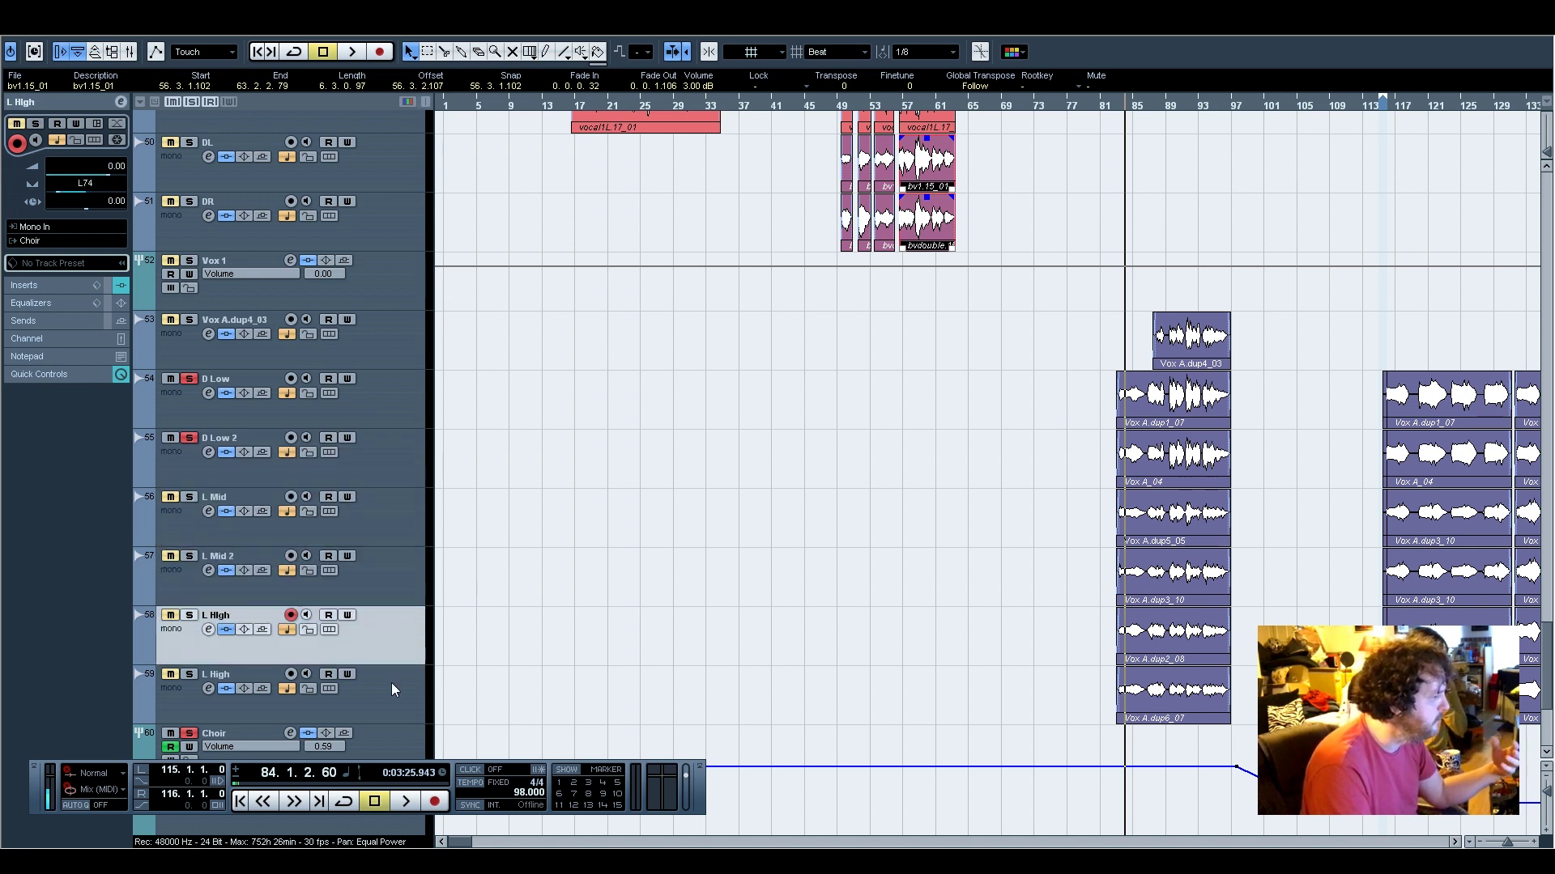
pyautogui.click(391, 683)
pyautogui.click(383, 538)
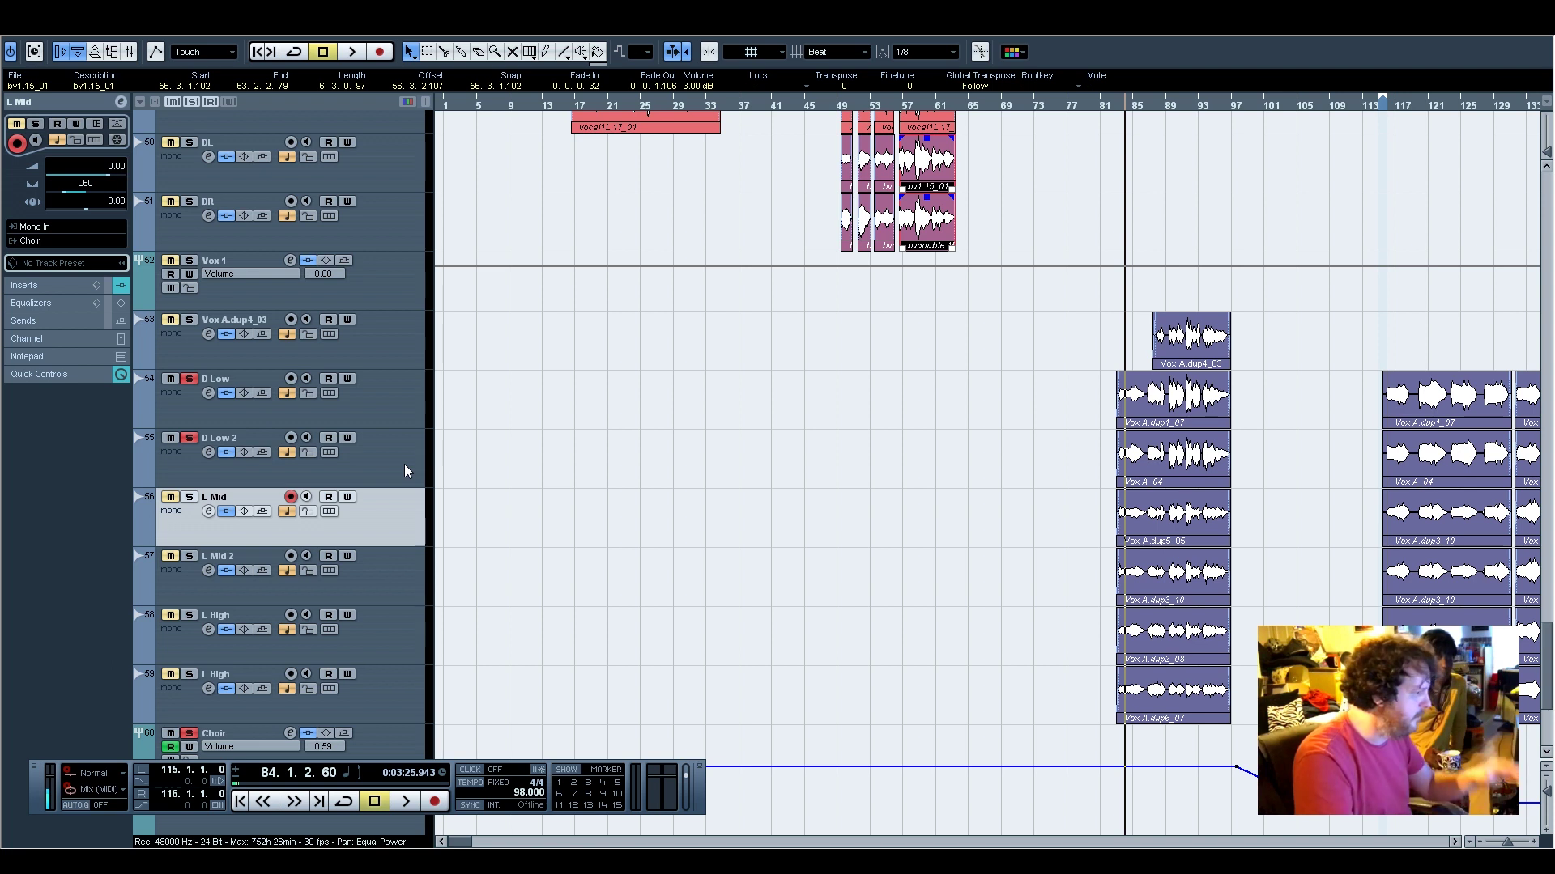
# Play the soloed D Low and D Low 2 tracks on to about 87.3
pyautogui.click(191, 498)
pyautogui.click(191, 498)
pyautogui.press('space')
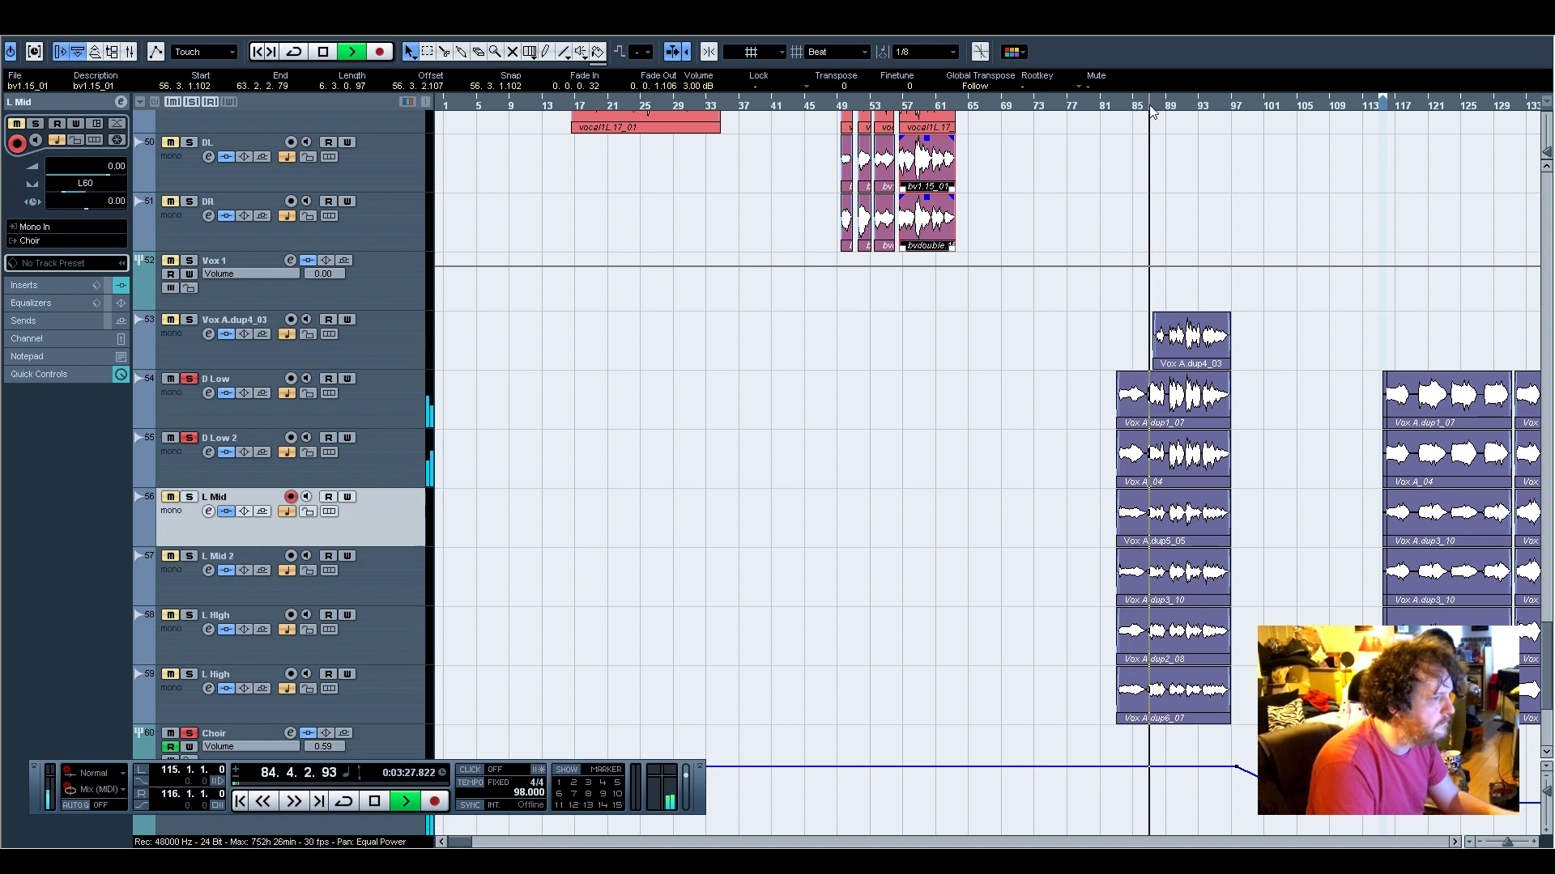
pyautogui.press('space')
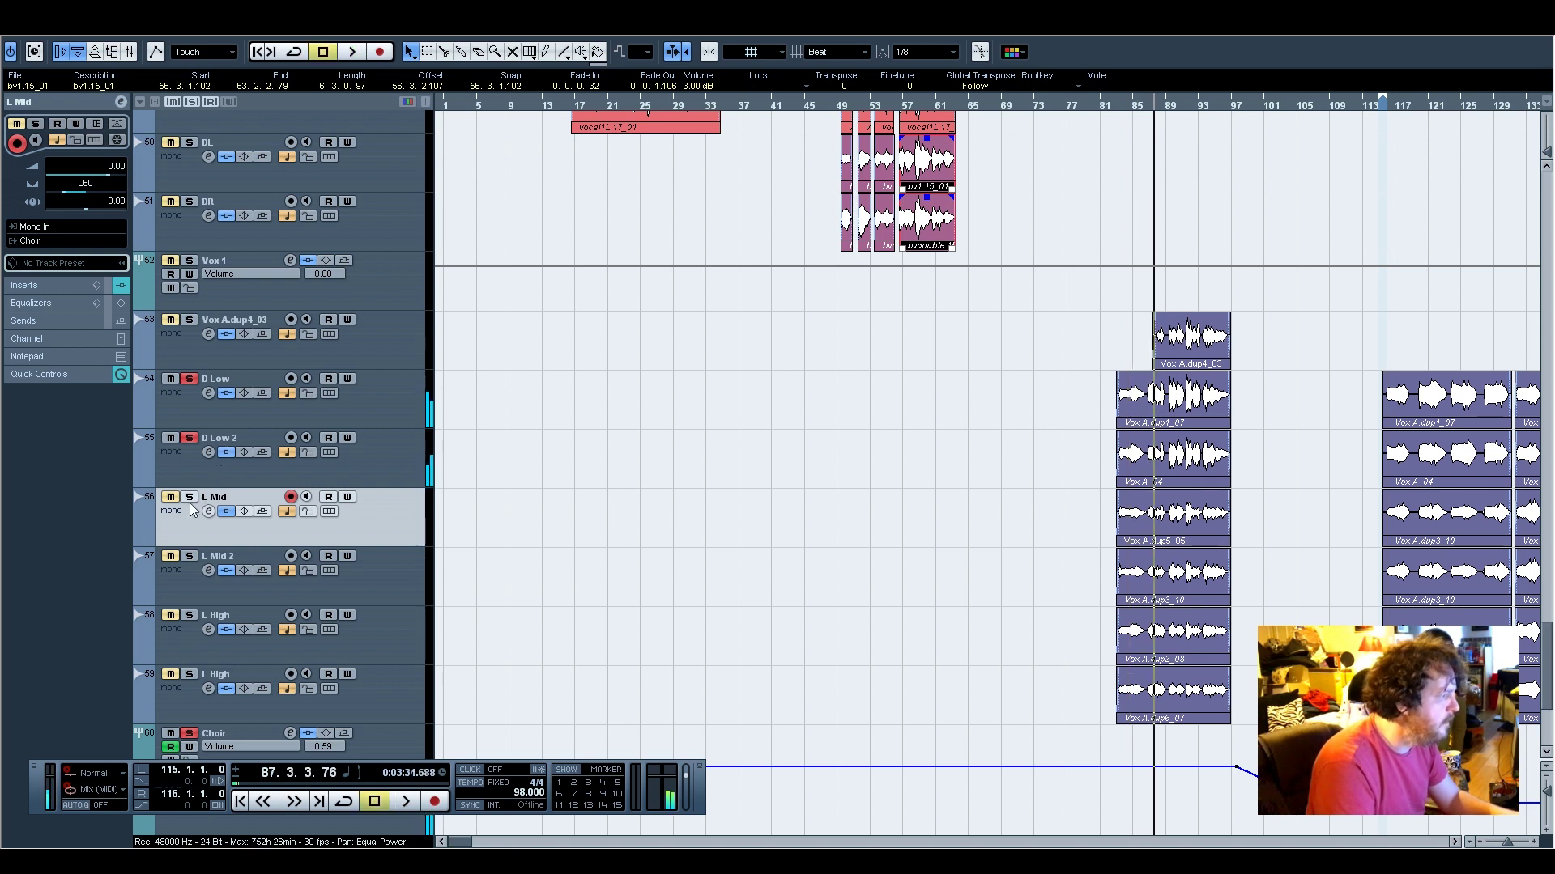
# Solo L Mid and L Mid 2 instead of the D Low pair and play them near the start of the first choir entry
pyautogui.click(189, 497)
pyautogui.click(189, 557)
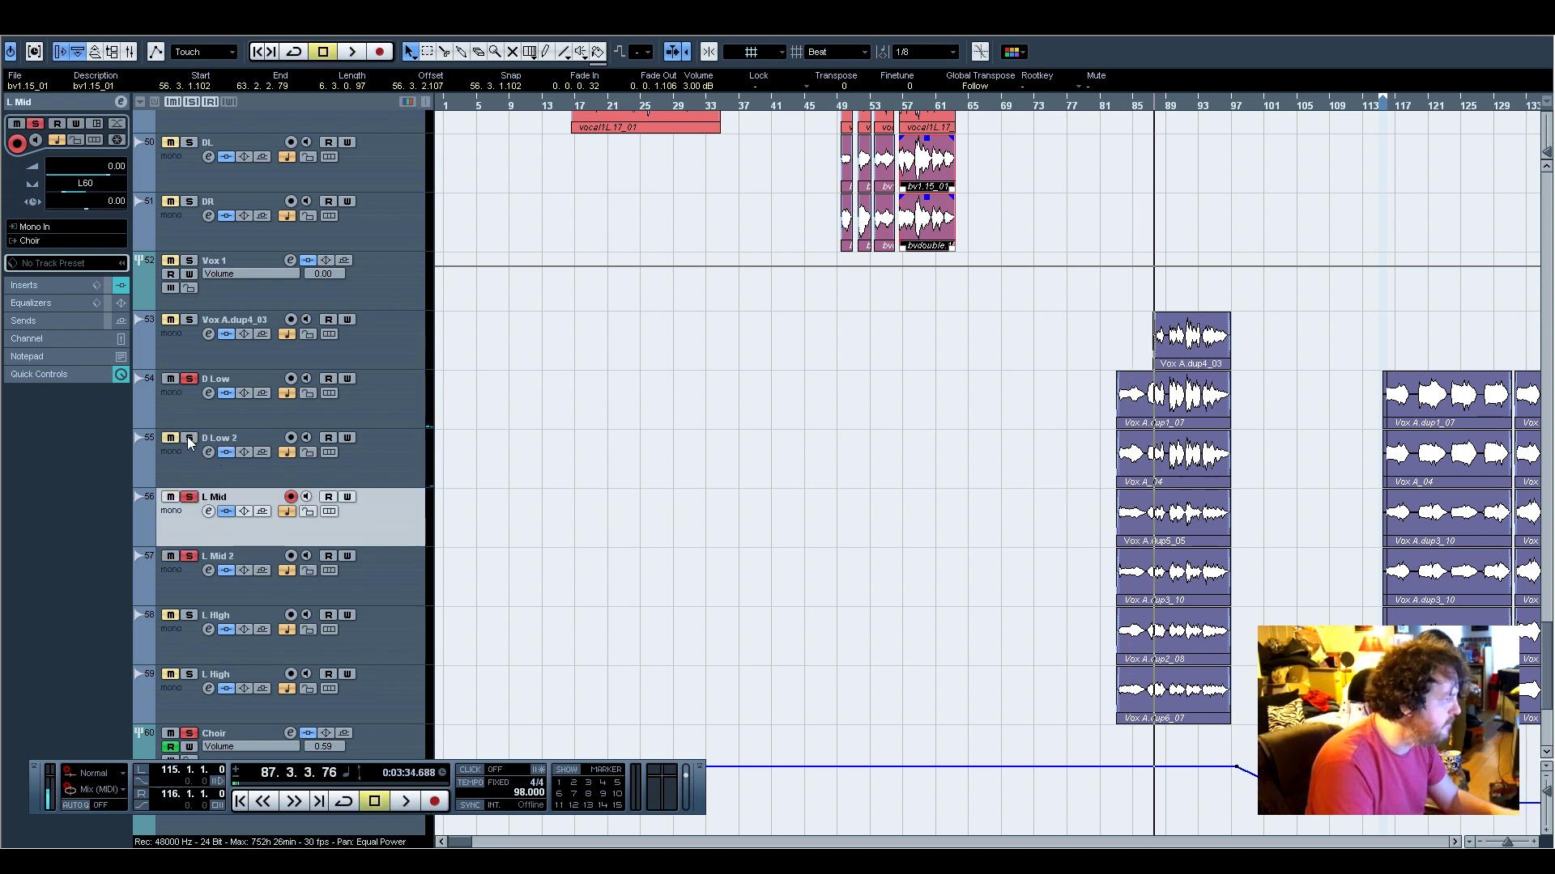
pyautogui.click(1128, 106)
pyautogui.press('space')
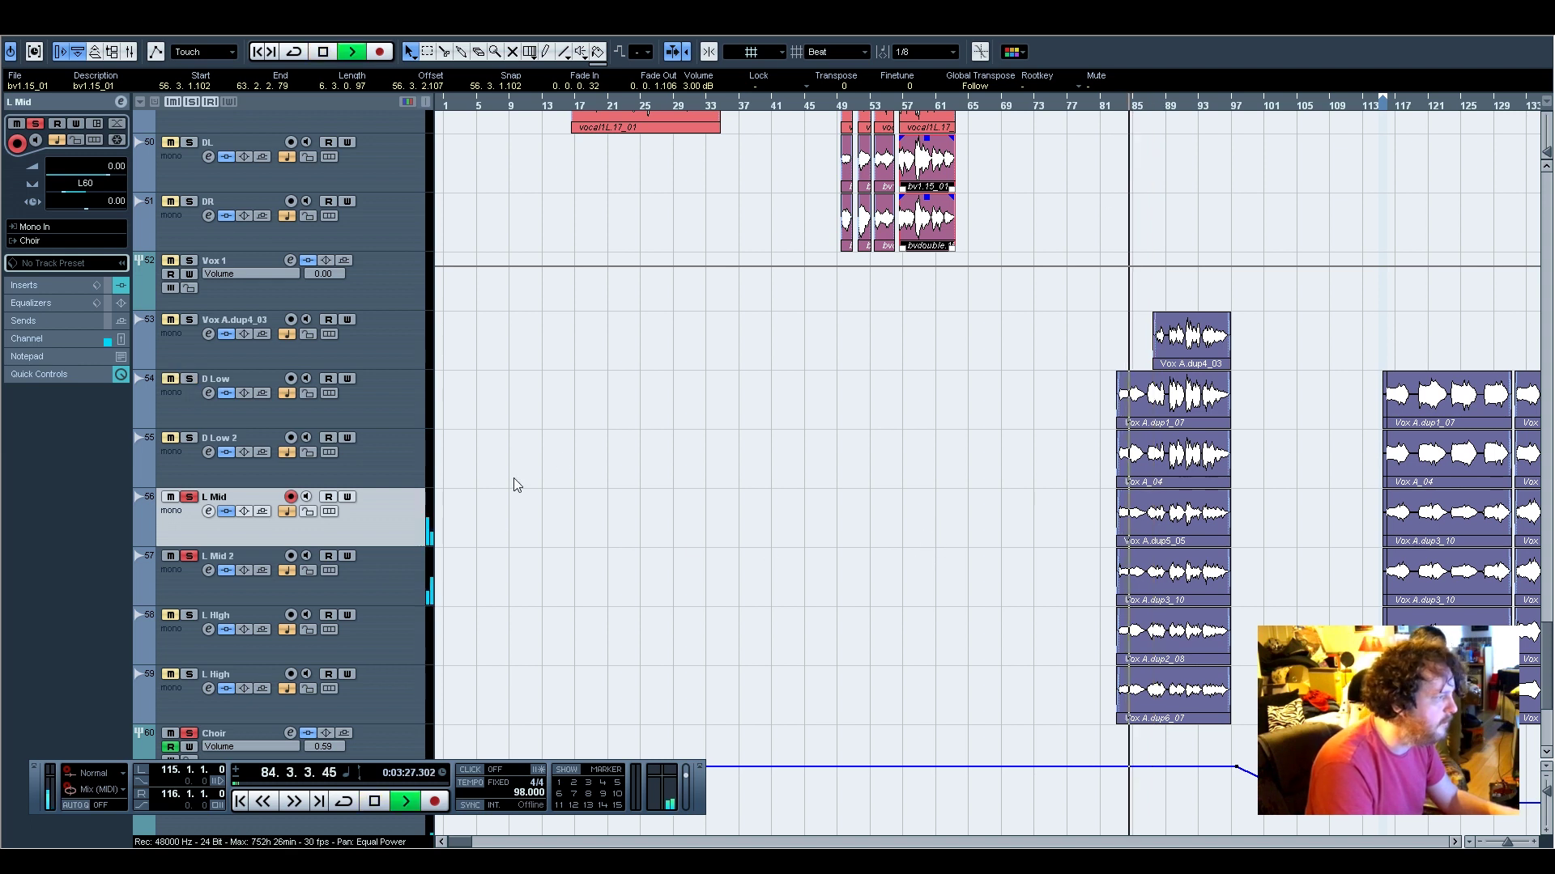
pyautogui.press('space')
# Solo both L High tracks instead of the L Mid pair and play them from near the start of the first choir entry
pyautogui.click(188, 616)
pyautogui.click(189, 674)
pyautogui.click(188, 556)
pyautogui.click(189, 497)
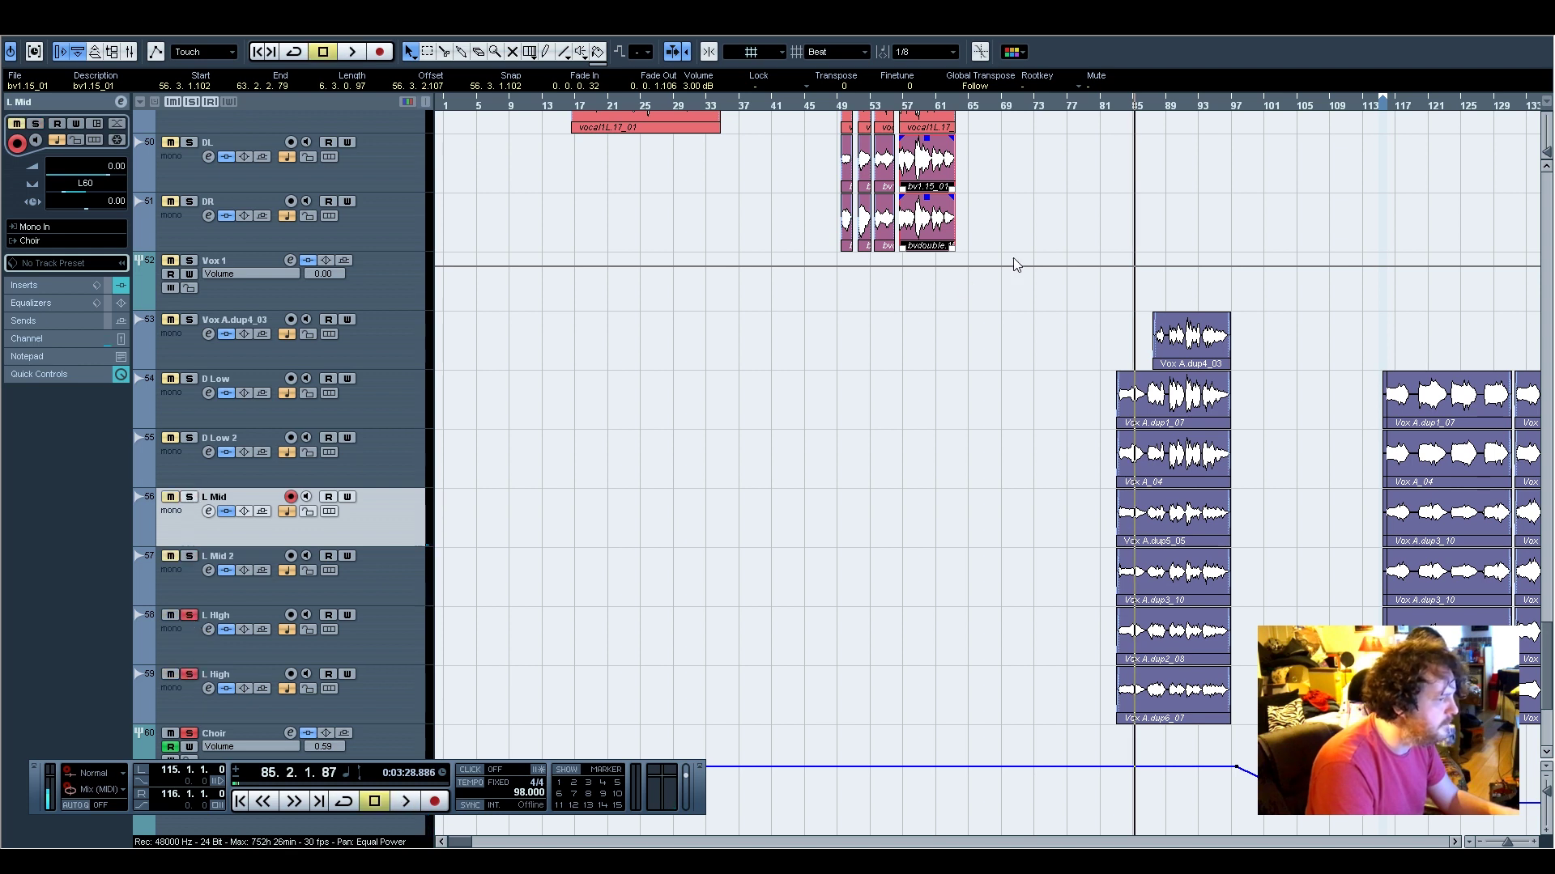
pyautogui.click(1122, 107)
pyautogui.press('space')
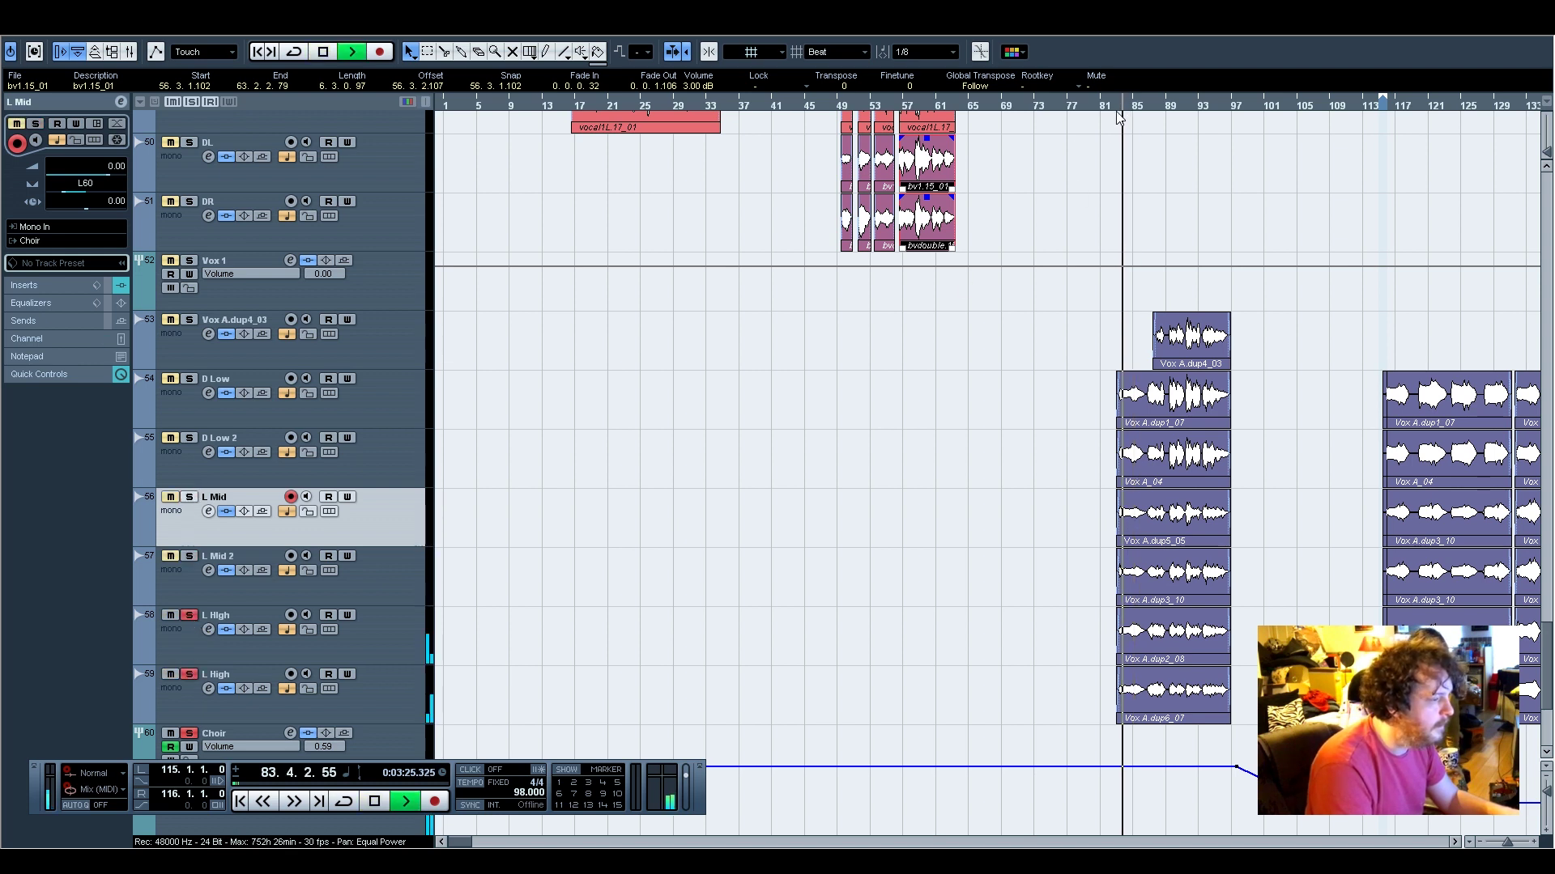
# Solo all choir tracks through the Choir group and play them together from 83.2.2.8
pyautogui.click(190, 733)
pyautogui.click(190, 733)
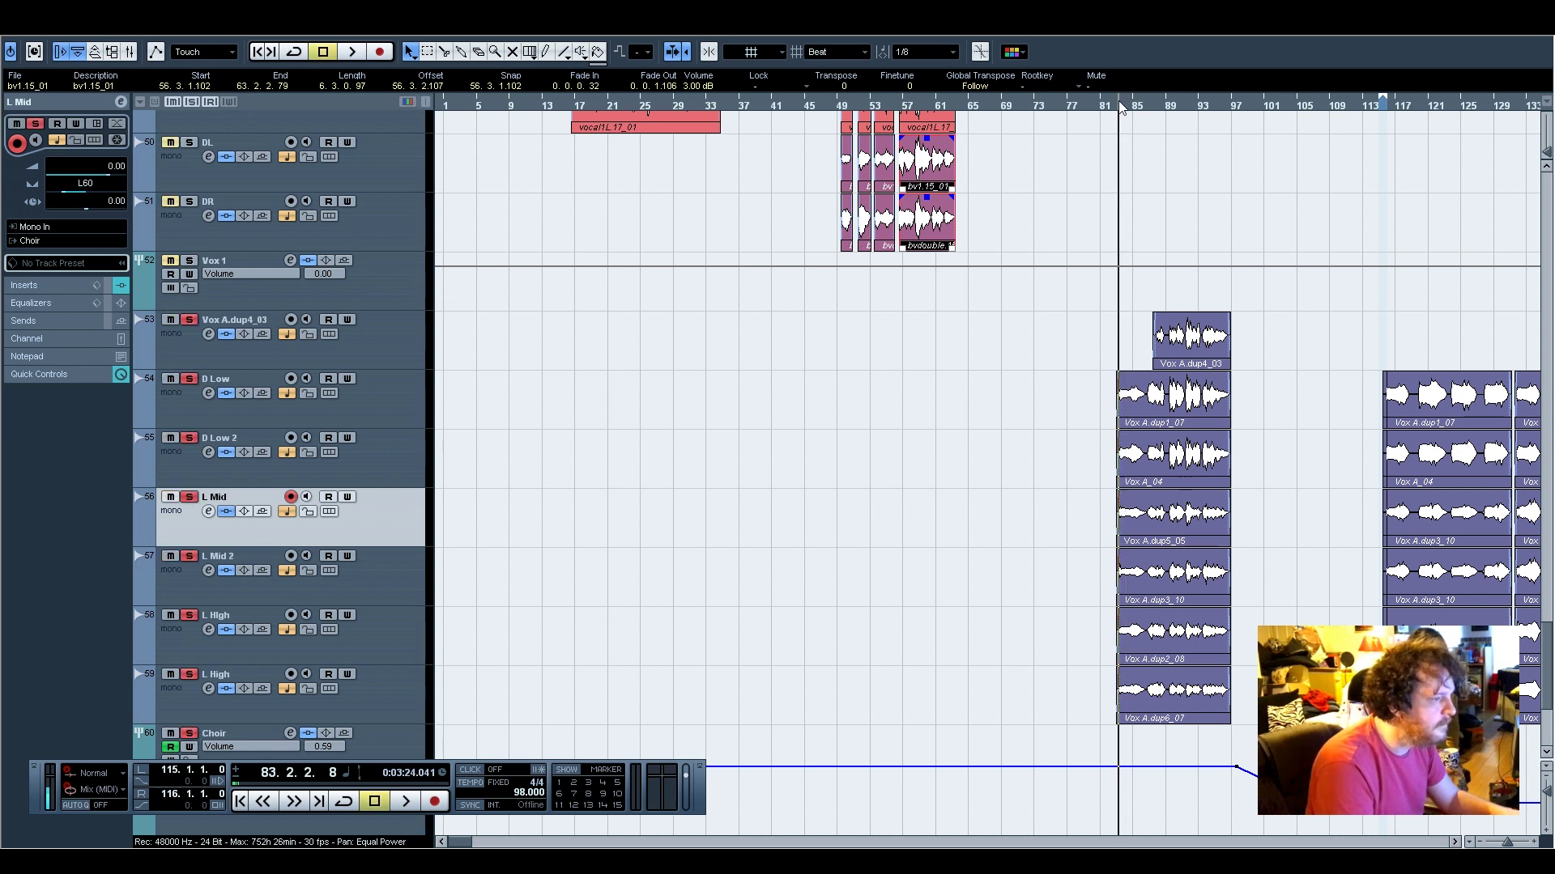
pyautogui.press('space')
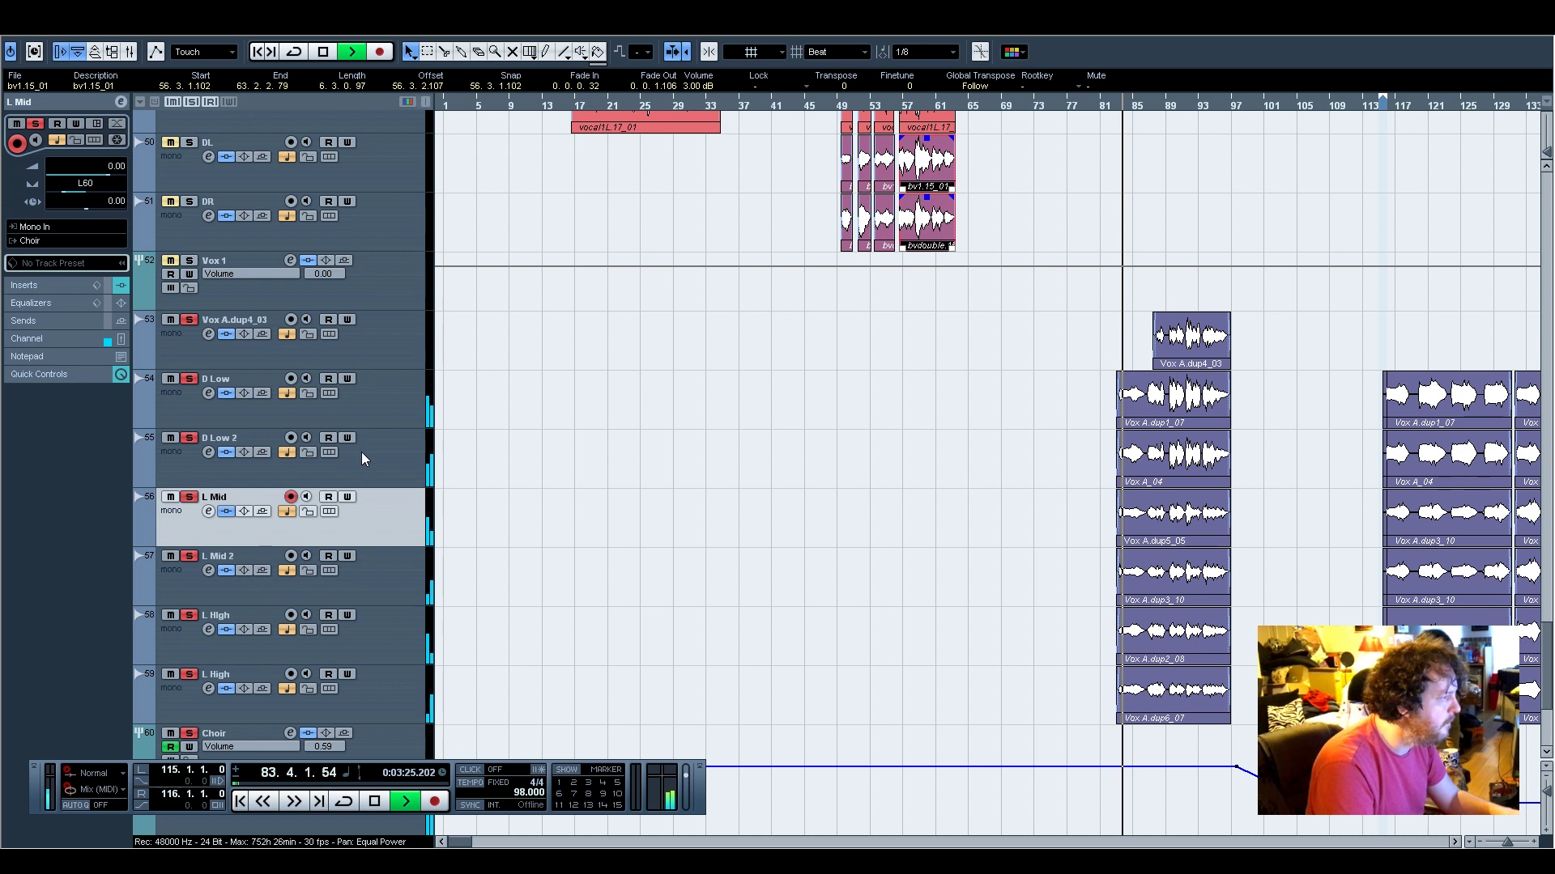
pyautogui.press('space')
# Examine the H-Delay and Q10 insert settings of the Choir group and close both plug-in windows
pyautogui.click(385, 740)
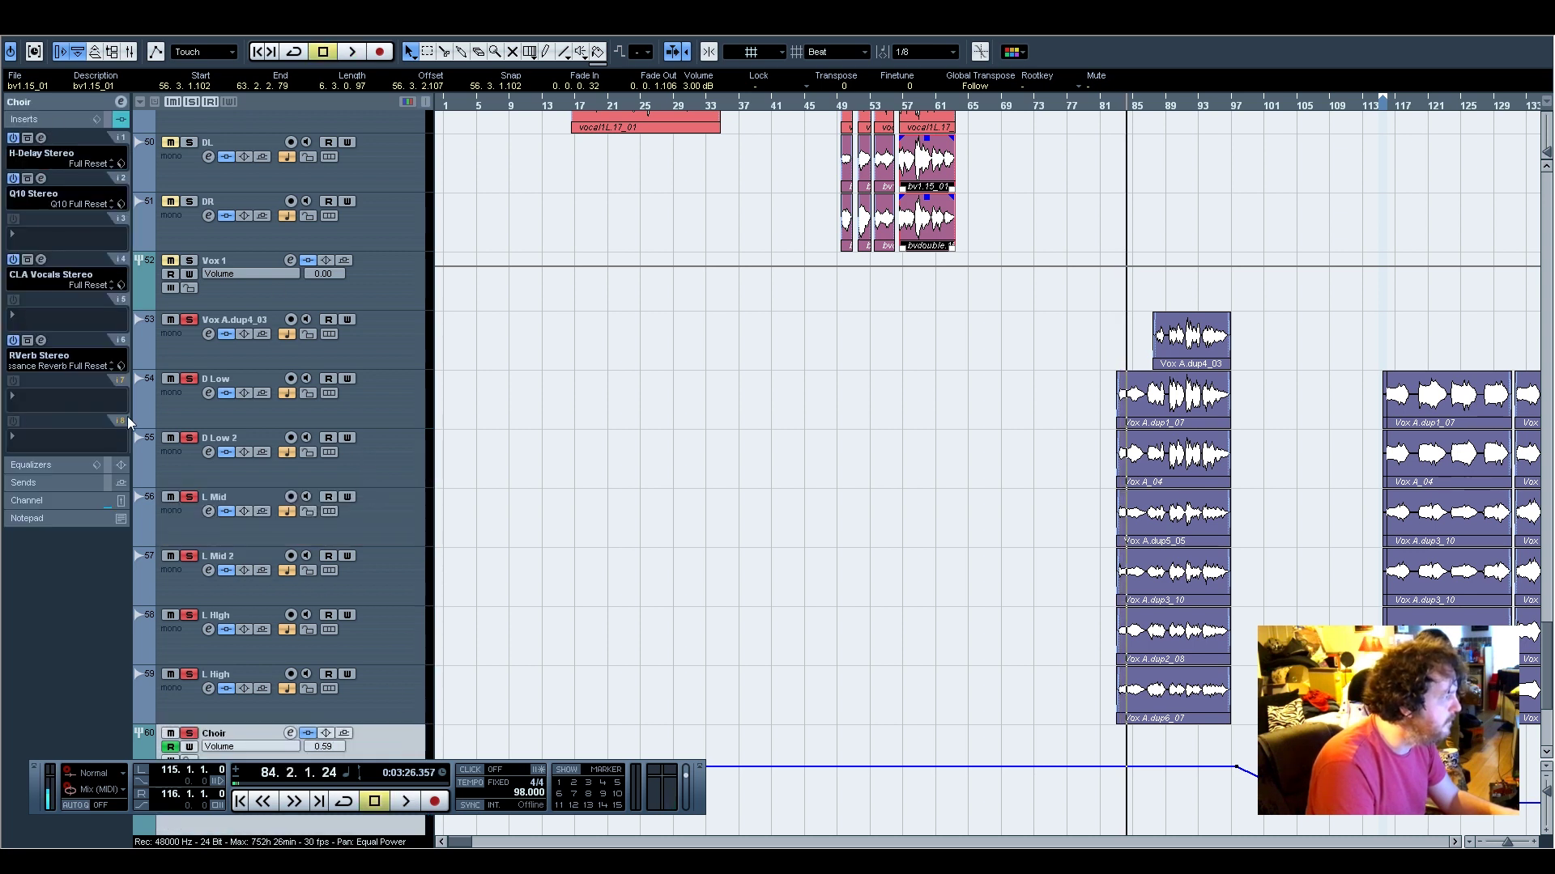
pyautogui.click(42, 139)
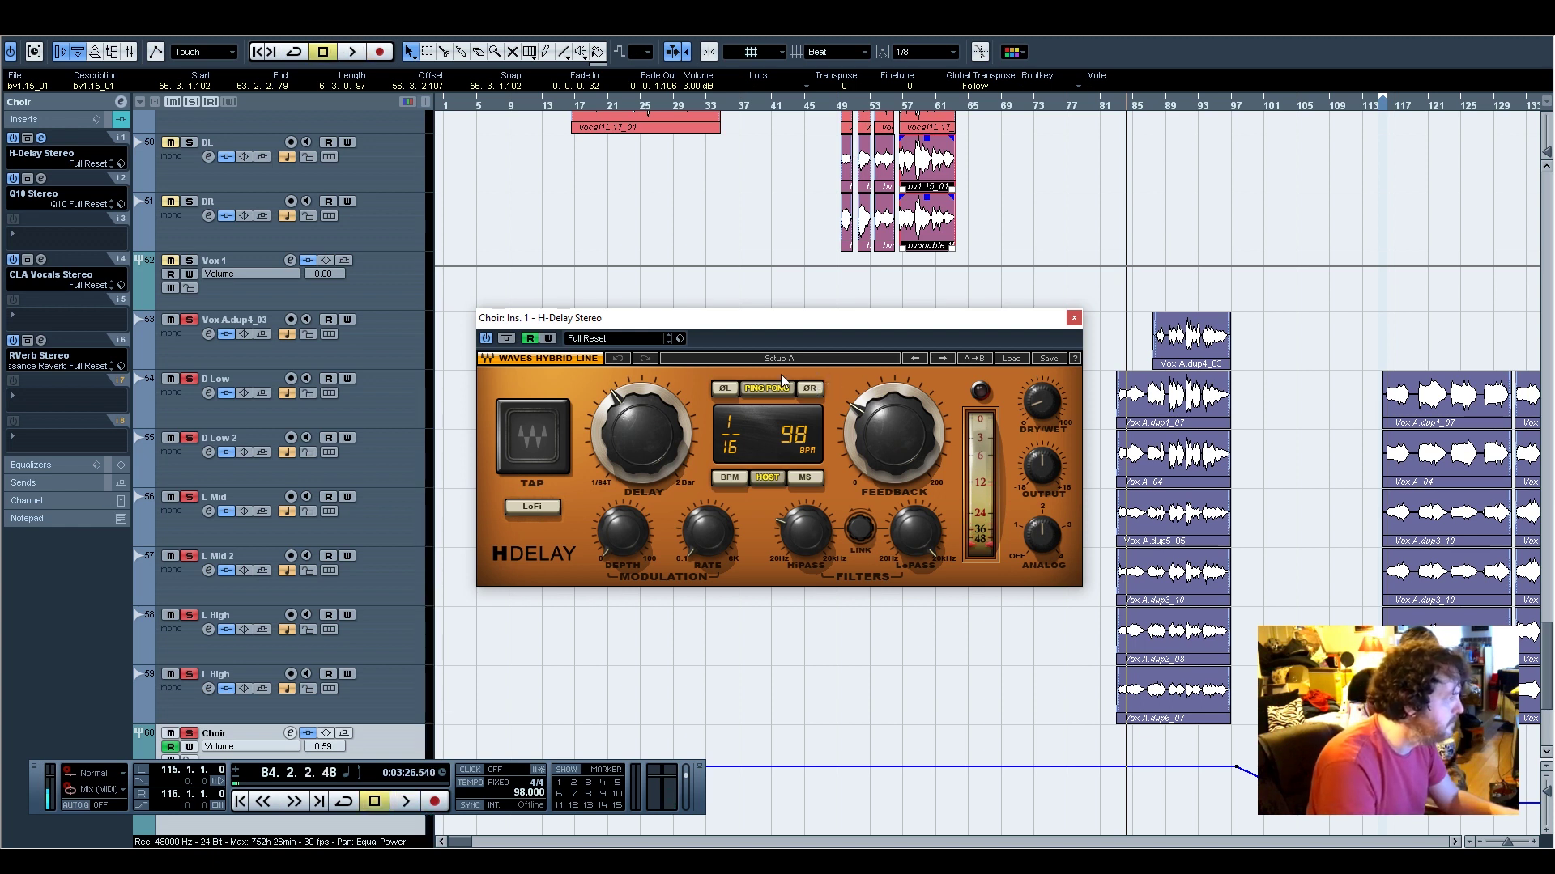
pyautogui.click(40, 178)
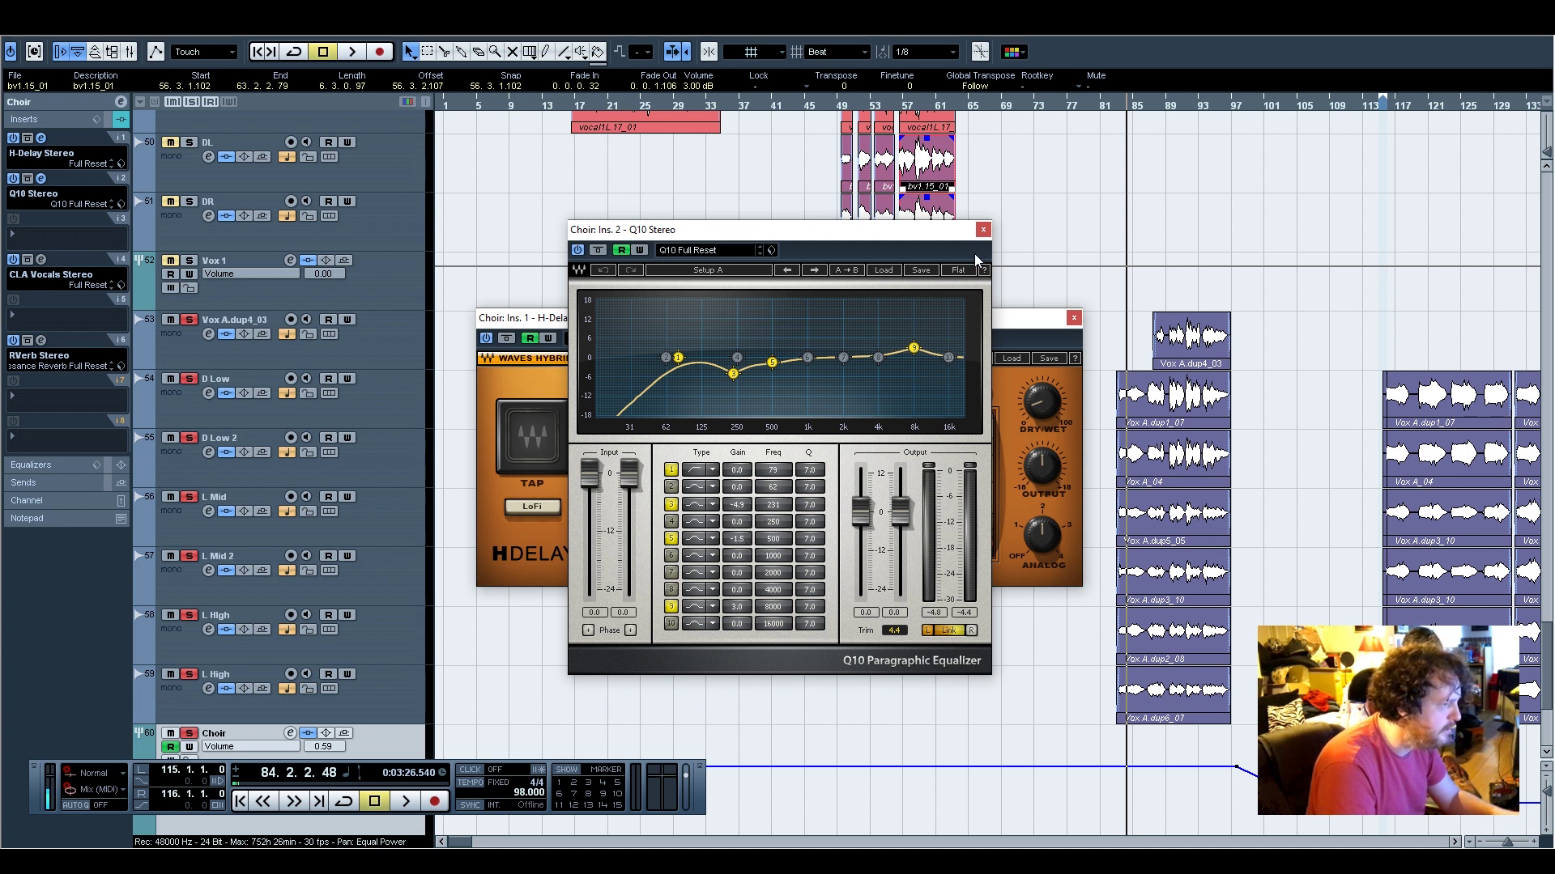
pyautogui.click(983, 230)
pyautogui.click(1072, 316)
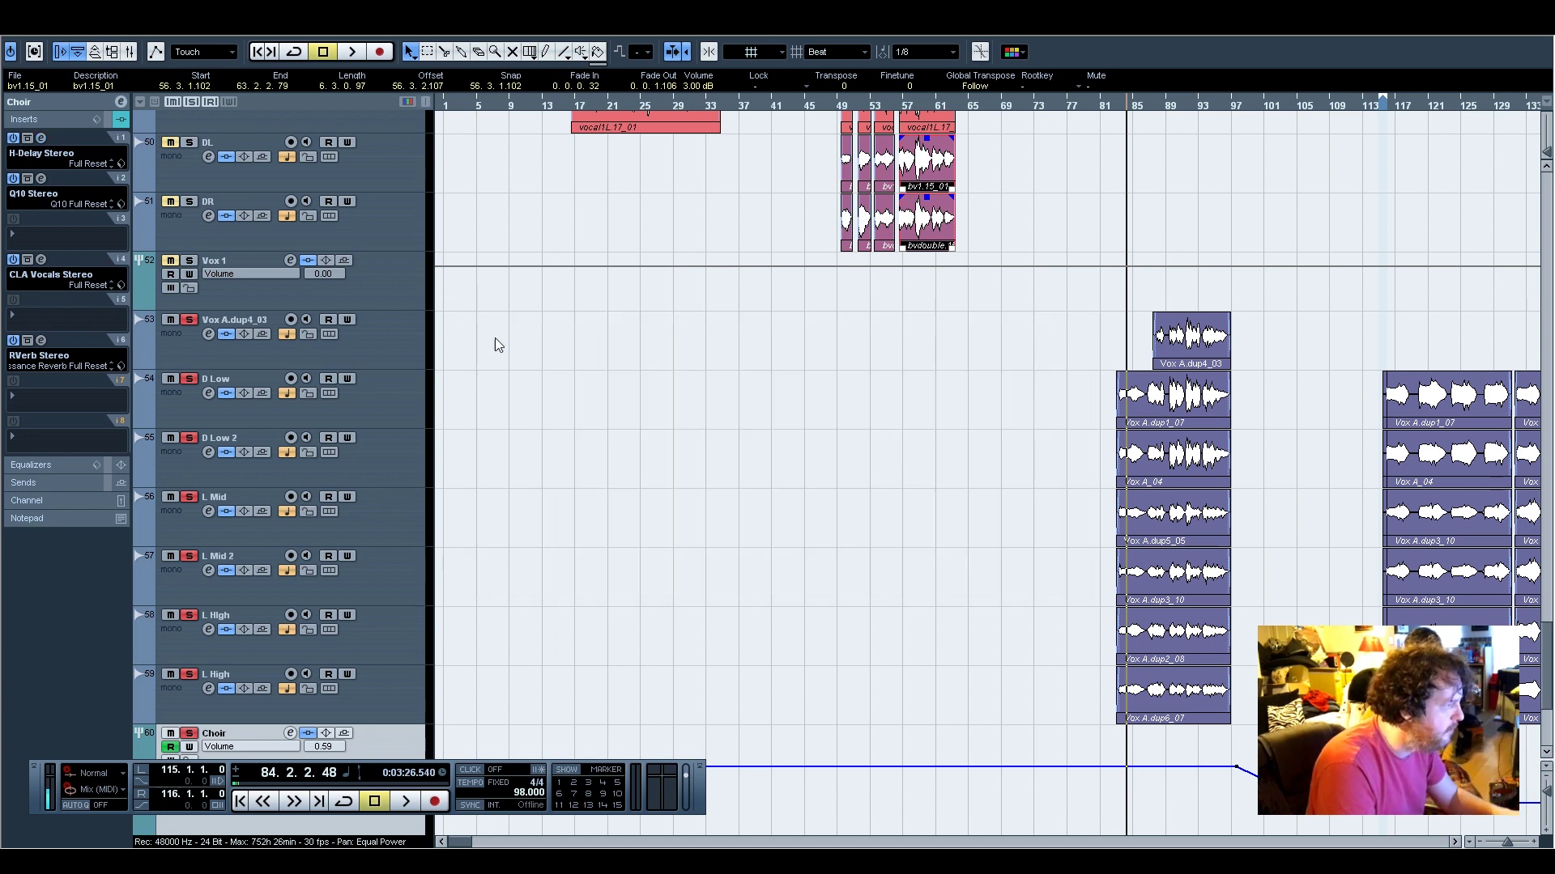
# Open the CLA Vocals insert of the Choir group and examine its fader and mode settings
pyautogui.scroll(-3, 545, 605)
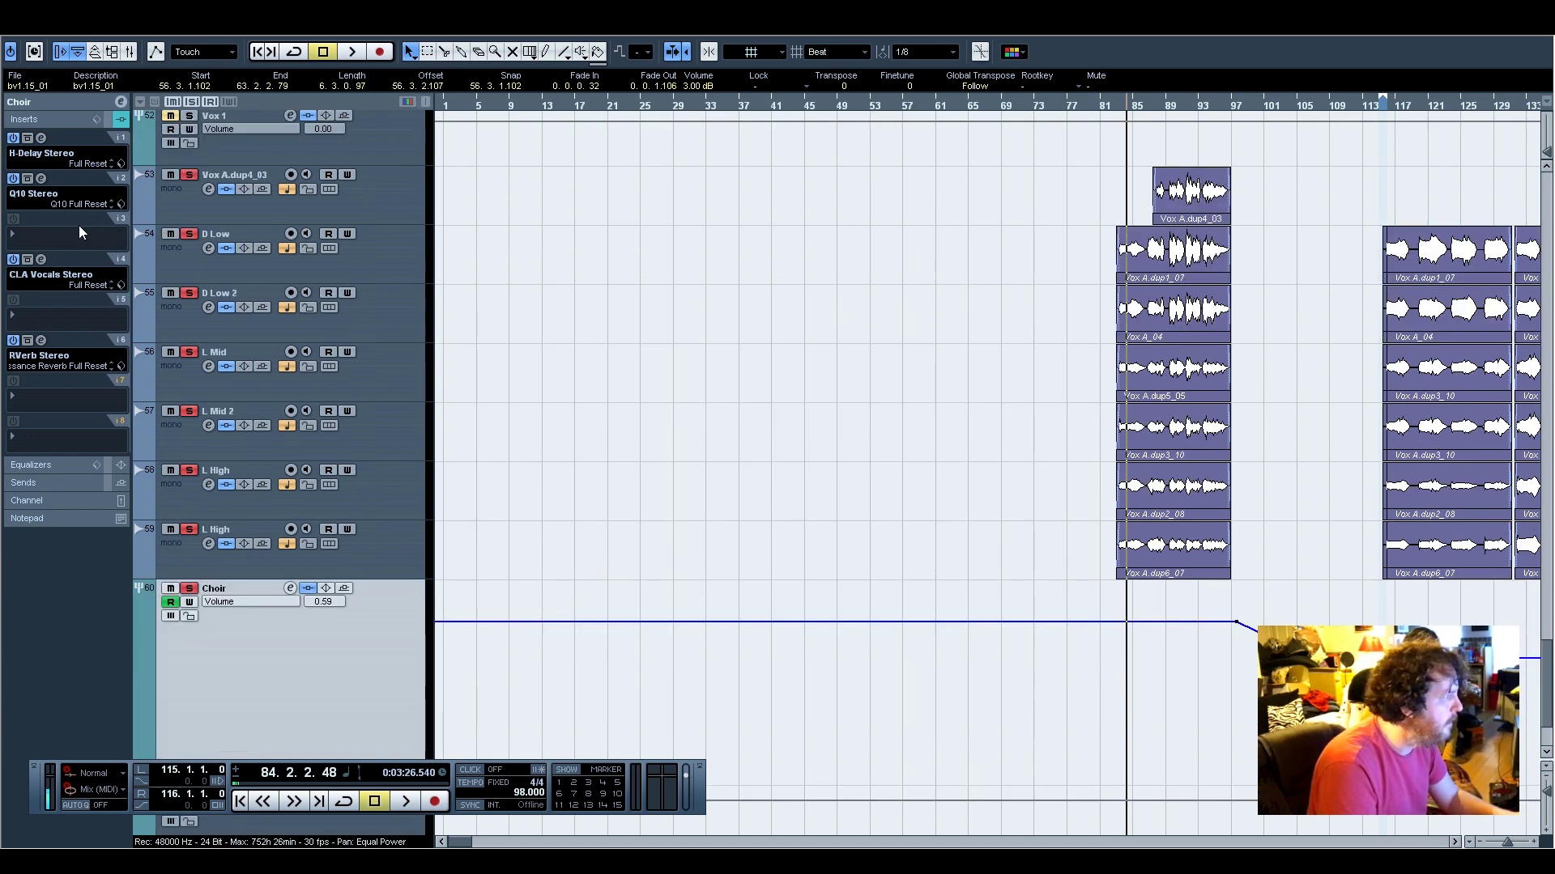
pyautogui.moveTo(0, 232); pyautogui.dragTo(887, 189)
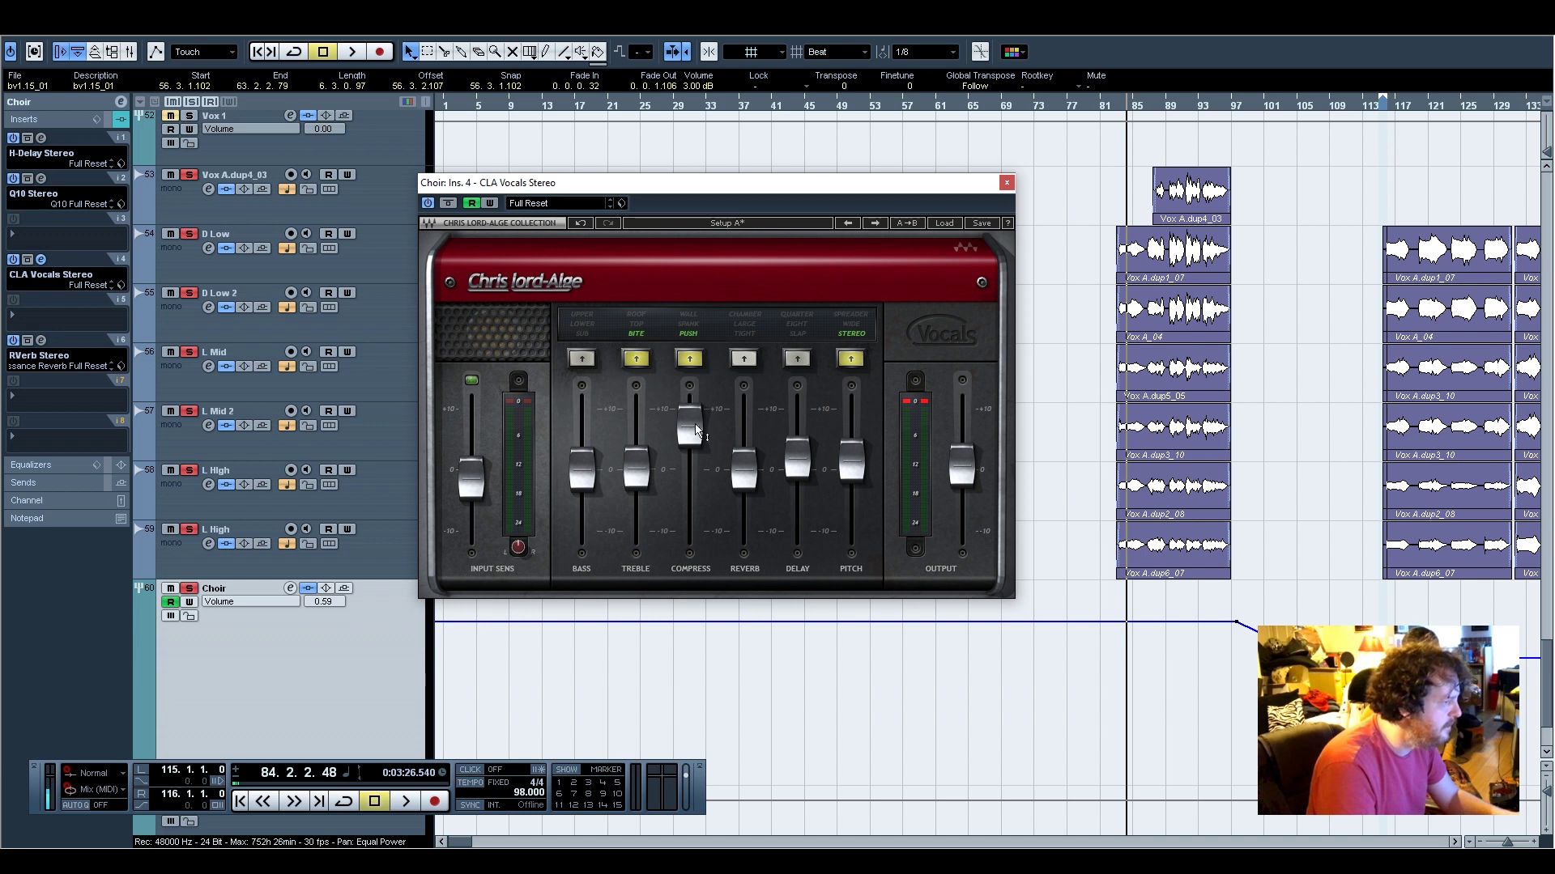
pyautogui.moveTo(967, 200); pyautogui.dragTo(847, 191)
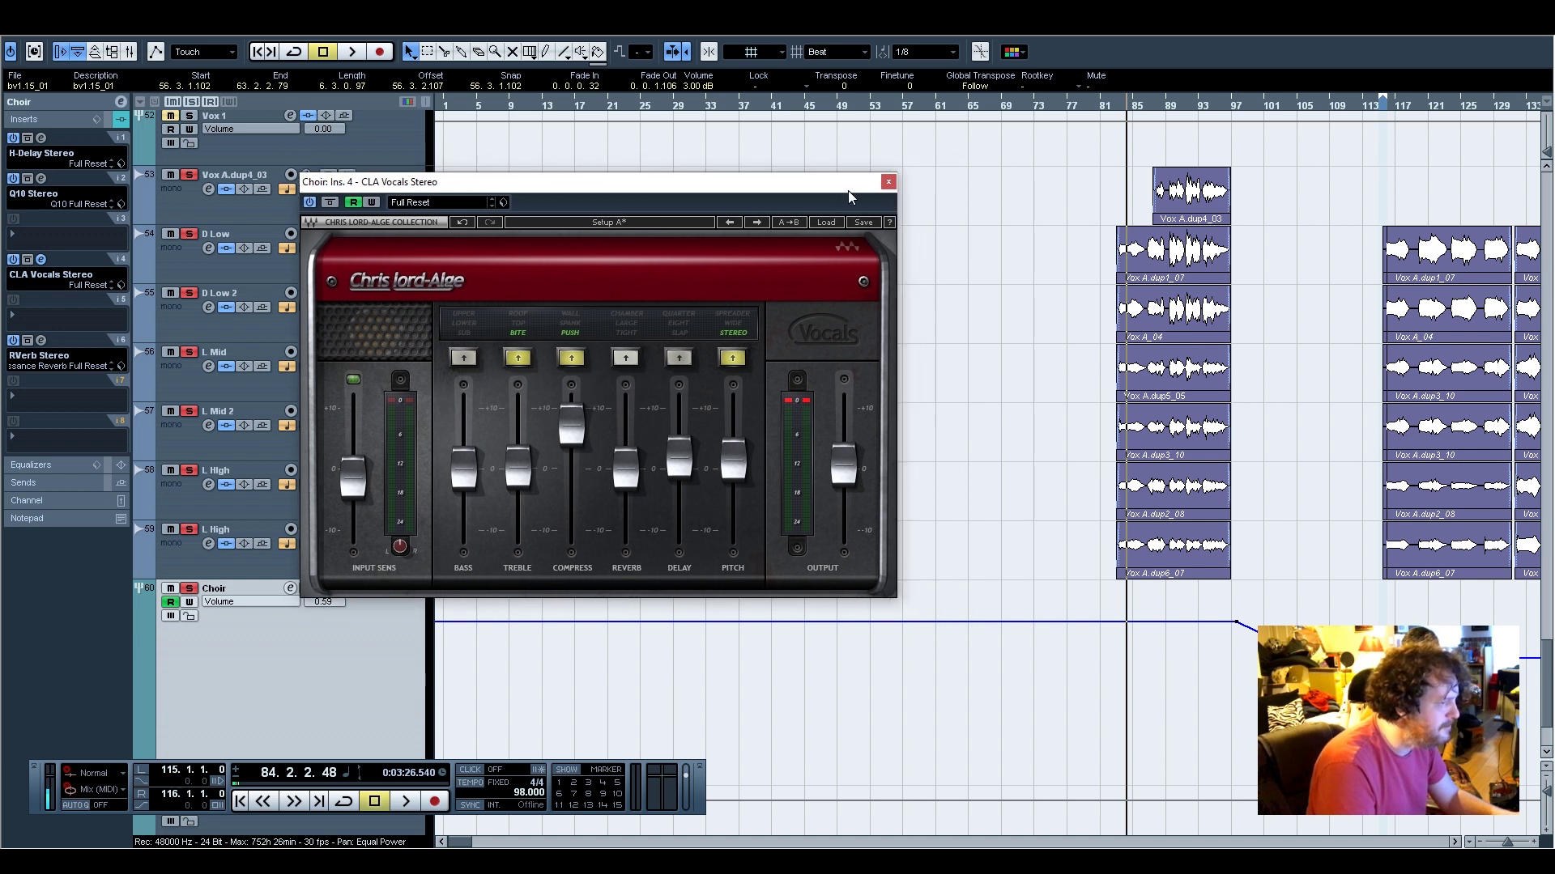
# Play the choir from 82.4.2.21 with the CLA Vocals window placed clear of the choir events
pyautogui.click(1117, 113)
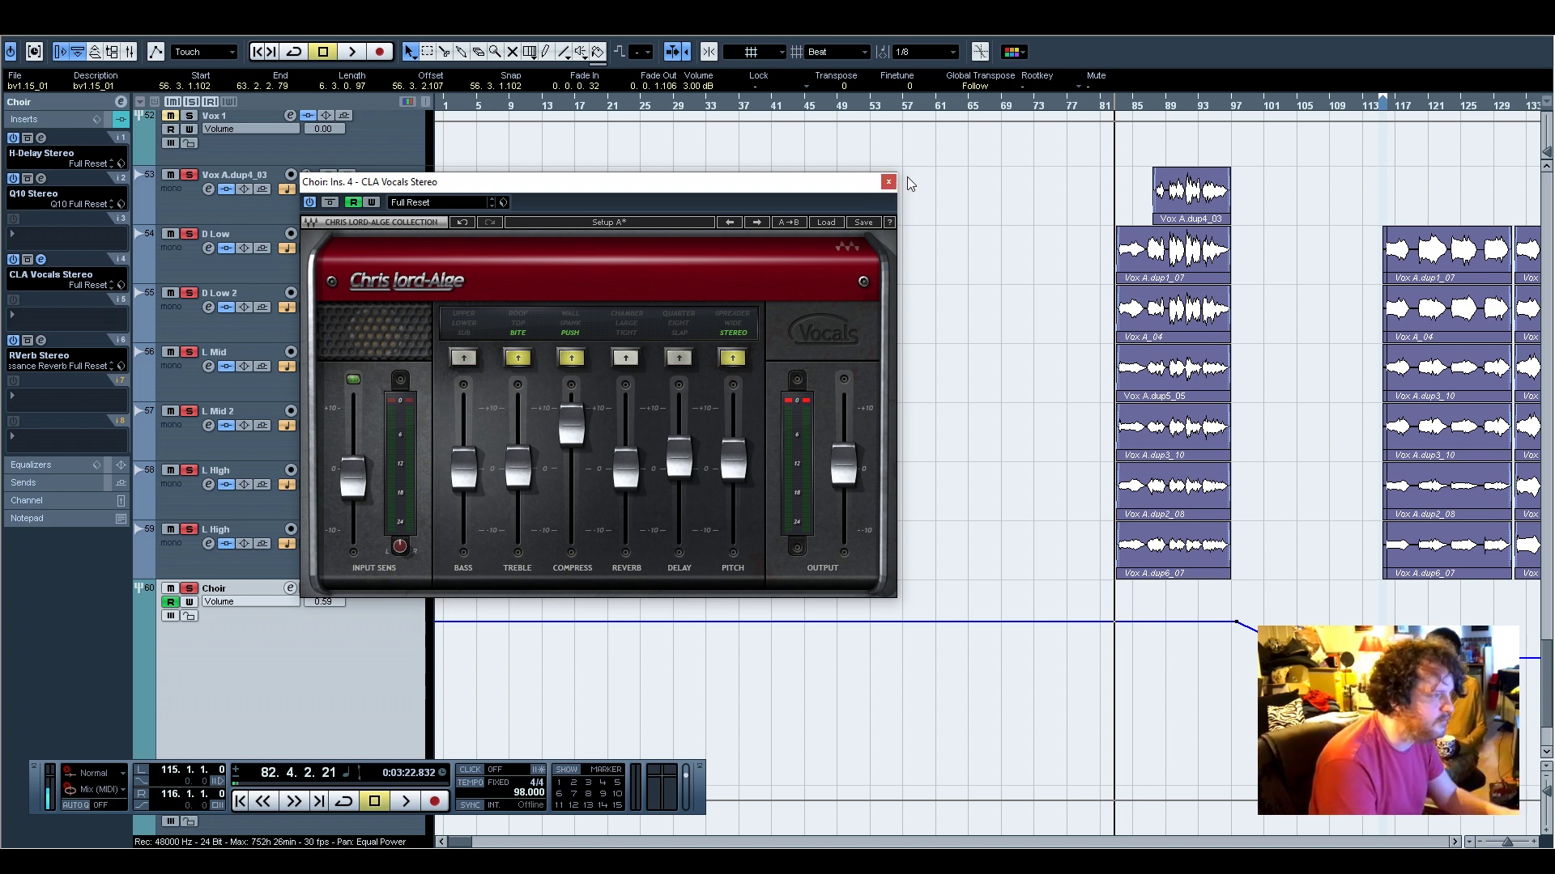
pyautogui.moveTo(779, 187); pyautogui.dragTo(953, 290)
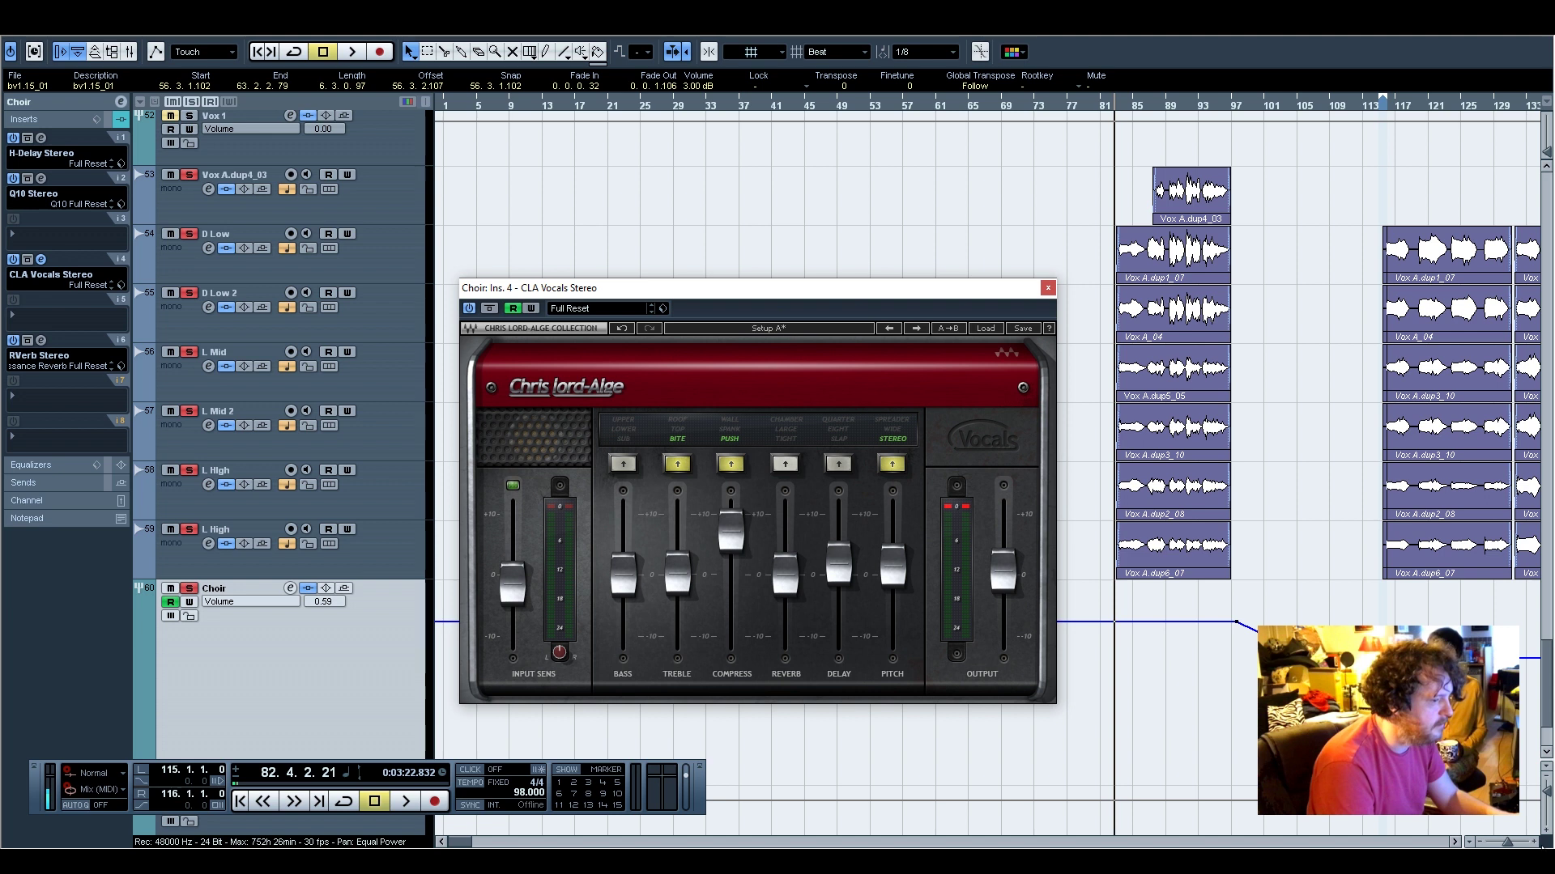
pyautogui.press('h')
pyautogui.press('h')
pyautogui.press('h')
pyautogui.press('h')
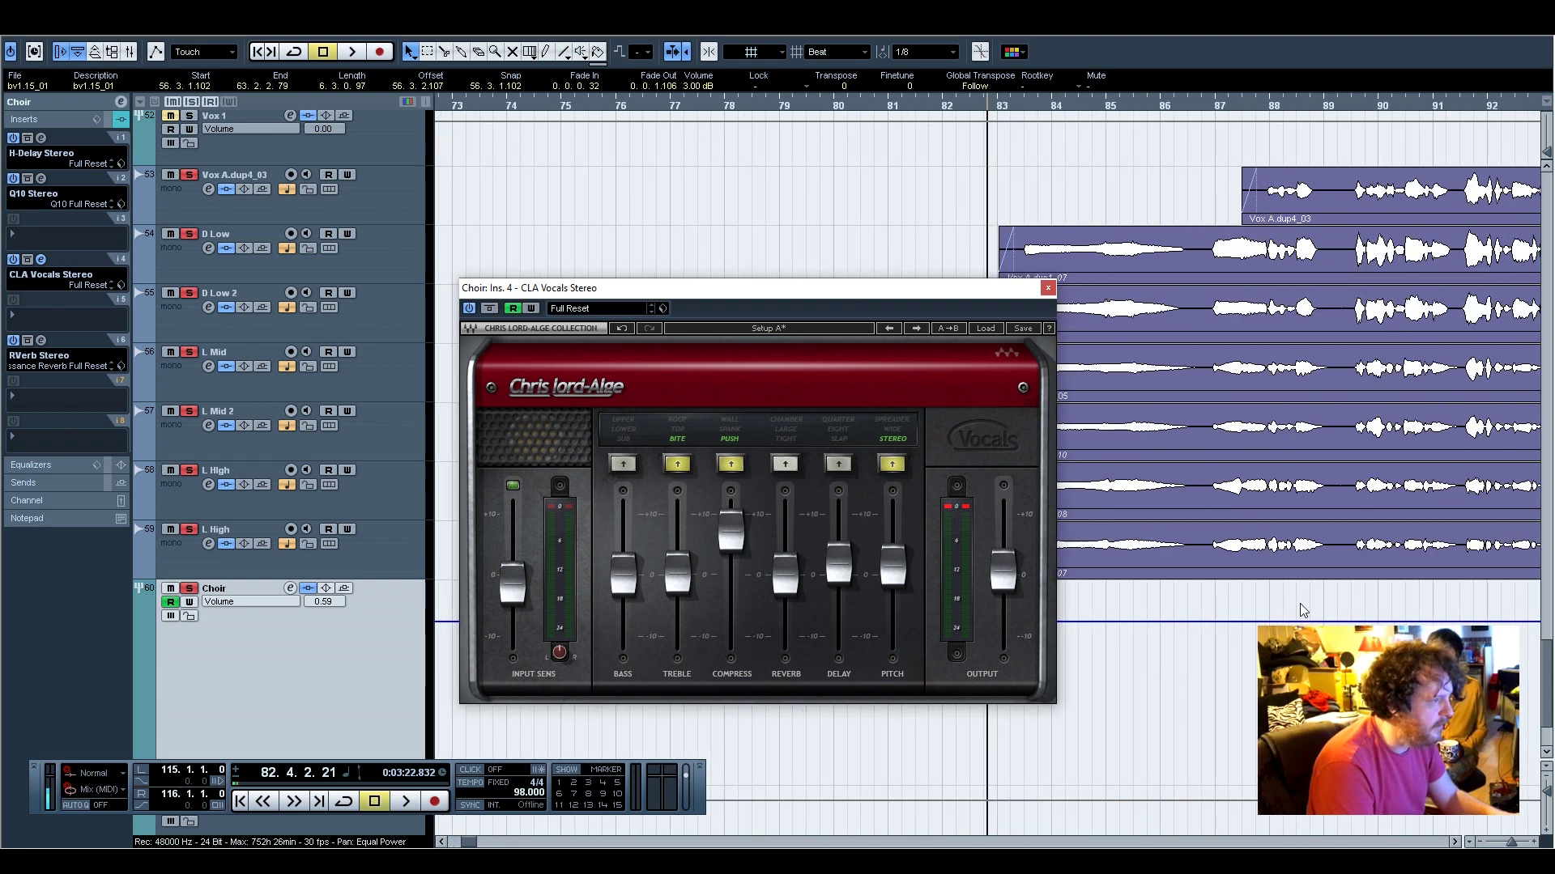
pyautogui.moveTo(1012, 290); pyautogui.dragTo(874, 270)
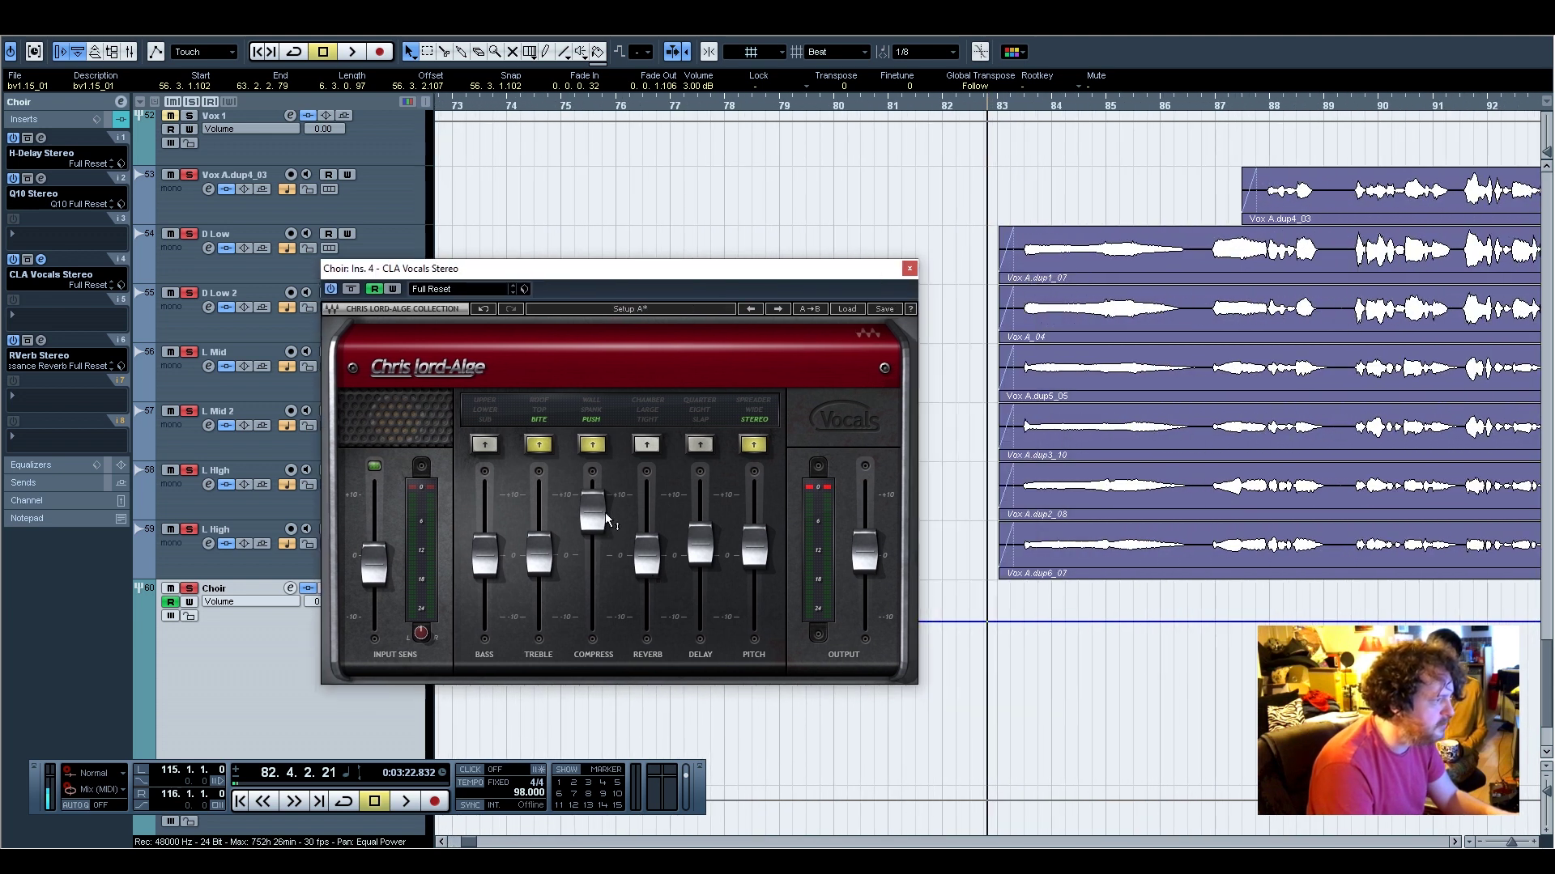
pyautogui.press('space')
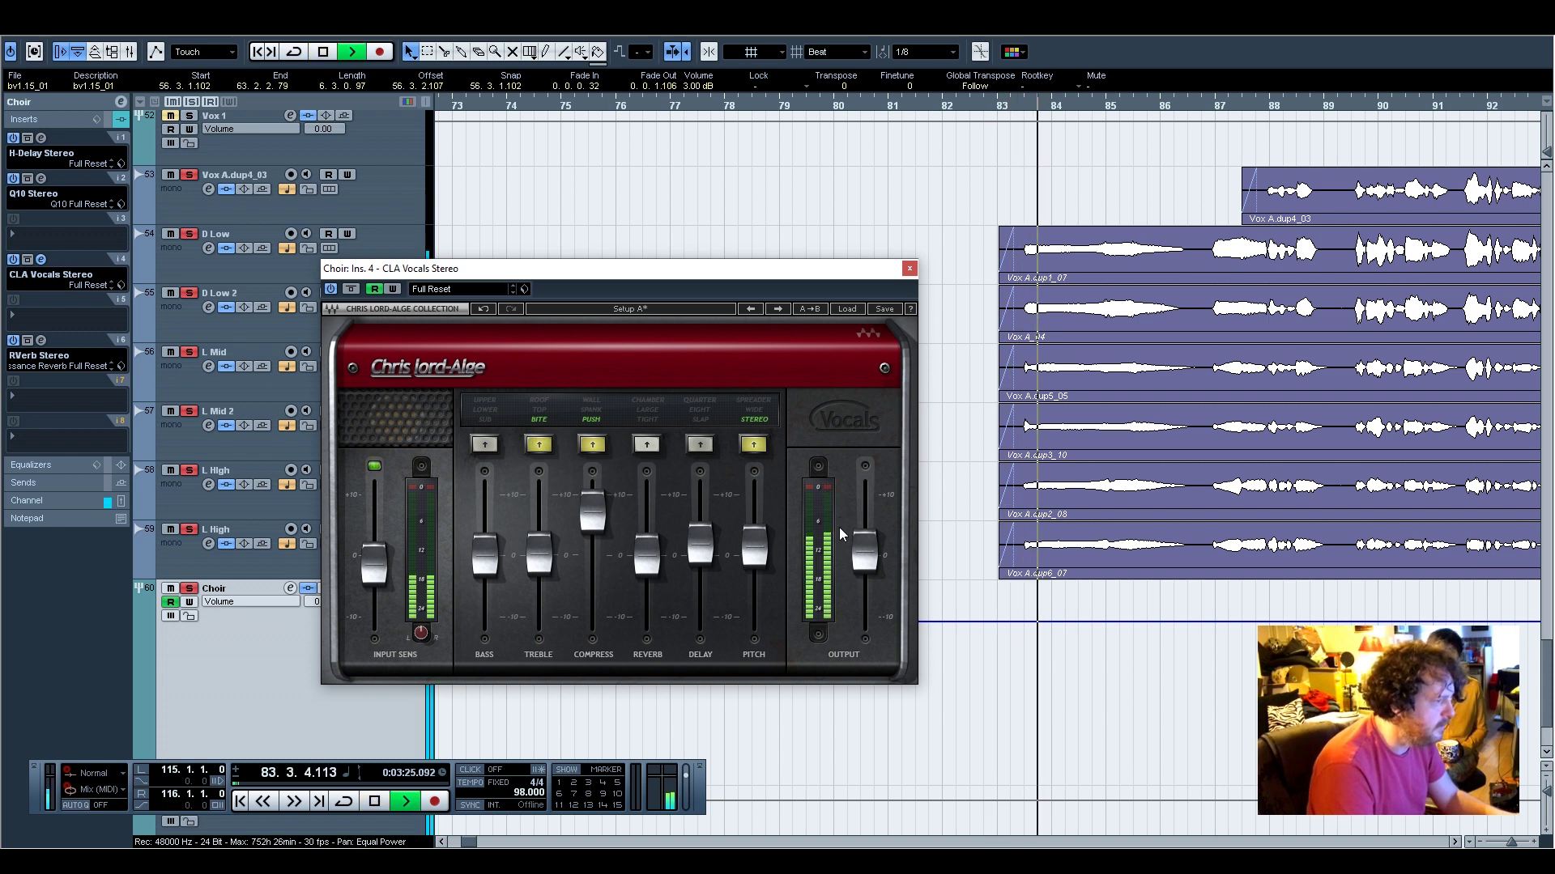
# Raise the CLA Vocals compression to 10.0, switch its mode to Spank and close the plug-in window
pyautogui.moveTo(592, 512); pyautogui.dragTo(592, 494)
pyautogui.click(592, 412)
pyautogui.click(592, 401)
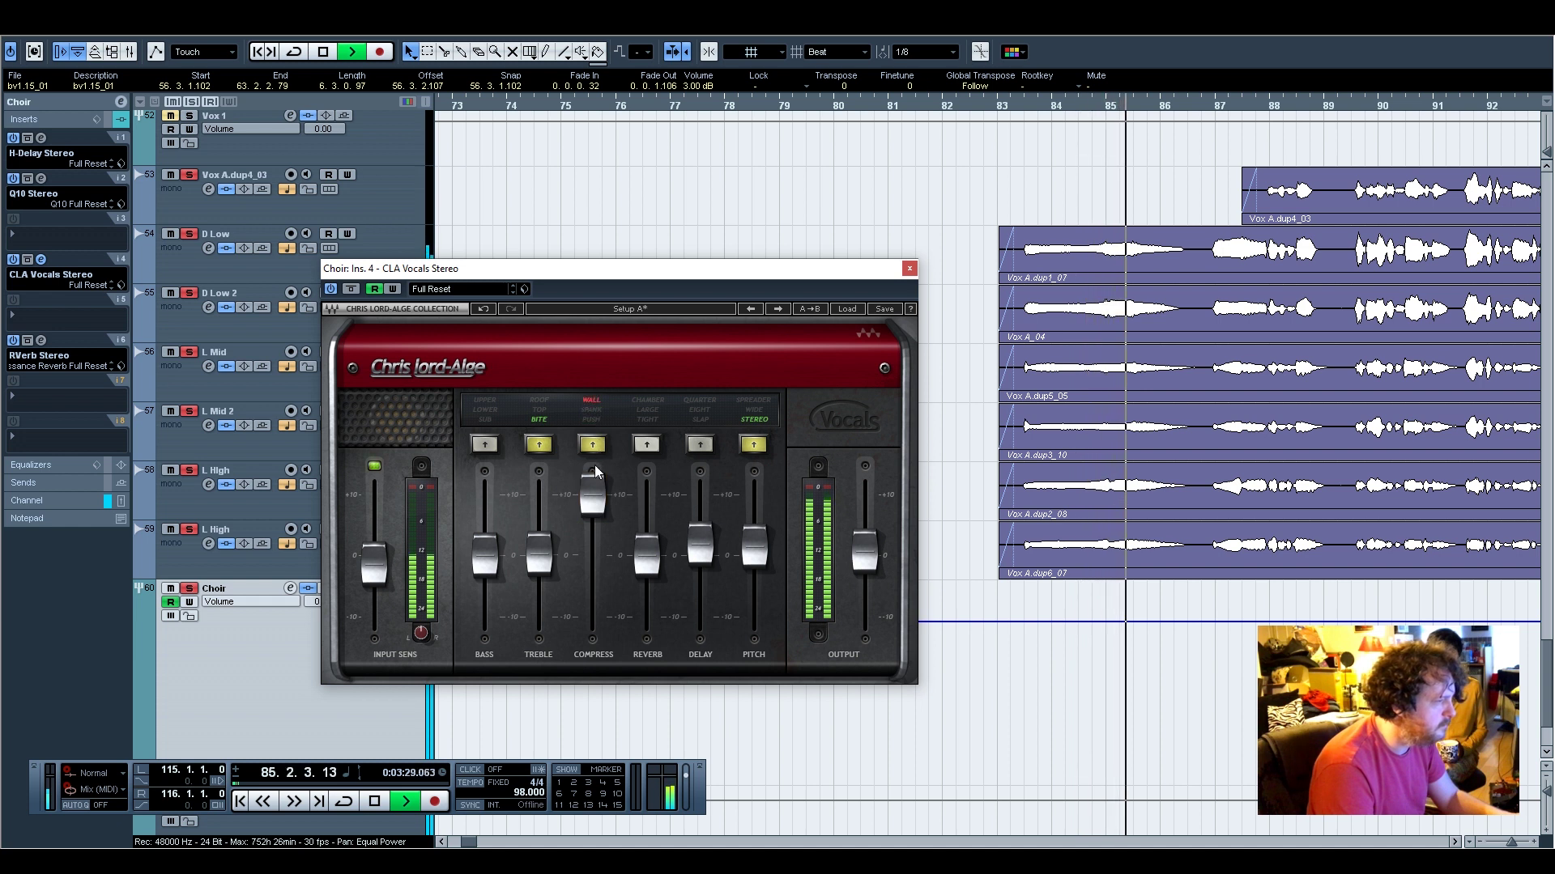
pyautogui.click(594, 411)
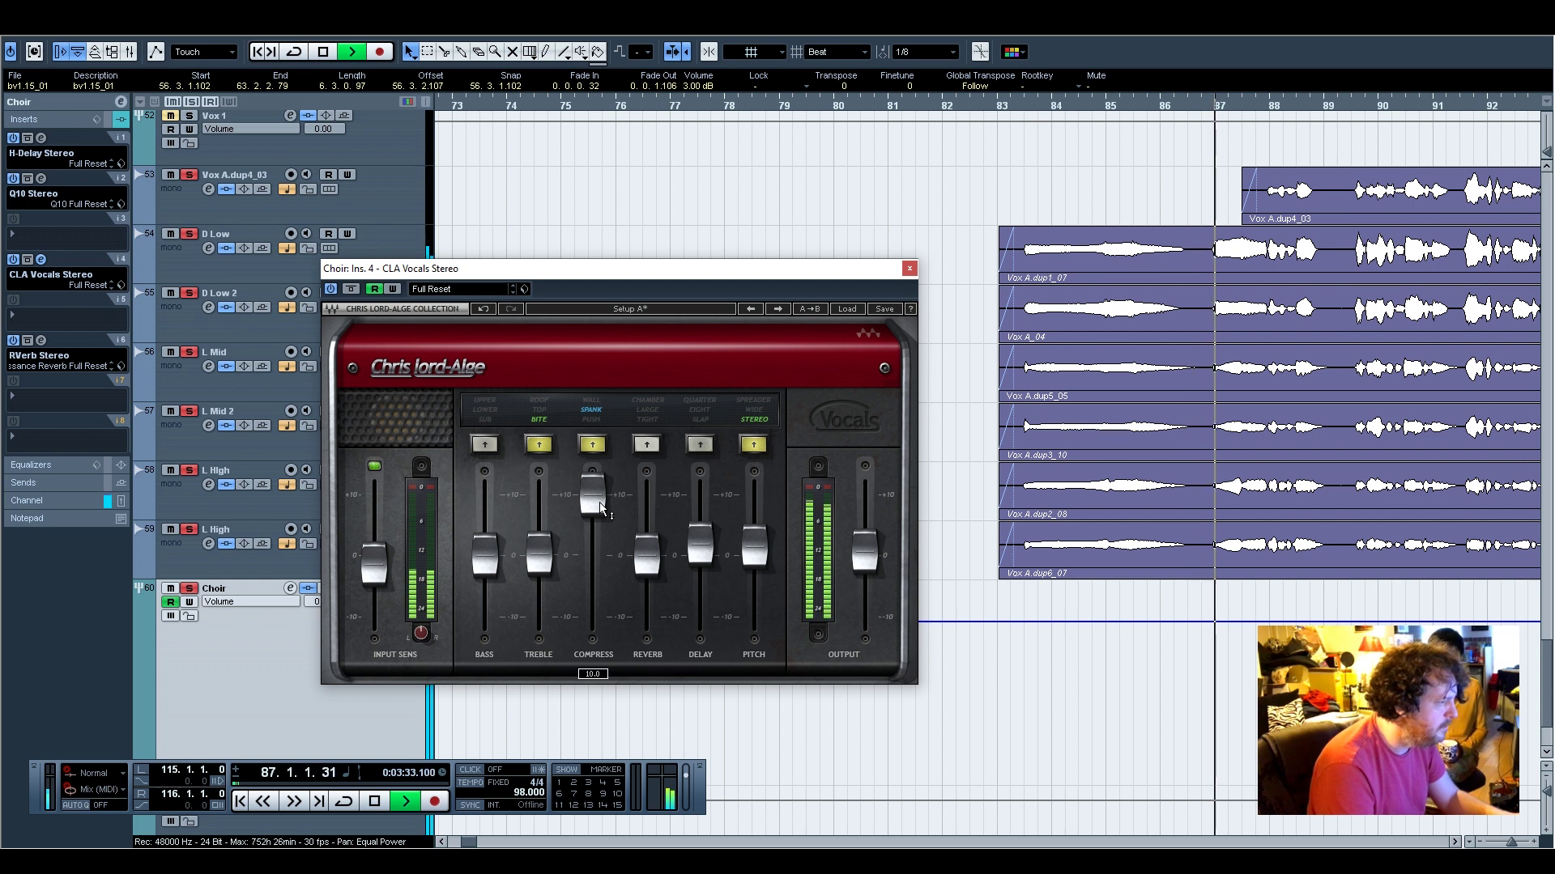
pyautogui.click(910, 269)
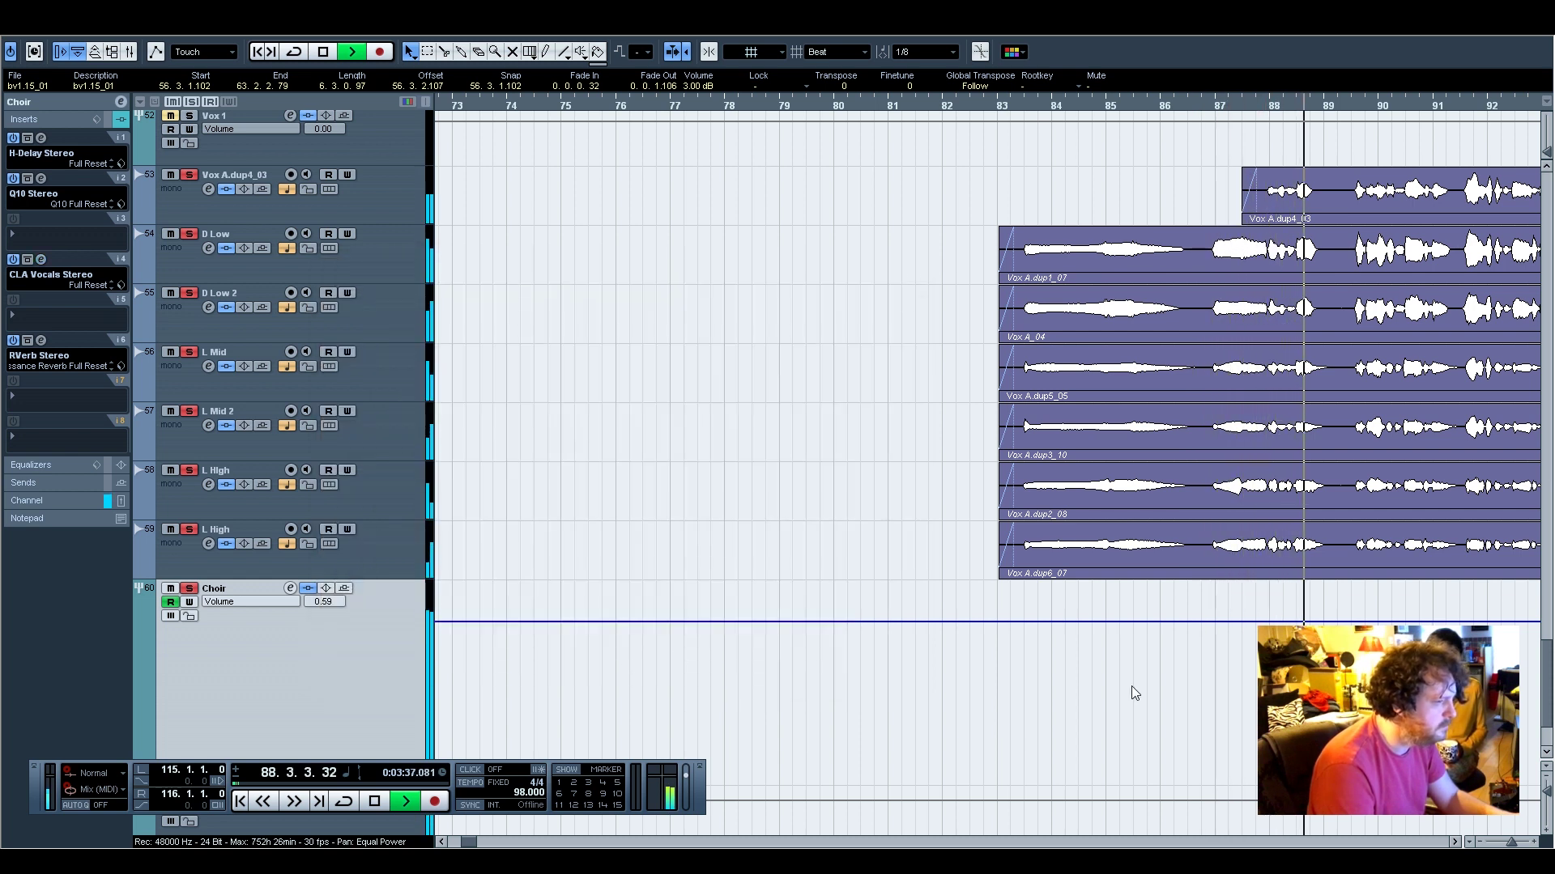
# Set the channel volume of Vox A.dup4_03 to -5.77 while the choir plays
pyautogui.moveTo(1512, 843); pyautogui.dragTo(1510, 844)
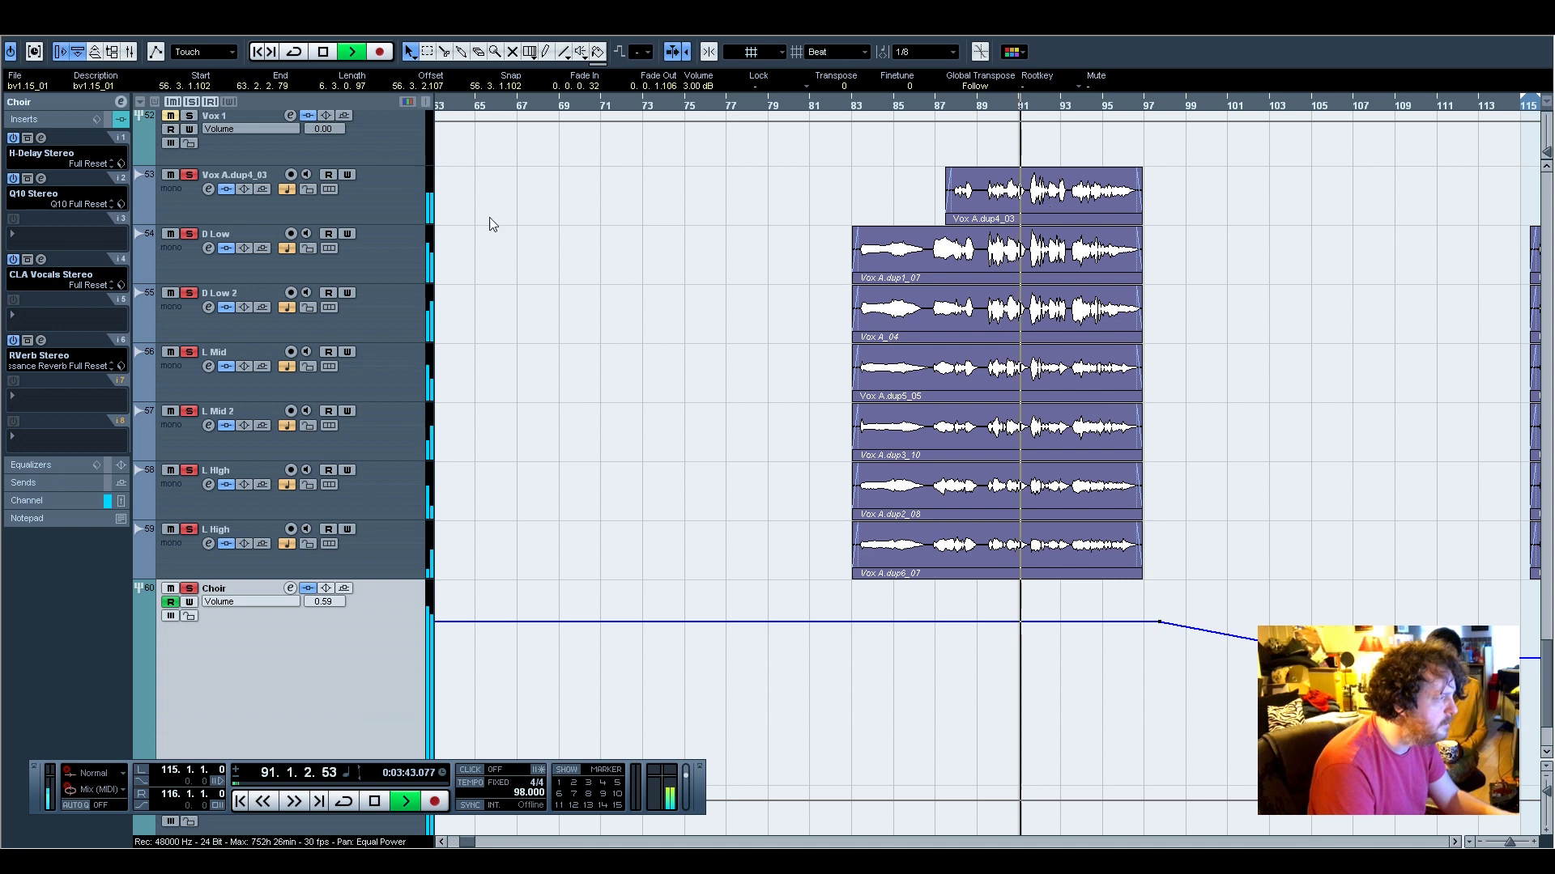
pyautogui.click(381, 193)
pyautogui.click(46, 341)
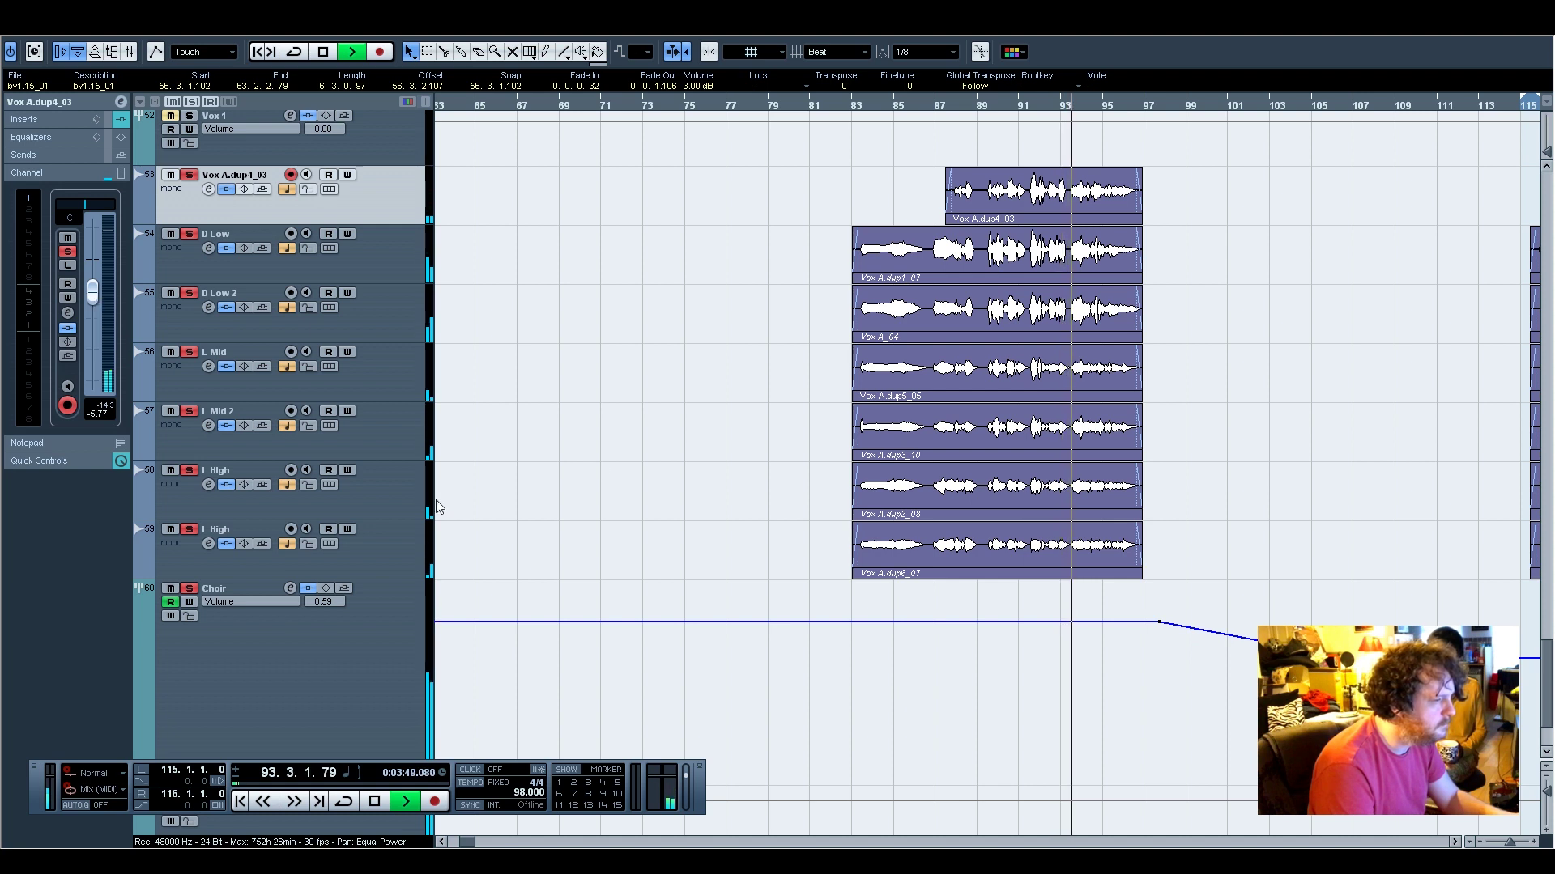
# Look over the later choir sections from bar 115, stop playback at 97.1.2.39 and return to the first choir entry
pyautogui.moveTo(1510, 843); pyautogui.dragTo(1509, 843)
pyautogui.hscroll(3, 713, 400)
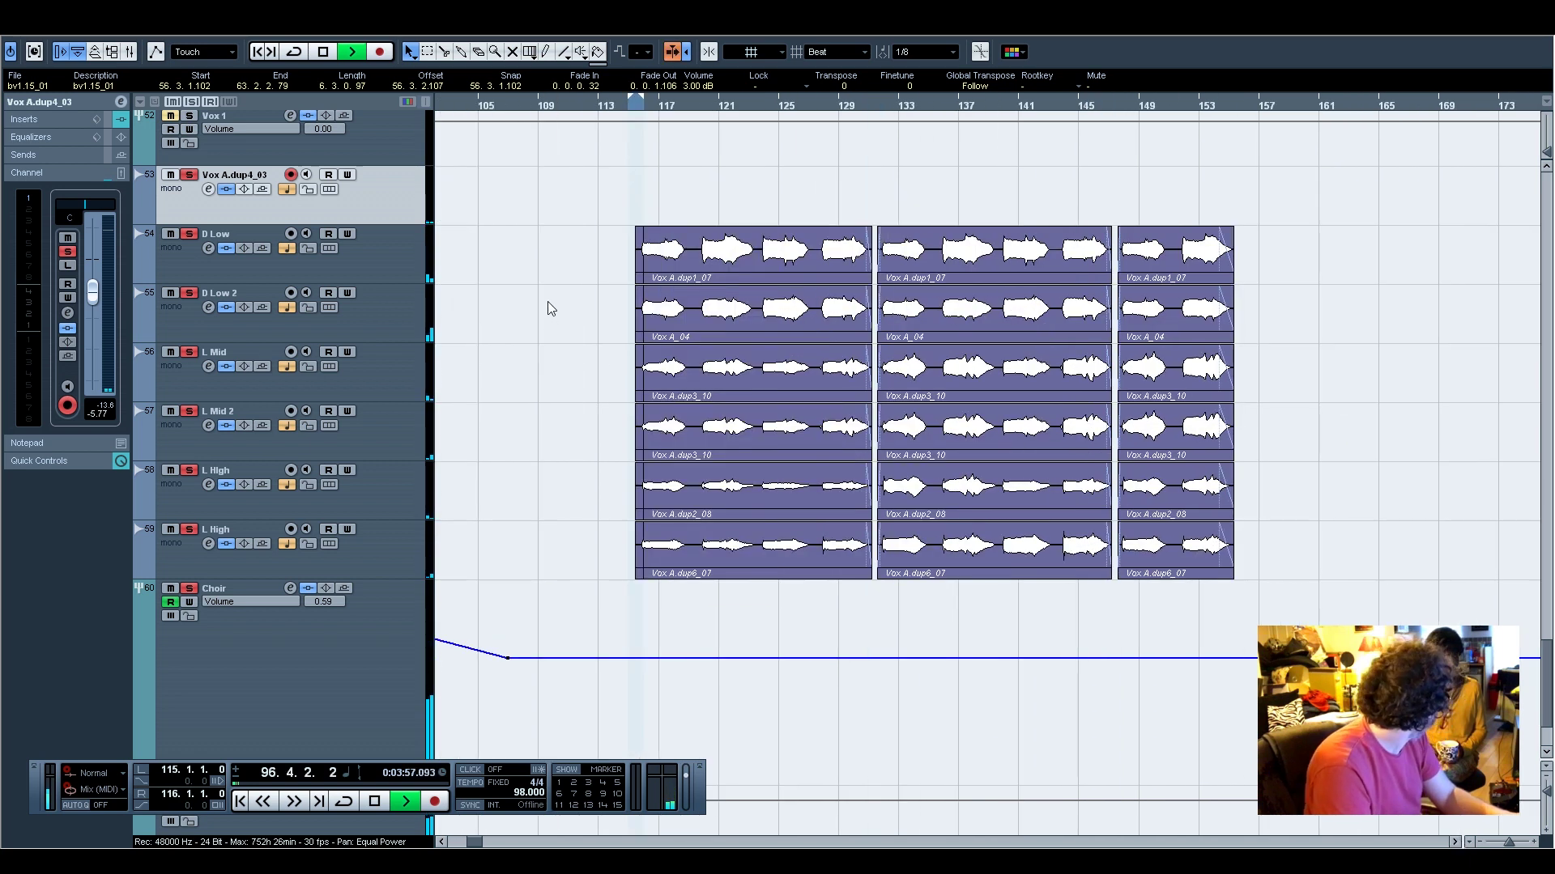
pyautogui.press('space')
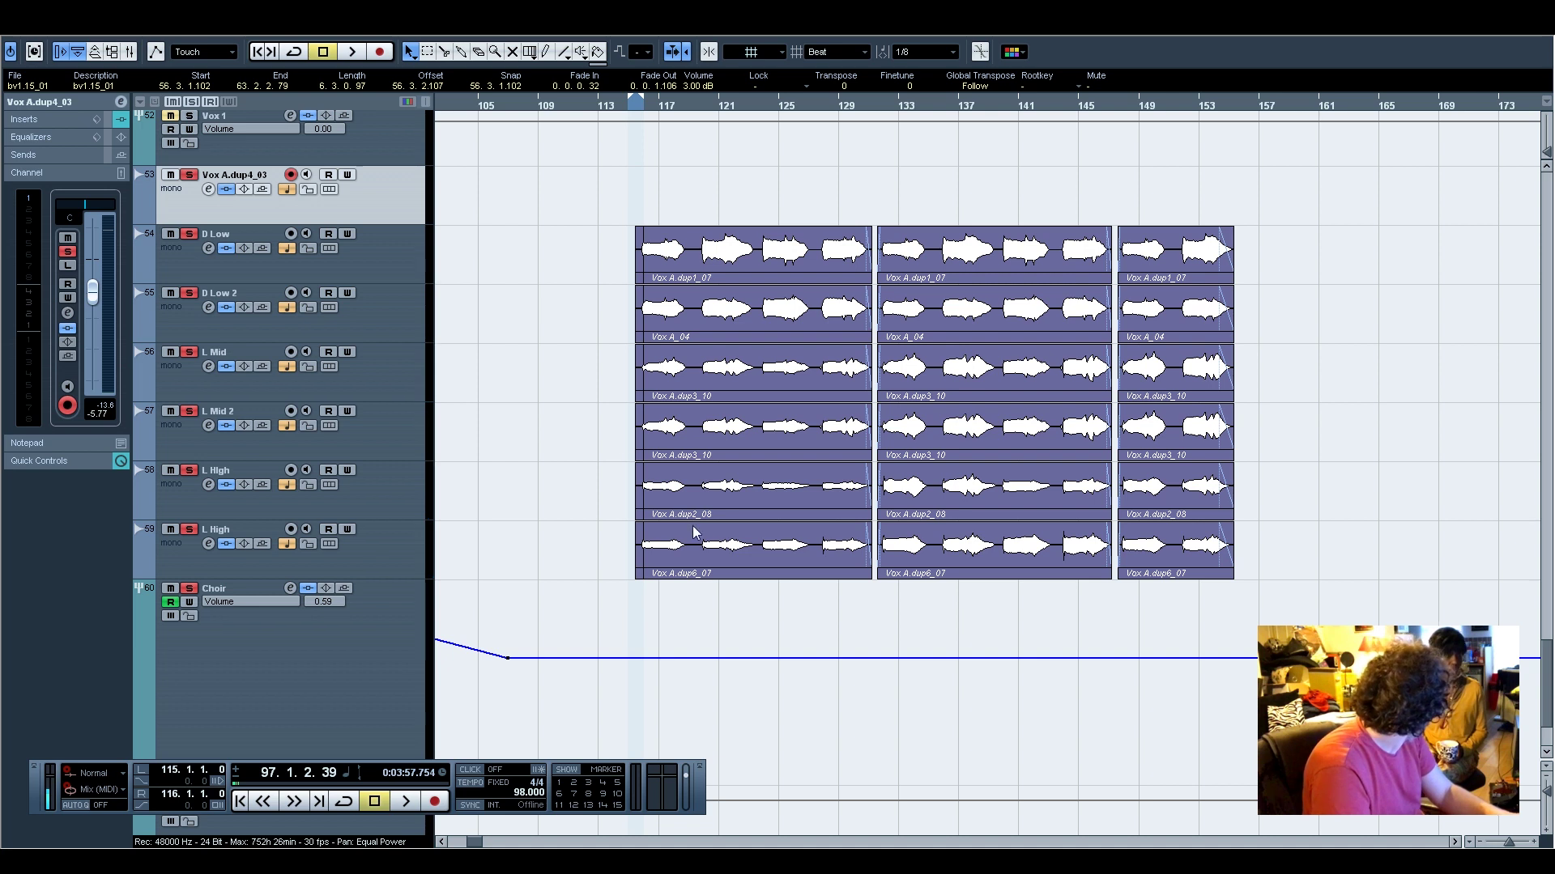
pyautogui.hscroll(-10, 987, 405)
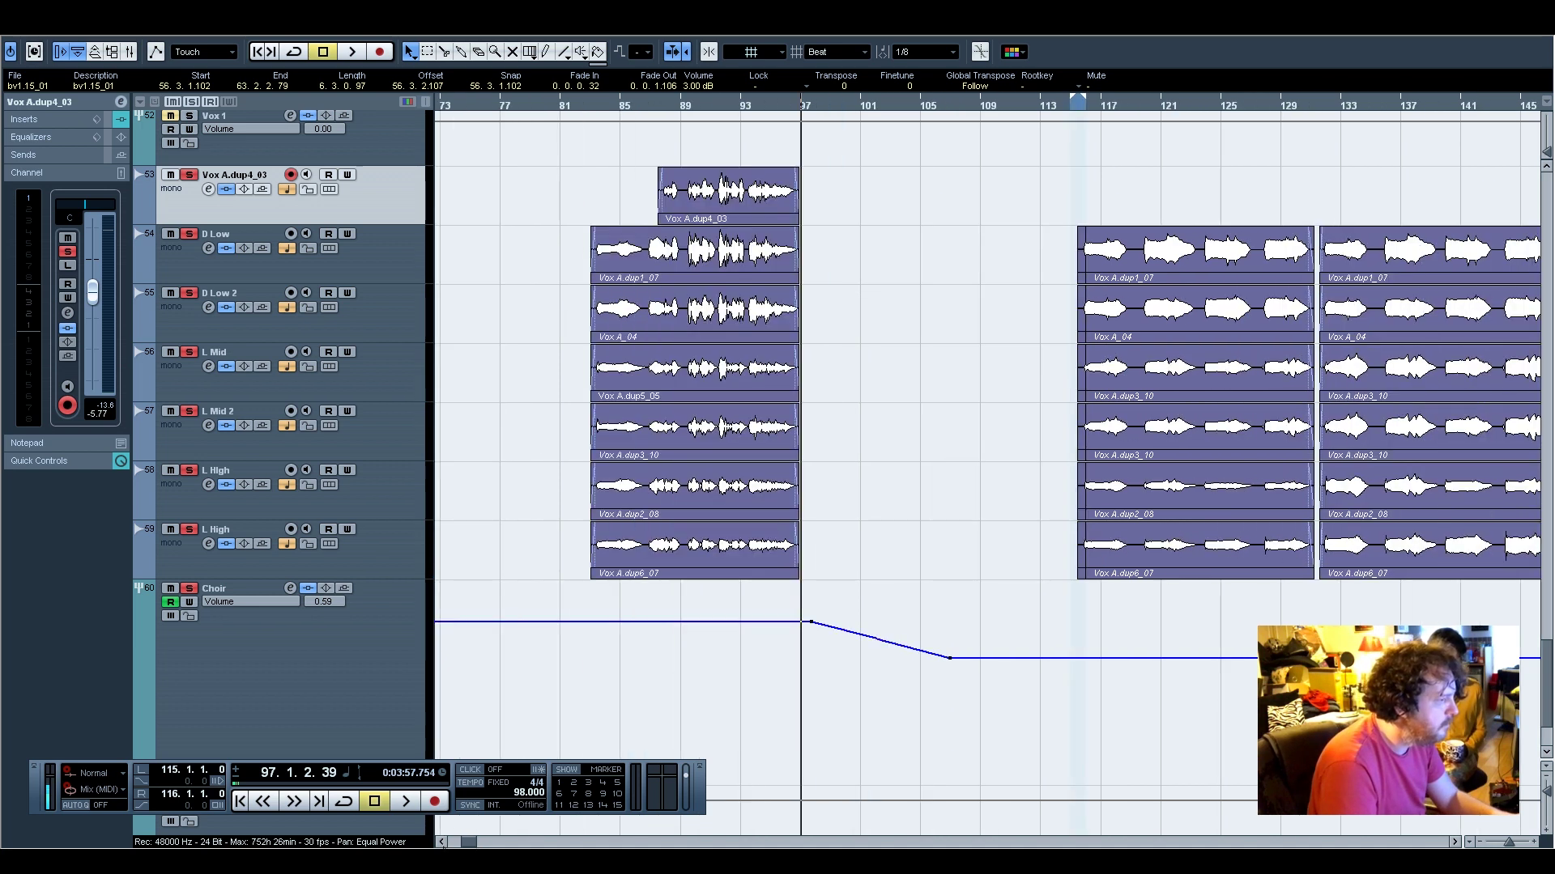
# Play the first choir entry from 83.4.4.29 and follow its events up close through the section
pyautogui.click(607, 113)
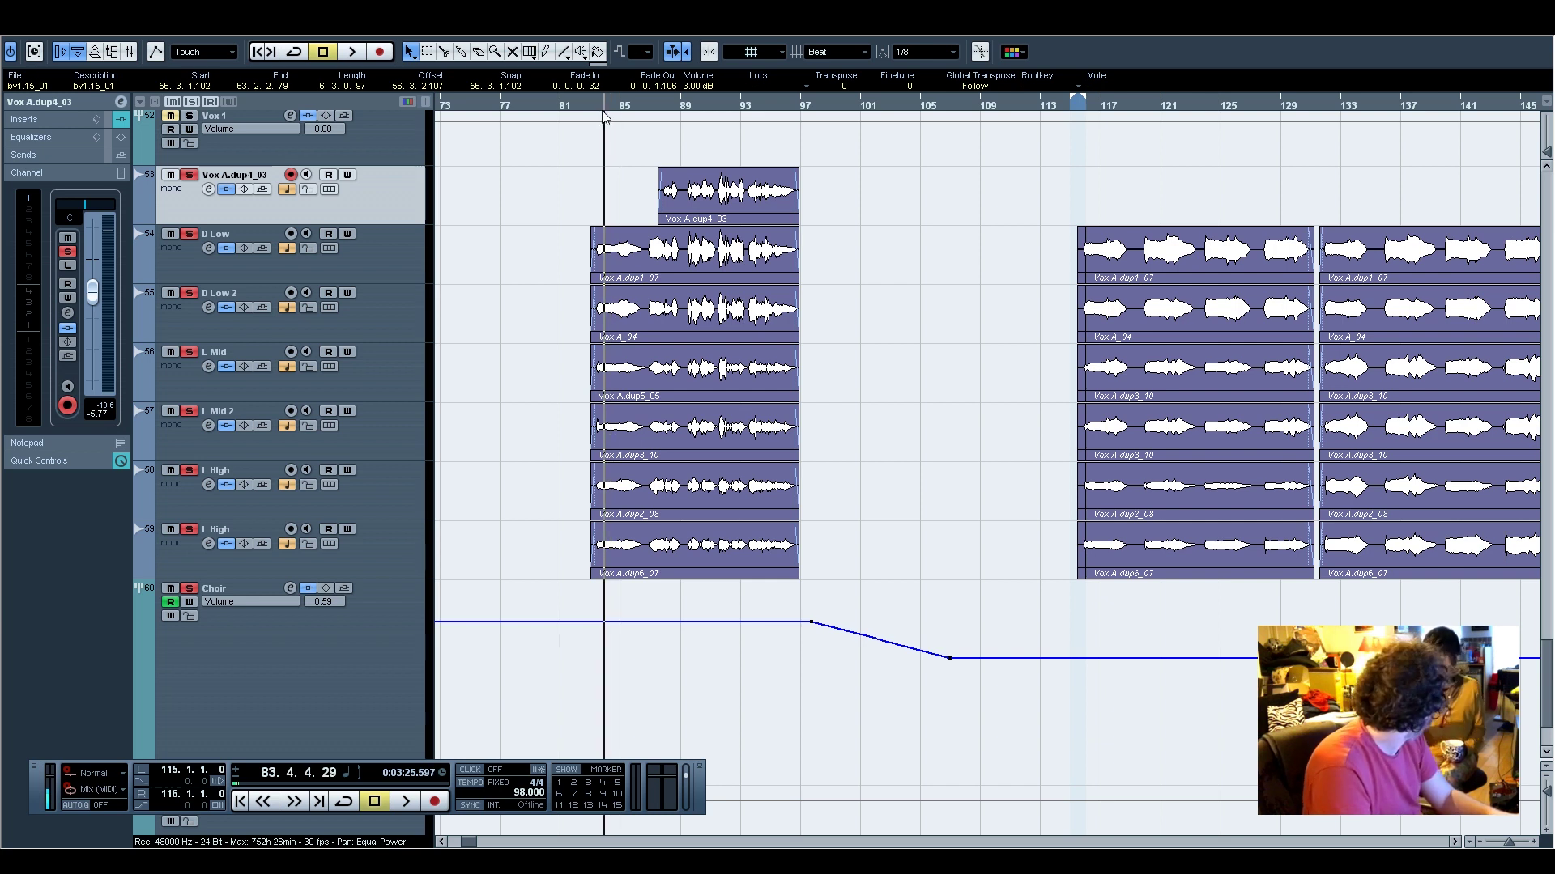
pyautogui.press('space')
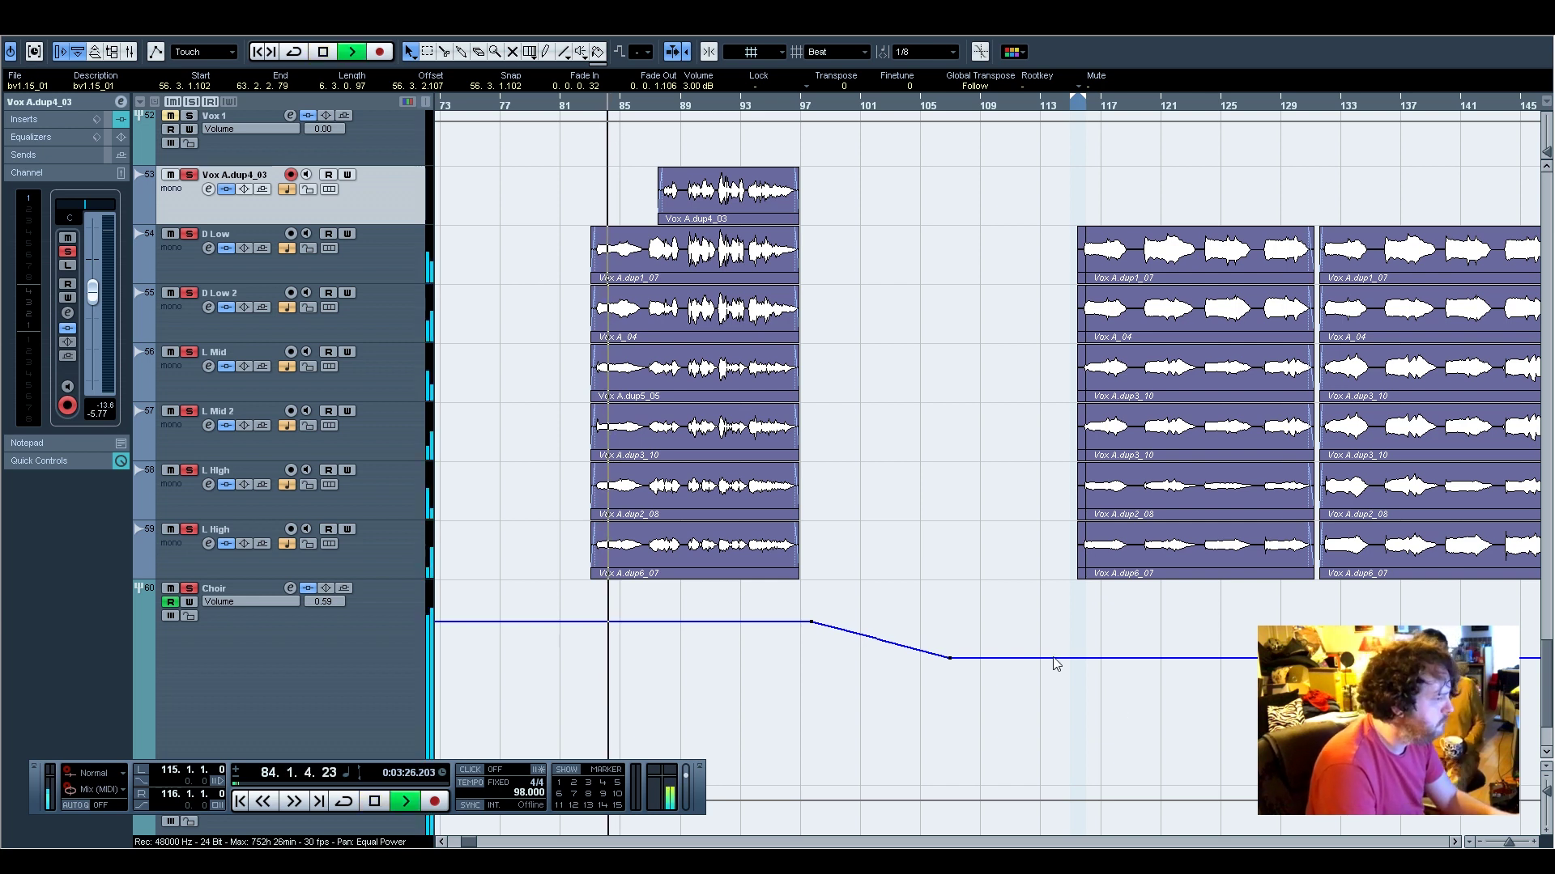
pyautogui.click(1534, 842)
pyautogui.click(1533, 842)
pyautogui.click(1534, 842)
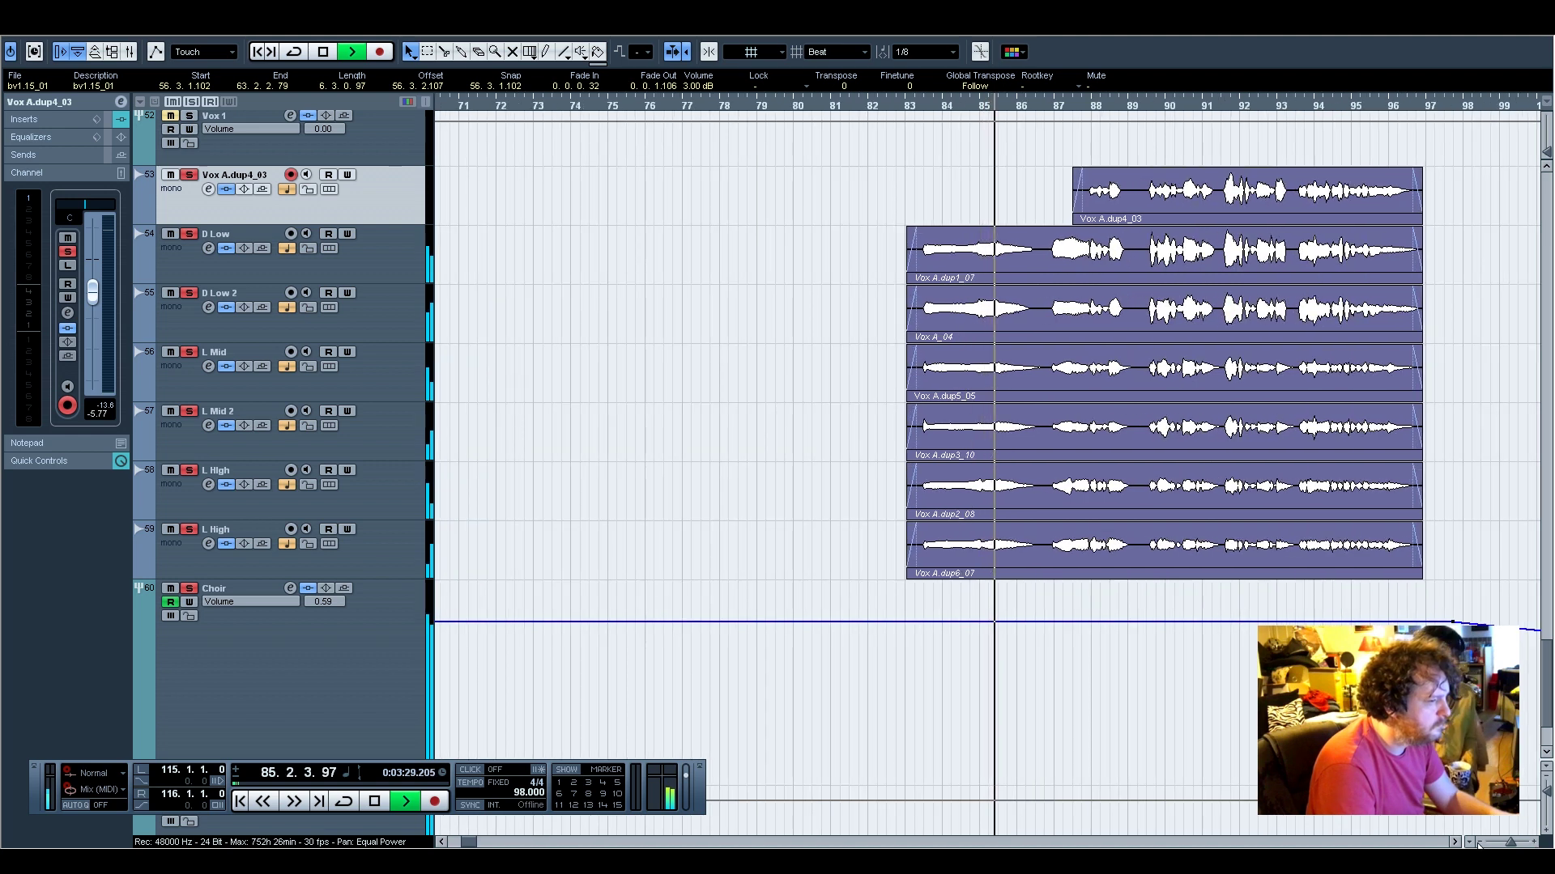
pyautogui.click(1455, 842)
pyautogui.click(1455, 842)
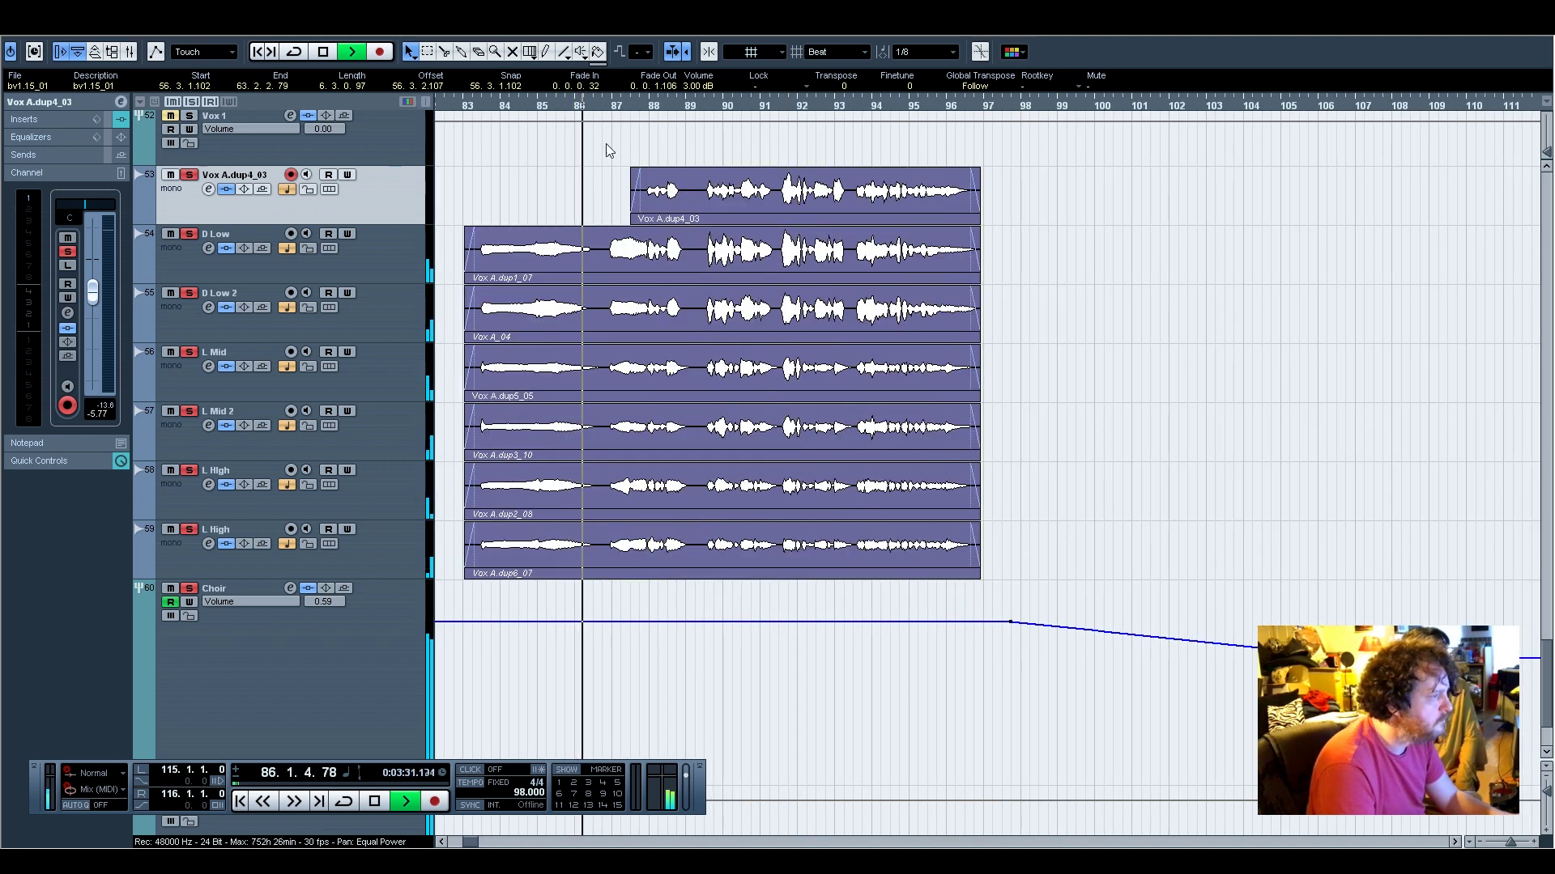
# Split the first-section events on both L High tracks at 89.2.4.18 and raise the parts after the split to 8 dB
pyautogui.click(445, 53)
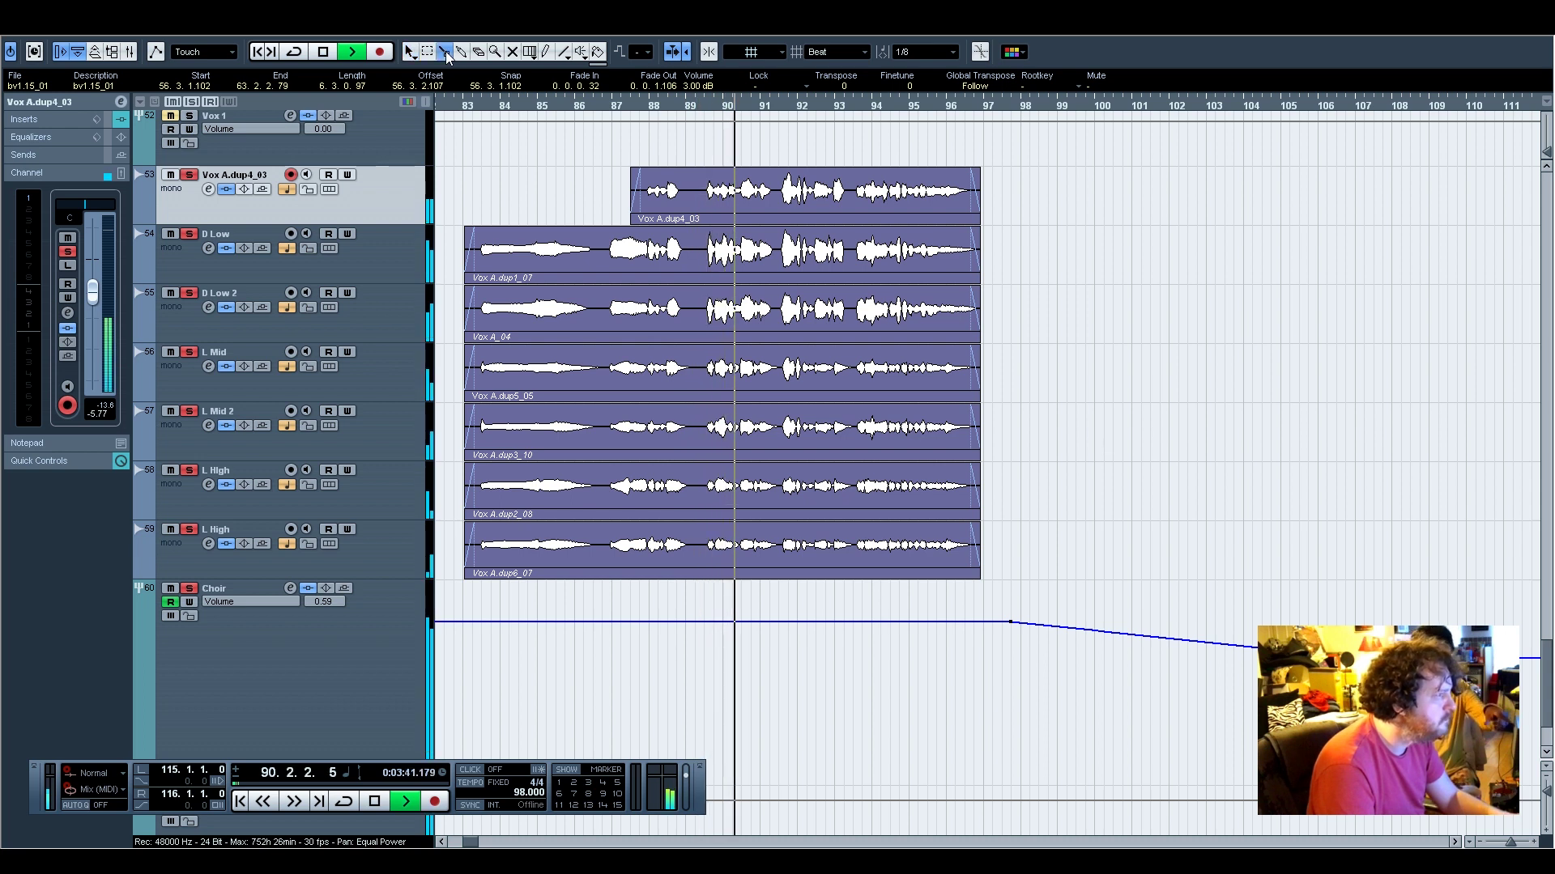
pyautogui.click(704, 504)
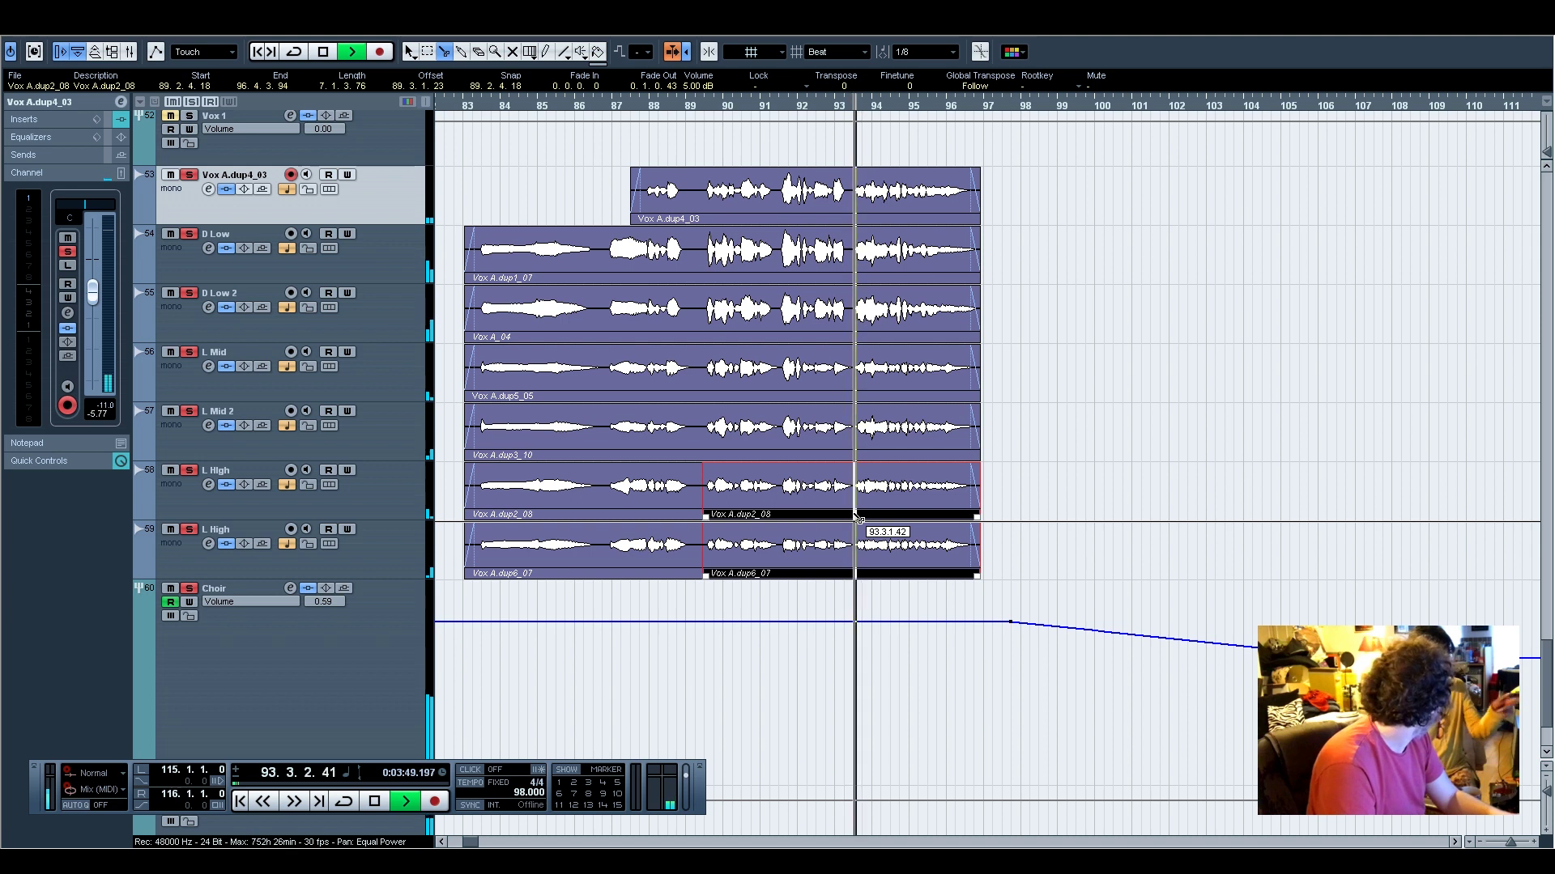
pyautogui.press('space')
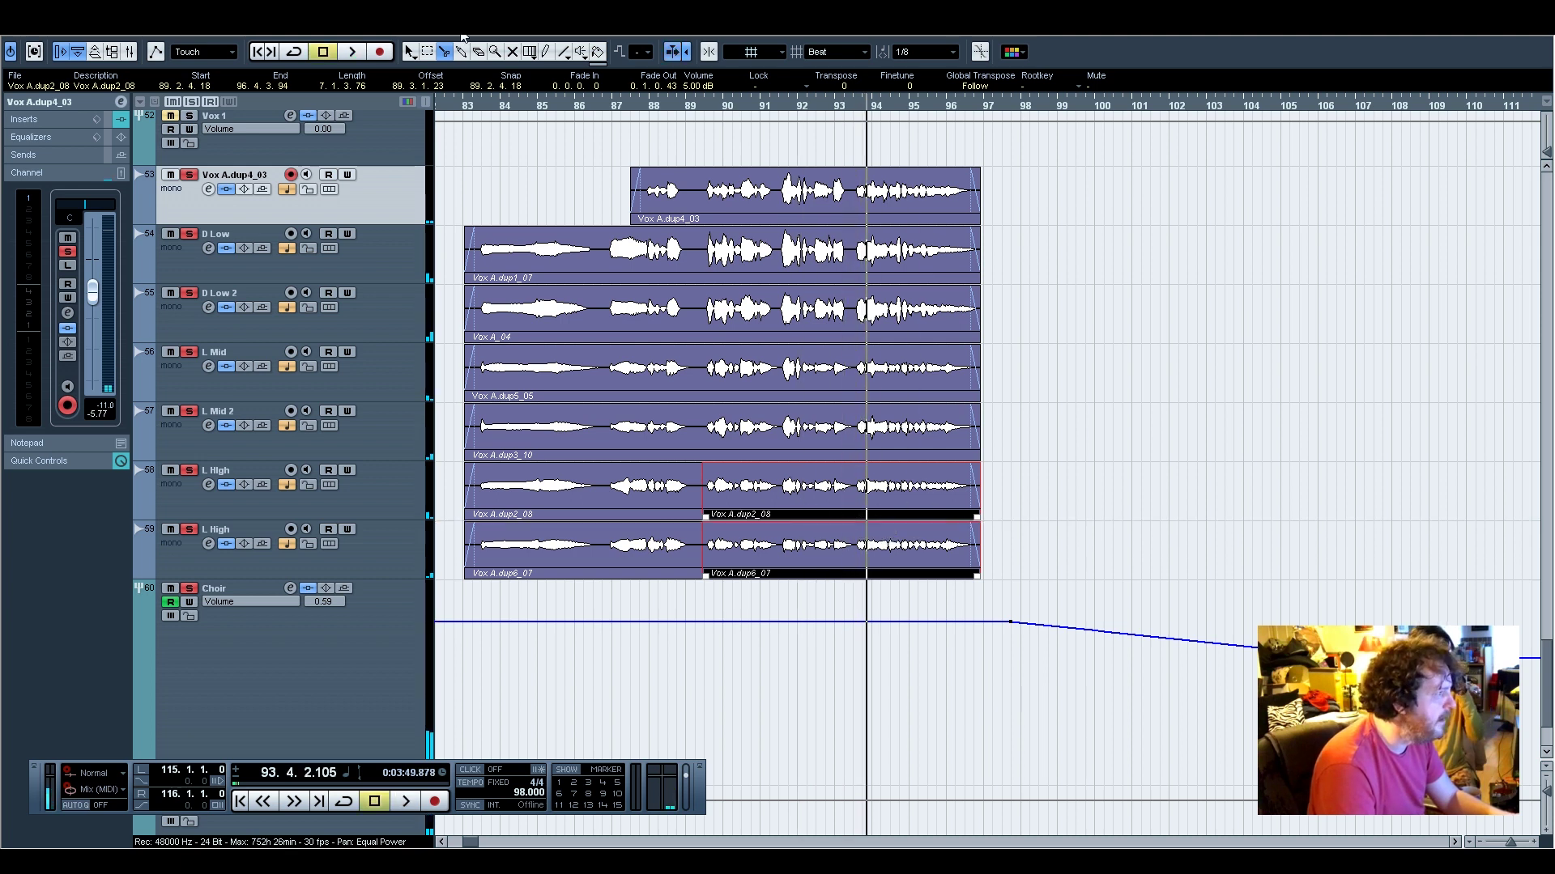
pyautogui.click(408, 52)
pyautogui.moveTo(1045, 560); pyautogui.dragTo(850, 483)
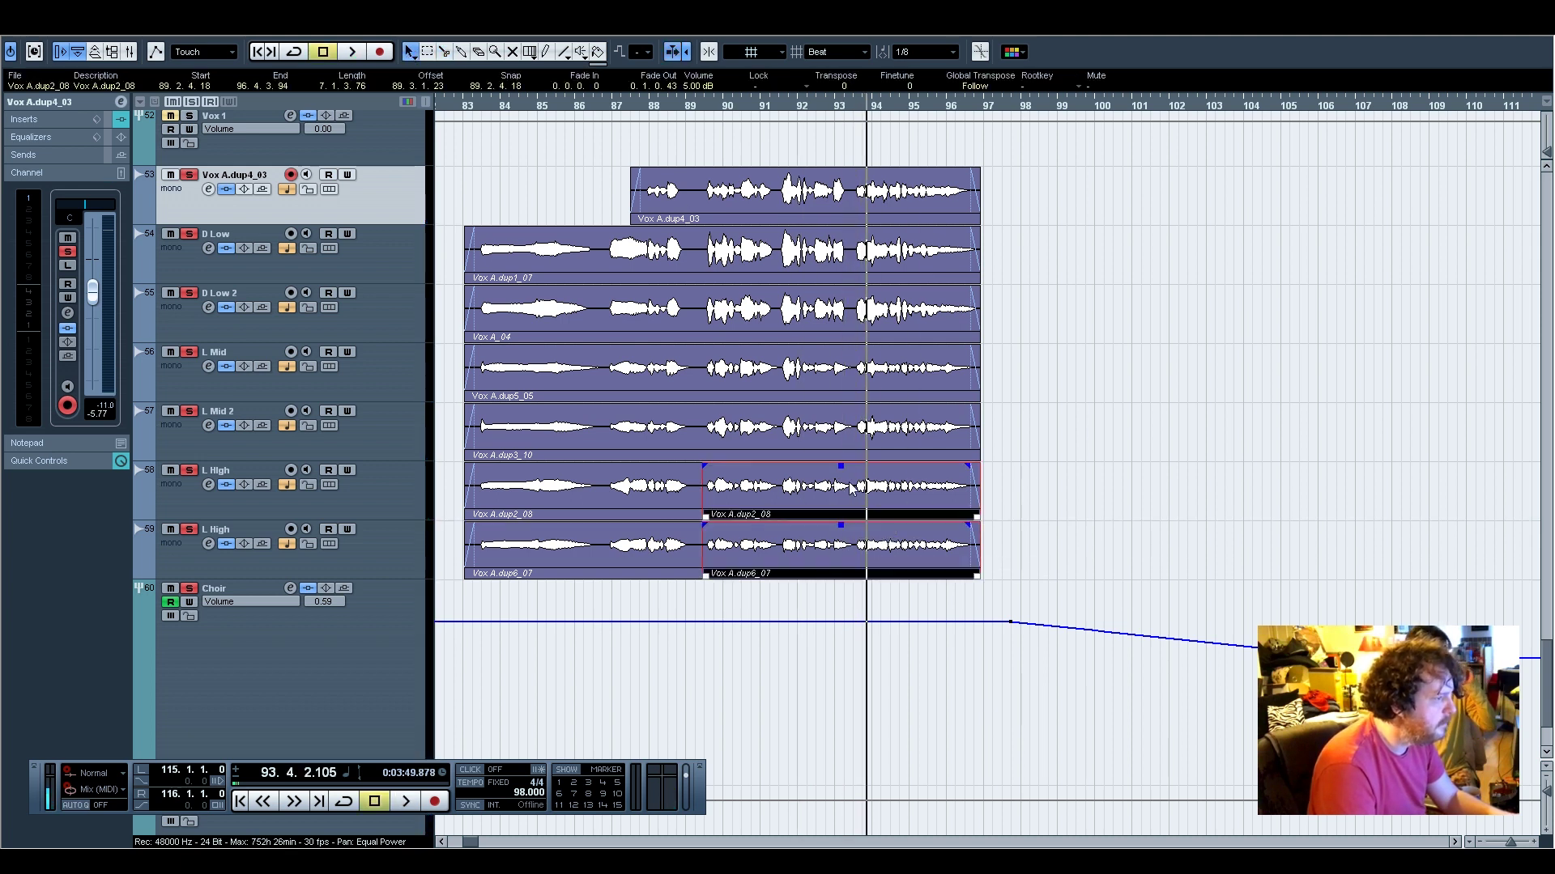
pyautogui.scroll(2, 692, 91)
pyautogui.scroll(1, 693, 85)
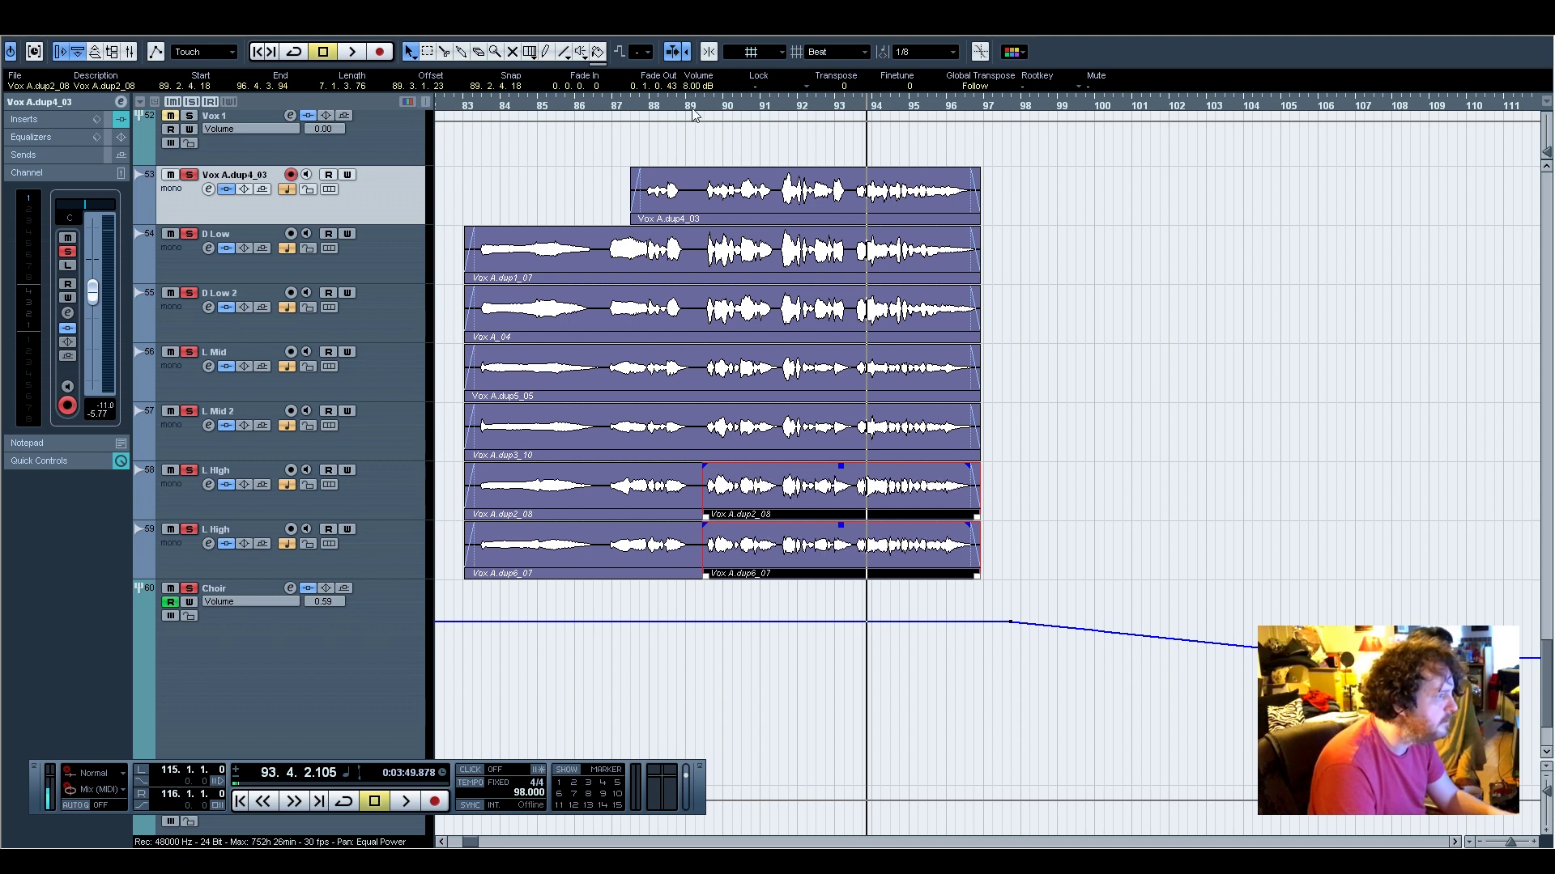
# Play the choir from just after the L High split, stop, and lower the two split L High parts to 7 dB
pyautogui.click(715, 107)
pyautogui.press('space')
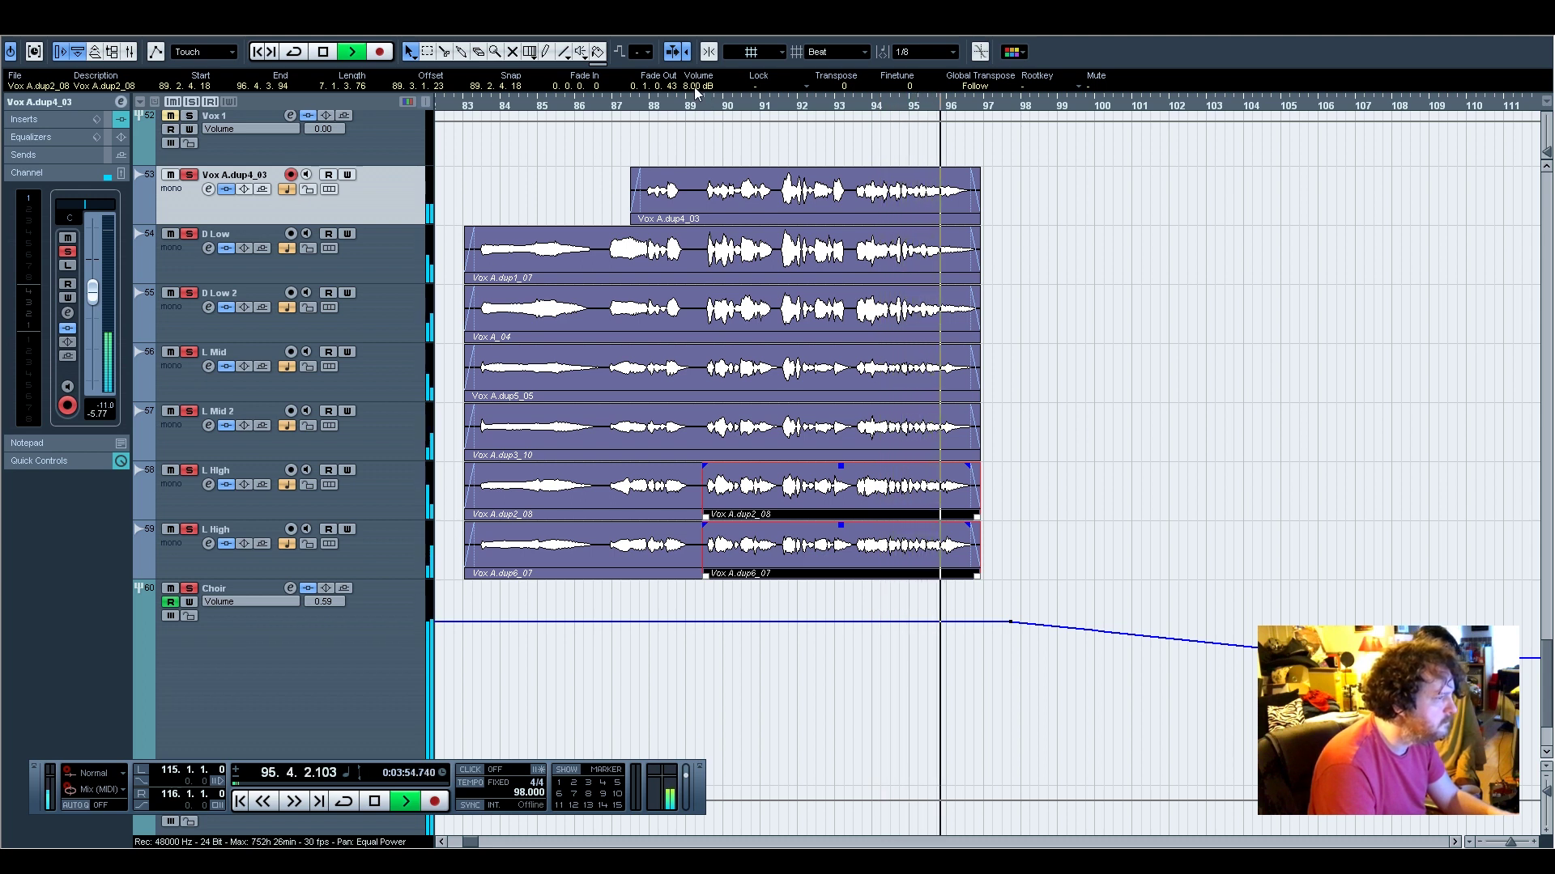
pyautogui.press('space')
pyautogui.scroll(-1, 696, 92)
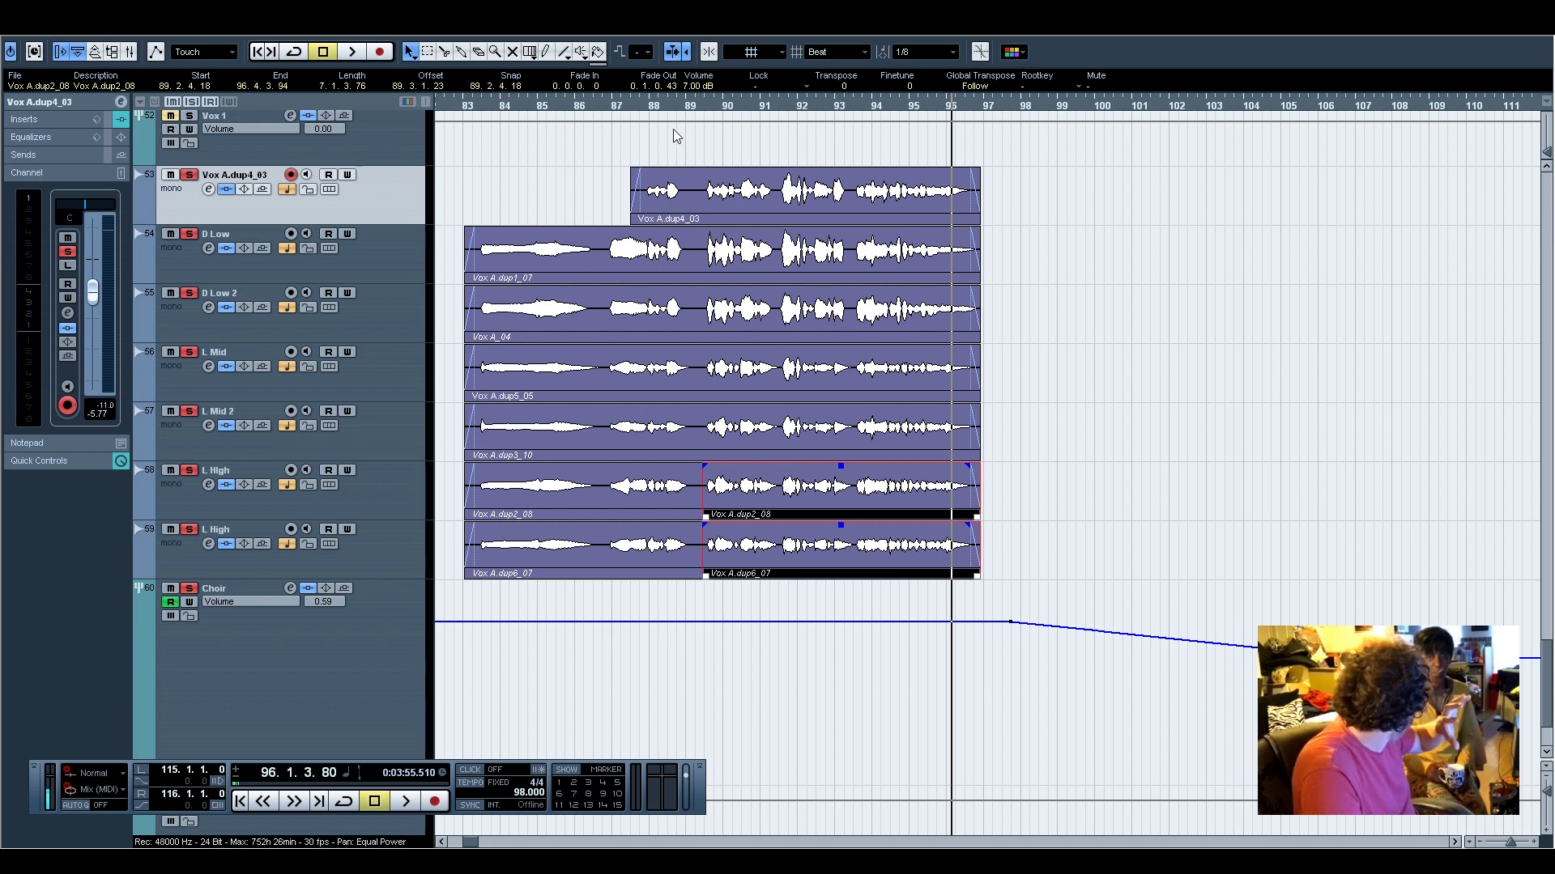
# Split the L Mid and L Mid 2 events at 89.2.3.13 and raise the parts after the split to 12 dB
pyautogui.click(443, 51)
pyautogui.moveTo(1060, 441); pyautogui.dragTo(745, 364)
pyautogui.click(703, 380)
pyautogui.click(409, 53)
pyautogui.moveTo(1033, 448)
pyautogui.mouseDown()
pyautogui.moveTo(982, 366)
pyautogui.moveTo(882, 368)
pyautogui.moveTo(897, 379)
pyautogui.mouseUp()
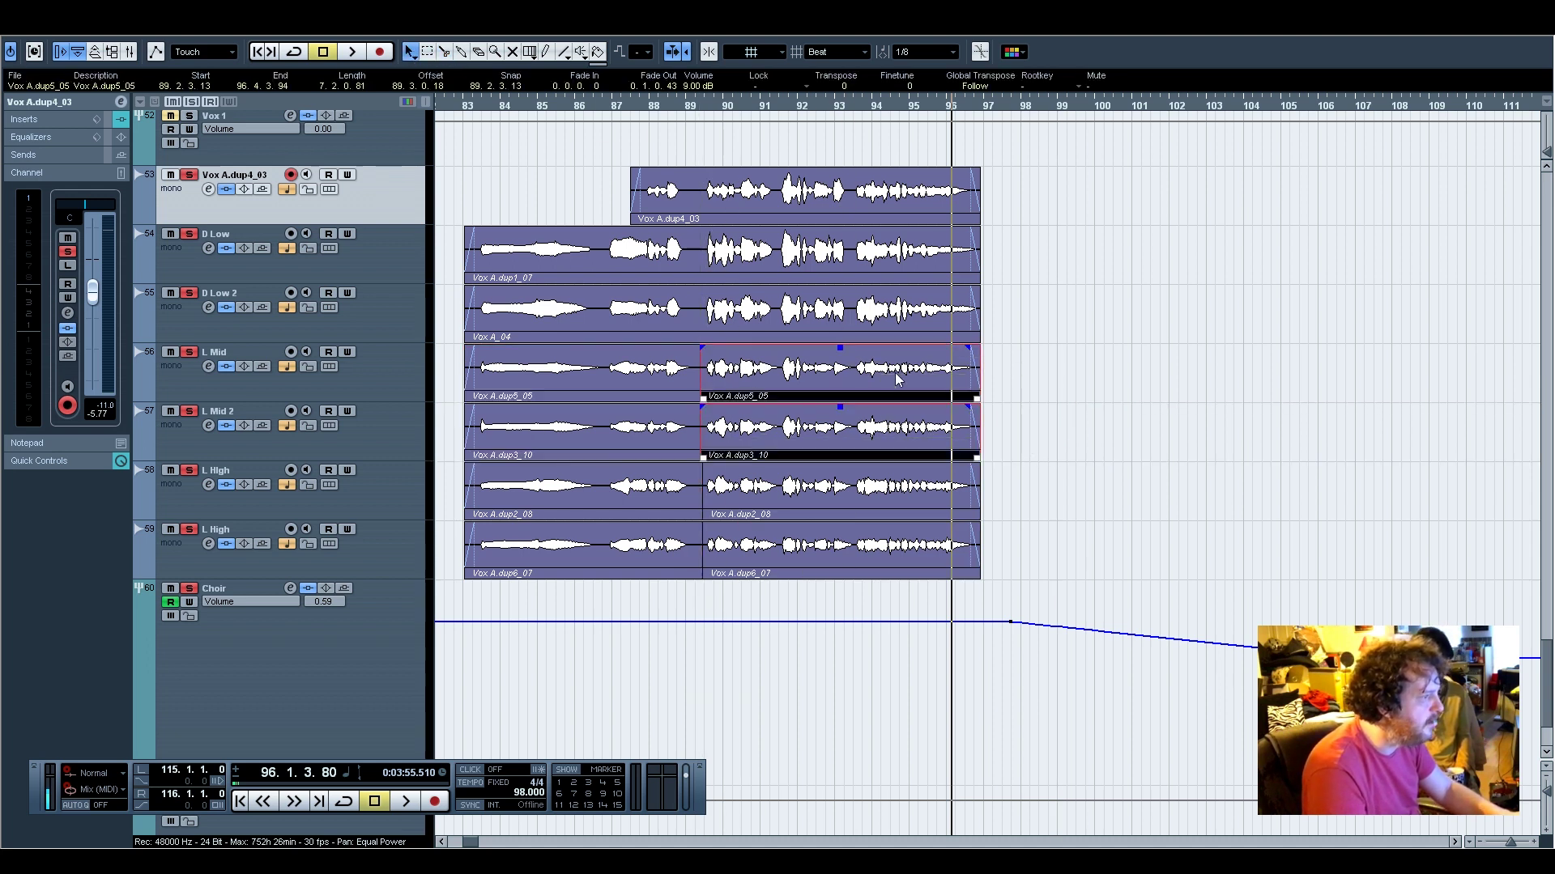
pyautogui.scroll(3, 688, 85)
# Play the choir from 89.3.3.35 and lower the split L Mid and L Mid 2 parts to 11 dB
pyautogui.moveTo(706, 99); pyautogui.dragTo(702, 98)
pyautogui.click(706, 108)
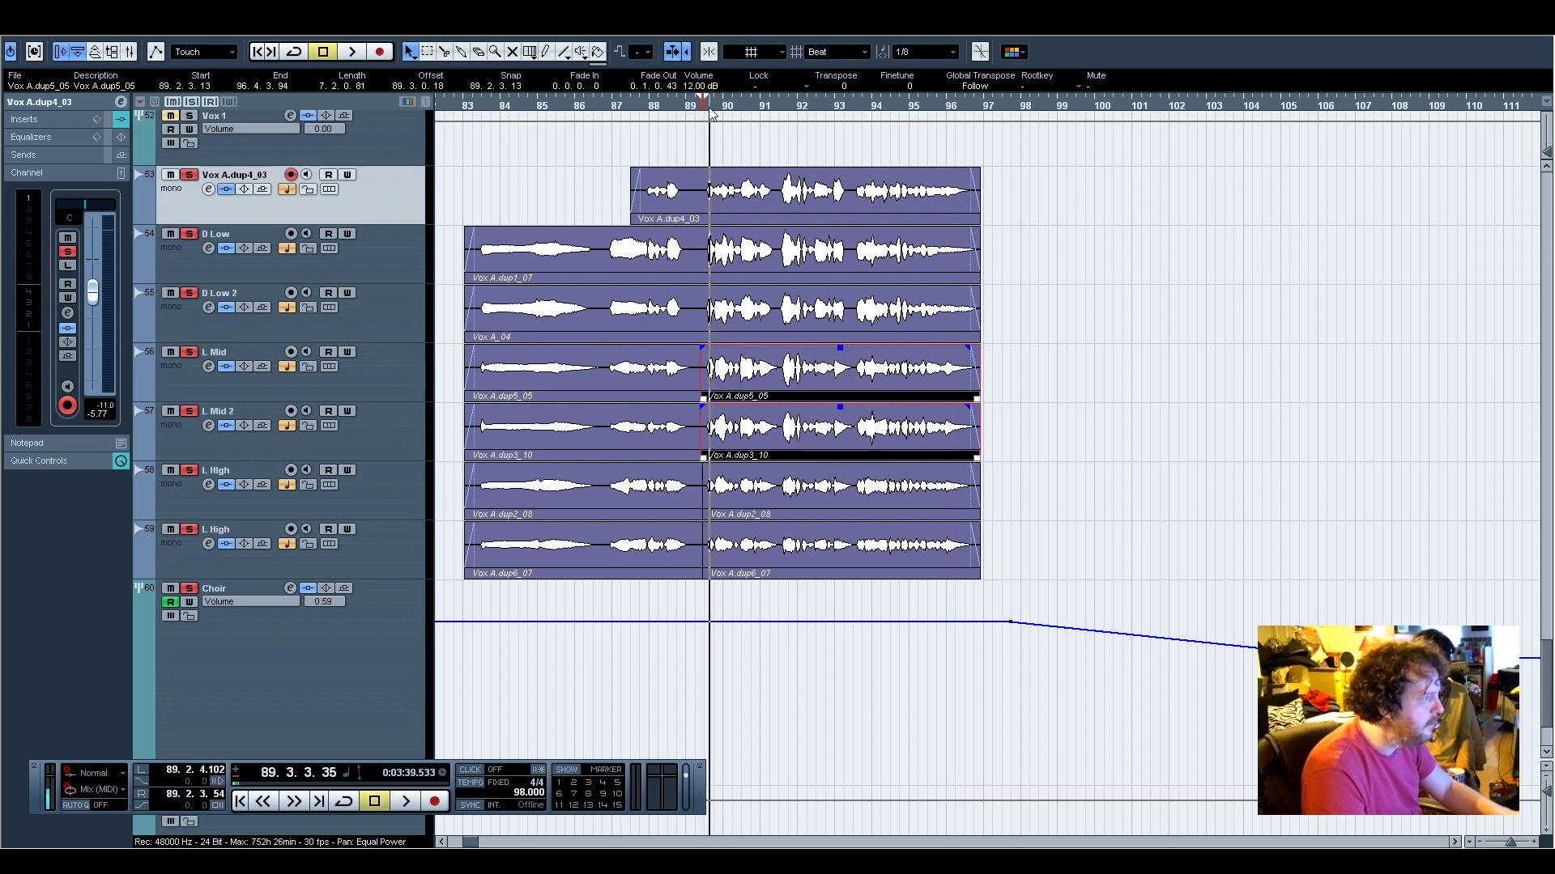
pyautogui.press('space')
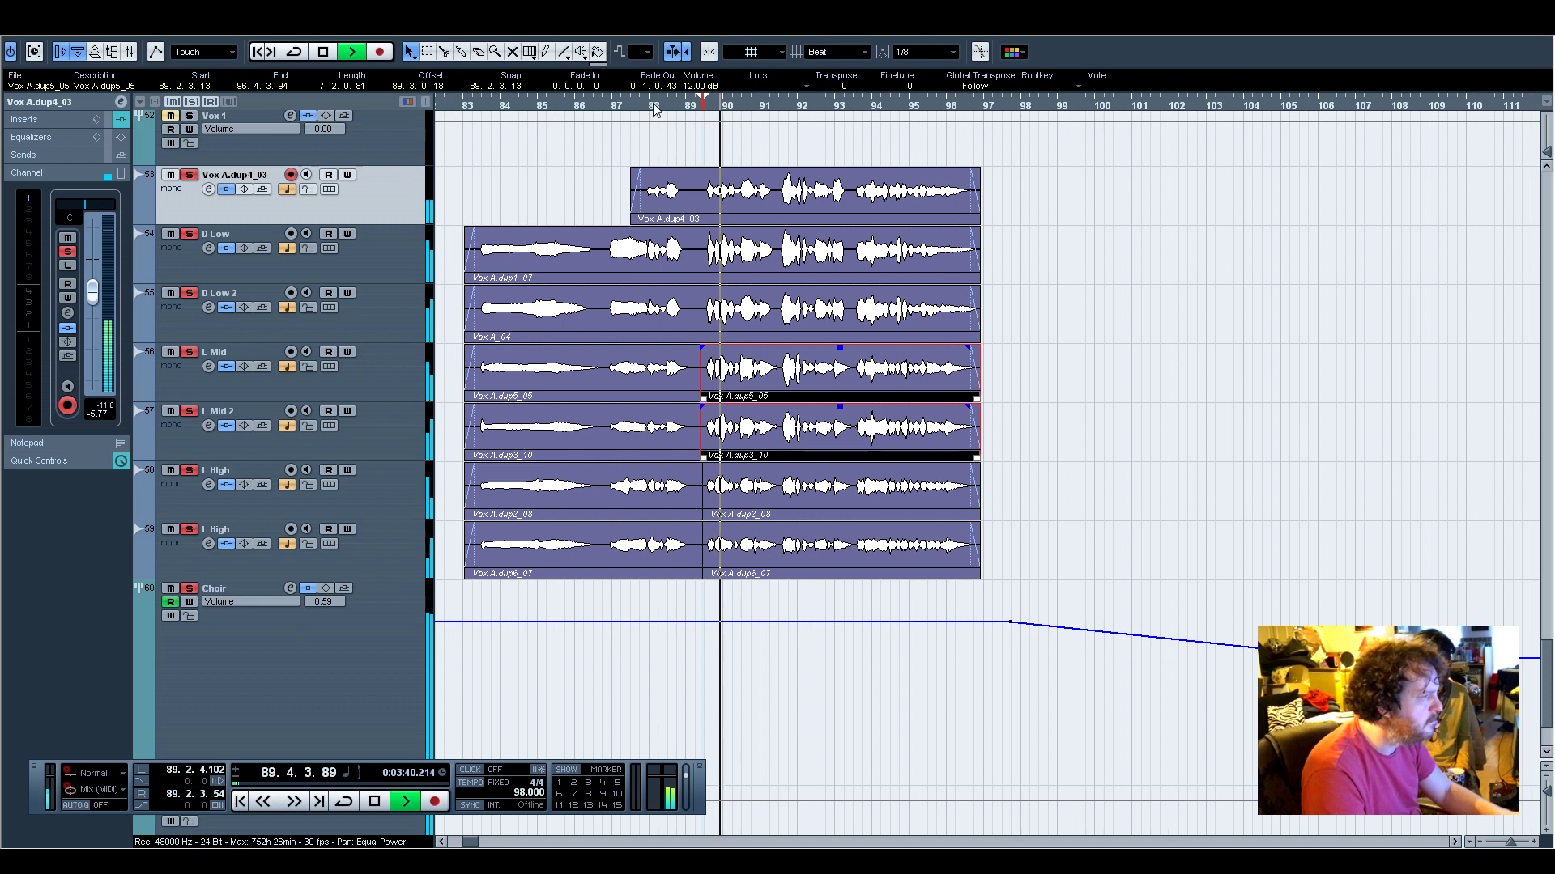
pyautogui.scroll(-1, 698, 91)
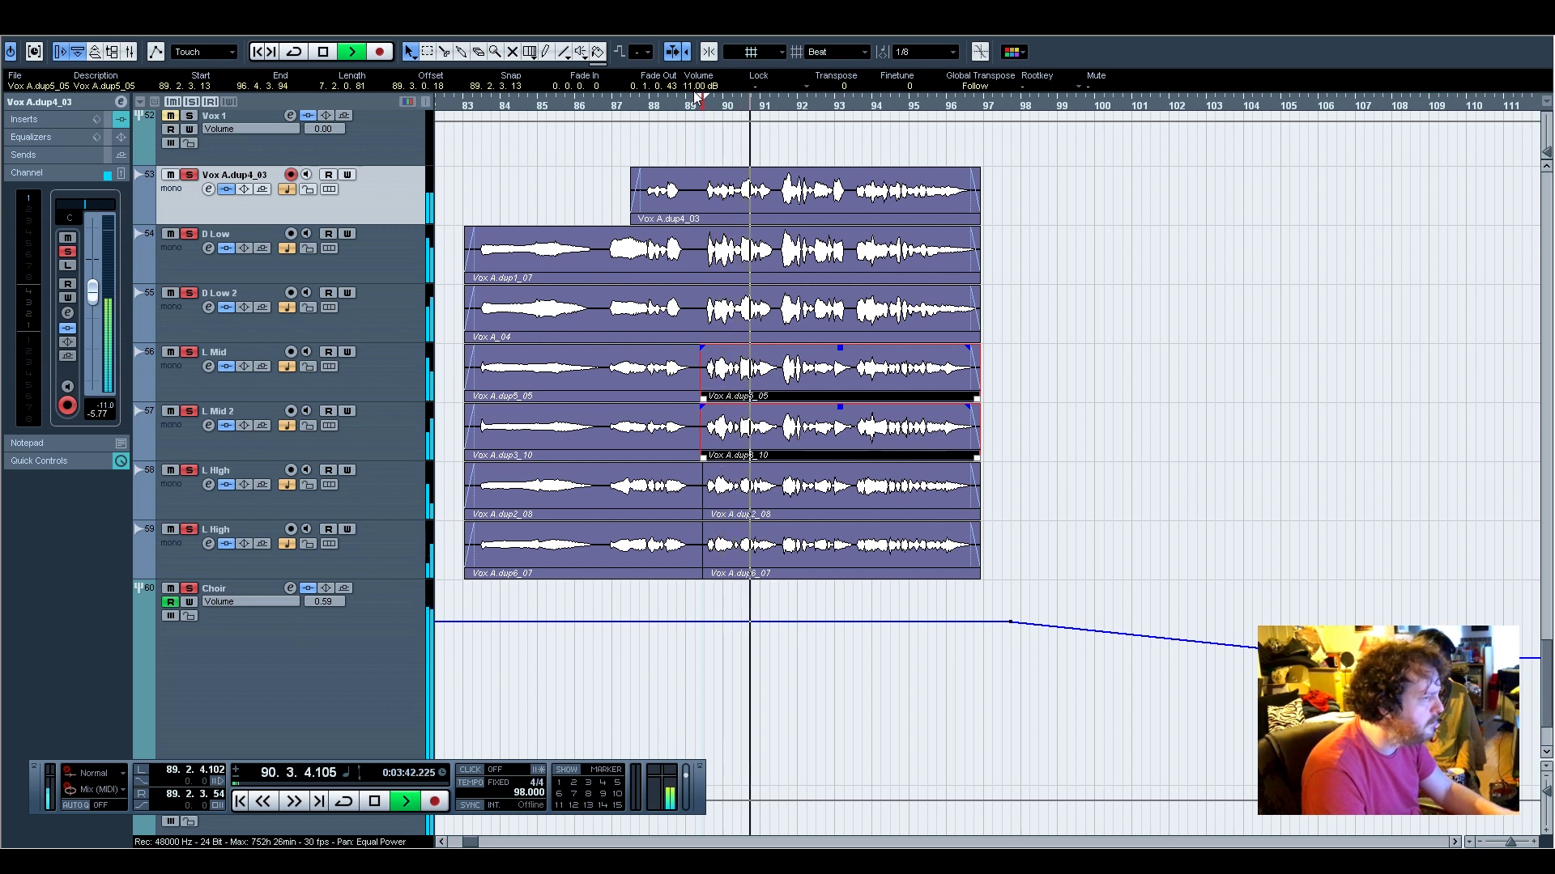
# Lower the split parts on both L High tracks to 6 dB during playback and stop at 96.2.1.44
pyautogui.moveTo(1034, 550); pyautogui.dragTo(863, 492)
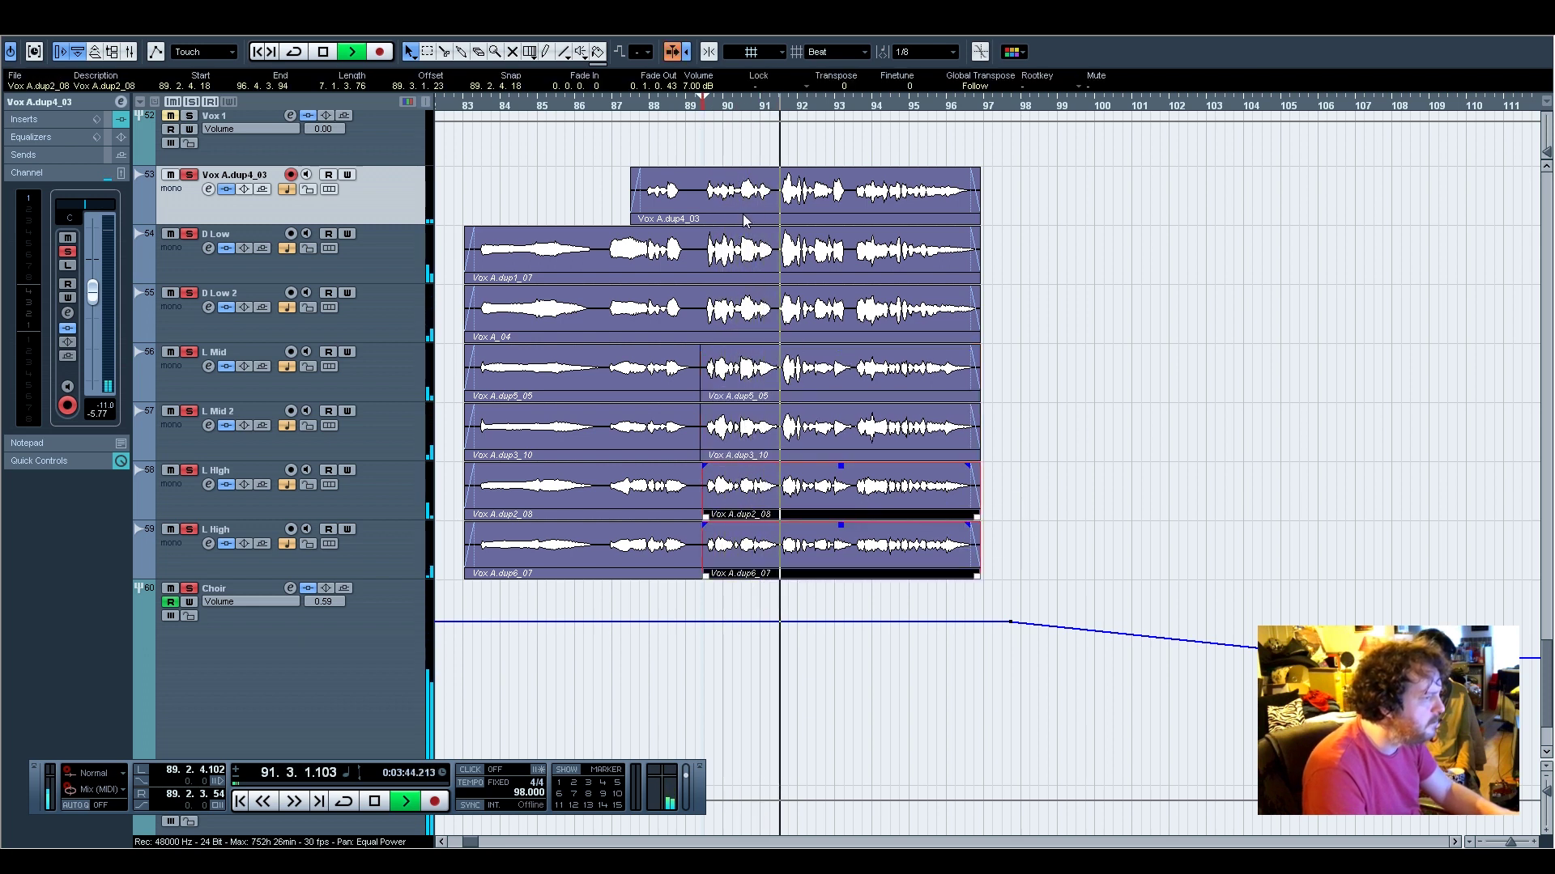
pyautogui.scroll(-1, 696, 91)
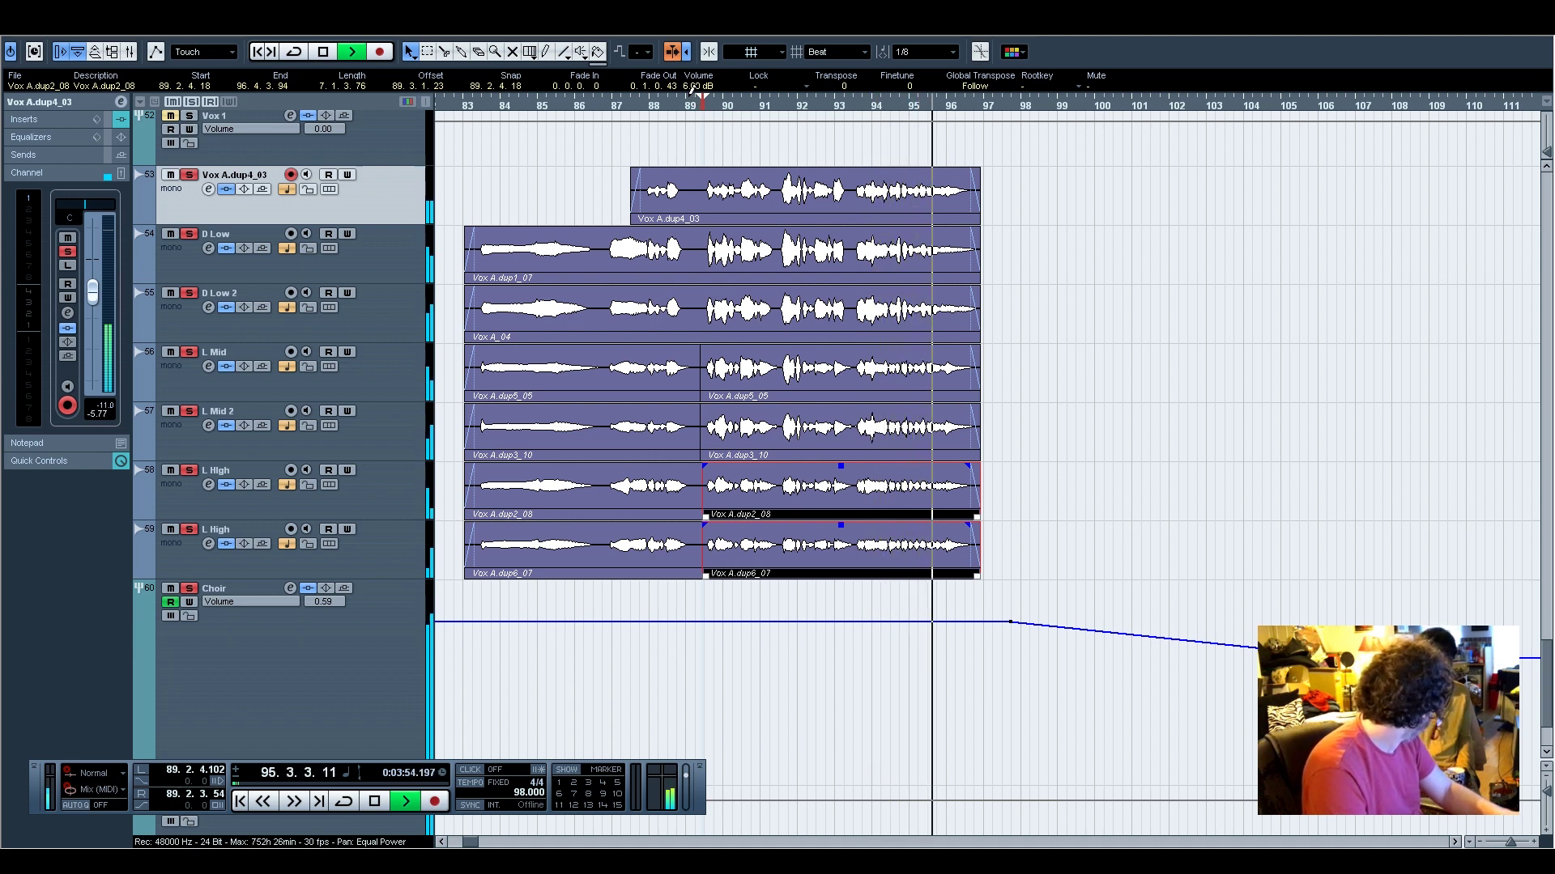
pyautogui.press('space')
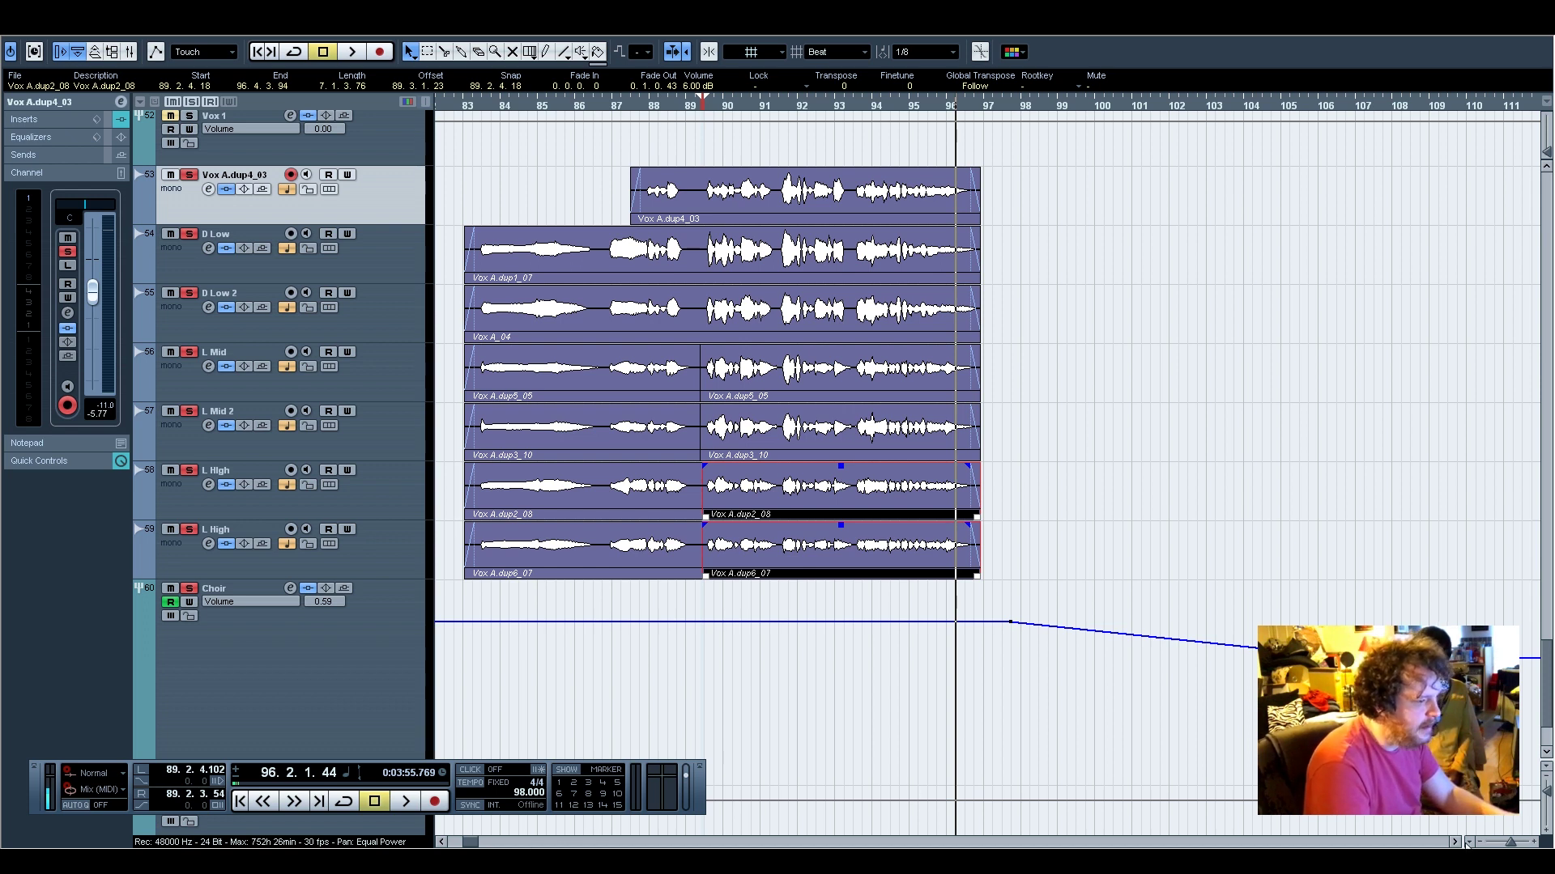
# Go to the later choir sections, place the playhead at 115.3.1.30 and inspect the three event groups' volumes
pyautogui.click(1455, 842)
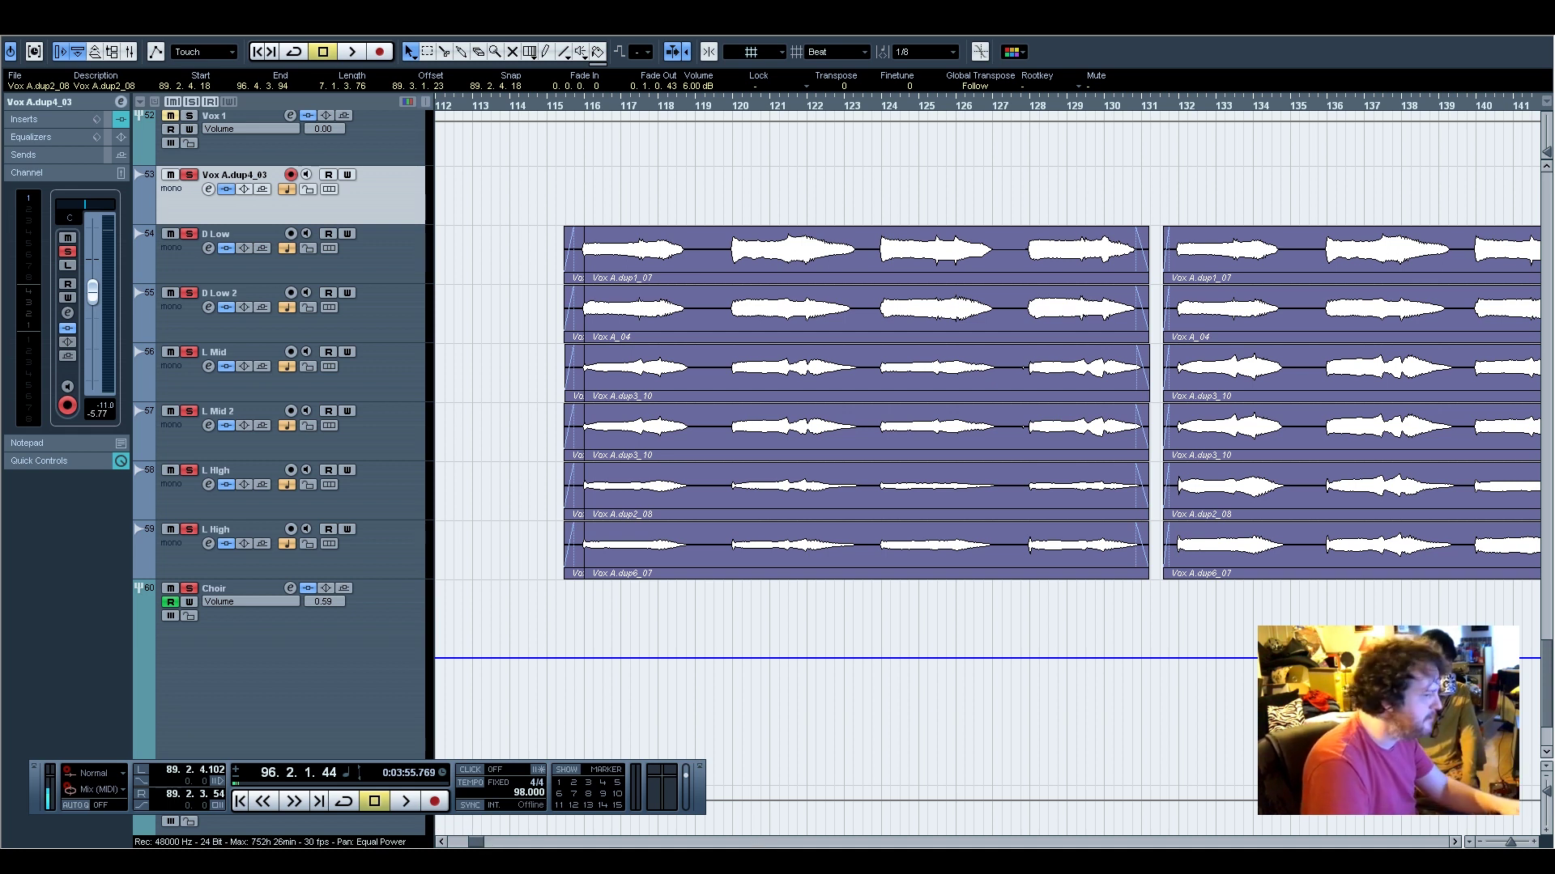
pyautogui.moveTo(1512, 844); pyautogui.dragTo(1510, 844)
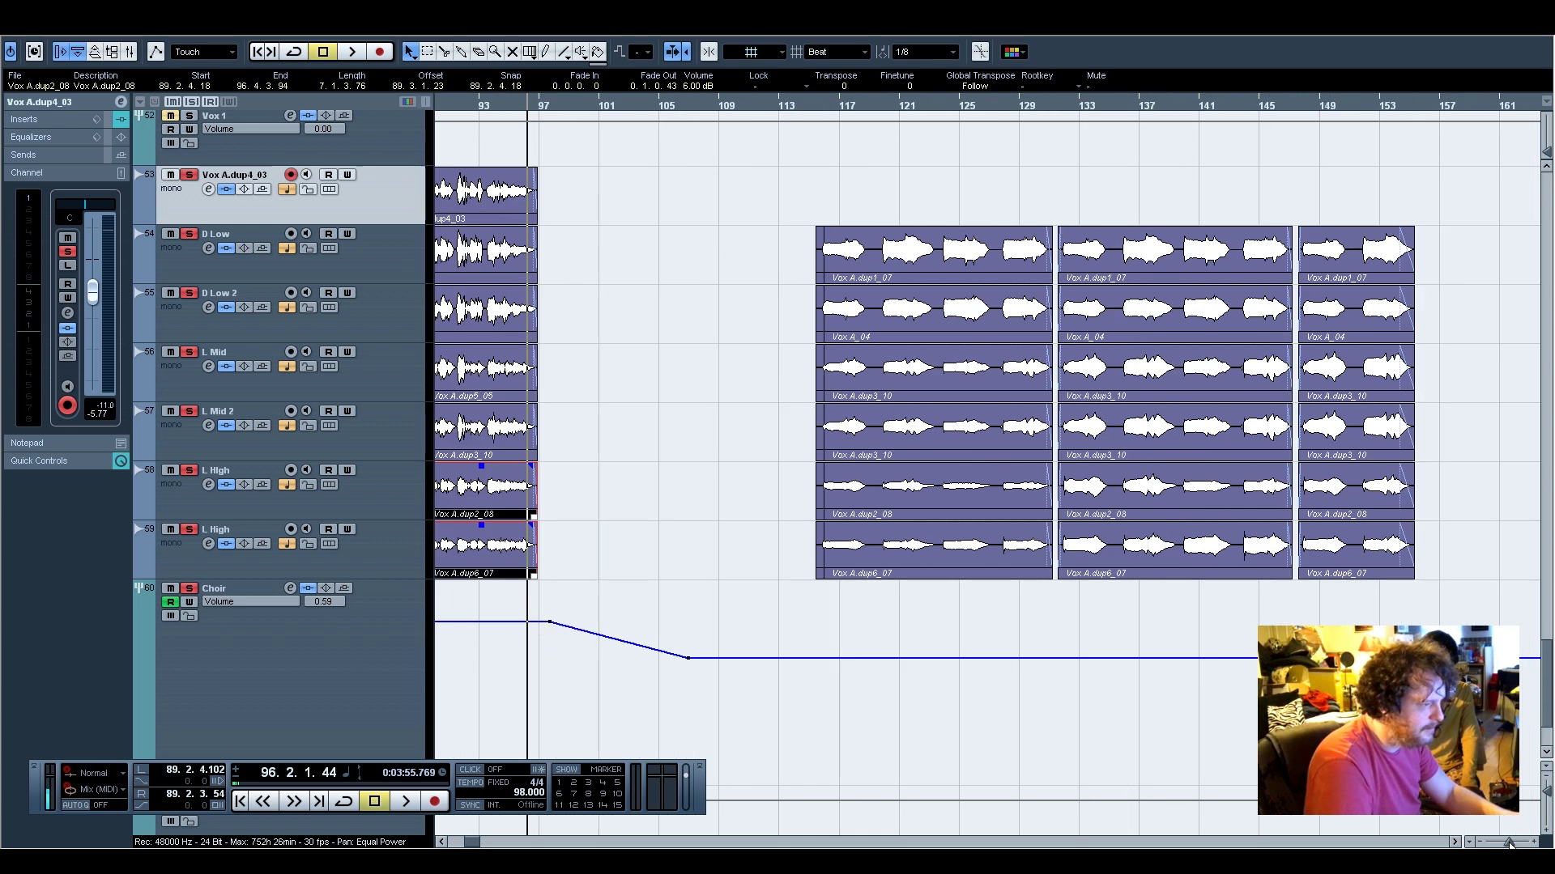
pyautogui.click(1455, 842)
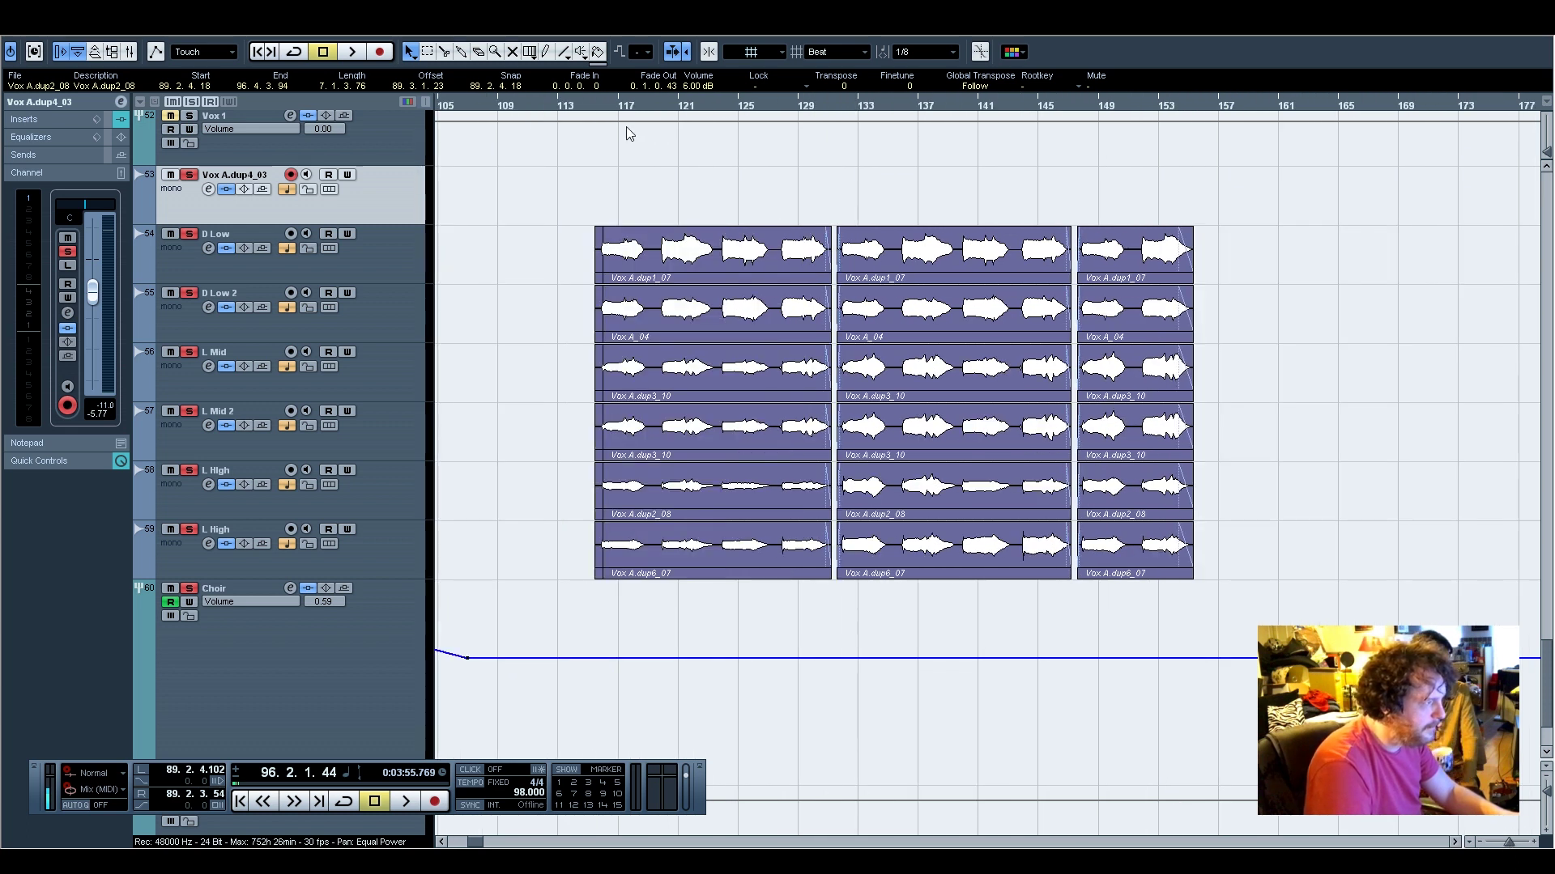
pyautogui.click(594, 108)
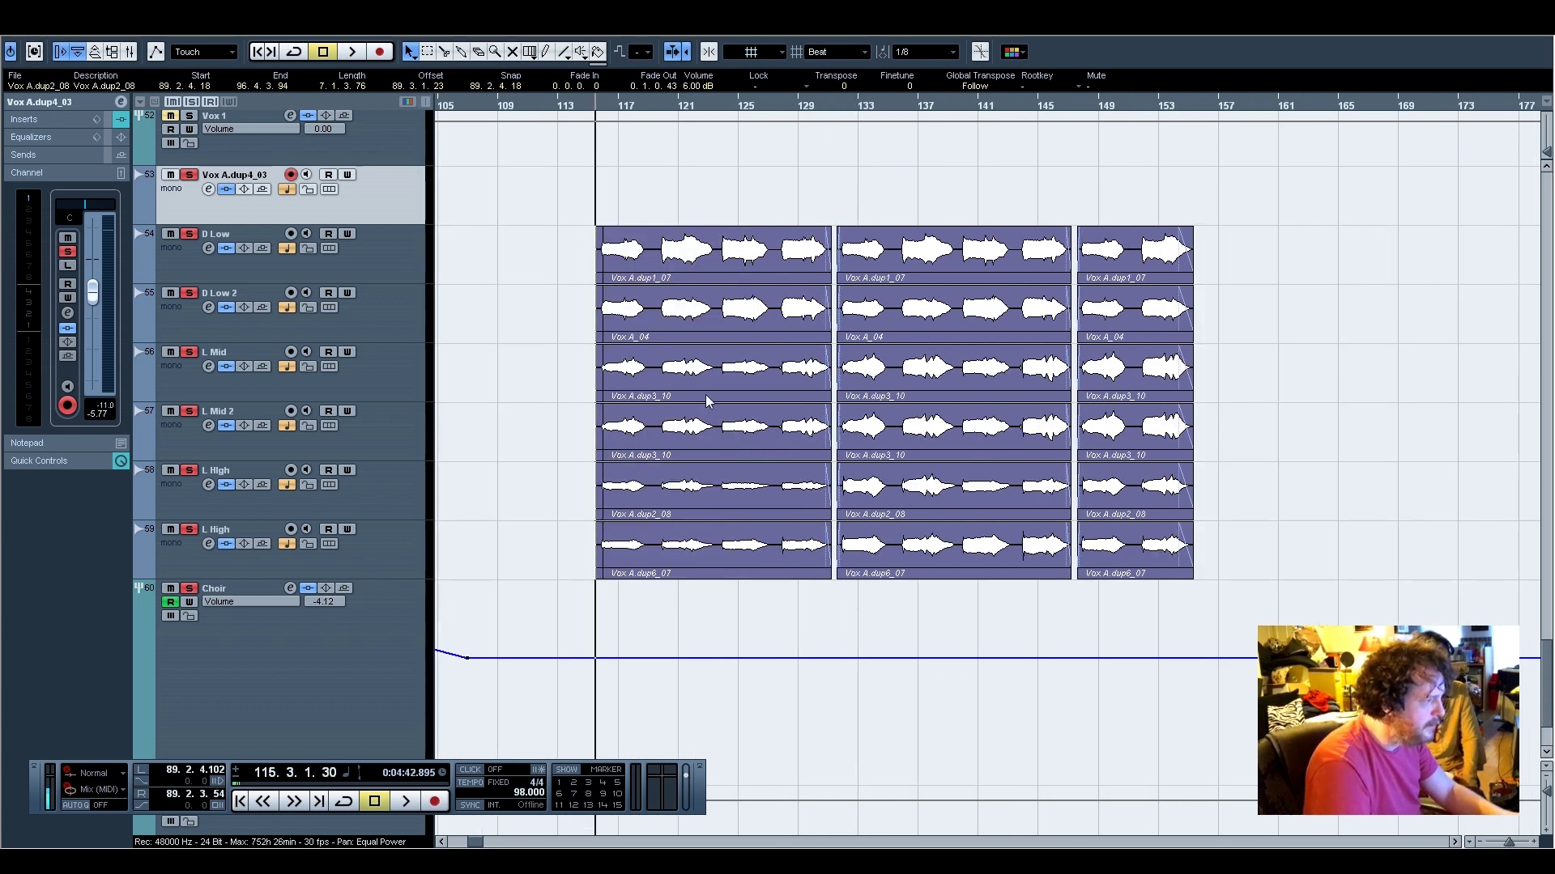
pyautogui.moveTo(714, 600); pyautogui.dragTo(638, 171)
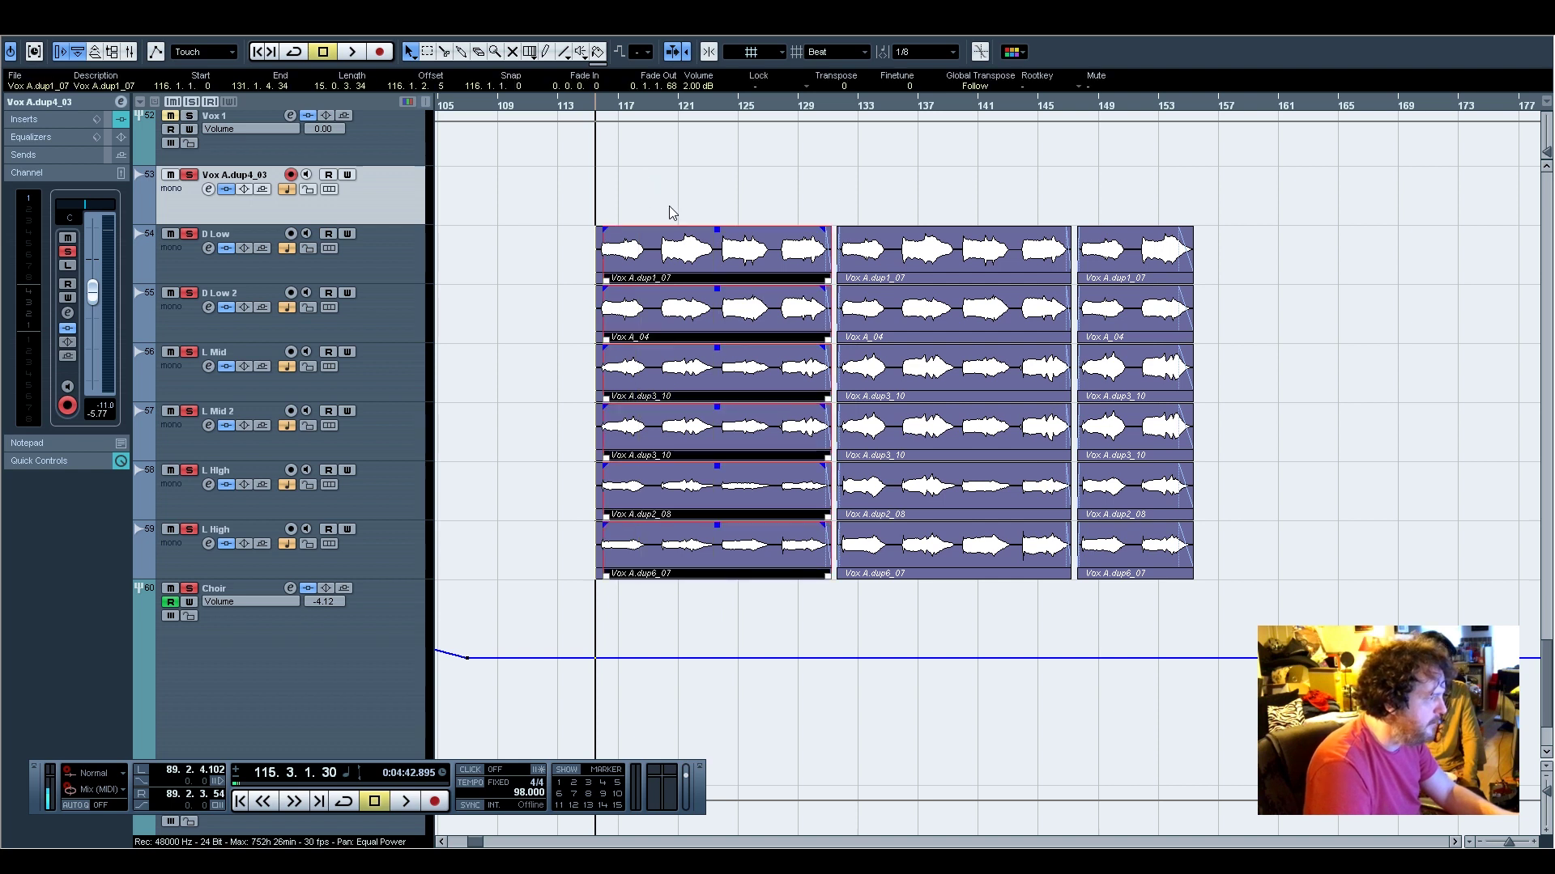
pyautogui.moveTo(869, 604); pyautogui.dragTo(1255, 230)
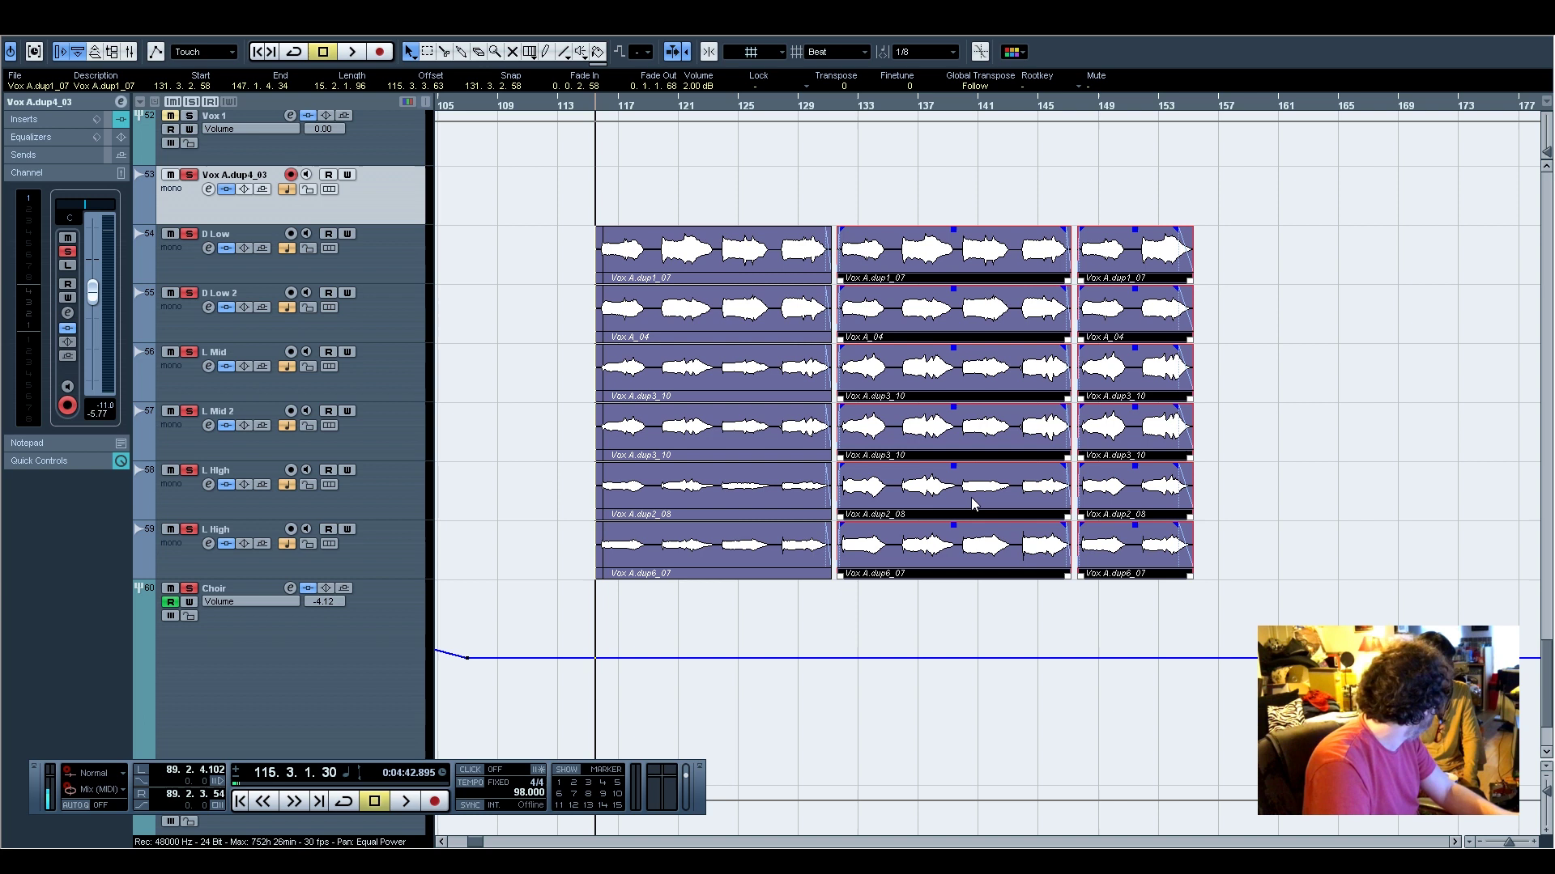
pyautogui.click(798, 607)
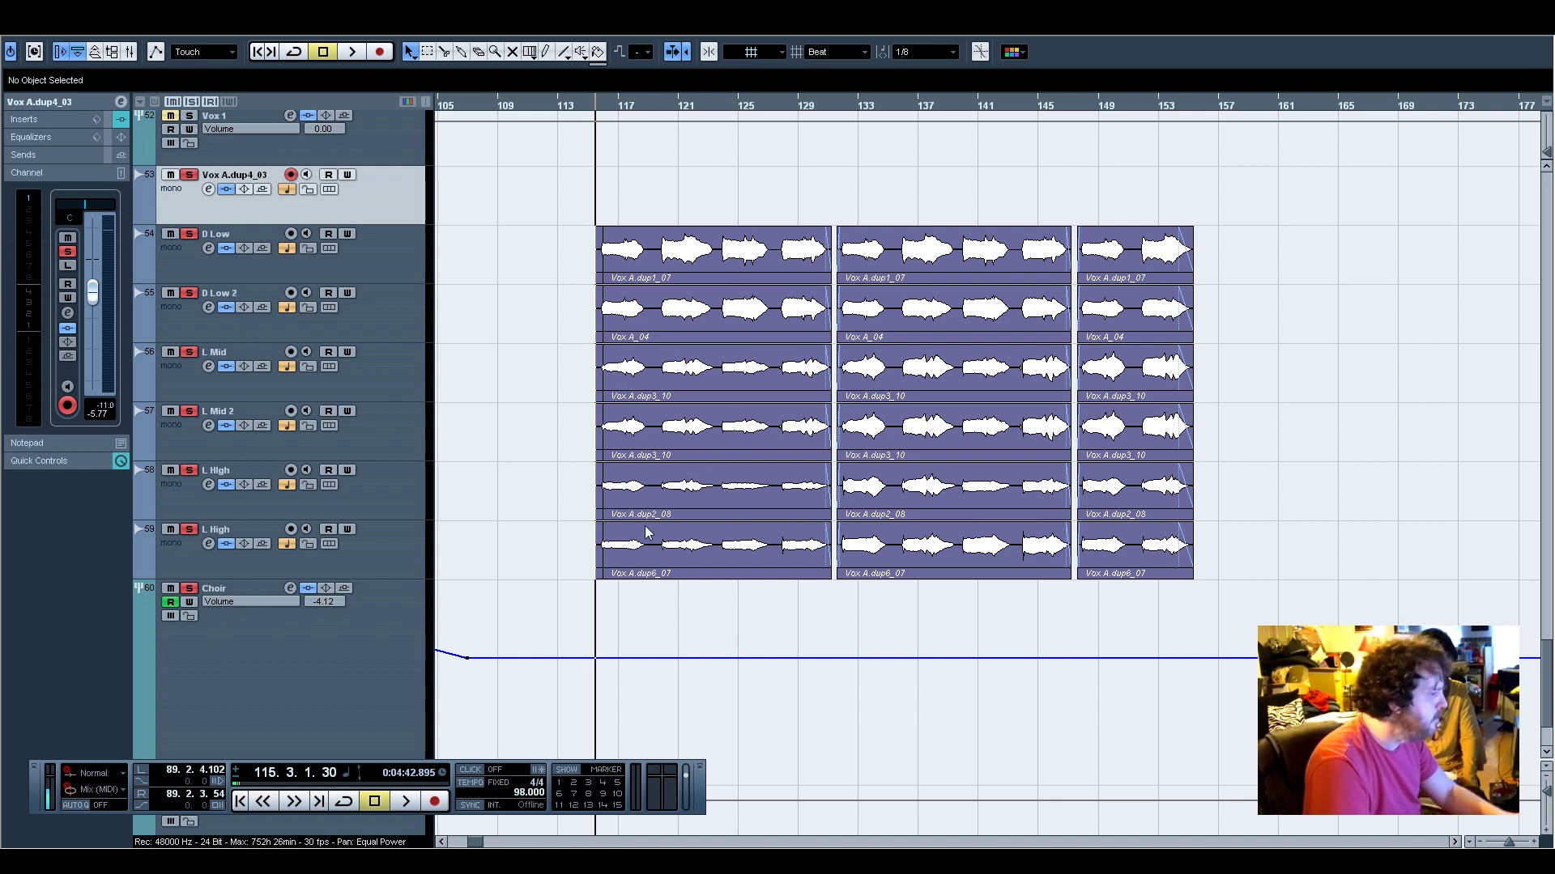
# Select the first later-section events on both L High tracks and audition the choir from 115.3.1.30
pyautogui.moveTo(544, 490); pyautogui.dragTo(773, 556)
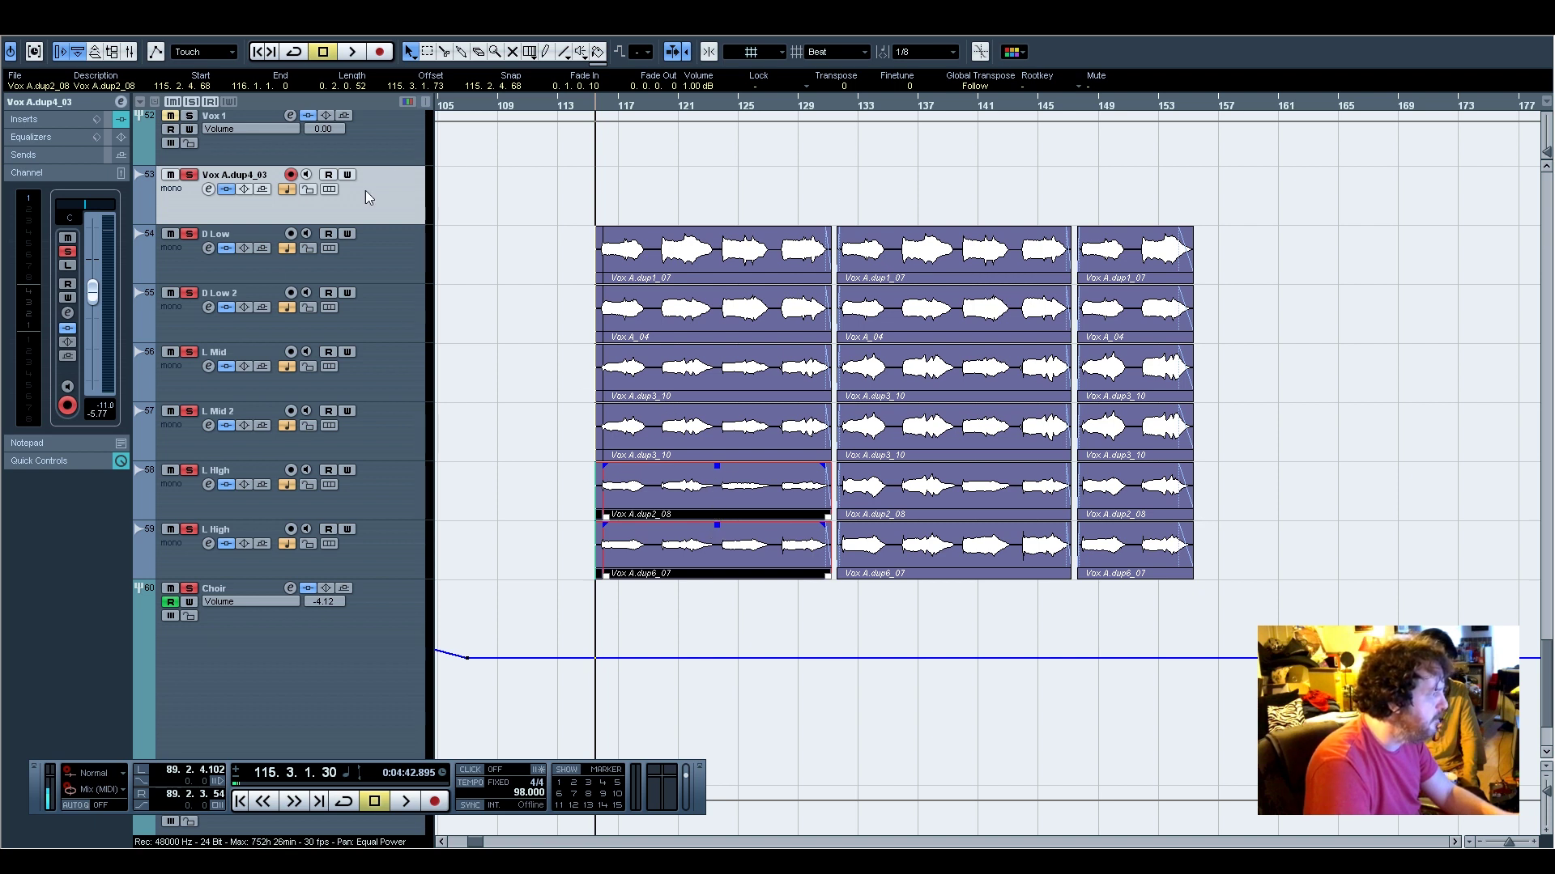
pyautogui.press('space')
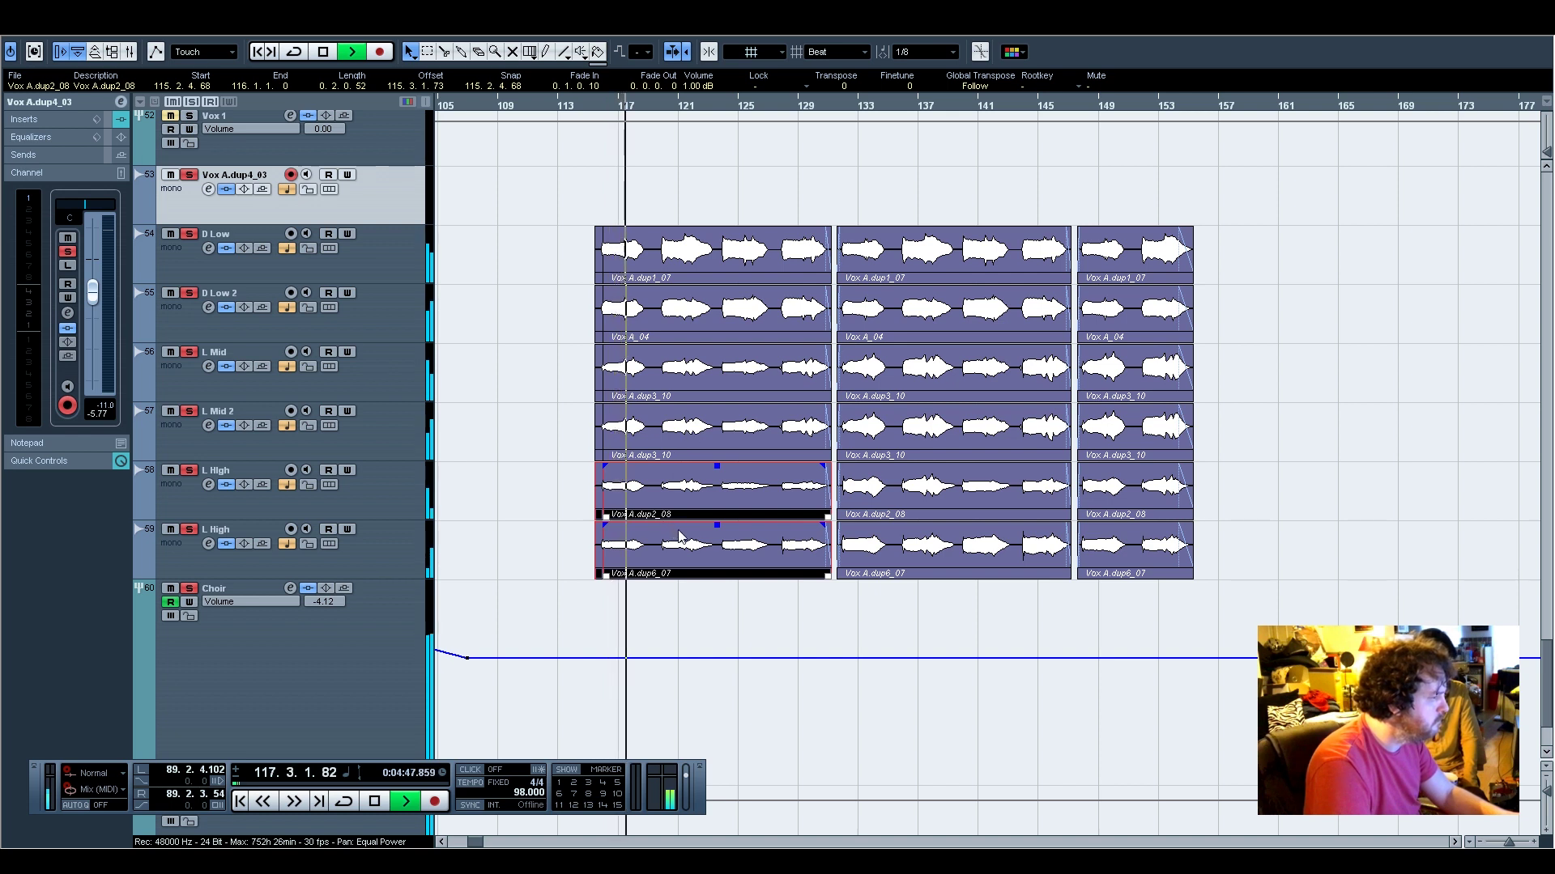
pyautogui.press('space')
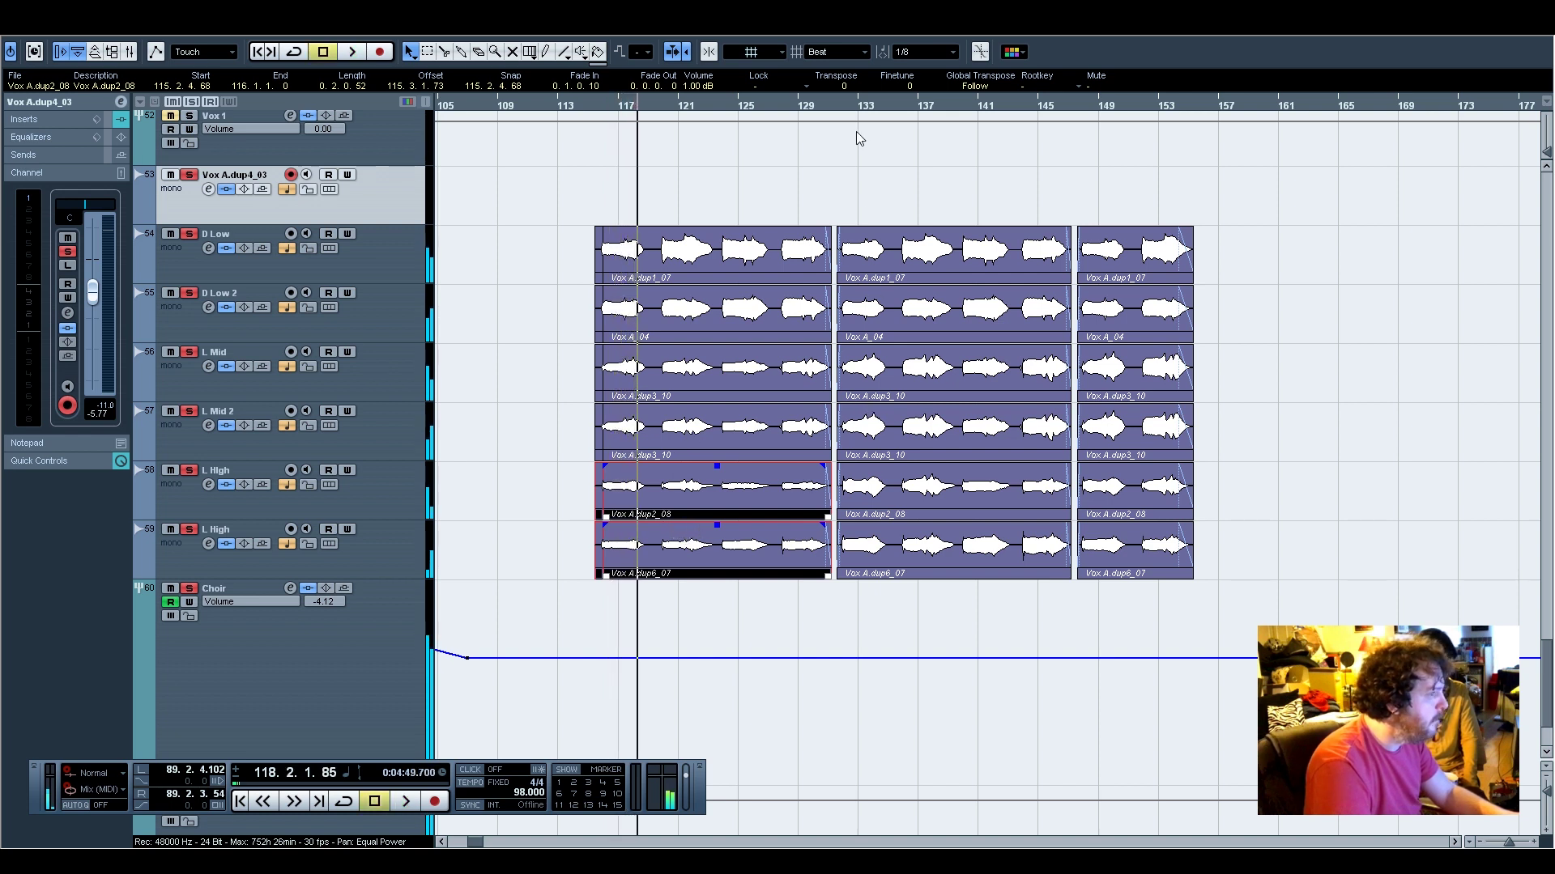
# Audition the second group of later choir events from about bar 132 for comparison, stopping at 136.3.2.16
pyautogui.click(849, 107)
pyautogui.press('space')
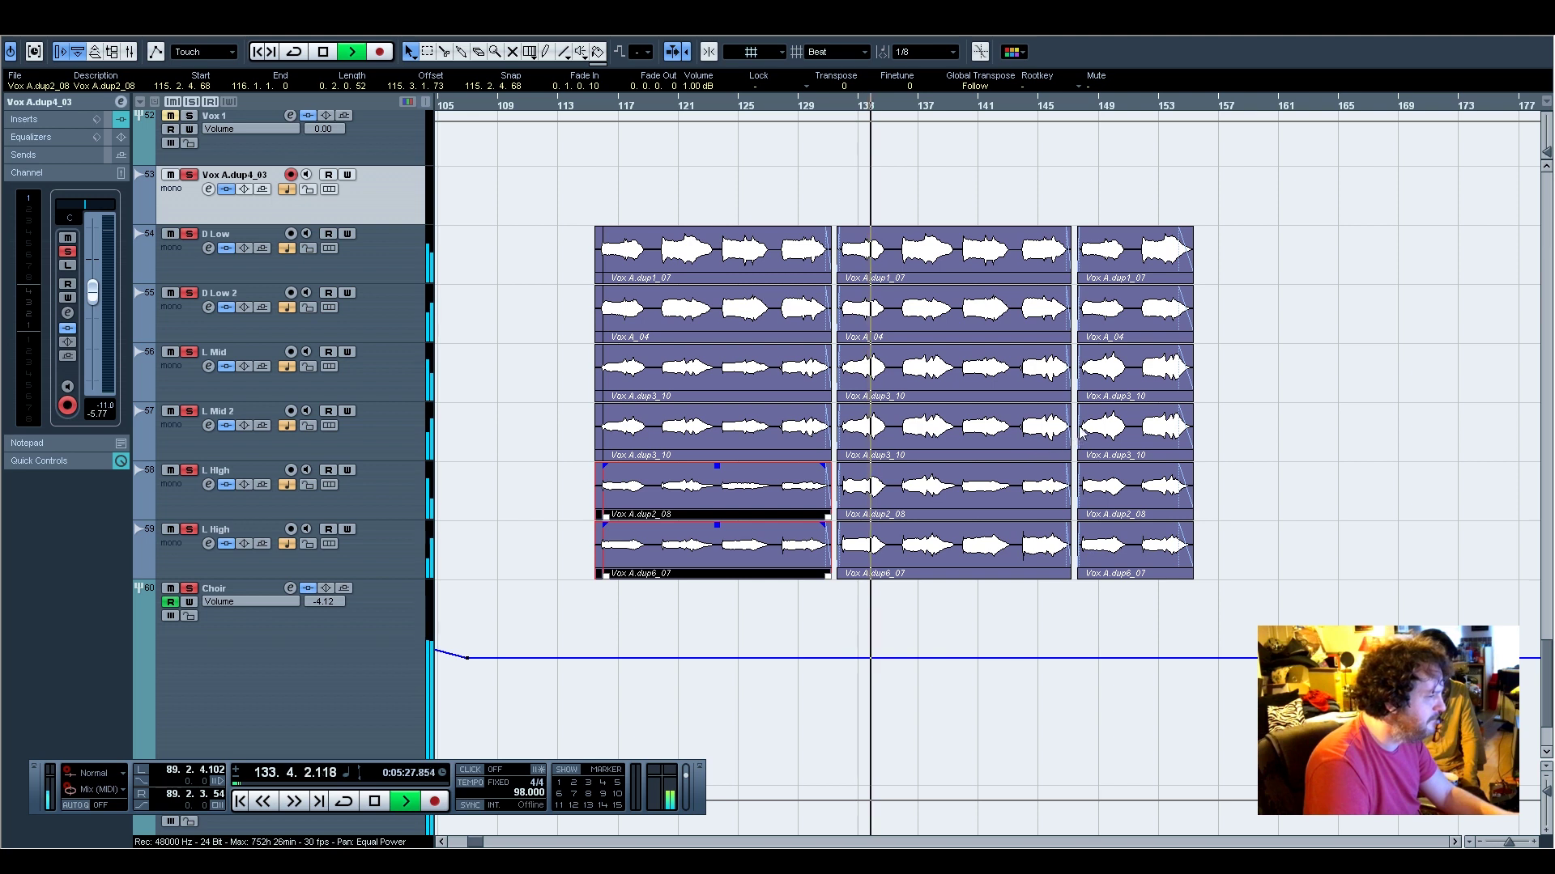
pyautogui.press('space')
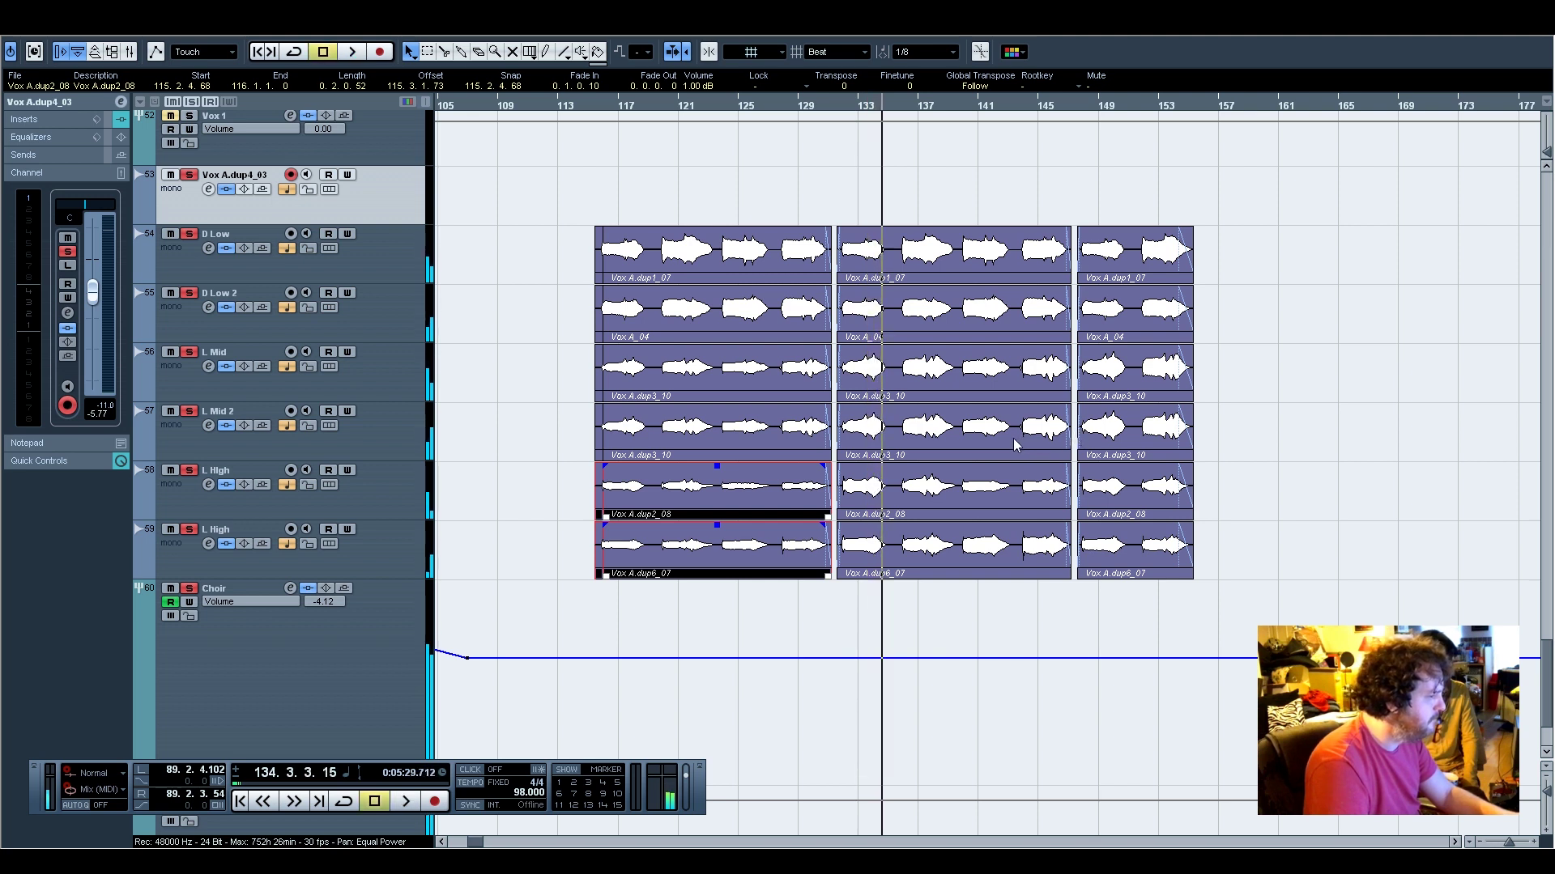
pyautogui.press('space')
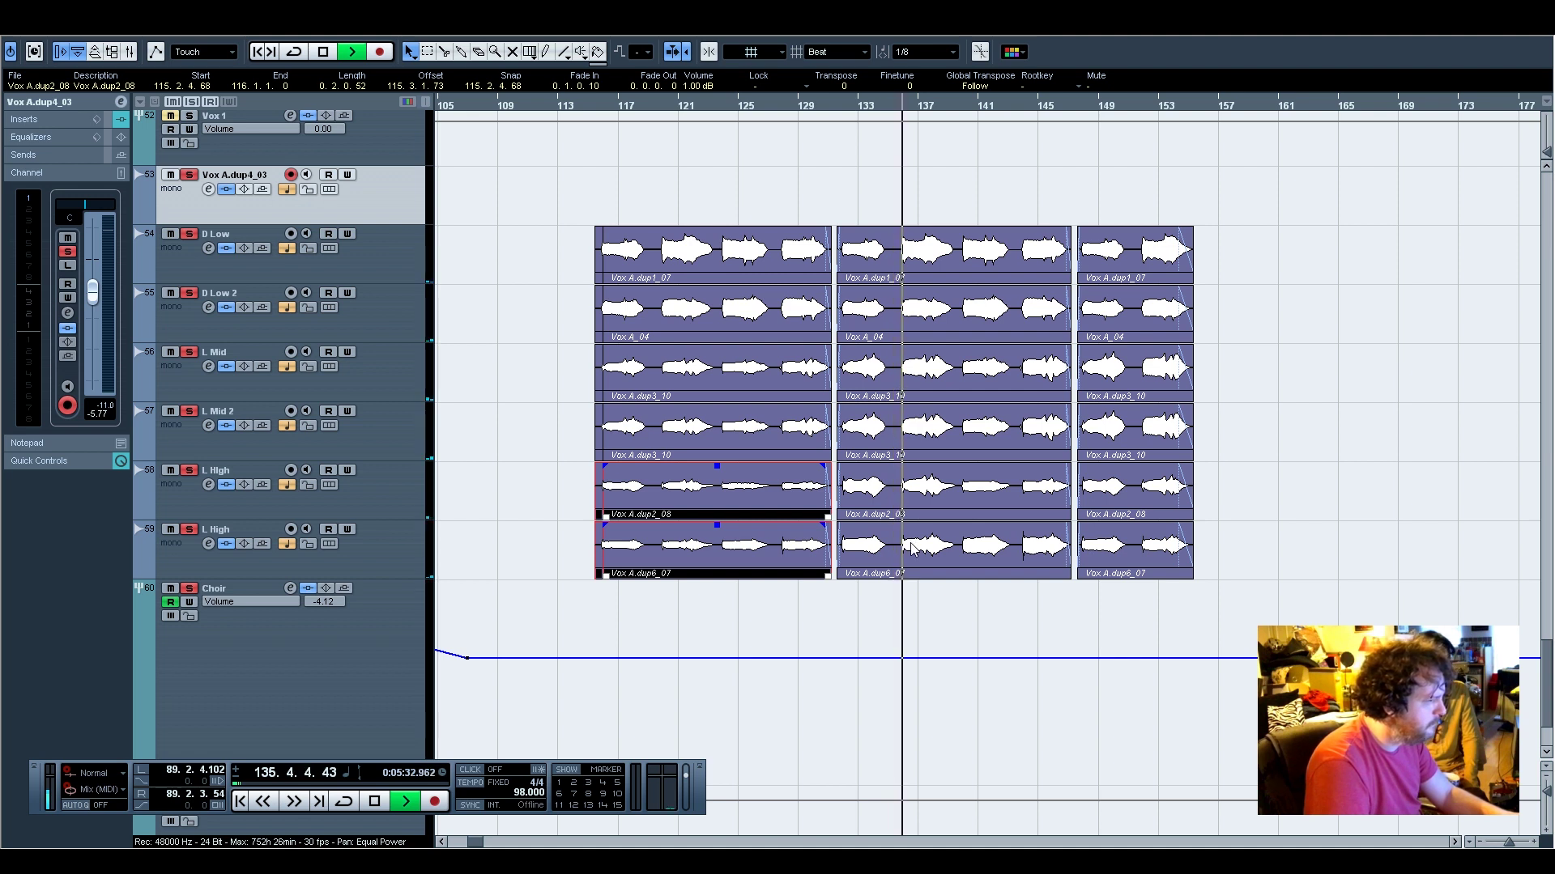
pyautogui.press('space')
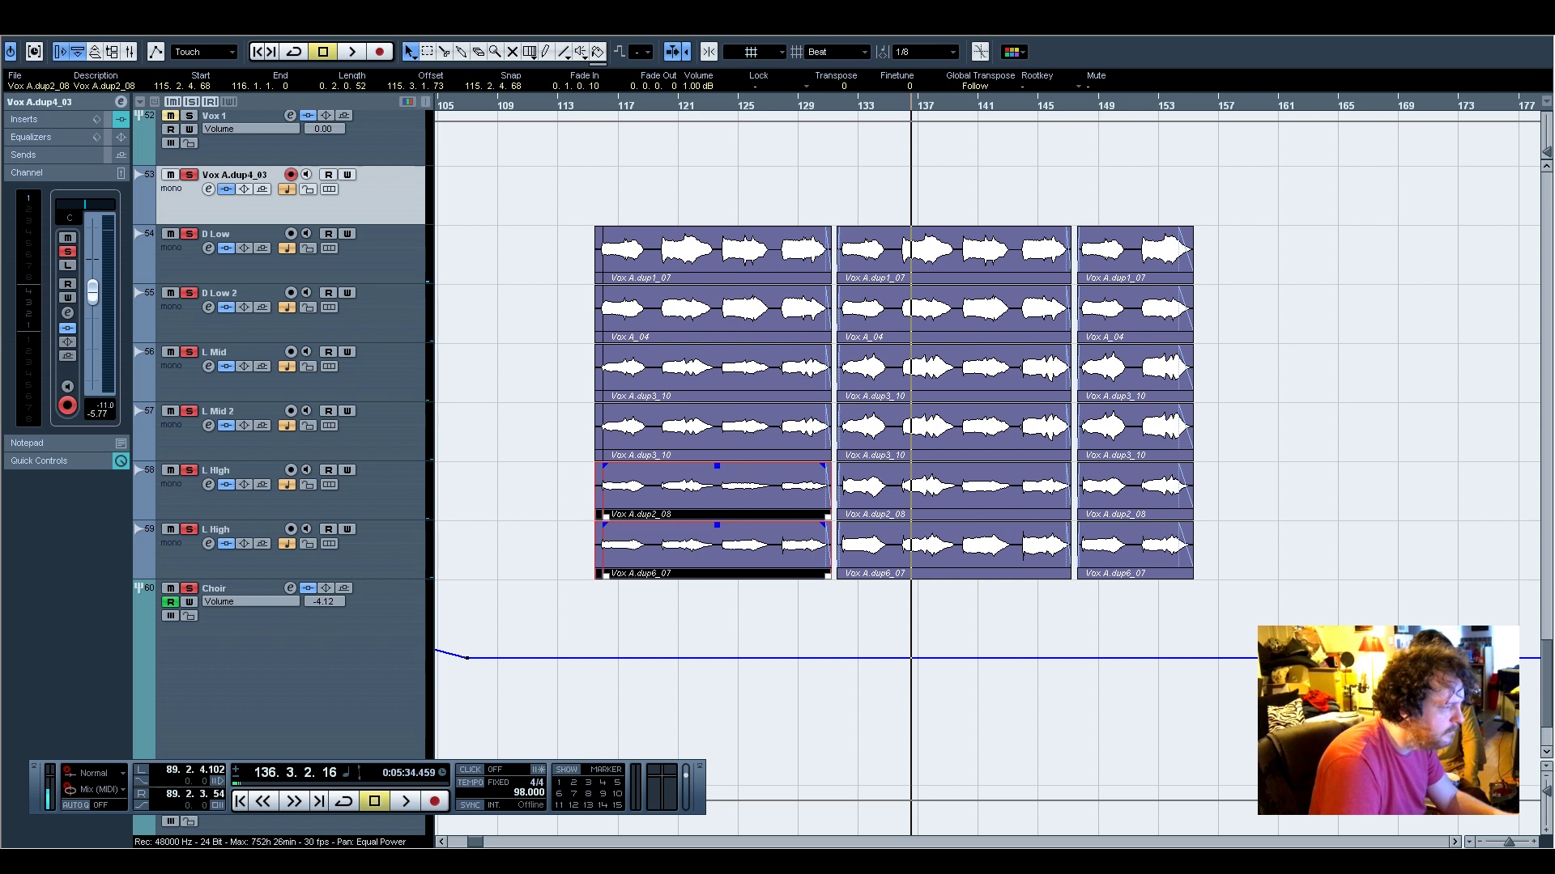
# Audition the first group of later choir events from about bar 116, stopping at 119.3.3.38
pyautogui.click(1532, 840)
pyautogui.click(1532, 840)
pyautogui.click(1532, 840)
pyautogui.click(1532, 840)
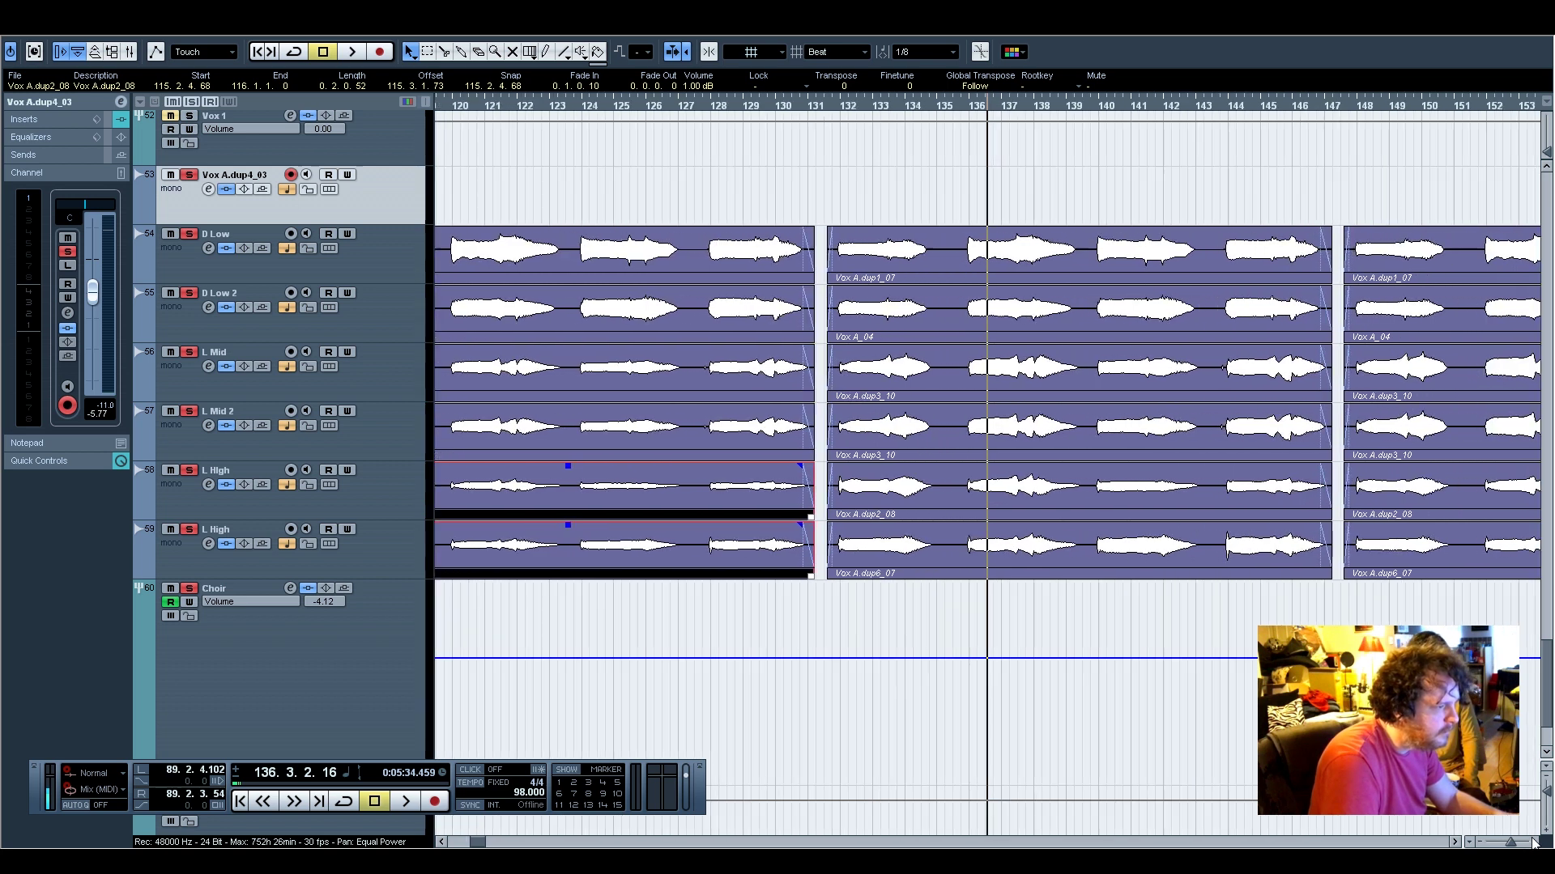
pyautogui.click(1532, 839)
pyautogui.click(442, 842)
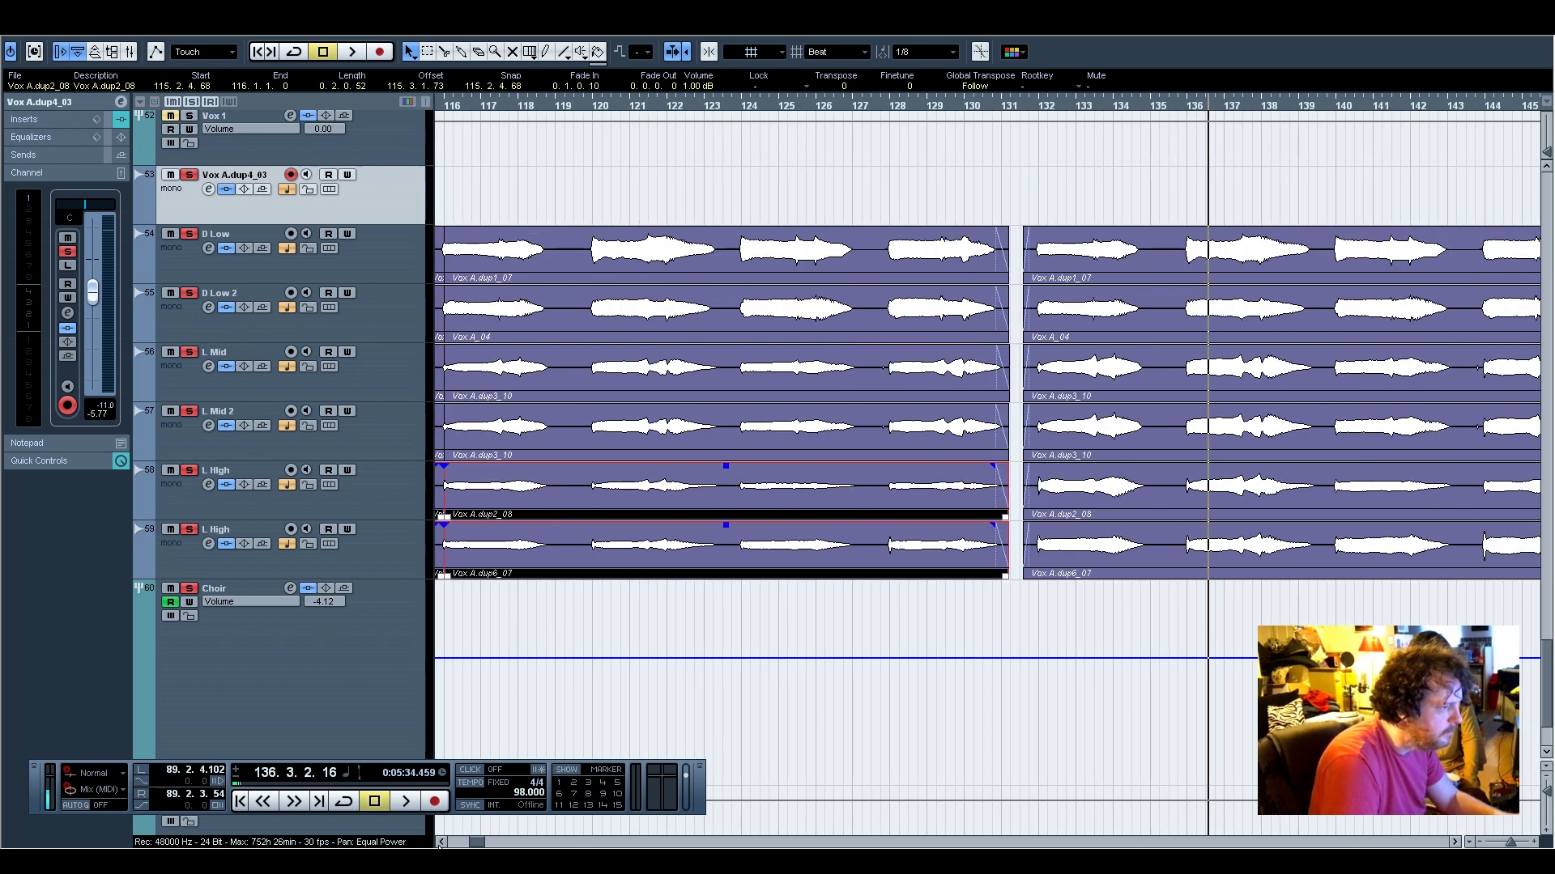
pyautogui.click(441, 842)
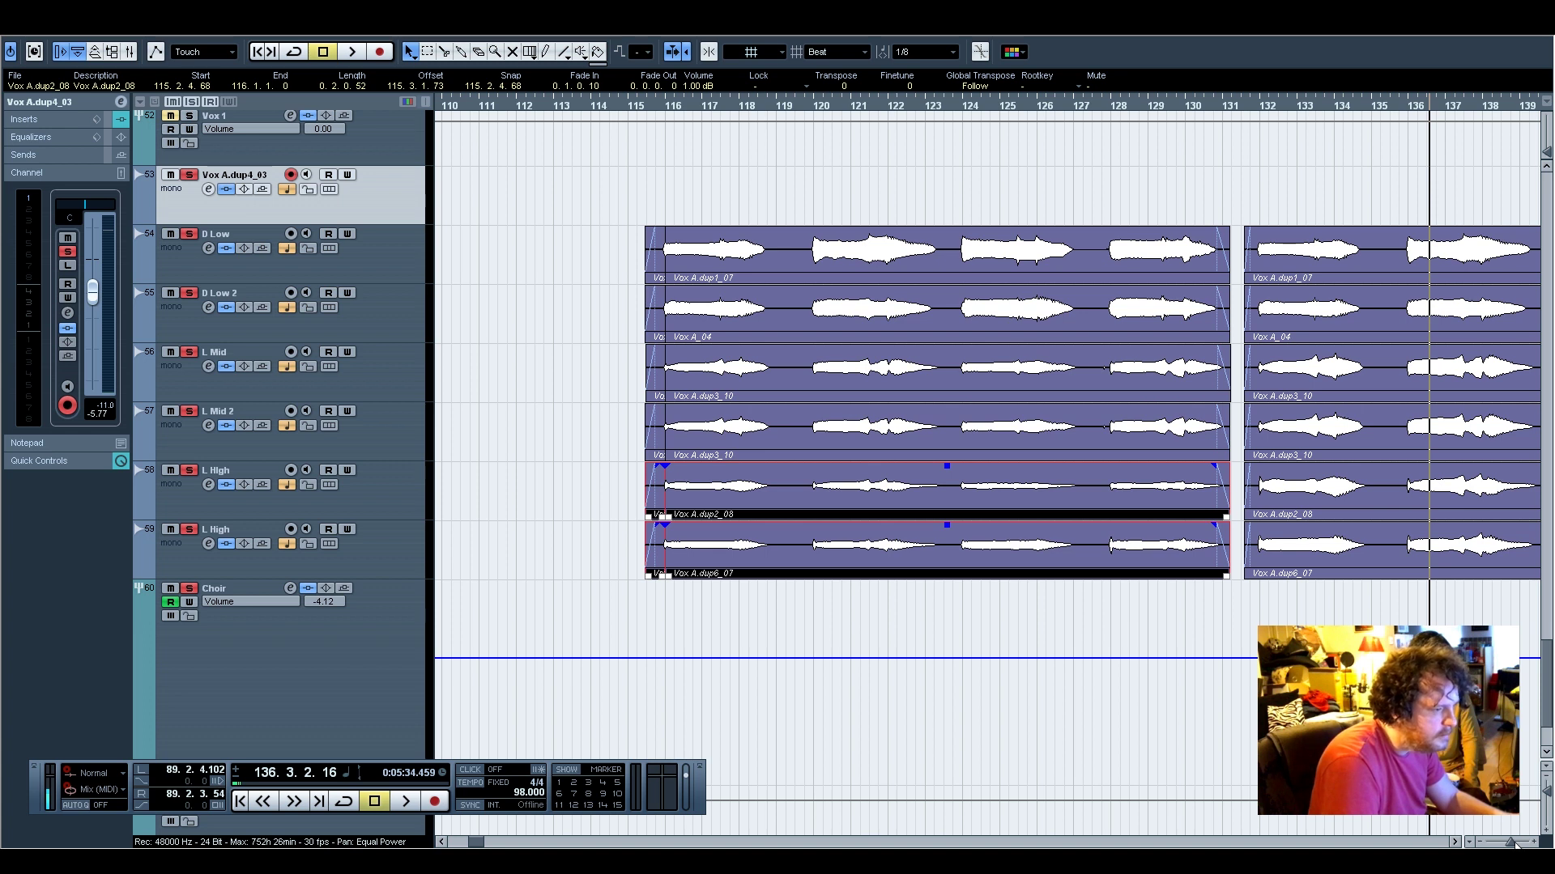
pyautogui.moveTo(1516, 845); pyautogui.dragTo(1511, 843)
pyautogui.click(765, 106)
pyautogui.press('space')
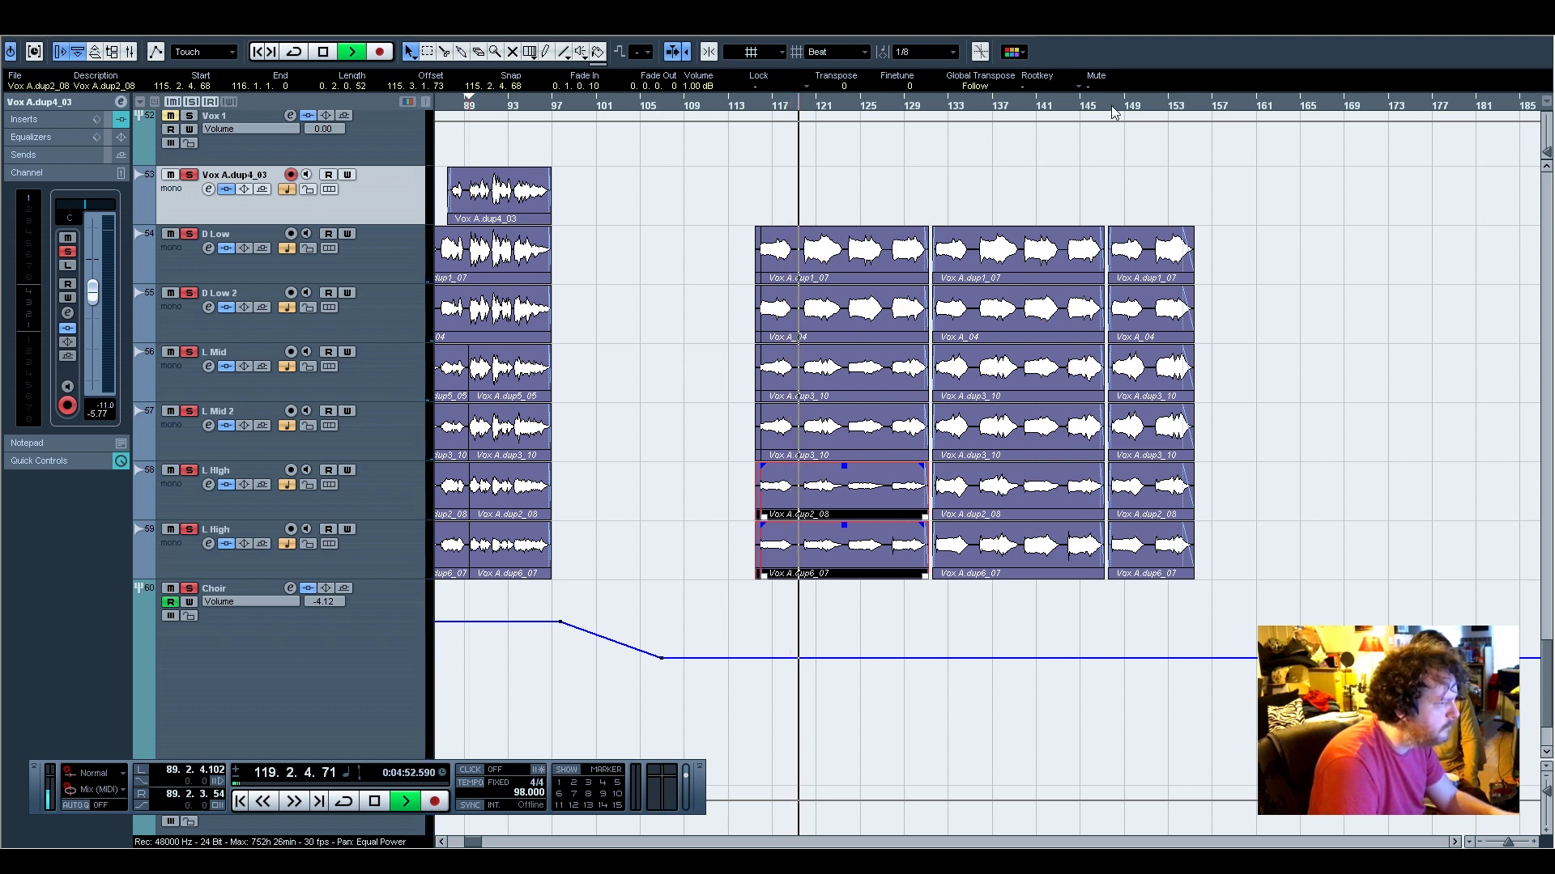
pyautogui.press('space')
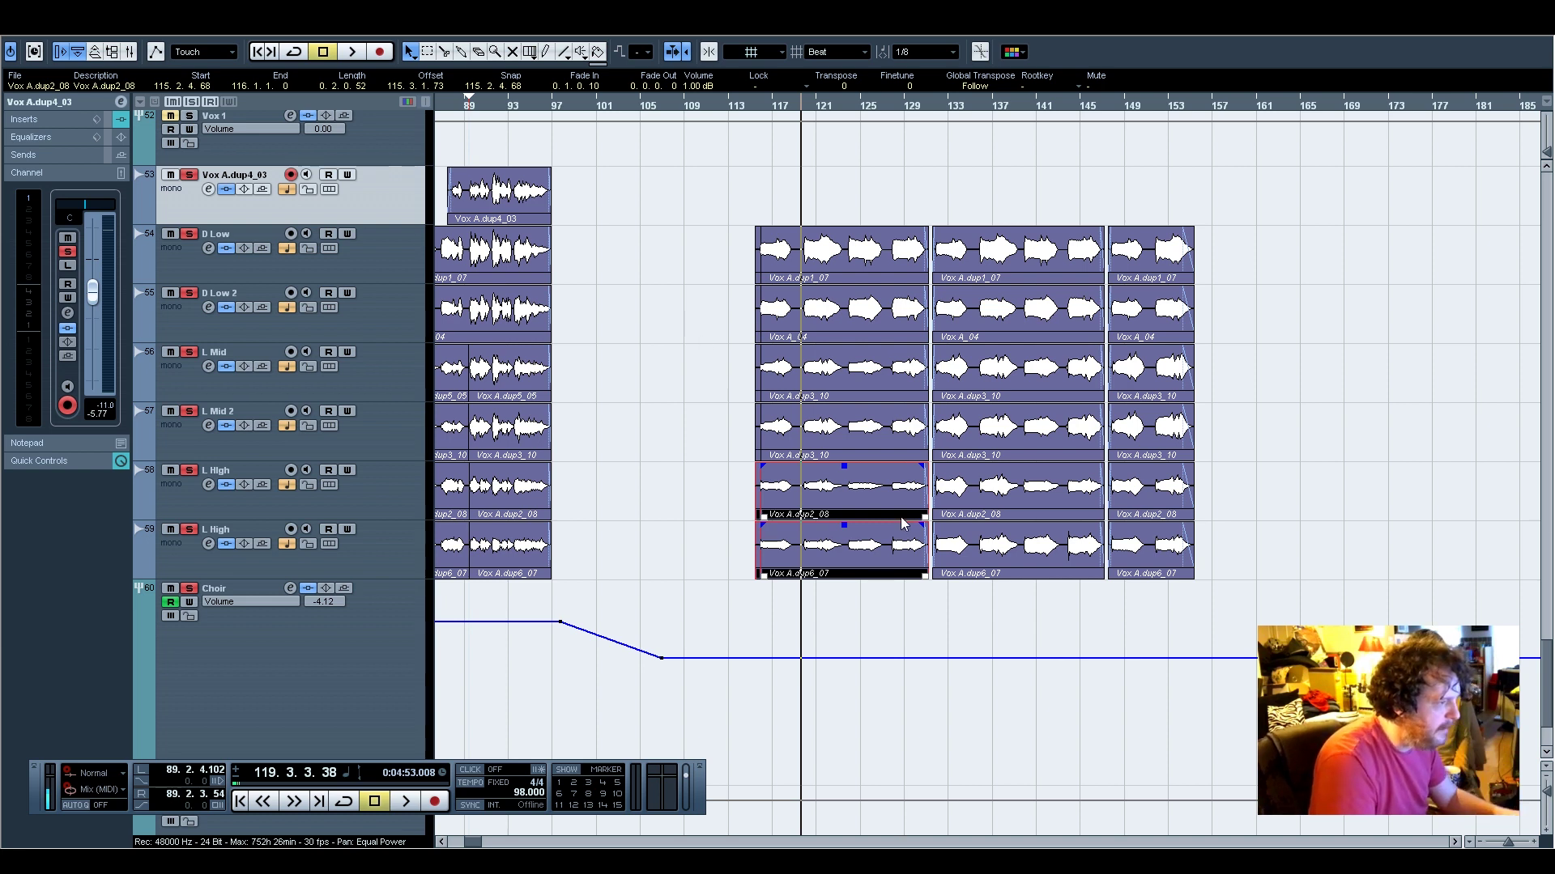
# Lower the volume of the first later-section events on both L Mid and both L High tracks together
pyautogui.moveTo(735, 343); pyautogui.dragTo(876, 597)
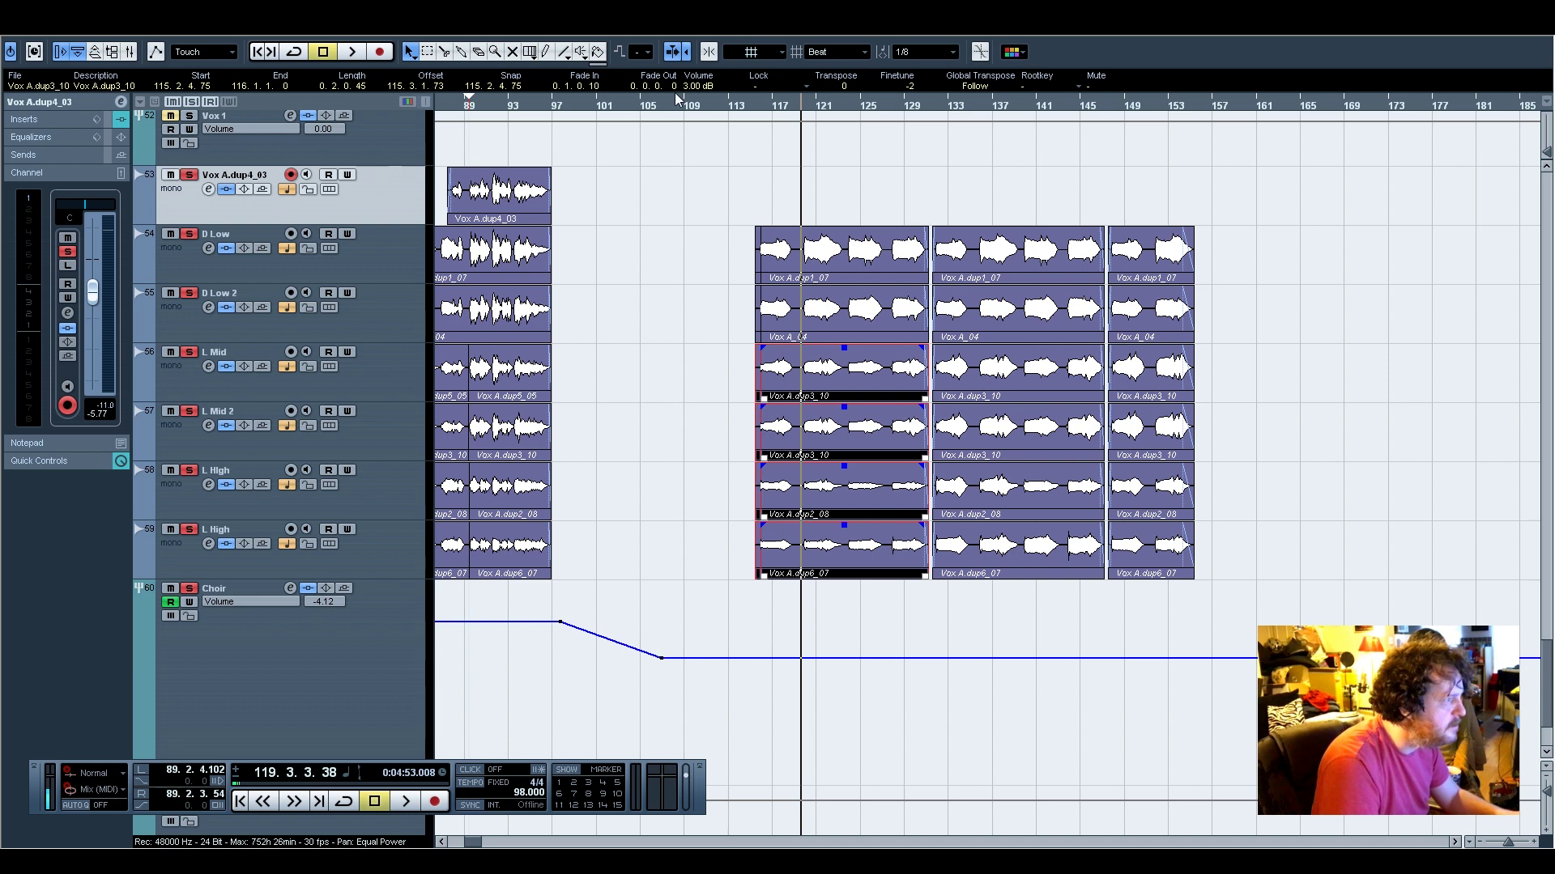
pyautogui.scroll(-4, 695, 87)
pyautogui.scroll(1, 695, 100)
pyautogui.scroll(1, 694, 89)
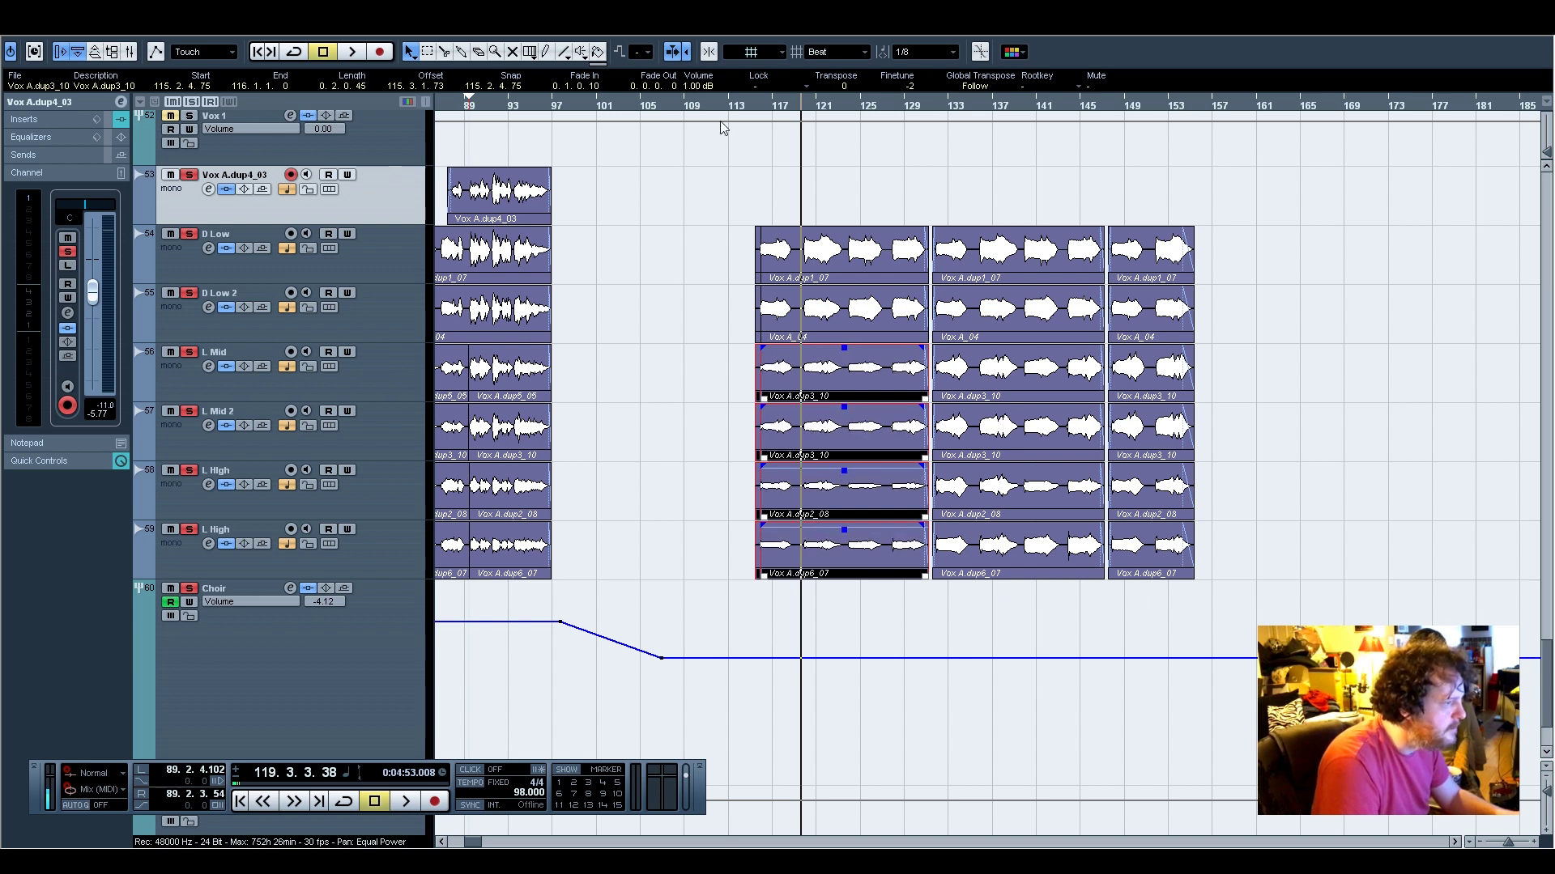
# Select the second later group's L Mid and L High events and compare playback from 116.1.1.85 and about bar 133
pyautogui.click(1014, 605)
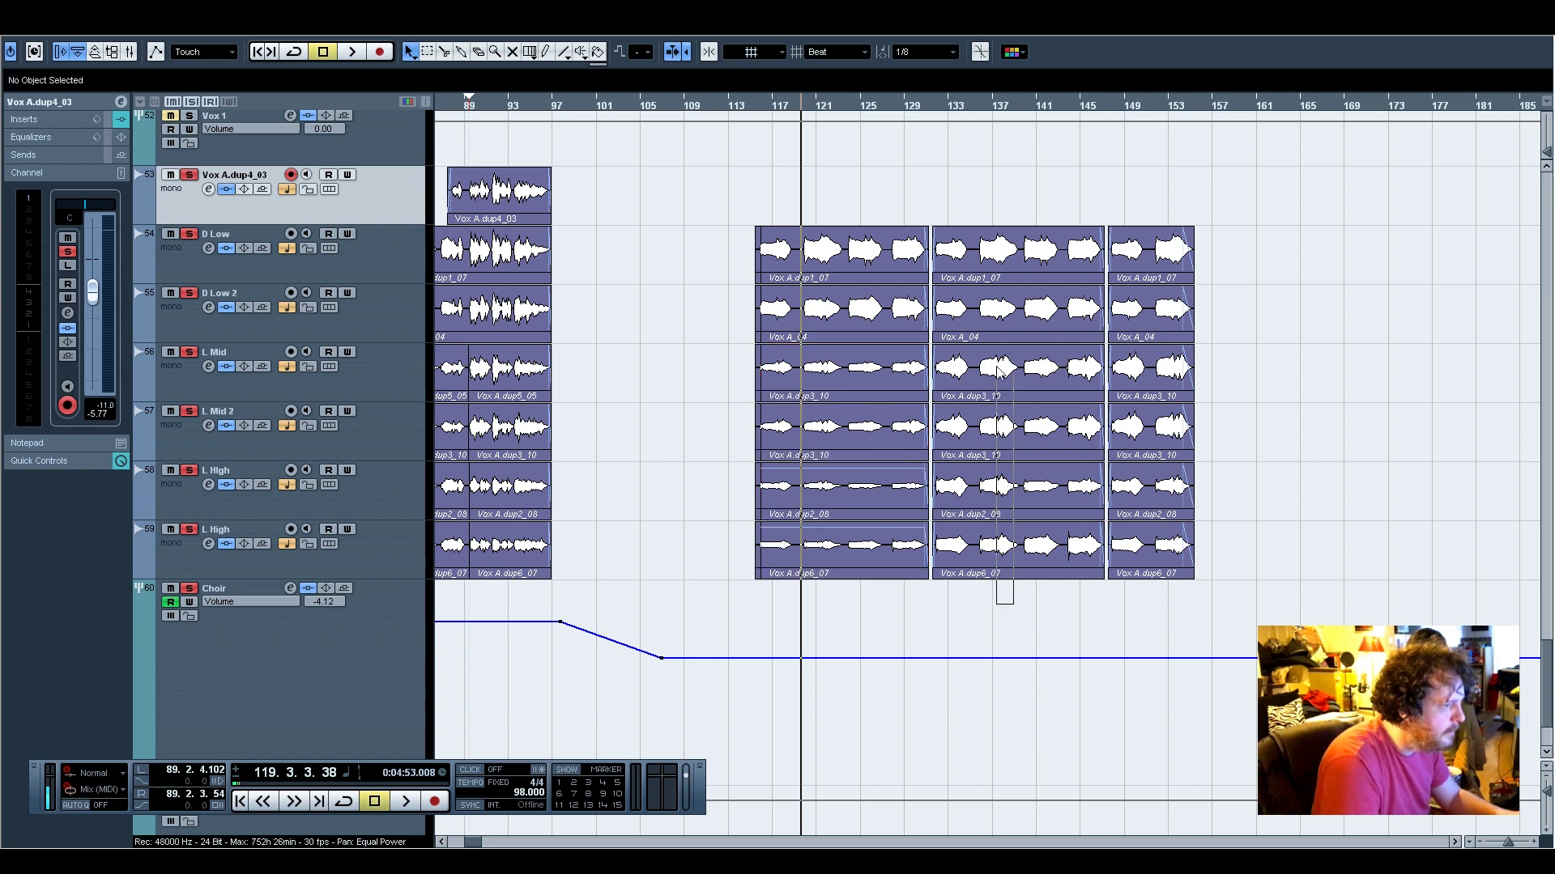
pyautogui.moveTo(997, 366); pyautogui.dragTo(997, 364)
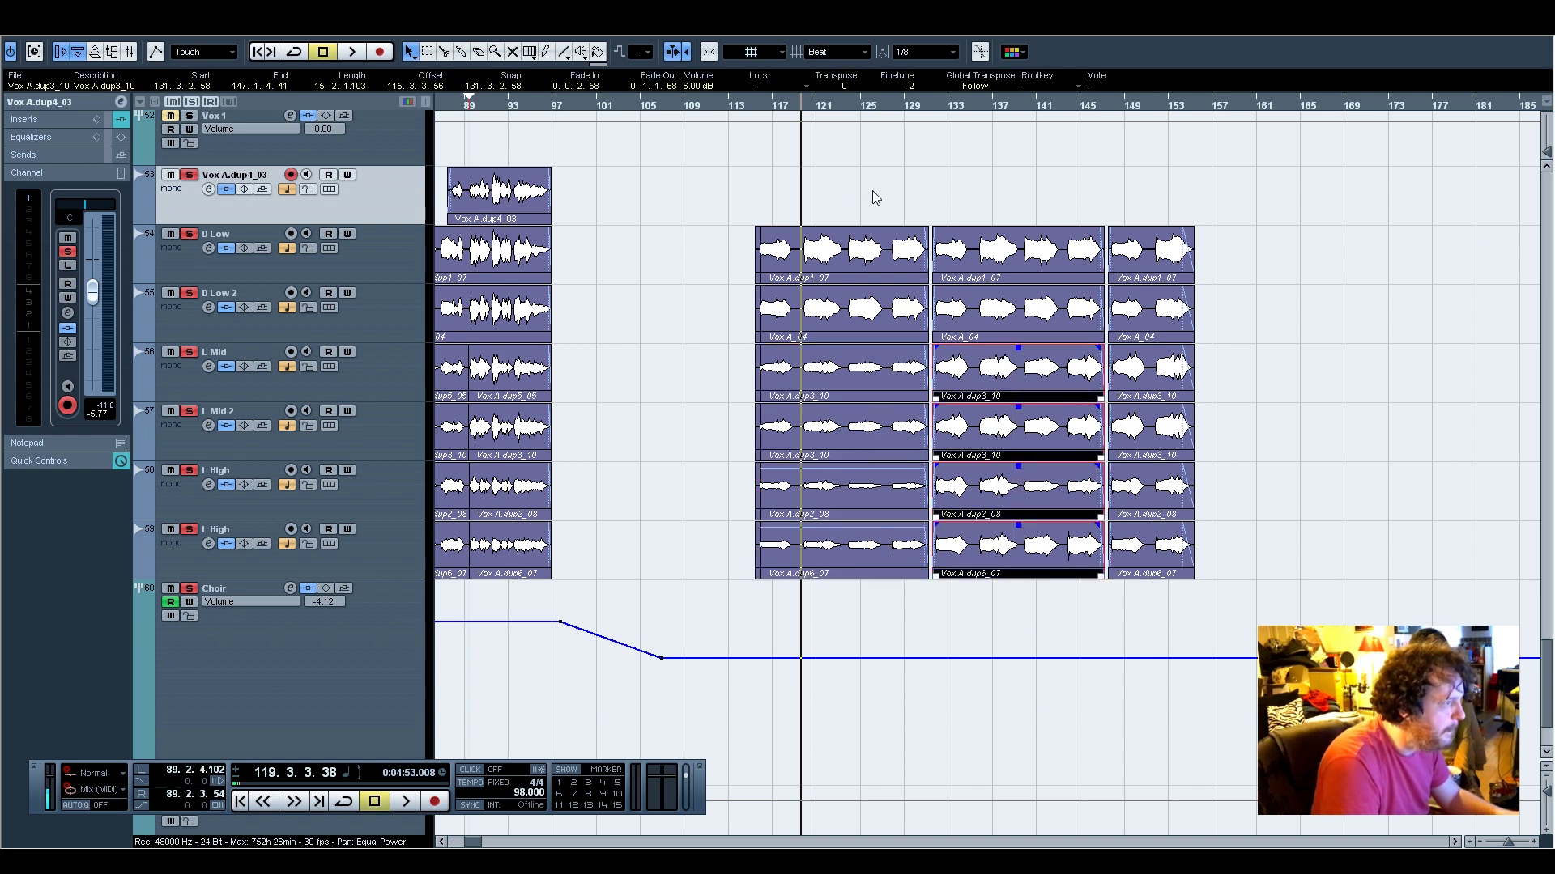
pyautogui.click(761, 108)
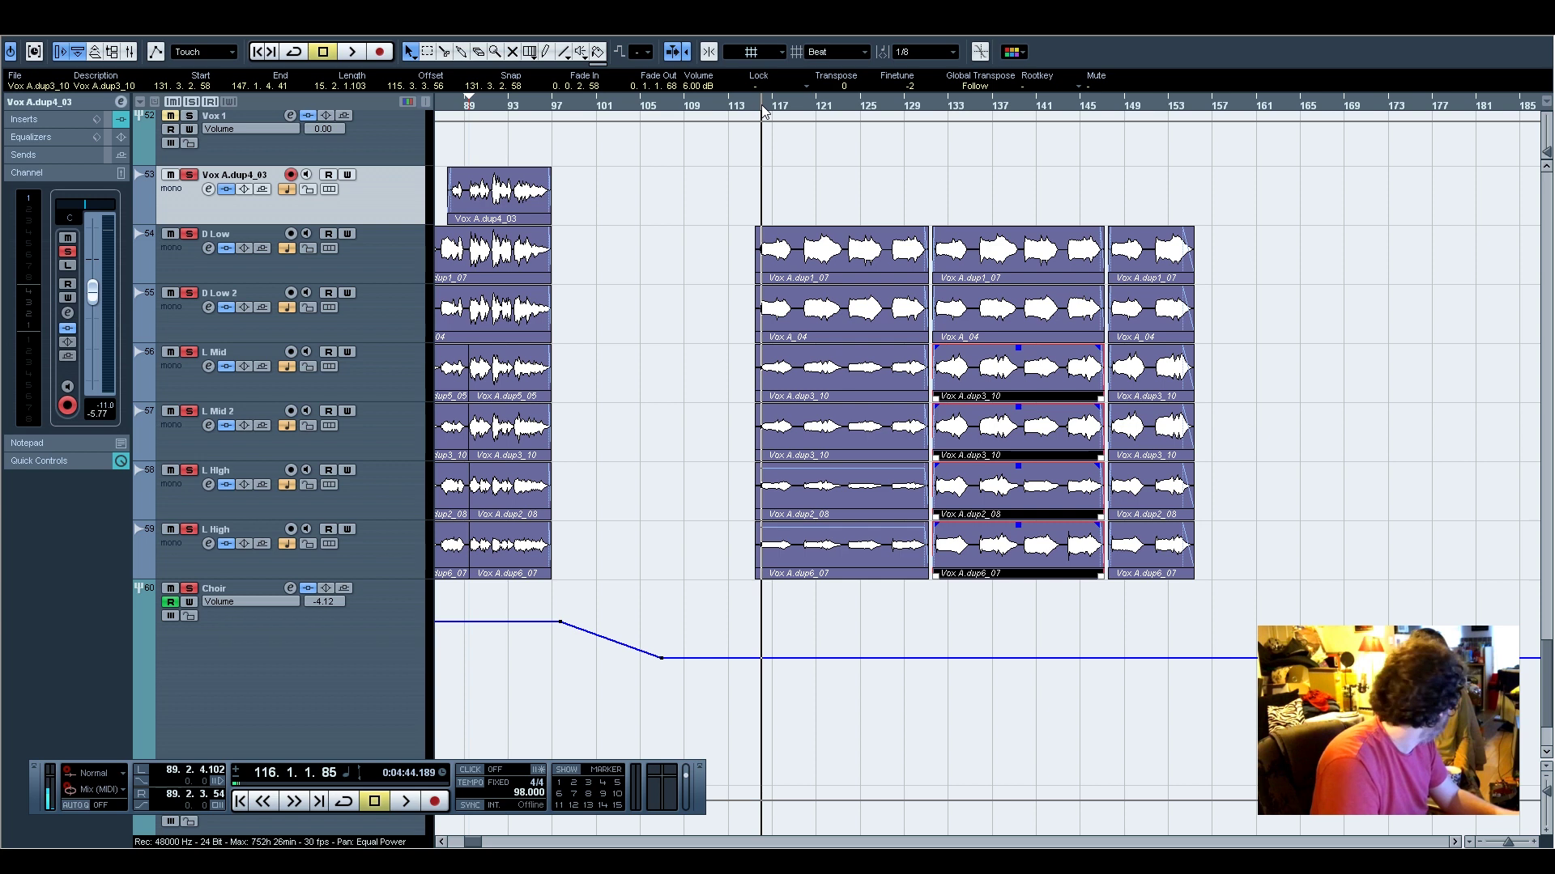
pyautogui.press('space')
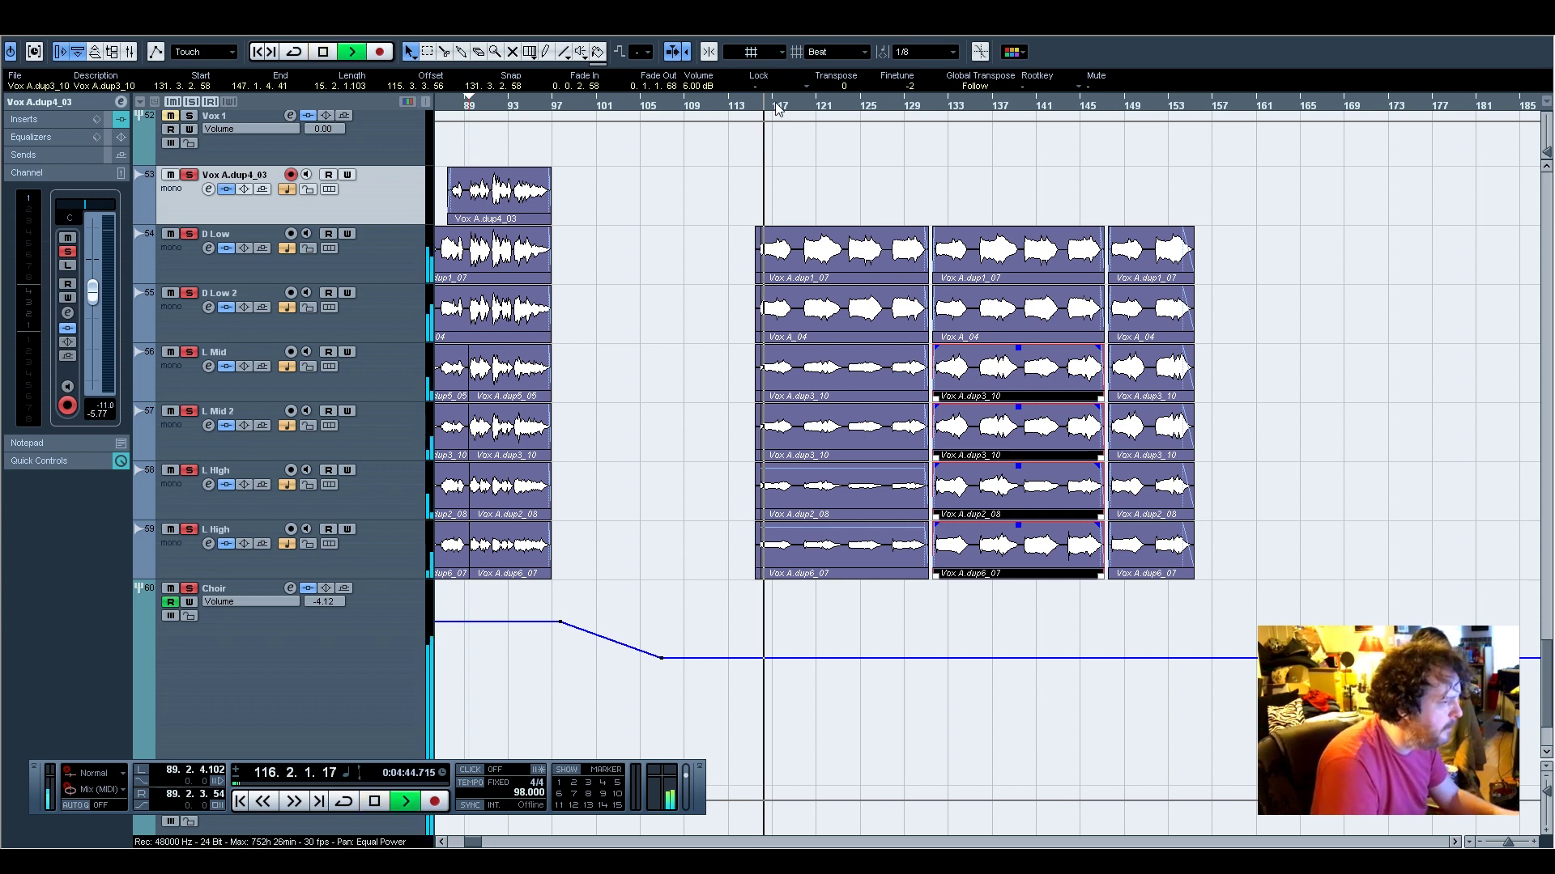
pyautogui.click(948, 109)
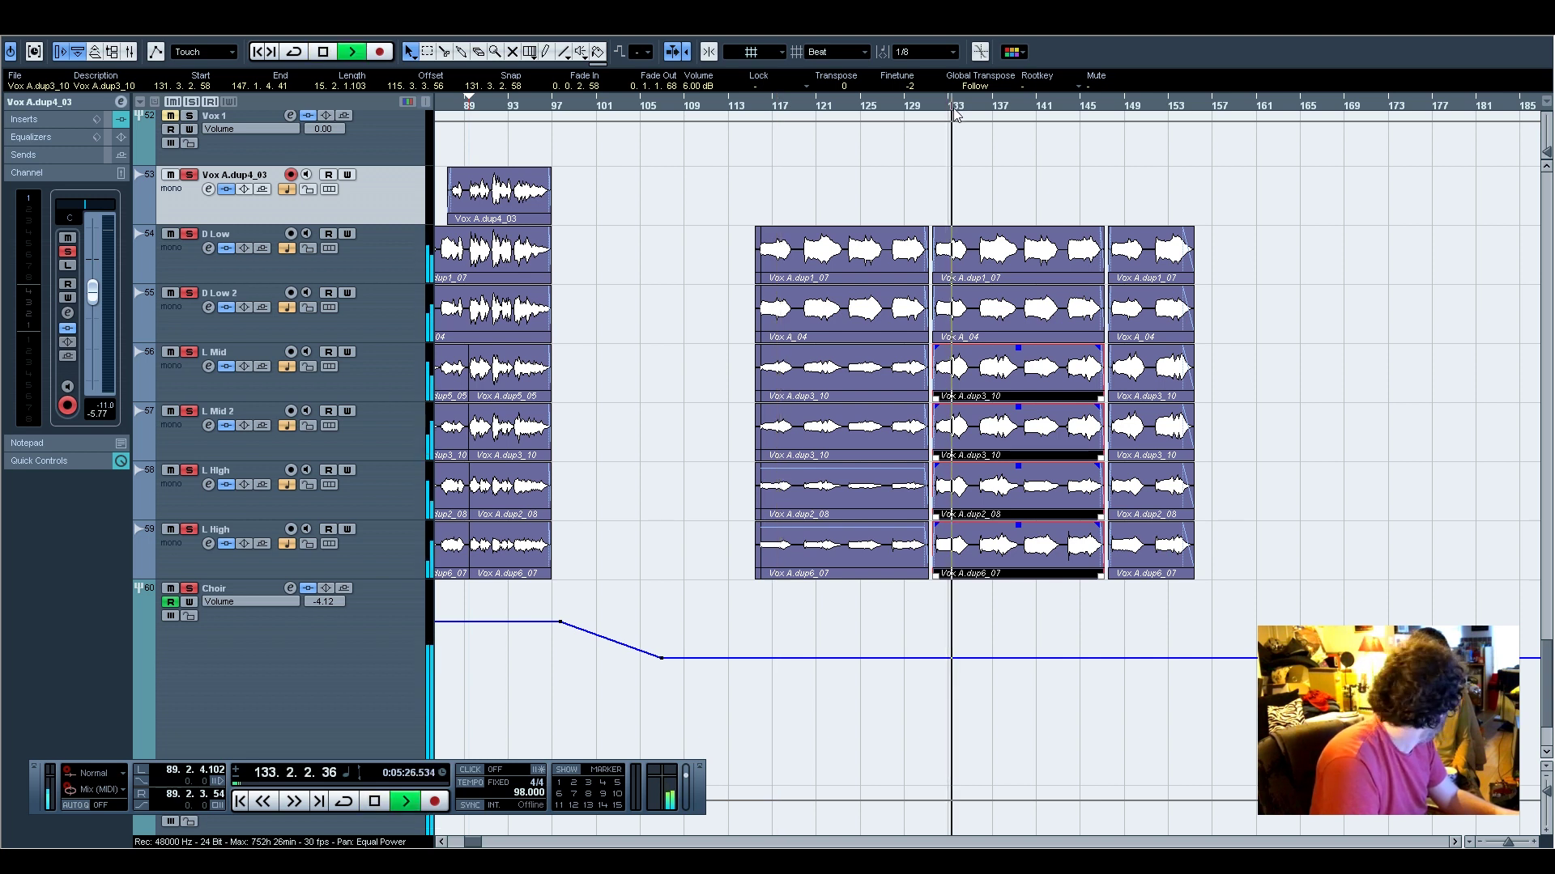
pyautogui.press('space')
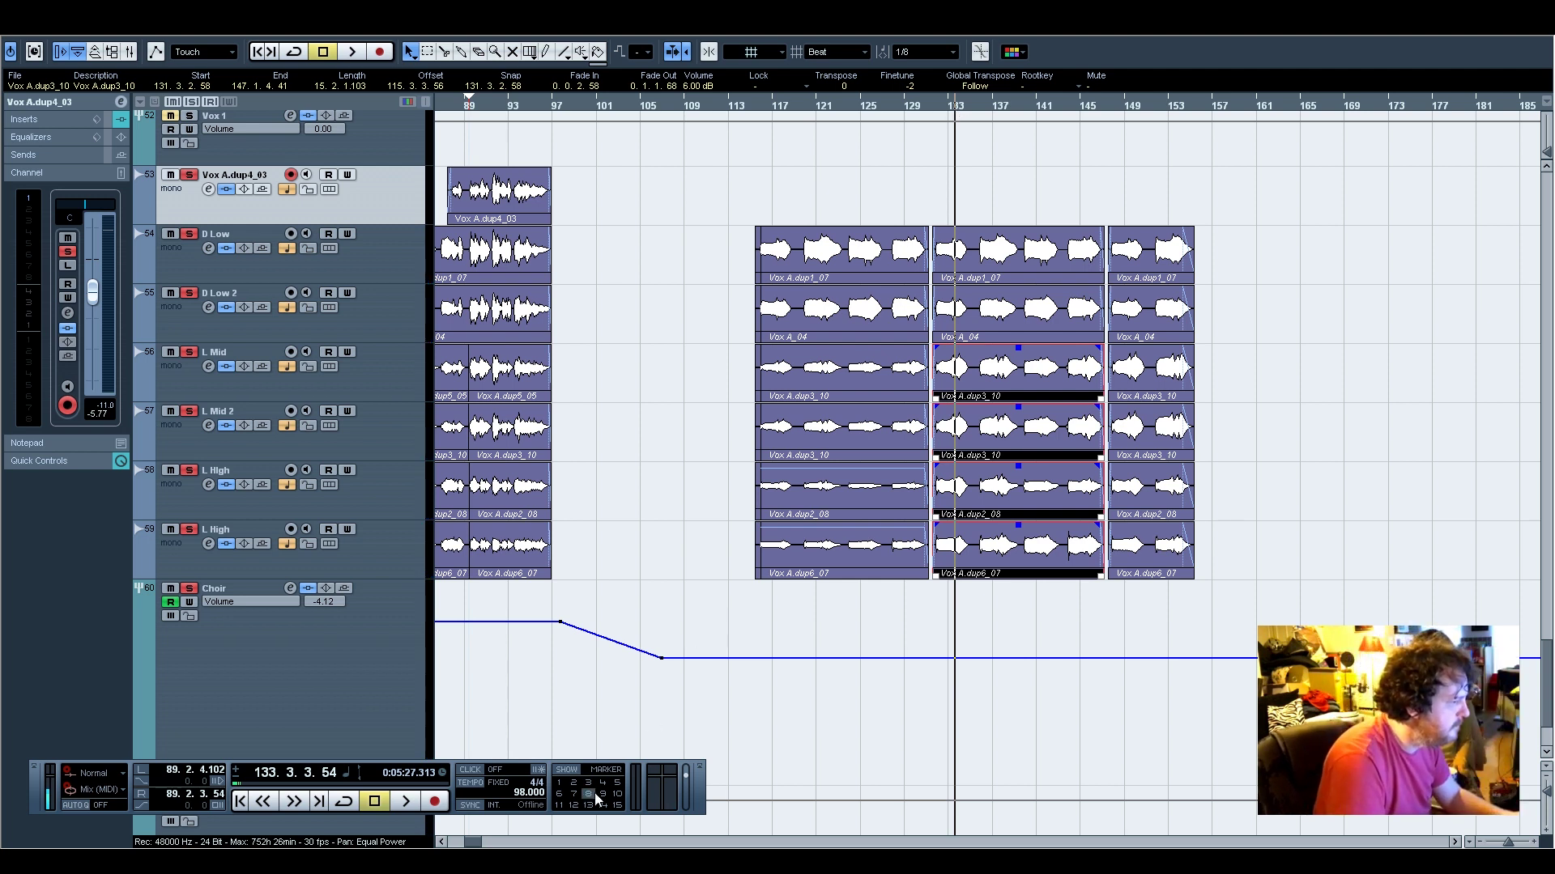
# Unsolo the choir tracks and play the full mix from 82.4.2.45 through the earlier choir section
pyautogui.moveTo(474, 844); pyautogui.dragTo(471, 842)
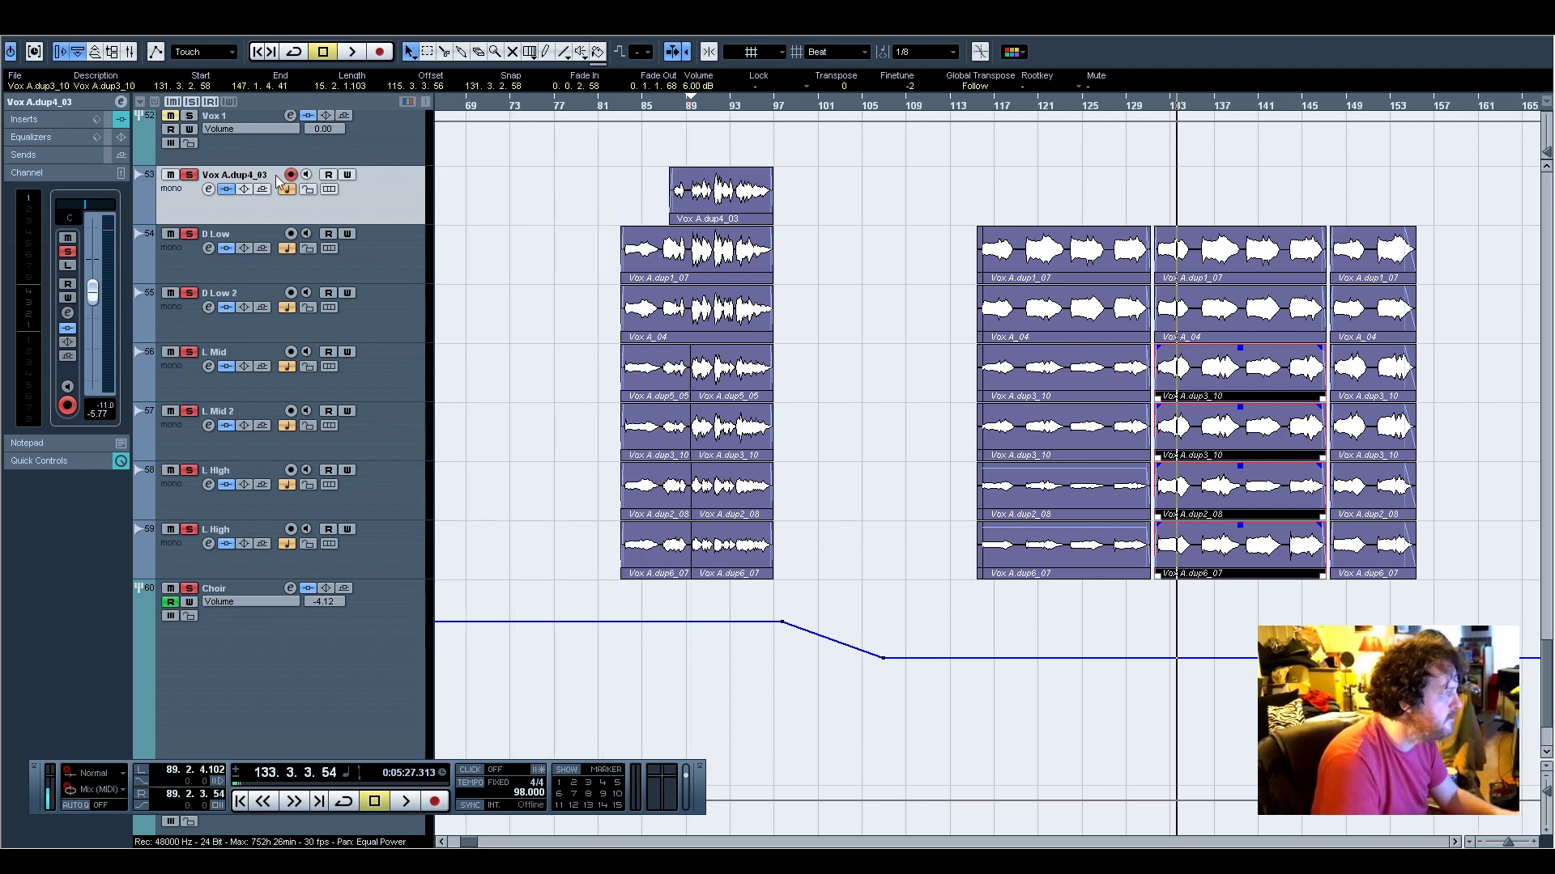
pyautogui.click(190, 116)
pyautogui.click(628, 111)
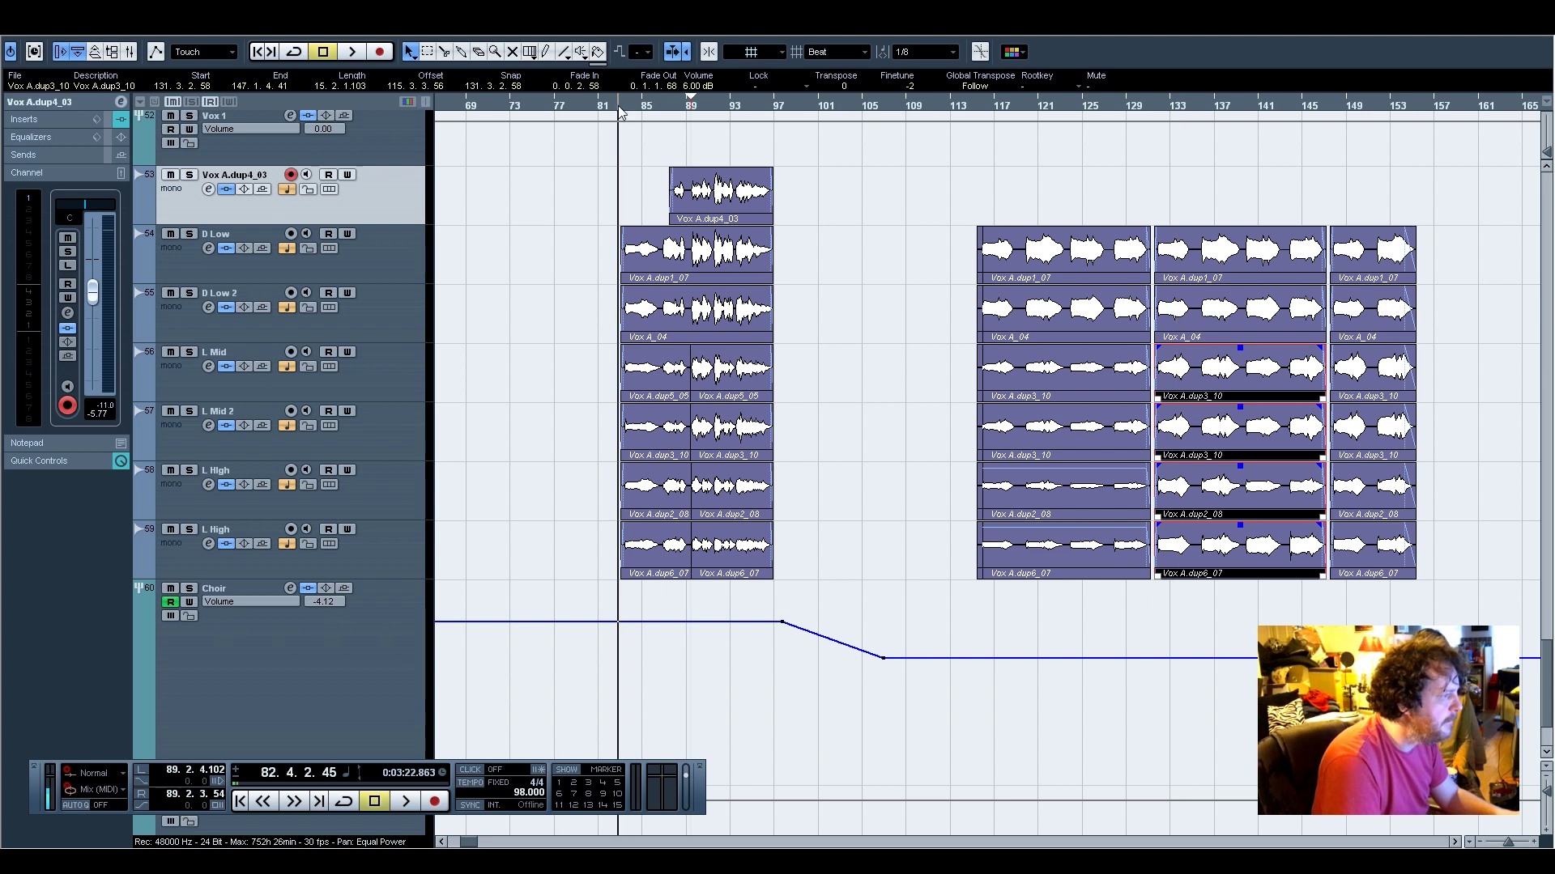
pyautogui.press('space')
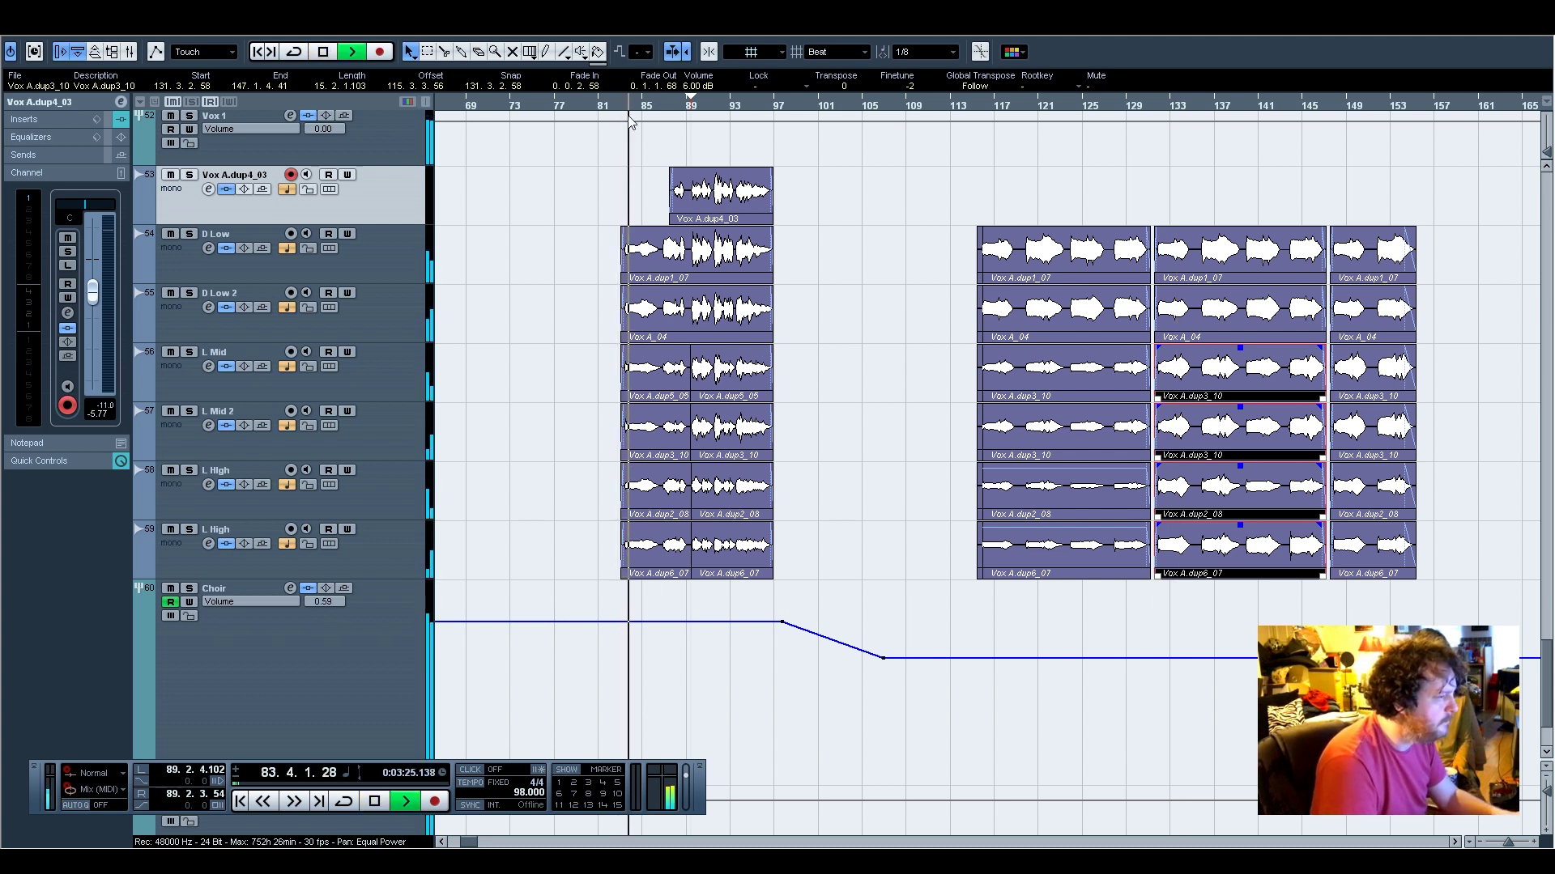
pyautogui.scroll(3, 905, 559)
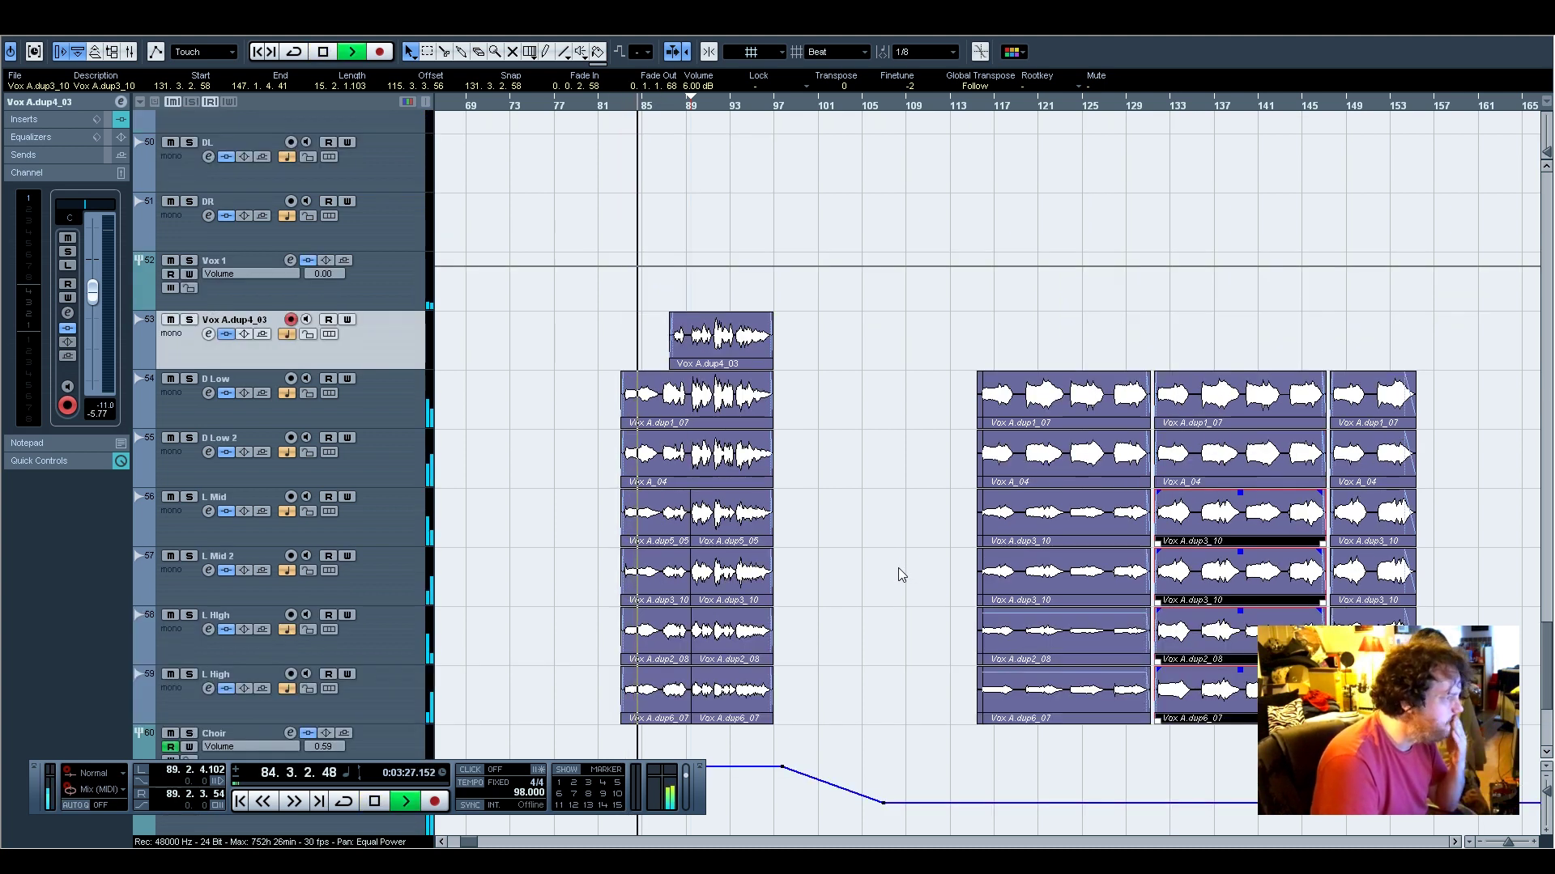
pyautogui.scroll(-3, 898, 566)
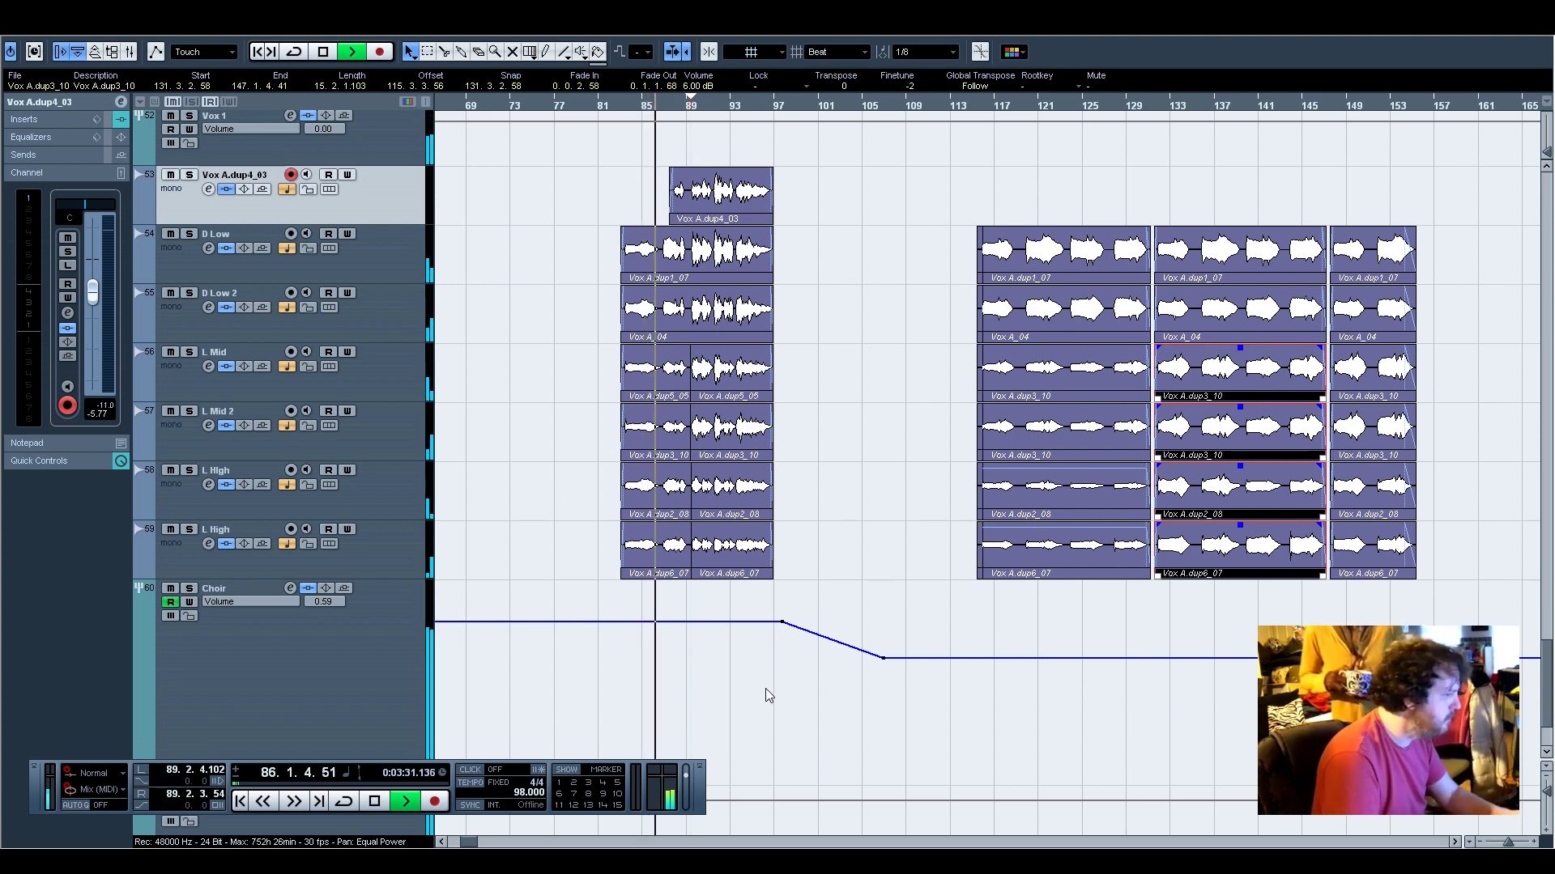
# Lower the Choir group's volume automation point near bar 97 to 0.28 and stop playback after the section
pyautogui.click(783, 623)
pyautogui.moveTo(782, 626); pyautogui.dragTo(781, 630)
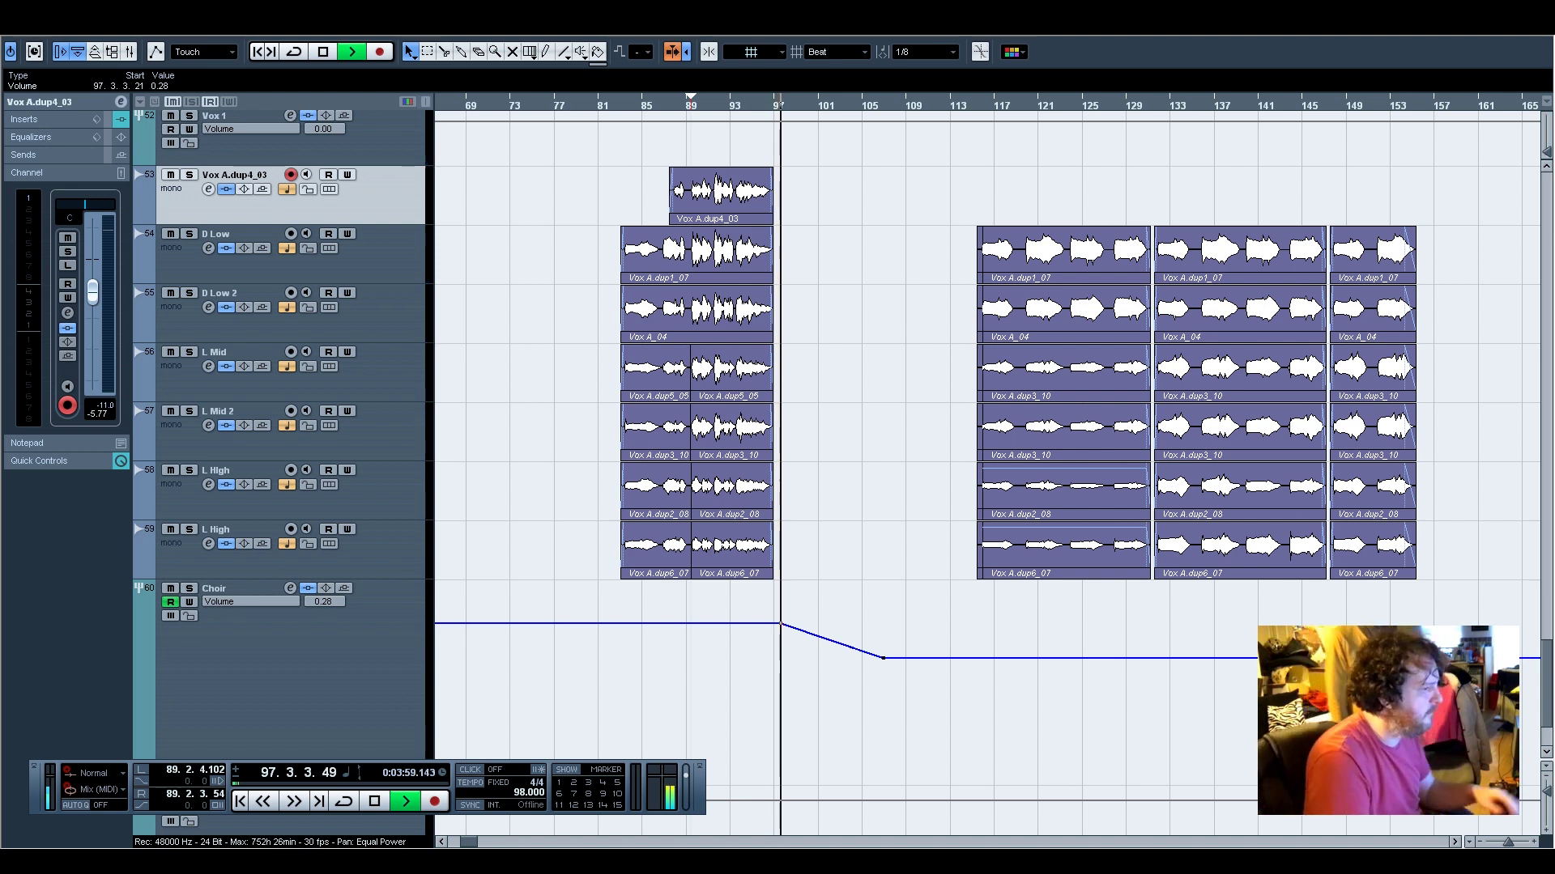
pyautogui.press('space')
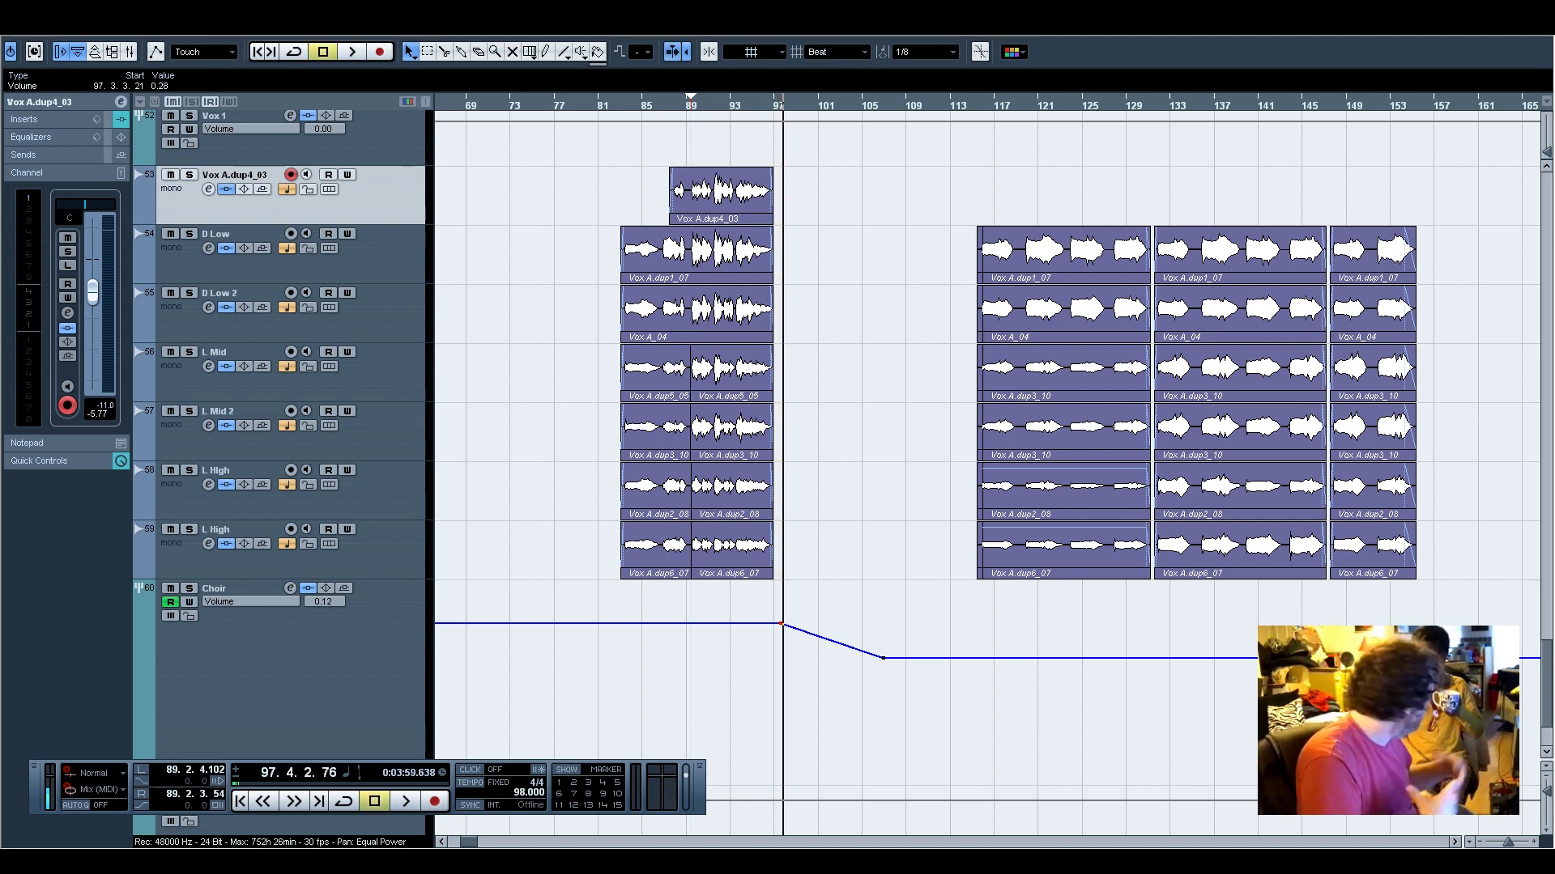
# While playing from 114.3.4.60, set the first later-section events to 3 dB on both L Mid tracks and 1 dB on both L High tracks
pyautogui.click(973, 108)
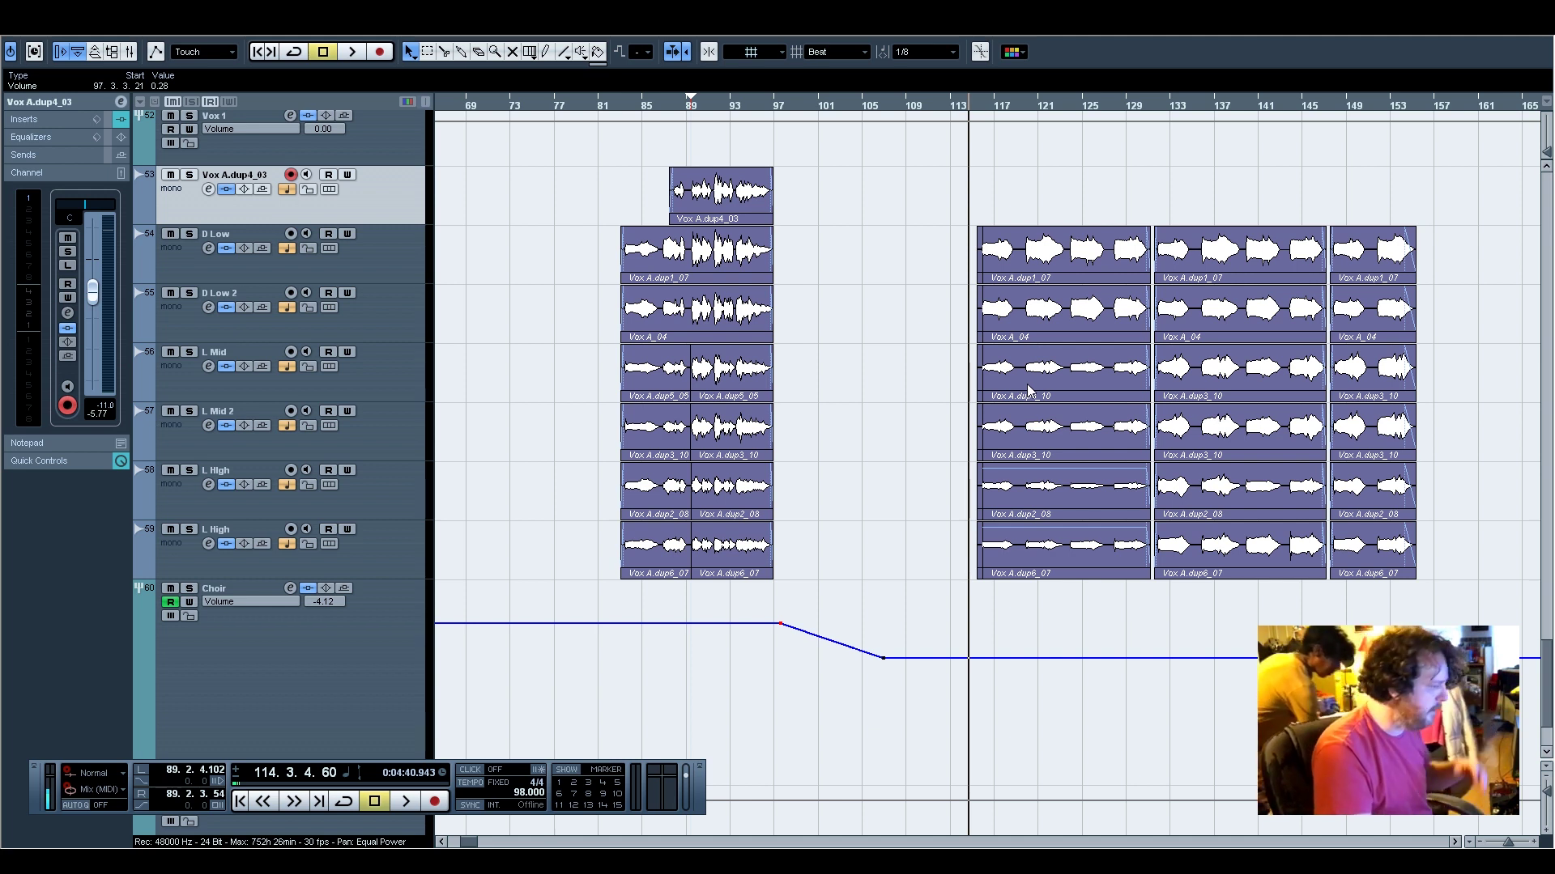
pyautogui.press('space')
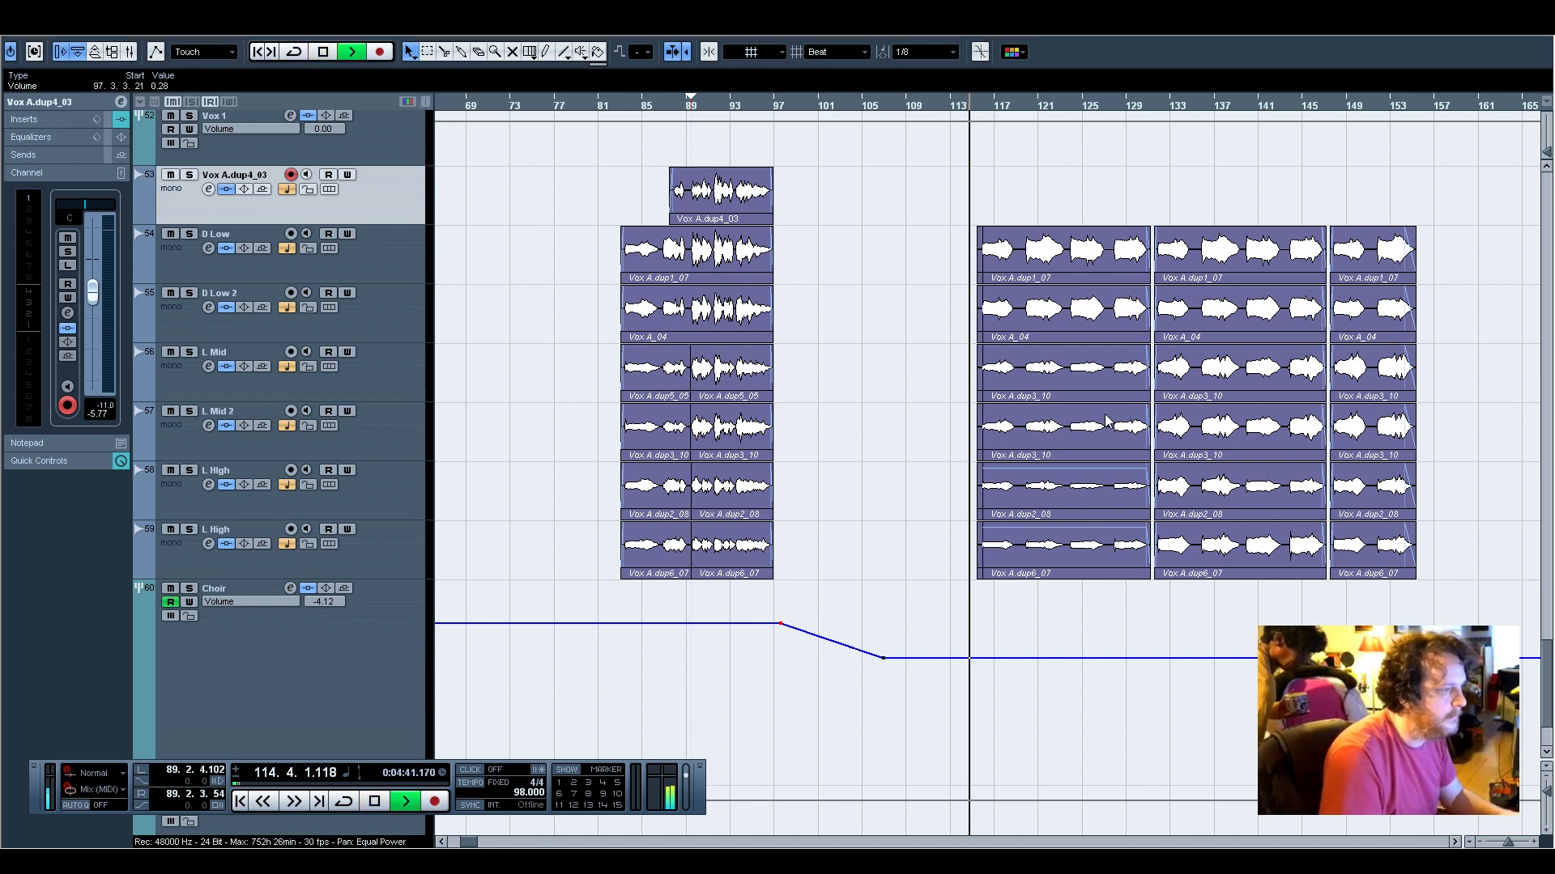
pyautogui.click(1091, 586)
pyautogui.moveTo(1057, 497); pyautogui.dragTo(1057, 496)
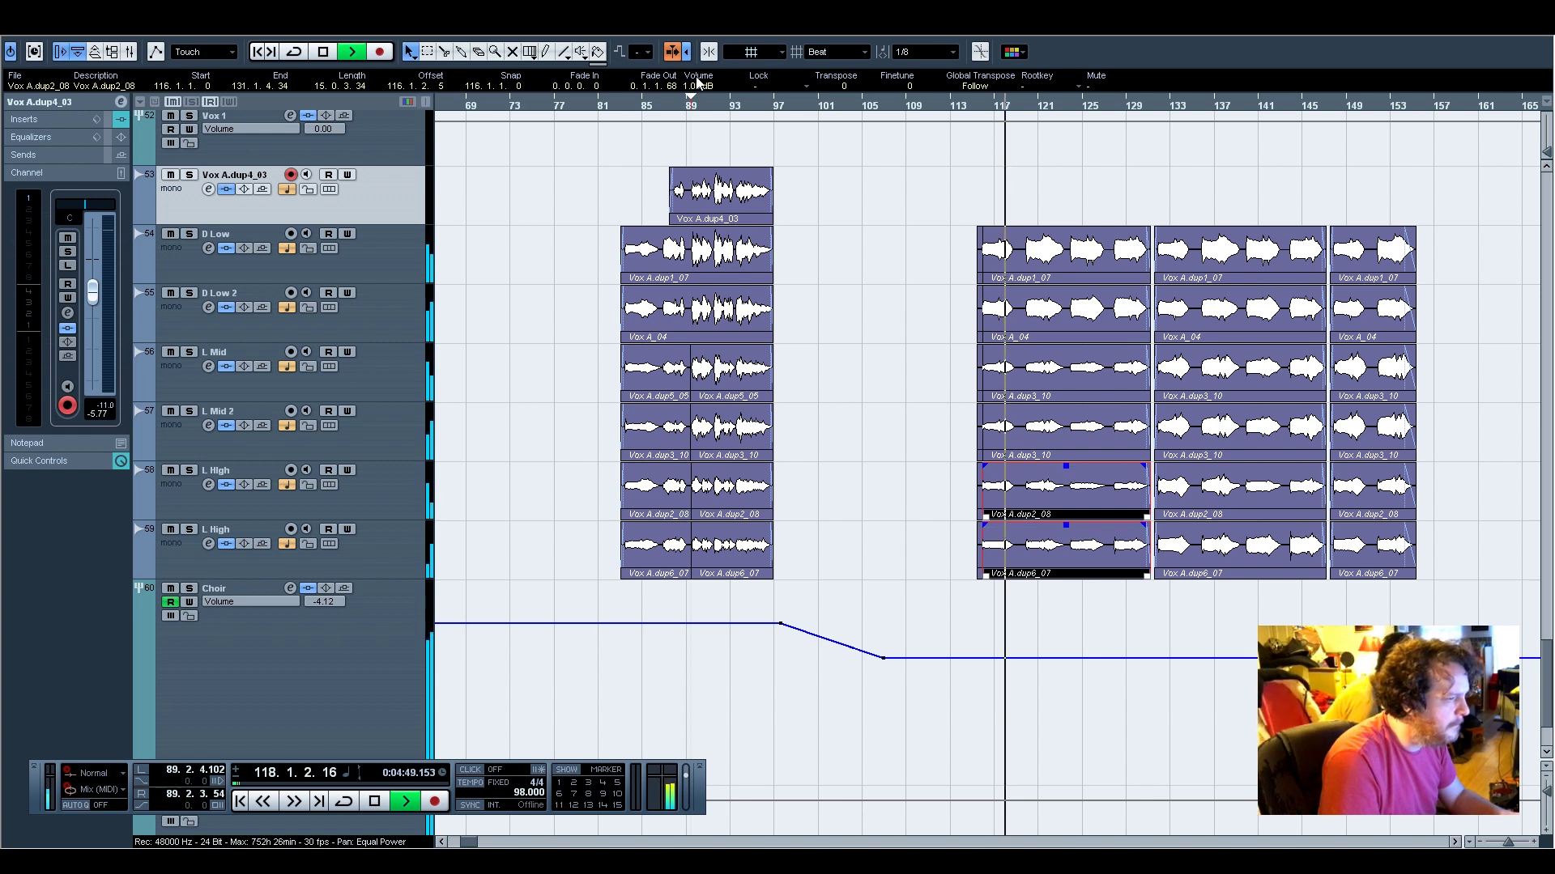
pyautogui.moveTo(934, 408); pyautogui.dragTo(1013, 377)
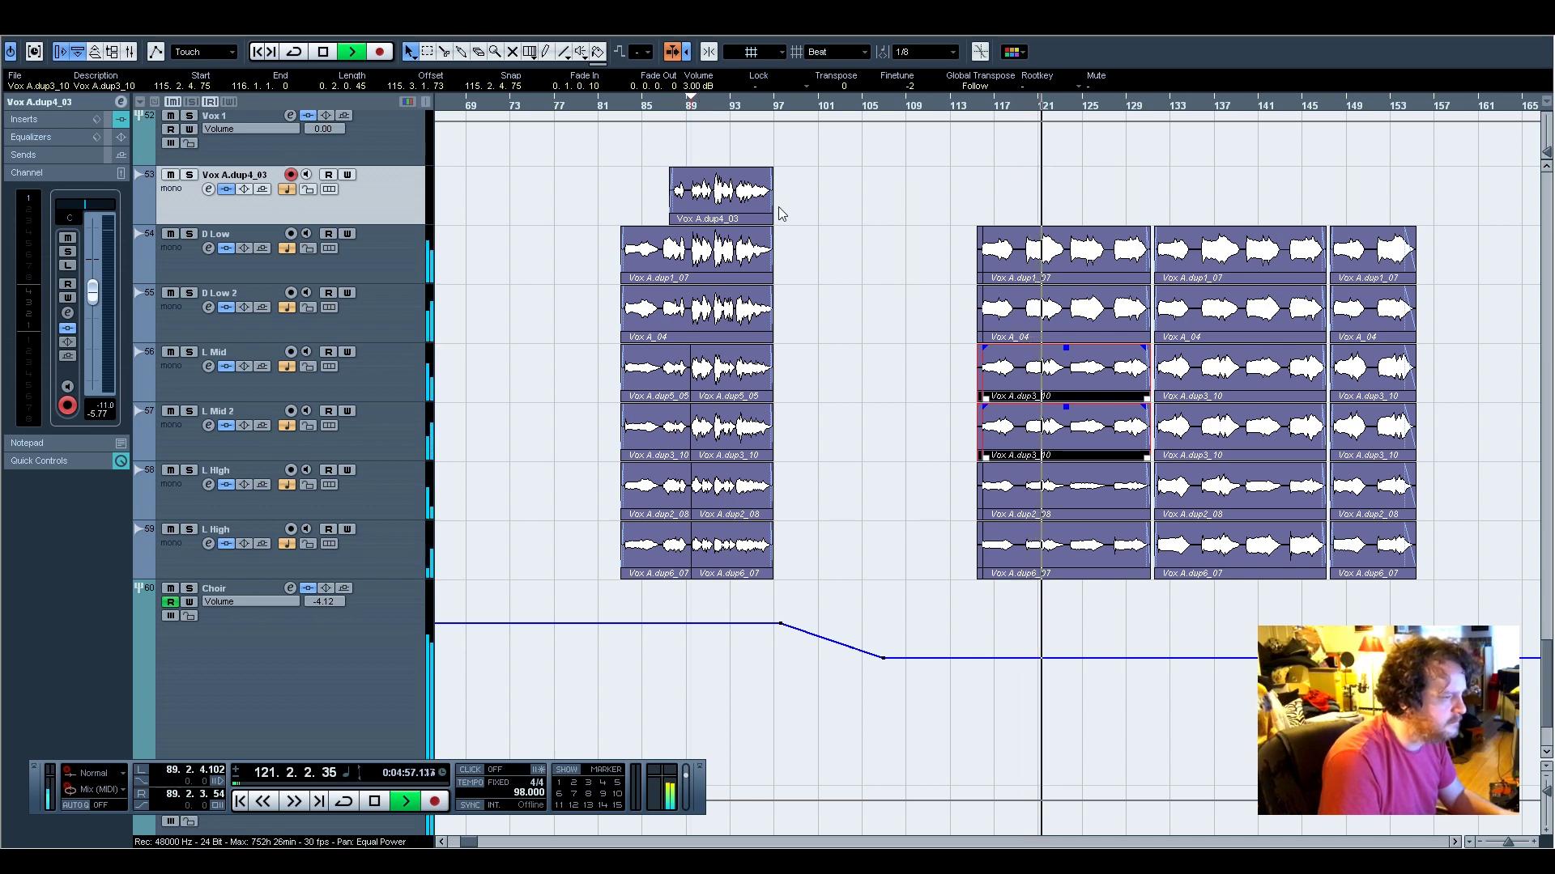
pyautogui.moveTo(955, 553); pyautogui.dragTo(1032, 495)
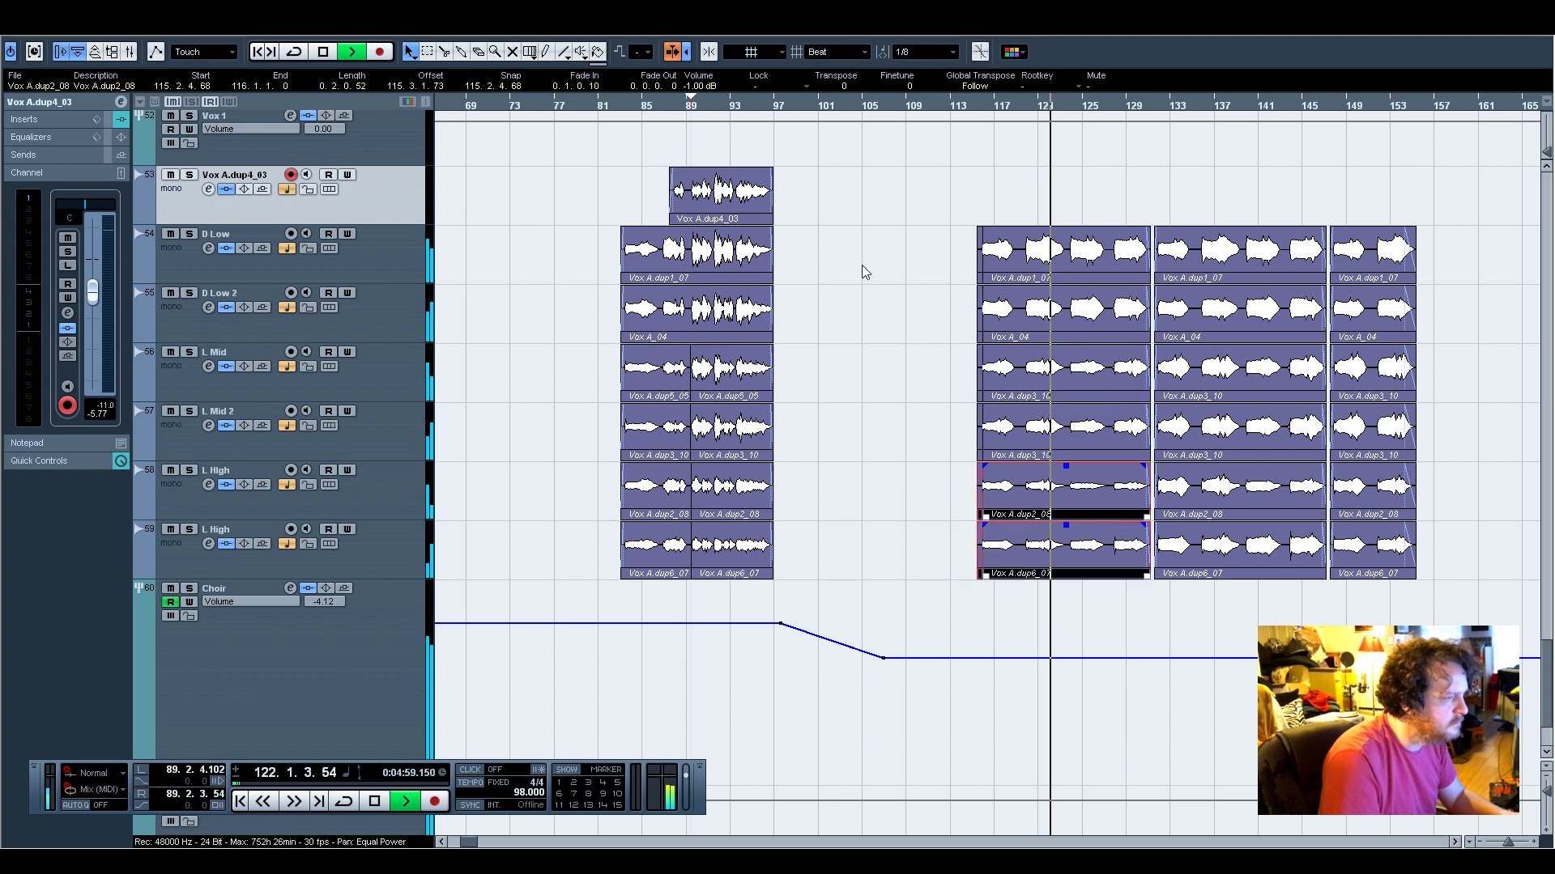
pyautogui.scroll(-1, 697, 86)
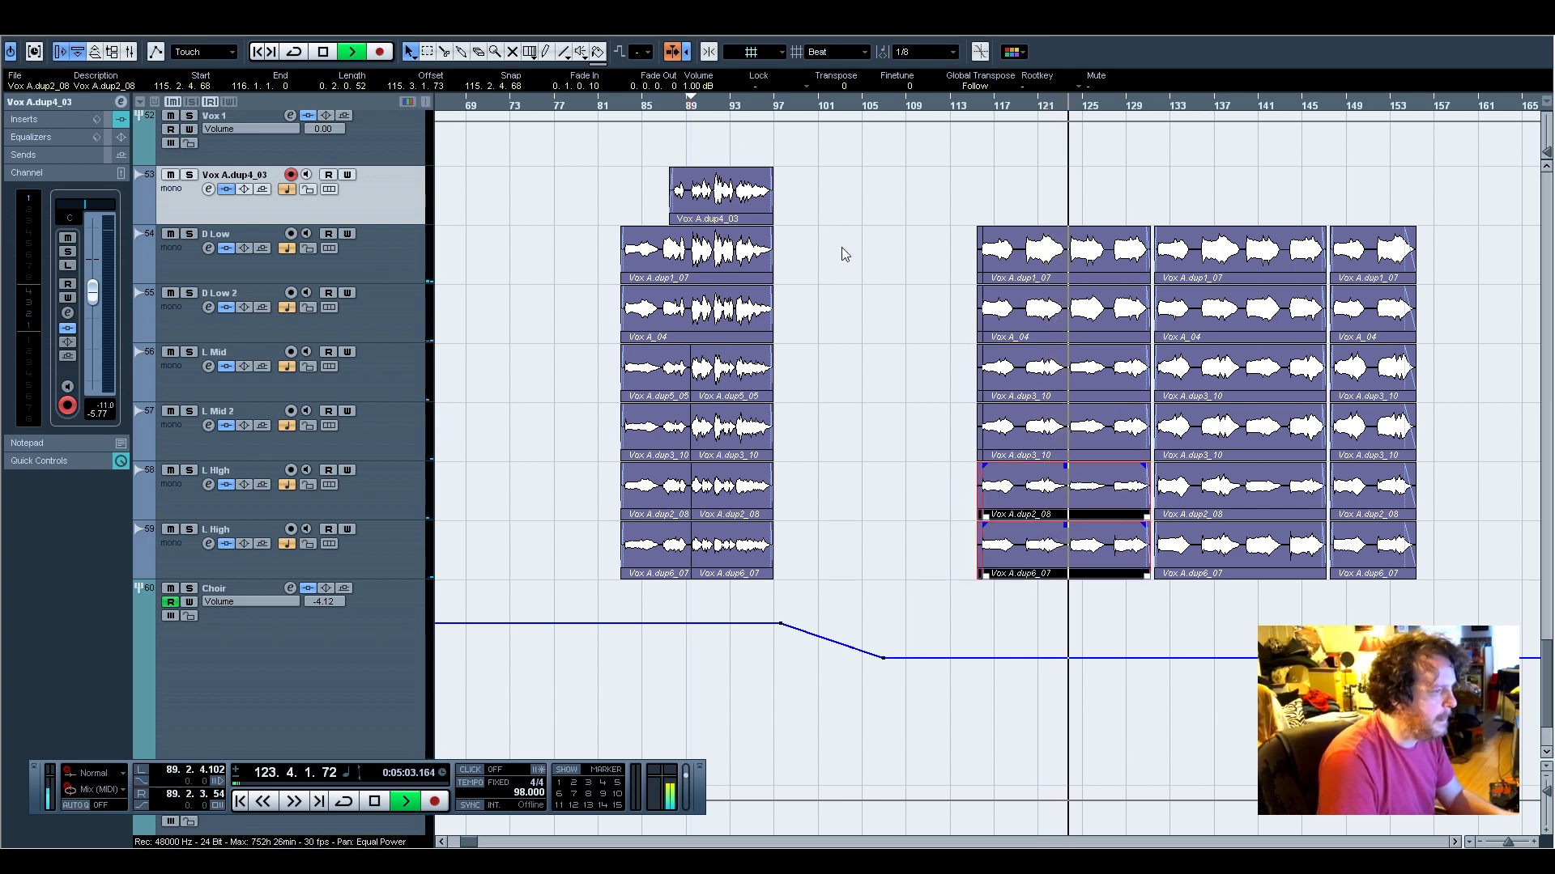
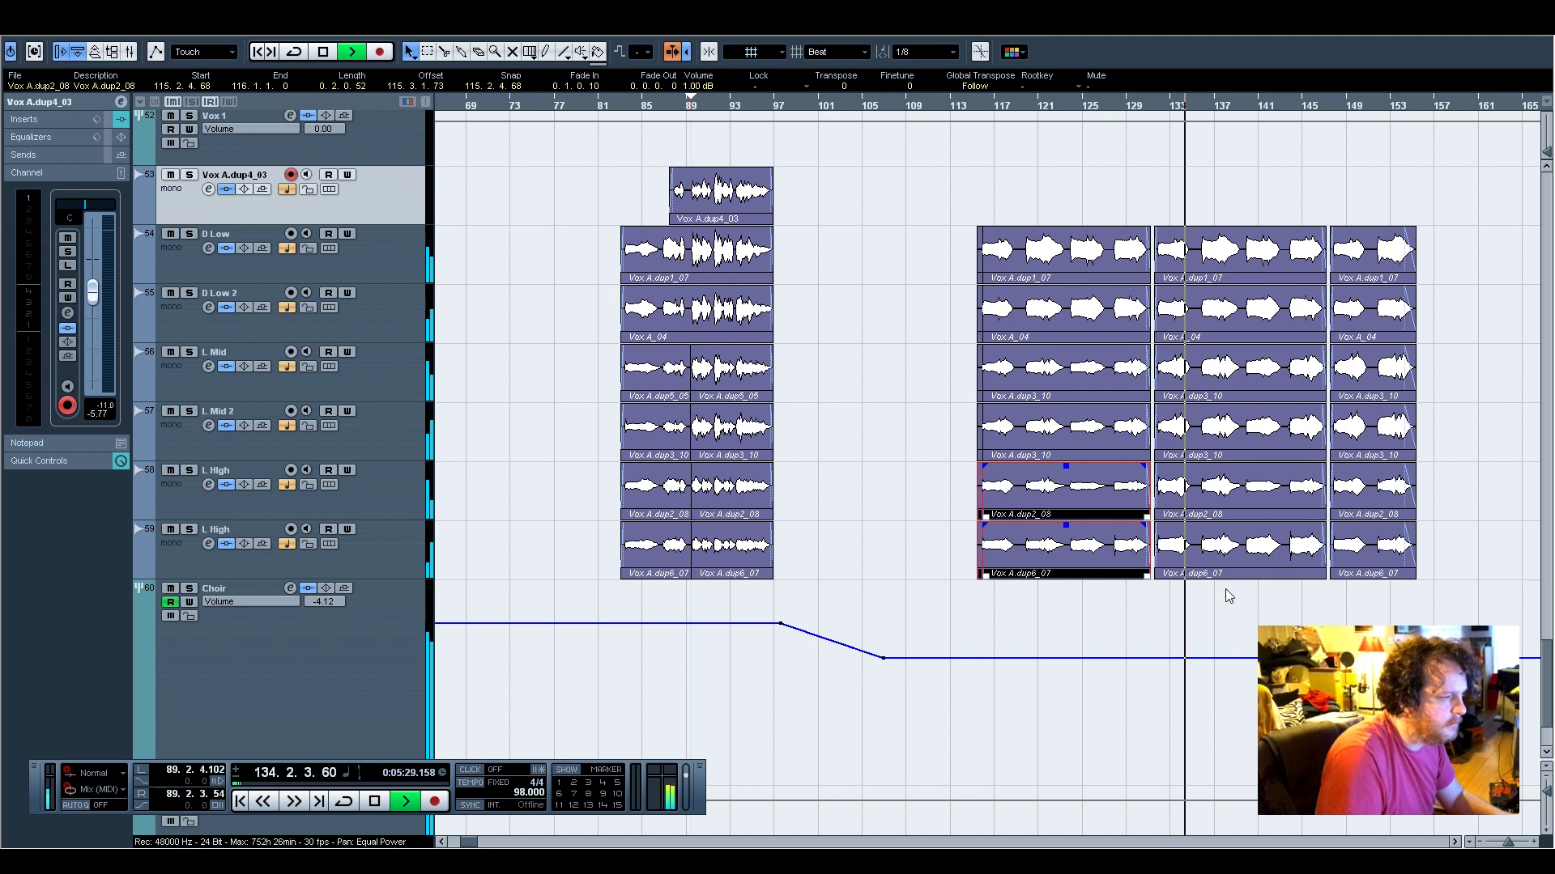
# Raise the Choir group's volume automation point at bar 107 to -3.38 during playback
pyautogui.click(884, 658)
pyautogui.moveTo(884, 658); pyautogui.dragTo(885, 659)
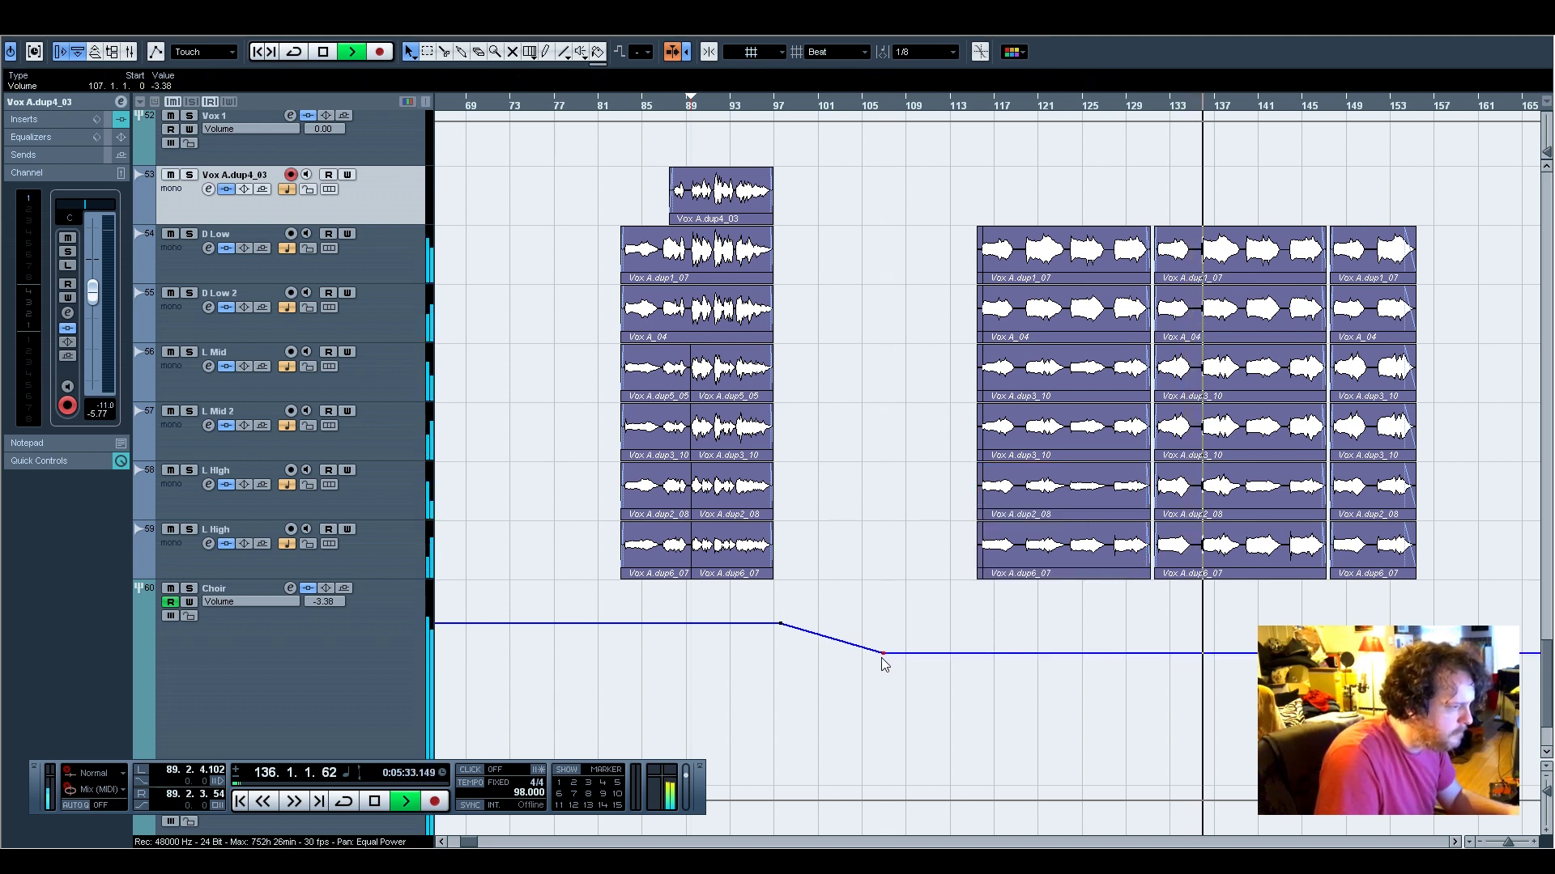
pyautogui.click(884, 658)
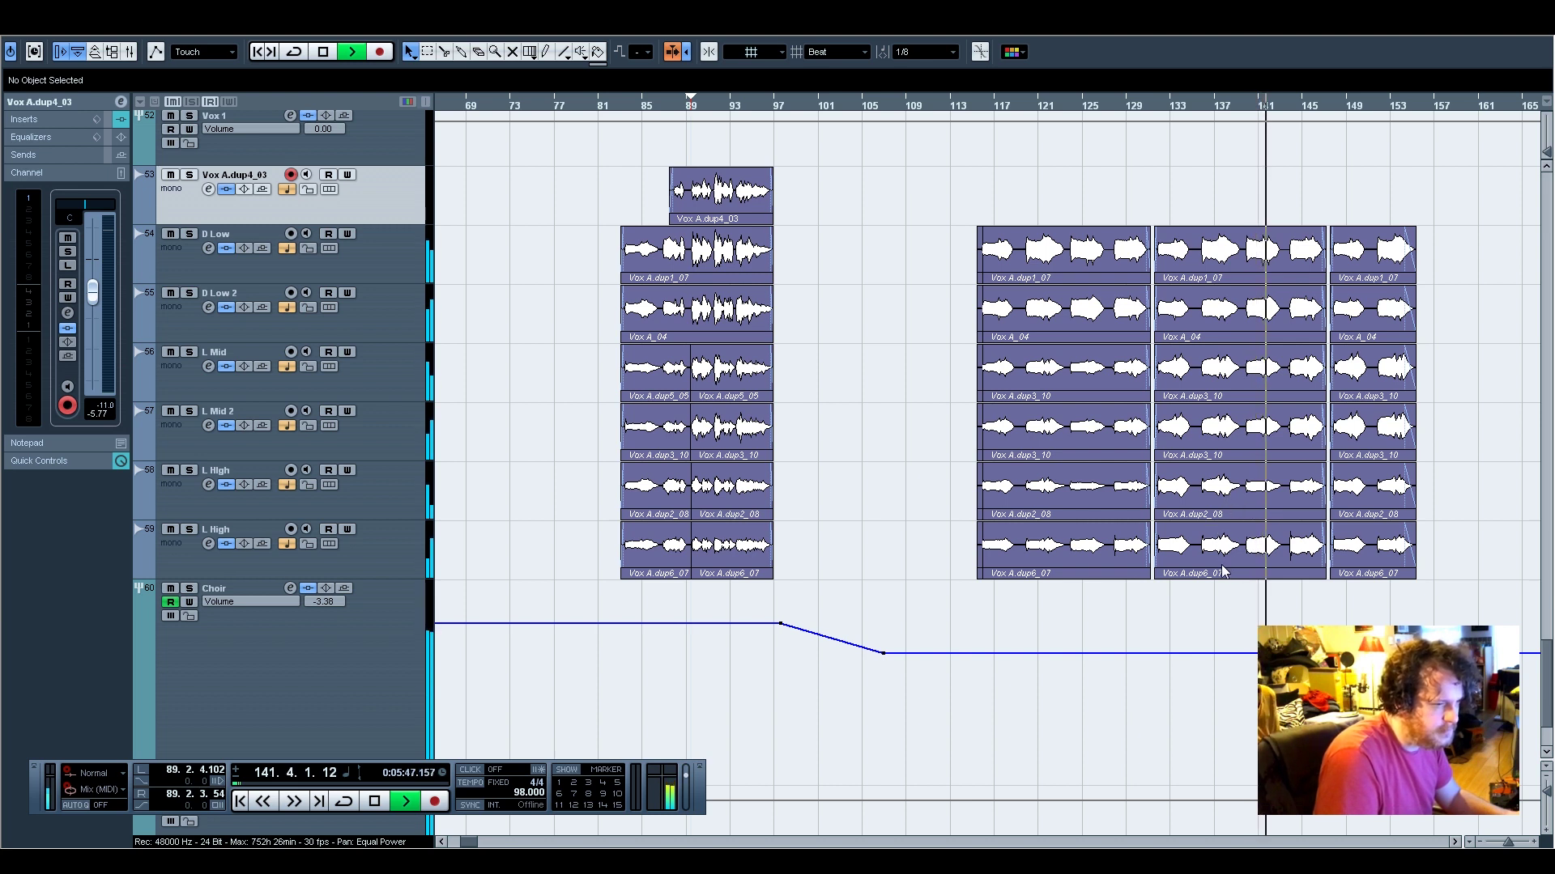
# Survey the whole arrangement from the vocals up to the drums and back while the full mix plays
pyautogui.scroll(-2, 1222, 571)
pyautogui.scroll(4, 1223, 571)
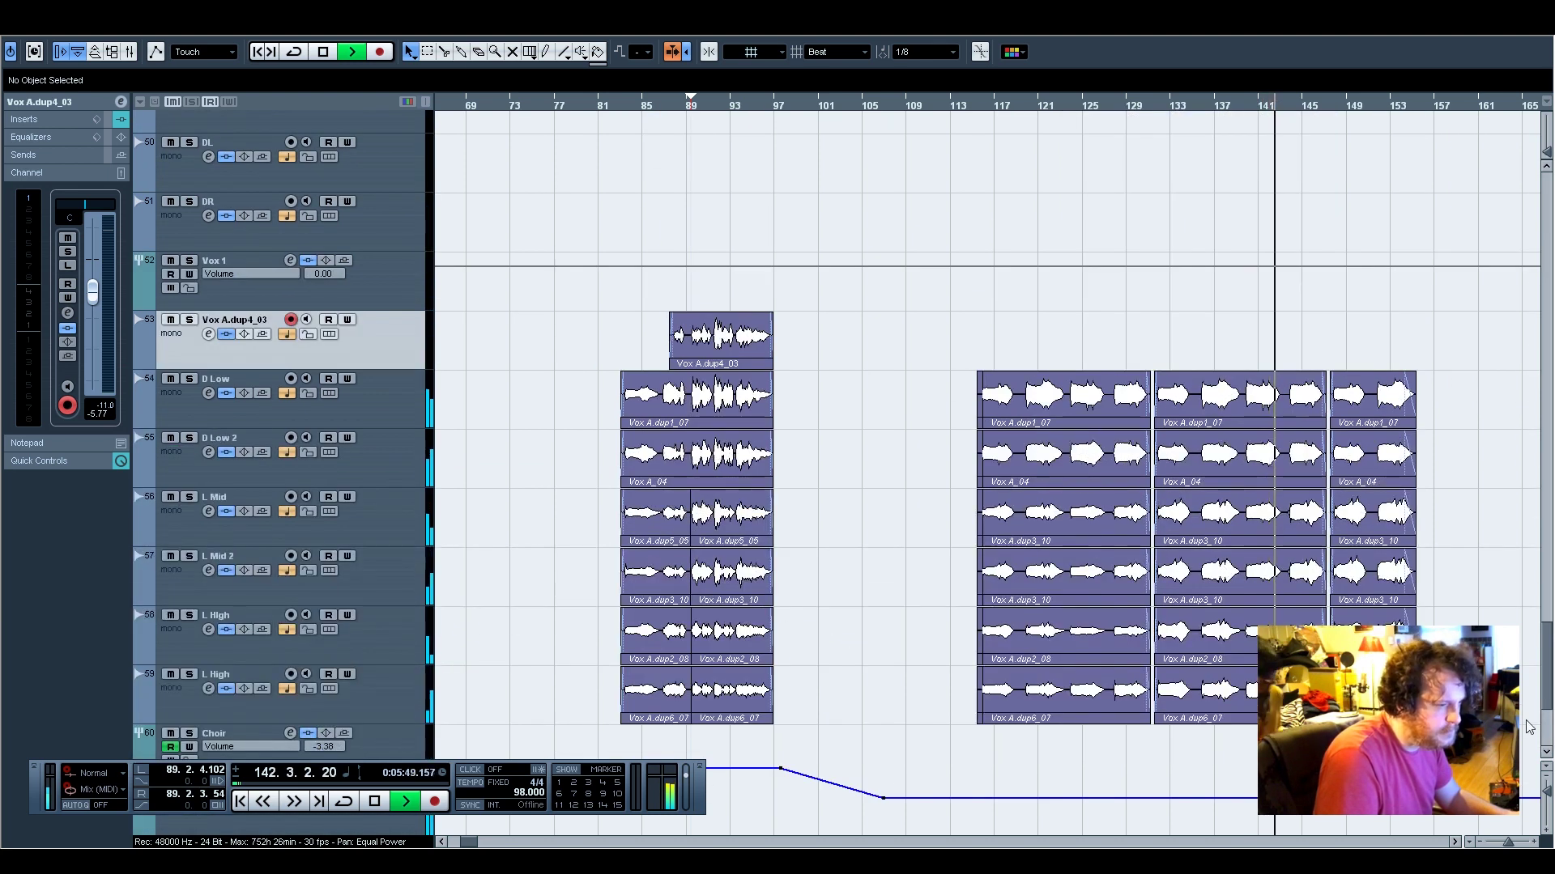
pyautogui.click(1480, 842)
pyautogui.click(1479, 842)
pyautogui.click(1480, 842)
pyautogui.click(1479, 842)
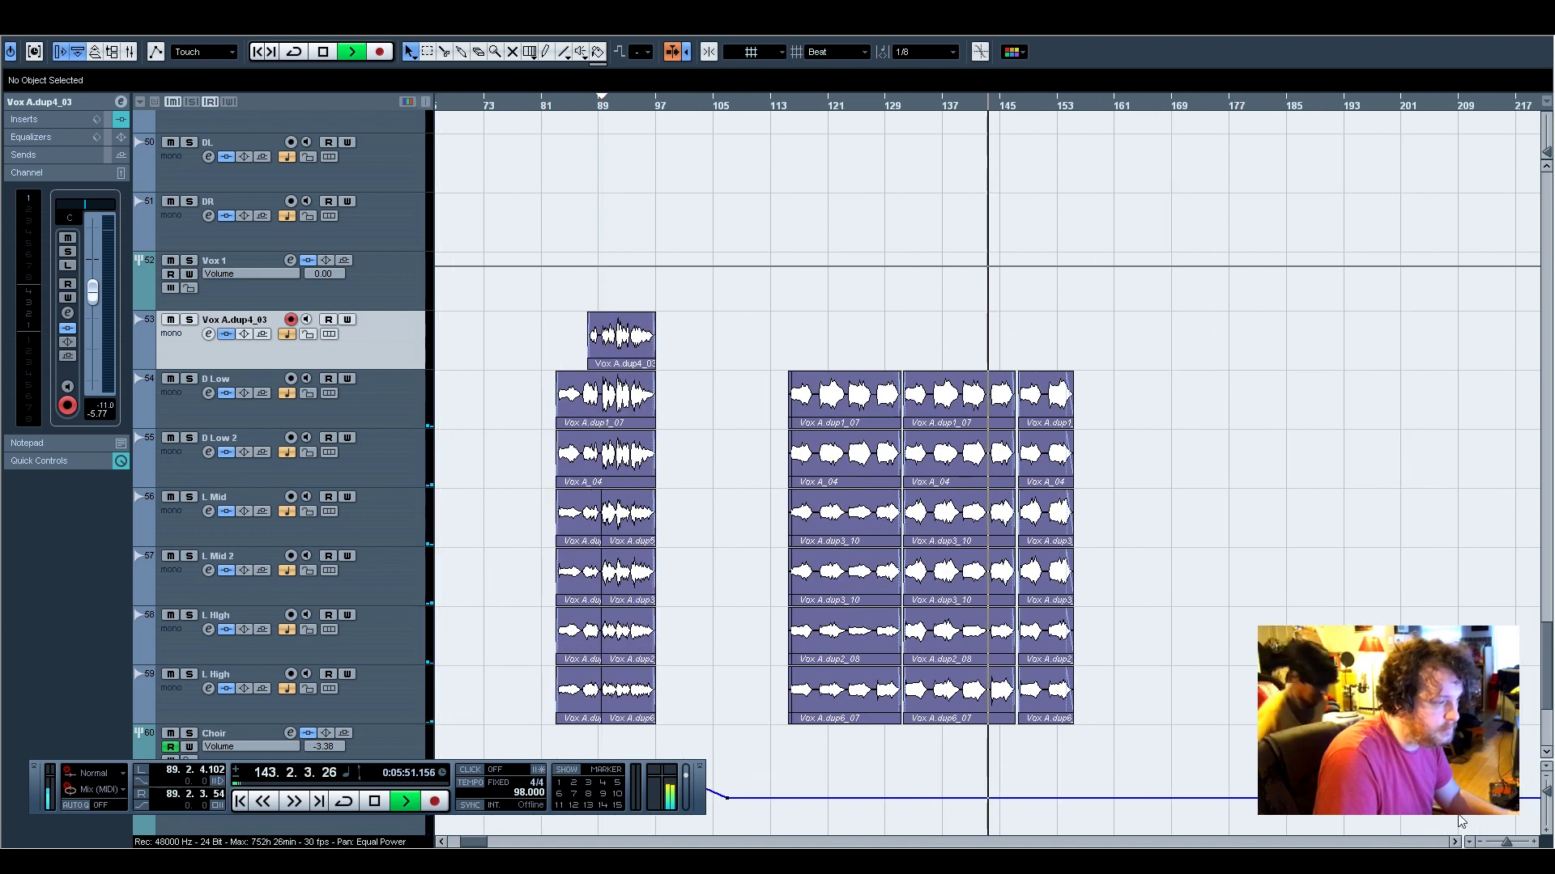
pyautogui.scroll(15, 1462, 822)
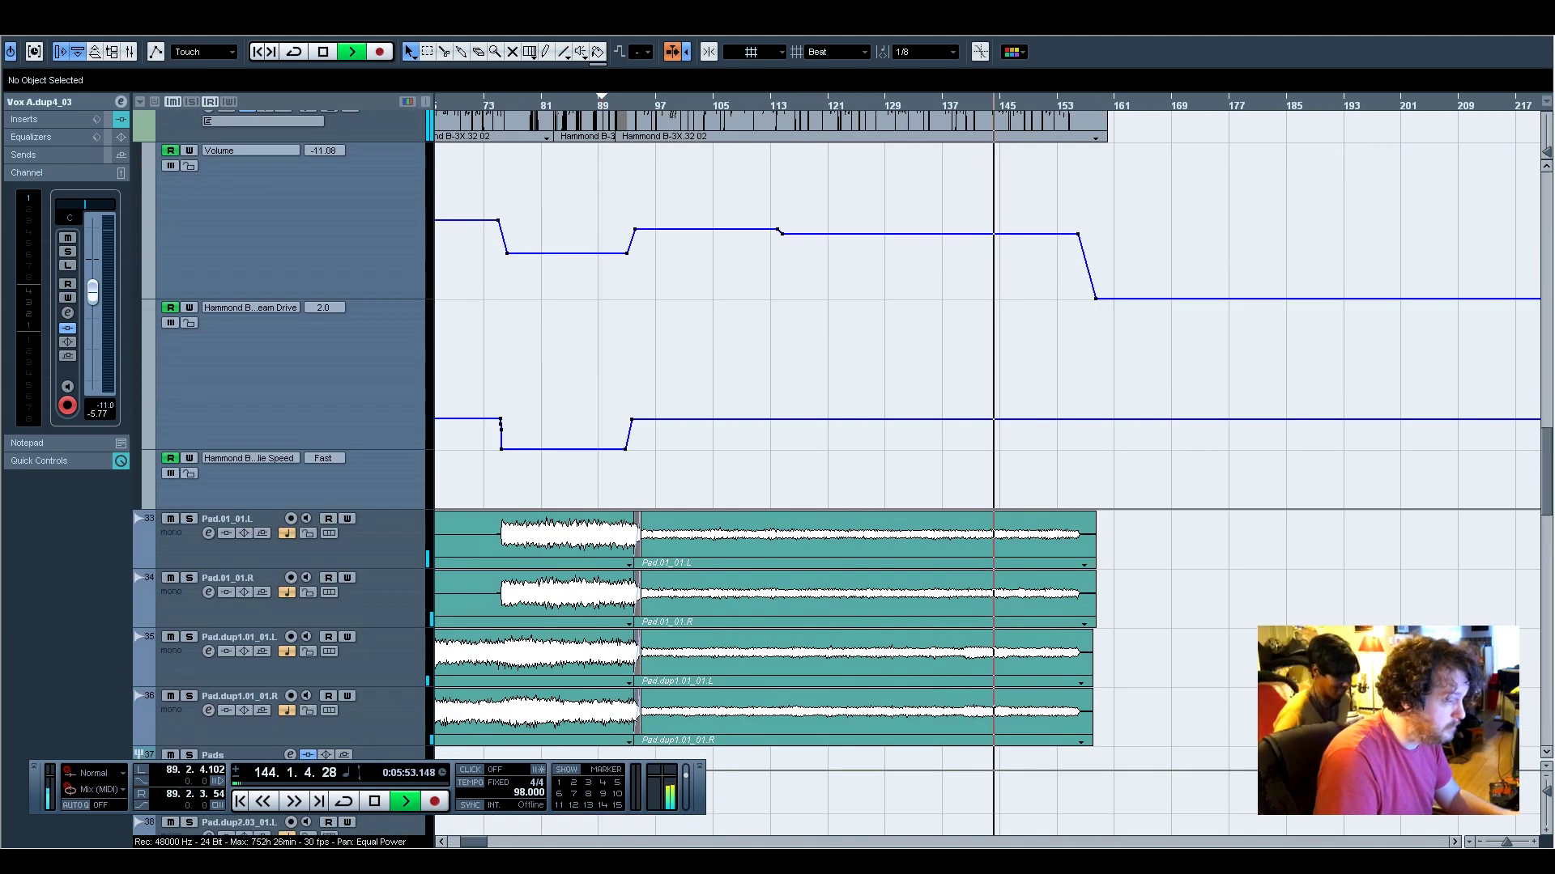
pyautogui.scroll(20, 987, 470)
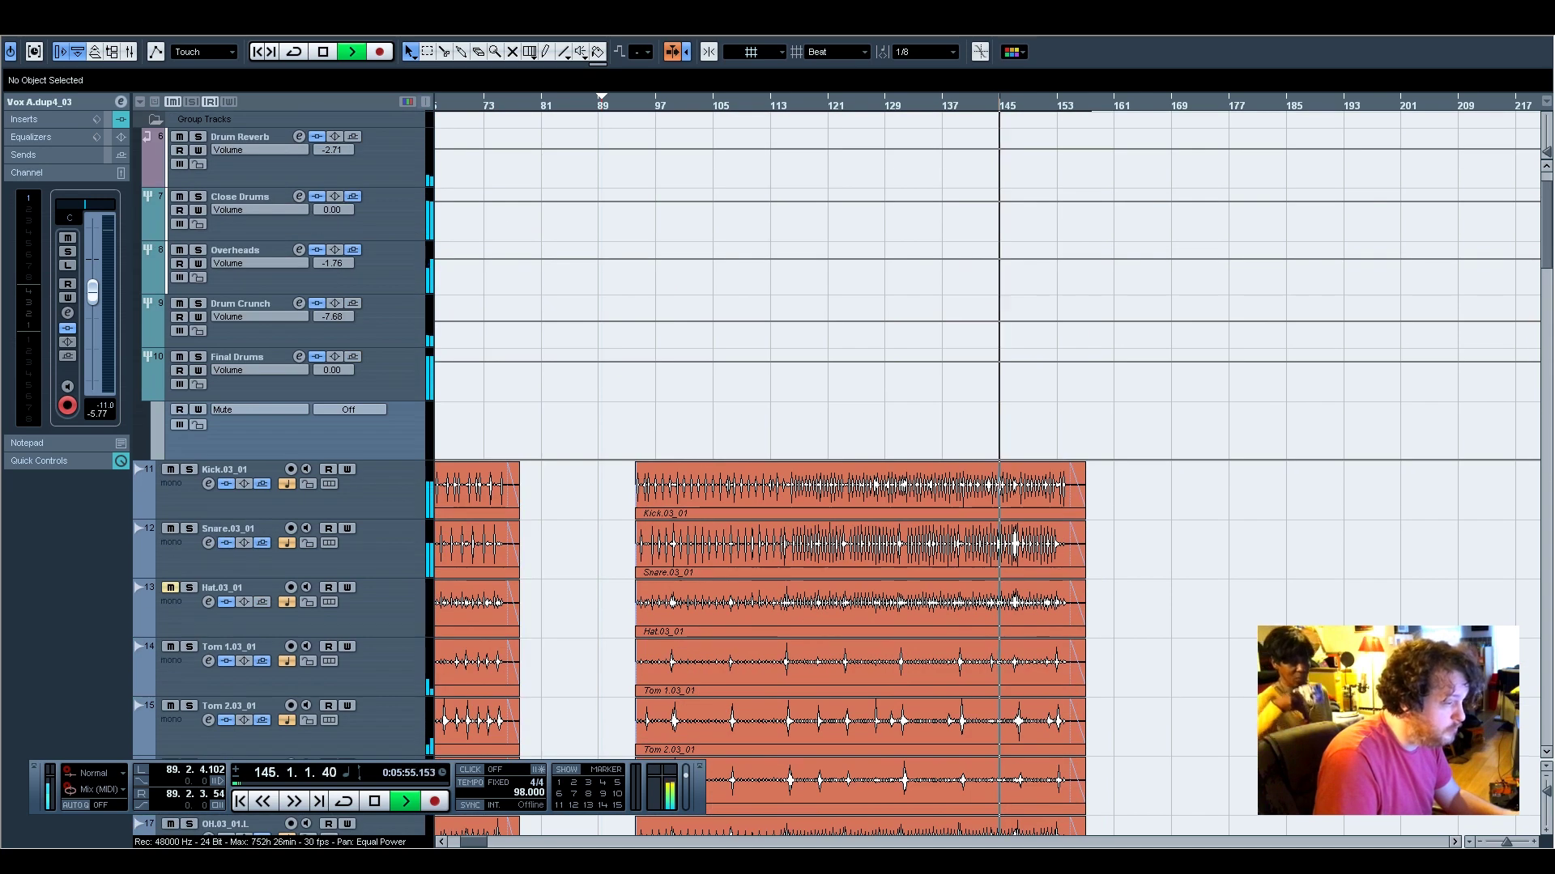
pyautogui.scroll(-20, 988, 470)
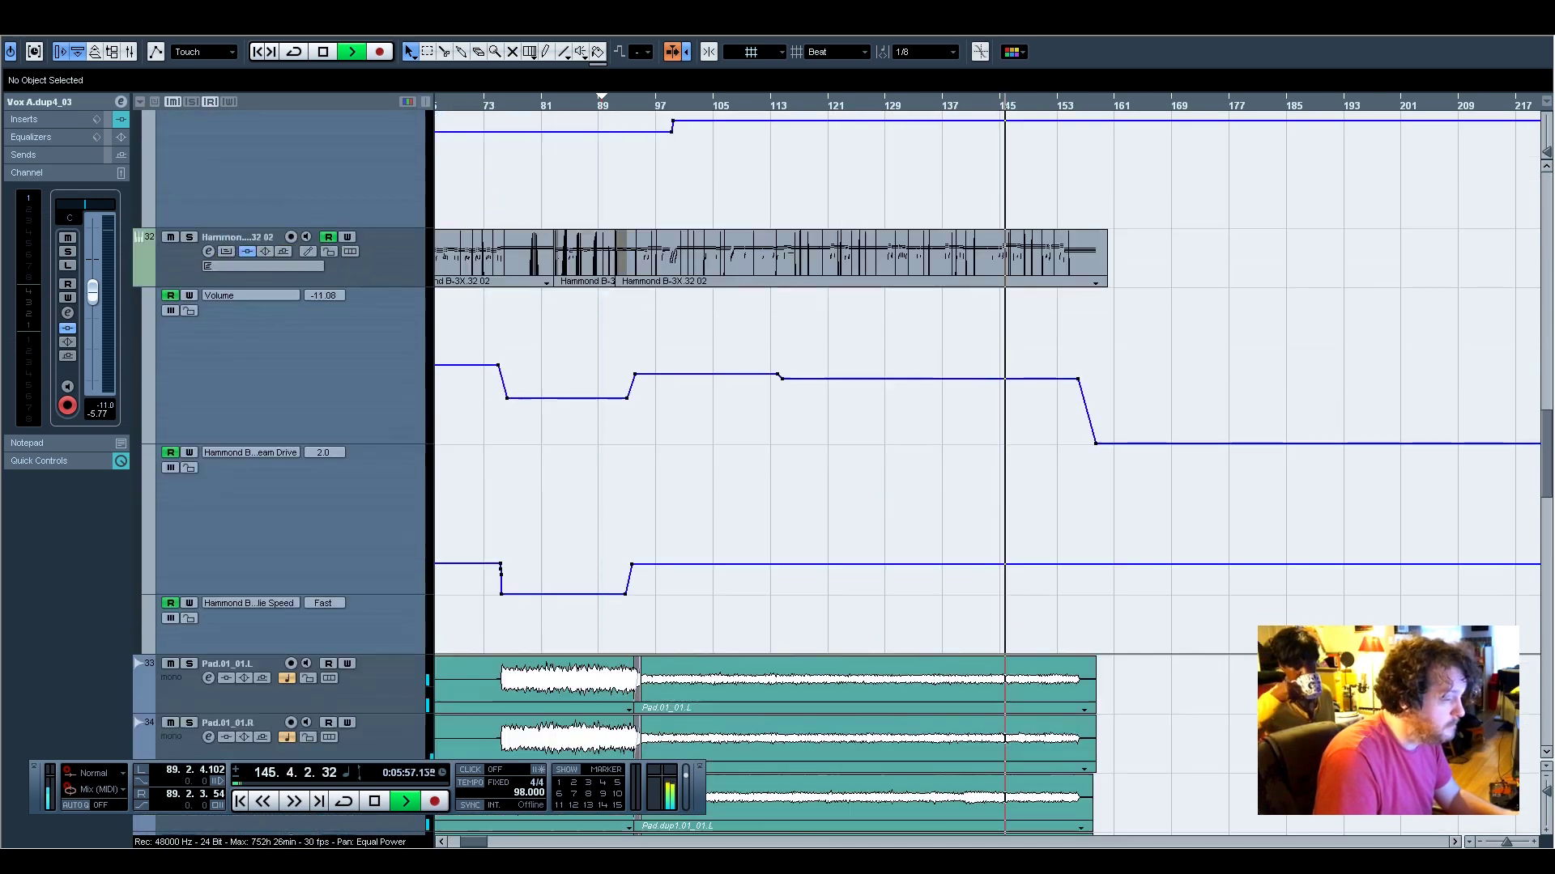
pyautogui.scroll(-15, 988, 470)
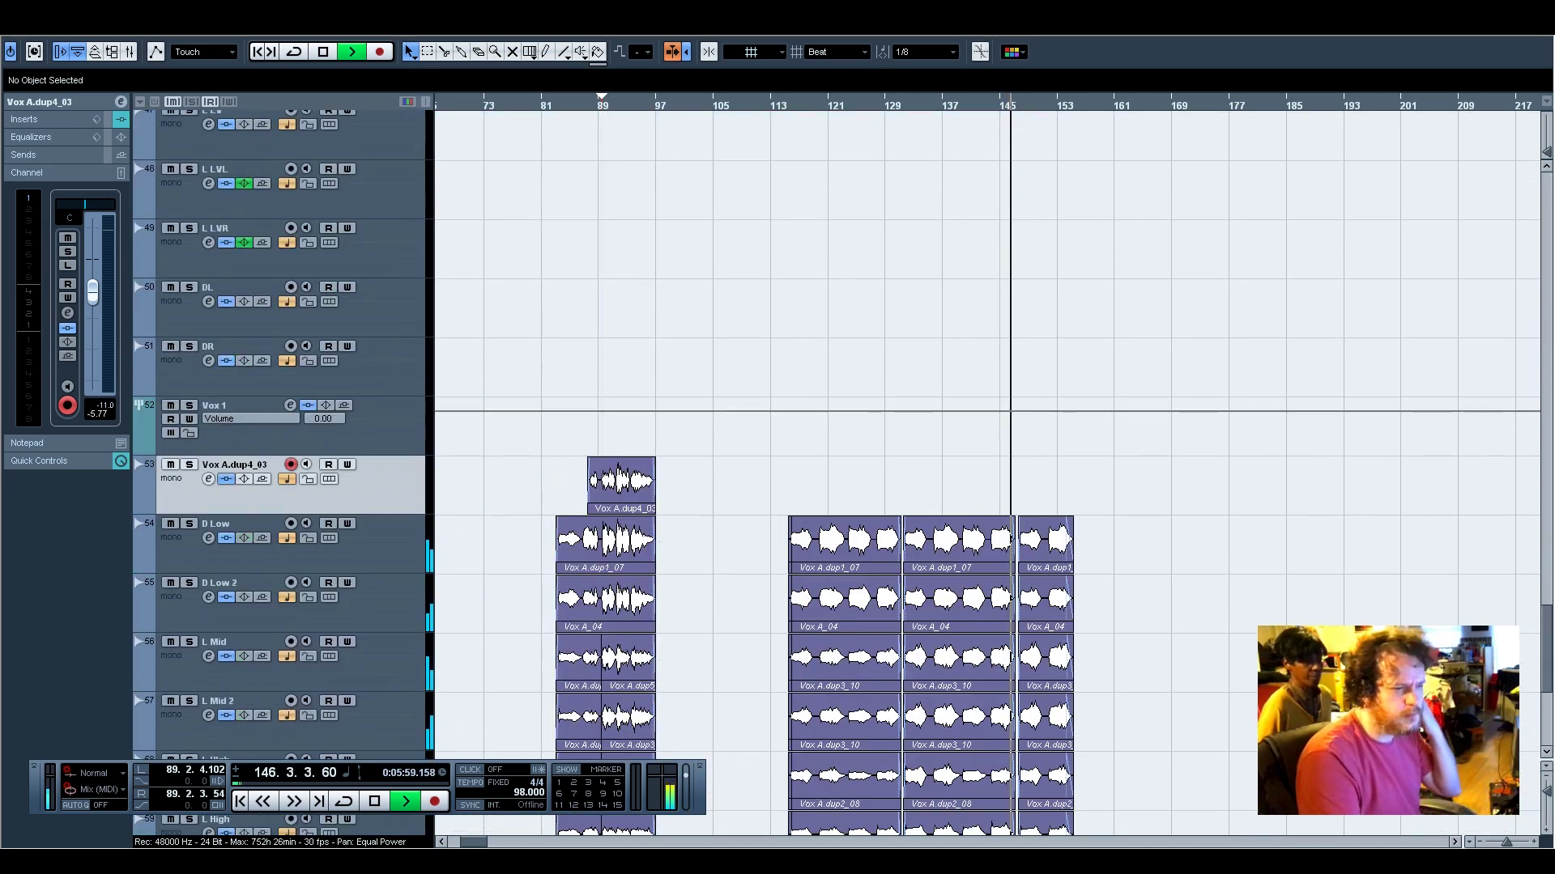
# Set the final choir events on both L High tracks to 8 dB while the full mix plays
pyautogui.scroll(-7, 988, 470)
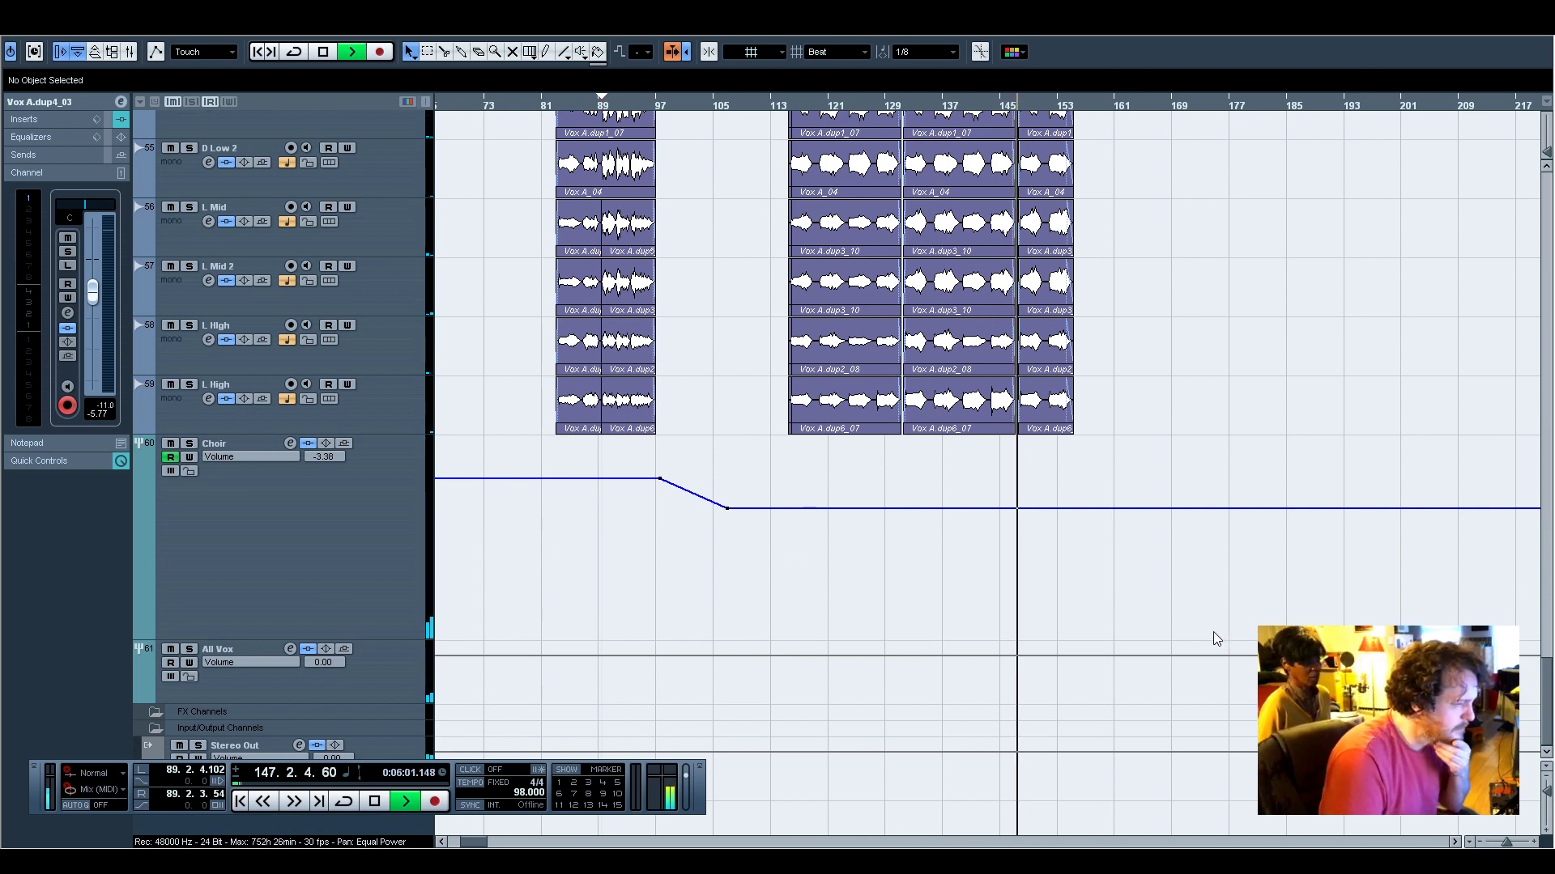
pyautogui.scroll(3, 1138, 612)
pyautogui.scroll(10, 1138, 613)
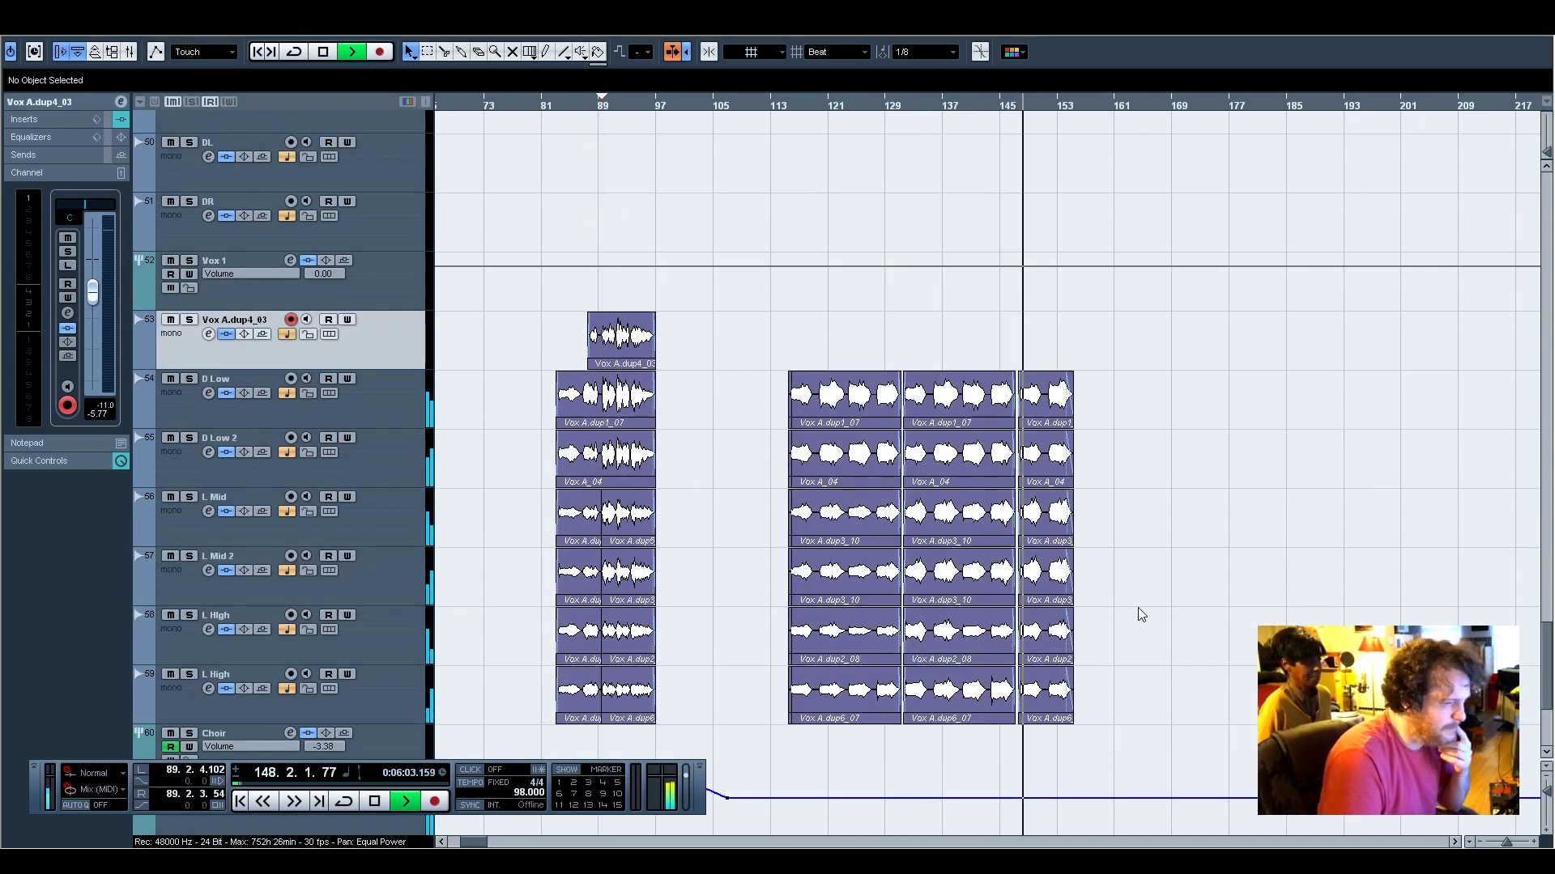
pyautogui.scroll(7, 1138, 613)
pyautogui.scroll(-19, 1138, 614)
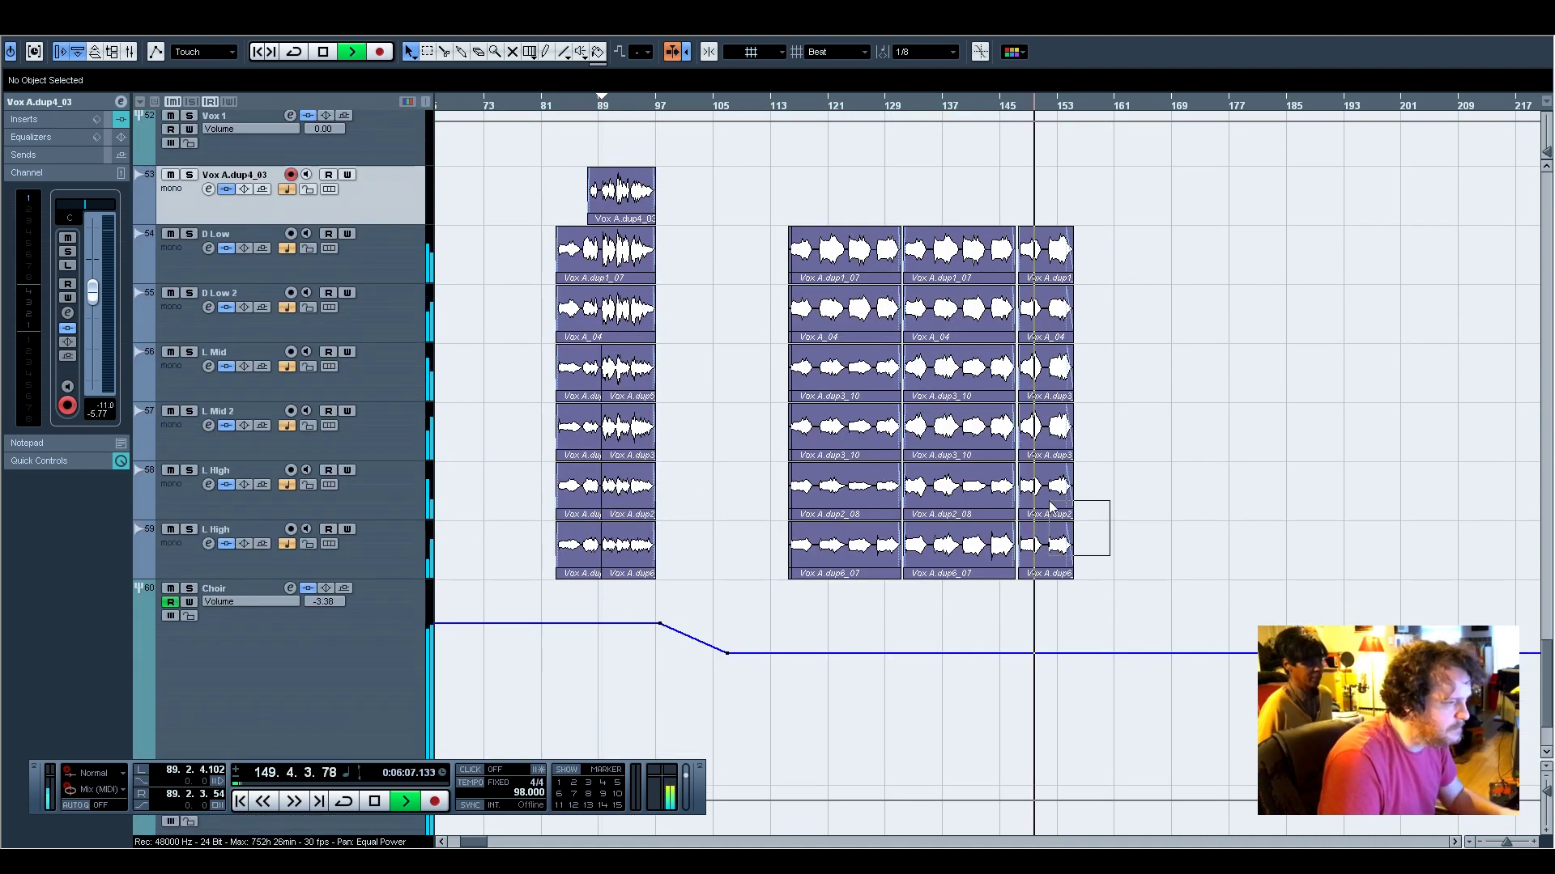
pyautogui.moveTo(1051, 506); pyautogui.dragTo(1049, 503)
pyautogui.scroll(-2, 695, 79)
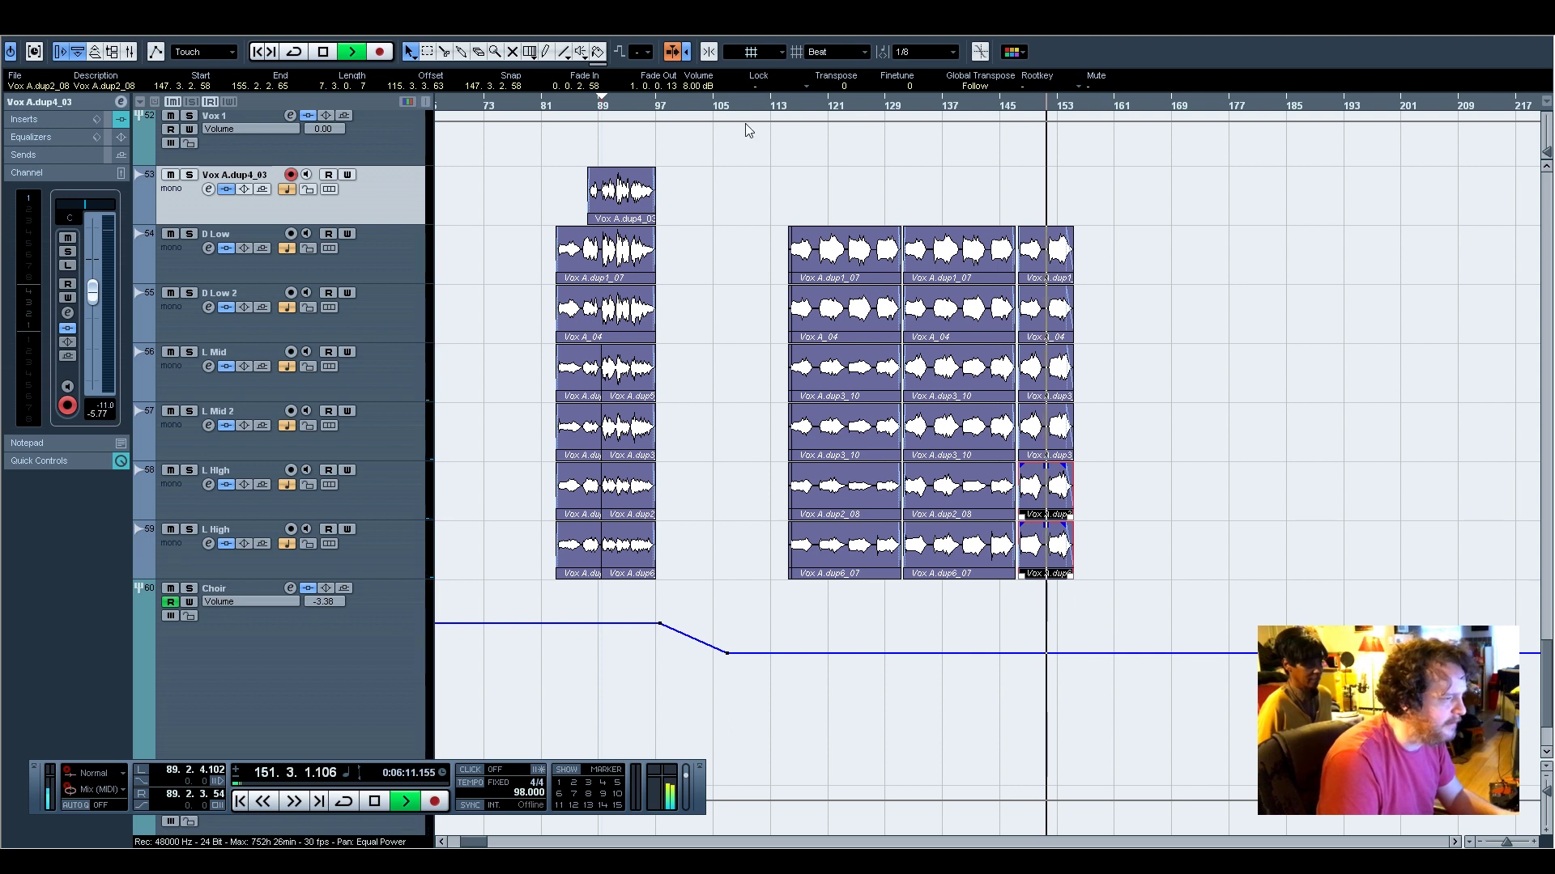
# Set the final events to 2 dB on both D Low tracks and 7 dB on both L Mid tracks, then stop playback
pyautogui.moveTo(1091, 440)
pyautogui.mouseDown()
pyautogui.moveTo(1044, 358)
pyautogui.moveTo(1072, 236)
pyautogui.mouseUp()
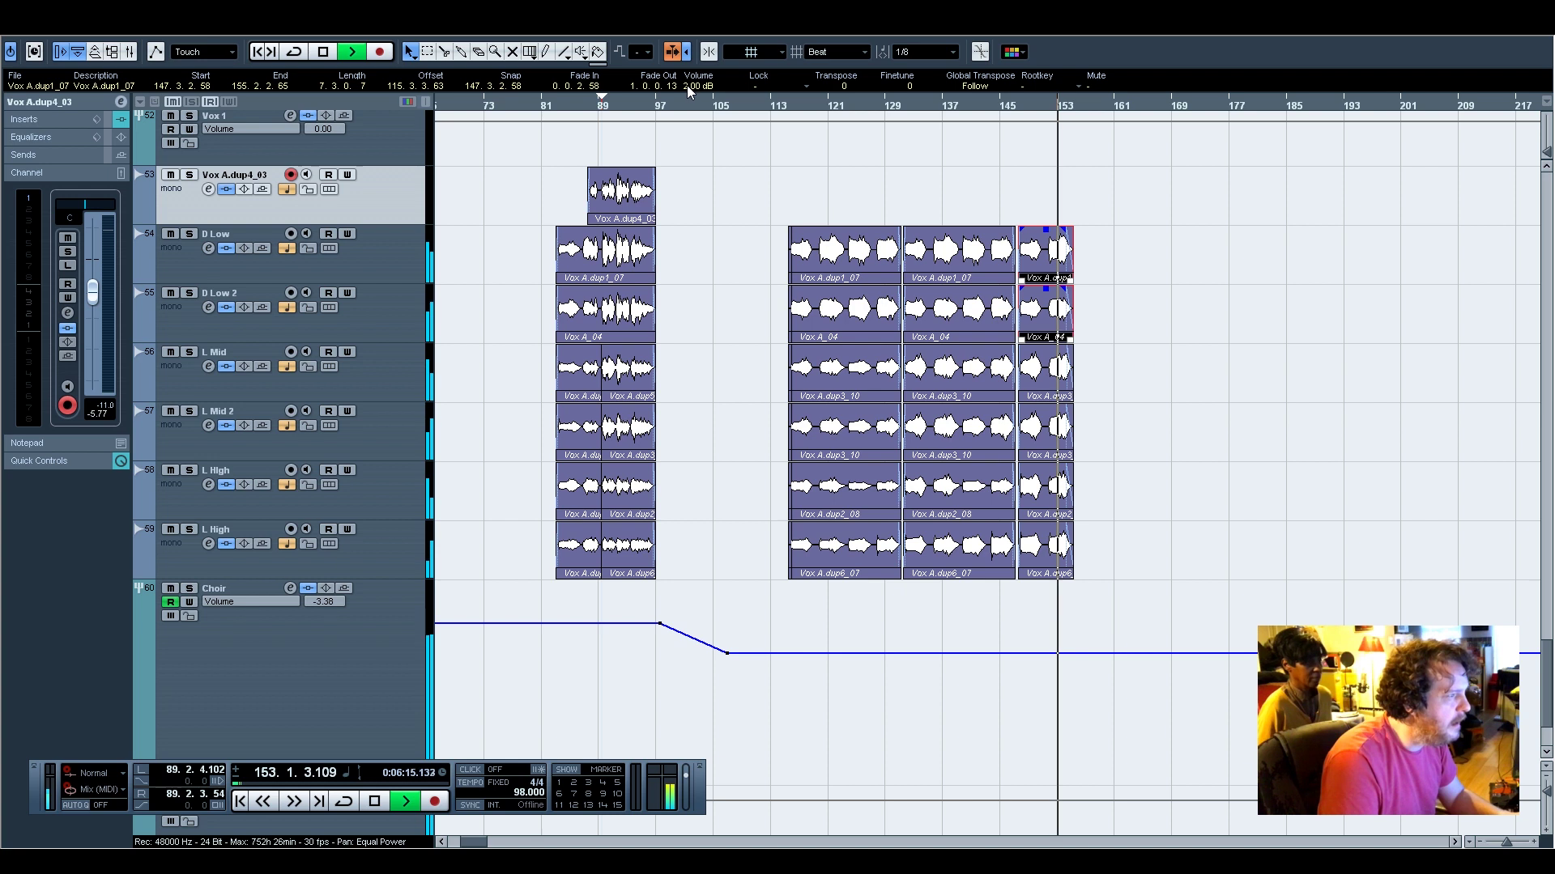
pyautogui.moveTo(1091, 387); pyautogui.dragTo(1046, 438)
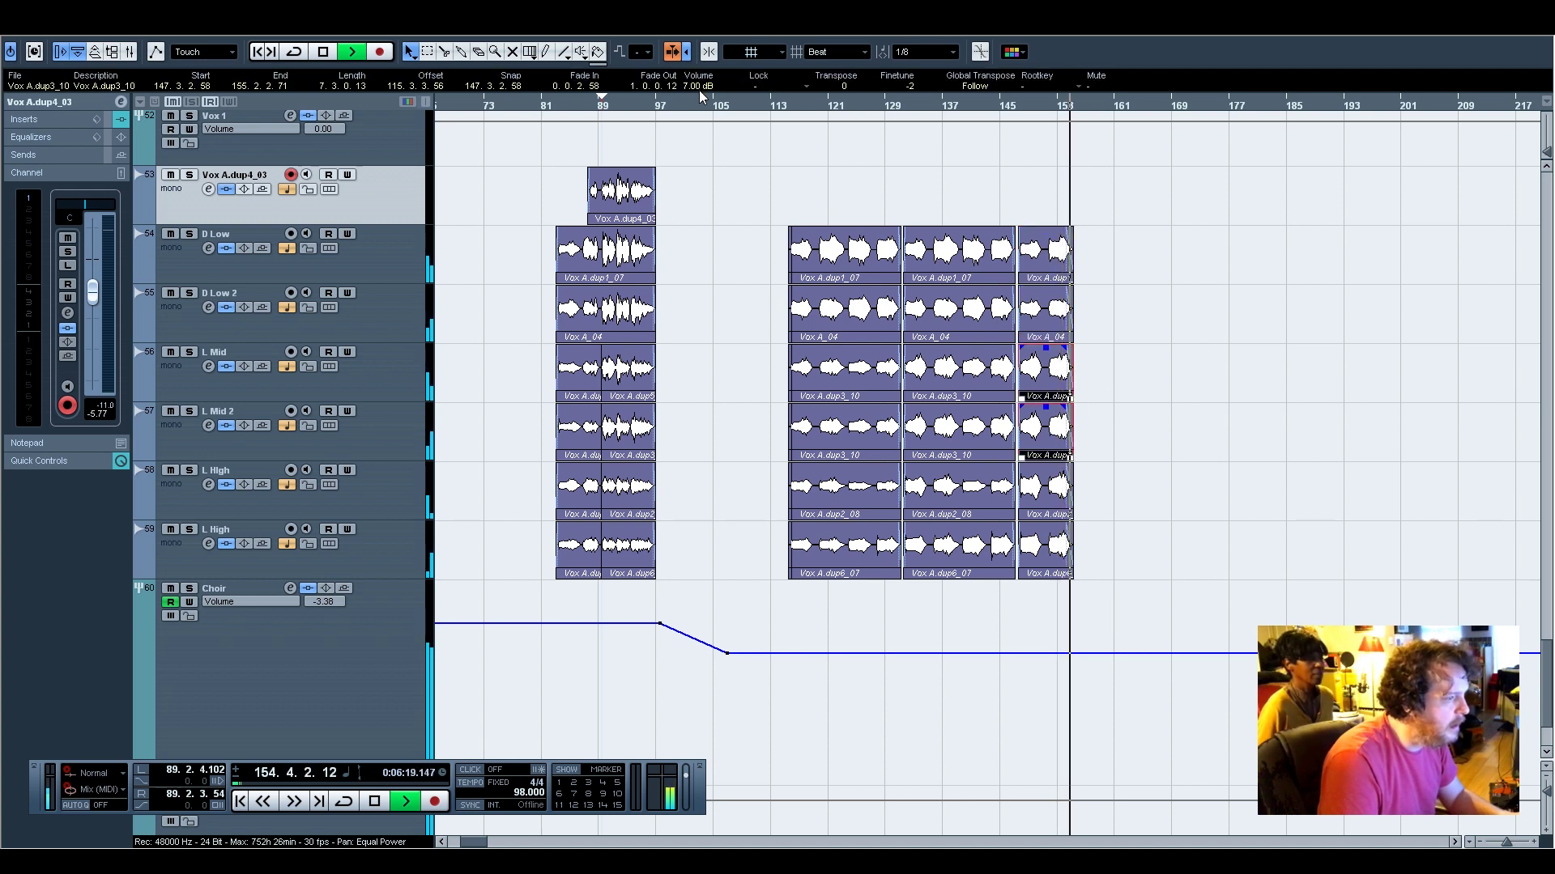
pyautogui.press('space')
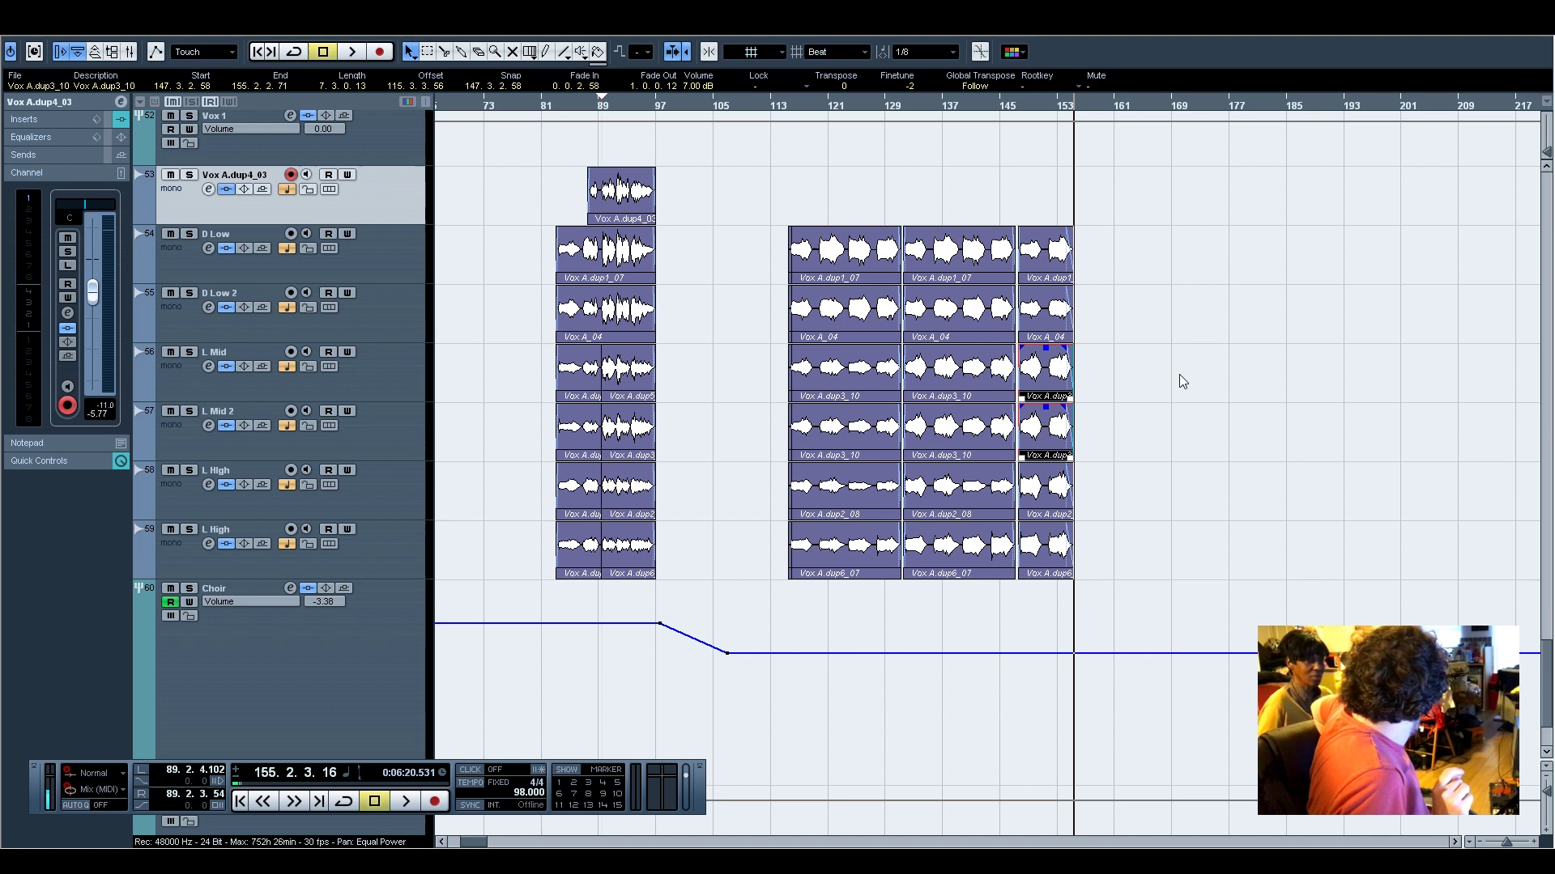
# Replay from the start of the later choir section and set its first long events on both L High tracks to 4 dB
pyautogui.click(784, 106)
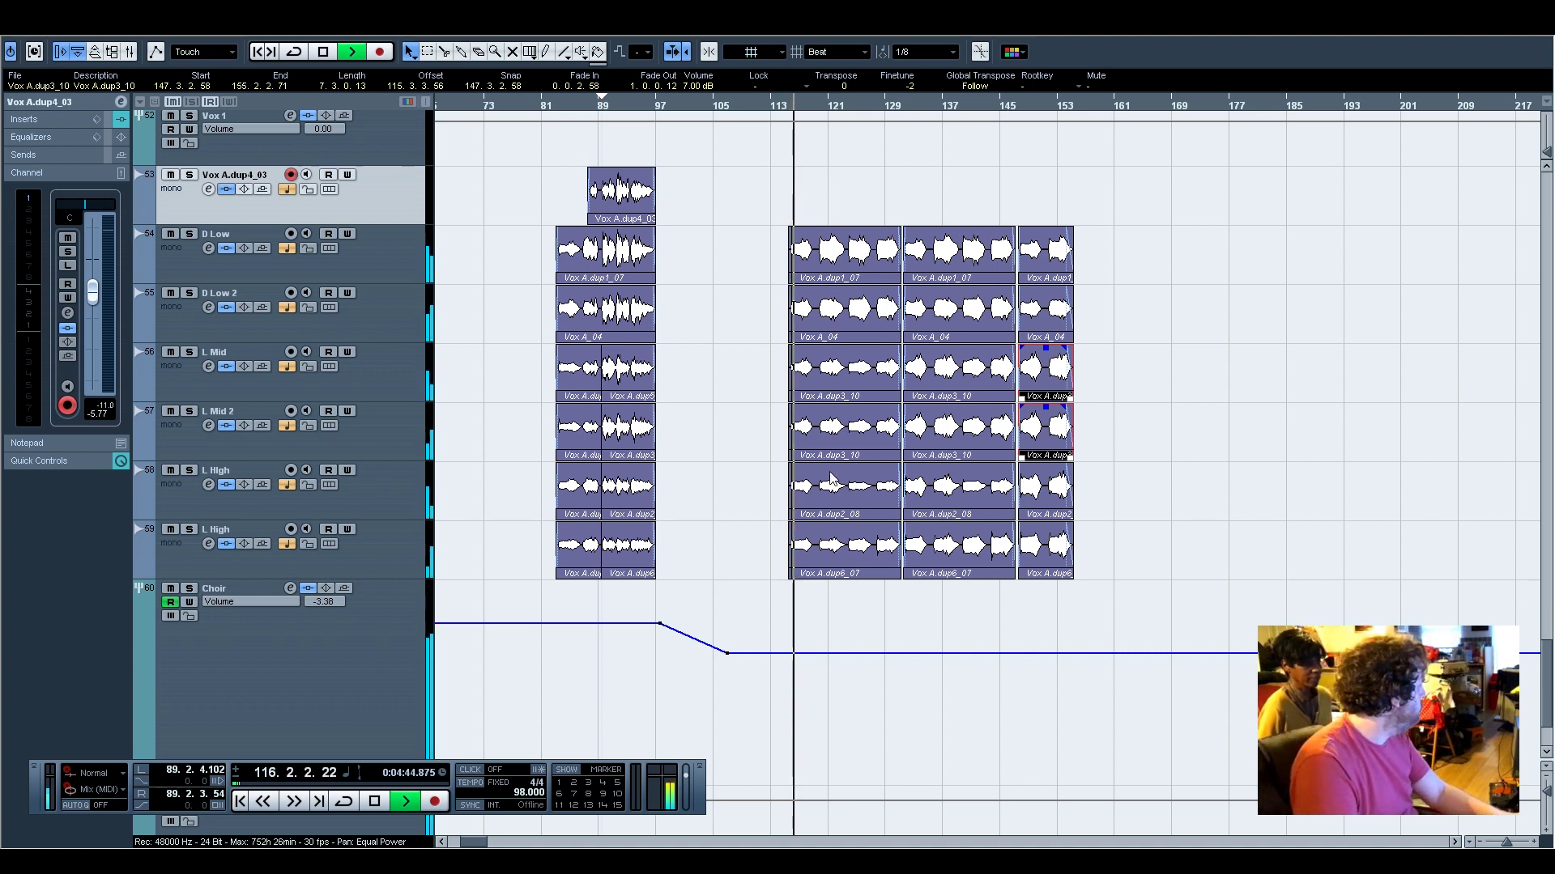
pyautogui.moveTo(860, 603); pyautogui.dragTo(848, 495)
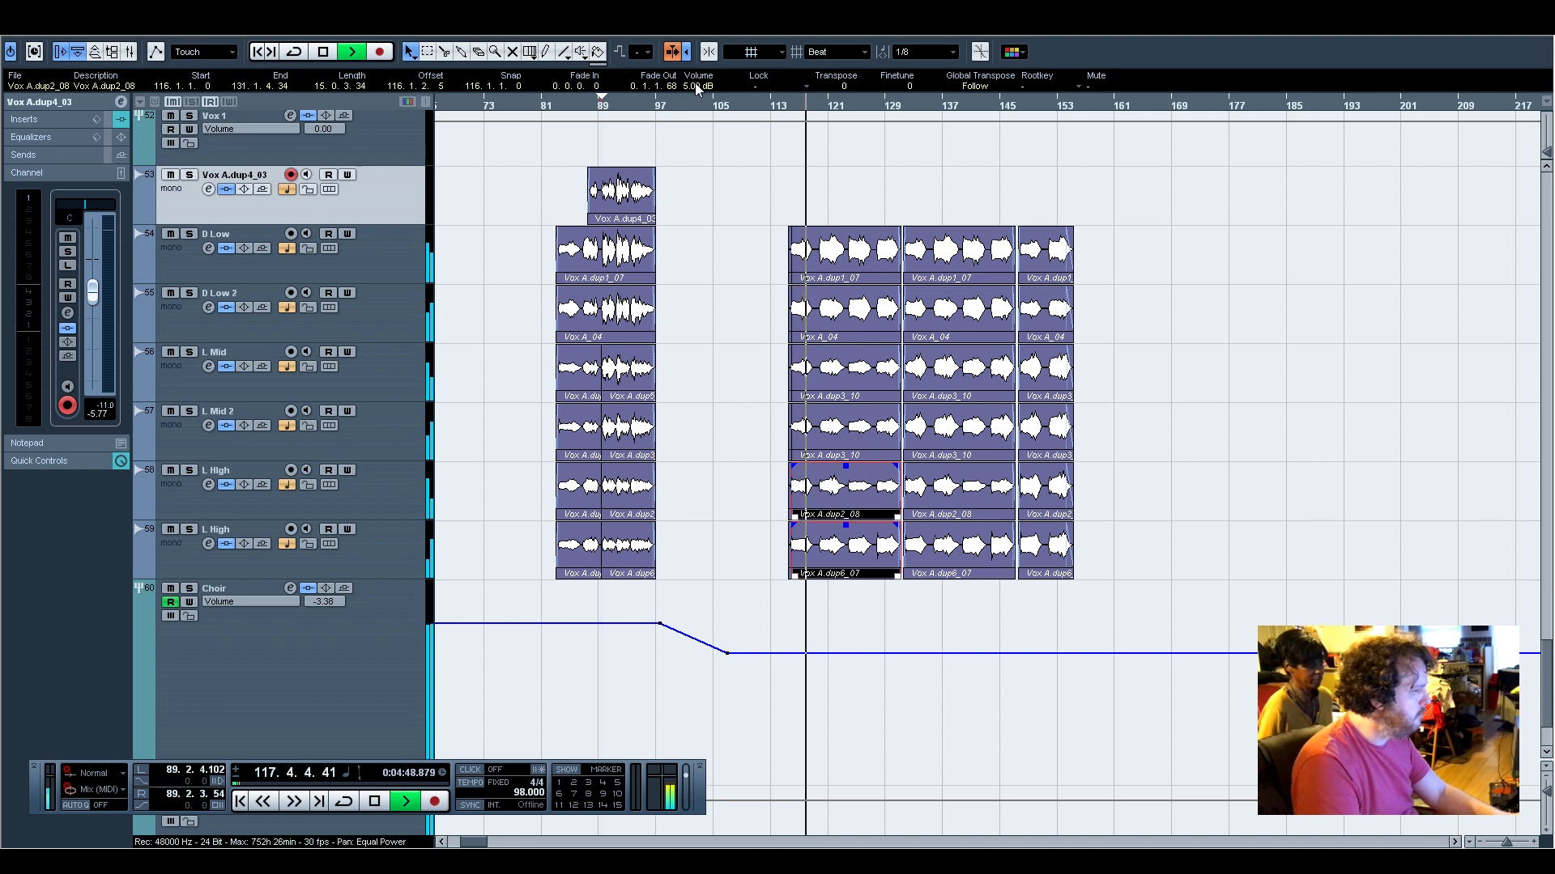
pyautogui.scroll(-1, 695, 89)
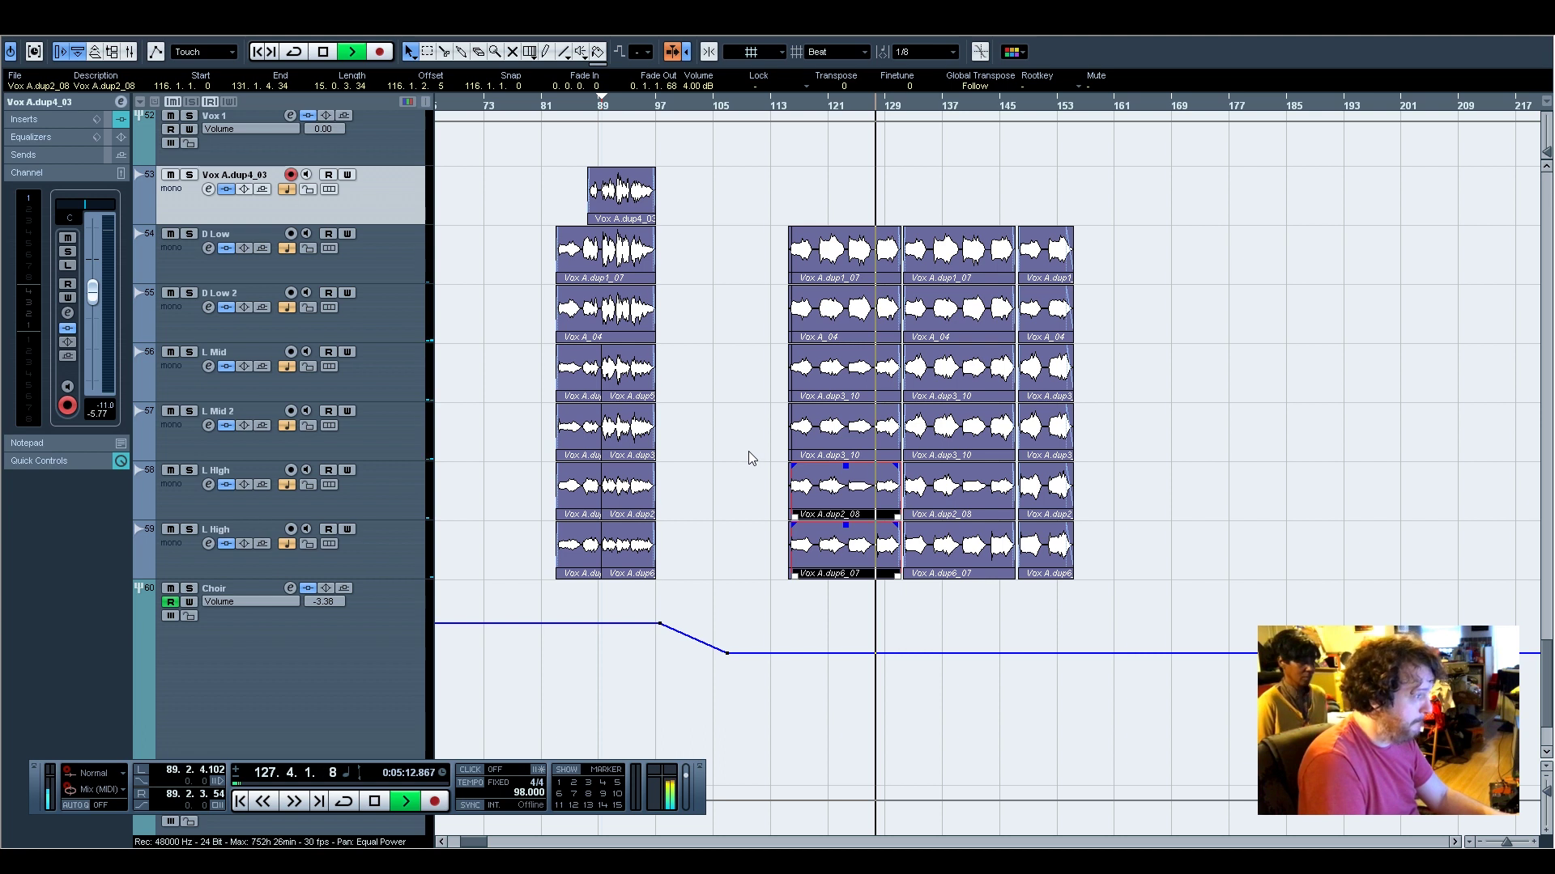
# Survey the pads, guitars and organ above the choir tracks during playback, then stop and return to the choir
pyautogui.scroll(-3, 746, 455)
pyautogui.scroll(10, 746, 458)
pyautogui.scroll(15, 745, 458)
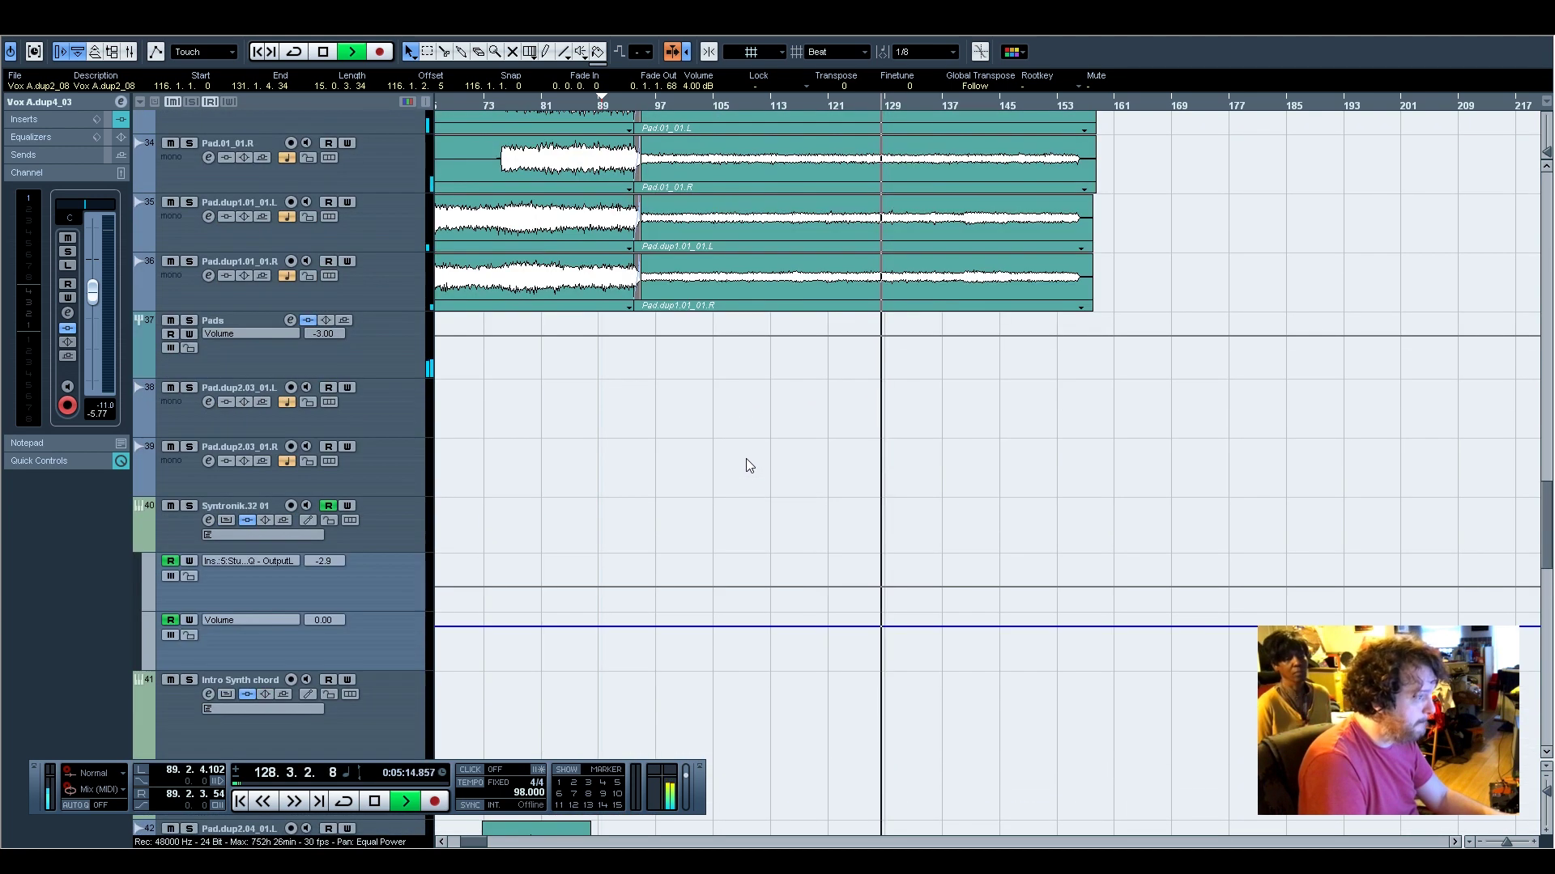
pyautogui.scroll(2, 746, 459)
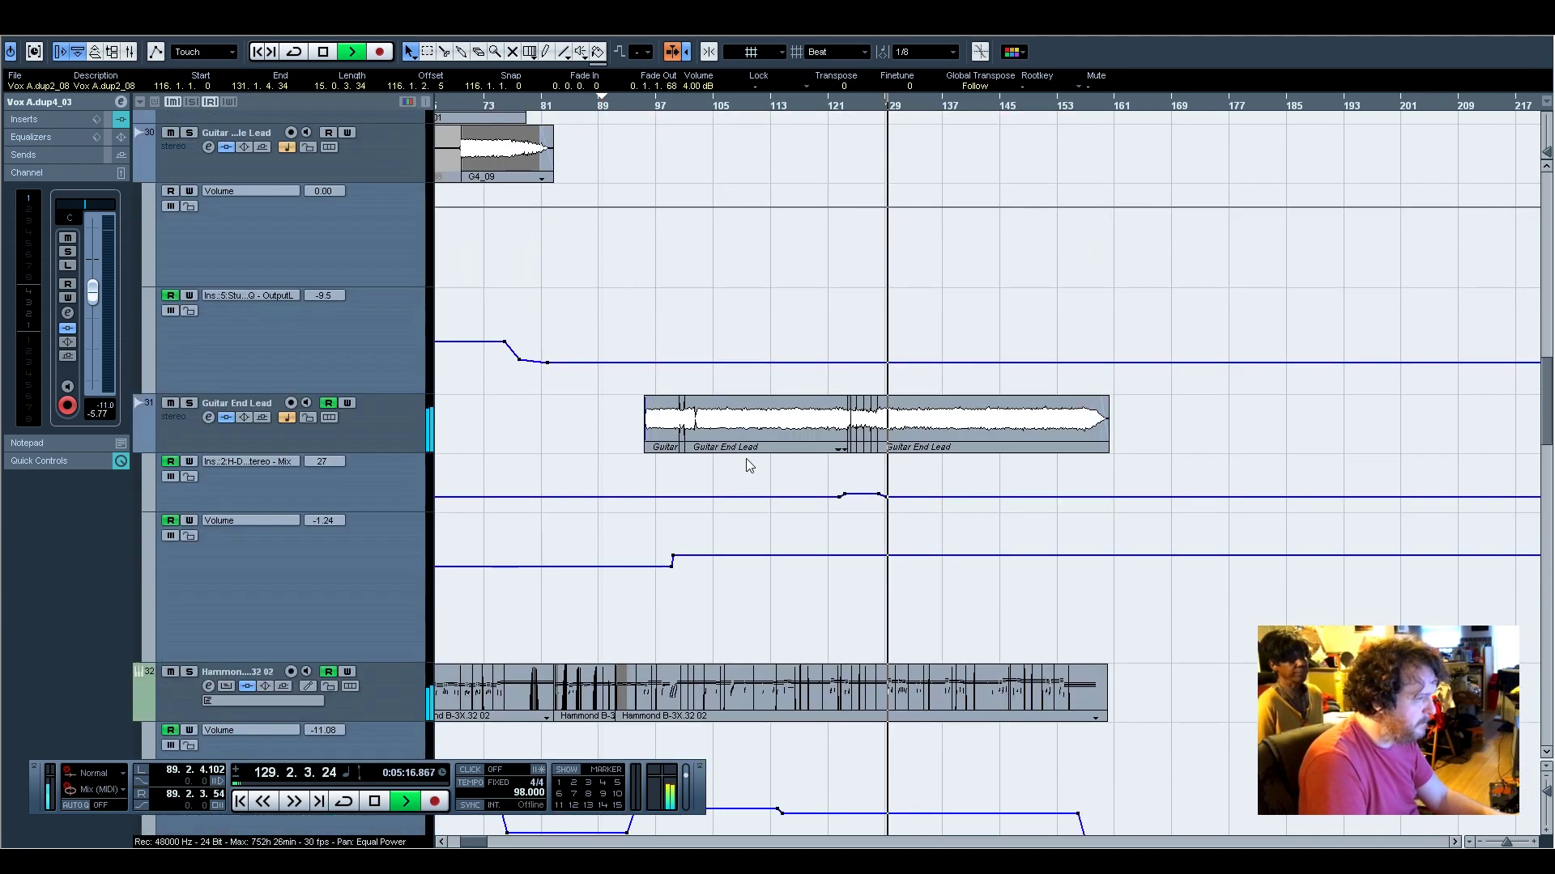
pyautogui.scroll(-12, 746, 458)
pyautogui.scroll(-10, 746, 458)
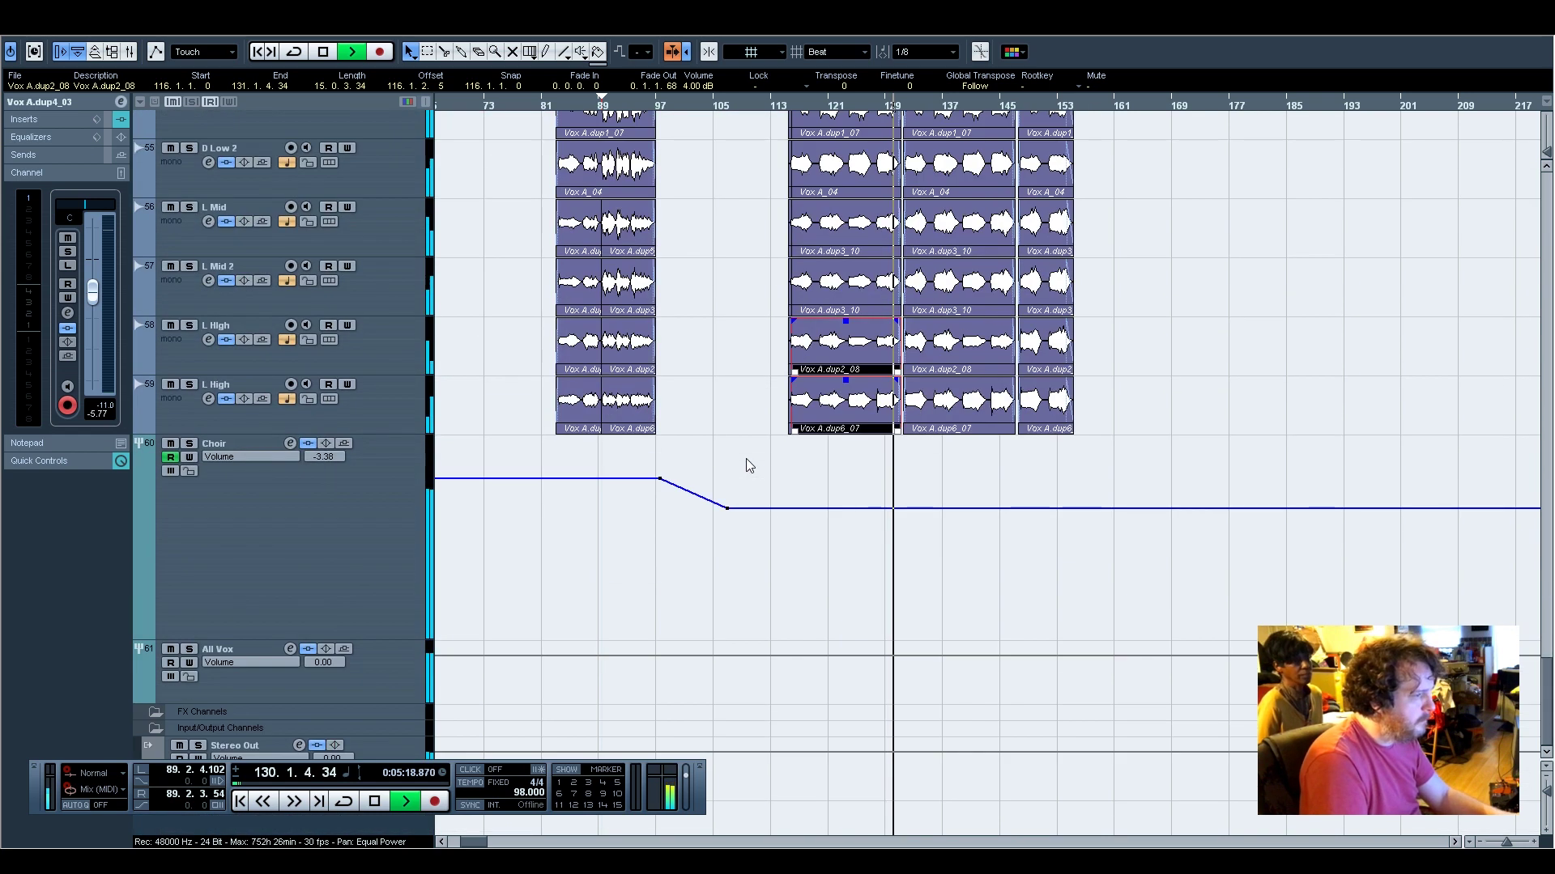
pyautogui.press('space')
pyautogui.scroll(2, 802, 421)
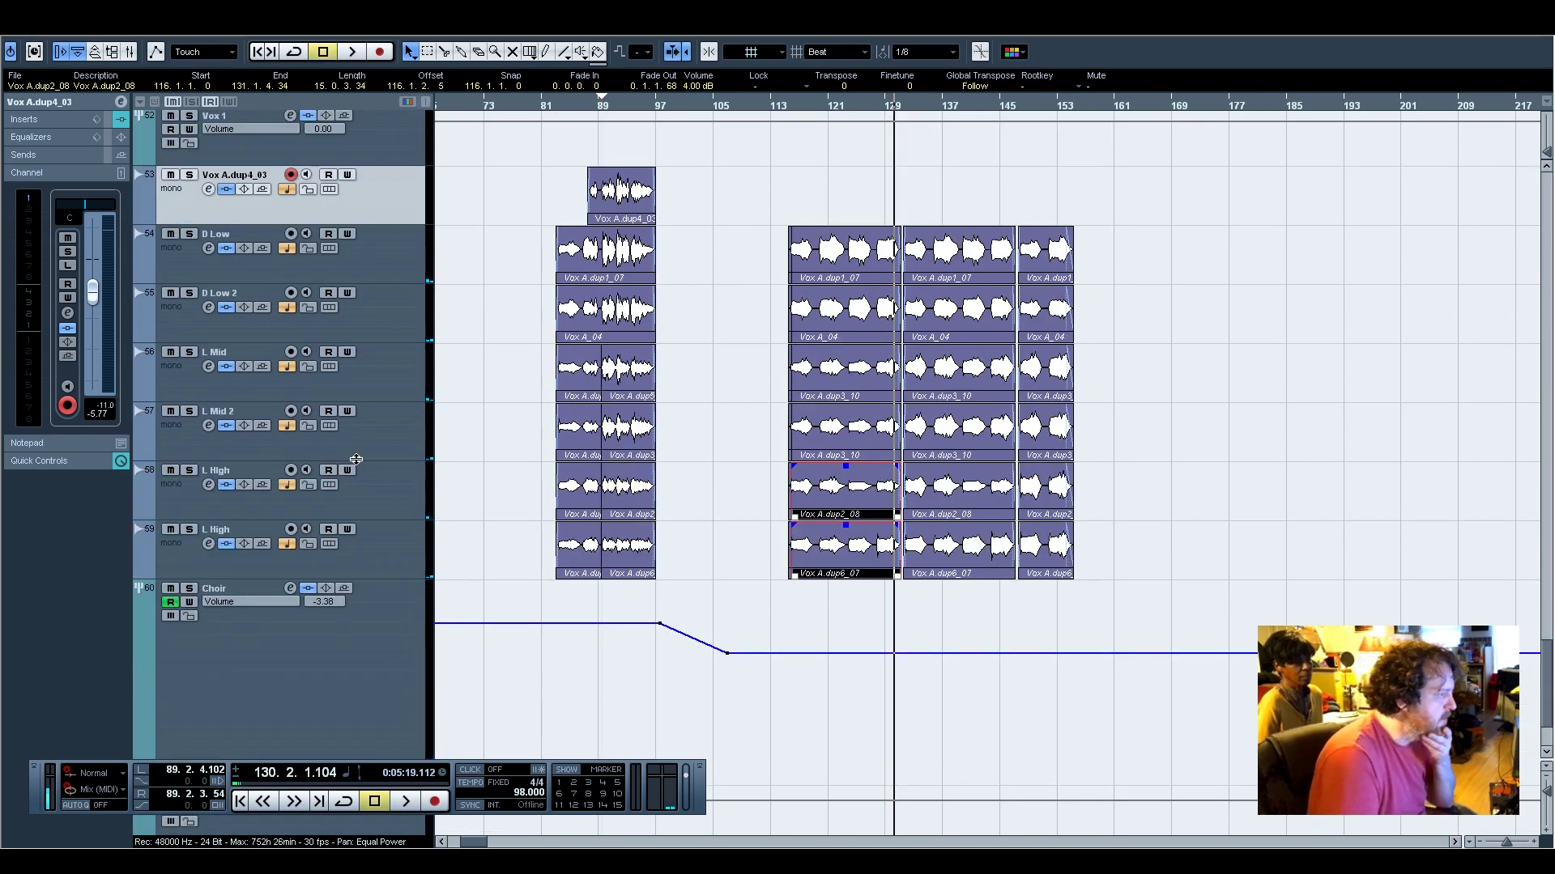
# Check the channel pan and level settings of each choir track from D Low down to the second L High
pyautogui.click(394, 261)
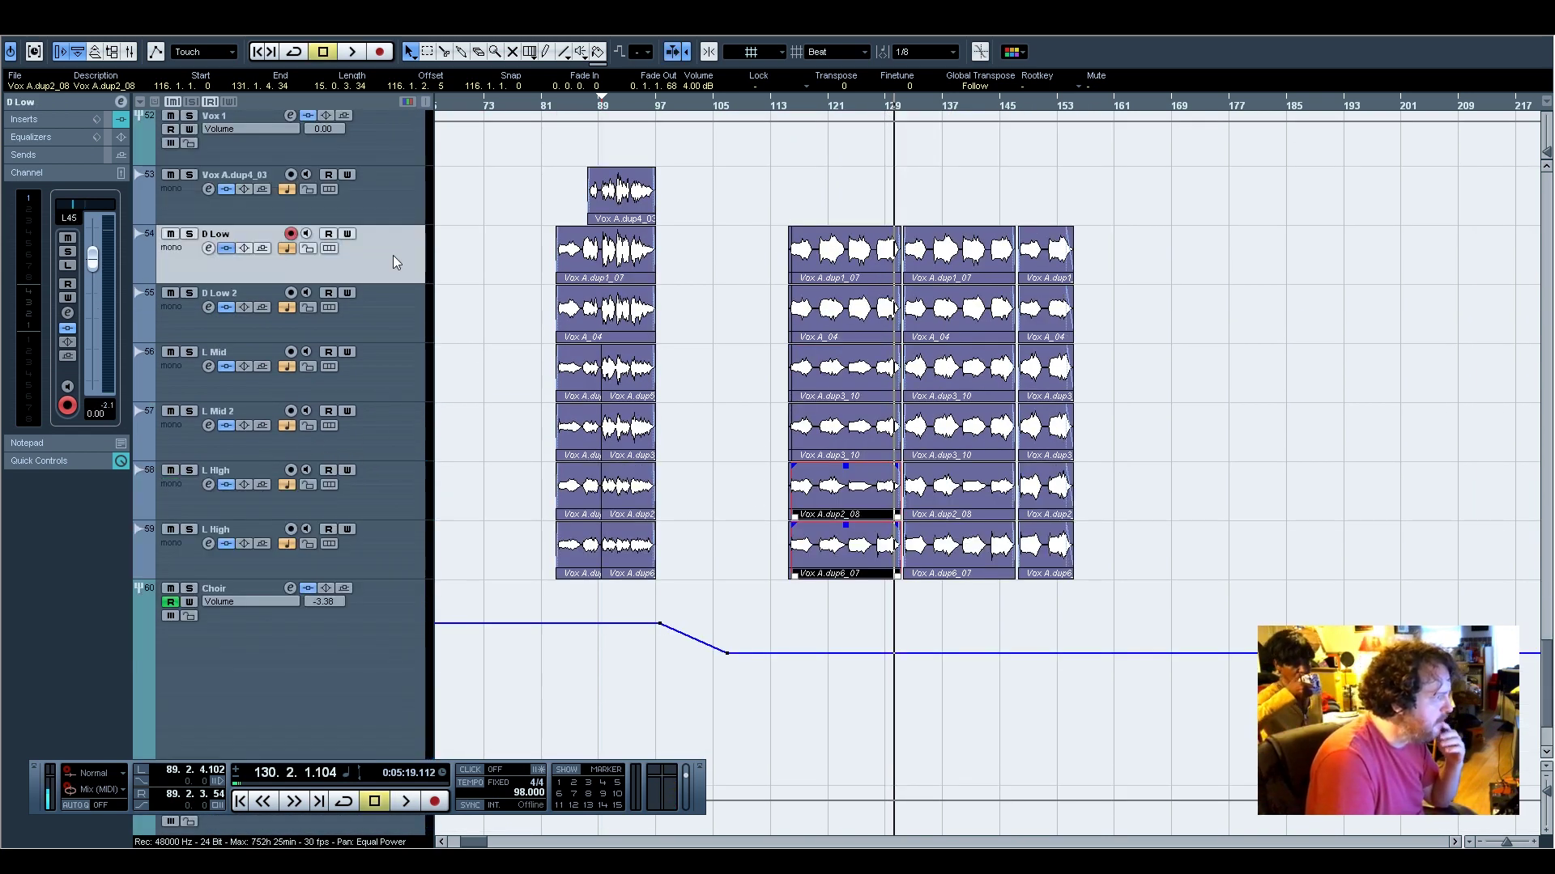
pyautogui.click(372, 318)
pyautogui.click(379, 370)
pyautogui.click(382, 435)
pyautogui.click(387, 489)
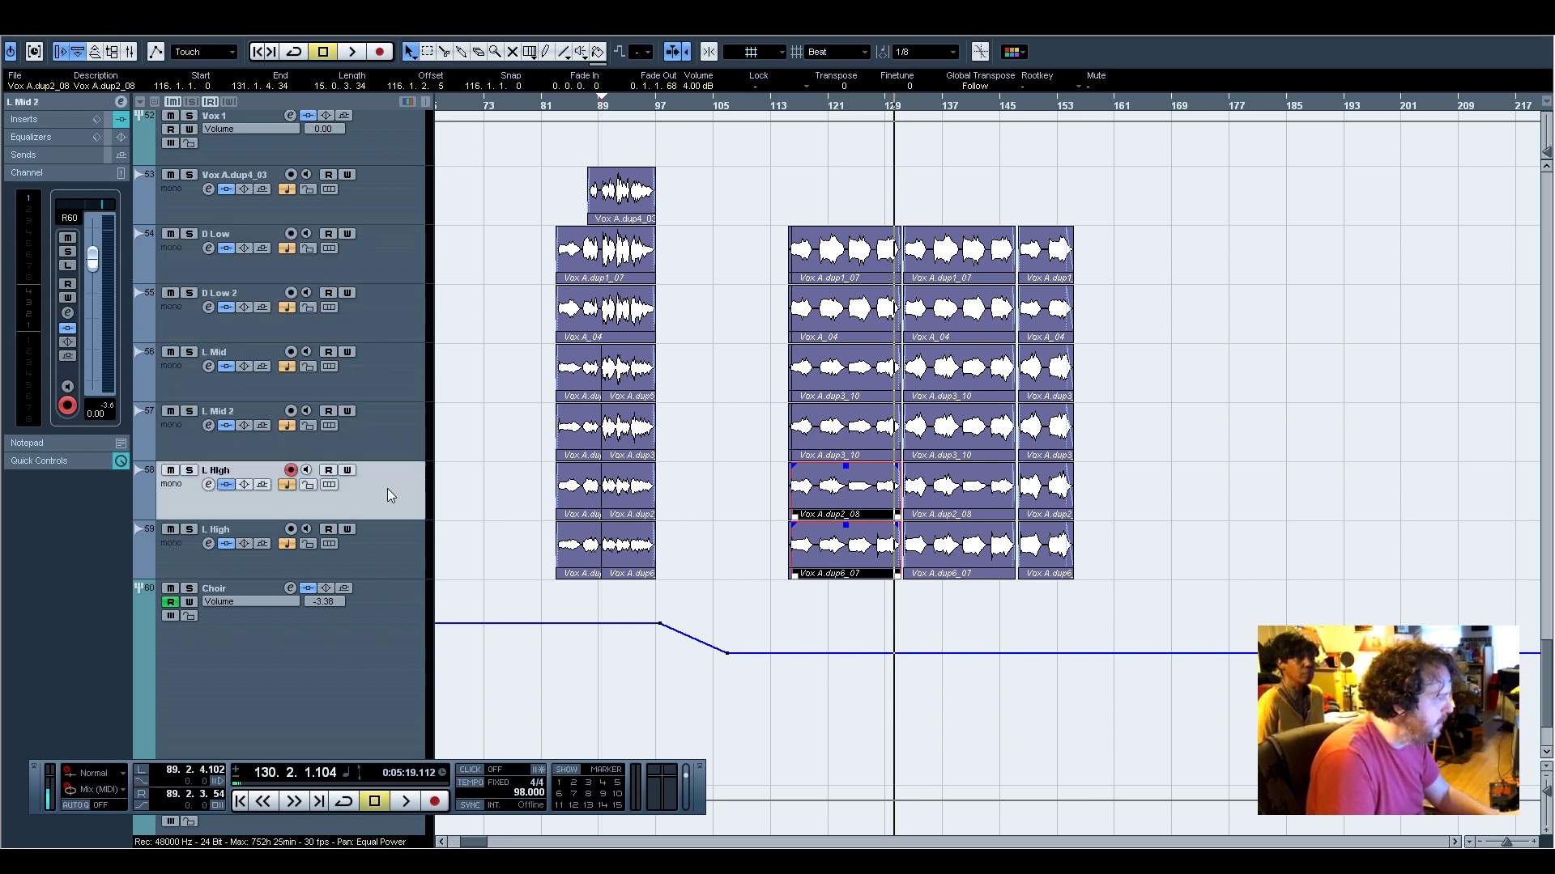
pyautogui.click(404, 537)
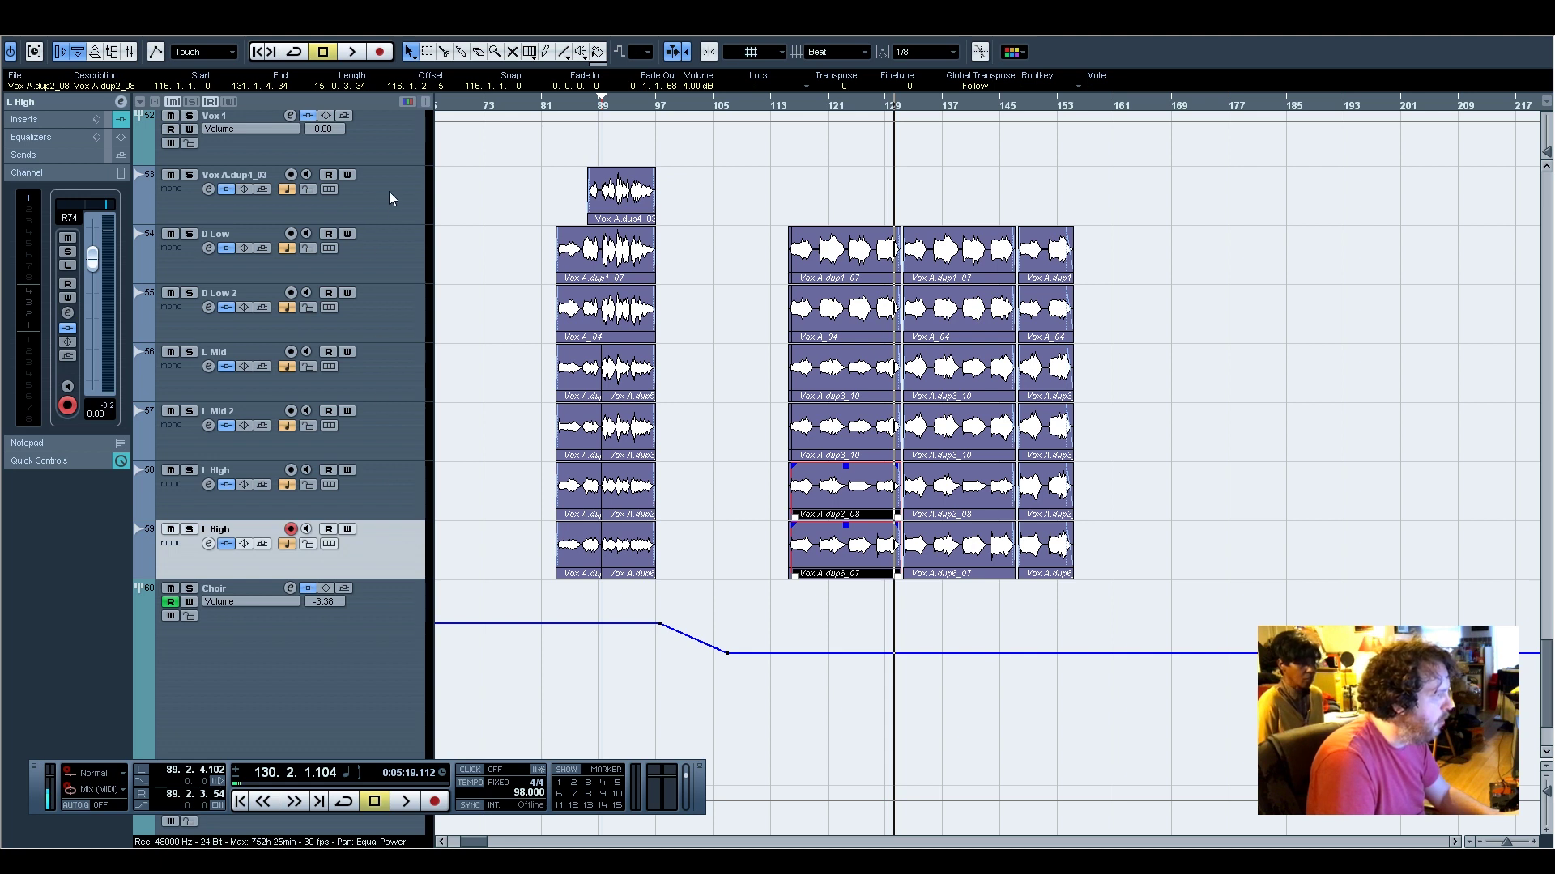
pyautogui.click(393, 250)
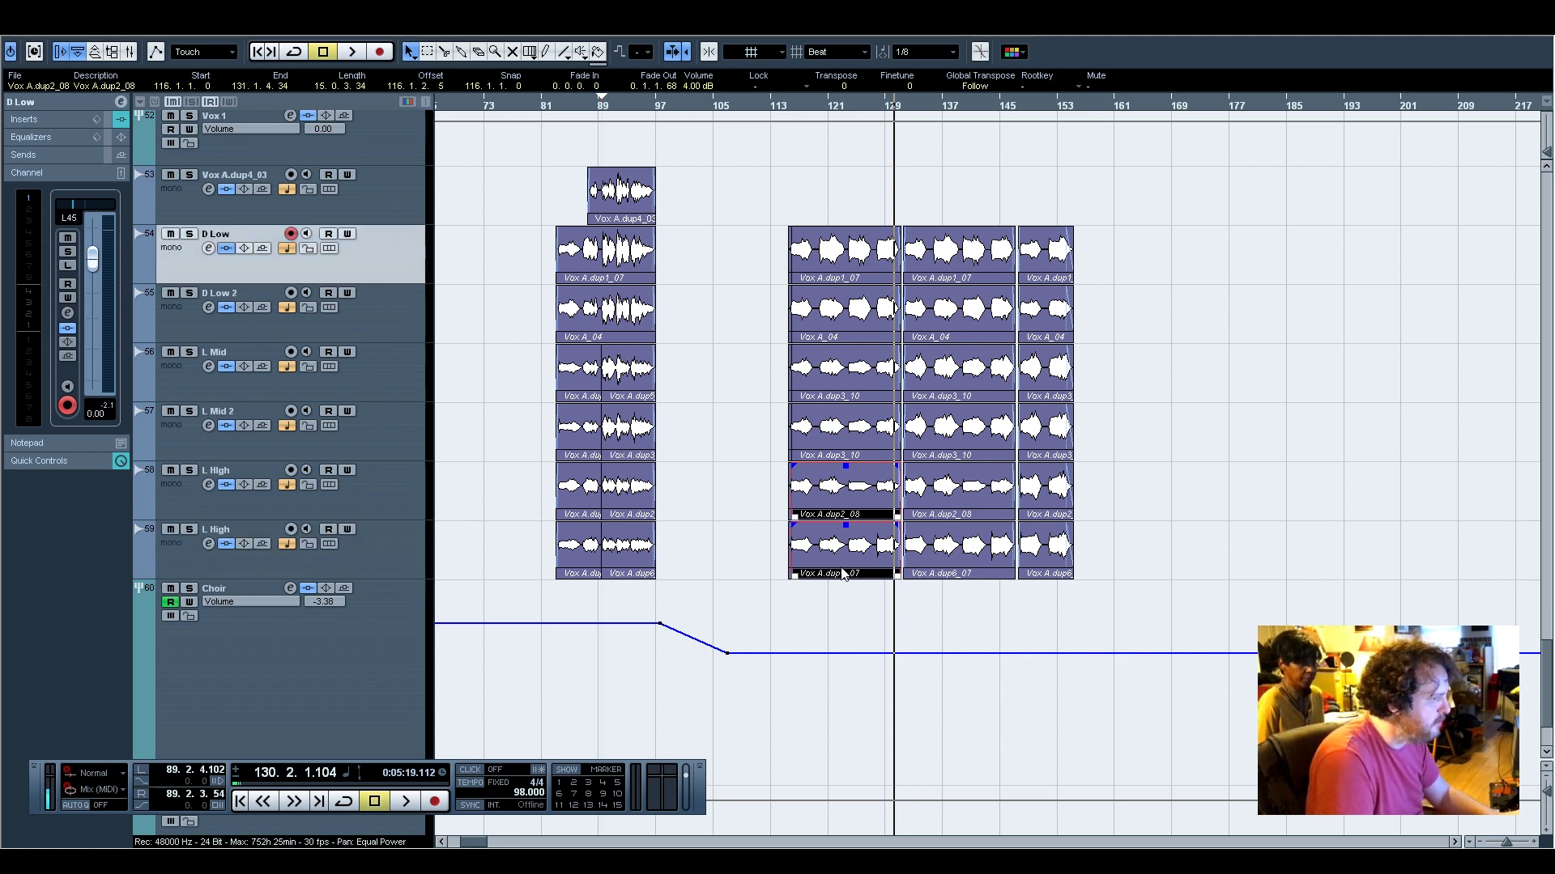
# Select the opening later-section events on both L High tracks and examine the section's choir waveforms up close
pyautogui.click(768, 567)
pyautogui.moveTo(766, 556); pyautogui.dragTo(848, 473)
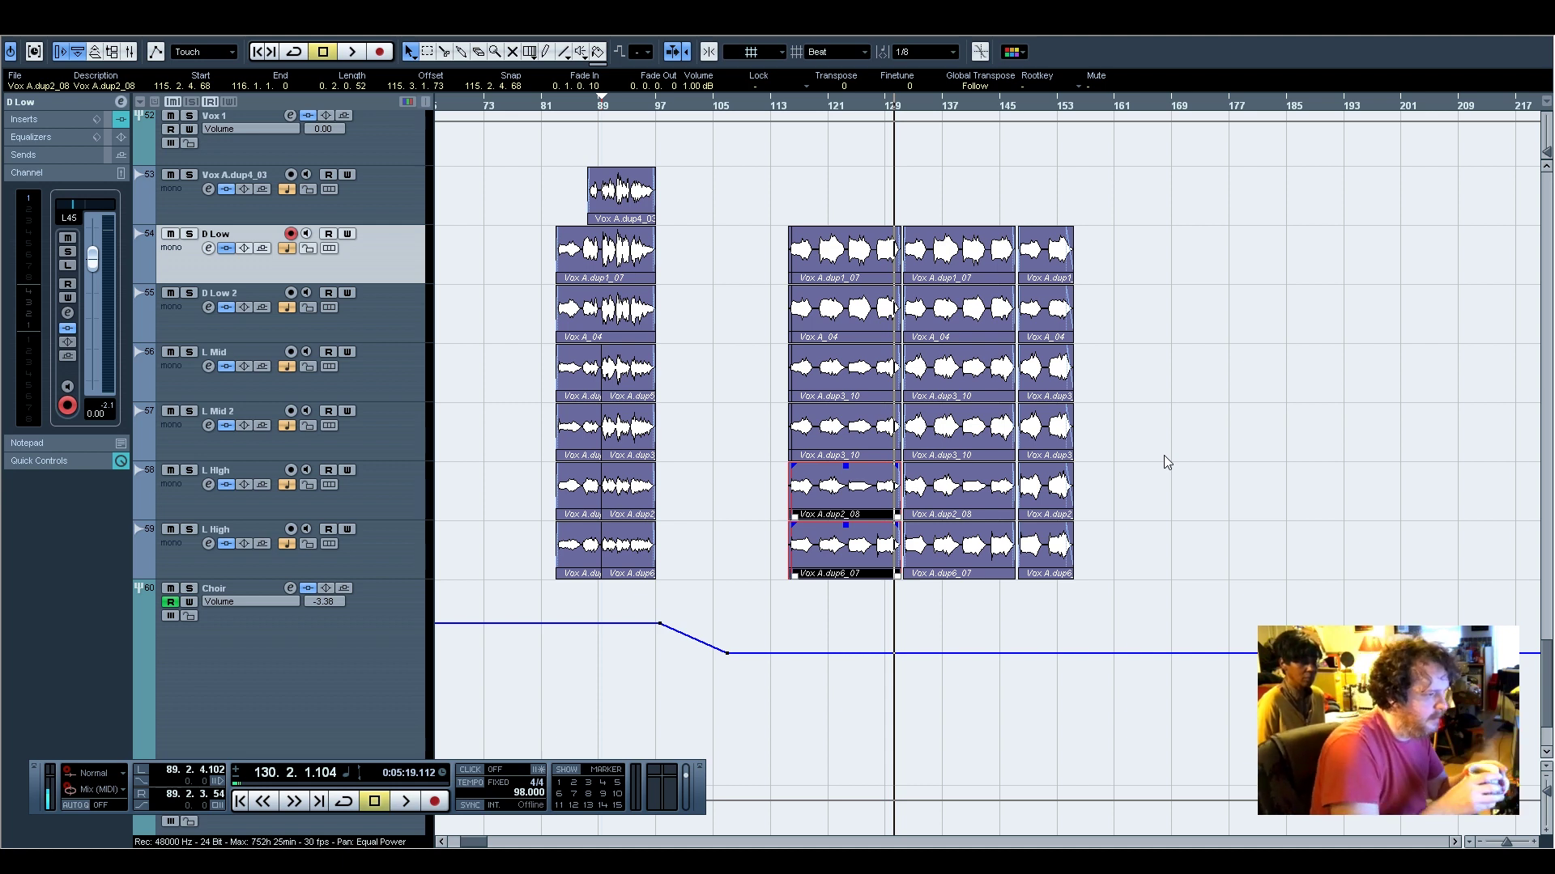
pyautogui.click(1534, 842)
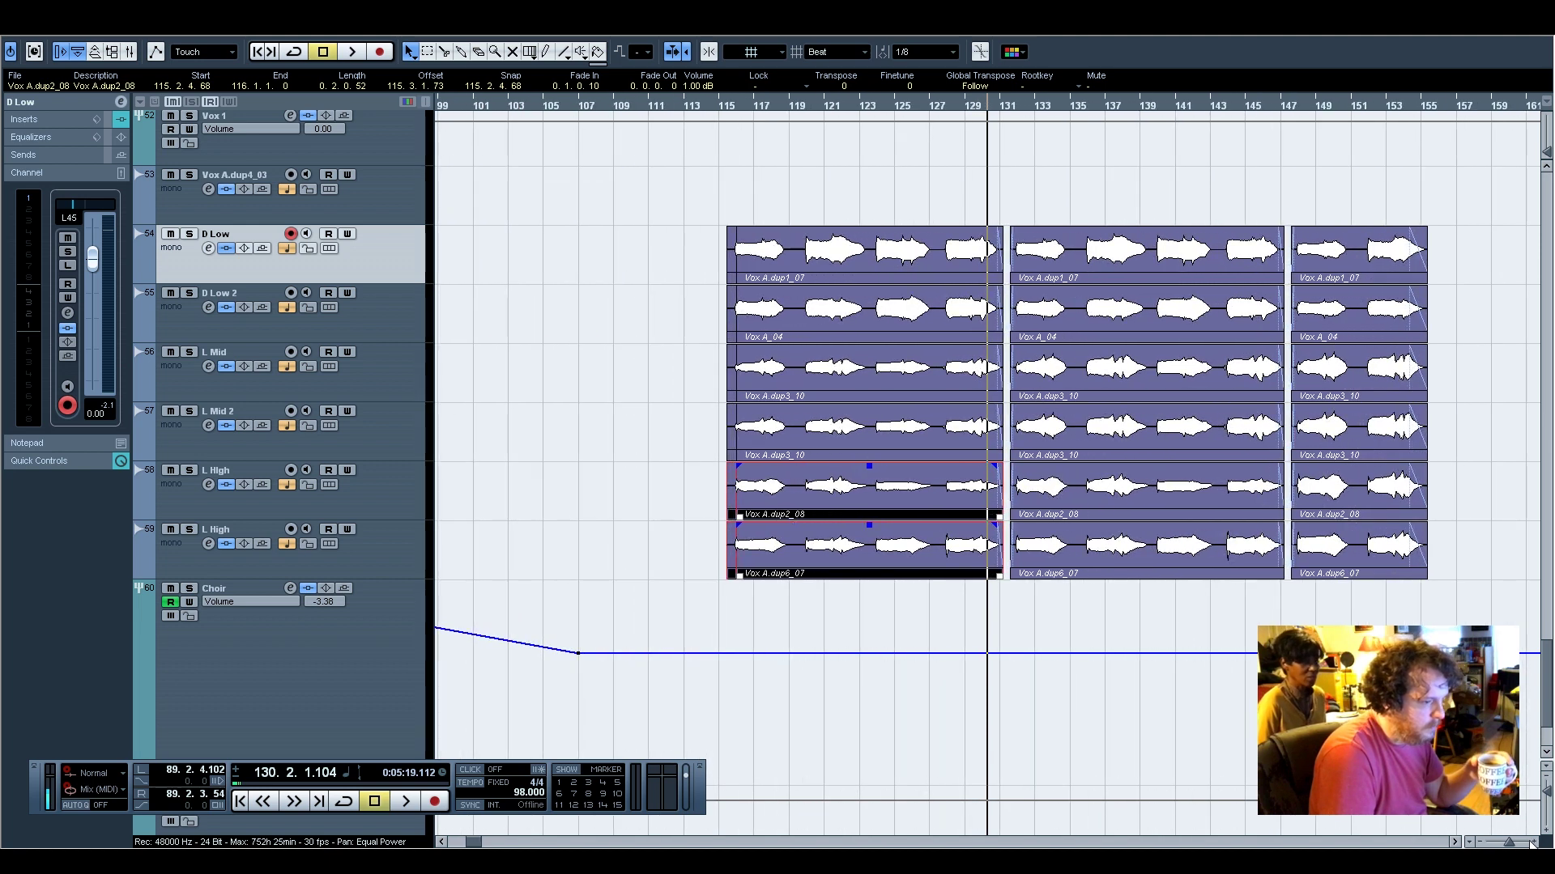
pyautogui.click(1454, 842)
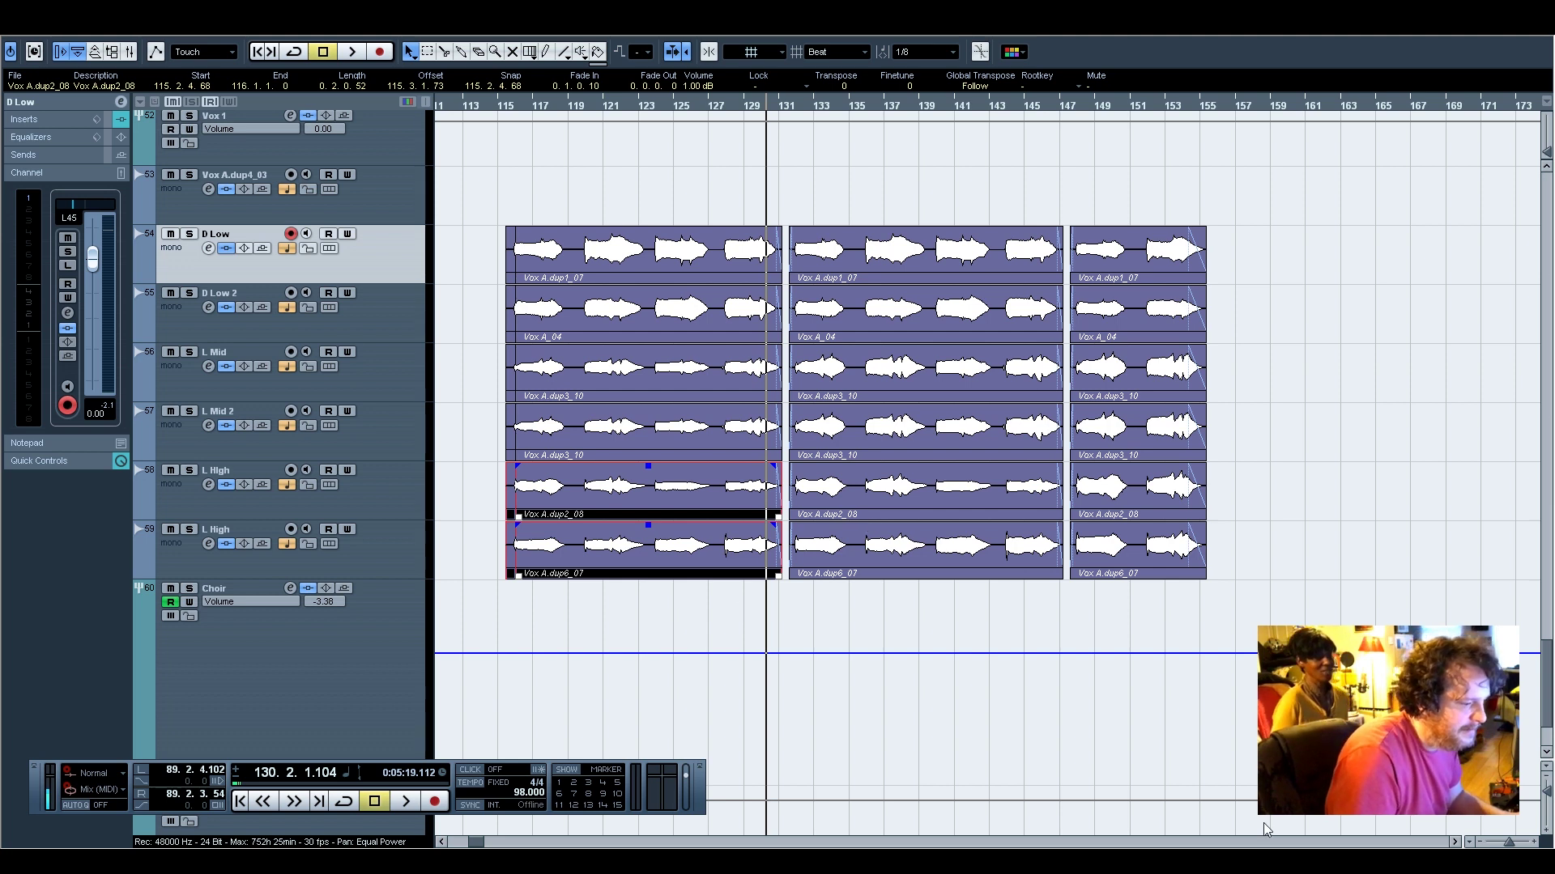
pyautogui.moveTo(1509, 842); pyautogui.dragTo(1505, 843)
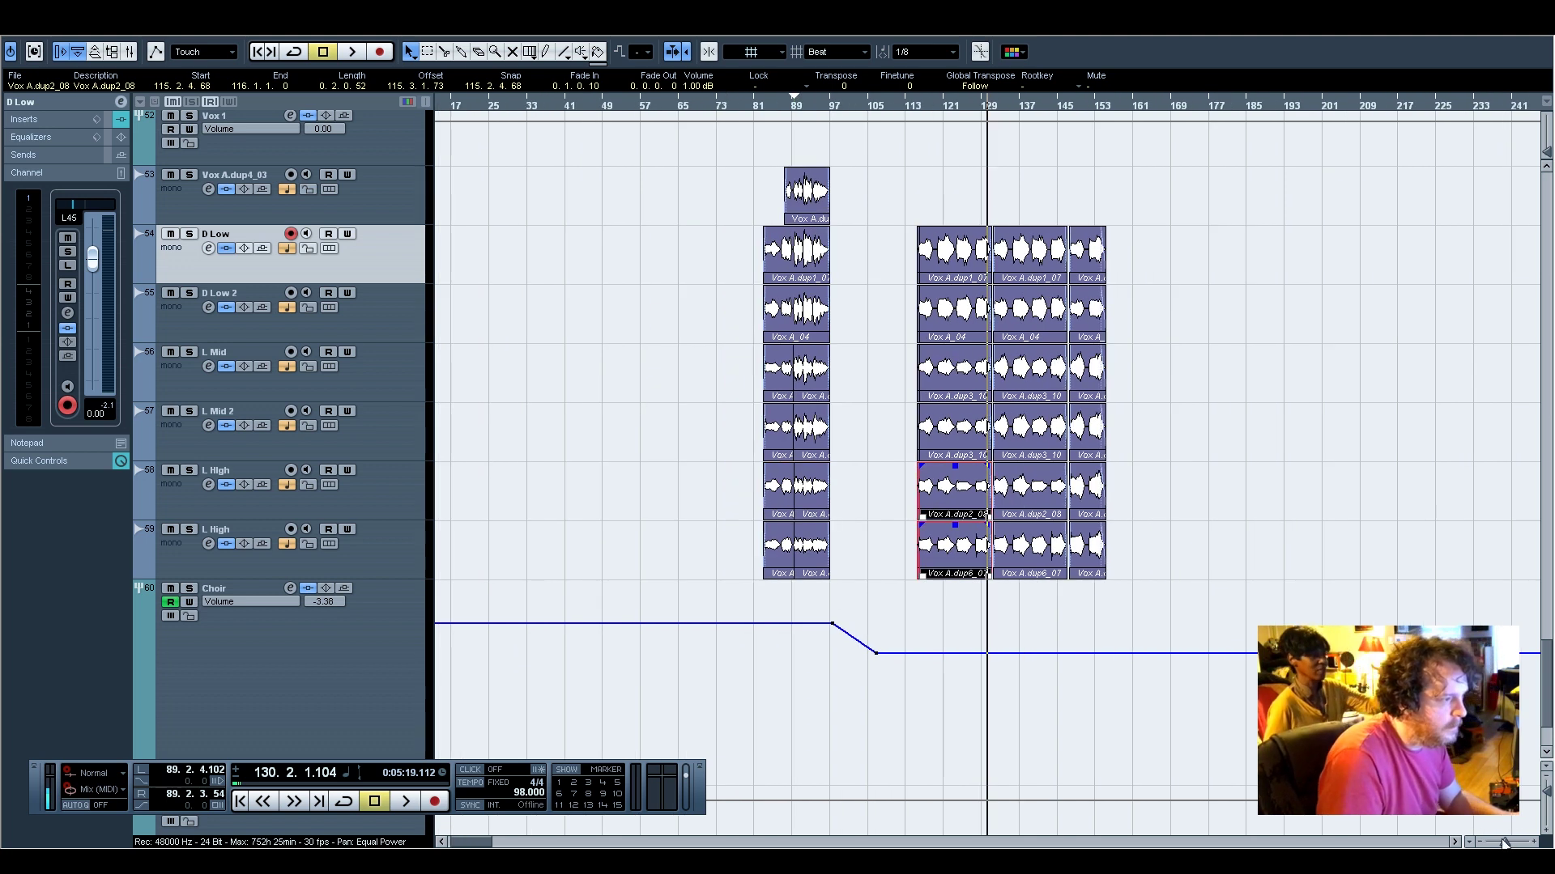
# Inspect the RVerb insert settings on the Choir group channel and close the plug-in
pyautogui.scroll(5, 987, 472)
pyautogui.scroll(-5, 987, 473)
pyautogui.scroll(2, 987, 473)
pyautogui.scroll(-4, 987, 473)
pyautogui.click(270, 547)
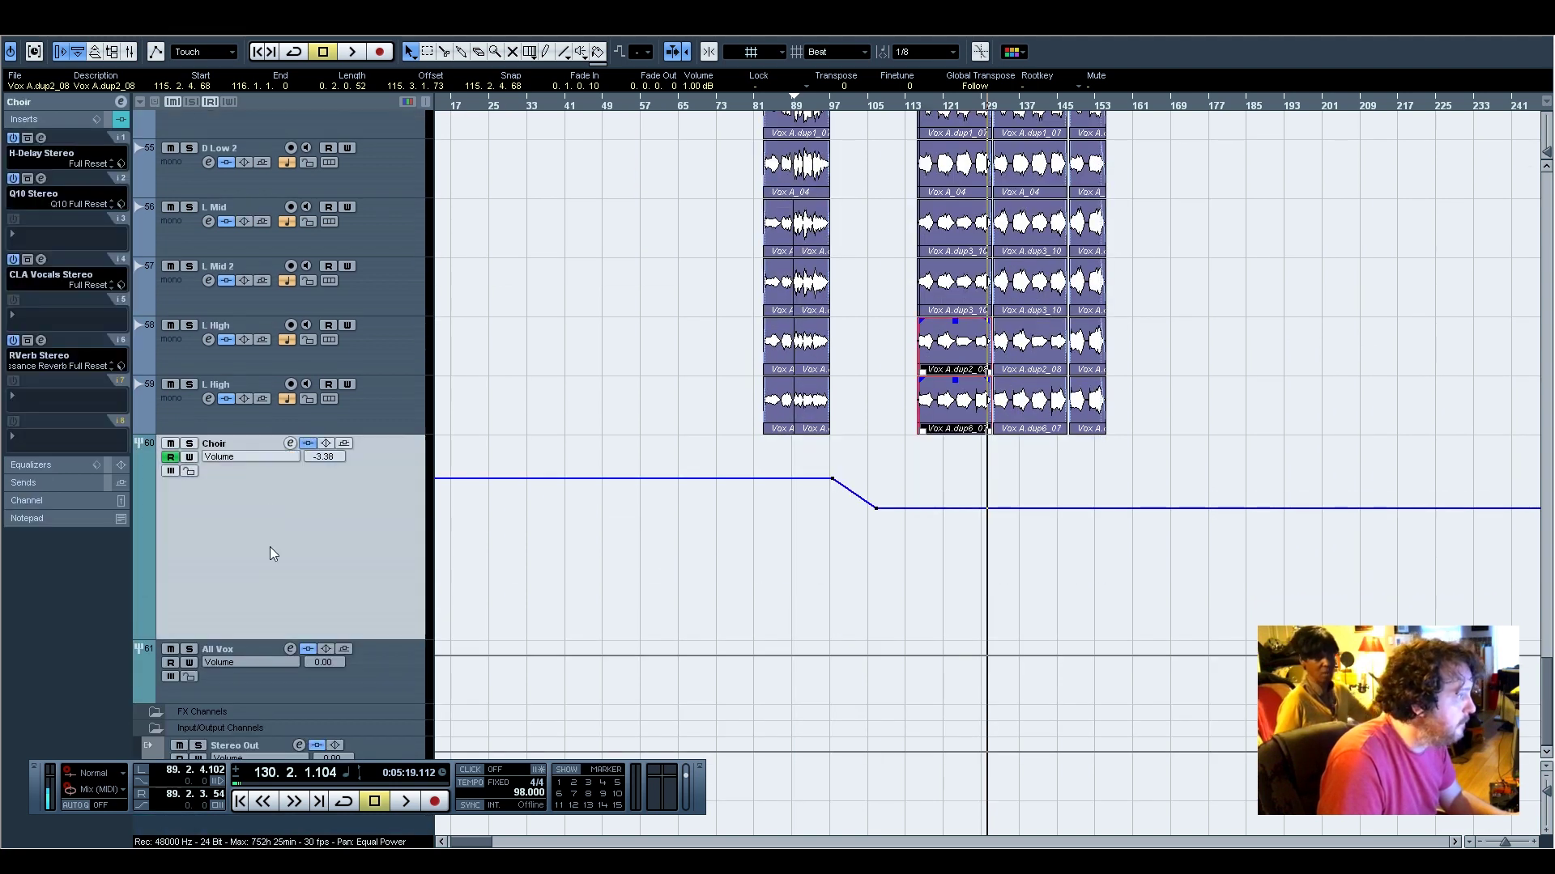
pyautogui.click(41, 340)
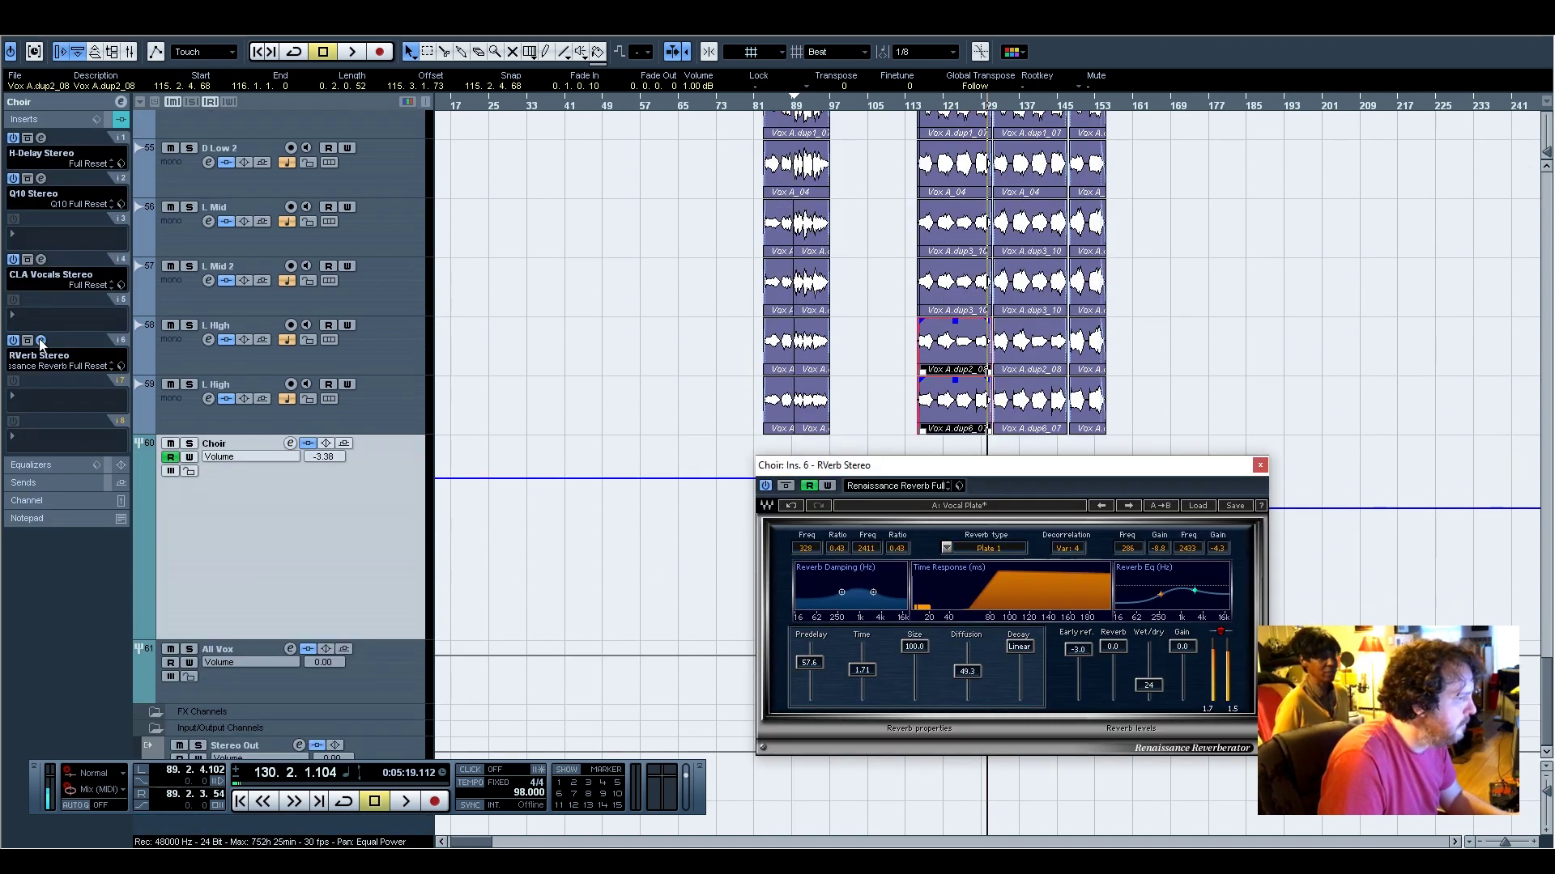
pyautogui.click(1259, 465)
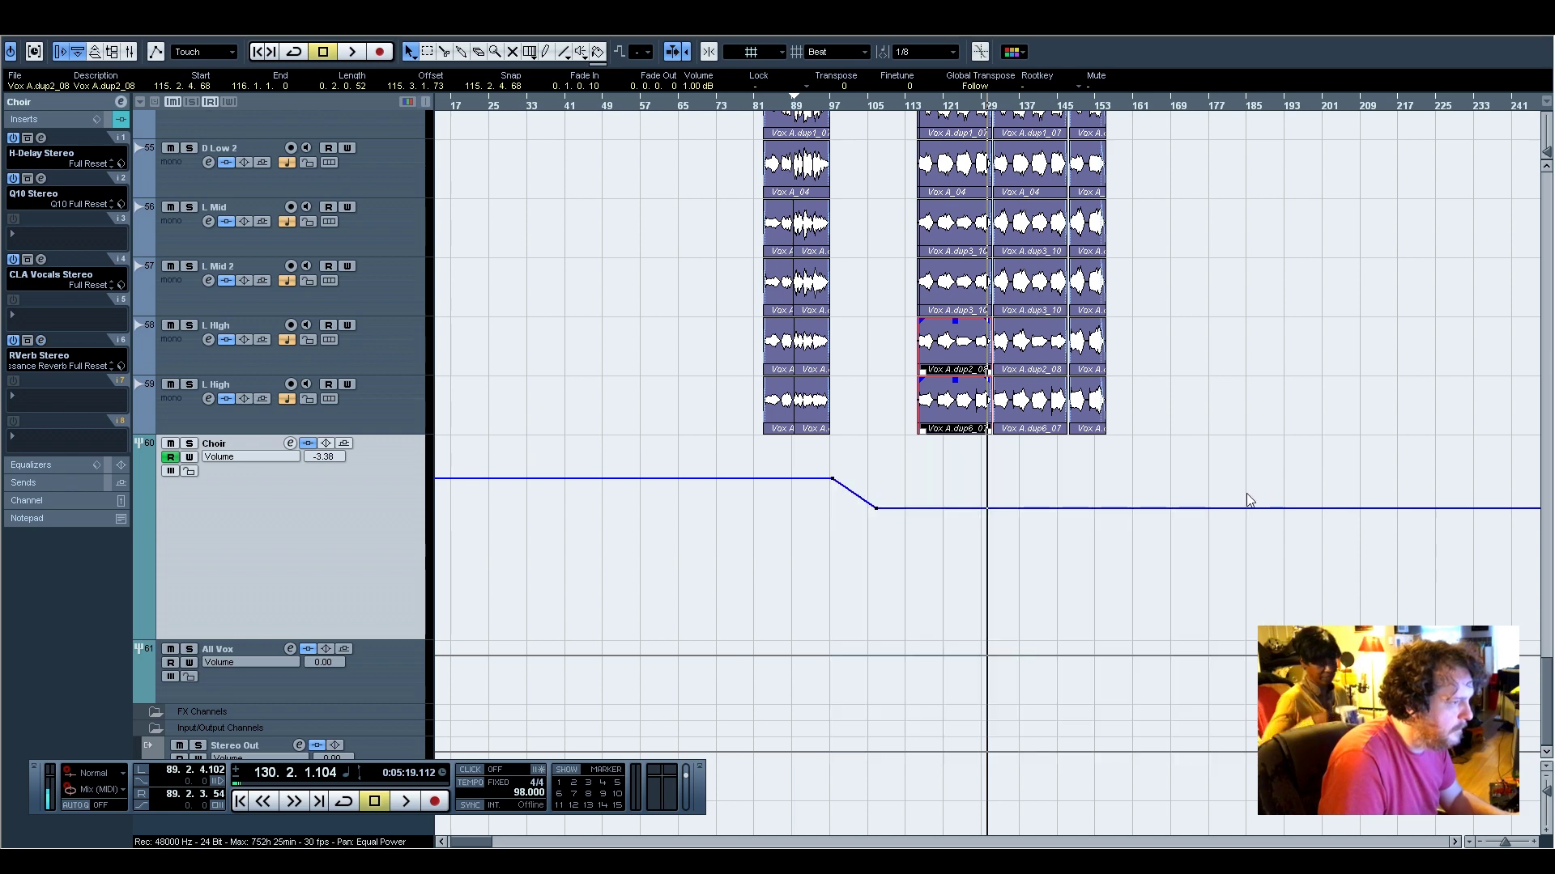
# Survey the drum, bass, guitar and organ tracks and their automation with playback stopped
pyautogui.scroll(10, 1182, 579)
pyautogui.scroll(10, 1182, 578)
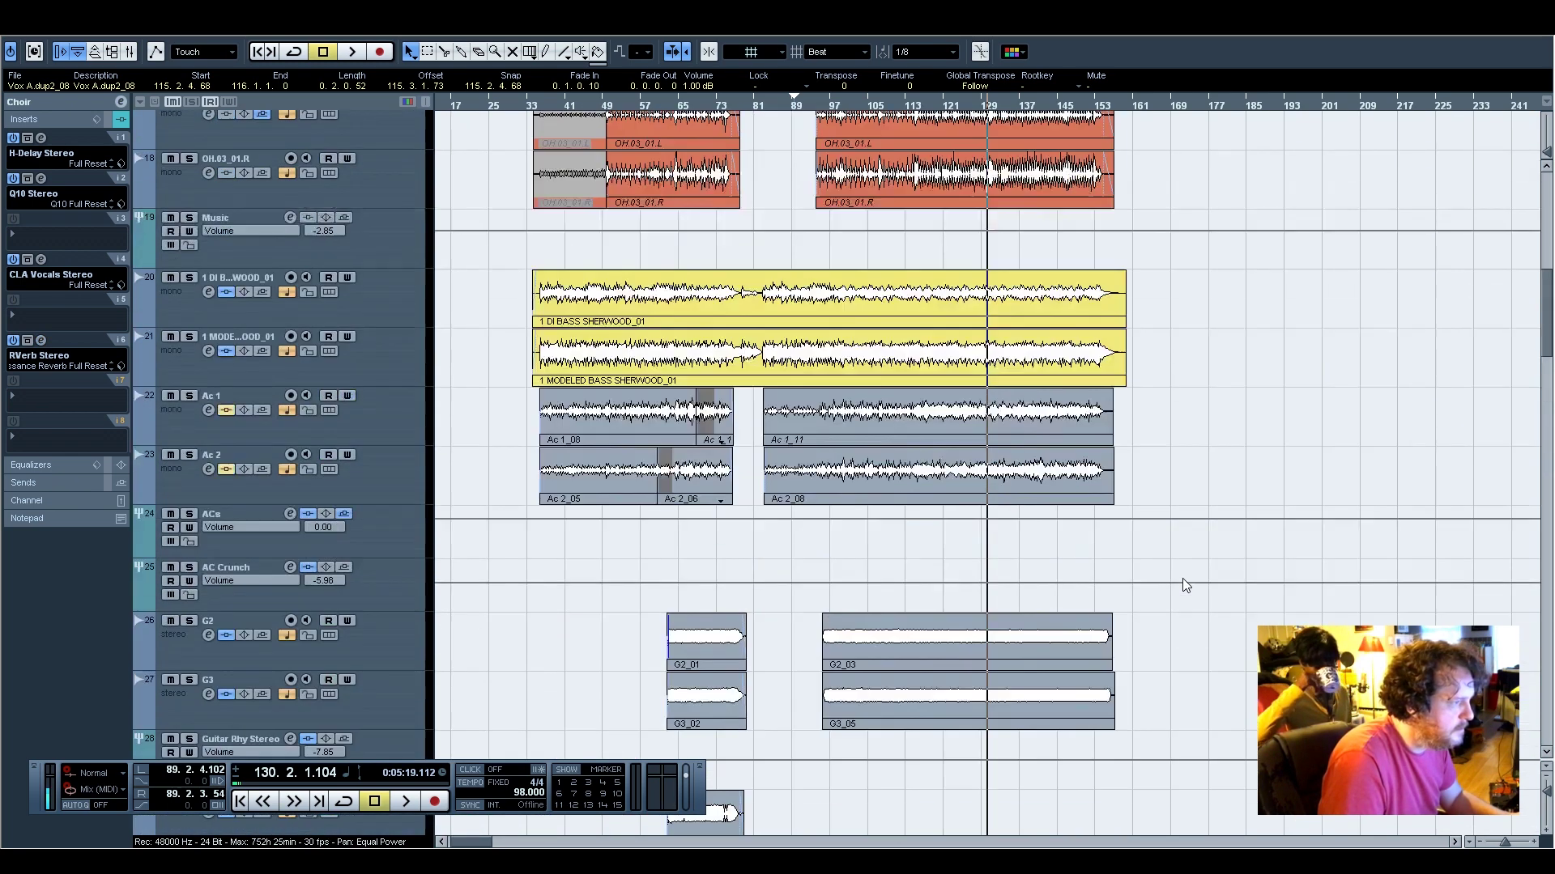
pyautogui.scroll(-8, 1182, 578)
pyautogui.scroll(15, 1181, 578)
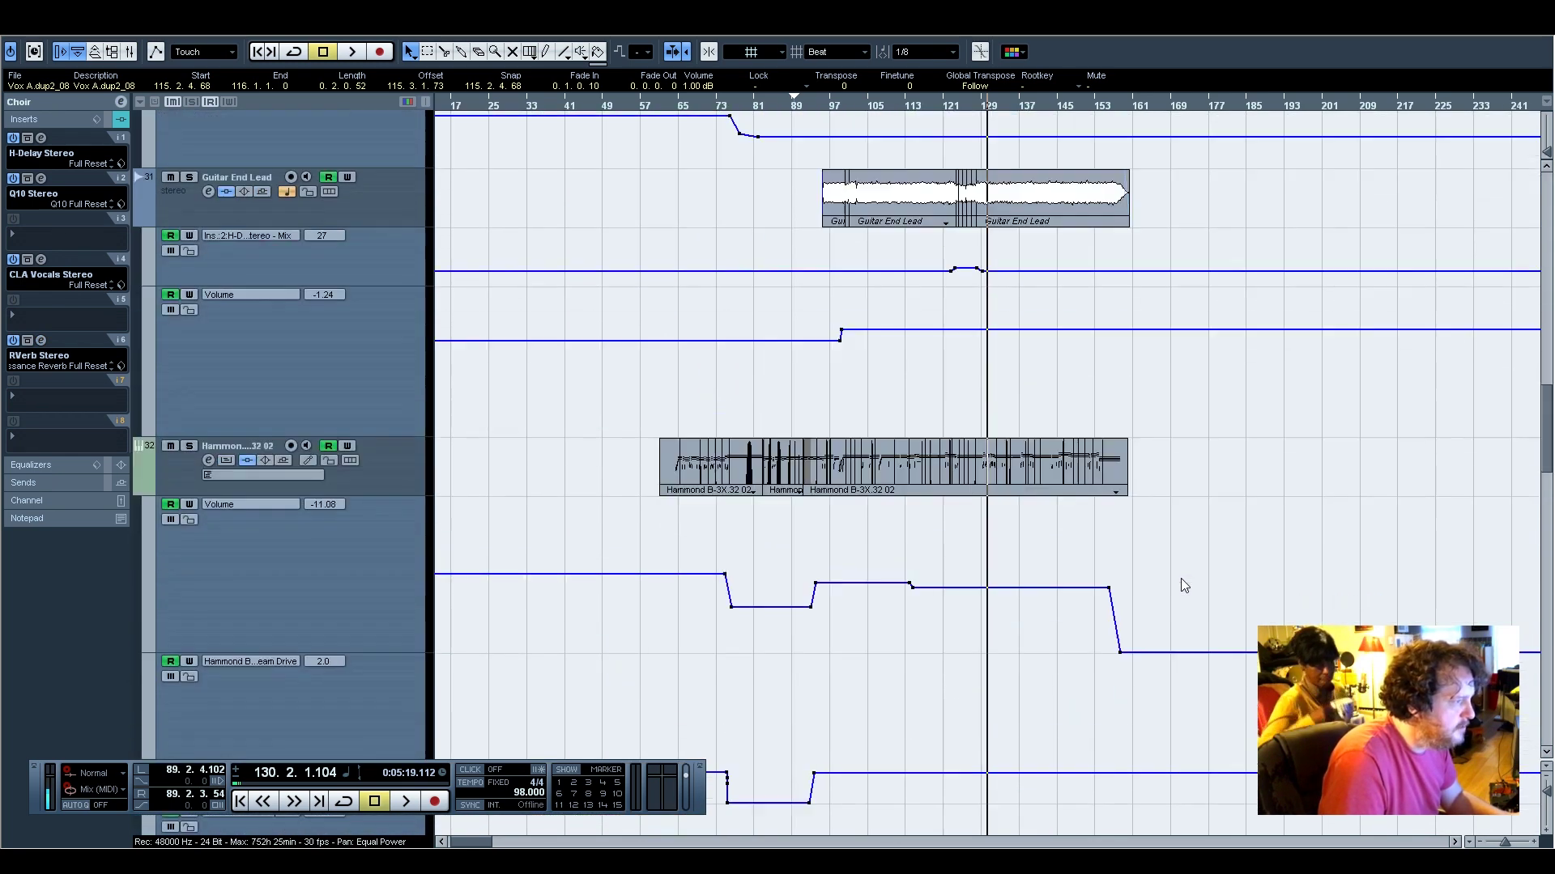
pyautogui.scroll(2, 1181, 579)
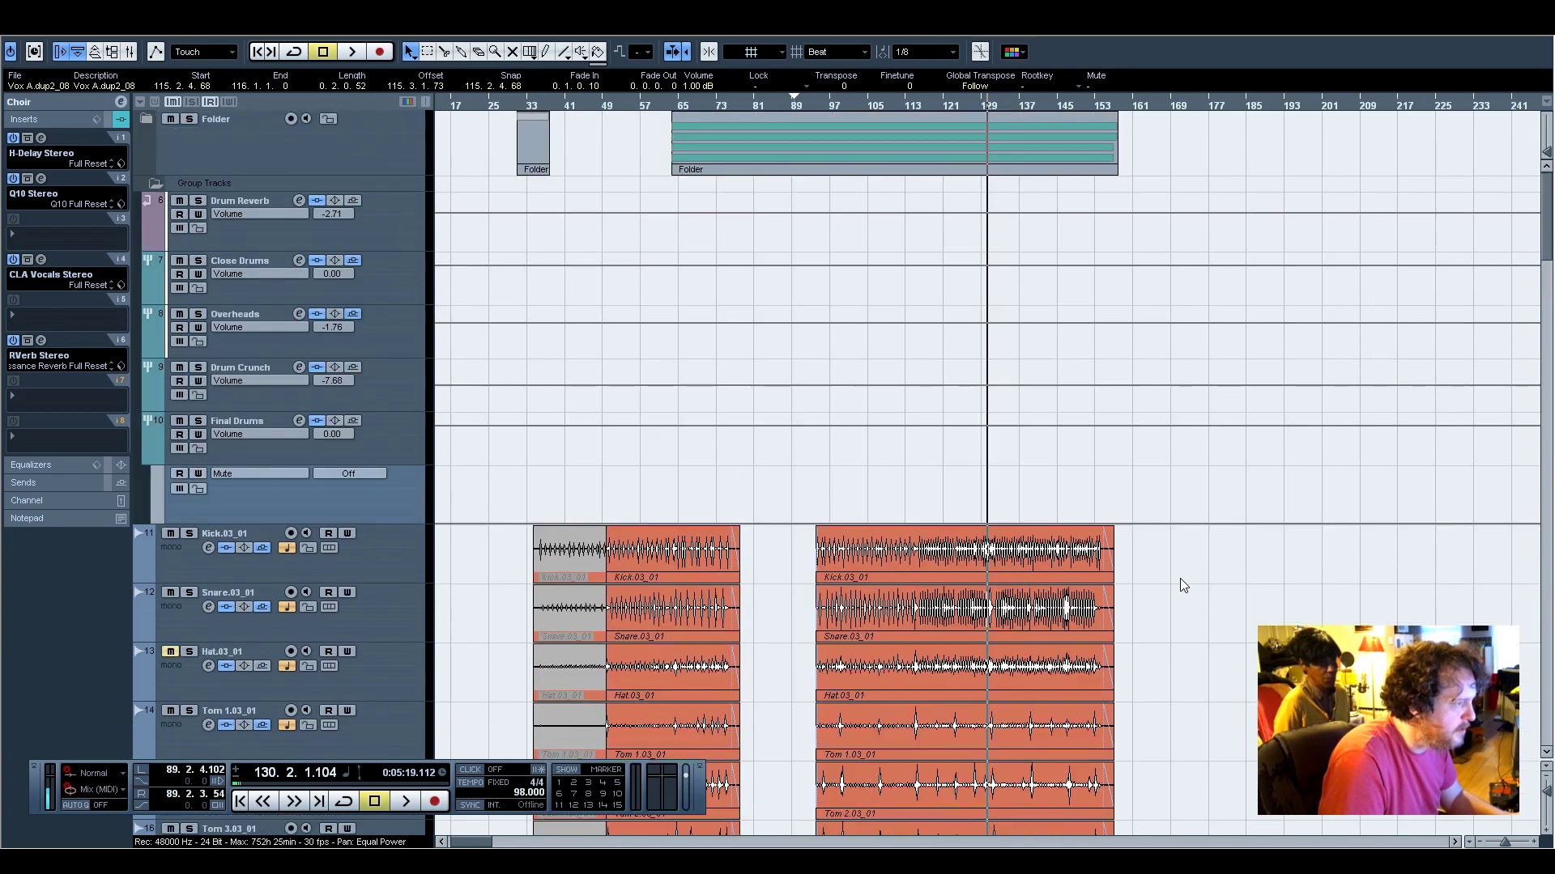
pyautogui.scroll(-6, 1181, 580)
pyautogui.scroll(3, 1180, 580)
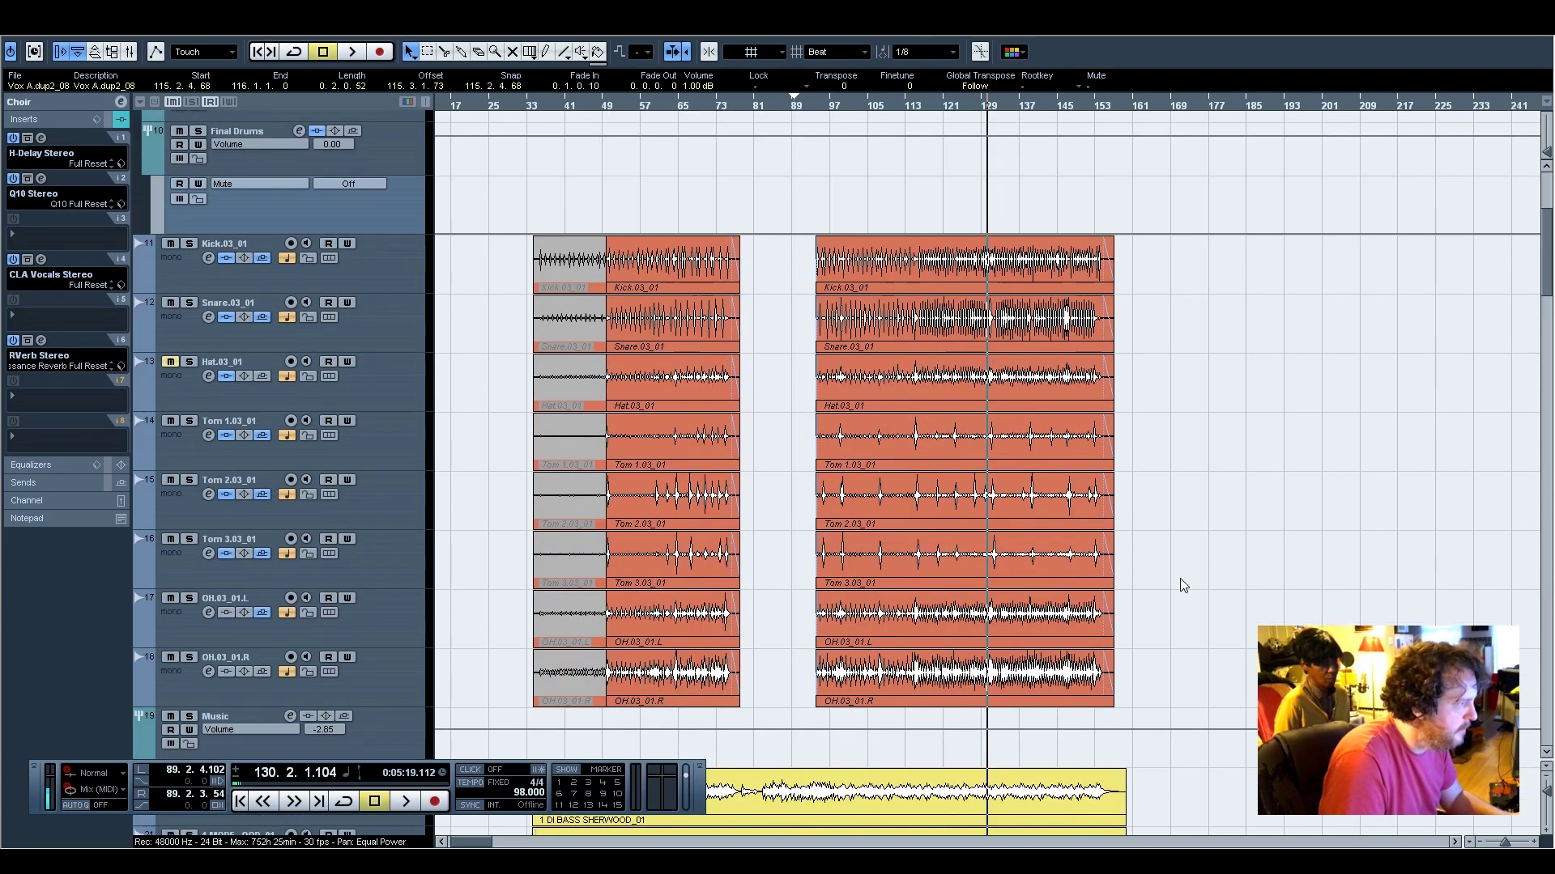
pyautogui.scroll(-9, 1180, 580)
pyautogui.scroll(5, 1181, 580)
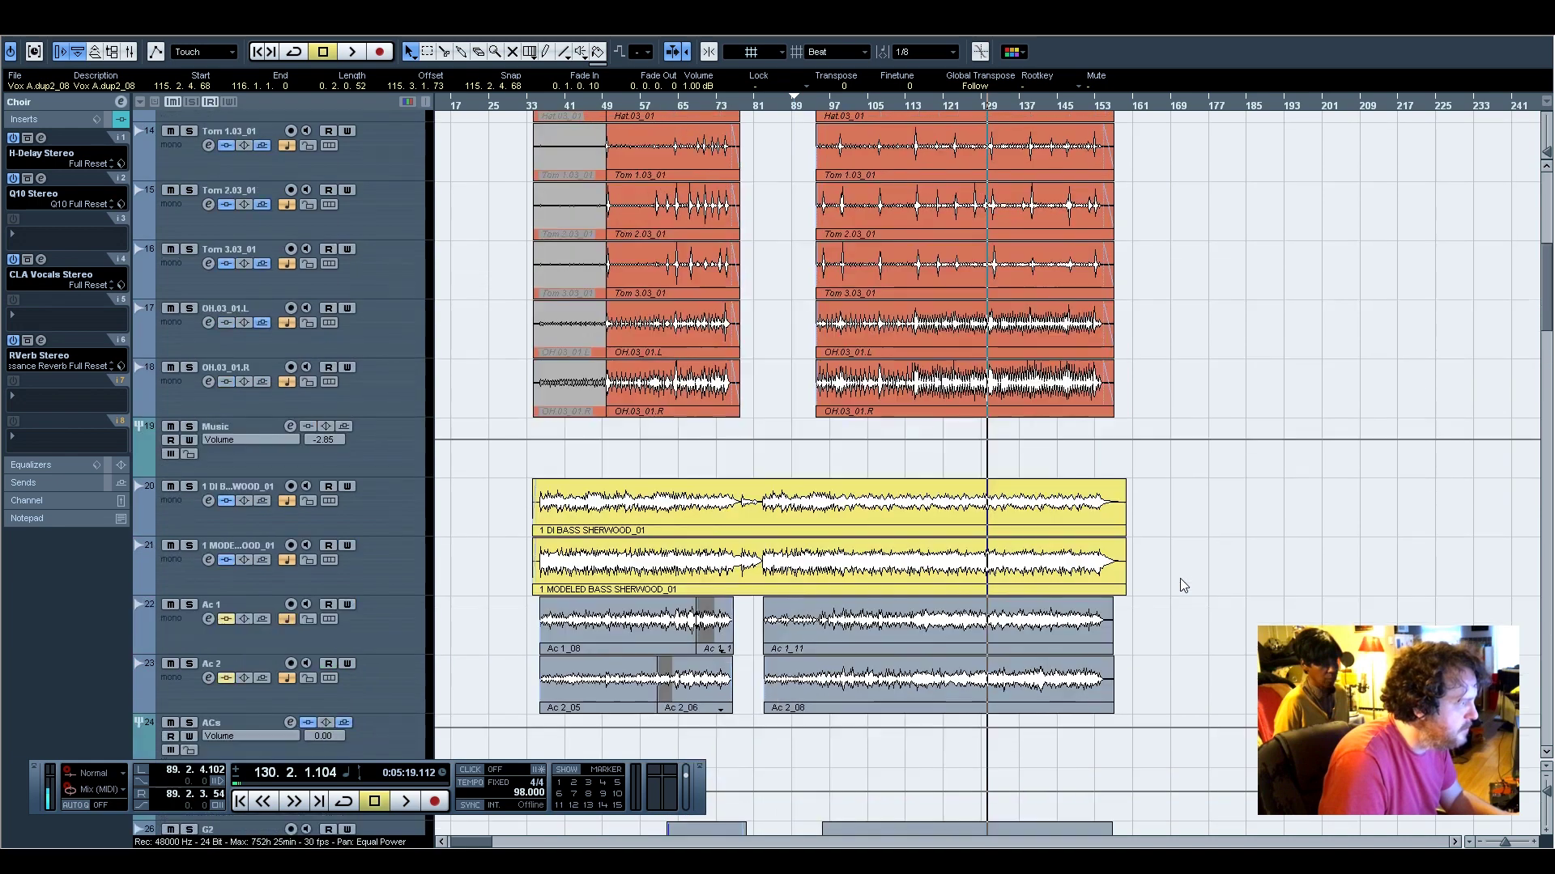
pyautogui.scroll(-6, 1180, 580)
pyautogui.scroll(13, 1181, 580)
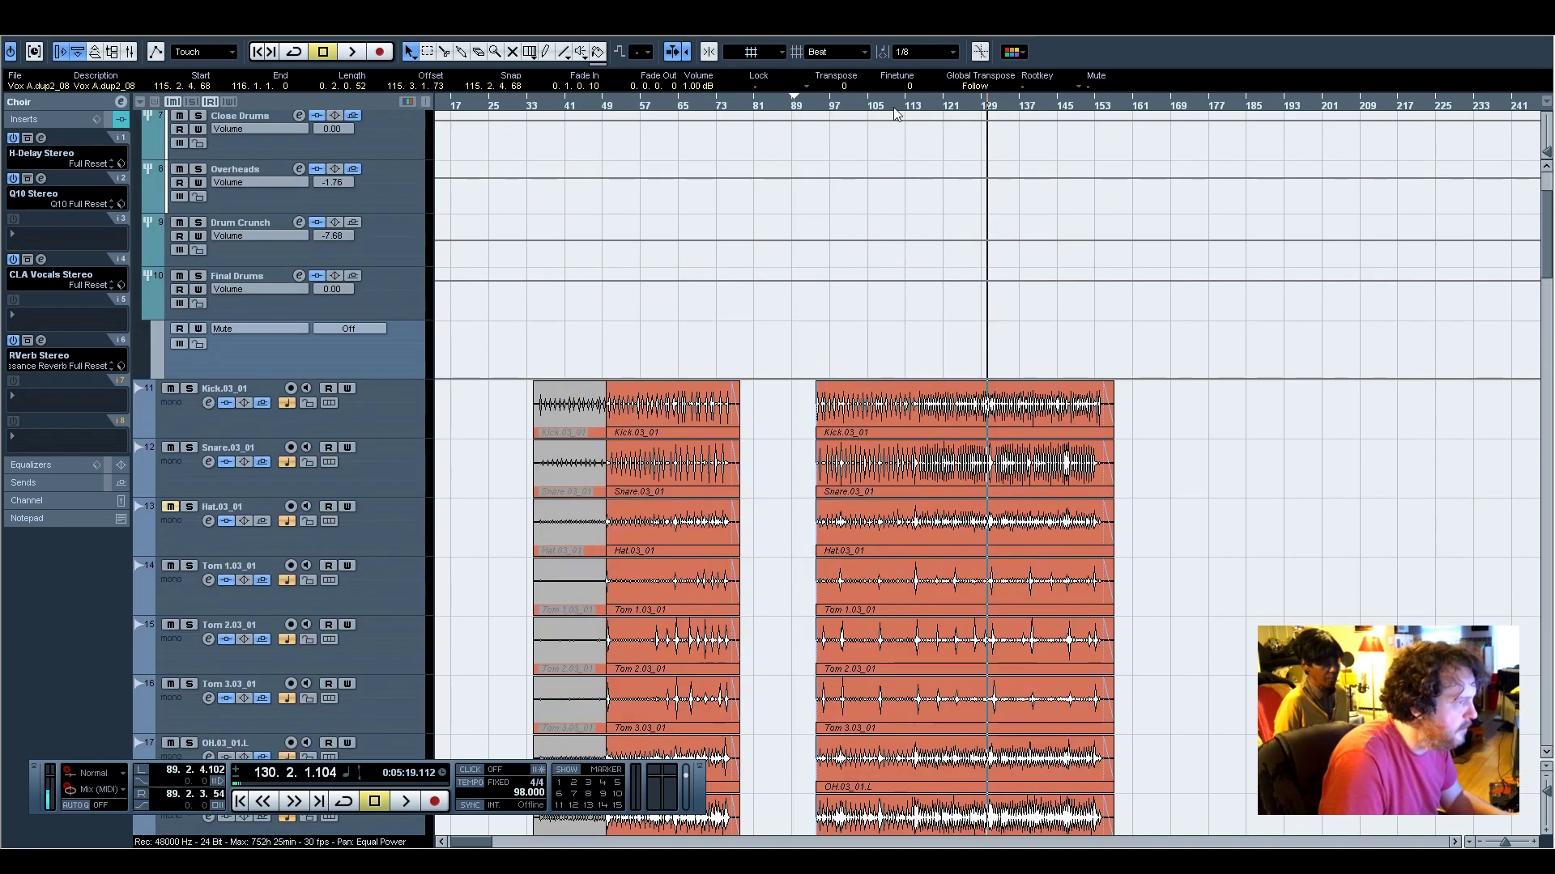
# Place the playhead at 98.1.4.29 and, after reviewing the bass and guitar tracks, select the Music group track
pyautogui.click(834, 106)
pyautogui.scroll(-5, 1032, 619)
pyautogui.scroll(-5, 1029, 615)
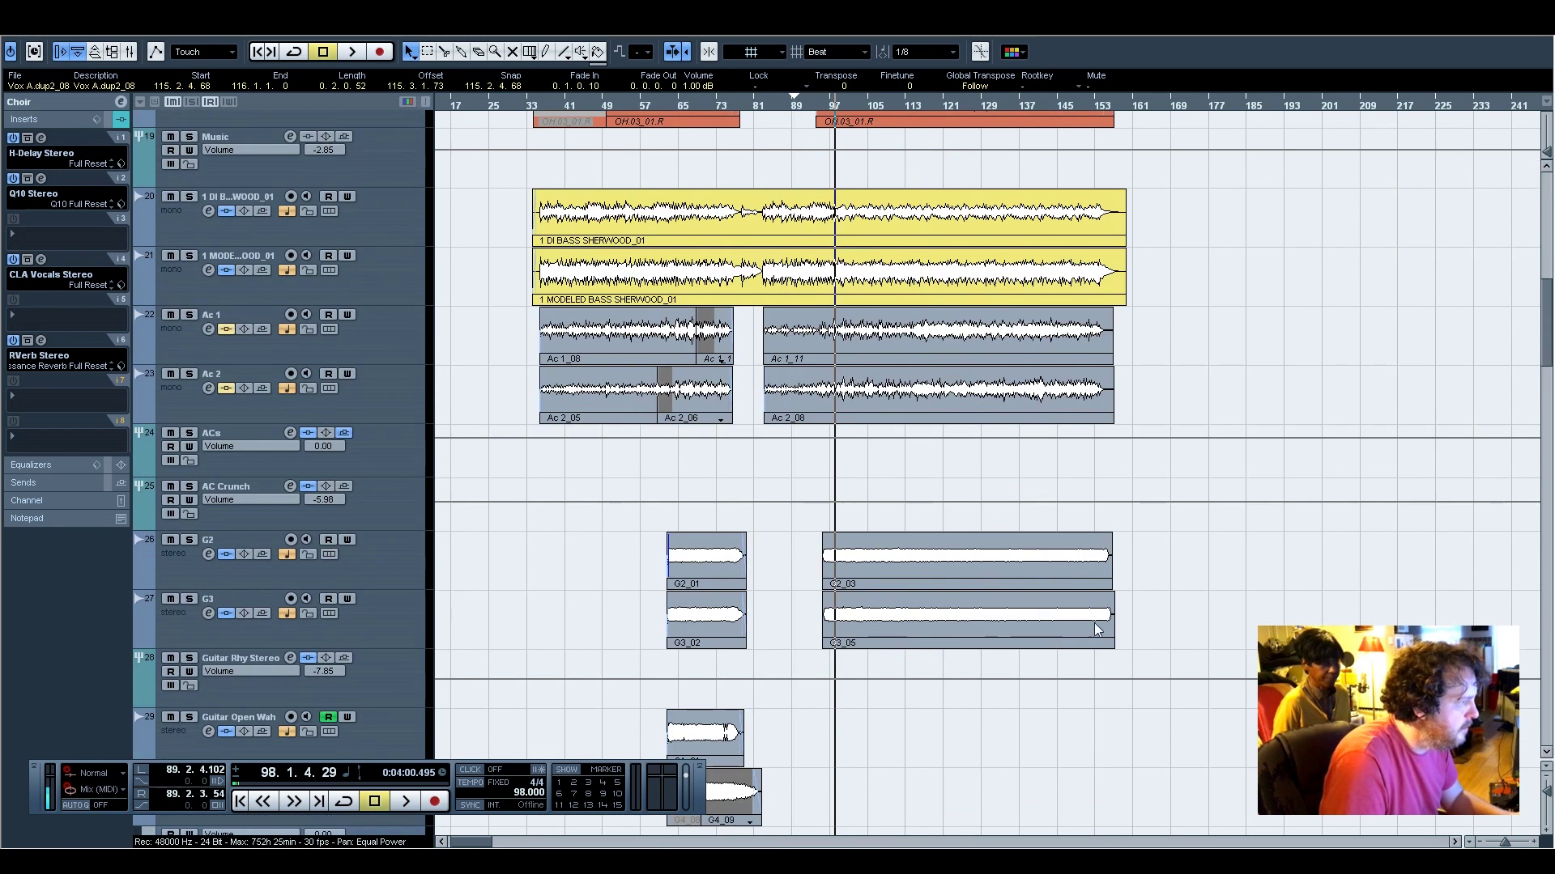
pyautogui.scroll(-4, 1128, 649)
pyautogui.scroll(2, 1132, 654)
pyautogui.scroll(-4, 1132, 655)
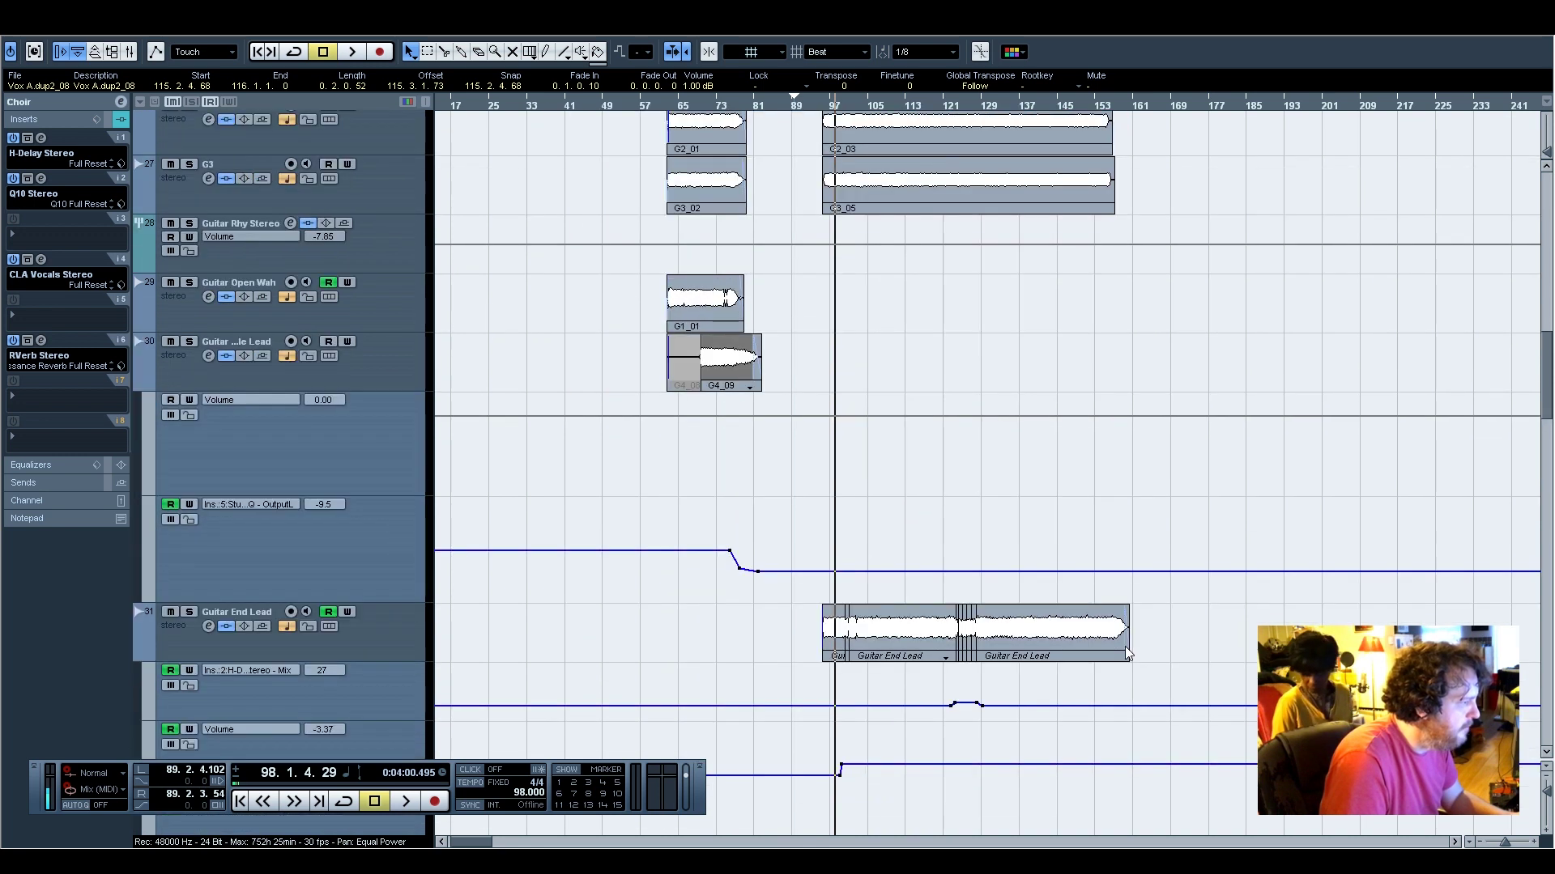
pyautogui.scroll(7, 1121, 647)
pyautogui.scroll(2, 617, 494)
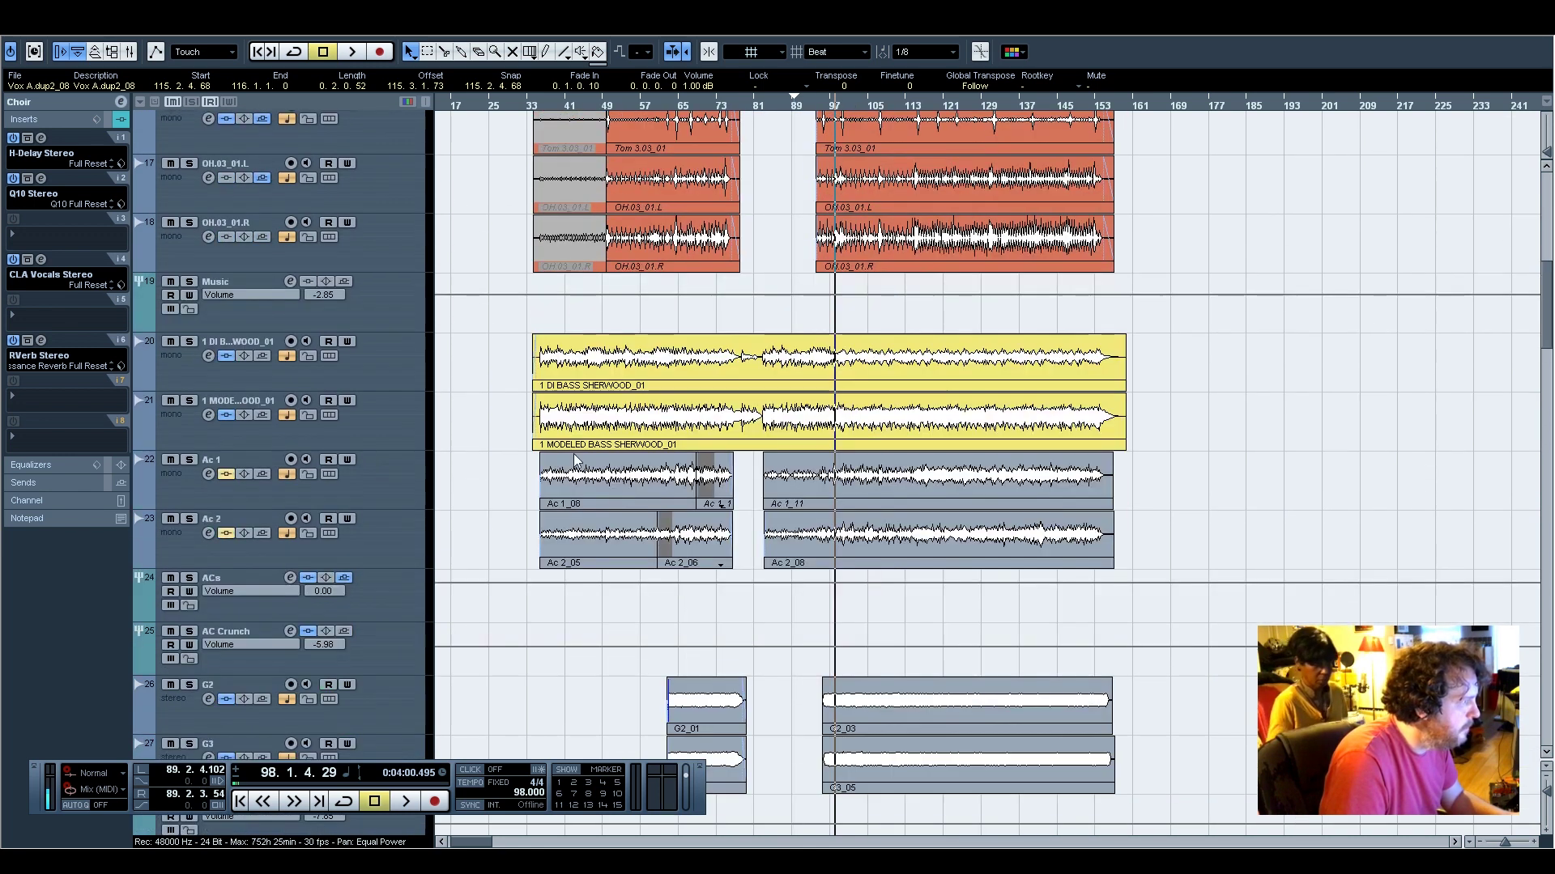
pyautogui.click(409, 304)
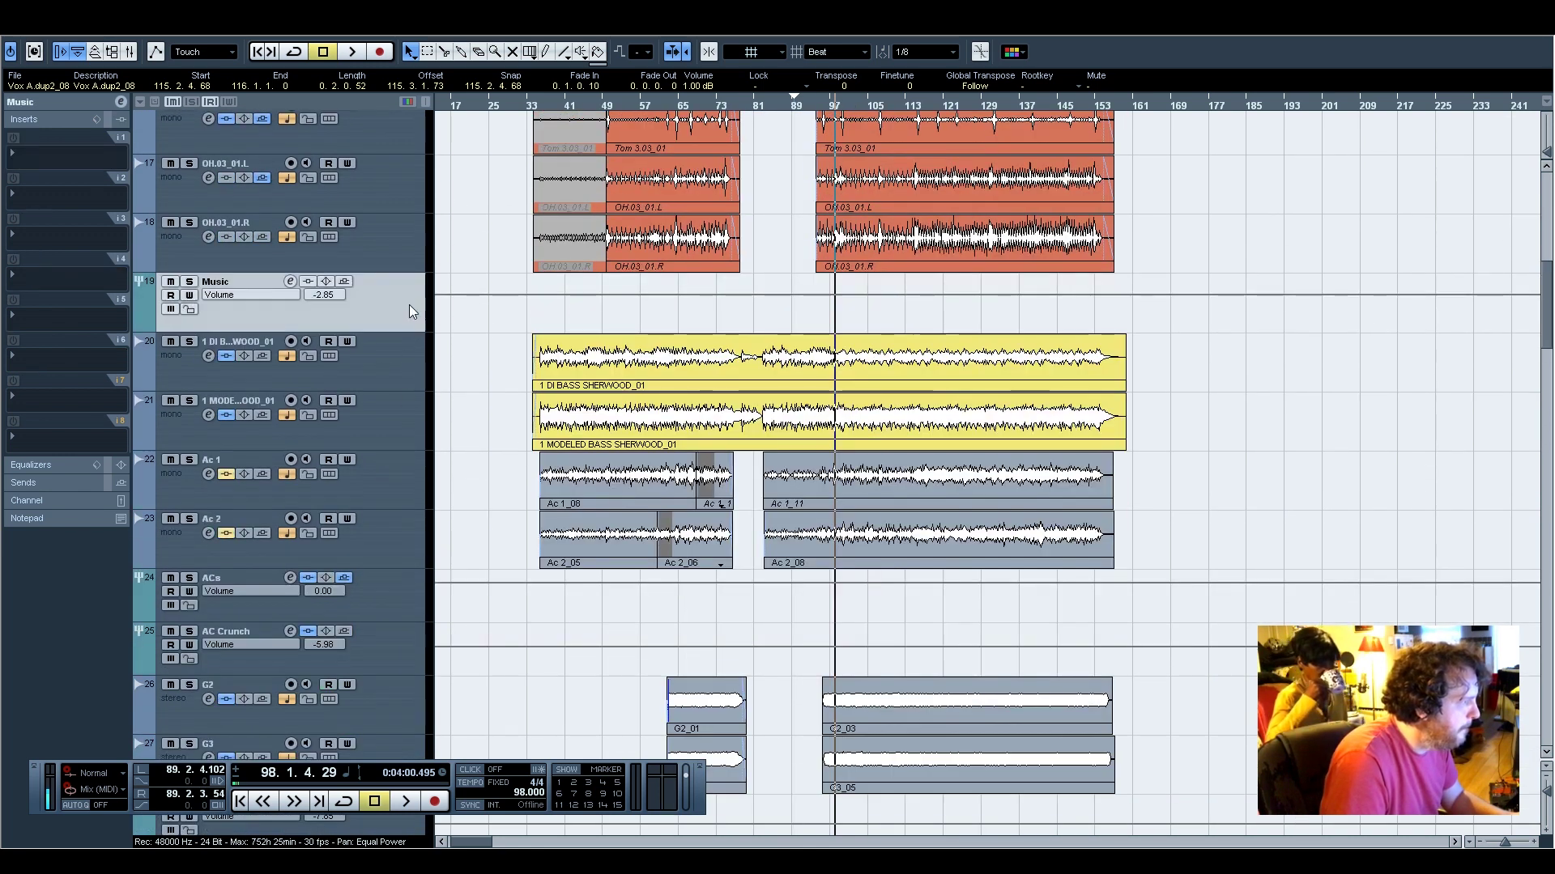
# Start playback and fine-tune the Music group channel's volume to -2.72 dB
pyautogui.click(56, 500)
pyautogui.press('space')
pyautogui.moveTo(93, 279)
pyautogui.mouseDown()
pyautogui.moveTo(93, 345)
pyautogui.moveTo(92, 285)
pyautogui.mouseUp()
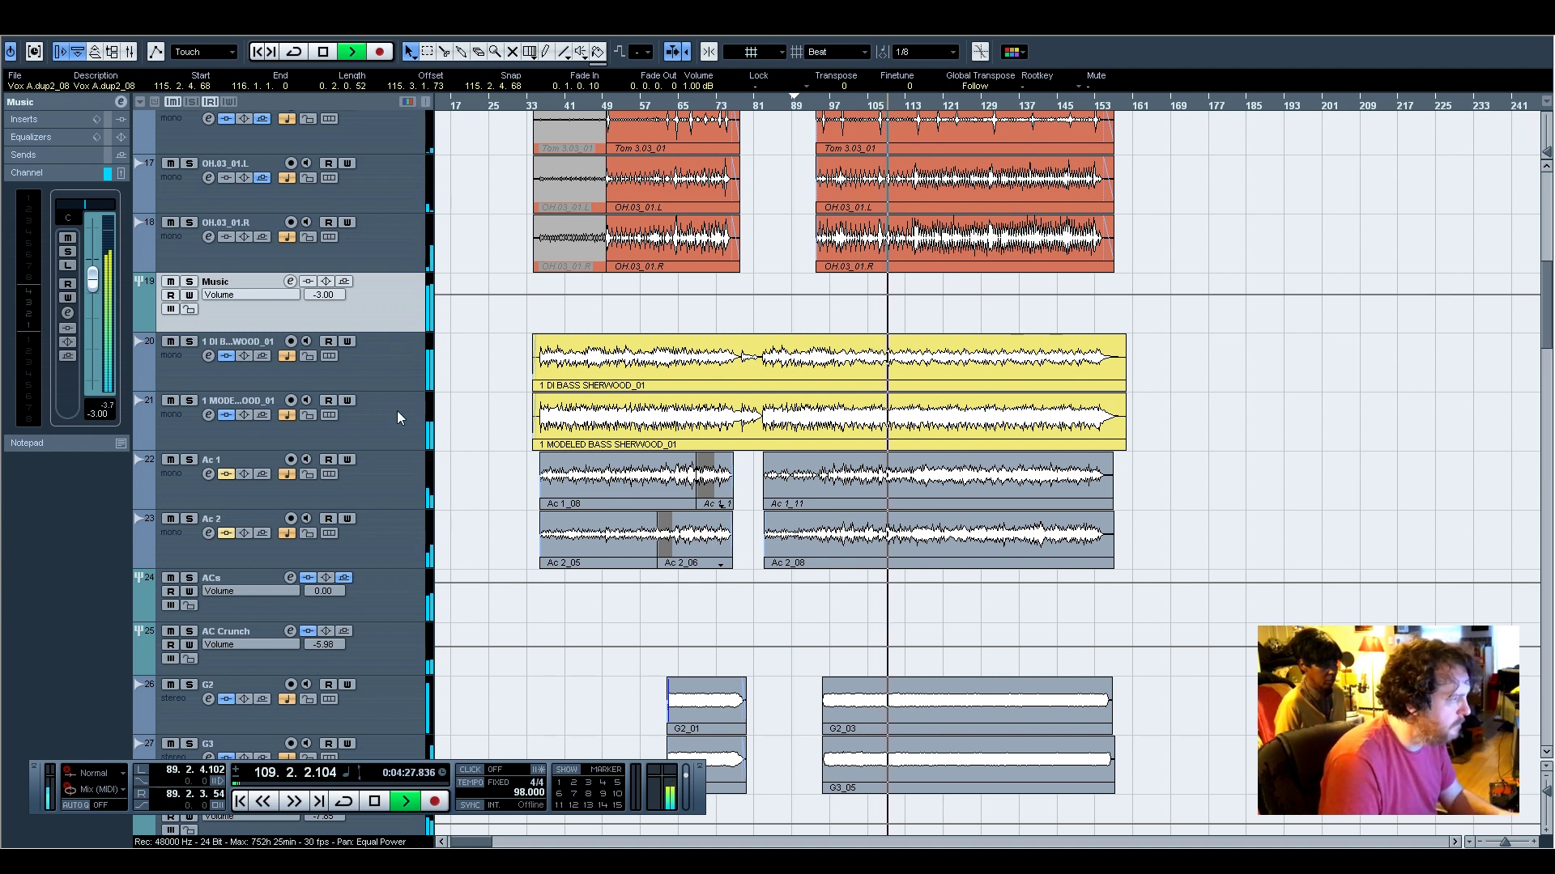
pyautogui.scroll(1, 103, 413)
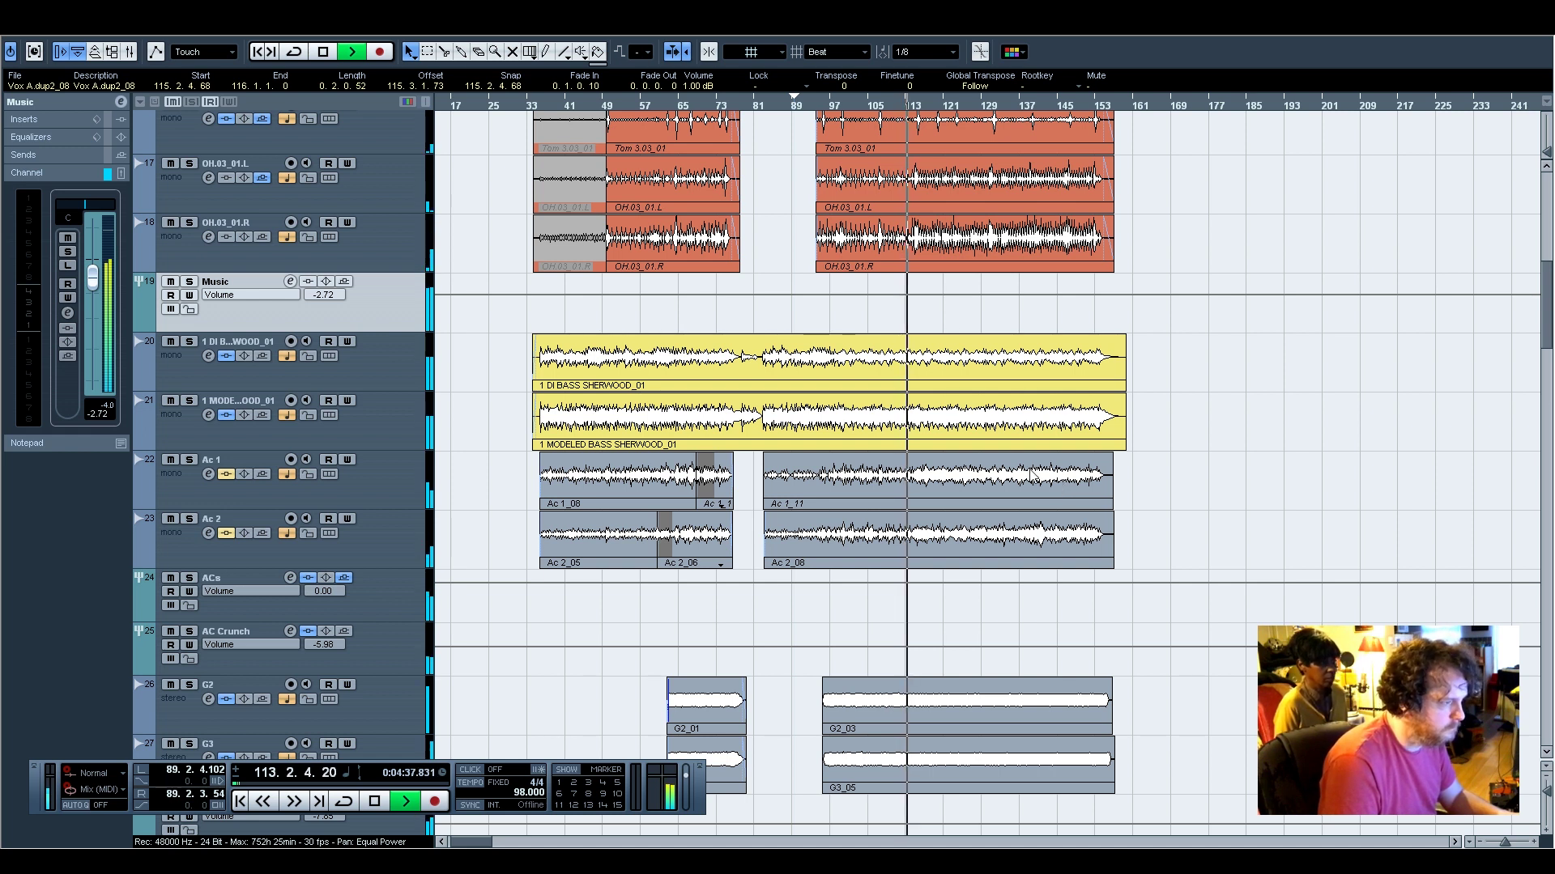
# Adjust the output fader of the CLA Guitars insert on the Guitar End Lead track and close the plug-in
pyautogui.scroll(-10, 963, 460)
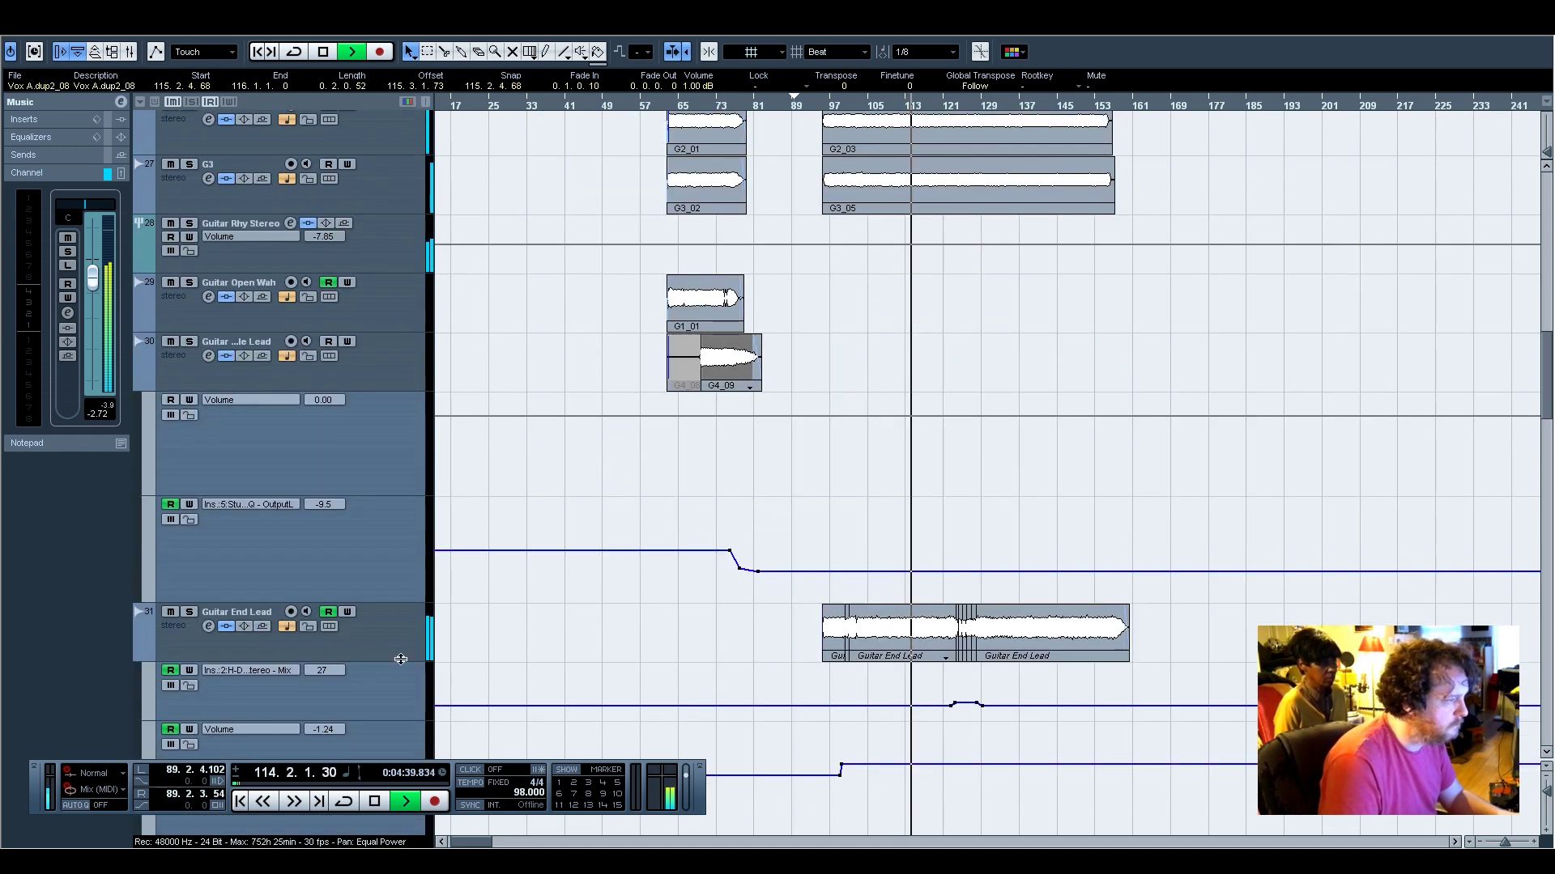
pyautogui.click(420, 657)
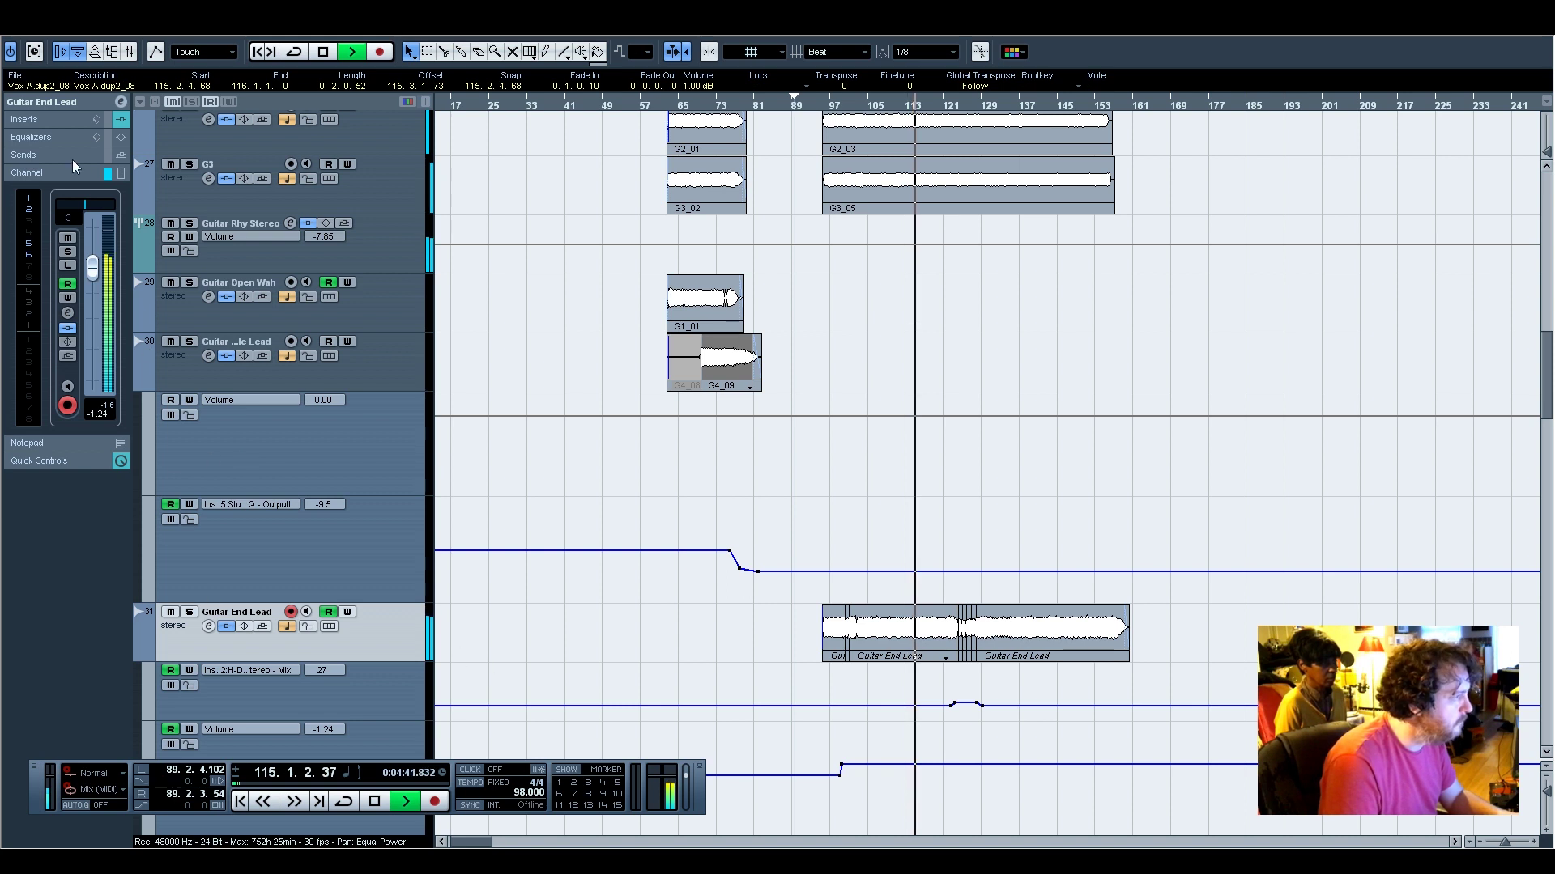
pyautogui.click(38, 118)
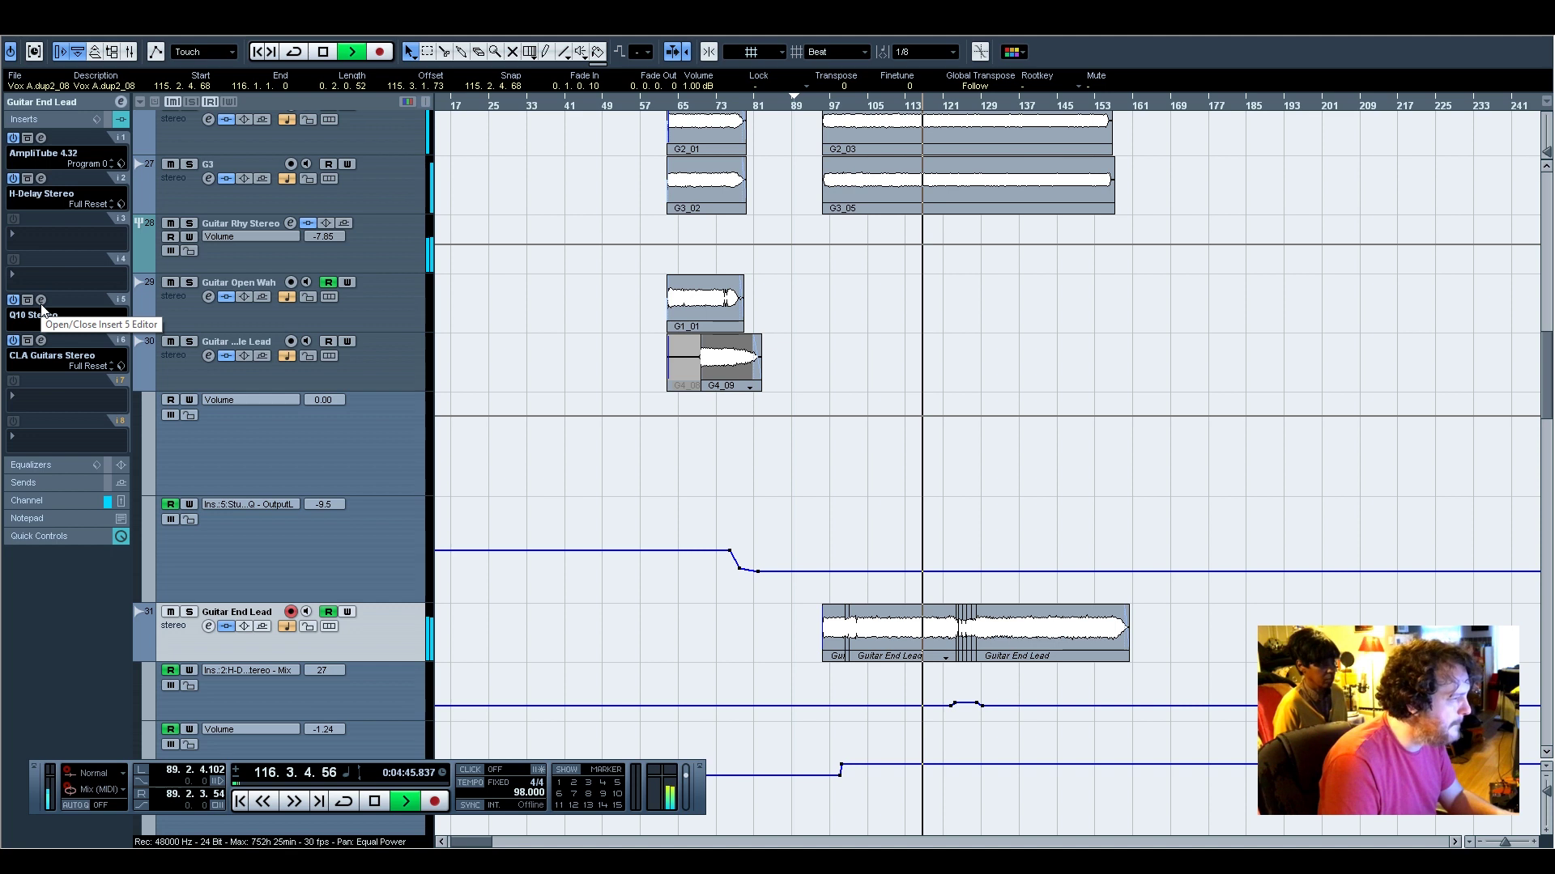
pyautogui.click(41, 340)
pyautogui.click(1289, 510)
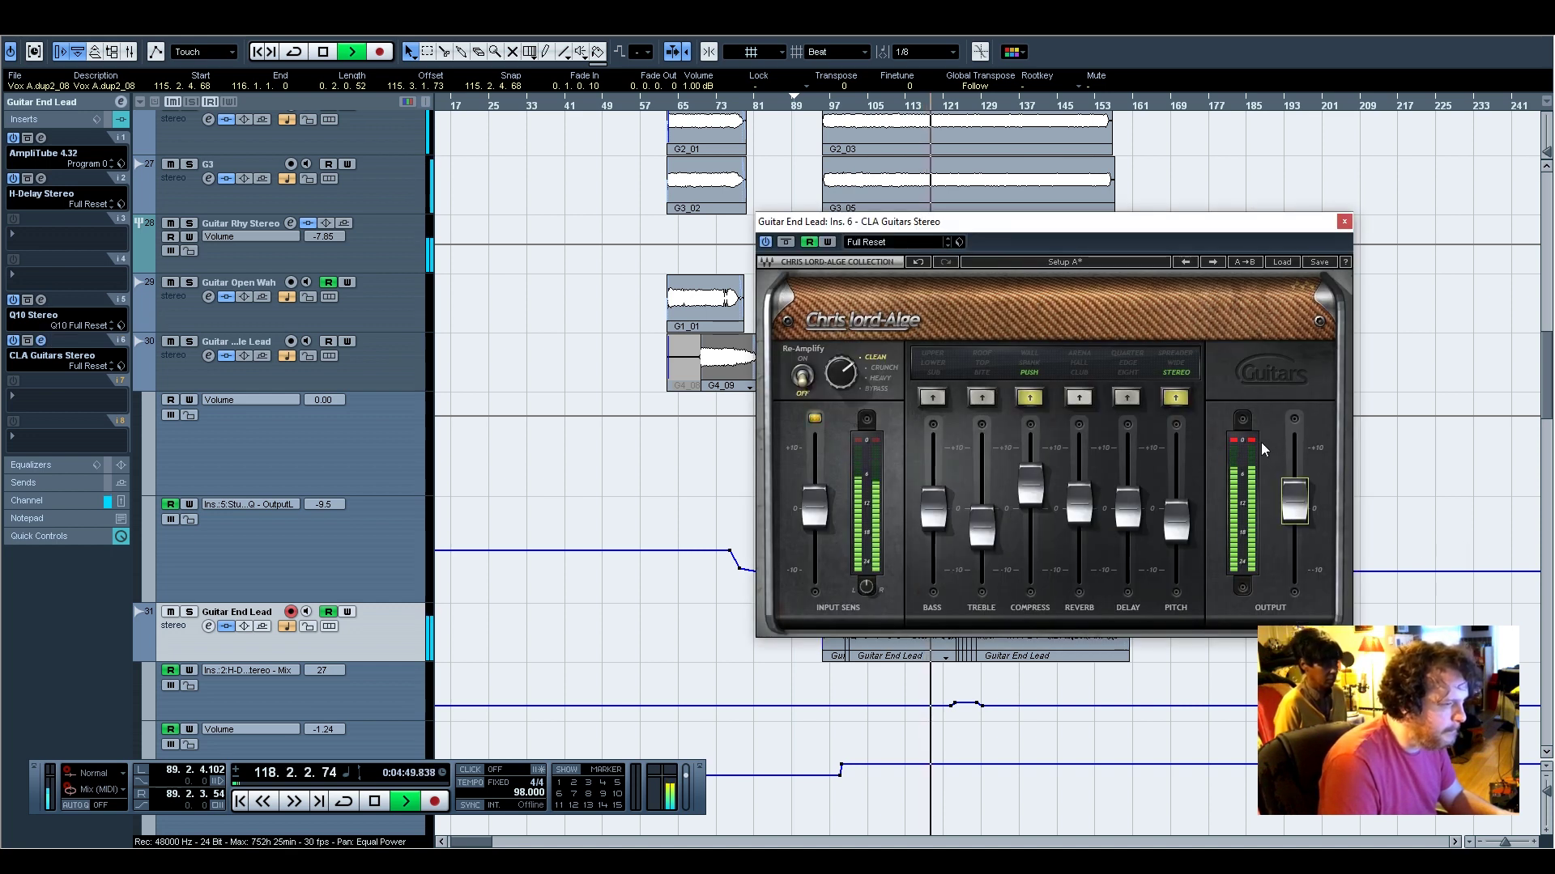
pyautogui.click(1344, 221)
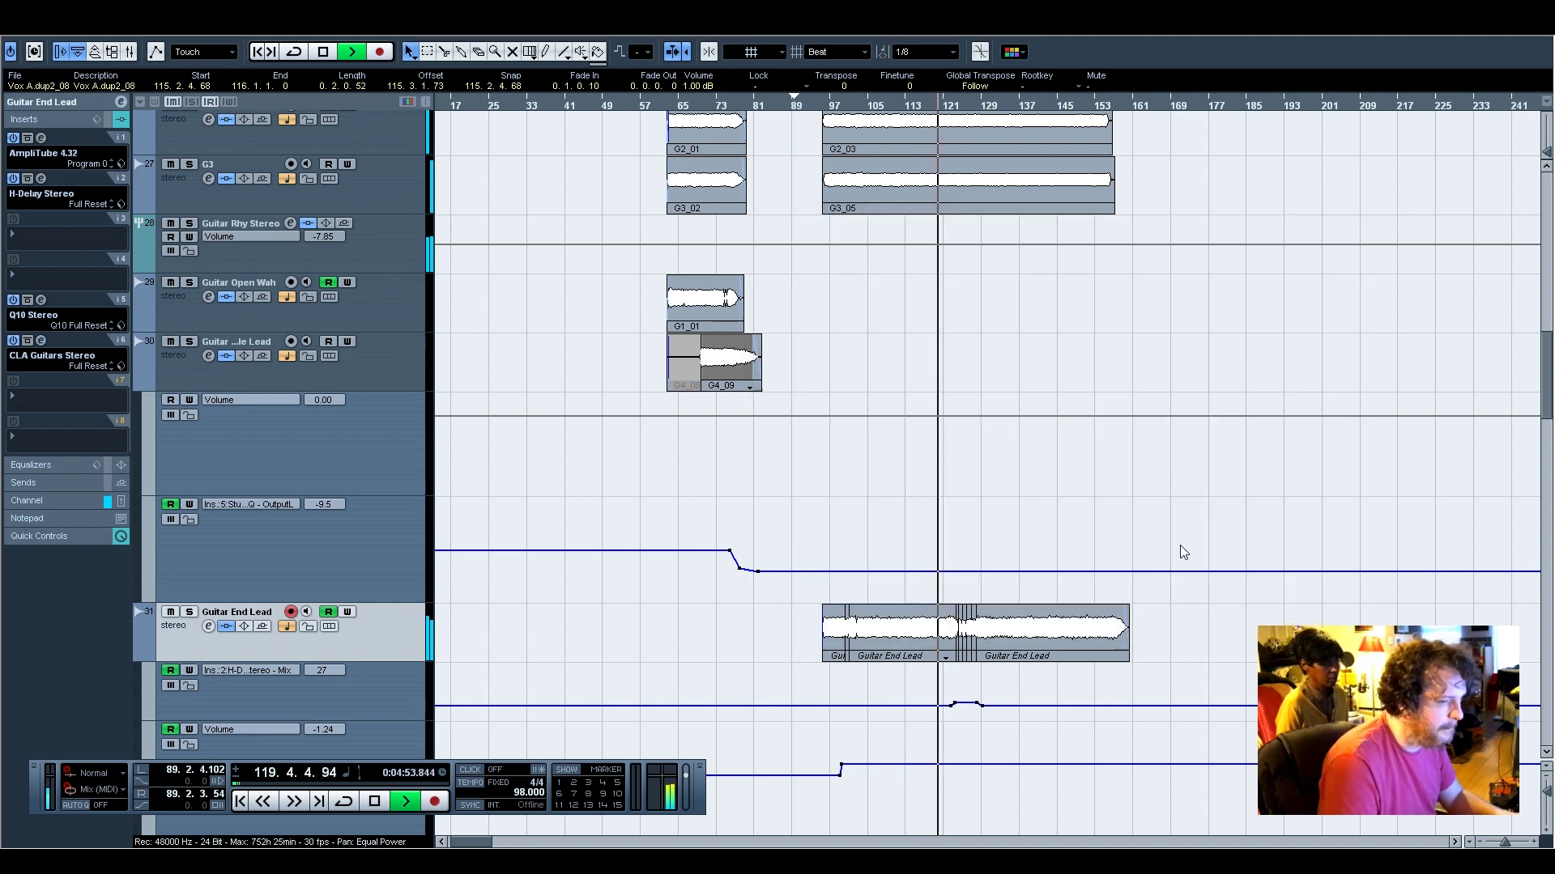
# Set the Snare.03_01 track's volume to -8.40 dB while the song plays, and stop playback
pyautogui.scroll(-5, 1179, 546)
pyautogui.scroll(6, 1178, 546)
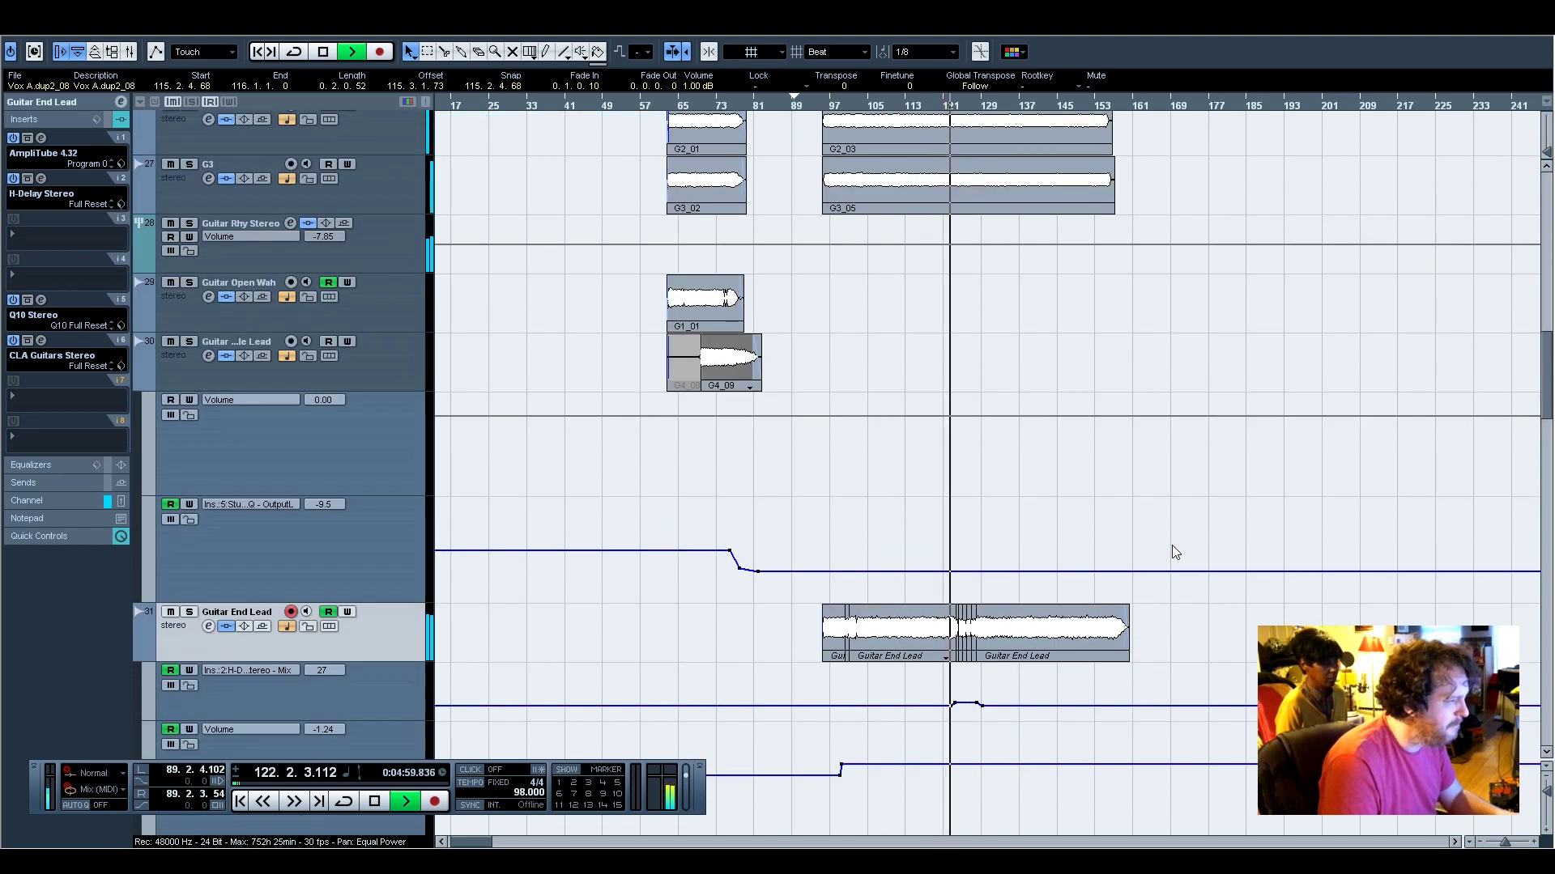
pyautogui.scroll(7, 1132, 387)
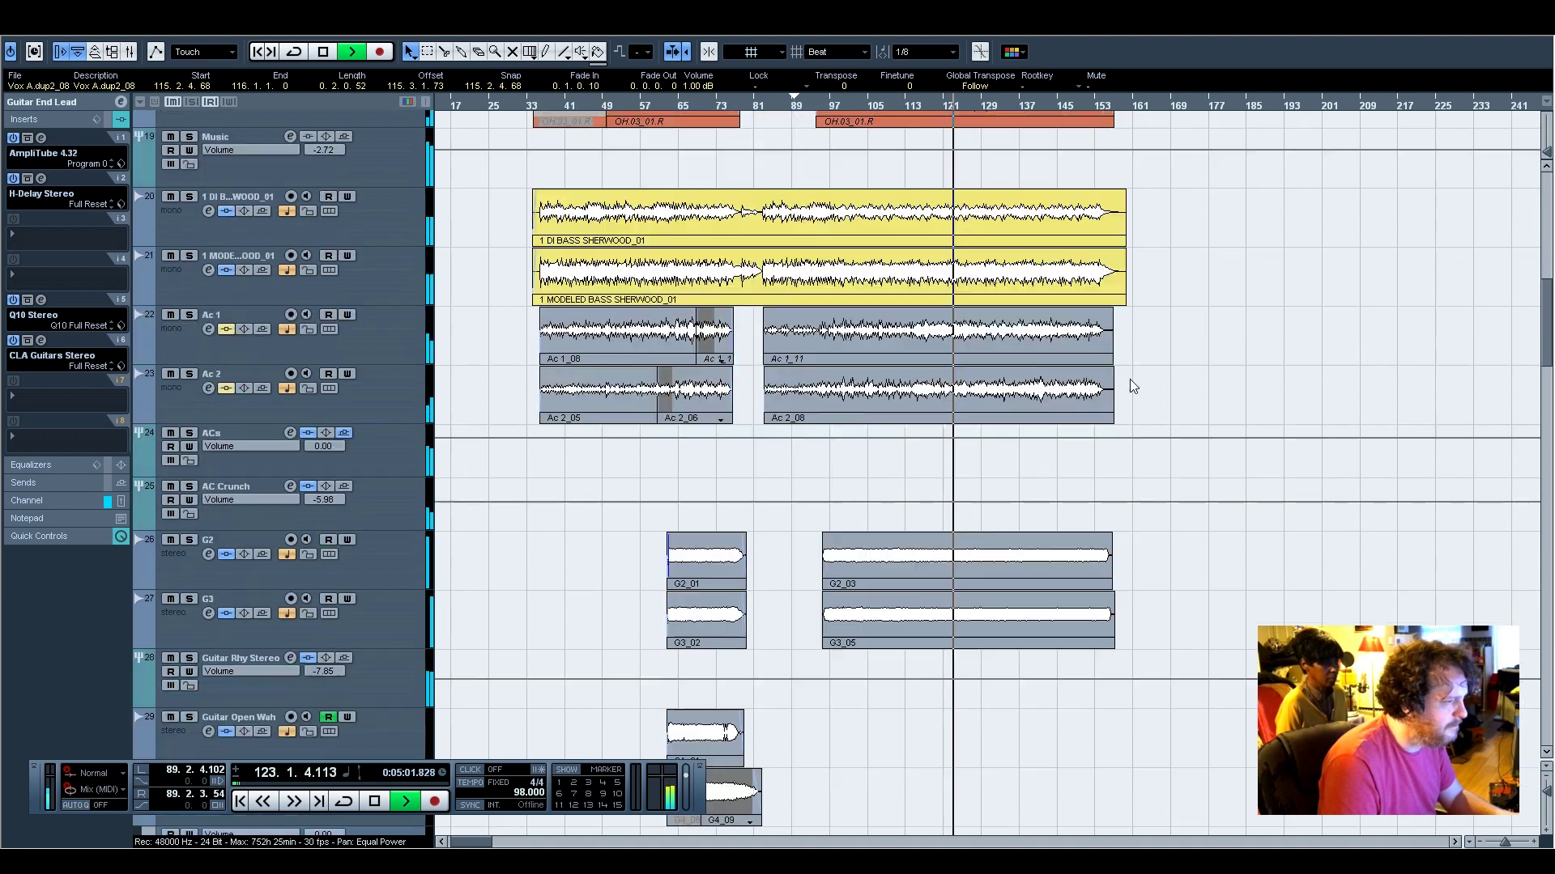
pyautogui.scroll(10, 1129, 379)
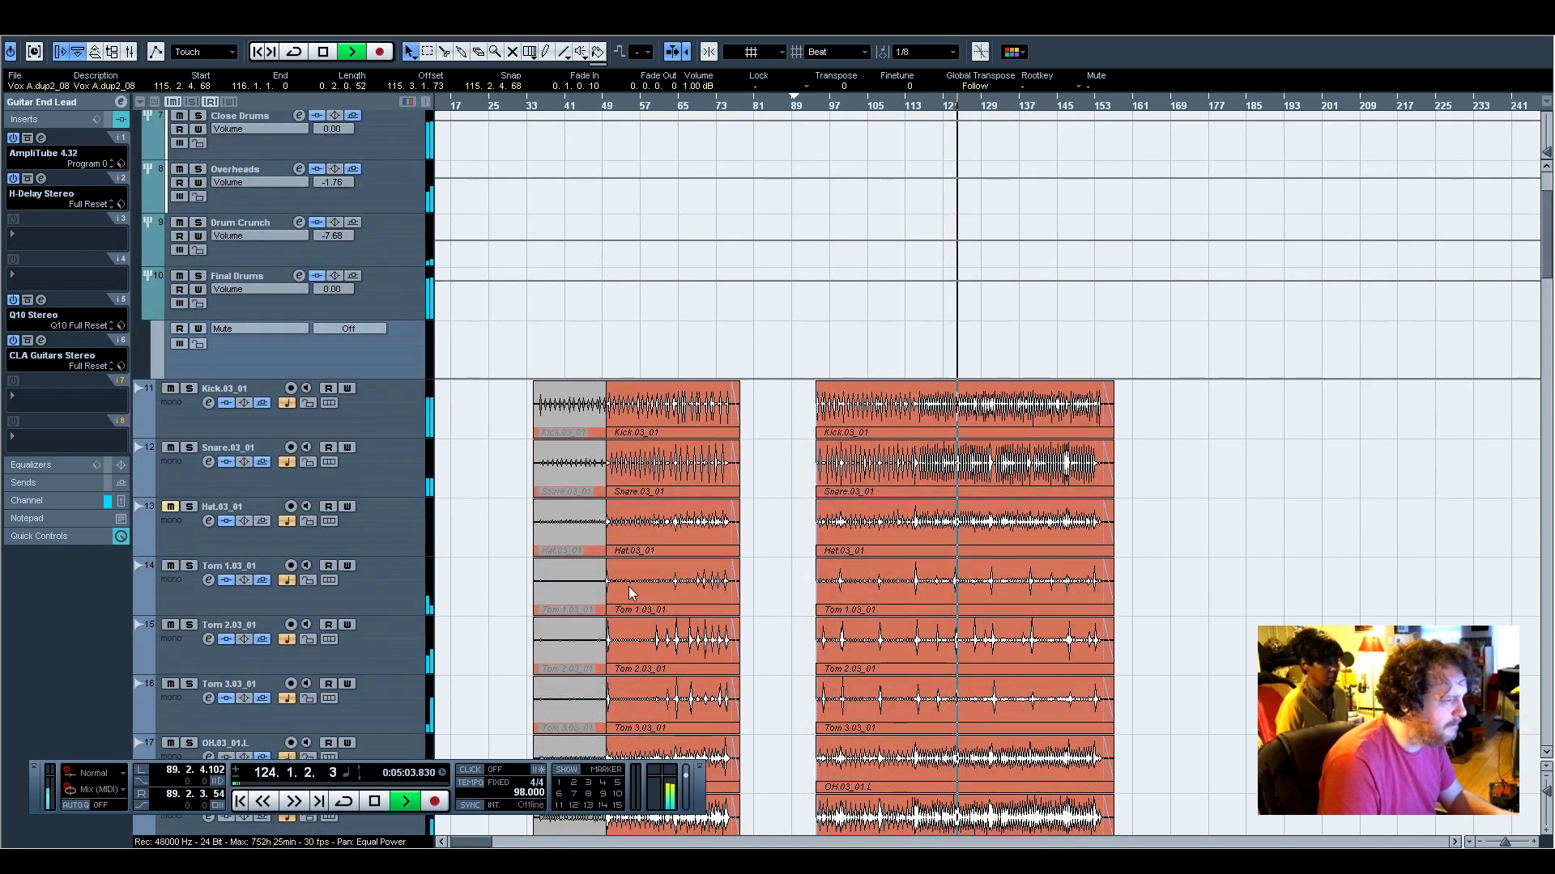
pyautogui.scroll(-2, 631, 593)
pyautogui.click(381, 344)
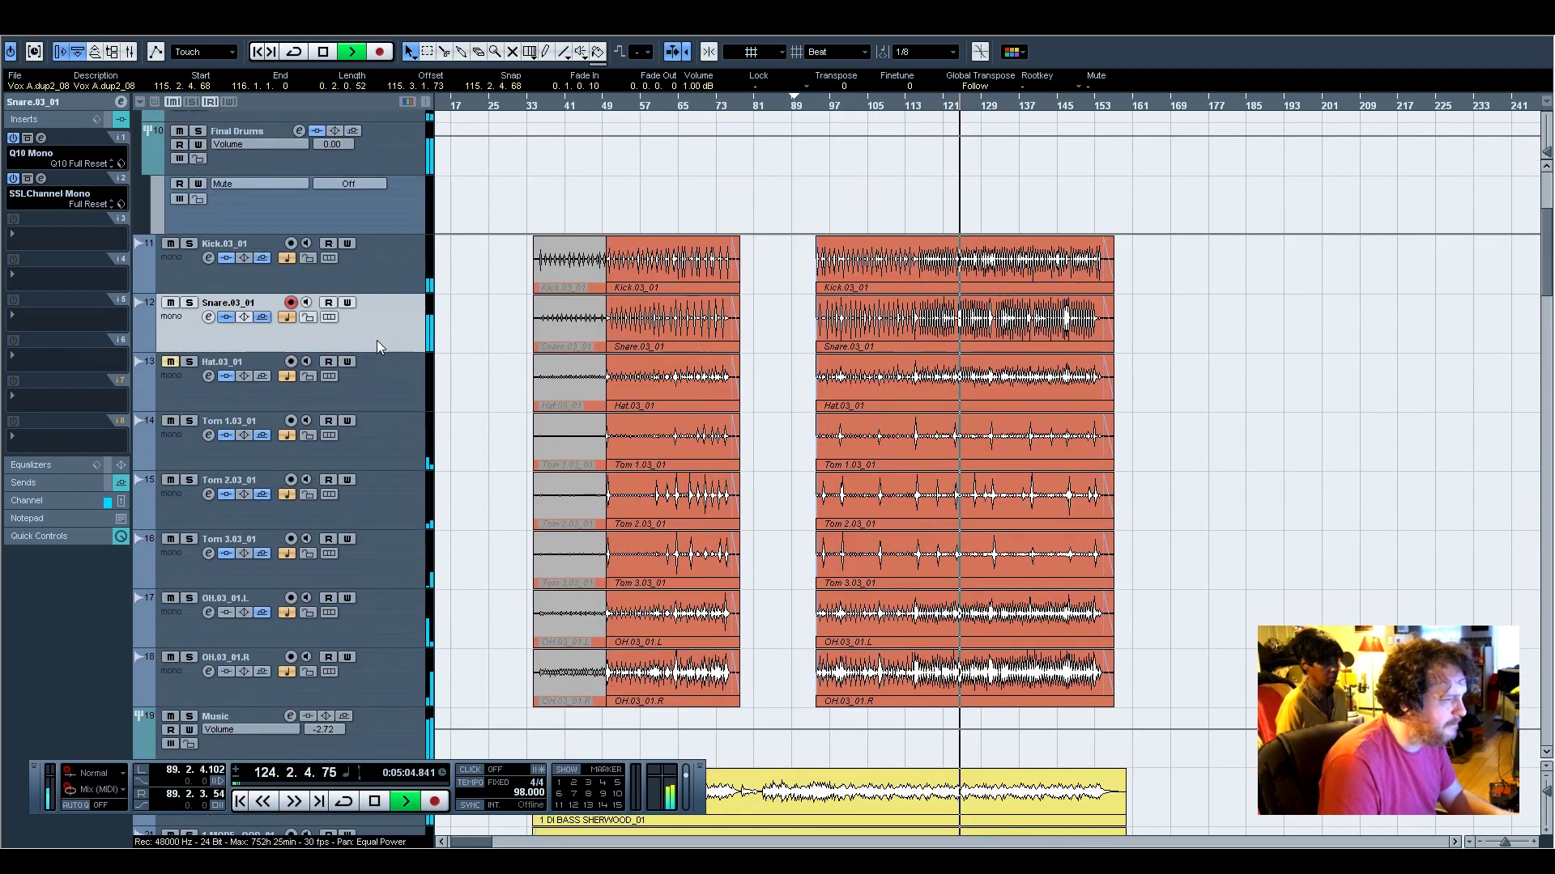
pyautogui.click(57, 502)
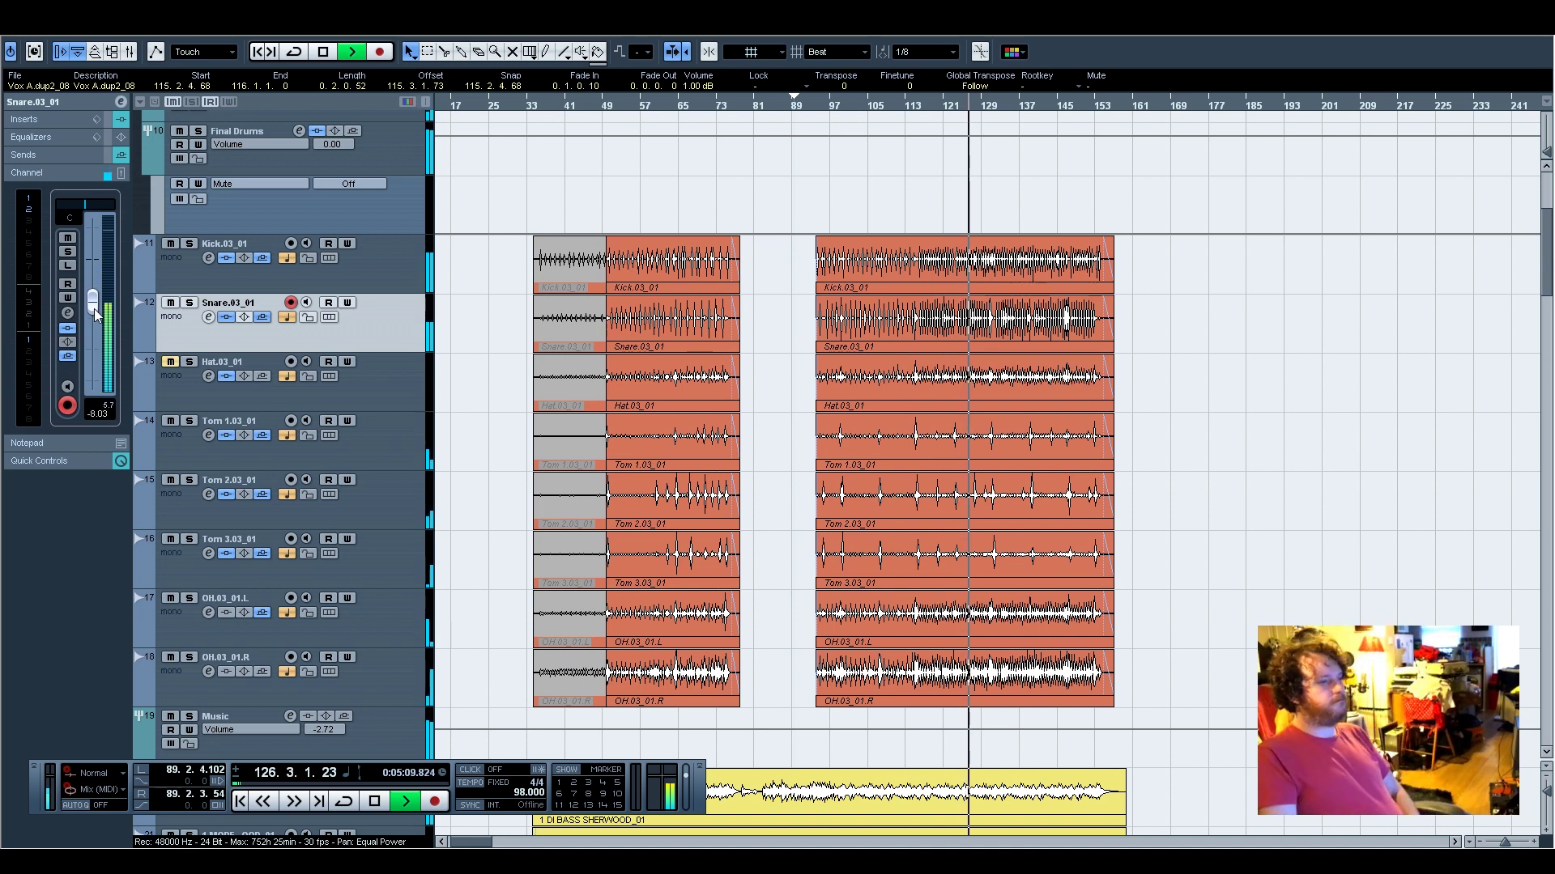
pyautogui.moveTo(95, 315); pyautogui.dragTo(95, 324)
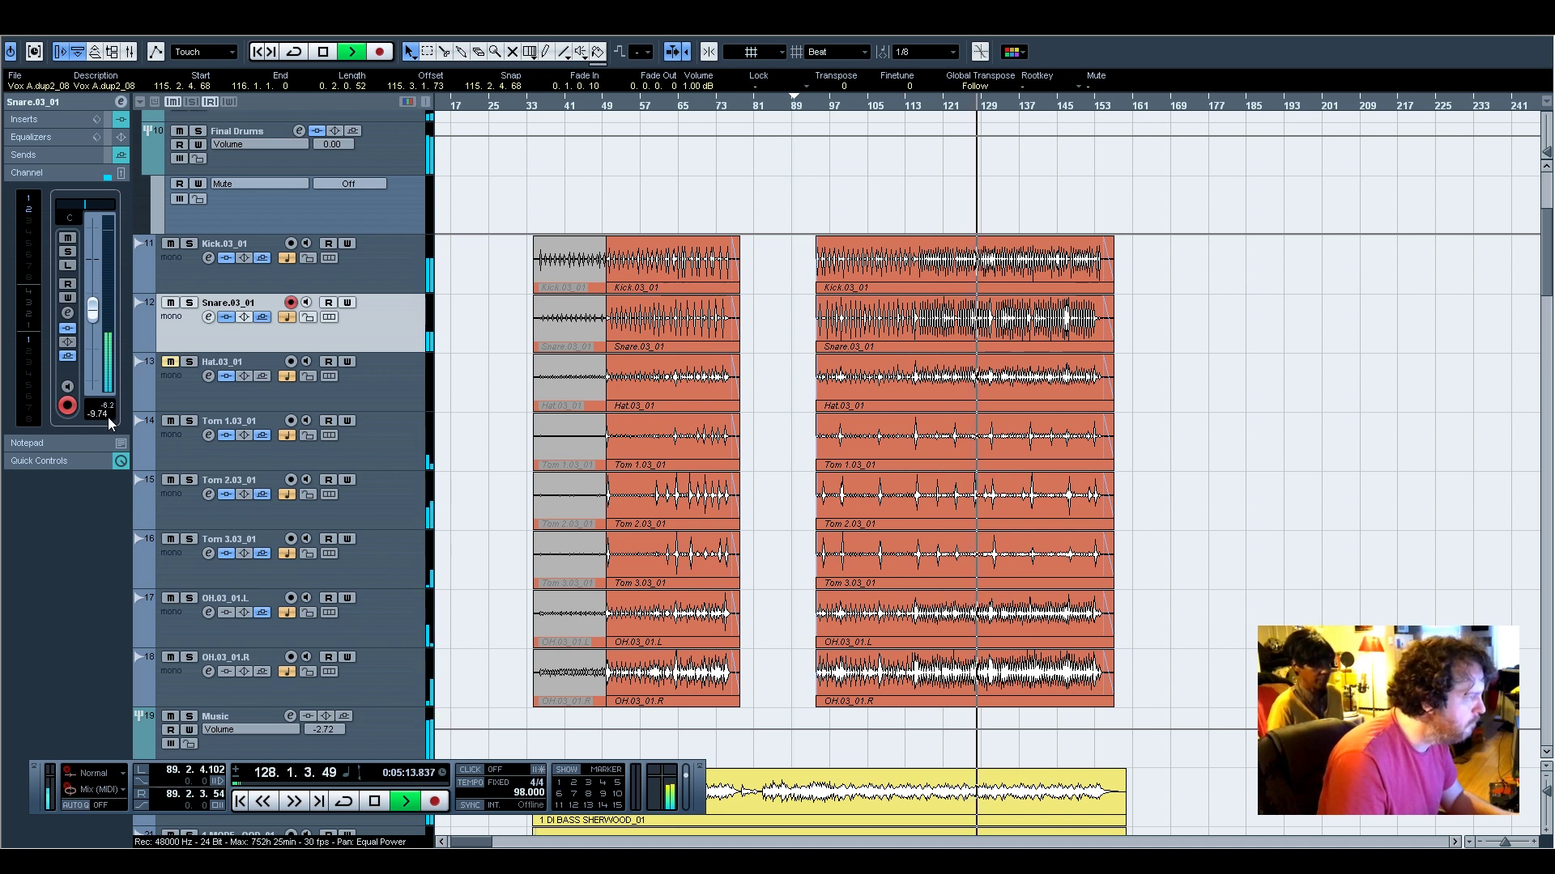
pyautogui.moveTo(94, 316); pyautogui.dragTo(90, 308)
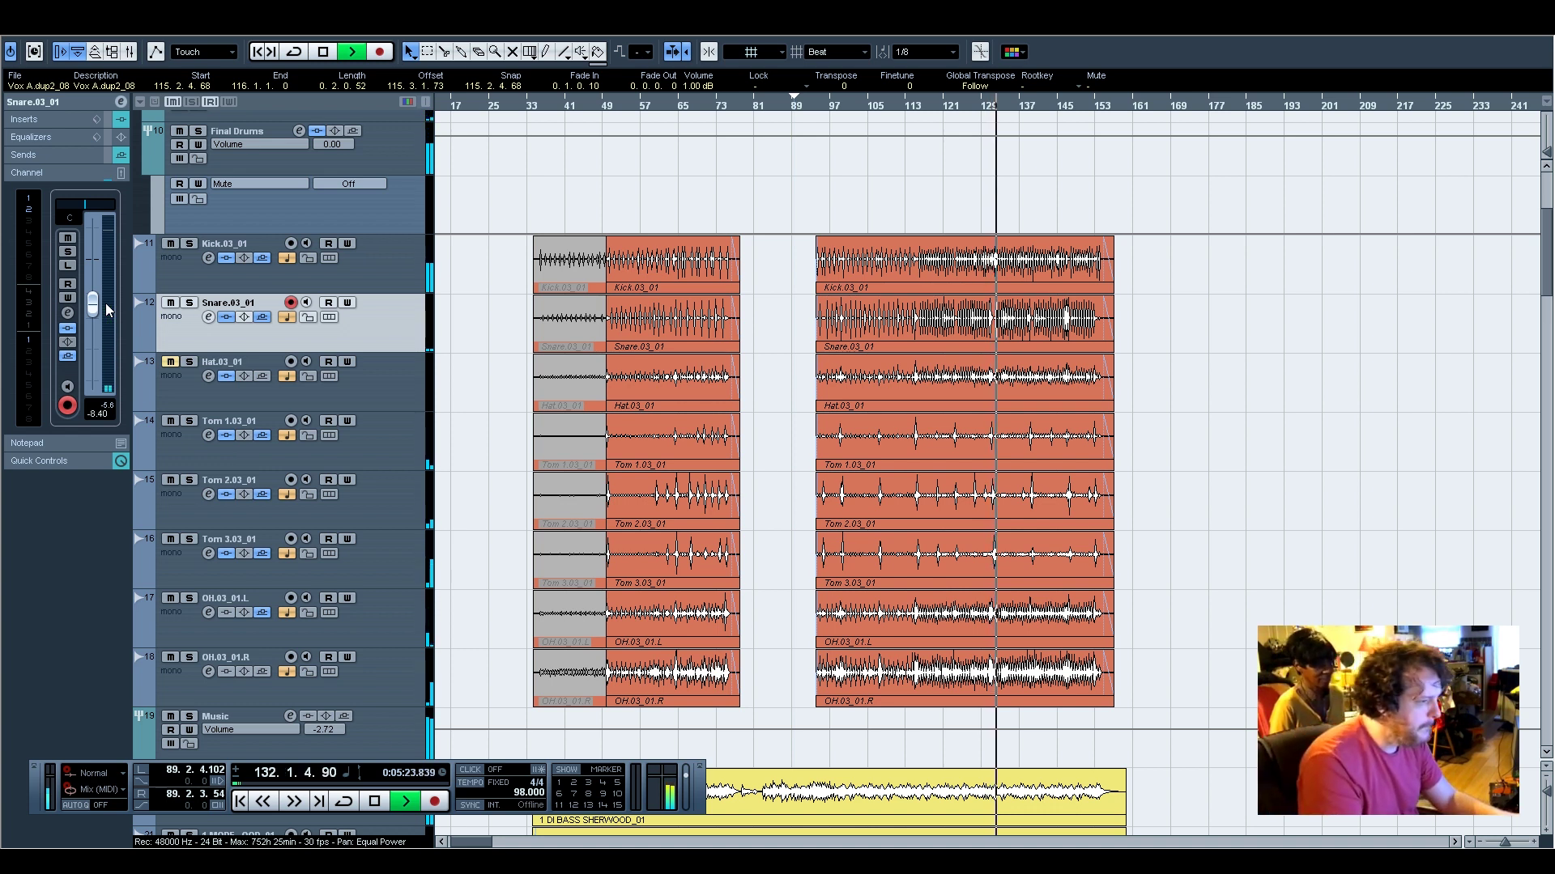
pyautogui.press('space')
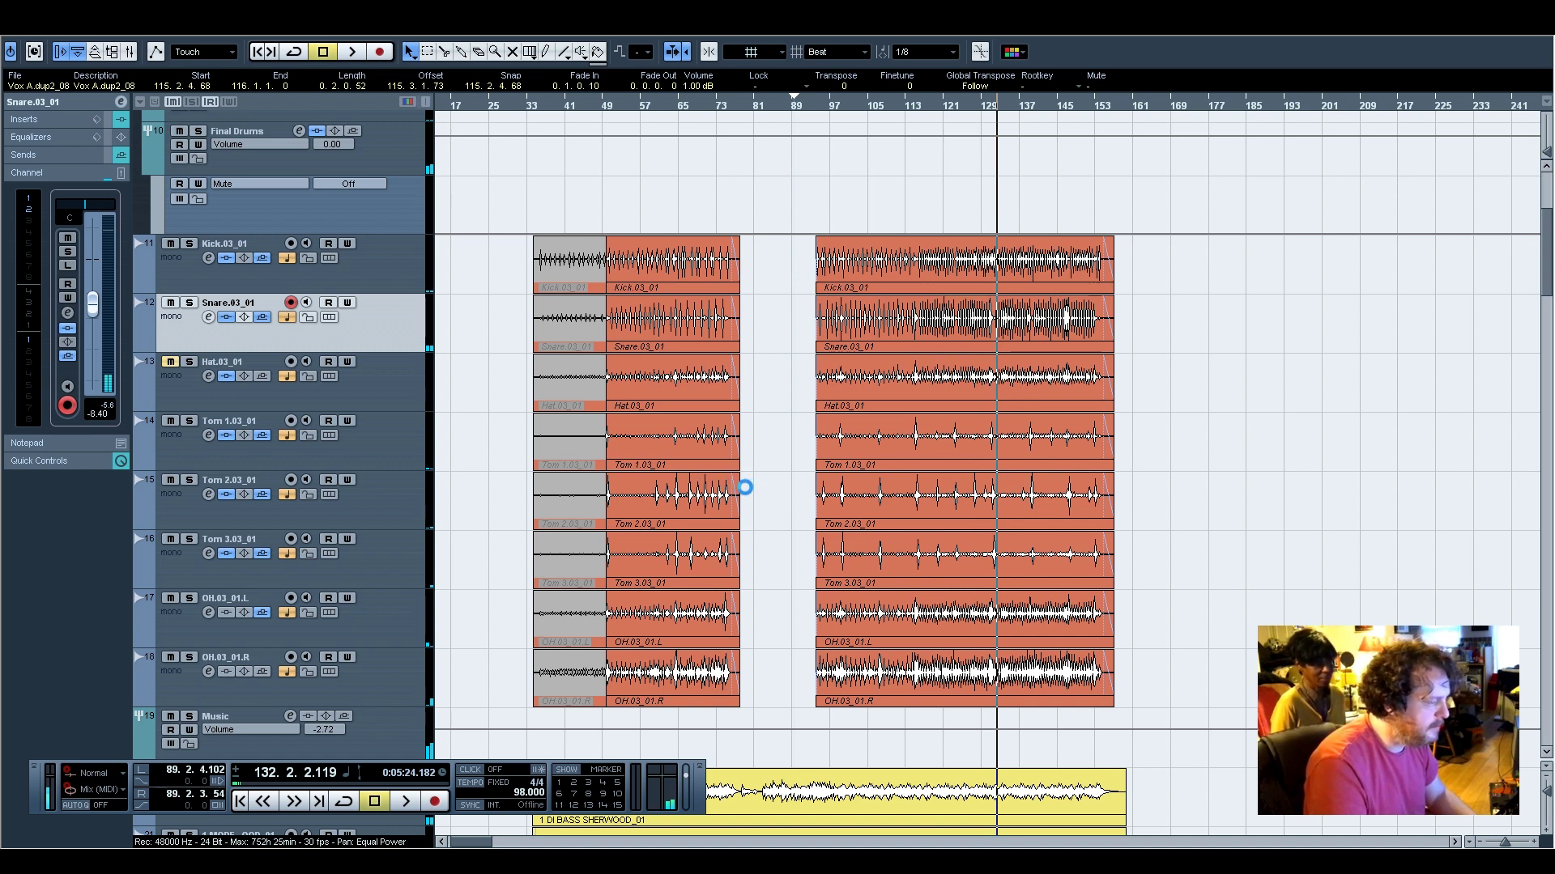
pyautogui.scroll(-12, 767, 485)
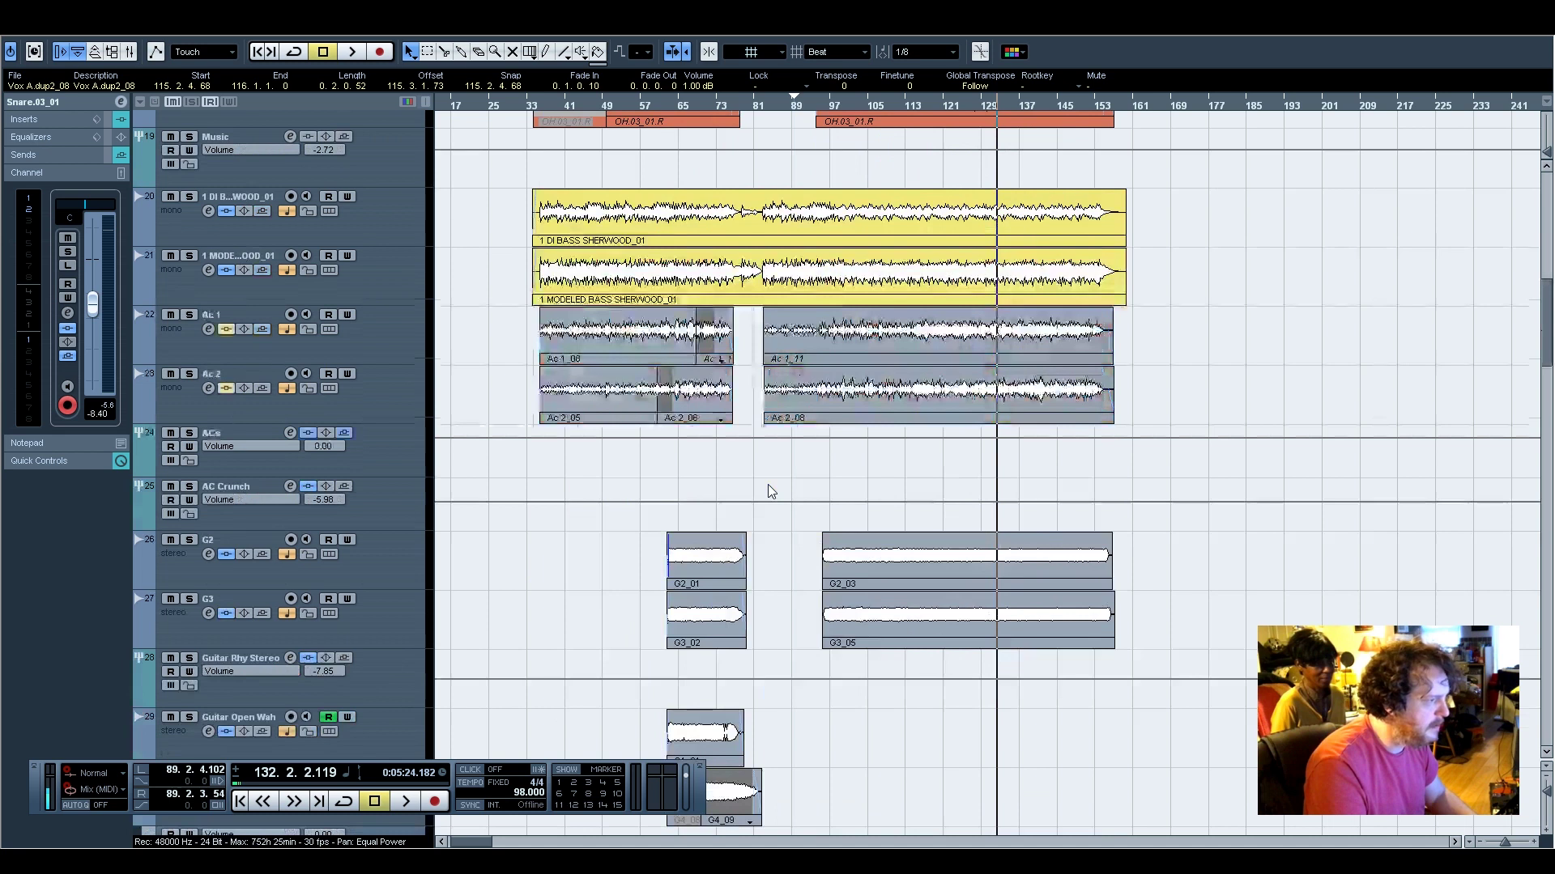
pyautogui.scroll(-15, 765, 487)
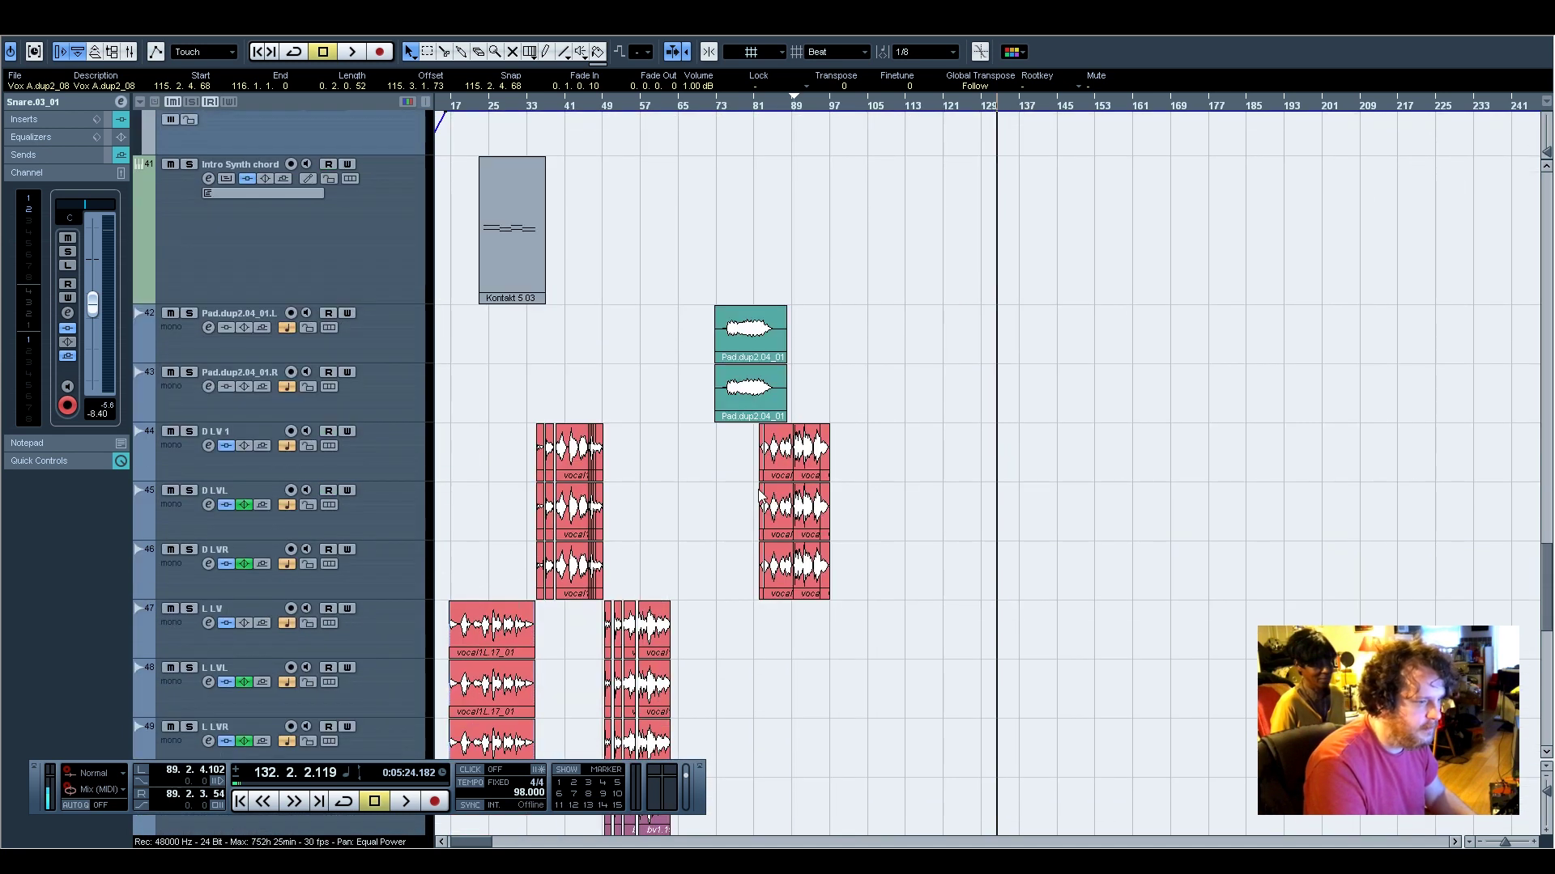
pyautogui.scroll(-5, 757, 492)
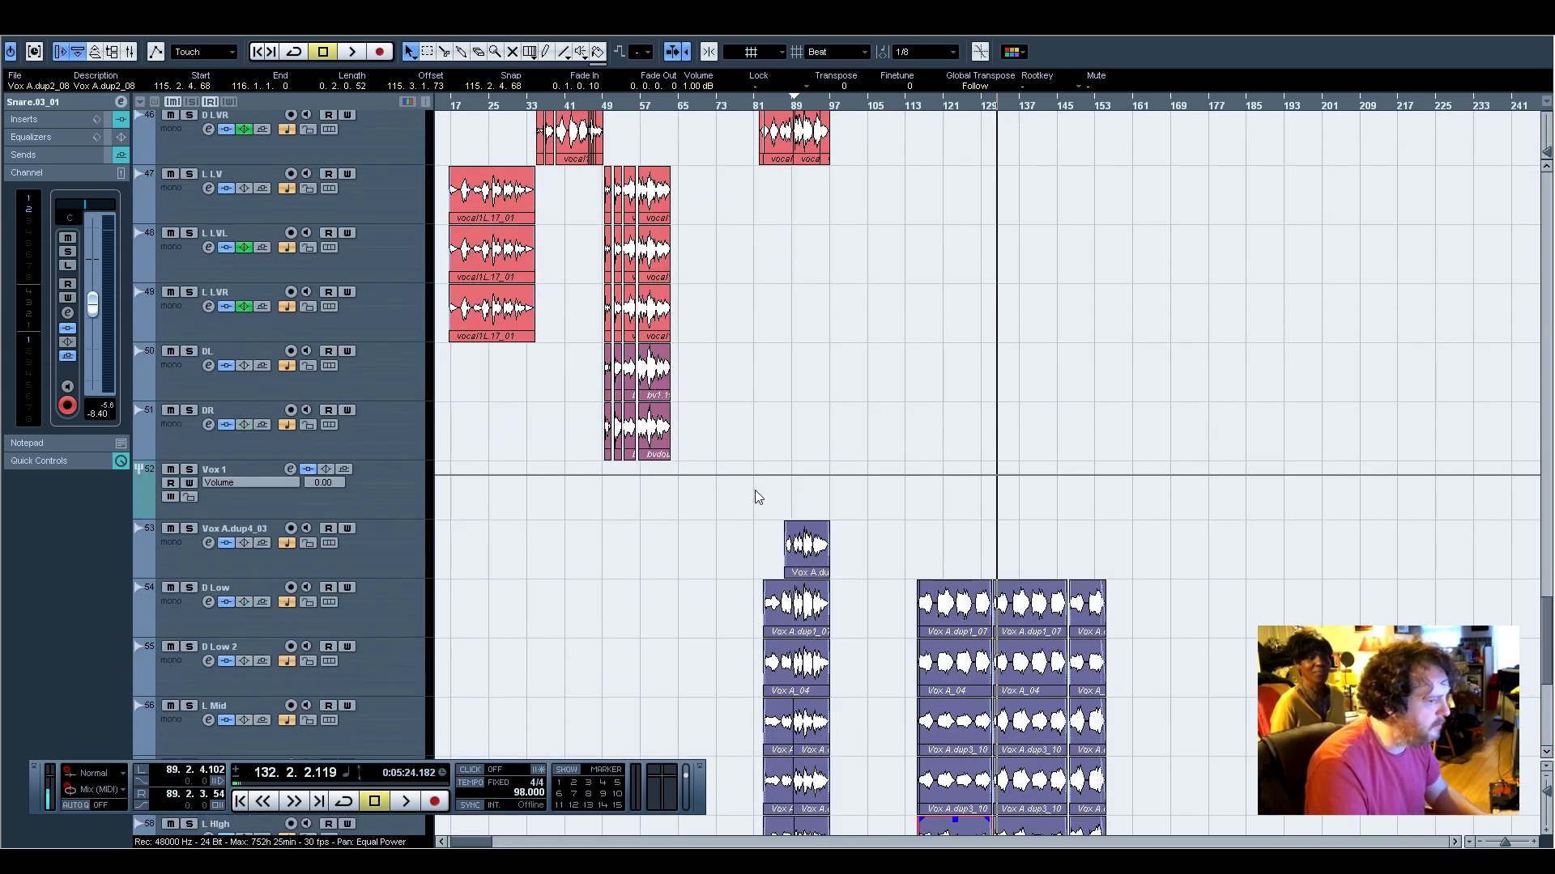
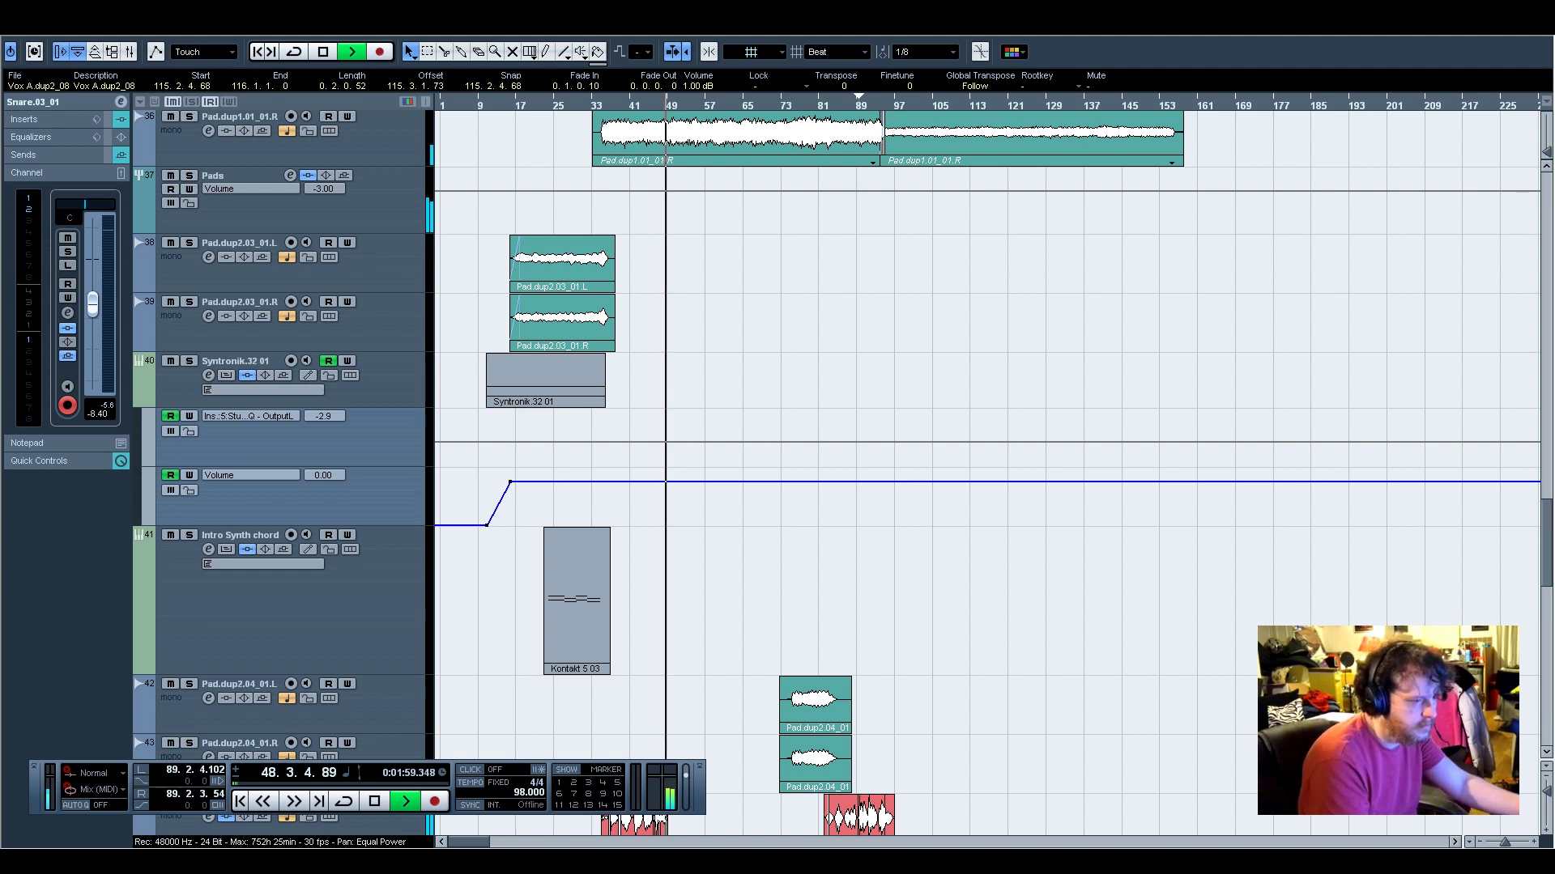
pyautogui.press('F2')
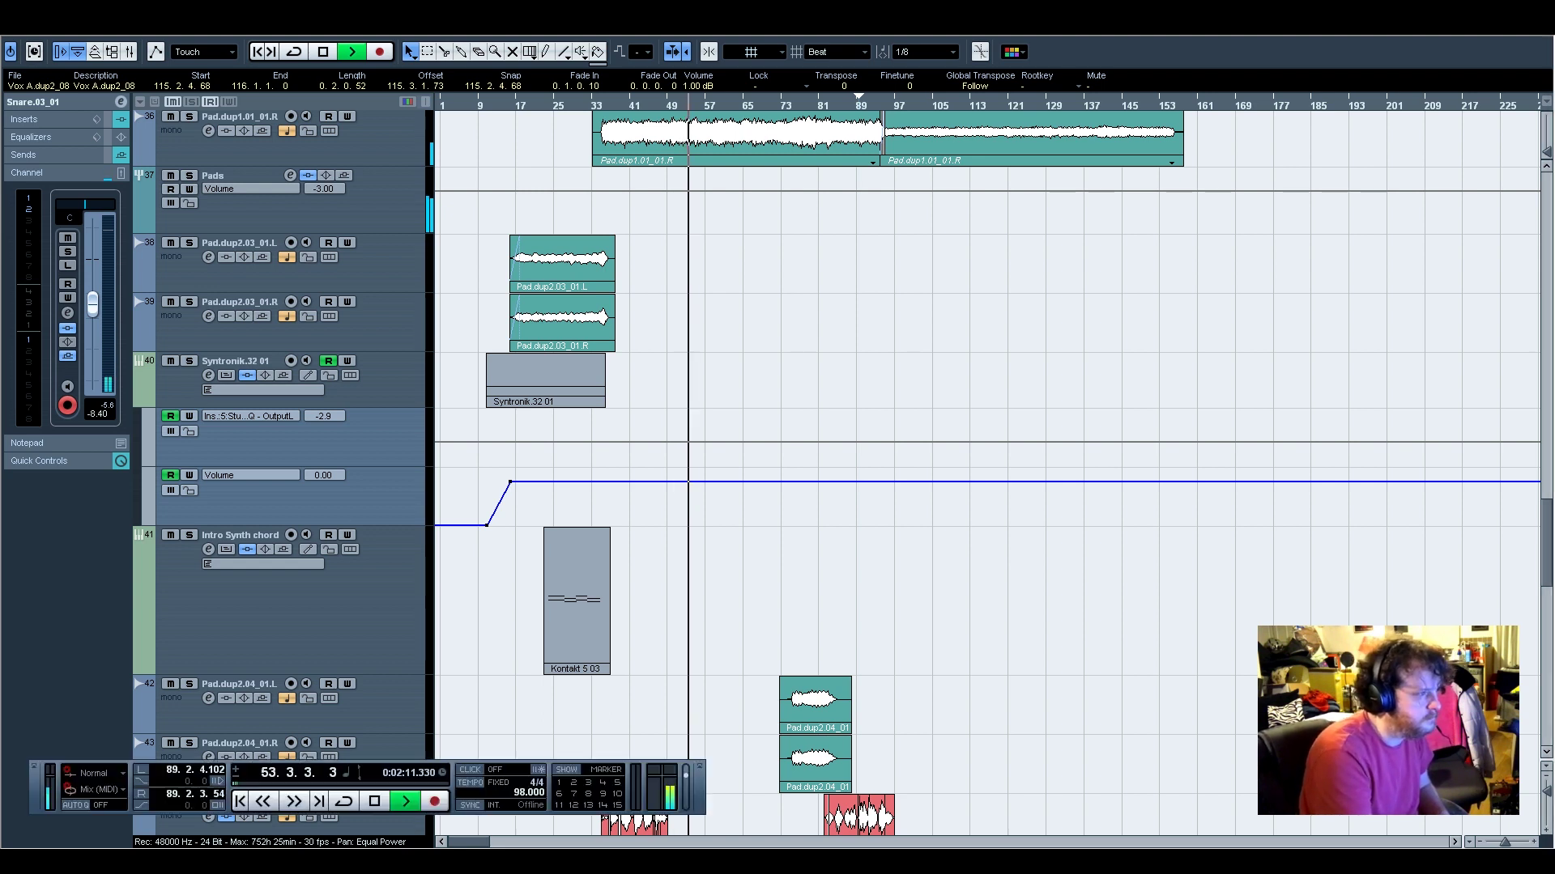
pyautogui.press('F2')
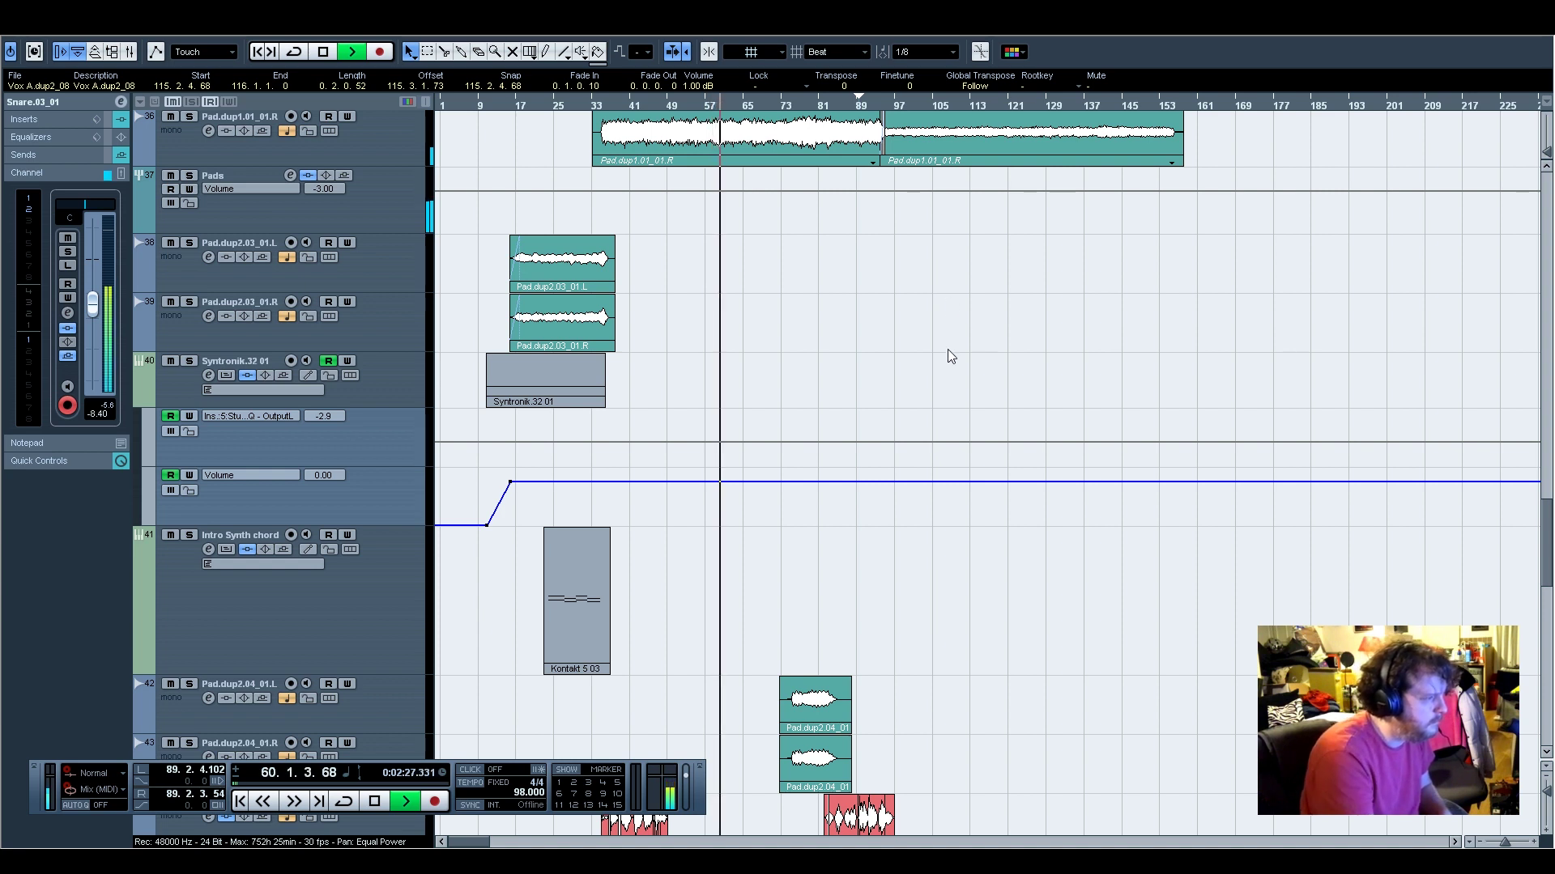
# Check the channel fader levels of the DI bass and modeled bass tracks during playback
pyautogui.scroll(8, 926, 369)
pyautogui.scroll(8, 925, 369)
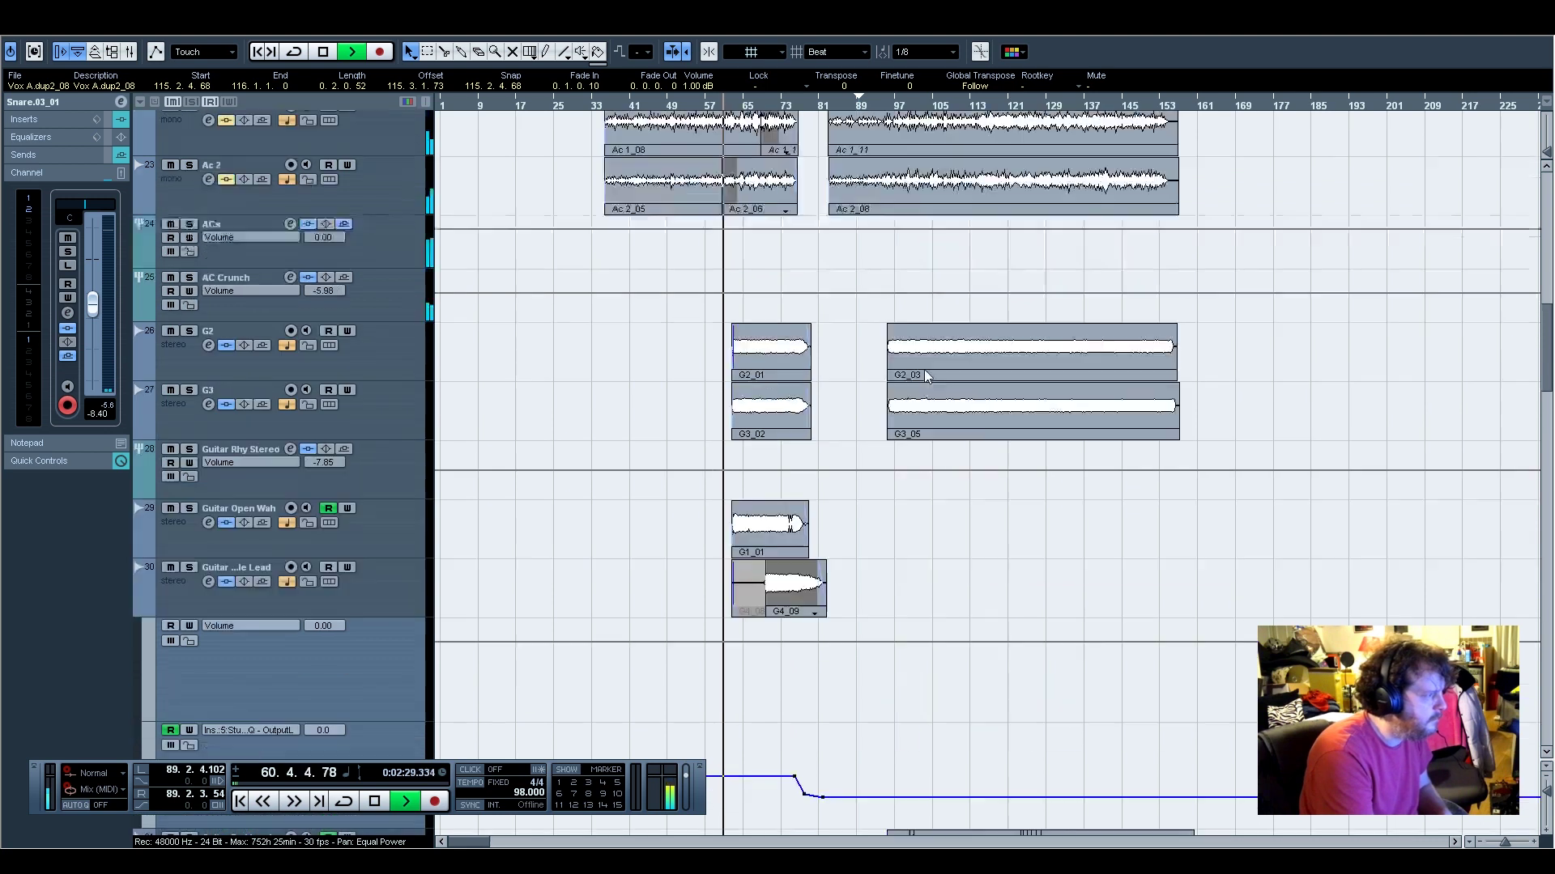
pyautogui.click(377, 309)
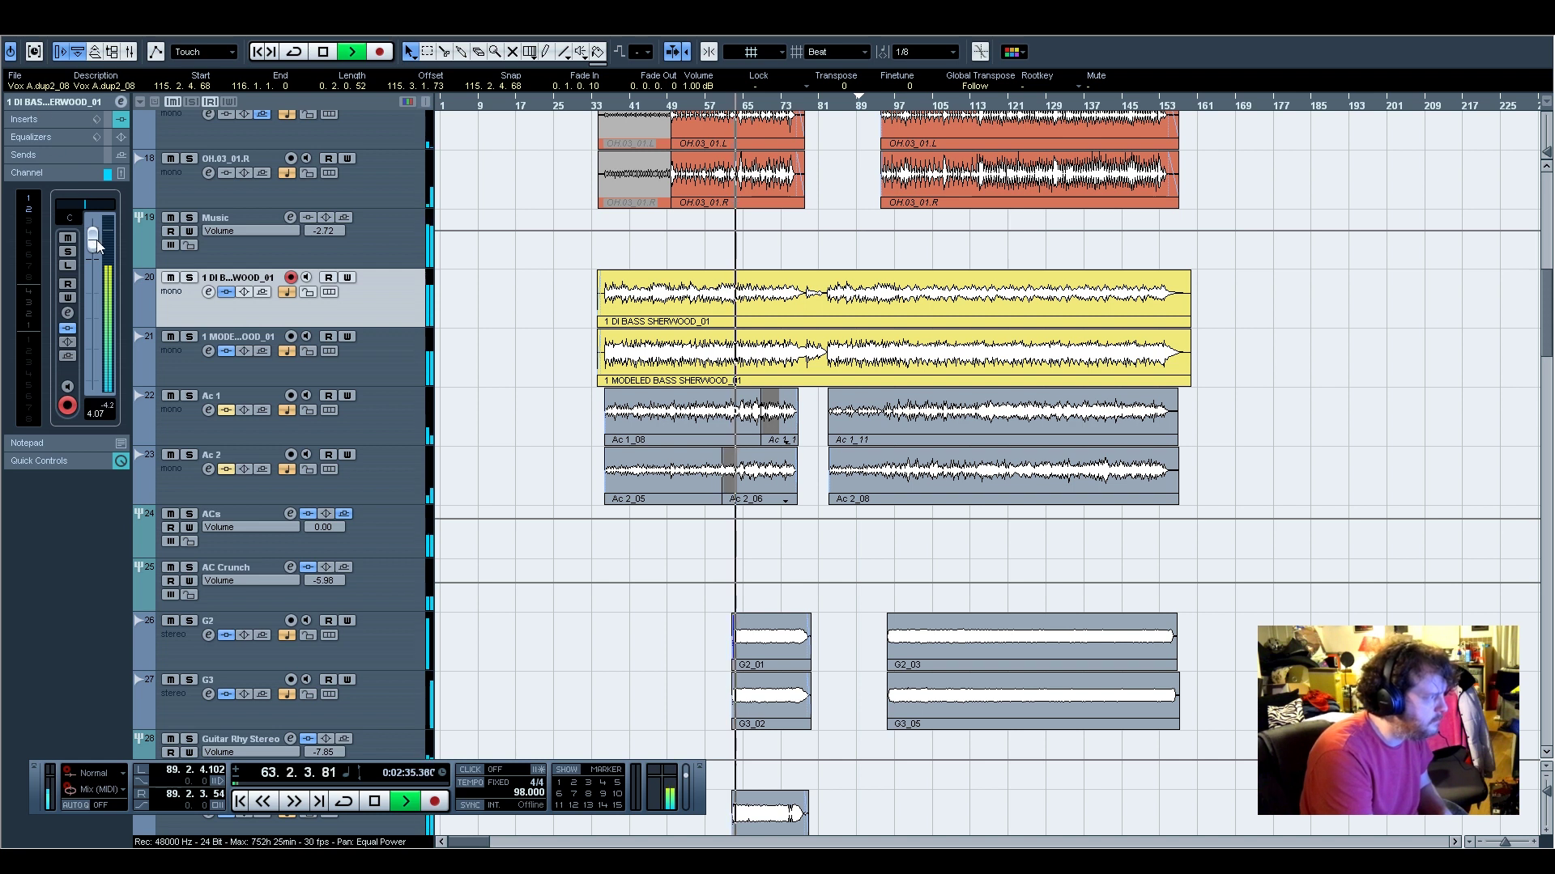
pyautogui.click(361, 358)
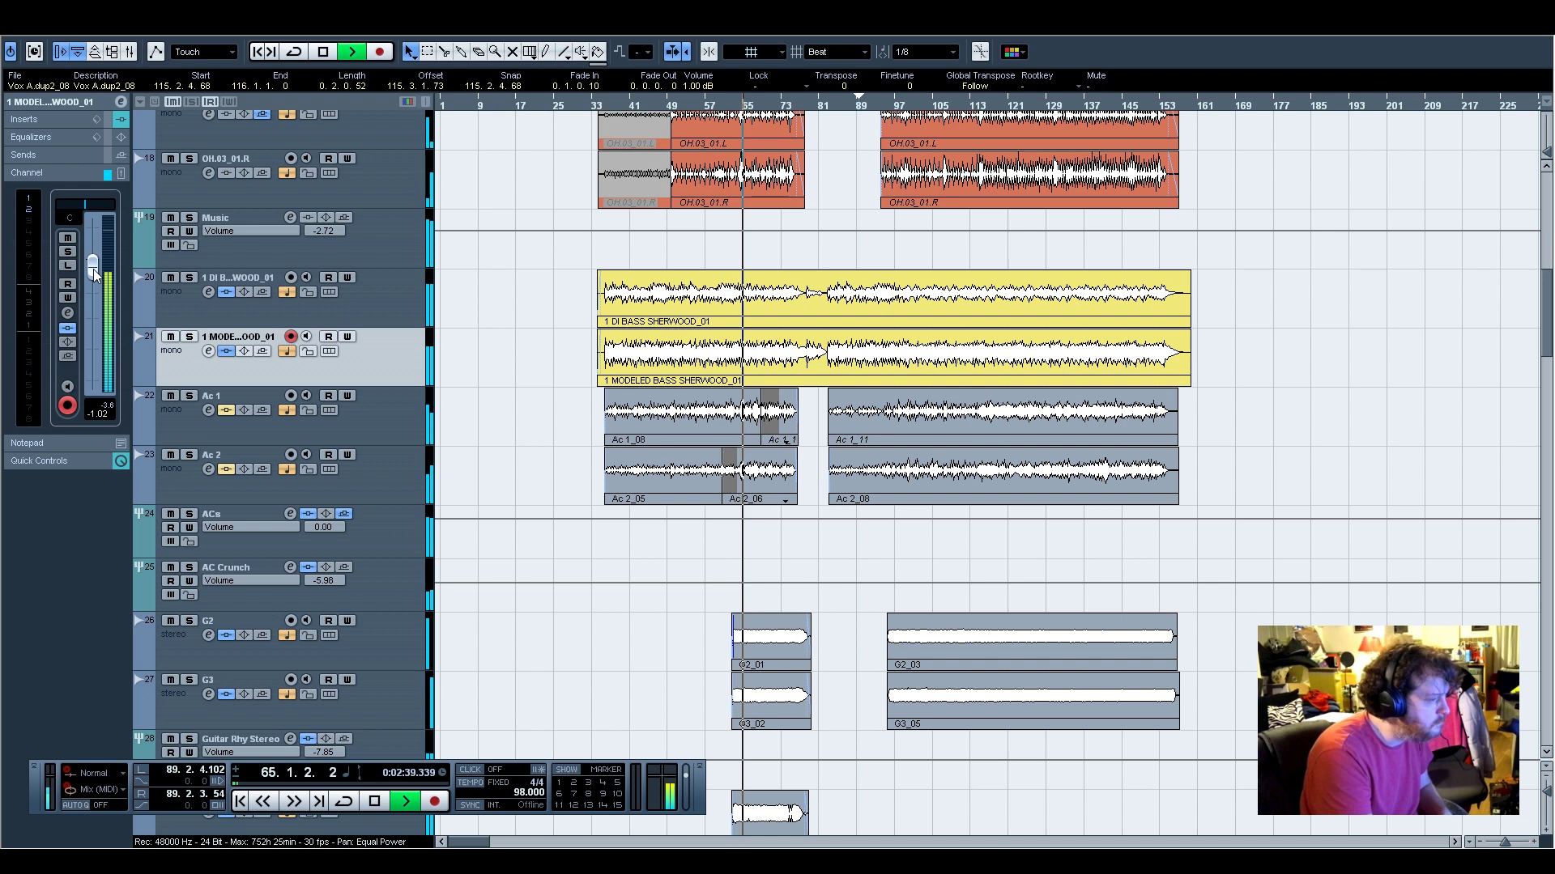
# Inspect the StudioEQ and second Q10 Stereo inserts on the Guitar Middle Lead track and close both plug-ins
pyautogui.scroll(-5, 601, 477)
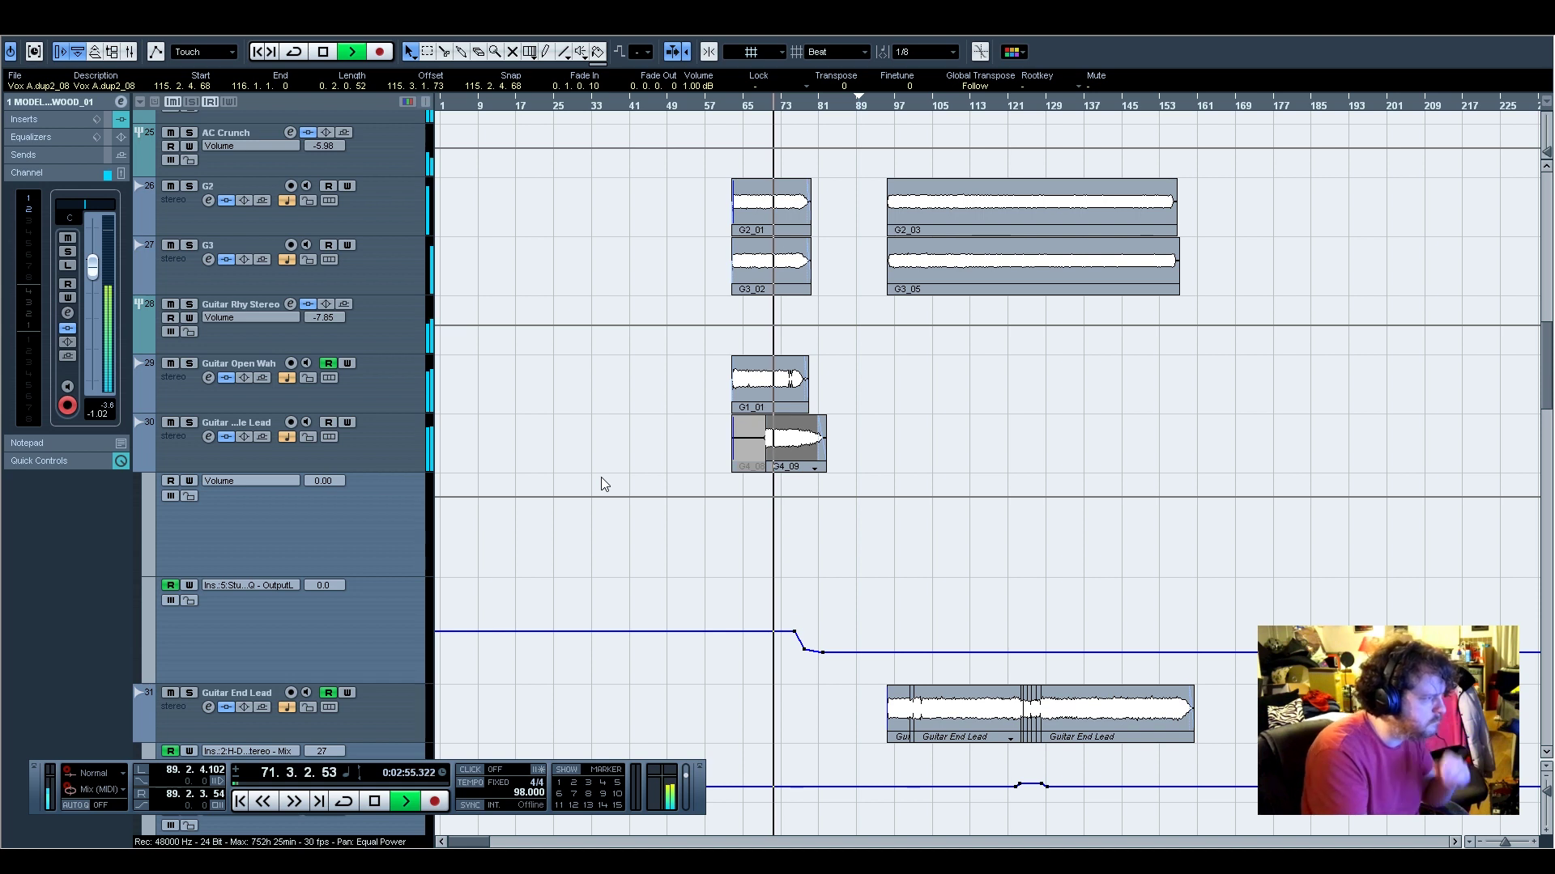
pyautogui.click(392, 451)
pyautogui.click(40, 120)
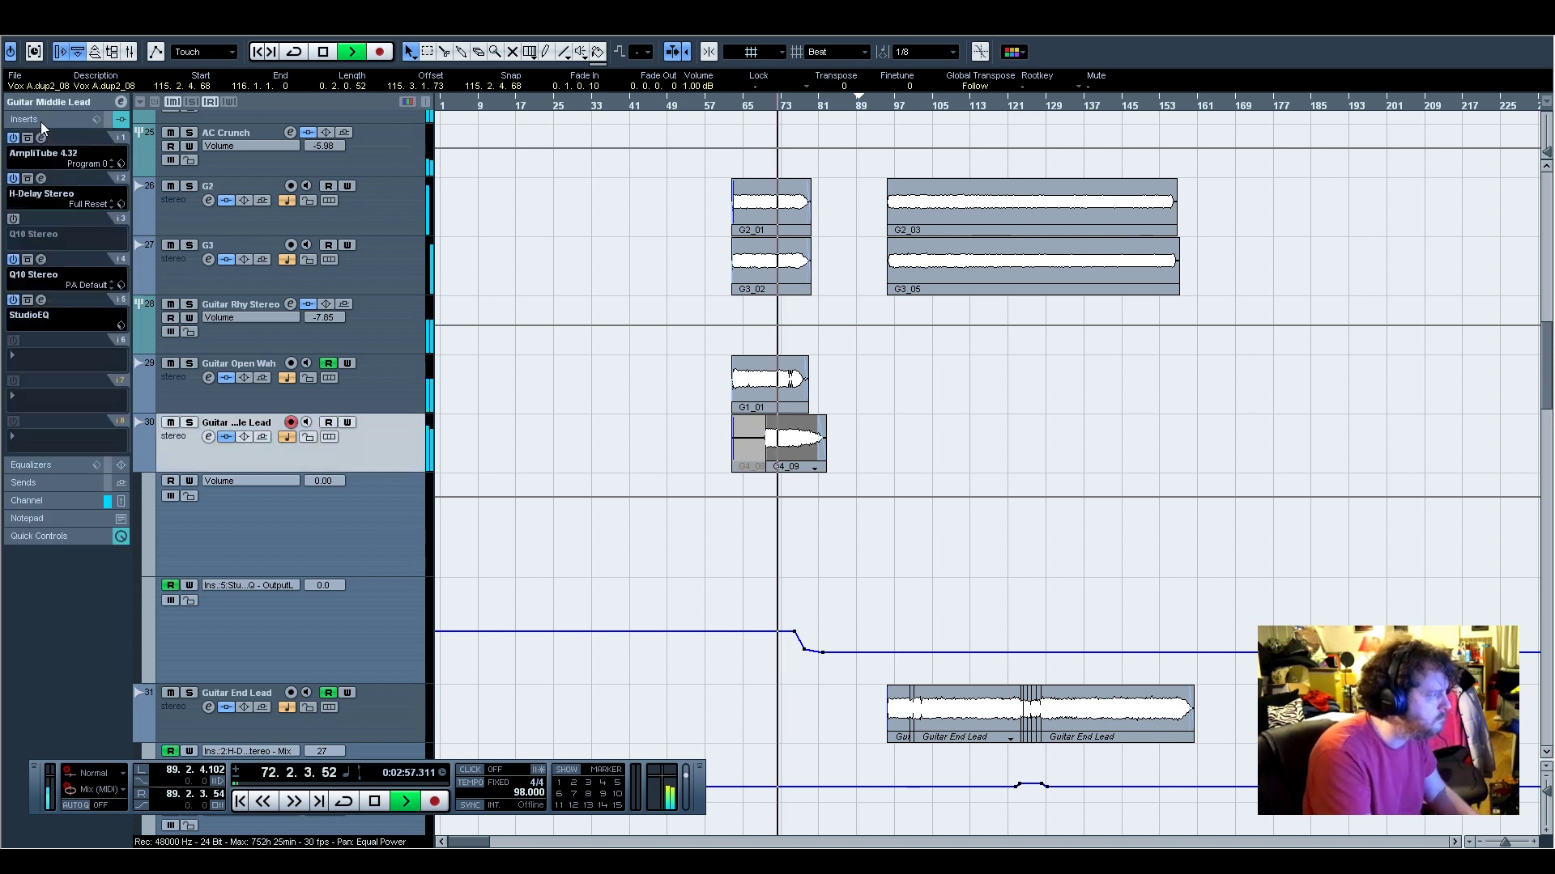
pyautogui.click(41, 300)
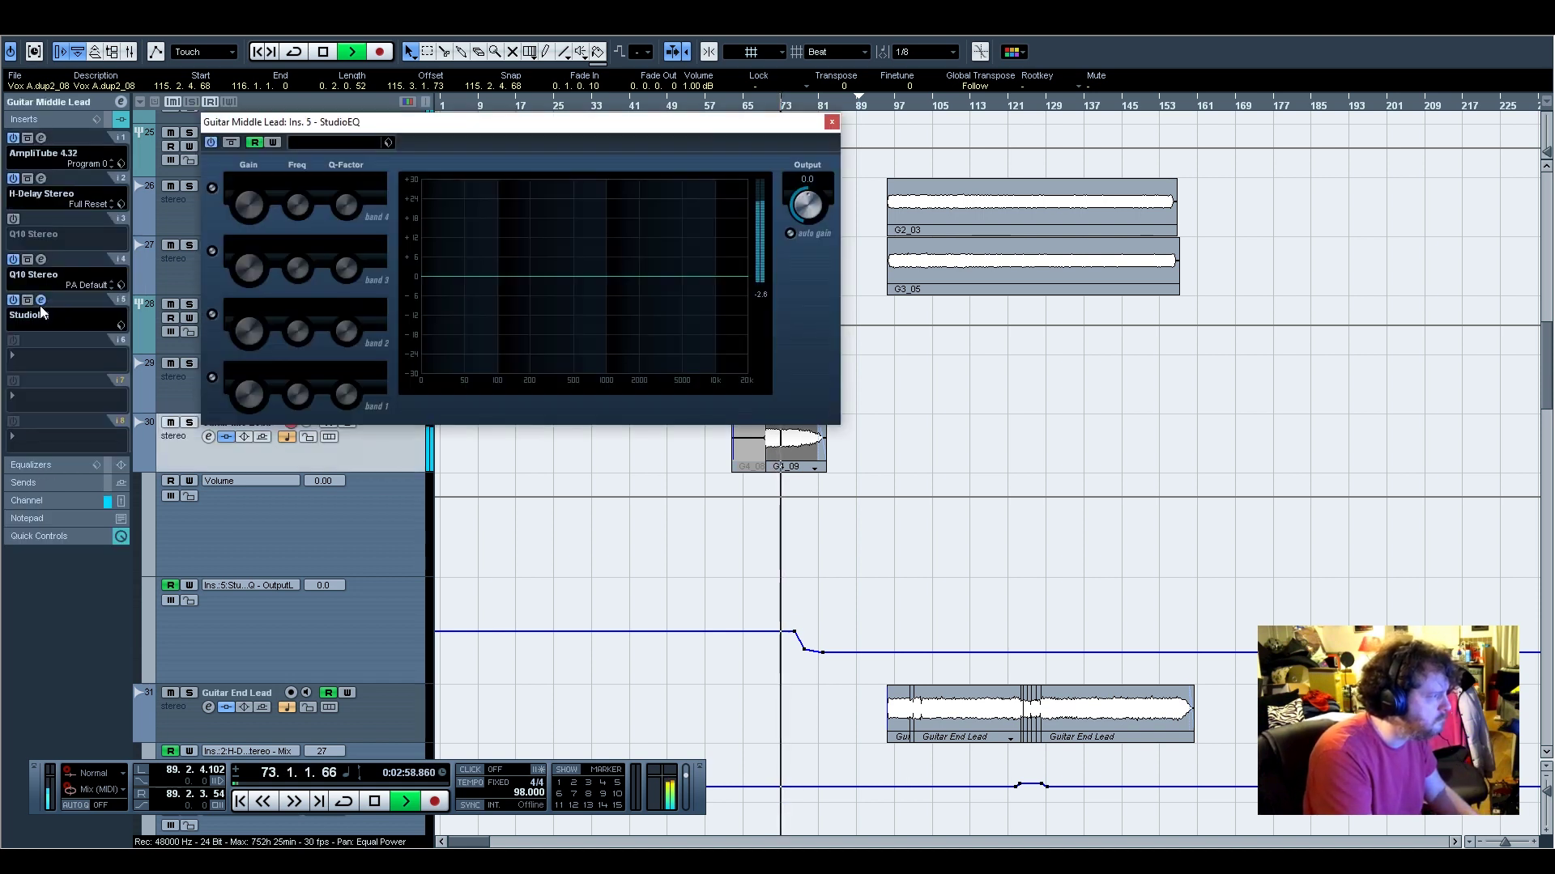
pyautogui.click(42, 260)
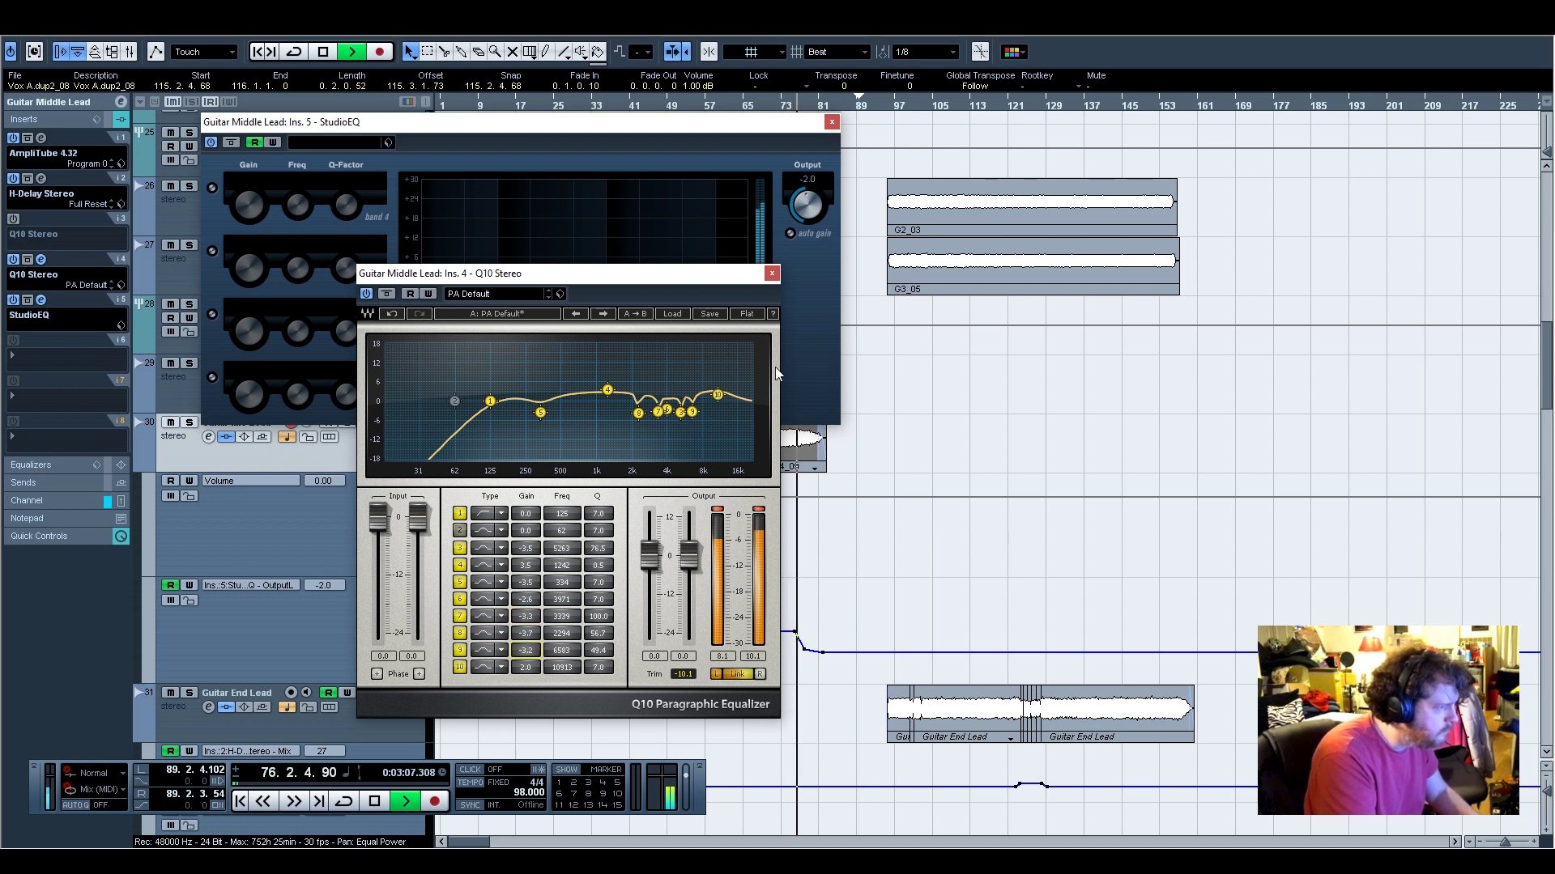
pyautogui.click(772, 273)
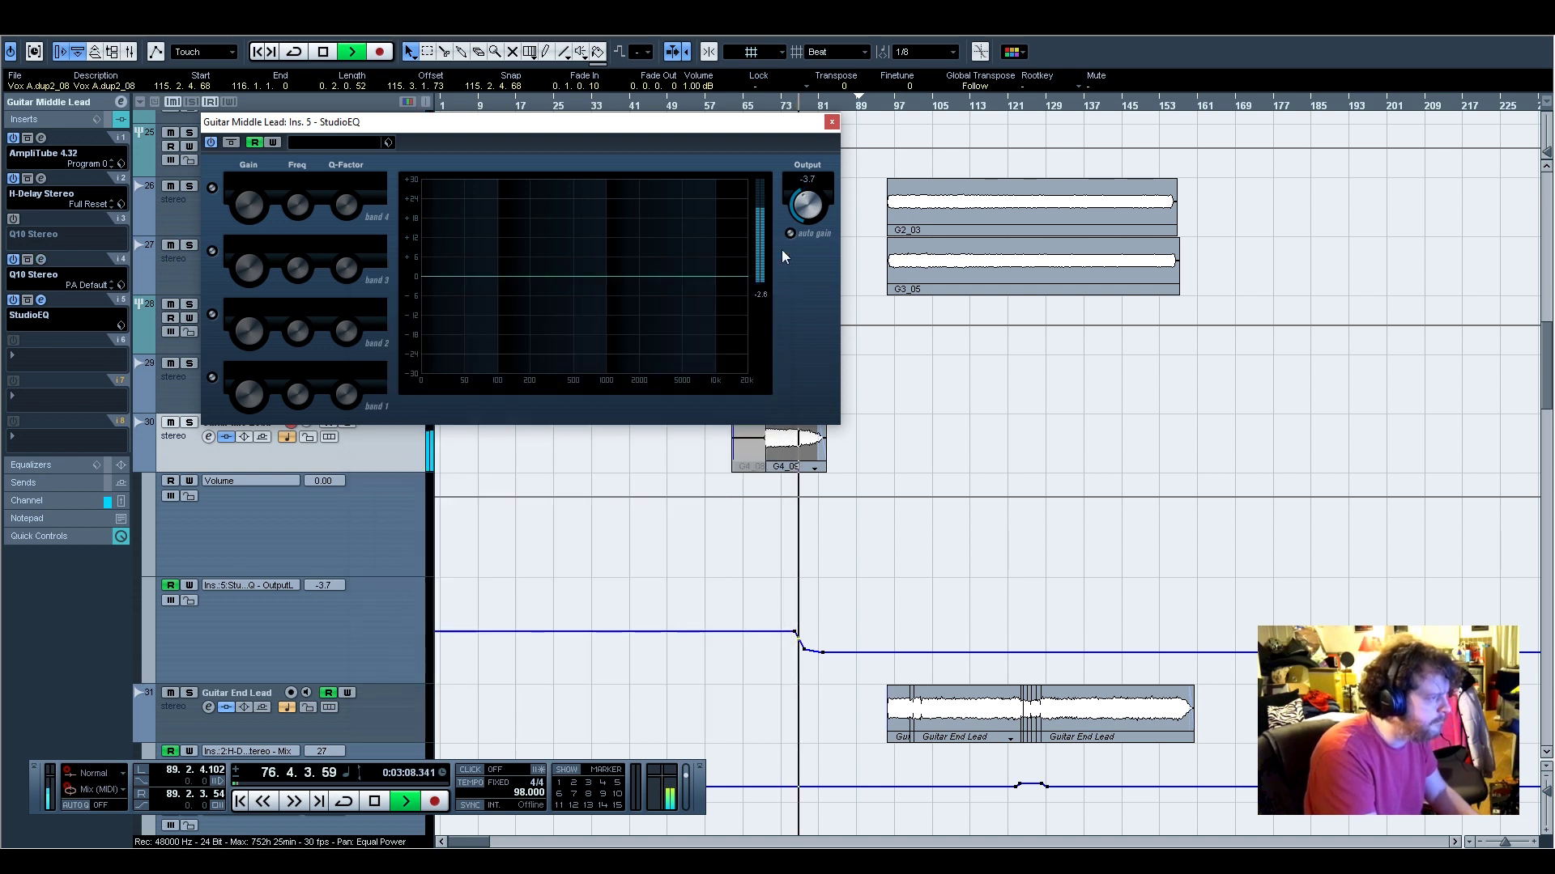
pyautogui.click(832, 123)
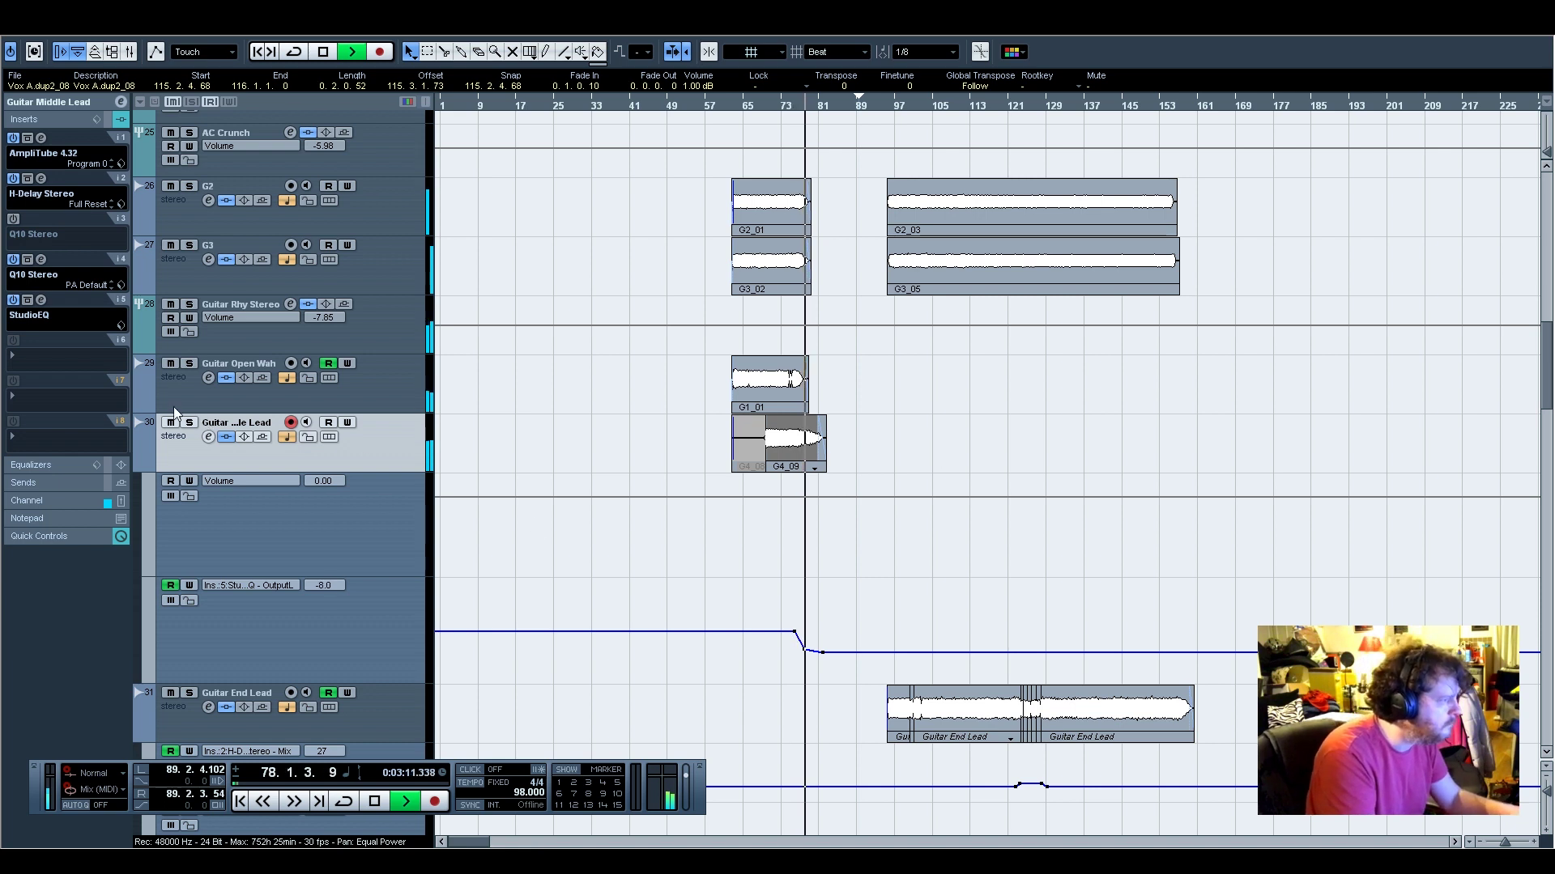
# Reveal the Guitar Open Wah track's automation and lower its volume curve to -6.39 dB from about bar 70 onward
pyautogui.click(141, 406)
pyautogui.moveTo(385, 434); pyautogui.dragTo(386, 515)
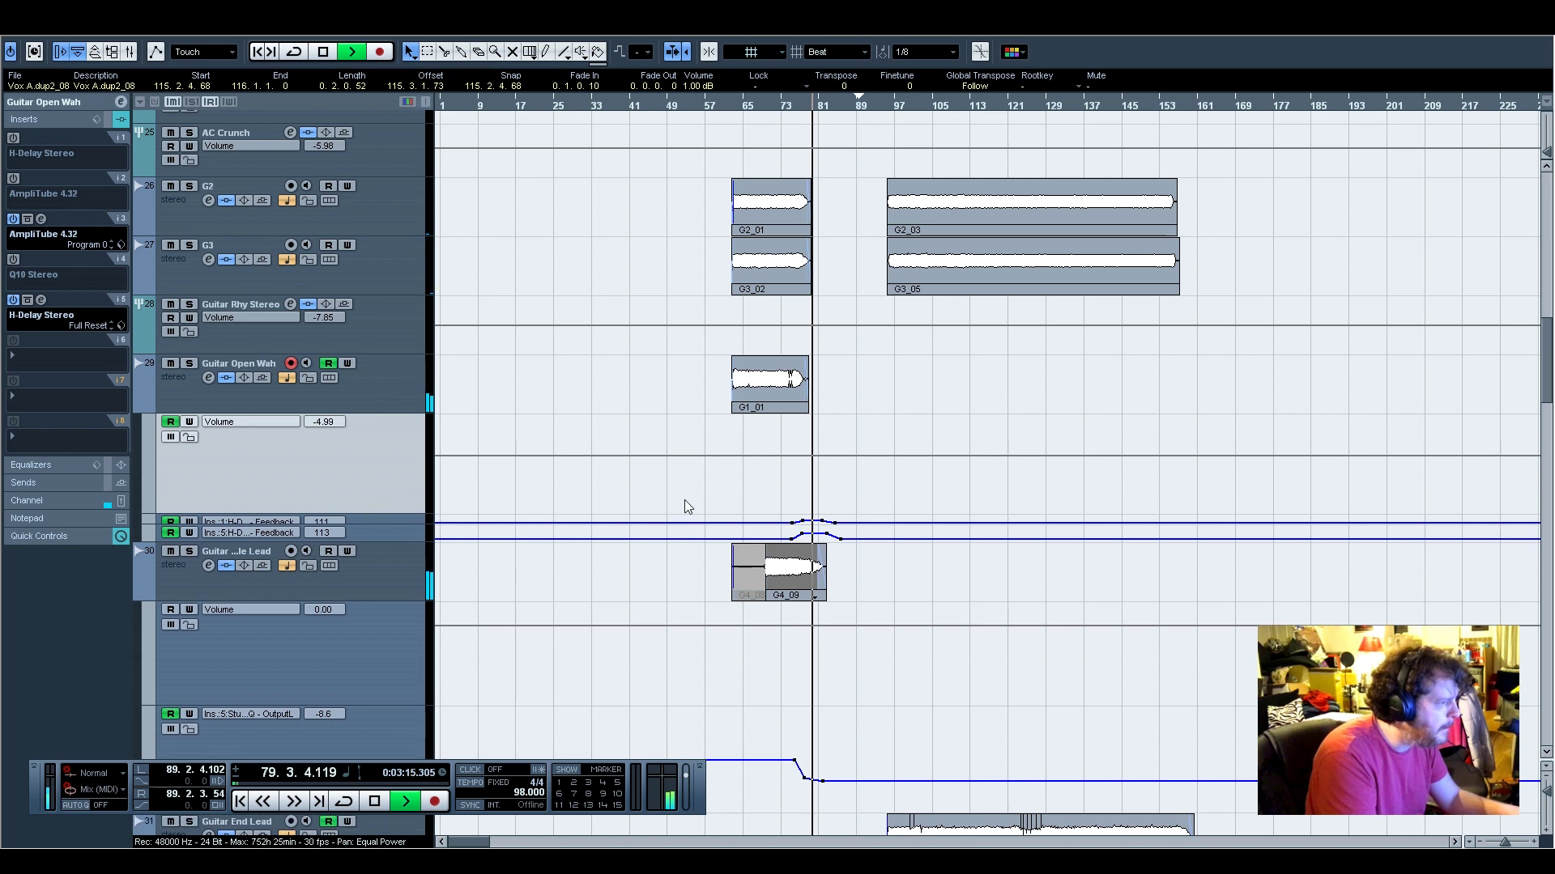
pyautogui.click(1536, 843)
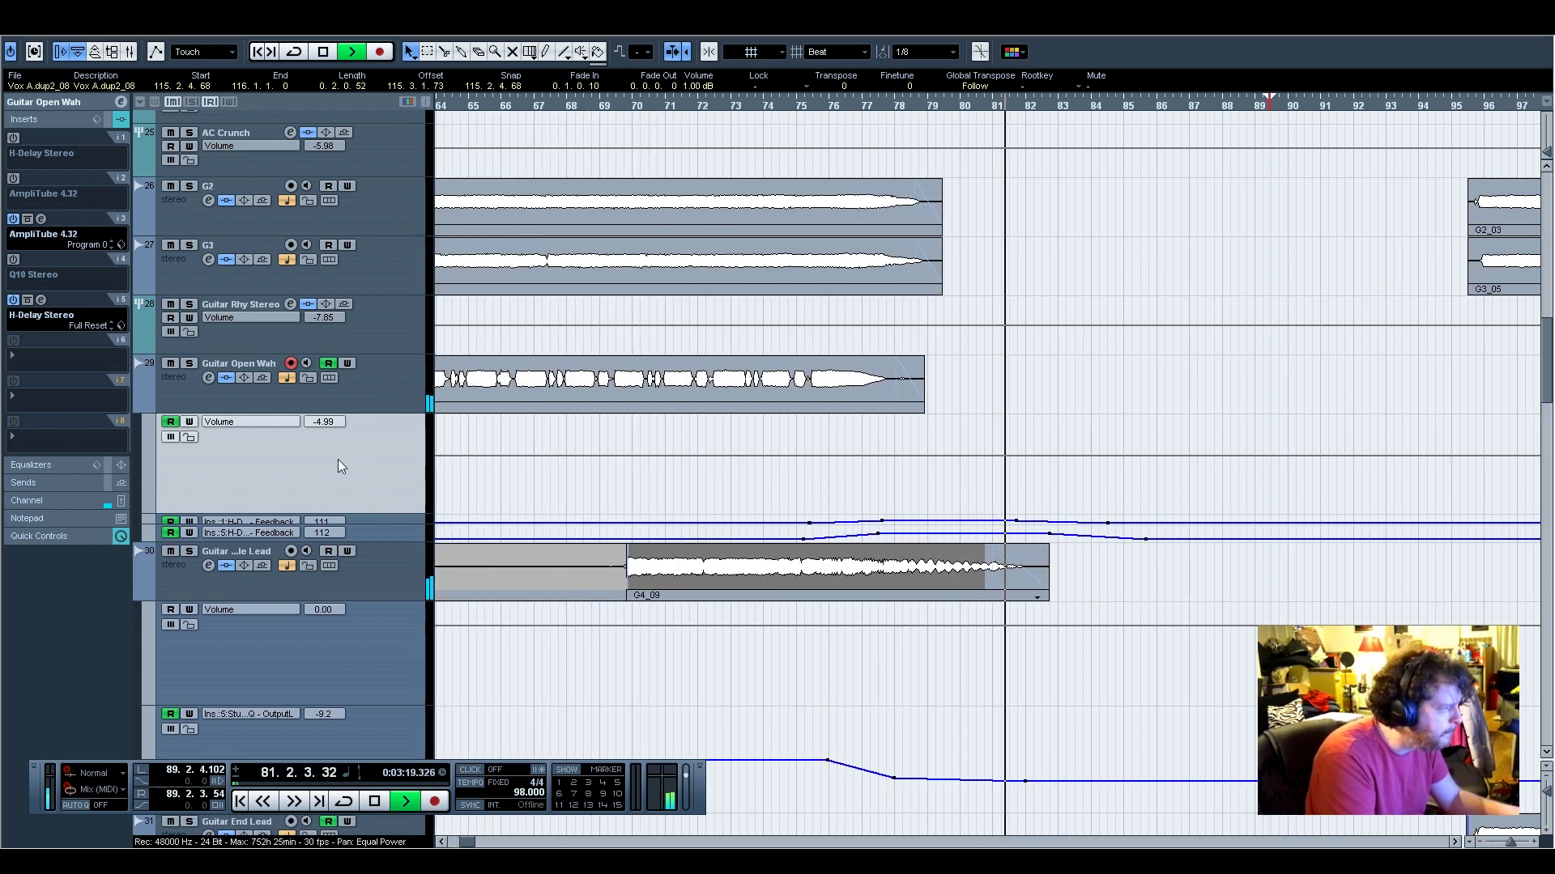
pyautogui.click(615, 457)
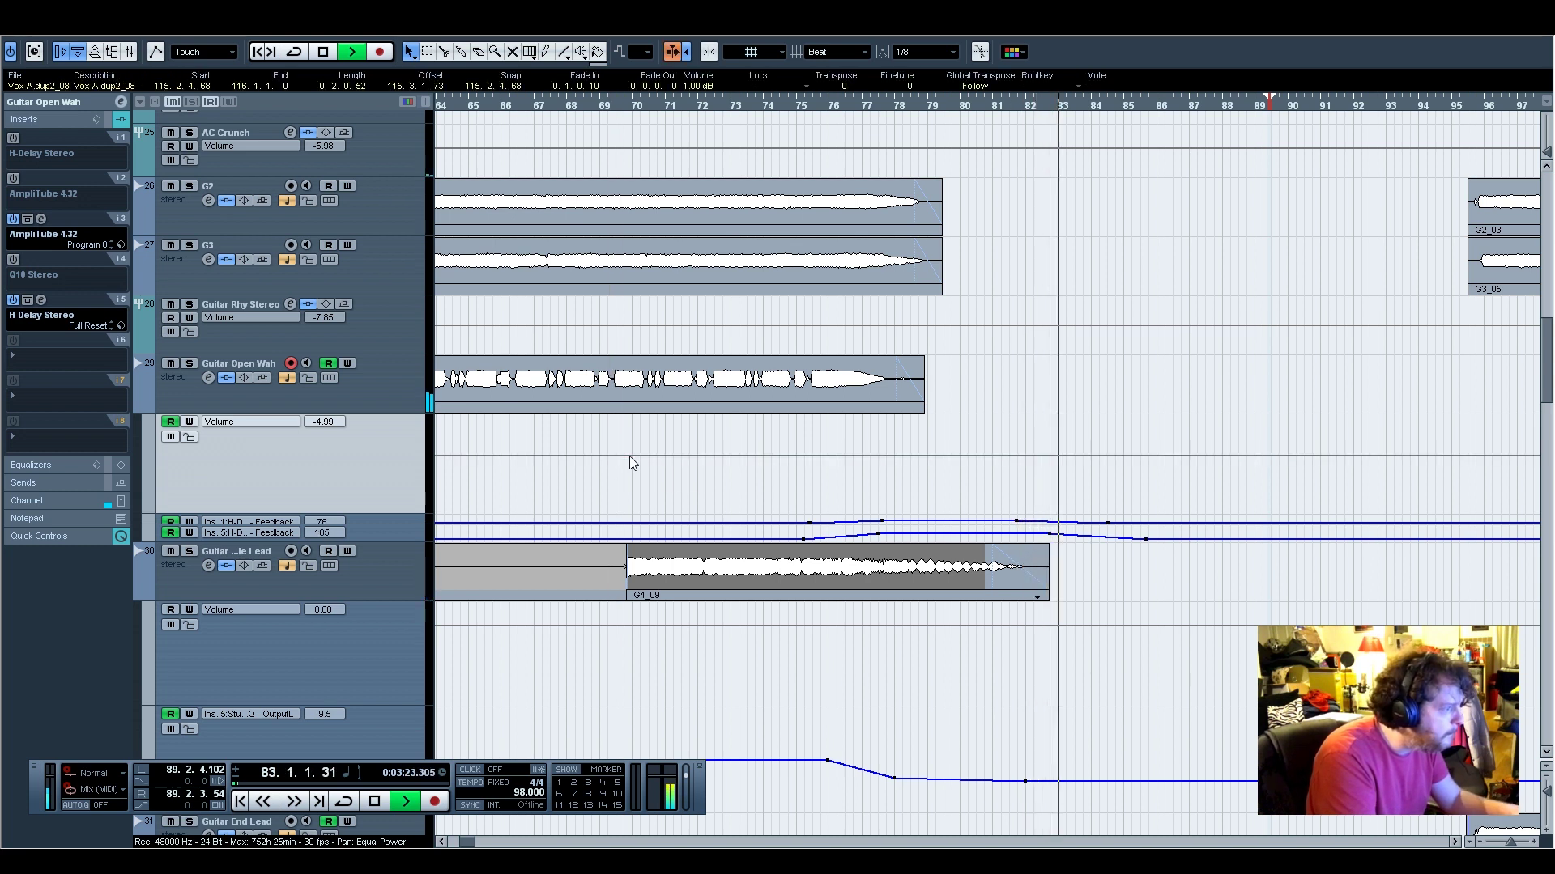
pyautogui.moveTo(633, 456); pyautogui.dragTo(640, 466)
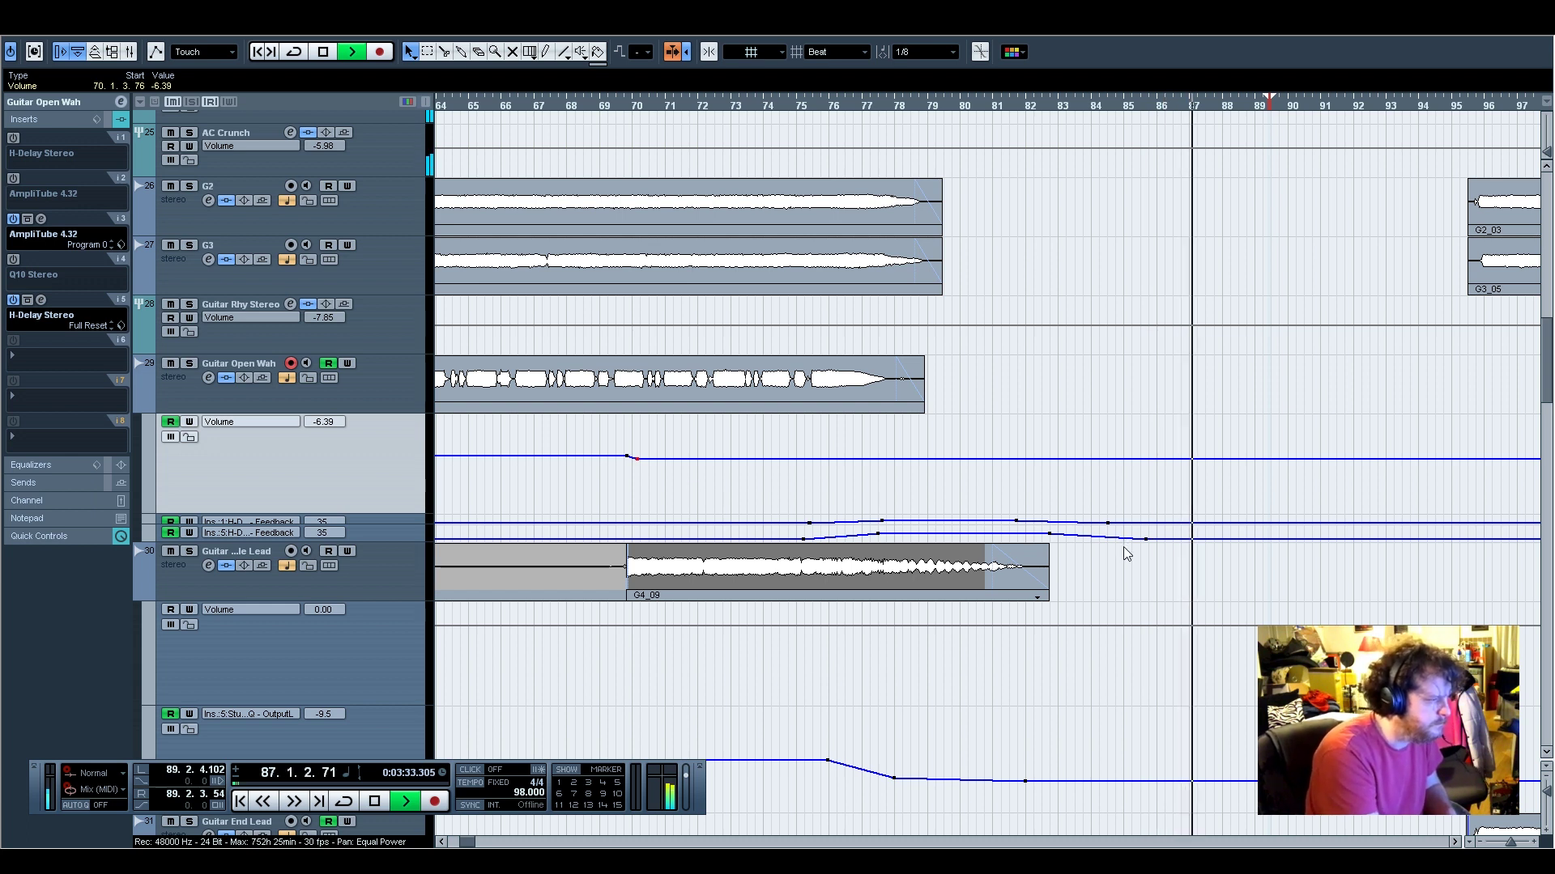
pyautogui.click(1454, 843)
pyautogui.click(1454, 843)
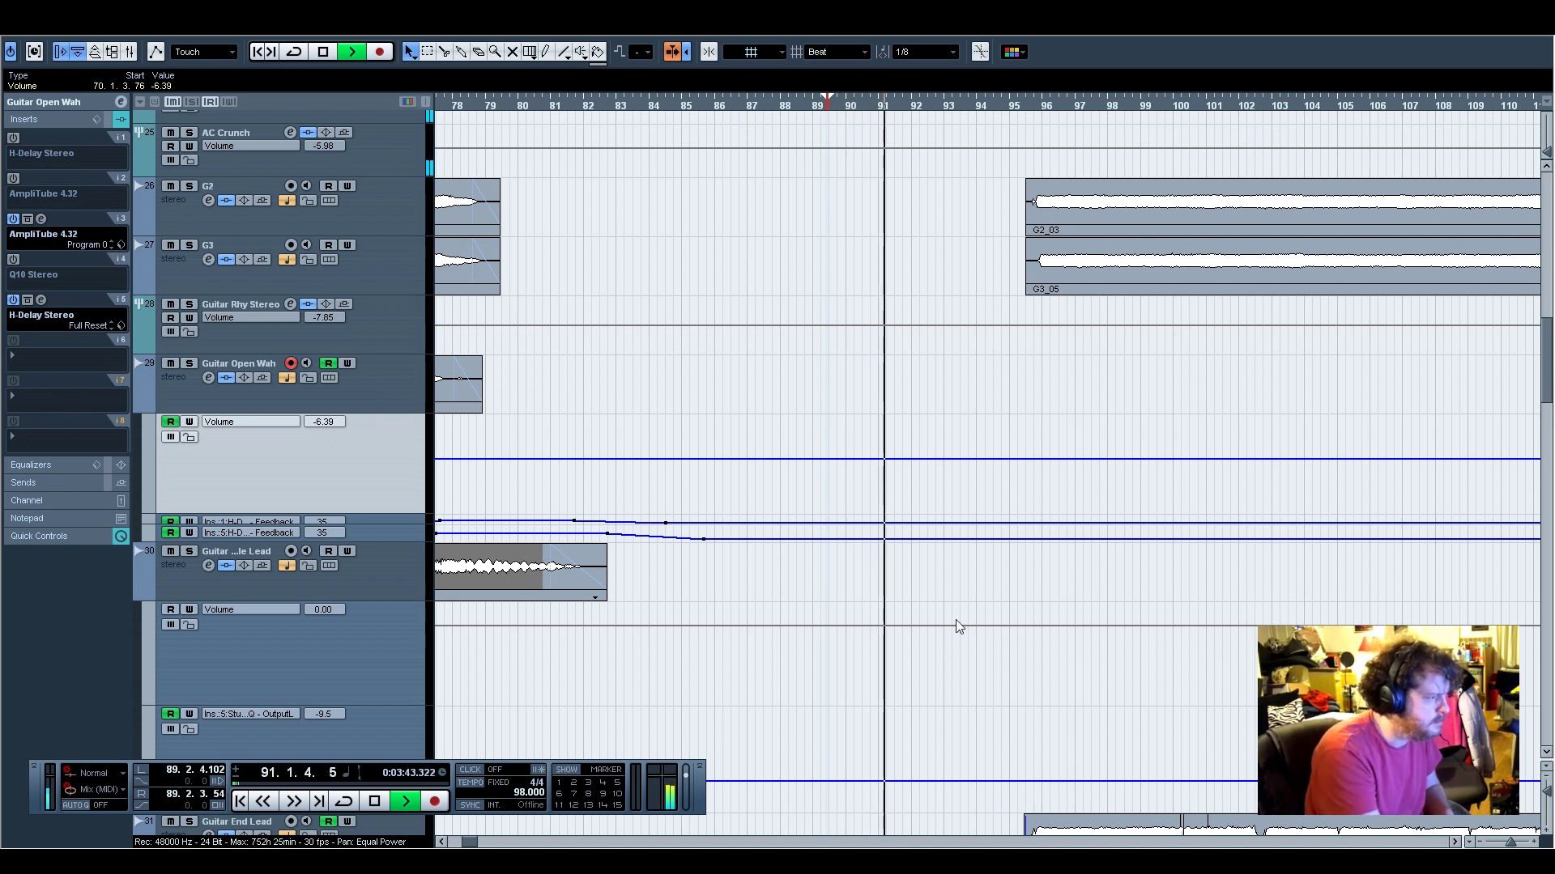
# Set the modeled bass track's channel fader to -0.45 dB while the song plays
pyautogui.scroll(-5, 954, 677)
pyautogui.scroll(-5, 953, 677)
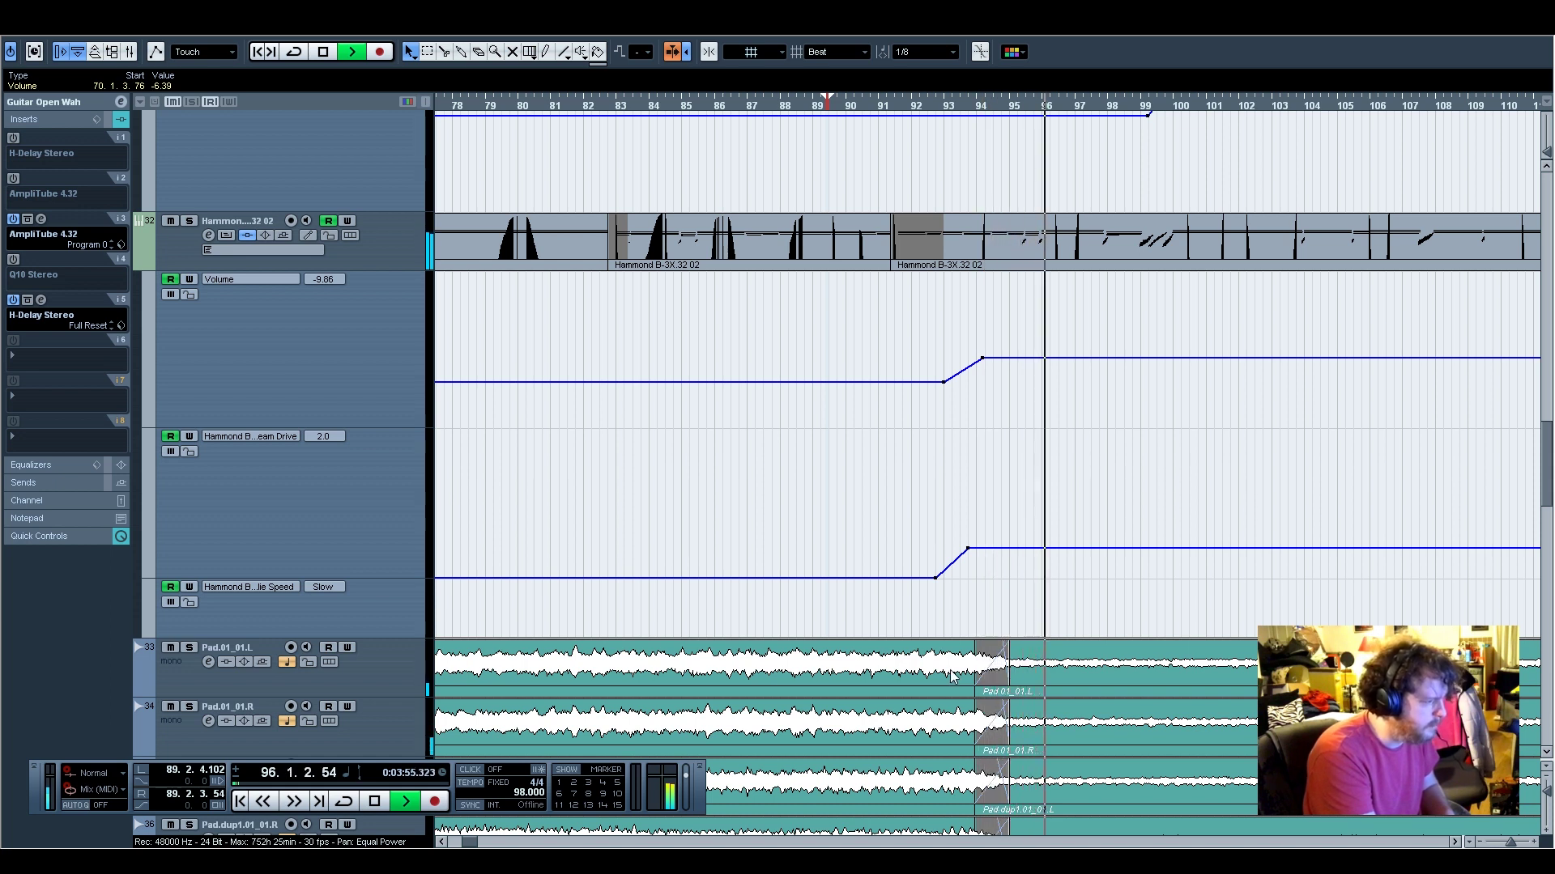
pyautogui.scroll(10, 951, 676)
pyautogui.scroll(3, 945, 668)
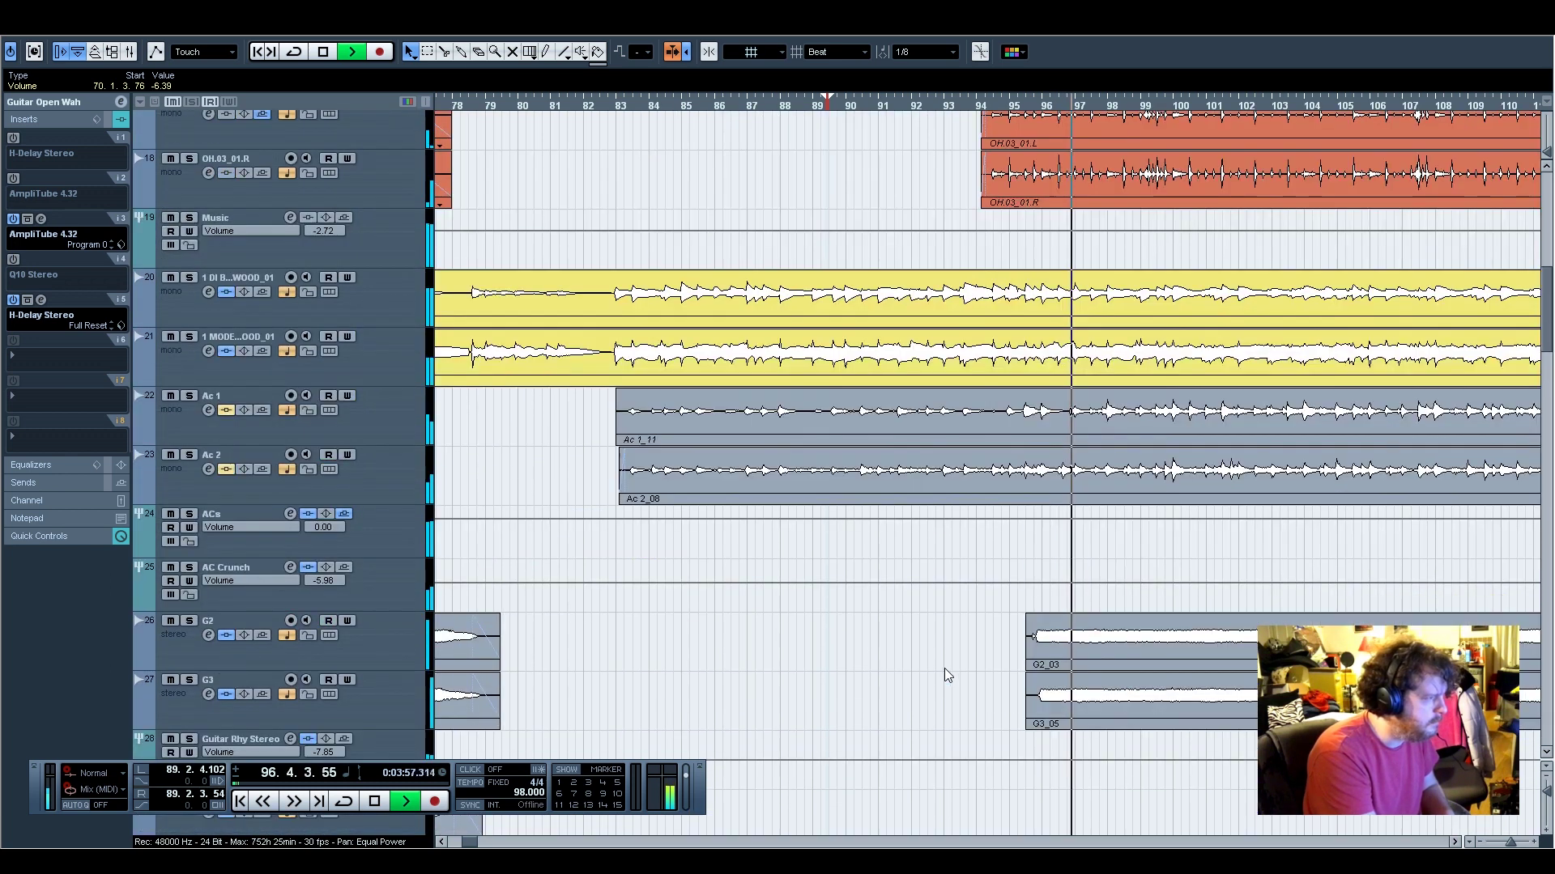
pyautogui.click(371, 366)
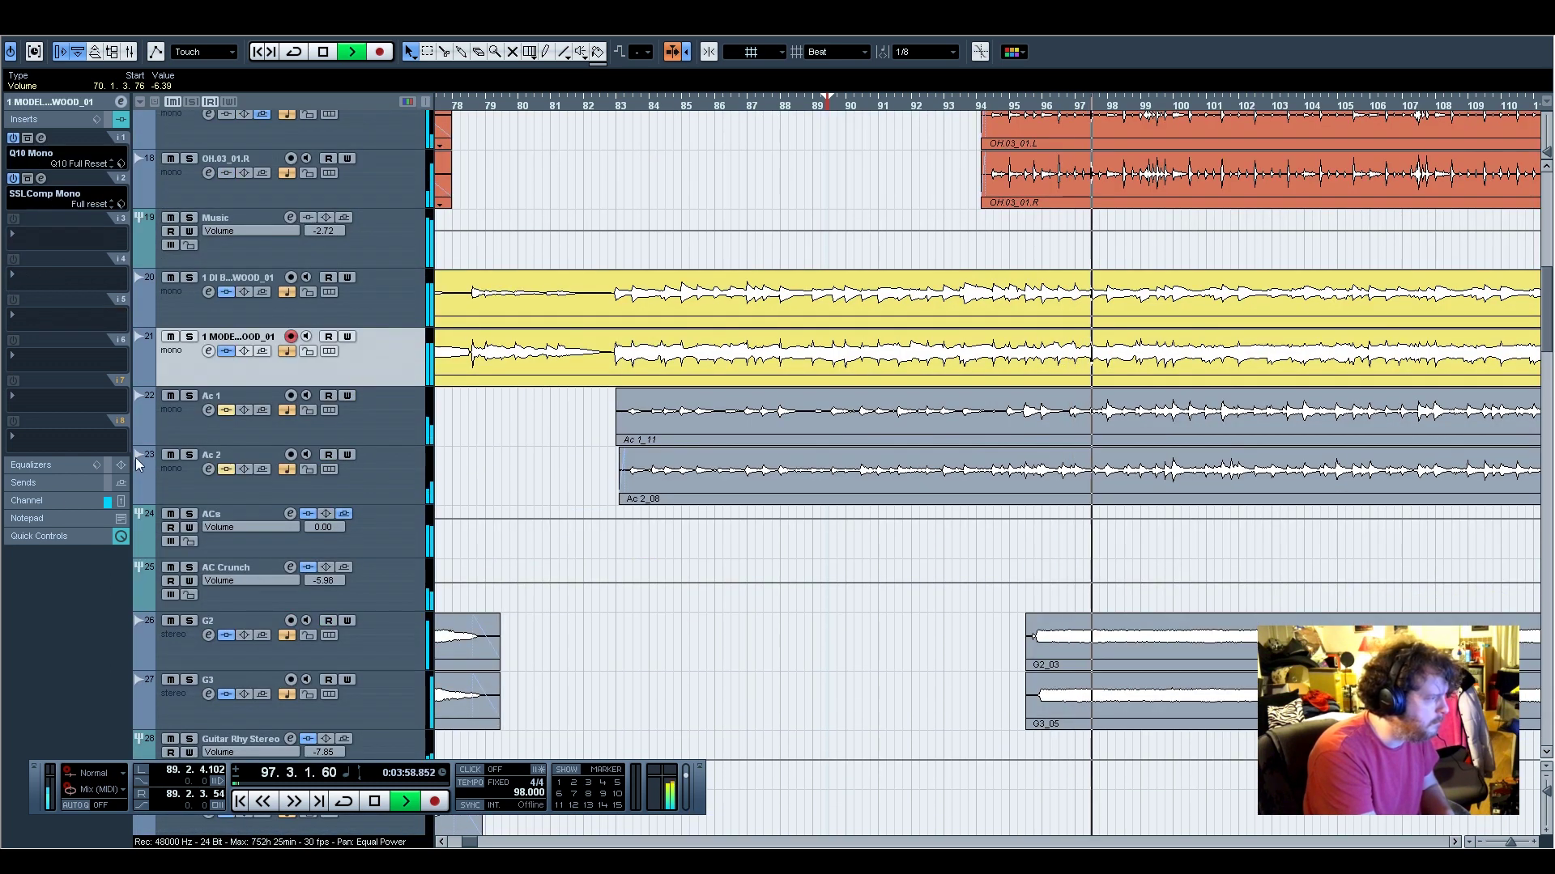
pyautogui.click(47, 505)
pyautogui.moveTo(93, 269); pyautogui.dragTo(93, 267)
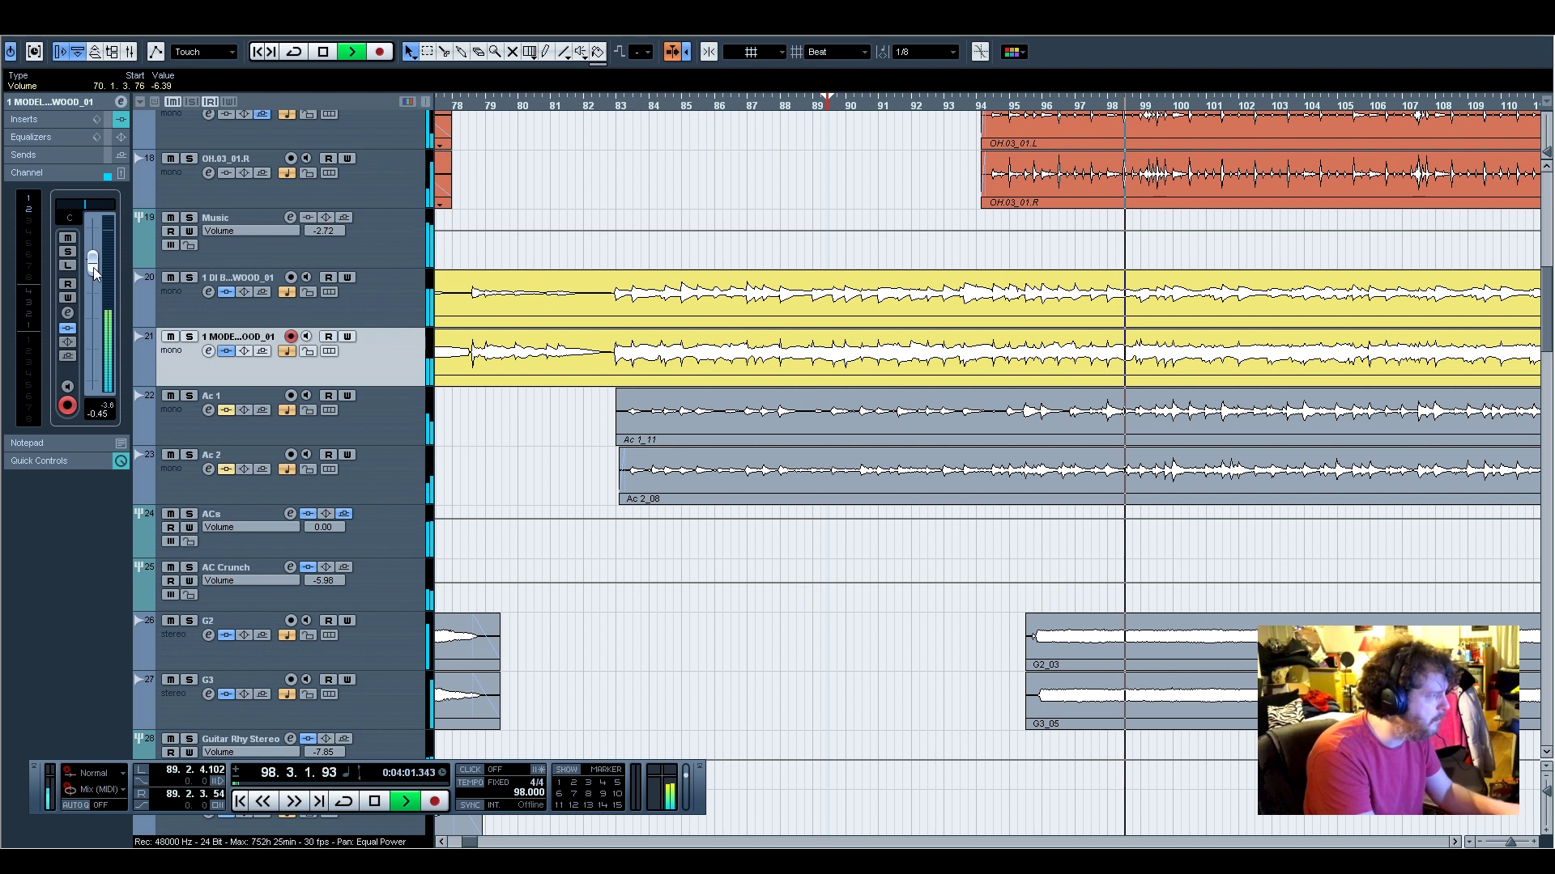
# Enable automation reading on the Guitar Rhy Stereo group and lower its volume curve to -10.17 dB from about bar 95 onward
pyautogui.scroll(-10, 954, 578)
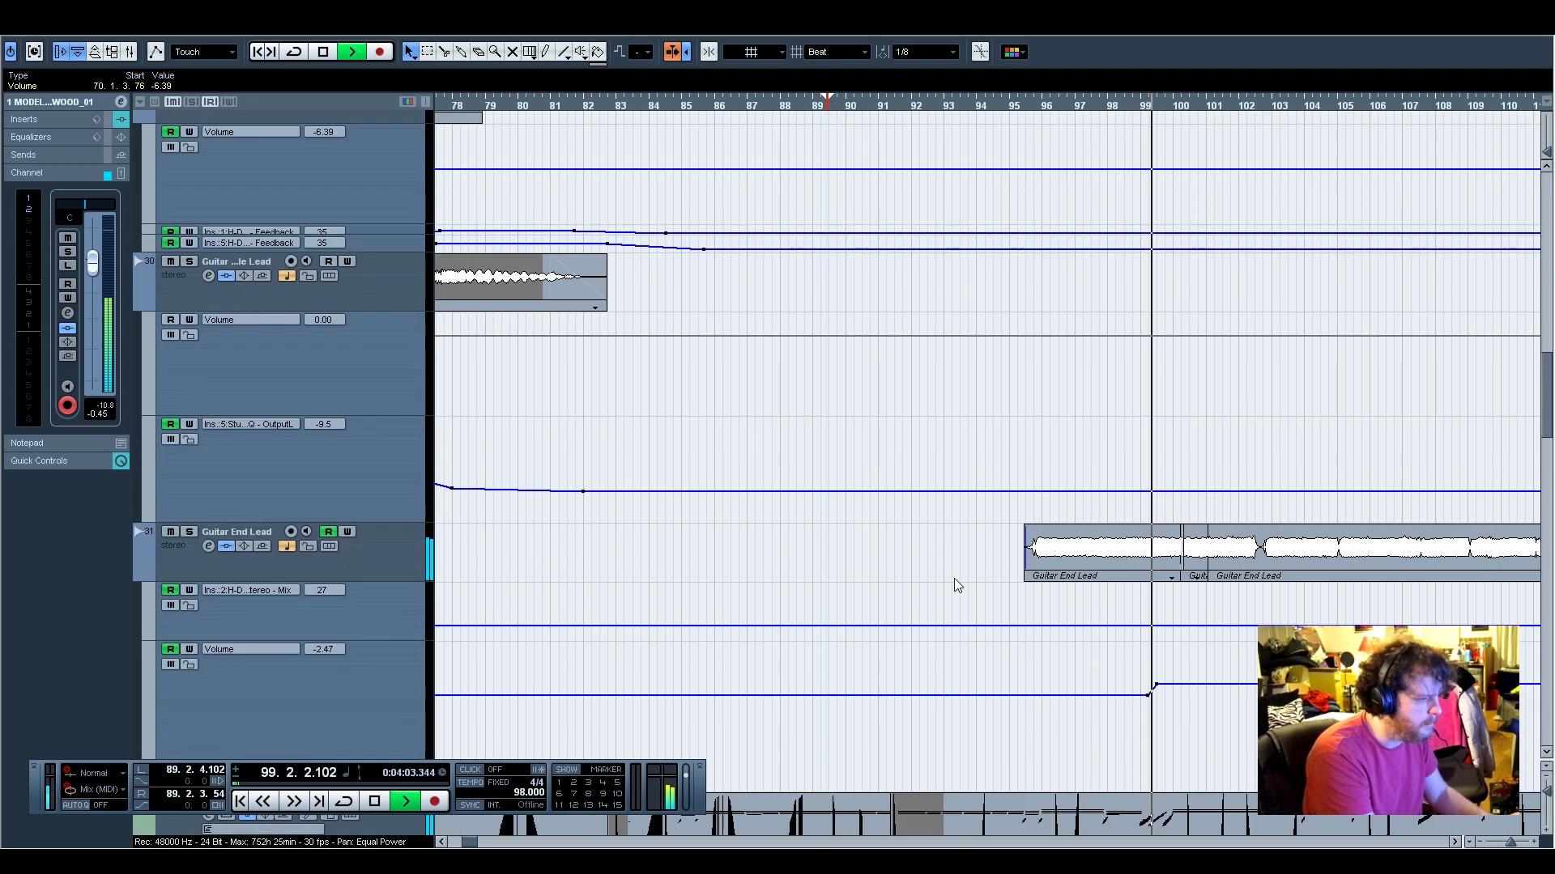
pyautogui.scroll(2, 951, 576)
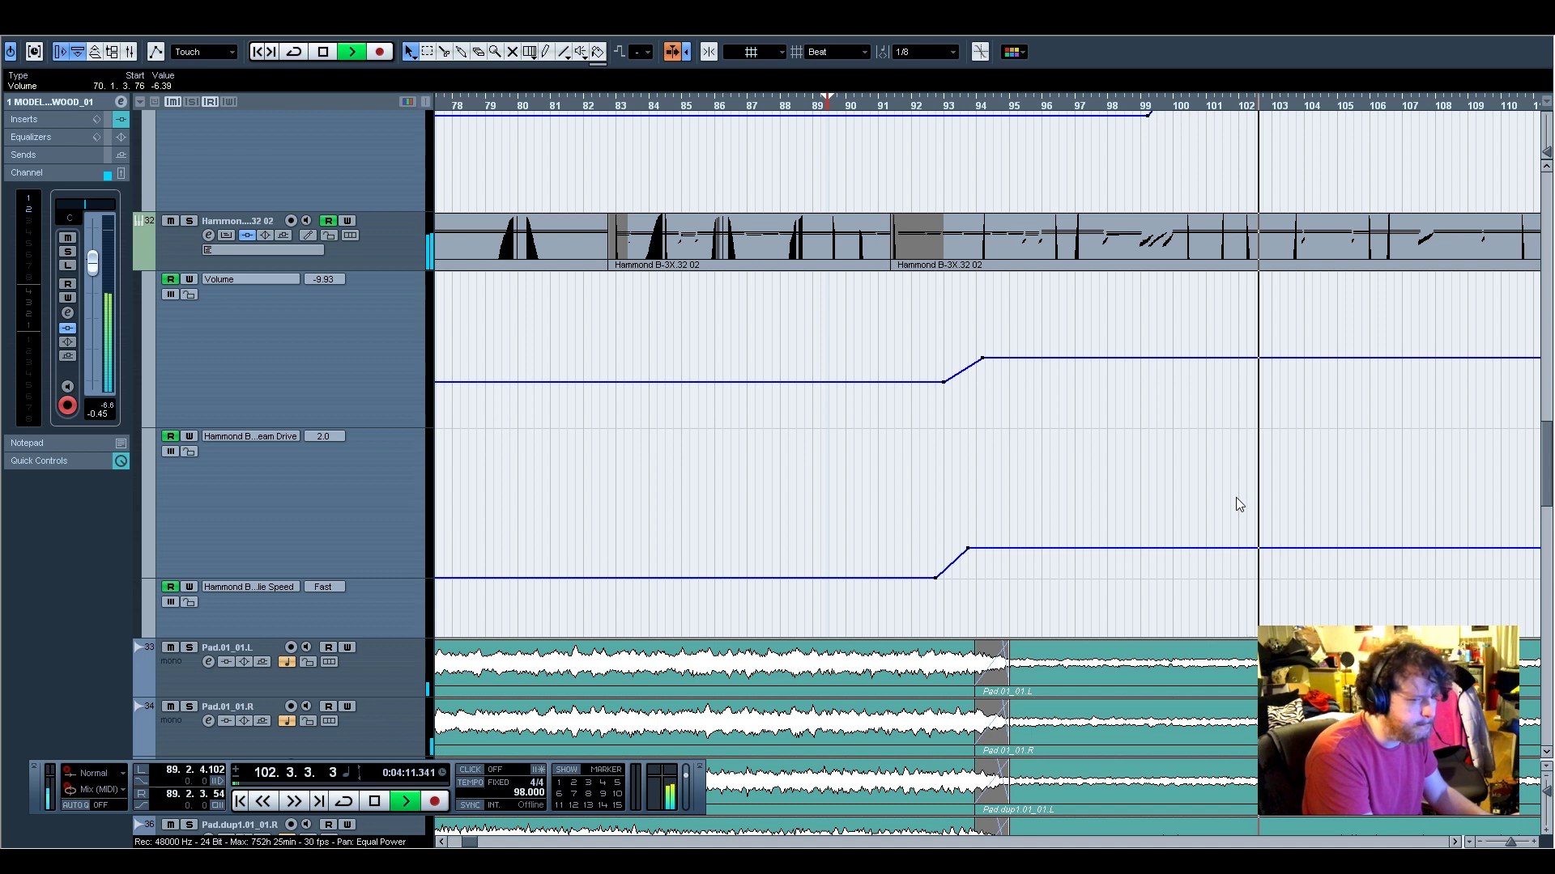
pyautogui.scroll(-5, 1236, 521)
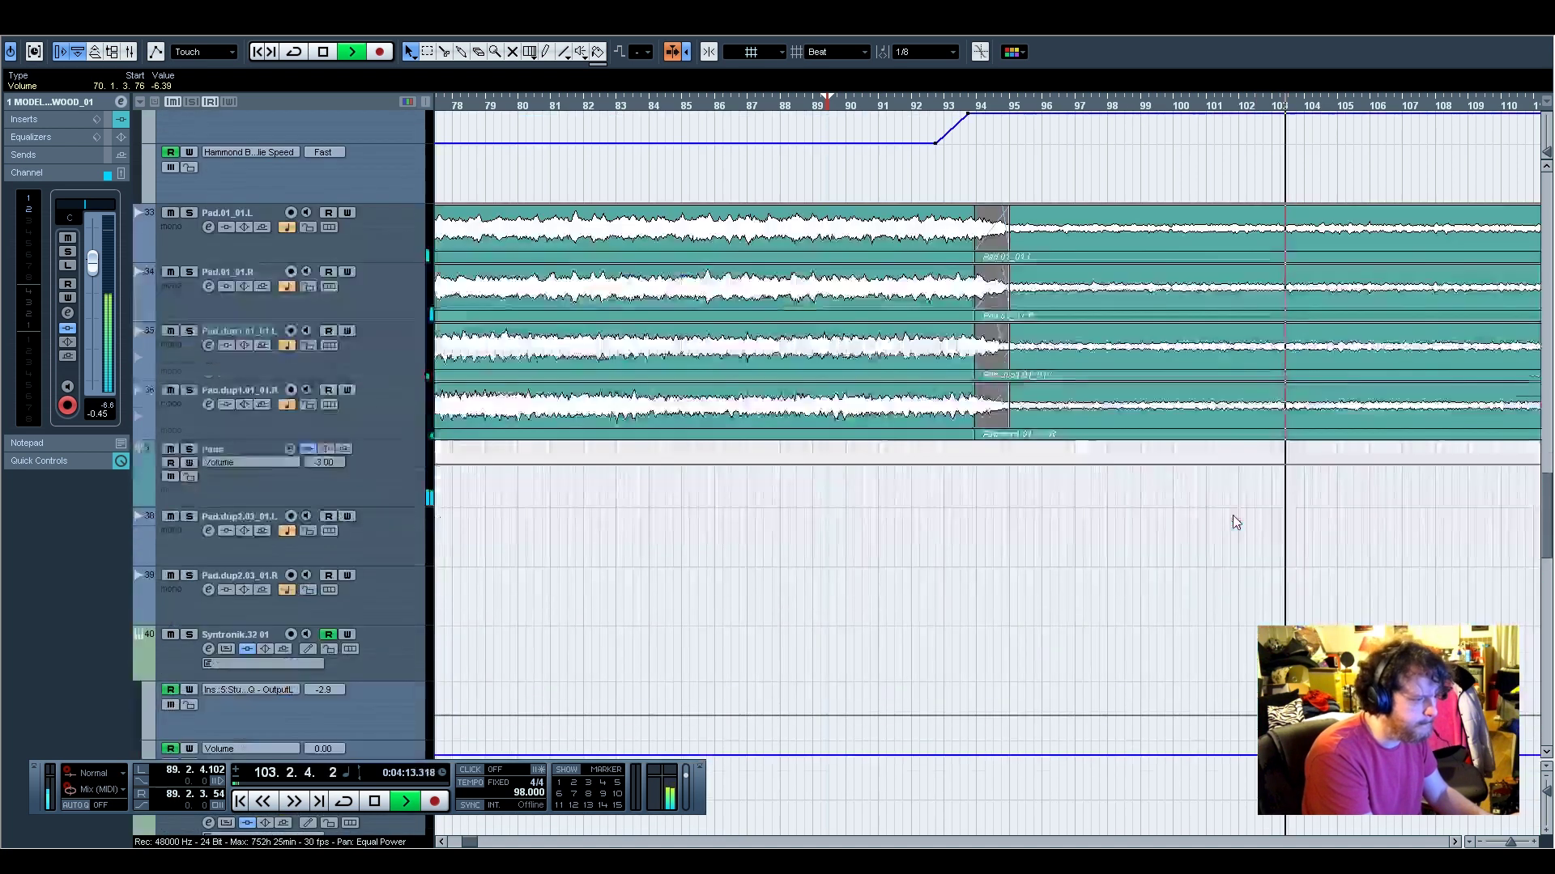
pyautogui.scroll(2, 1235, 519)
pyautogui.scroll(2, 1235, 519)
pyautogui.scroll(3, 1232, 515)
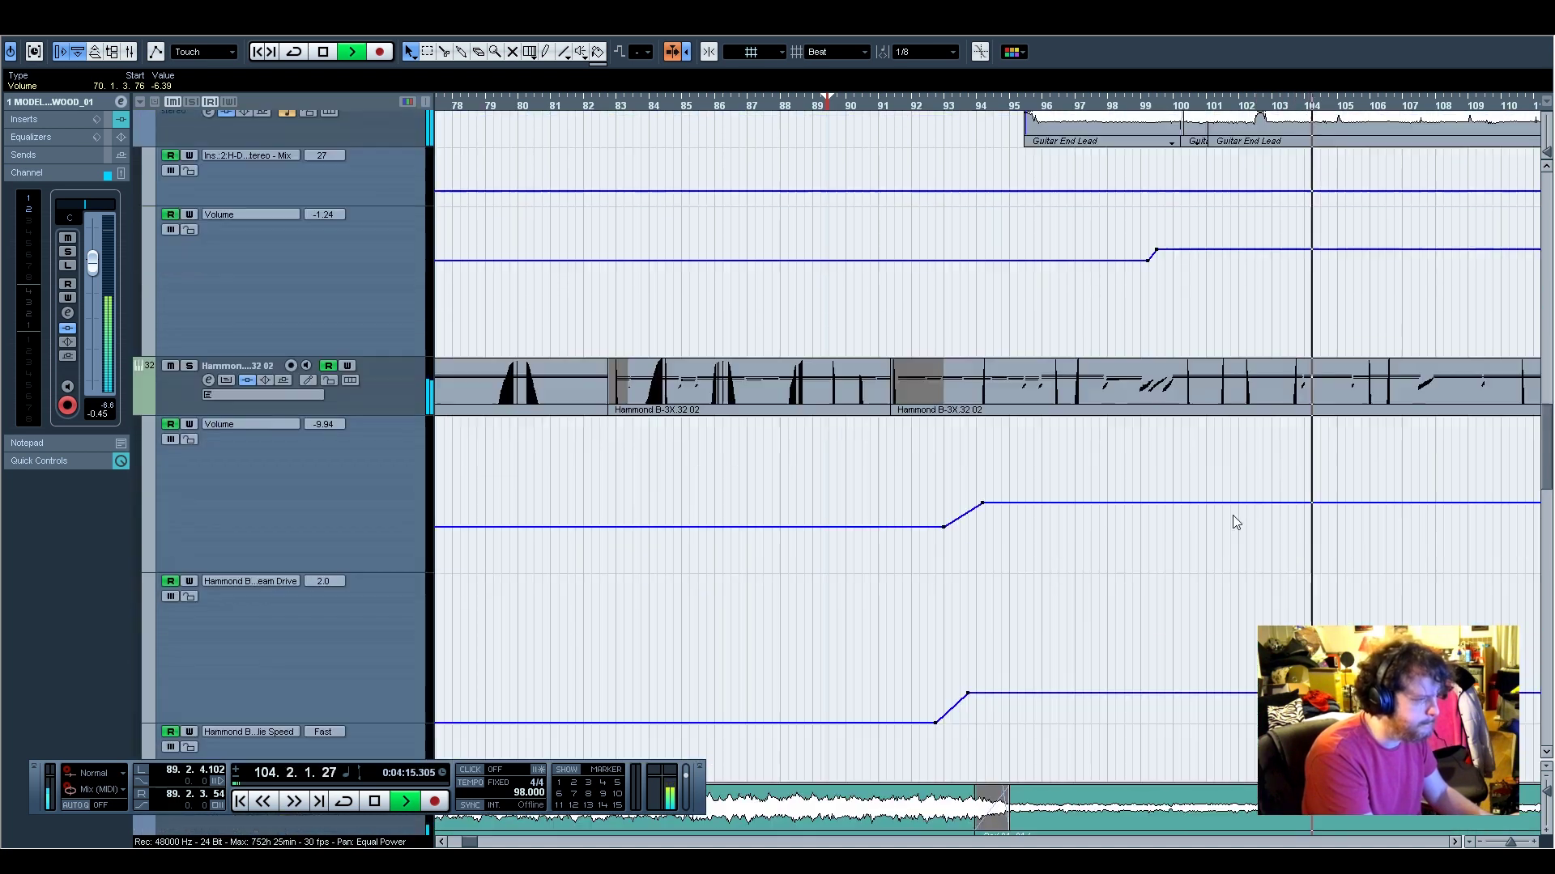
pyautogui.scroll(3, 1229, 515)
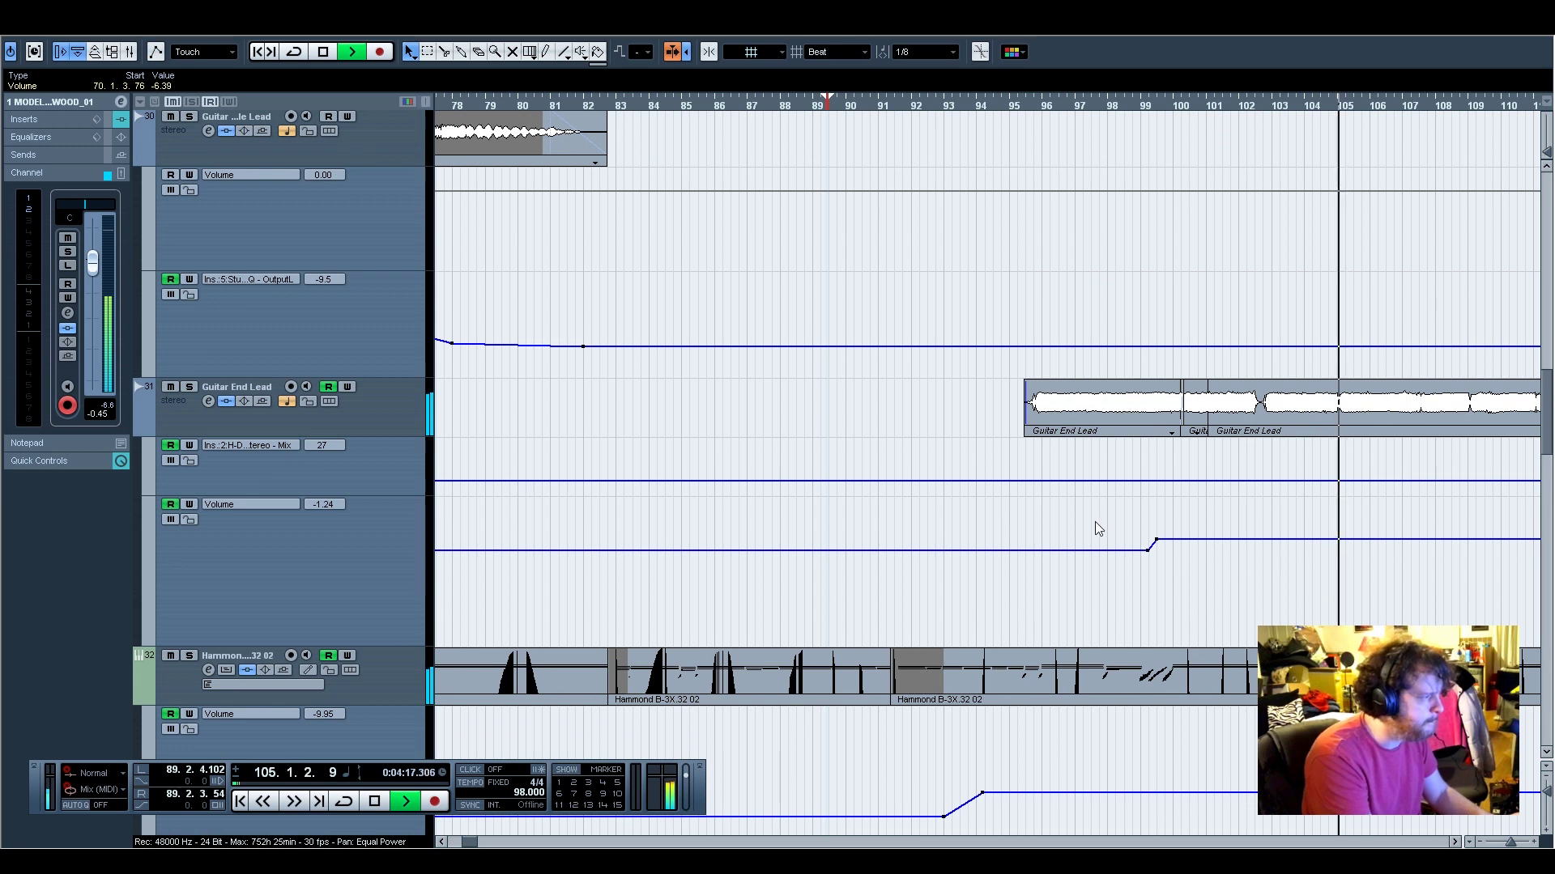
pyautogui.scroll(6, 1095, 527)
pyautogui.click(171, 464)
pyautogui.click(1001, 470)
pyautogui.moveTo(1016, 477); pyautogui.dragTo(1016, 480)
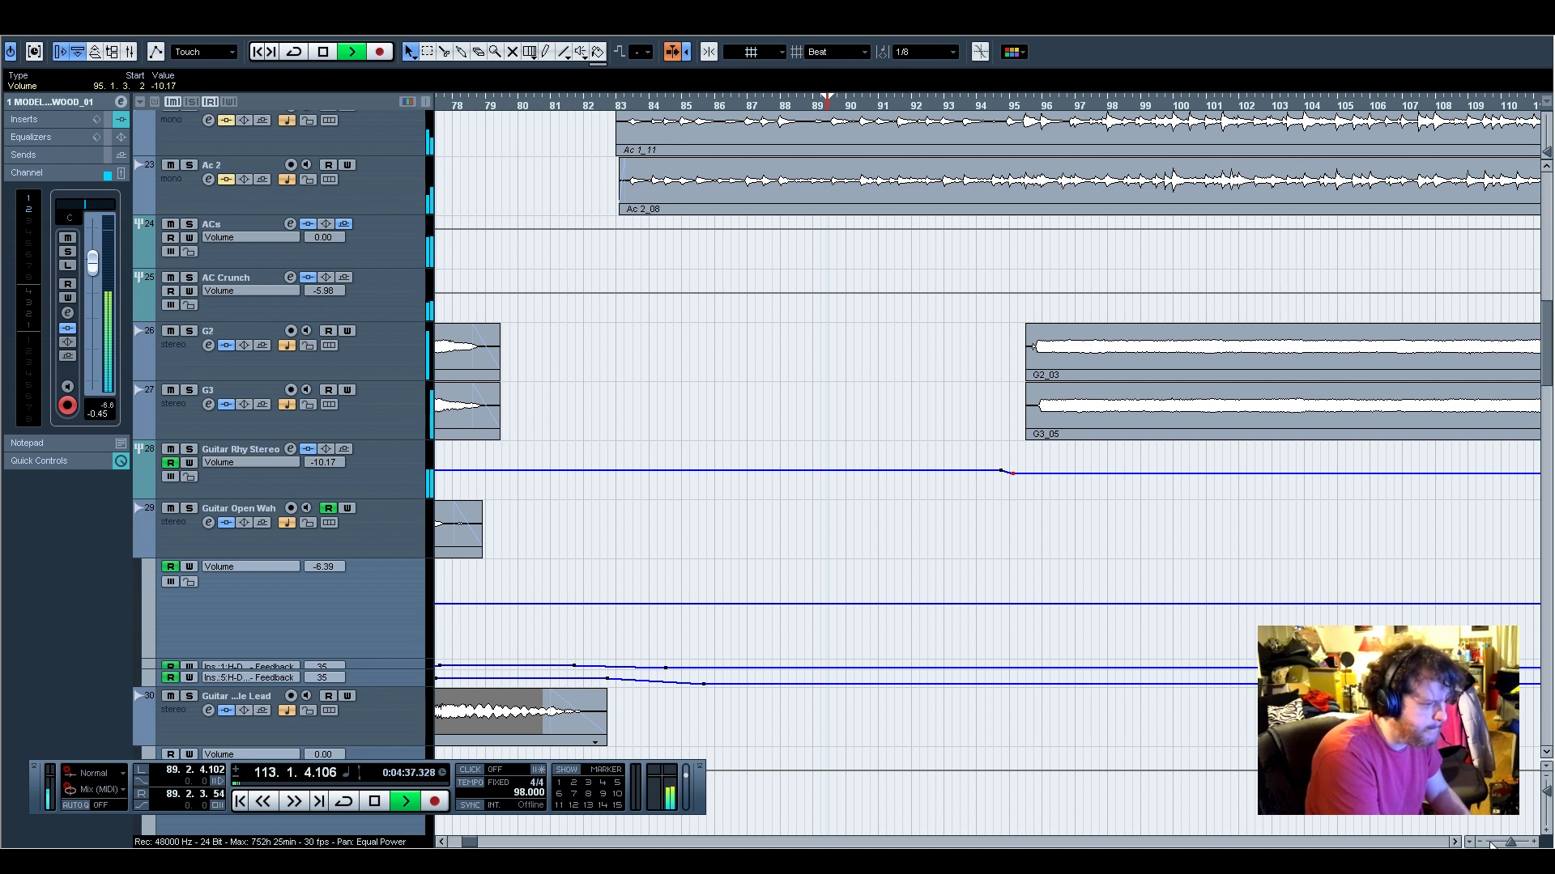
# Raise the volume of the L Mid and L Mid 2 choir events starting near bar 115 to 5.00 dB
pyautogui.moveTo(1516, 844); pyautogui.dragTo(1509, 844)
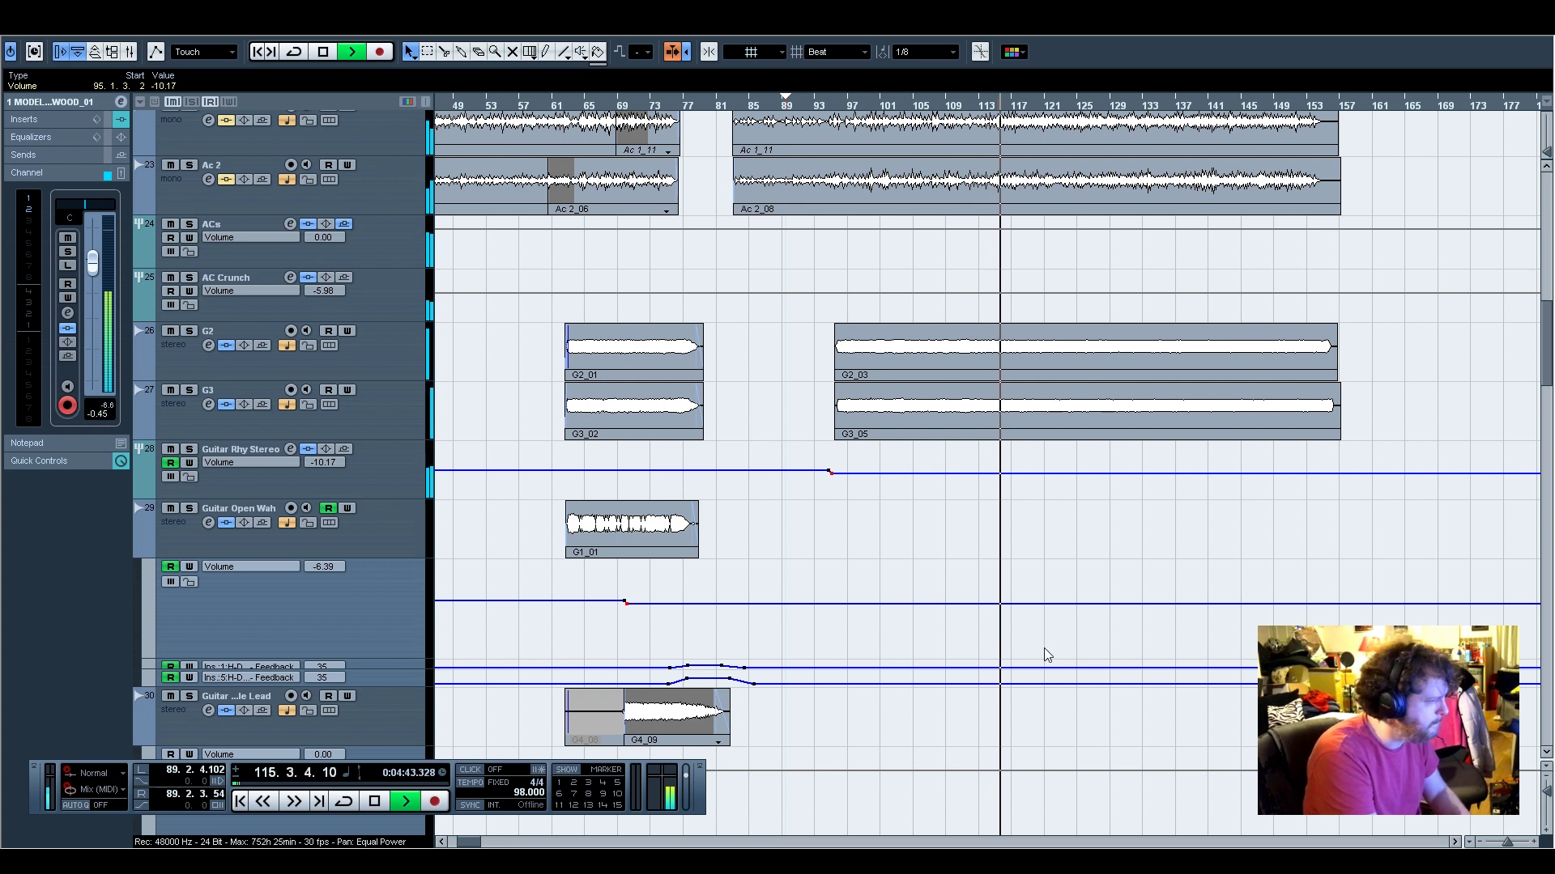
pyautogui.scroll(-5, 1066, 682)
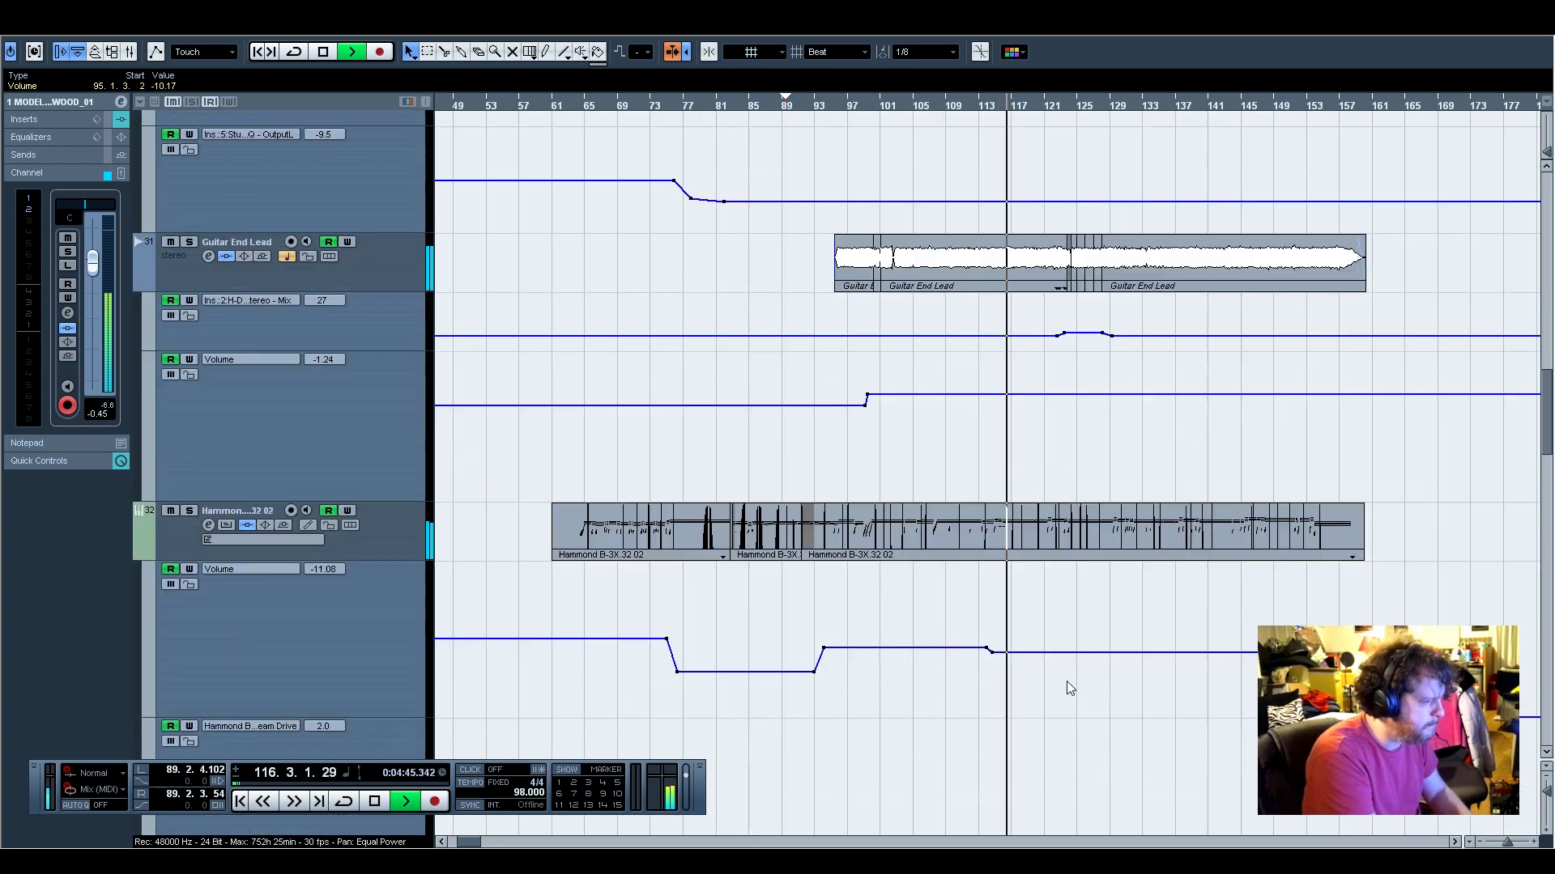
pyautogui.scroll(-10, 1067, 689)
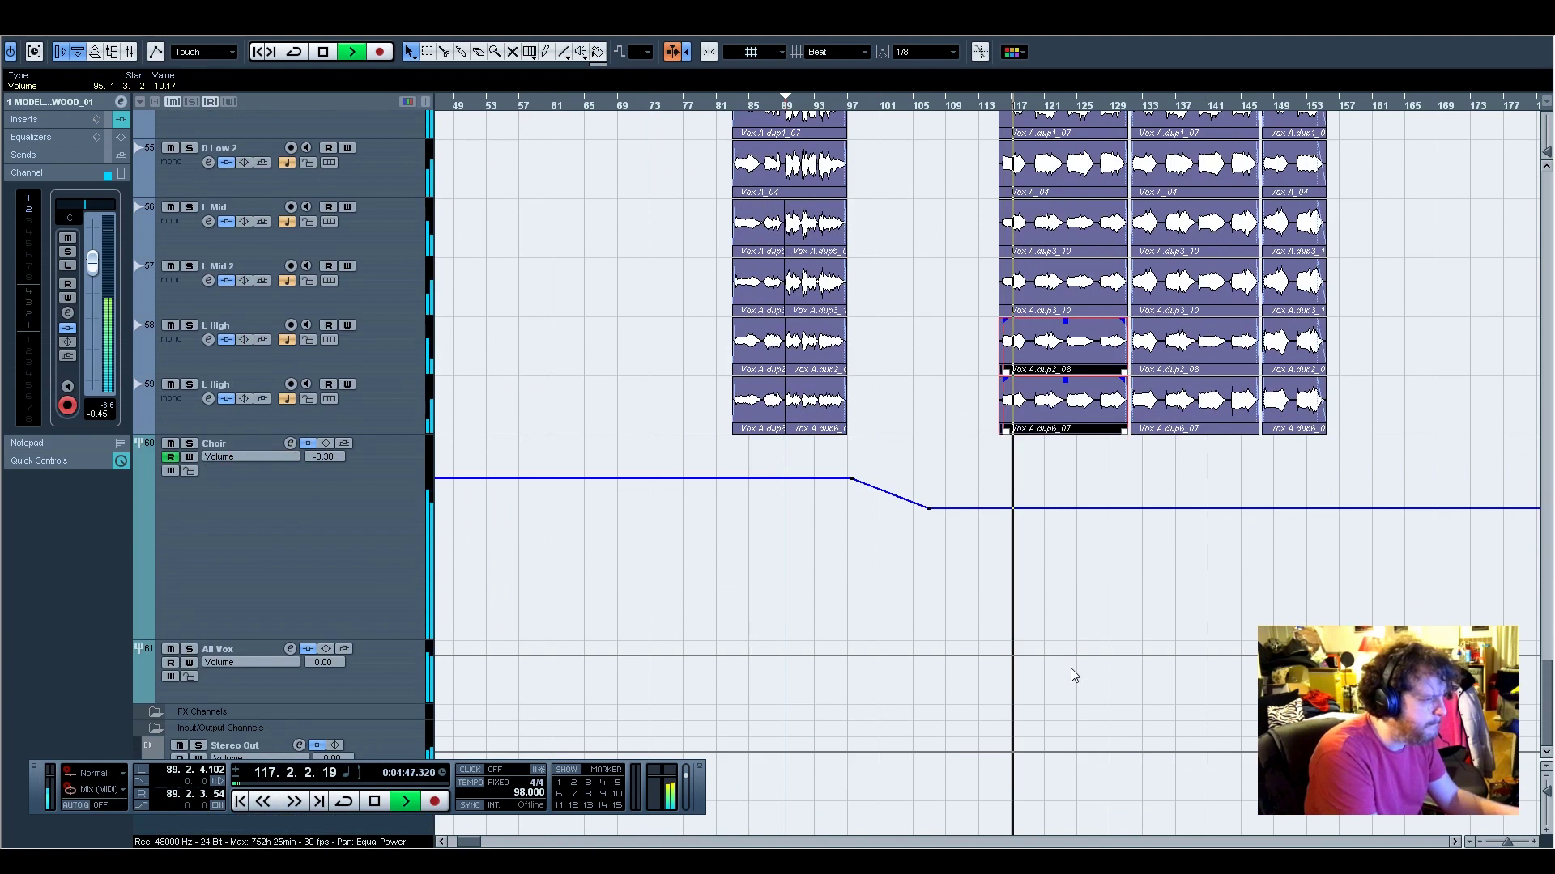
pyautogui.scroll(2, 1060, 599)
pyautogui.moveTo(996, 442); pyautogui.dragTo(1052, 387)
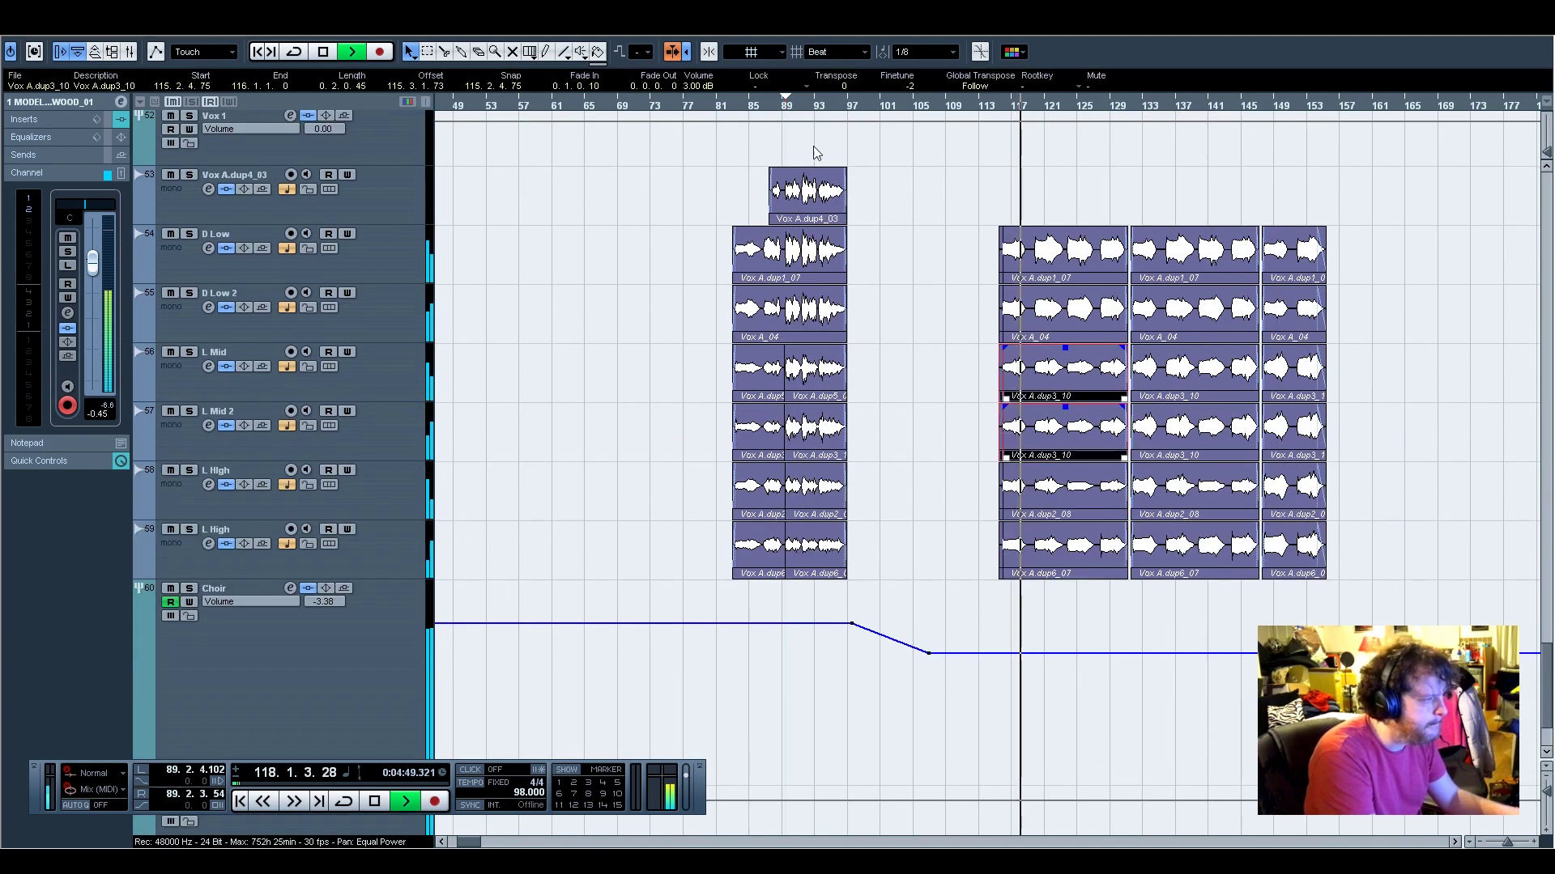
pyautogui.scroll(2, 698, 84)
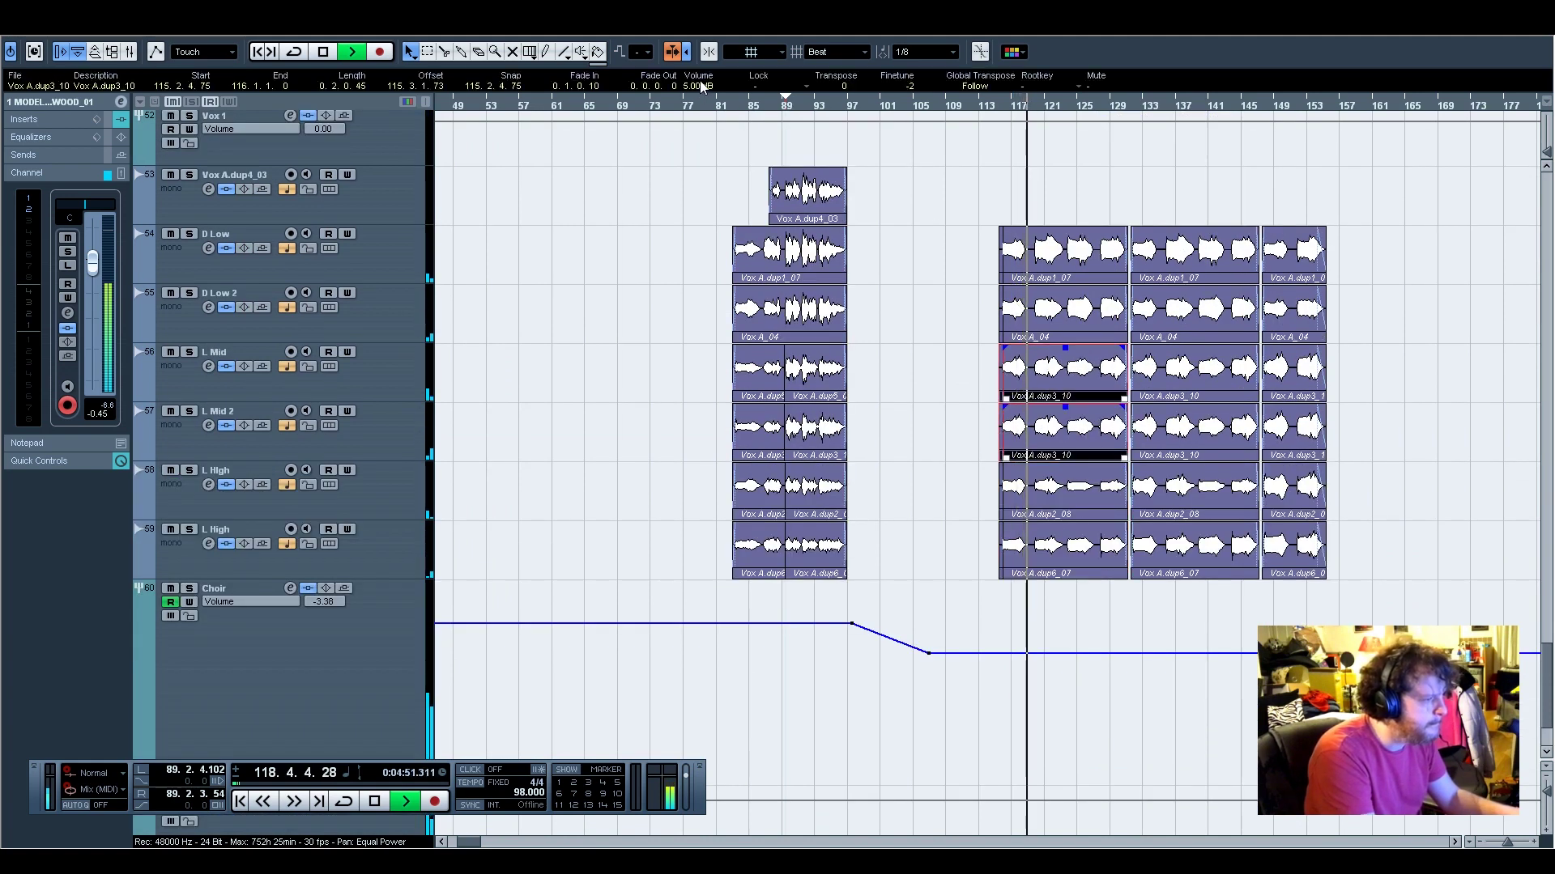
# Raise the volume of the two L High choir events starting near bar 115 to 2.00 dB
pyautogui.moveTo(978, 488); pyautogui.dragTo(1050, 544)
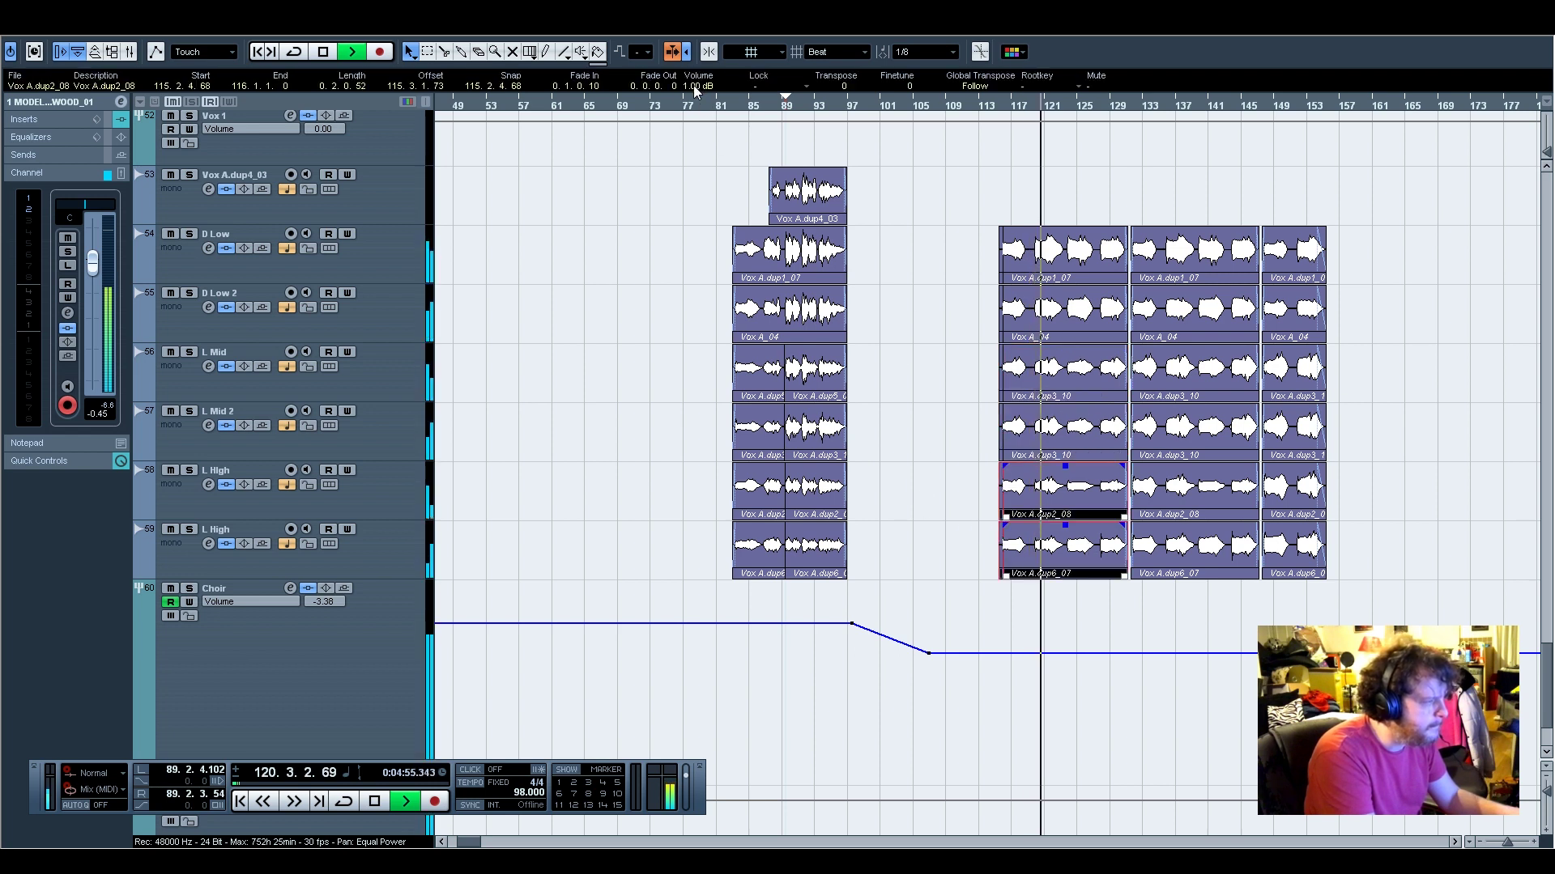
pyautogui.scroll(1, 694, 84)
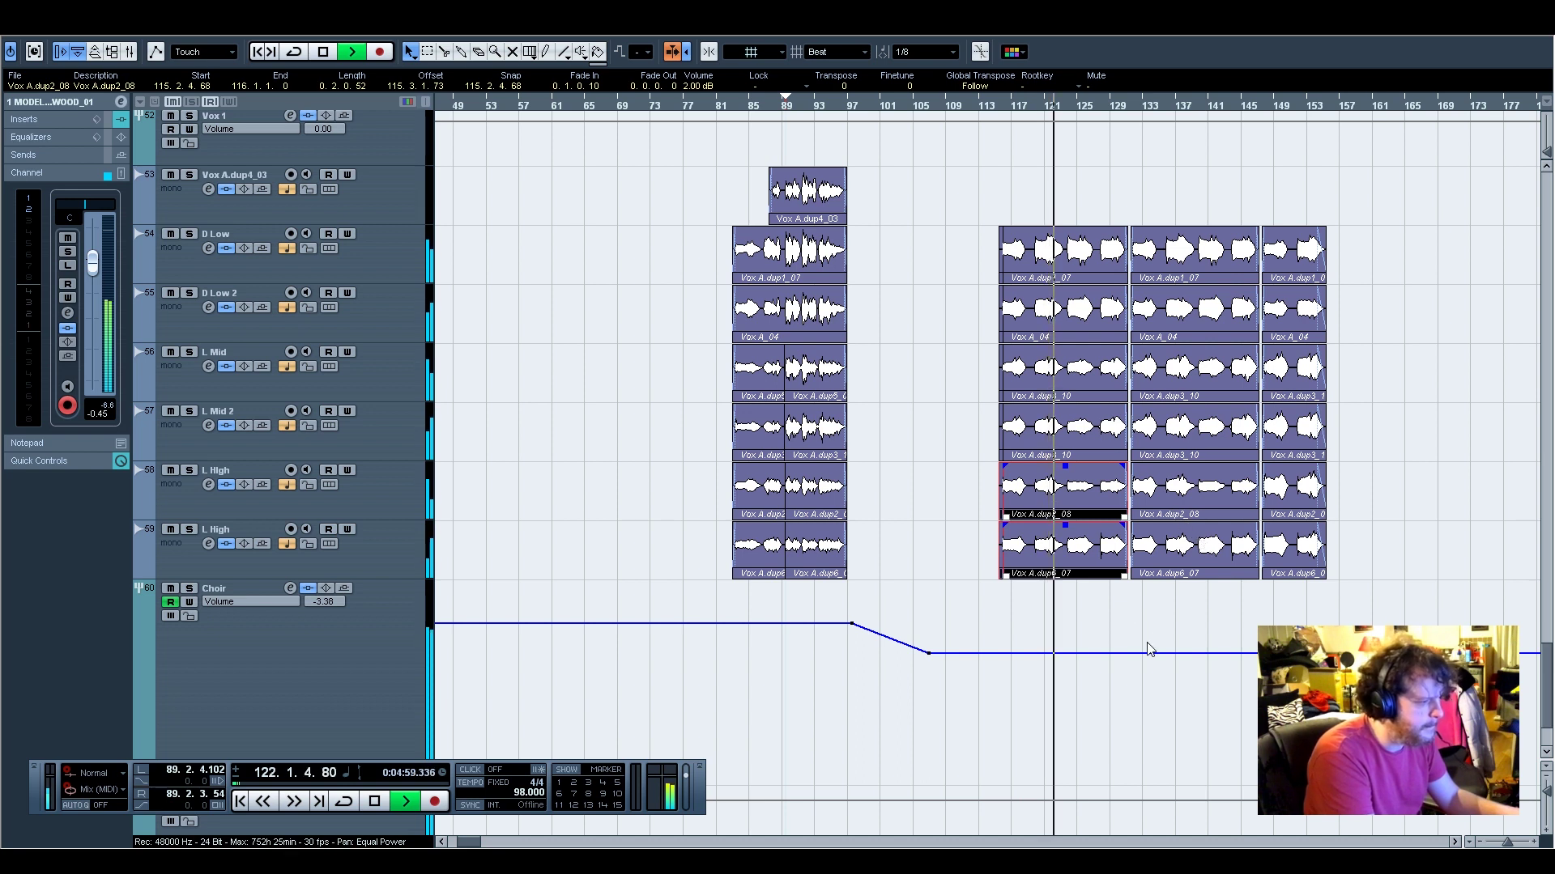
pyautogui.scroll(10, 1141, 649)
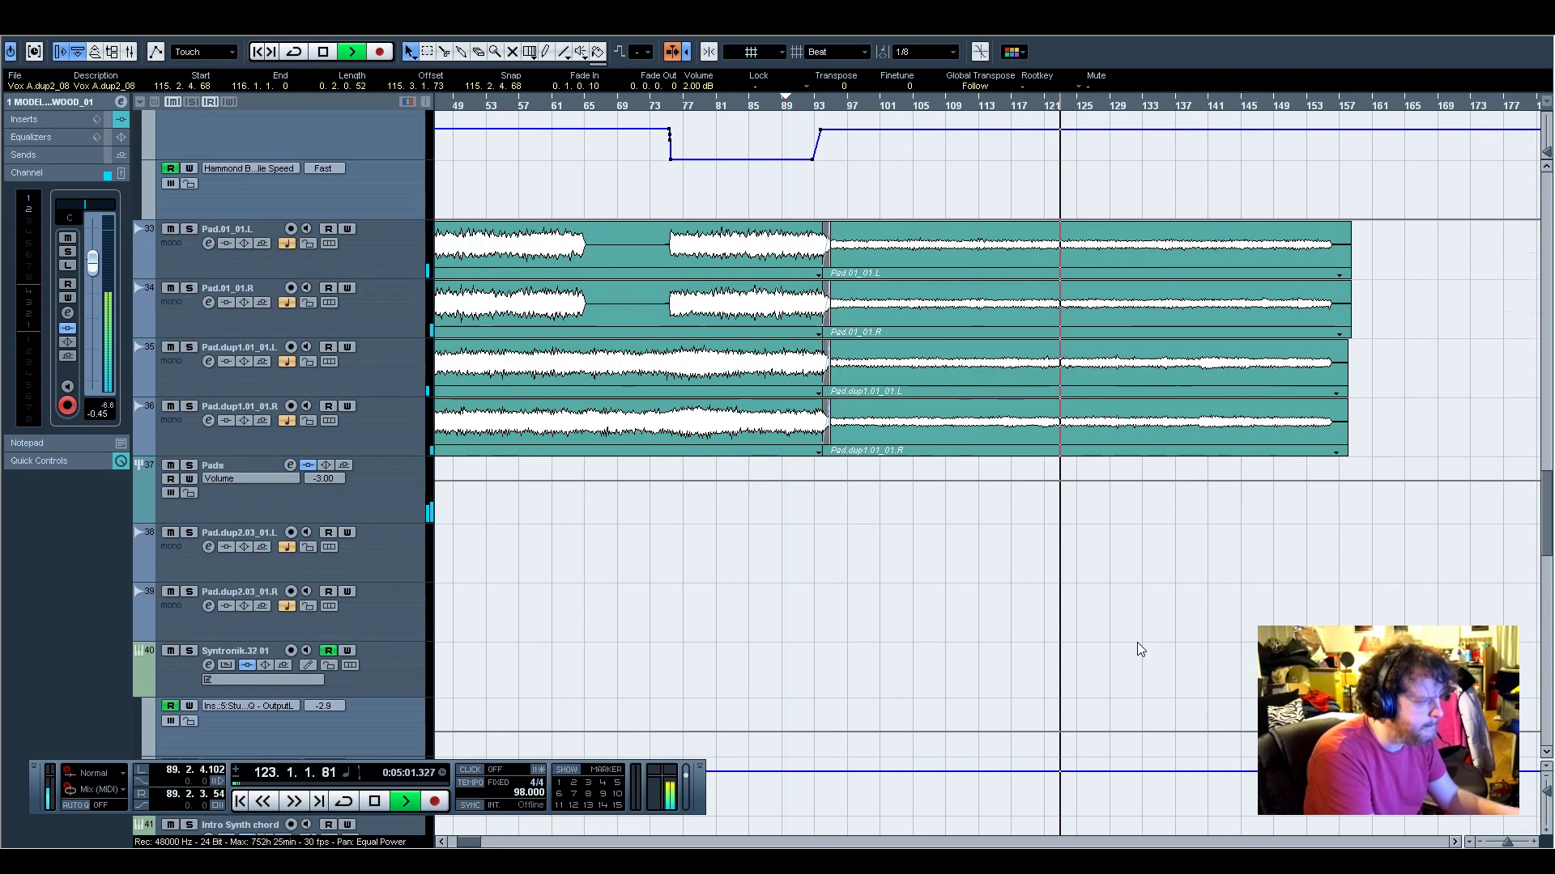
pyautogui.scroll(4, 1137, 643)
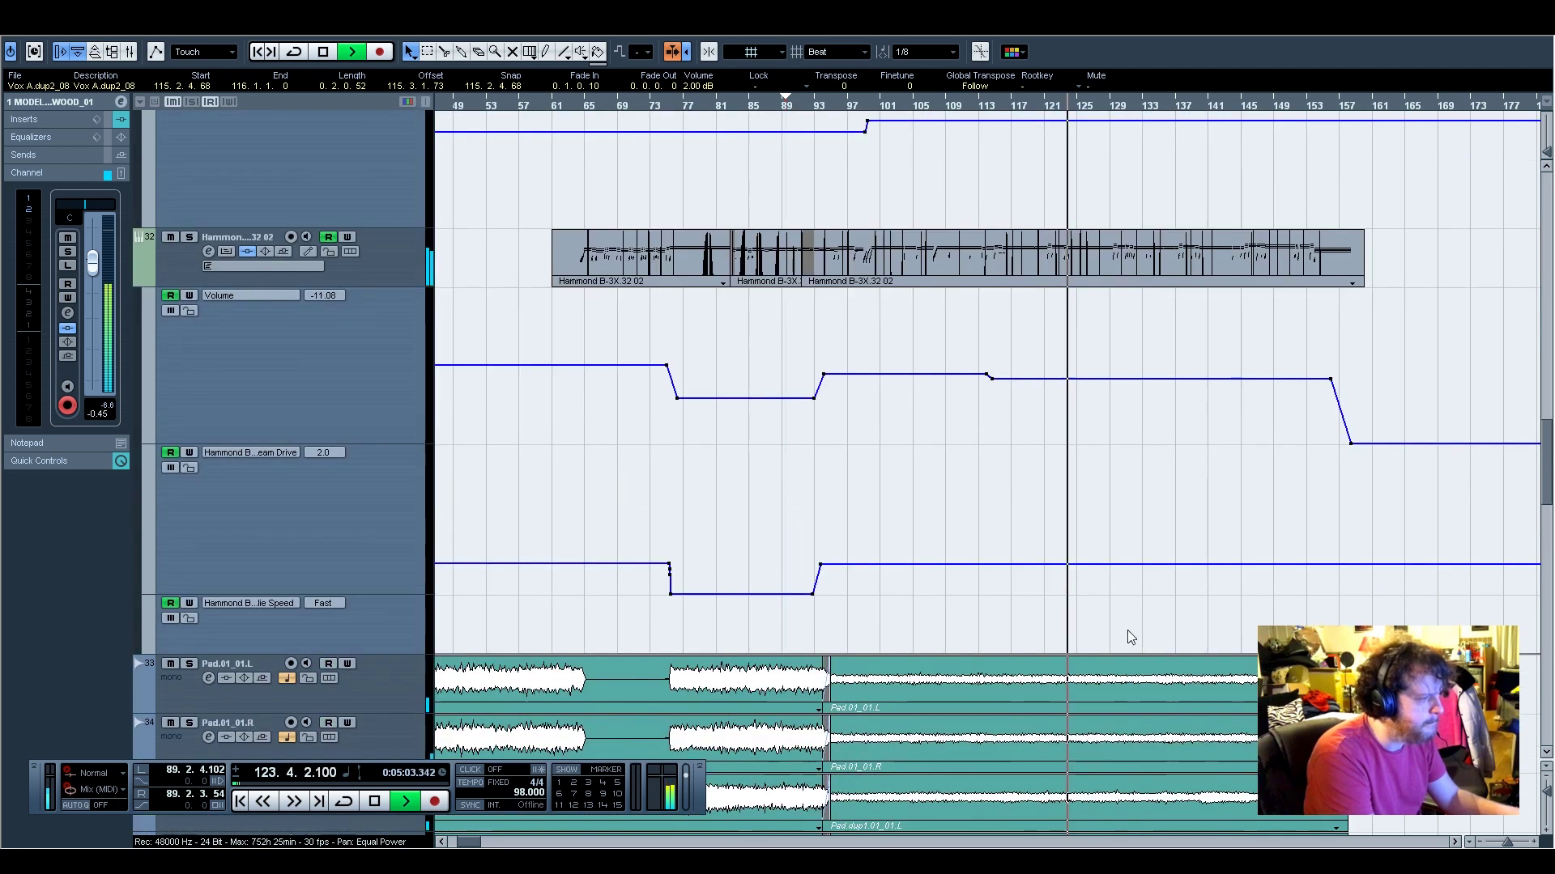
# Lower the Hammond track's volume automation between about bars 114 and 155 to -13.86
pyautogui.moveTo(1344, 378); pyautogui.dragTo(1140, 431)
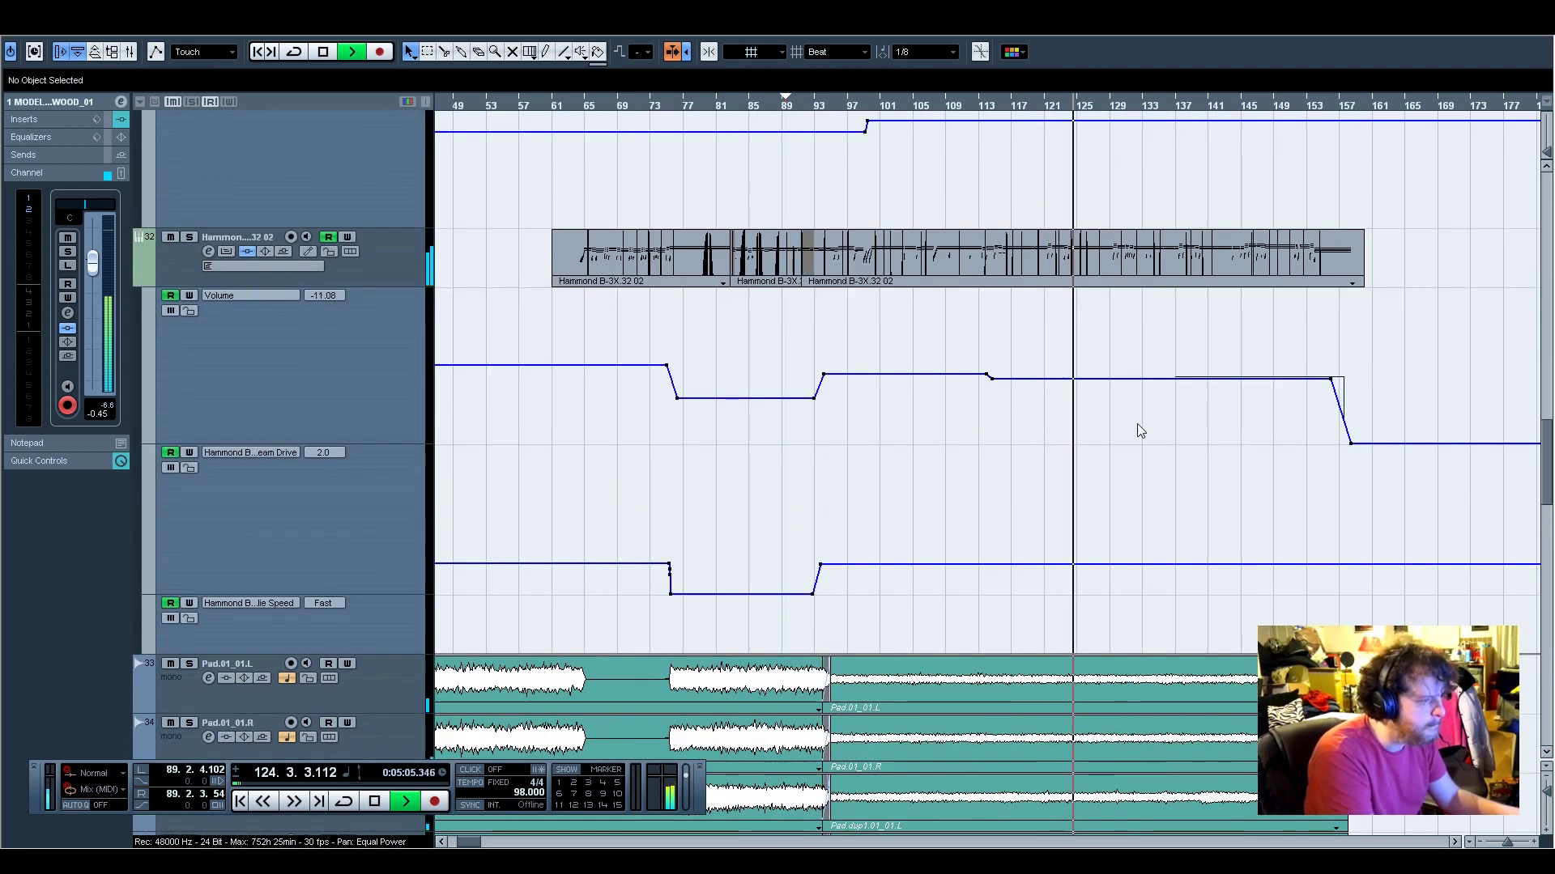
pyautogui.moveTo(996, 441); pyautogui.dragTo(996, 398)
pyautogui.scroll(-3, 1066, 542)
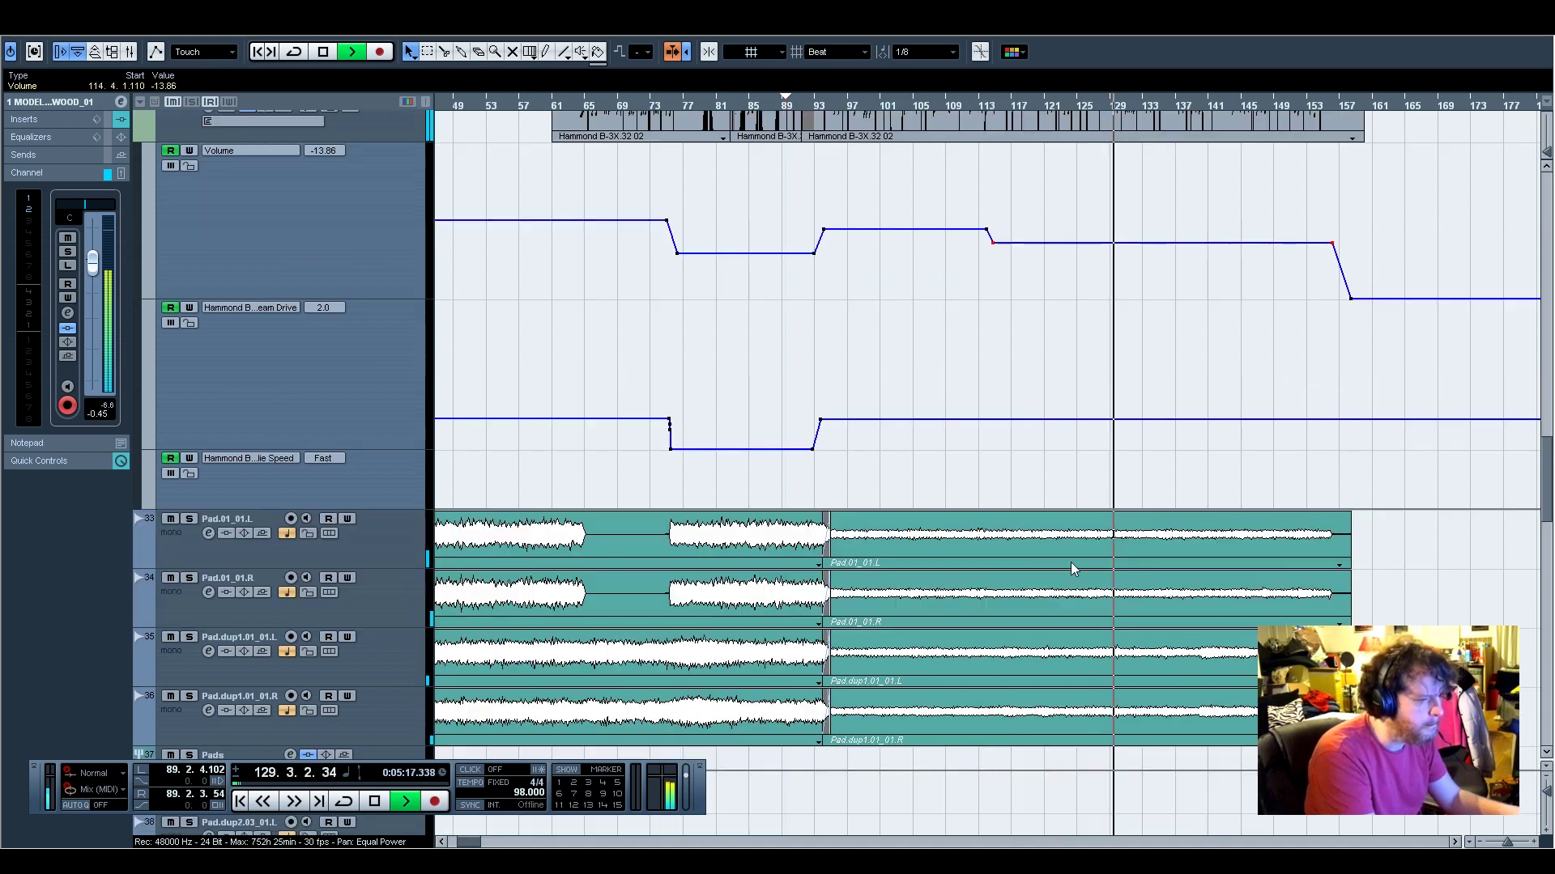
# Enable automation reading for the Pads group's volume and lower its level to -4.65 from about bar 95 onward
pyautogui.scroll(-15, 1068, 565)
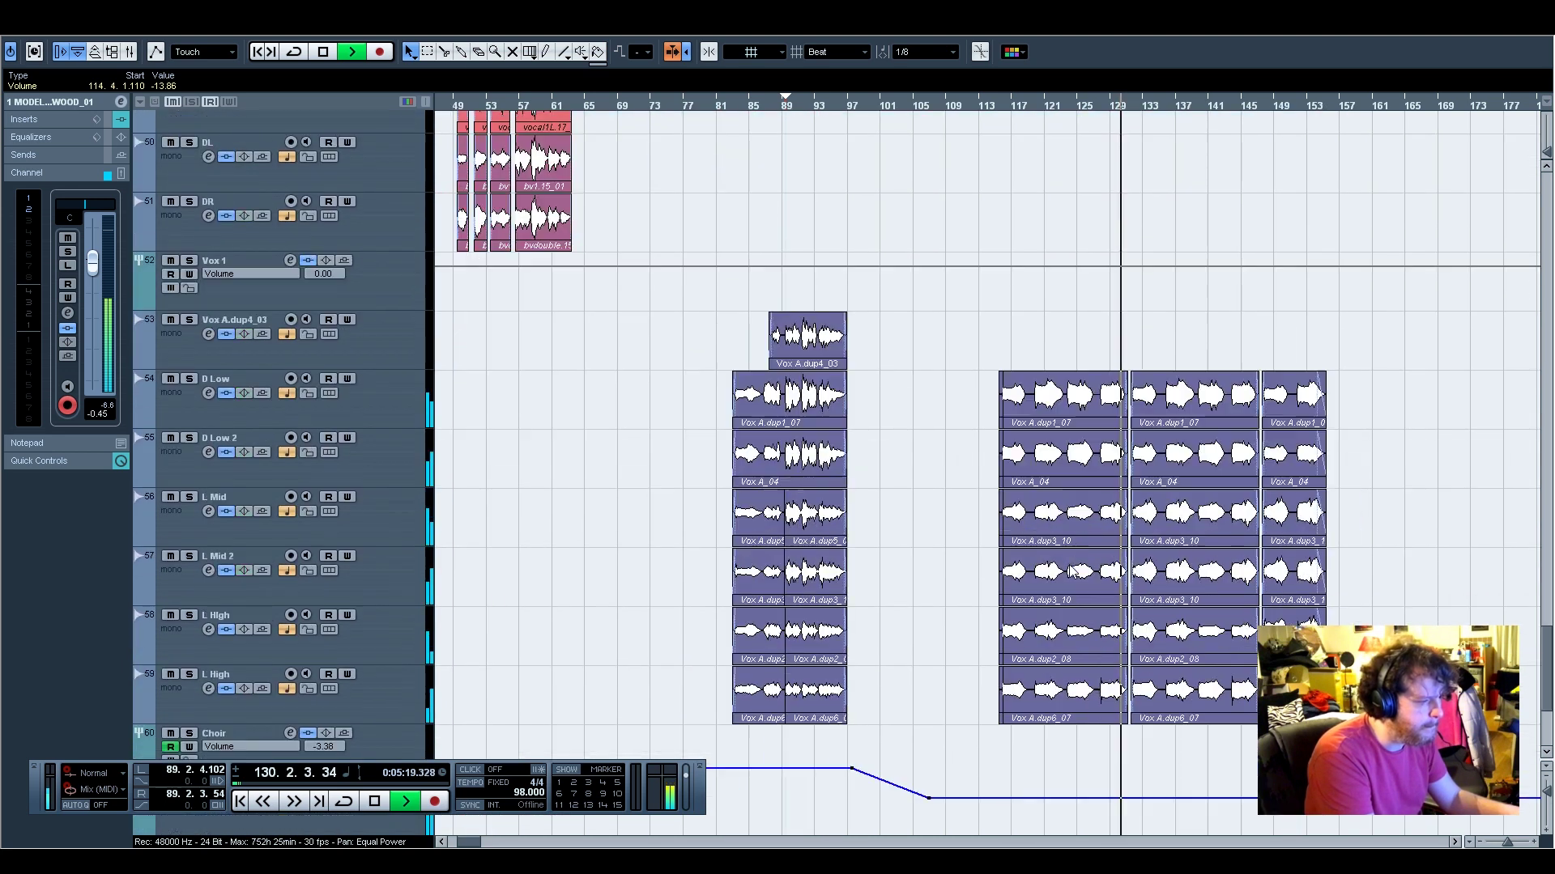
pyautogui.scroll(15, 1068, 566)
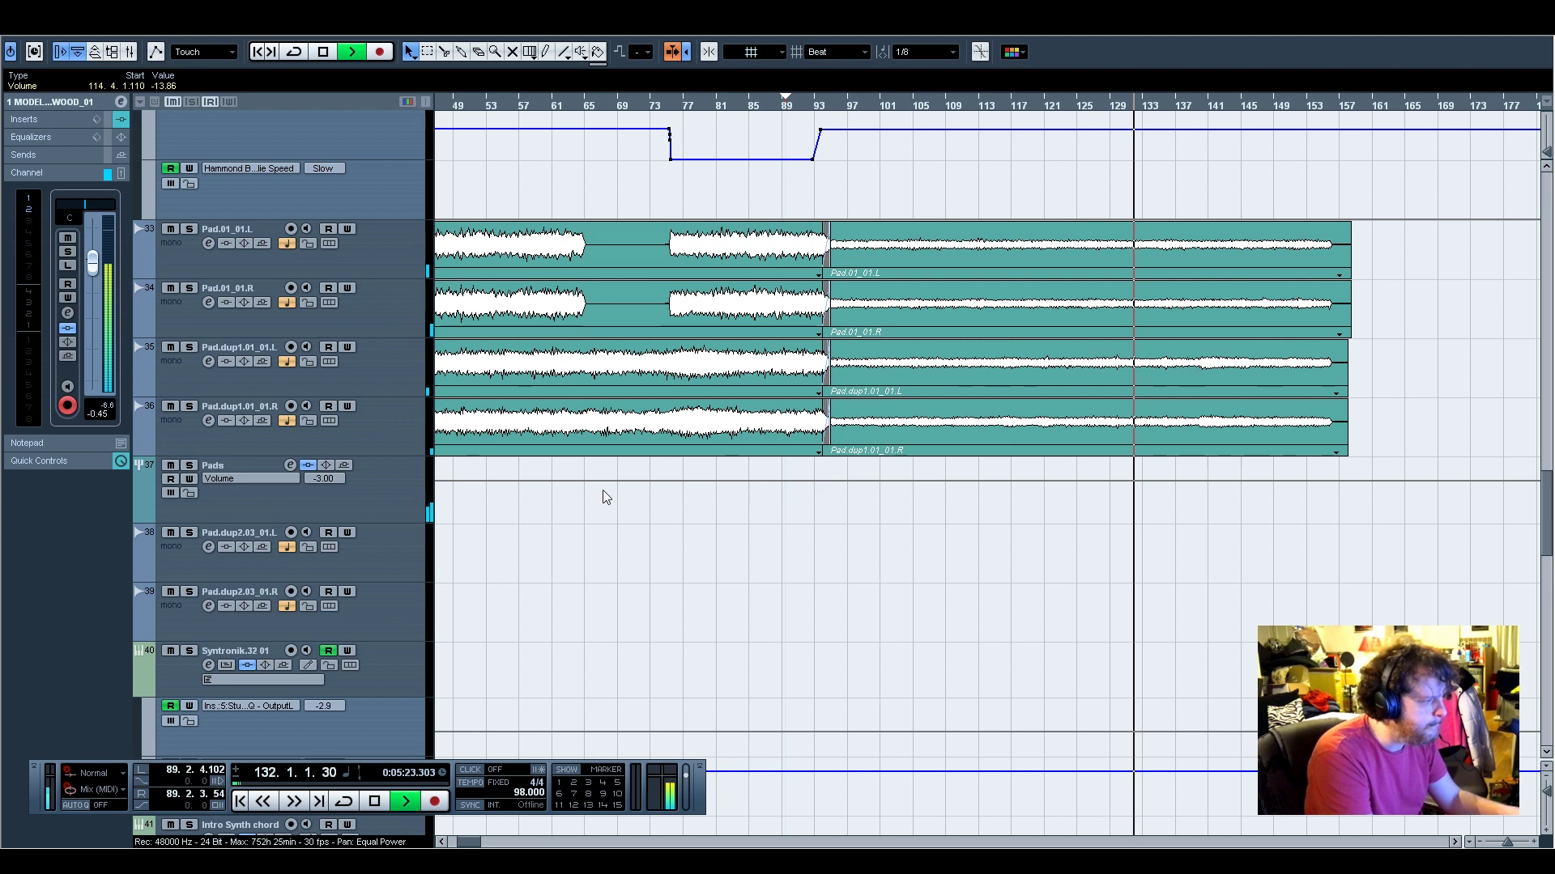
pyautogui.click(170, 478)
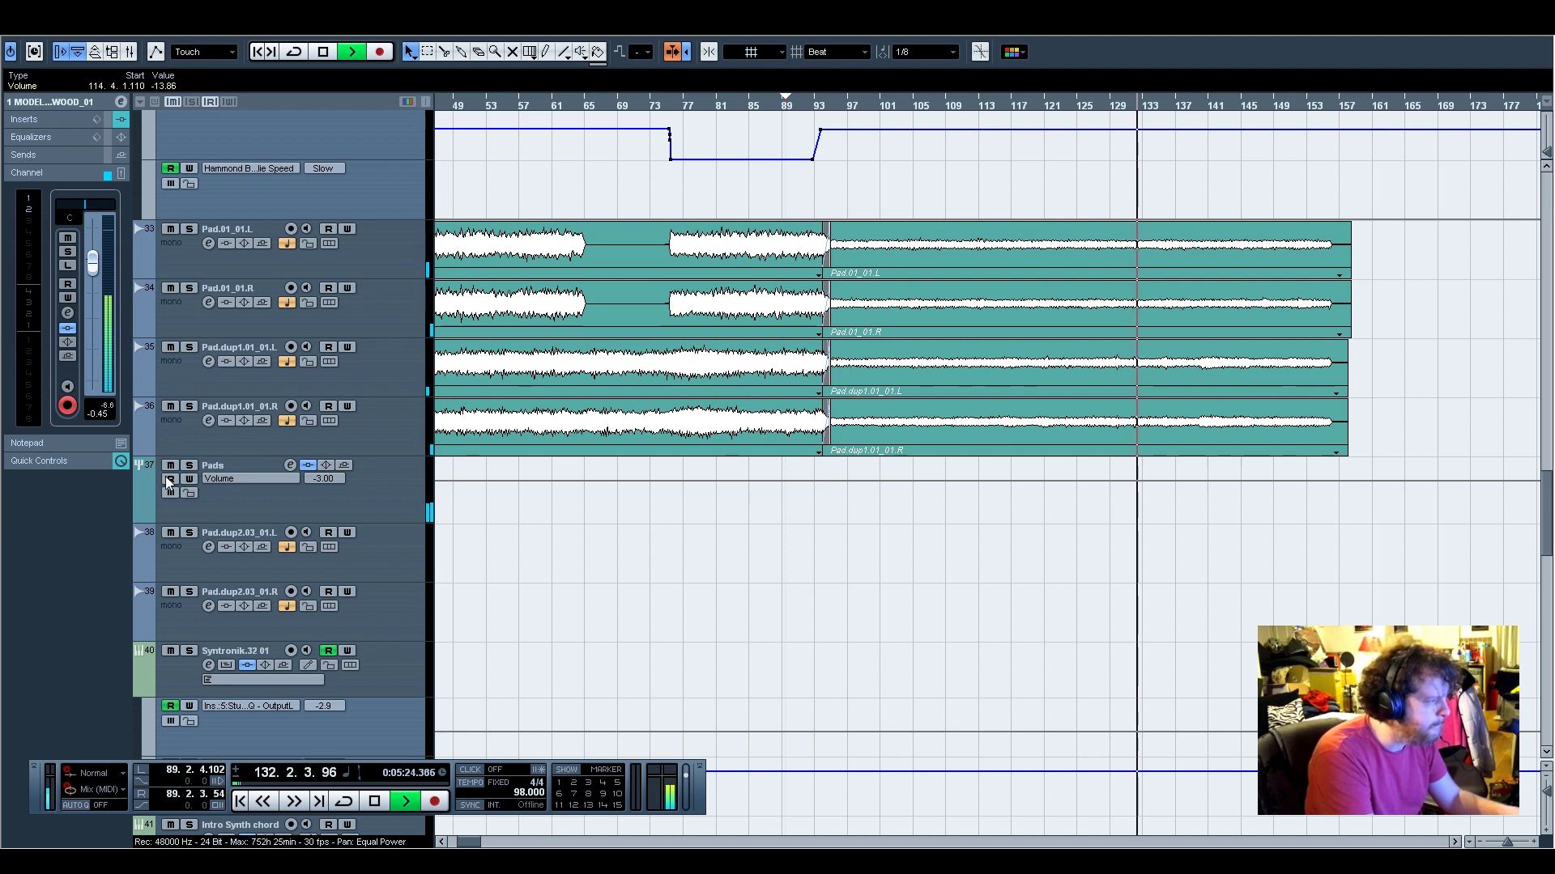
pyautogui.click(823, 481)
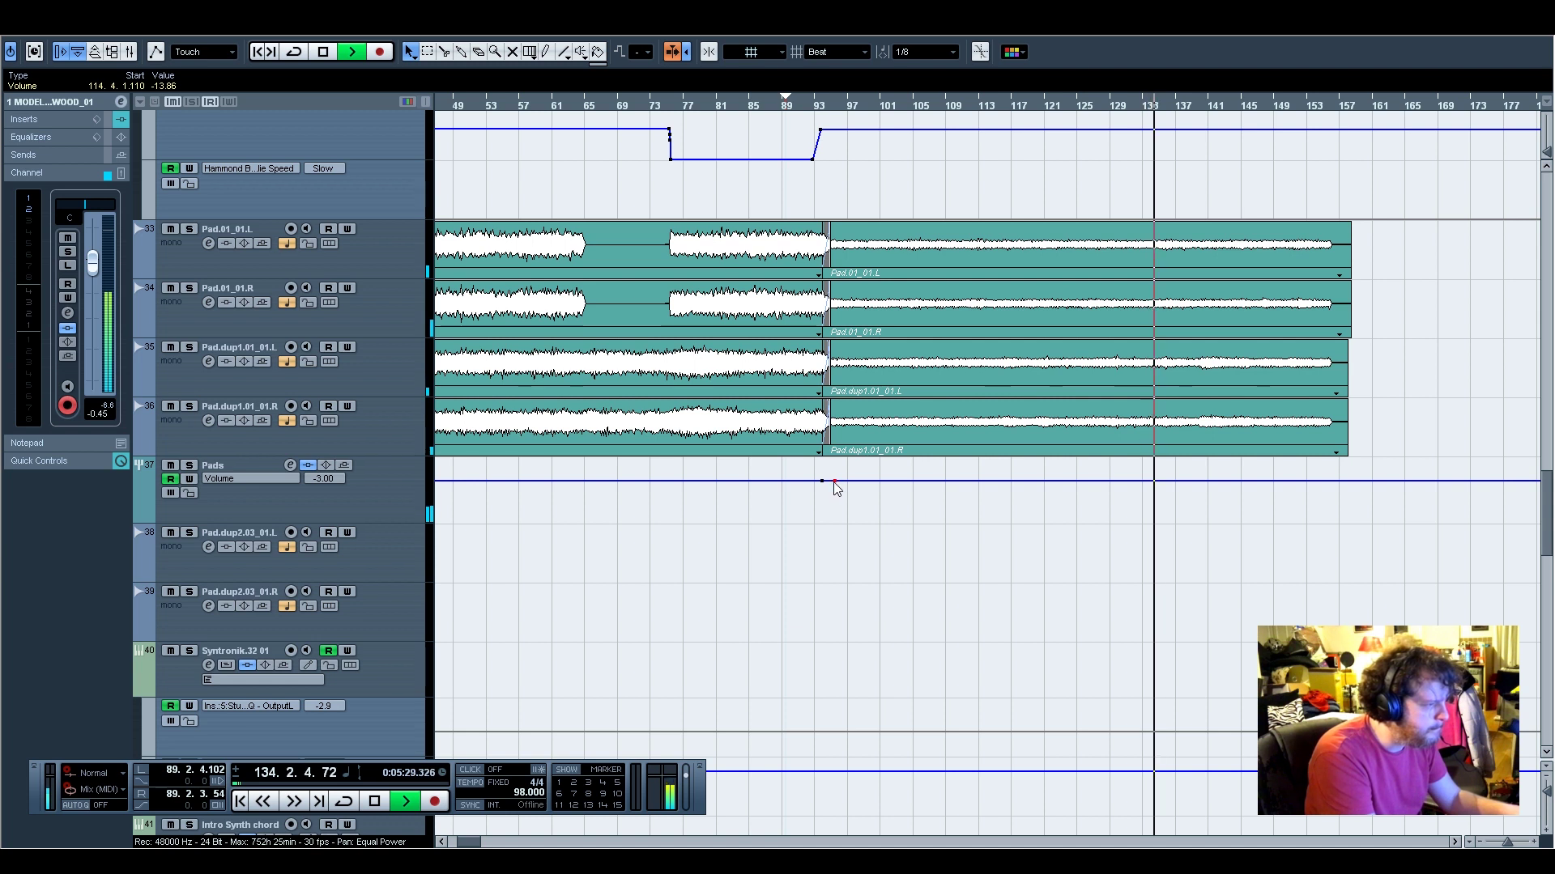
pyautogui.moveTo(834, 485); pyautogui.dragTo(837, 494)
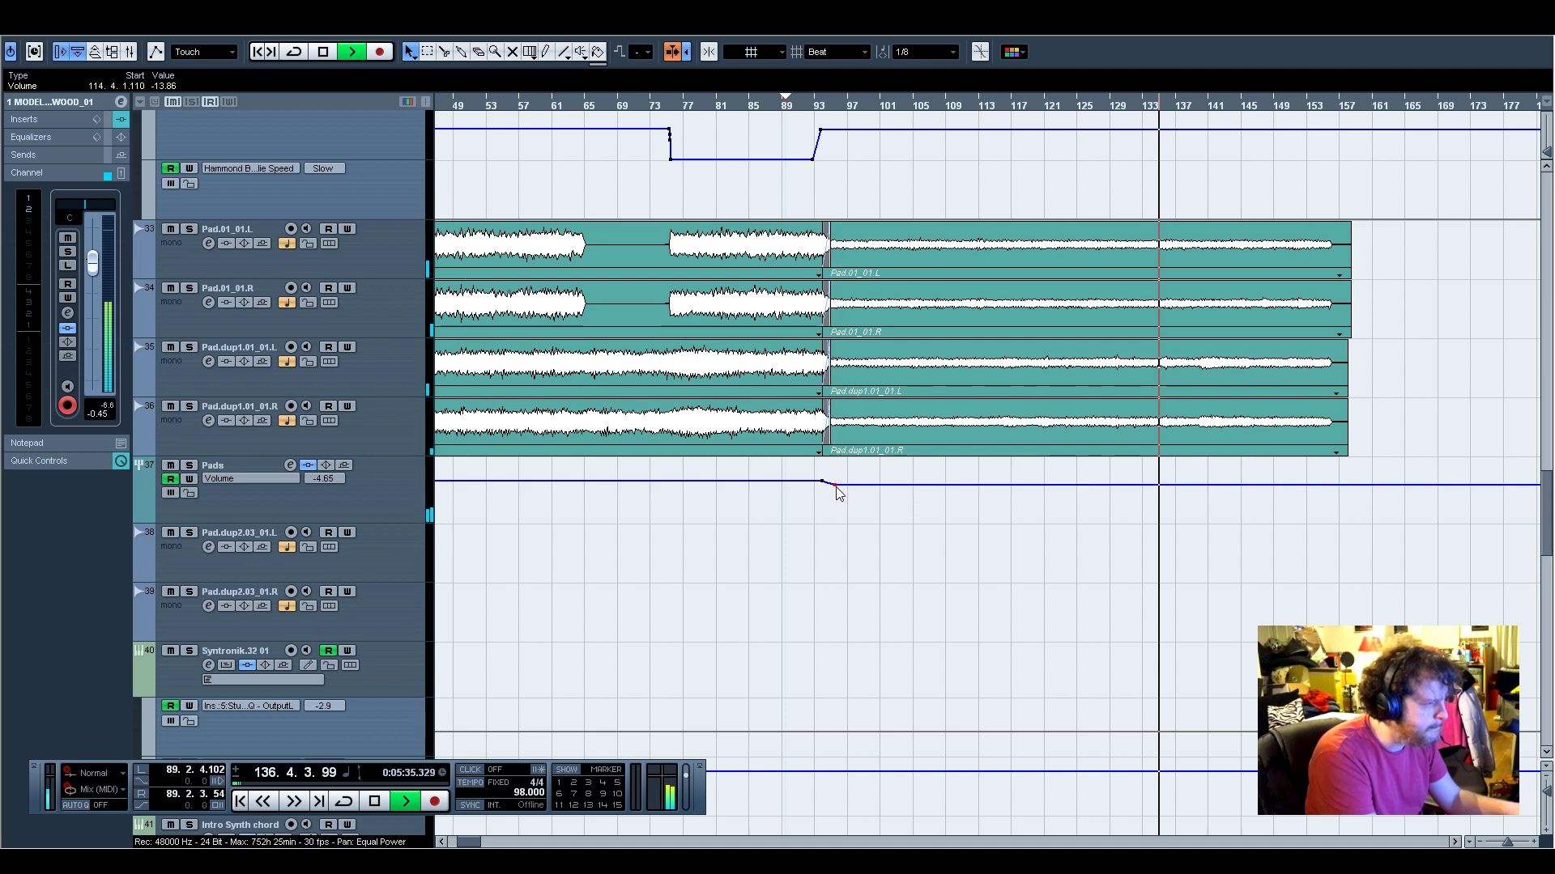
# Examine the drum, guitar, Hammond, pad and vocal tracks and their volume automation while the song plays to its end
pyautogui.scroll(-6, 1048, 608)
pyautogui.scroll(-8, 1049, 607)
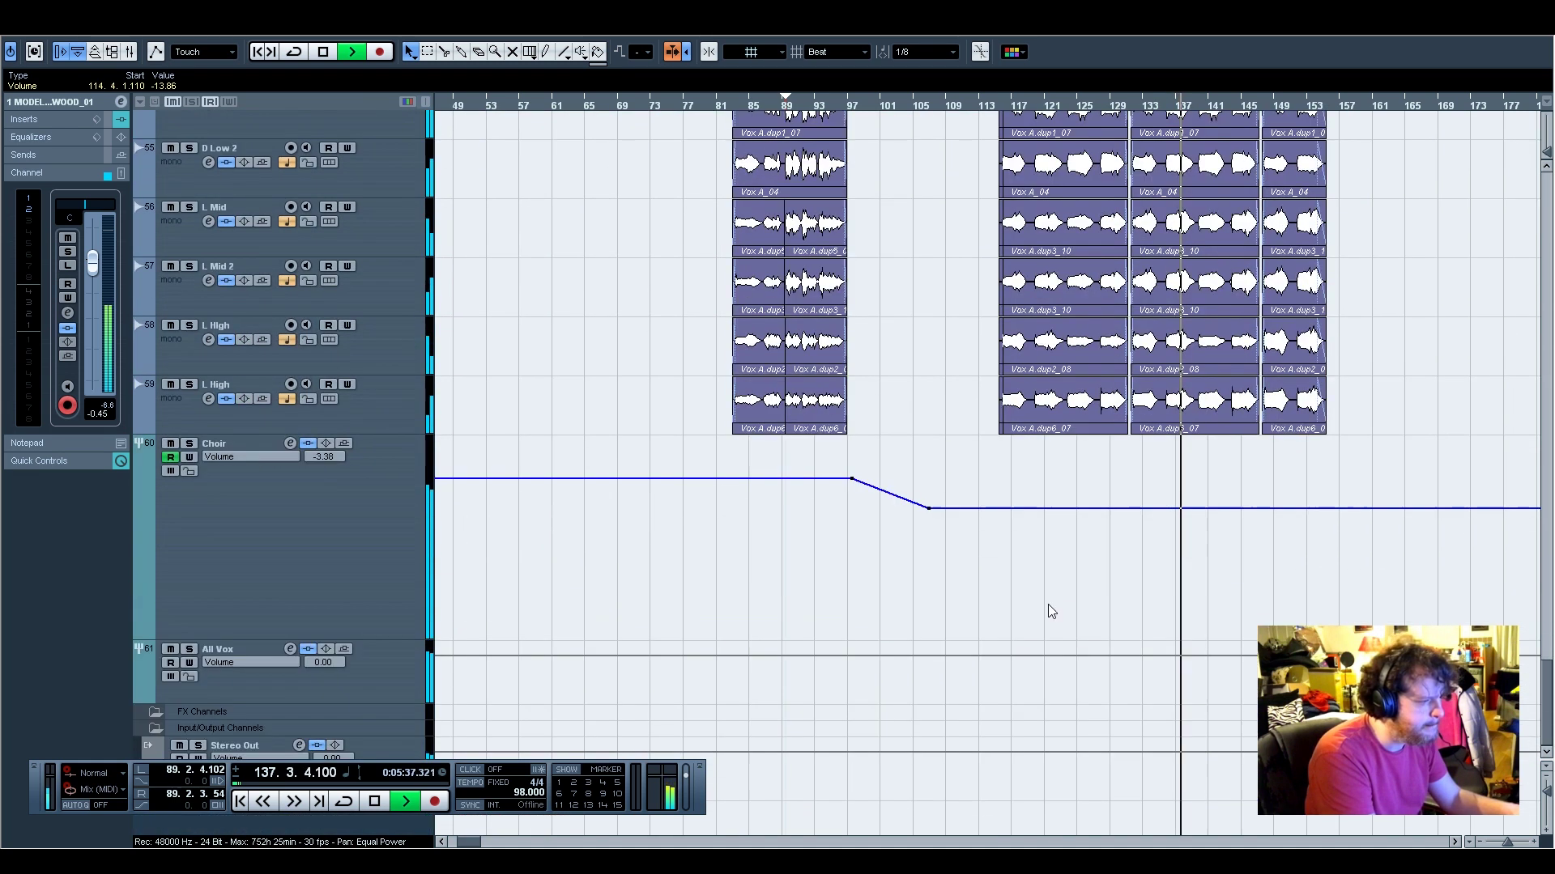
pyautogui.scroll(18, 1049, 611)
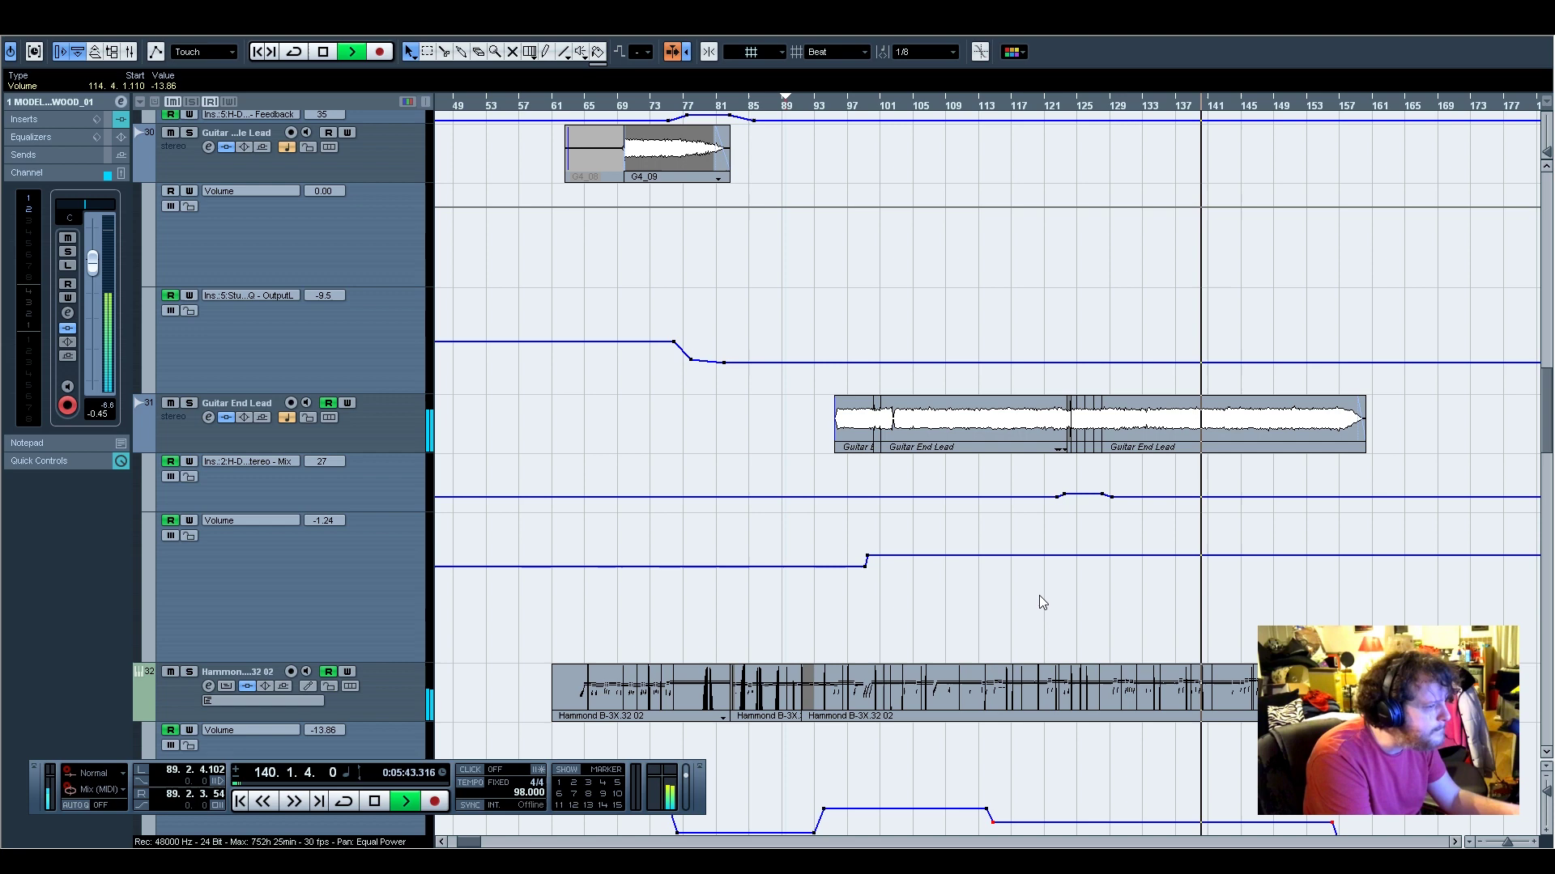
pyautogui.scroll(6, 1042, 603)
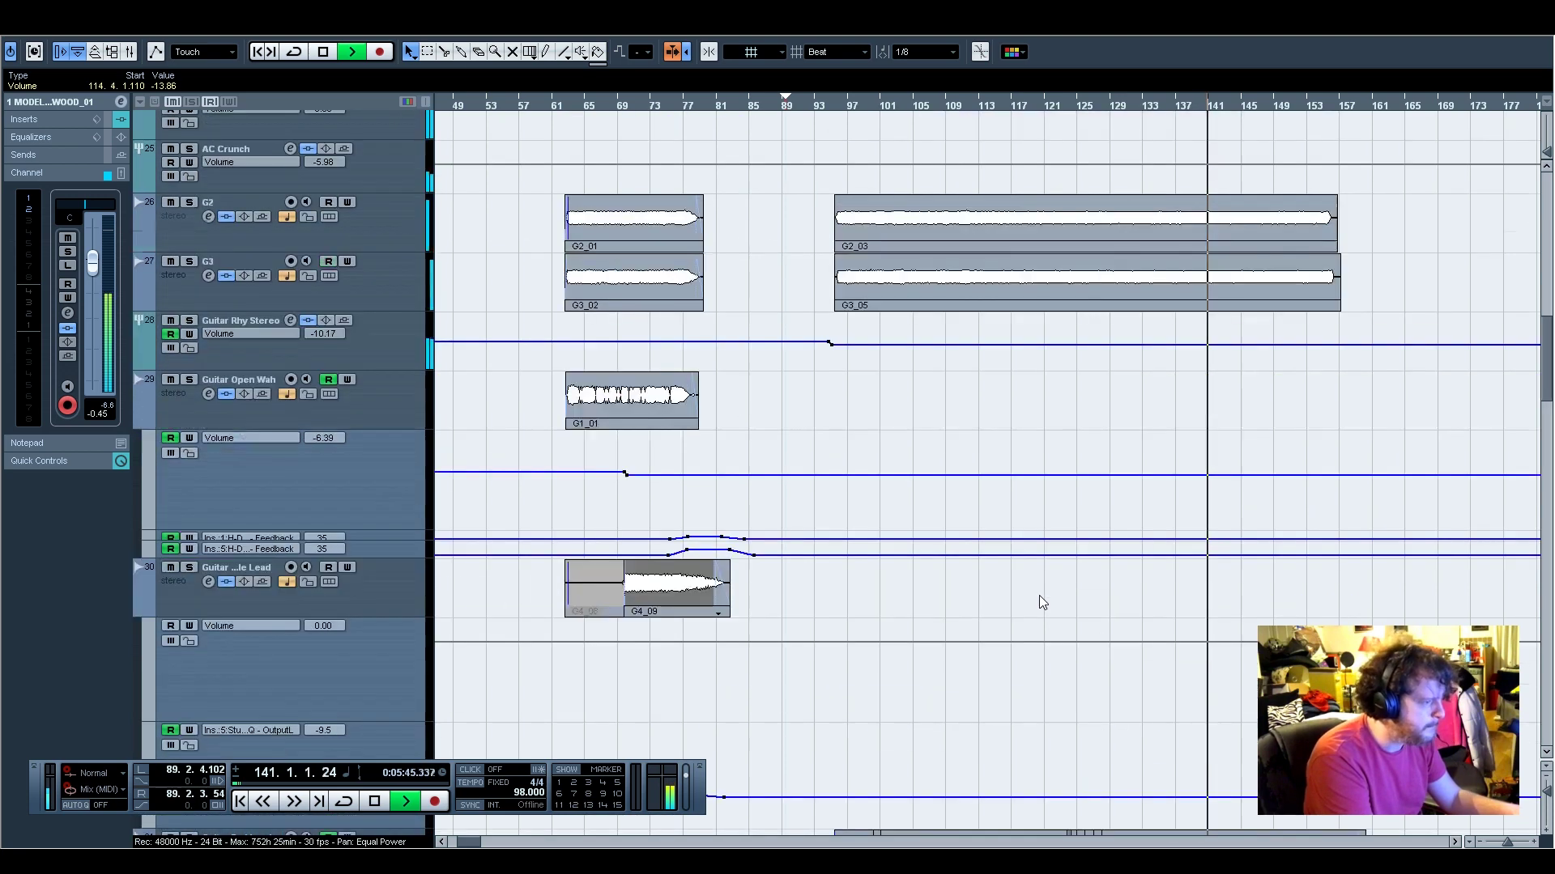
pyautogui.scroll(3, 1042, 603)
pyautogui.scroll(8, 1041, 601)
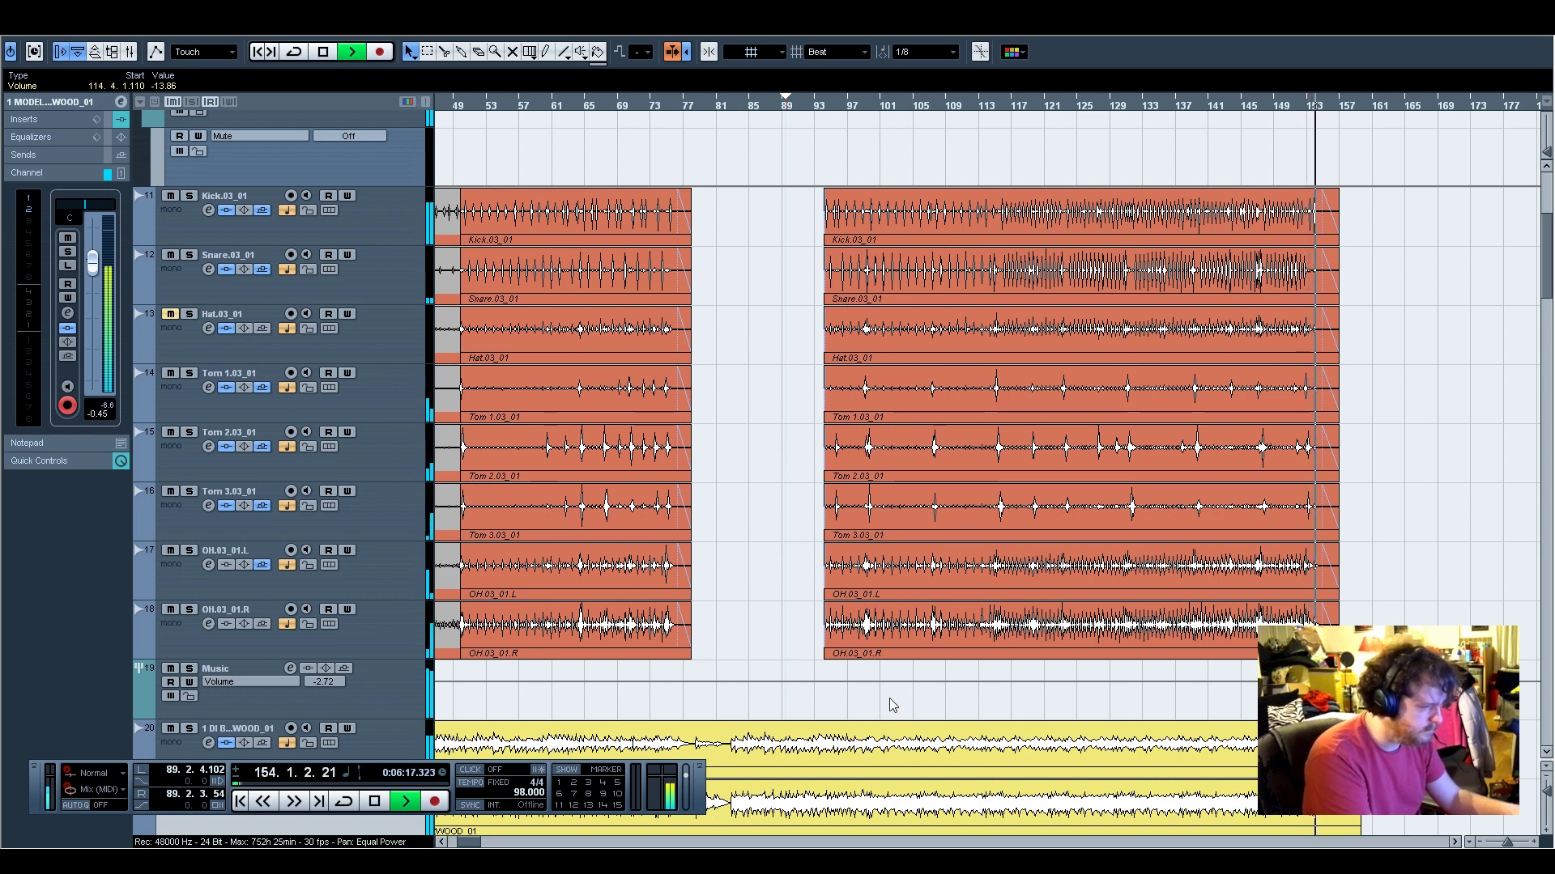
pyautogui.scroll(-10, 889, 705)
pyautogui.scroll(-8, 891, 705)
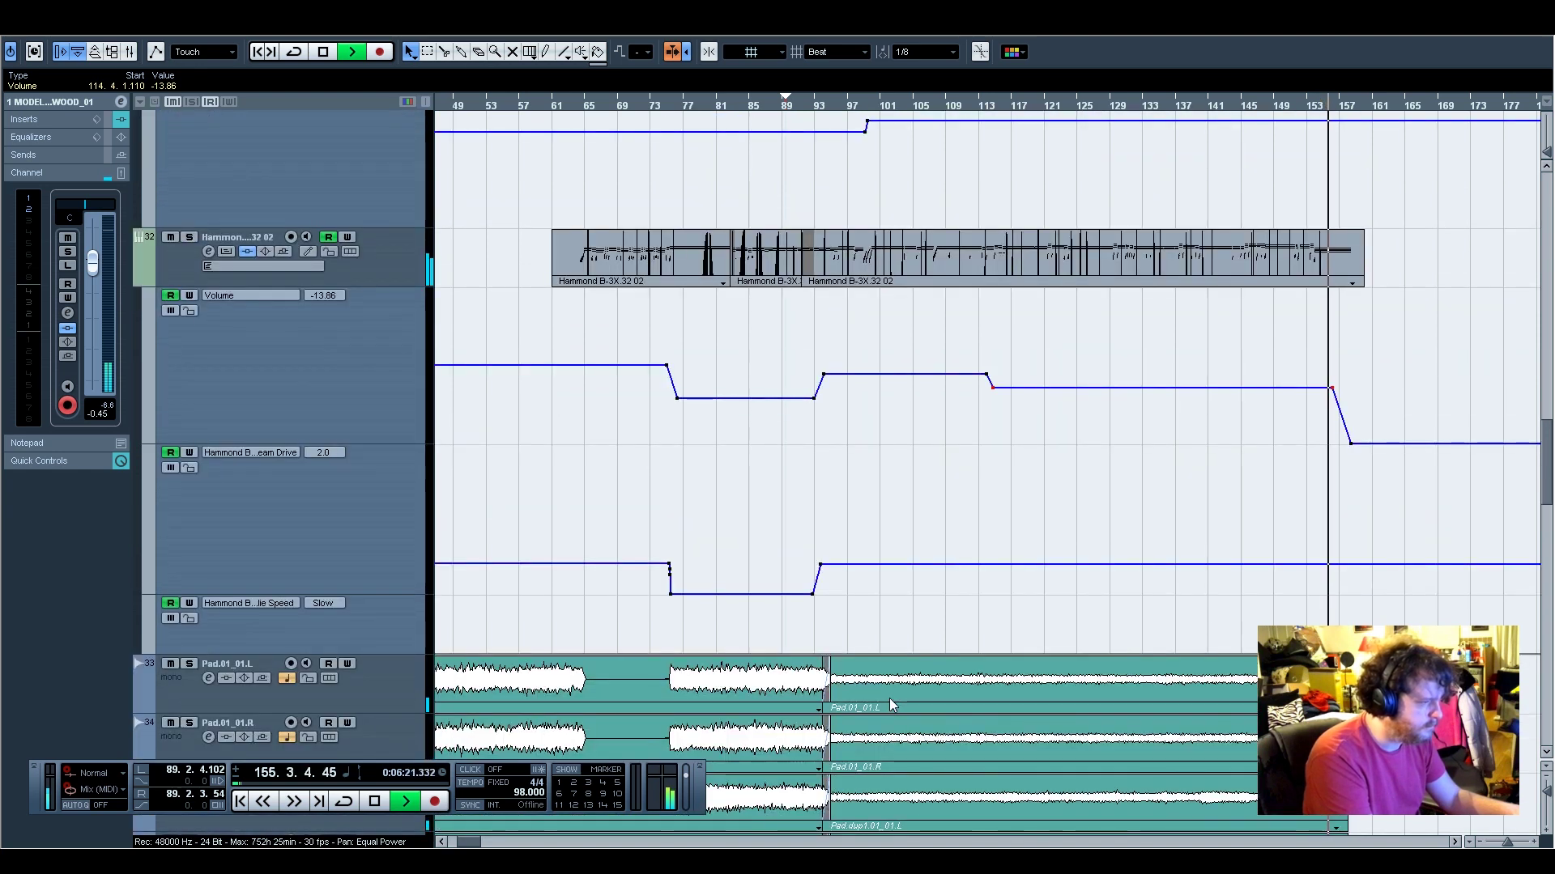
pyautogui.scroll(3, 890, 705)
pyautogui.scroll(-6, 890, 705)
pyautogui.scroll(-3, 891, 704)
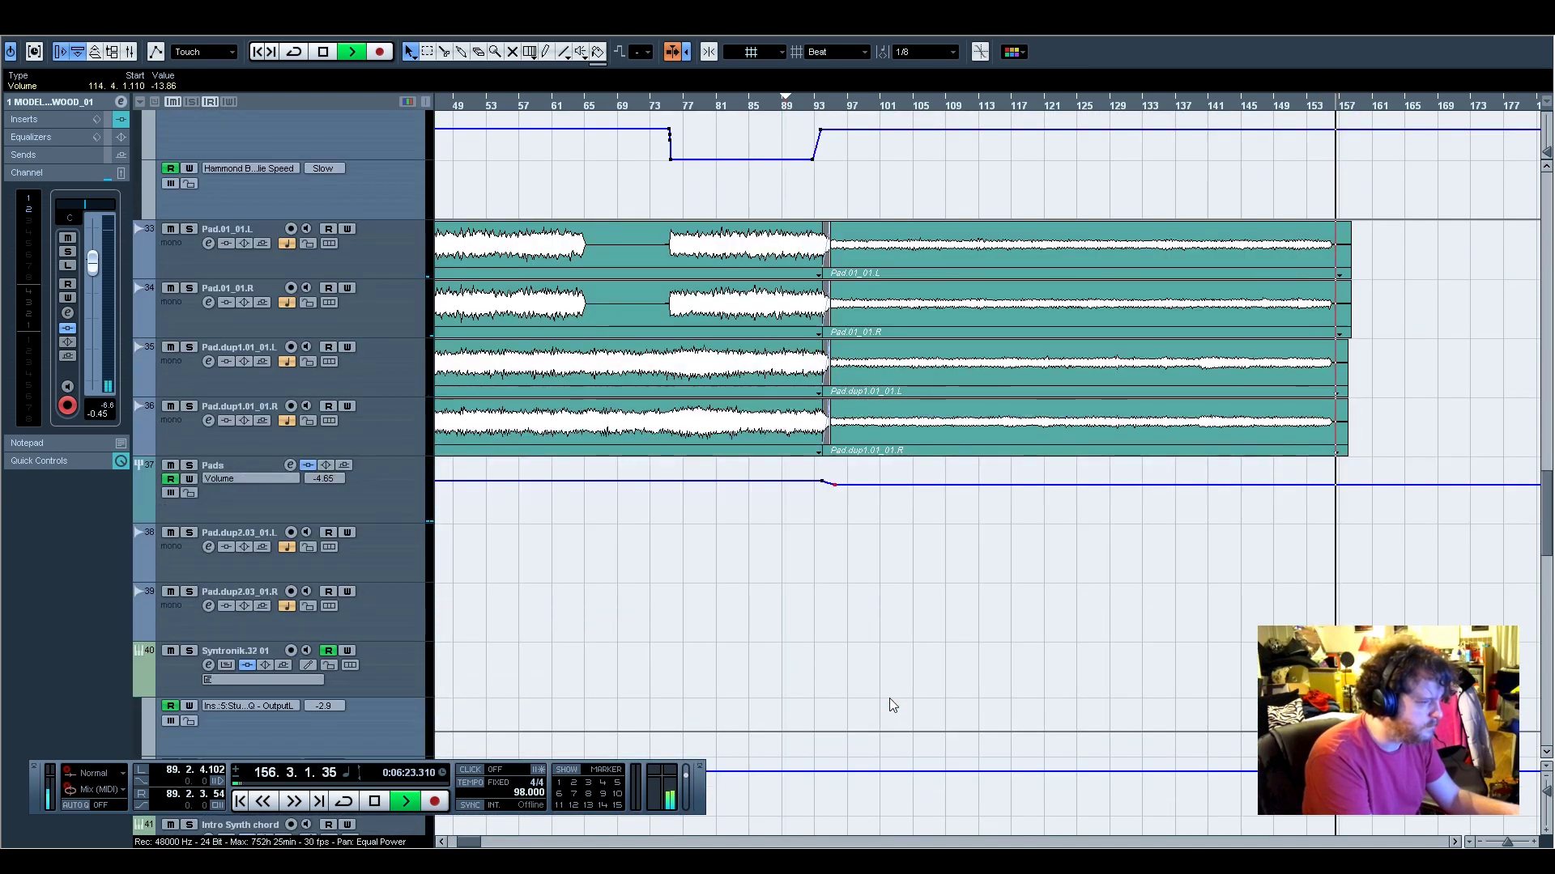
pyautogui.scroll(-5, 891, 705)
pyautogui.scroll(-5, 890, 705)
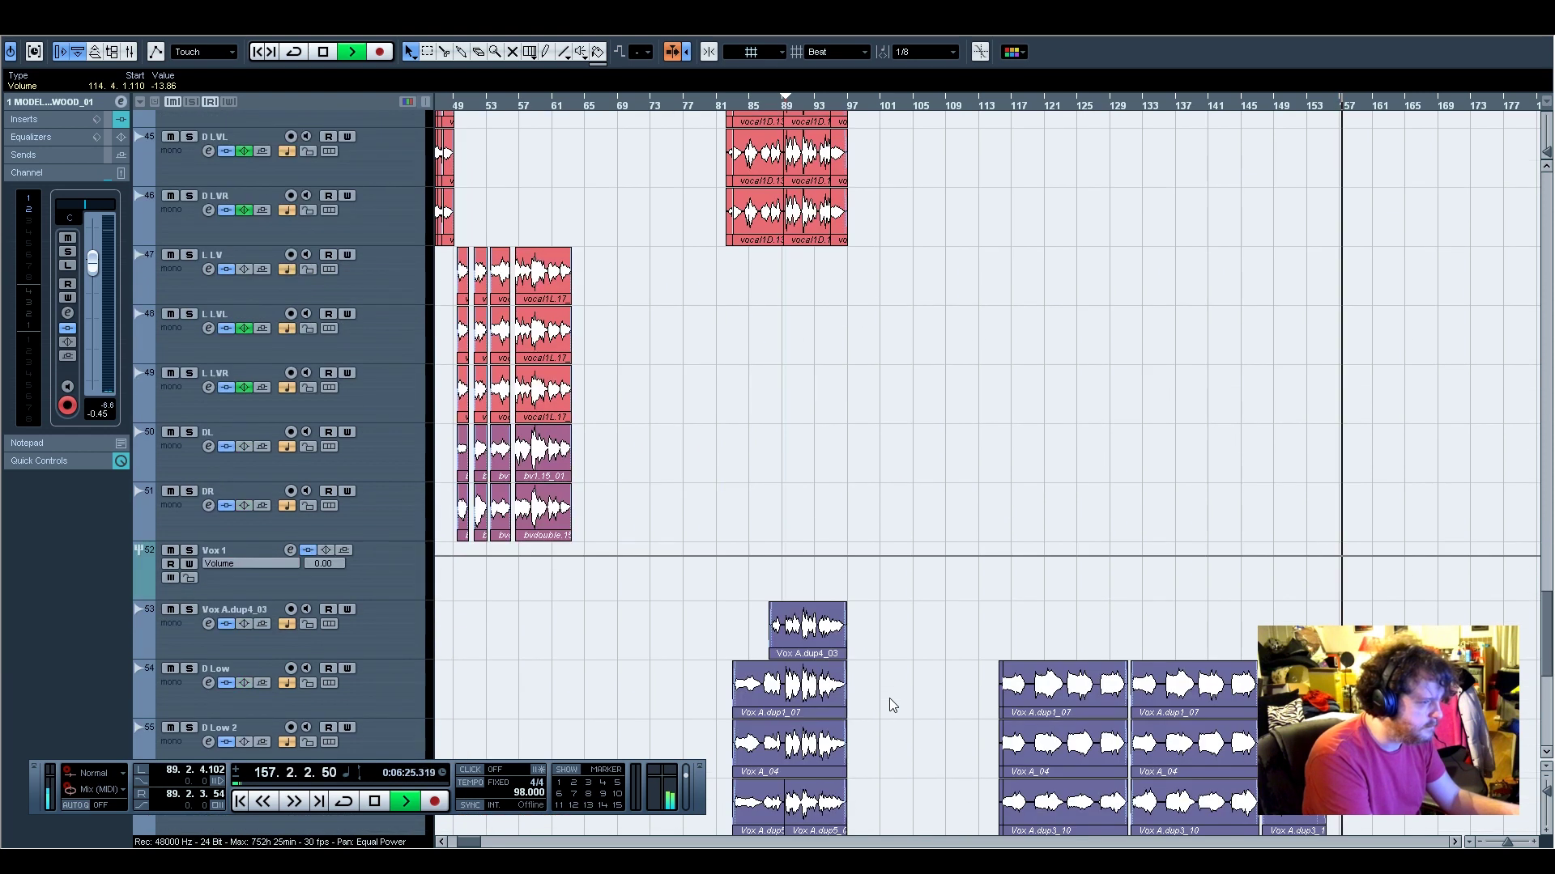
pyautogui.scroll(-4, 891, 704)
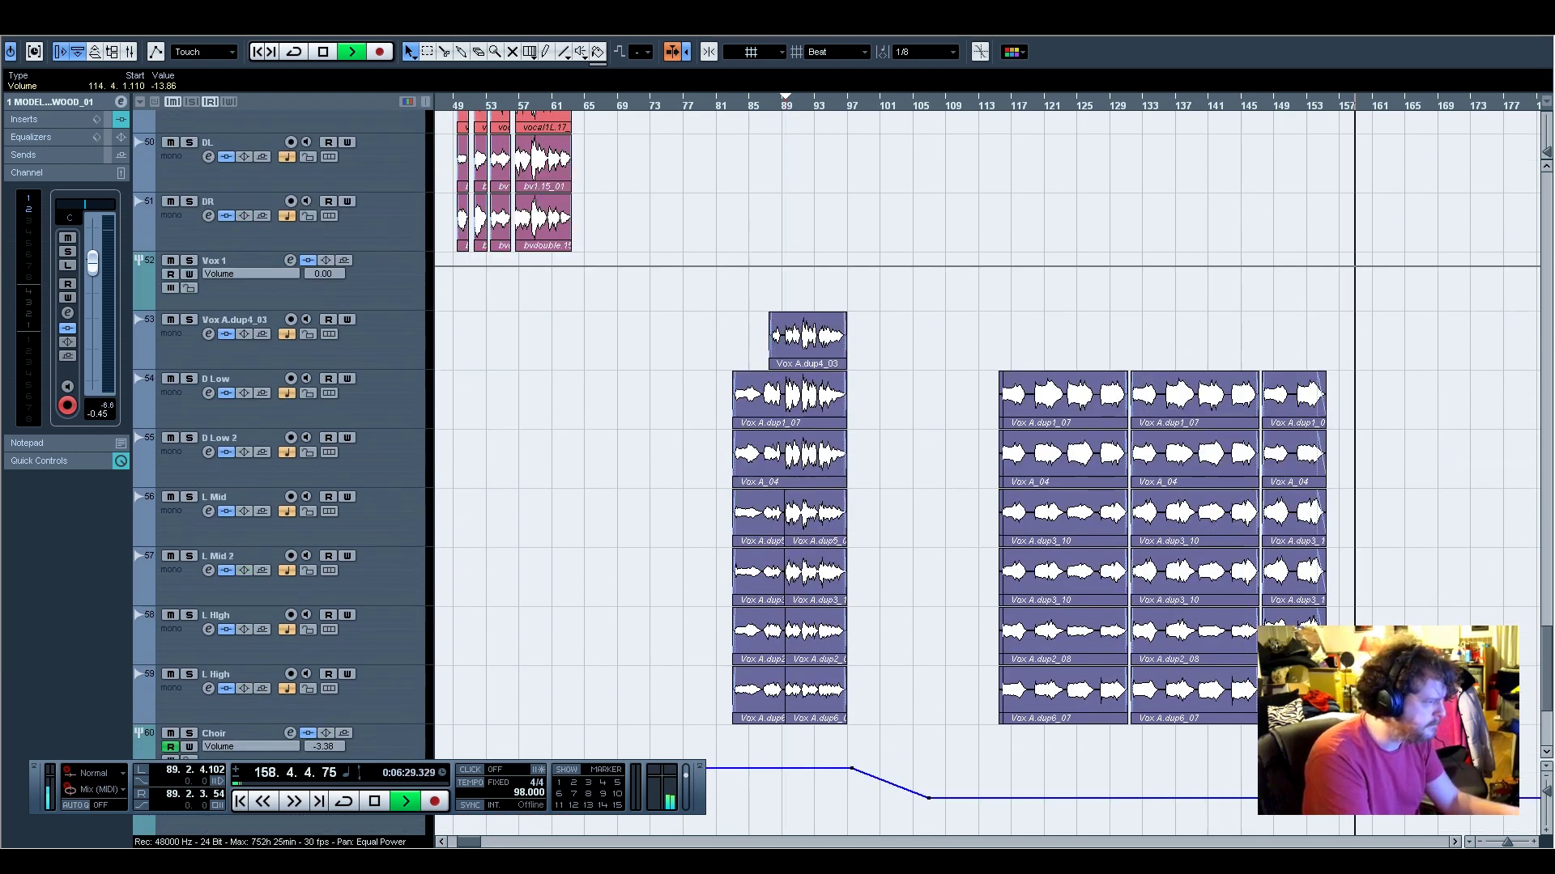
# Switch to the digital mixer app to check the main LR channel, return to the project and stop playback
pyautogui.hotkey('alt', 'Tab')
pyautogui.click(1234, 570)
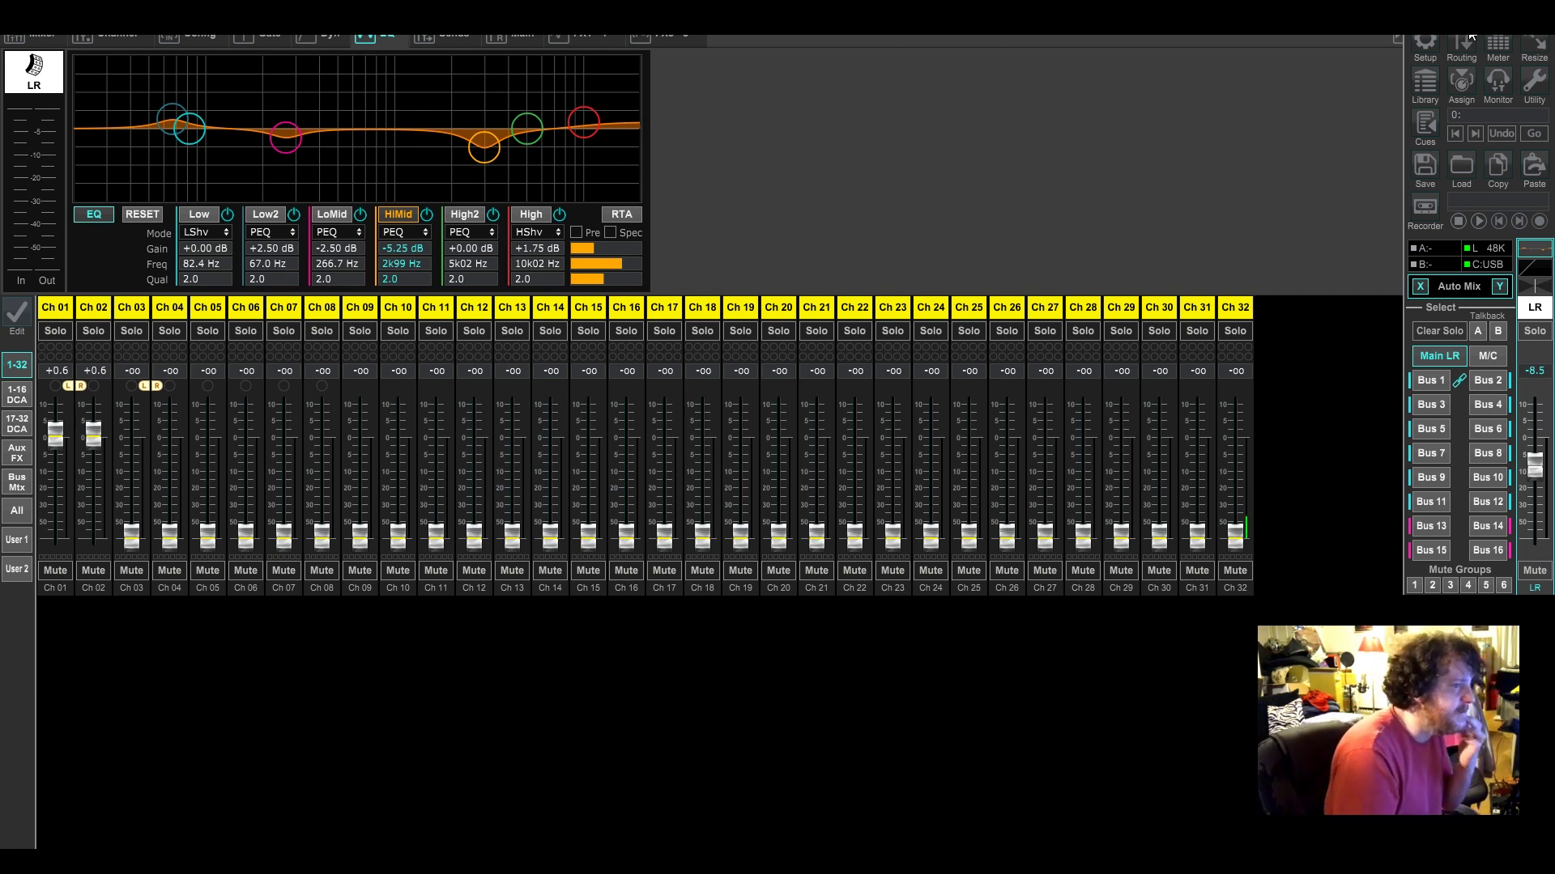
pyautogui.hotkey('alt', 'Tab')
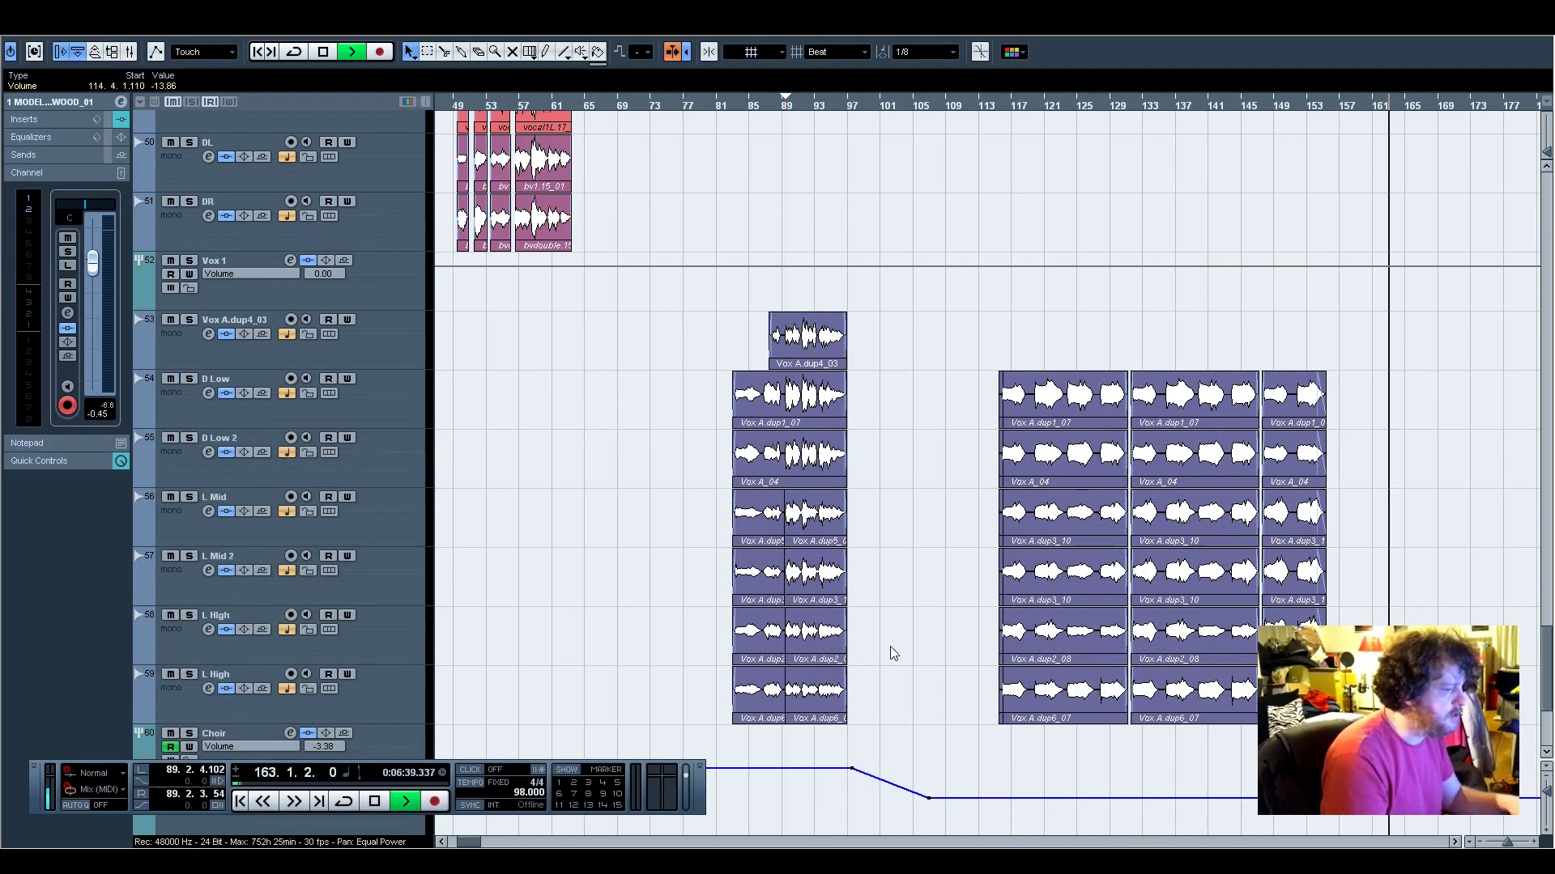
pyautogui.press('space')
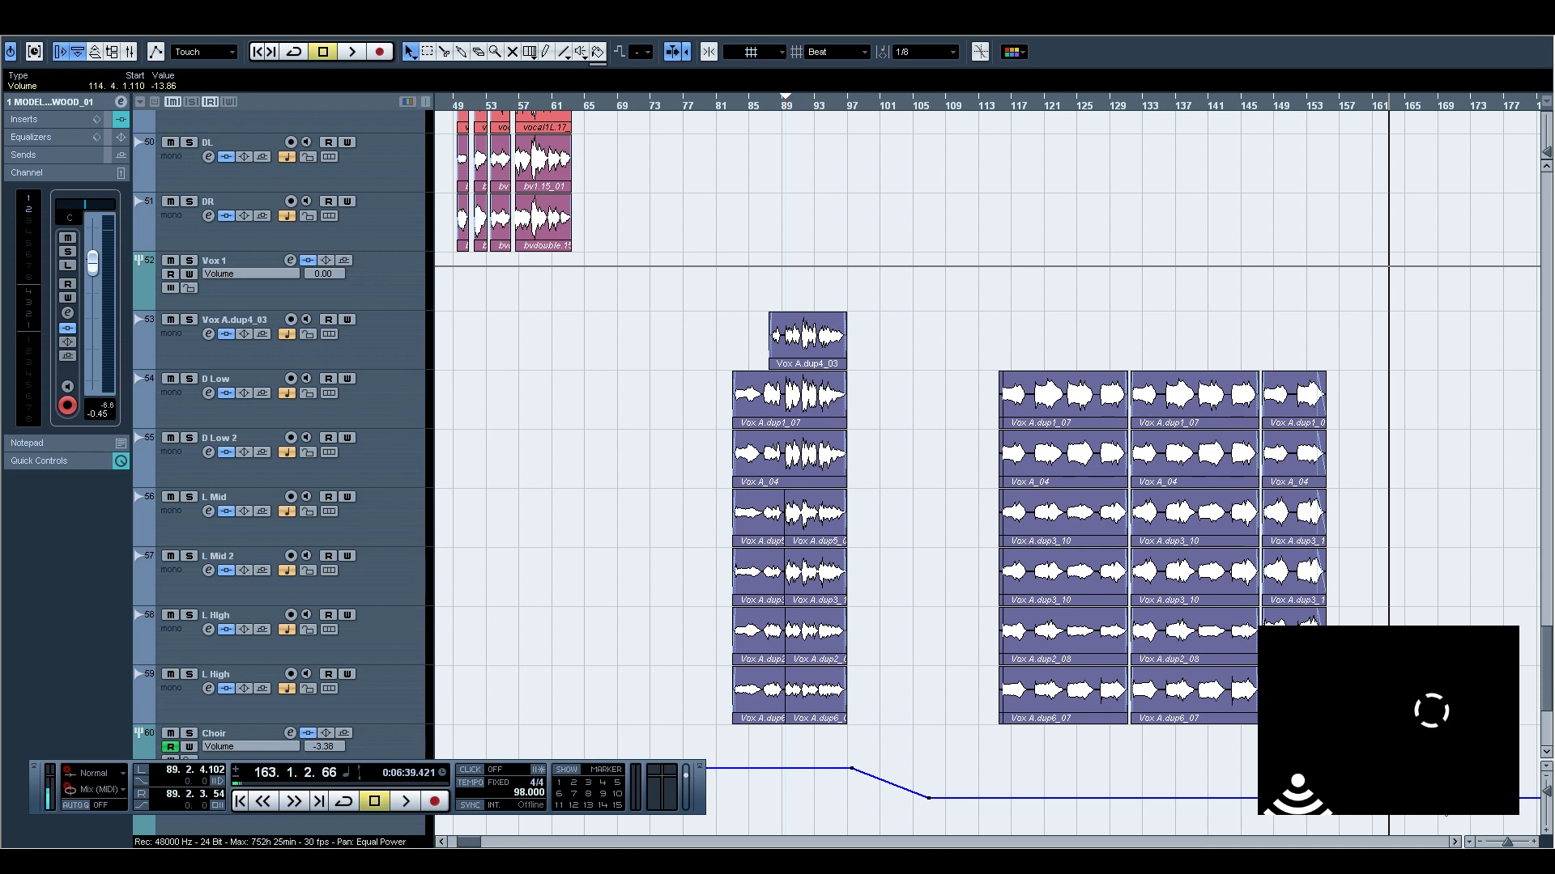
# Place the playback position at about bar 111, just before the Hammond volume reduction
pyautogui.scroll(15, 1095, 583)
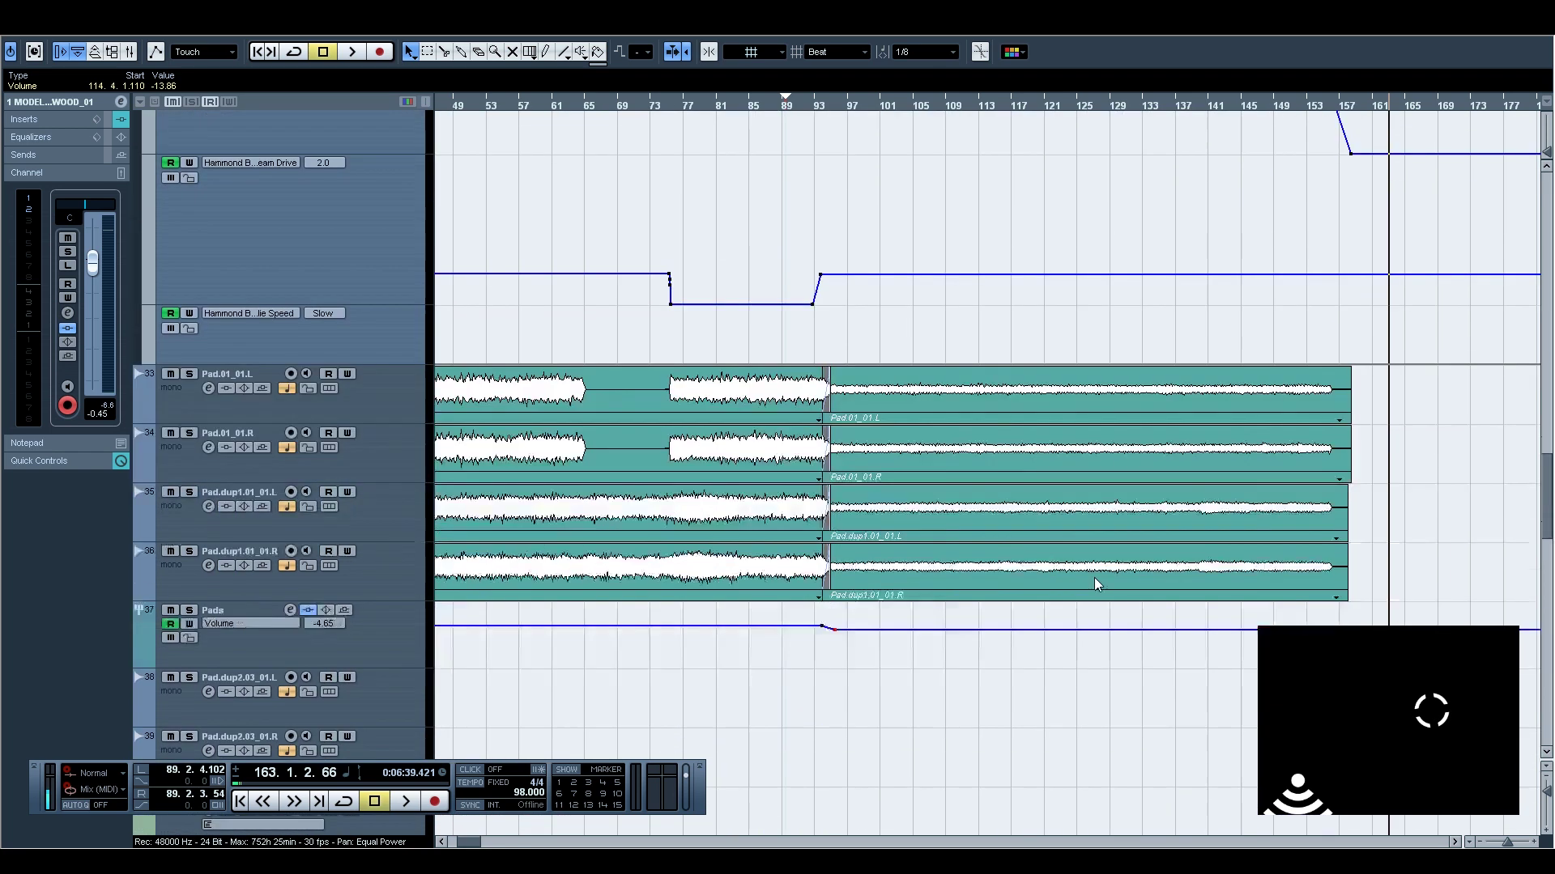
pyautogui.scroll(5, 1095, 583)
pyautogui.scroll(-2, 1095, 577)
pyautogui.scroll(2, 1095, 577)
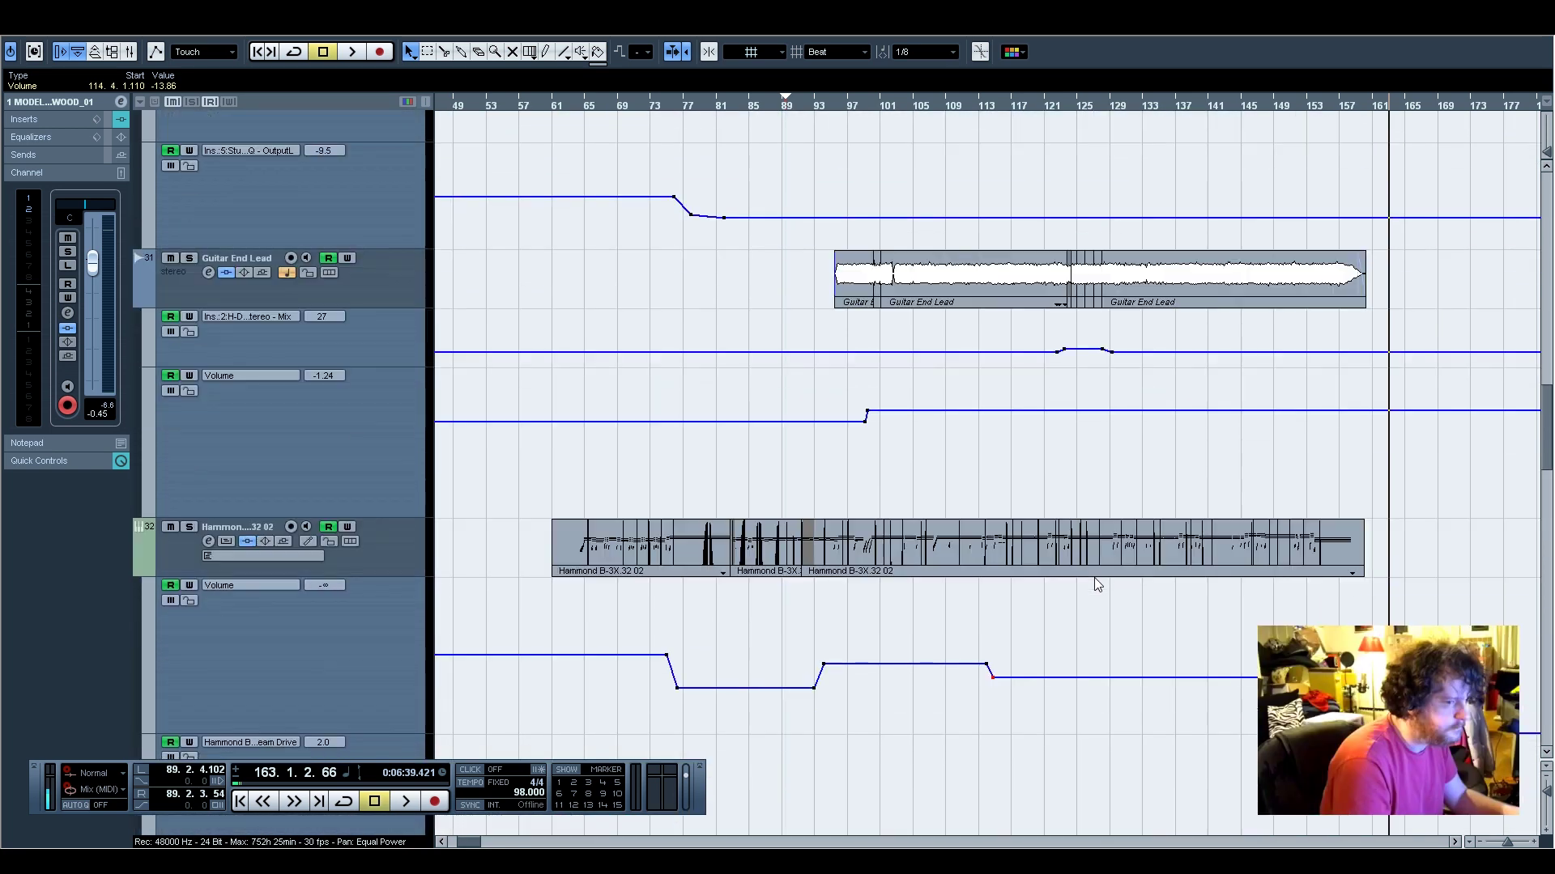
pyautogui.click(970, 105)
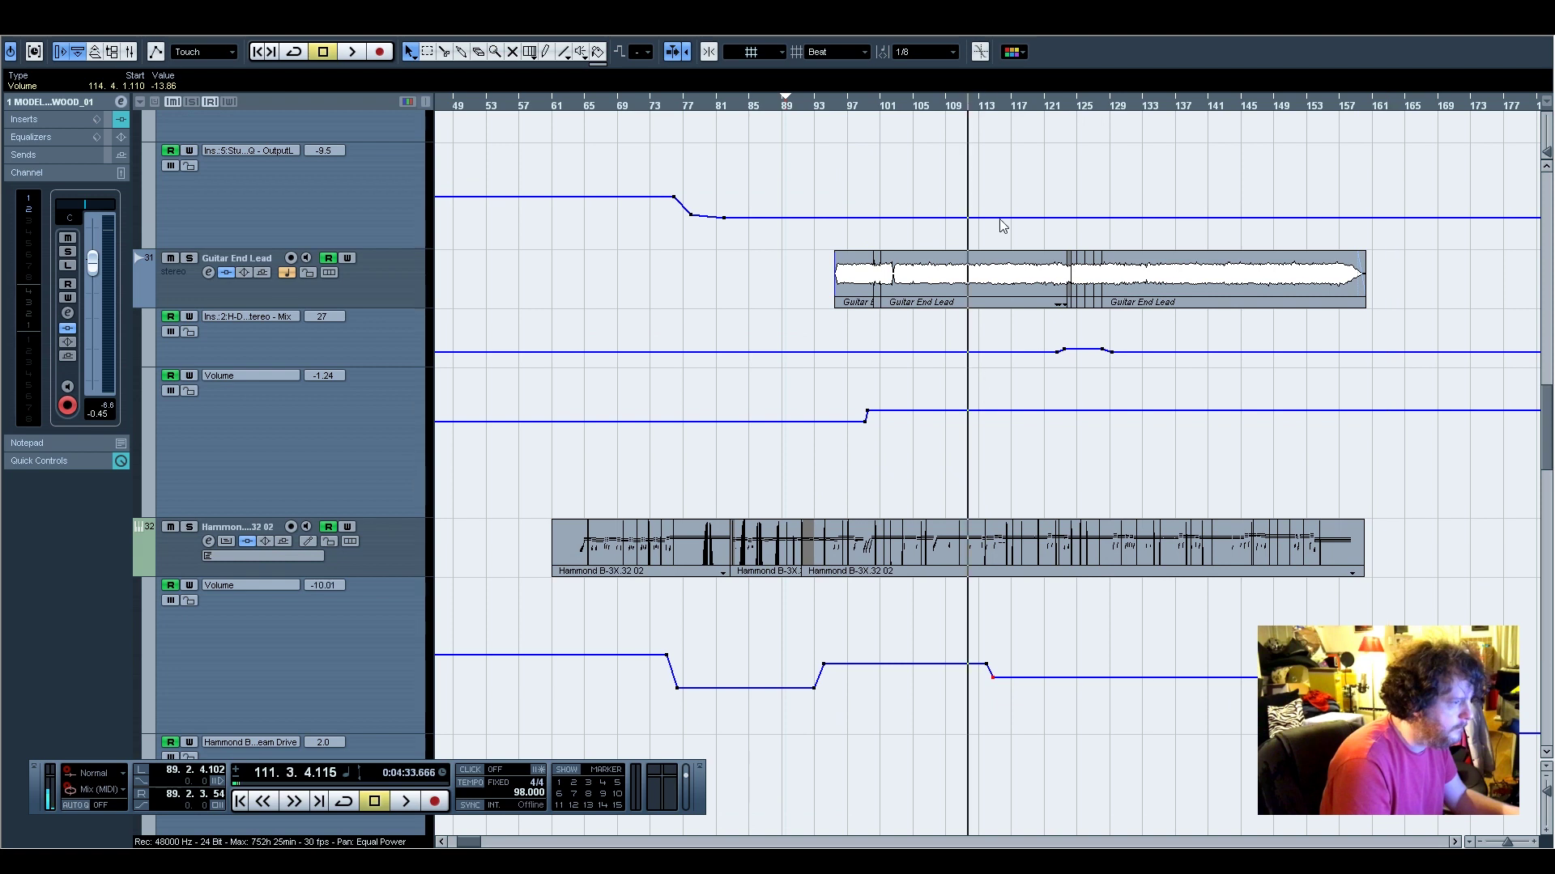
# Look through the pad, synth, vocal and guitar tracks to find the rhythm guitar group
pyautogui.scroll(-5, 1080, 663)
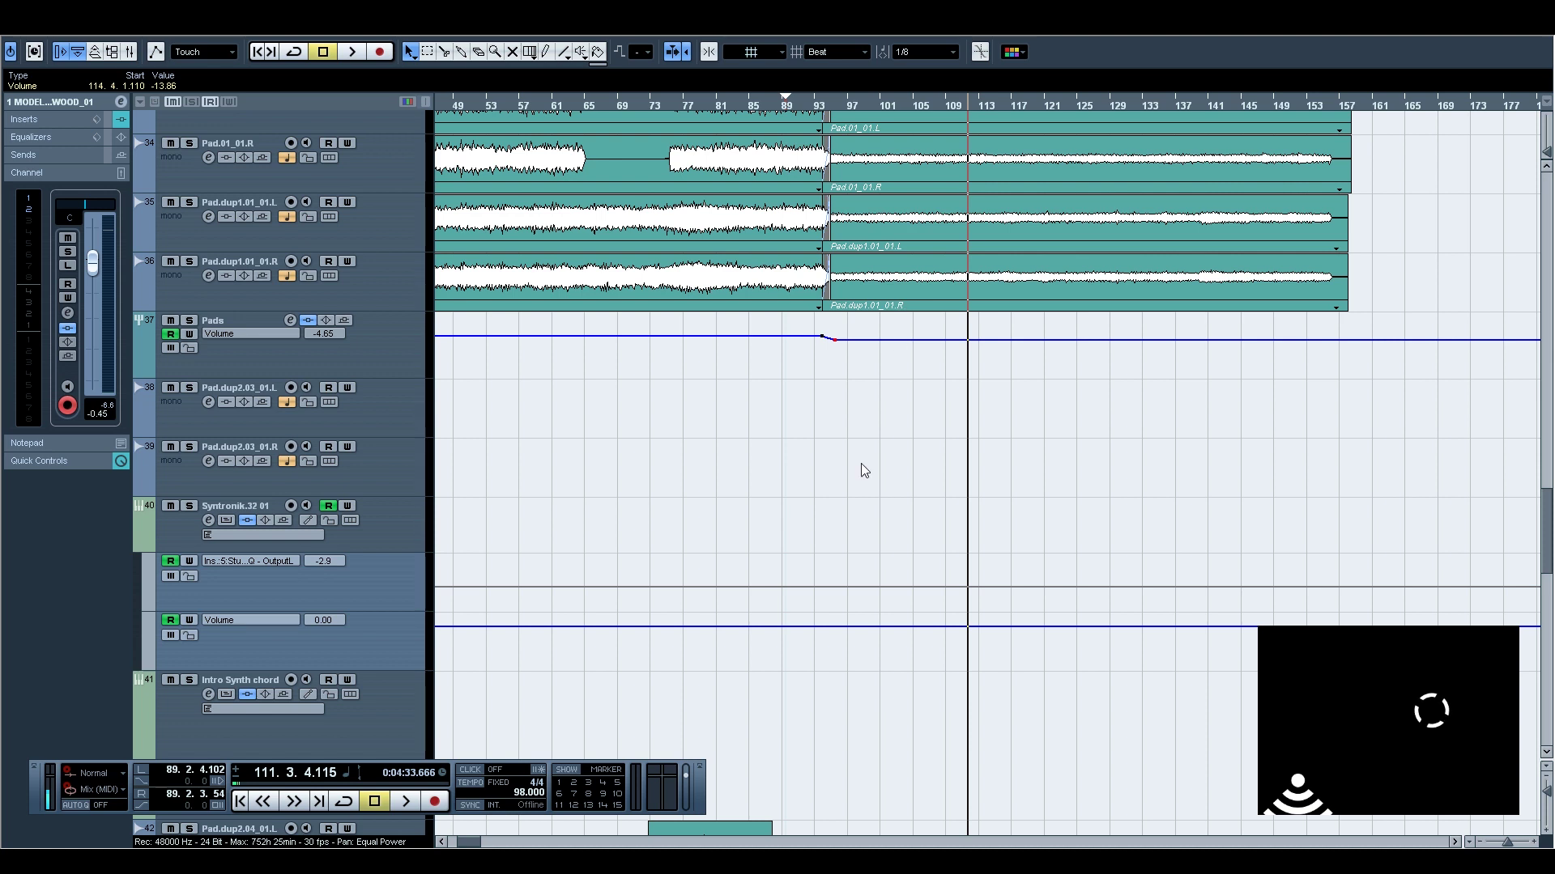
pyautogui.scroll(-6, 1062, 565)
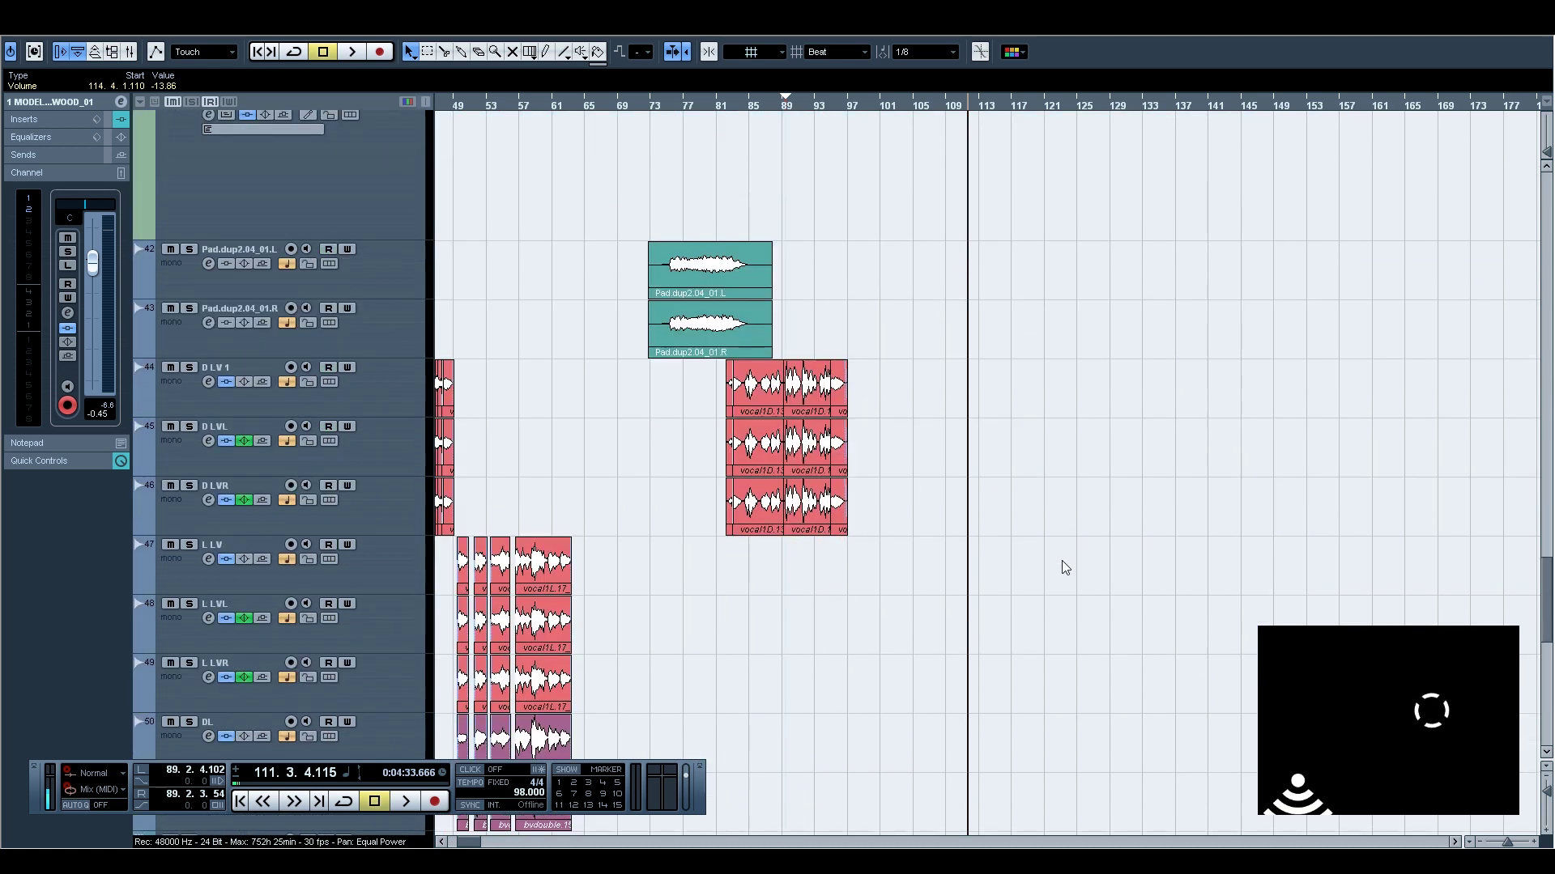
pyautogui.scroll(6, 1062, 565)
pyautogui.scroll(-7, 1064, 568)
pyautogui.scroll(2, 1064, 567)
pyautogui.scroll(4, 1064, 567)
pyautogui.scroll(-4, 1064, 567)
pyautogui.scroll(6, 1064, 567)
pyautogui.scroll(2, 1064, 568)
pyautogui.scroll(-4, 1064, 568)
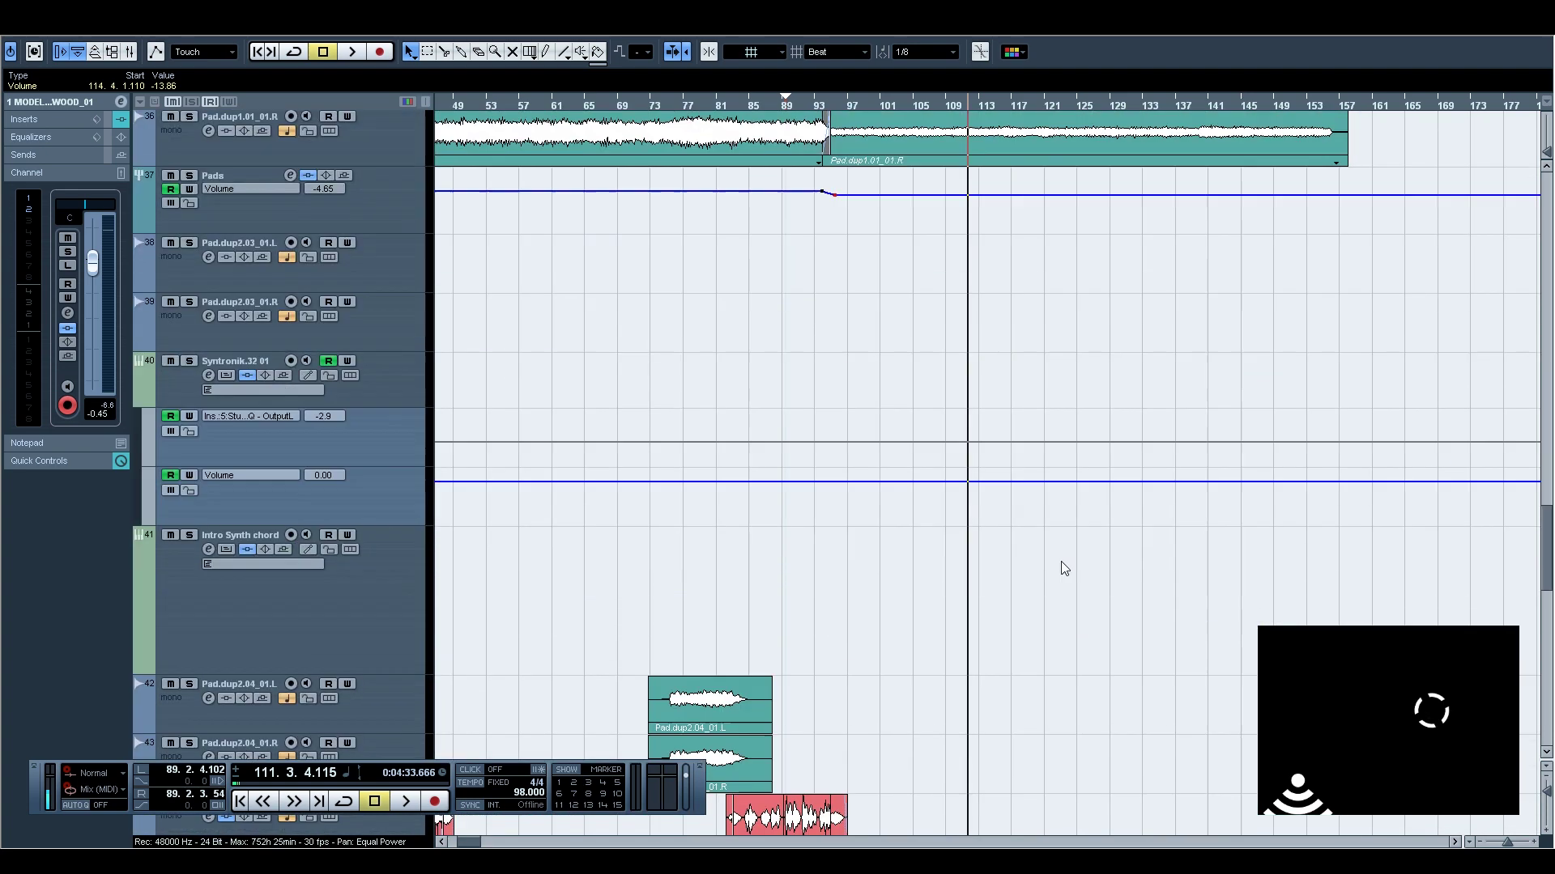
pyautogui.scroll(6, 1064, 568)
pyautogui.scroll(5, 1060, 562)
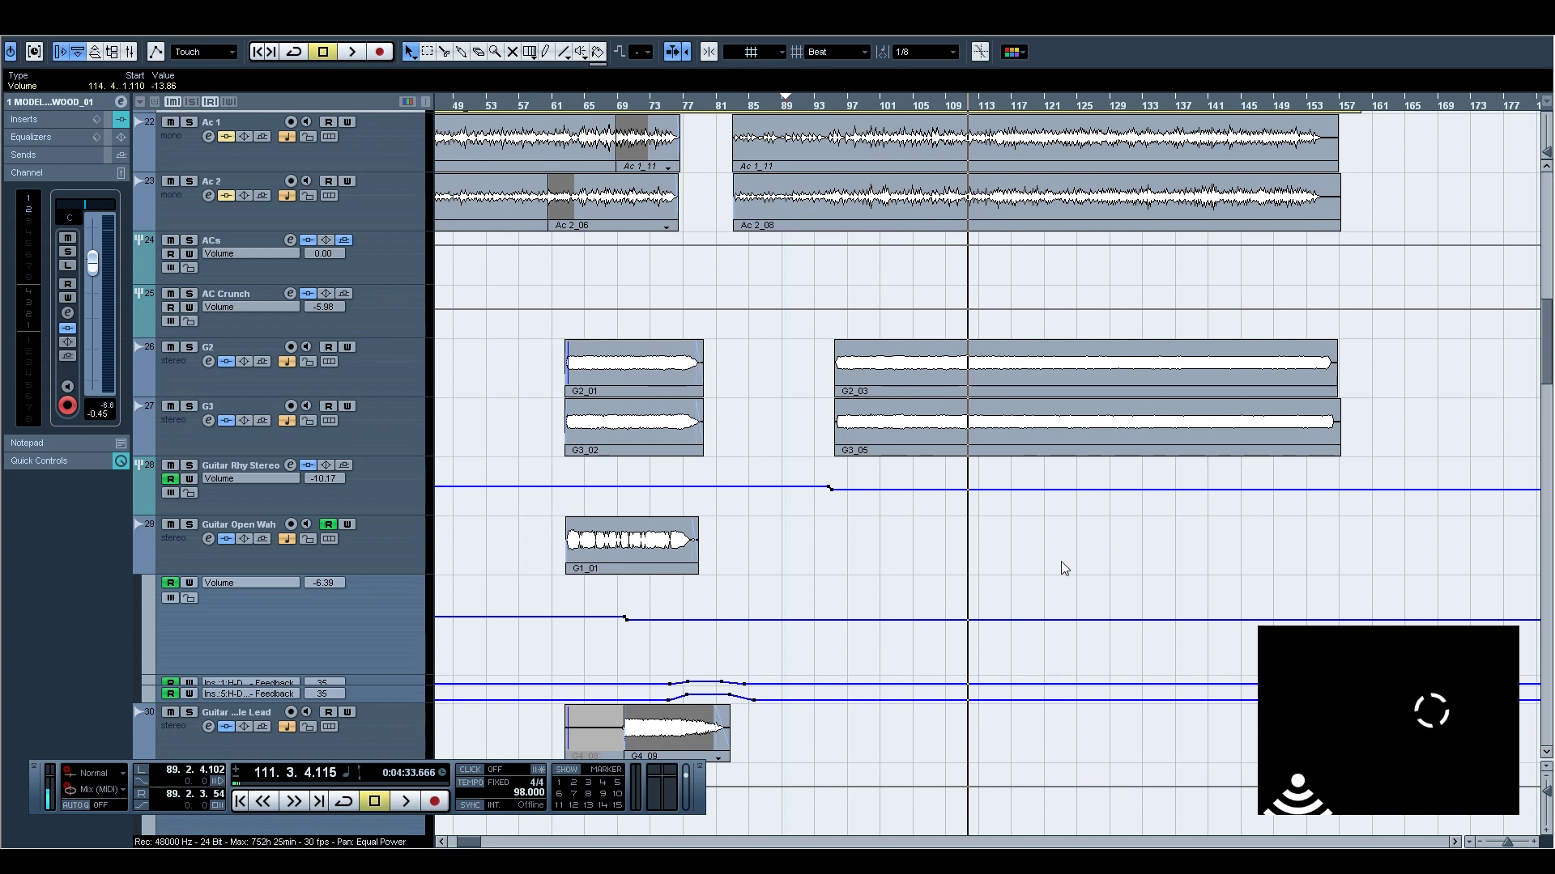
# Audition the Guitar Rhy Stereo group in solo from bar 111, and unsolo it and stop playback
pyautogui.click(188, 468)
pyautogui.press('space')
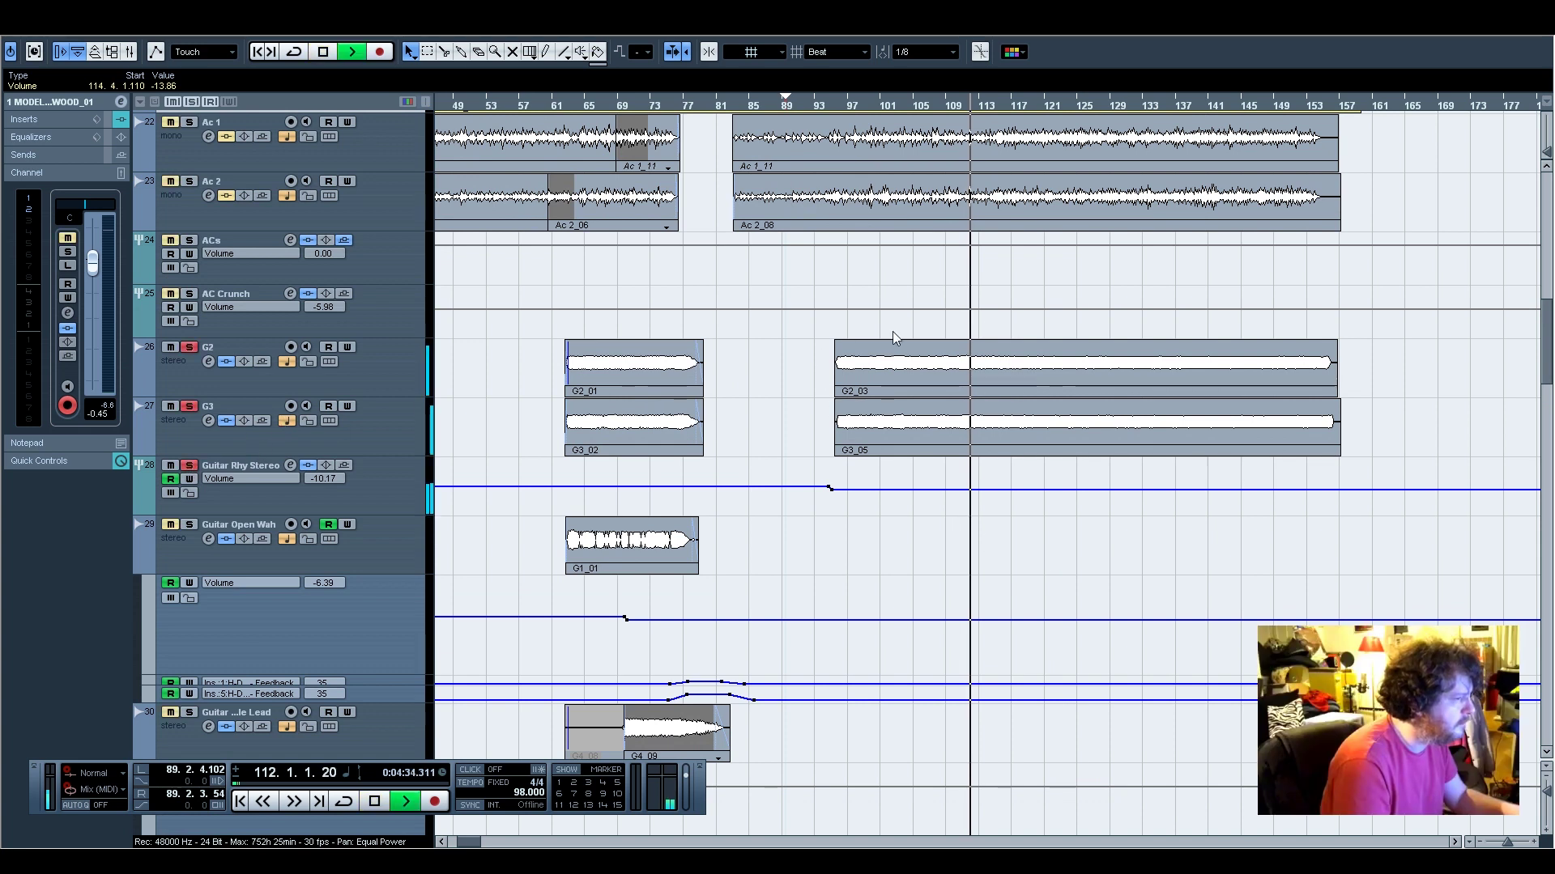
pyautogui.click(188, 468)
pyautogui.press('space')
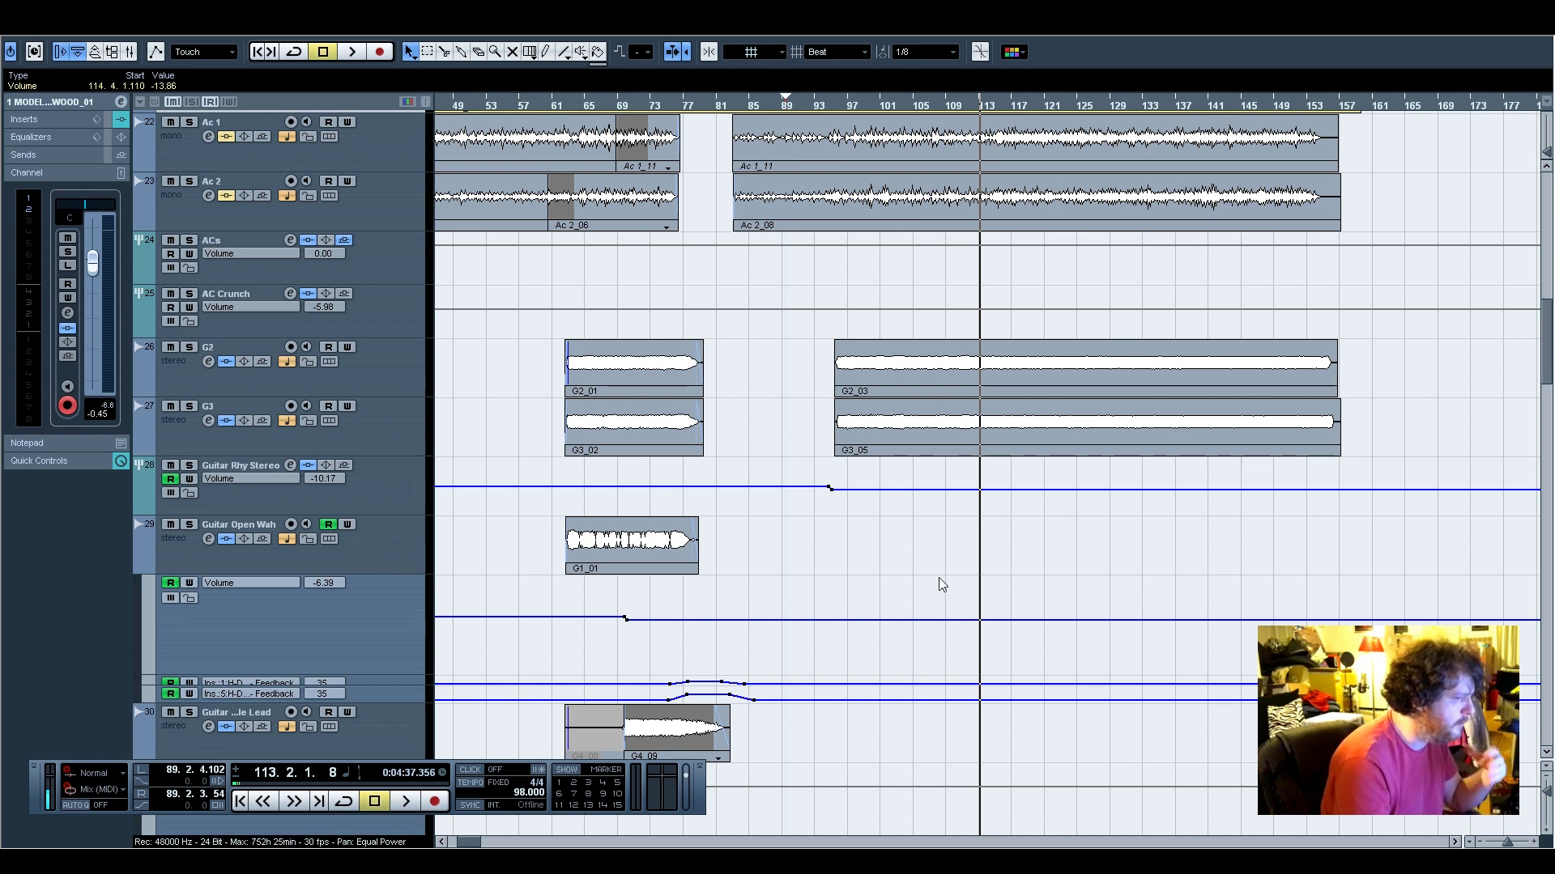
# Examine the choir vocal tracks and their group volume automation, clearing the selection and placing the playback position at about bar 81
pyautogui.scroll(-10, 932, 583)
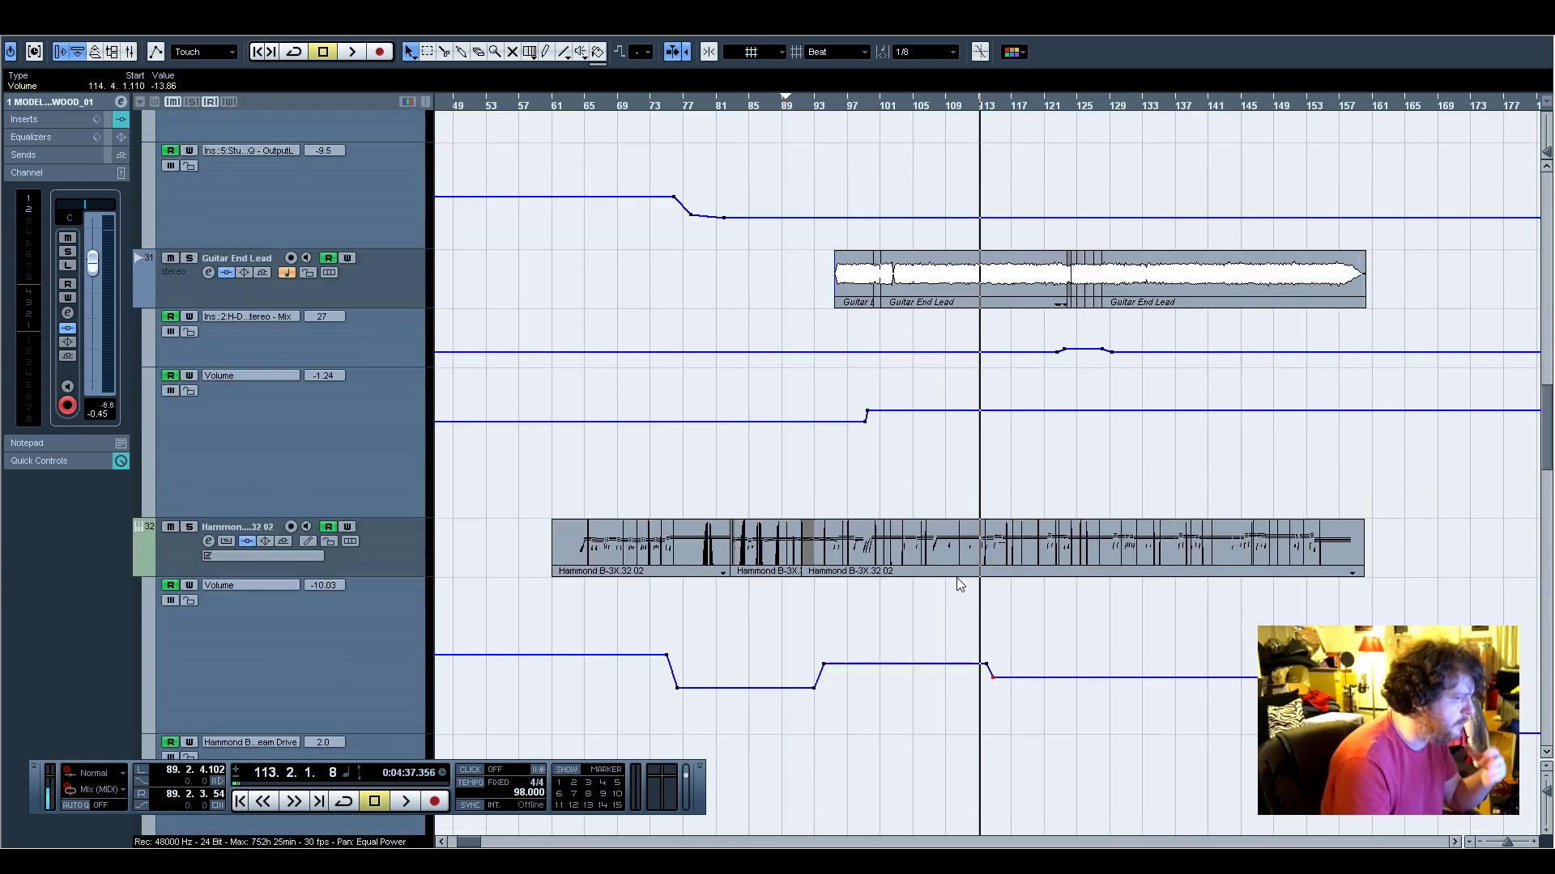
pyautogui.scroll(-20, 956, 579)
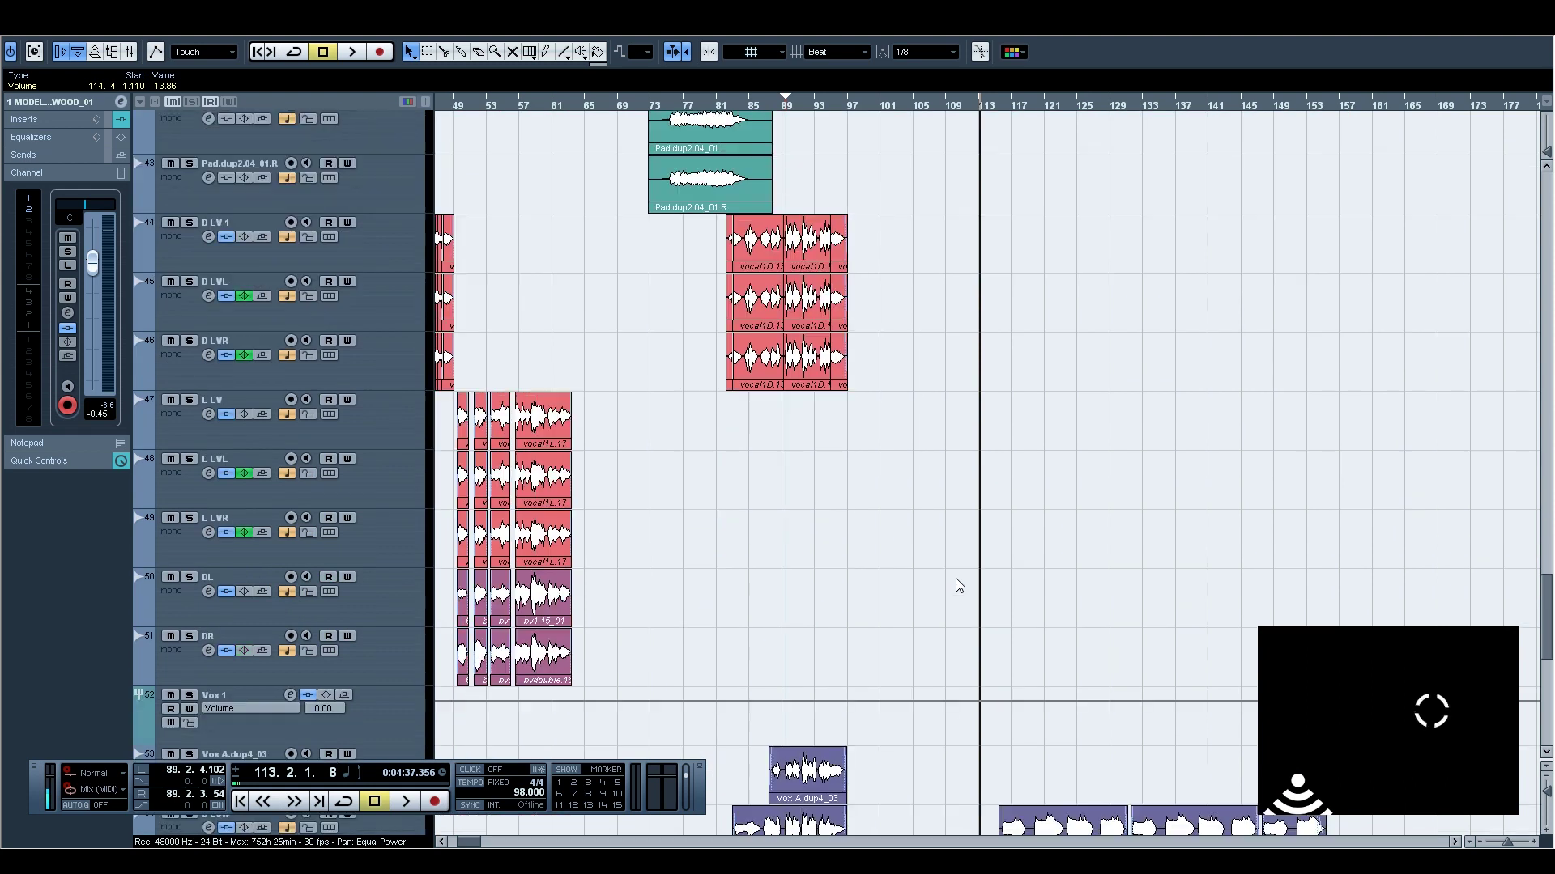
pyautogui.scroll(3, 954, 580)
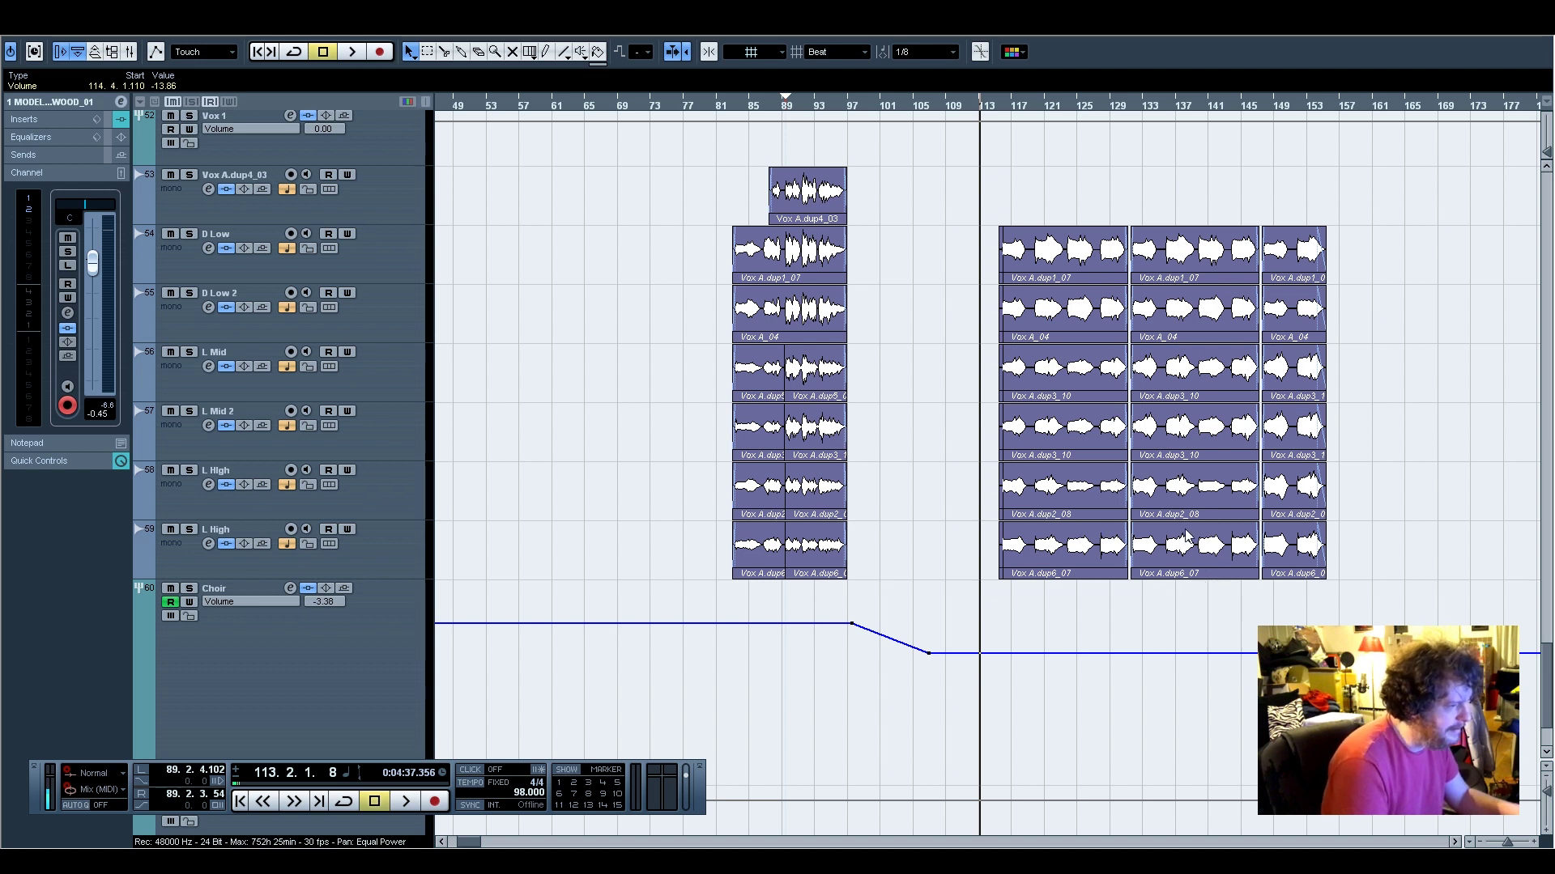
pyautogui.click(929, 527)
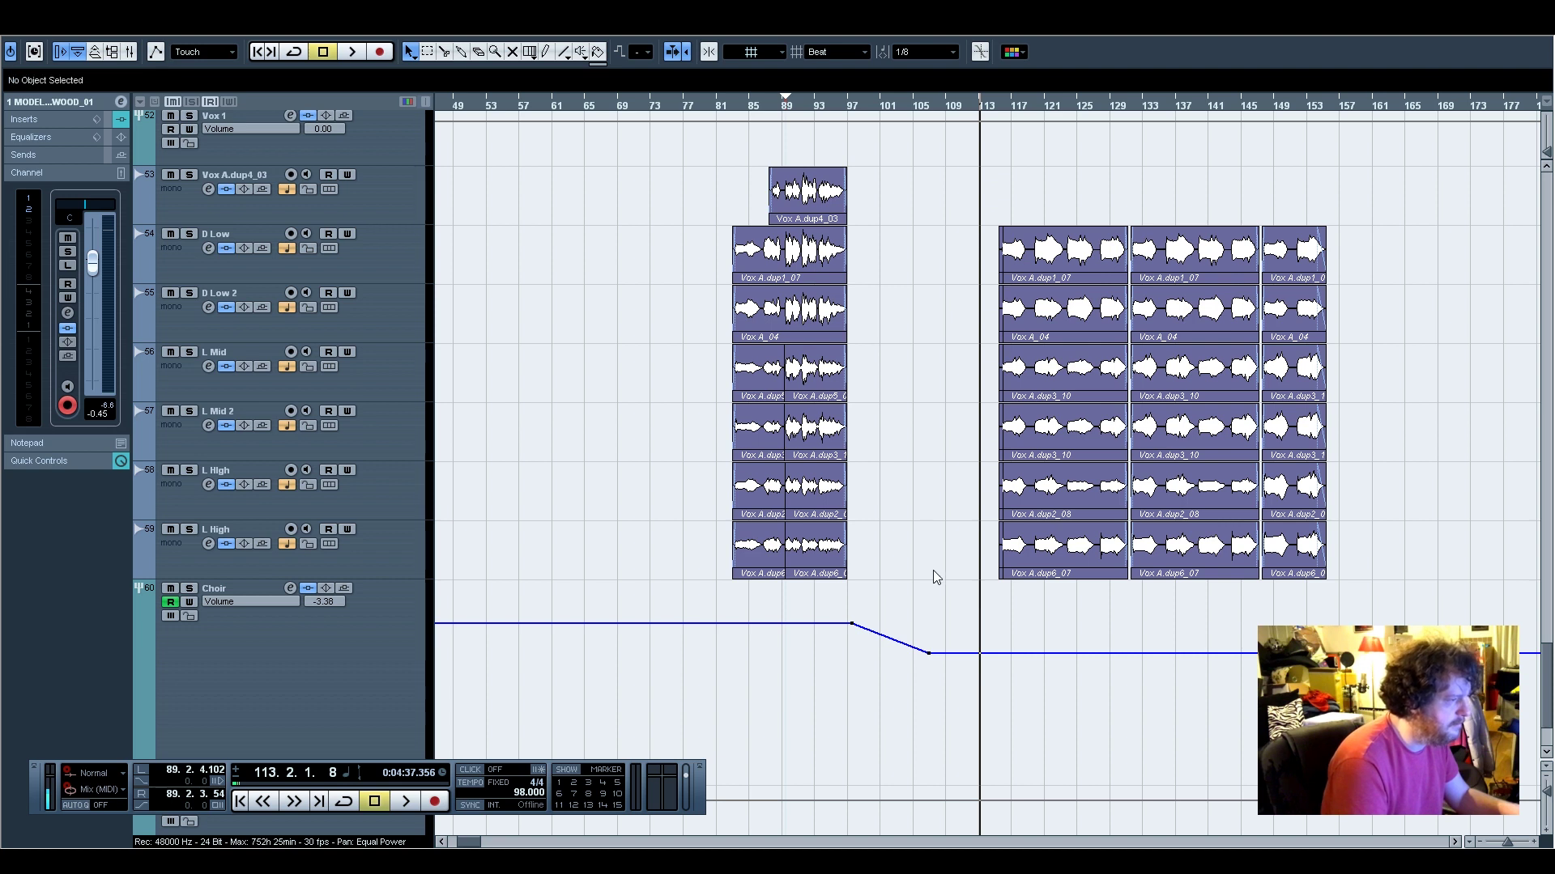
pyautogui.scroll(8, 933, 570)
pyautogui.scroll(-5, 930, 575)
pyautogui.click(719, 106)
pyautogui.scroll(-5, 930, 620)
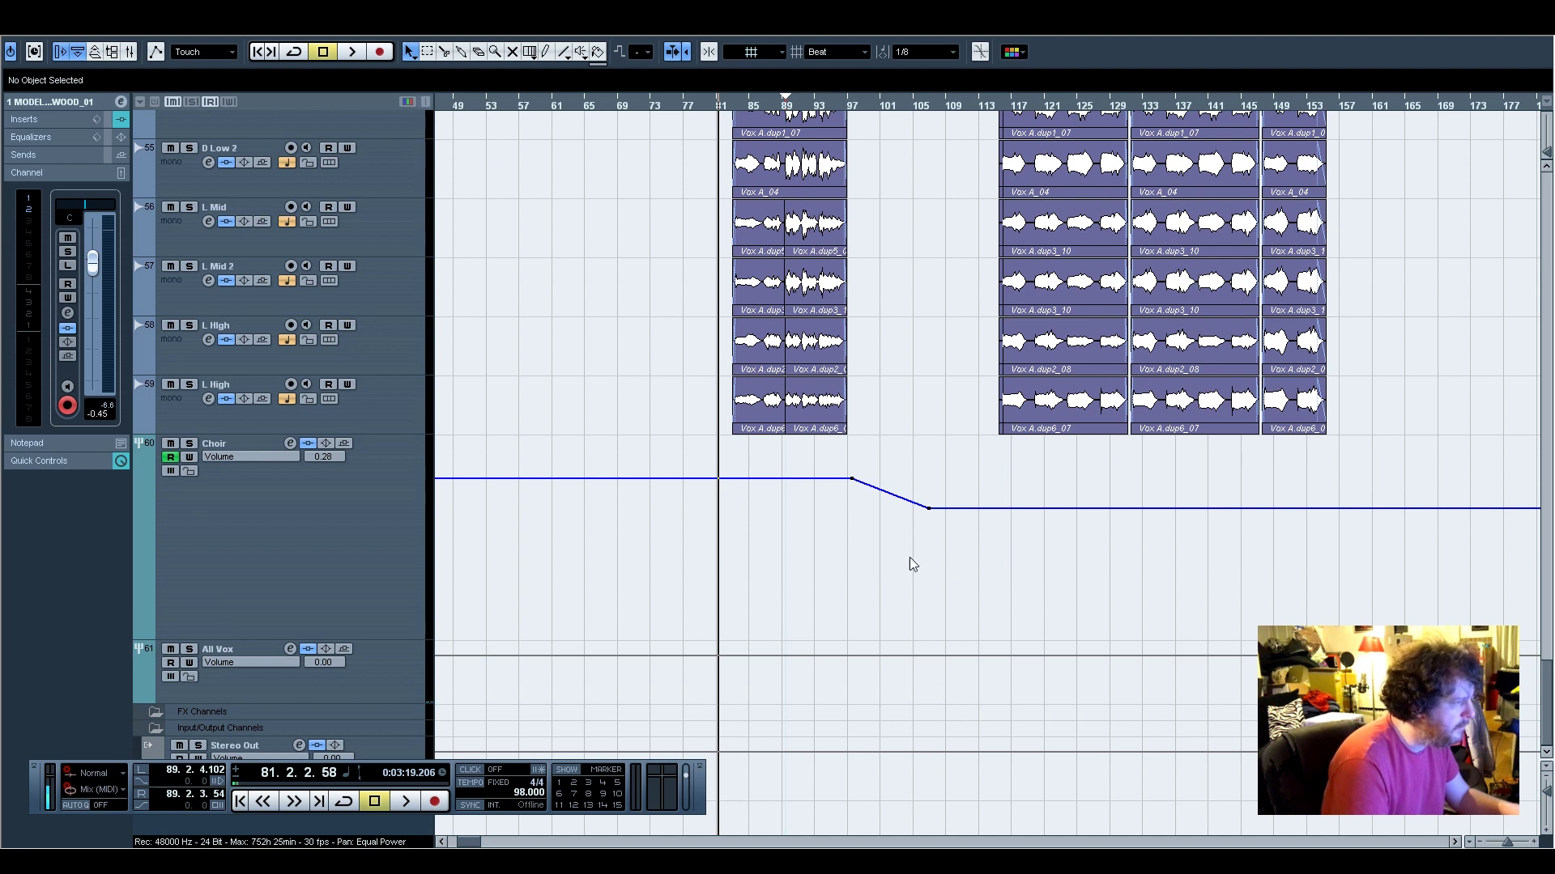
pyautogui.scroll(2, 925, 564)
pyautogui.scroll(-2, 925, 564)
# Return to the bass and acoustic guitar tracks and move the playback position to about bar 53
pyautogui.scroll(15, 924, 566)
pyautogui.scroll(5, 925, 566)
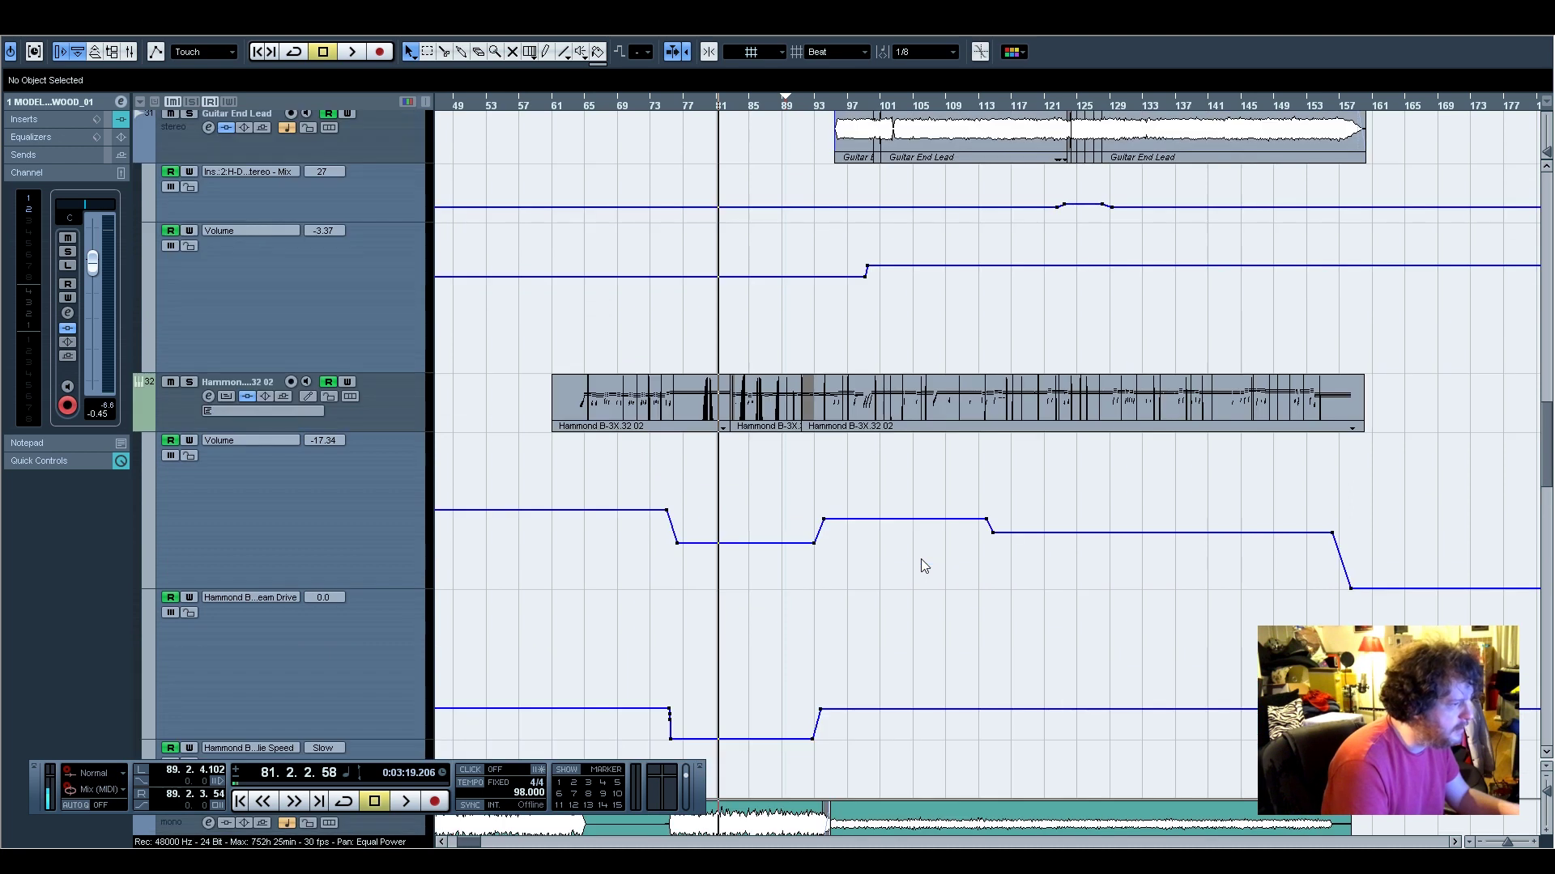
pyautogui.scroll(10, 867, 481)
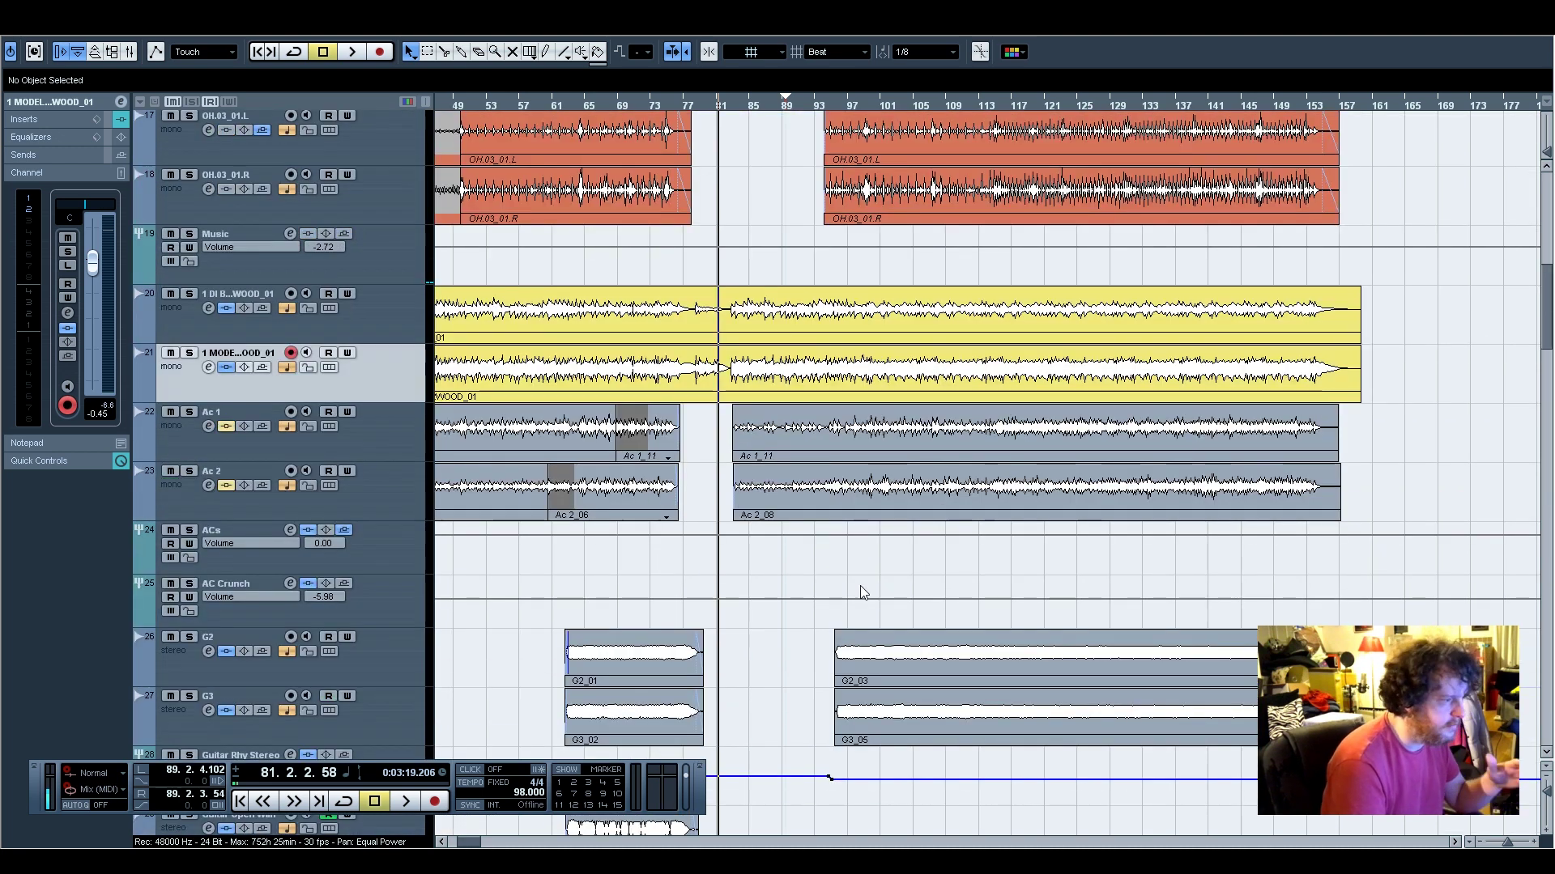
pyautogui.click(492, 106)
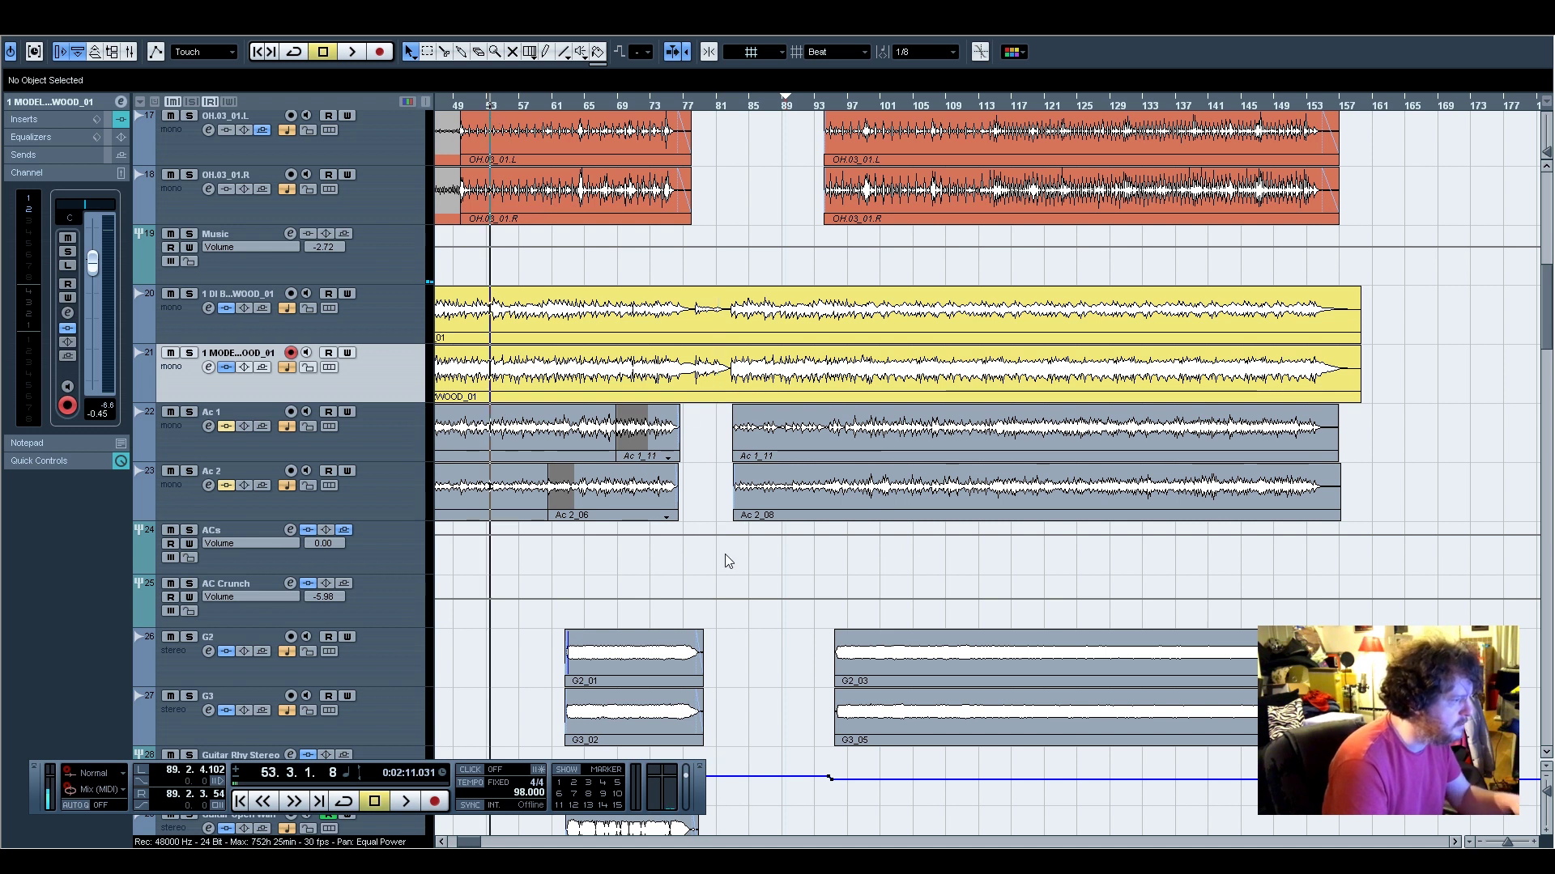
# Play the full mix from about bar 10 and stop at about bar 53
pyautogui.click(238, 802)
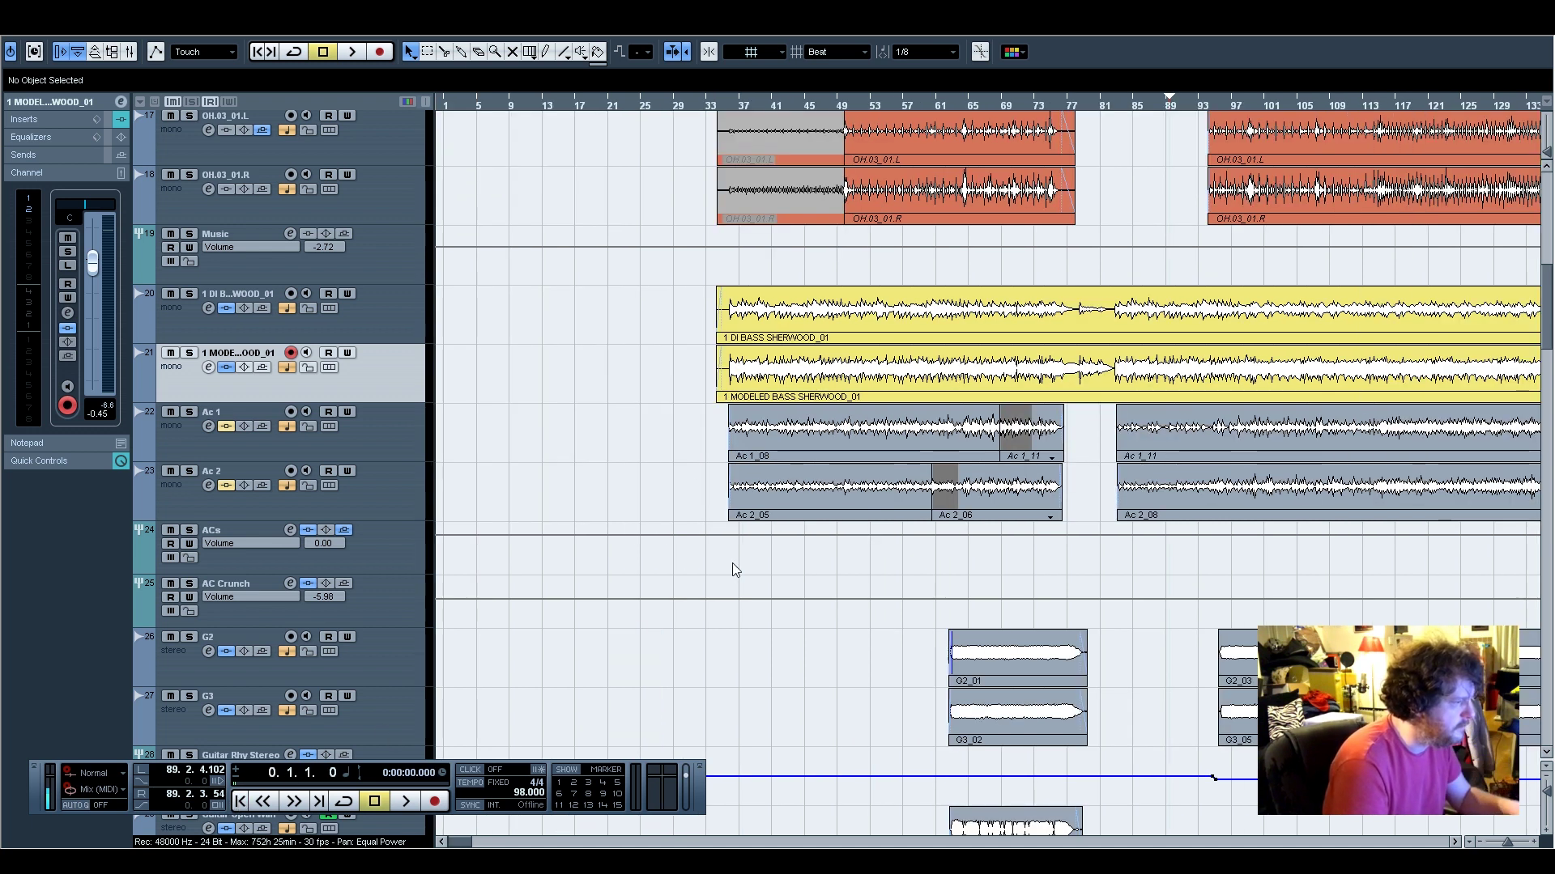
pyautogui.scroll(-10, 745, 571)
pyautogui.scroll(-8, 764, 585)
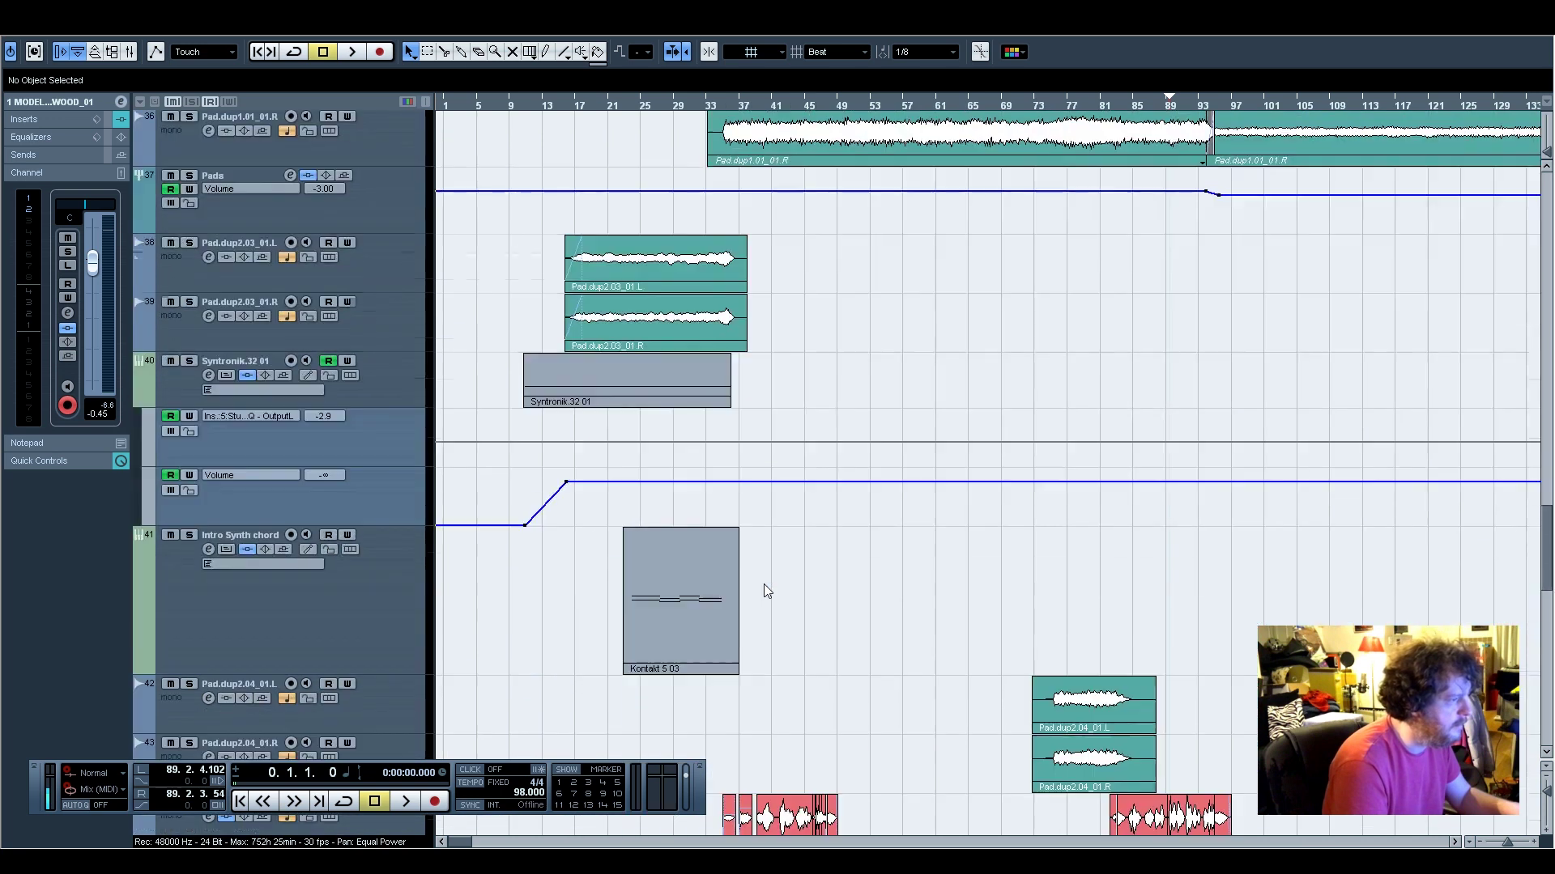
pyautogui.click(519, 103)
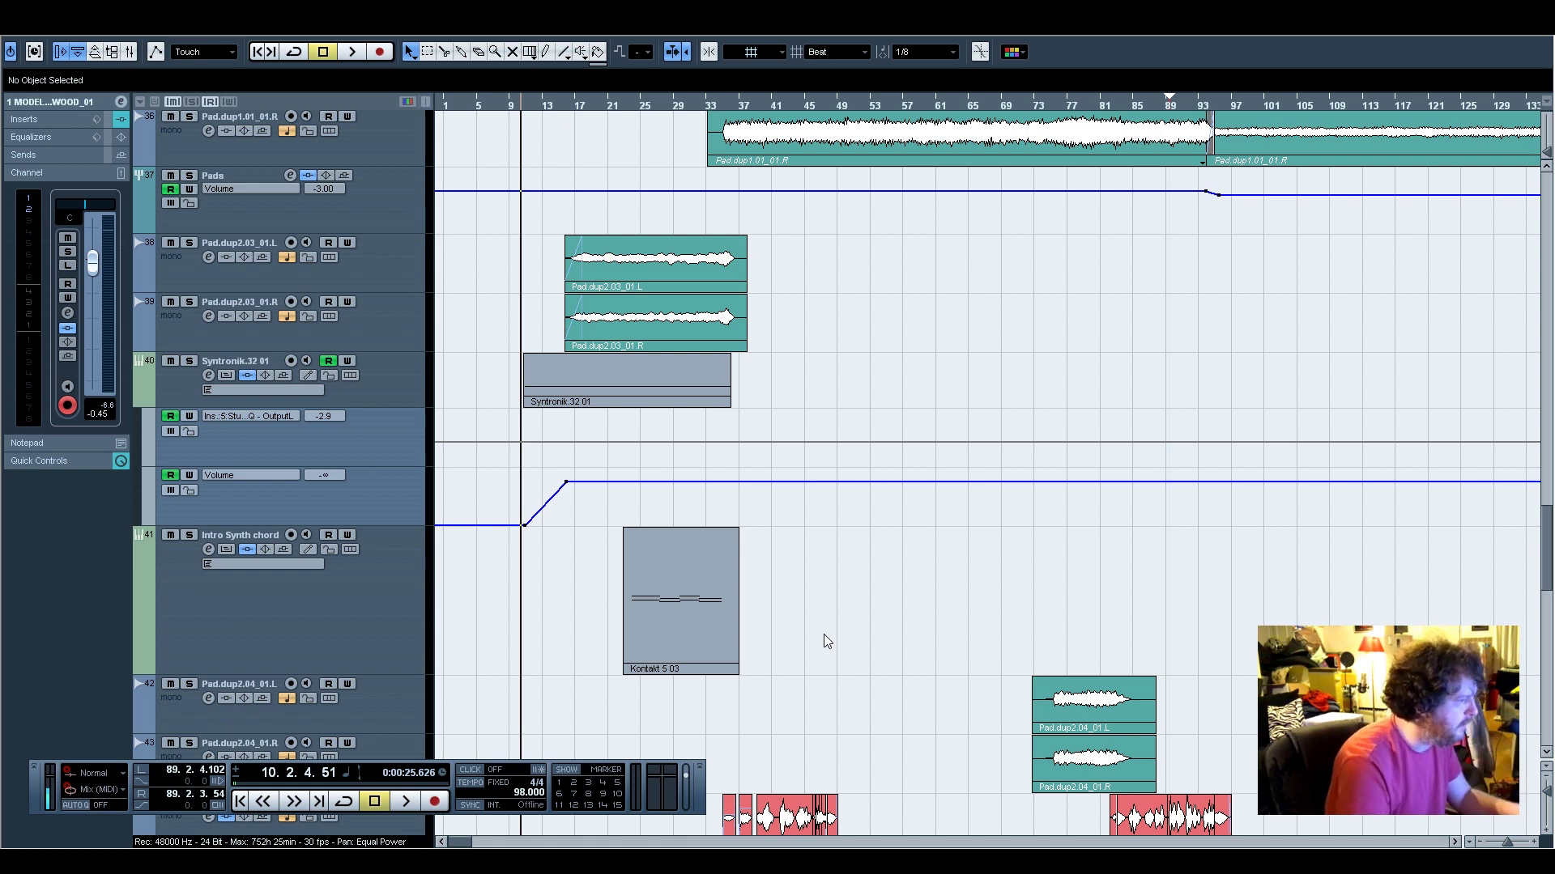
pyautogui.scroll(-10, 827, 642)
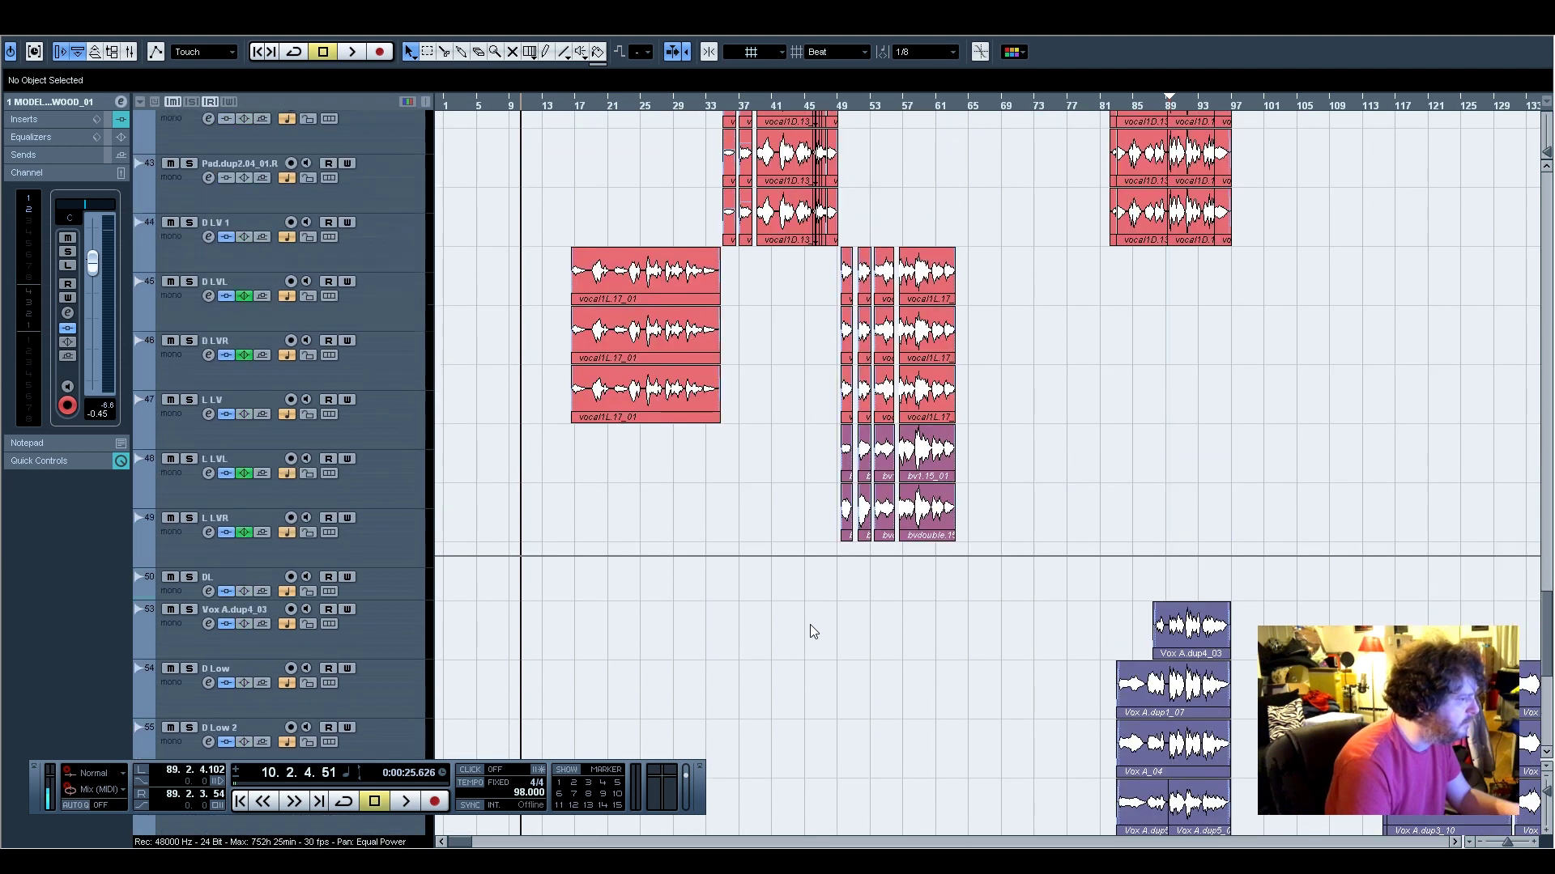
pyautogui.scroll(-8, 810, 624)
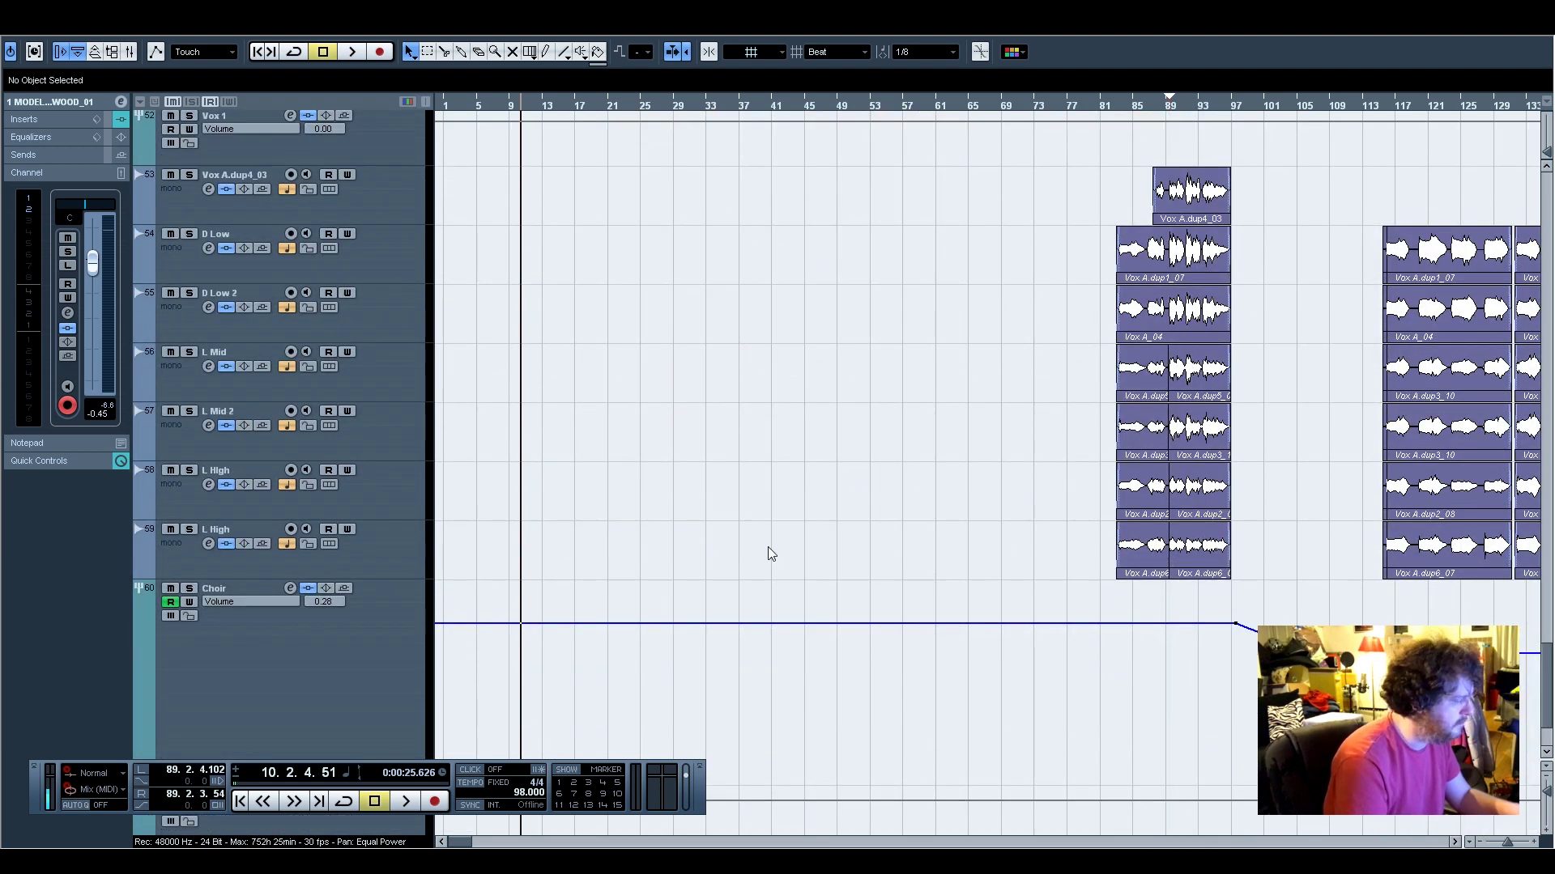
pyautogui.press('space')
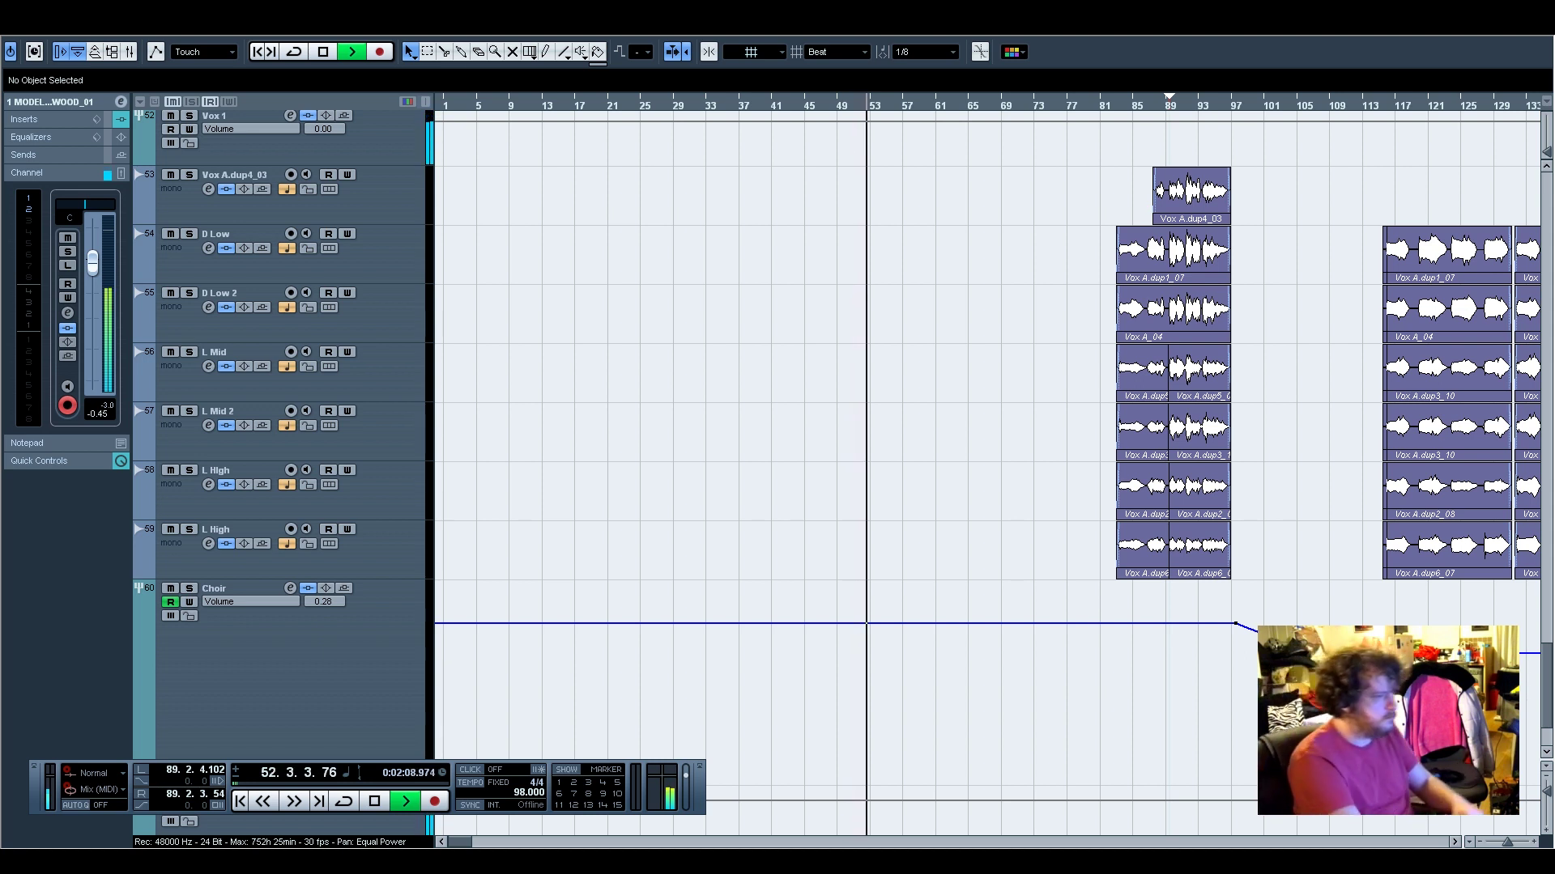
pyautogui.scroll(15, 1014, 683)
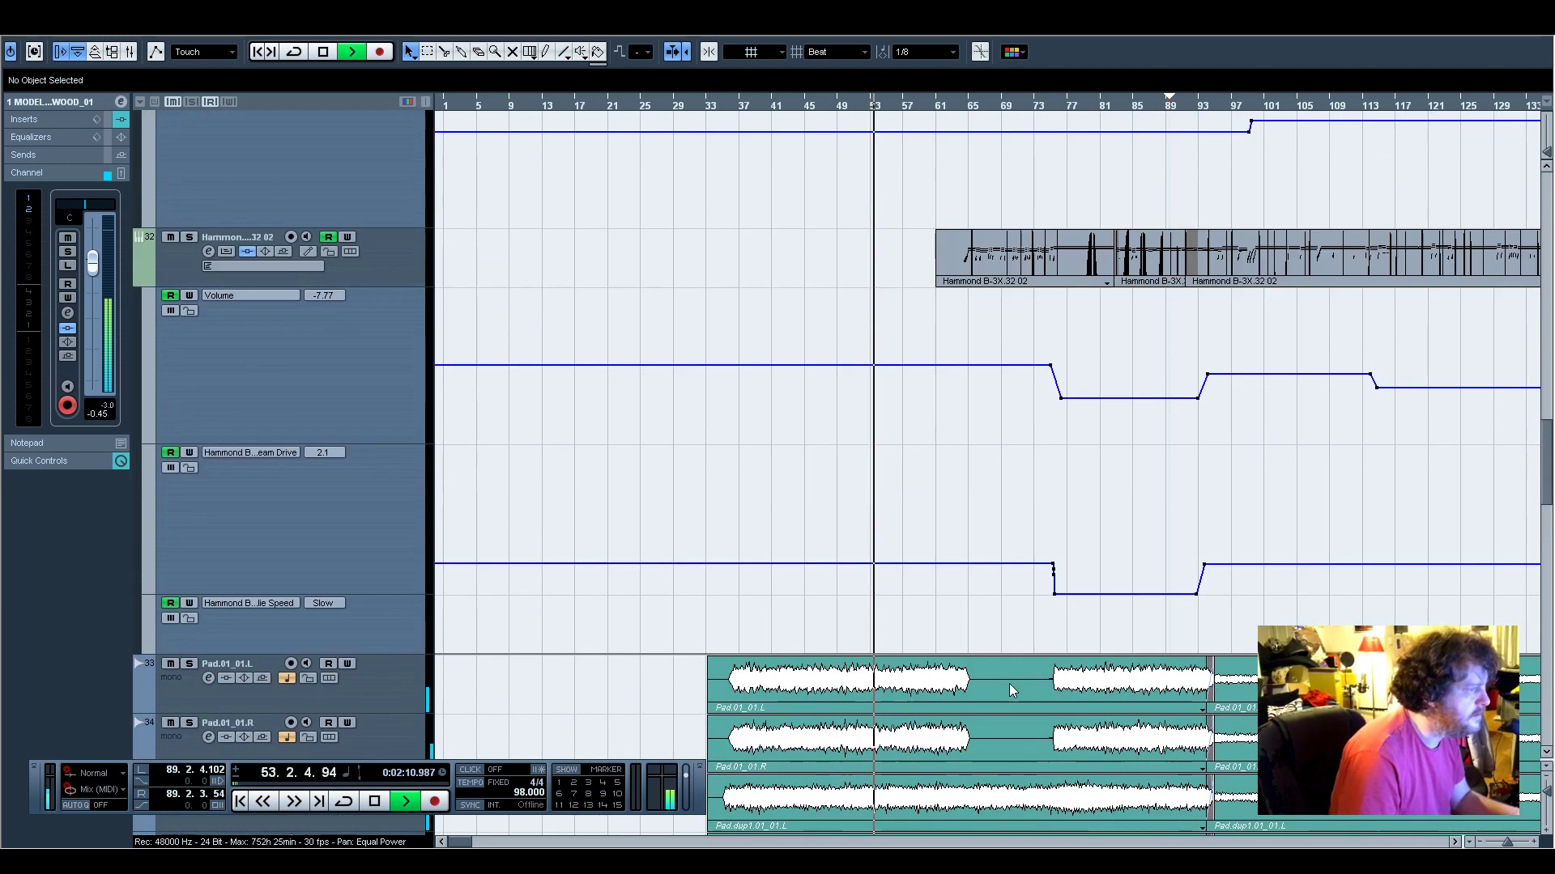
pyautogui.press('space')
# Find the drum tracks around bar 48 and raise the snare's Drum Reverb send to -3.81 dB
pyautogui.click(834, 106)
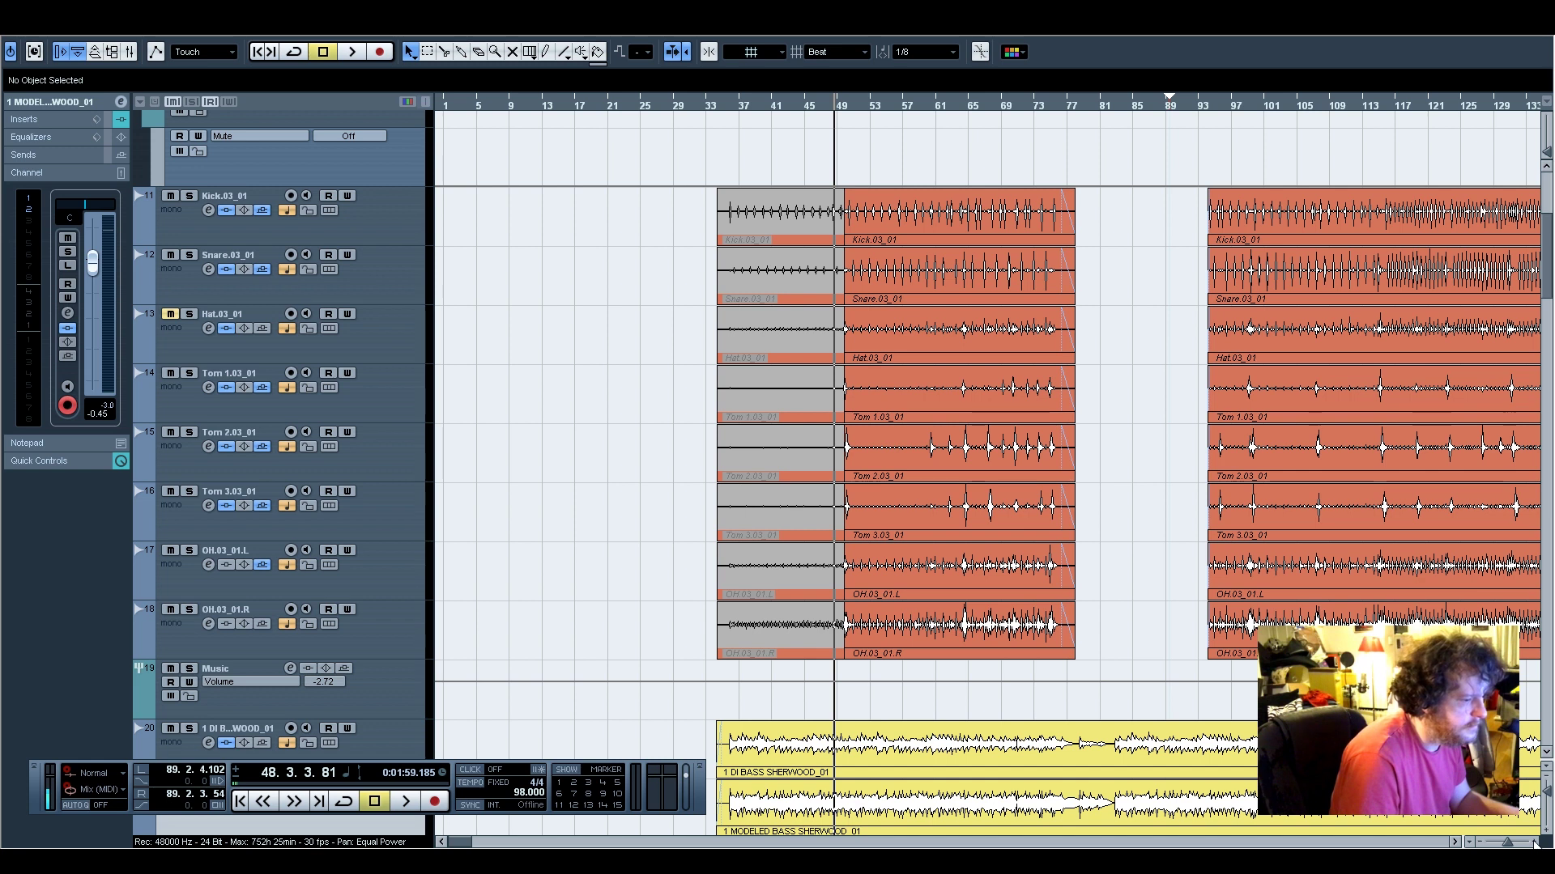
pyautogui.press('h')
pyautogui.press('h')
pyautogui.press('h')
pyautogui.press('h')
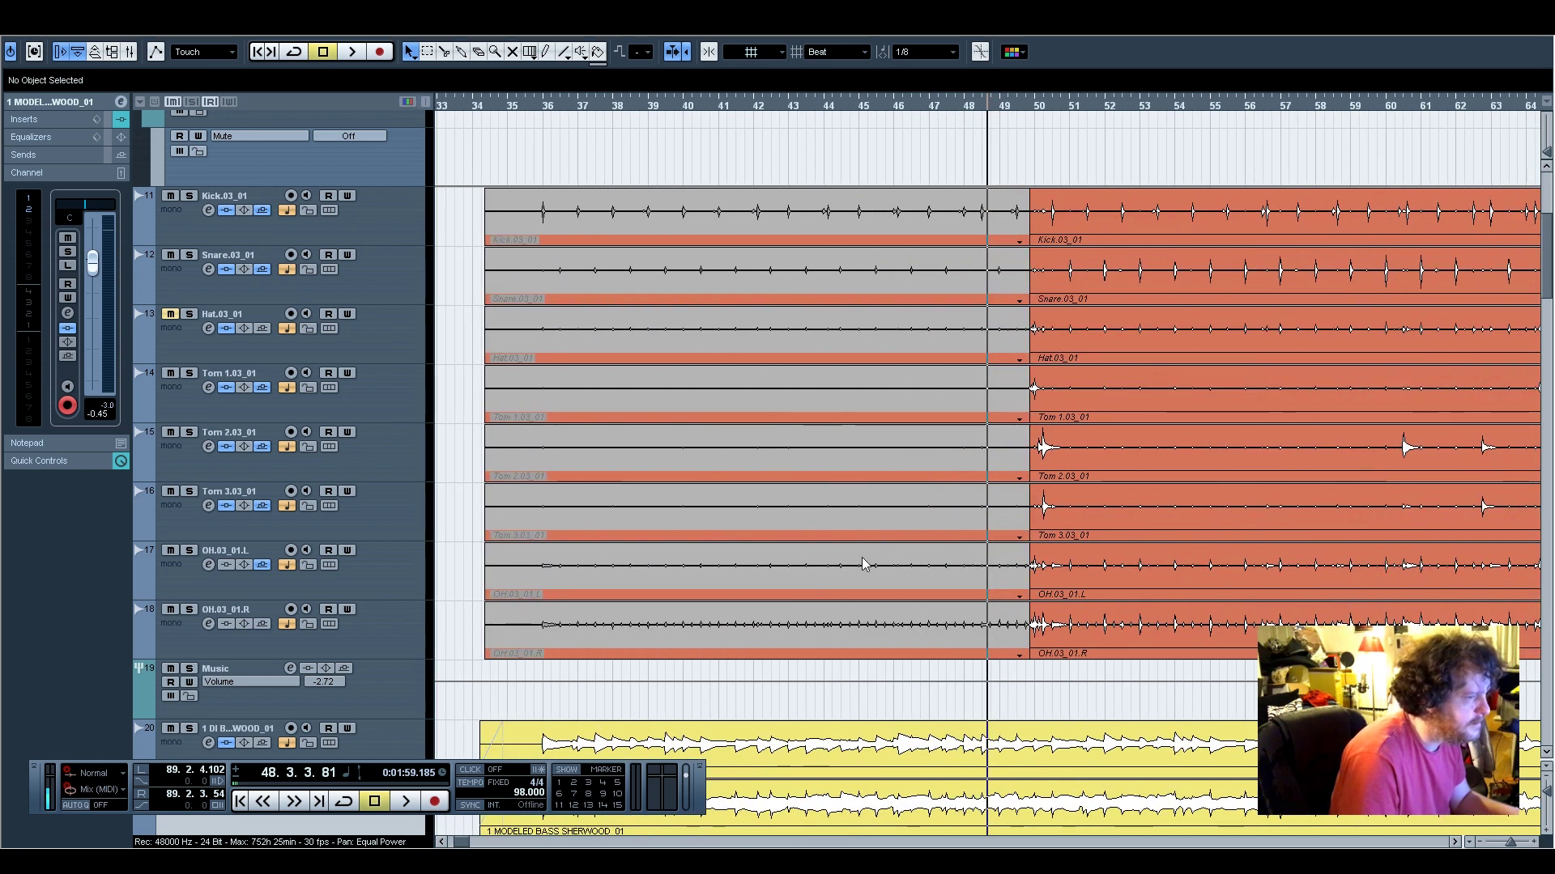
pyautogui.click(387, 274)
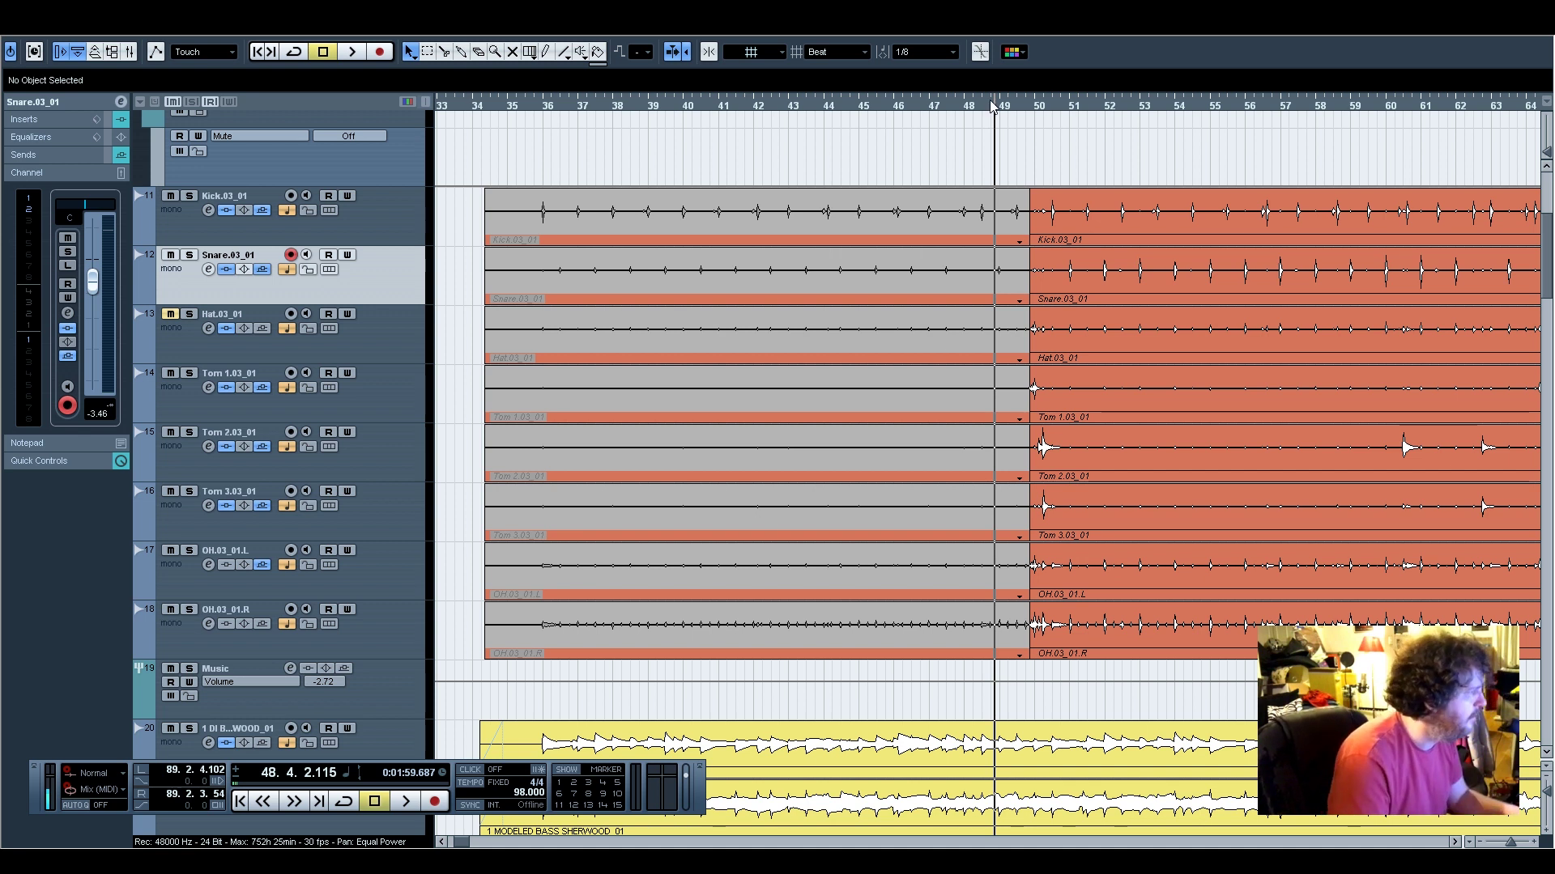
pyautogui.click(56, 155)
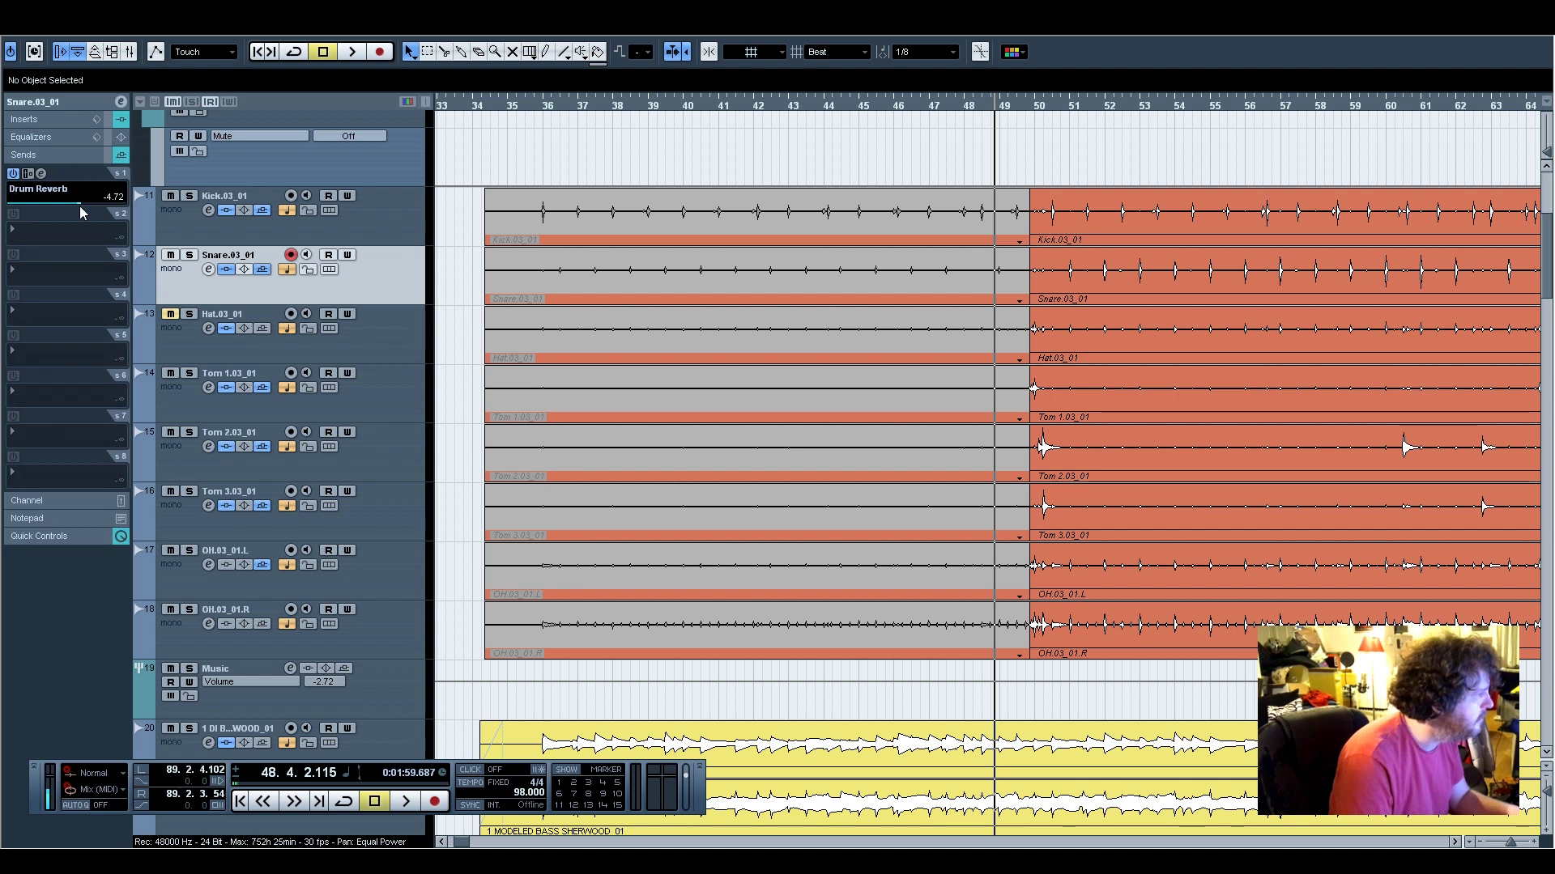
# Play the mix from about bar 48 and raise the snare track's volume to -2.02 dB
pyautogui.click(975, 103)
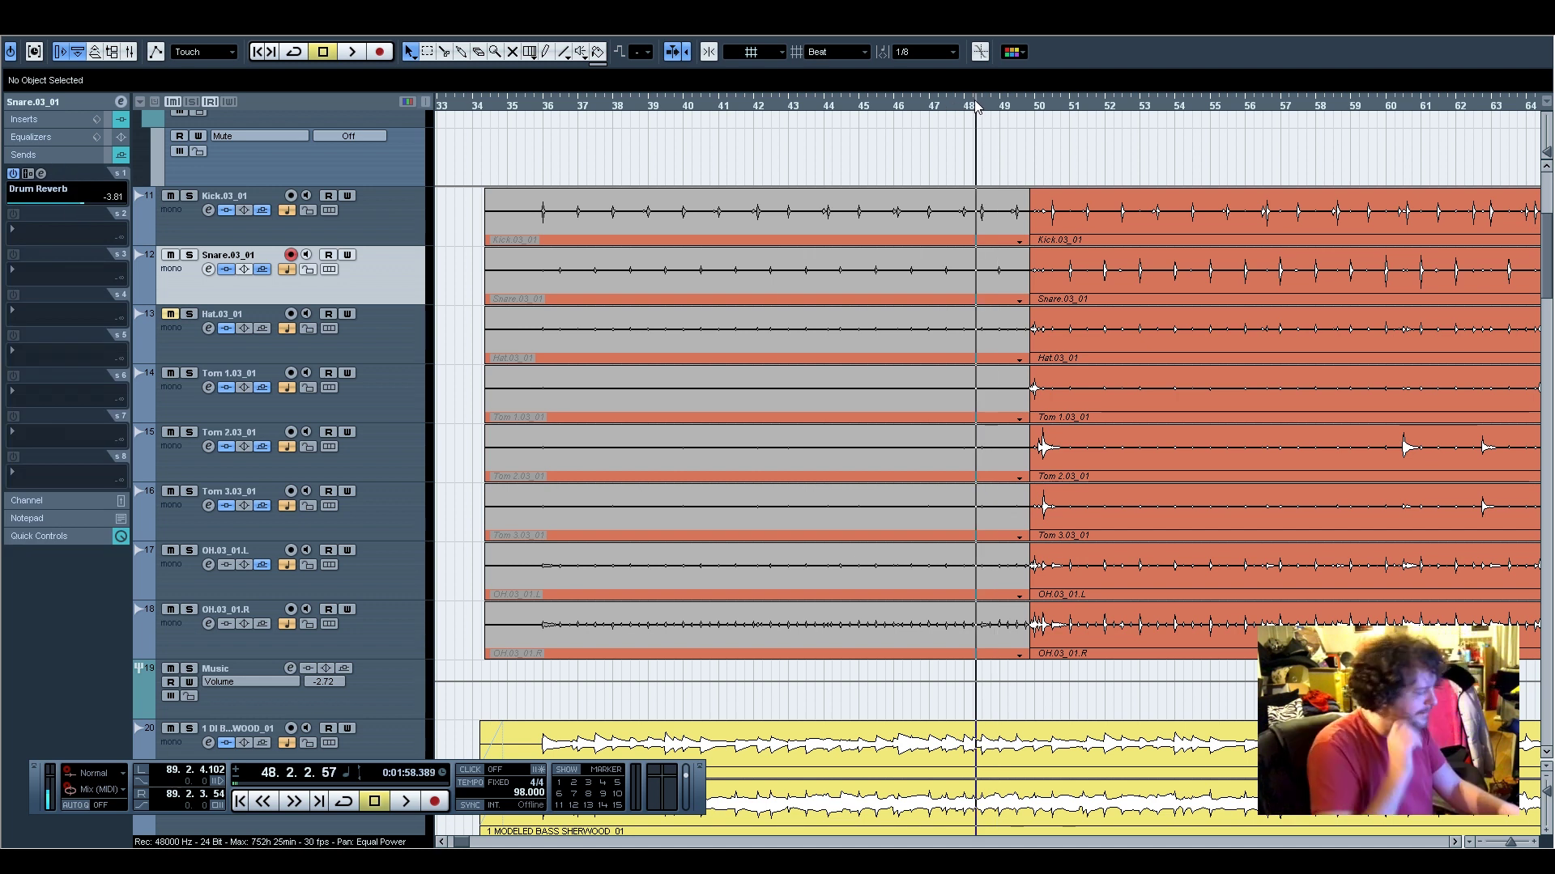
pyautogui.press('space')
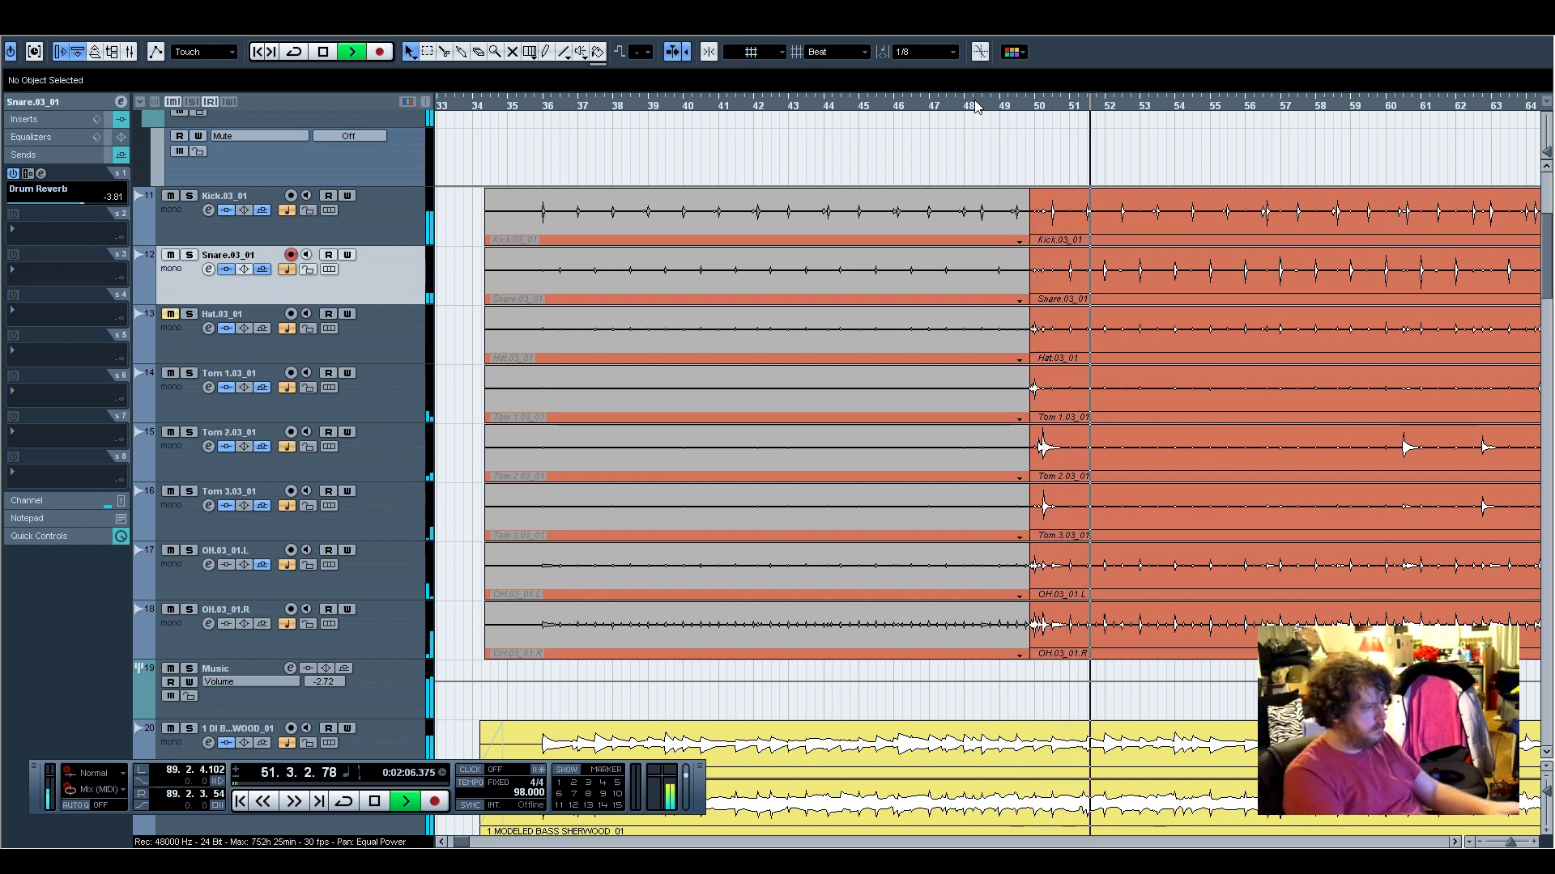
pyautogui.click(372, 693)
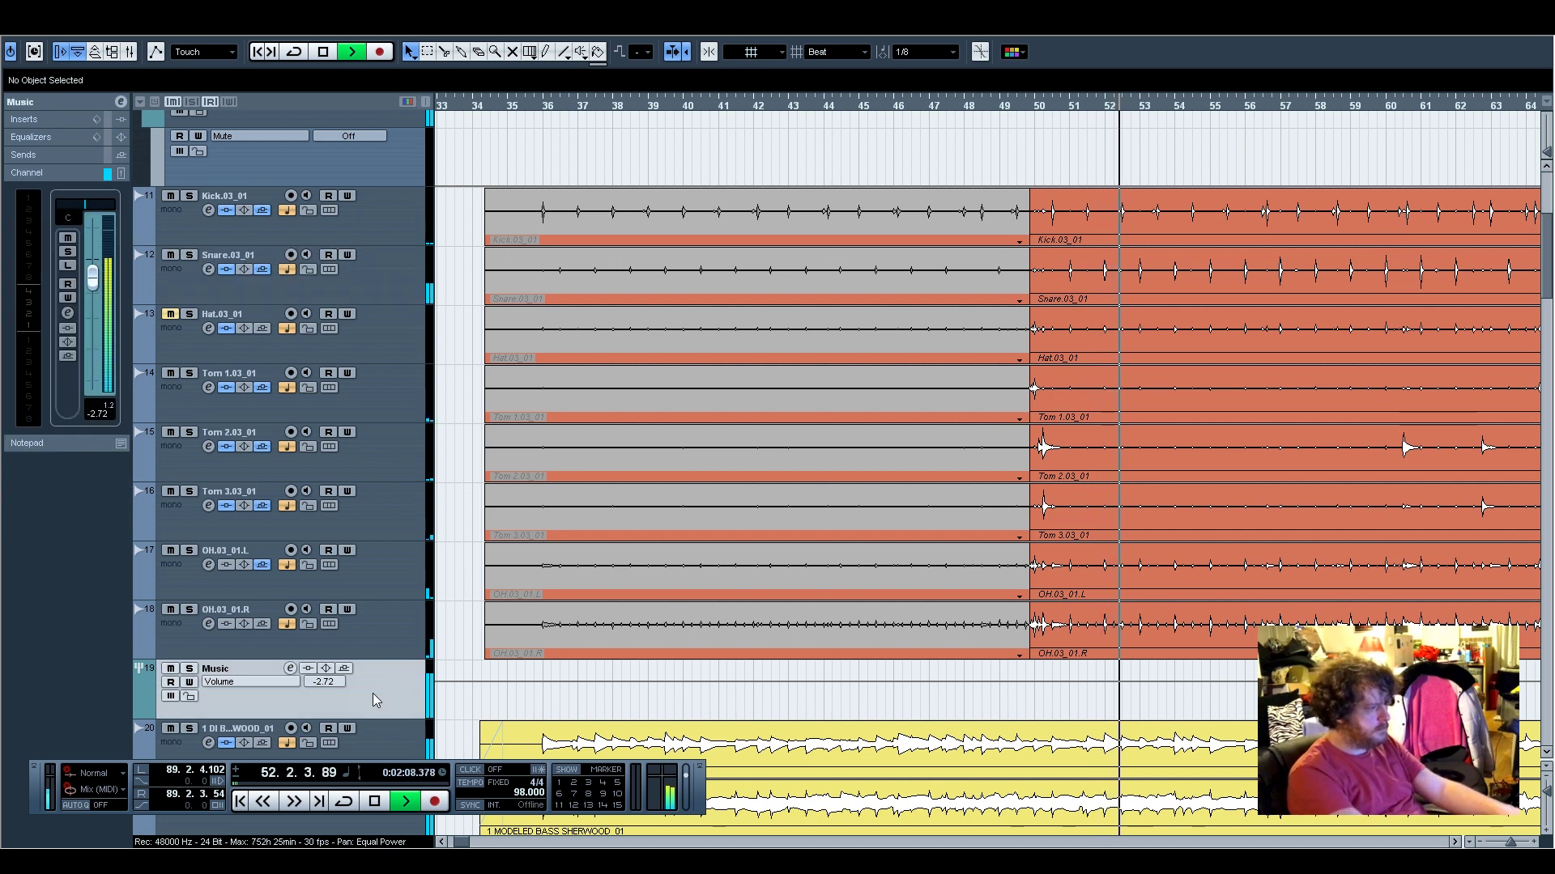
pyautogui.click(351, 276)
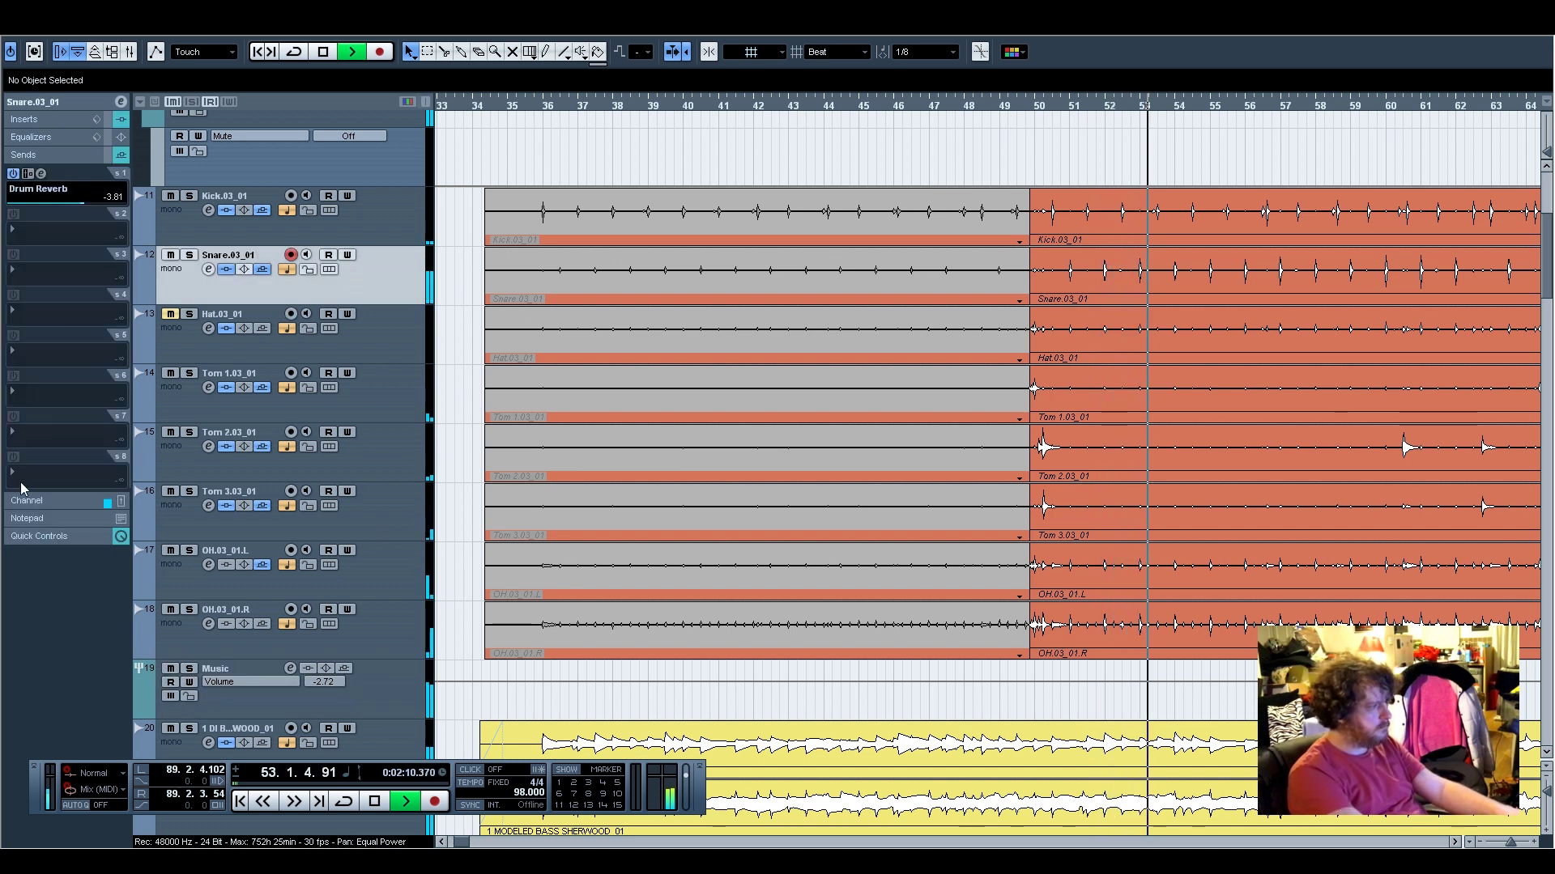
pyautogui.click(50, 500)
pyautogui.moveTo(92, 285); pyautogui.dragTo(92, 277)
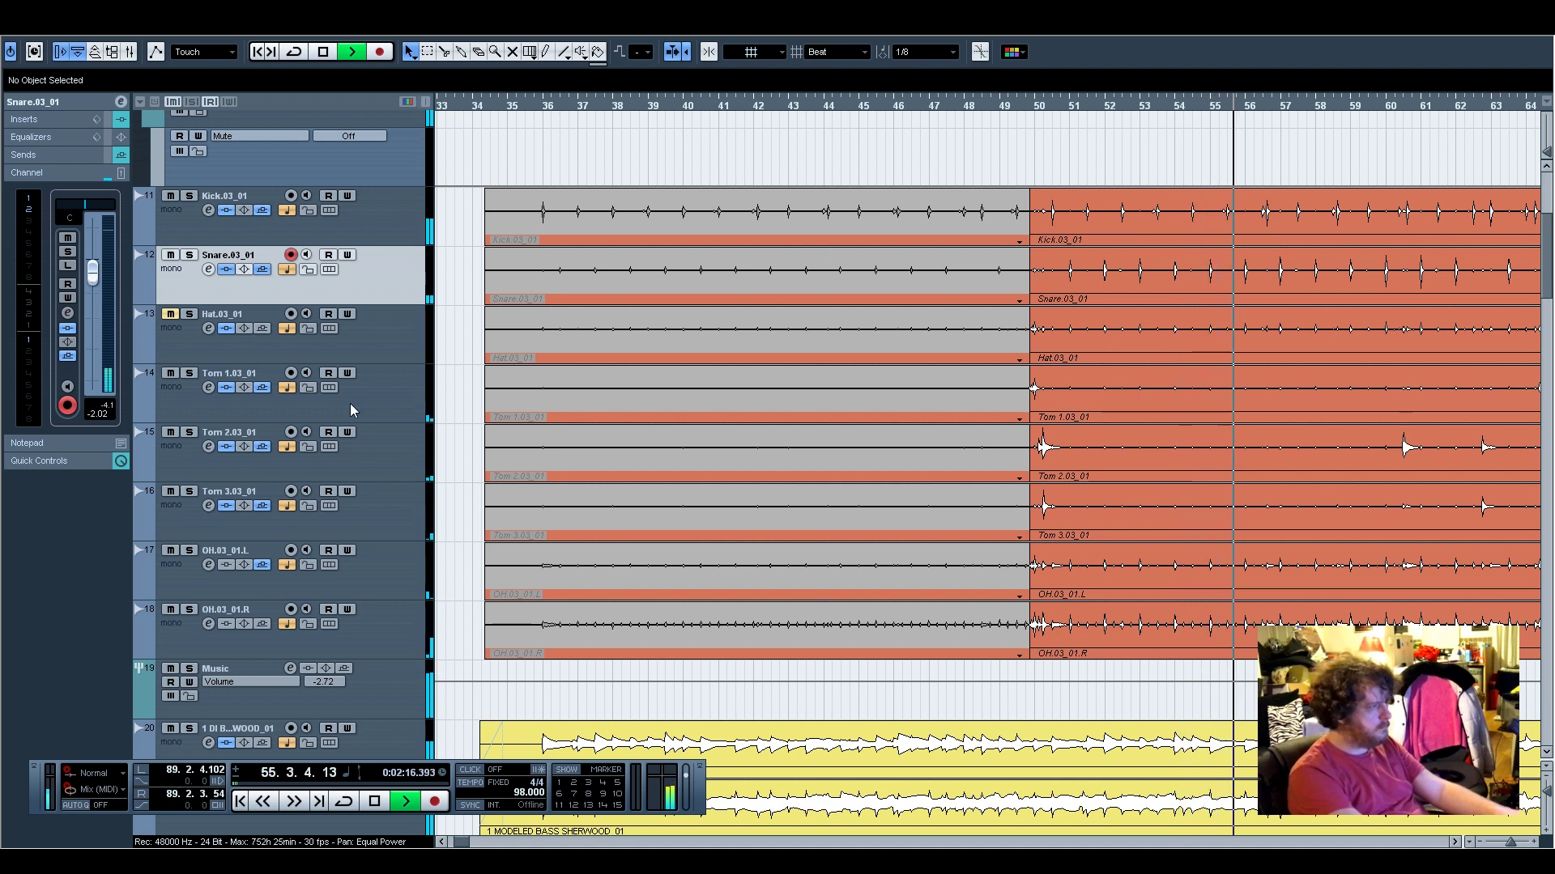
# Solo the drums, pull the Drum Crunch group's volume down to minus infinity, and play from just before bar 50
pyautogui.scroll(4, 942, 311)
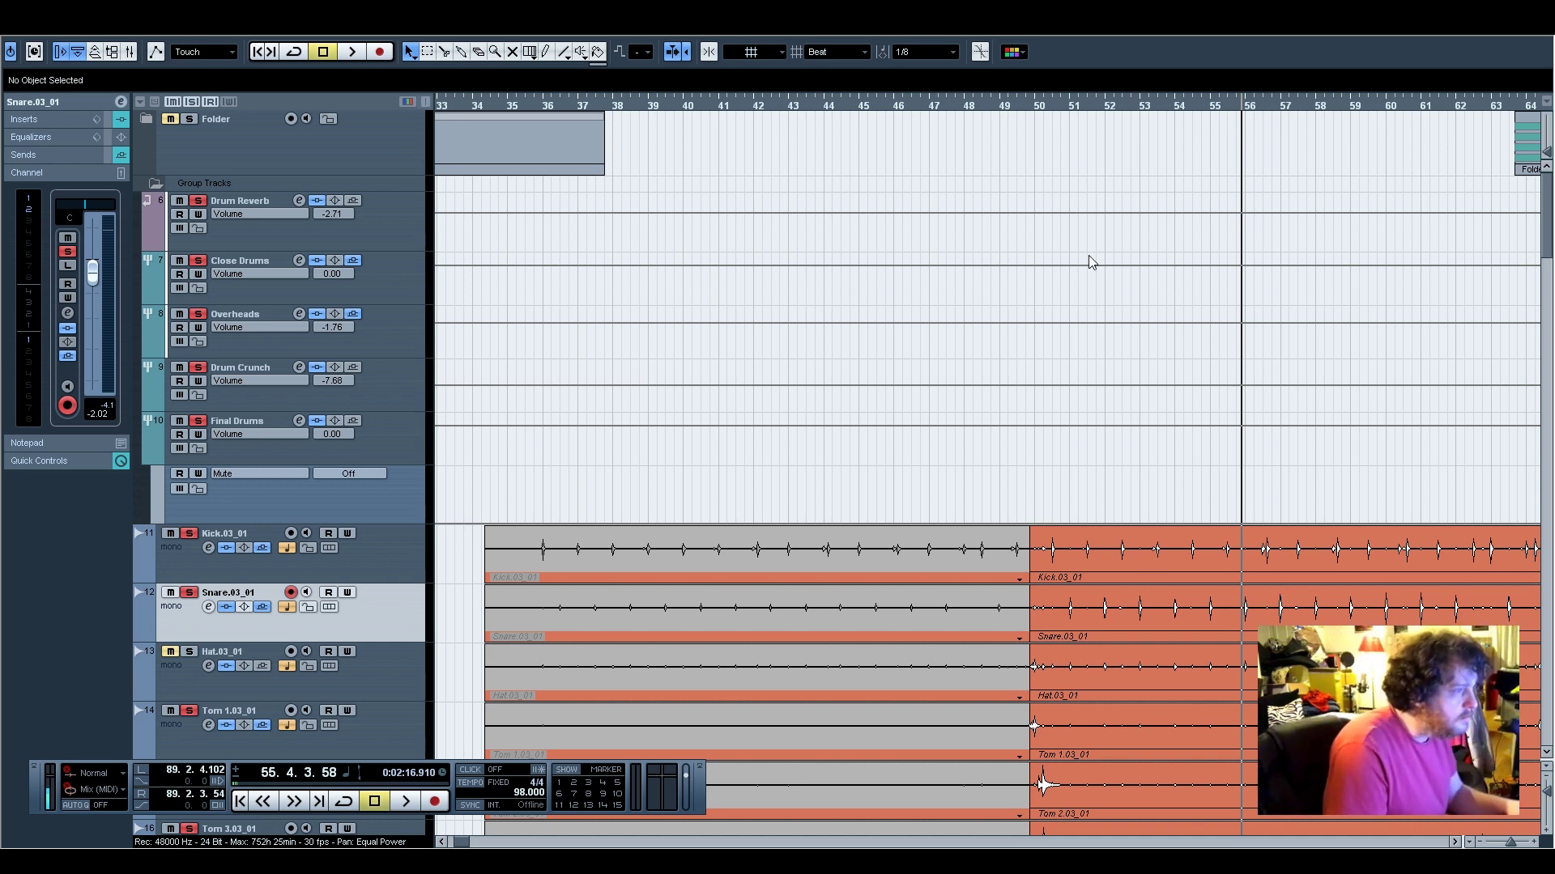
pyautogui.click(1024, 108)
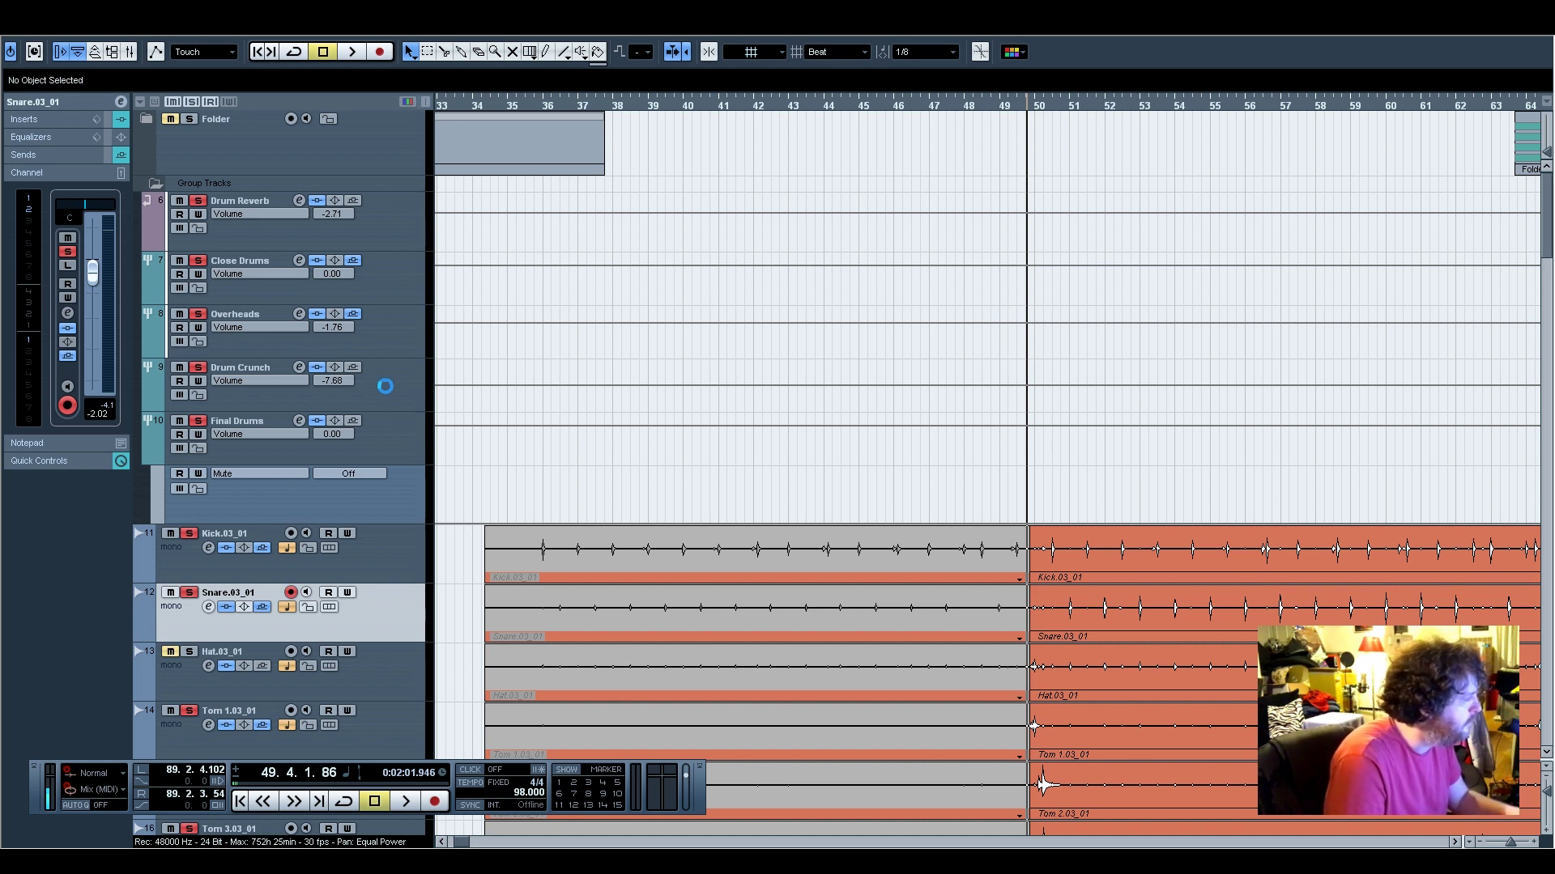
pyautogui.click(386, 389)
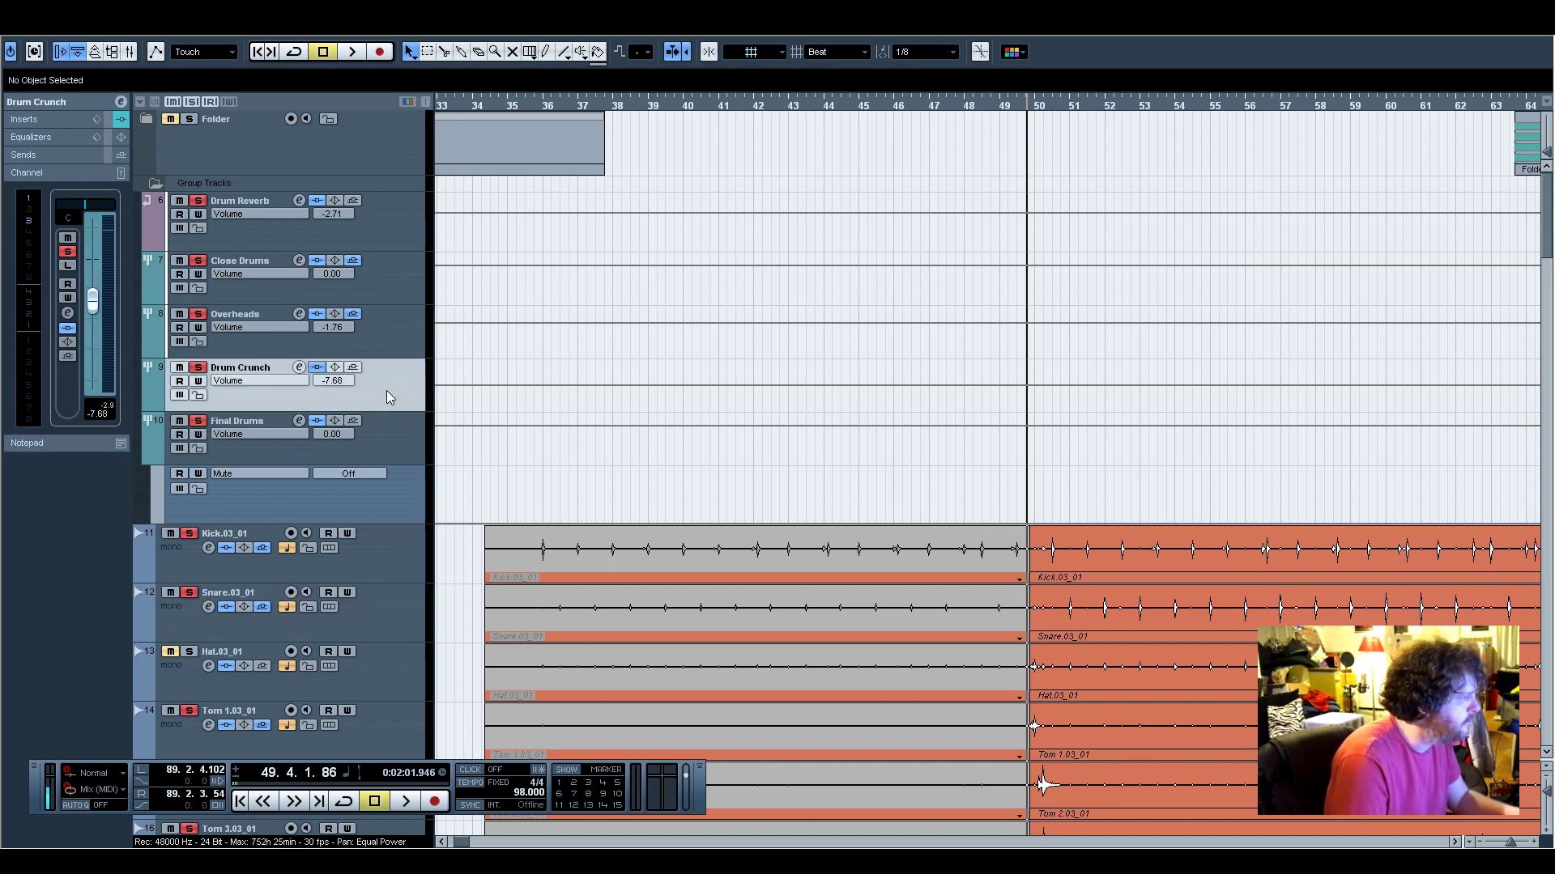
pyautogui.moveTo(107, 318); pyautogui.dragTo(103, 419)
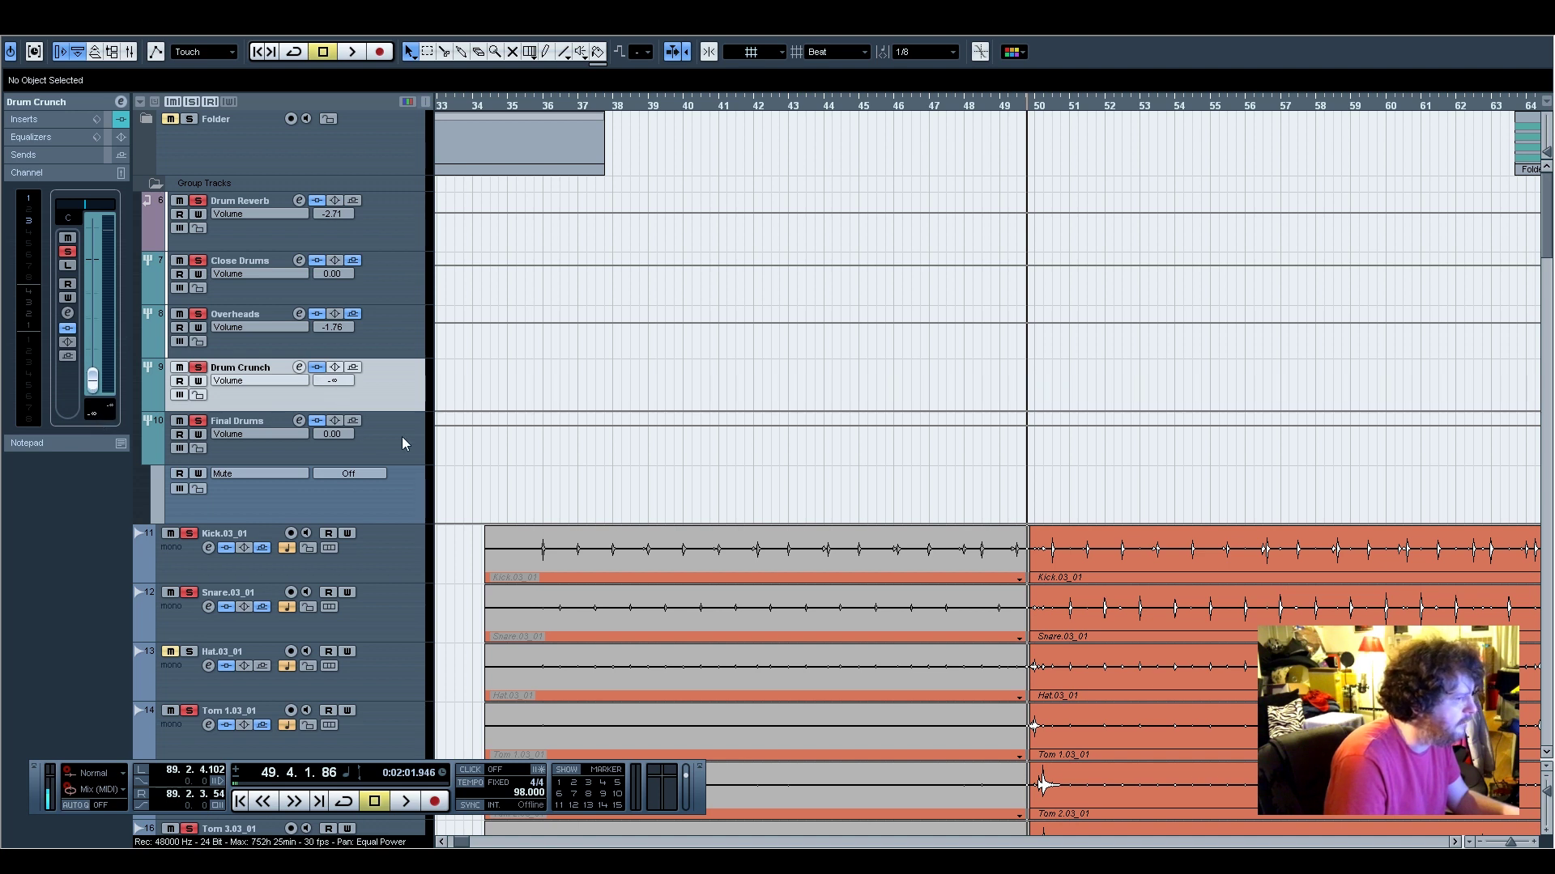
pyautogui.press('space')
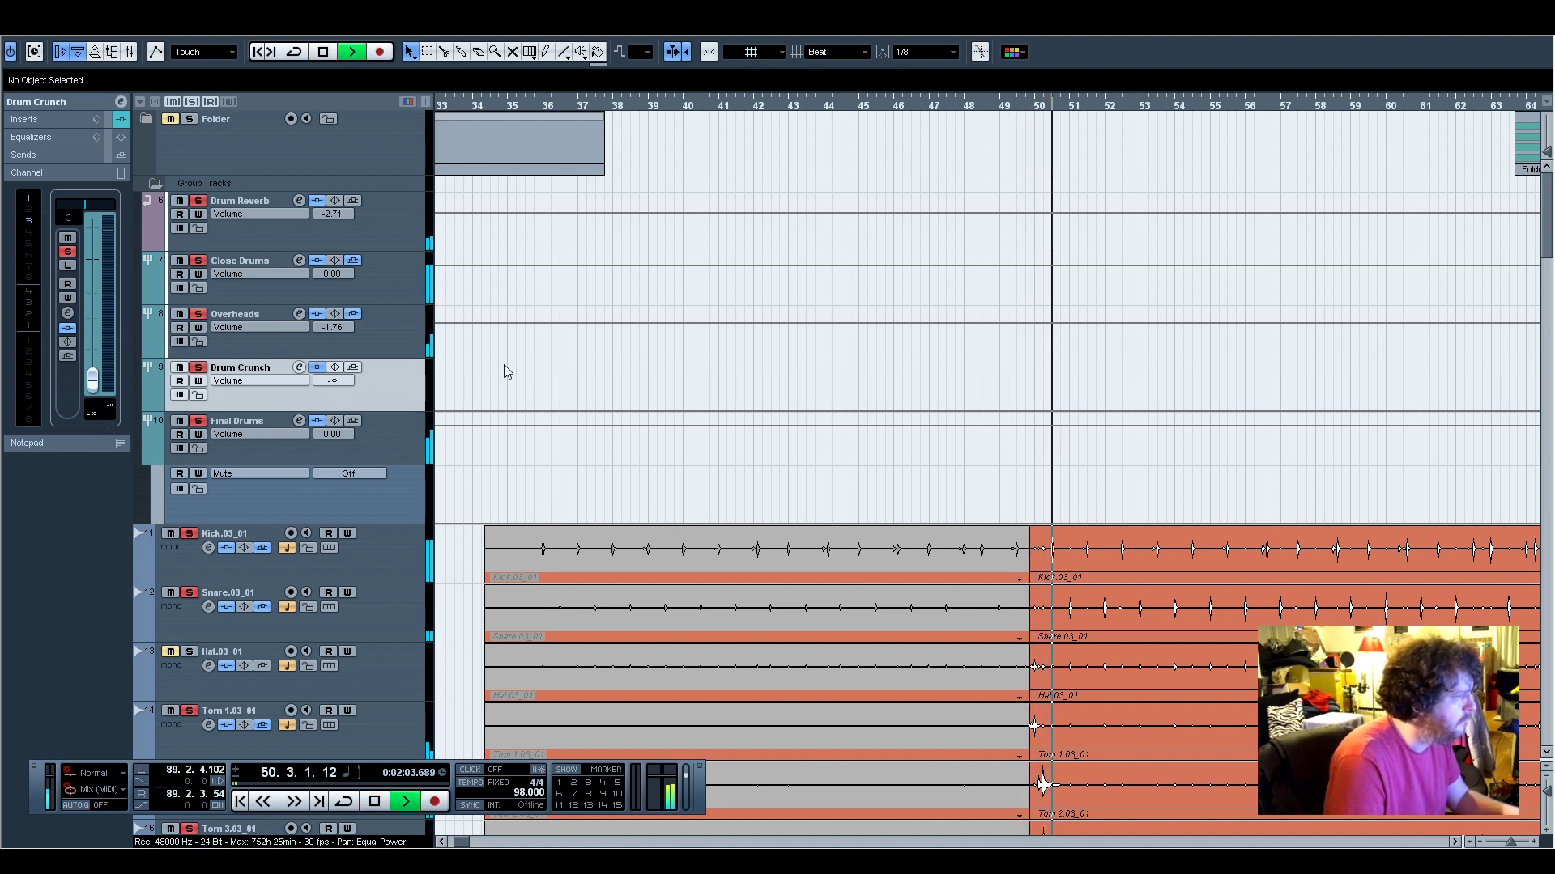
# Adjust the threshold of the SSLComp Stereo insert on the Close Drums group and close the plug-in
pyautogui.click(390, 281)
pyautogui.click(52, 119)
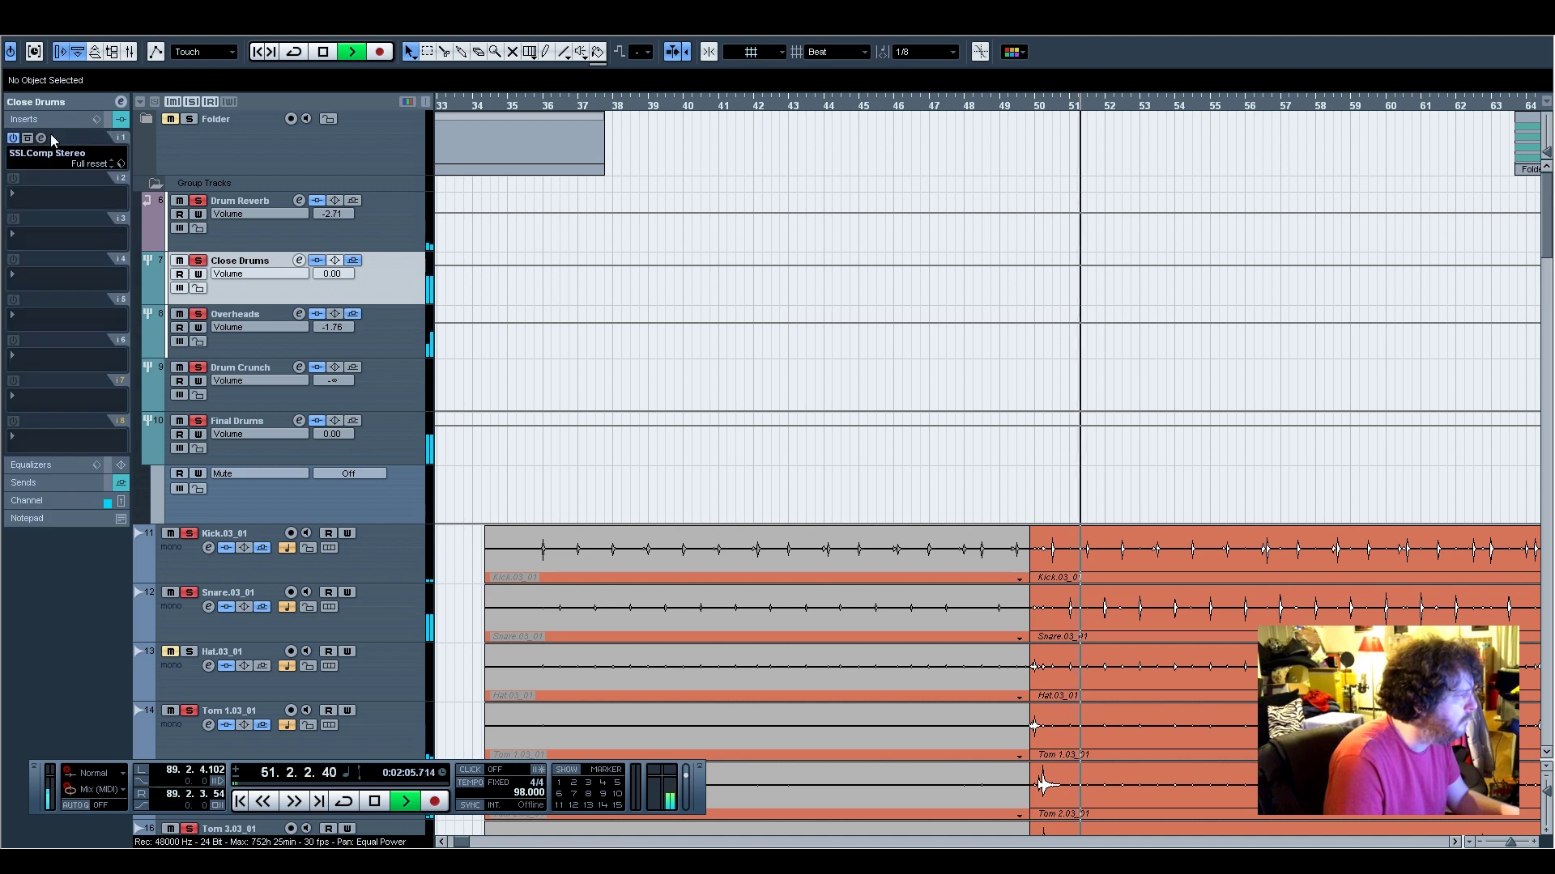
pyautogui.click(41, 138)
pyautogui.moveTo(658, 413); pyautogui.dragTo(661, 406)
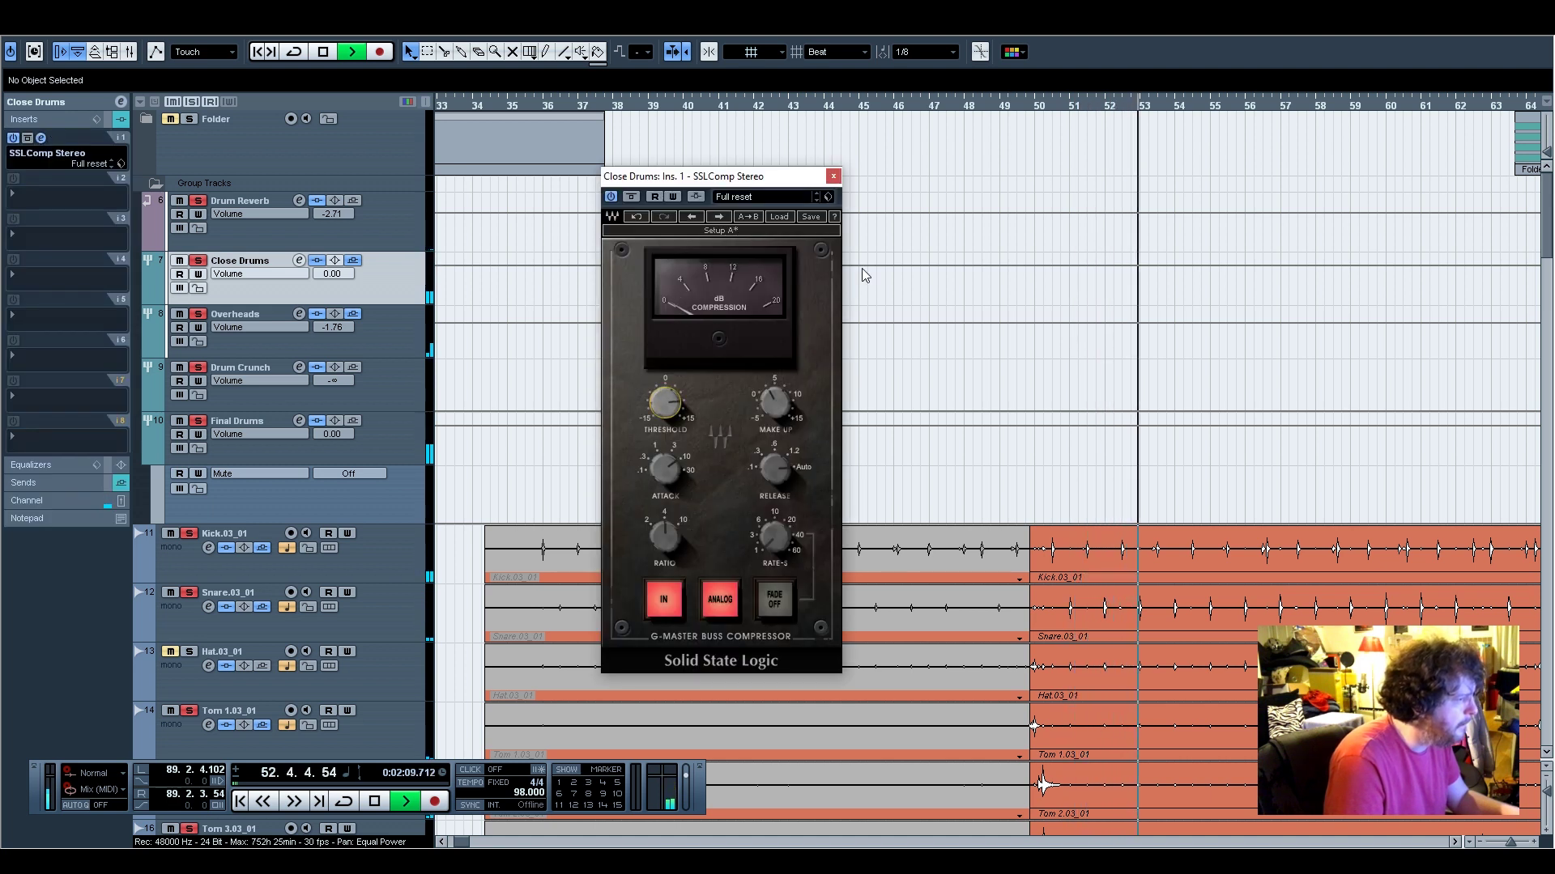
pyautogui.click(833, 177)
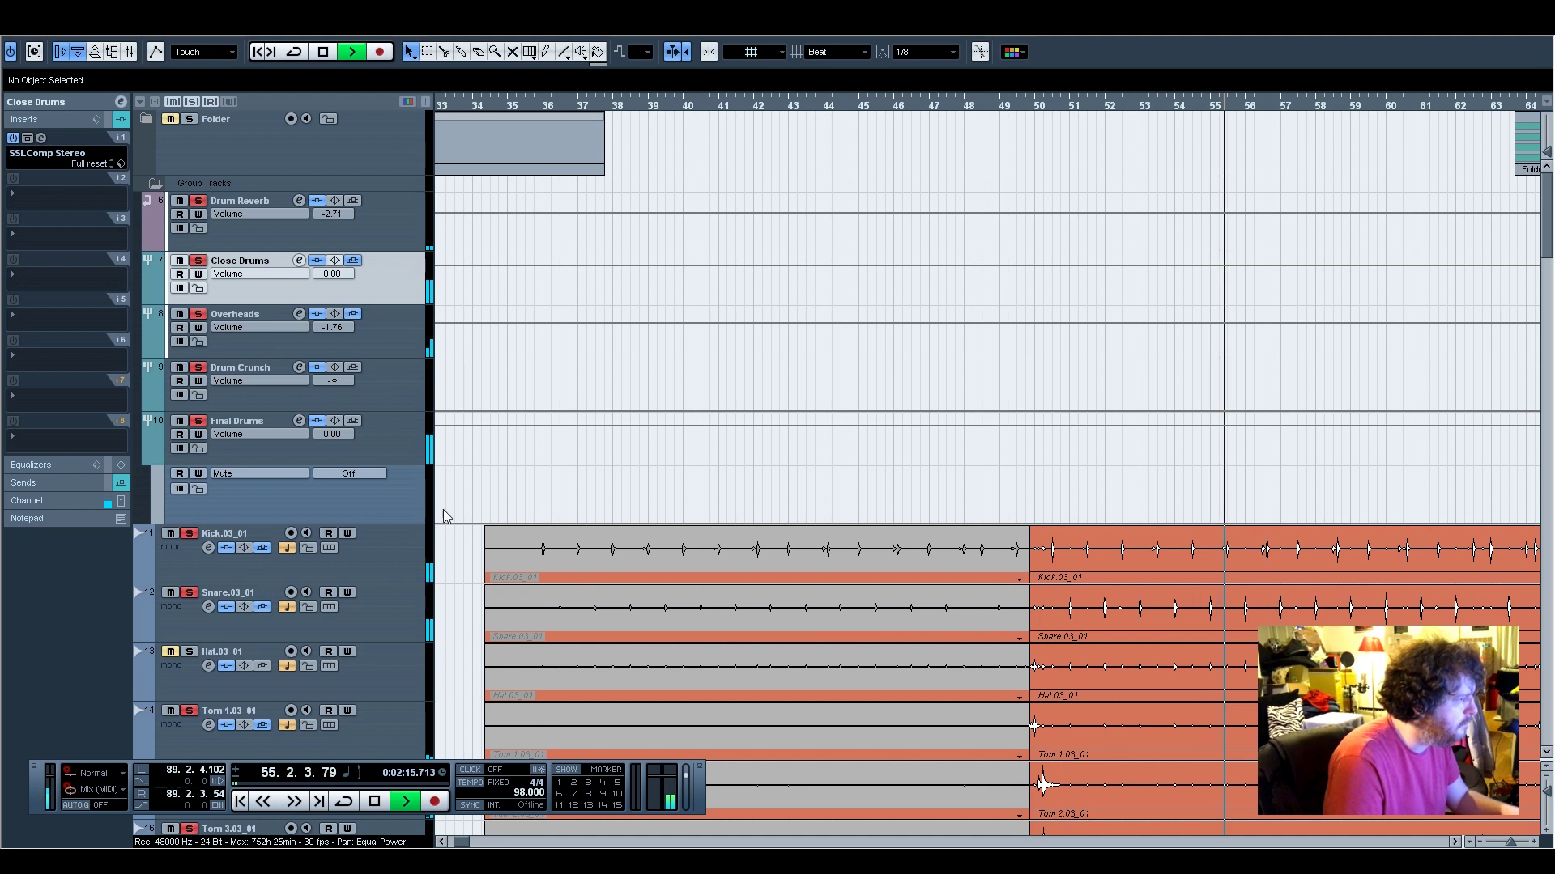
# Raise the snare track's volume to -0.12 dB and reset its peak level reading
pyautogui.click(388, 610)
pyautogui.moveTo(94, 277)
pyautogui.mouseDown()
pyautogui.moveTo(94, 253)
pyautogui.moveTo(90, 265)
pyautogui.mouseUp()
pyautogui.click(106, 406)
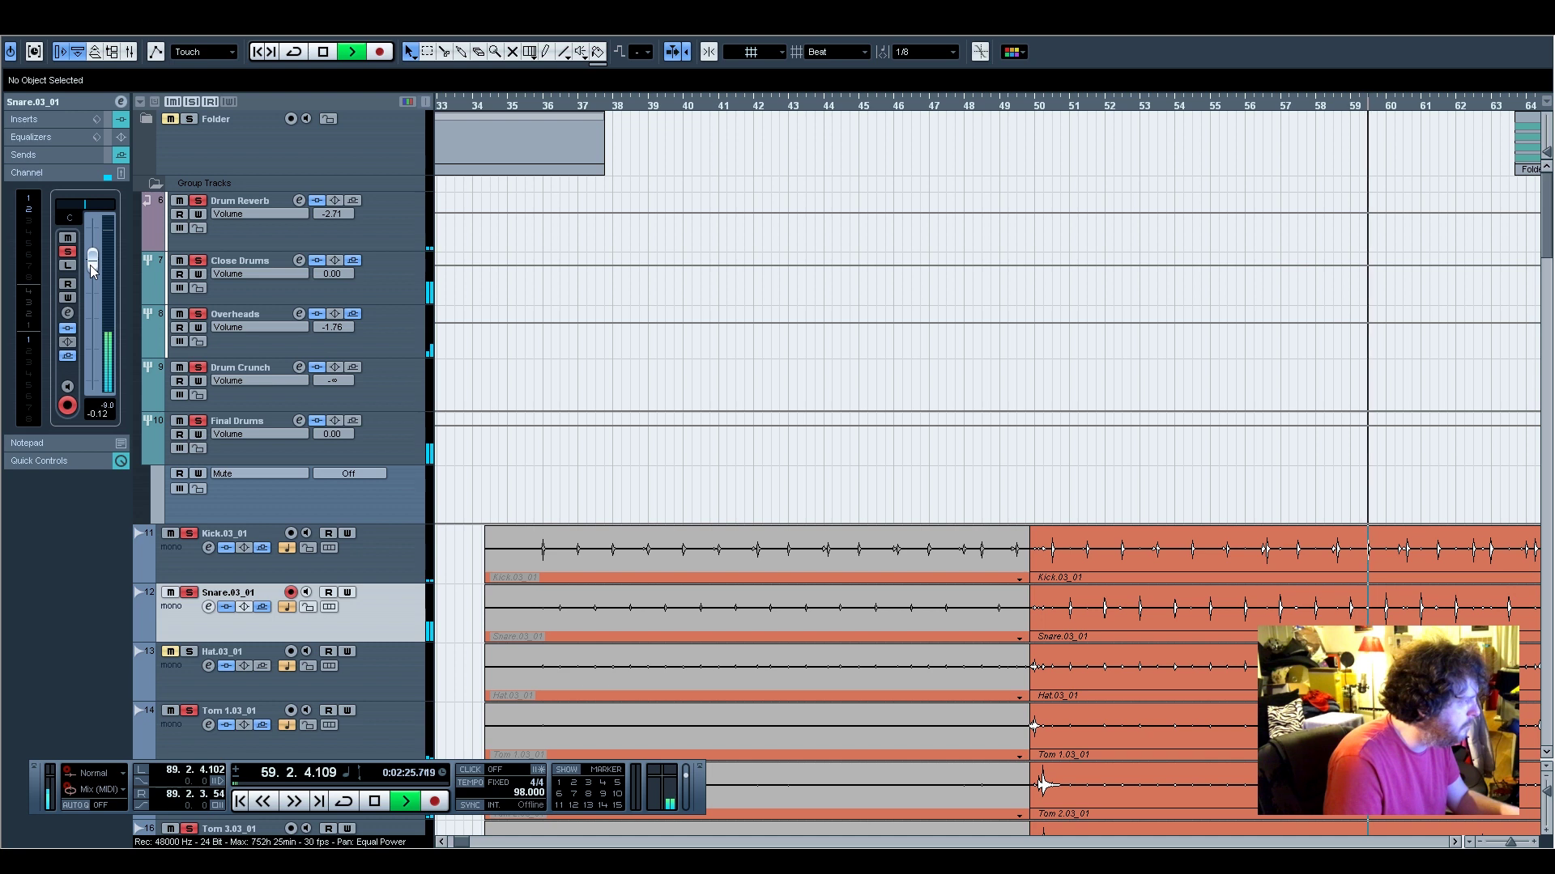
# Bring the Drum Crunch group's volume back up to -10.77 dB and stop playback
pyautogui.click(185, 388)
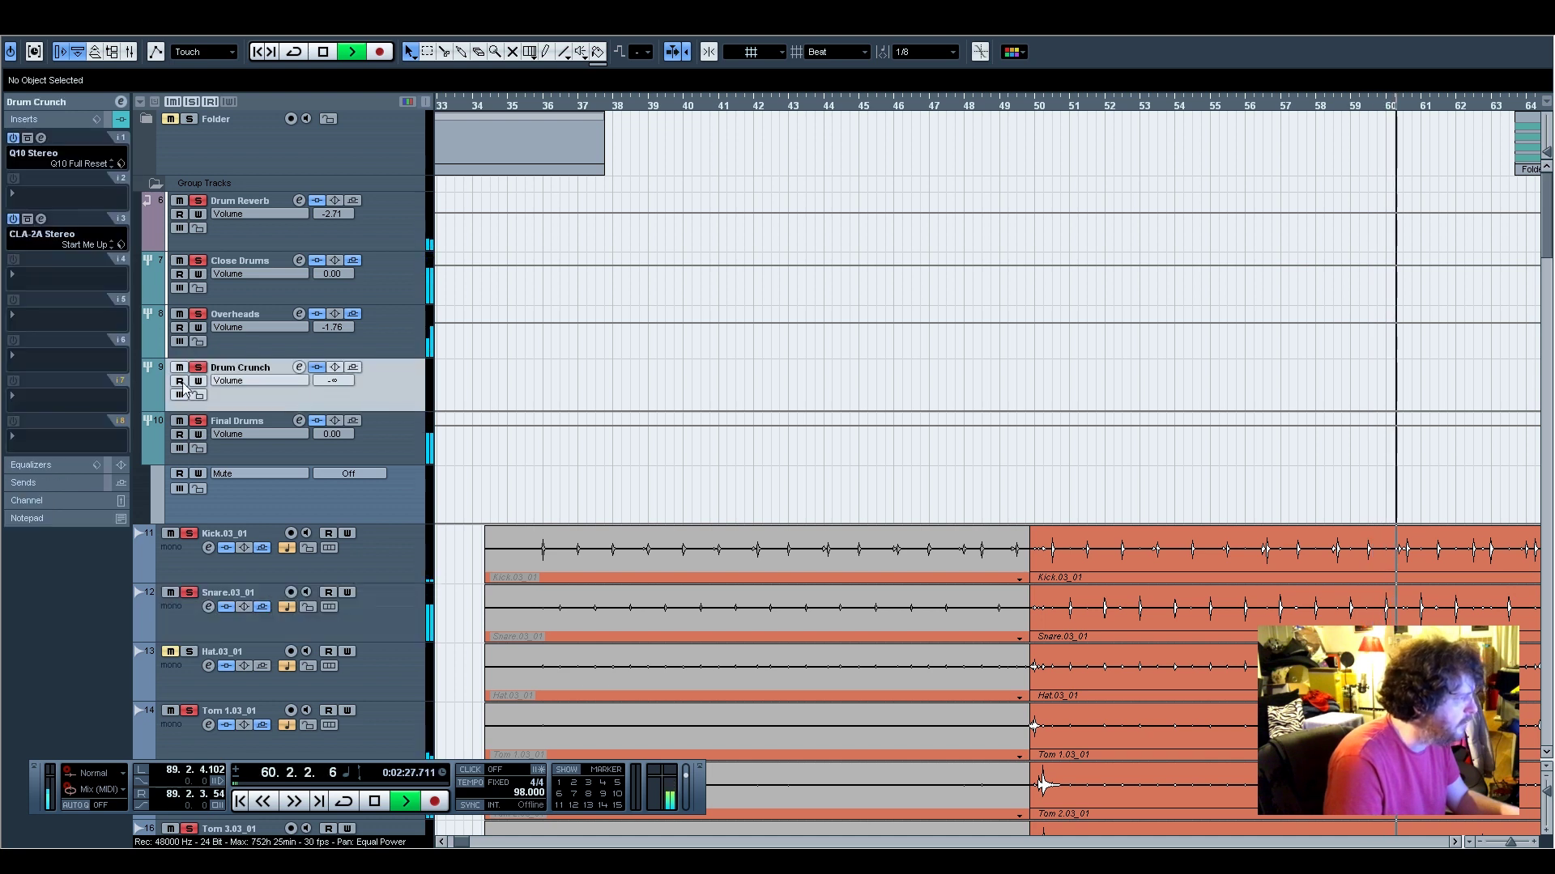
pyautogui.click(57, 499)
pyautogui.moveTo(92, 381); pyautogui.dragTo(93, 313)
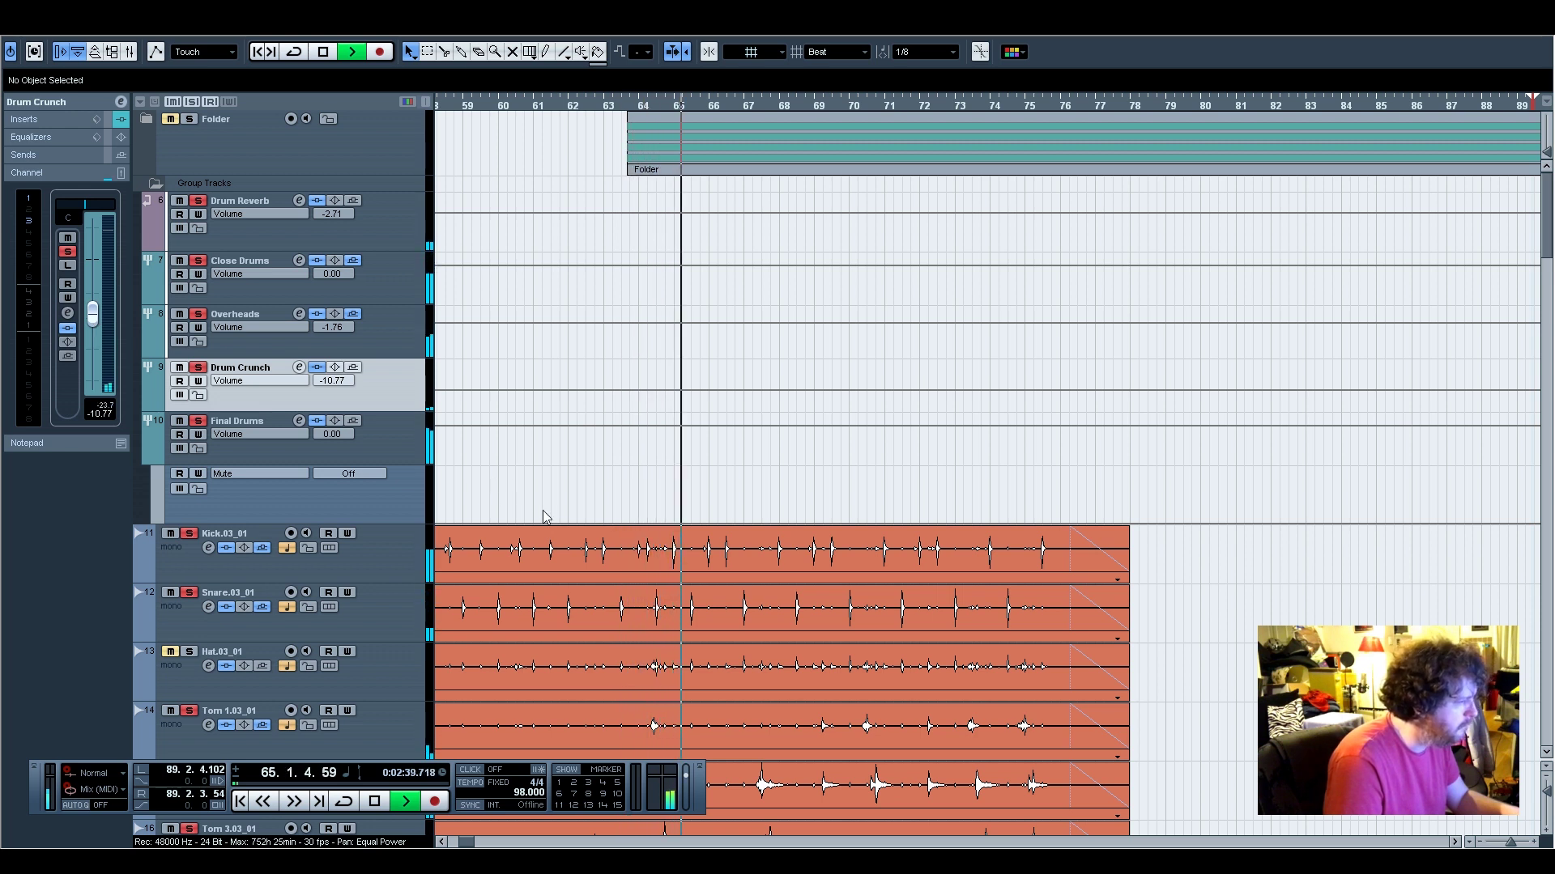
pyautogui.press('space')
# Place the playback position just before bar 50 and examine the Q10 equalizer settings on the snare track
pyautogui.click(403, 613)
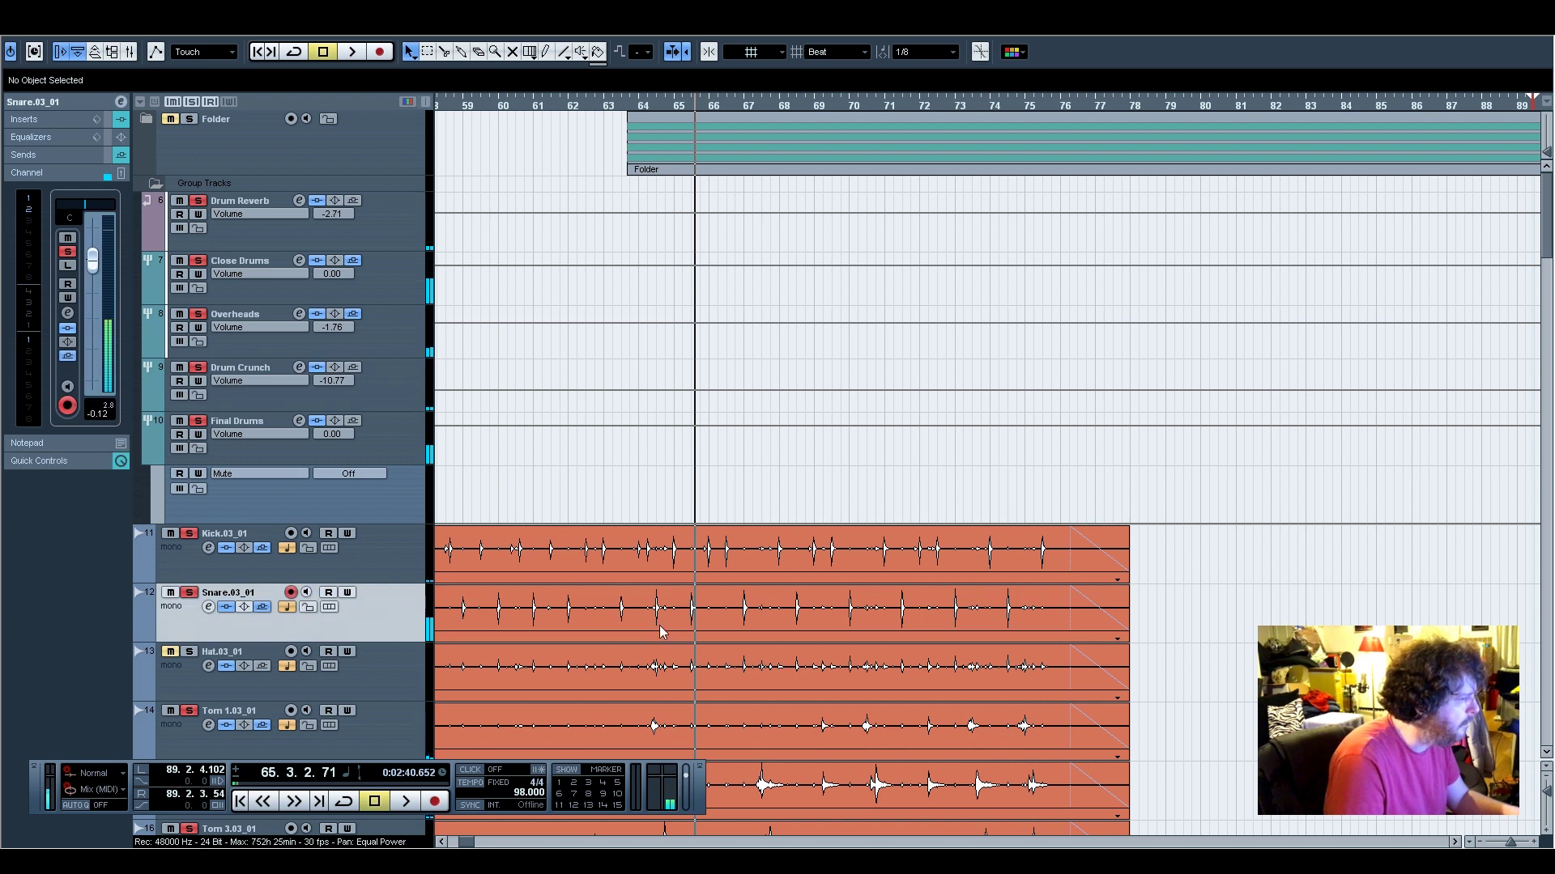
pyautogui.moveTo(439, 843); pyautogui.dragTo(443, 845)
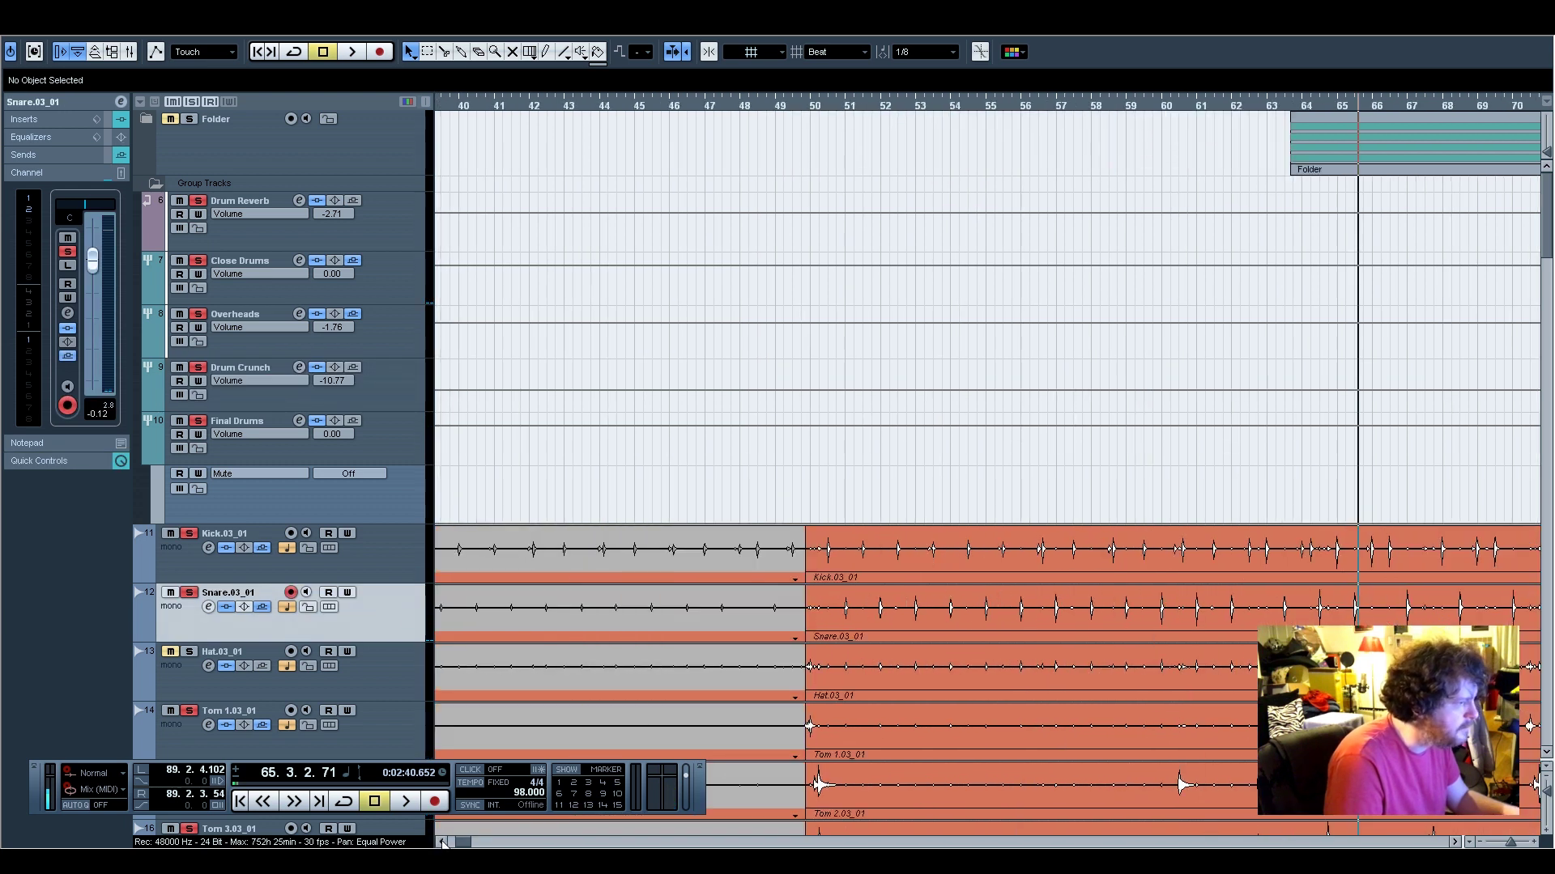
pyautogui.click(810, 109)
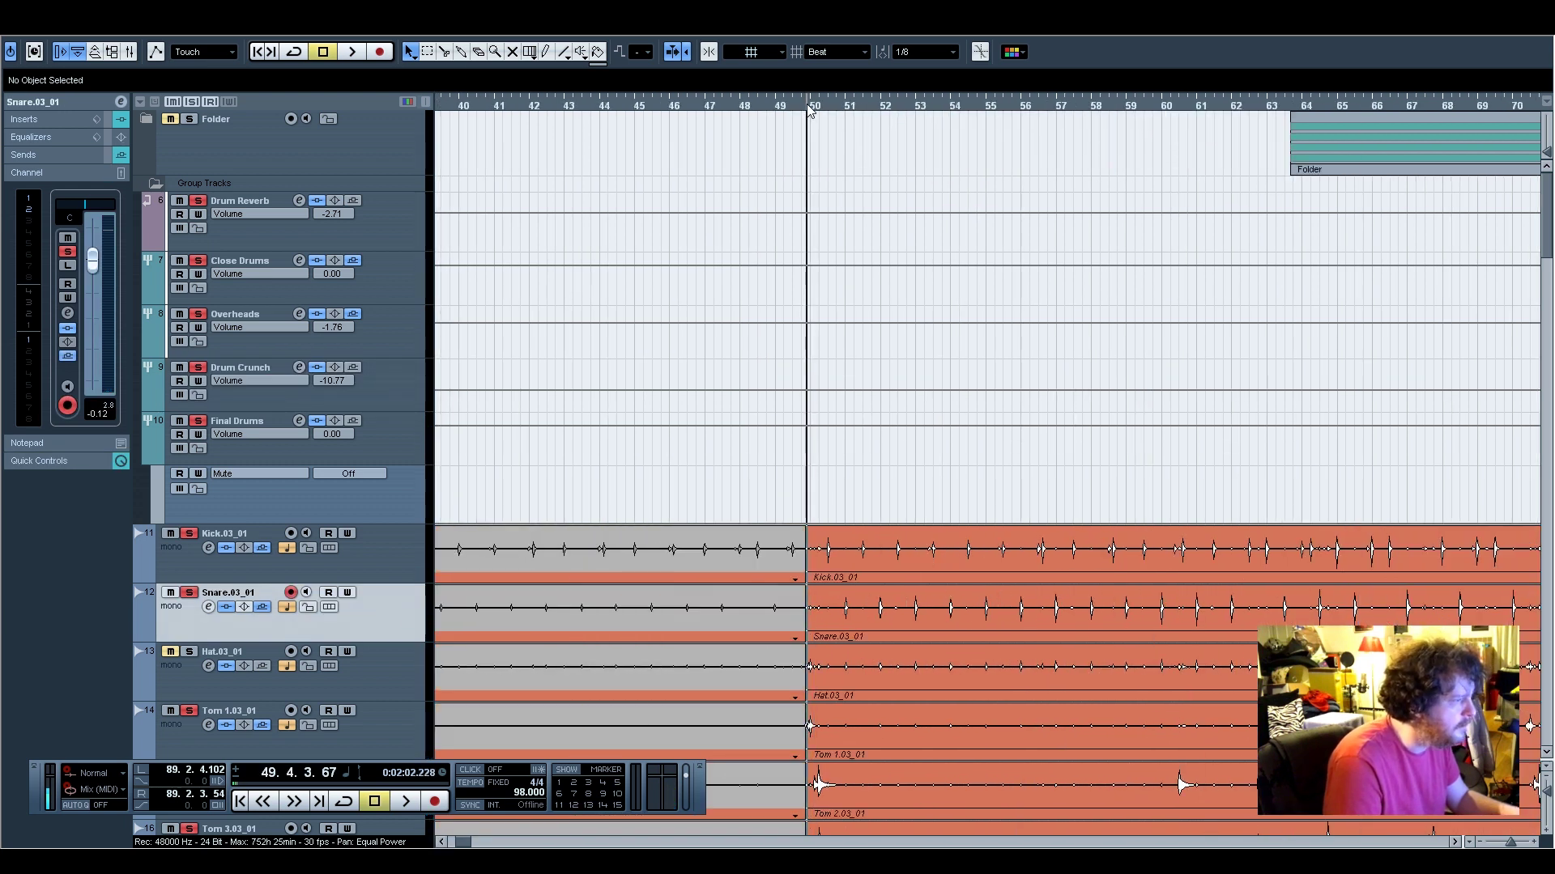
pyautogui.click(45, 121)
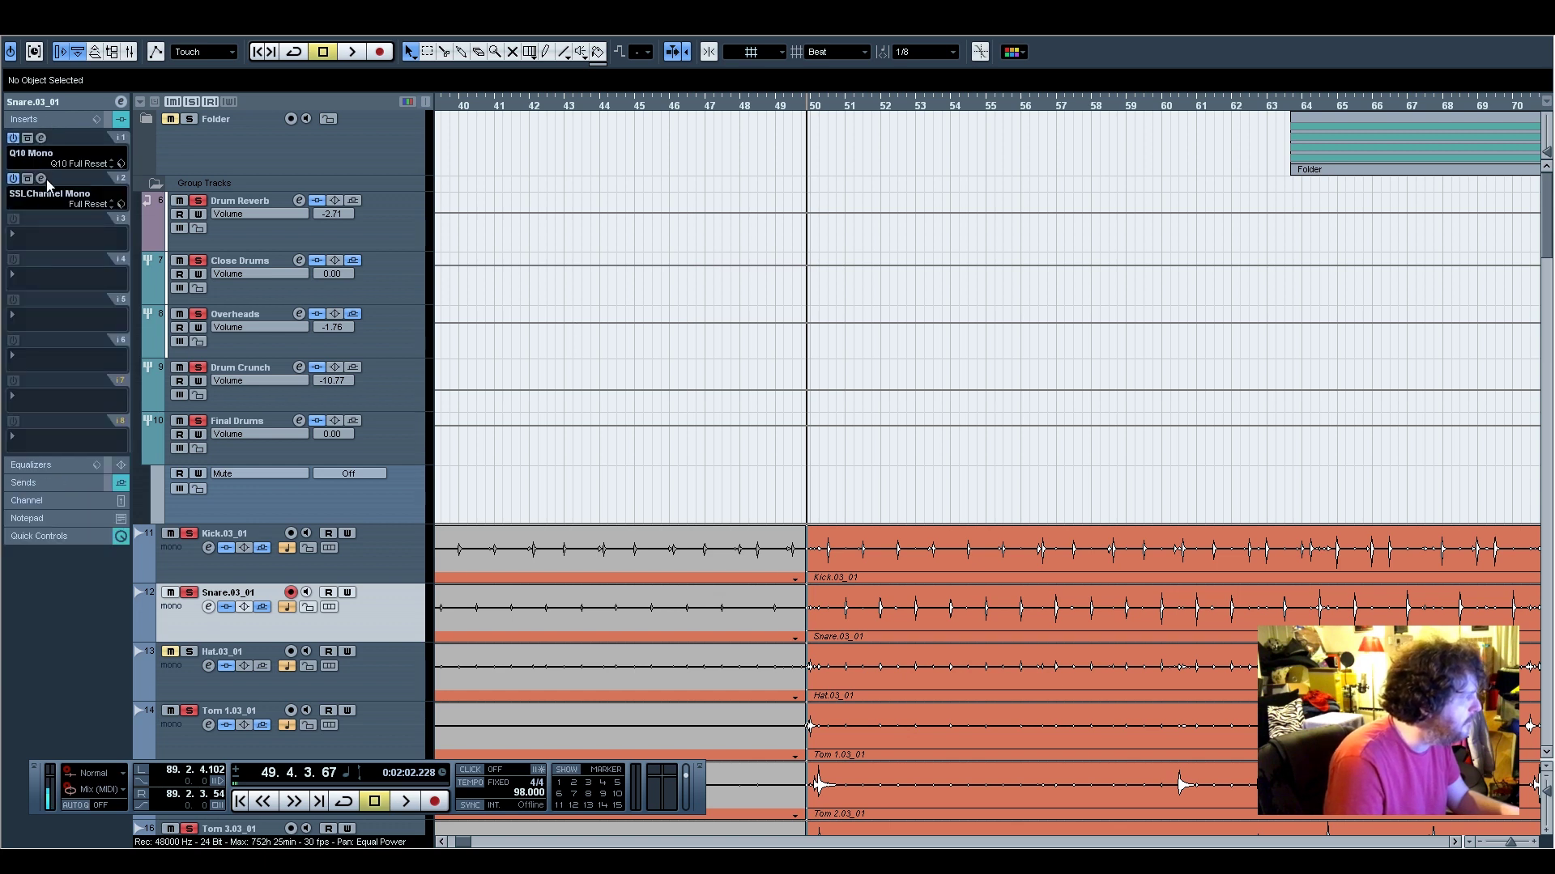
pyautogui.click(42, 141)
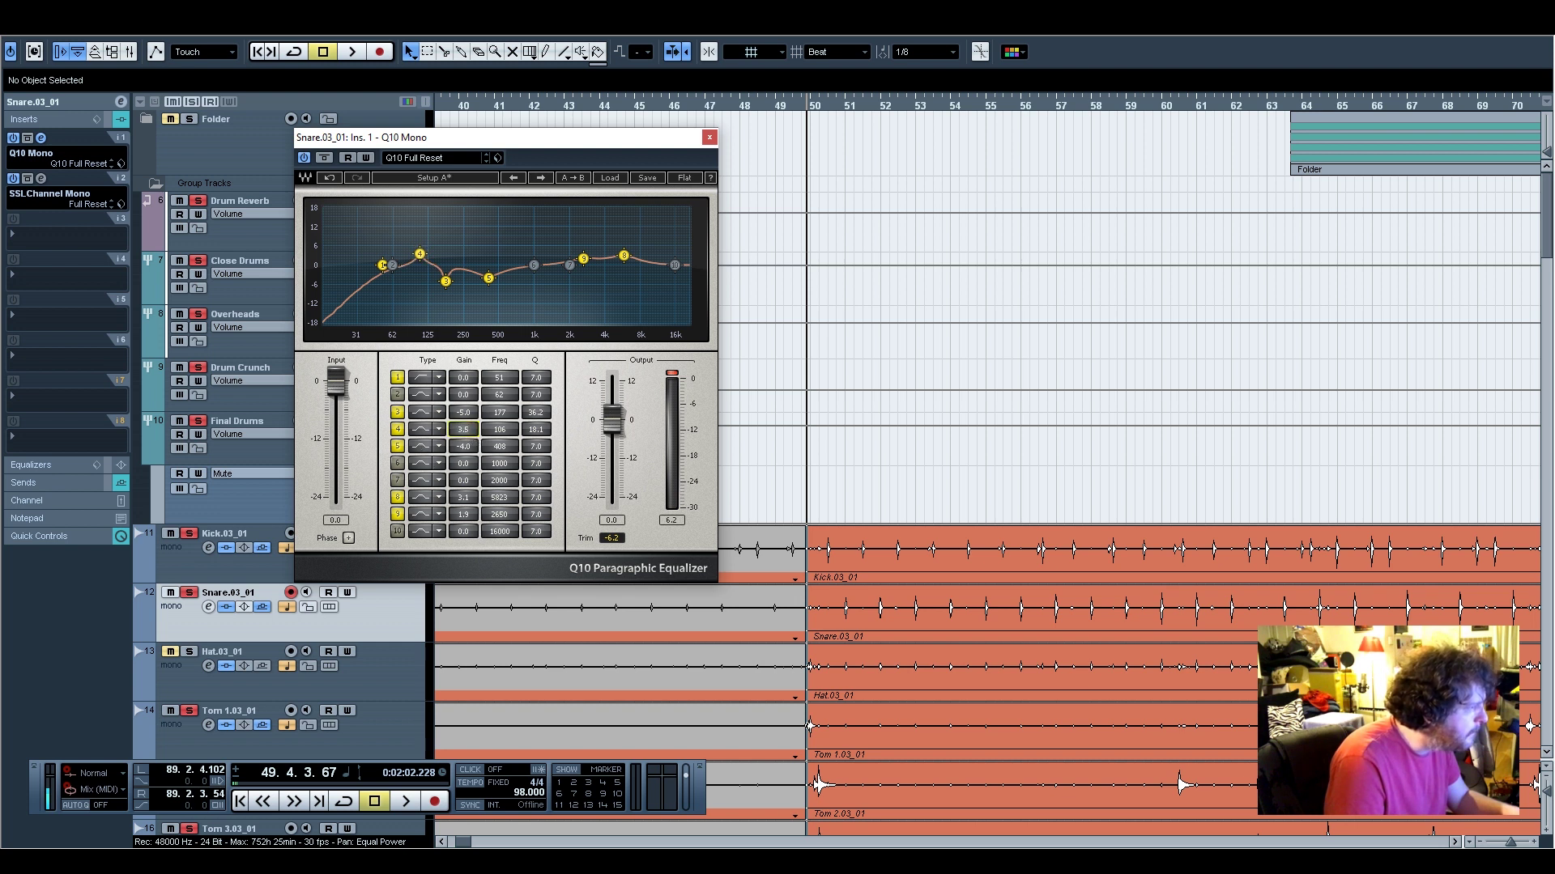
pyautogui.click(710, 138)
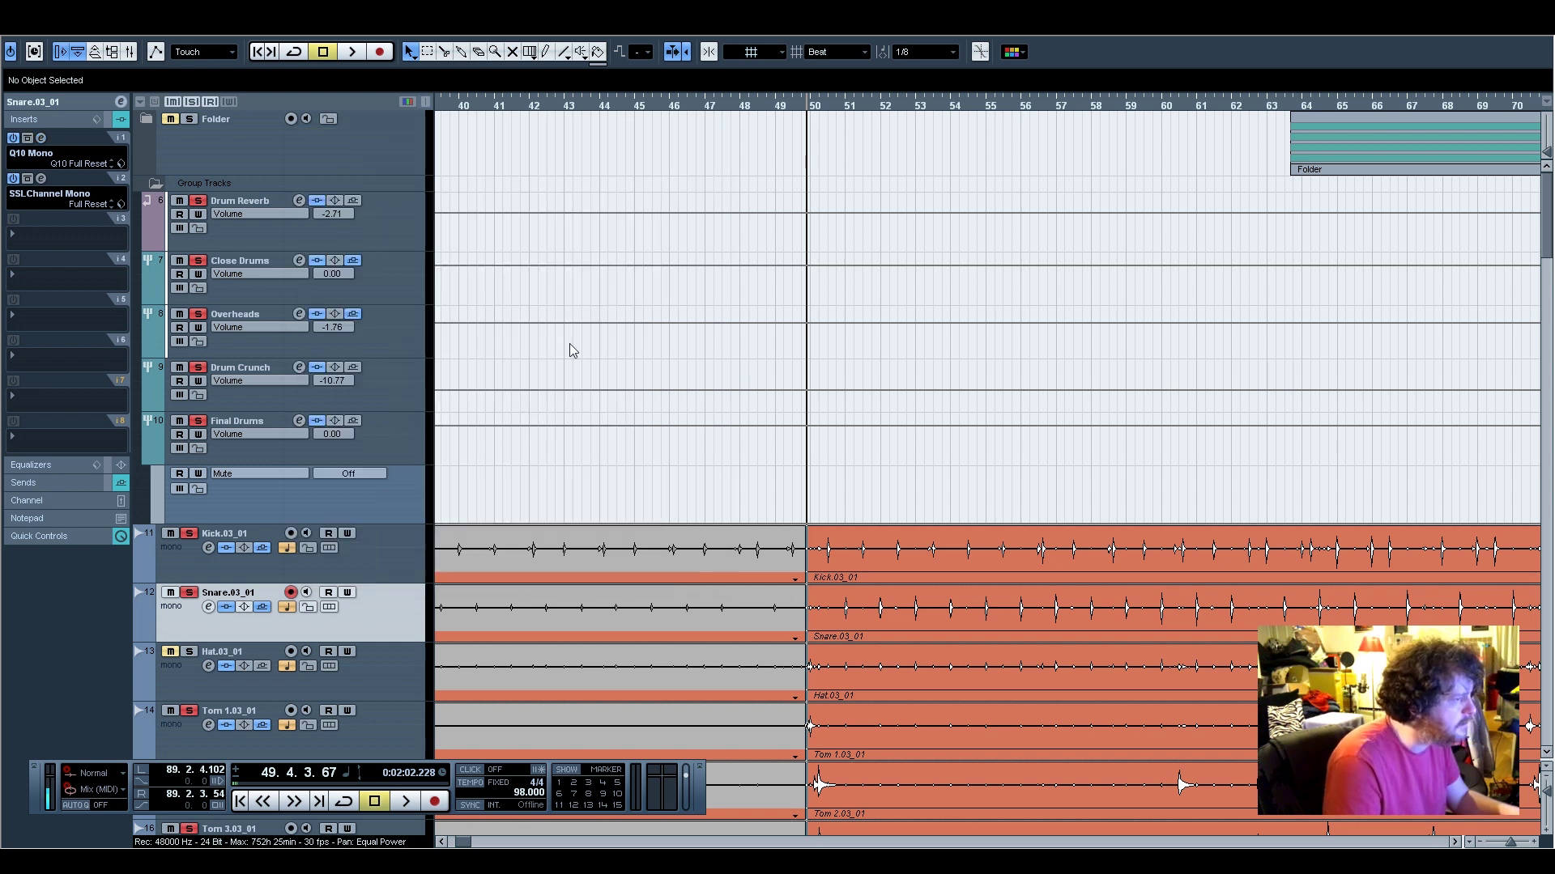
# Play the section and raise the snare track's volume to 1.56 dB, stopping playback once it is set
pyautogui.press('space')
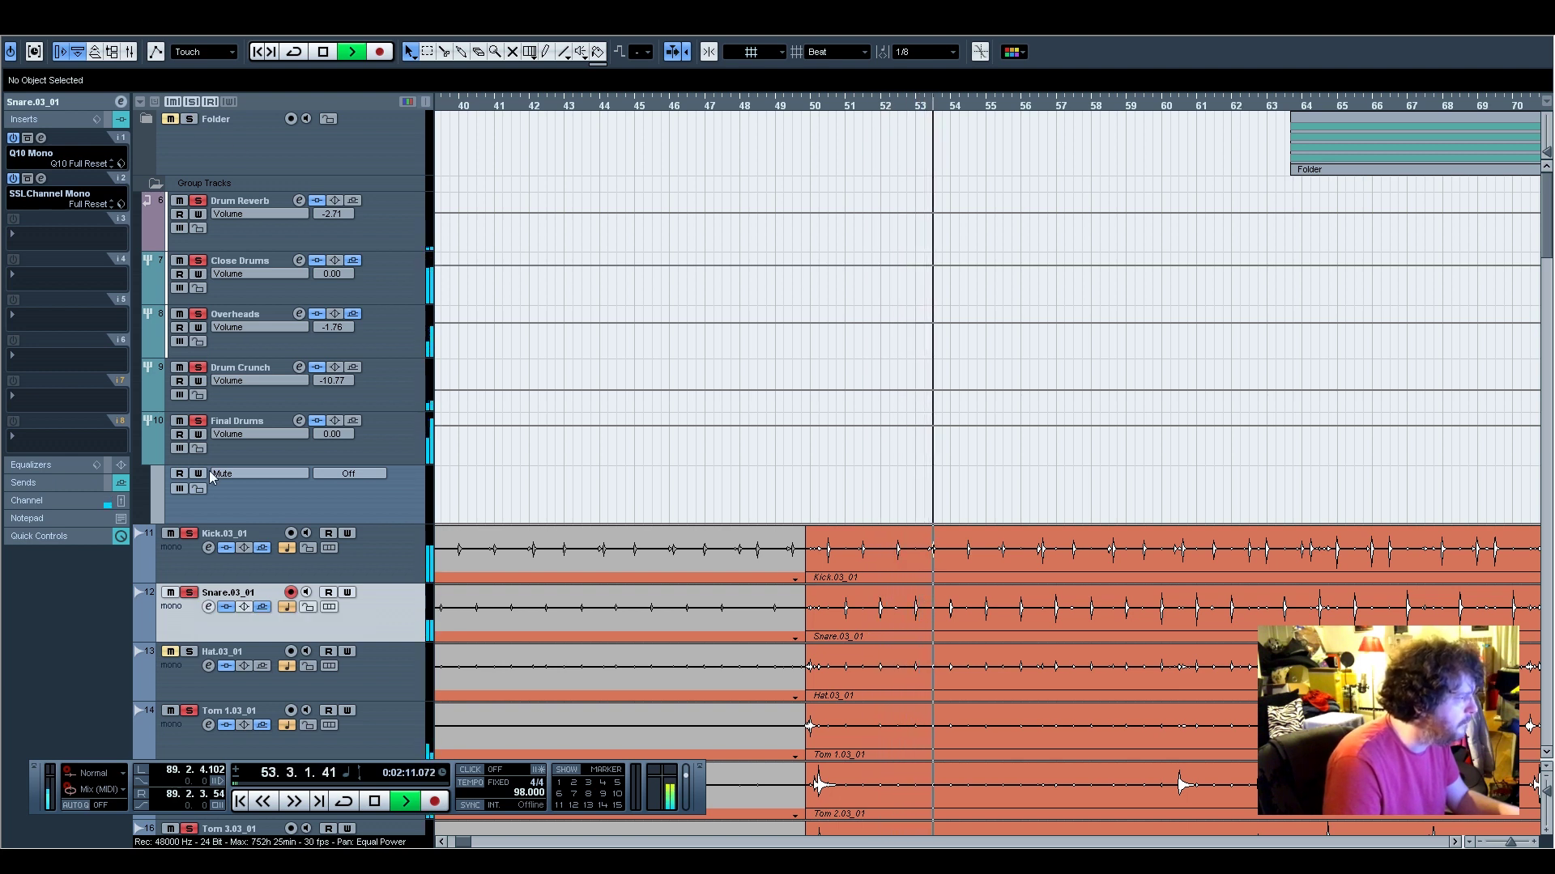
pyautogui.click(44, 502)
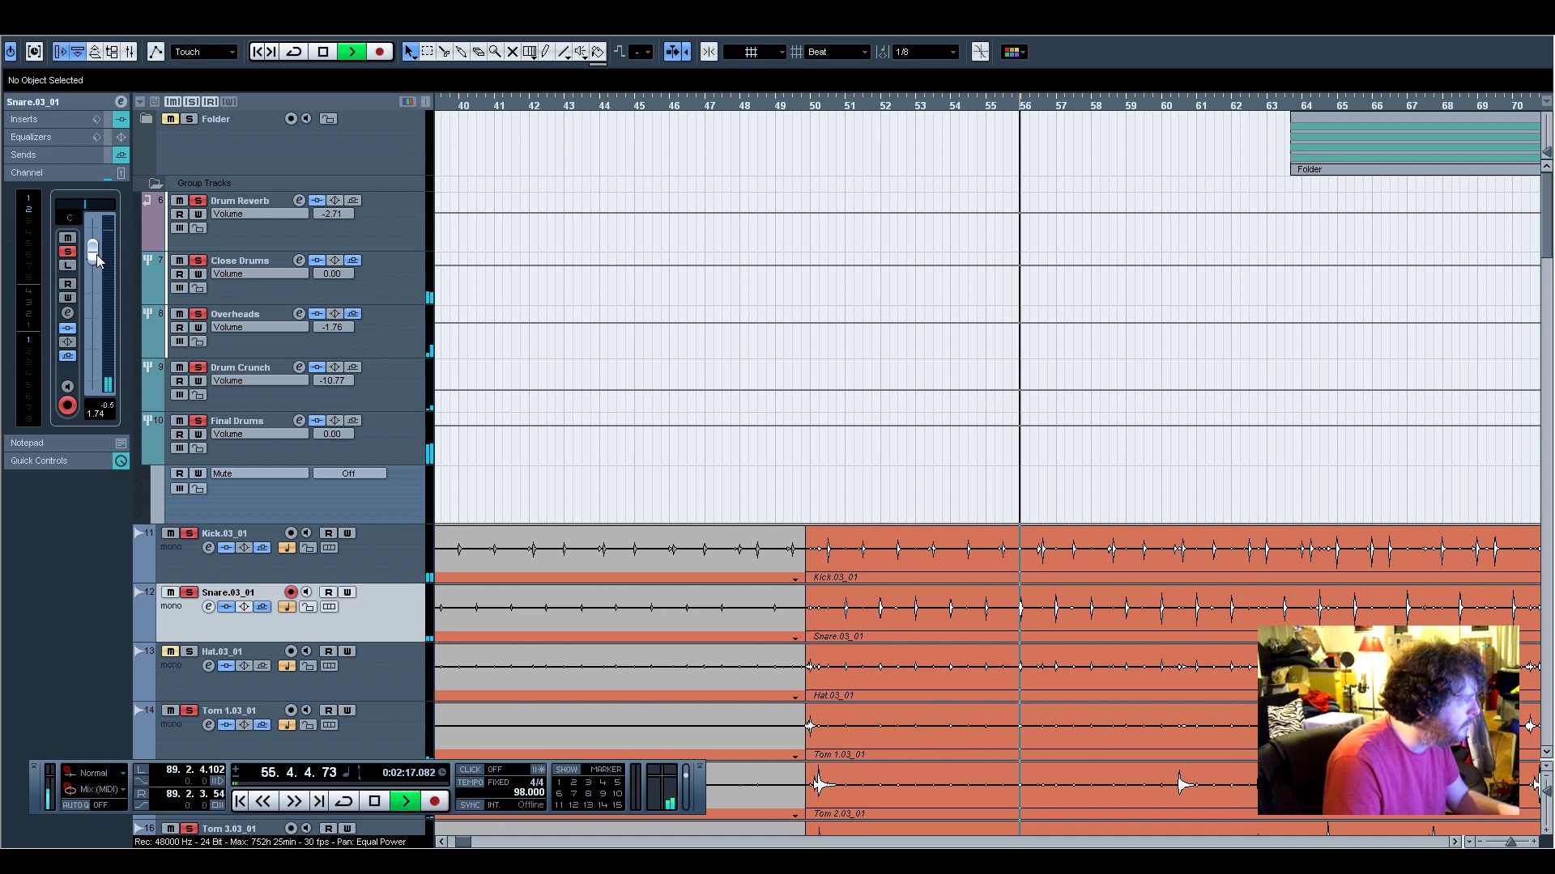
pyautogui.press('space')
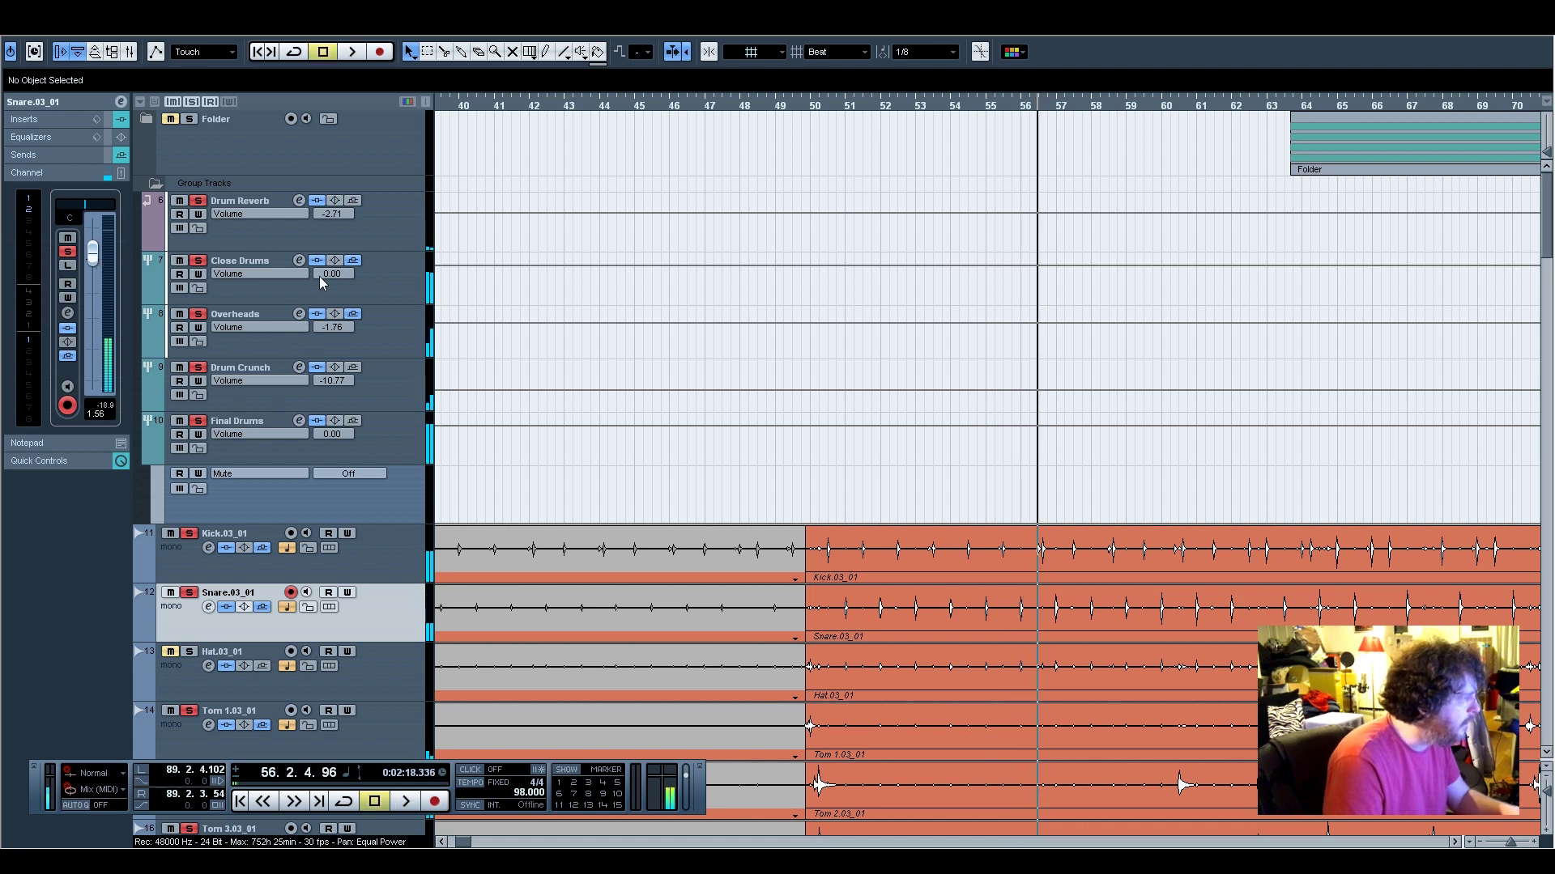
# Check the drum group channels and add a second send on the snare track to the Final Drums group at -7.36 dB
pyautogui.click(382, 285)
pyautogui.click(400, 387)
pyautogui.click(391, 296)
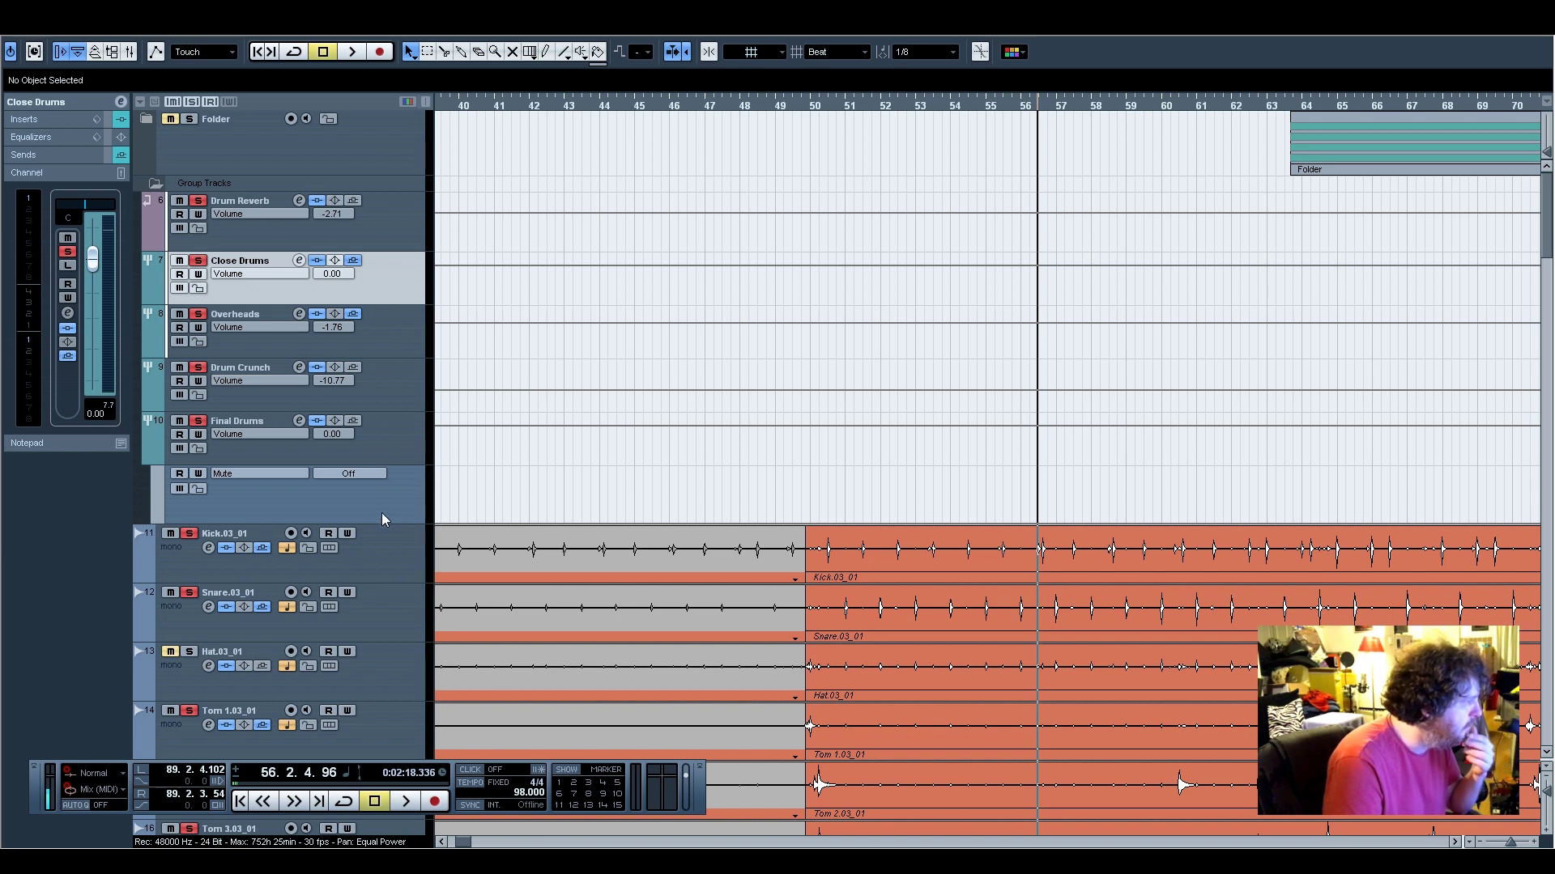
pyautogui.click(388, 450)
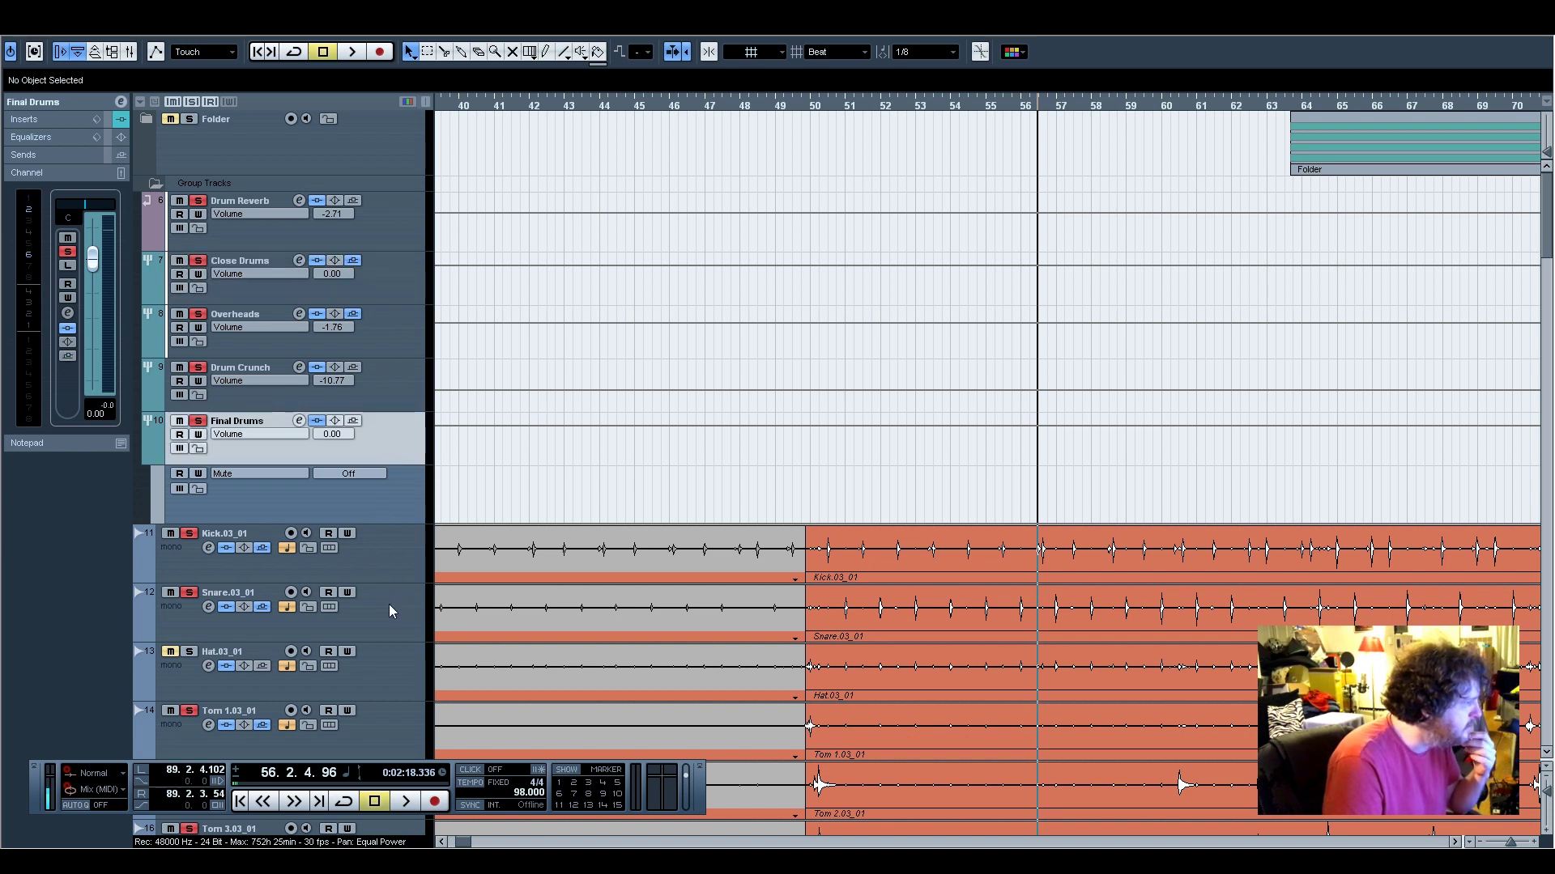
pyautogui.click(413, 618)
pyautogui.click(50, 155)
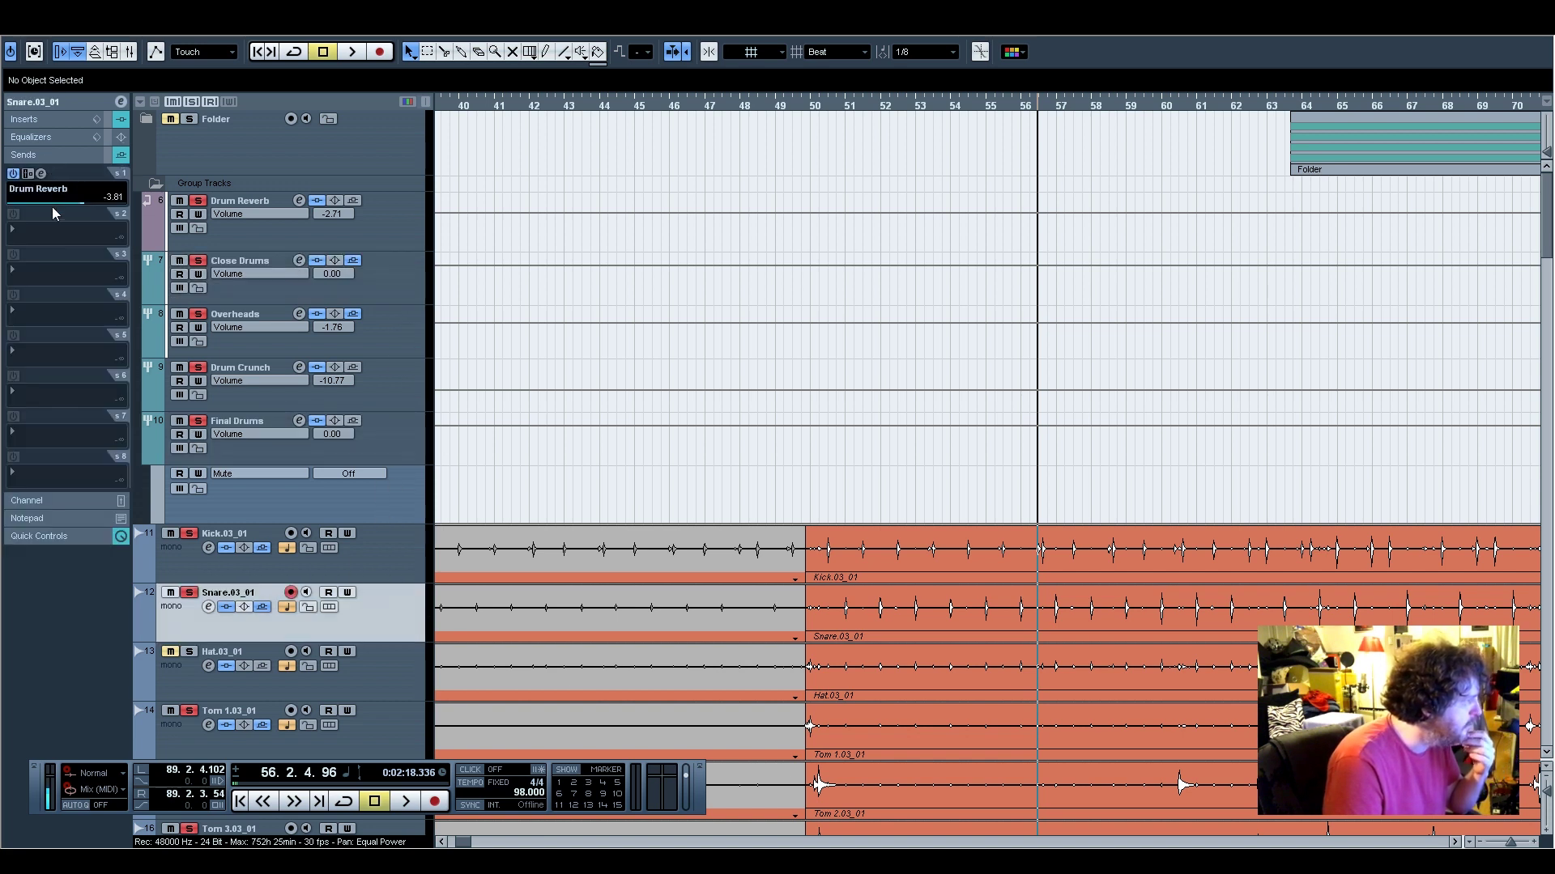
pyautogui.click(16, 233)
pyautogui.moveTo(74, 305)
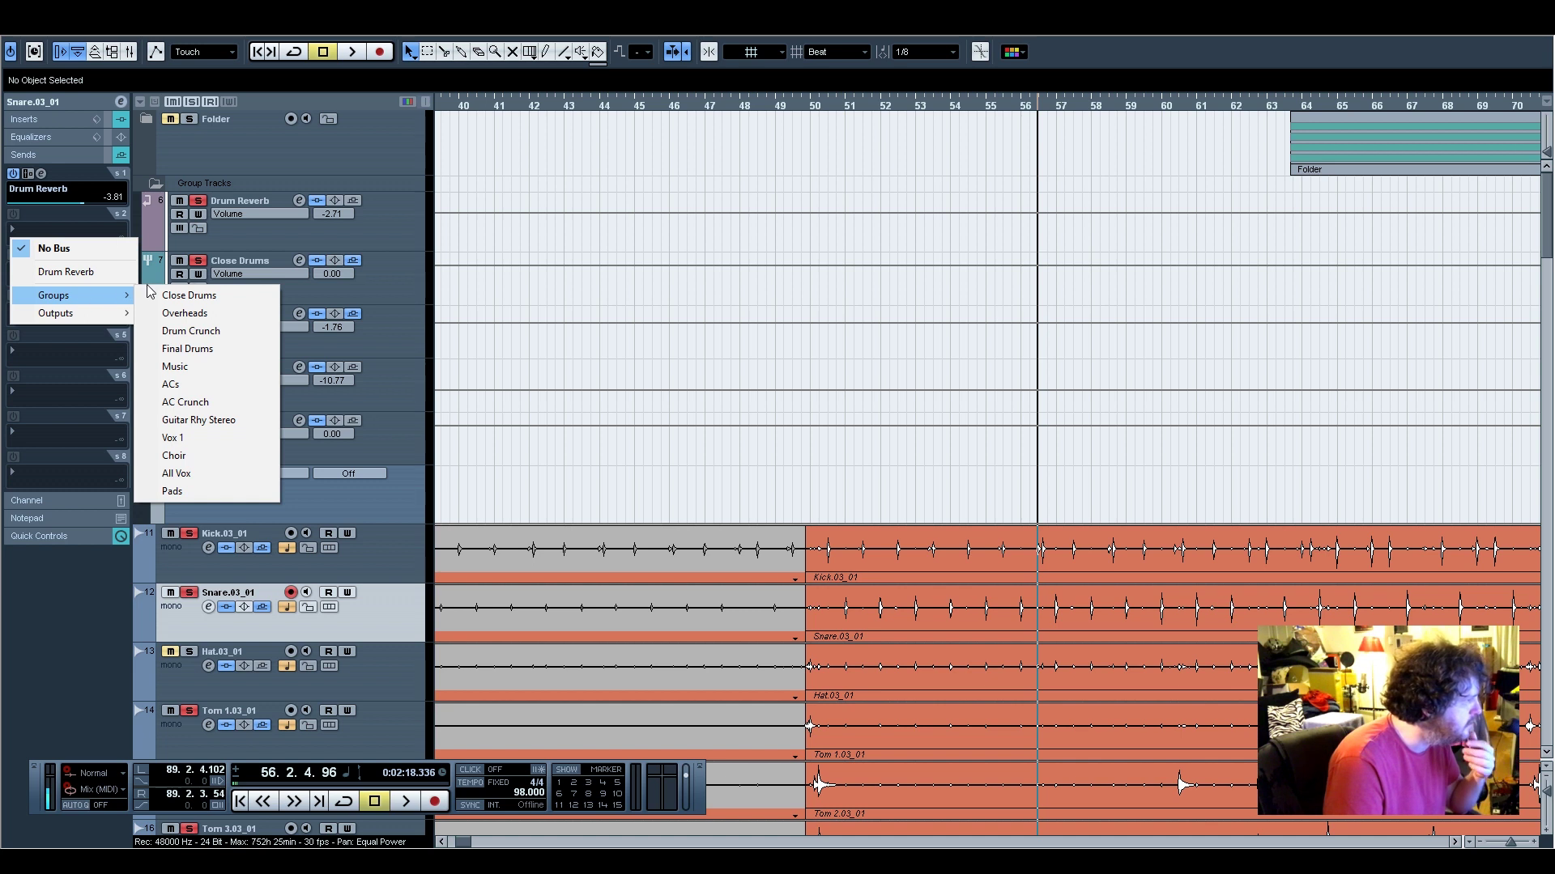
pyautogui.click(192, 351)
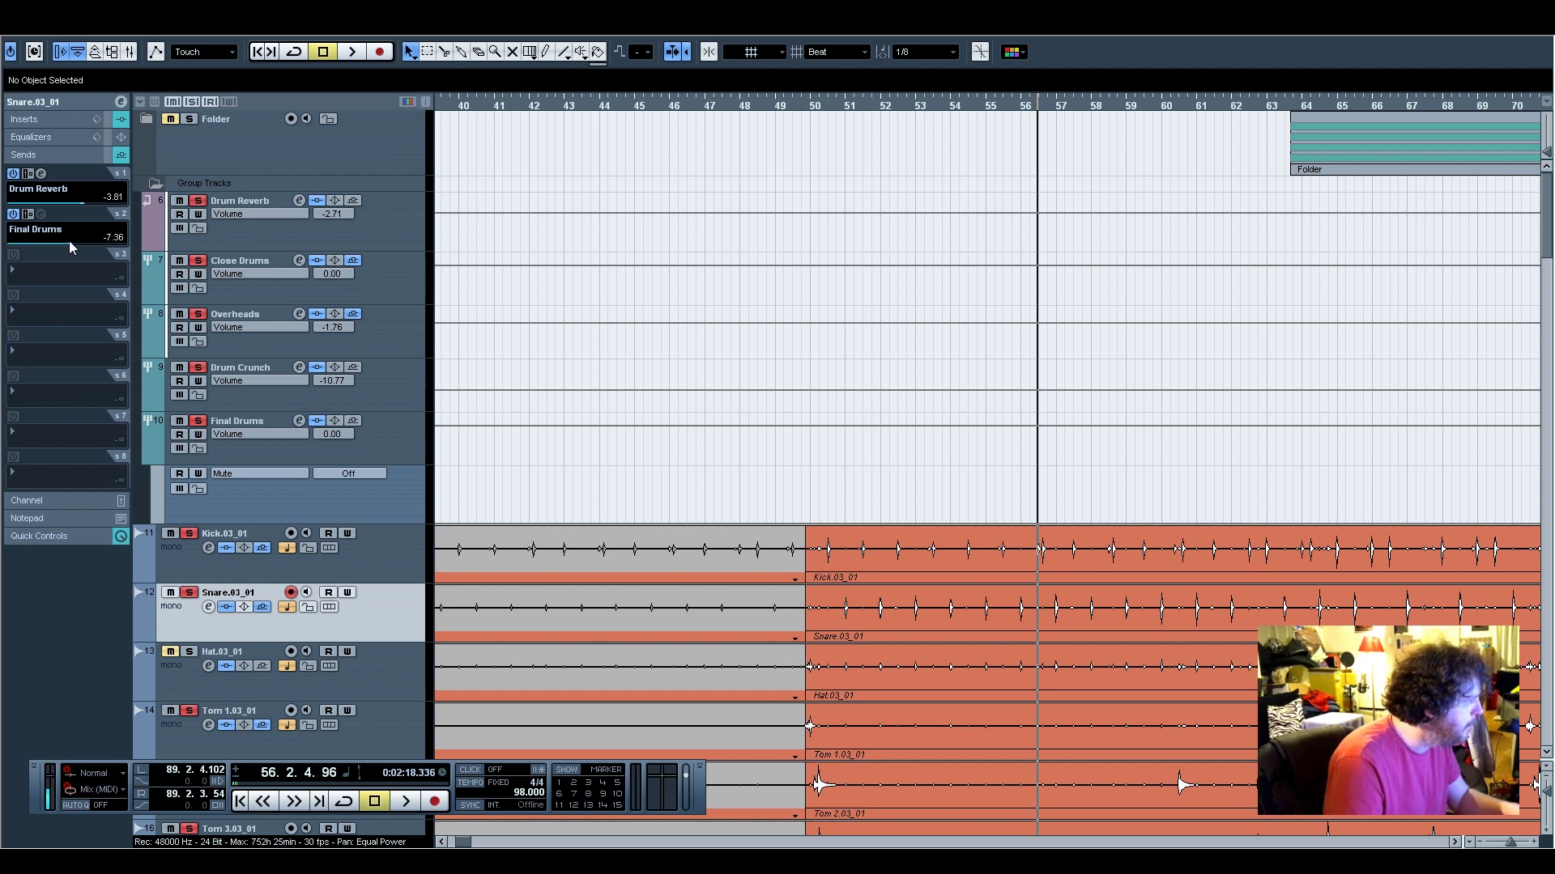
# Play from bar 50 and raise the Final Drums send to -4.97 dB on the snare and -8.06 dB on the kick
pyautogui.click(811, 105)
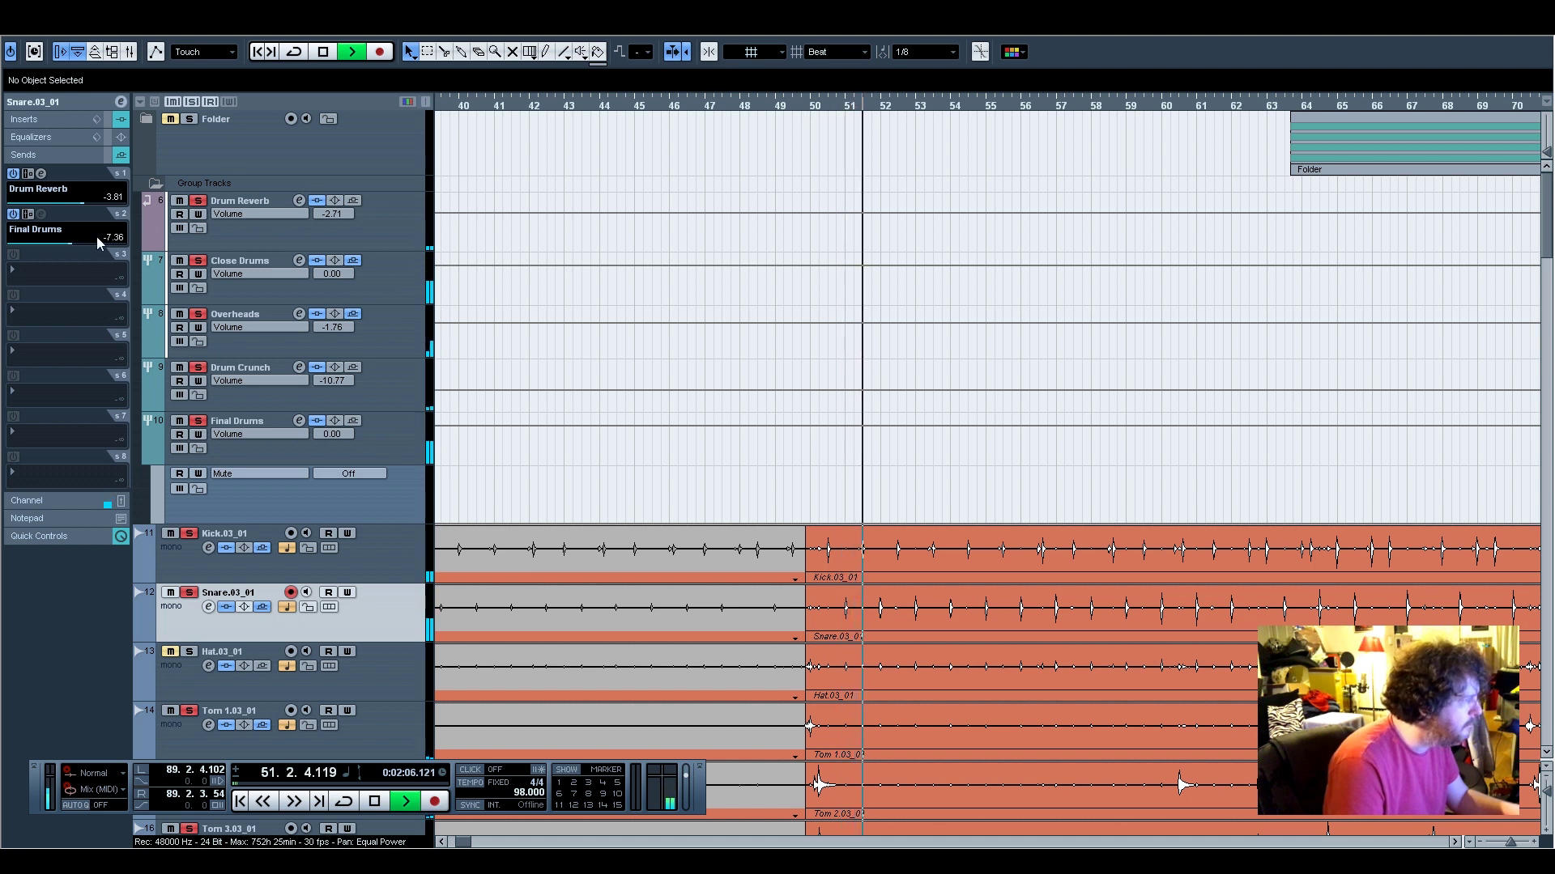
pyautogui.moveTo(70, 244); pyautogui.dragTo(78, 242)
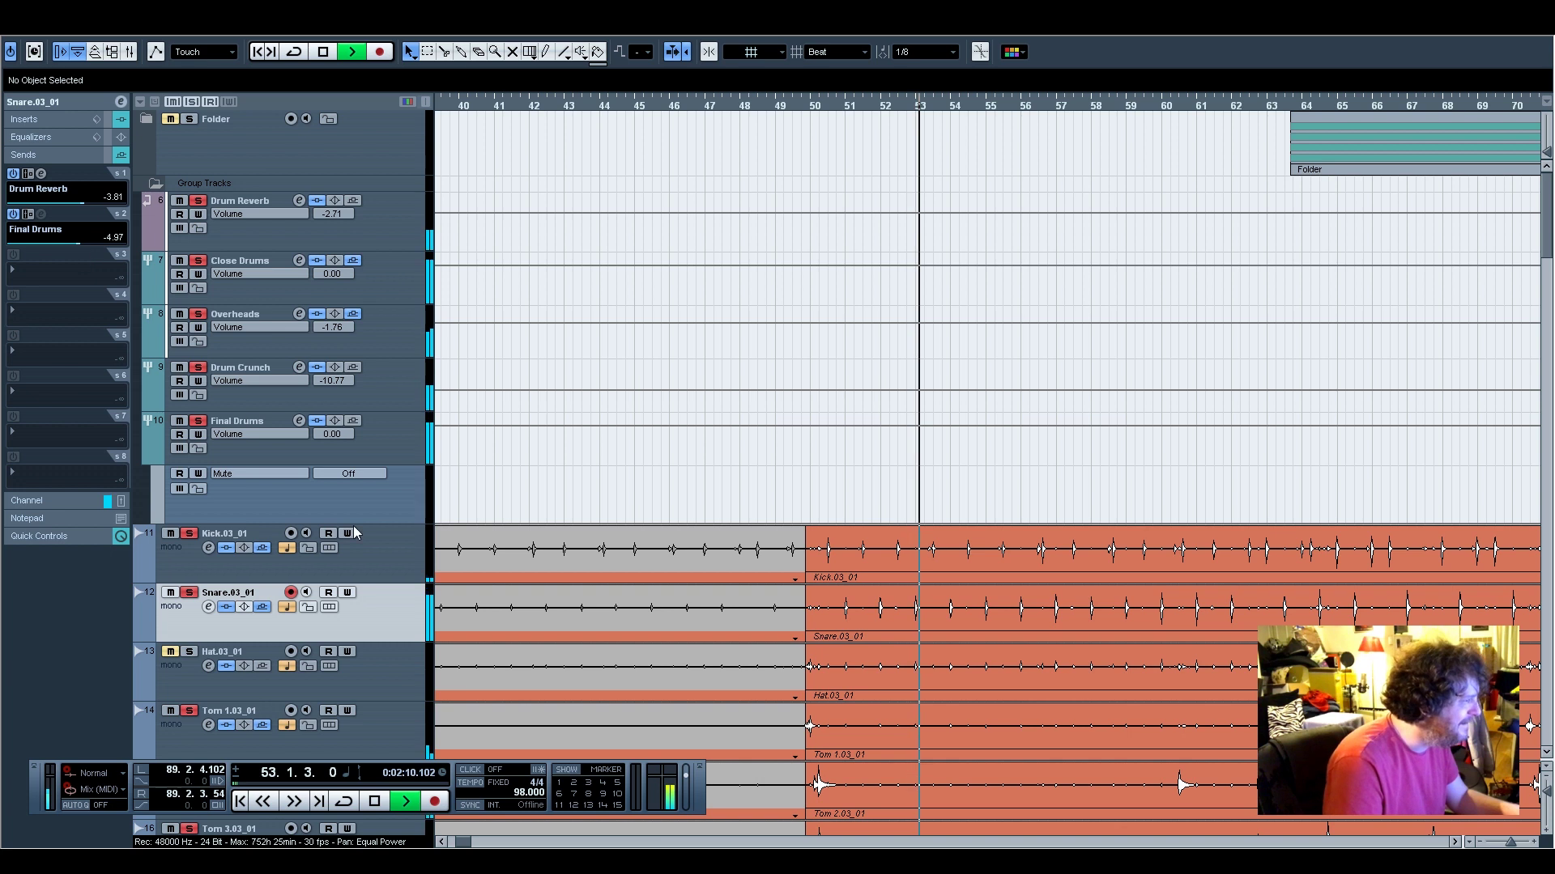
pyautogui.click(392, 550)
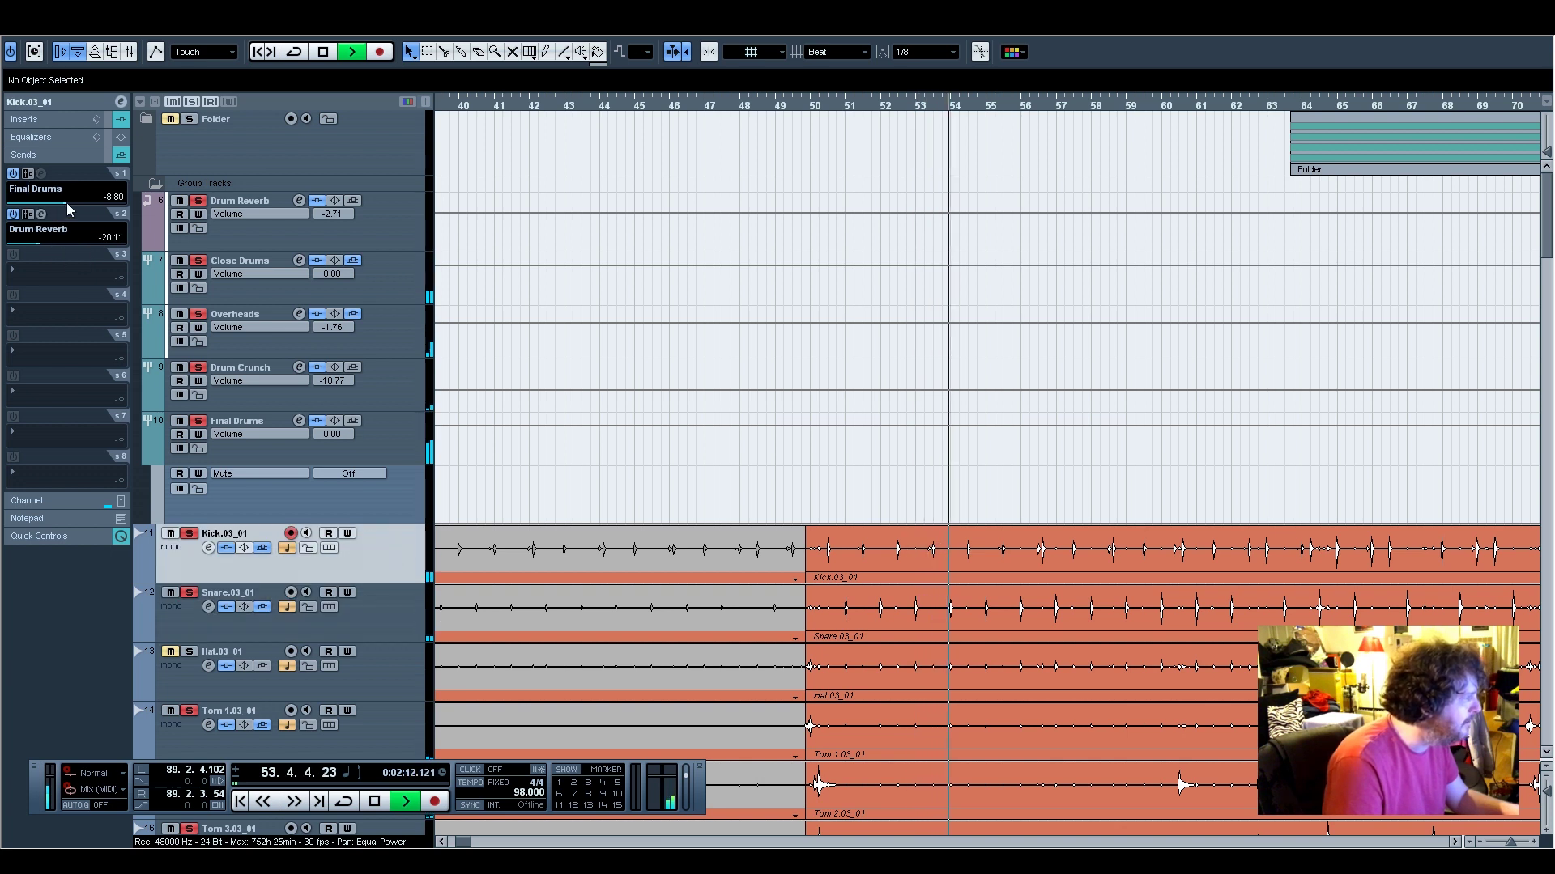
pyautogui.moveTo(66, 203); pyautogui.dragTo(70, 201)
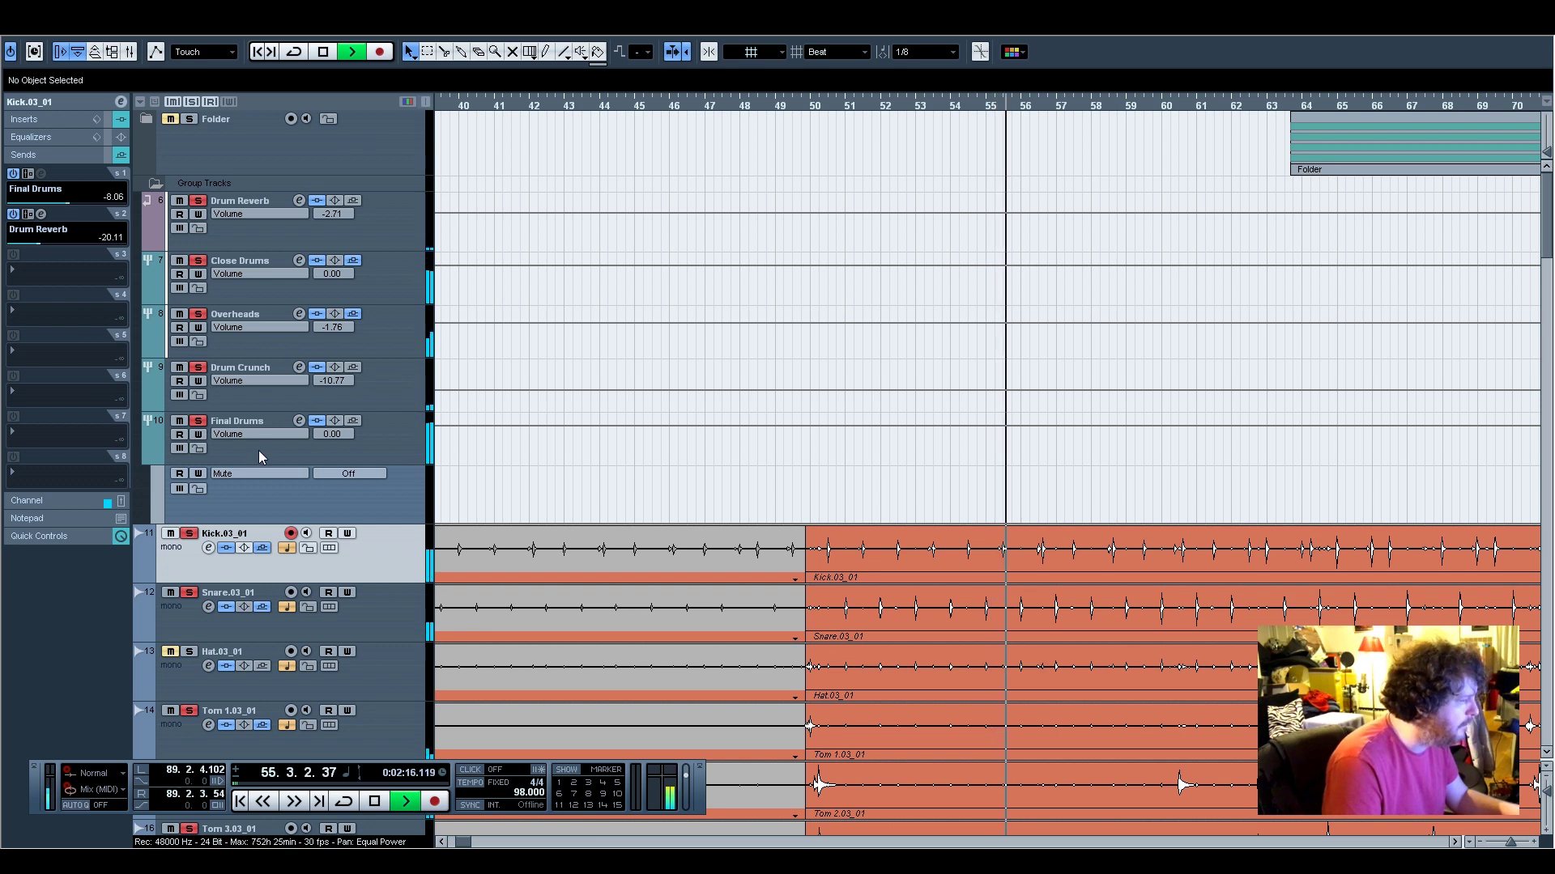
# Unsolo the drum tracks and groups, and move the playback position to bar 47 to hear the full mix
pyautogui.click(197, 421)
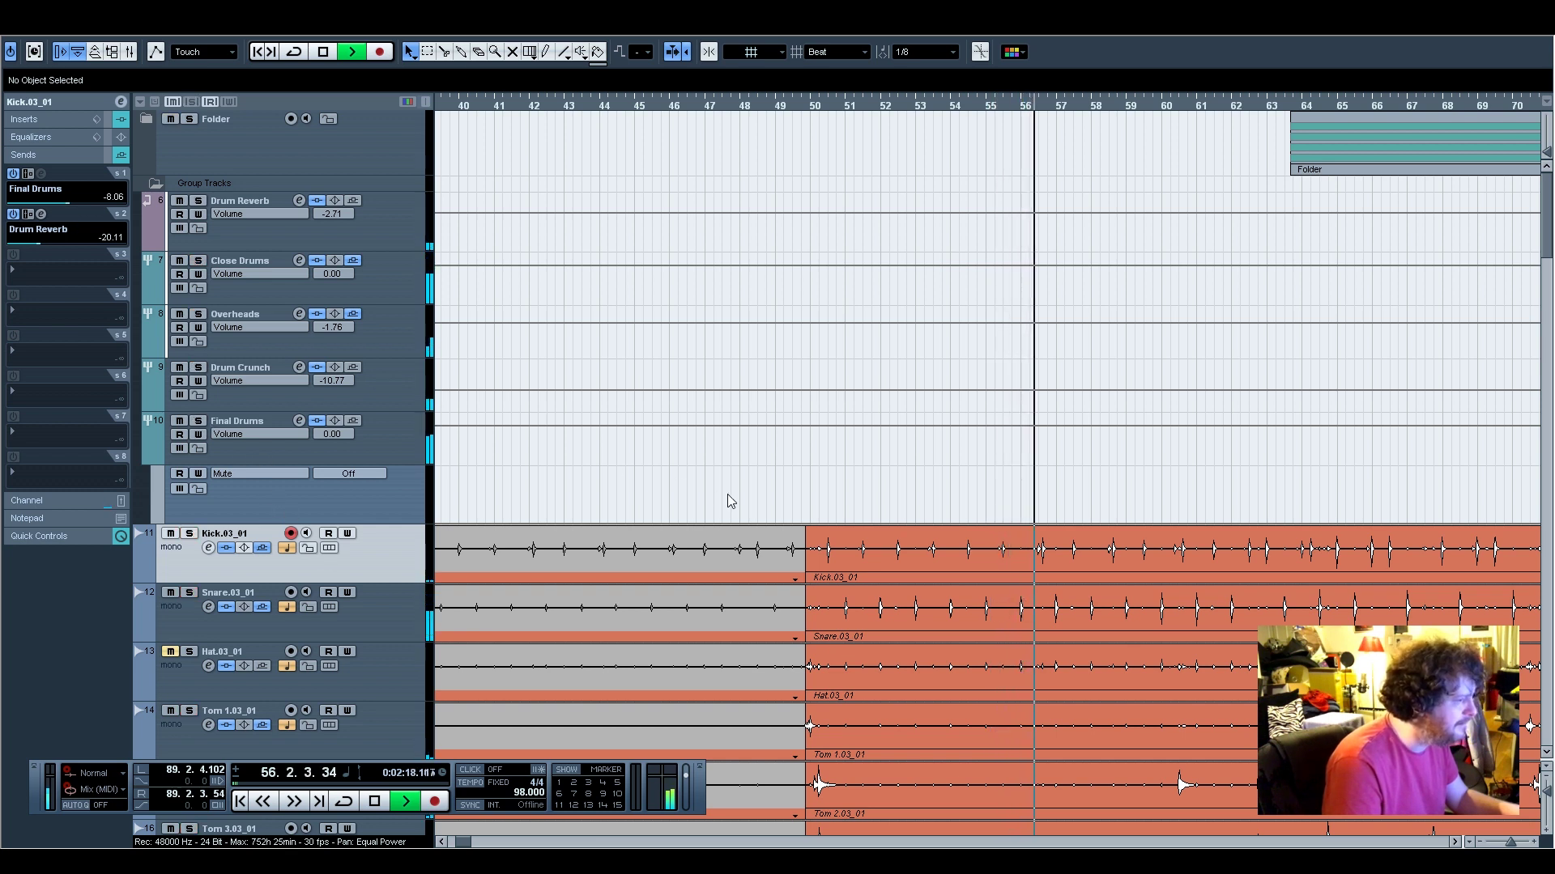
pyautogui.press('space')
pyautogui.click(708, 108)
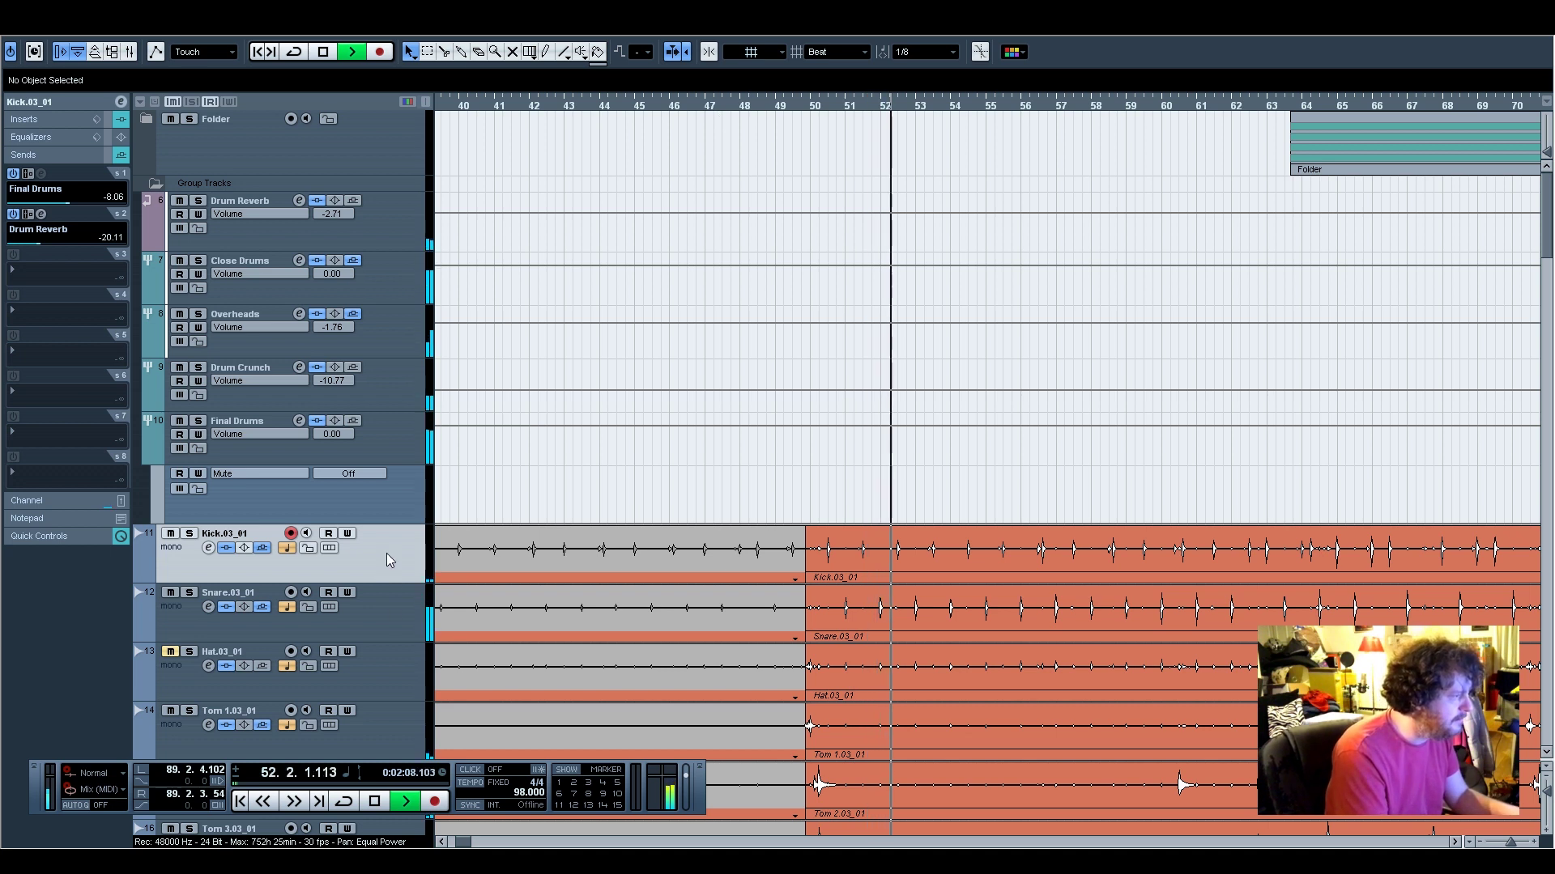
# Lower the snare track's Final Drums send to -6.67 dB and its Drum Reverb send to -5.22 dB during playback
pyautogui.click(382, 449)
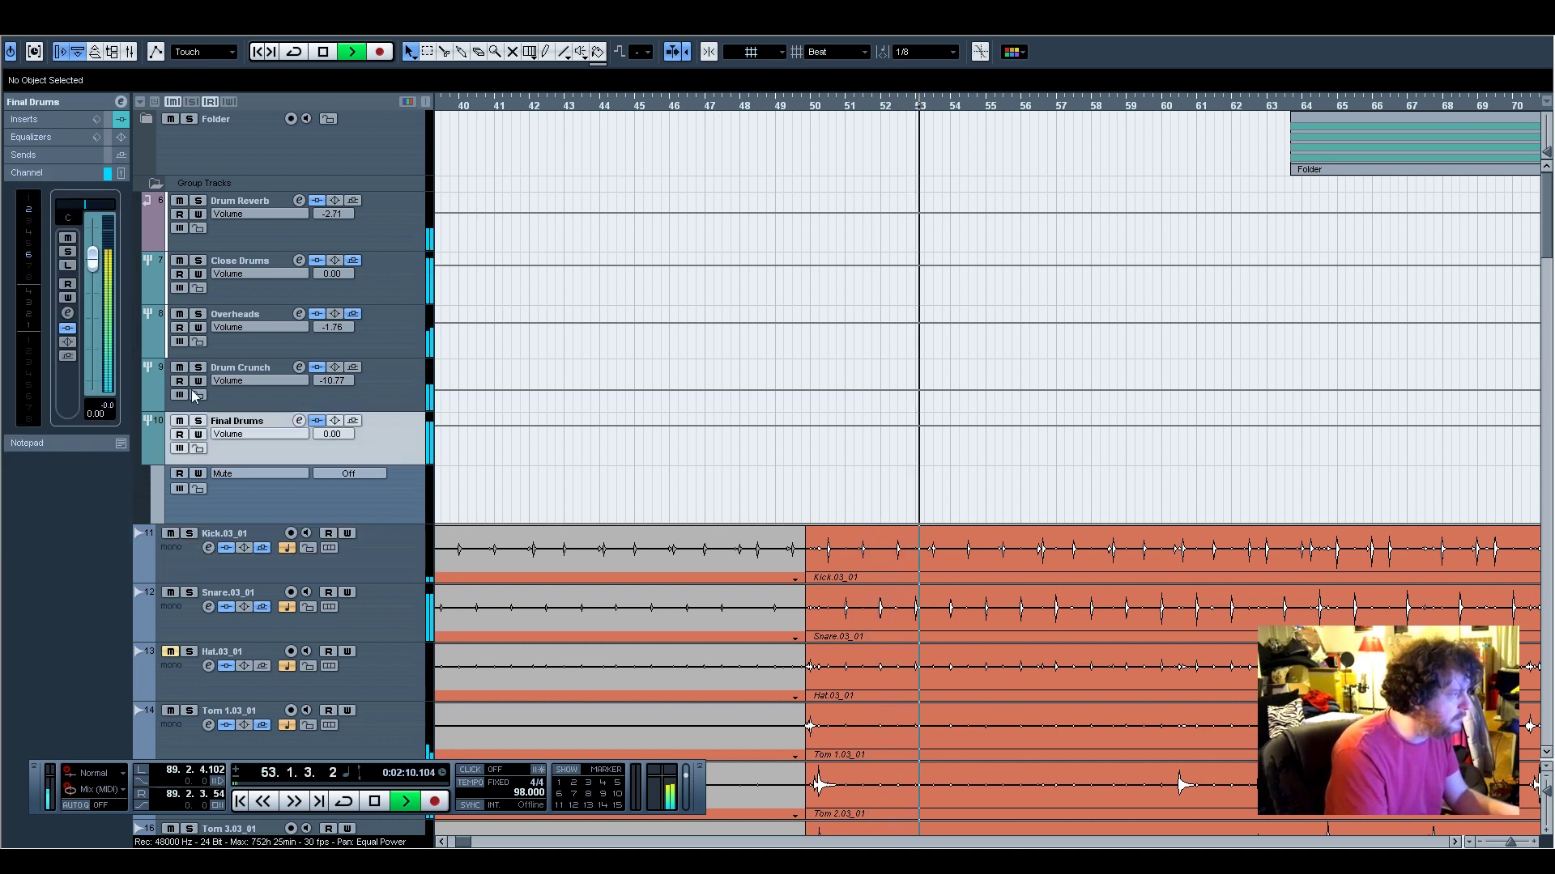
pyautogui.click(386, 620)
pyautogui.moveTo(70, 241); pyautogui.dragTo(69, 243)
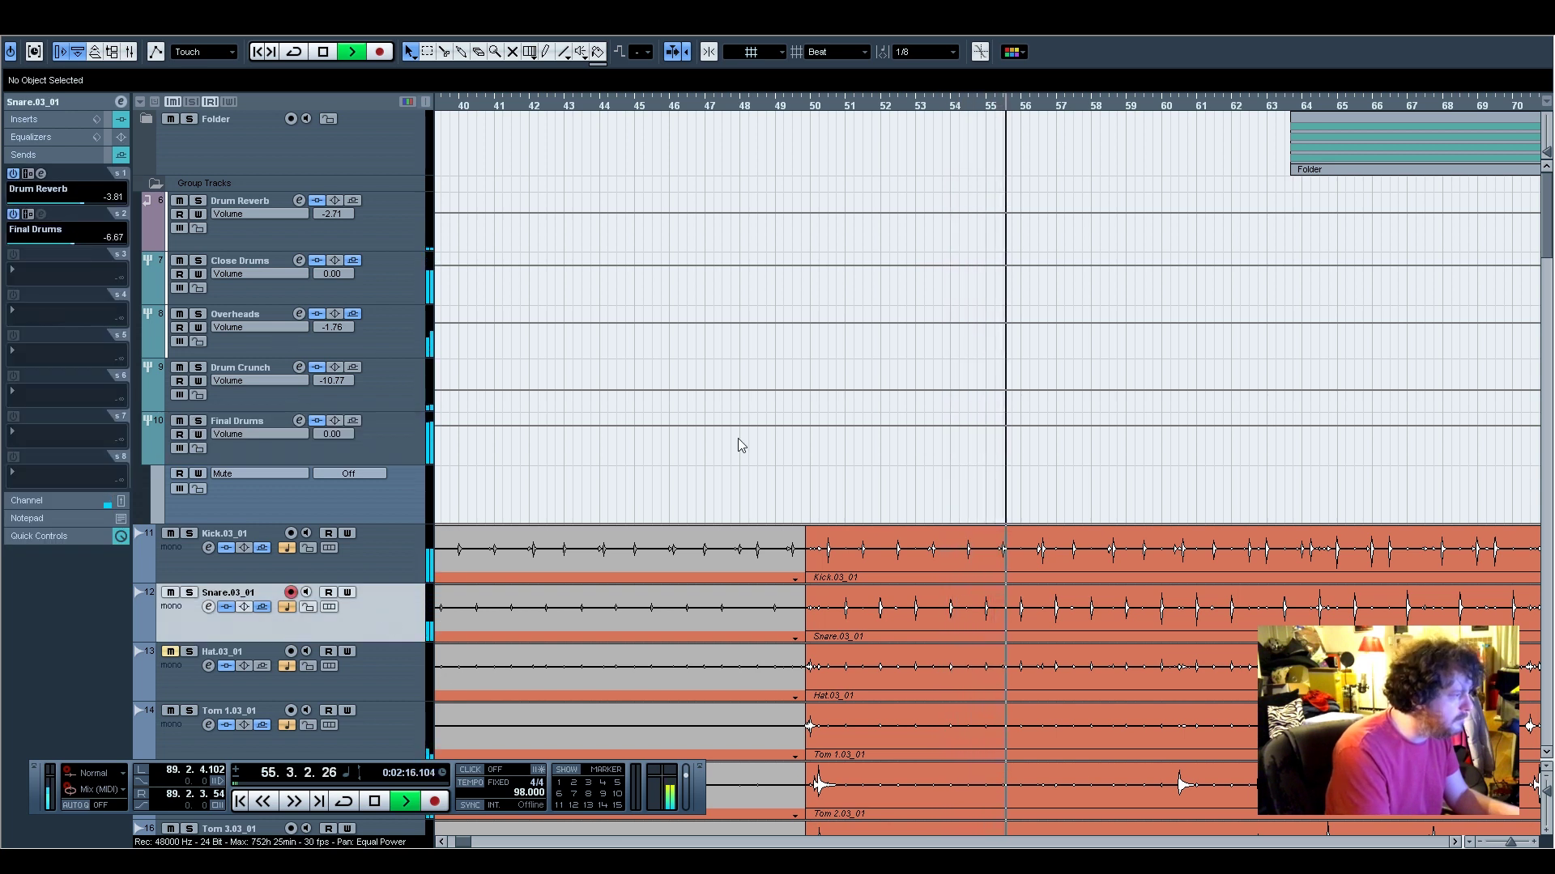
pyautogui.scroll(-8, 970, 544)
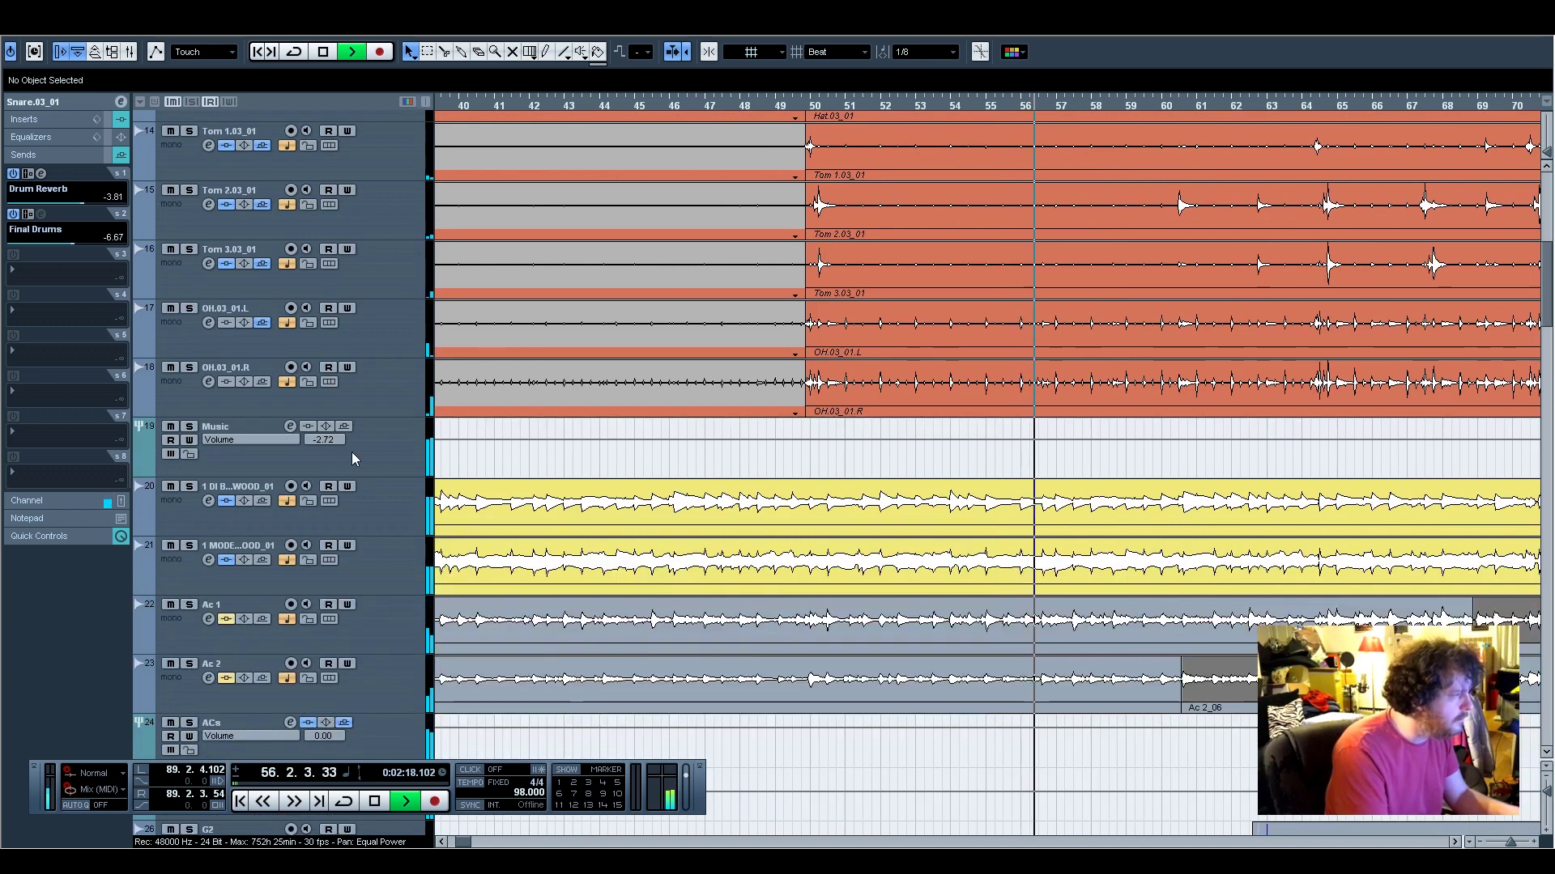
pyautogui.scroll(7, 503, 561)
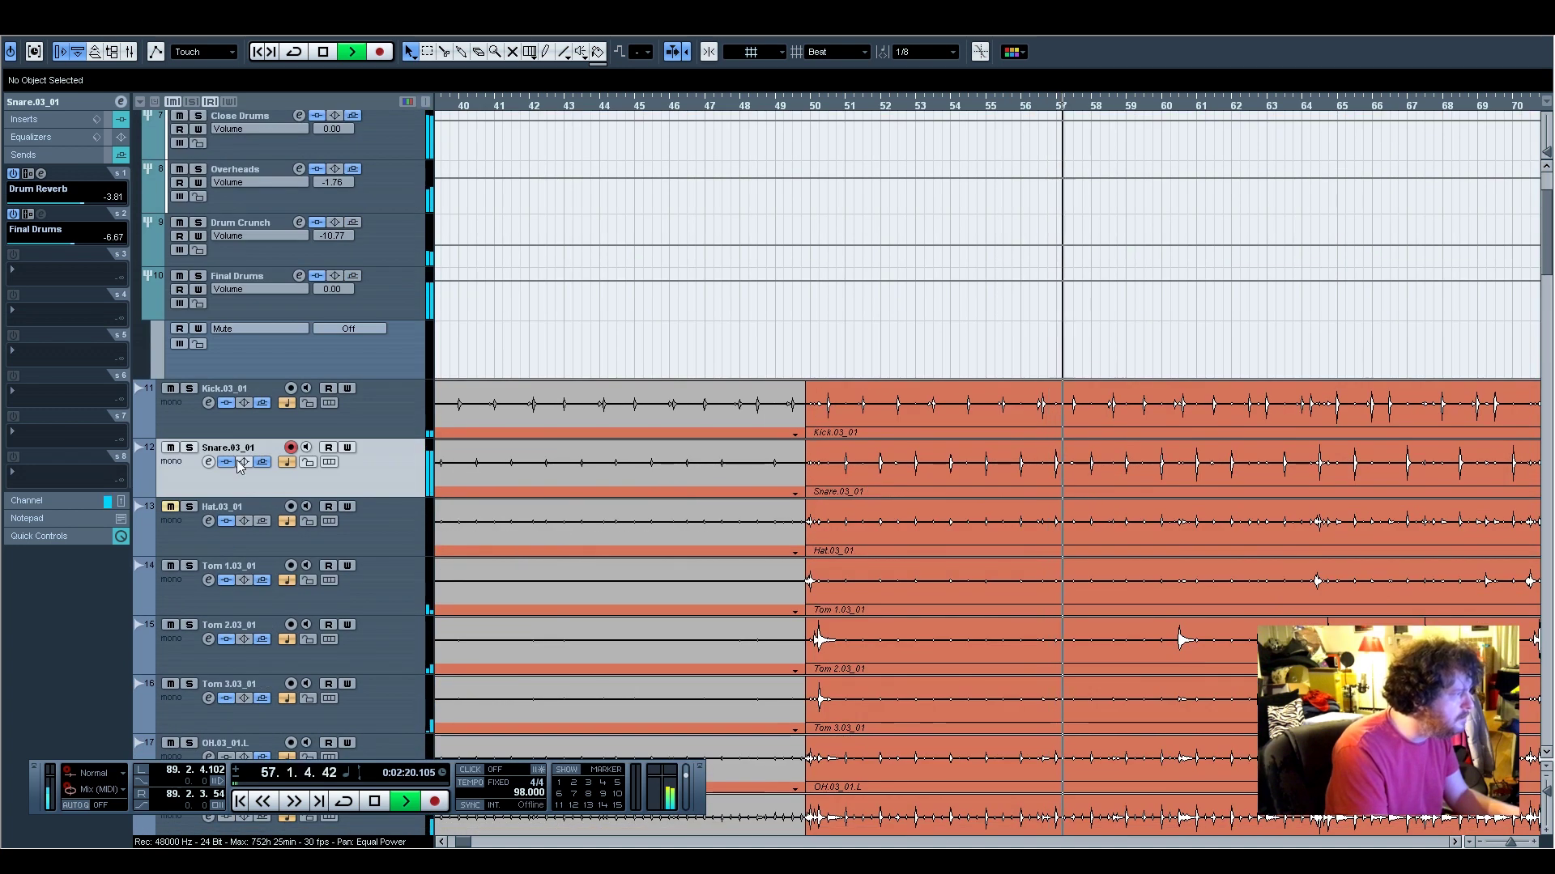
pyautogui.scroll(-1, 77, 202)
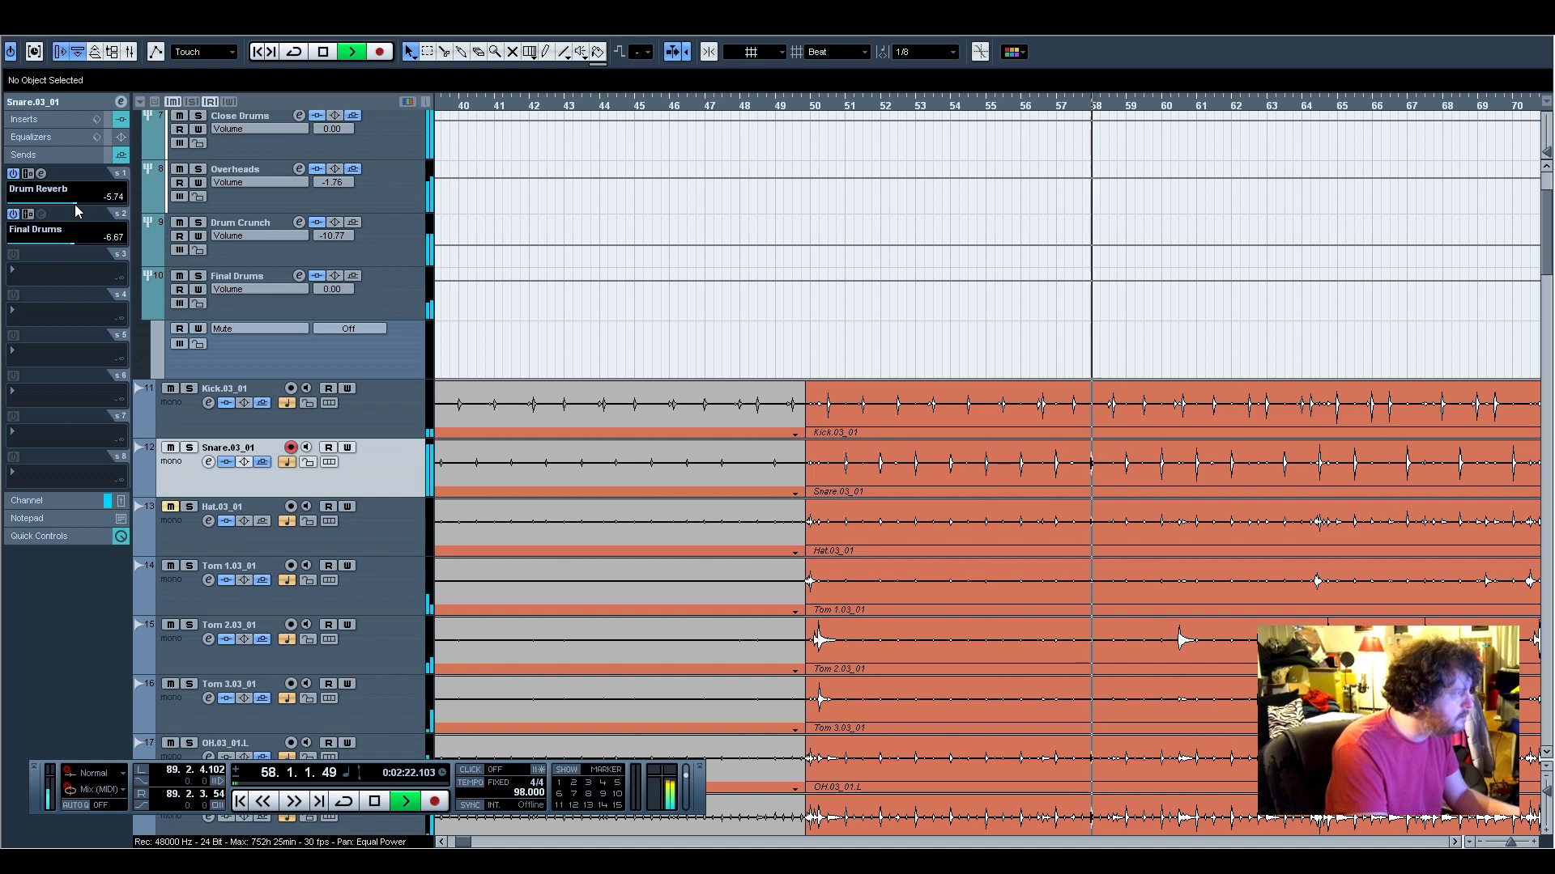
# Raise the AC Crunch group's volume to -4.45 dB and stop playback
pyautogui.scroll(-9, 392, 320)
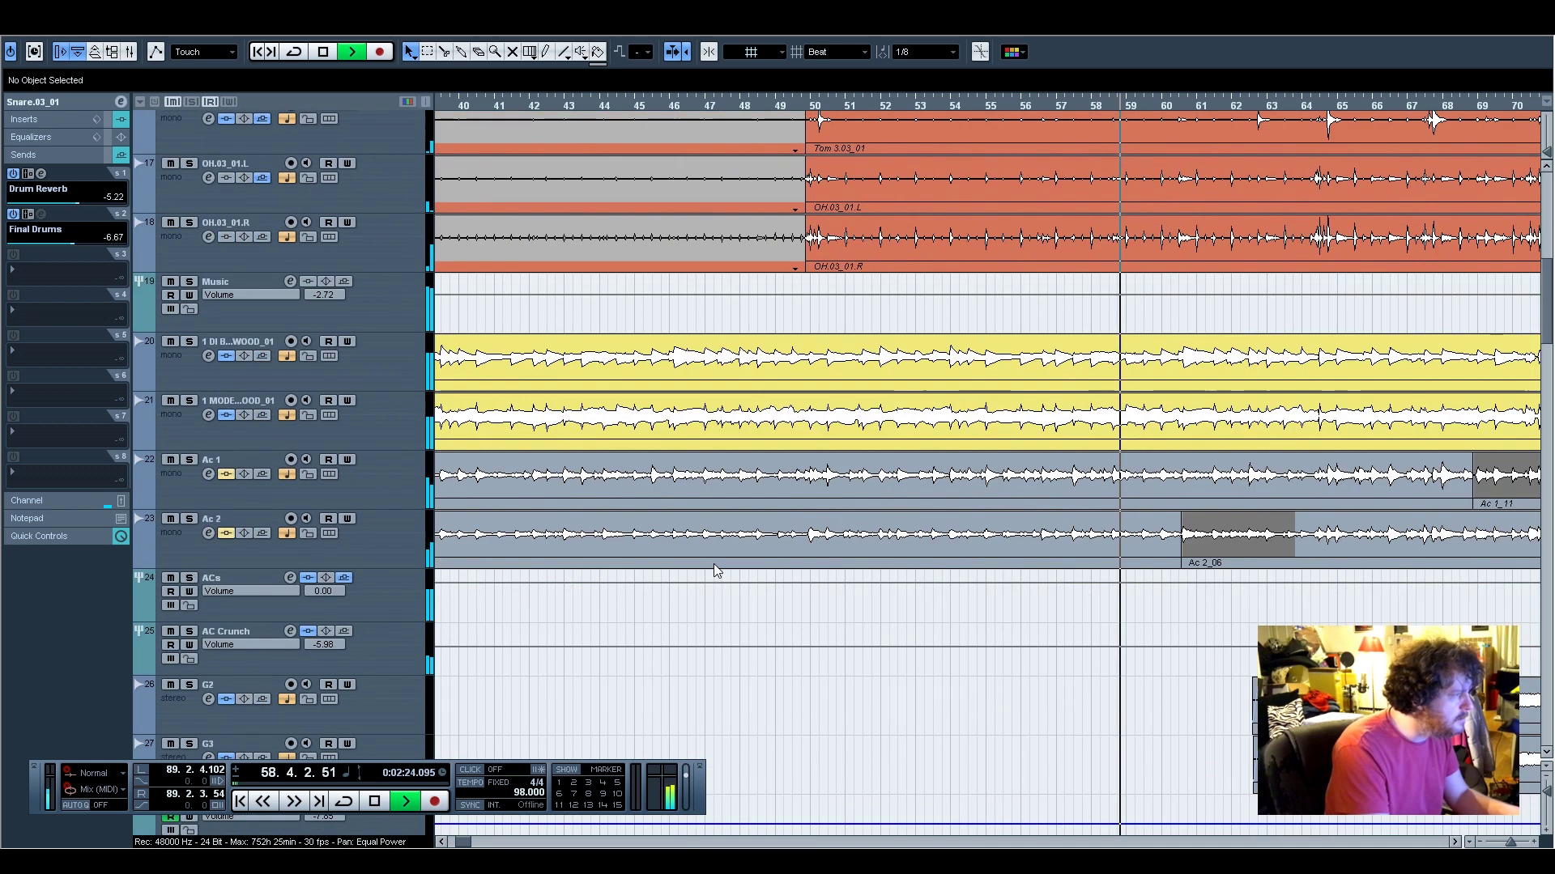
pyautogui.click(392, 313)
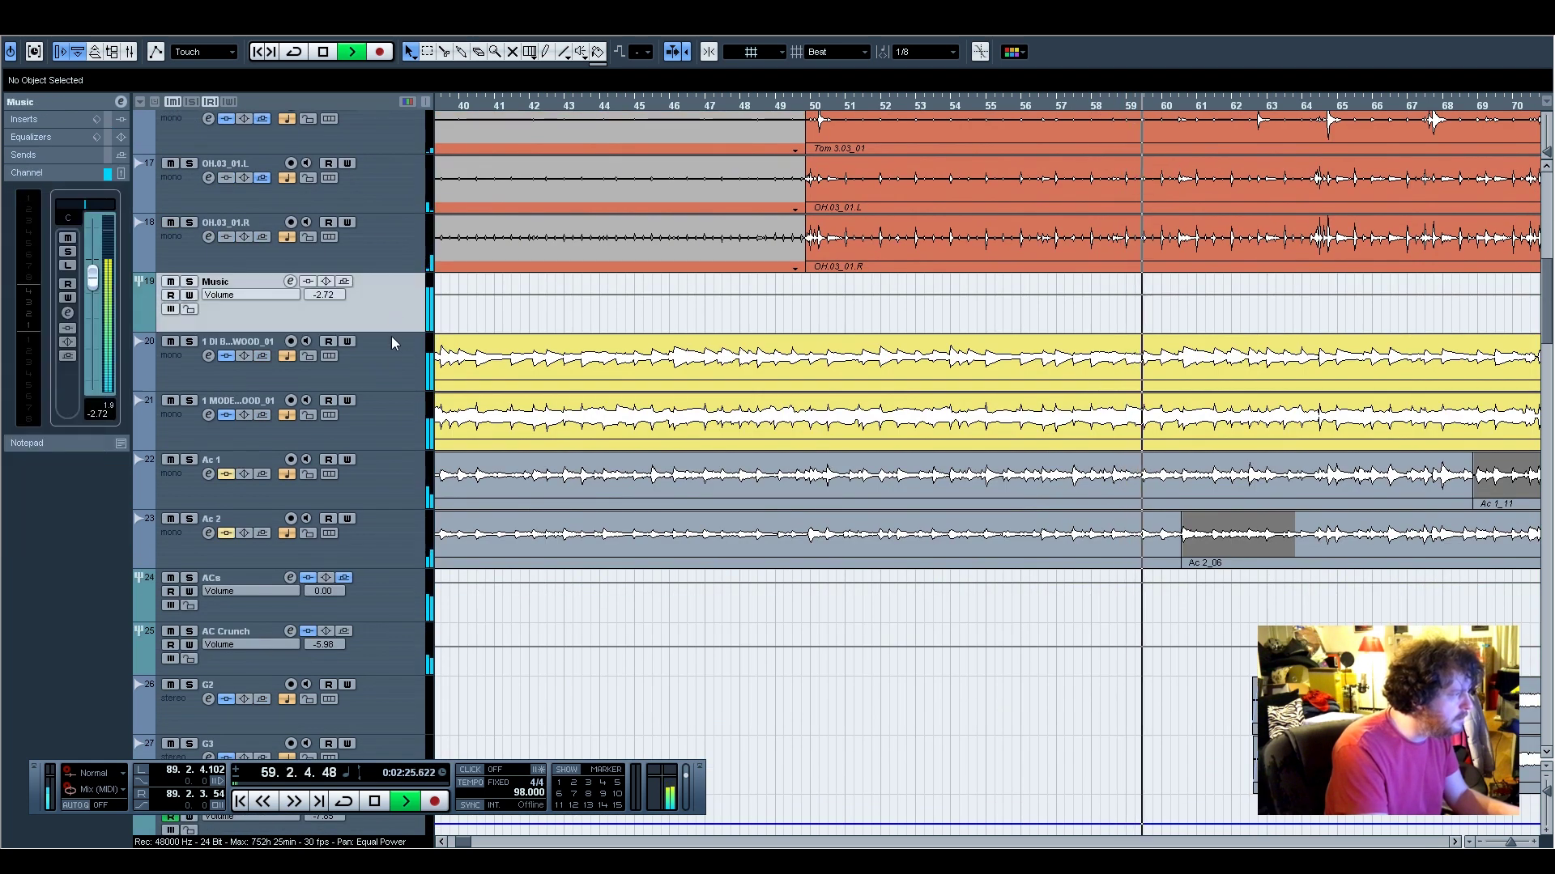
pyautogui.click(378, 490)
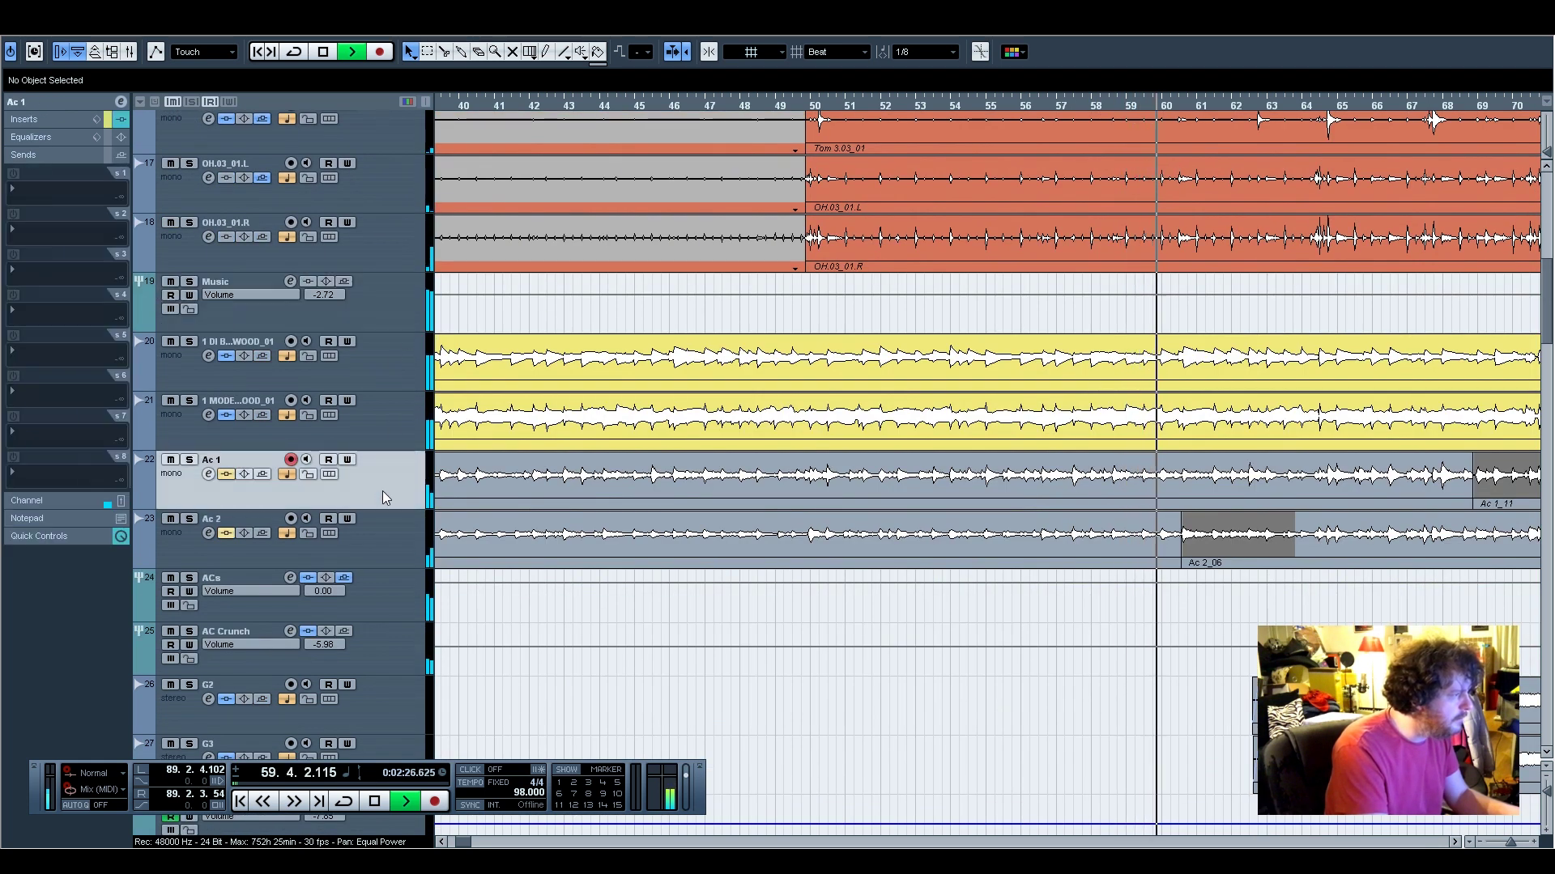
pyautogui.click(385, 591)
pyautogui.click(391, 650)
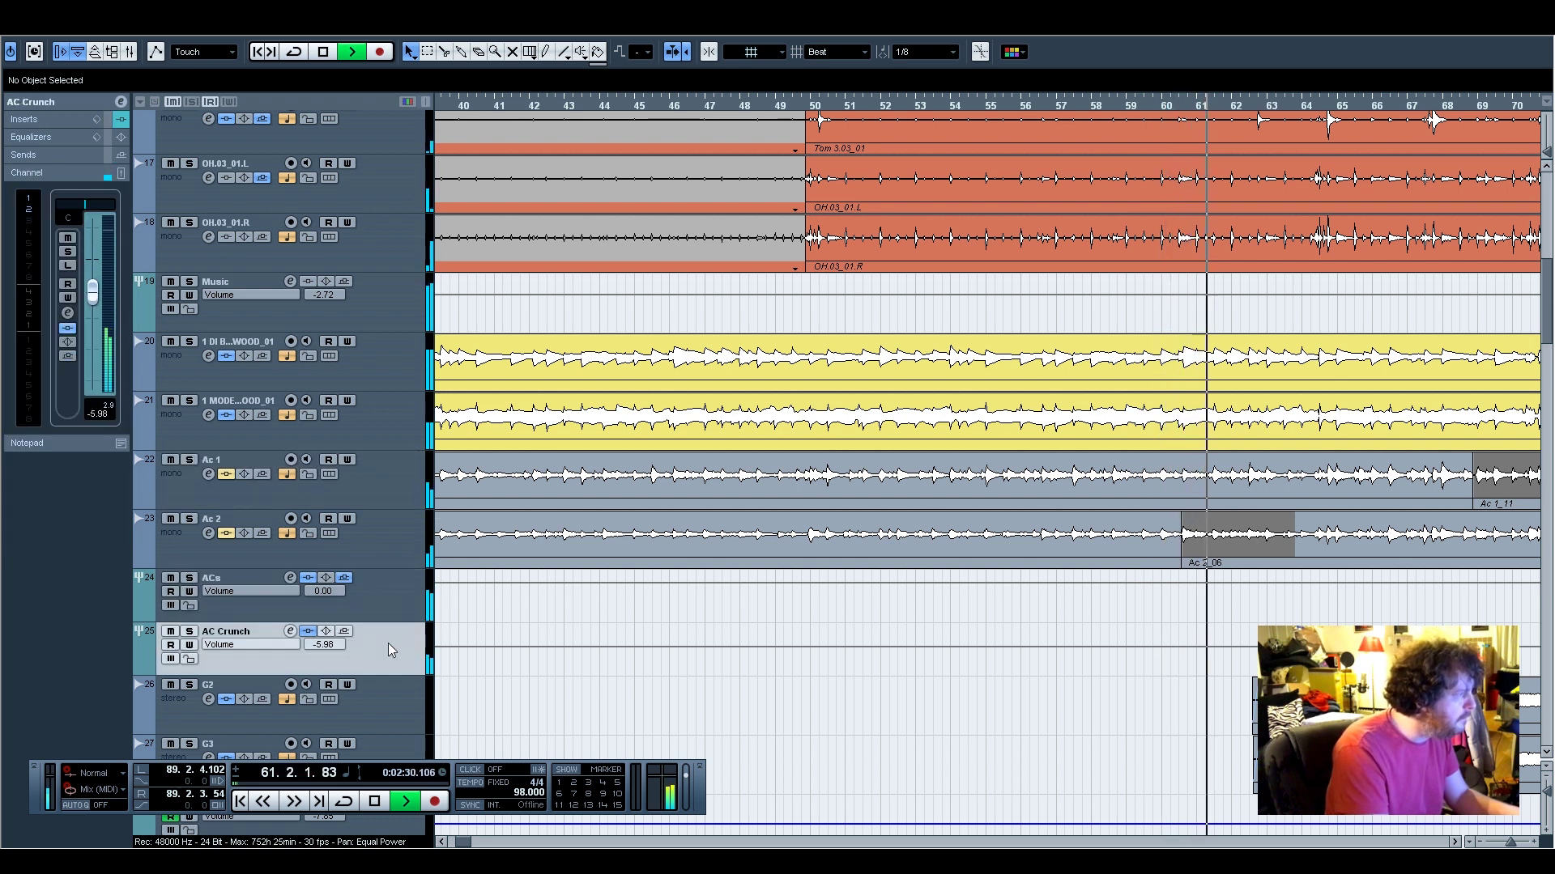
pyautogui.scroll(3, 113, 312)
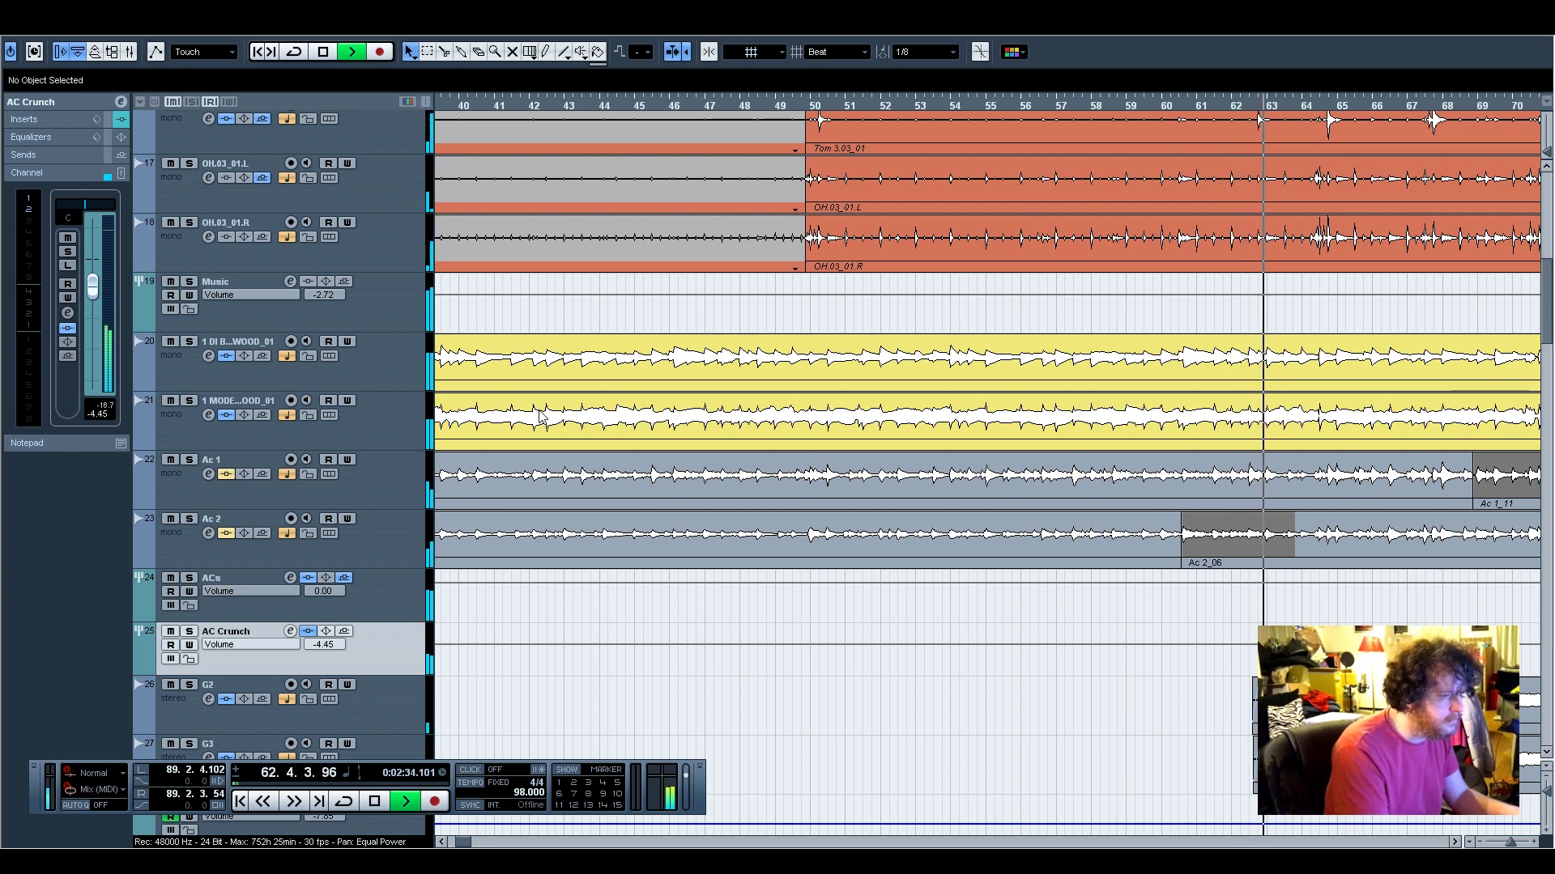
pyautogui.press('space')
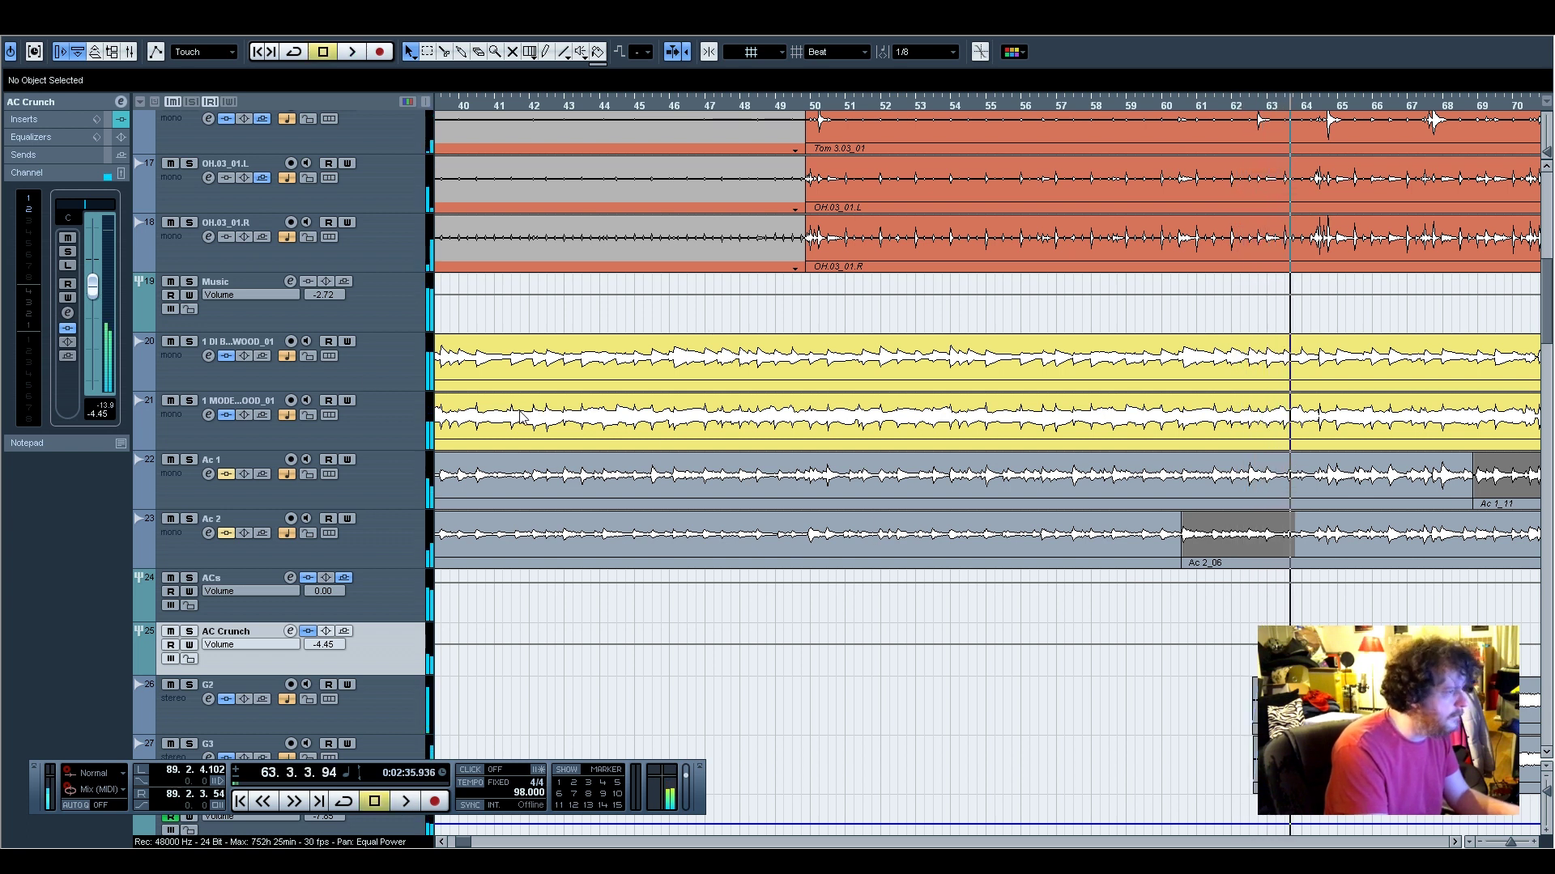
# Move the playback position to about bar 47.3 and set the Music group's volume to -3.00 dB
pyautogui.scroll(5, 776, 366)
pyautogui.moveTo(760, 106); pyautogui.dragTo(724, 106)
pyautogui.scroll(-4, 722, 478)
pyautogui.scroll(2, 723, 479)
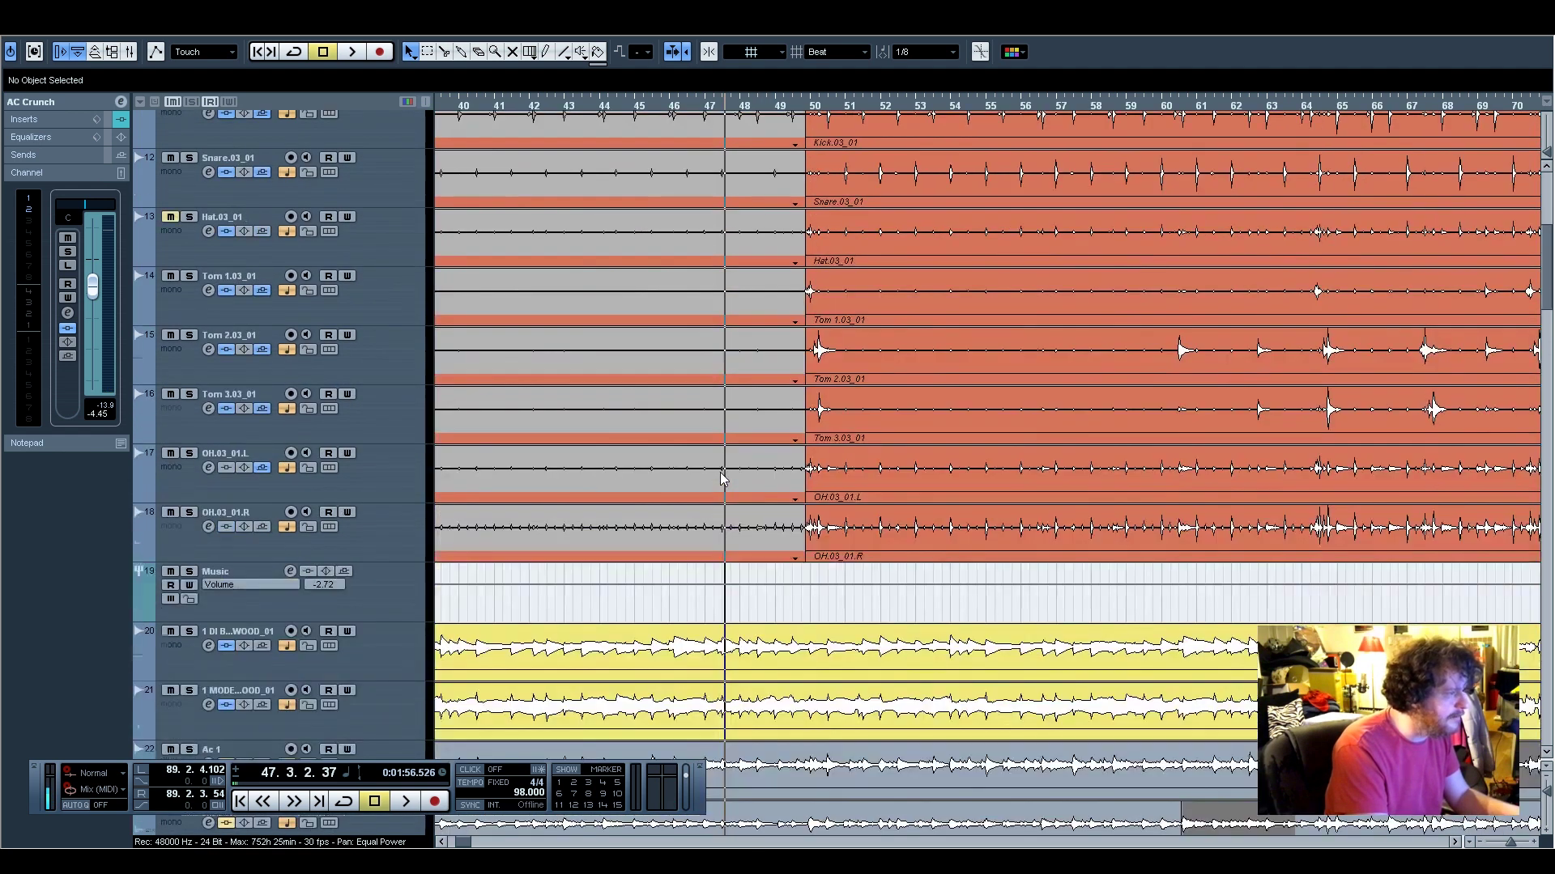
pyautogui.click(391, 597)
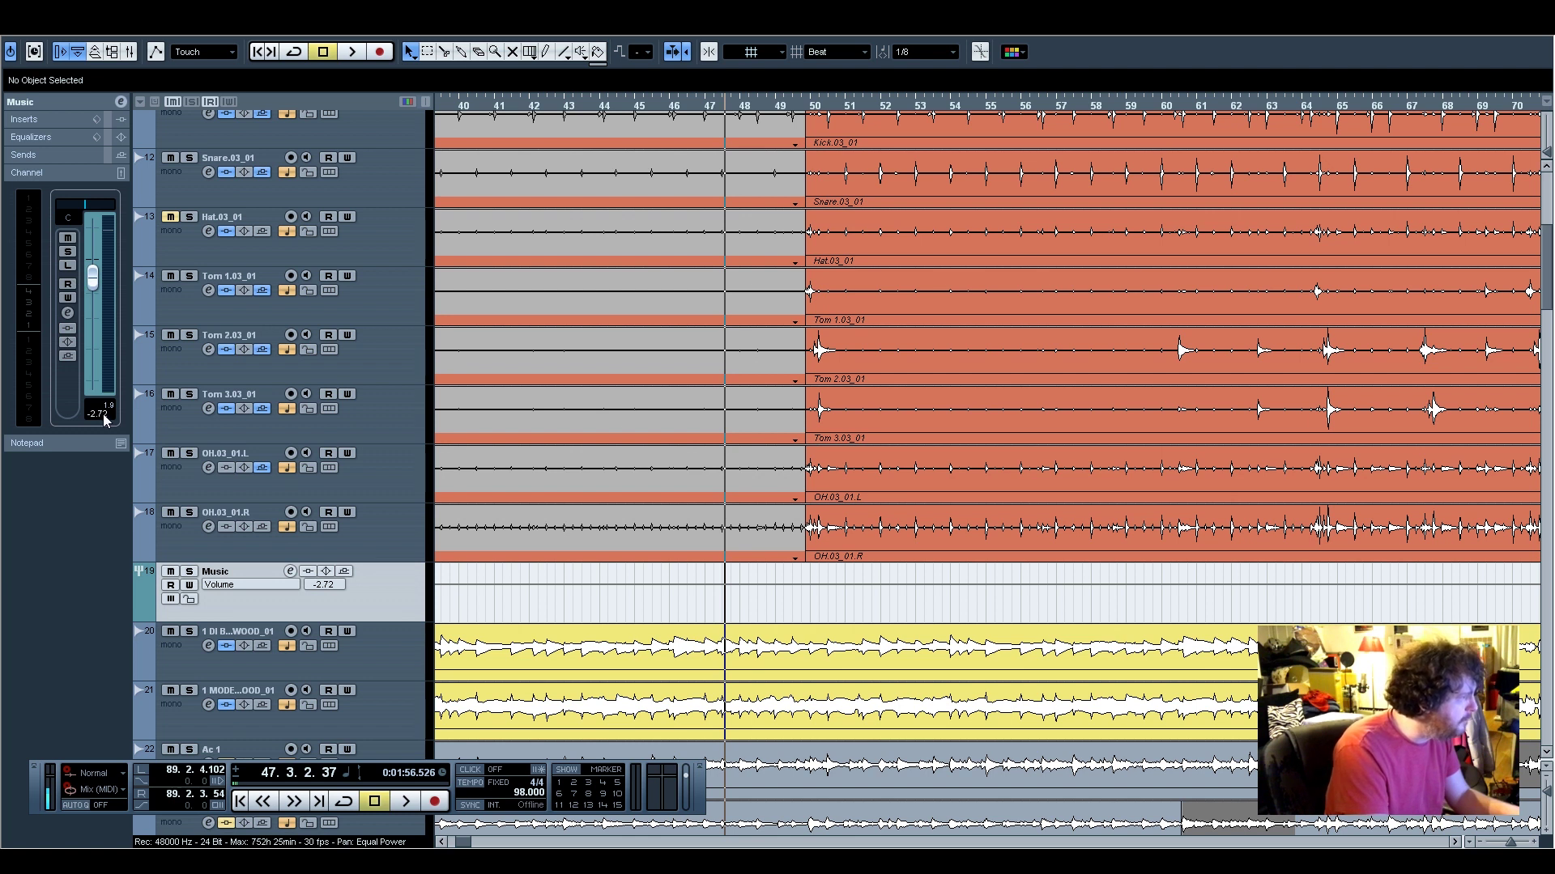
pyautogui.scroll(-1, 104, 417)
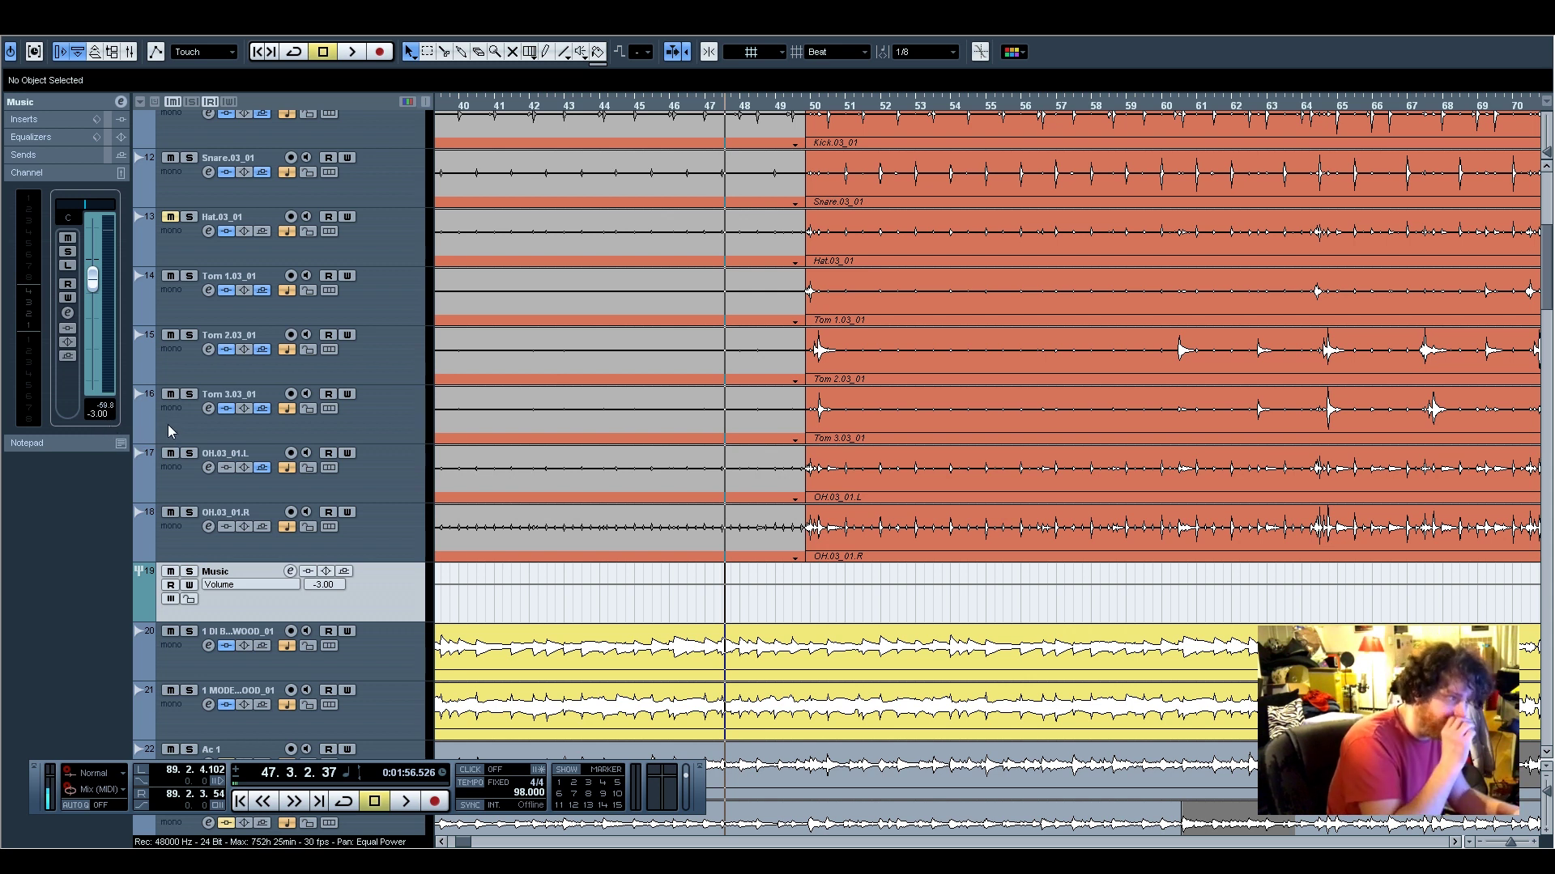
# Play the mix and bring the snare track's Drum Reverb send back up to -3.81 dB
pyautogui.press('space')
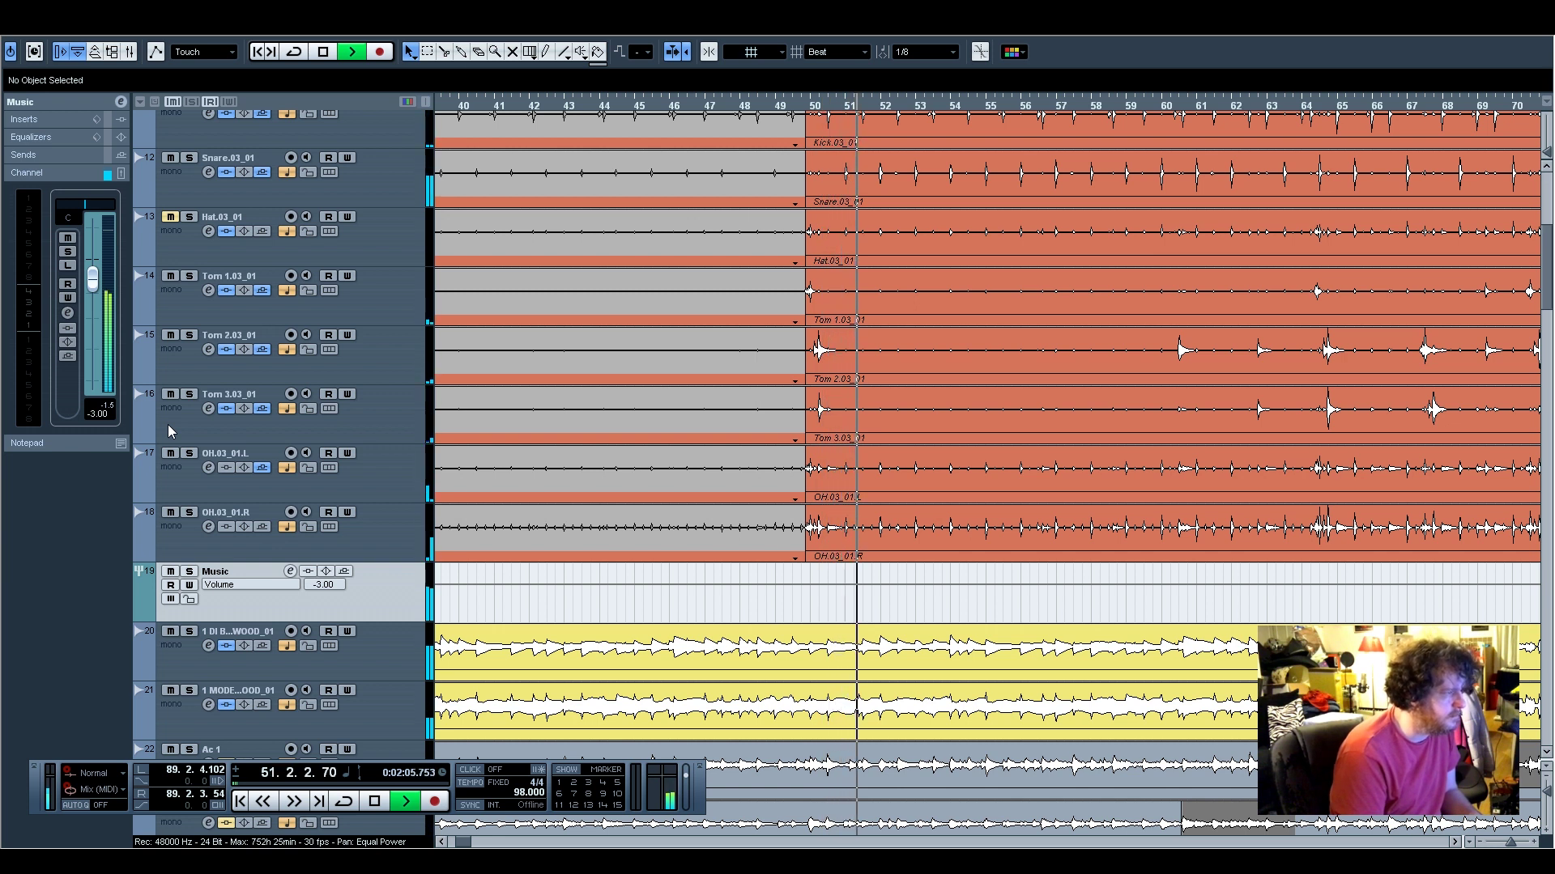
pyautogui.scroll(5, 459, 483)
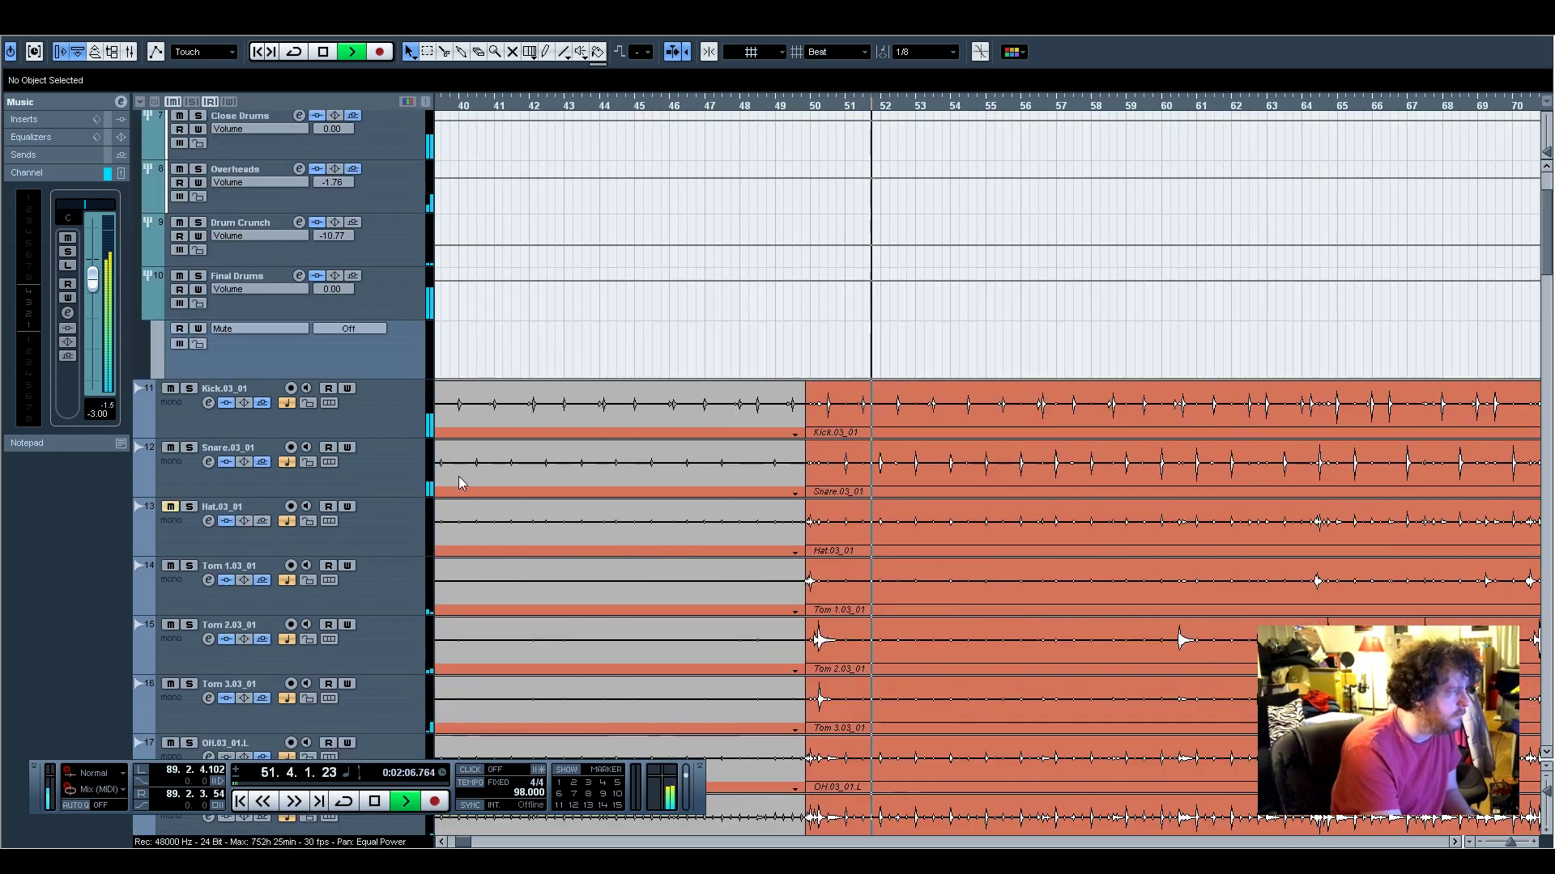
pyautogui.click(380, 476)
pyautogui.moveTo(77, 203); pyautogui.dragTo(81, 206)
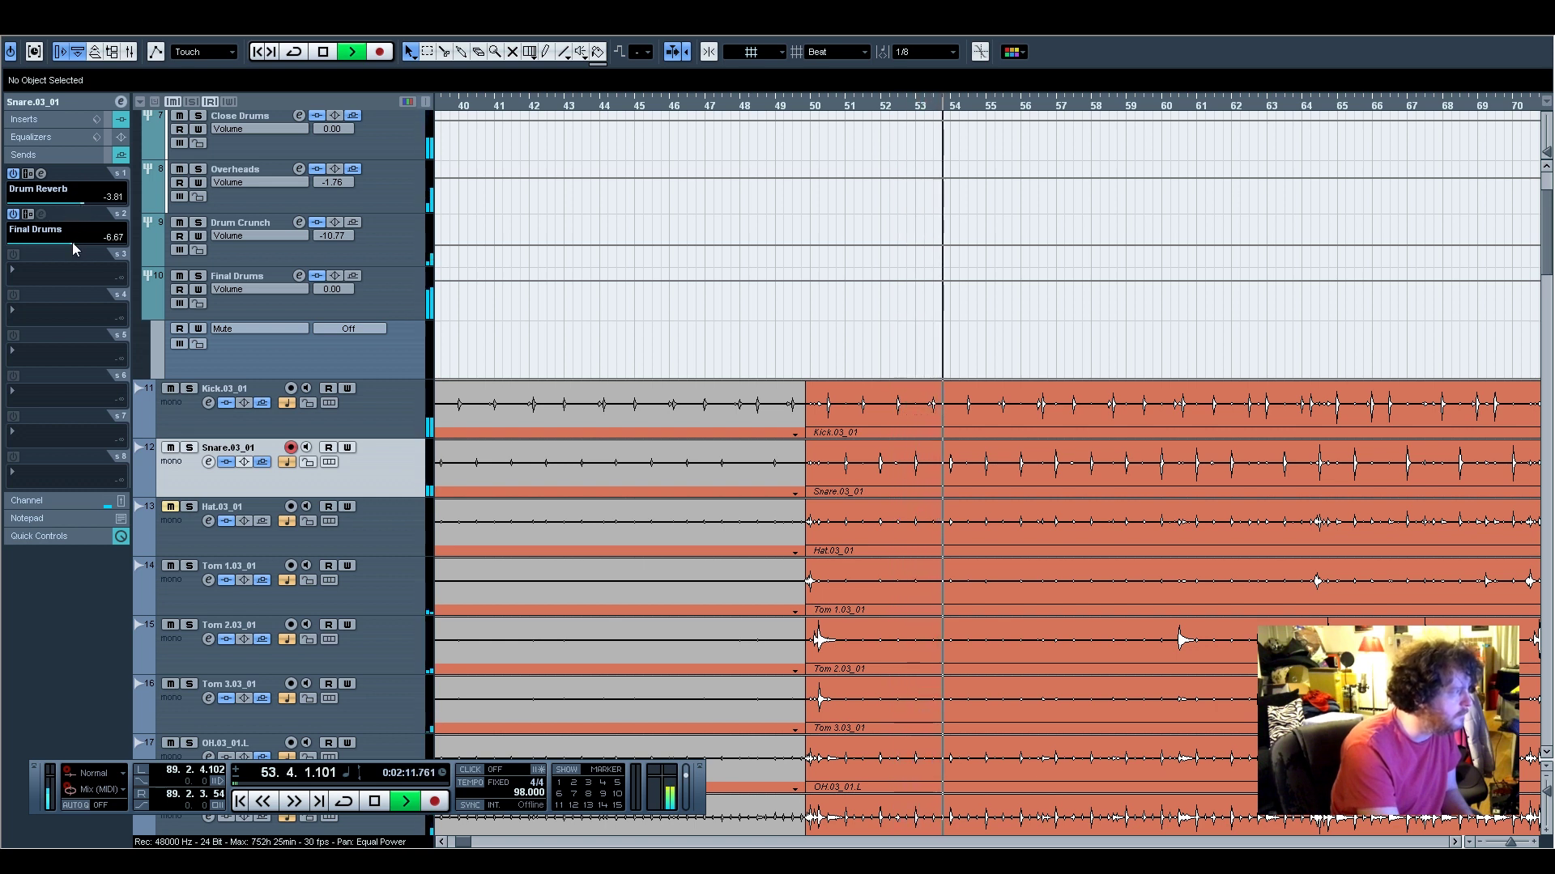
# Adjust the gain of the 106 Hz band in the snare's Q10 equalizer, close the plug-in and stop playback
pyautogui.click(51, 121)
pyautogui.click(40, 138)
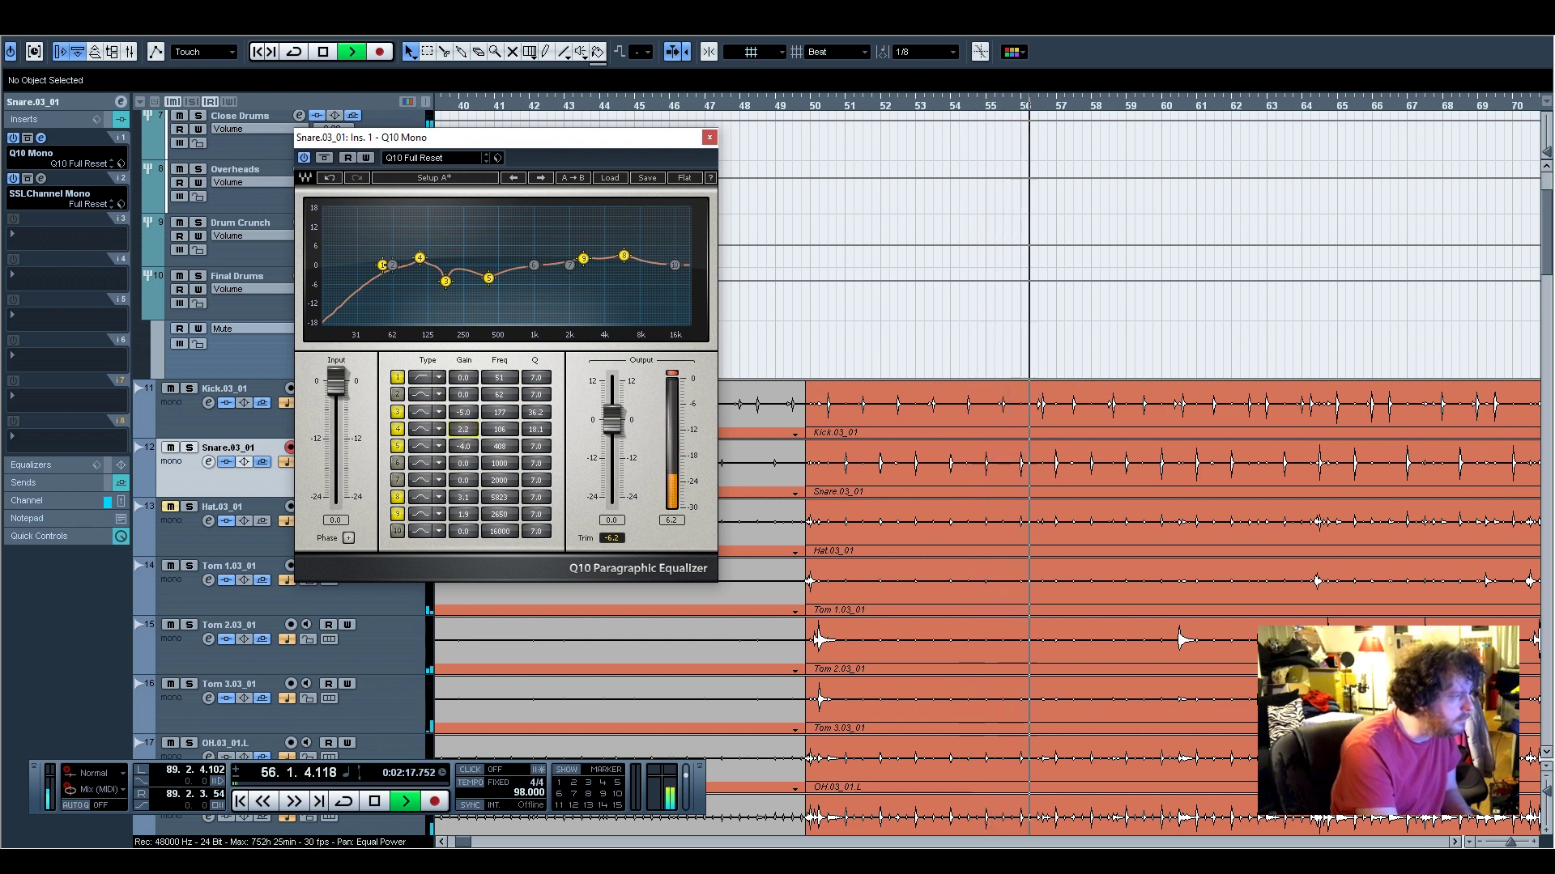
pyautogui.moveTo(463, 430); pyautogui.dragTo(463, 436)
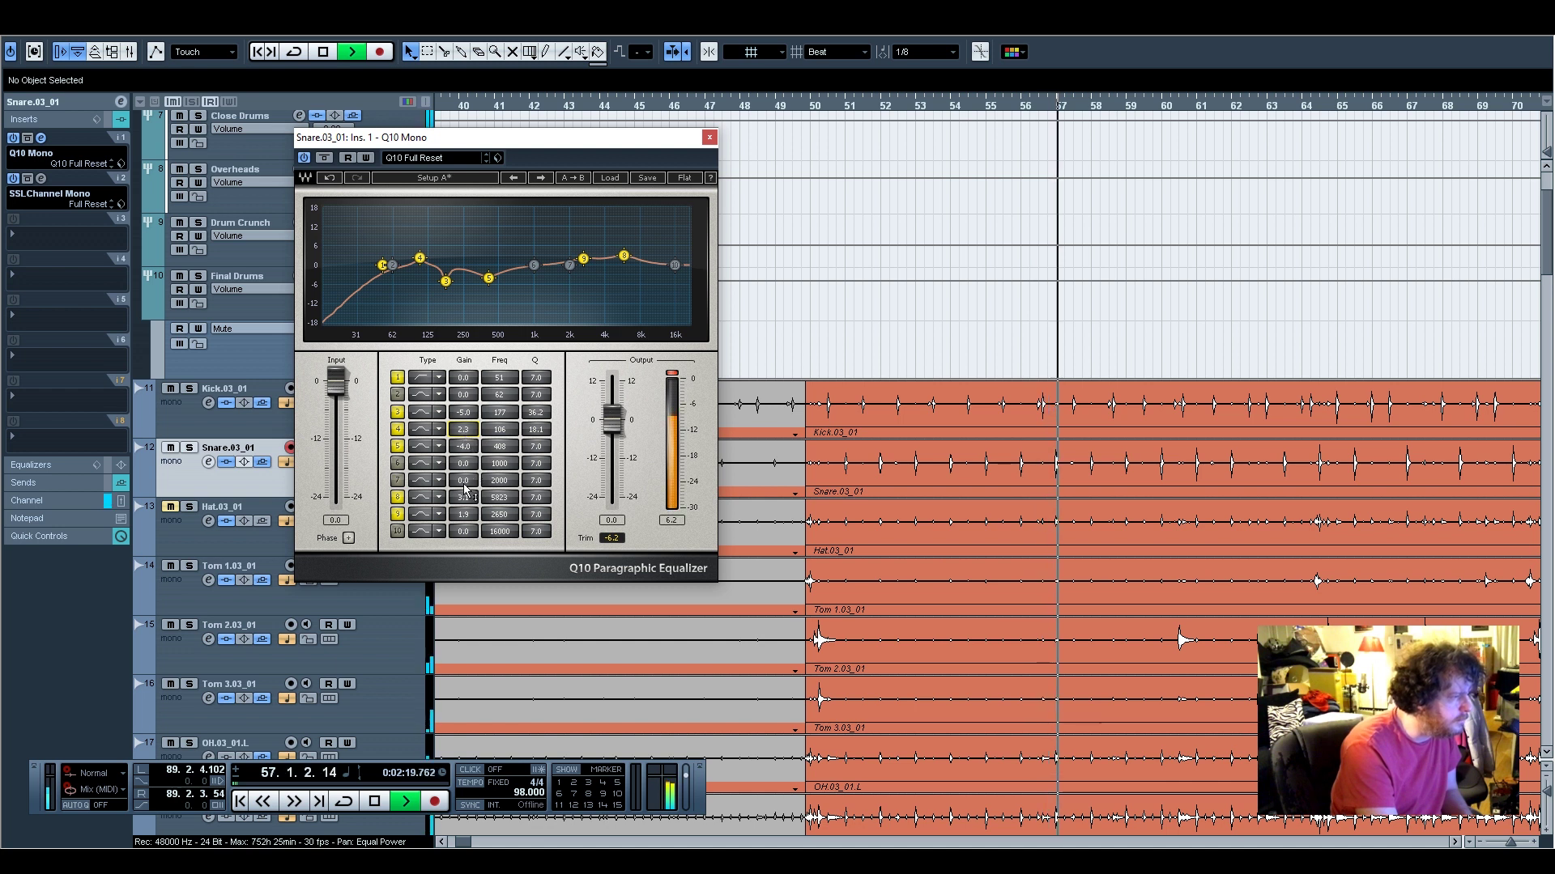
pyautogui.click(709, 138)
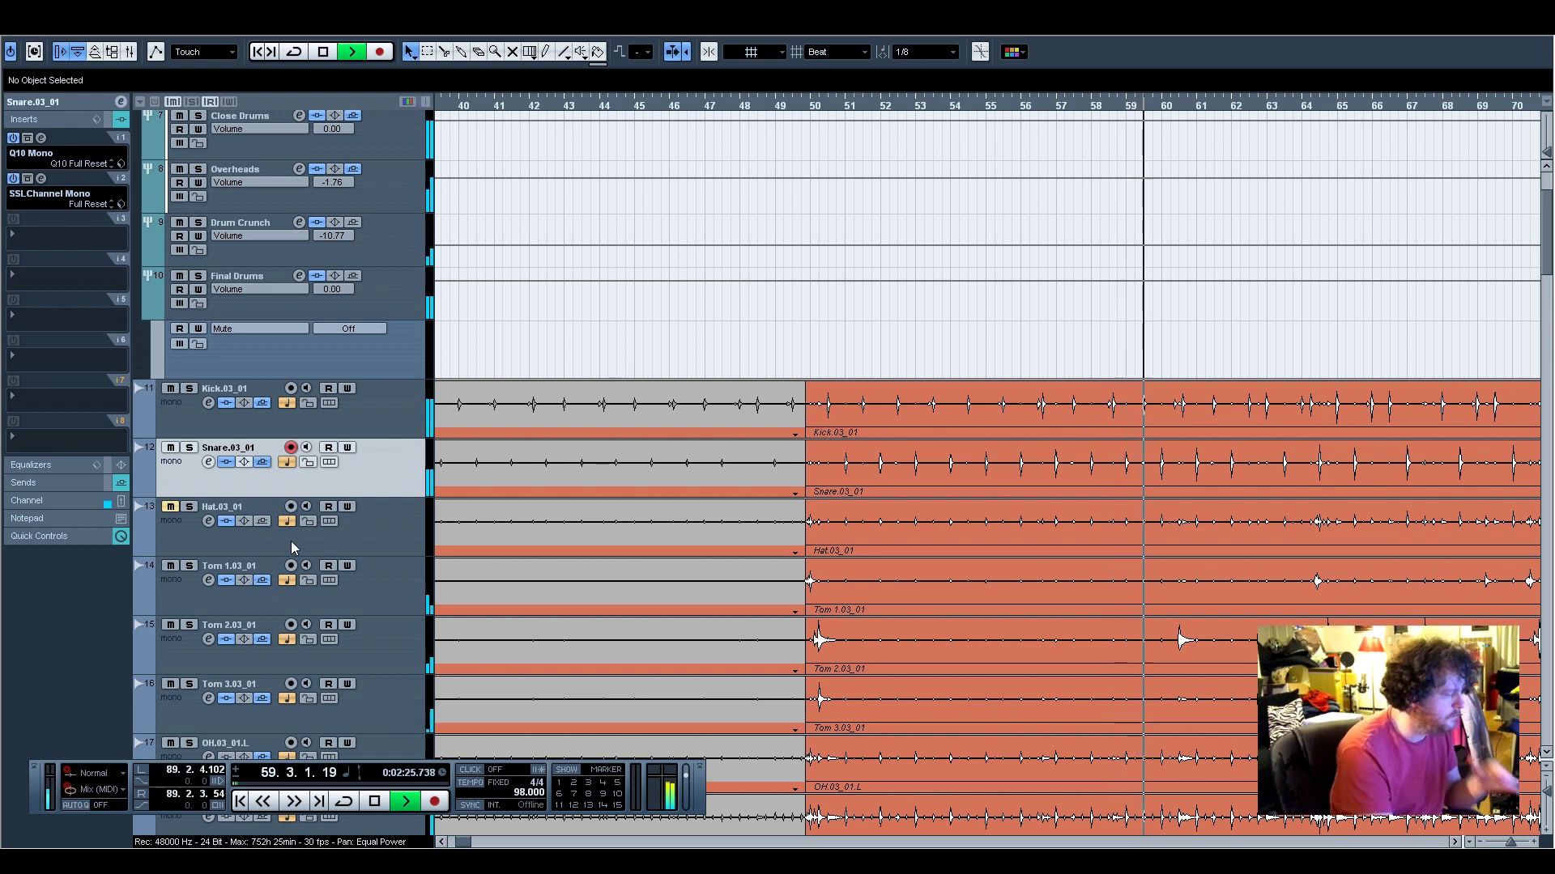
pyautogui.press('space')
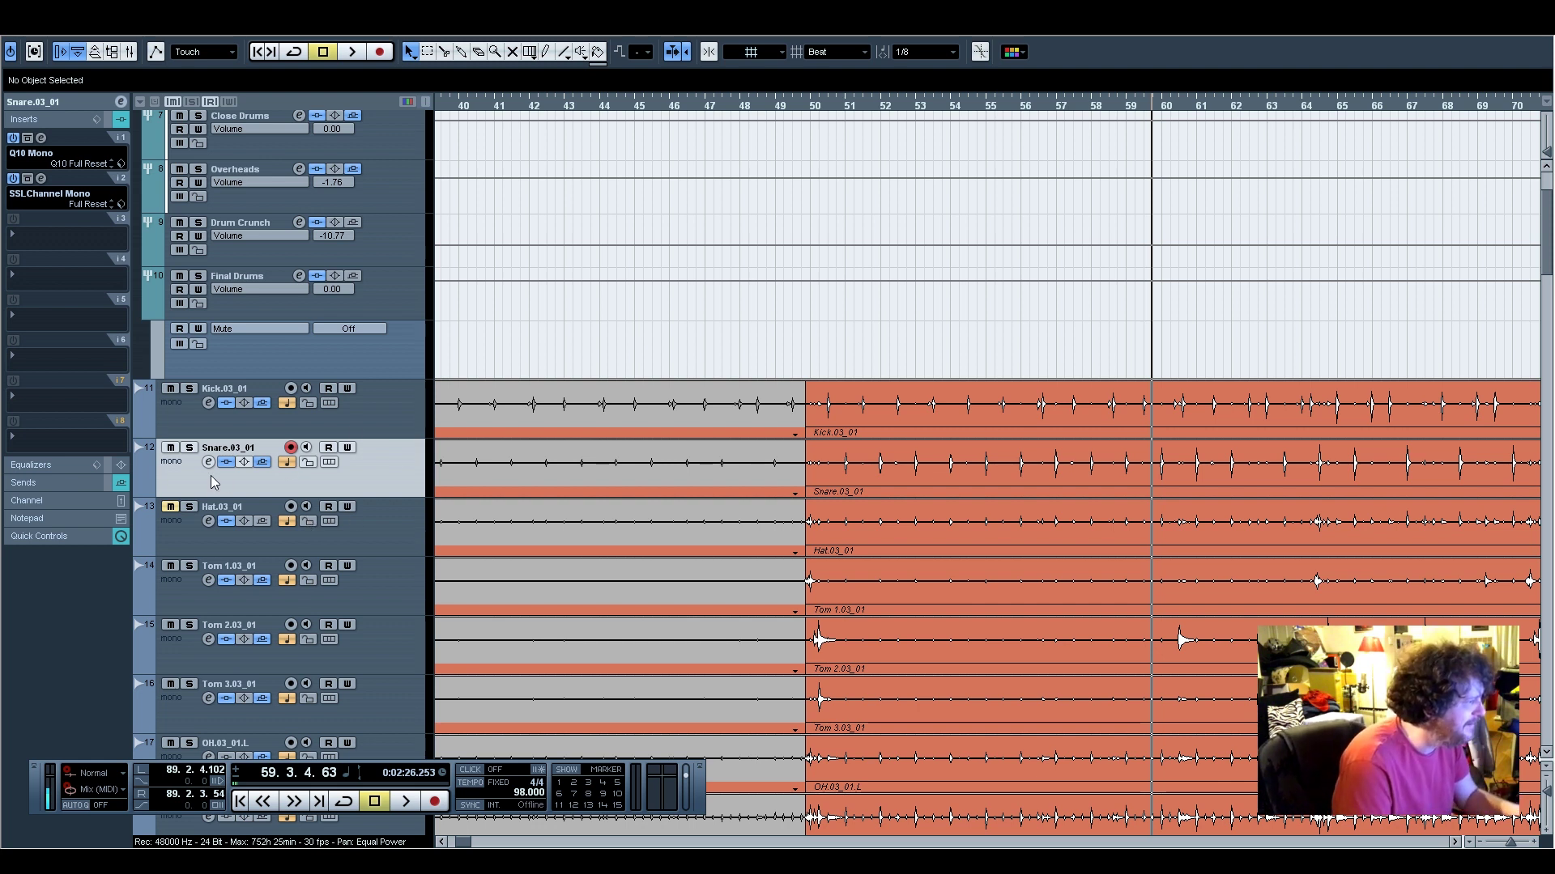
# Solo the Hat.03_01 track and move the playback position to about bar 49.3
pyautogui.click(189, 506)
pyautogui.scroll(-3, 188, 505)
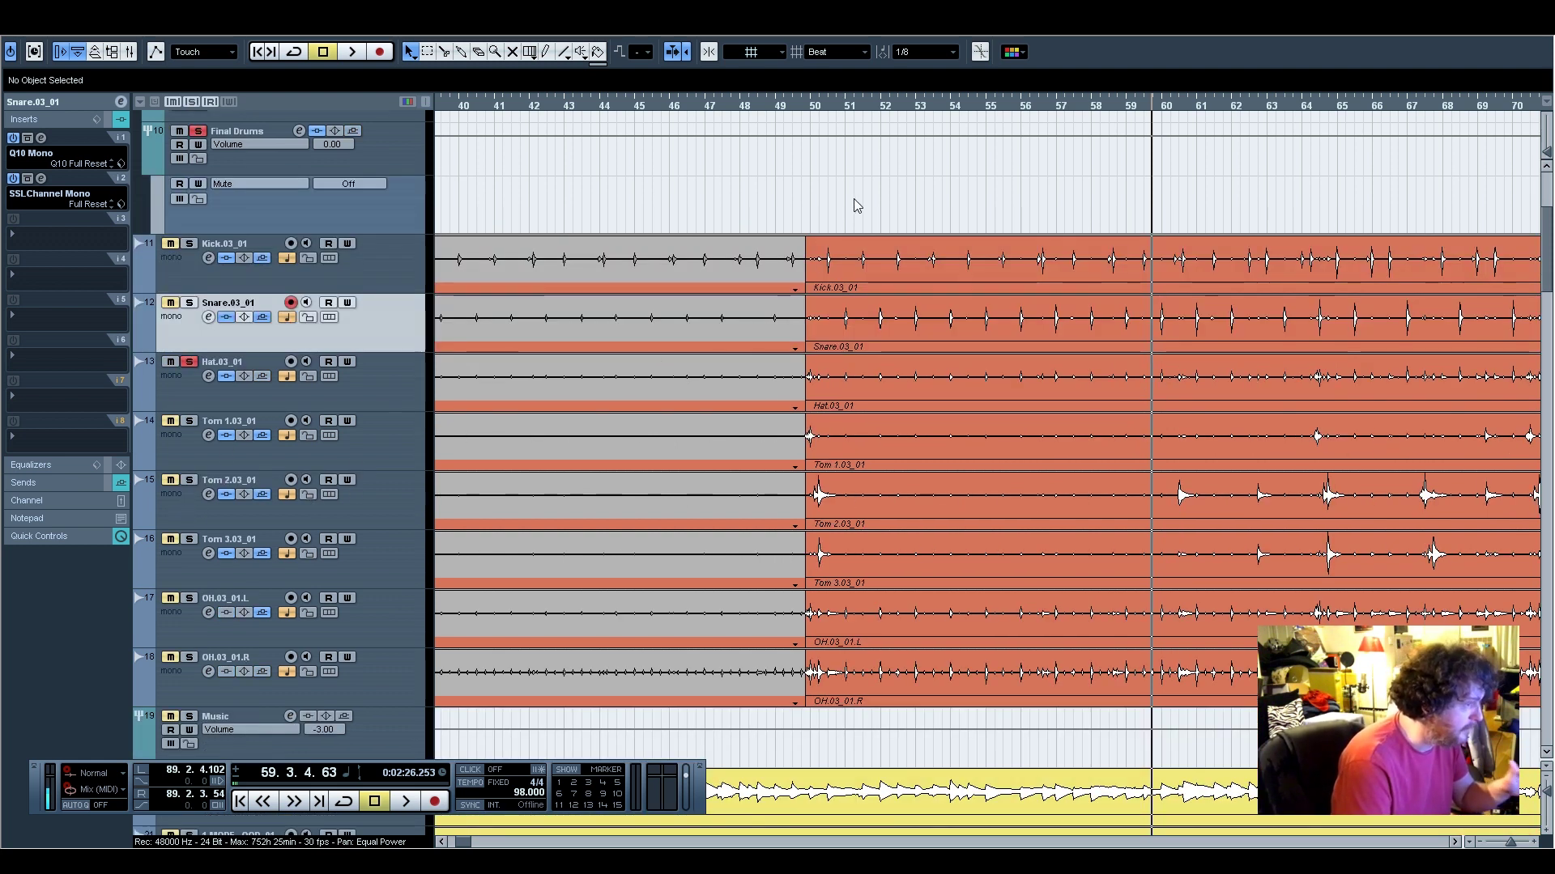
pyautogui.click(798, 105)
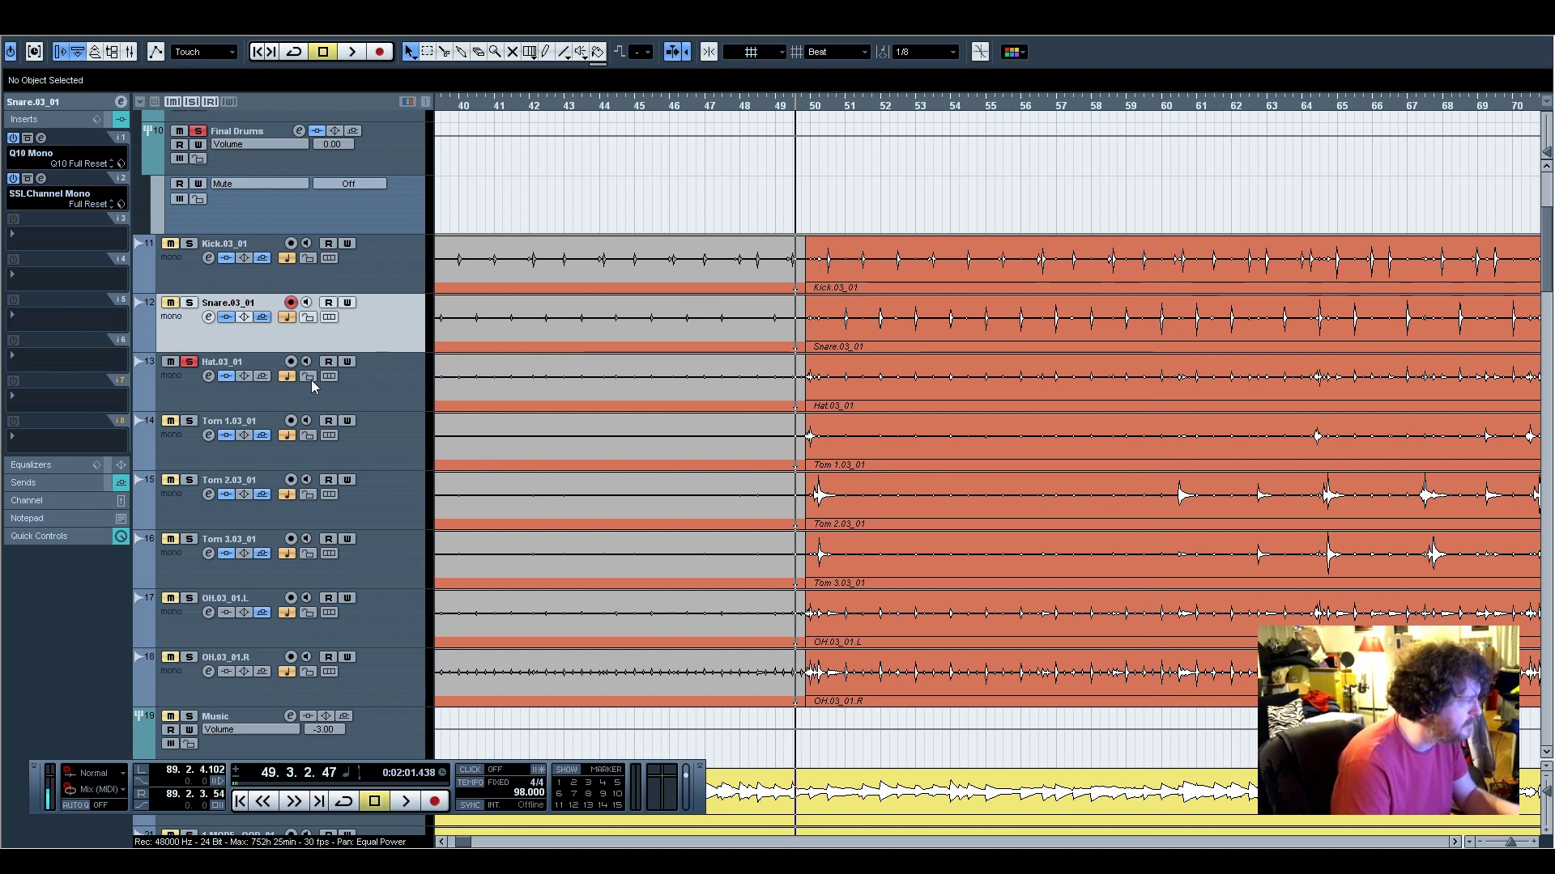
# Route the hat track's output to the Final Drums group and play a few bars to hear it
pyautogui.click(382, 383)
pyautogui.click(58, 160)
pyautogui.click(62, 171)
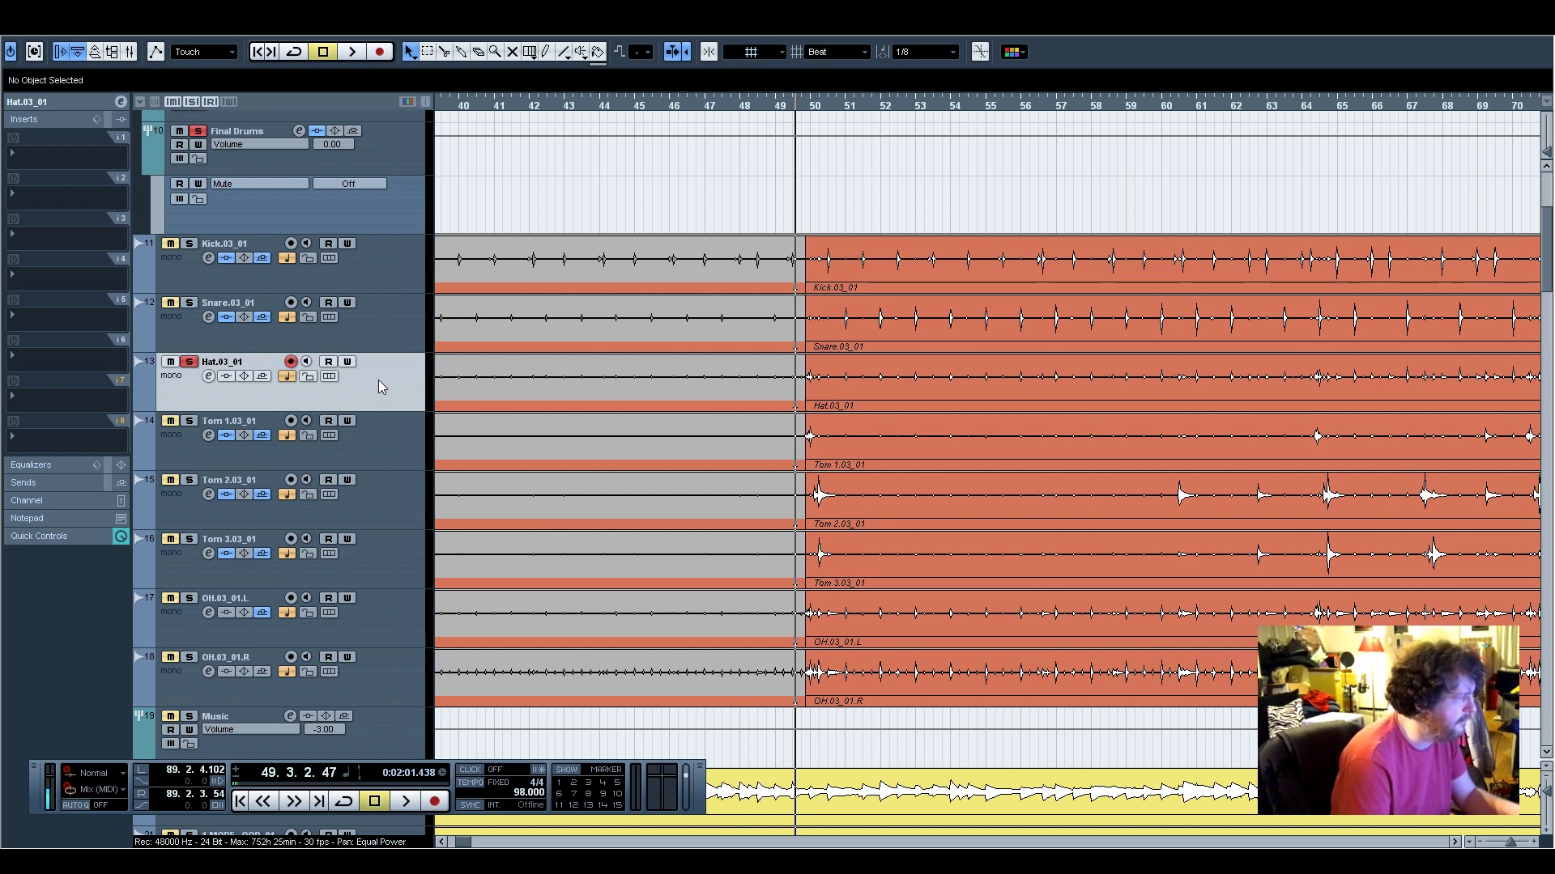
pyautogui.click(47, 100)
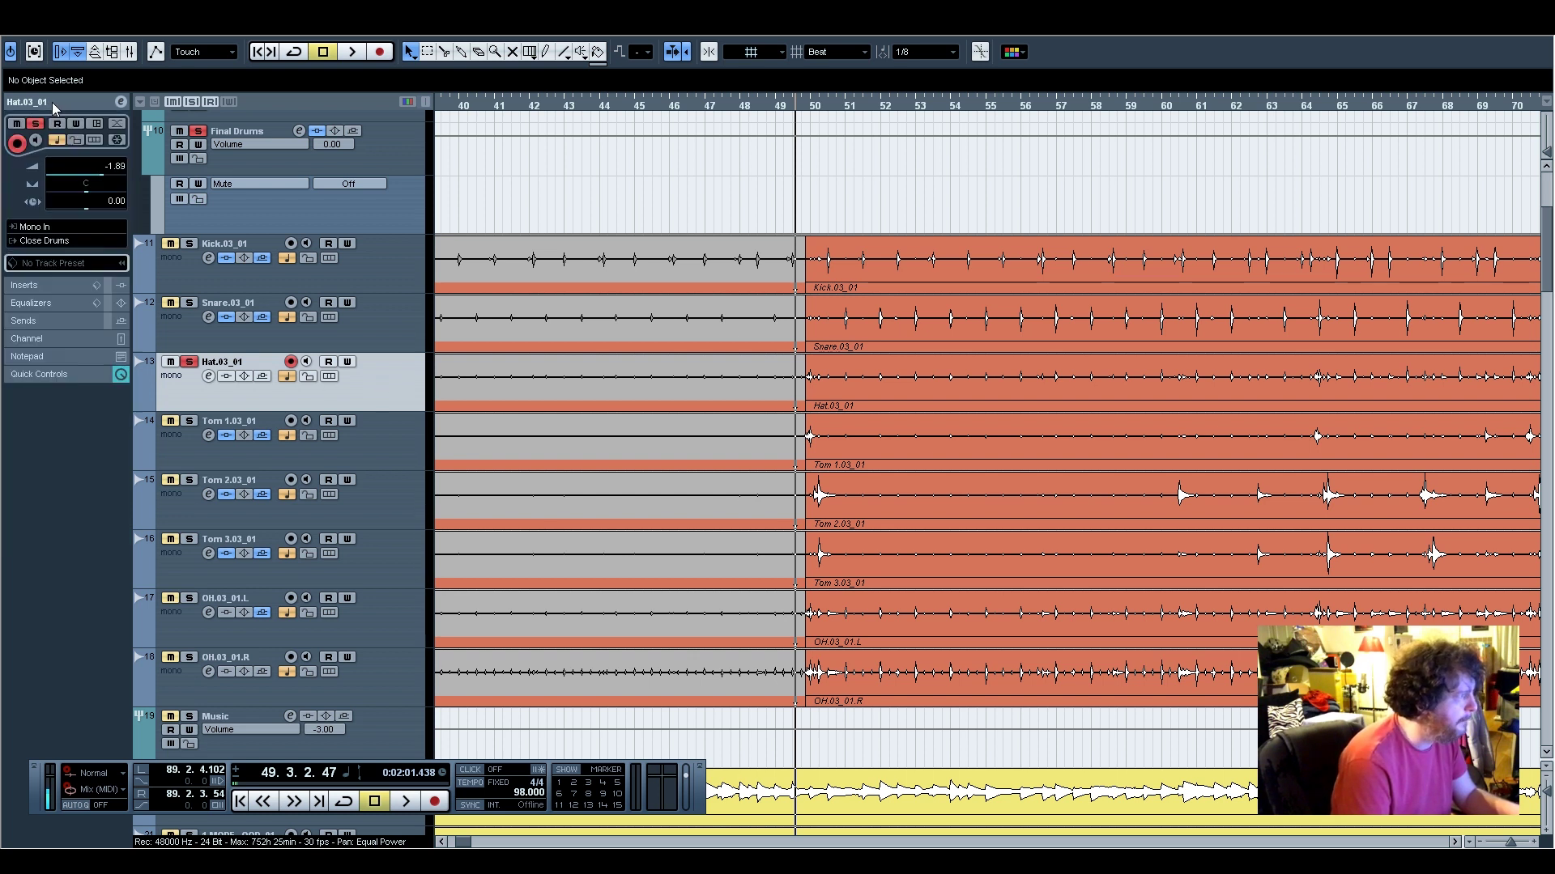
pyautogui.click(58, 243)
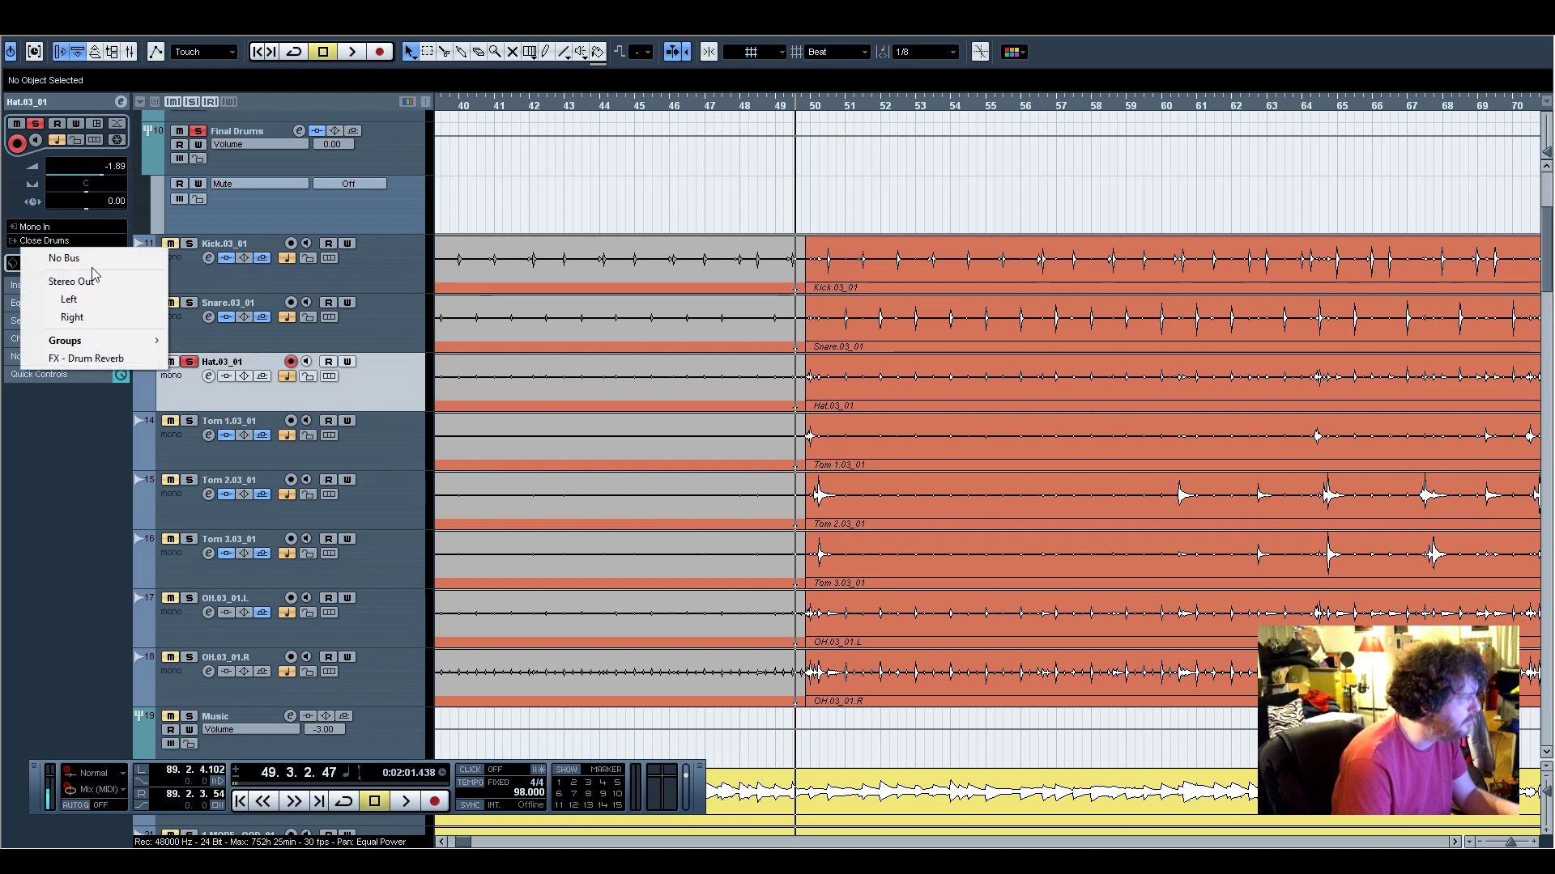
pyautogui.moveTo(137, 342)
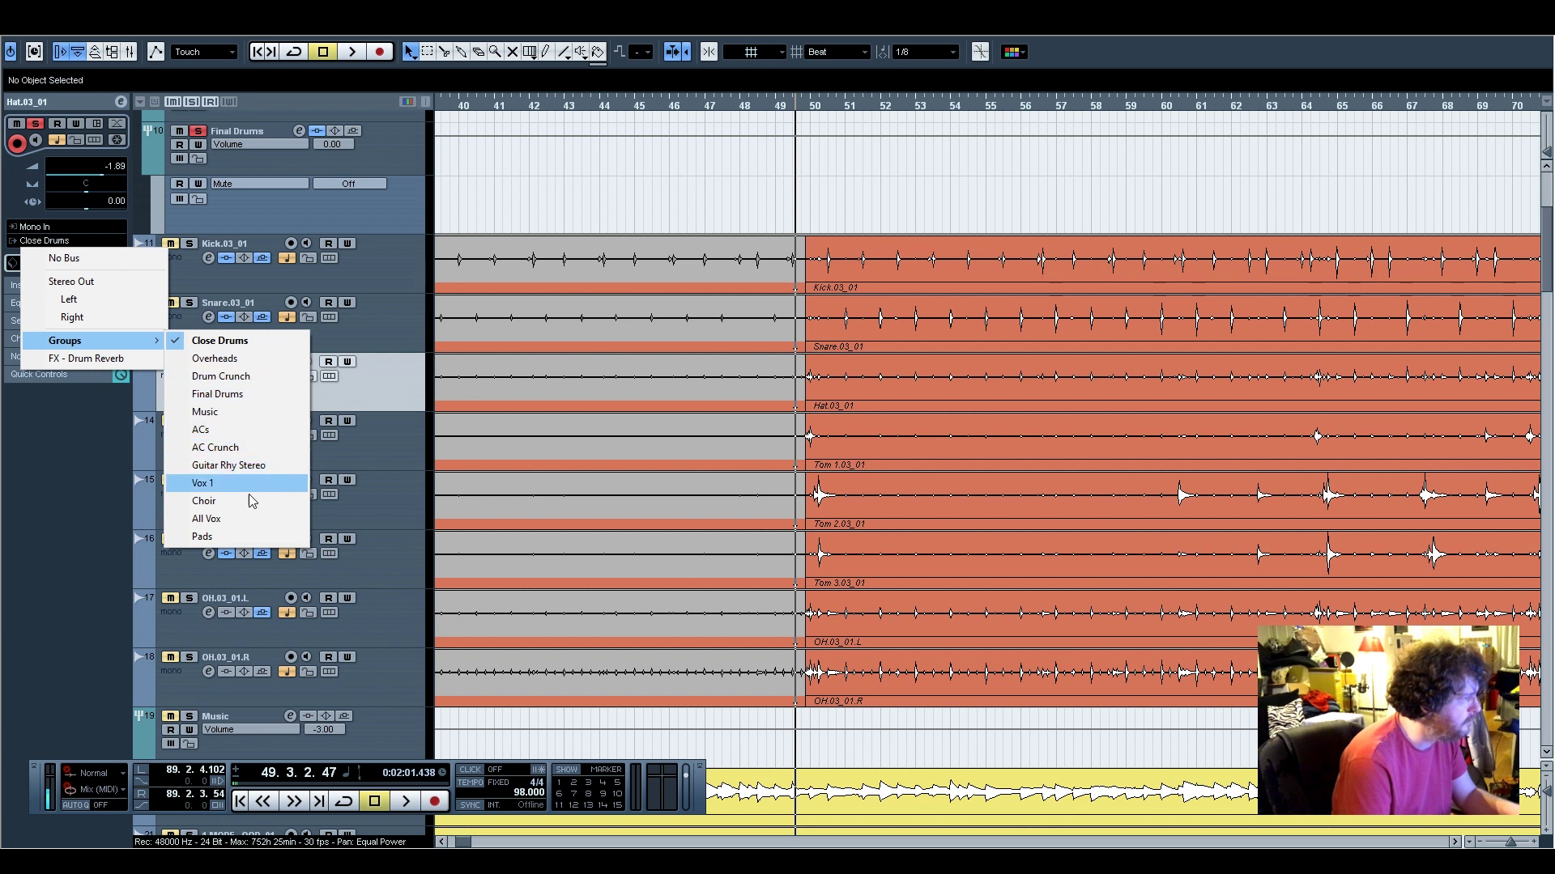
pyautogui.click(241, 395)
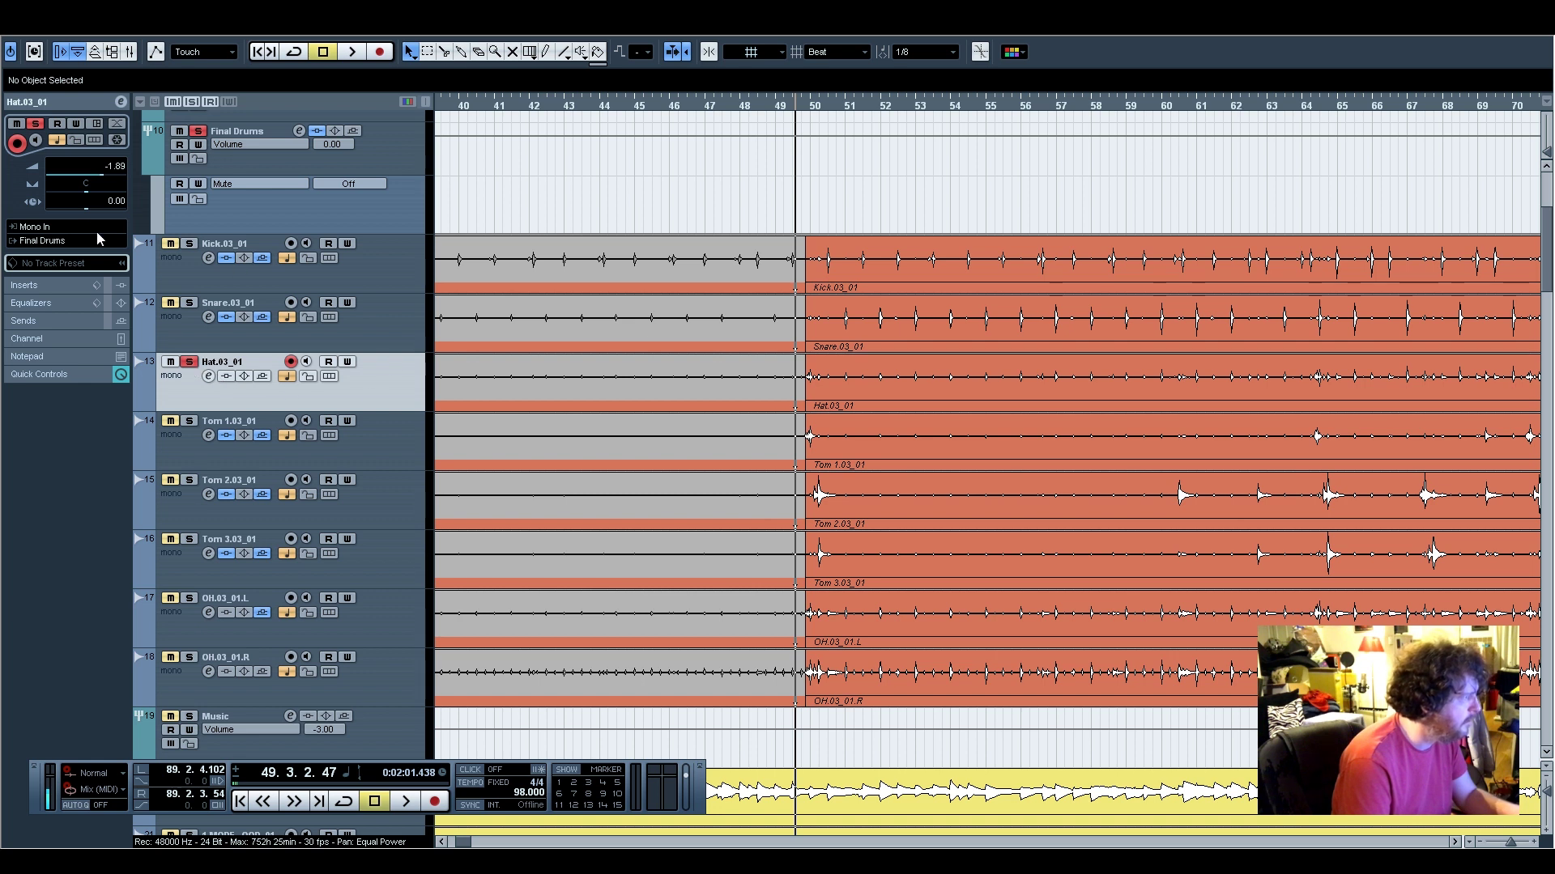
pyautogui.press('space')
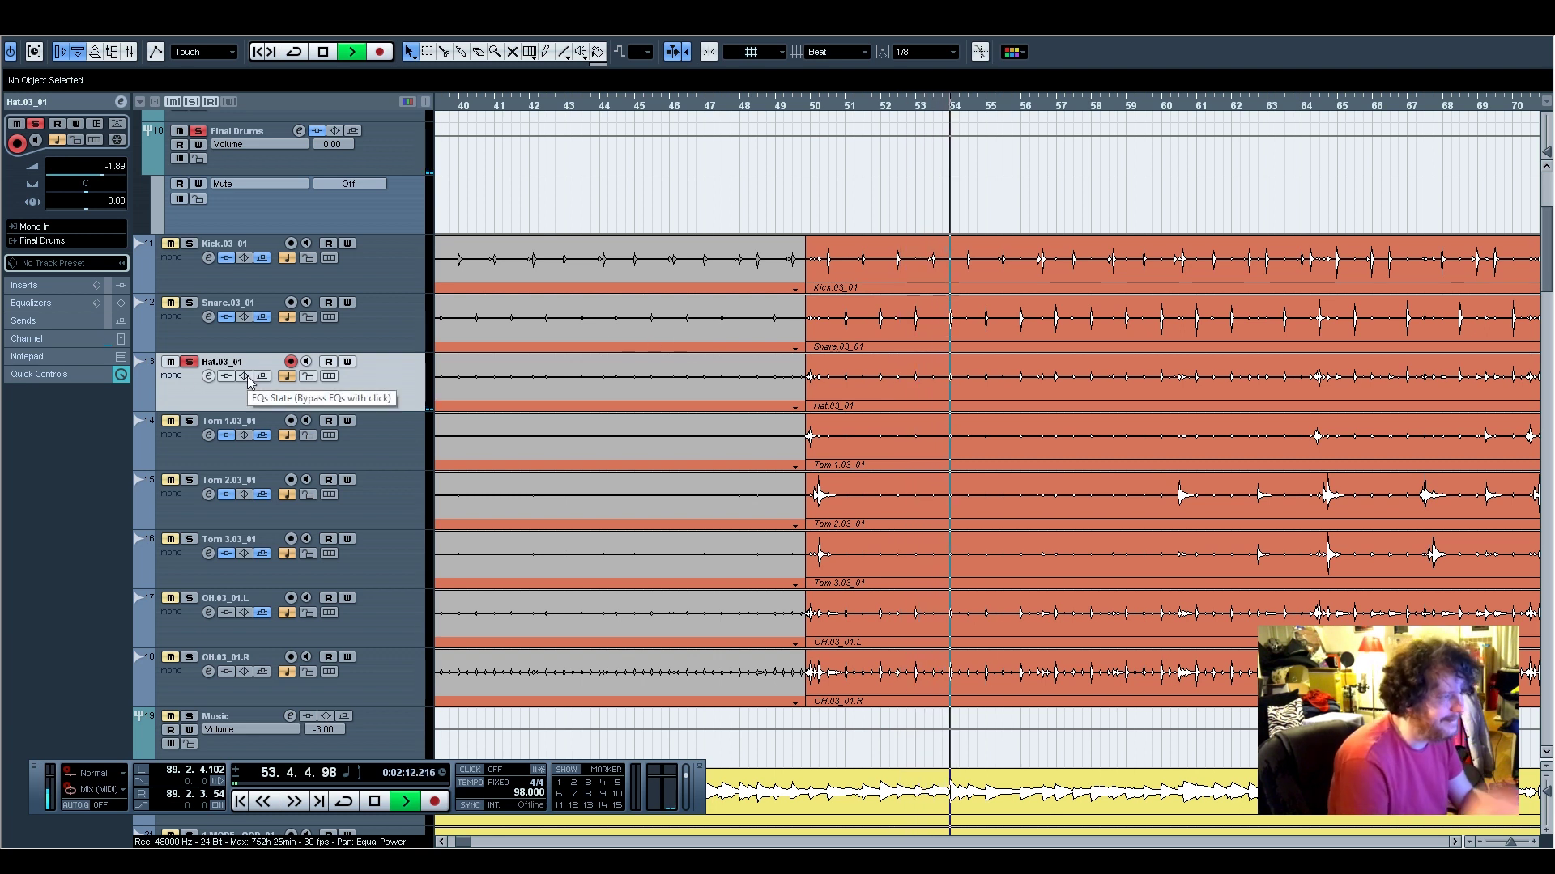
pyautogui.press('space')
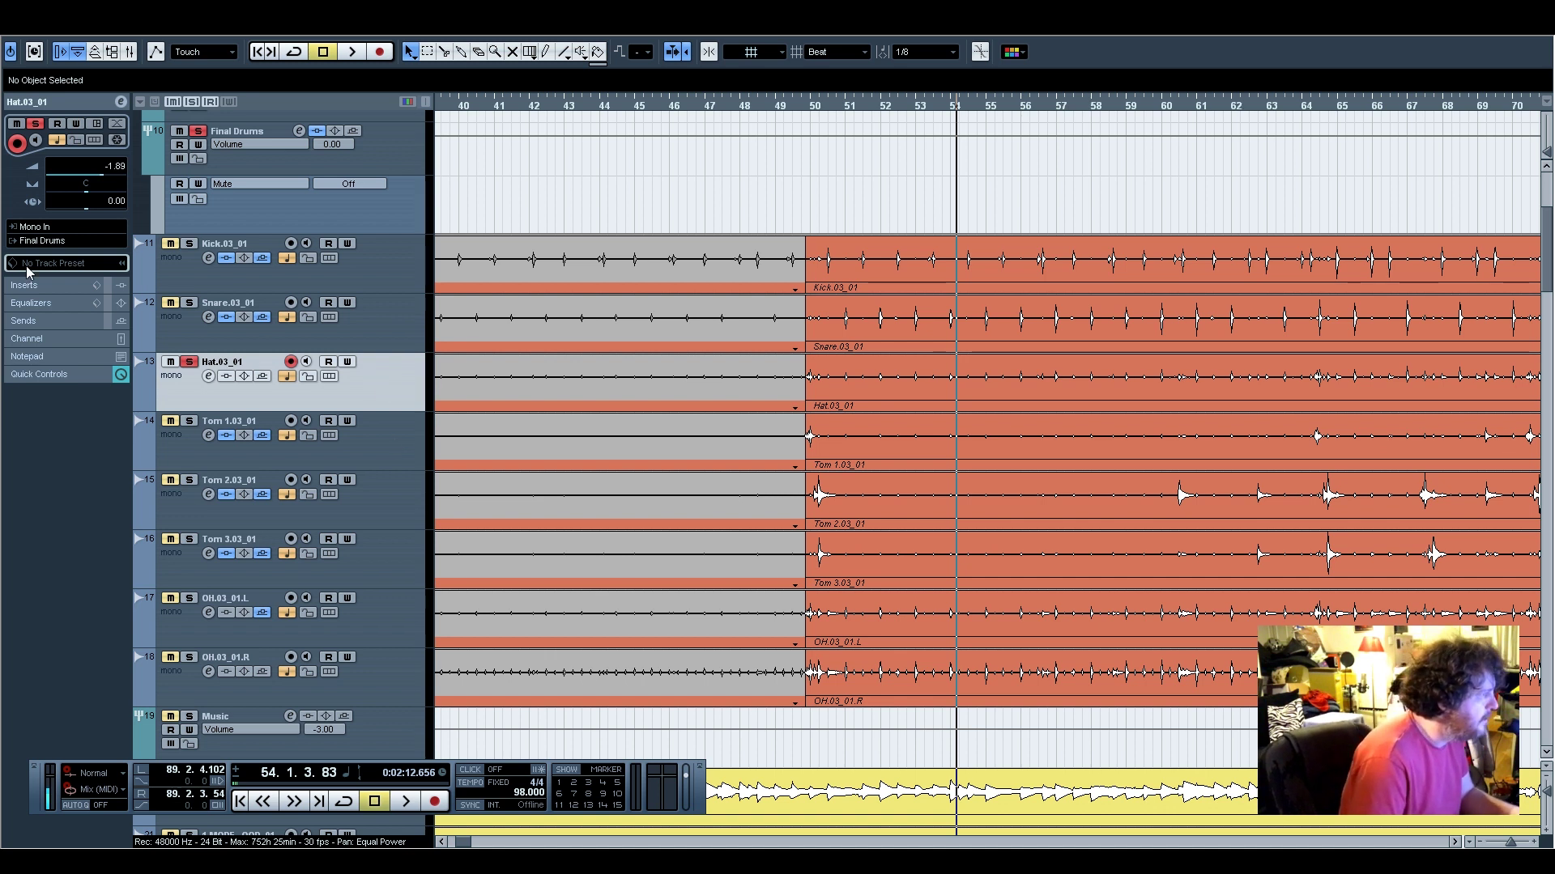
# Insert a Gate in the hat track's first insert slot and activate its side-chain input
pyautogui.click(33, 285)
pyautogui.click(46, 149)
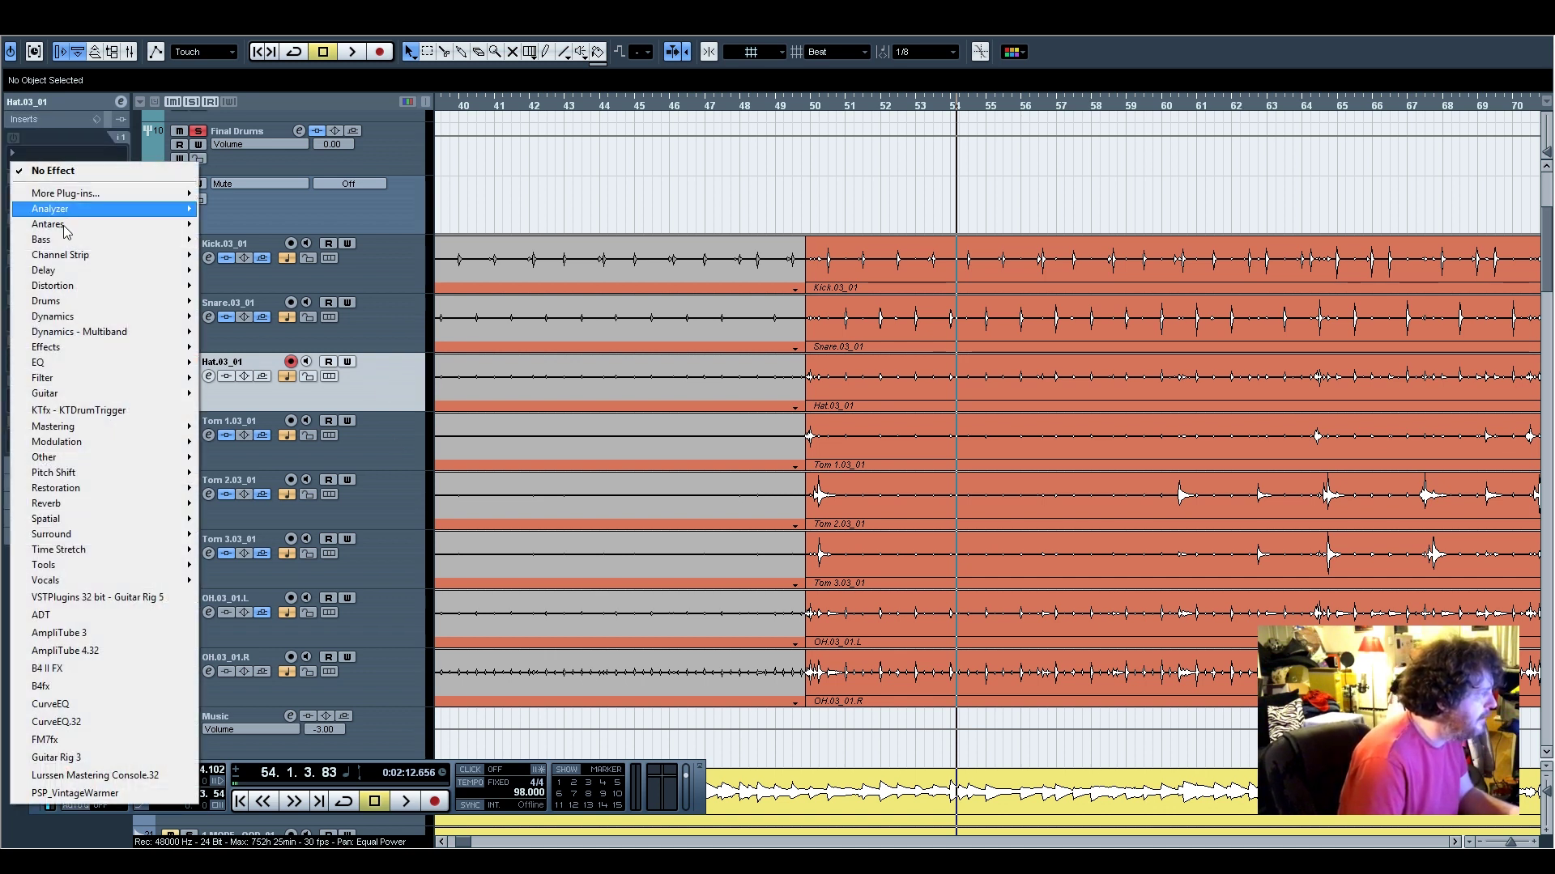
pyautogui.moveTo(160, 323)
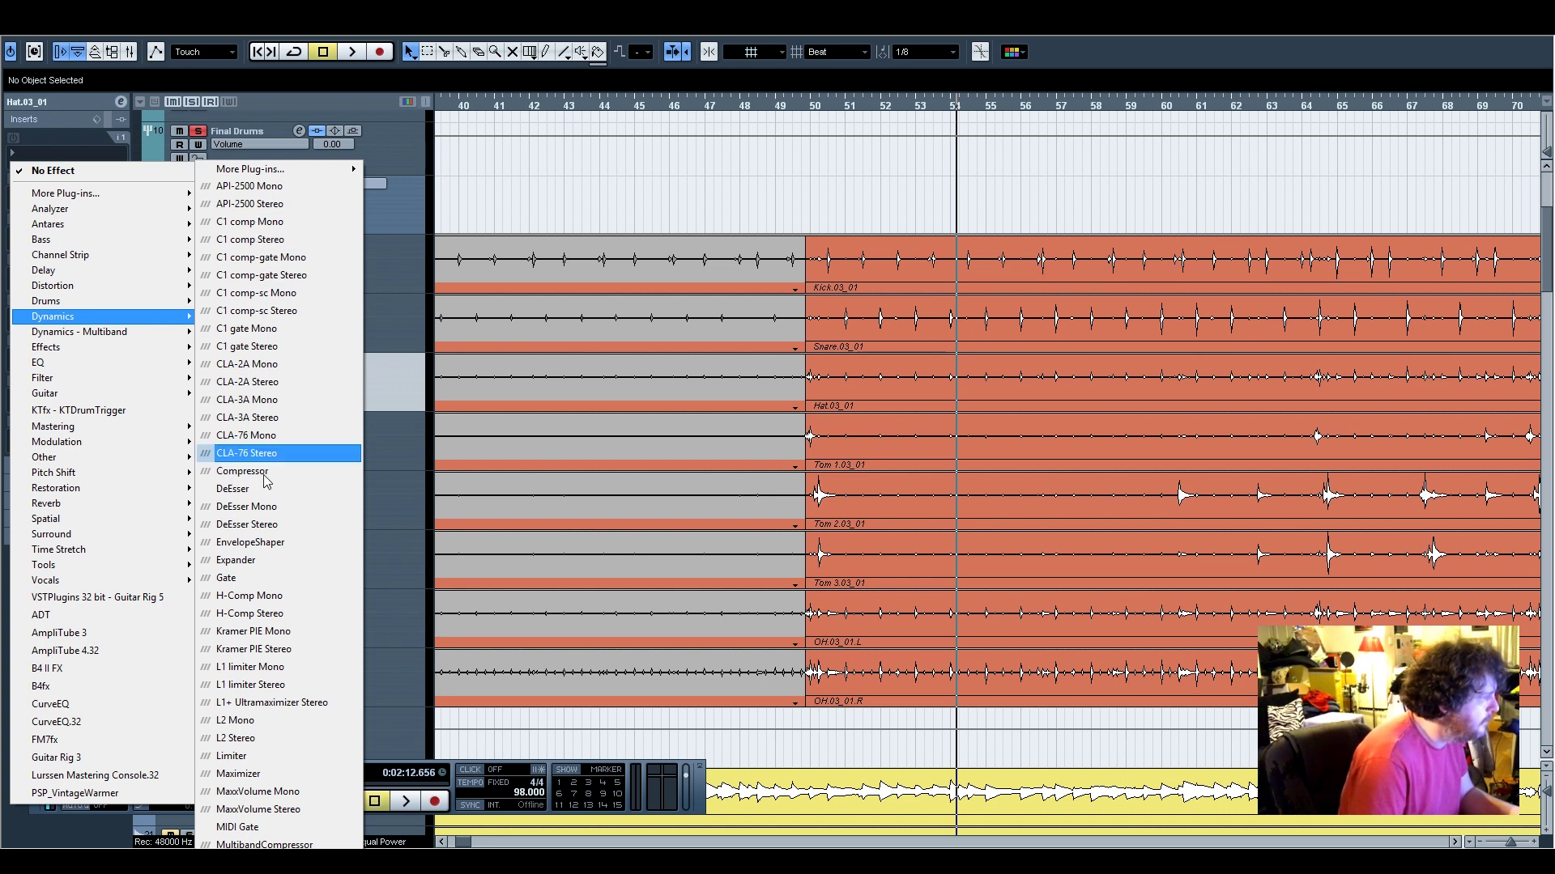
pyautogui.click(243, 578)
pyautogui.moveTo(640, 508); pyautogui.dragTo(572, 341)
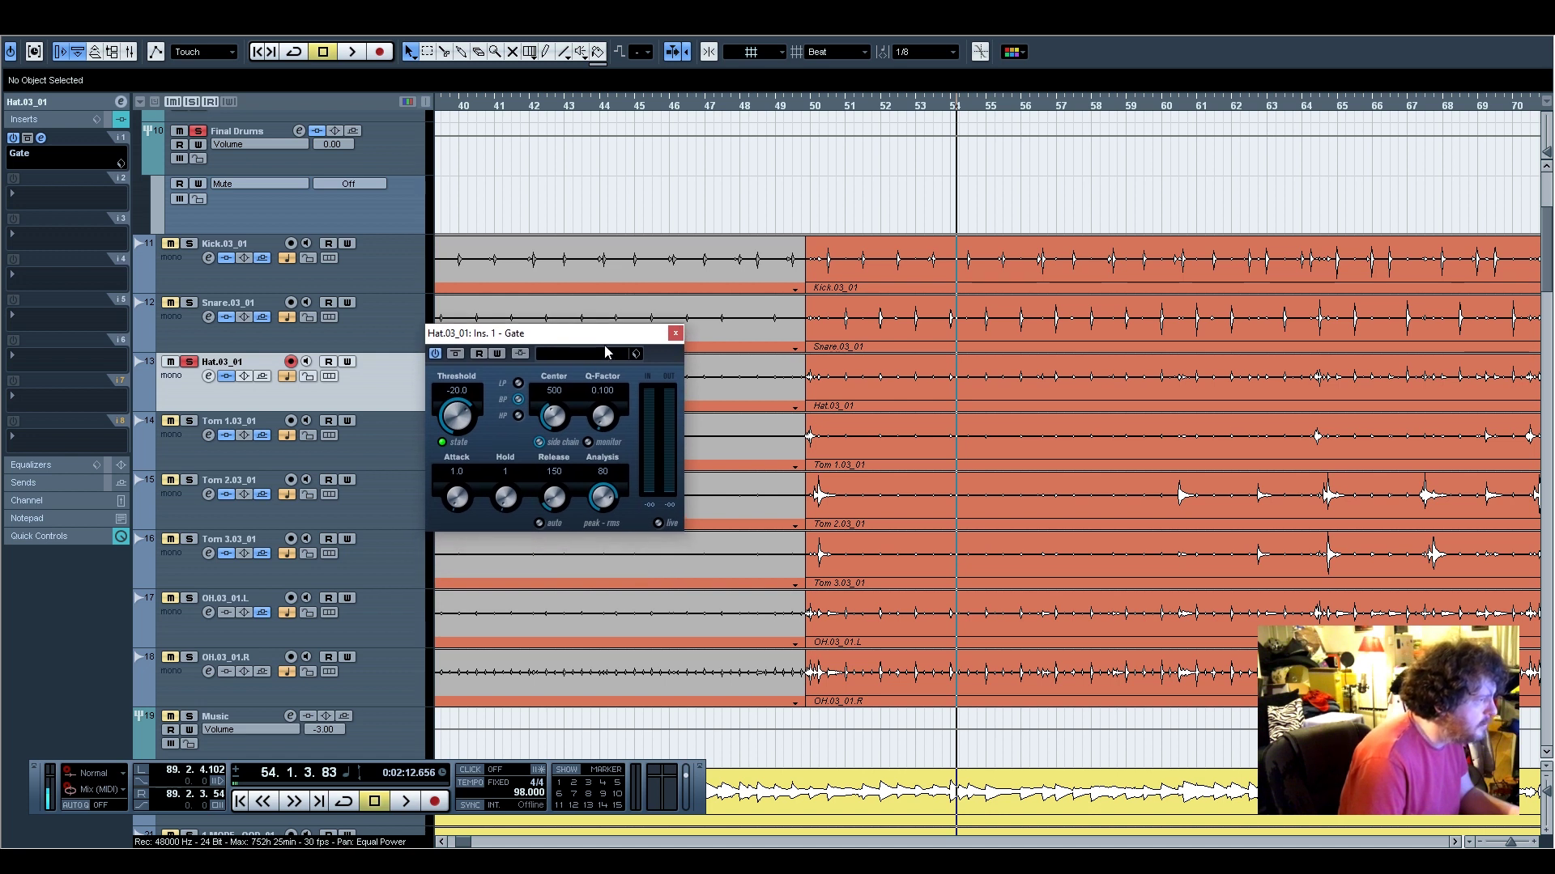
pyautogui.click(520, 353)
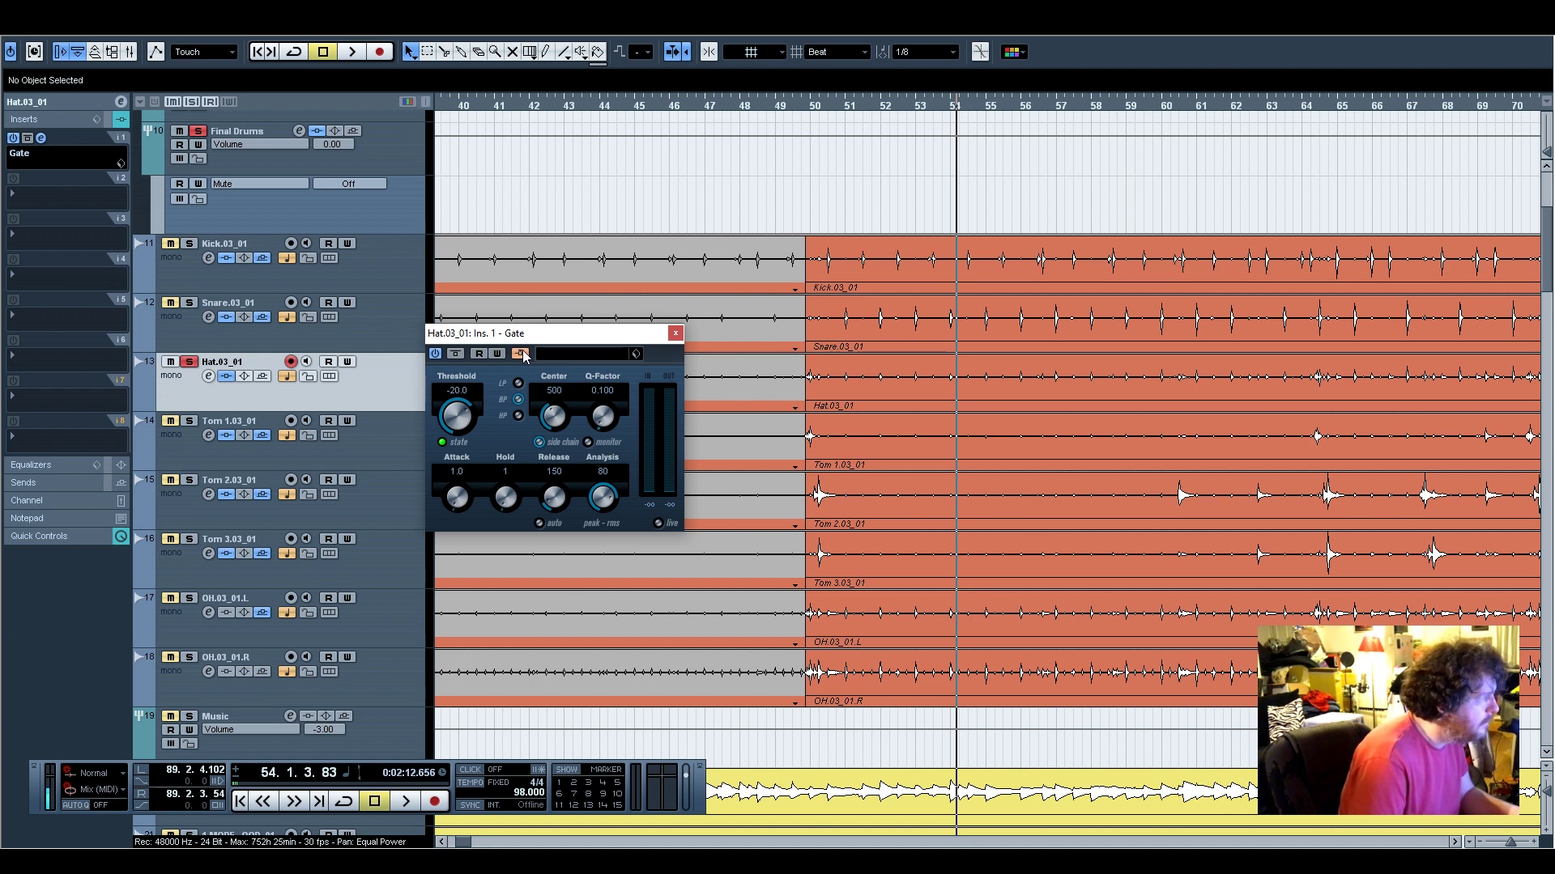
pyautogui.moveTo(530, 341); pyautogui.dragTo(557, 366)
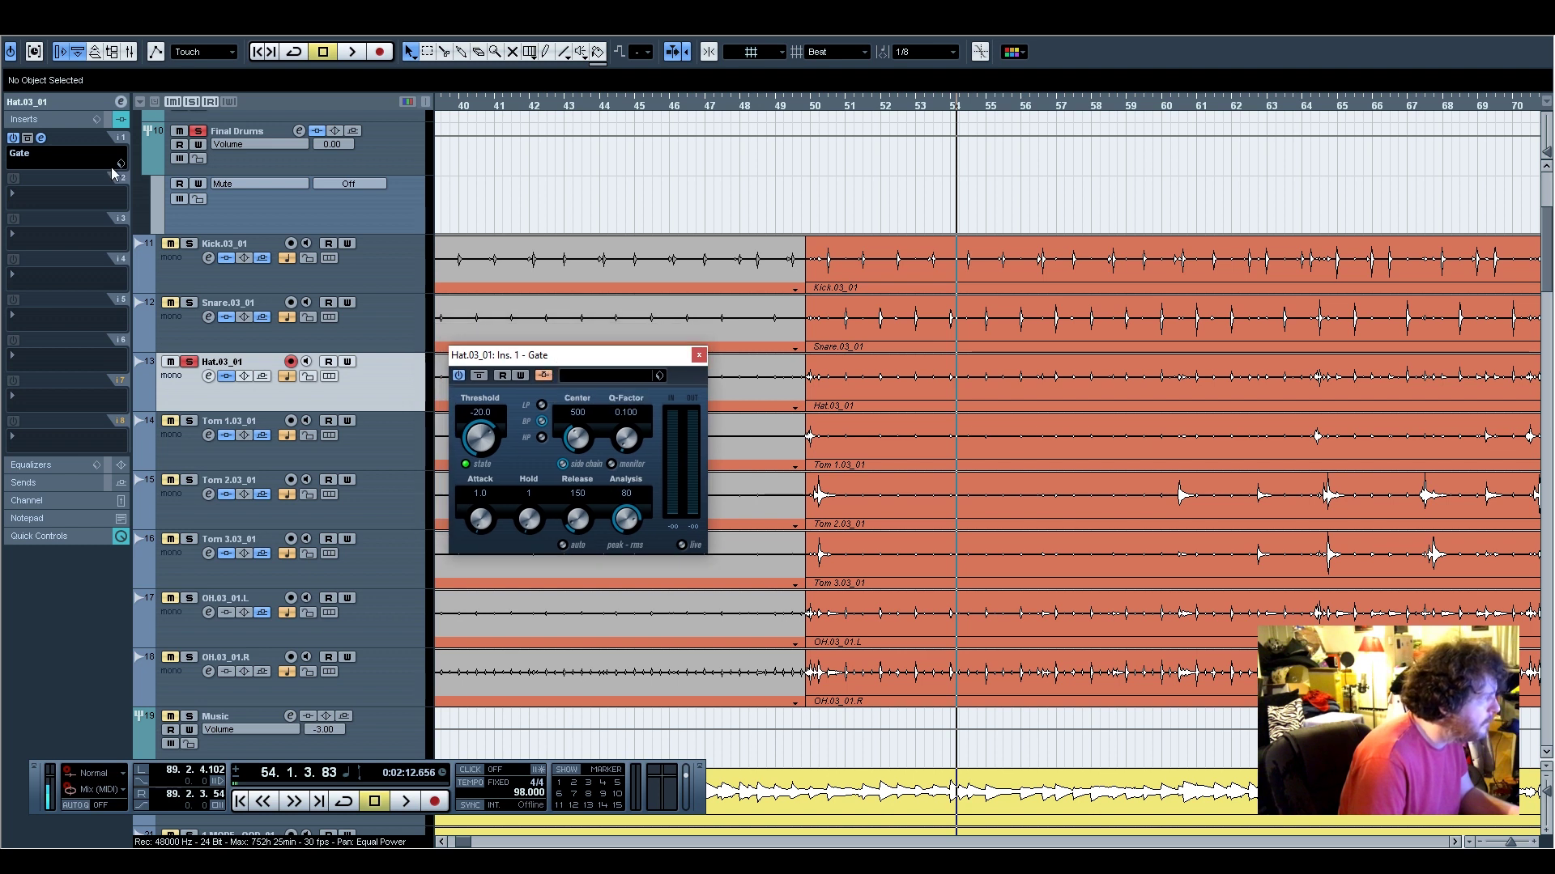
pyautogui.click(68, 103)
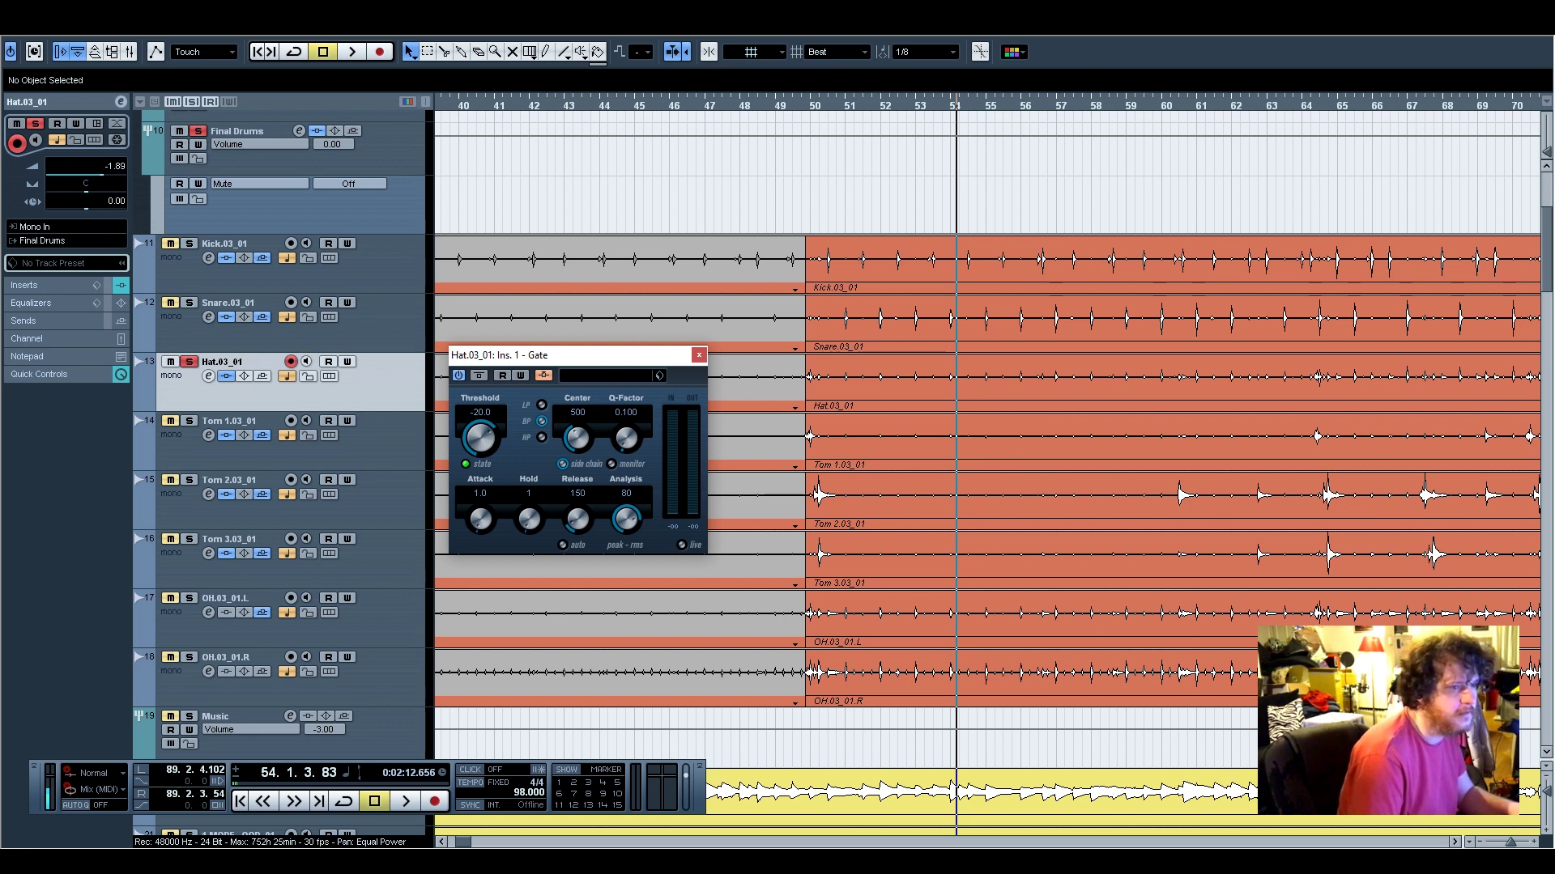
pyautogui.hotkey('alt', 'Tab')
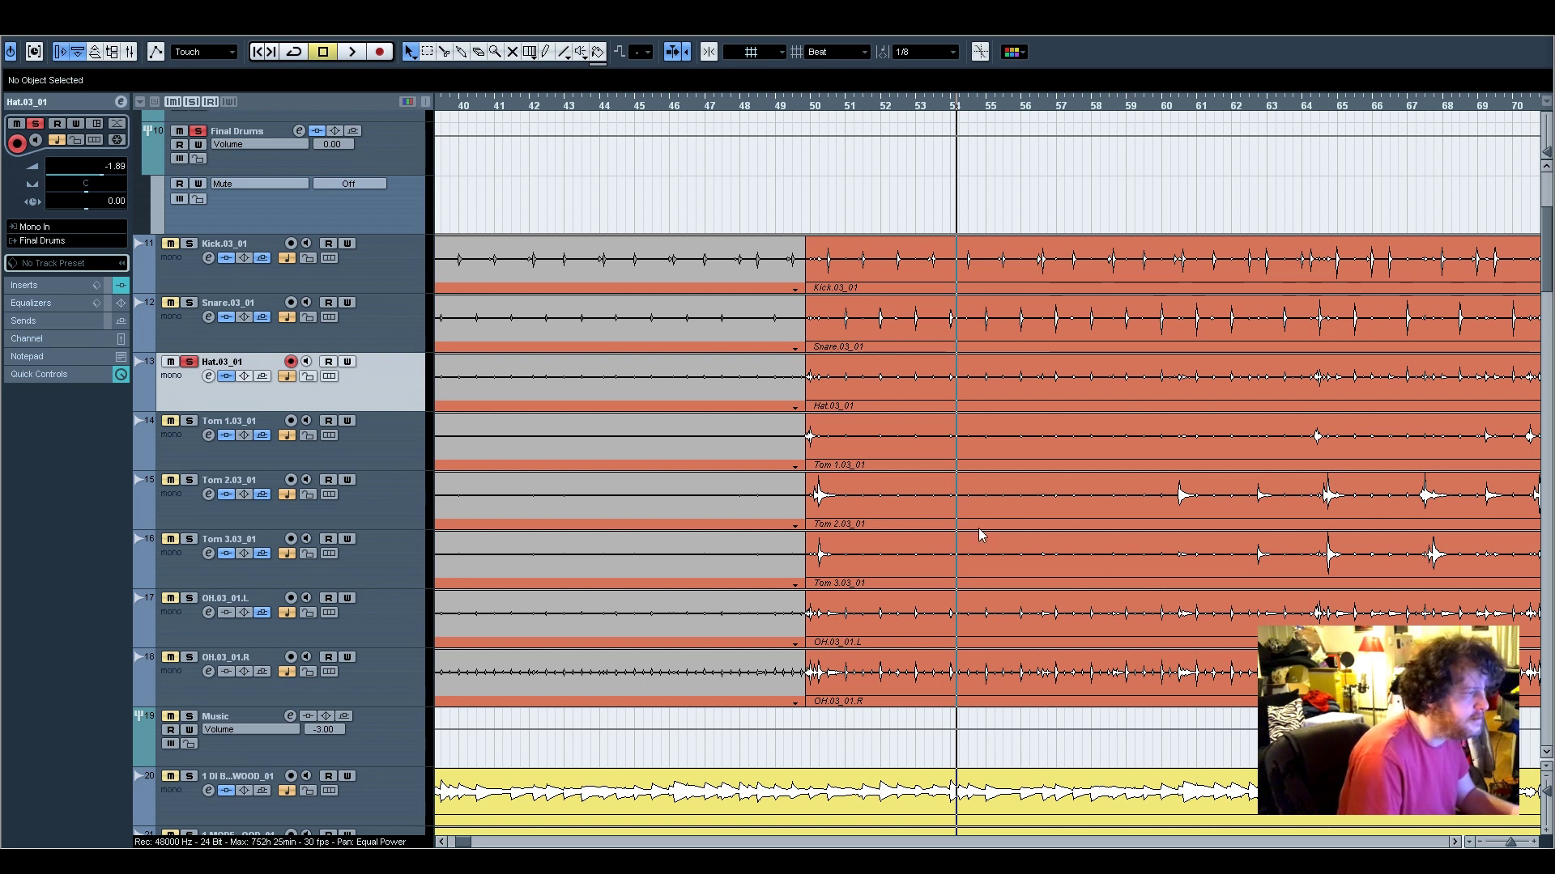
pyautogui.click(51, 292)
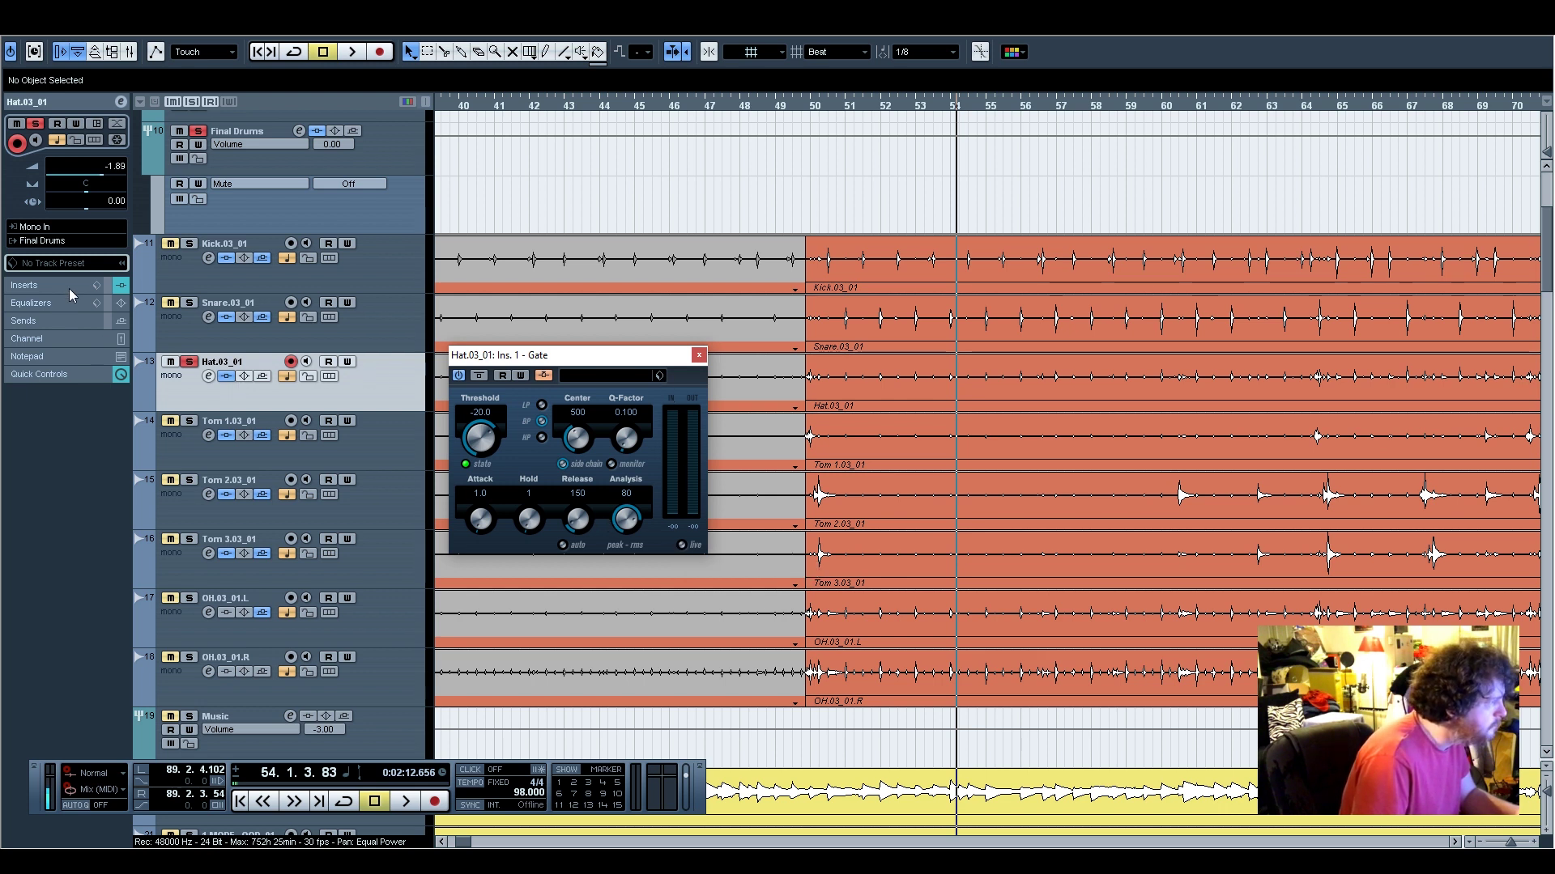
pyautogui.click(47, 285)
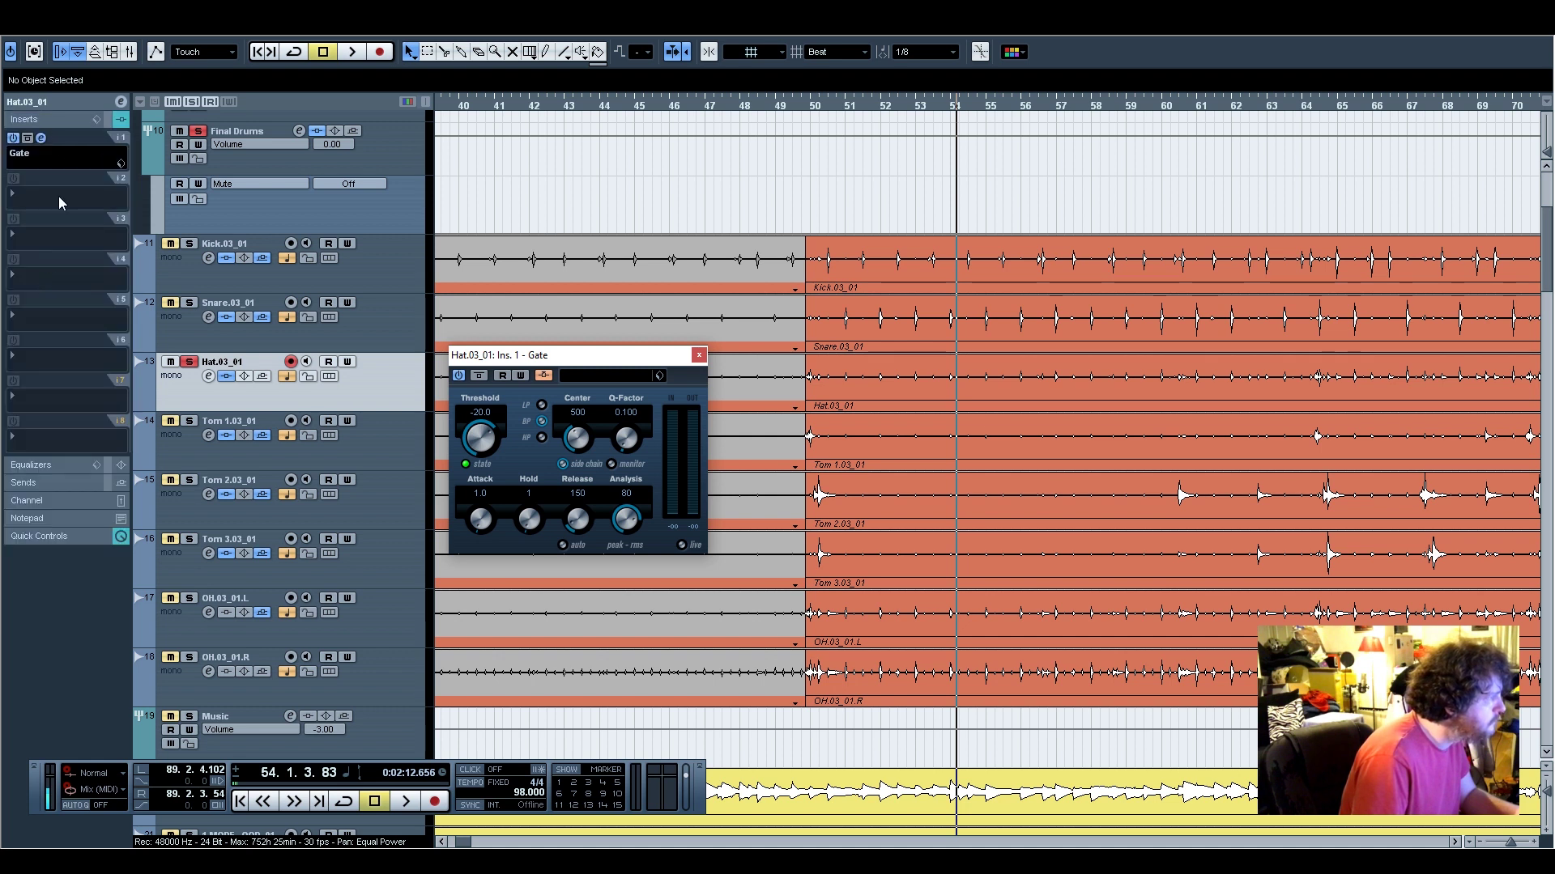
pyautogui.click(62, 103)
pyautogui.click(47, 229)
pyautogui.click(47, 234)
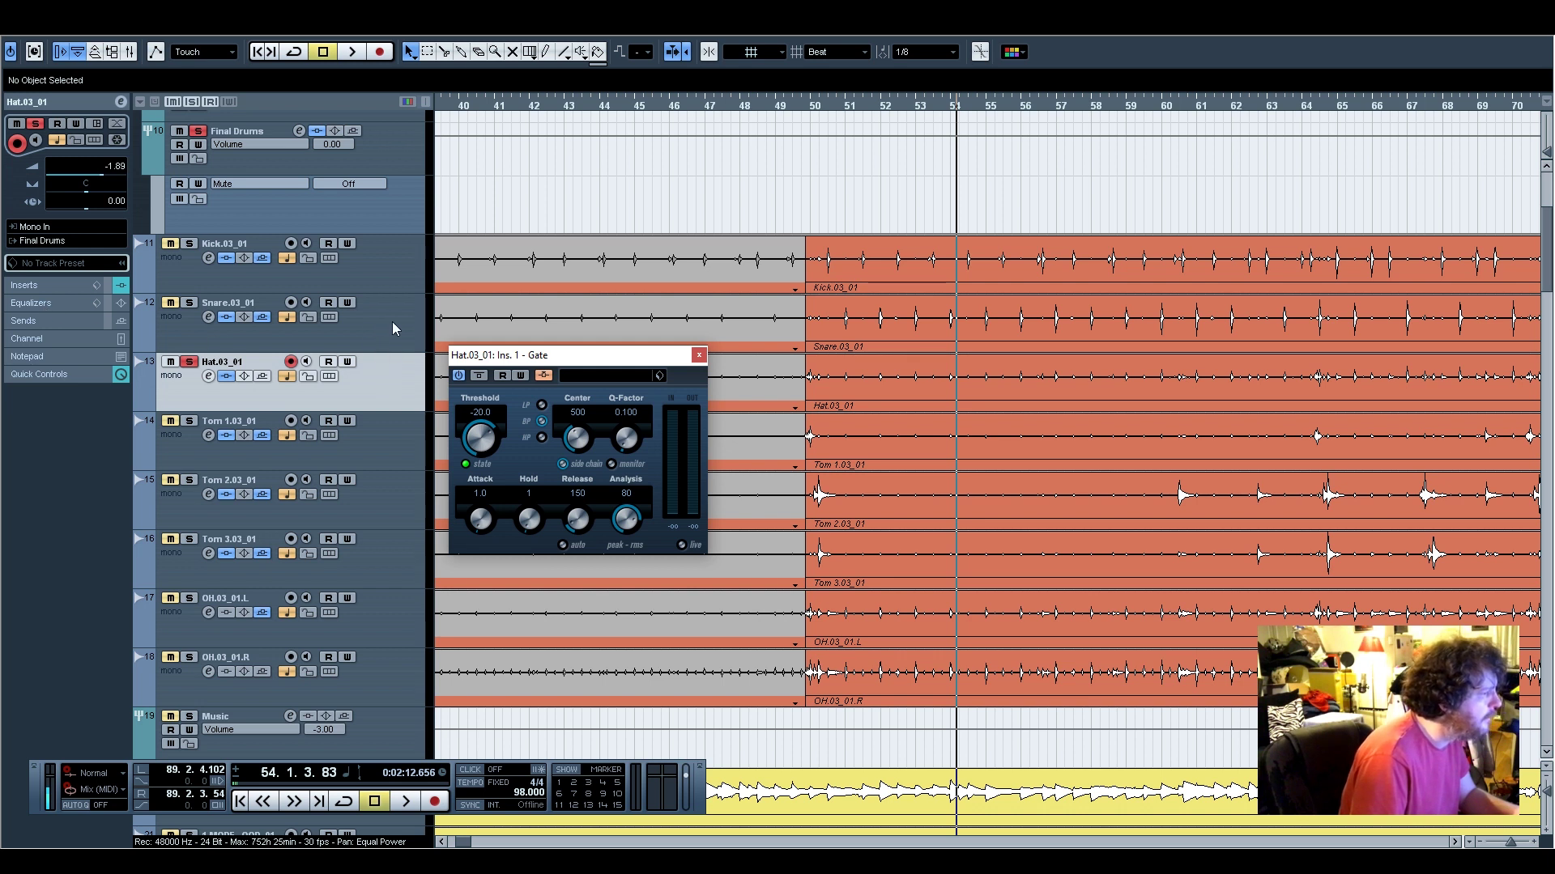
# Assign the snare track's third send to the hat Gate's side-chain and switch the send on
pyautogui.click(151, 323)
pyautogui.click(37, 323)
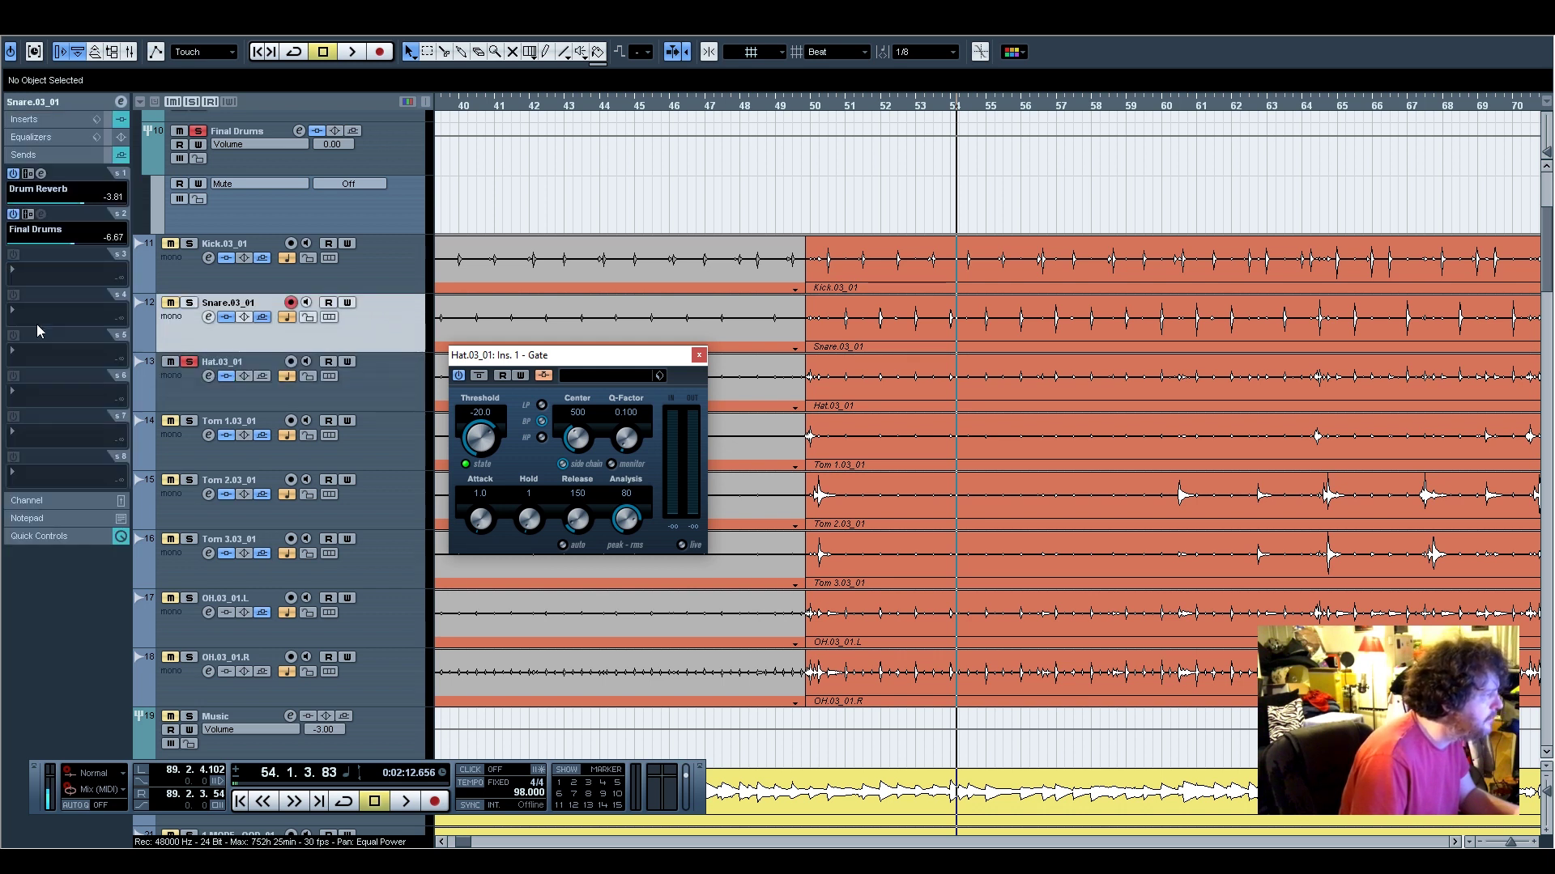
pyautogui.click(43, 284)
pyautogui.click(111, 370)
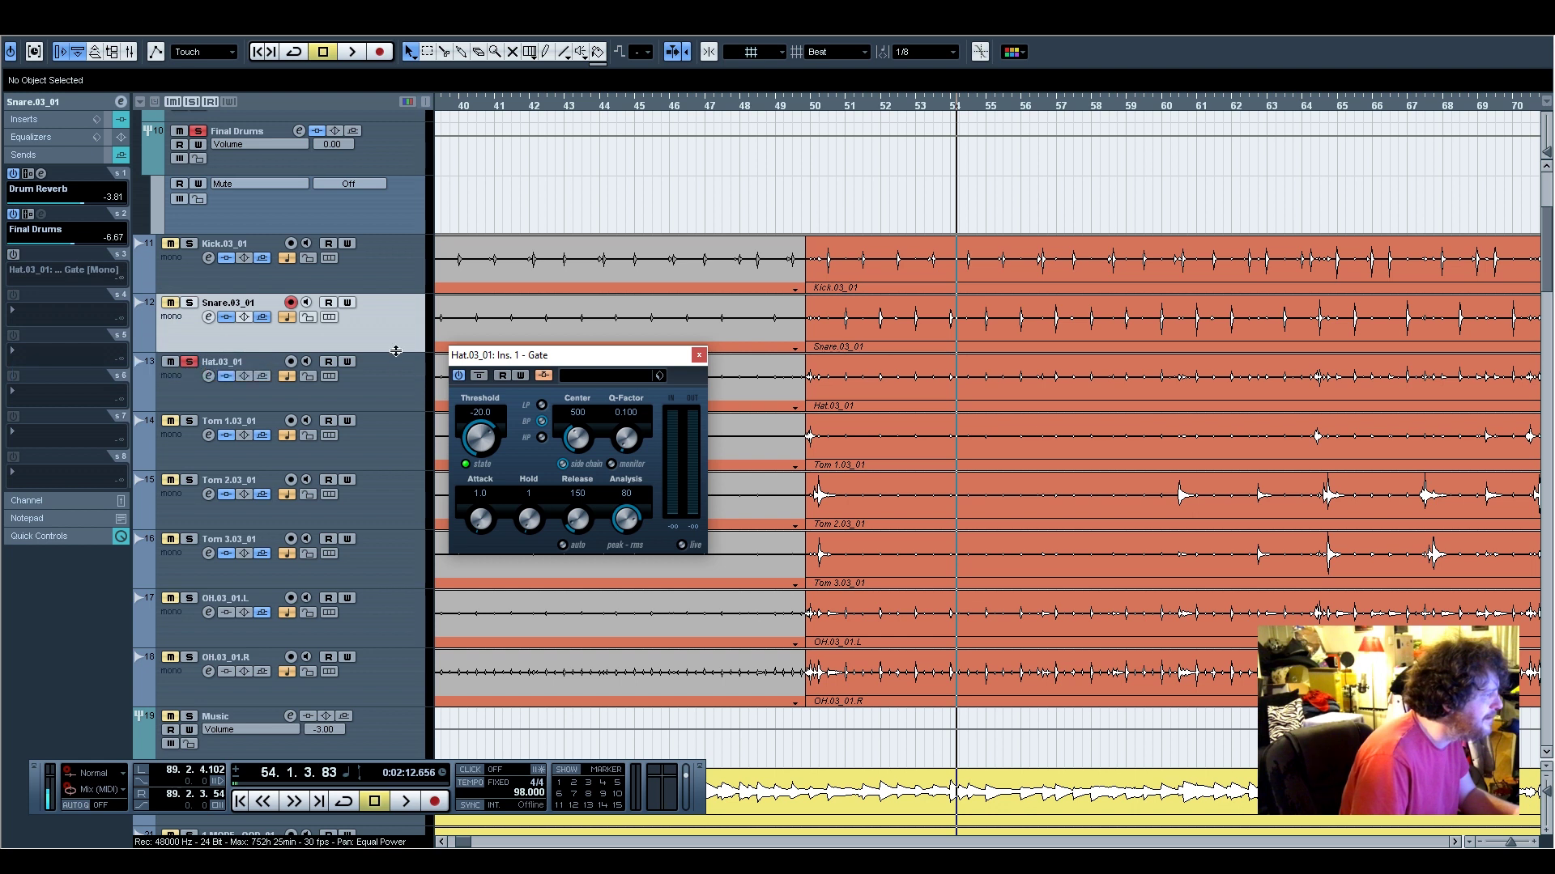
pyautogui.click(14, 255)
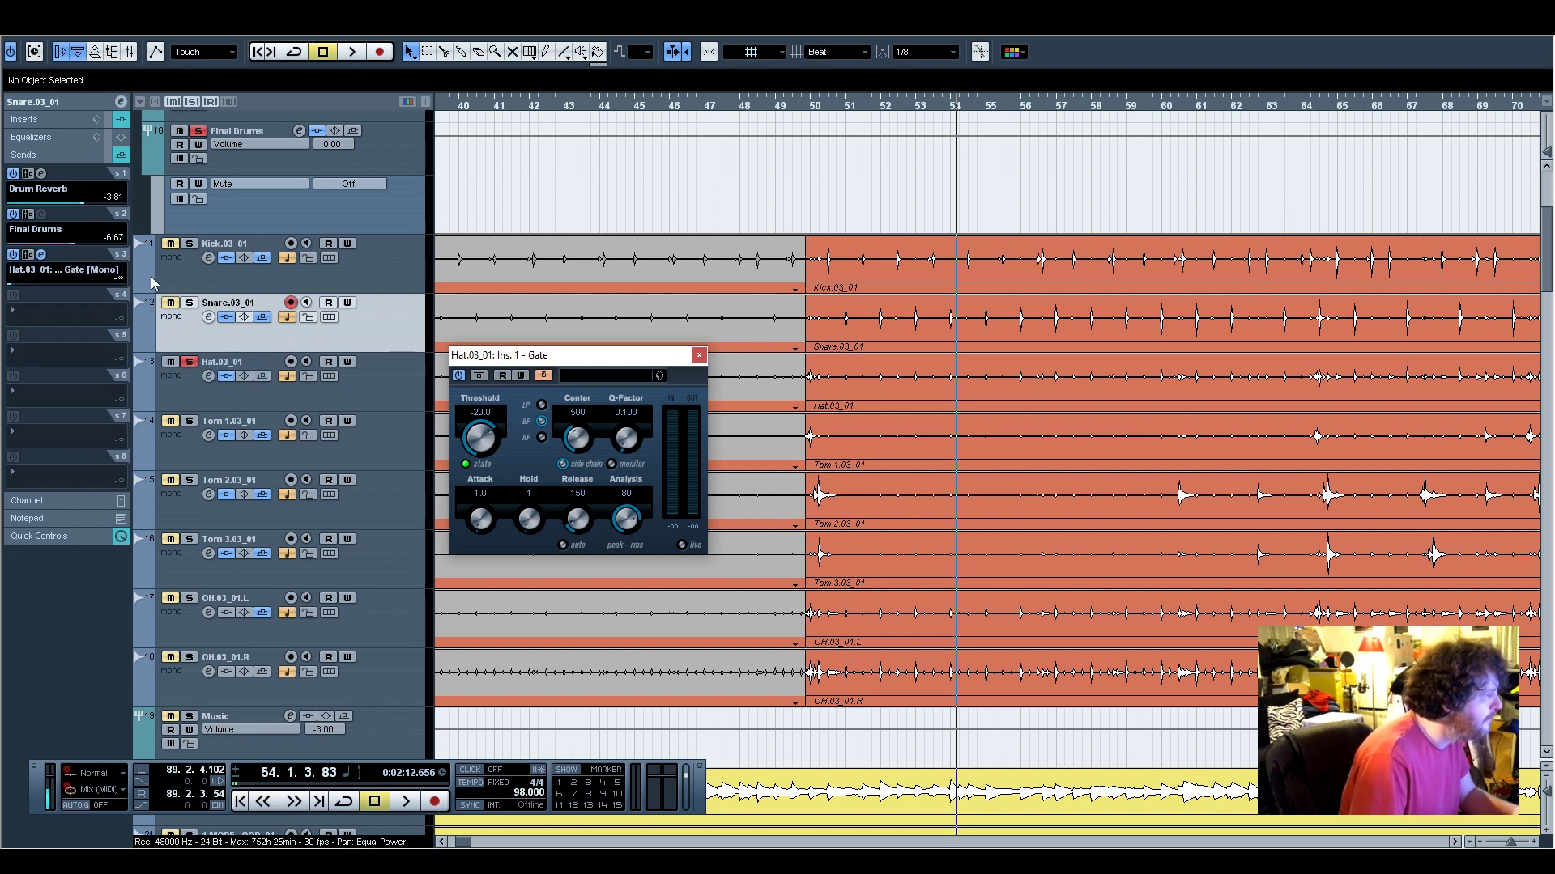
# Solo the snare, set its send to the hat Gate to pre-fader at 0.00 dB and start playback
pyautogui.click(189, 303)
pyautogui.click(28, 255)
pyautogui.keyDown('ctrl'); pyautogui.click(56, 285); pyautogui.keyUp('ctrl')
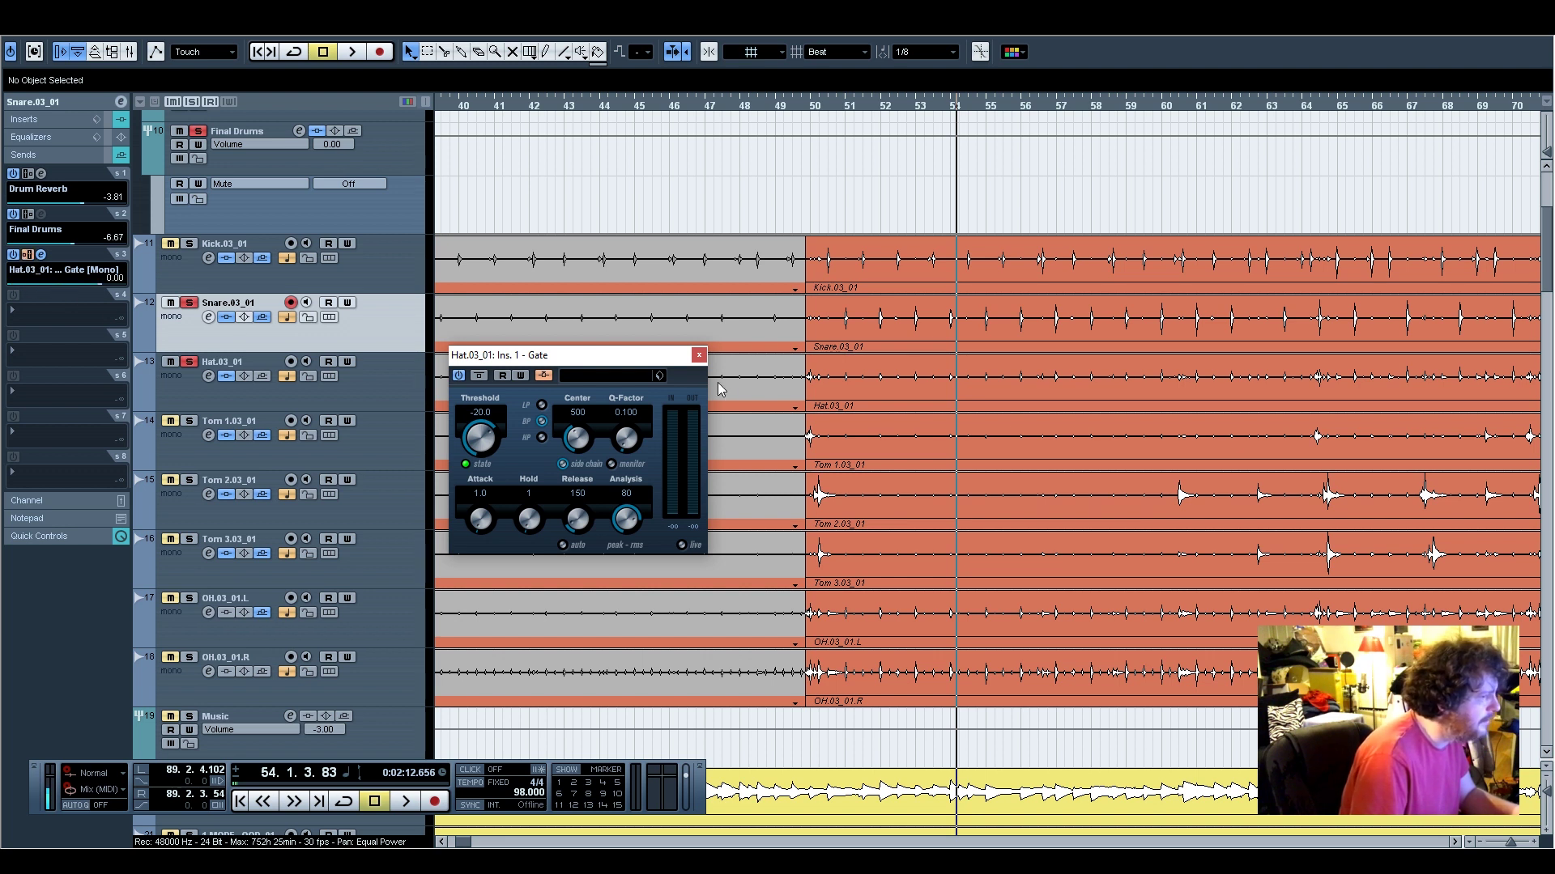
pyautogui.press('space')
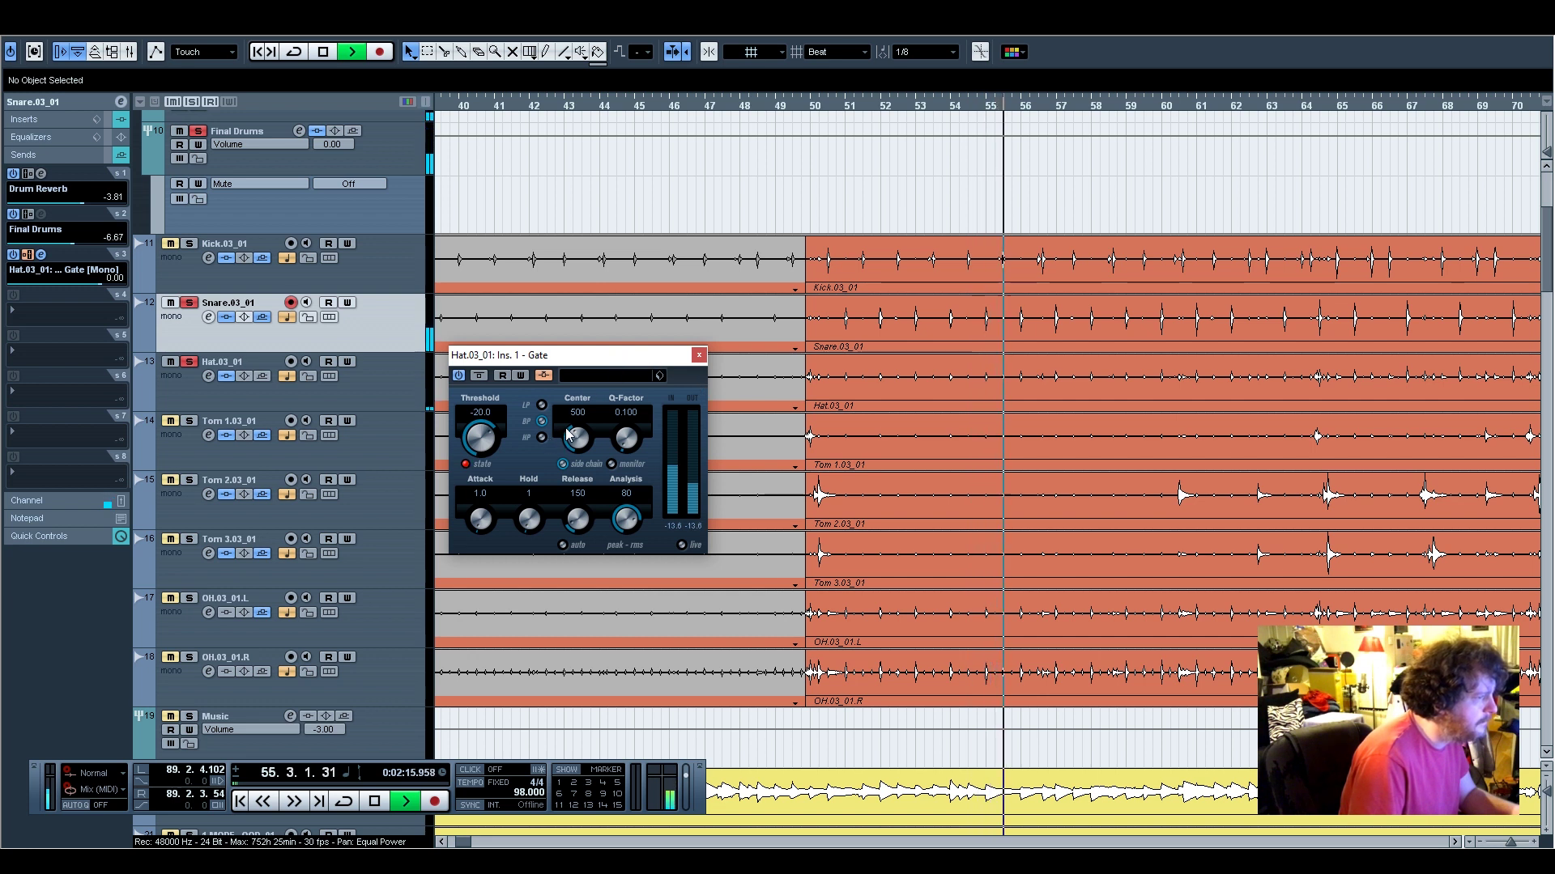
pyautogui.moveTo(564, 359); pyautogui.dragTo(816, 470)
# Mute the snare and adjust the hat Gate's threshold to -28.1
pyautogui.click(172, 304)
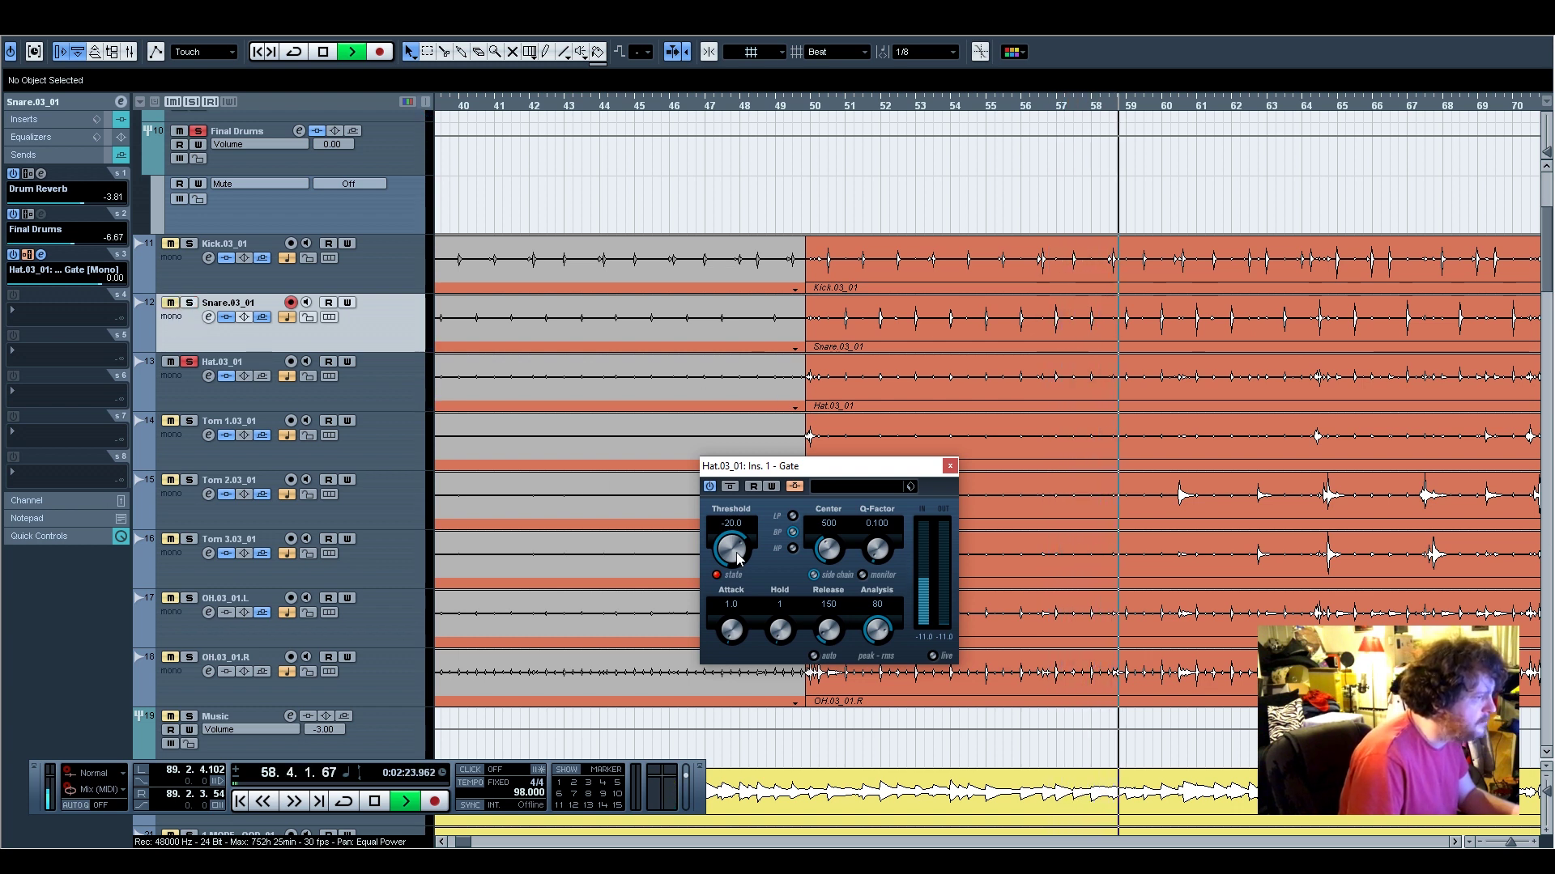
pyautogui.moveTo(738, 557); pyautogui.dragTo(744, 634)
pyautogui.click(366, 375)
pyautogui.click(188, 364)
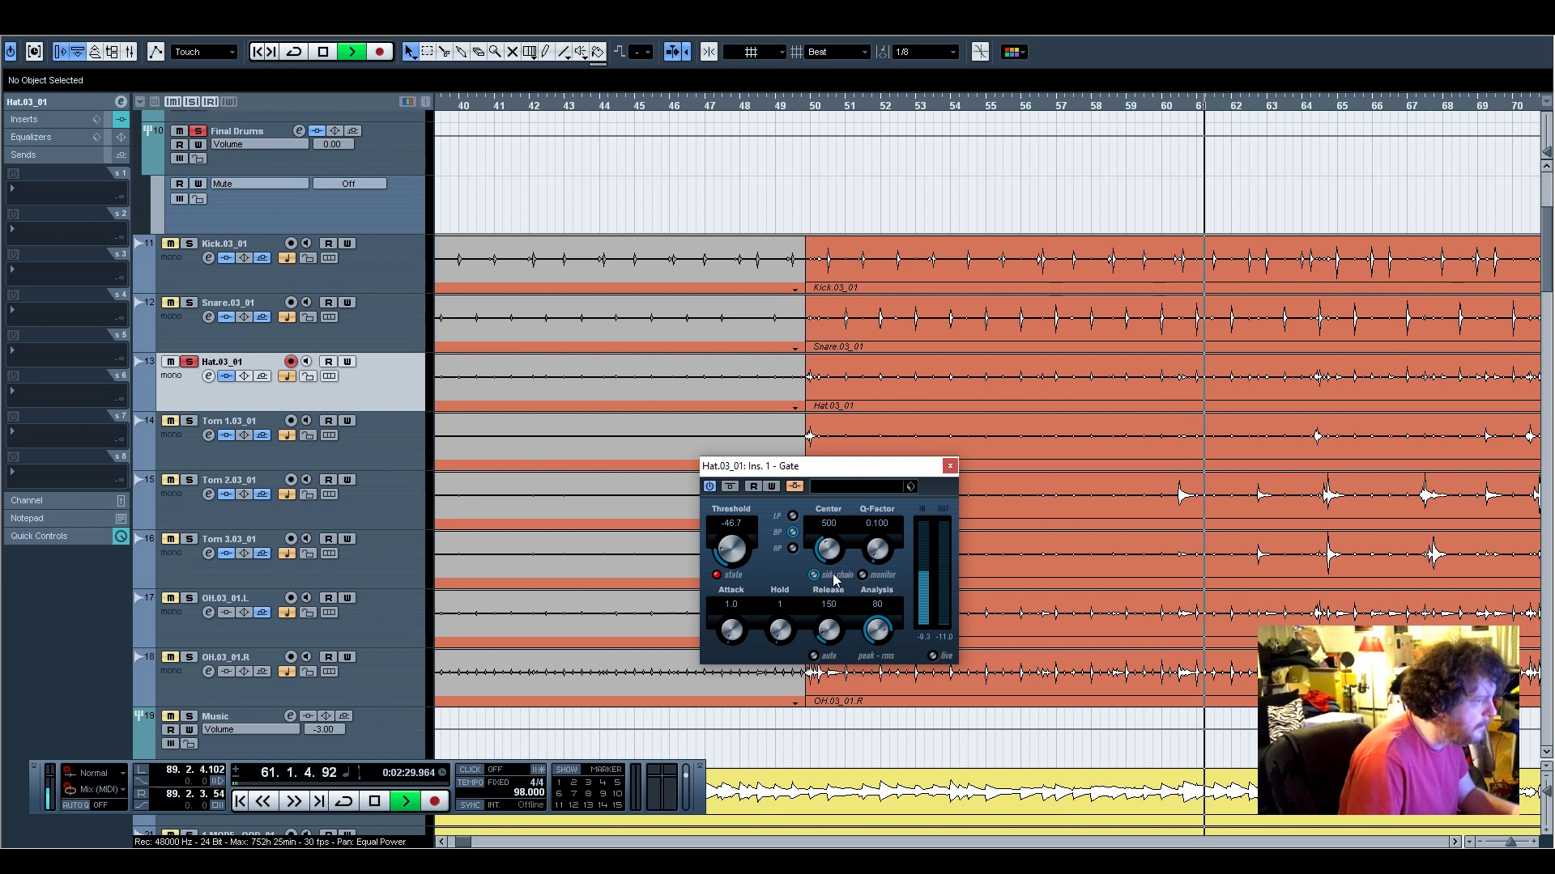
pyautogui.moveTo(754, 592); pyautogui.dragTo(741, 478)
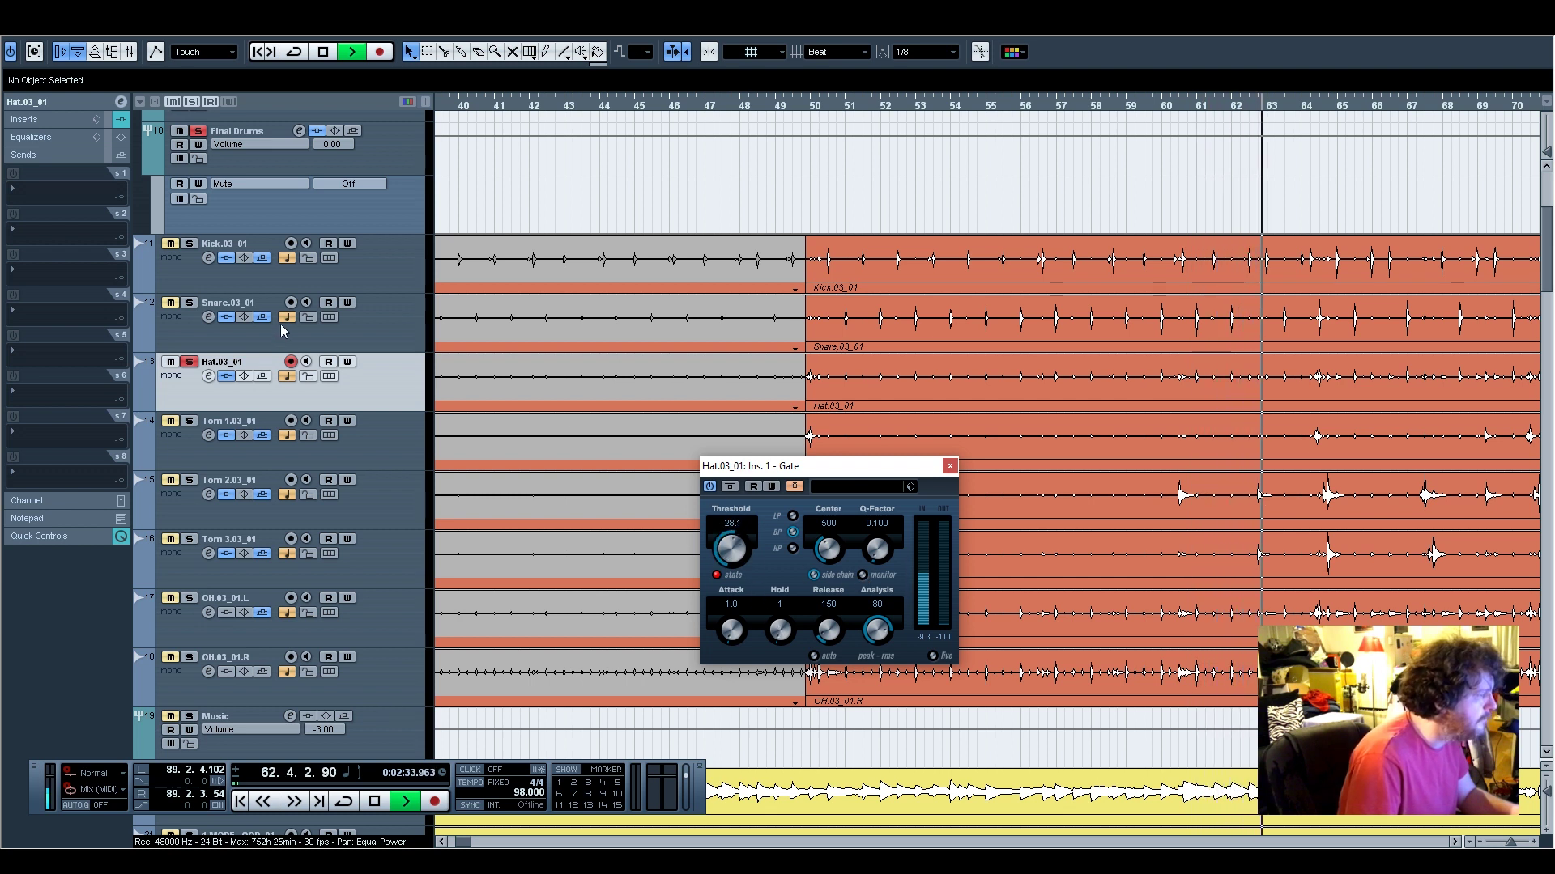
# Solo the snare track again and pull its channel fader all the way down
pyautogui.click(189, 302)
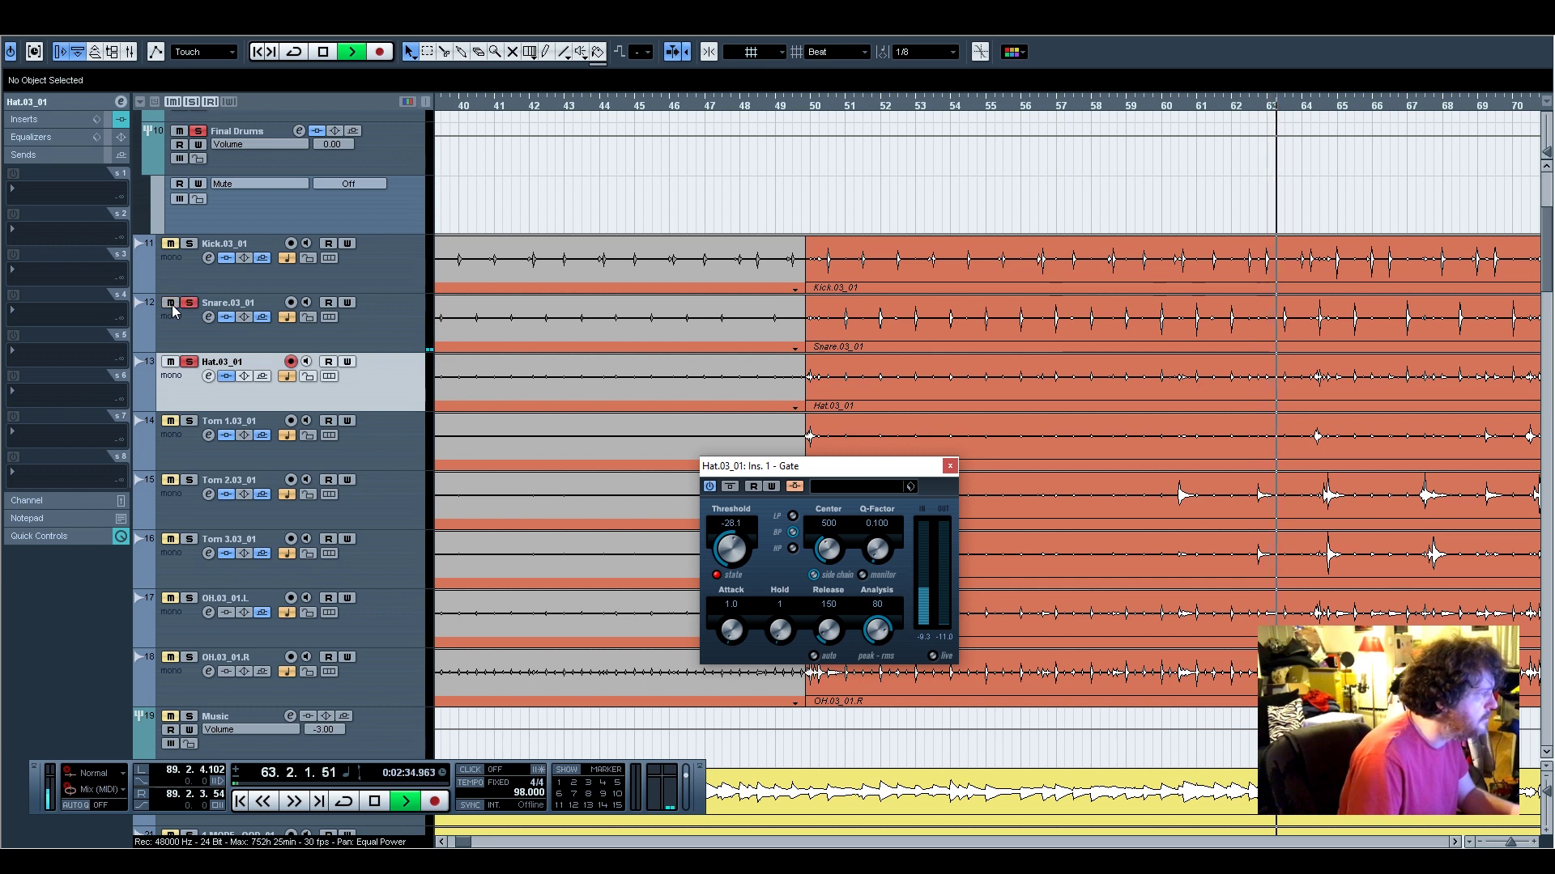
pyautogui.click(383, 322)
pyautogui.click(37, 502)
pyautogui.moveTo(93, 273); pyautogui.dragTo(94, 384)
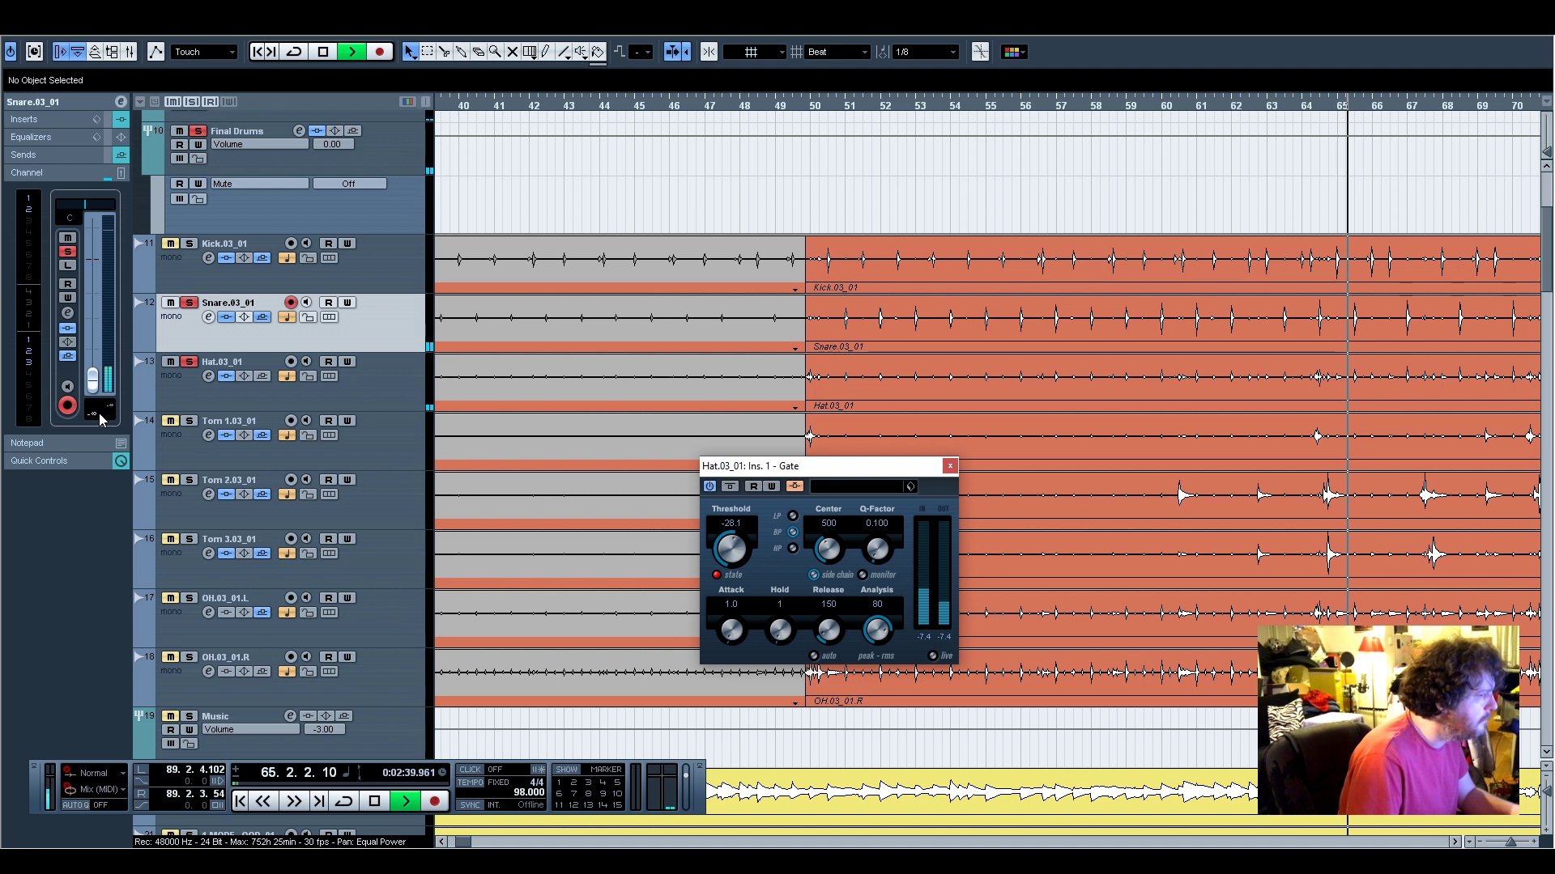
# Raise the hat Gate's threshold to -17.0, stop playback and return to about bar 50.2
pyautogui.moveTo(741, 567)
pyautogui.mouseDown()
pyautogui.moveTo(735, 597)
pyautogui.moveTo(736, 542)
pyautogui.mouseUp()
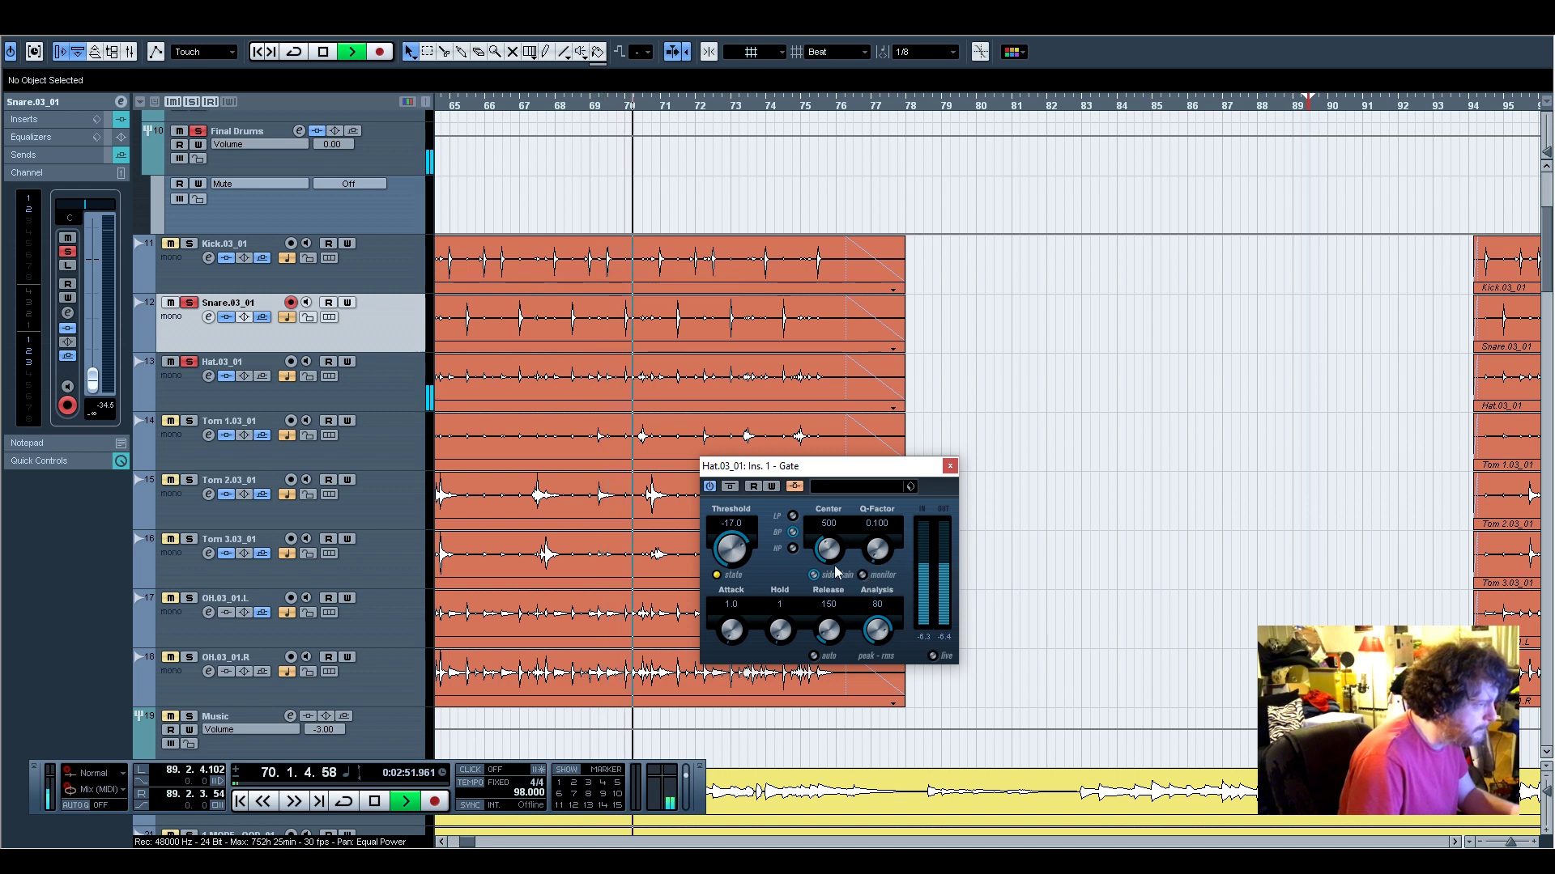
pyautogui.click(444, 842)
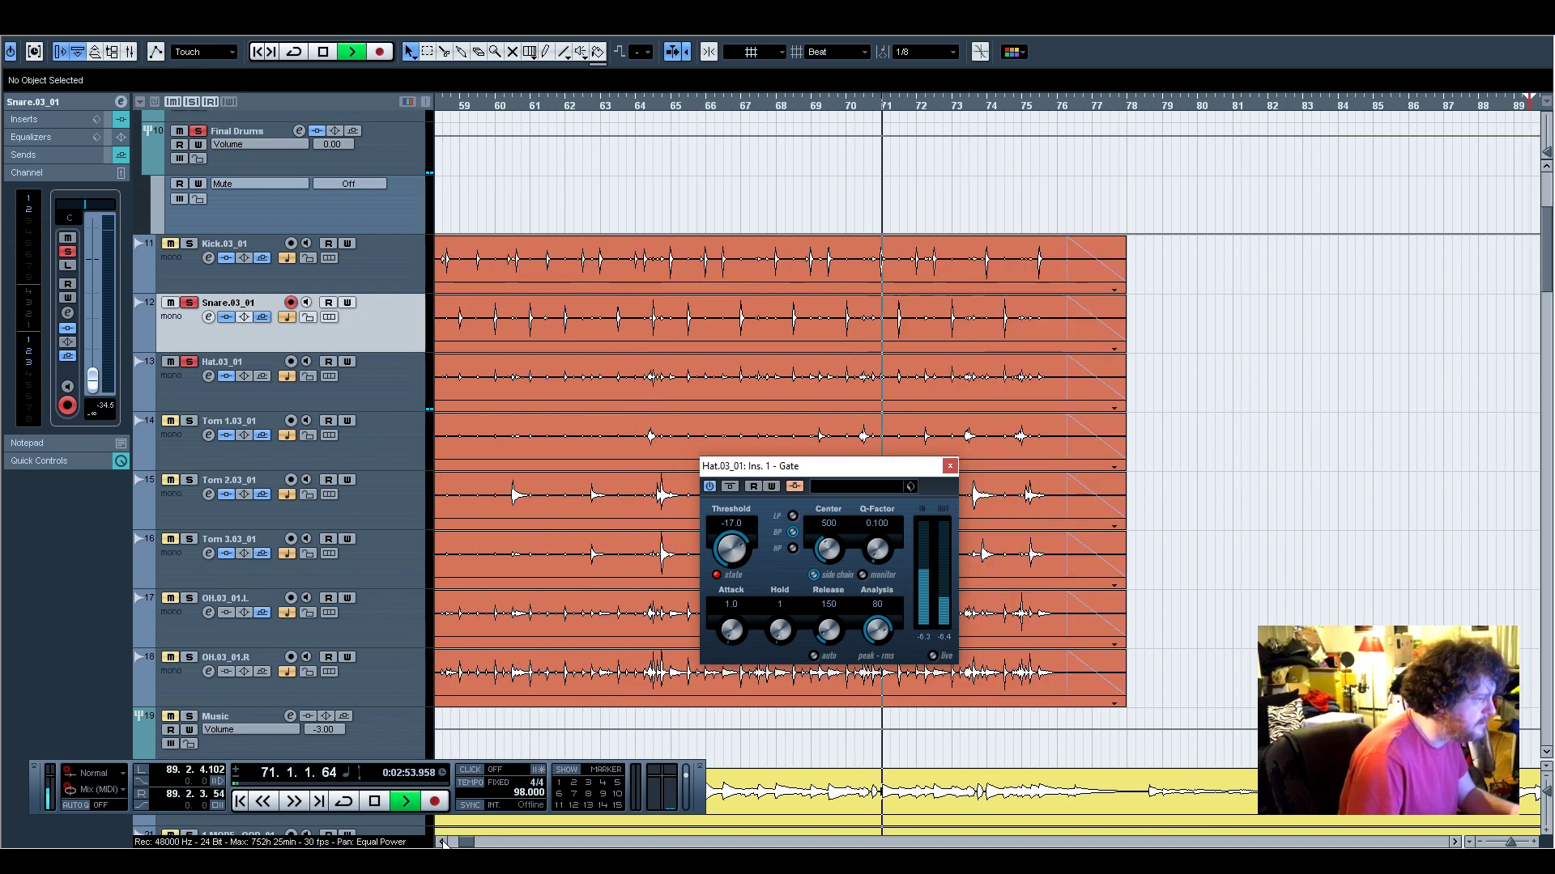
pyautogui.press('space')
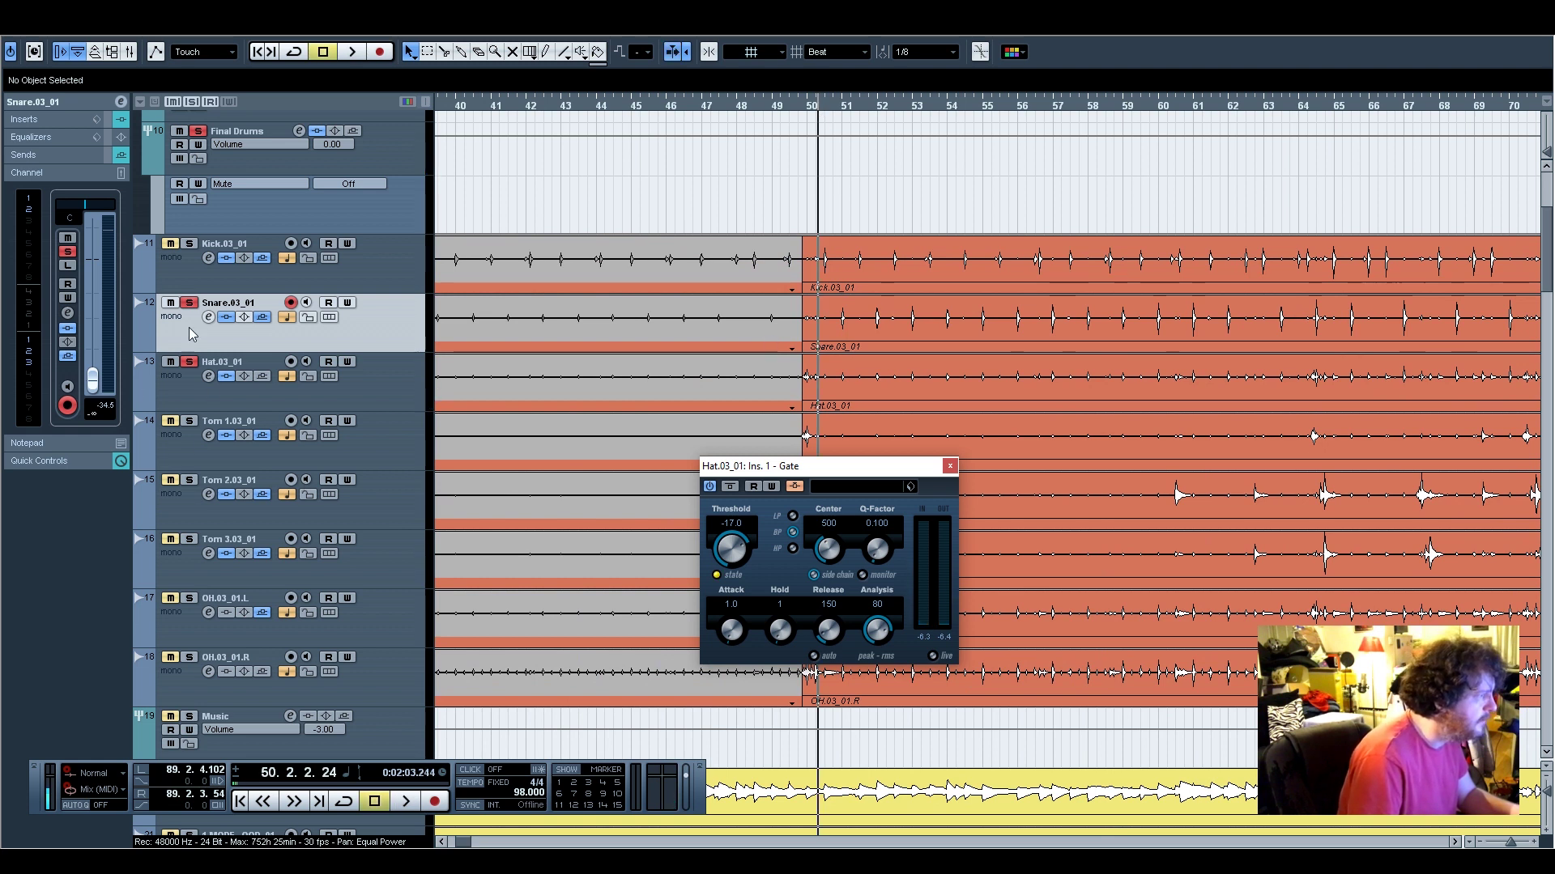
# Insert the Q10 Mono equalizer in the hat track's second insert slot and move its window clear of the Gate
pyautogui.click(385, 395)
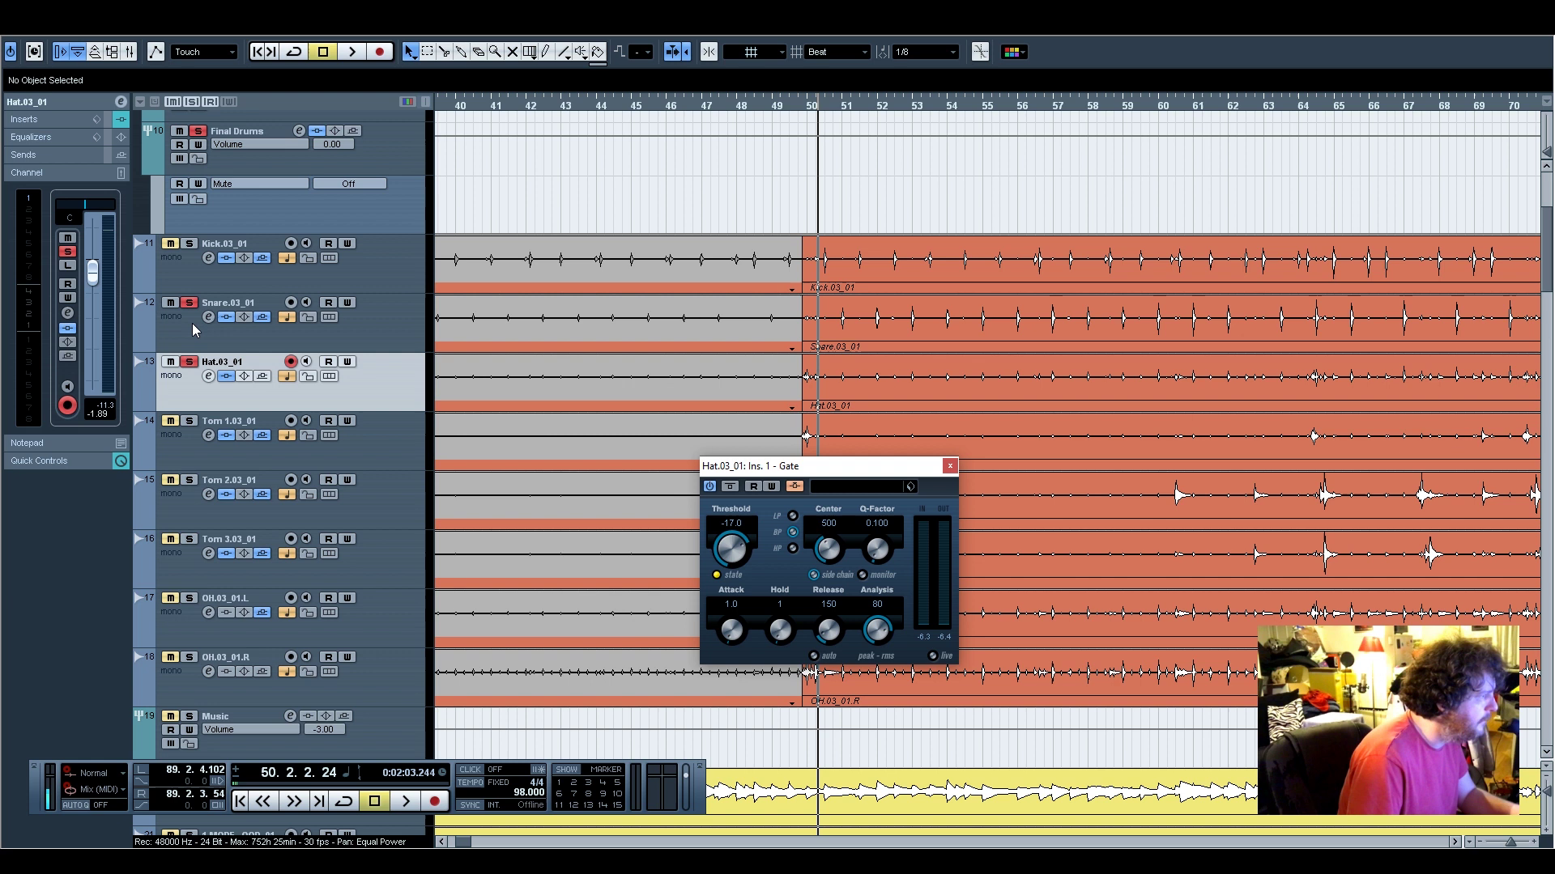
pyautogui.click(49, 119)
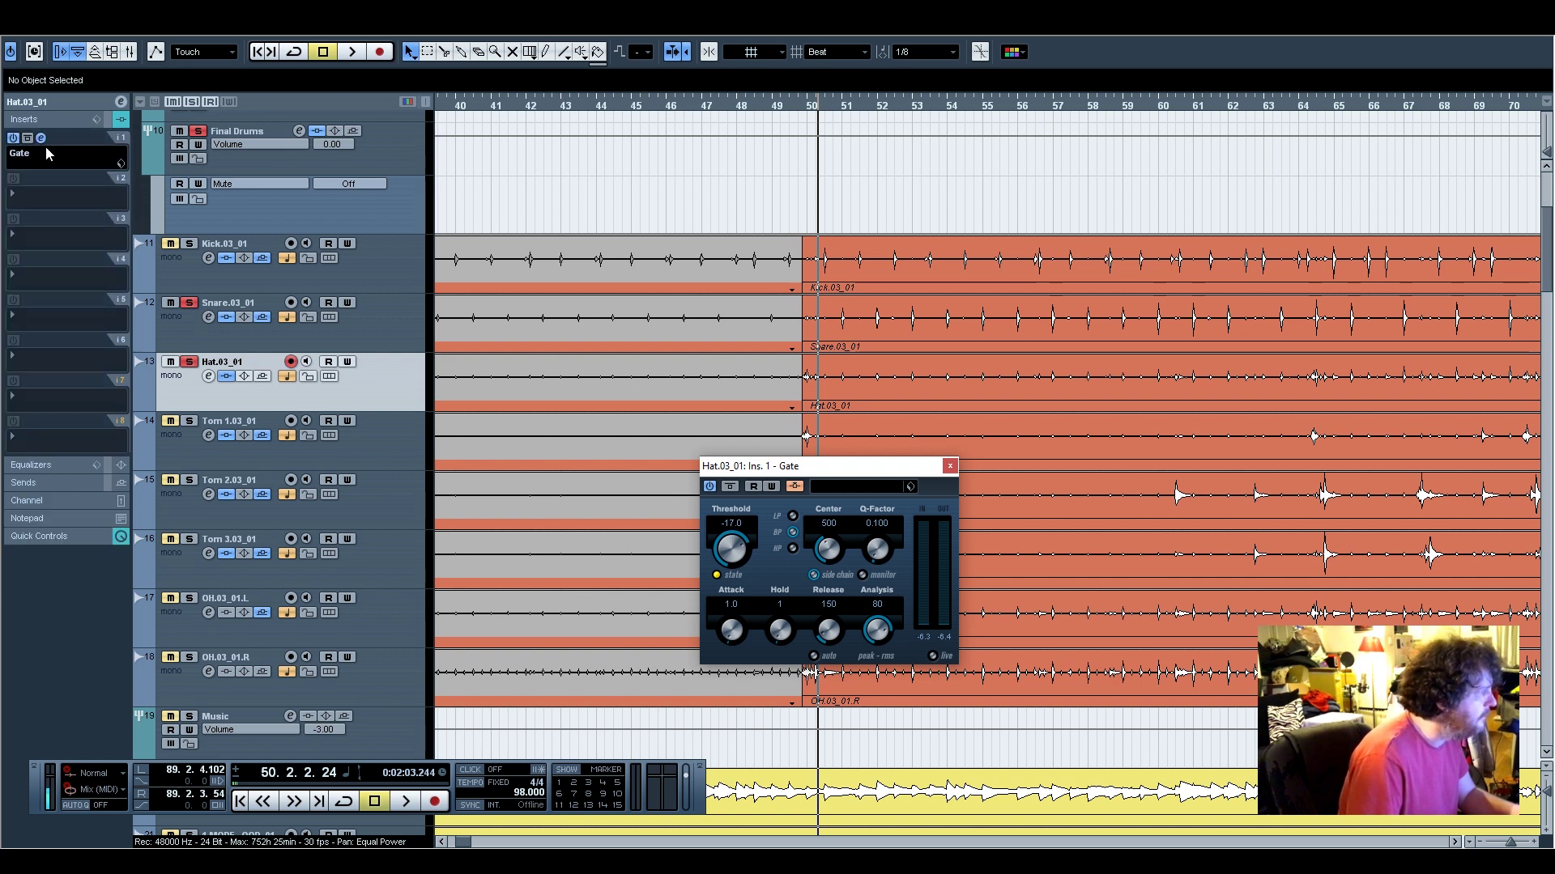
pyautogui.click(36, 198)
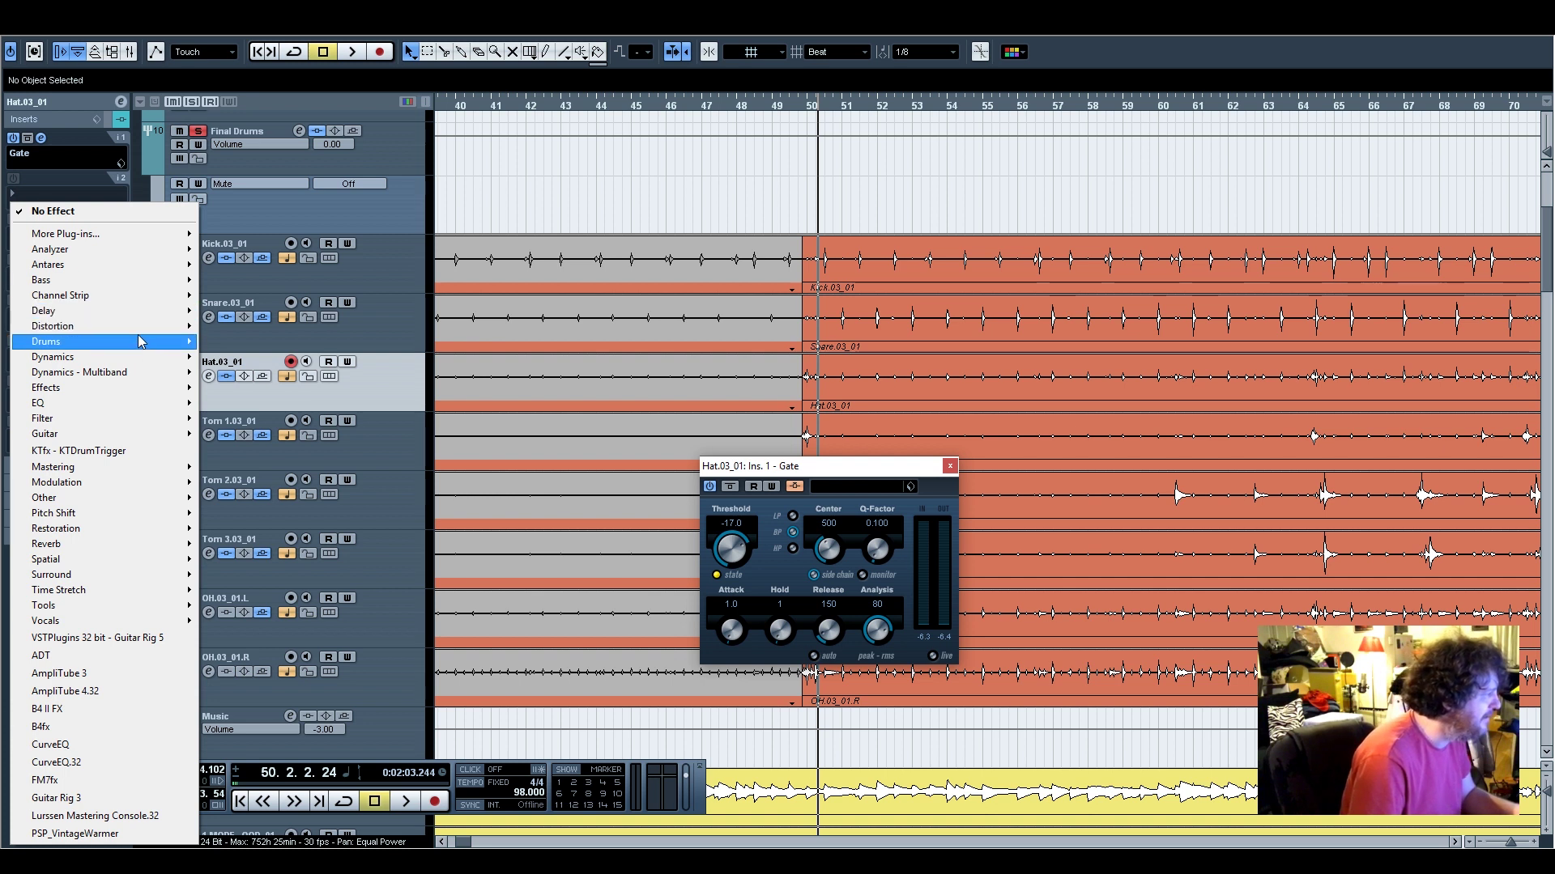
pyautogui.moveTo(110, 402)
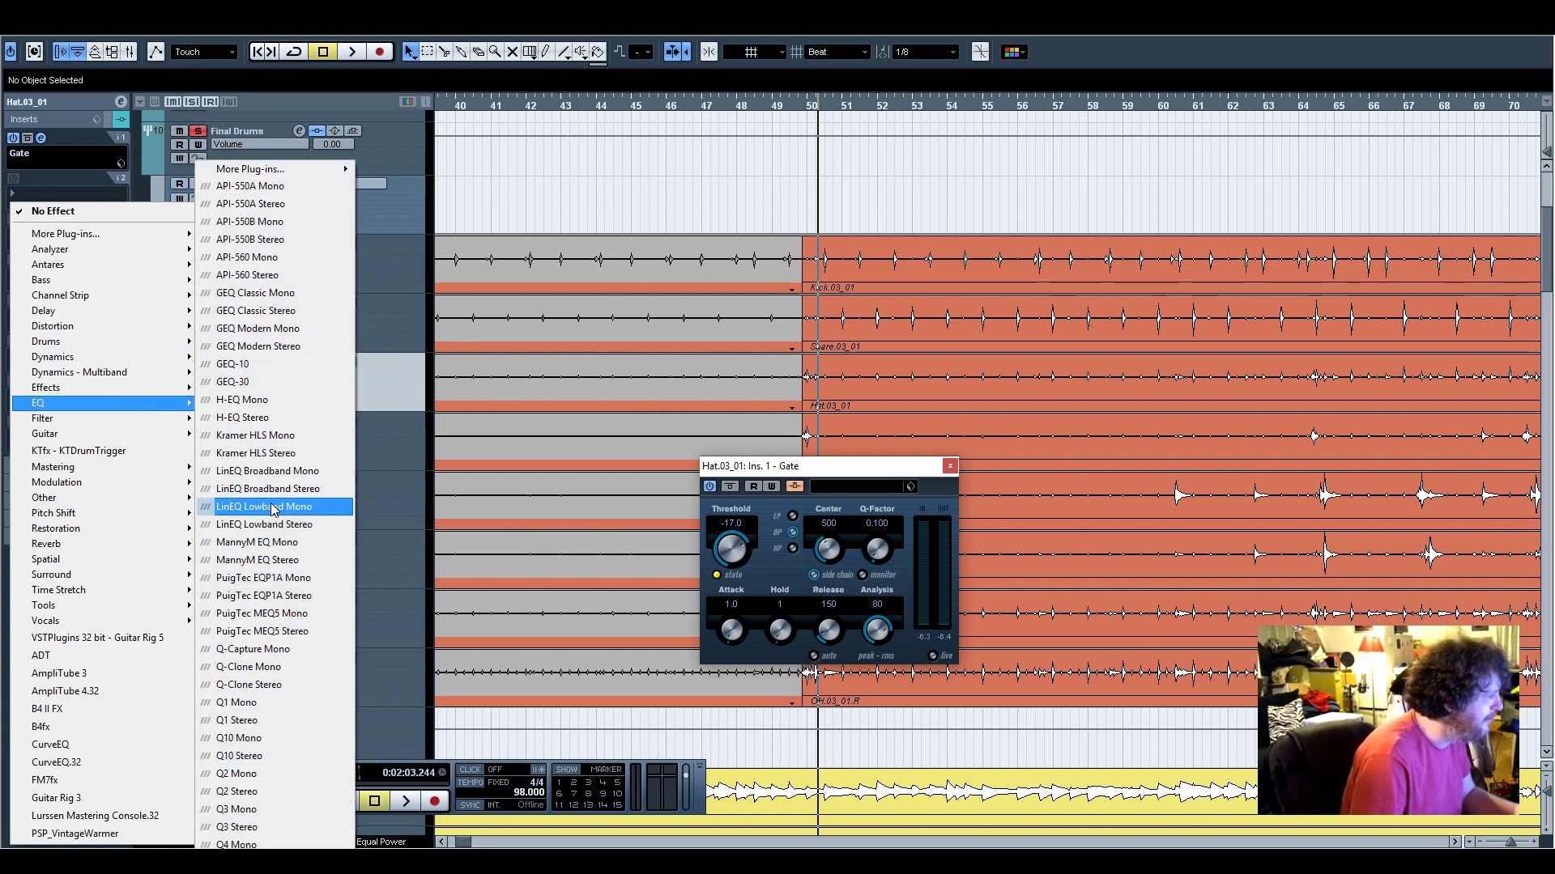
pyautogui.click(276, 739)
pyautogui.moveTo(795, 233); pyautogui.dragTo(423, 180)
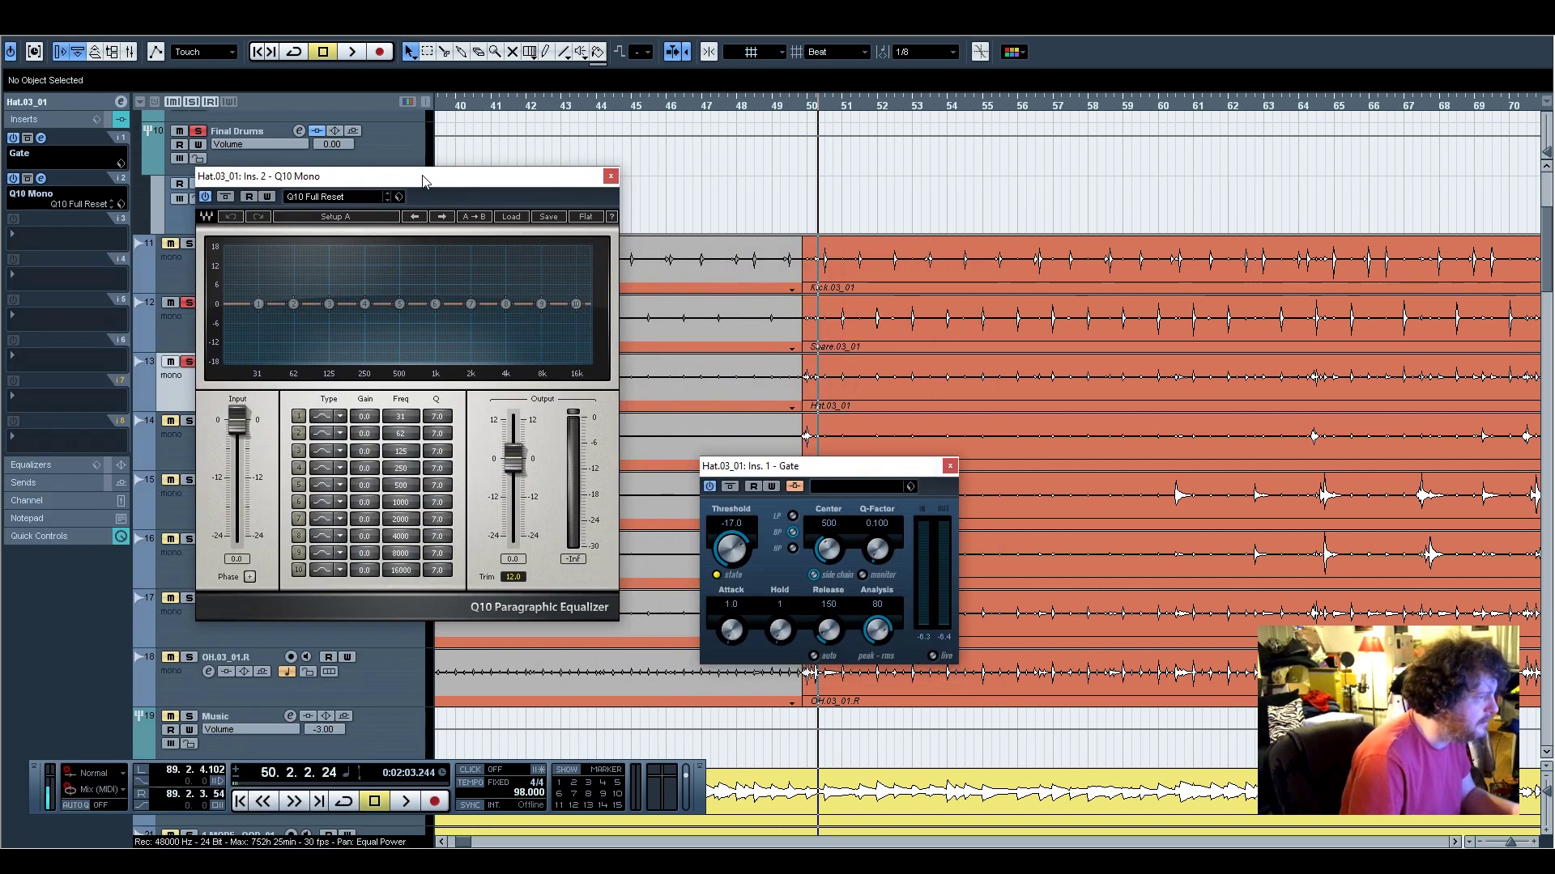
# Start playback and set the hat equalizer's band 1 to a high-pass shape at 51 Hz
pyautogui.click(334, 419)
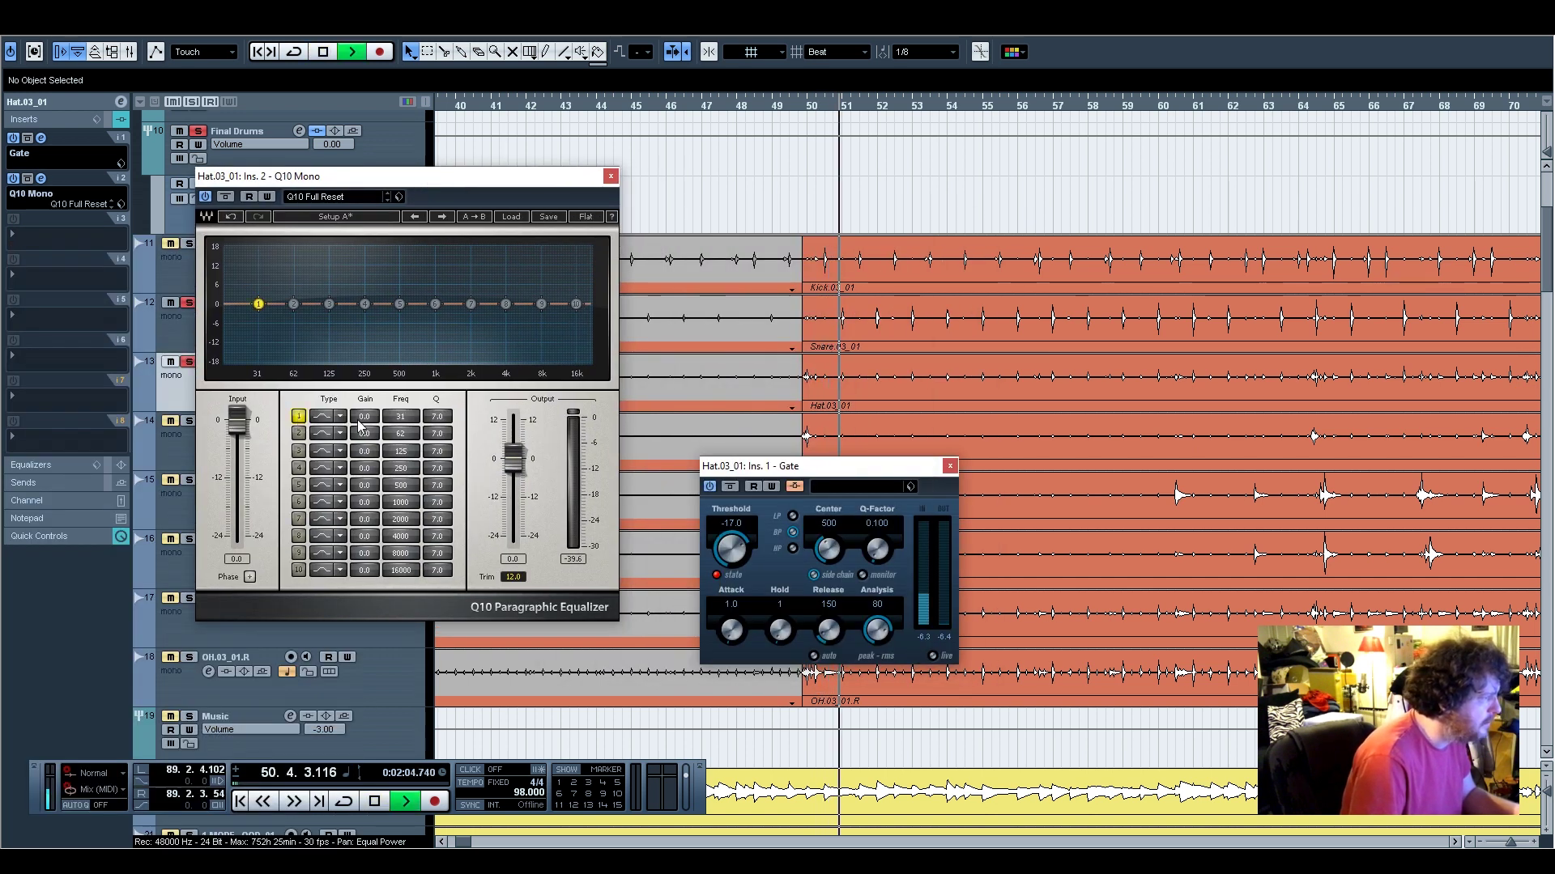
pyautogui.click(334, 419)
pyautogui.click(328, 428)
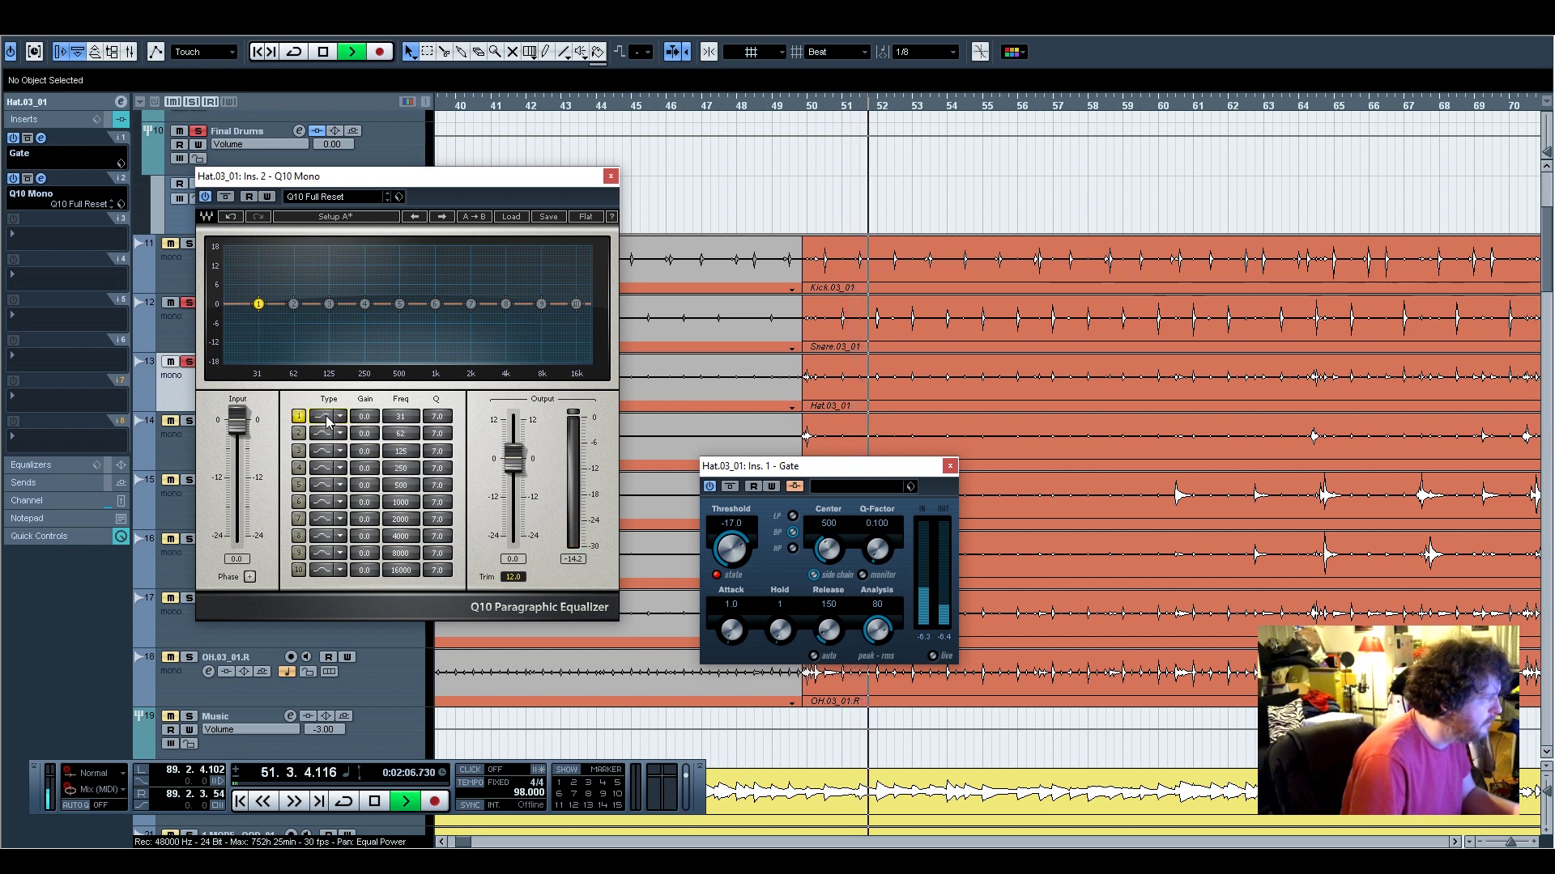
pyautogui.moveTo(258, 304); pyautogui.dragTo(284, 305)
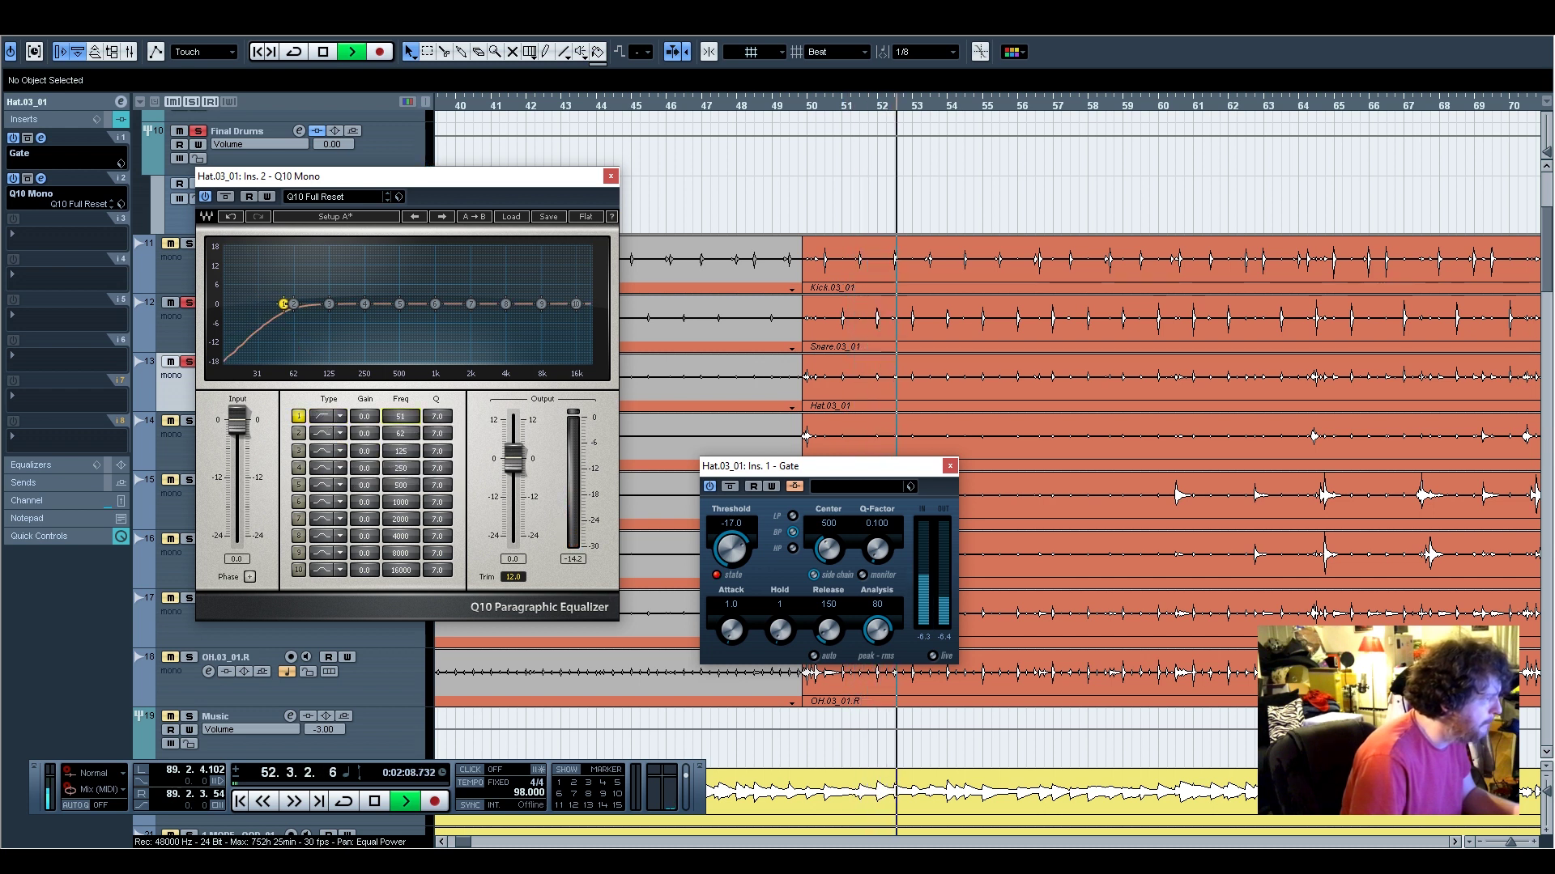
# Sweep band 4 with a boost, set it to a -4.1 dB cut at 162 Hz and close the equalizer
pyautogui.click(298, 468)
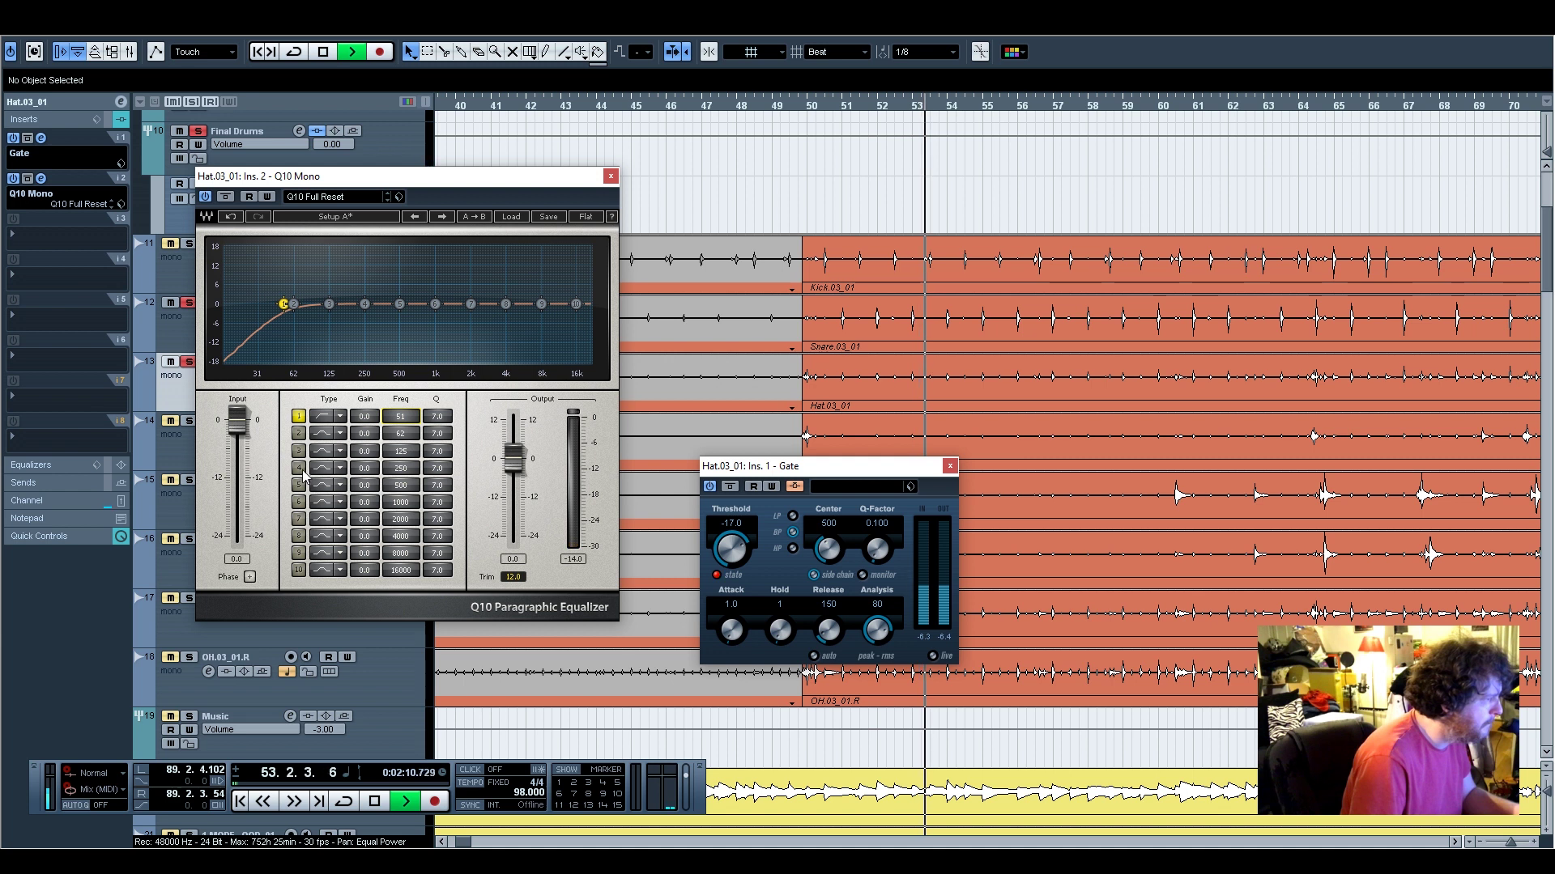
pyautogui.moveTo(366, 469); pyautogui.dragTo(365, 402)
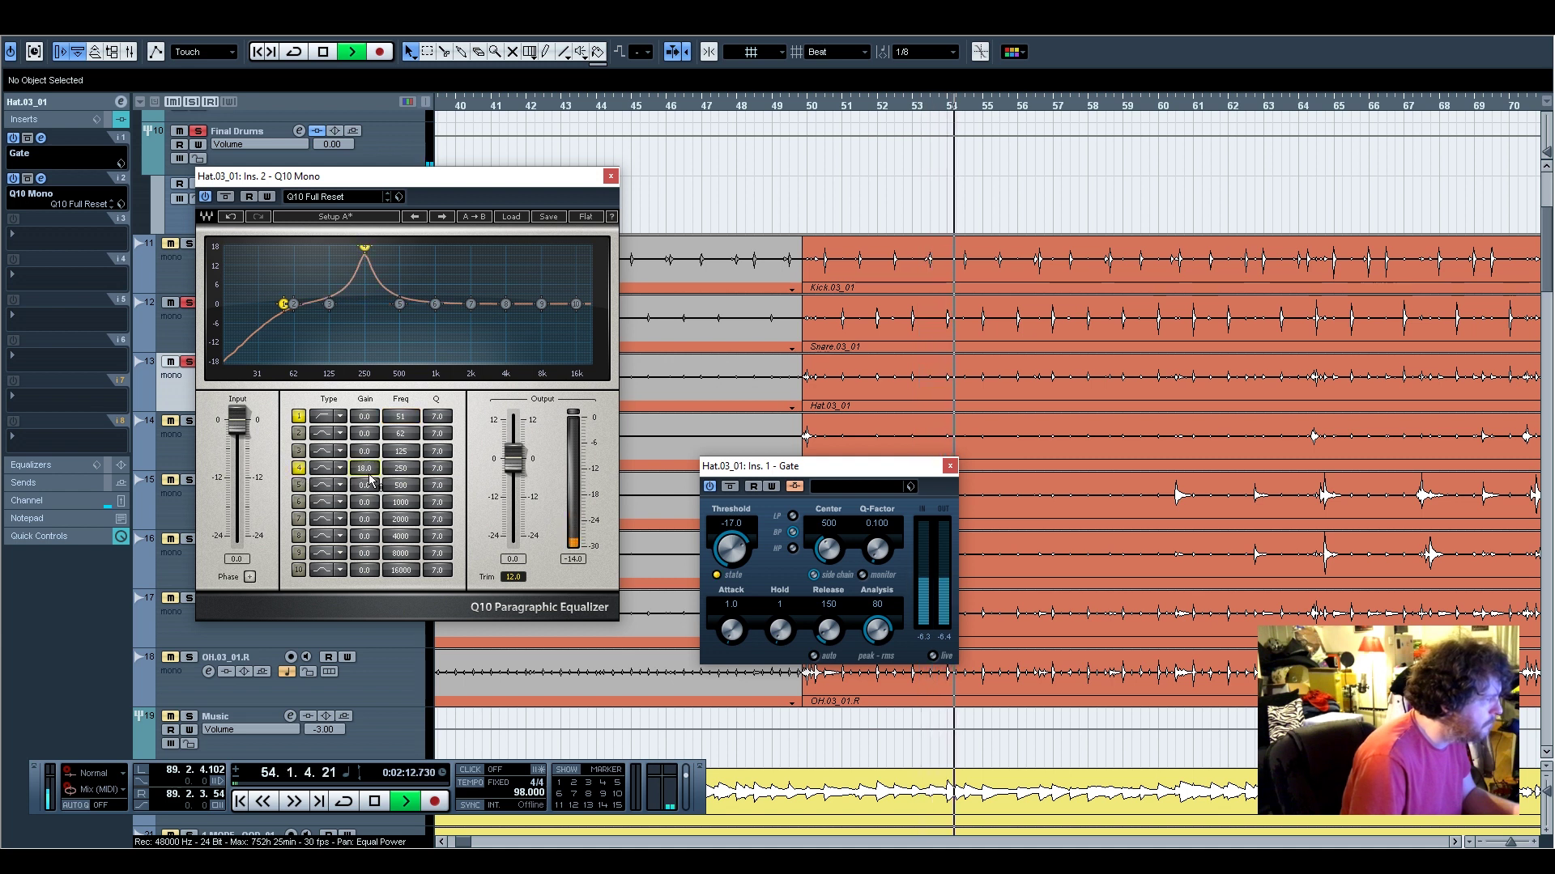
pyautogui.moveTo(403, 472); pyautogui.dragTo(364, 546)
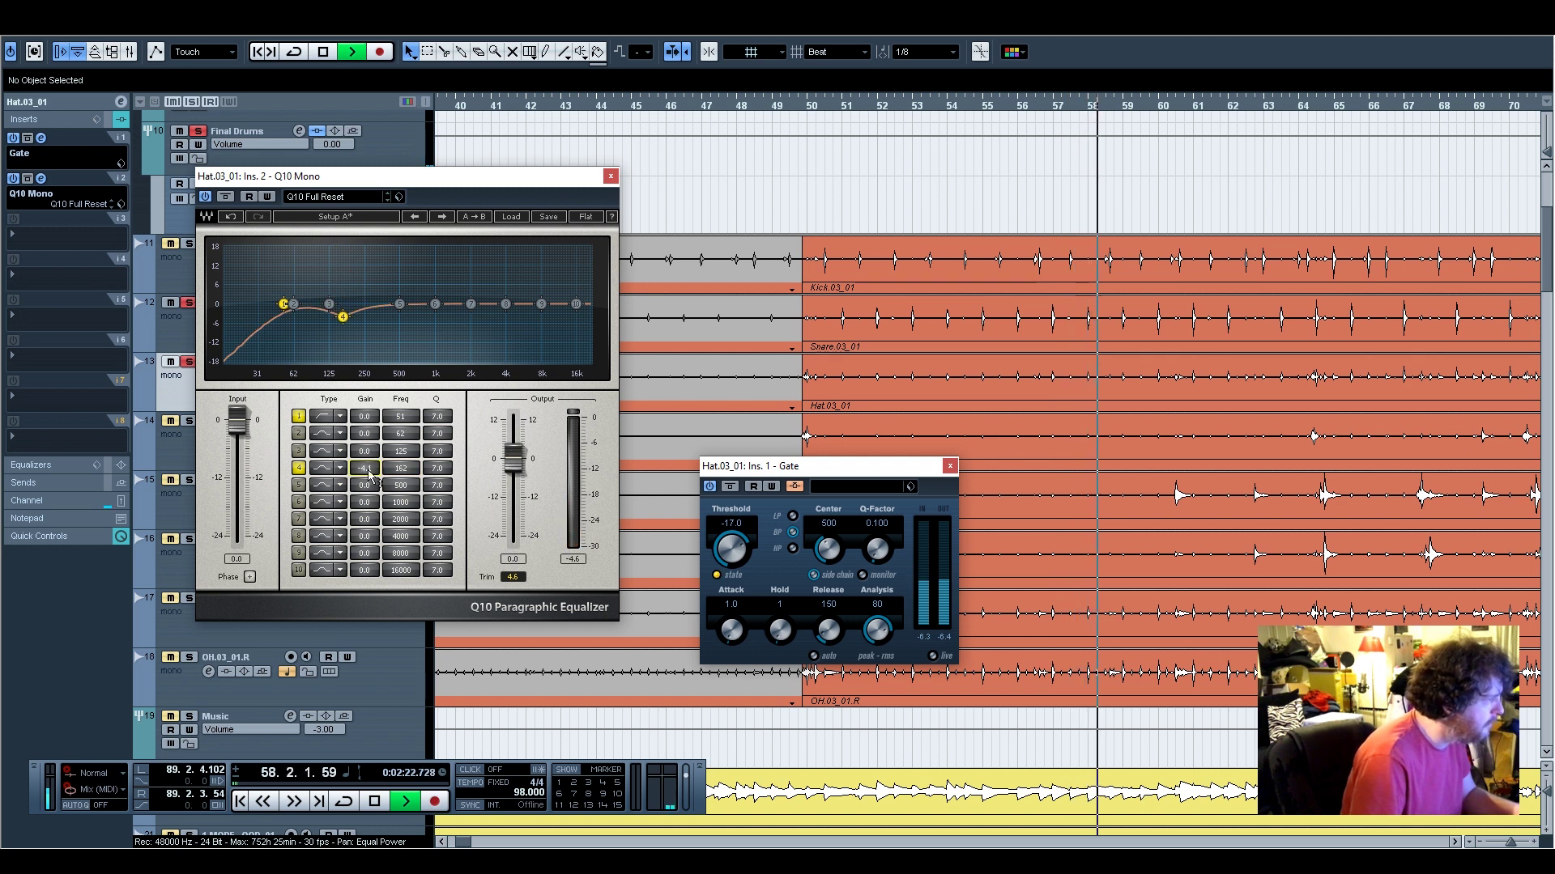
pyautogui.click(611, 175)
# Insert the SSLComp Mono compressor in the hat track's third insert slot and move its window aside
pyautogui.click(30, 231)
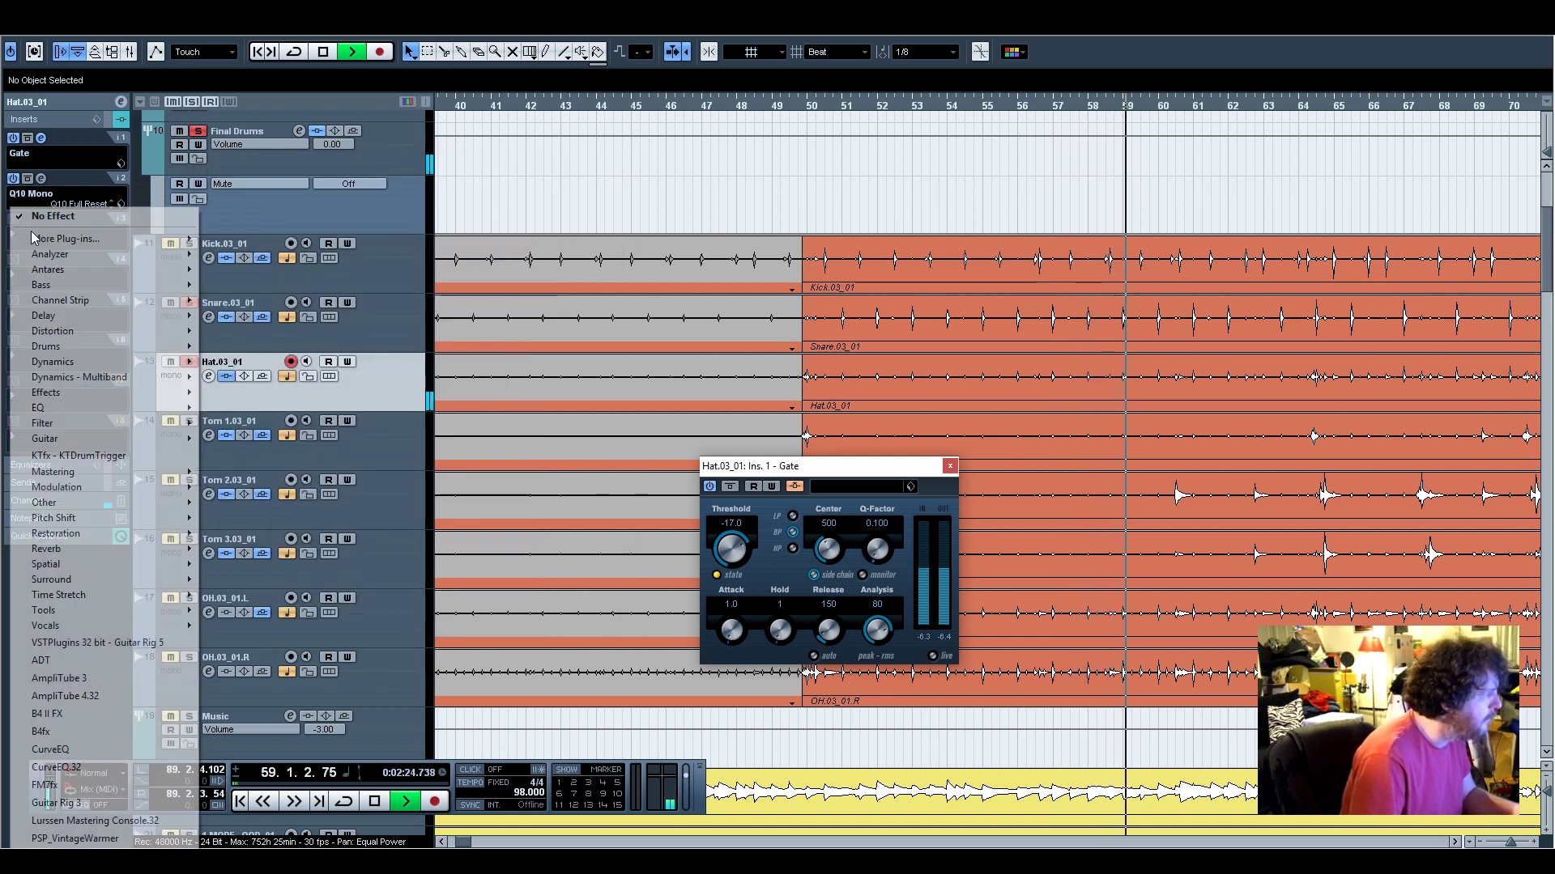
pyautogui.moveTo(181, 363)
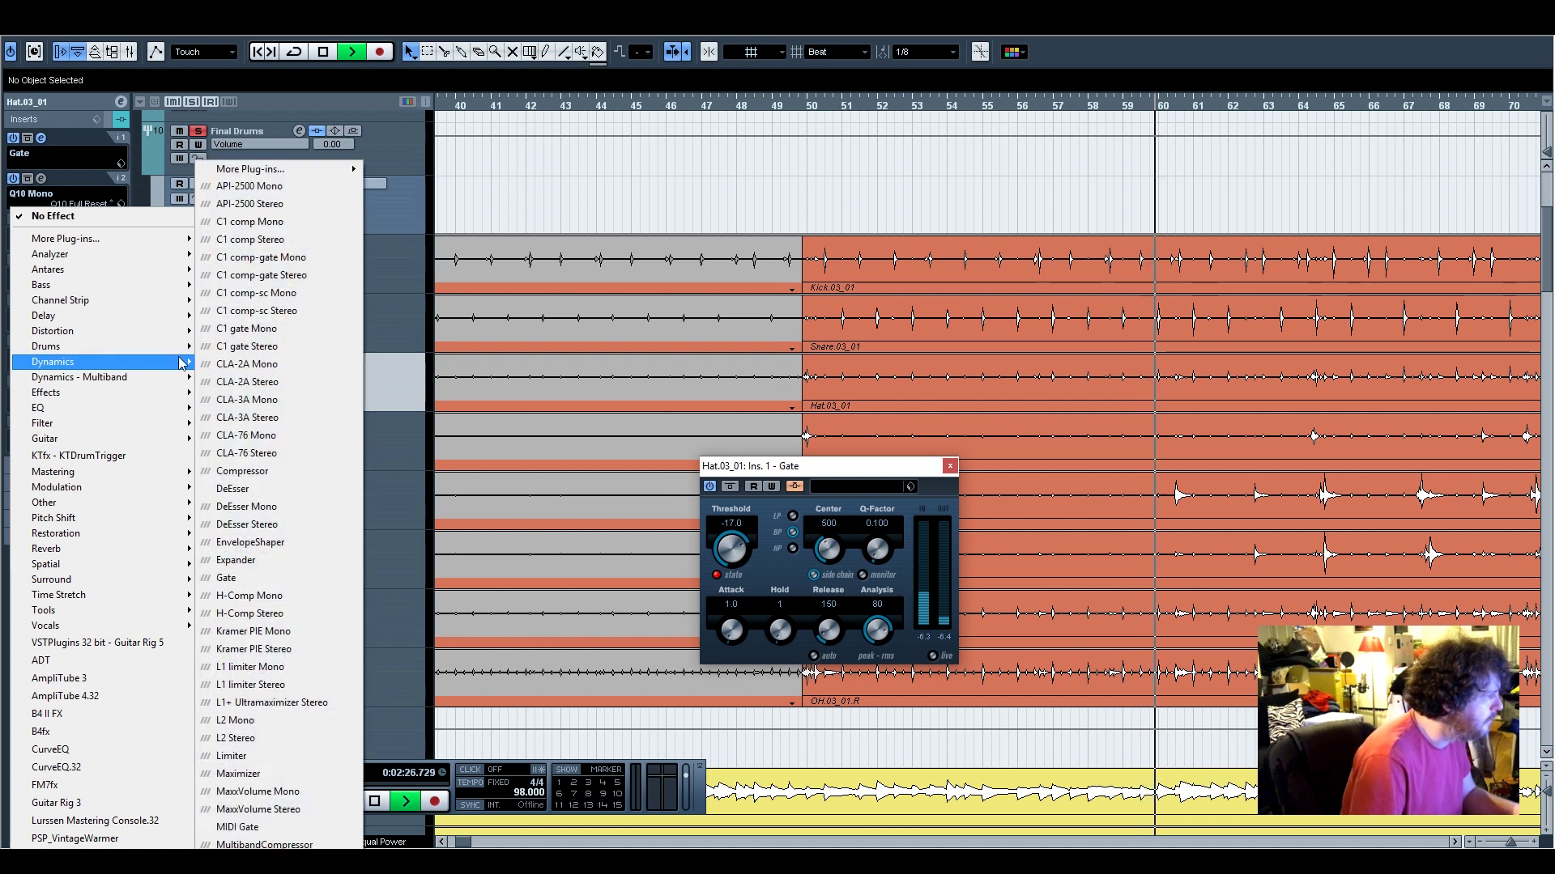
pyautogui.moveTo(275, 168)
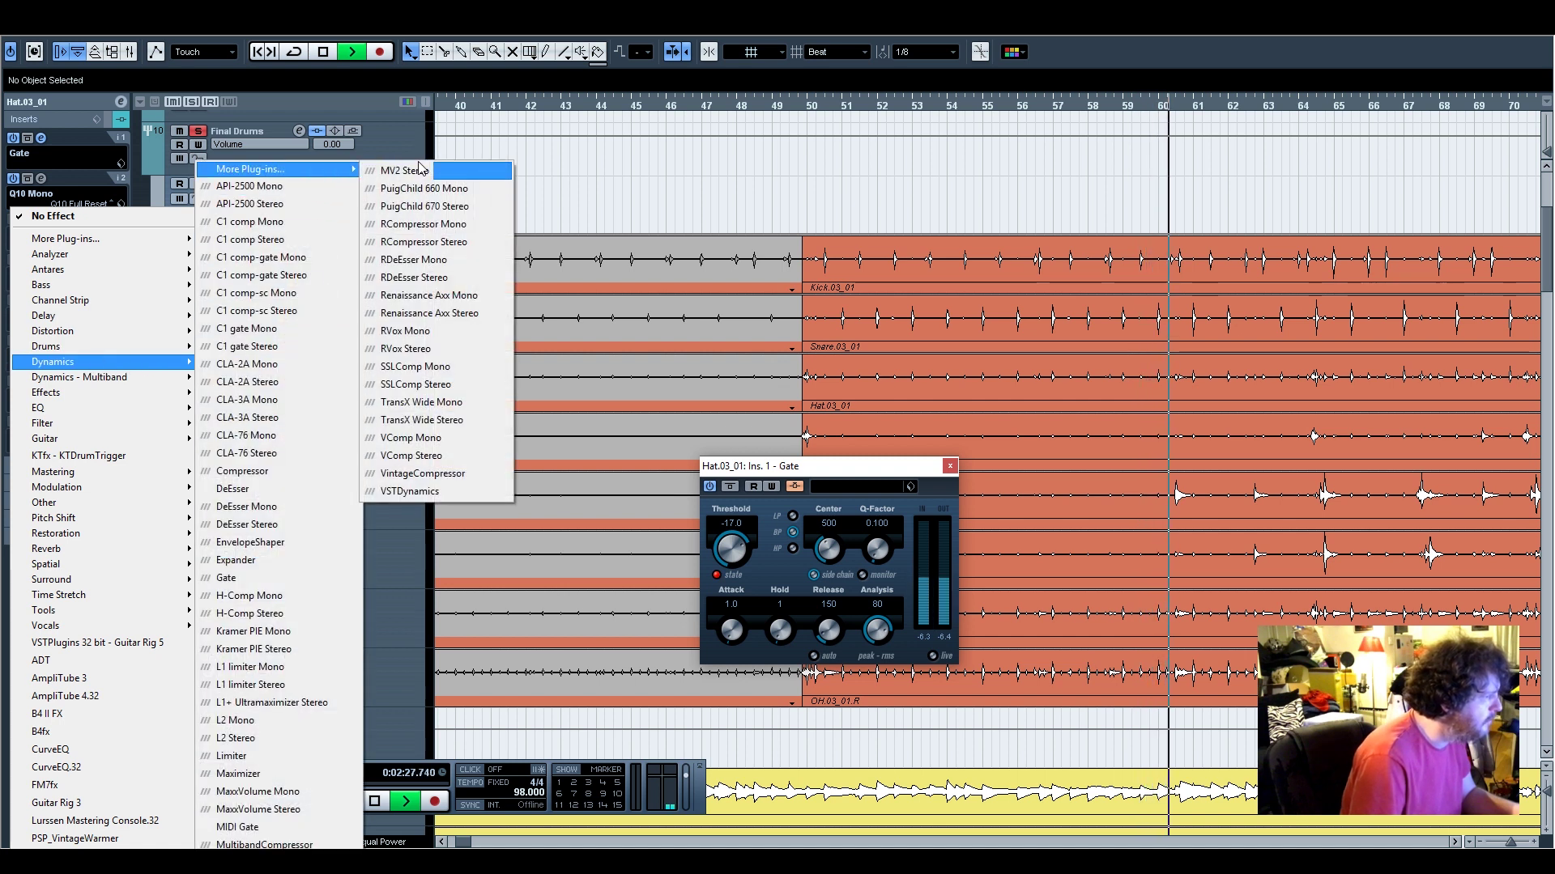
pyautogui.click(463, 372)
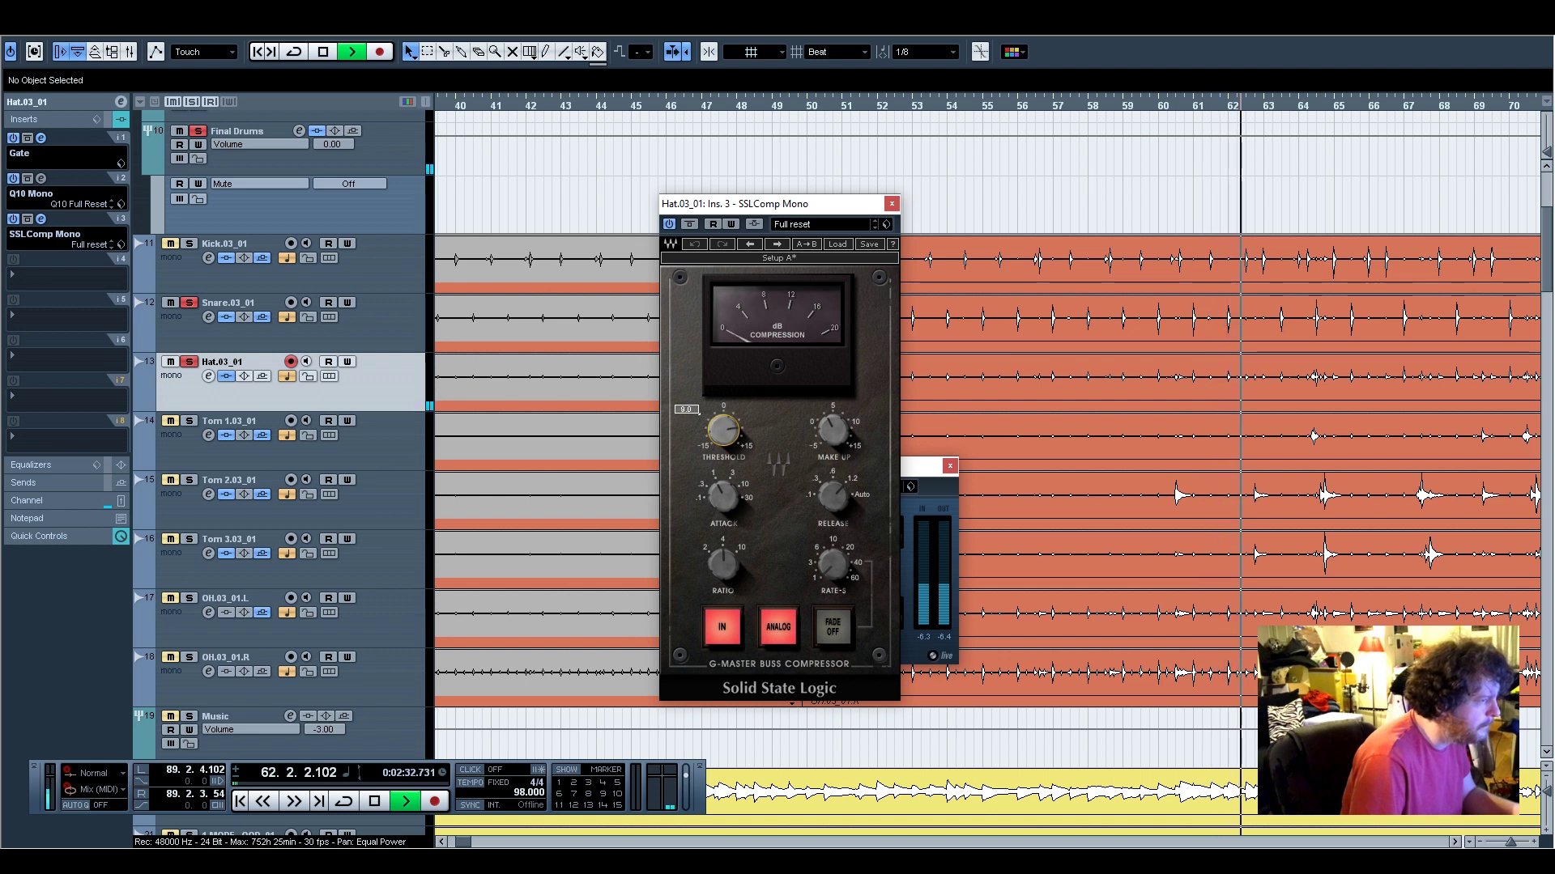
pyautogui.moveTo(762, 205); pyautogui.dragTo(538, 170)
# Replay from about bar 49.3, raise the hat Q10's output to 7.5 and close the equalizer and compressor
pyautogui.press('space')
pyautogui.click(797, 108)
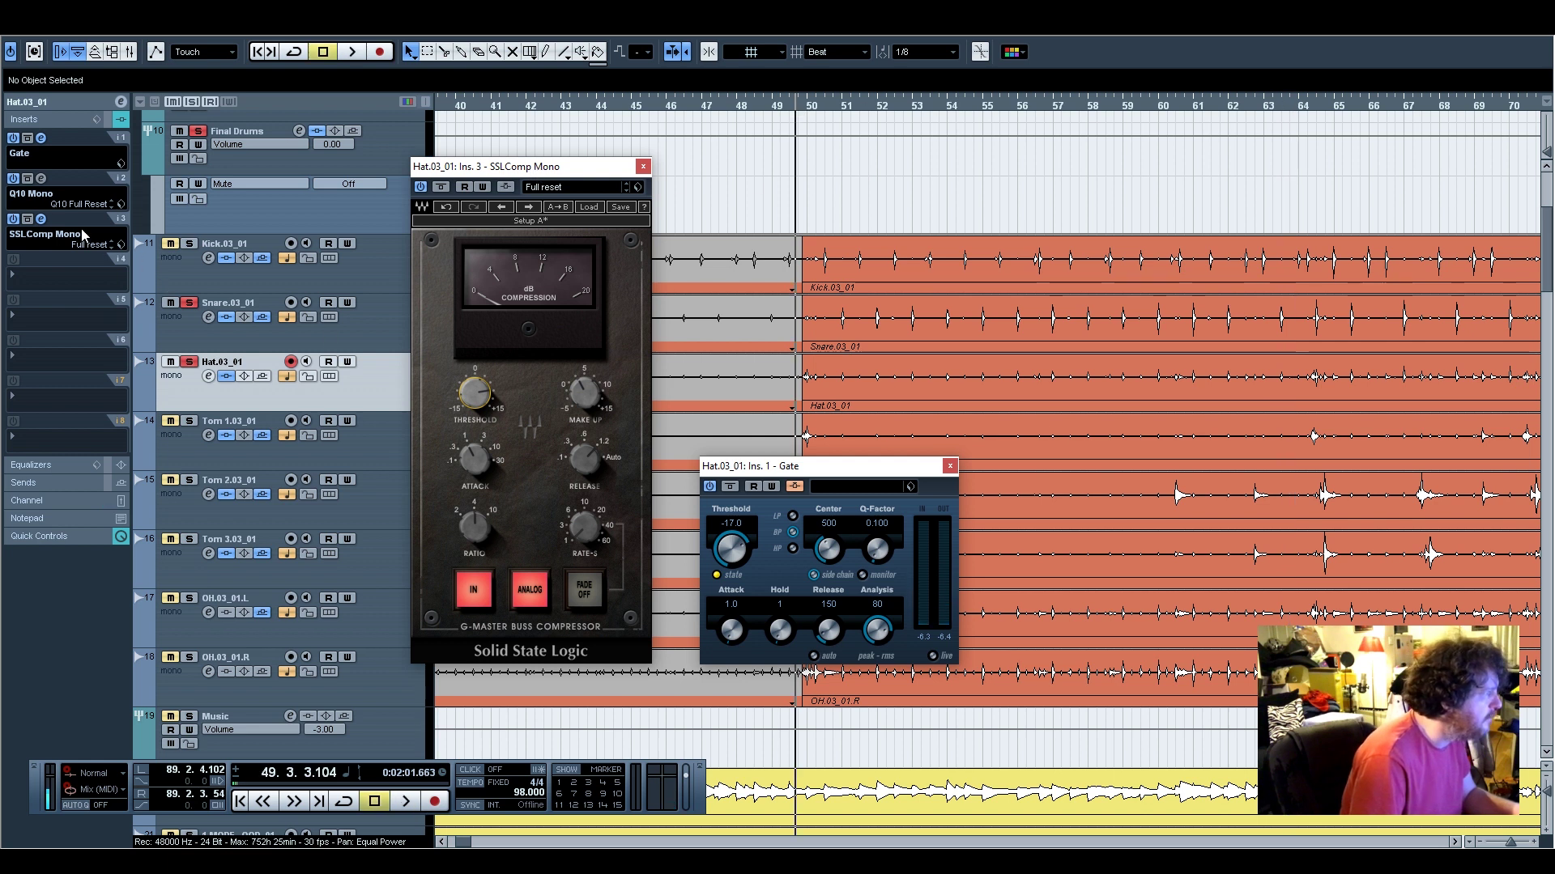
pyautogui.click(41, 179)
pyautogui.moveTo(448, 181); pyautogui.dragTo(1047, 152)
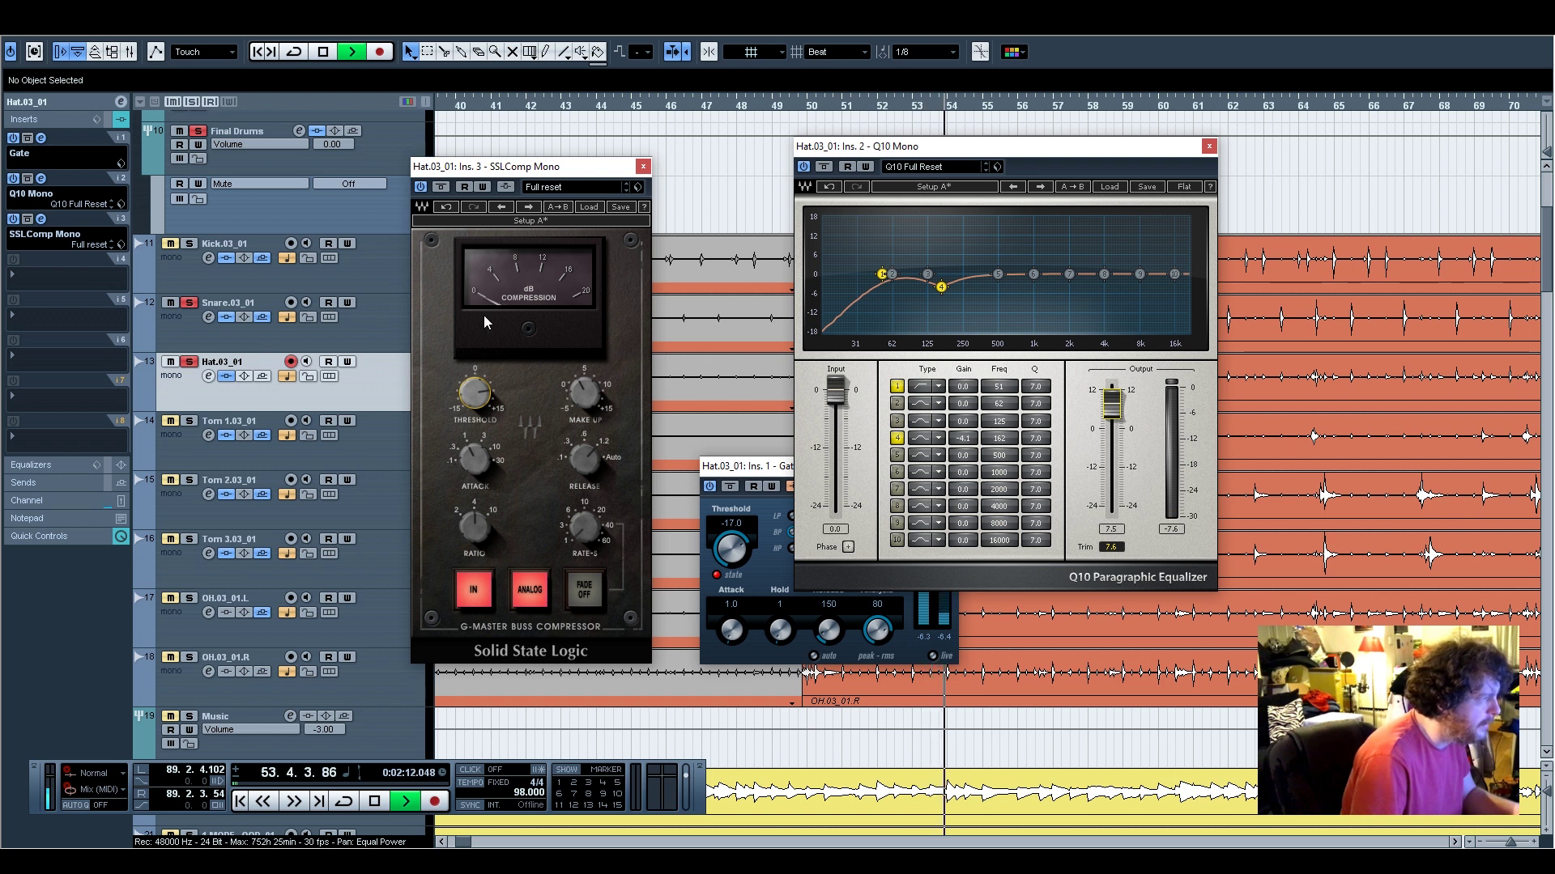
pyautogui.click(1209, 148)
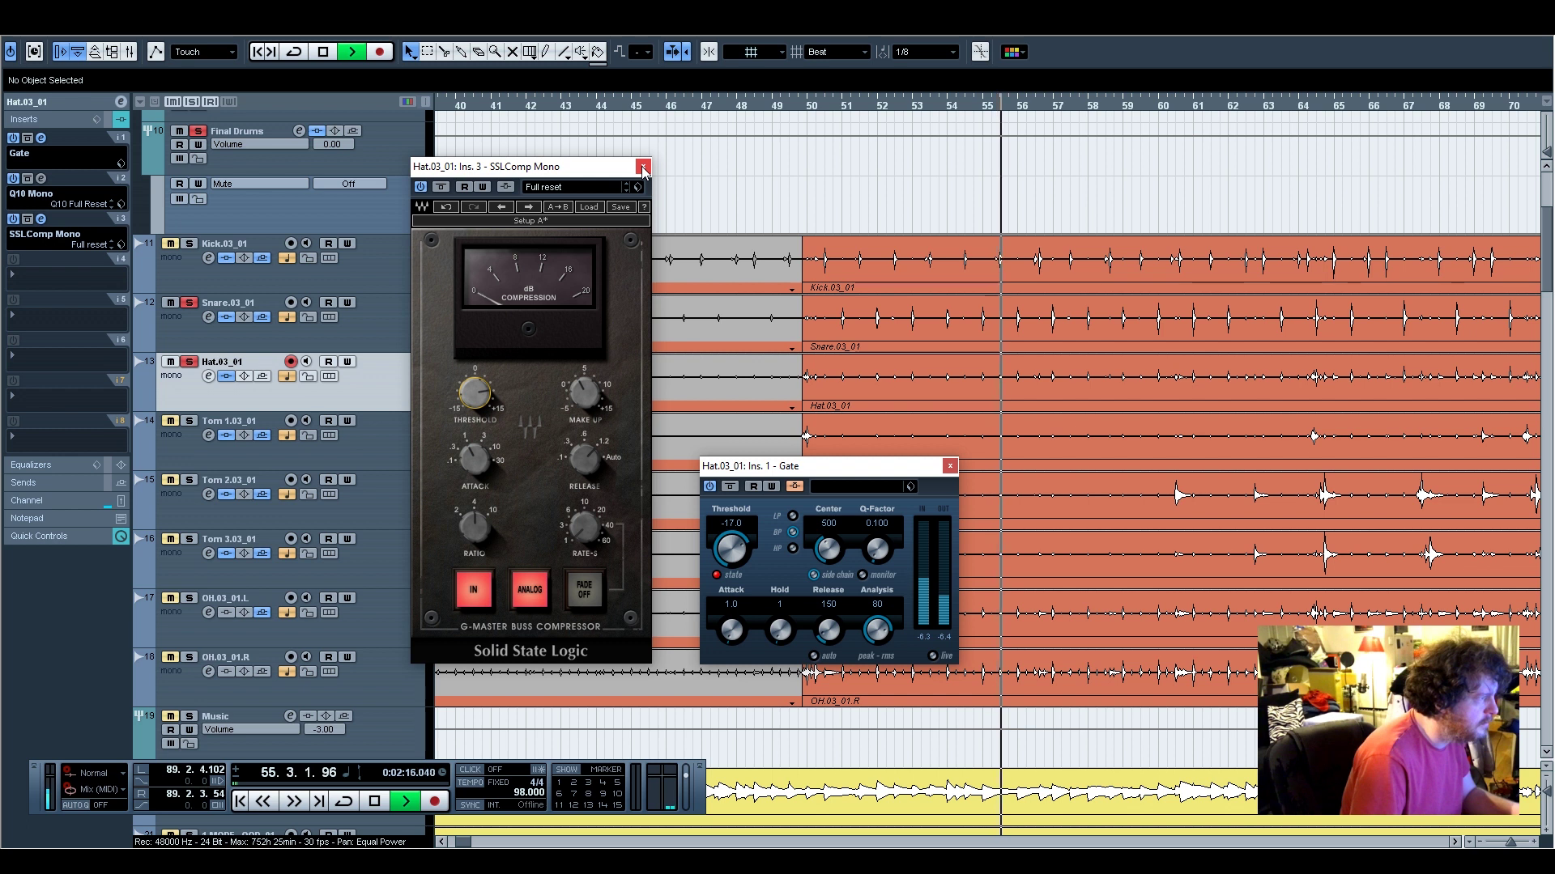
pyautogui.click(643, 167)
# Return the snare's channel fader to 0.00 and raise the hat's fader to -0.34
pyautogui.click(367, 329)
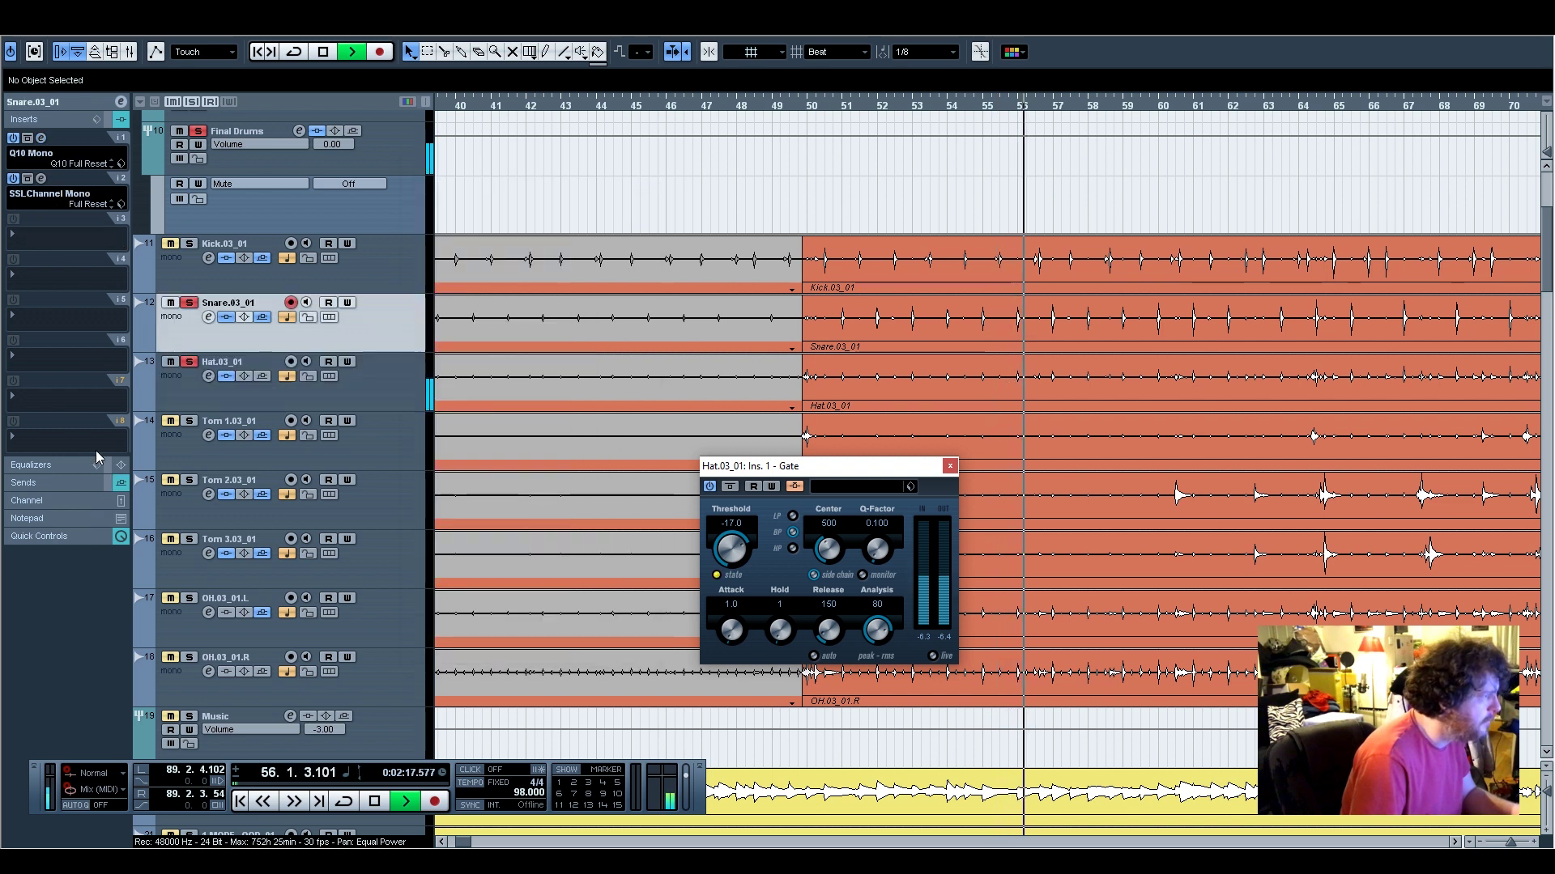
pyautogui.click(55, 507)
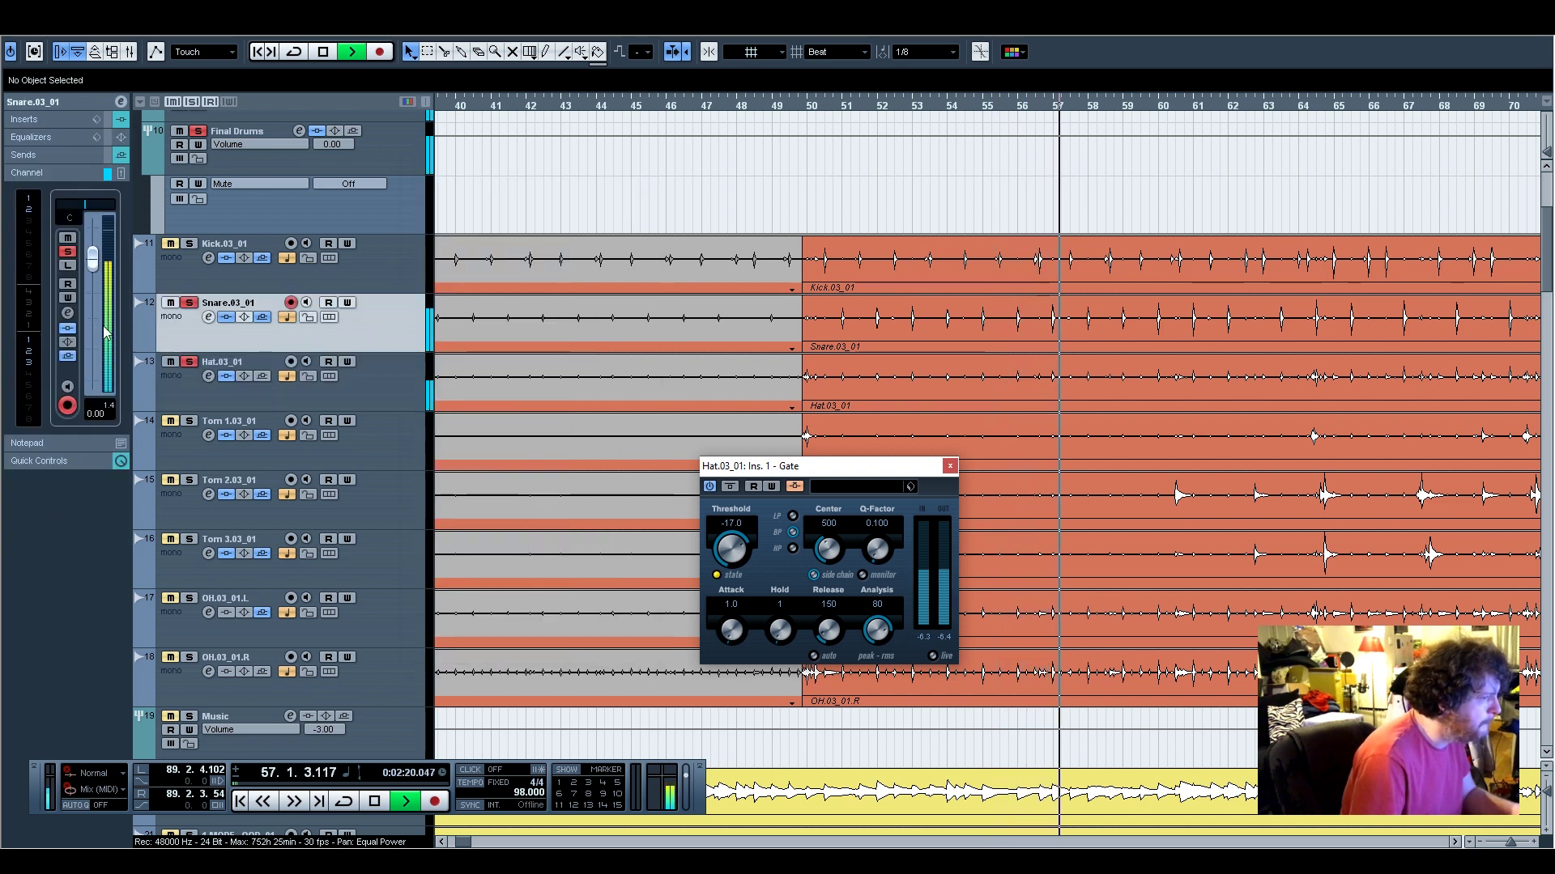
pyautogui.click(366, 390)
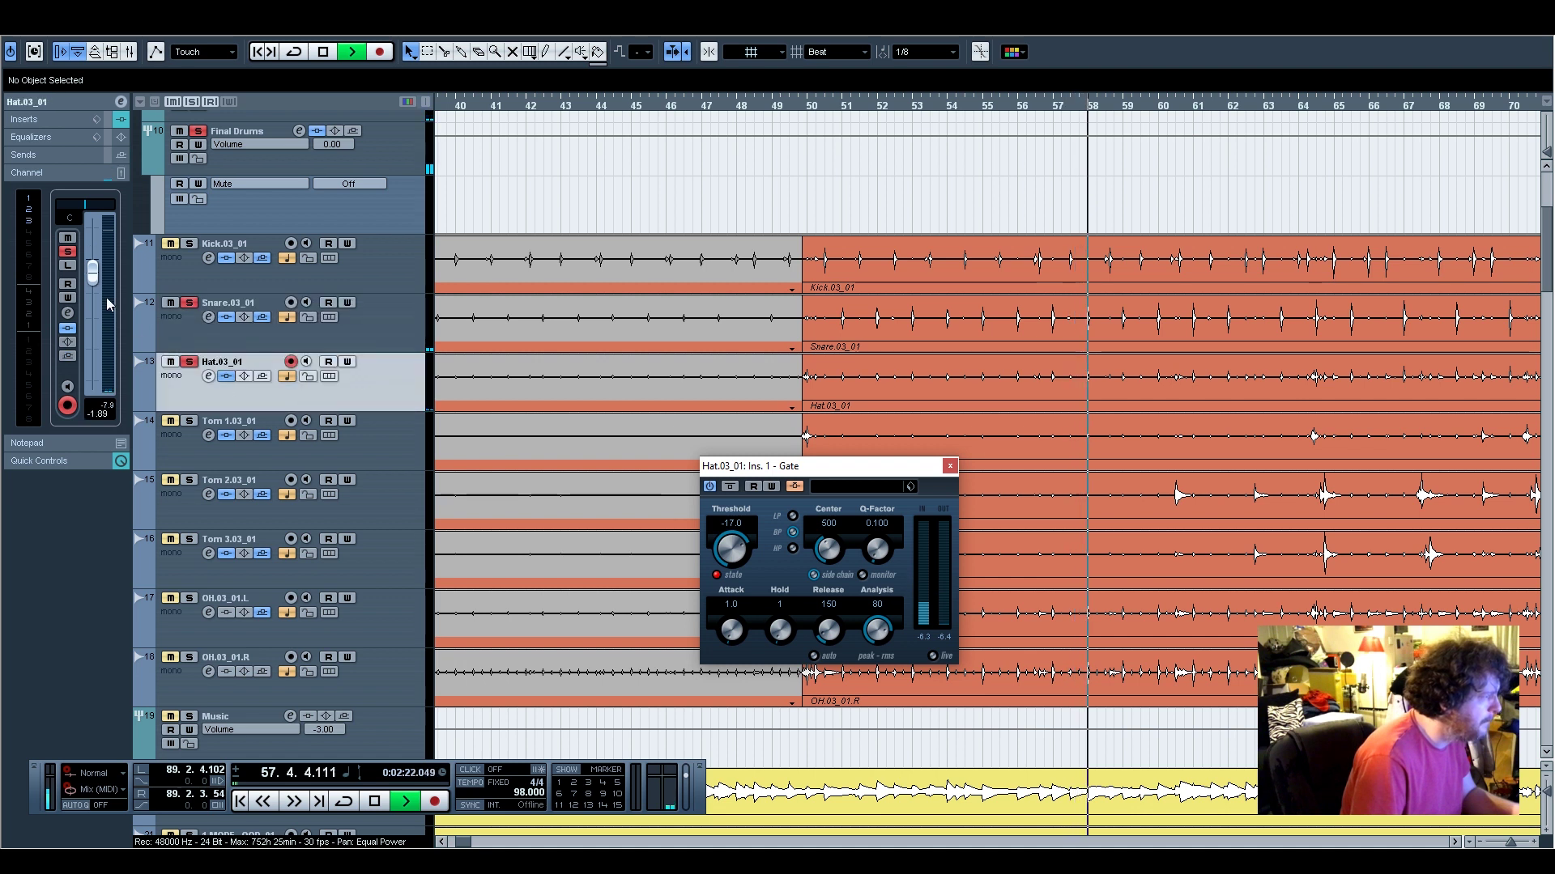
pyautogui.moveTo(93, 283); pyautogui.dragTo(93, 270)
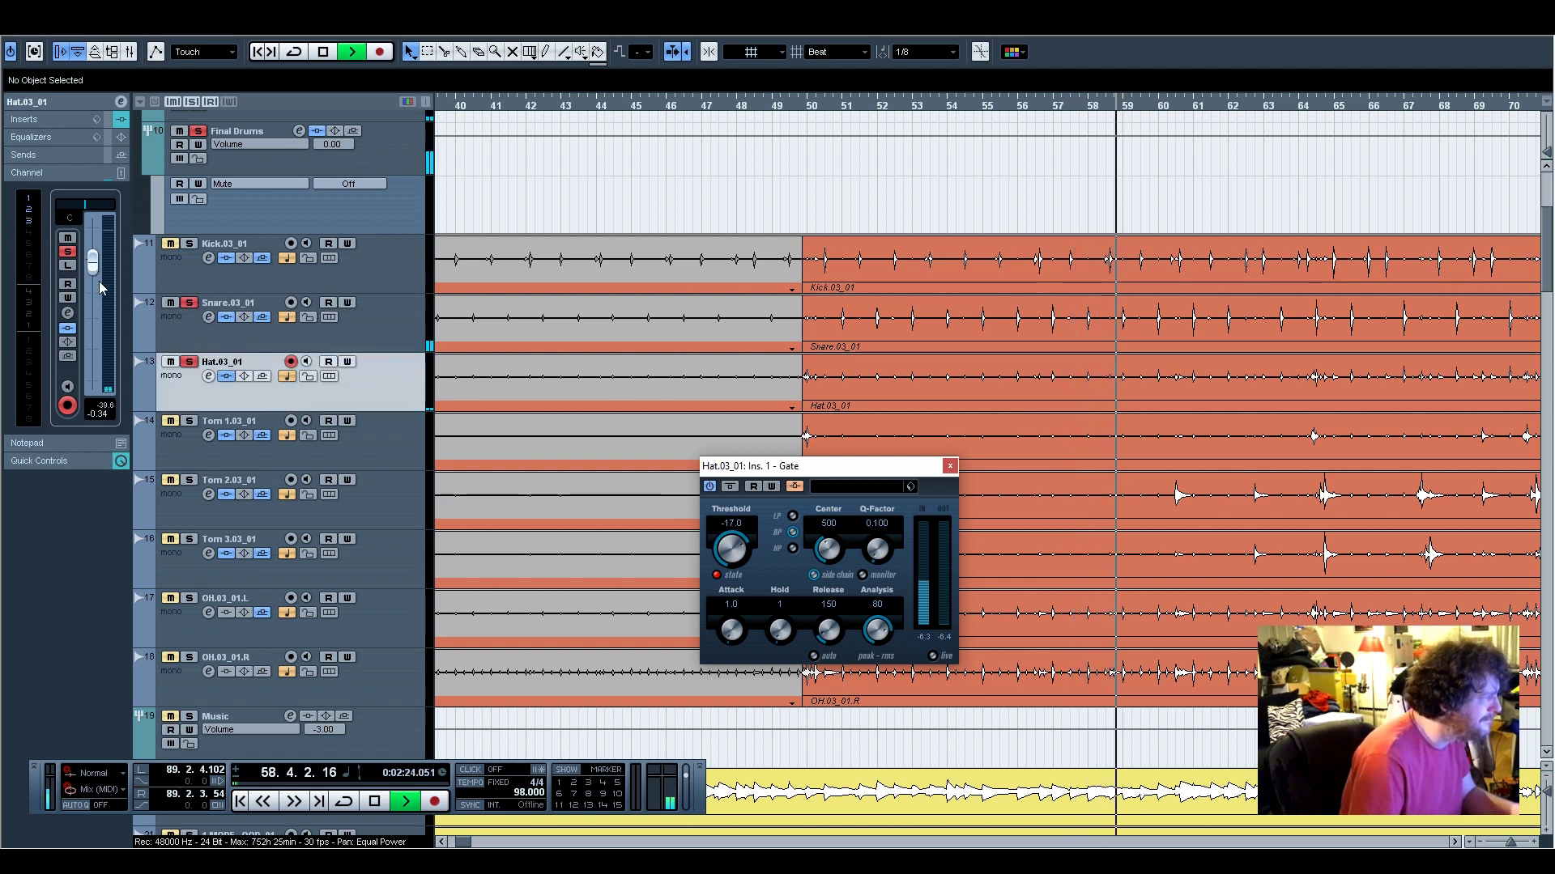
# Compare the drums with and without the hat, and raise the hat's fader to 1.56
pyautogui.click(68, 248)
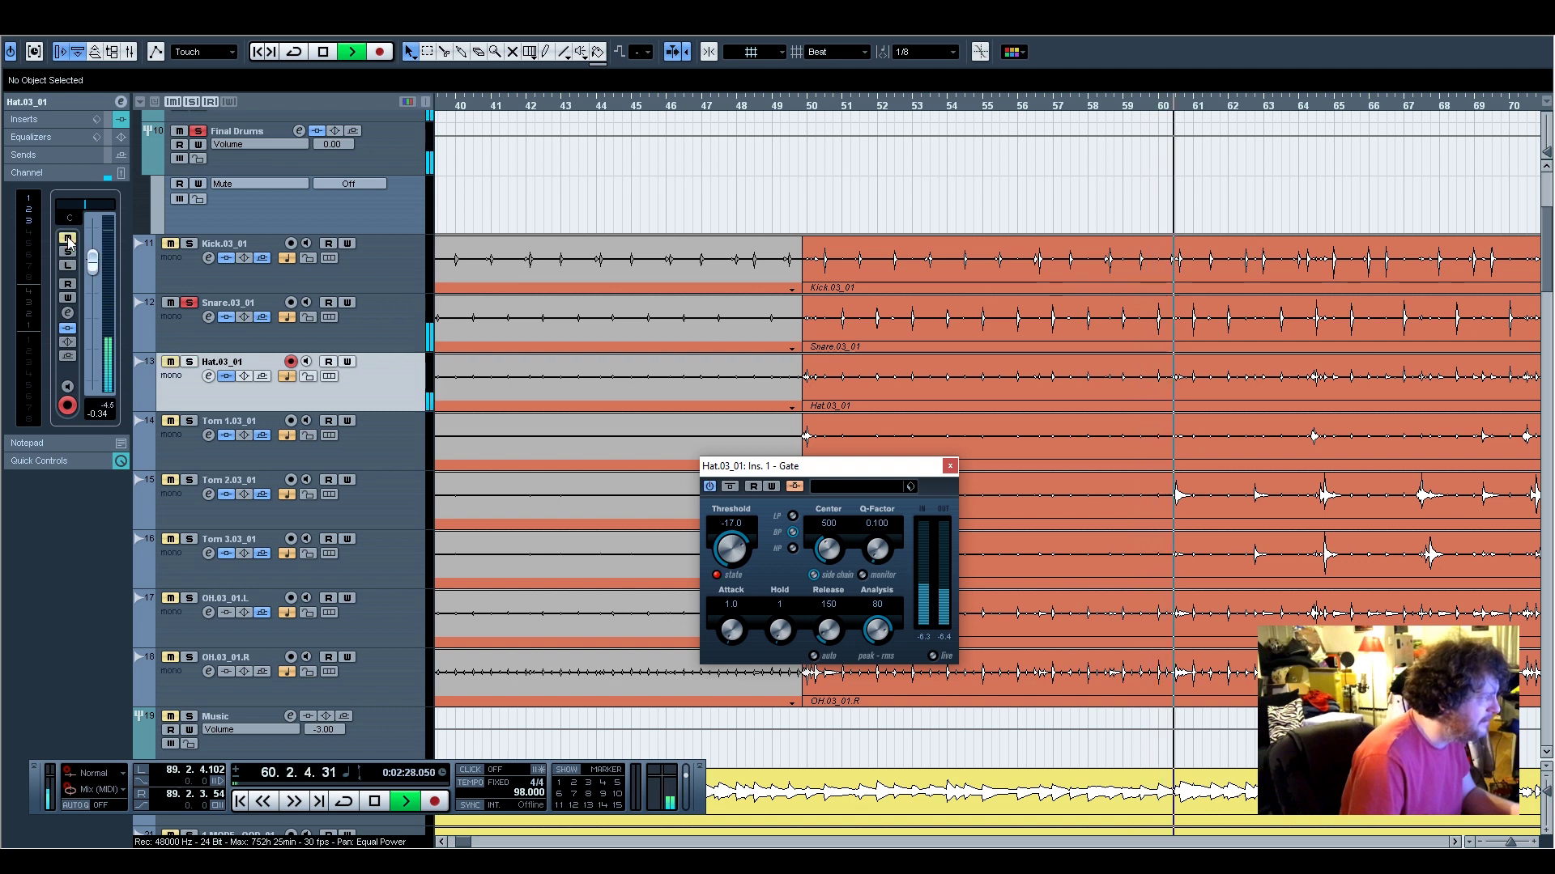
pyautogui.click(68, 251)
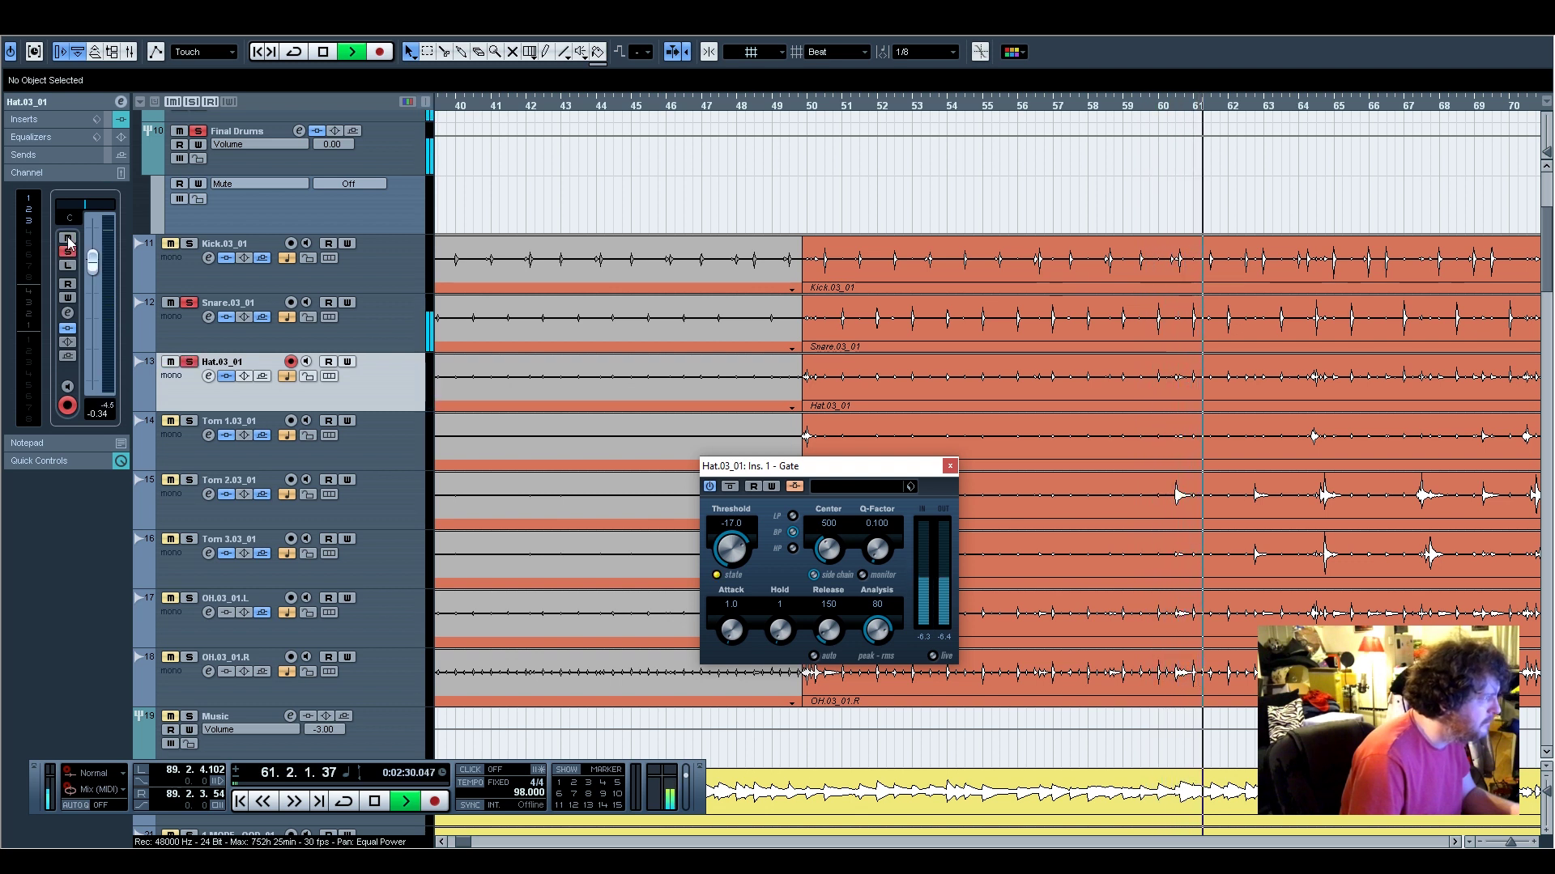
pyautogui.moveTo(92, 266); pyautogui.dragTo(93, 257)
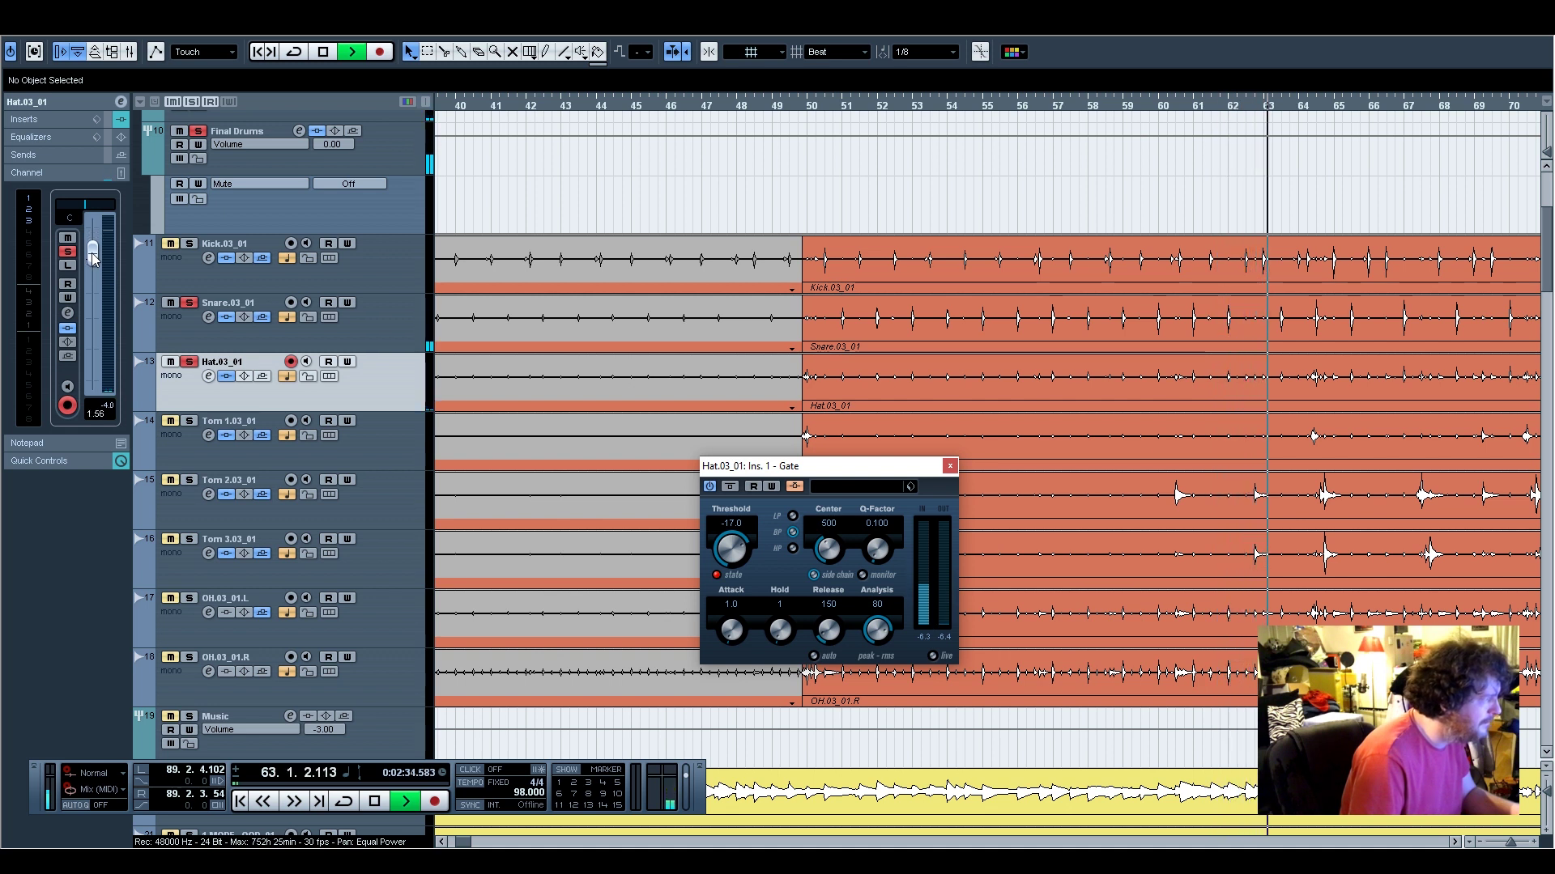
# Check the hat's SSLComp compression during playback, then close the compressor and stop playback
pyautogui.click(46, 120)
pyautogui.click(41, 218)
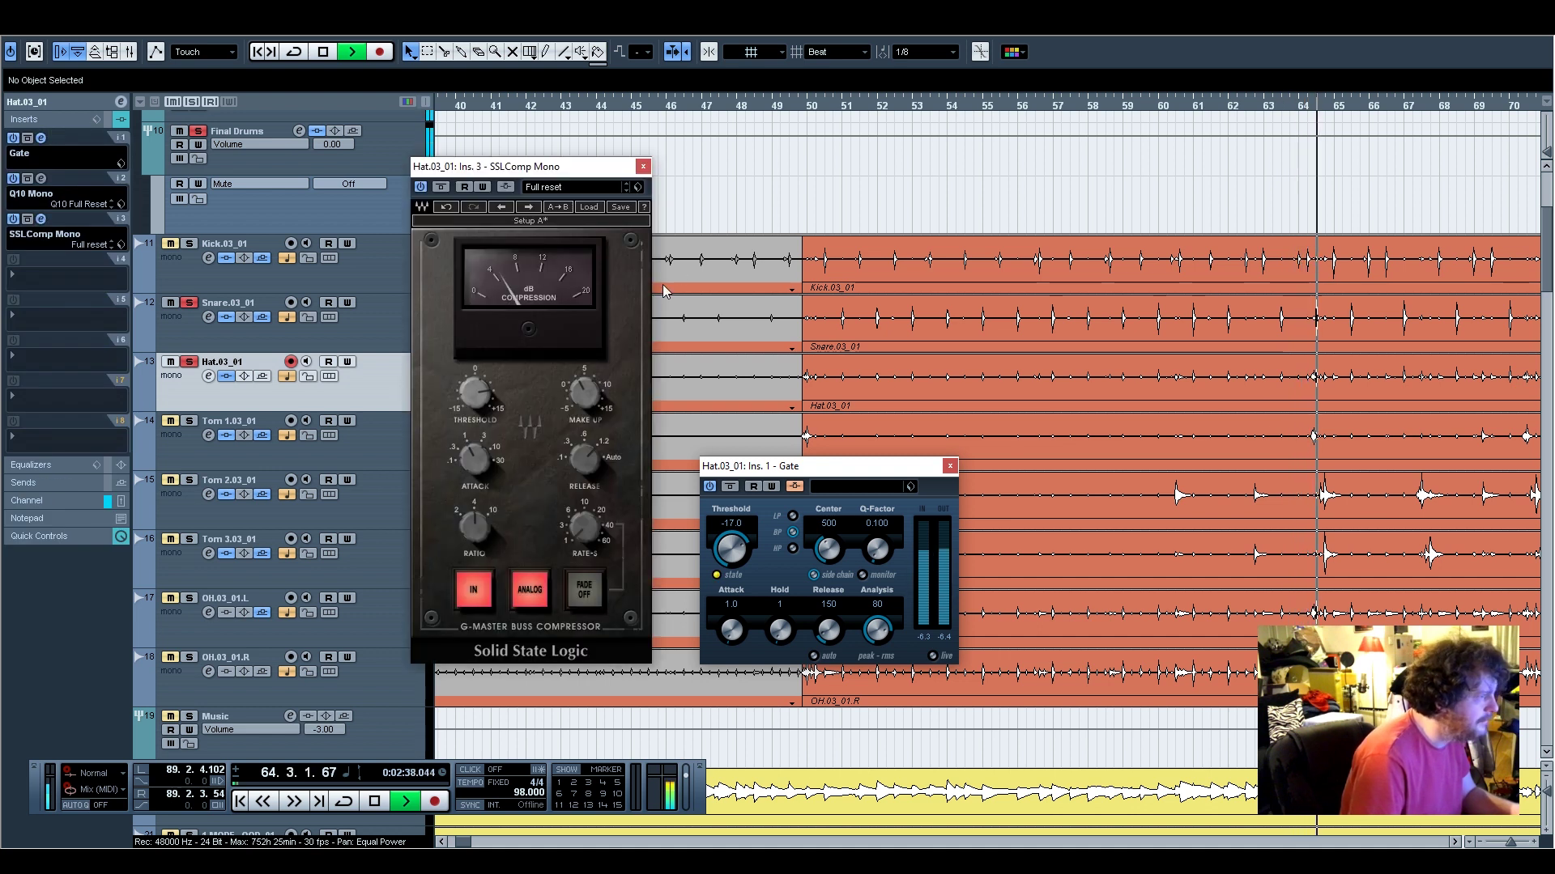
pyautogui.click(643, 166)
pyautogui.press('space')
# Open the mixer at the drum channels and compare the hat's input phase settings during playback
pyautogui.press('F3')
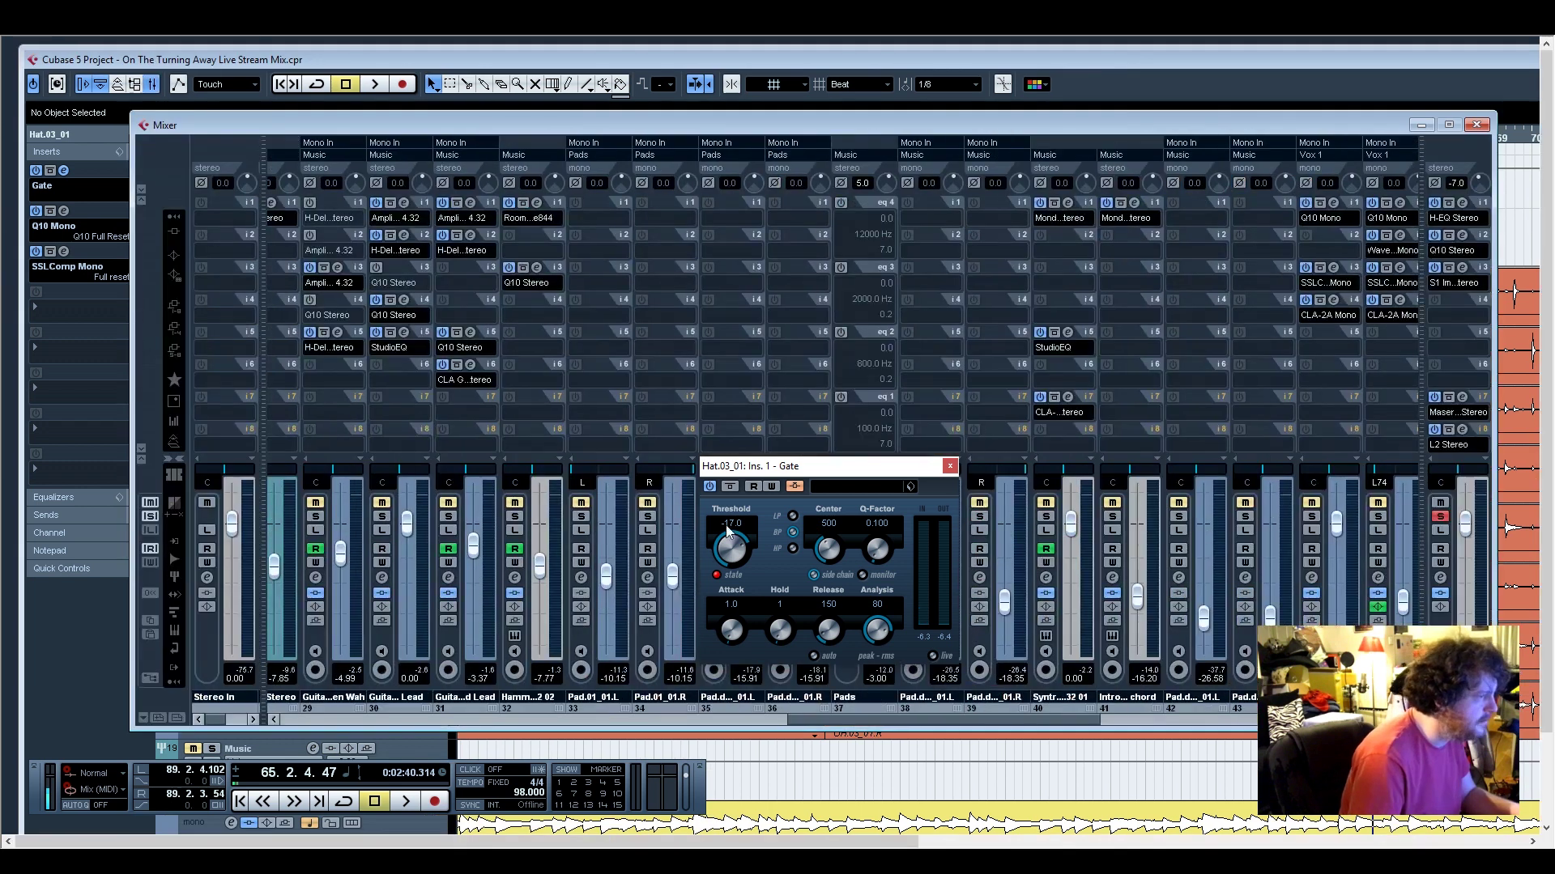
pyautogui.moveTo(902, 478); pyautogui.dragTo(575, 353)
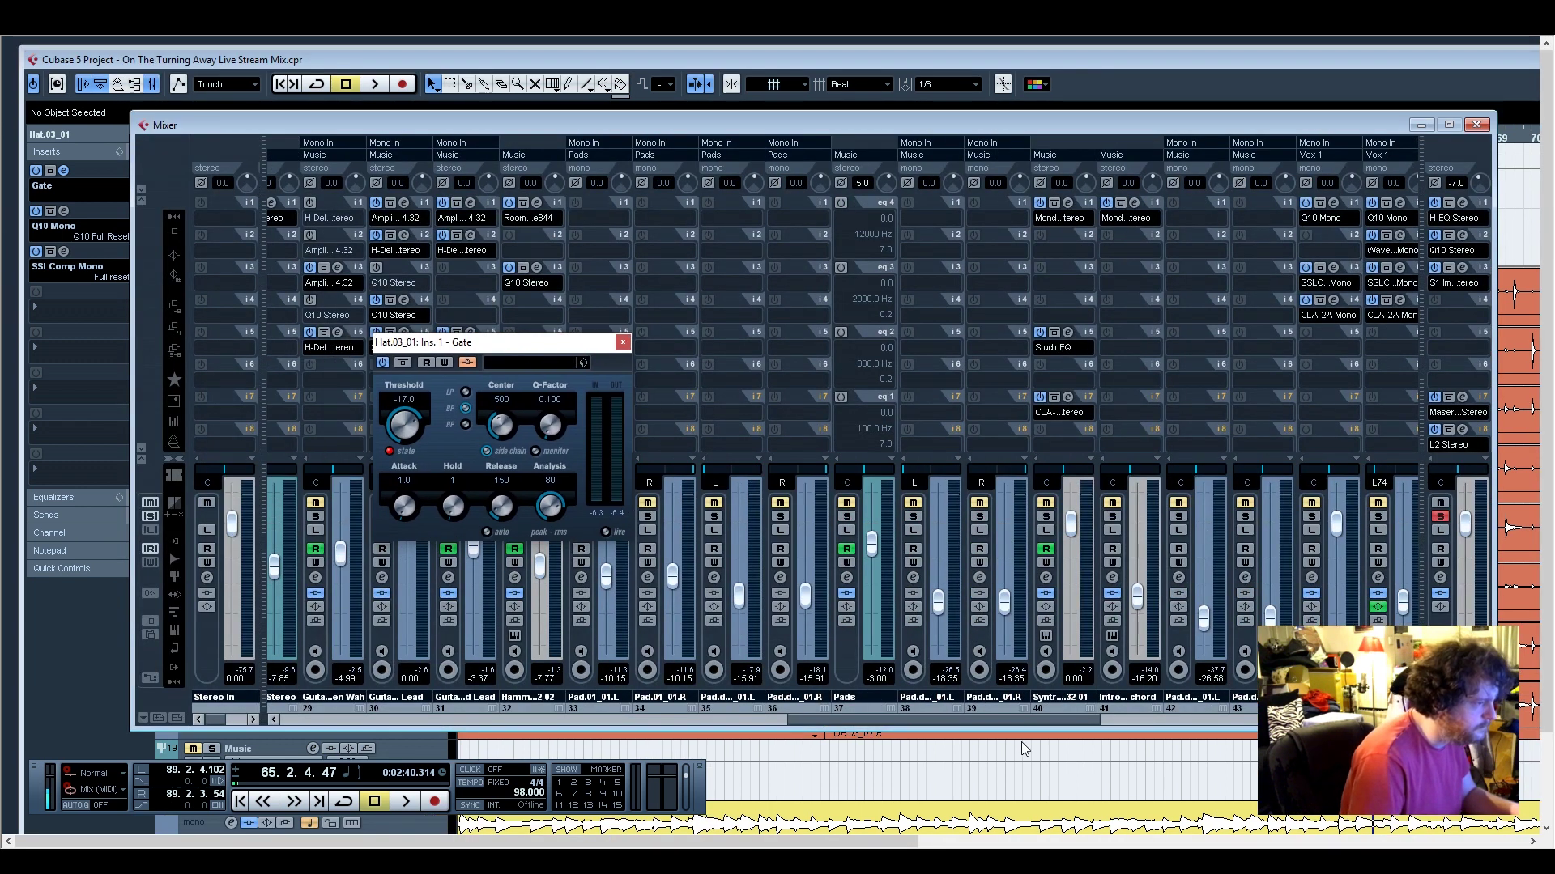
pyautogui.moveTo(1018, 726); pyautogui.dragTo(420, 719)
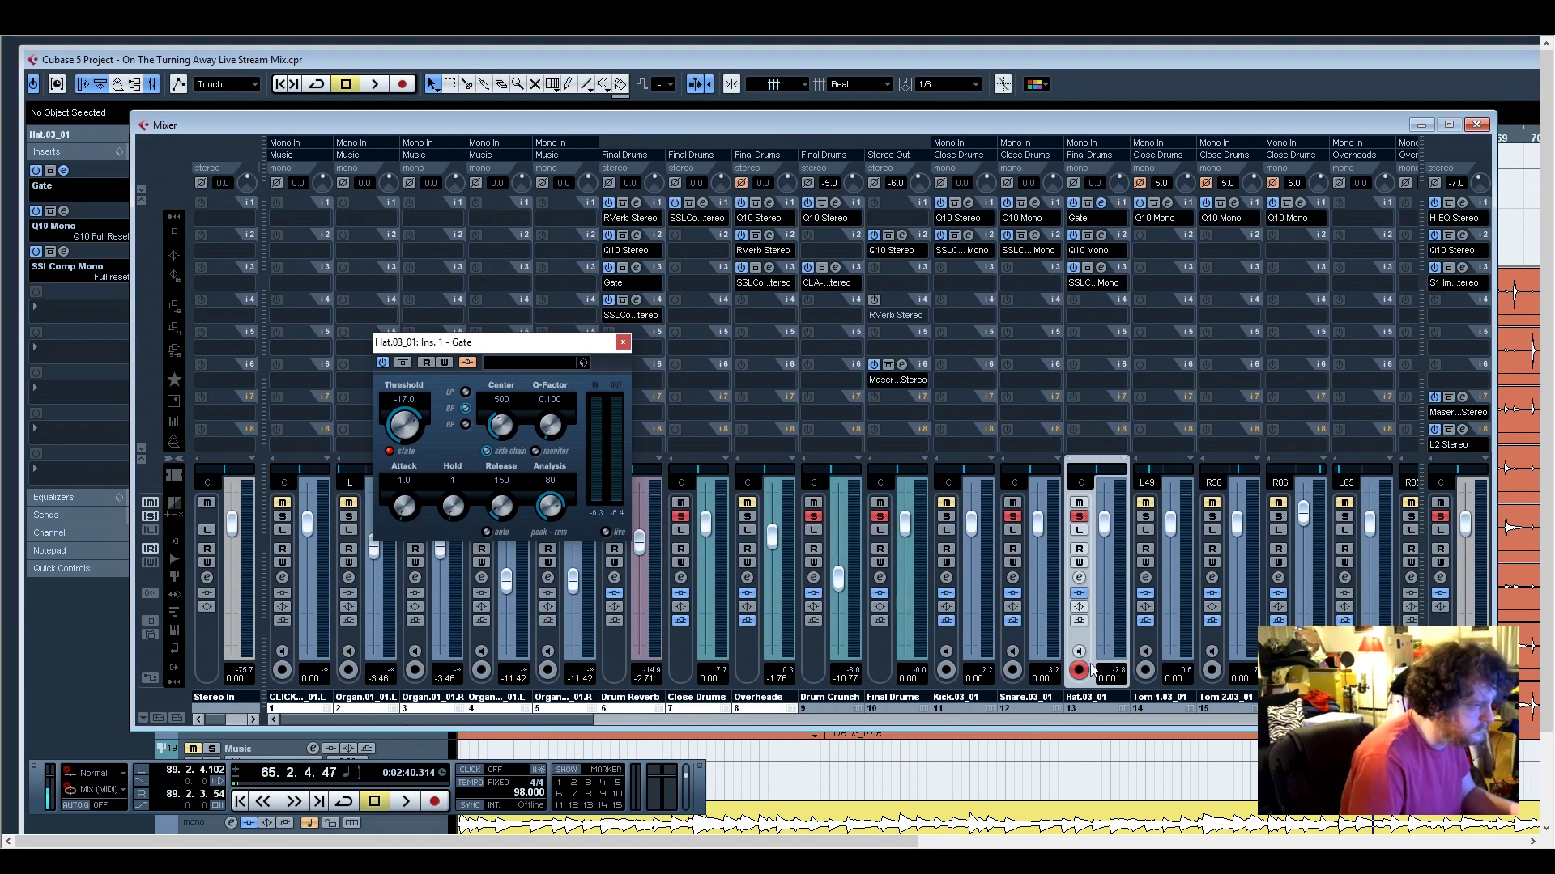
pyautogui.press('space')
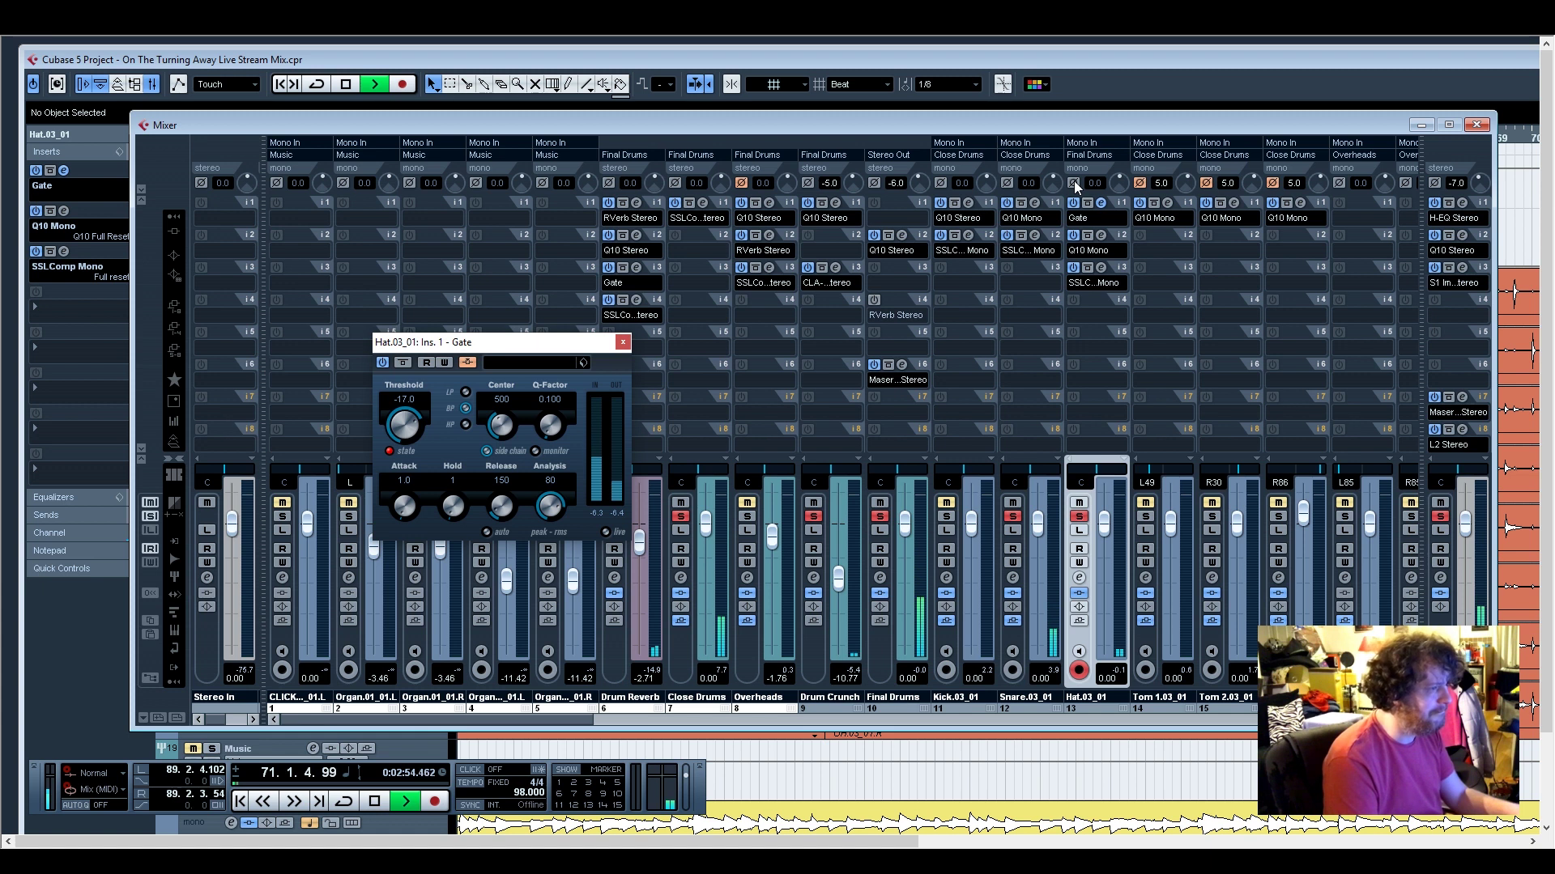
pyautogui.click(1073, 183)
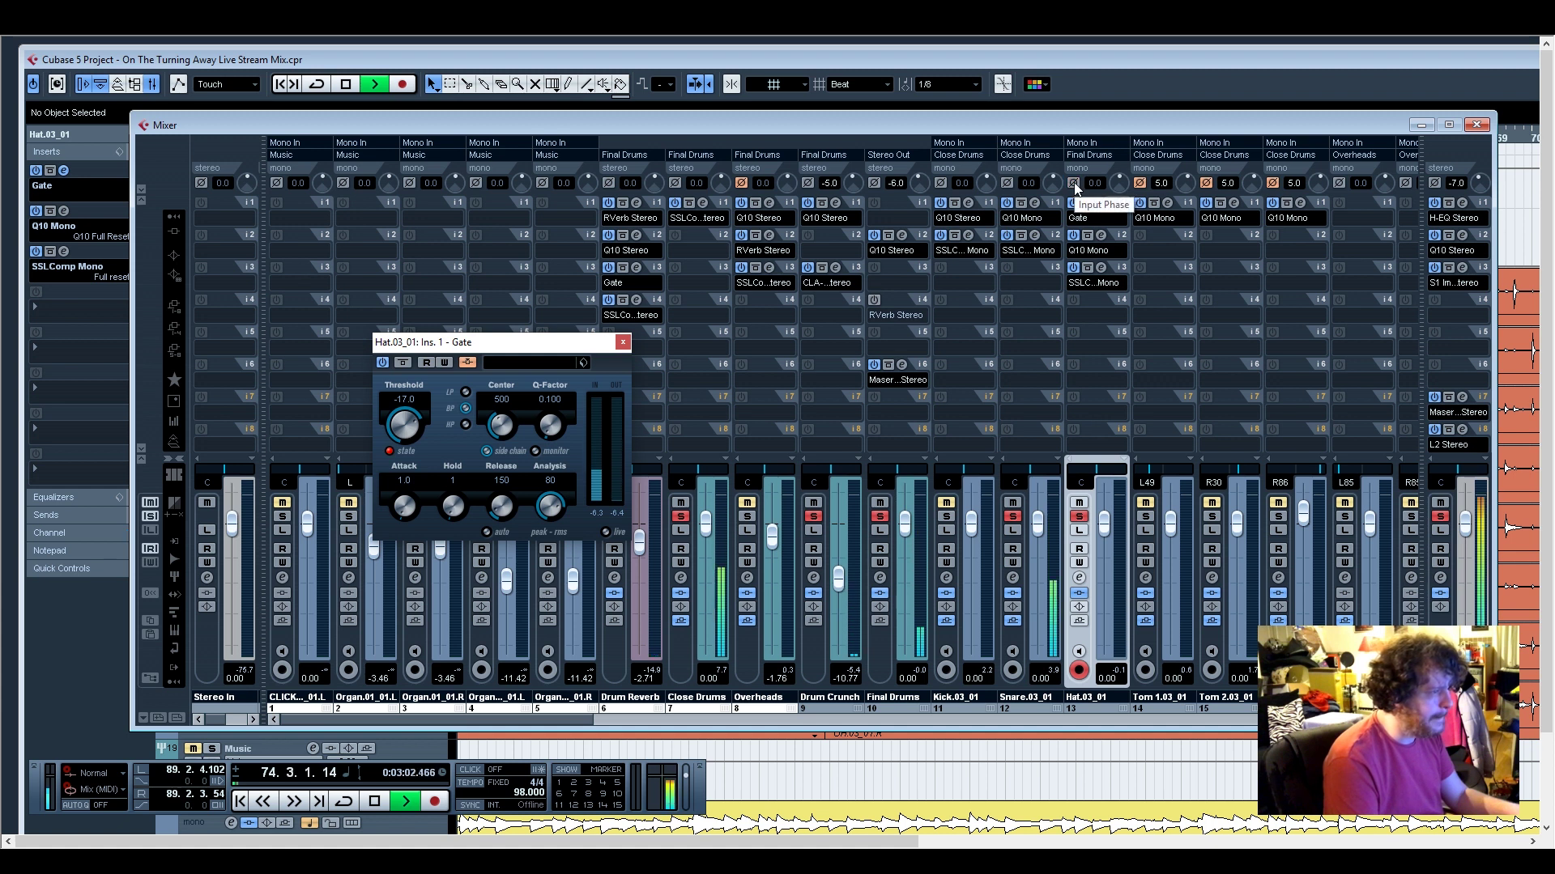
# Inspect the snare's SSLChannel plug-in, then close it and the mixer and maximize the project window
pyautogui.click(1035, 235)
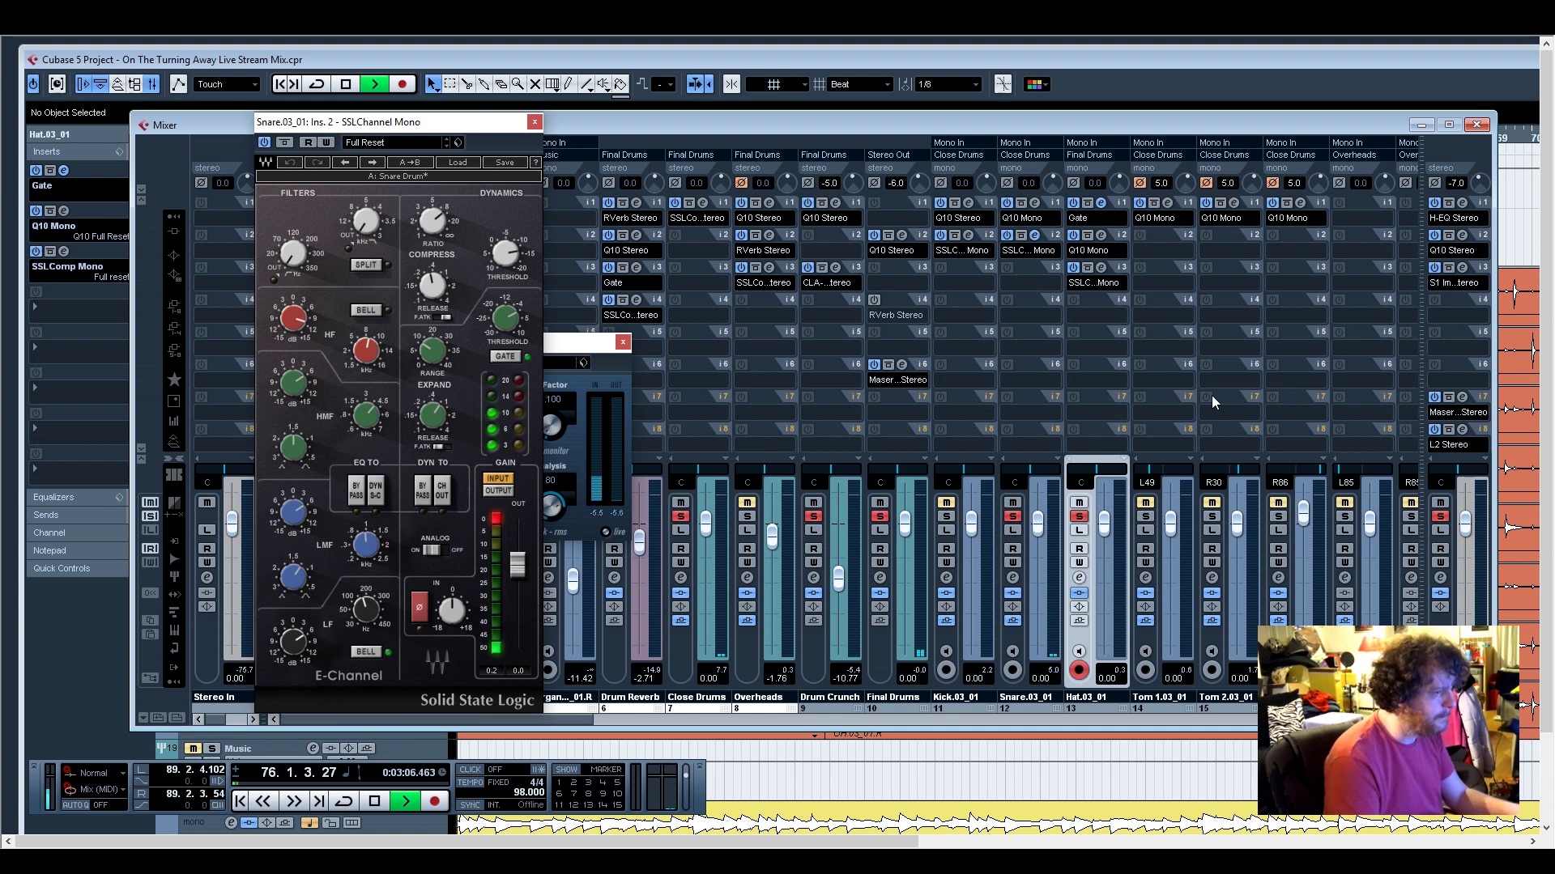
pyautogui.click(534, 123)
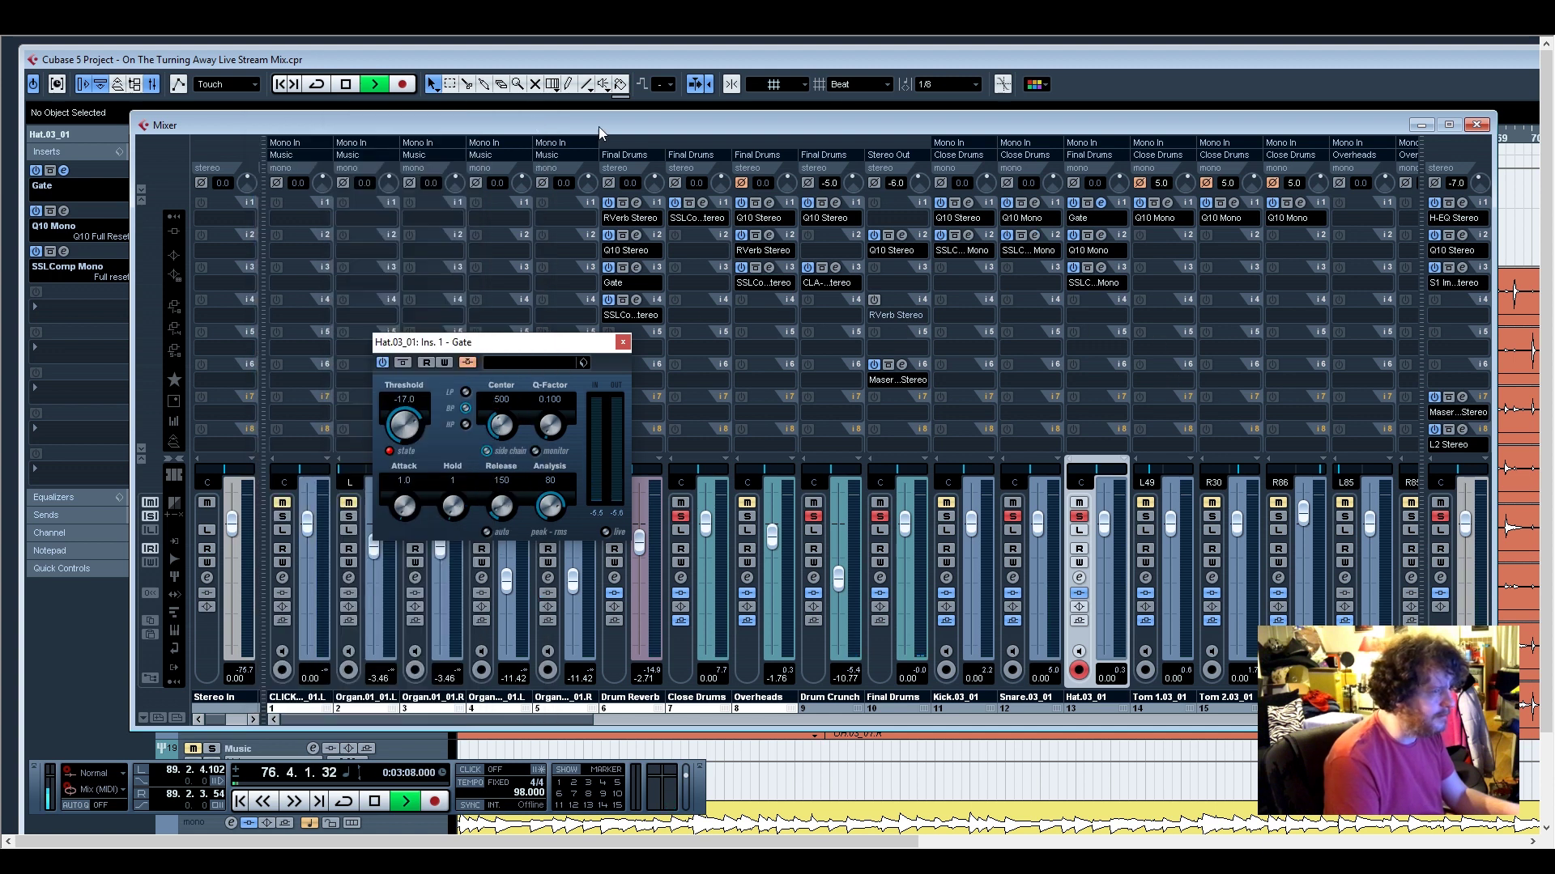
pyautogui.click(1482, 127)
pyautogui.doubleClick(1420, 55)
# Clear the drum solos, mute the hat and play the mix briefly from about bar 50
pyautogui.press('space')
pyautogui.moveTo(467, 844); pyautogui.dragTo(464, 845)
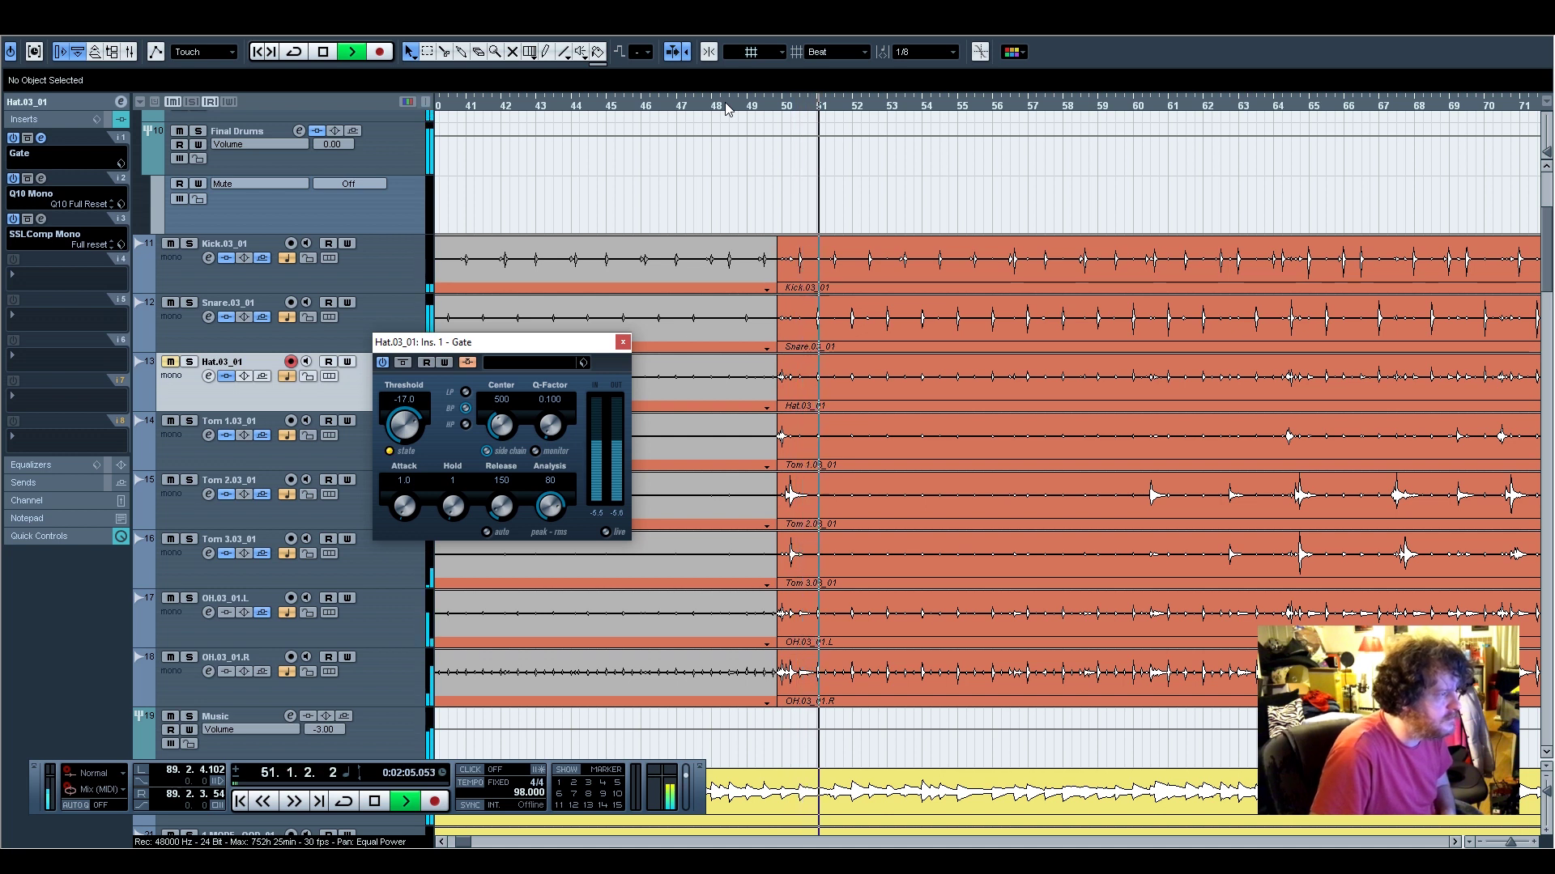
pyautogui.press('space')
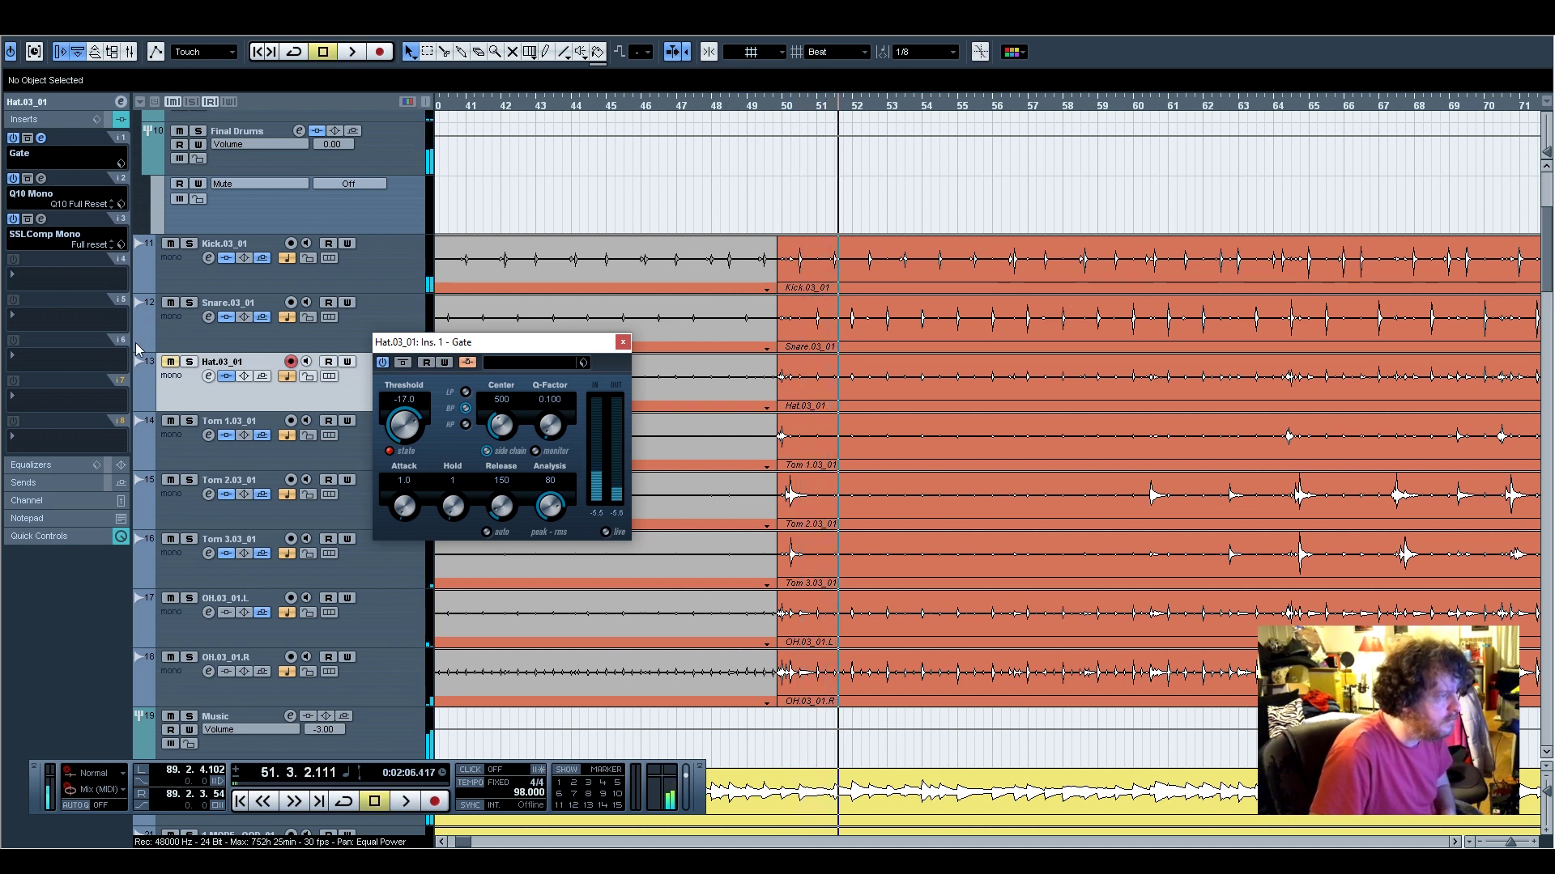
# Add a Drum Reverb send to the hat track and set its level to -12.74 dB
pyautogui.click(782, 111)
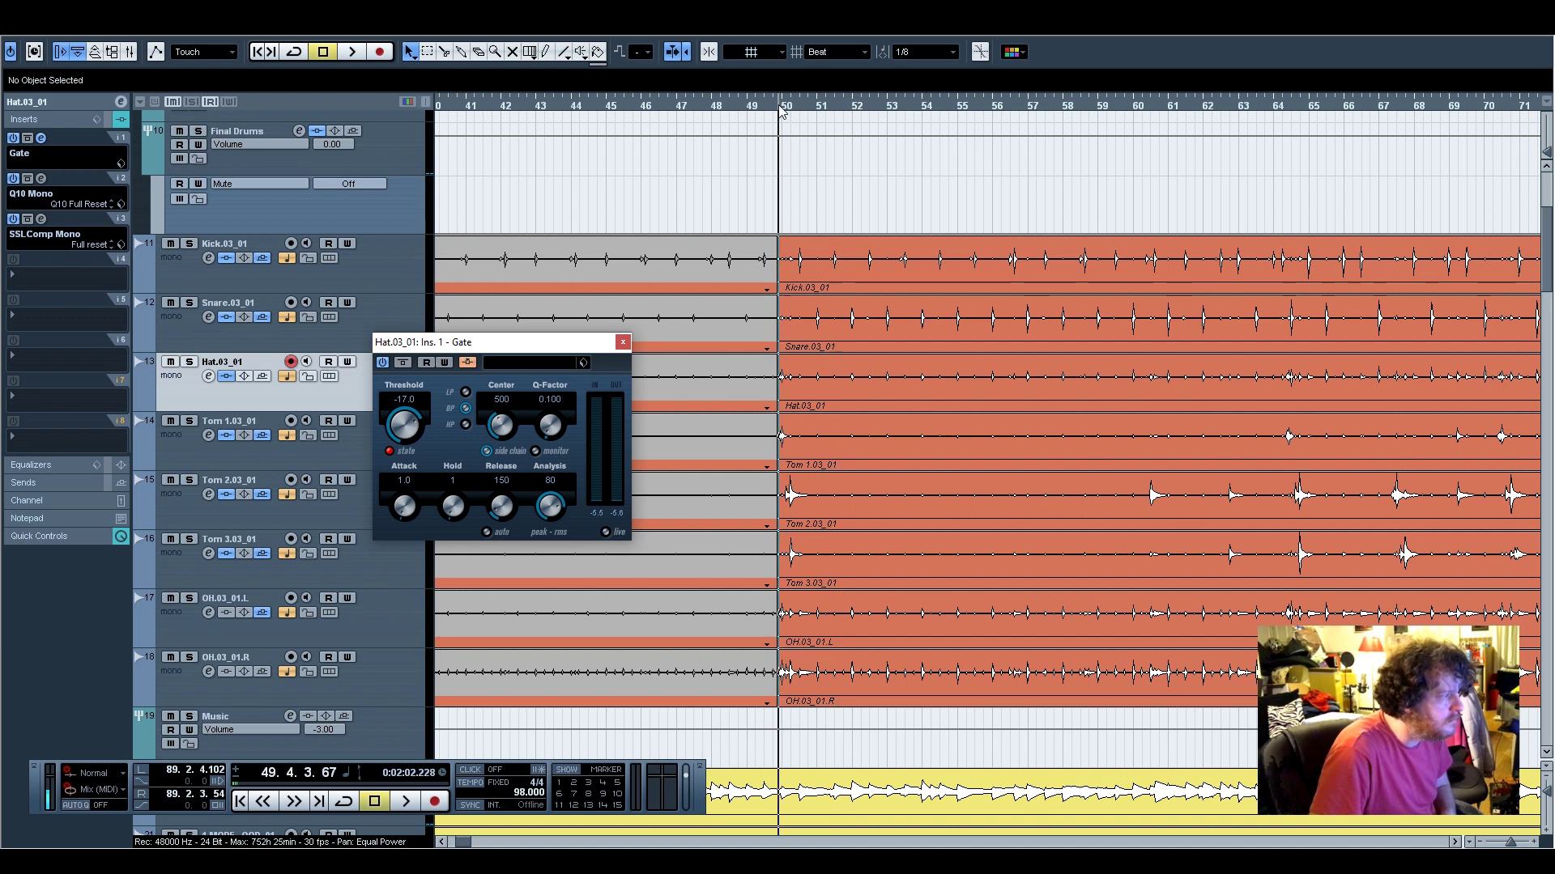
pyautogui.click(31, 484)
pyautogui.click(27, 196)
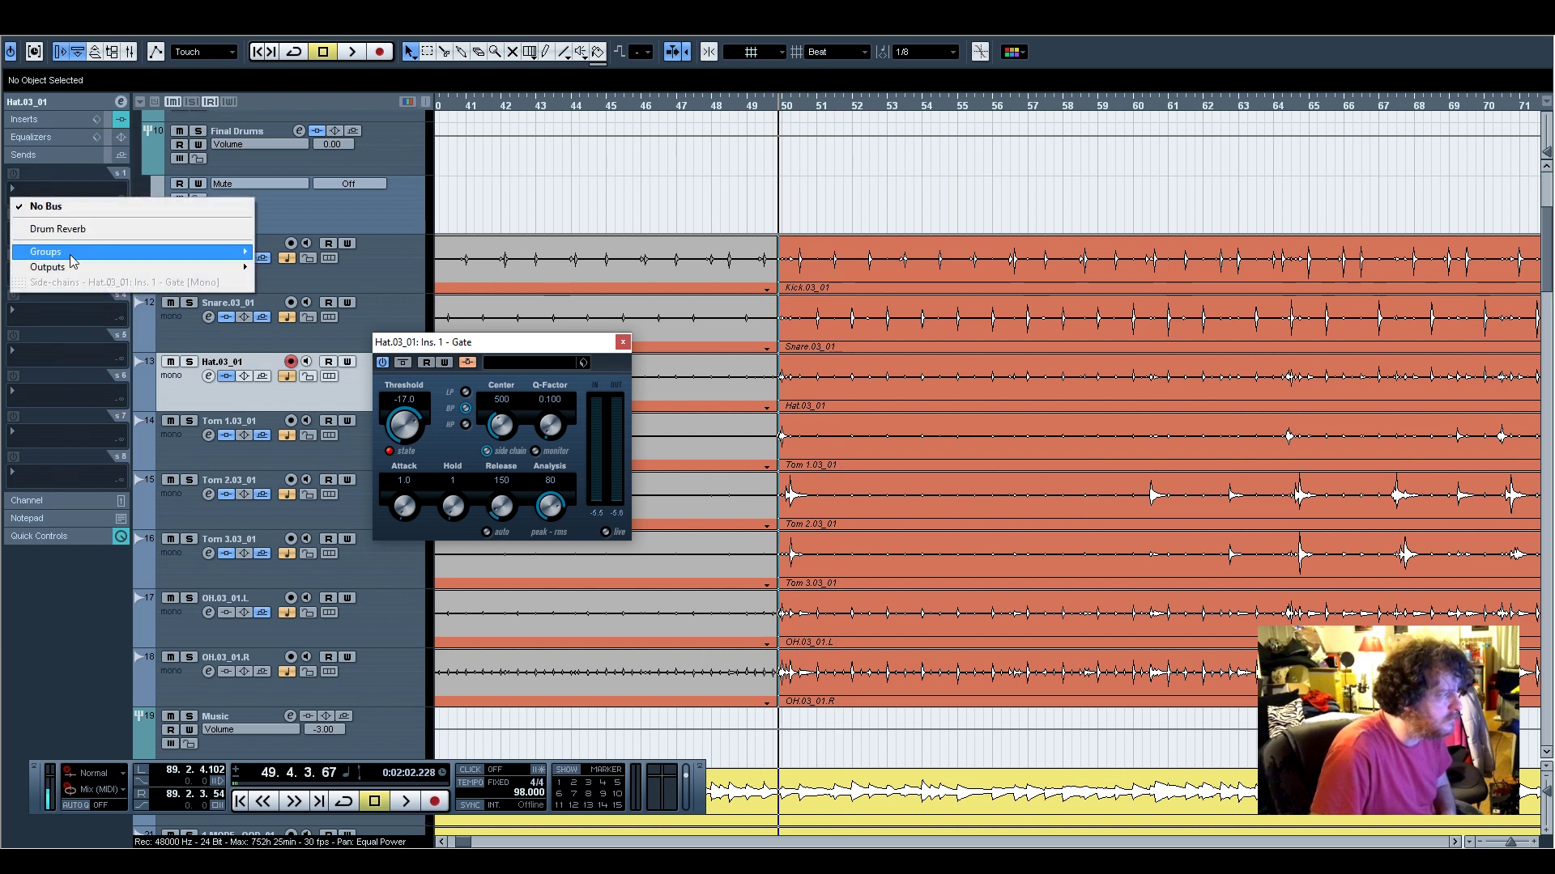
pyautogui.click(57, 229)
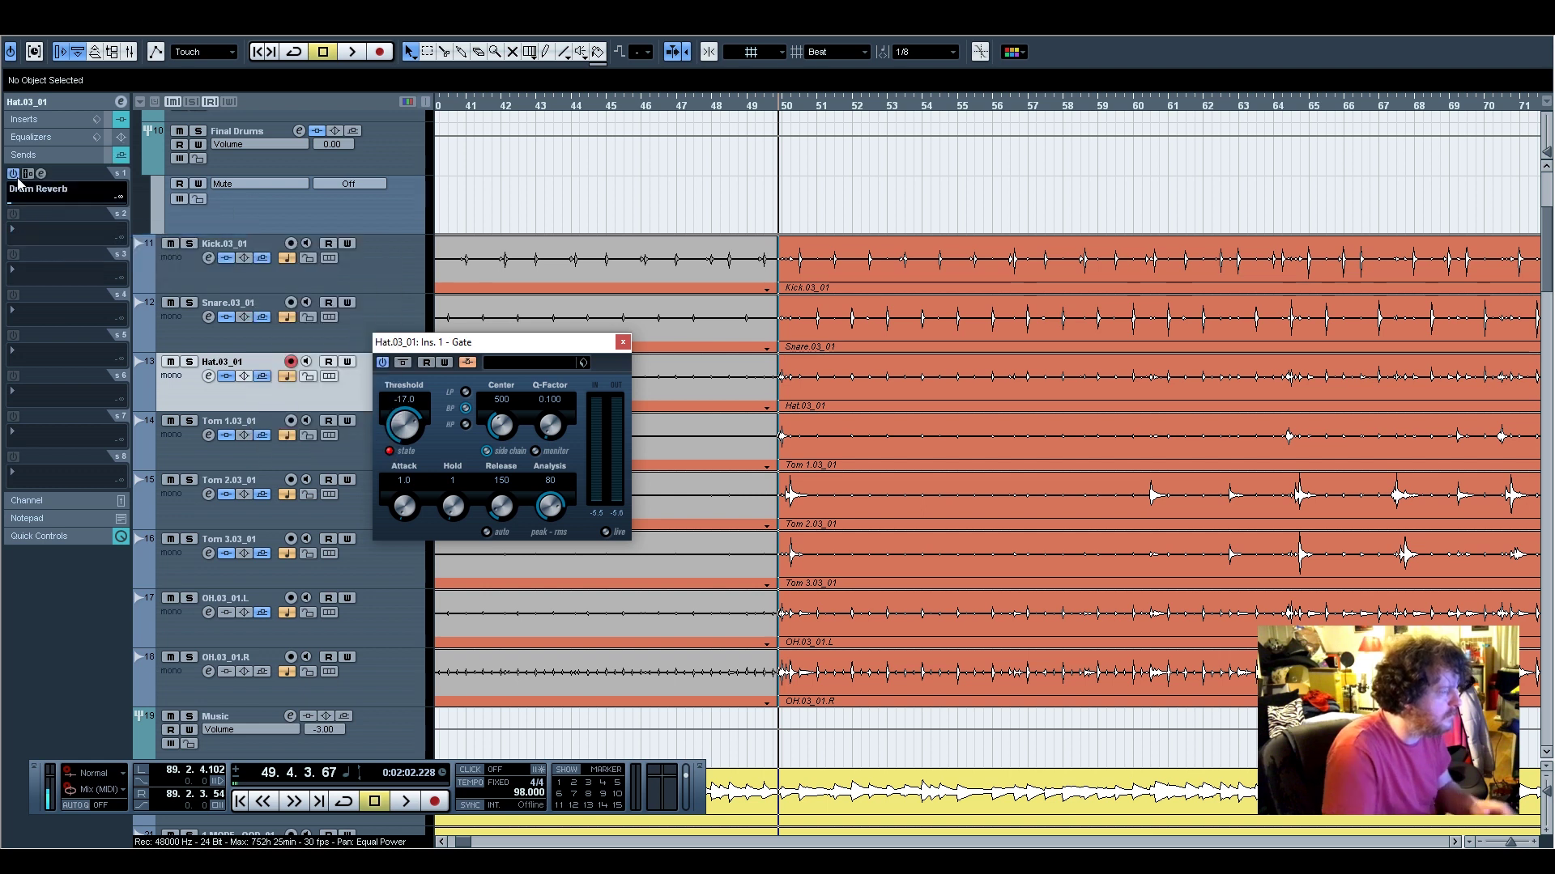
pyautogui.moveTo(51, 203); pyautogui.dragTo(74, 215)
# Play the mix from about bar 49, raise the hat's channel level to 3.22 dB and pull the snare's fader all the way down
pyautogui.click(751, 108)
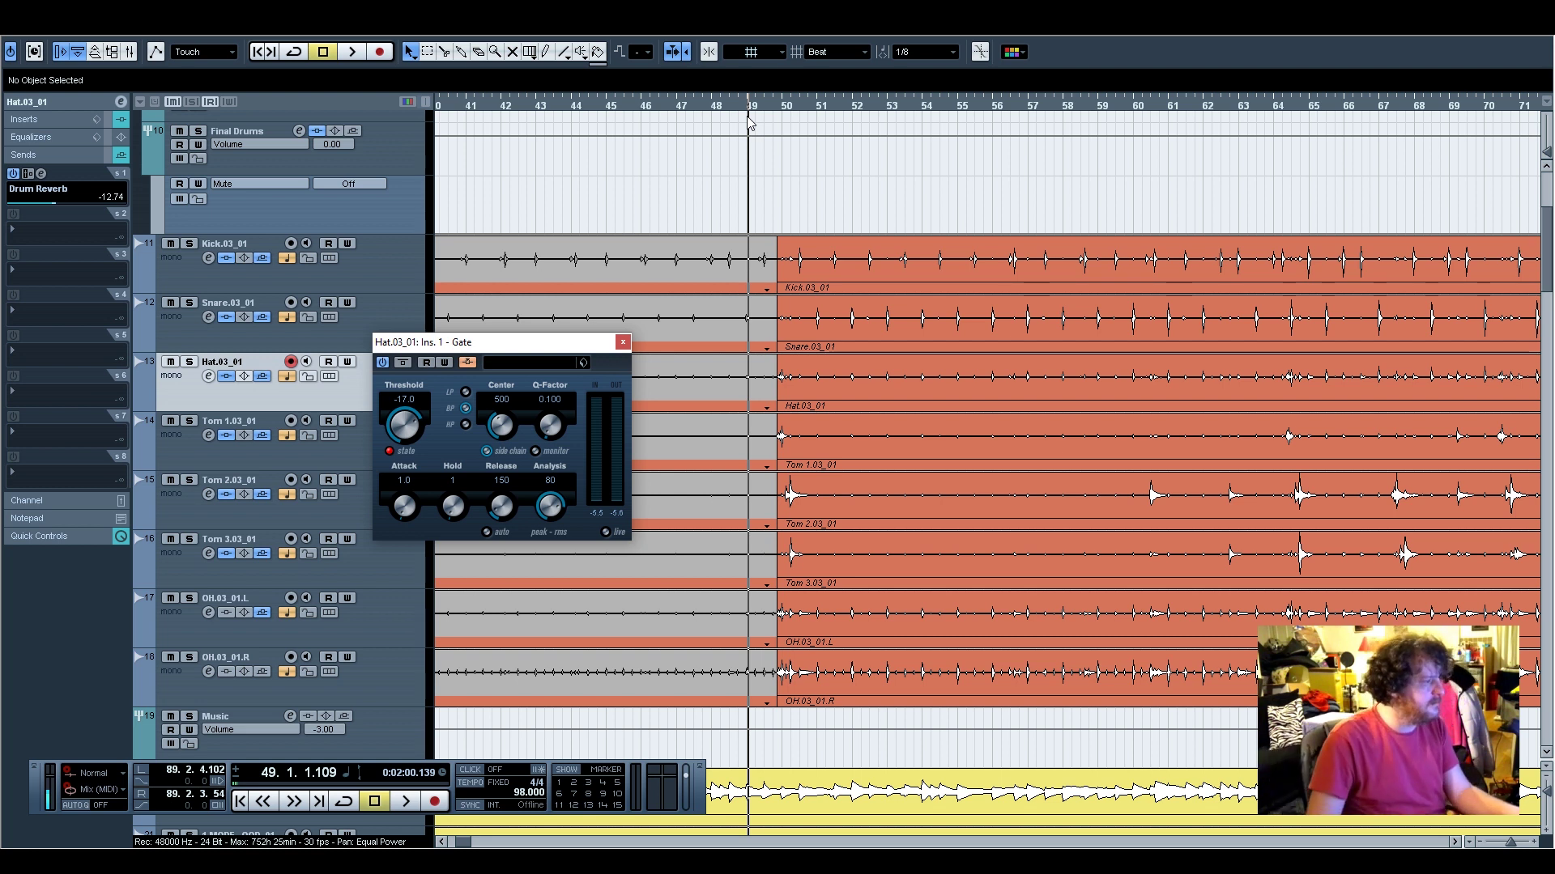
pyautogui.press('space')
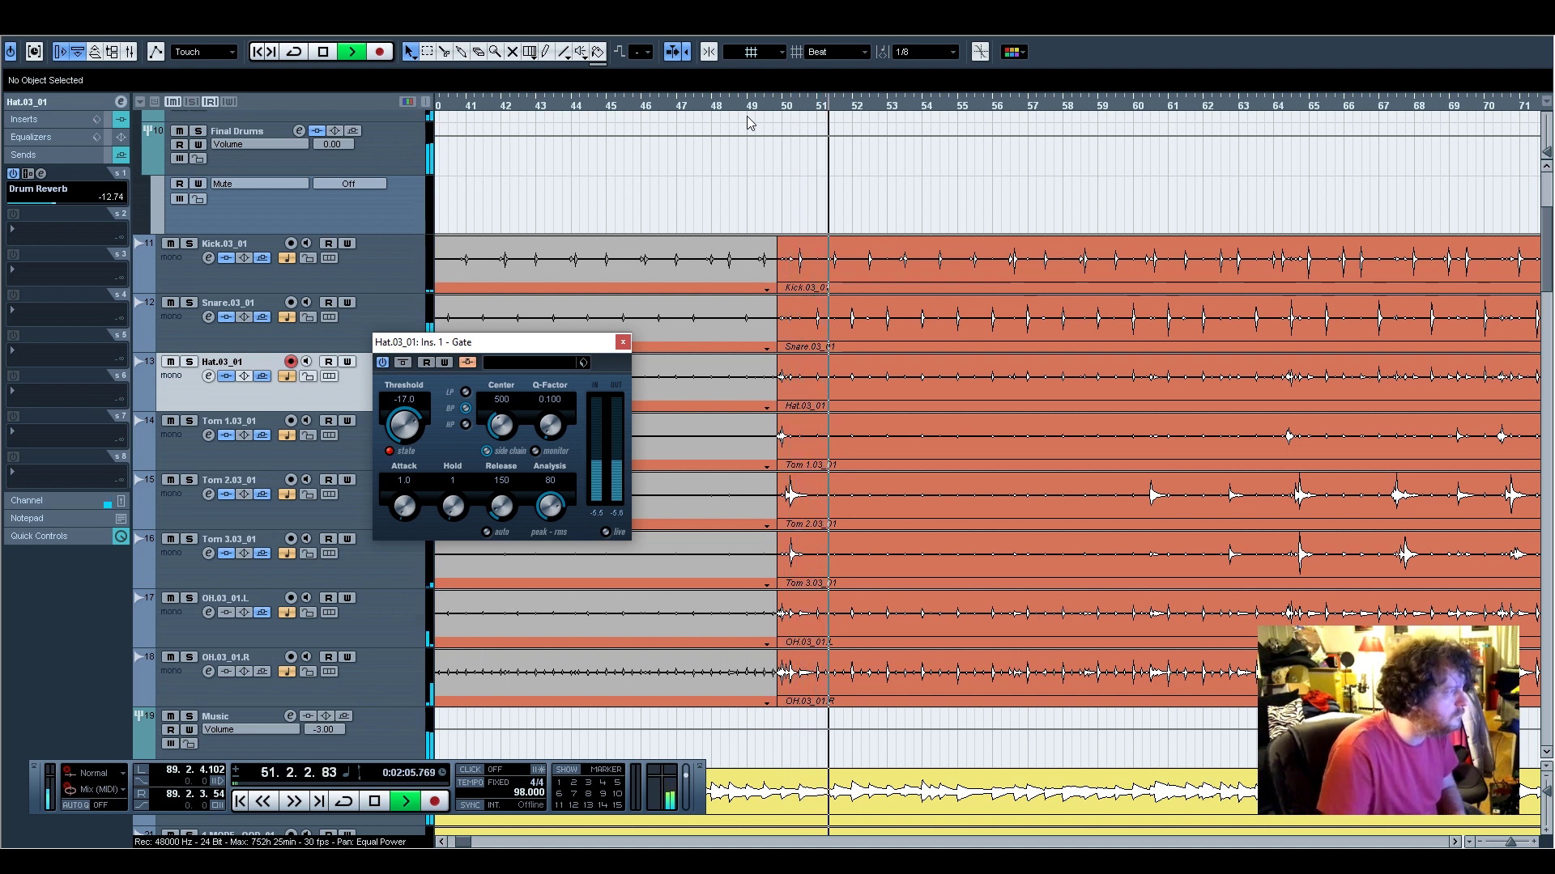
pyautogui.click(49, 502)
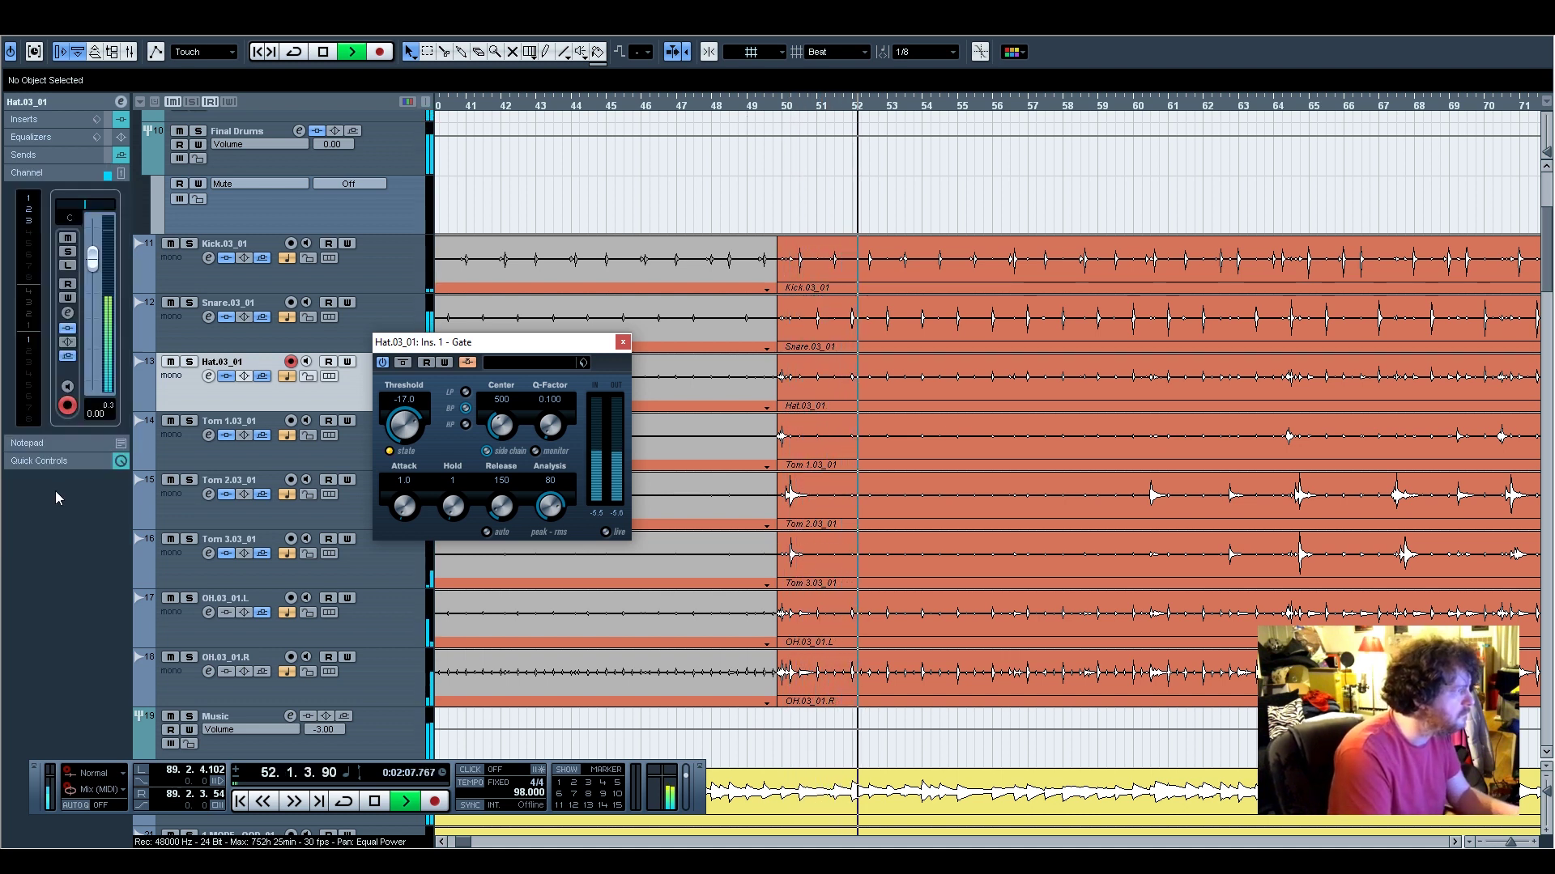
pyautogui.moveTo(96, 265); pyautogui.dragTo(94, 246)
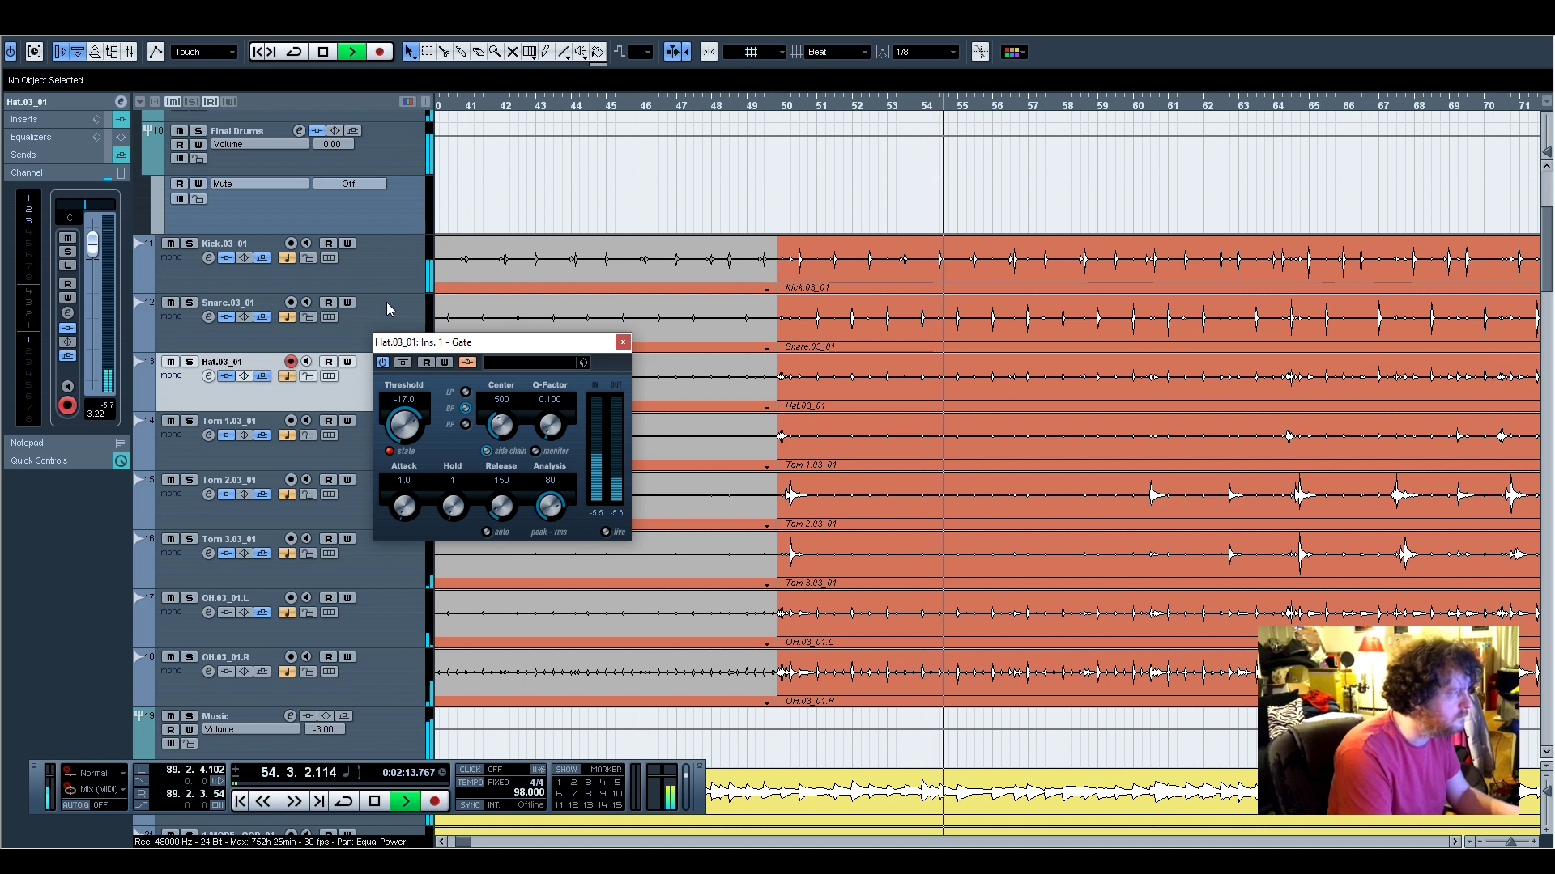
pyautogui.click(368, 315)
pyautogui.moveTo(94, 245); pyautogui.dragTo(89, 395)
pyautogui.click(215, 391)
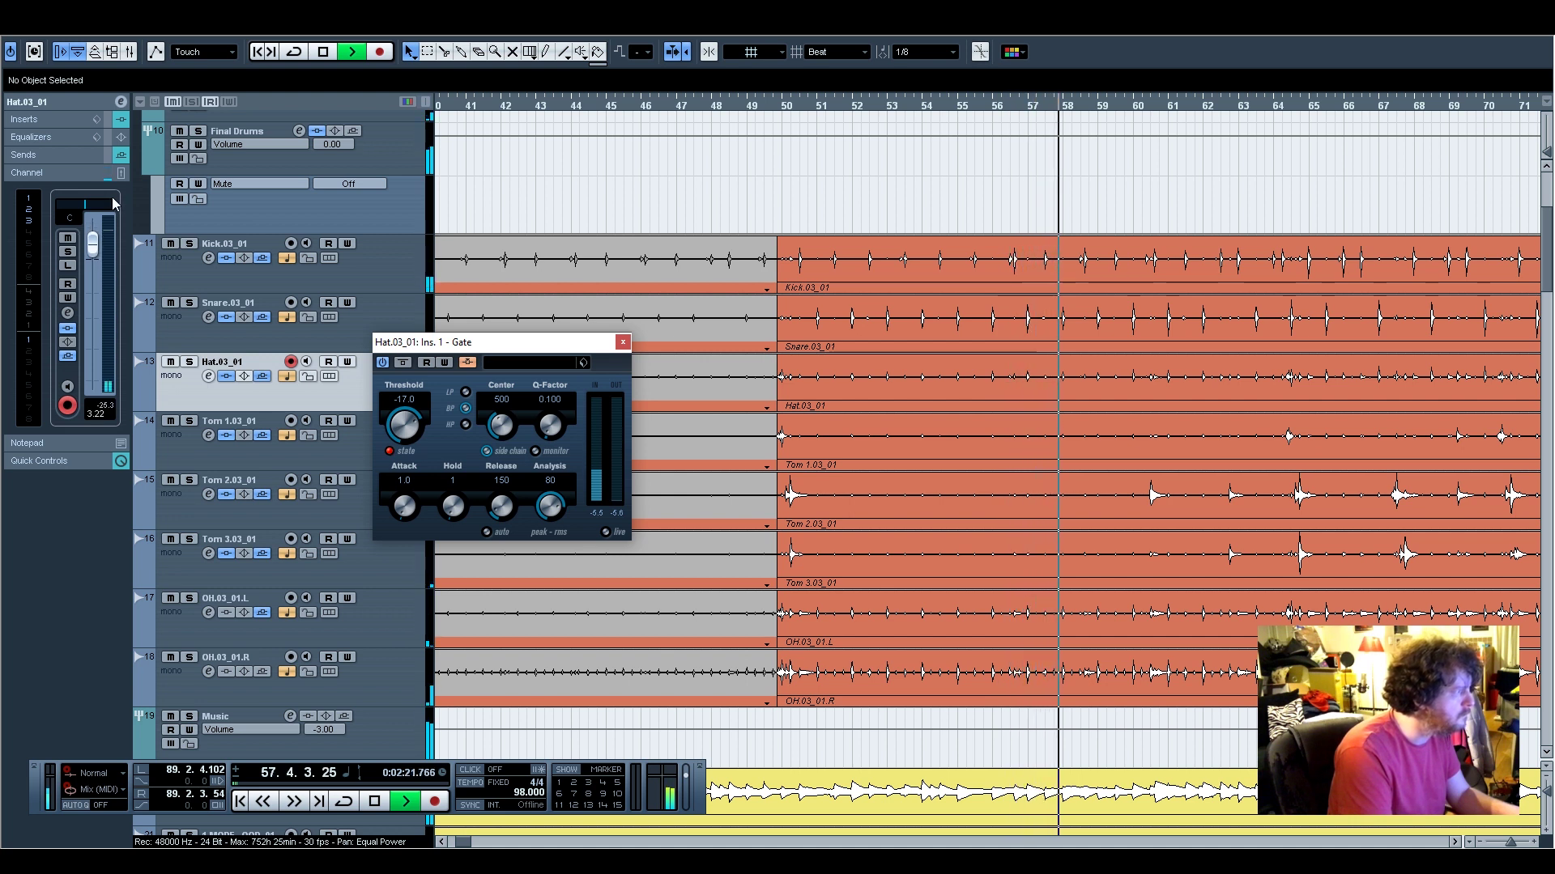
# Solo Final Drums and use the hat's Q10 to cut band 6 by 9.1 dB at 771 Hz and band 7 by 7.2 dB at 2413 Hz
pyautogui.click(39, 119)
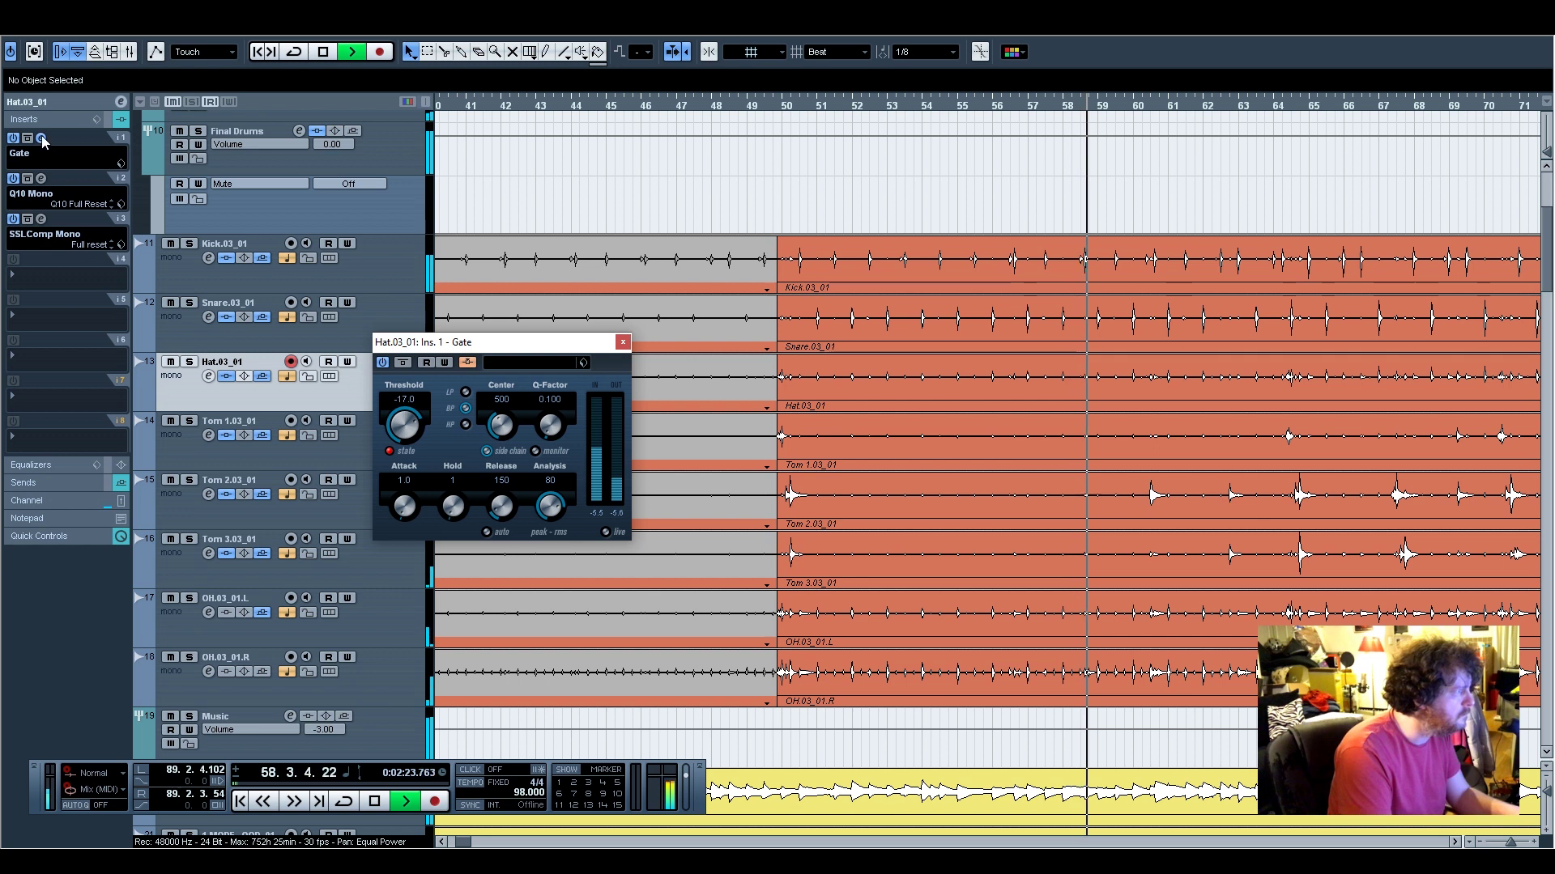
pyautogui.click(42, 178)
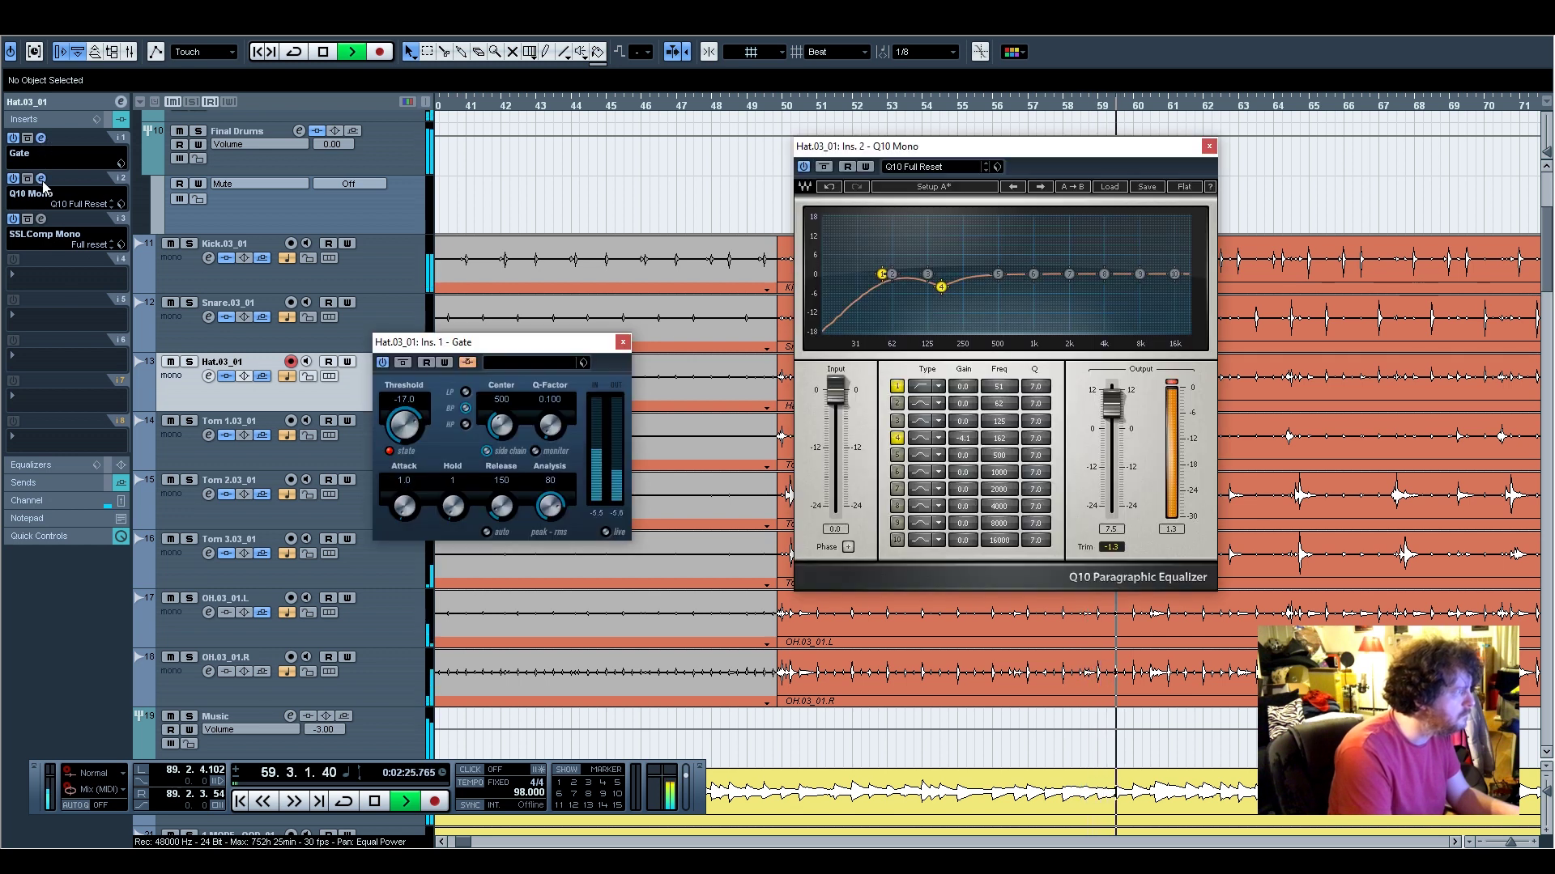
pyautogui.click(198, 131)
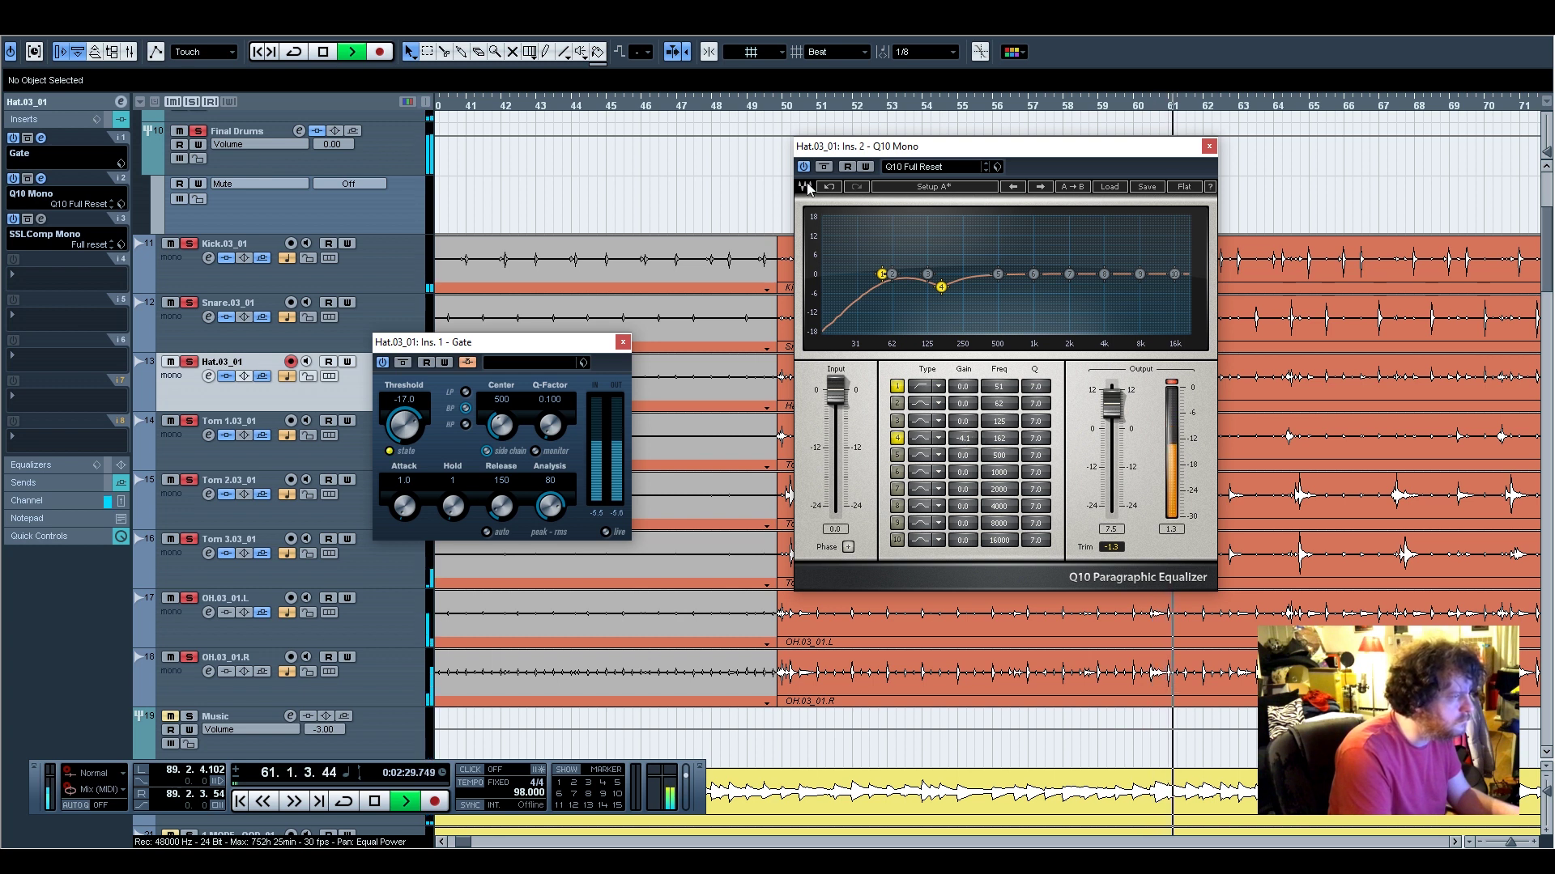
pyautogui.click(783, 111)
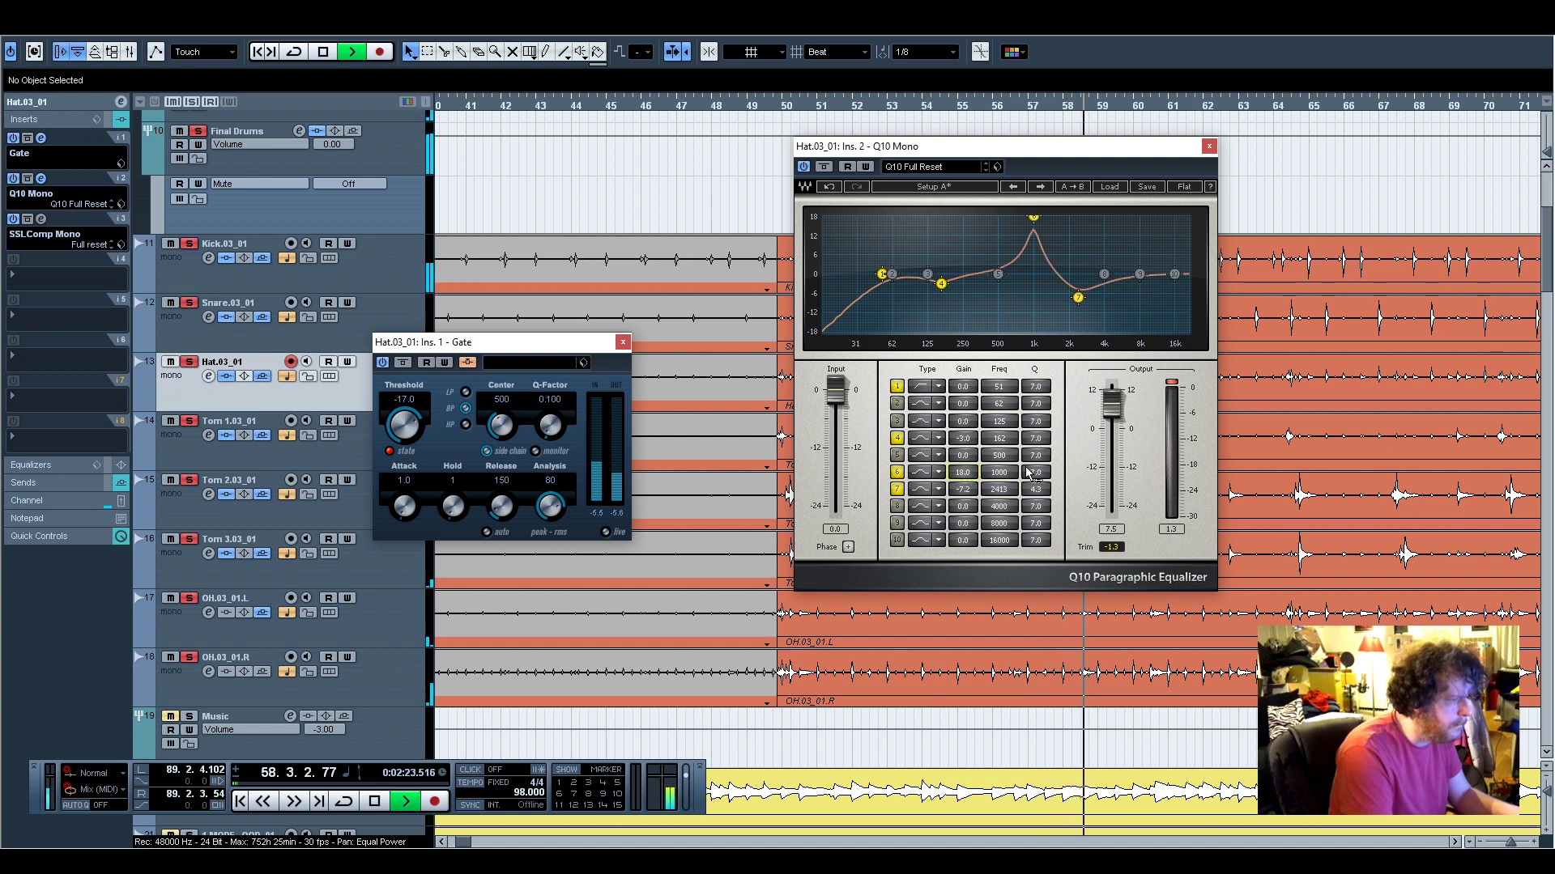
pyautogui.moveTo(1001, 473); pyautogui.dragTo(983, 472)
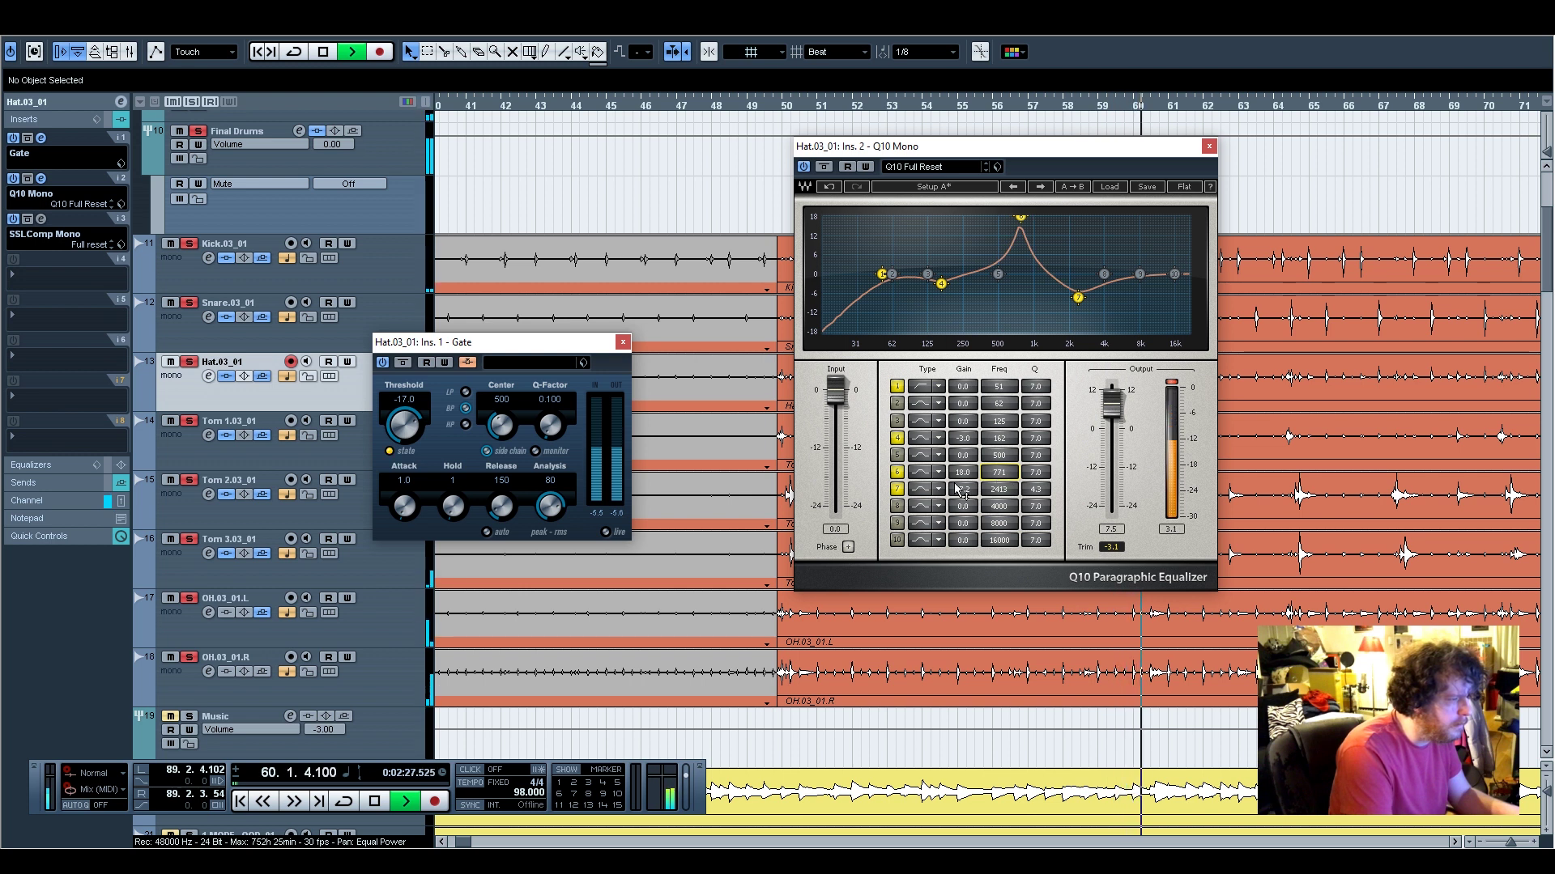
# Select the snare track and bring its channel level up to -9.35 dB during playback
pyautogui.click(255, 333)
pyautogui.click(44, 498)
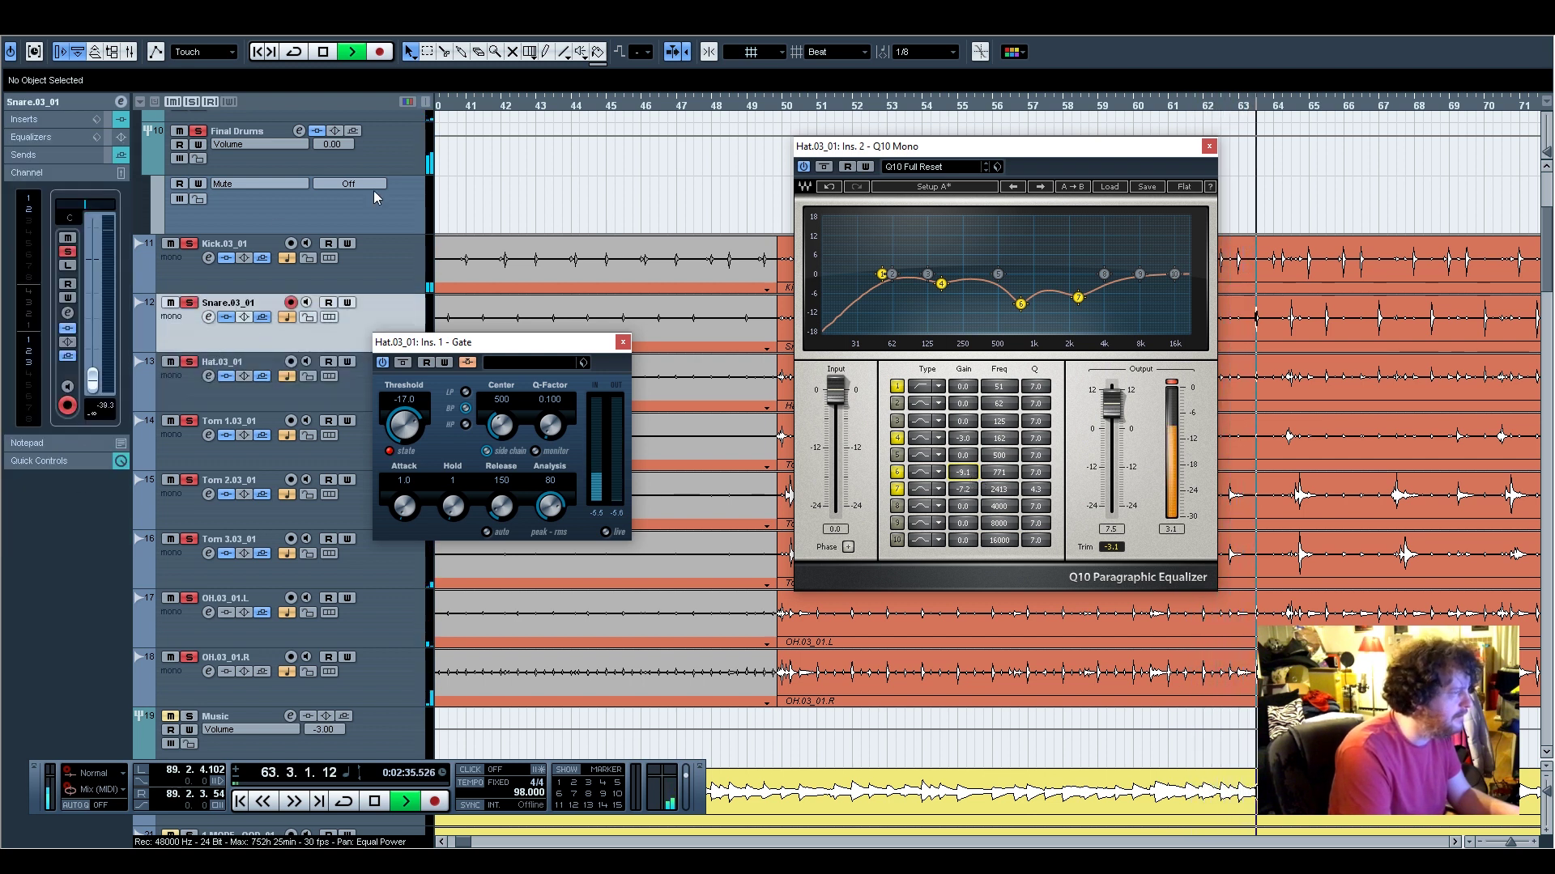
pyautogui.moveTo(100, 349); pyautogui.dragTo(96, 314)
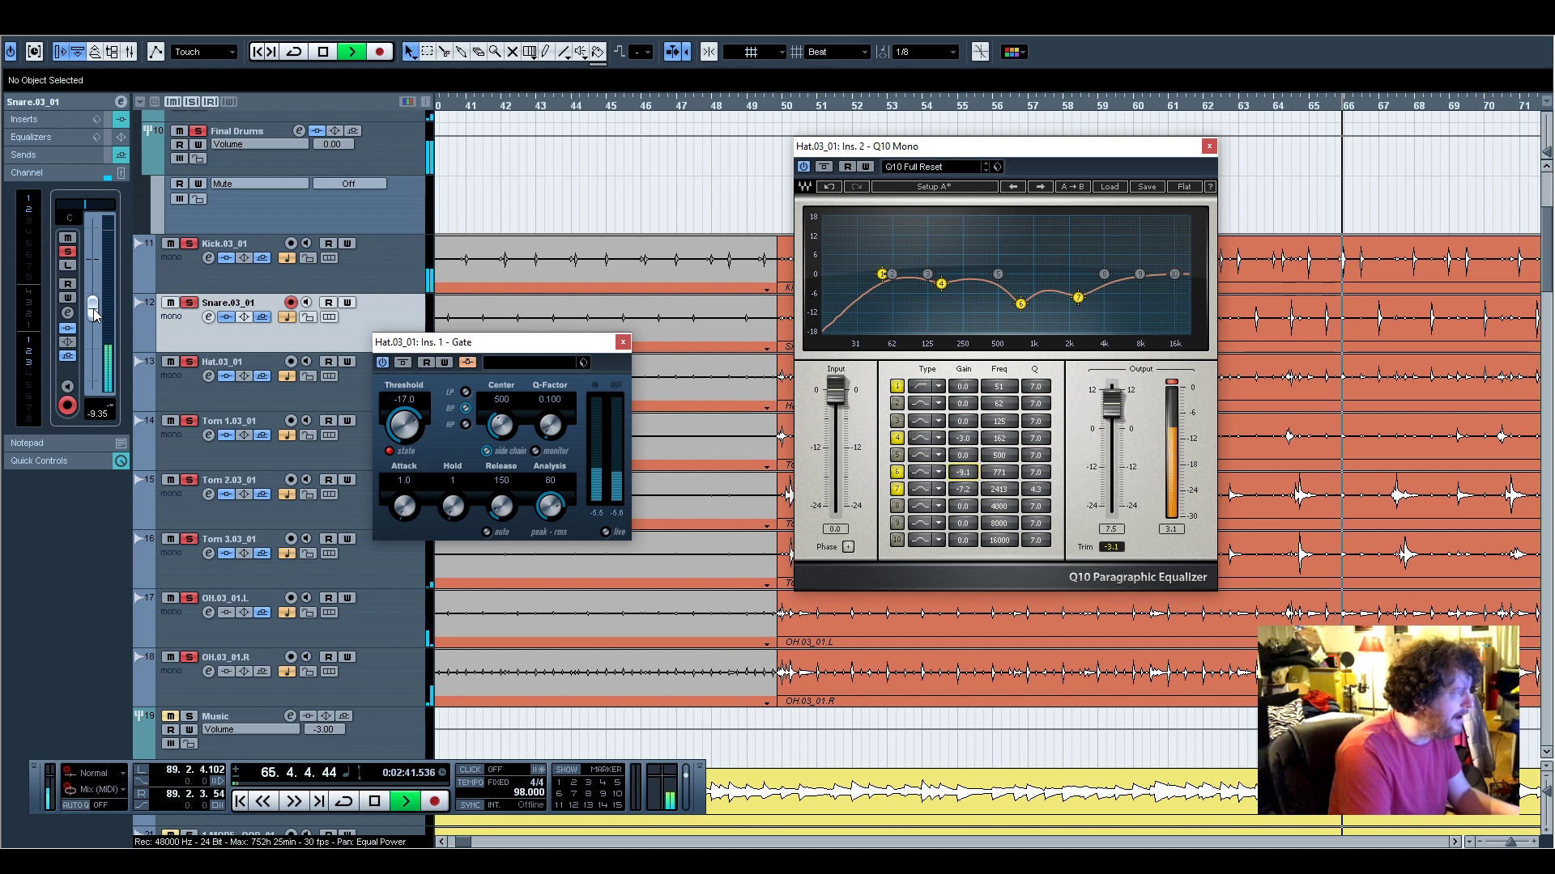
# Open the mixer at the drum channels, set the snare's level to -8.03 dB and lower the hat's level
pyautogui.press('F3')
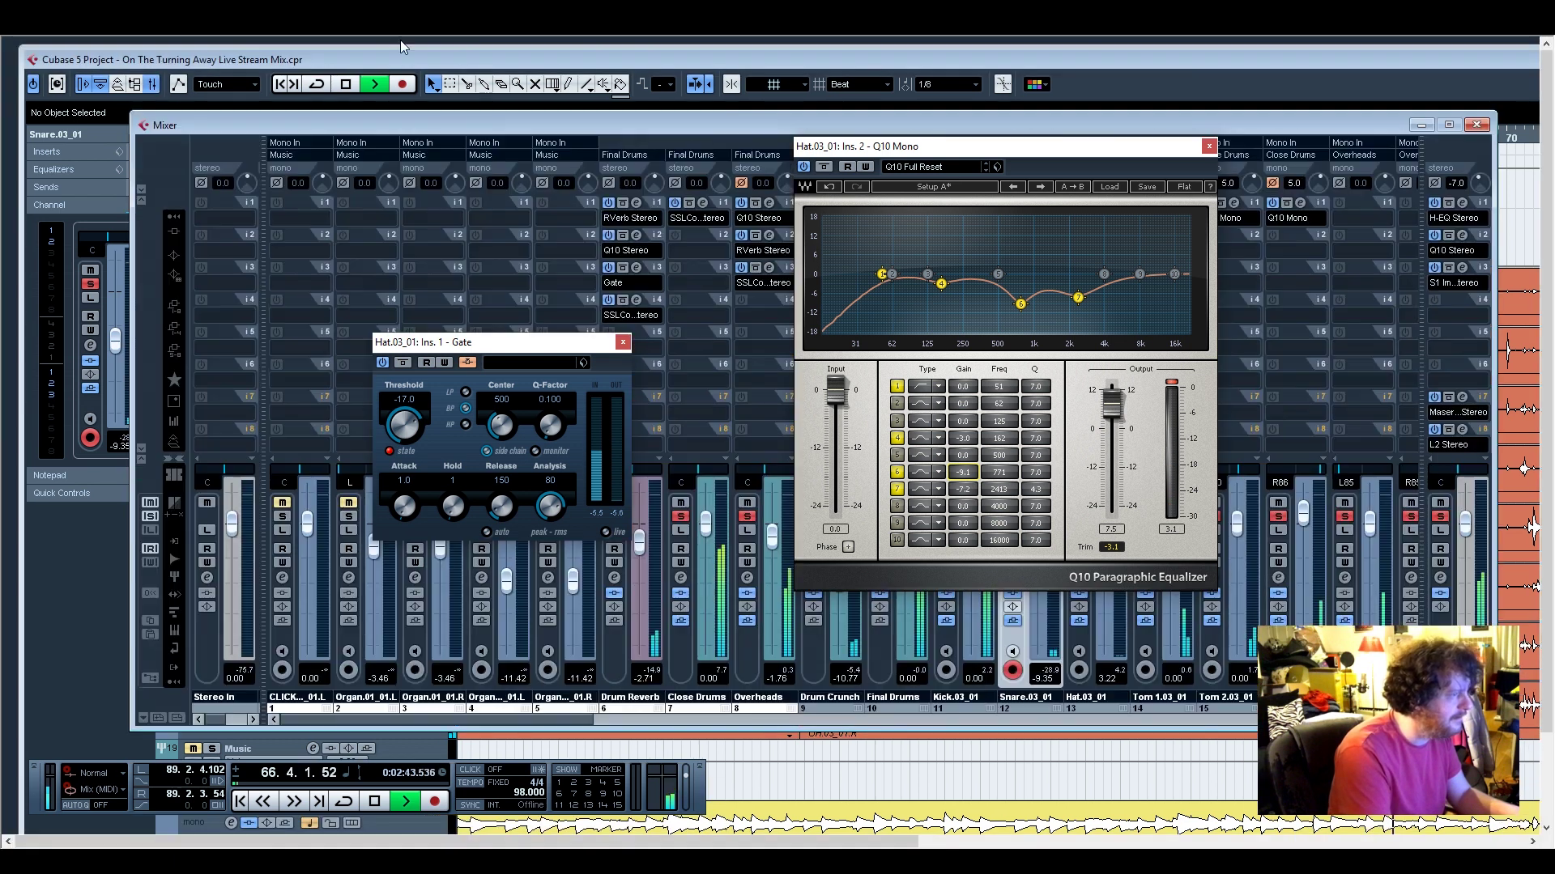
pyautogui.moveTo(969, 154); pyautogui.dragTo(1184, 186)
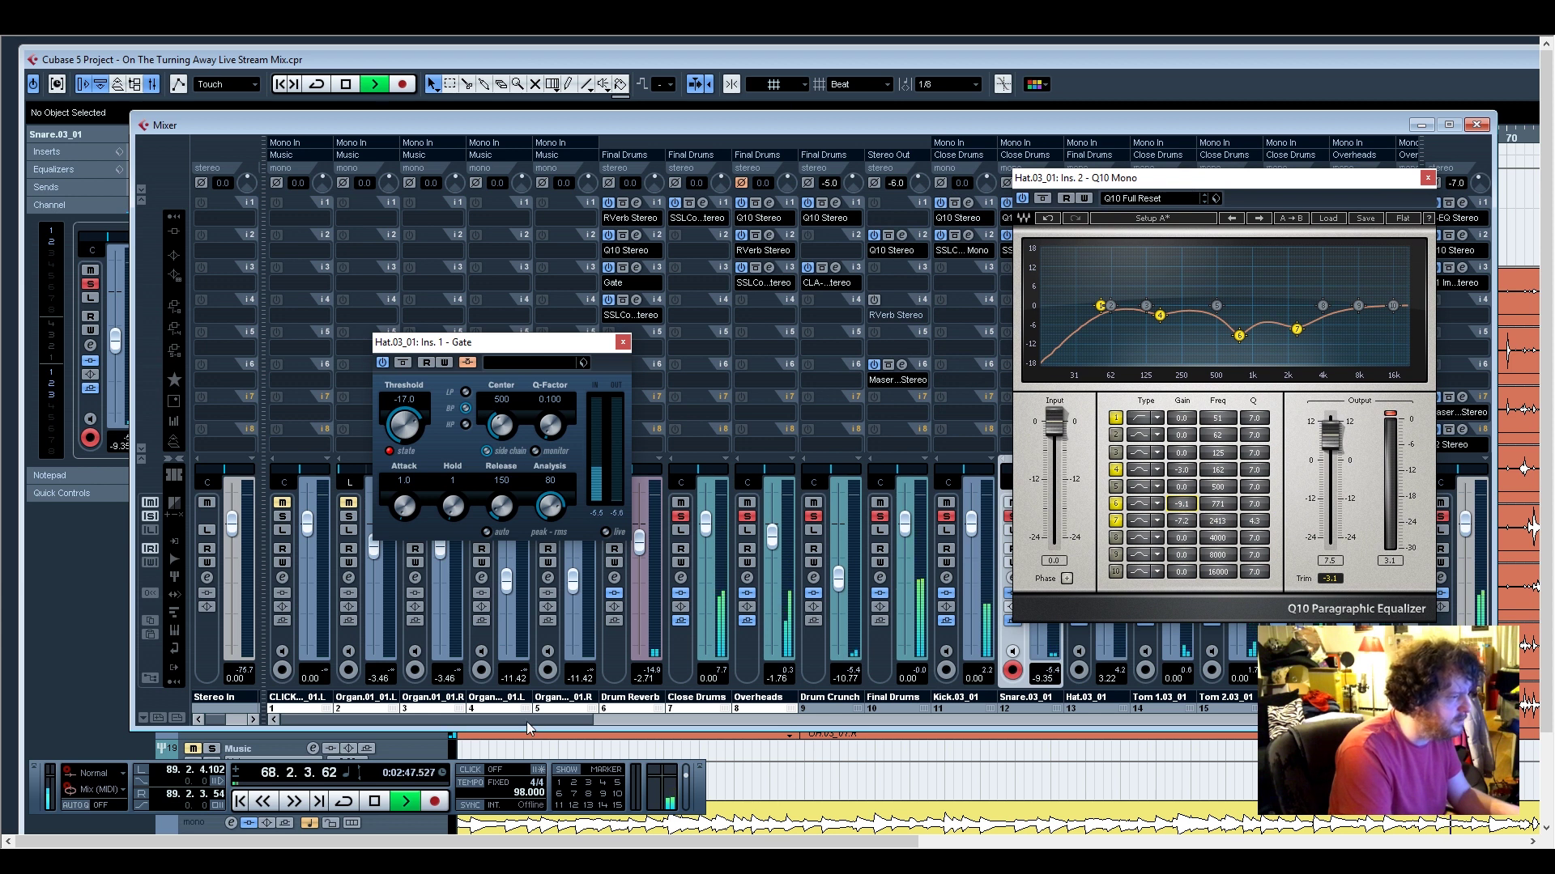
pyautogui.moveTo(527, 723); pyautogui.dragTo(613, 722)
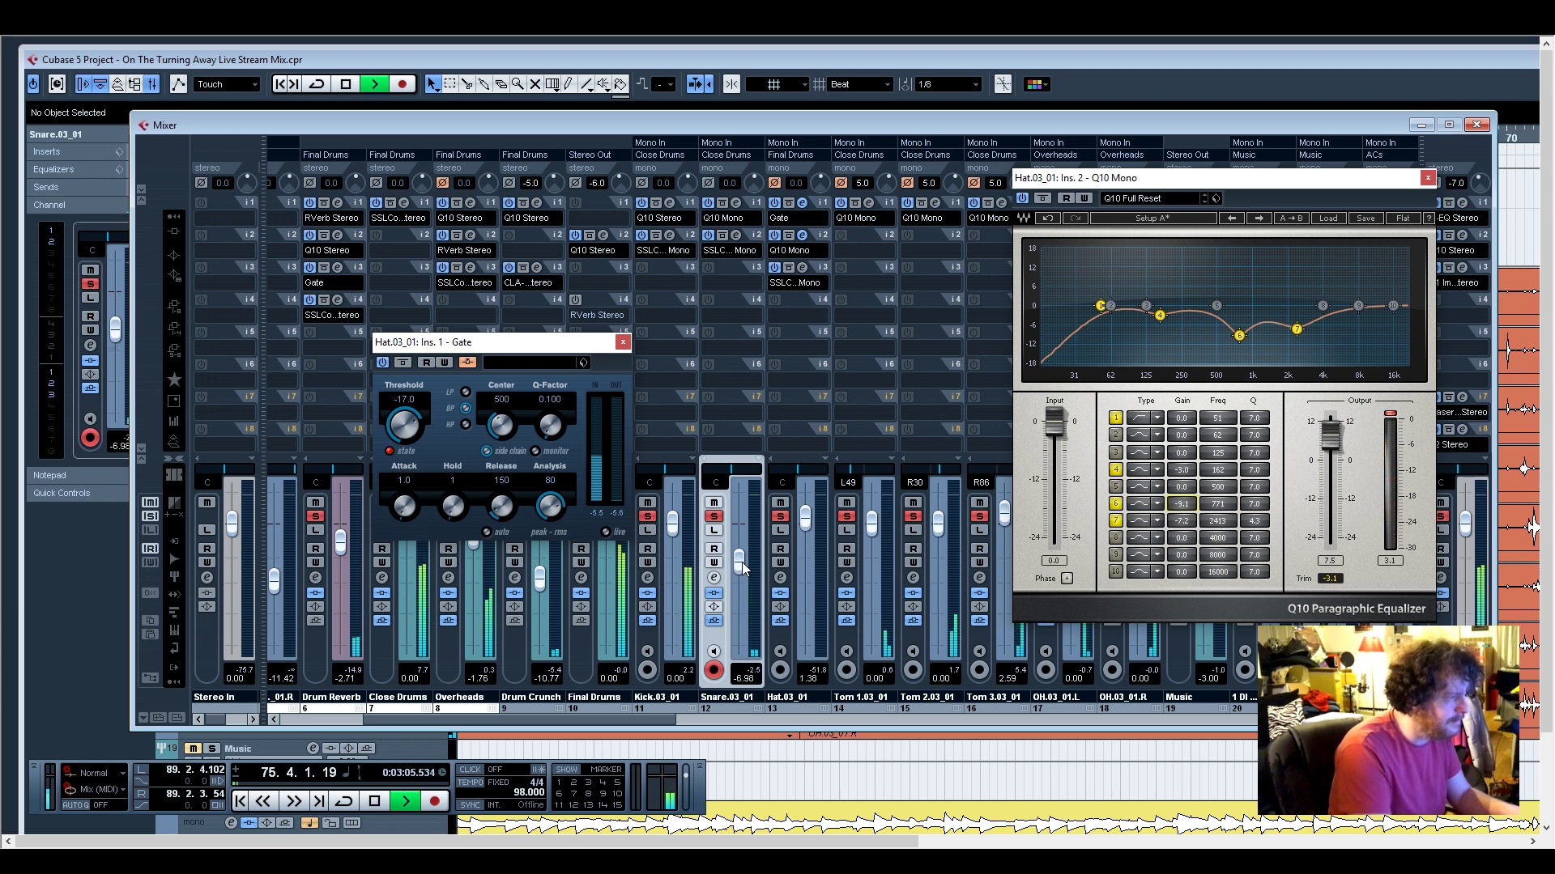
# Close the mixer and the hat's Q10 and Gate windows, maximize the project window and clear the solos
pyautogui.click(1484, 124)
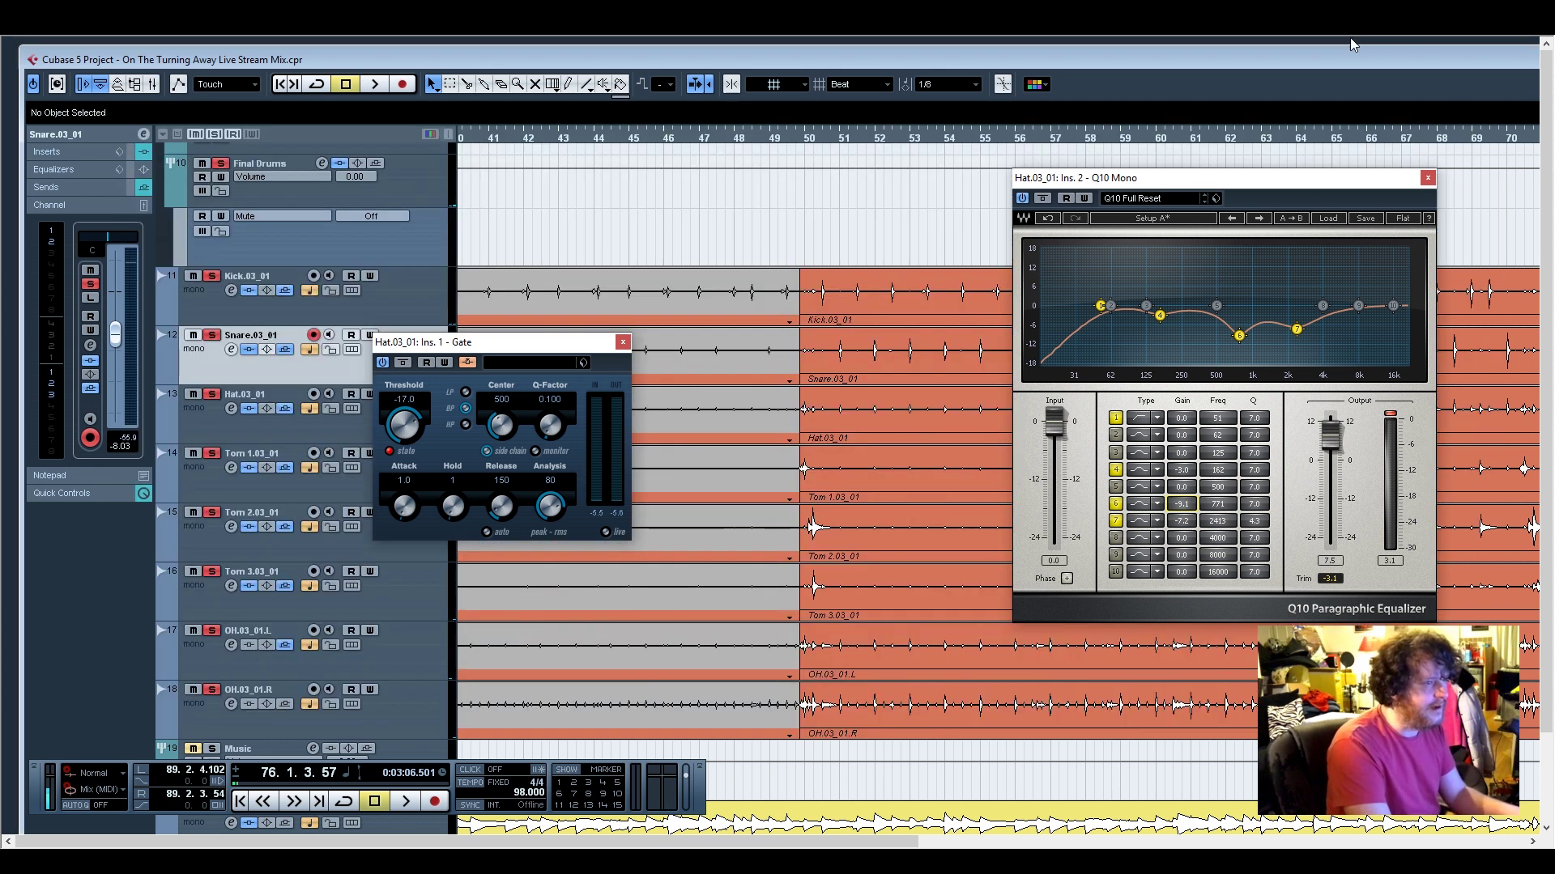
pyautogui.doubleClick(1359, 65)
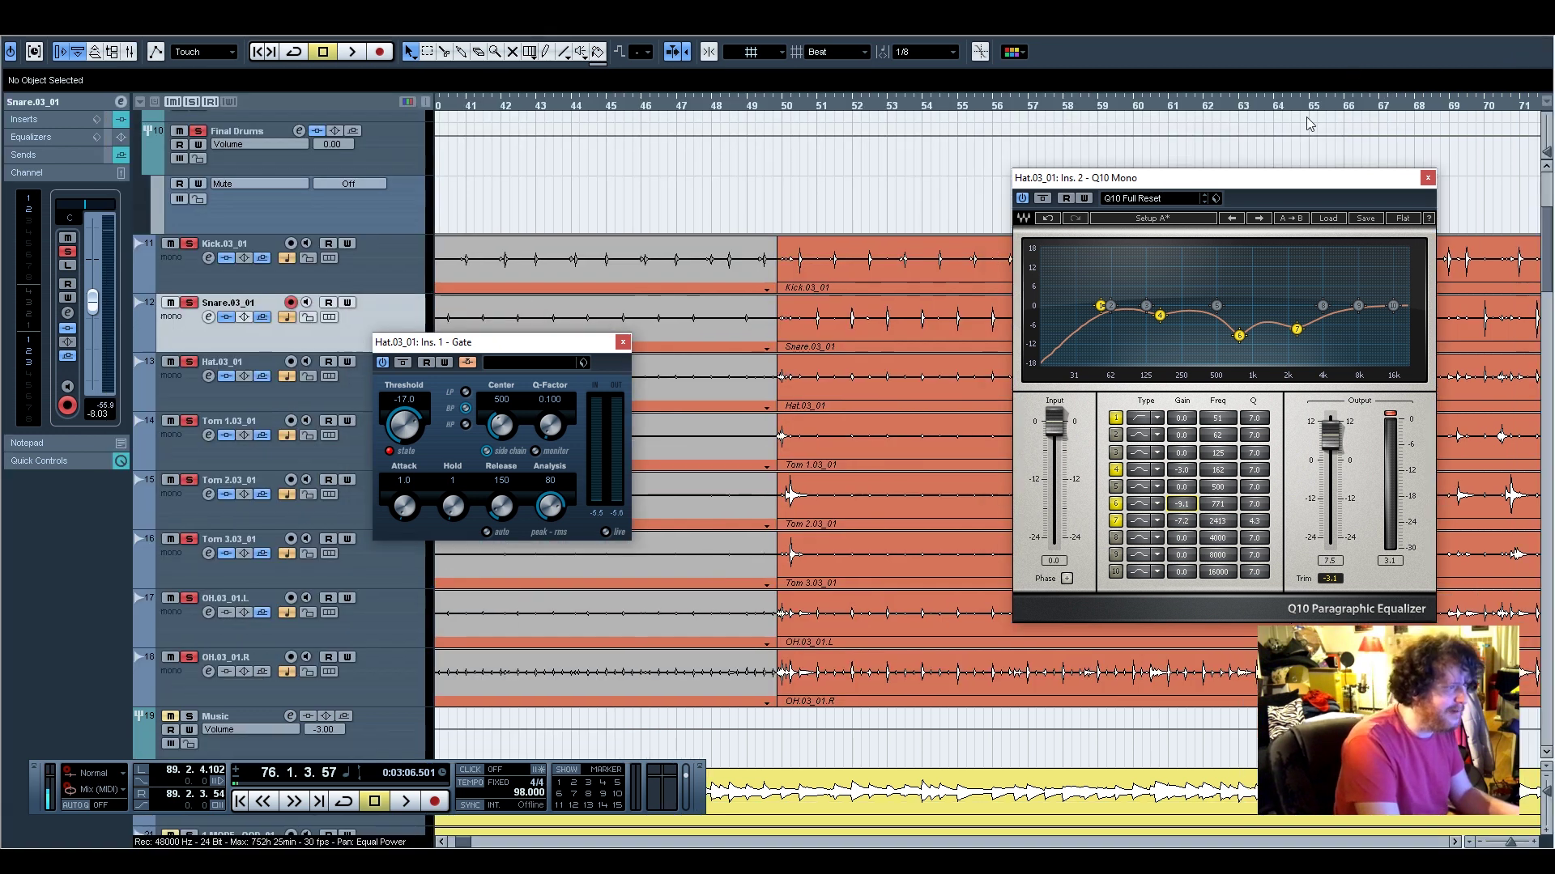
pyautogui.click(1428, 178)
pyautogui.moveTo(549, 350); pyautogui.dragTo(810, 208)
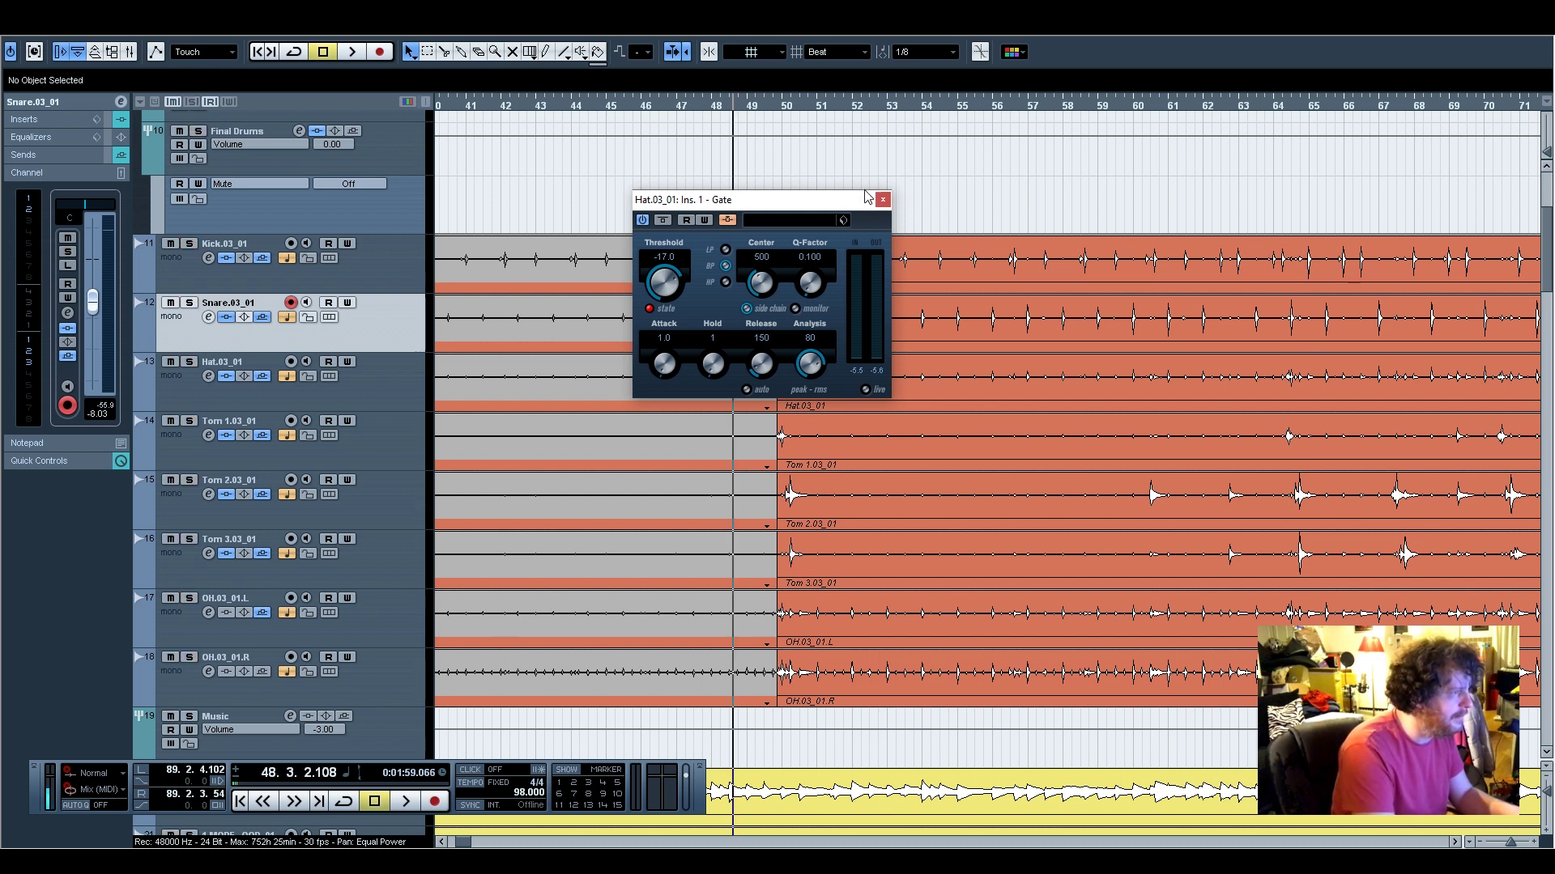
pyautogui.click(882, 200)
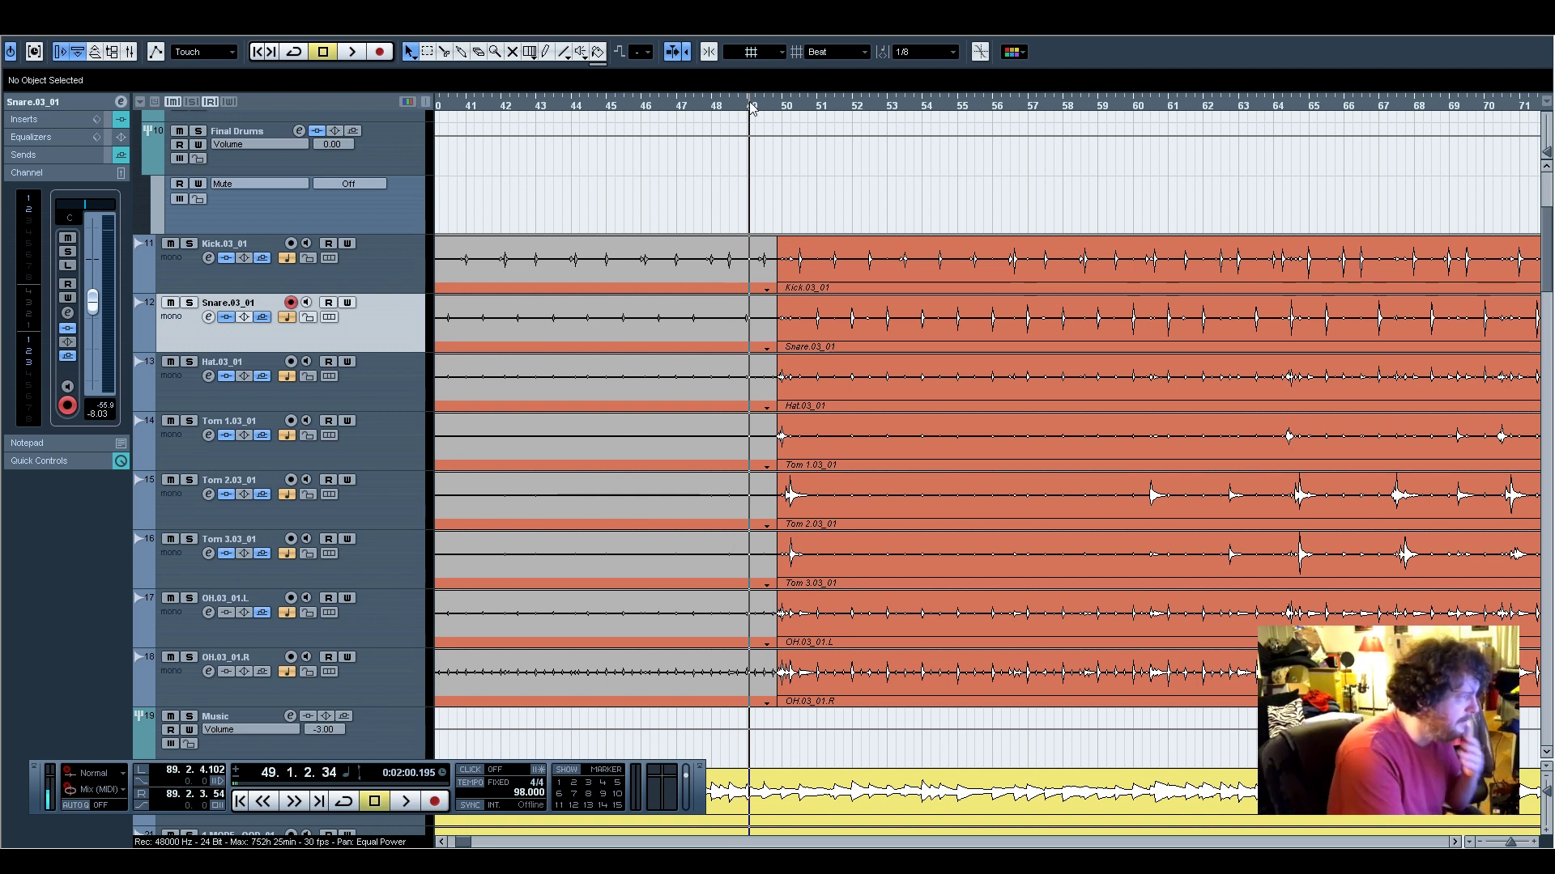
# Set the hat's channel level to 2.75 dB and its Drum Reverb send to -4.03 dB during playback, comparing it with the snare's sends
pyautogui.press('space')
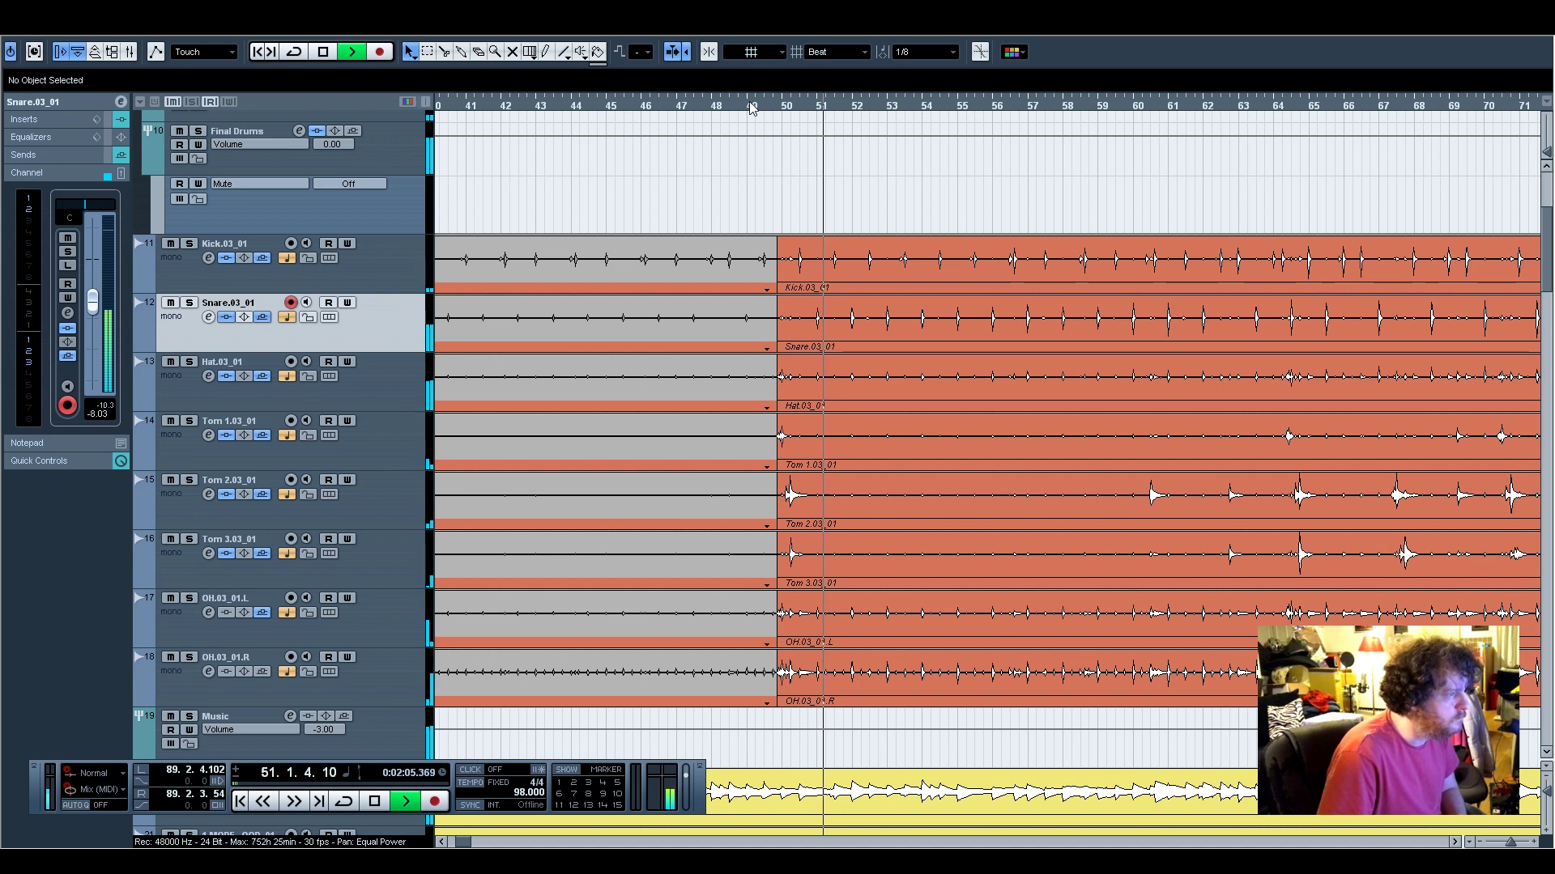
pyautogui.click(377, 392)
pyautogui.moveTo(91, 256); pyautogui.dragTo(91, 250)
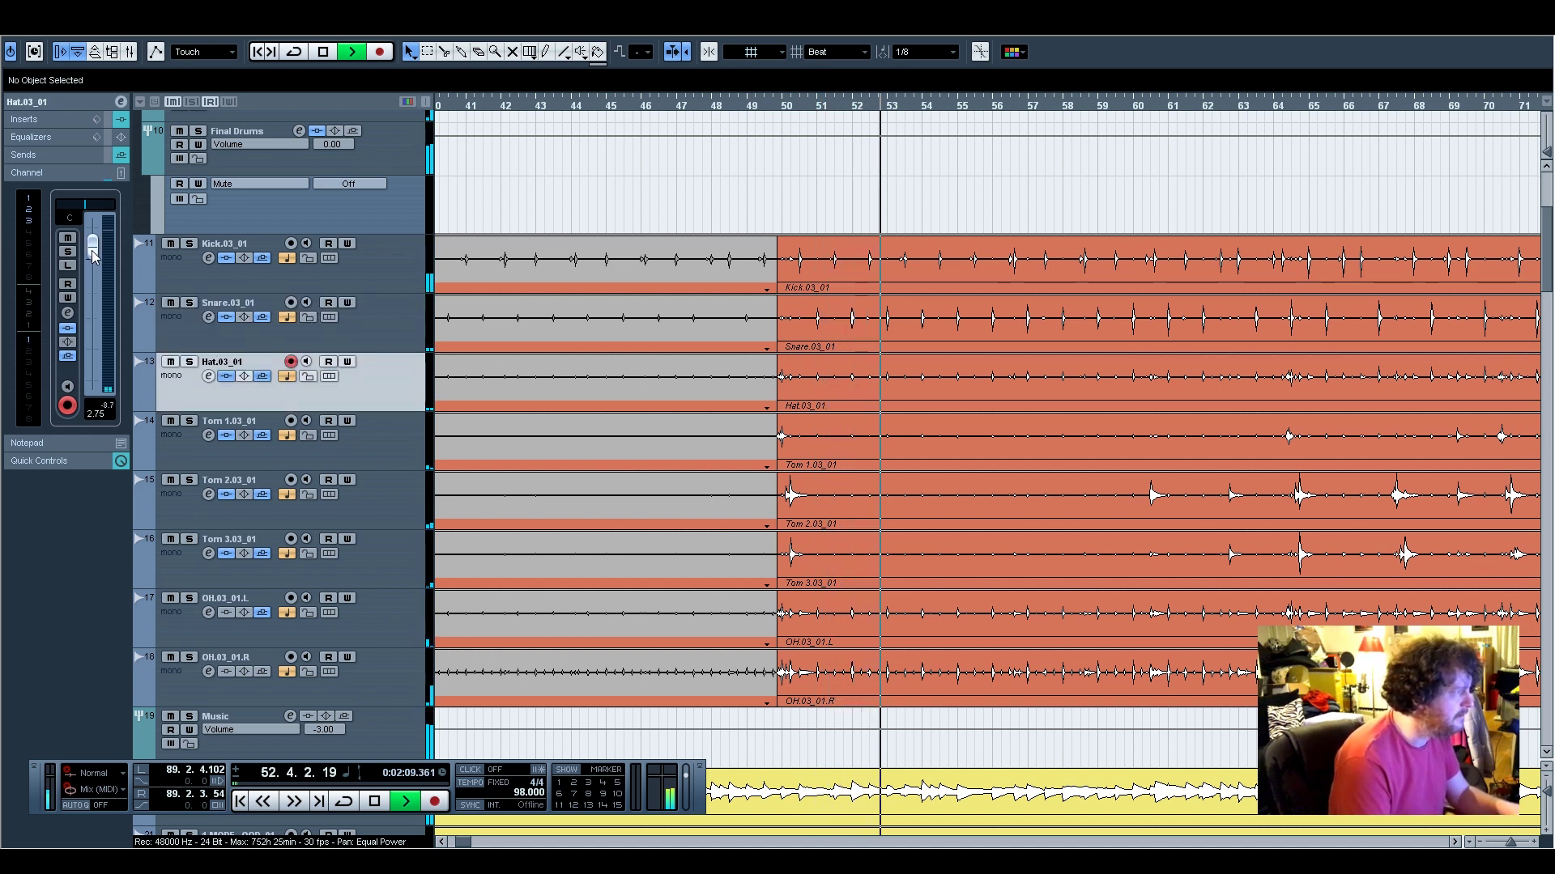
pyautogui.click(39, 153)
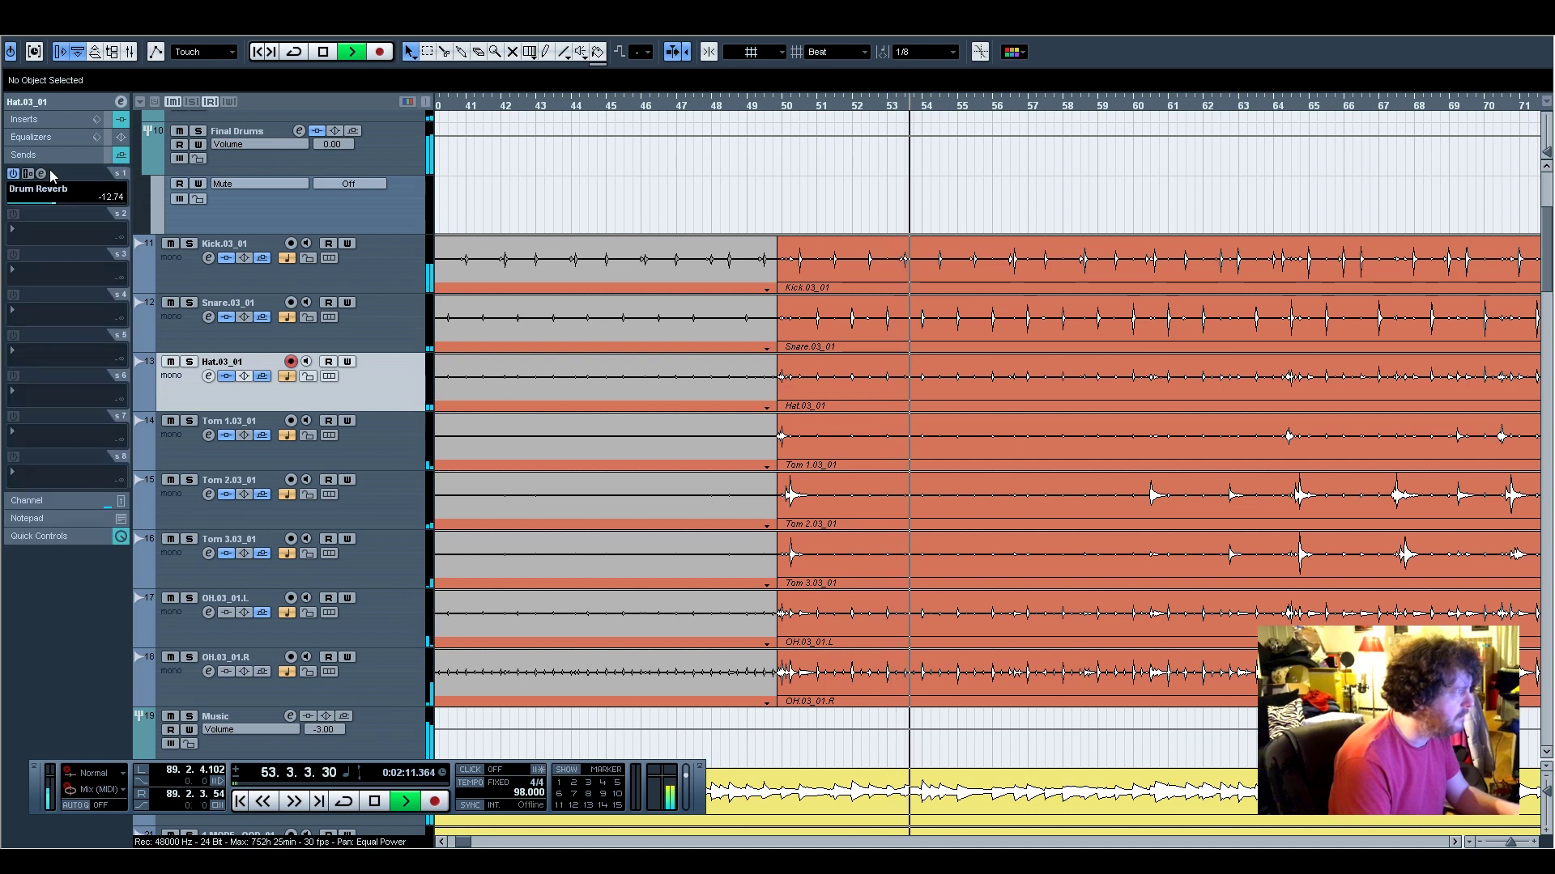
pyautogui.moveTo(66, 201); pyautogui.dragTo(80, 204)
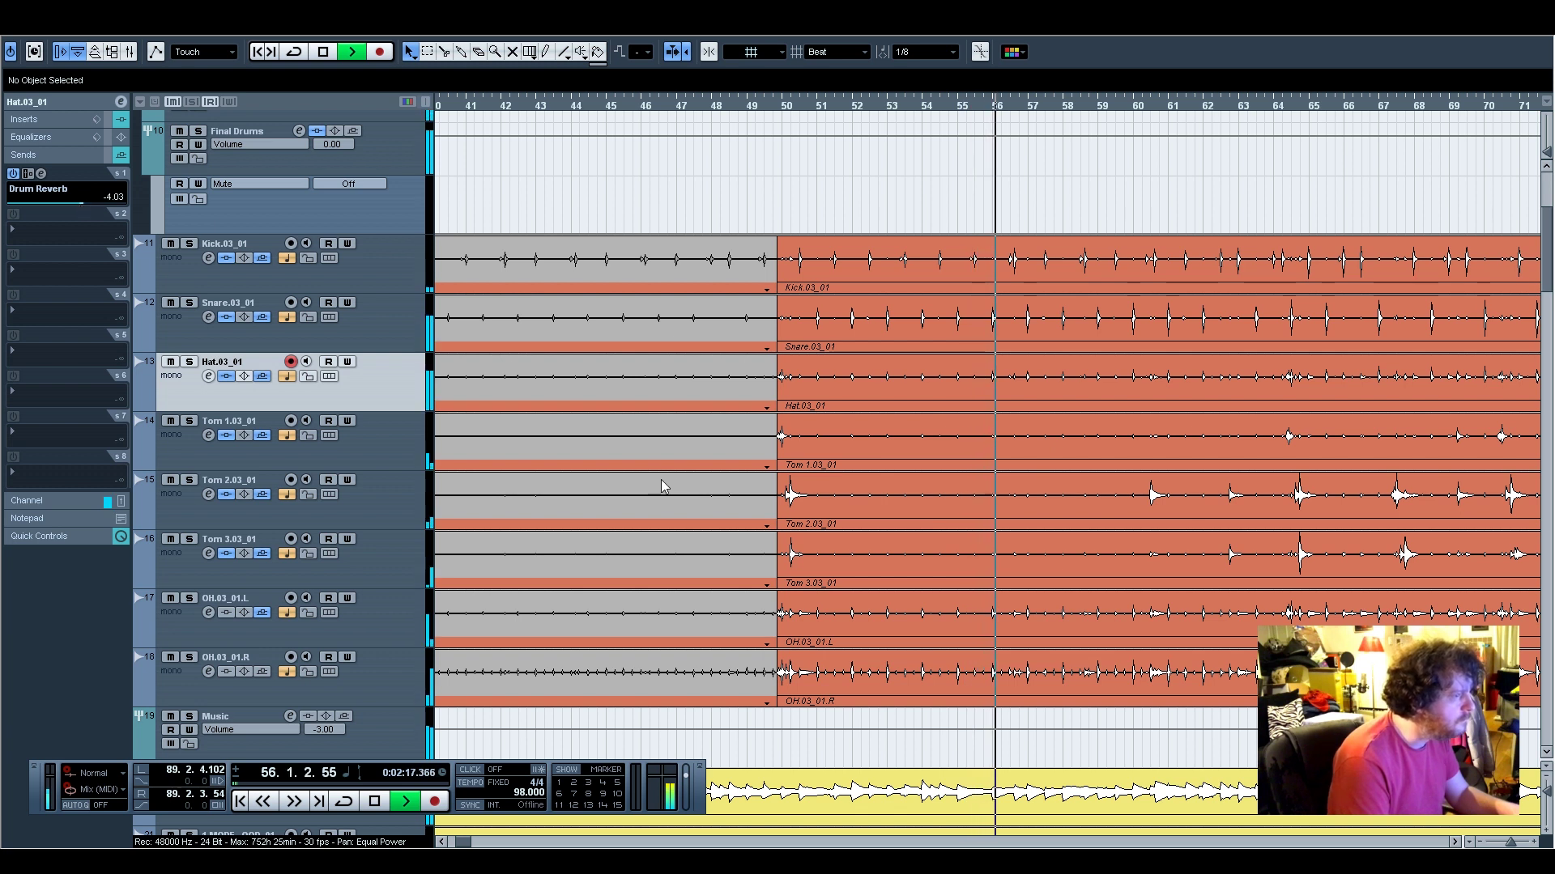
pyautogui.click(373, 328)
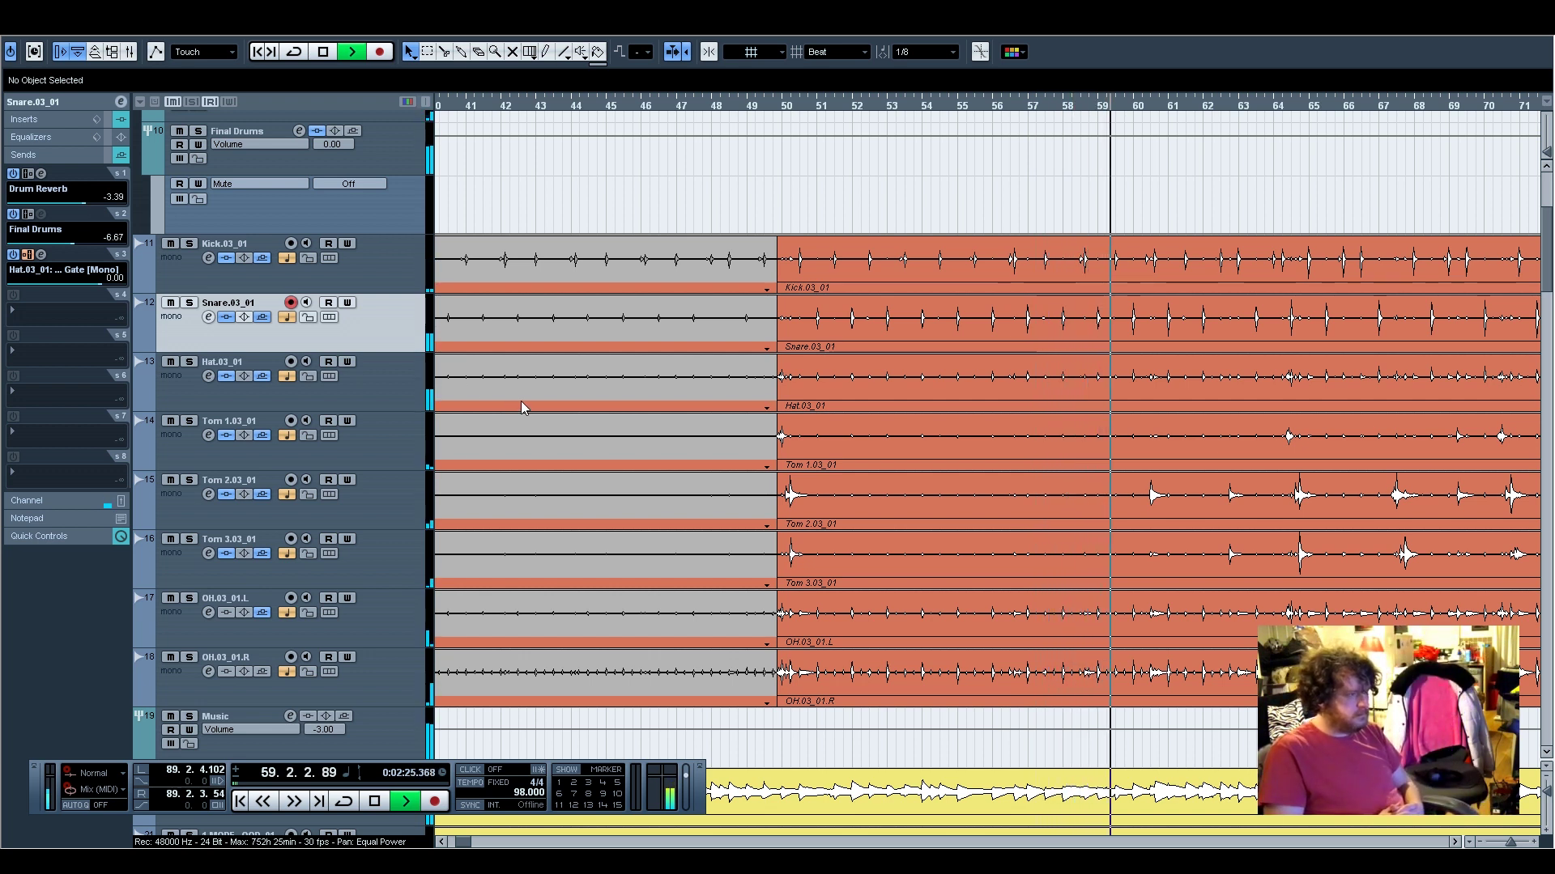
pyautogui.click(380, 394)
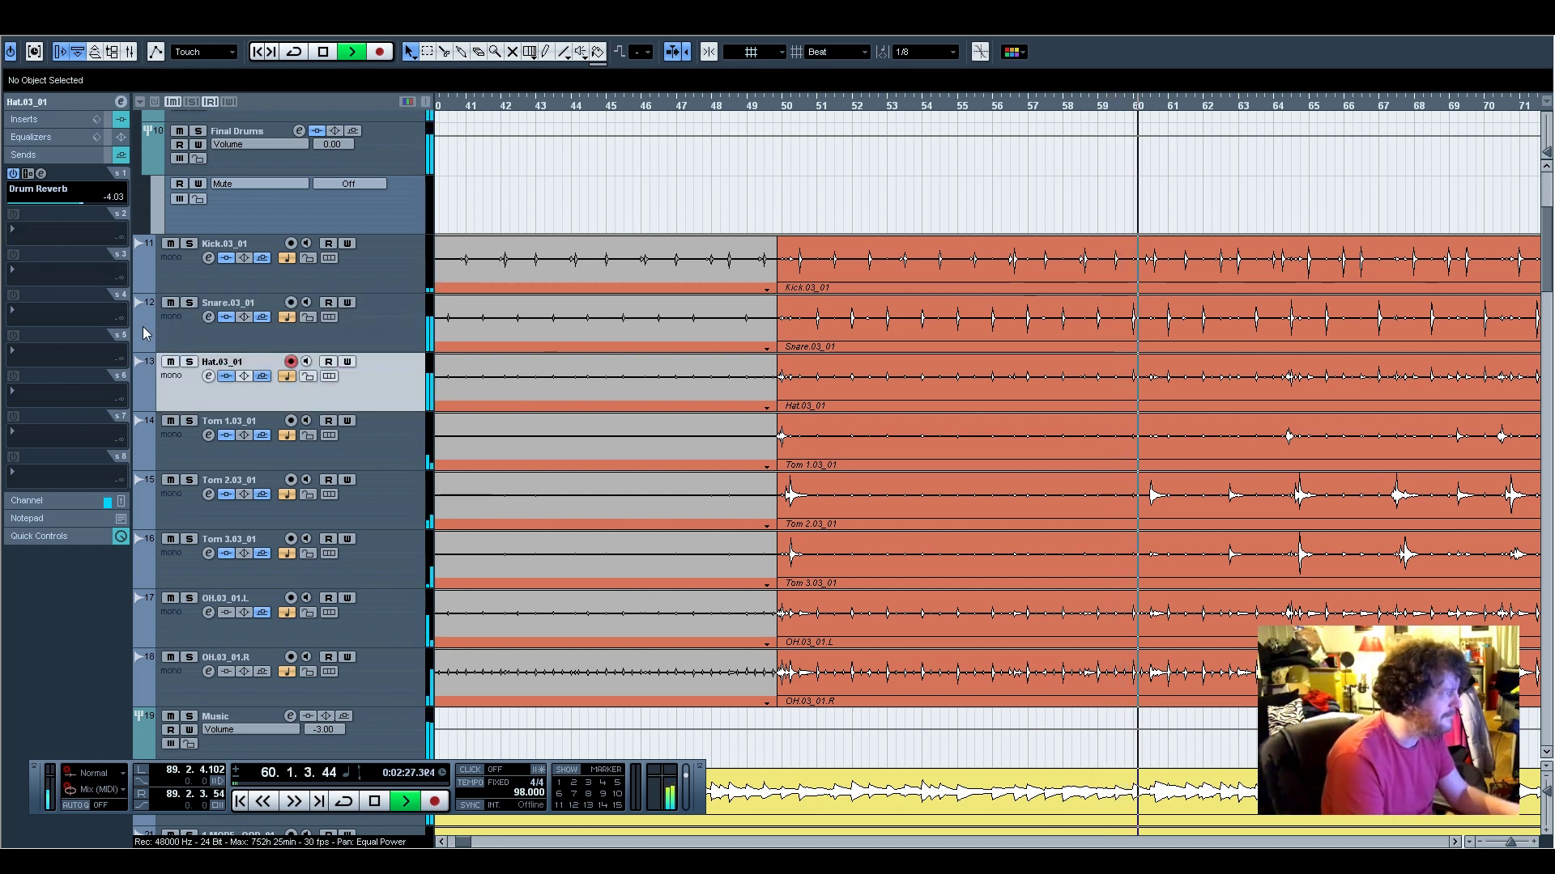
# Set the hat's channel level to 3.22 dB and the snare's to -7.85 dB, then stop playback
pyautogui.click(61, 502)
pyautogui.moveTo(95, 253); pyautogui.dragTo(95, 264)
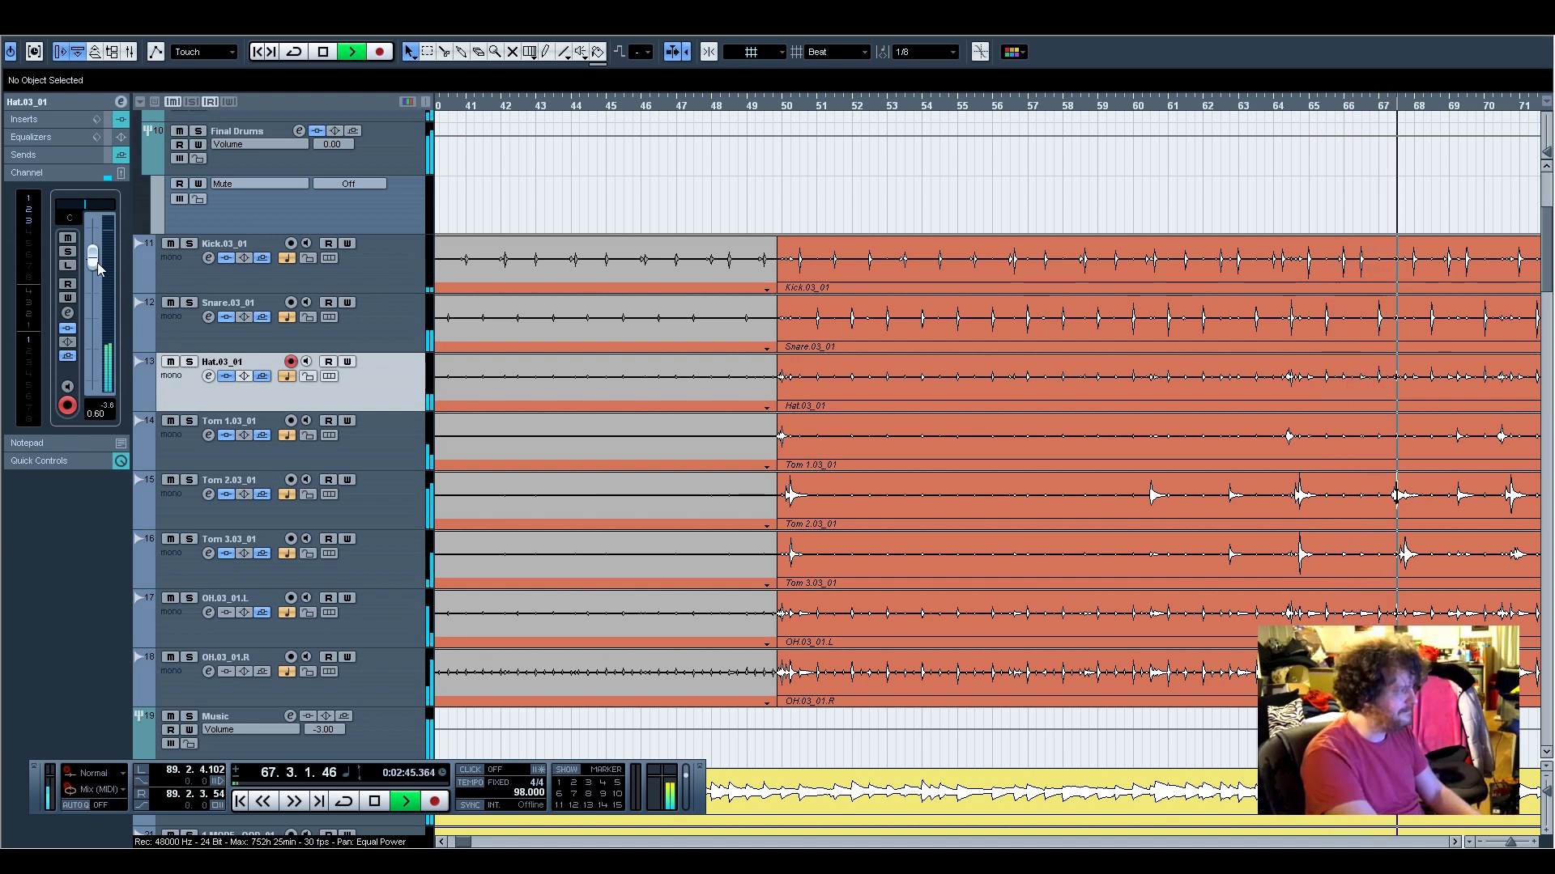
pyautogui.moveTo(94, 260); pyautogui.dragTo(95, 249)
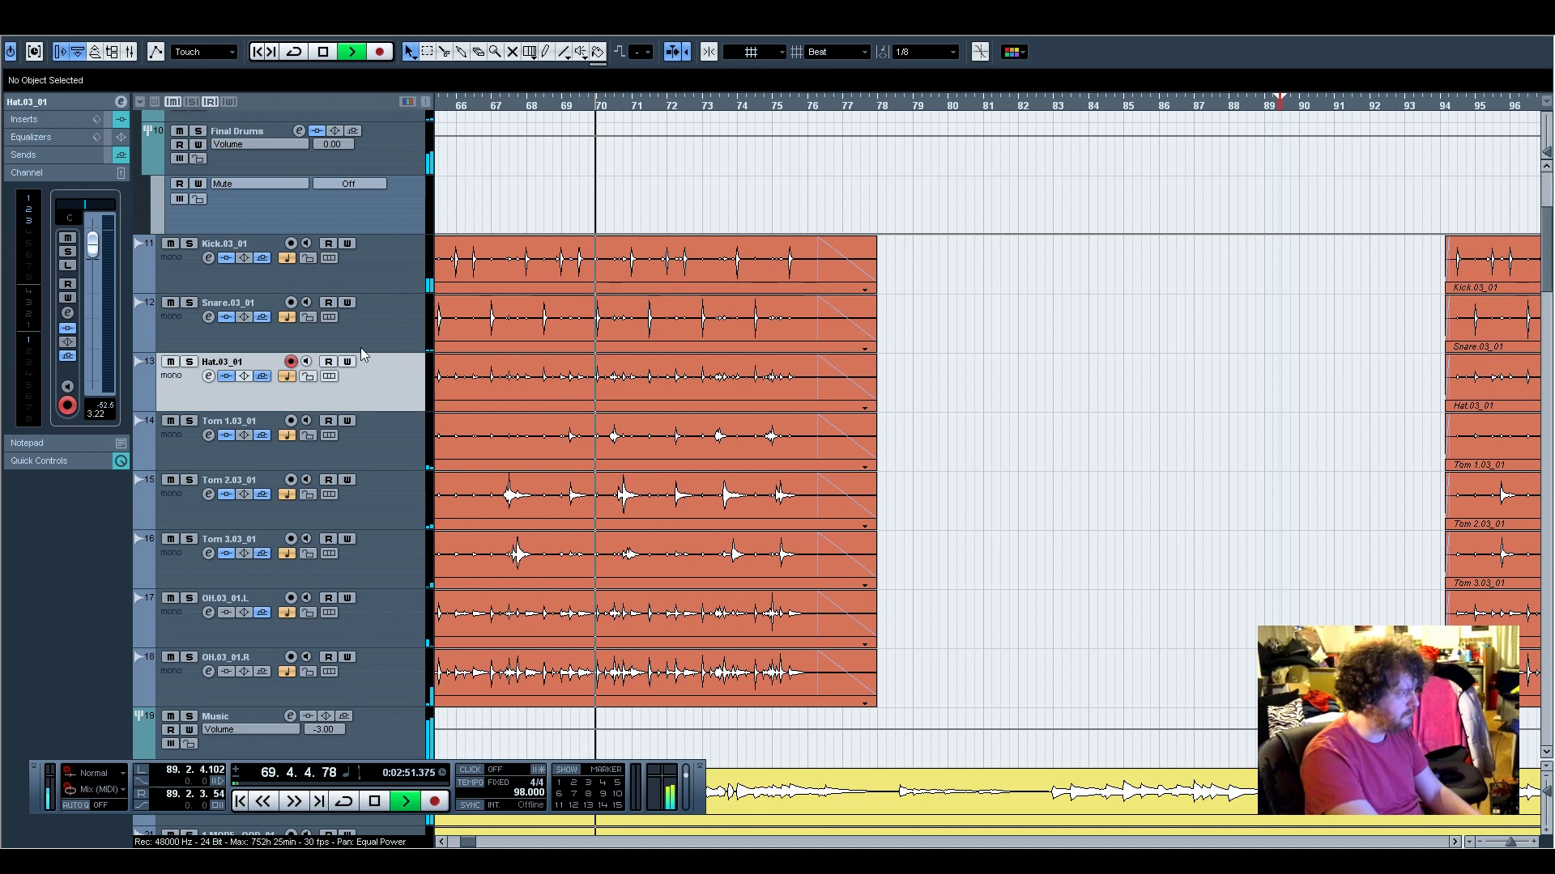
pyautogui.click(337, 336)
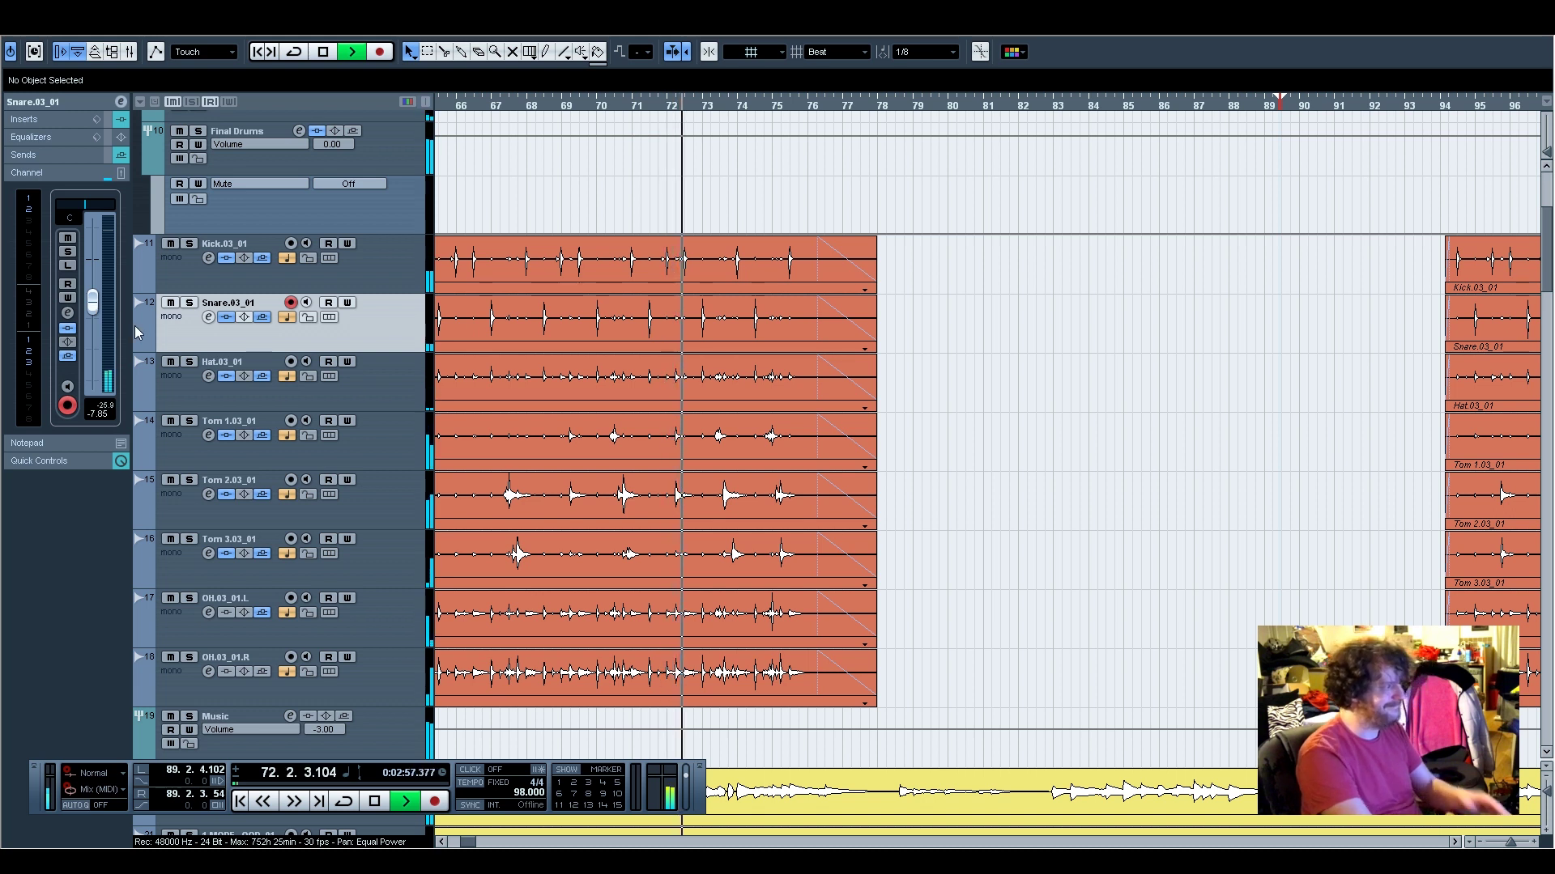
pyautogui.press('space')
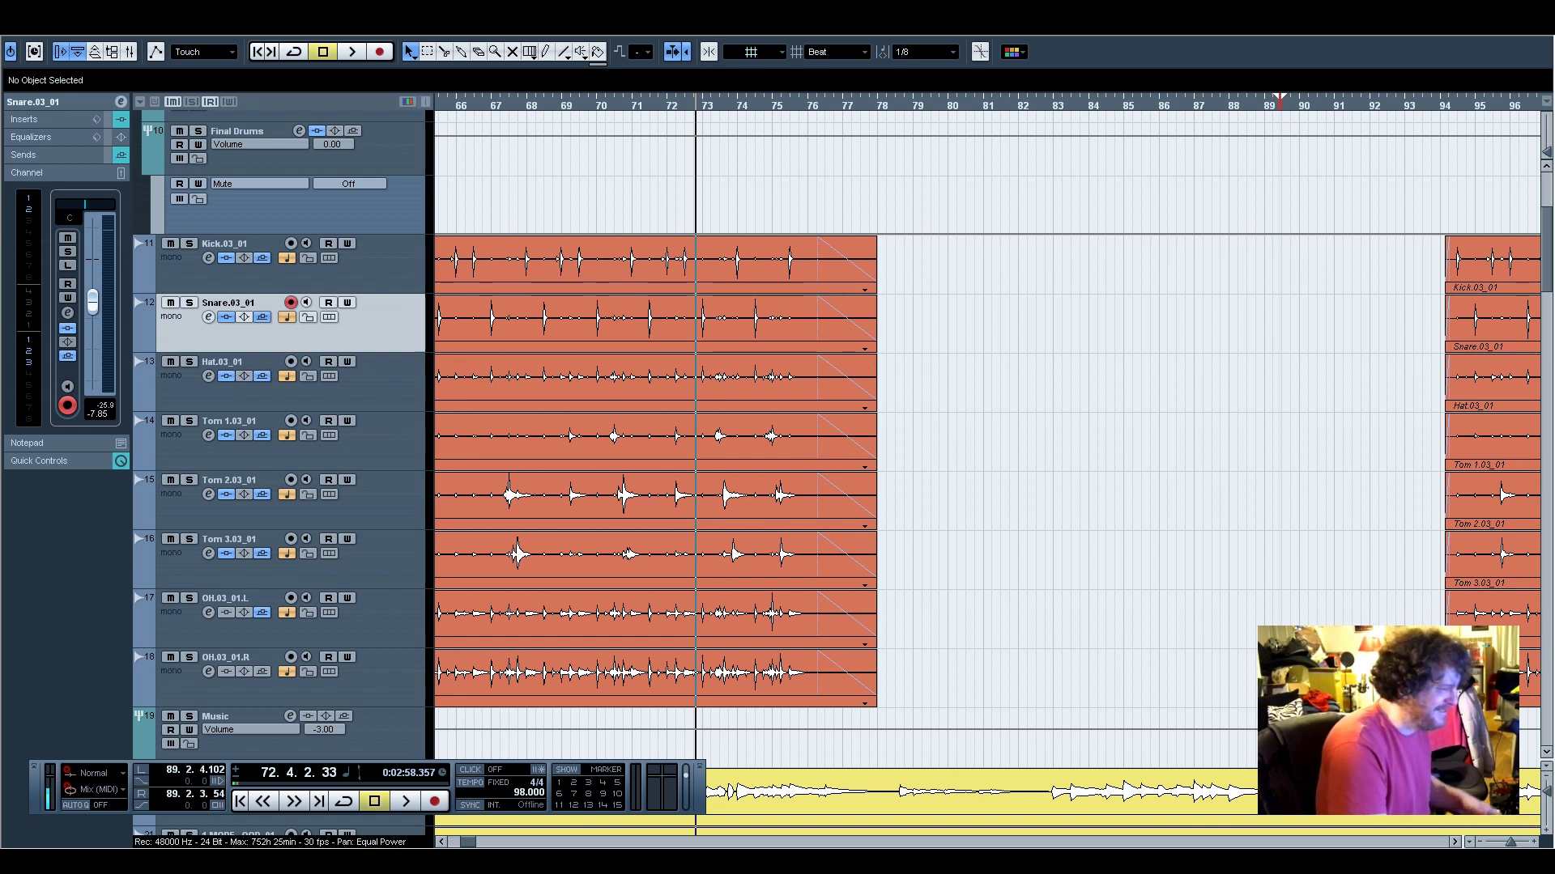
# Play from about bar 50 with the hat and snare soloed and lower the snare's channel level to -10.56 dB
pyautogui.click(443, 843)
pyautogui.click(444, 843)
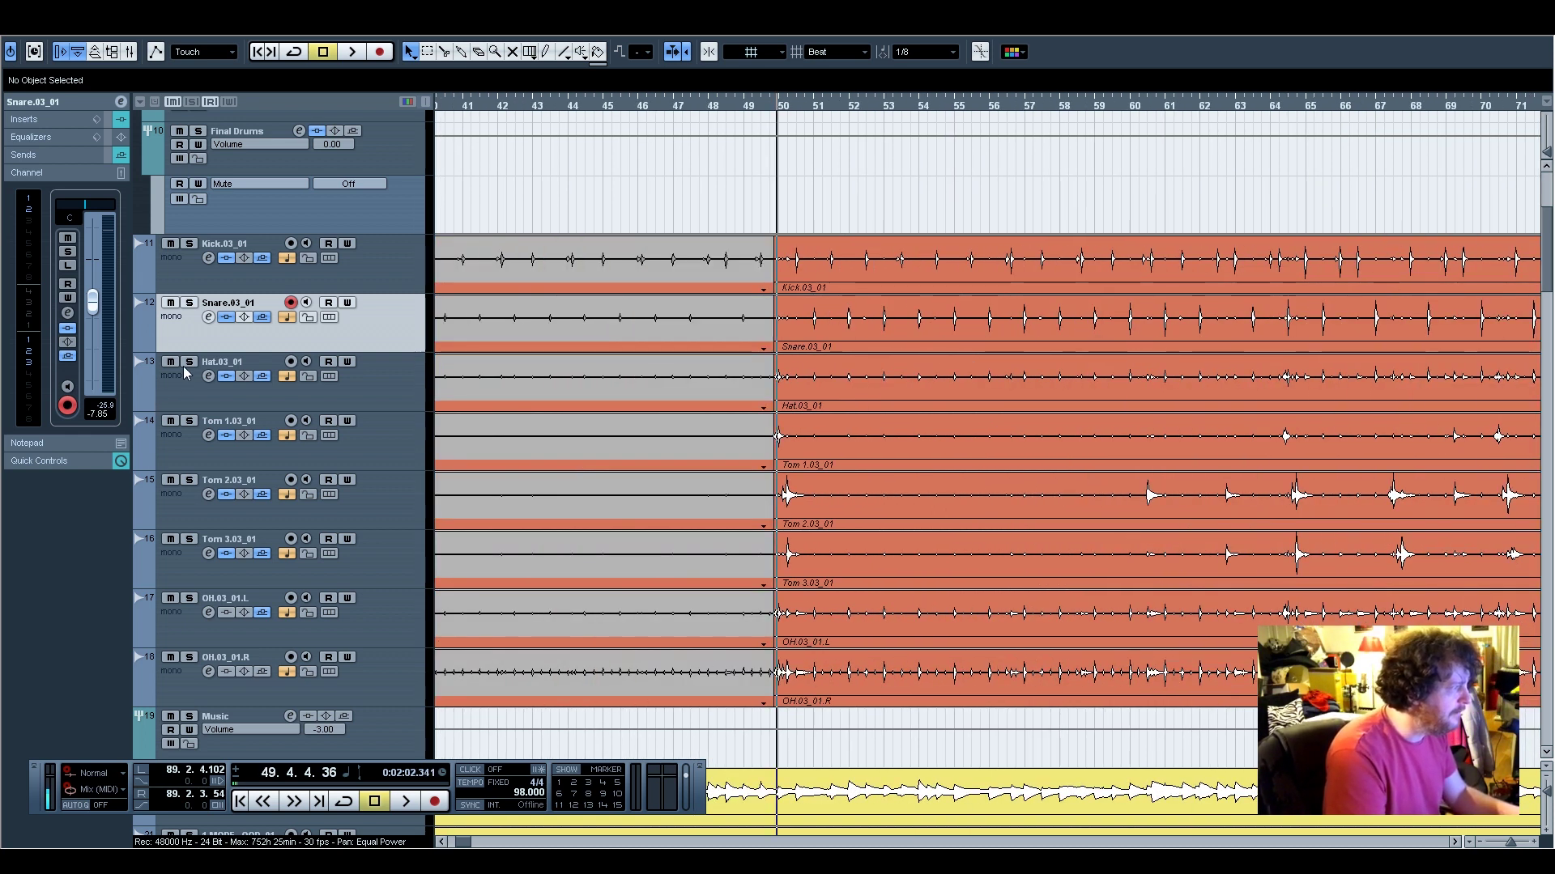
pyautogui.press('space')
pyautogui.click(189, 304)
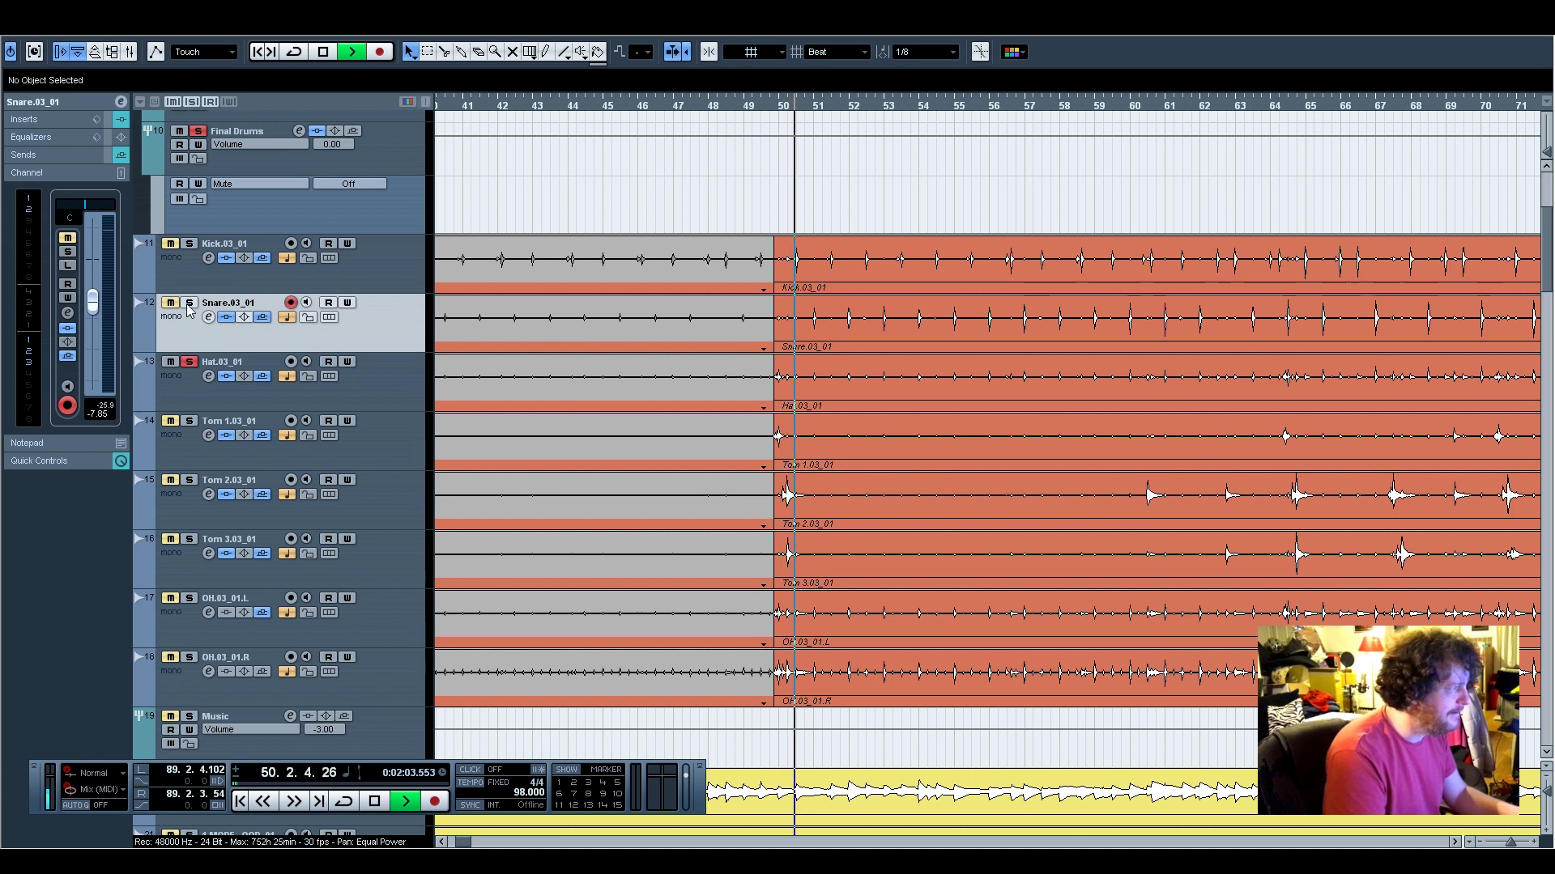
pyautogui.moveTo(93, 310)
pyautogui.mouseDown()
pyautogui.moveTo(105, 386)
pyautogui.moveTo(93, 318)
pyautogui.mouseUp()
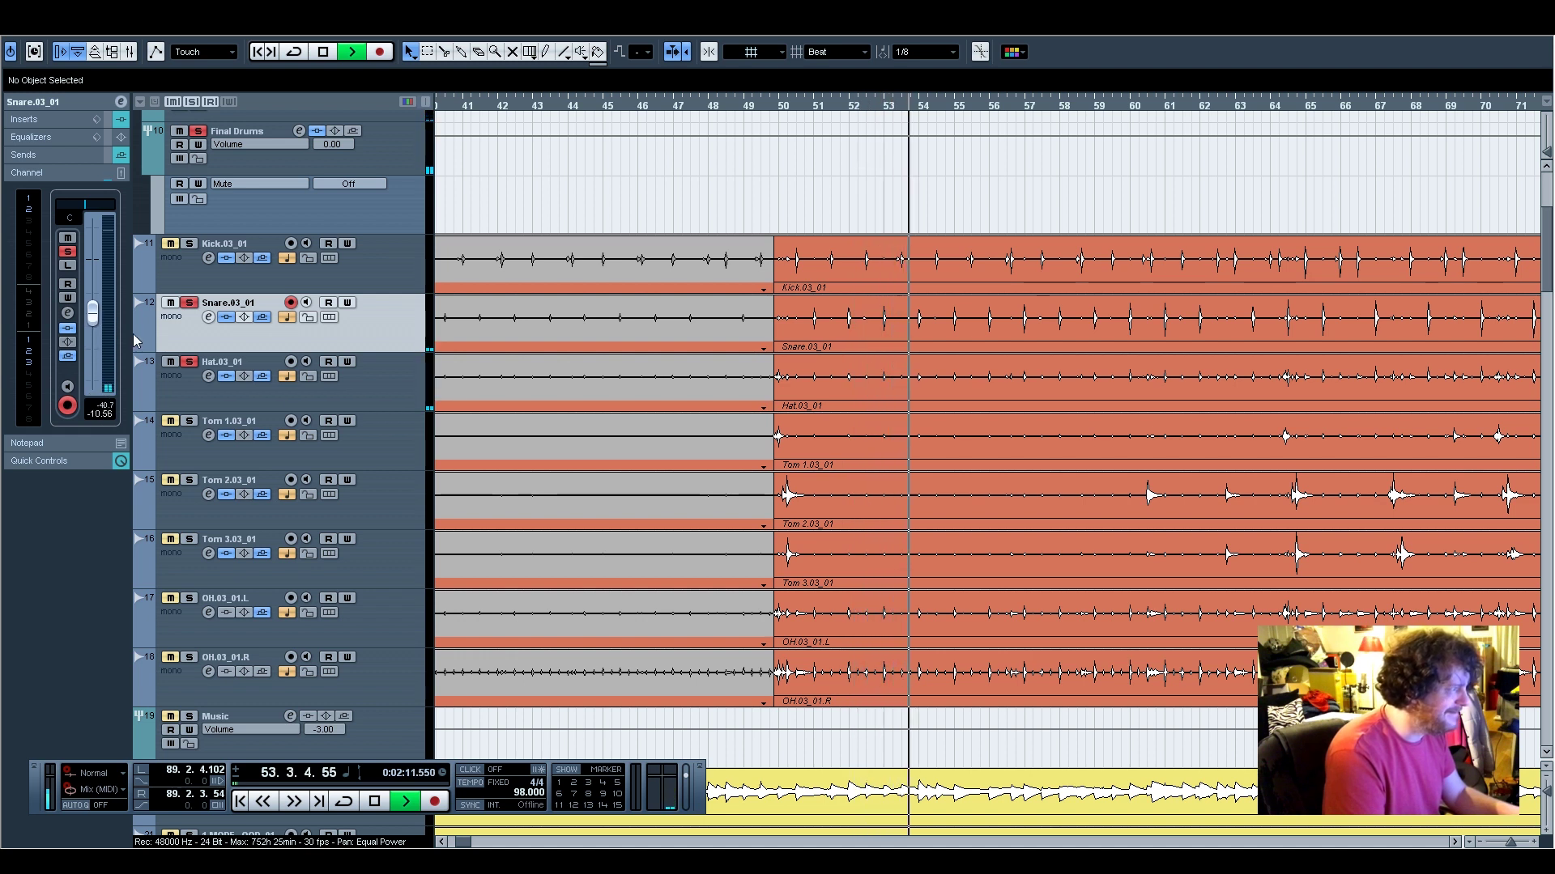
# Clear the drum solos to hear the full mix and set the snare's channel level to -10.77 dB
pyautogui.click(371, 390)
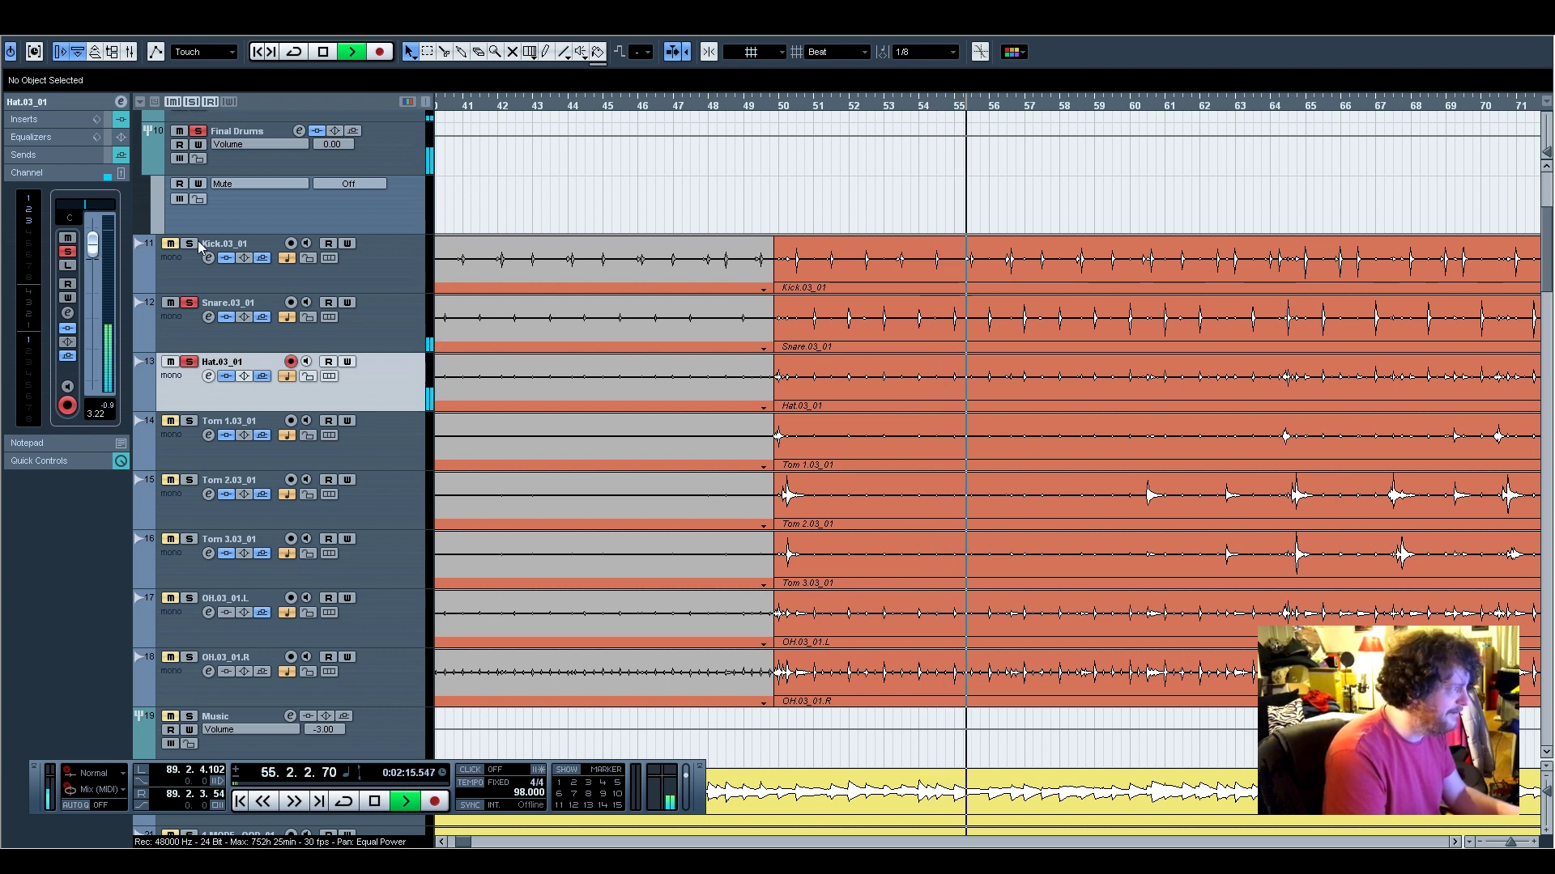
pyautogui.click(200, 131)
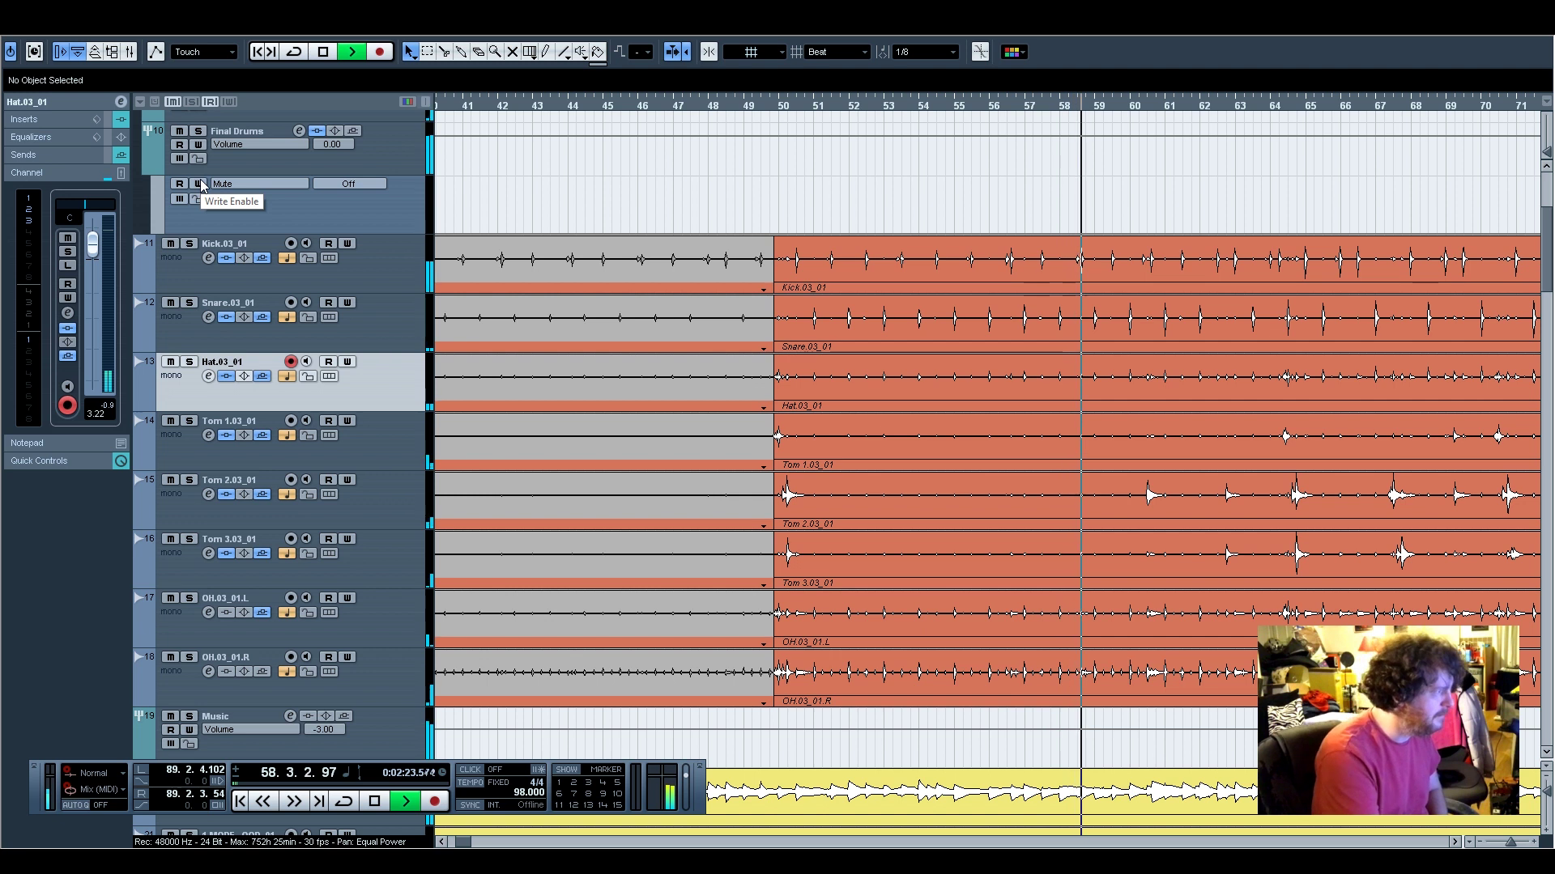
pyautogui.click(373, 338)
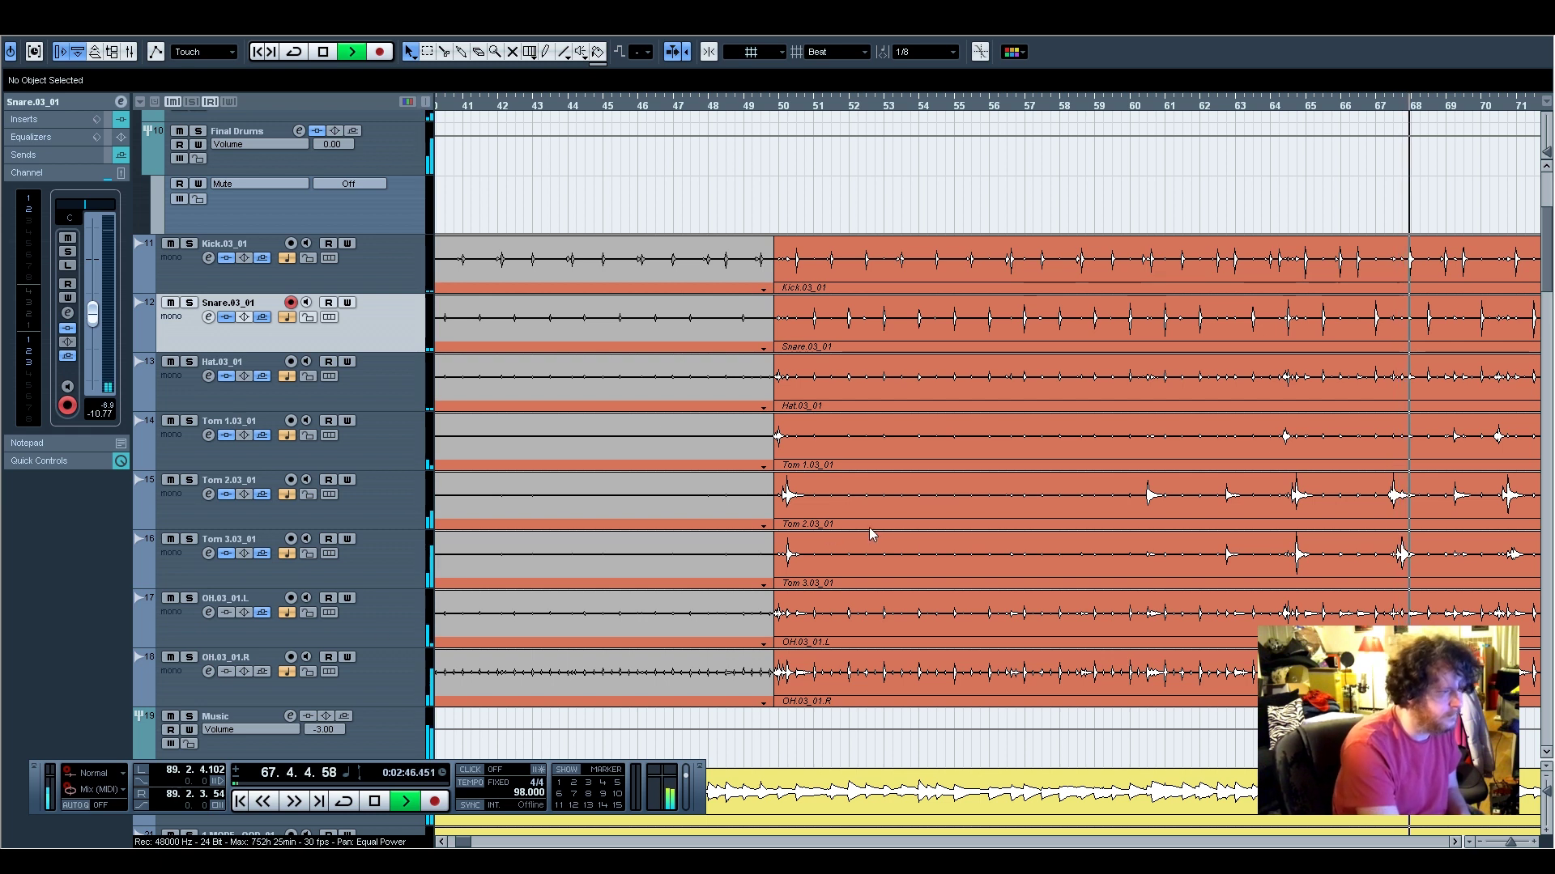
# Set the Guitar Middle Lead track's channel level to 0.60 dB during playback, and stop playback near bar 79
pyautogui.scroll(-3, 923, 591)
pyautogui.scroll(-3, 923, 591)
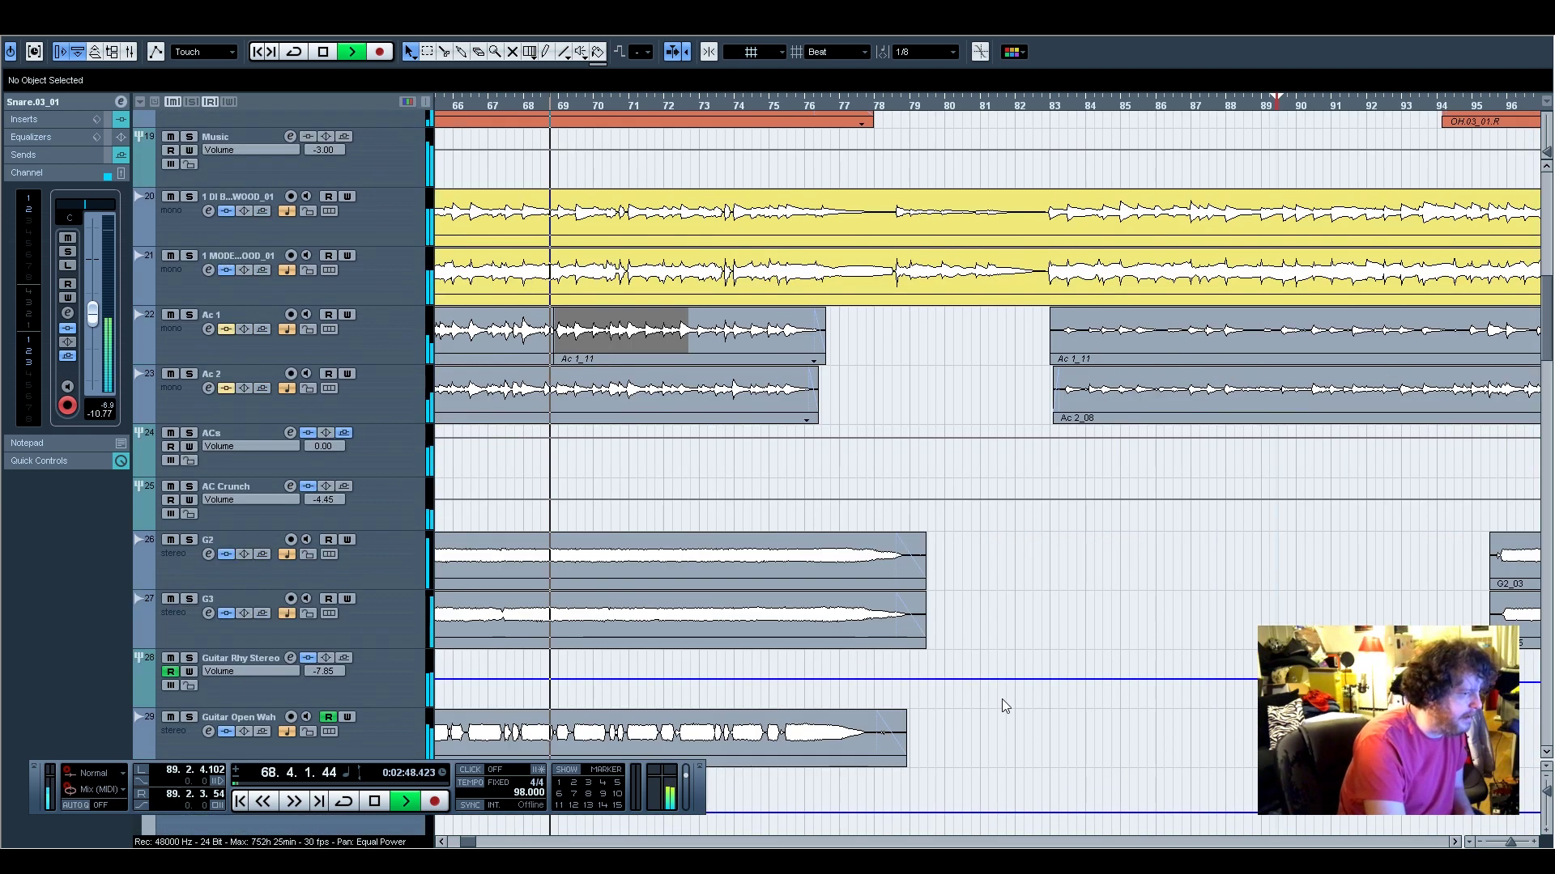
pyautogui.scroll(-3, 891, 617)
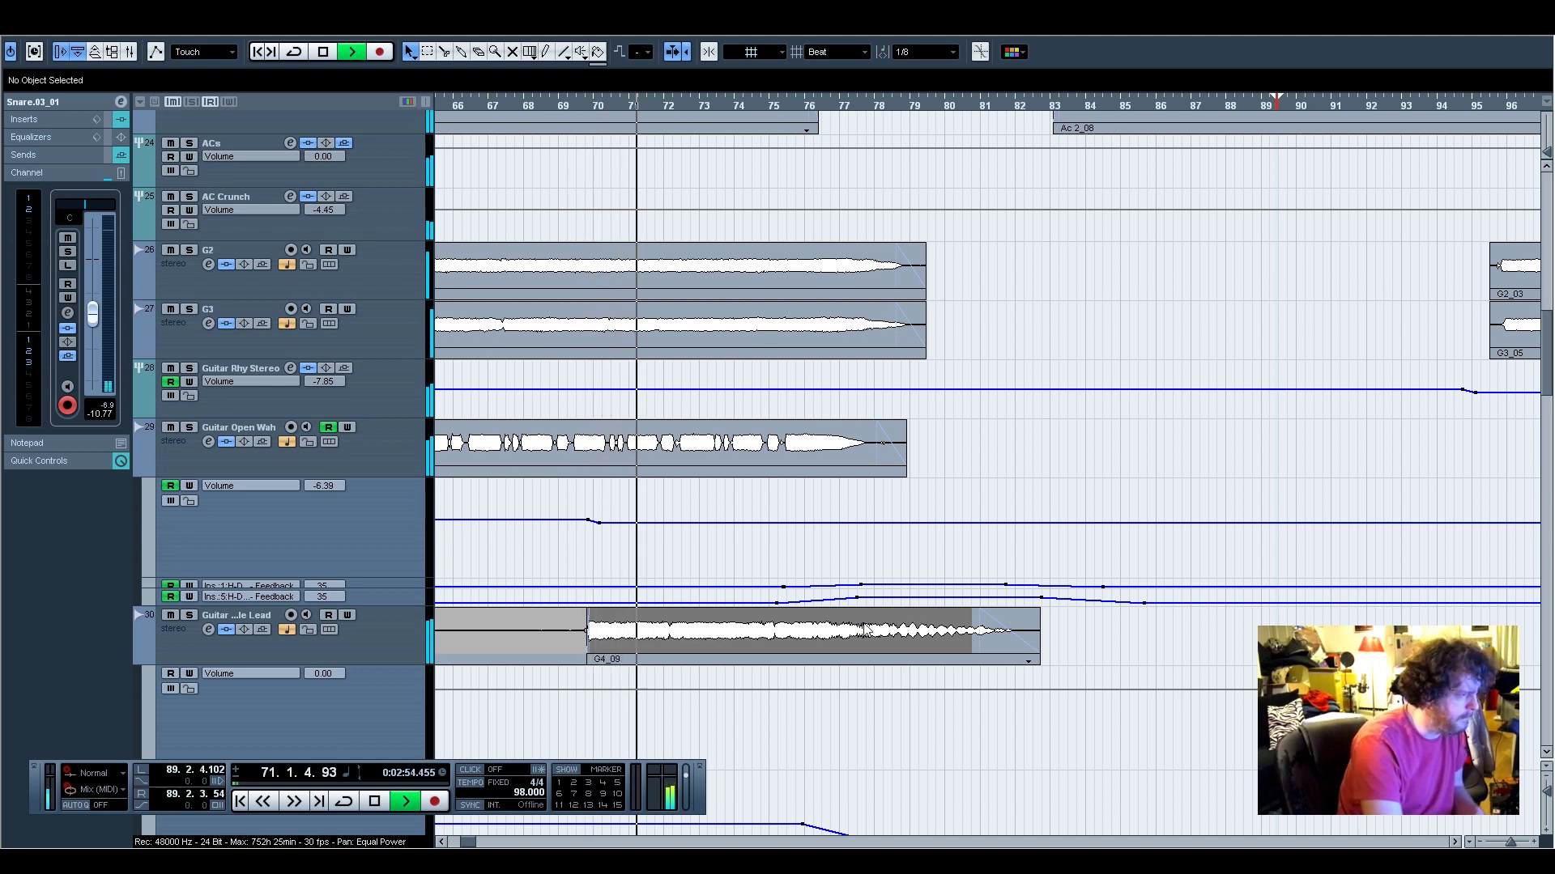
pyautogui.click(413, 645)
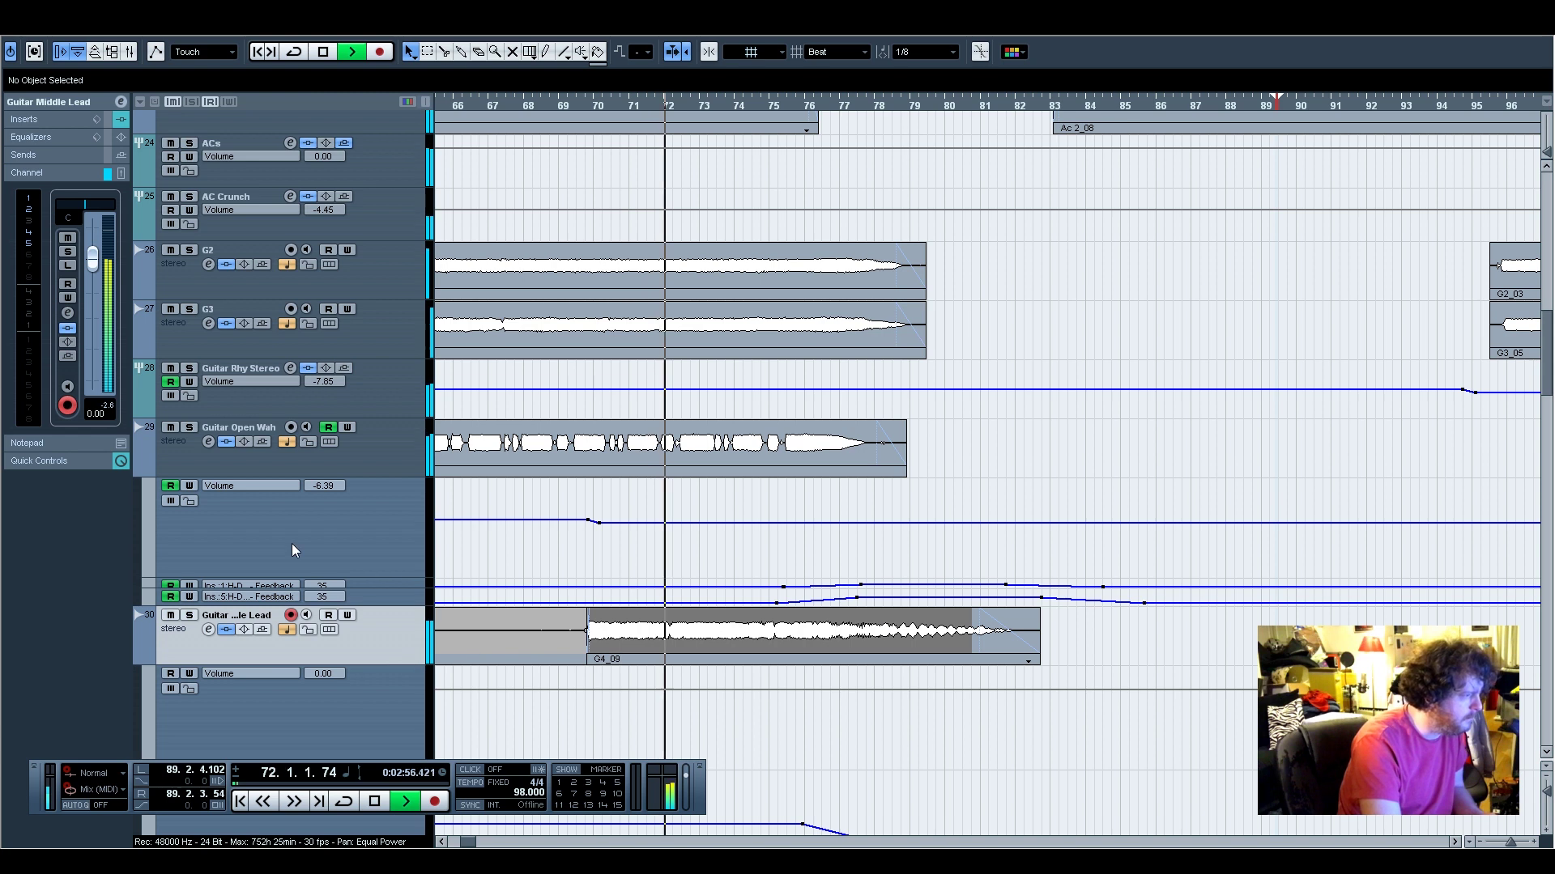
pyautogui.moveTo(96, 268); pyautogui.dragTo(95, 265)
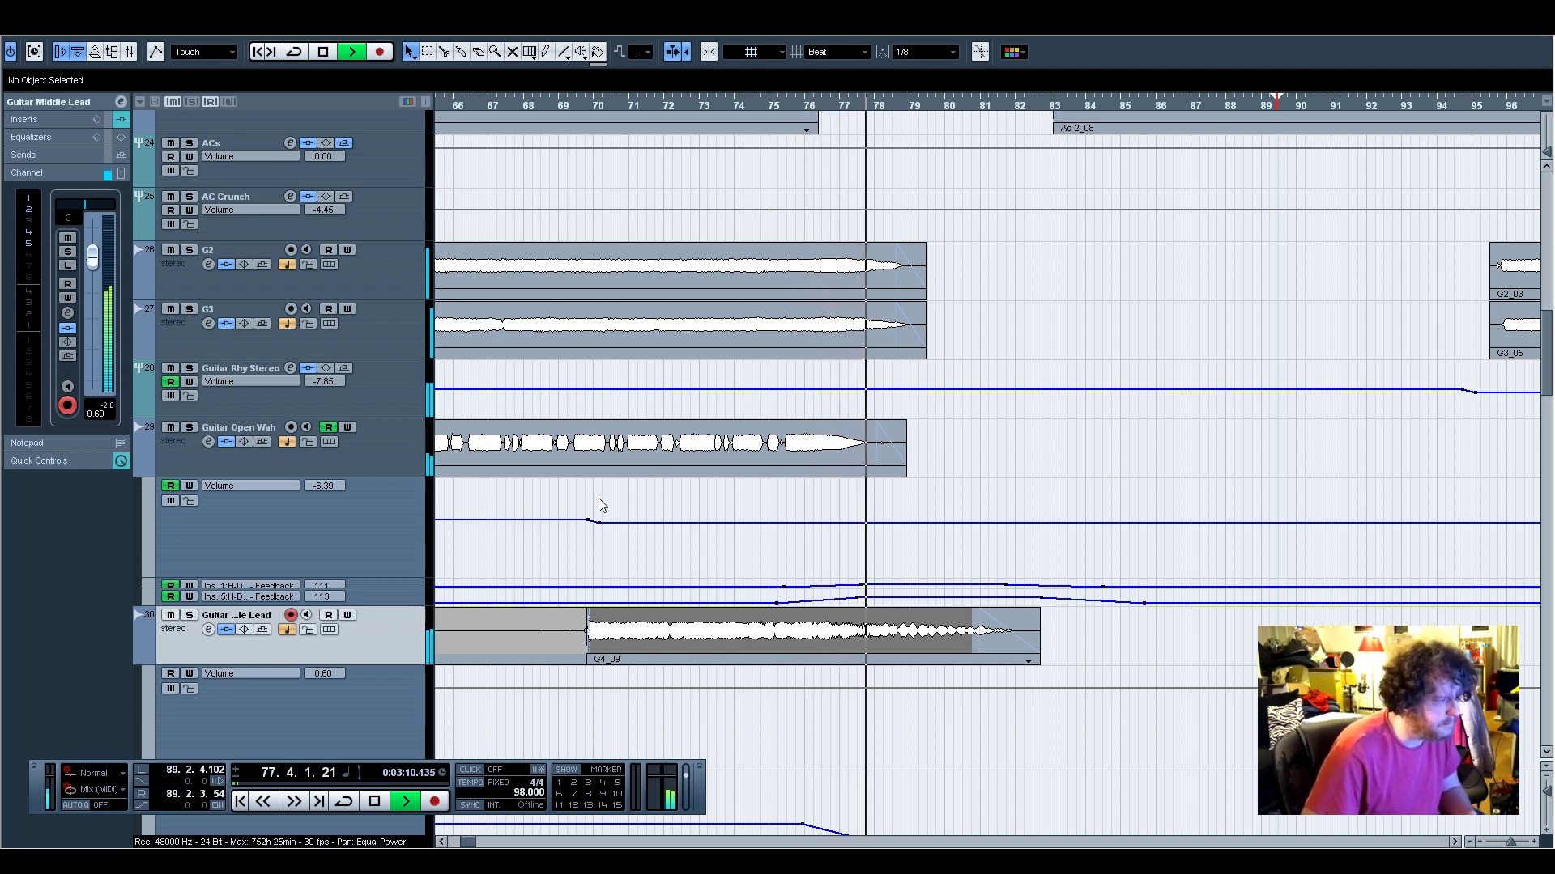
pyautogui.scroll(-3, 1034, 651)
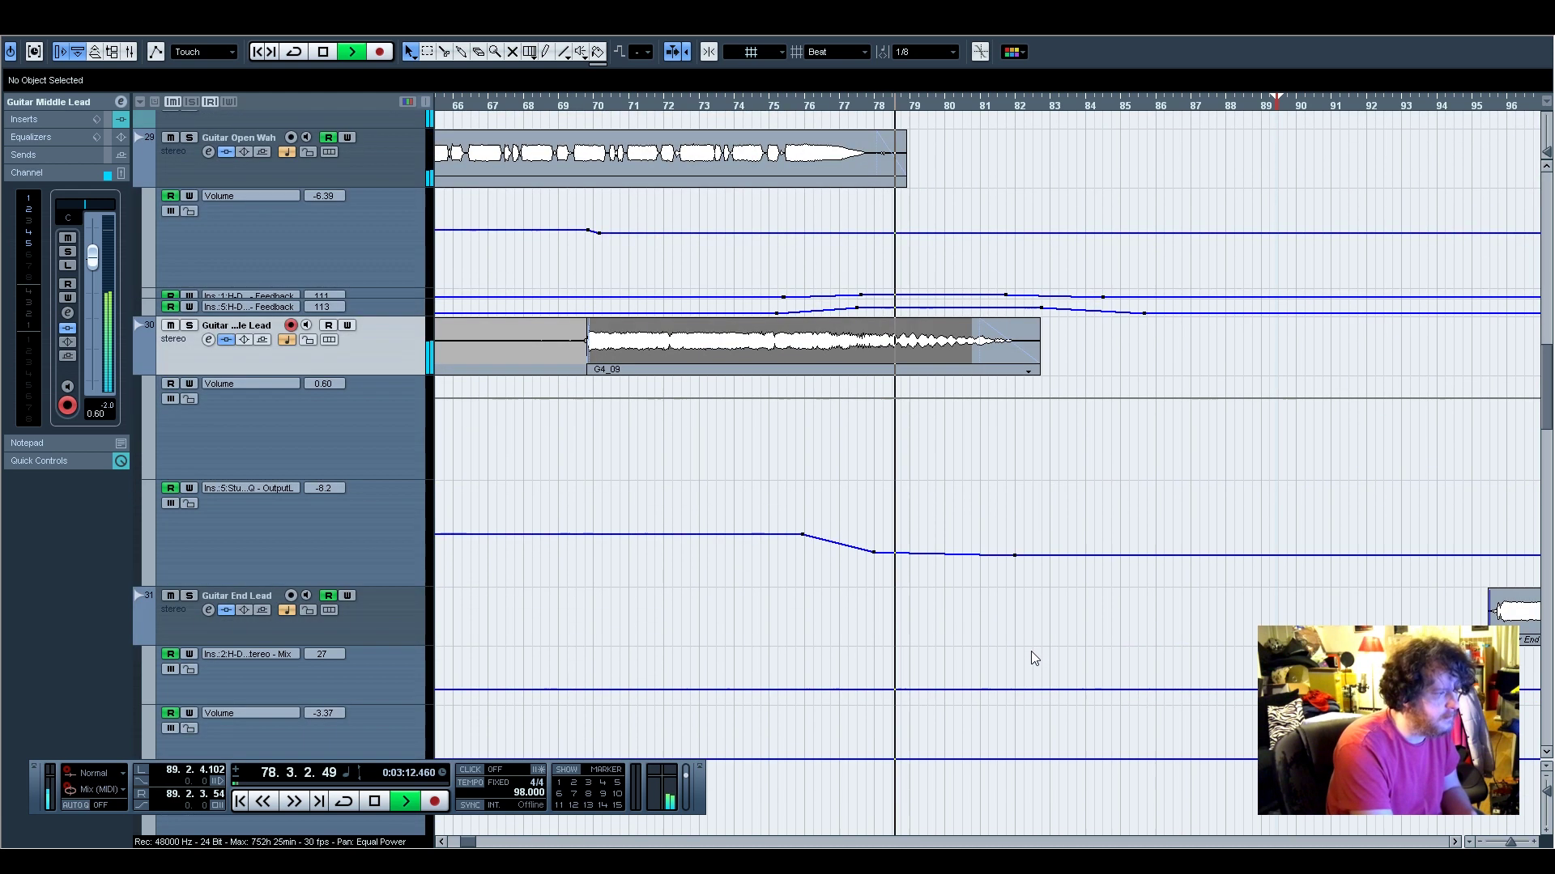
pyautogui.press('space')
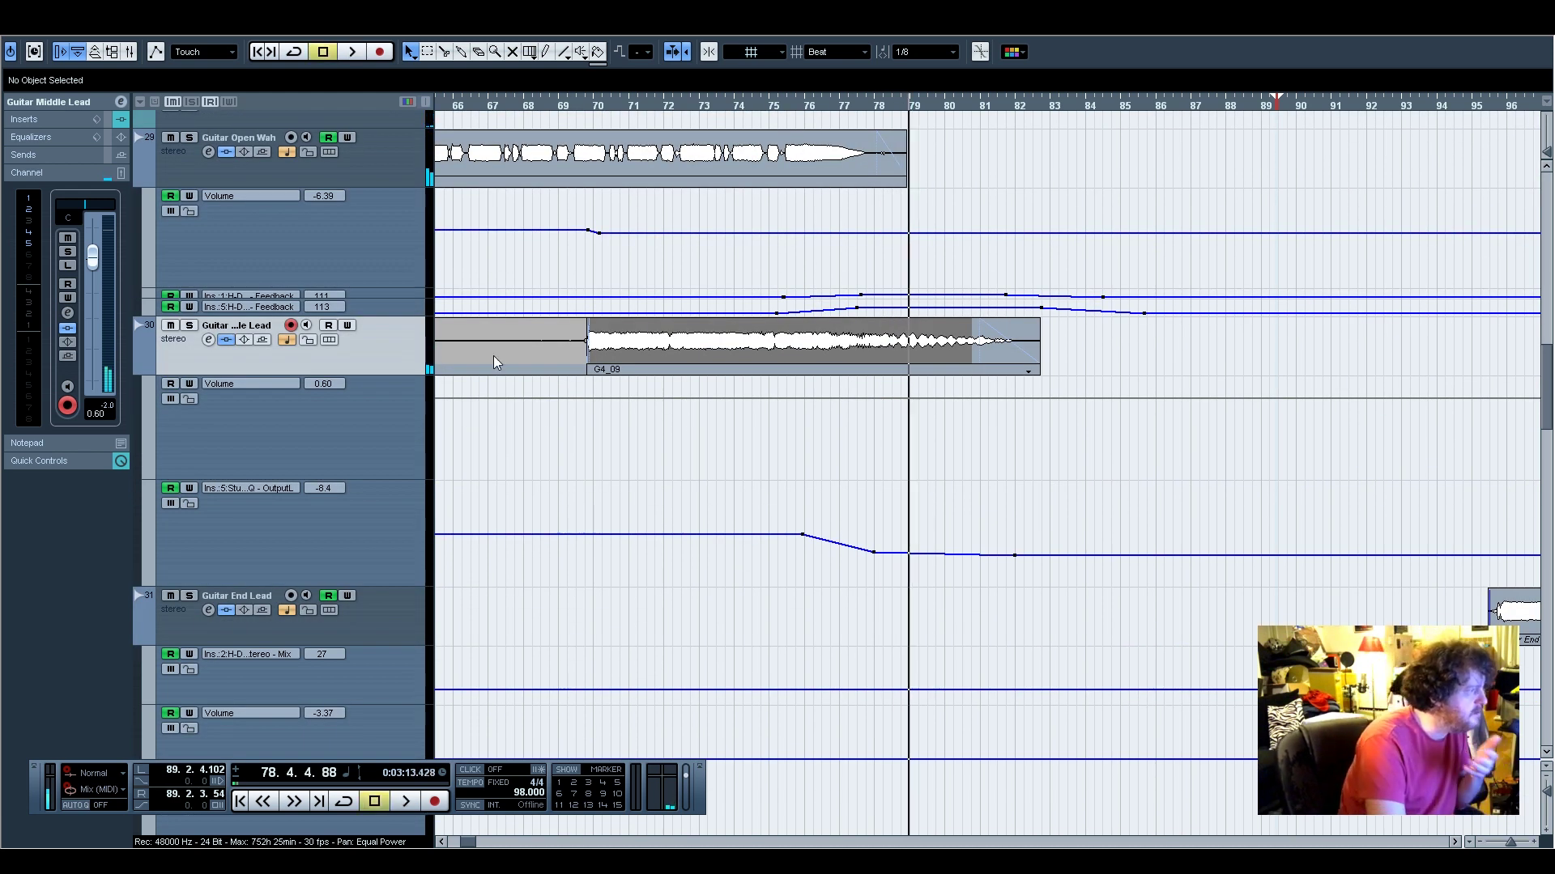
# Examine how the automation drives the output of Guitar Middle Lead's StudioEQ insert during playback through bars 75 to 78, and close the plug-in
pyautogui.click(554, 113)
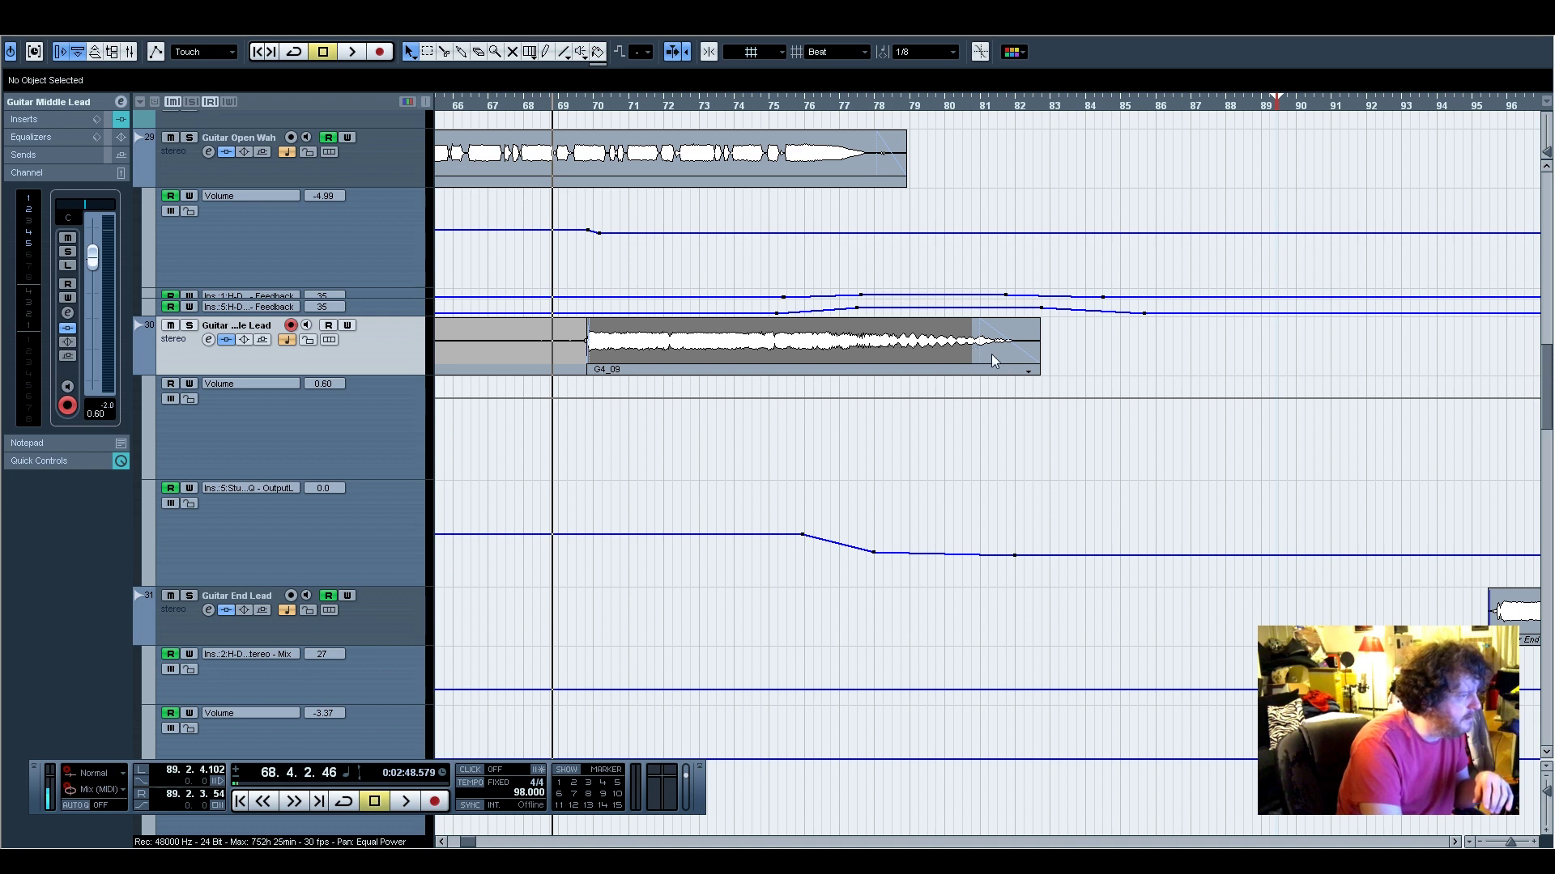
pyautogui.click(373, 441)
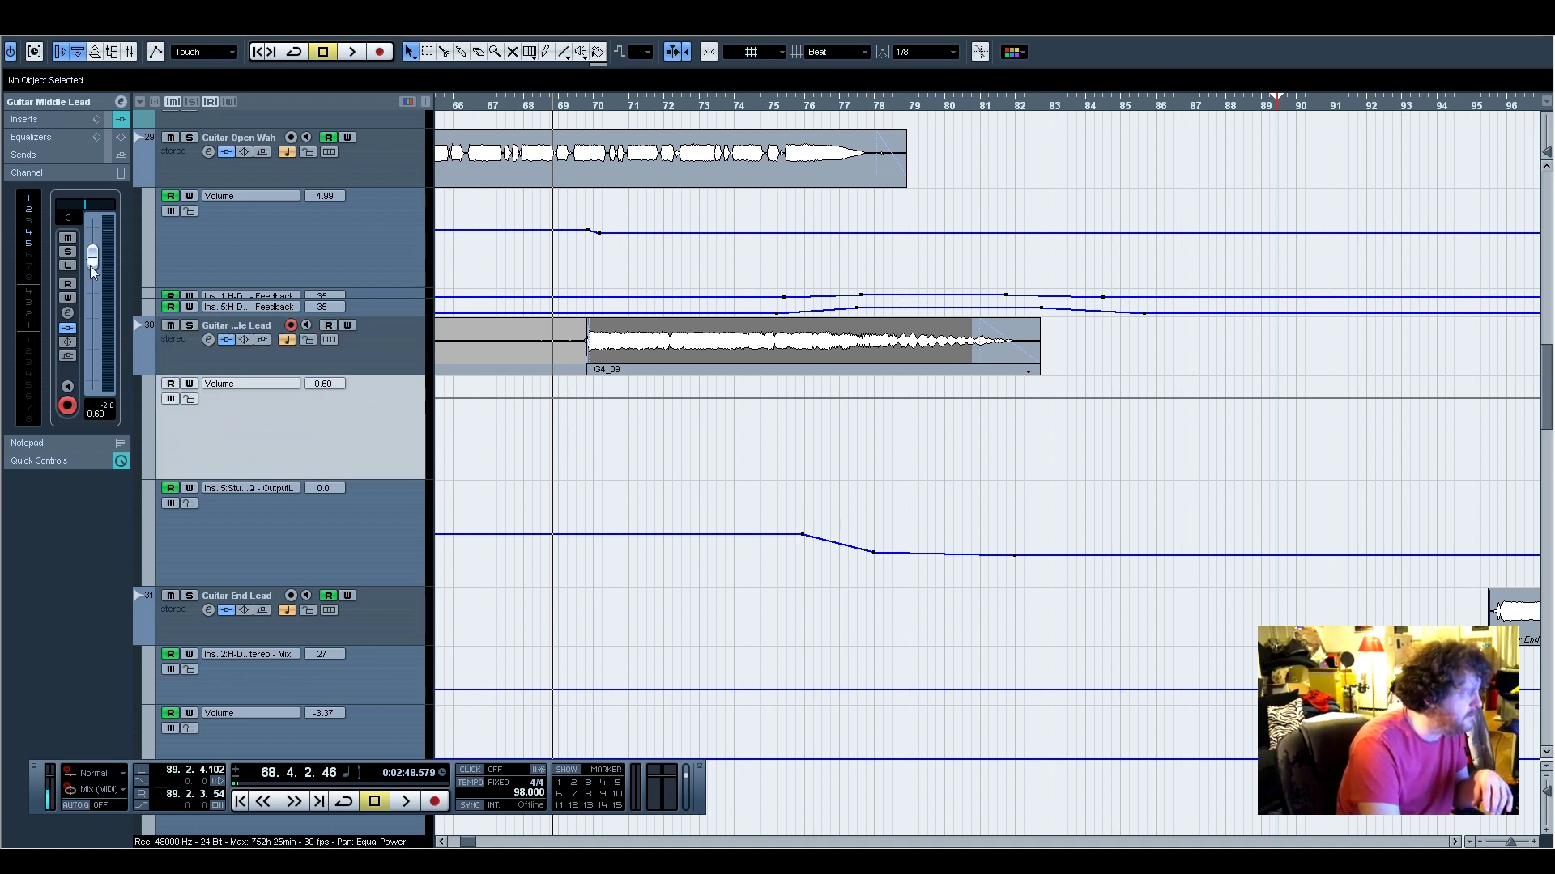
pyautogui.click(47, 120)
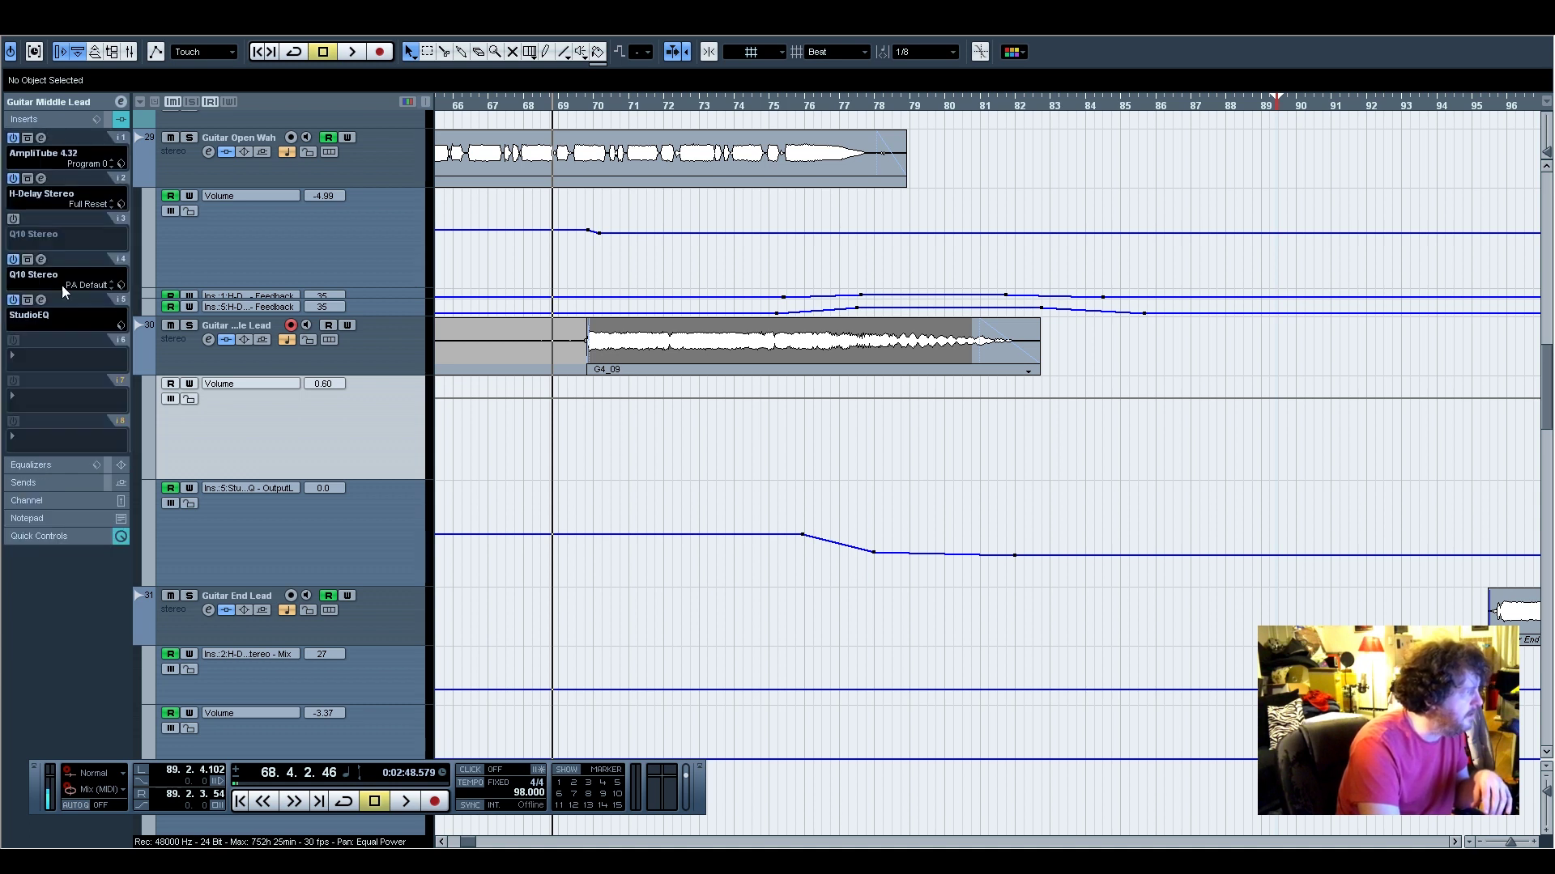
pyautogui.click(41, 301)
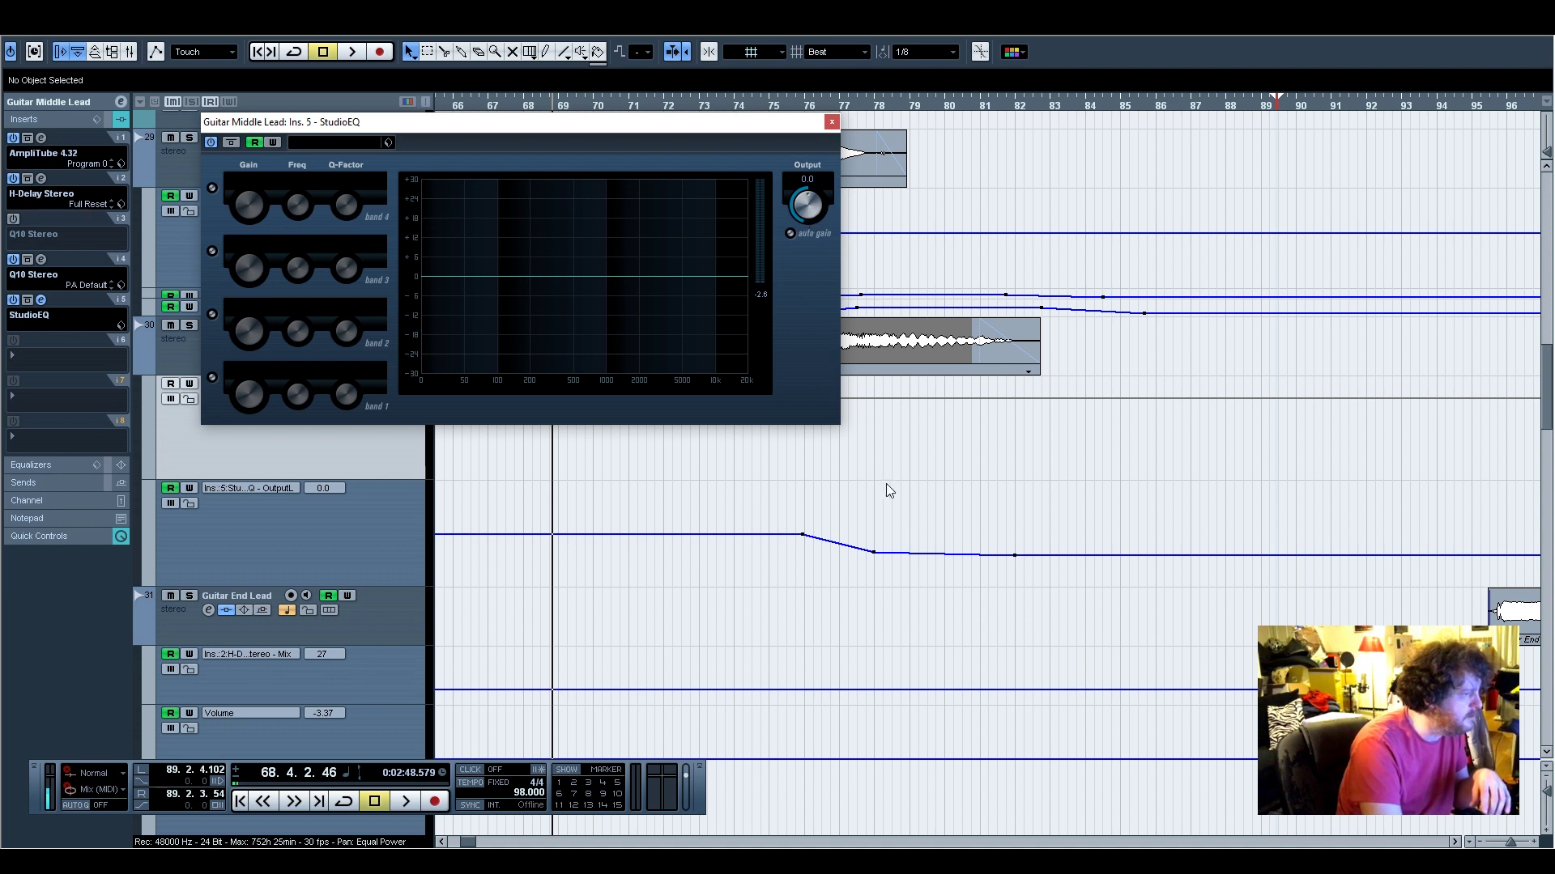
pyautogui.moveTo(794, 124); pyautogui.dragTo(632, 171)
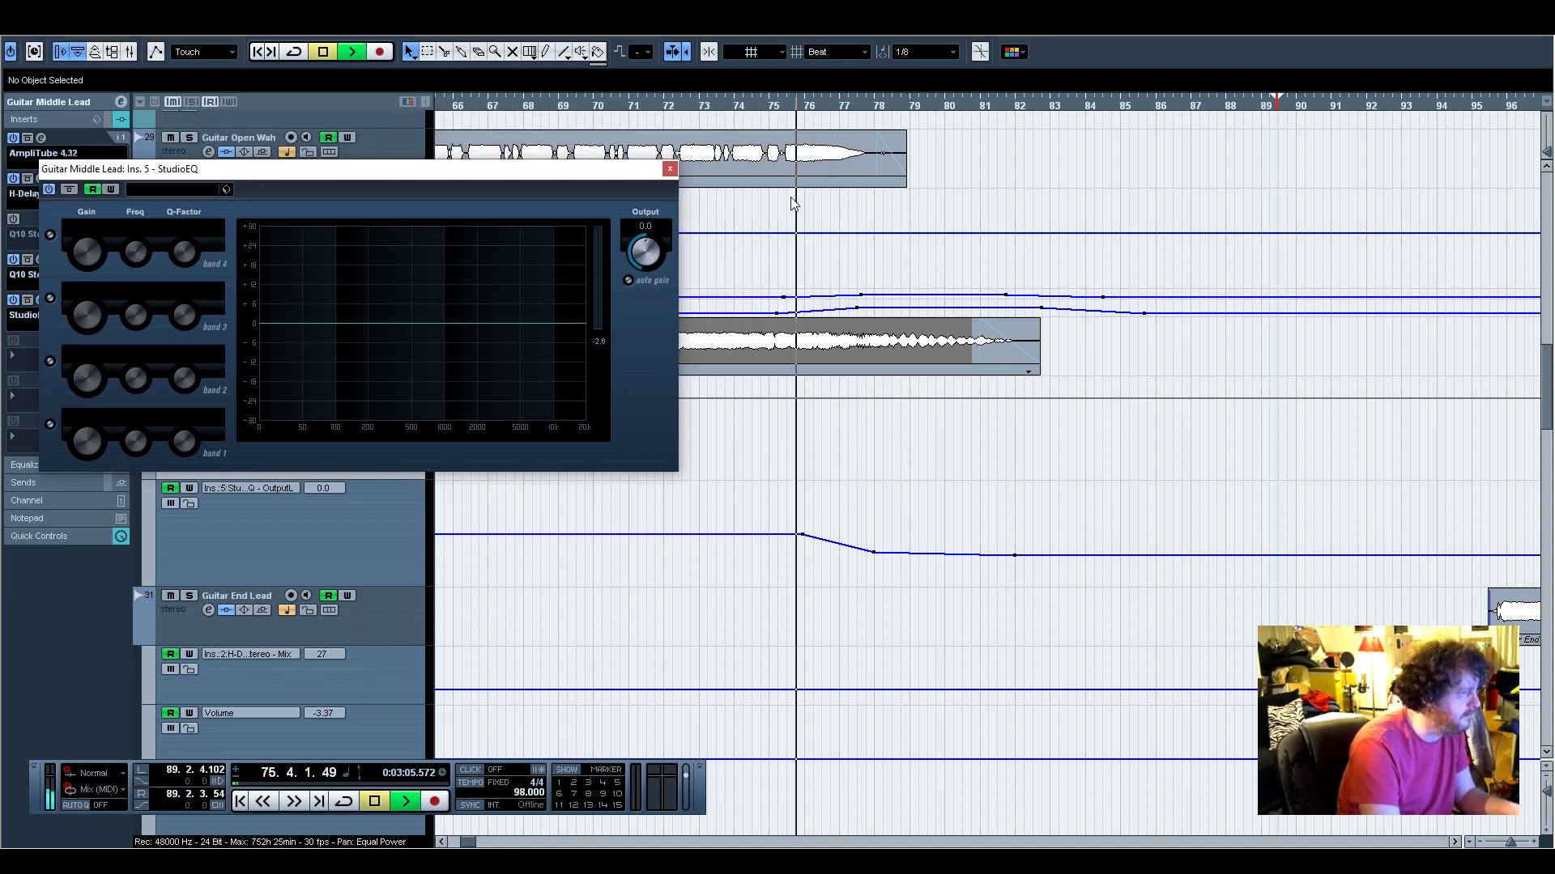
pyautogui.moveTo(643, 268); pyautogui.dragTo(653, 240)
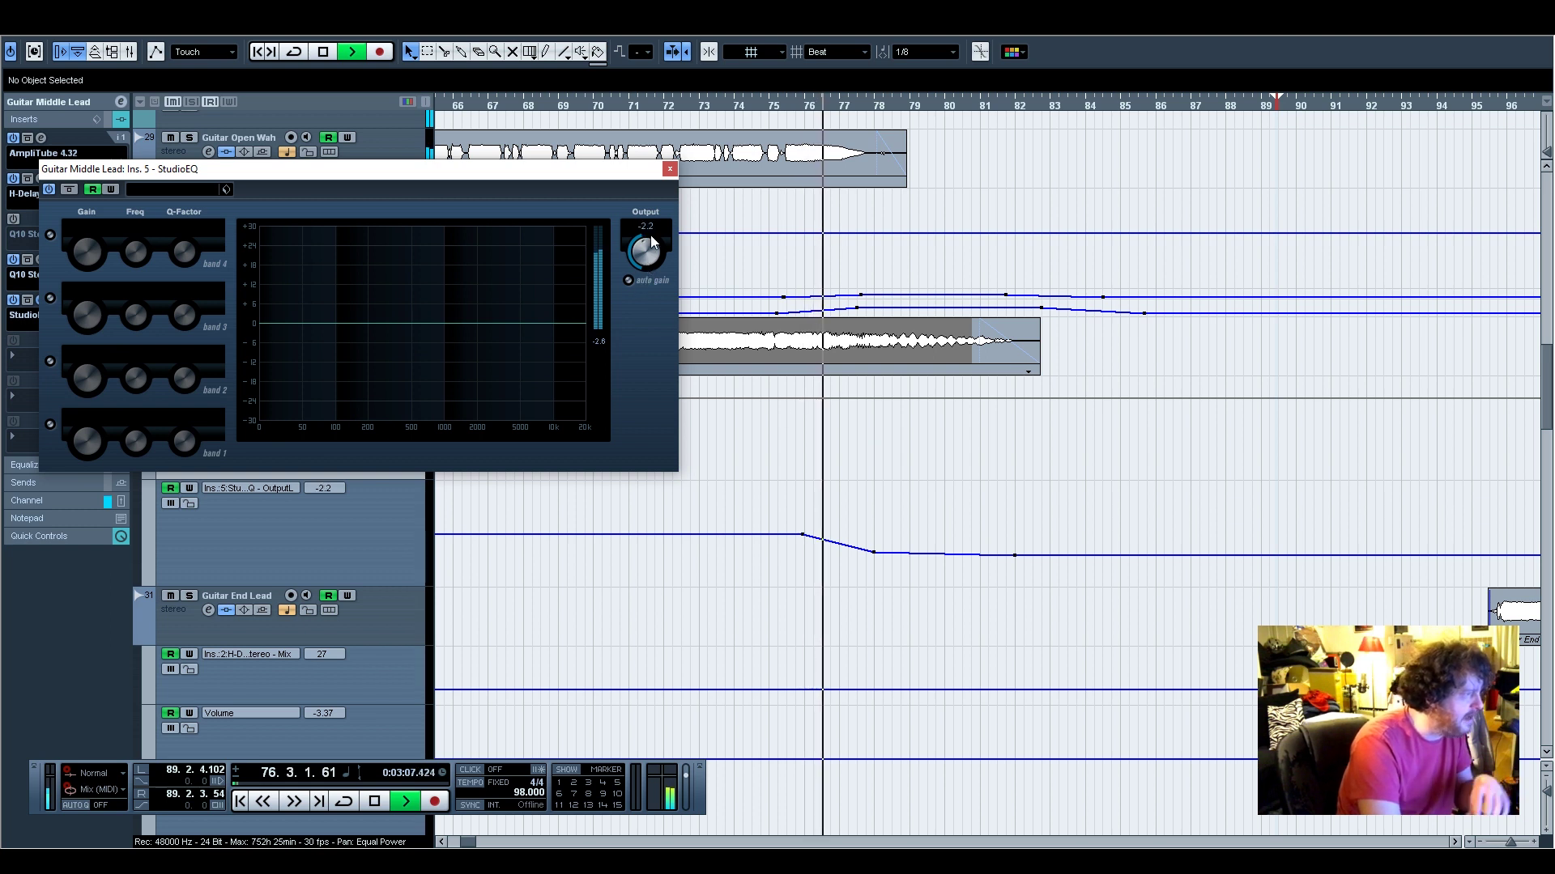
pyautogui.press('space')
pyautogui.click(670, 170)
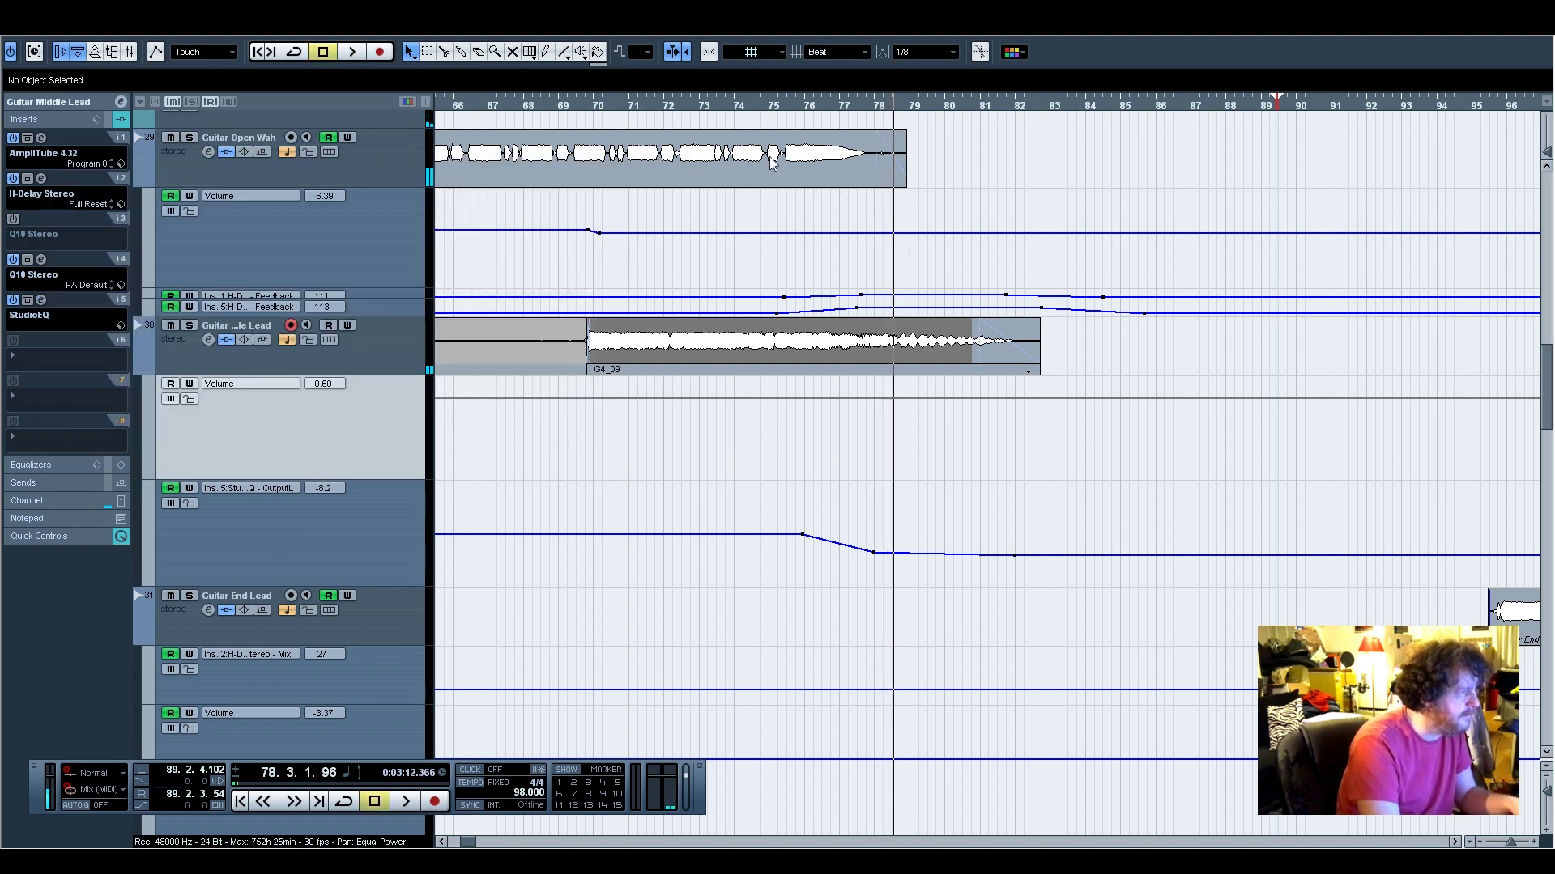
pyautogui.click(707, 105)
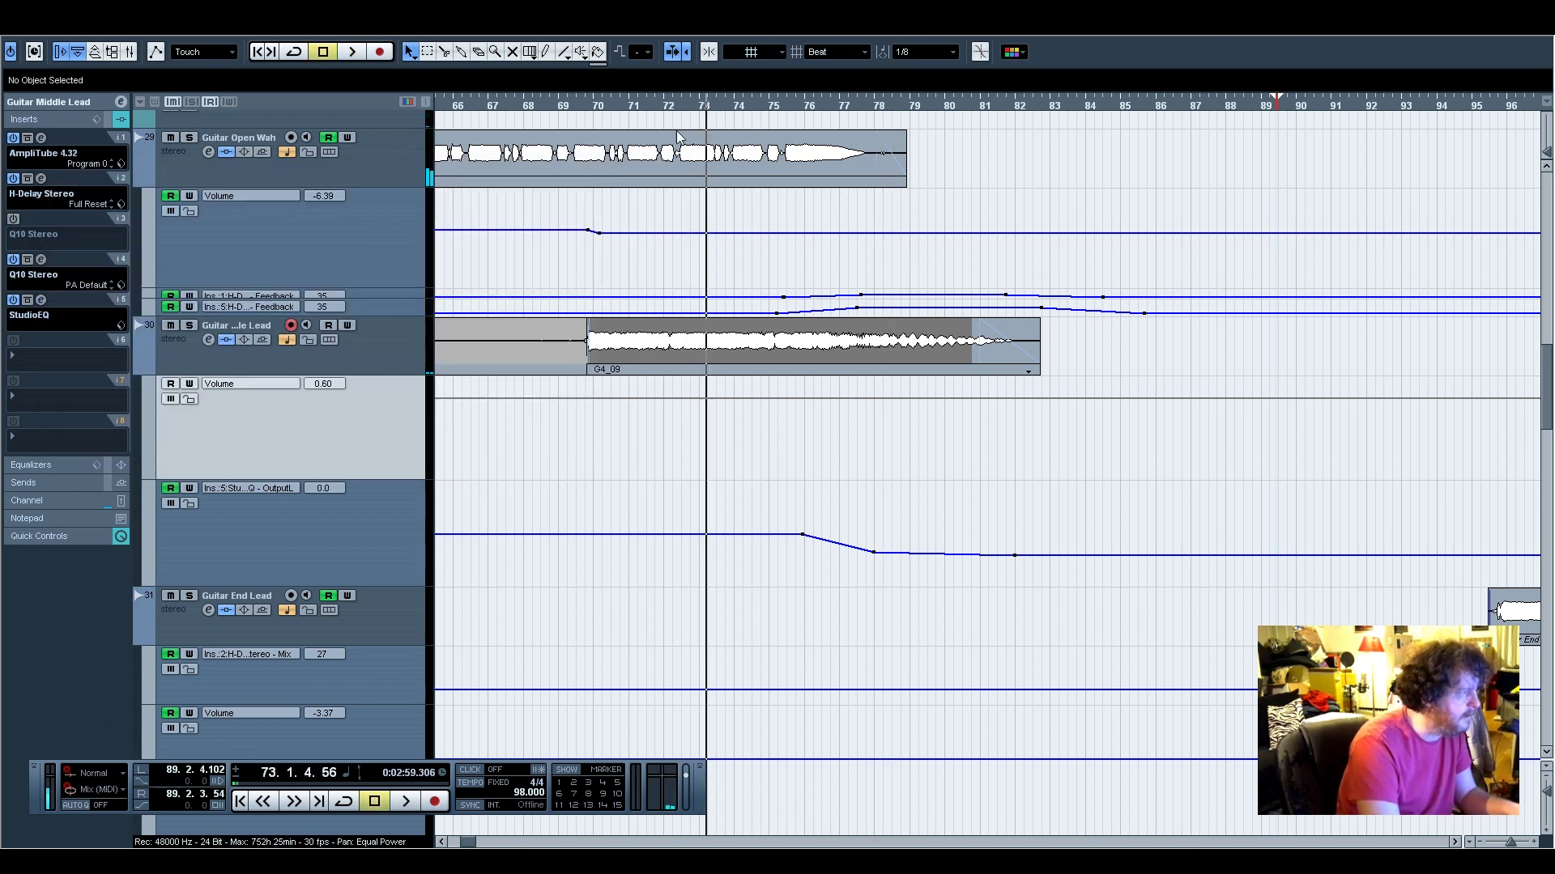
pyautogui.click(68, 494)
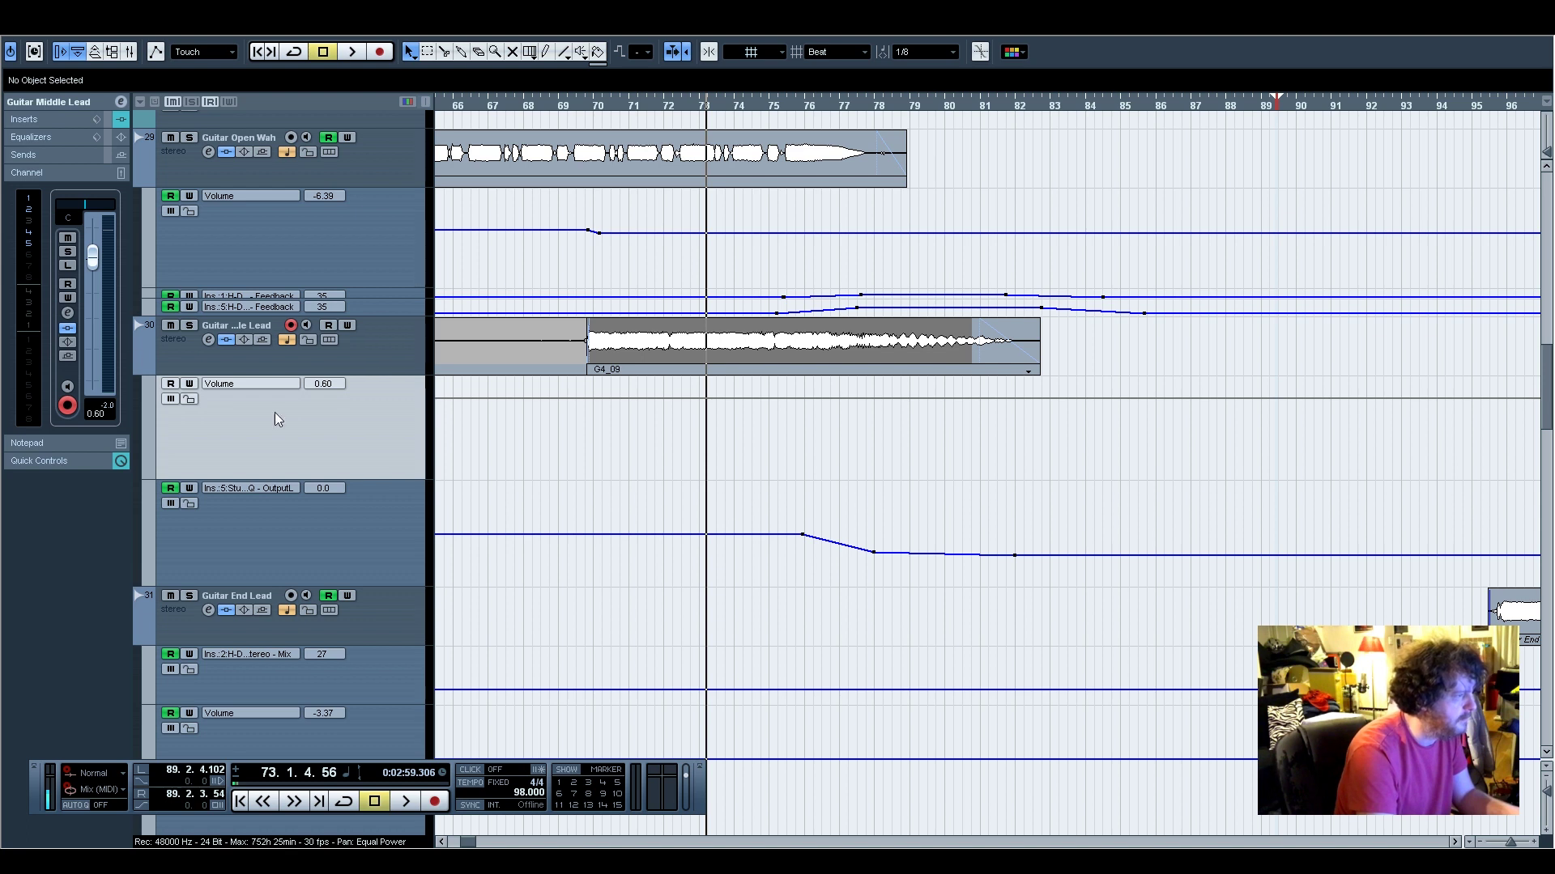
pyautogui.click(398, 357)
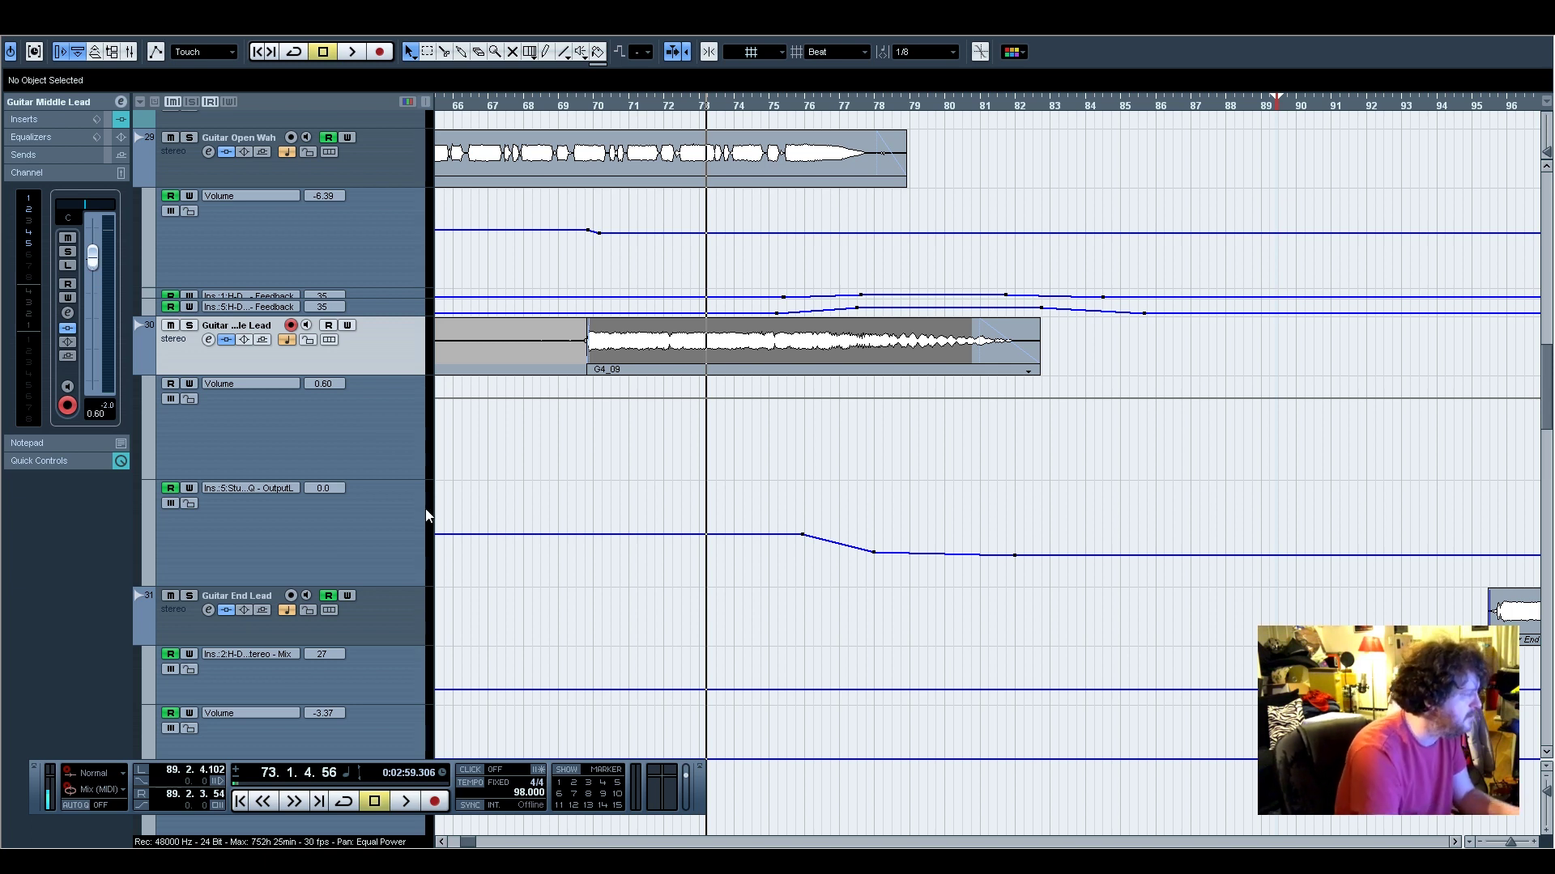
pyautogui.click(55, 123)
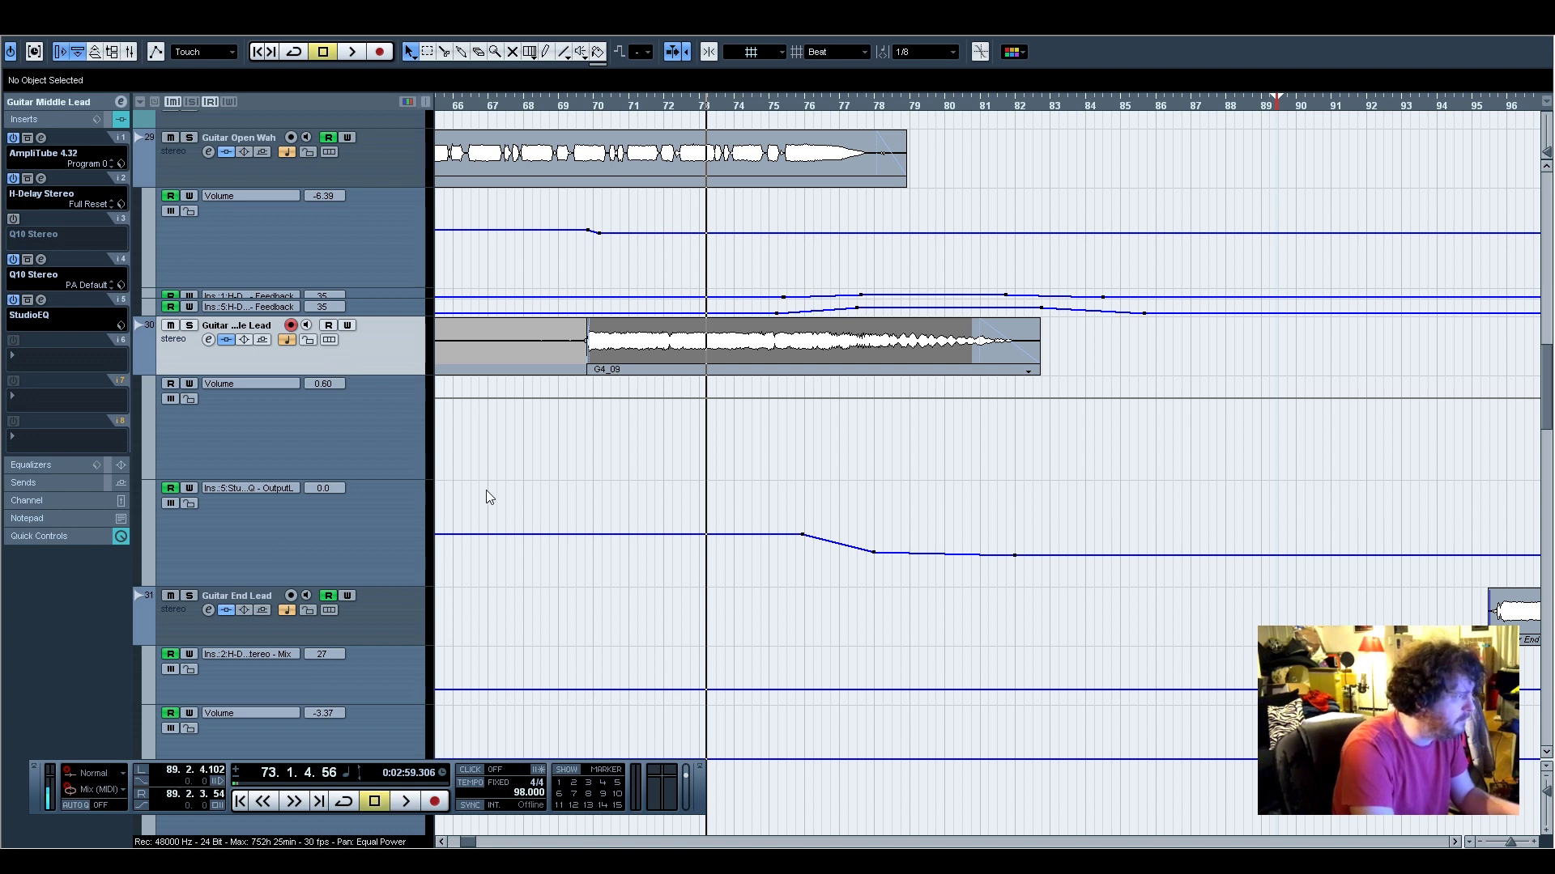
pyautogui.click(34, 306)
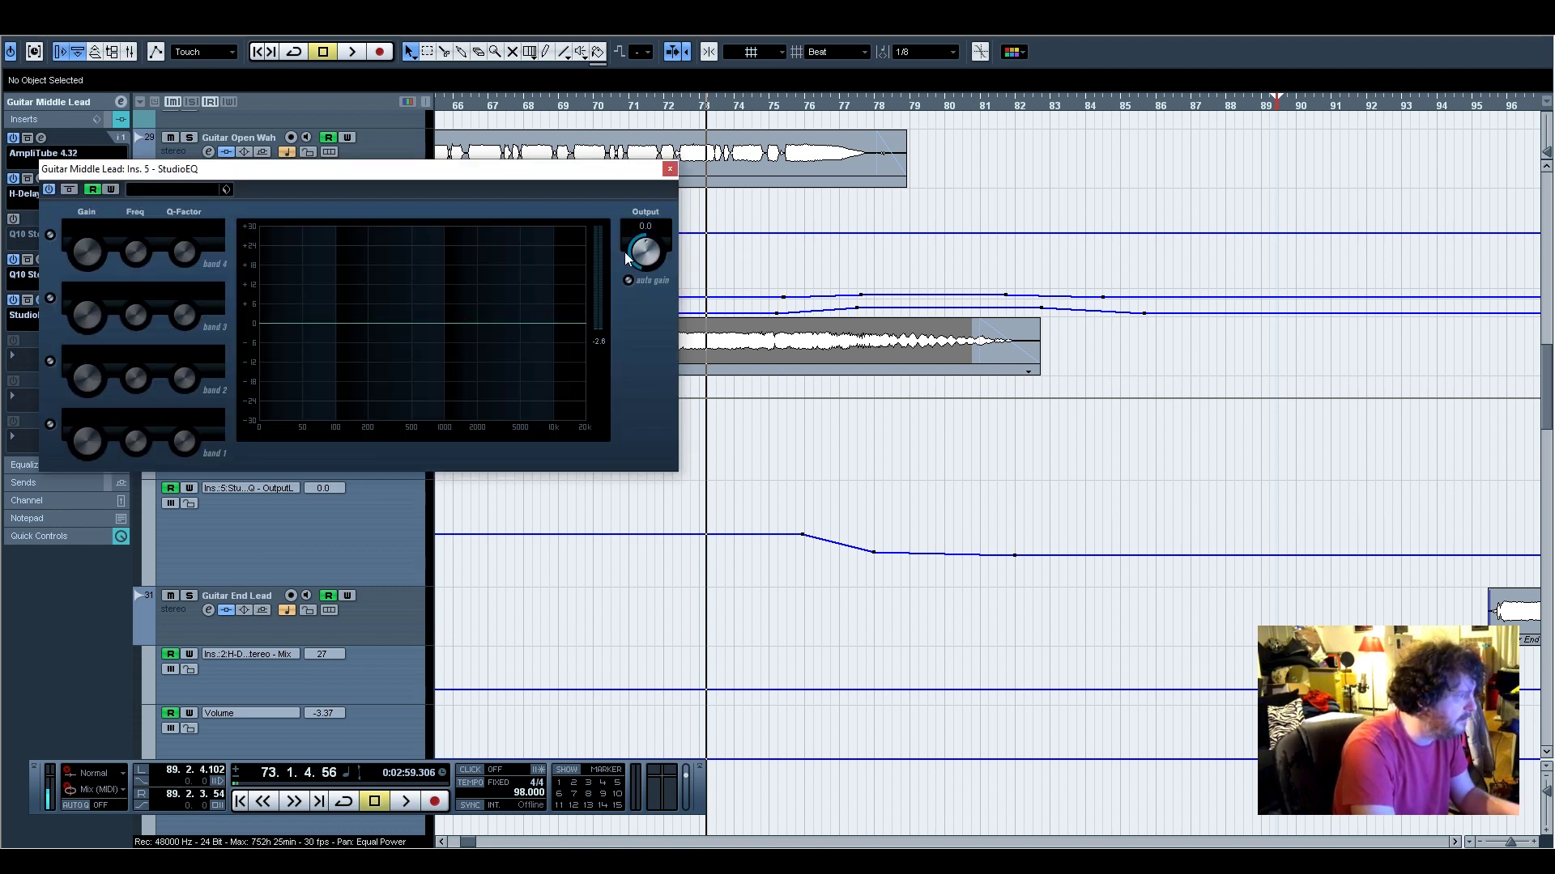
pyautogui.moveTo(639, 362); pyautogui.dragTo(640, 362)
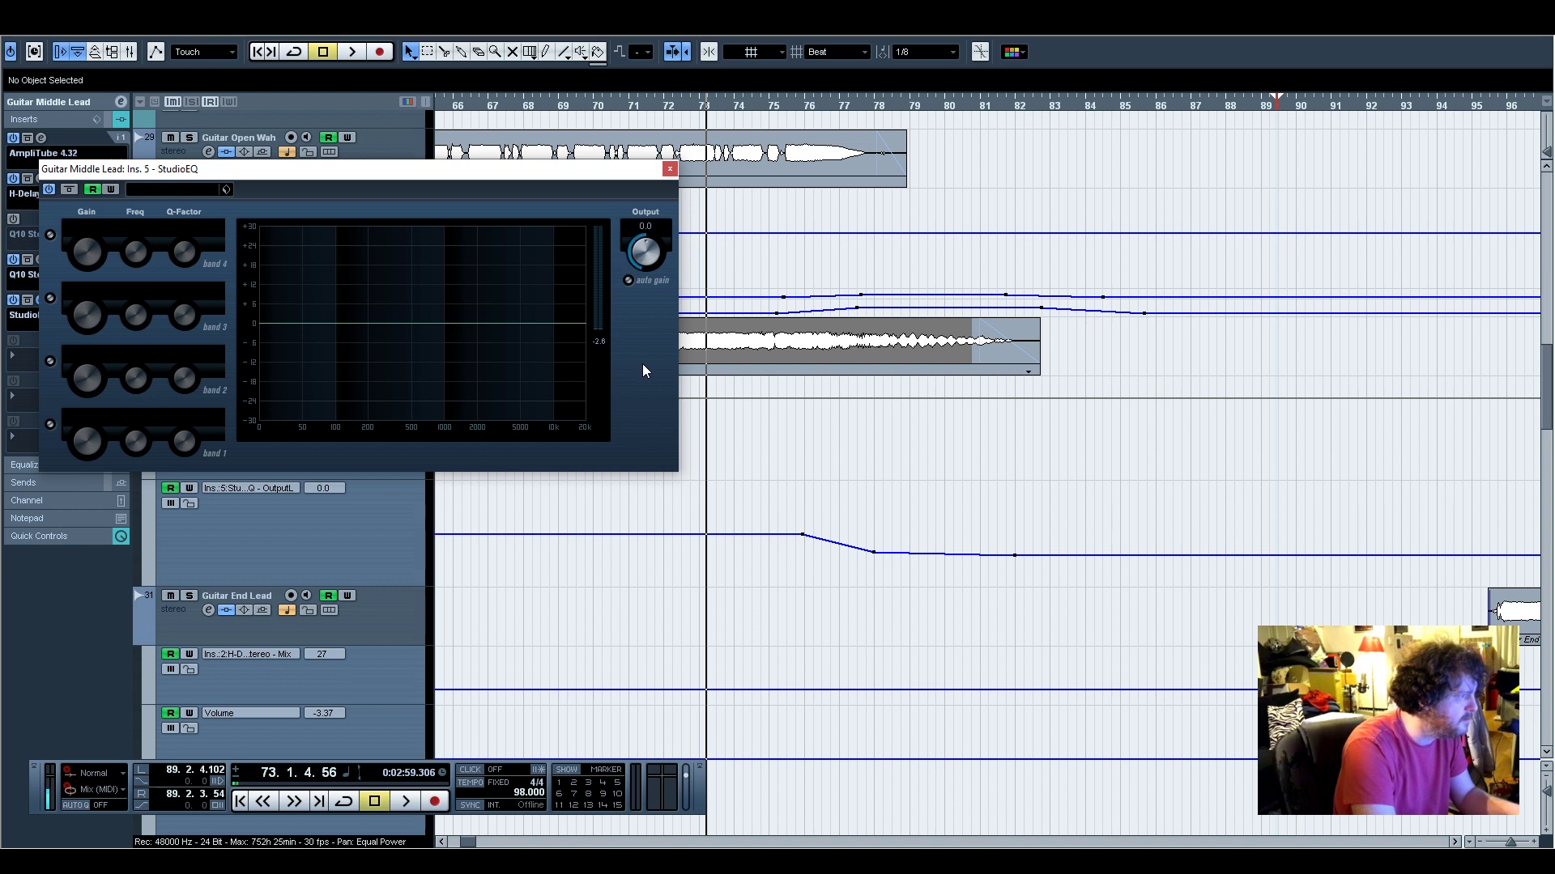
pyautogui.click(670, 169)
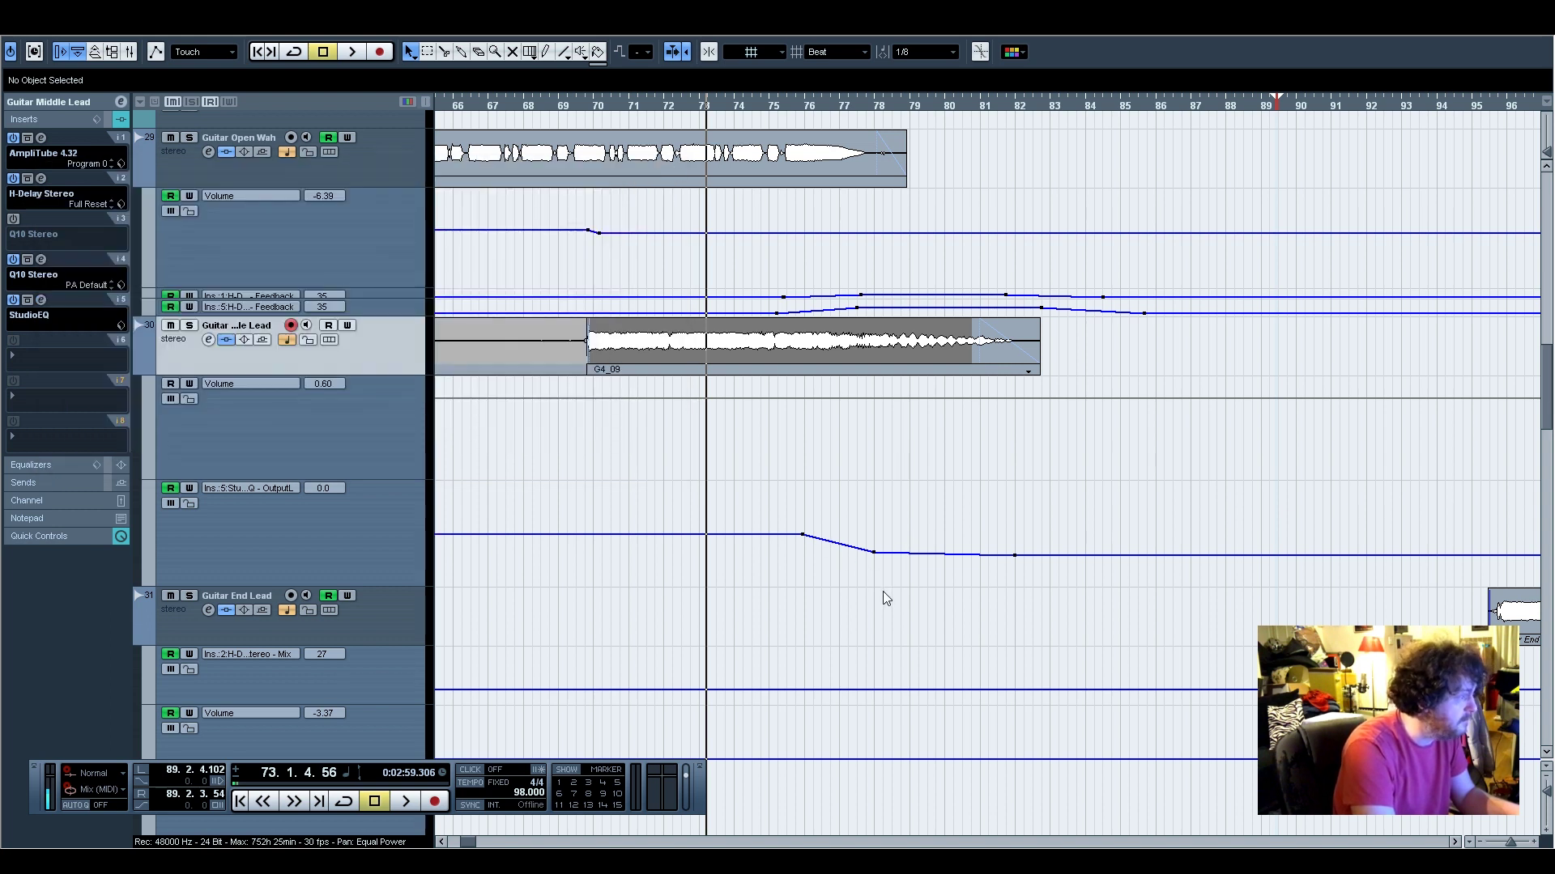
# Remove the Volume automation lane from the Guitar Middle Lead track and play from about bar 74
pyautogui.click(240, 439)
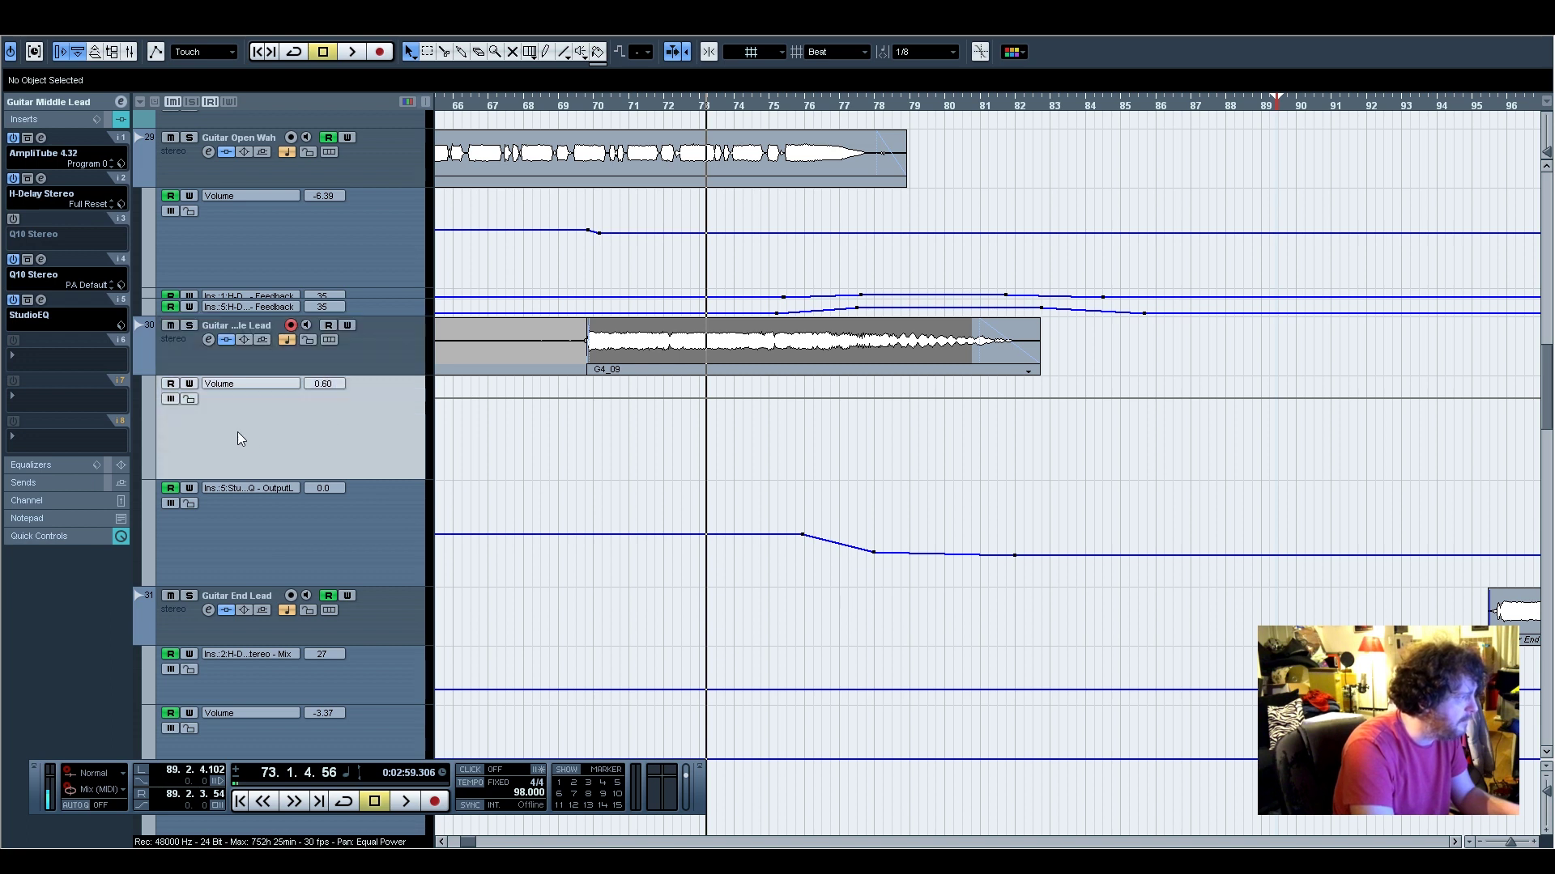
pyautogui.click(149, 384)
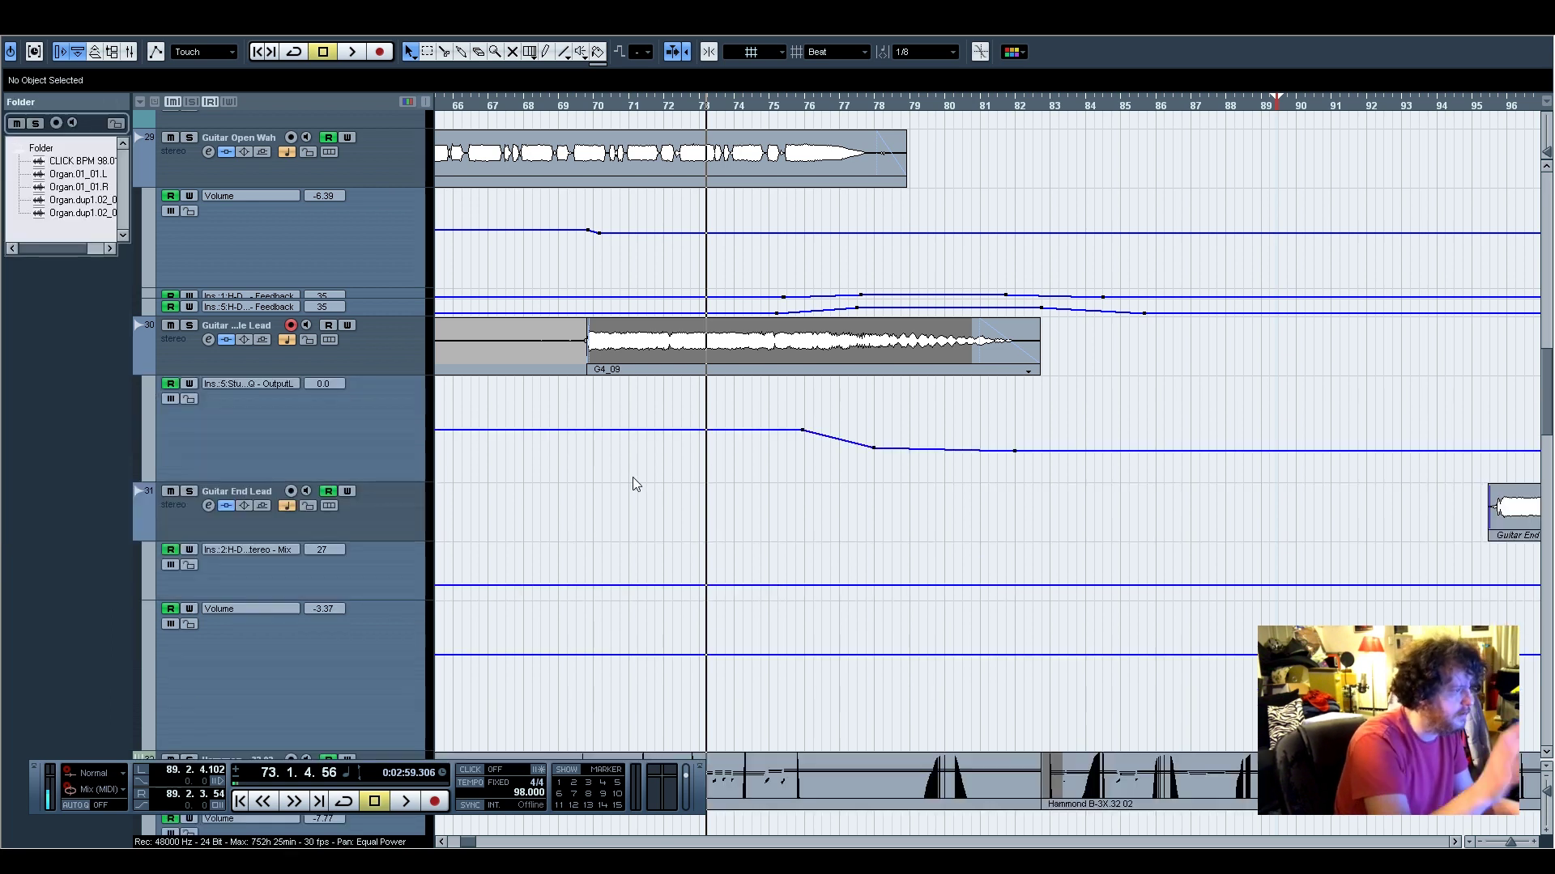
pyautogui.click(747, 113)
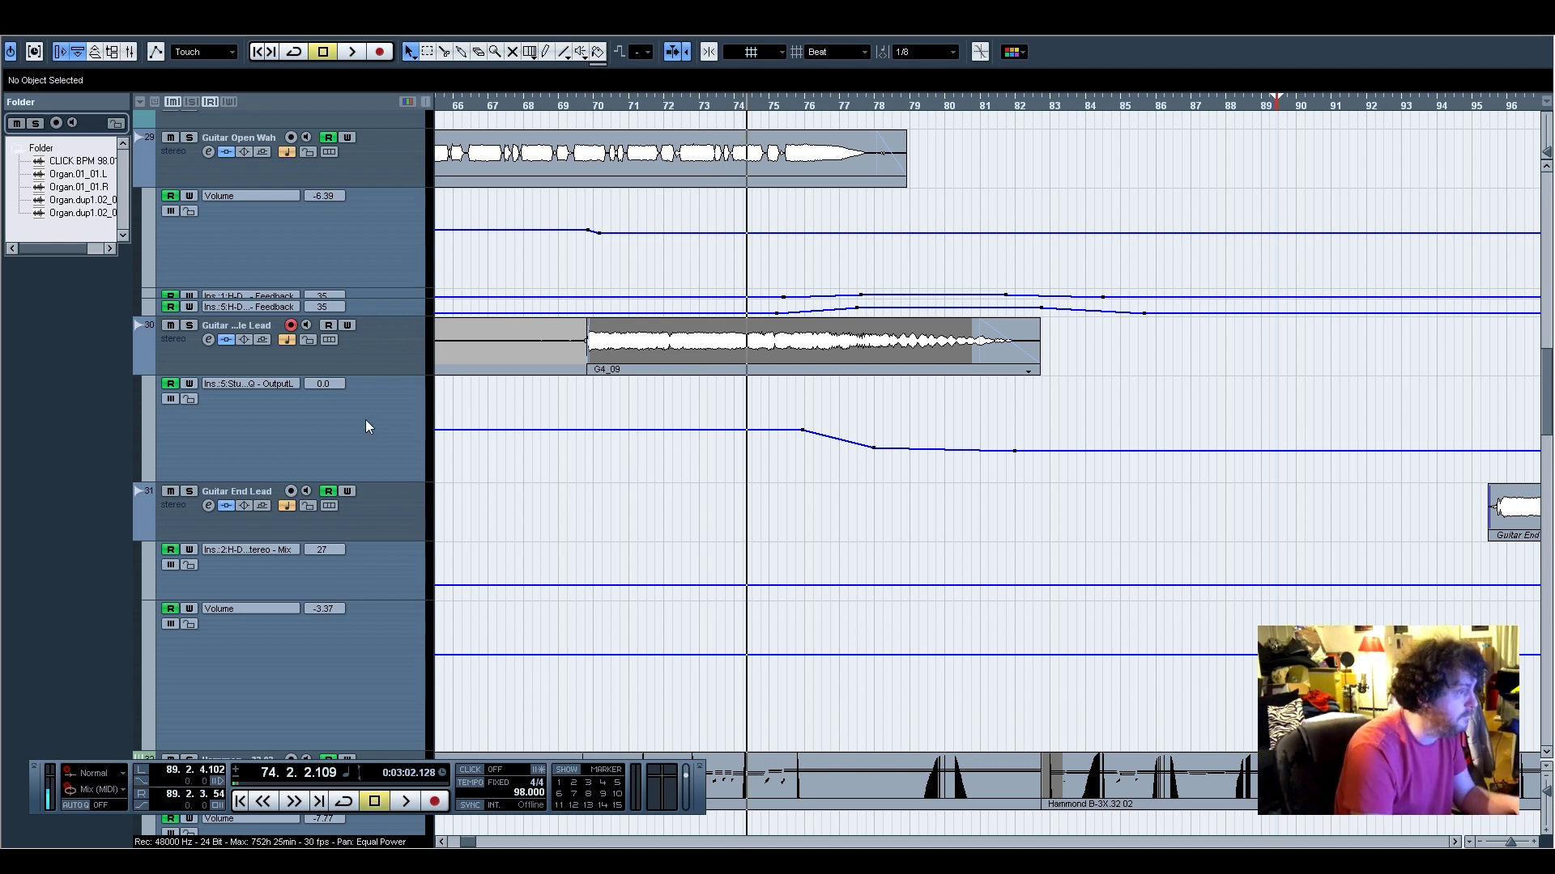
pyautogui.press('space')
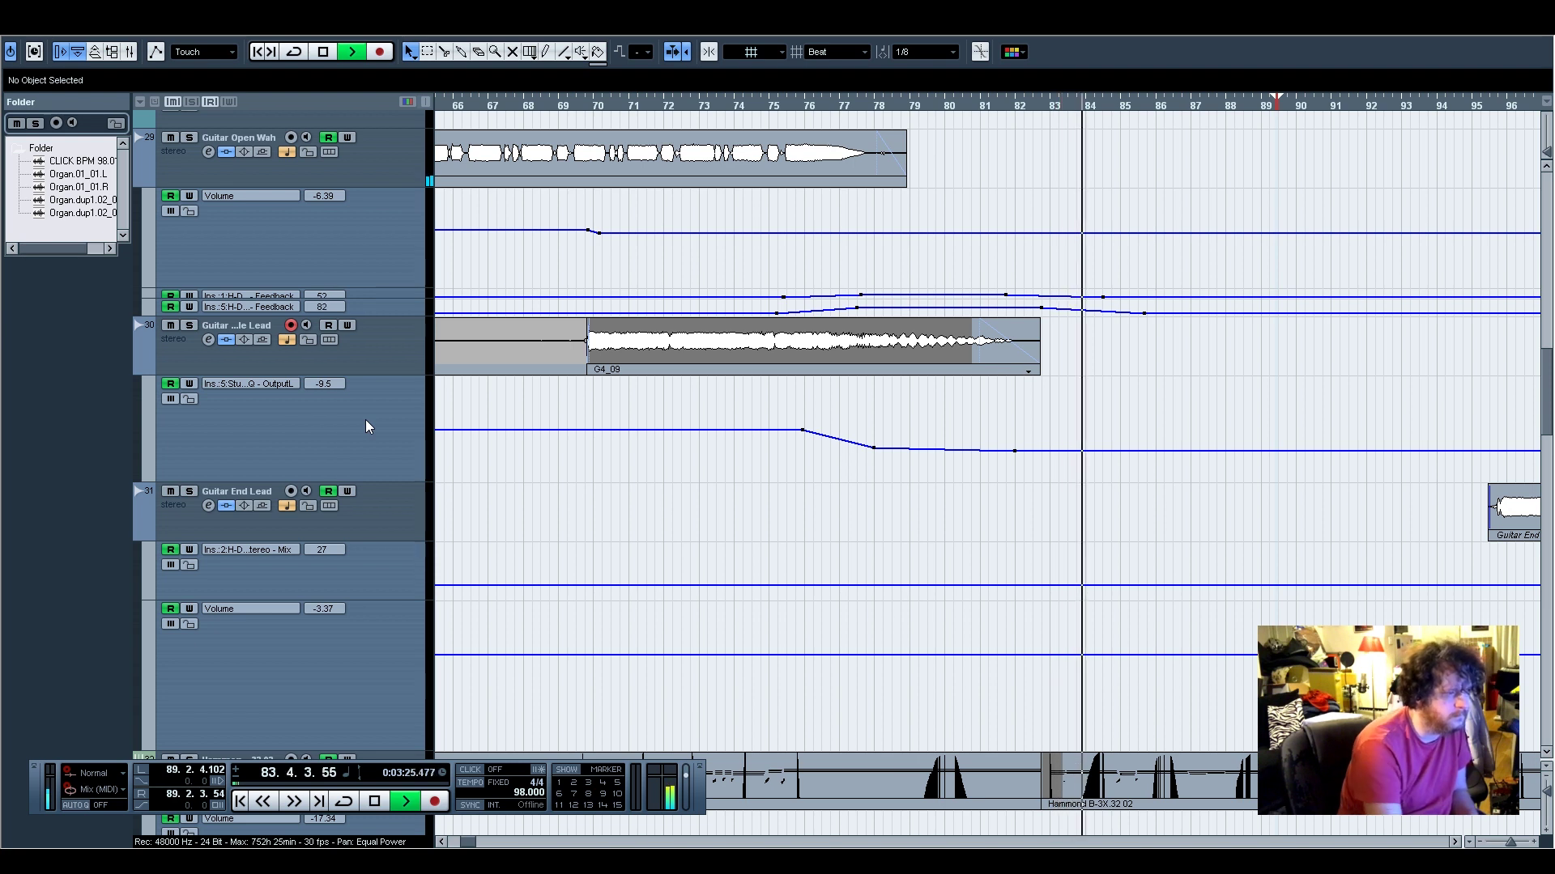
# Examine the pad, guitar, vocal and drum tracks during playback, with the timeline zoomed out to show more bars
pyautogui.scroll(-5, 538, 490)
pyautogui.scroll(3, 1252, 683)
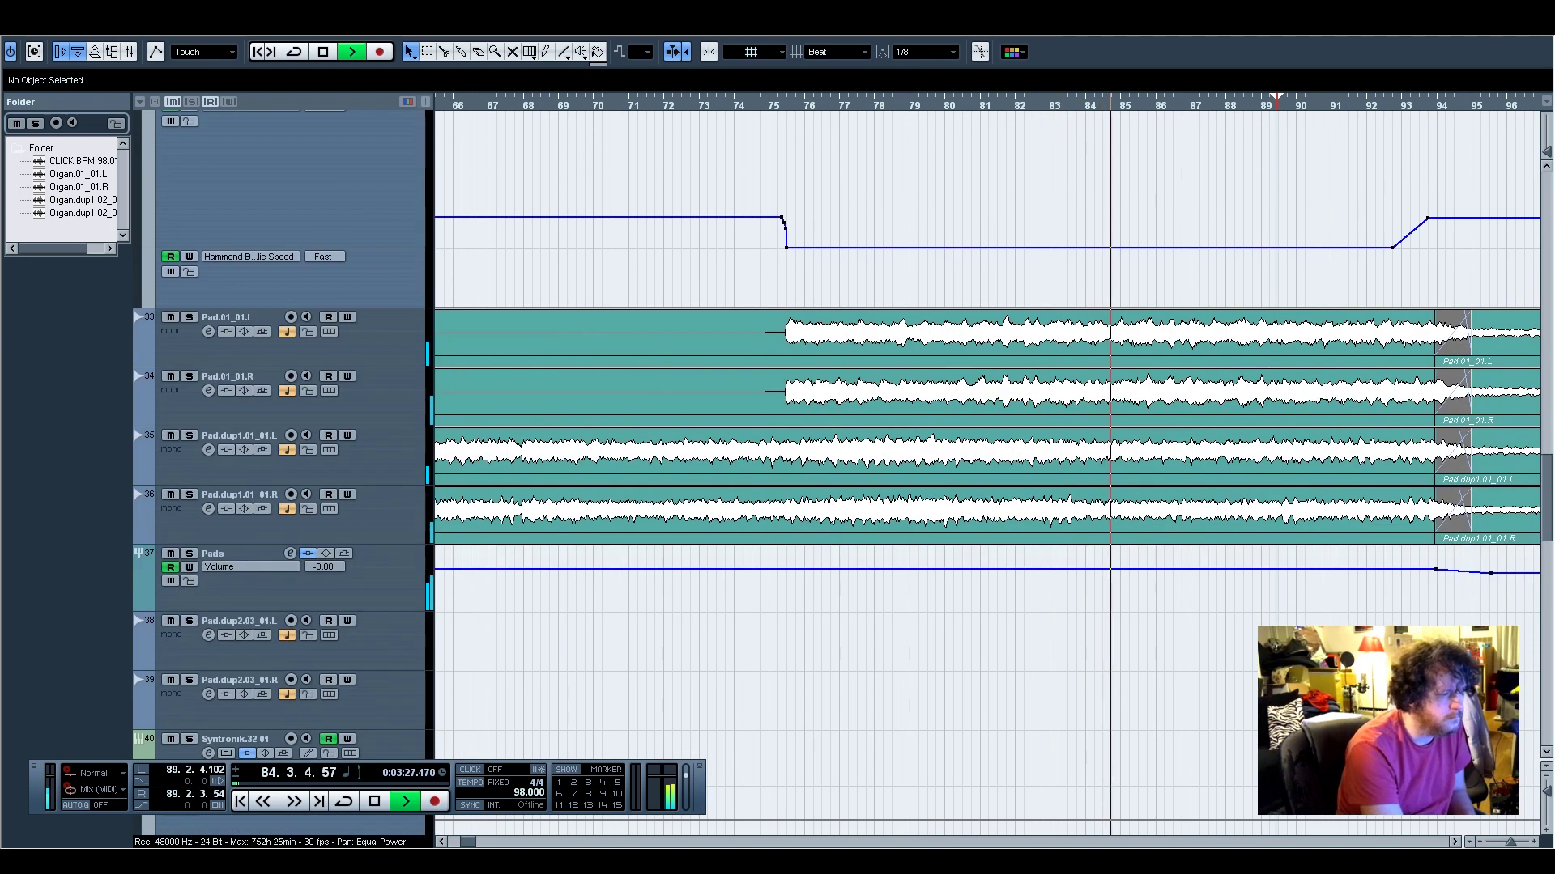
pyautogui.scroll(10, 1252, 683)
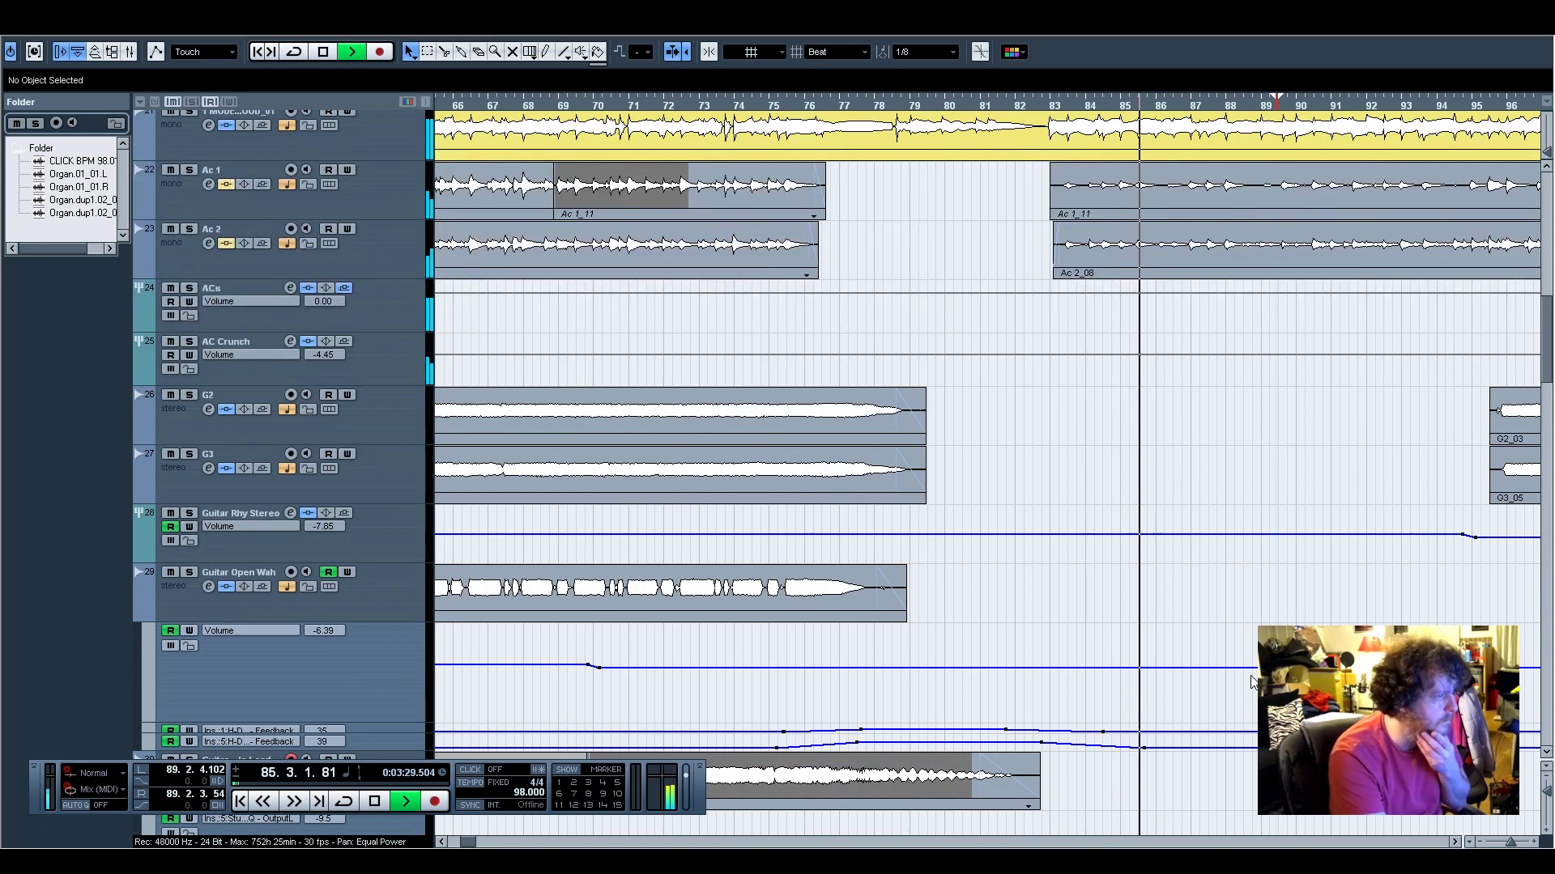
pyautogui.scroll(5, 1252, 683)
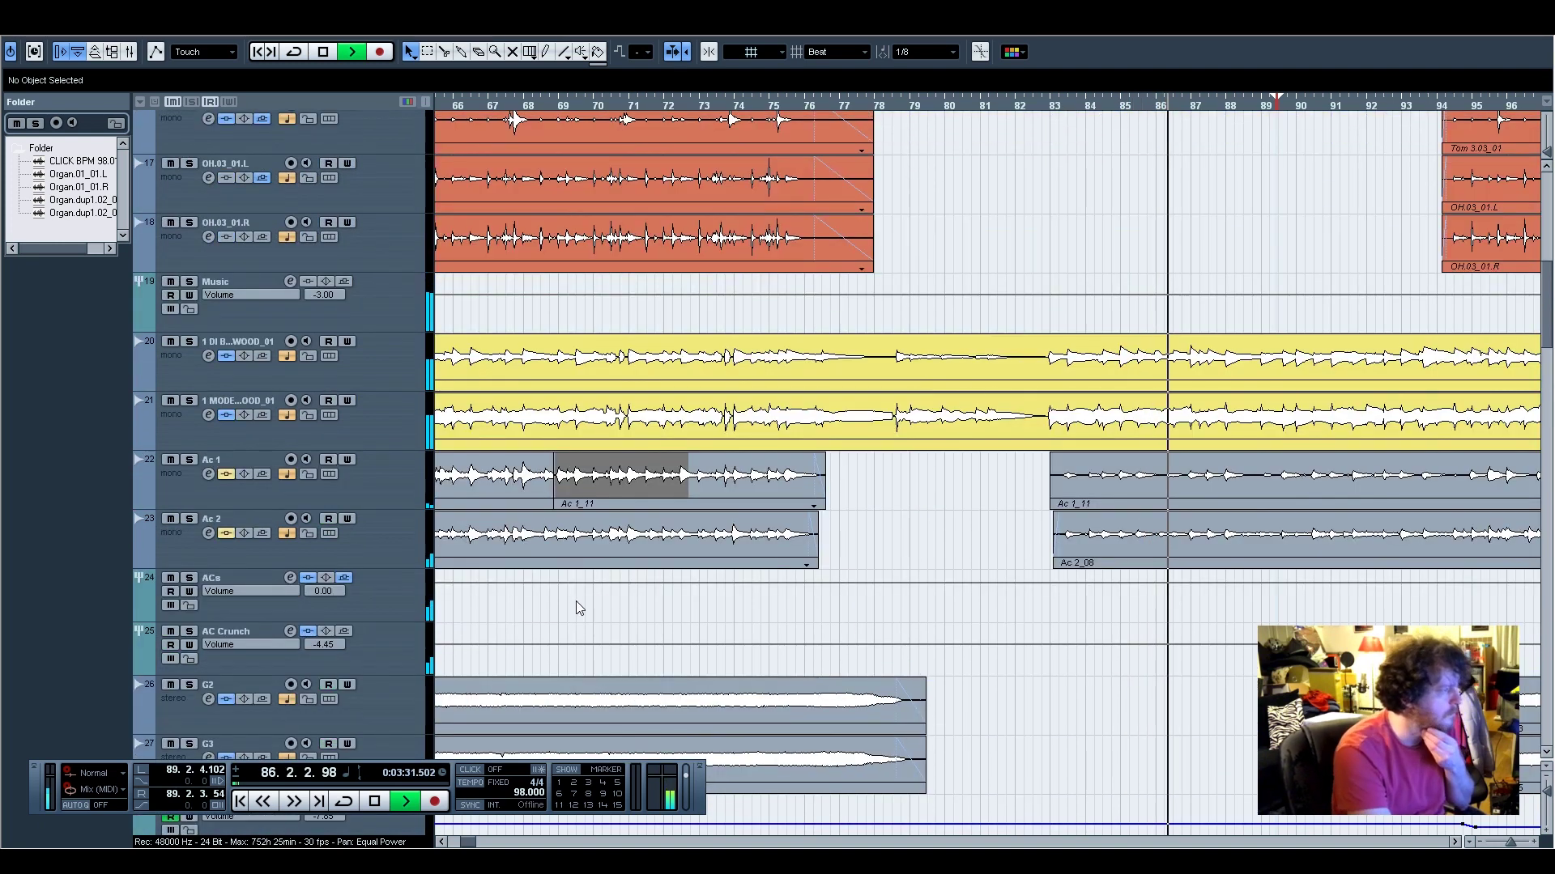
pyautogui.scroll(-20, 943, 607)
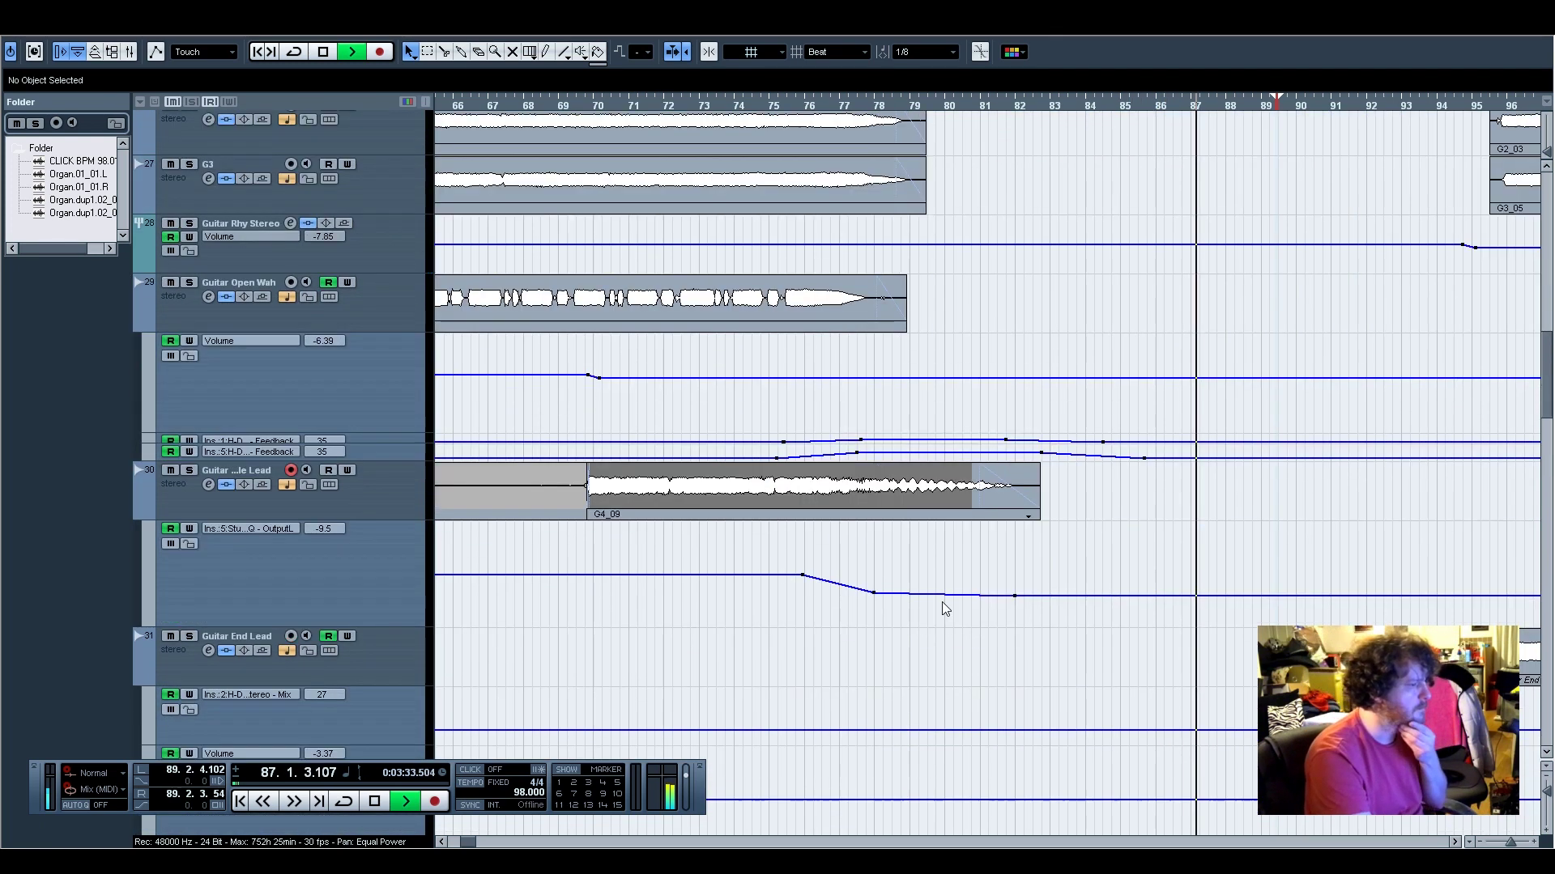
pyautogui.scroll(-2, 953, 637)
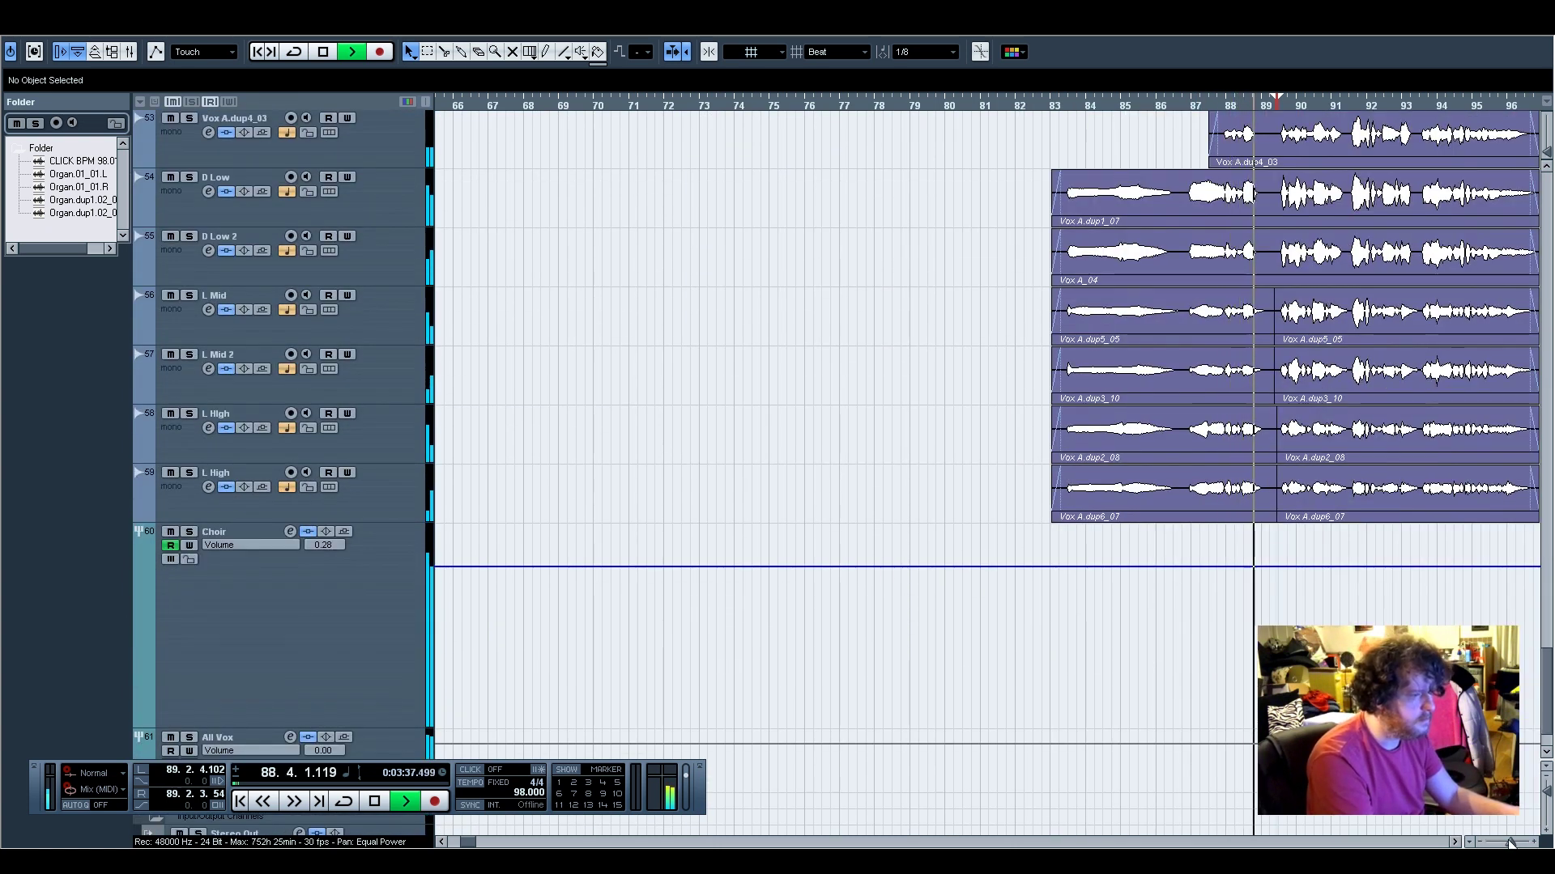
pyautogui.click(1510, 843)
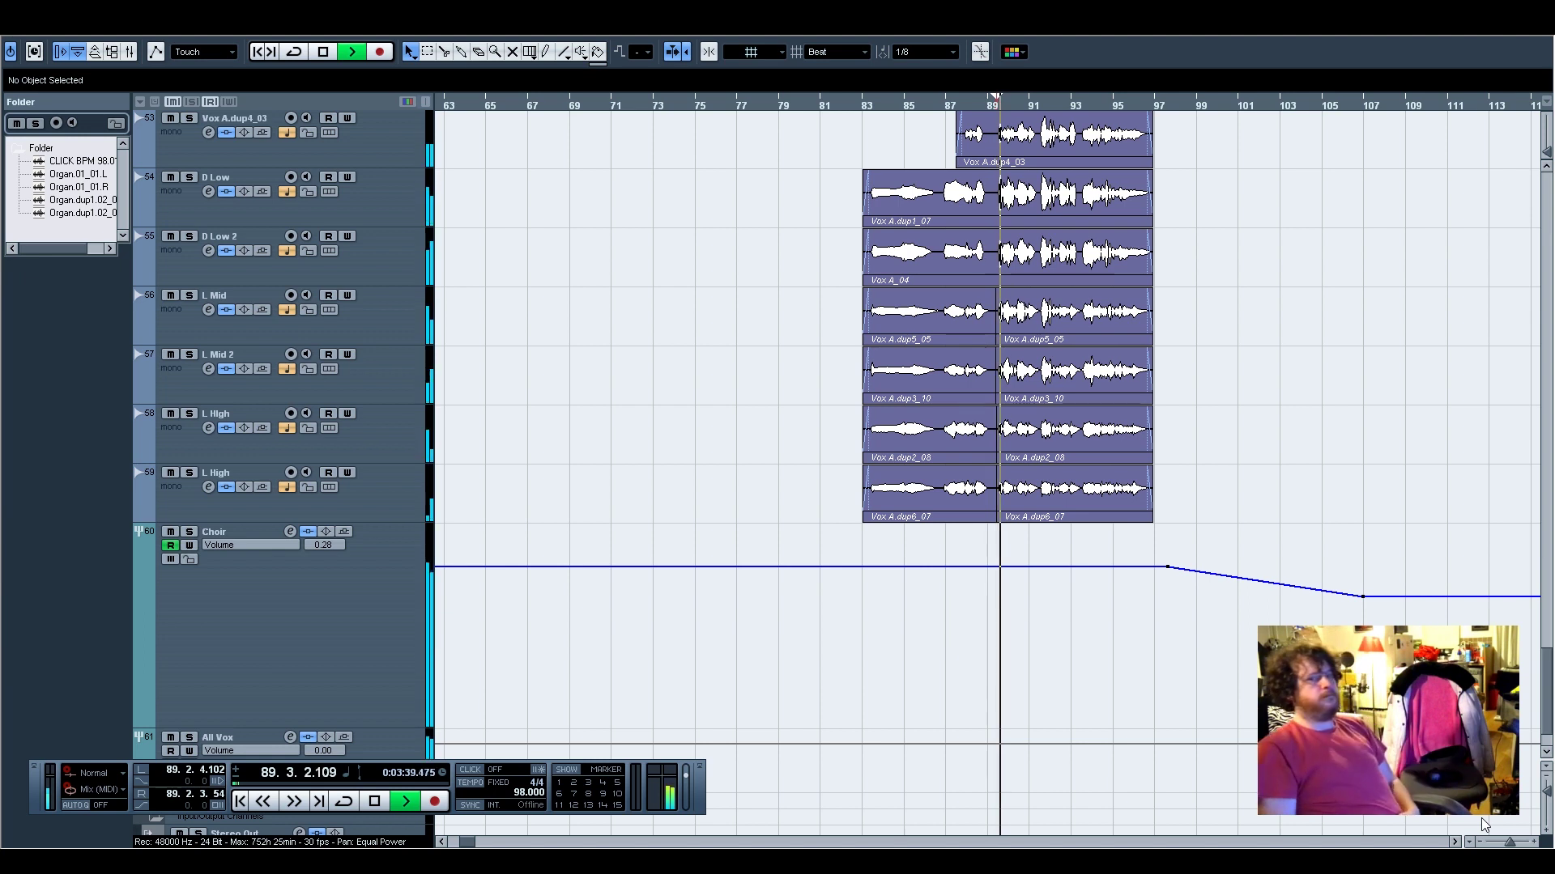
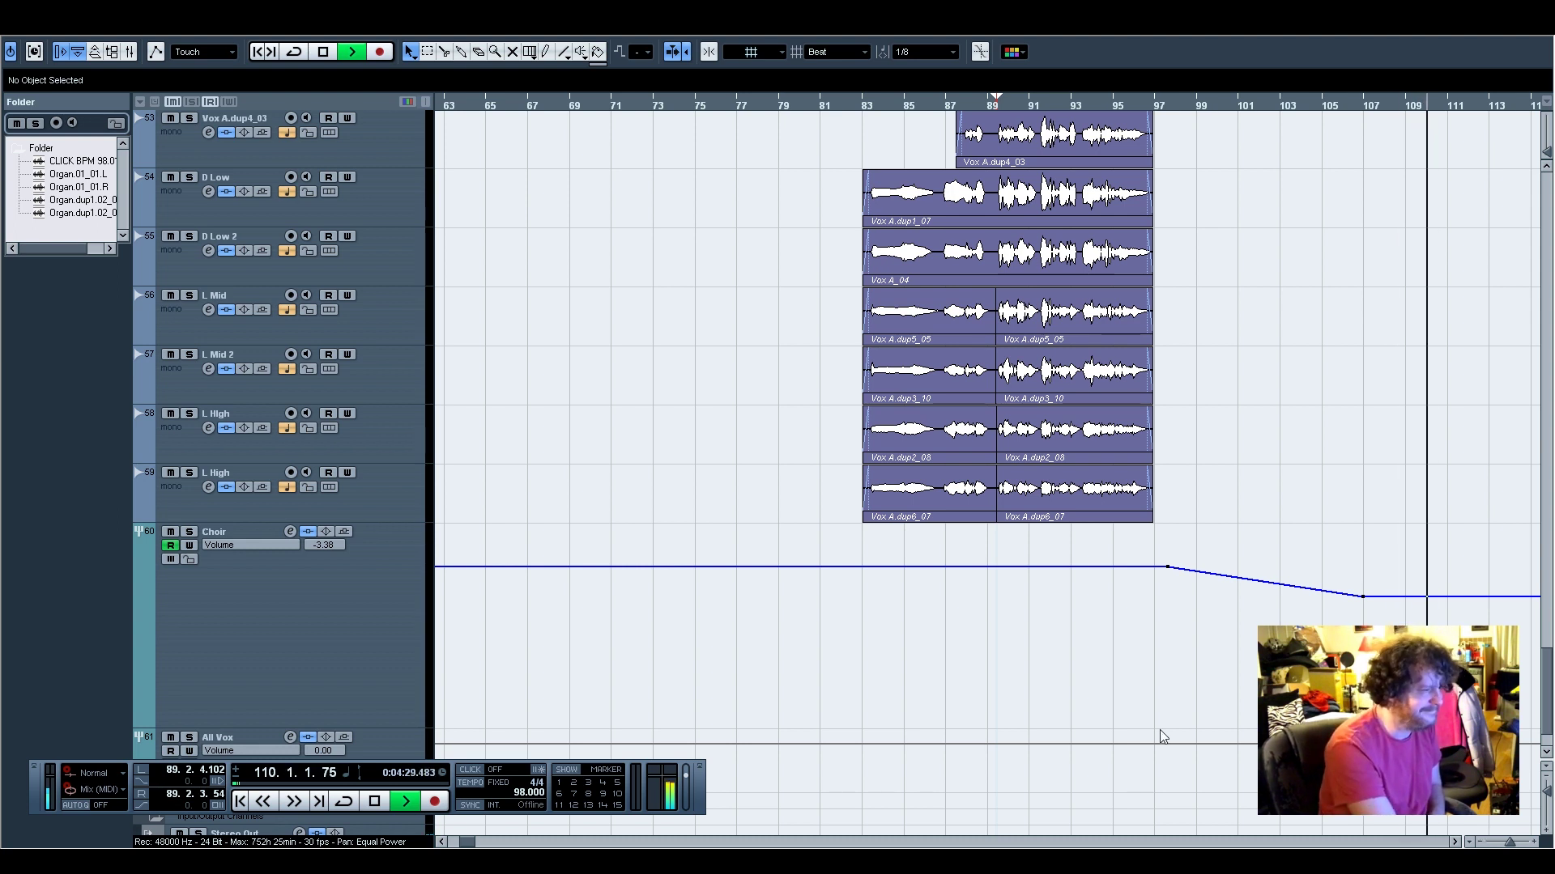
pyautogui.scroll(10, 896, 667)
pyautogui.scroll(20, 896, 667)
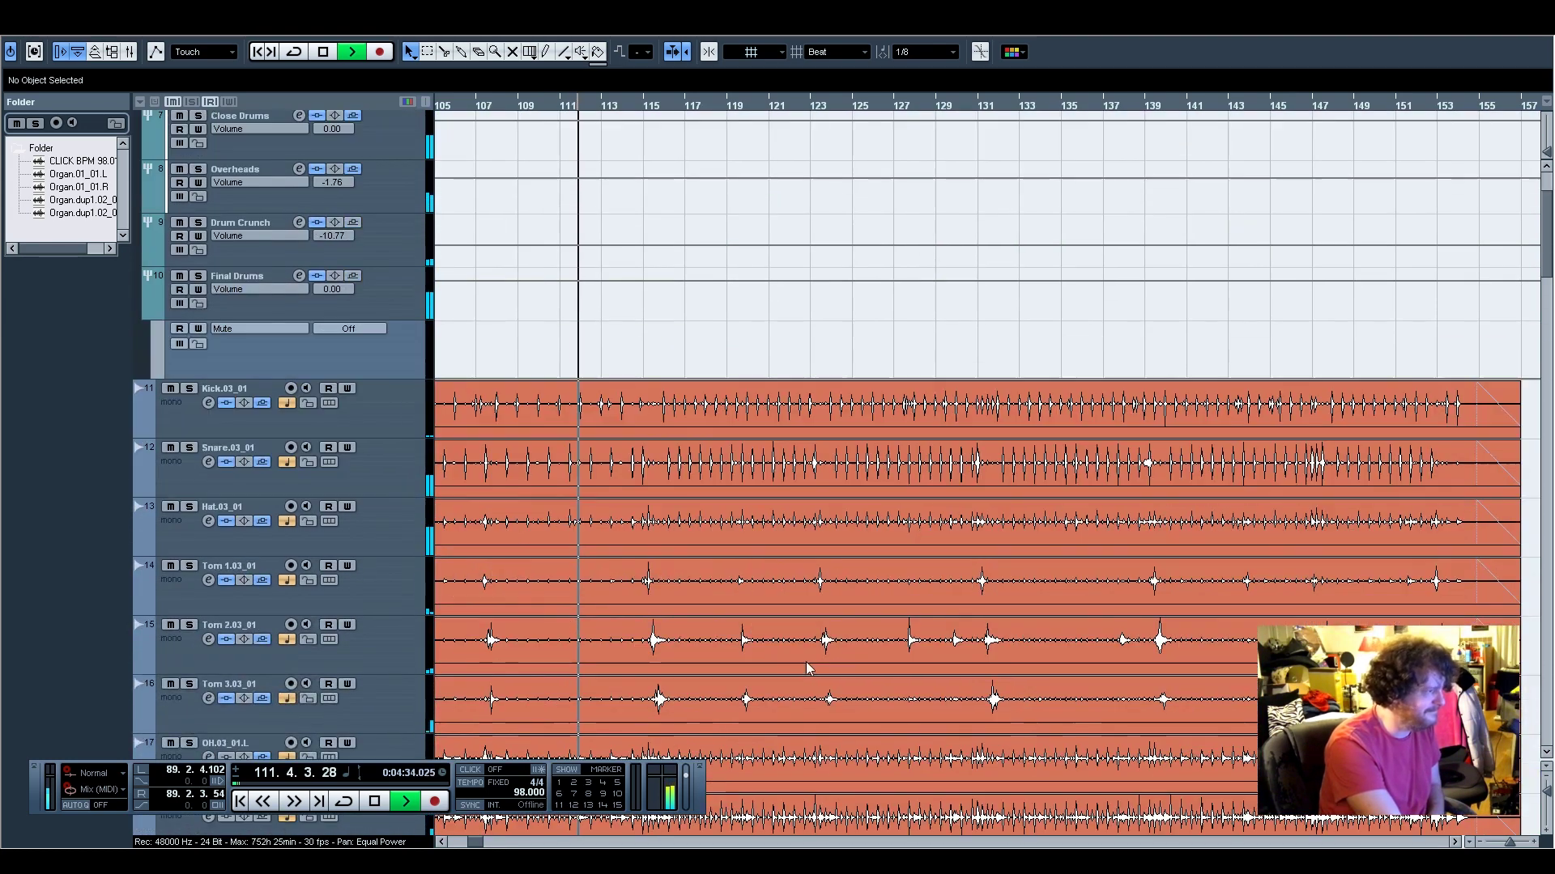
# Lower the hi-hat track's channel fader to 2.59 during playback from about bar 112
pyautogui.scroll(-3, 786, 688)
pyautogui.click(408, 541)
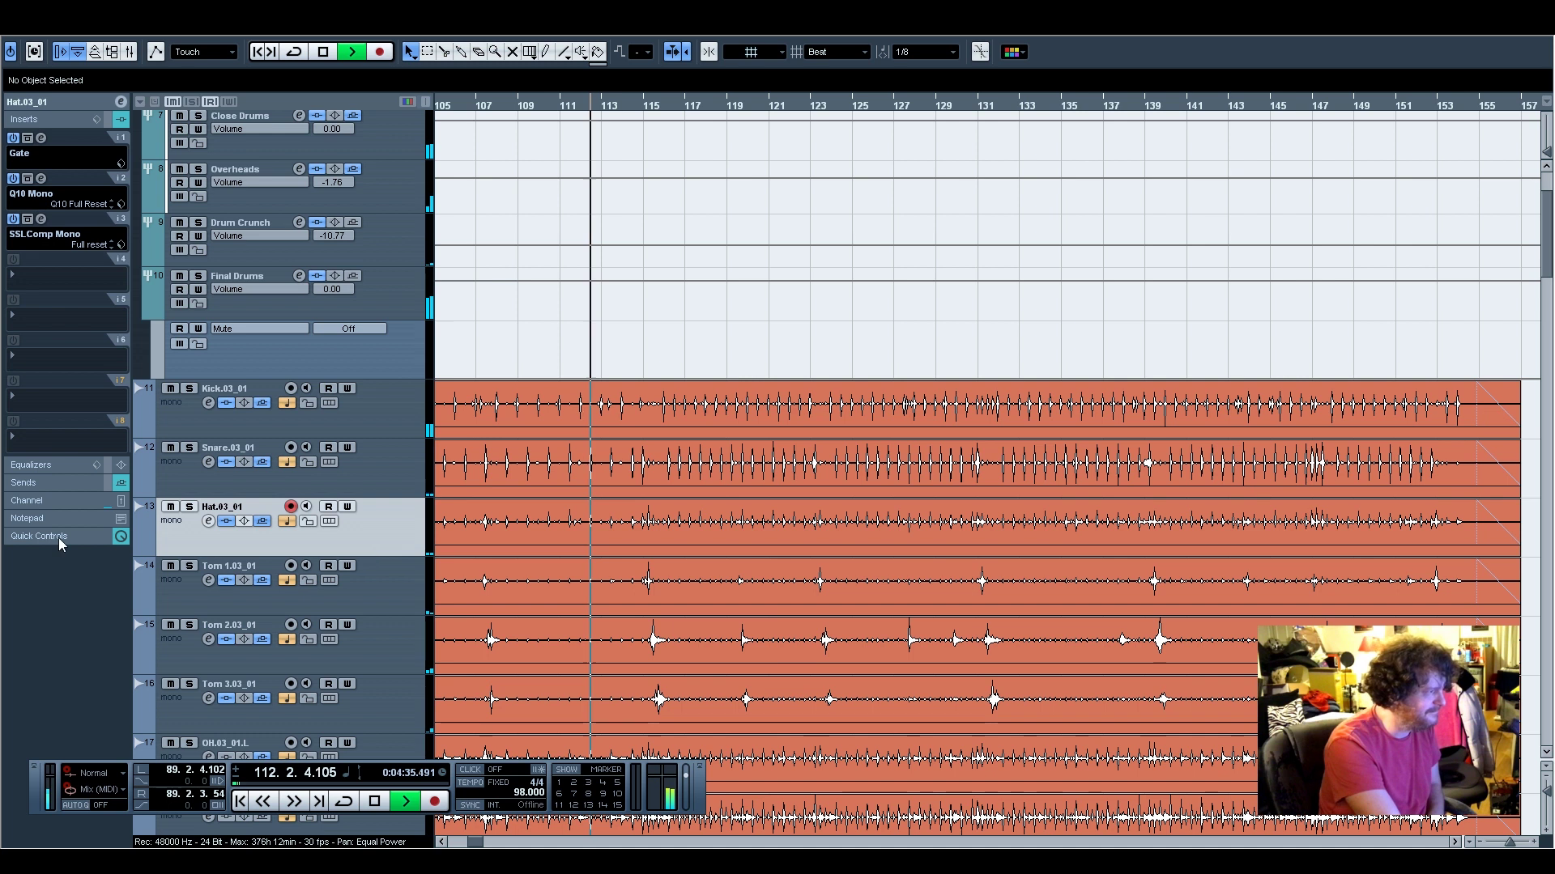
pyautogui.click(56, 500)
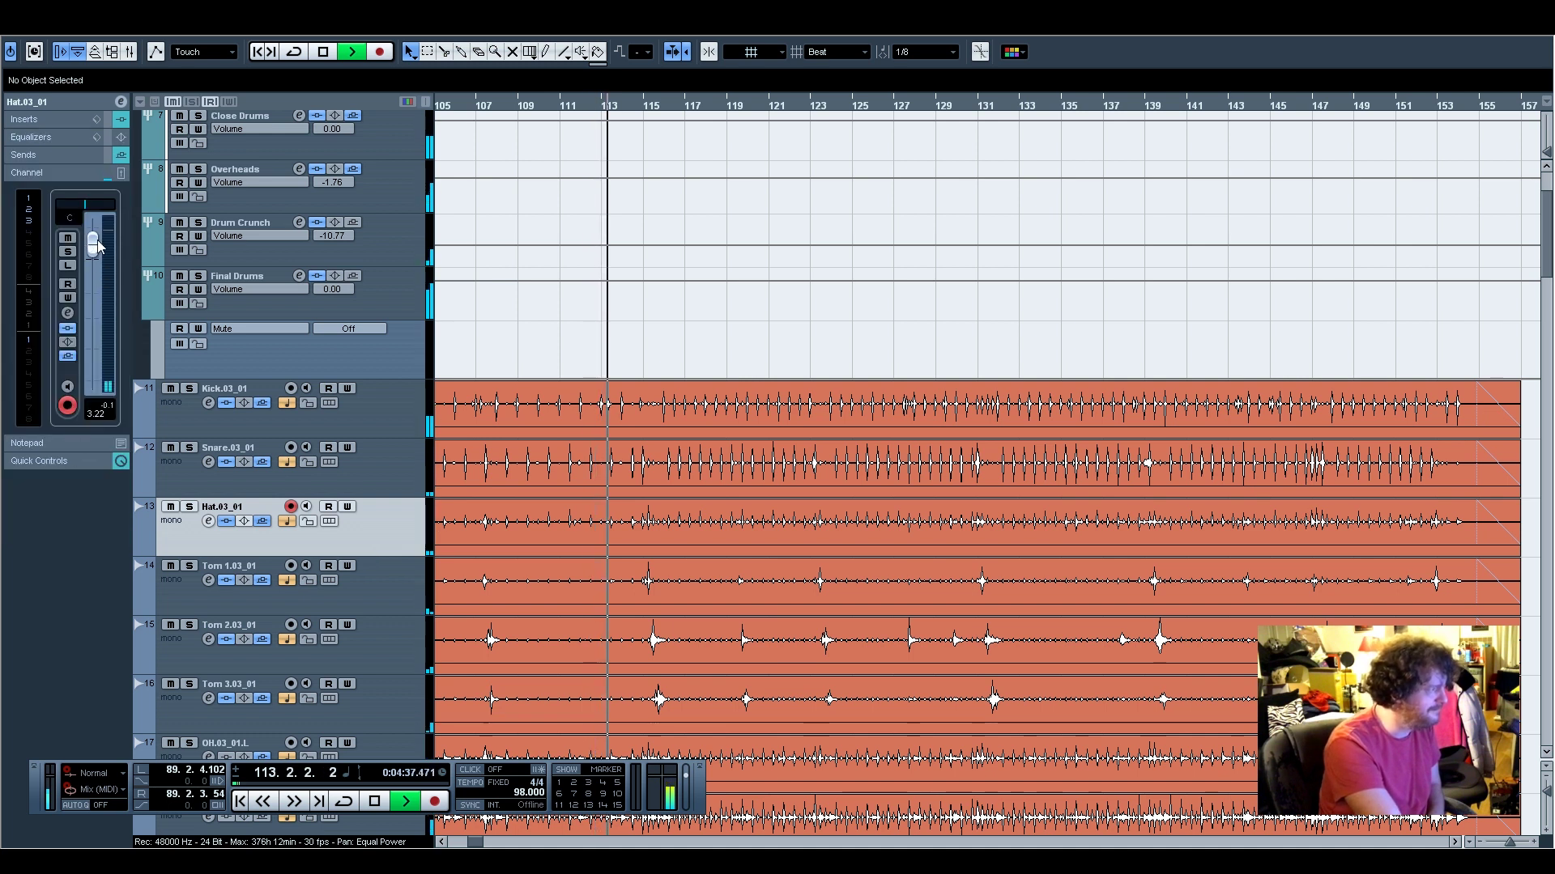
pyautogui.moveTo(96, 247); pyautogui.dragTo(95, 252)
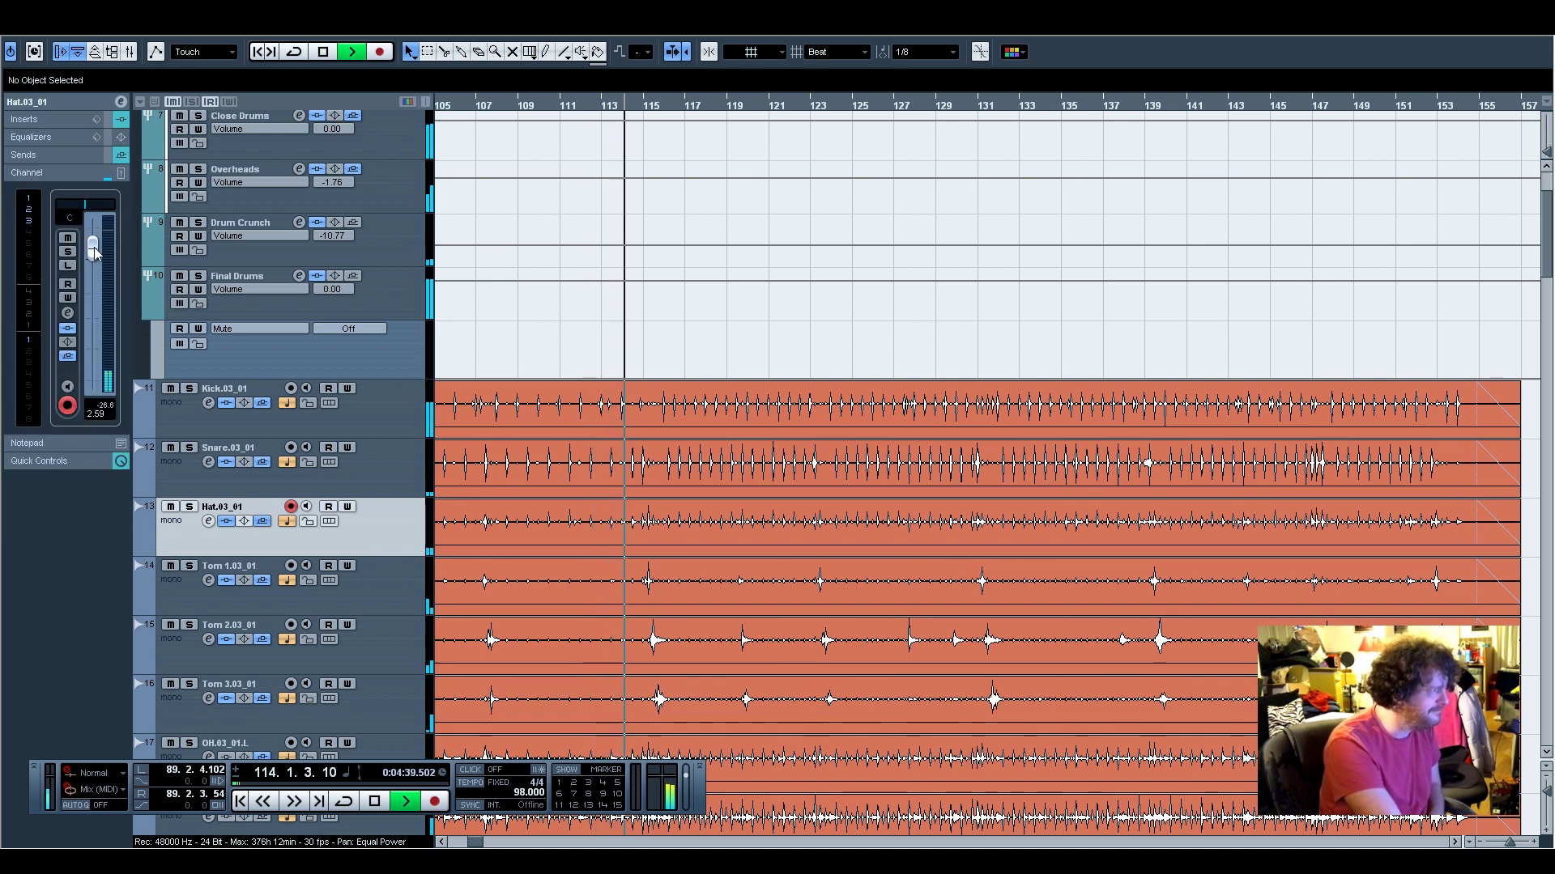
pyautogui.moveTo(94, 253); pyautogui.dragTo(94, 251)
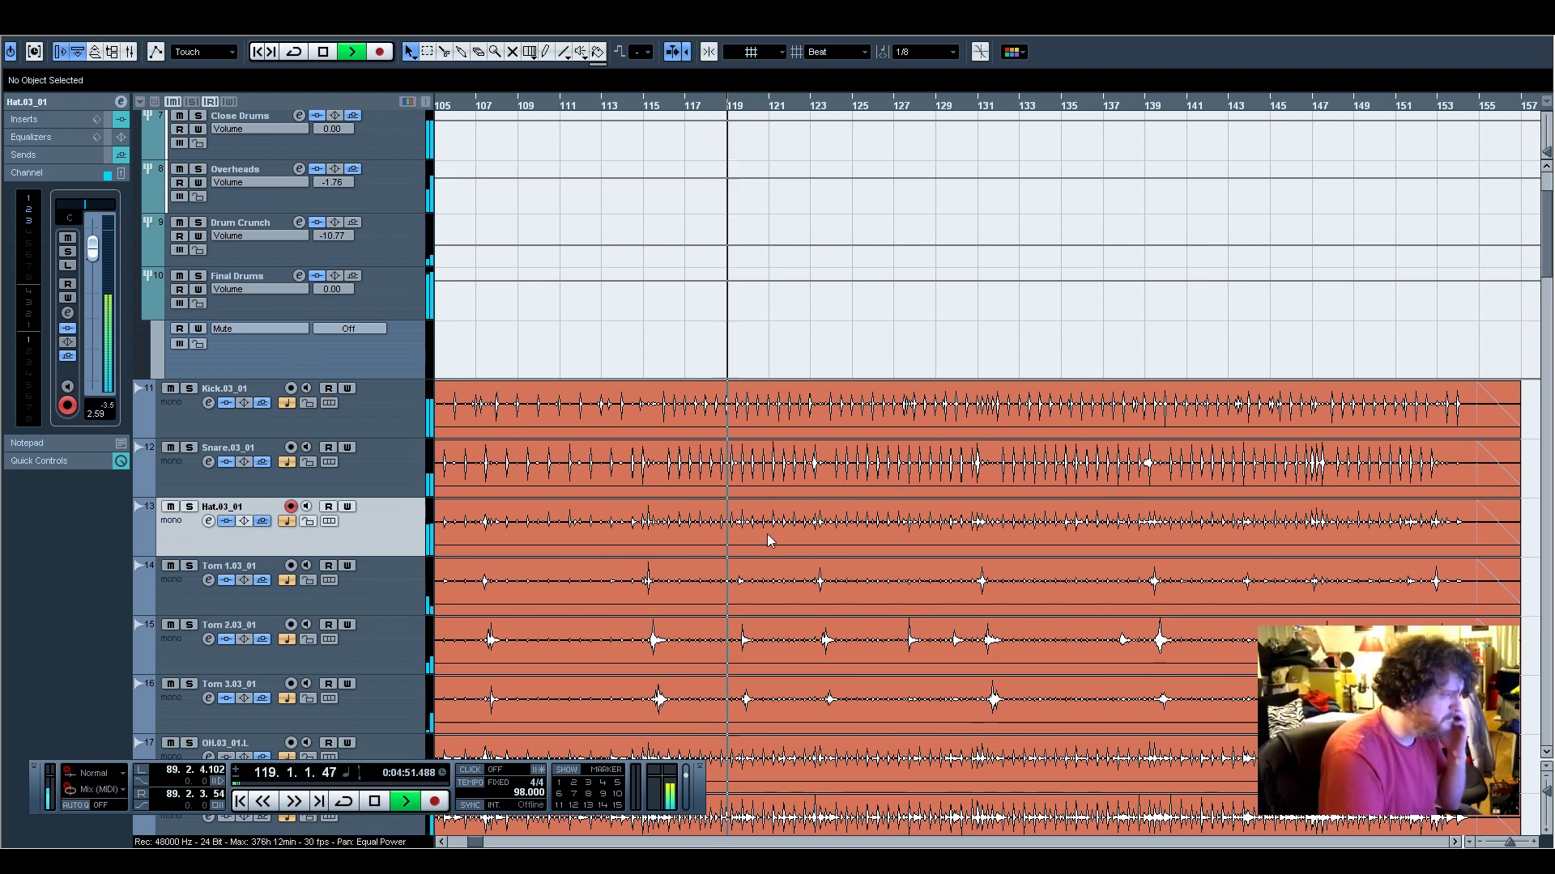
# In Guitar End Lead's Q10 insert, enable band 6 and turn it into a narrow cut of about -3.7 dB at 4555 Hz
pyautogui.scroll(-15, 788, 620)
pyautogui.scroll(-2, 782, 631)
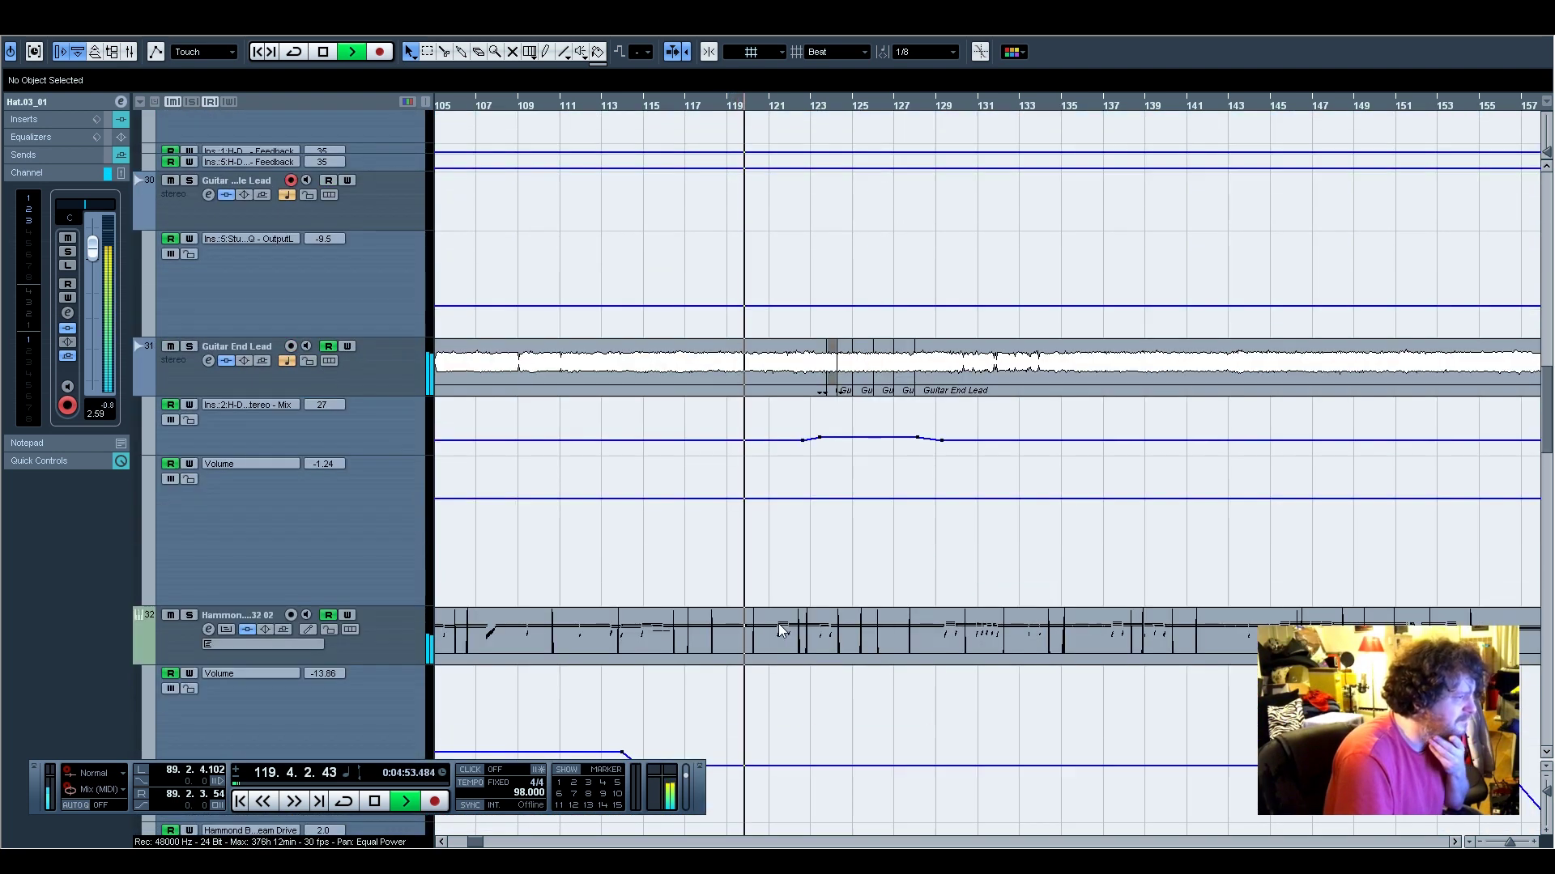
pyautogui.click(50, 120)
pyautogui.click(41, 138)
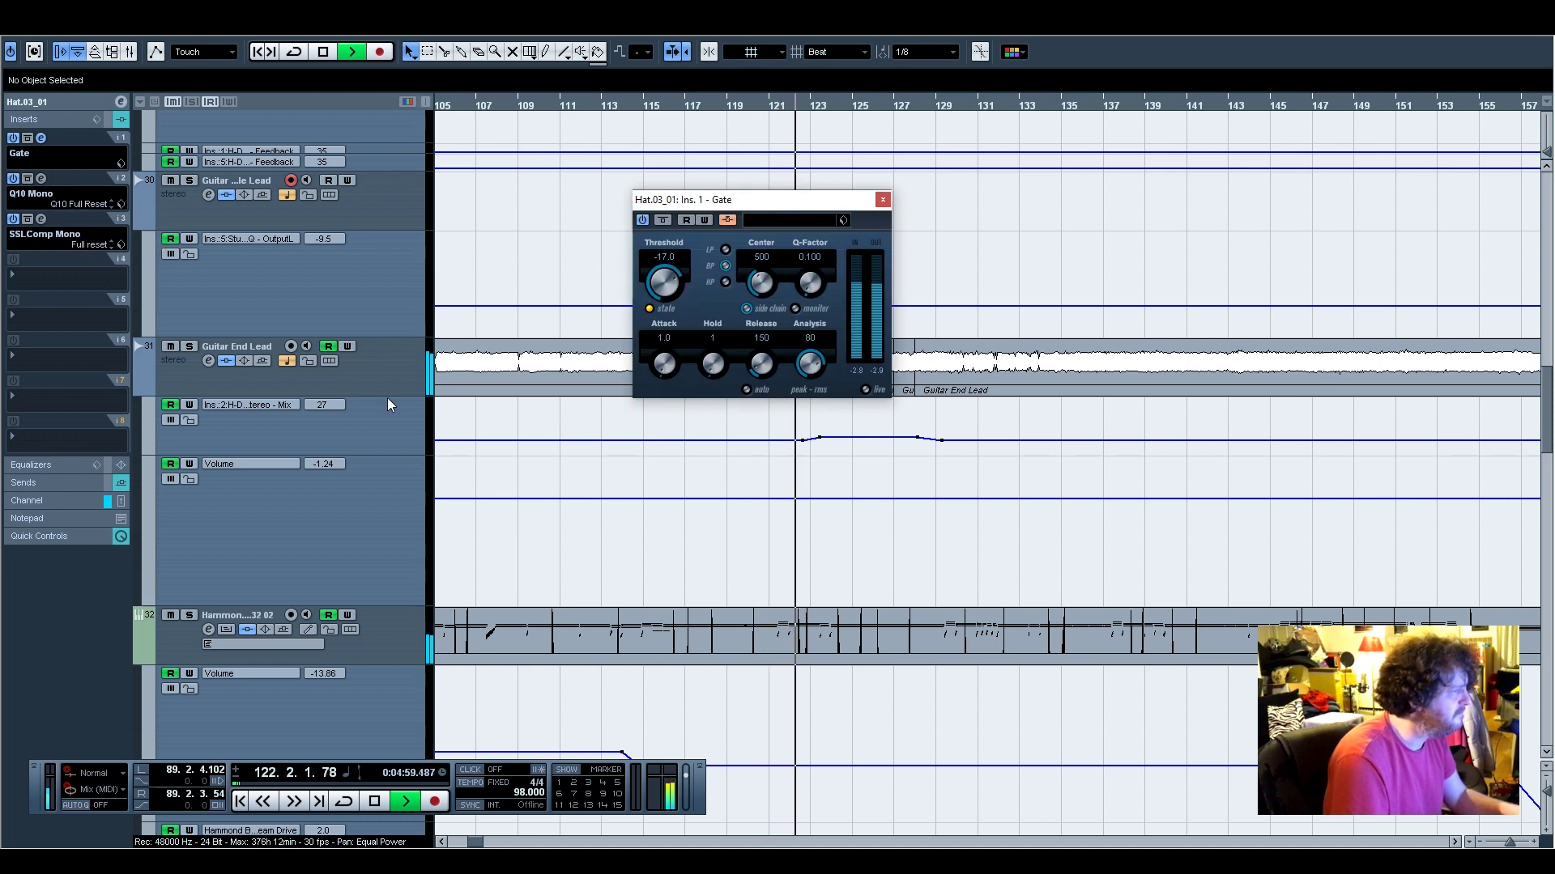
pyautogui.click(368, 380)
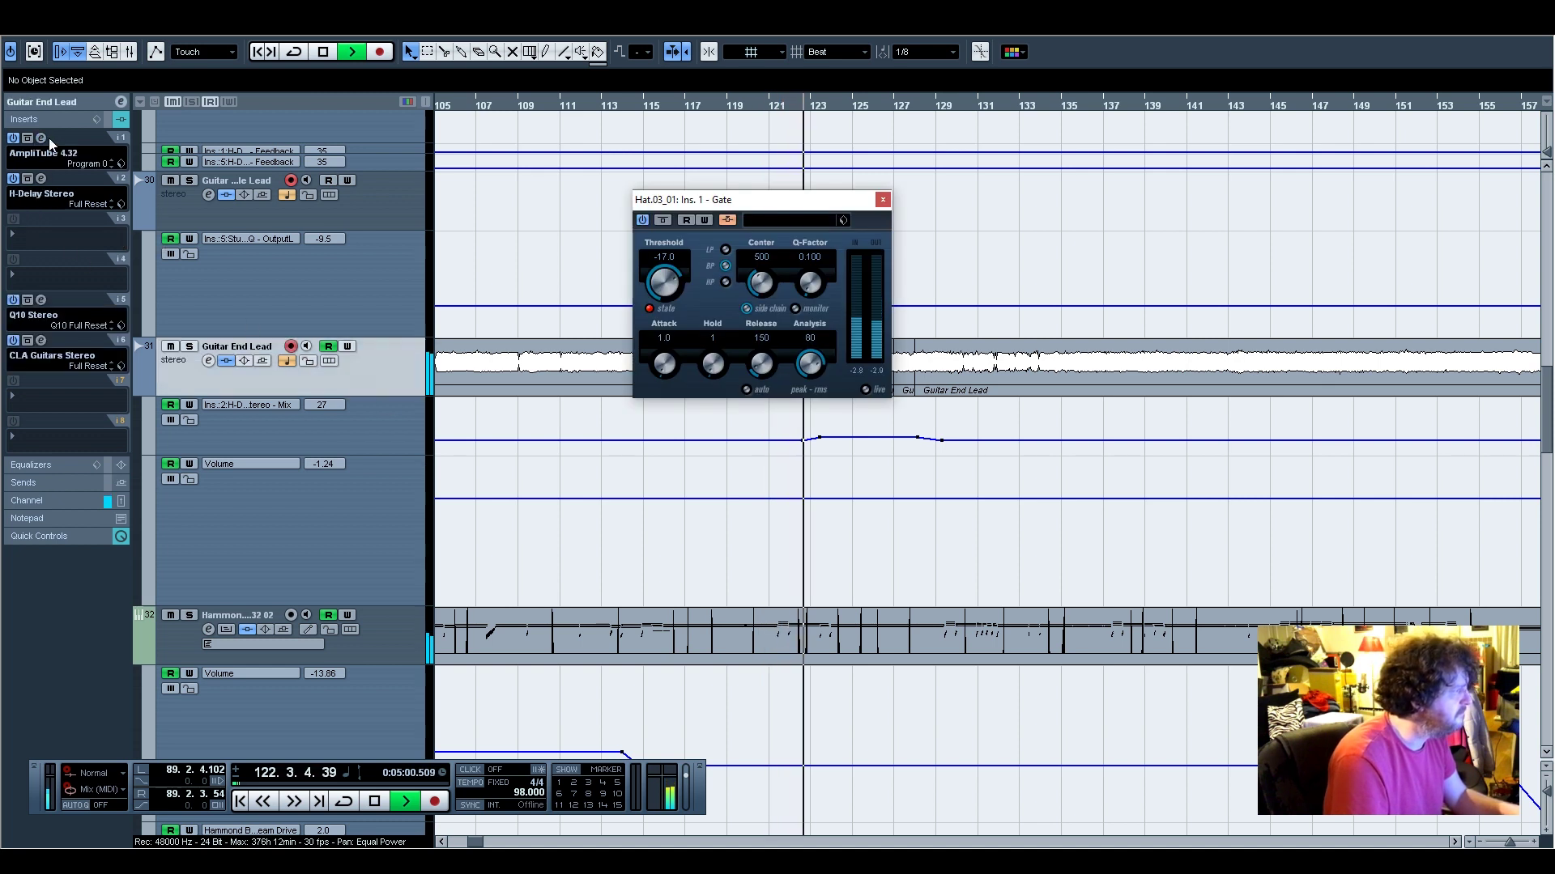
pyautogui.click(882, 200)
pyautogui.click(41, 299)
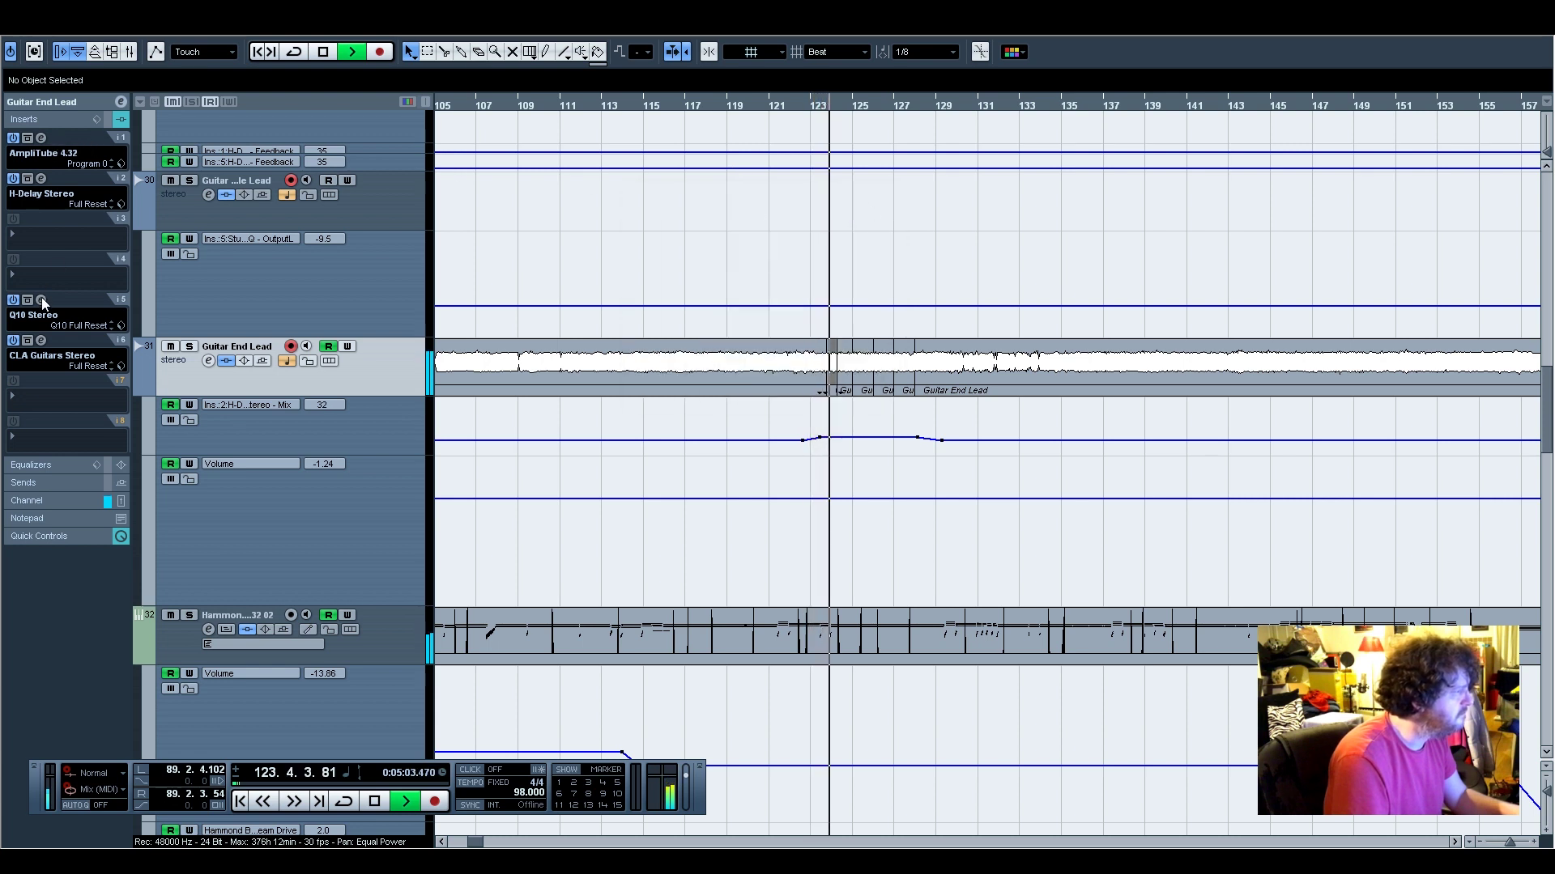
pyautogui.click(1024, 596)
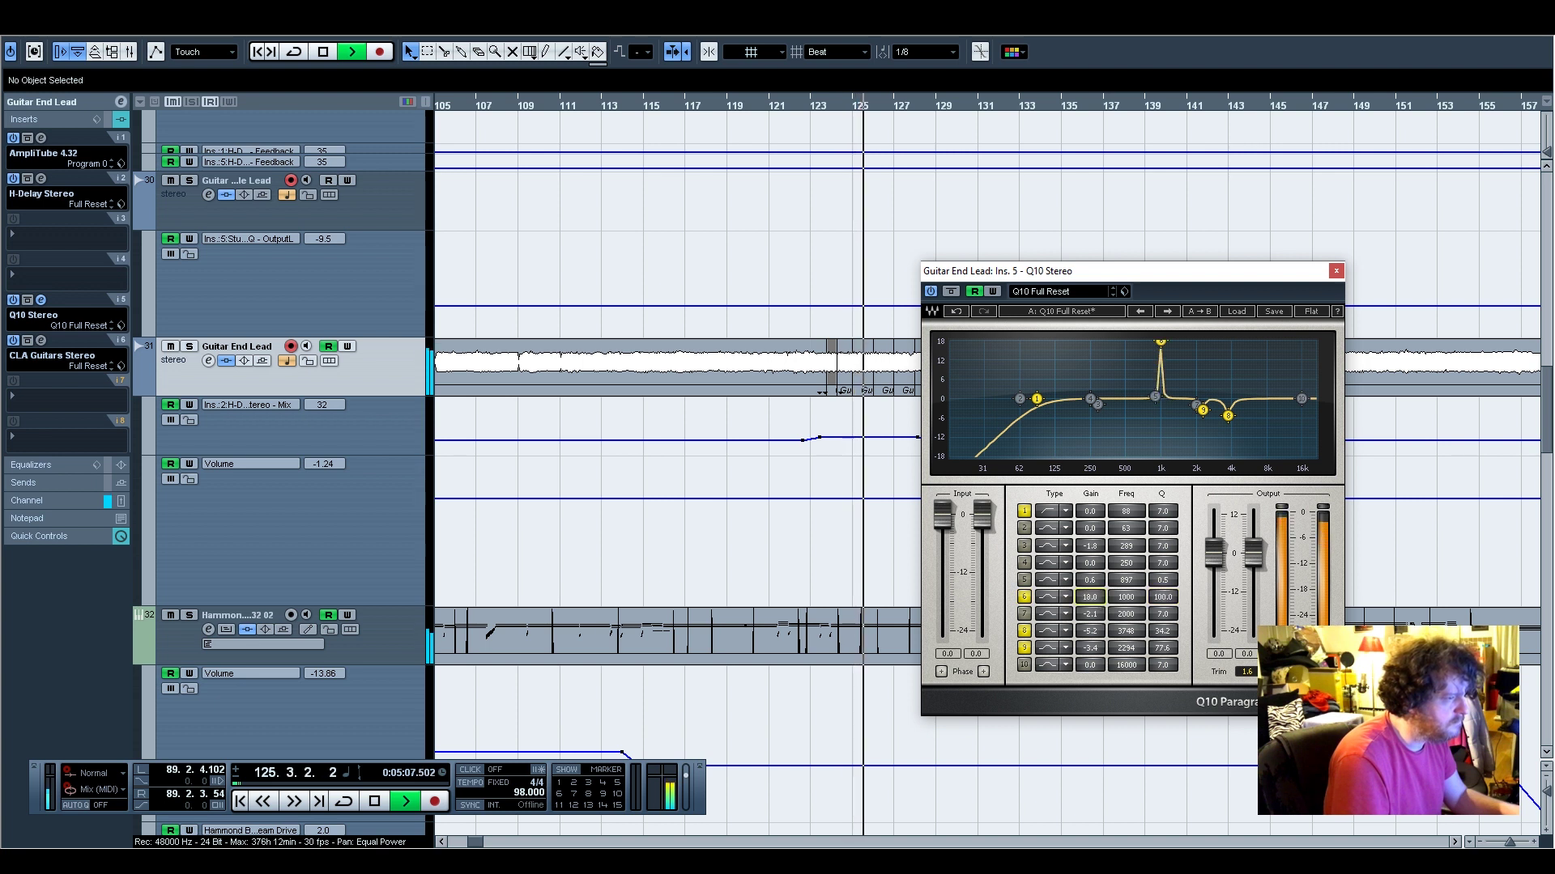
pyautogui.moveTo(1160, 399); pyautogui.dragTo(1238, 390)
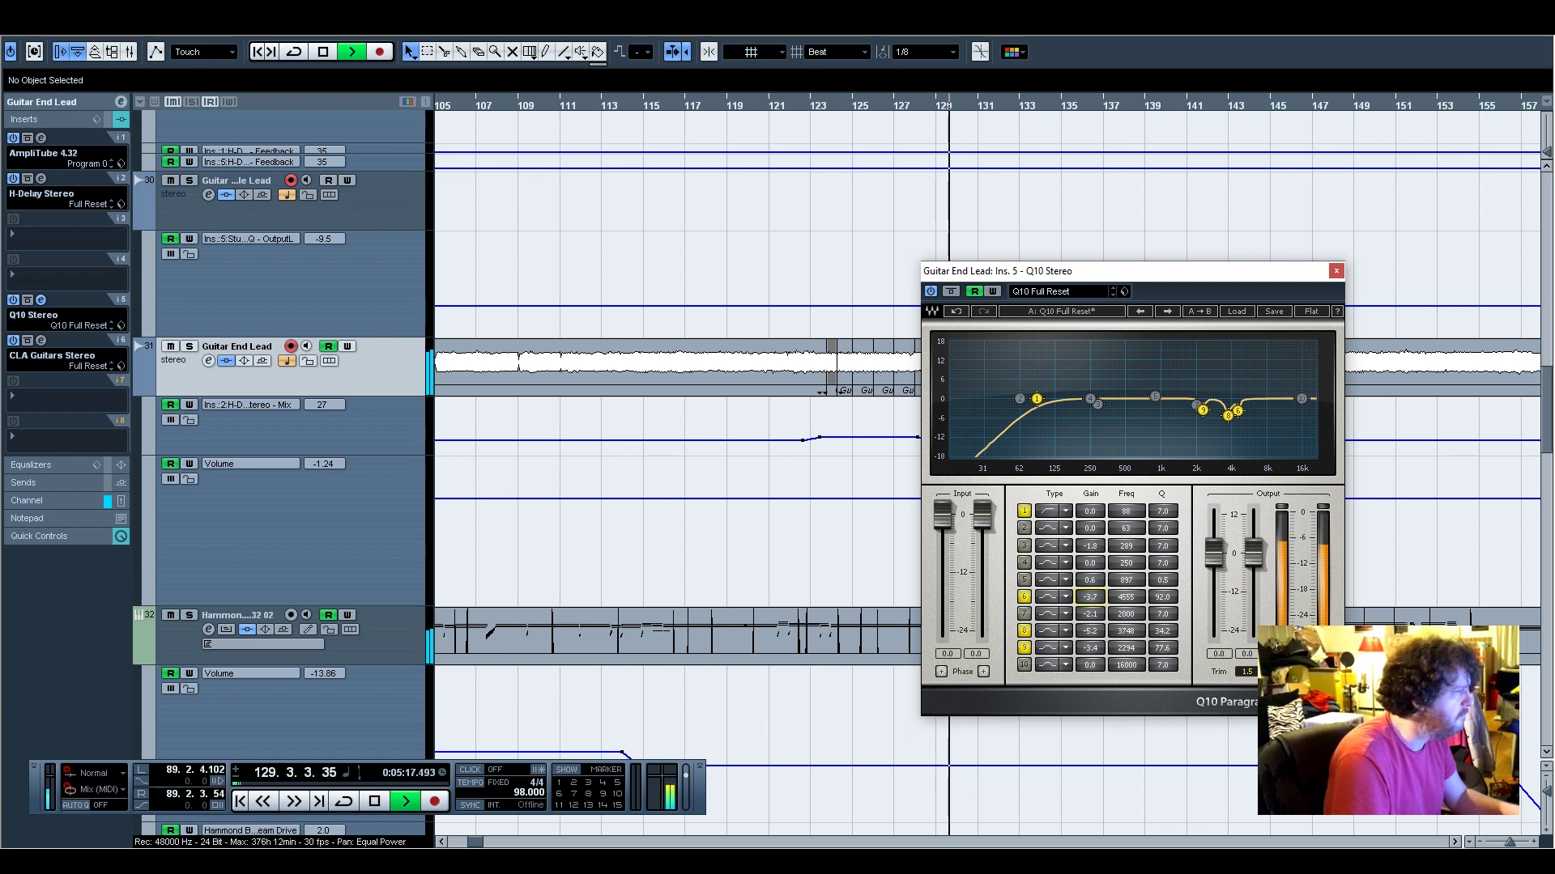
pyautogui.click(47, 502)
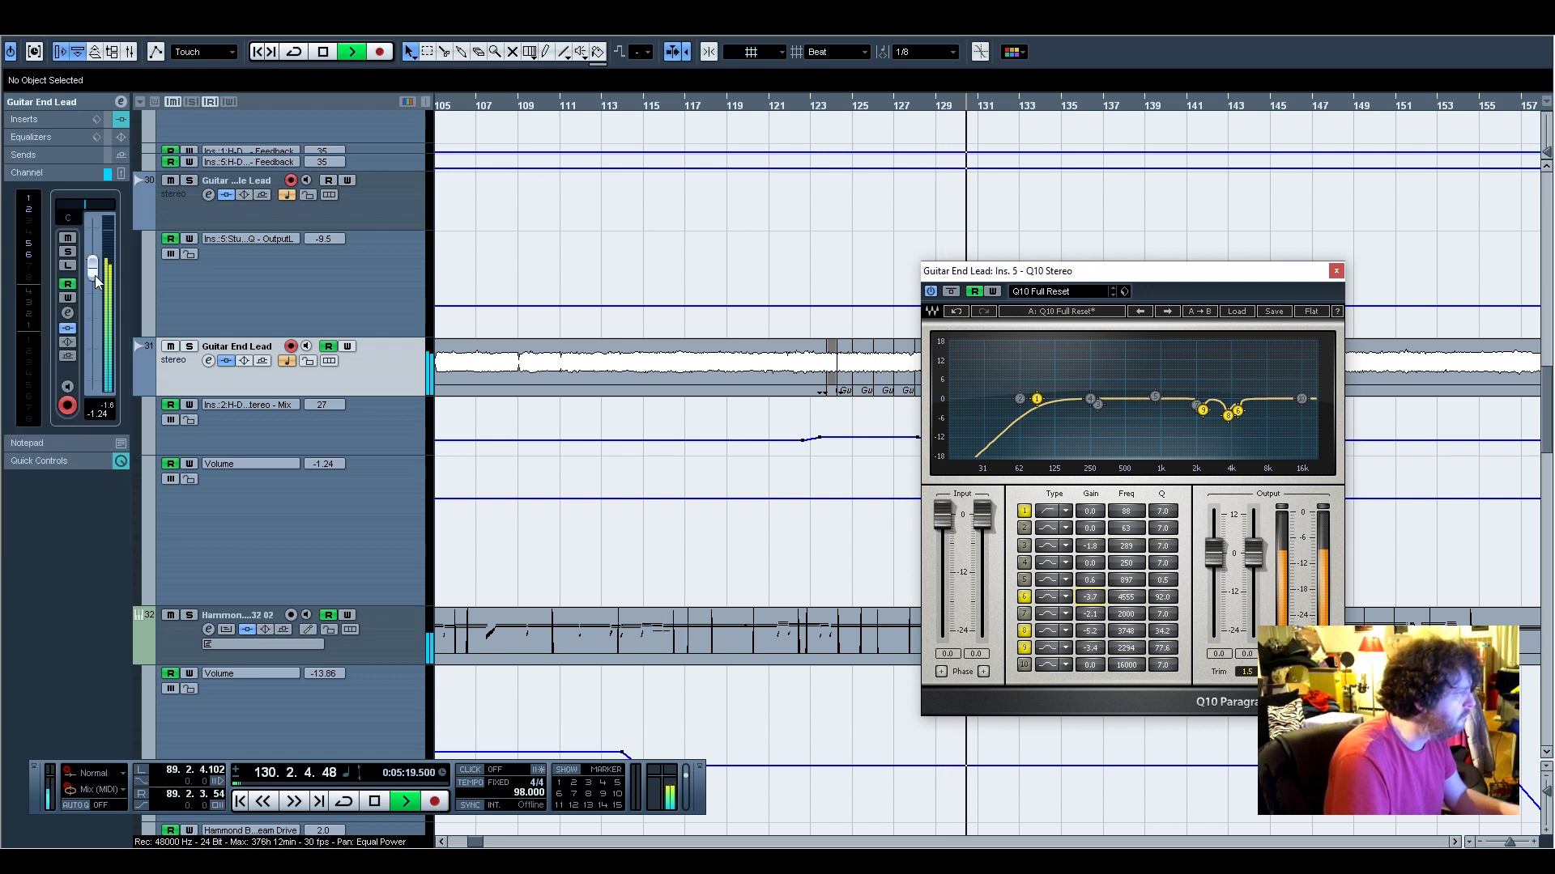
pyautogui.click(49, 120)
pyautogui.click(41, 341)
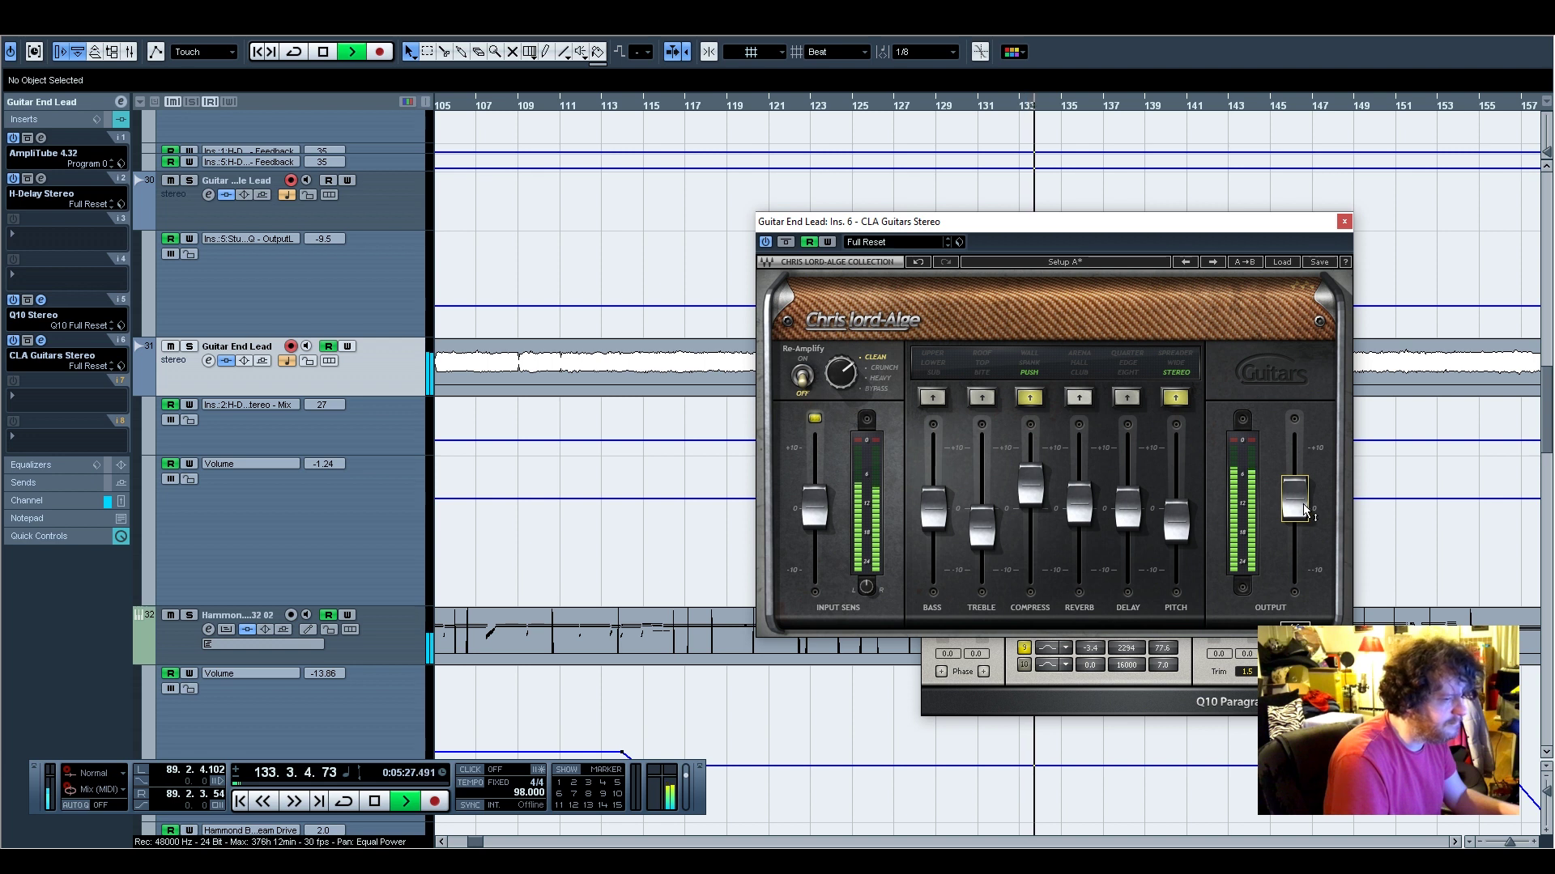
pyautogui.click(1344, 224)
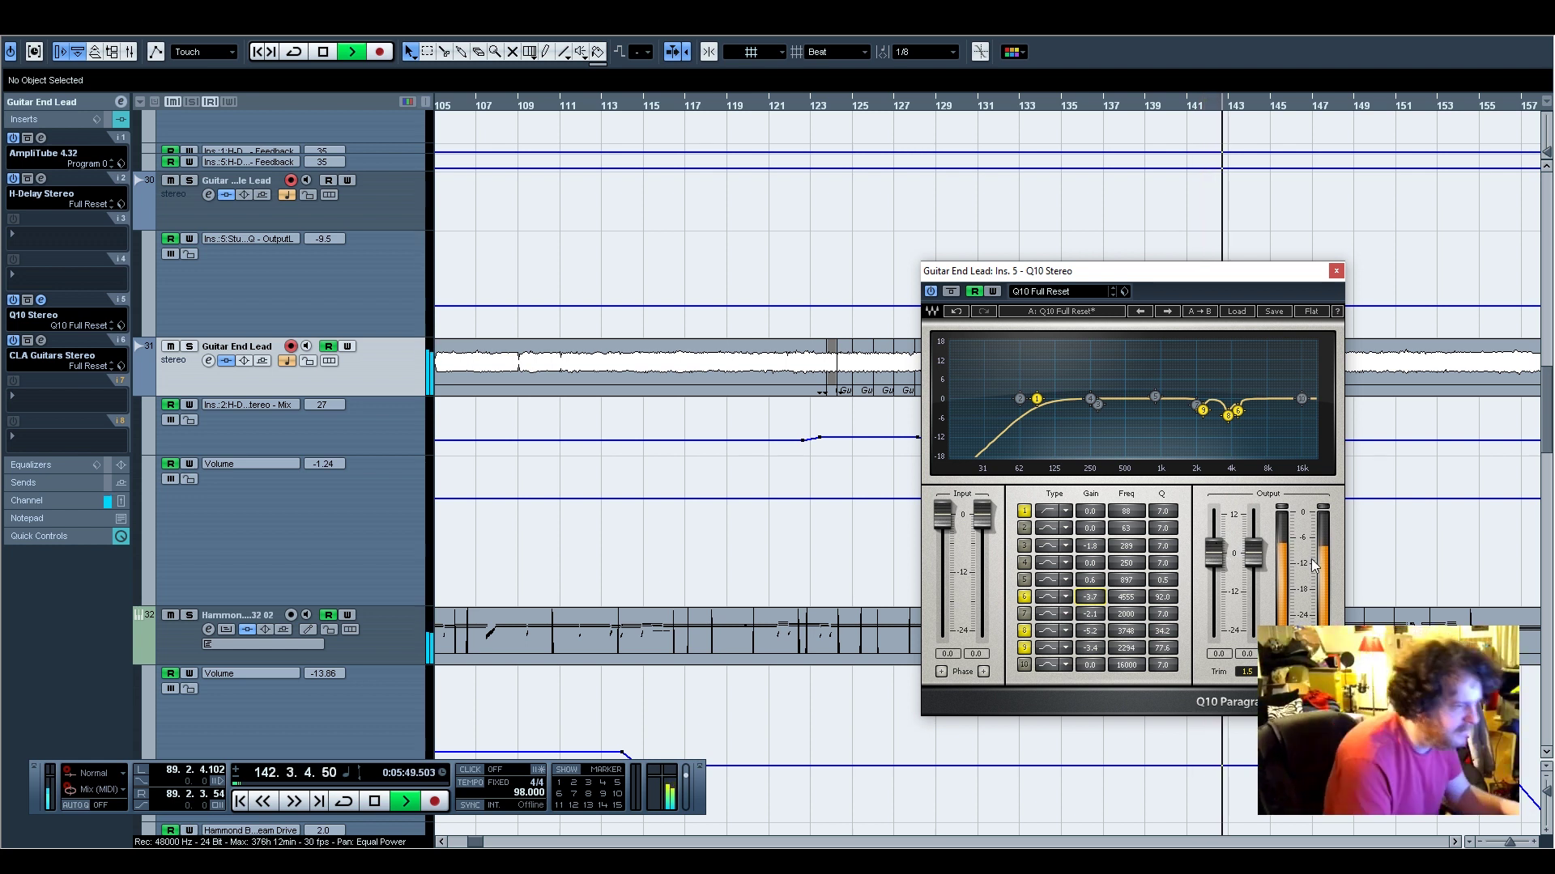
pyautogui.click(1336, 273)
# Lower the Choir track's volume automation point at bar 107 to -3.74
pyautogui.scroll(-15, 1282, 511)
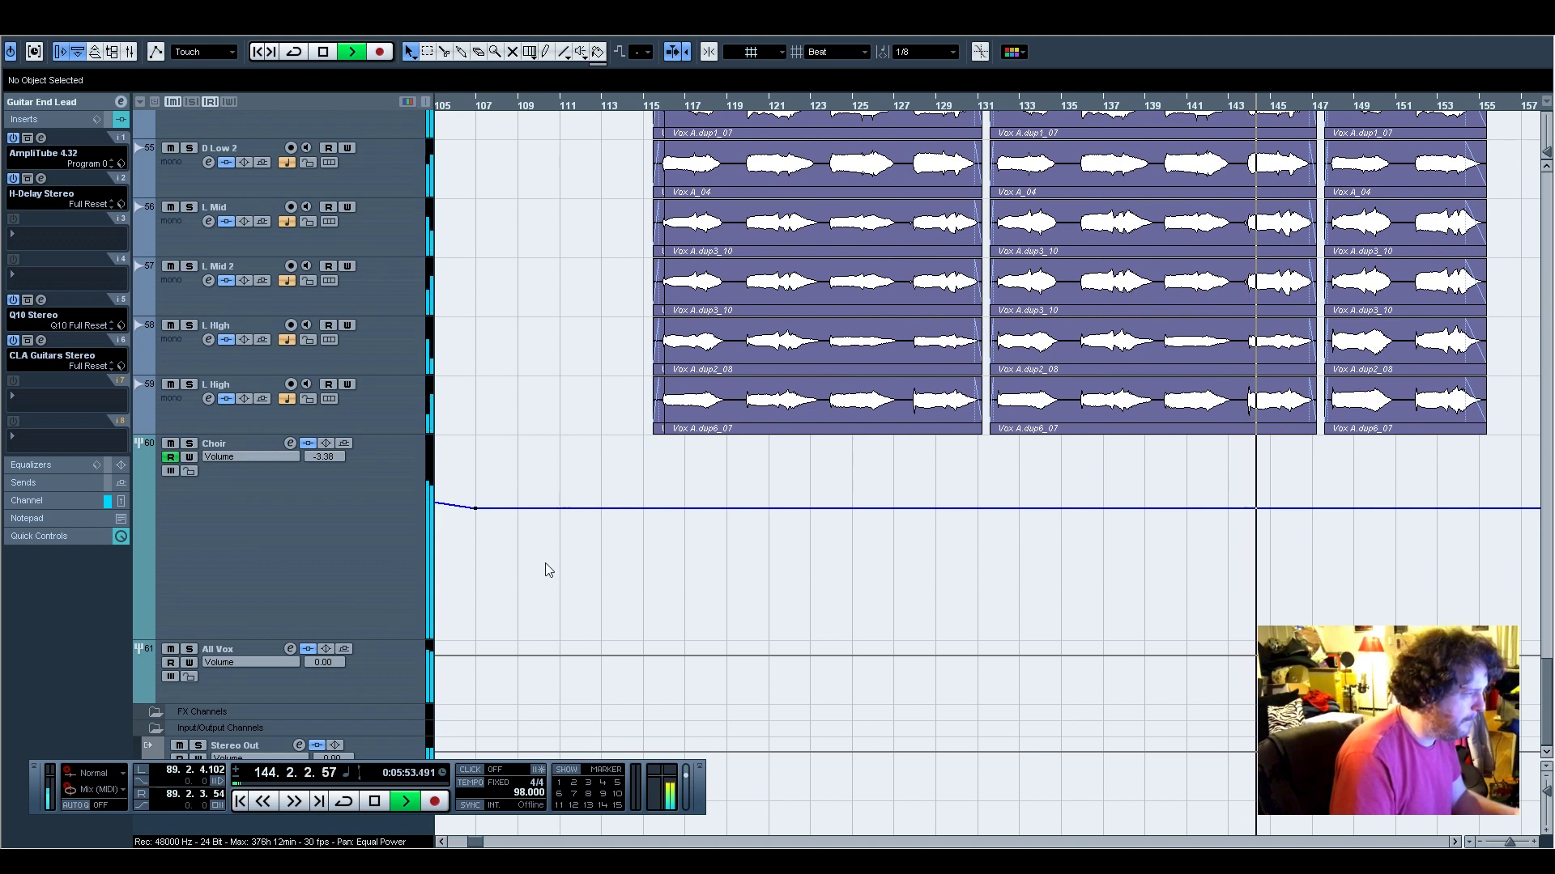
pyautogui.moveTo(476, 509); pyautogui.dragTo(476, 513)
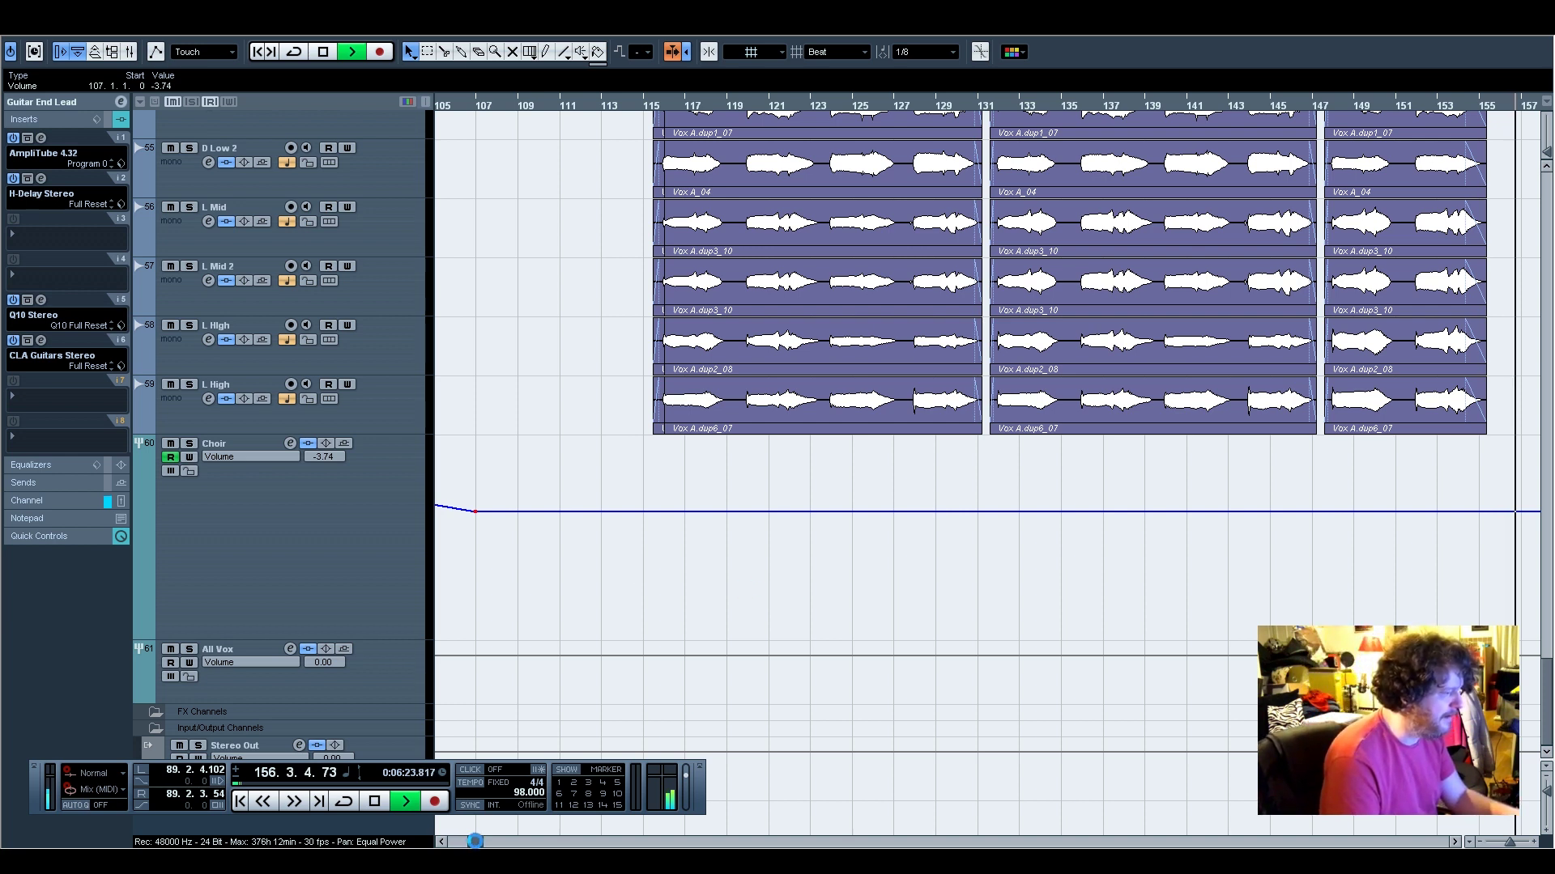
# Play the song from about bar 49 and solo the ACs group track
pyautogui.moveTo(475, 844); pyautogui.dragTo(468, 844)
pyautogui.scroll(10, 1004, 543)
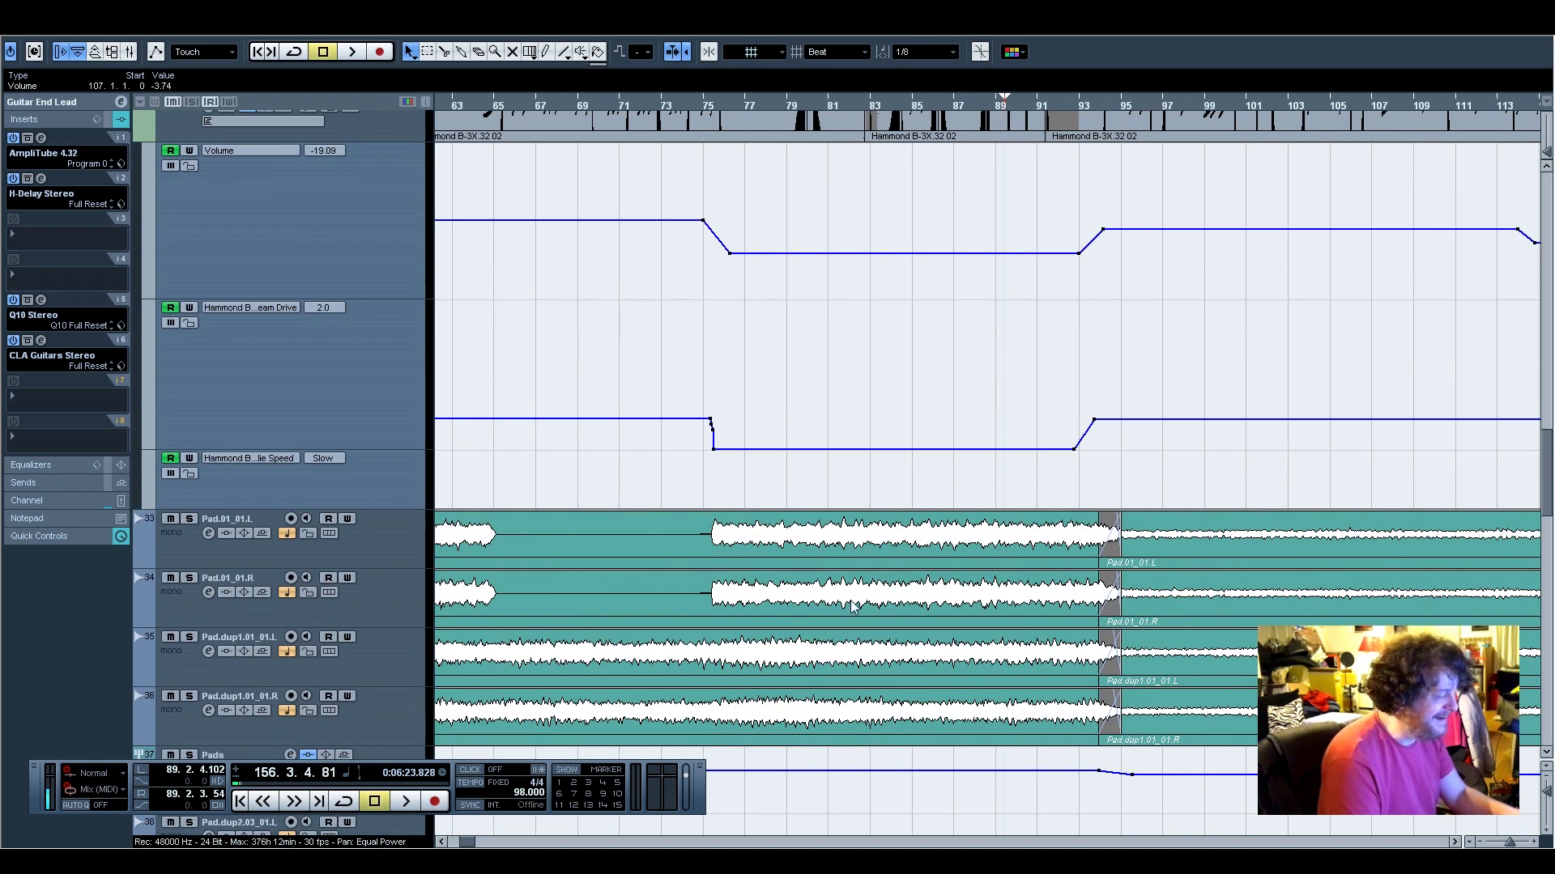
pyautogui.scroll(15, 850, 523)
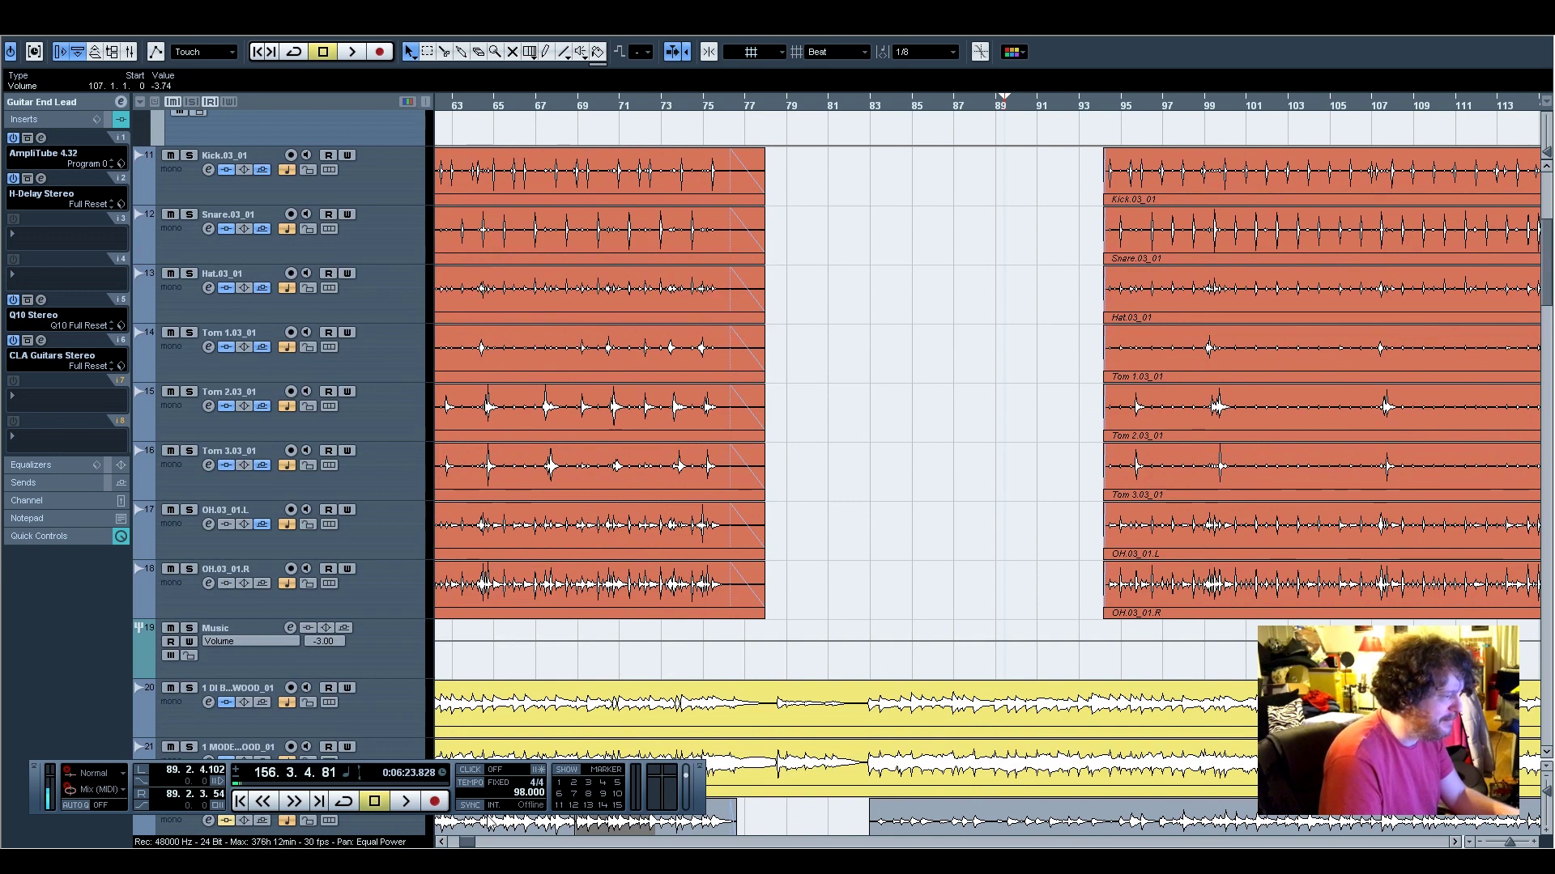
pyautogui.moveTo(467, 841); pyautogui.dragTo(460, 842)
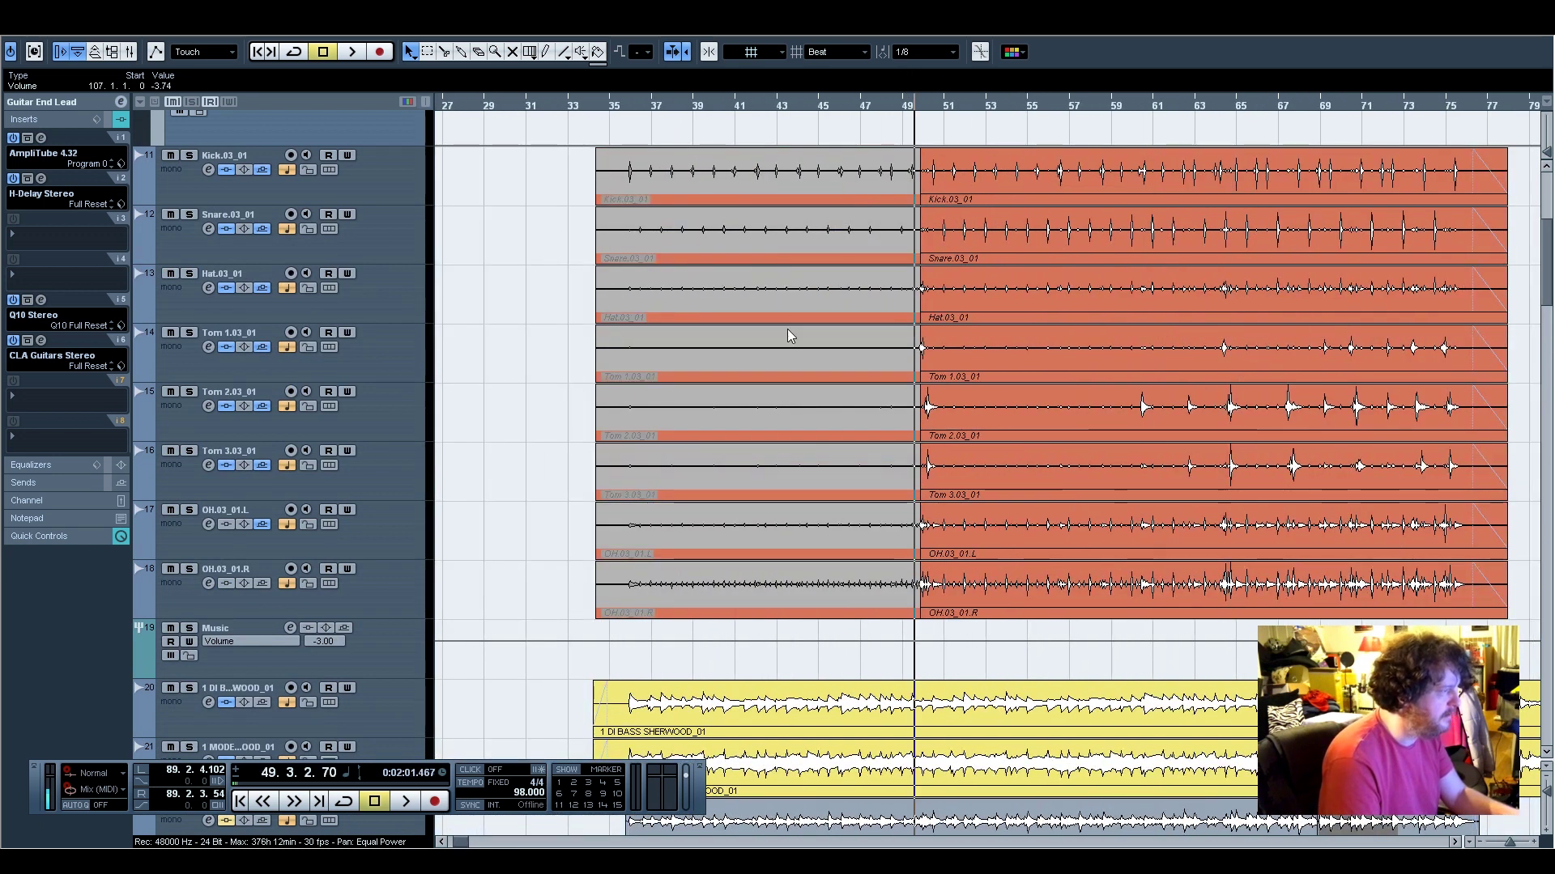
pyautogui.press('space')
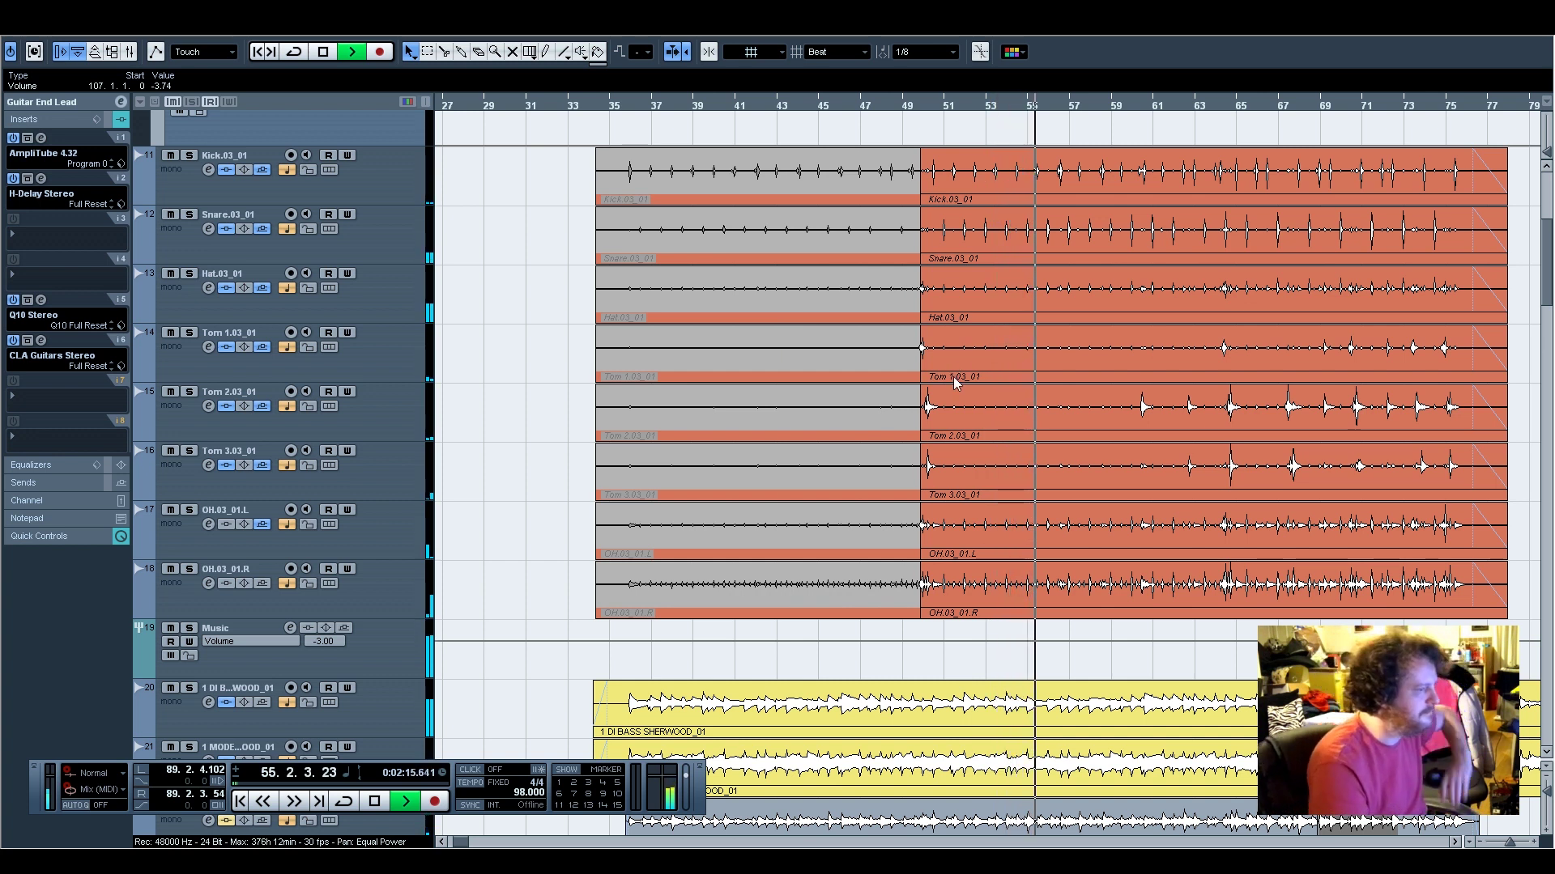
pyautogui.scroll(-4, 897, 296)
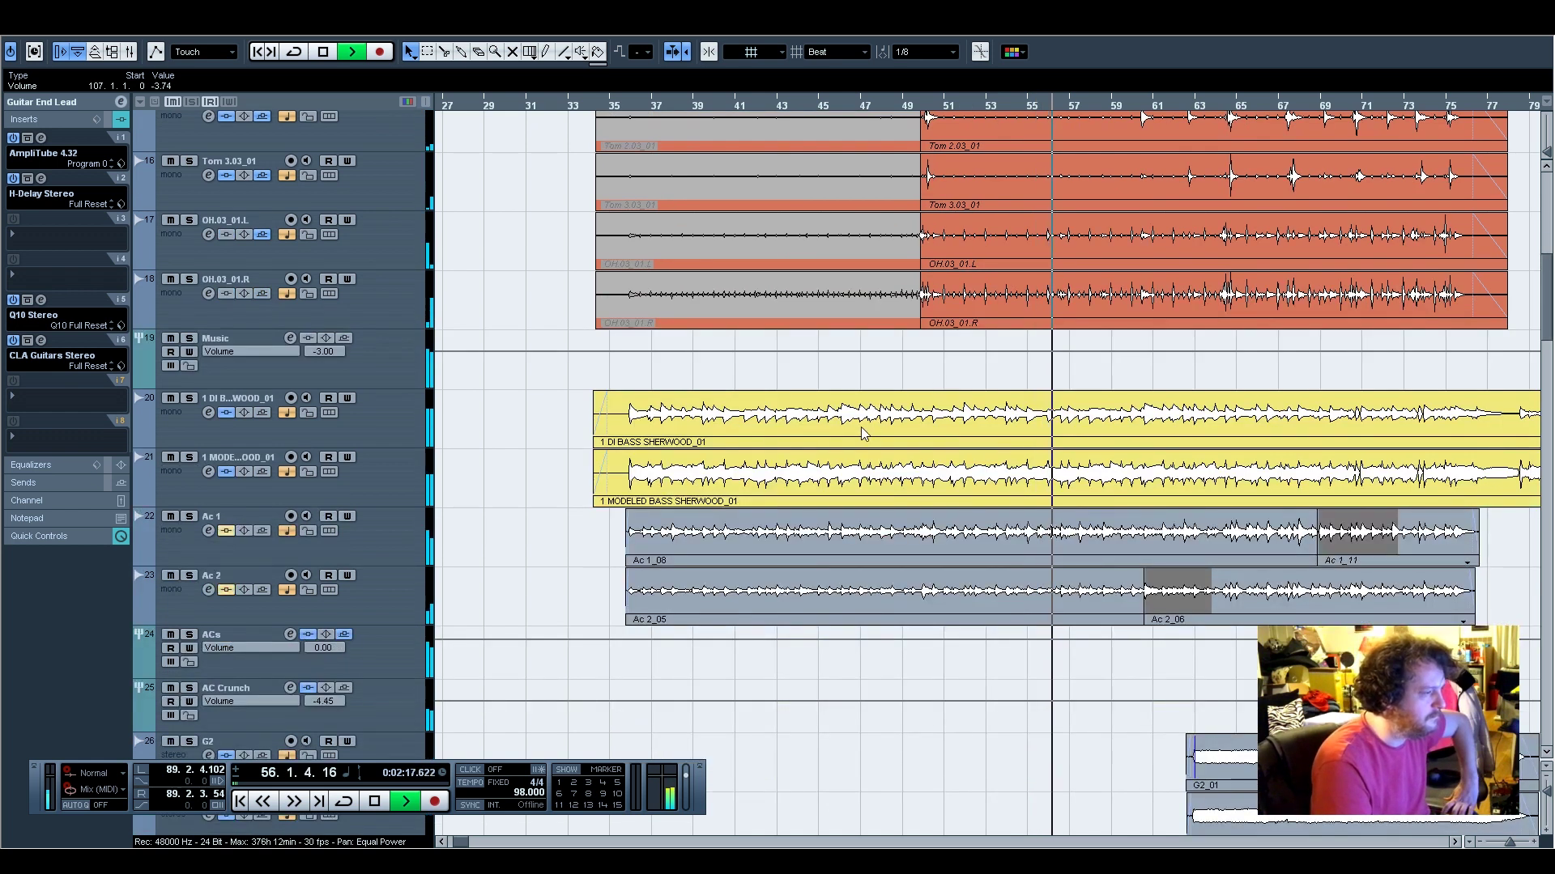
pyautogui.click(189, 636)
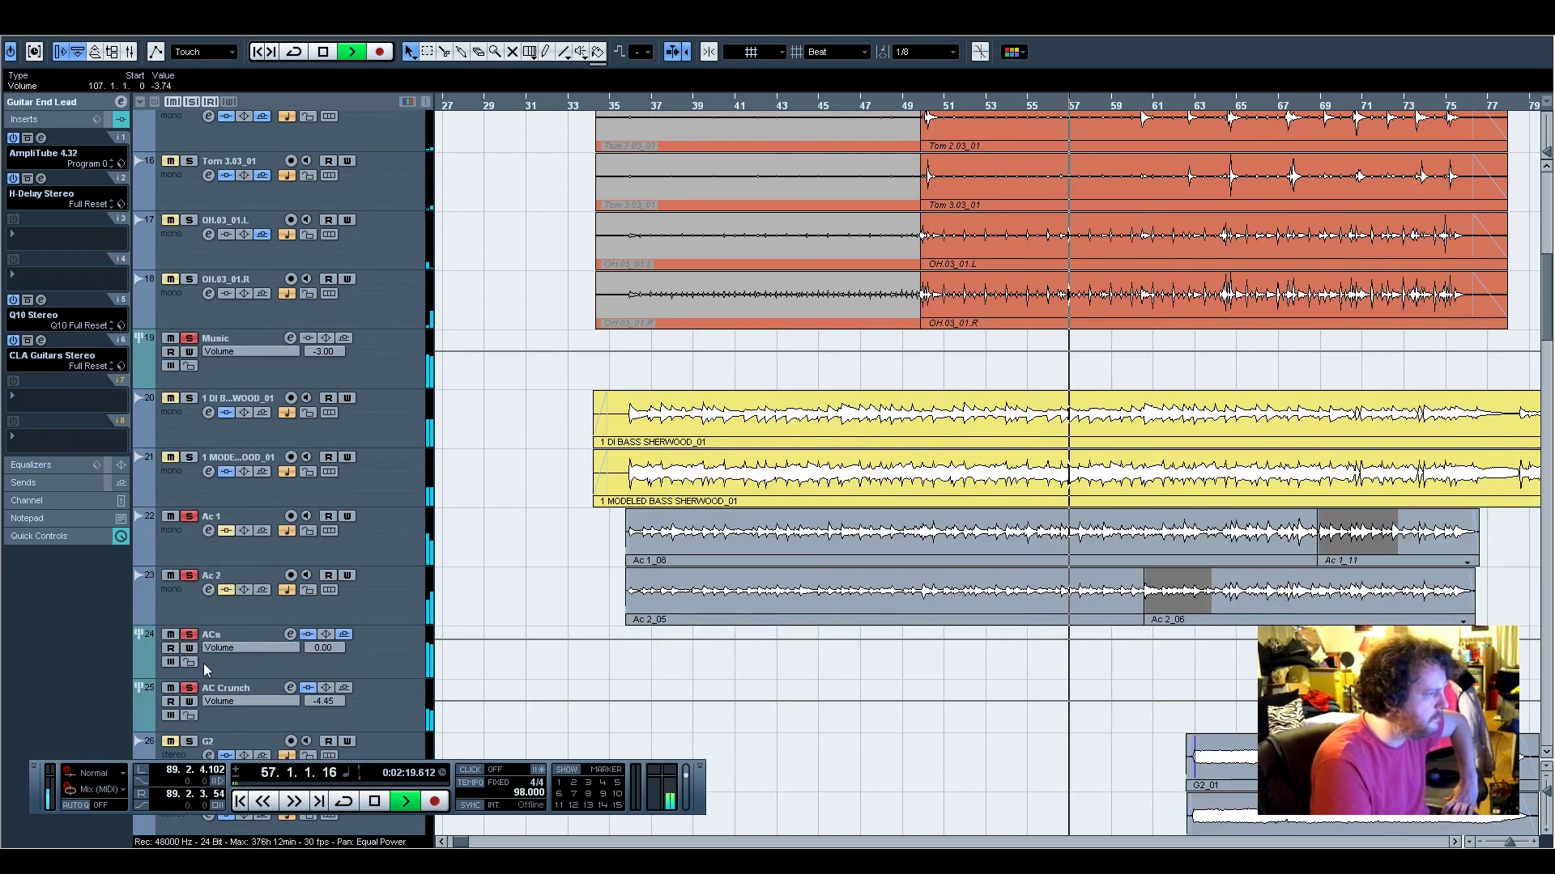
# Enable band 3 in Guitar End Lead's Q10, try a boost, return its gain to -0.2 dB, stop playback and close the plug-in
pyautogui.click(41, 301)
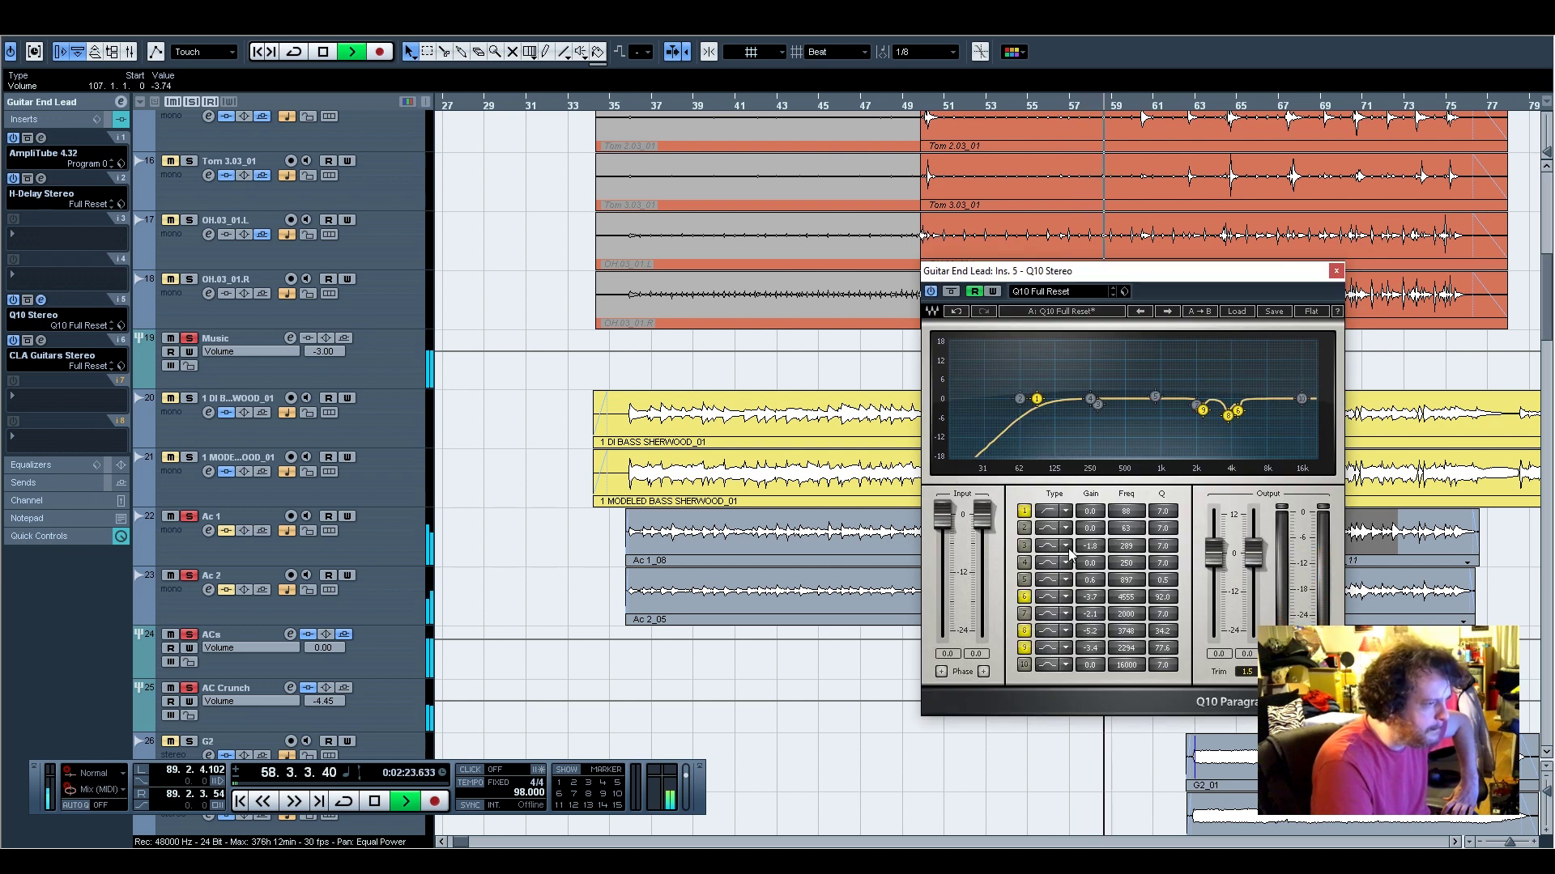
pyautogui.click(1024, 545)
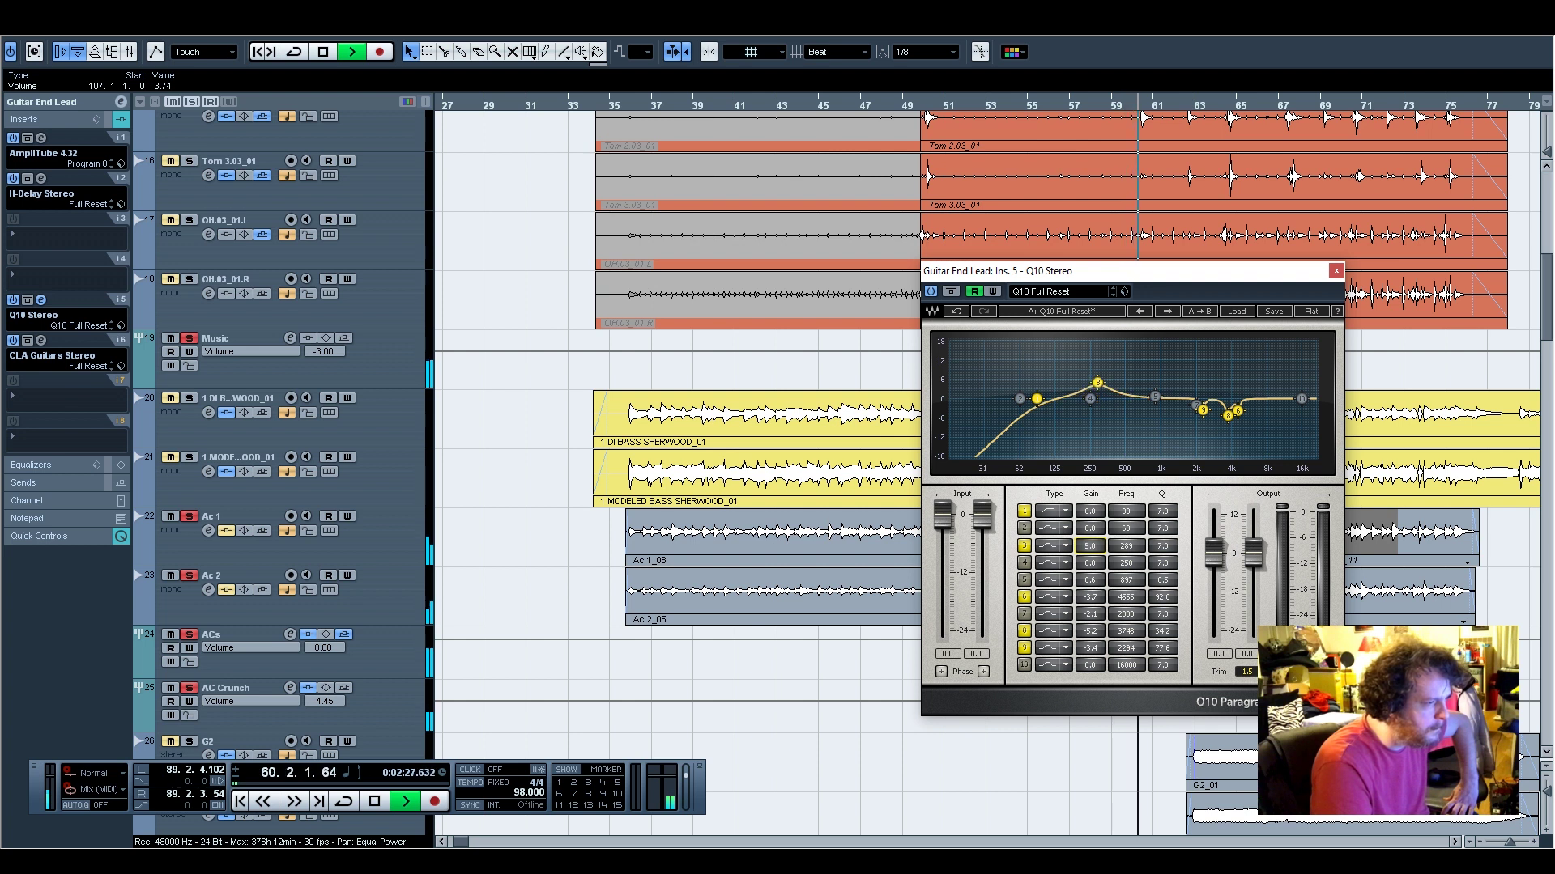
pyautogui.moveTo(1097, 378); pyautogui.dragTo(1097, 399)
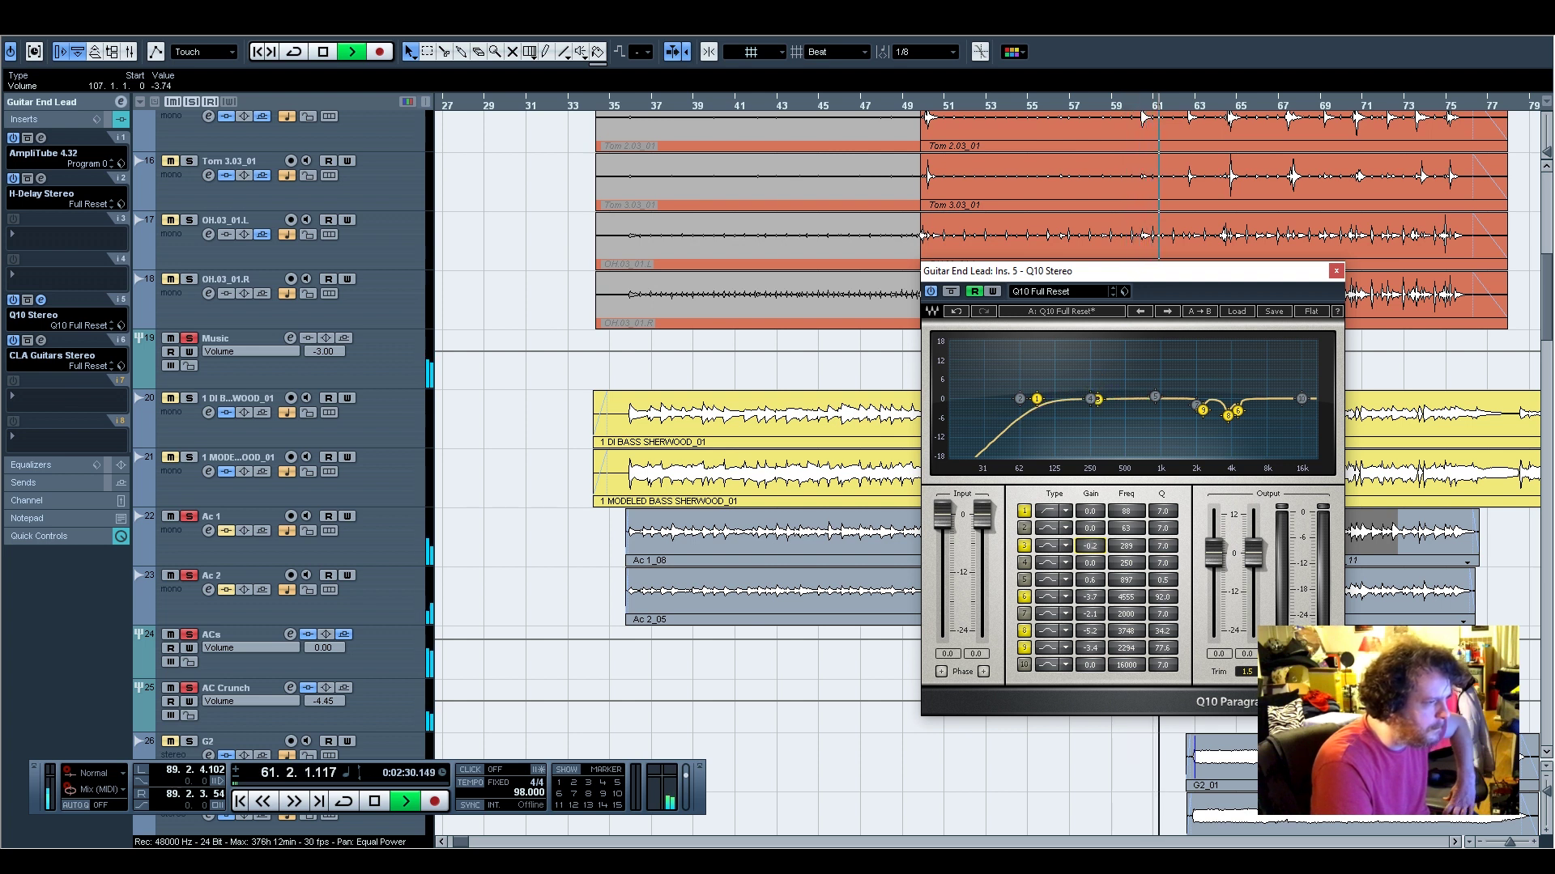
pyautogui.press('space')
pyautogui.click(1336, 270)
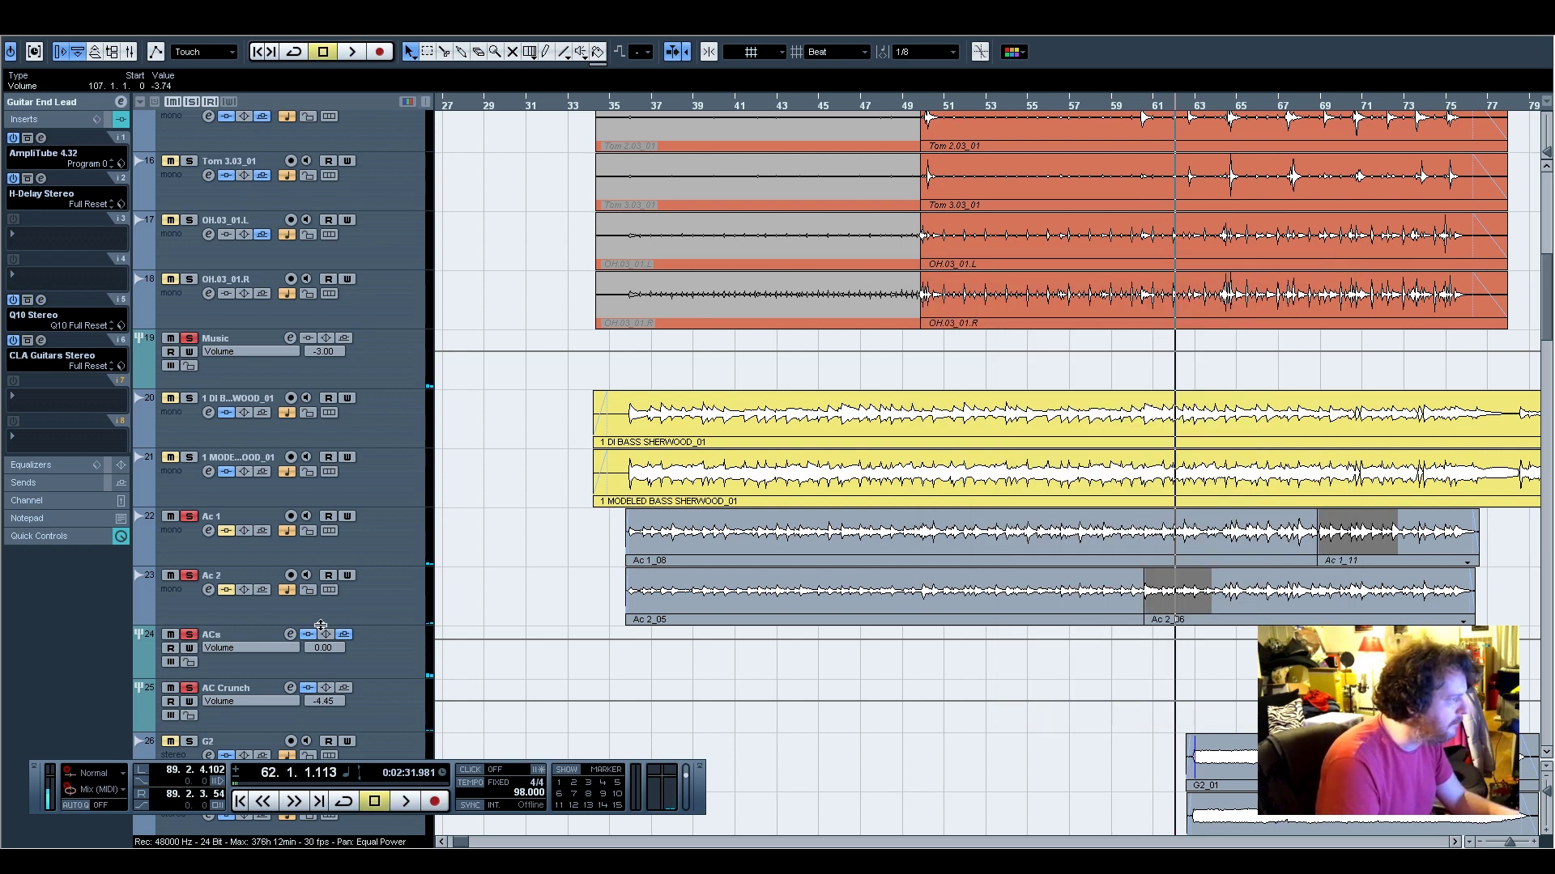
# Open the ACs group's Q10 insert and set band 4's gain to about 4.9 dB during playback from about bar 50
pyautogui.click(392, 663)
pyautogui.click(39, 120)
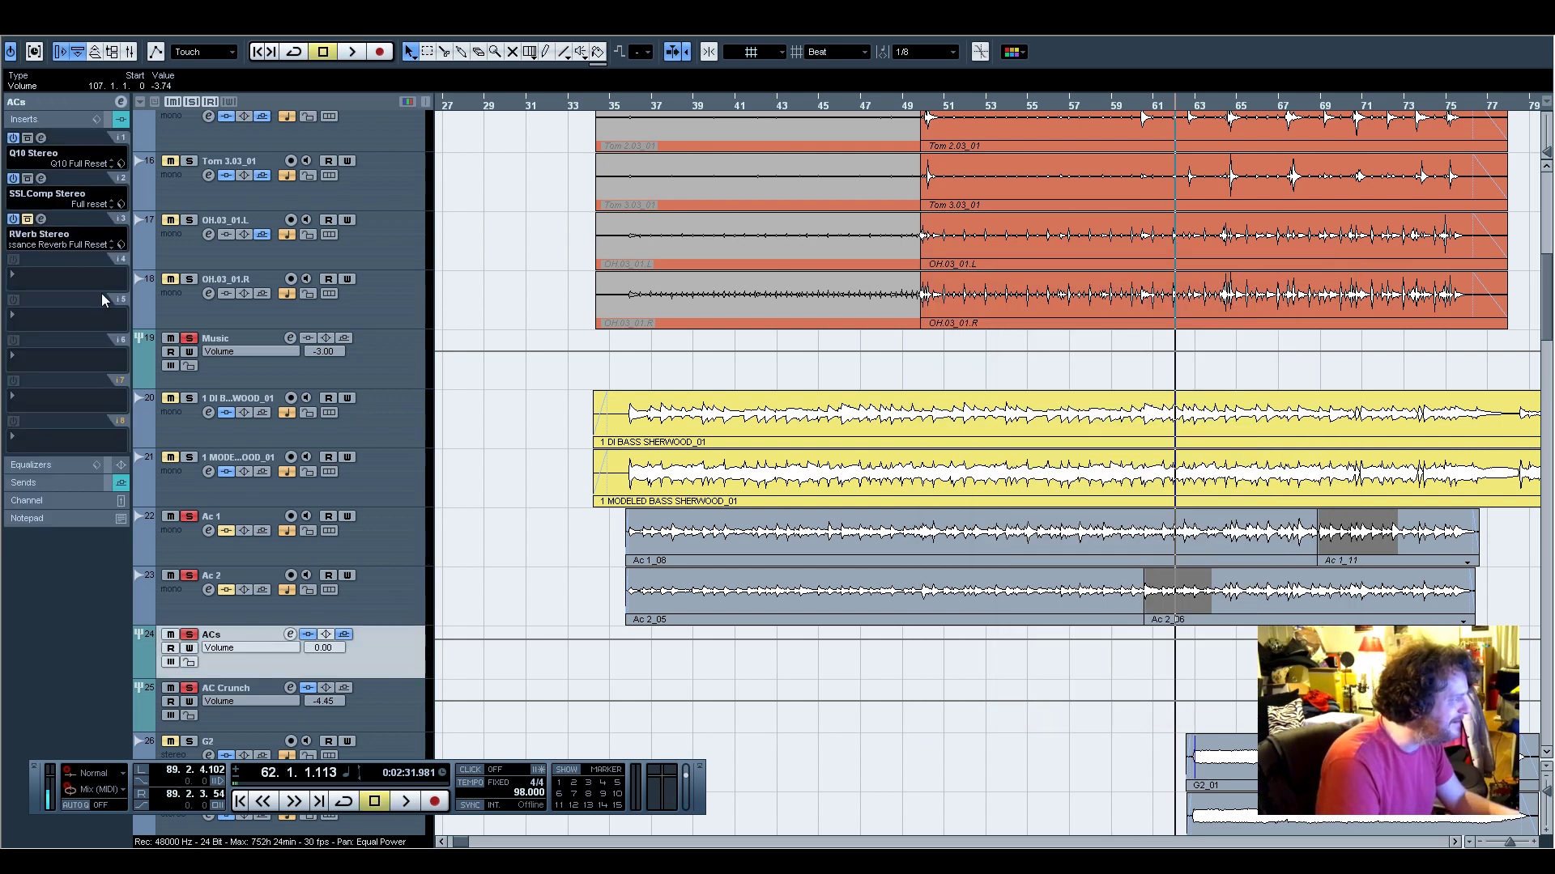
pyautogui.click(42, 138)
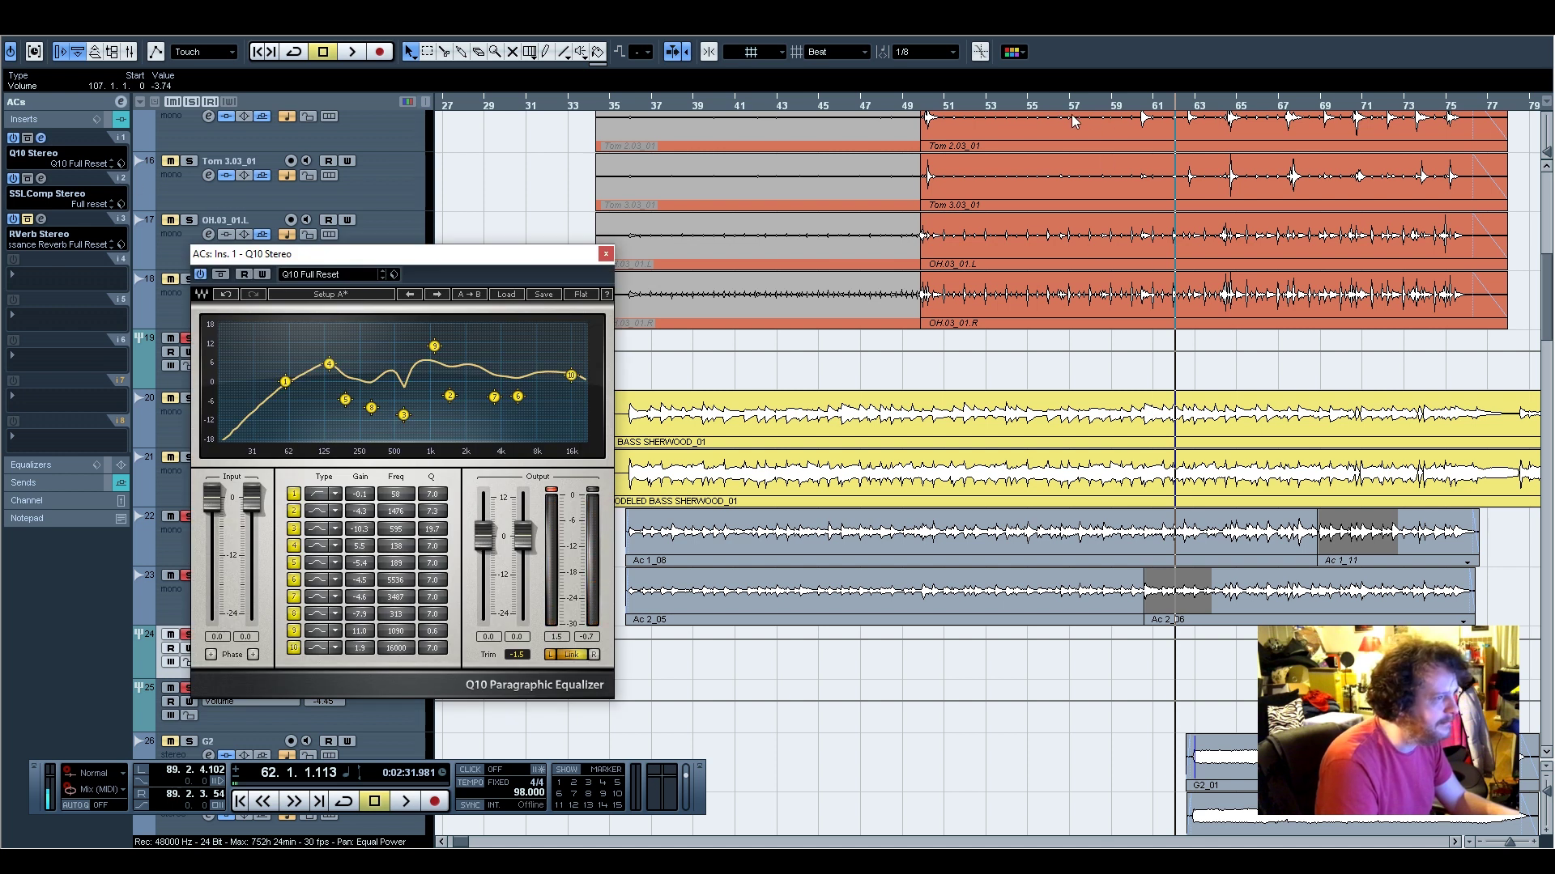
pyautogui.click(931, 108)
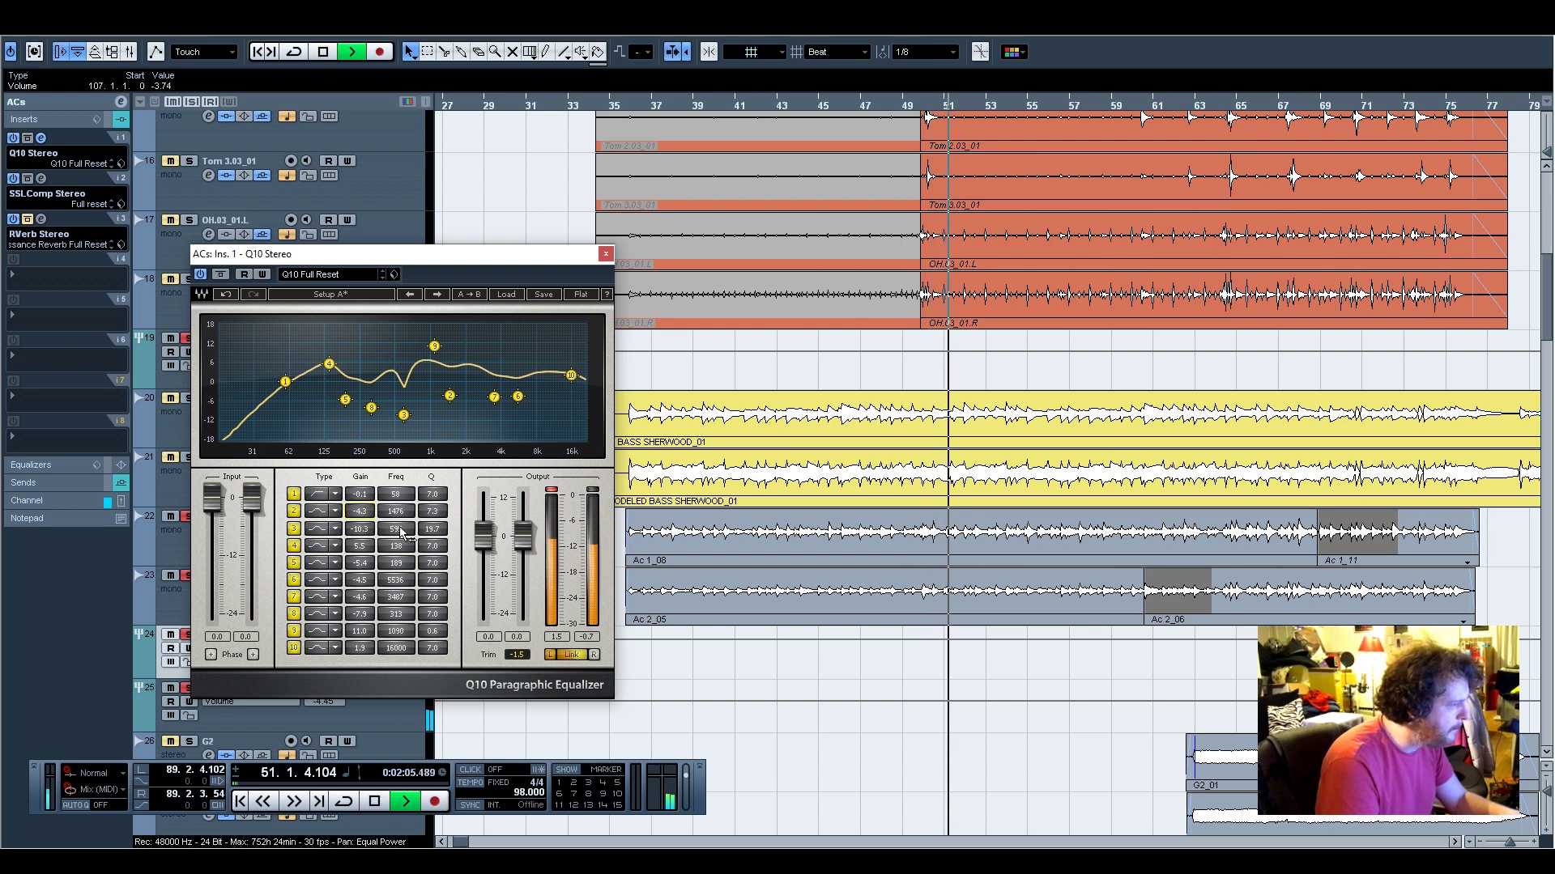
pyautogui.moveTo(359, 546); pyautogui.dragTo(360, 530)
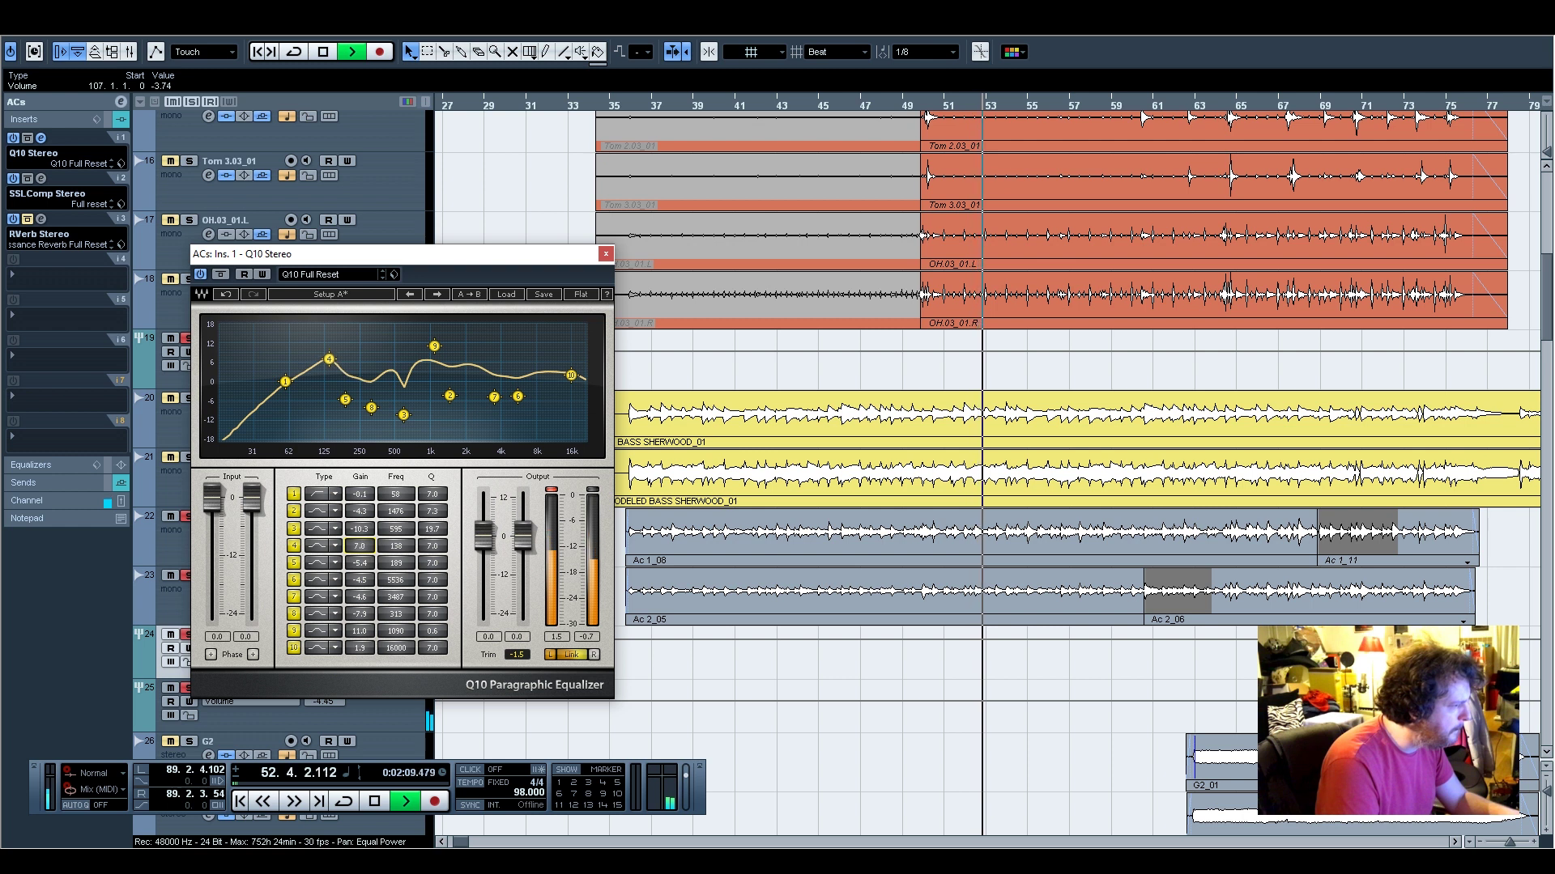
pyautogui.moveTo(360, 530); pyautogui.dragTo(360, 550)
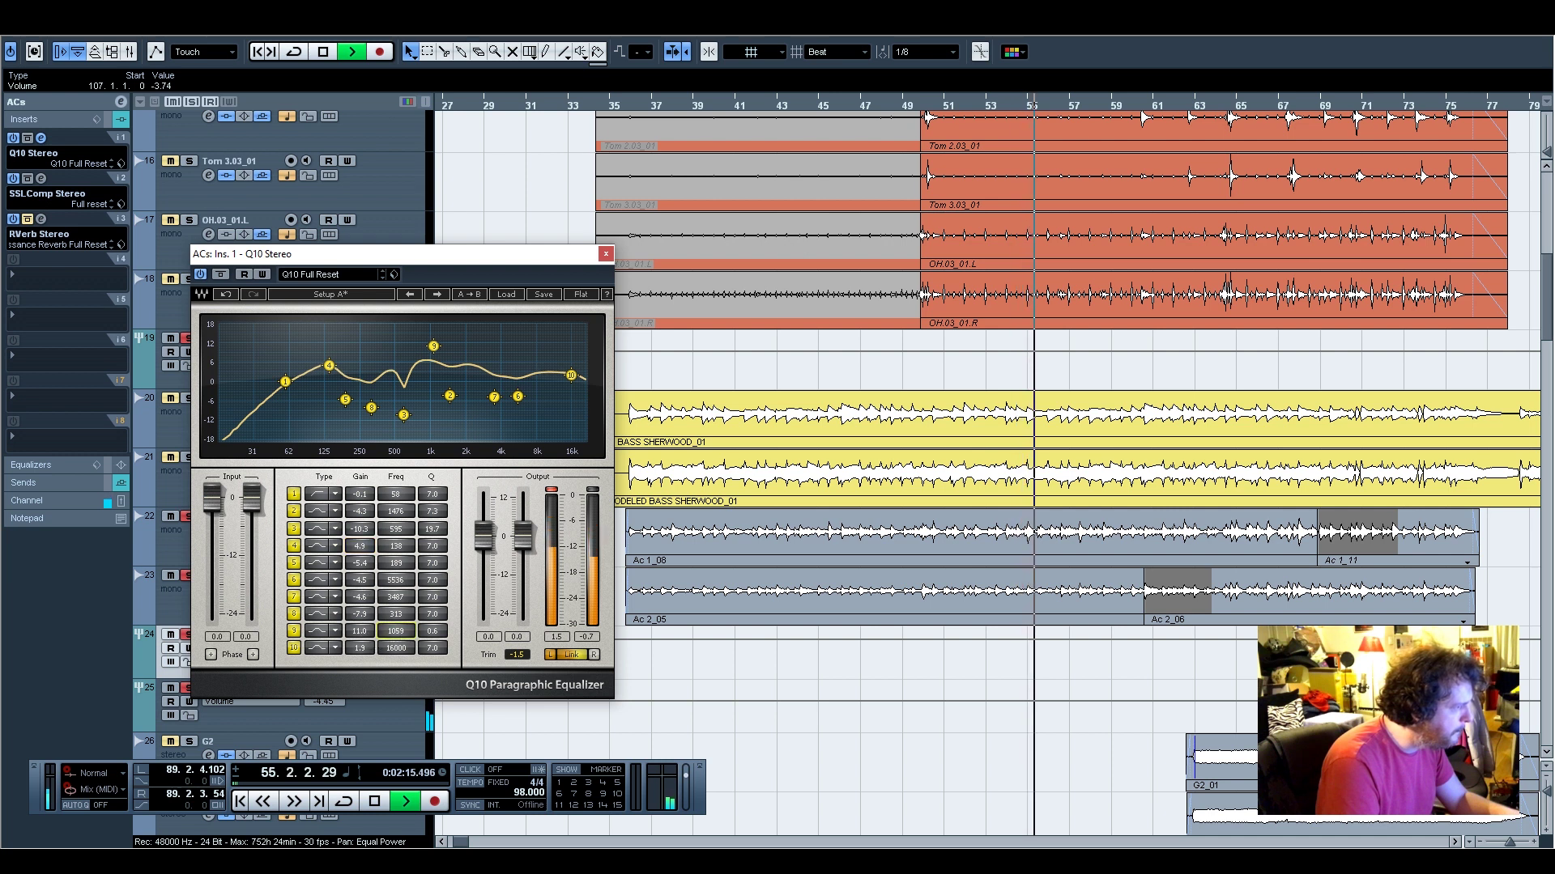
# Lower the frequency of band 9 in the ACs group's Q10 to about 707 Hz, replaying from about bar 49
pyautogui.moveTo(396, 637); pyautogui.dragTo(393, 641)
pyautogui.press('space')
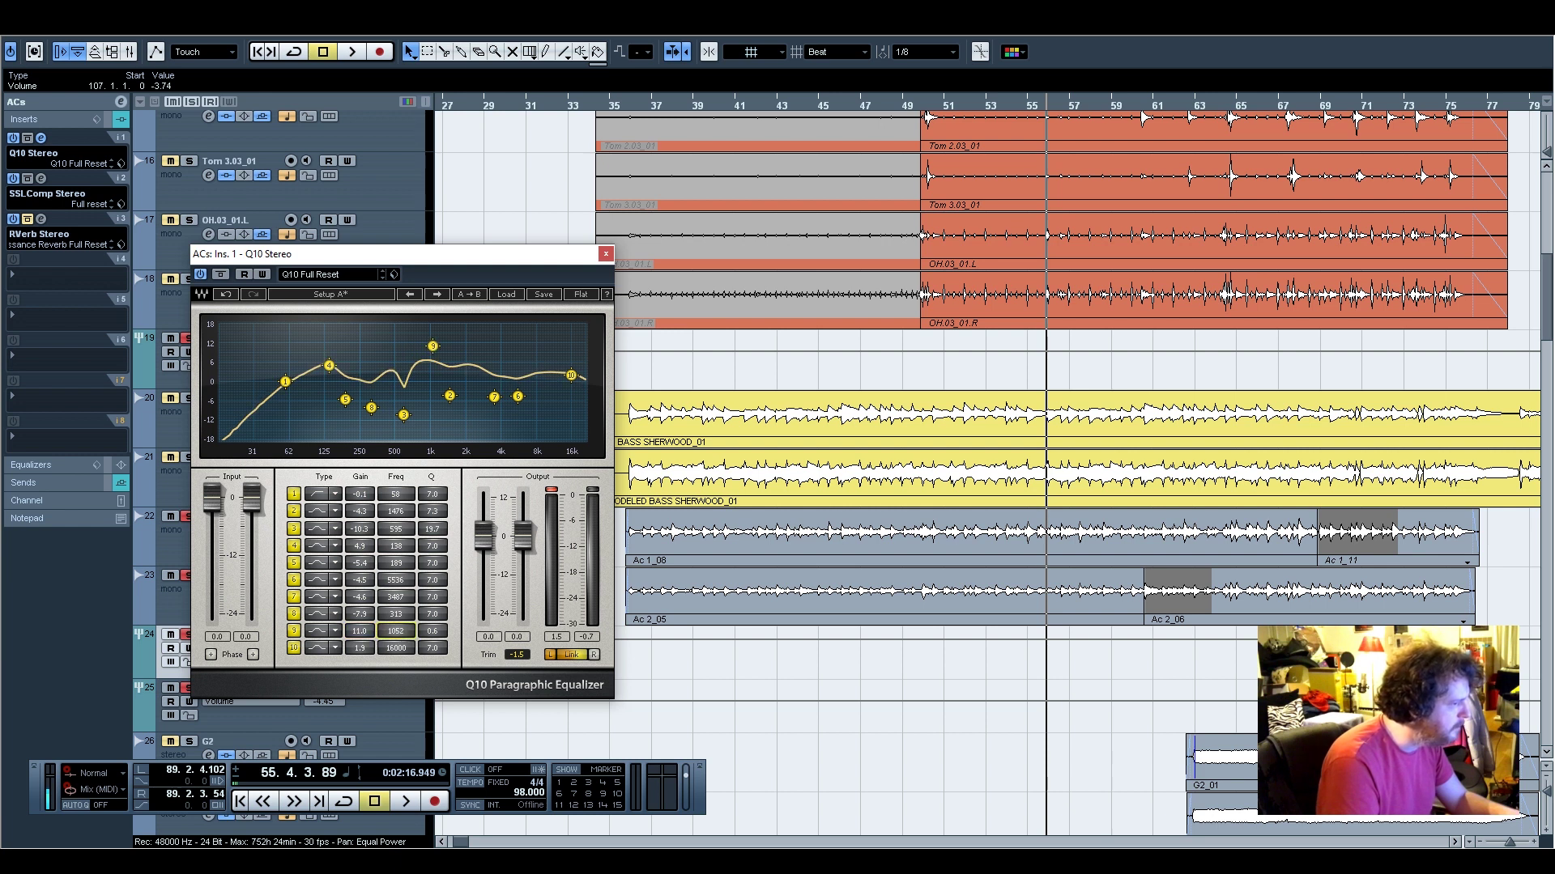
pyautogui.click(920, 105)
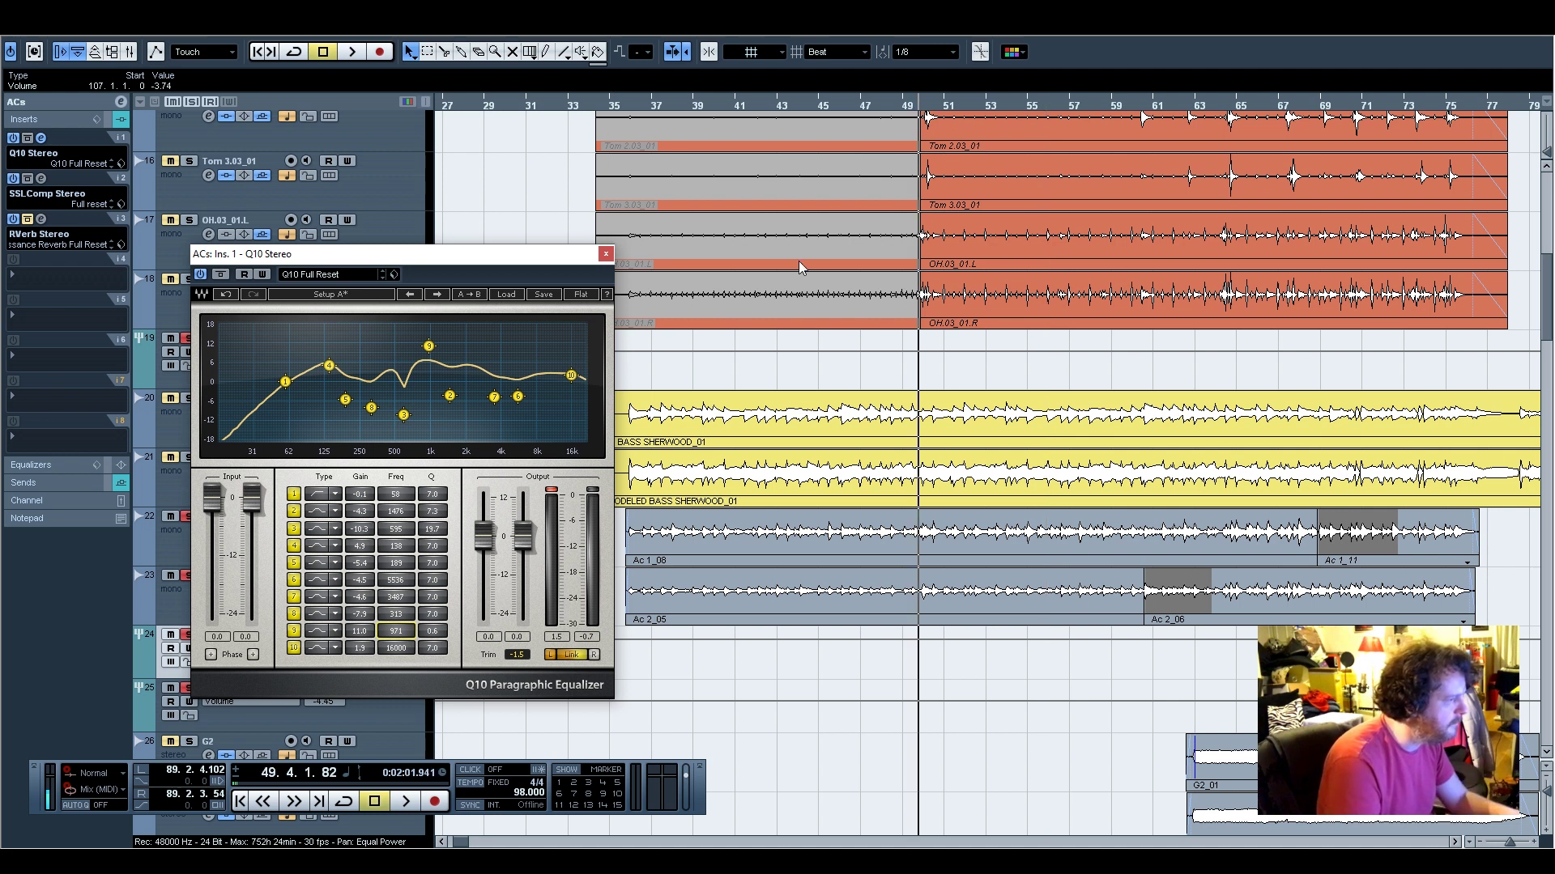
pyautogui.moveTo(393, 637)
pyautogui.mouseDown()
pyautogui.moveTo(370, 636)
pyautogui.moveTo(438, 637)
pyautogui.moveTo(394, 637)
pyautogui.mouseUp()
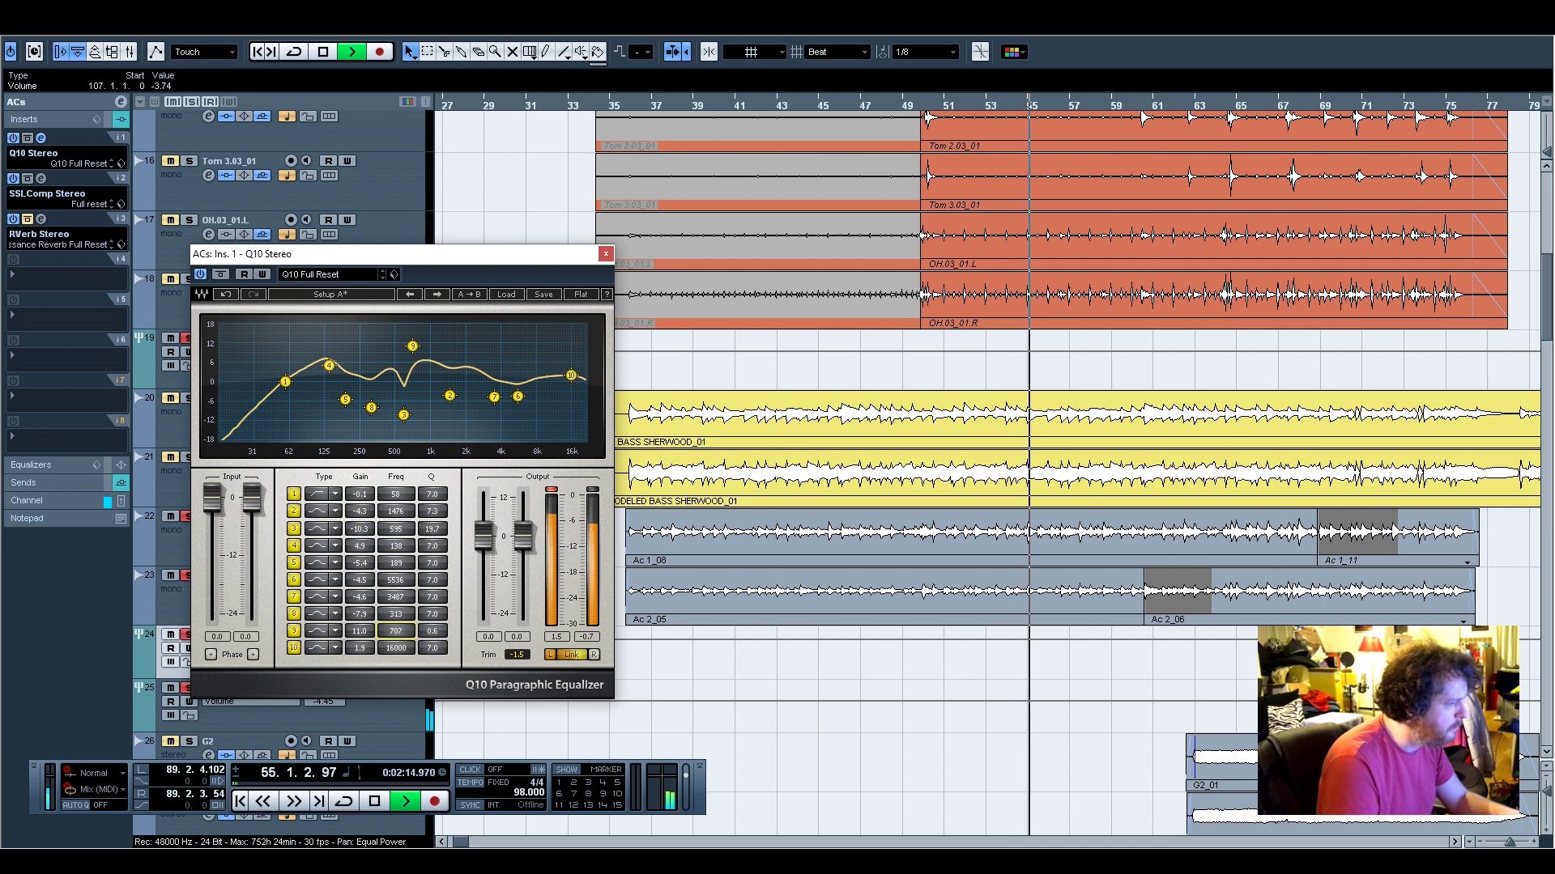
# Close the ACs Q10, take the group out of solo and play the full mix from about bar 36 with the timeline zoomed in
pyautogui.click(606, 255)
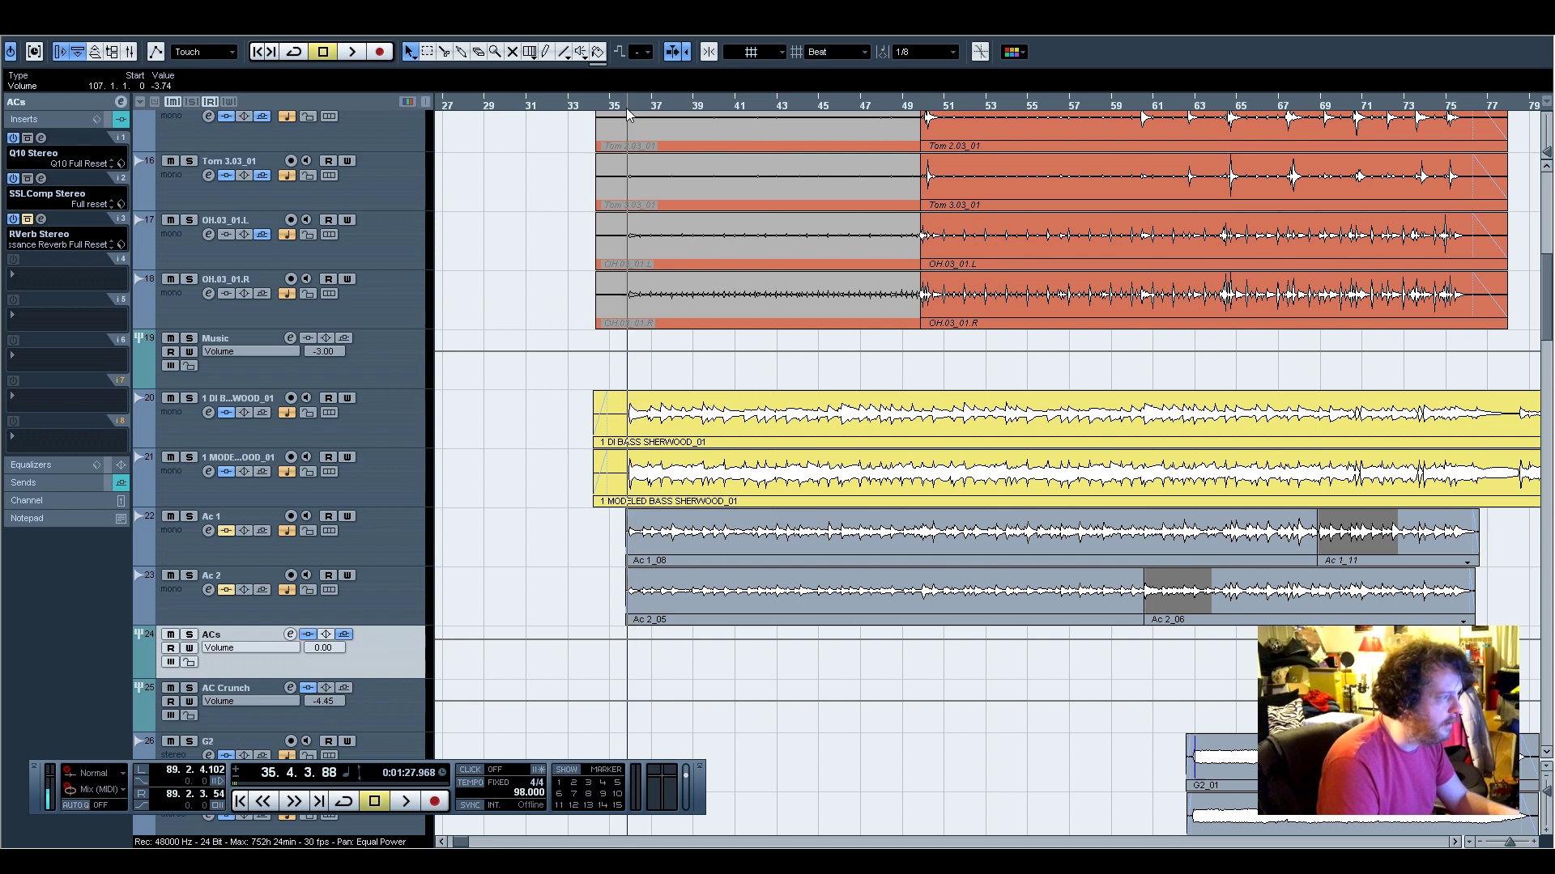
pyautogui.moveTo(601, 106); pyautogui.dragTo(599, 119)
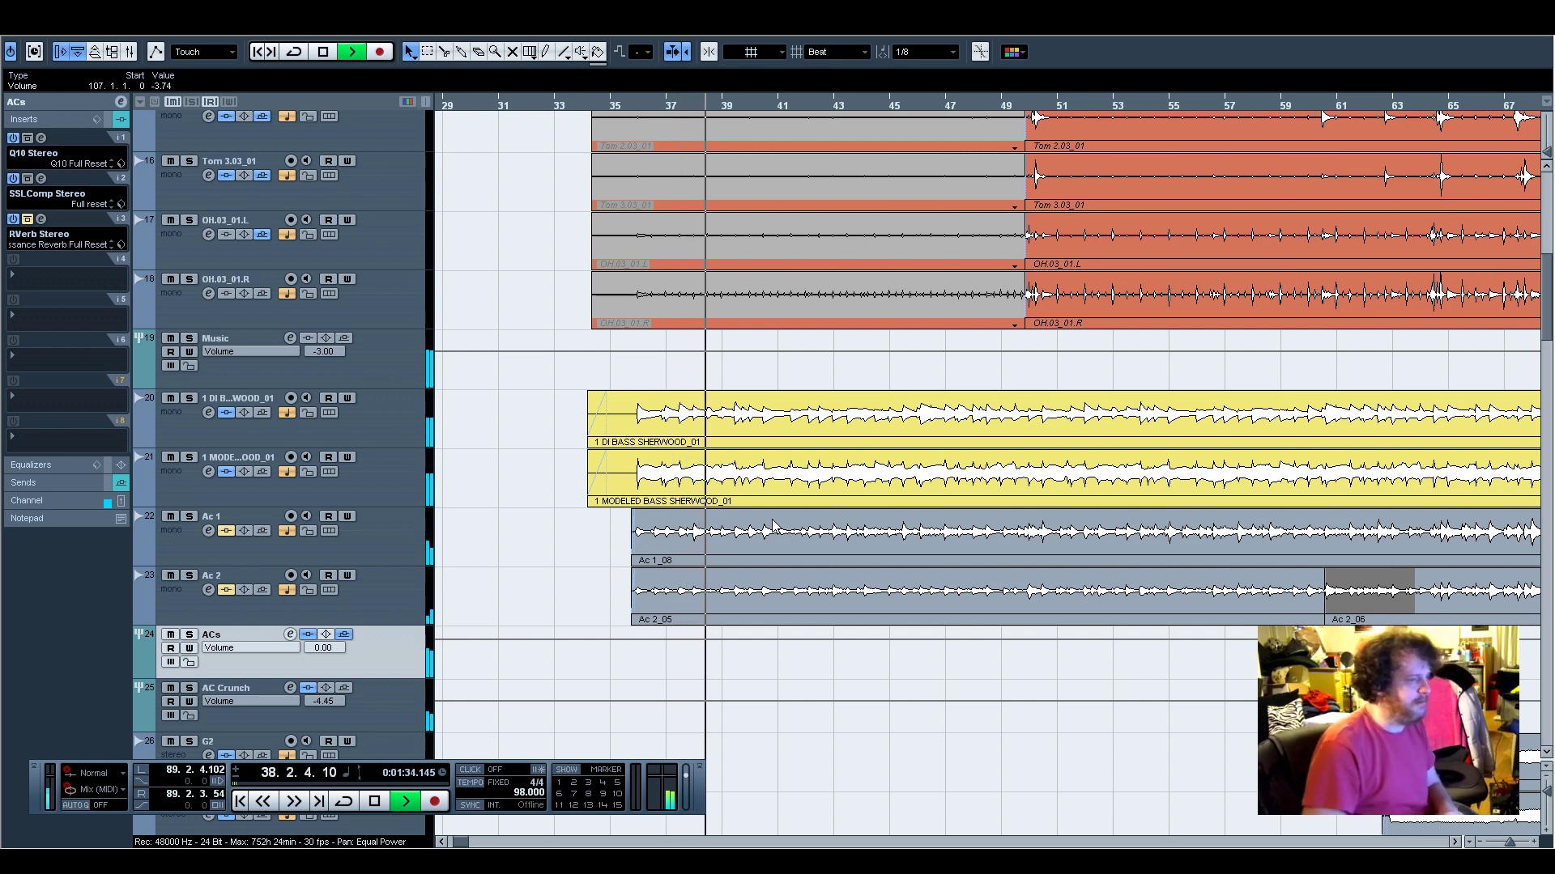
# Replay the mix from about bar 47, bring the drum tracks into view and stop playback near bar 52
pyautogui.click(965, 104)
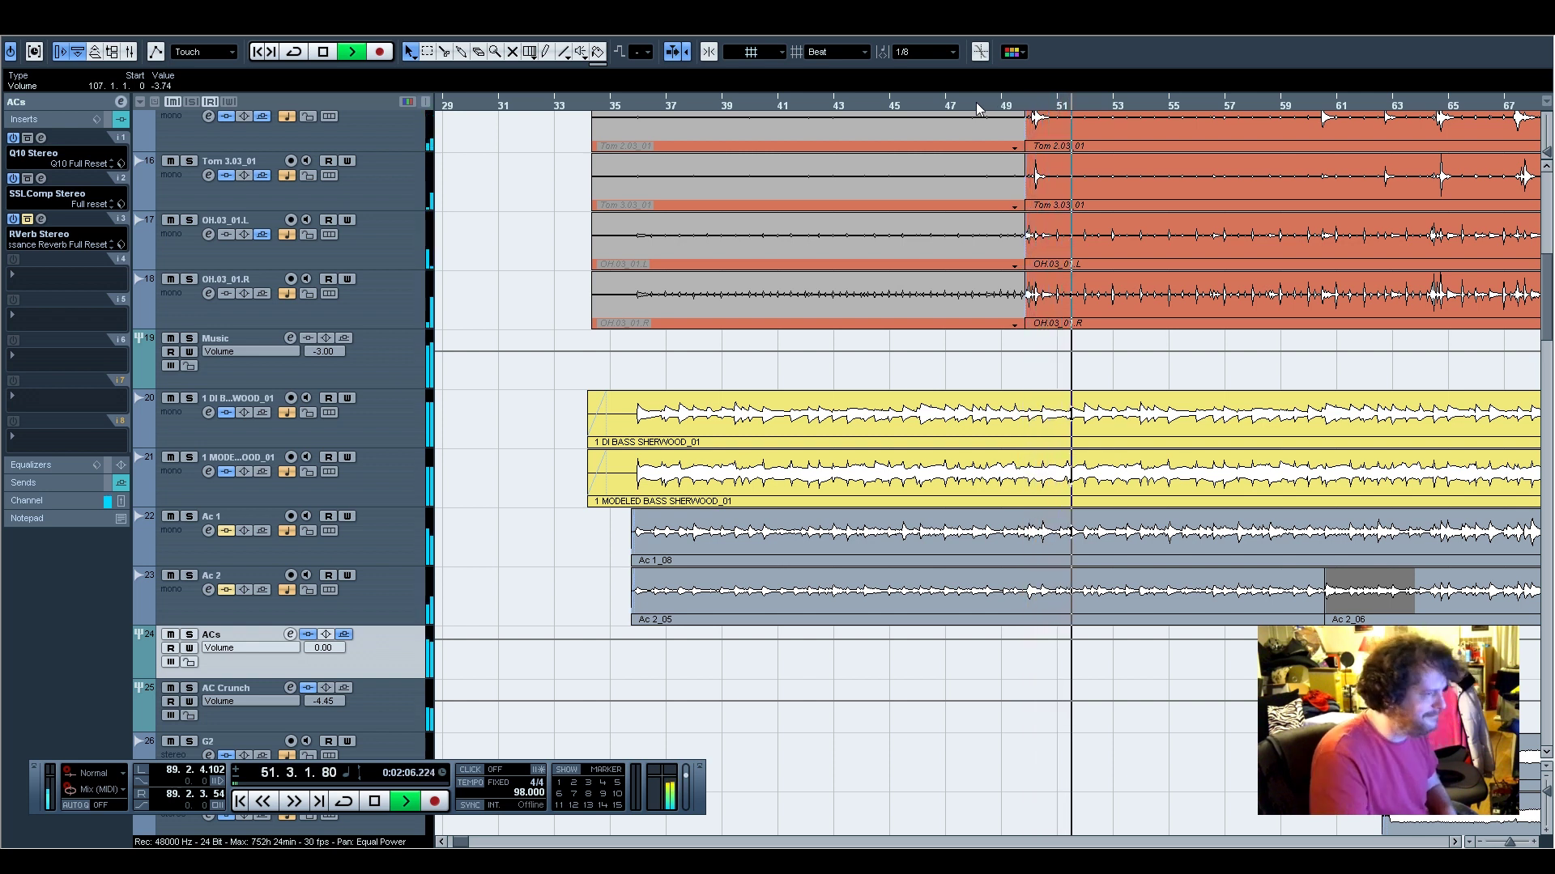
pyautogui.scroll(8, 927, 508)
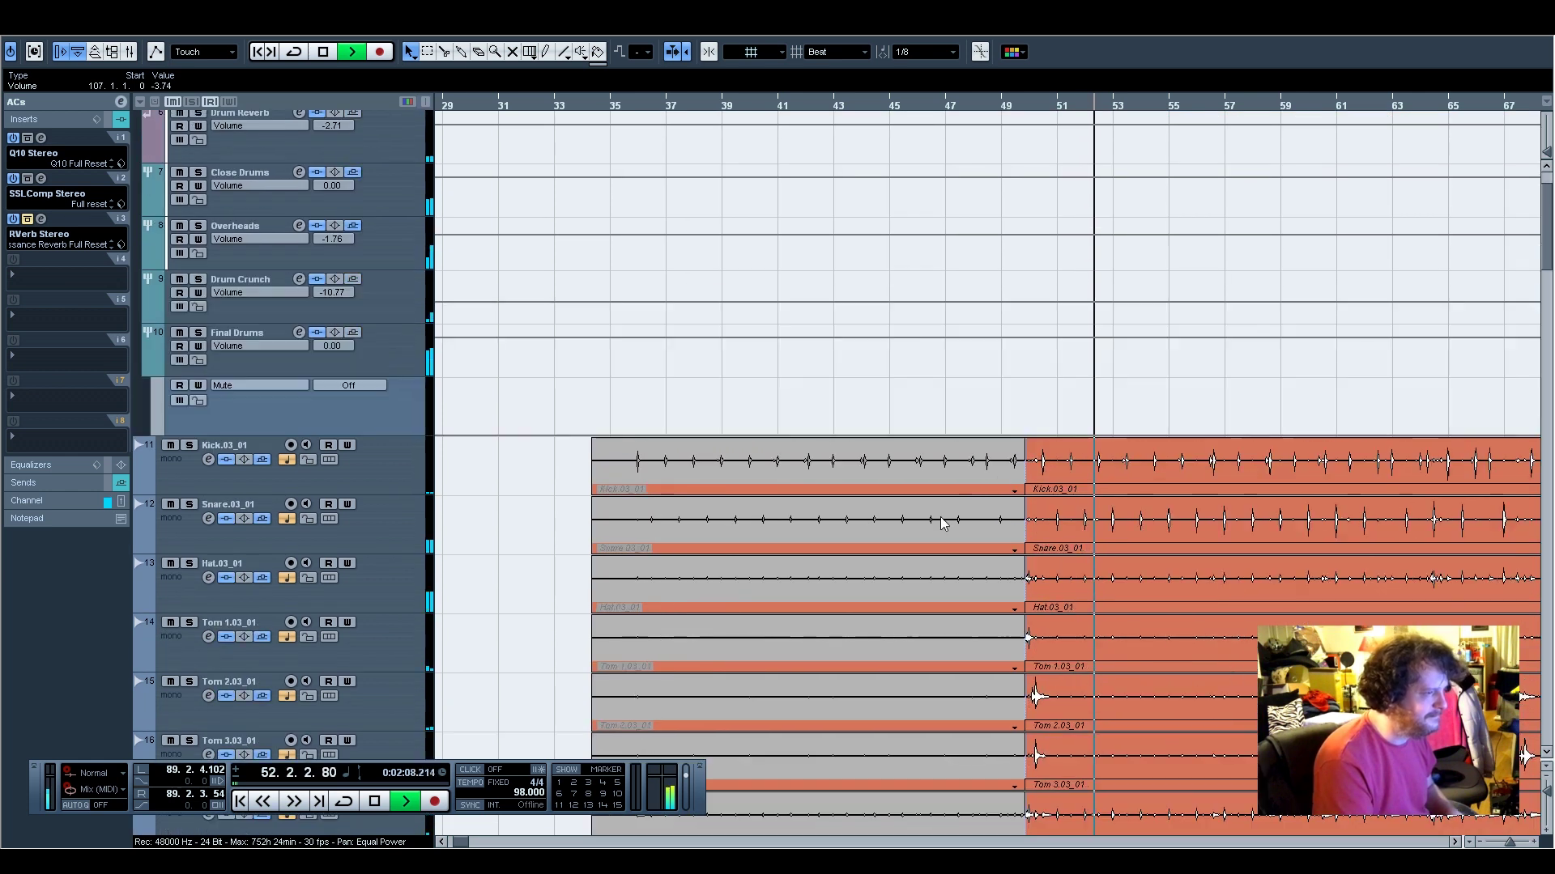
pyautogui.press('space')
# Play from about bar 62 and split the Snare.03_01 event at about bar 64
pyautogui.click(1481, 845)
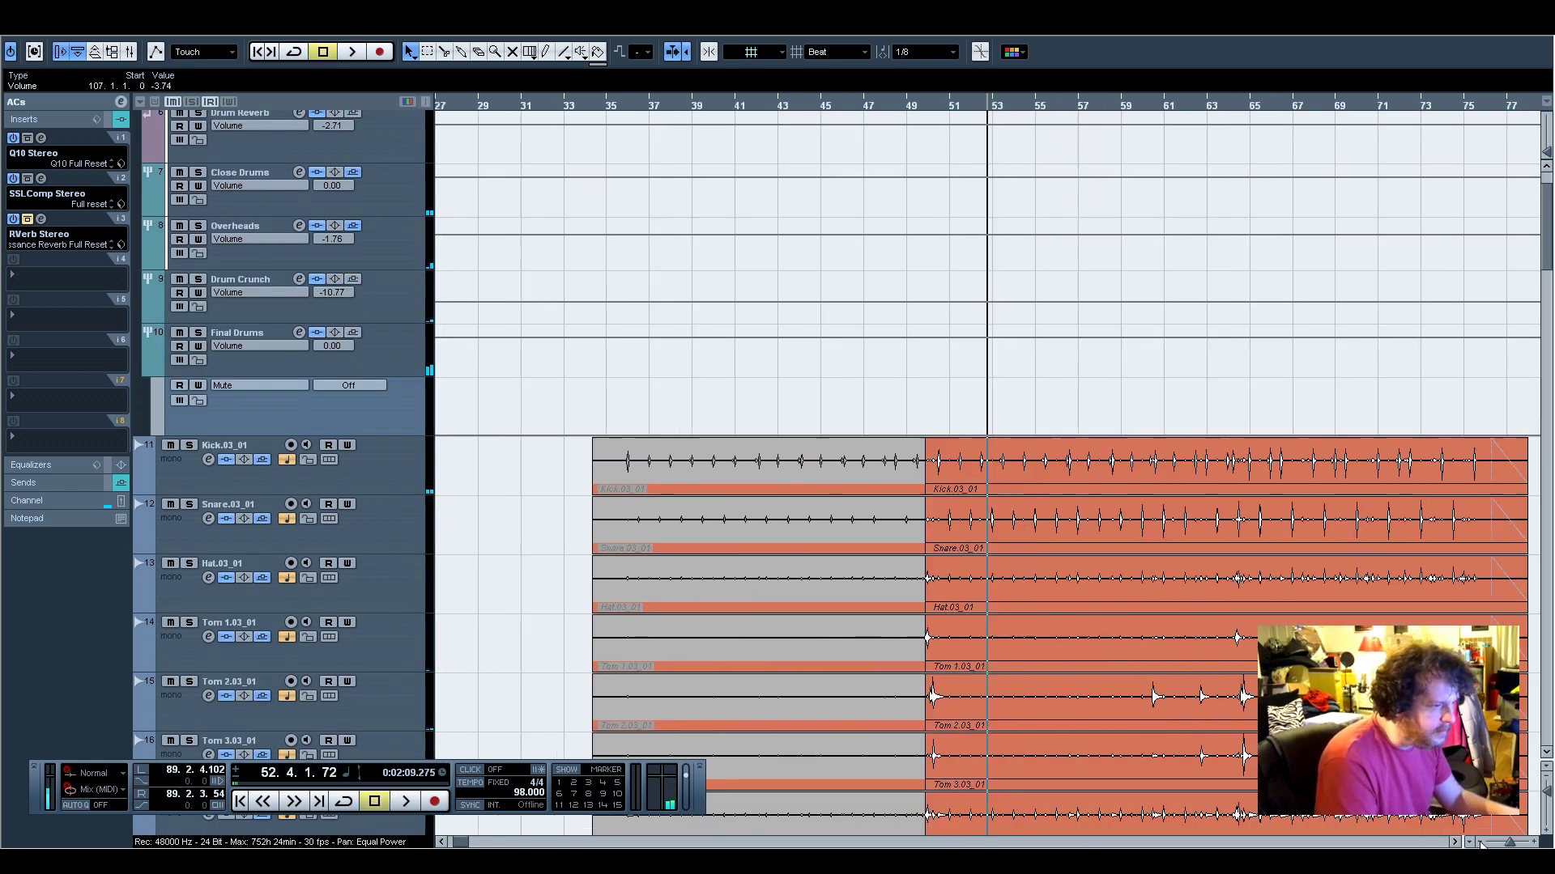
pyautogui.click(1481, 844)
pyautogui.click(1481, 844)
pyautogui.click(1481, 844)
pyautogui.click(1480, 843)
pyautogui.click(1481, 844)
pyautogui.click(1481, 844)
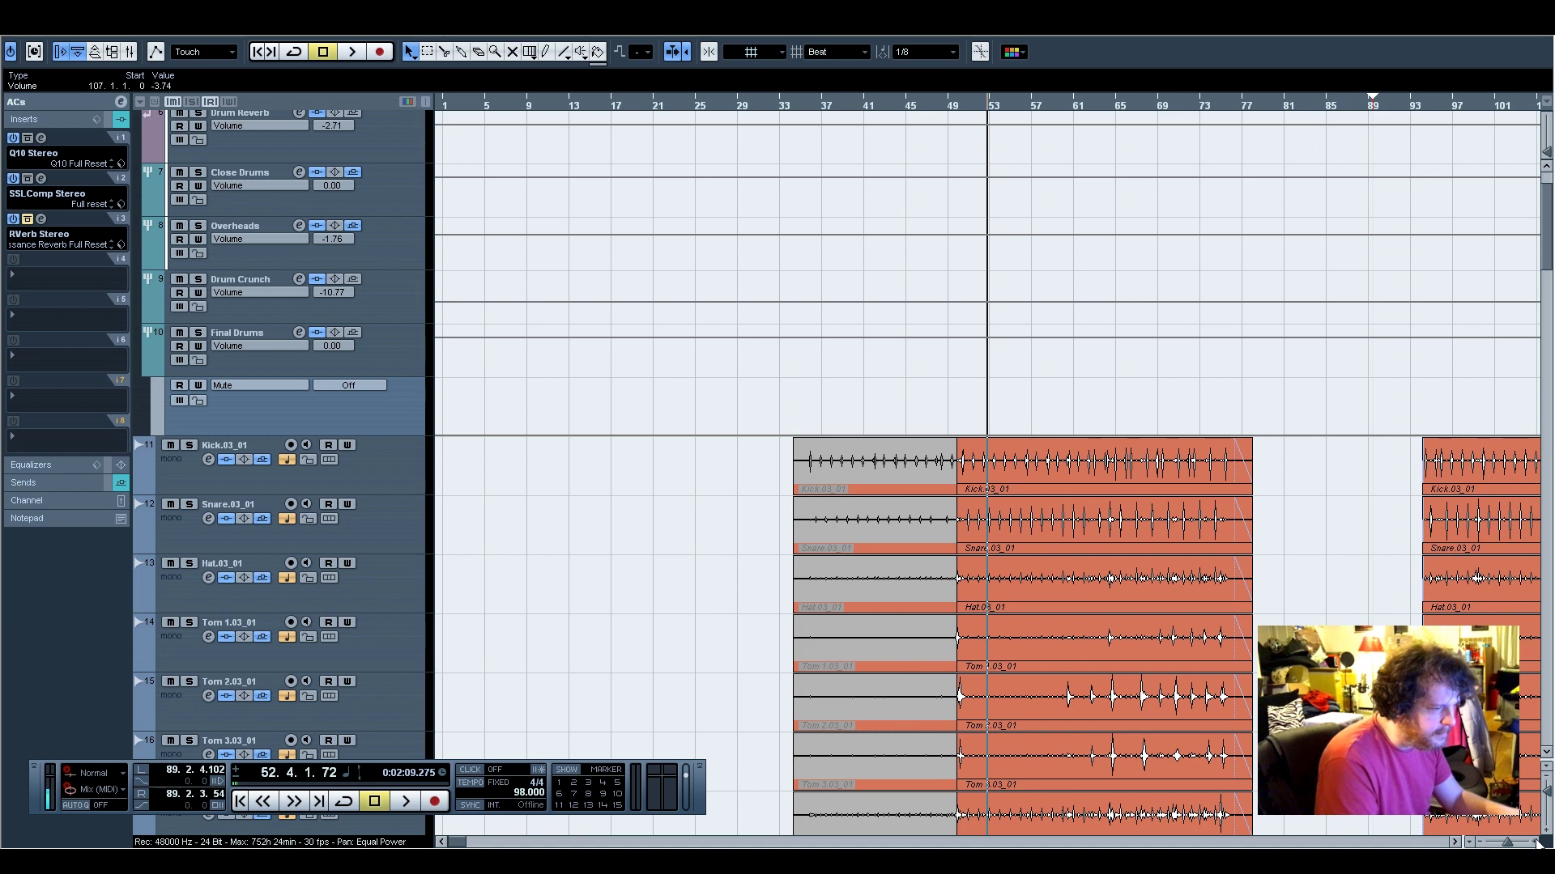
pyautogui.click(1533, 844)
pyautogui.click(1533, 844)
pyautogui.click(1532, 843)
pyautogui.click(1533, 843)
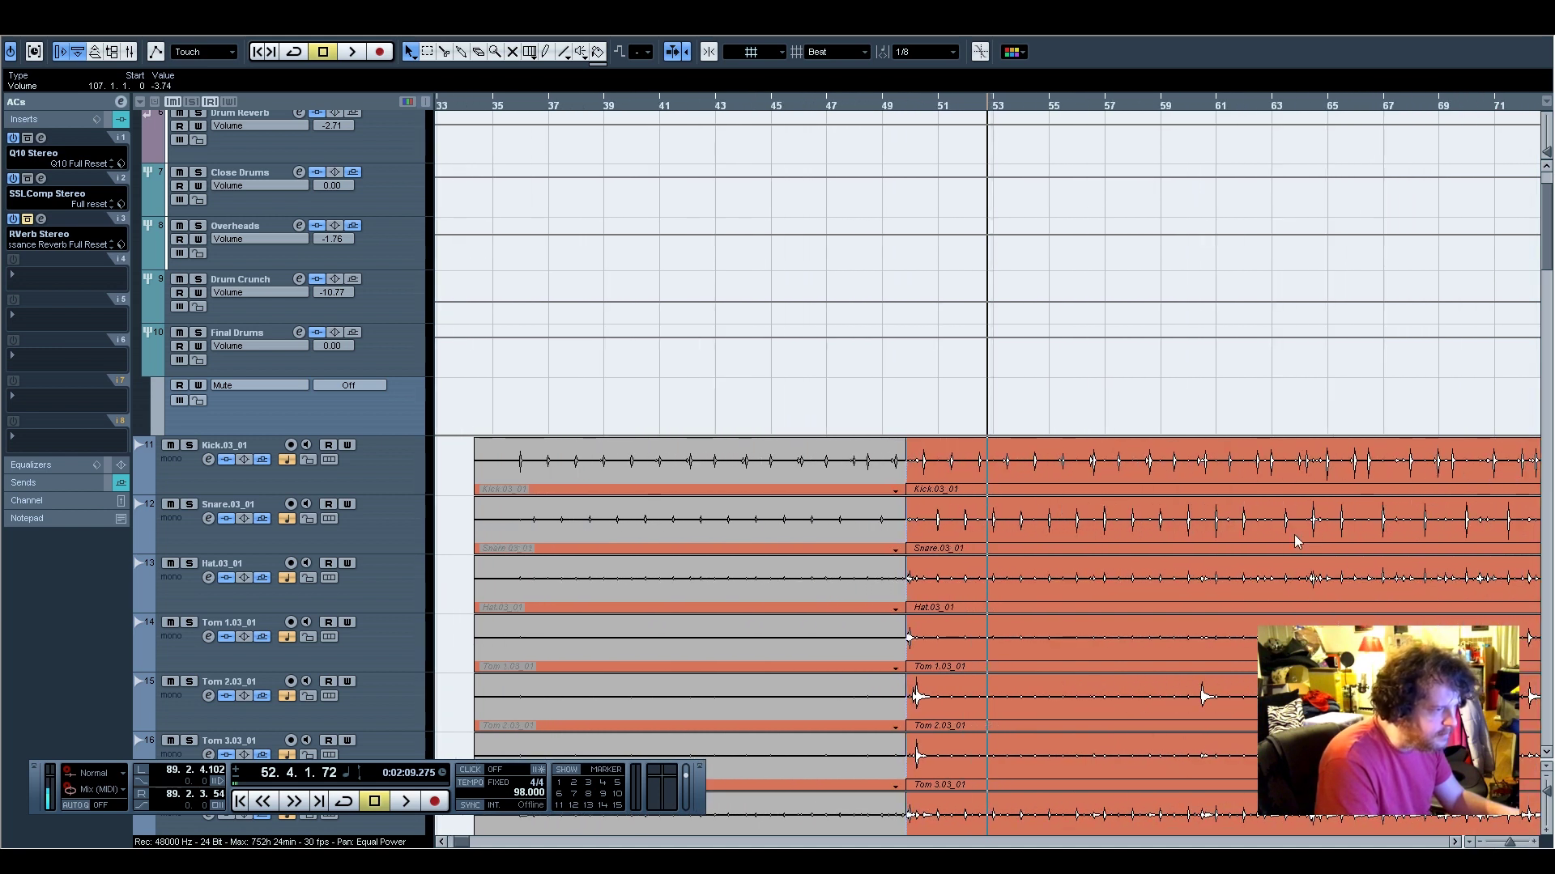
pyautogui.click(1261, 104)
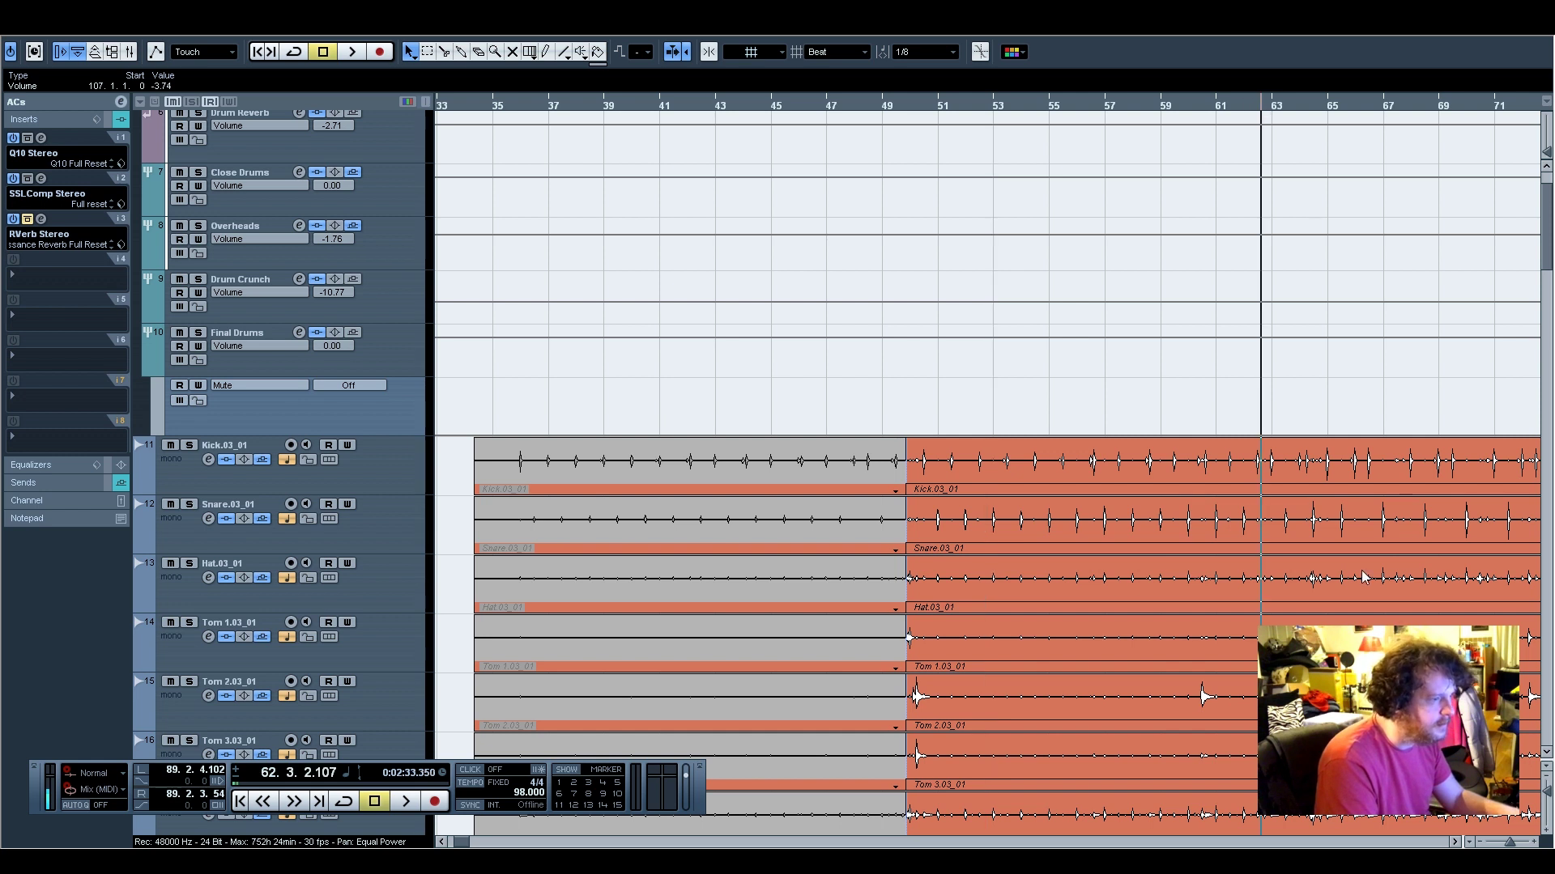
pyautogui.press('3')
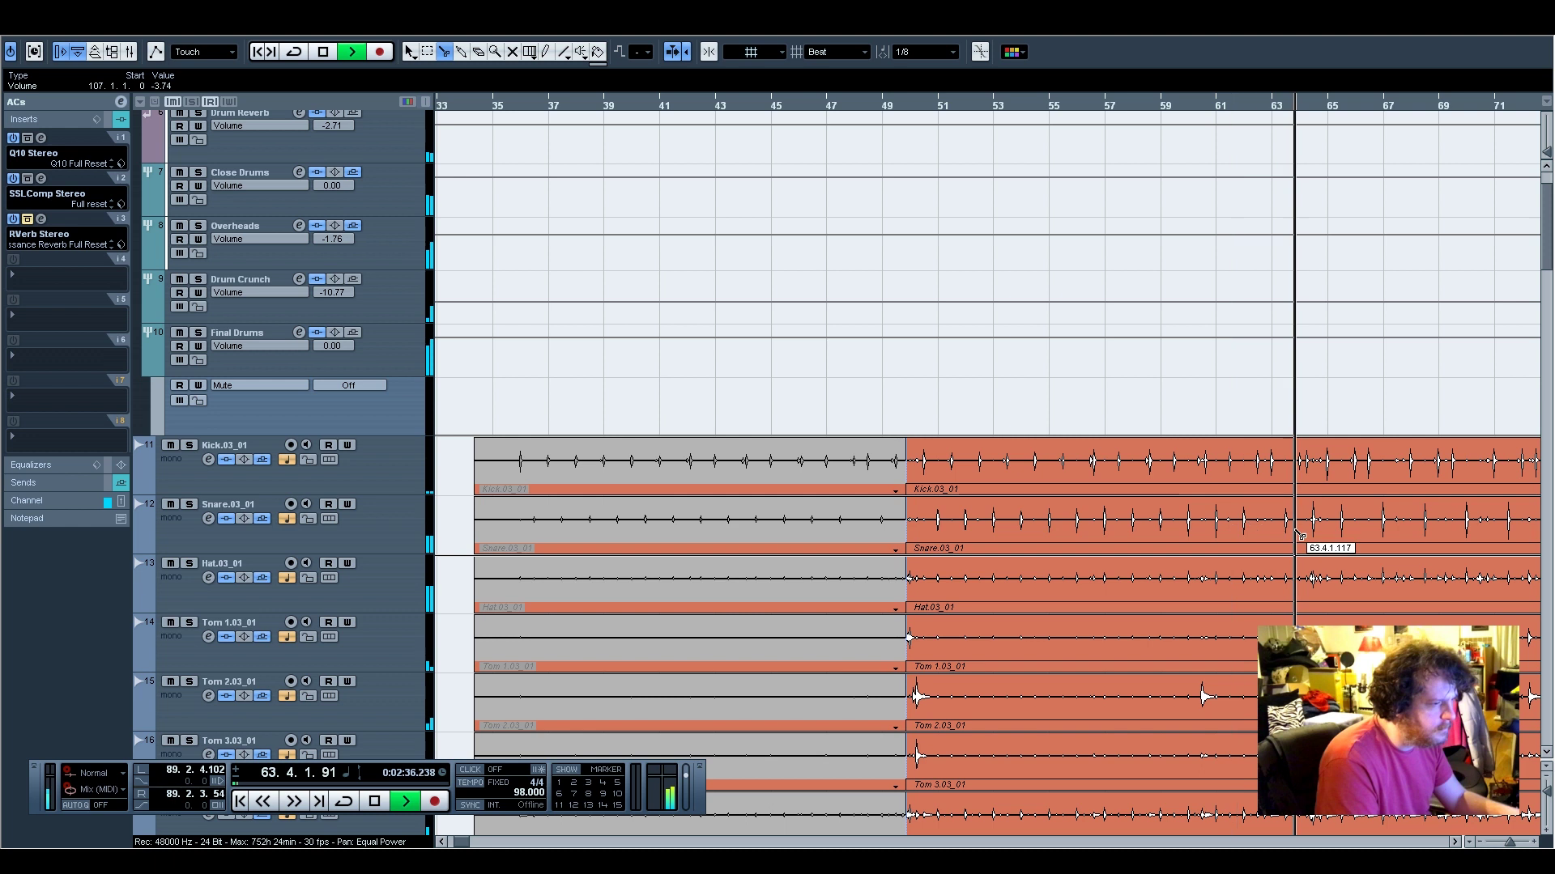
pyautogui.click(1307, 541)
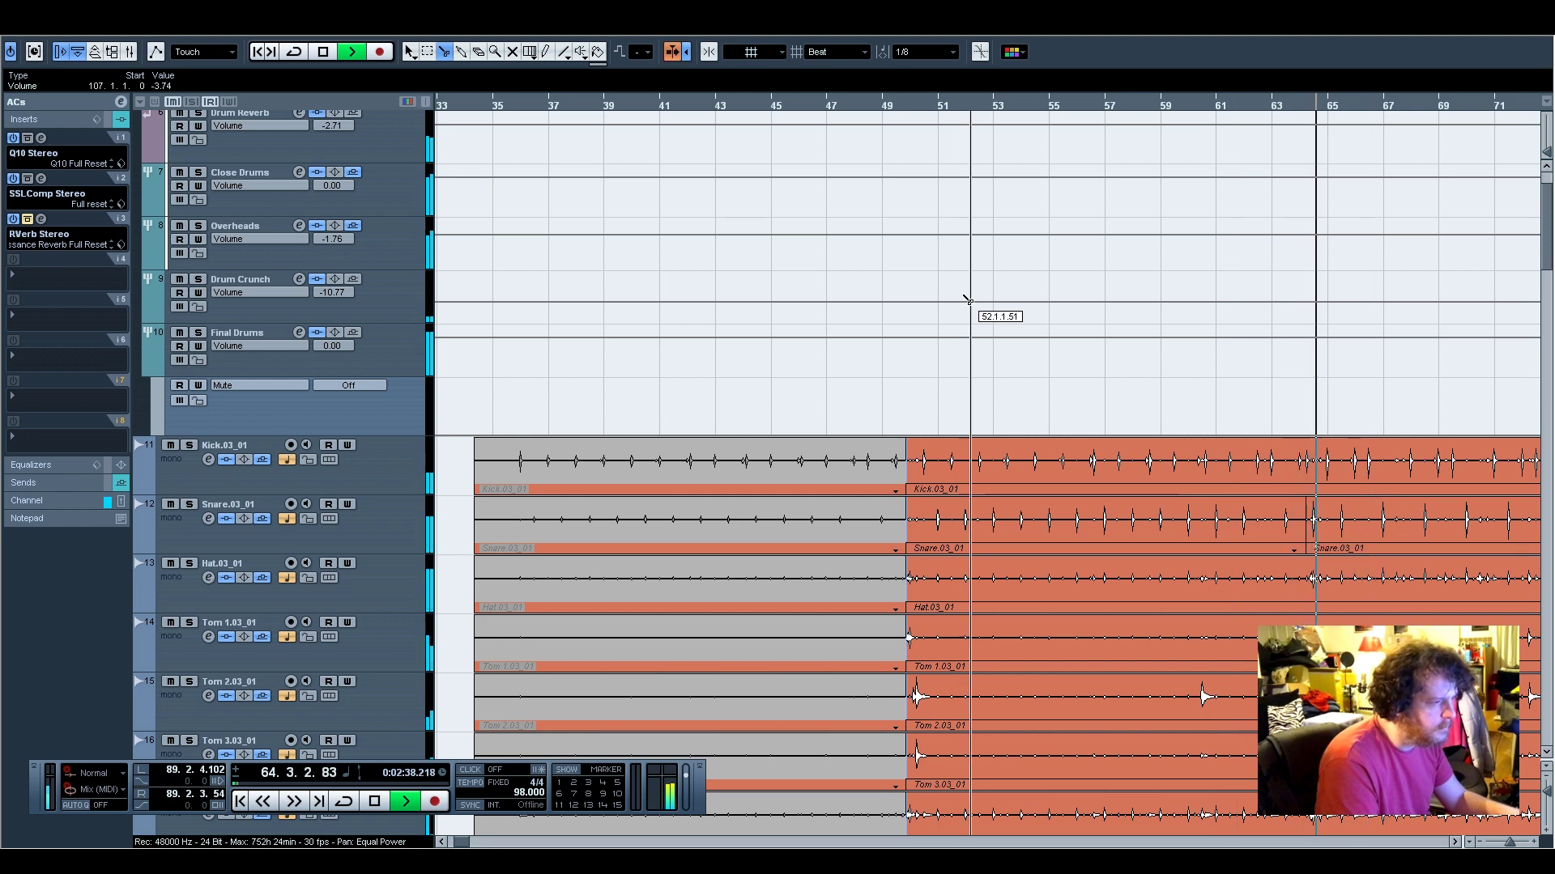
# Set the Snare.03_01 event between about bars 49 and 64 to a volume of 10 dB and replay from about bar 48
pyautogui.press('space')
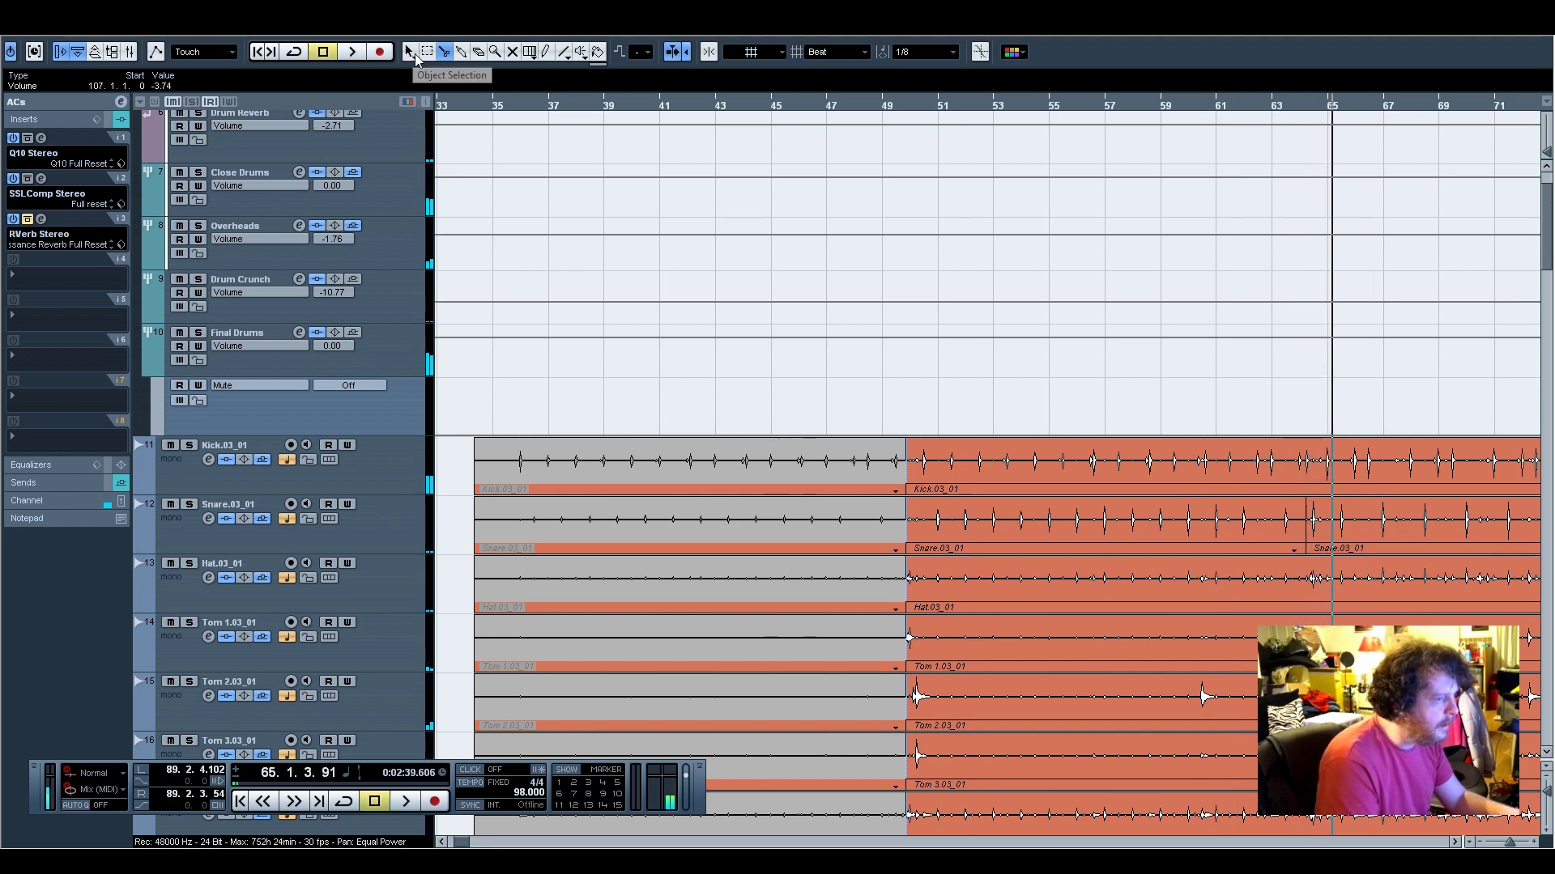
pyautogui.click(1002, 522)
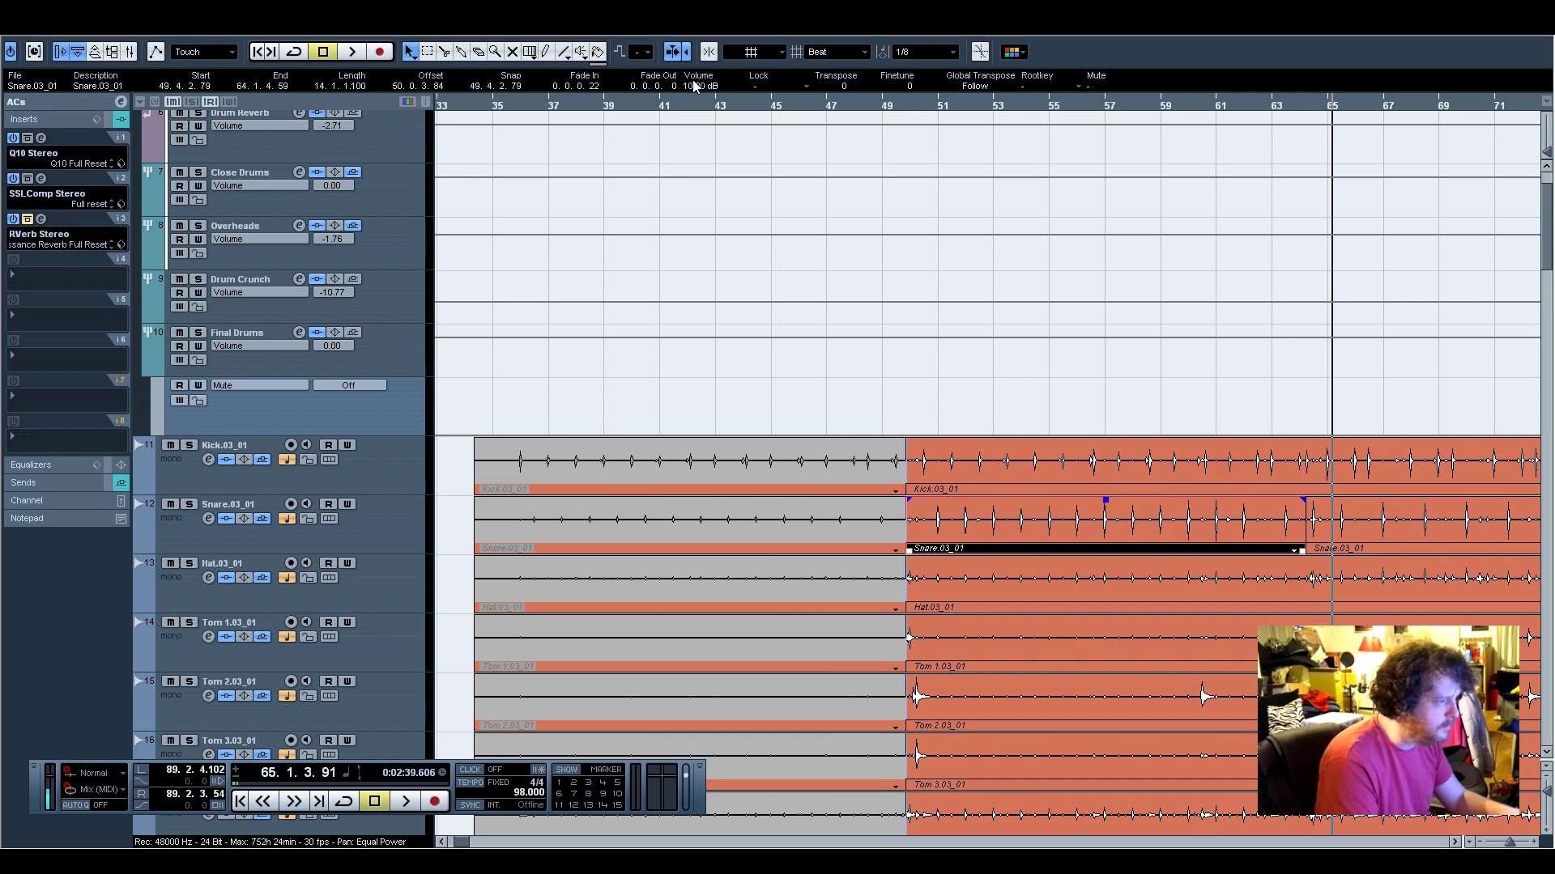
pyautogui.moveTo(884, 114); pyautogui.dragTo(878, 114)
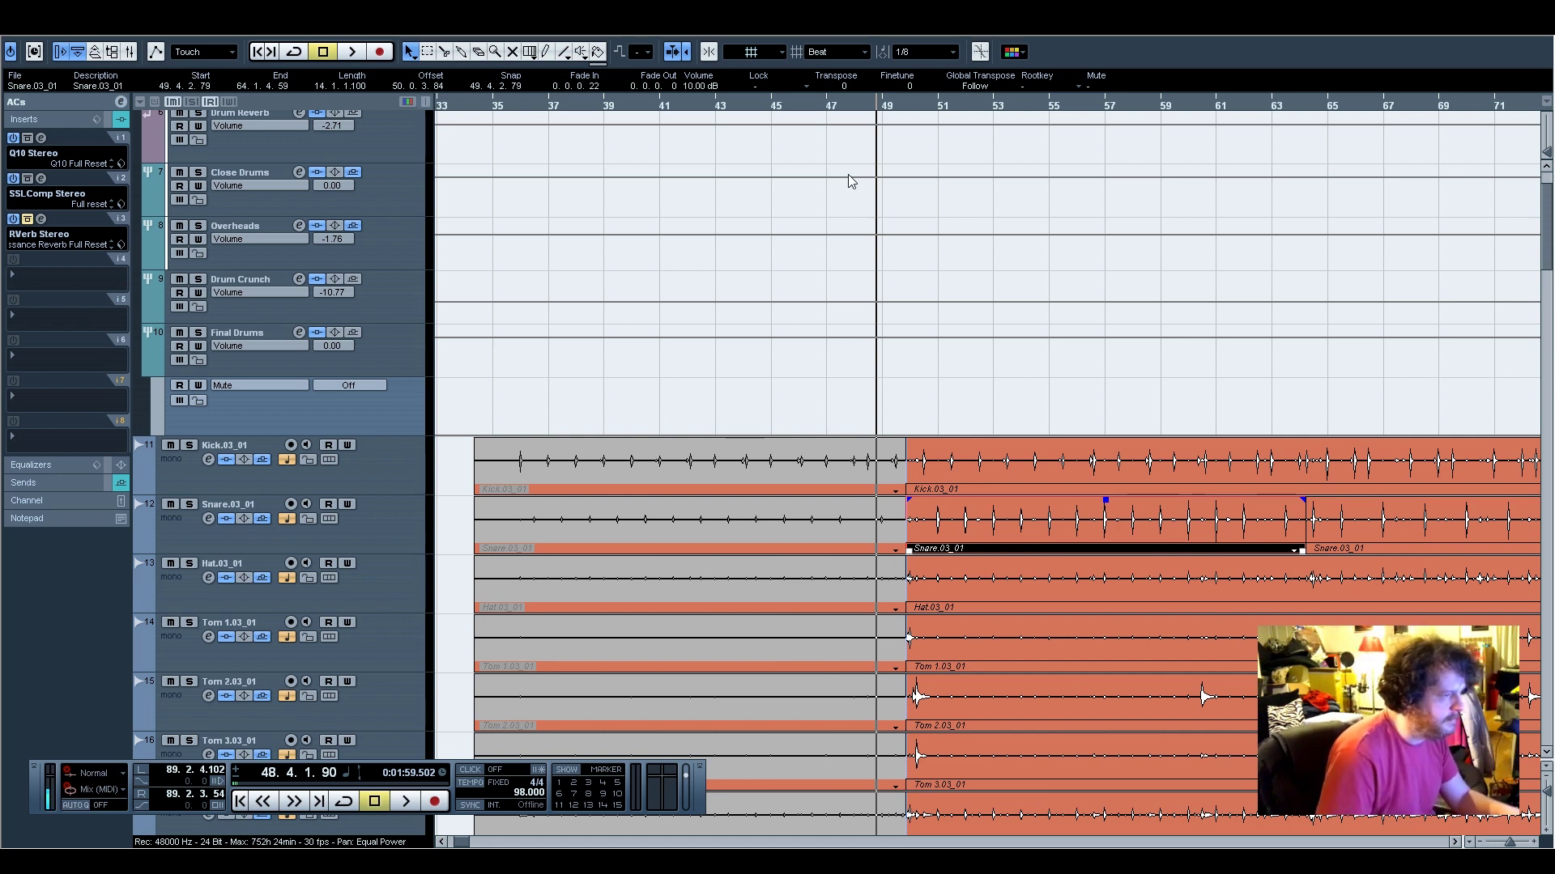
pyautogui.press('space')
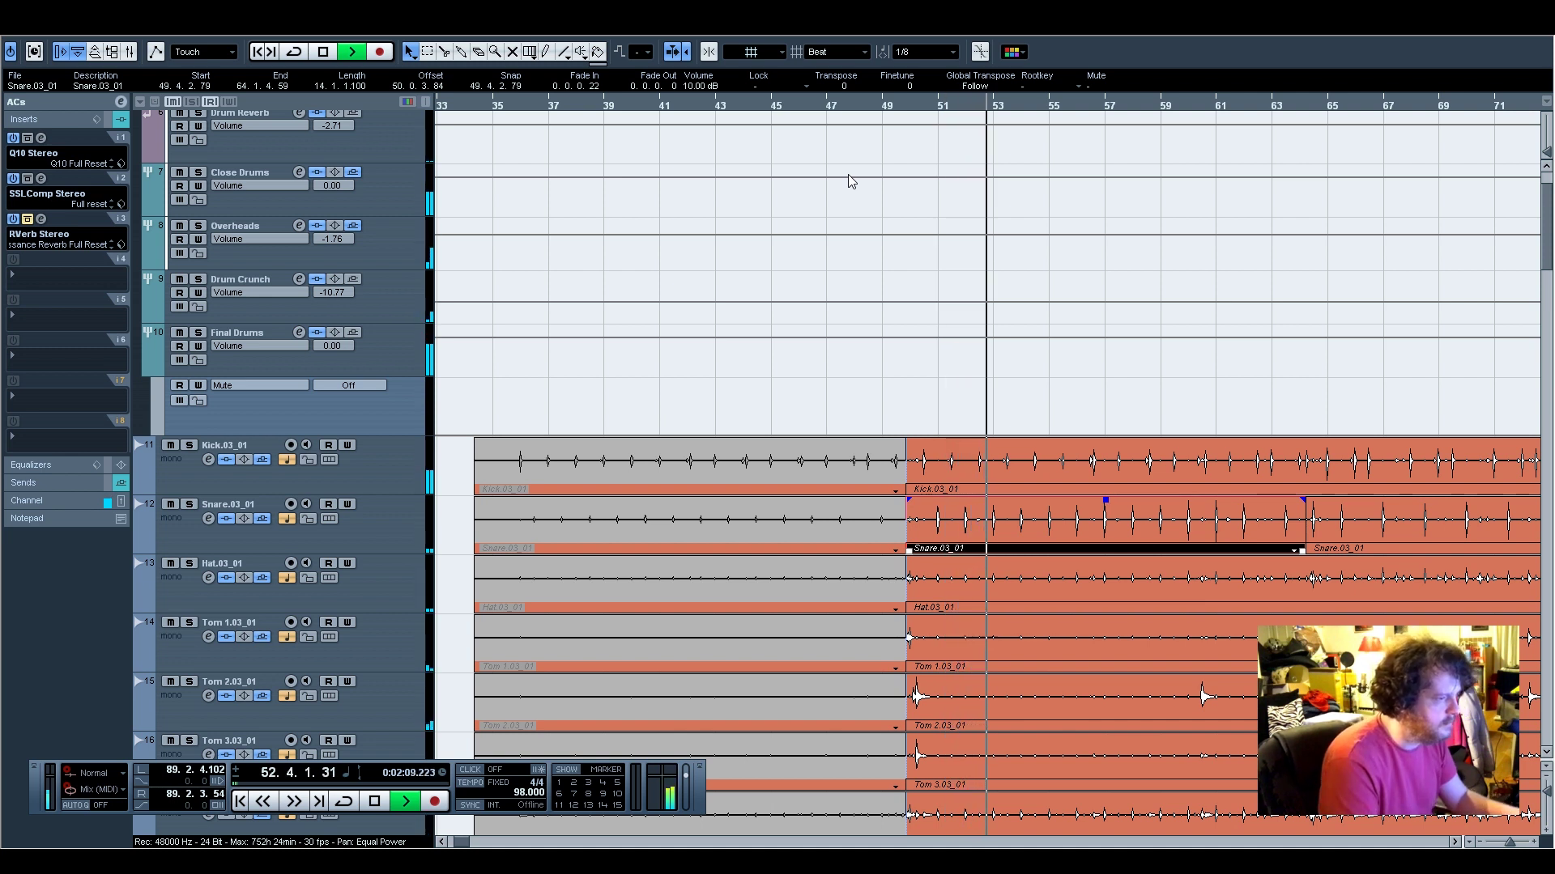
# Split the Hat.03_01 event at about bar 64, set the part before the split to 4 dB and replay from bar 49
pyautogui.click(443, 52)
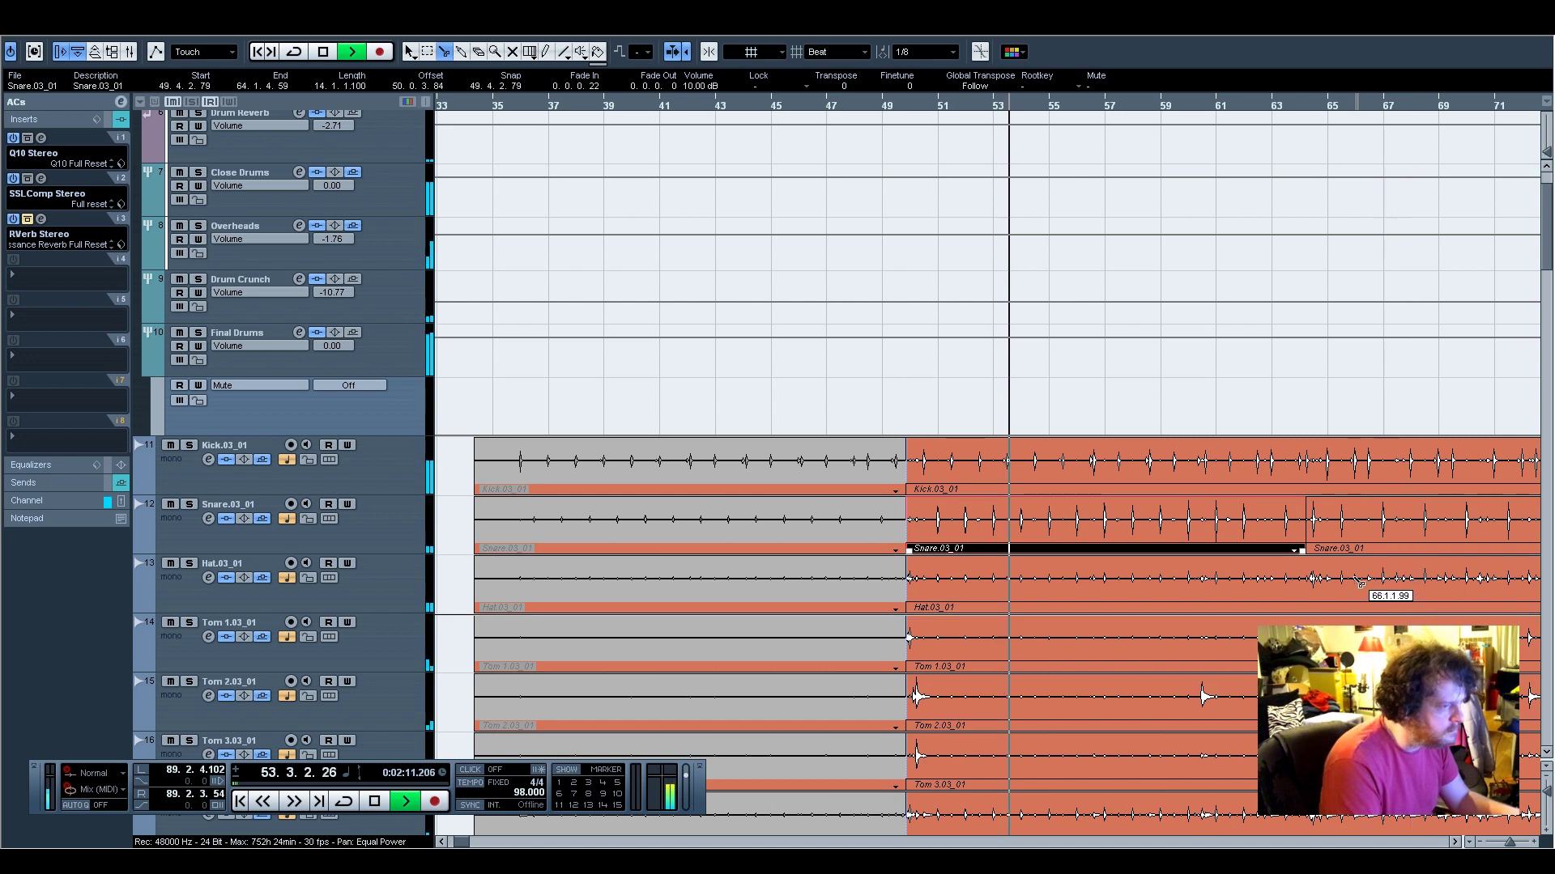
pyautogui.click(1306, 577)
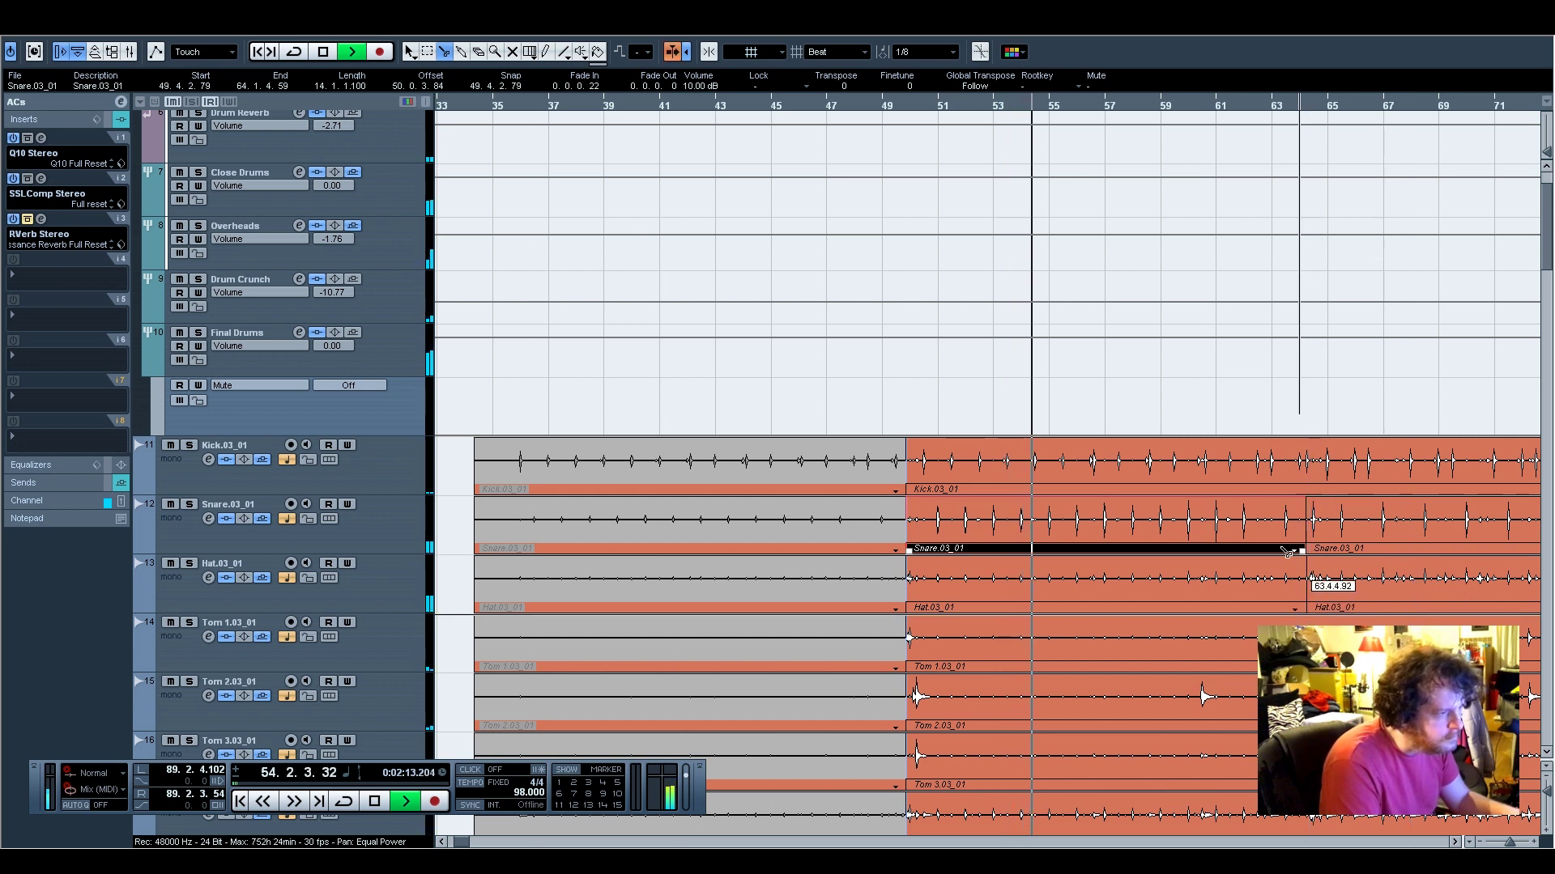
pyautogui.press('space')
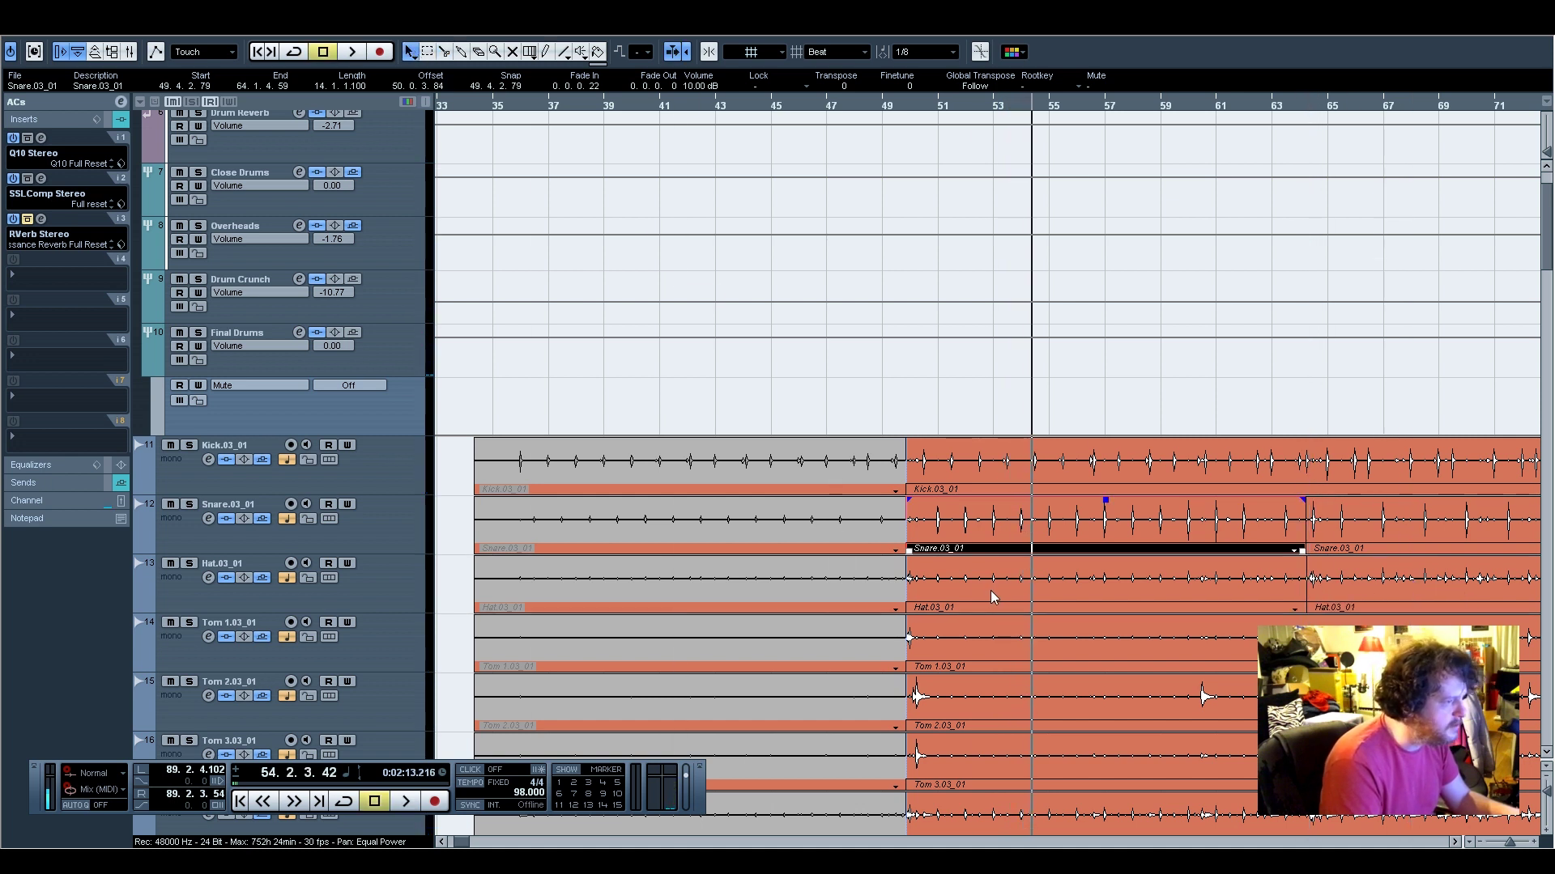
pyautogui.click(993, 597)
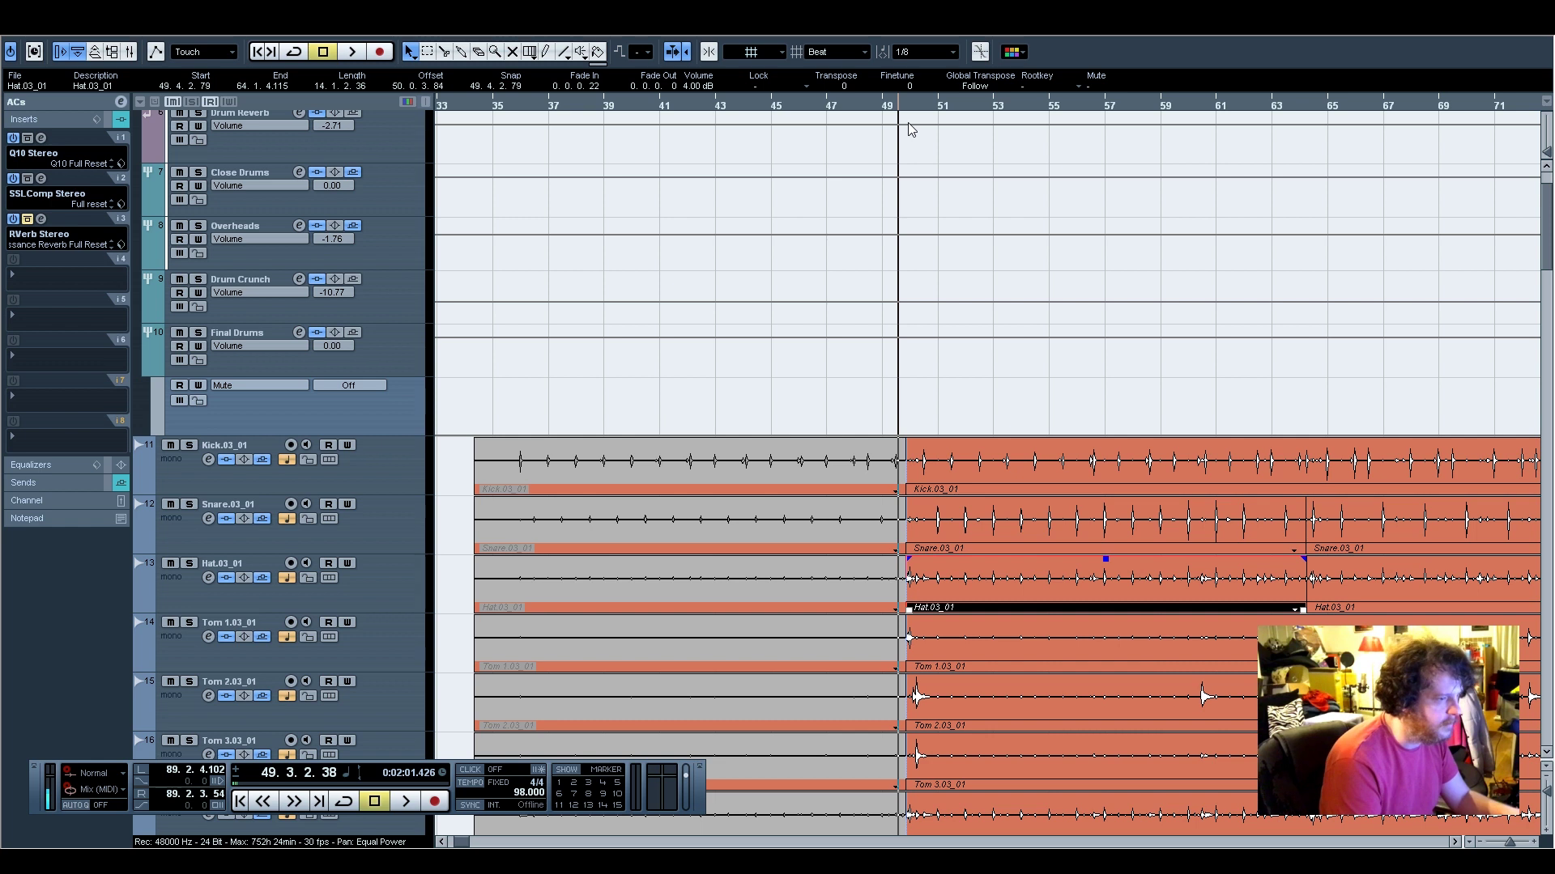
pyautogui.press('space')
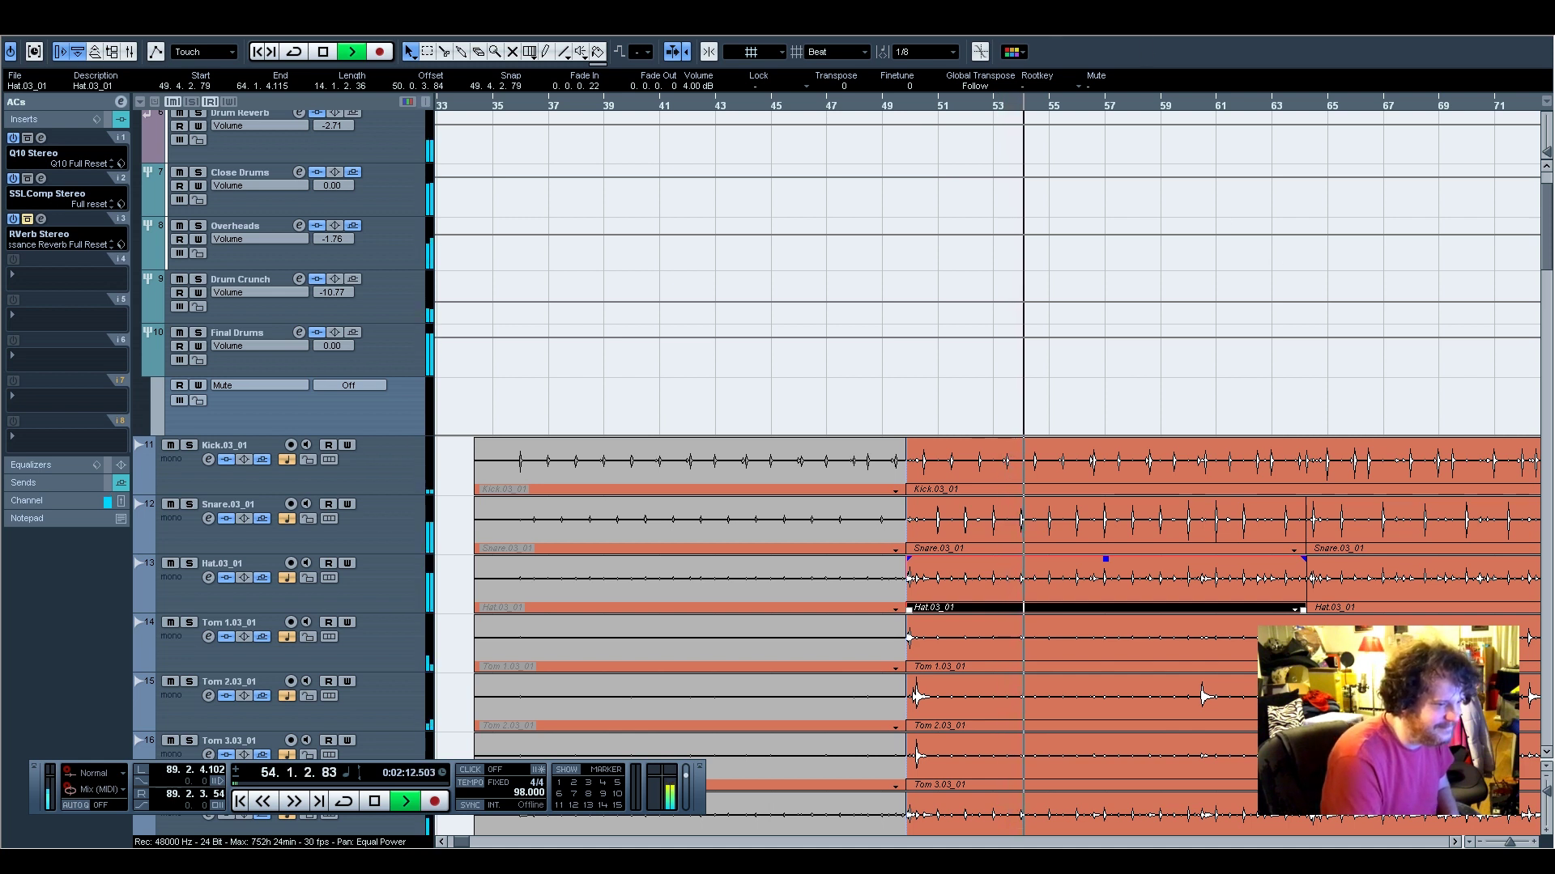
# Lower Guitar Open Wah's volume automation from about bar 70 to -8.31 dB
pyautogui.press('F2')
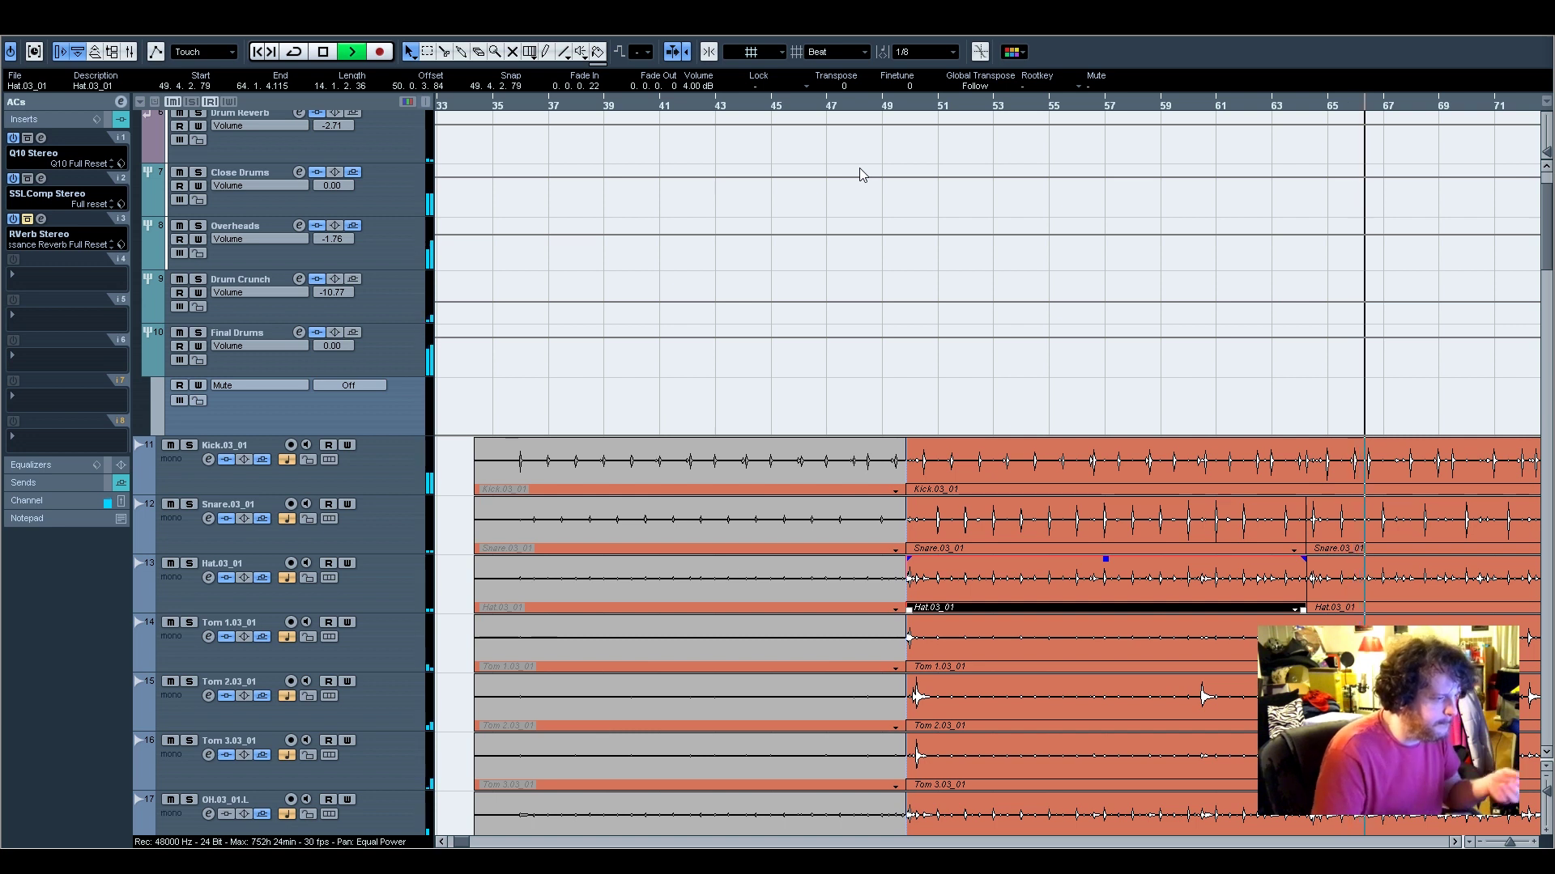
pyautogui.scroll(-10, 899, 243)
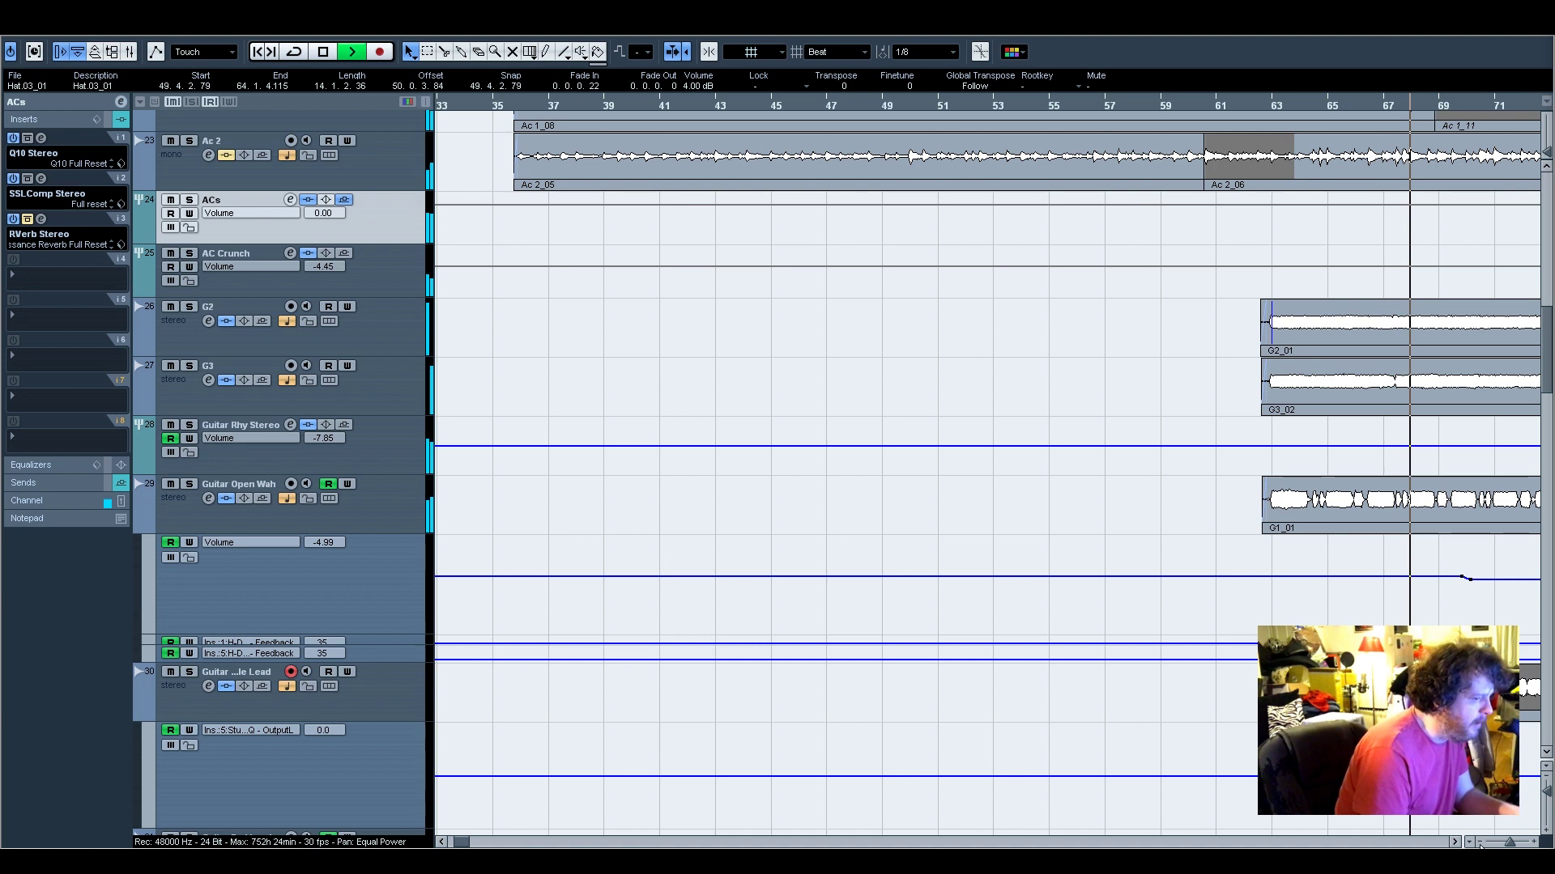
pyautogui.click(1455, 842)
pyautogui.click(1455, 842)
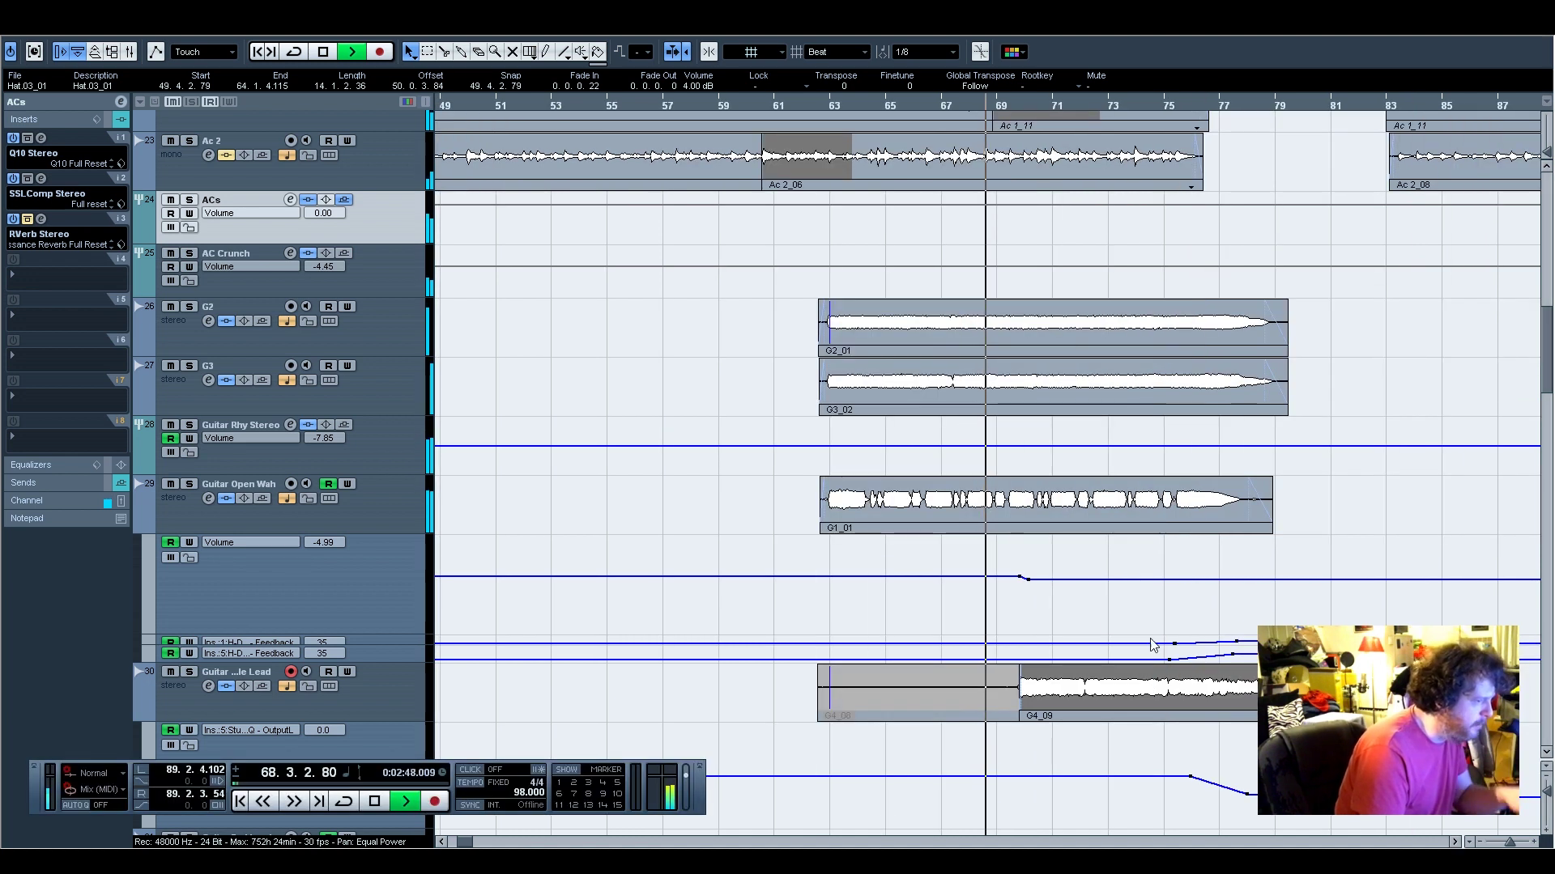
pyautogui.click(1030, 581)
pyautogui.moveTo(1031, 583); pyautogui.dragTo(1033, 597)
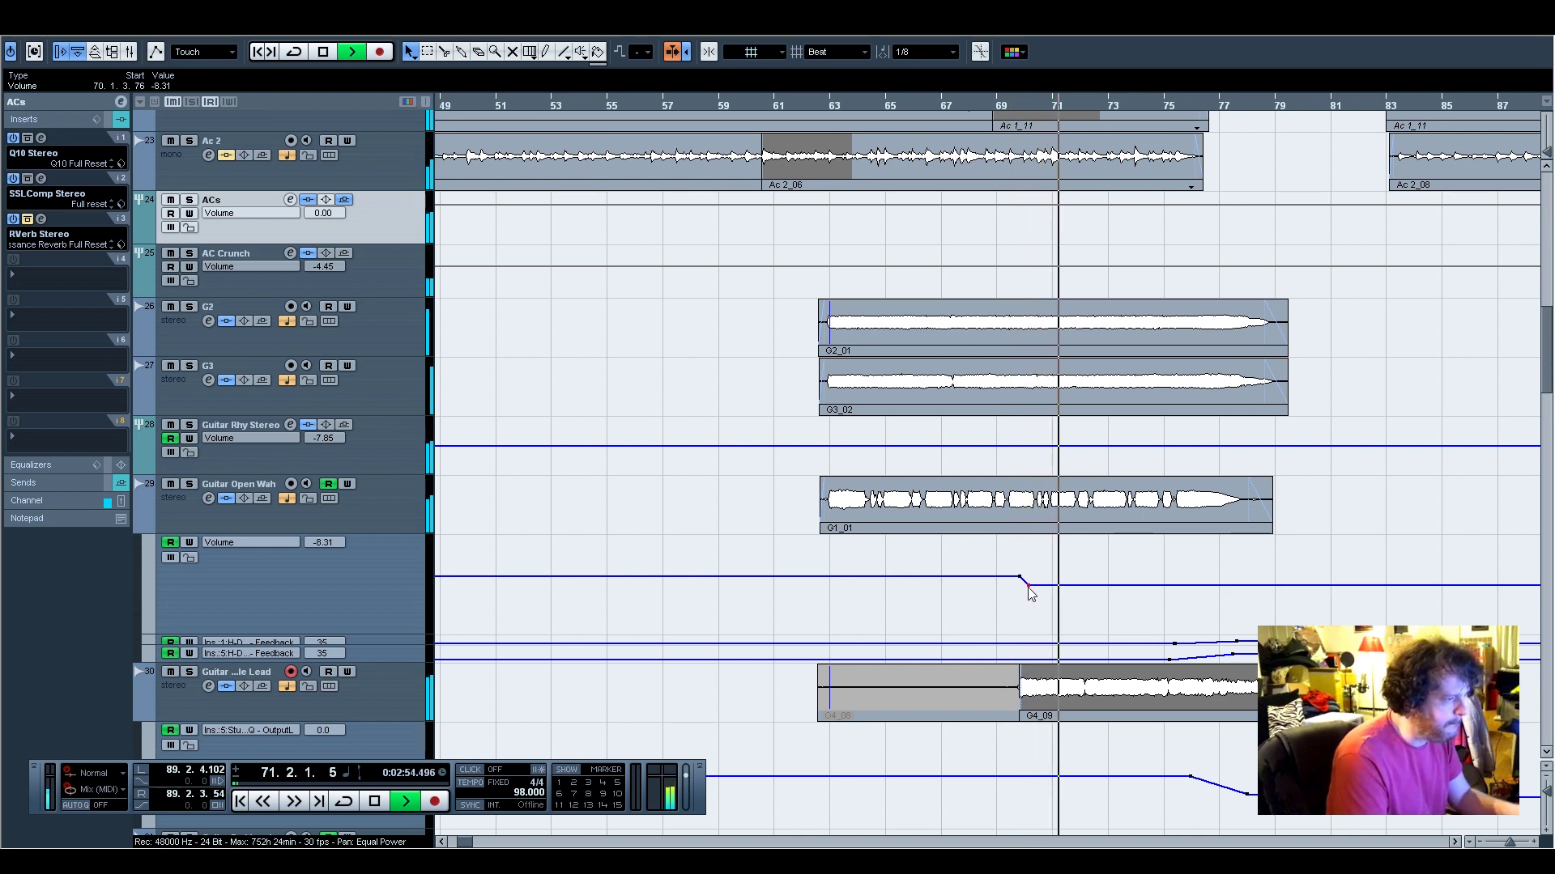
# Raise Guitar Open Wah's volume automation from about bar 77 to -1.00 dB and check the track briefly in solo
pyautogui.click(1216, 584)
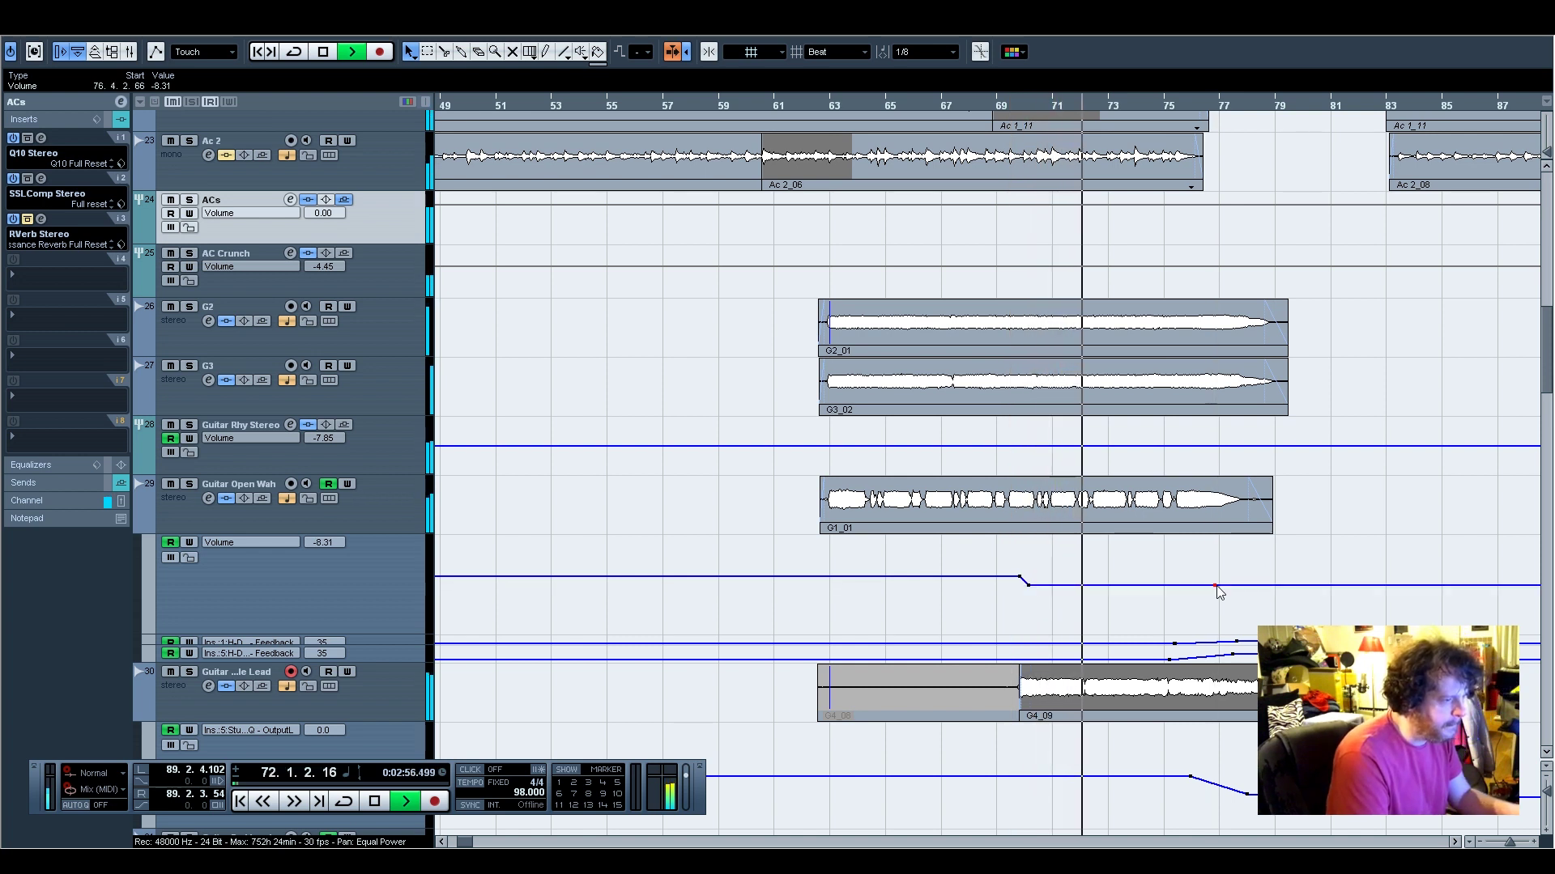
pyautogui.moveTo(1243, 585); pyautogui.dragTo(1243, 562)
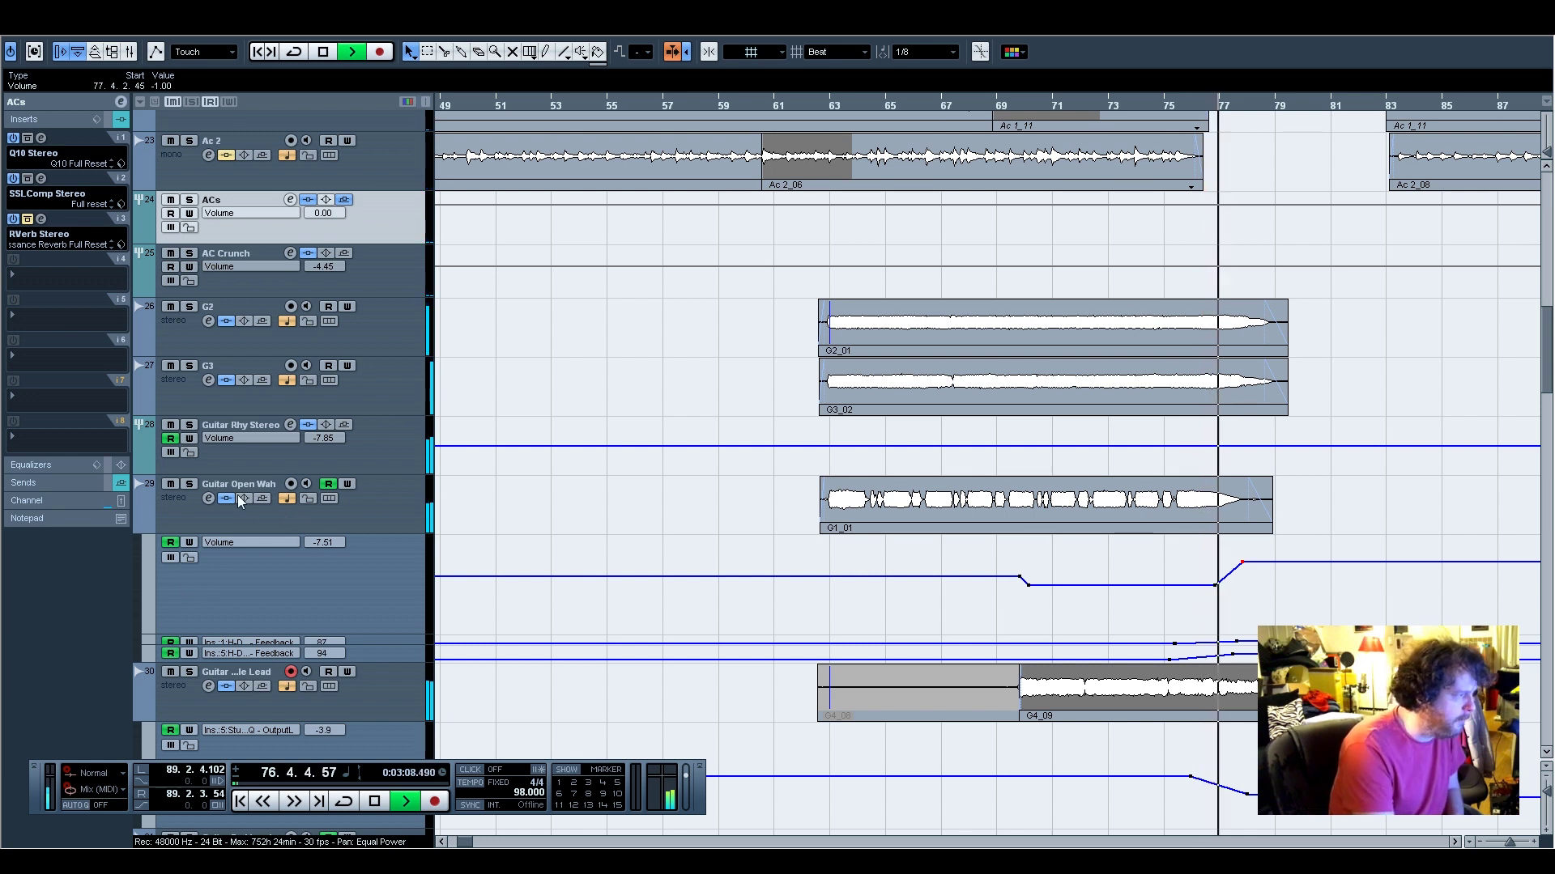
pyautogui.click(190, 485)
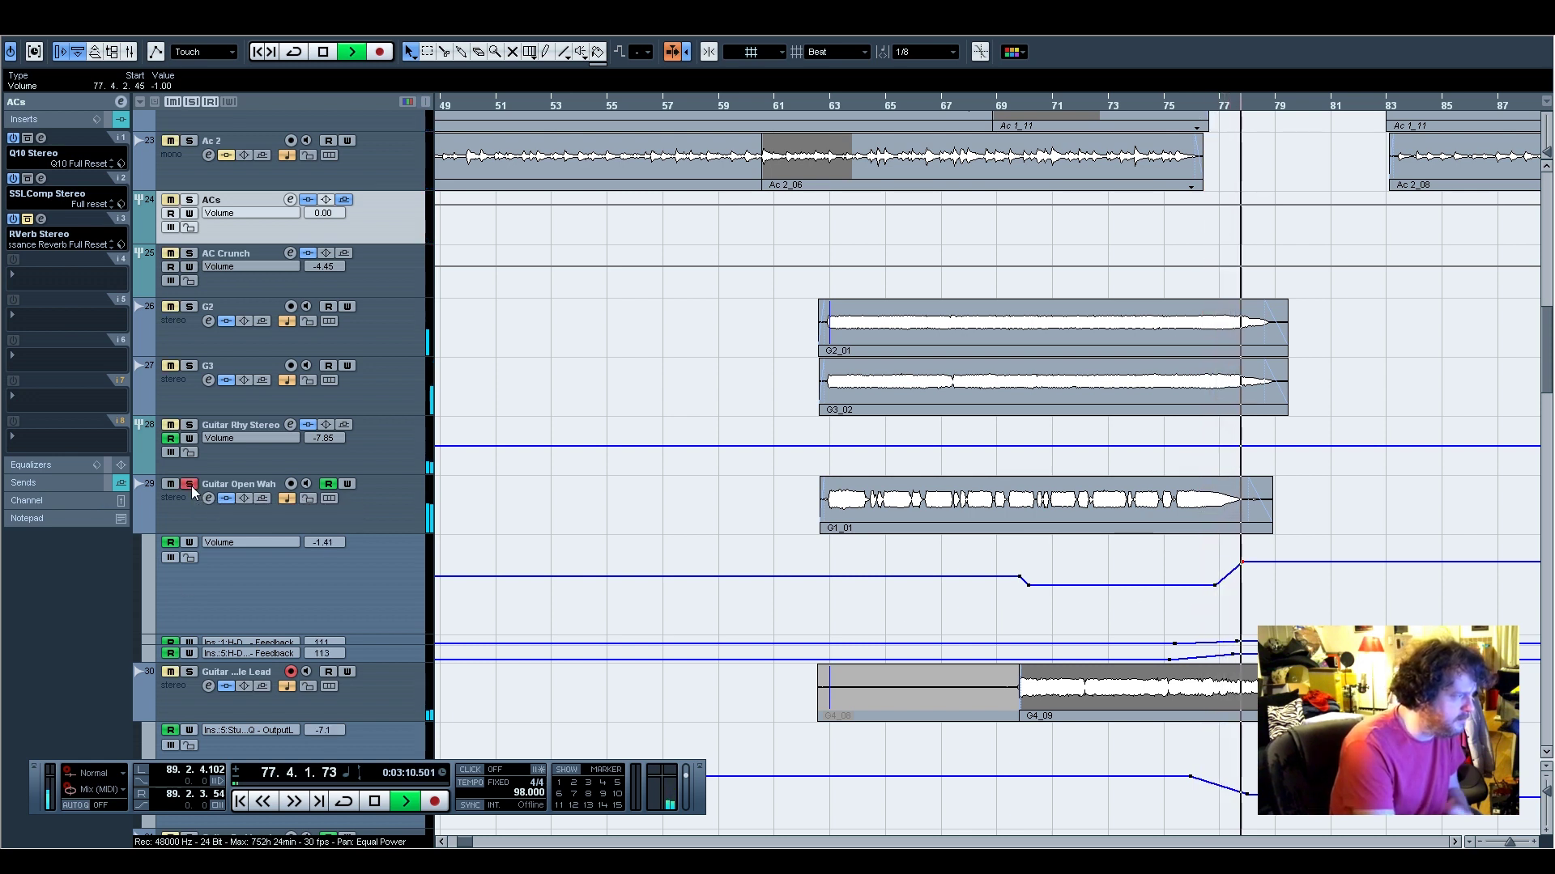
pyautogui.click(190, 485)
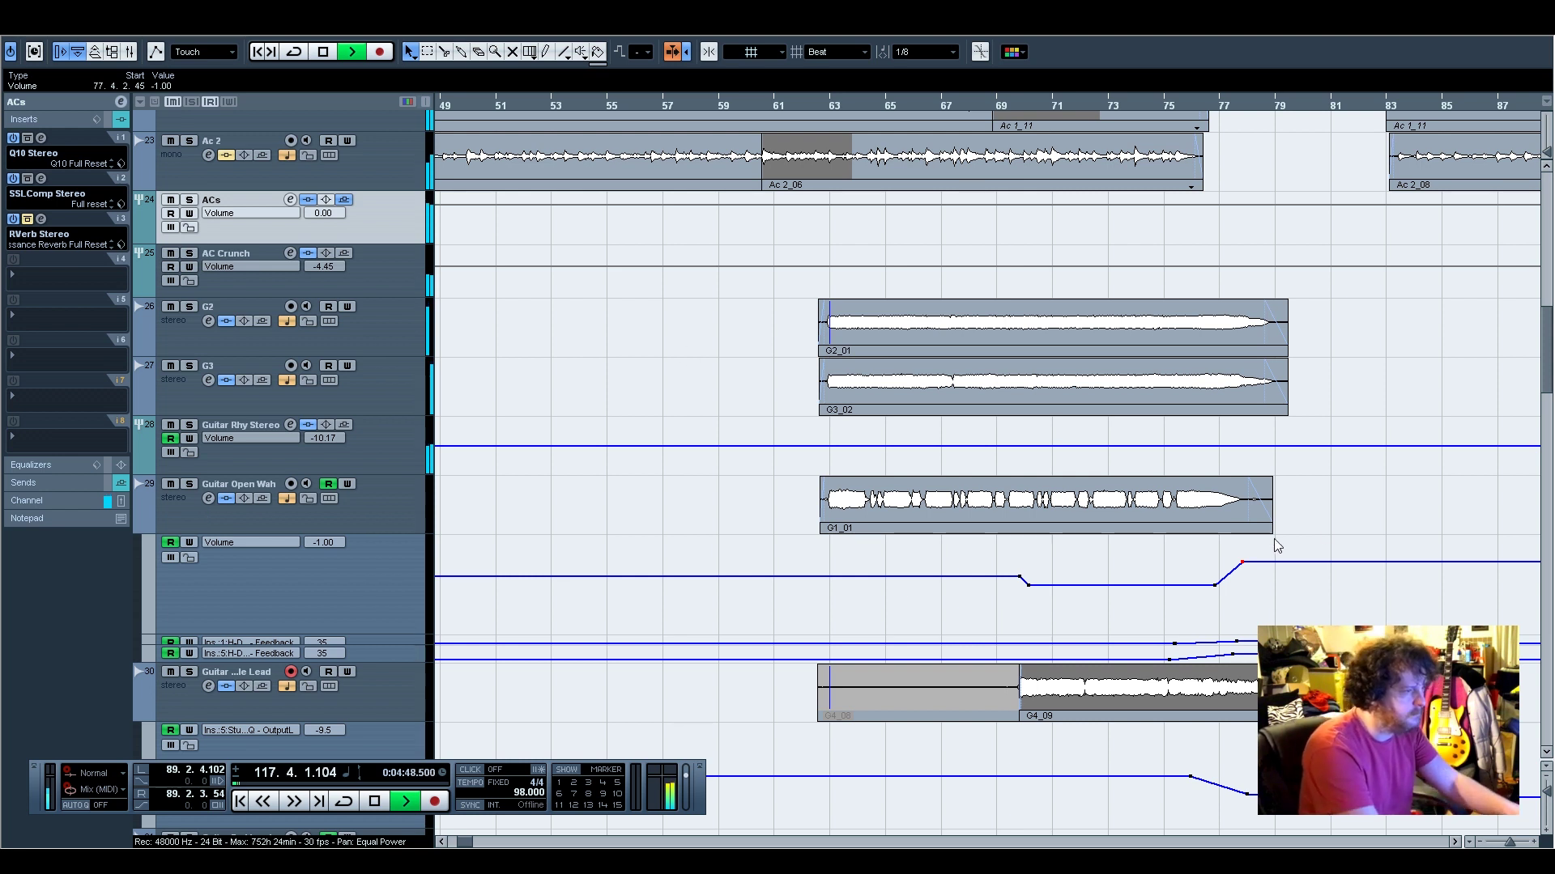
# Select the L Mid and L Mid 2 choir events between about bars 115 and 131 during playback
pyautogui.scroll(-15, 1278, 547)
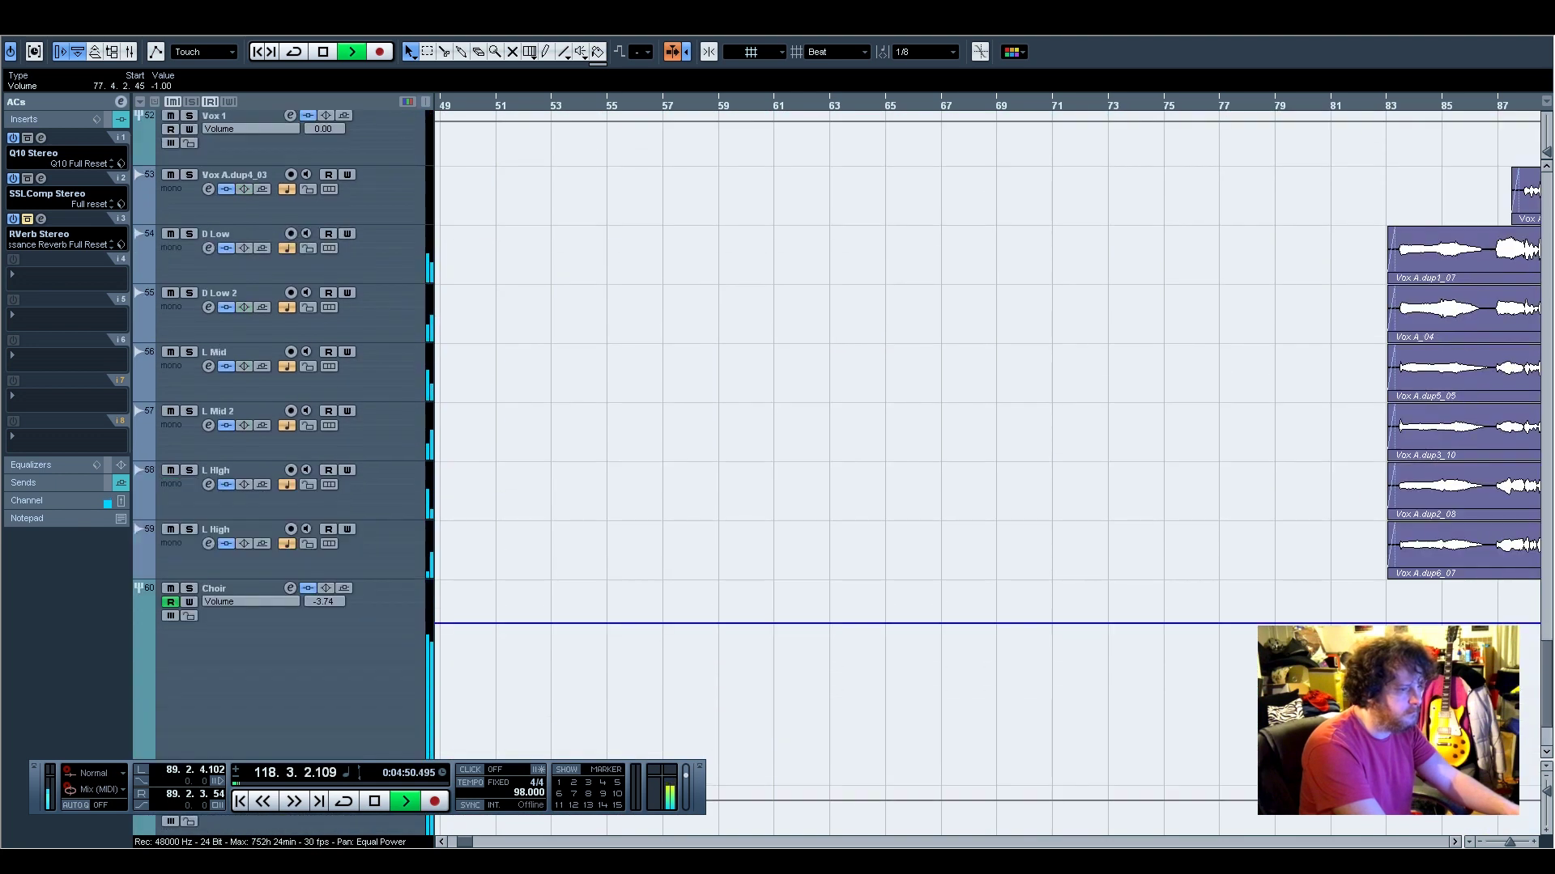
pyautogui.scroll(-2, 988, 469)
pyautogui.click(1455, 843)
pyautogui.click(1455, 843)
pyautogui.click(1455, 843)
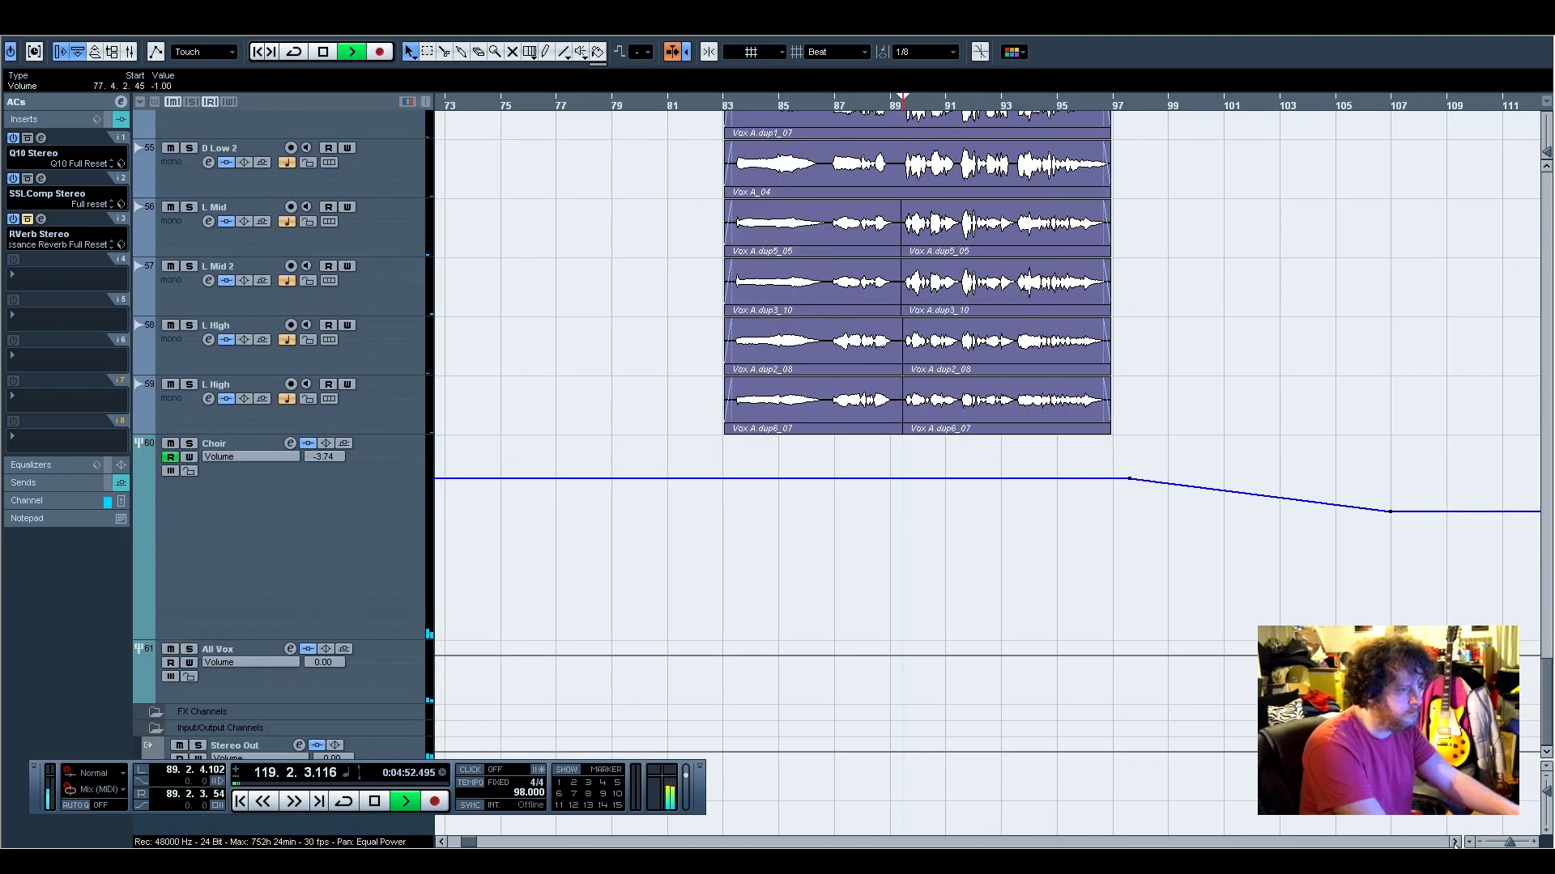
pyautogui.click(1439, 843)
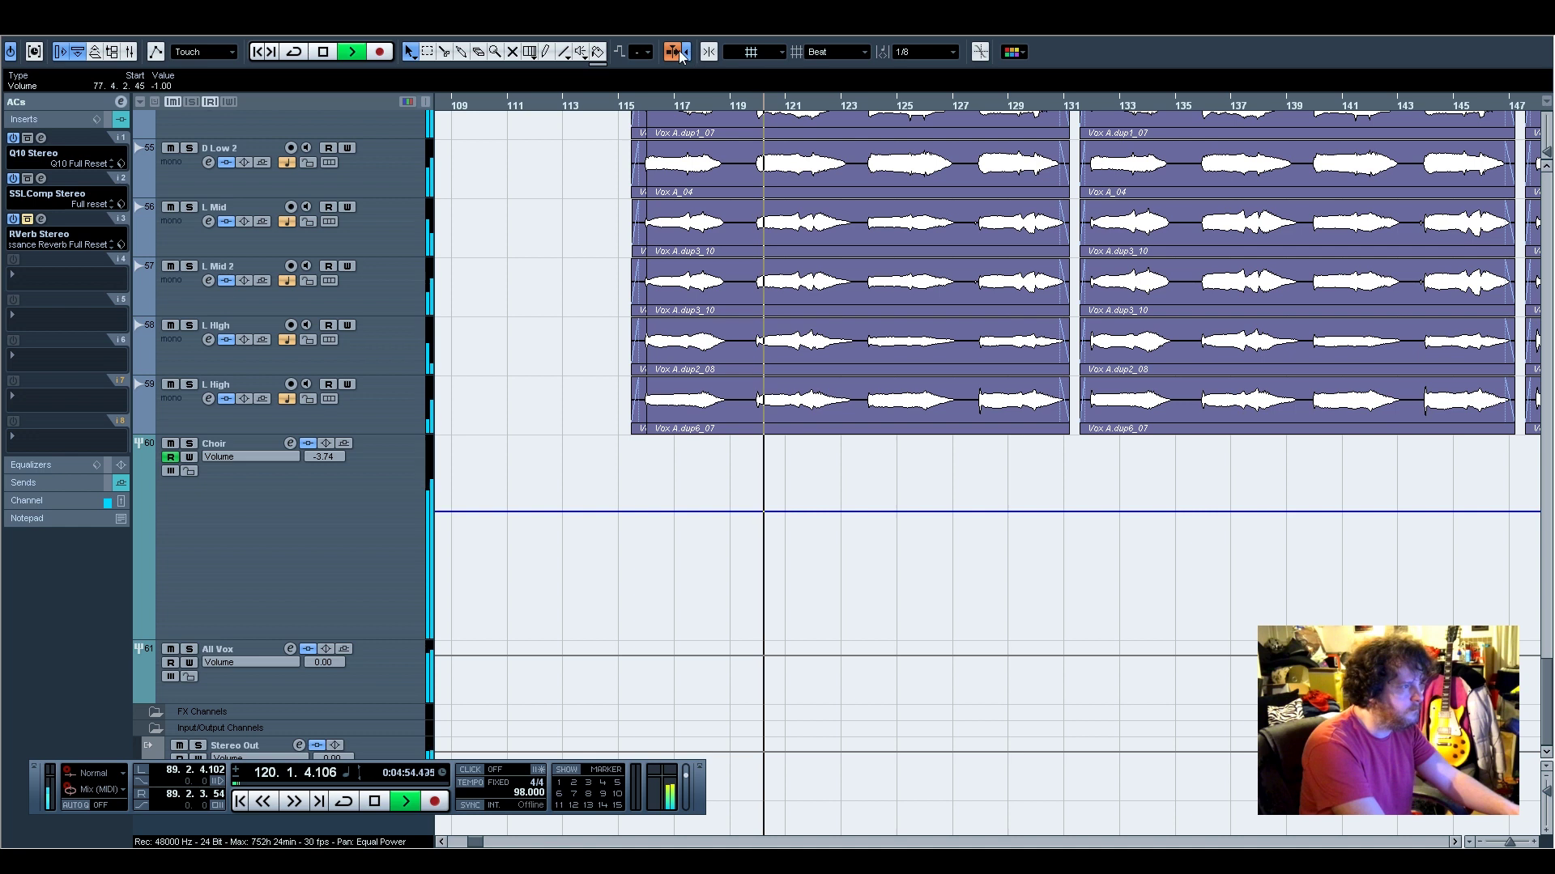
pyautogui.scroll(4, 953, 442)
pyautogui.scroll(-2, 953, 439)
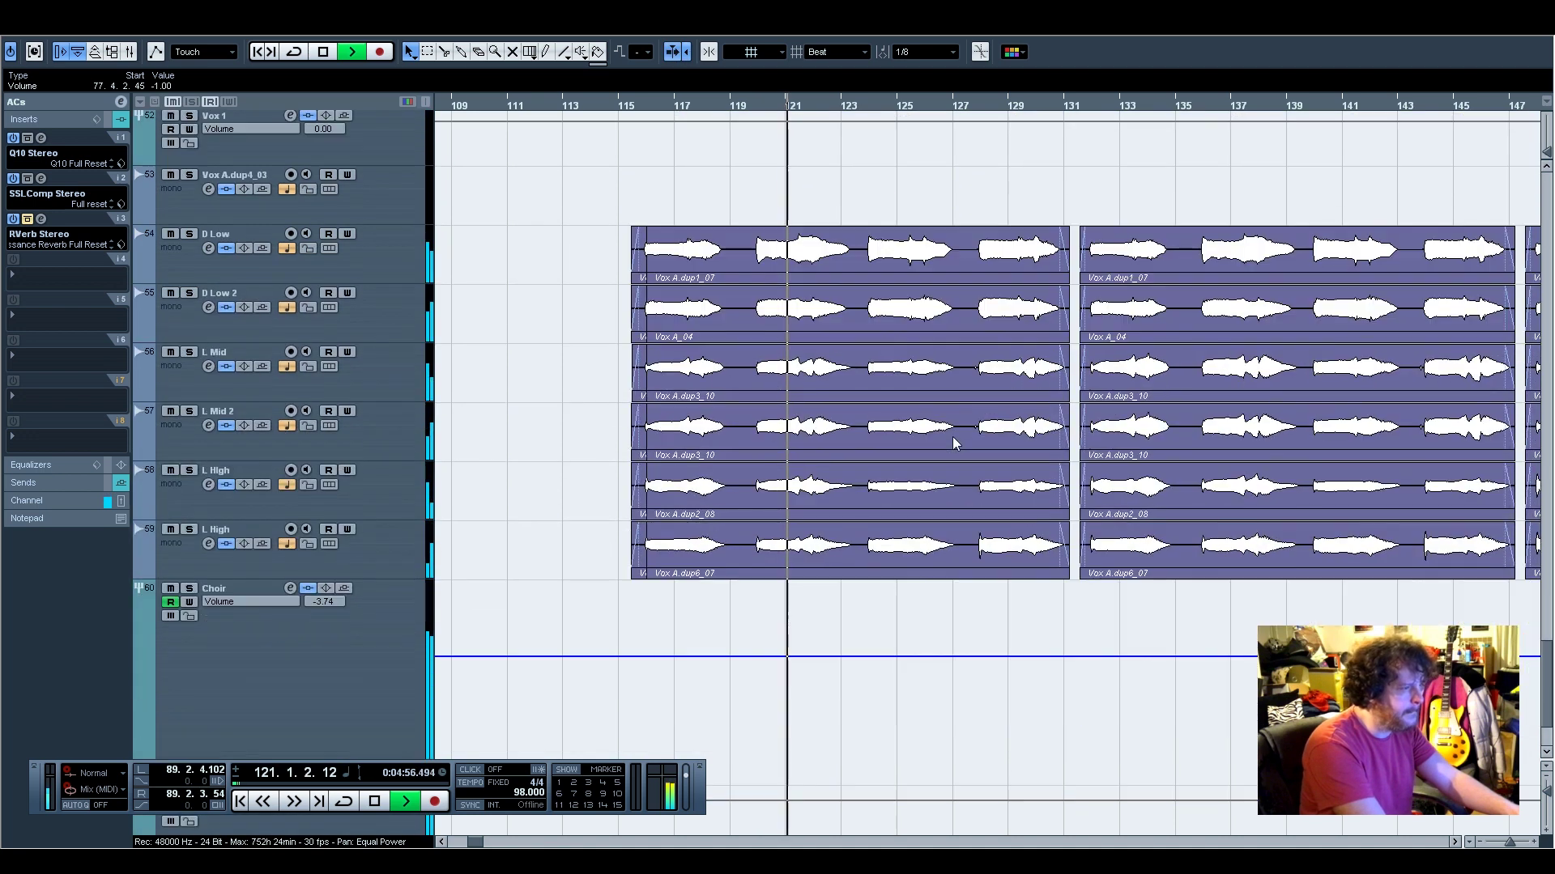
pyautogui.moveTo(622, 362); pyautogui.dragTo(915, 429)
pyautogui.scroll(1, 680, 90)
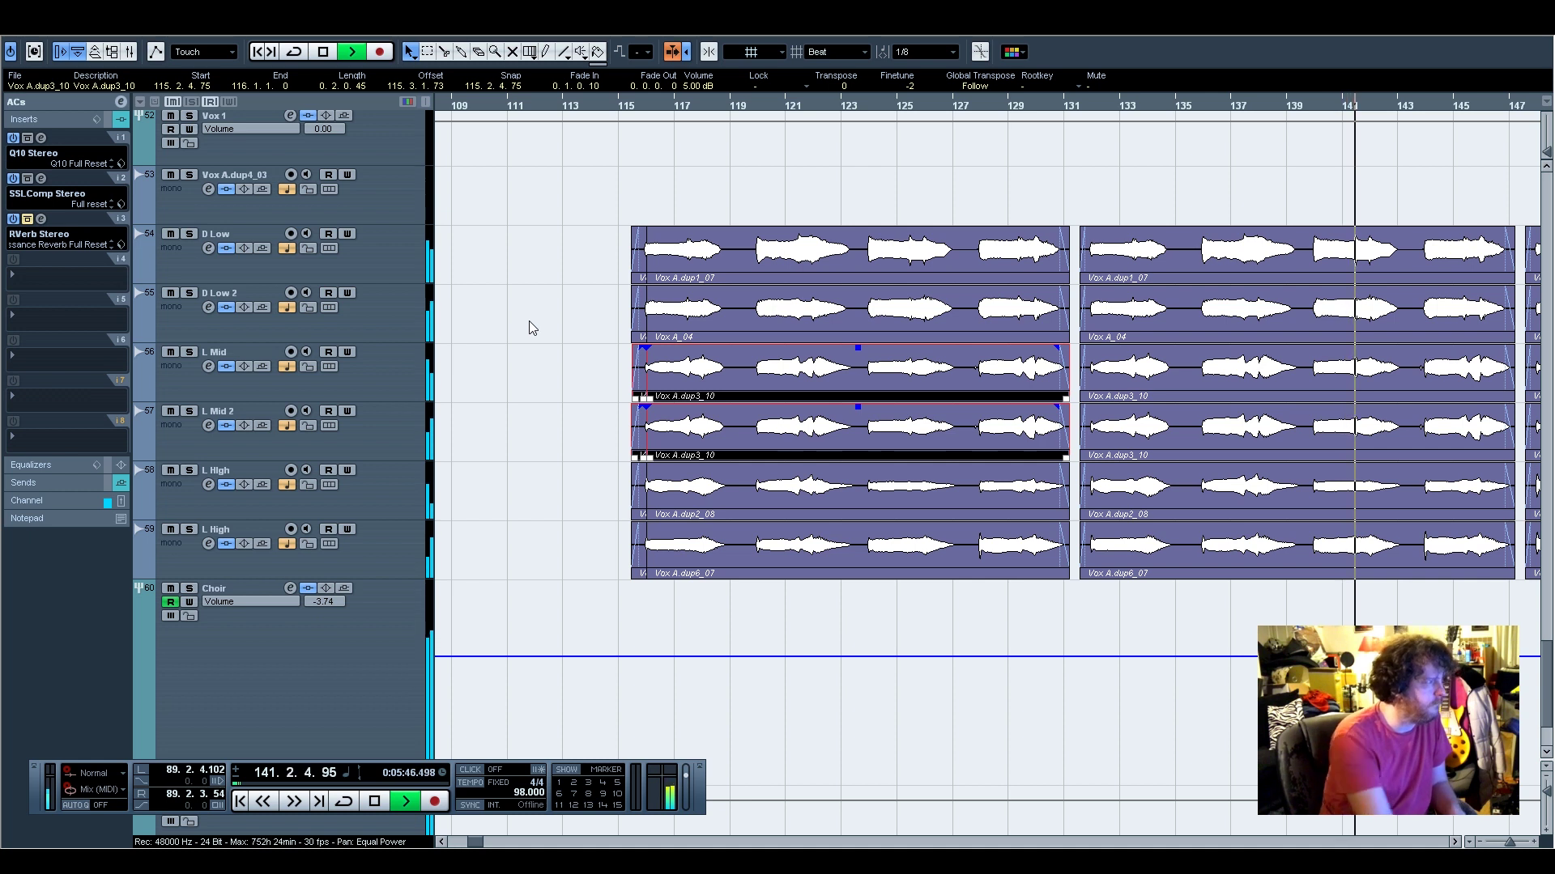
# Look through the tracks from the choir up to the acoustic guitars and back while the song plays
pyautogui.scroll(2, 593, 466)
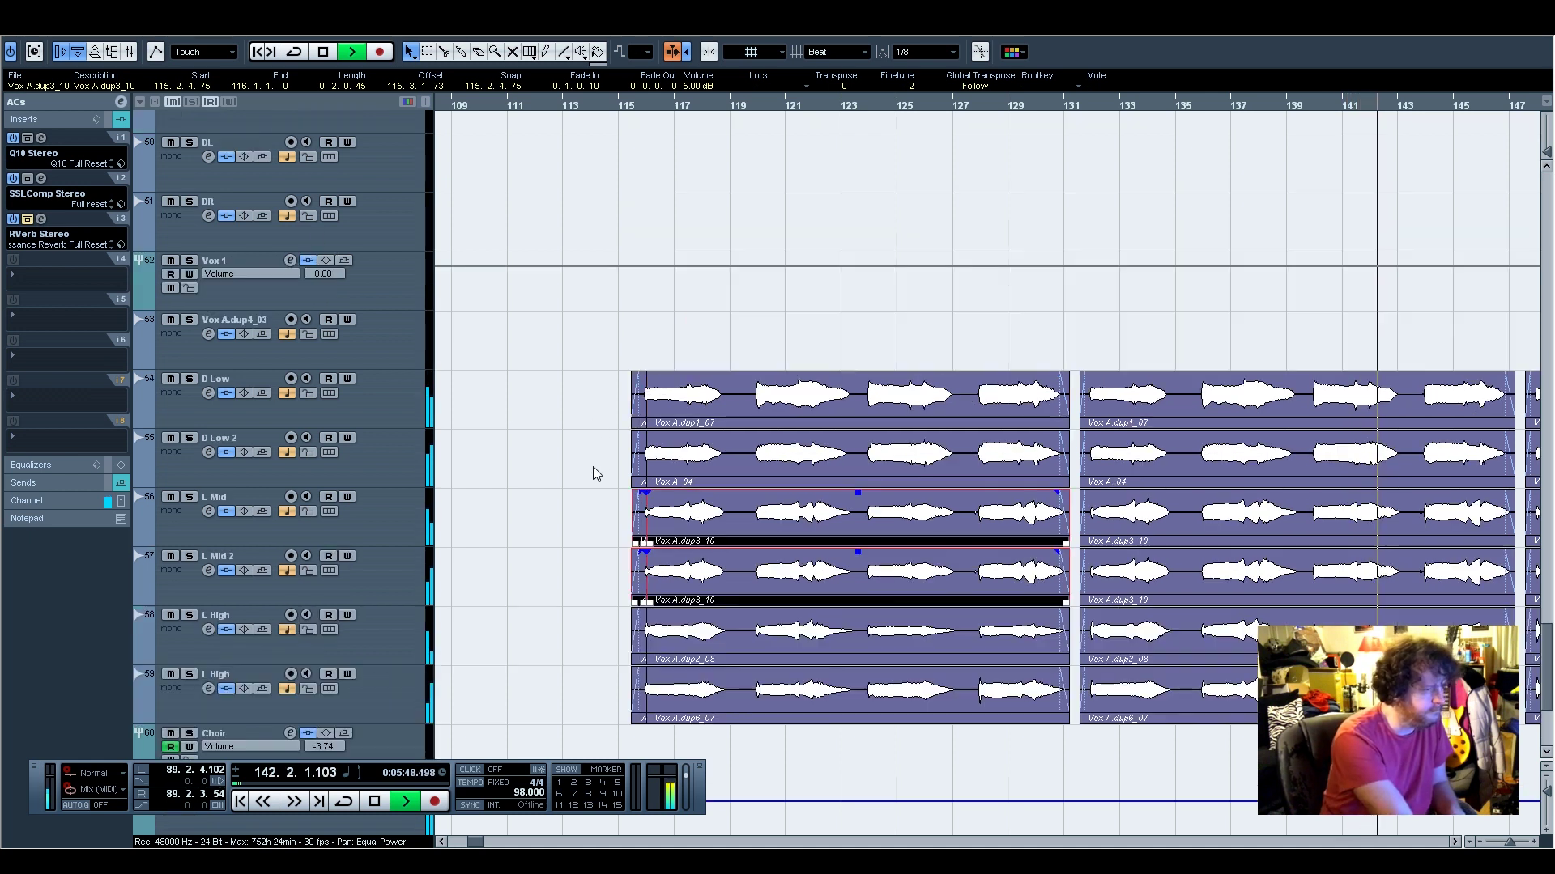
pyautogui.scroll(4, 593, 467)
pyautogui.scroll(8, 592, 474)
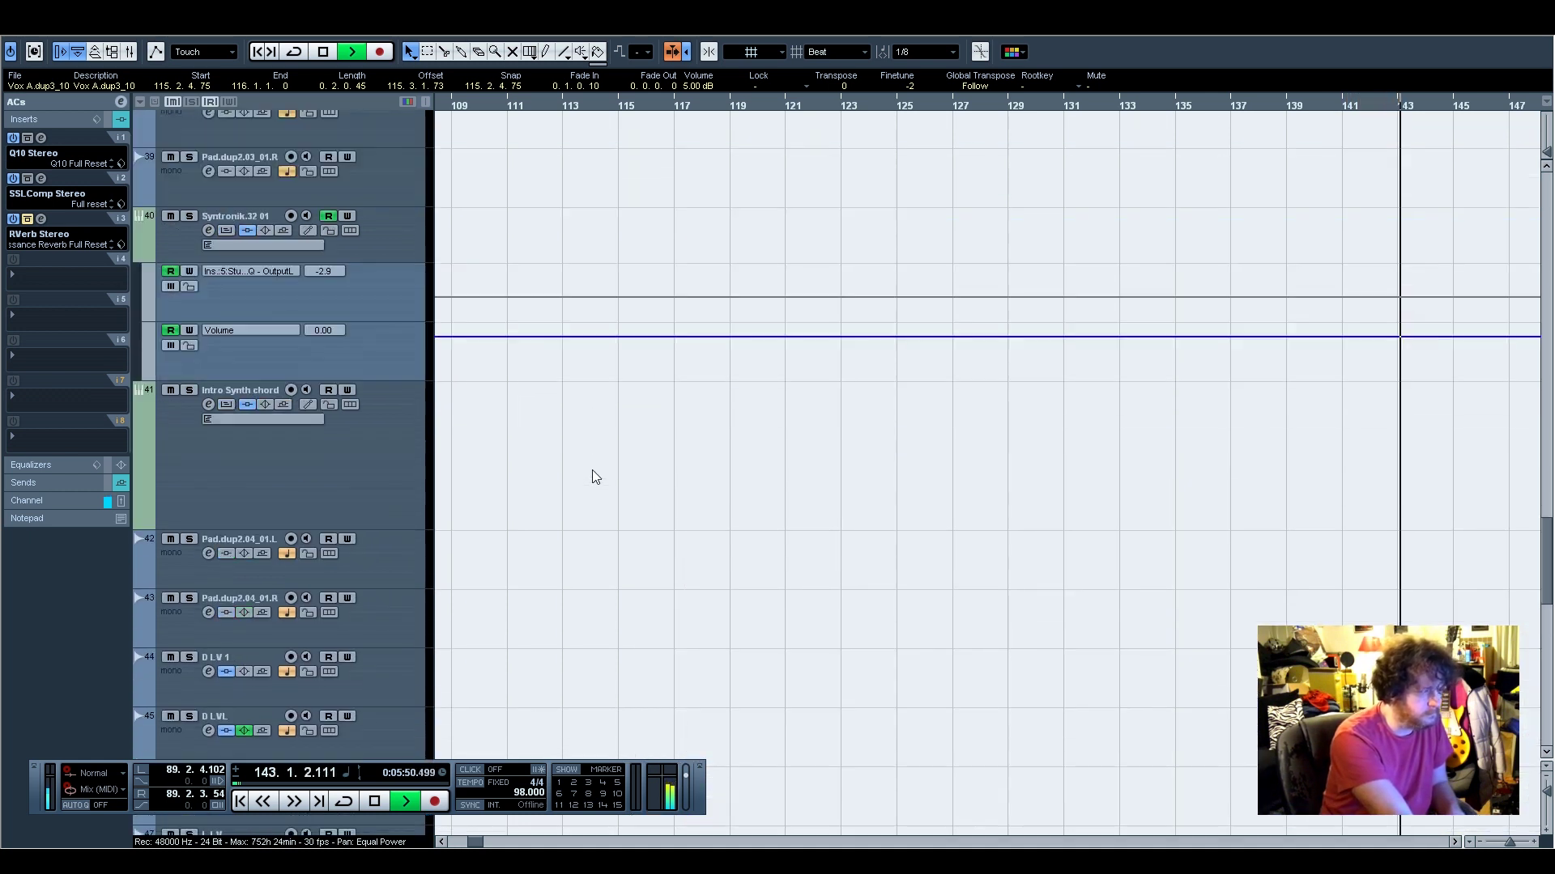
pyautogui.scroll(5, 591, 474)
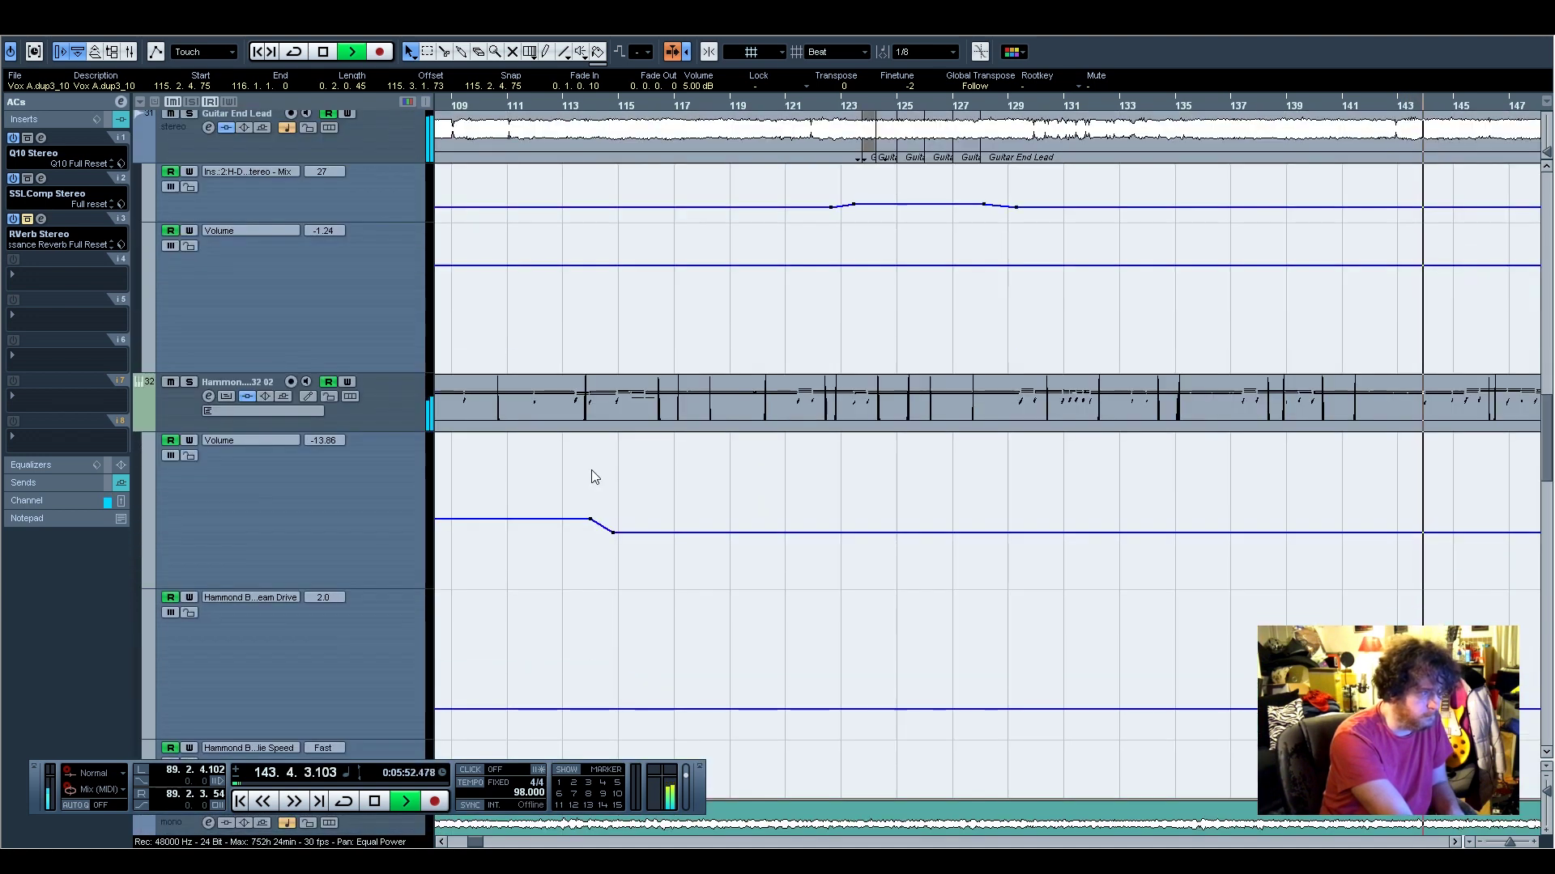
pyautogui.scroll(1, 593, 476)
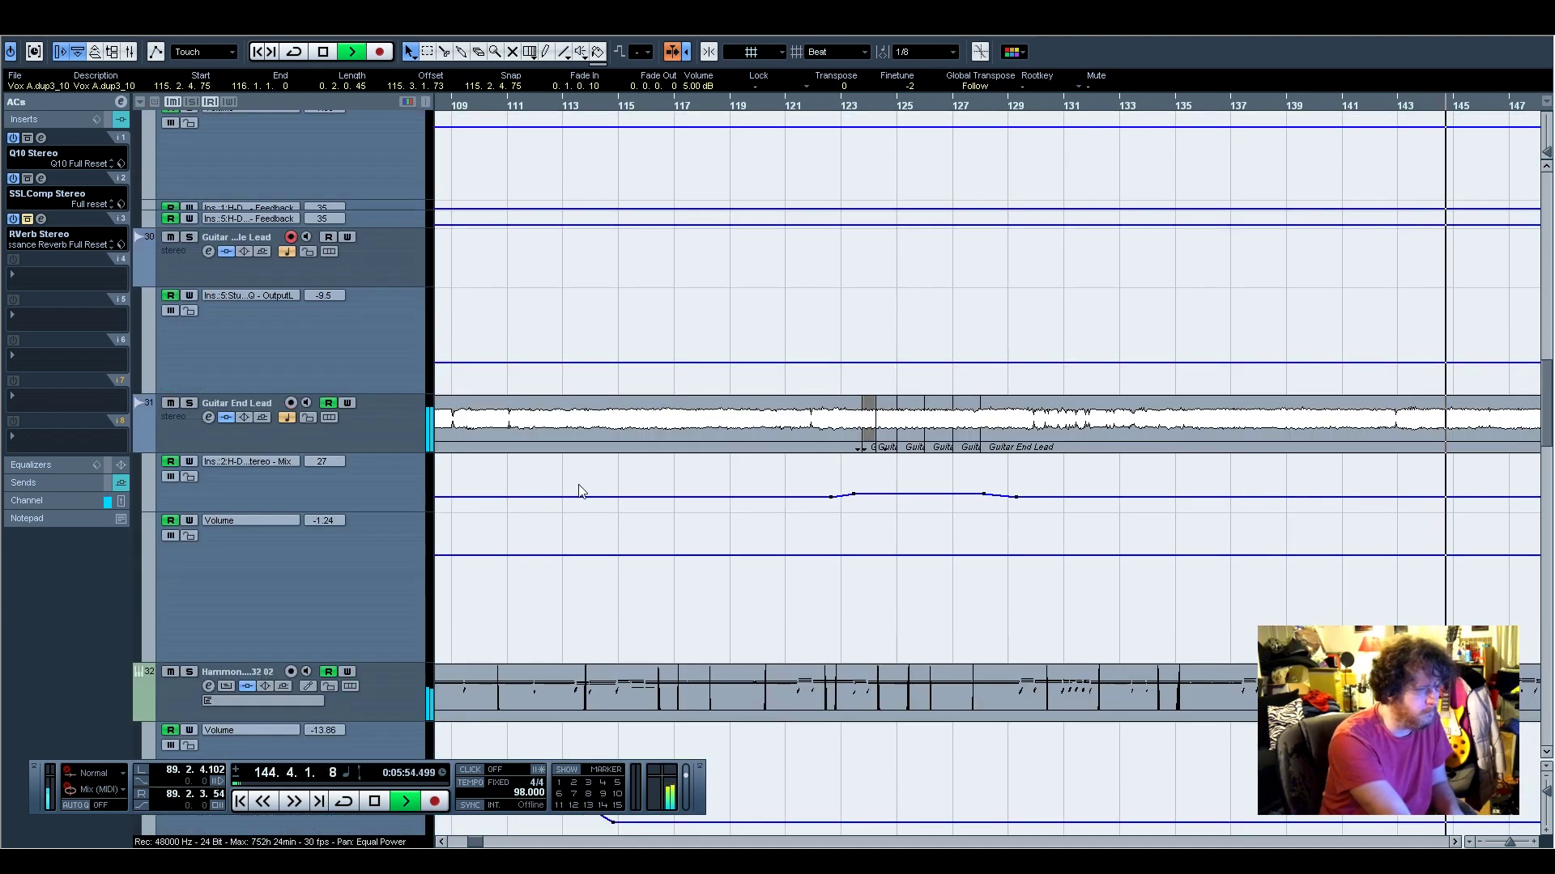
pyautogui.scroll(5, 578, 488)
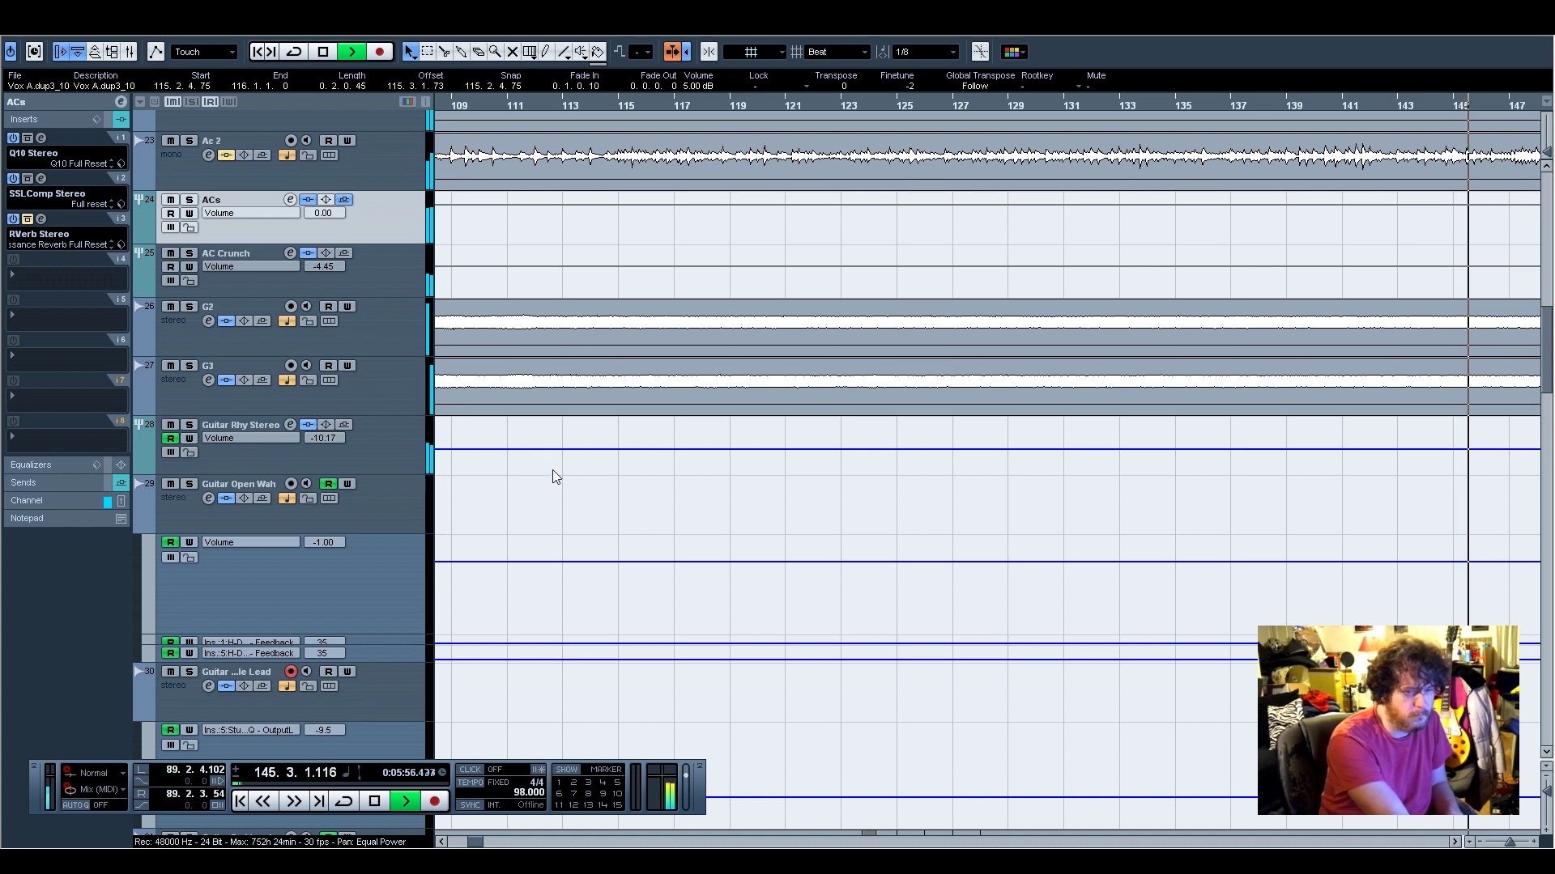
pyautogui.scroll(-10, 615, 652)
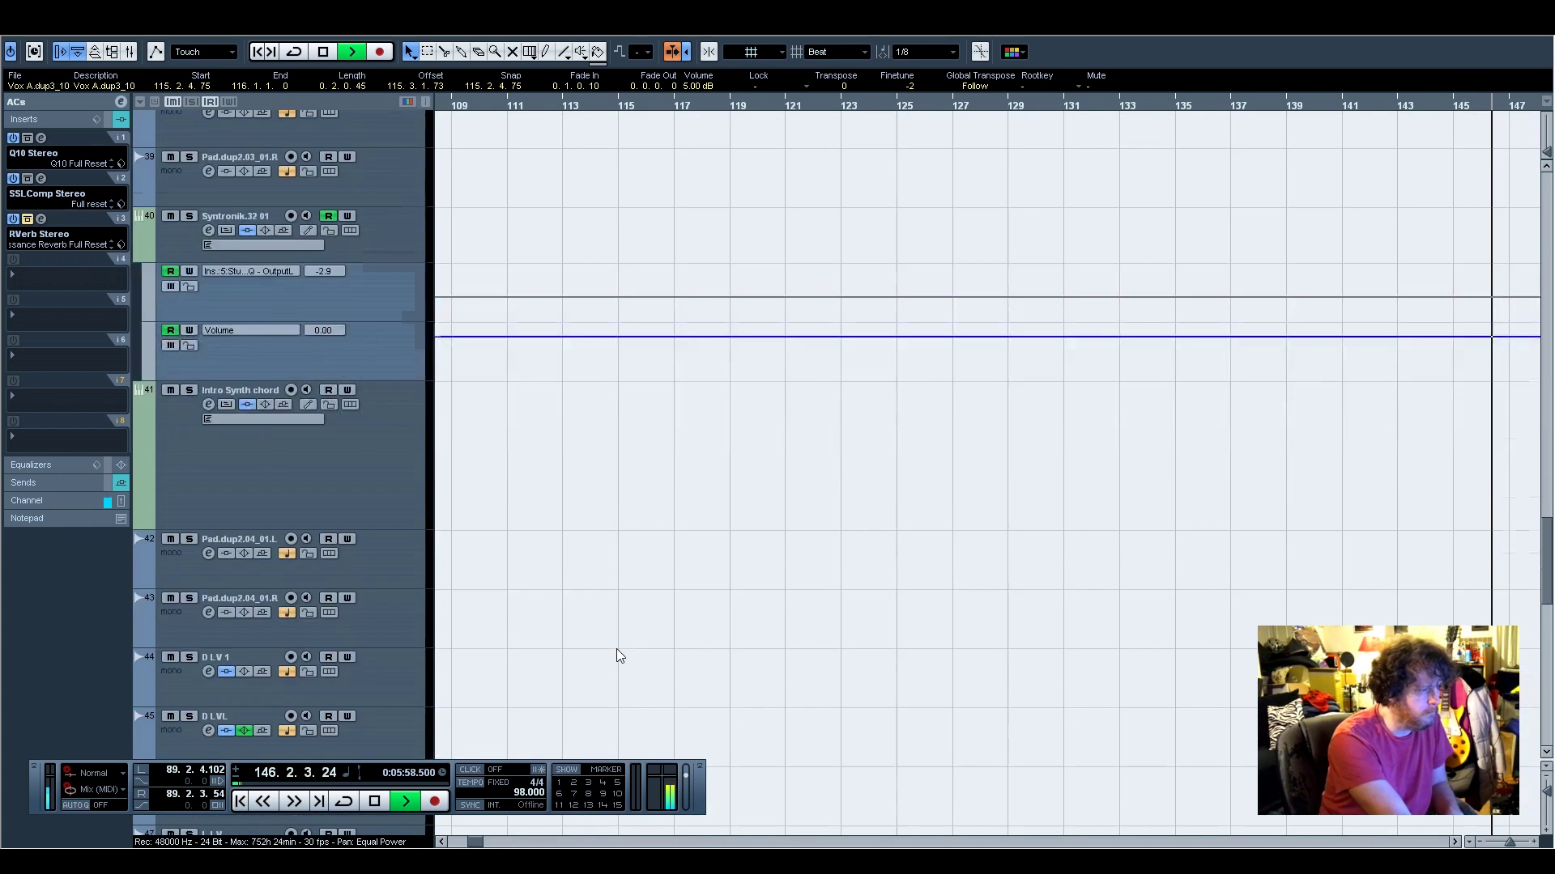
pyautogui.scroll(-10, 617, 655)
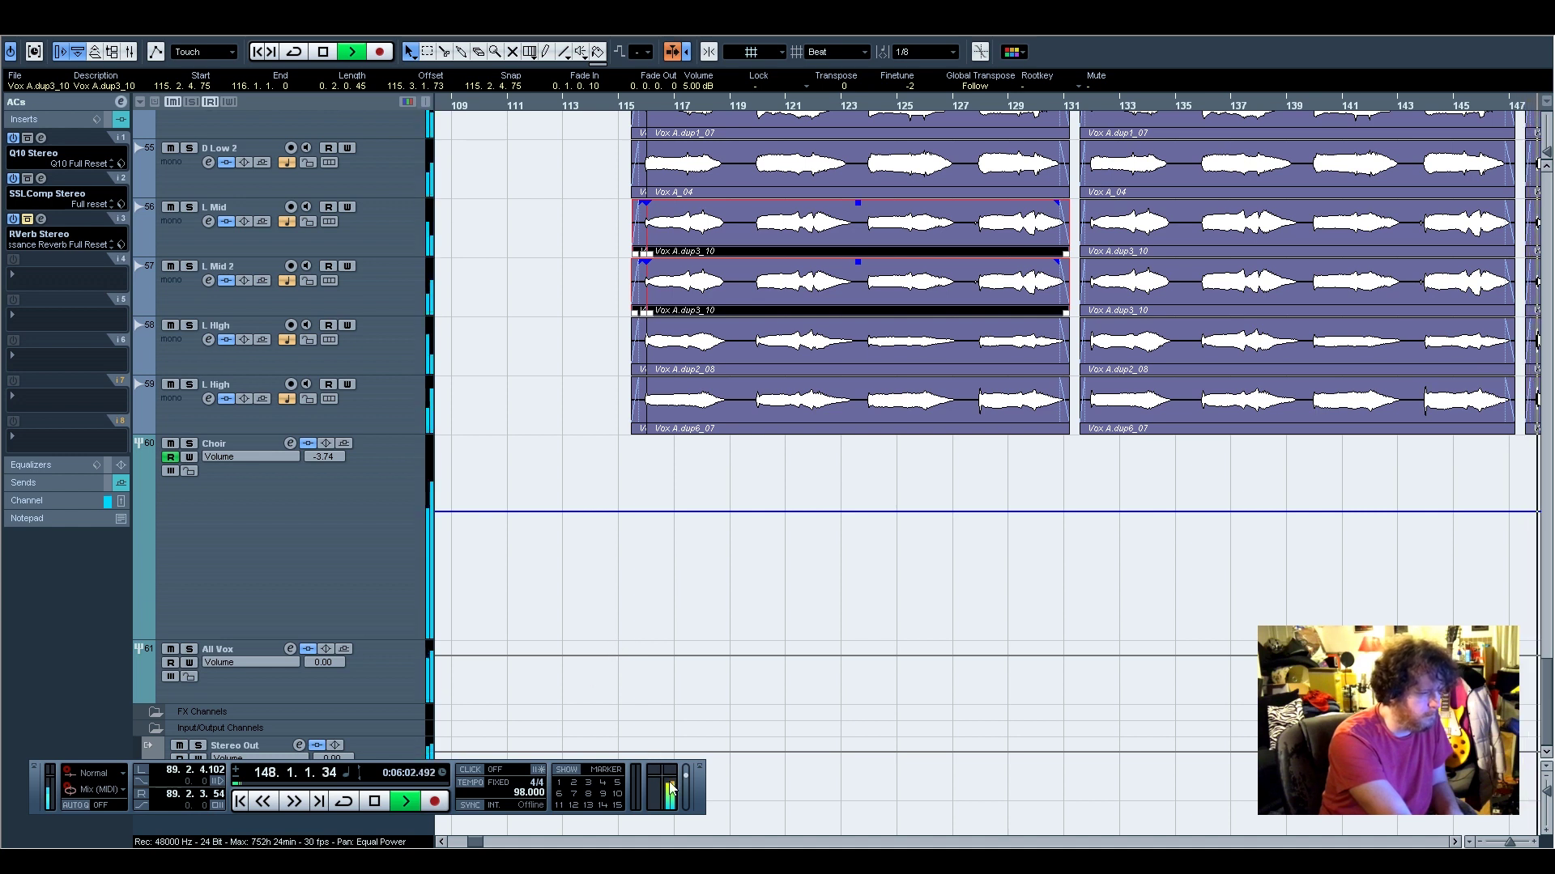
# Set the volume of the final L Mid and L Mid 2 choir events, between about bars 147 and 155, to 3 dB
pyautogui.moveTo(699, 791); pyautogui.dragTo(817, 530)
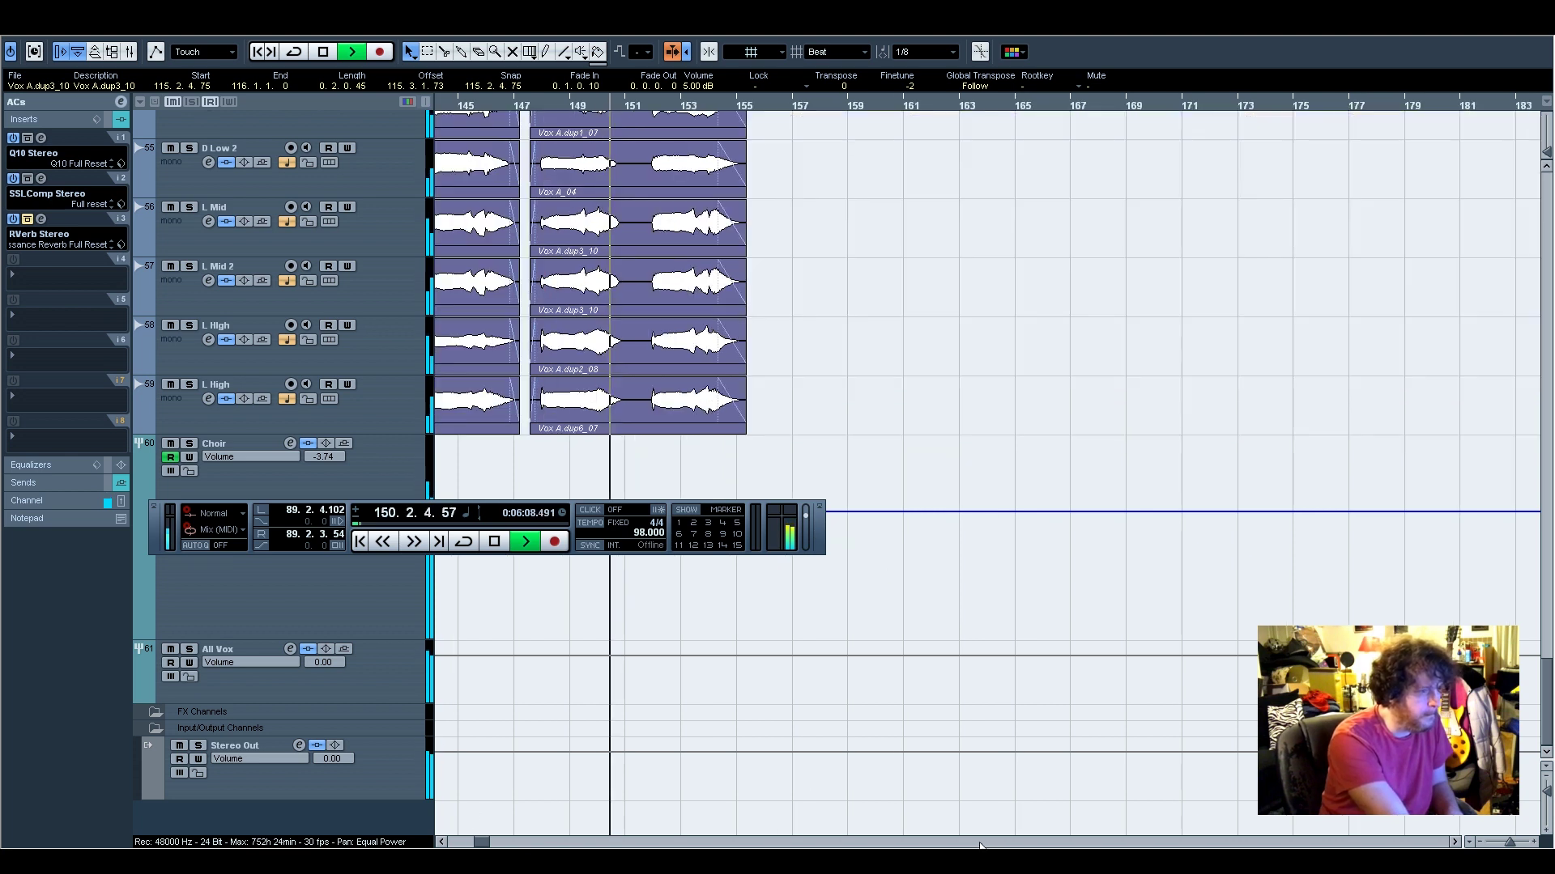
pyautogui.scroll(5, 975, 483)
pyautogui.scroll(-2, 824, 413)
pyautogui.moveTo(790, 429); pyautogui.dragTo(711, 408)
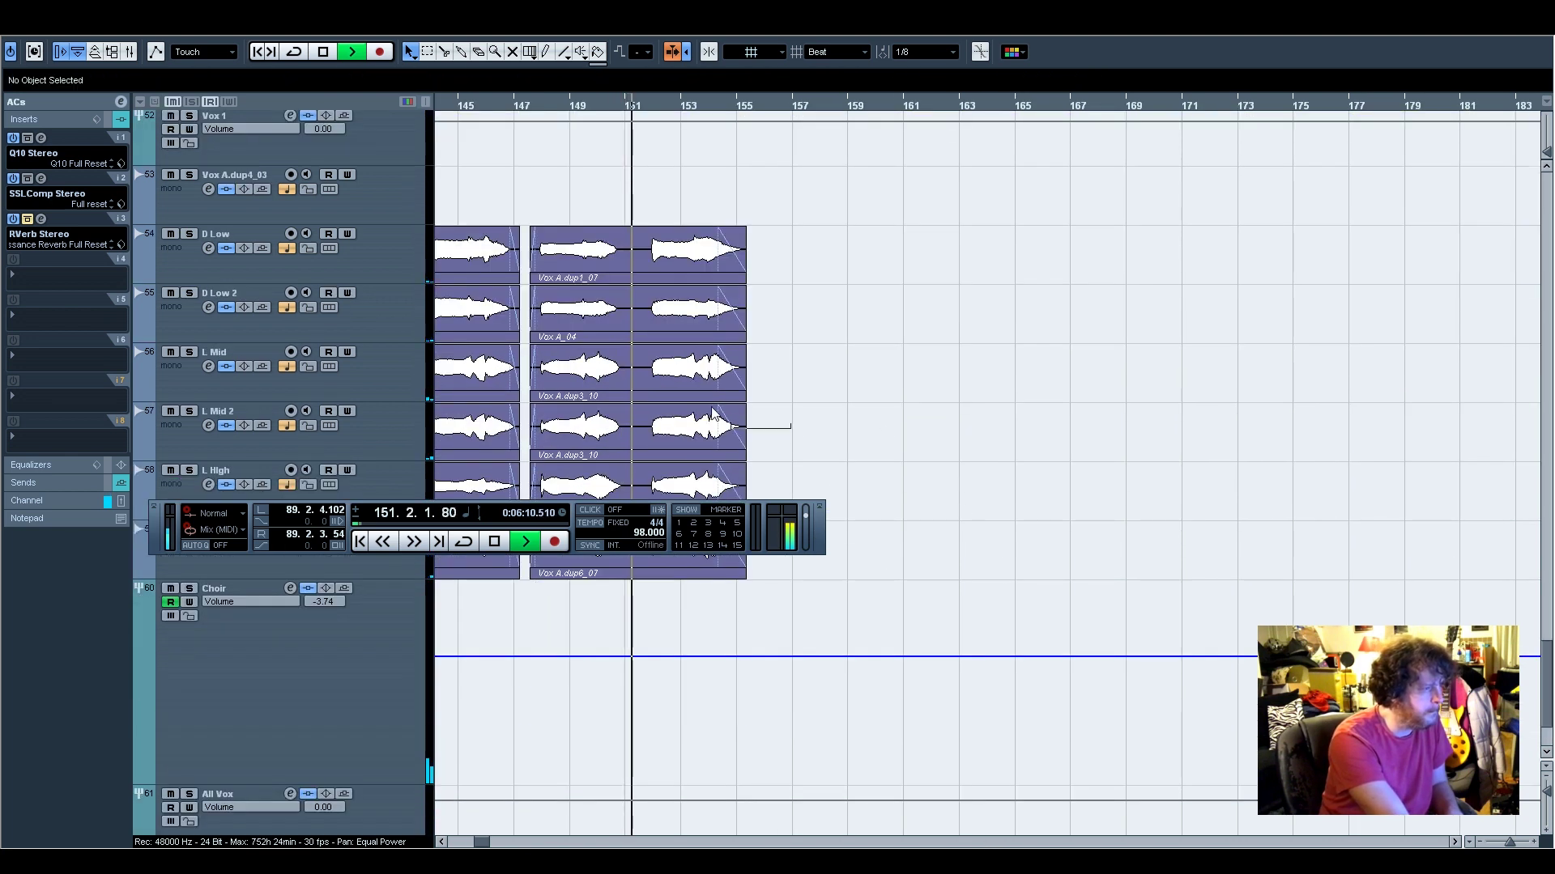
pyautogui.moveTo(600, 385); pyautogui.dragTo(599, 384)
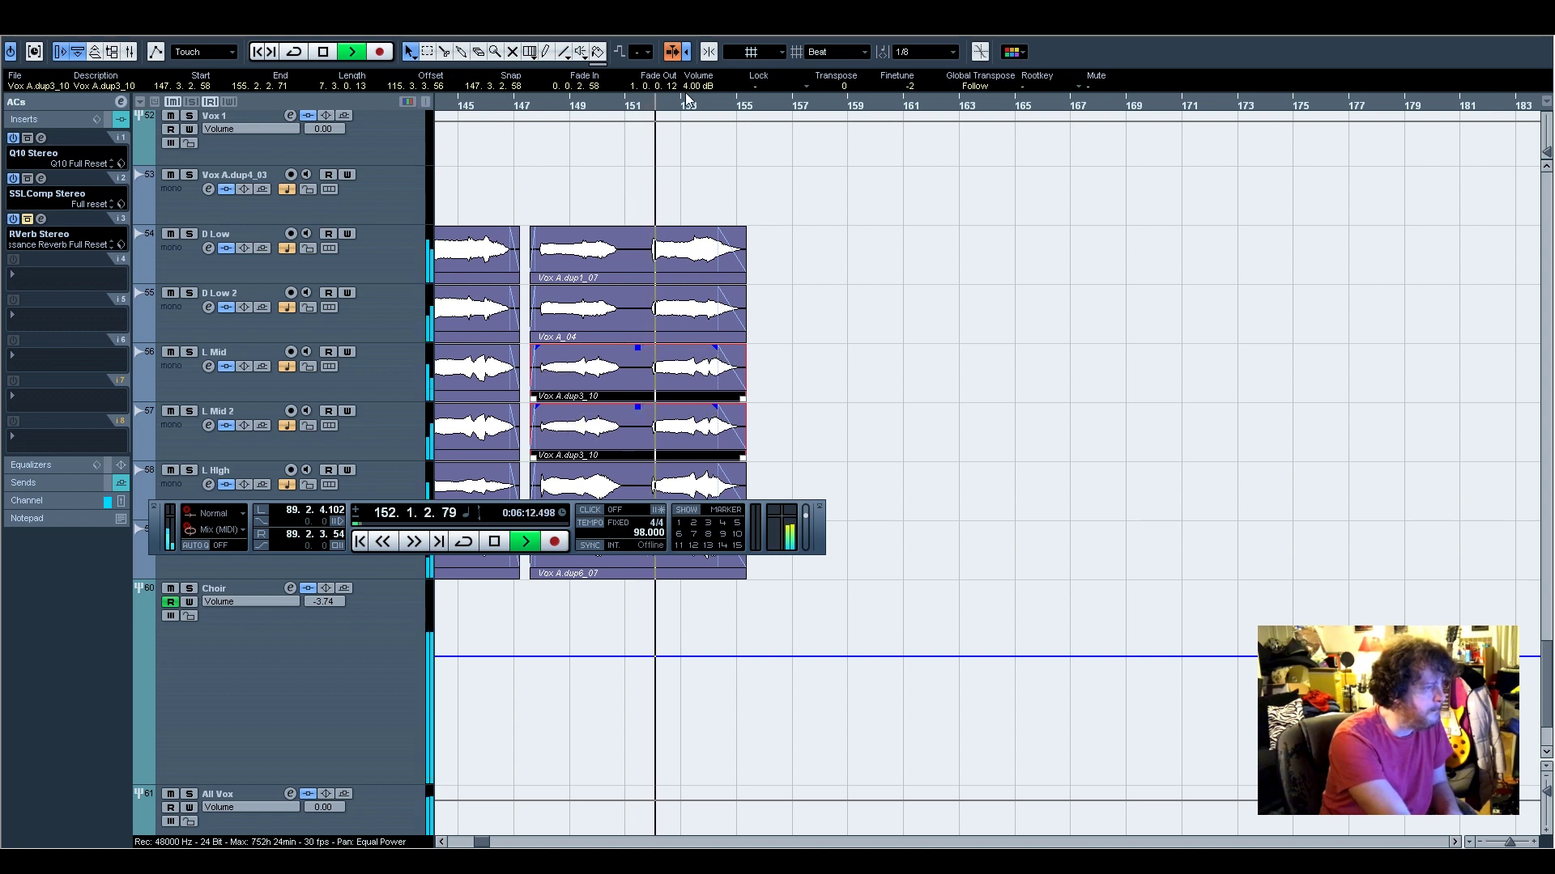
pyautogui.scroll(-1, 686, 88)
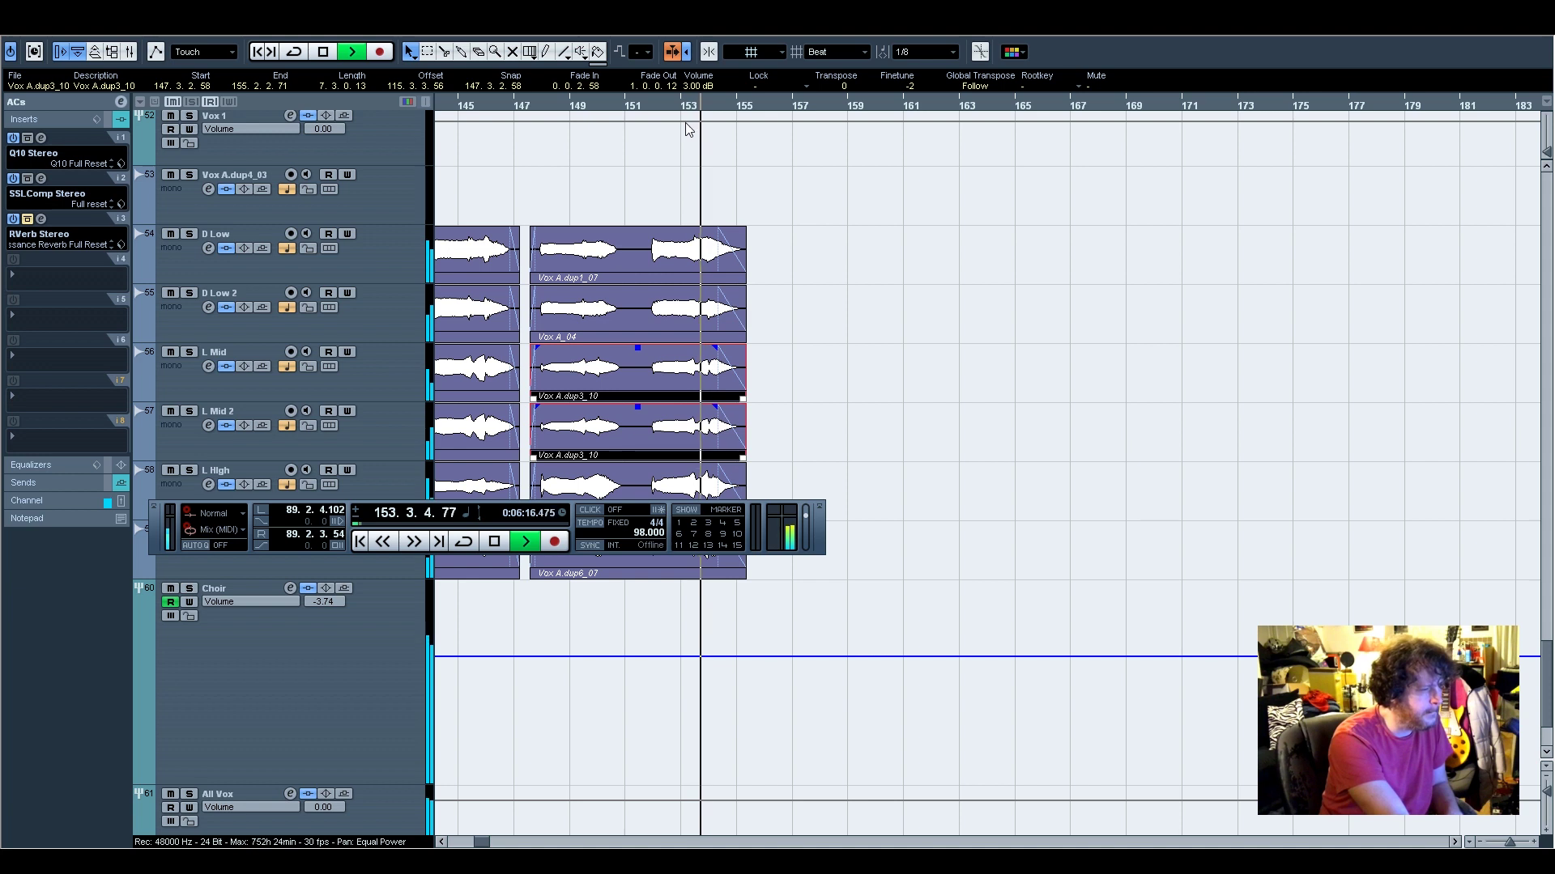
# Try 9 dB on the final events of both L High choir tracks, and return them to 8 dB
pyautogui.moveTo(819, 528); pyautogui.dragTo(922, 286)
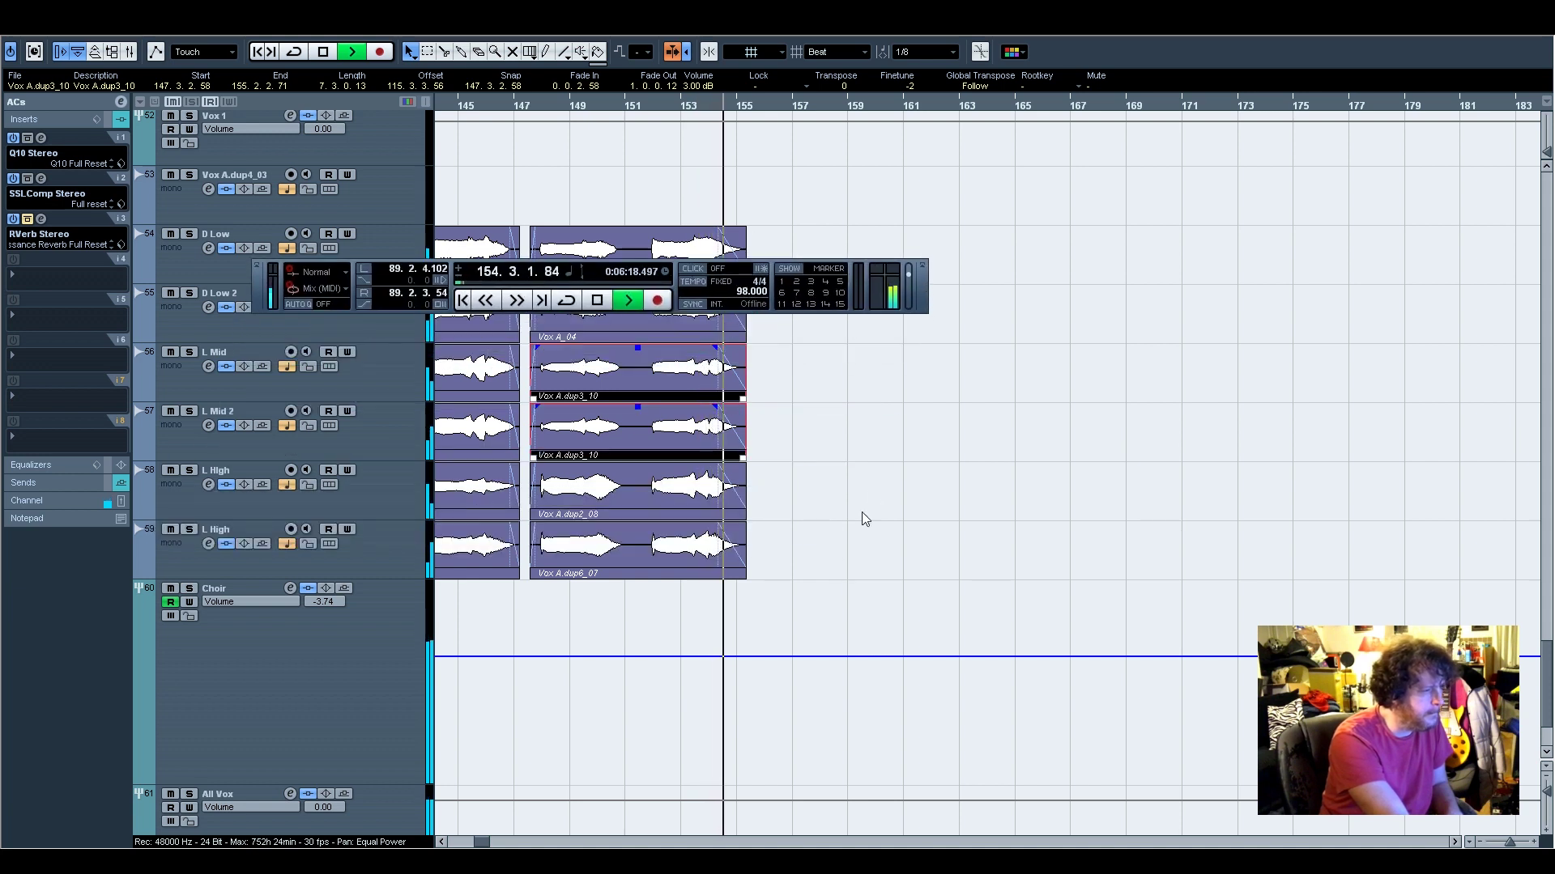
pyautogui.moveTo(795, 553); pyautogui.dragTo(632, 494)
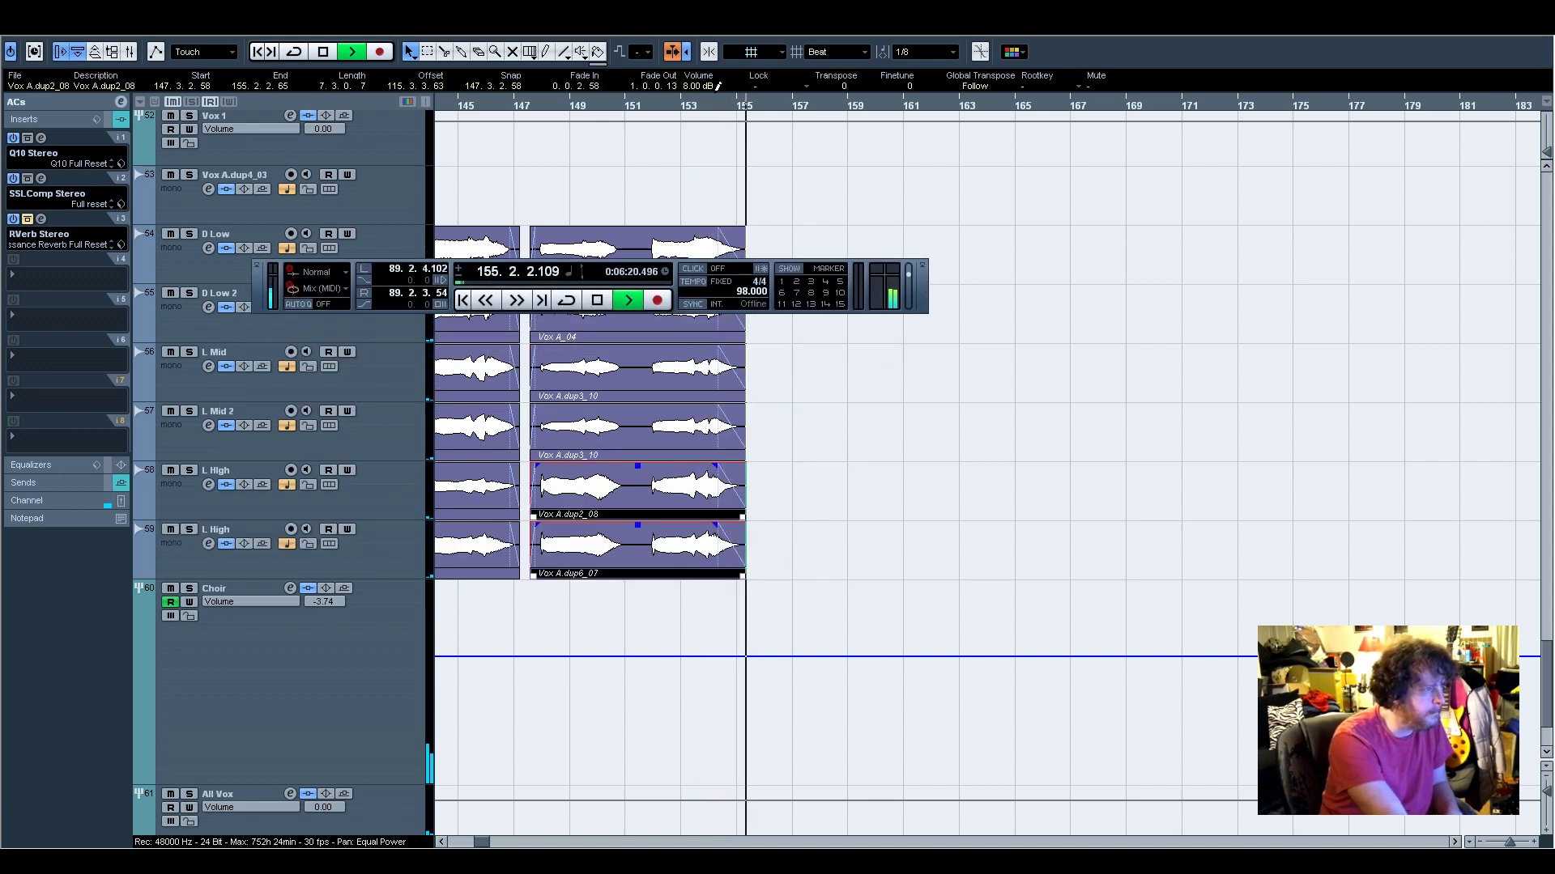
pyautogui.scroll(1, 697, 86)
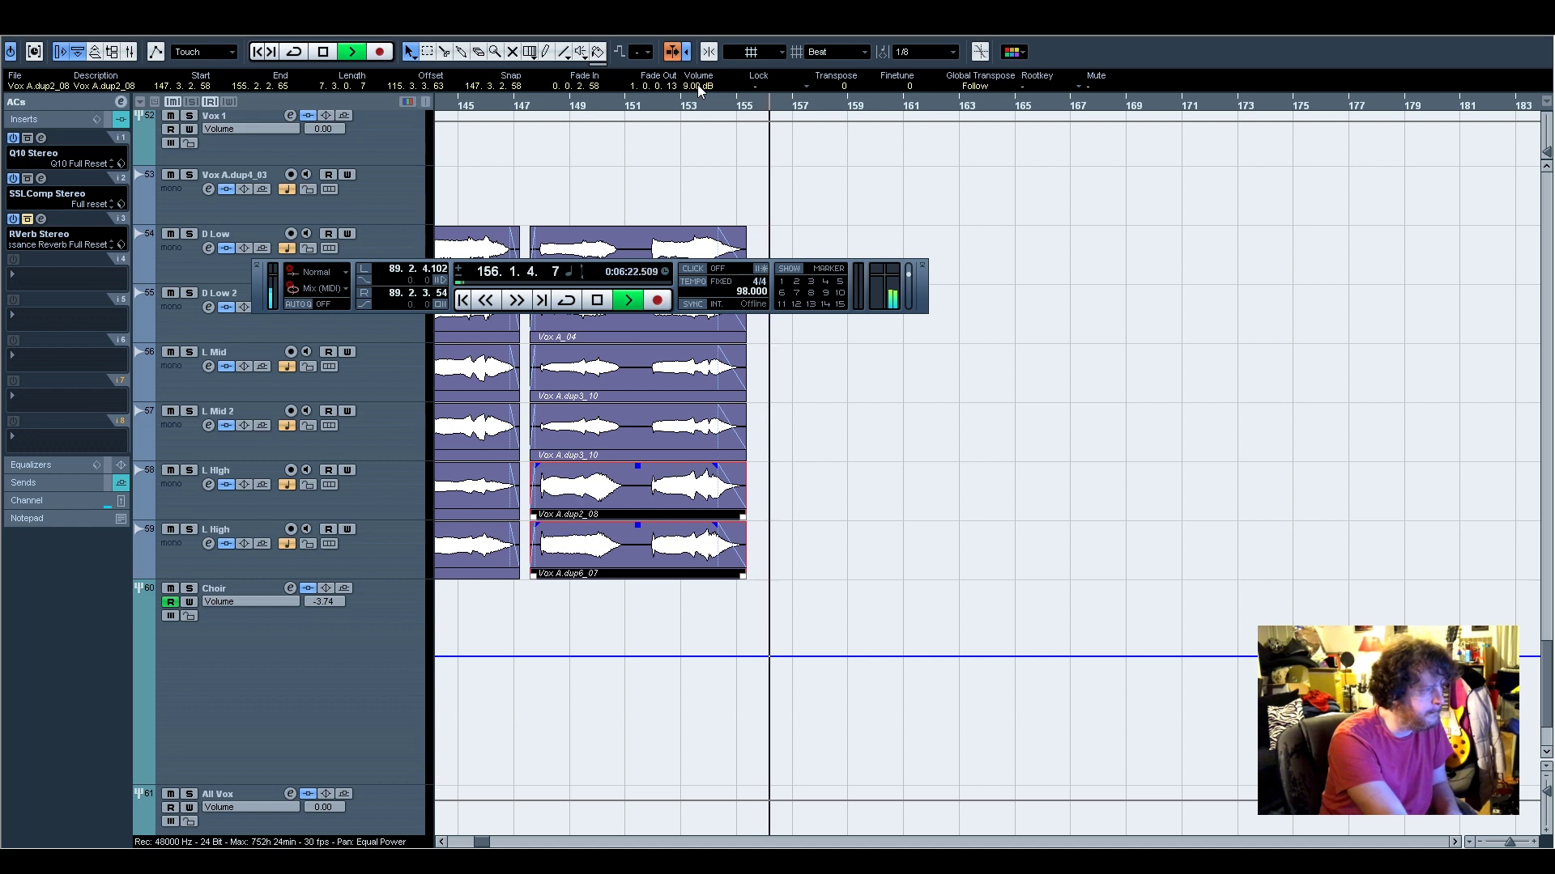
pyautogui.scroll(-1, 697, 86)
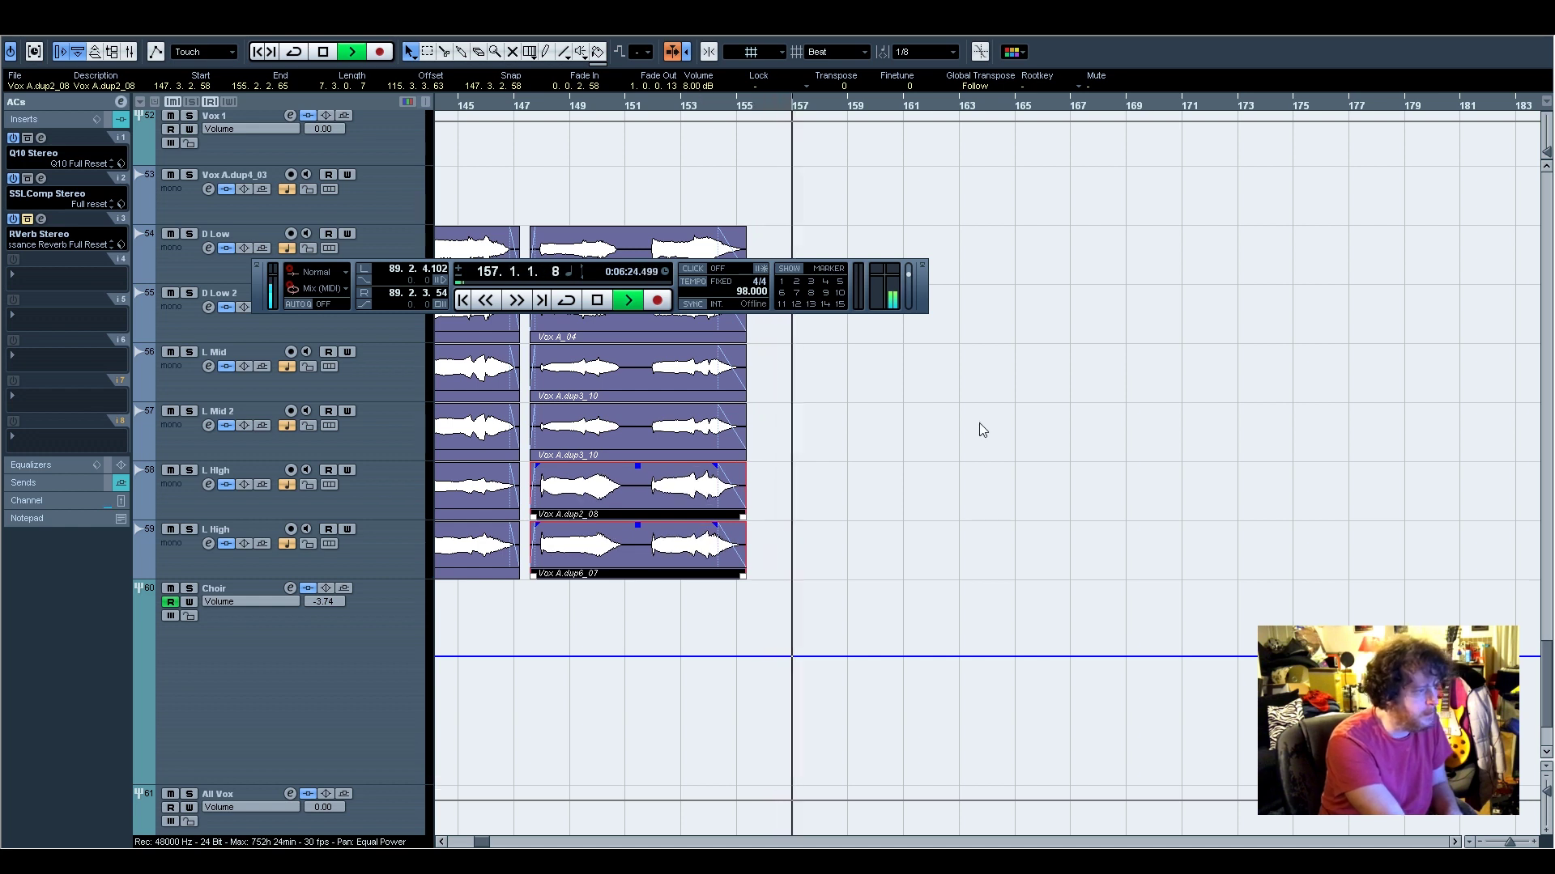
# Zoom out to the whole arrangement and stop playback at about bar 161, past the end of the song
pyautogui.moveTo(1510, 842); pyautogui.dragTo(1502, 842)
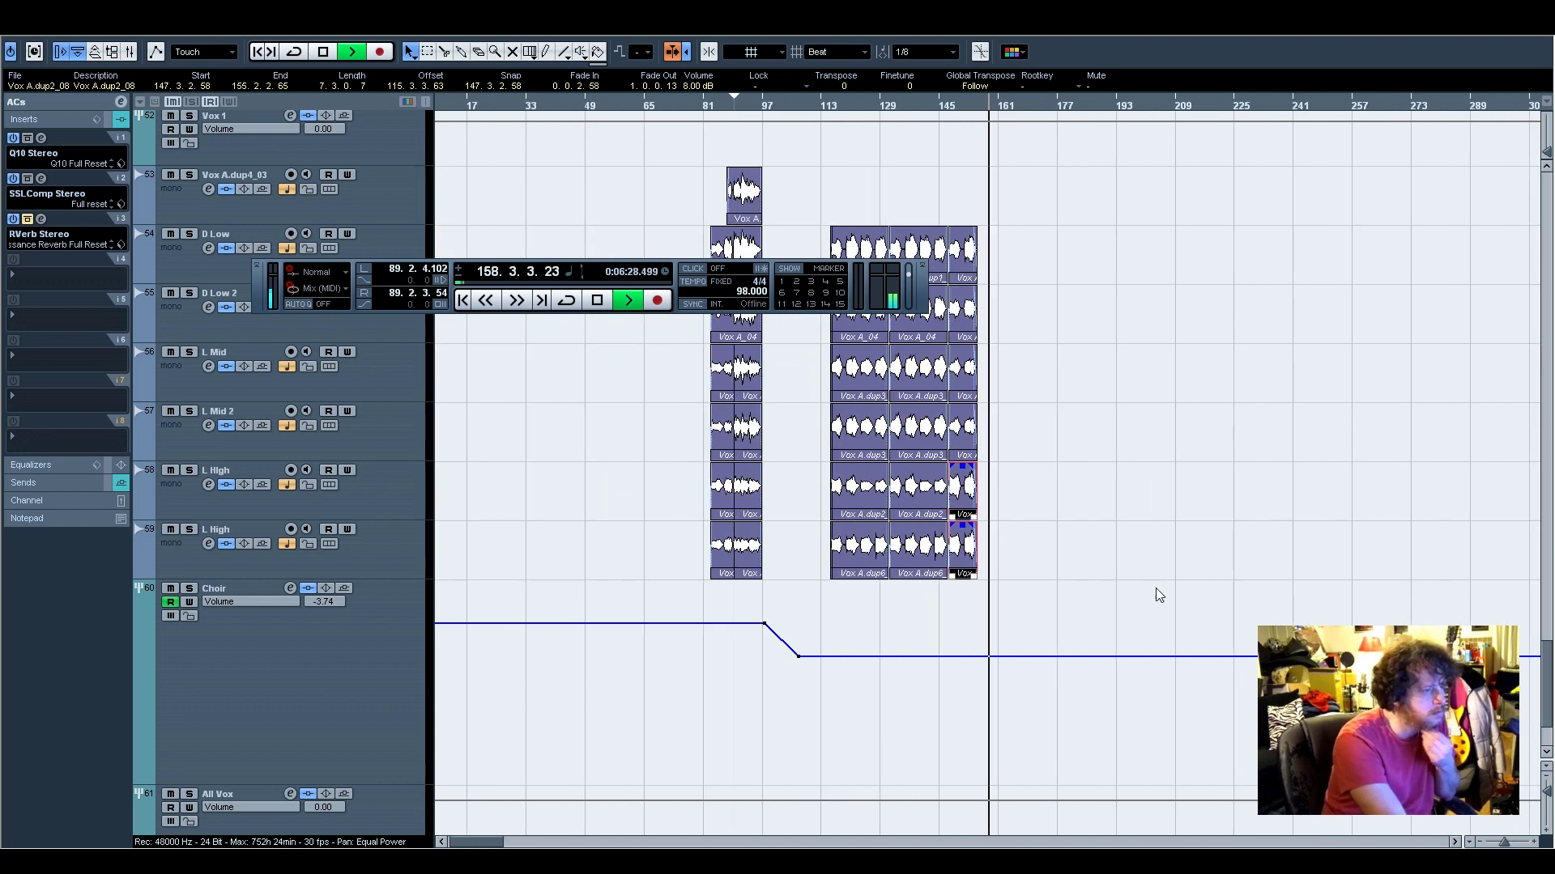
pyautogui.scroll(5, 1153, 585)
pyautogui.scroll(10, 1153, 584)
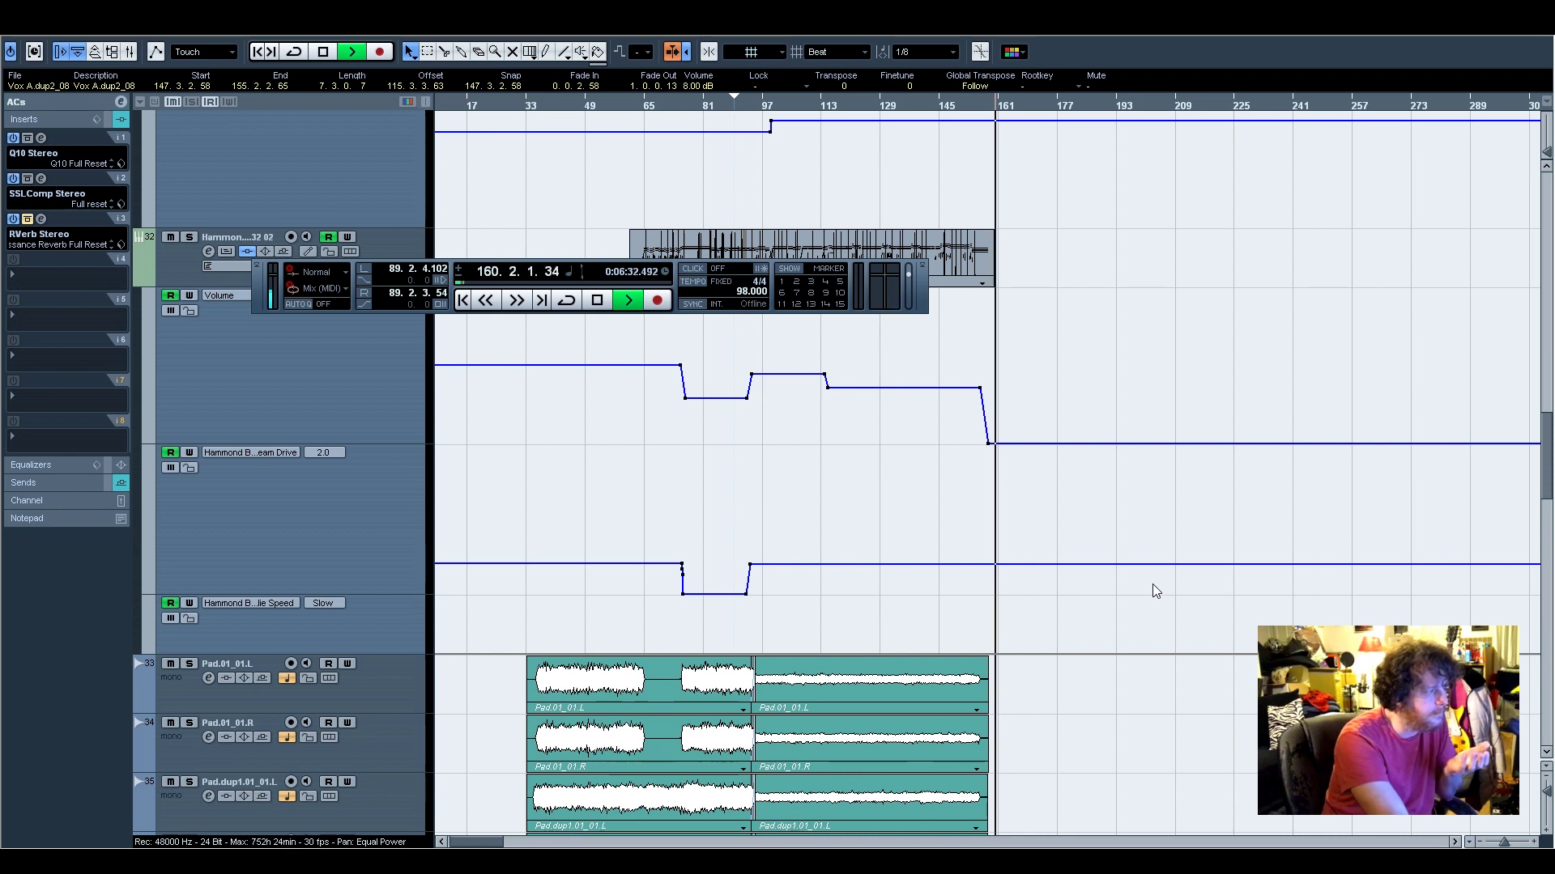
pyautogui.press('space')
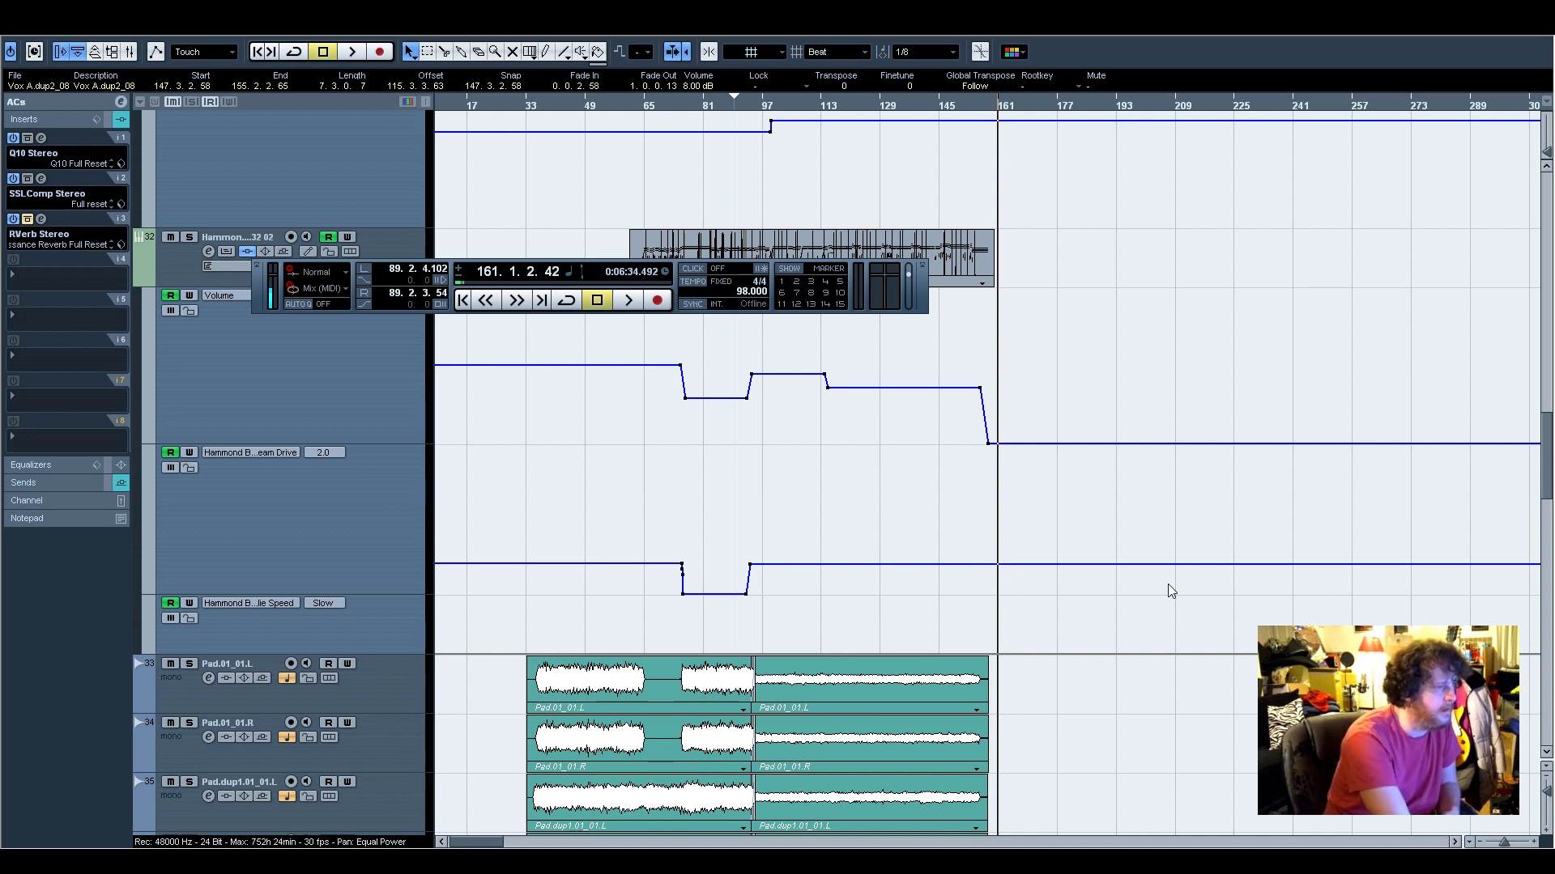
pyautogui.scroll(15, 1167, 584)
pyautogui.scroll(-15, 1169, 588)
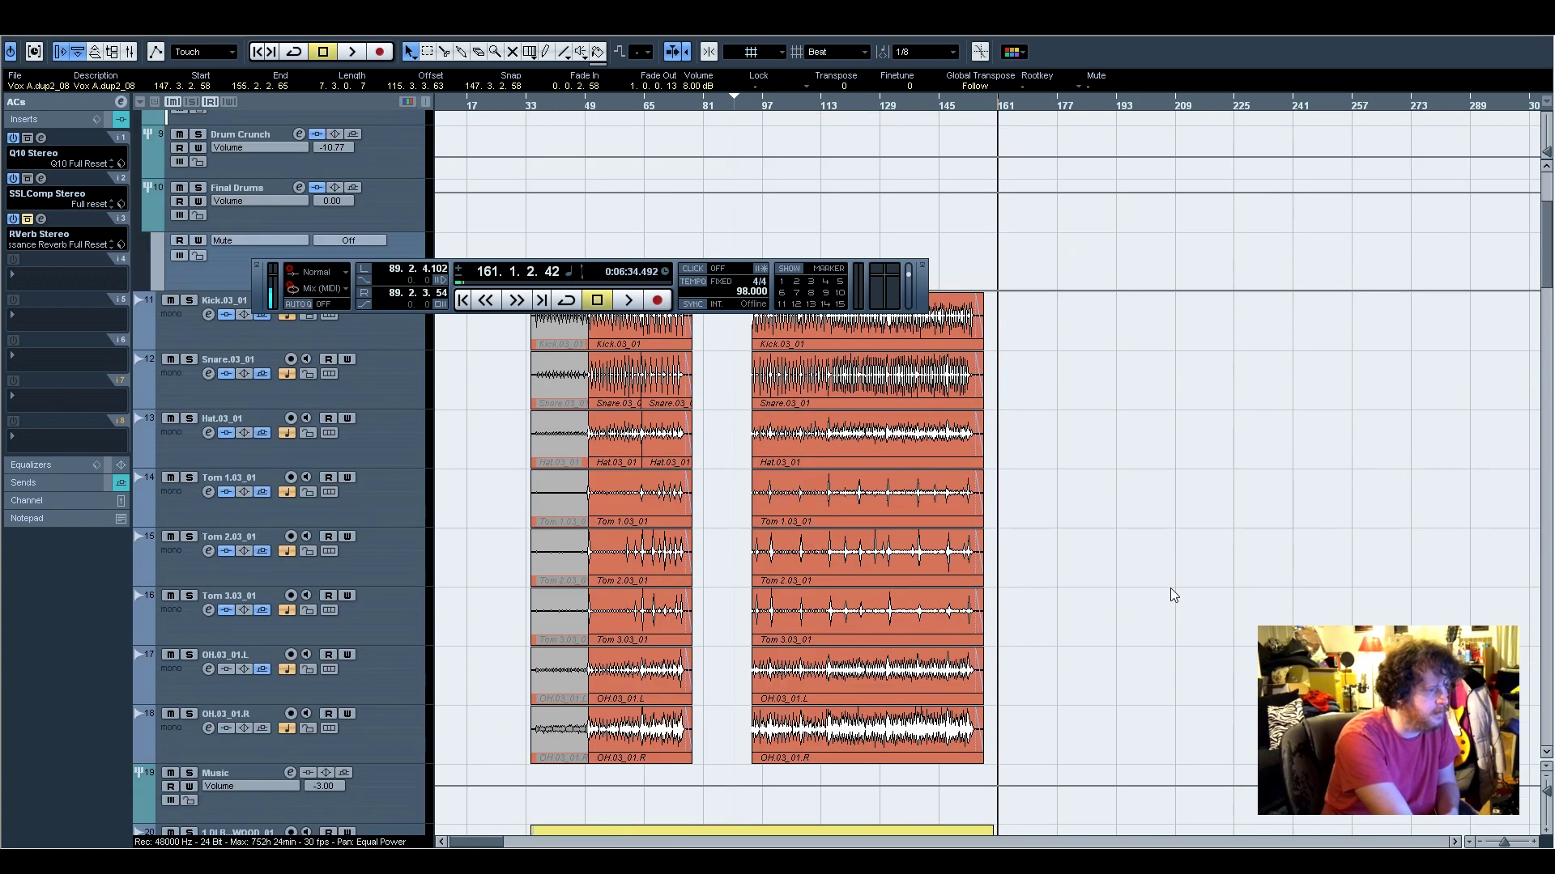
pyautogui.scroll(-20, 1163, 606)
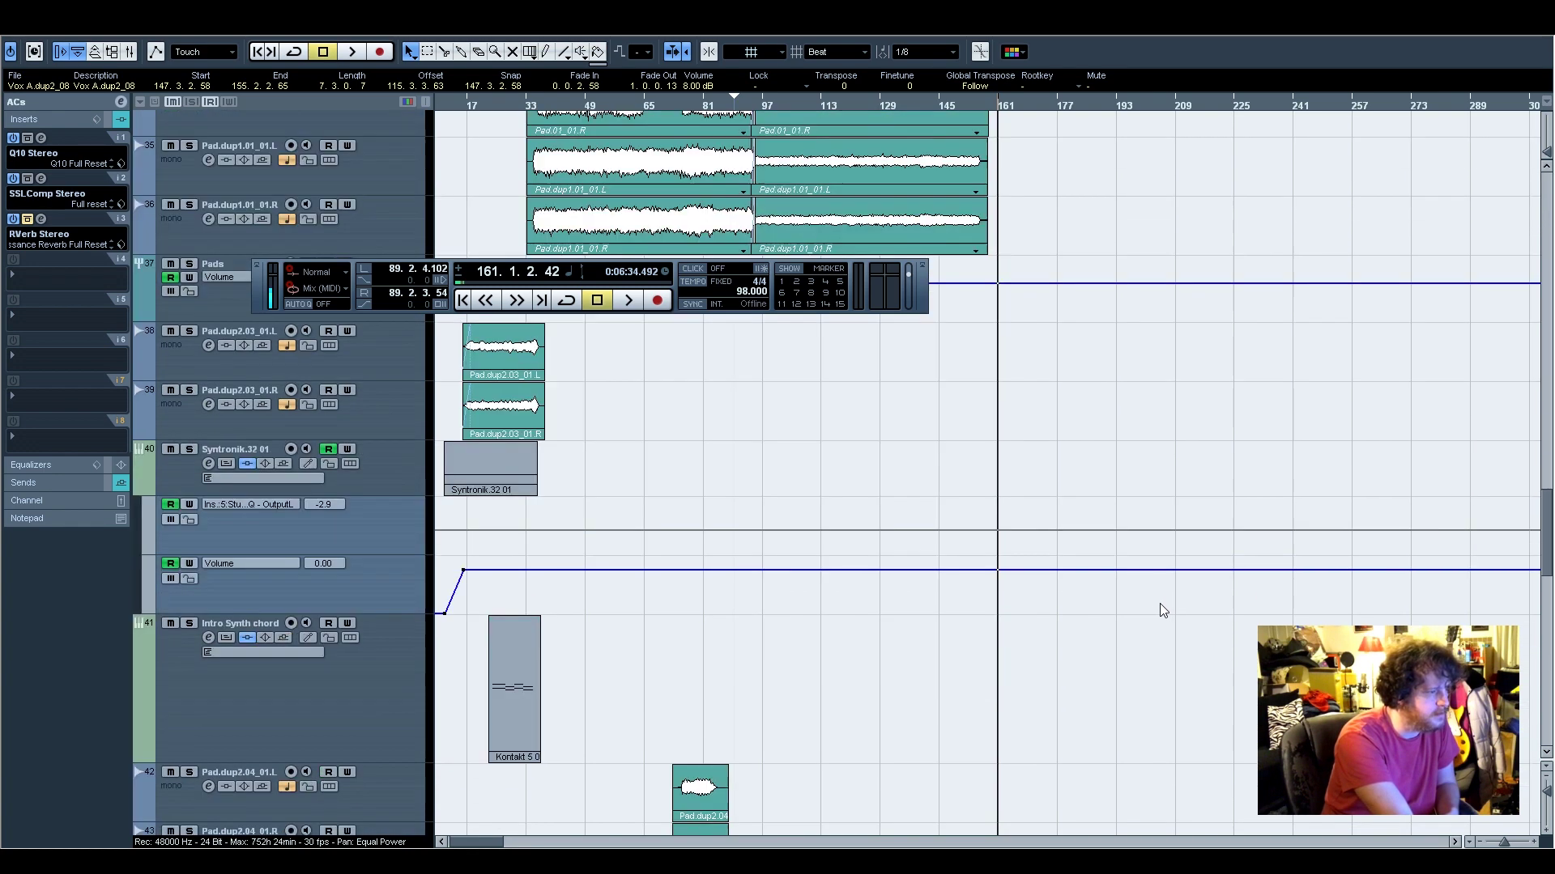
pyautogui.scroll(20, 1159, 613)
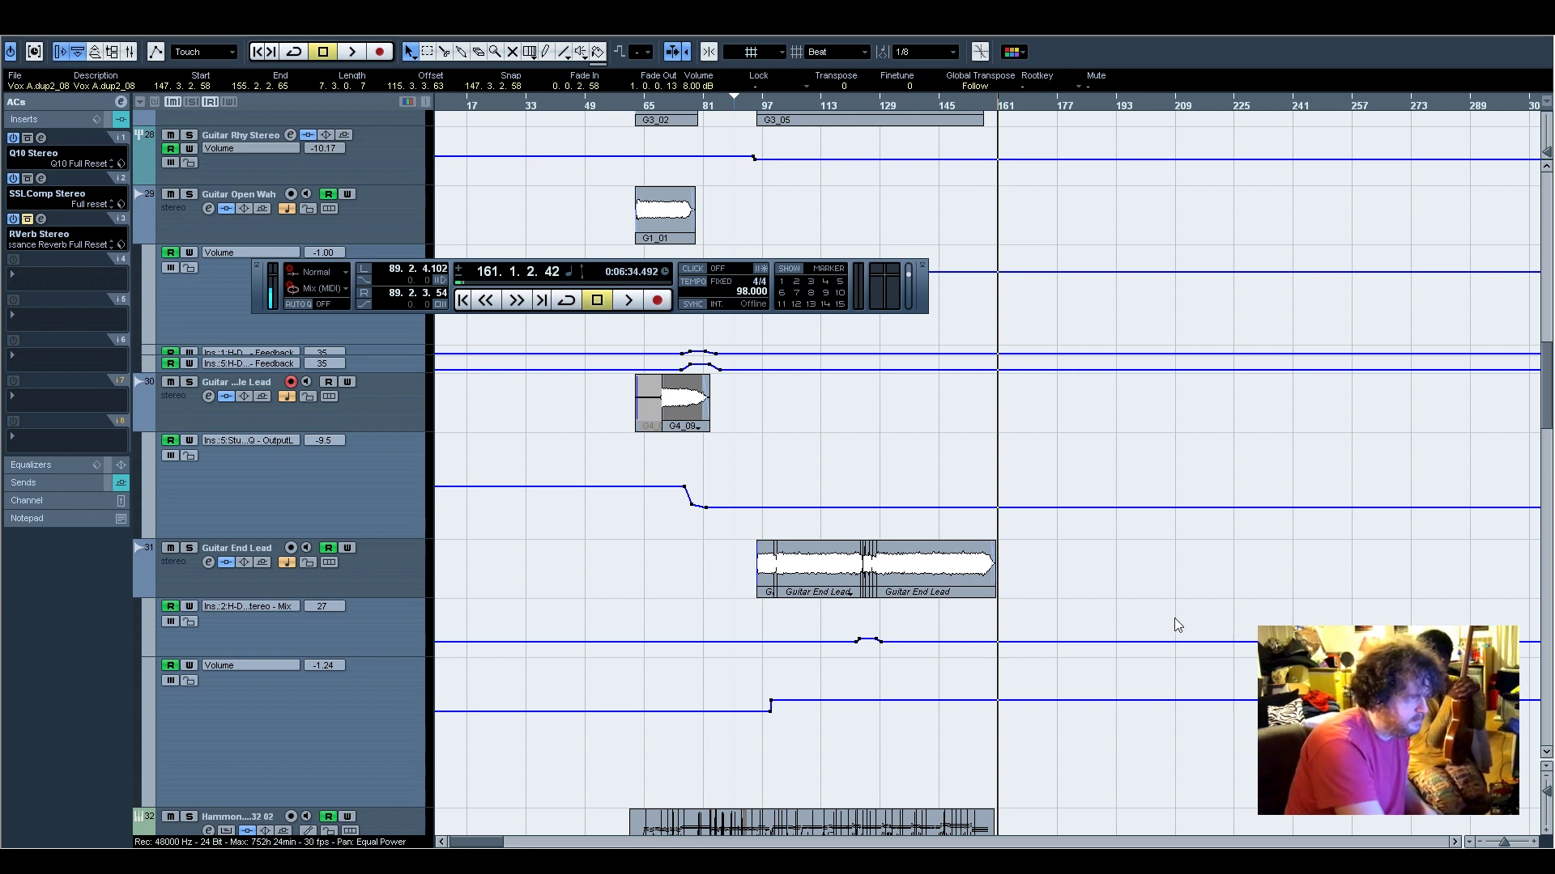
pyautogui.scroll(15, 1173, 619)
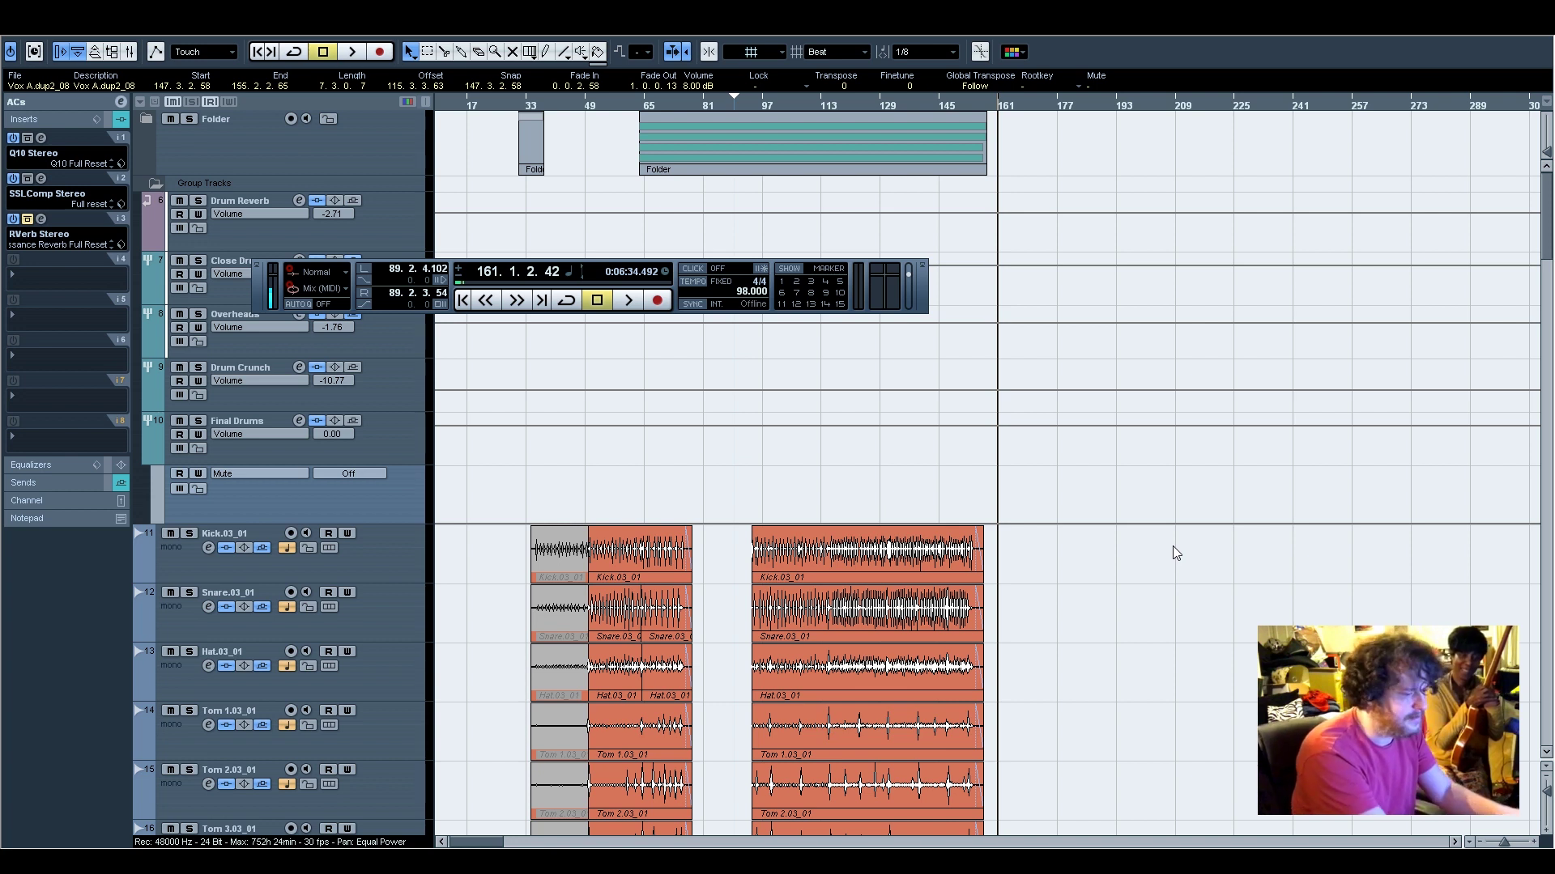
pyautogui.press('alt')
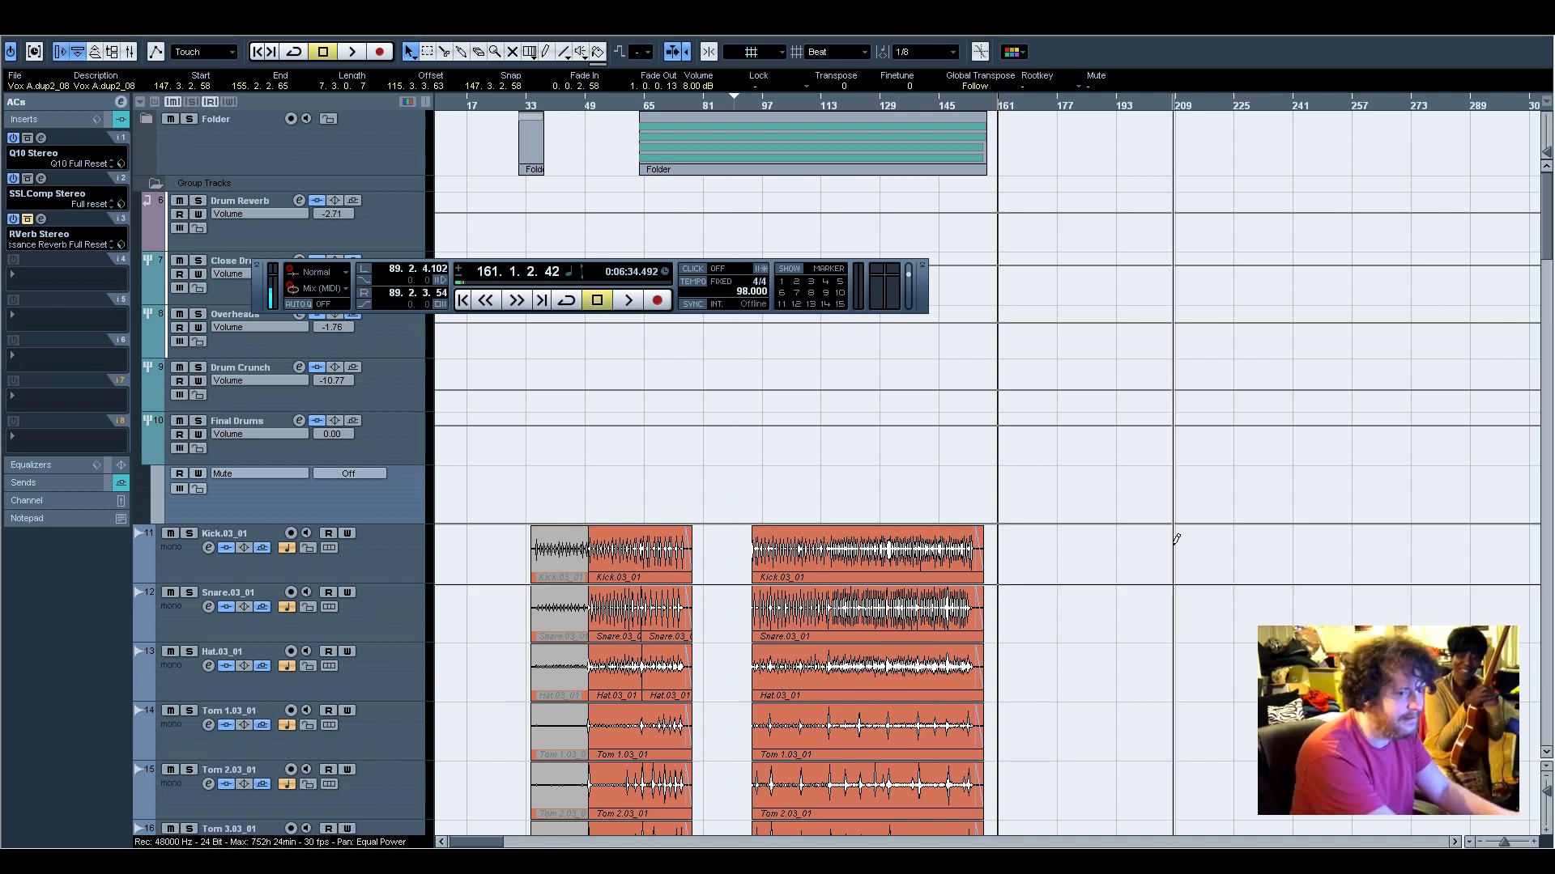